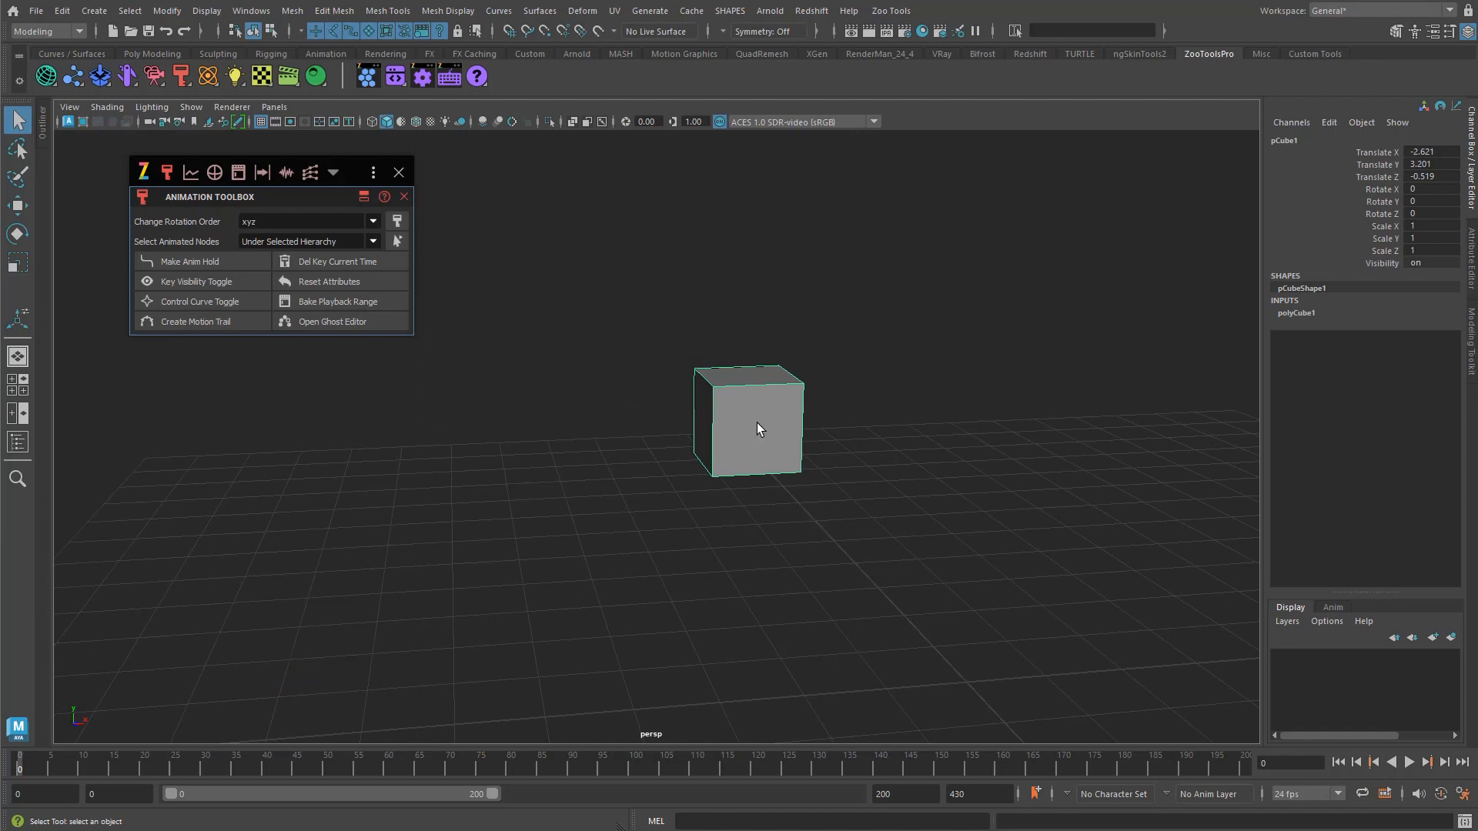
- Close the Animation Toolbox and delete the cube from the scene
{"action": "double_click", "coordinate": [404, 197]}
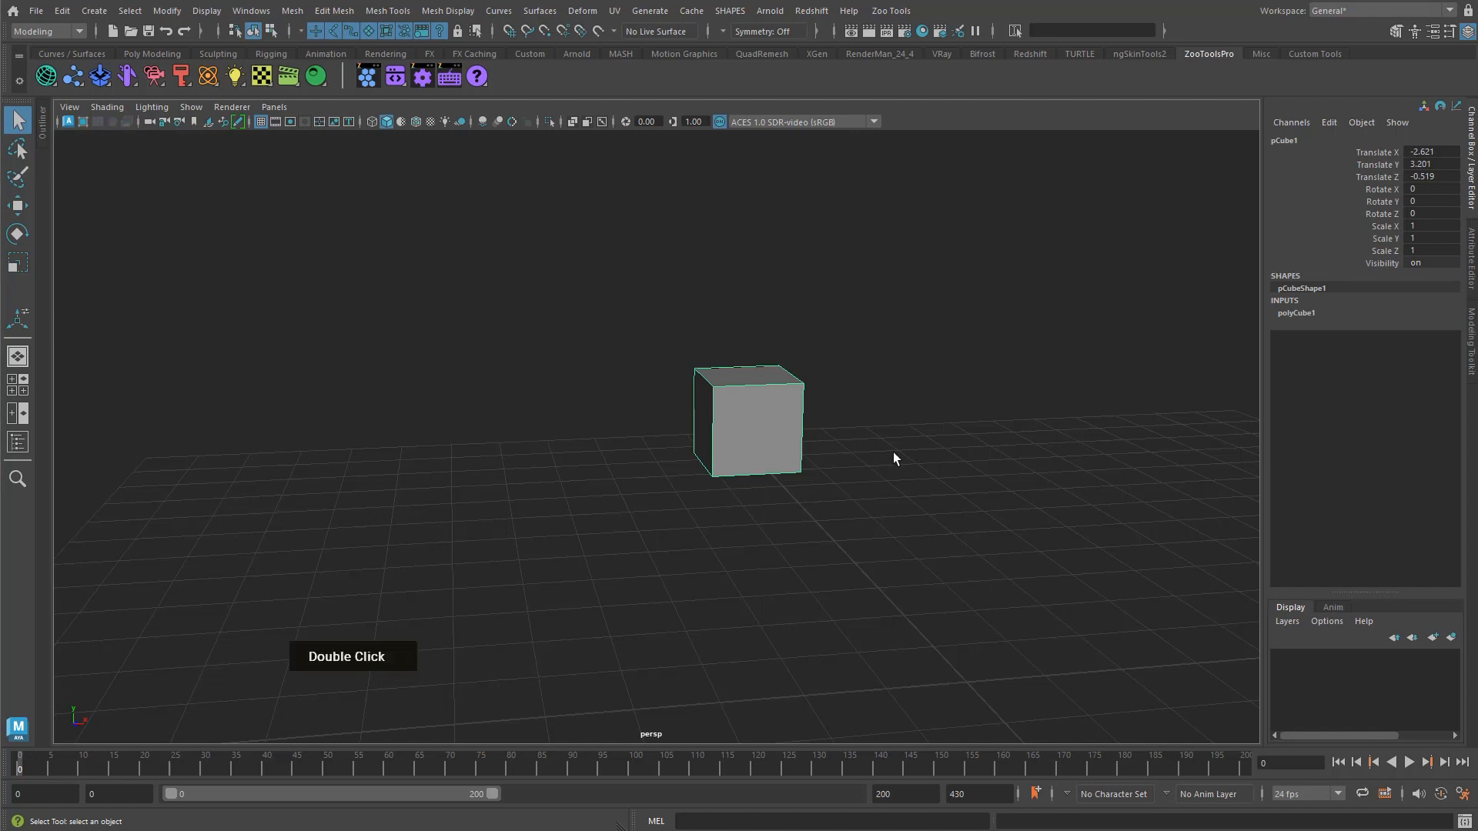
{"action": "key", "text": "Delete"}
{"action": "middle_click", "coordinate": [197, 132], "text": "alt"}
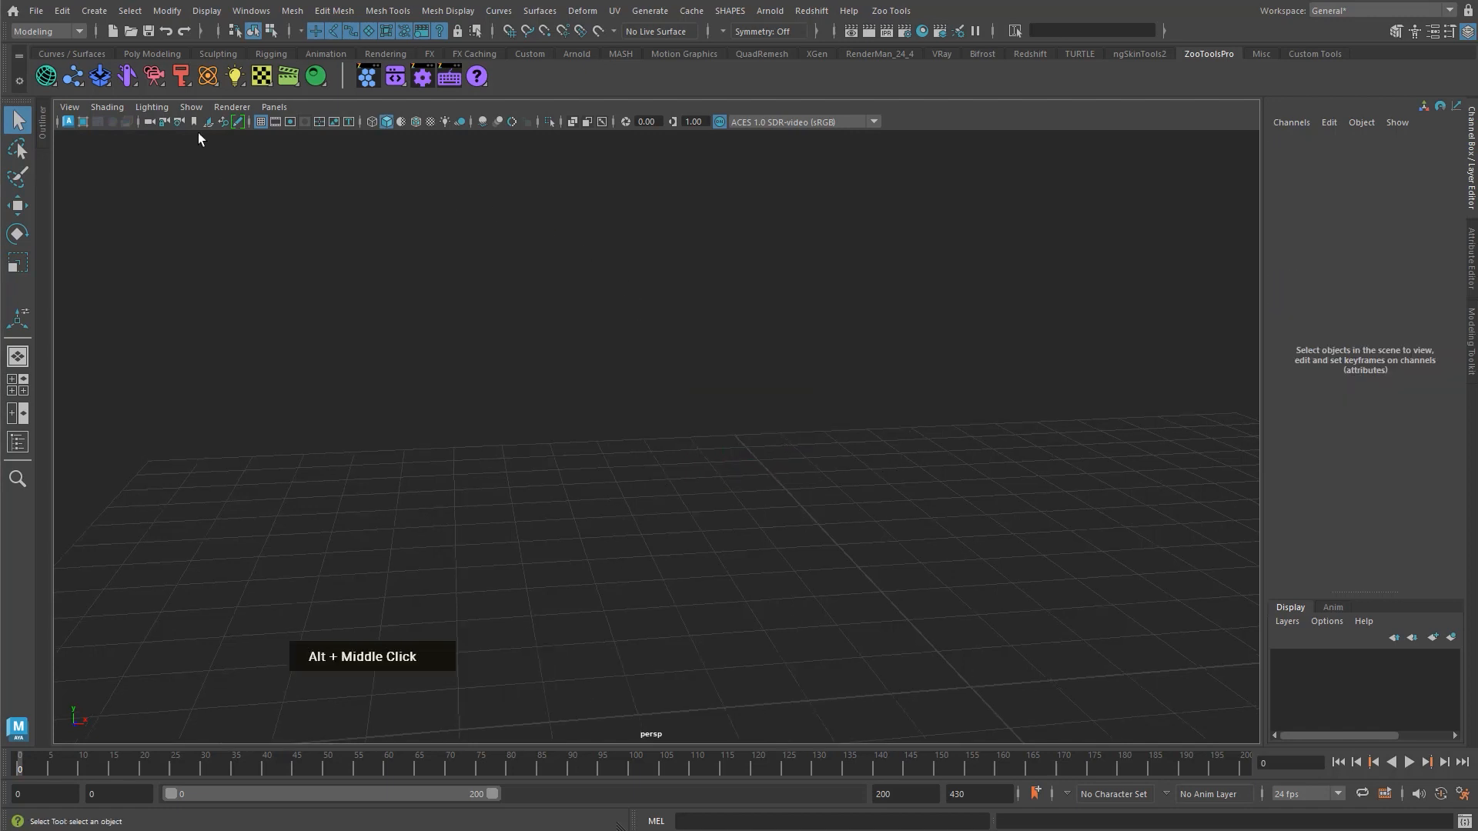
- Open the Animation Toolbox from the ZooToolsPro shelf and switch it to its full display with the Playback and Timeline sections
{"action": "left_click", "coordinate": [180, 73]}
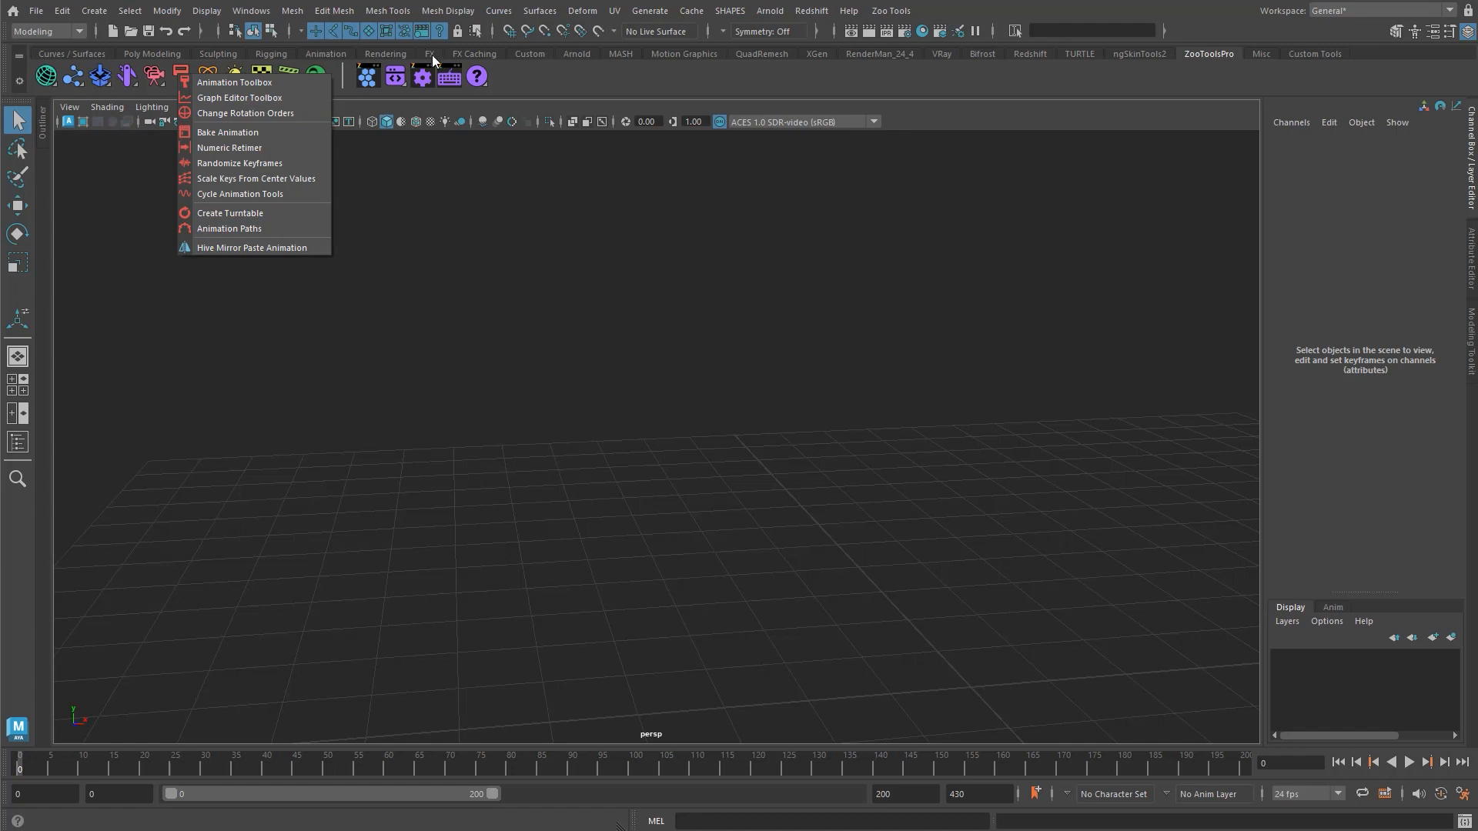
{"action": "left_click", "coordinate": [435, 257]}
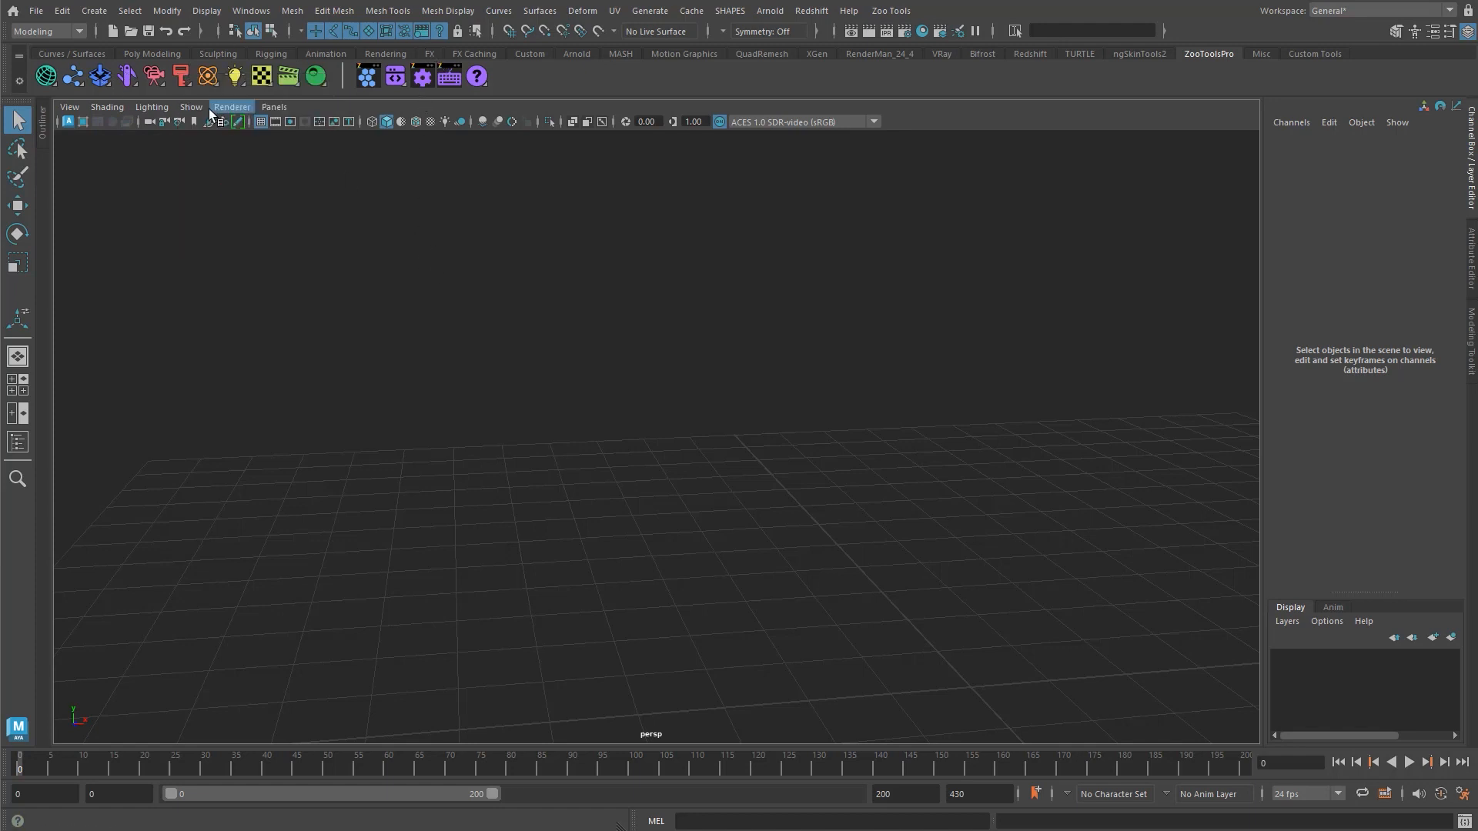
{"action": "left_click", "coordinate": [182, 77]}
{"action": "double_click", "coordinate": [231, 81]}
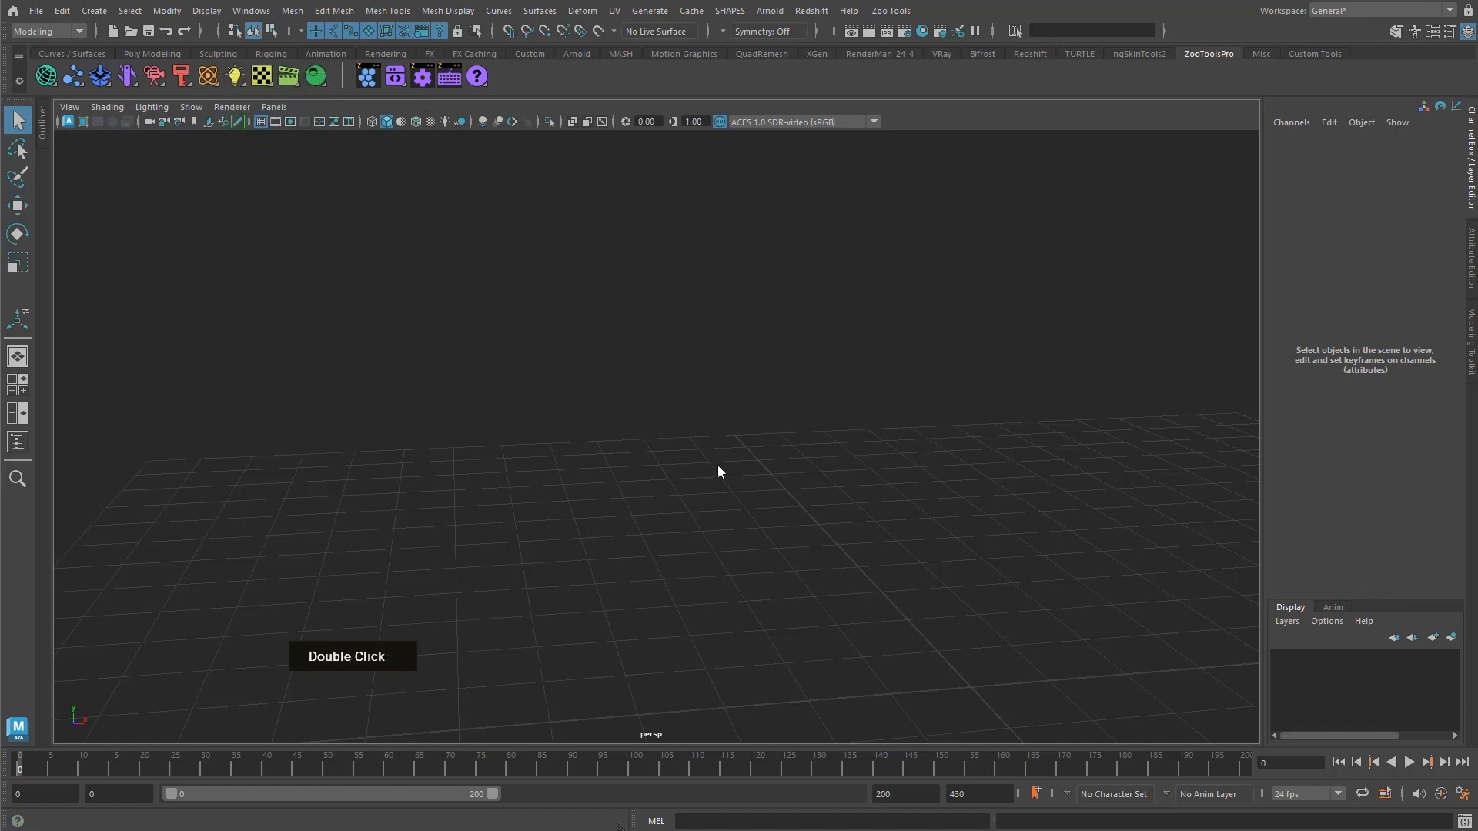
{"action": "middle_click_drag", "start_coordinate": [649, 349], "coordinate": [623, 392], "text": "alt"}
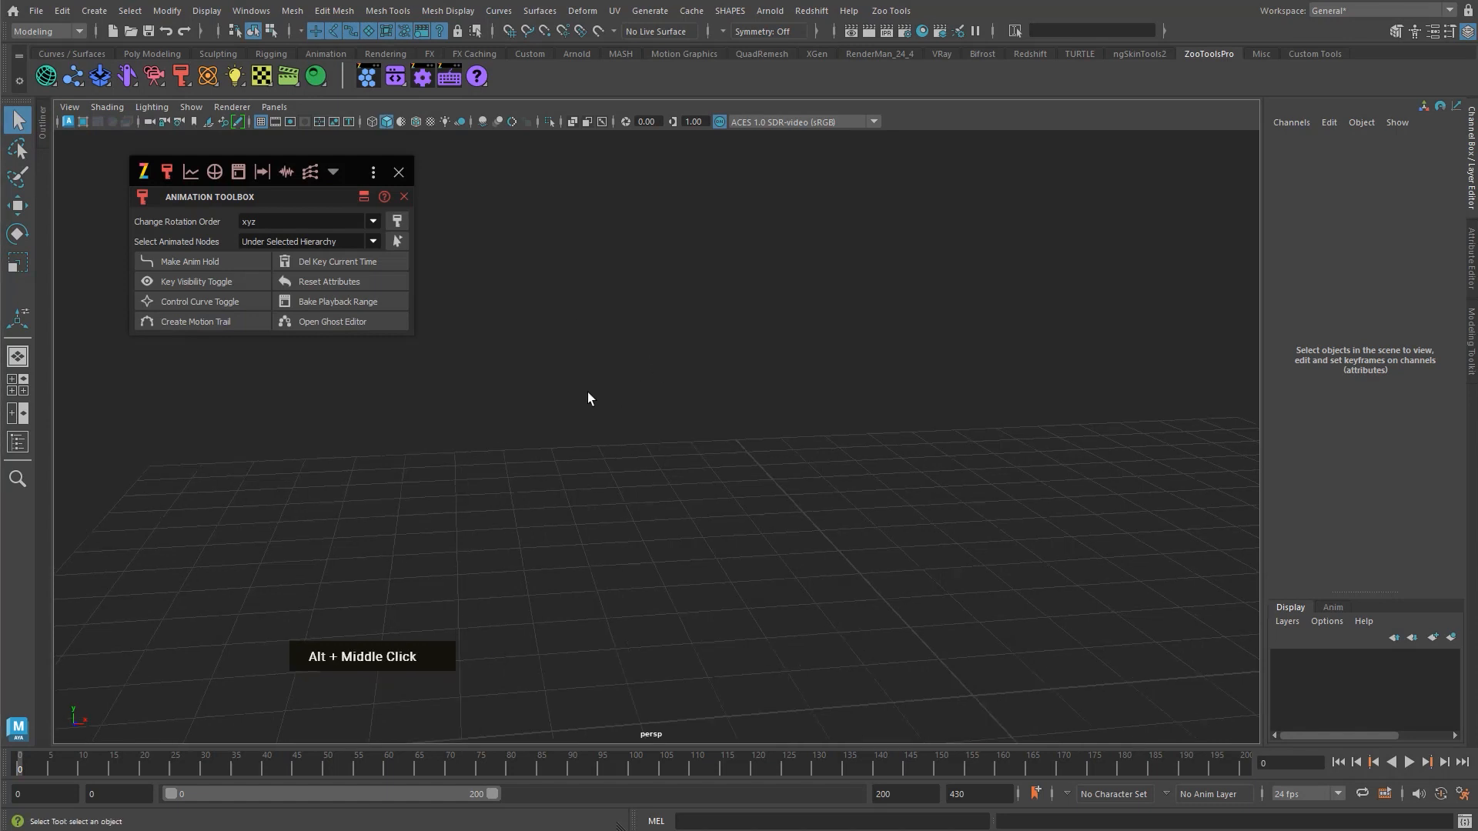
{"action": "left_click", "coordinate": [364, 197]}
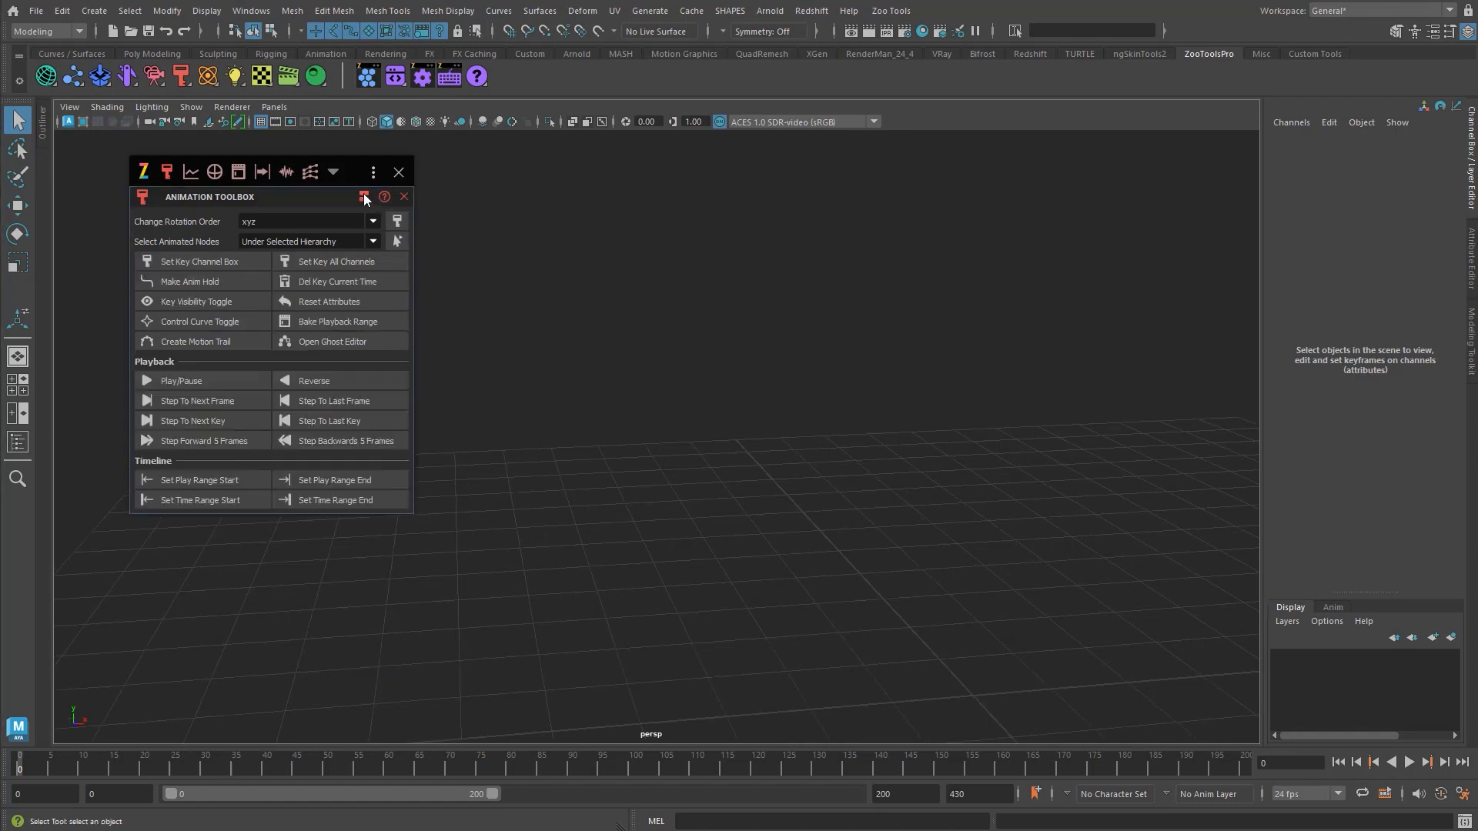
- Reposition the Animation Toolbox window over the viewport, and minimize and restore it
{"action": "middle_click_drag", "start_coordinate": [297, 350], "coordinate": [387, 436], "text": "alt"}
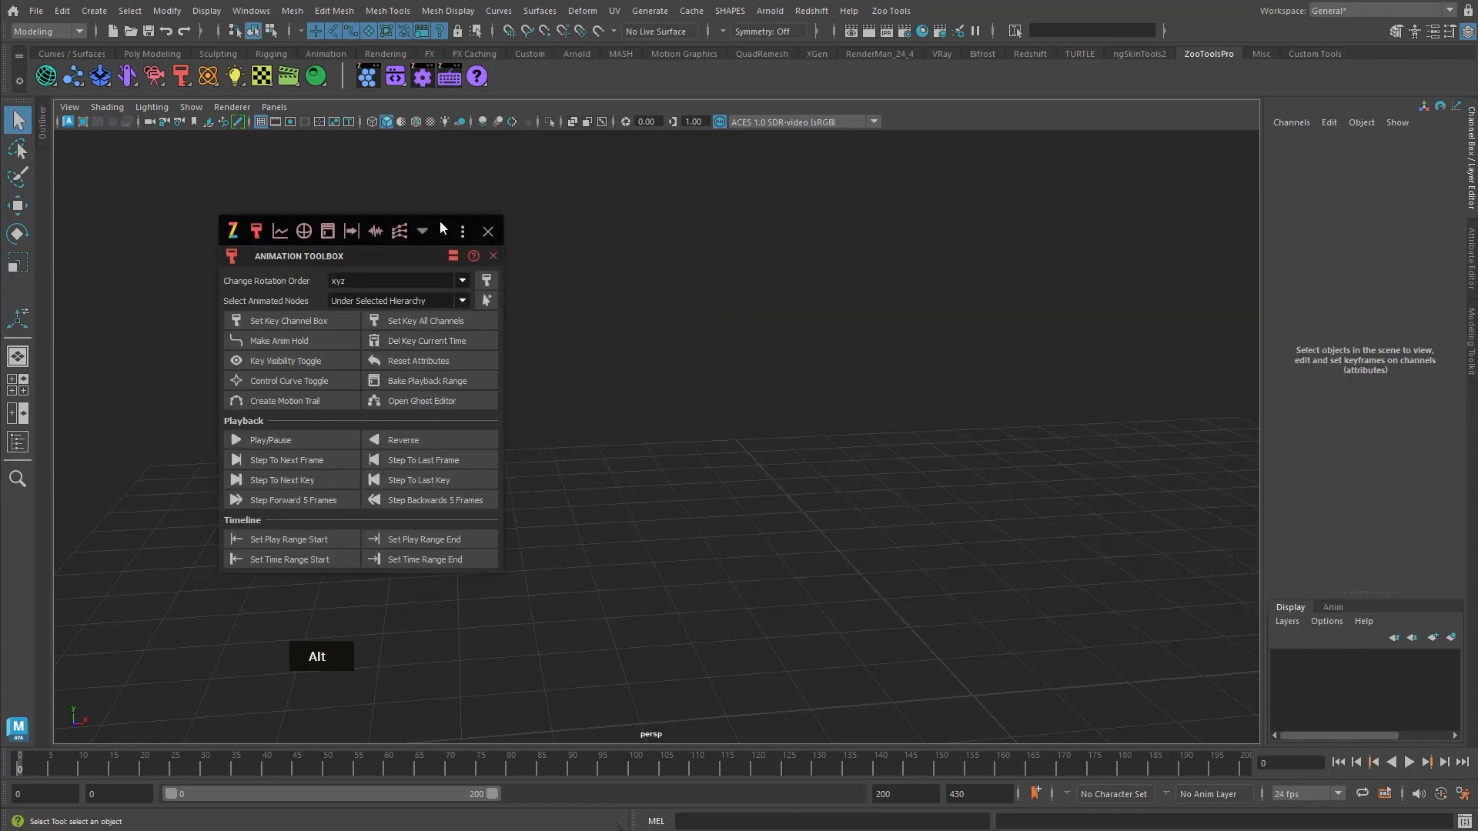
{"action": "double_click", "coordinate": [440, 226]}
{"action": "double_click", "coordinate": [431, 225]}
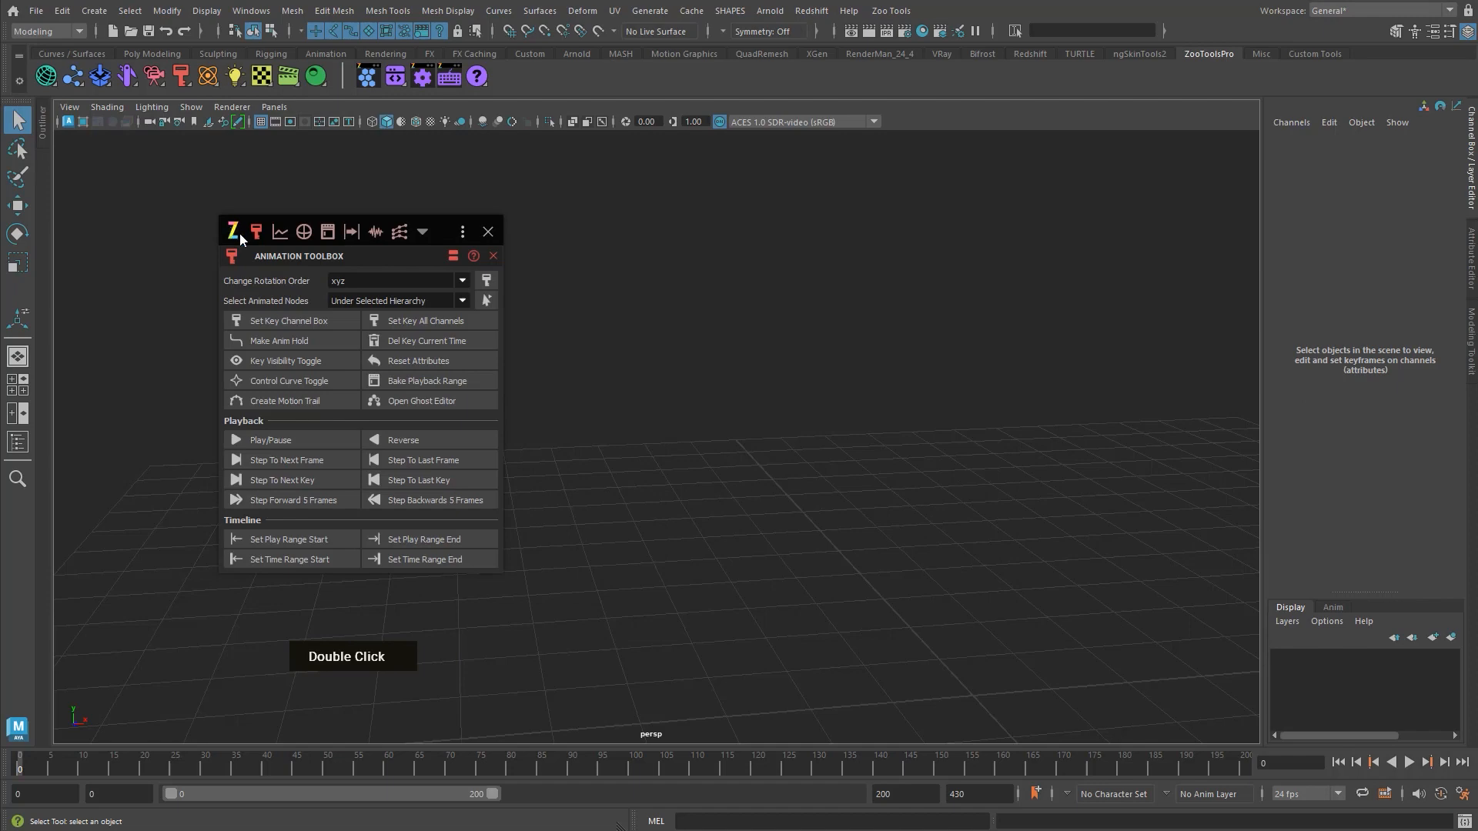
- Try docking the toolset window between the viewport and the Channel Box, and return it to a floating window
{"action": "left_click_drag", "start_coordinate": [241, 239], "coordinate": [1261, 154]}
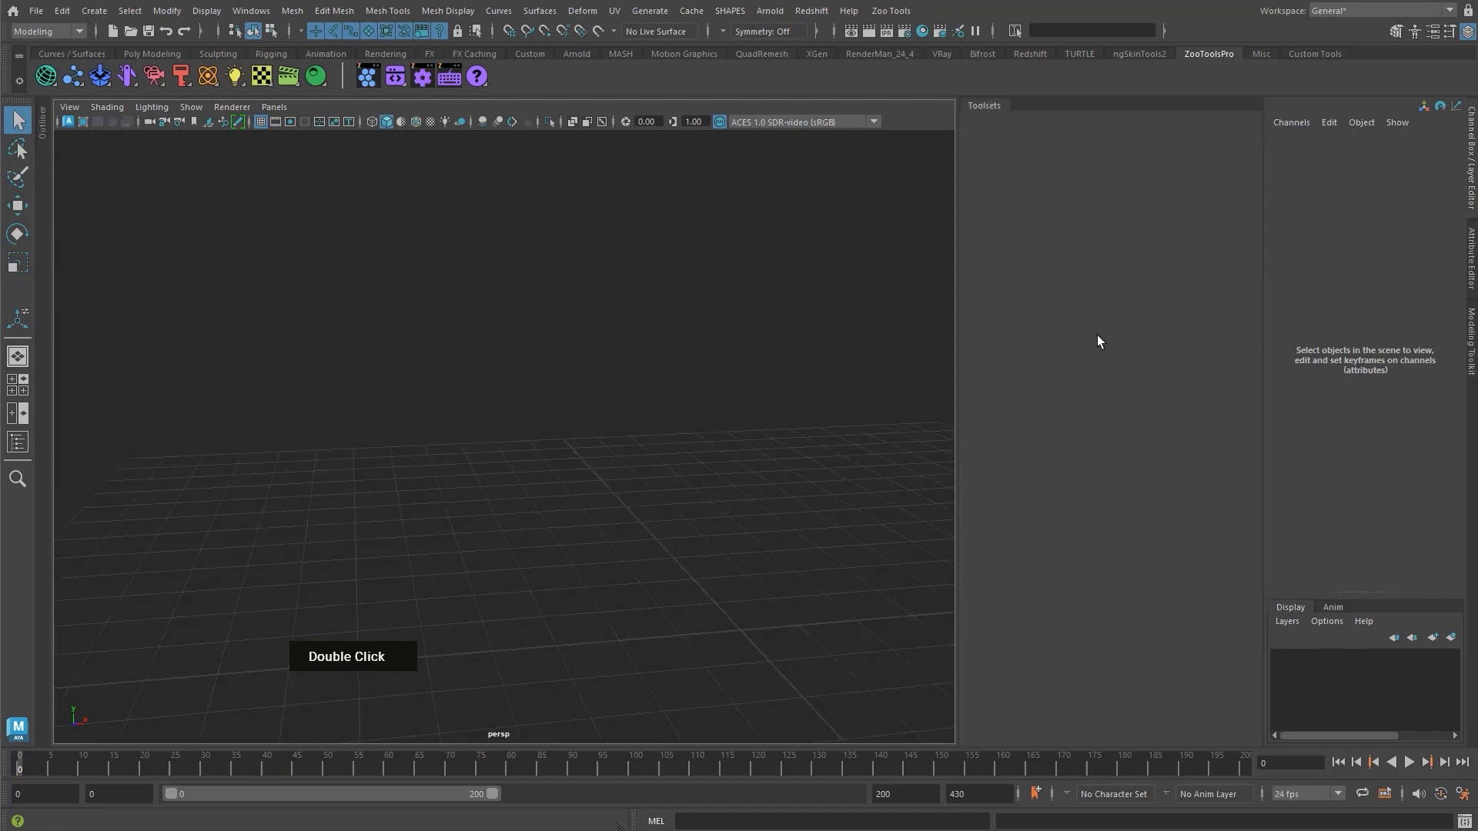
{"action": "left_click_drag", "start_coordinate": [990, 108], "coordinate": [847, 264]}
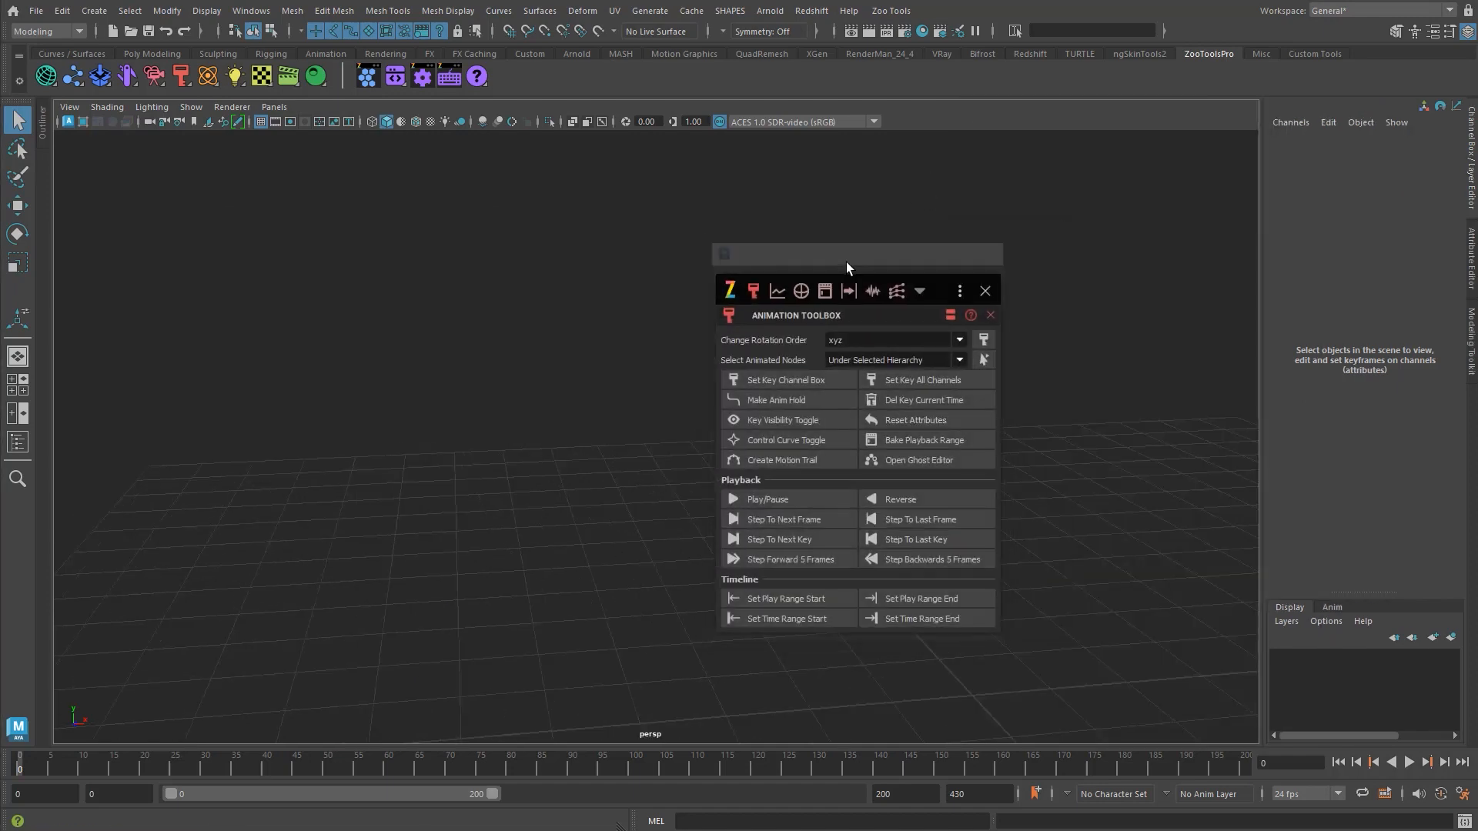
{"action": "middle_click_drag", "start_coordinate": [852, 309], "coordinate": [331, 205], "text": "alt"}
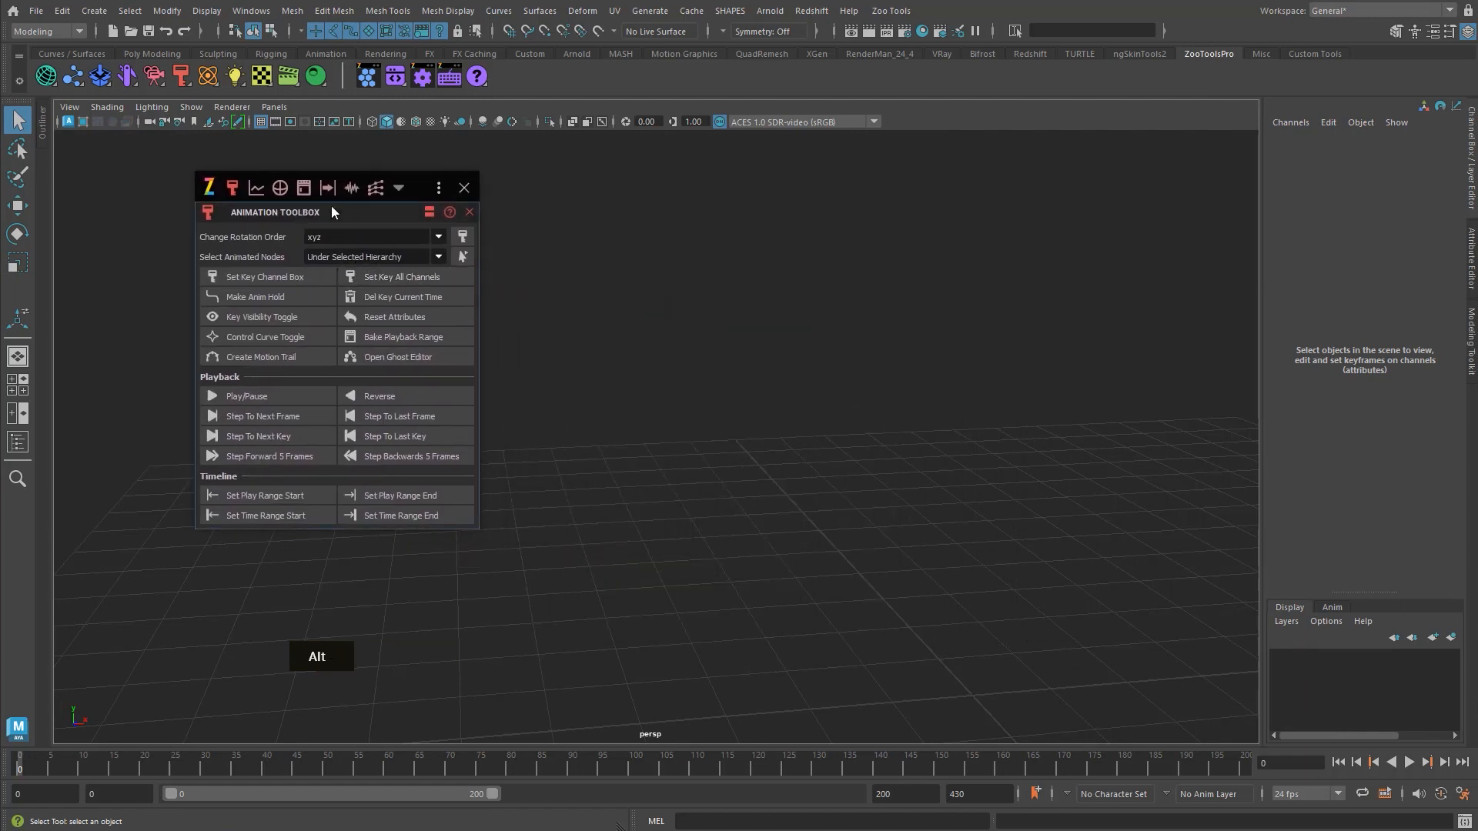
- Add the Graph Editor Toolbox beneath the Animation Toolbox and collapse both toolboxes to their headers
{"action": "left_click", "coordinate": [257, 188]}
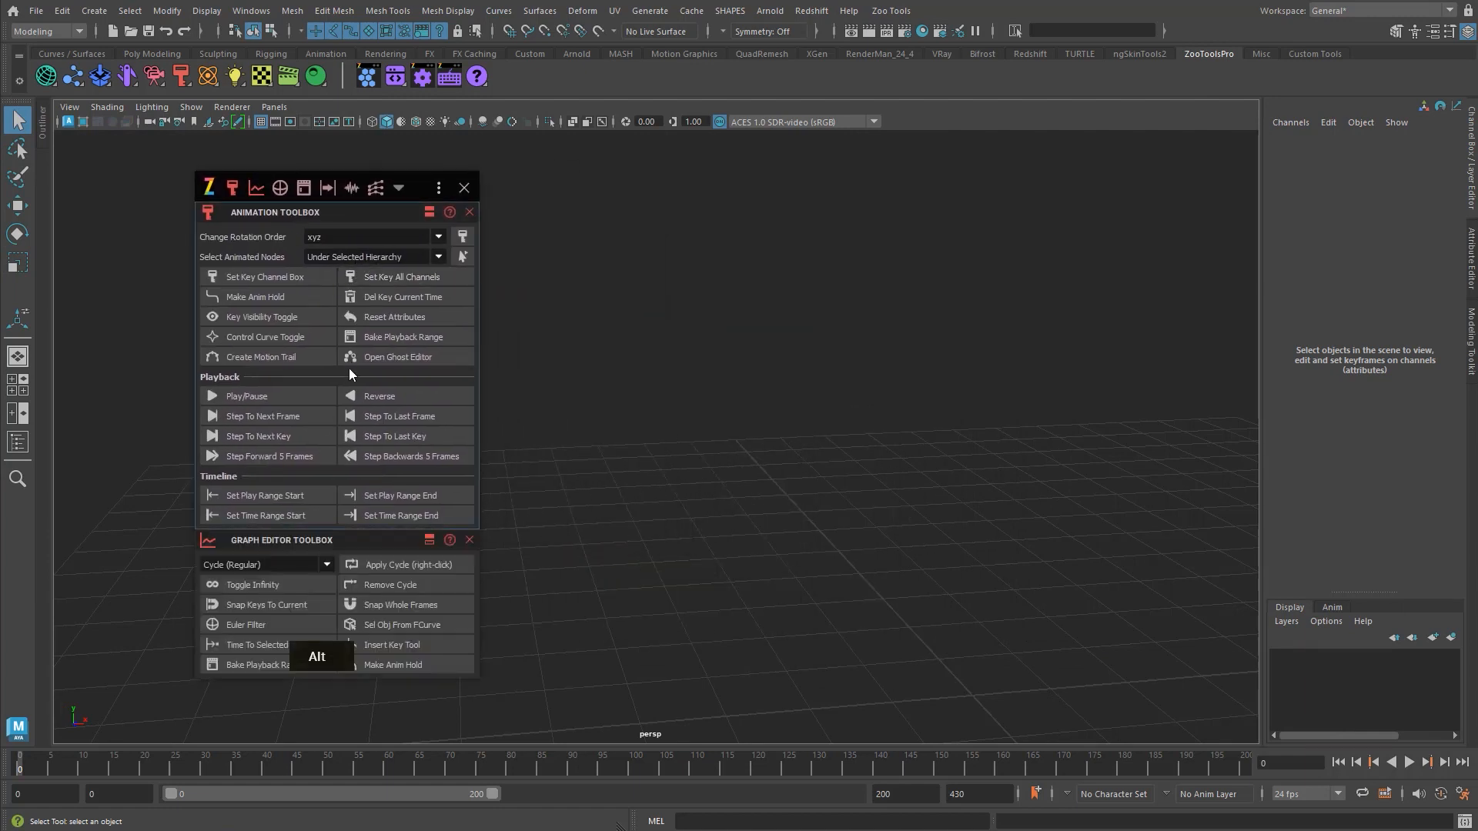
{"action": "left_click", "coordinate": [373, 542]}
{"action": "left_click", "coordinate": [335, 213]}
{"action": "left_click", "coordinate": [363, 210]}
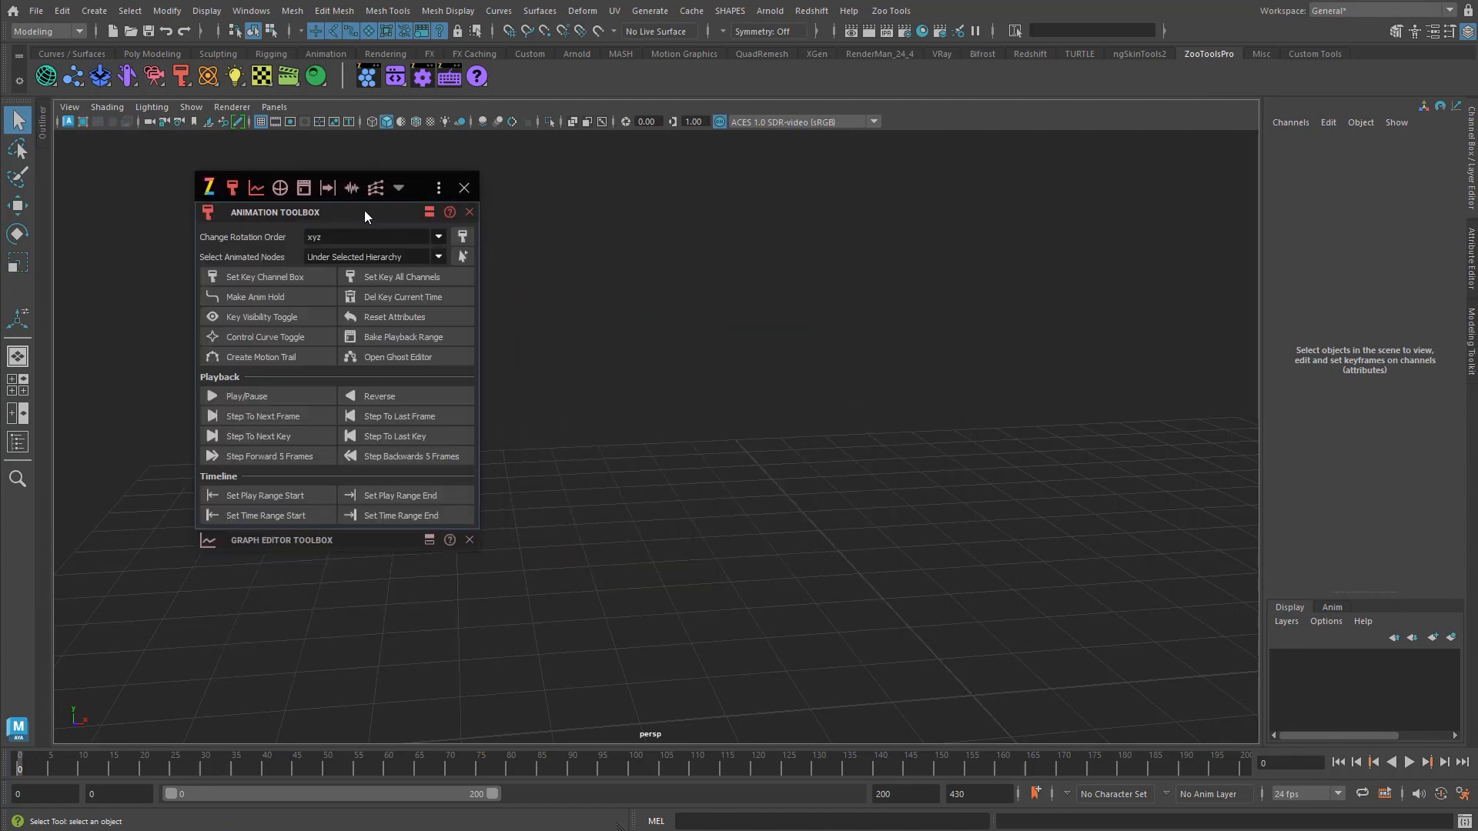
{"action": "left_click", "coordinate": [255, 212]}
- Minimize the toolset window to its title bar, and restore it after moving it to the viewport's upper edge near the Channel Box
{"action": "double_click", "coordinate": [422, 188]}
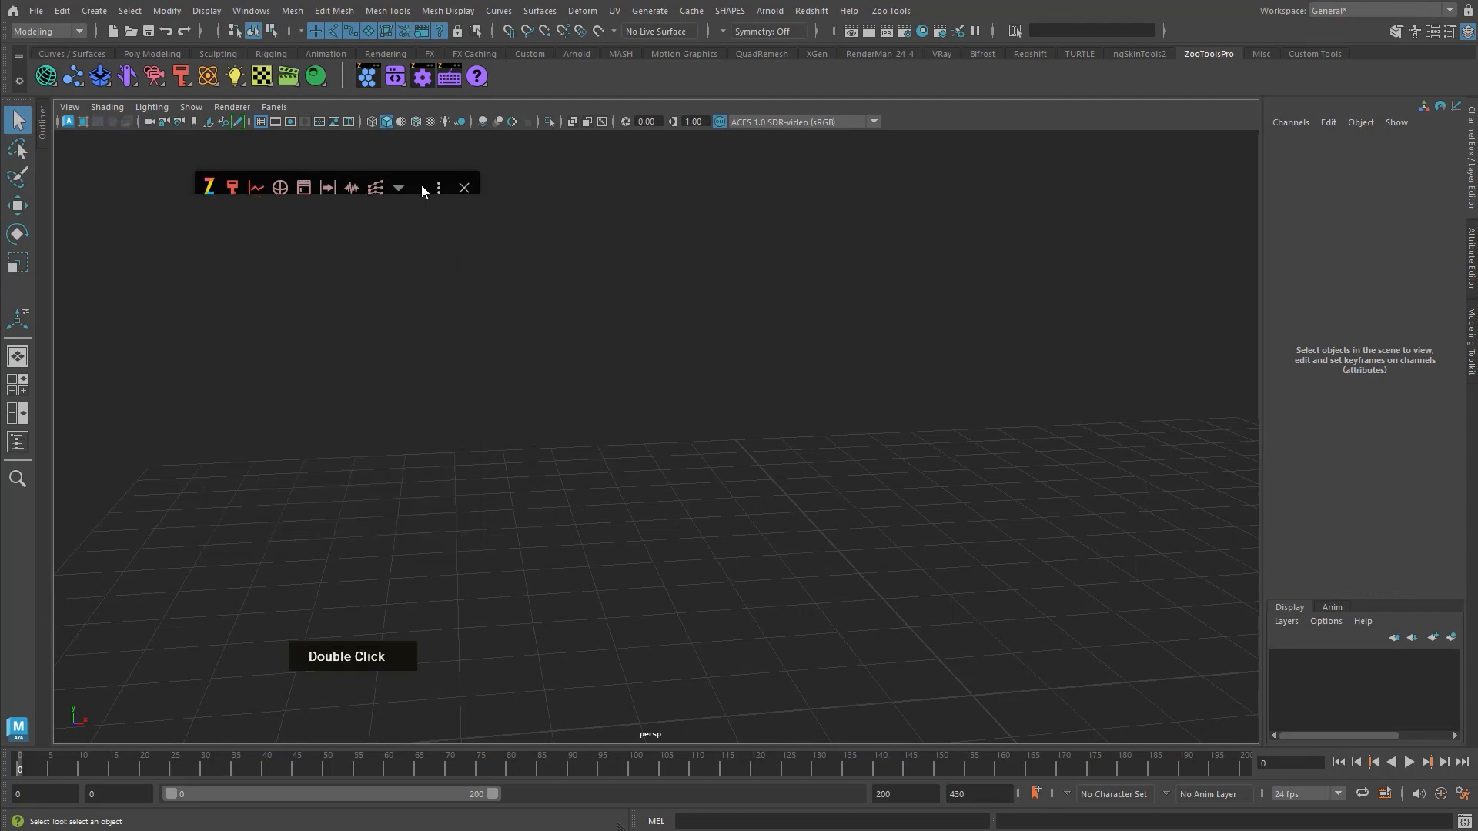
{"action": "left_click_drag", "start_coordinate": [440, 182], "coordinate": [1156, 117]}
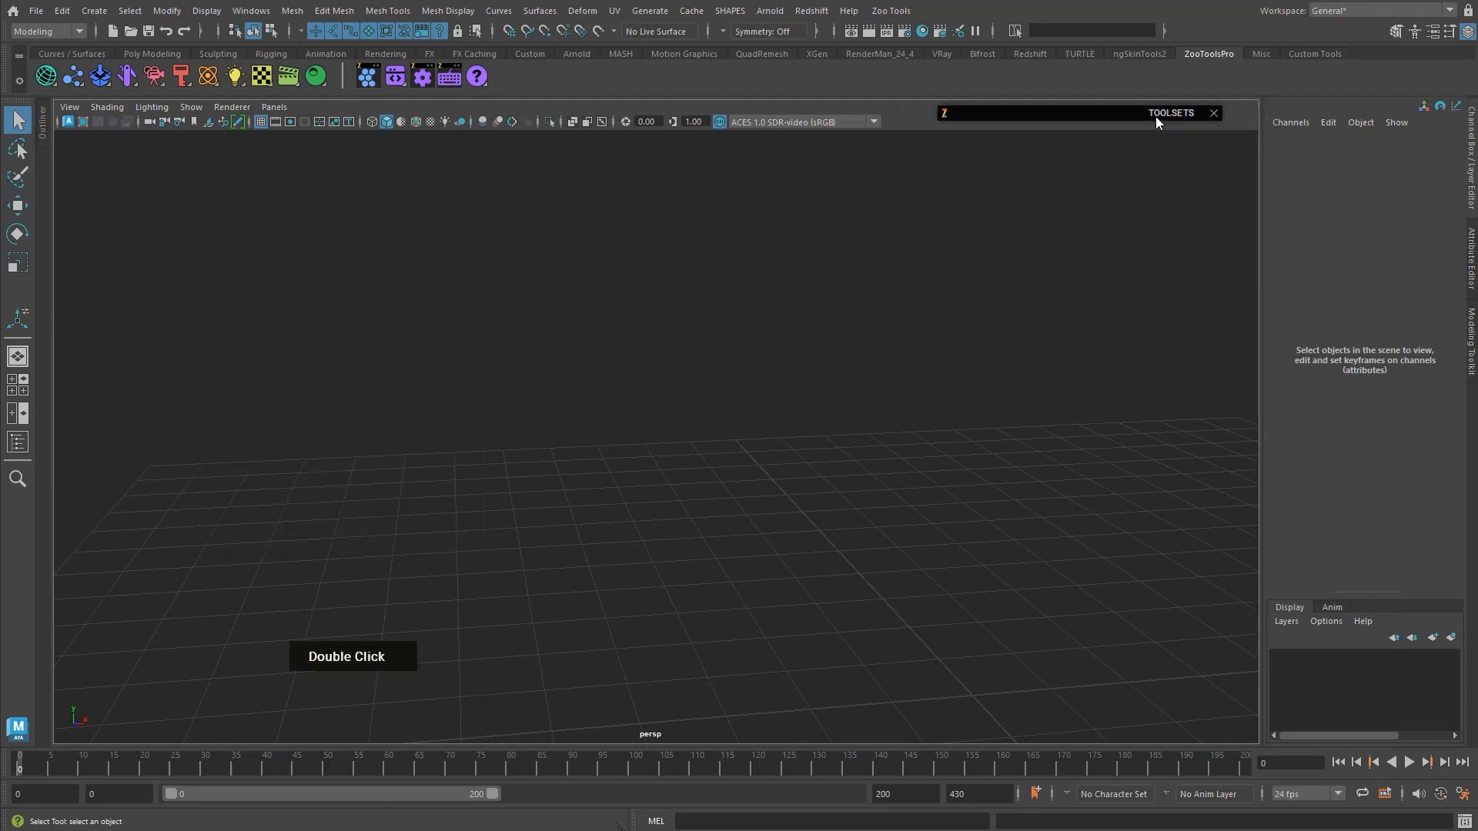
{"action": "double_click", "coordinate": [1156, 117]}
{"action": "double_click", "coordinate": [1157, 108]}
{"action": "double_click", "coordinate": [1158, 113]}
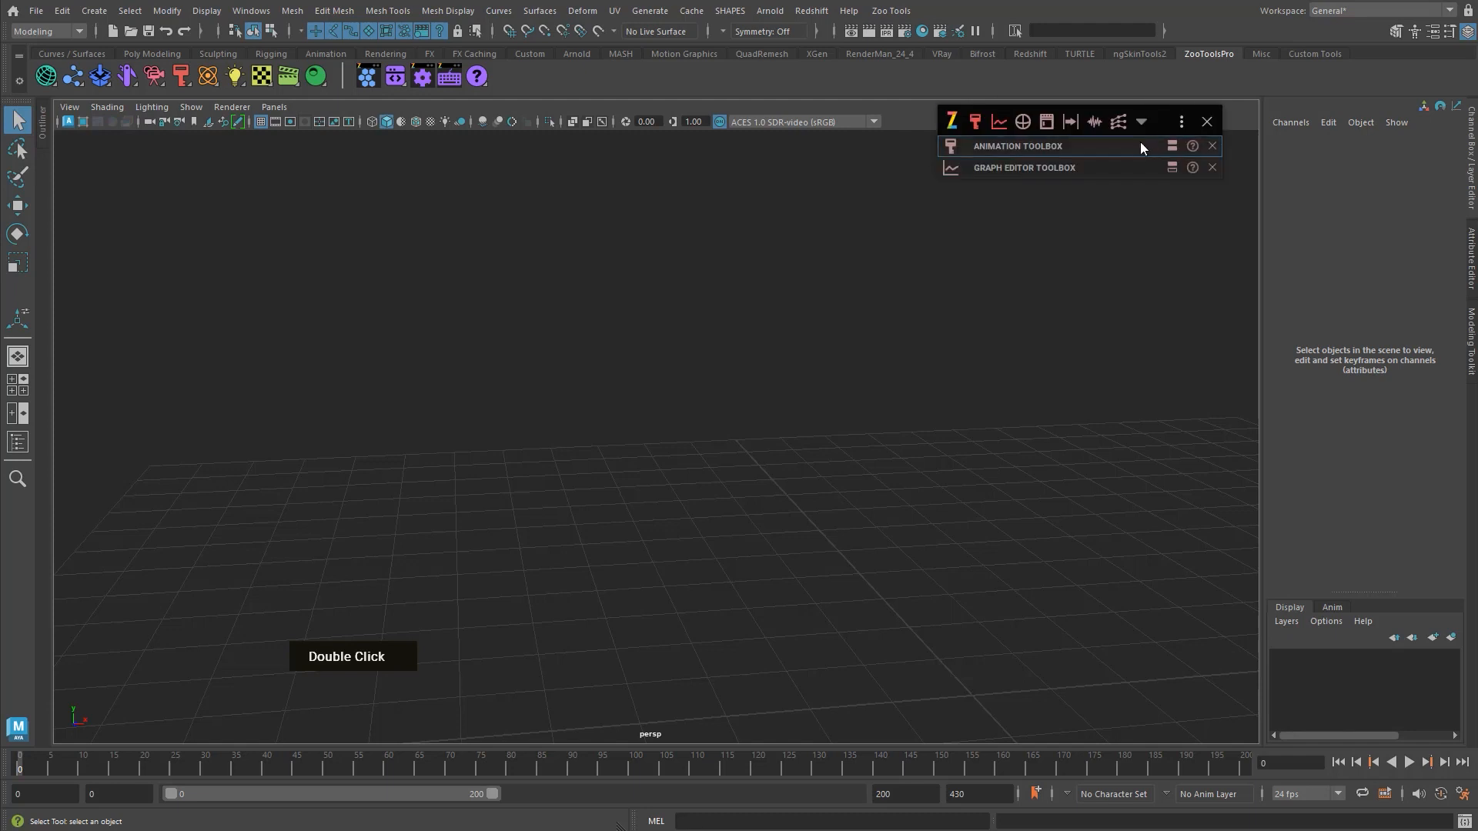
- Expand the collapsed Animation Toolbox and minimize the whole toolset window to its title bar
{"action": "left_click", "coordinate": [1141, 147]}
{"action": "double_click", "coordinate": [1160, 114]}
{"action": "double_click", "coordinate": [1159, 114]}
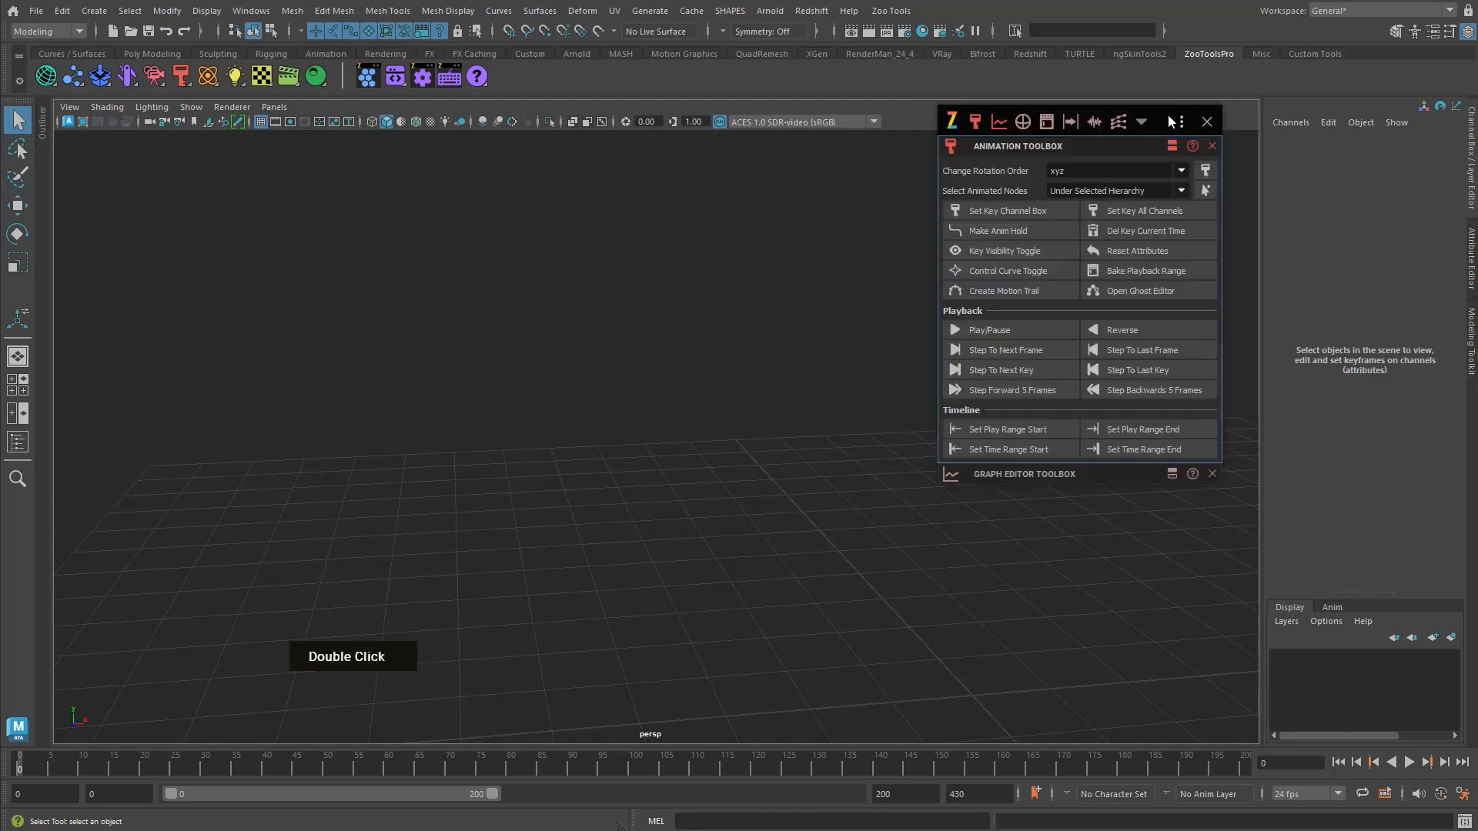
{"action": "double_click", "coordinate": [1169, 121]}
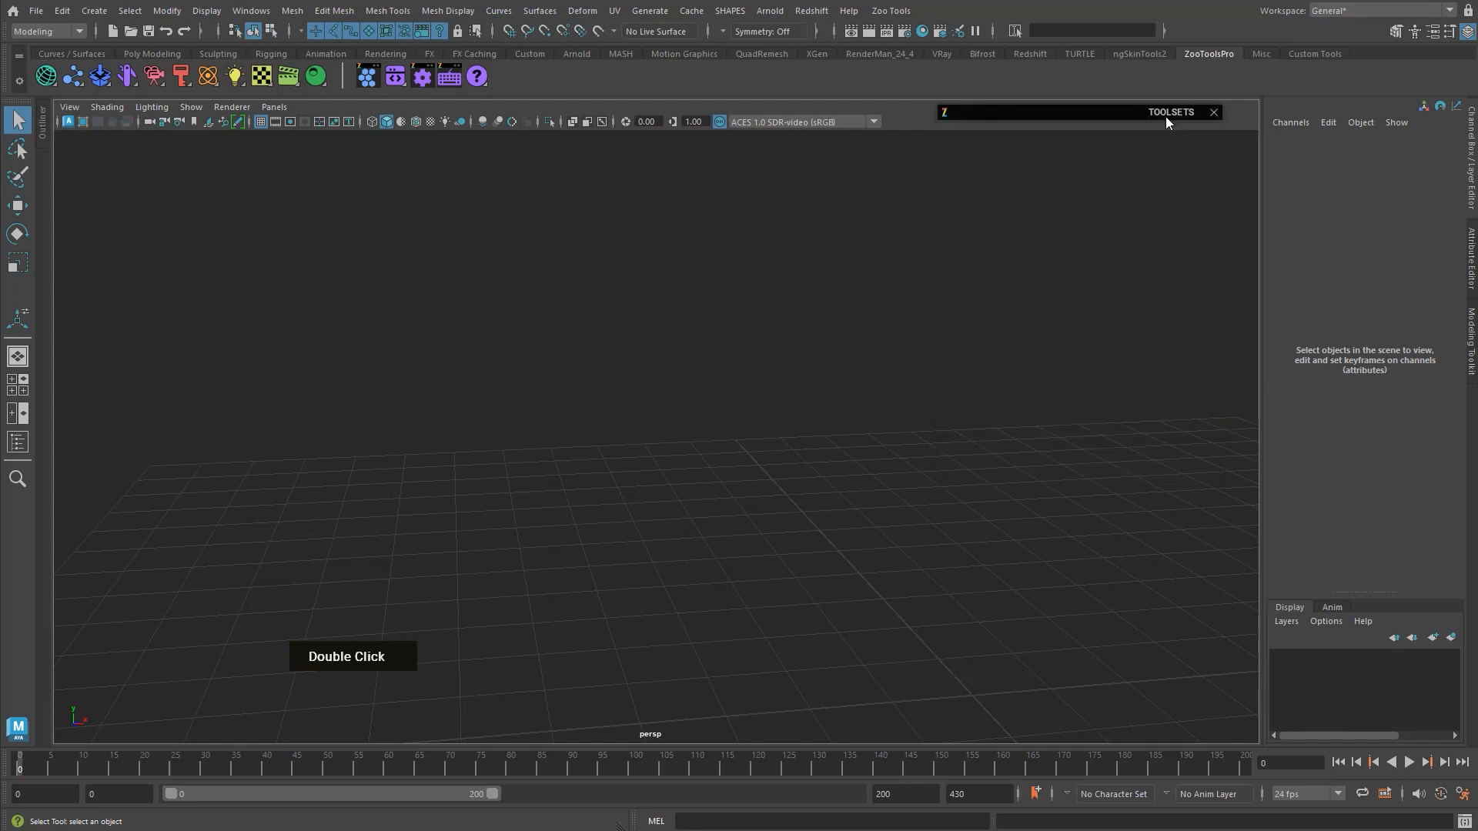
- Show the Outliner beside the viewport and restore the minimized toolset window
{"action": "double_click", "coordinate": [42, 127]}
{"action": "double_click", "coordinate": [1083, 109]}
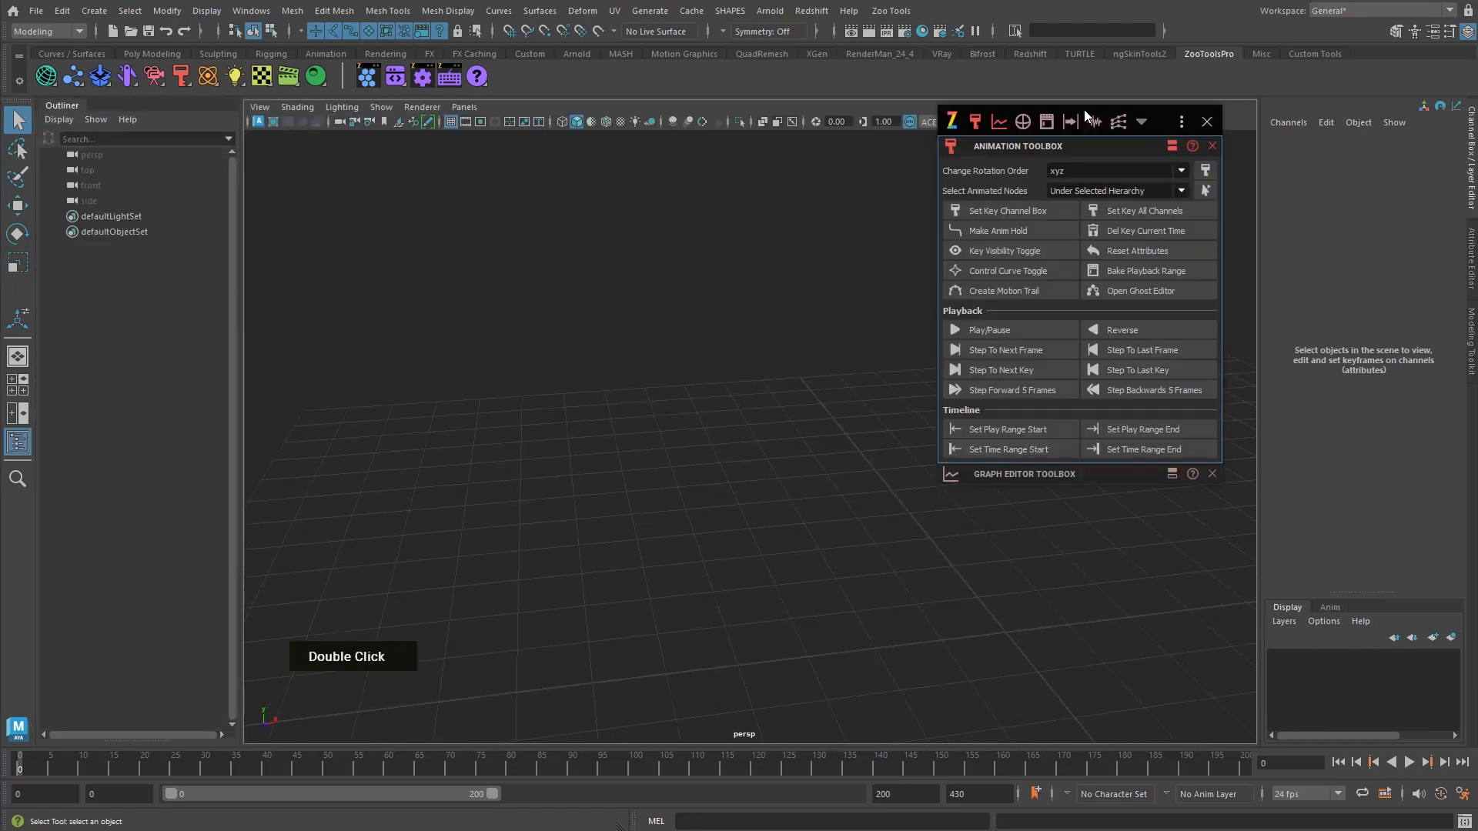
- Switch the Animation Toolbox to its compact display and open the Graph Editor Toolbox beneath it
{"action": "left_click", "coordinate": [1172, 146]}
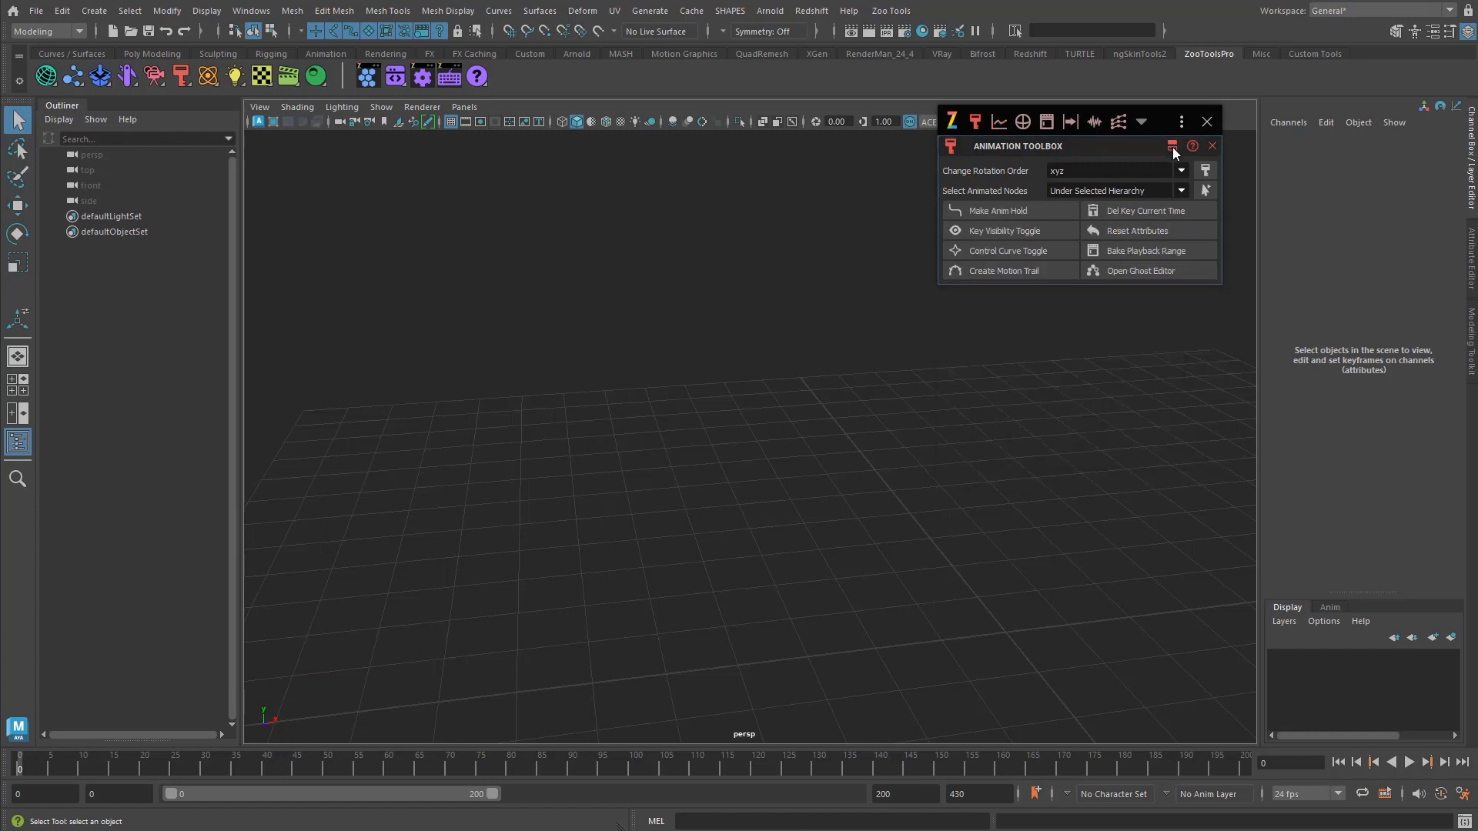
{"action": "double_click", "coordinate": [1172, 146]}
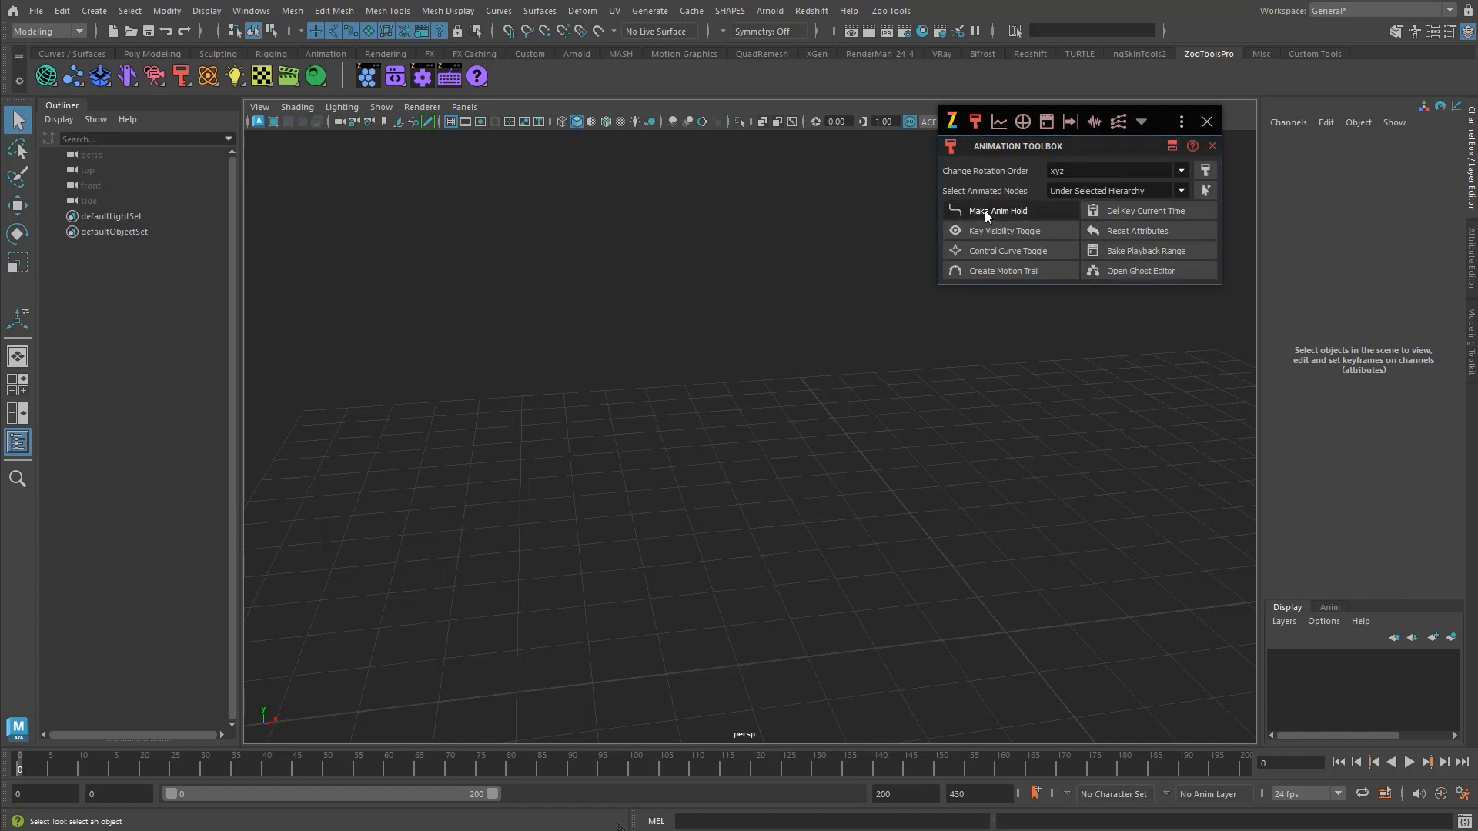
{"action": "left_click", "coordinate": [999, 121]}
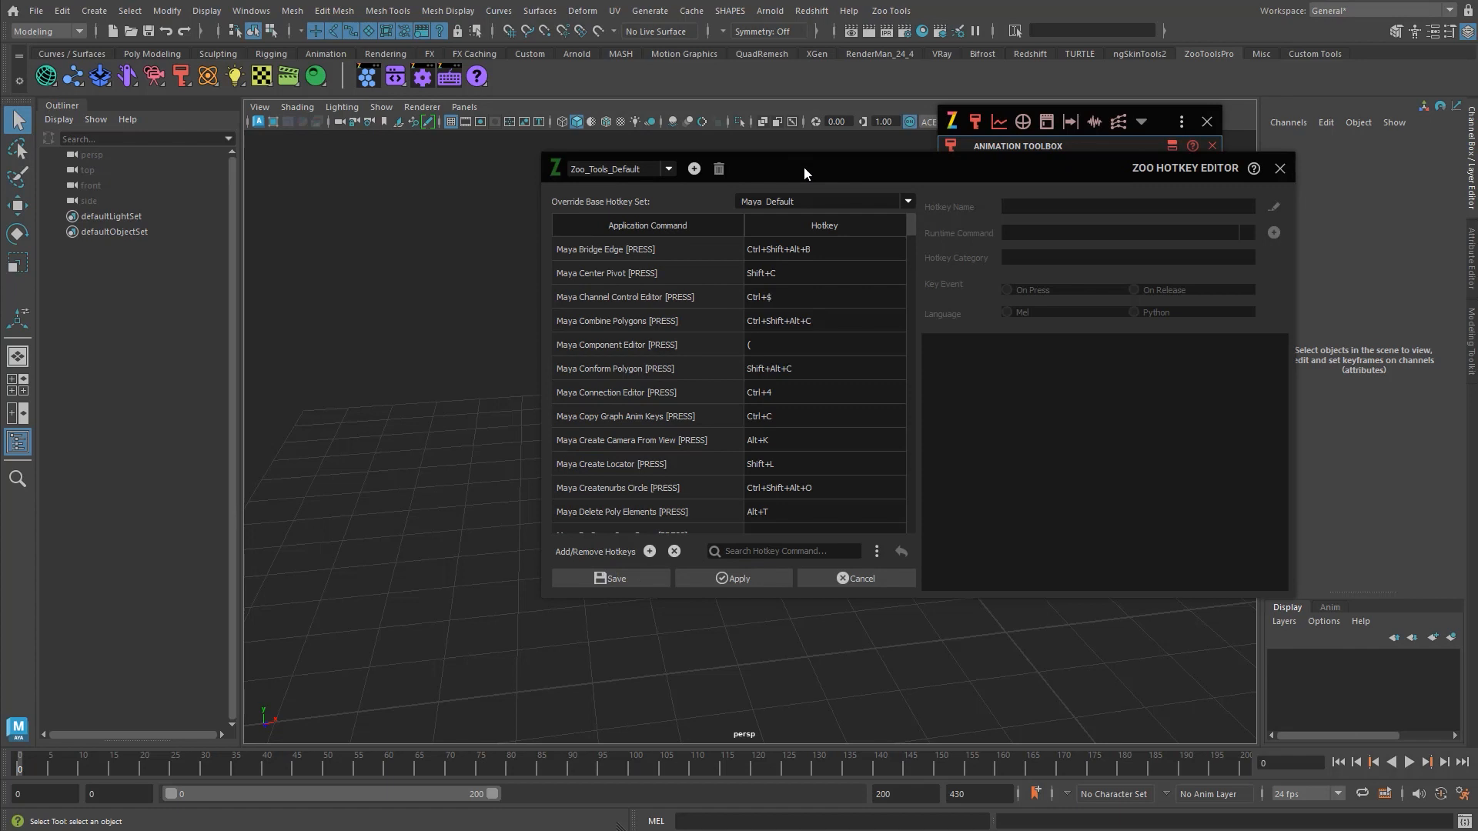
- Choose the Zoo_Tools_Default hotkey set in the Zoo Hotkey Editor and save it
{"action": "left_click_drag", "start_coordinate": [803, 168], "coordinate": [849, 198]}
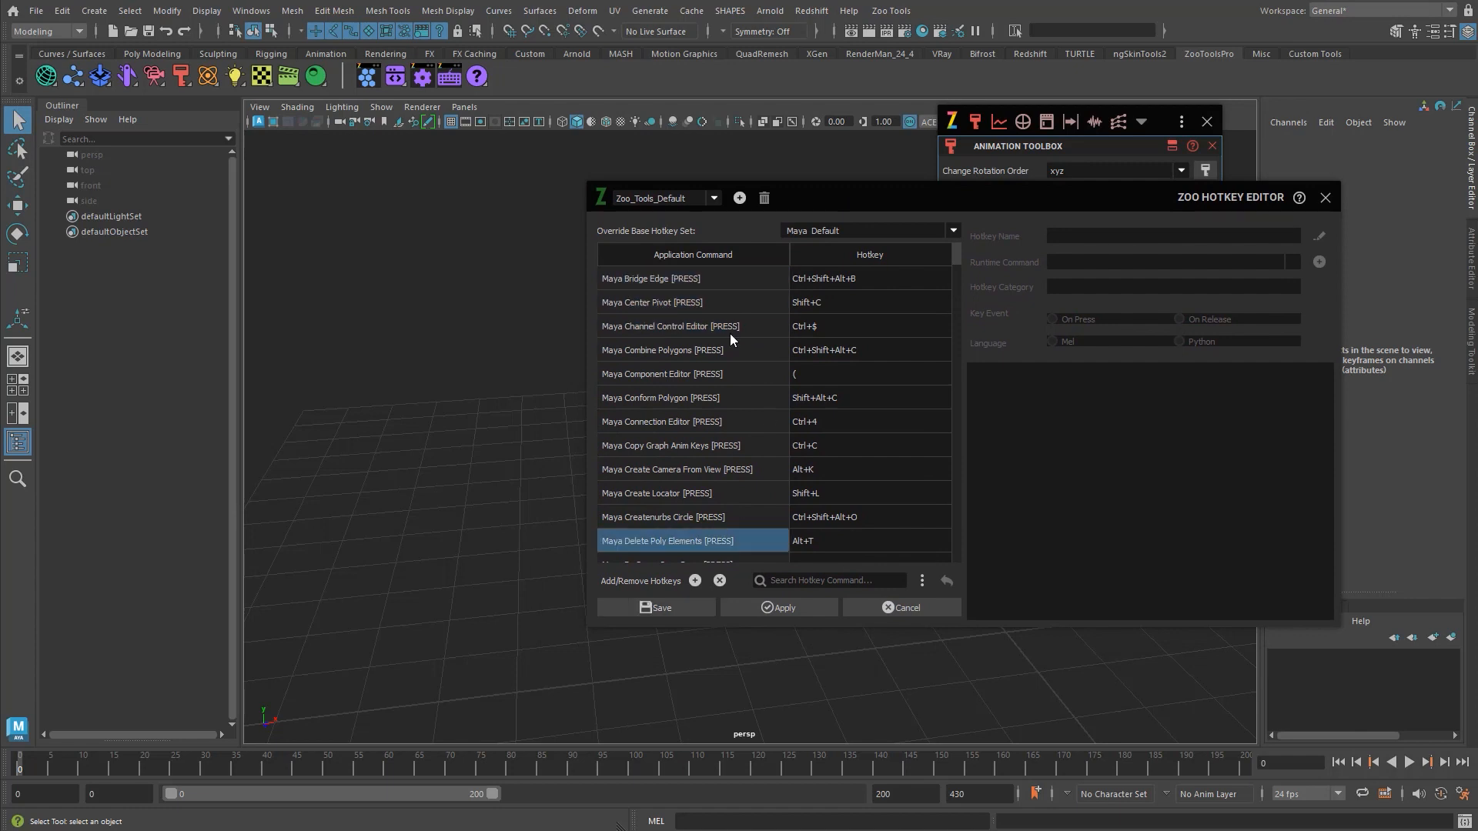
{"action": "left_click", "coordinate": [695, 197]}
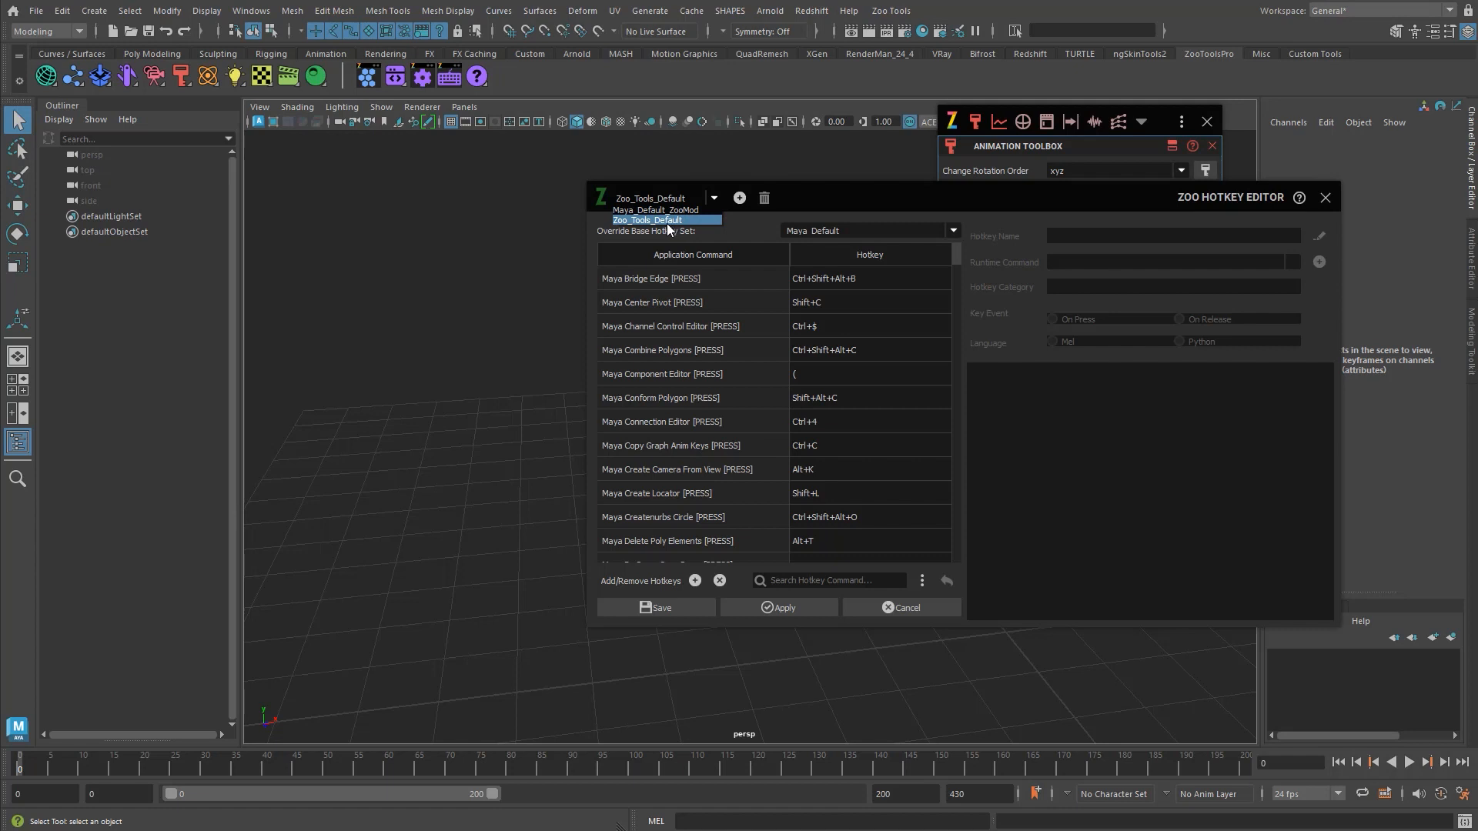
{"action": "left_click", "coordinate": [674, 220]}
{"action": "left_click", "coordinate": [660, 608]}
- Cycle through the available hotkey sets from the viewport, ending on Maya_Default_ZooMod
{"action": "middle_click", "coordinate": [665, 435]}
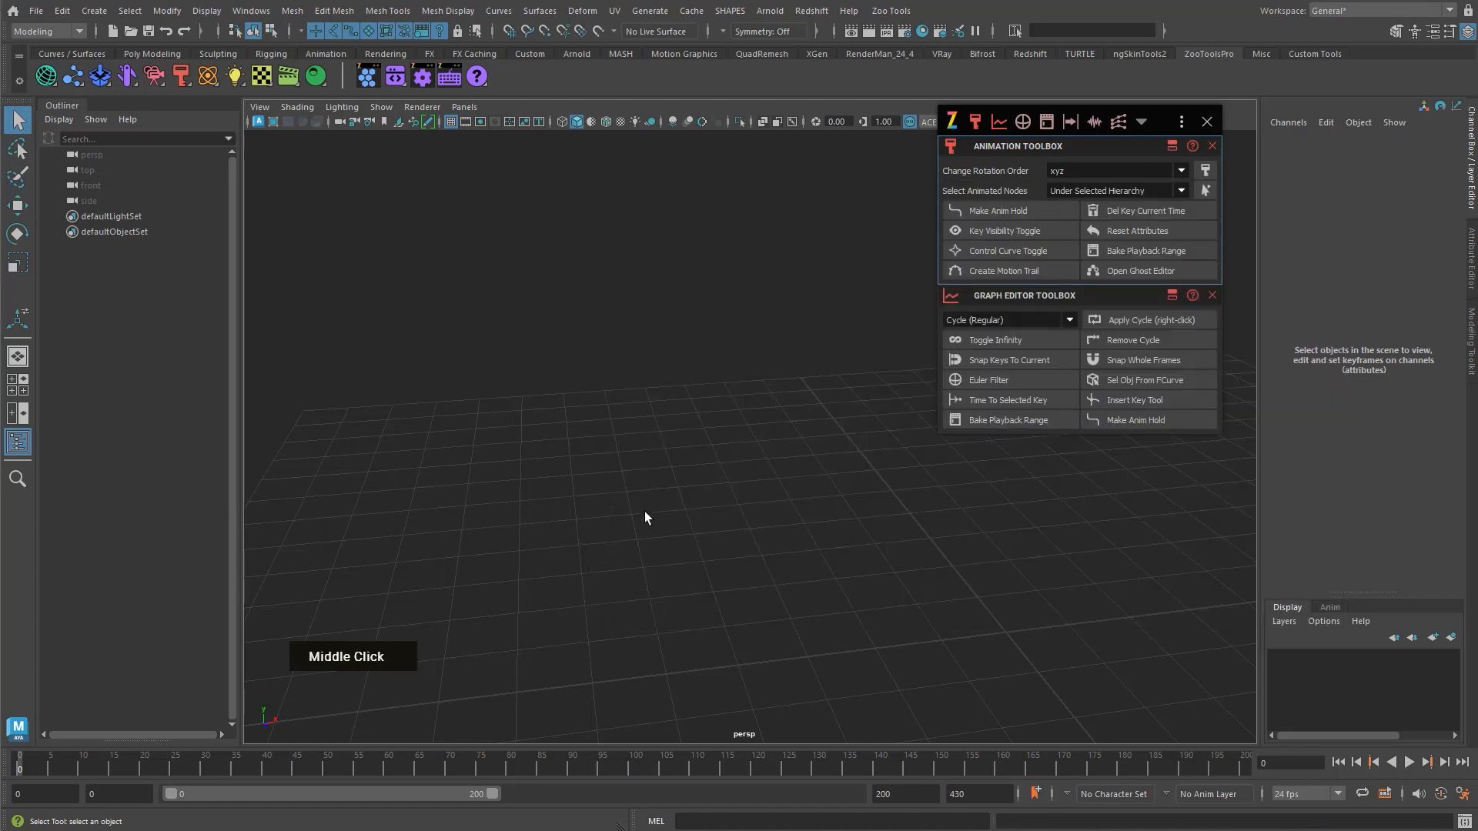
{"action": "key", "text": "semicolon"}
{"action": "key", "text": "semicolon"}
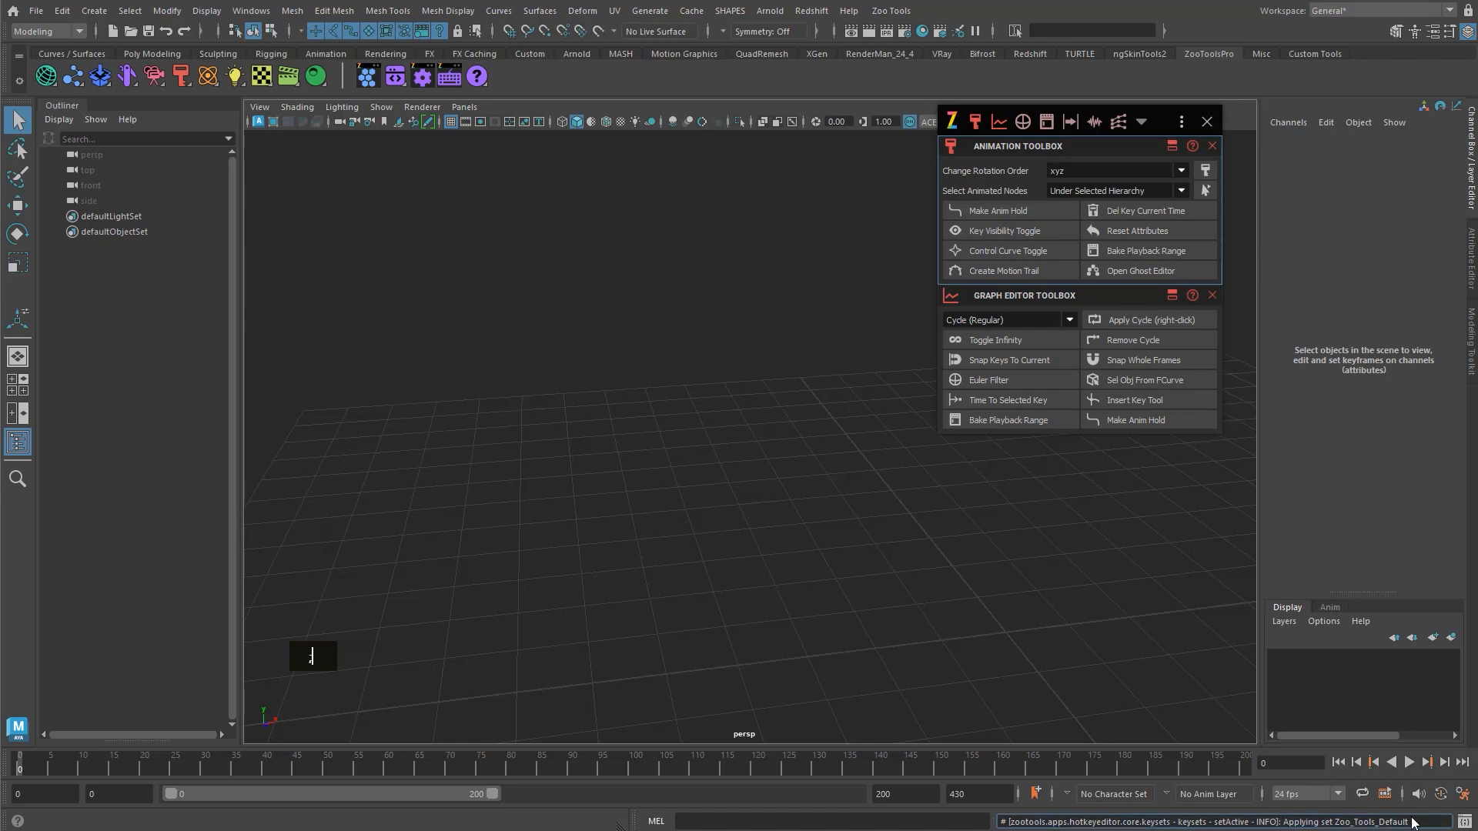
{"action": "middle_click", "coordinate": [769, 374]}
{"action": "key", "text": "semicolon"}
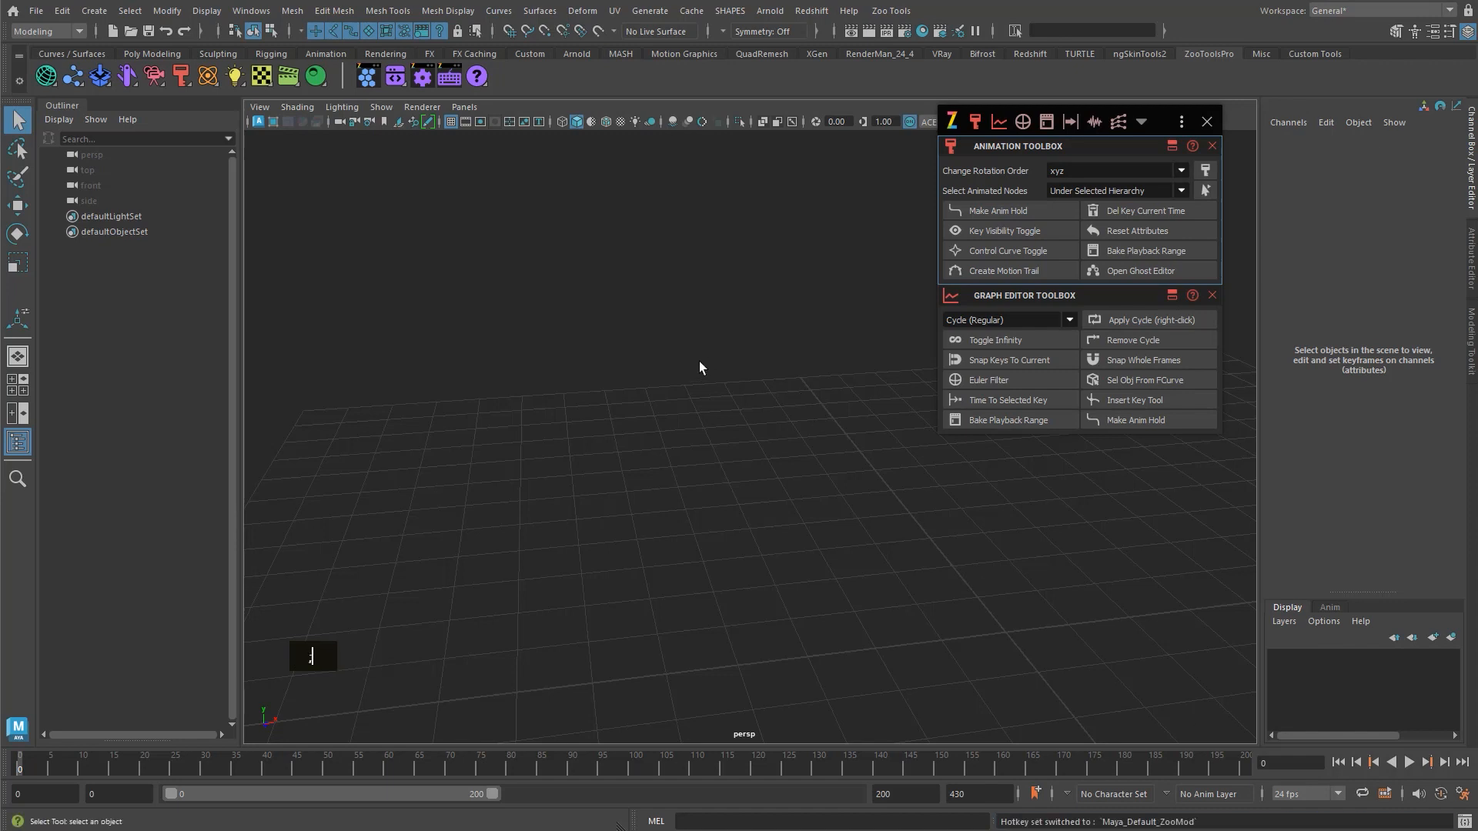
- Create a polygon cube at the world origin
{"action": "key", "text": "ctrl+shift+u"}
{"action": "left_click_drag", "start_coordinate": [700, 369], "coordinate": [673, 436], "text": "alt"}
{"action": "middle_click_drag", "start_coordinate": [673, 435], "coordinate": [634, 320], "text": "alt"}
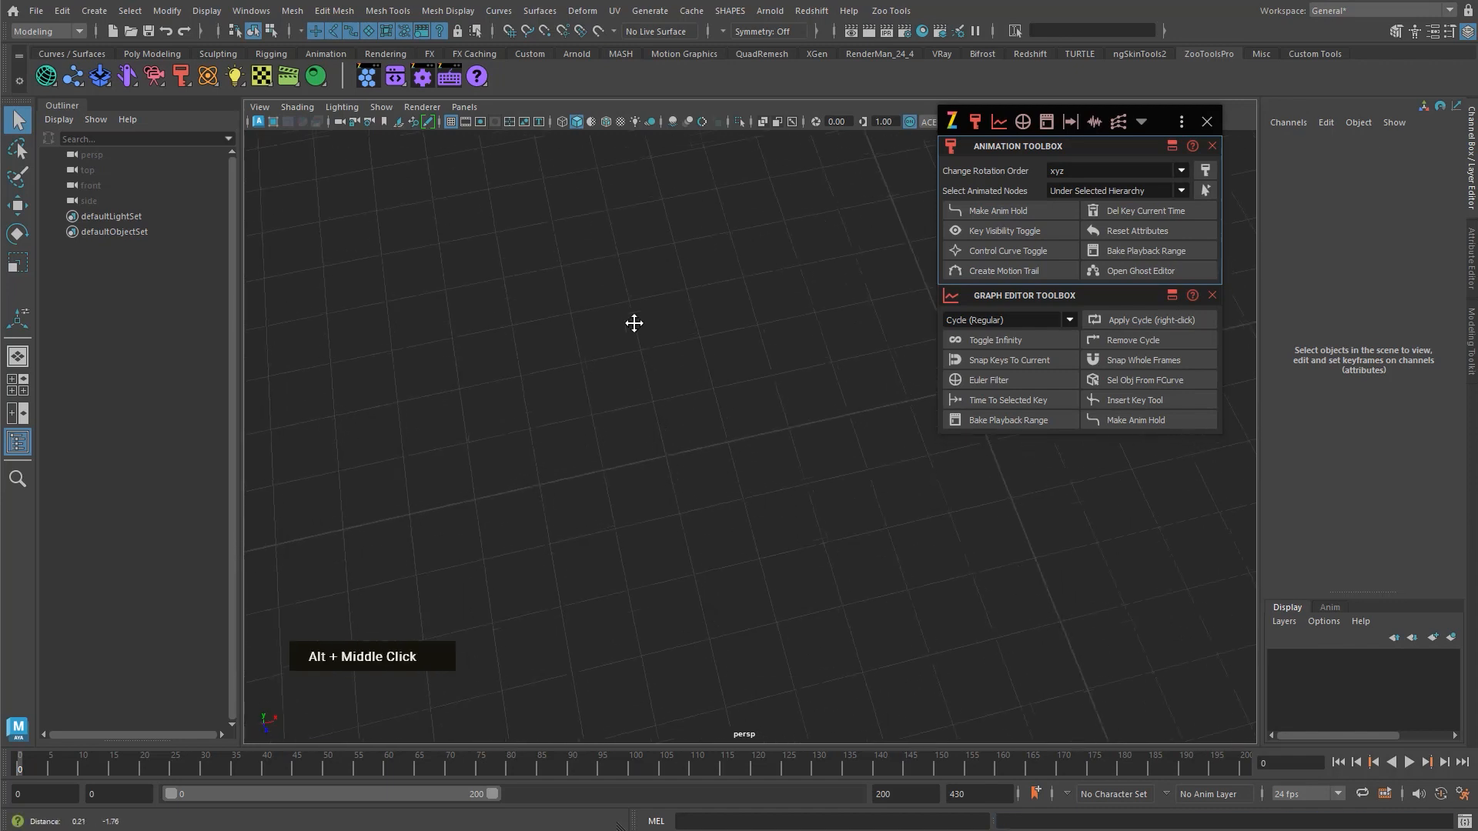
{"action": "left_click_drag", "start_coordinate": [634, 320], "coordinate": [658, 460], "text": "alt"}
{"action": "middle_click_drag", "start_coordinate": [658, 461], "coordinate": [568, 498], "text": "alt"}
{"action": "right_click_drag", "start_coordinate": [567, 498], "coordinate": [677, 511], "text": "alt"}
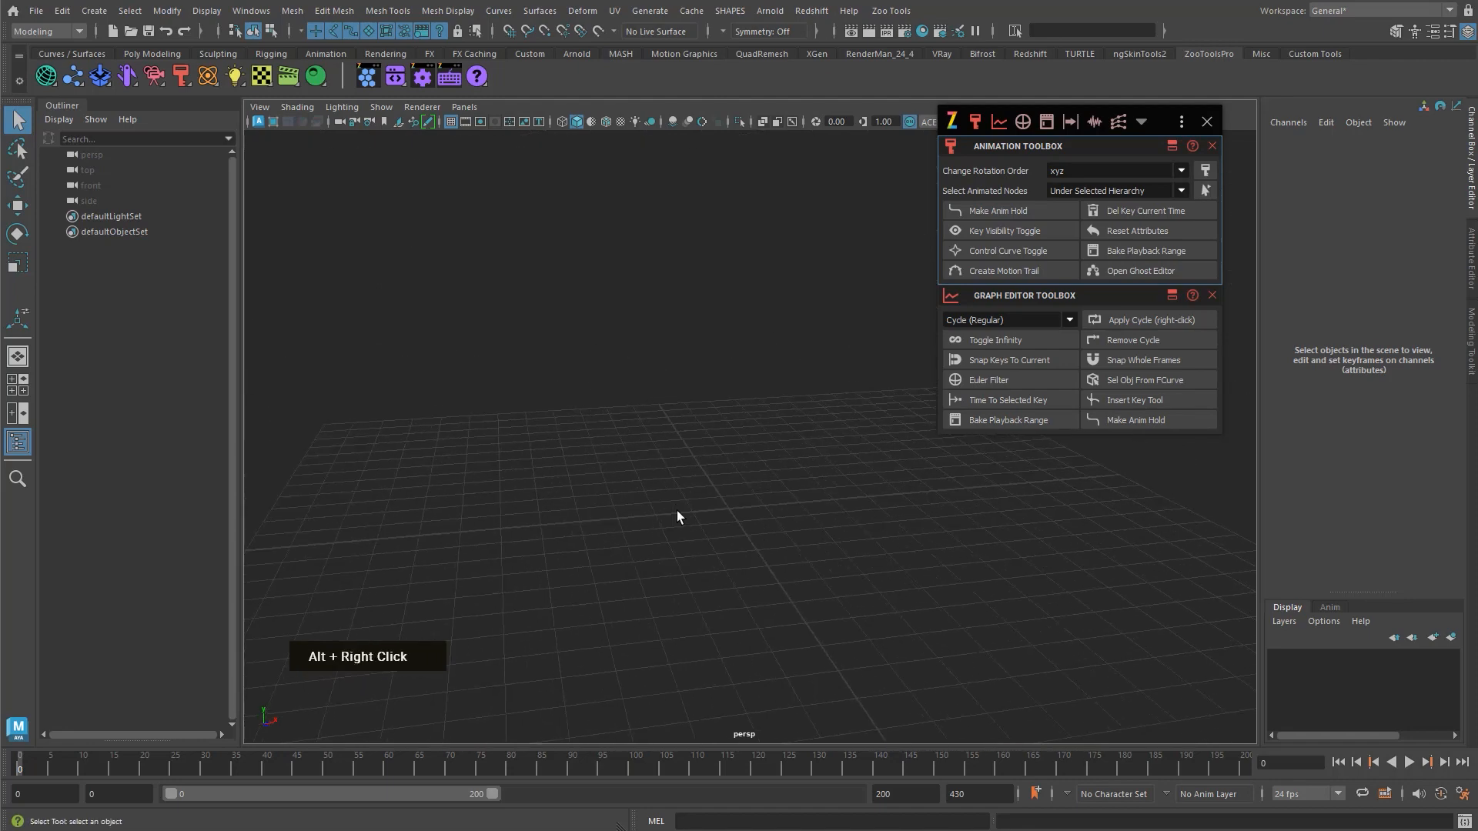
{"action": "key", "text": "t"}
{"action": "key", "text": "ctrl+shift+u"}
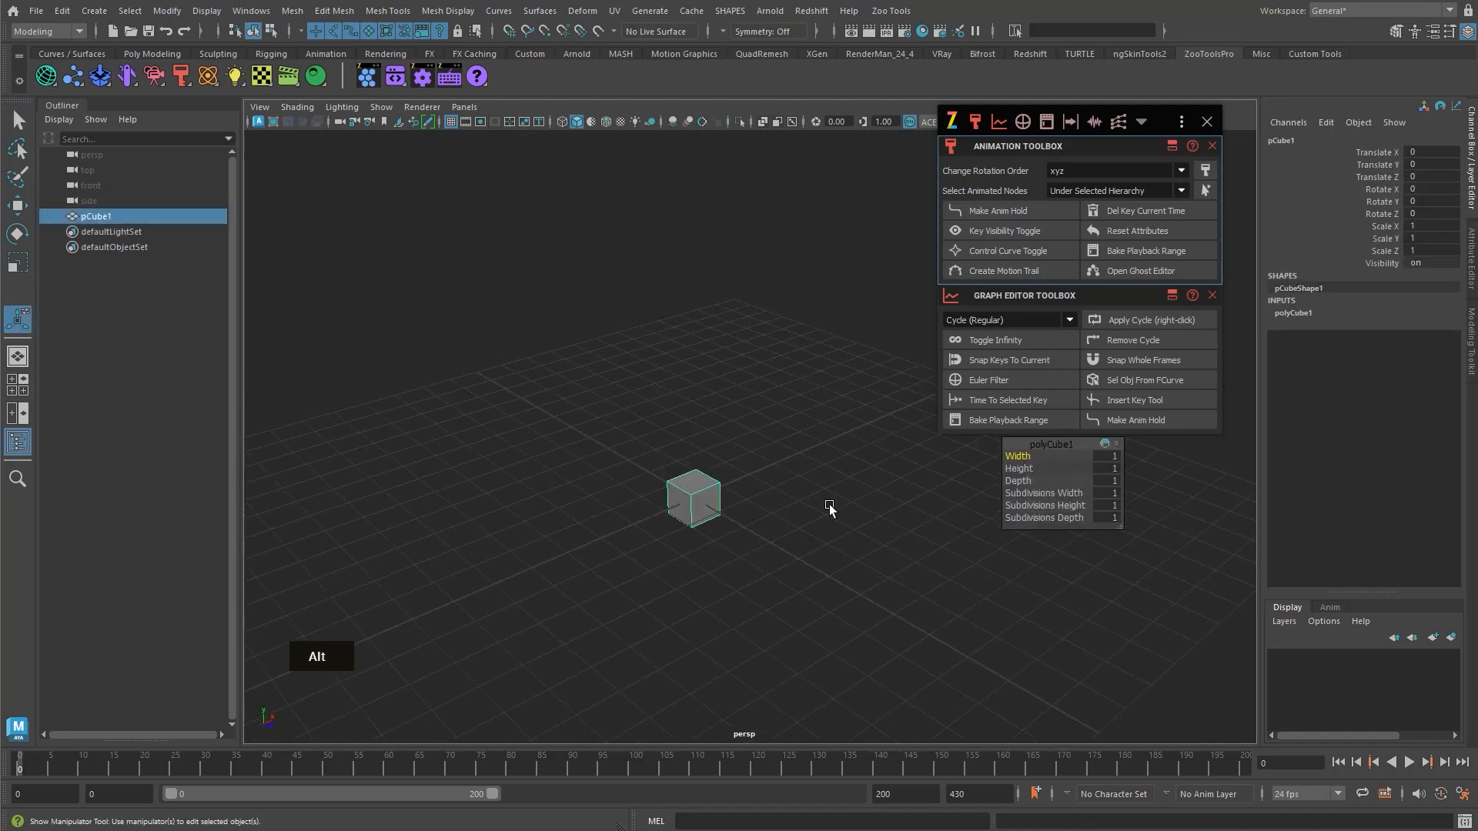
- Move the cube to about X 2.1, Y 4.35, Z -0.98, and delete it
{"action": "key", "text": "w"}
{"action": "left_click_drag", "start_coordinate": [691, 500], "coordinate": [725, 319]}
{"action": "key", "text": "q"}
{"action": "left_click_drag", "start_coordinate": [802, 431], "coordinate": [738, 418], "text": "alt"}
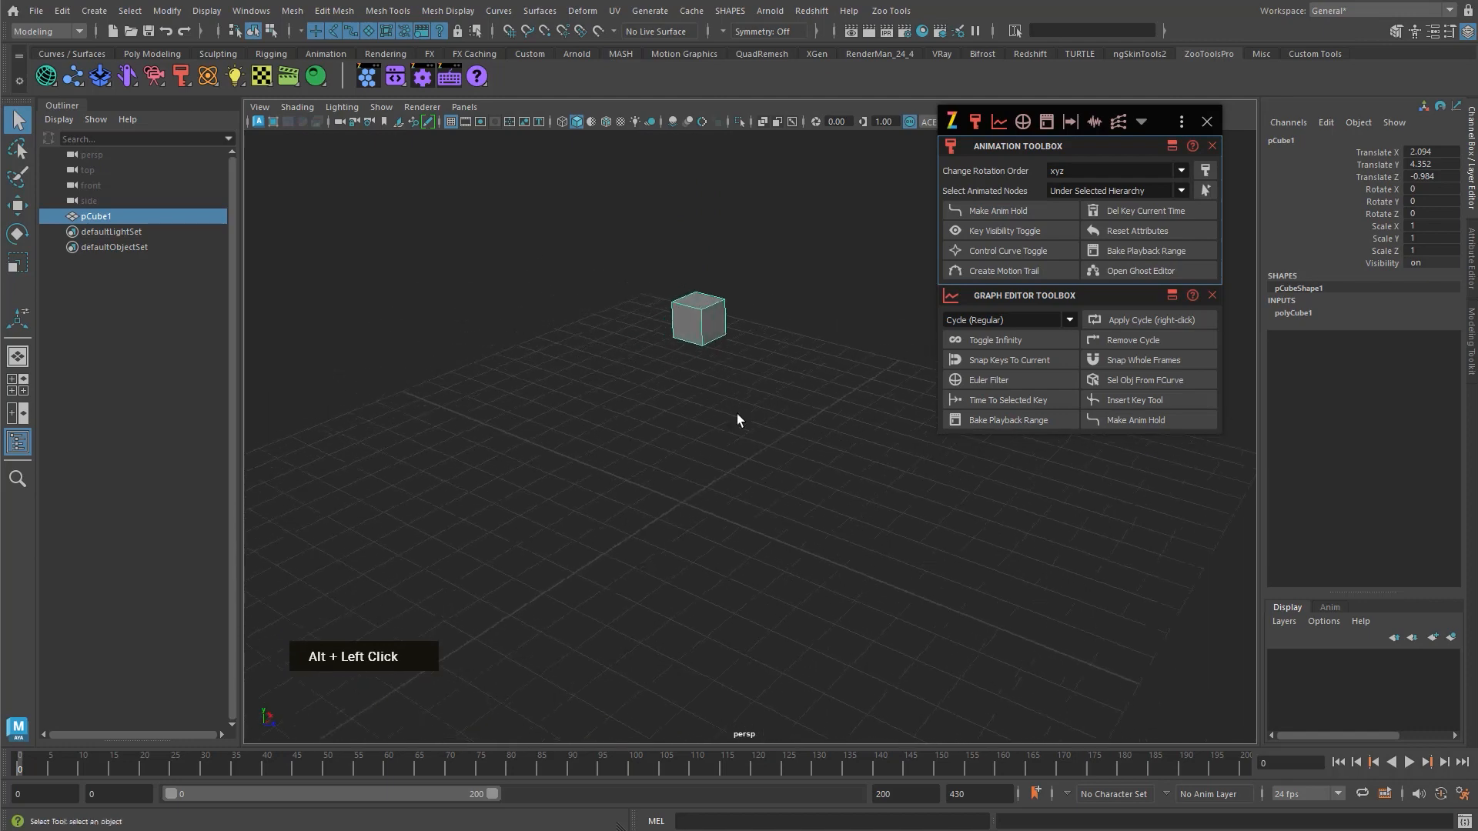
{"action": "key", "text": "Delete"}
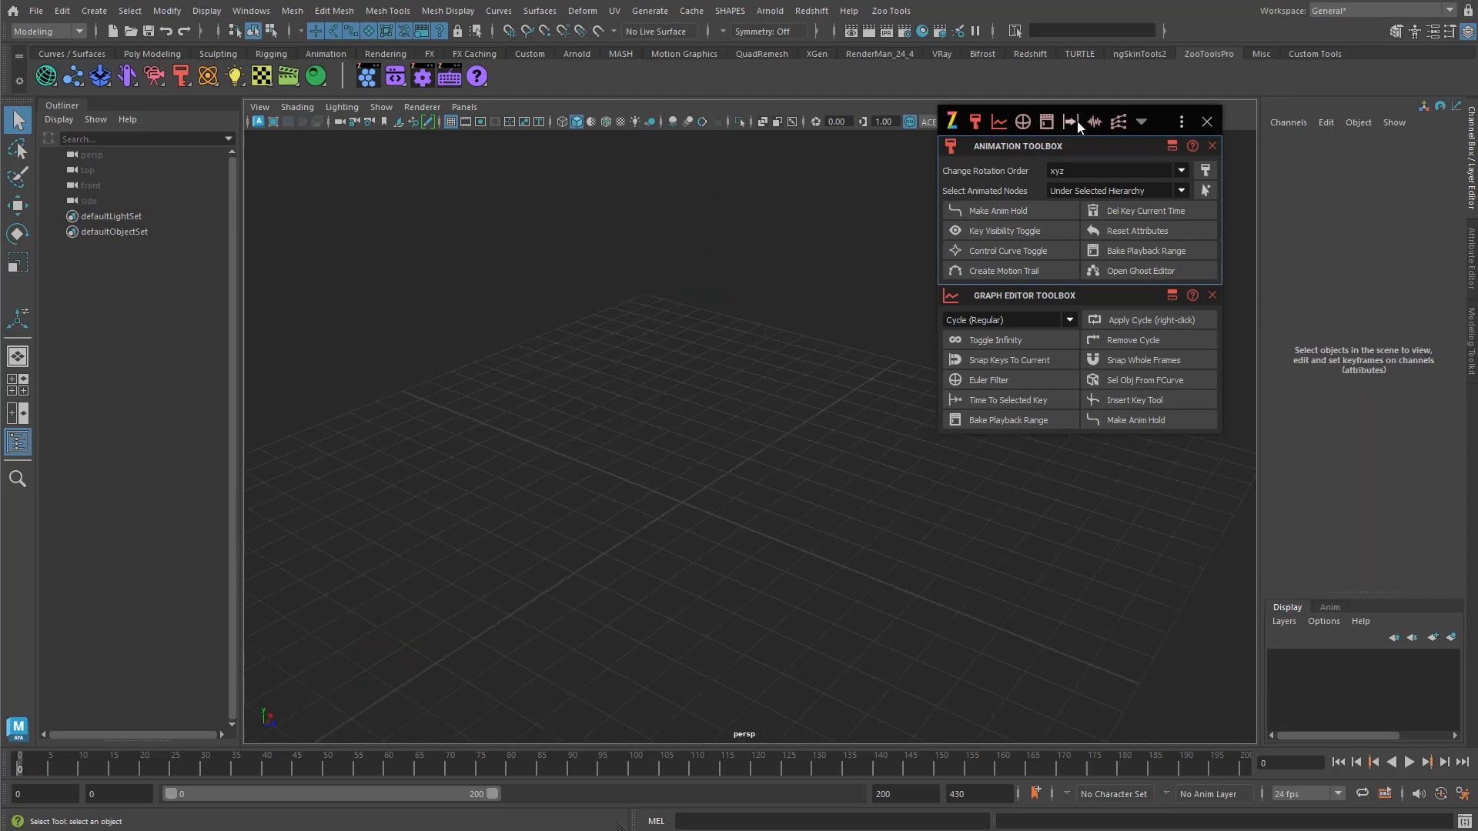
- Move the toolset window slightly higher and switch the Animation Toolbox to its full display
{"action": "left_click_drag", "start_coordinate": [1164, 119], "coordinate": [1162, 96]}
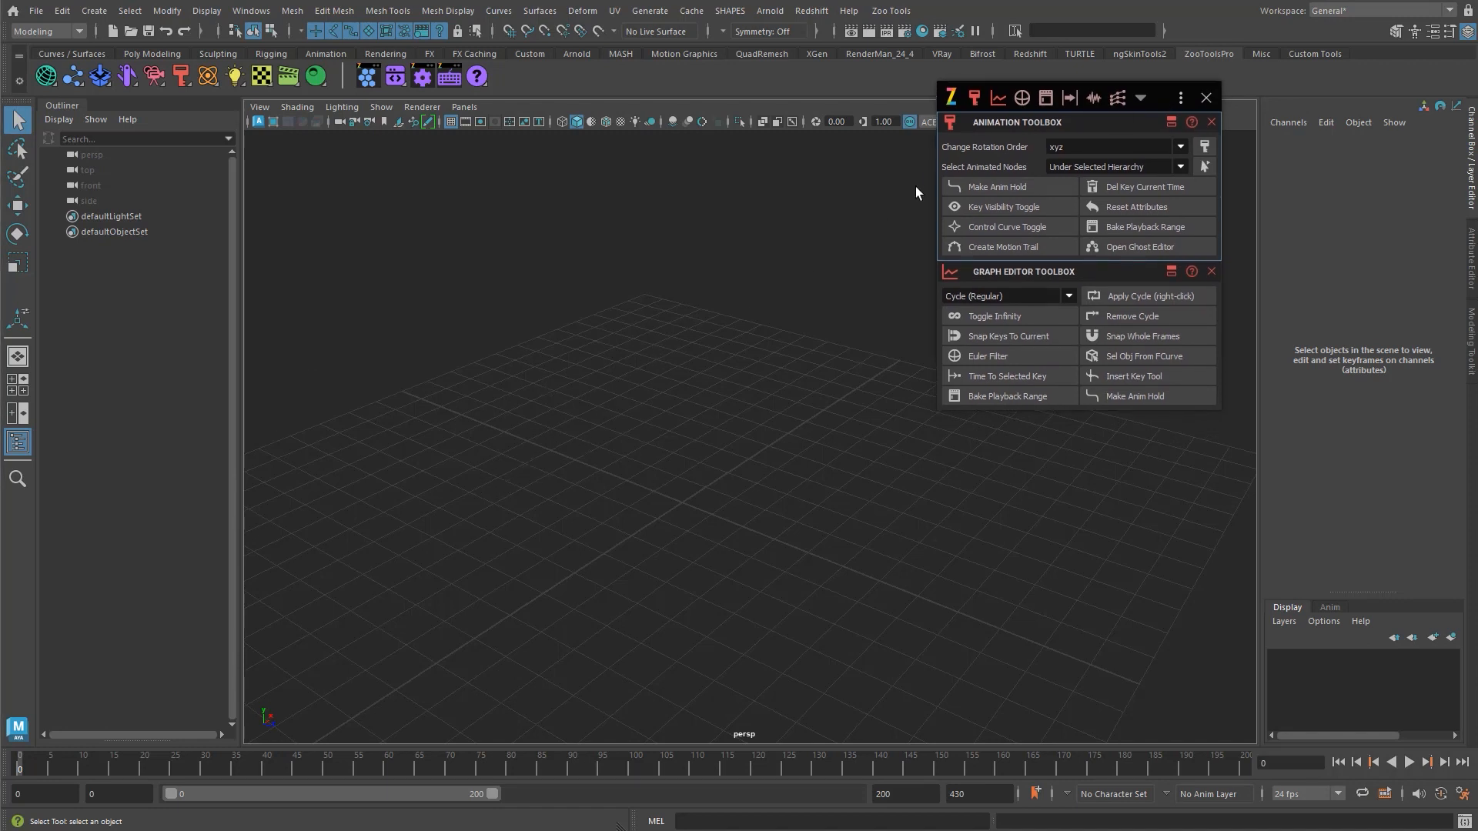
{"action": "left_click", "coordinate": [1171, 122]}
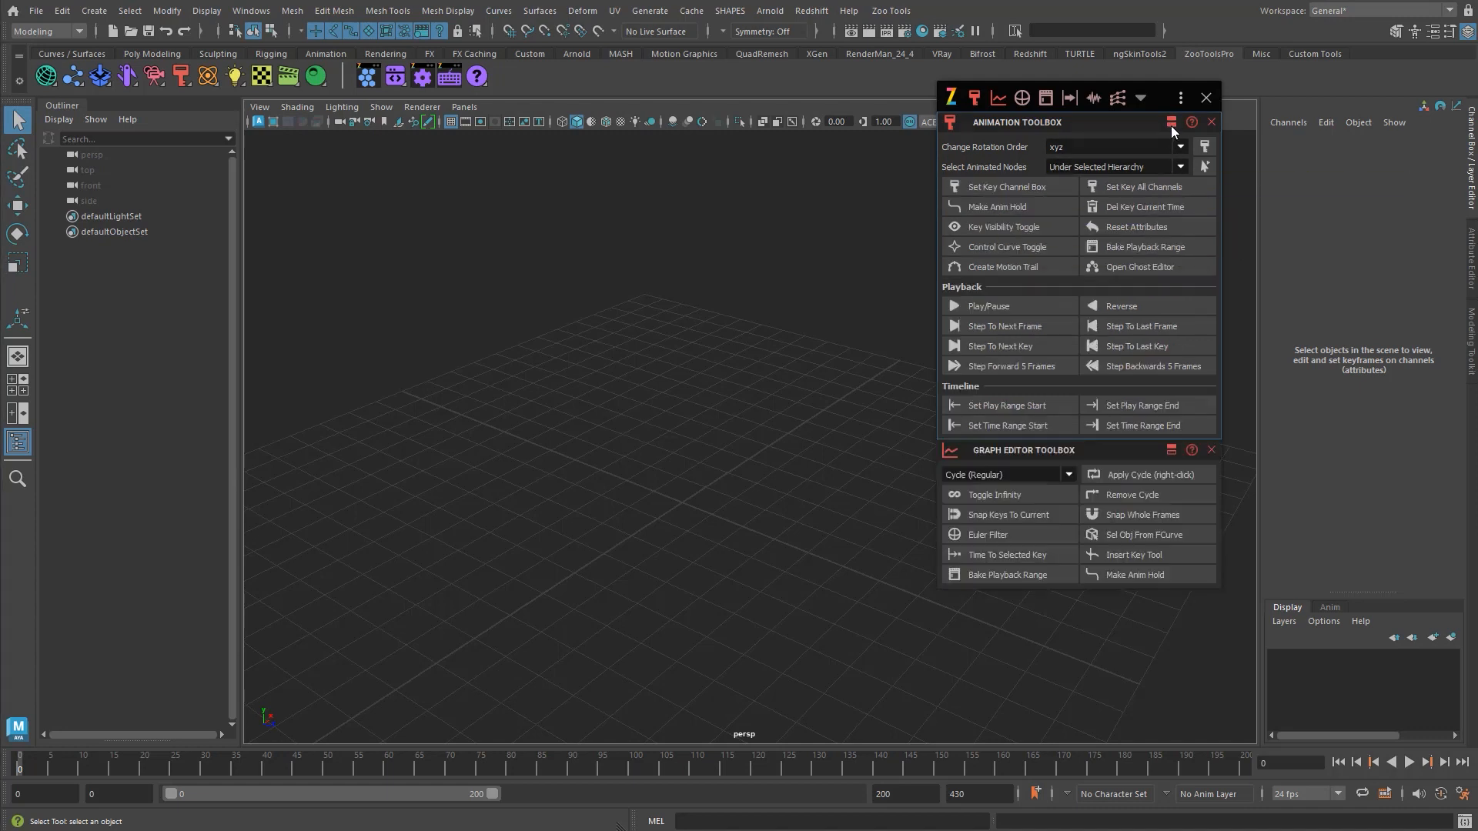
- Switch the Graph Editor Toolbox to its full display and open the Maya Hotkey List from Zoo Tools' help options
{"action": "left_click", "coordinate": [1171, 449]}
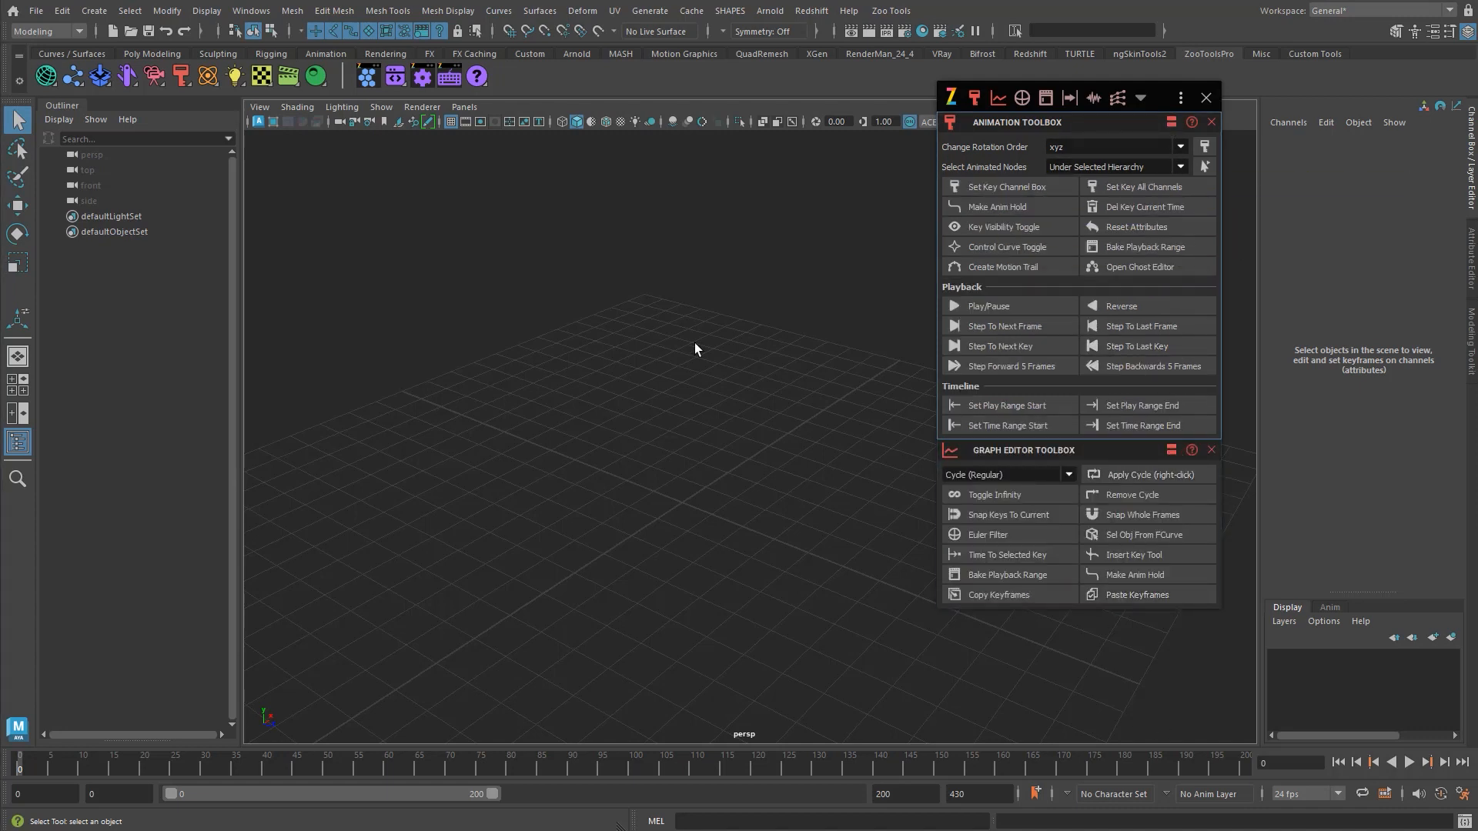
{"action": "left_click", "coordinate": [477, 76]}
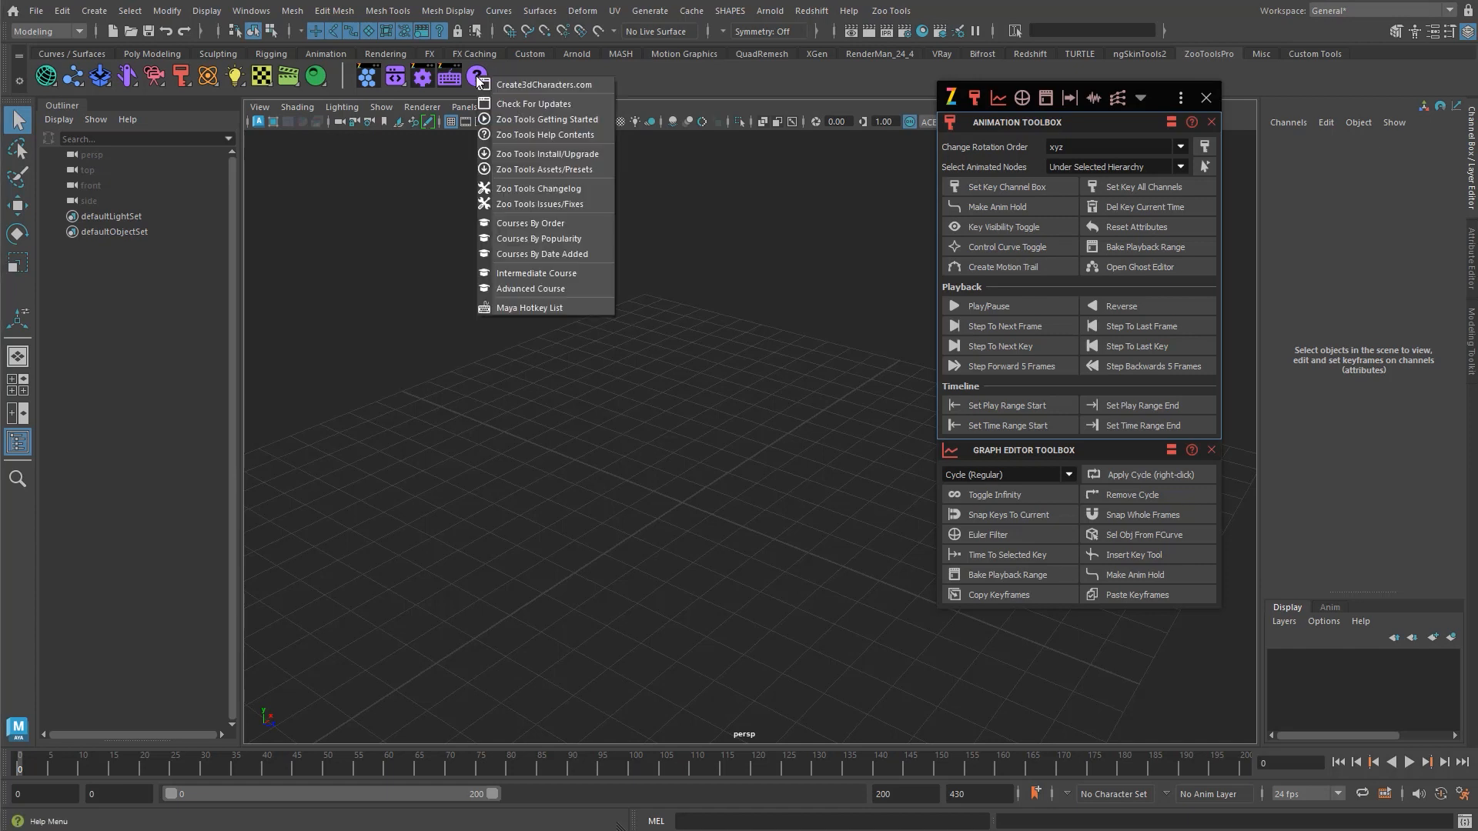
{"action": "left_click", "coordinate": [556, 311]}
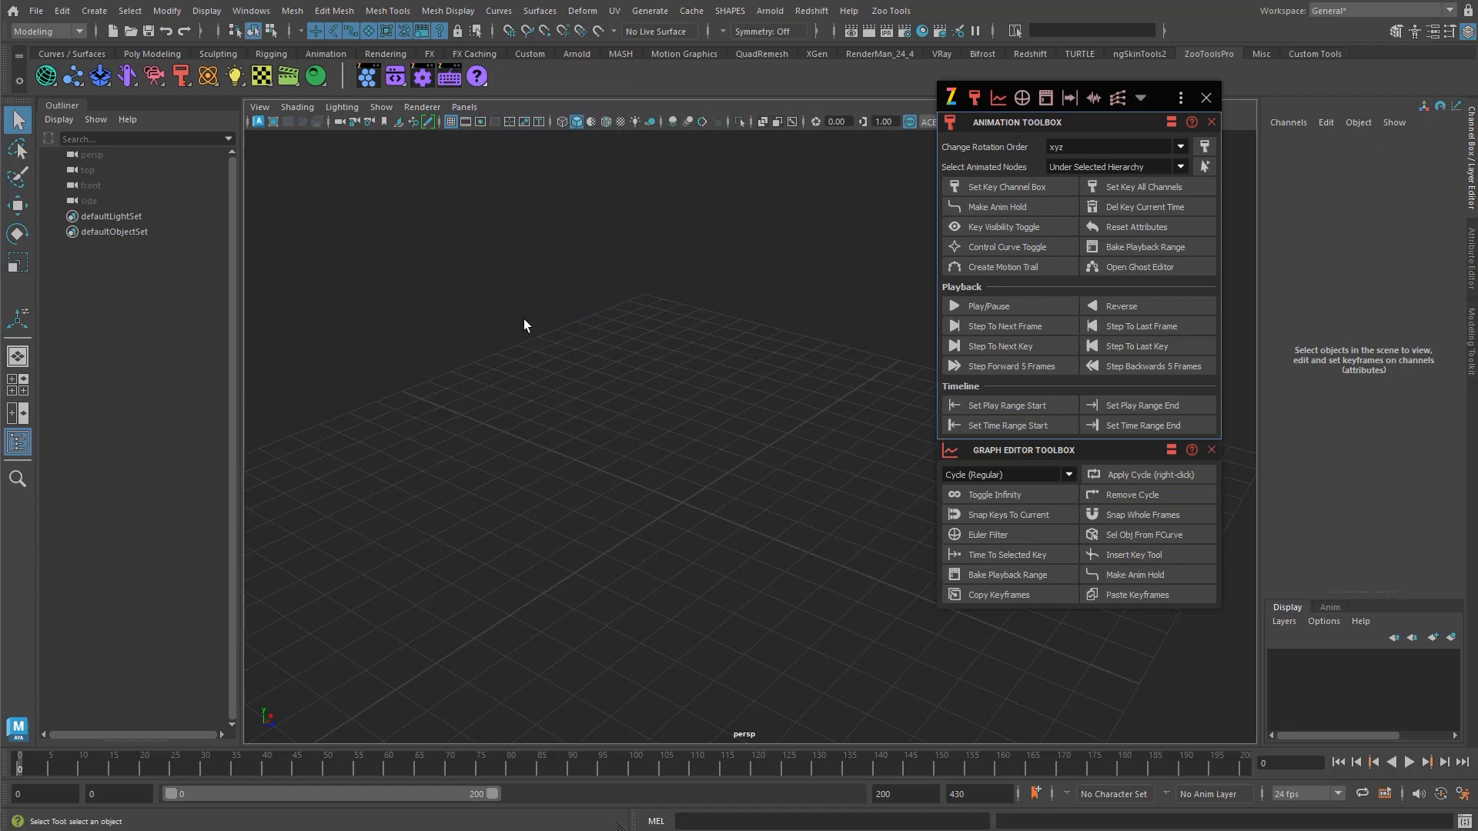
{"action": "left_click", "coordinate": [476, 76]}
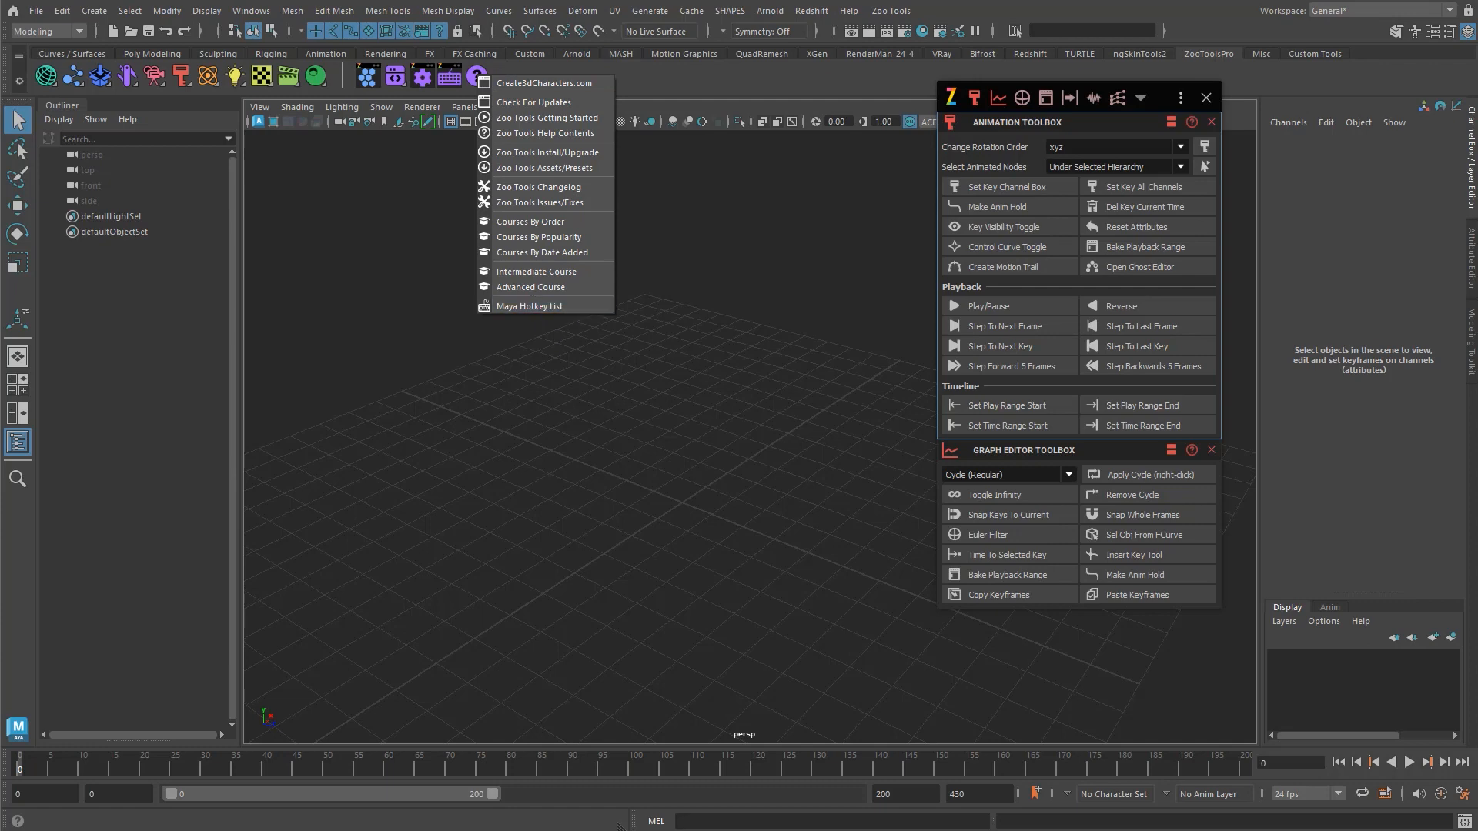
{"action": "left_click", "coordinate": [542, 308]}
- Review the animation, playback, timeline and graph editor hotkeys on the Maya hotkeys web page, and return to Maya
{"action": "scroll", "coordinate": [452, 518], "scroll_direction": "down", "scroll_amount": 8}
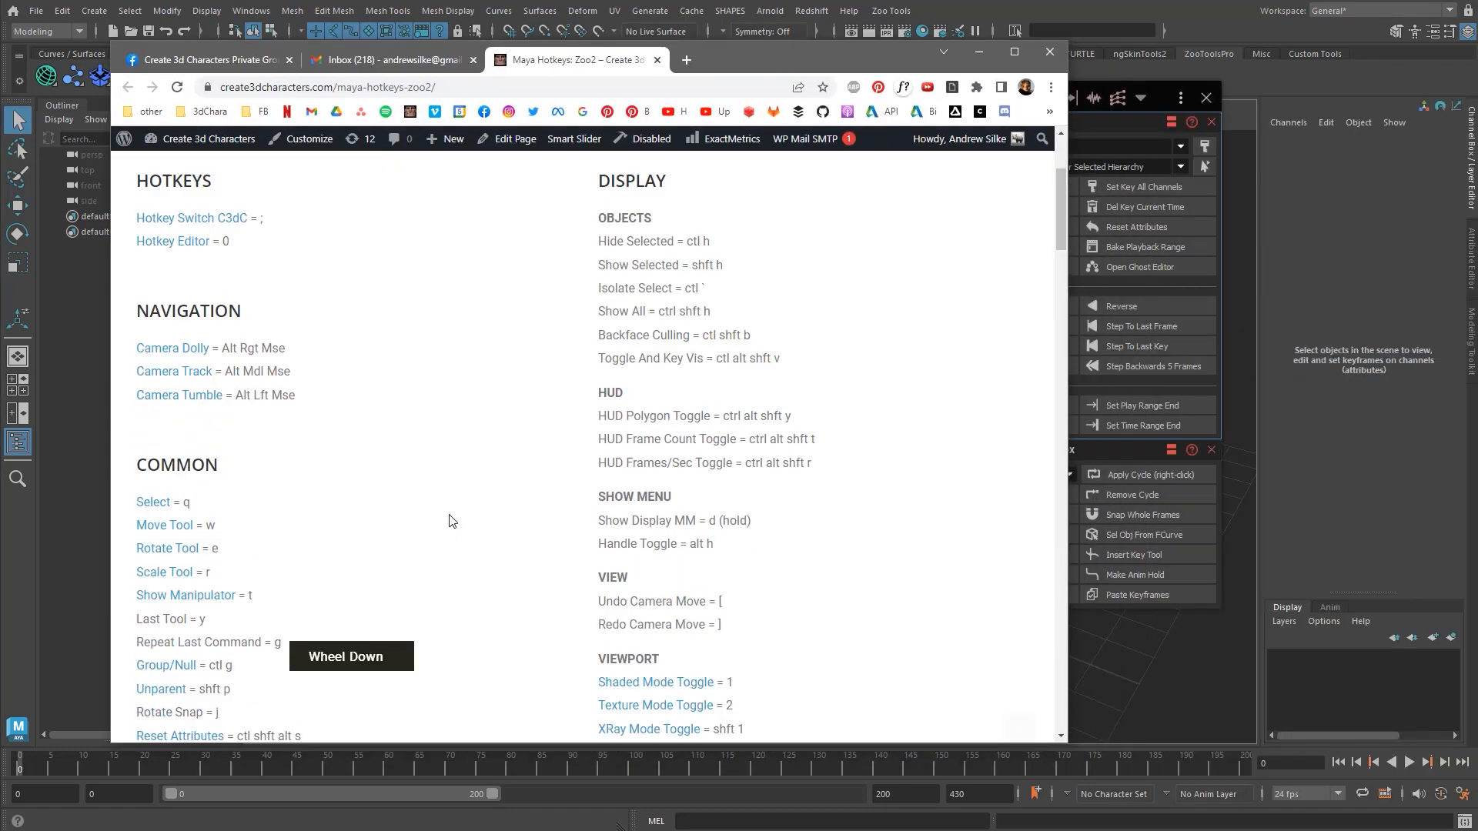
{"action": "scroll", "coordinate": [460, 513], "scroll_direction": "down", "scroll_amount": 15}
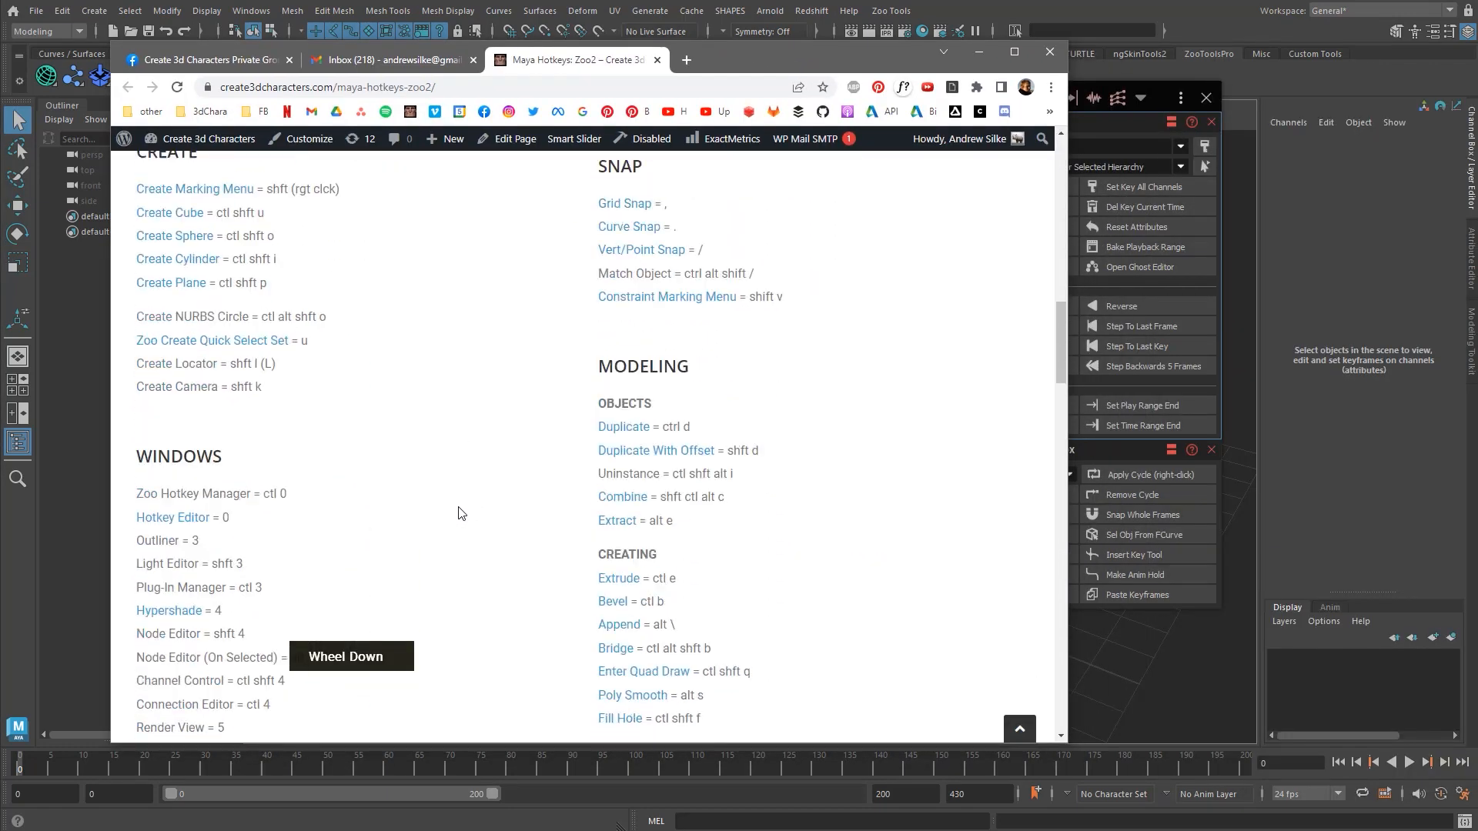
{"action": "scroll", "coordinate": [464, 510], "scroll_direction": "down", "scroll_amount": 5}
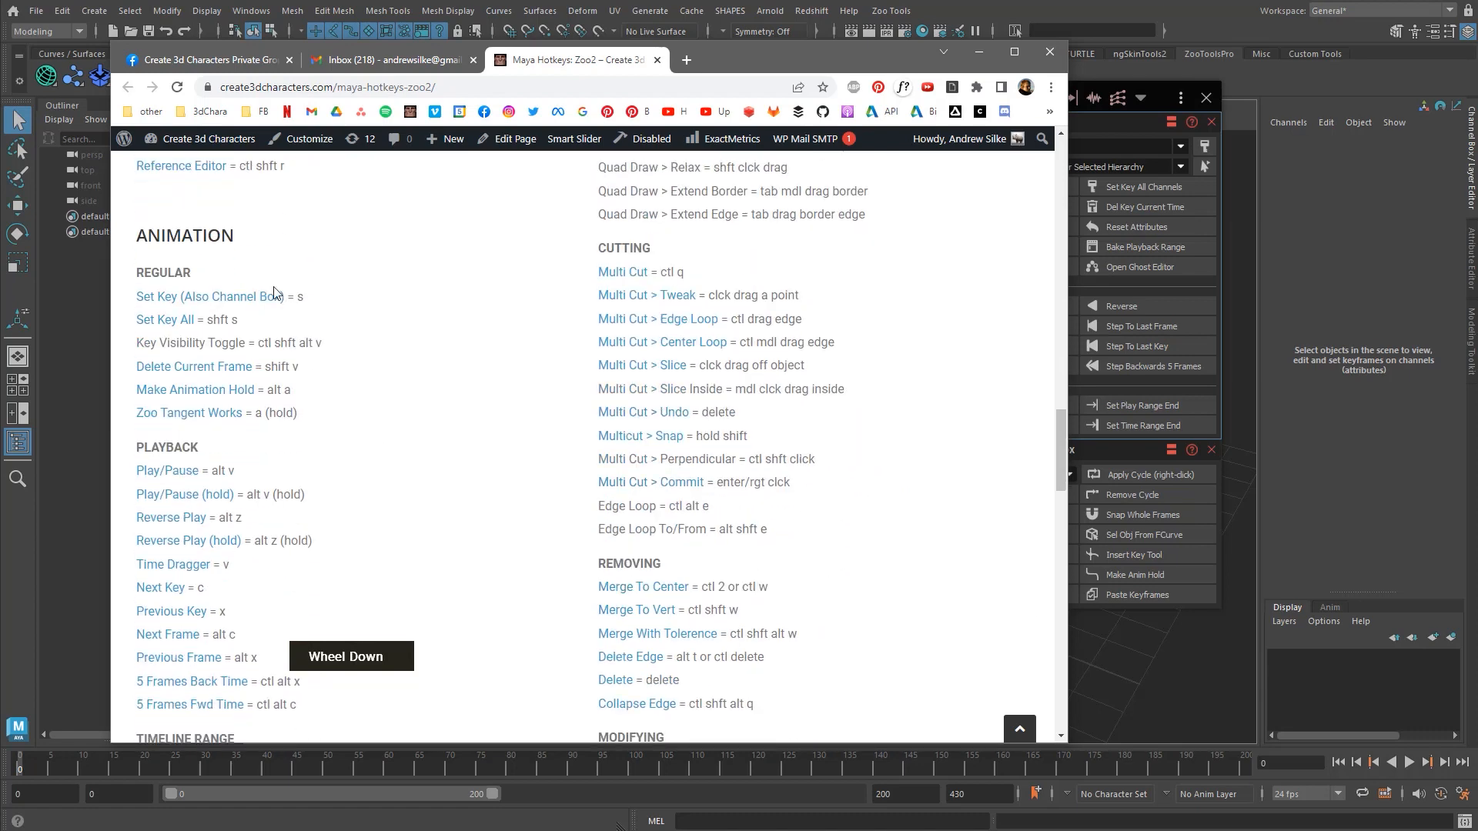
{"action": "left_click_drag", "start_coordinate": [140, 271], "coordinate": [327, 395]}
{"action": "scroll", "coordinate": [335, 450], "scroll_direction": "down", "scroll_amount": 5}
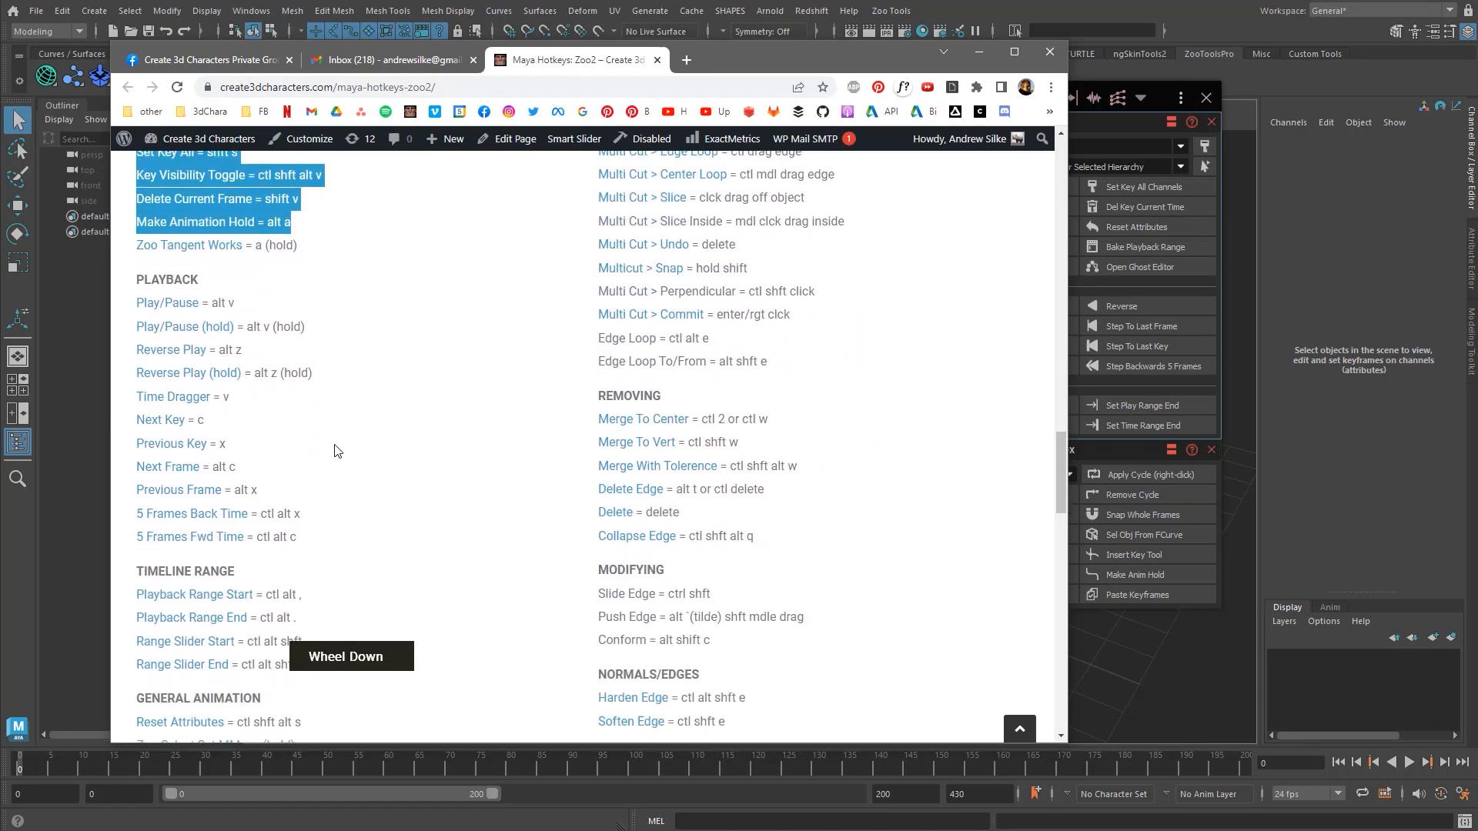
{"action": "scroll", "coordinate": [336, 451], "scroll_direction": "down", "scroll_amount": 4}
{"action": "left_click", "coordinate": [299, 552], "text": "shift"}
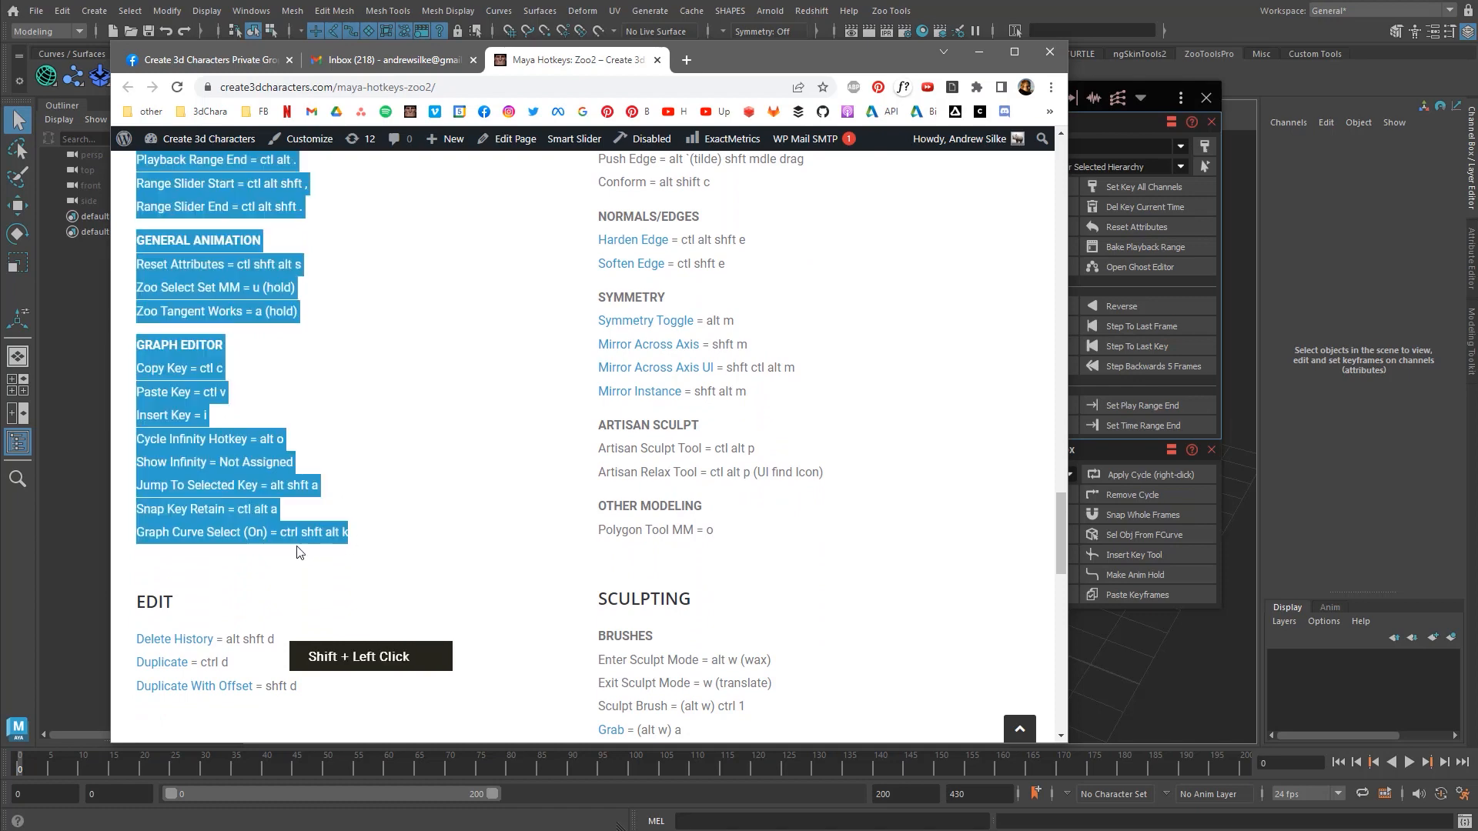
{"action": "scroll", "coordinate": [348, 443], "scroll_direction": "up", "scroll_amount": 9}
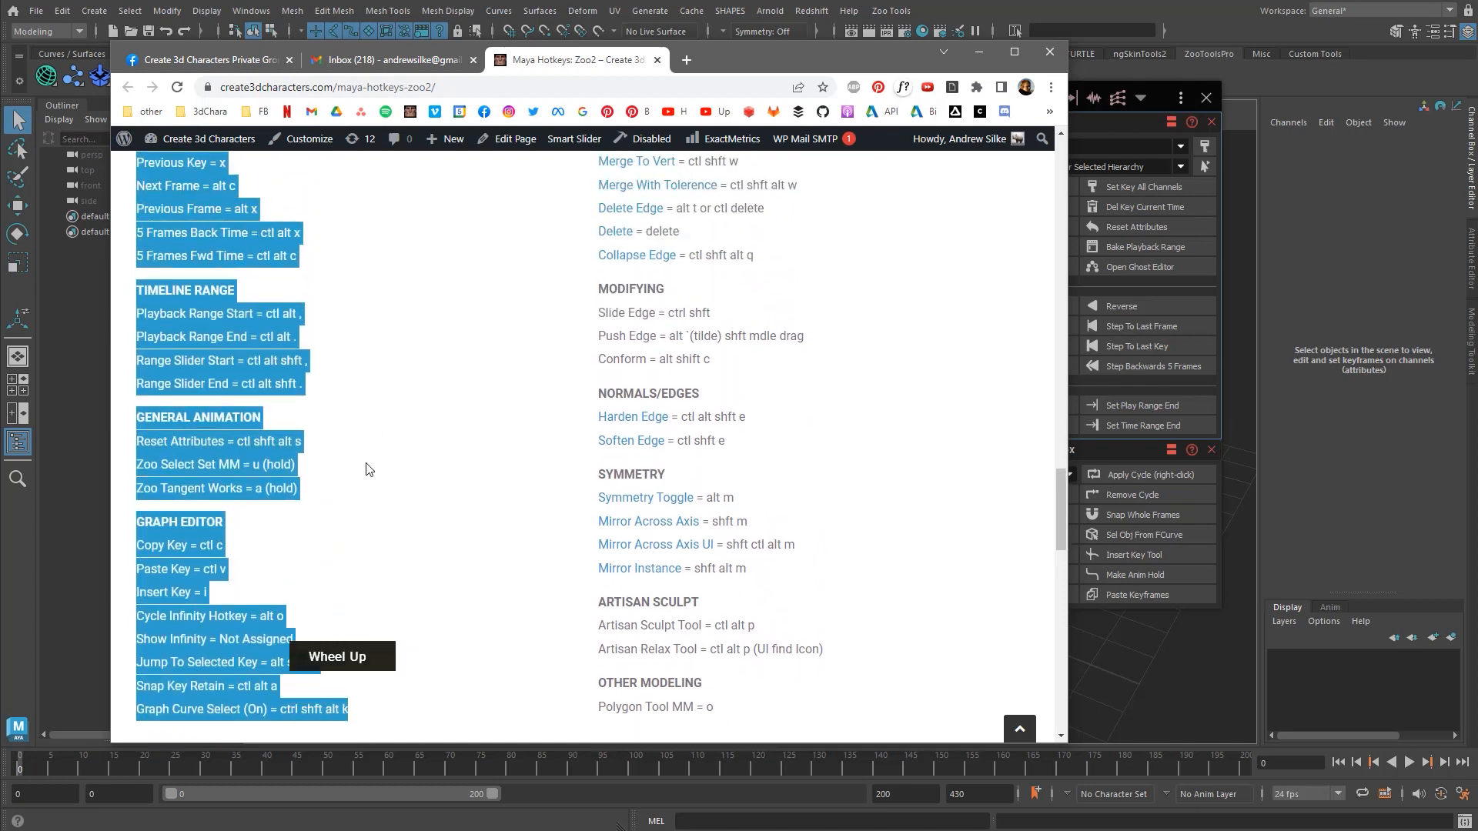
{"action": "scroll", "coordinate": [399, 450], "scroll_direction": "up", "scroll_amount": 1}
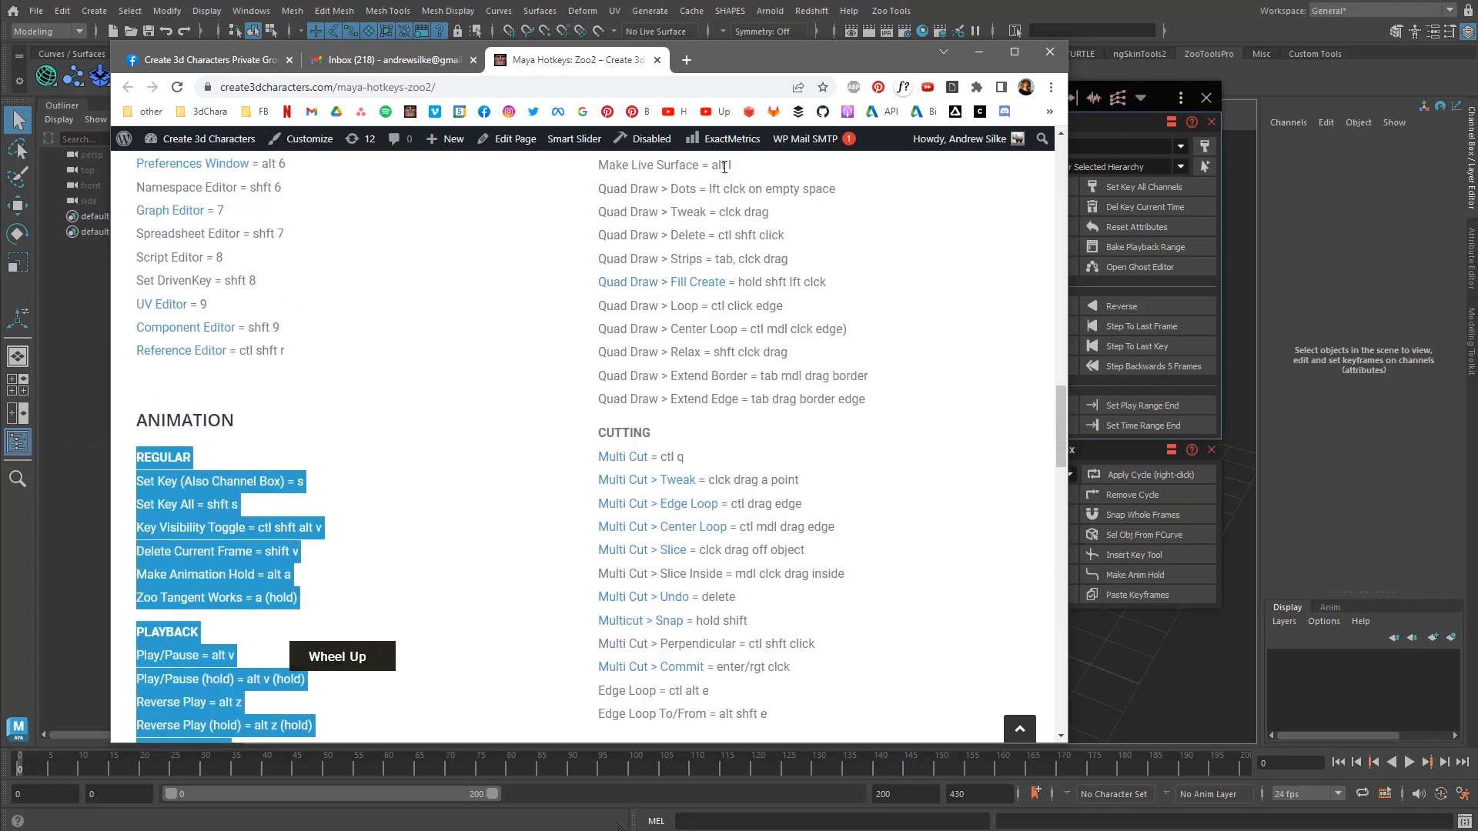
{"action": "left_click", "coordinate": [978, 52]}
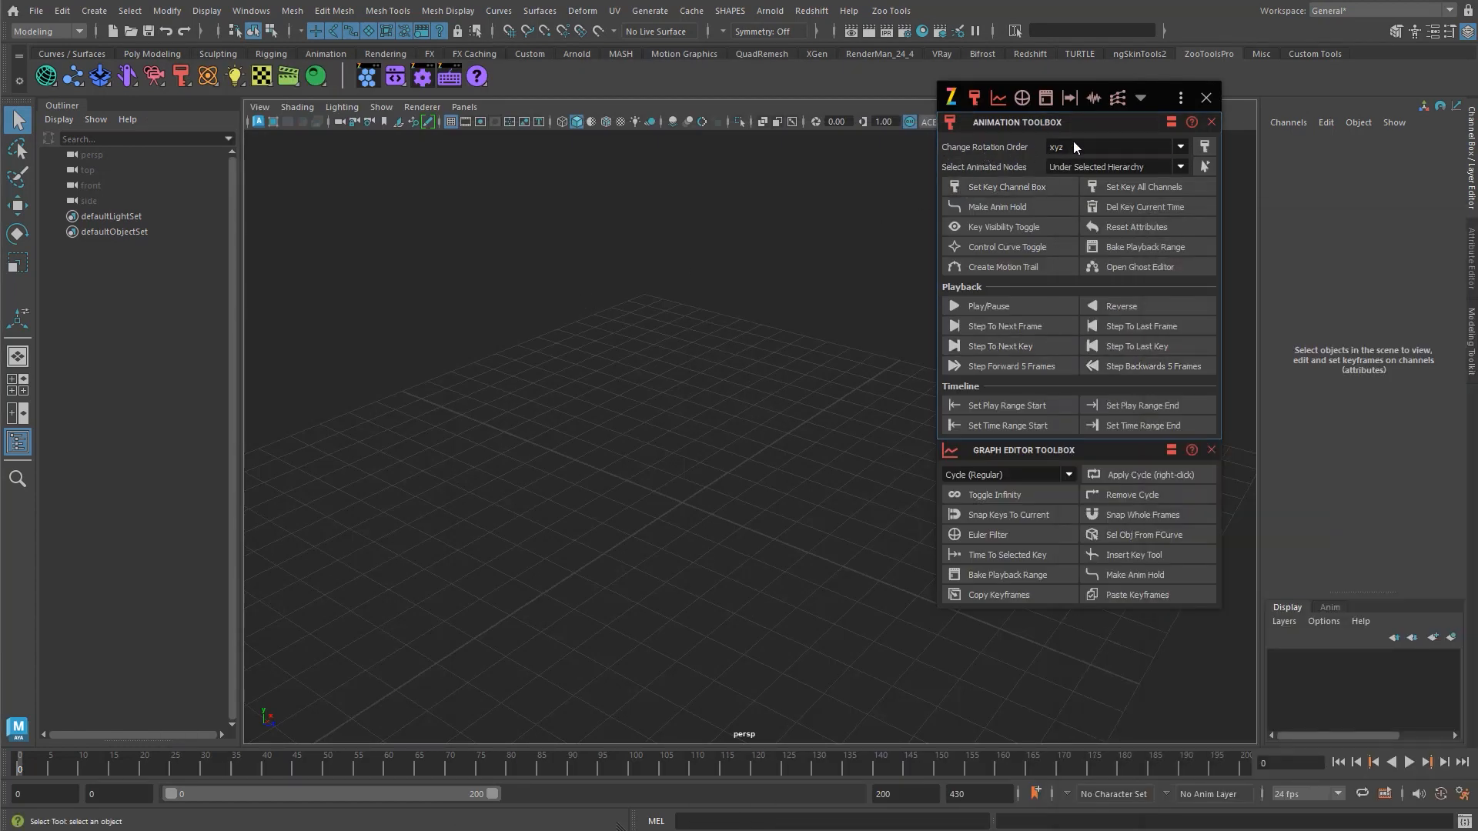
- Add the Change Rotation Orders toolset, and create a polygon cube positioned at about X 0.26, Y 0.82, Z -0.03
{"action": "left_click", "coordinate": [1021, 97]}
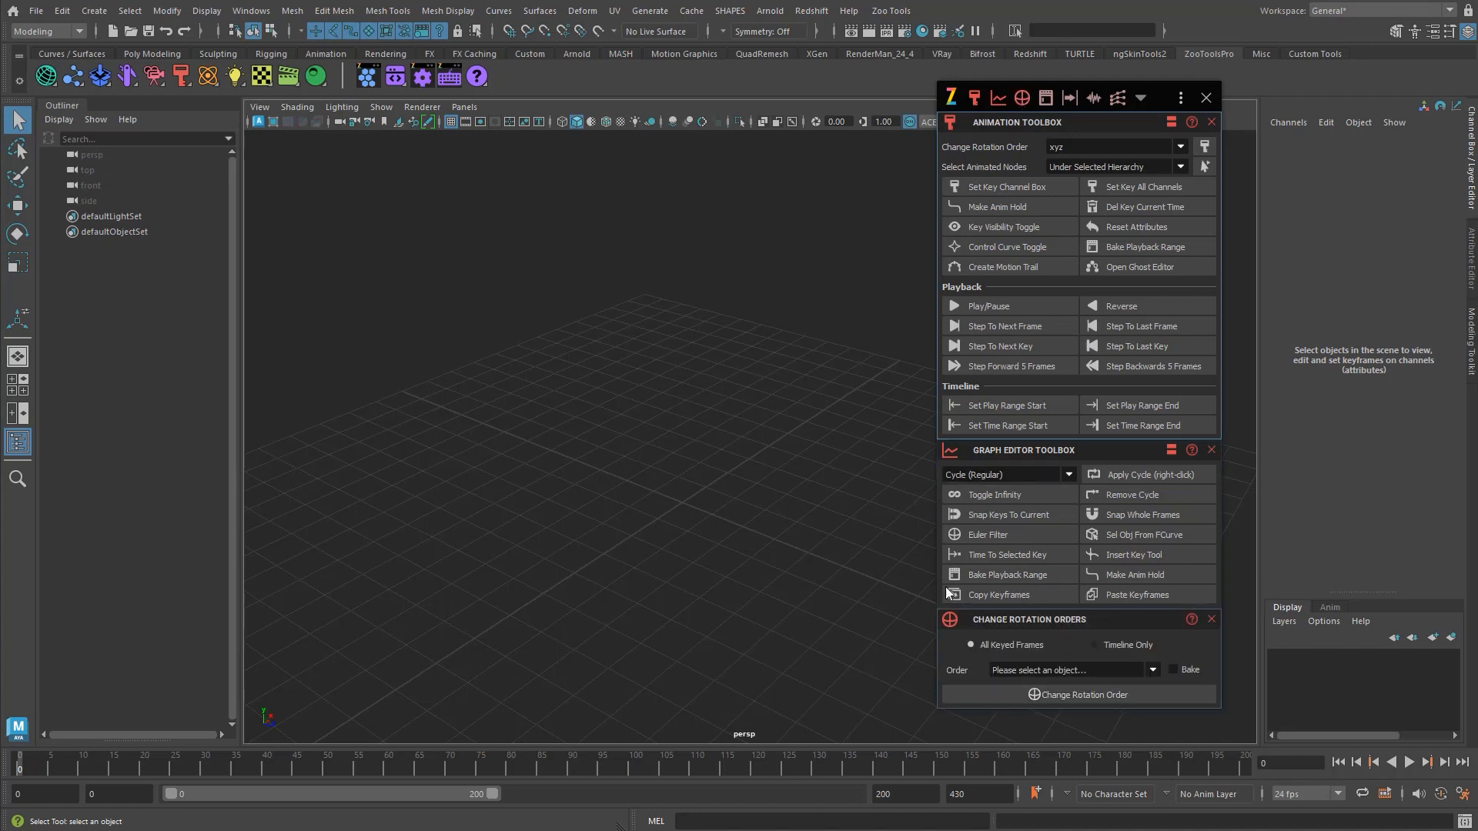
{"action": "right_click_drag", "start_coordinate": [557, 264], "coordinate": [588, 262]}
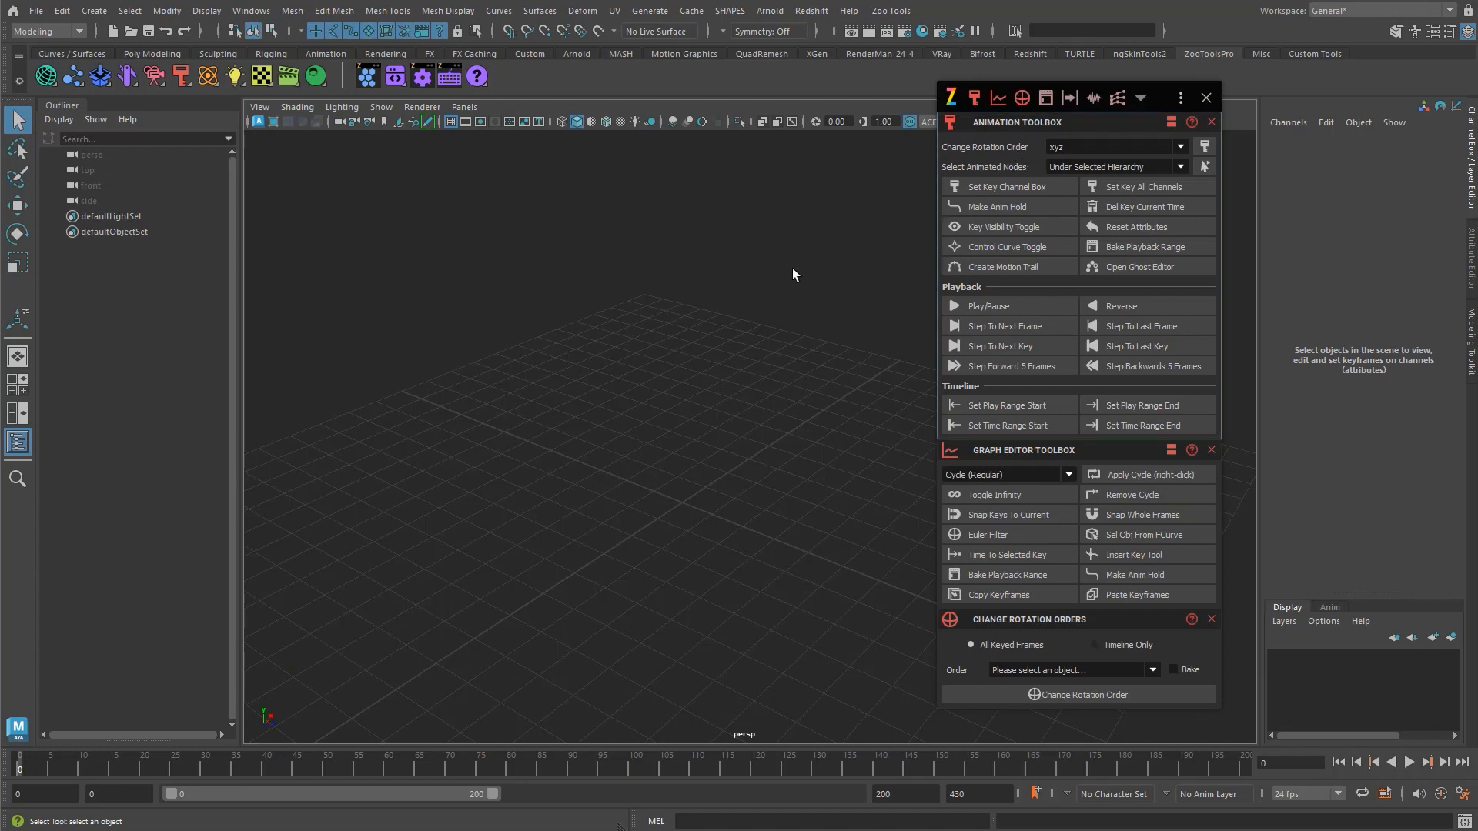
{"action": "key", "text": "ctrl+shift+1"}
{"action": "right_click_drag", "start_coordinate": [689, 452], "coordinate": [814, 566], "text": "alt"}
{"action": "middle_click_drag", "start_coordinate": [814, 566], "coordinate": [839, 476], "text": "alt"}
{"action": "key", "text": "w"}
{"action": "left_click_drag", "start_coordinate": [624, 506], "coordinate": [579, 571], "text": "alt"}
{"action": "middle_click_drag", "start_coordinate": [578, 571], "coordinate": [596, 546], "text": "alt"}
- Key the cube's translation and rotation at frame 0 and again near frame 51, rotated to about X 73.2, Y -24.3, Z 60.6
{"action": "key", "text": "shift+w"}
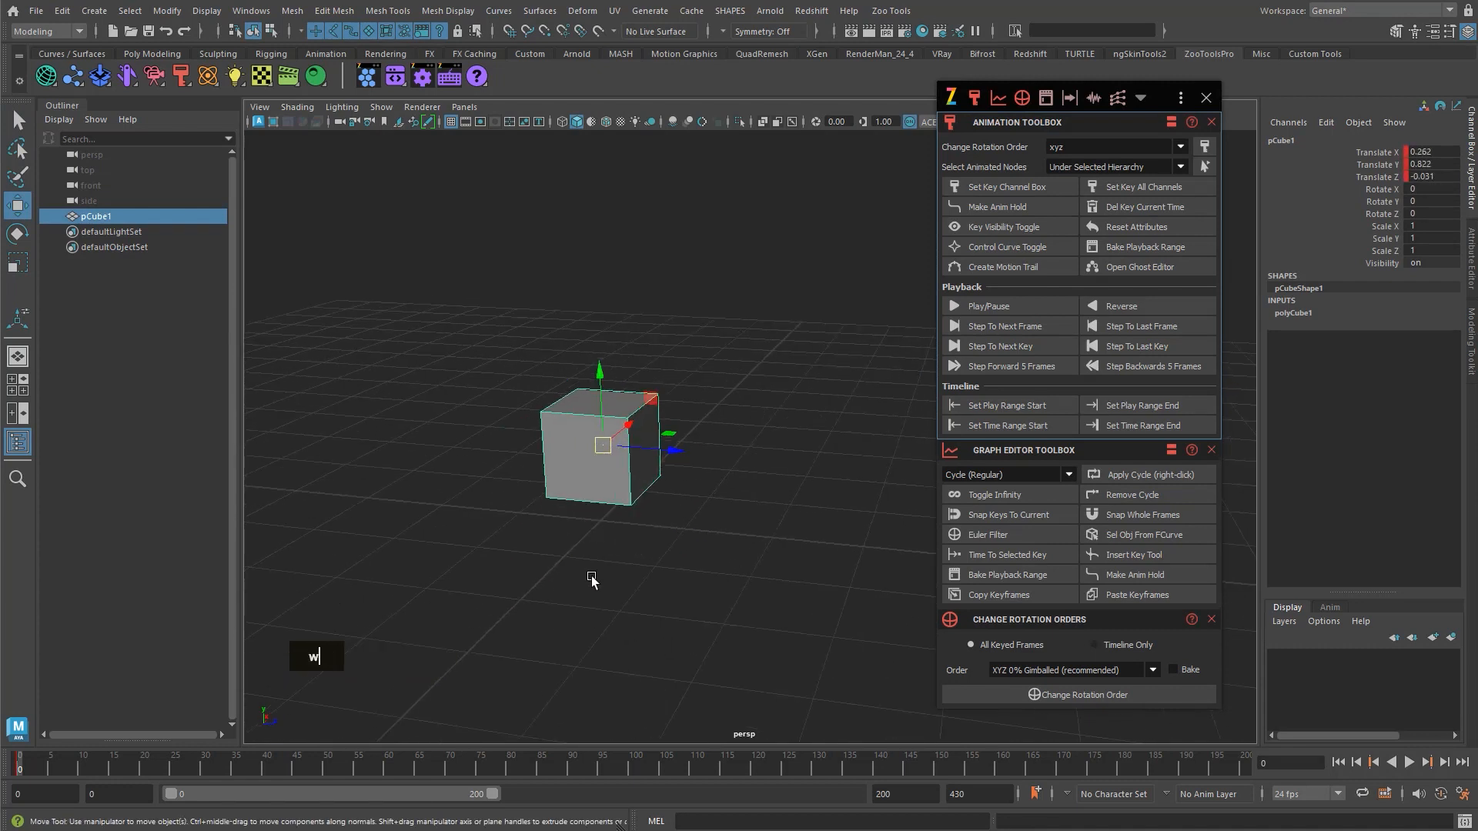
{"action": "key", "text": "shift+e"}
{"action": "left_click_drag", "start_coordinate": [270, 769], "coordinate": [340, 768]}
{"action": "key", "text": "e"}
{"action": "left_click_drag", "start_coordinate": [573, 418], "coordinate": [621, 477]}
{"action": "key", "text": "shift+w"}
{"action": "key", "text": "shift+e"}
- Key the cube at frame 112 with rotation about X 80.9, Y 40.4, Z -23.6, and return to frame 0
{"action": "left_click_drag", "start_coordinate": [451, 769], "coordinate": [707, 773]}
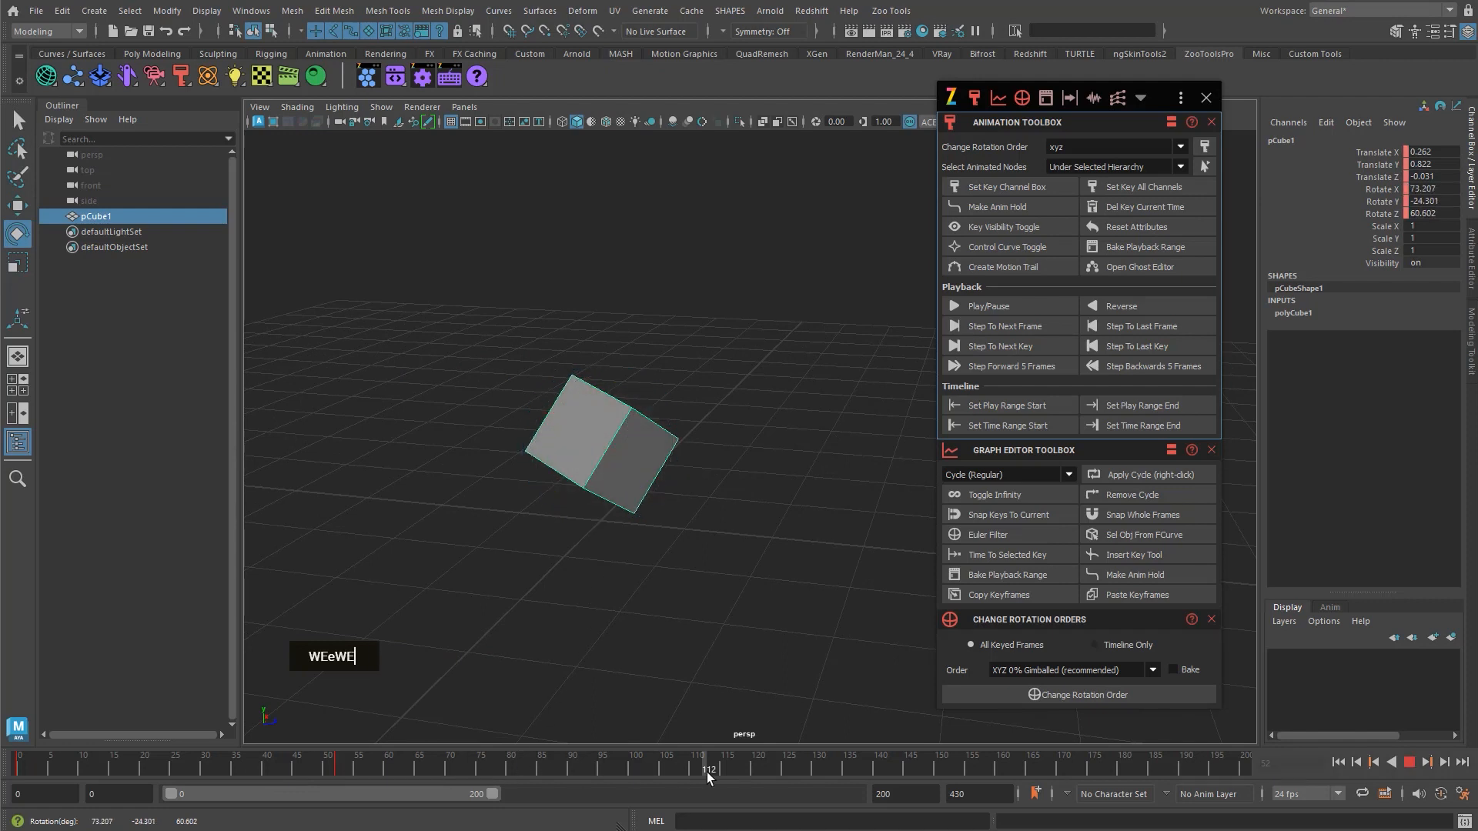
{"action": "left_click_drag", "start_coordinate": [603, 485], "coordinate": [667, 485]}
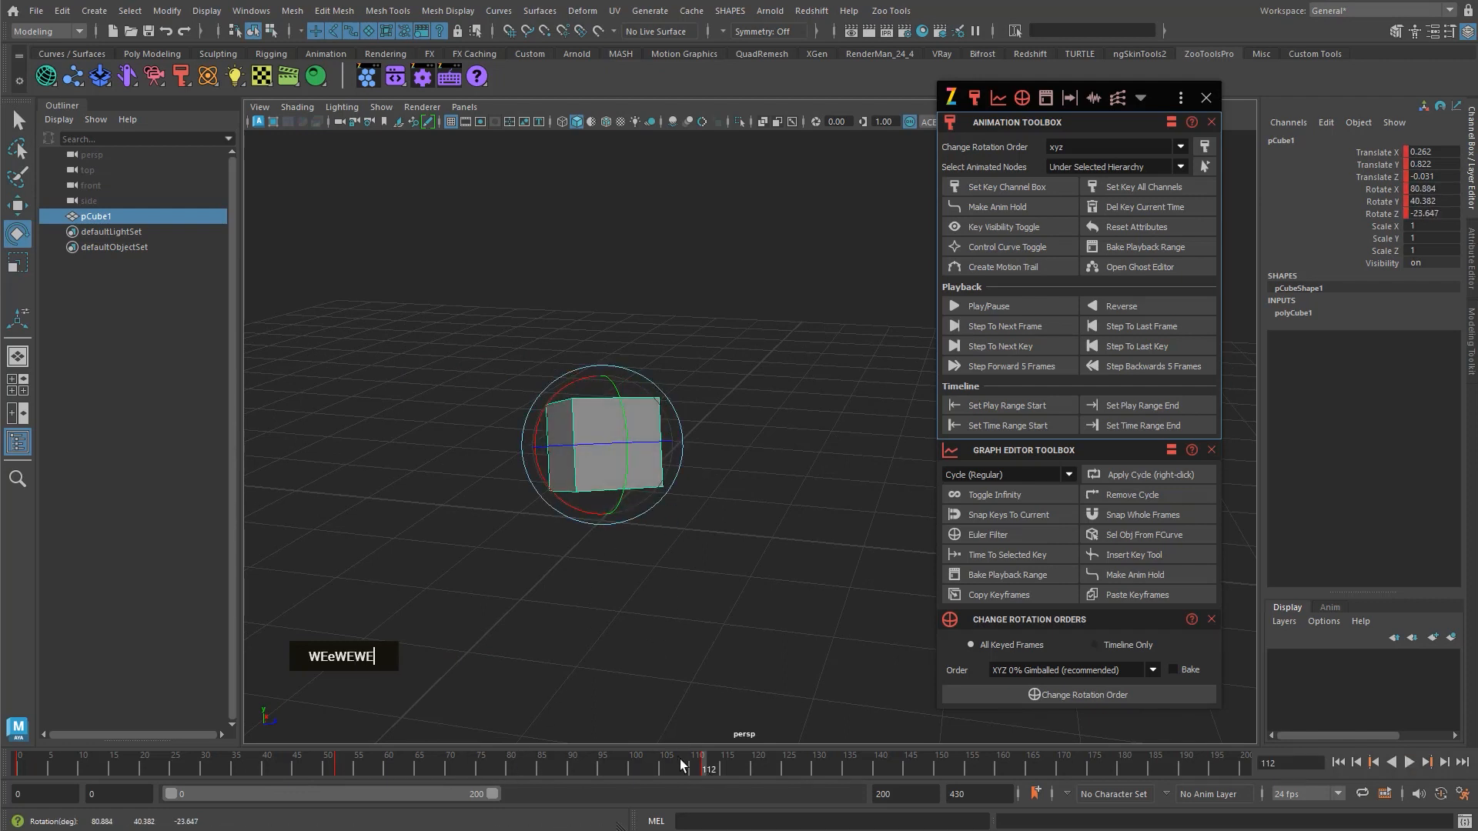
{"action": "middle_click_drag", "start_coordinate": [655, 580], "coordinate": [647, 538], "text": "alt"}
{"action": "left_click_drag", "start_coordinate": [147, 766], "coordinate": [17, 770]}
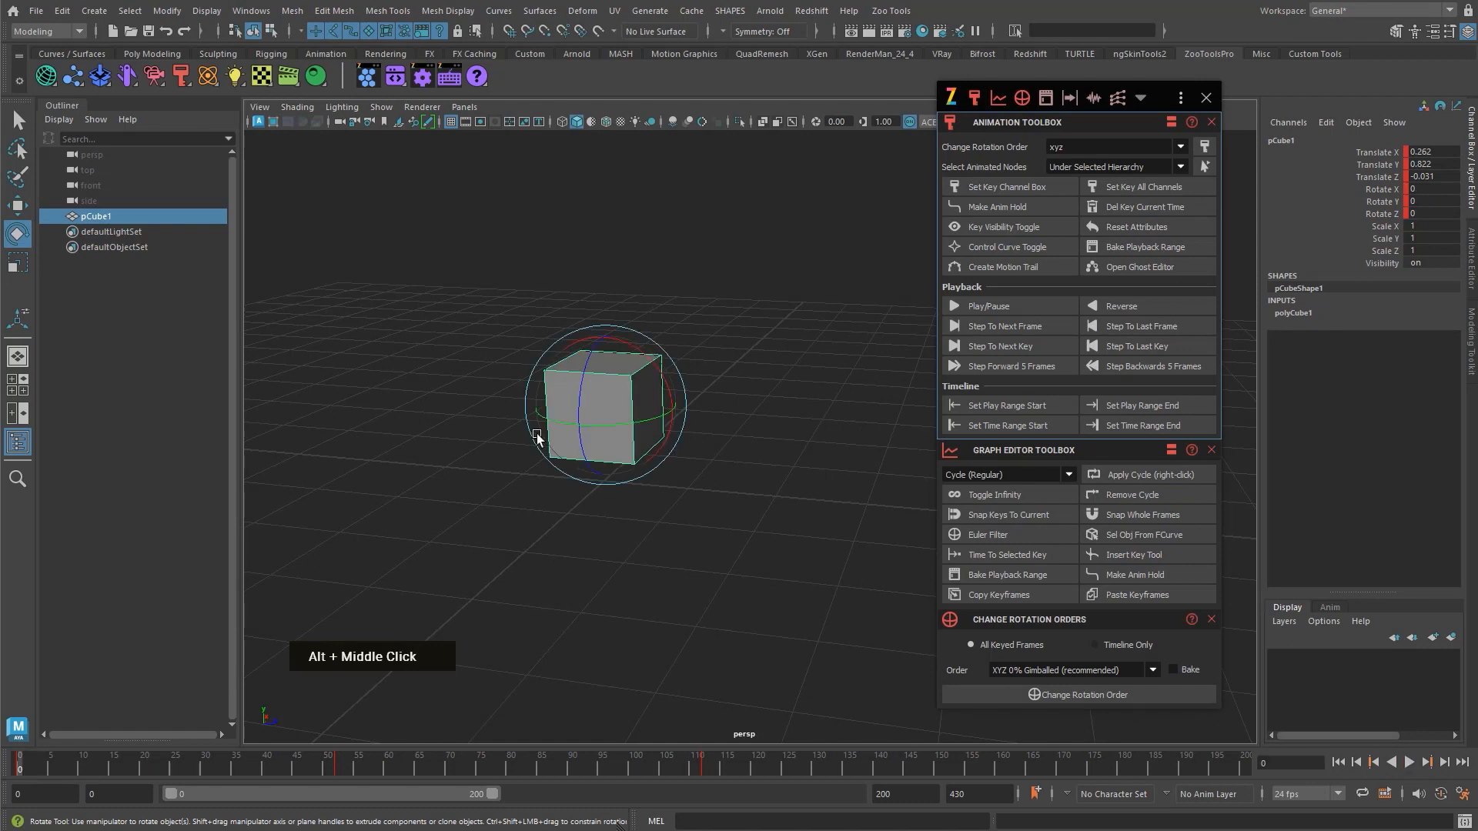
- Select the cube's three rotation channels, and collapse the Animation Toolbox and Graph Editor Toolbox
{"action": "left_click_drag", "start_coordinate": [1394, 188], "coordinate": [1397, 216]}
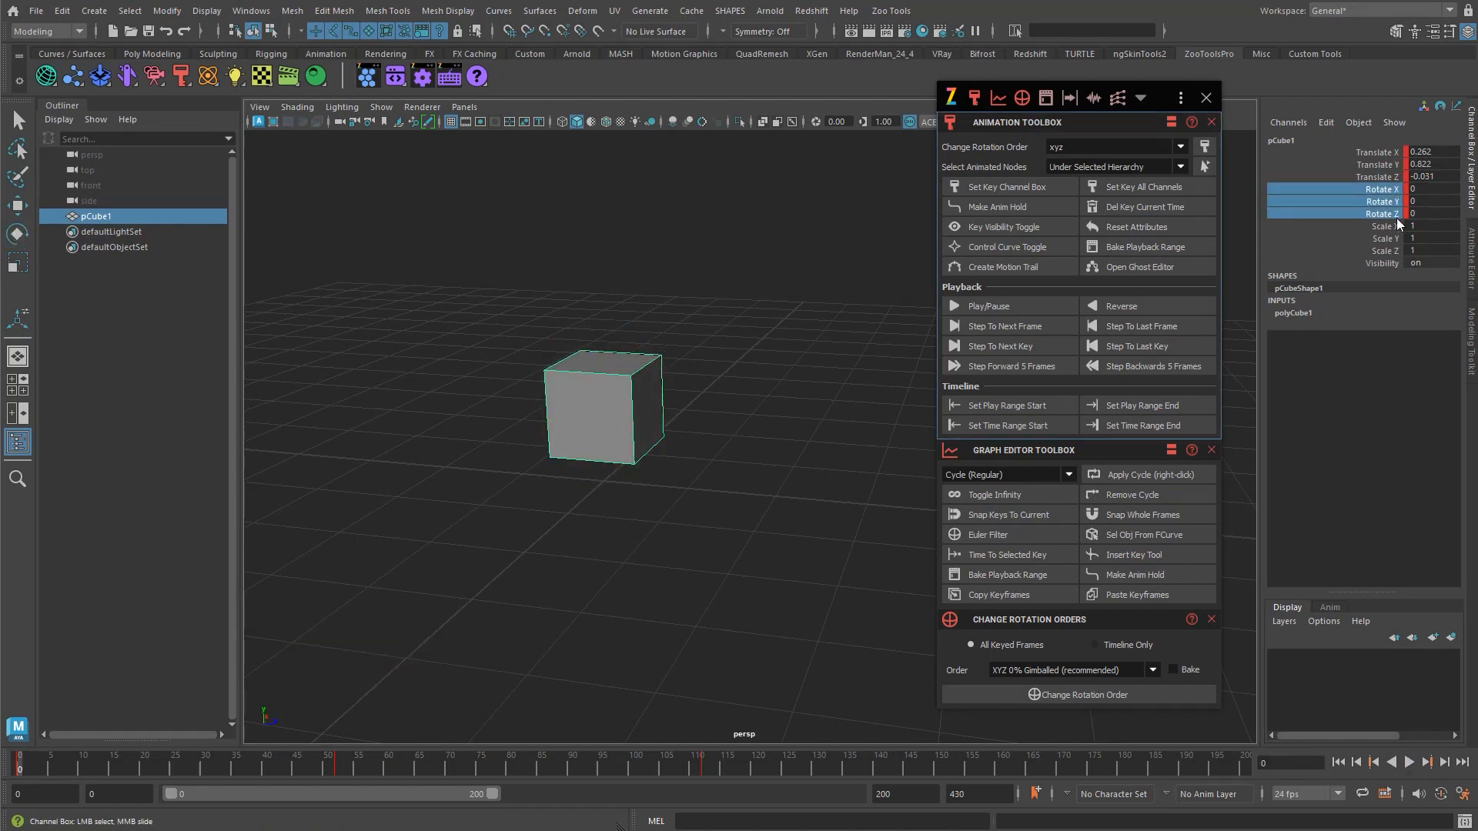
{"action": "middle_click_drag", "start_coordinate": [692, 385], "coordinate": [704, 339], "text": "alt"}
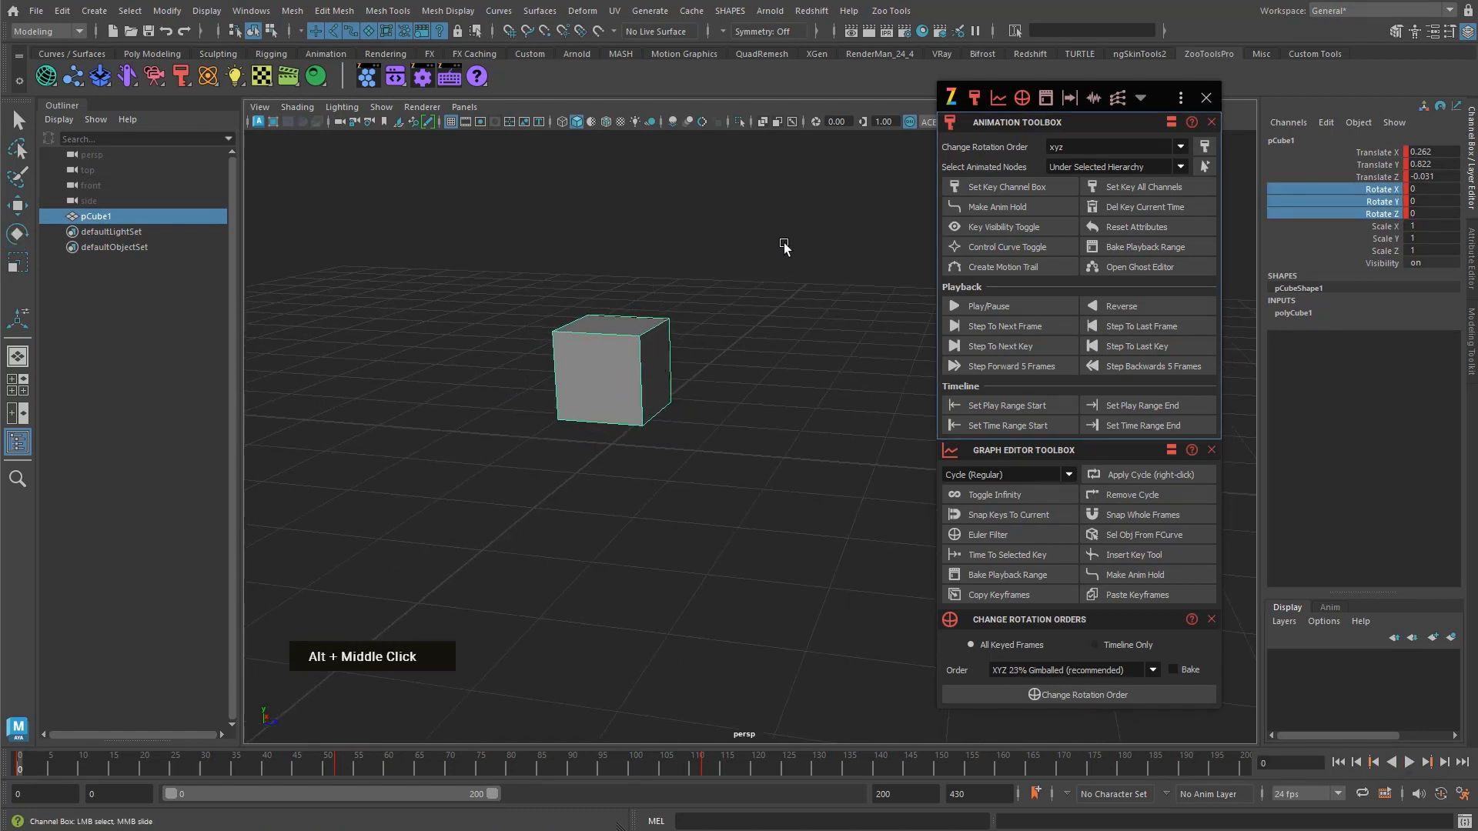
{"action": "left_click", "coordinate": [1092, 123]}
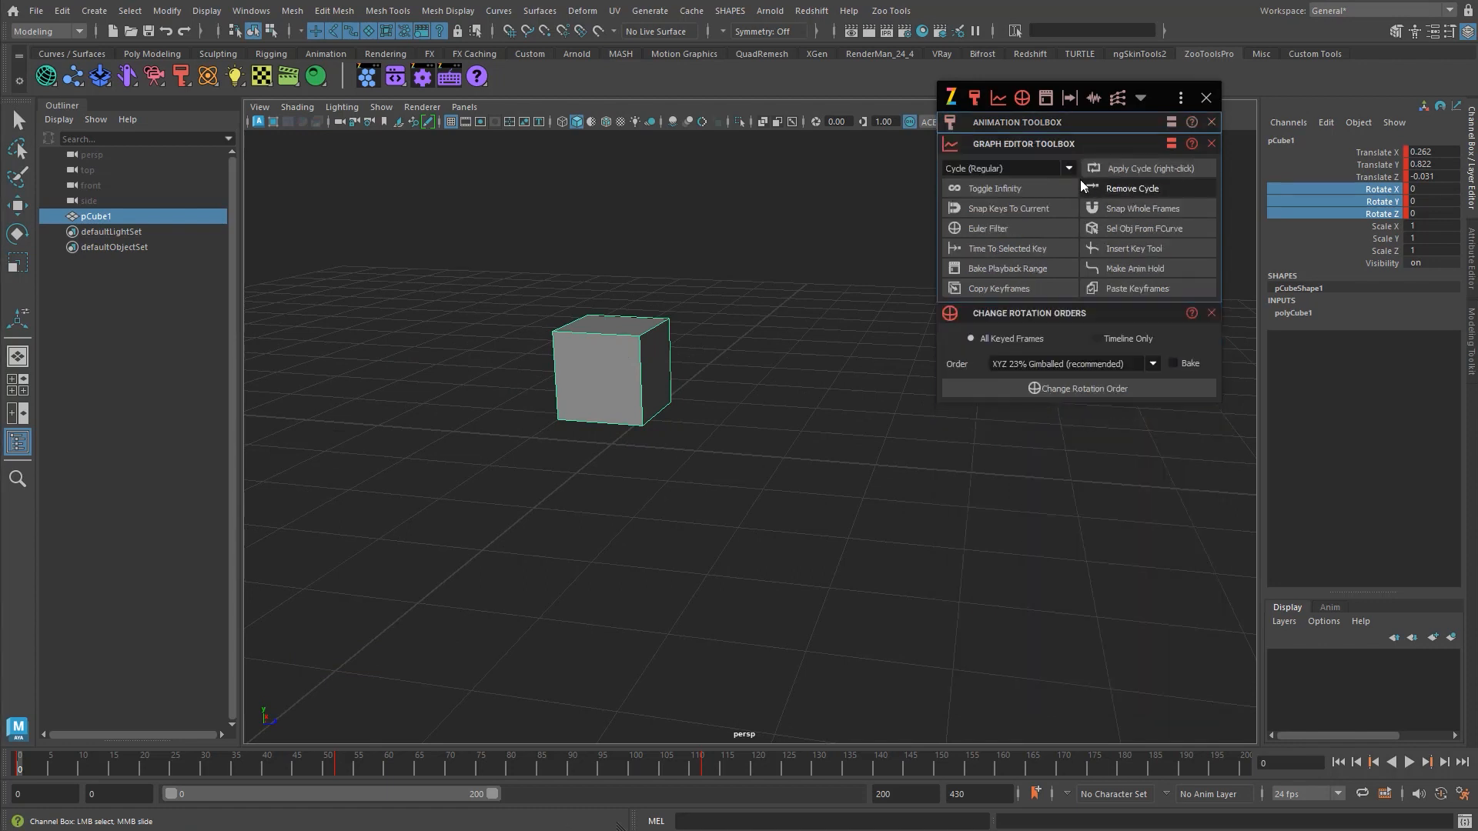
{"action": "left_click", "coordinate": [1079, 144]}
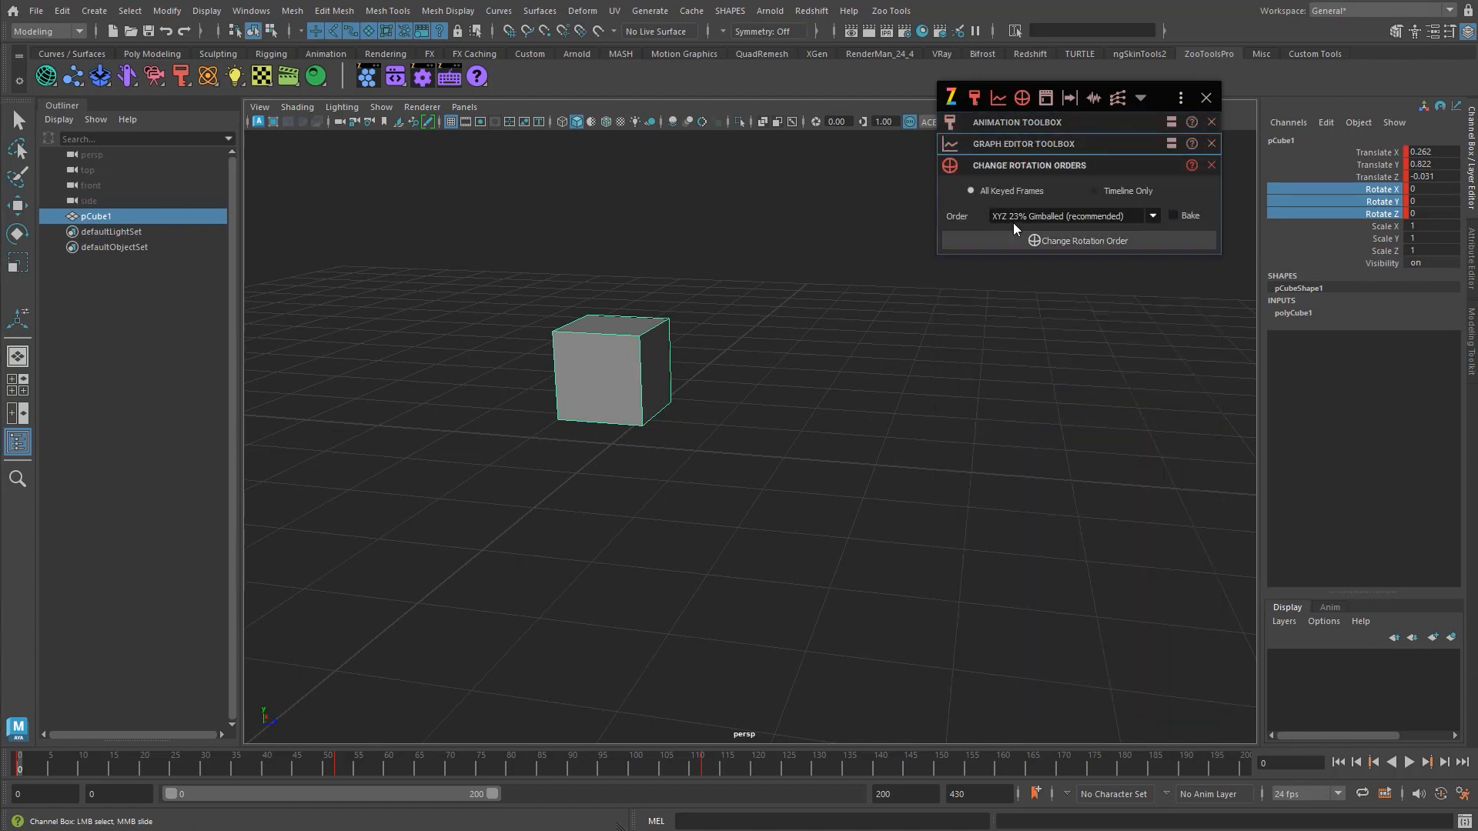
- Reselect the cube with the Rotate tool and examine the gimbal percentage of each available rotation order
{"action": "key", "text": "e"}
{"action": "left_click", "coordinate": [759, 408]}
{"action": "left_click_drag", "start_coordinate": [476, 286], "coordinate": [752, 413]}
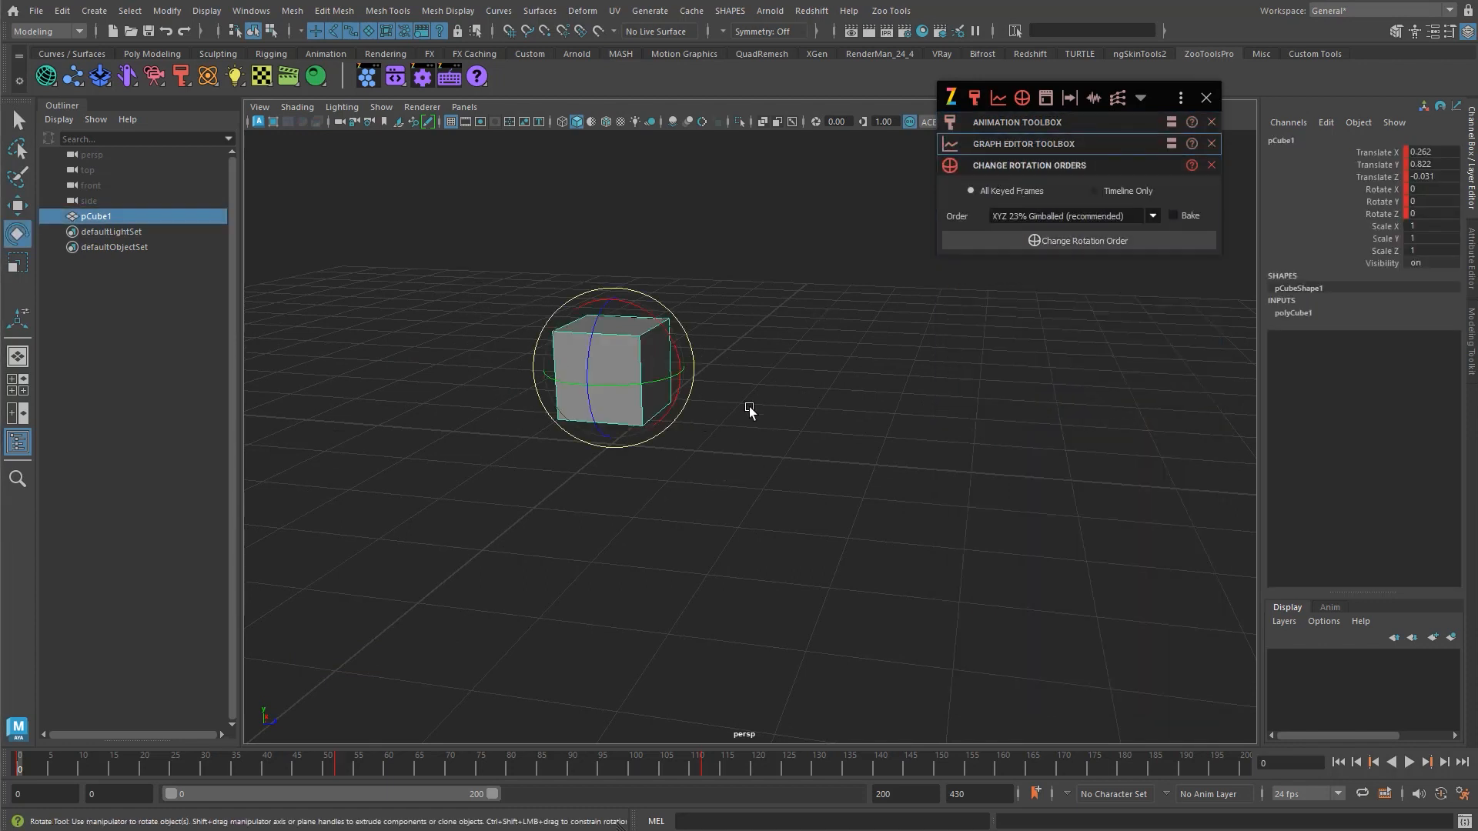
{"action": "left_click", "coordinate": [1066, 215]}
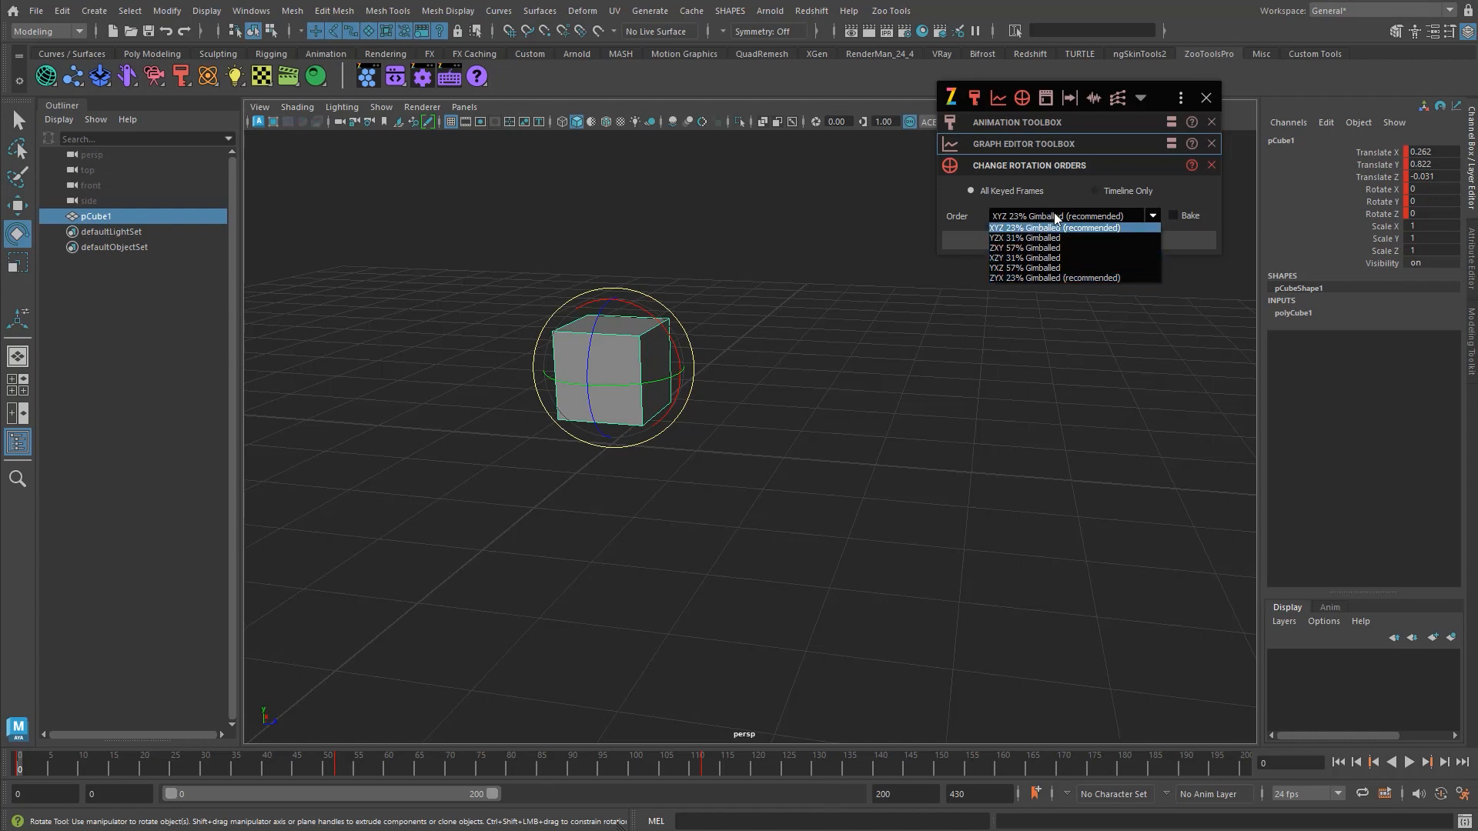
{"action": "key", "text": "Down"}
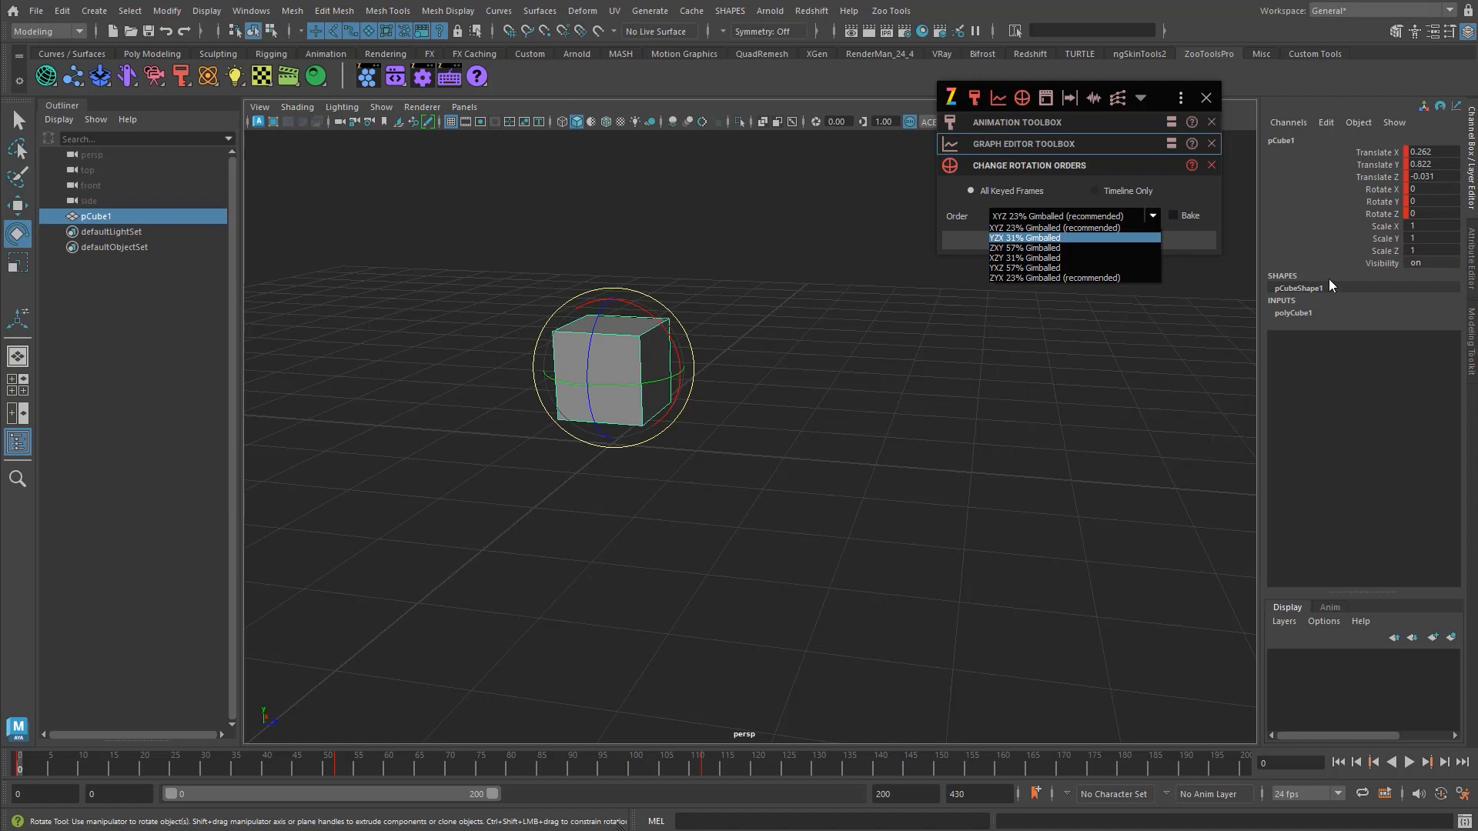
- Delete the cube's animation keys across frames 46 to 125
{"action": "left_click_drag", "start_coordinate": [1374, 190], "coordinate": [1375, 217]}
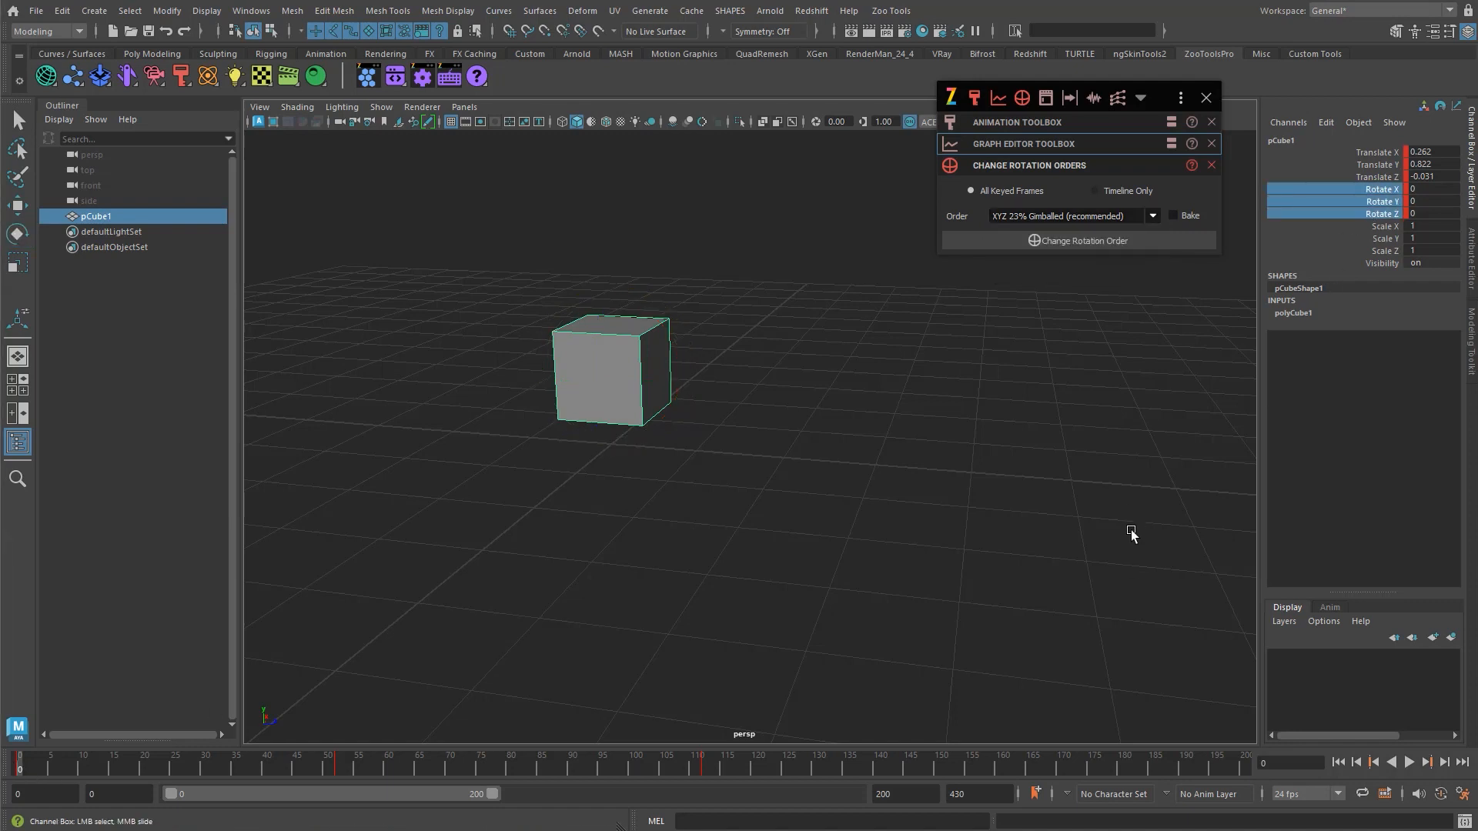
{"action": "left_click", "coordinate": [303, 770]}
{"action": "left_click_drag", "start_coordinate": [302, 772], "coordinate": [779, 770], "text": "shift"}
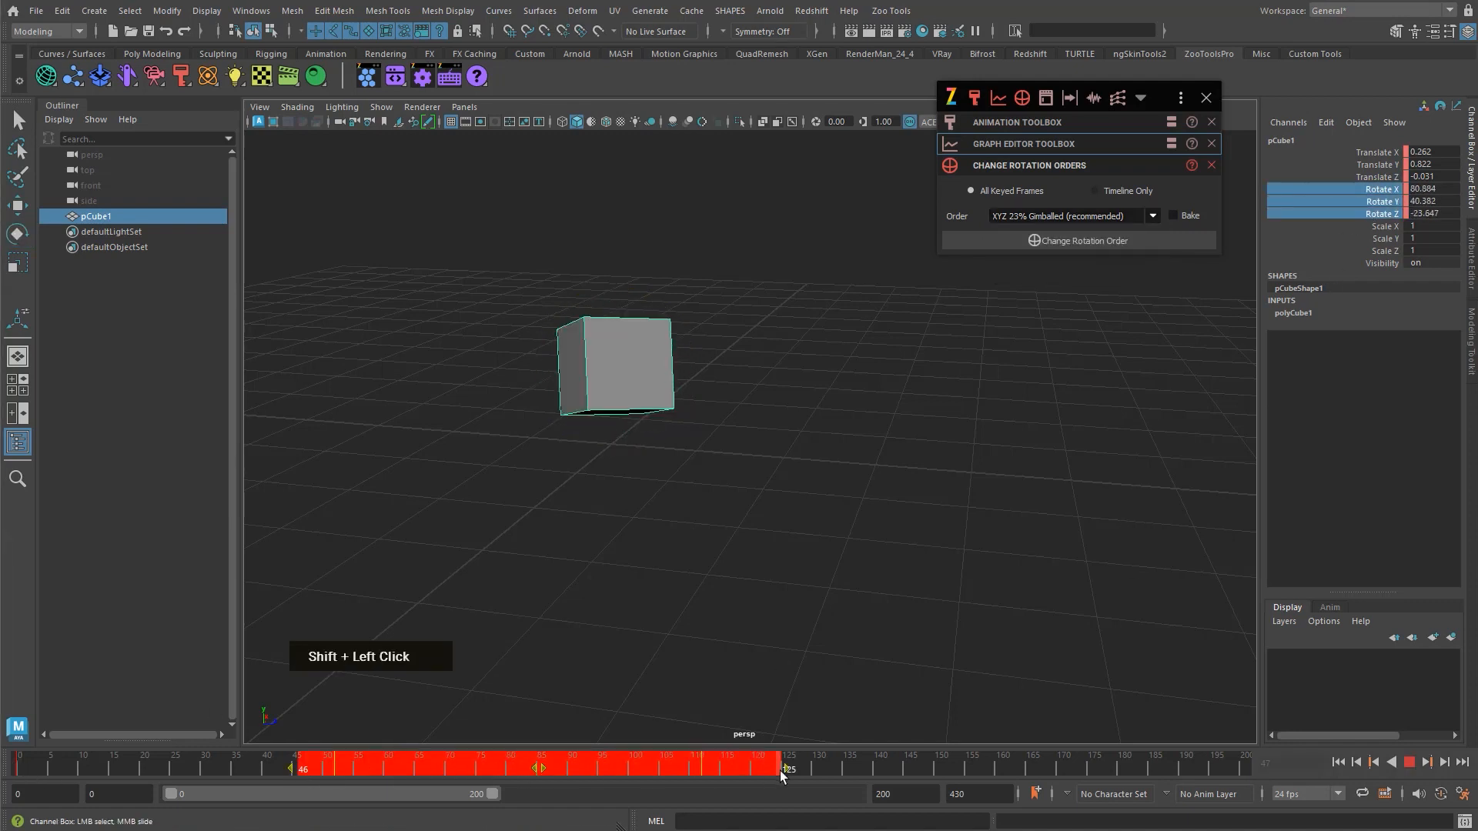
{"action": "key", "text": "ctrl+shift+v"}
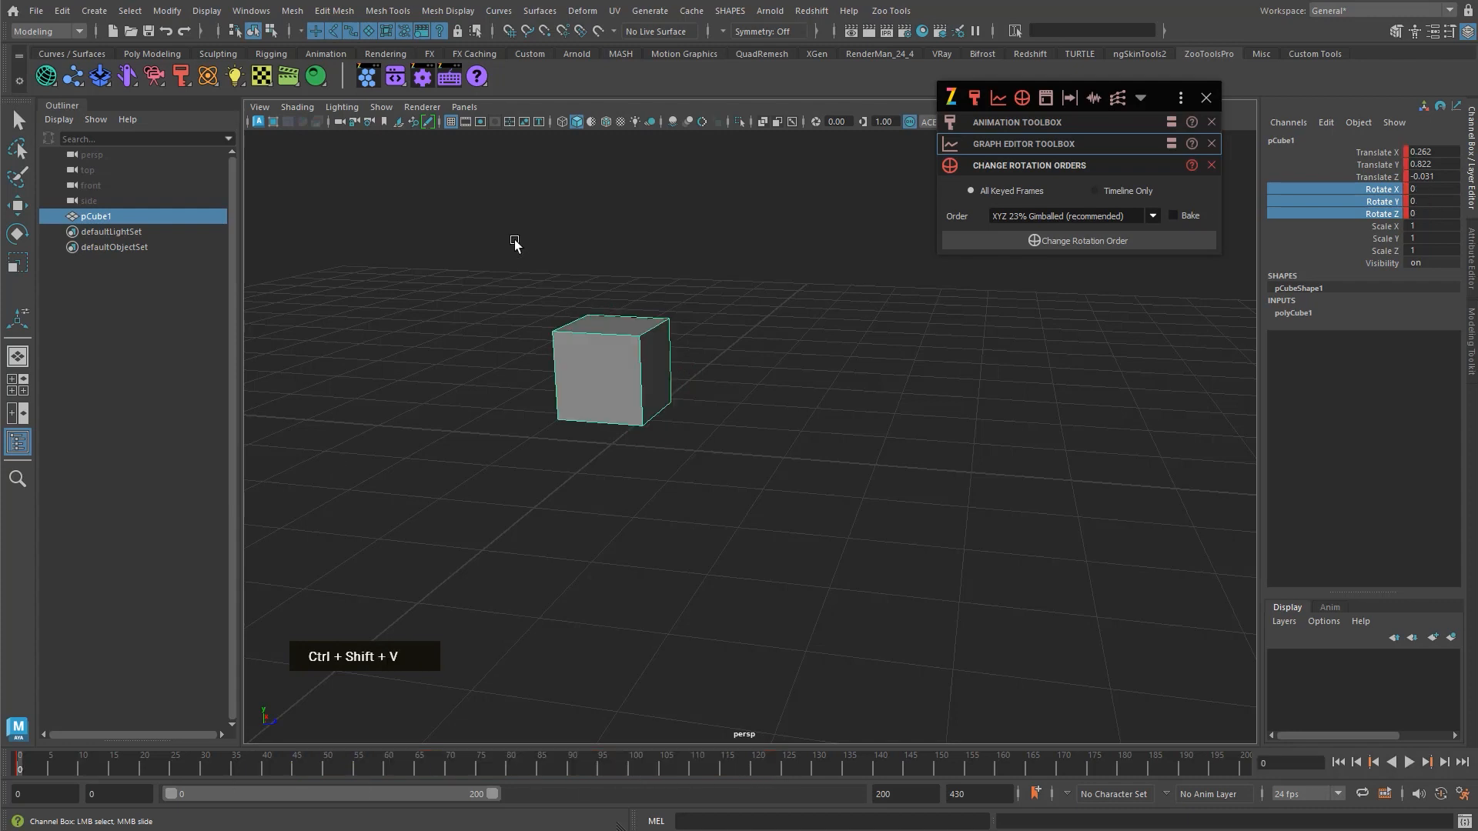
- Reselect the cube at frame 0 and check the rotation orders' gimbal percentages without the deleted keys
{"action": "left_click", "coordinate": [514, 275]}
{"action": "left_click_drag", "start_coordinate": [515, 275], "coordinate": [707, 503]}
{"action": "key", "text": "e"}
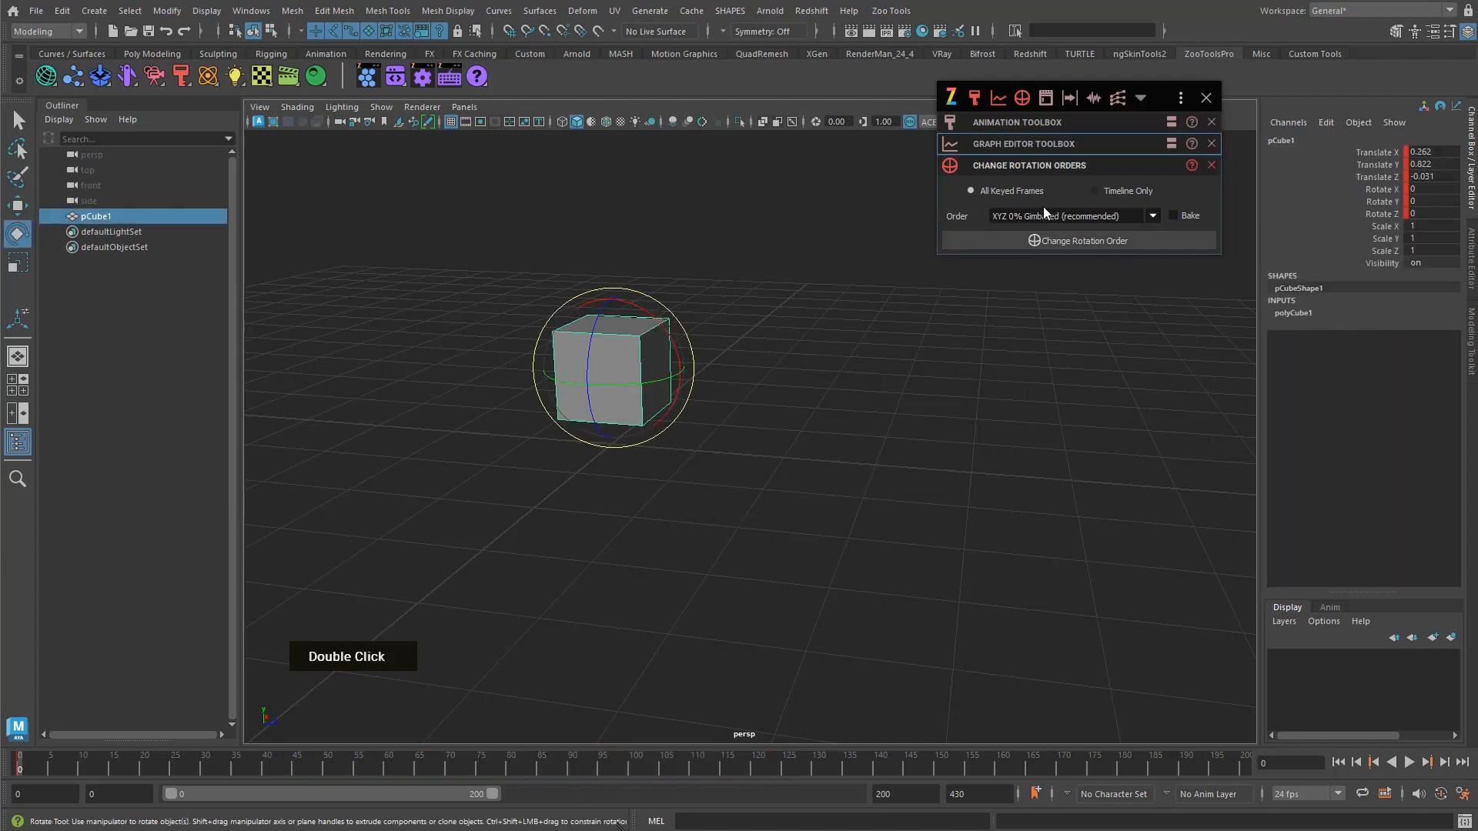
{"action": "left_click", "coordinate": [1024, 219]}
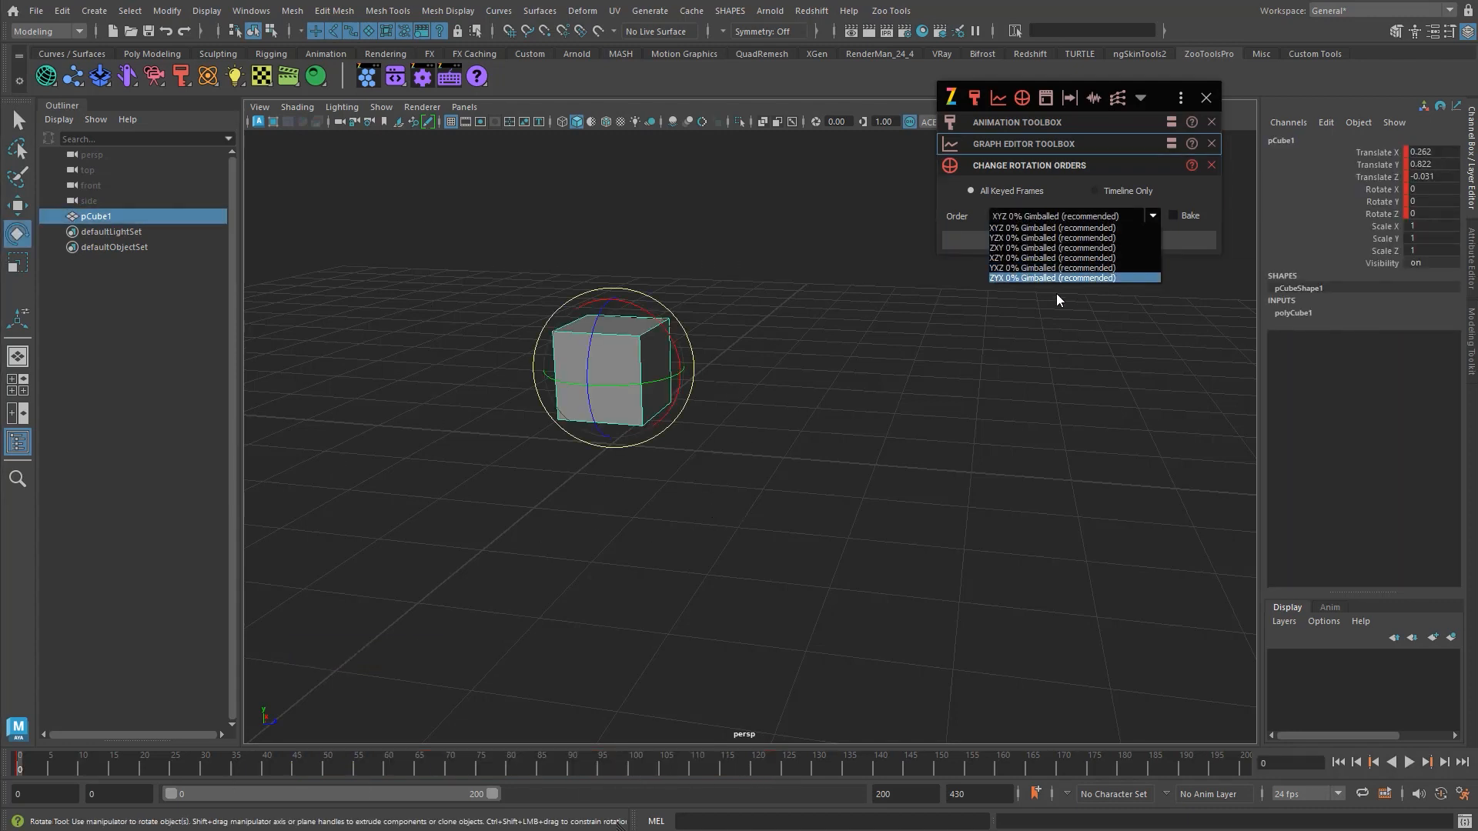
{"action": "left_click", "coordinate": [861, 559]}
- Key the cube's rotation at frame 38 at about X 107.4, Y 5.3, Z 64.7, and return to frame 0
{"action": "left_click", "coordinate": [639, 377]}
{"action": "left_click", "coordinate": [258, 758]}
{"action": "key", "text": "e"}
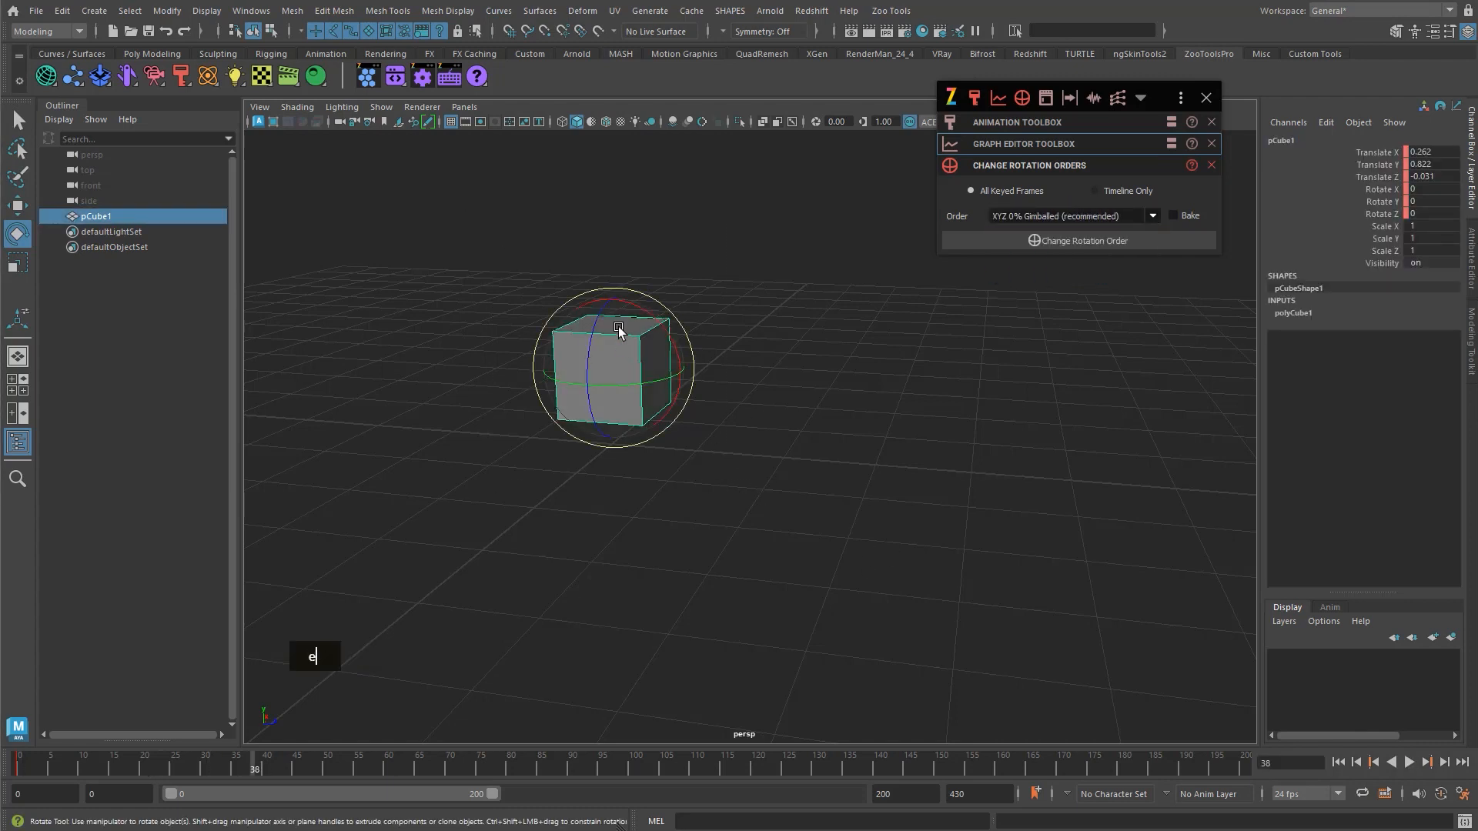
{"action": "left_click_drag", "start_coordinate": [618, 327], "coordinate": [654, 406]}
{"action": "key", "text": "shift+e"}
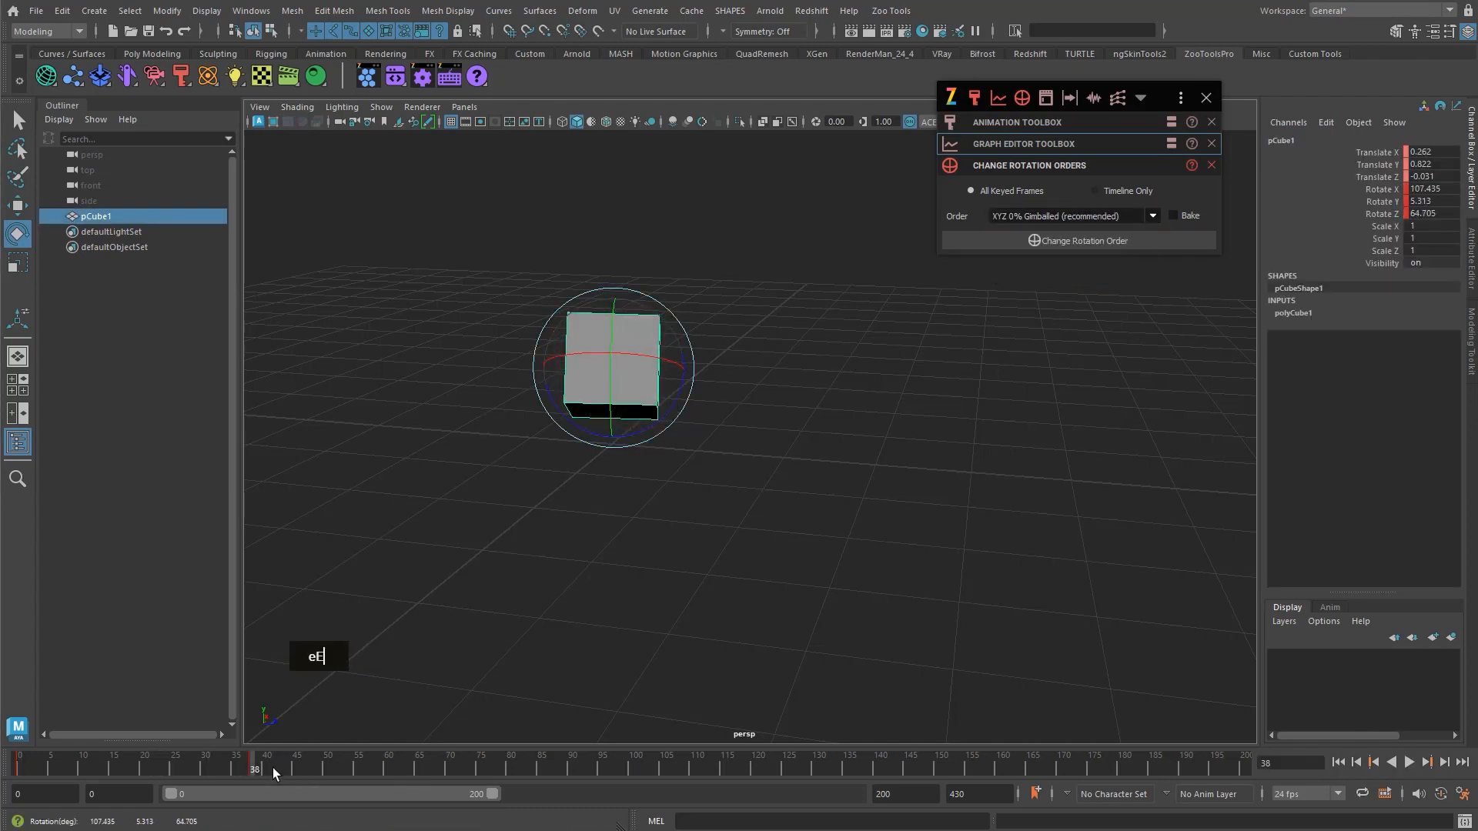
{"action": "left_click_drag", "start_coordinate": [273, 769], "coordinate": [19, 768]}
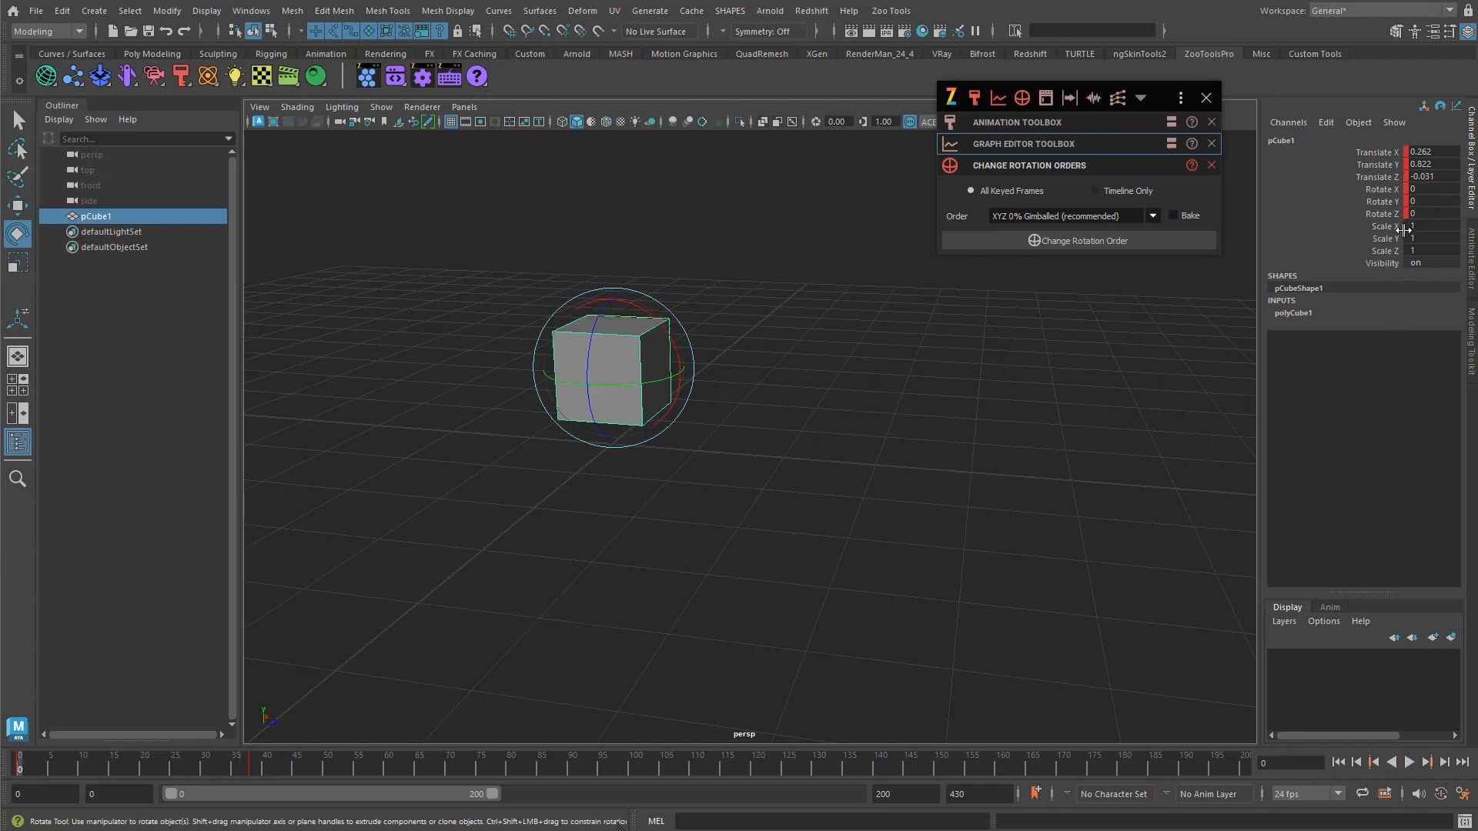
- Examine the rotation orders' gimbal percentages for the re-keyed cube and deselect it
{"action": "left_click", "coordinate": [1038, 211]}
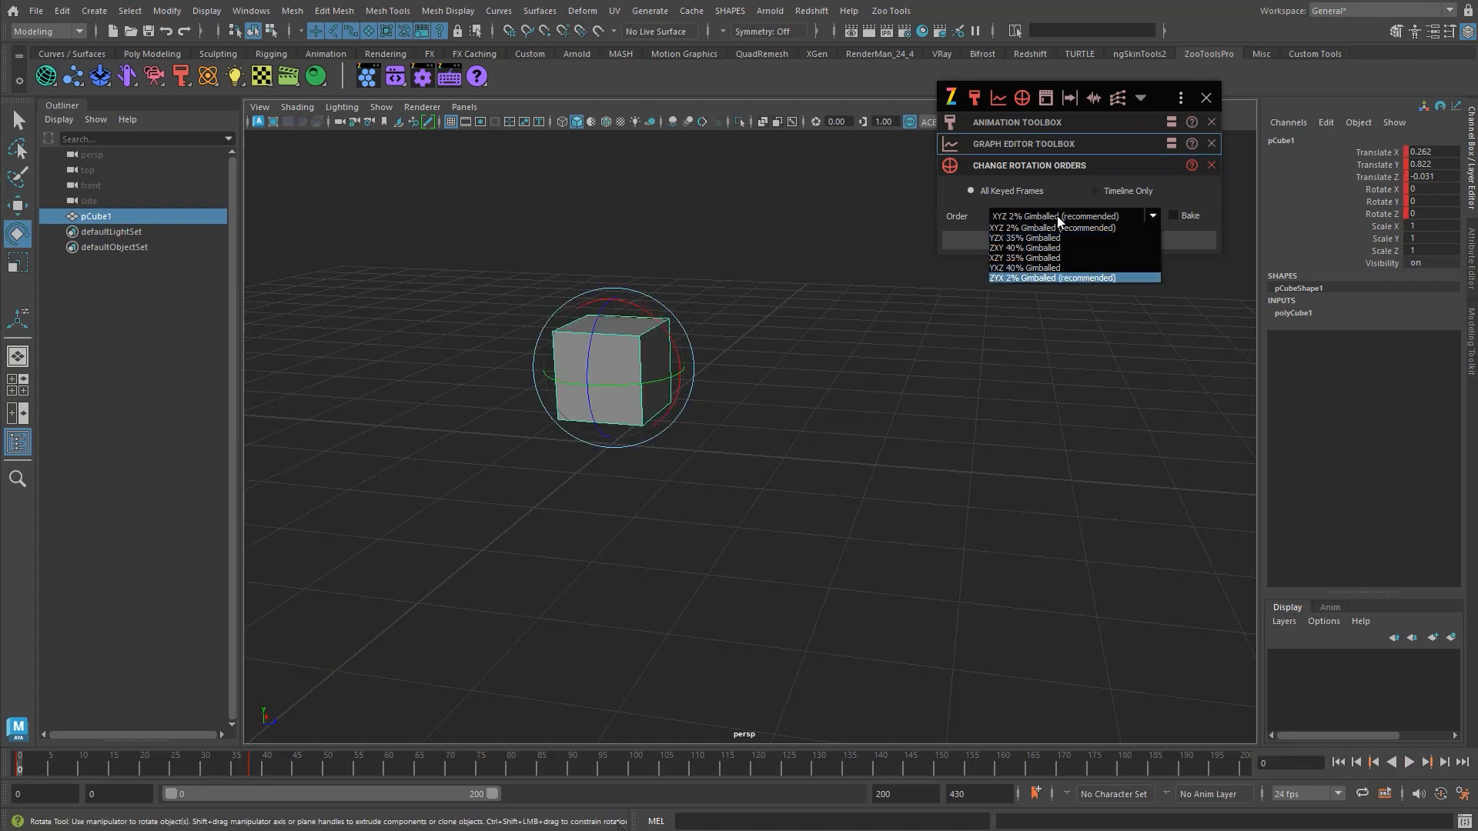
{"action": "left_click", "coordinate": [750, 360]}
{"action": "right_click", "coordinate": [611, 325]}
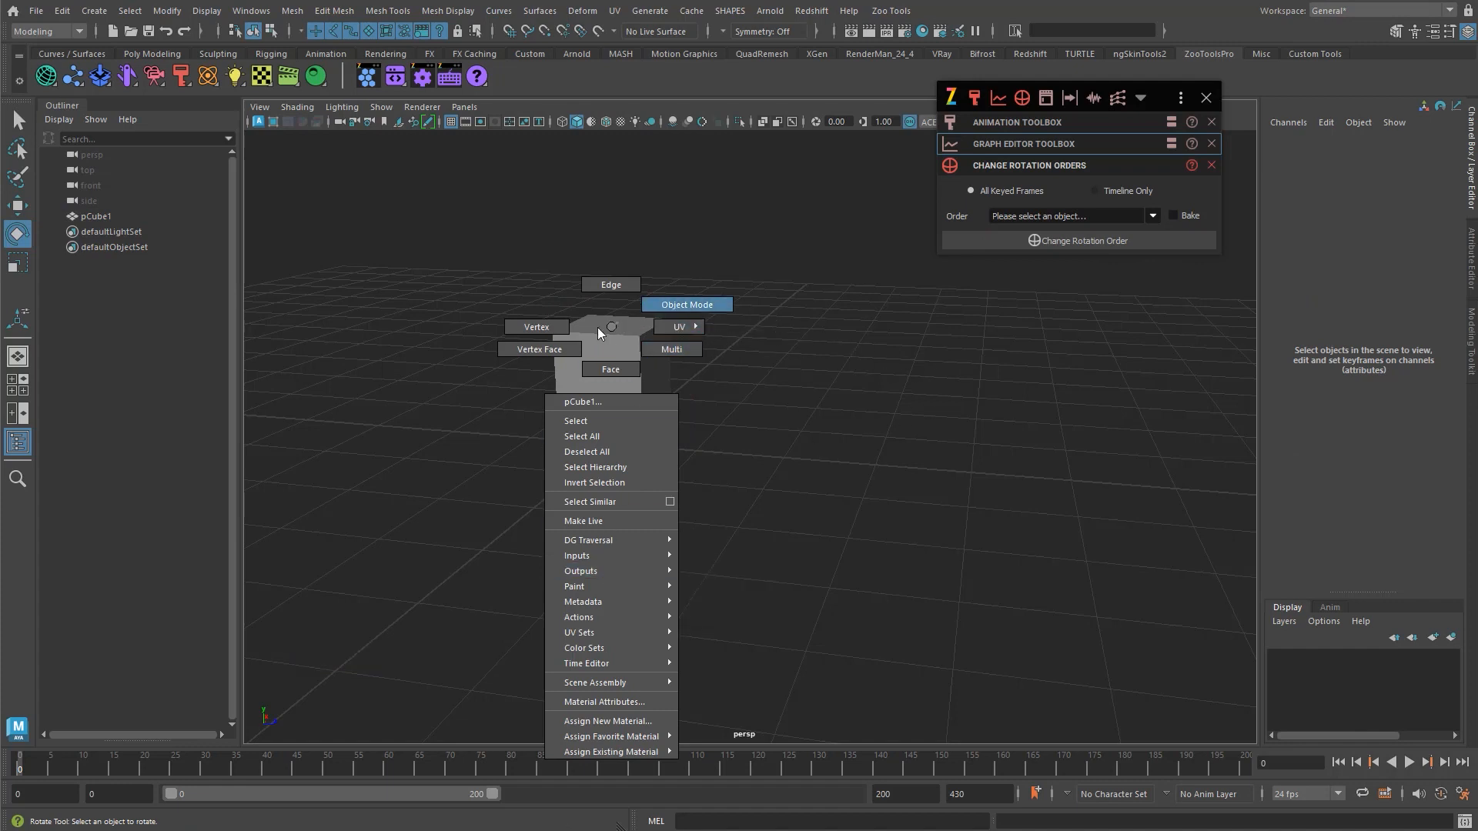
{"action": "right_click", "coordinate": [625, 275]}
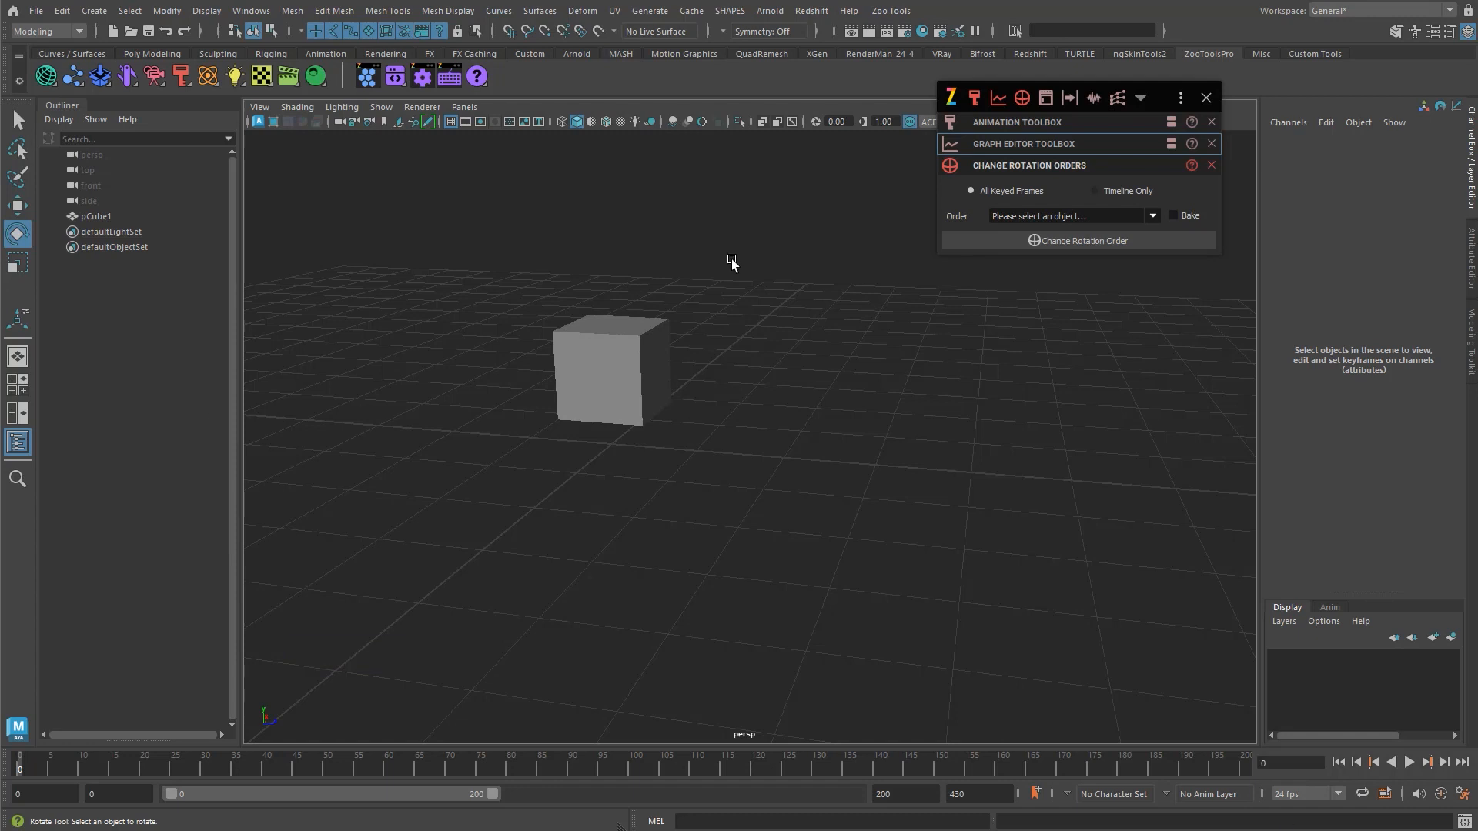
- Scrub the cube's animation to frame 38, switch to the Select tool and reselect the cube
{"action": "left_click", "coordinate": [631, 388]}
{"action": "left_click_drag", "start_coordinate": [191, 769], "coordinate": [254, 778]}
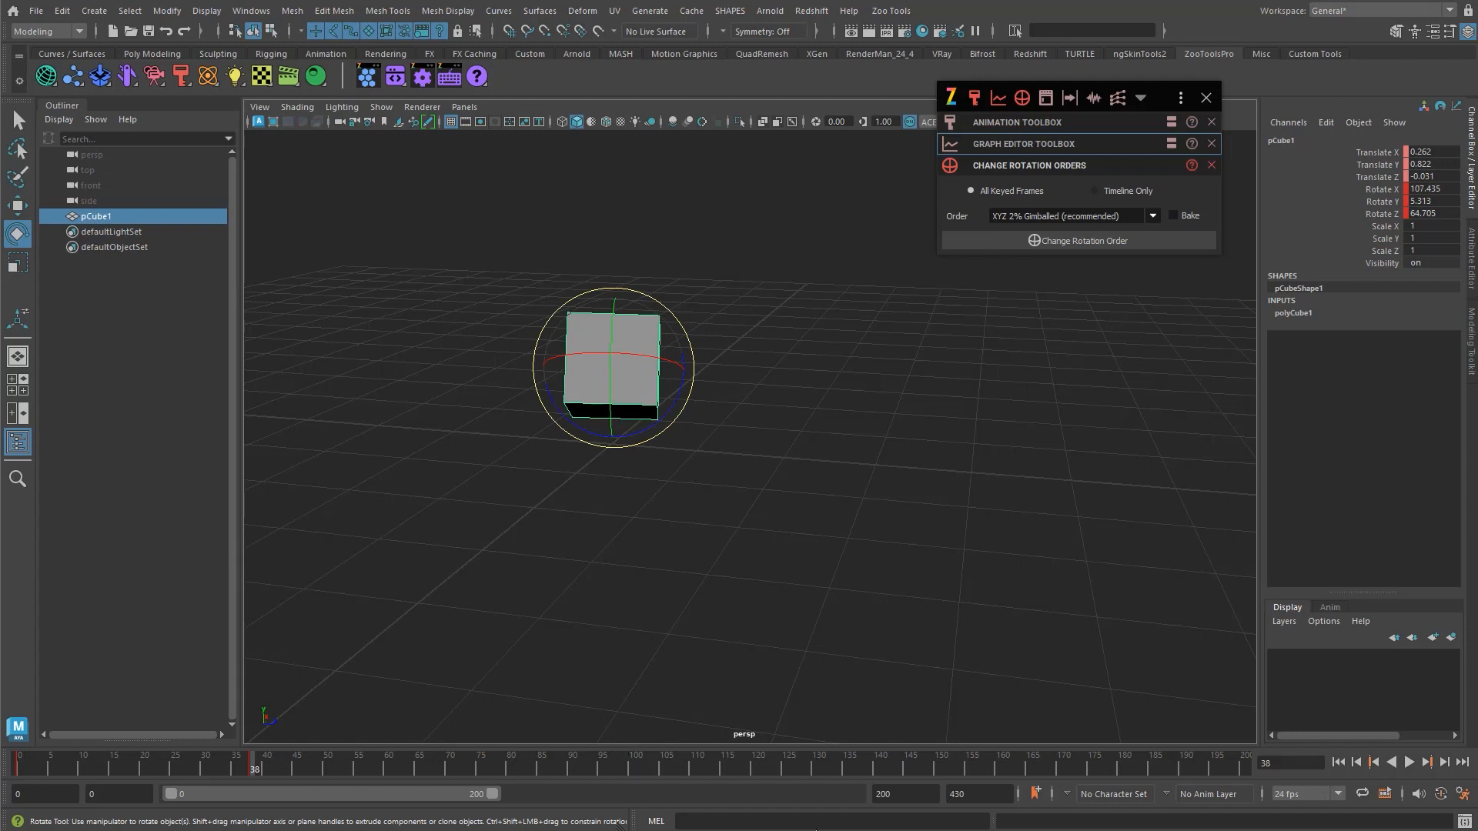
{"action": "left_click", "coordinate": [764, 482]}
{"action": "key", "text": "q"}
{"action": "left_click", "coordinate": [604, 365]}
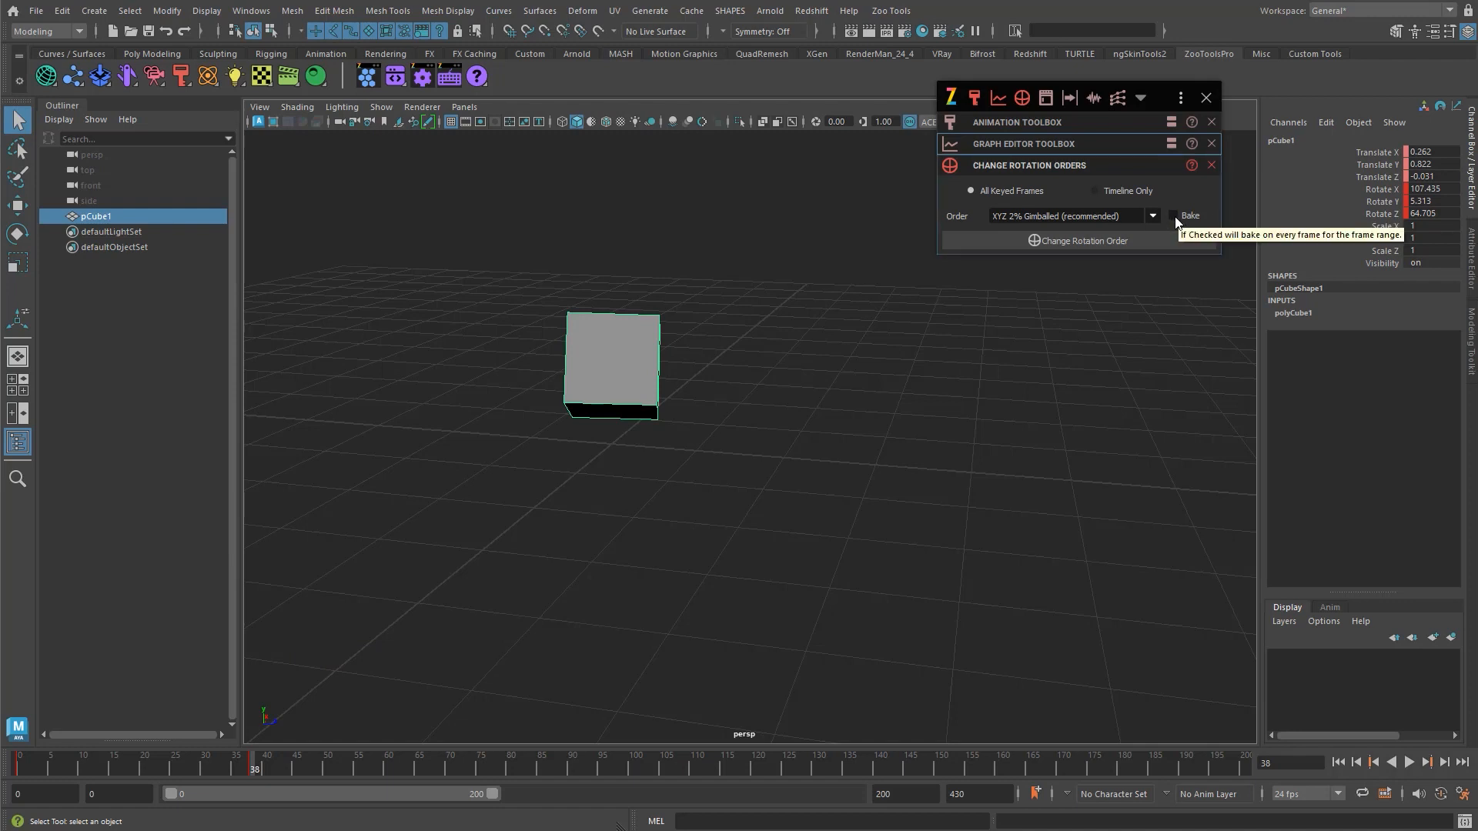
- Close the Change Rotation Orders toolset and expand the Animation Toolbox to view its rotation order options
{"action": "left_click", "coordinate": [1211, 165]}
{"action": "double_click", "coordinate": [1009, 120]}
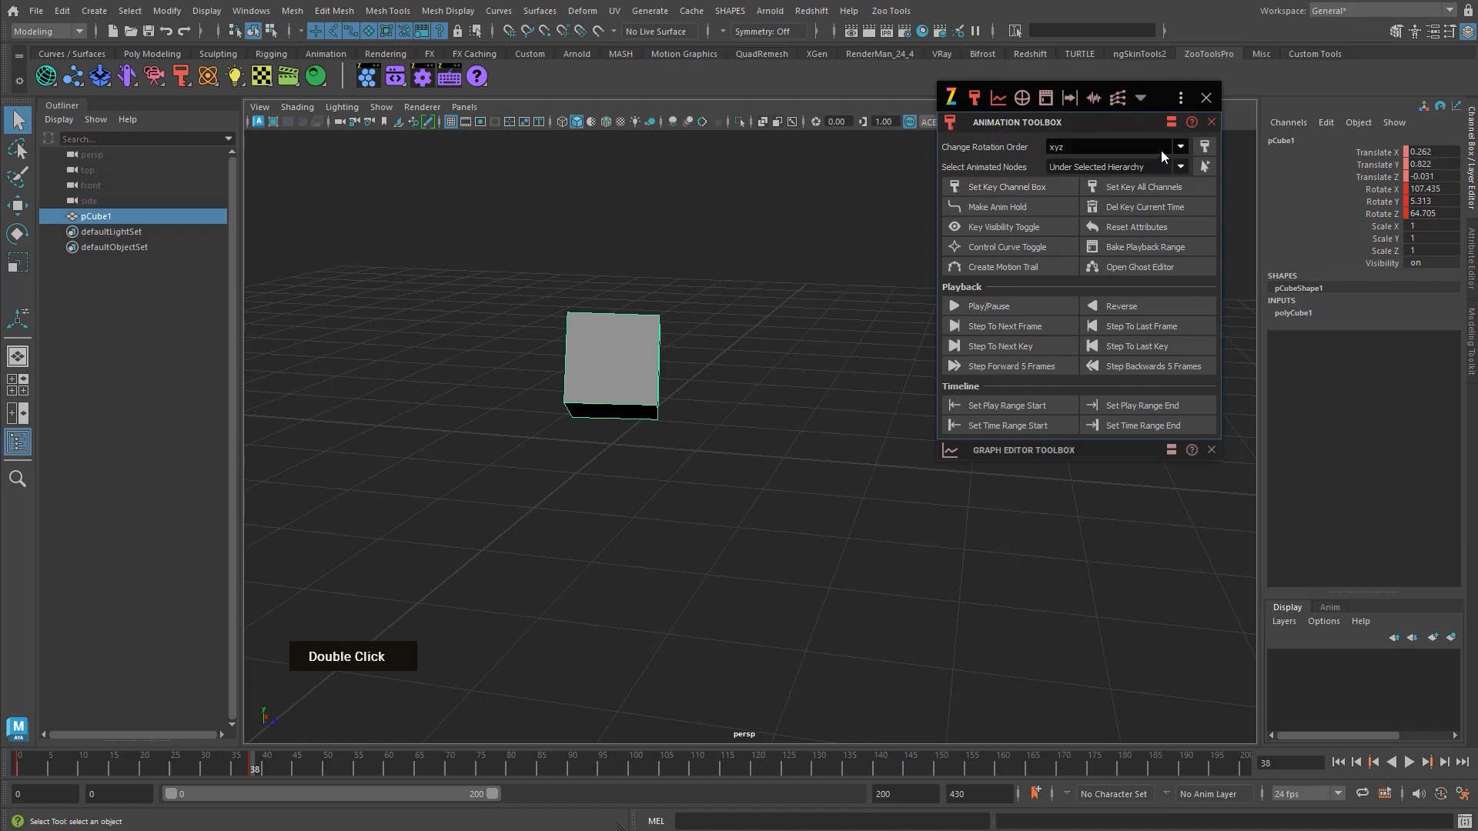
{"action": "left_click", "coordinate": [1184, 147]}
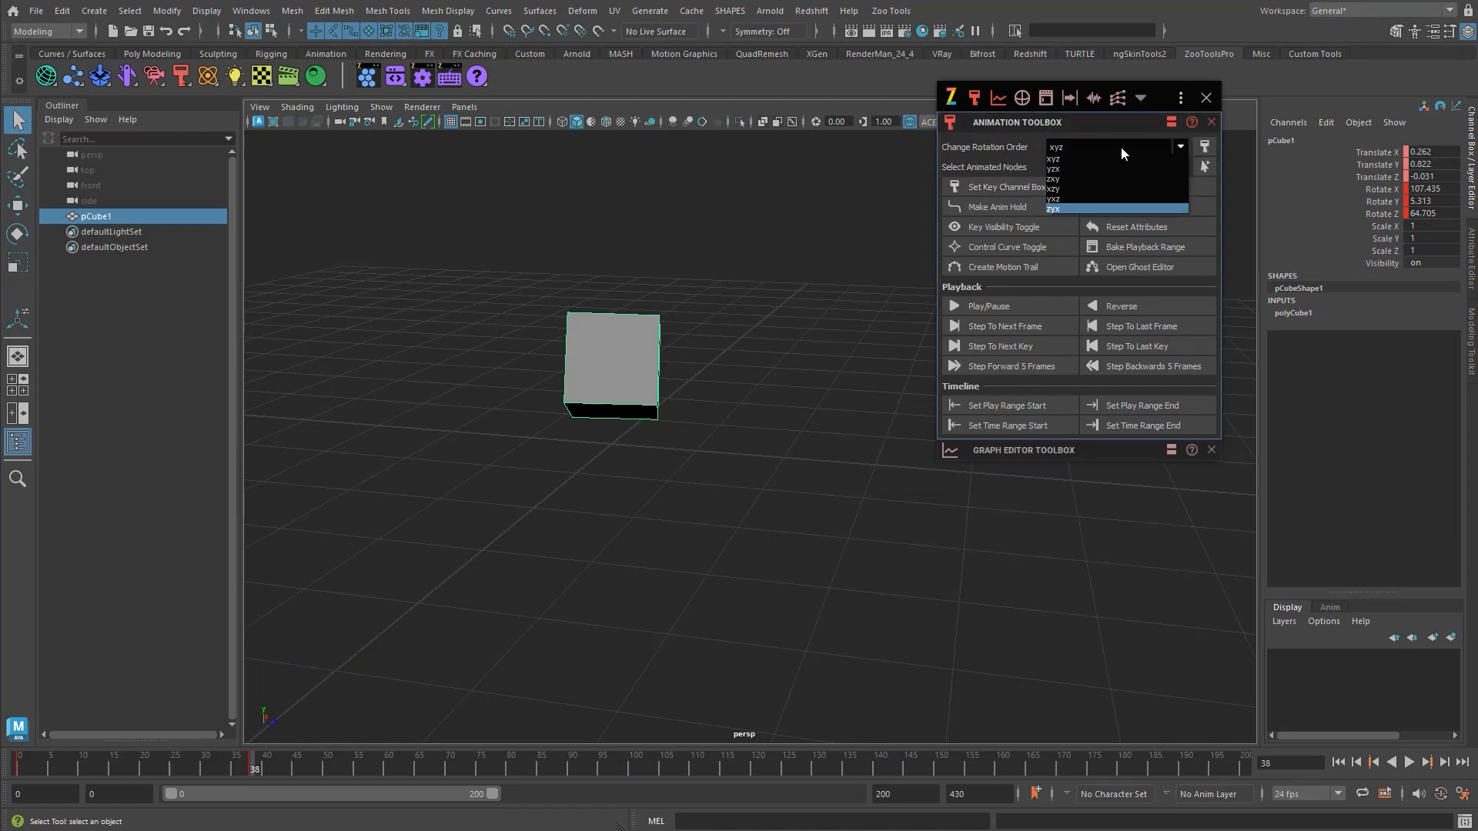
{"action": "left_click", "coordinate": [990, 147]}
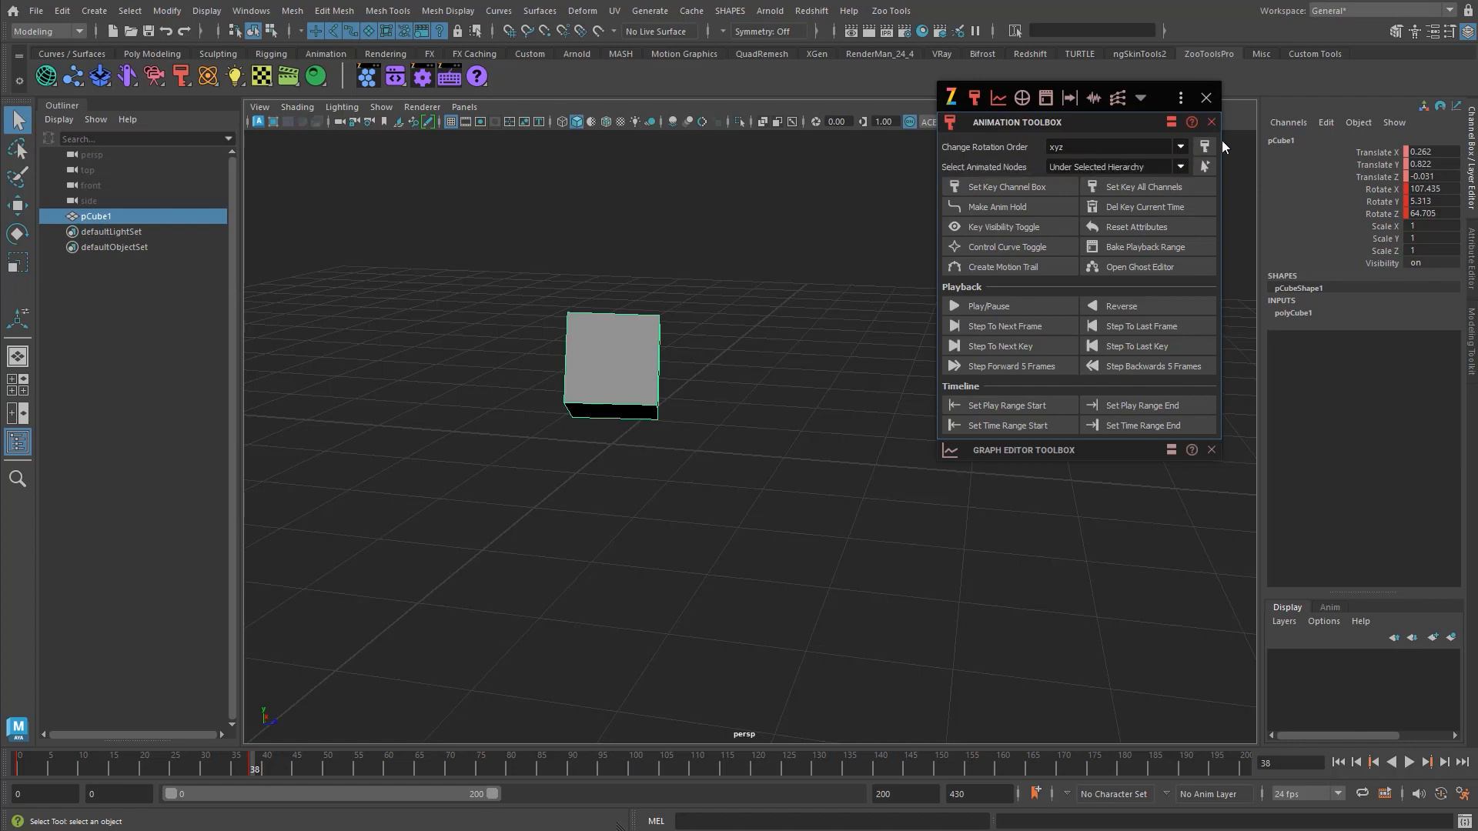
- Change the cube's rotation order to yzx through the Animation Toolbox and reselect the cube
{"action": "left_click", "coordinate": [1148, 147]}
{"action": "left_click", "coordinate": [1151, 169]}
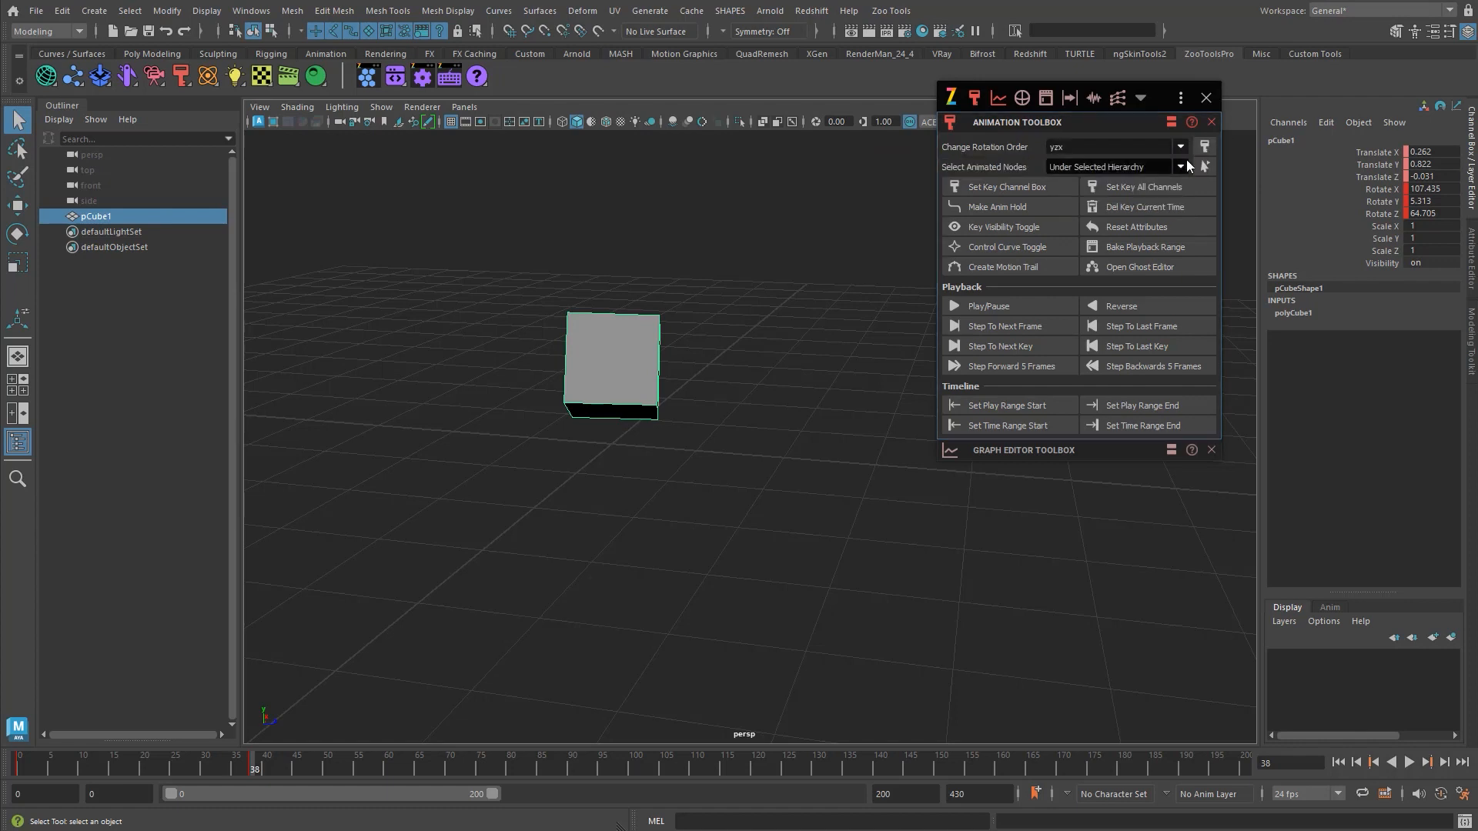
{"action": "left_click", "coordinate": [1203, 146]}
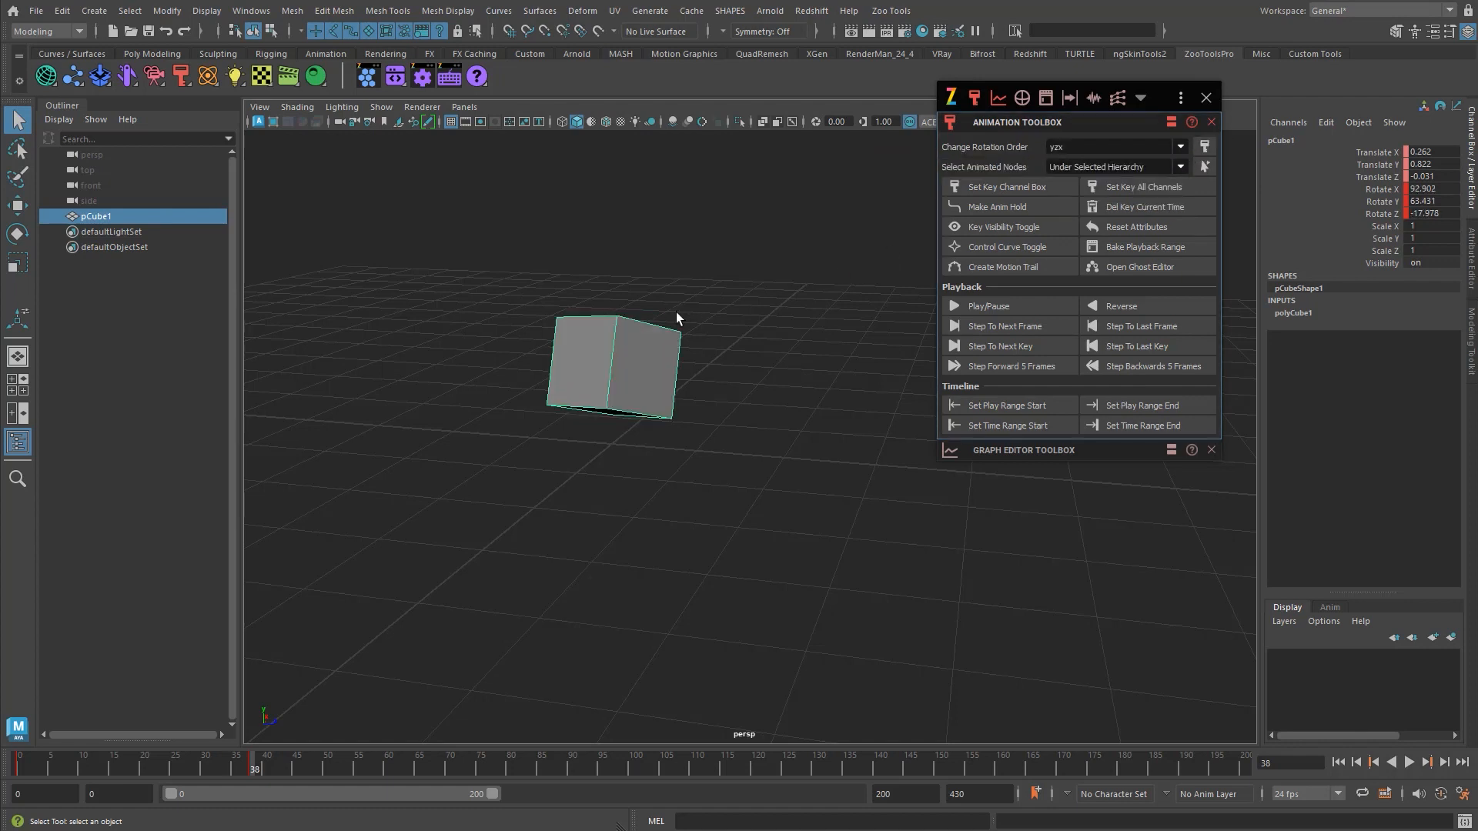
{"action": "left_click", "coordinate": [777, 274]}
{"action": "left_click", "coordinate": [594, 364]}
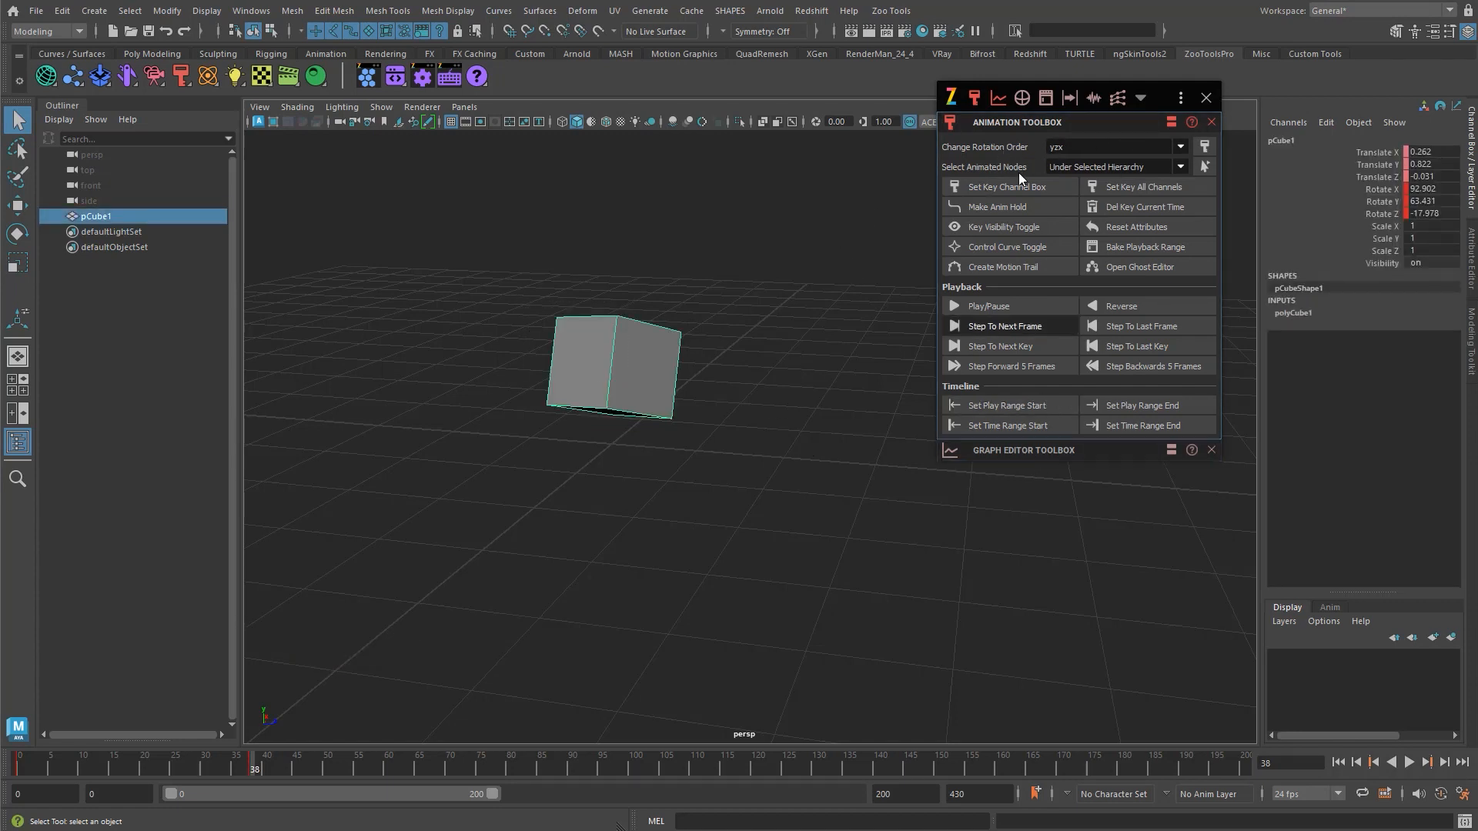
- Reopen the Change Rotation Orders toolset, scrub the cube's animation and choose the recommended YZX order
{"action": "left_click", "coordinate": [1022, 97]}
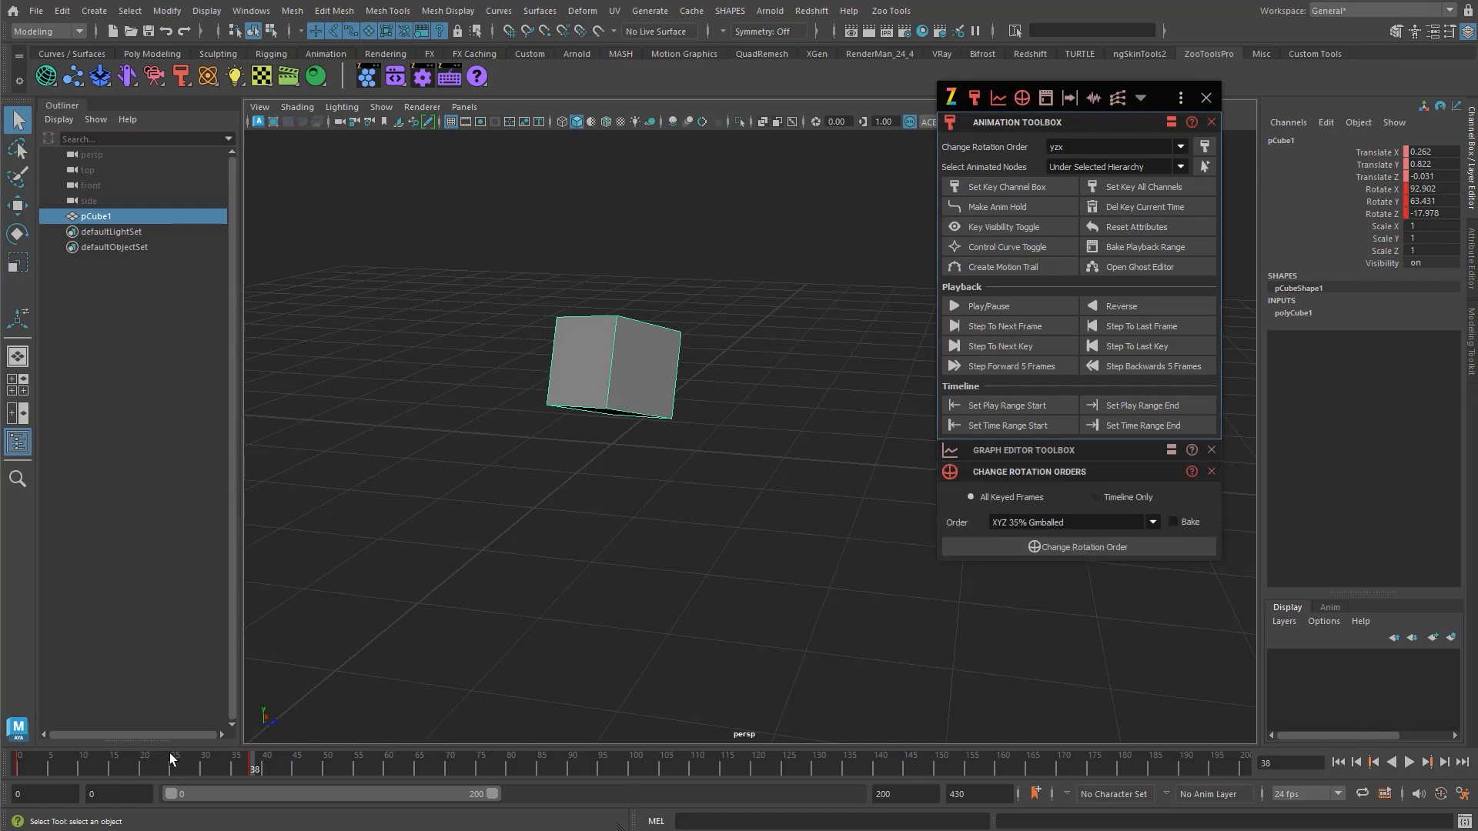
{"action": "left_click_drag", "start_coordinate": [170, 752], "coordinate": [256, 768]}
{"action": "left_click", "coordinate": [1059, 525]}
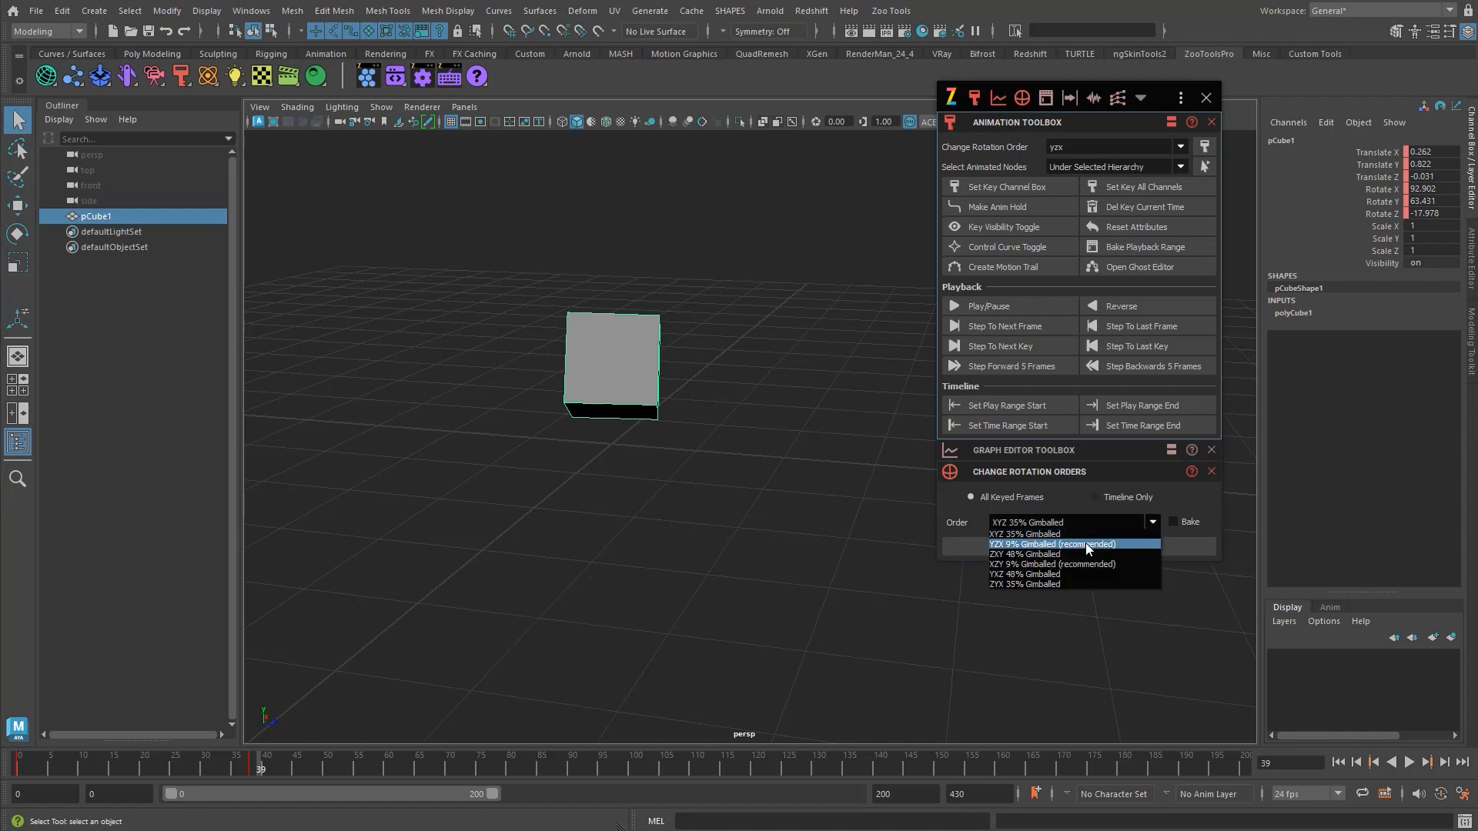
{"action": "left_click", "coordinate": [1087, 545]}
{"action": "left_click", "coordinate": [1088, 548]}
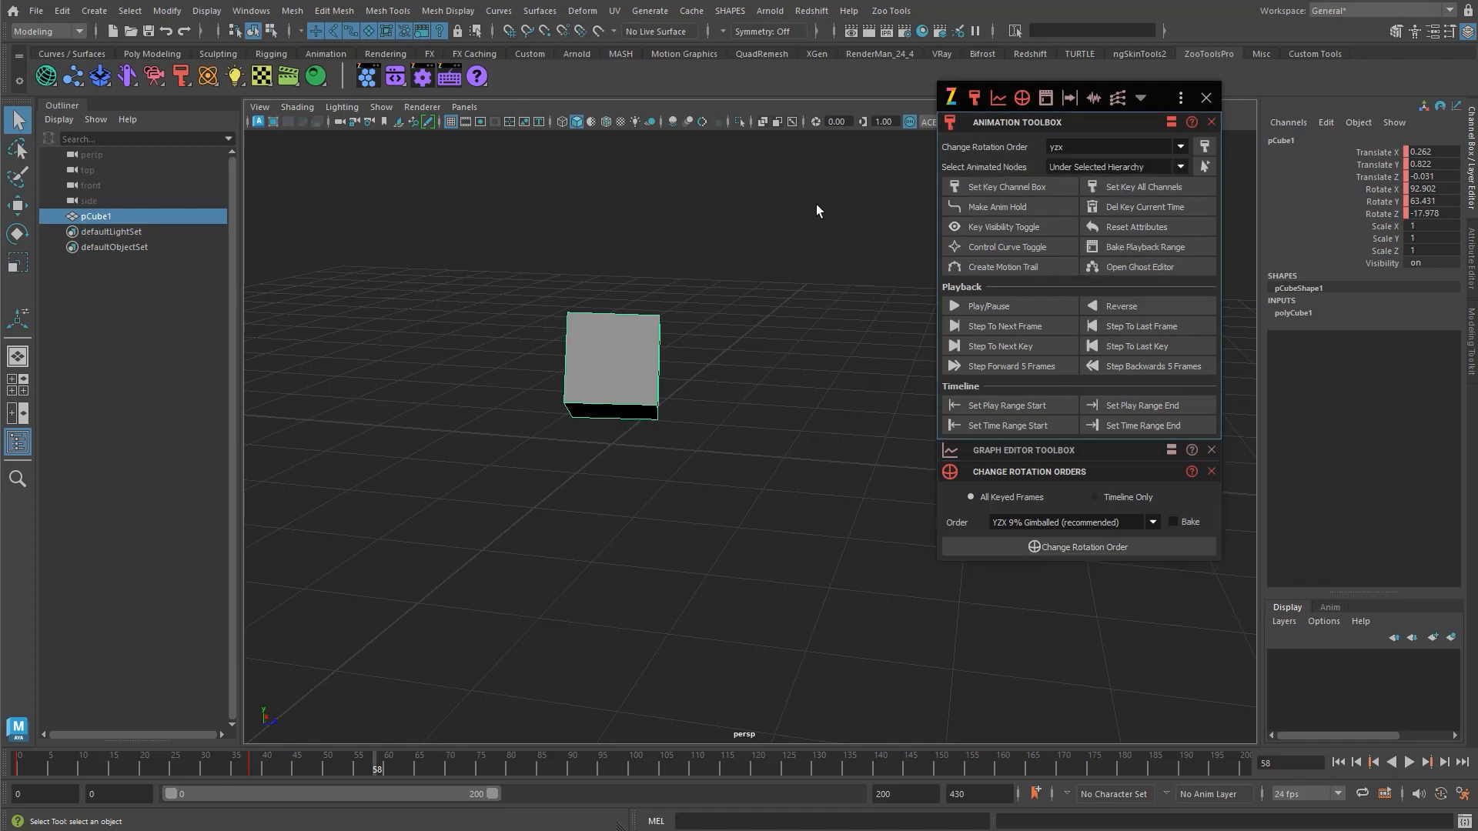
- Deselect the cube, close the Change Rotation Orders toolset and compare the Animation Toolbox's compact and full display modes
{"action": "left_click", "coordinate": [871, 219]}
{"action": "left_click", "coordinate": [1210, 470]}
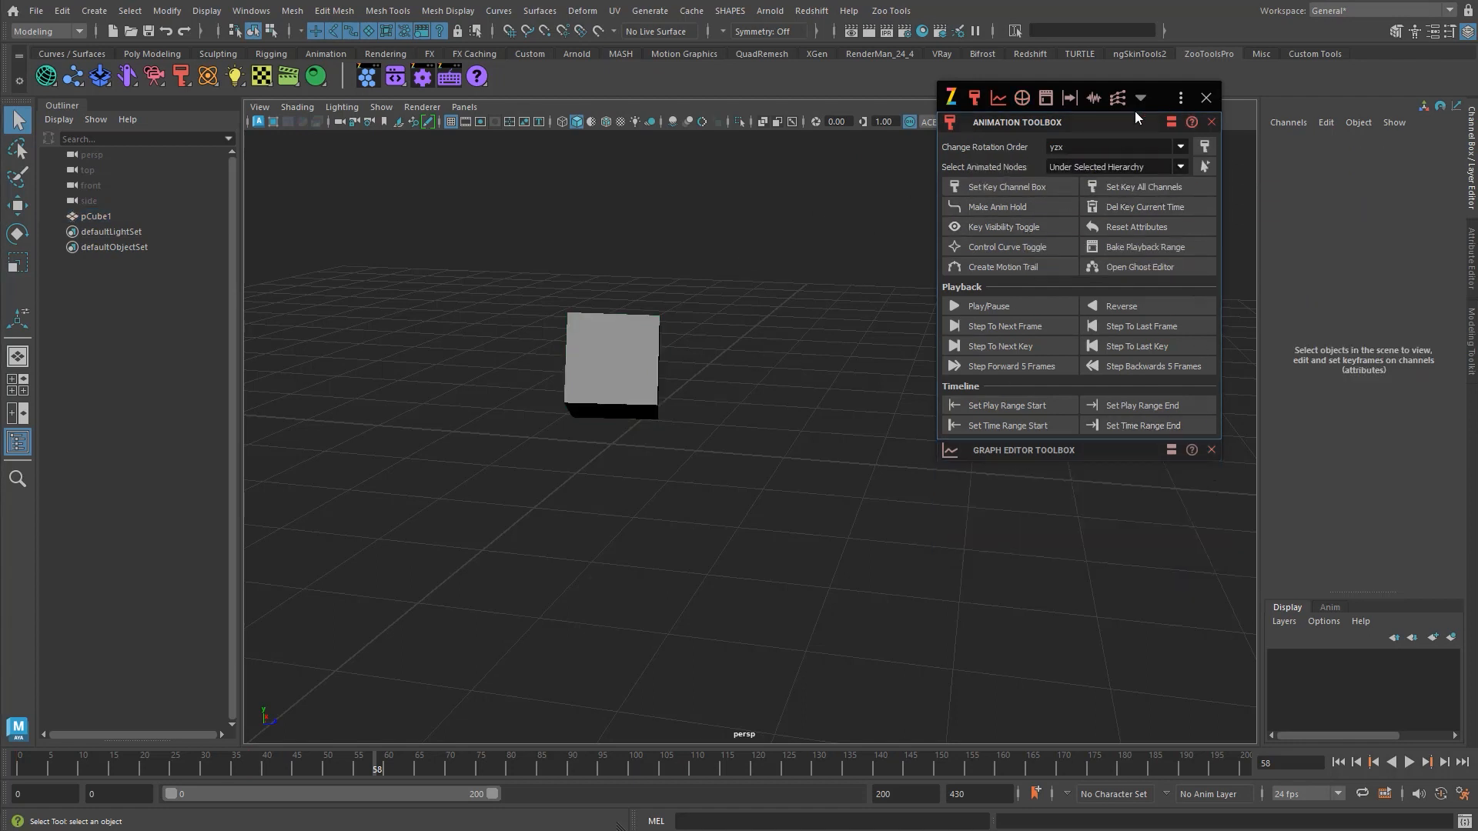
{"action": "left_click", "coordinate": [1171, 121]}
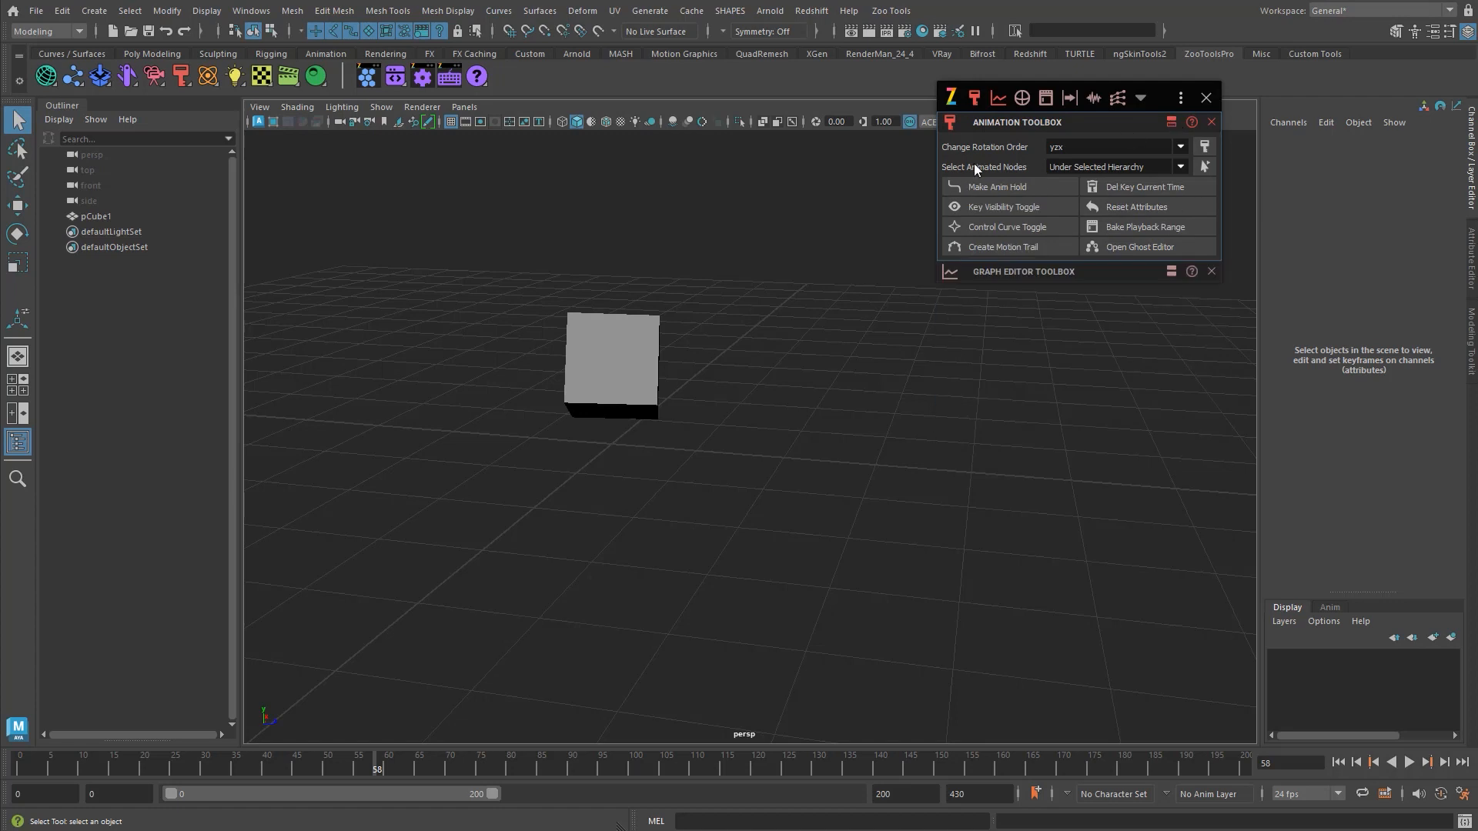
{"action": "left_click", "coordinate": [1171, 122]}
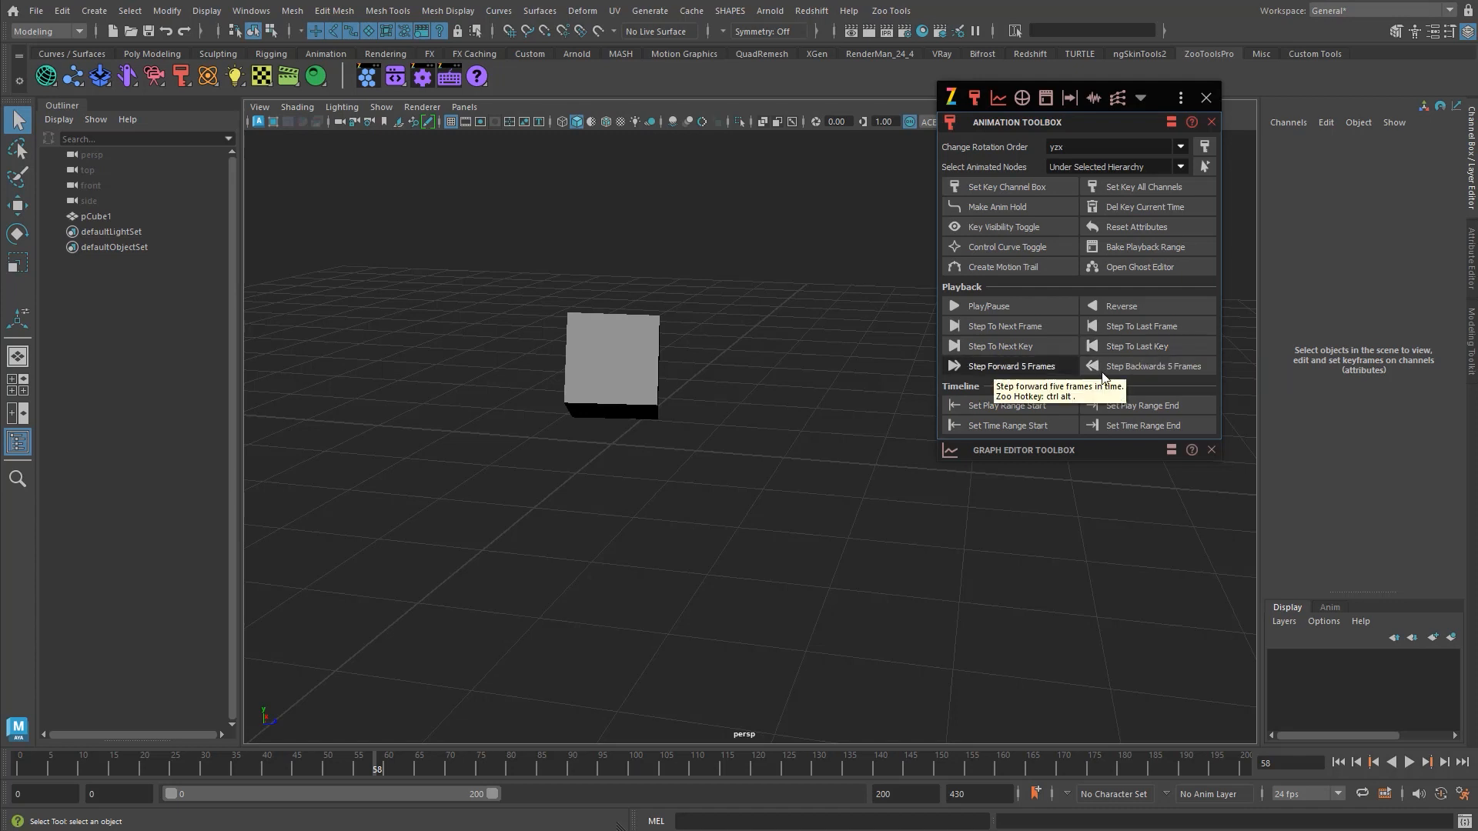
- Step the current time through the timeline in five-frame jumps, ending on frame 48
{"action": "middle_click", "coordinate": [785, 437]}
{"action": "key", "text": "ctrl+alt"}
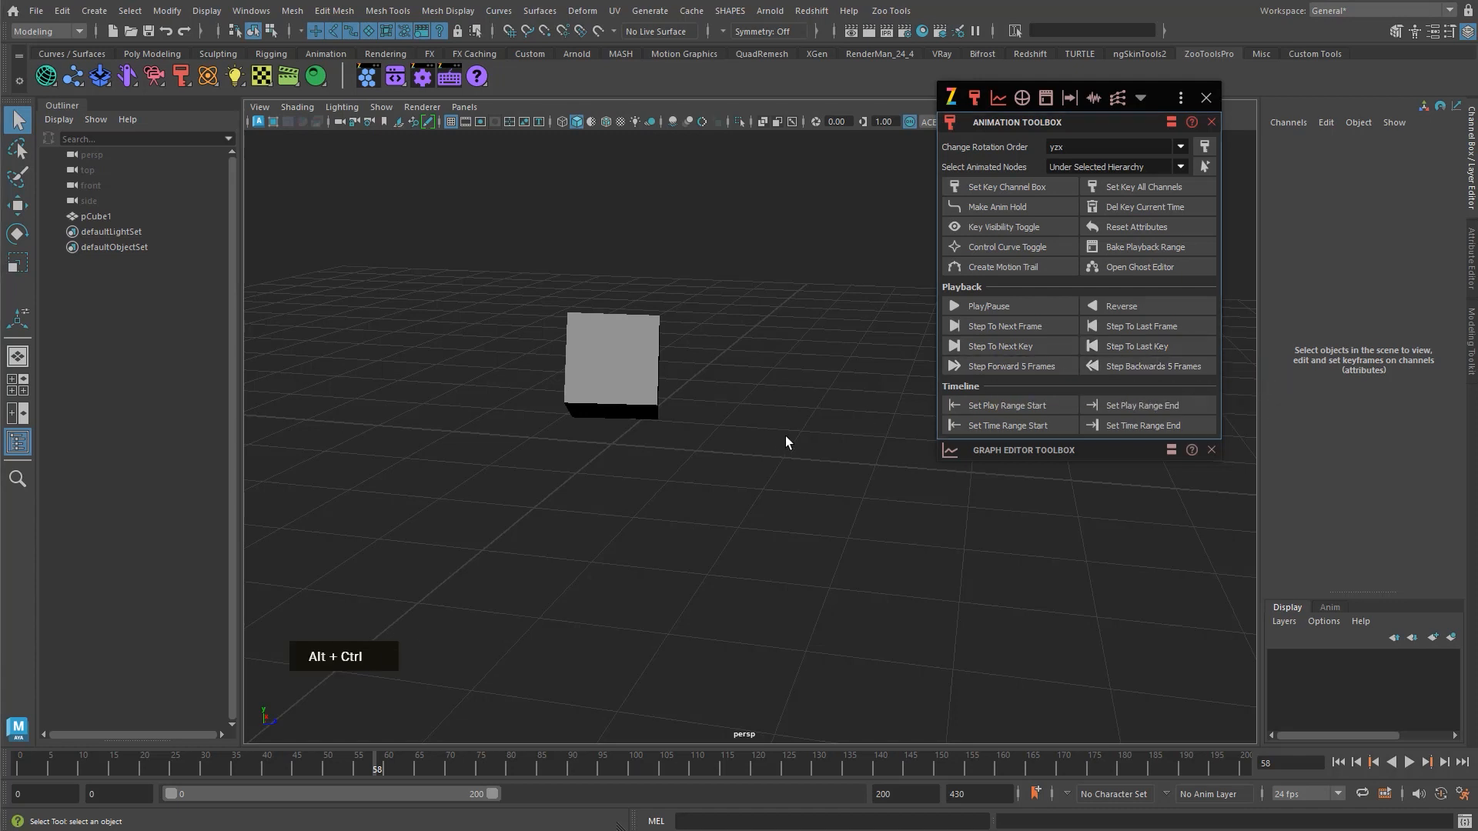
{"action": "key", "text": "ctrl+alt+x"}
{"action": "key", "text": "ctrl+alt+x"}
{"action": "key", "text": "ctrl+alt+x"}
{"action": "key", "text": "ctrl+alt+x"}
{"action": "key", "text": "ctrl+alt+x"}
{"action": "key", "text": "ctrl+alt+x"}
{"action": "key", "text": "ctrl+alt+x"}
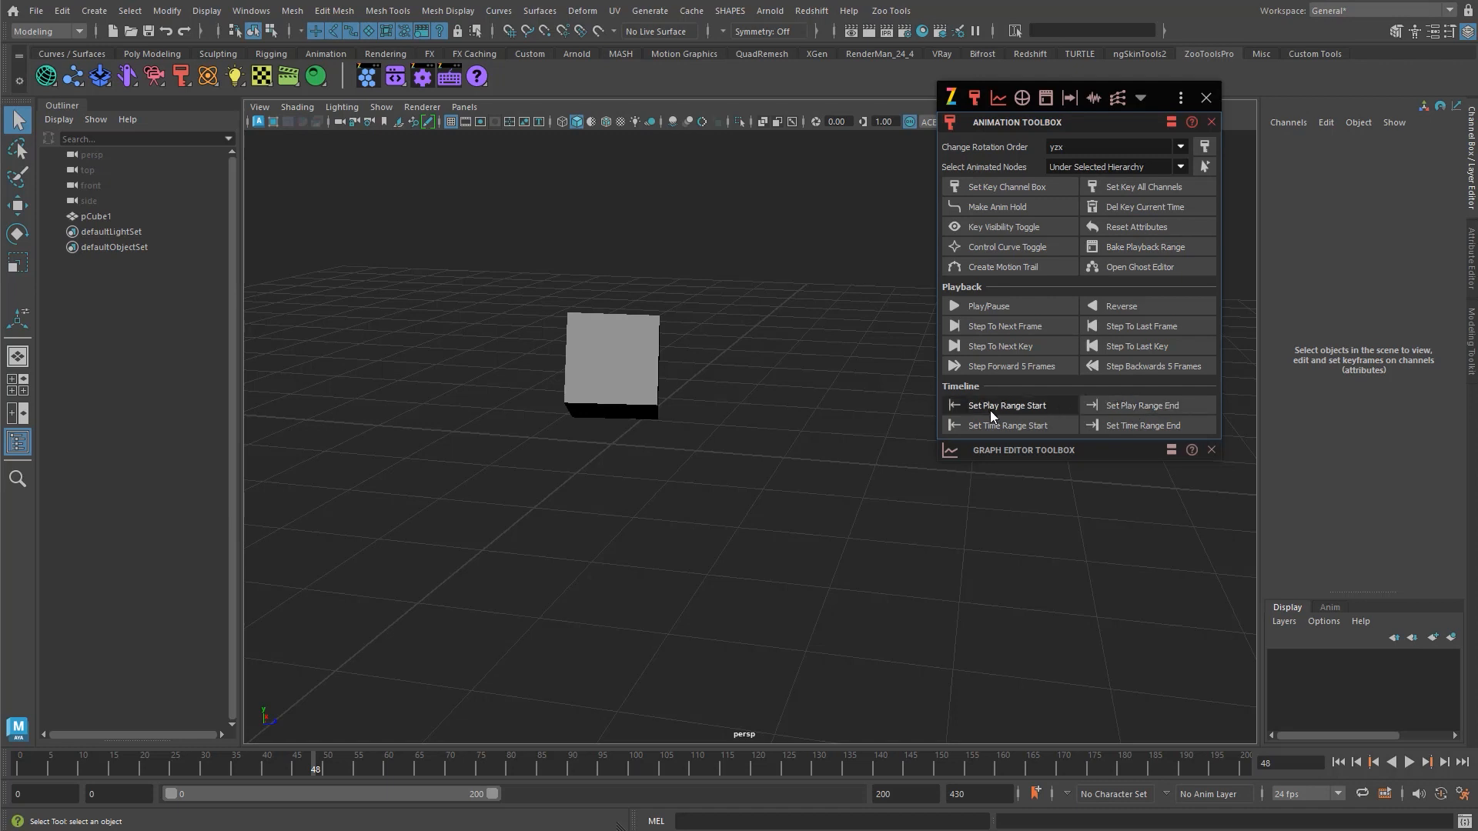
- Set the playback range to end at frame 80 and start at frame 20
{"action": "double_click", "coordinate": [510, 768]}
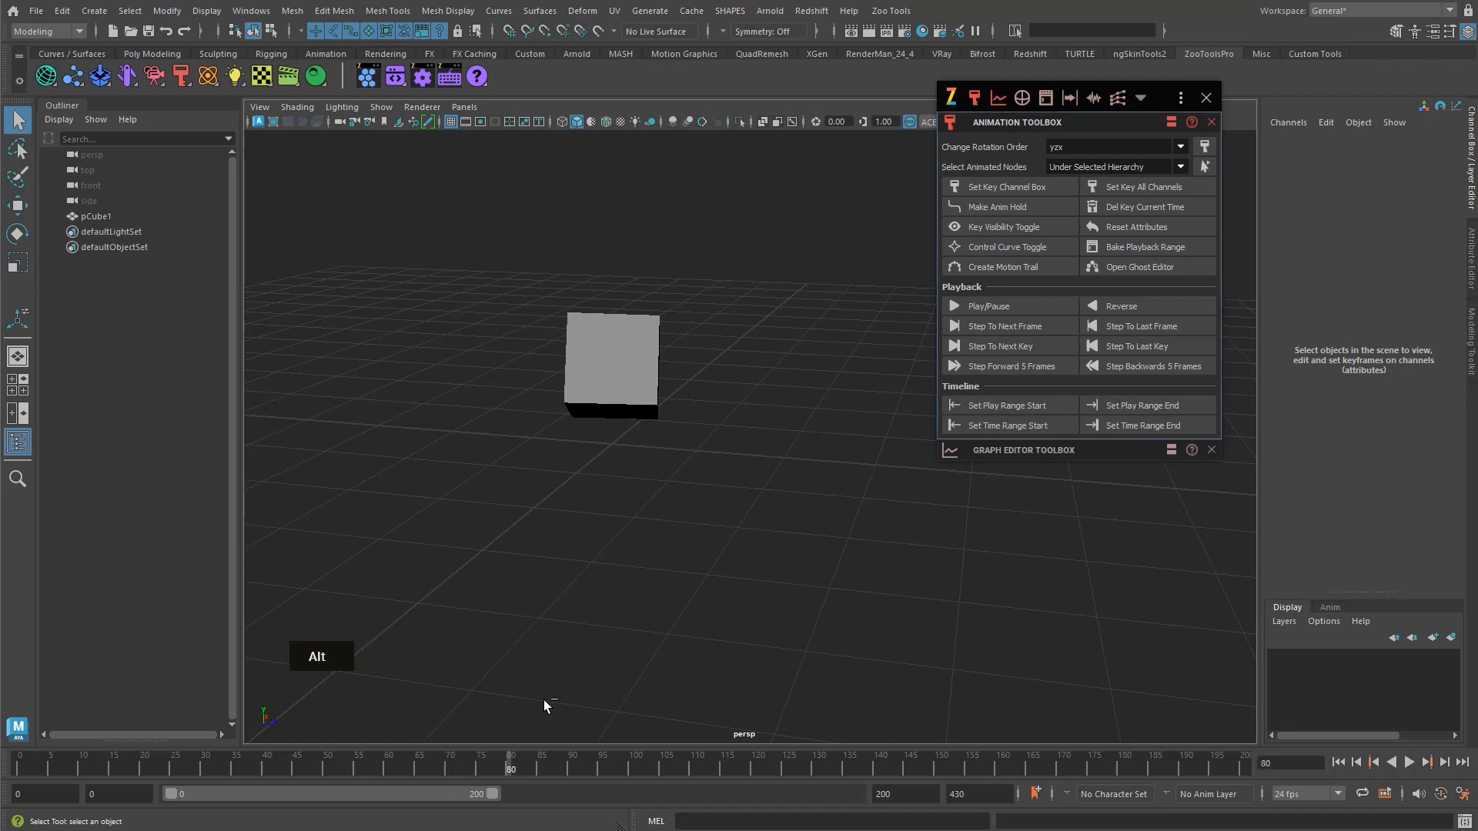
{"action": "key", "text": "ctrl+alt+]"}
{"action": "left_click", "coordinate": [324, 769]}
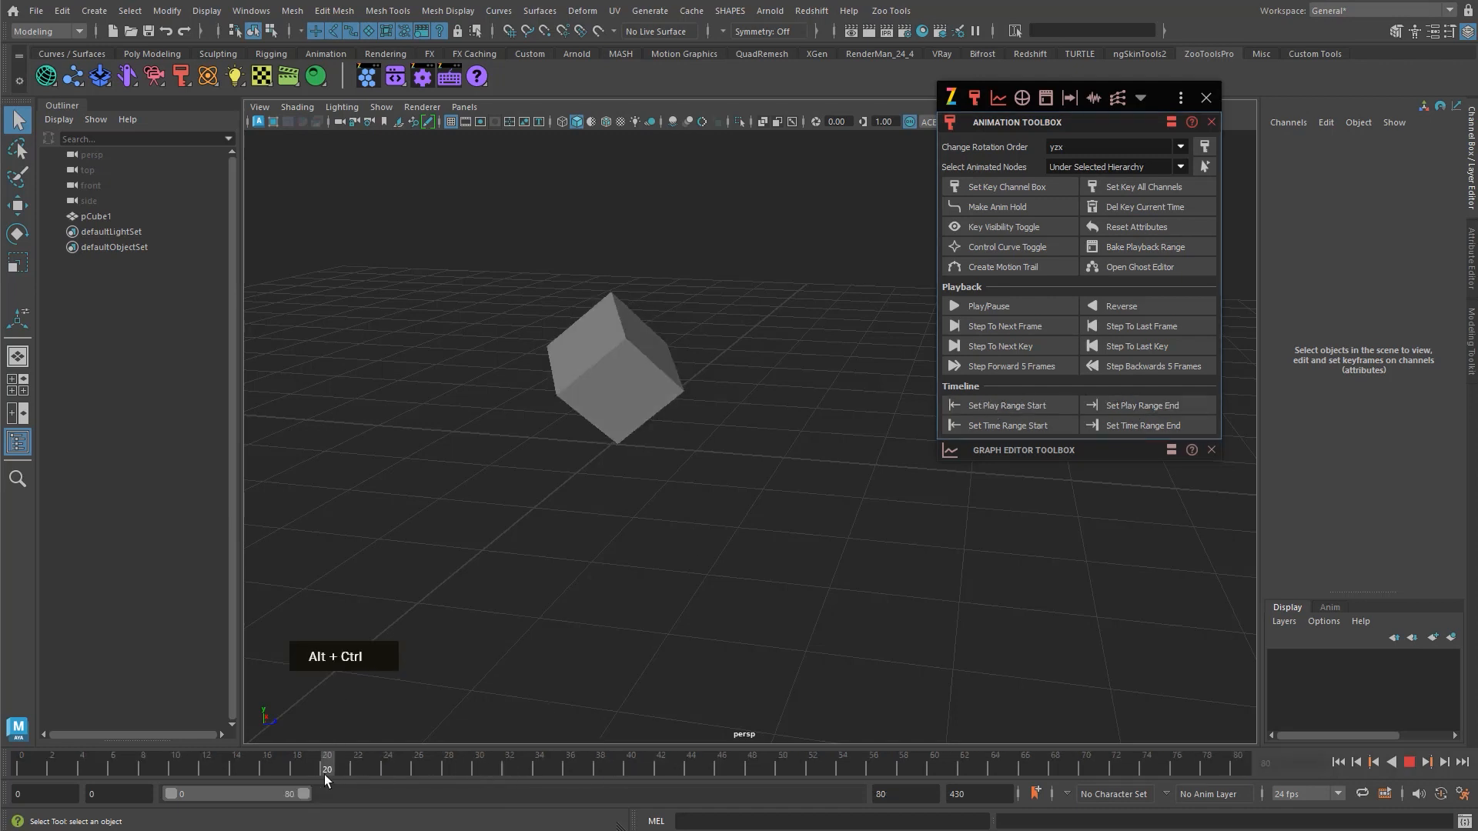
{"action": "key", "text": "ctrl+alt+comma"}
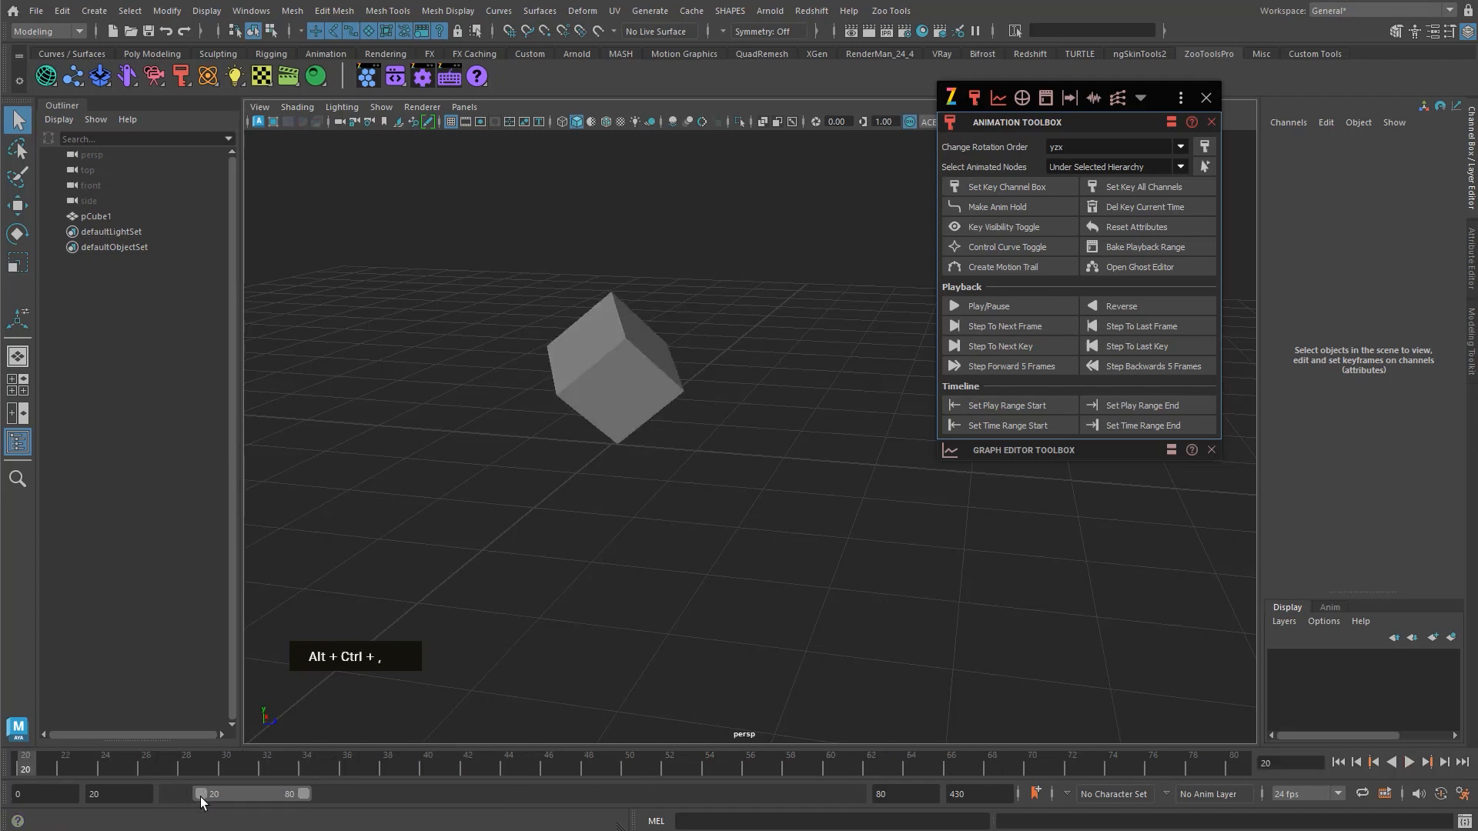
- Extend the playback range to frames 0 through 430 and return the Animation Toolbox to its compact display
{"action": "left_click_drag", "start_coordinate": [202, 794], "coordinate": [171, 794]}
{"action": "double_click", "coordinate": [308, 794]}
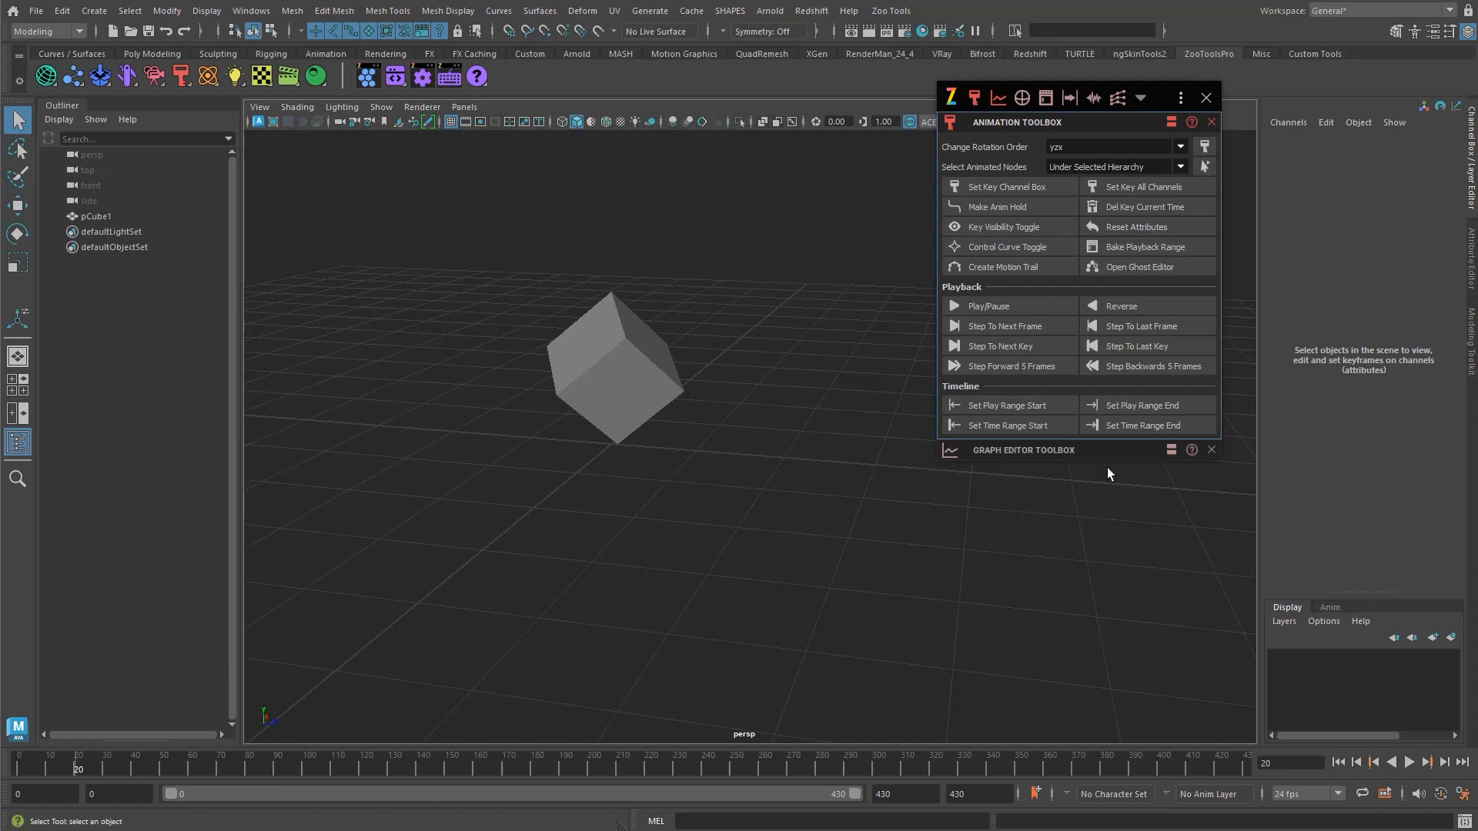
{"action": "left_click", "coordinate": [1174, 121]}
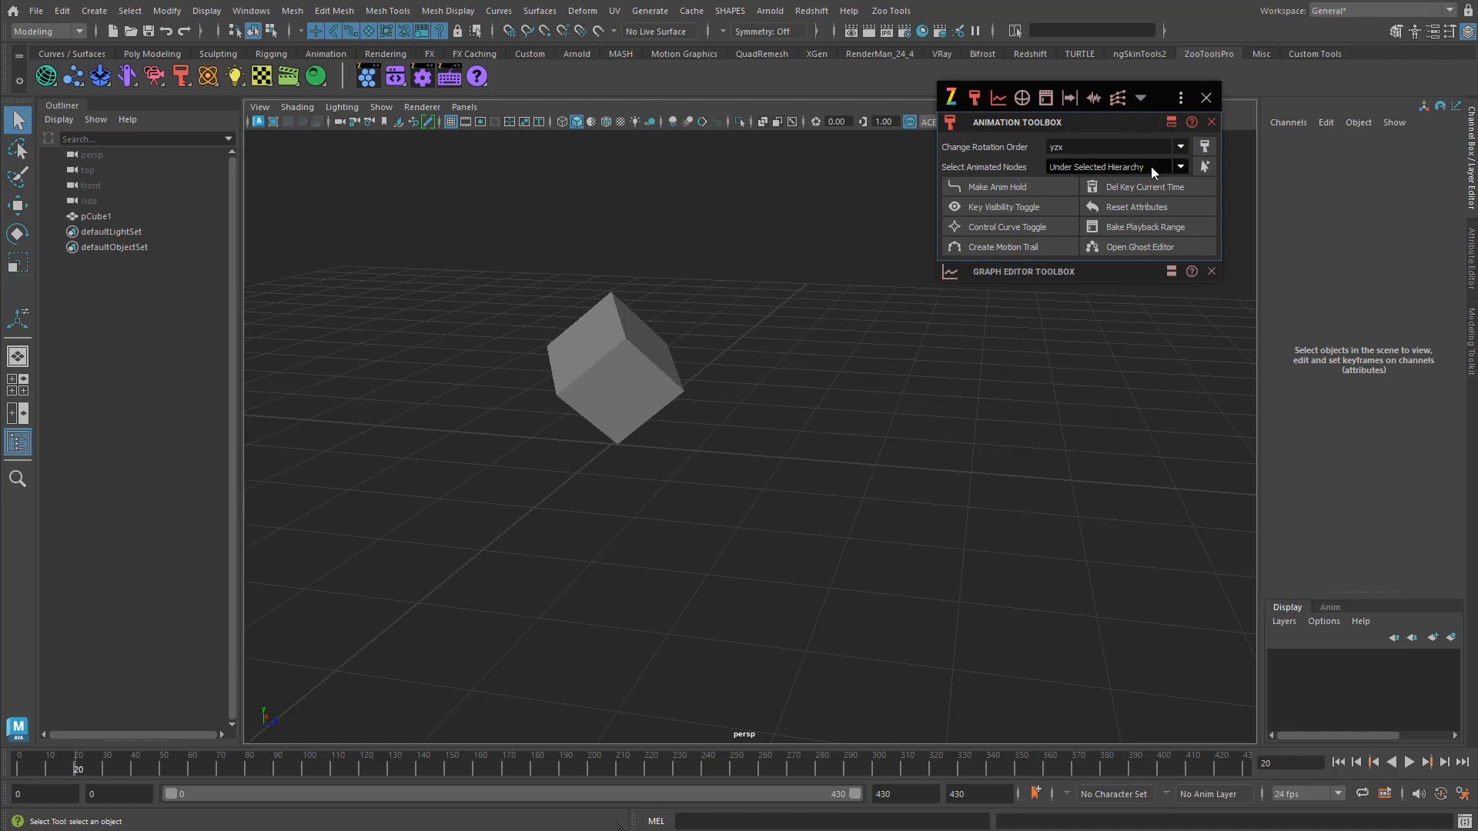
- Duplicate the cube twice with the Move tool, spacing the copies in a row beside the original
{"action": "left_click_drag", "start_coordinate": [548, 294], "coordinate": [700, 510]}
{"action": "middle_click_drag", "start_coordinate": [703, 432], "coordinate": [686, 449], "text": "alt"}
{"action": "key", "text": "w"}
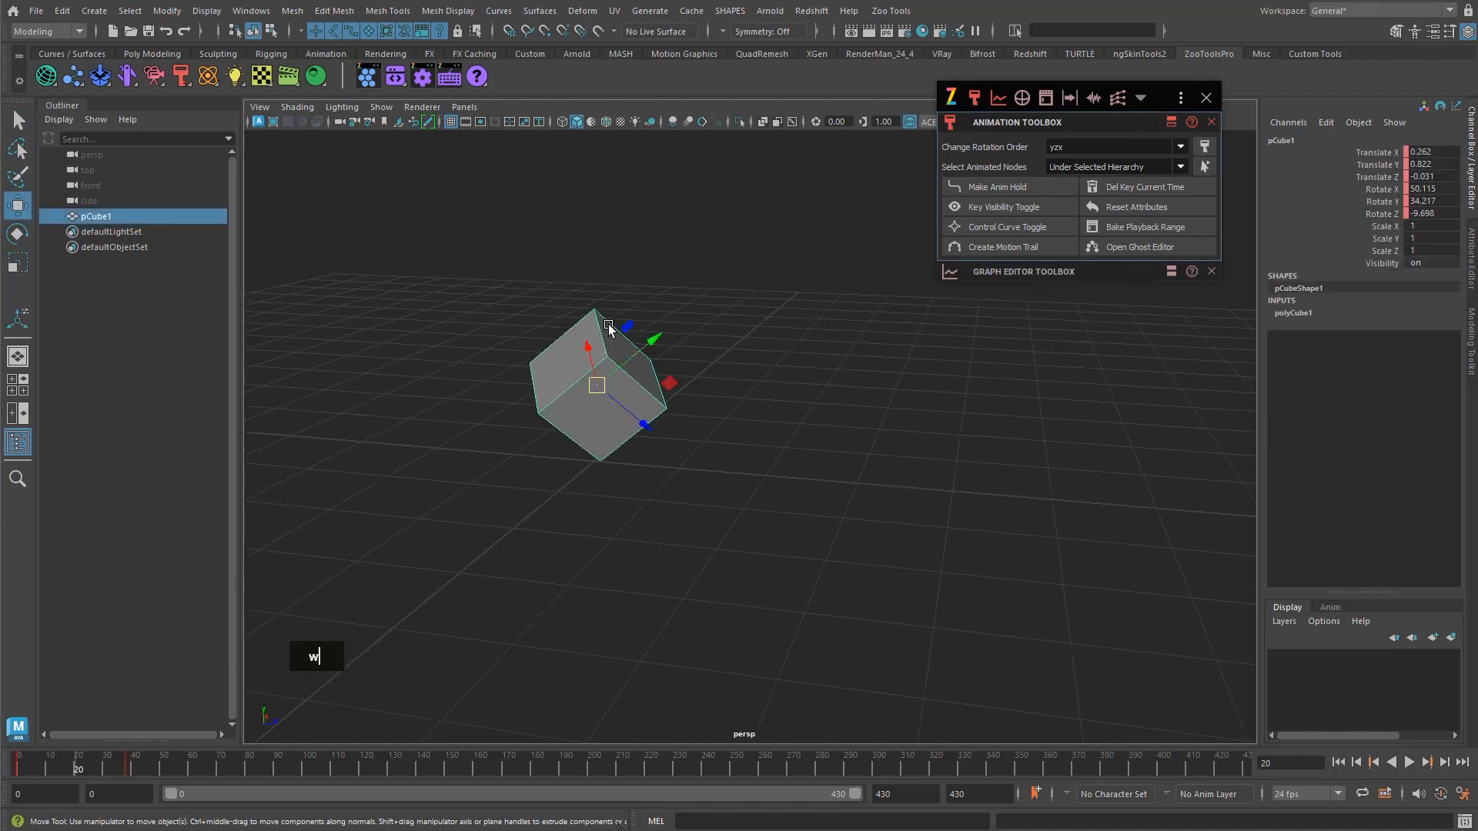
{"action": "mouse_move", "coordinate": [597, 385]}
{"action": "left_mouse_down", "text": "shift"}
{"action": "mouse_move", "coordinate": [805, 412]}
{"action": "mouse_move", "coordinate": [1016, 412]}
{"action": "left_mouse_up", "text": "shift"}
{"action": "right_click_drag", "start_coordinate": [1016, 413], "coordinate": [816, 378], "text": "alt"}
- Parent pCube2 and pCube3 under pCube1 and expand the hierarchy in the Outliner
{"action": "left_click_drag", "start_coordinate": [124, 232], "coordinate": [121, 248]}
{"action": "middle_click_drag", "start_coordinate": [117, 230], "coordinate": [117, 220]}
{"action": "left_click", "coordinate": [57, 217], "text": "shift"}
- Key the translation and rotation of pCube2 at frame 20
{"action": "left_click", "coordinate": [123, 231]}
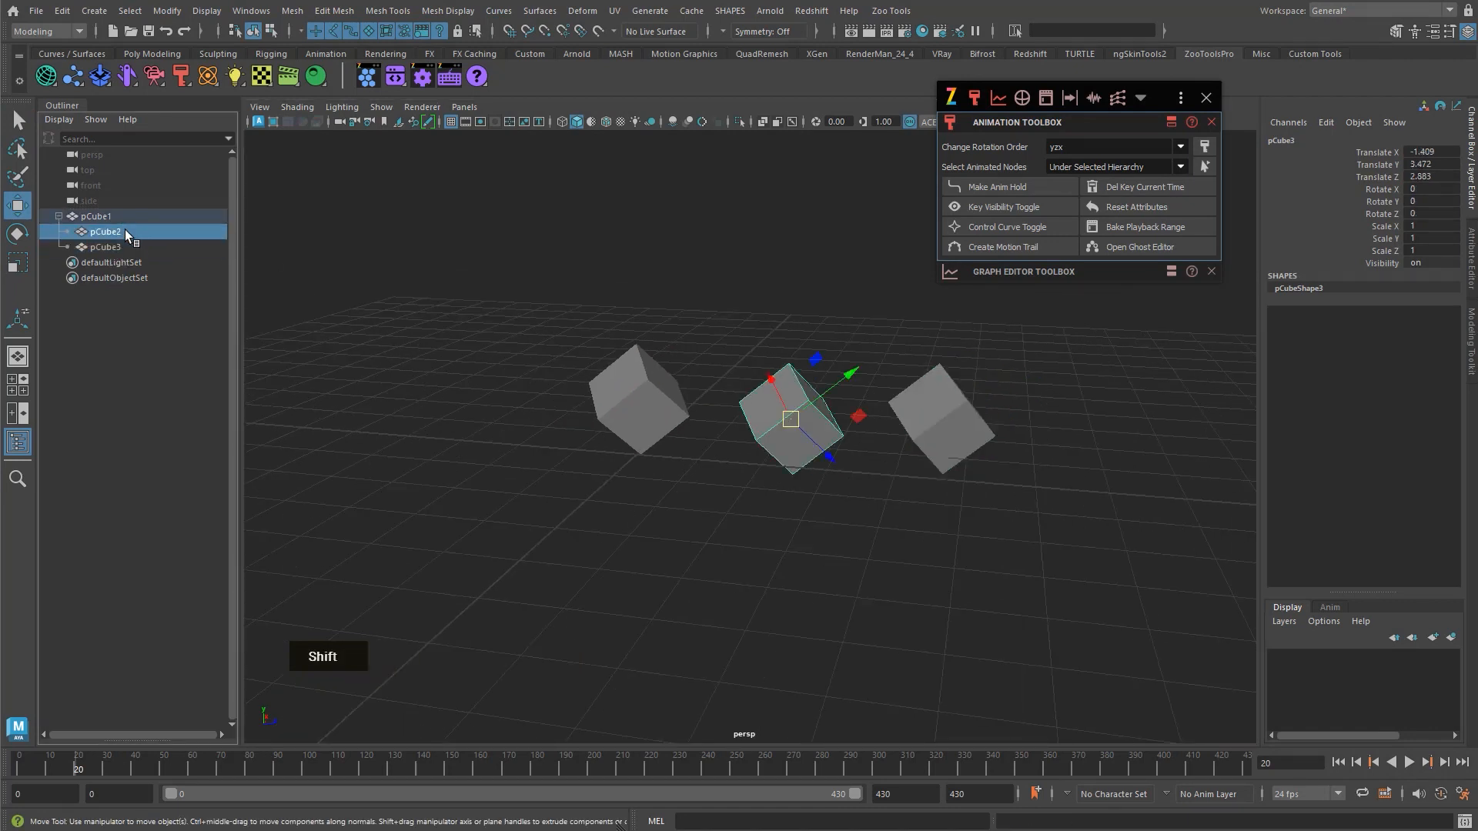
{"action": "key", "text": "shift+w"}
{"action": "key", "text": "shift+e"}
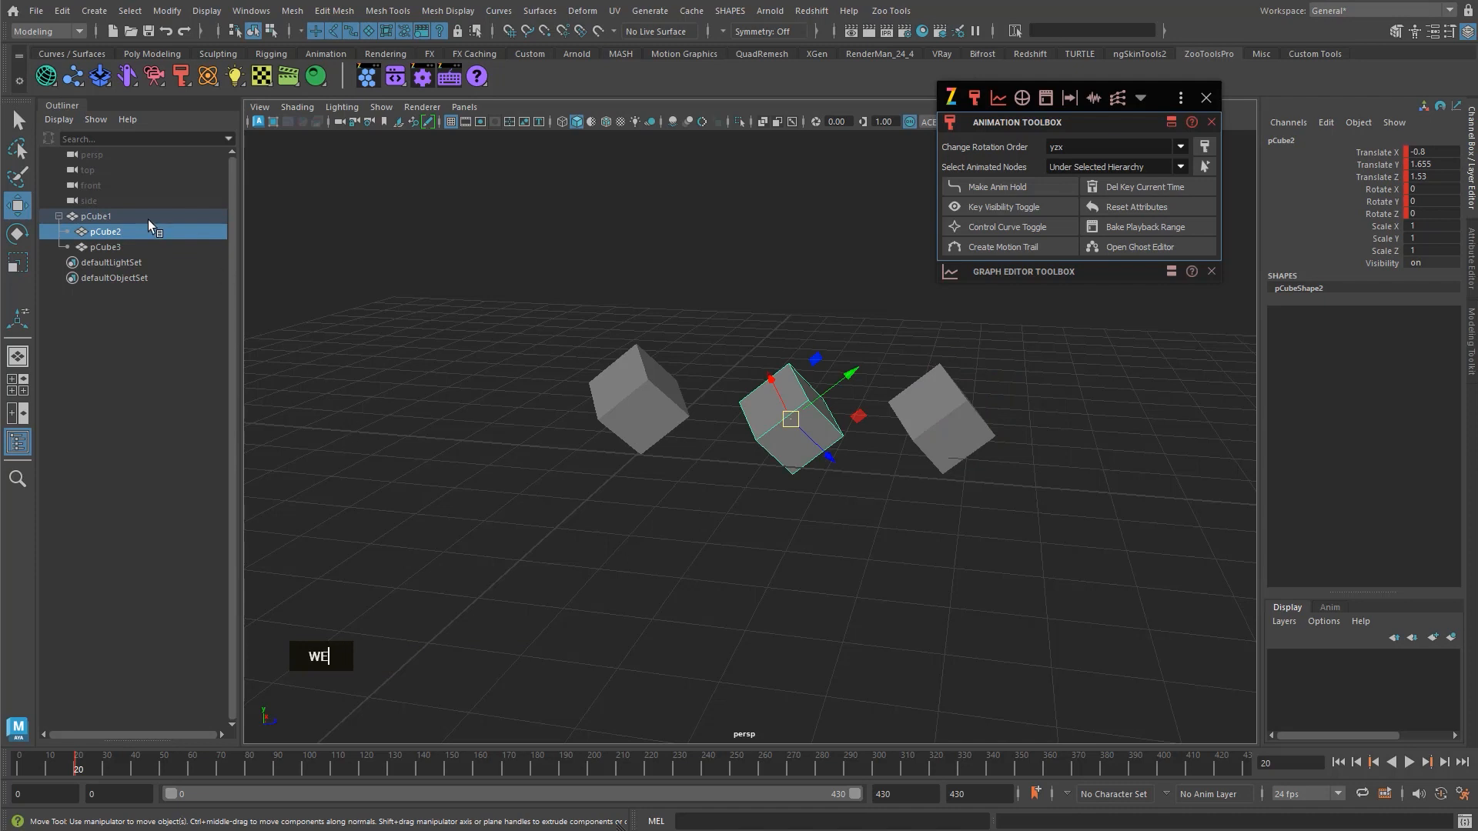
- Group pCube3 twice to nest it inside two groups, and expand the new groups
{"action": "left_click", "coordinate": [153, 248]}
{"action": "key", "text": "ctrl+g"}
{"action": "key", "text": "ctrl+g"}
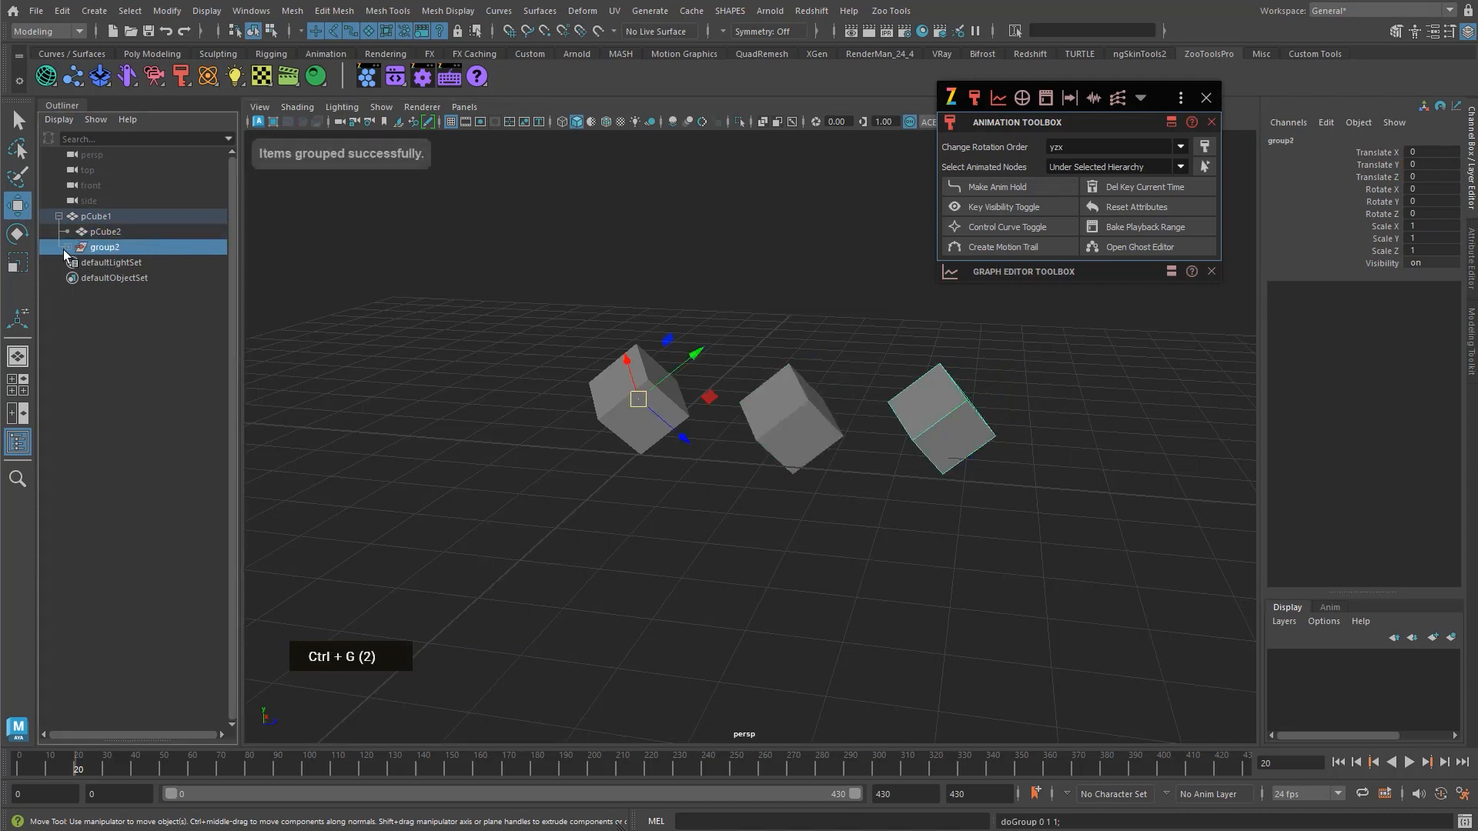
{"action": "left_click", "coordinate": [66, 247], "text": "shift"}
- Key the translation and rotation of group1 at frame 20 and clear the selection
{"action": "left_click", "coordinate": [105, 263]}
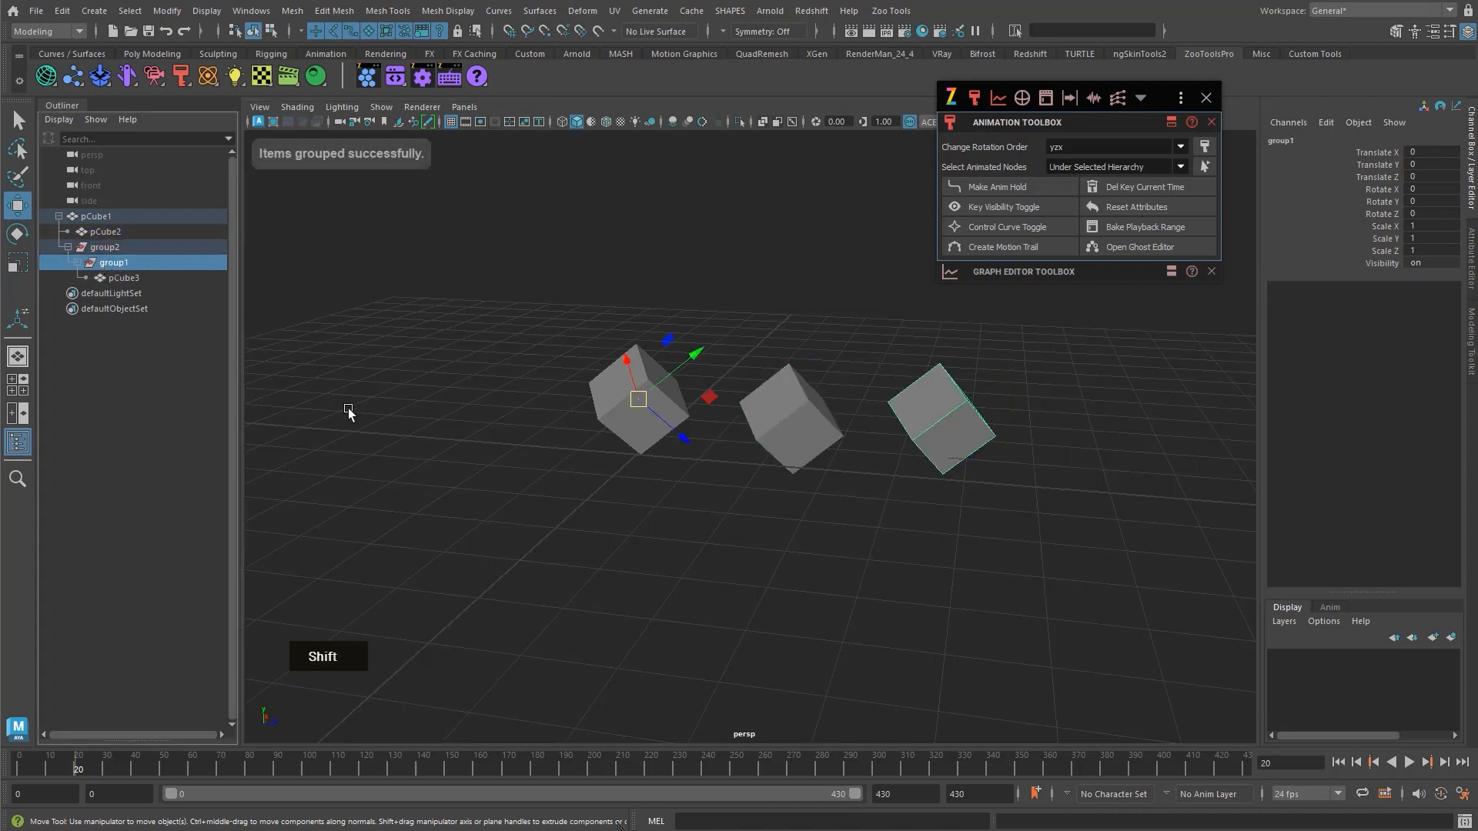
{"action": "key", "text": "shift+w"}
{"action": "key", "text": "shift+e"}
{"action": "left_click", "coordinate": [523, 450]}
- Select all animated nodes under the pCube1 hierarchy and view the available selection scopes
{"action": "left_click", "coordinate": [107, 216]}
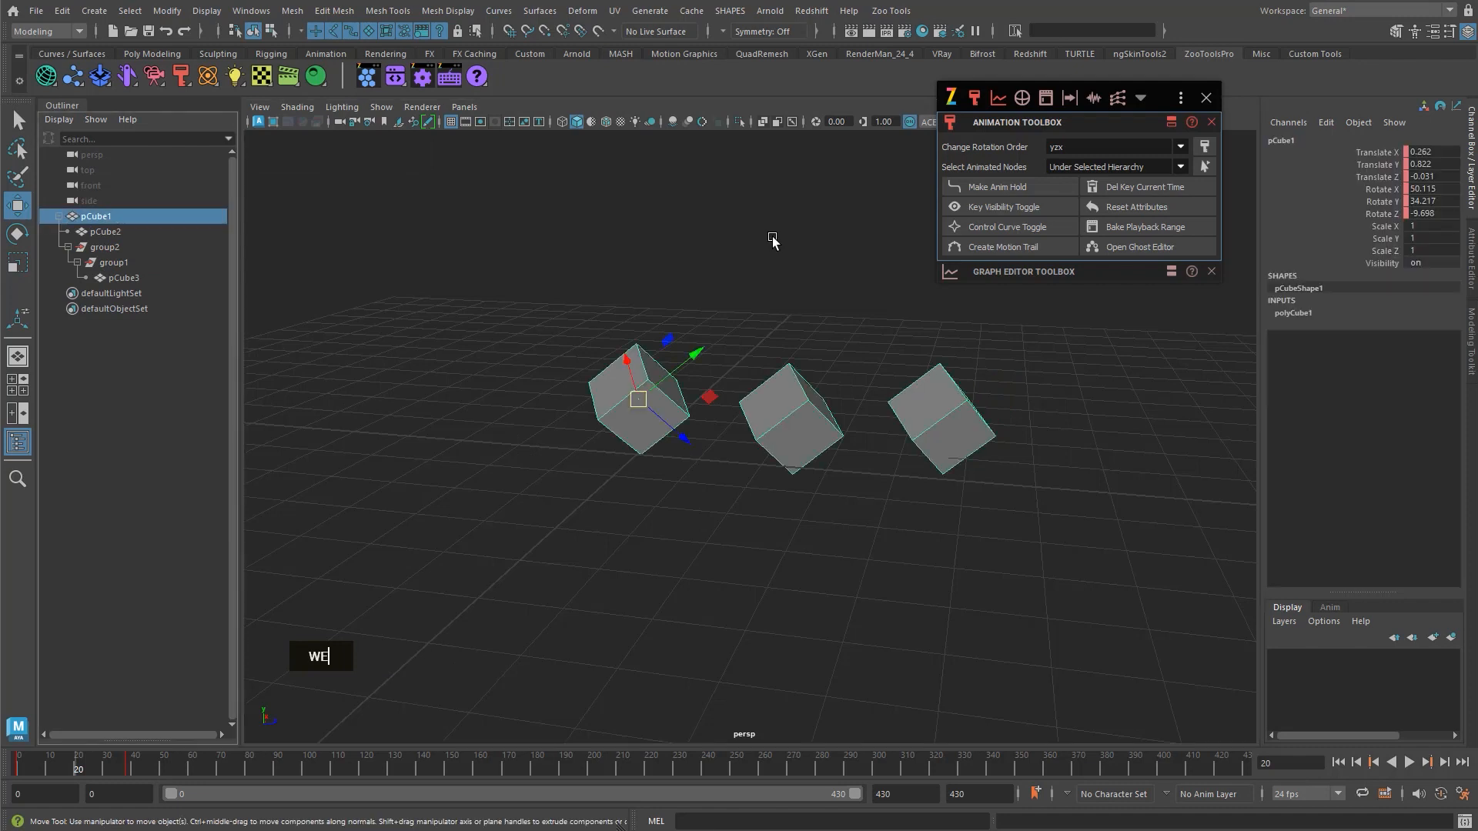
{"action": "left_click", "coordinate": [1206, 166]}
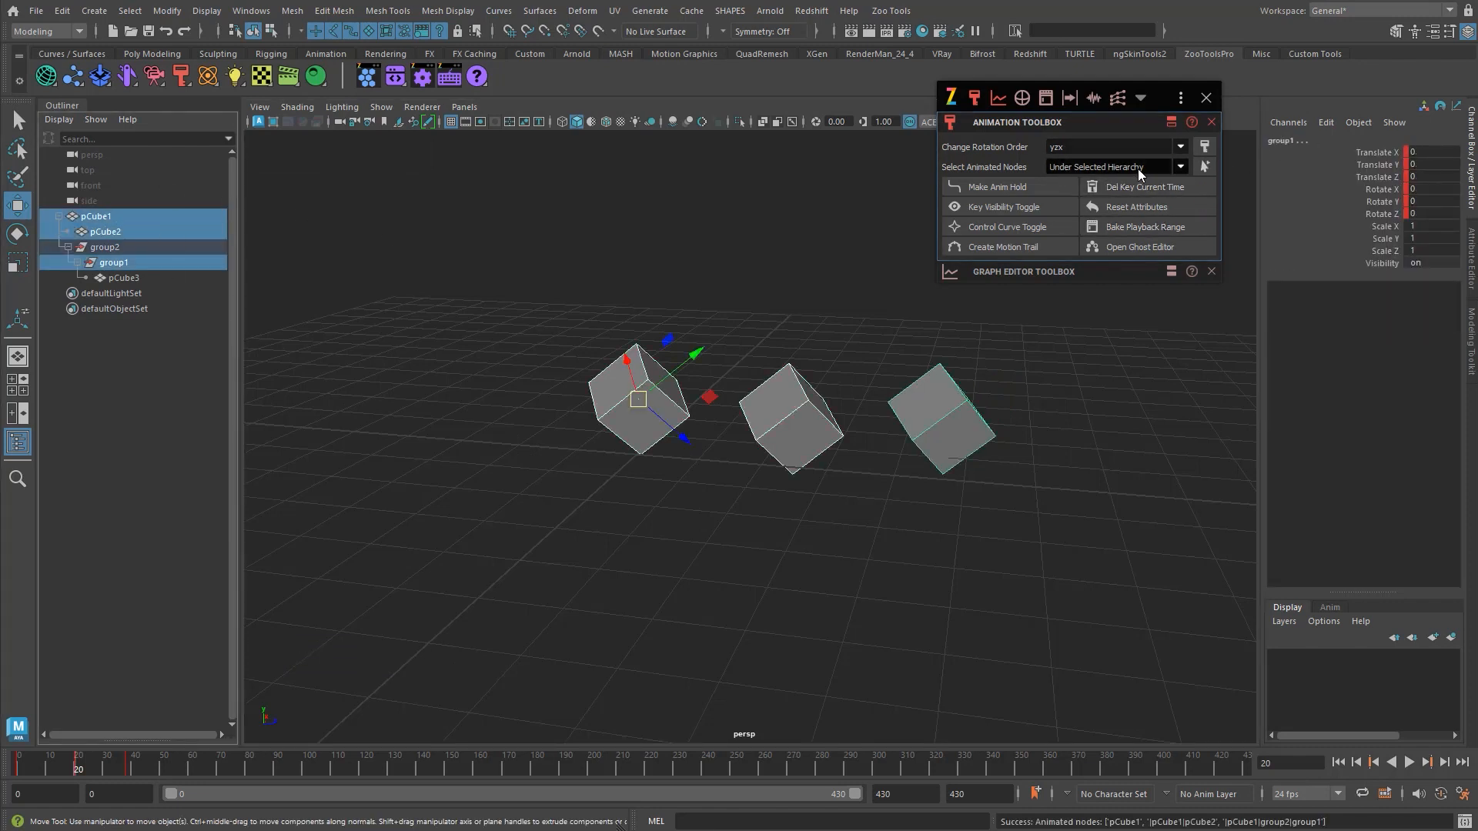
{"action": "left_click", "coordinate": [1098, 169]}
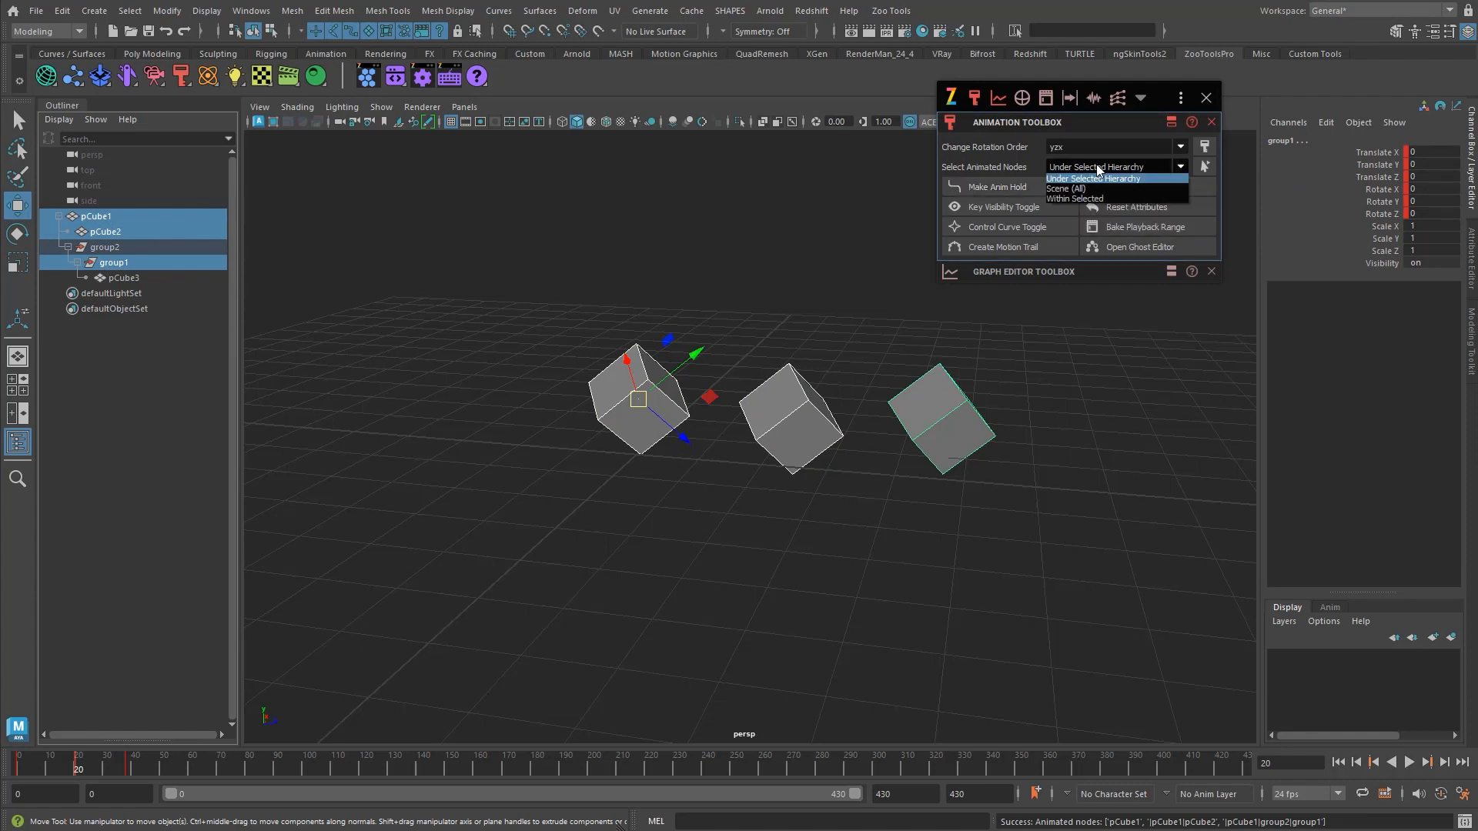
- Duplicate the pCube1 hierarchy three times and fully expand the copies in the Outliner
{"action": "double_click", "coordinate": [81, 217]}
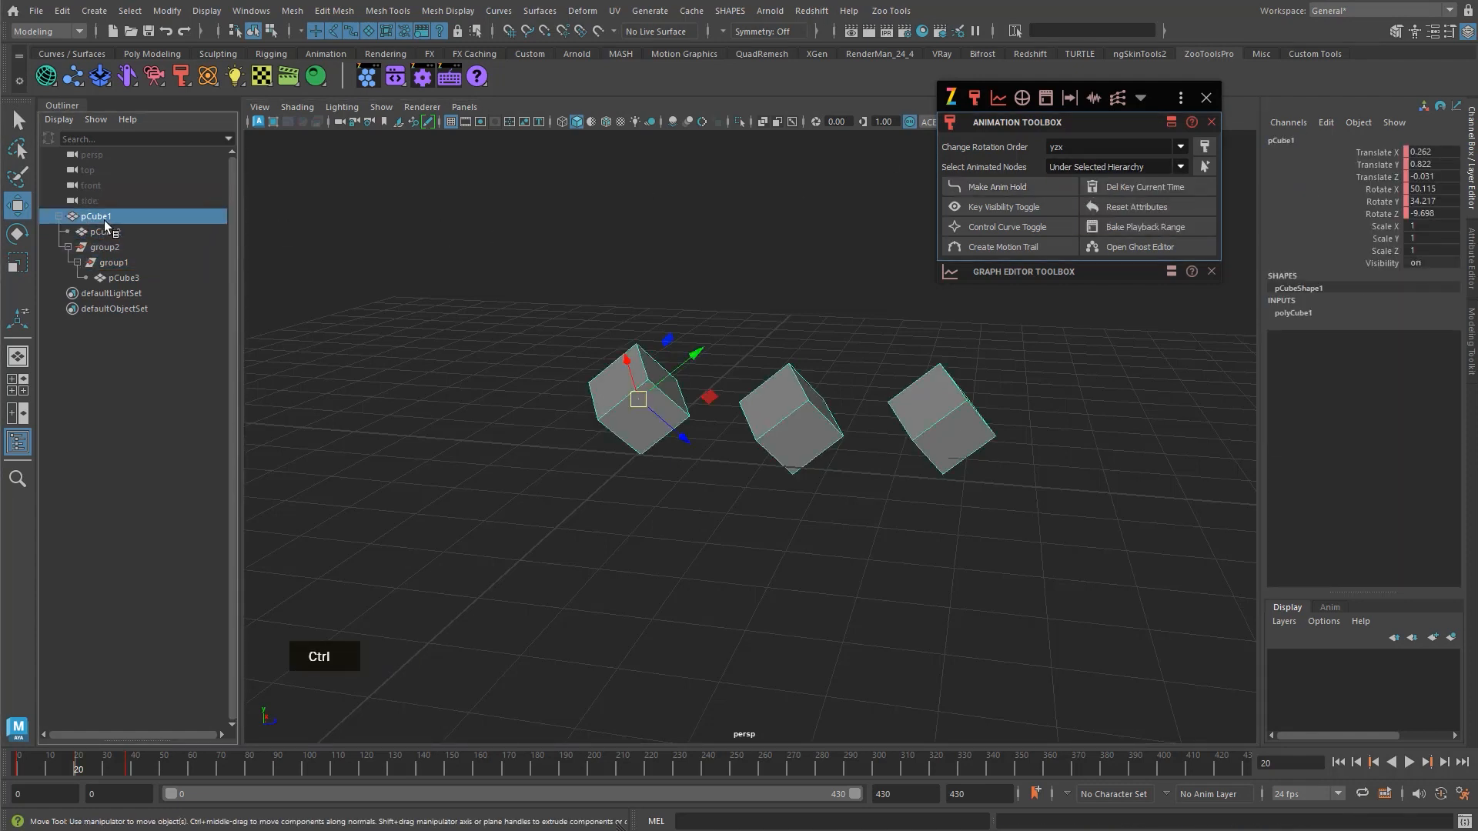
{"action": "key", "text": "ctrl+d"}
{"action": "key", "text": "ctrl+d"}
{"action": "key", "text": "ctrl+d"}
{"action": "left_click", "coordinate": [59, 324], "text": "shift"}
{"action": "left_click", "coordinate": [58, 308], "text": "shift"}
{"action": "left_click", "coordinate": [59, 294], "text": "shift"}
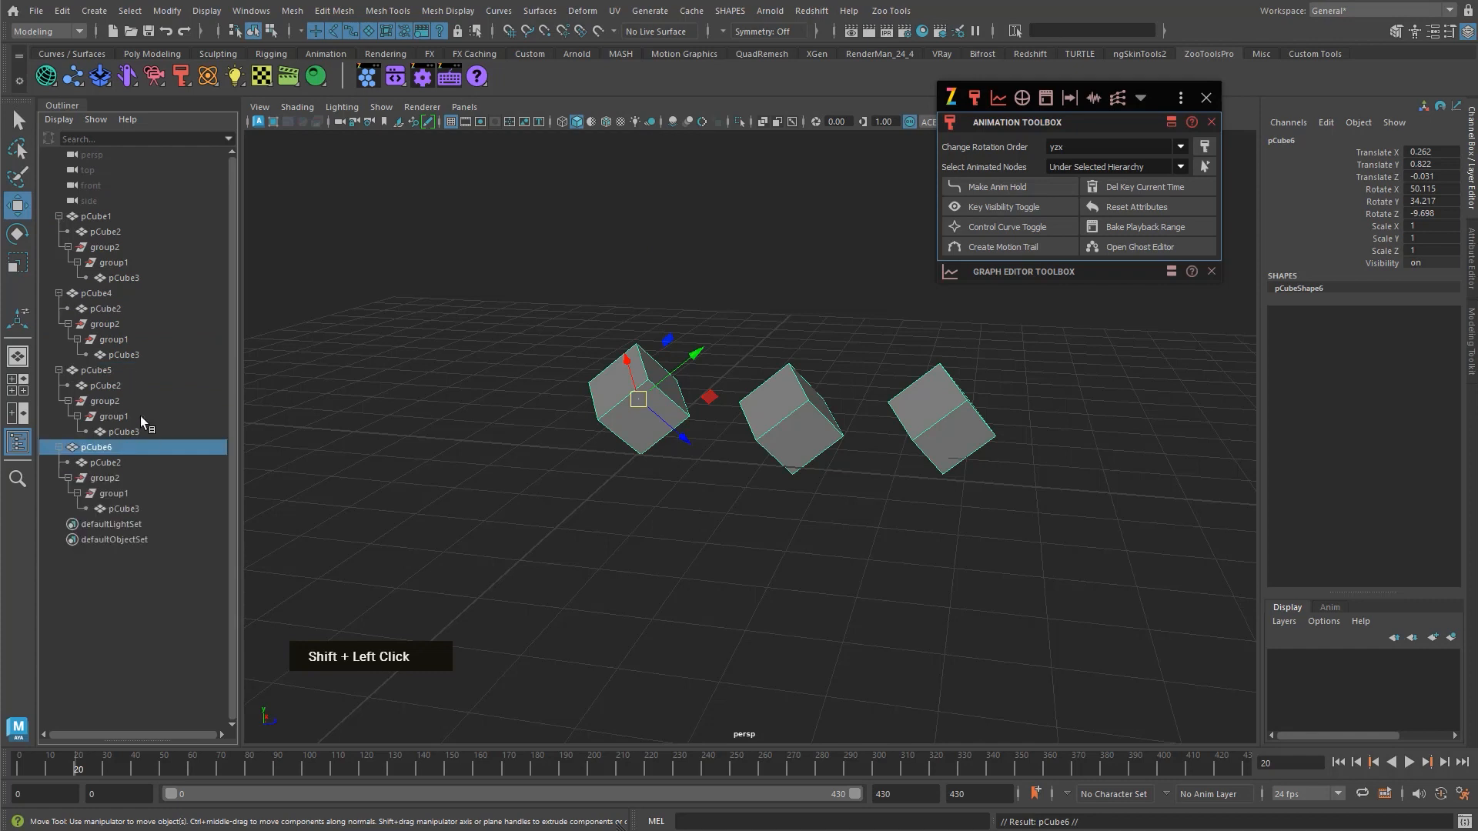
- Key group2, group1 and pCube3 under pCube5, key group2 and group1 under pCube6, and clear the selection
{"action": "left_click", "coordinate": [126, 402], "text": "shift"}
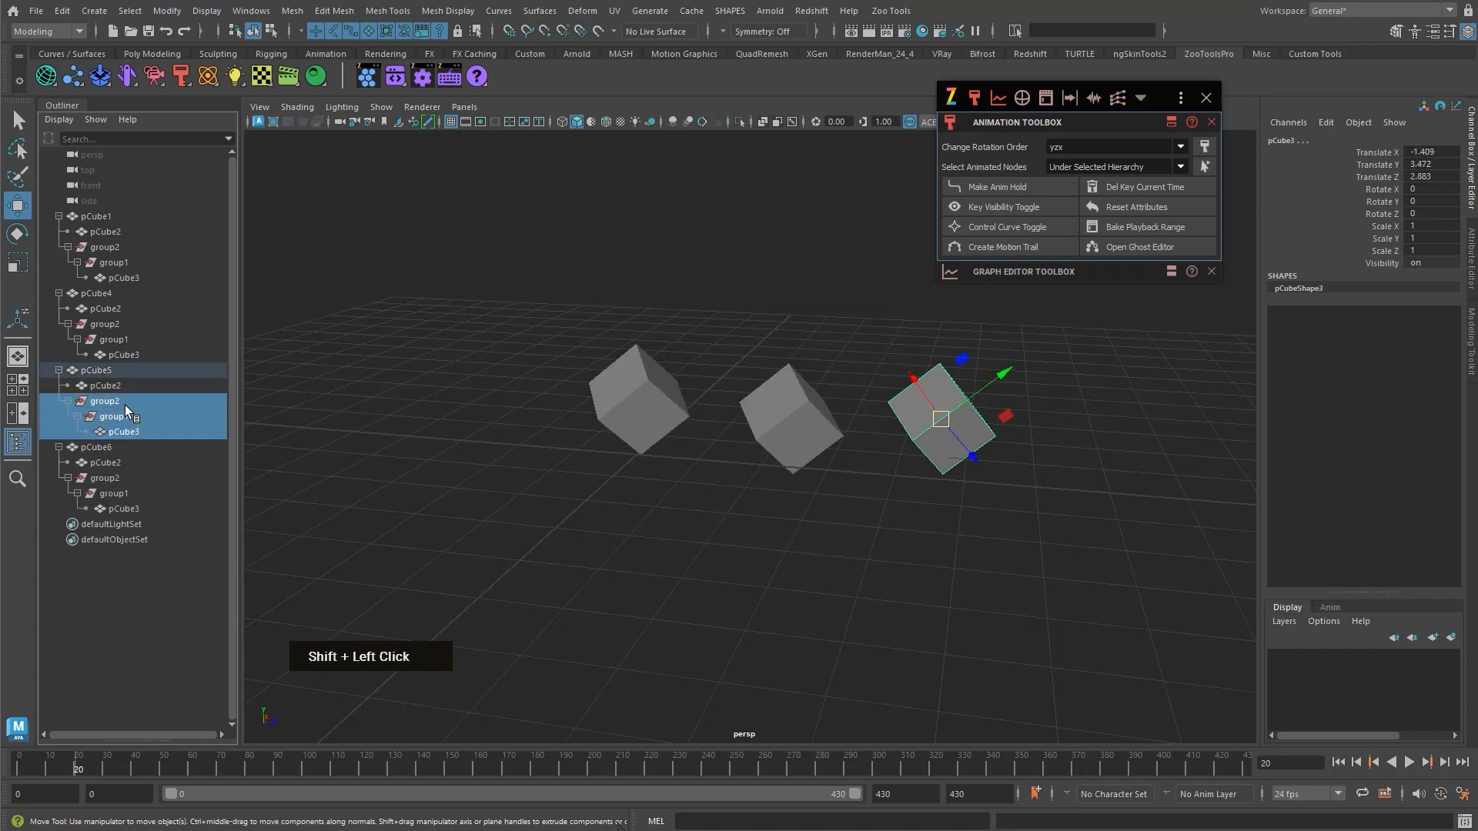
{"action": "left_click_drag", "start_coordinate": [127, 478], "coordinate": [126, 496]}
{"action": "key", "text": "s"}
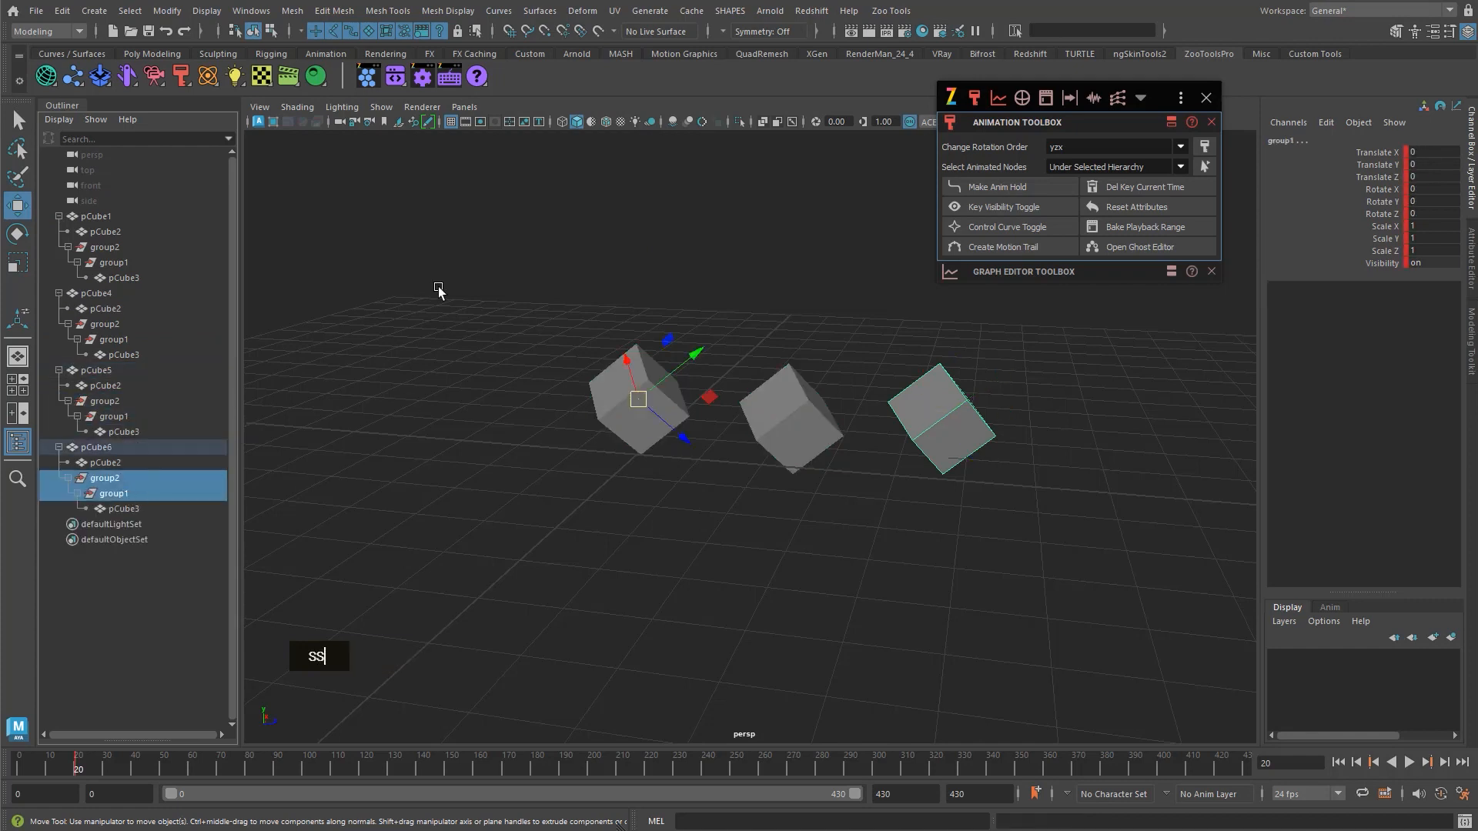
{"action": "left_click", "coordinate": [436, 285]}
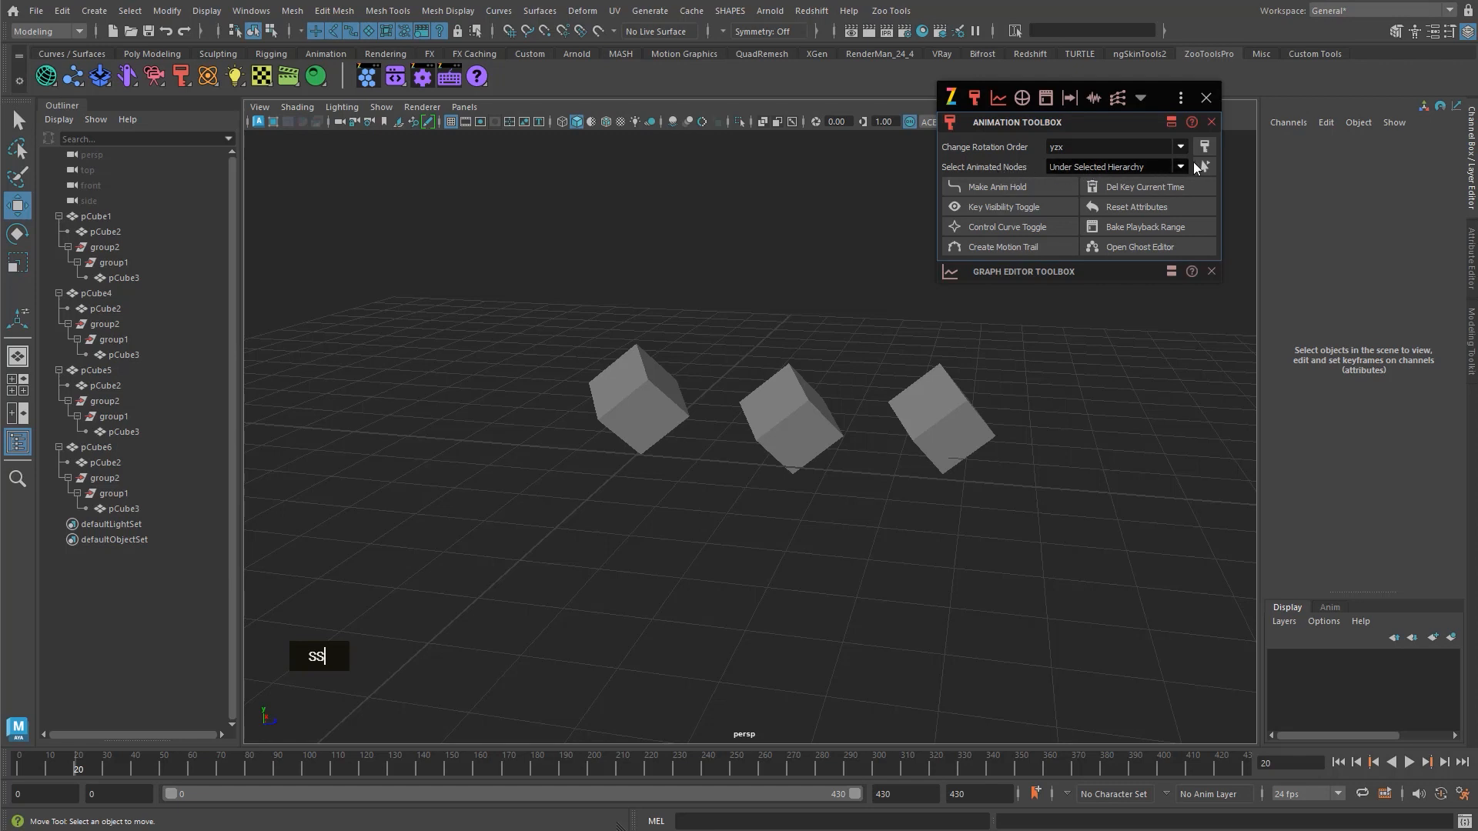
- Select all animated nodes using the Scene (All) scope, and clear the selection
{"action": "left_click", "coordinate": [1151, 168]}
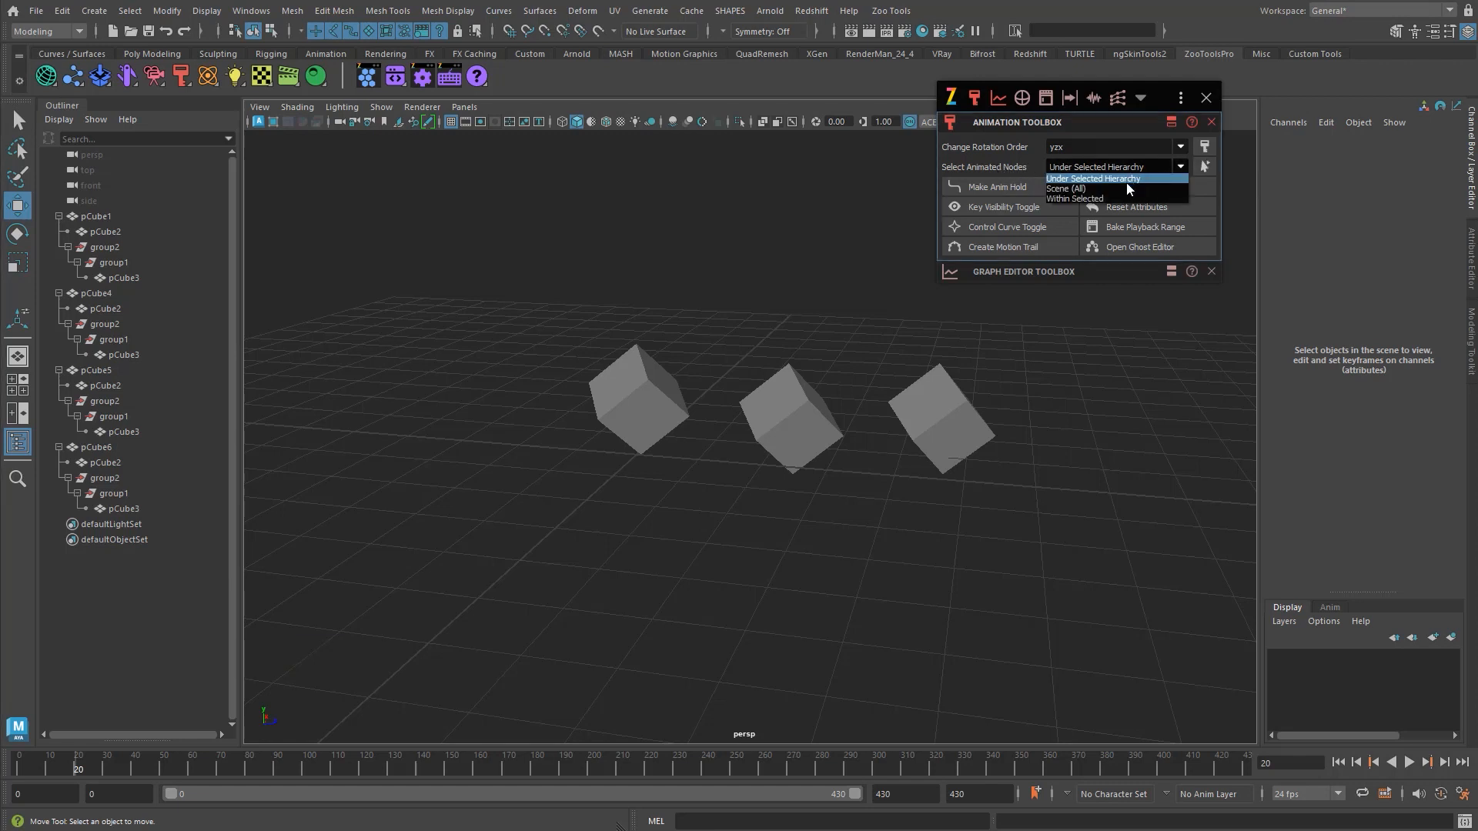
{"action": "left_click", "coordinate": [1125, 182]}
{"action": "left_click", "coordinate": [1206, 166]}
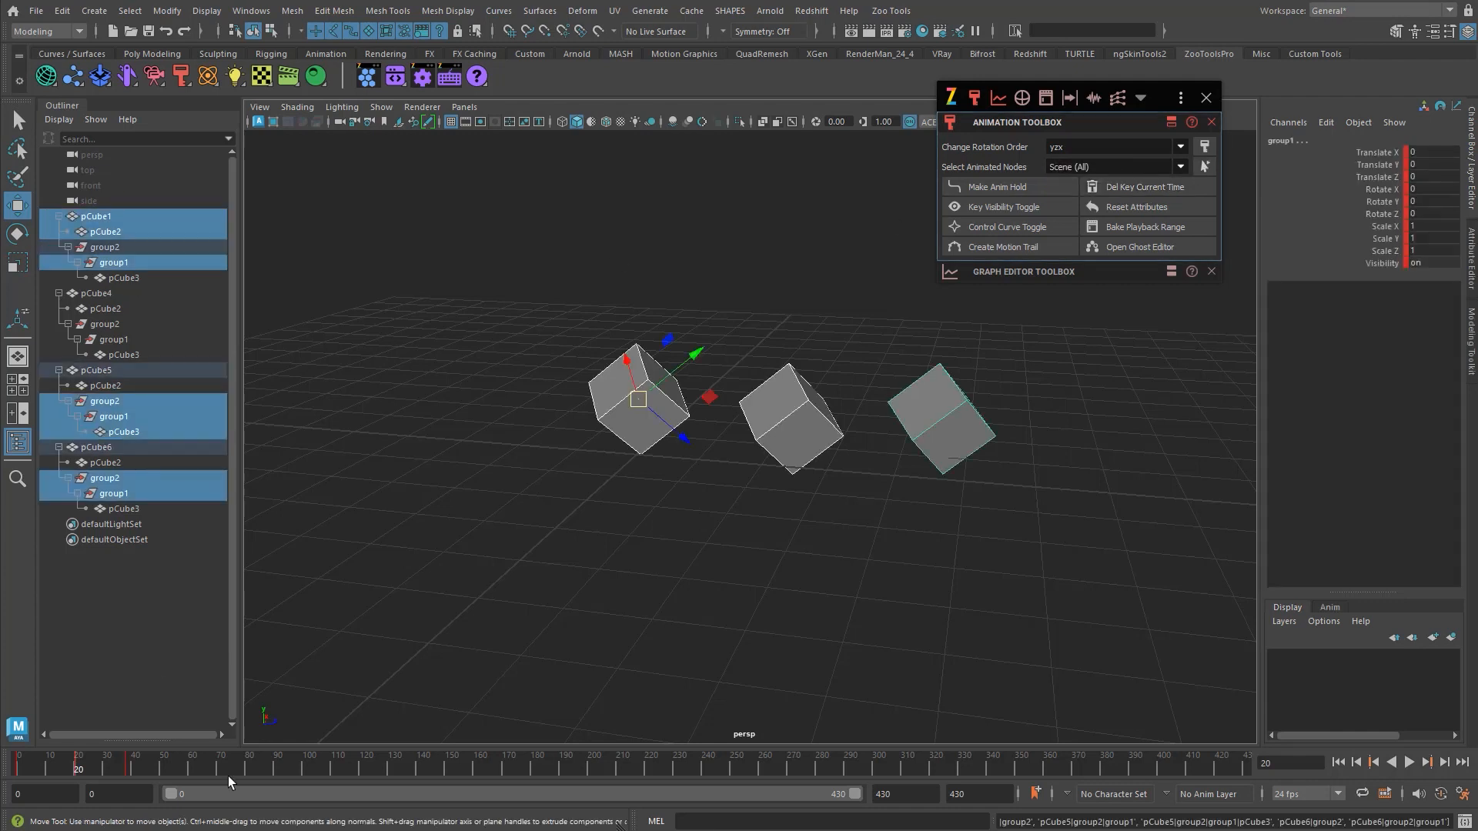
{"action": "left_click", "coordinate": [720, 231]}
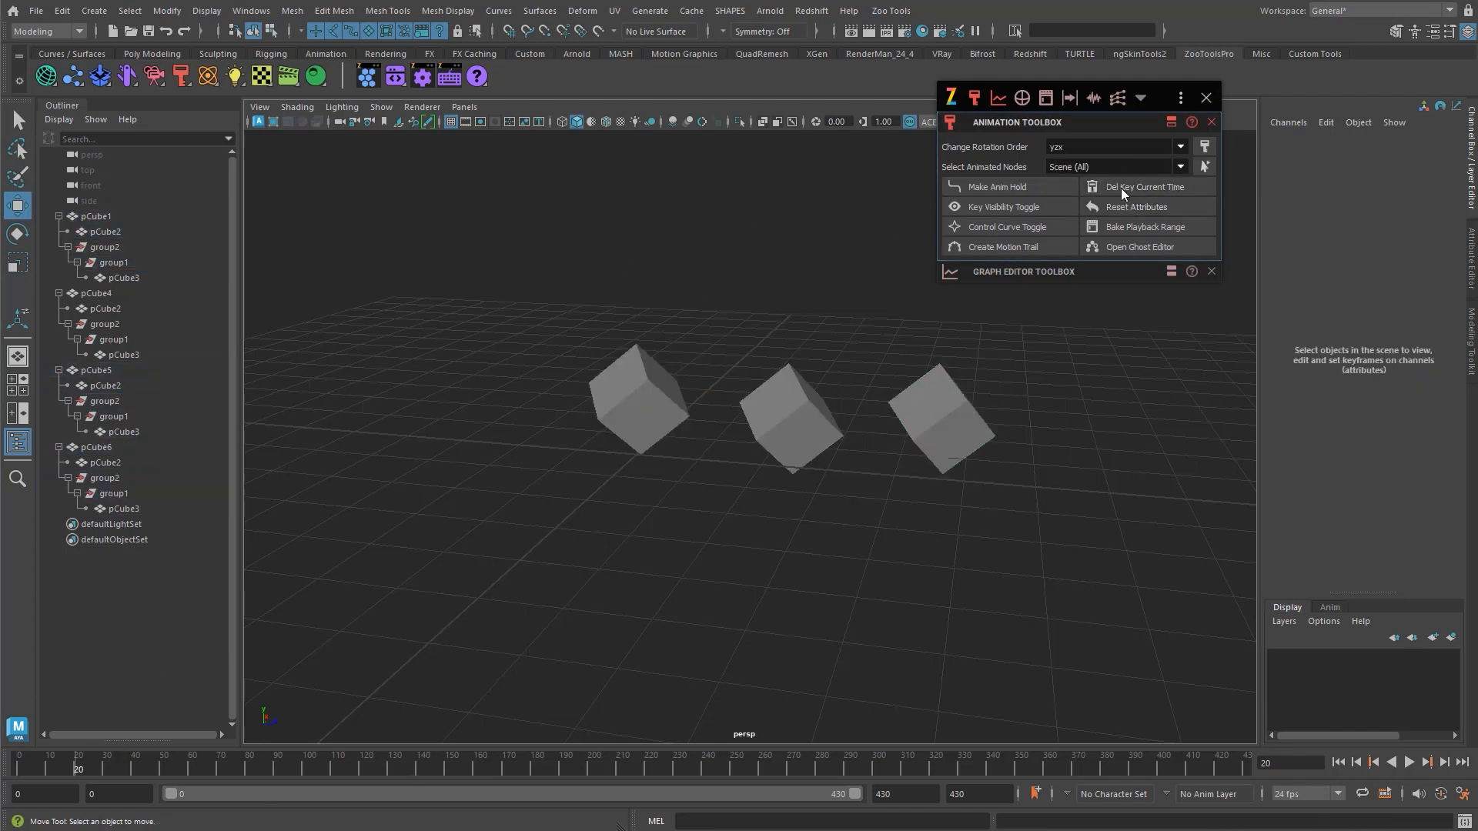
- Select the animated nodes among everything in the pCube1 and pCube4 hierarchies using the Within Selected scope, and clear the selection
{"action": "left_click", "coordinate": [1074, 167]}
{"action": "left_click", "coordinate": [1081, 185]}
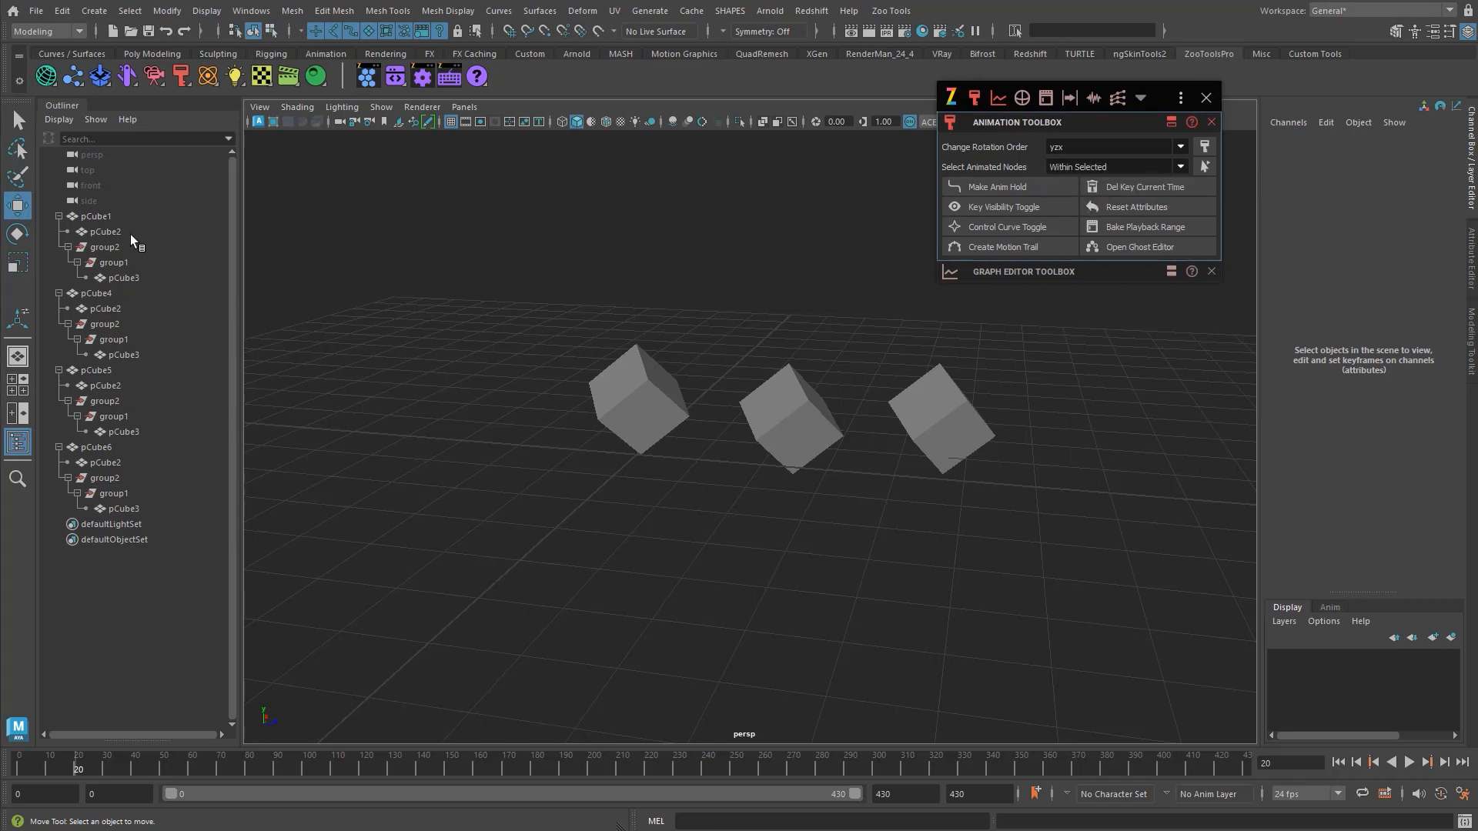
{"action": "left_click_drag", "start_coordinate": [128, 218], "coordinate": [136, 354]}
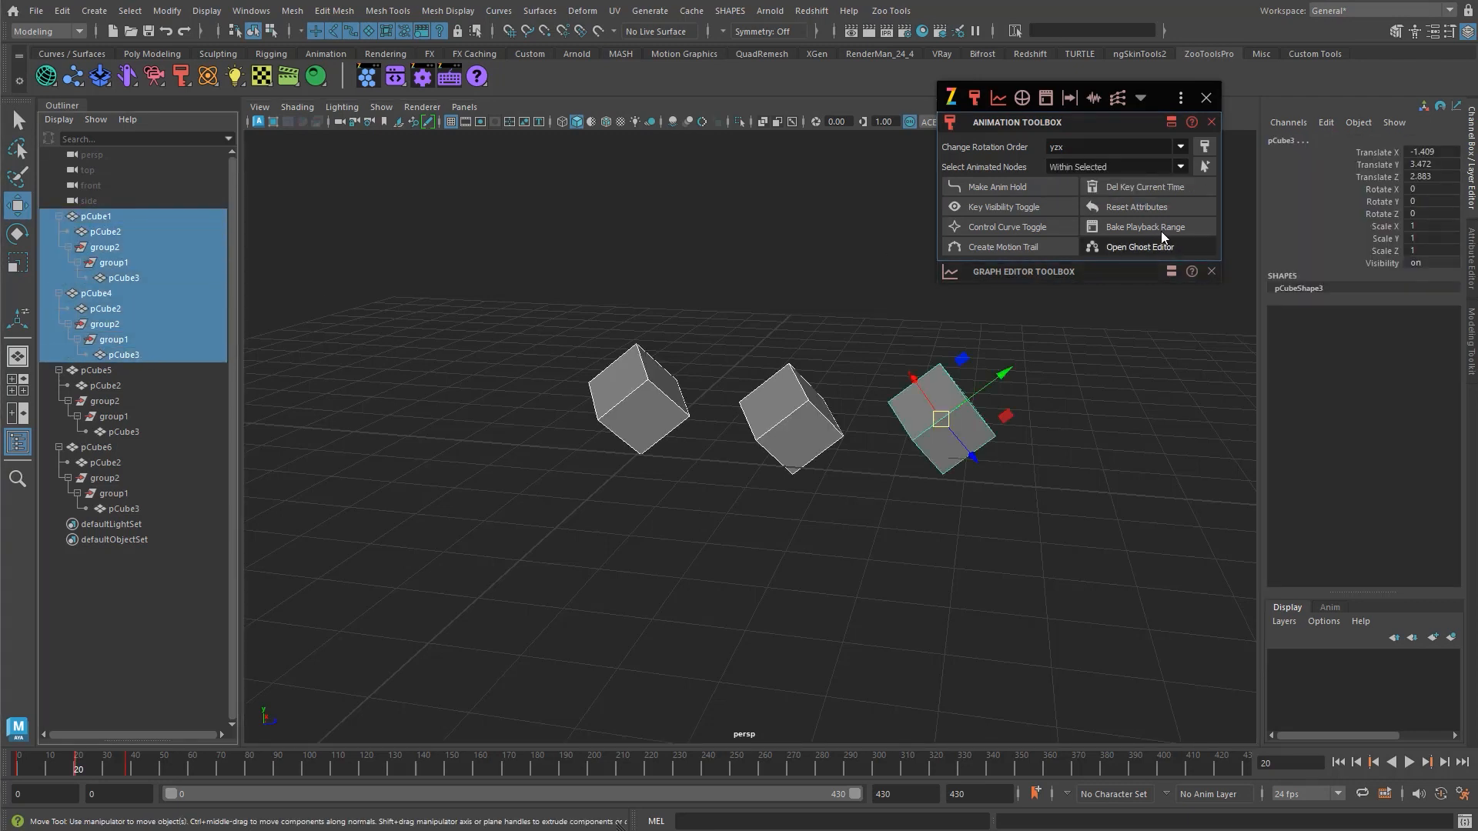
{"action": "left_click", "coordinate": [1204, 167]}
{"action": "left_click", "coordinate": [392, 386]}
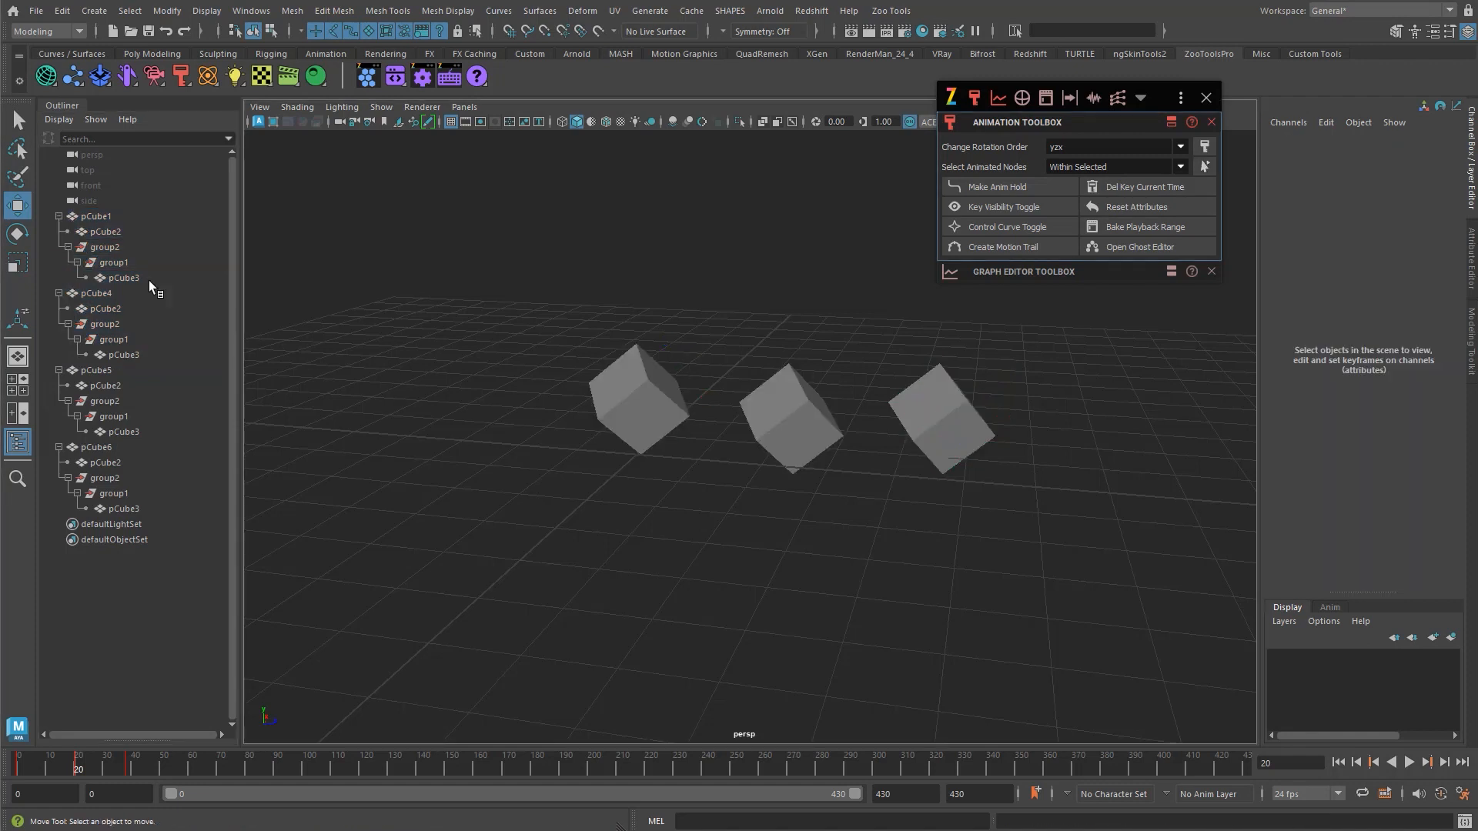
- Select the full hierarchy of pCube1 alone, and the full hierarchies of pCube4 and pCube1 together
{"action": "double_click", "coordinate": [109, 216]}
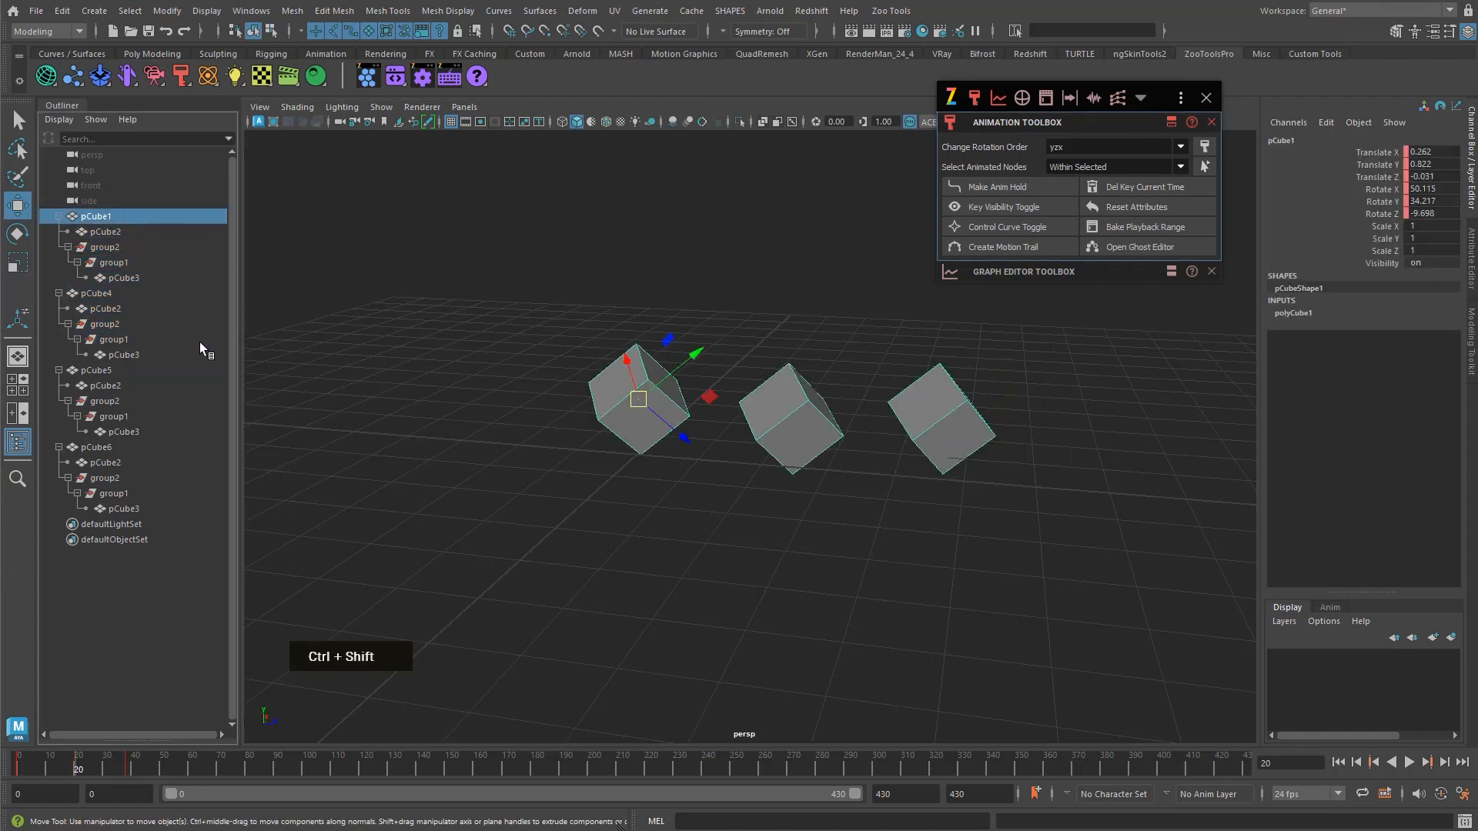
{"action": "key", "text": "ctrl+alt+shift+z"}
{"action": "left_click", "coordinate": [107, 296]}
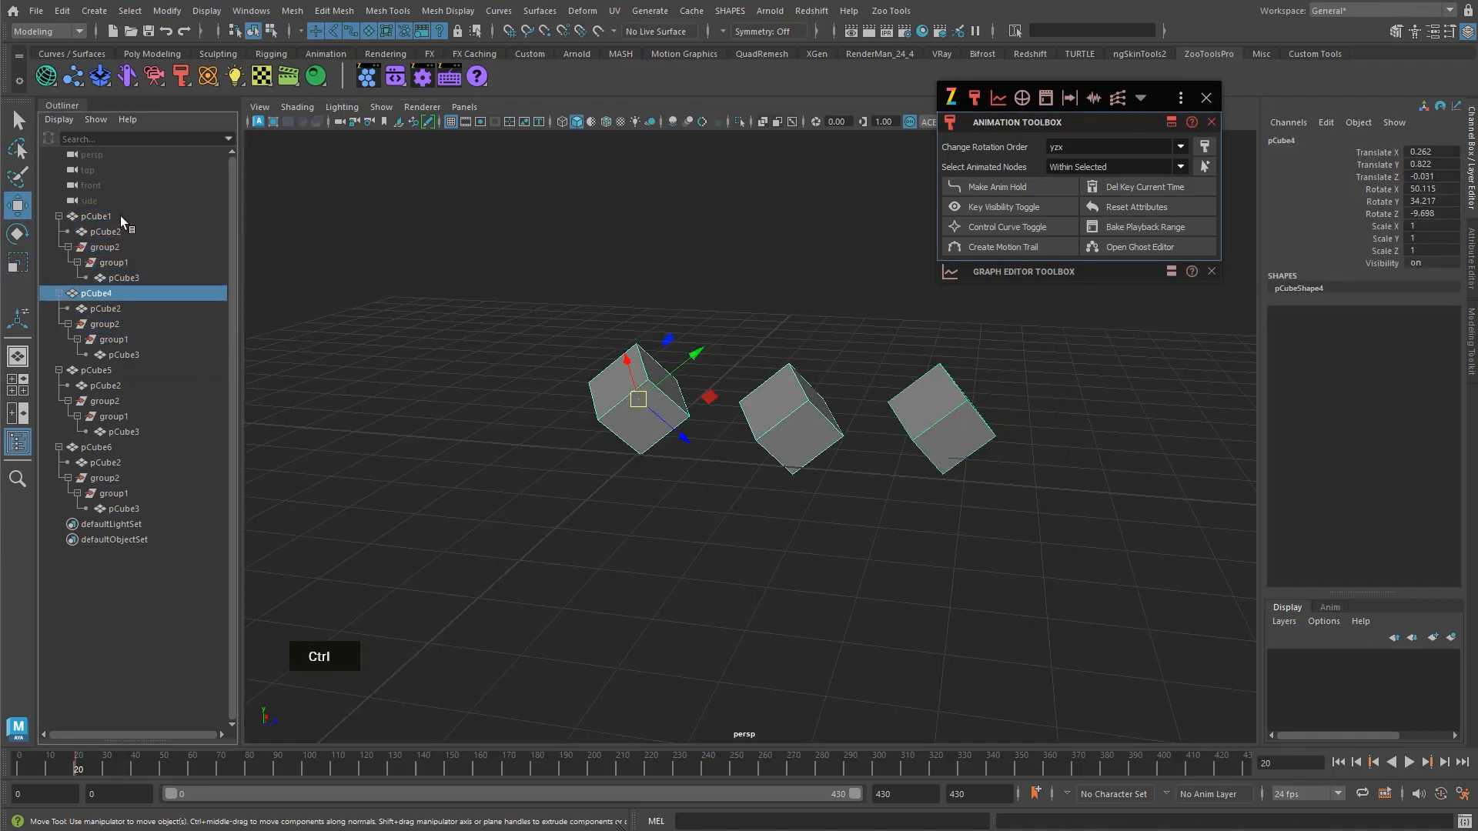
{"action": "left_click", "coordinate": [115, 216], "text": "ctrl"}
{"action": "key", "text": "ctrl+alt+shift+z"}
- Select the full hierarchies of pCube1, pCube4 and pCube5, reduce the selection to their animated nodes, and clear it
{"action": "left_click", "coordinate": [87, 372]}
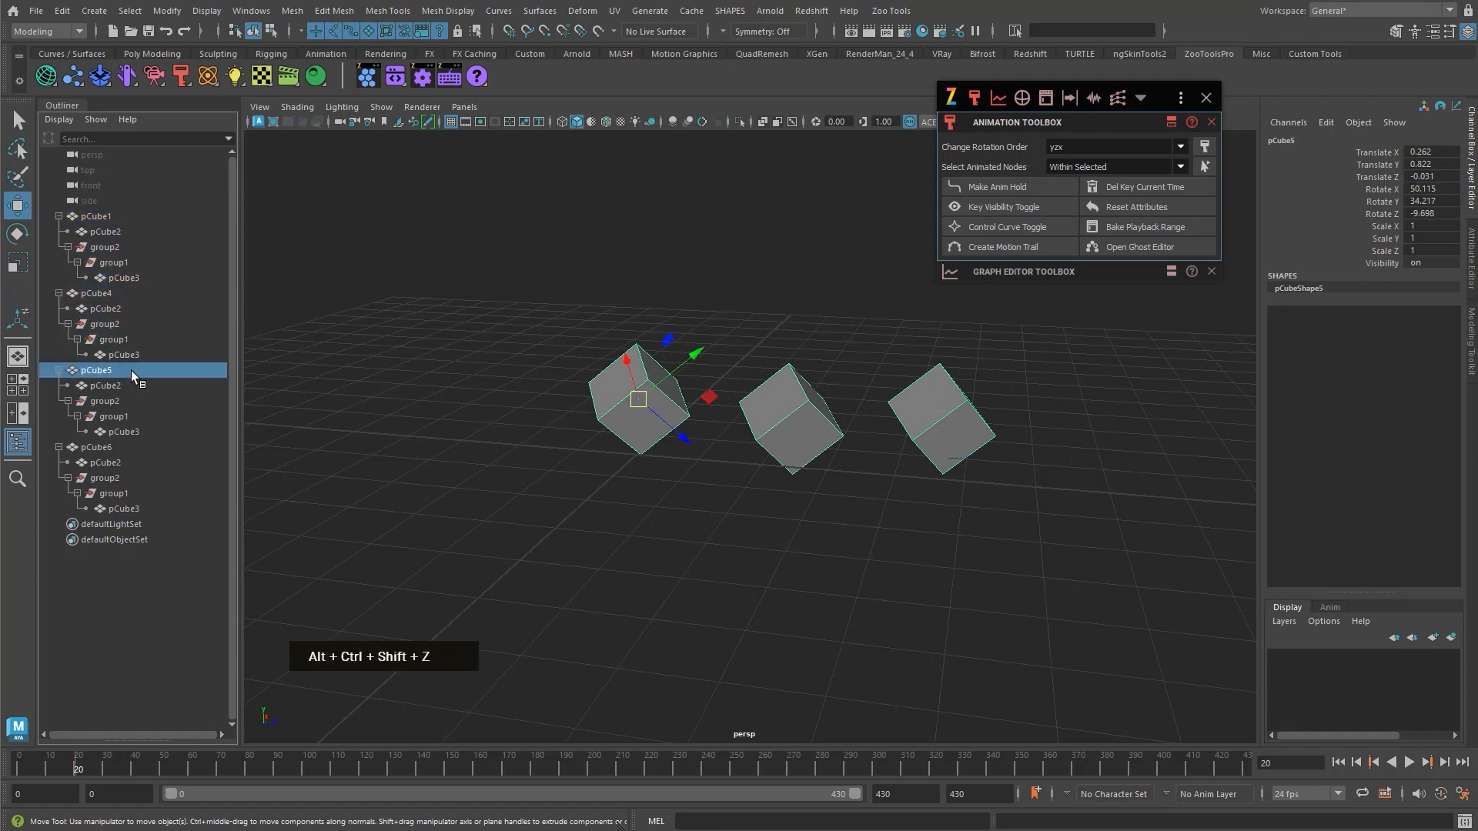
{"action": "left_click", "coordinate": [109, 295], "text": "ctrl"}
{"action": "left_click", "coordinate": [103, 202], "text": "ctrl"}
{"action": "left_click", "coordinate": [108, 220], "text": "ctrl"}
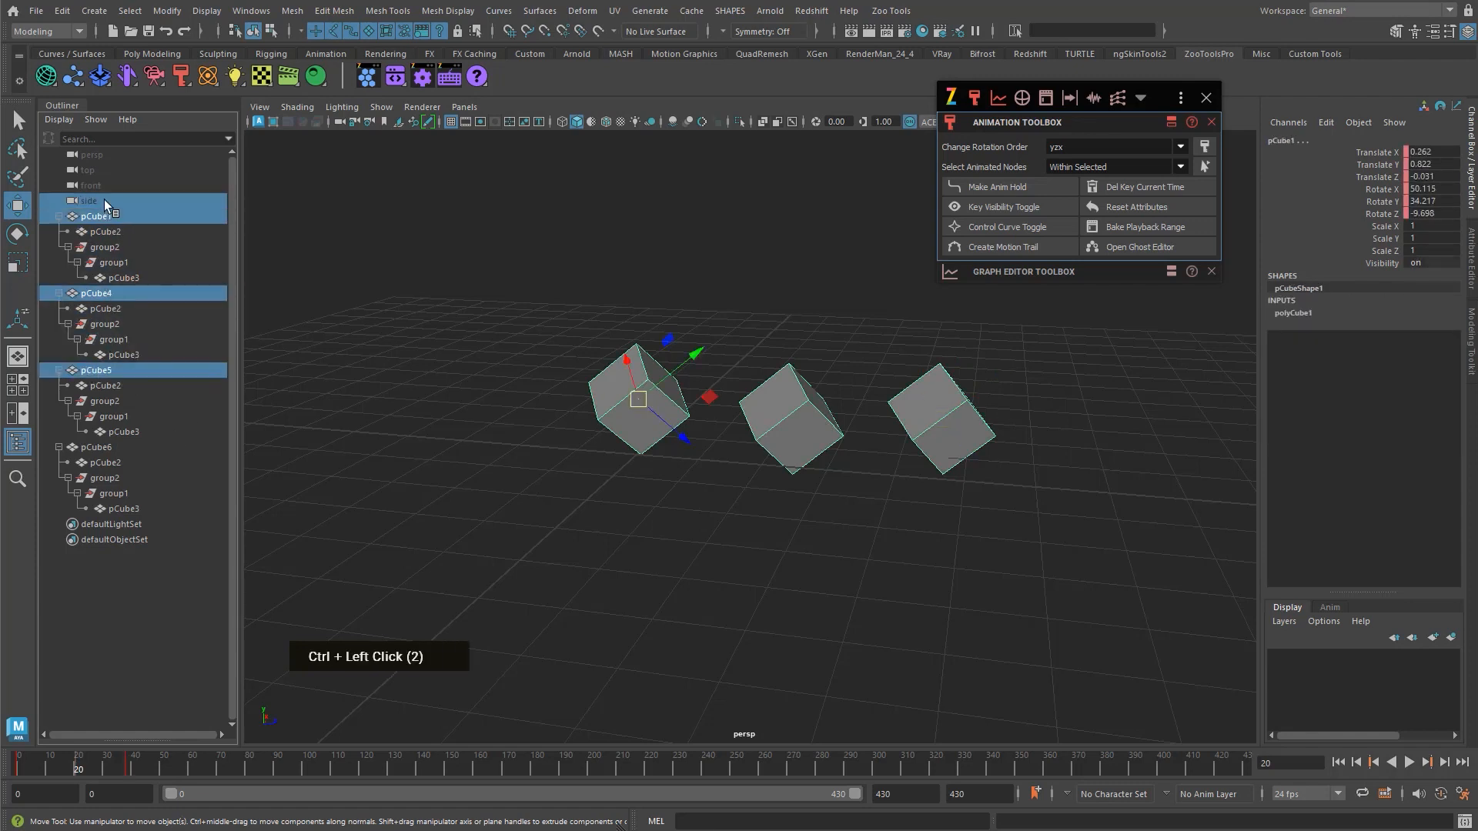
{"action": "left_click", "coordinate": [104, 200], "text": "ctrl"}
{"action": "key", "text": "ctrl+alt+shift+z"}
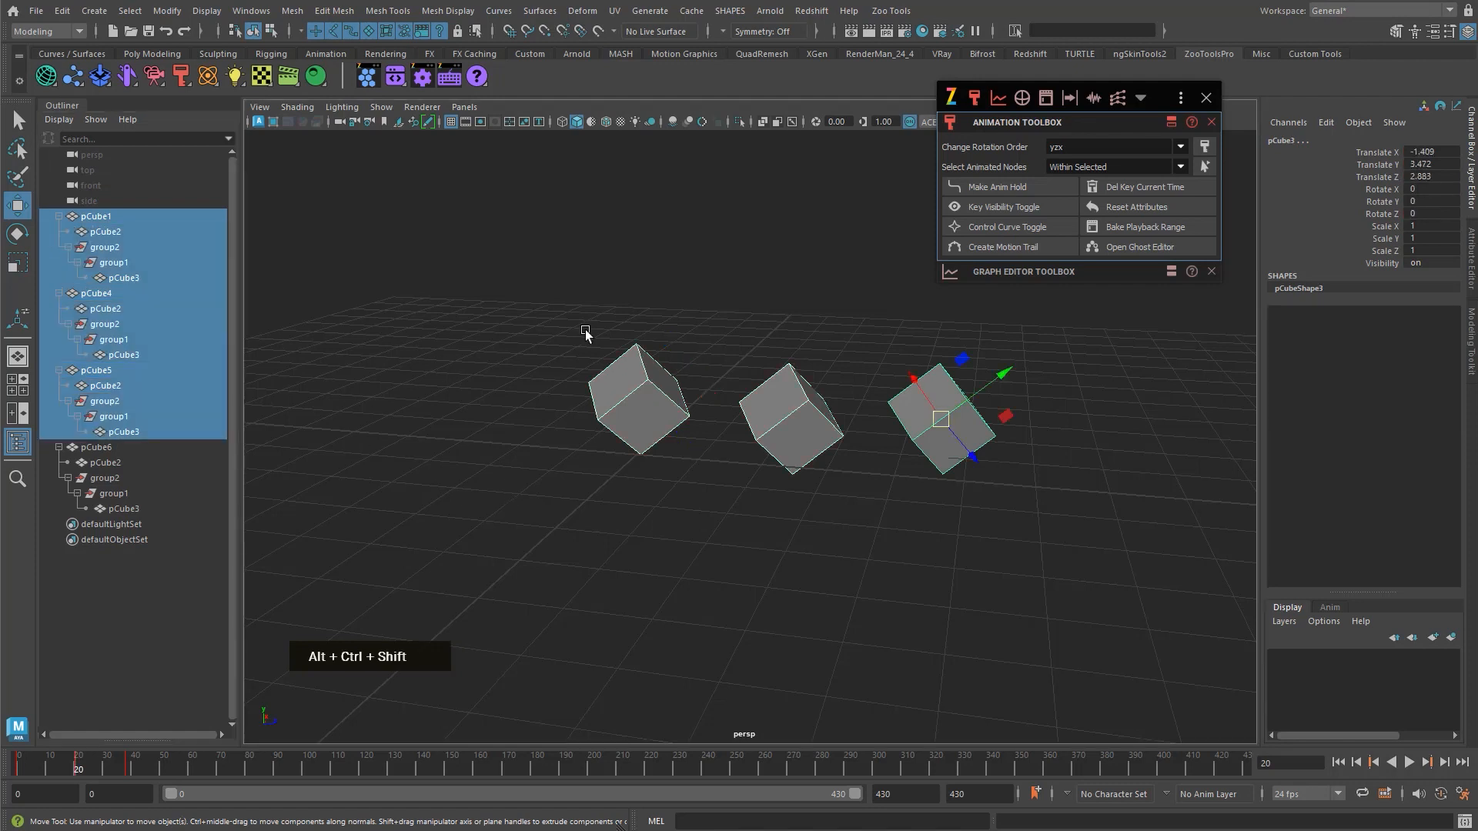
{"action": "left_click", "coordinate": [1204, 167]}
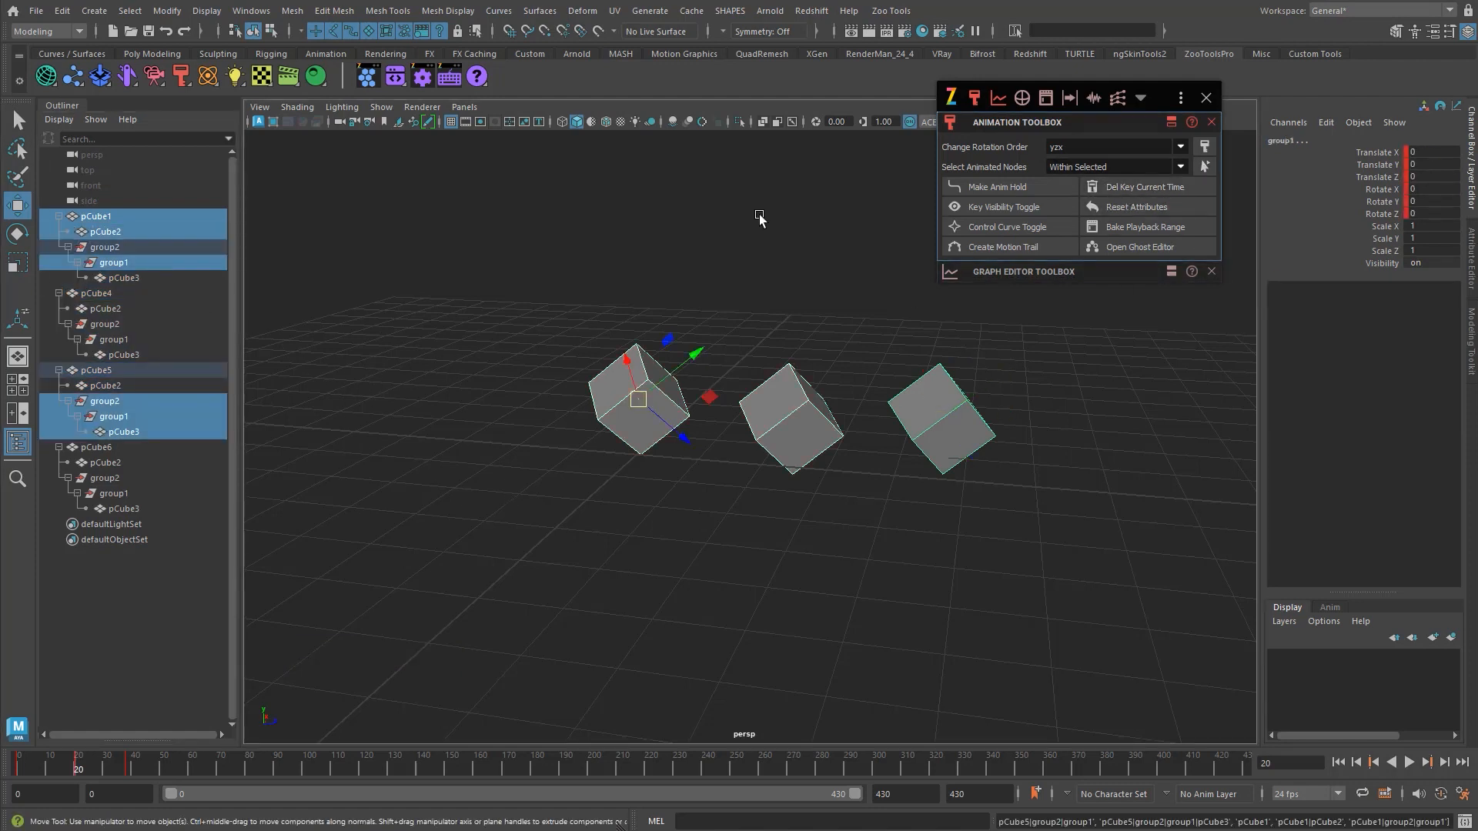
{"action": "left_click", "coordinate": [742, 365]}
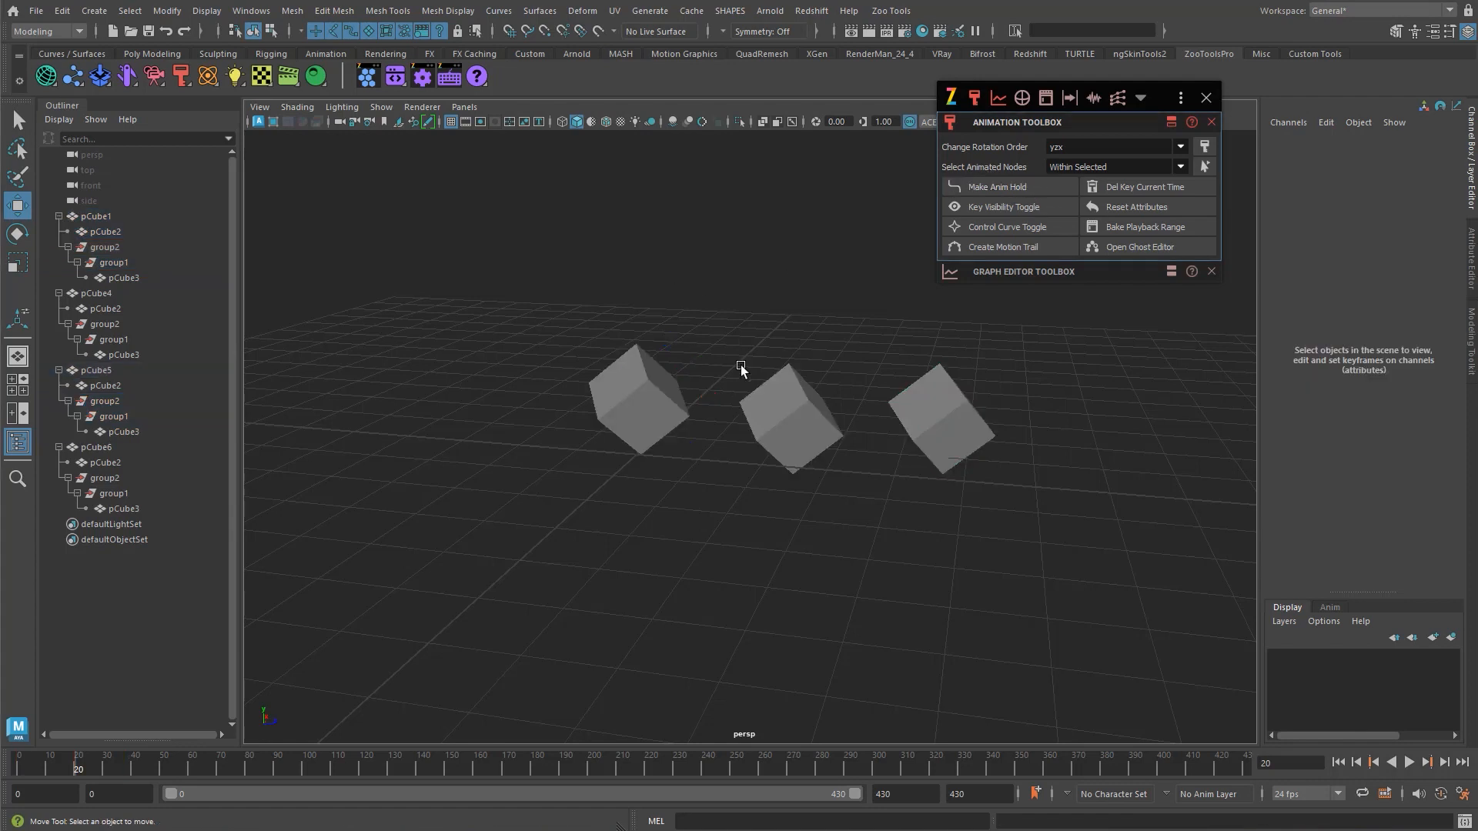
- Delete all the cubes and create a new polygon cube at the origin
{"action": "left_click_drag", "start_coordinate": [548, 316], "coordinate": [1055, 484]}
{"action": "key", "text": "Delete"}
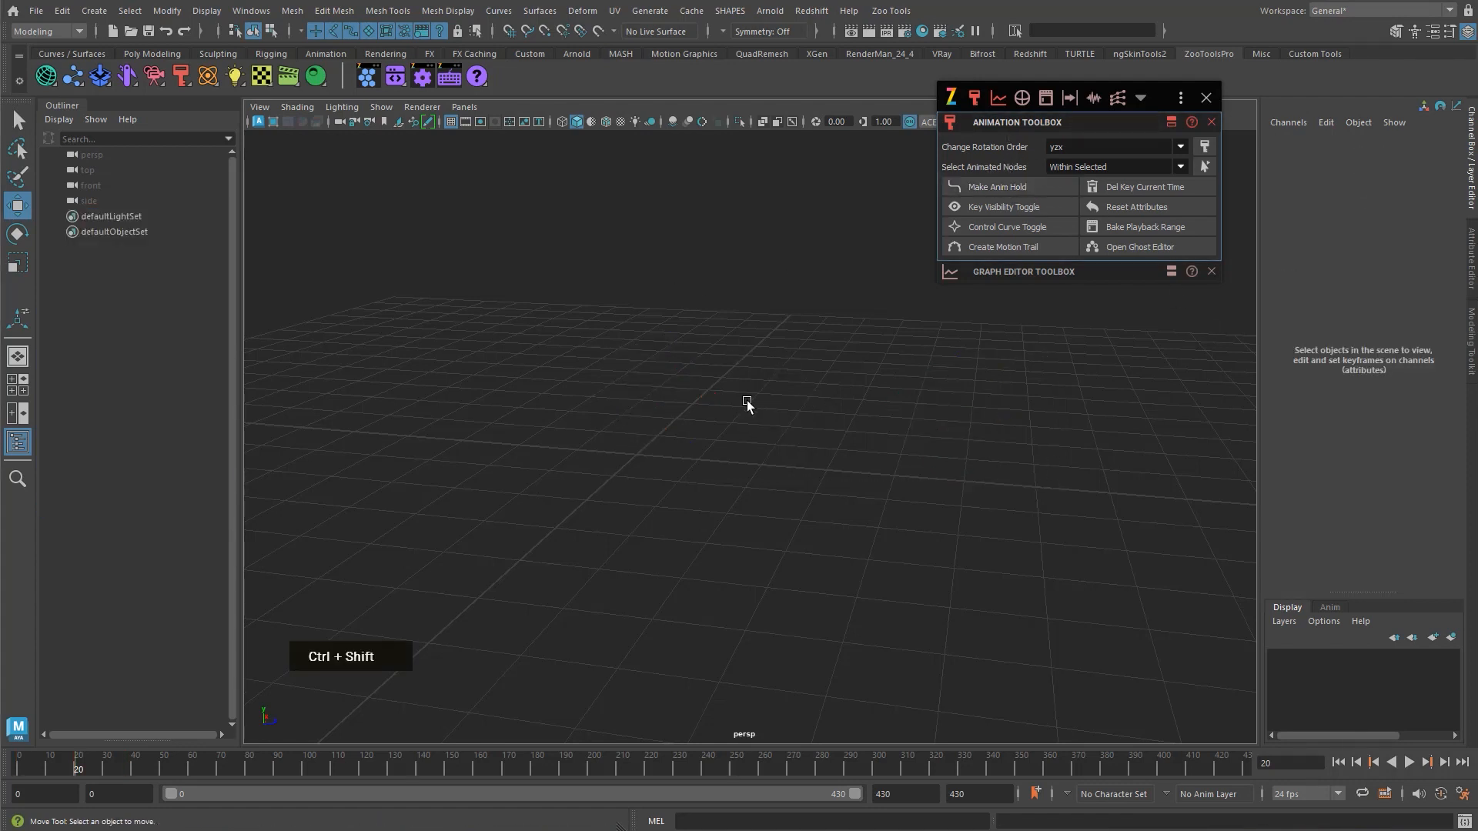
{"action": "key", "text": "ctrl+shift+u"}
{"action": "left_click_drag", "start_coordinate": [702, 707], "coordinate": [660, 521], "text": "alt"}
{"action": "middle_click_drag", "start_coordinate": [659, 521], "coordinate": [683, 488], "text": "alt"}
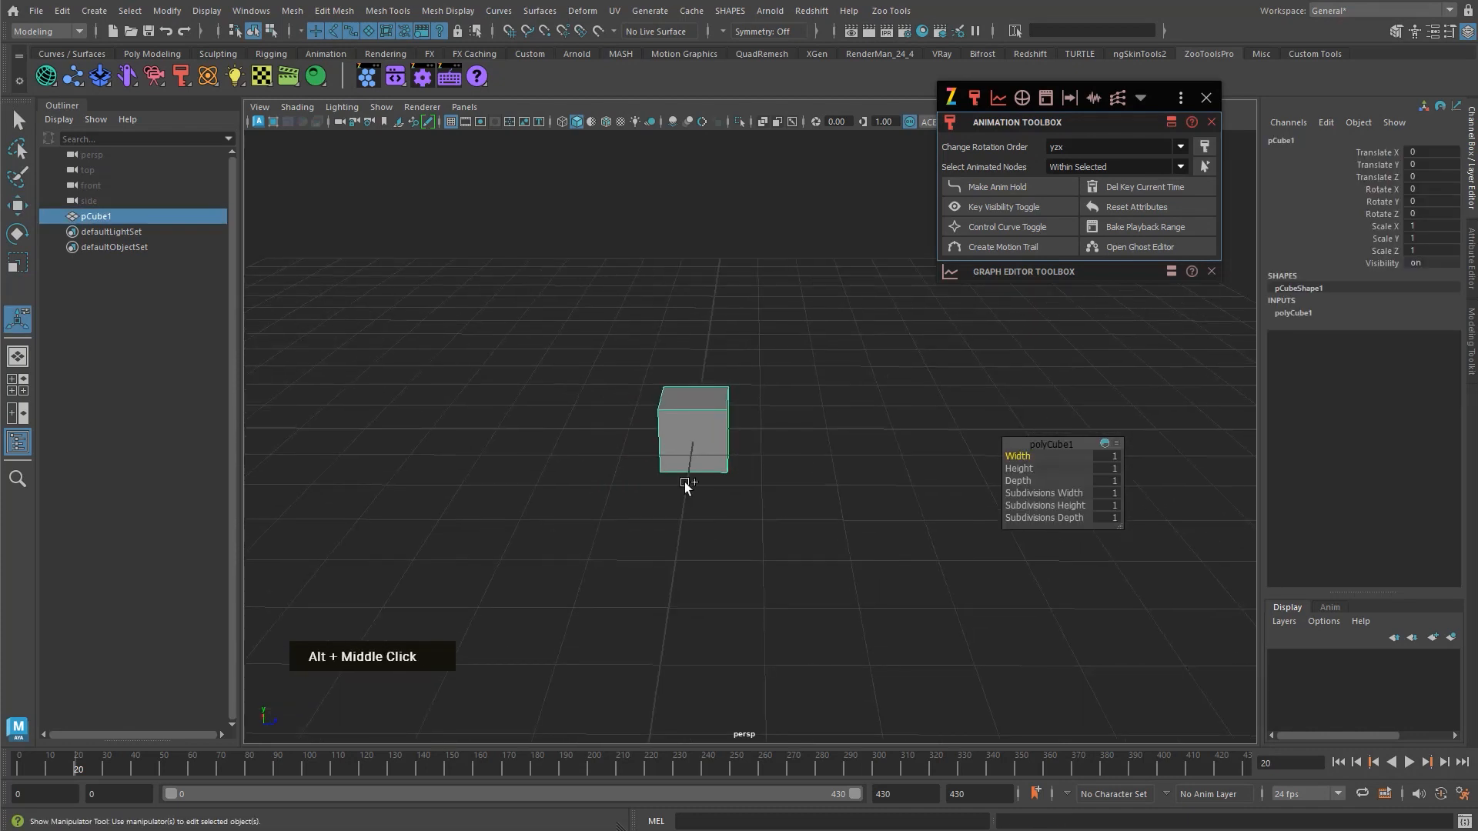
- Key the new cube's translation and rotation at frame 20
{"action": "key", "text": "w"}
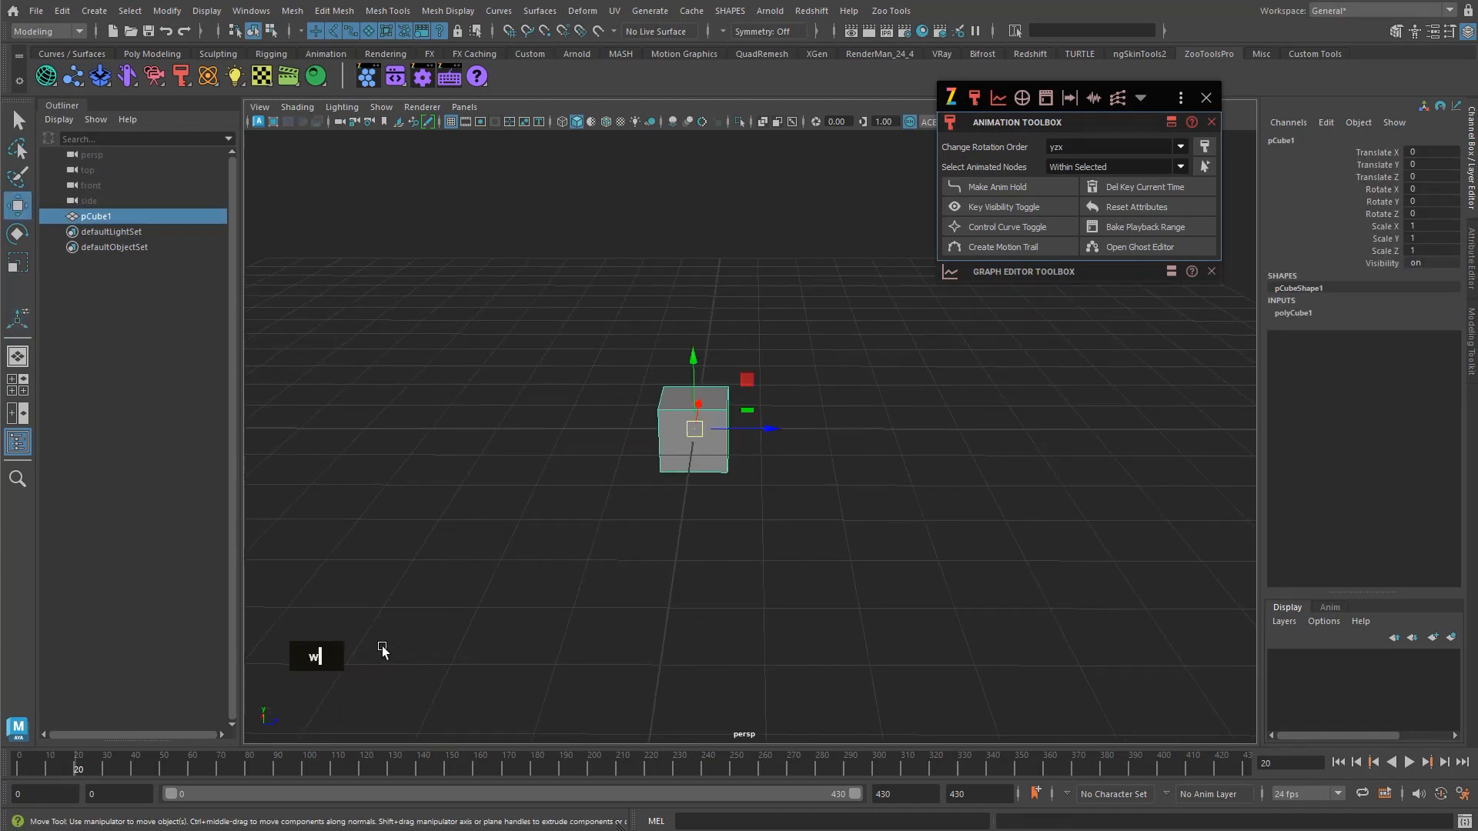
{"action": "key", "text": "shift+w"}
{"action": "key", "text": "shift+e"}
- At frame 41, move and rotate the cube, stretch its Z scale to about 3, and key all its channels
{"action": "key", "text": "alt+v"}
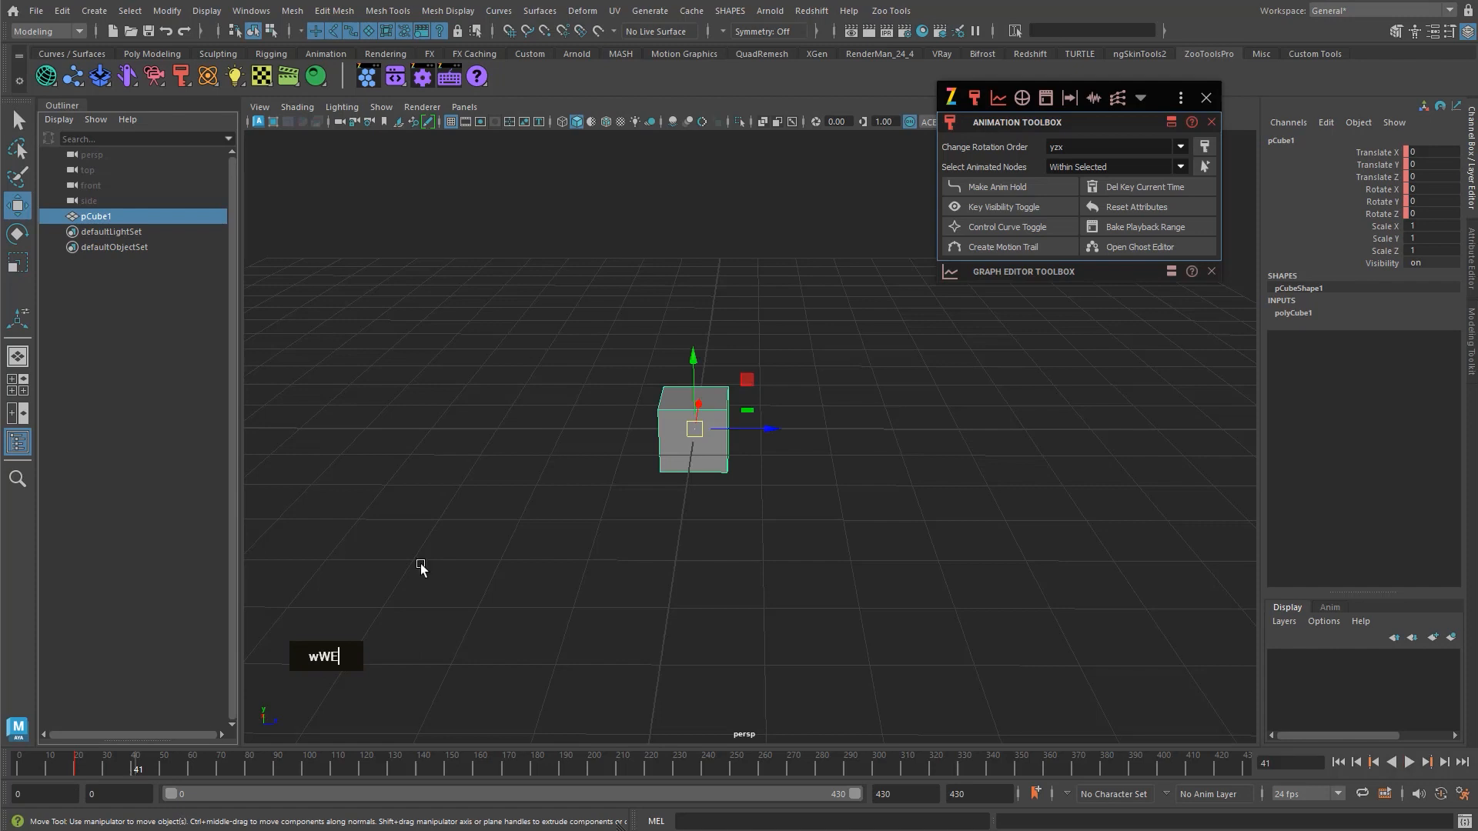
{"action": "key", "text": "w"}
{"action": "left_click_drag", "start_coordinate": [694, 429], "coordinate": [954, 331]}
{"action": "key", "text": "e"}
{"action": "key", "text": "r"}
{"action": "key", "text": "q"}
{"action": "middle_click_drag", "start_coordinate": [819, 408], "coordinate": [686, 412], "text": "alt"}
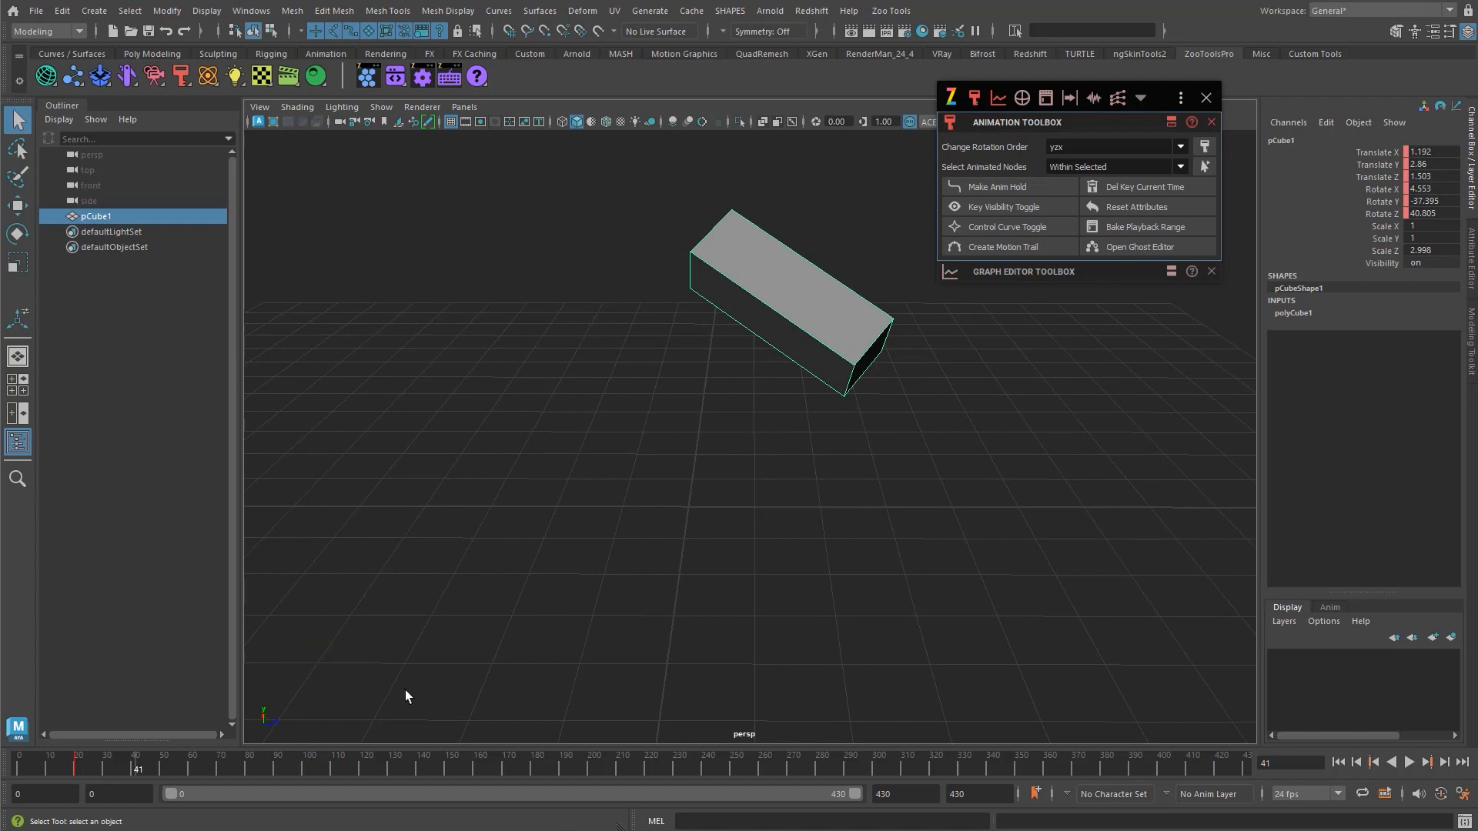
{"action": "key", "text": "s"}
- At frame 20, reduce the cube's Z scale to about 0.767 and key all its channels
{"action": "left_click_drag", "start_coordinate": [121, 764], "coordinate": [86, 769]}
{"action": "key", "text": "x"}
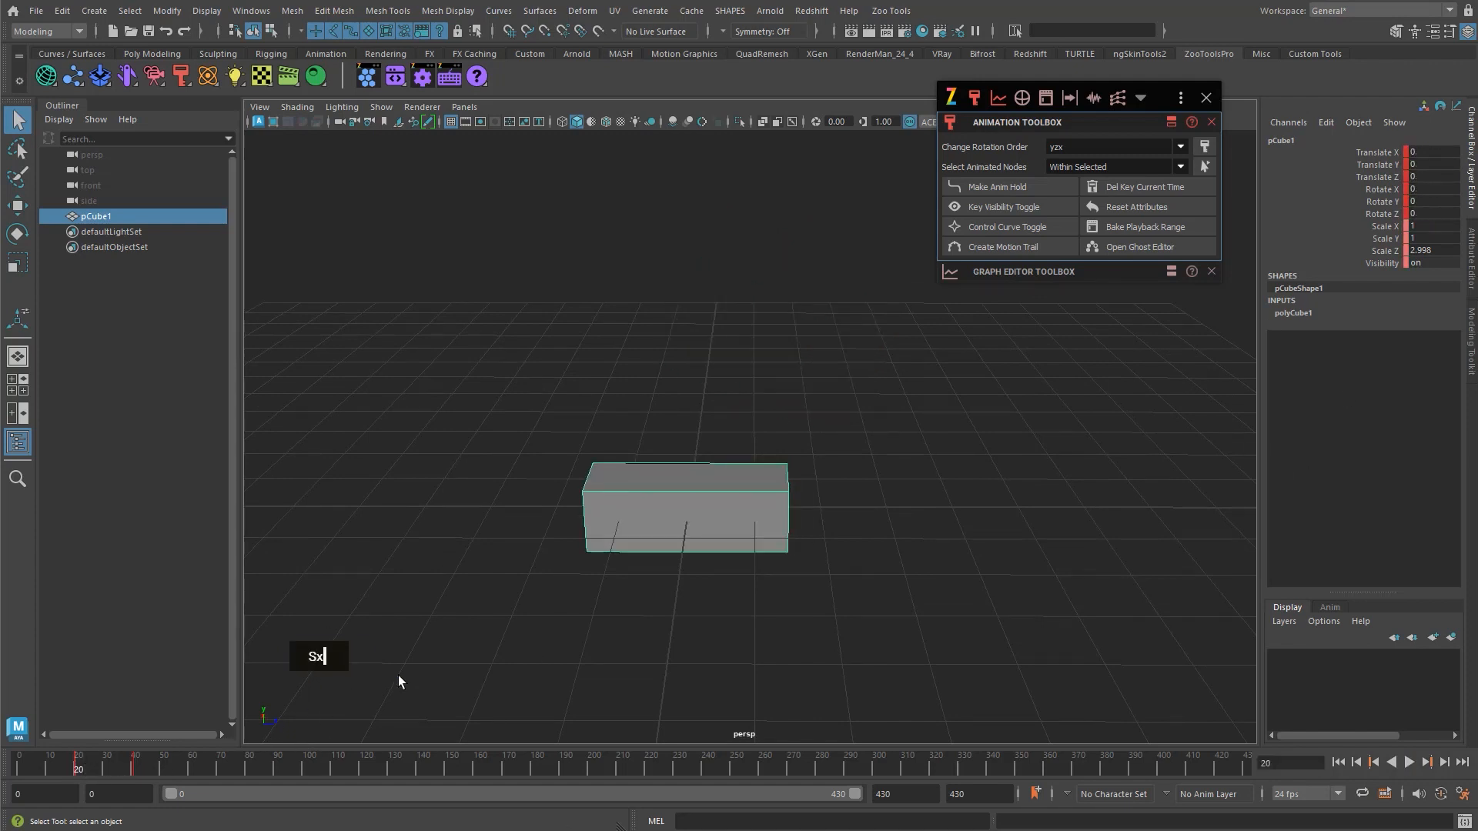
{"action": "key", "text": "s"}
{"action": "key", "text": "r"}
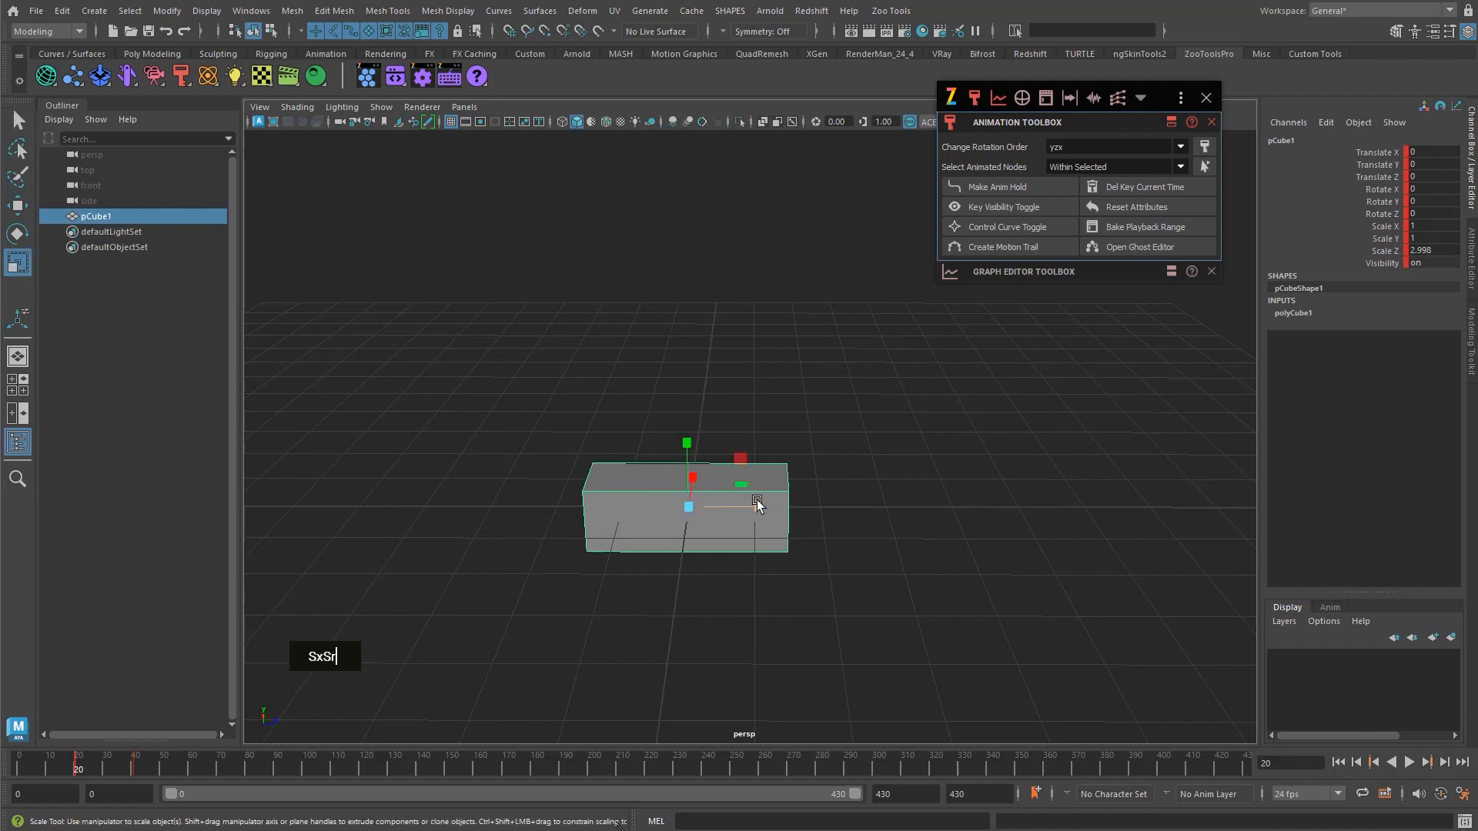
{"action": "left_click_drag", "start_coordinate": [759, 506], "coordinate": [710, 508]}
{"action": "key", "text": "s"}
{"action": "key", "text": "q"}
{"action": "middle_click_drag", "start_coordinate": [741, 515], "coordinate": [727, 471], "text": "alt"}
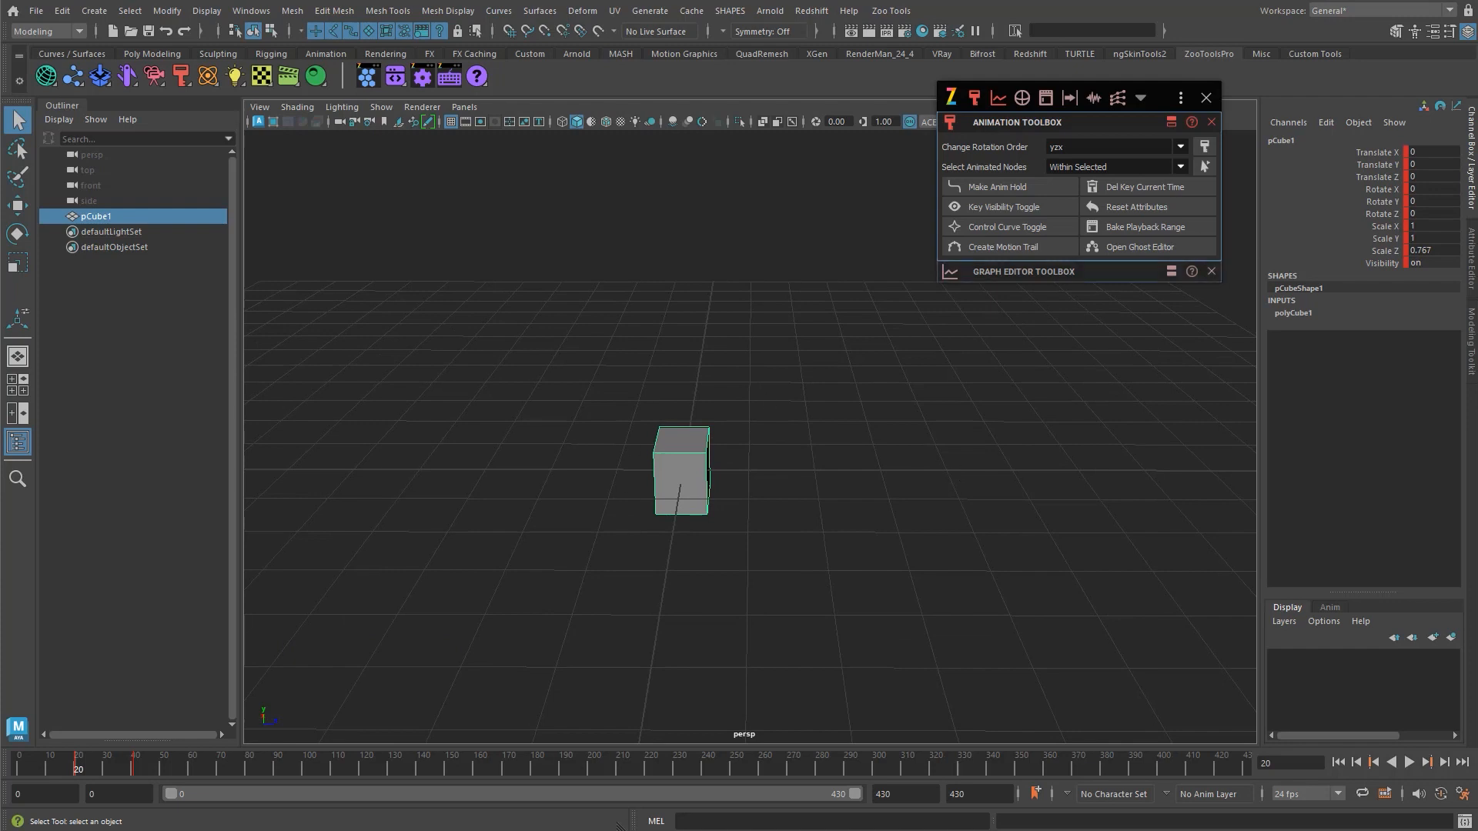
- At frame 63, move the cube to about X 0.679, Y 1.619, Z 2.077
{"action": "left_click_drag", "start_coordinate": [1343, 200], "coordinate": [1363, 239]}
{"action": "left_click", "coordinate": [719, 422]}
{"action": "left_click_drag", "start_coordinate": [707, 425], "coordinate": [699, 498]}
{"action": "key", "text": "w"}
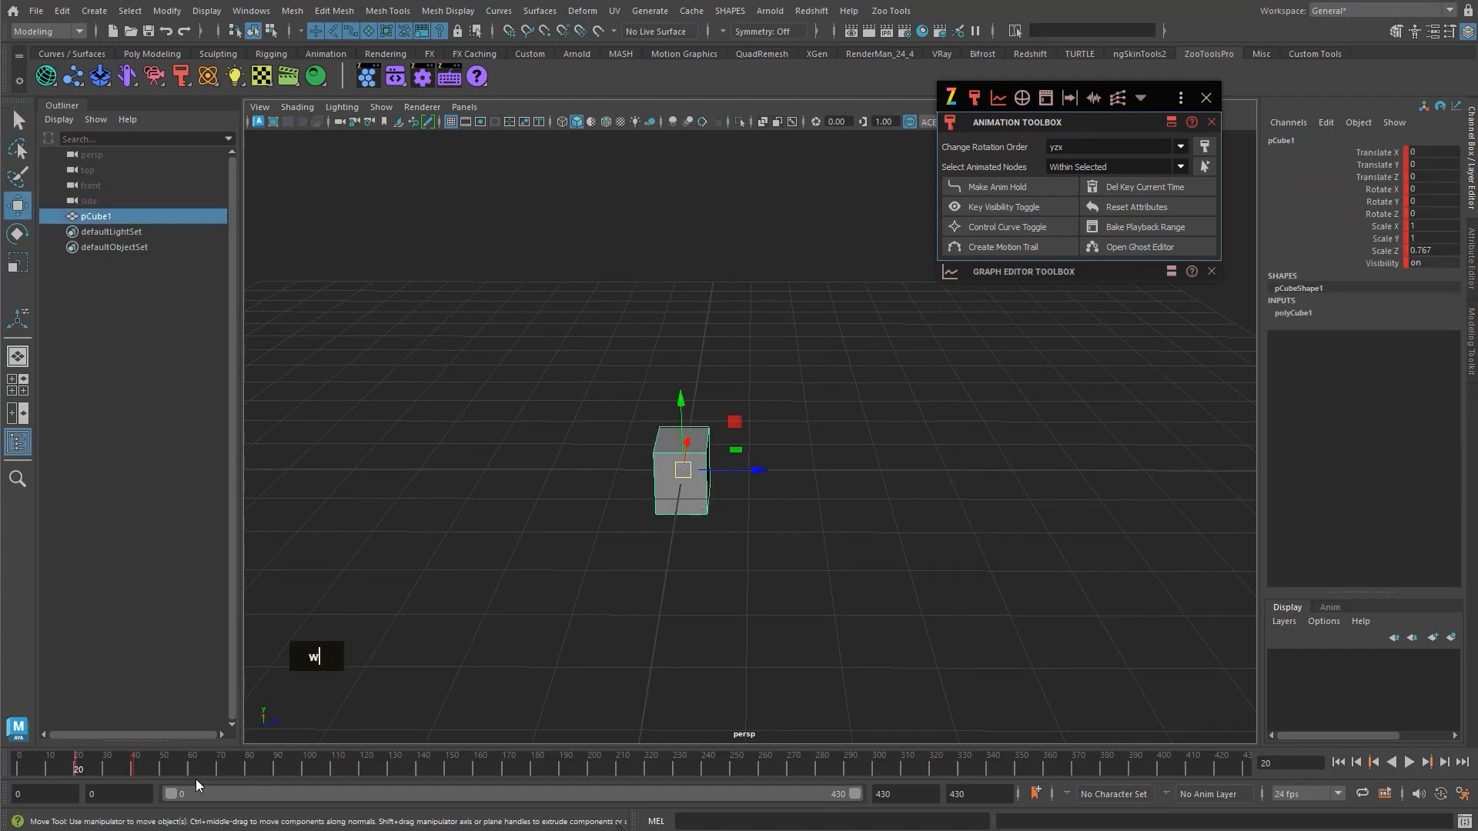
{"action": "left_click", "coordinate": [197, 776]}
{"action": "key", "text": "w"}
{"action": "left_click_drag", "start_coordinate": [783, 266], "coordinate": [820, 354]}
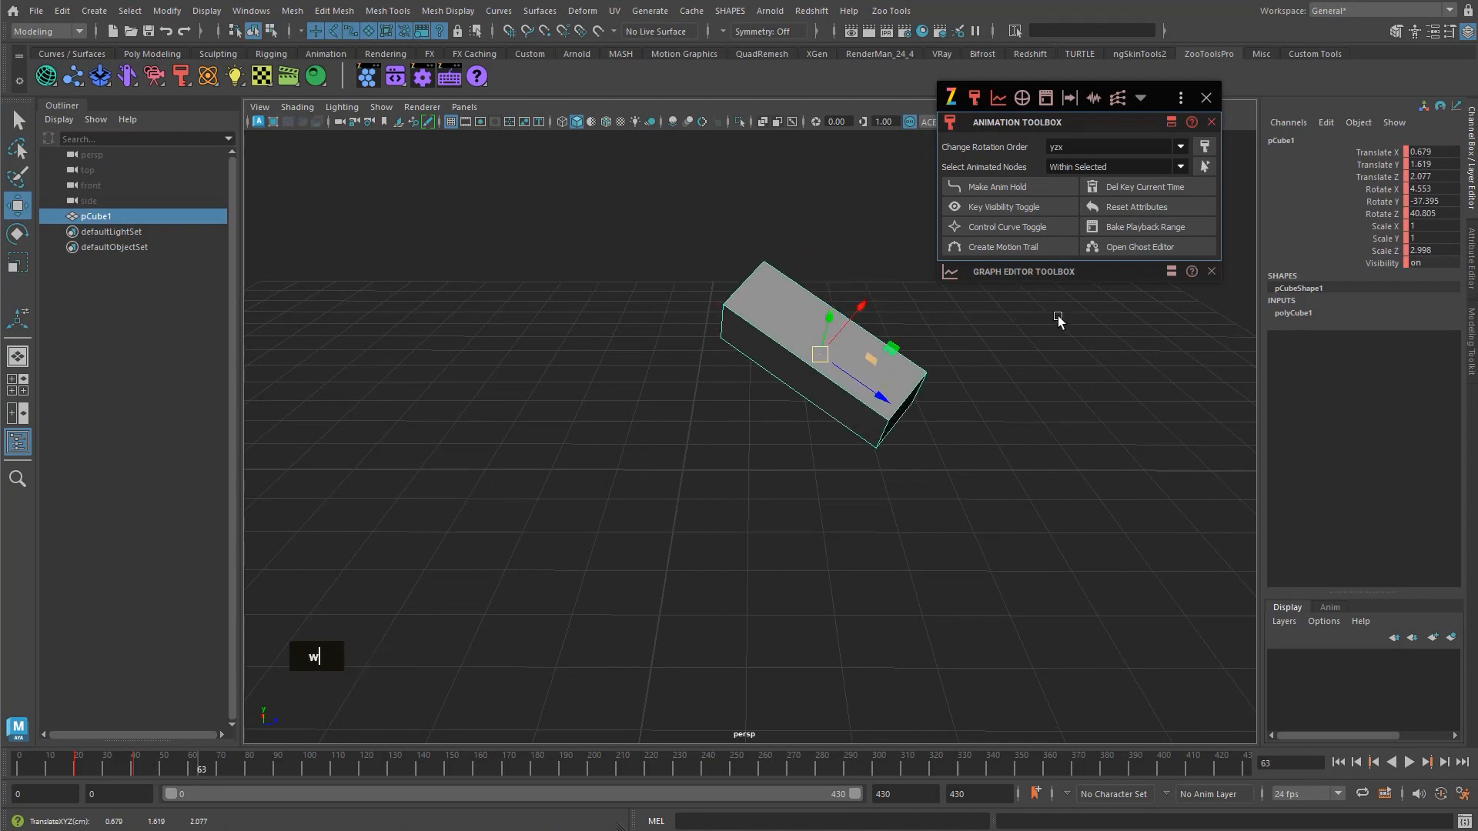
- Try keying only the cube's Translate X and rotation channels at frame 63, and undo the keying
{"action": "left_click_drag", "start_coordinate": [1378, 190], "coordinate": [1381, 222]}
{"action": "left_click", "coordinate": [1382, 153], "text": "ctrl"}
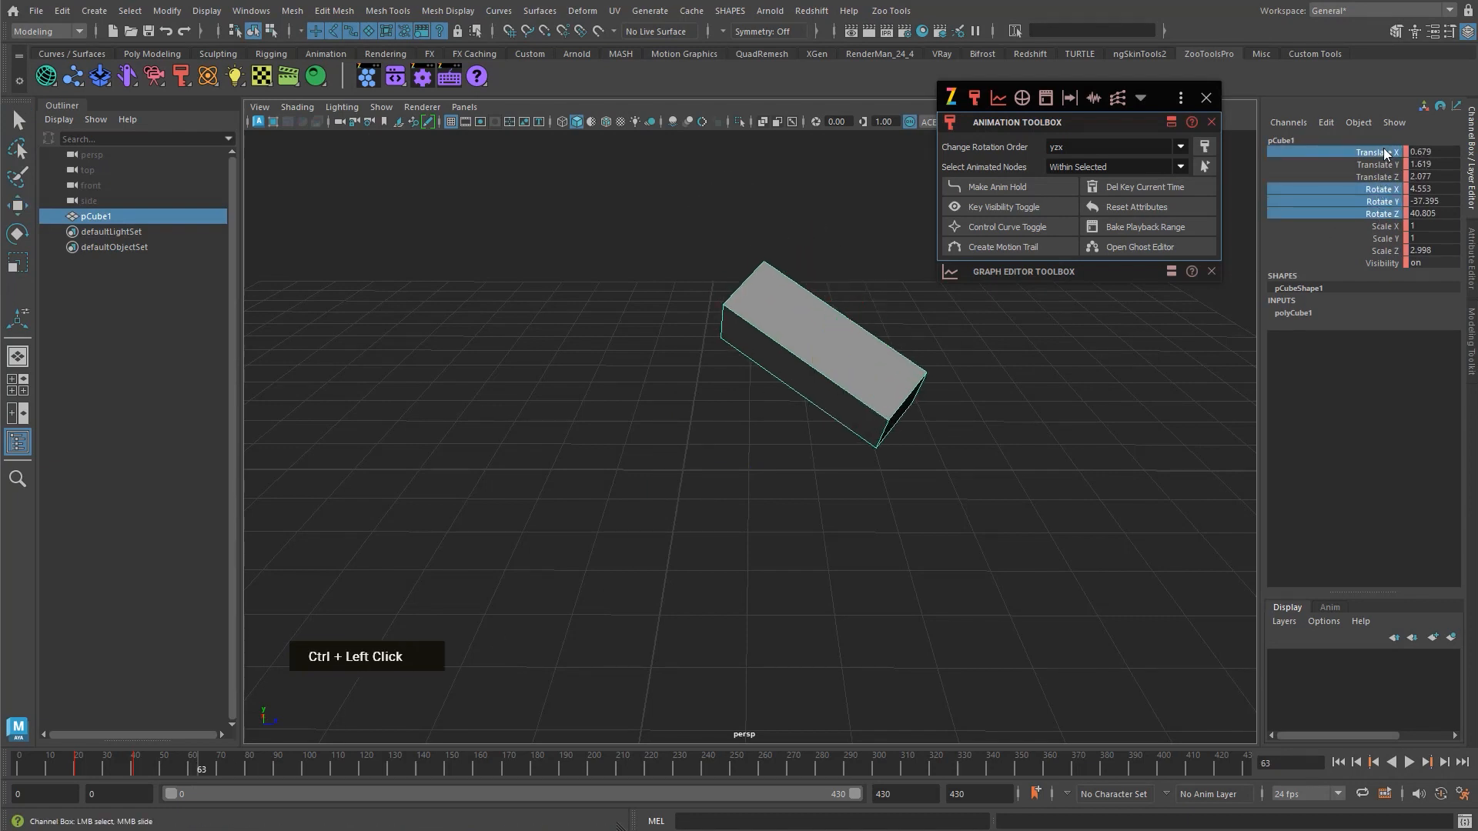
{"action": "key", "text": "s"}
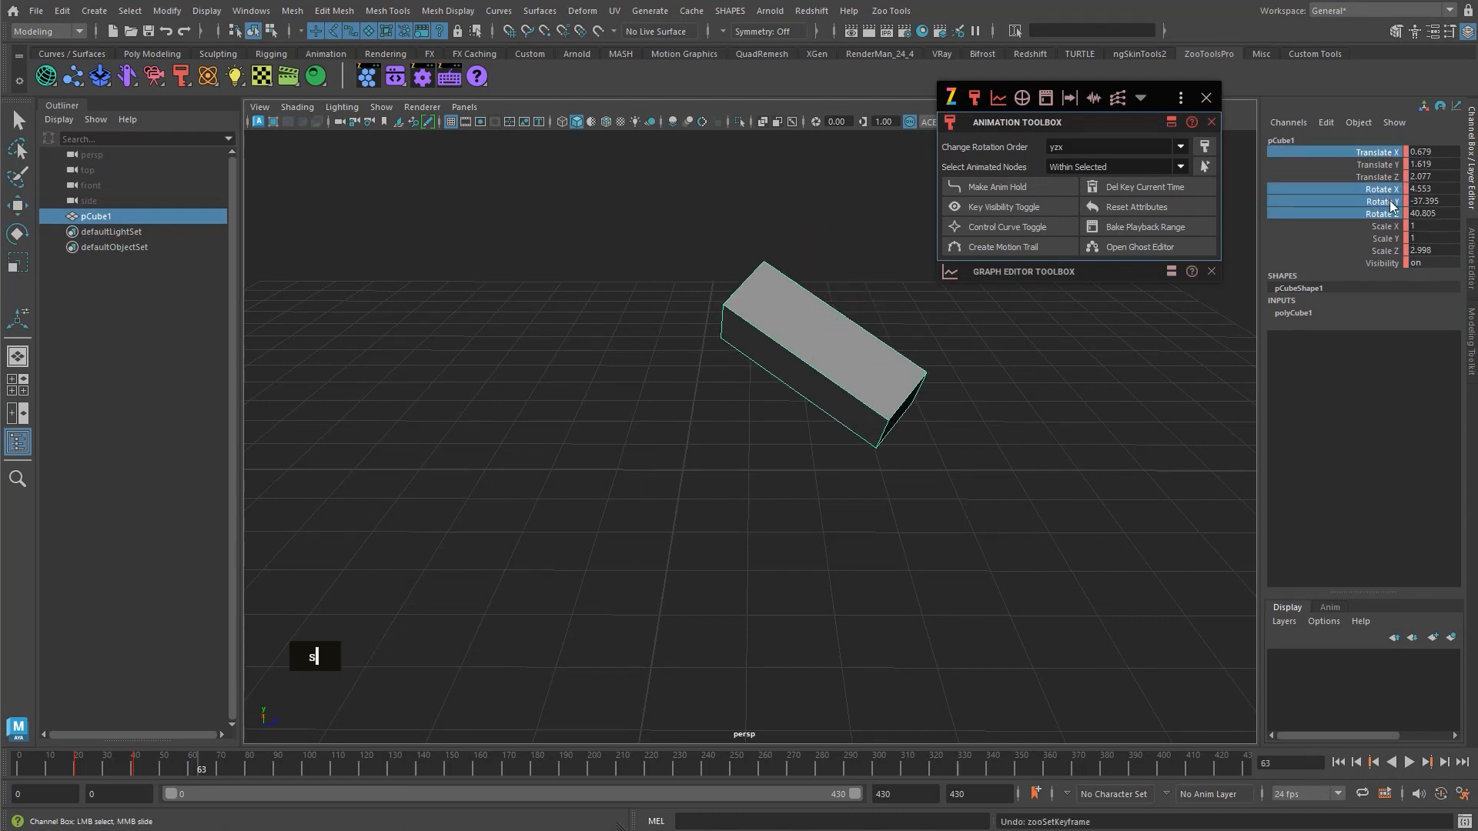
{"action": "key", "text": "shift+s"}
{"action": "middle_click_drag", "start_coordinate": [614, 573], "coordinate": [597, 587], "text": "alt"}
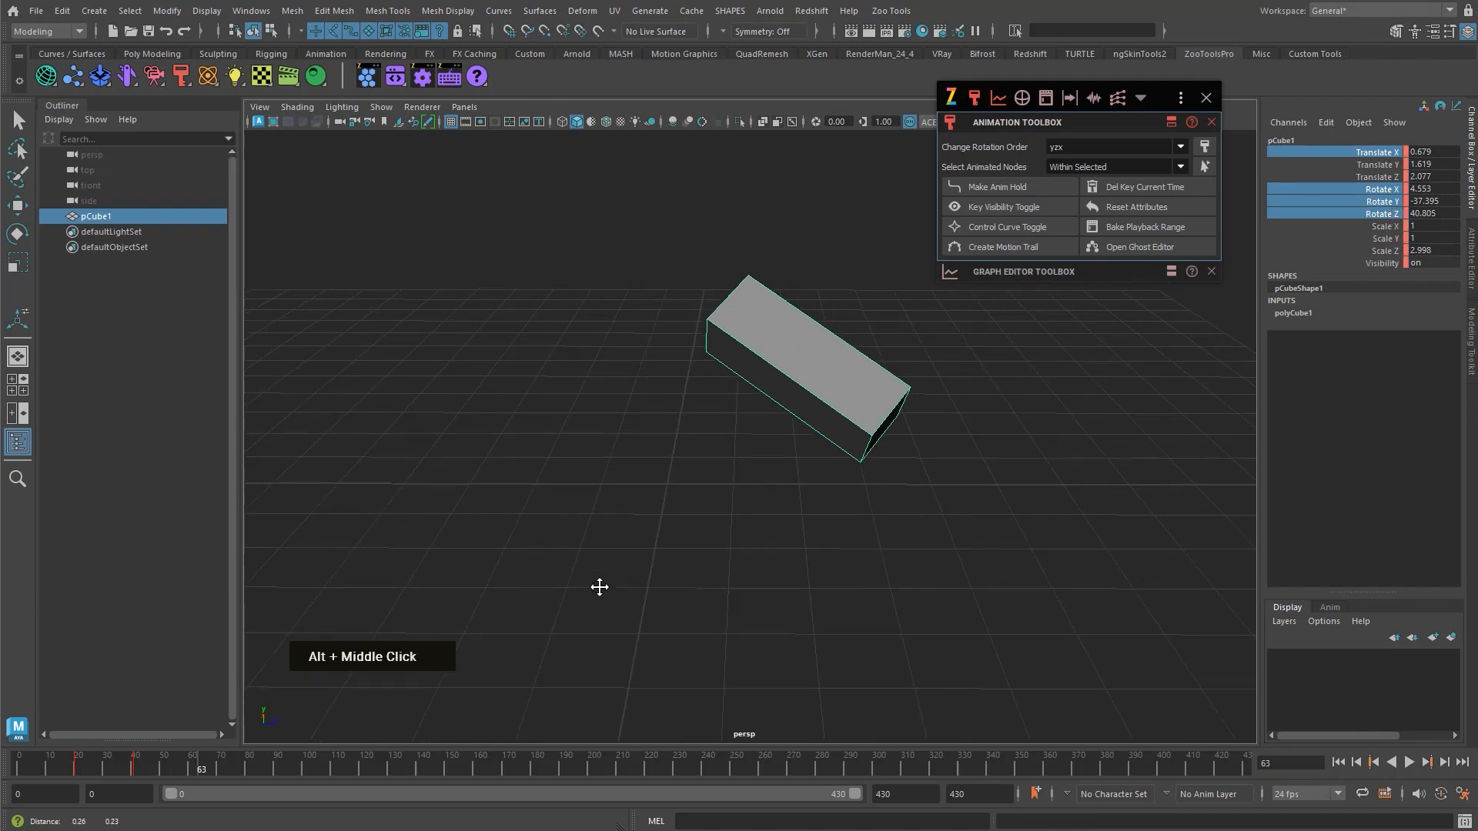
- Clear the channel selection and key all channels of the cube at frame 63
{"action": "left_click", "coordinate": [973, 387]}
{"action": "left_click", "coordinate": [877, 385]}
{"action": "key", "text": "s"}
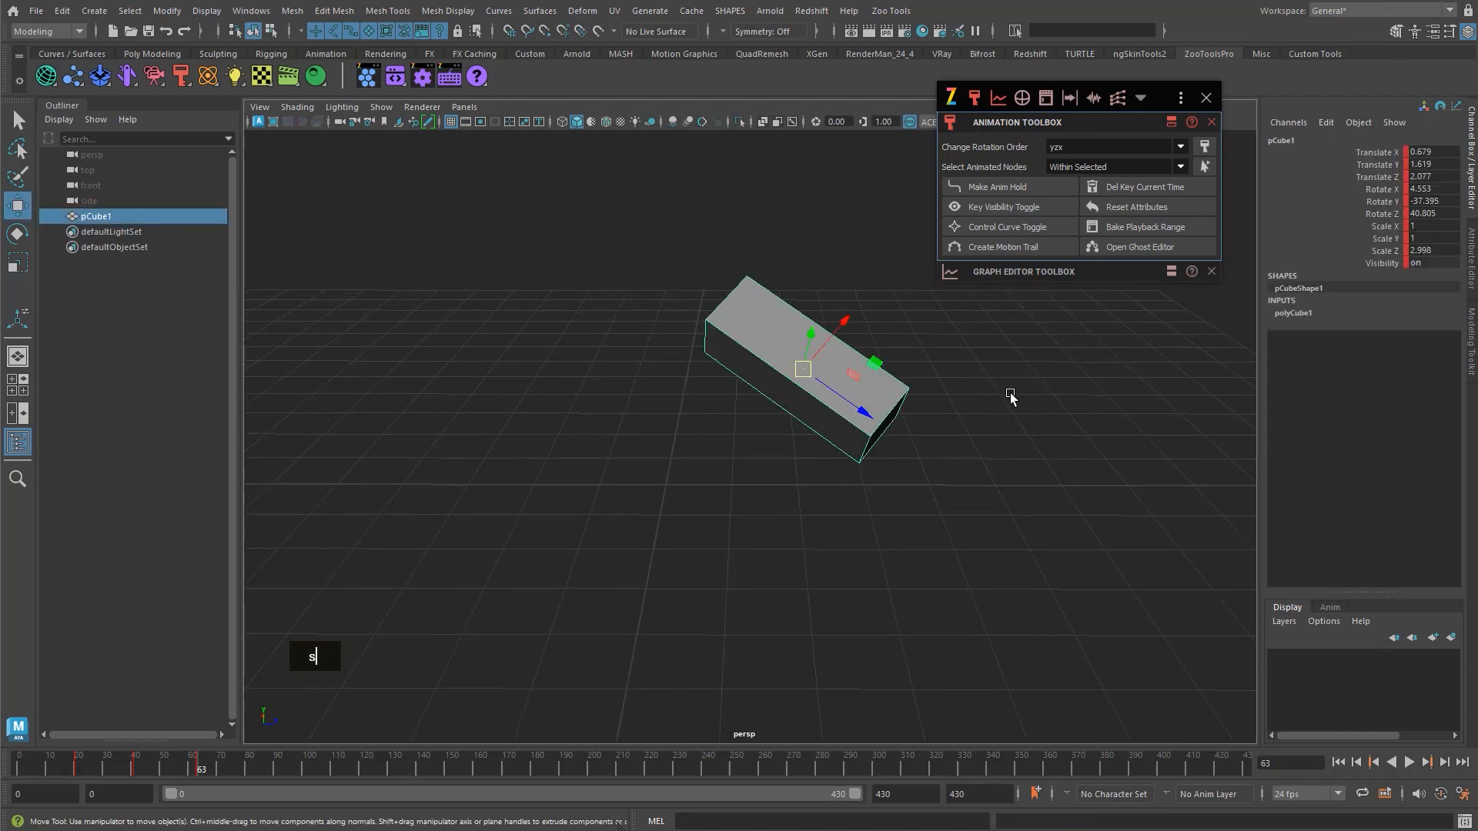
- Key the cube's translation and rotation, and all its channels, at frame 62
{"action": "middle_click_drag", "start_coordinate": [996, 395], "coordinate": [966, 428], "text": "alt"}
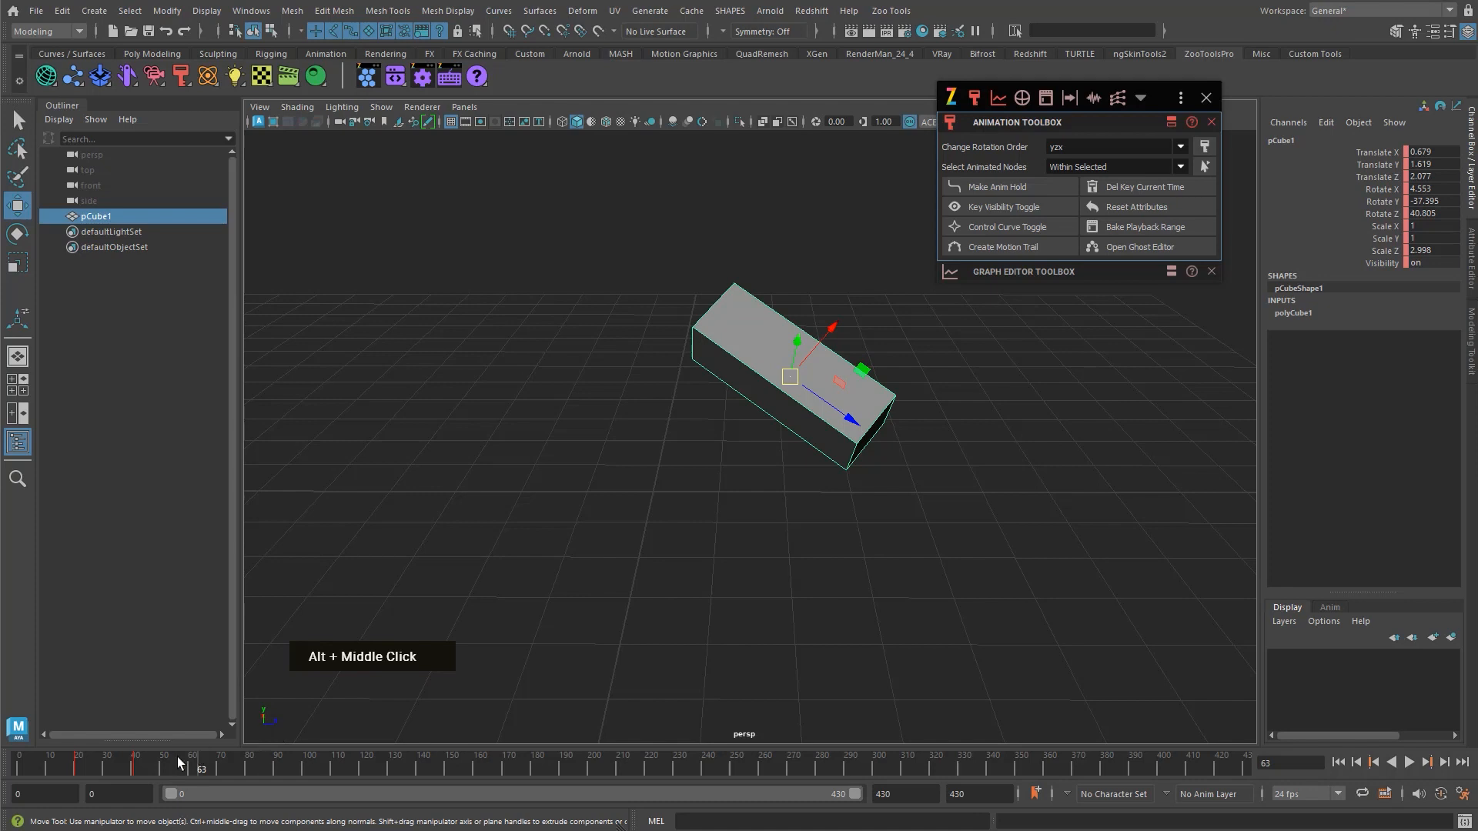
{"action": "left_click_drag", "start_coordinate": [127, 764], "coordinate": [194, 763]}
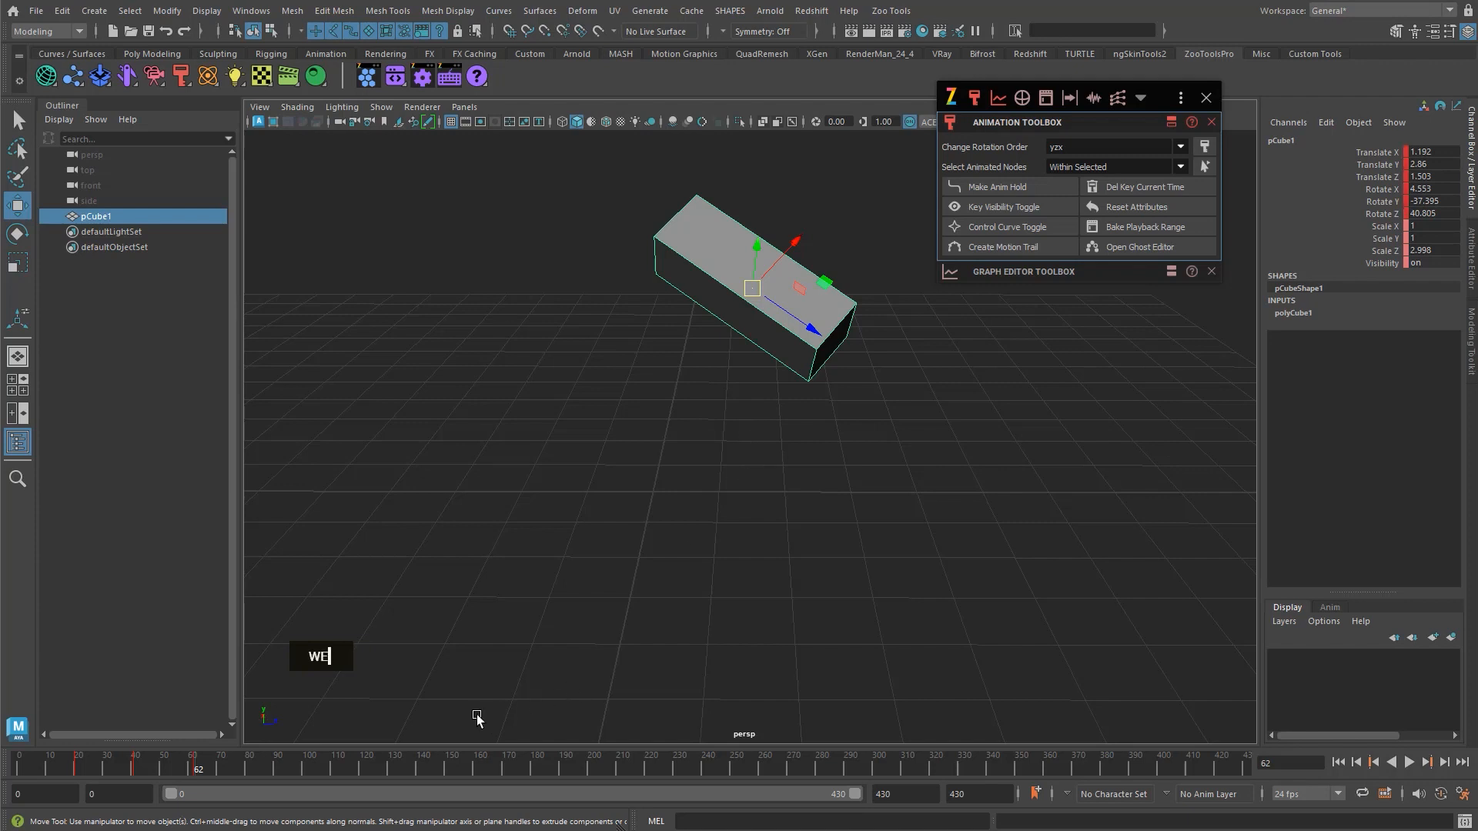
{"action": "key", "text": "shift+s"}
- At frame 86, move the cube to about X 0.743, Y 1.737, Z 6.272, rotate it, and key its channels
{"action": "left_click_drag", "start_coordinate": [229, 770], "coordinate": [267, 767]}
{"action": "key", "text": "w"}
{"action": "left_click_drag", "start_coordinate": [752, 289], "coordinate": [1066, 368]}
{"action": "key", "text": "e"}
{"action": "key", "text": "w"}
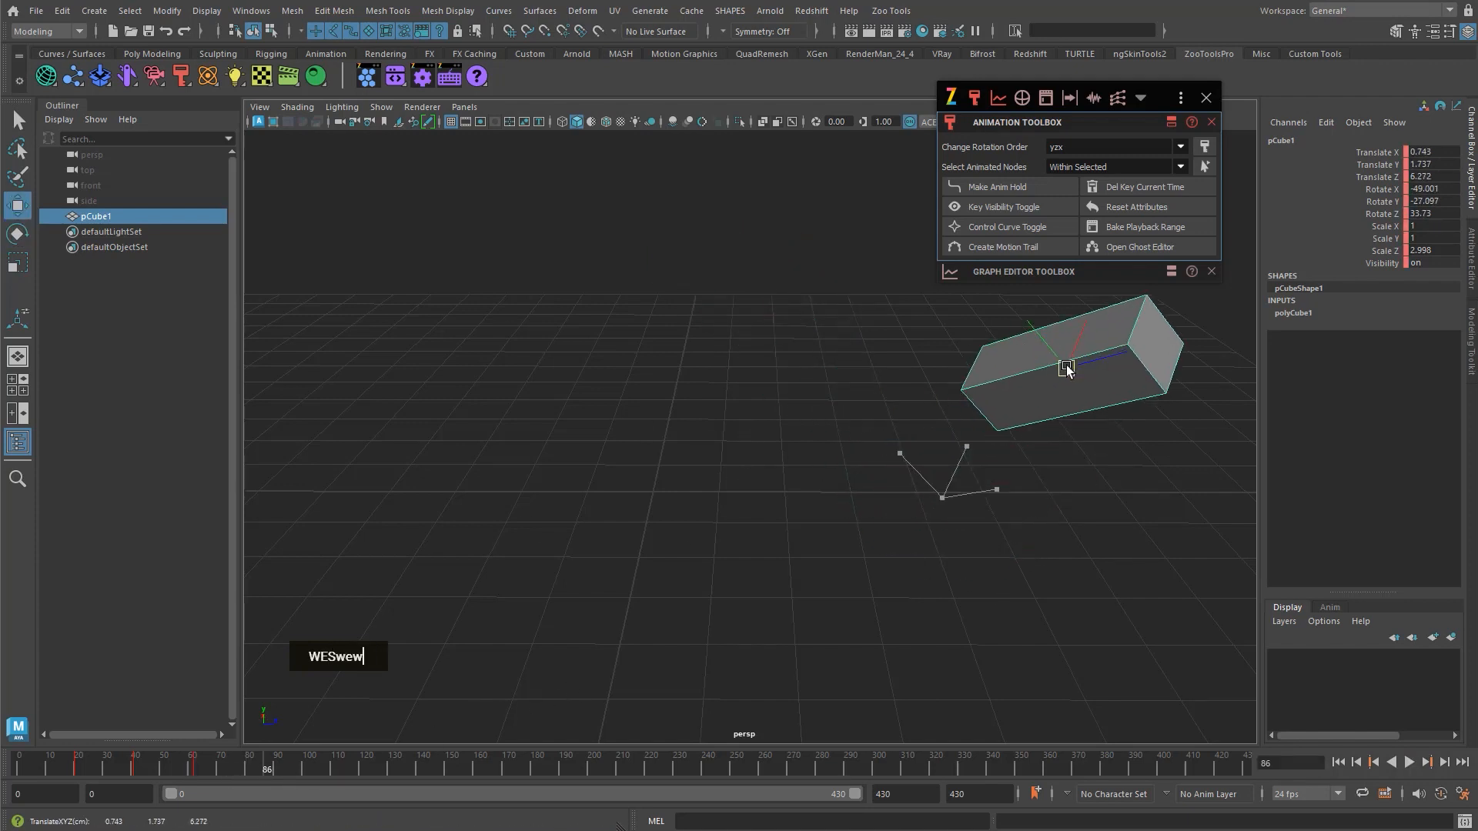
{"action": "key", "text": "shift+s"}
{"action": "key", "text": "q"}
{"action": "right_click_drag", "start_coordinate": [937, 510], "coordinate": [916, 514], "text": "alt"}
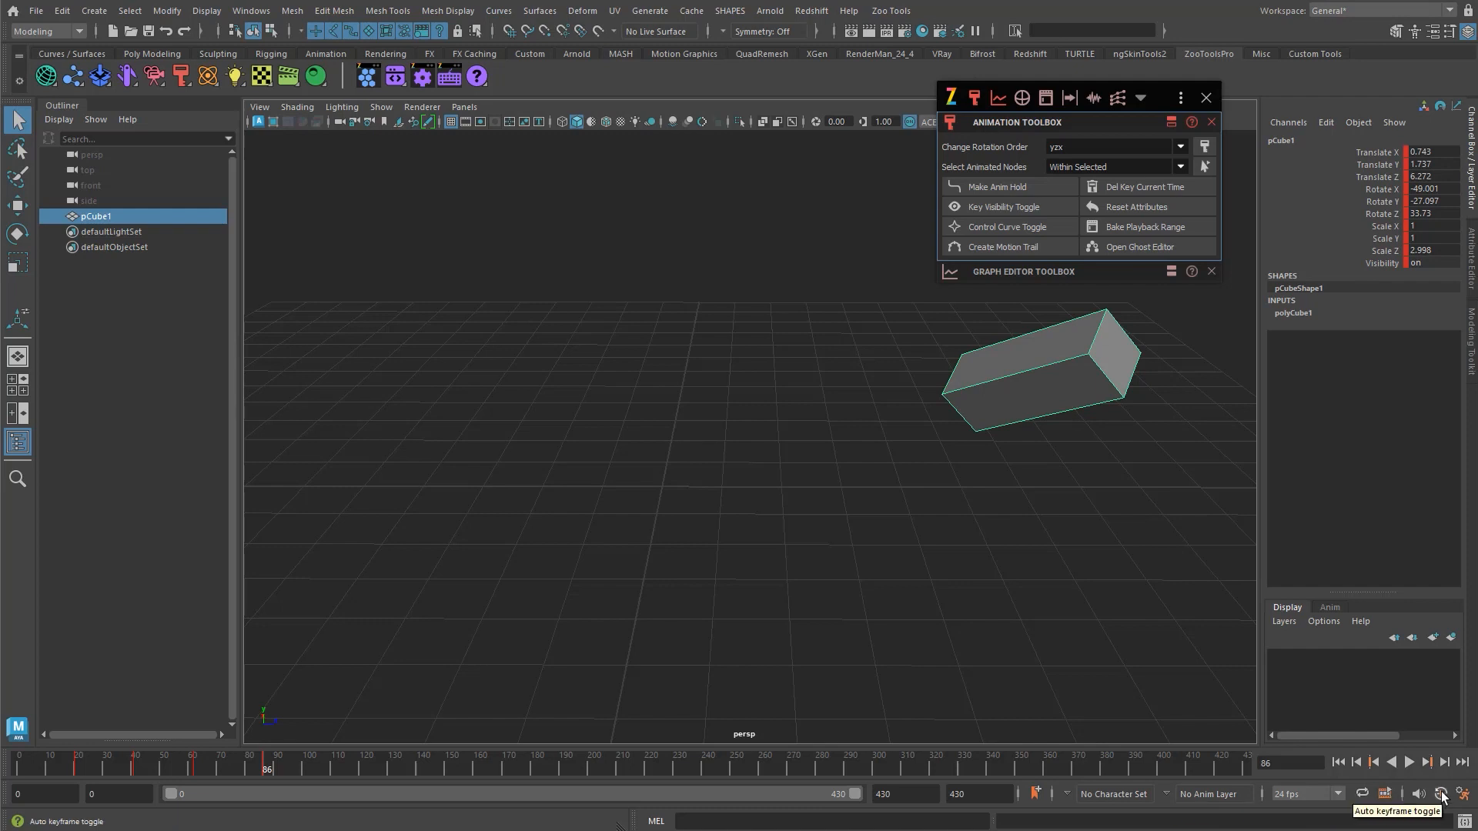
- Play the animation, jumping to frame 46 and then stopping at frame 50
{"action": "key", "text": "alt+v"}
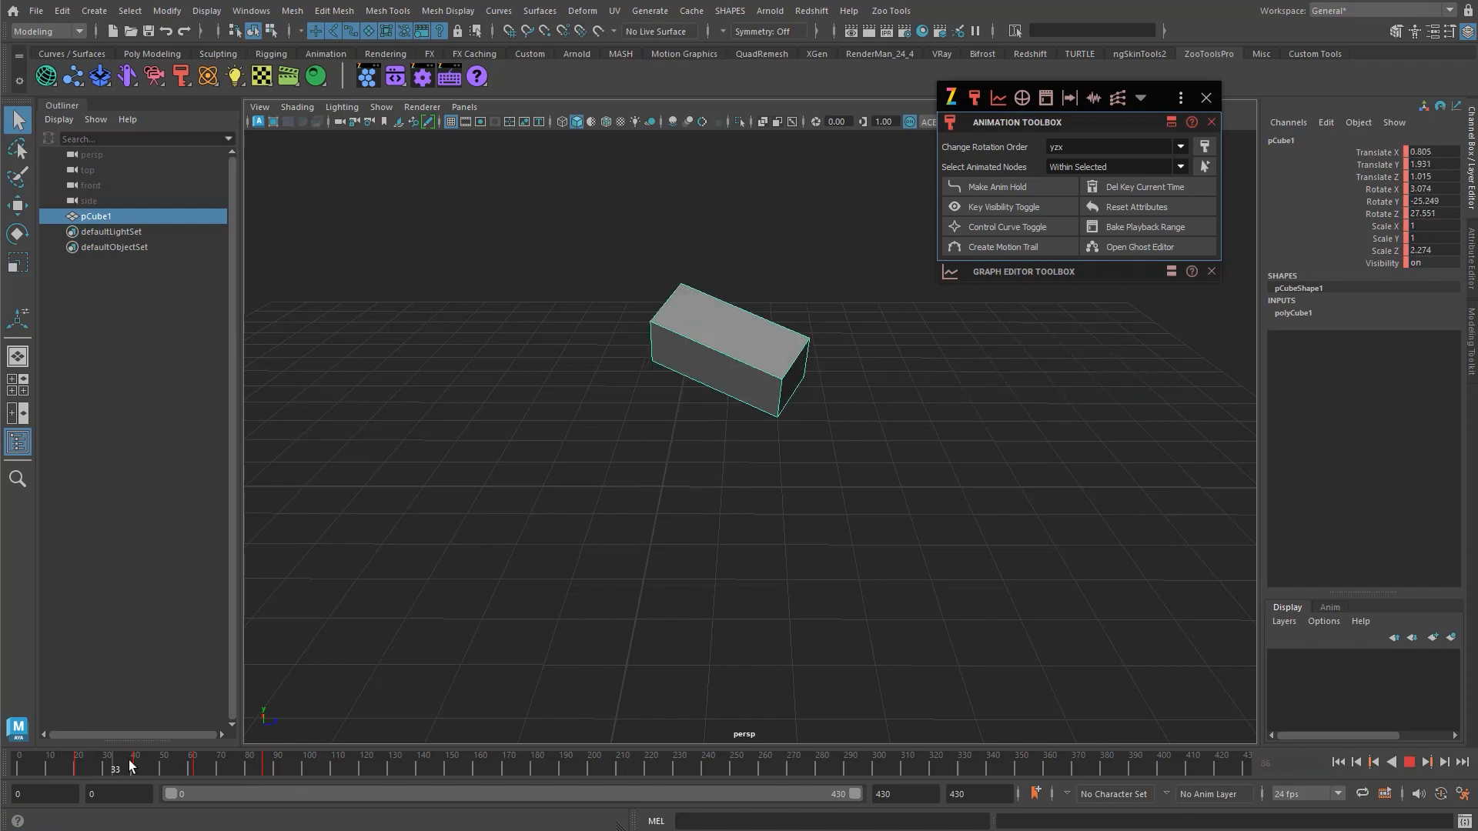
{"action": "left_click", "coordinate": [152, 763]}
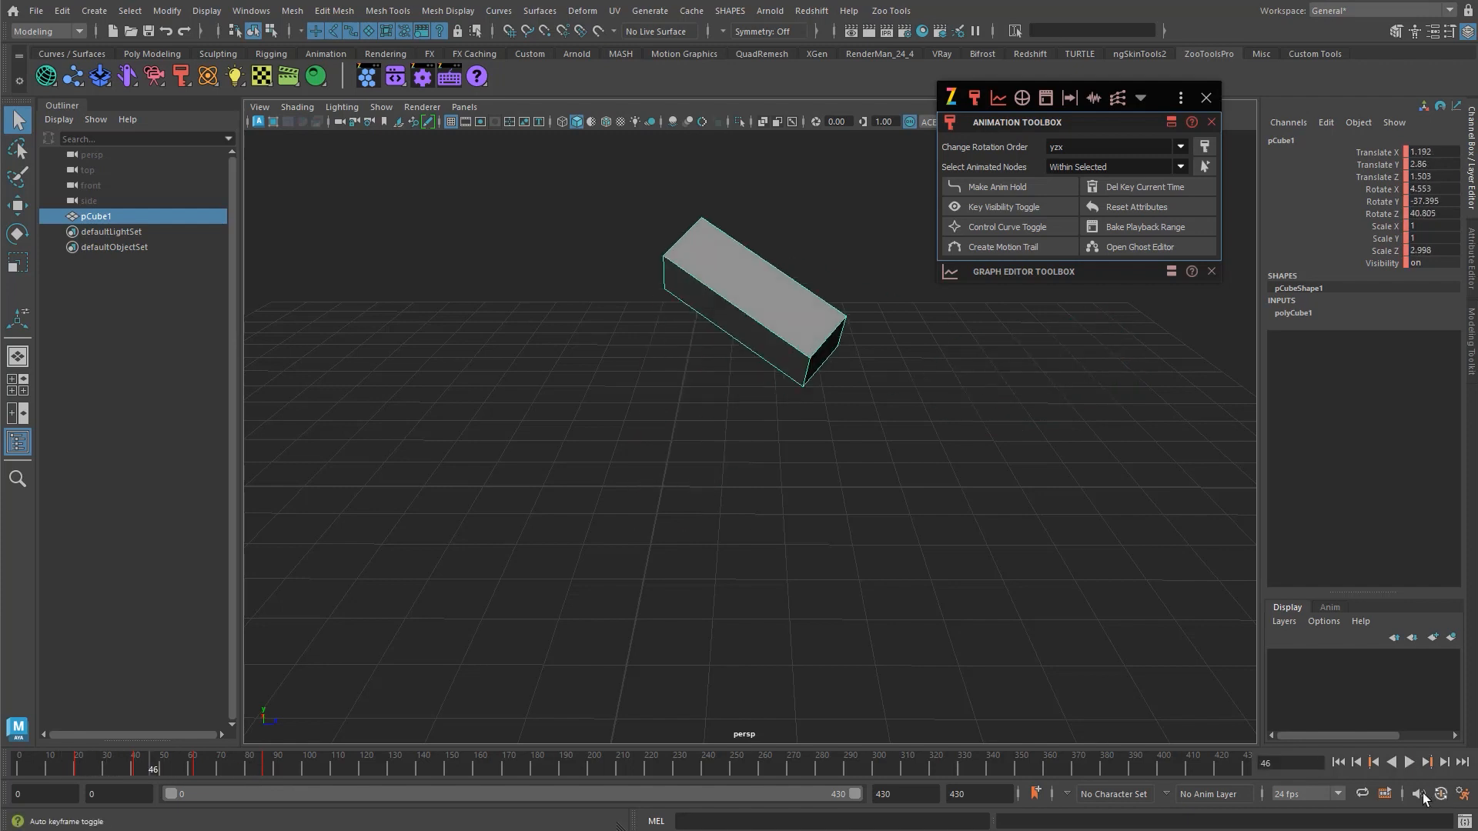
{"action": "key", "text": "alt+v"}
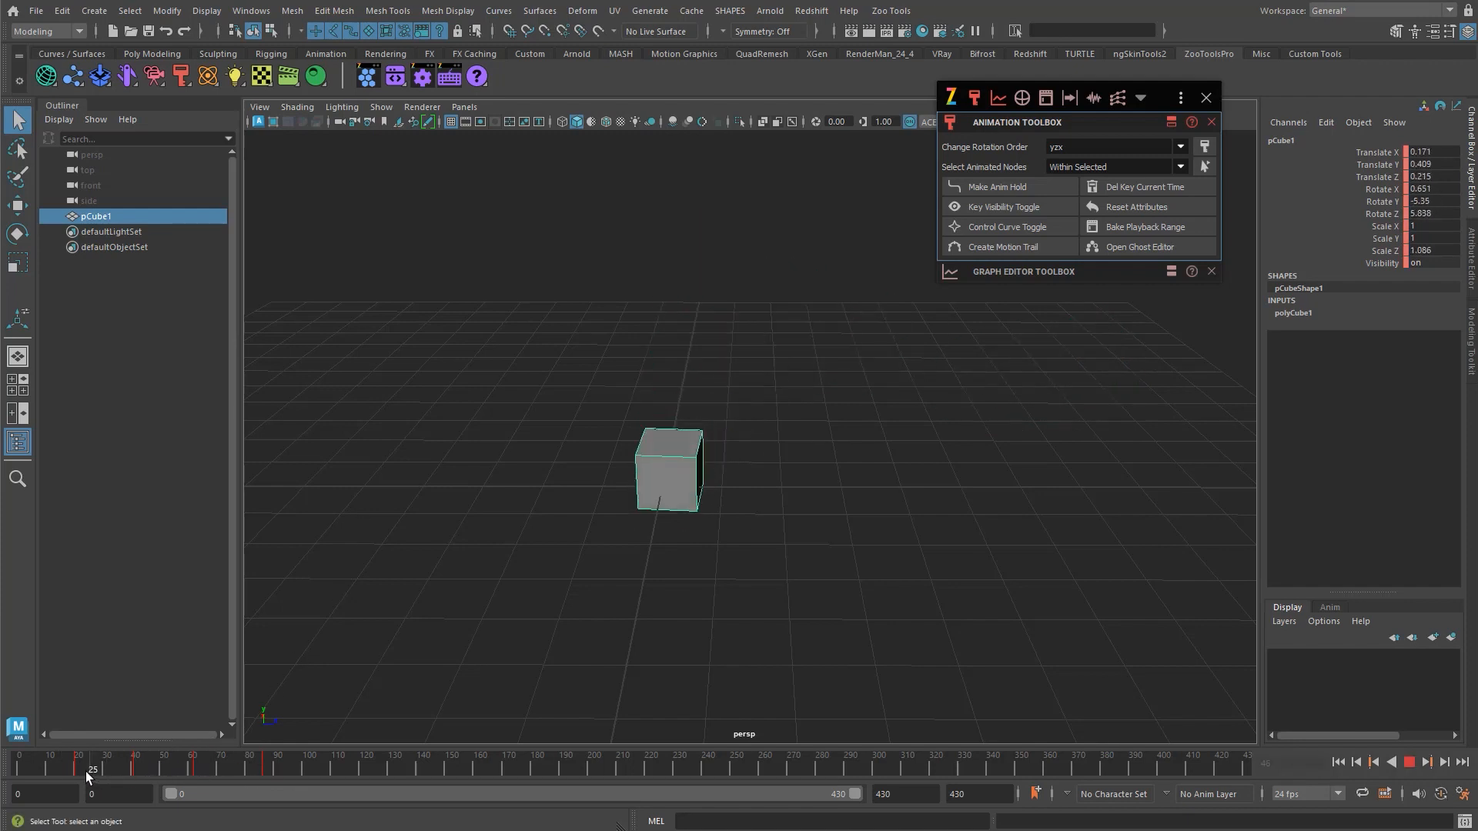
{"action": "left_click", "coordinate": [164, 764]}
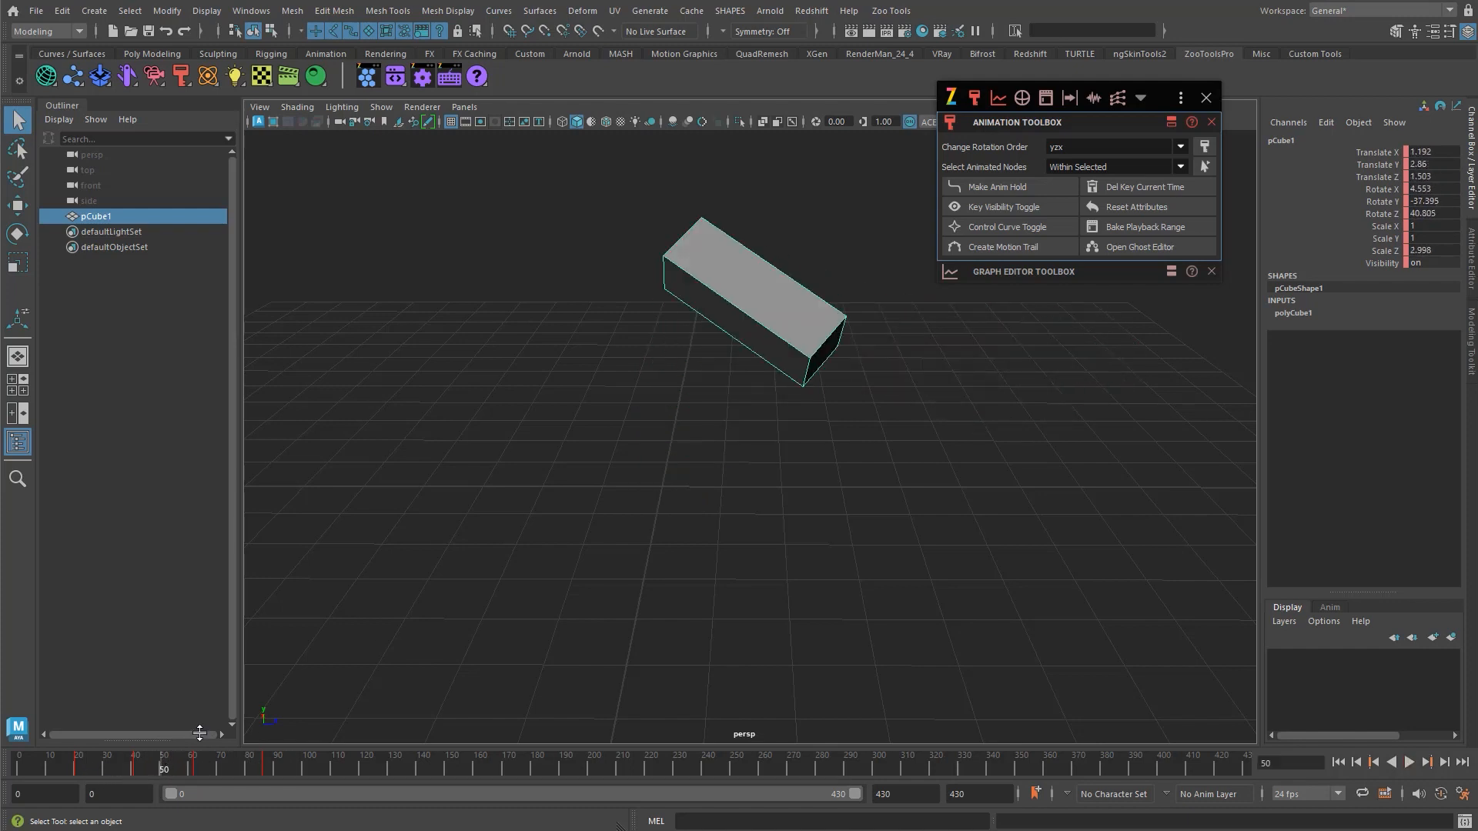
- Move the cube to about X 2.441, Y 5.865, Z 1.917, rotate it, and key the same pose through frame 62
{"action": "key", "text": "w"}
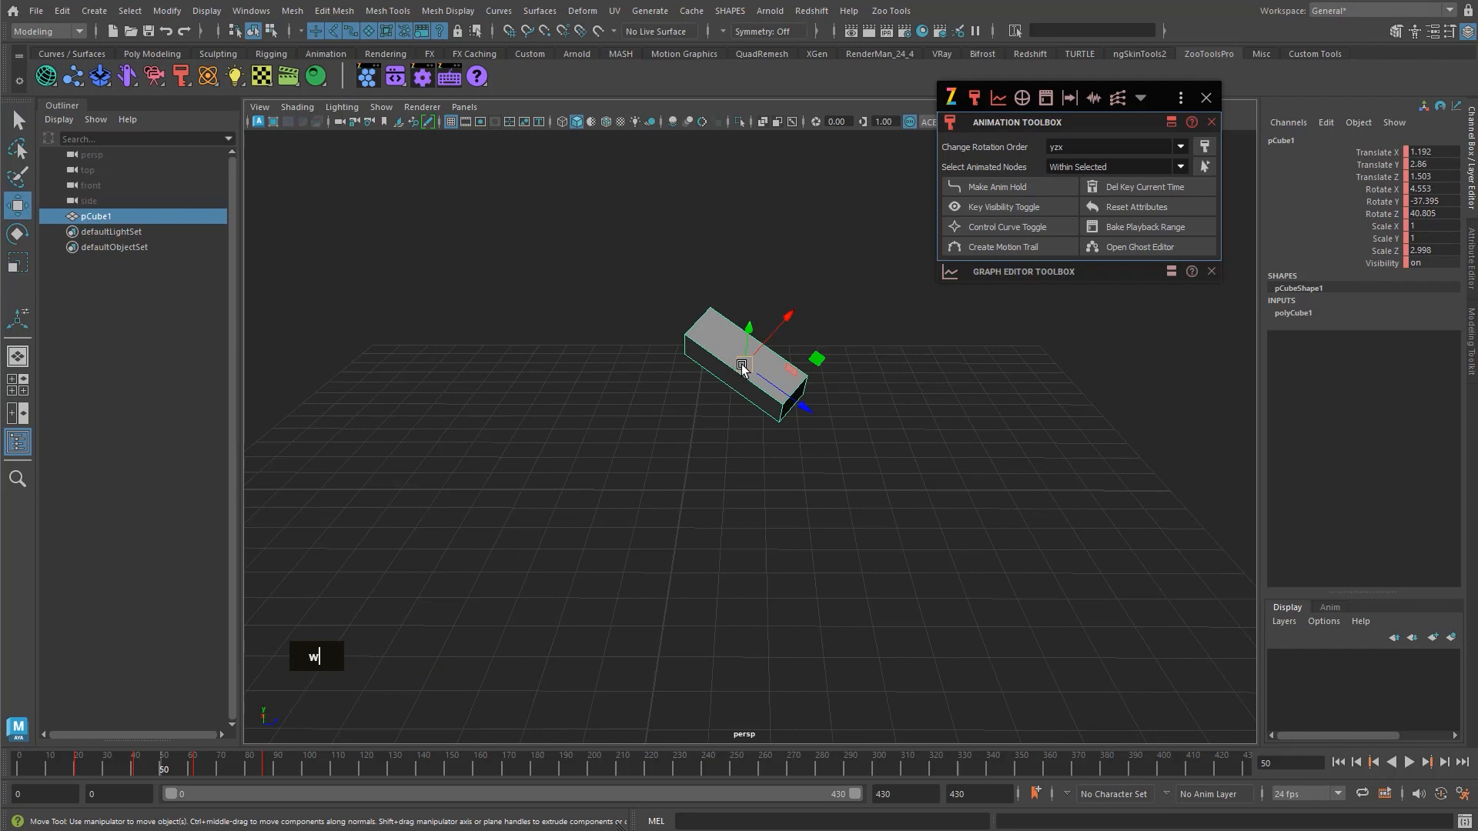
{"action": "left_click_drag", "start_coordinate": [741, 367], "coordinate": [750, 263]}
{"action": "key", "text": "e"}
{"action": "mouse_move", "coordinate": [164, 767]}
{"action": "middle_mouse_down"}
{"action": "mouse_move", "coordinate": [136, 768]}
{"action": "mouse_move", "coordinate": [195, 777]}
{"action": "middle_mouse_up"}
{"action": "key", "text": "s"}
{"action": "key", "text": "s"}
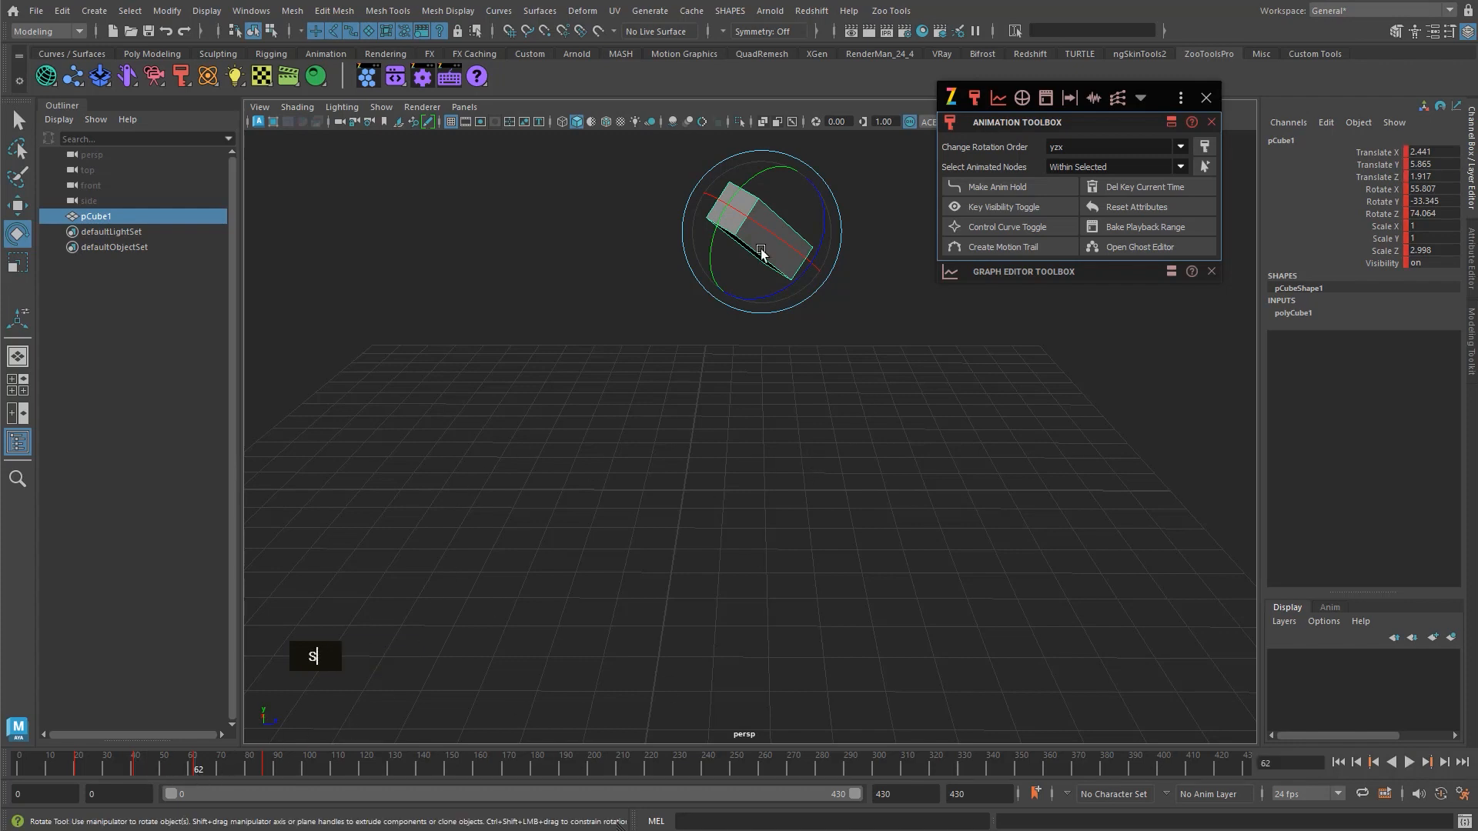
- Scrub the frames around the held pose, play the animation with the cube selected, and stop at frame 49
{"action": "middle_click_drag", "start_coordinate": [642, 422], "coordinate": [651, 457], "text": "alt"}
{"action": "left_click", "coordinate": [808, 423]}
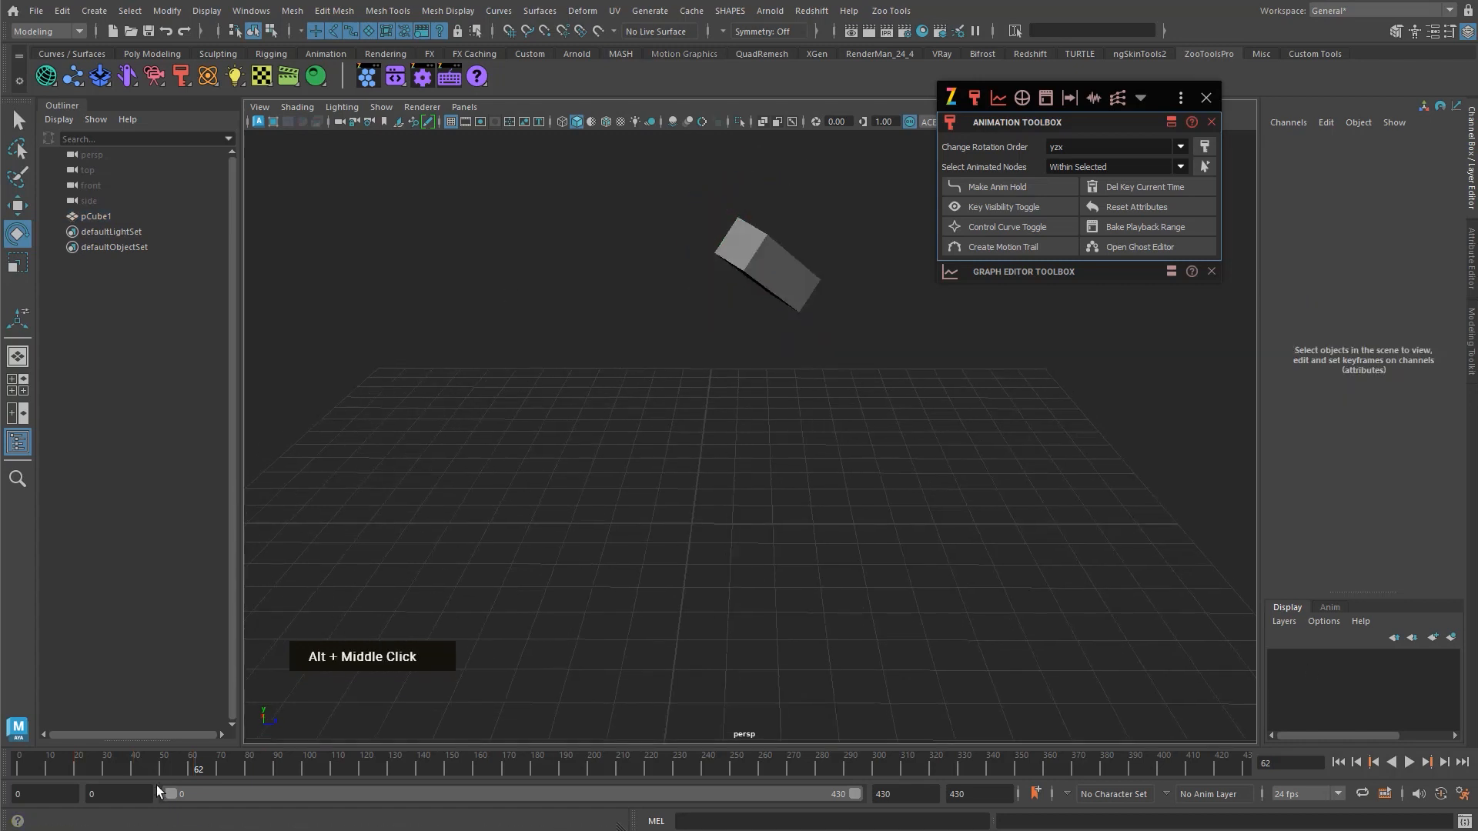
{"action": "mouse_move", "coordinate": [179, 759]}
{"action": "left_mouse_down"}
{"action": "mouse_move", "coordinate": [61, 758]}
{"action": "mouse_move", "coordinate": [314, 759]}
{"action": "mouse_move", "coordinate": [205, 758]}
{"action": "left_mouse_up"}
{"action": "left_click", "coordinate": [767, 277]}
{"action": "key", "text": "q"}
{"action": "key", "text": "alt+v"}
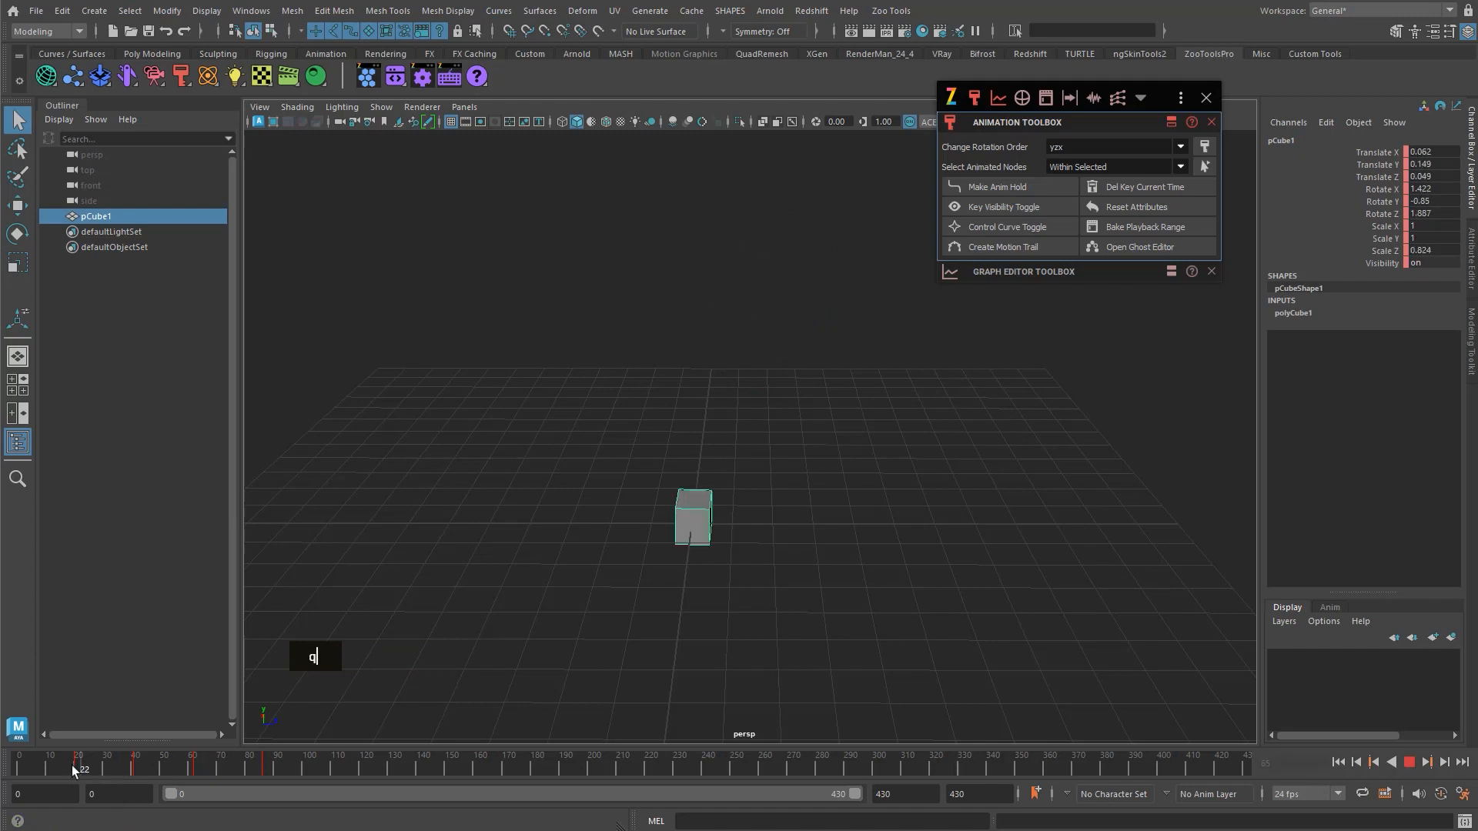
{"action": "left_click", "coordinate": [160, 762]}
{"action": "middle_click_drag", "start_coordinate": [661, 489], "coordinate": [659, 499], "text": "alt"}
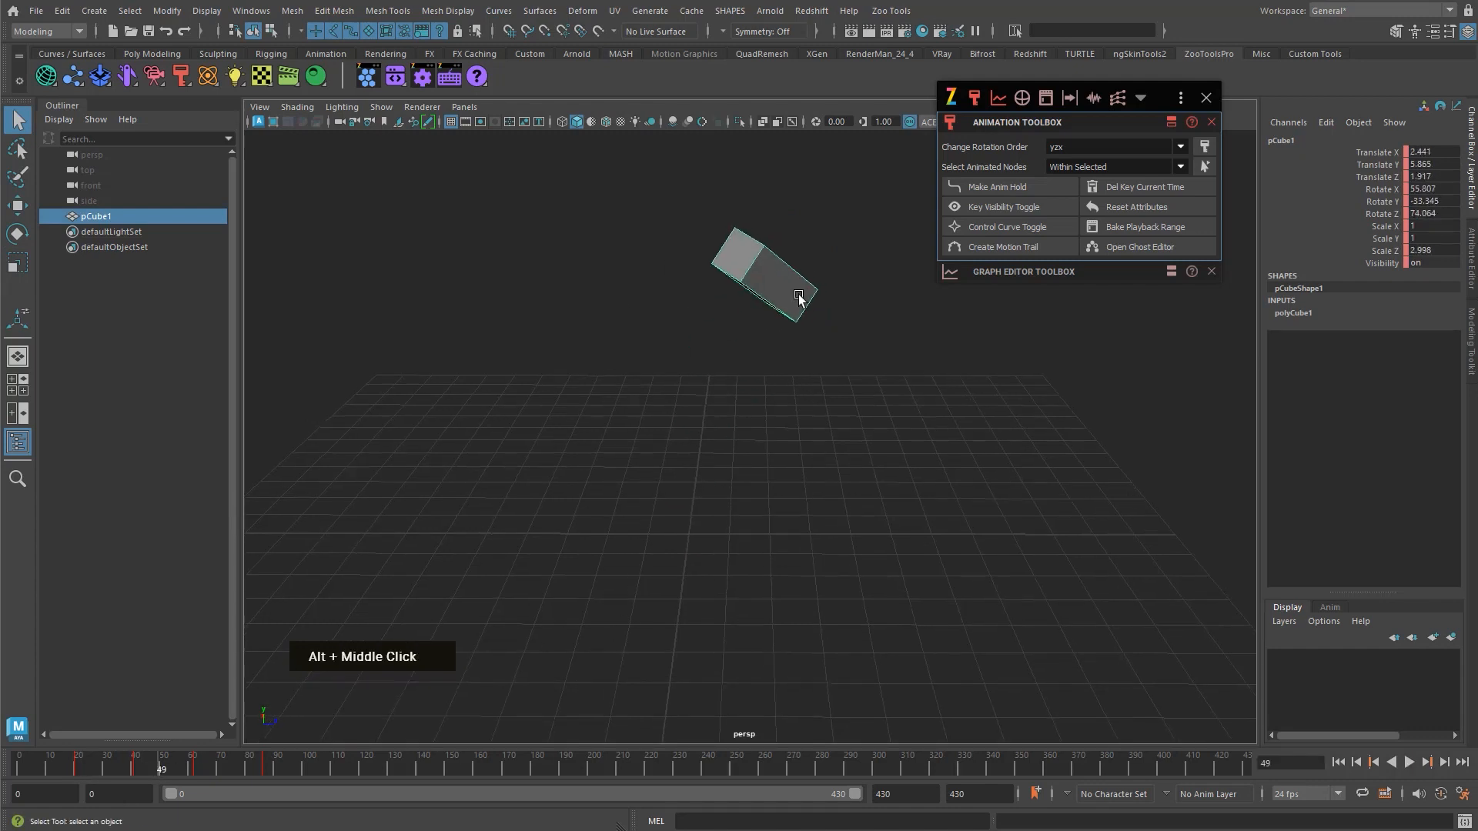
- At frame 49, move the cube to about X 2.029, Y 4.933, Z -5.274, rotate it, scale Z to about 6.002, and make an animation hold
{"action": "key", "text": "w"}
{"action": "left_click_drag", "start_coordinate": [766, 277], "coordinate": [597, 319]}
{"action": "key", "text": "e"}
{"action": "key", "text": "r"}
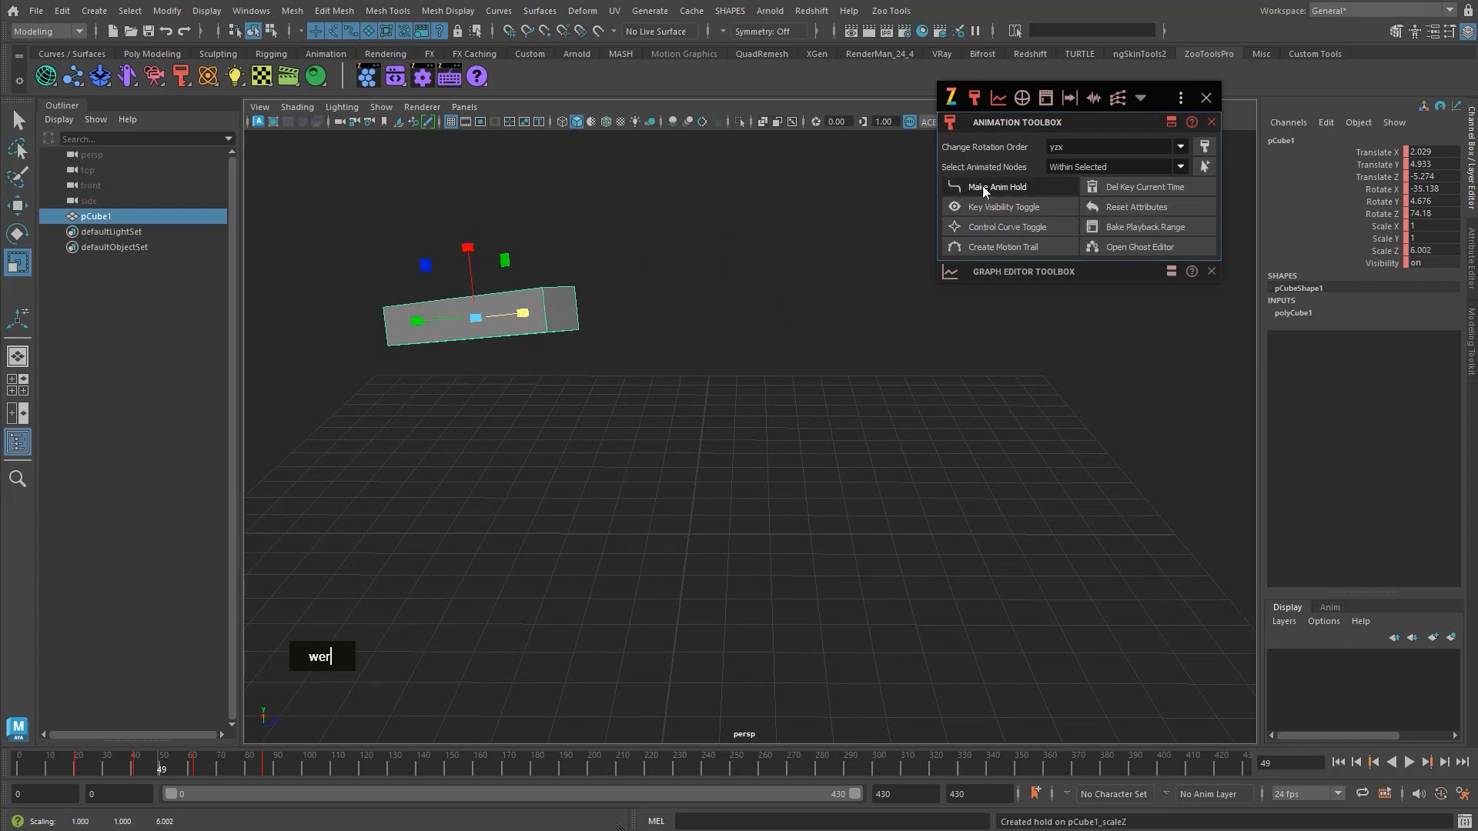
{"action": "left_click", "coordinate": [984, 192]}
{"action": "key", "text": "alt+v"}
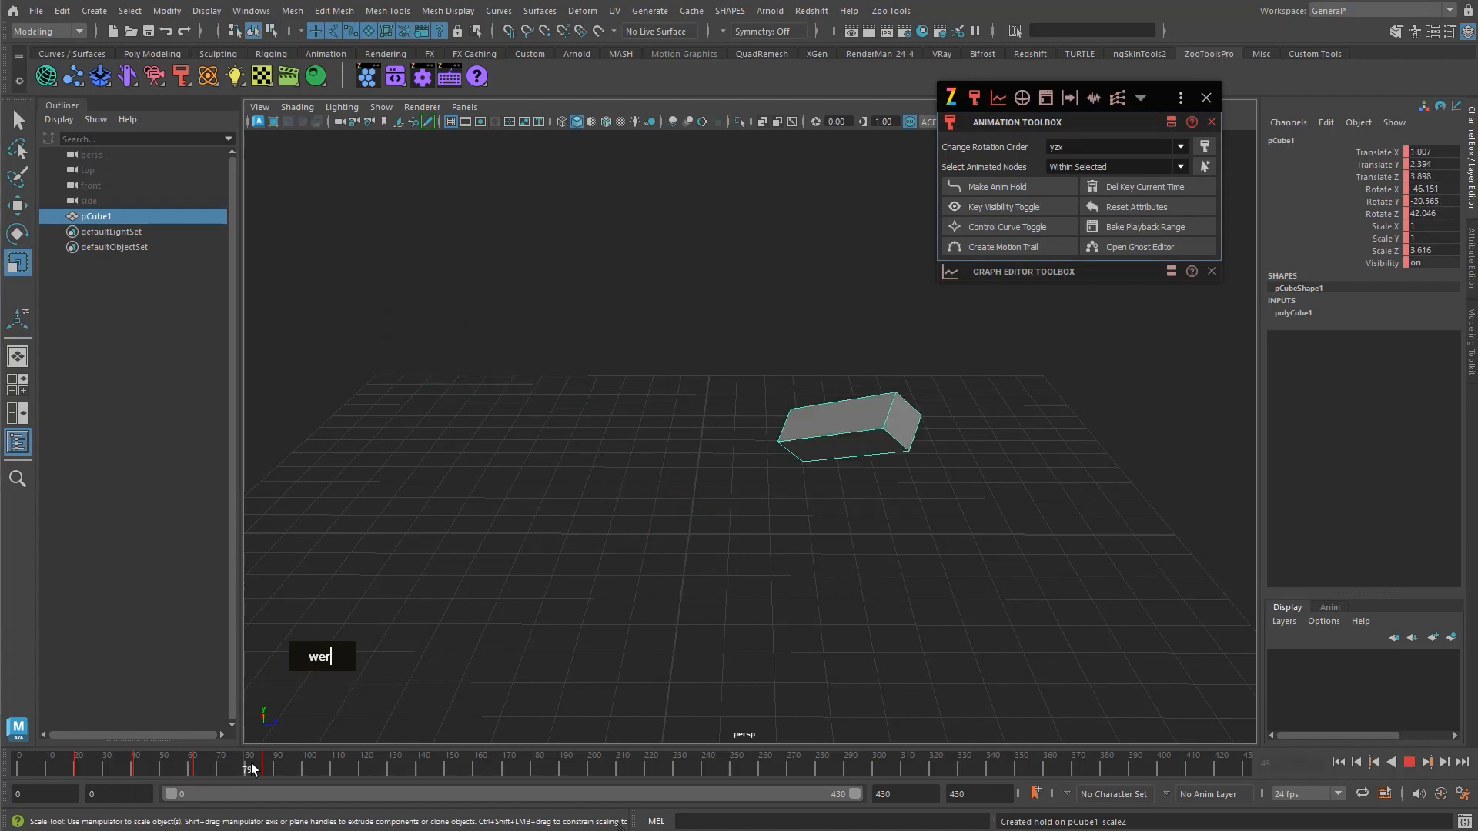
{"action": "left_click", "coordinate": [320, 769]}
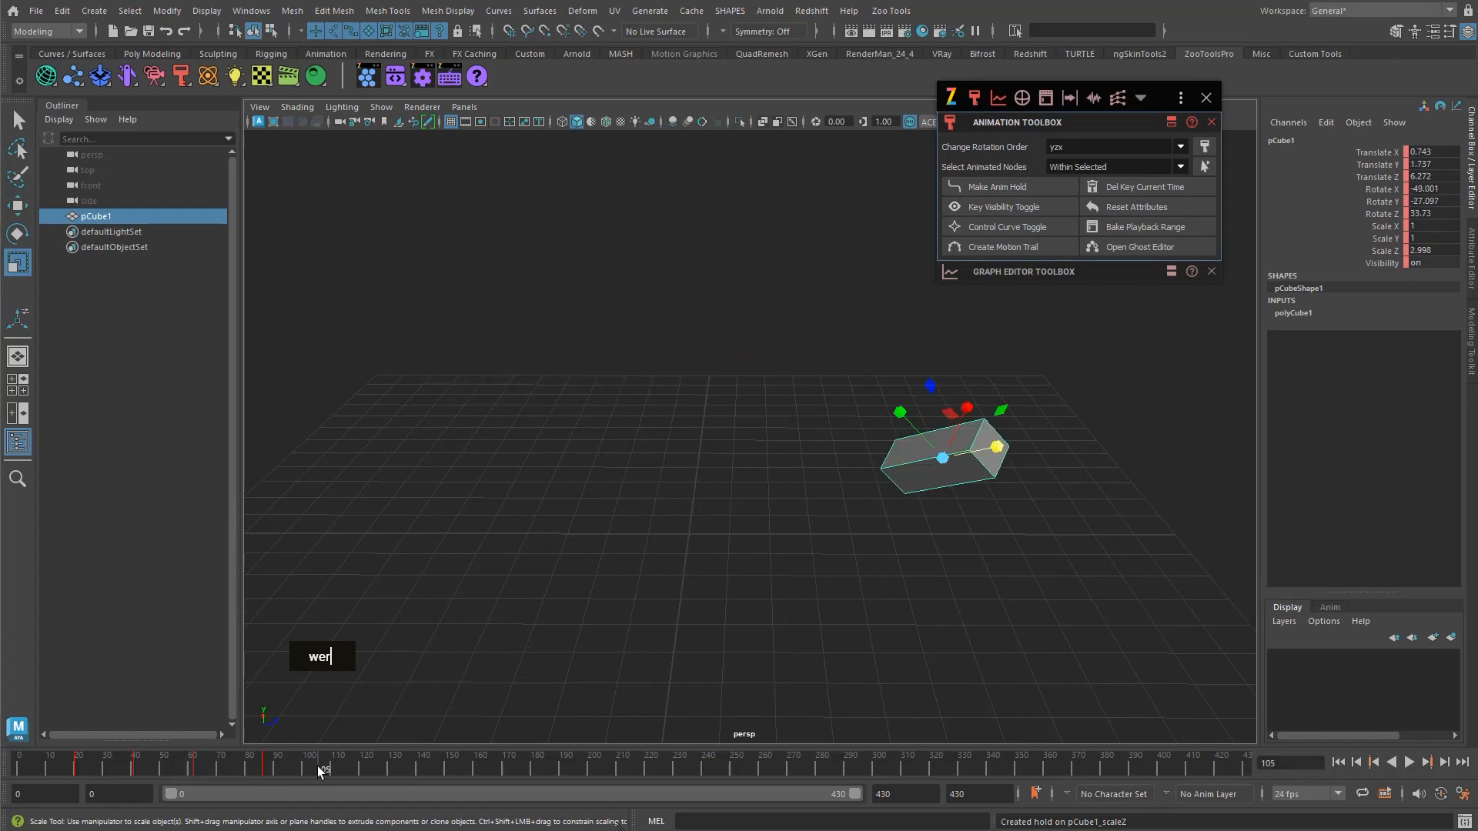
- Move the cube to a new position near frame 125 and key its translation there
{"action": "left_click_drag", "start_coordinate": [325, 770], "coordinate": [383, 770]}
{"action": "key", "text": "w"}
{"action": "middle_click_drag", "start_coordinate": [824, 644], "coordinate": [718, 419]}
{"action": "key", "text": "shift+w"}
{"action": "left_click_drag", "start_coordinate": [335, 770], "coordinate": [298, 767]}
- At frame 98, move the cube to about X 1.282, Y 3.055, Z 3.948, rotate it, and reduce its Scale Z to about 1.88
{"action": "key", "text": "w"}
{"action": "left_click_drag", "start_coordinate": [942, 456], "coordinate": [830, 416]}
{"action": "key", "text": "e"}
{"action": "key", "text": "r"}
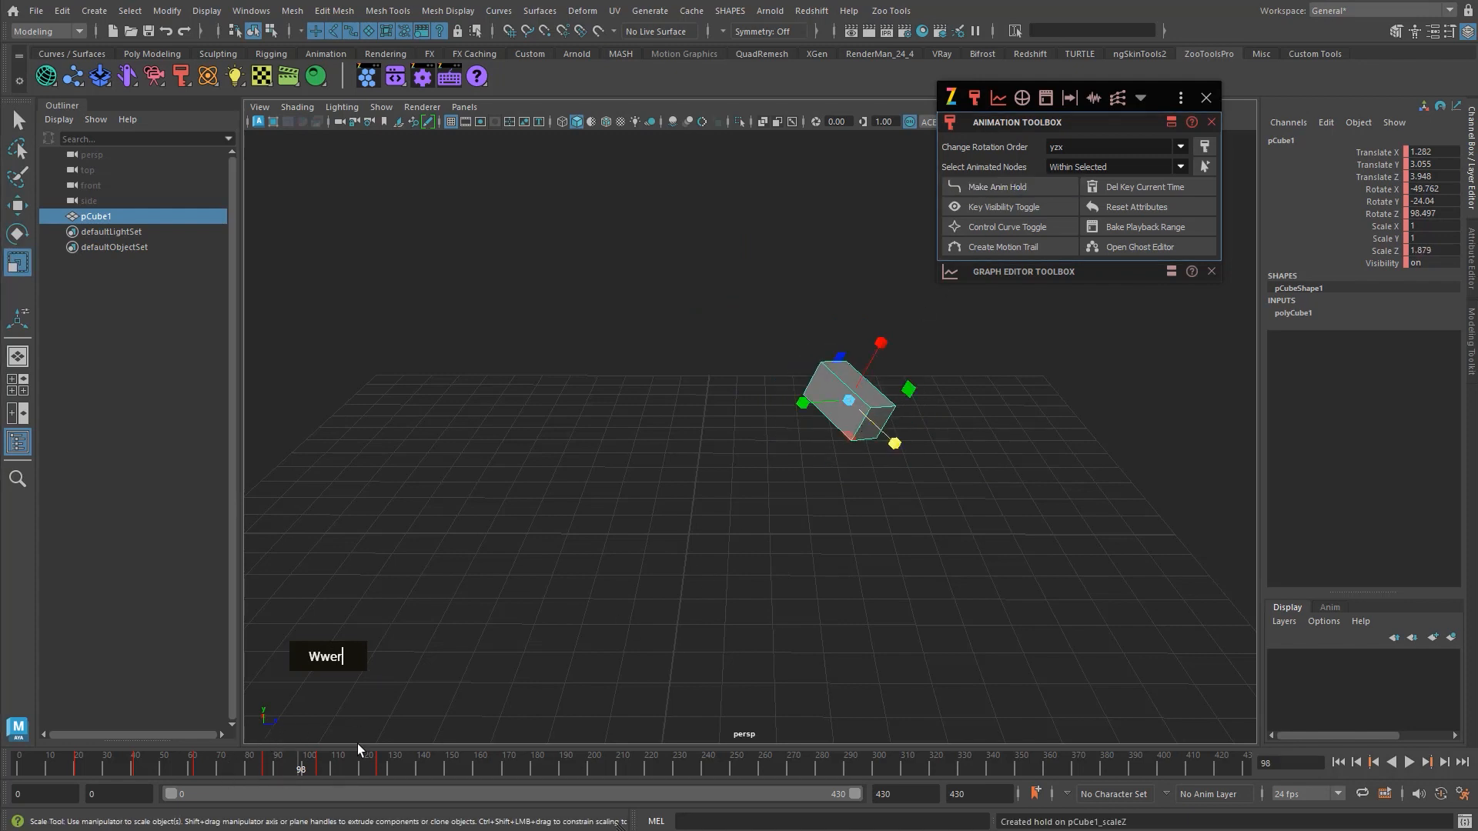
- Switch to a layout with the Graph Editor below the perspective view and fit the cube's curves in it
{"action": "key", "text": "space"}
{"action": "key", "text": "space"}
{"action": "key", "text": "space"}
{"action": "middle_click", "coordinate": [690, 364], "text": "alt"}
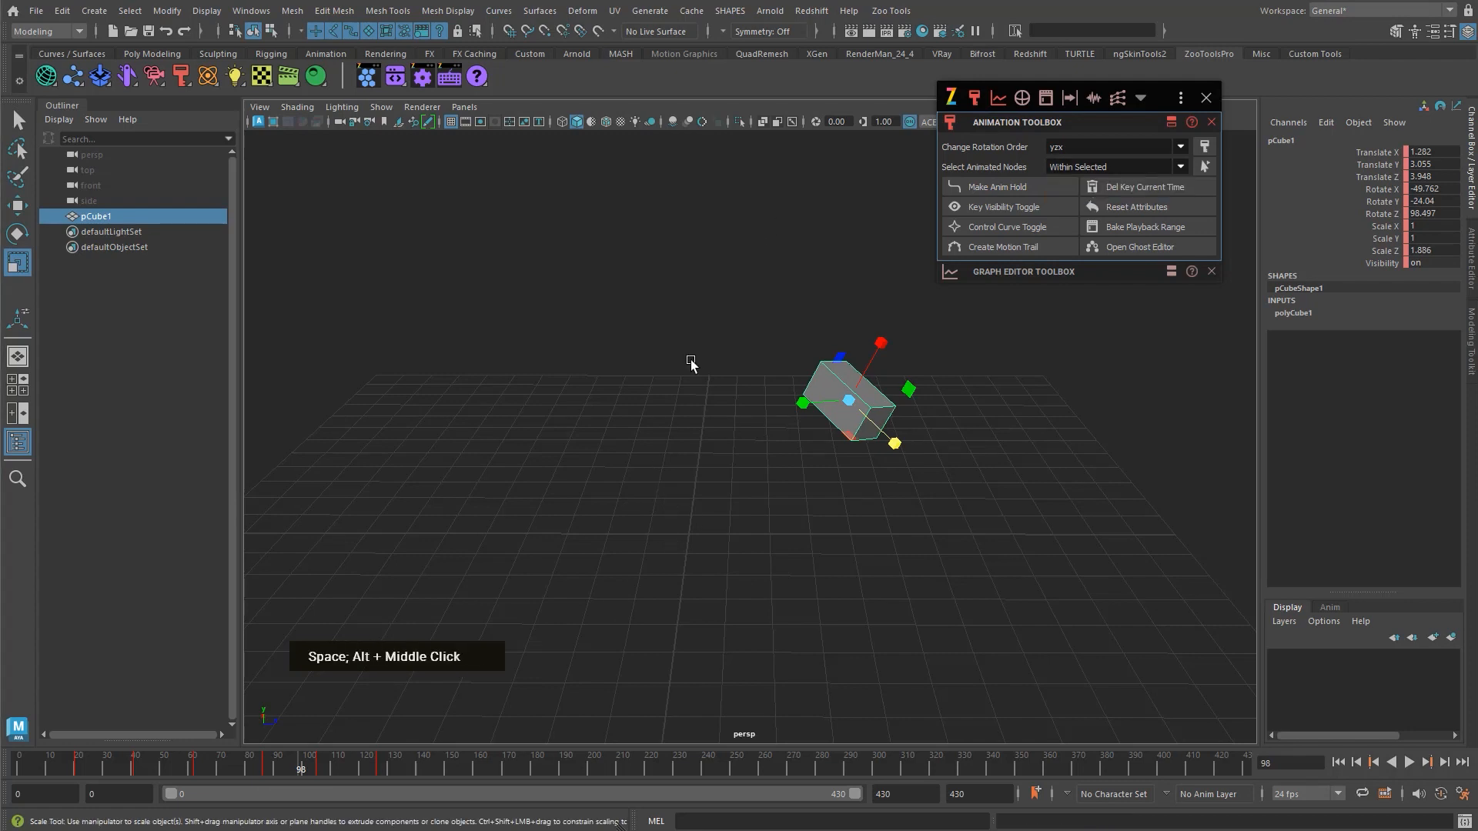
{"action": "left_click_drag", "start_coordinate": [686, 238], "coordinate": [788, 622]}
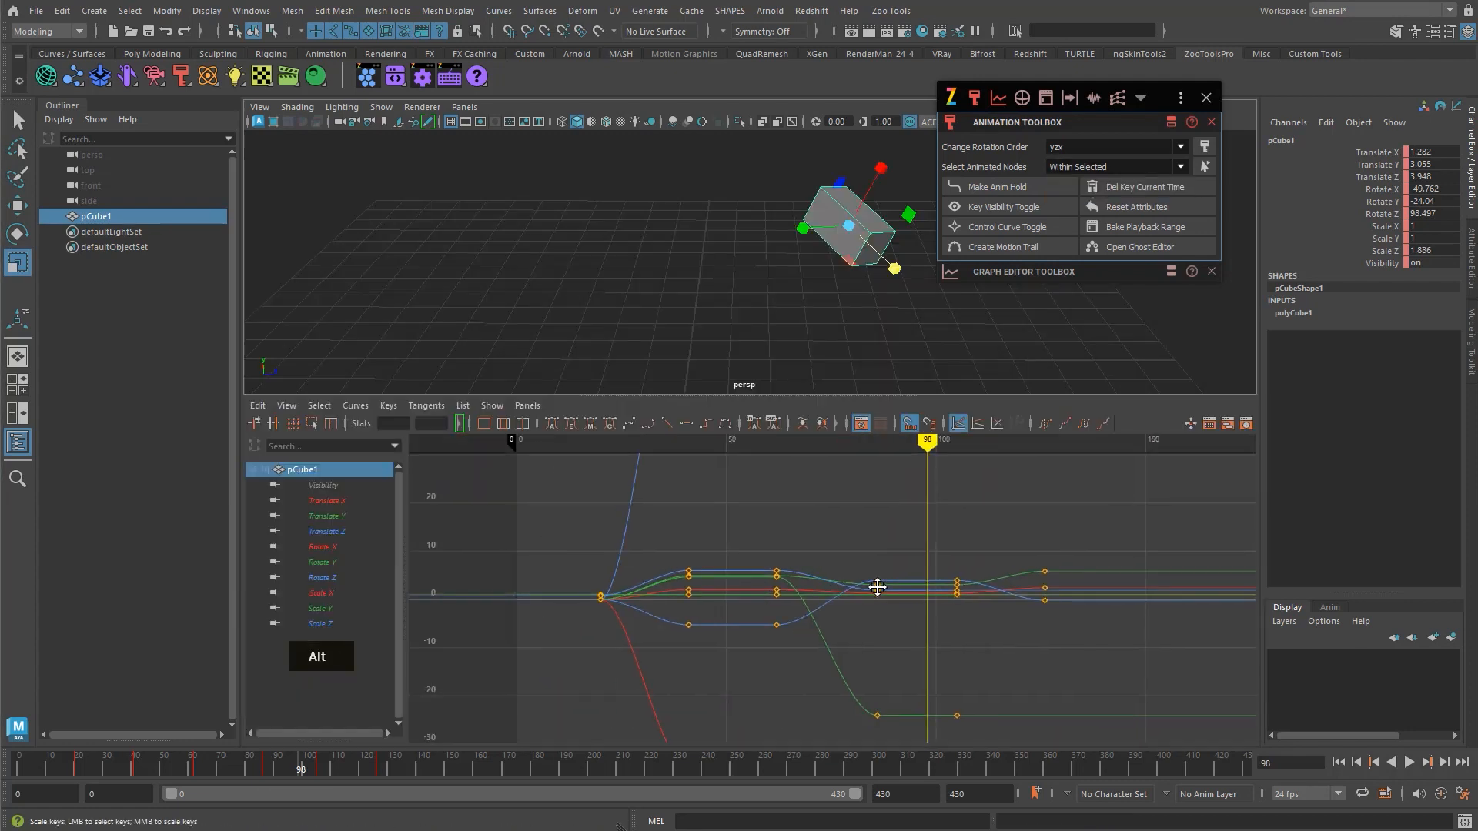
{"action": "right_click_drag", "start_coordinate": [848, 541], "coordinate": [829, 698], "text": "alt+shift"}
{"action": "right_click_drag", "start_coordinate": [828, 697], "coordinate": [831, 630], "text": "alt"}
- At frame 52, move the cube to about X 2.217, Y 5.331, Z 1.427, rotate it, and make an animation hold
{"action": "key", "text": "v"}
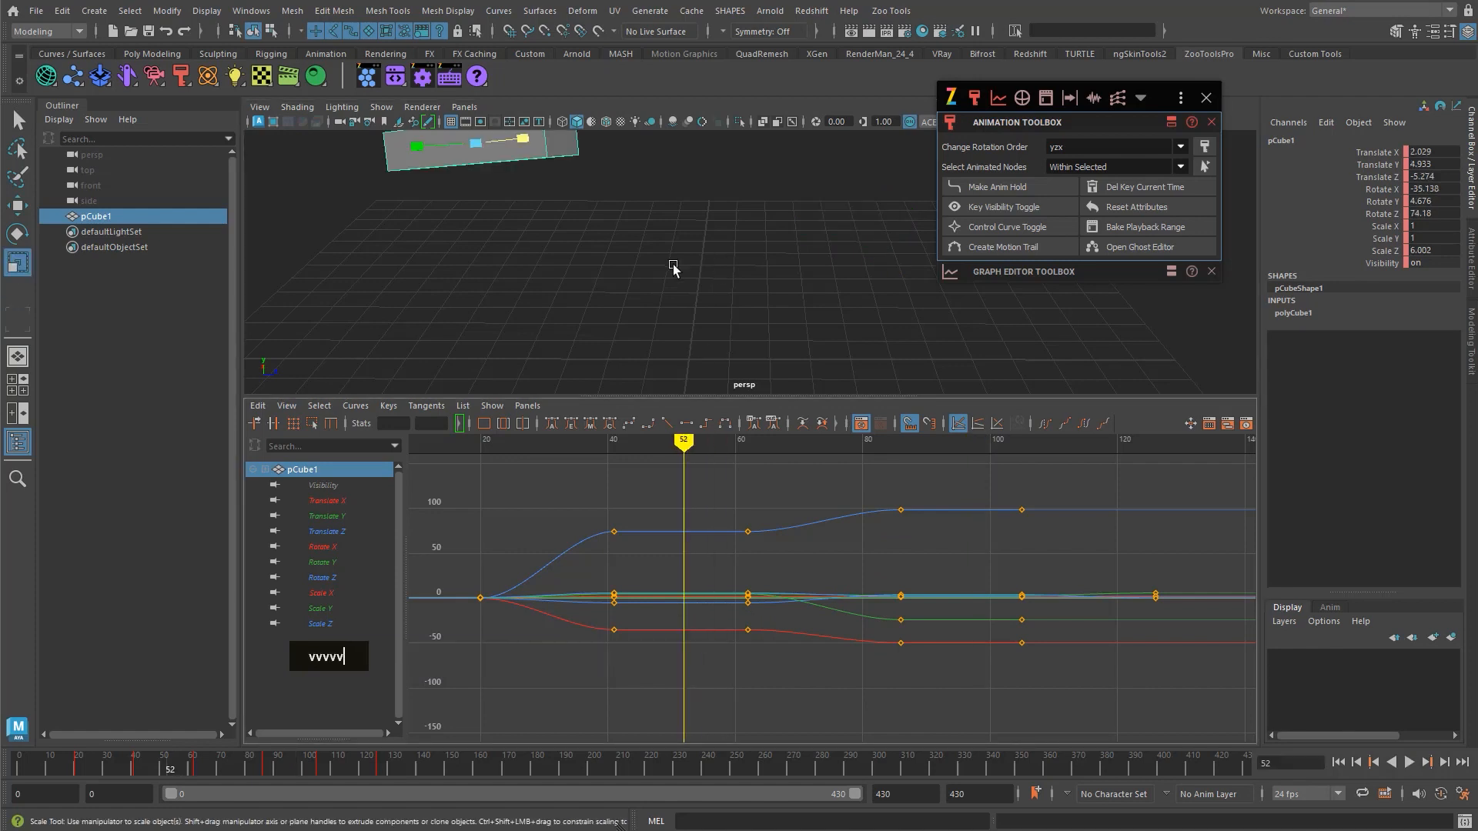
{"action": "middle_click_drag", "start_coordinate": [674, 267], "coordinate": [803, 340], "text": "alt"}
{"action": "key", "text": "w"}
{"action": "left_click_drag", "start_coordinate": [638, 224], "coordinate": [793, 225]}
{"action": "key", "text": "e"}
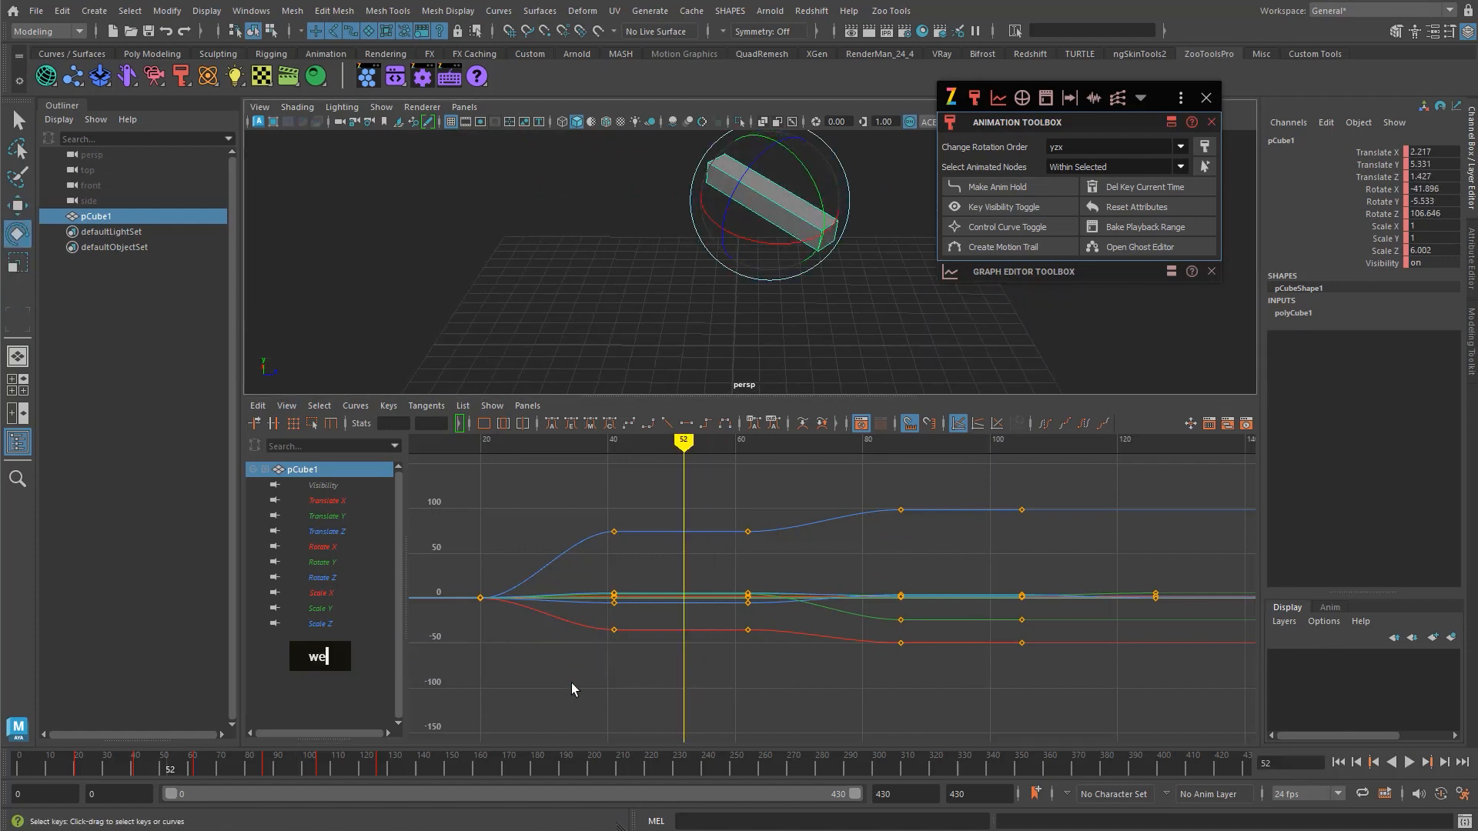
{"action": "key", "text": "alt+a"}
{"action": "middle_click_drag", "start_coordinate": [719, 676], "coordinate": [664, 693], "text": "alt"}
- At frame 93, rotate the cube to about -53.357, 2.829, 47.674, set Scale Z to about 2.754, and make an animation hold
{"action": "key", "text": "v"}
{"action": "mouse_move", "coordinate": [680, 640]}
{"action": "left_mouse_down"}
{"action": "mouse_move", "coordinate": [544, 643]}
{"action": "mouse_move", "coordinate": [891, 619]}
{"action": "left_mouse_up"}
{"action": "key", "text": "e"}
{"action": "left_click_drag", "start_coordinate": [854, 250], "coordinate": [907, 231]}
{"action": "key", "text": "w"}
{"action": "key", "text": "r"}
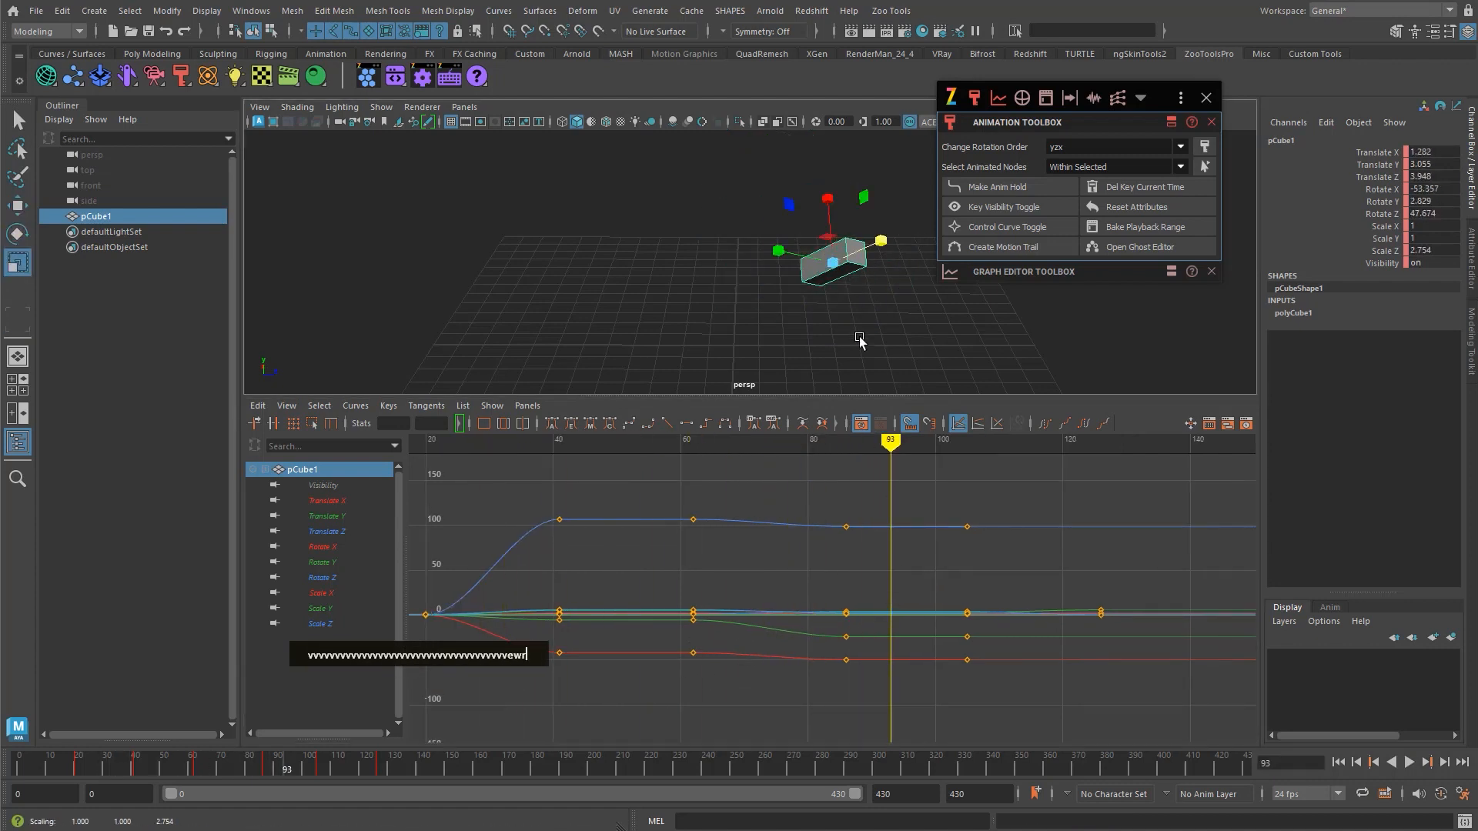
{"action": "key", "text": "alt+q"}
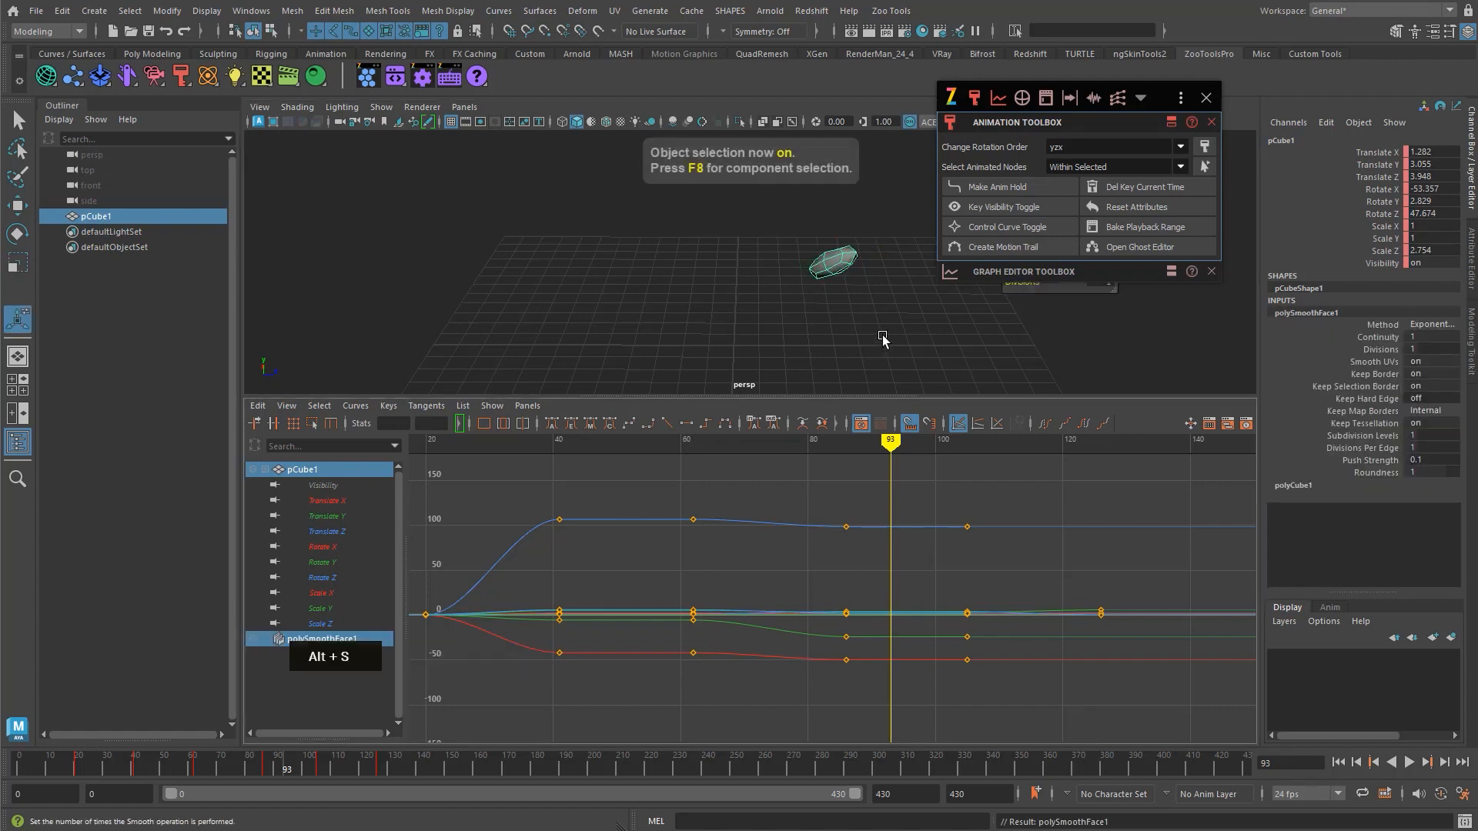
{"action": "key", "text": "z"}
{"action": "key", "text": "a"}
{"action": "middle_click_drag", "start_coordinate": [841, 531], "coordinate": [772, 562], "text": "alt"}
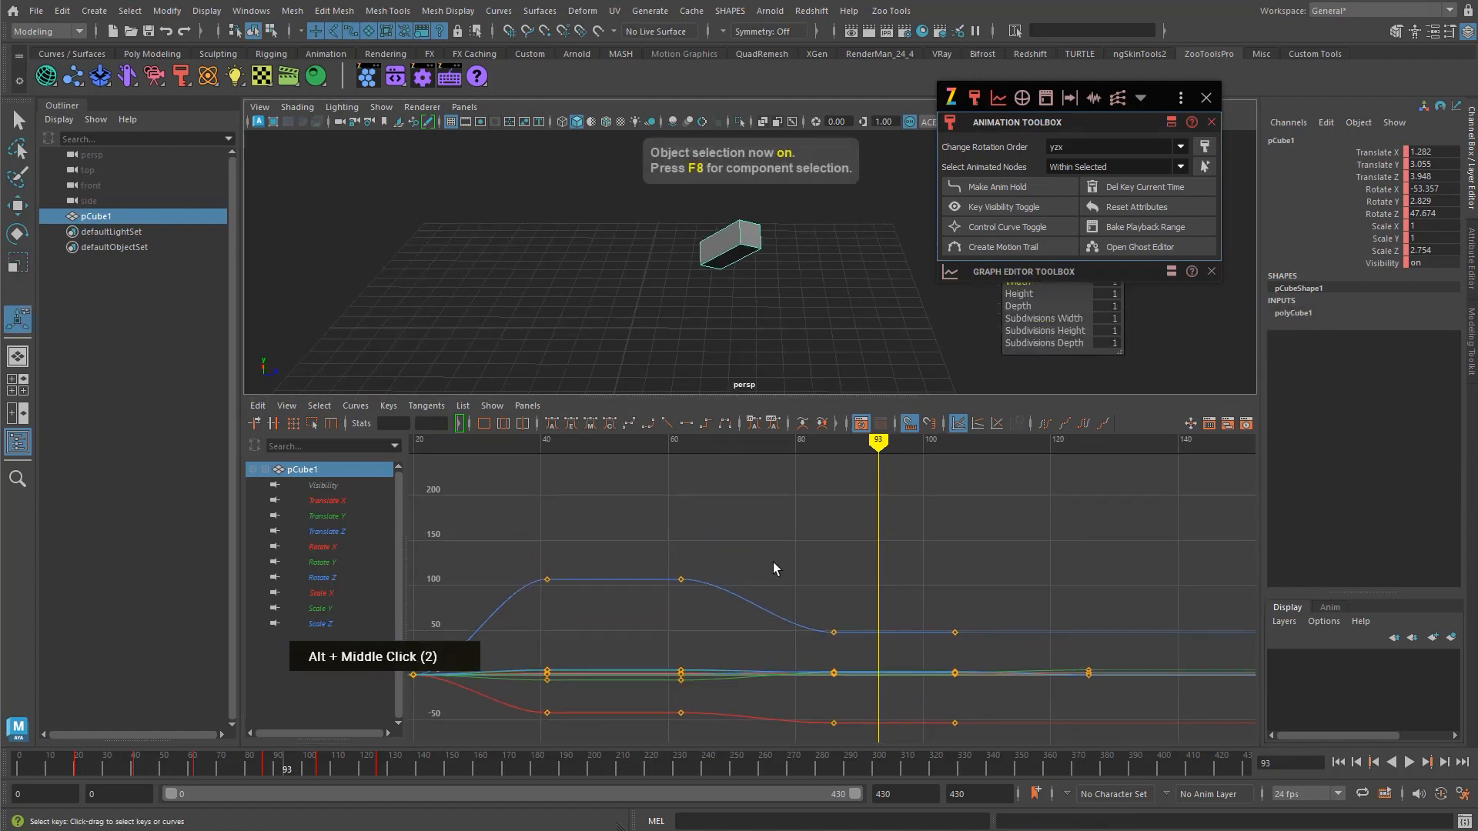
- Scrub the Graph Editor's time to frame 53 and select the Rotate Z curve
{"action": "key", "text": "v"}
{"action": "left_click_drag", "start_coordinate": [500, 655], "coordinate": [675, 673]}
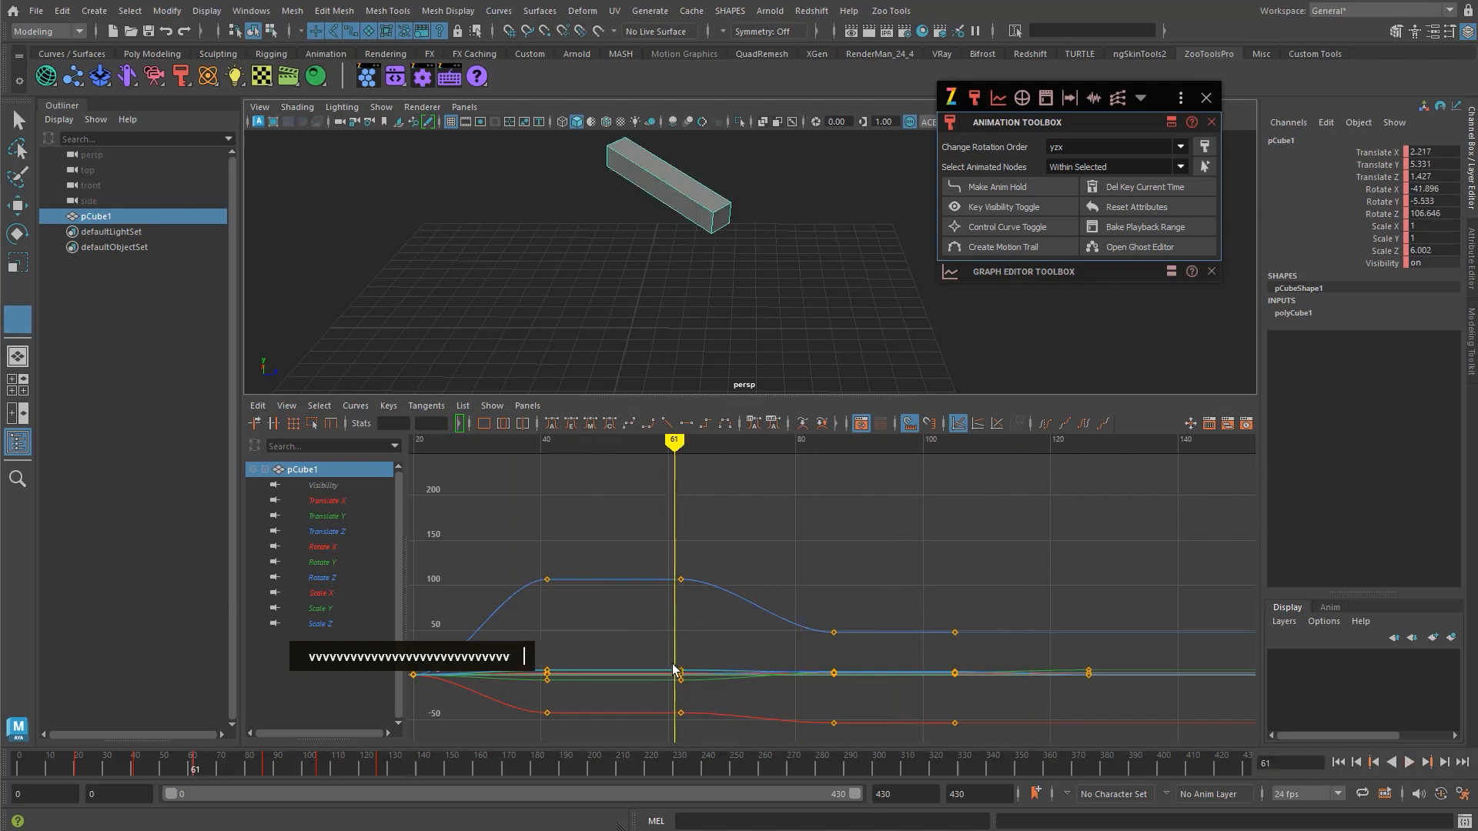
{"action": "middle_click_drag", "start_coordinate": [623, 675], "coordinate": [685, 643], "text": "alt"}
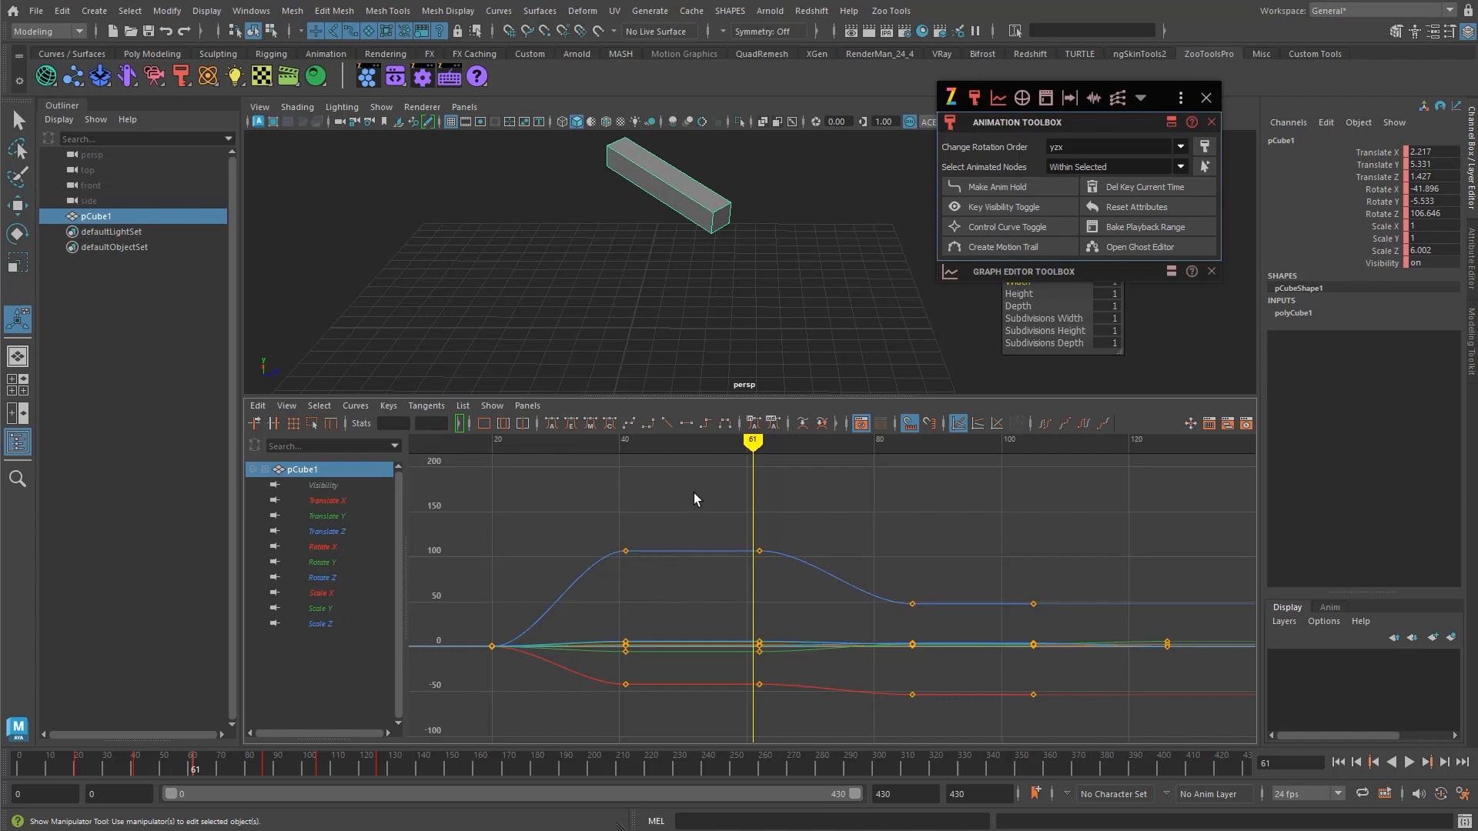
{"action": "middle_click_drag", "start_coordinate": [694, 498], "coordinate": [672, 542], "text": "alt"}
{"action": "left_click_drag", "start_coordinate": [672, 542], "coordinate": [722, 596]}
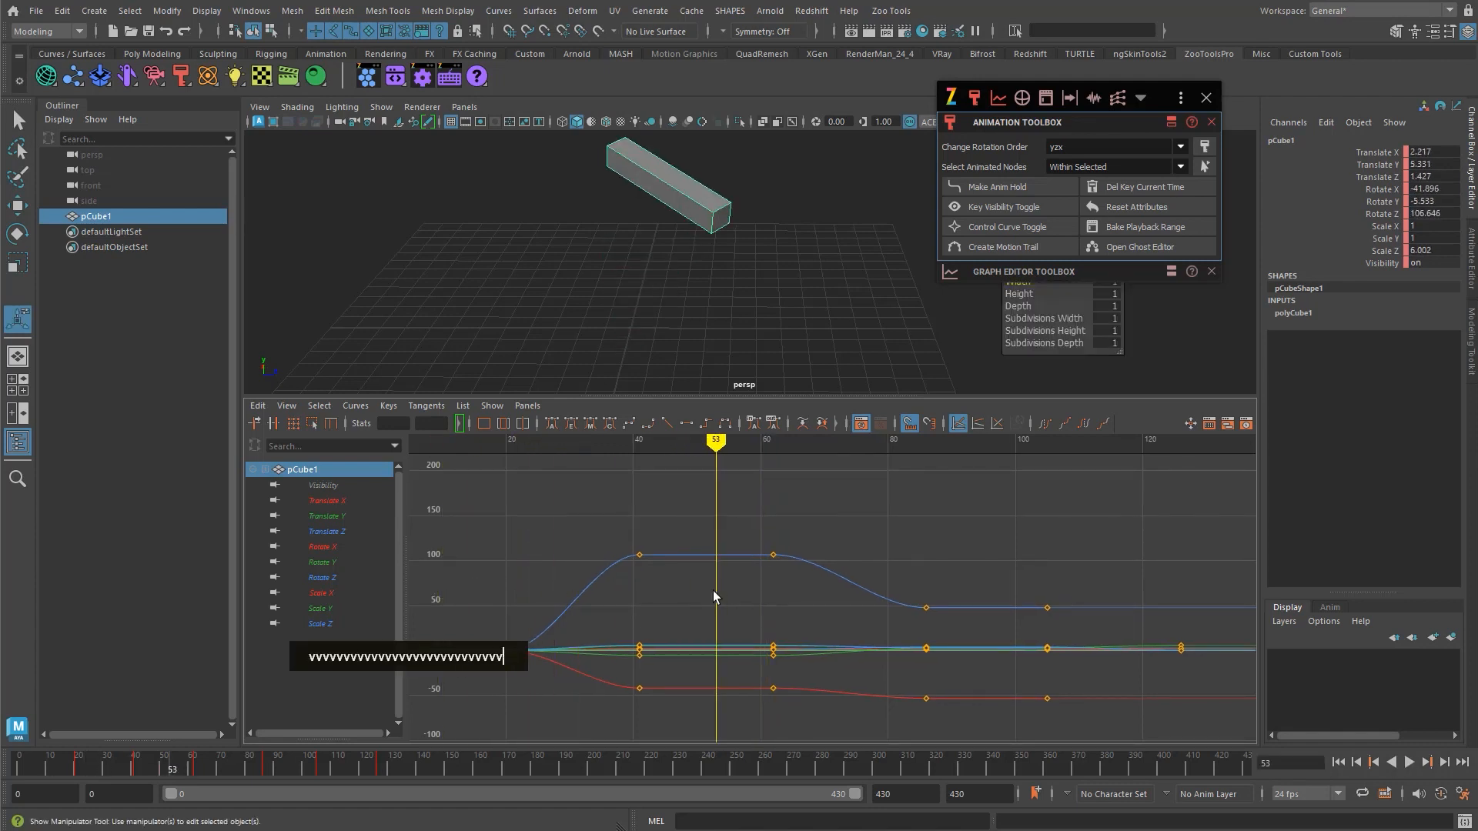
{"action": "left_click_drag", "start_coordinate": [674, 508], "coordinate": [746, 602]}
{"action": "middle_click_drag", "start_coordinate": [755, 603], "coordinate": [830, 593], "text": "alt"}
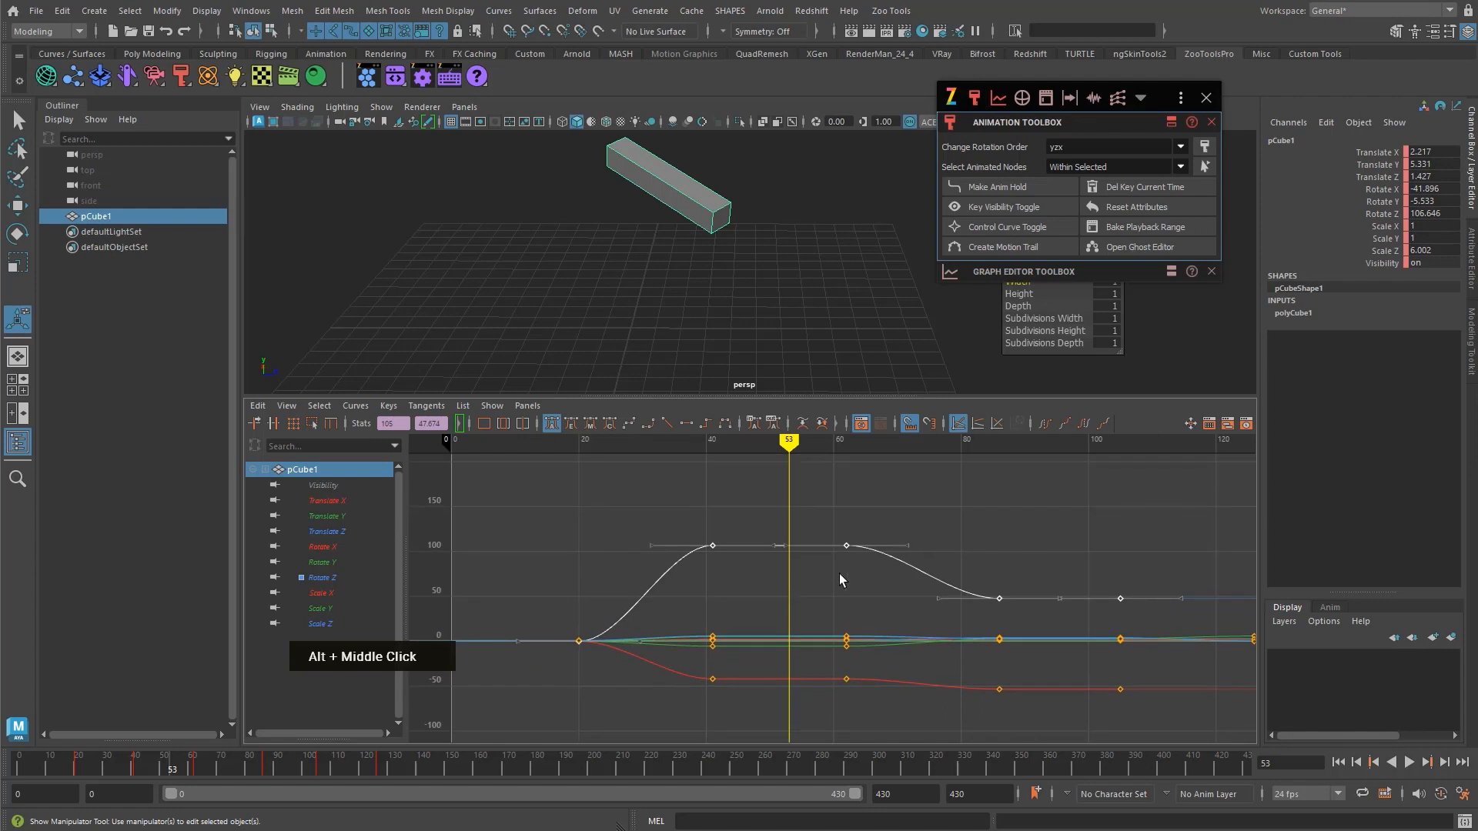
- Raise the translation, scale and Rotate Z keys at the end of the first hold by about 33.4 in value
{"action": "left_click", "coordinate": [820, 522]}
{"action": "left_click_drag", "start_coordinate": [821, 522], "coordinate": [916, 633]}
{"action": "key", "text": "w"}
{"action": "middle_click_drag", "start_coordinate": [847, 601], "coordinate": [844, 571], "text": "shift"}
- Select the whole Rotate Z curve and make an animation hold on that curve only
{"action": "double_click", "coordinate": [772, 545]}
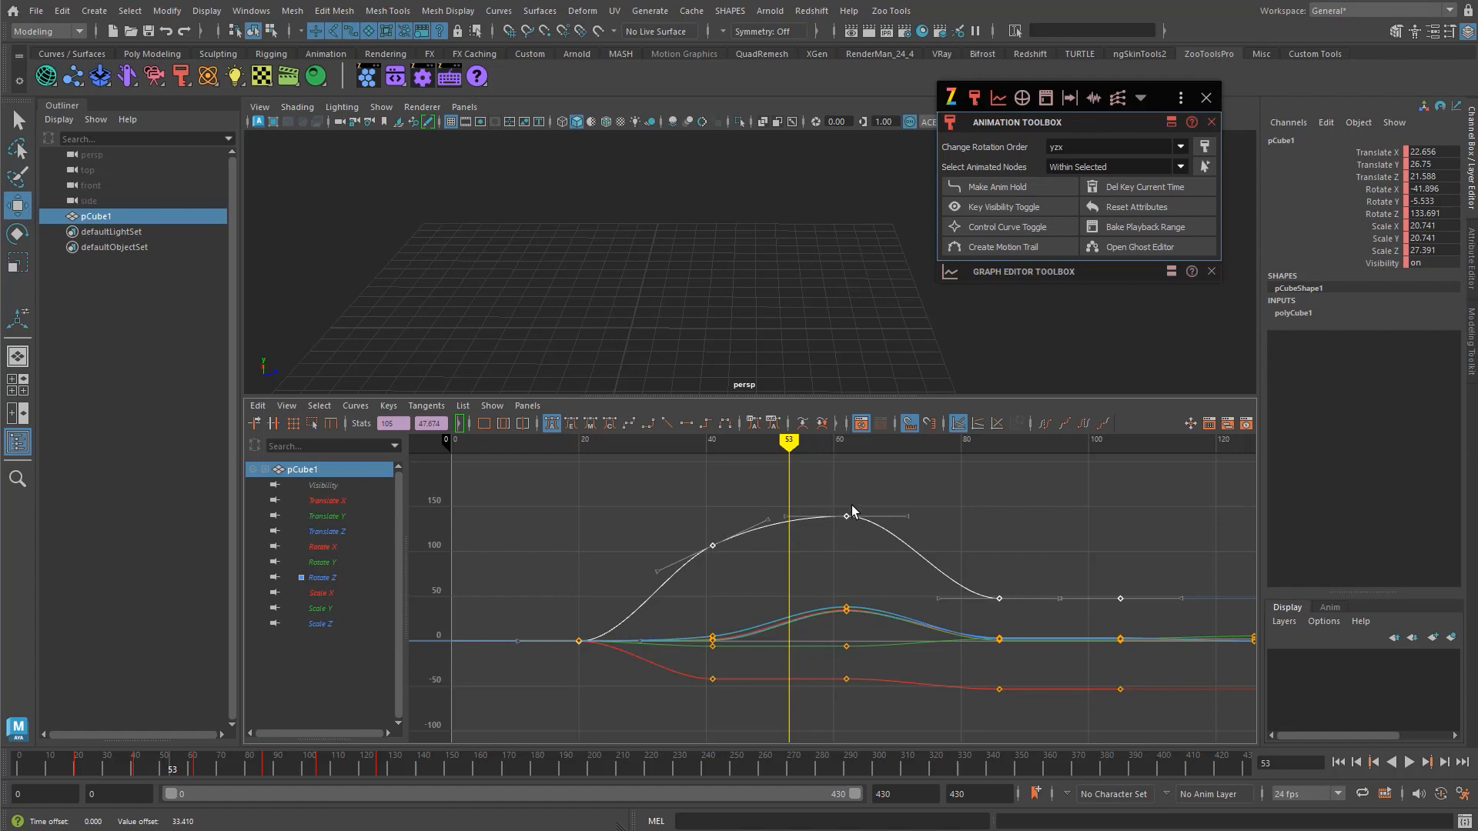
{"action": "key", "text": "alt"}
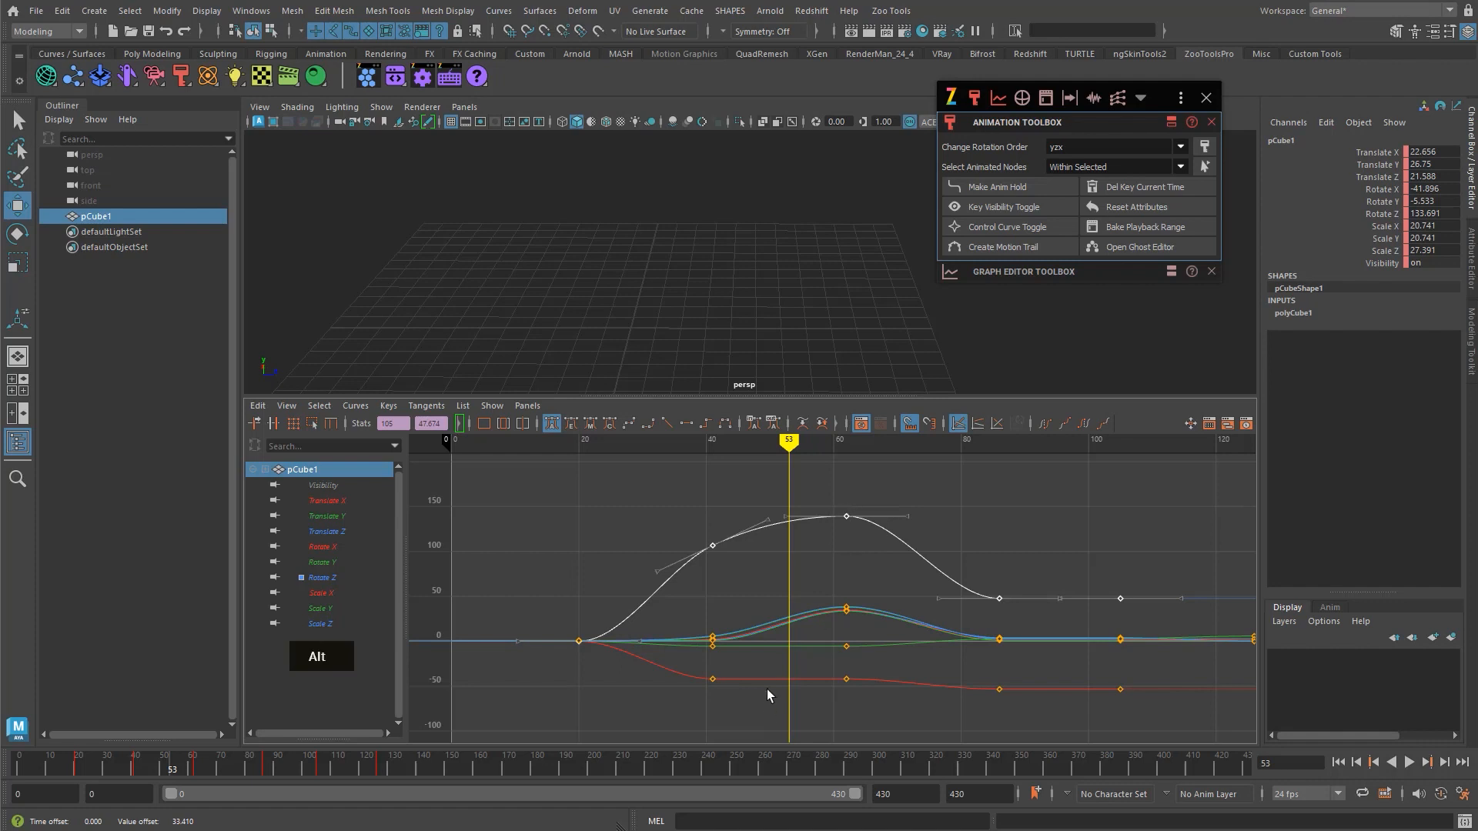
{"action": "key", "text": "alt"}
{"action": "key", "text": "alt+a"}
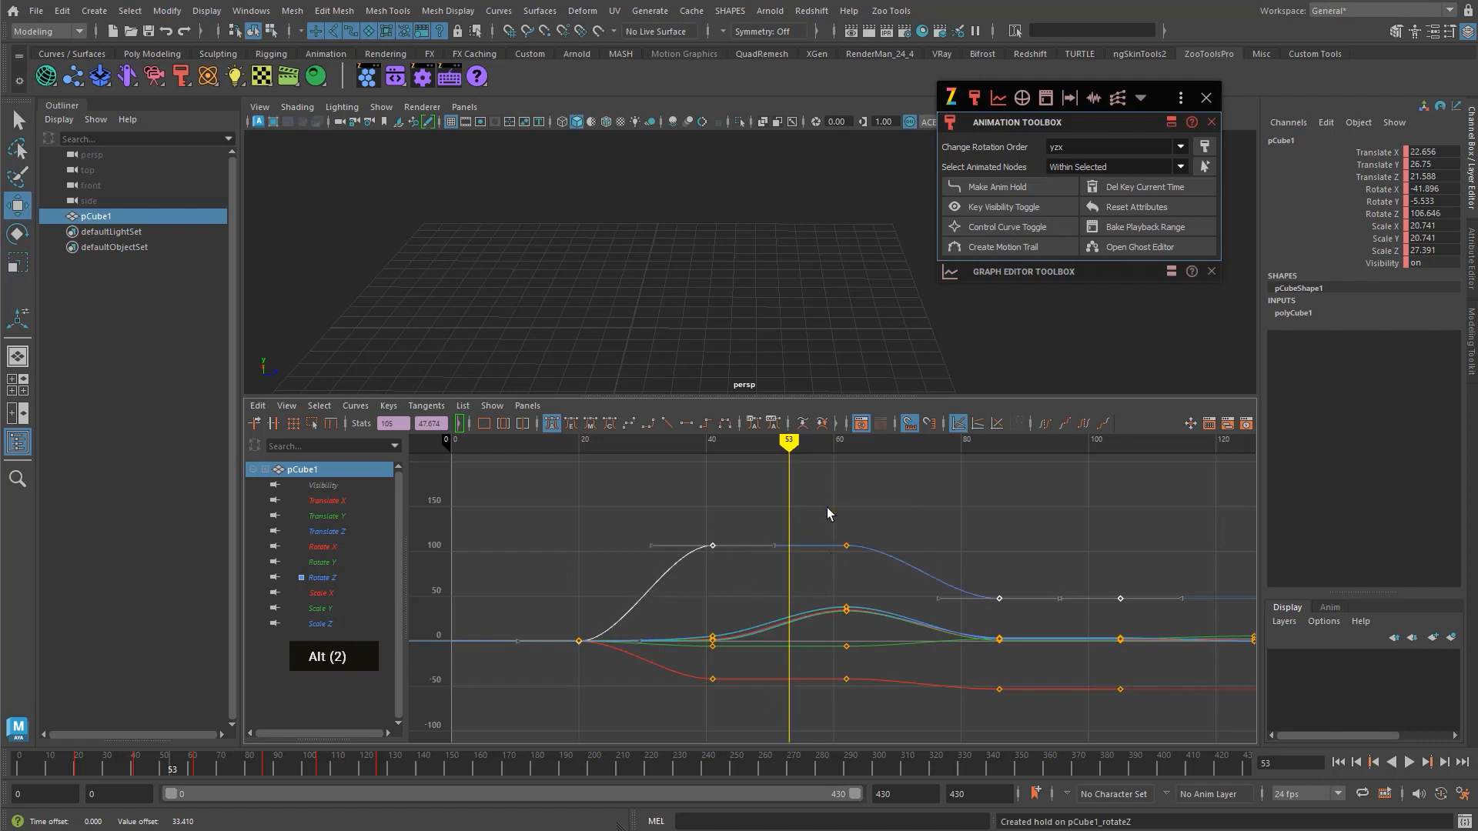
- Move the cube to about X 6.597, Y 20.006, Z 40.802 at frame 53 and make a hold on the selected Rotate Z curve
{"action": "right_click_drag", "start_coordinate": [823, 255], "coordinate": [676, 250], "text": "alt"}
{"action": "middle_click_drag", "start_coordinate": [745, 281], "coordinate": [736, 214], "text": "alt"}
{"action": "key", "text": "f"}
{"action": "right_click_drag", "start_coordinate": [835, 264], "coordinate": [697, 259], "text": "alt"}
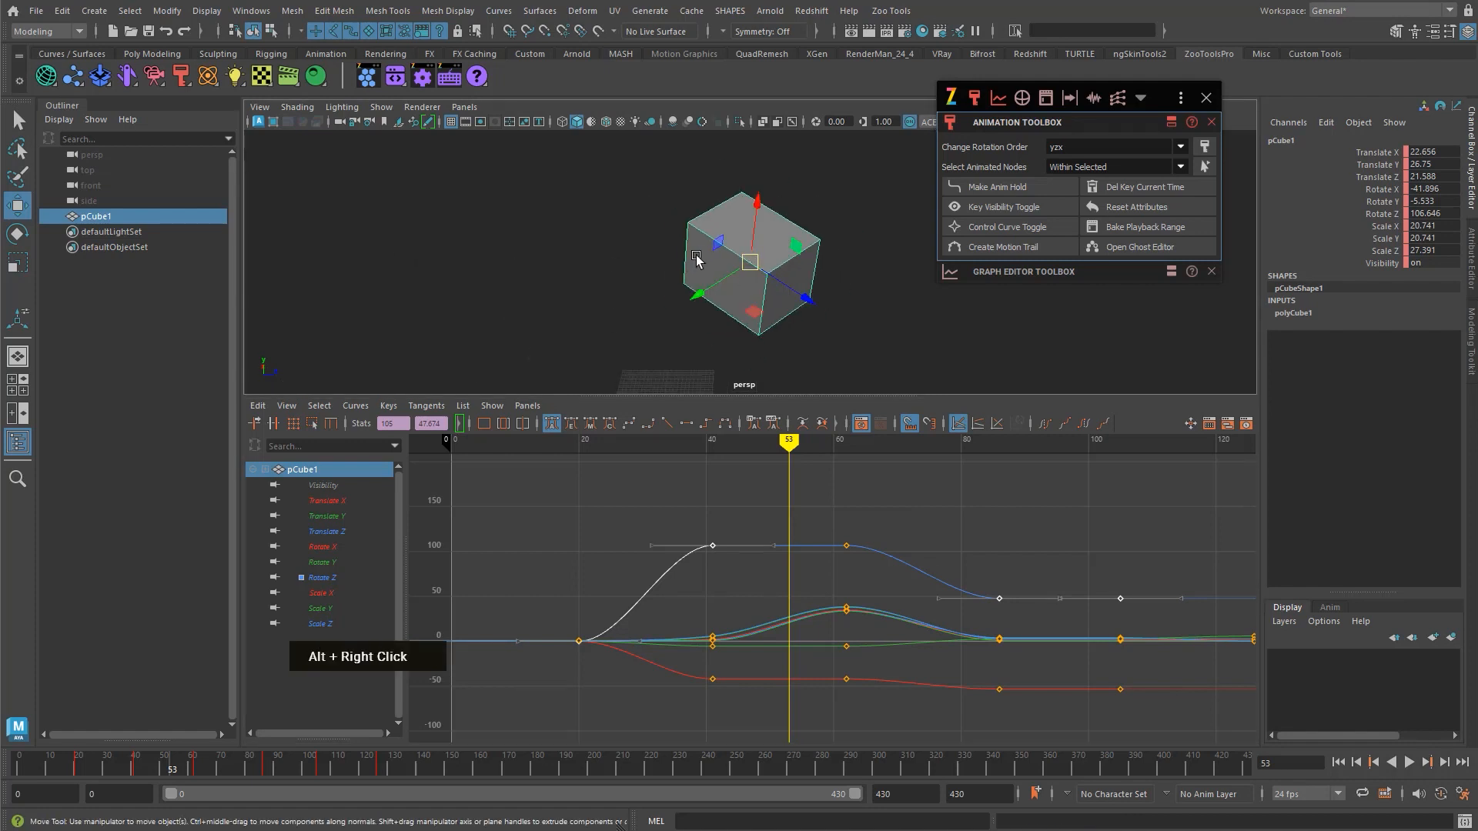
{"action": "left_click_drag", "start_coordinate": [696, 259], "coordinate": [716, 266], "text": "alt"}
{"action": "left_click_drag", "start_coordinate": [814, 294], "coordinate": [907, 329]}
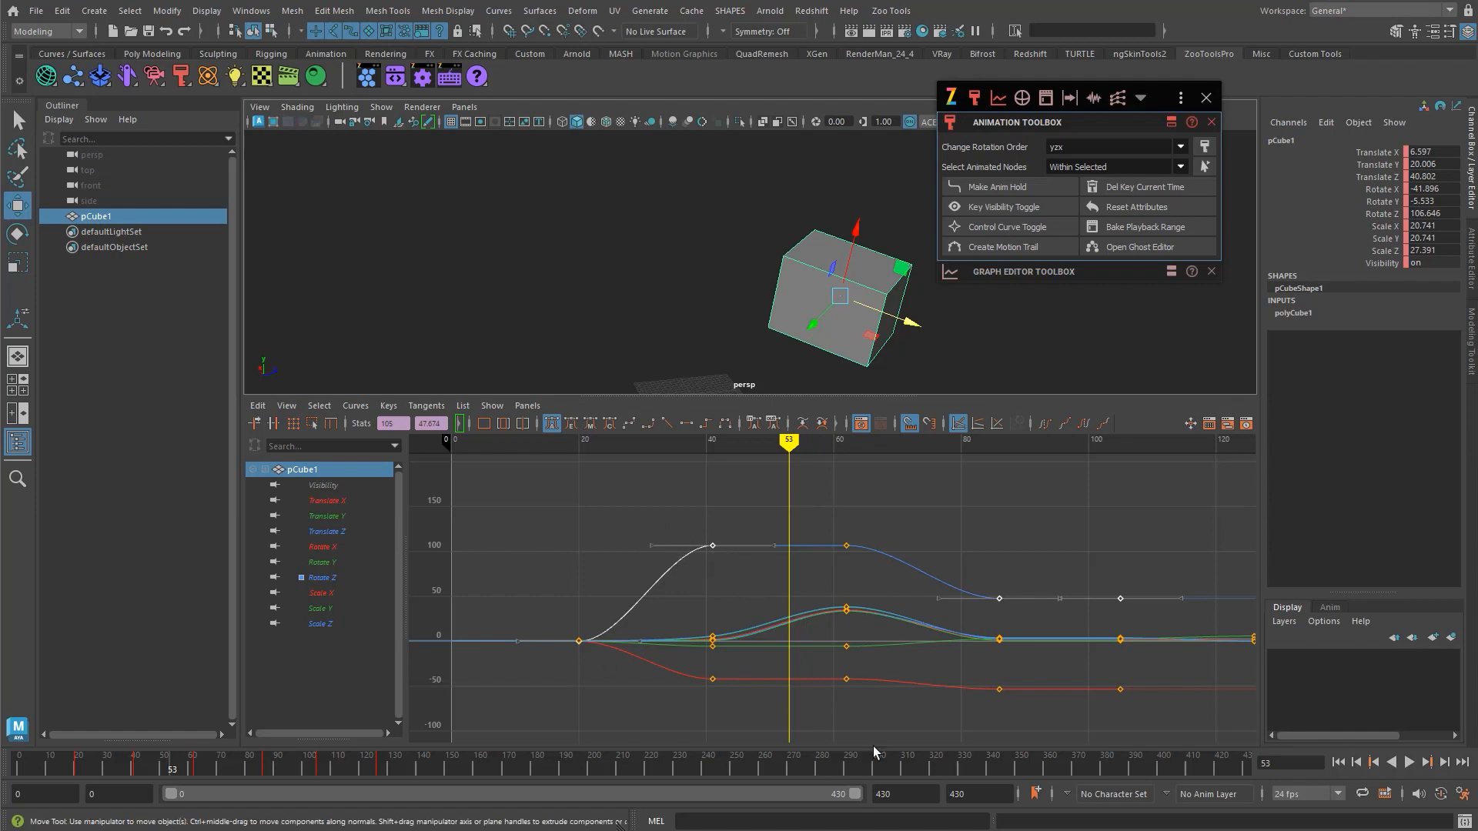
{"action": "key", "text": "alt+a"}
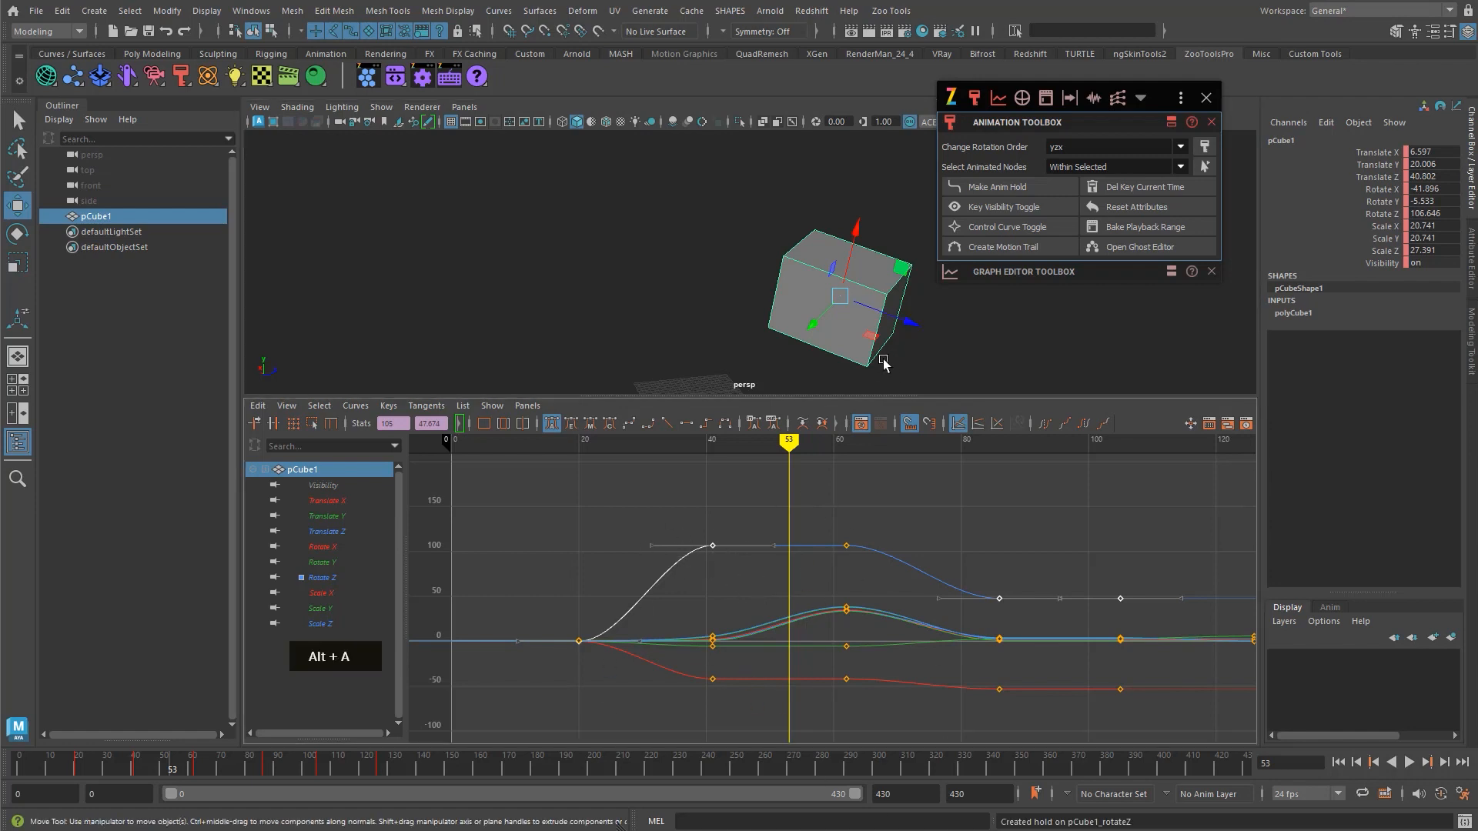
- Select the whole Rotate Z curve and rotate the cube so that its Rotate Z is about 155.153
{"action": "middle_click_drag", "start_coordinate": [883, 359], "coordinate": [798, 329], "text": "alt"}
{"action": "left_click", "coordinate": [769, 521]}
{"action": "double_click", "coordinate": [677, 562]}
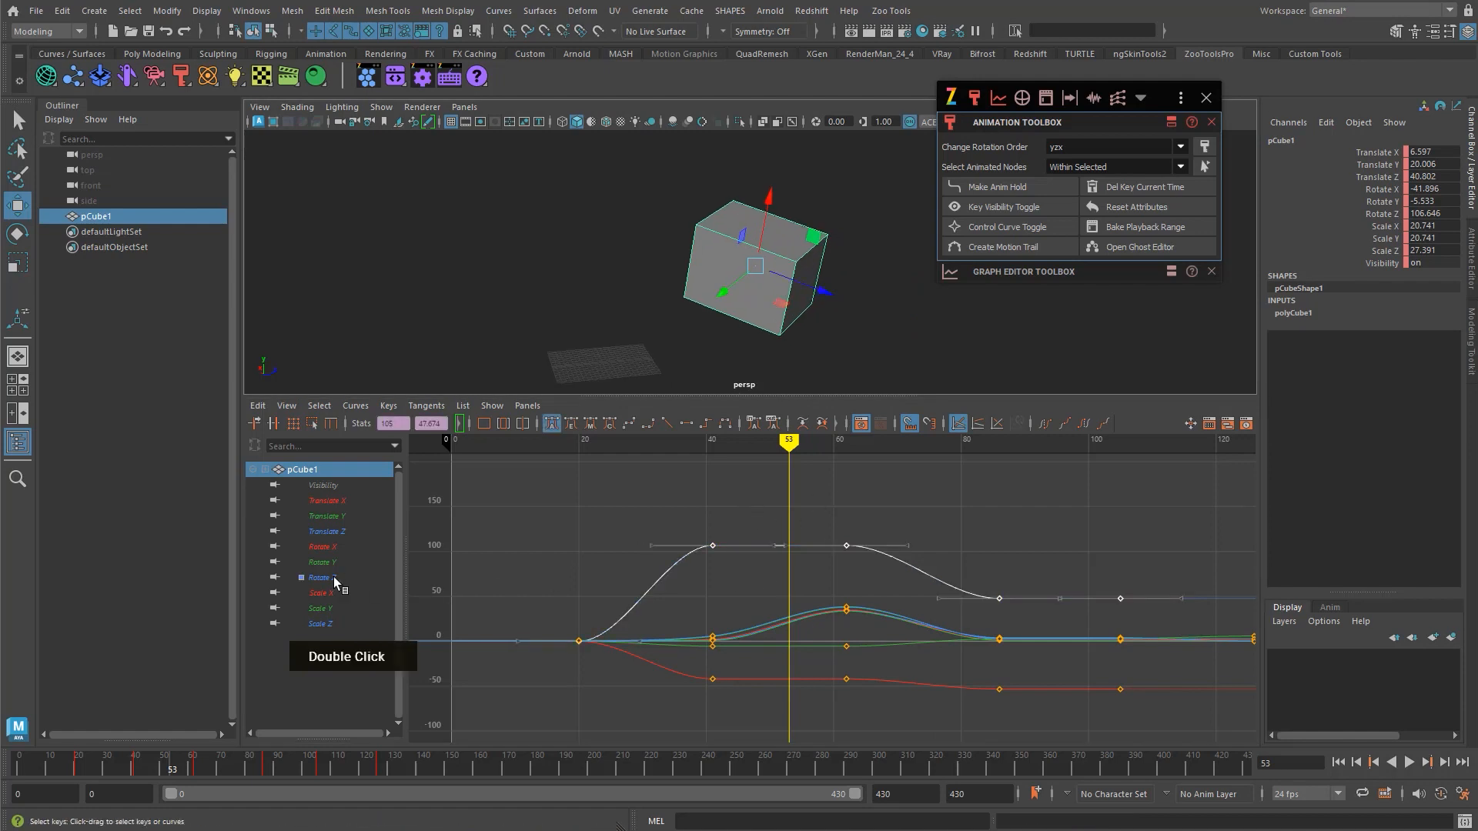
{"action": "key", "text": "e"}
{"action": "key", "text": "e"}
{"action": "left_click", "coordinate": [750, 220]}
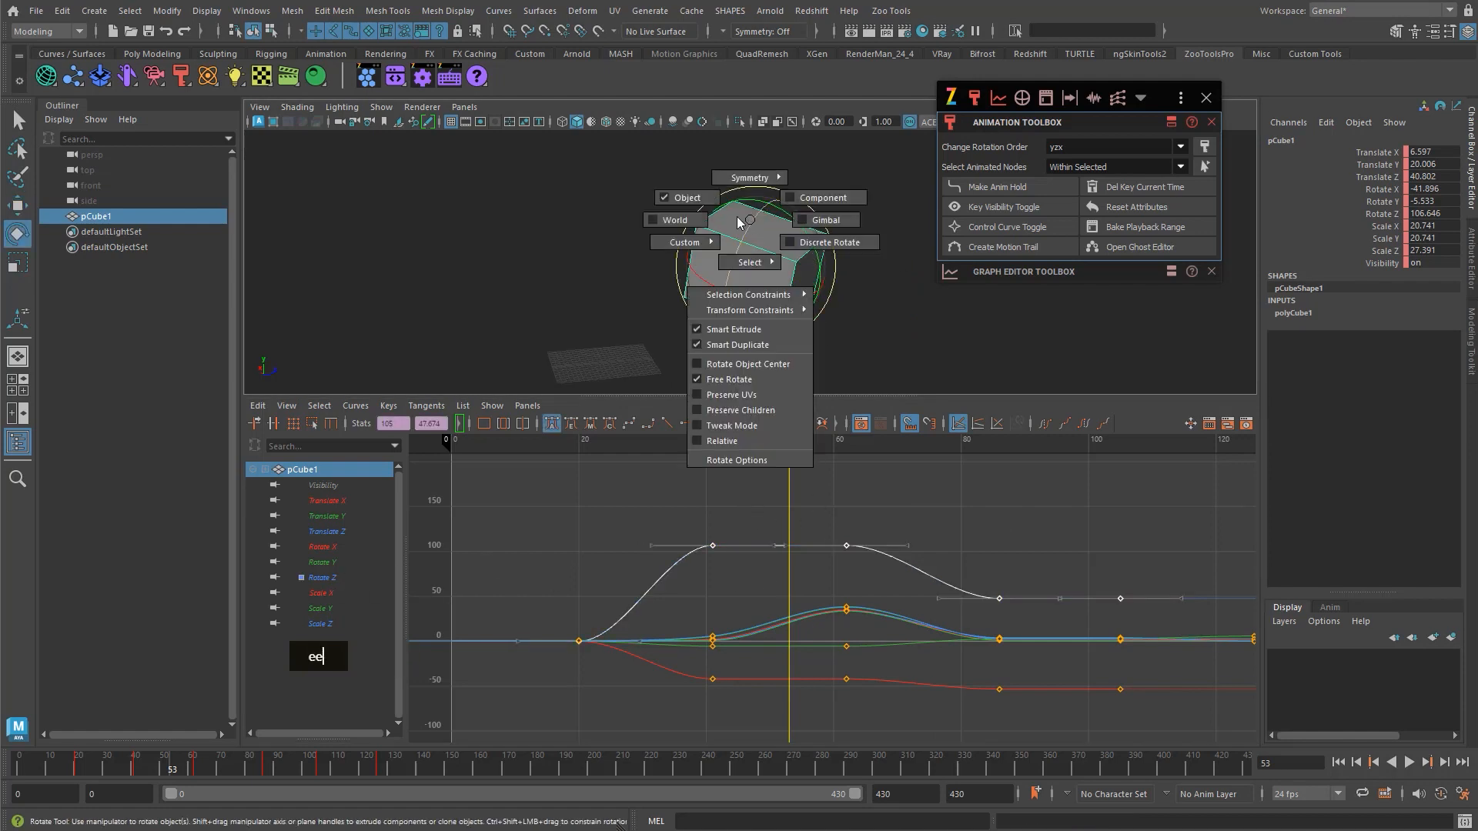
{"action": "left_click_drag", "start_coordinate": [737, 222], "coordinate": [782, 280]}
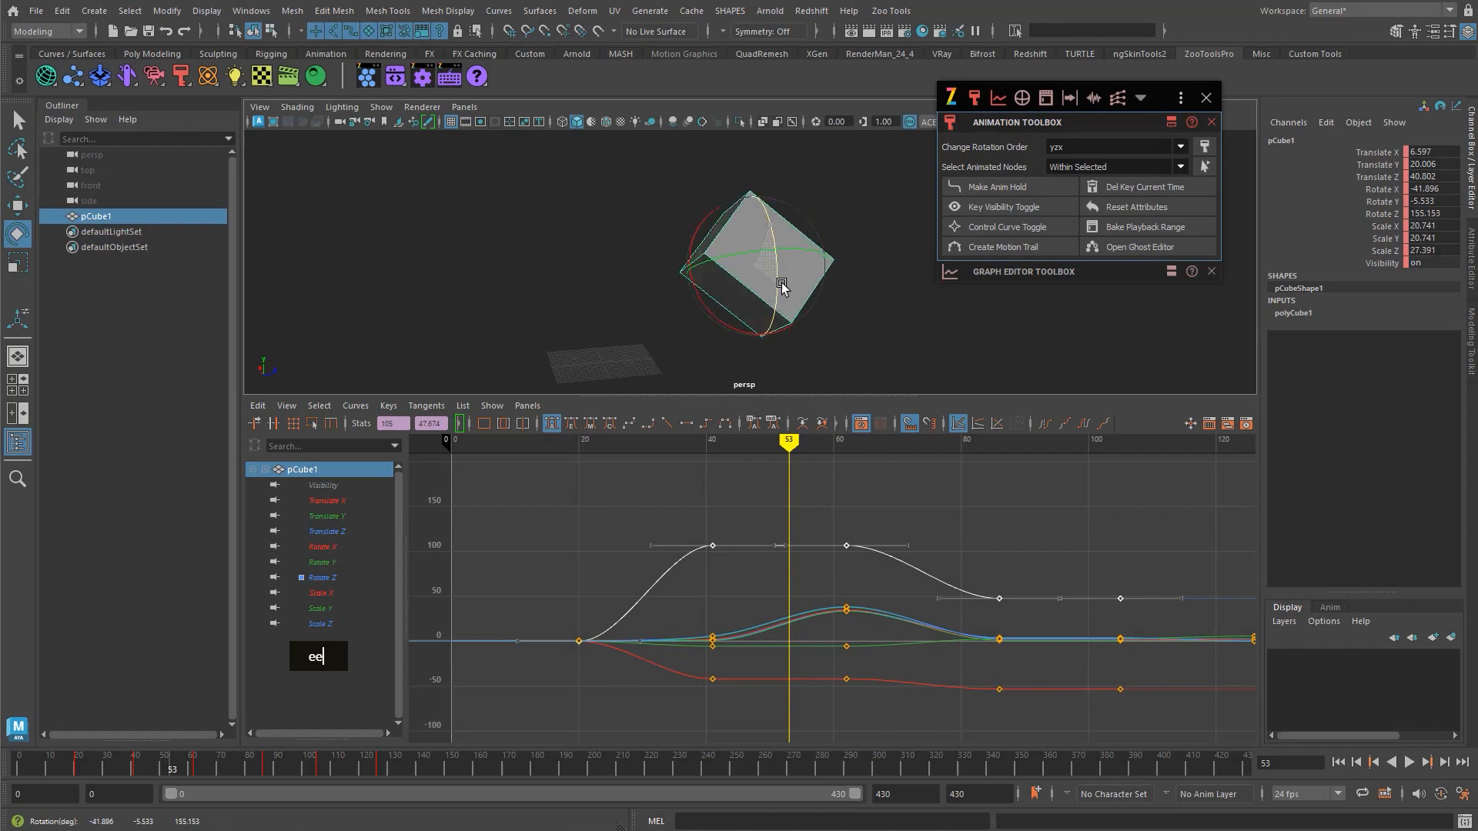
- Make an animation hold on the selected Rotate Z curve at frame 53 and clear the curve selection
{"action": "key", "text": "alt+a"}
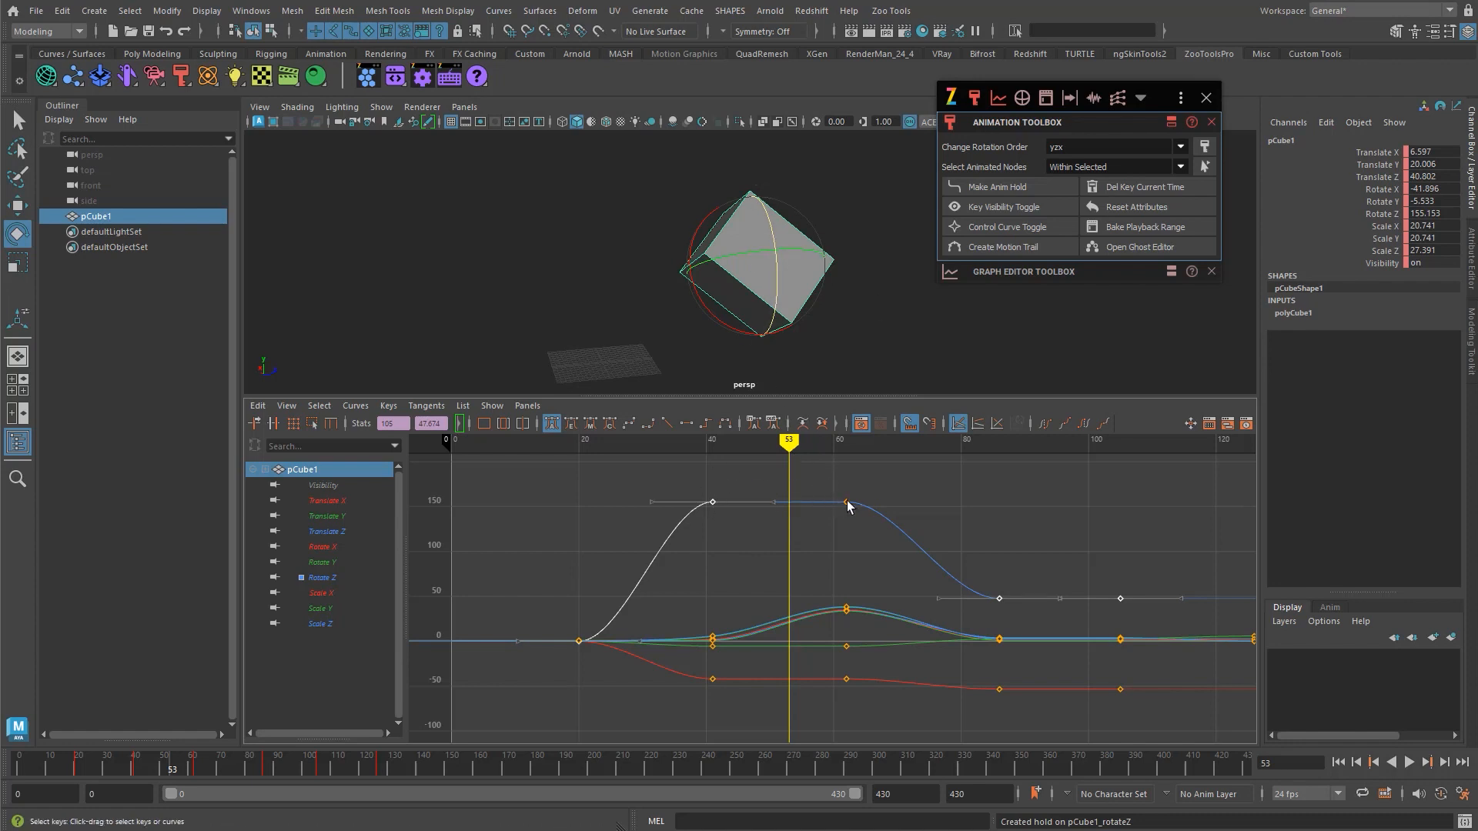
{"action": "middle_click_drag", "start_coordinate": [846, 513], "coordinate": [841, 569], "text": "alt"}
{"action": "key", "text": "q"}
{"action": "right_click_drag", "start_coordinate": [813, 321], "coordinate": [676, 321], "text": "alt"}
{"action": "left_click", "coordinate": [766, 277]}
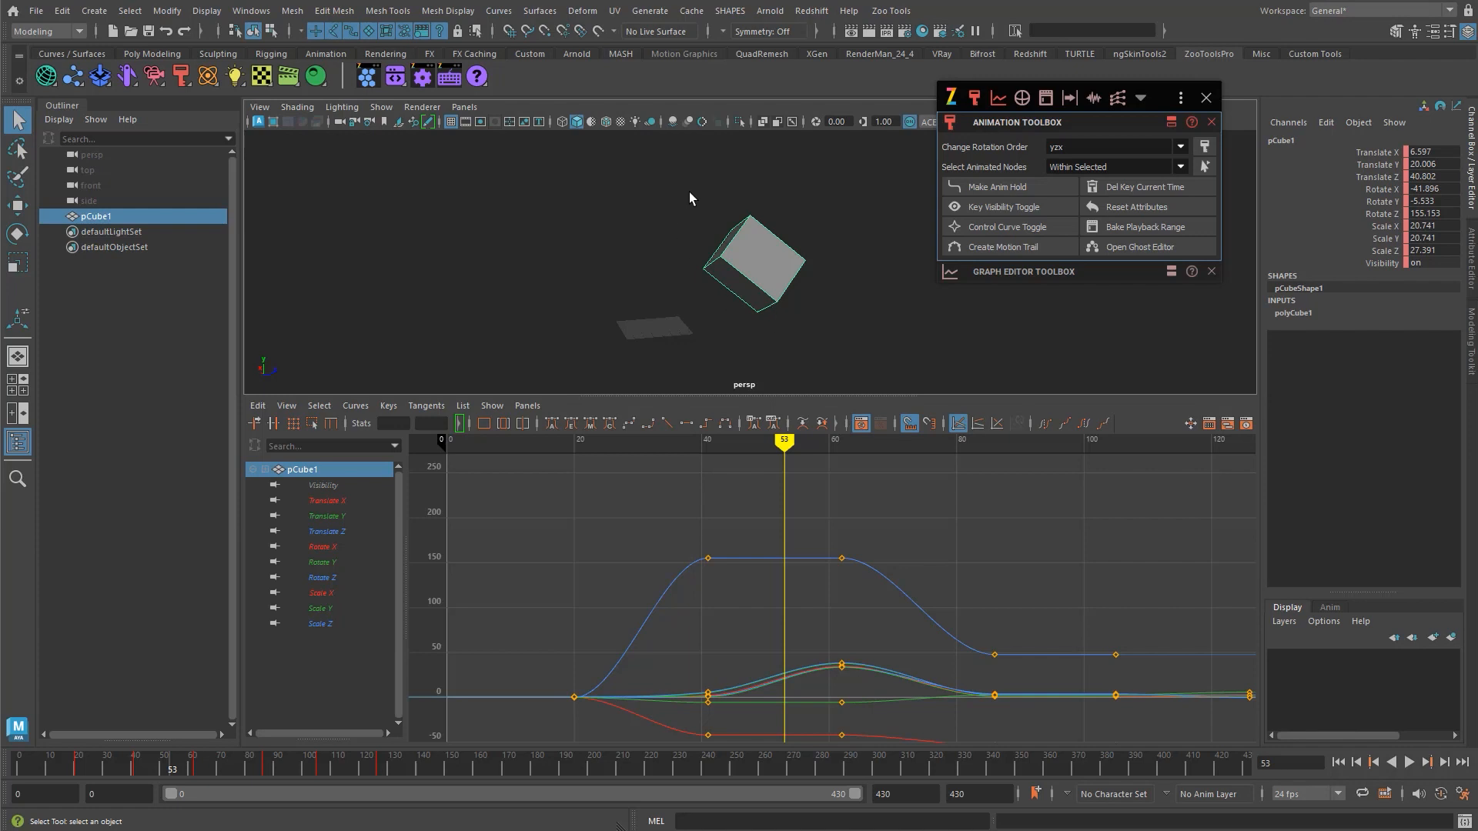
- Rotate the cube to about X -55.488, Y 17.848, Z 99.283 and make an animation hold on all its curves at frame 53
{"action": "key", "text": "w"}
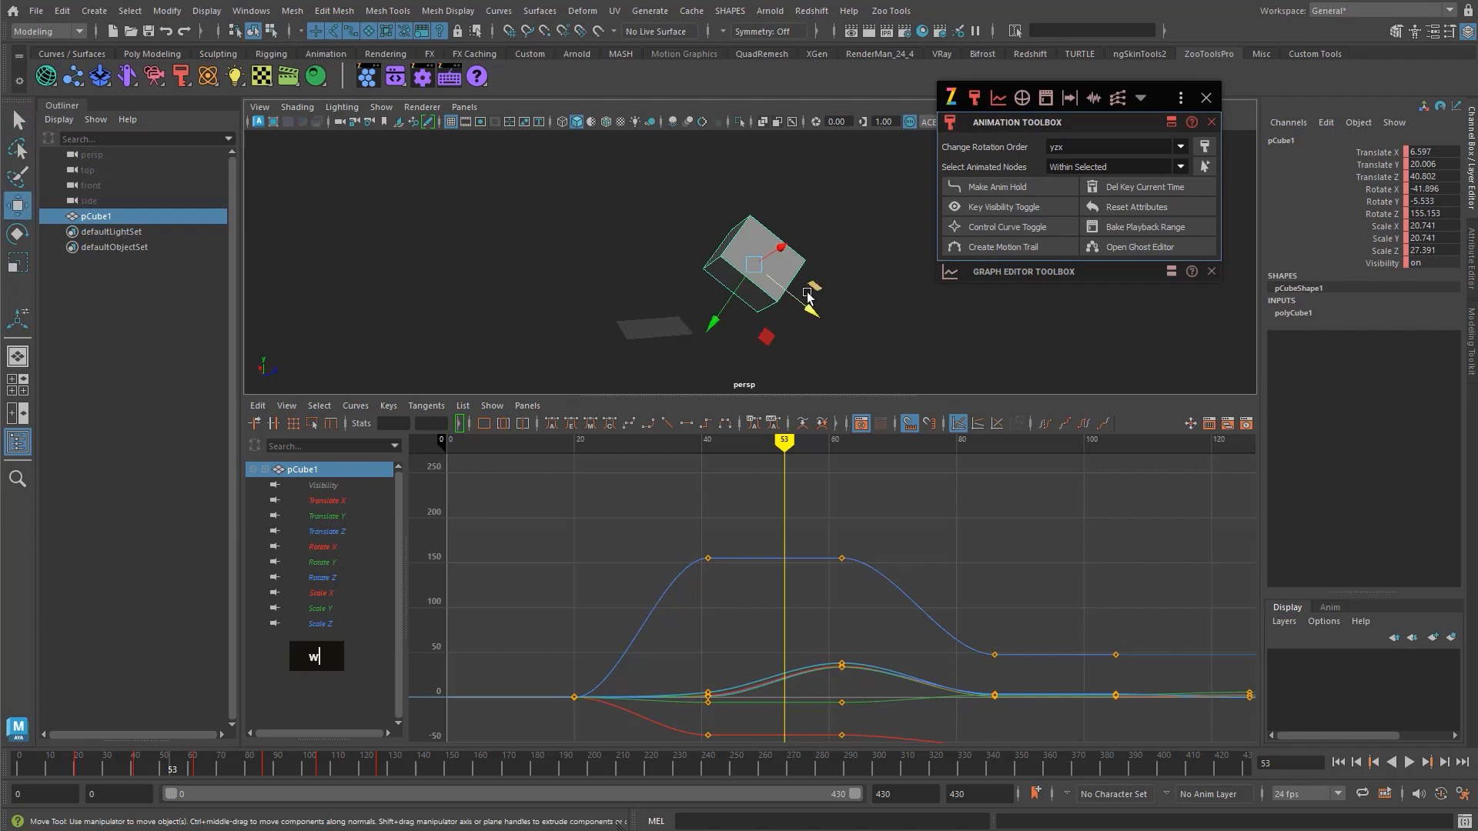
{"action": "key", "text": "e"}
{"action": "key", "text": "e"}
{"action": "left_click_drag", "start_coordinate": [784, 277], "coordinate": [743, 221]}
{"action": "key", "text": "q"}
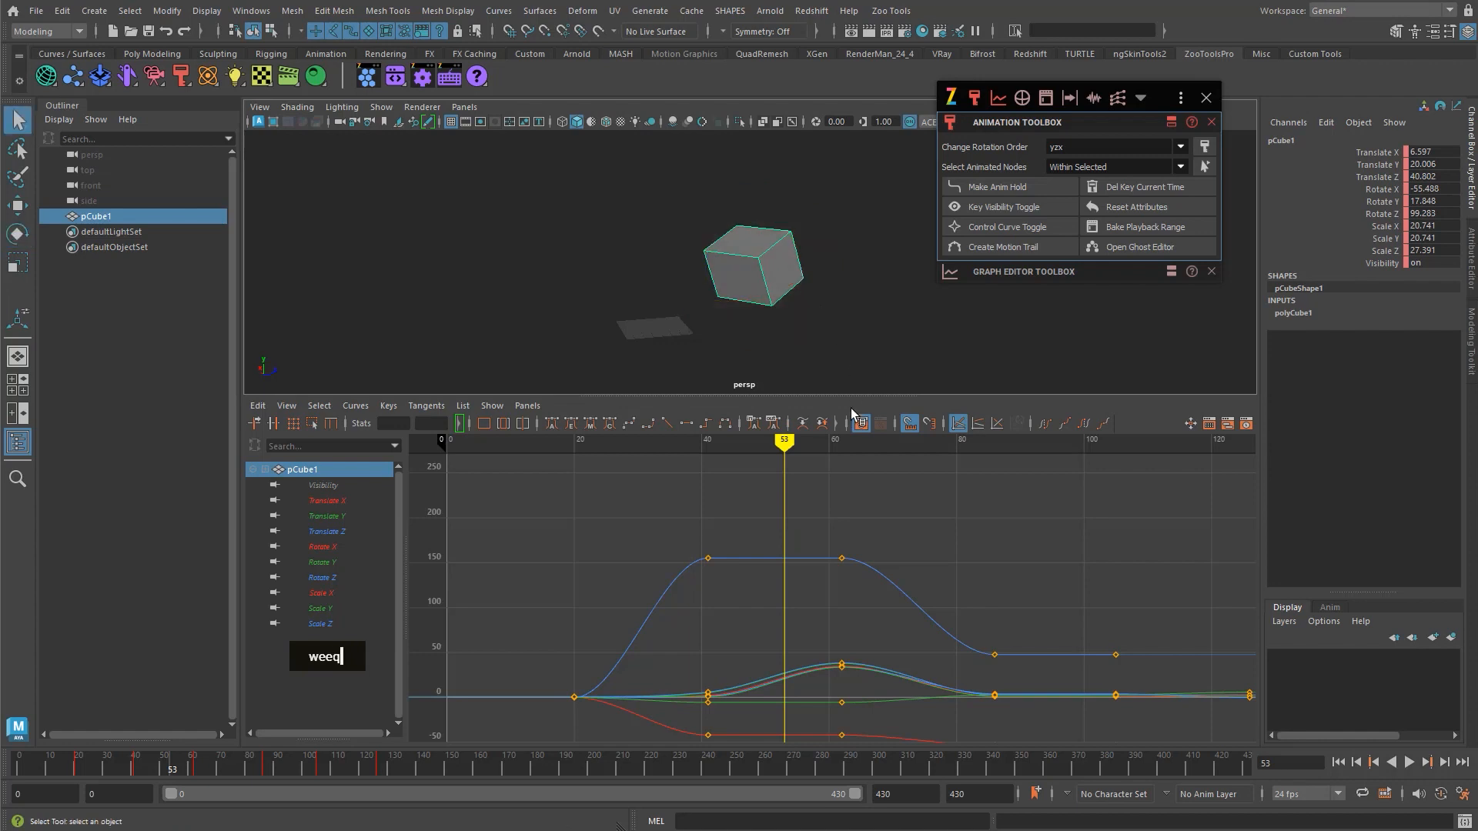
{"action": "key", "text": "alt+a"}
{"action": "middle_click_drag", "start_coordinate": [817, 509], "coordinate": [787, 384], "text": "alt"}
{"action": "right_click_drag", "start_coordinate": [786, 384], "coordinate": [808, 353], "text": "alt"}
{"action": "middle_click_drag", "start_coordinate": [809, 353], "coordinate": [782, 257], "text": "alt"}
{"action": "right_click_drag", "start_coordinate": [782, 257], "coordinate": [759, 303], "text": "alt"}
{"action": "middle_click_drag", "start_coordinate": [759, 303], "coordinate": [723, 314], "text": "alt"}
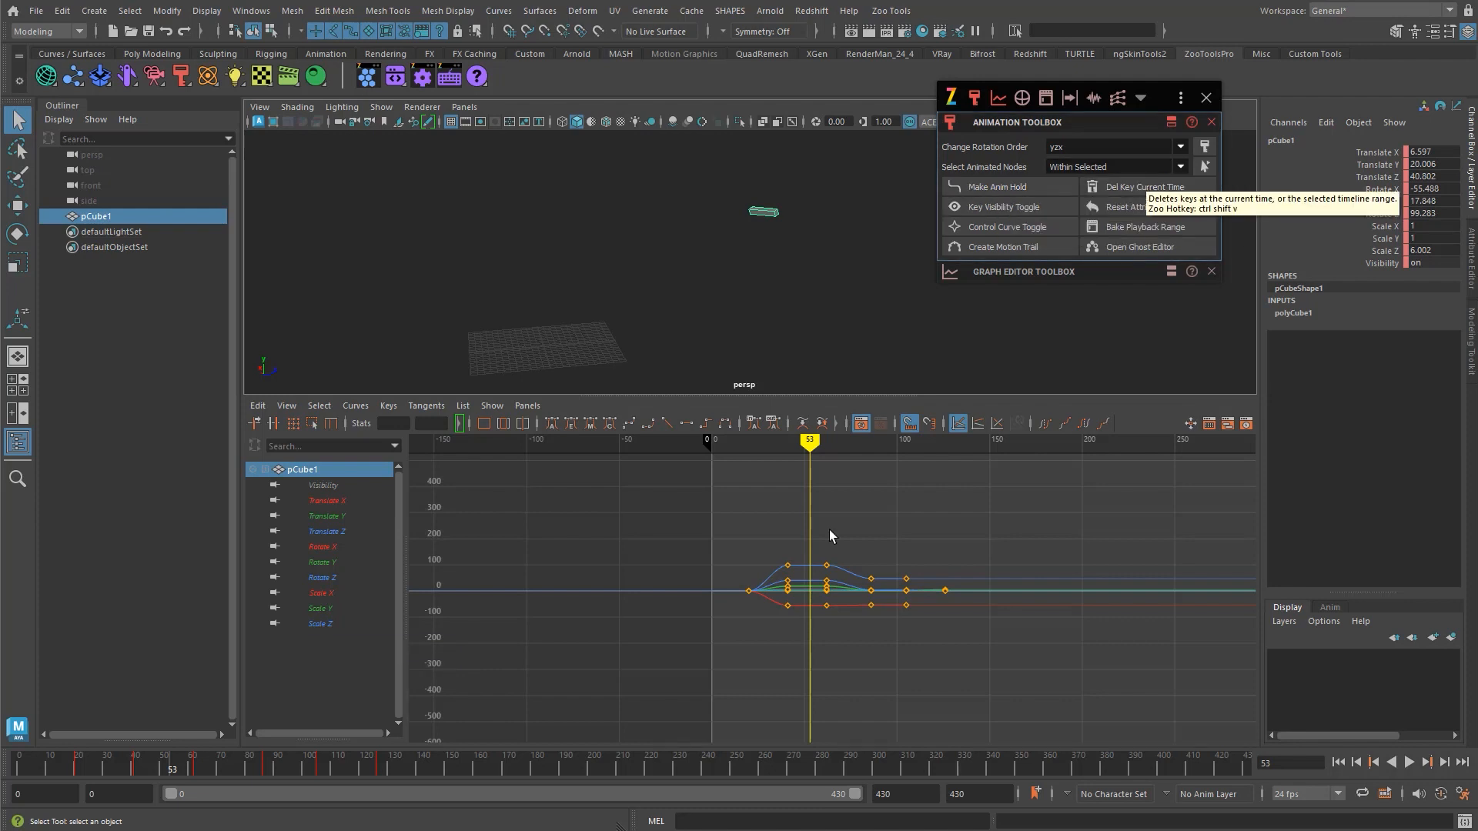
- Delete all of the cube's keys at frame 62 and undo the deletion
{"action": "middle_click_drag", "start_coordinate": [868, 574], "coordinate": [864, 577], "text": "alt"}
{"action": "right_click_drag", "start_coordinate": [864, 578], "coordinate": [924, 539], "text": "alt"}
{"action": "key", "text": "v"}
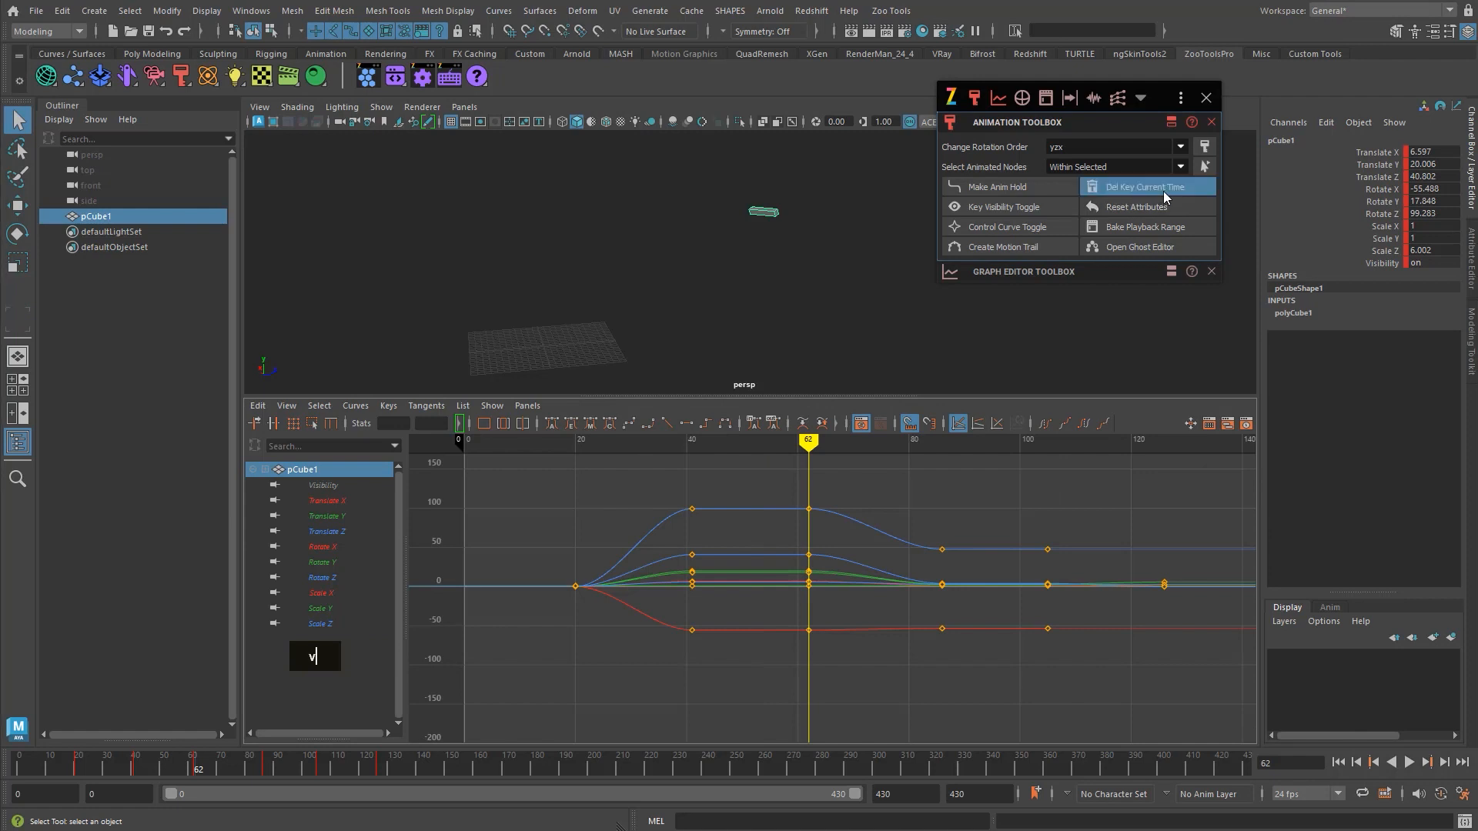
{"action": "left_click", "coordinate": [1145, 187]}
{"action": "key", "text": "ctrl+z"}
{"action": "middle_click_drag", "start_coordinate": [942, 547], "coordinate": [940, 561], "text": "alt"}
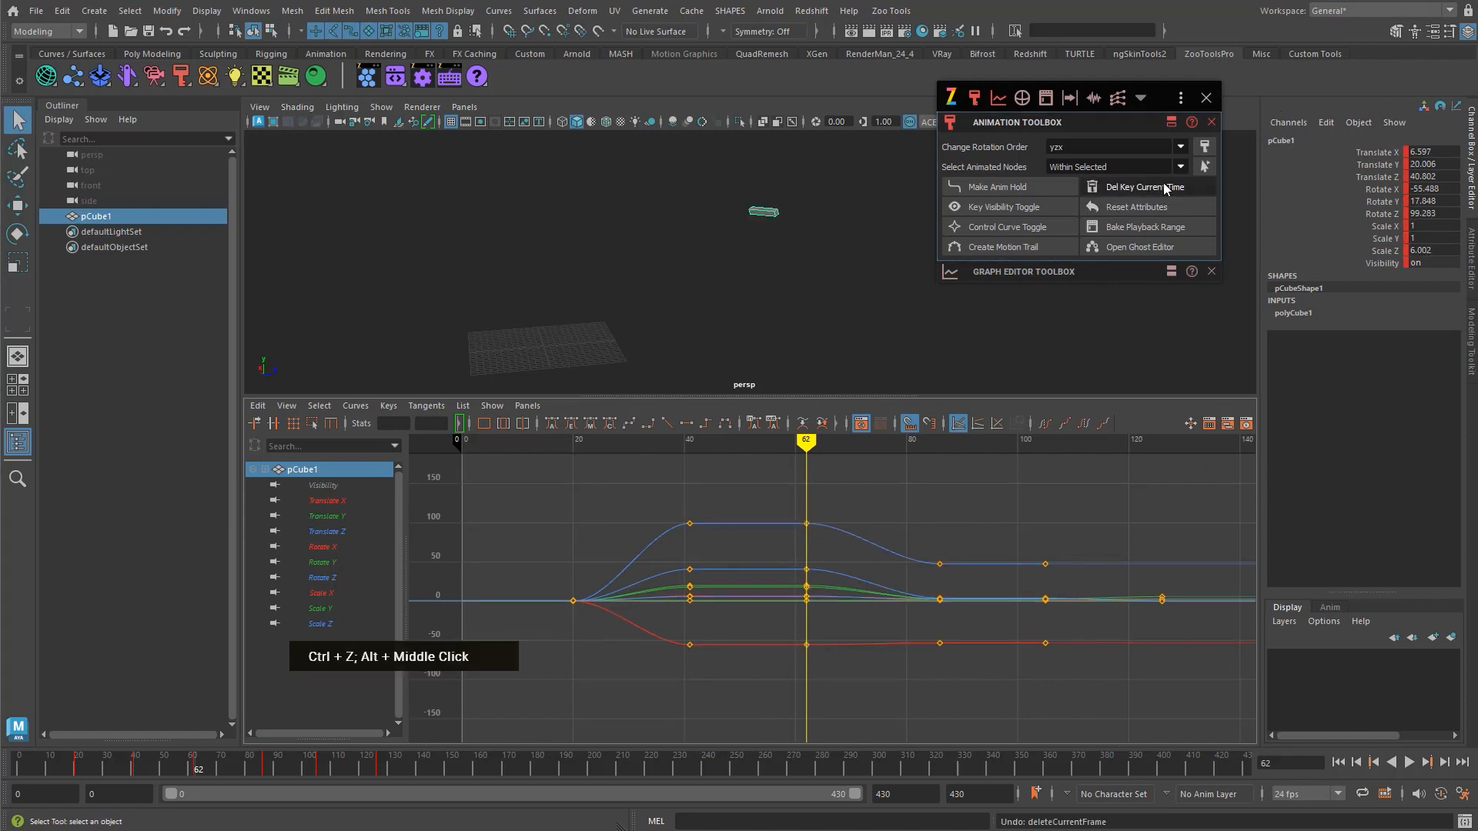
{"action": "key", "text": "alt"}
{"action": "key", "text": "alt"}
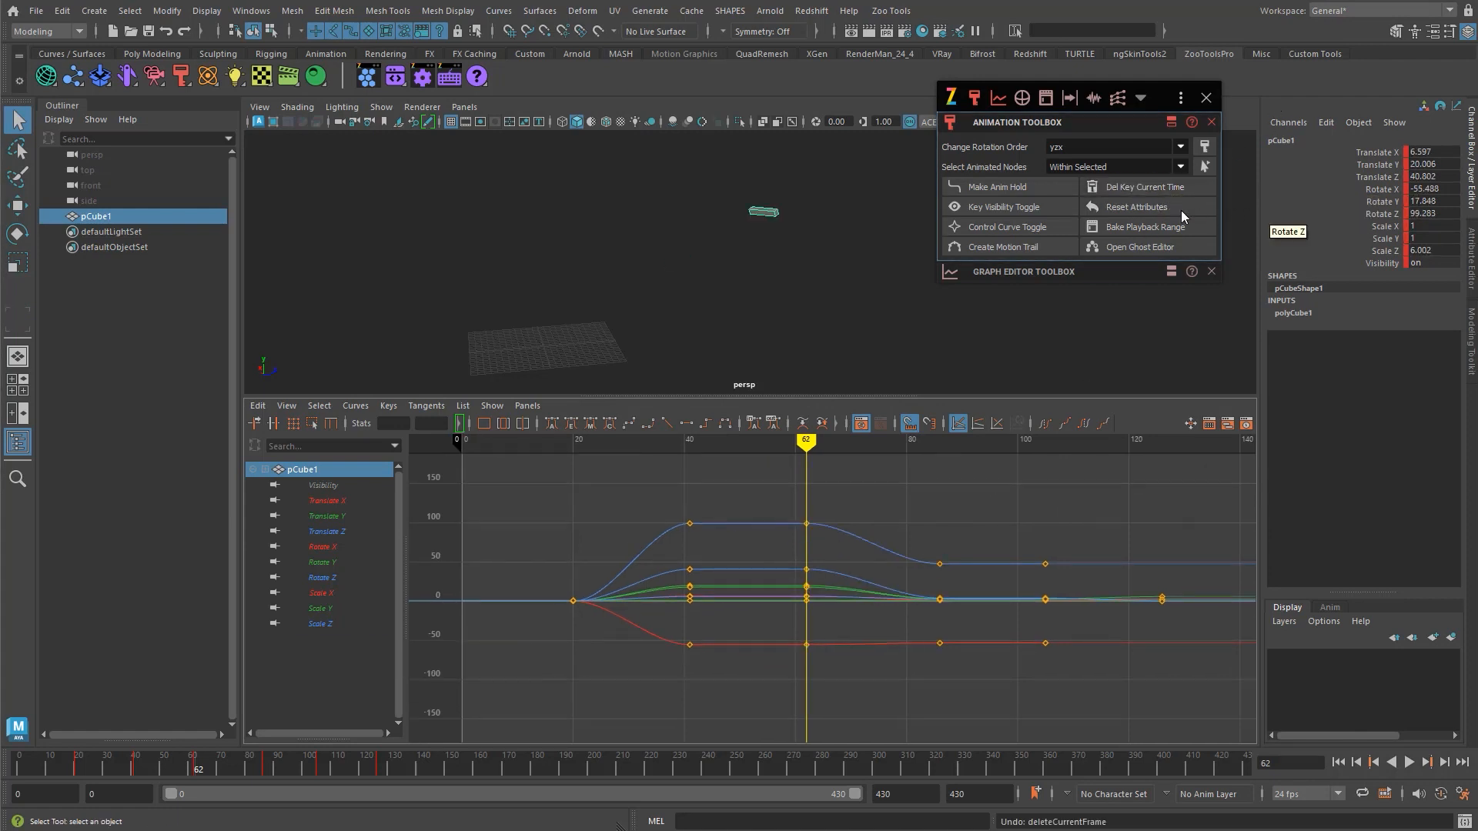
- Delete all of the cube's keys in the timeline range from frame 31 to 137 and undo the deletion
{"action": "left_click_drag", "start_coordinate": [404, 764], "coordinate": [106, 771], "text": "shift"}
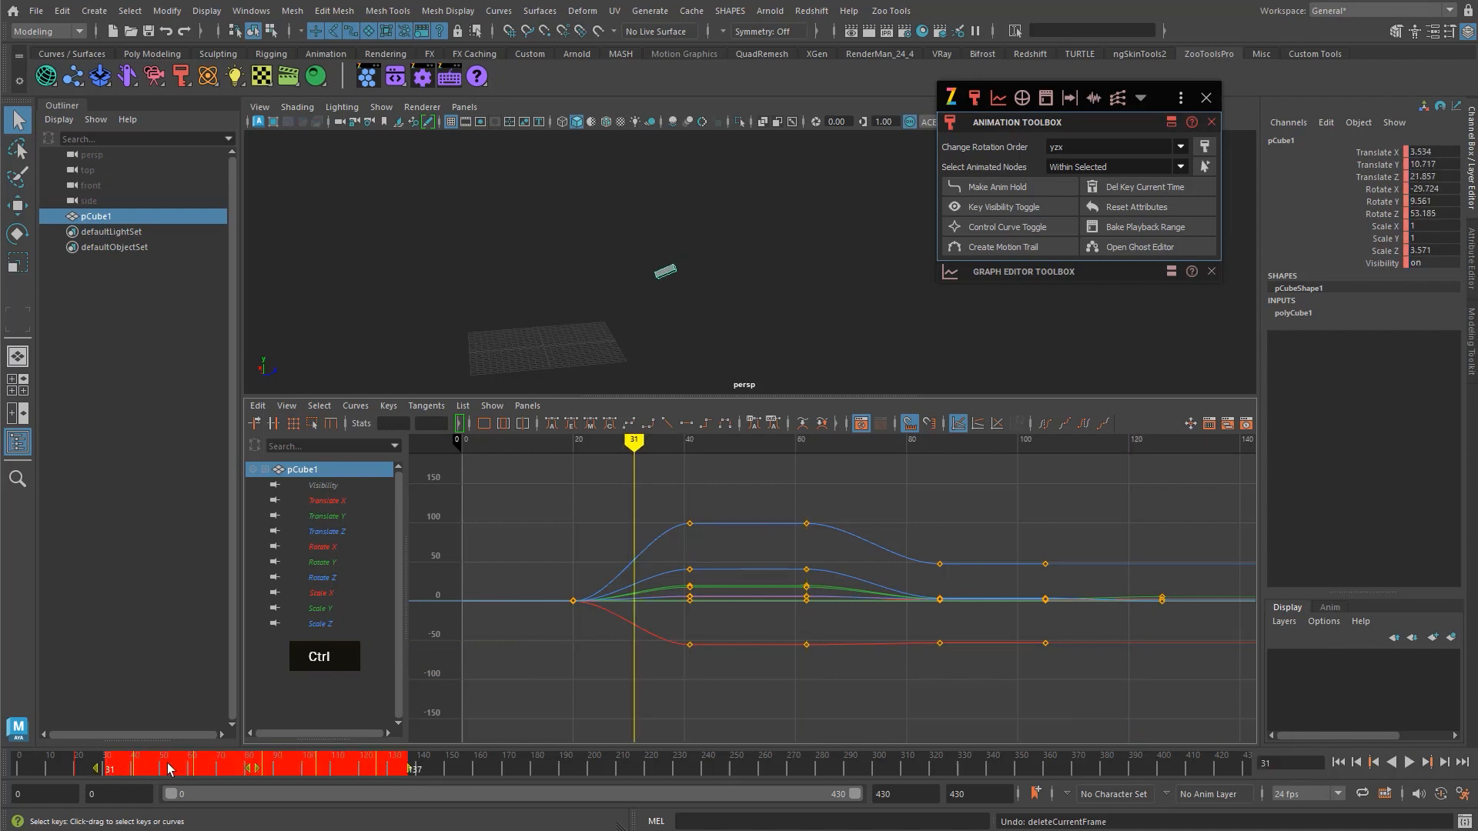
{"action": "key", "text": "ctrl+shift+s"}
{"action": "middle_click_drag", "start_coordinate": [689, 643], "coordinate": [791, 621], "text": "alt"}
{"action": "key", "text": "ctrl+z"}
{"action": "middle_click_drag", "start_coordinate": [802, 481], "coordinate": [754, 531], "text": "alt"}
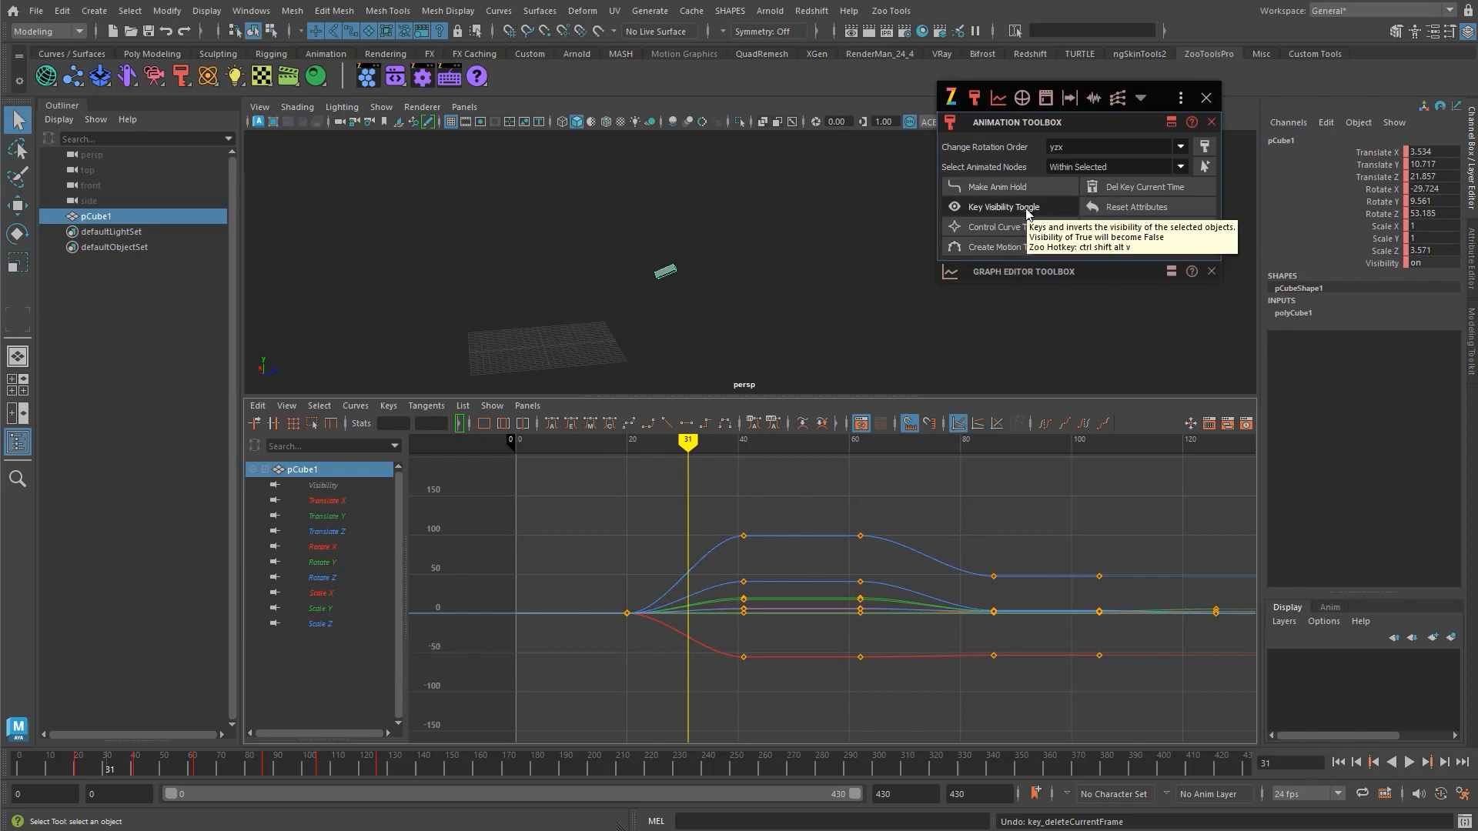
- Duplicate the cube at frame 41 and put the duplicate, pCube2, in its own group
{"action": "right_click_drag", "start_coordinate": [670, 327], "coordinate": [785, 308], "text": "alt"}
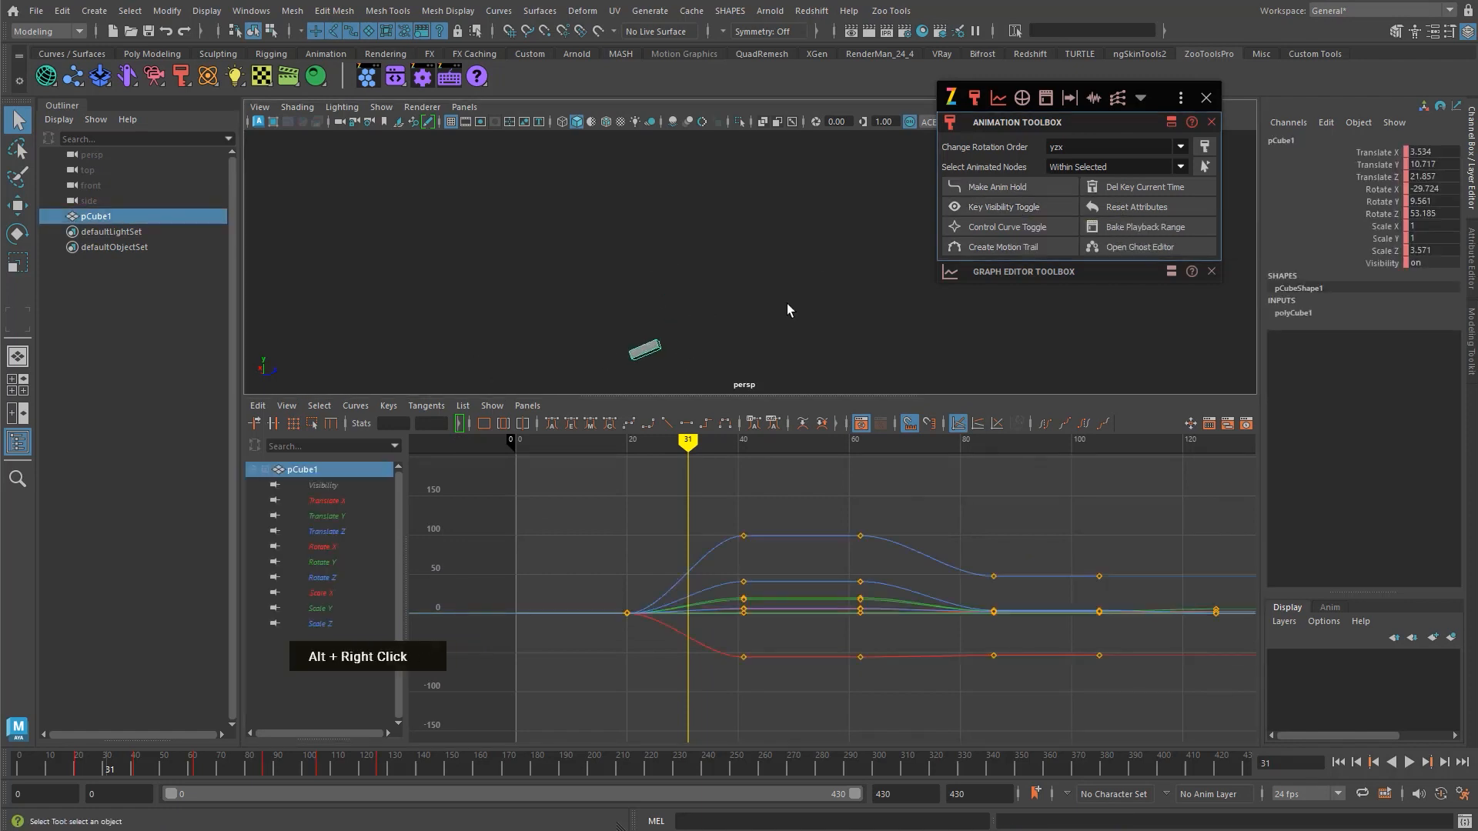
{"action": "middle_click_drag", "start_coordinate": [785, 307], "coordinate": [635, 178], "text": "alt"}
{"action": "left_click_drag", "start_coordinate": [702, 256], "coordinate": [696, 265], "text": "alt"}
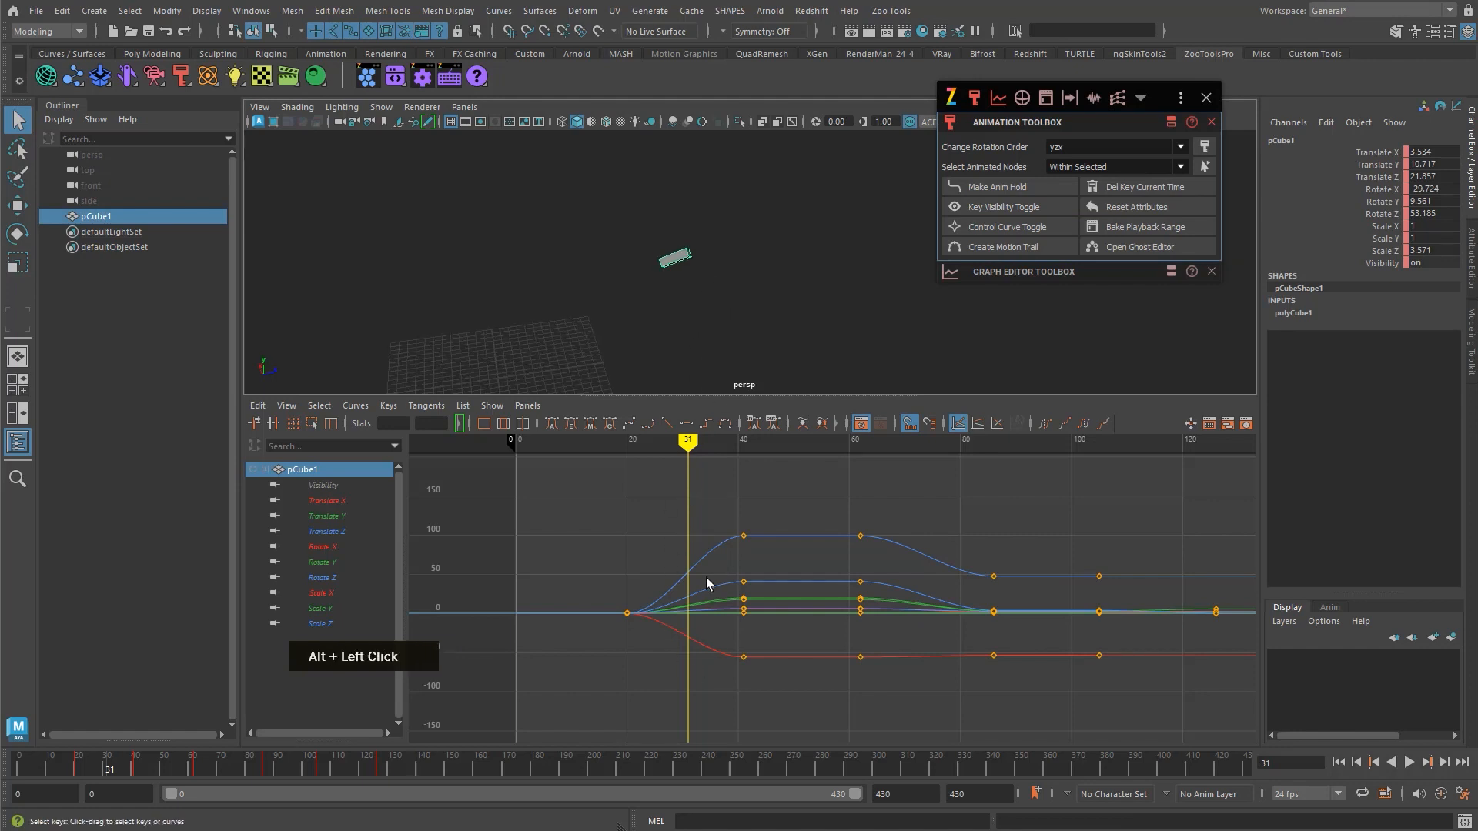
{"action": "left_click", "coordinate": [743, 441]}
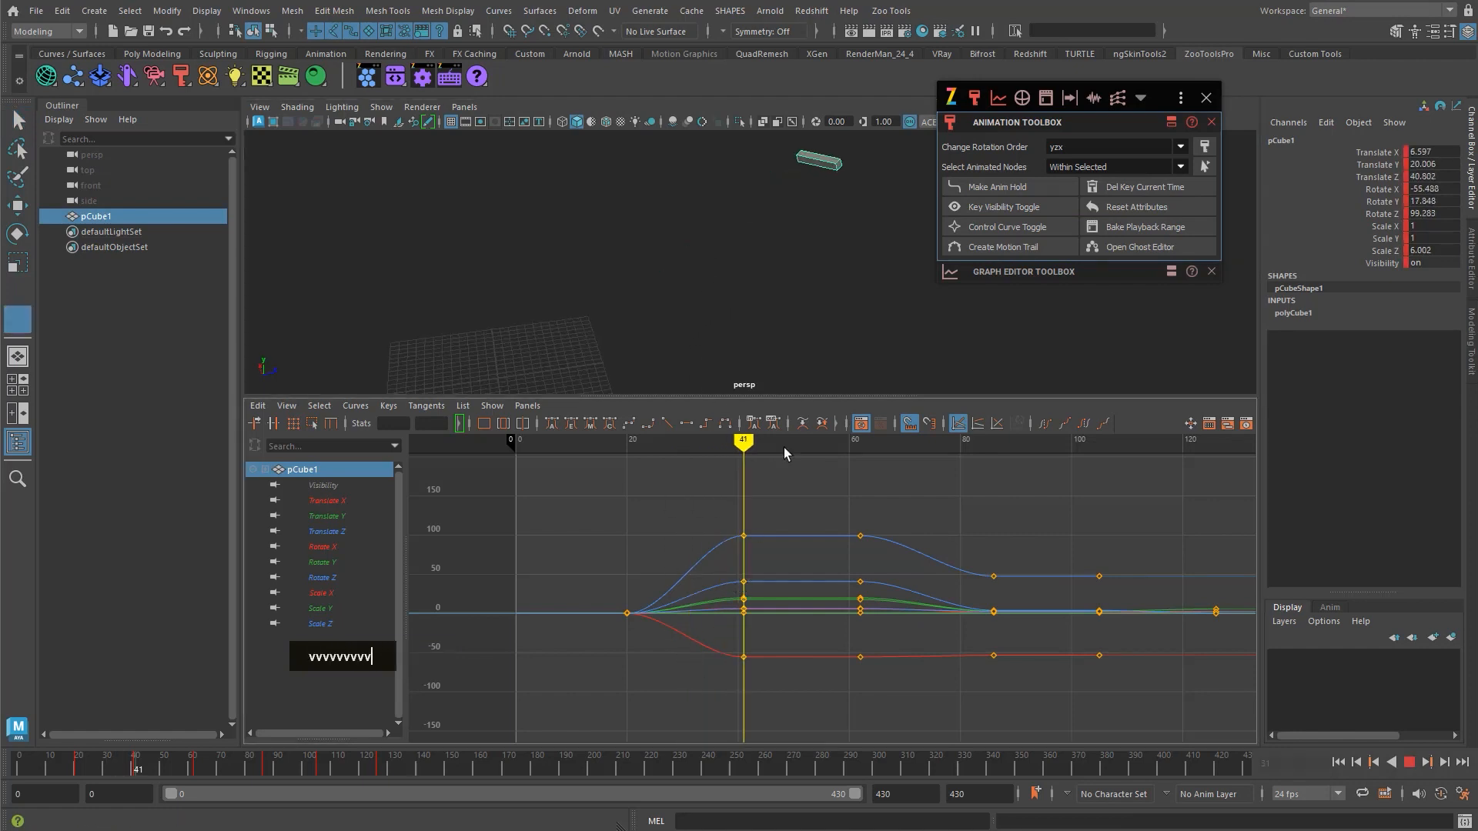
{"action": "middle_click_drag", "start_coordinate": [803, 190], "coordinate": [787, 235], "text": "alt"}
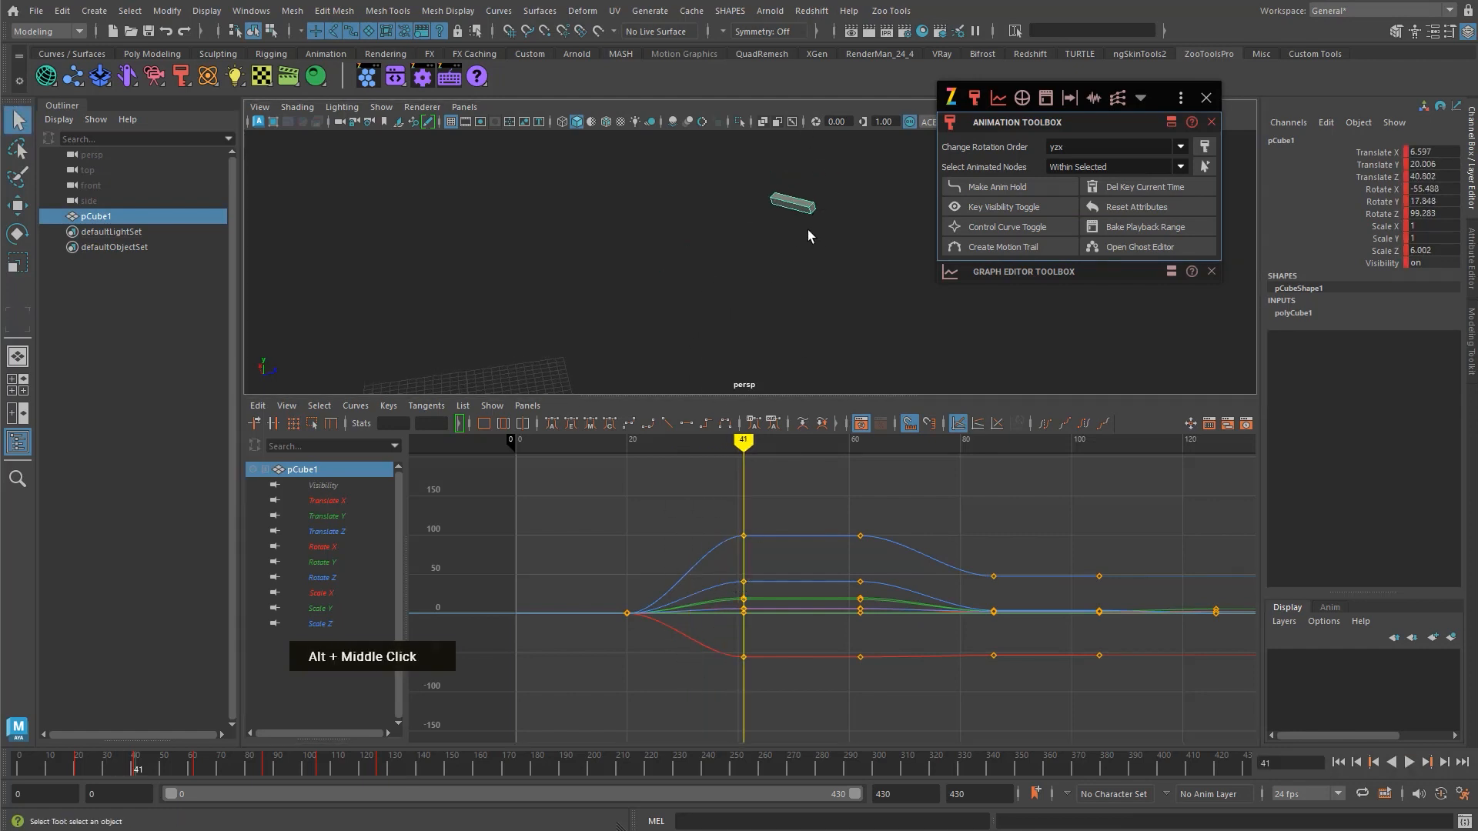
{"action": "key", "text": "ctrl+d"}
{"action": "left_click", "coordinate": [122, 215]}
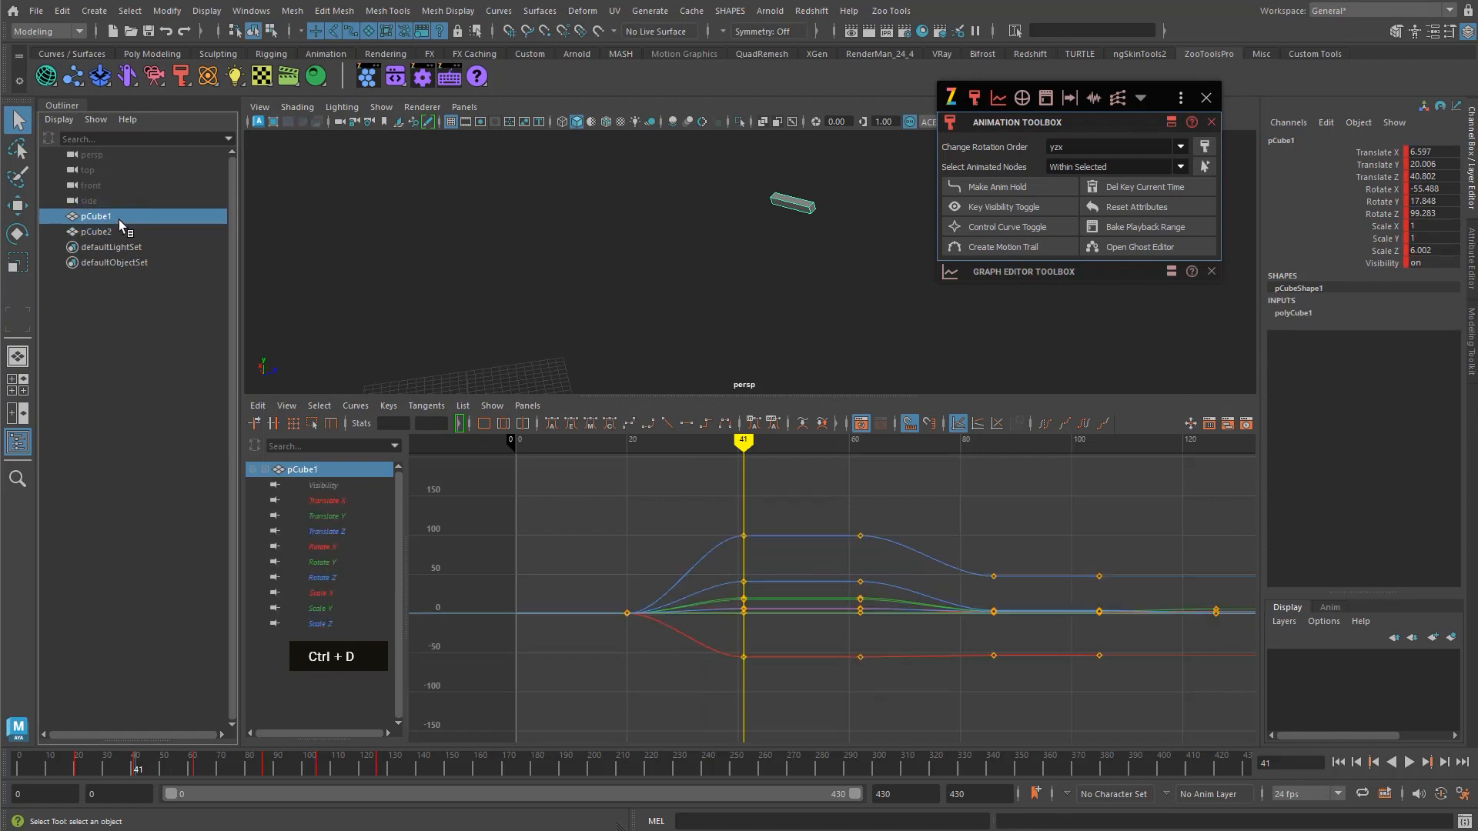
{"action": "key", "text": "w"}
{"action": "left_click", "coordinate": [117, 233]}
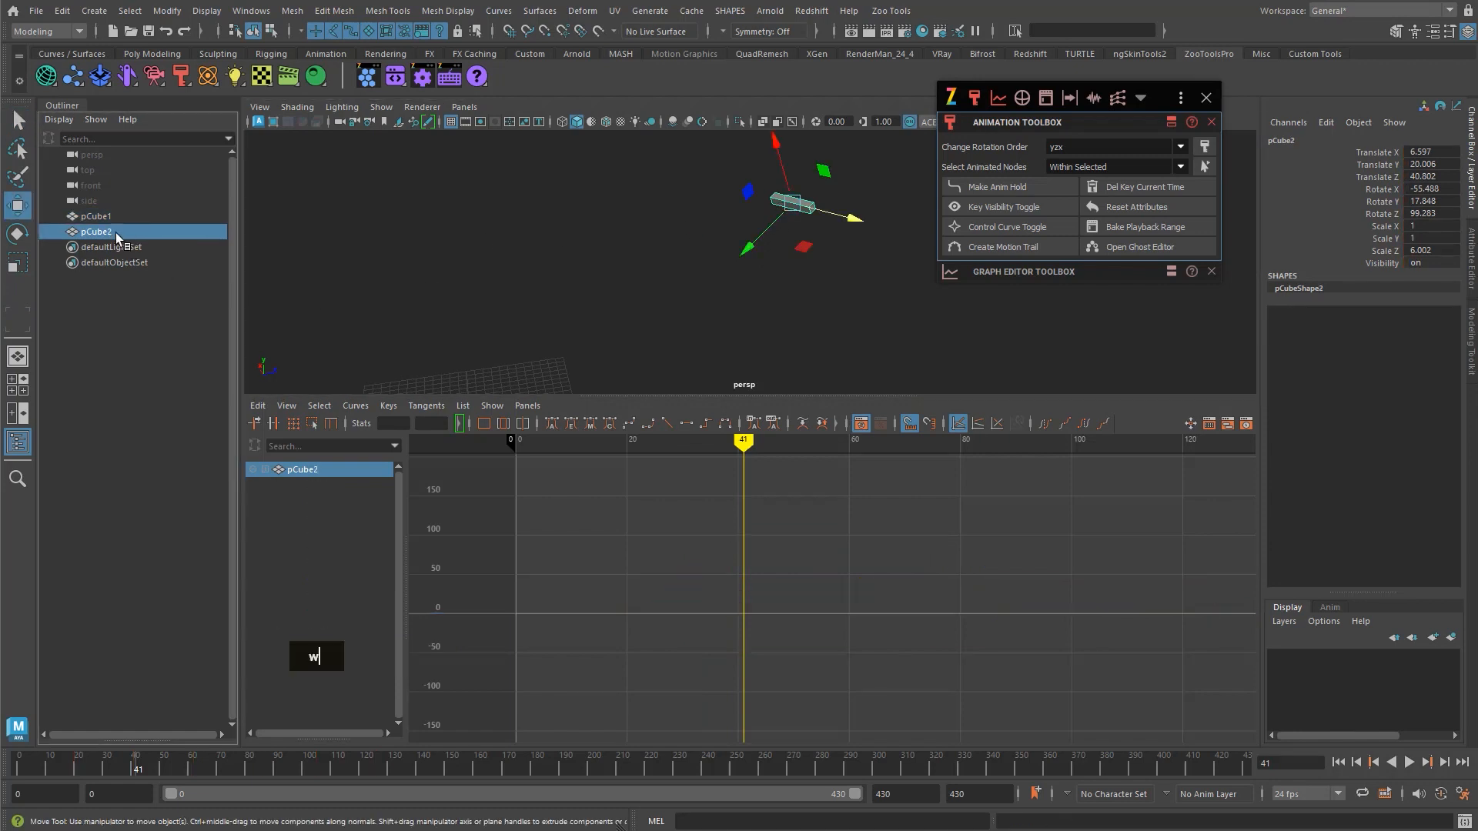
{"action": "key", "text": "ctrl+g"}
- Key group1's translation and rotation at frame 41 and again at frame 96, moved to about X 8.833, Y 8.905, Z -15.137
{"action": "middle_click_drag", "start_coordinate": [661, 304], "coordinate": [572, 300], "text": "alt"}
{"action": "key", "text": "shift+w"}
{"action": "key", "text": "shift+e"}
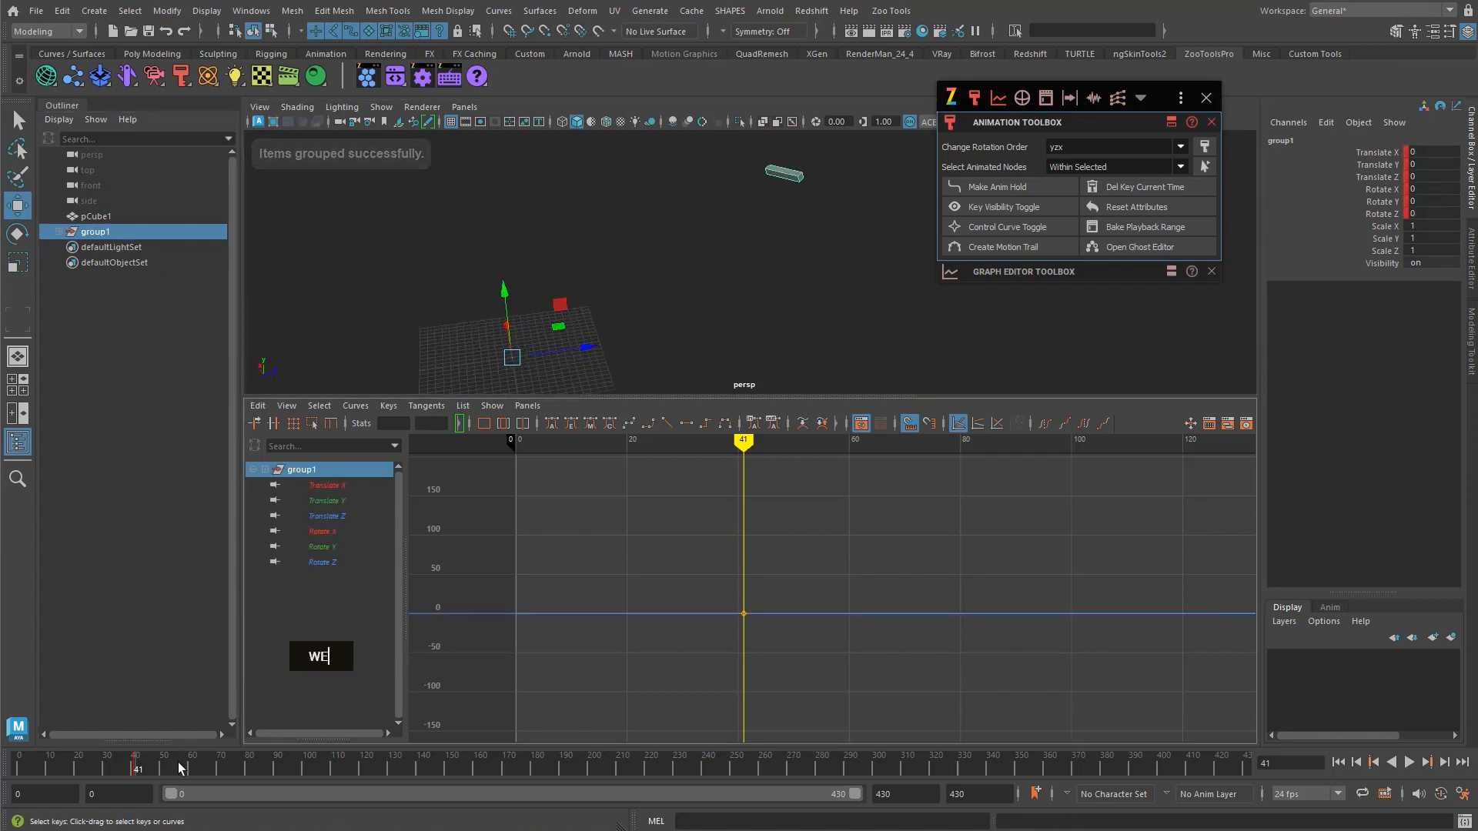
{"action": "key", "text": "w"}
{"action": "middle_click_drag", "start_coordinate": [625, 363], "coordinate": [499, 292]}
{"action": "key", "text": "shift+w"}
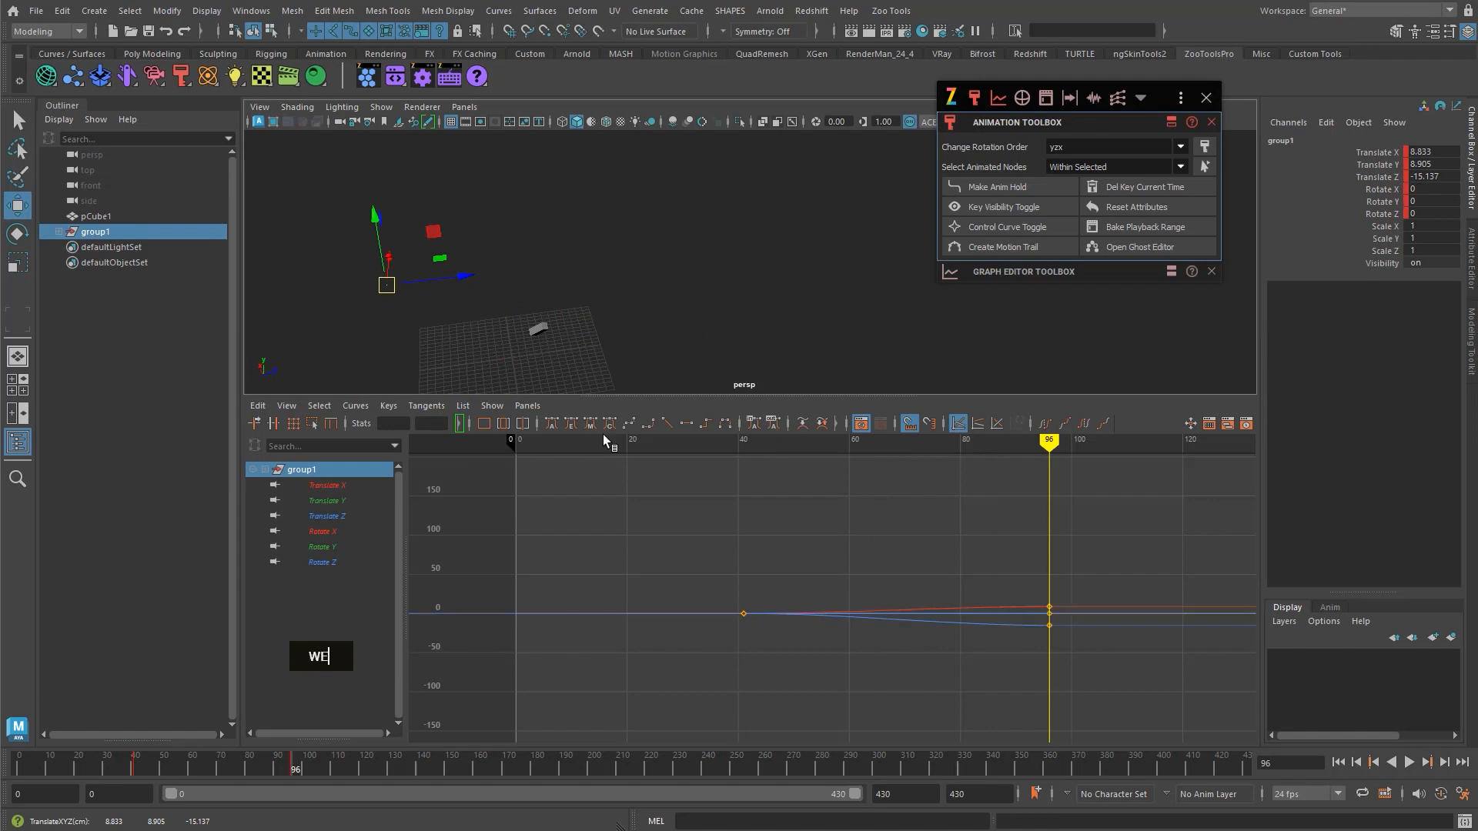
{"action": "key", "text": "shift+e"}
- Go to frame 40 and key the visibility of pCube1 on
{"action": "mouse_move", "coordinate": [157, 766]}
{"action": "left_mouse_down"}
{"action": "mouse_move", "coordinate": [49, 766]}
{"action": "mouse_move", "coordinate": [136, 761]}
{"action": "left_mouse_up"}
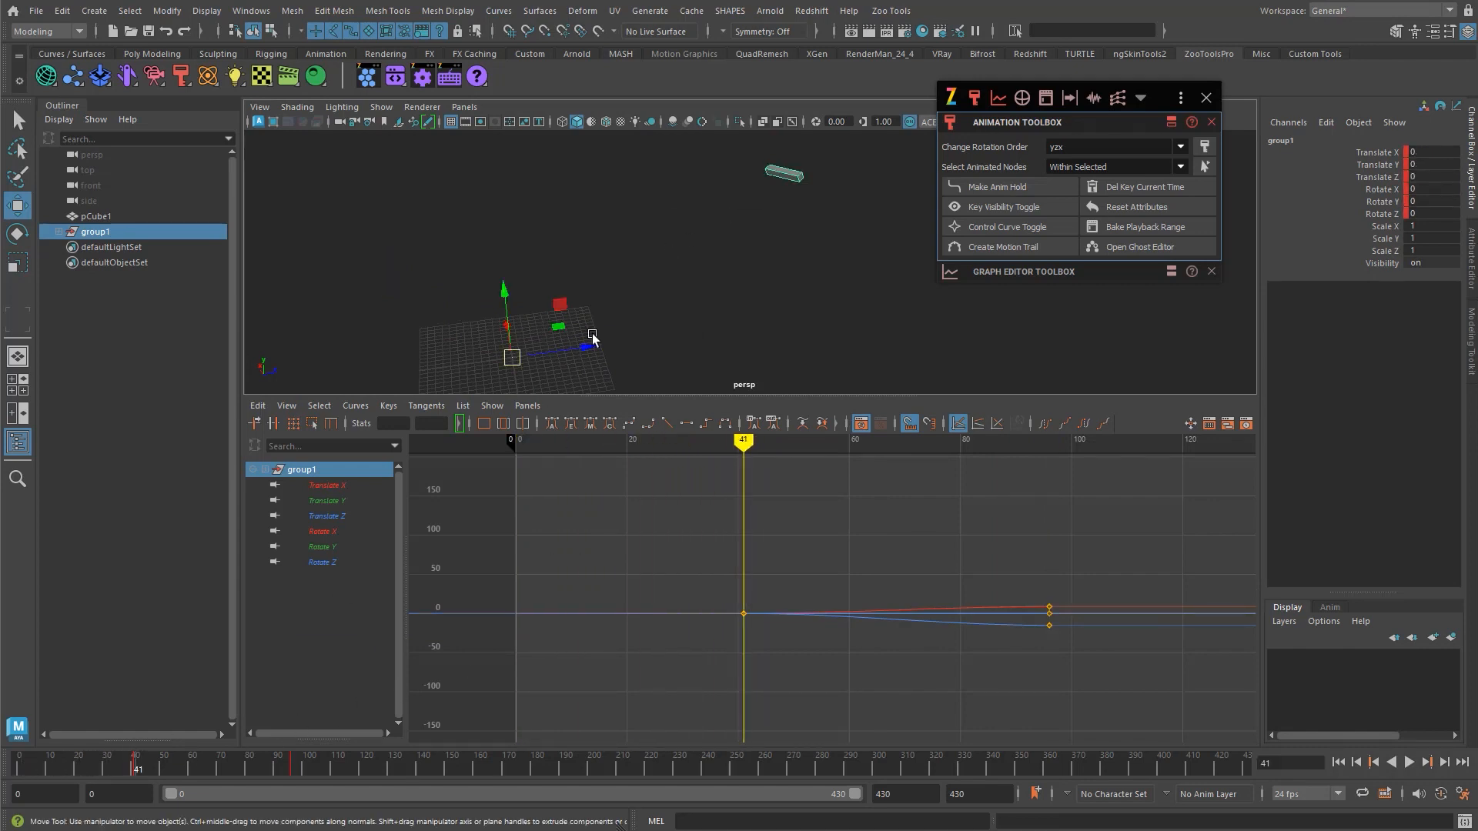
{"action": "left_click", "coordinate": [110, 211], "text": "shift"}
{"action": "left_click", "coordinate": [59, 231]}
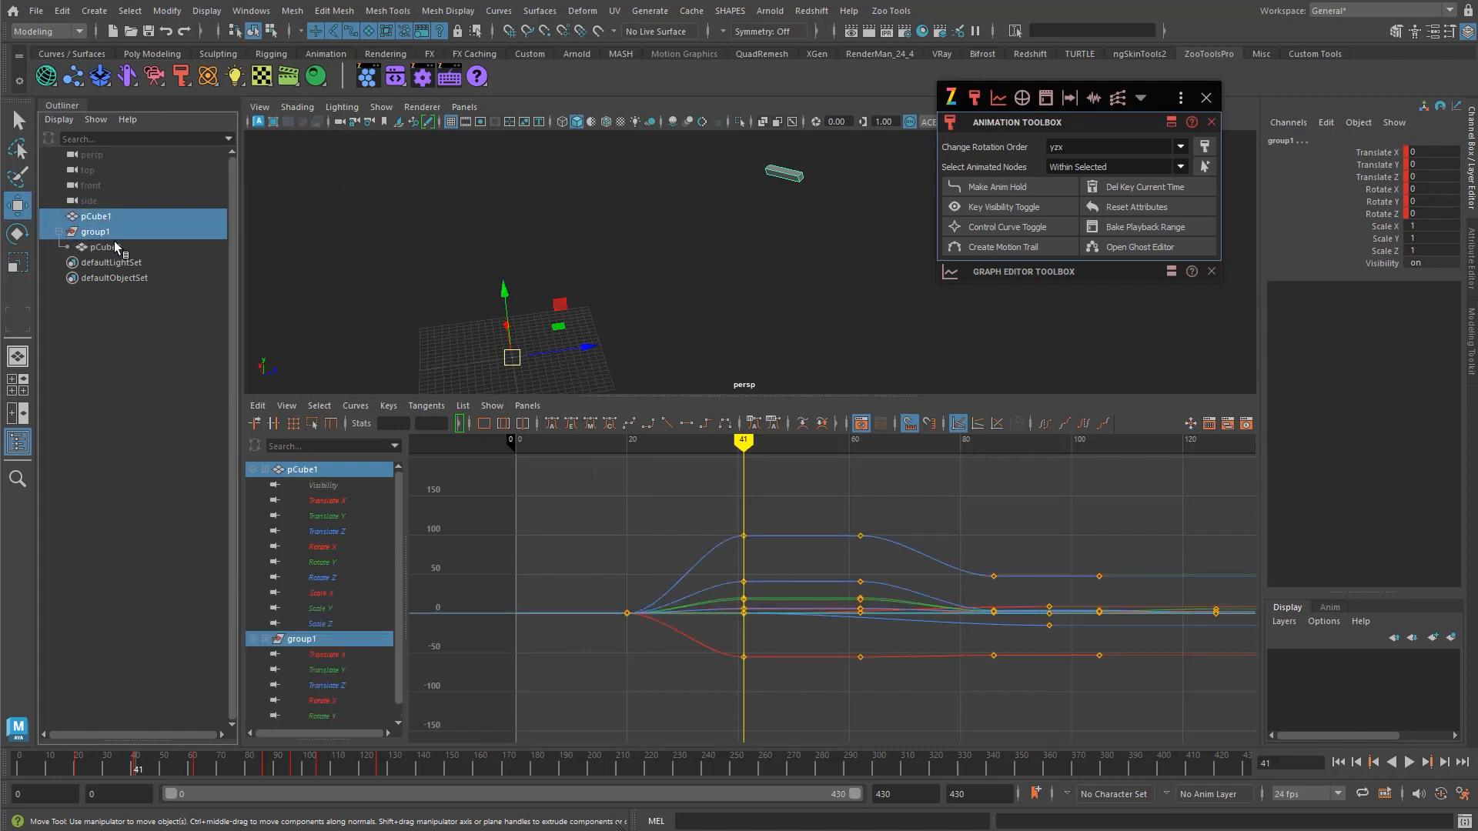
{"action": "left_click", "coordinate": [115, 244]}
{"action": "left_click", "coordinate": [108, 216], "text": "ctrl"}
{"action": "right_click_drag", "start_coordinate": [797, 245], "coordinate": [759, 310], "text": "alt"}
{"action": "key", "text": "alt+x"}
{"action": "left_click", "coordinate": [776, 266]}
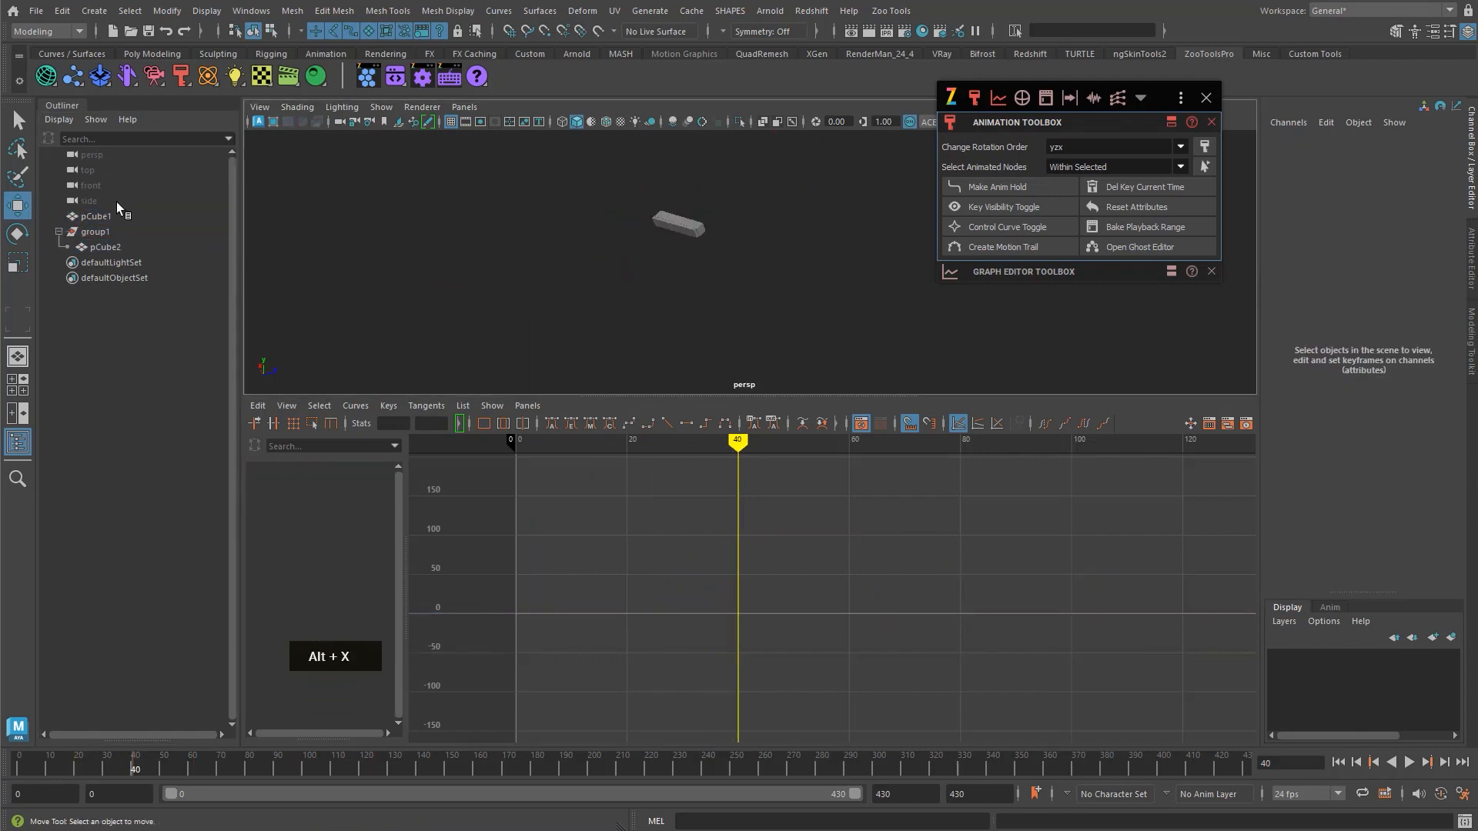
{"action": "left_click", "coordinate": [119, 217]}
{"action": "middle_click_drag", "start_coordinate": [875, 258], "coordinate": [870, 261], "text": "alt"}
{"action": "key", "text": "ctrl+alt+shift+v"}
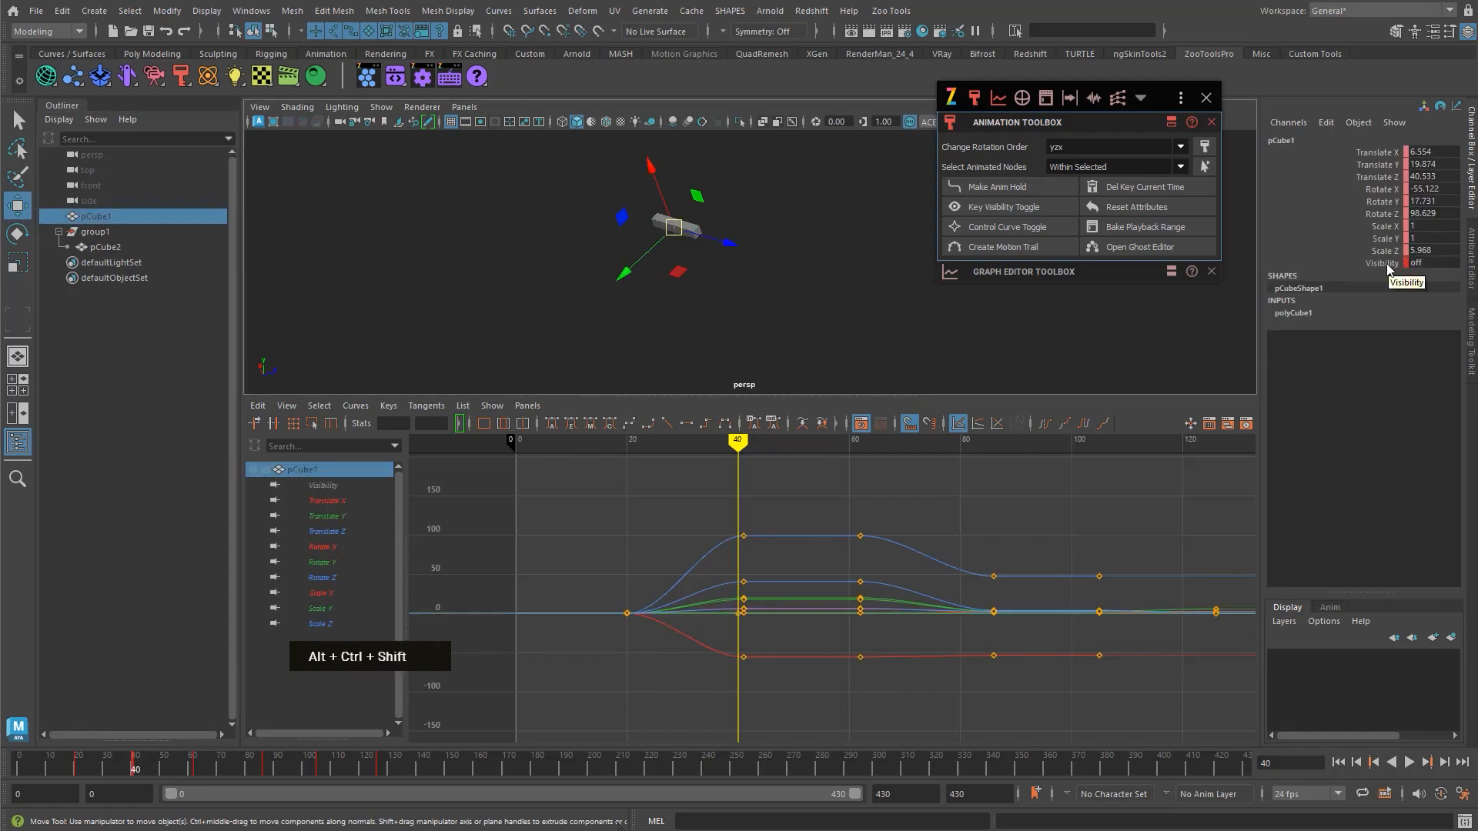
{"action": "key", "text": "ctrl+alt+shift+v"}
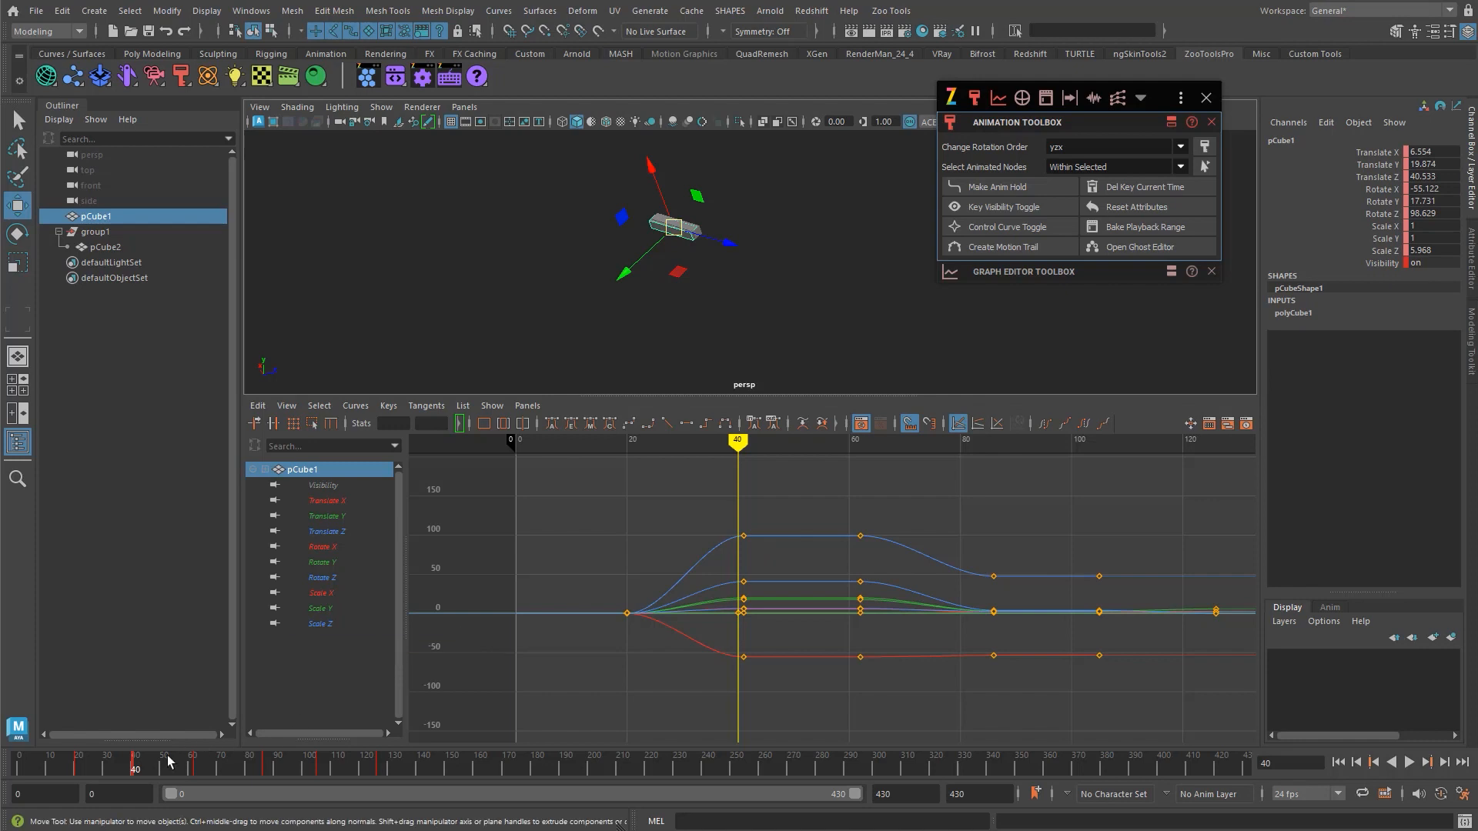
- Advance to frame 41, select pCube1's Visibility channel and key the visibility off
{"action": "key", "text": "alt+period"}
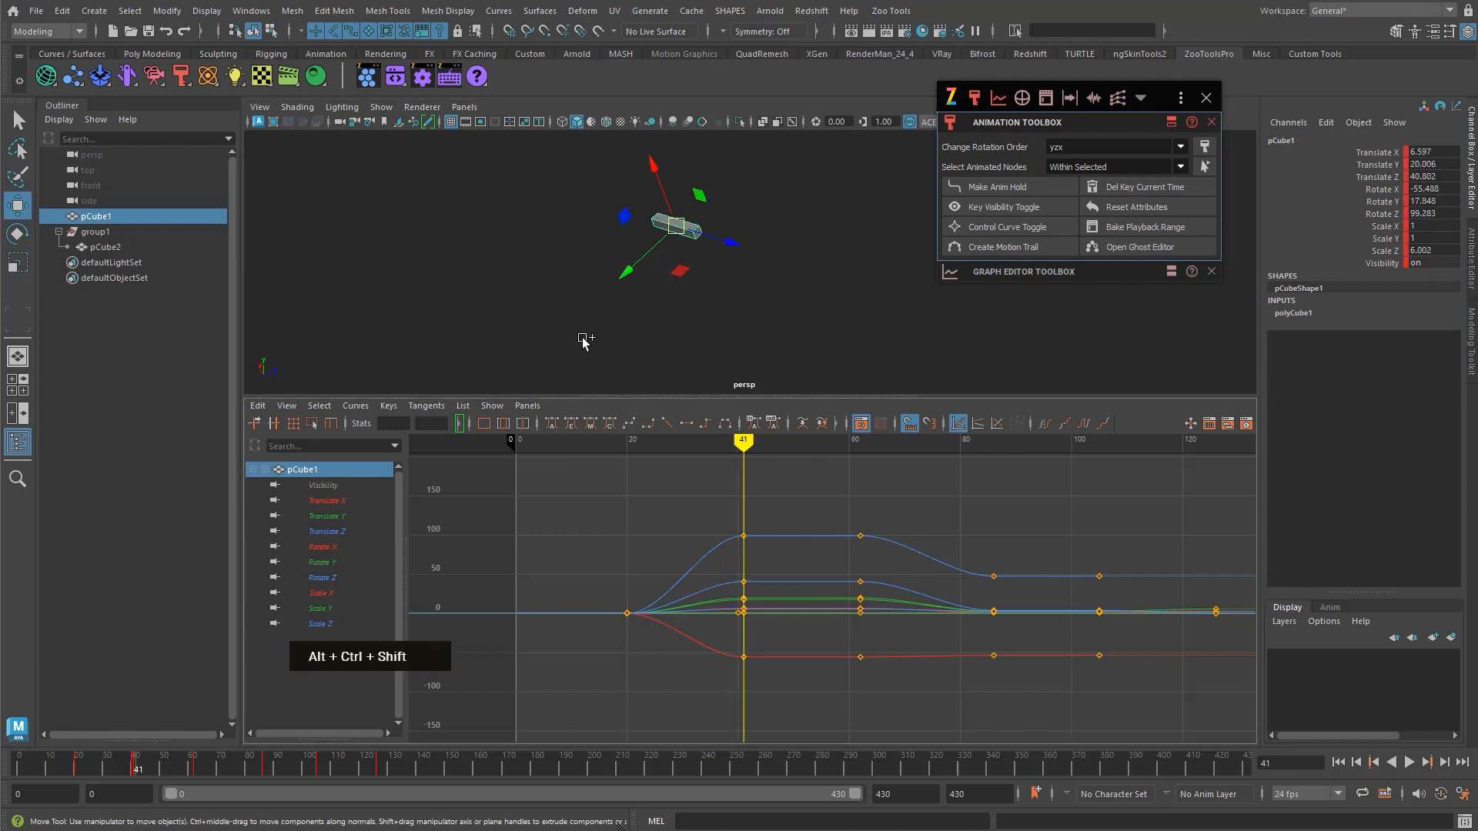
{"action": "left_click", "coordinate": [1382, 264]}
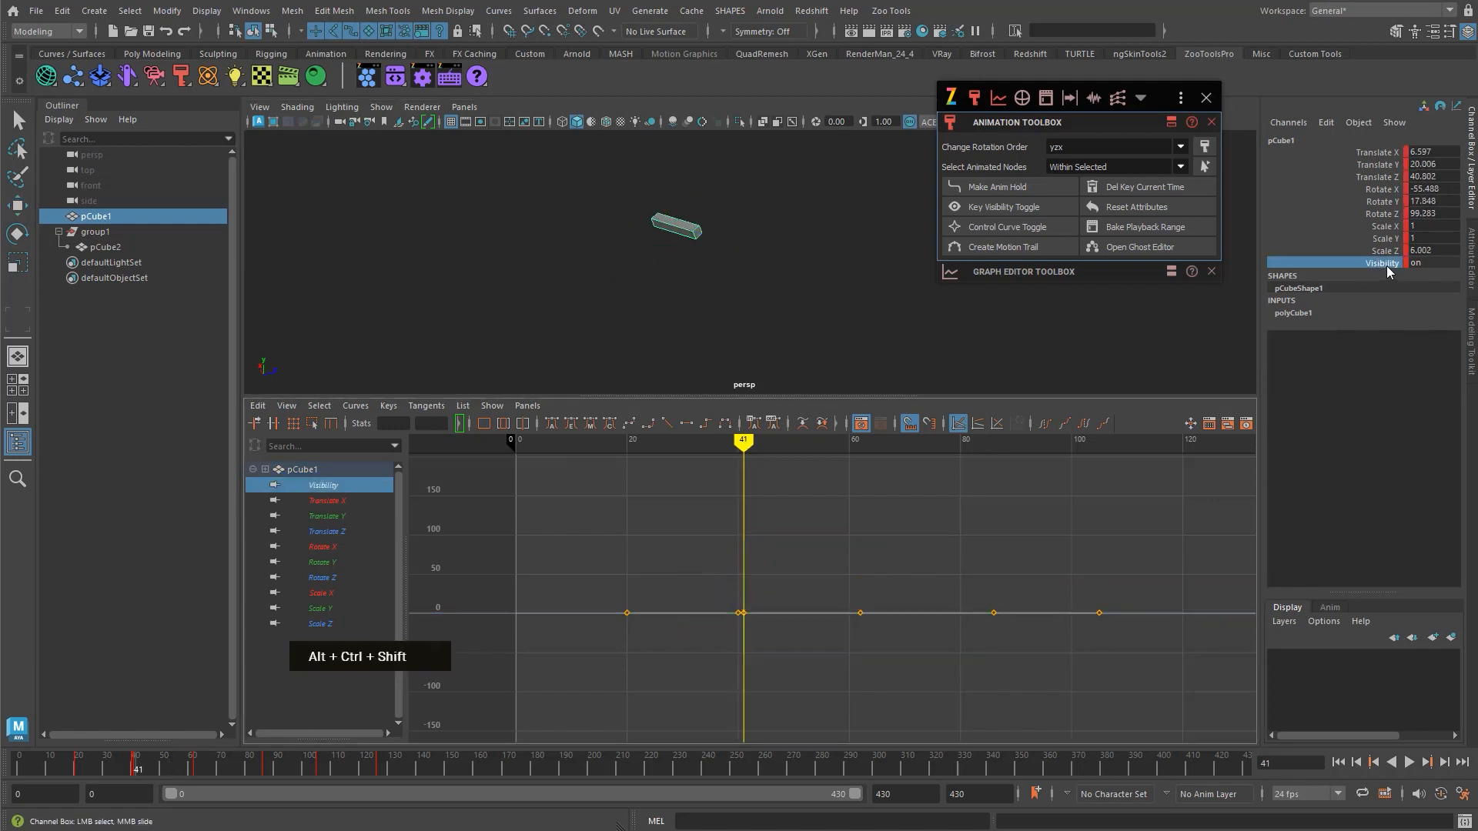
{"action": "key", "text": "ctrl+alt+shift+v"}
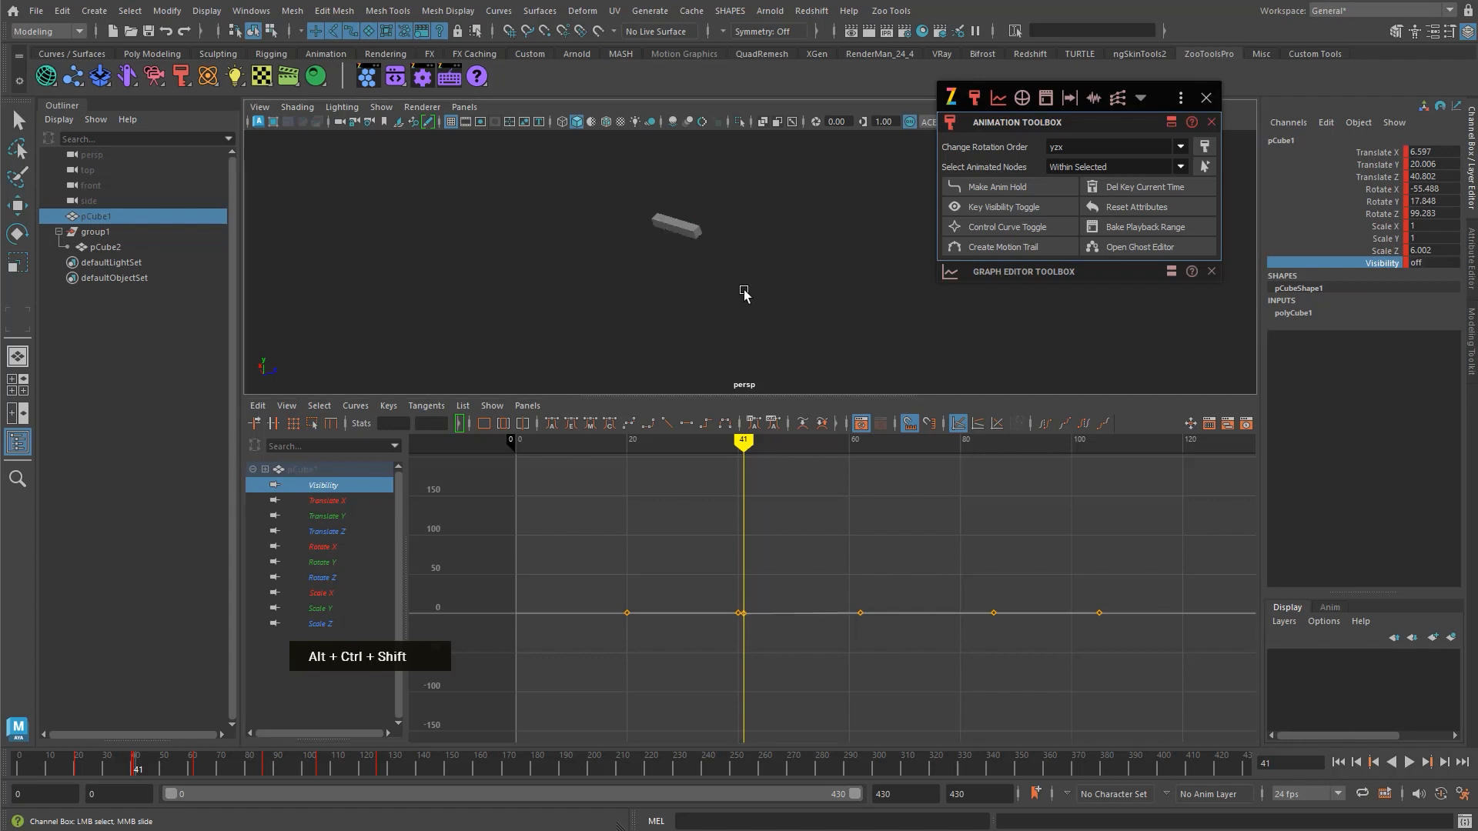
{"action": "middle_click_drag", "start_coordinate": [742, 287], "coordinate": [743, 294], "text": "alt"}
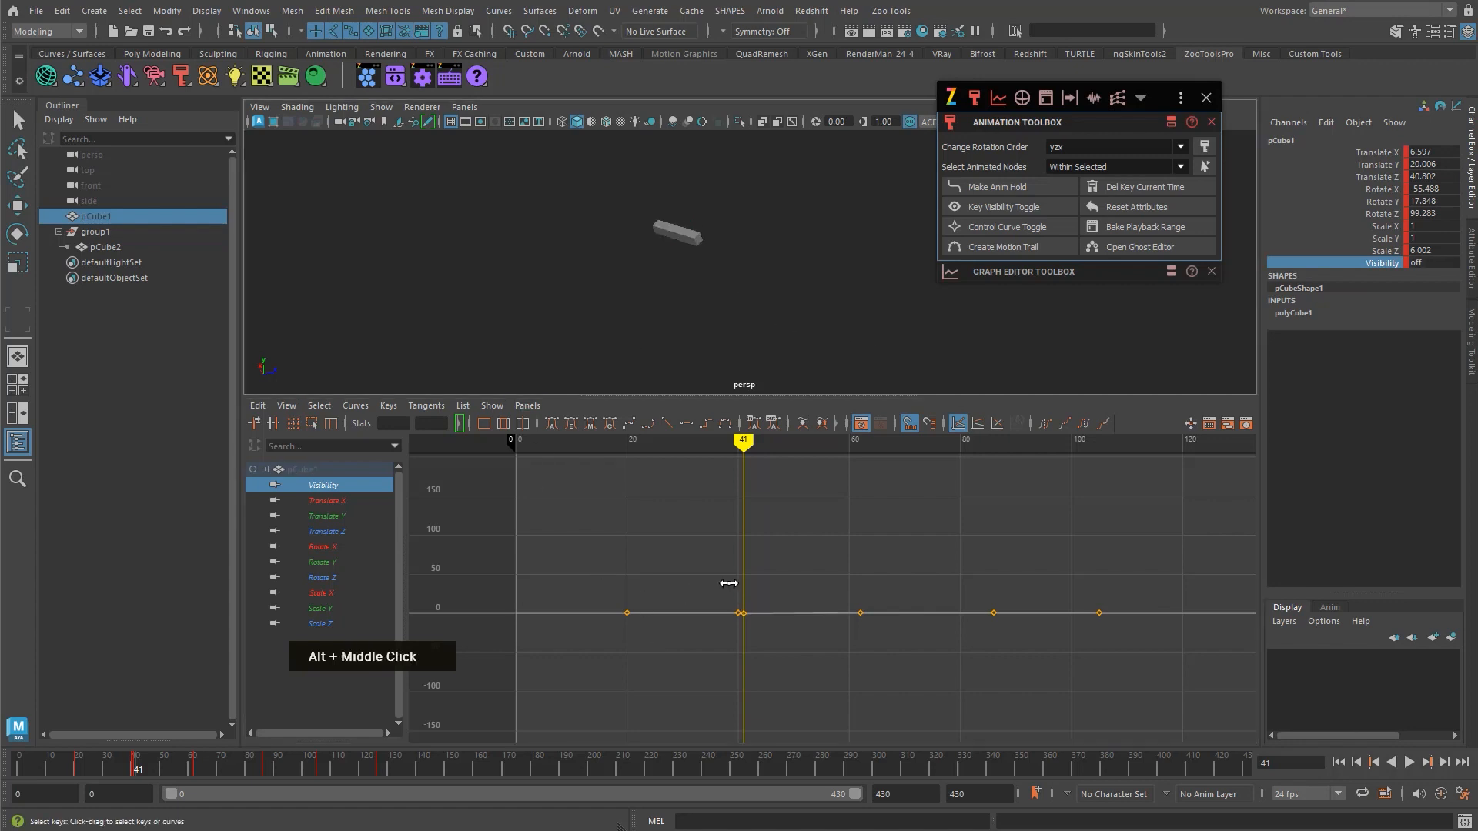
- Hide group1 without keying it, scrub pCube1's animation around frame 41, and show group1 again
{"action": "double_click", "coordinate": [123, 229]}
{"action": "key", "text": "h"}
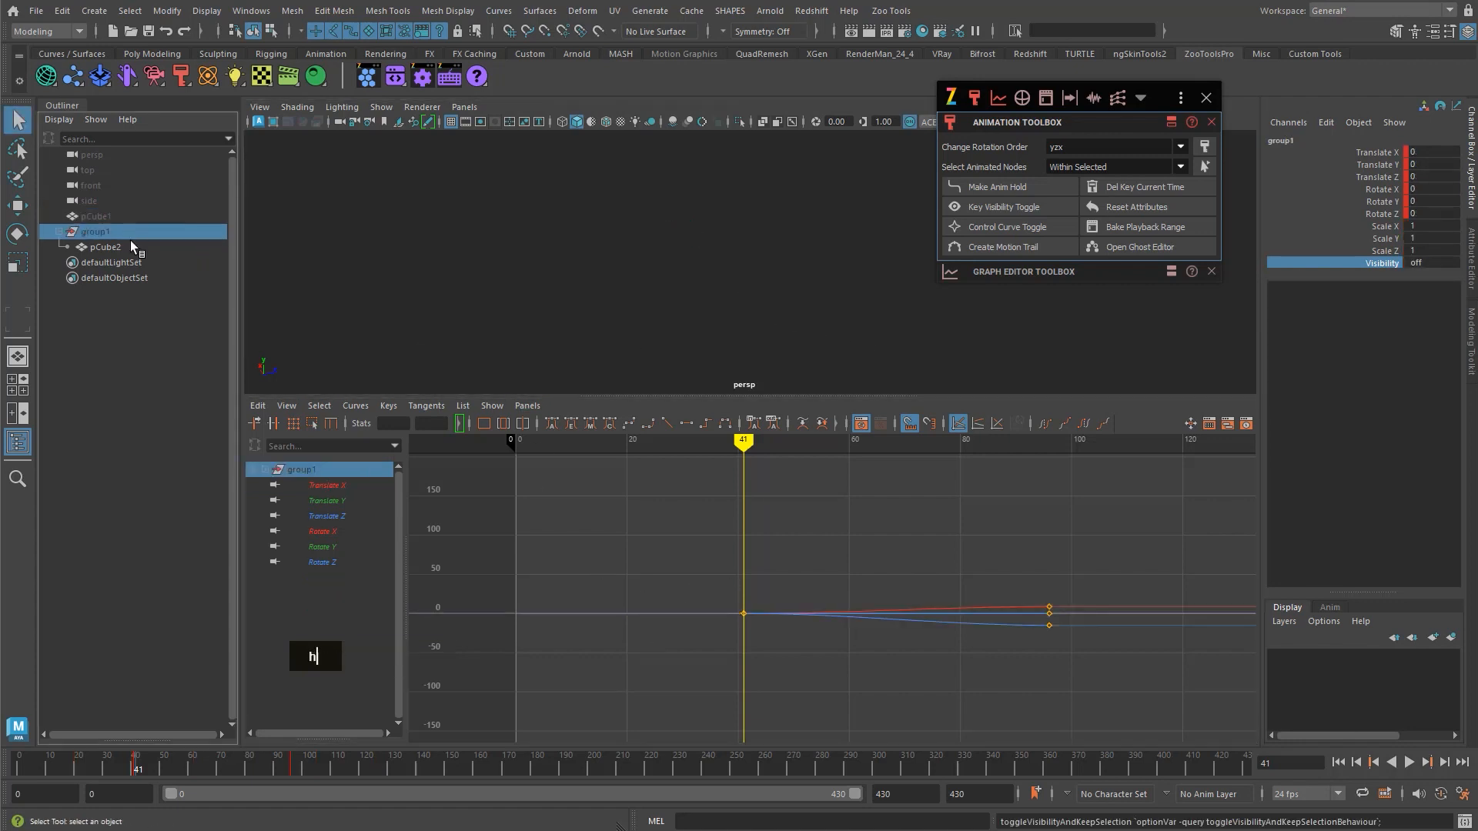
{"action": "left_click", "coordinate": [141, 216]}
{"action": "left_click_drag", "start_coordinate": [611, 594], "coordinate": [743, 574]}
{"action": "left_click", "coordinate": [123, 240]}
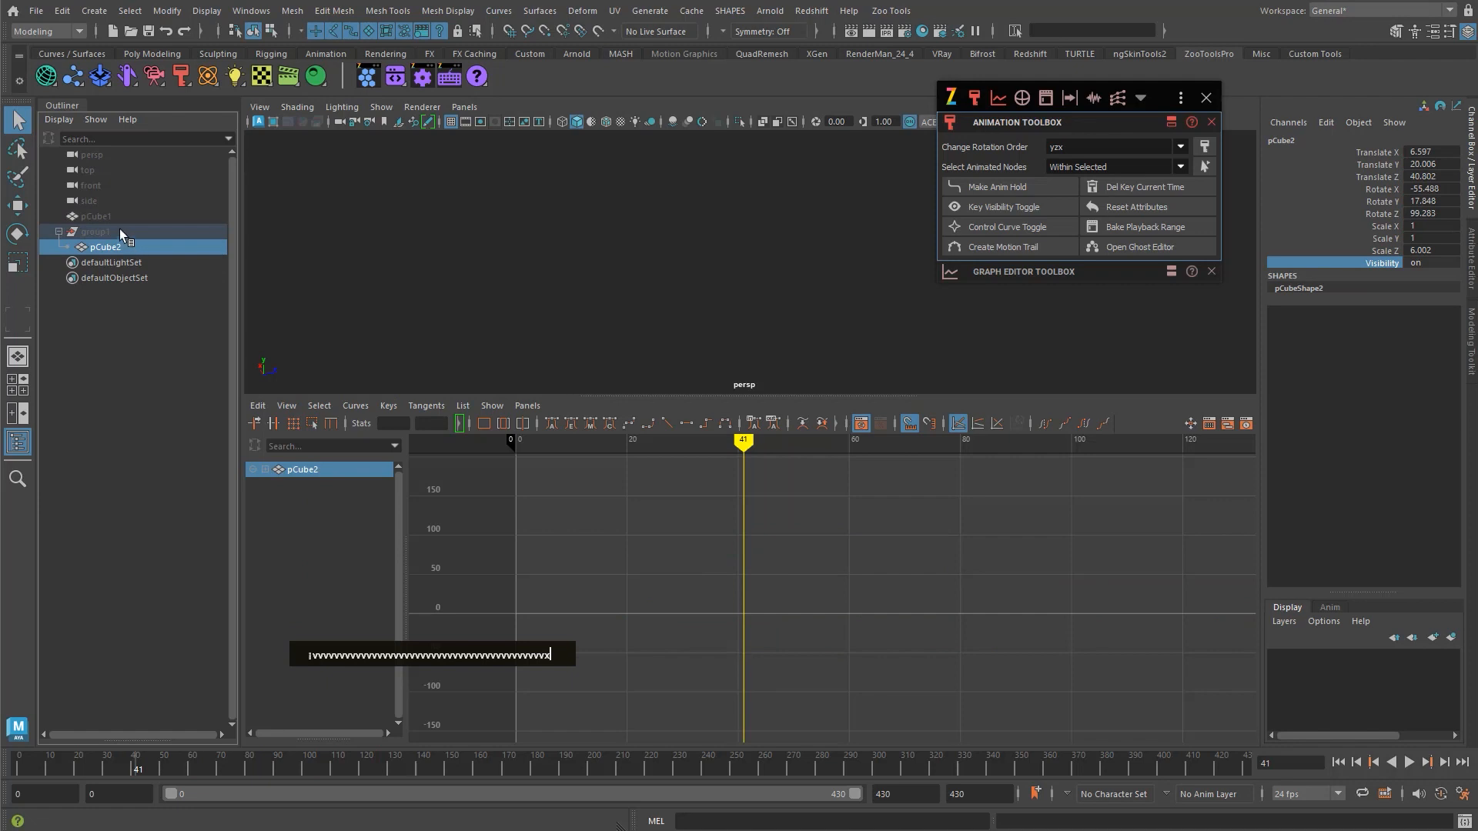
{"action": "left_click", "coordinate": [118, 229]}
{"action": "key", "text": "h"}
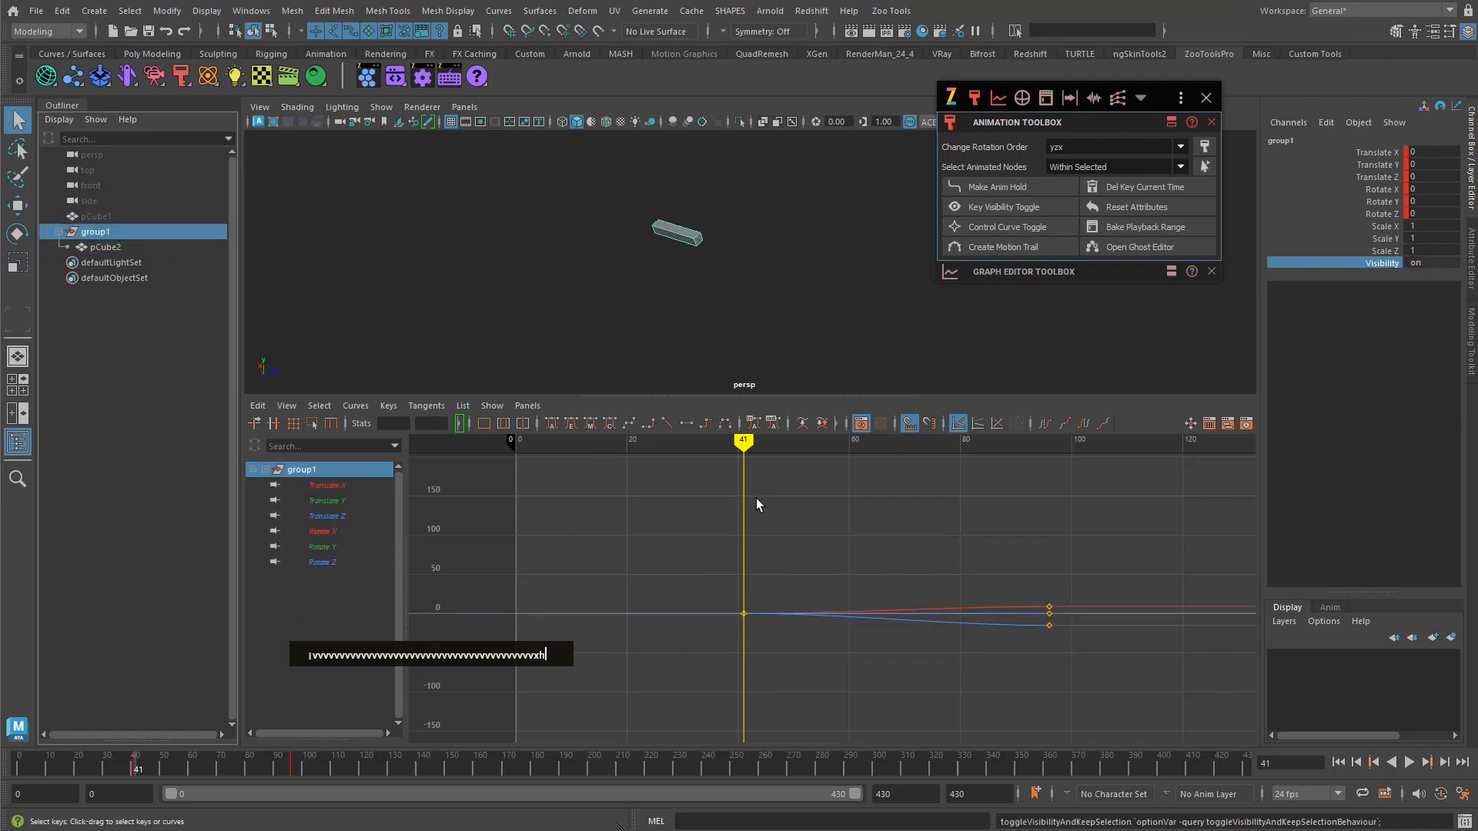
- Key group1's visibility on at frame 41 and off at frame 40
{"action": "key", "text": "ctrl+alt+shift+v"}
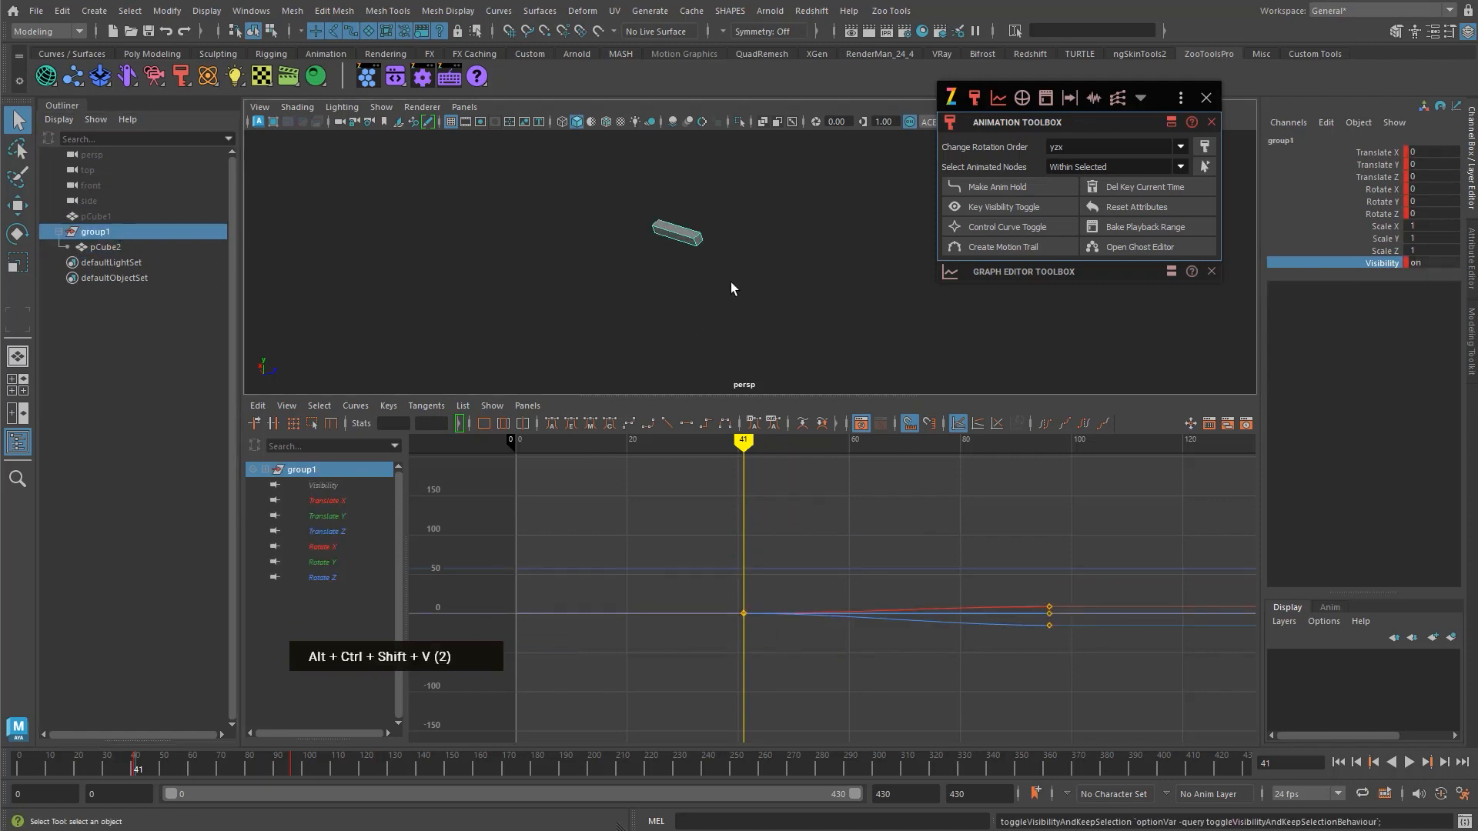
{"action": "key", "text": "alt+x"}
{"action": "key", "text": "ctrl+alt+shift+v"}
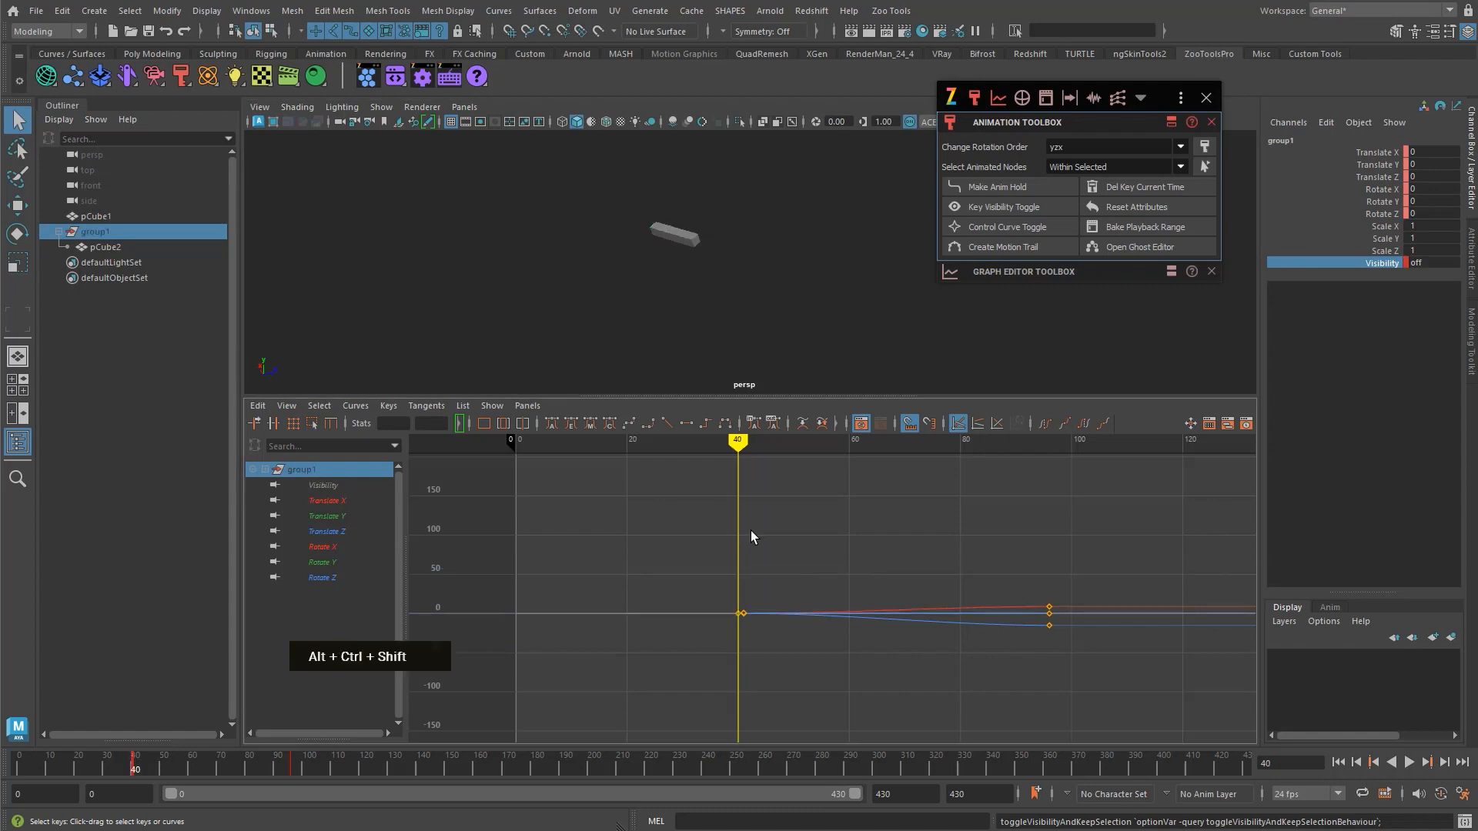
- Step across frames 40 to 42 and scrub to frame 65 to check the visibility swap between pCube1 and group1
{"action": "key", "text": "alt+x"}
{"action": "key", "text": "alt+c"}
{"action": "key", "text": "alt+c"}
{"action": "key", "text": "alt+c"}
{"action": "key", "text": "alt+c"}
{"action": "key", "text": "alt+c"}
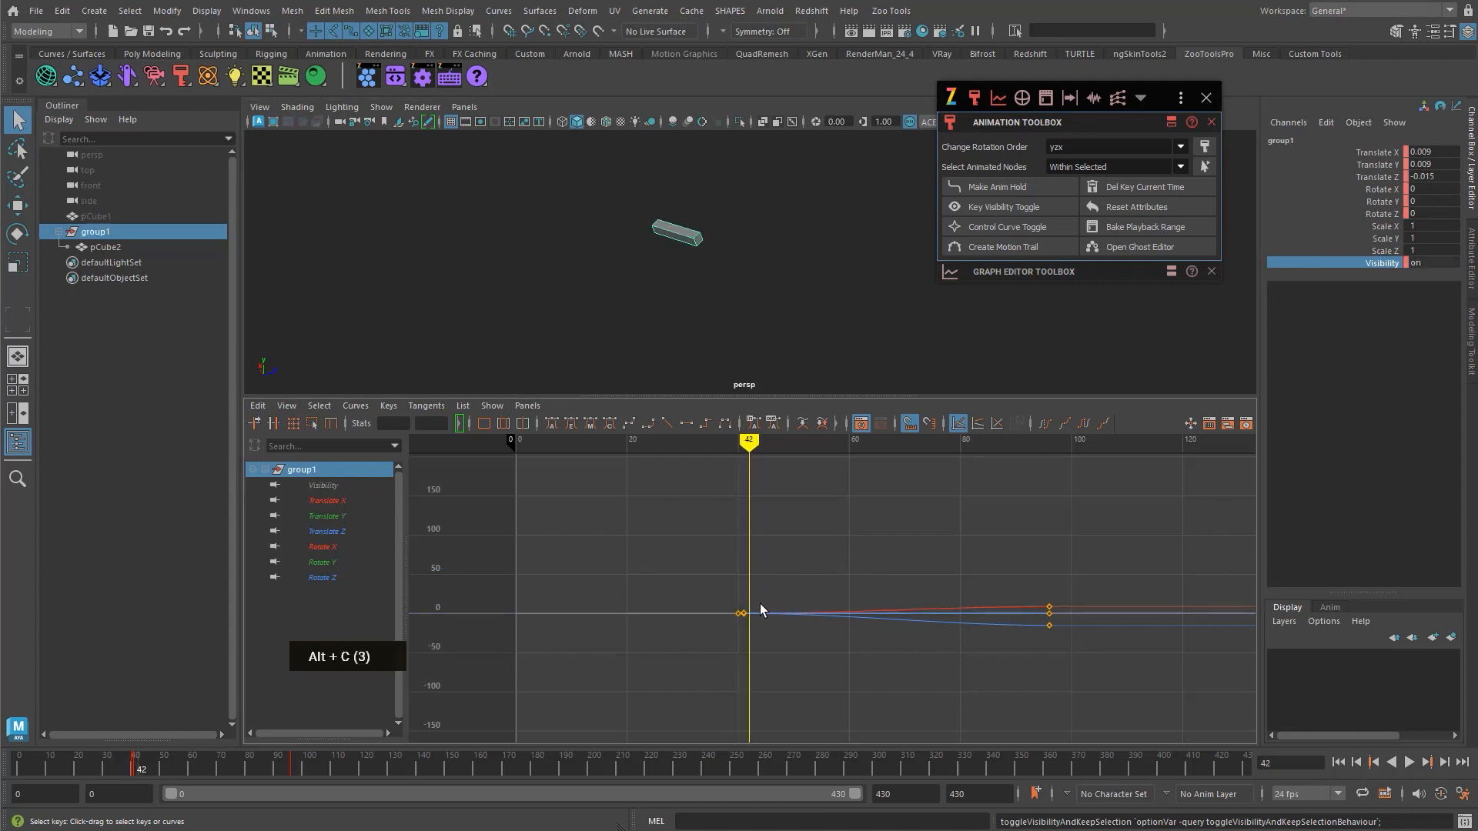
{"action": "key", "text": "v"}
{"action": "left_click_drag", "start_coordinate": [761, 604], "coordinate": [877, 601]}
- Delete all of pCube1's visibility keys after frame 41
{"action": "left_click", "coordinate": [143, 216]}
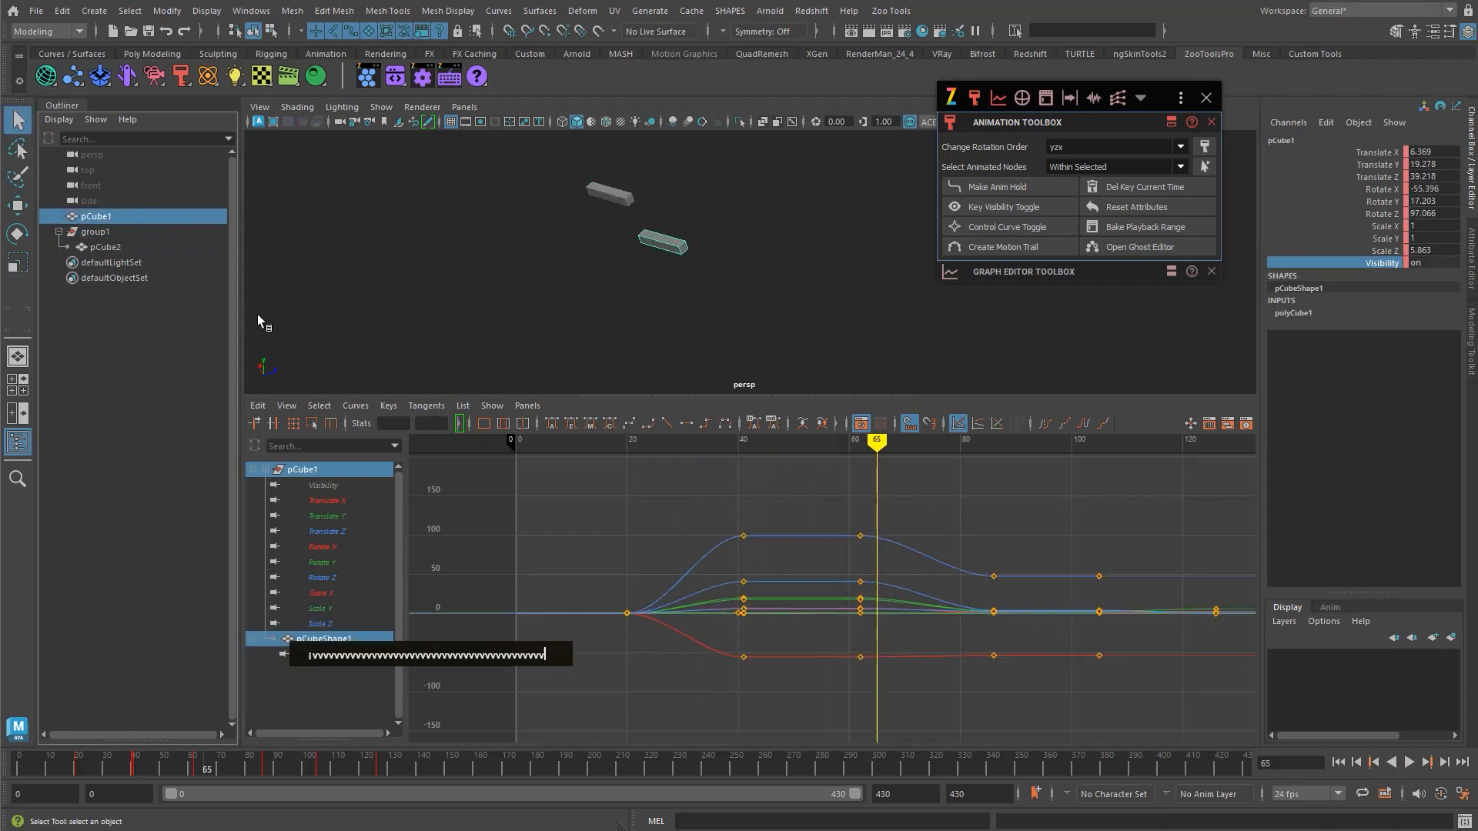
{"action": "middle_click_drag", "start_coordinate": [581, 630], "coordinate": [542, 618], "text": "alt"}
{"action": "left_click", "coordinate": [357, 483]}
{"action": "middle_click_drag", "start_coordinate": [725, 607], "coordinate": [672, 604], "text": "alt"}
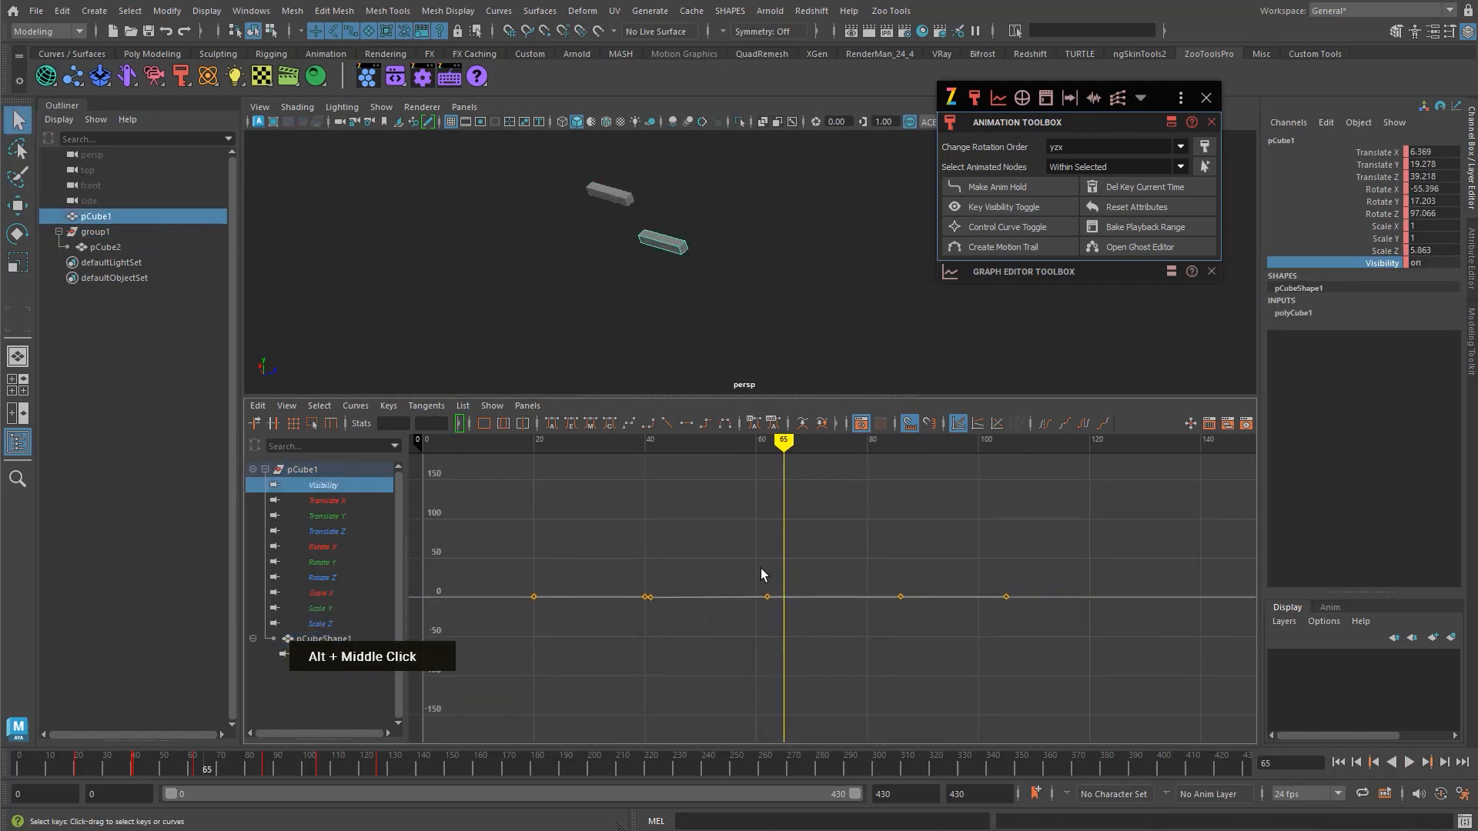
{"action": "left_click_drag", "start_coordinate": [724, 552], "coordinate": [1166, 665]}
{"action": "key", "text": "Delete"}
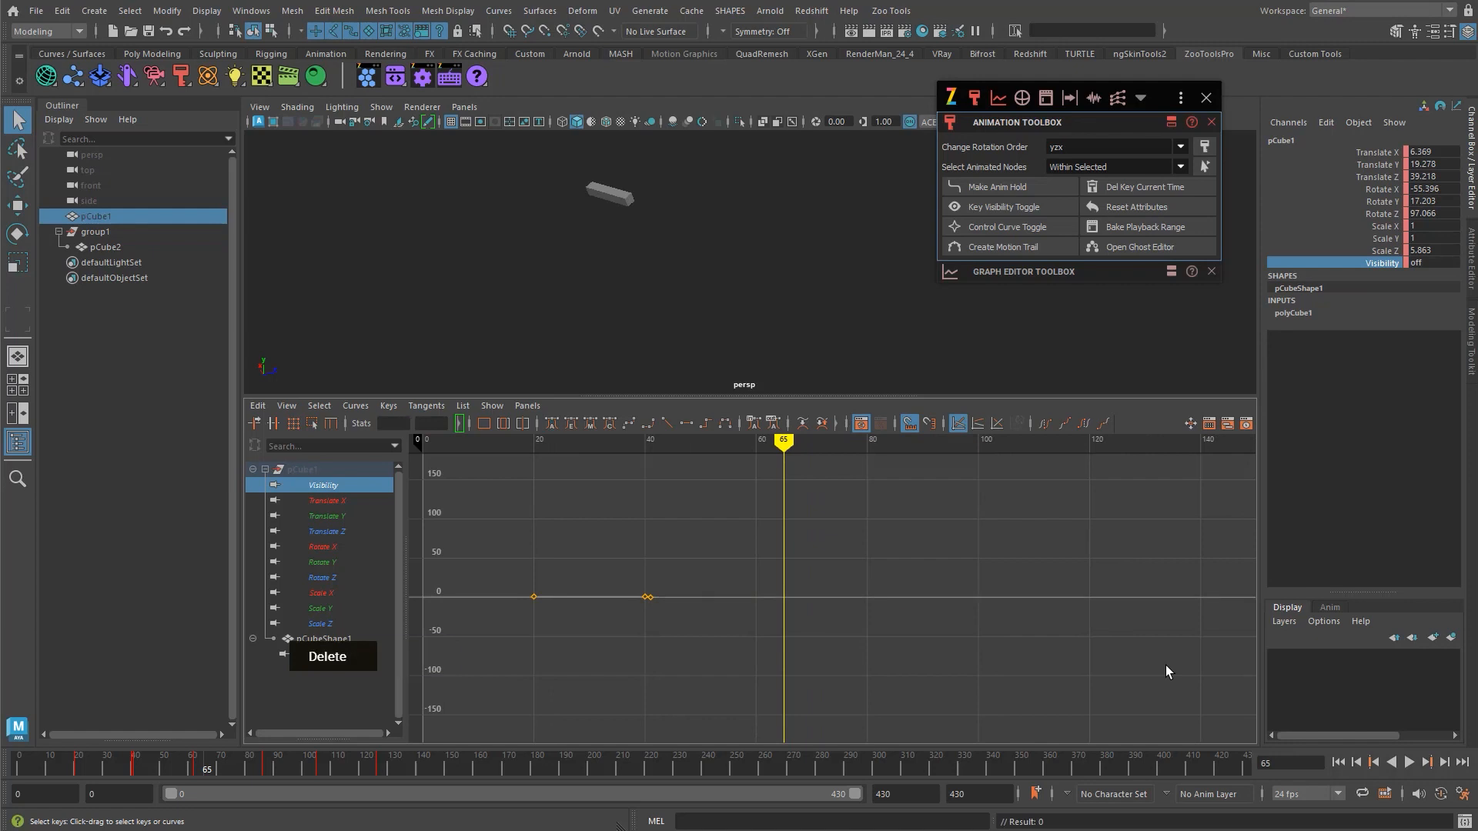
- Frame pCube1's remaining visibility keys and play the animation from frame 20 to check the visibility swap with group1
{"action": "middle_click", "coordinate": [890, 650]}
{"action": "key", "text": "f"}
{"action": "right_click_drag", "start_coordinate": [990, 637], "coordinate": [978, 636], "text": "alt"}
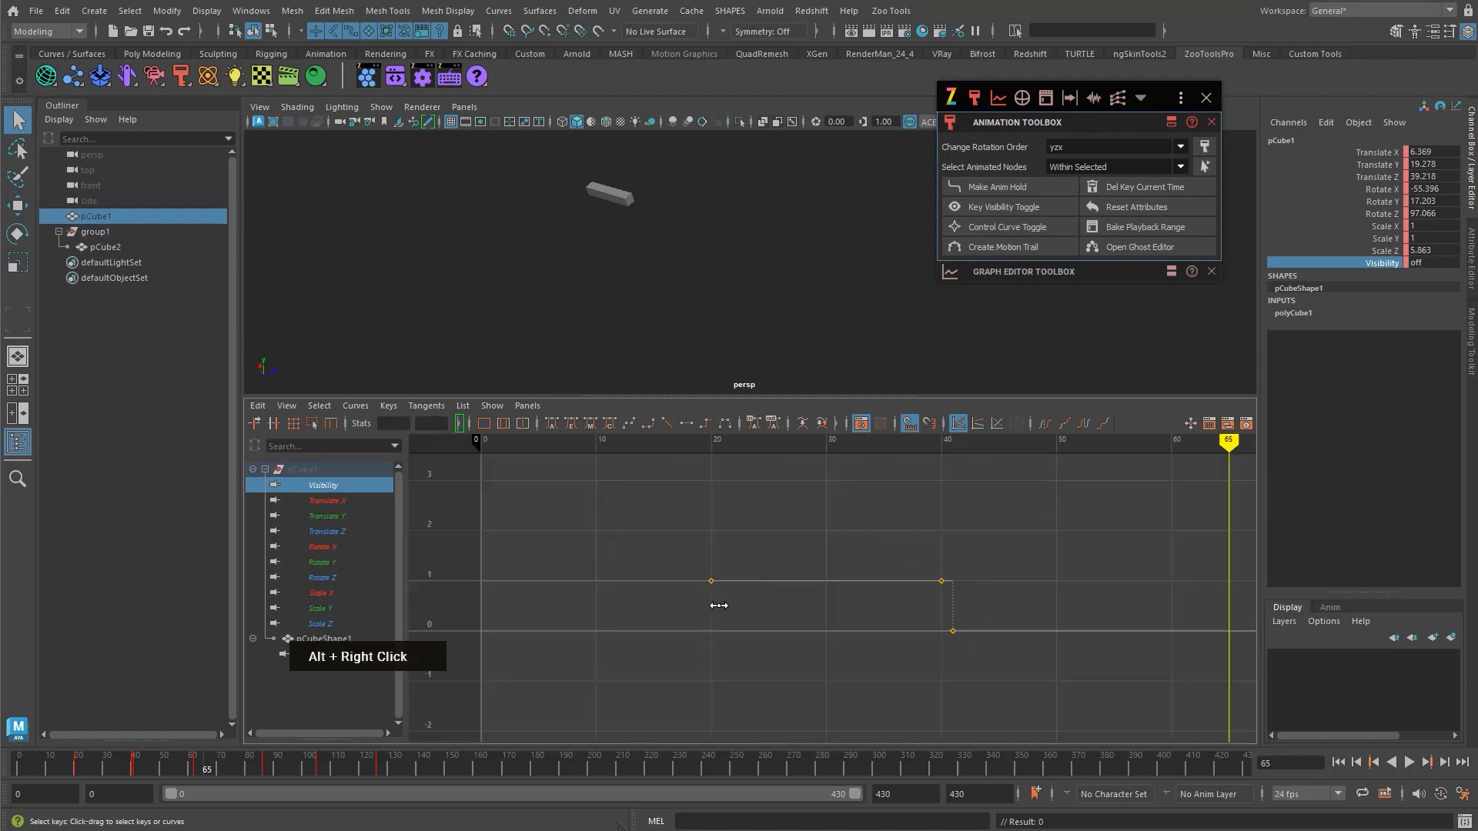
{"action": "key", "text": "k"}
{"action": "left_click", "coordinate": [716, 604]}
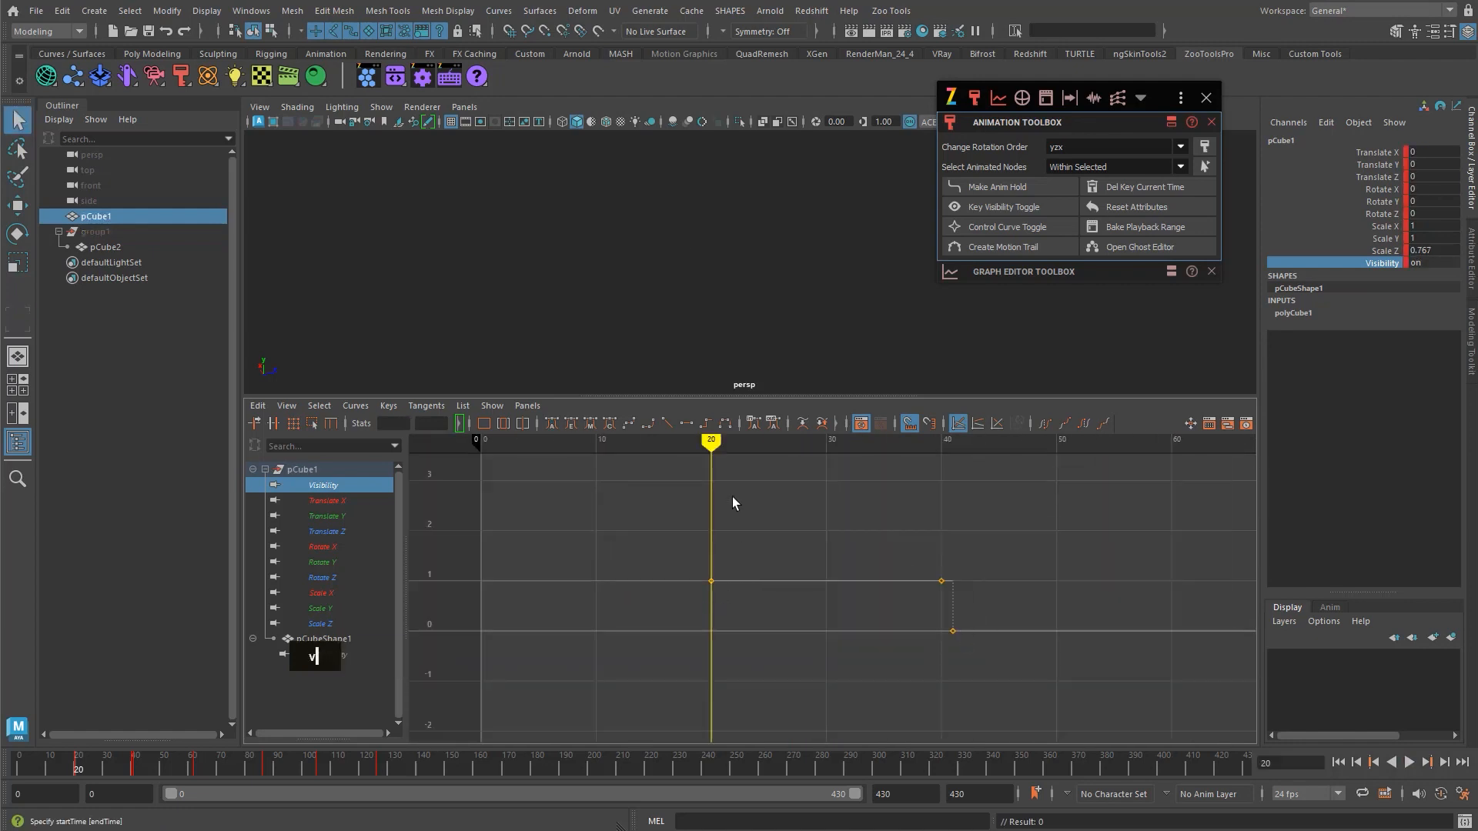
{"action": "key", "text": "alt+v"}
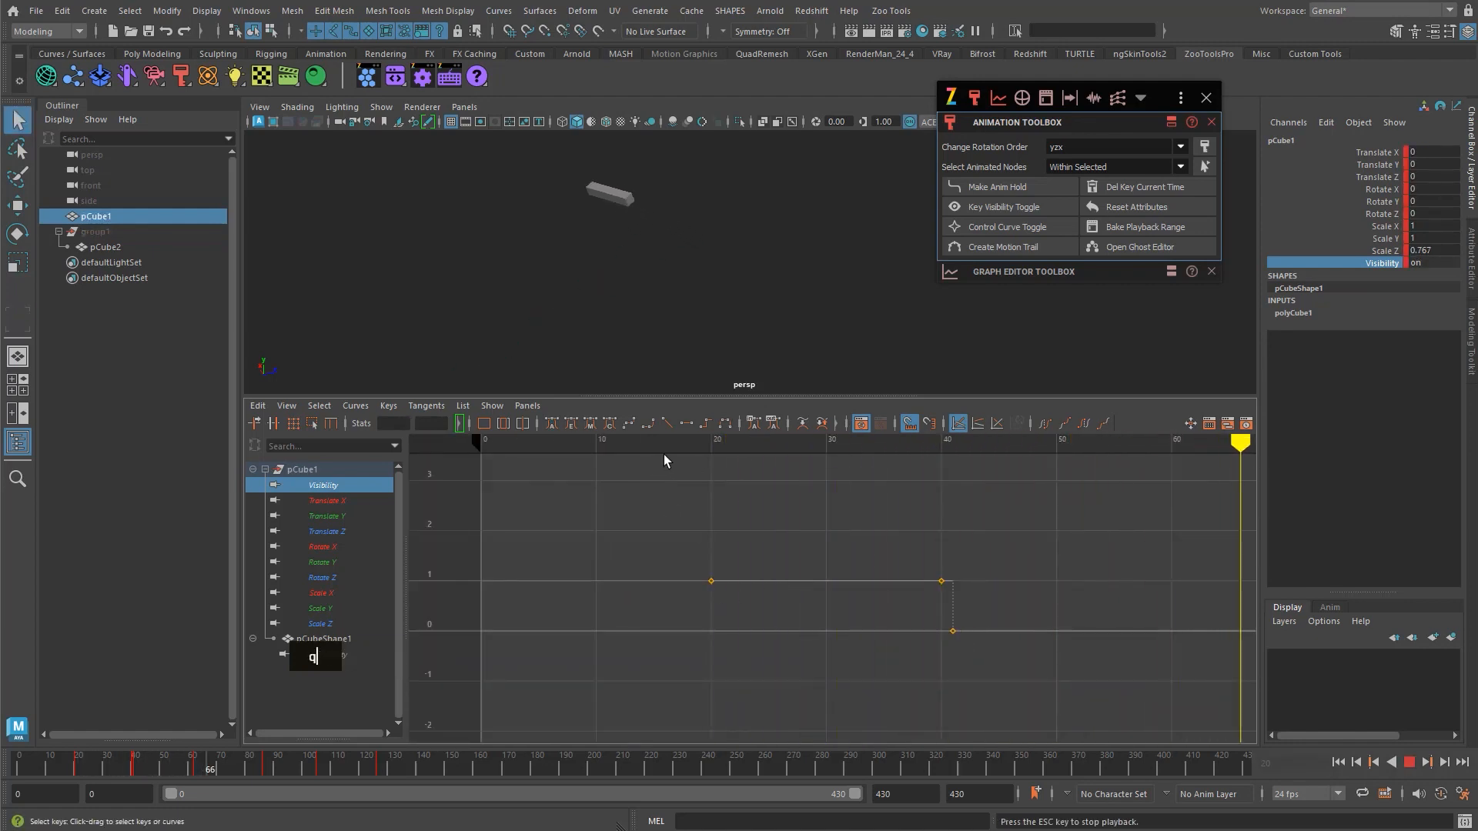
{"action": "key", "text": "alt+v"}
- Delete pCube1 and group1 with its child pCube2 from the scene
{"action": "left_click", "coordinate": [593, 261]}
{"action": "left_click_drag", "start_coordinate": [122, 217], "coordinate": [175, 248]}
{"action": "left_click", "coordinate": [632, 192]}
{"action": "left_click", "coordinate": [586, 176]}
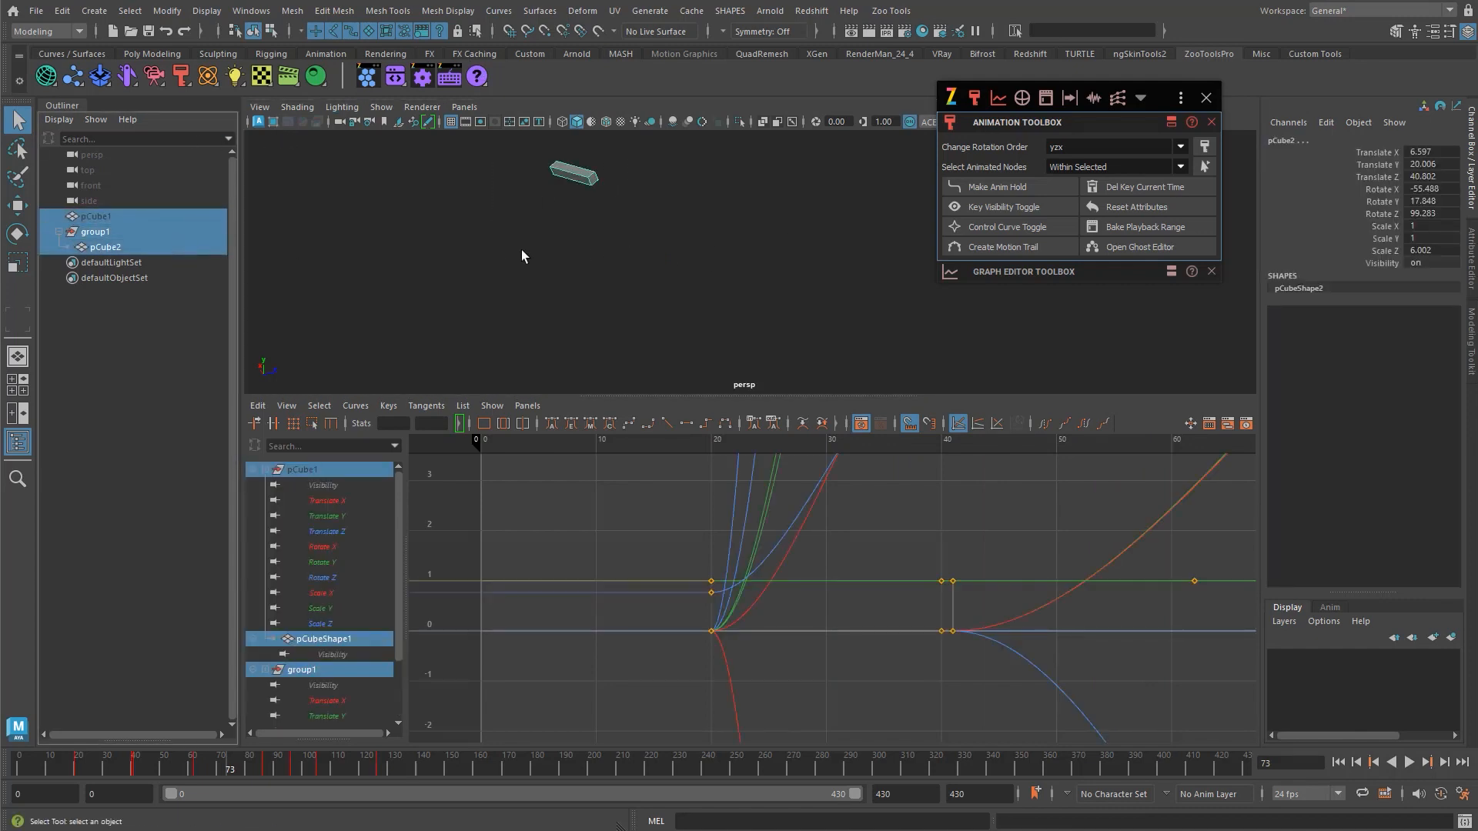
{"action": "key", "text": "Delete"}
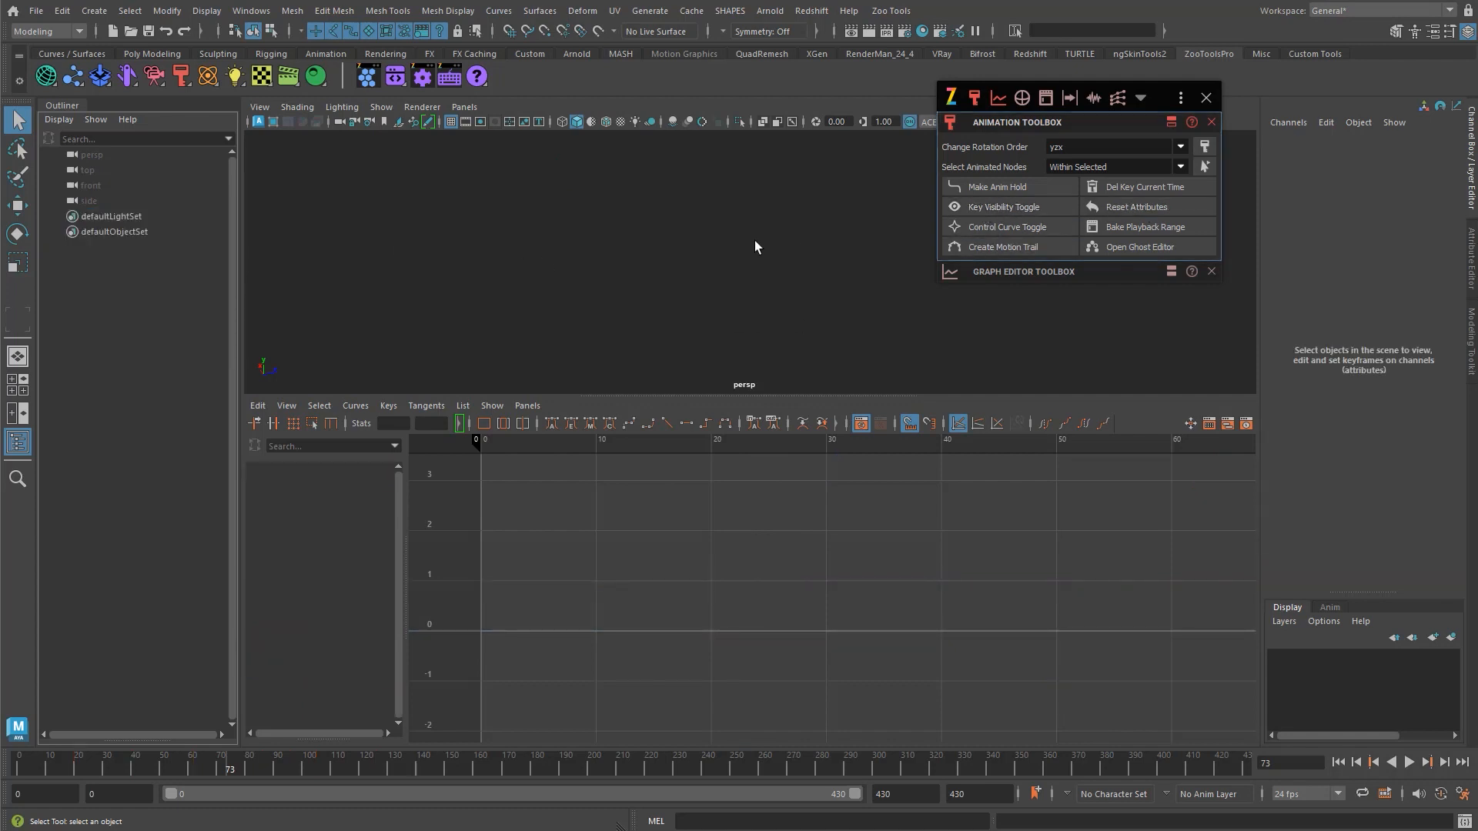
- Create a polygon cube, move and rotate it off the origin, and stretch it along Z to a scale of about 4.5
{"action": "key", "text": "ctrl+shift+u"}
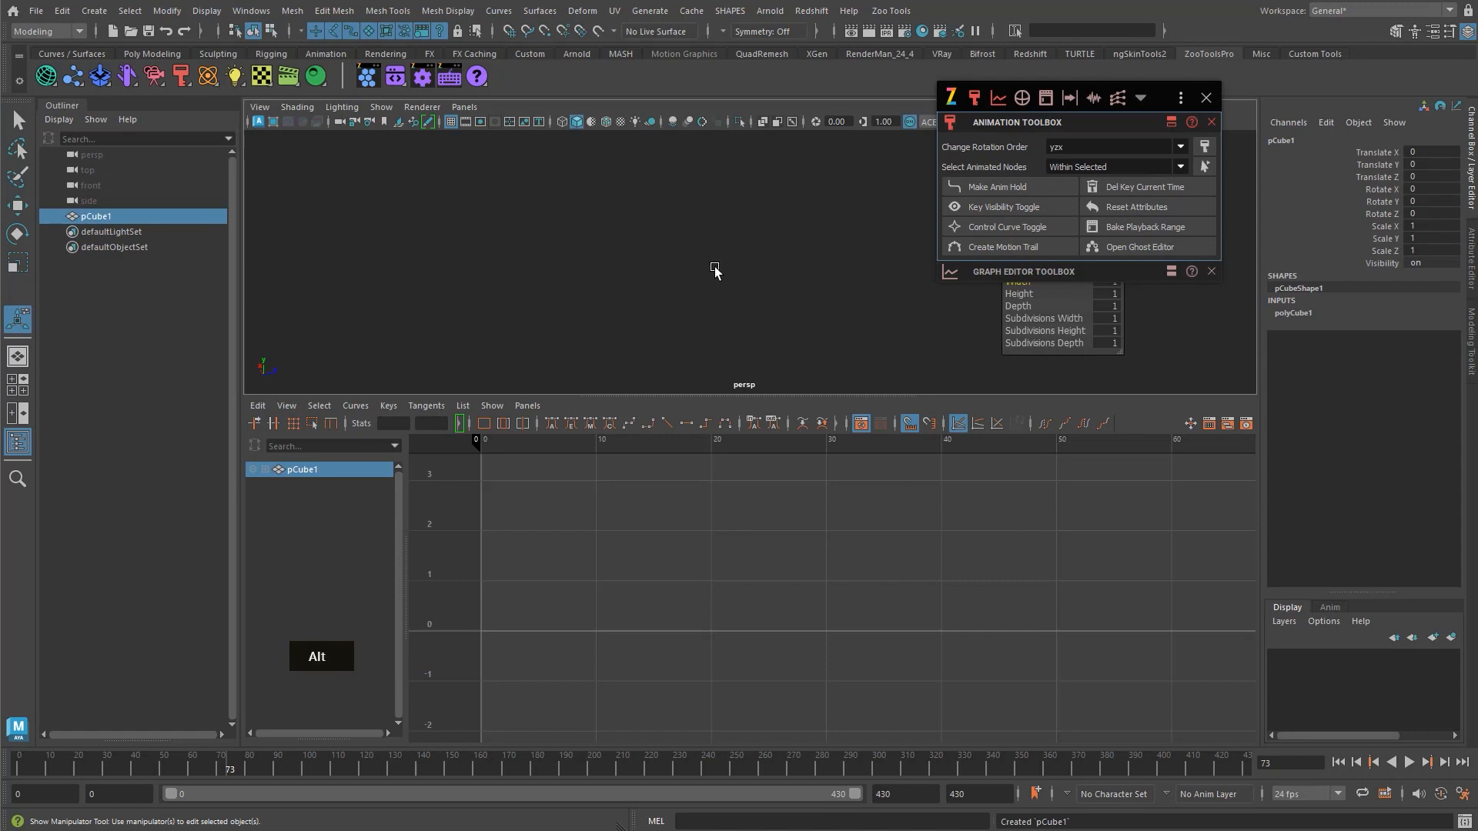
{"action": "key", "text": "f"}
{"action": "right_click_drag", "start_coordinate": [685, 237], "coordinate": [447, 265], "text": "alt"}
{"action": "key", "text": "w"}
{"action": "left_click_drag", "start_coordinate": [754, 267], "coordinate": [813, 243]}
{"action": "key", "text": "e"}
{"action": "key", "text": "r"}
{"action": "middle_click_drag", "start_coordinate": [813, 243], "coordinate": [905, 323], "text": "alt"}
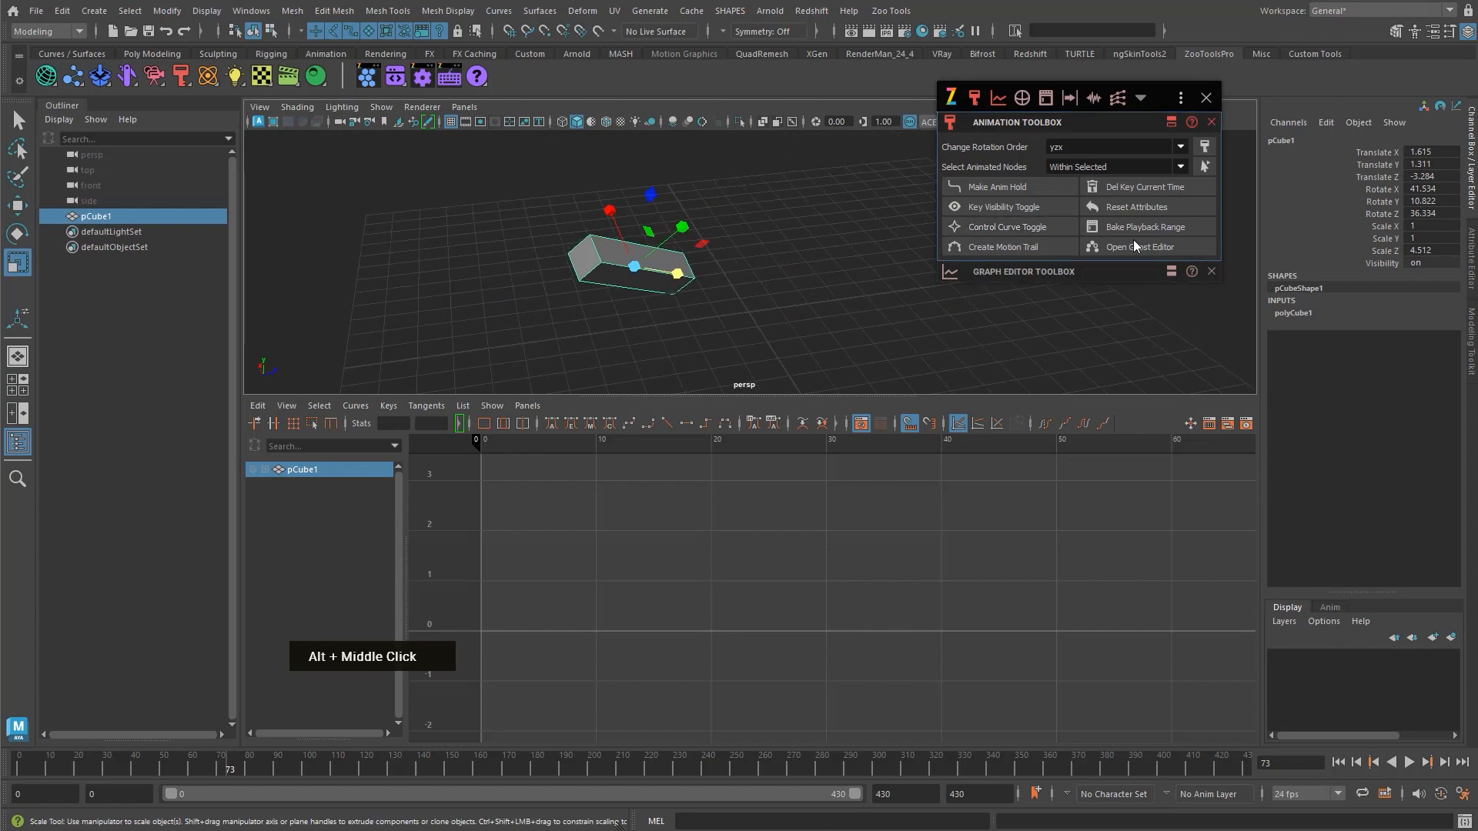
- Reset the cube's transform attributes to their defaults, undo the reset, and reset them again
{"action": "left_click", "coordinate": [1107, 213]}
{"action": "middle_click_drag", "start_coordinate": [782, 336], "coordinate": [668, 270], "text": "alt"}
{"action": "key", "text": "ctrl+z"}
{"action": "right_click_drag", "start_coordinate": [643, 292], "coordinate": [615, 269], "text": "alt"}
{"action": "key", "text": "ctrl+alt+shift+s"}
{"action": "middle_click_drag", "start_coordinate": [768, 311], "coordinate": [755, 318], "text": "alt"}
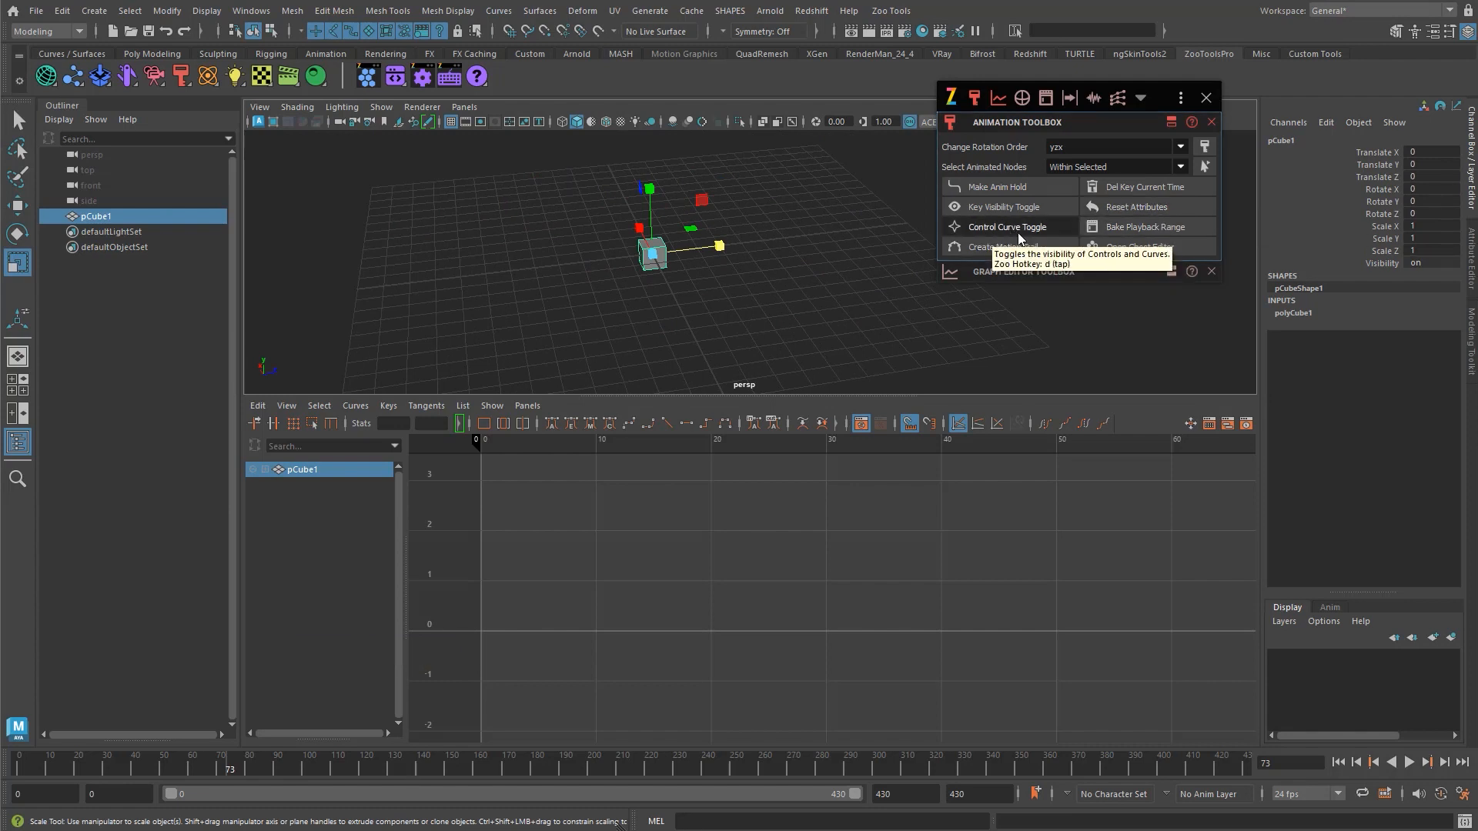
- Delete the cube and create a NURBS circle at the origin
{"action": "middle_click_drag", "start_coordinate": [652, 254], "coordinate": [663, 267]}
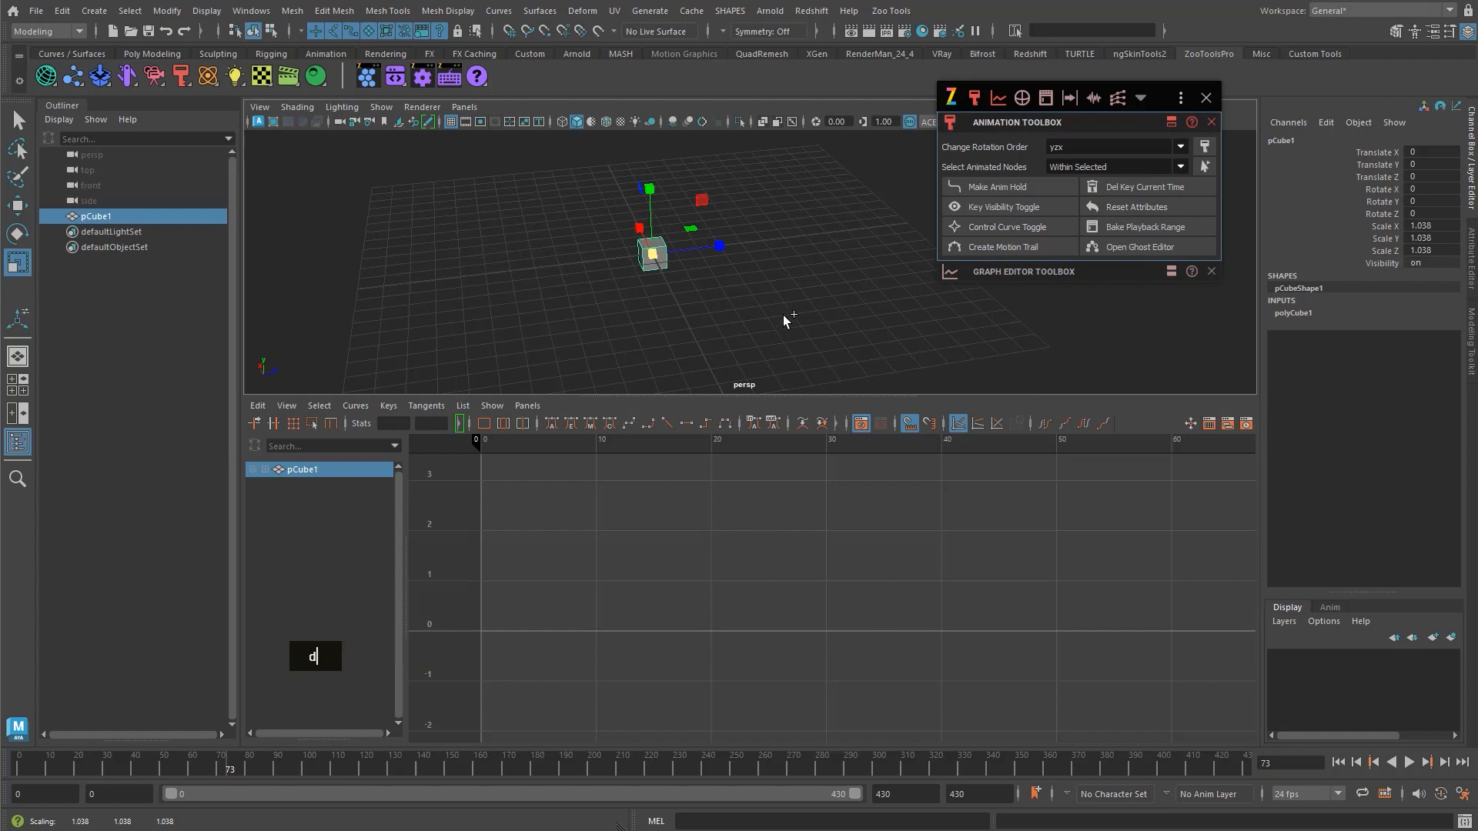
{"action": "key", "text": "q"}
{"action": "left_click", "coordinate": [608, 220]}
{"action": "left_click_drag", "start_coordinate": [607, 220], "coordinate": [477, 237]}
{"action": "key", "text": "ctrl+alt+shift+o"}
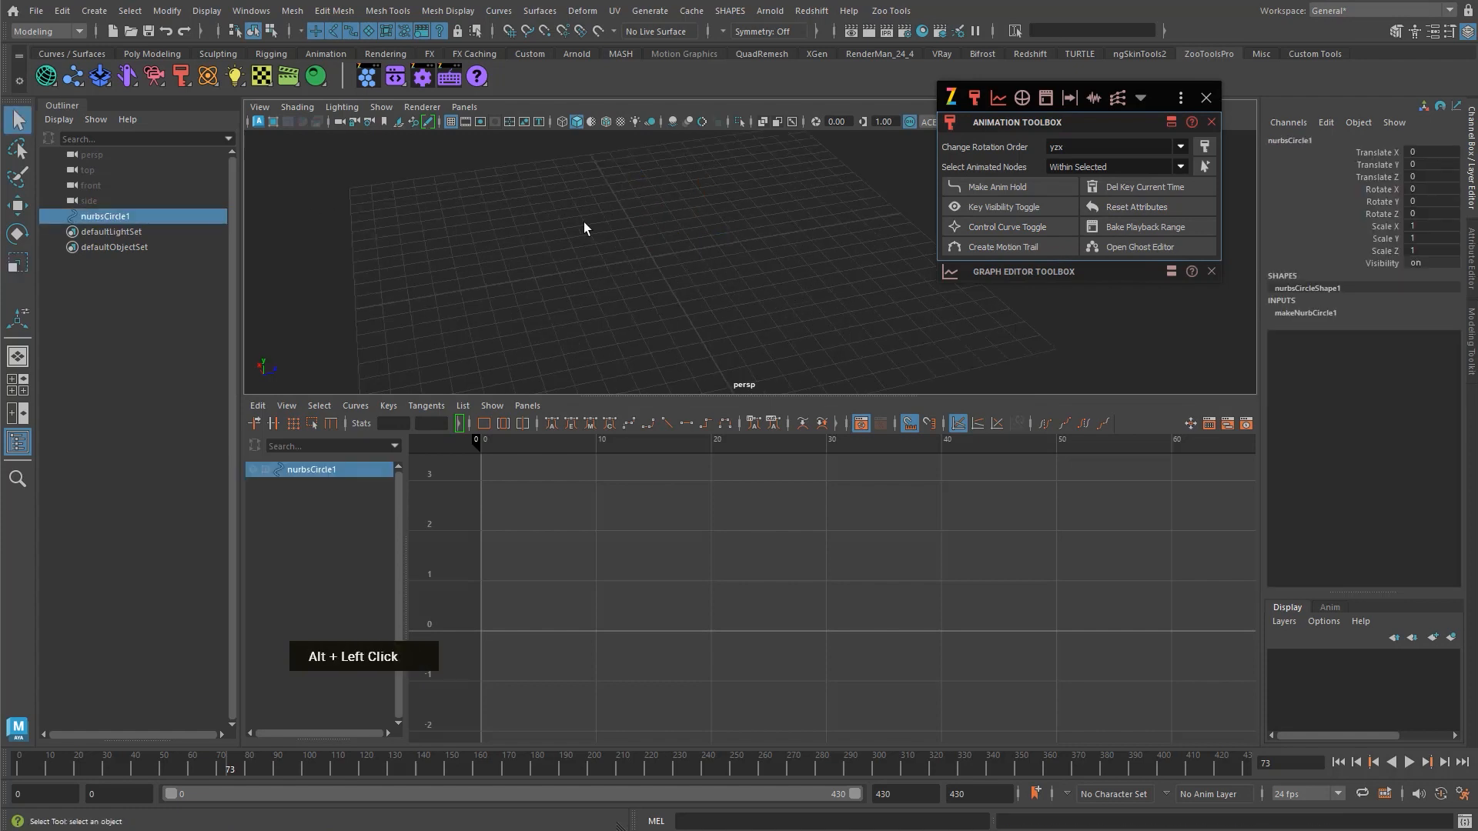
- Turn the control curves' display on and duplicate the circle twice along Z, placing the last copy at about Z 5.4
{"action": "key", "text": "d"}
{"action": "right_click_drag", "start_coordinate": [651, 315], "coordinate": [611, 270], "text": "alt"}
{"action": "key", "text": "w"}
{"action": "left_click_drag", "start_coordinate": [585, 240], "coordinate": [722, 232], "text": "shift"}
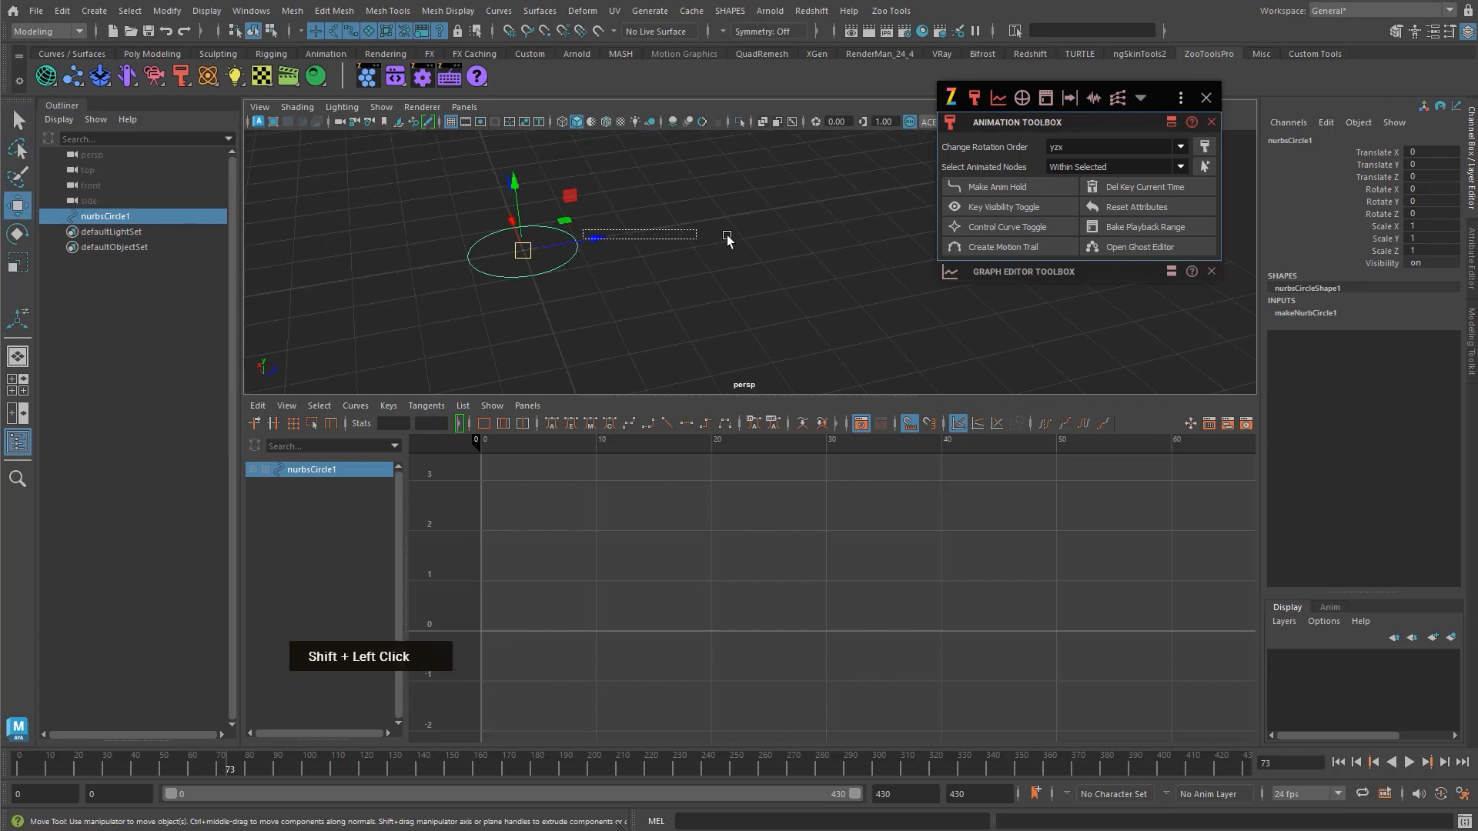
{"action": "left_click_drag", "start_coordinate": [605, 240], "coordinate": [854, 218], "text": "shift"}
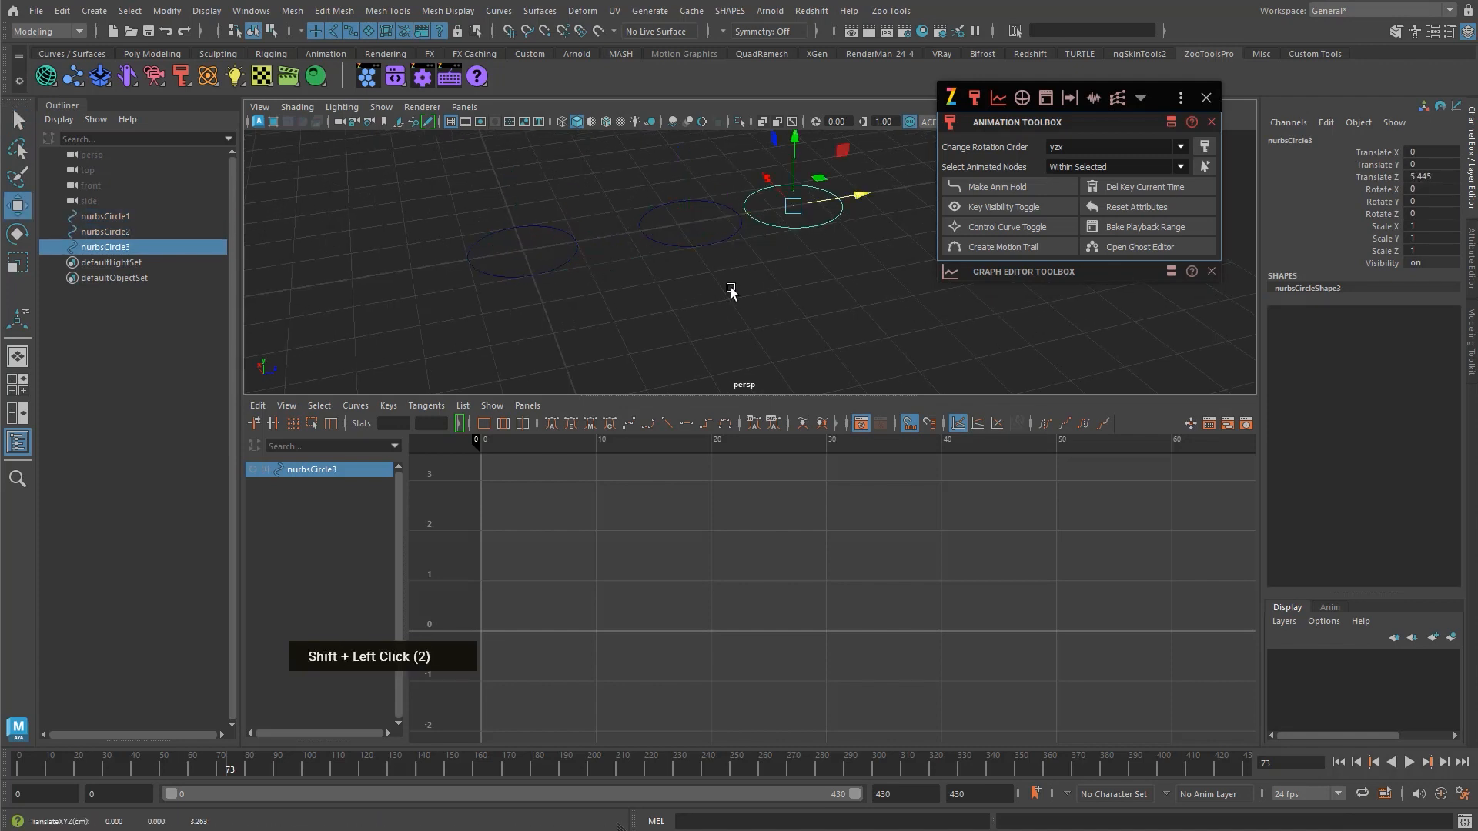
- Select the first two circles, switch the viewport to a lighter grey background, and maximize the perspective view
{"action": "mouse_move", "coordinate": [732, 290]}
{"action": "right_mouse_down", "text": "alt"}
{"action": "mouse_move", "coordinate": [646, 270]}
{"action": "mouse_move", "coordinate": [581, 218]}
{"action": "right_mouse_up", "text": "alt"}
{"action": "left_click_drag", "start_coordinate": [581, 218], "coordinate": [732, 307]}
{"action": "key", "text": "alt+b"}
{"action": "key", "text": "alt+b"}
{"action": "middle_click_drag", "start_coordinate": [732, 306], "coordinate": [719, 331], "text": "alt"}
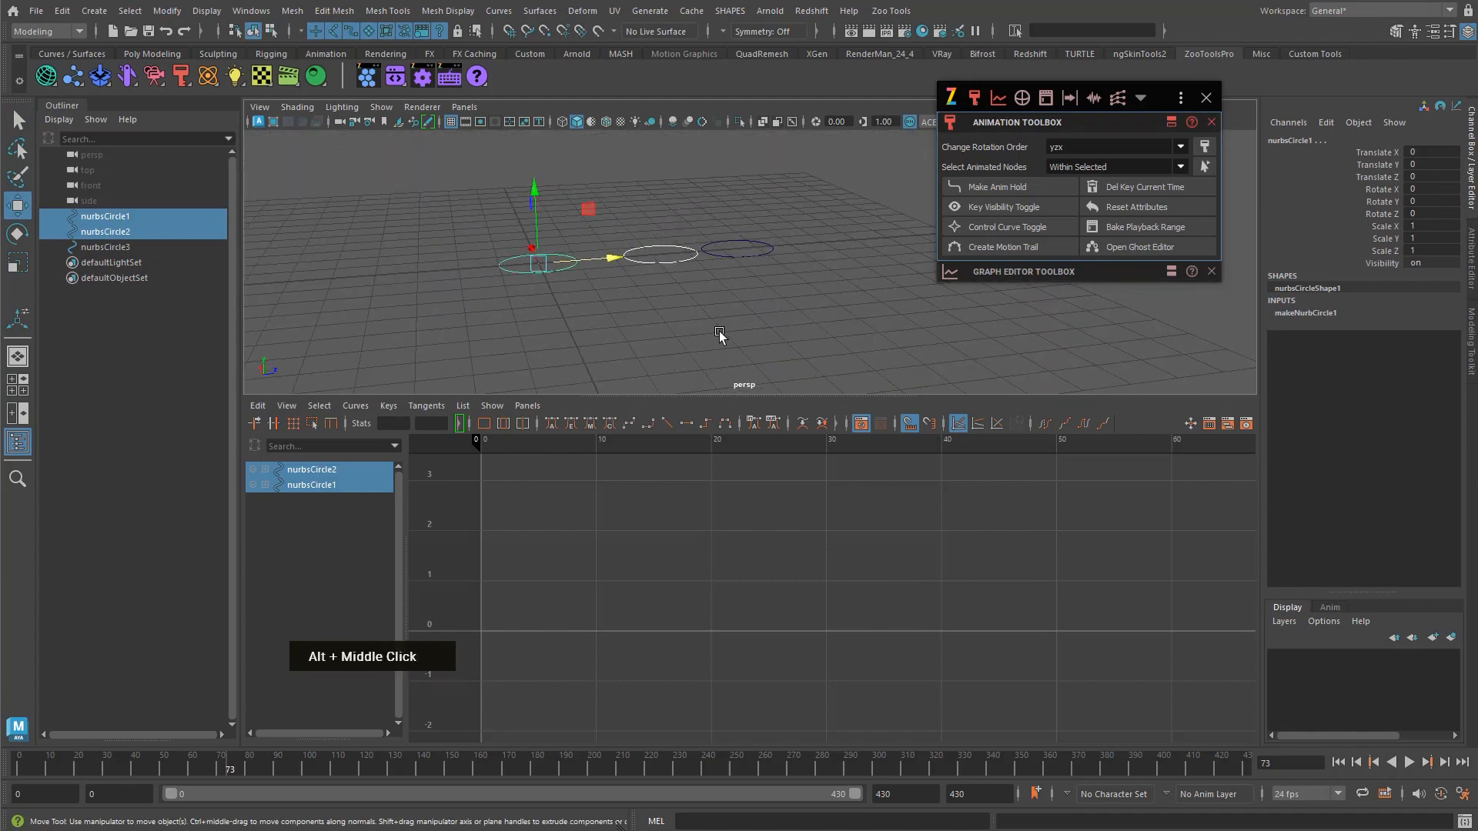
{"action": "key", "text": "space"}
- Create two polygon cubes at the origin and move the second one about 5.8 units along Z
{"action": "key", "text": "q"}
{"action": "left_click", "coordinate": [670, 285]}
{"action": "key", "text": "ctrl+shift+u"}
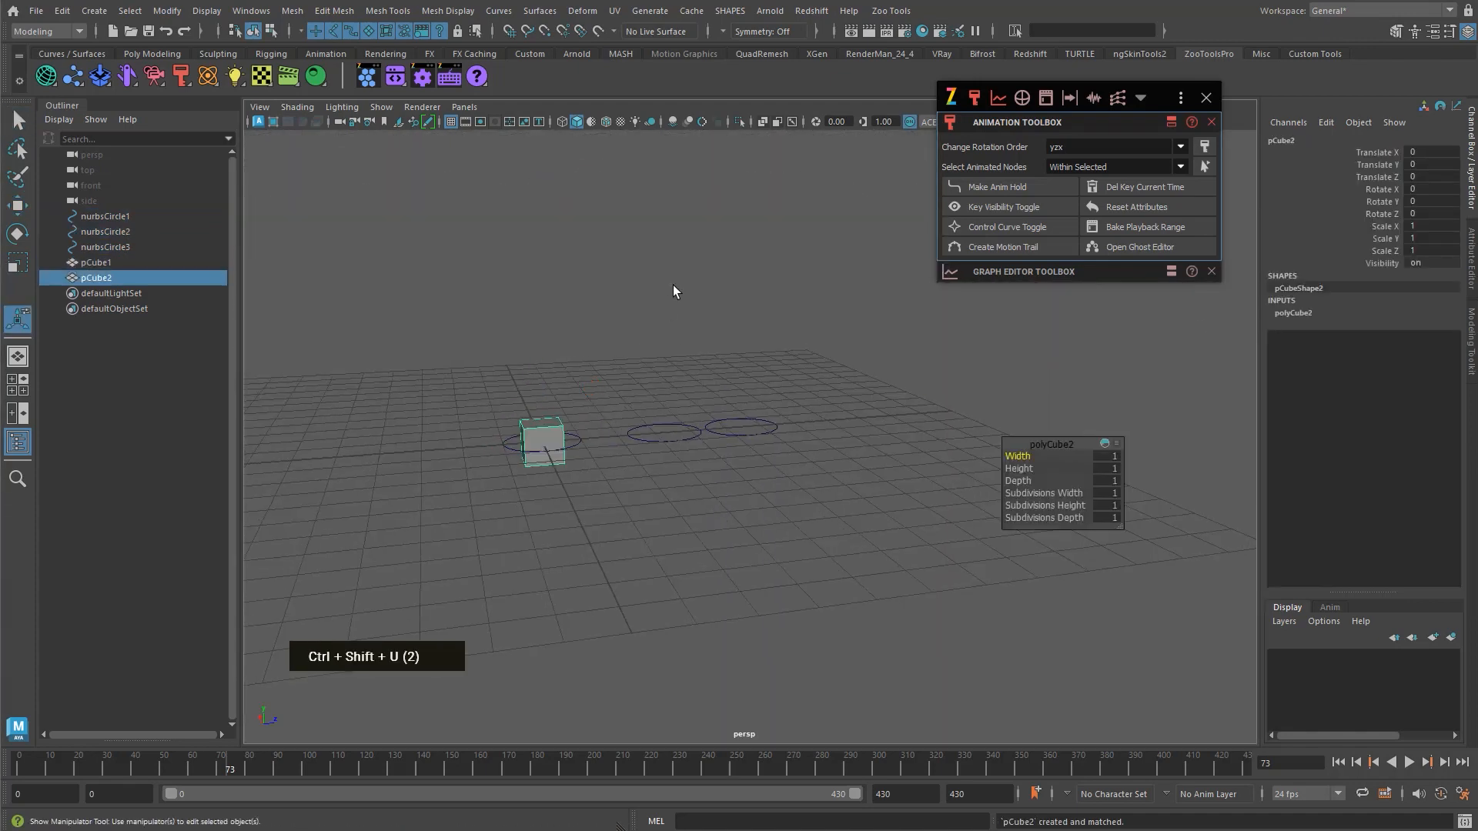
{"action": "key", "text": "w"}
{"action": "middle_click_drag", "start_coordinate": [531, 446], "coordinate": [754, 336]}
{"action": "key", "text": "q"}
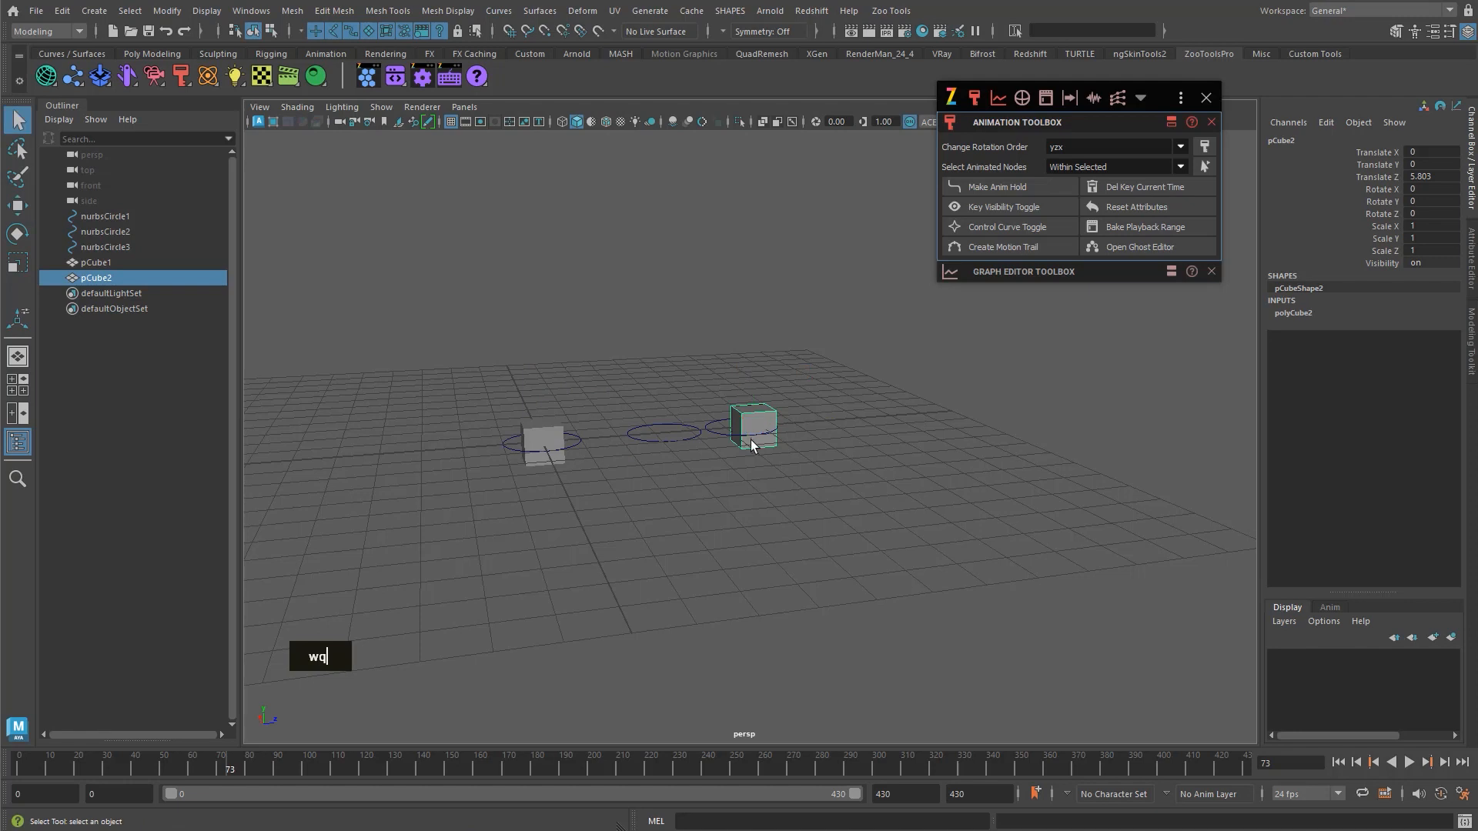
- Raise the second cube well above the circles and deselect it
{"action": "key", "text": "w"}
{"action": "key", "text": "q"}
{"action": "left_click_drag", "start_coordinate": [752, 418], "coordinate": [751, 362]}
{"action": "left_click", "coordinate": [753, 365]}
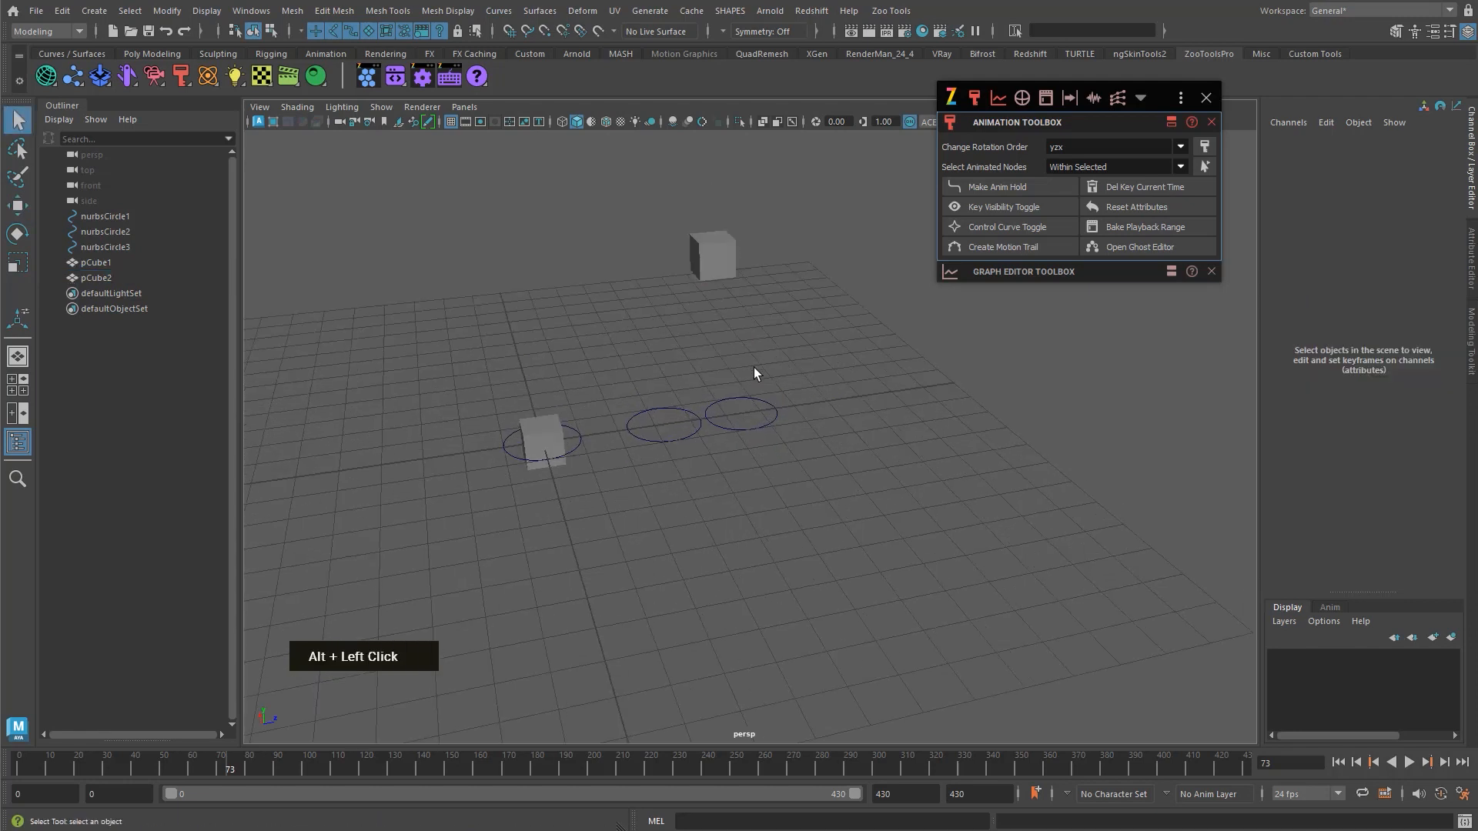
- Toggle the visibility of the control curves off and on several times while the cubes stay displayed
{"action": "key", "text": "d"}
{"action": "key", "text": "d"}
{"action": "key", "text": "d"}
{"action": "key", "text": "d"}
{"action": "key", "text": "d"}
{"action": "key", "text": "d"}
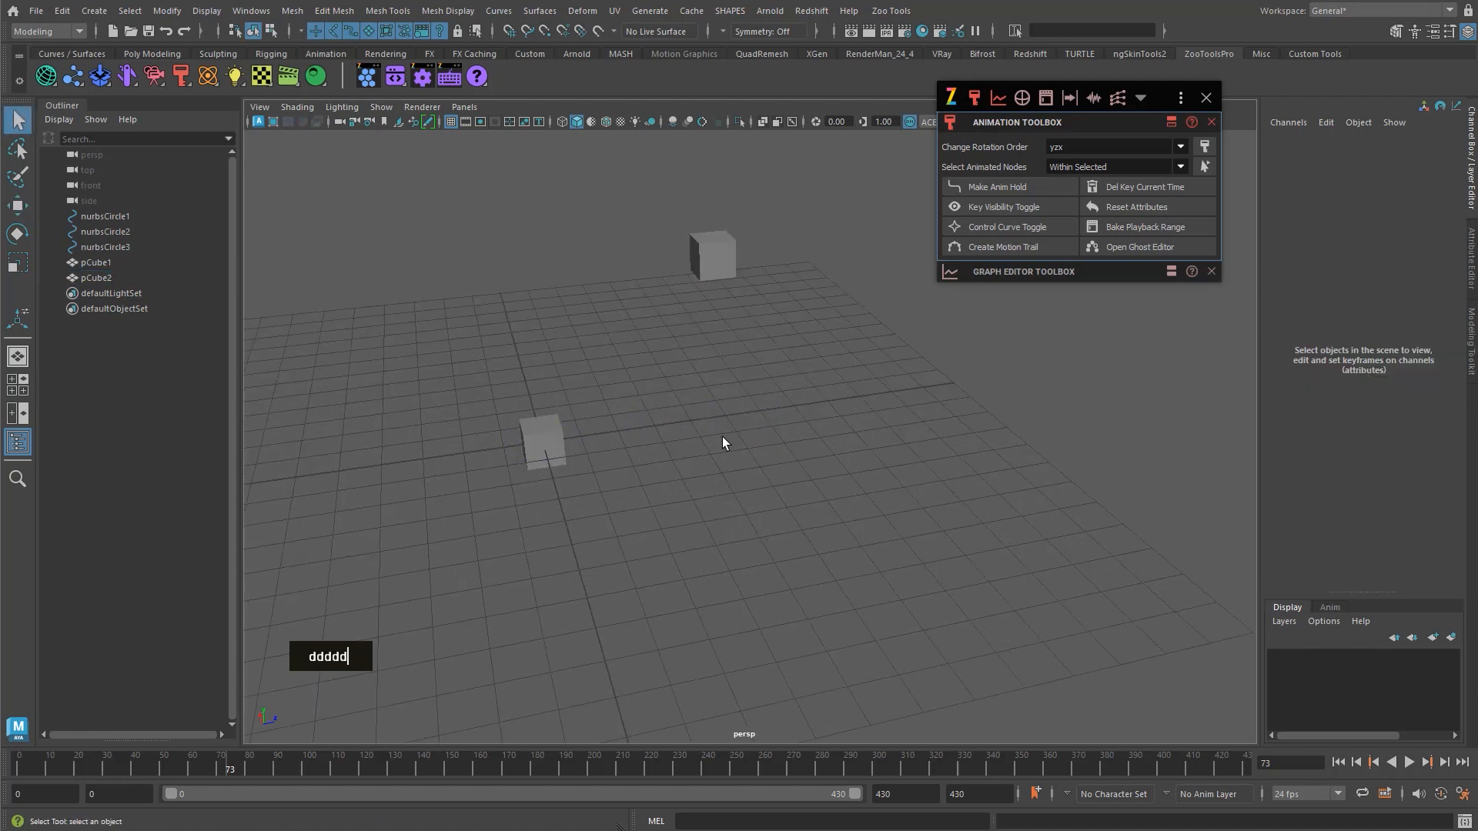
{"action": "key", "text": "d"}
- Toggle the display of Polygons in the viewport off, on and off again, leaving only the circles shown
{"action": "left_click_drag", "start_coordinate": [696, 418], "coordinate": [723, 436], "text": "alt"}
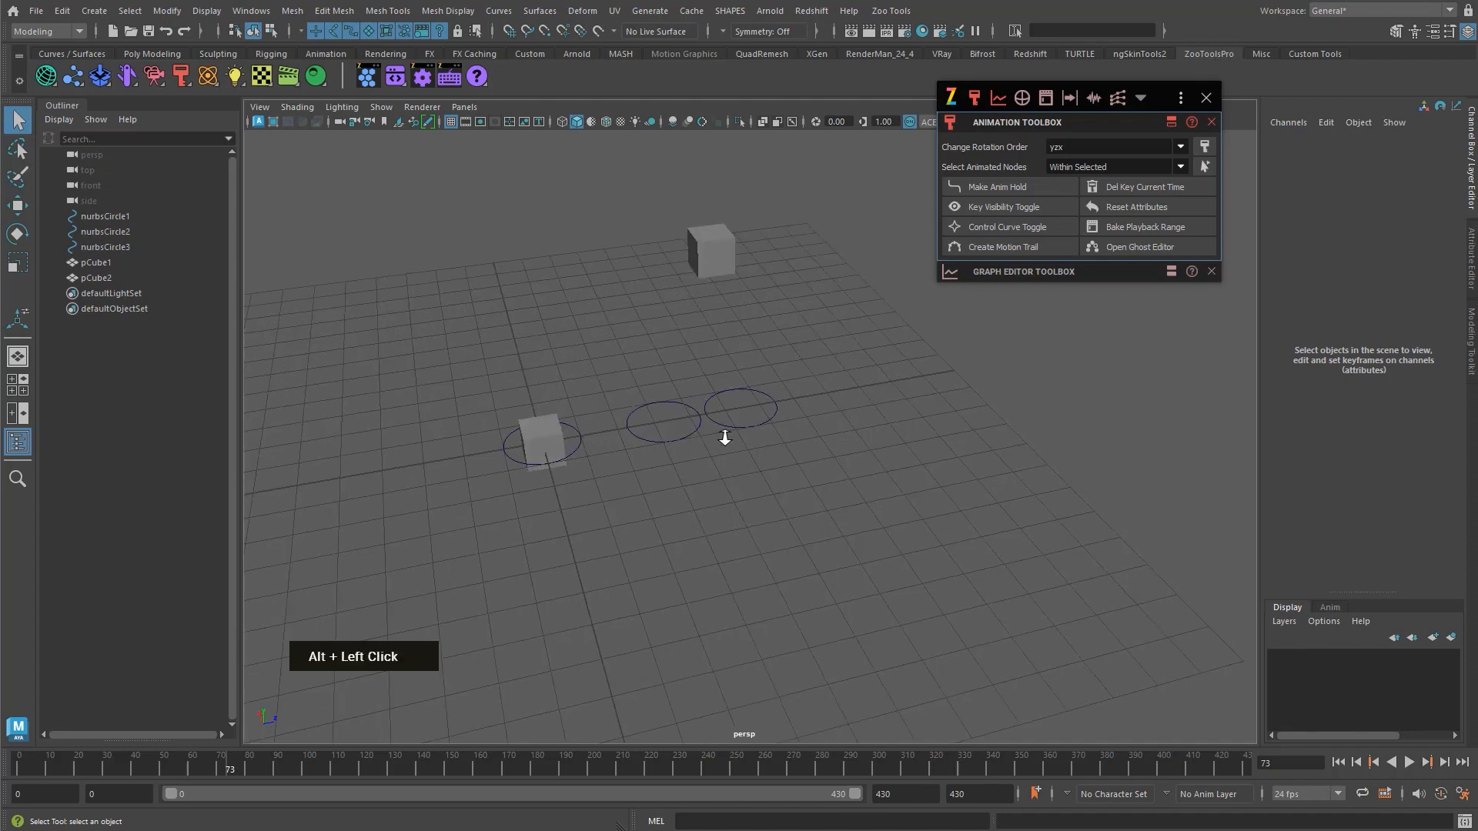
{"action": "middle_click_drag", "start_coordinate": [723, 436], "coordinate": [794, 501], "text": "alt"}
{"action": "key", "text": "d"}
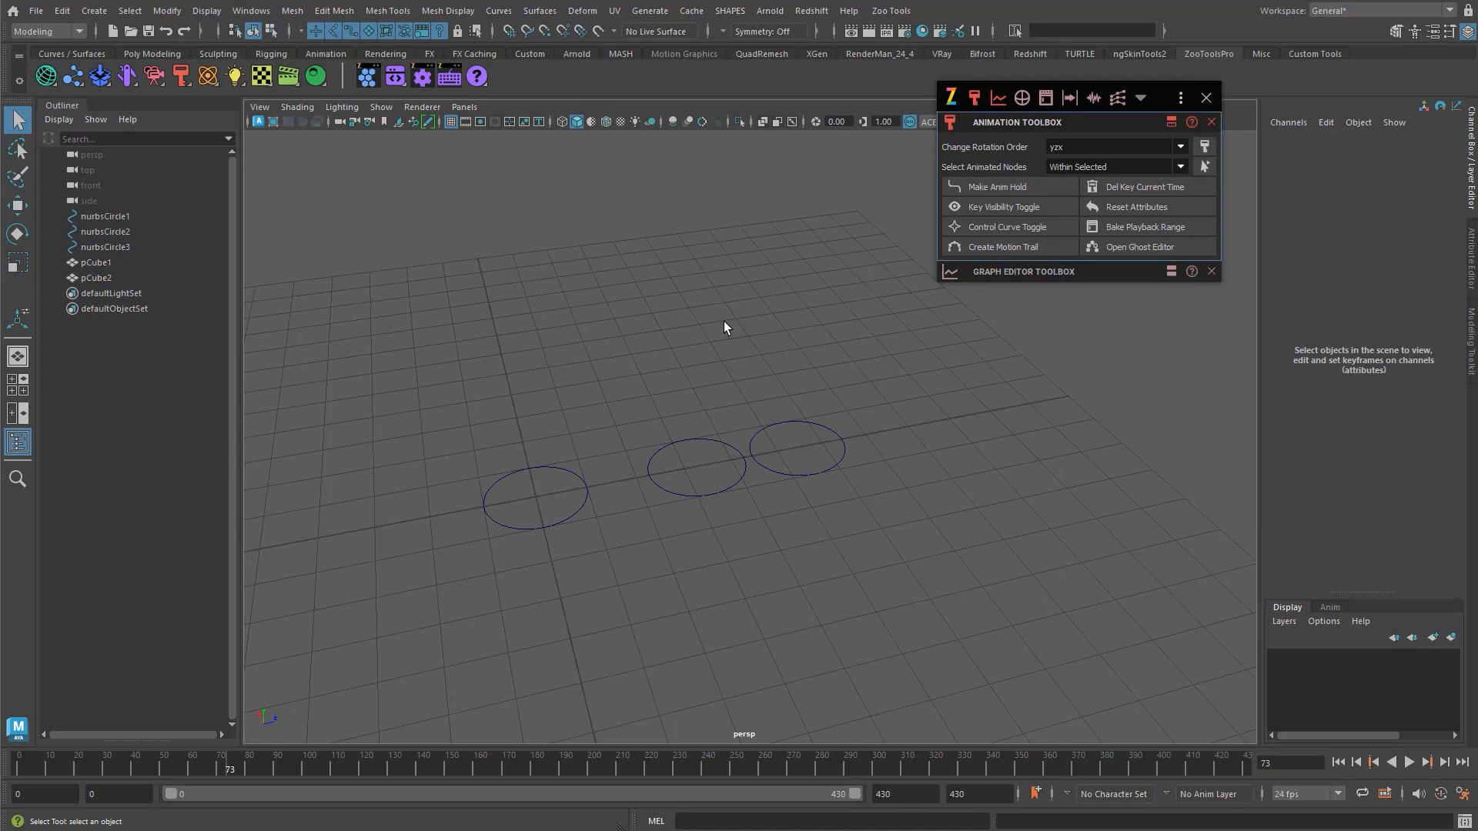
{"action": "key", "text": "d"}
{"action": "key", "text": "d"}
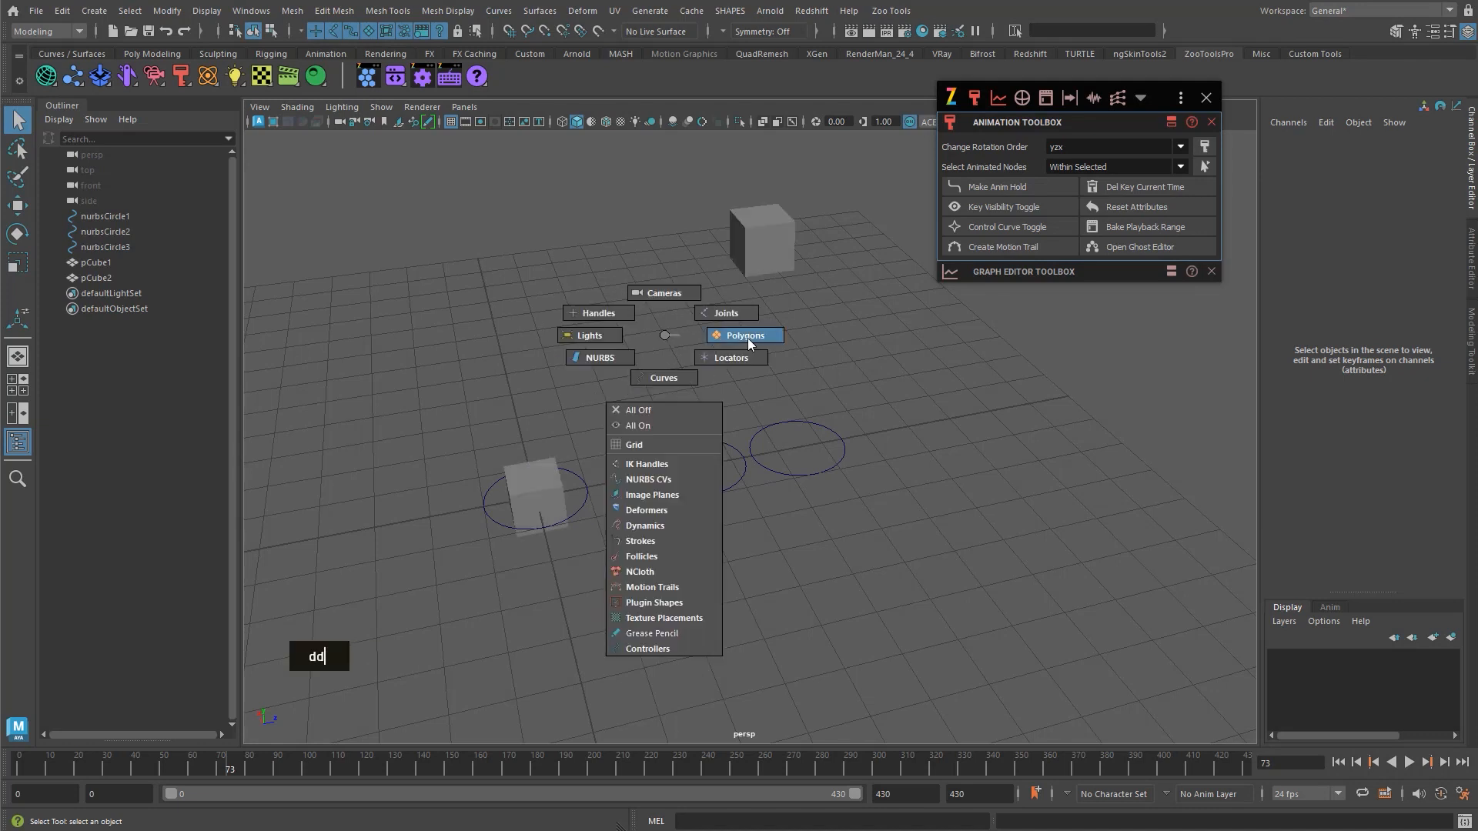
{"action": "key", "text": "d"}
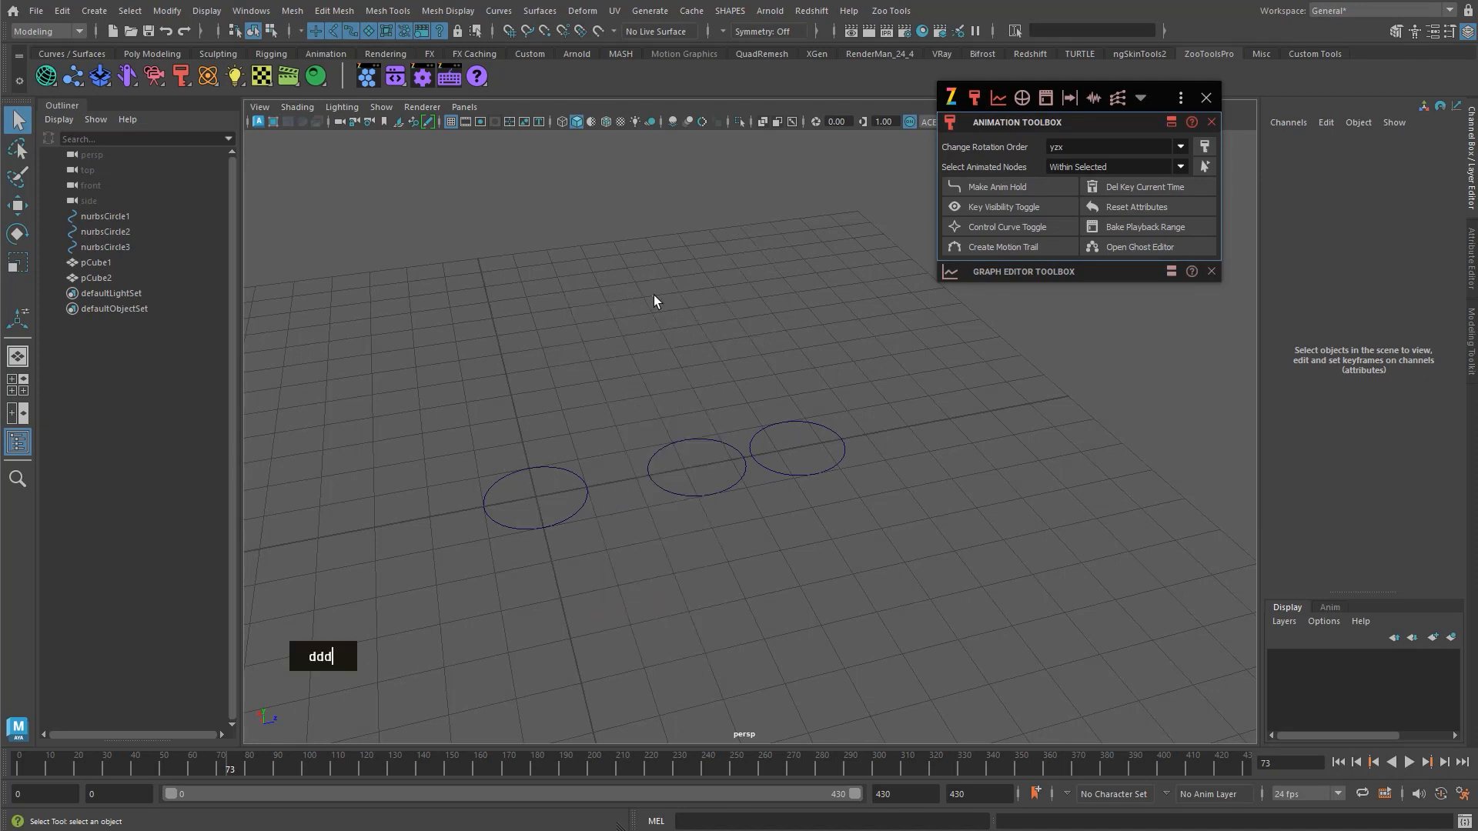
- Examine the viewport's list of object types that can be shown or hidden
{"action": "left_click", "coordinate": [383, 107]}
{"action": "left_click", "coordinate": [394, 517]}
{"action": "middle_click_drag", "start_coordinate": [651, 298], "coordinate": [667, 293], "text": "alt"}
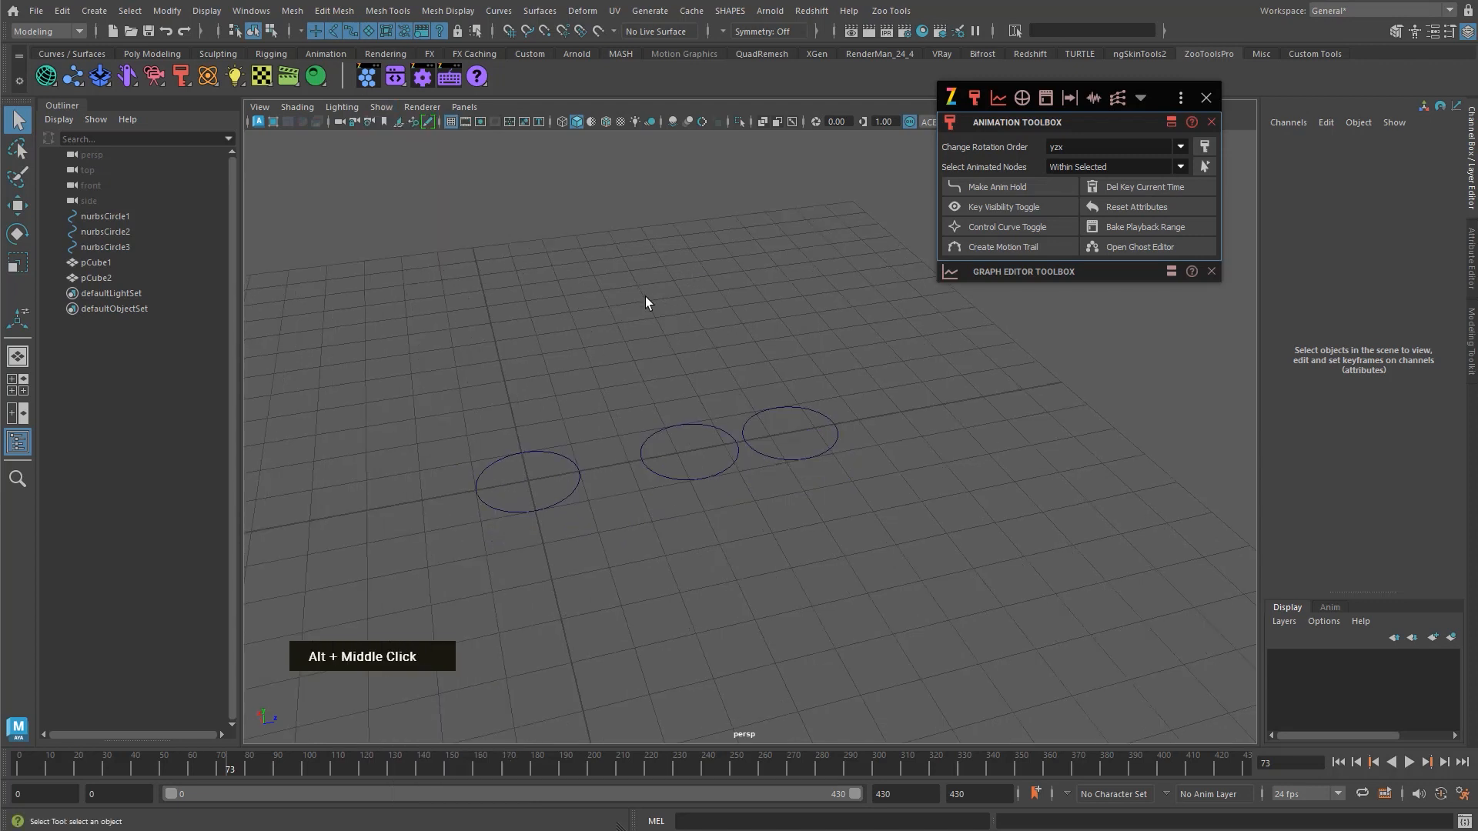
- Toggle the control curves off and on repeatedly while the polygons are hidden, ending with the three circles displayed
{"action": "key", "text": "d"}
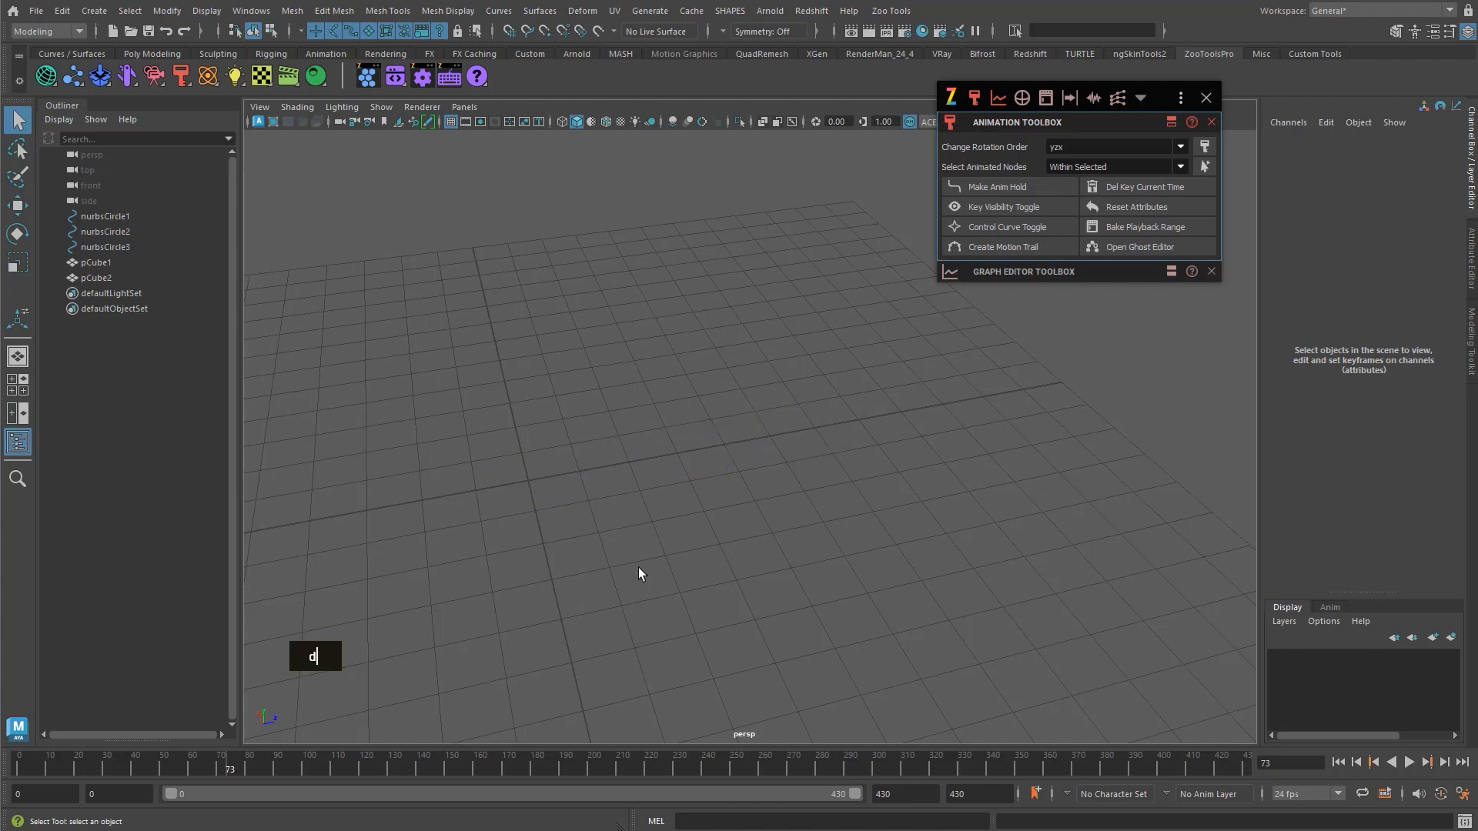
{"action": "key", "text": "d"}
{"action": "key", "text": "d"}
{"action": "key", "text": "d"}
{"action": "key", "text": "d"}
{"action": "key", "text": "d"}
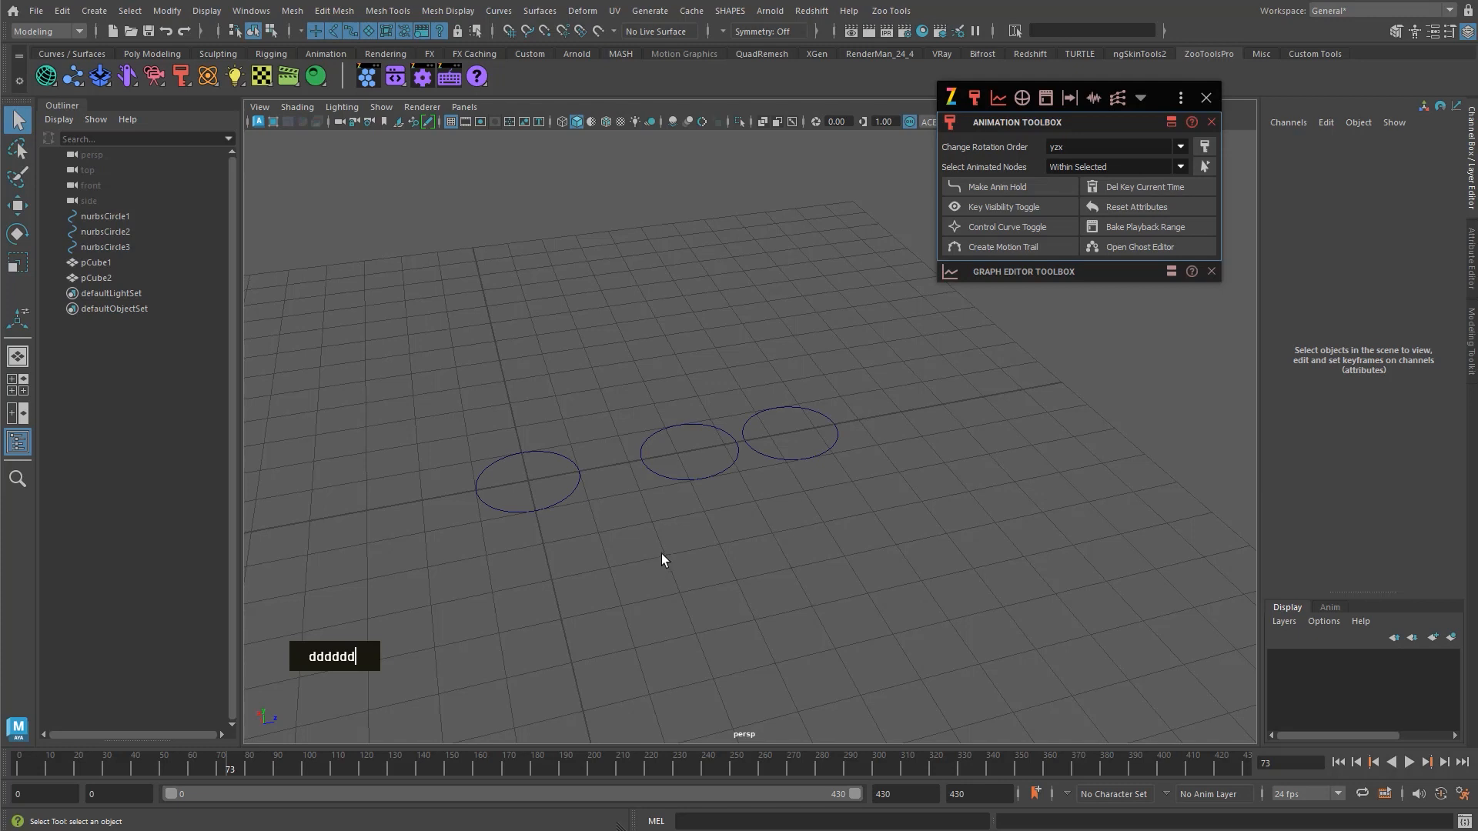
{"action": "left_click_drag", "start_coordinate": [782, 408], "coordinate": [816, 396], "text": "alt"}
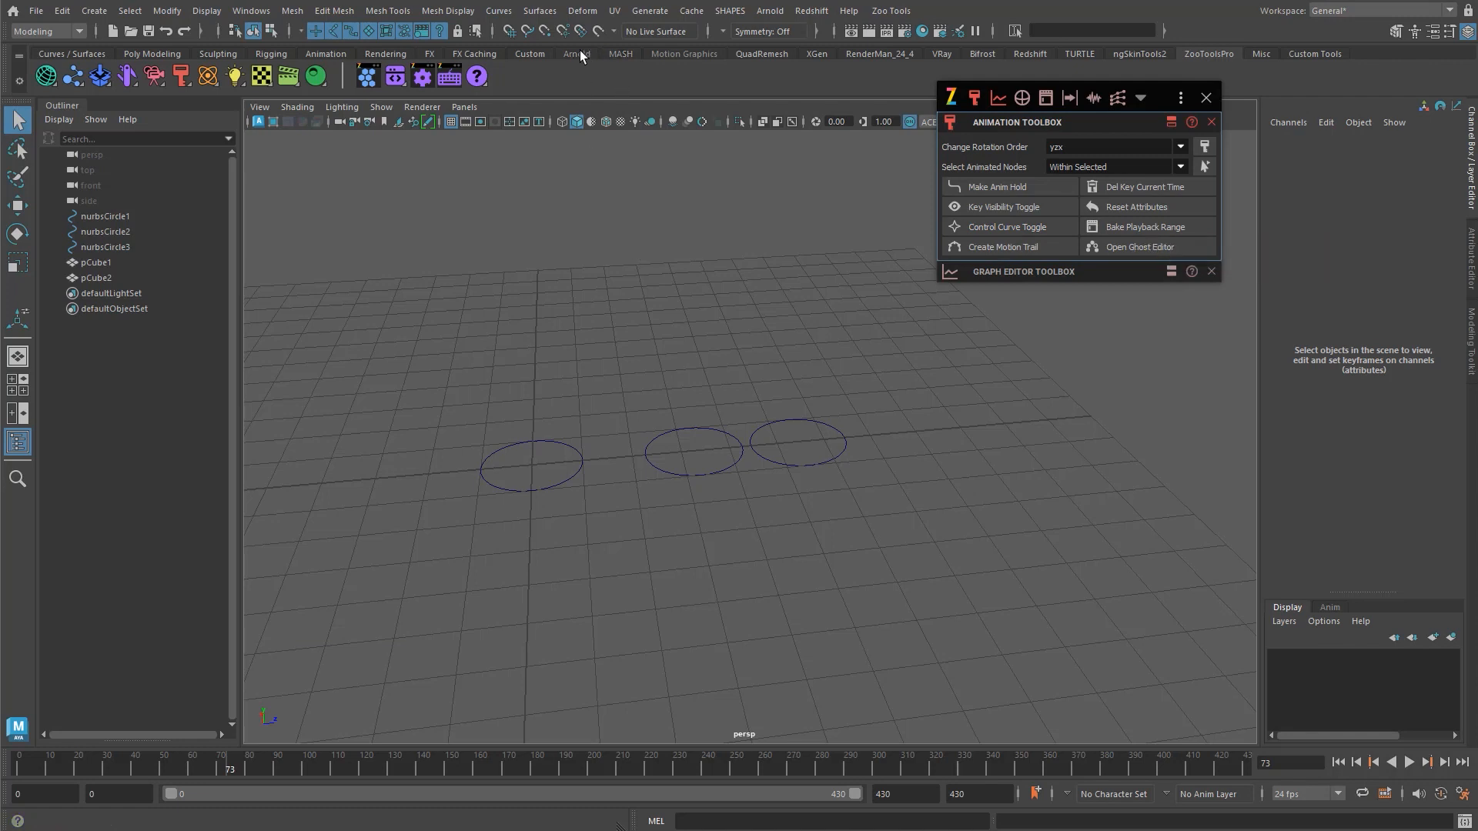
- Bring up the Animation shelf, select all three circles and bake their animation over the playback range
{"action": "left_click", "coordinate": [327, 53]}
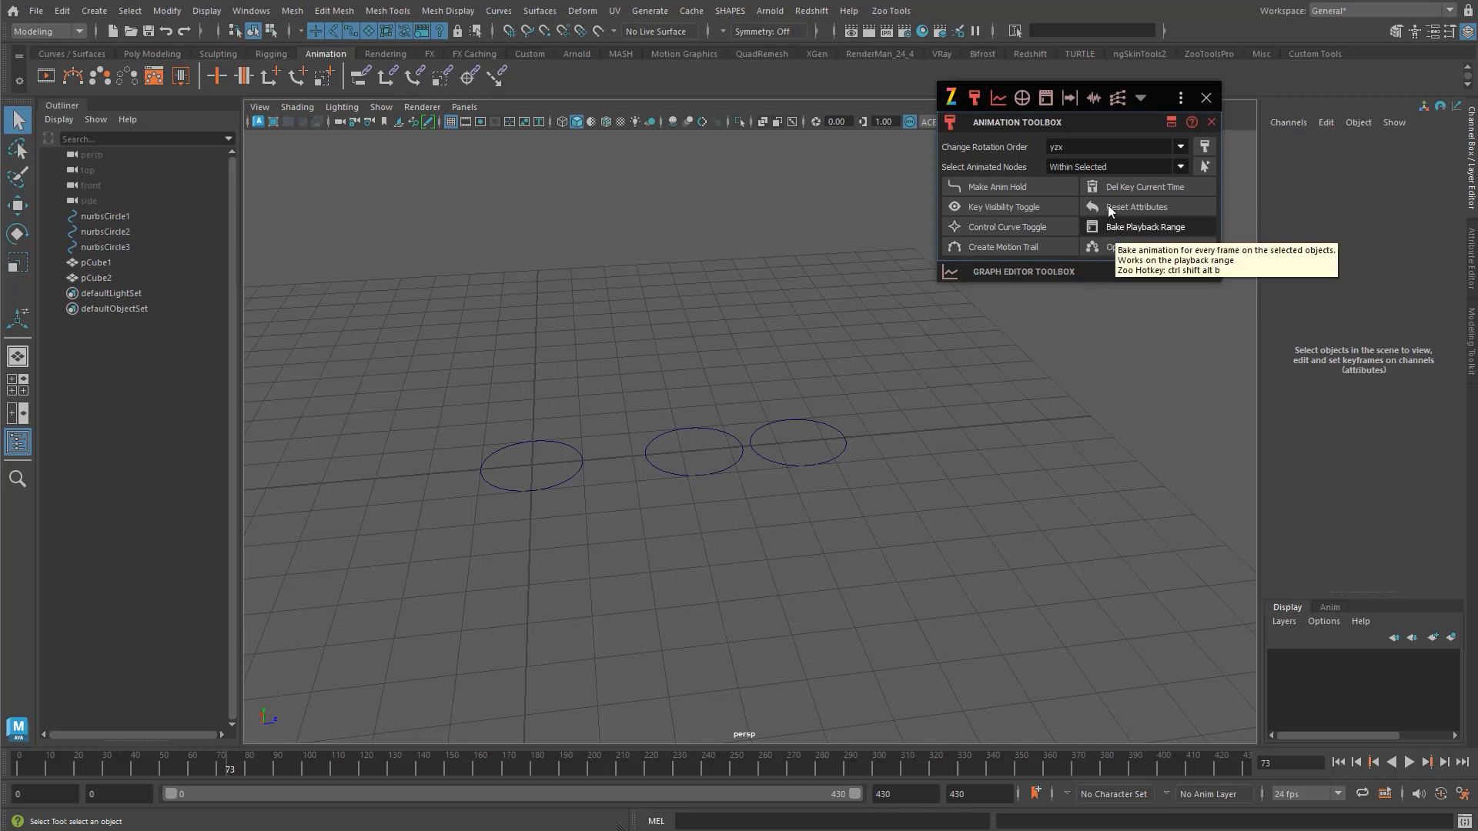
{"action": "left_click_drag", "start_coordinate": [796, 400], "coordinate": [520, 502]}
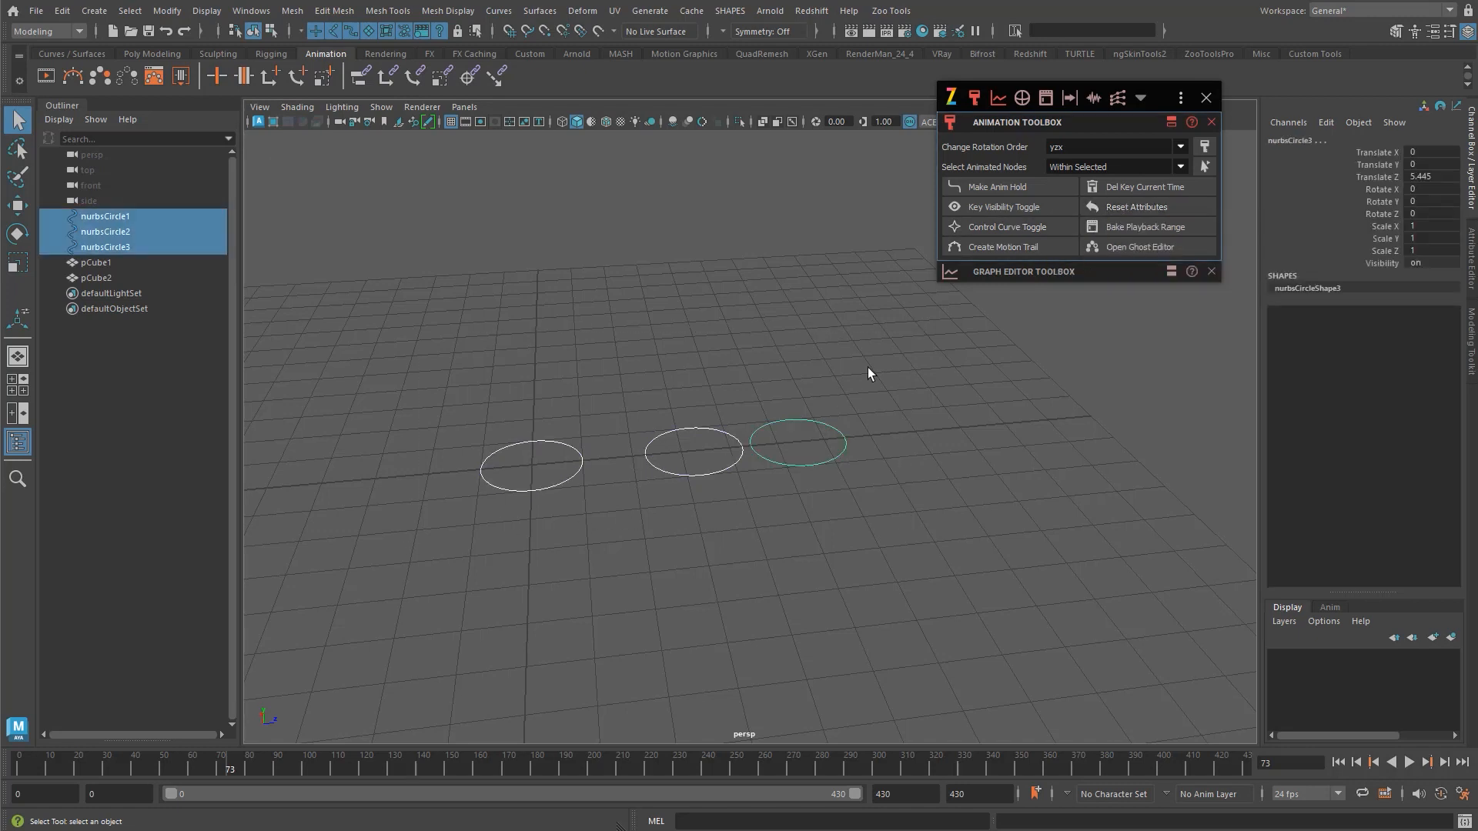
{"action": "left_click", "coordinate": [1154, 231]}
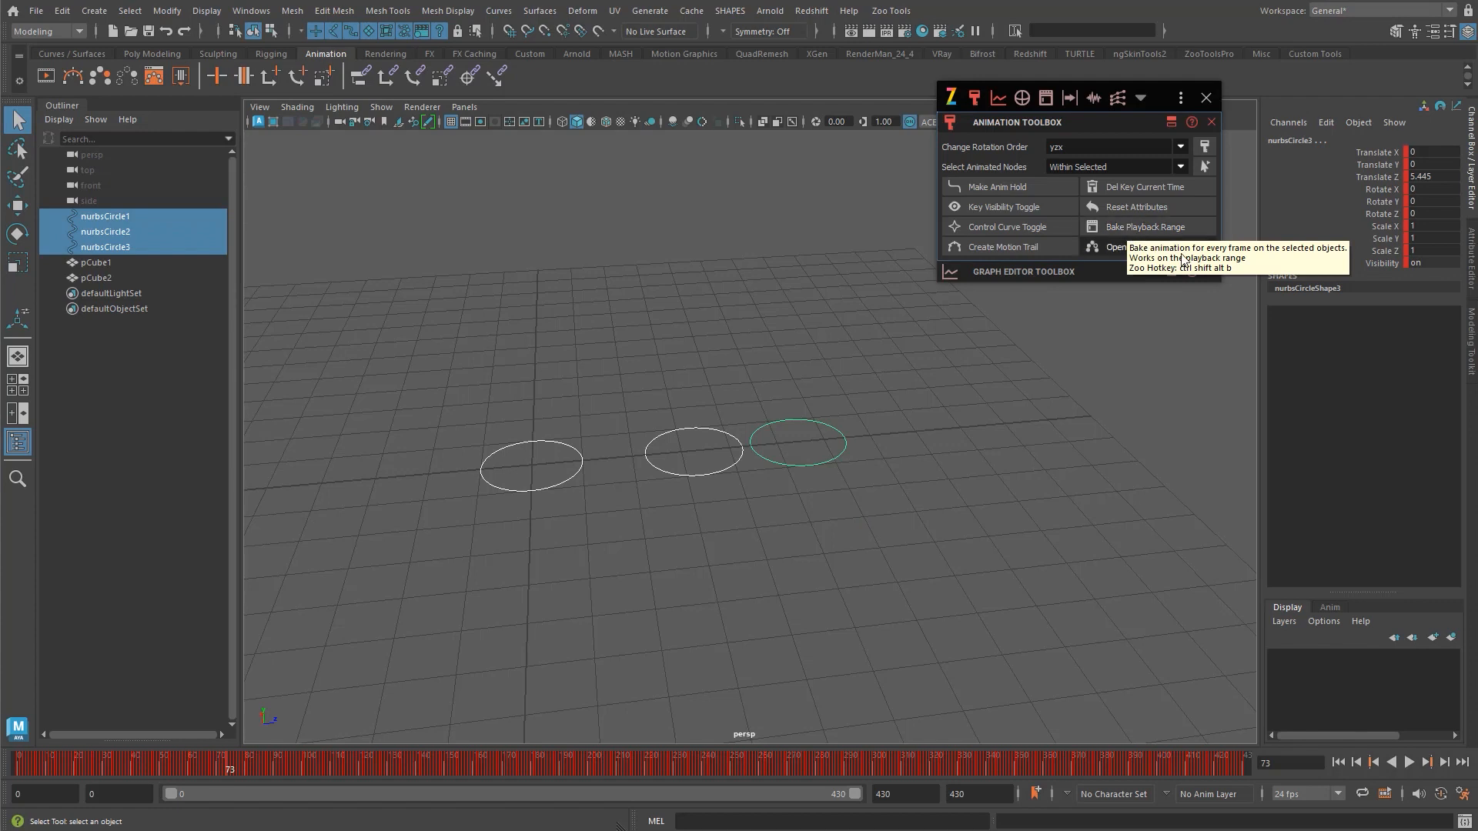
- Delete the three circles' baked keys across frames 0 to 430 and deselect the circles
{"action": "left_click", "coordinate": [922, 372]}
{"action": "double_click", "coordinate": [587, 548]}
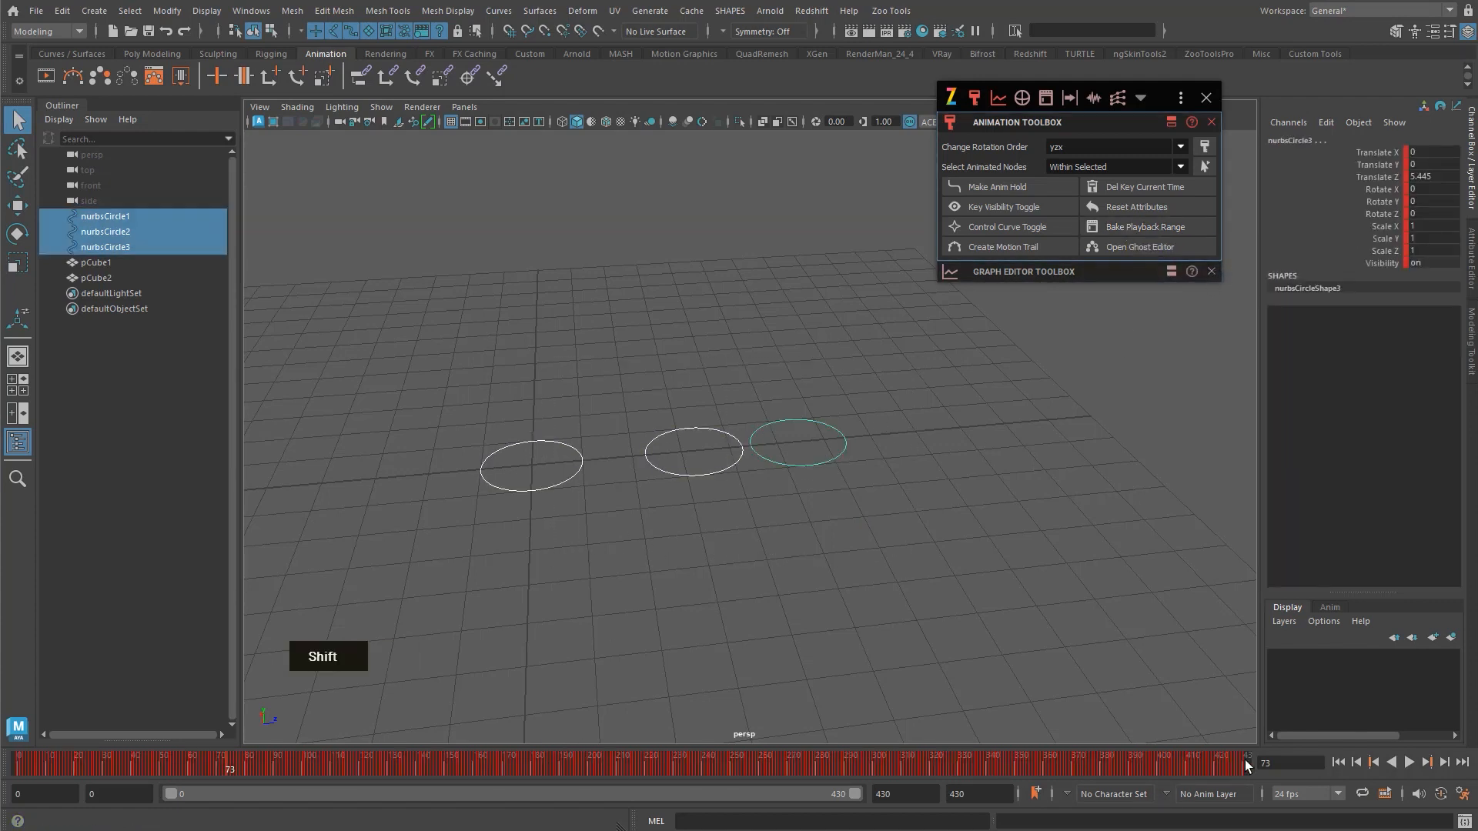
{"action": "left_click_drag", "start_coordinate": [1245, 760], "coordinate": [16, 756], "text": "shift"}
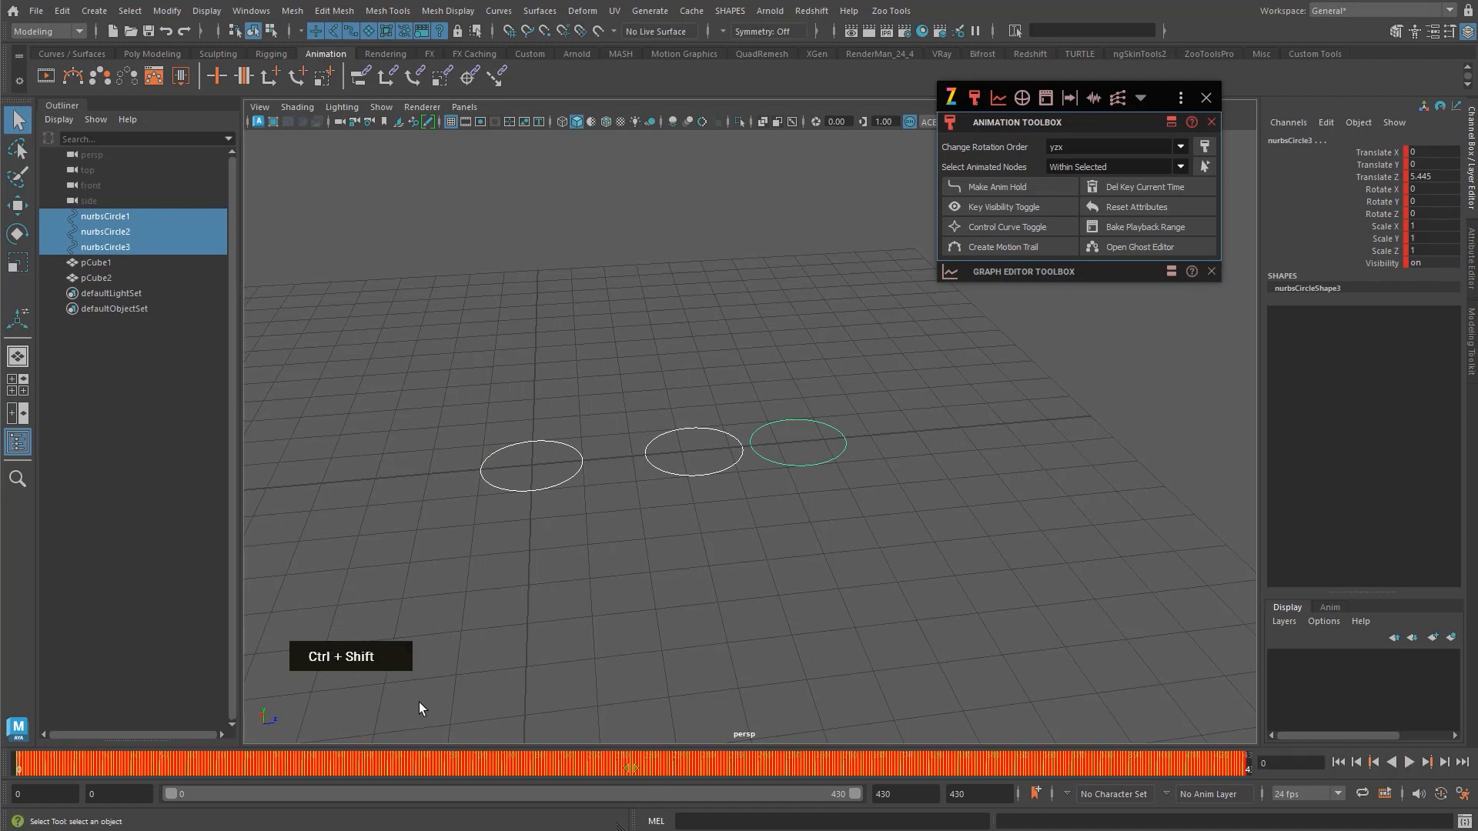
{"action": "key", "text": "ctrl+shift+v"}
{"action": "middle_click_drag", "start_coordinate": [867, 542], "coordinate": [870, 539], "text": "alt"}
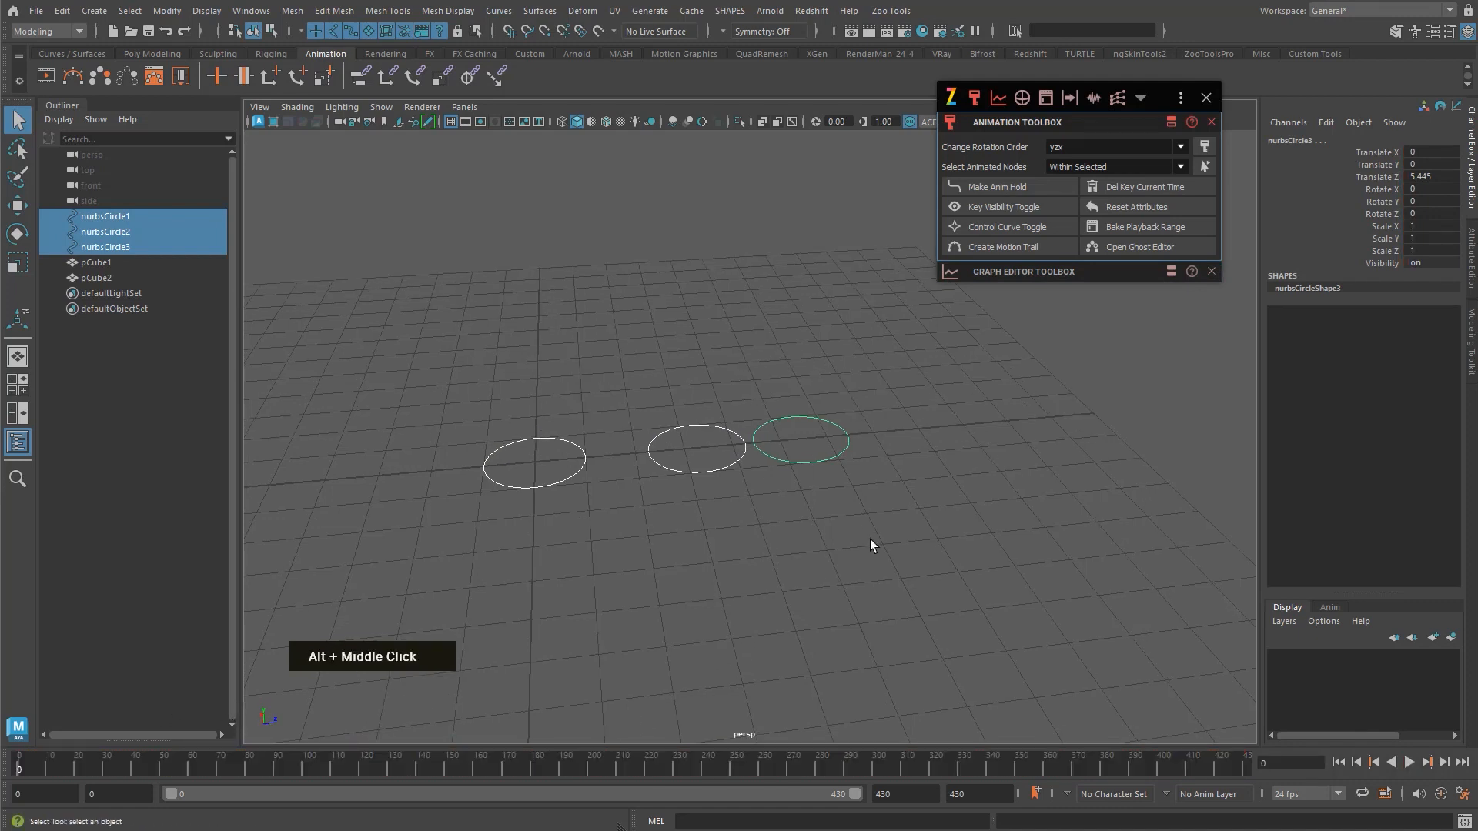
{"action": "left_click", "coordinate": [954, 386]}
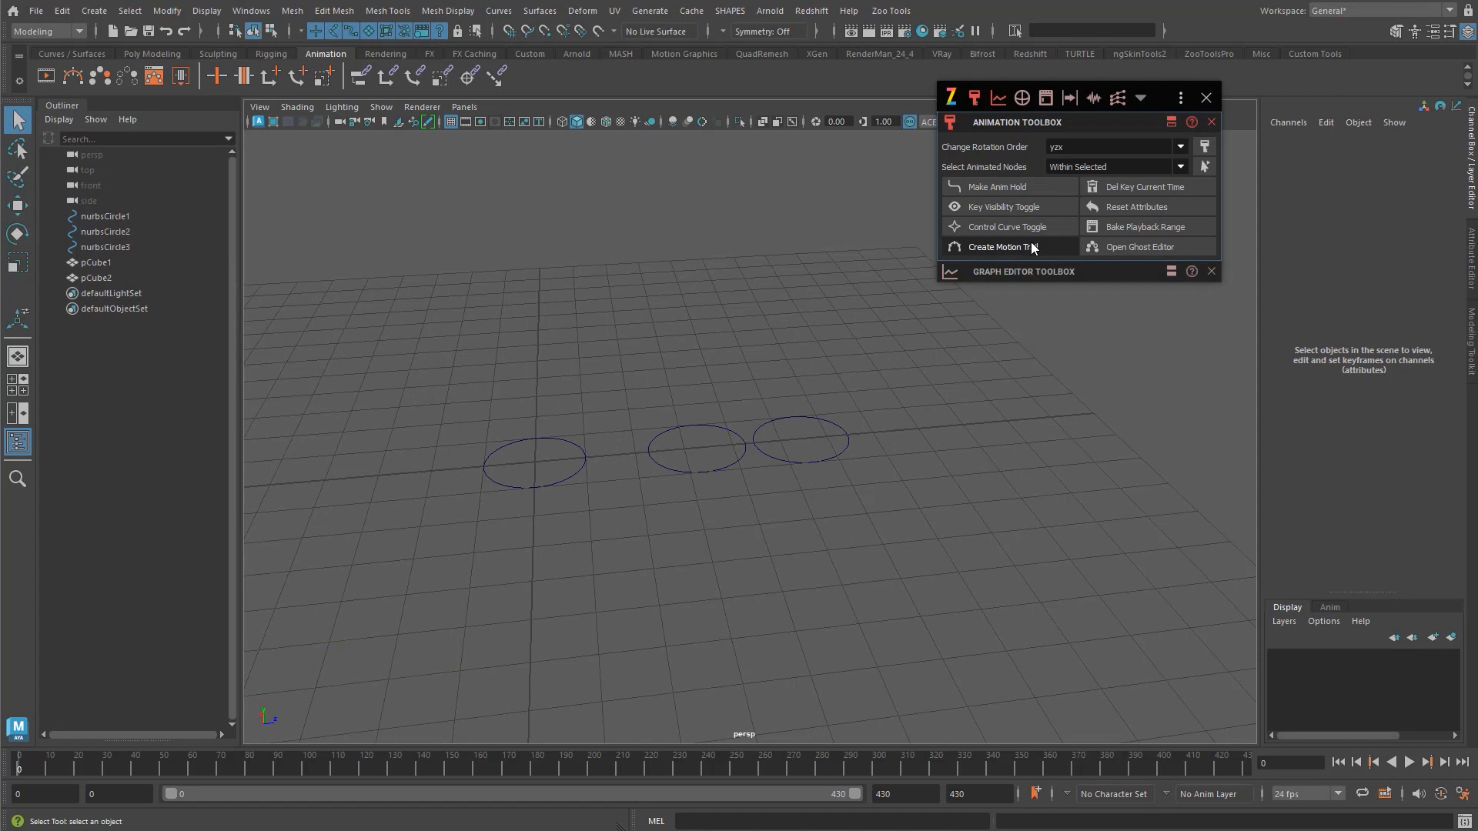
- Key the middle circle's translation at frame 0 and, moved to about 2.324, 5.113, 6.05 in XYZ, at frame 430
{"action": "left_click_drag", "start_coordinate": [699, 439], "coordinate": [745, 508]}
{"action": "key", "text": "w"}
{"action": "right_click_drag", "start_coordinate": [751, 516], "coordinate": [678, 492], "text": "alt"}
{"action": "middle_click_drag", "start_coordinate": [677, 491], "coordinate": [673, 515], "text": "alt"}
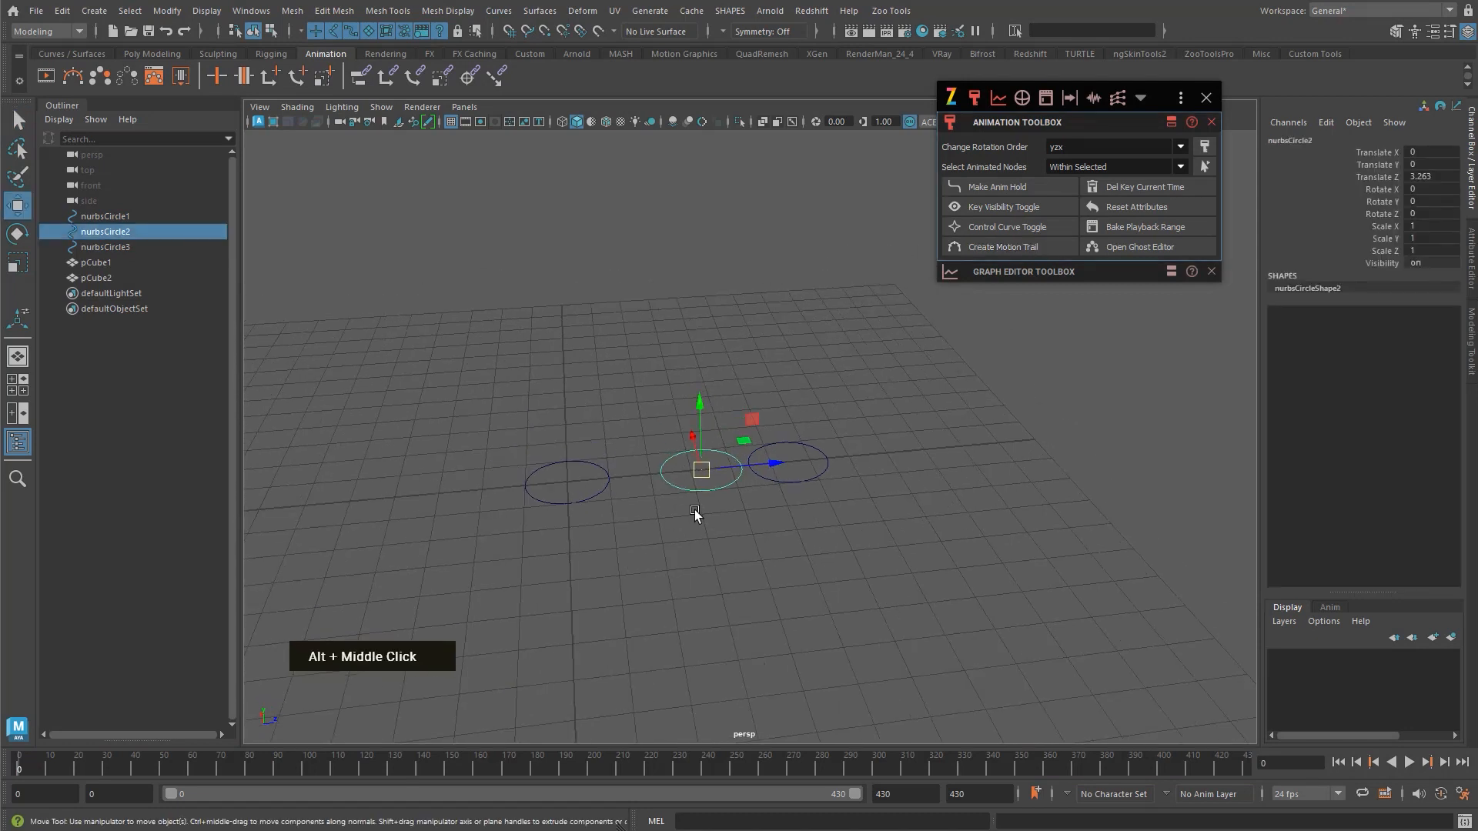
{"action": "key", "text": "w"}
{"action": "left_click_drag", "start_coordinate": [281, 771], "coordinate": [1378, 762]}
{"action": "key", "text": "w"}
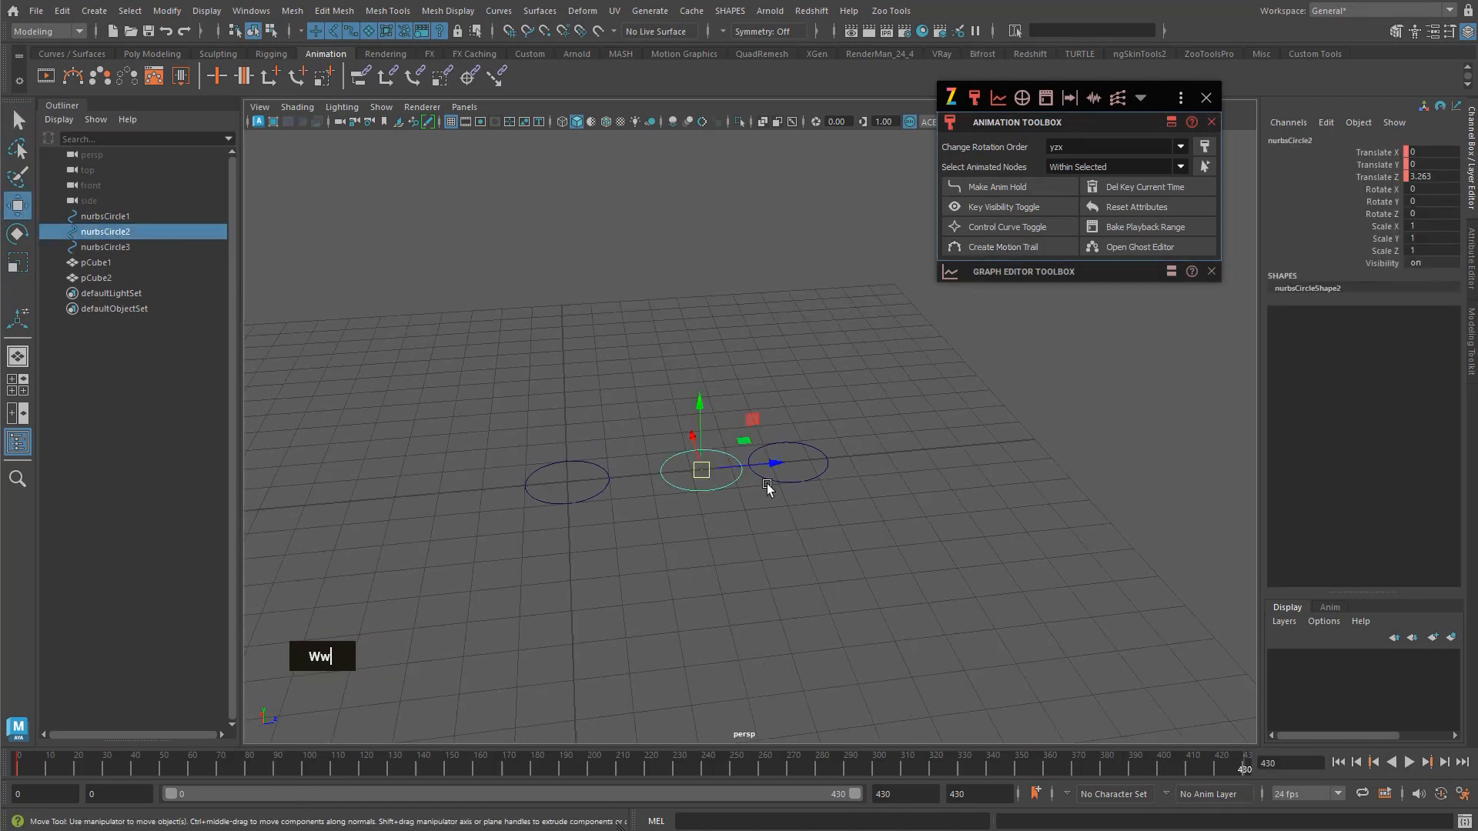
{"action": "left_click_drag", "start_coordinate": [701, 470], "coordinate": [798, 233]}
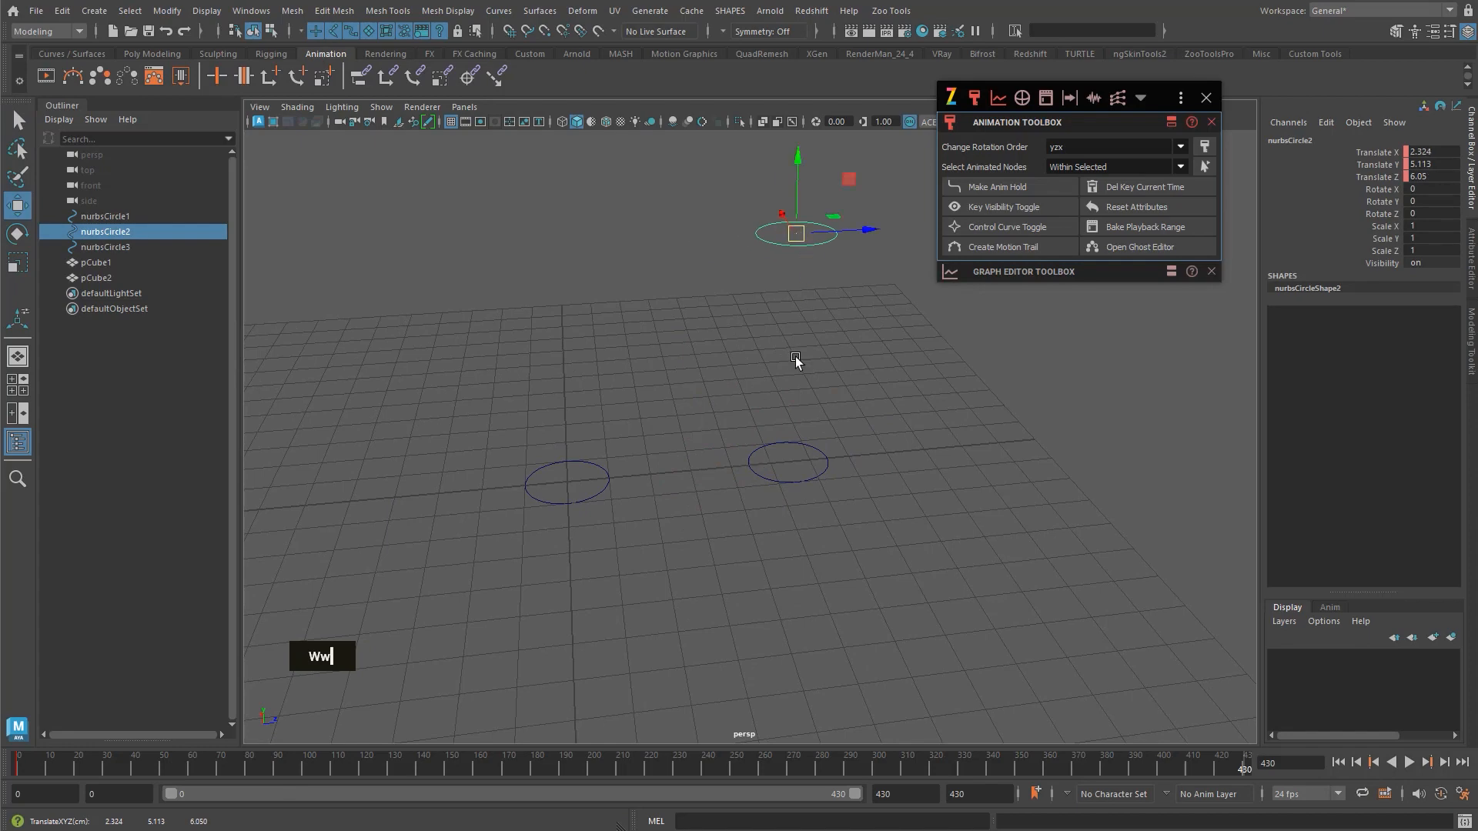
{"action": "key", "text": "shift+w"}
- Move the middle circle to about 2.775, 4.172, 0.651 in XYZ at frame 201 and key its translation
{"action": "left_click", "coordinate": [592, 765]}
{"action": "key", "text": "w"}
{"action": "left_click_drag", "start_coordinate": [739, 365], "coordinate": [576, 278]}
{"action": "key", "text": "shift+w"}
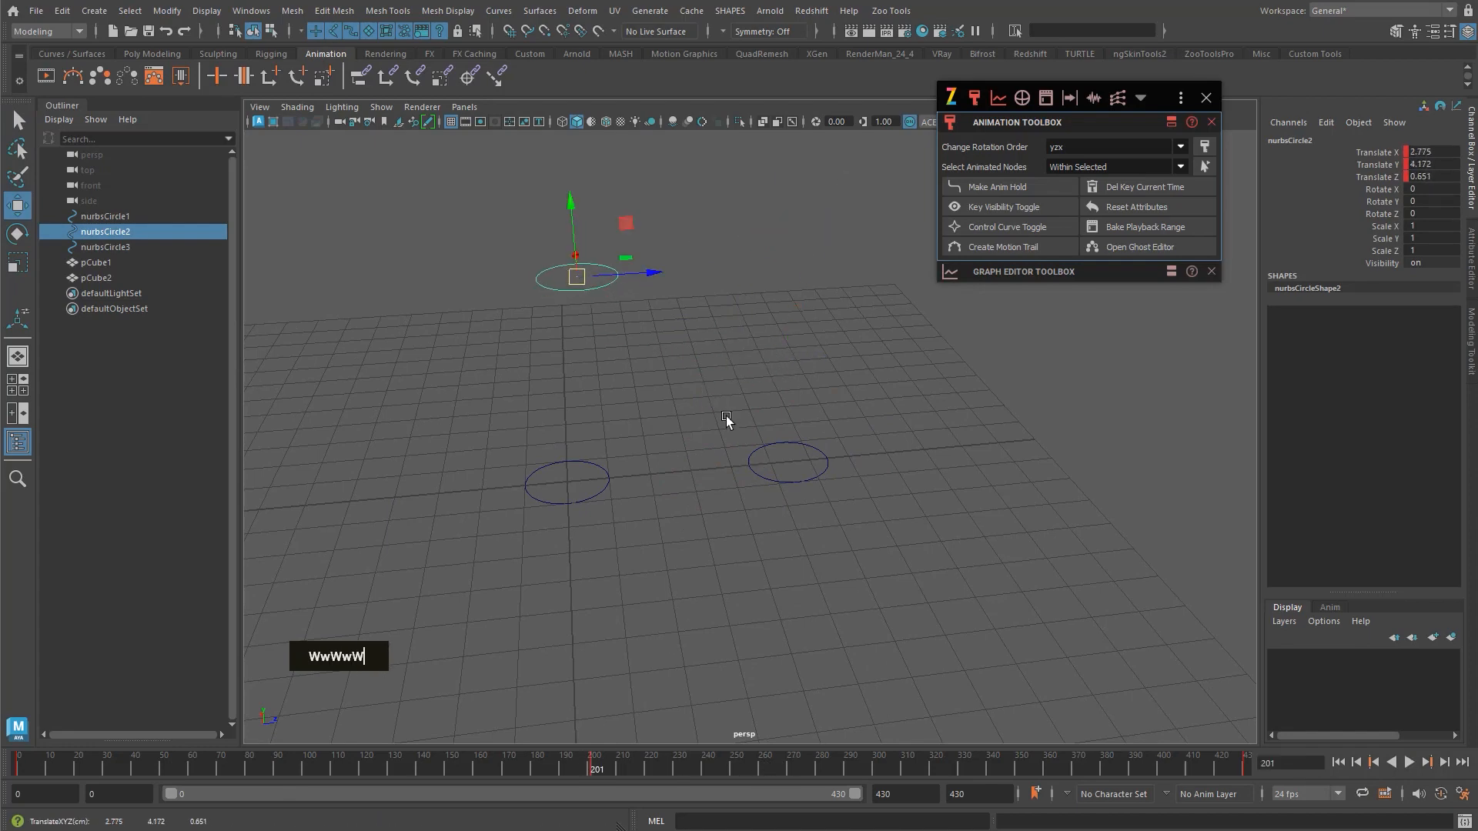
- Create a motion trail for the animated middle circle and look over its path
{"action": "left_click_drag", "start_coordinate": [725, 474], "coordinate": [722, 455], "text": "alt"}
{"action": "key", "text": "q"}
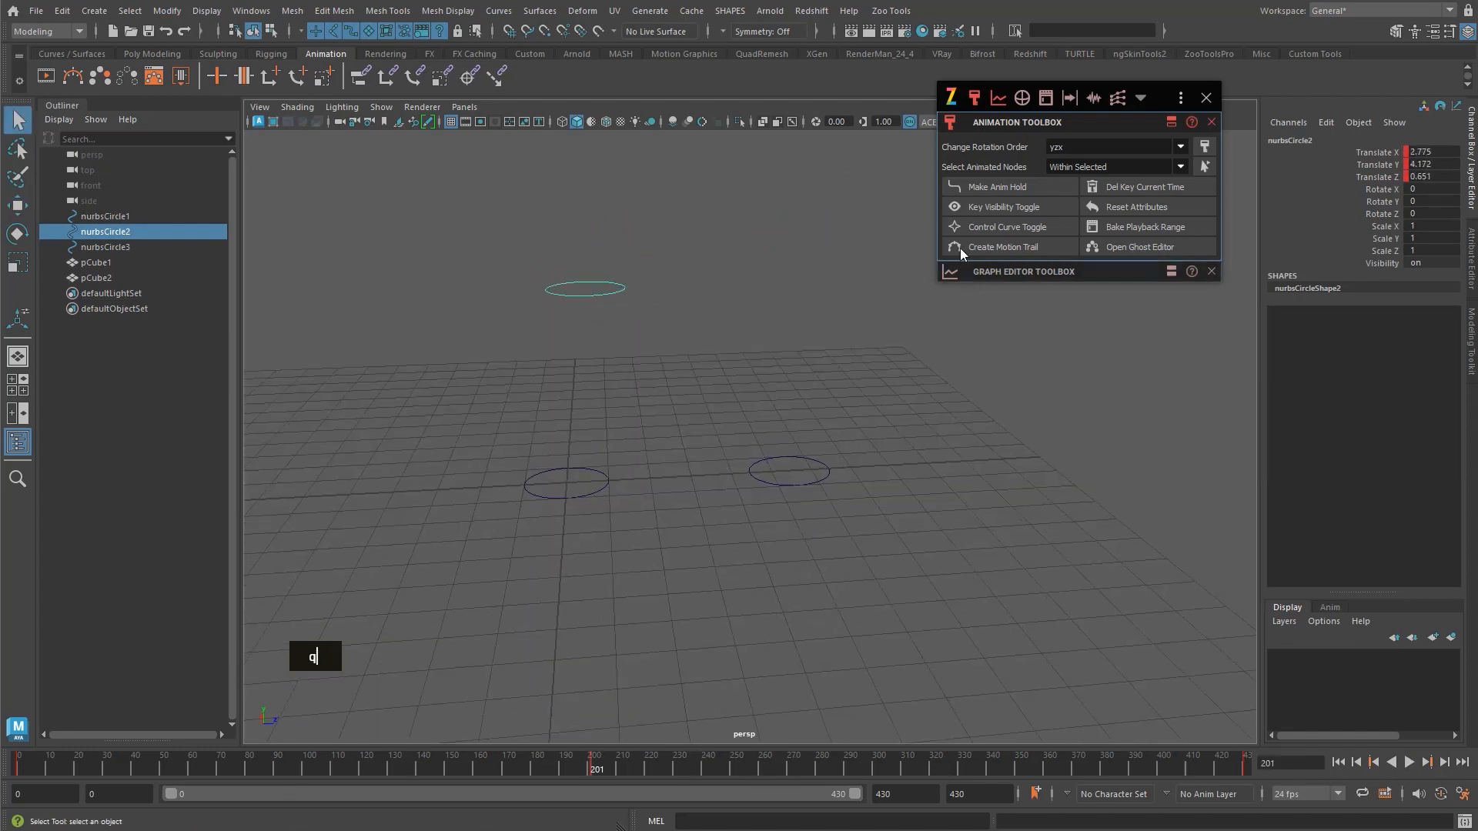
{"action": "left_click", "coordinate": [1005, 245]}
{"action": "middle_click_drag", "start_coordinate": [613, 561], "coordinate": [686, 488], "text": "alt"}
{"action": "right_click_drag", "start_coordinate": [686, 488], "coordinate": [608, 544], "text": "alt"}
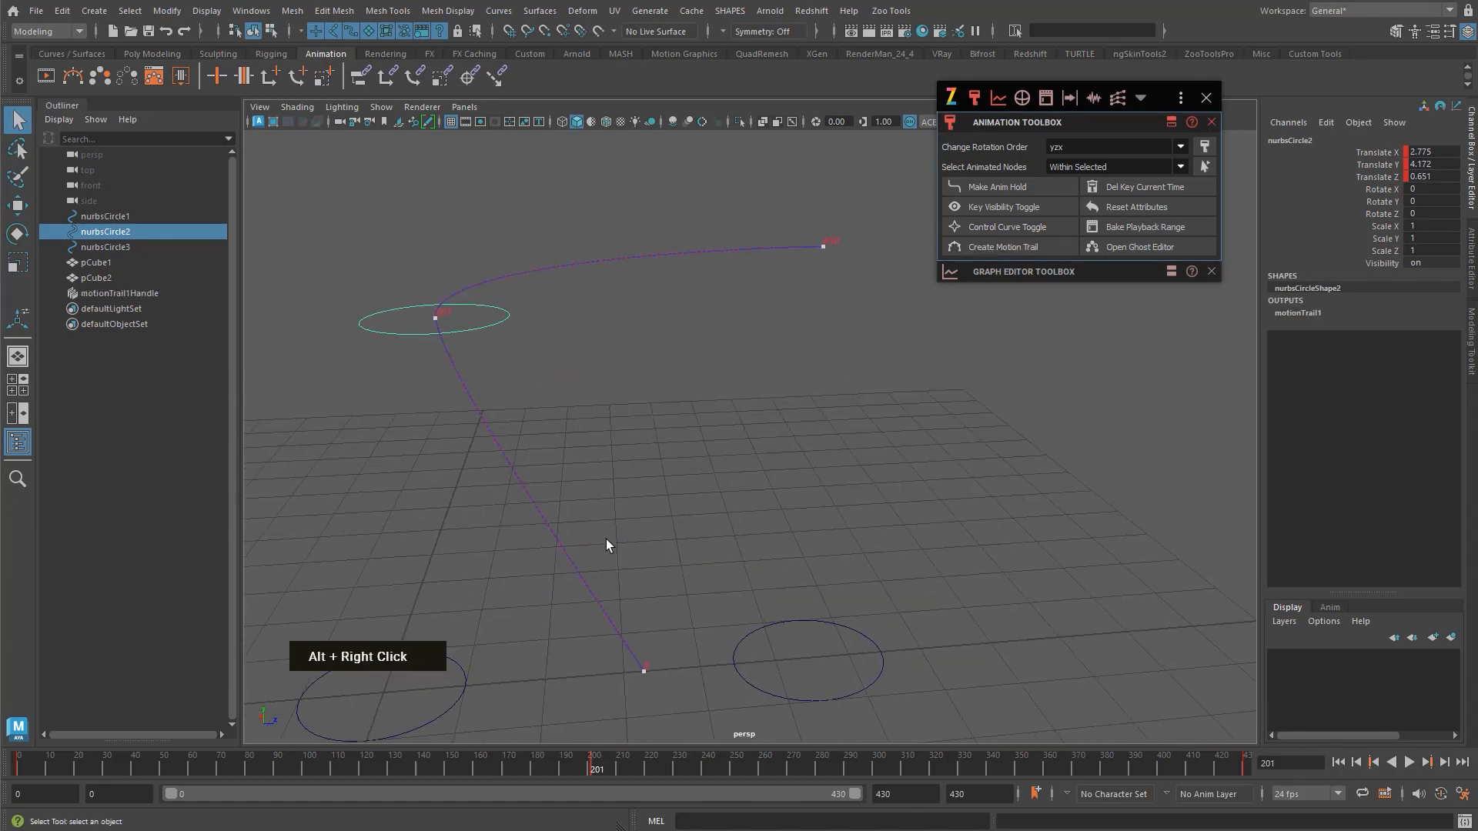
{"action": "middle_click_drag", "start_coordinate": [607, 544], "coordinate": [801, 590], "text": "alt"}
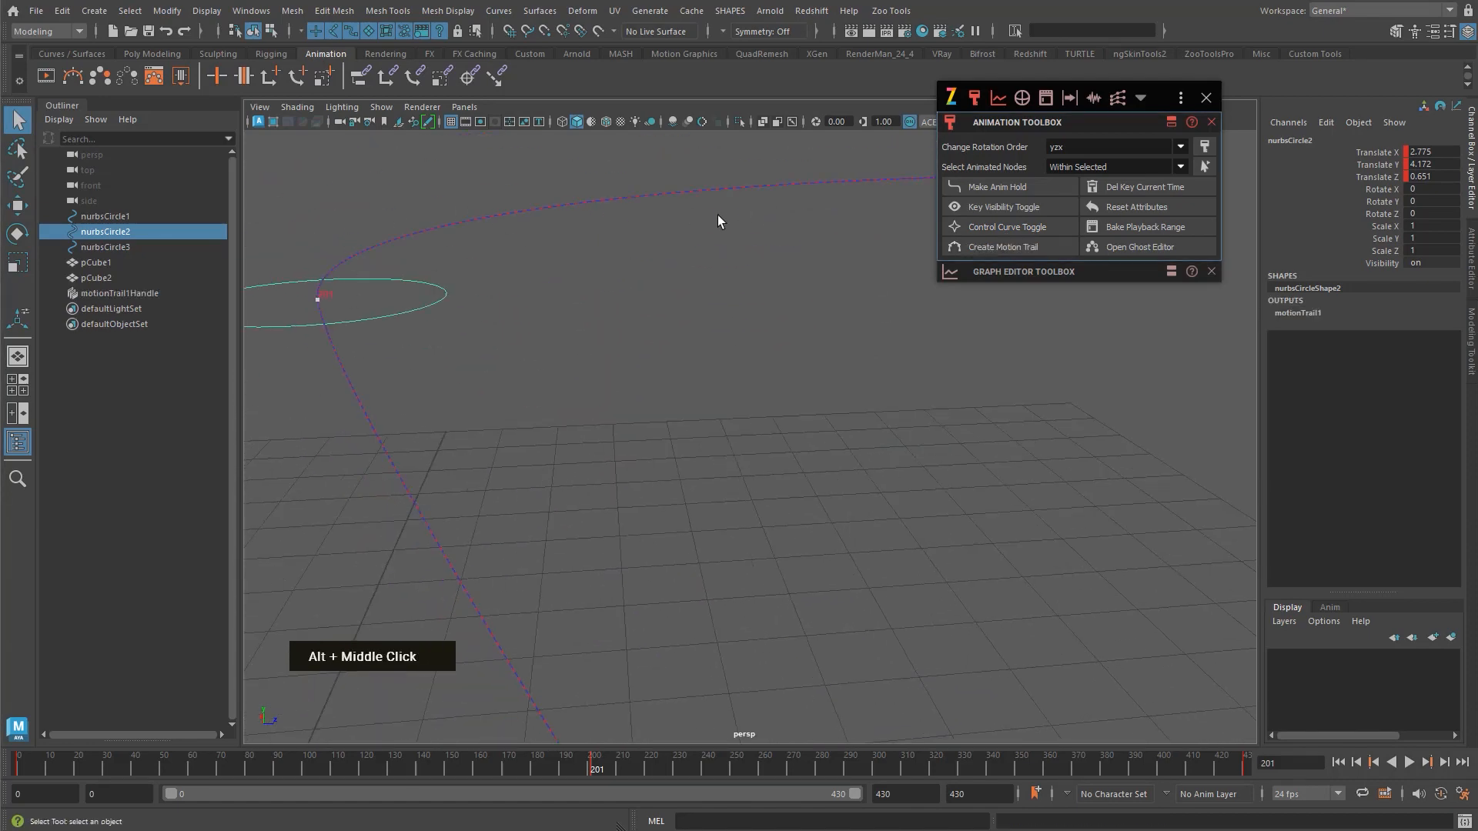
{"action": "middle_click_drag", "start_coordinate": [808, 191], "coordinate": [762, 370], "text": "alt"}
- Select the motion trail and inspect its Frame Marker Size and Trail Draw Mode options
{"action": "left_click", "coordinate": [593, 245]}
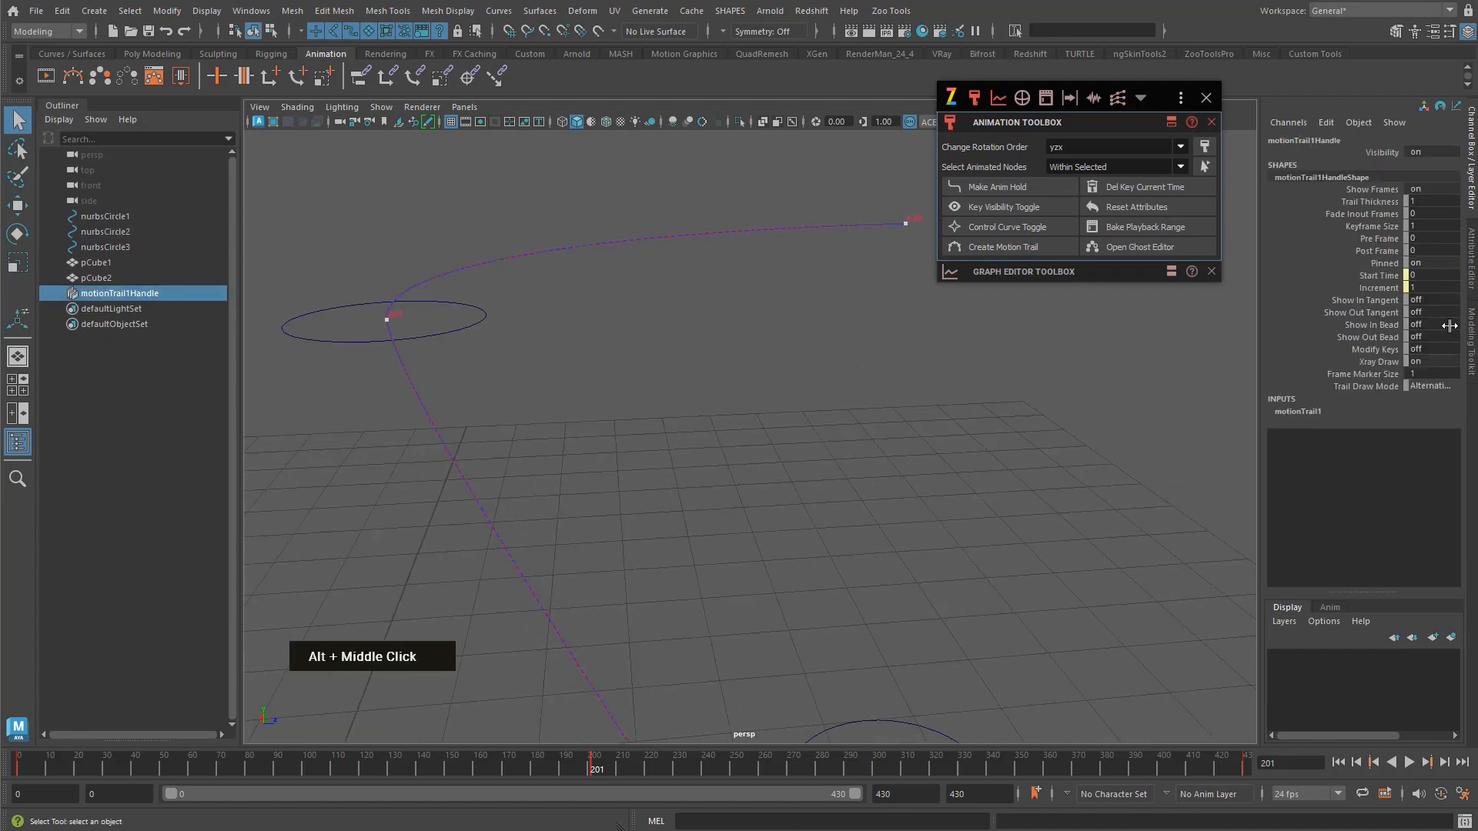
{"action": "left_click", "coordinate": [1383, 374]}
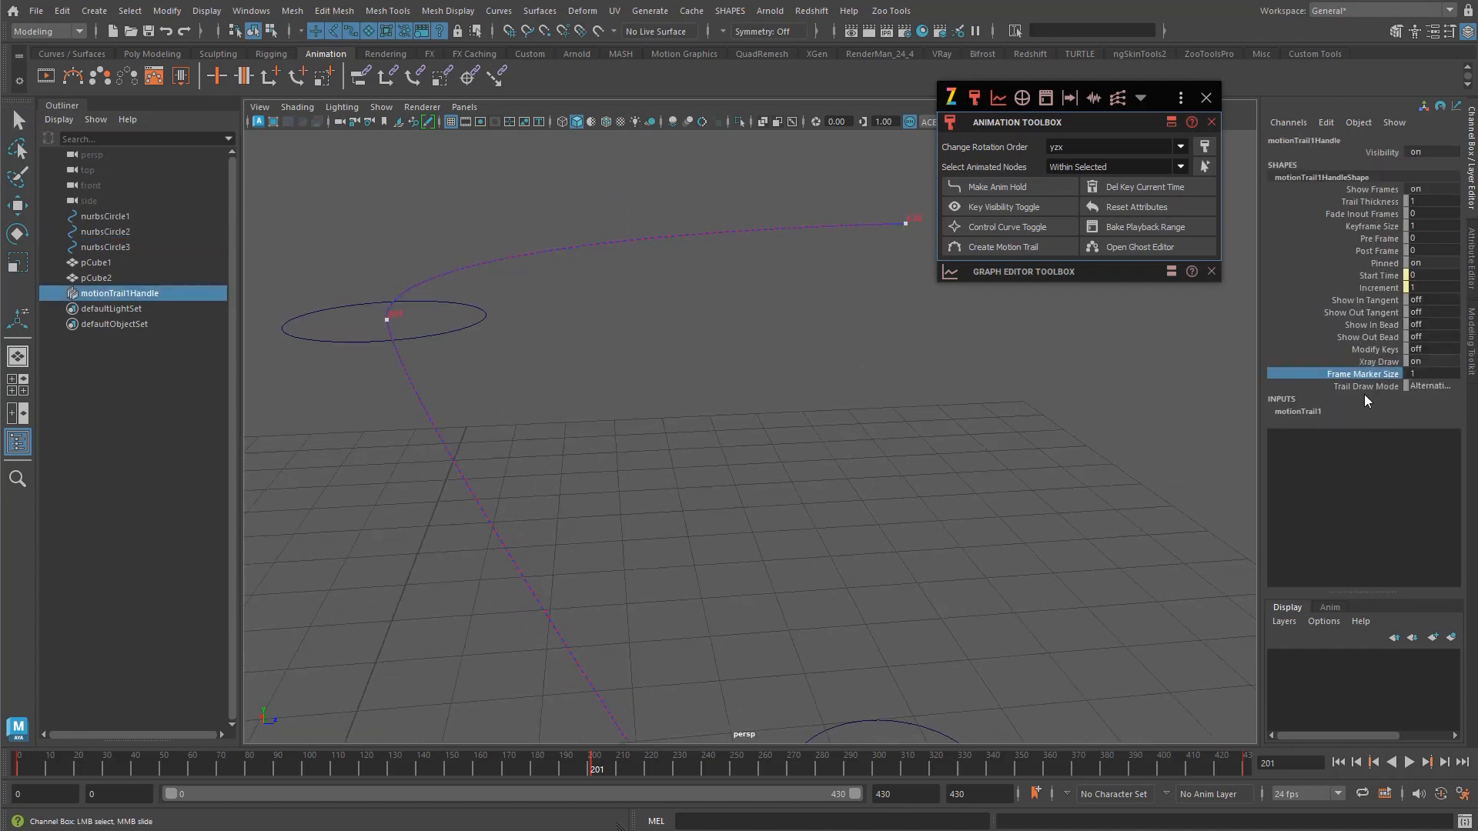
{"action": "double_click", "coordinate": [1424, 386]}
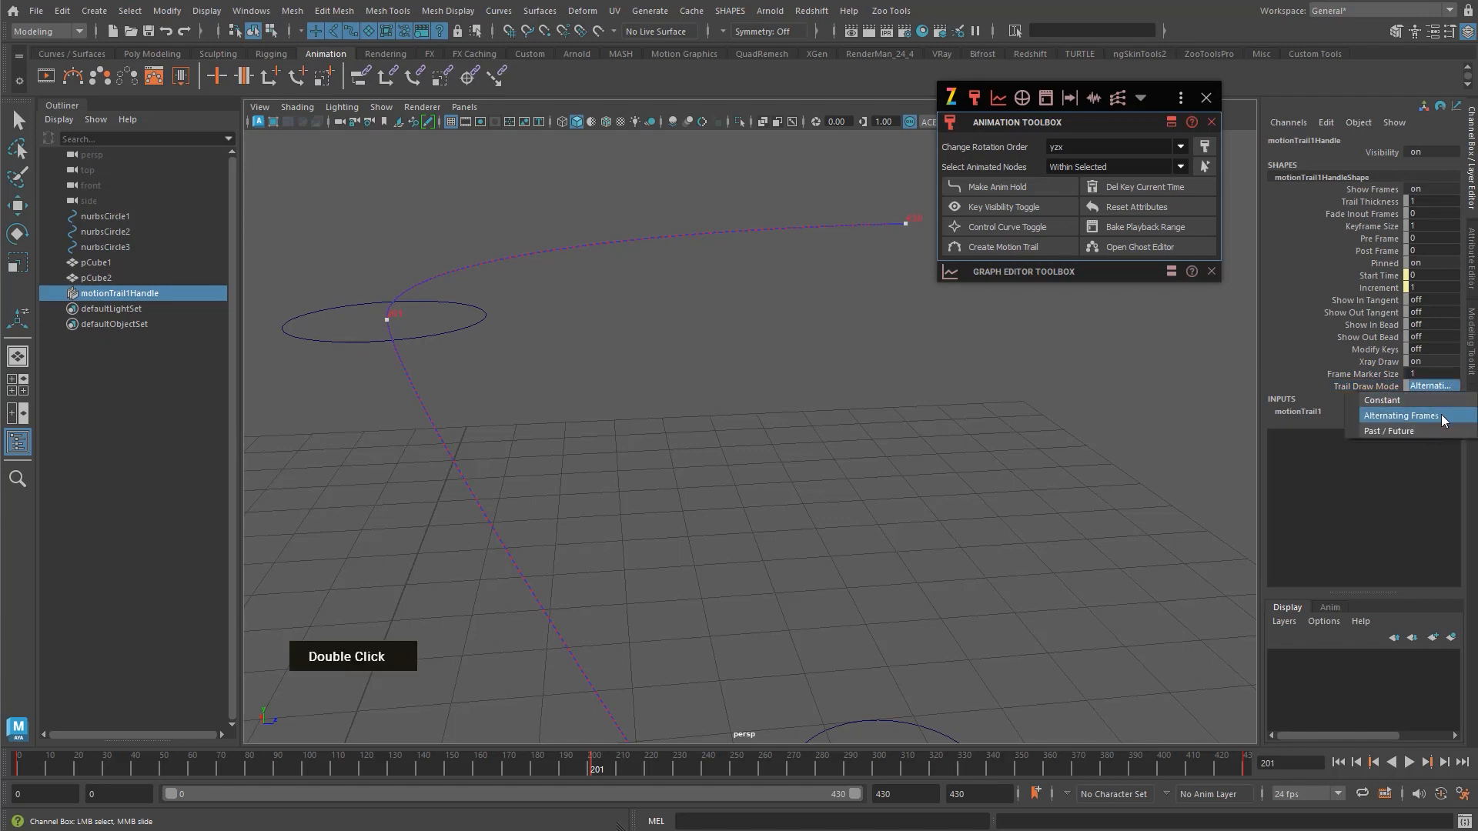
{"action": "left_click", "coordinate": [702, 438]}
{"action": "left_click", "coordinate": [422, 405]}
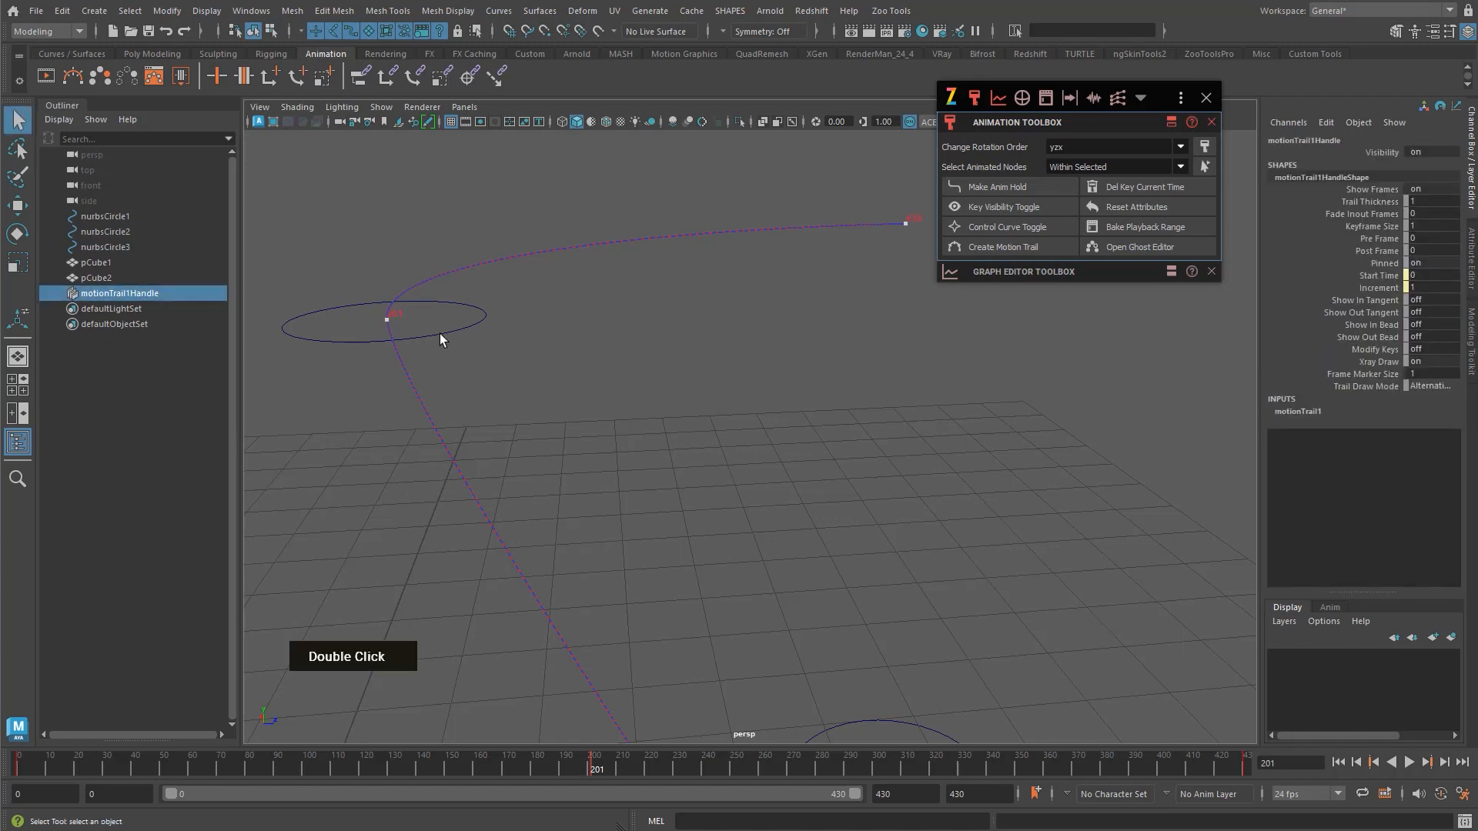
- Move the motion trail's frame 201 key to about 2.435, 4.021, 2.553 in XYZ and deselect everything
{"action": "left_click", "coordinate": [397, 326]}
{"action": "key", "text": "w"}
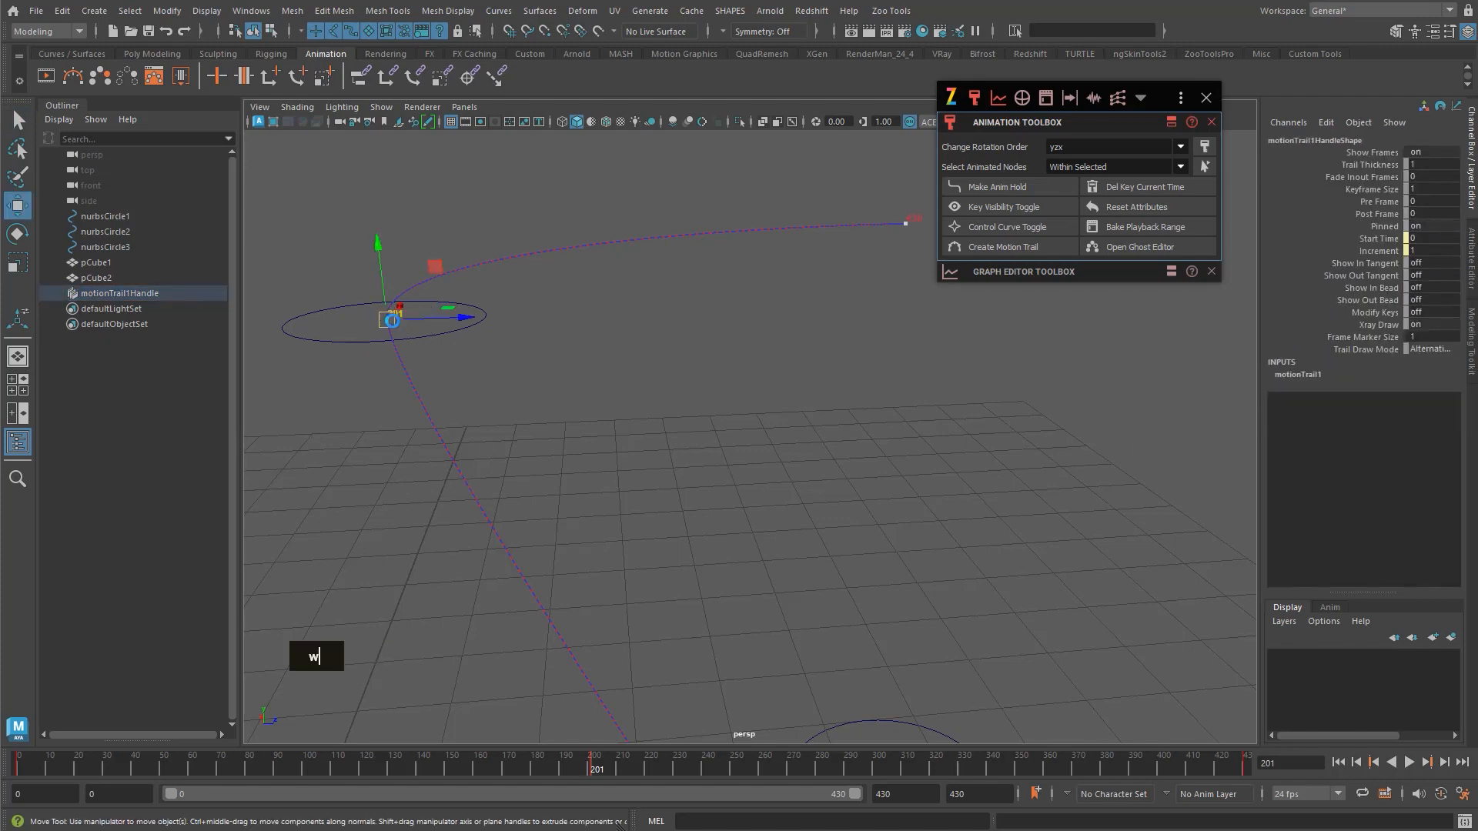
{"action": "left_click_drag", "start_coordinate": [397, 327], "coordinate": [582, 344]}
{"action": "key", "text": "q"}
{"action": "left_click", "coordinate": [1037, 297]}
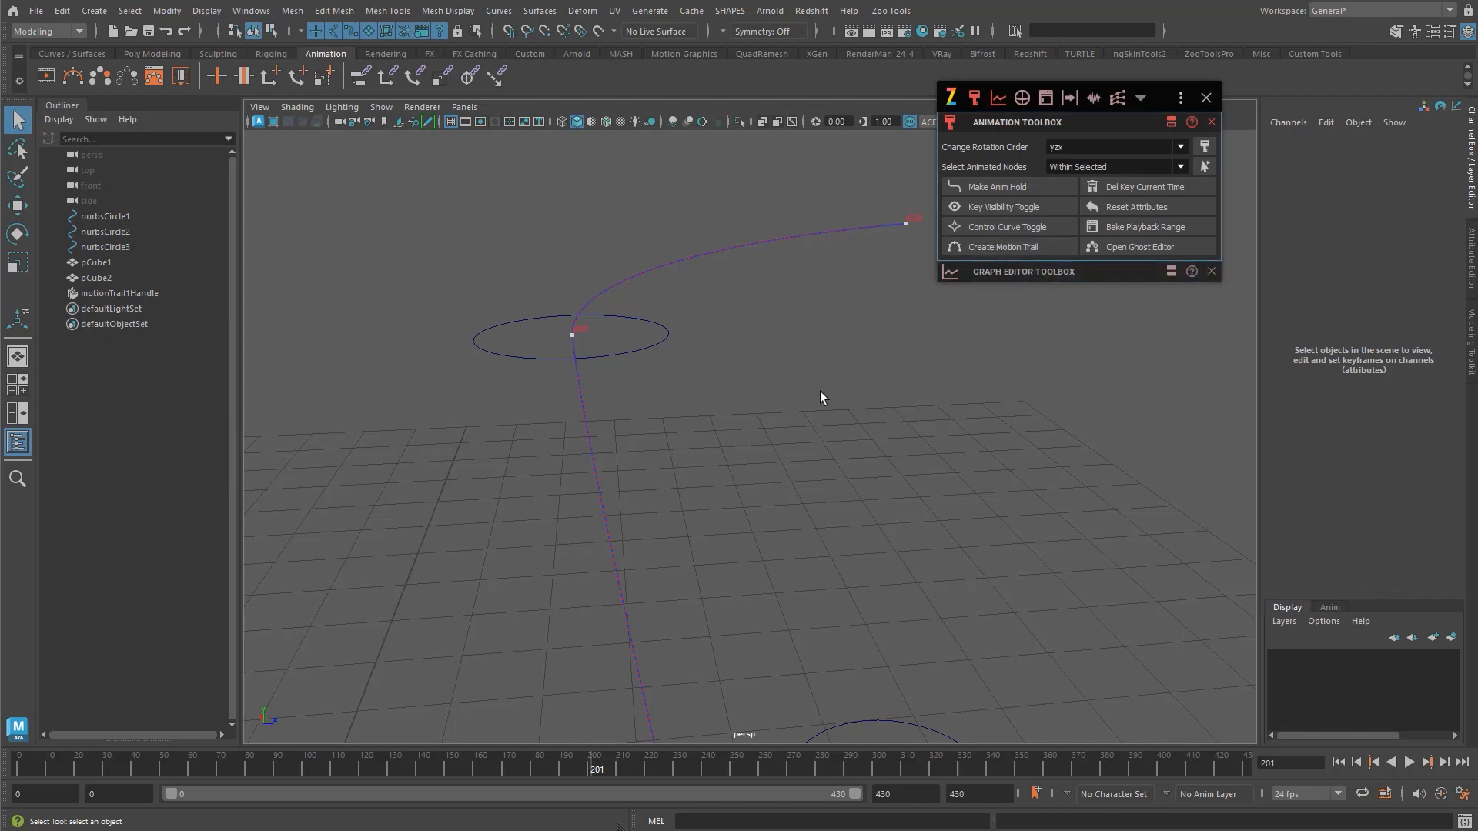
- Select the motion trail in the viewport and delete it
{"action": "left_click_drag", "start_coordinate": [745, 275], "coordinate": [745, 277]}
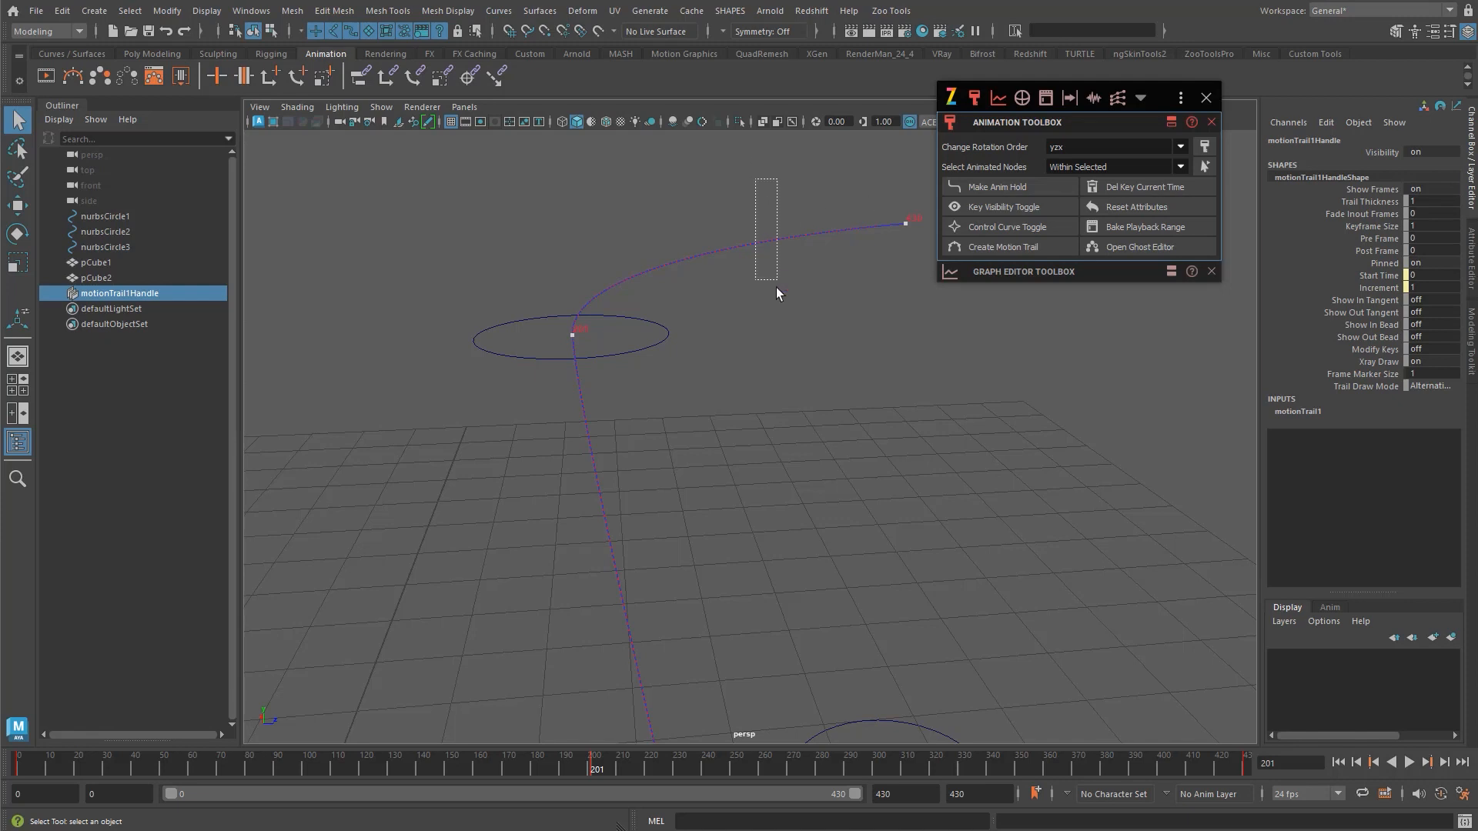
{"action": "left_click_drag", "start_coordinate": [776, 286], "coordinate": [776, 288]}
{"action": "key", "text": "Delete"}
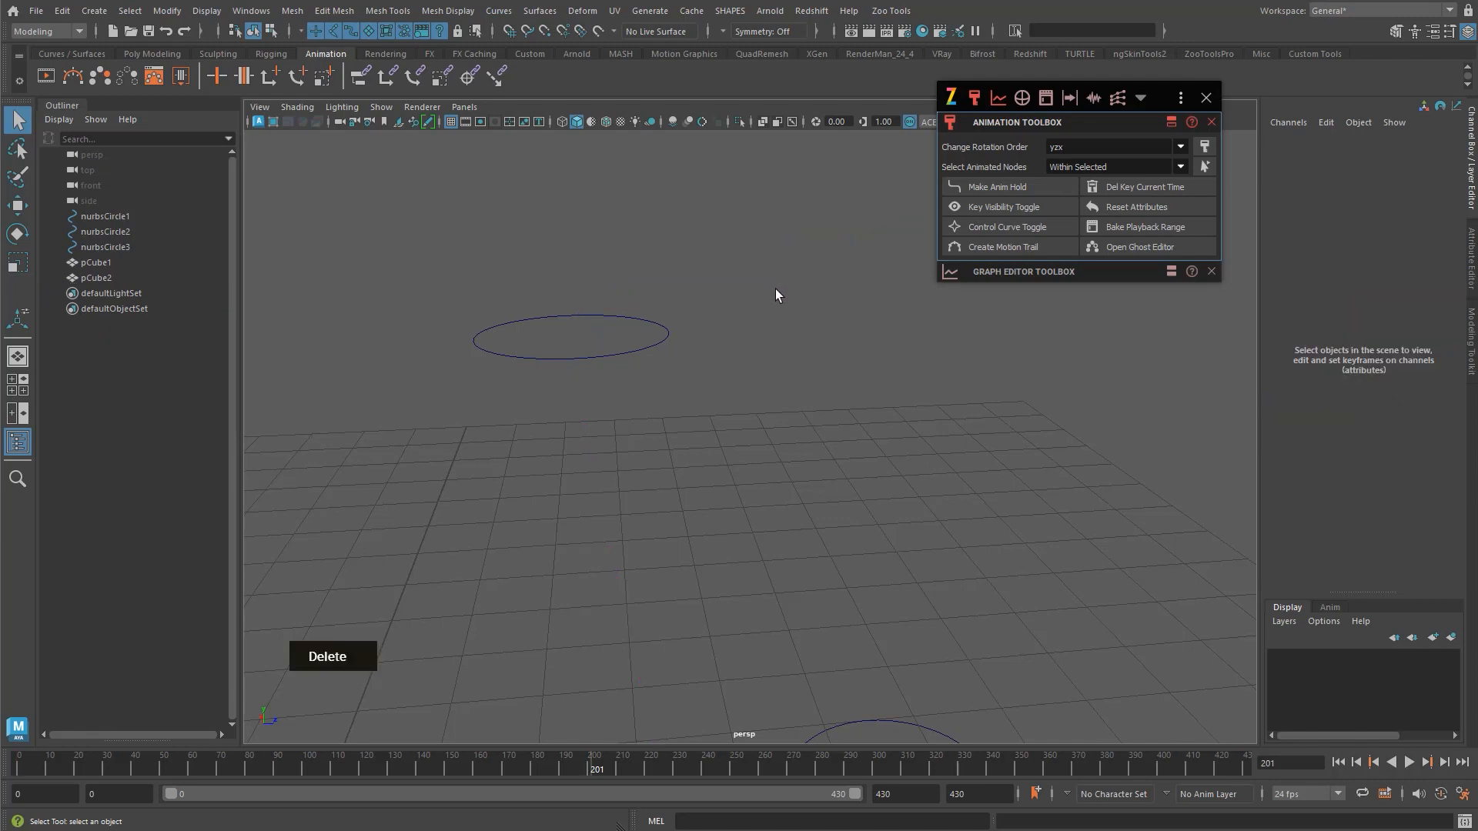
- Open the Ghosting Editor, look over its ghosting settings and display options, and close it
{"action": "left_click", "coordinate": [1108, 247]}
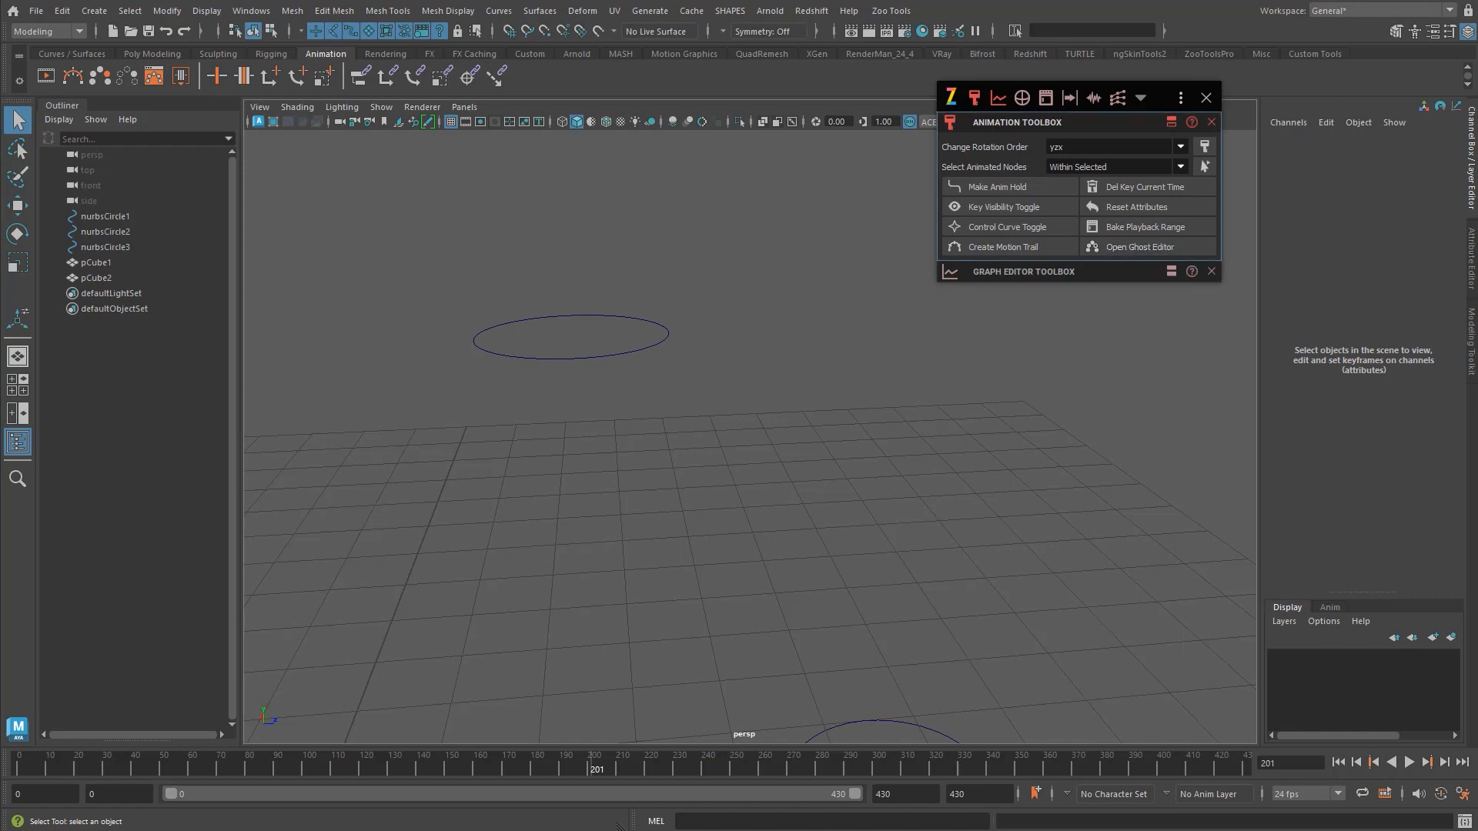
{"action": "left_click_drag", "start_coordinate": [830, 323], "coordinate": [394, 153]}
{"action": "middle_click_drag", "start_coordinate": [781, 394], "coordinate": [1009, 432], "text": "alt"}
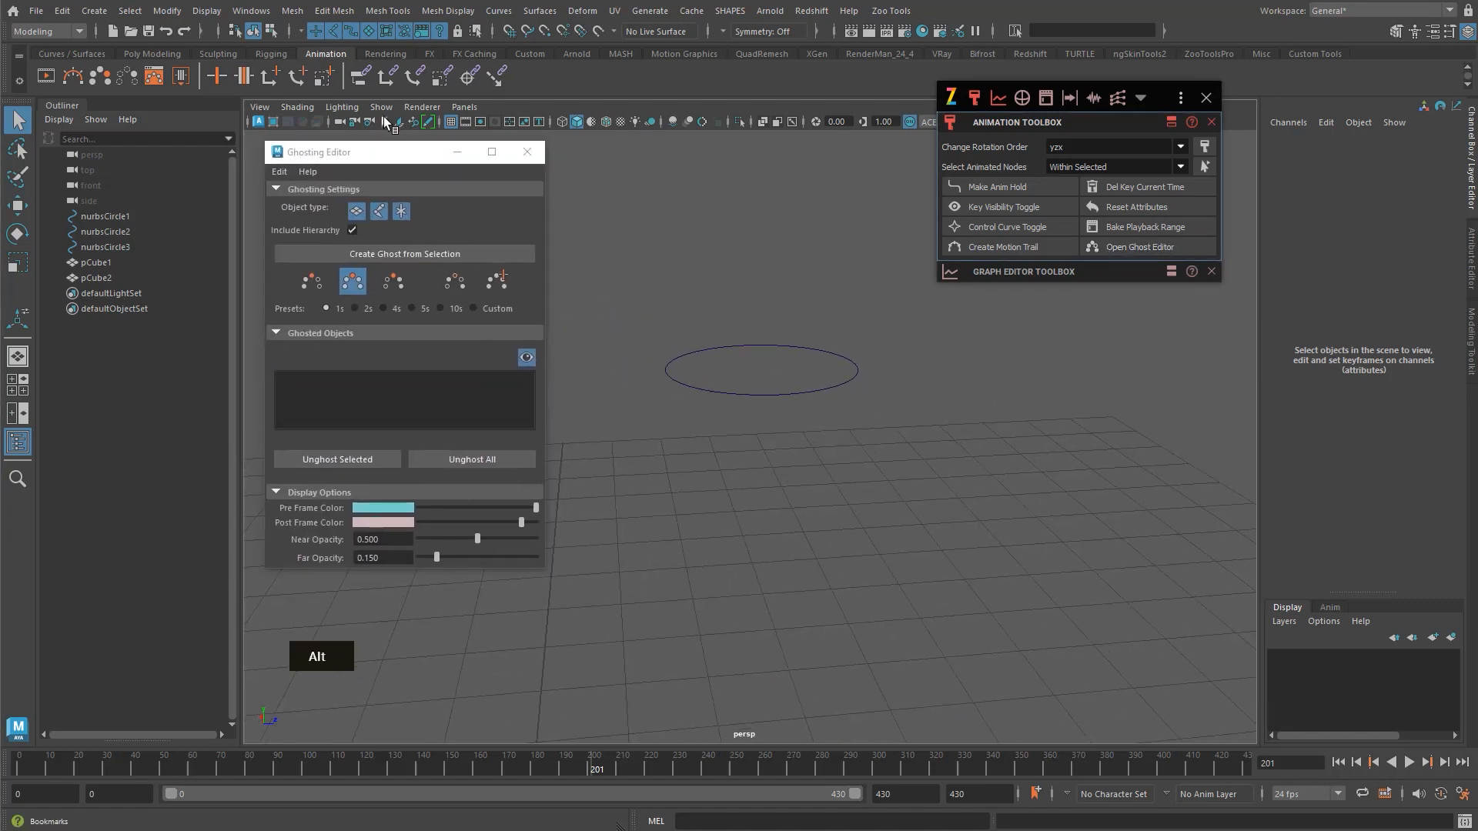
{"action": "left_click_drag", "start_coordinate": [380, 152], "coordinate": [388, 160]}
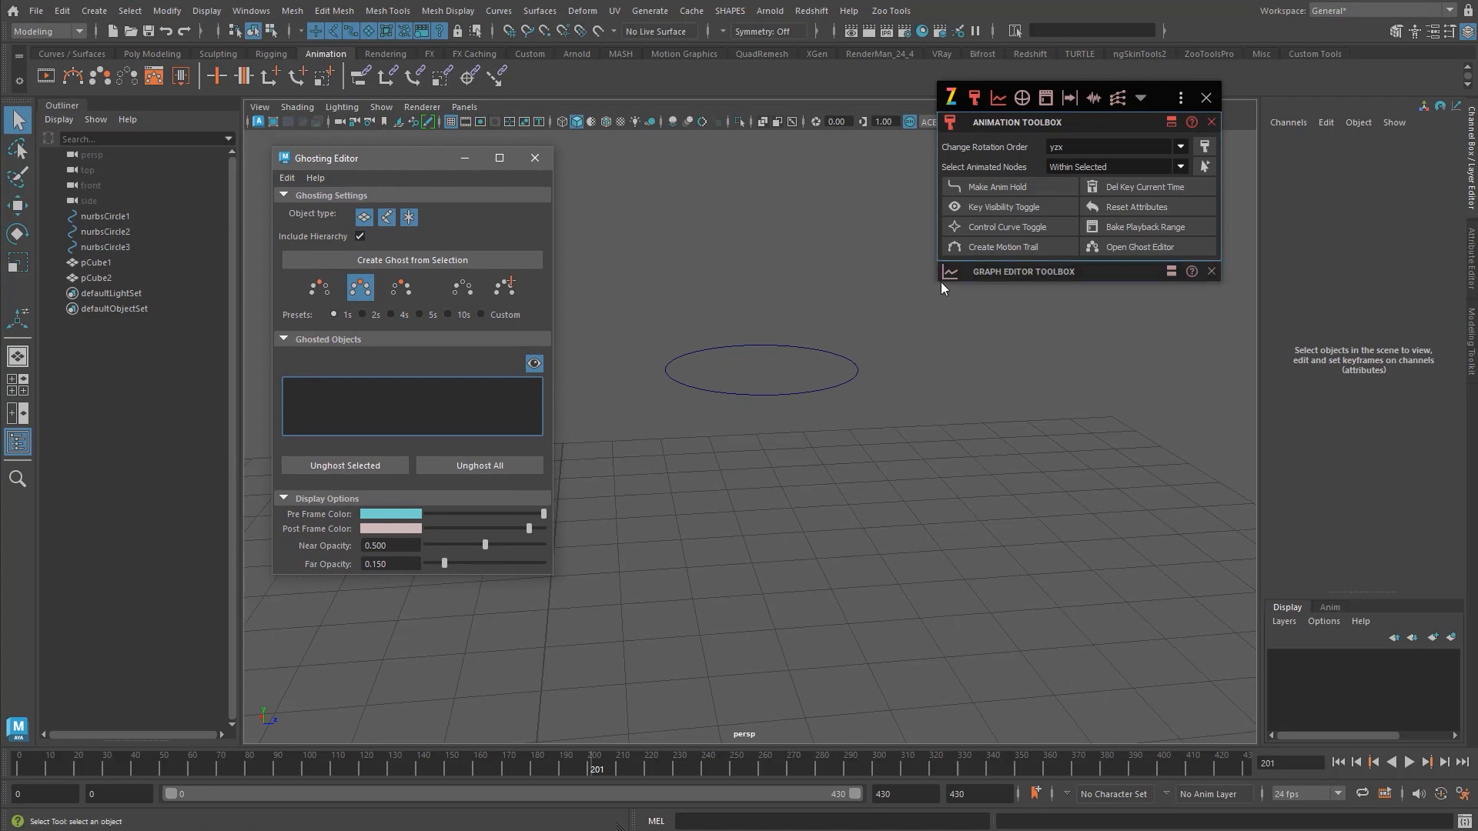
{"action": "left_click", "coordinate": [535, 159]}
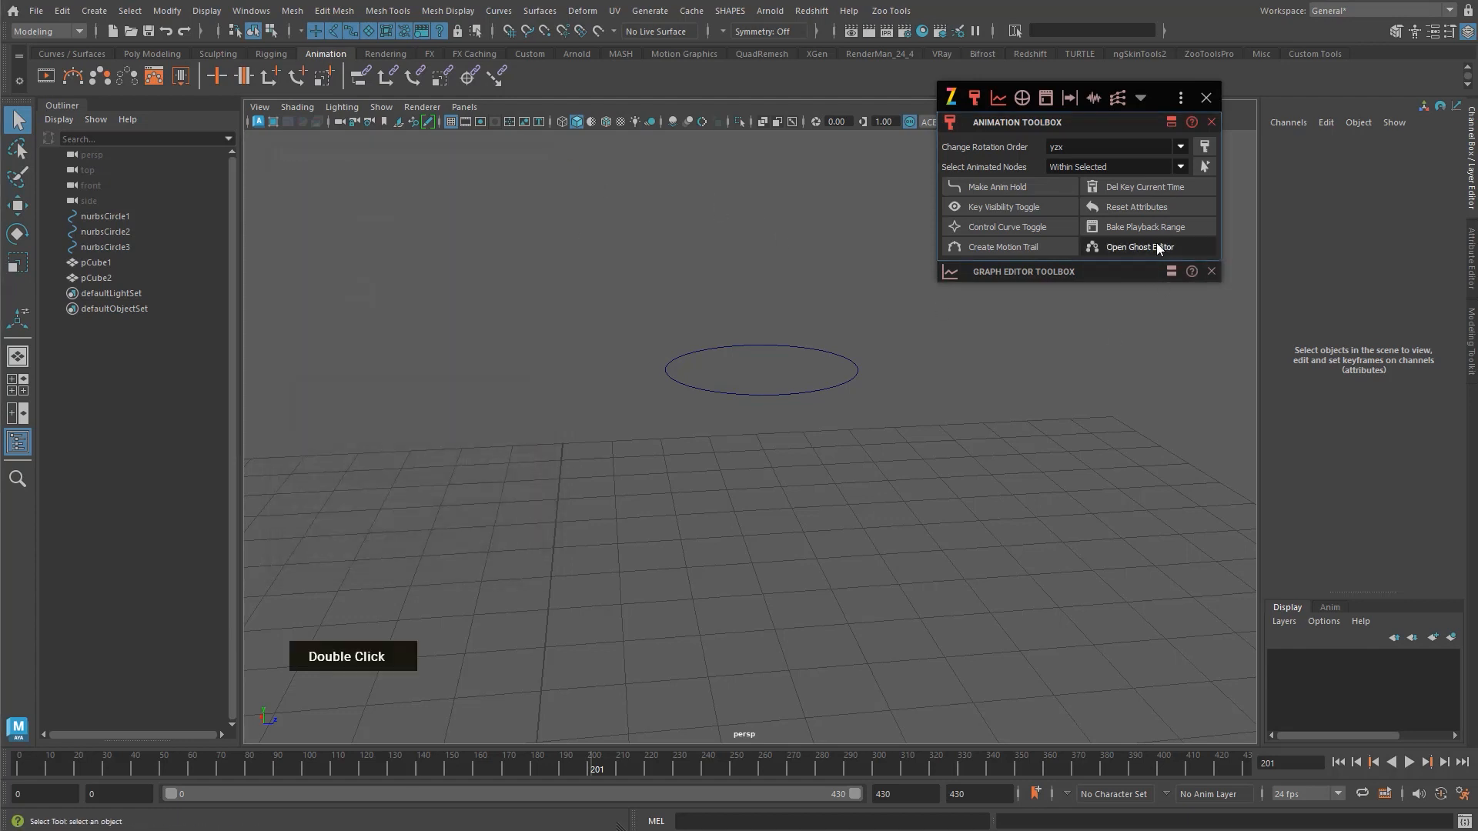
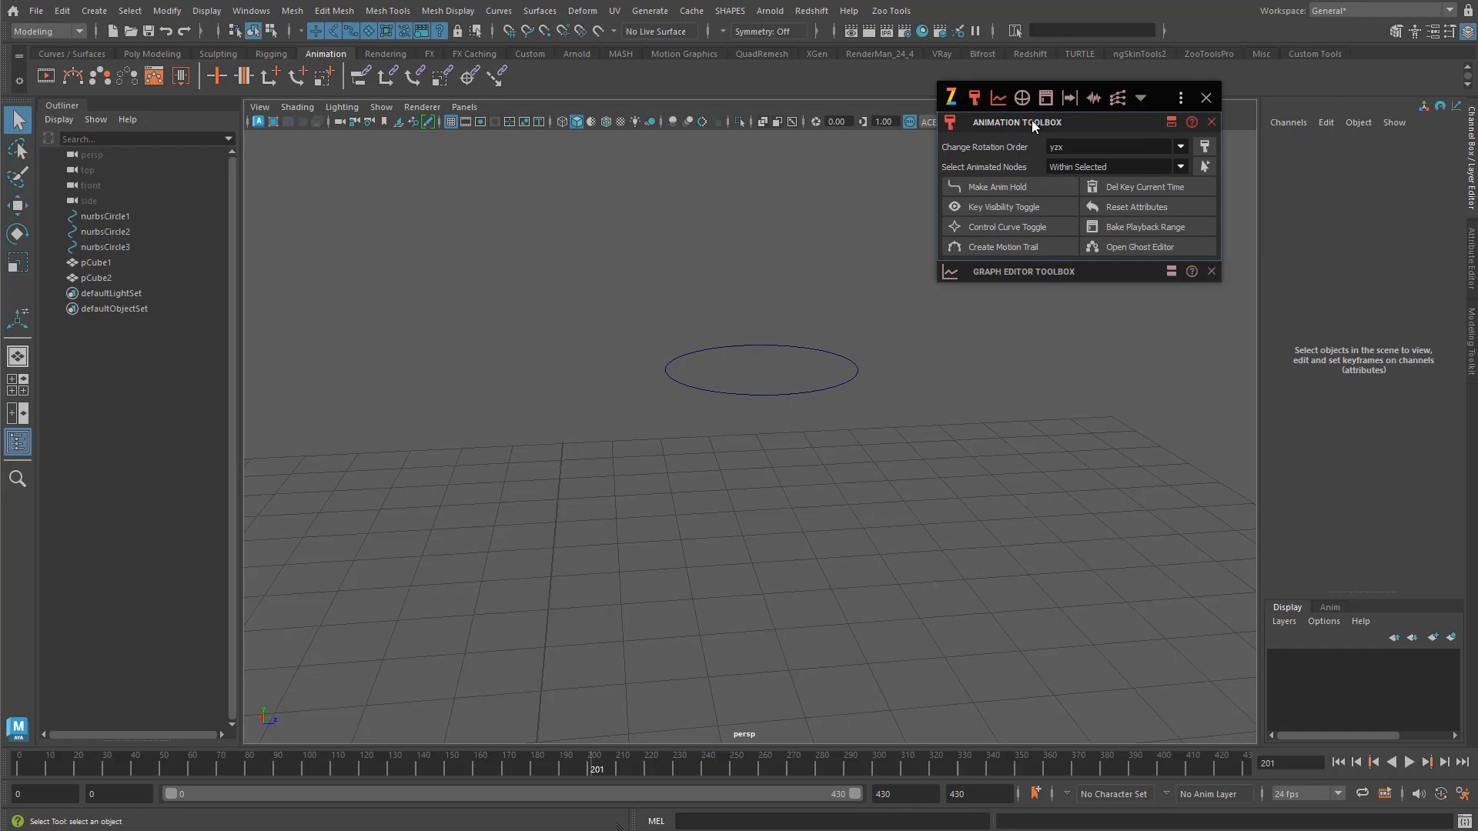
- Collapse the Animation Toolbox, expand the Graph Editor Toolbox and switch to the Persp/Graph layout
{"action": "left_click", "coordinate": [1032, 121]}
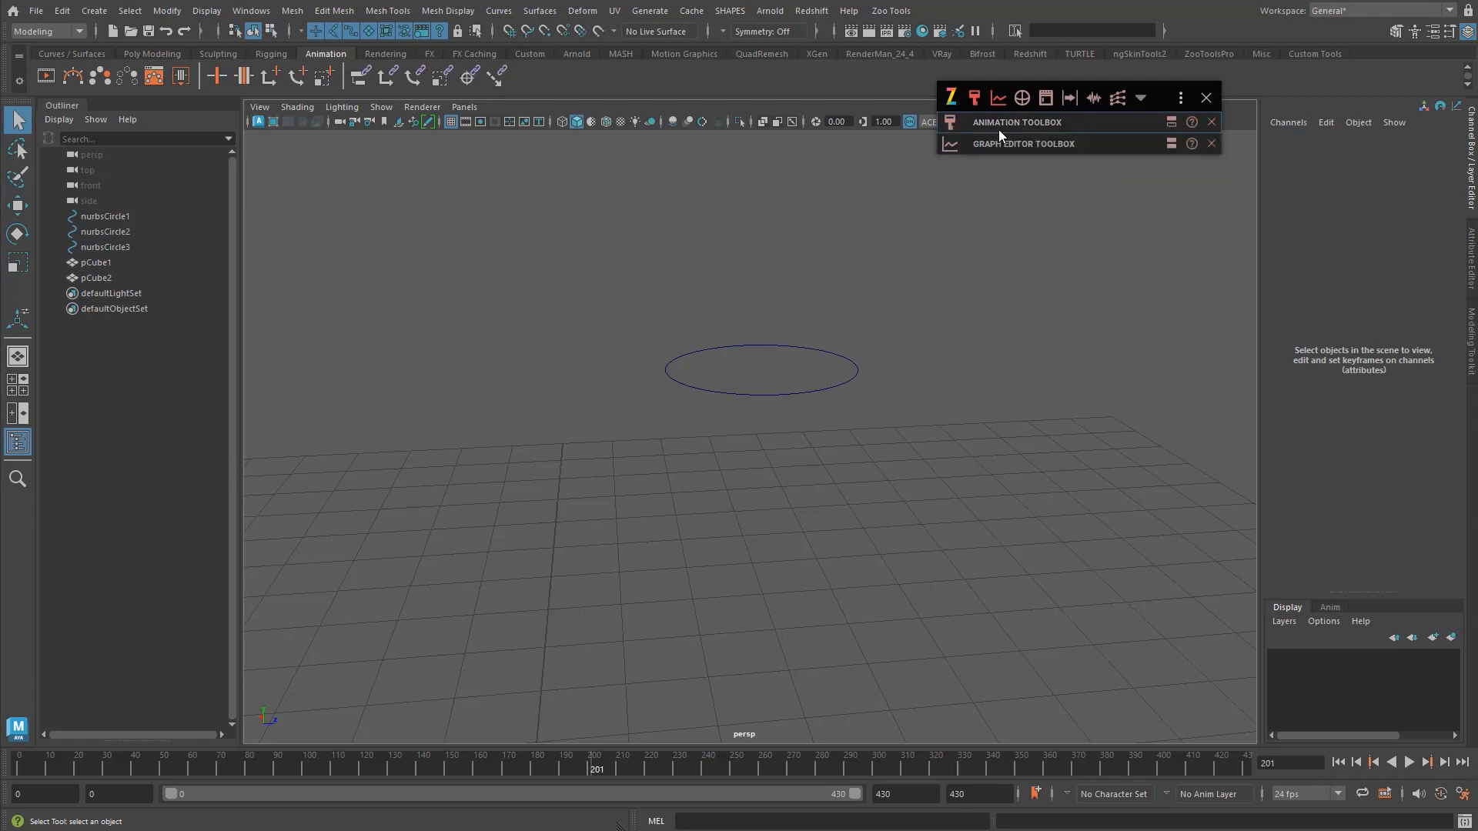
{"action": "left_click", "coordinate": [1000, 143]}
{"action": "middle_click", "coordinate": [793, 380]}
{"action": "key", "text": "space"}
{"action": "left_click_drag", "start_coordinate": [723, 199], "coordinate": [595, 197]}
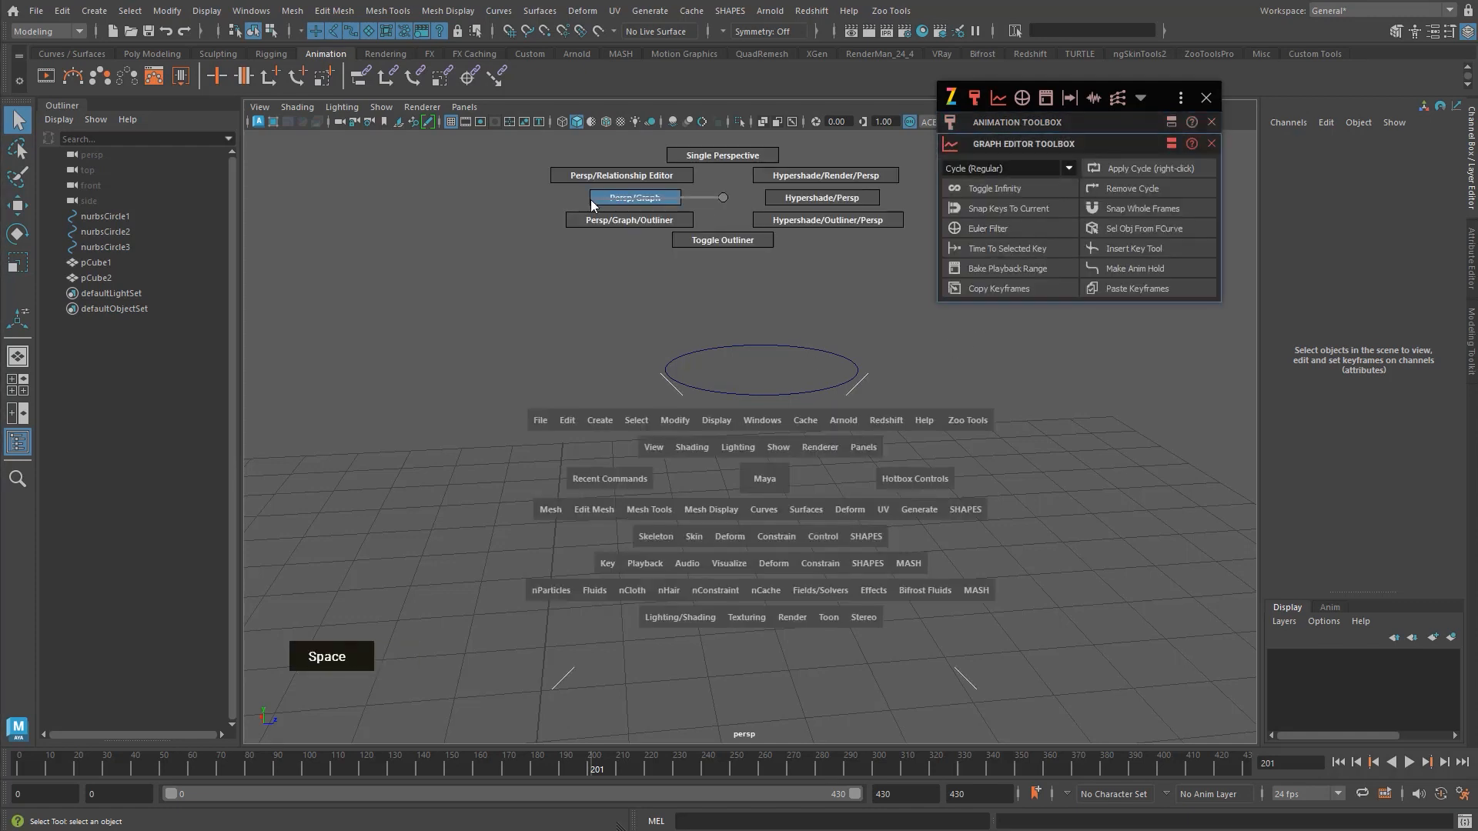
{"action": "middle_click_drag", "start_coordinate": [830, 594], "coordinate": [825, 616], "text": "alt"}
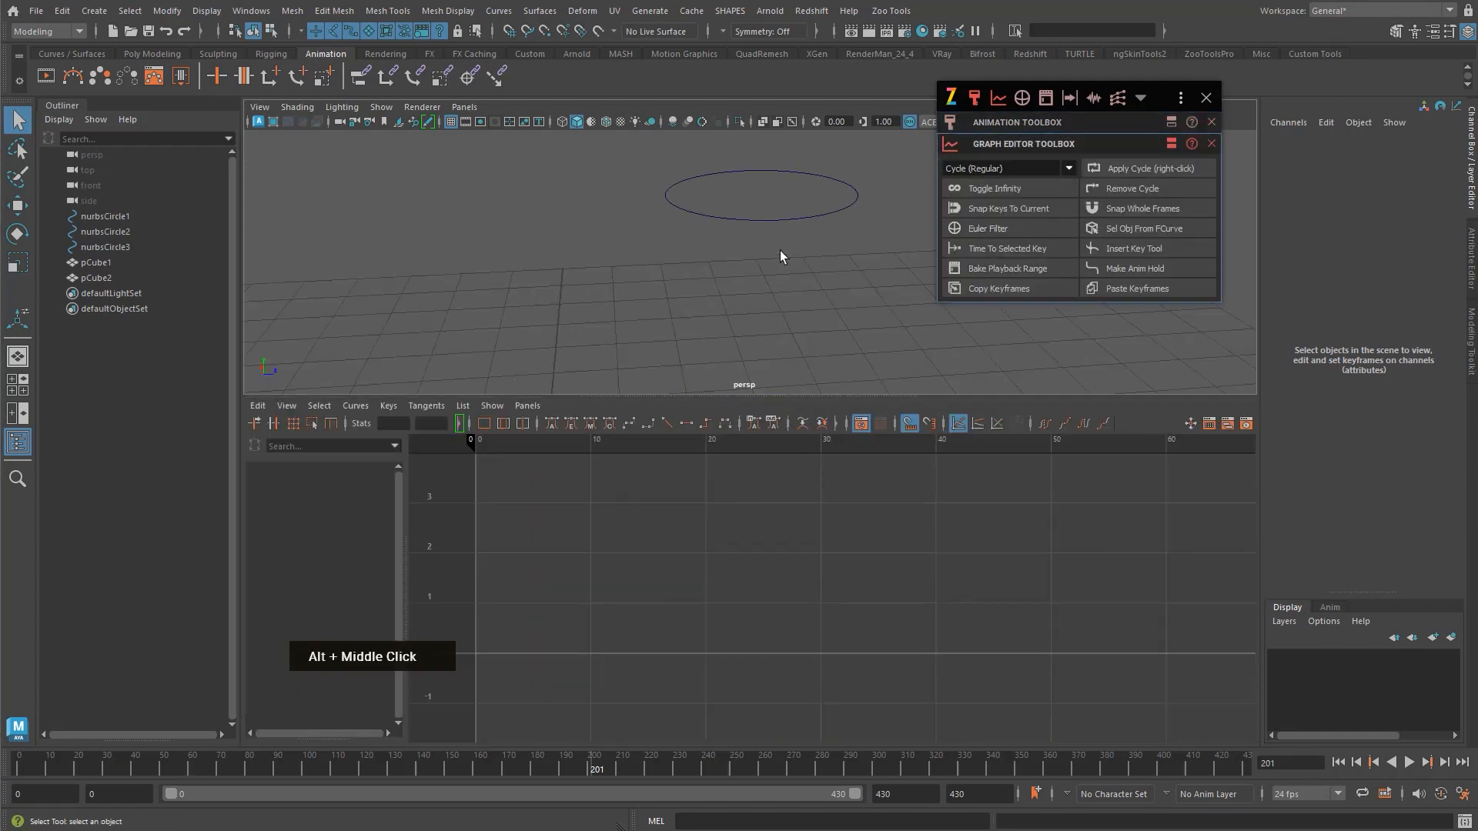
- Select the animated circle and frame its translation curves in the Graph Editor
{"action": "left_click", "coordinate": [779, 221]}
{"action": "right_click_drag", "start_coordinate": [793, 300], "coordinate": [740, 319], "text": "alt"}
{"action": "middle_click_drag", "start_coordinate": [741, 319], "coordinate": [737, 336], "text": "alt"}
{"action": "left_click_drag", "start_coordinate": [759, 322], "coordinate": [753, 306], "text": "alt"}
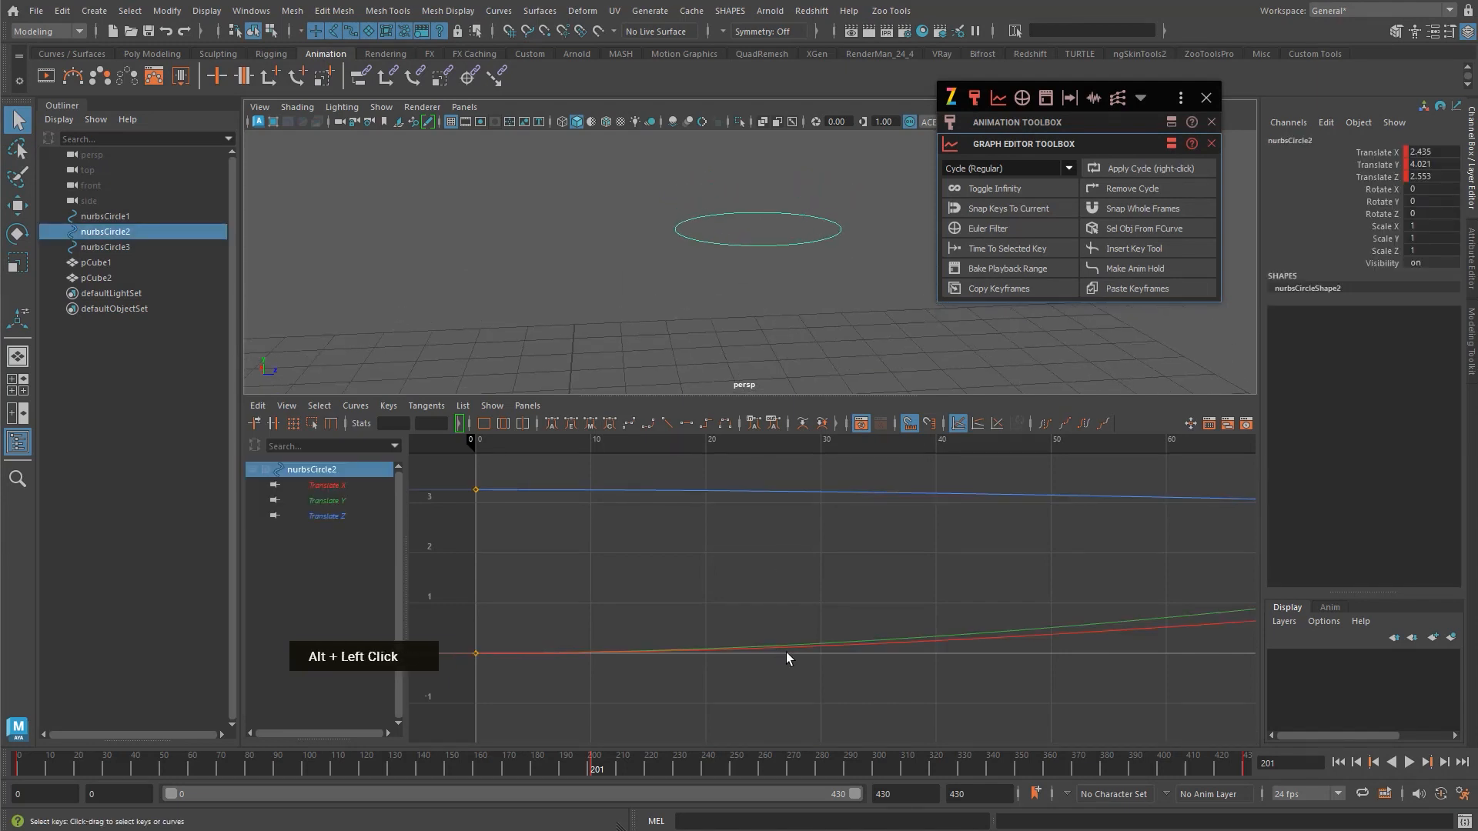
{"action": "right_click_drag", "start_coordinate": [787, 658], "coordinate": [682, 584], "text": "alt"}
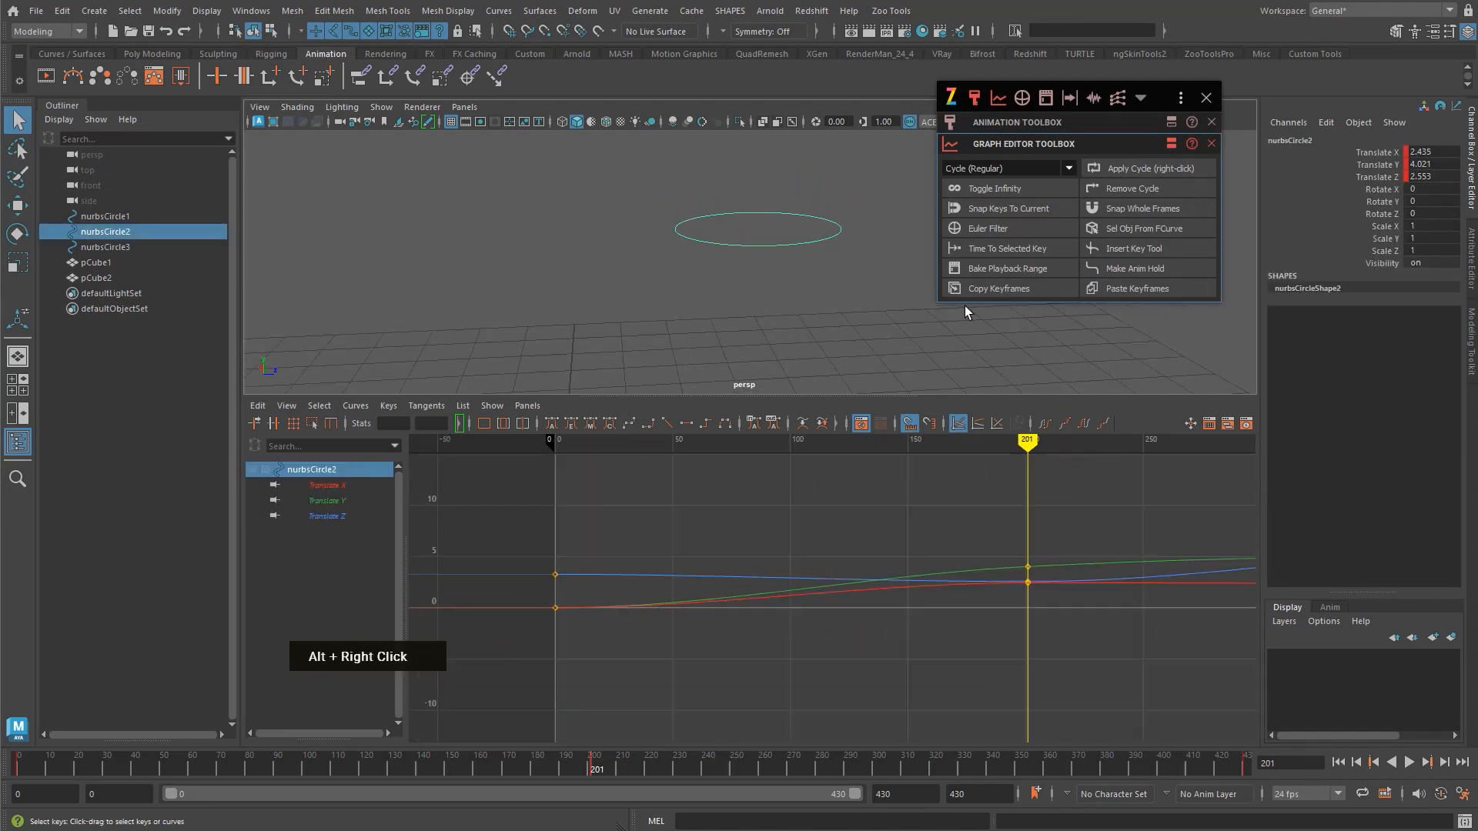
- Cycle the Graph Editor Toolbox's display sizes, ending on the one without Copy Keyframes and Paste Keyframes
{"action": "left_click", "coordinate": [1169, 146]}
{"action": "left_click", "coordinate": [1170, 144]}
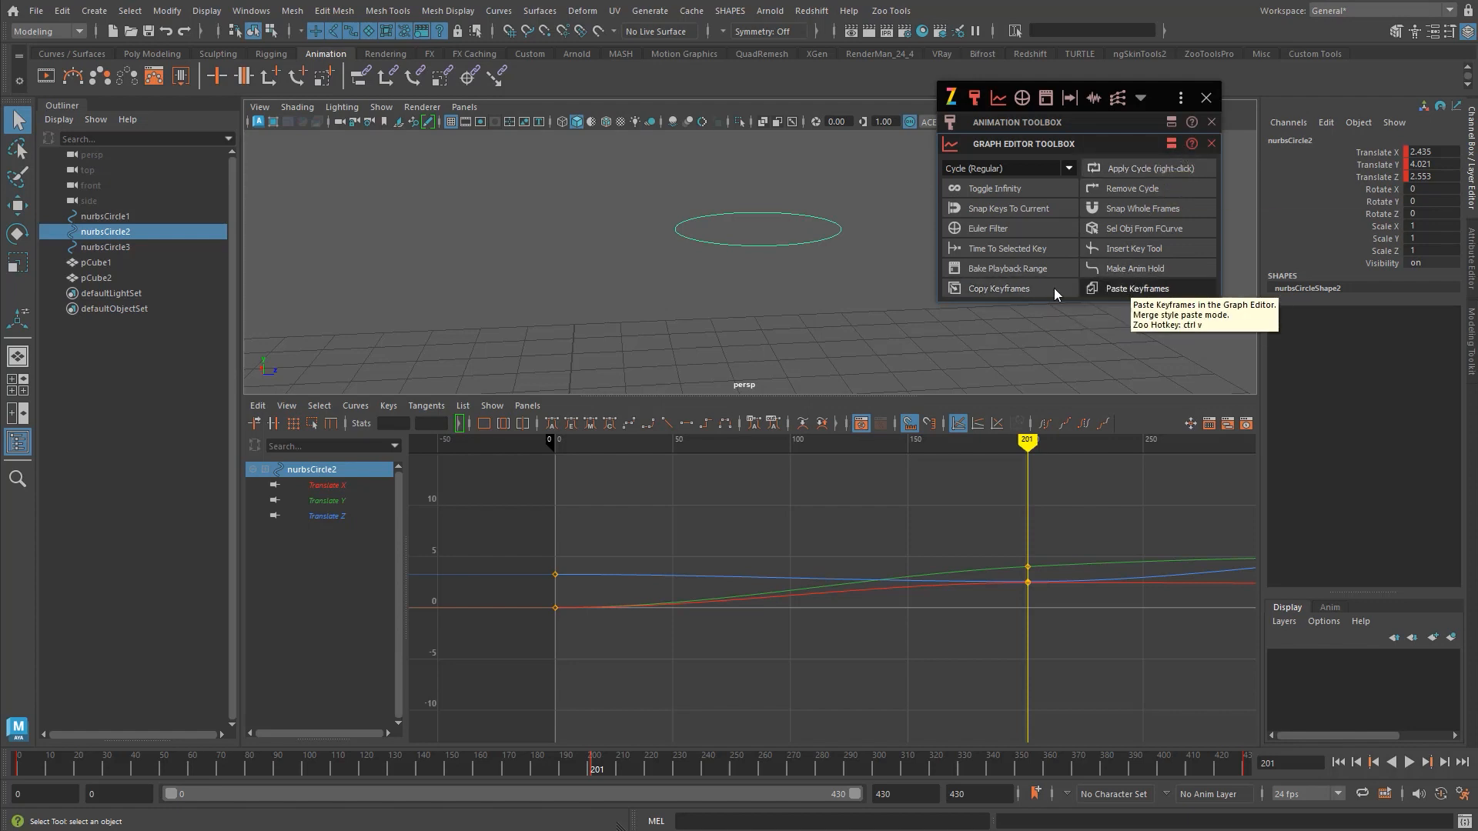
{"action": "left_click", "coordinate": [1171, 144]}
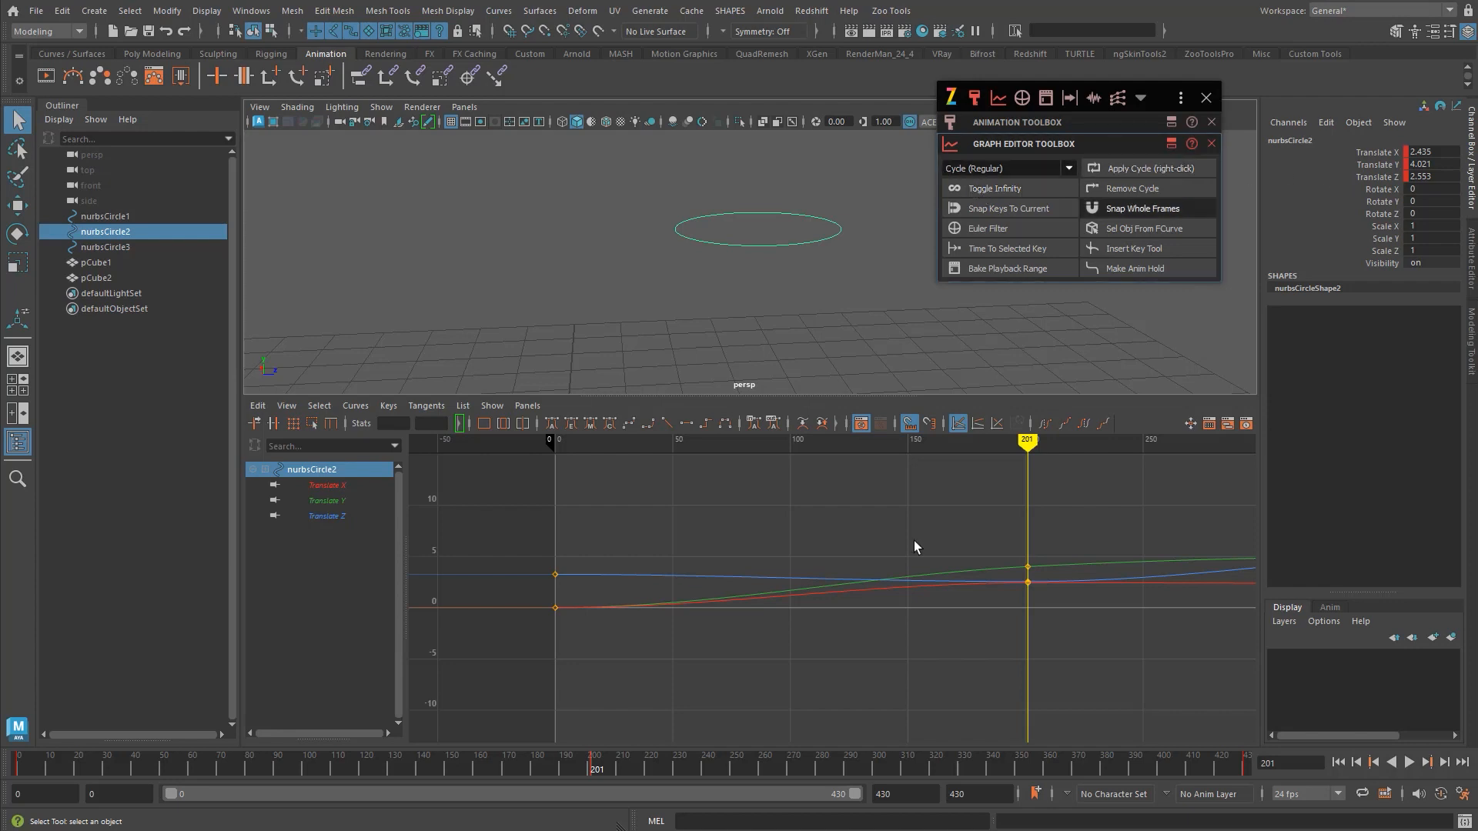
- Copy the circle's frame 0 translation keys and paste them at frame 430
{"action": "right_click_drag", "start_coordinate": [915, 545], "coordinate": [870, 586], "text": "alt+shift"}
{"action": "middle_click_drag", "start_coordinate": [974, 542], "coordinate": [844, 534], "text": "alt"}
{"action": "right_click_drag", "start_coordinate": [844, 534], "coordinate": [866, 525], "text": "alt"}
{"action": "right_click_drag", "start_coordinate": [793, 489], "coordinate": [772, 499], "text": "alt"}
{"action": "key", "text": "v"}
{"action": "left_click_drag", "start_coordinate": [822, 613], "coordinate": [861, 602]}
{"action": "key", "text": "x"}
{"action": "left_click_drag", "start_coordinate": [639, 556], "coordinate": [690, 648]}
{"action": "key", "text": "ctrl+c"}
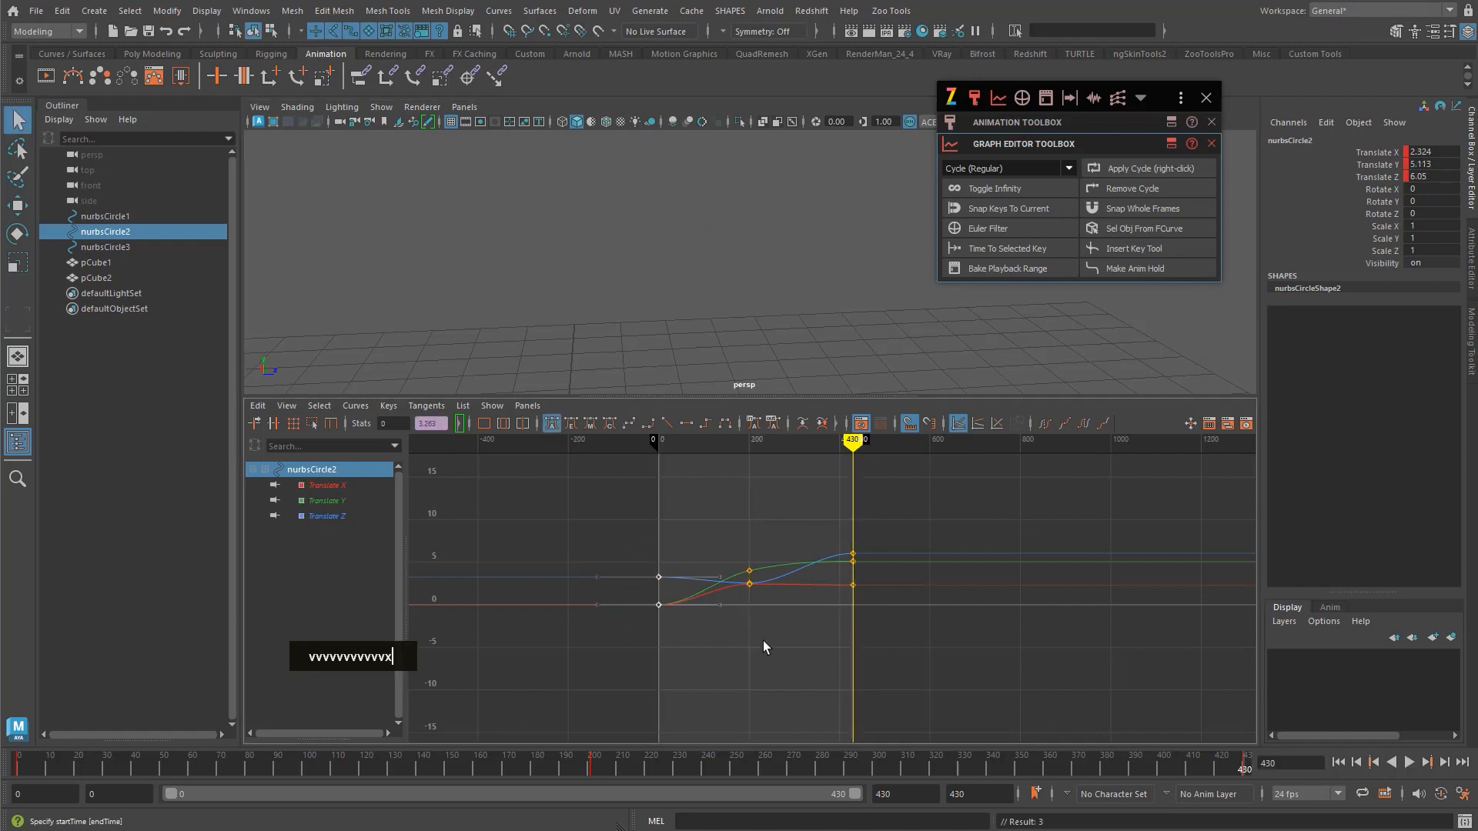
{"action": "key", "text": "ctrl+v"}
- Select all the circle's translation keys and apply the Cycle (Regular) looping to their curves
{"action": "left_click_drag", "start_coordinate": [782, 536], "coordinate": [774, 639]}
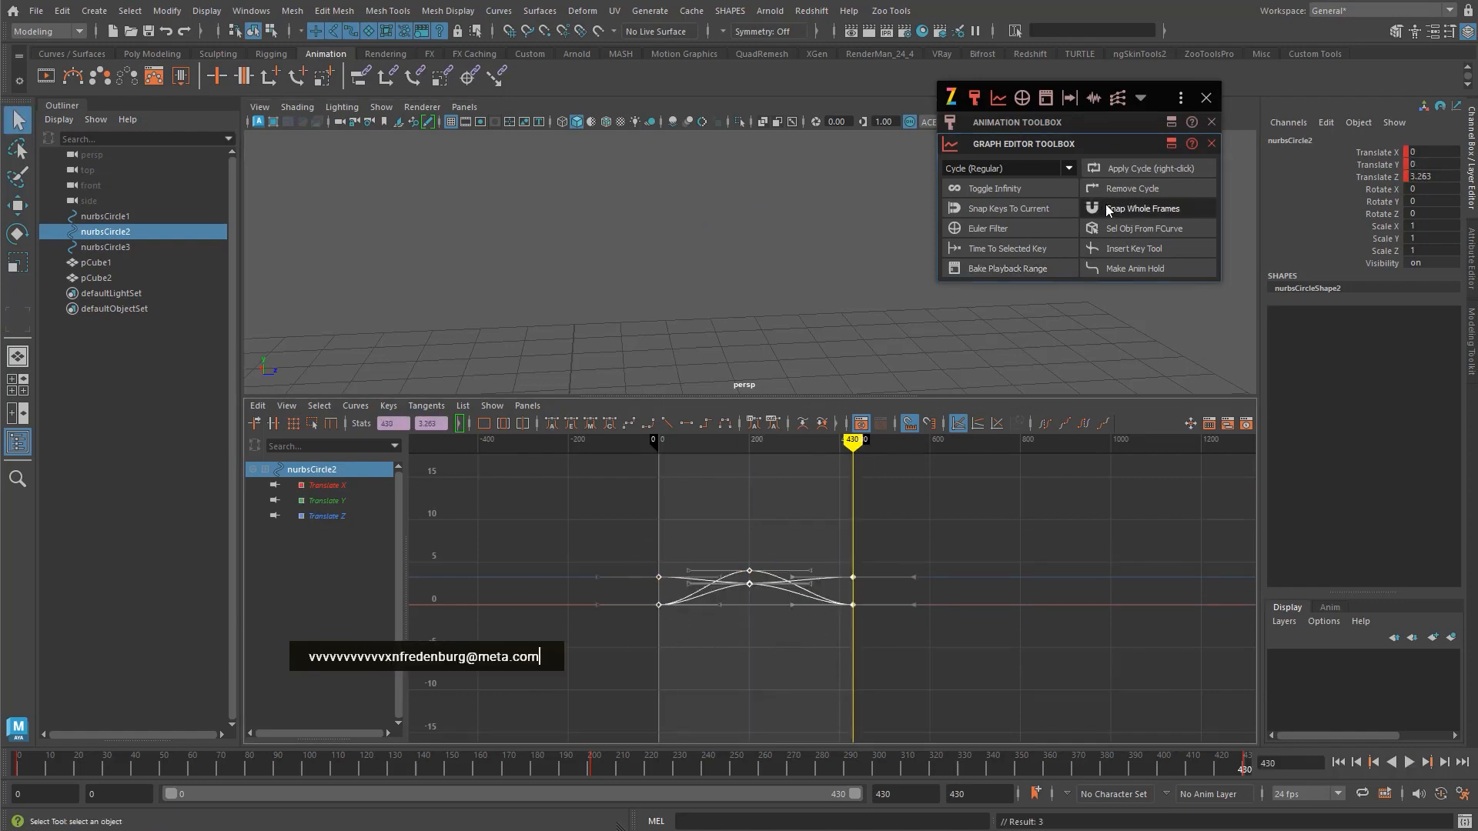
{"action": "left_click", "coordinate": [1163, 175]}
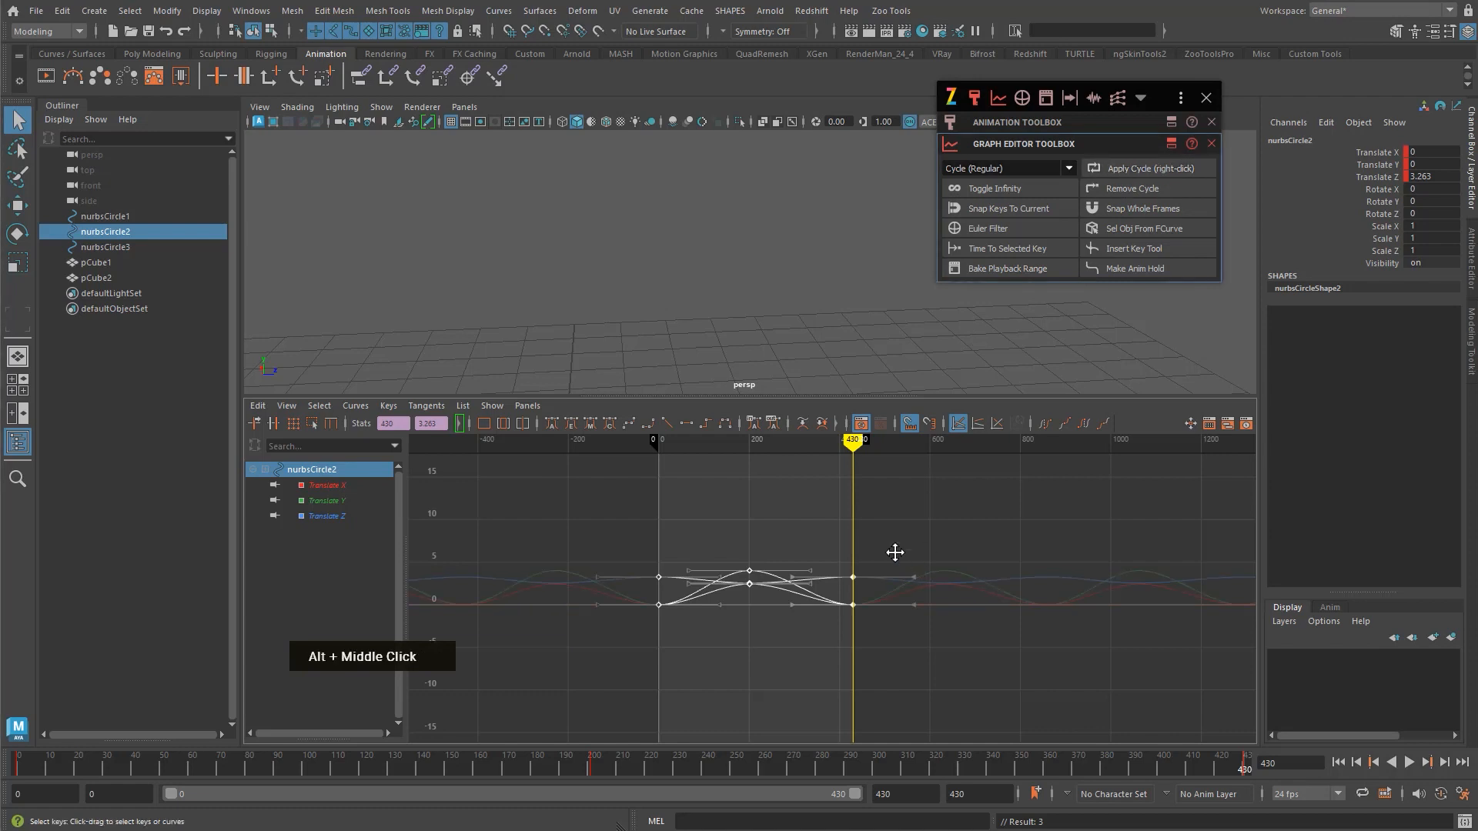
{"action": "middle_click_drag", "start_coordinate": [894, 551], "coordinate": [867, 525], "text": "alt"}
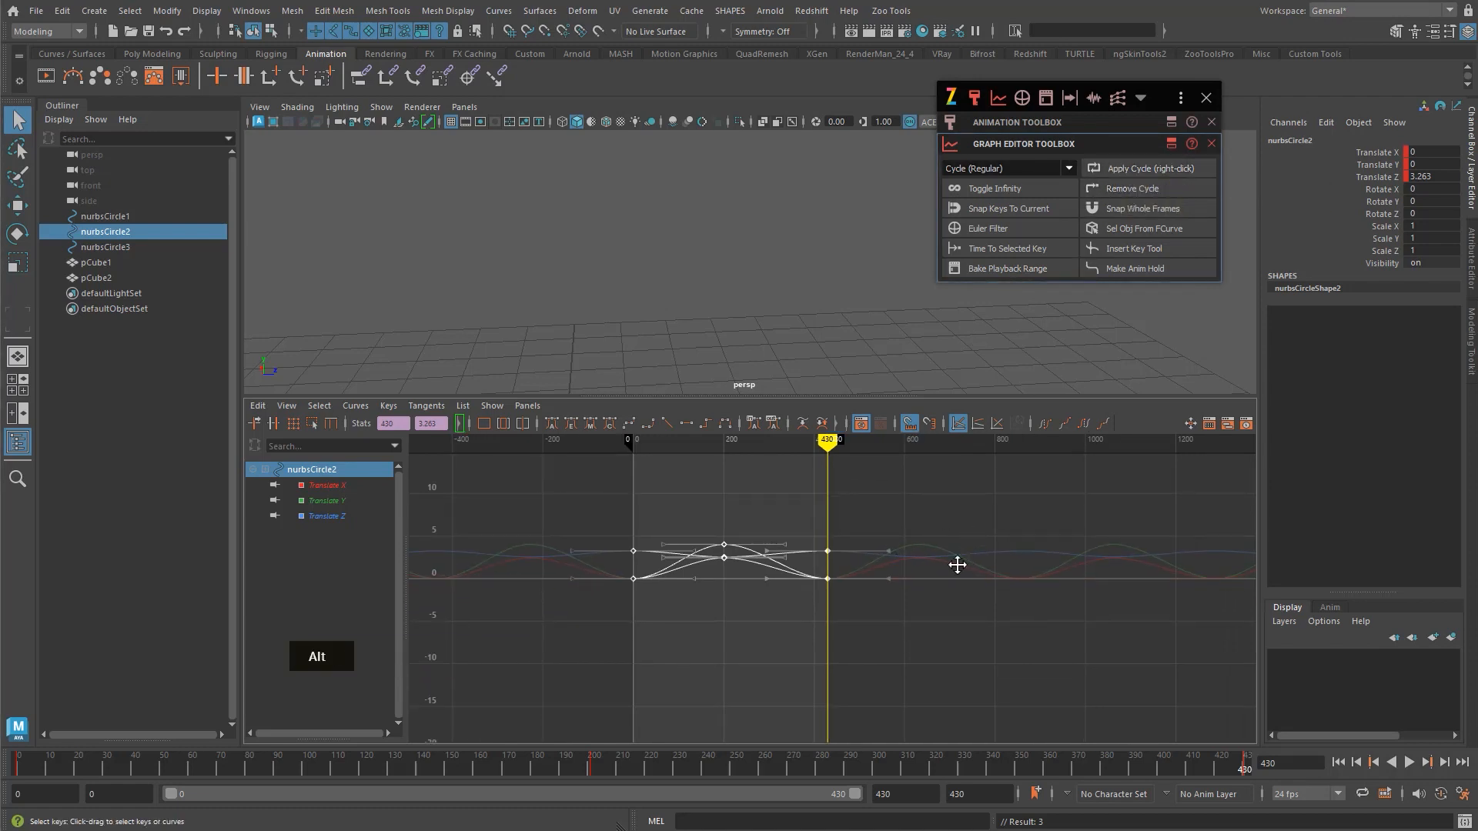
{"action": "middle_click_drag", "start_coordinate": [961, 543], "coordinate": [959, 551], "text": "alt"}
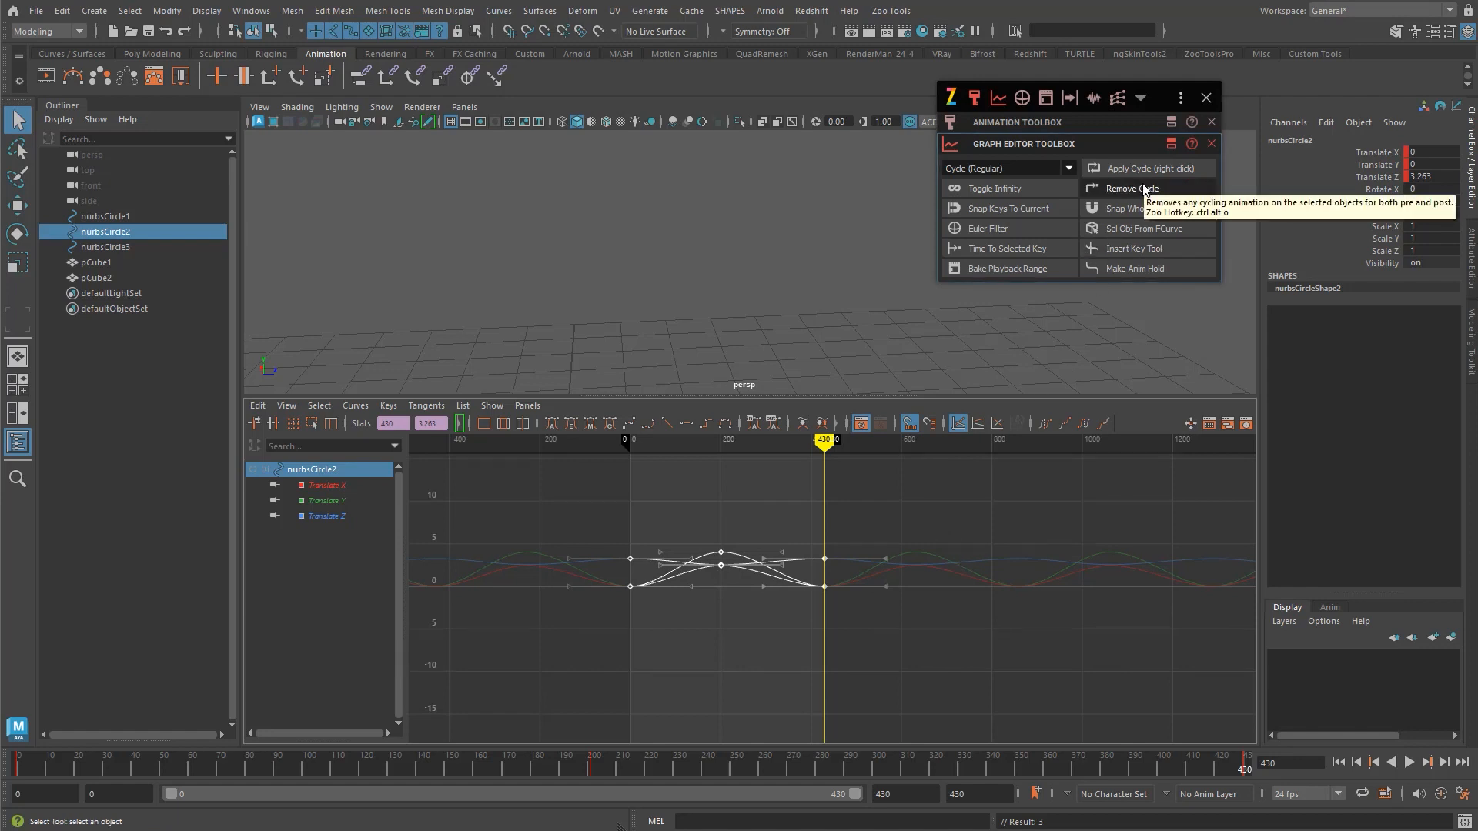
- Go to frame 359, remove the cycle from the circle's curves and toggle it back on
{"action": "middle_click", "coordinate": [1044, 768], "text": "alt"}
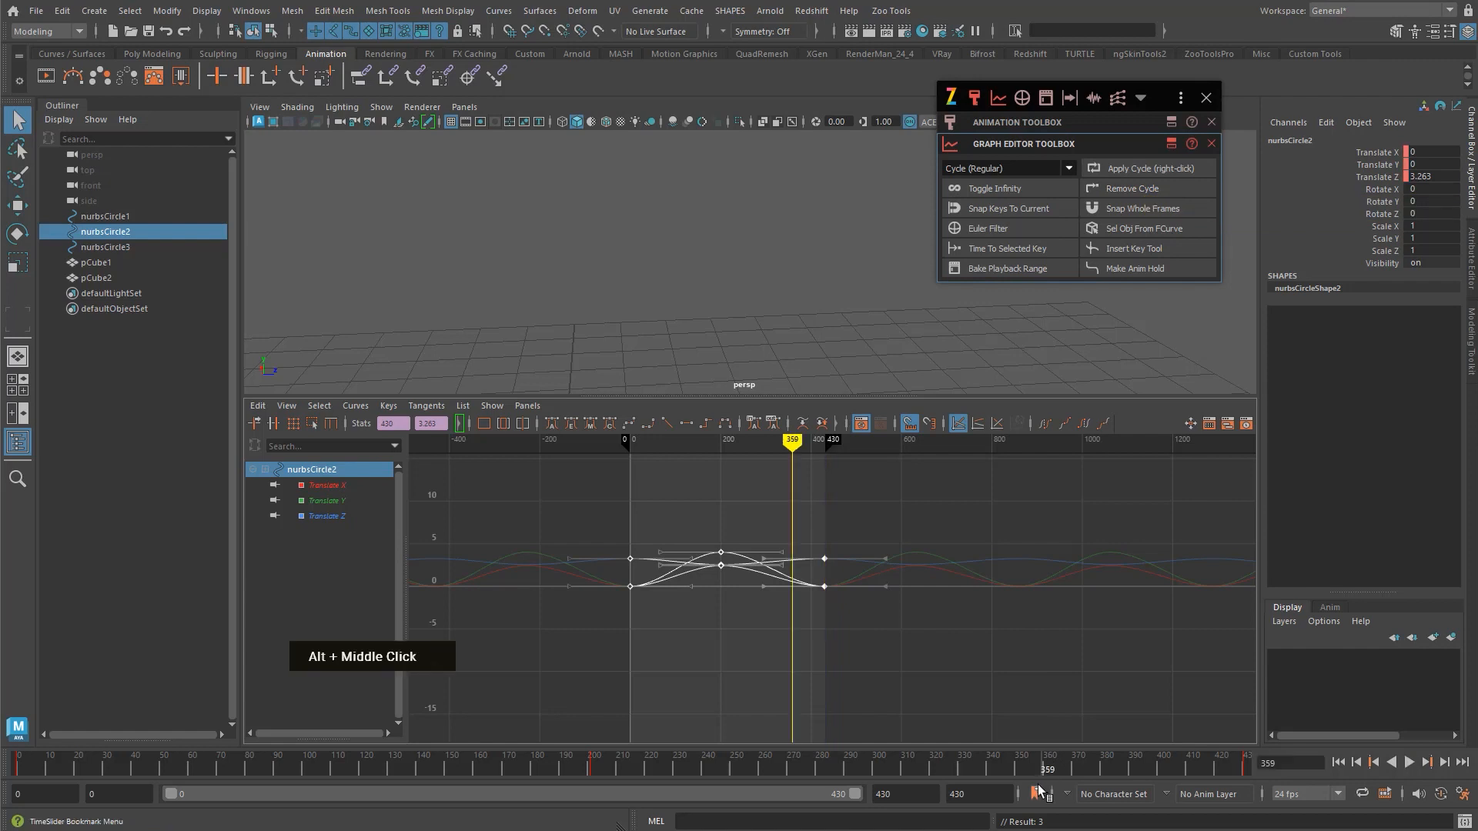
{"action": "key", "text": "ctrl+alt+o"}
{"action": "key", "text": "alt+o"}
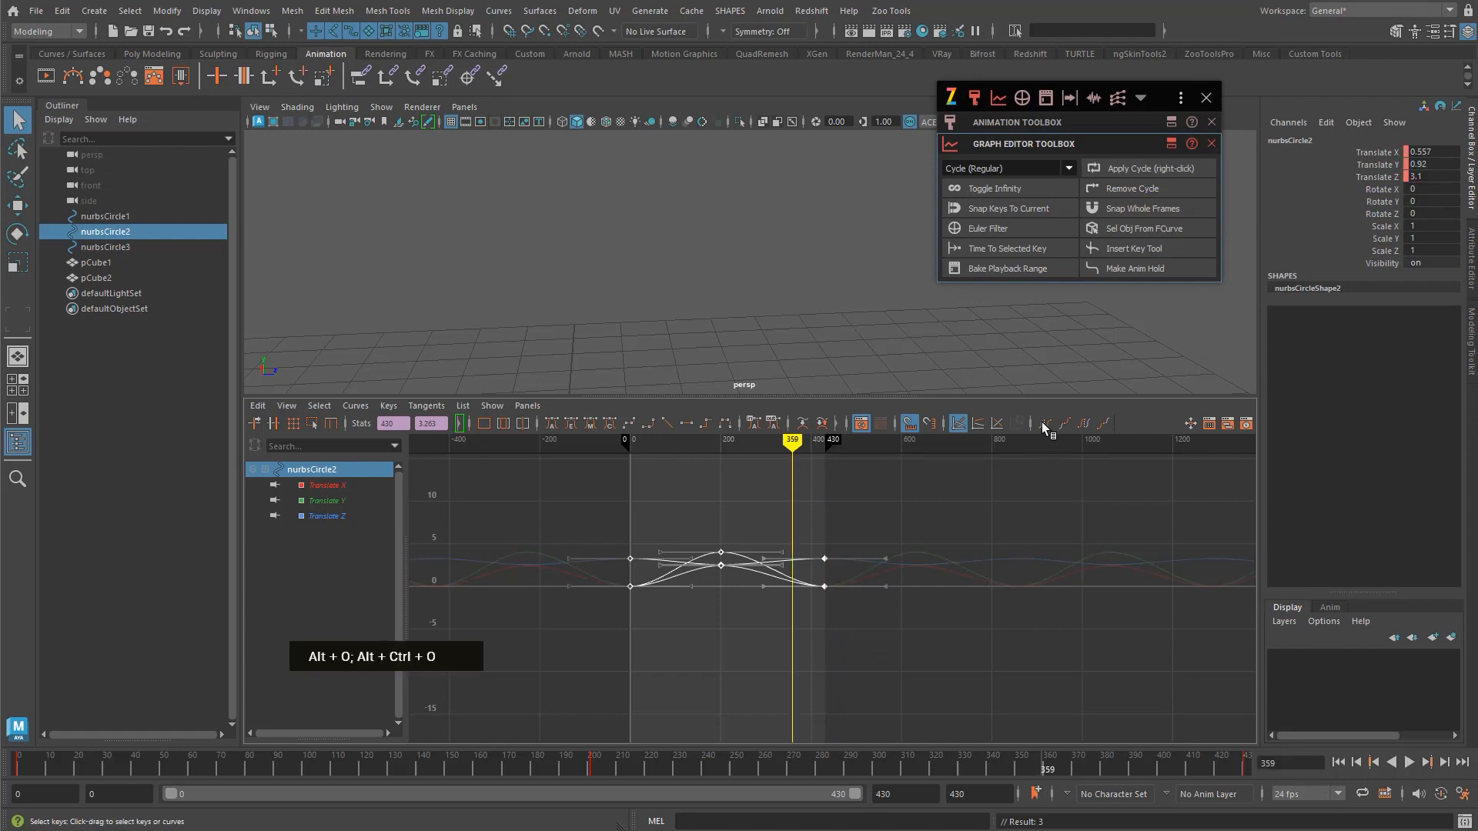
{"action": "middle_click_drag", "start_coordinate": [874, 542], "coordinate": [853, 549], "text": "alt"}
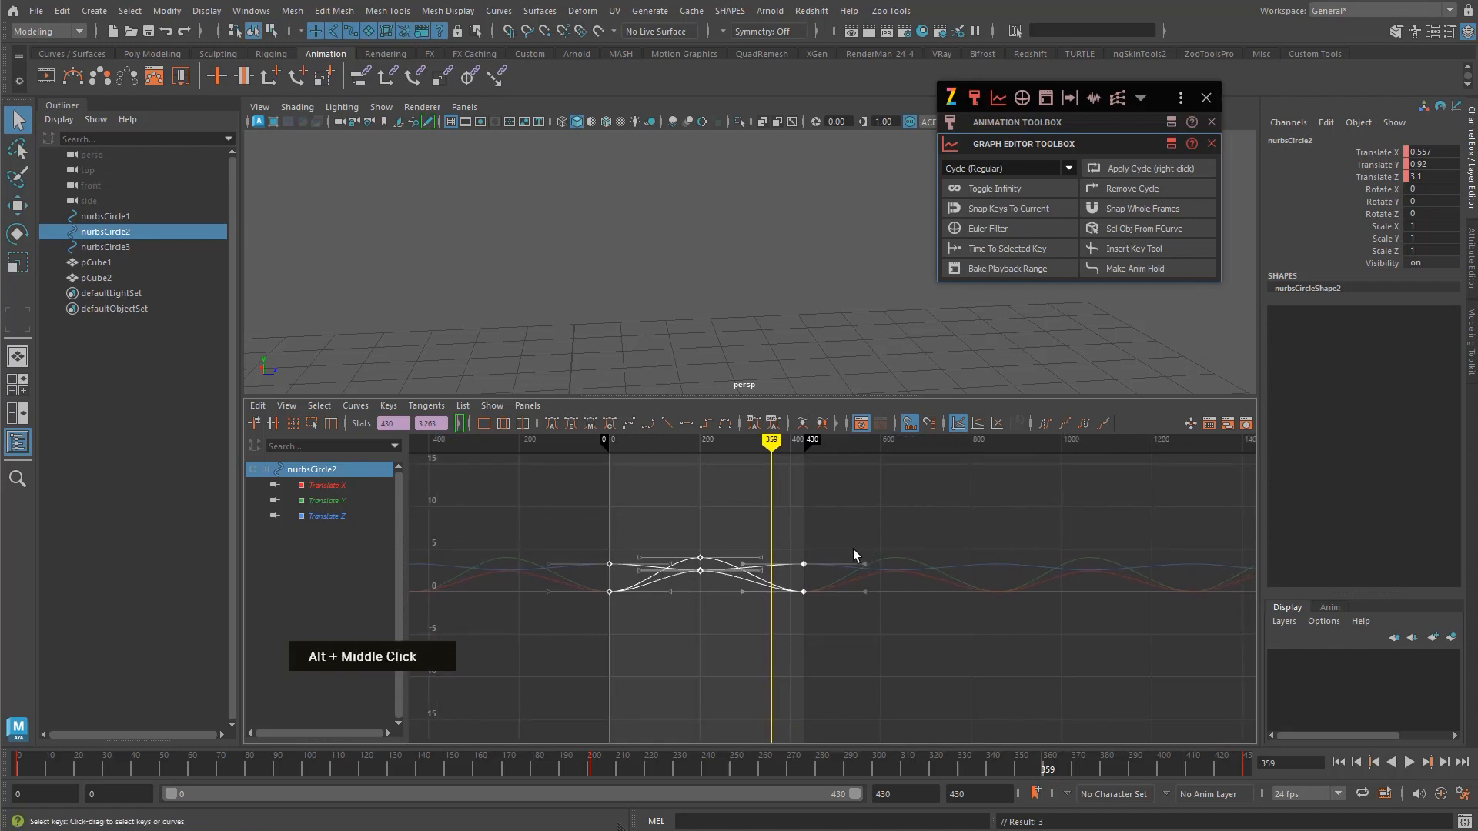
- Toggle the infinity display of the circle's translation curves in the Graph Editor
{"action": "middle_click", "coordinate": [779, 300]}
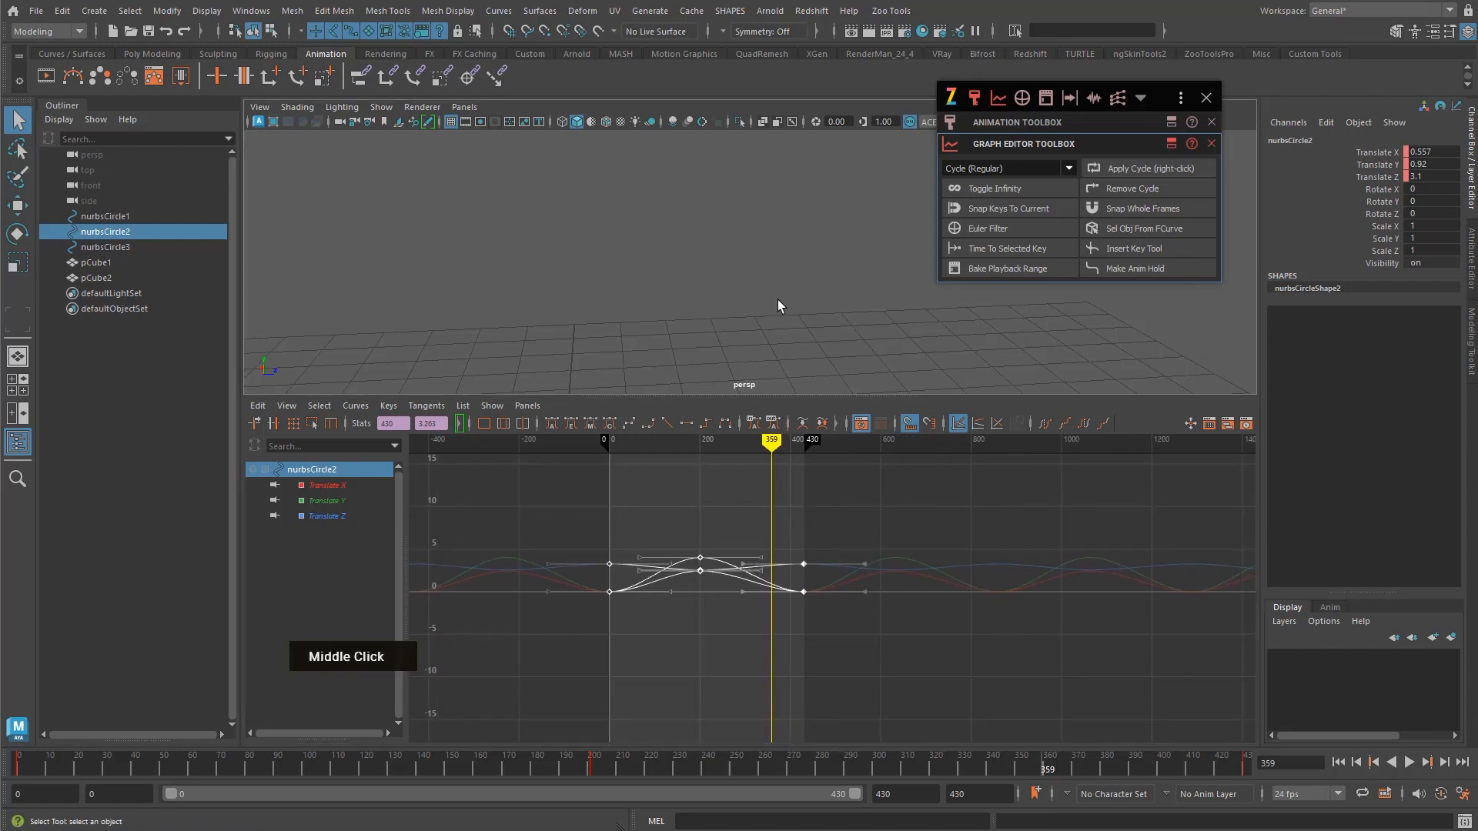
{"action": "key", "text": "space"}
{"action": "key", "text": "space"}
{"action": "middle_click_drag", "start_coordinate": [762, 546], "coordinate": [774, 546], "text": "alt"}
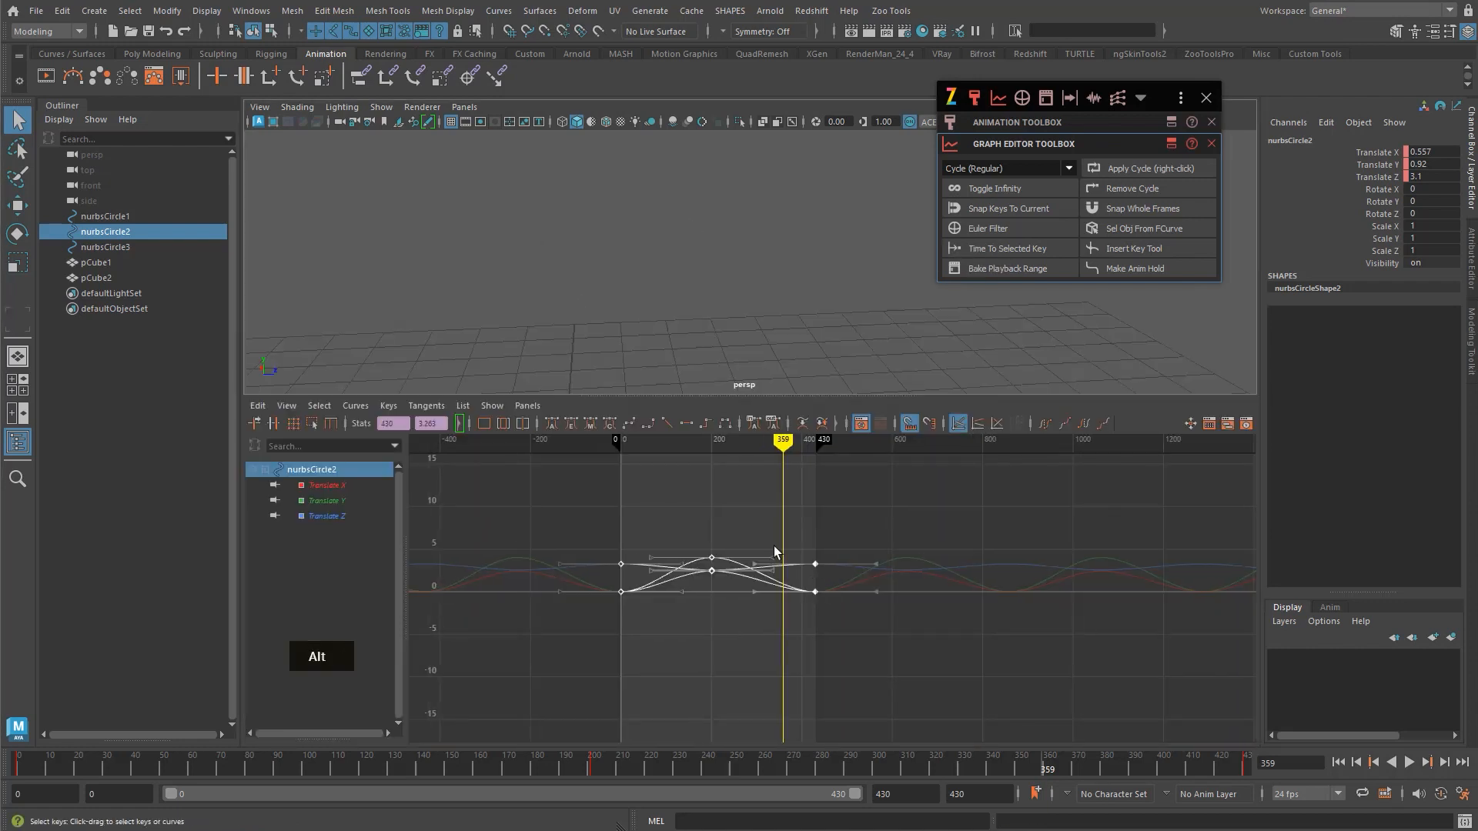
{"action": "double_click", "coordinate": [1018, 191]}
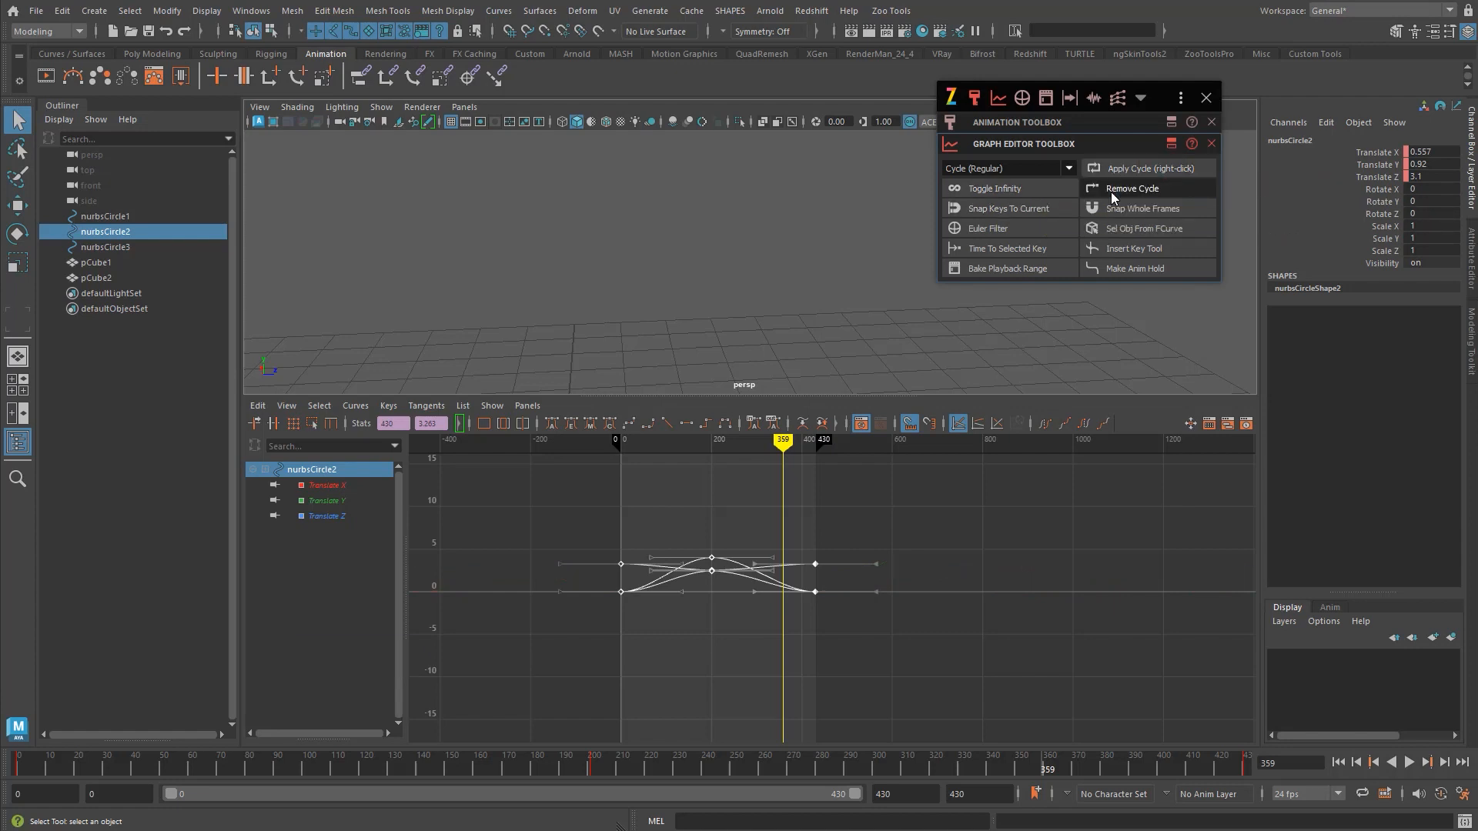
- Raise the circle's frame 430 keys by about 2.7 units and apply Cycle With Offset (Stairs) to its curves
{"action": "left_click", "coordinate": [1049, 177]}
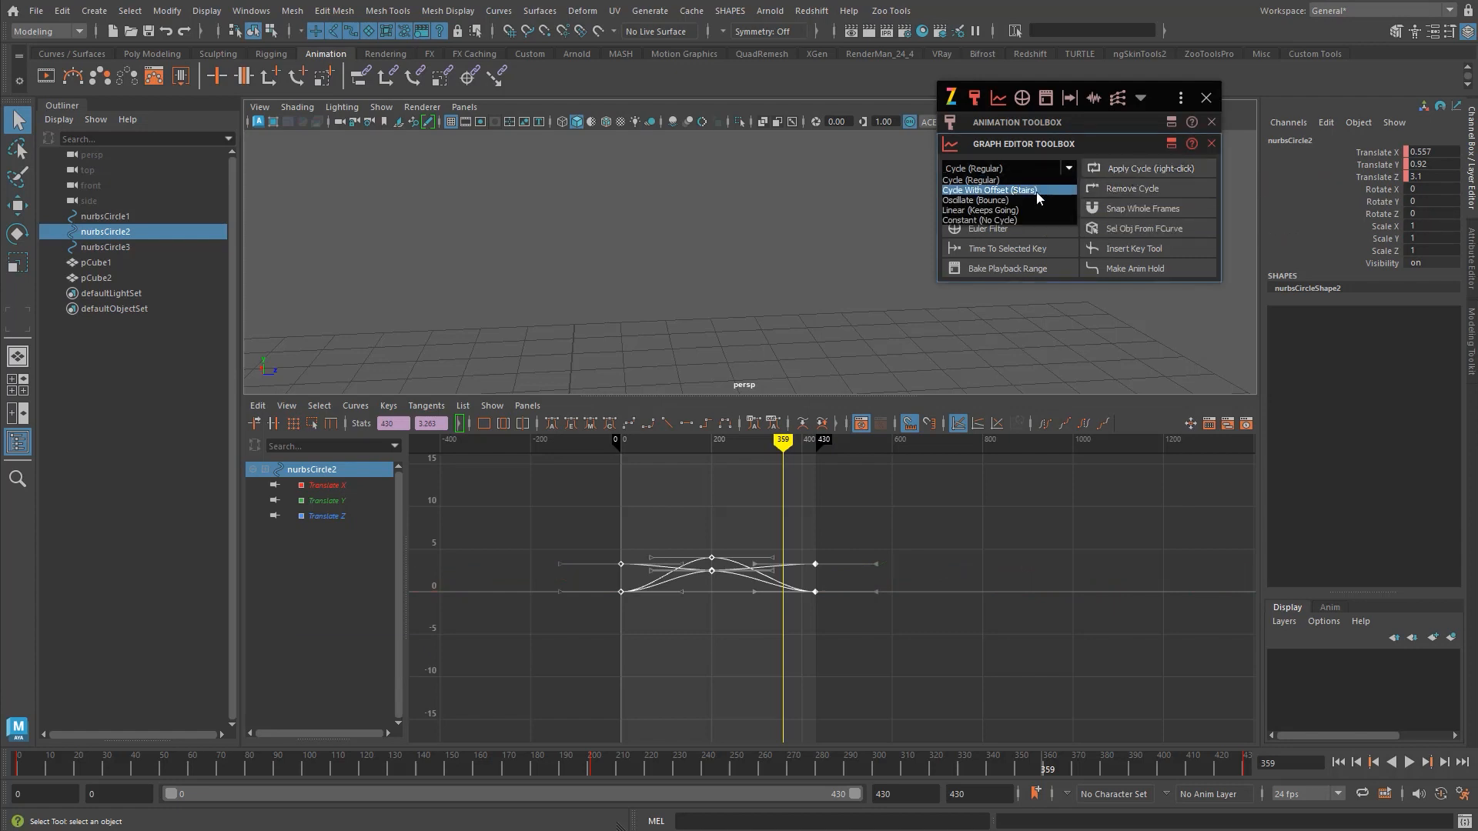
{"action": "left_click", "coordinate": [1036, 191]}
{"action": "left_click_drag", "start_coordinate": [828, 529], "coordinate": [808, 636]}
{"action": "key", "text": "w"}
{"action": "middle_click_drag", "start_coordinate": [808, 636], "coordinate": [808, 611], "text": "shift"}
{"action": "left_click", "coordinate": [1118, 169]}
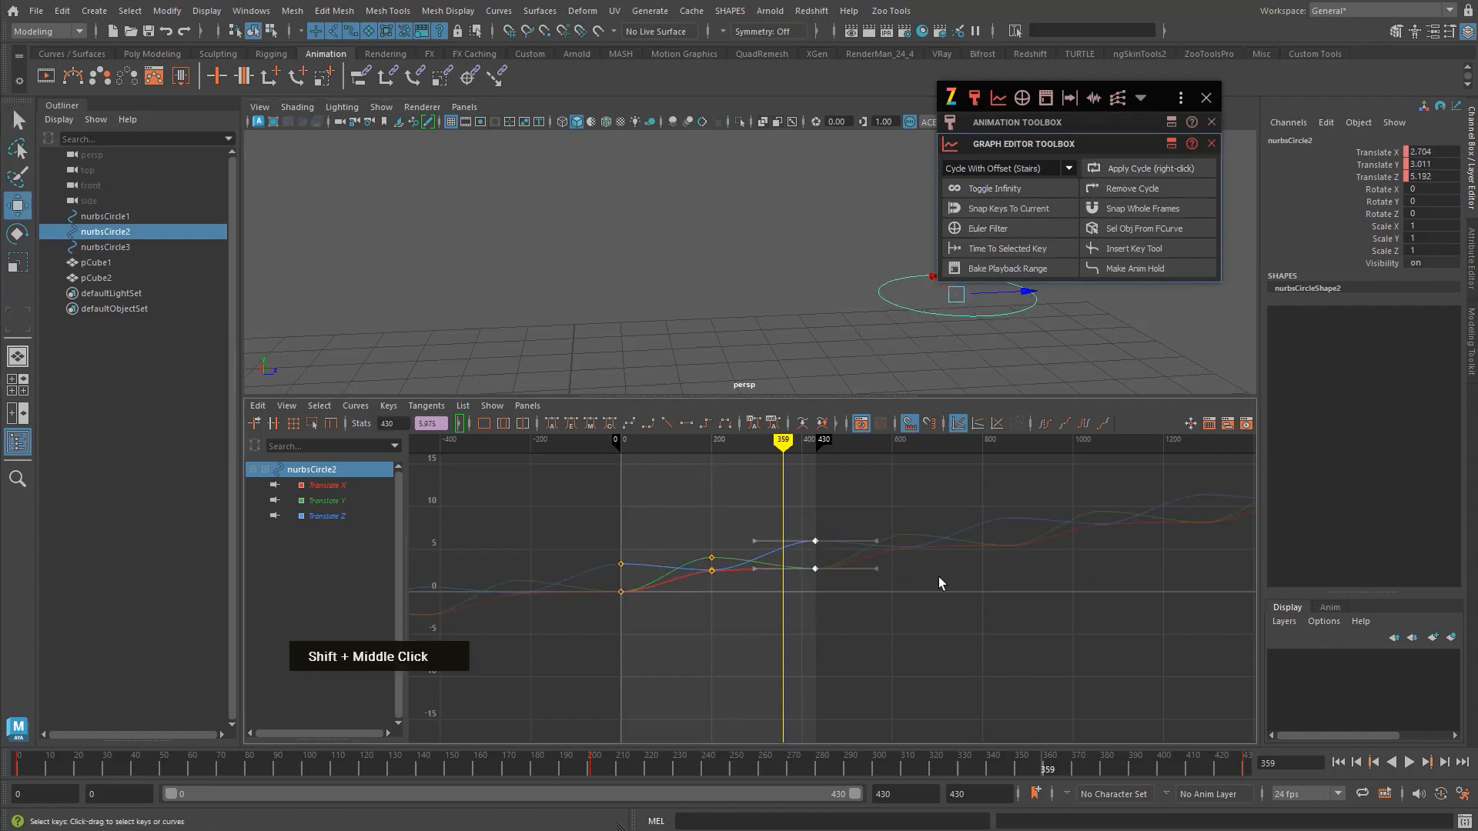
- Look through the available cycle types and the Graph Editor's own pre and post infinity options
{"action": "left_click", "coordinate": [1032, 168]}
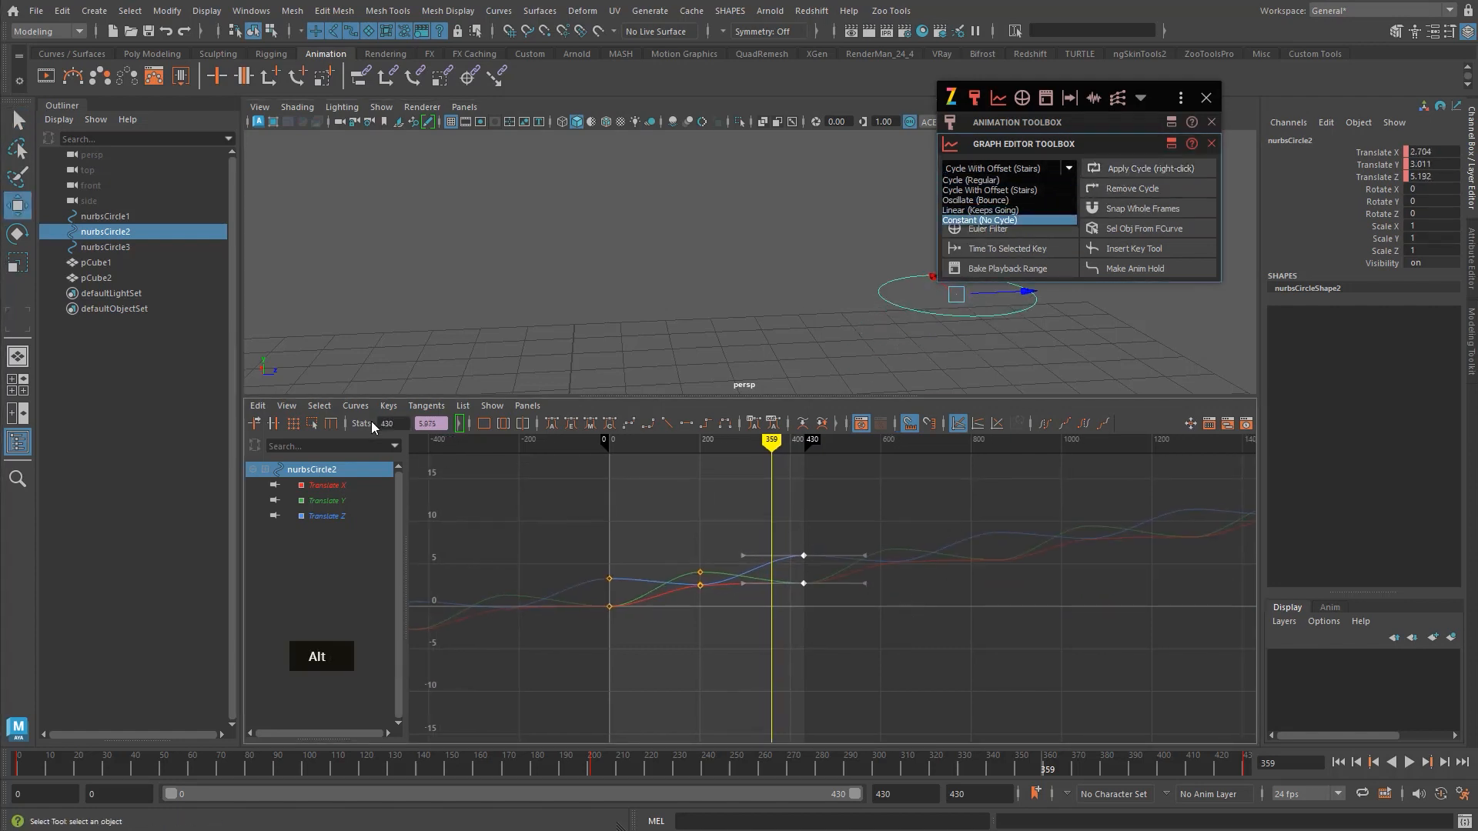
{"action": "left_click", "coordinate": [354, 406]}
{"action": "mouse_move", "coordinate": [431, 448]}
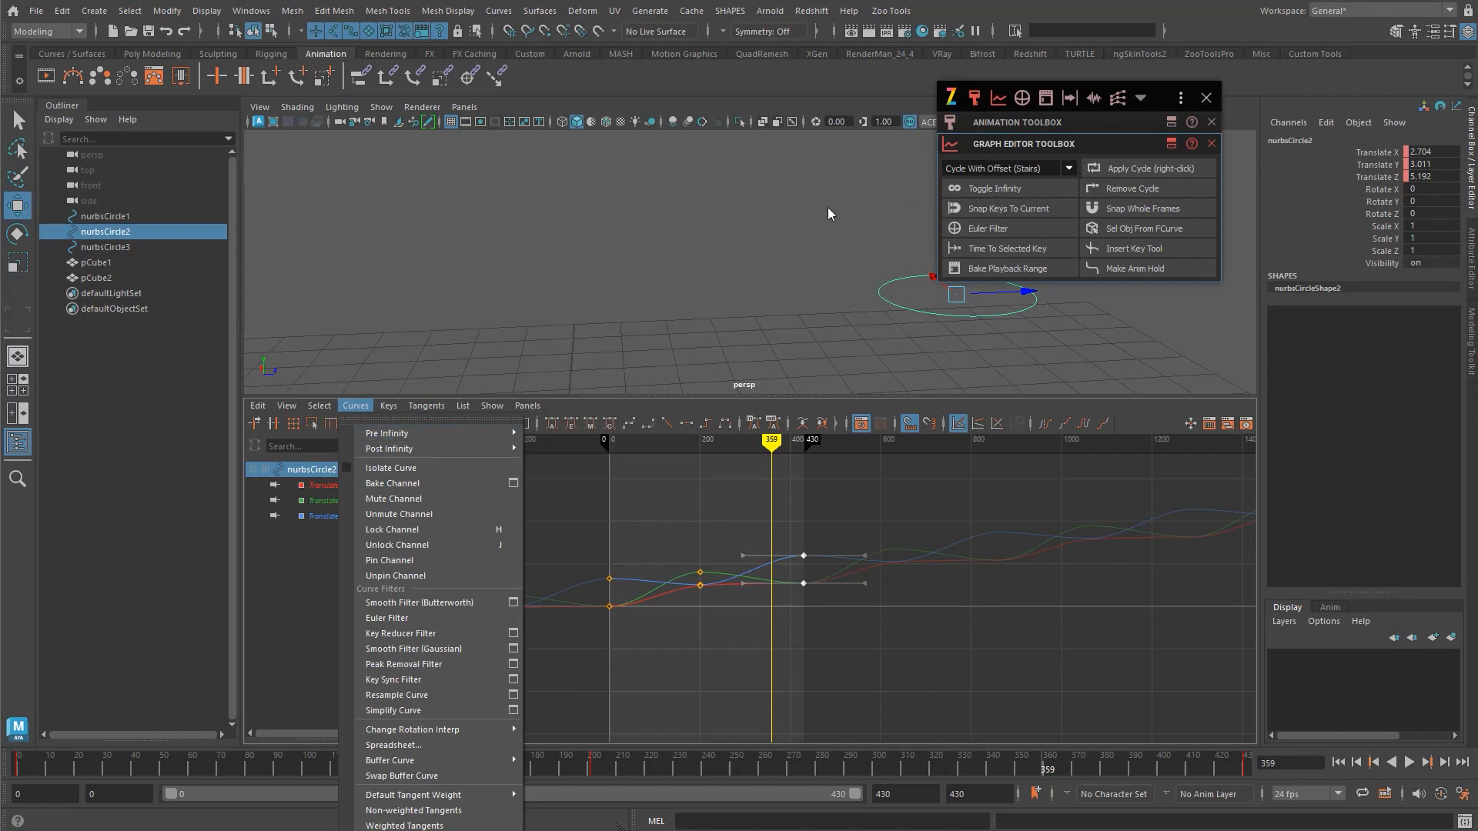
{"action": "left_click", "coordinate": [792, 237]}
- Bring the circle fully into view, enlarge the viewport above the Graph Editor and deselect the circle
{"action": "middle_click_drag", "start_coordinate": [734, 321], "coordinate": [653, 332], "text": "alt"}
{"action": "left_click", "coordinate": [868, 320]}
{"action": "right_click_drag", "start_coordinate": [839, 327], "coordinate": [759, 353], "text": "alt"}
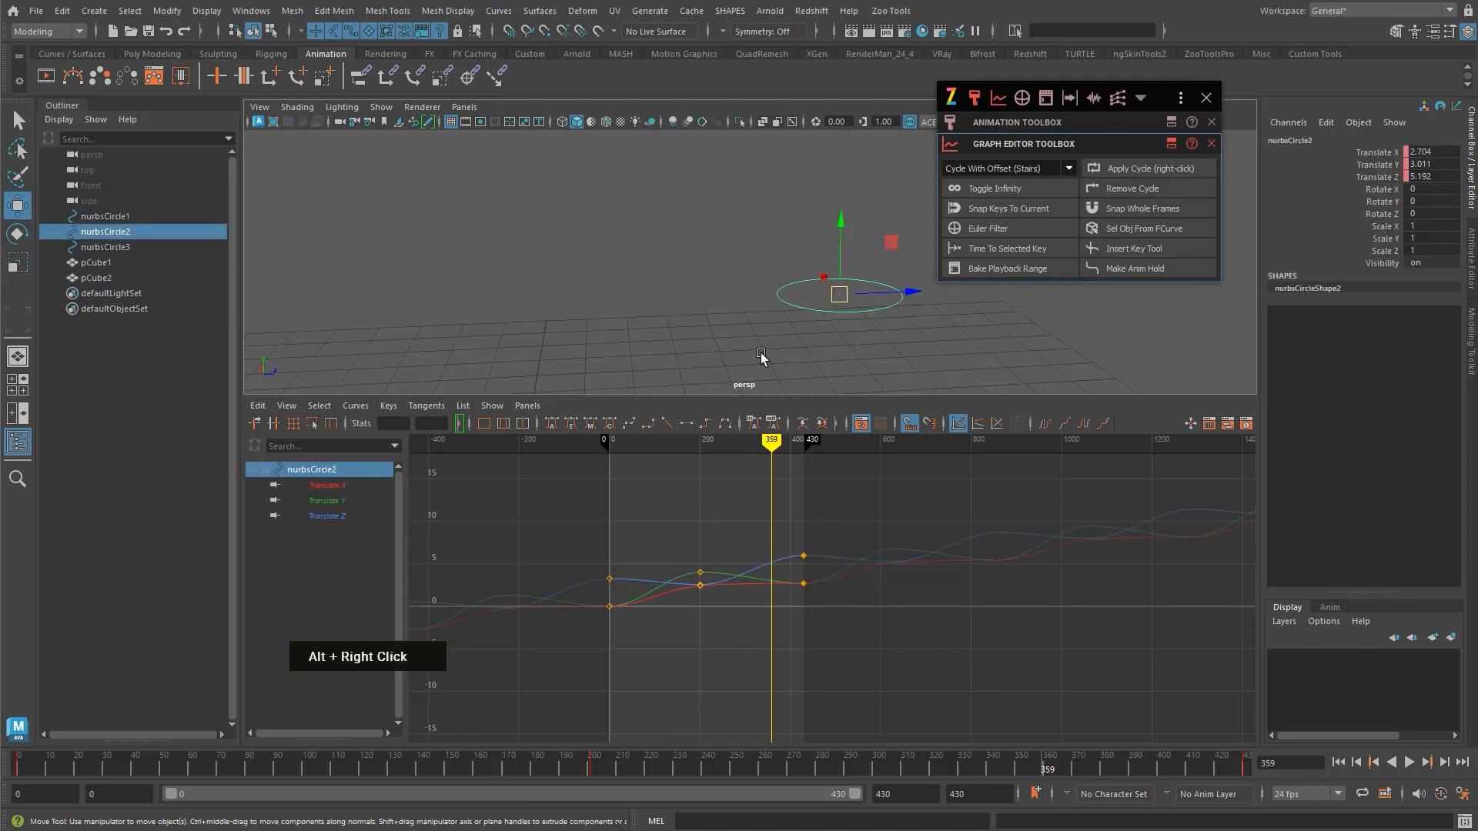
{"action": "left_click_drag", "start_coordinate": [760, 399], "coordinate": [761, 472]}
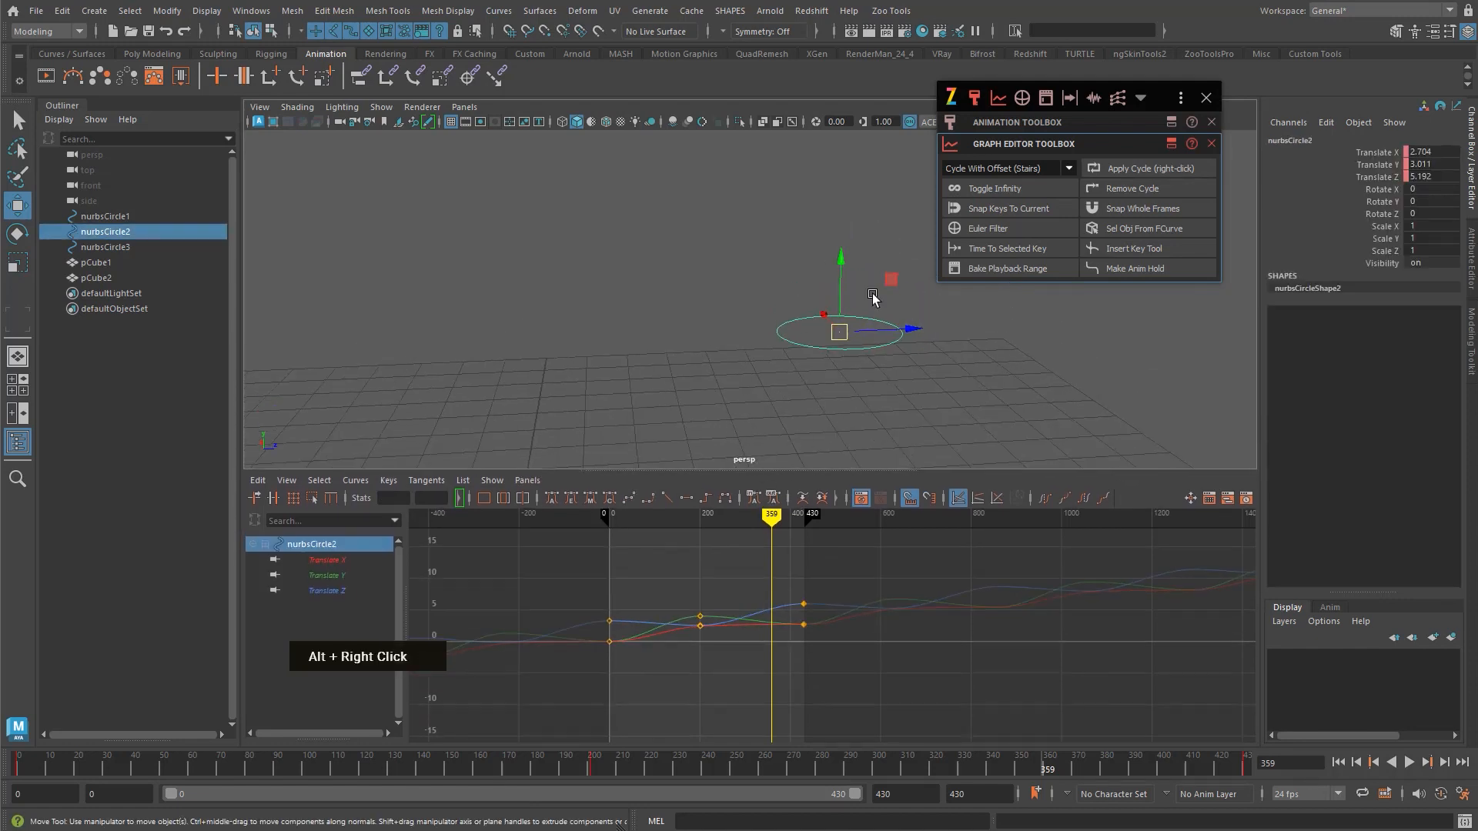
{"action": "left_click", "coordinate": [1023, 352]}
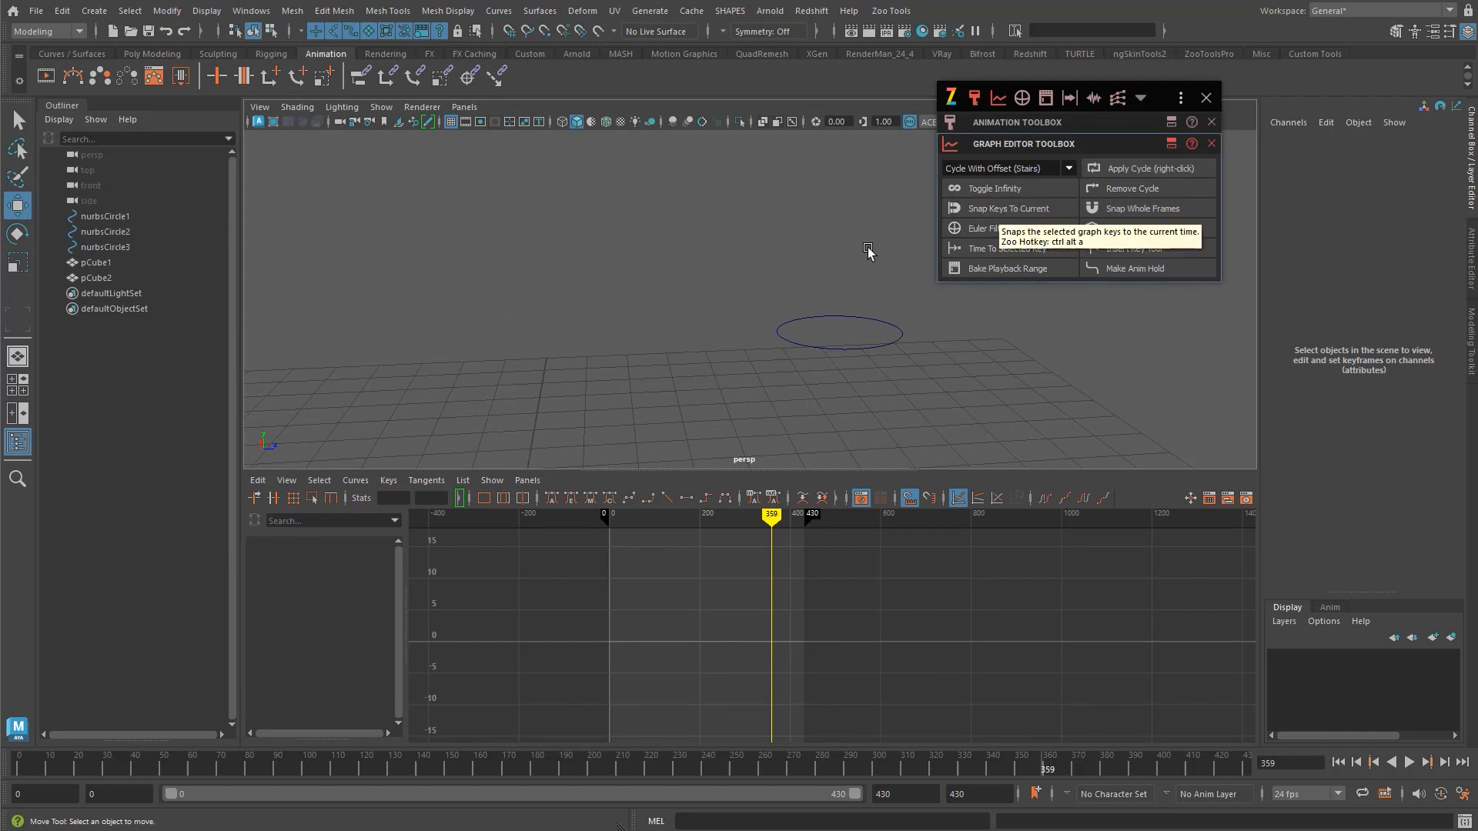
- Try snapping the circle's frame 0 keys to the current time at frame 103, and undo the move
{"action": "left_click", "coordinate": [838, 348]}
{"action": "middle_click_drag", "start_coordinate": [848, 631], "coordinate": [841, 611], "text": "alt"}
{"action": "key", "text": "v"}
{"action": "left_click_drag", "start_coordinate": [732, 659], "coordinate": [614, 662]}
{"action": "left_click_drag", "start_coordinate": [613, 571], "coordinate": [572, 674]}
{"action": "middle_click_drag", "start_coordinate": [632, 654], "coordinate": [630, 673], "text": "alt"}
{"action": "mouse_move", "coordinate": [630, 673]}
{"action": "right_mouse_down", "text": "alt"}
{"action": "mouse_move", "coordinate": [650, 673]}
{"action": "mouse_move", "coordinate": [621, 673]}
{"action": "right_mouse_up", "text": "alt"}
{"action": "key", "text": "ctrl+alt+a"}
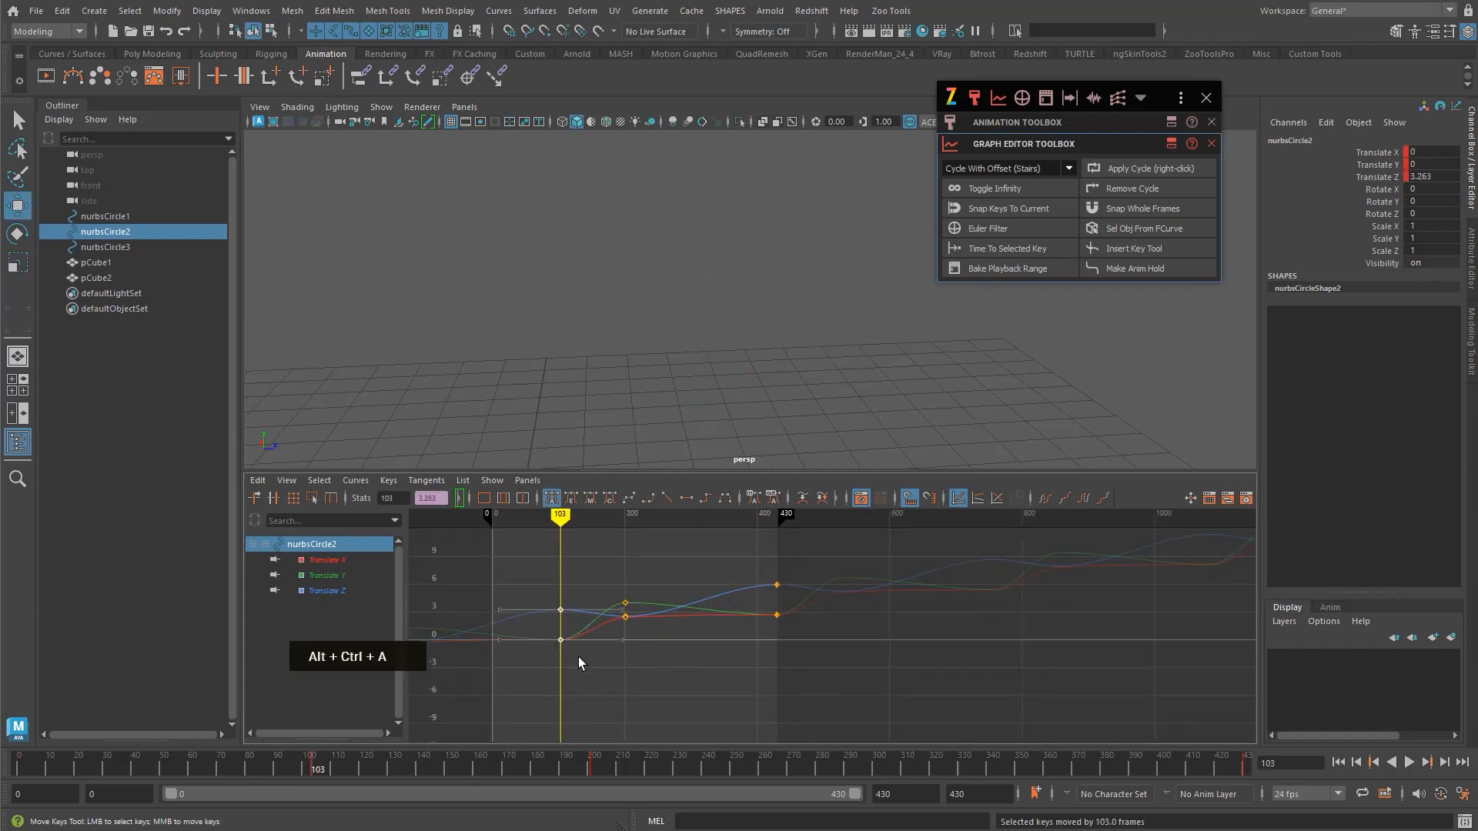
{"action": "middle_click_drag", "start_coordinate": [621, 658], "coordinate": [639, 660], "text": "alt"}
{"action": "key", "text": "ctrl+z"}
- Go to frame 520 and select all of the circle's translation keys
{"action": "right_click_drag", "start_coordinate": [648, 658], "coordinate": [597, 659], "text": "alt"}
{"action": "key", "text": "v"}
{"action": "left_click_drag", "start_coordinate": [798, 668], "coordinate": [844, 660]}
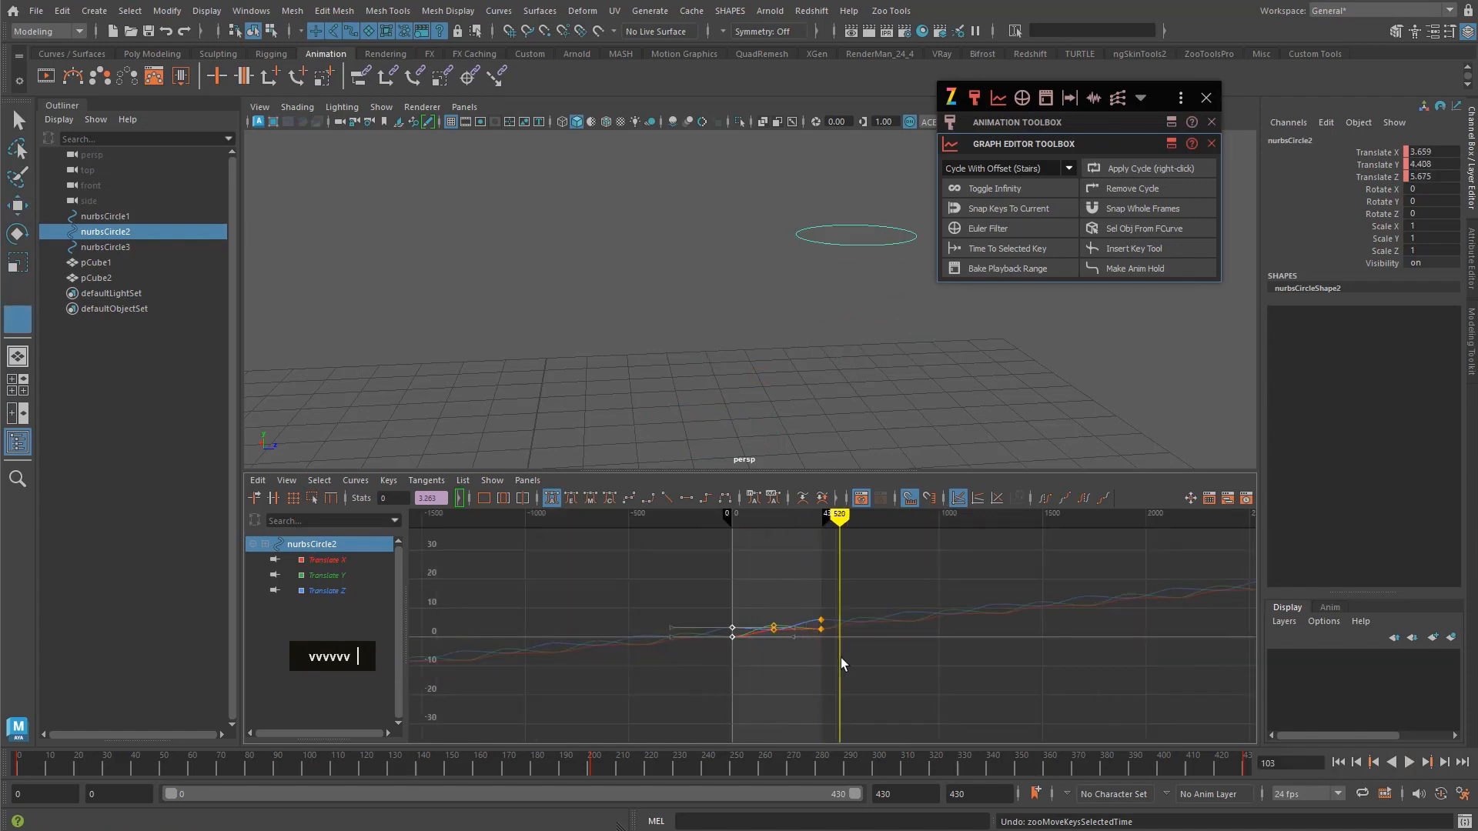
{"action": "key", "text": "w"}
{"action": "middle_click_drag", "start_coordinate": [844, 661], "coordinate": [766, 637], "text": "alt"}
{"action": "right_click_drag", "start_coordinate": [766, 637], "coordinate": [726, 567], "text": "alt"}
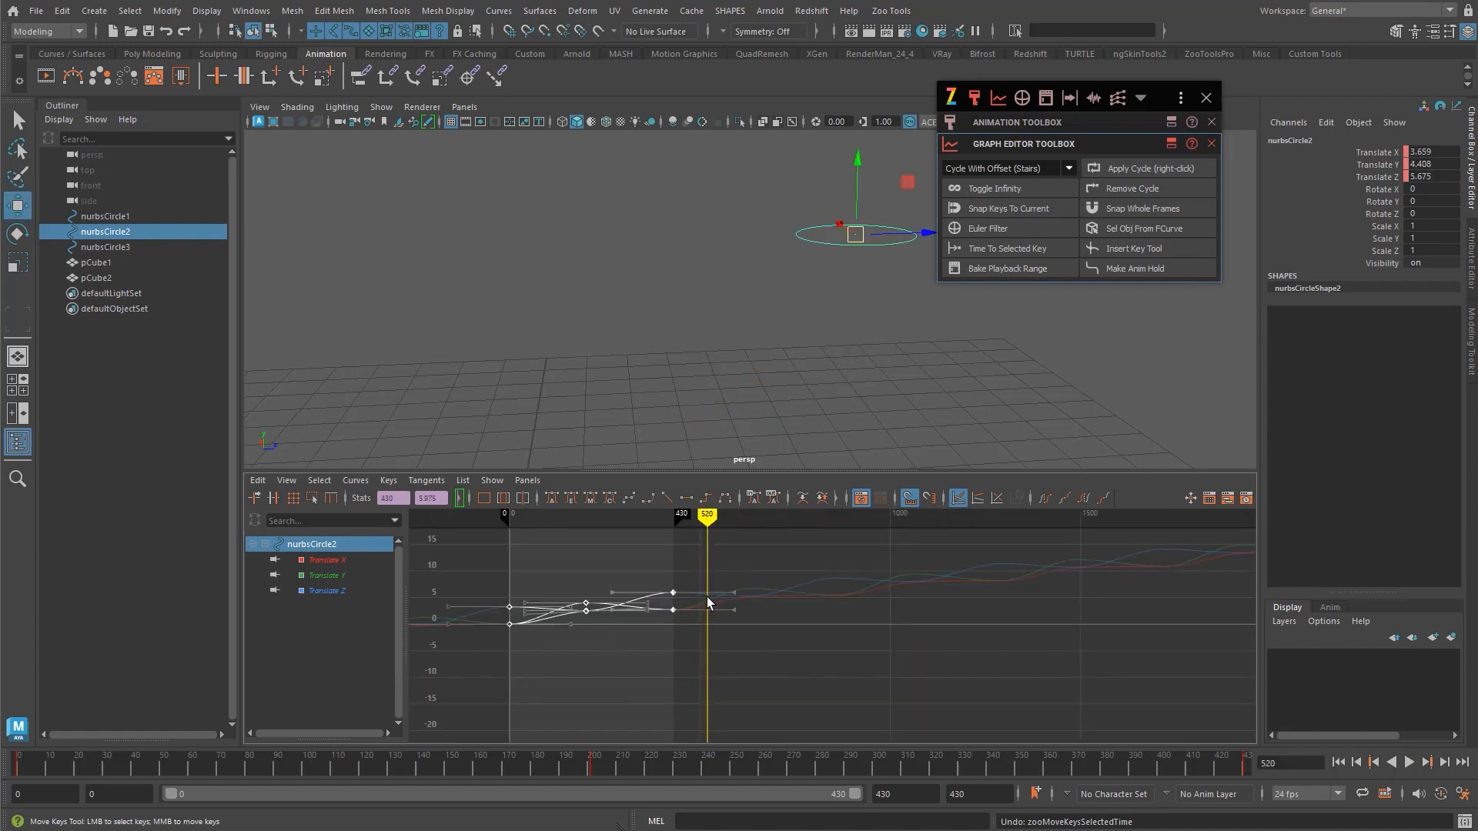
- Try snapping only the circle's frame 0 and frame 201 keys to the current frame 520, and undo the move
{"action": "key", "text": "alt"}
{"action": "left_click", "coordinate": [492, 582]}
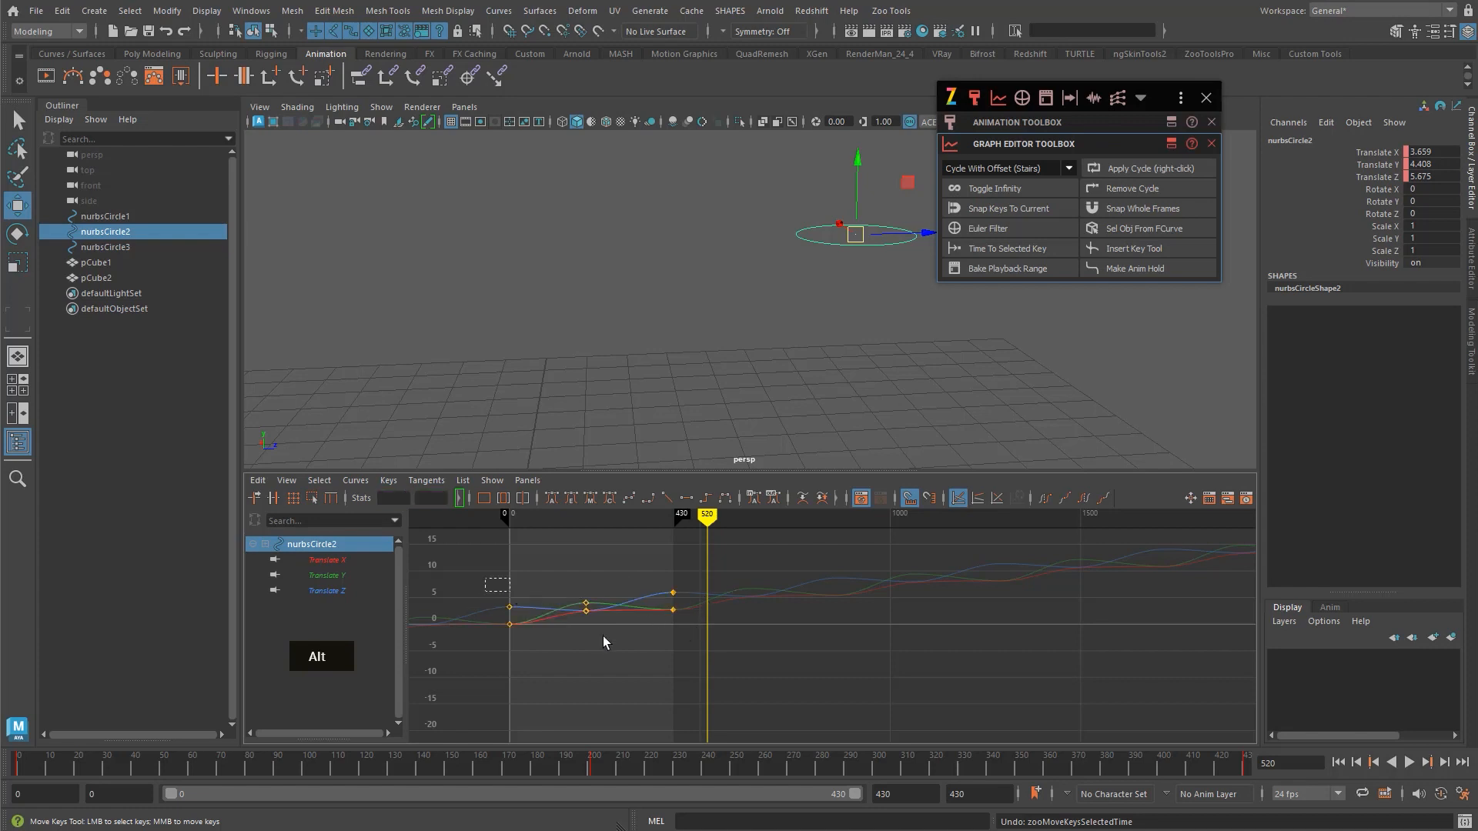
{"action": "left_click_drag", "start_coordinate": [602, 636], "coordinate": [620, 648]}
{"action": "middle_click_drag", "start_coordinate": [684, 640], "coordinate": [768, 628], "text": "alt"}
{"action": "key", "text": "ctrl+z"}
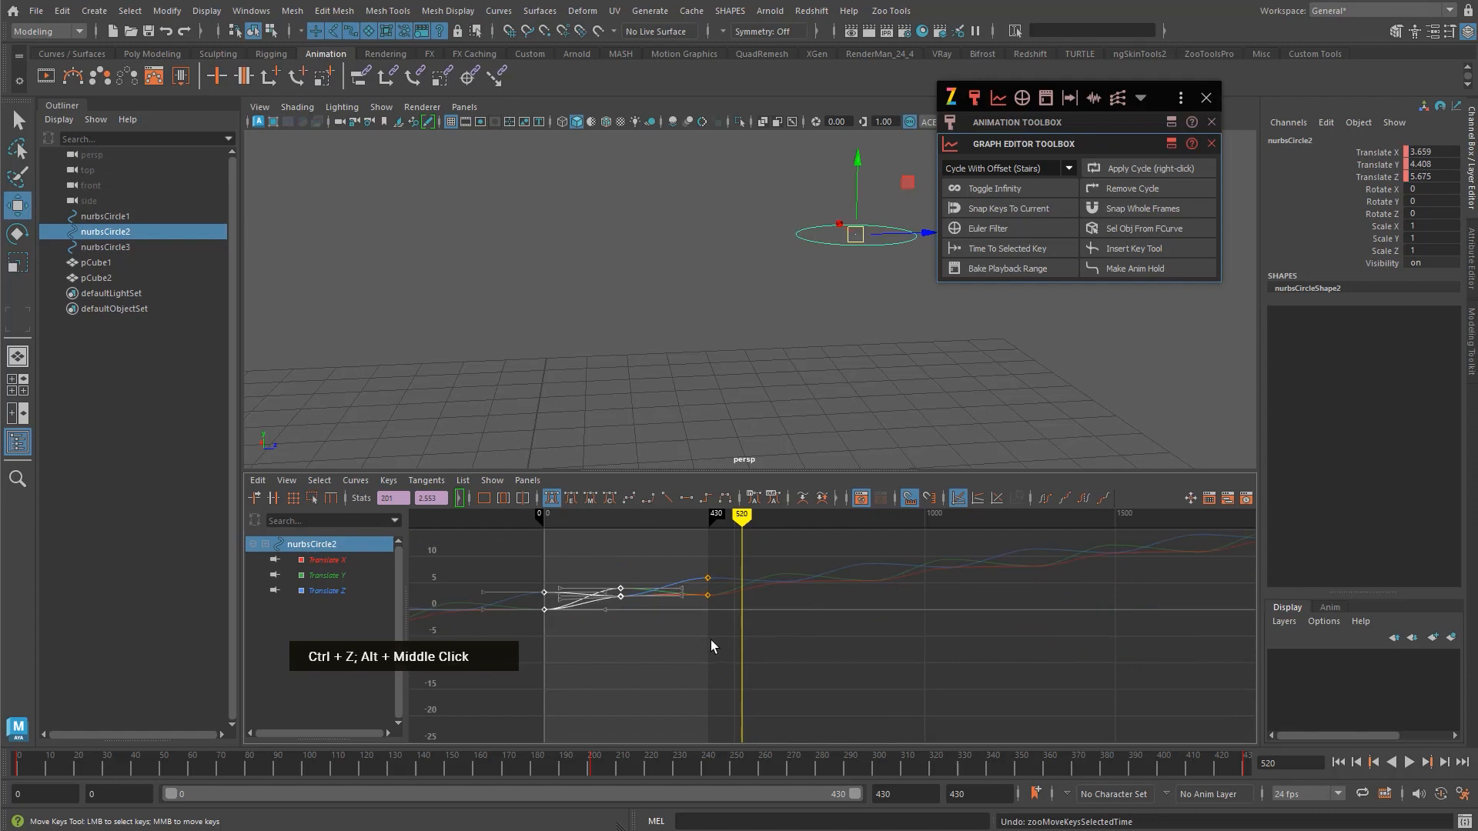
{"action": "key", "text": "ctrl+alt+a"}
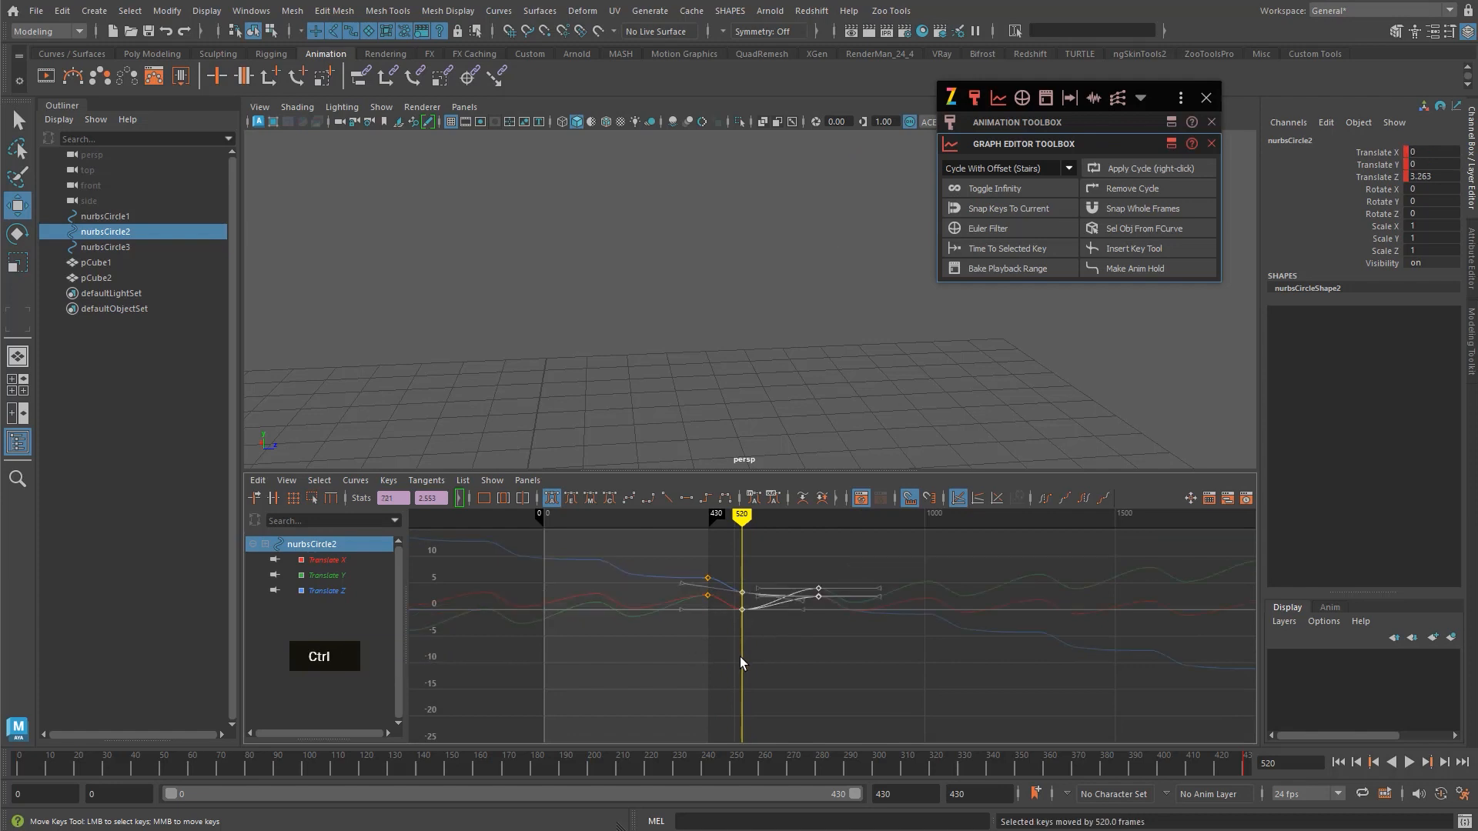
{"action": "key", "text": "ctrl+z"}
- Go to frame 591, select all the circle's keys and snap them to the current time
{"action": "middle_click_drag", "start_coordinate": [676, 651], "coordinate": [728, 651], "text": "alt"}
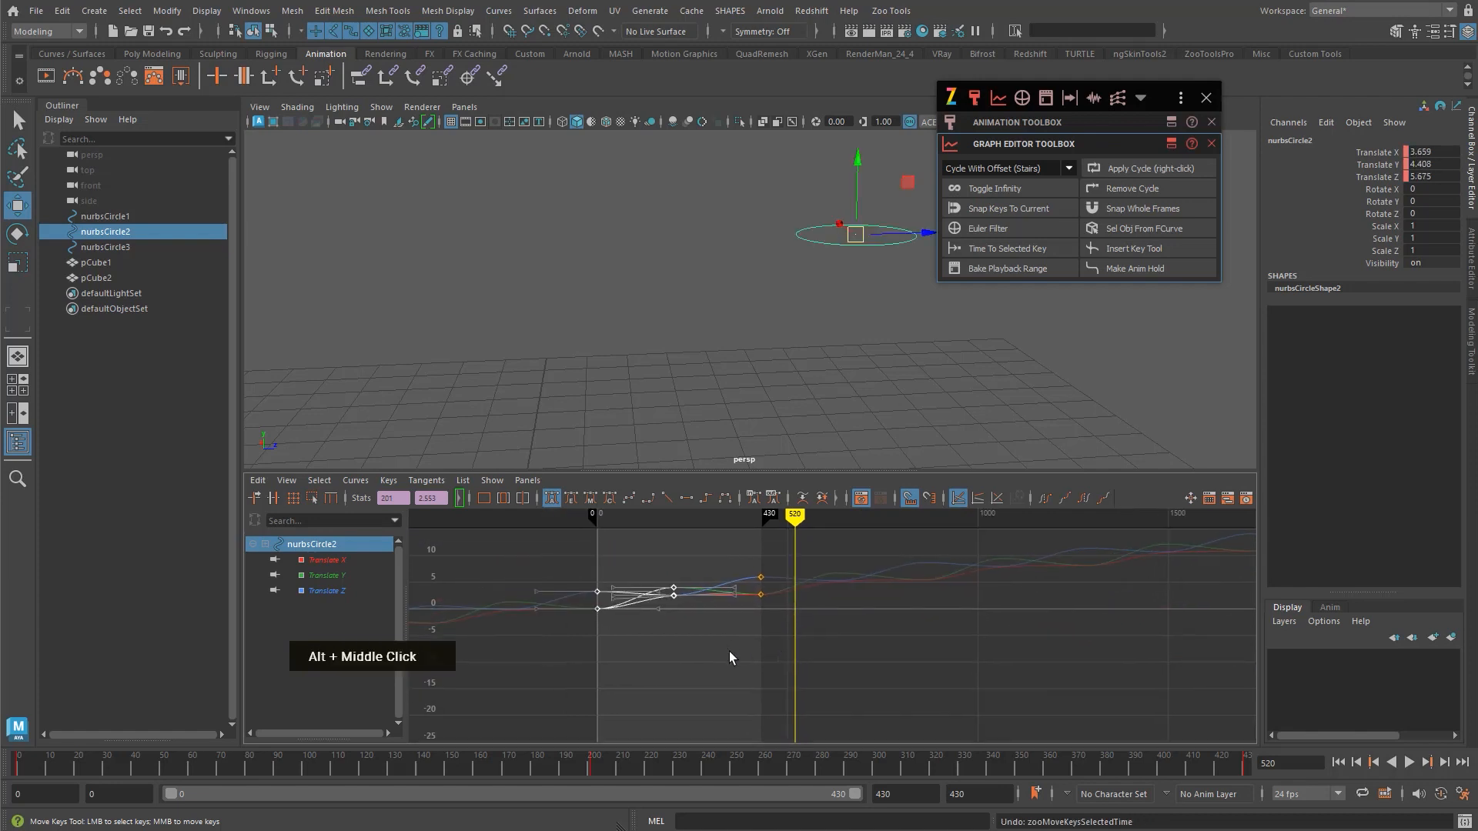
{"action": "key", "text": "v"}
{"action": "left_click_drag", "start_coordinate": [740, 618], "coordinate": [822, 605]}
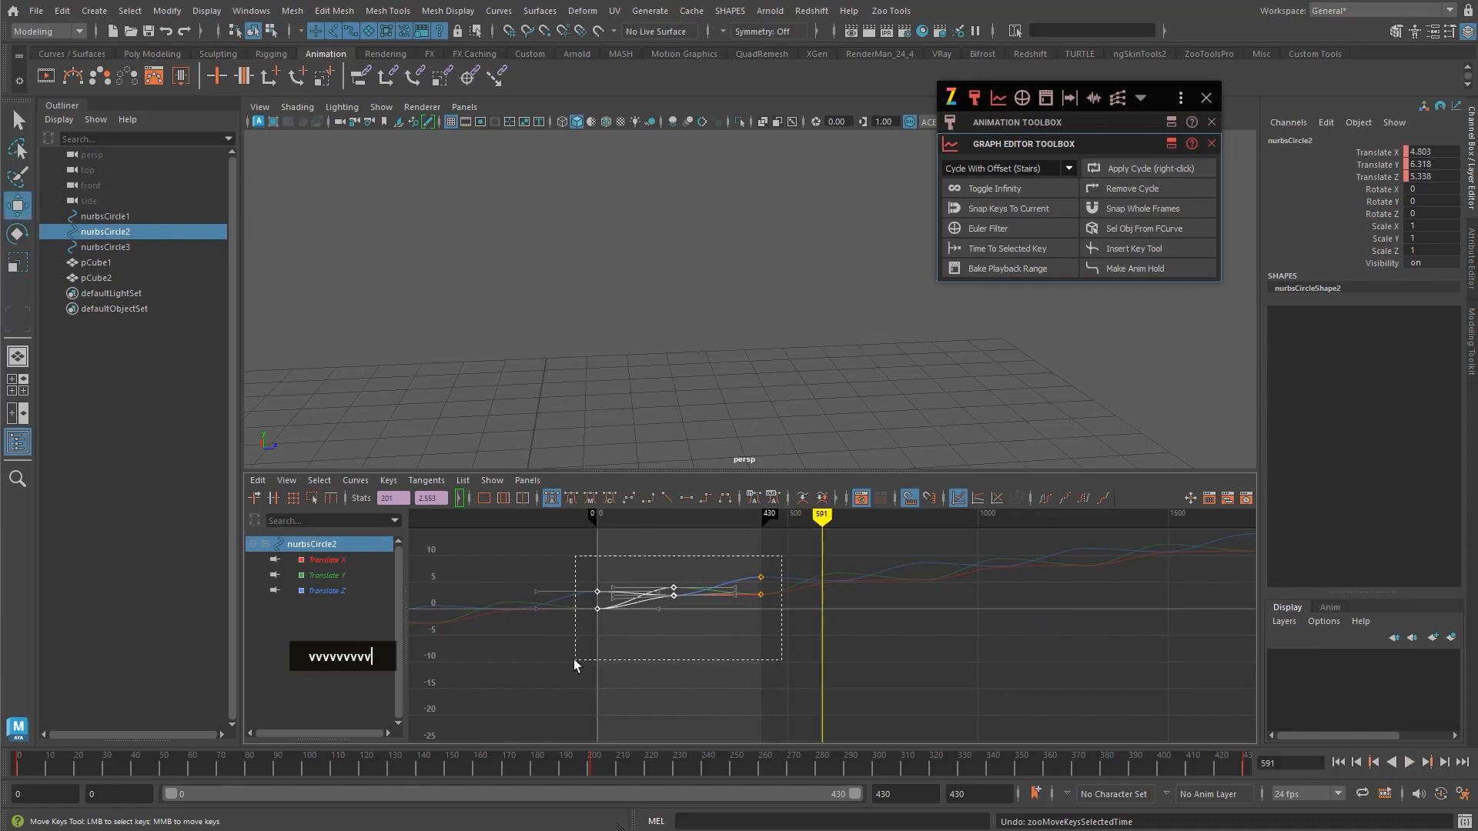
{"action": "key", "text": "ctrl+alt+a"}
{"action": "middle_click_drag", "start_coordinate": [818, 625], "coordinate": [781, 633], "text": "alt"}
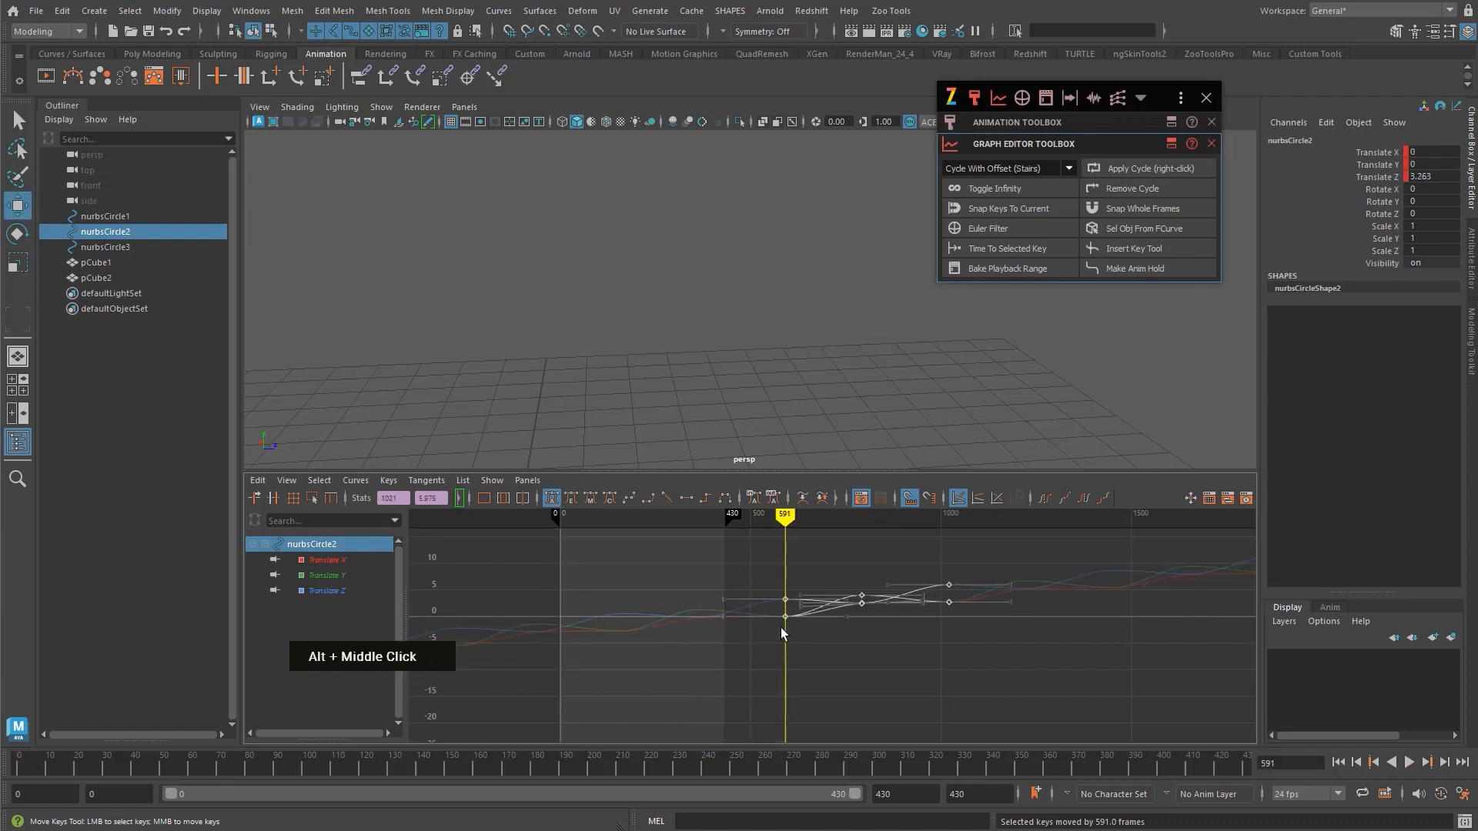
- Go to frame 253 and snap all the circle's keys so they start at that frame
{"action": "left_click", "coordinate": [889, 555]}
{"action": "key", "text": "v"}
{"action": "left_click_drag", "start_coordinate": [697, 617], "coordinate": [657, 616]}
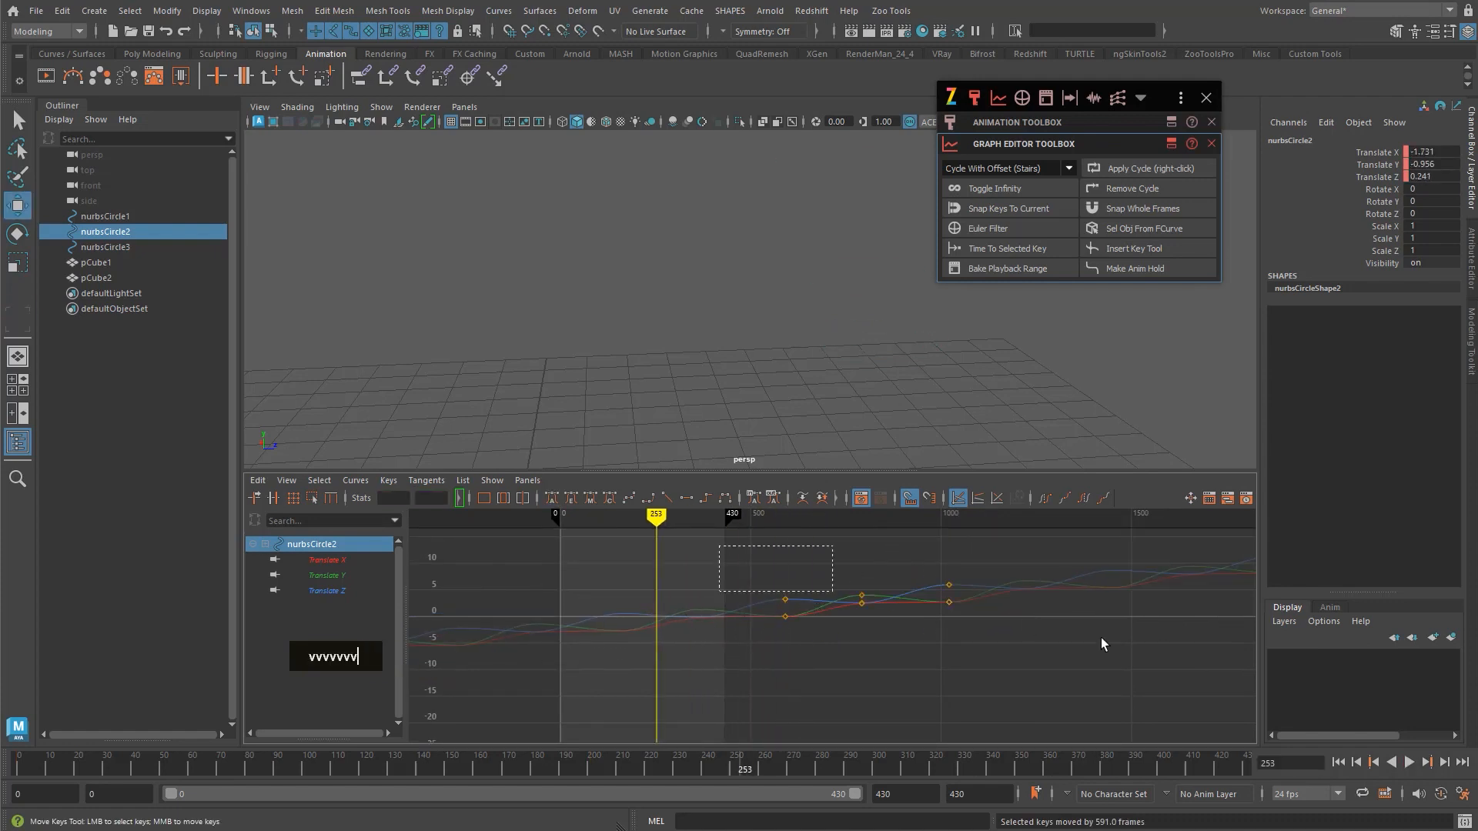
{"action": "key", "text": "ctrl+alt+a"}
{"action": "middle_click_drag", "start_coordinate": [691, 664], "coordinate": [761, 672], "text": "alt"}
{"action": "left_click", "coordinate": [687, 656], "text": "shift"}
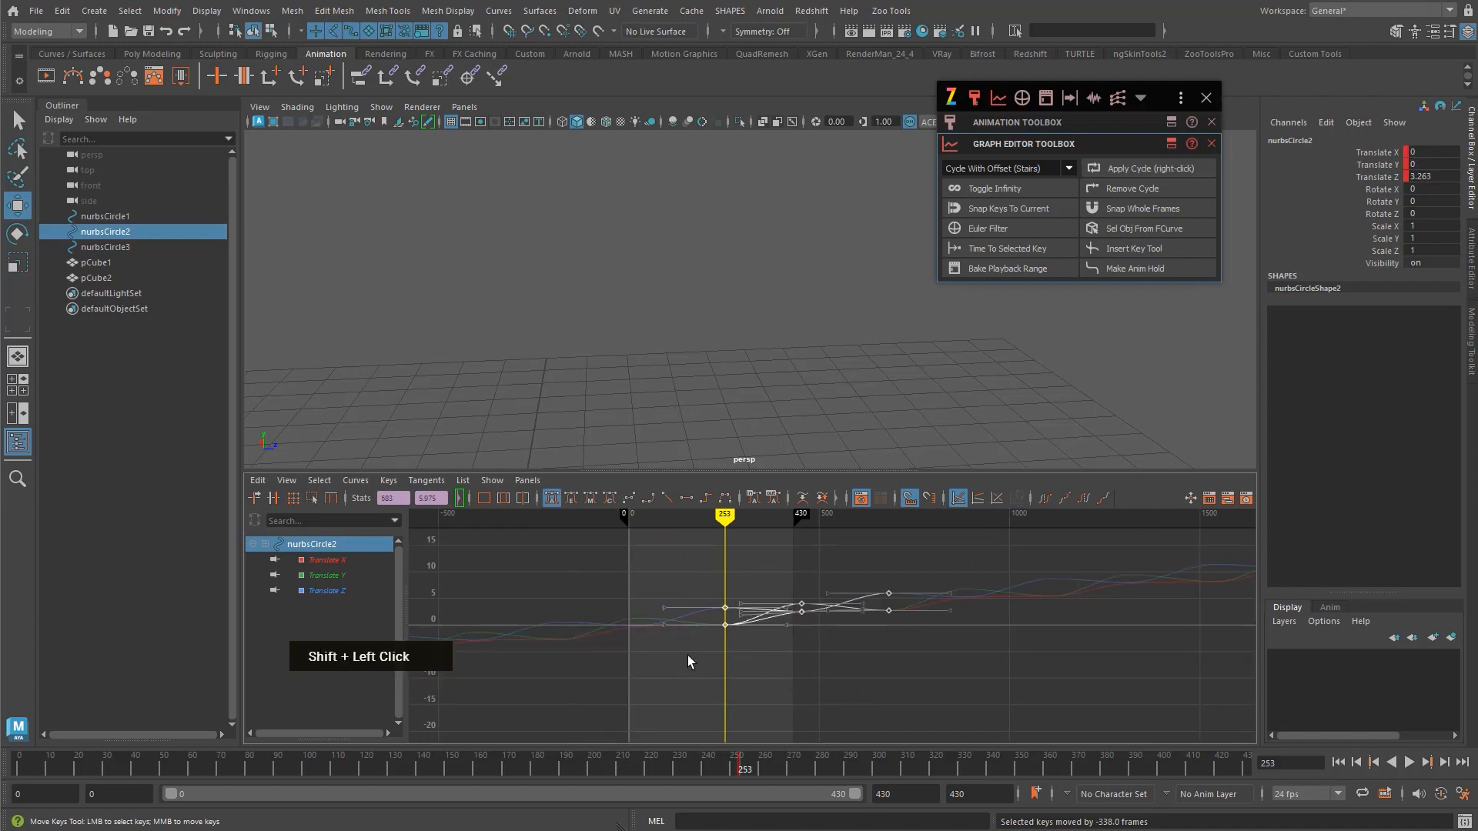
- Go to frame 39 and snap all the circle's keys to the current time
{"action": "key", "text": "v"}
{"action": "left_click_drag", "start_coordinate": [693, 666], "coordinate": [644, 650]}
{"action": "mouse_move", "coordinate": [684, 560]}
{"action": "left_mouse_down"}
{"action": "mouse_move", "coordinate": [948, 639]}
{"action": "mouse_move", "coordinate": [971, 662]}
{"action": "left_mouse_up"}
{"action": "key", "text": "ctrl+alt+a"}
{"action": "middle_click_drag", "start_coordinate": [697, 668], "coordinate": [713, 682], "text": "alt"}
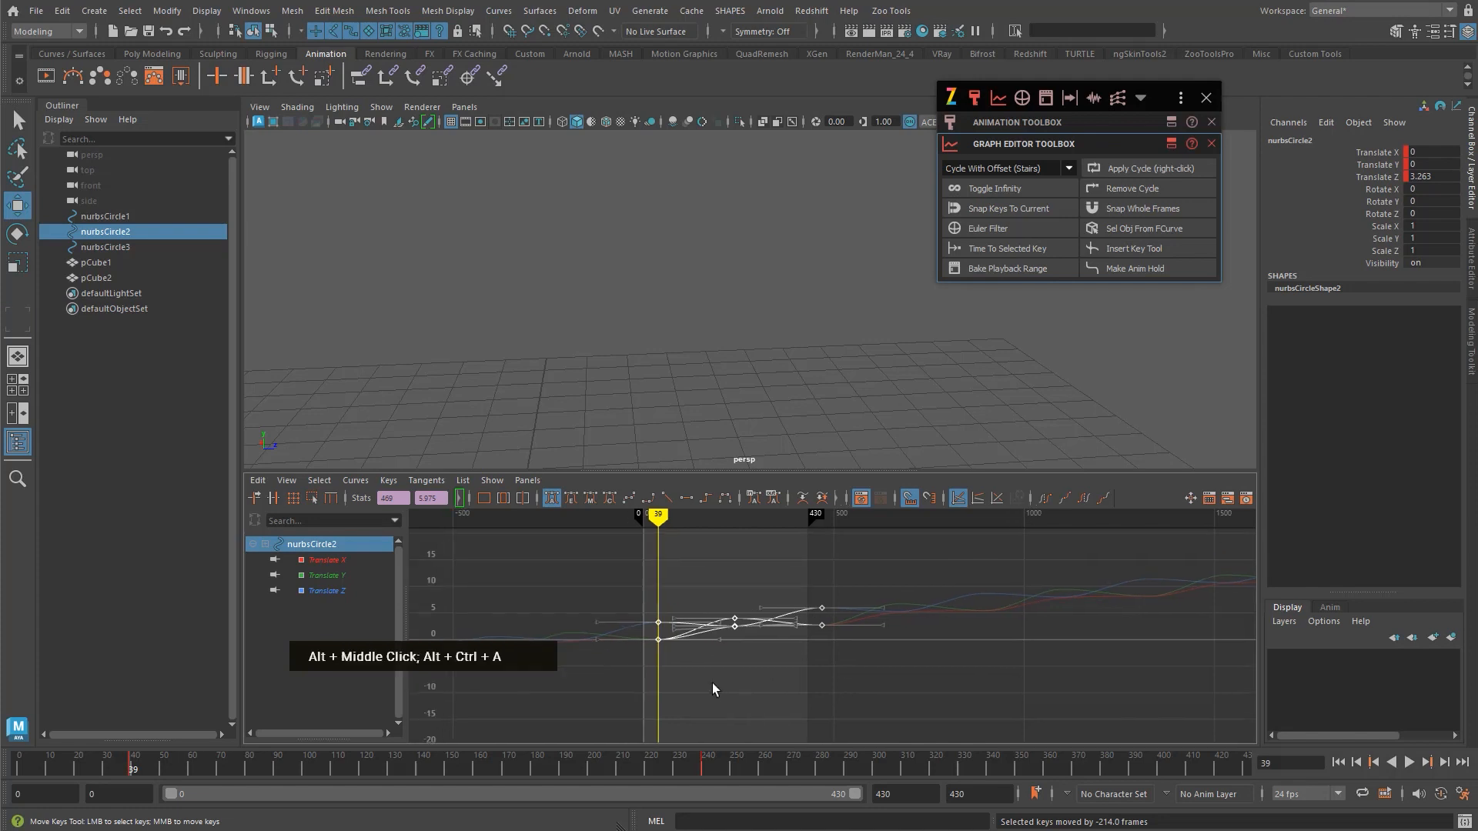
- Go to frame 4 and snap the circle's selected keys so they start there
{"action": "key", "text": "v"}
{"action": "left_click_drag", "start_coordinate": [658, 522], "coordinate": [645, 524]}
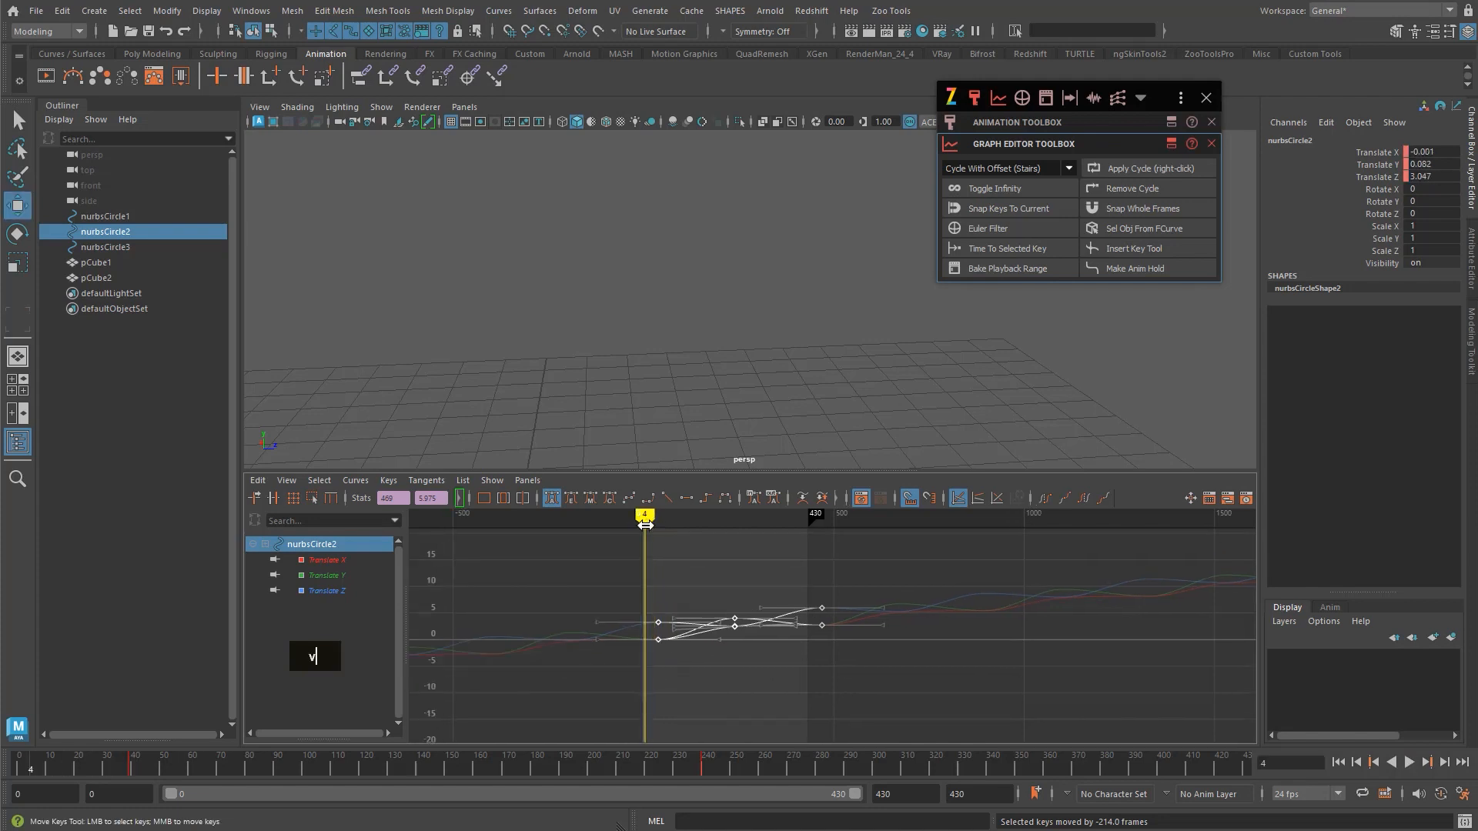
{"action": "key", "text": "ctrl+alt+a"}
{"action": "middle_click_drag", "start_coordinate": [735, 577], "coordinate": [728, 591], "text": "alt"}
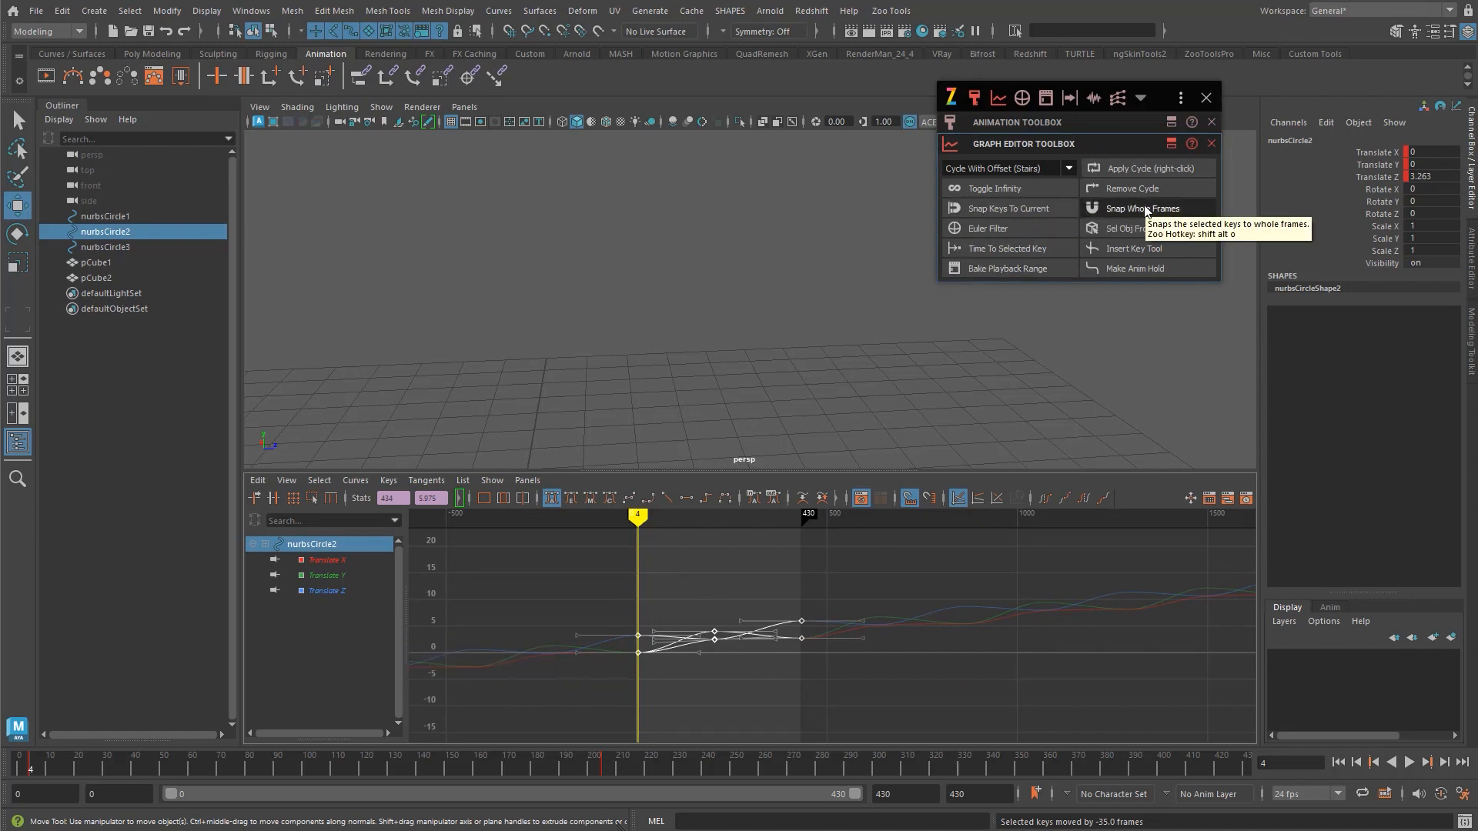
- Scale the circle's selected keys in time so the last ones land at about frame 585.24
{"action": "right_click_drag", "start_coordinate": [701, 670], "coordinate": [742, 671], "text": "alt"}
{"action": "middle_click_drag", "start_coordinate": [742, 672], "coordinate": [761, 626], "text": "alt"}
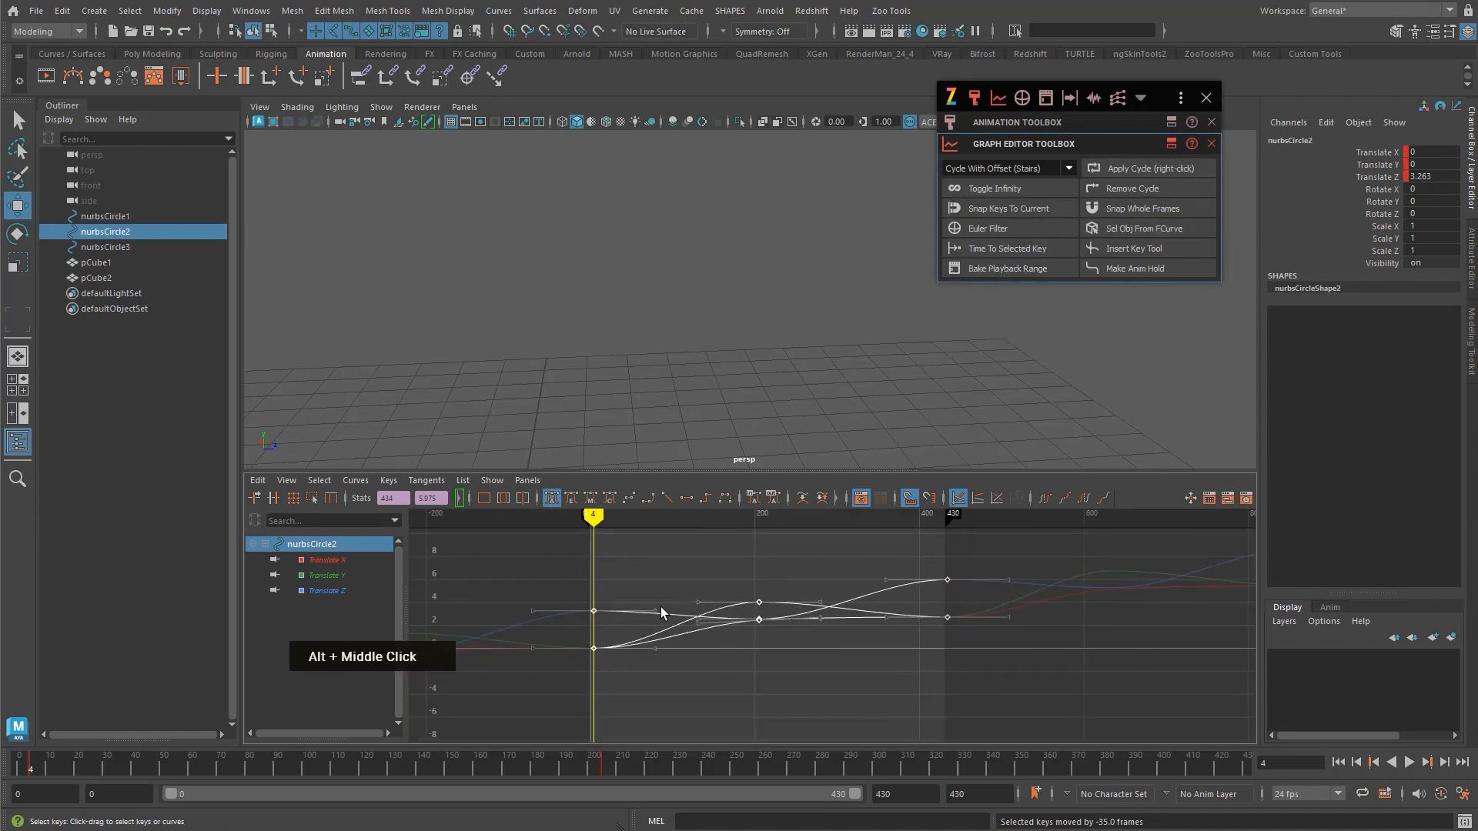
{"action": "key", "text": "r"}
{"action": "middle_click_drag", "start_coordinate": [627, 621], "coordinate": [645, 625], "text": "shift"}
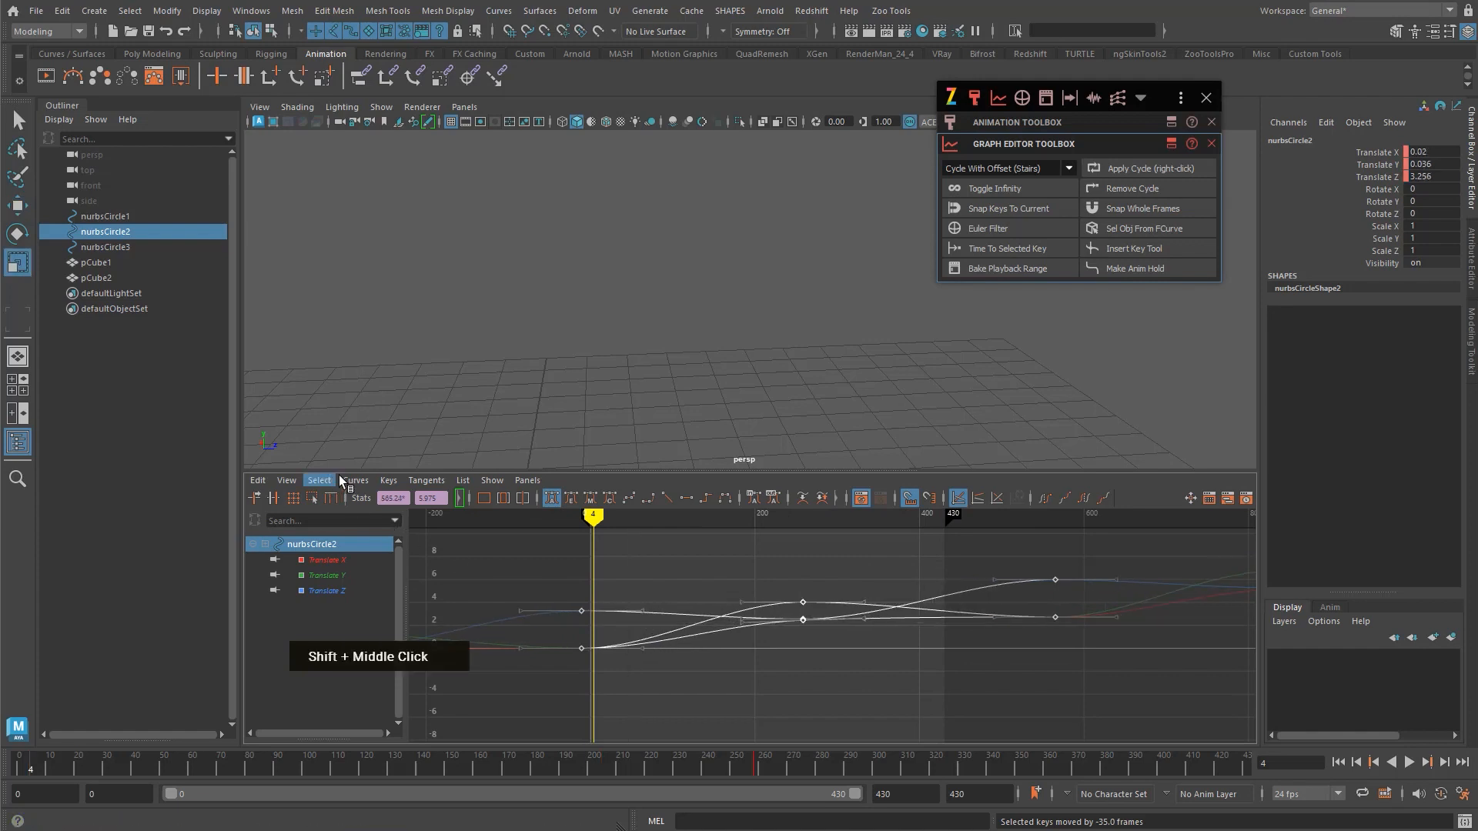
- Look through the Graph Editor's built-in commands for snapping keys
{"action": "left_click", "coordinate": [315, 481]}
{"action": "mouse_move", "coordinate": [354, 481]}
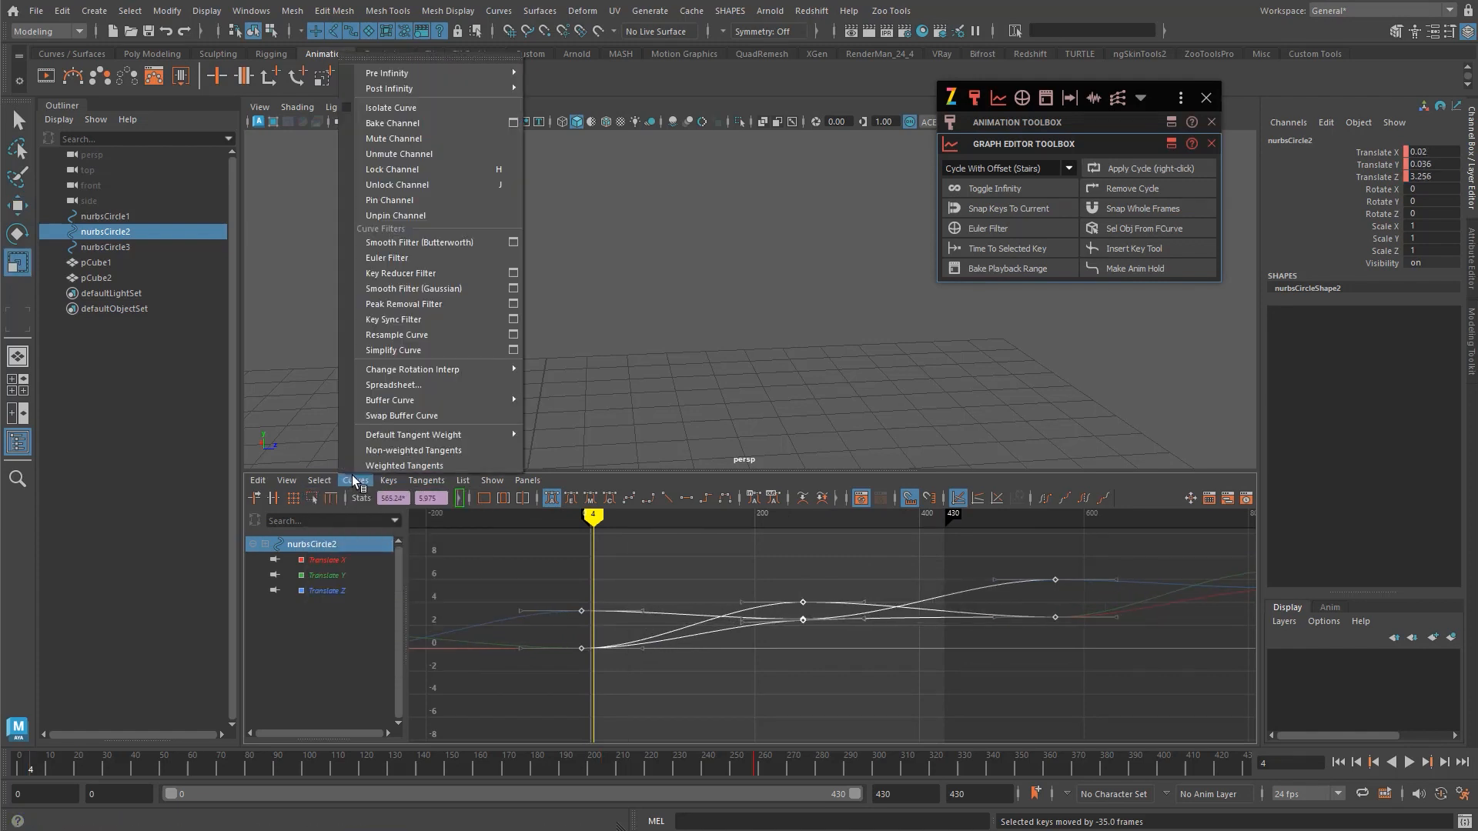
{"action": "mouse_move", "coordinate": [287, 483]}
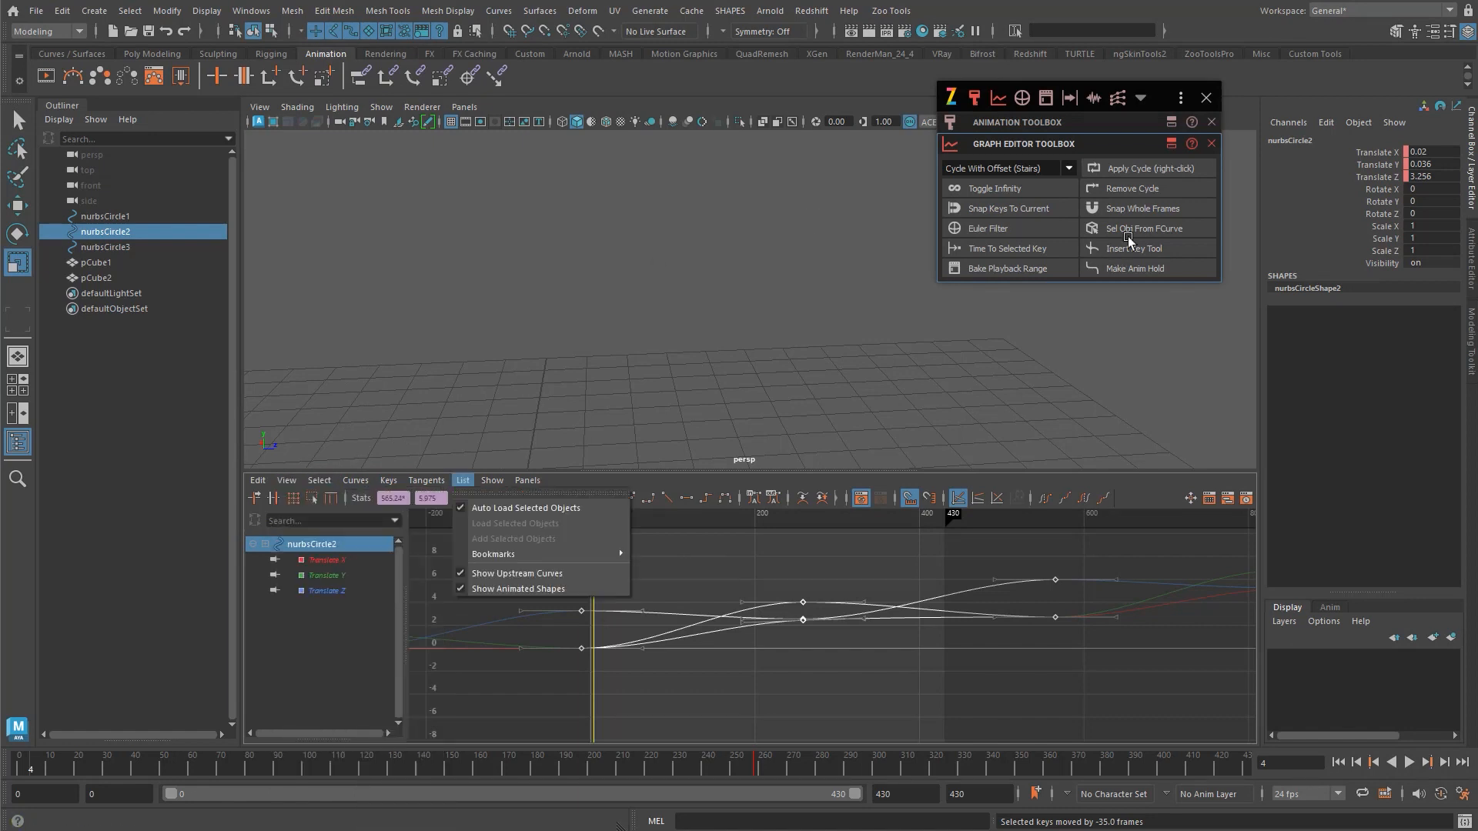
- Snap the scaled keys to whole frames and select the middle and last keys to check their frame values
{"action": "middle_click_drag", "start_coordinate": [951, 538], "coordinate": [946, 537], "text": "alt"}
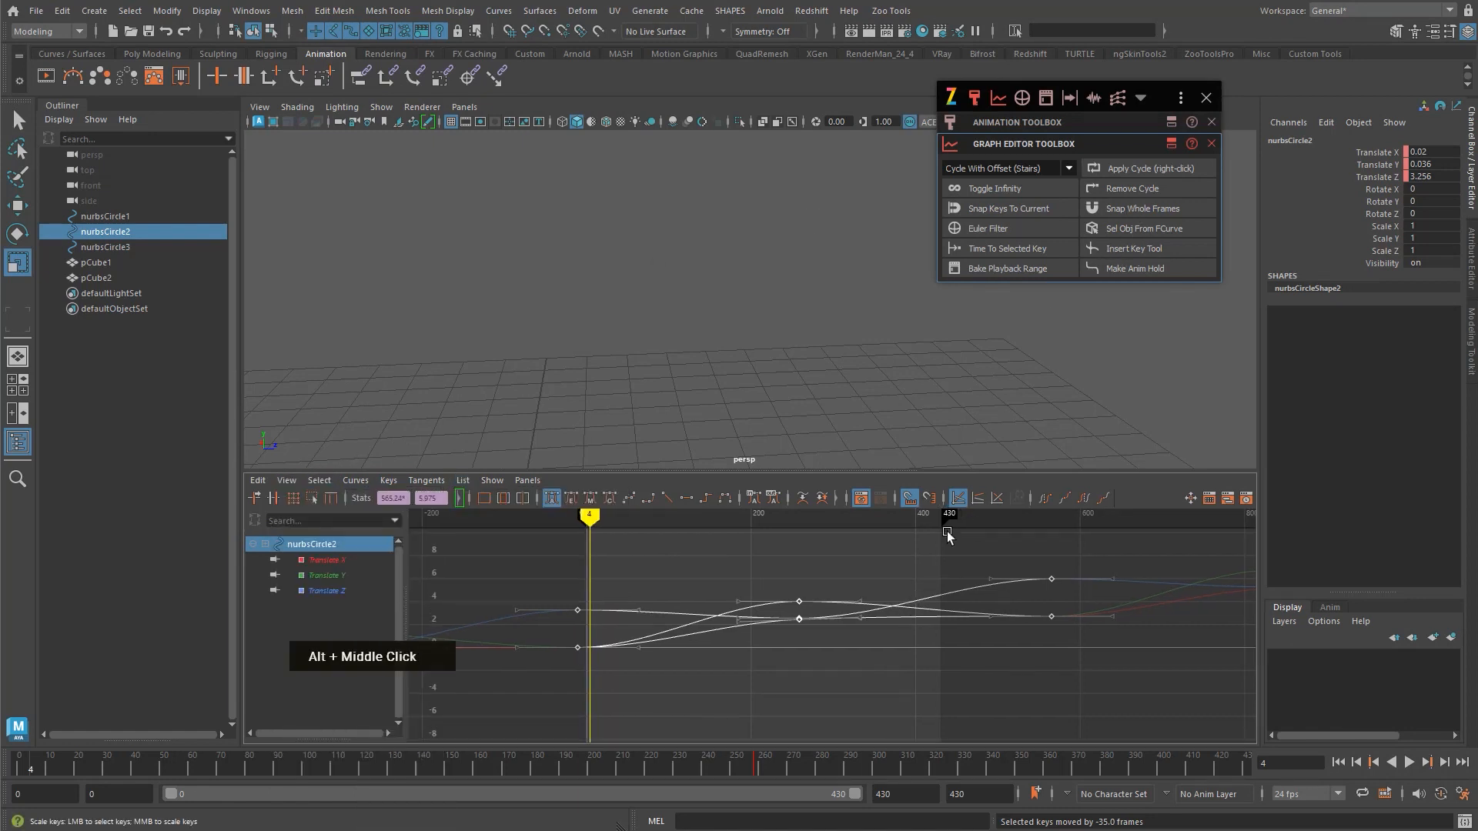
{"action": "left_click", "coordinate": [1156, 209]}
{"action": "left_click", "coordinate": [801, 617]}
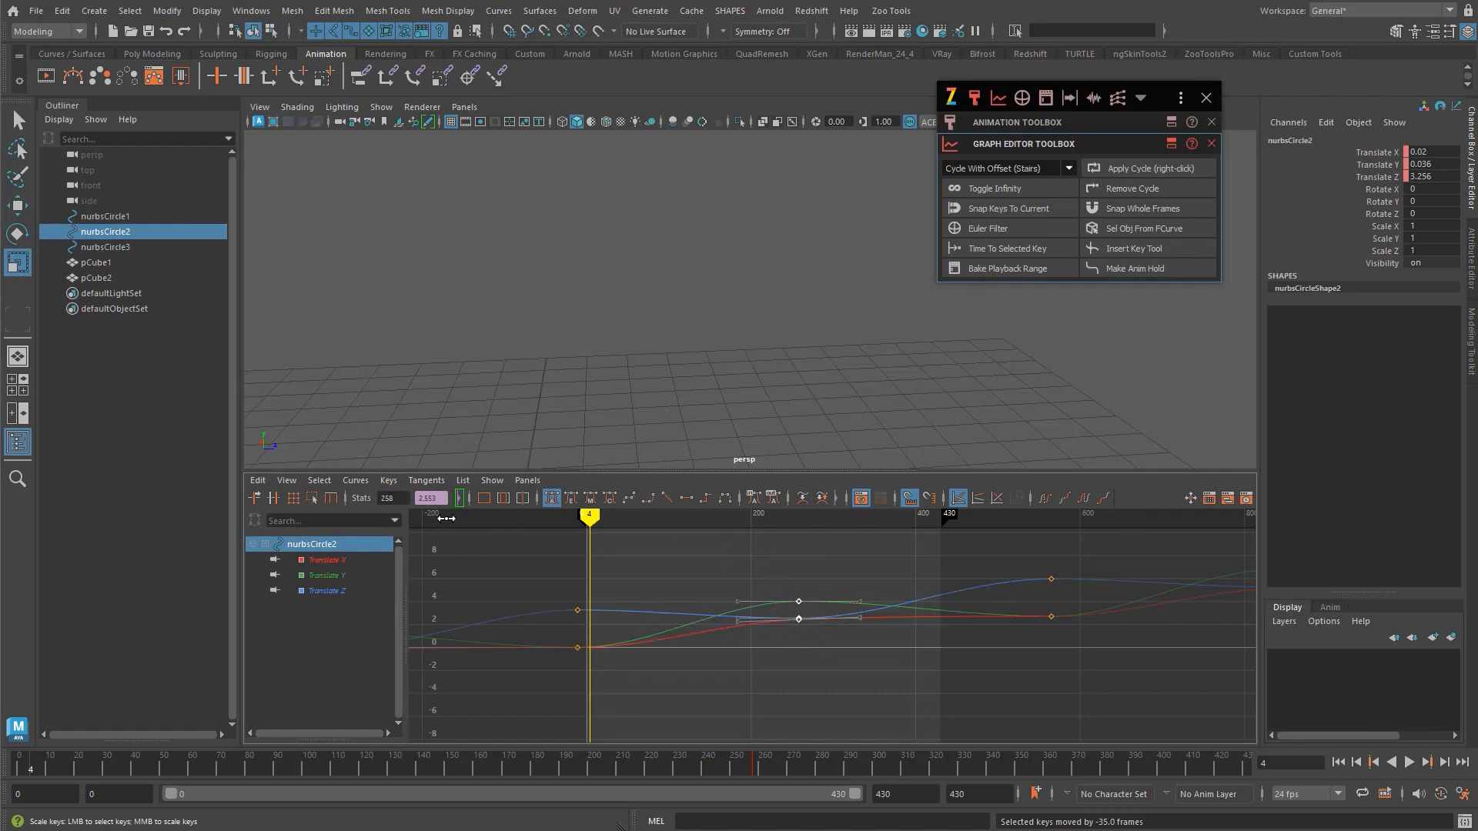
{"action": "left_click_drag", "start_coordinate": [988, 555], "coordinate": [1155, 689]}
- Undo the key selections and the whole-frame snap
{"action": "key", "text": "ctrl+z"}
{"action": "middle_click_drag", "start_coordinate": [843, 612], "coordinate": [837, 620], "text": "alt"}
{"action": "key", "text": "ctrl+z"}
{"action": "key", "text": "ctrl+z"}
{"action": "key", "text": "ctrl+z"}
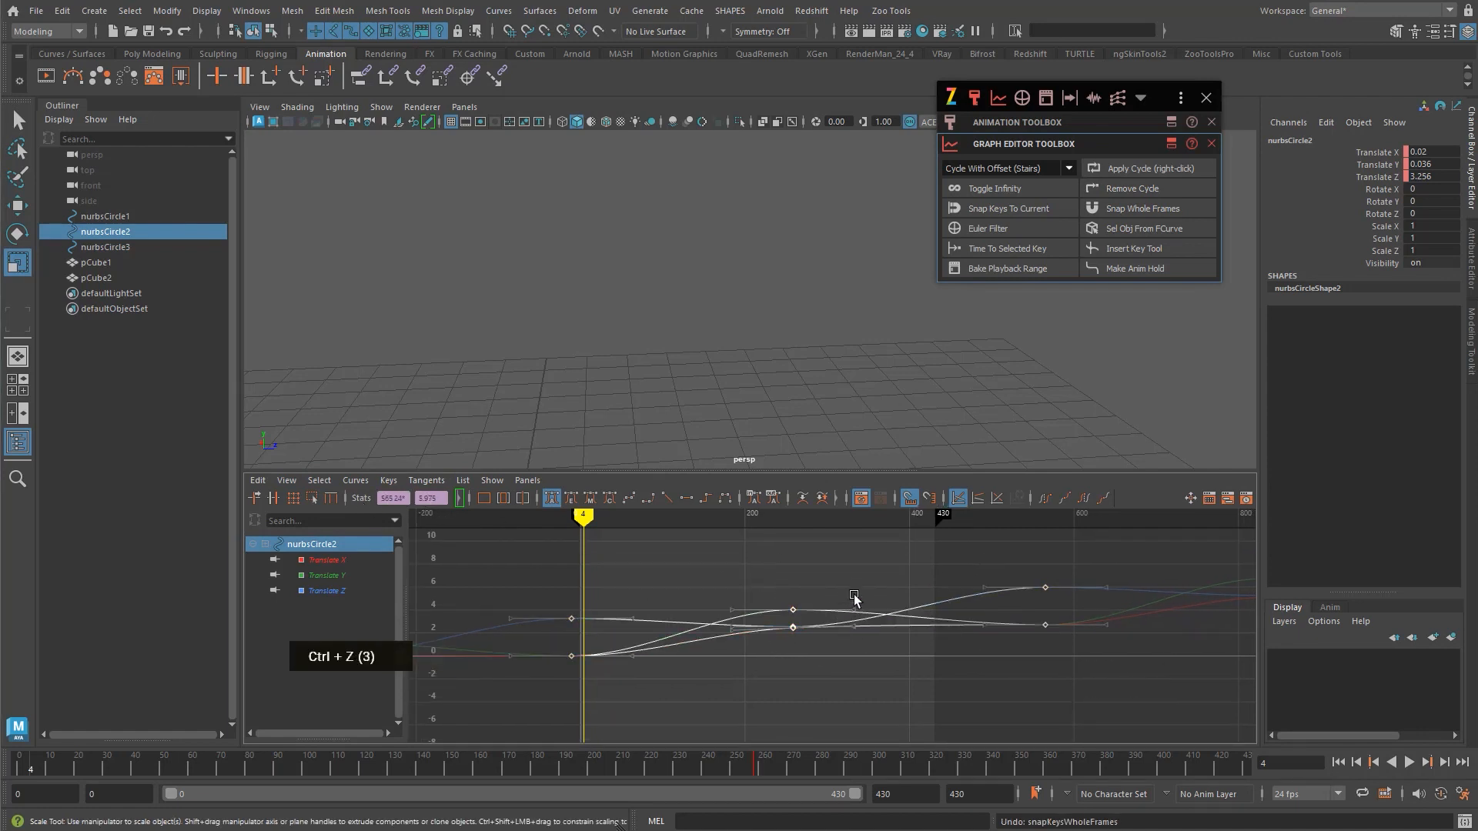
- Snap the circle's scaled keys to whole frames again and reselect the last keys to check their frame
{"action": "double_click", "coordinate": [637, 608]}
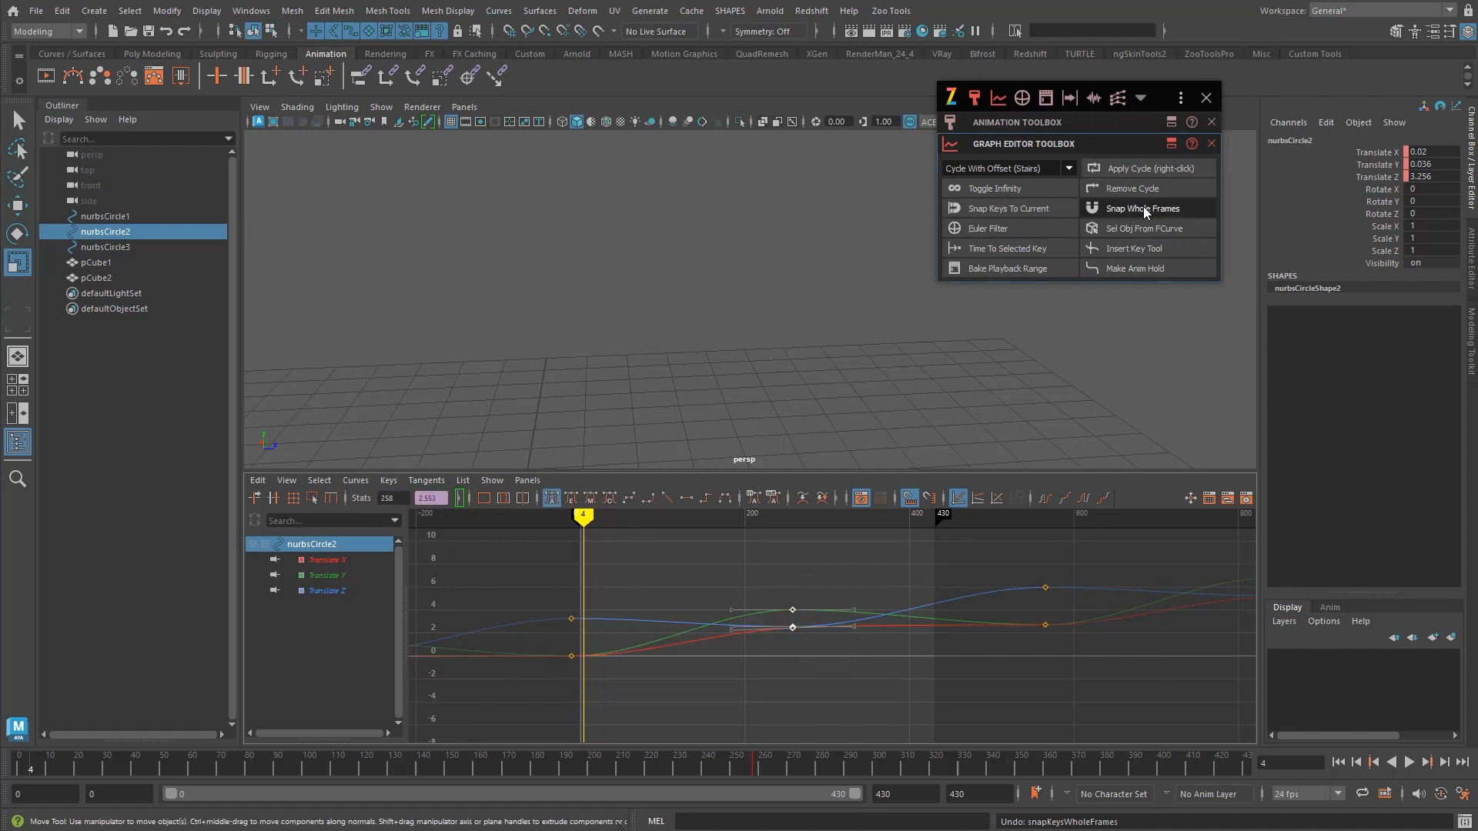
{"action": "left_click_drag", "start_coordinate": [873, 577], "coordinate": [1230, 721]}
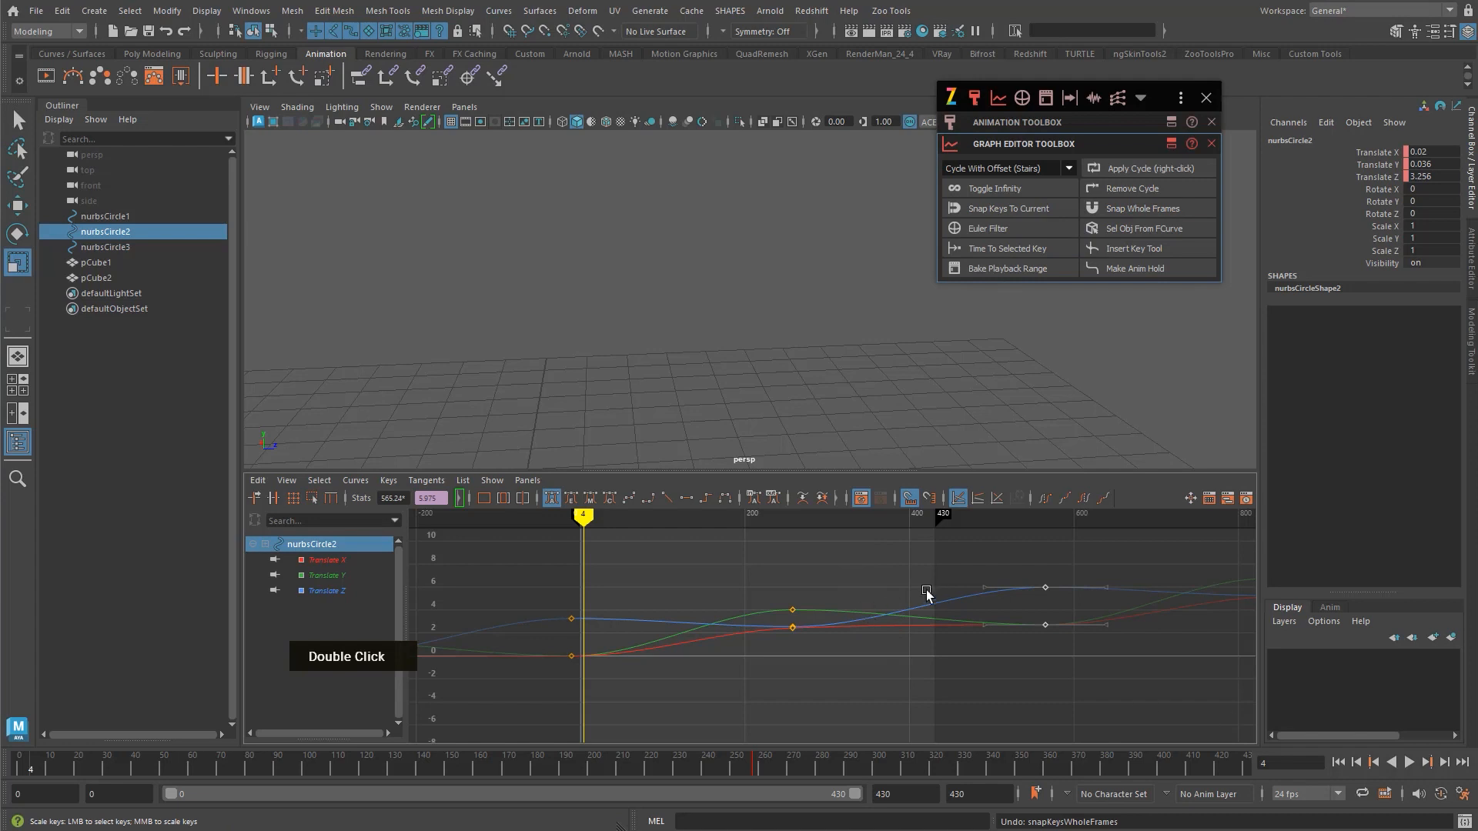
{"action": "left_click", "coordinate": [733, 569]}
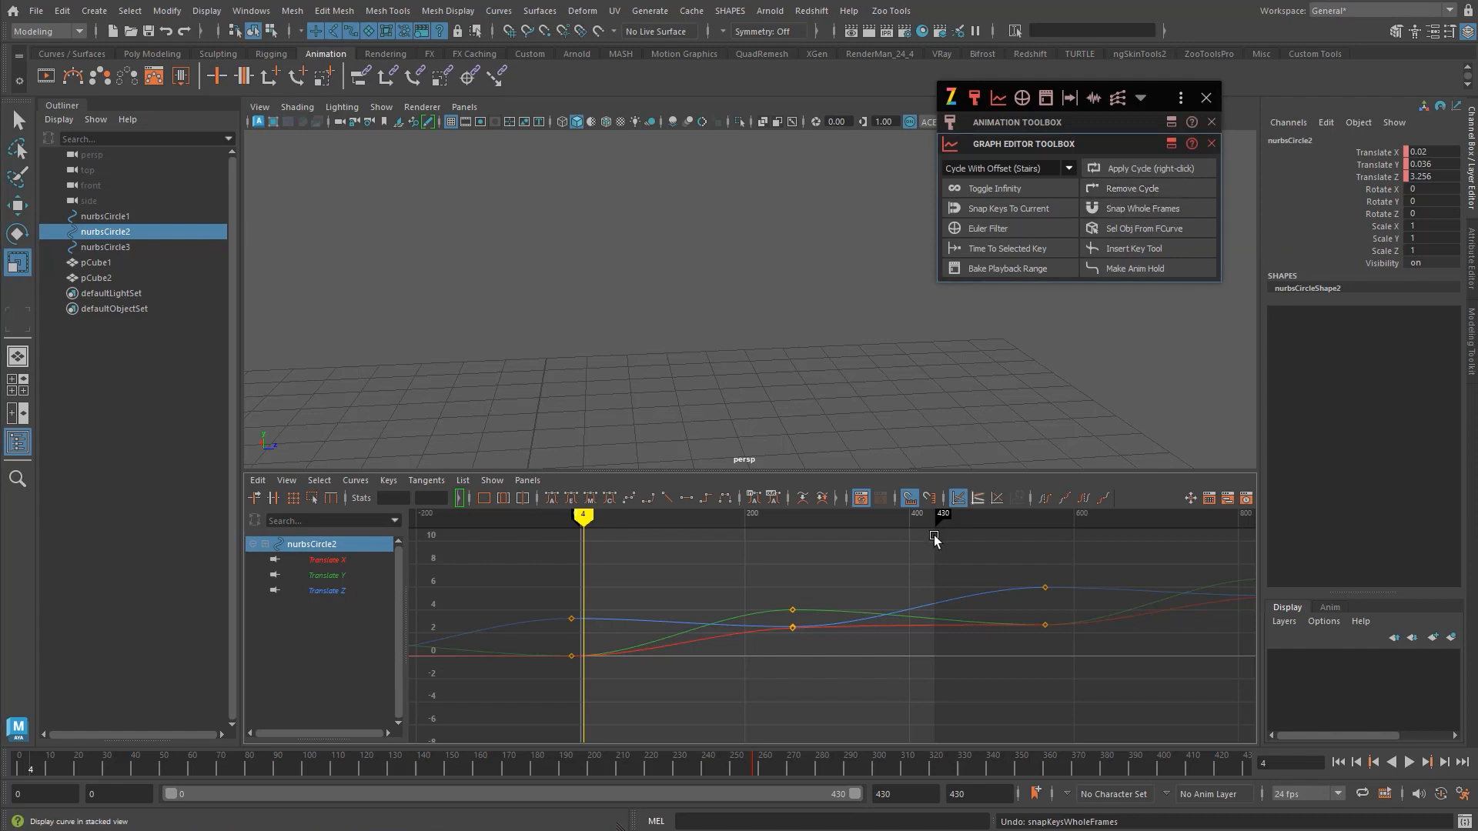
{"action": "middle_click_drag", "start_coordinate": [860, 602], "coordinate": [849, 604], "text": "alt"}
{"action": "left_click_drag", "start_coordinate": [971, 557], "coordinate": [1133, 682]}
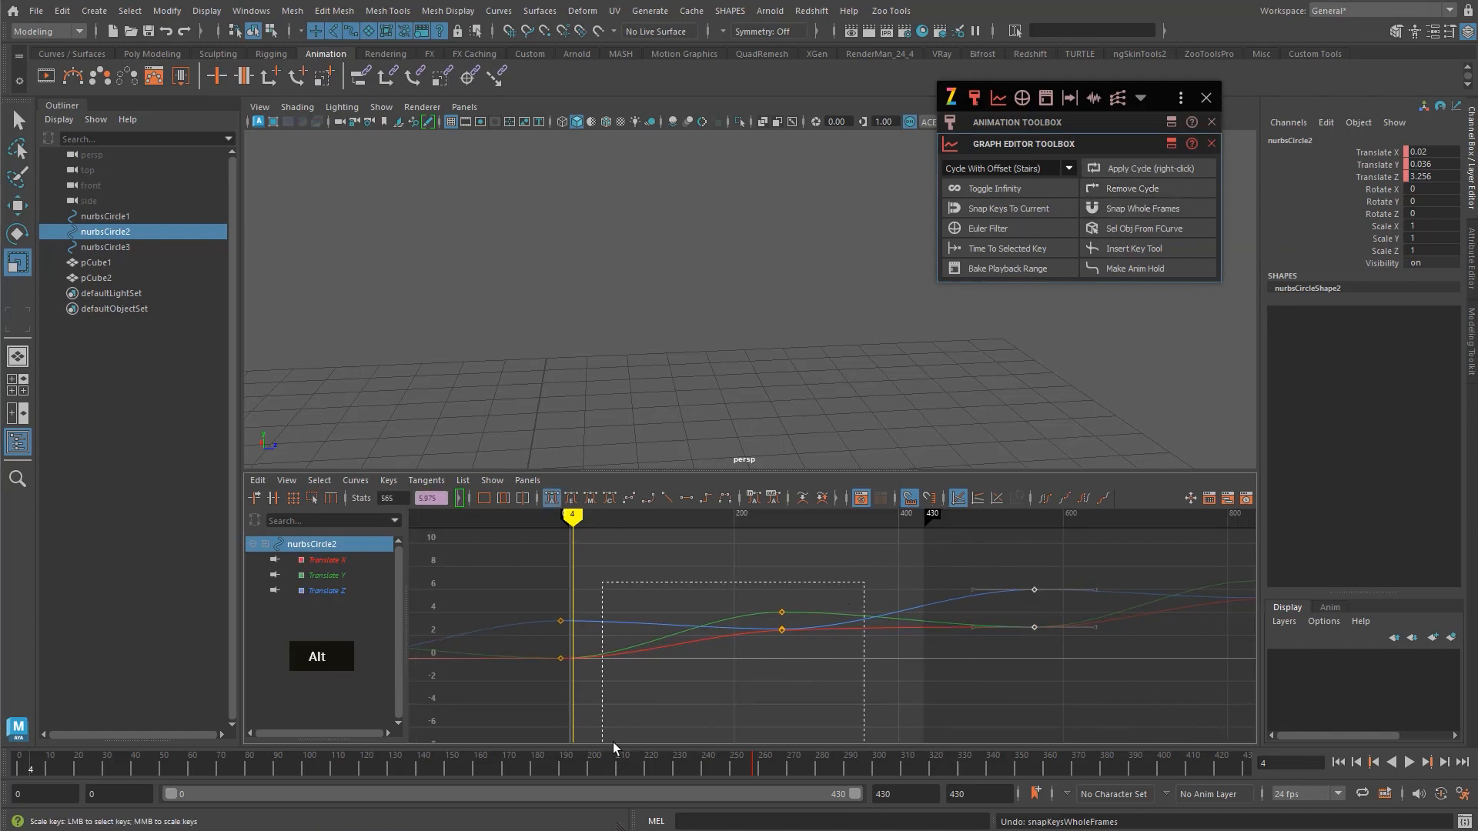
- Select the circle's middle keys and locate the Graph Editor's built-in Euler Filter command without applying it
{"action": "left_click_drag", "start_coordinate": [613, 742], "coordinate": [615, 740]}
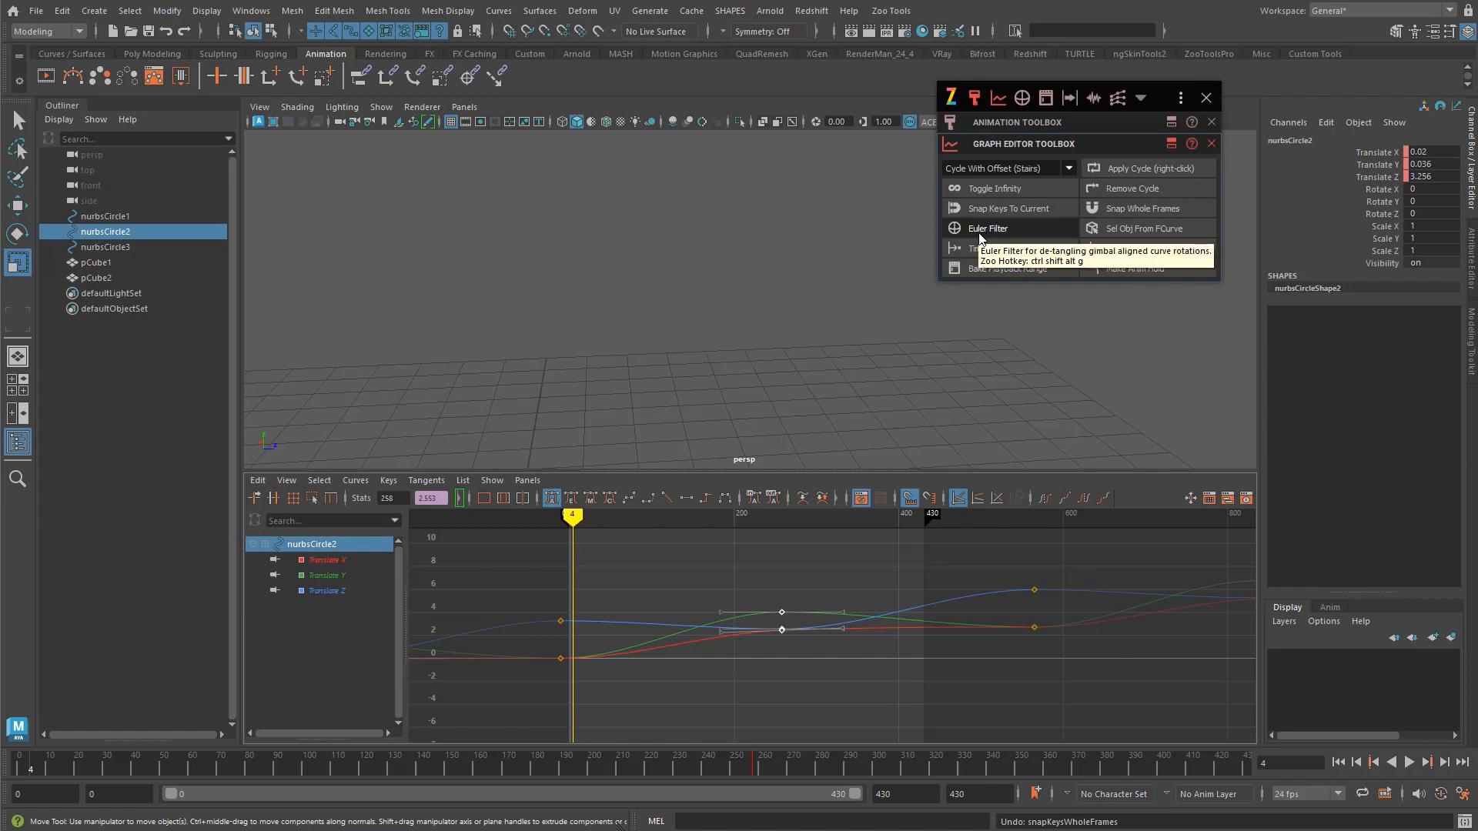
{"action": "left_click", "coordinate": [362, 480]}
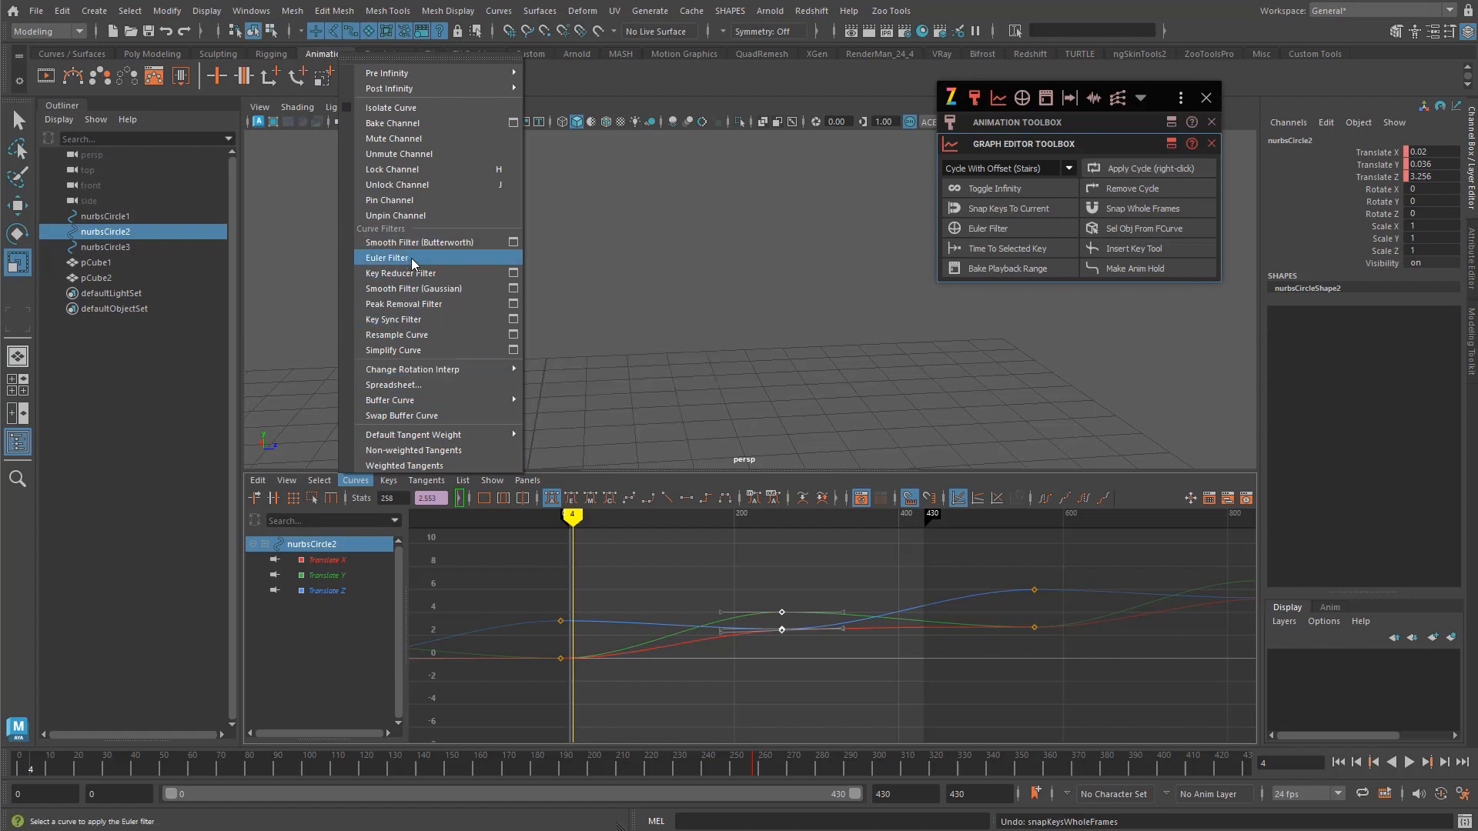
{"action": "left_click", "coordinate": [1047, 326]}
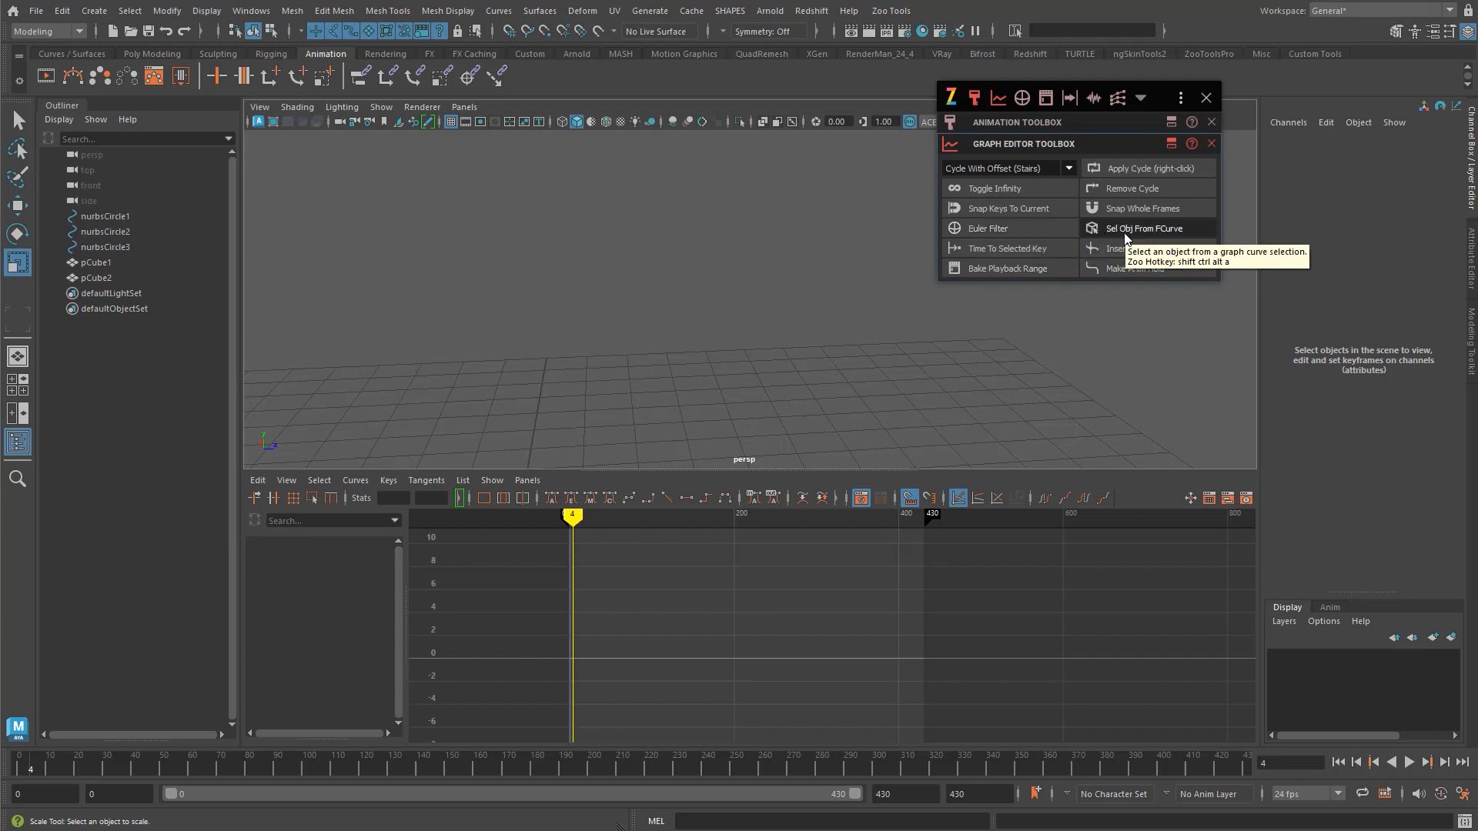
- Select all three NURBS circles together in the perspective view, adding the second and first circles to the third
{"action": "middle_click_drag", "start_coordinate": [749, 320], "coordinate": [746, 247], "text": "alt"}
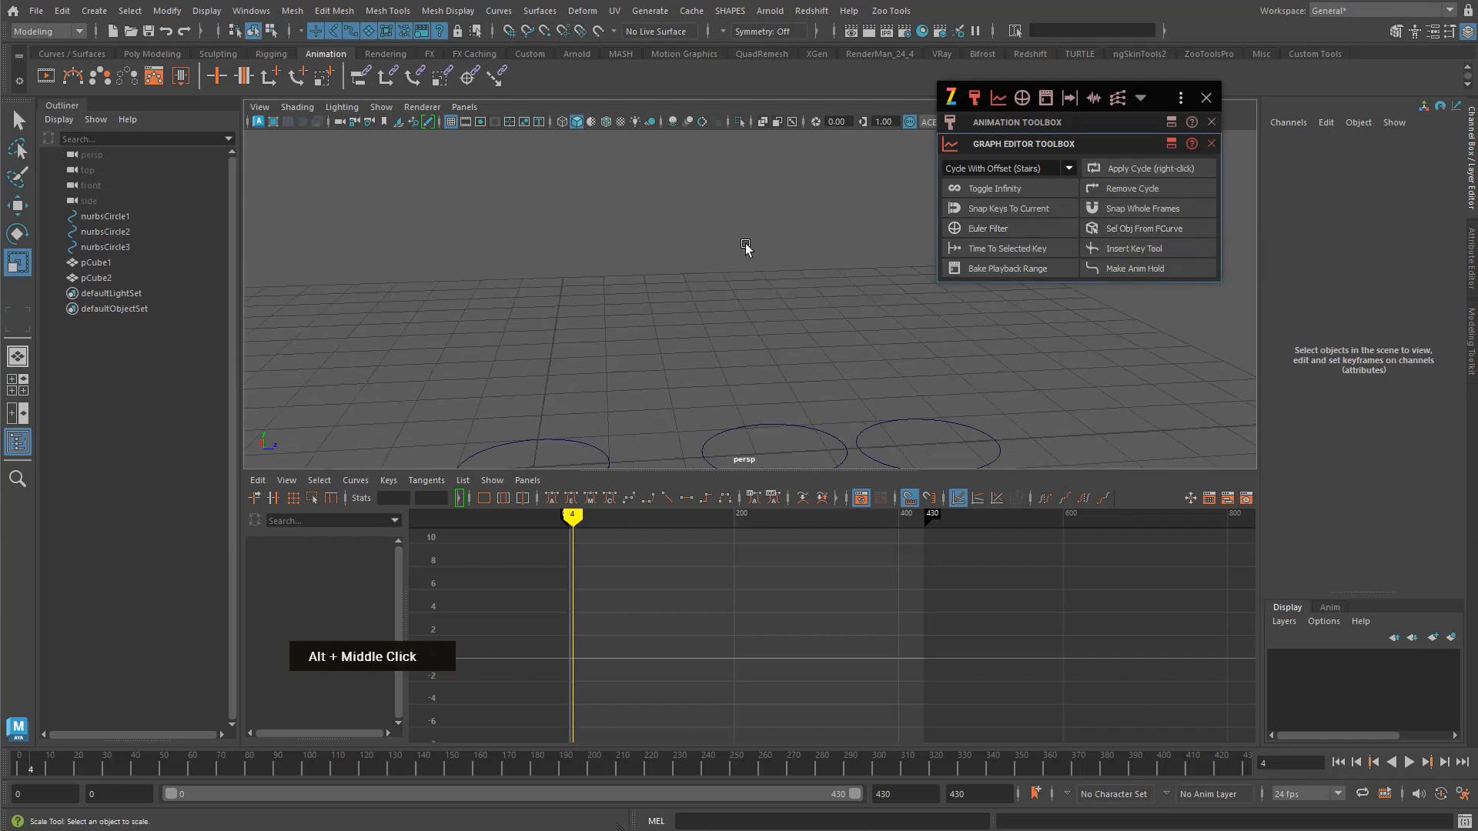
{"action": "right_click_drag", "start_coordinate": [745, 247], "coordinate": [636, 256], "text": "alt"}
{"action": "middle_click_drag", "start_coordinate": [636, 257], "coordinate": [615, 212], "text": "alt"}
{"action": "left_click", "coordinate": [615, 325]}
{"action": "double_click", "coordinate": [731, 315]}
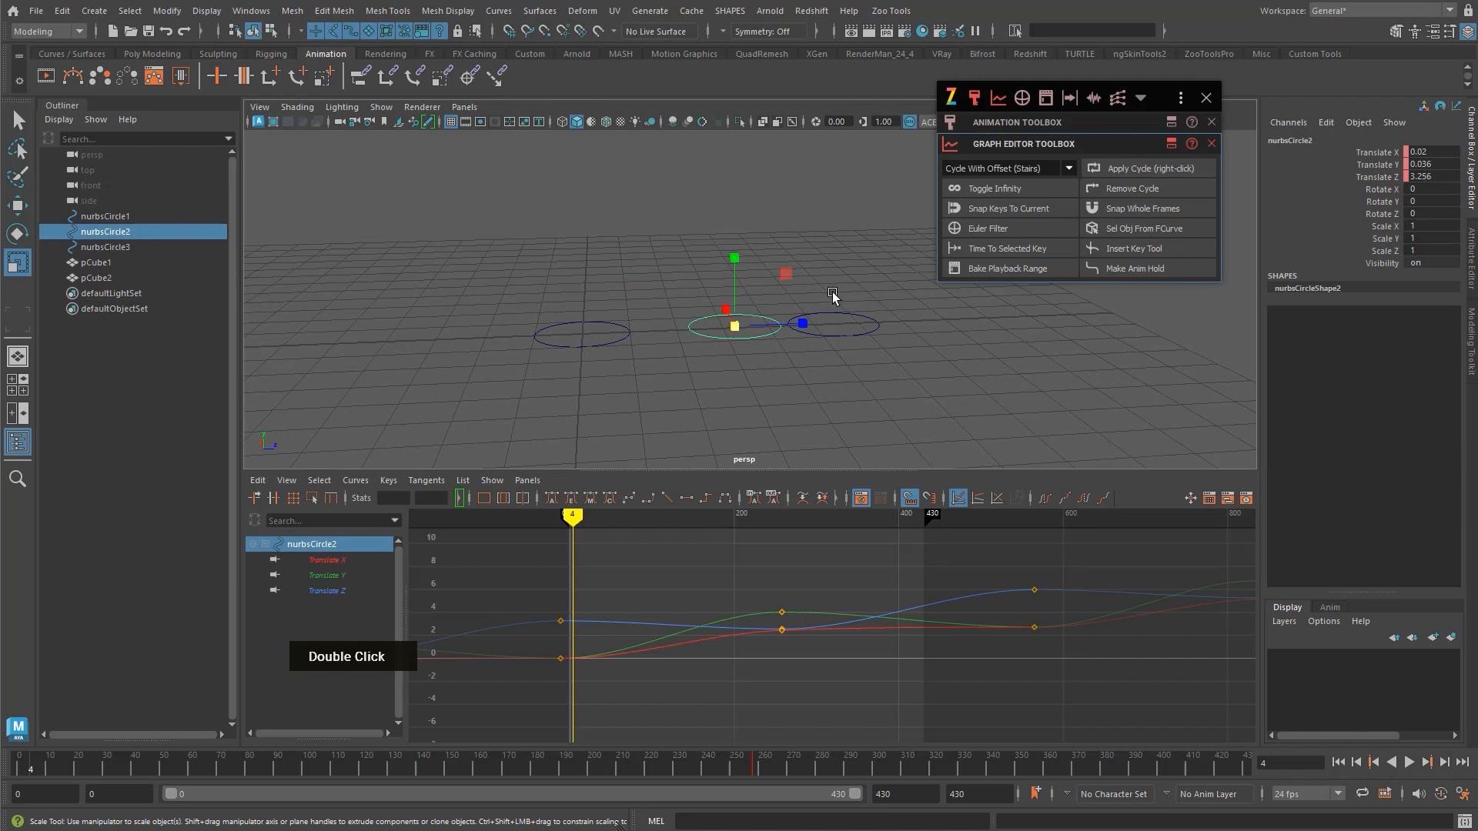
{"action": "double_click", "coordinate": [833, 315]}
{"action": "left_click", "coordinate": [738, 316], "text": "shift"}
{"action": "left_click", "coordinate": [598, 347], "text": "shift"}
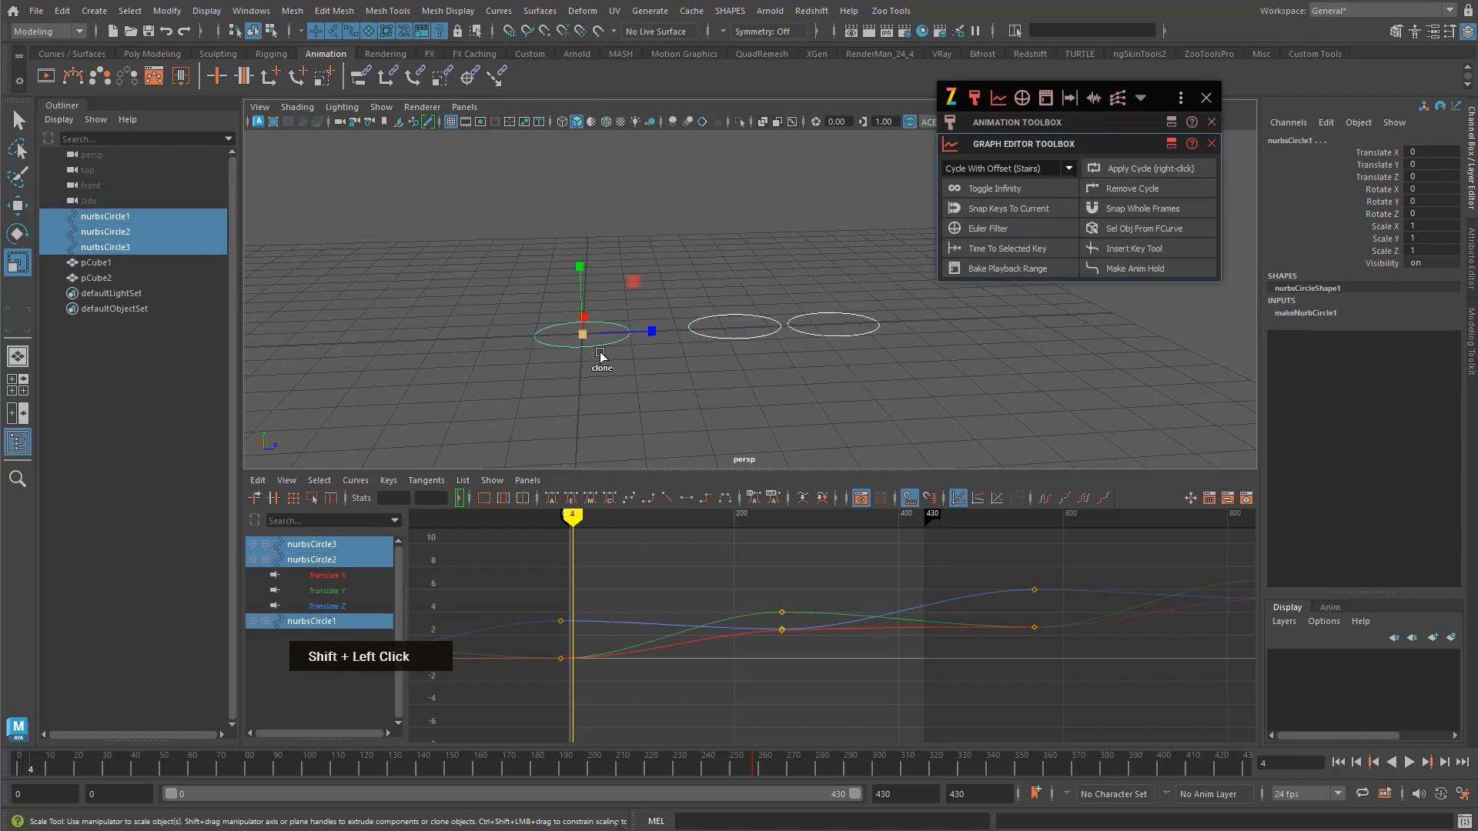
- Key the translation and rotation of the three selected circles at frames 4 and 258
{"action": "key", "text": "shift+w"}
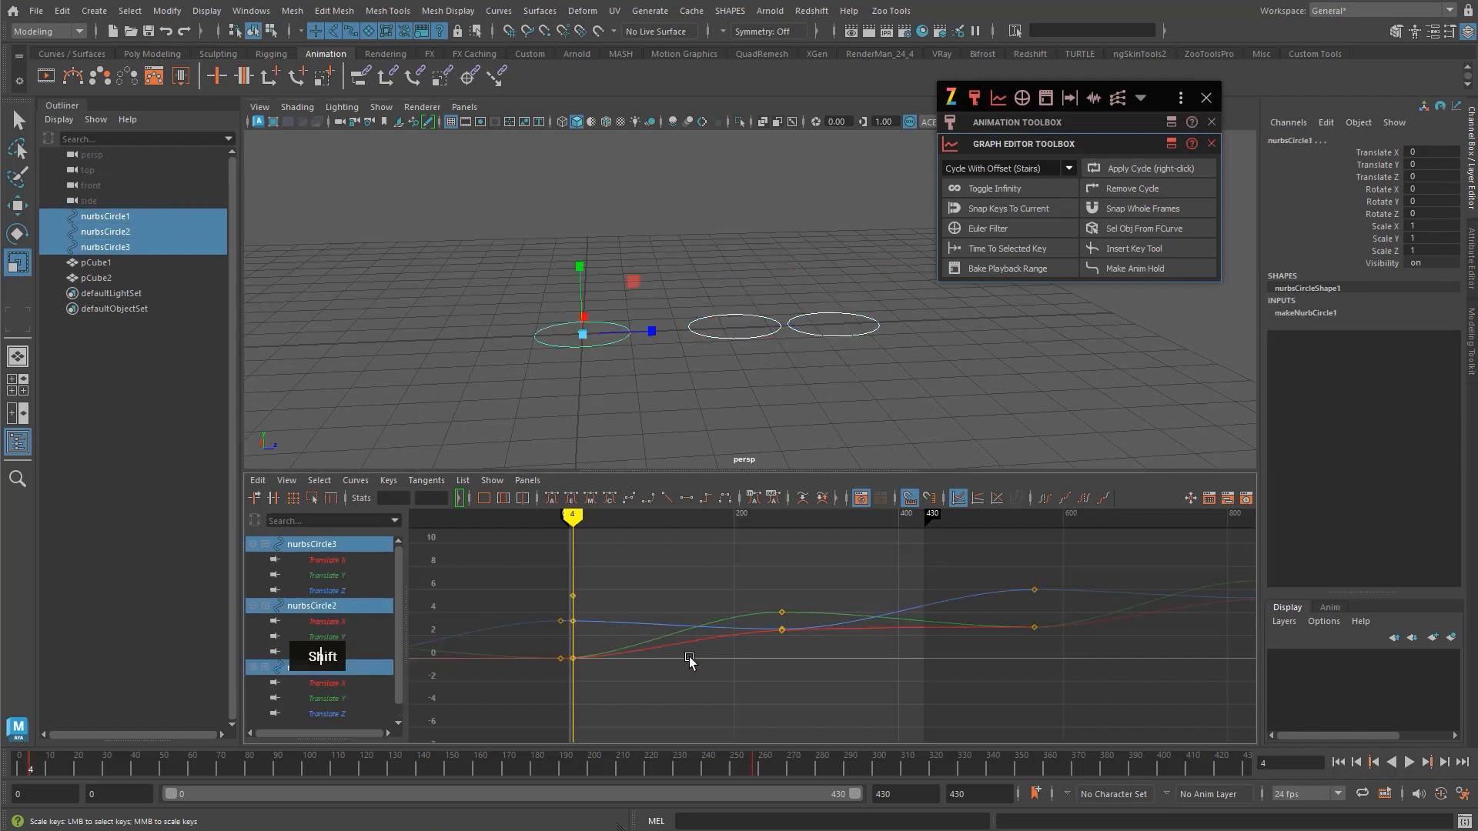
{"action": "key", "text": "shift+e"}
{"action": "key", "text": "v"}
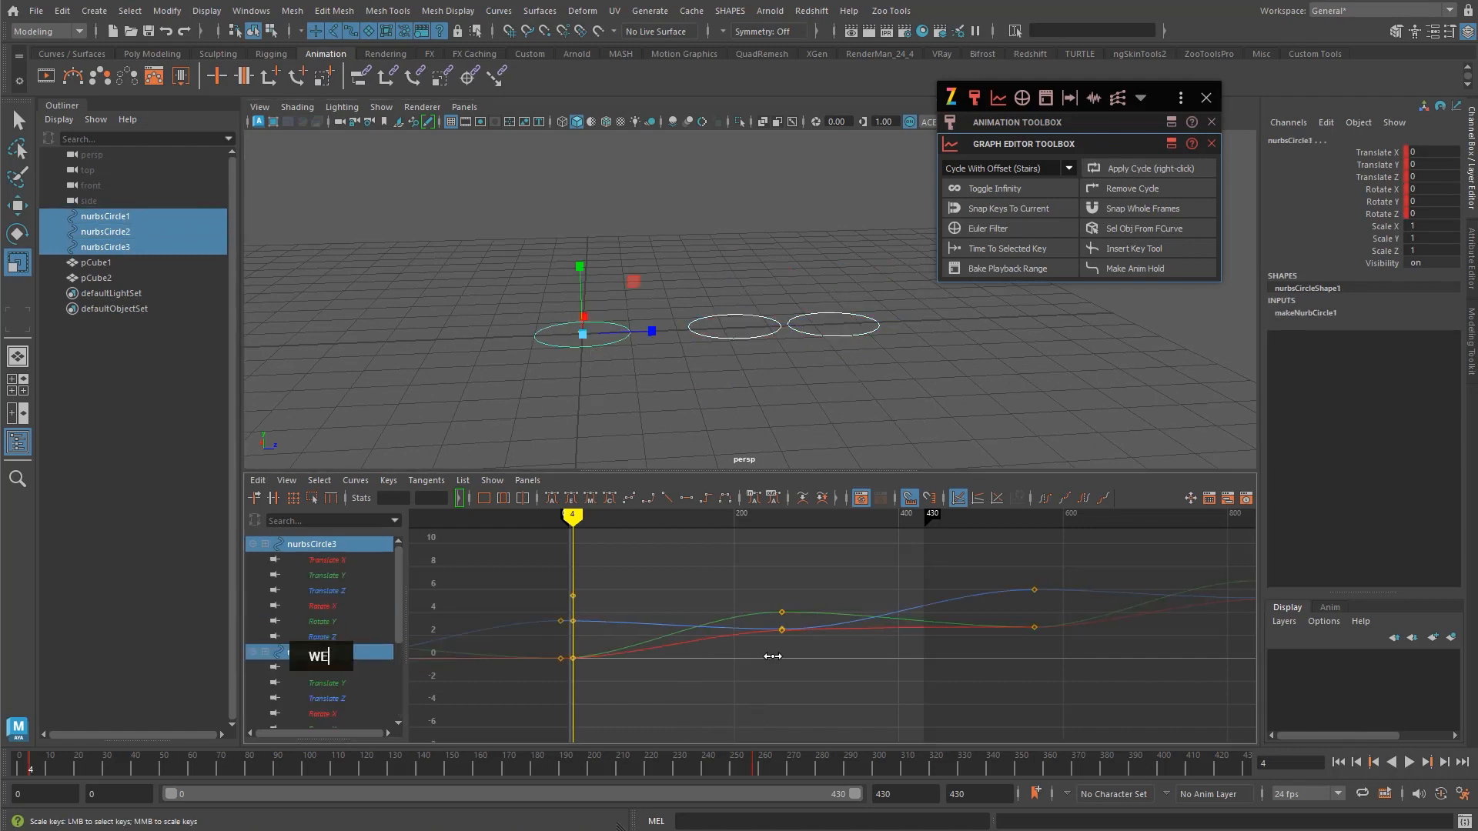
{"action": "left_click", "coordinate": [779, 652]}
{"action": "key", "text": "c"}
{"action": "key", "text": "shift+w"}
{"action": "key", "text": "shift+e"}
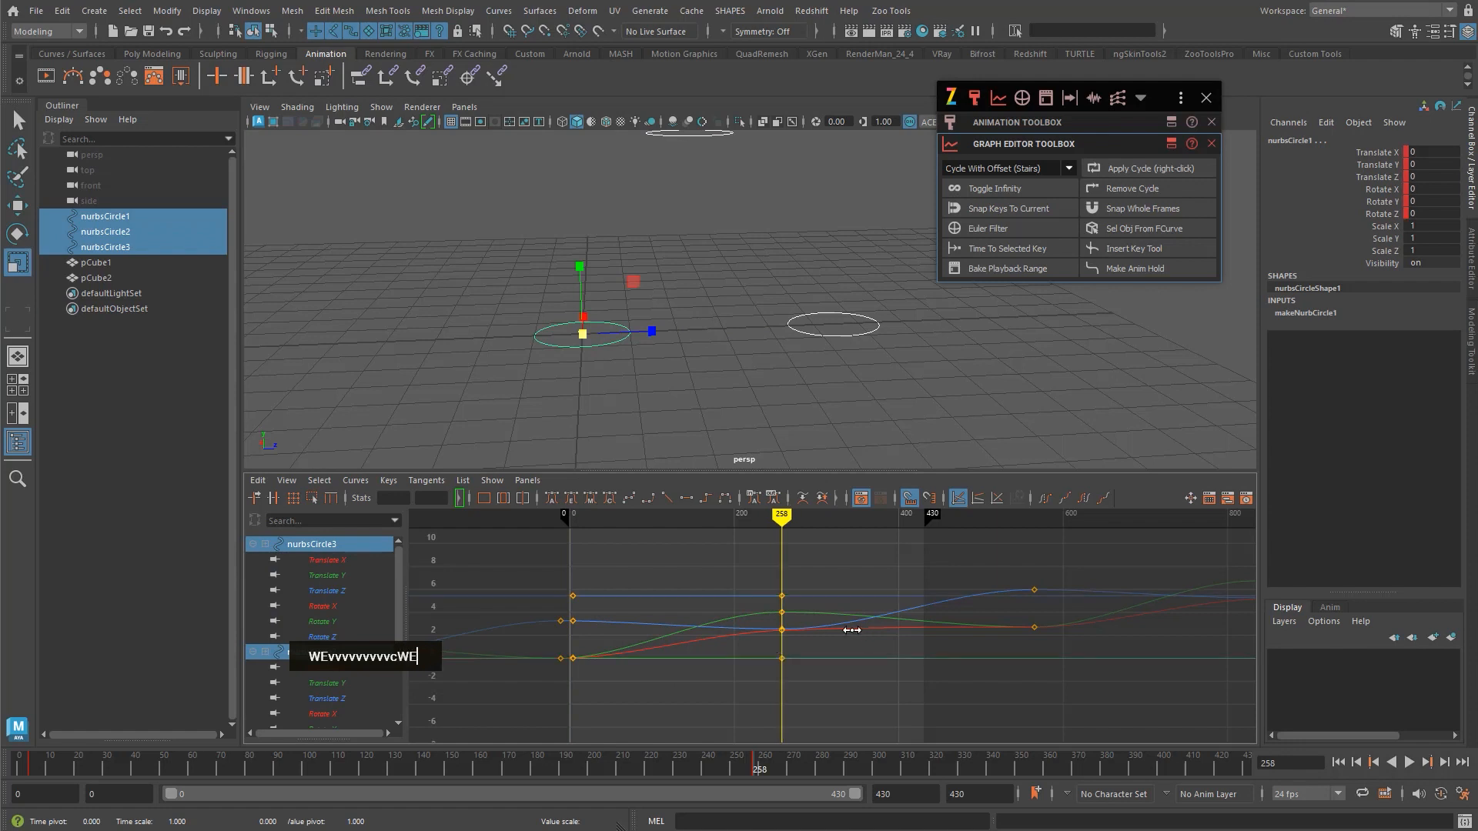
- Key the translation and rotation of the three circles at frame 398
{"action": "key", "text": "v"}
{"action": "left_click_drag", "start_coordinate": [910, 623], "coordinate": [992, 615]}
{"action": "key", "text": "c"}
{"action": "key", "text": "v"}
{"action": "left_click_drag", "start_coordinate": [880, 622], "coordinate": [896, 642]}
{"action": "key", "text": "shift+w"}
{"action": "key", "text": "shift+e"}
- Clear the selection and reselect nurbsCircle1, nurbsCircle2 and nurbsCircle3 in the viewport
{"action": "left_click", "coordinate": [708, 376]}
{"action": "left_click_drag", "start_coordinate": [534, 256], "coordinate": [665, 407]}
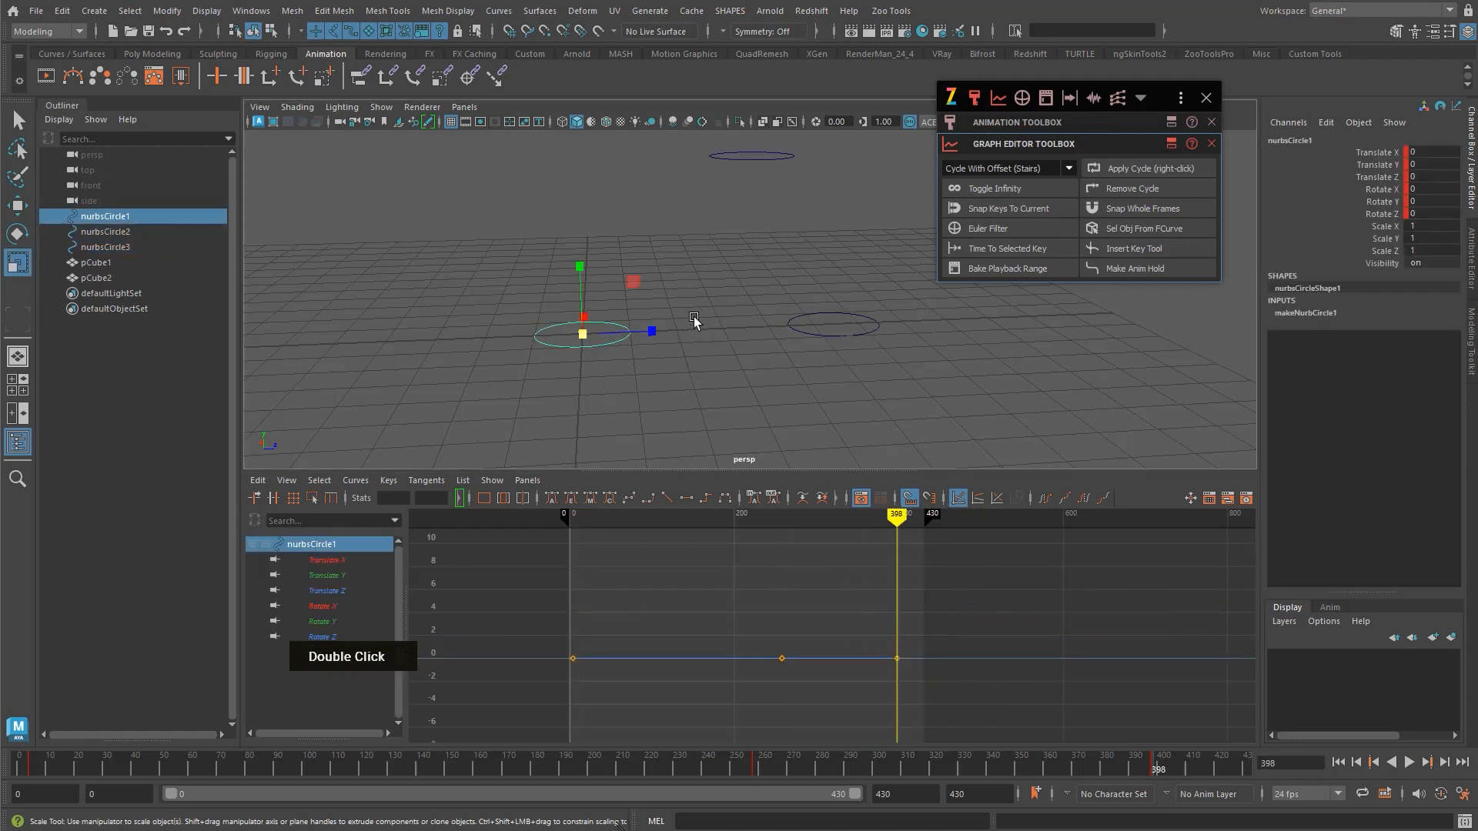
{"action": "left_click_drag", "start_coordinate": [755, 143], "coordinate": [766, 191], "text": "shift"}
{"action": "left_click_drag", "start_coordinate": [831, 296], "coordinate": [832, 358], "text": "shift"}
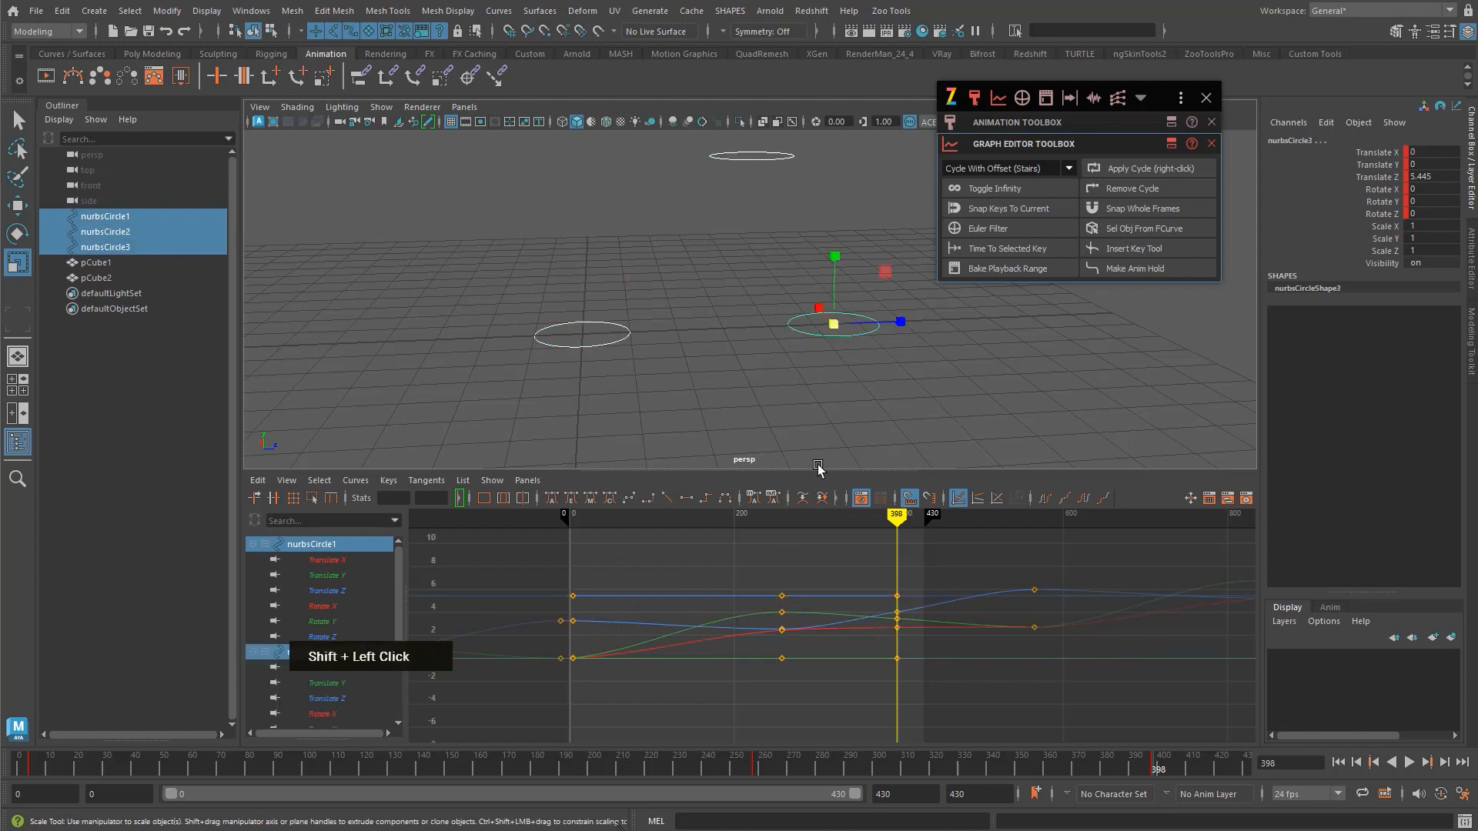
- Select only nurbsCircle2 by picking its Translate Y curve and running Sel Obj From FCurve
{"action": "left_click", "coordinate": [757, 616]}
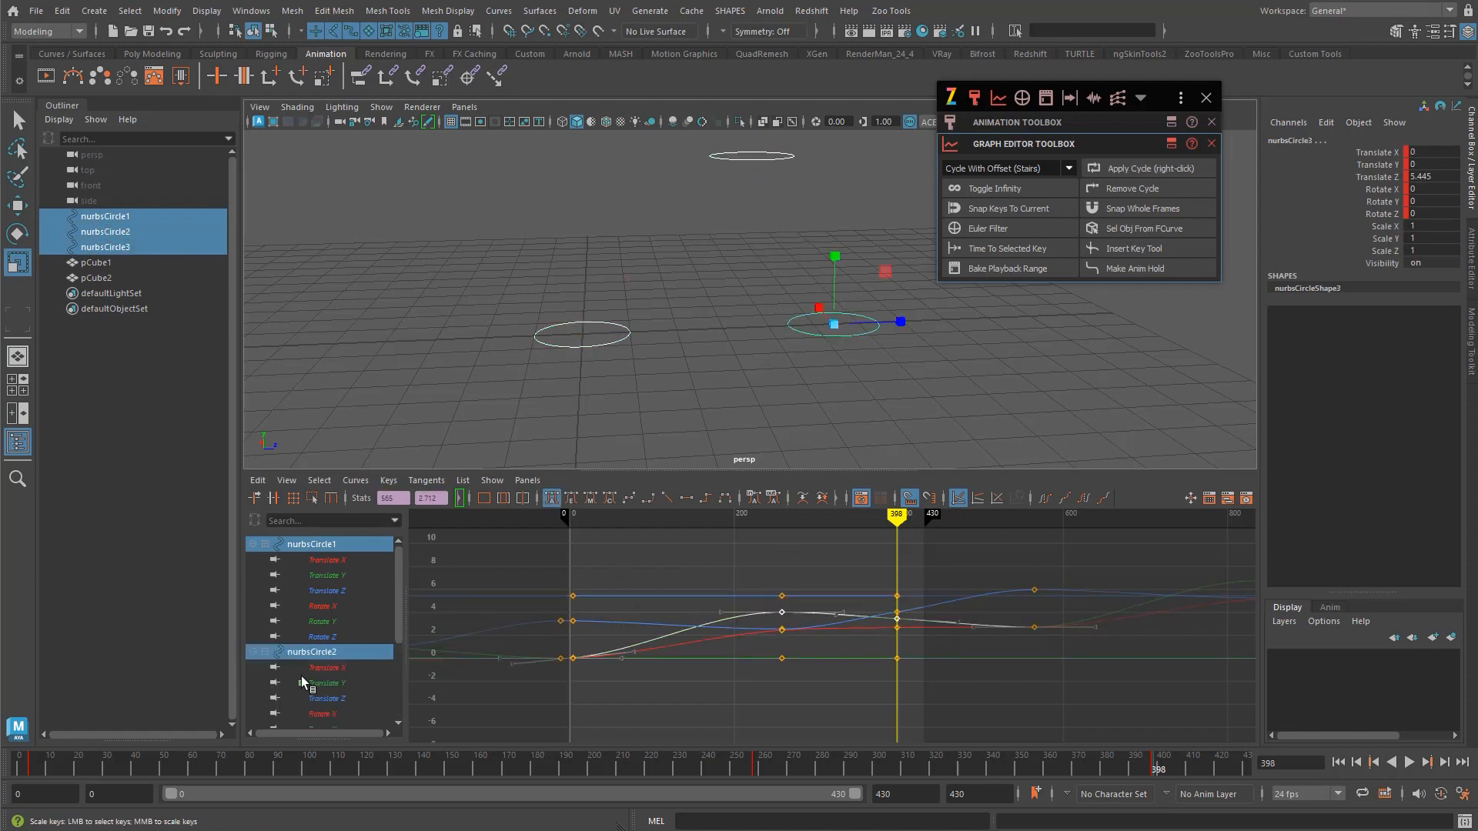
{"action": "middle_click_drag", "start_coordinate": [758, 243], "coordinate": [718, 226], "text": "alt"}
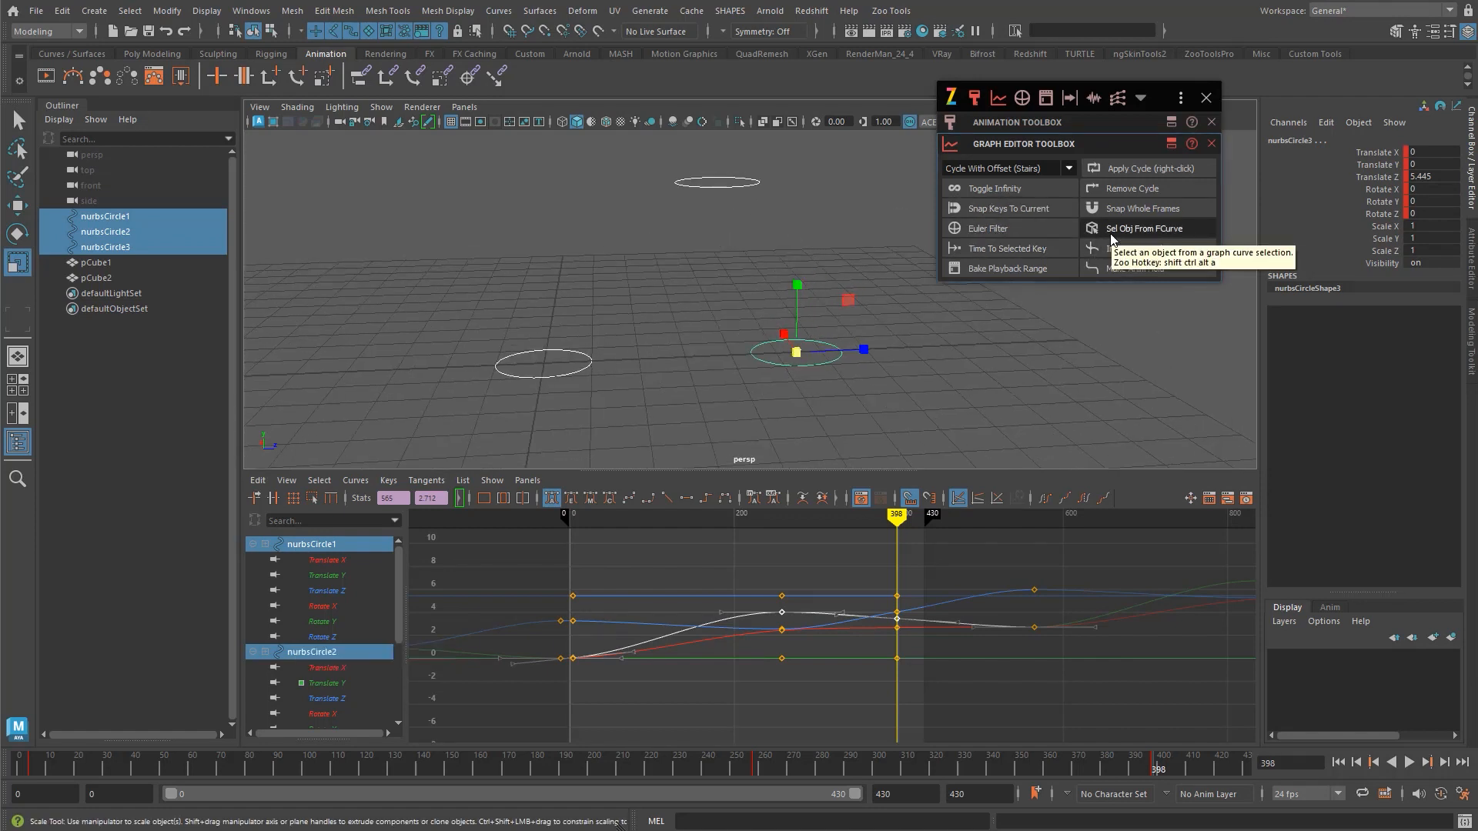
{"action": "key", "text": "ctrl+shift+alt+a"}
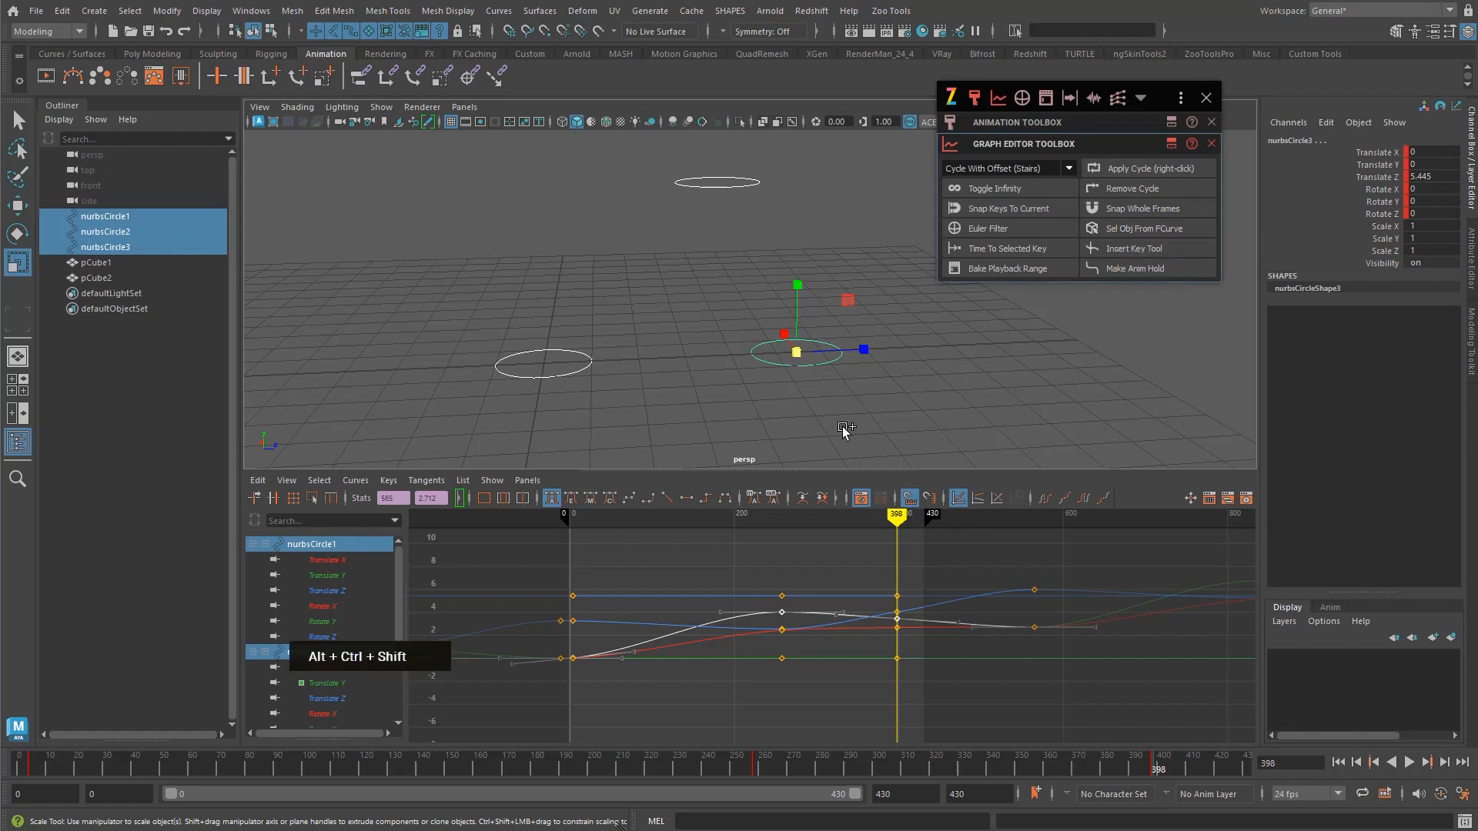
{"action": "middle_click_drag", "start_coordinate": [845, 445], "coordinate": [834, 496], "text": "alt"}
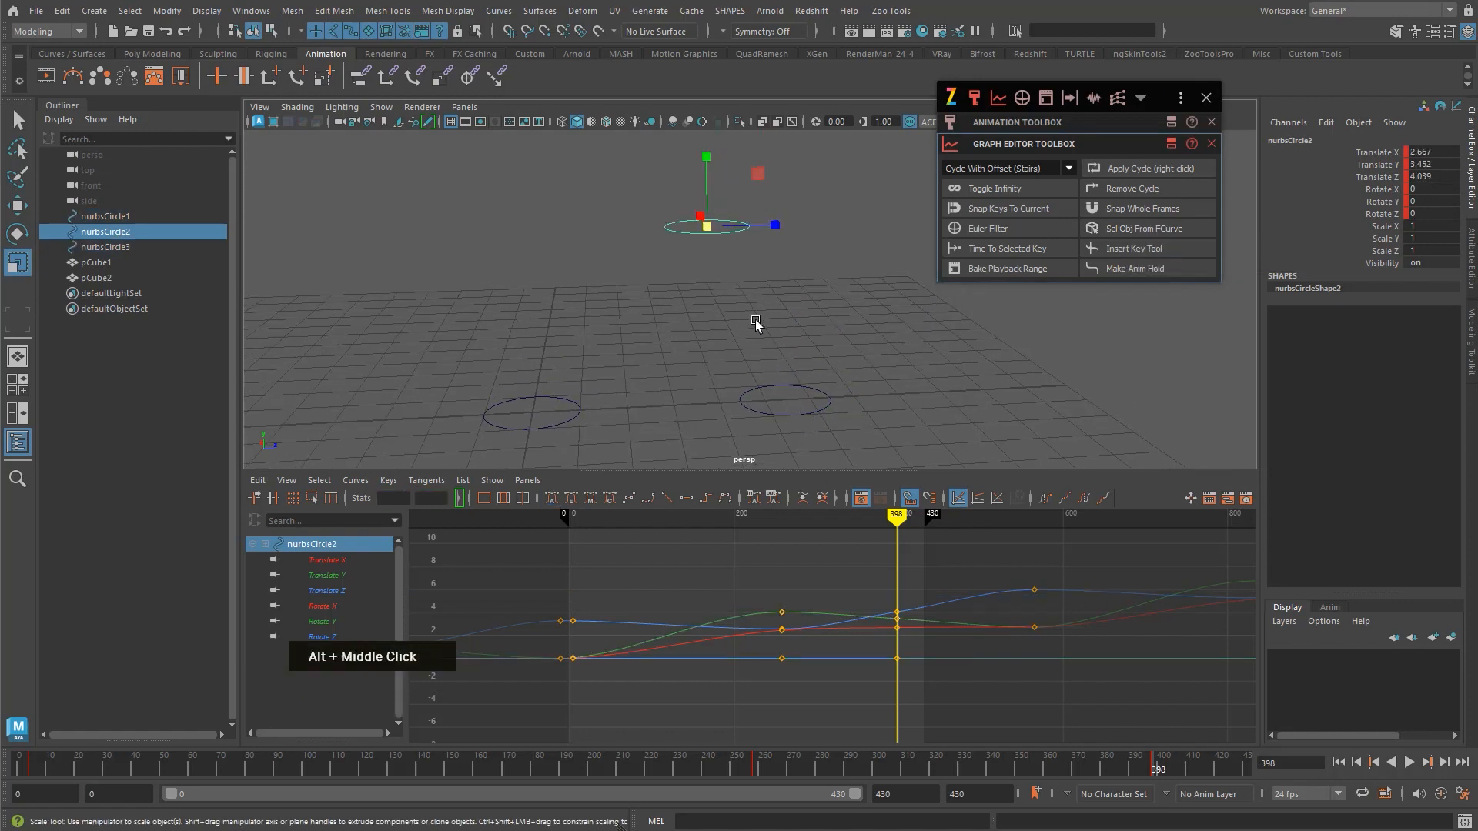
{"action": "middle_click_drag", "start_coordinate": [835, 331], "coordinate": [818, 314], "text": "alt"}
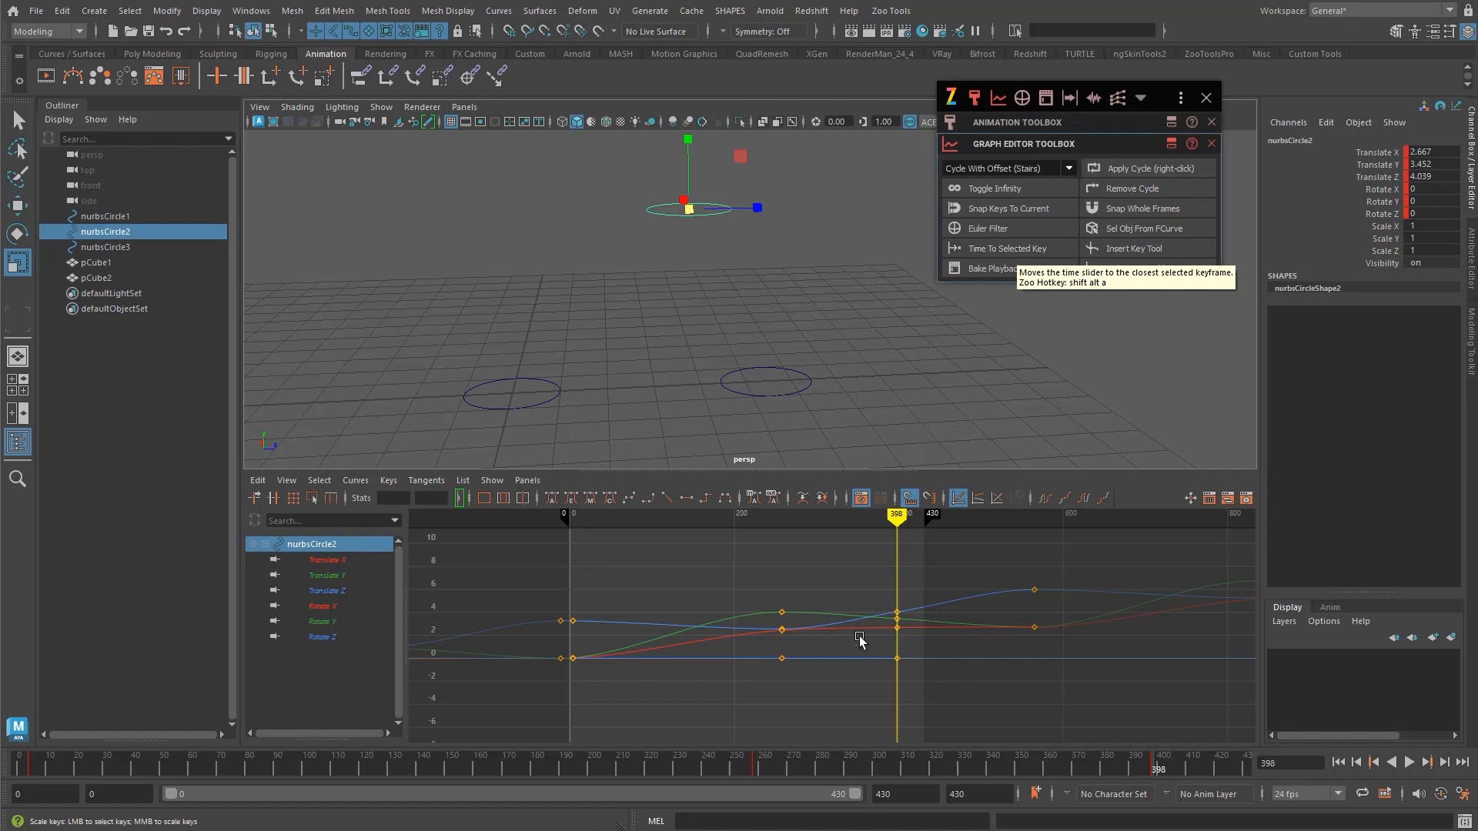
- Move the current time to nurbsCircle2's Translate Y key at frame 258 with Time To Selected Key
{"action": "key", "text": "v"}
{"action": "left_click_drag", "start_coordinate": [816, 653], "coordinate": [832, 637]}
{"action": "left_click_drag", "start_coordinate": [613, 568], "coordinate": [573, 720]}
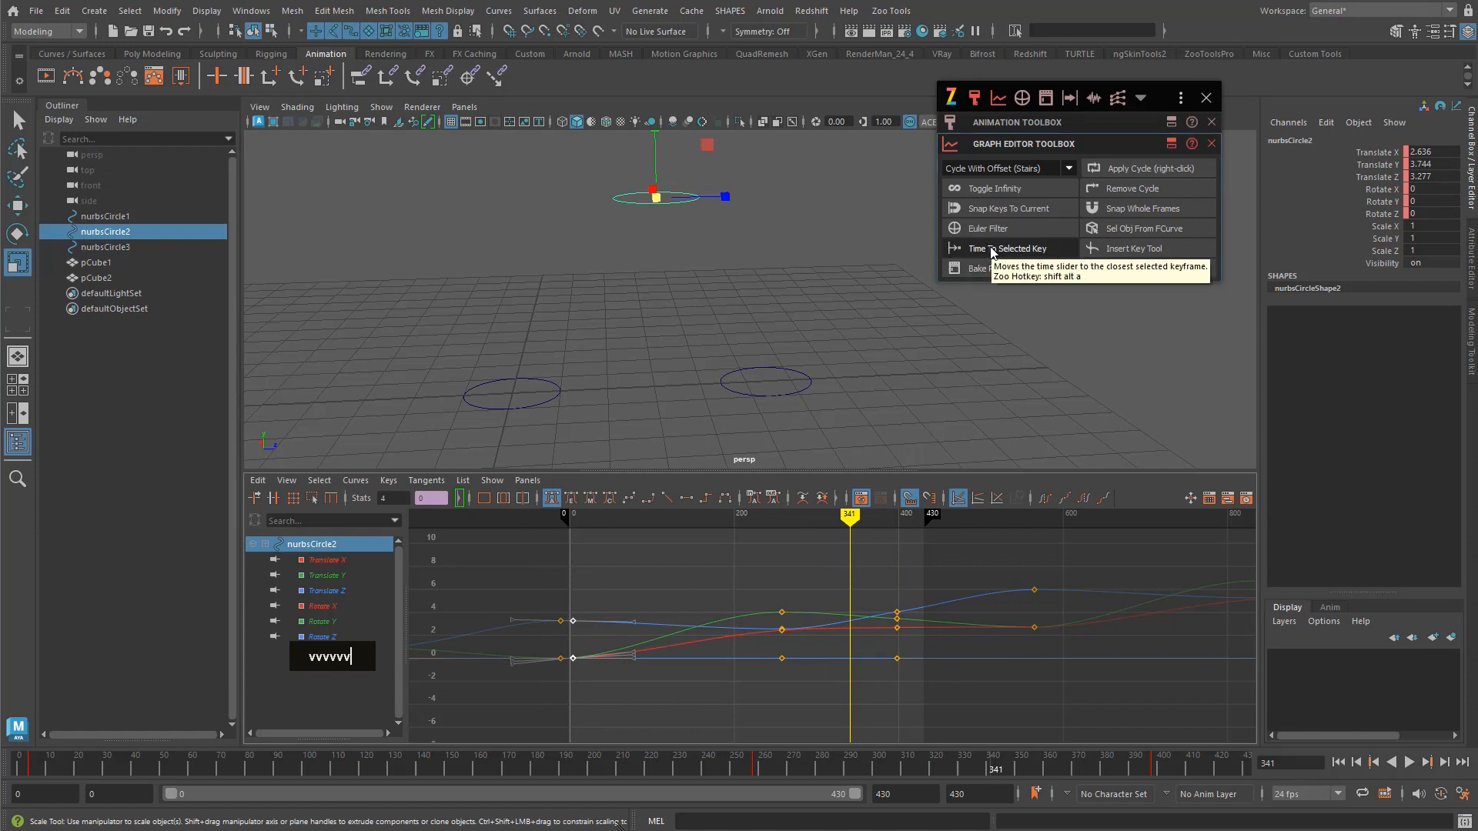
{"action": "middle_click_drag", "start_coordinate": [742, 419], "coordinate": [749, 383], "text": "alt"}
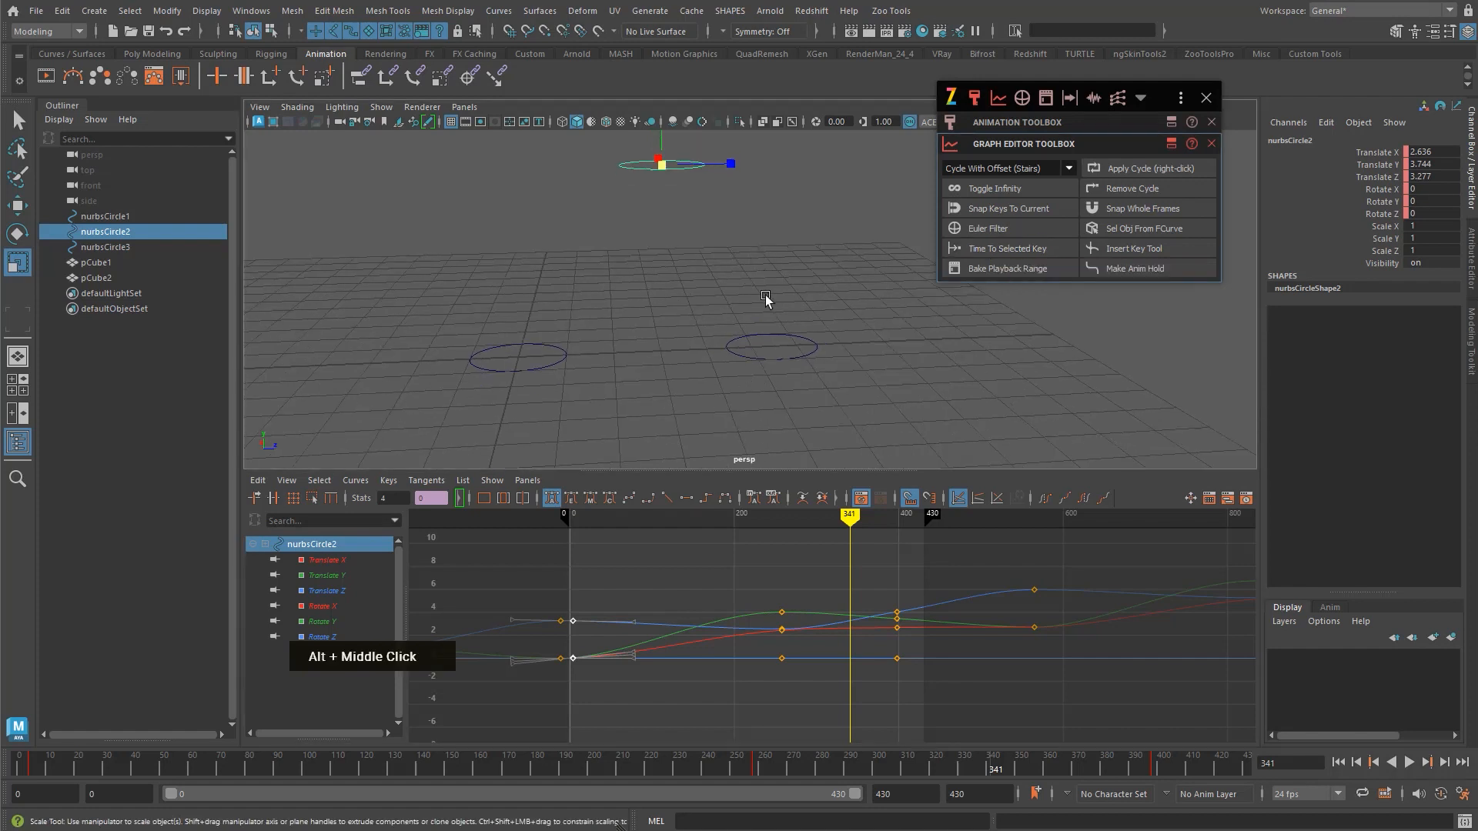
{"action": "key", "text": "a"}
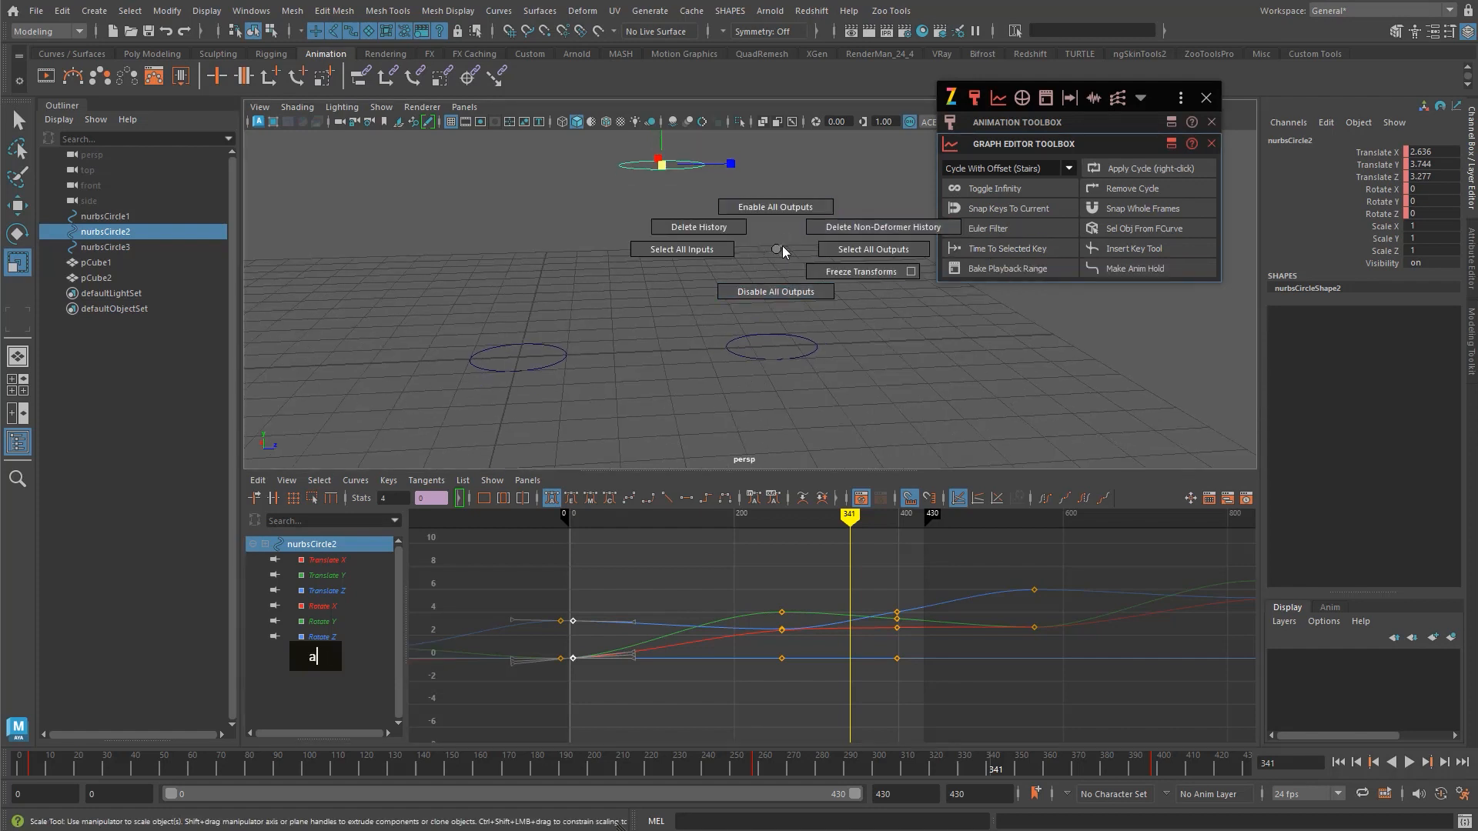
{"action": "middle_click_drag", "start_coordinate": [824, 288], "coordinate": [819, 324], "text": "alt"}
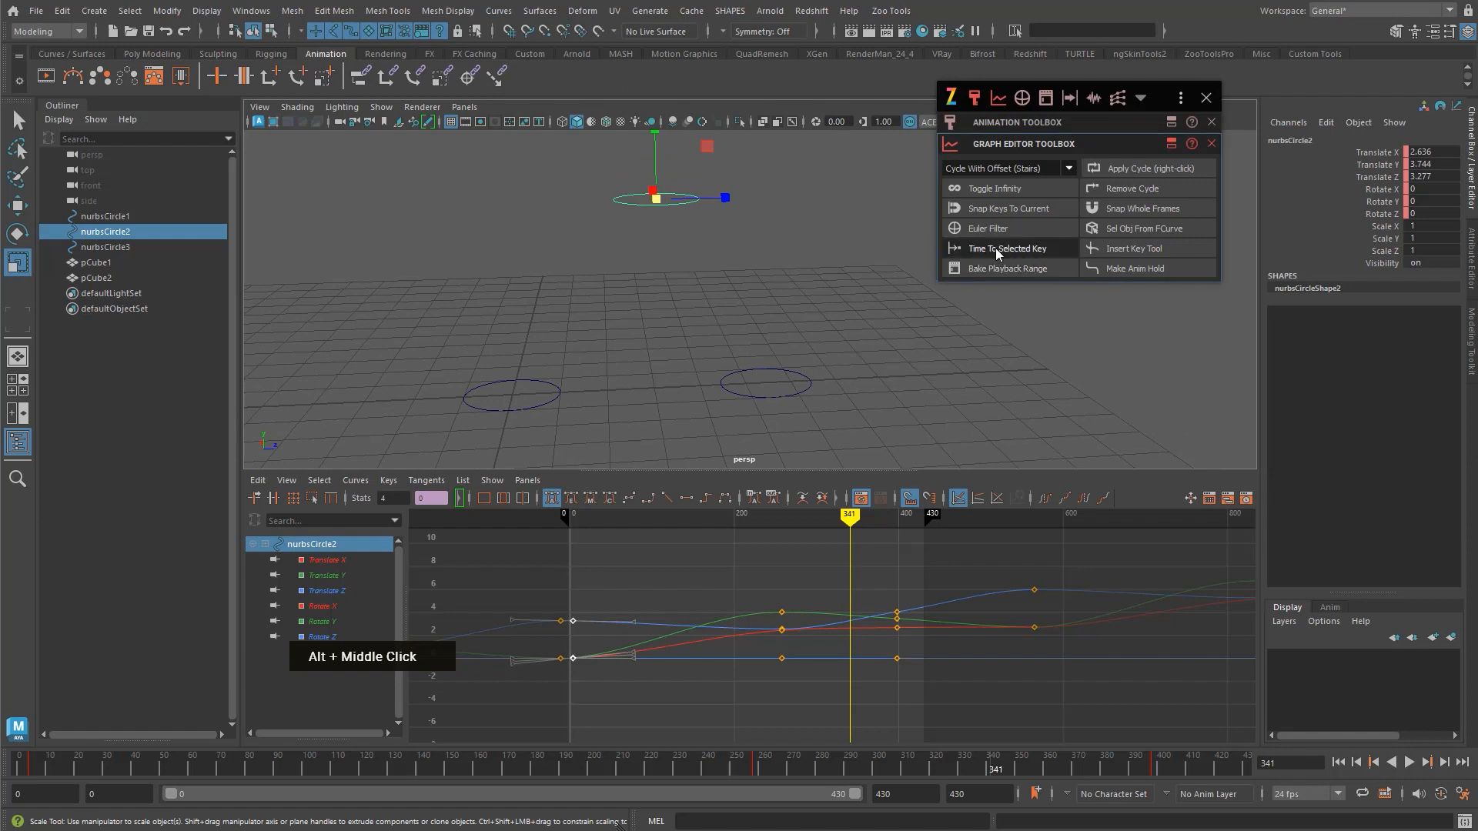
{"action": "left_click", "coordinate": [782, 612]}
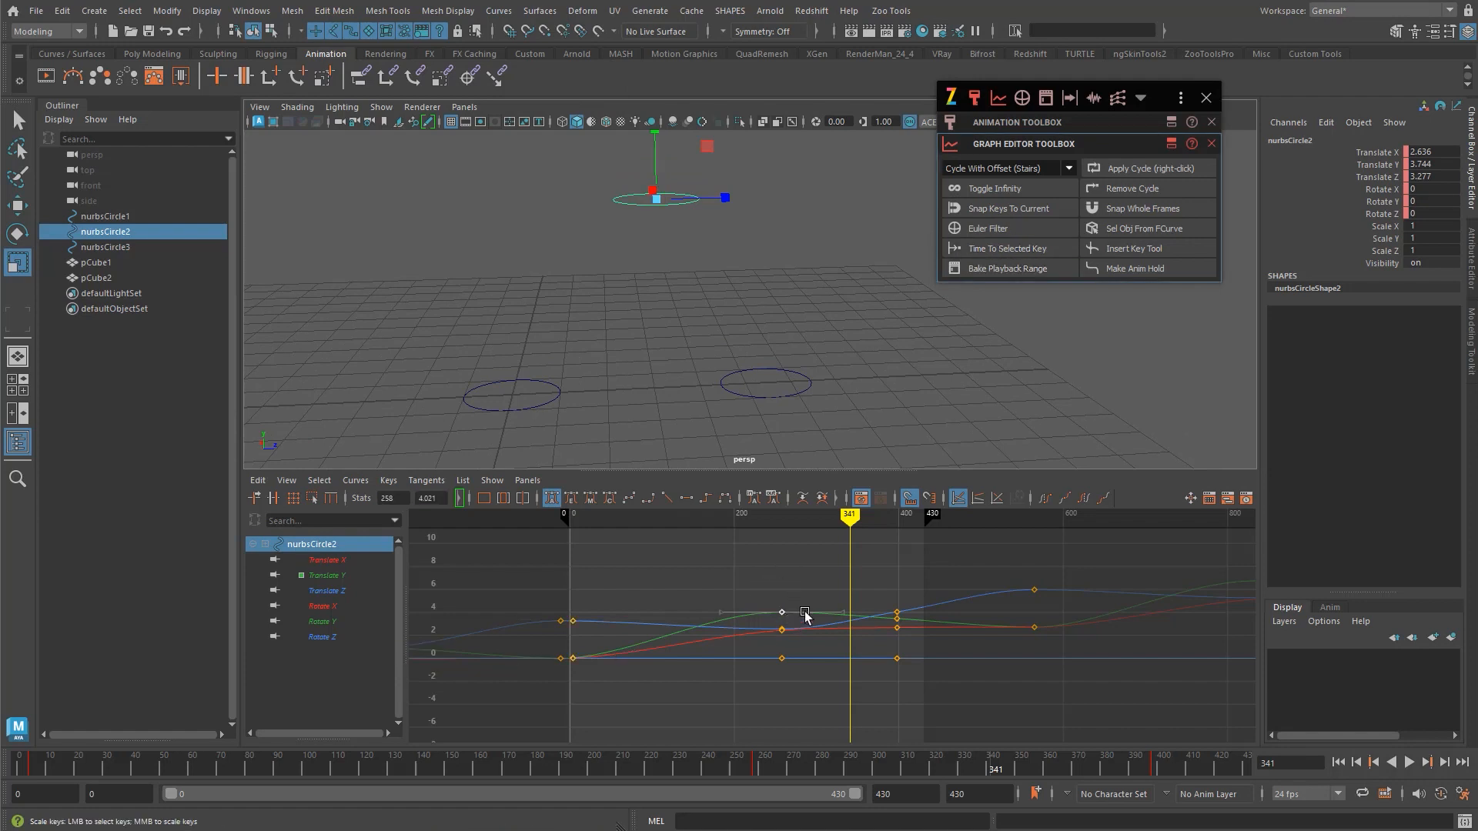
{"action": "left_click", "coordinate": [1003, 249]}
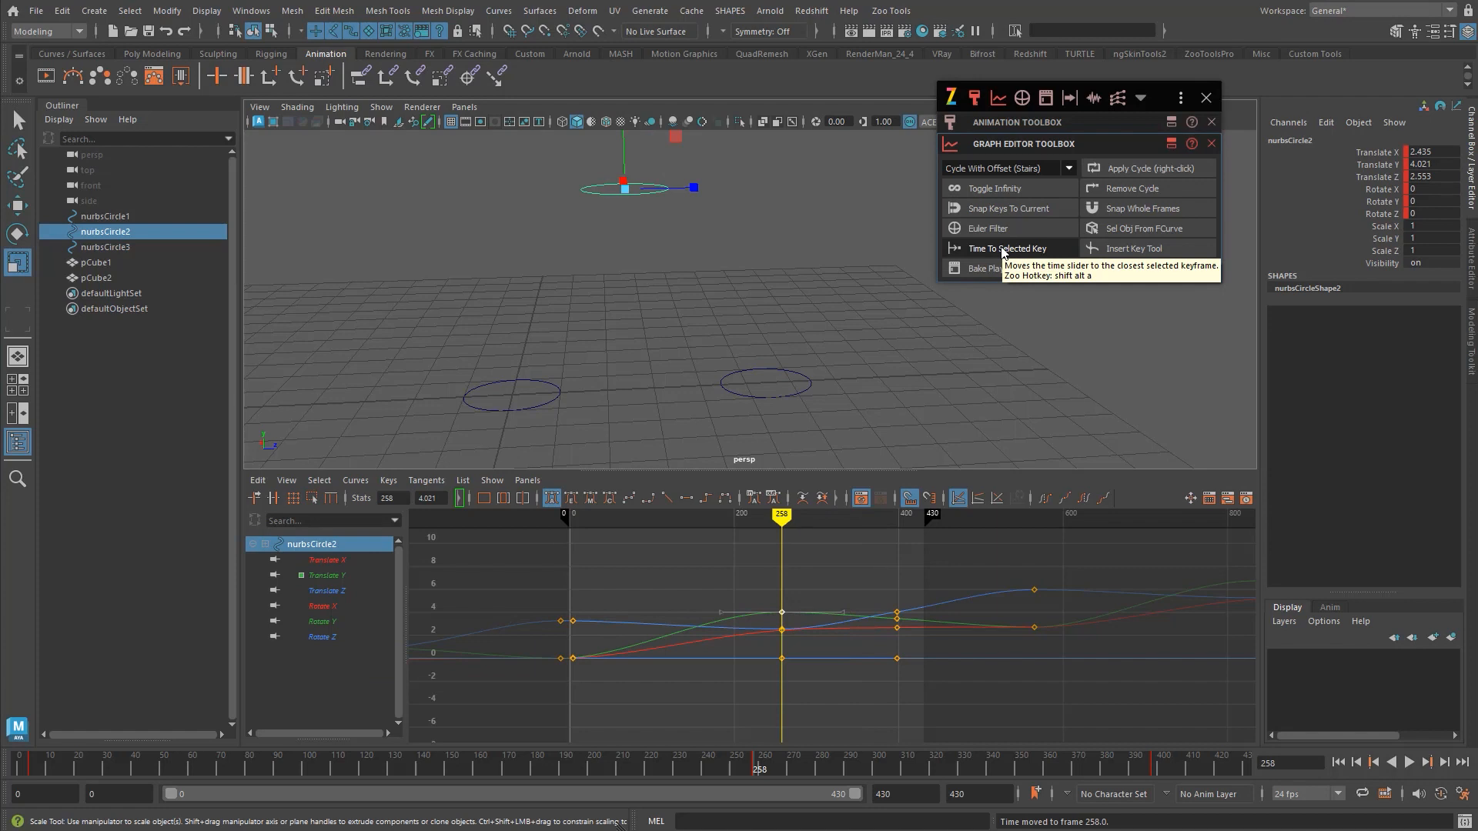
- Move the current time to nurbsCircle2's Translate Z key at frame 4 with Time To Selected Key
{"action": "middle_click_drag", "start_coordinate": [874, 408], "coordinate": [874, 386], "text": "alt"}
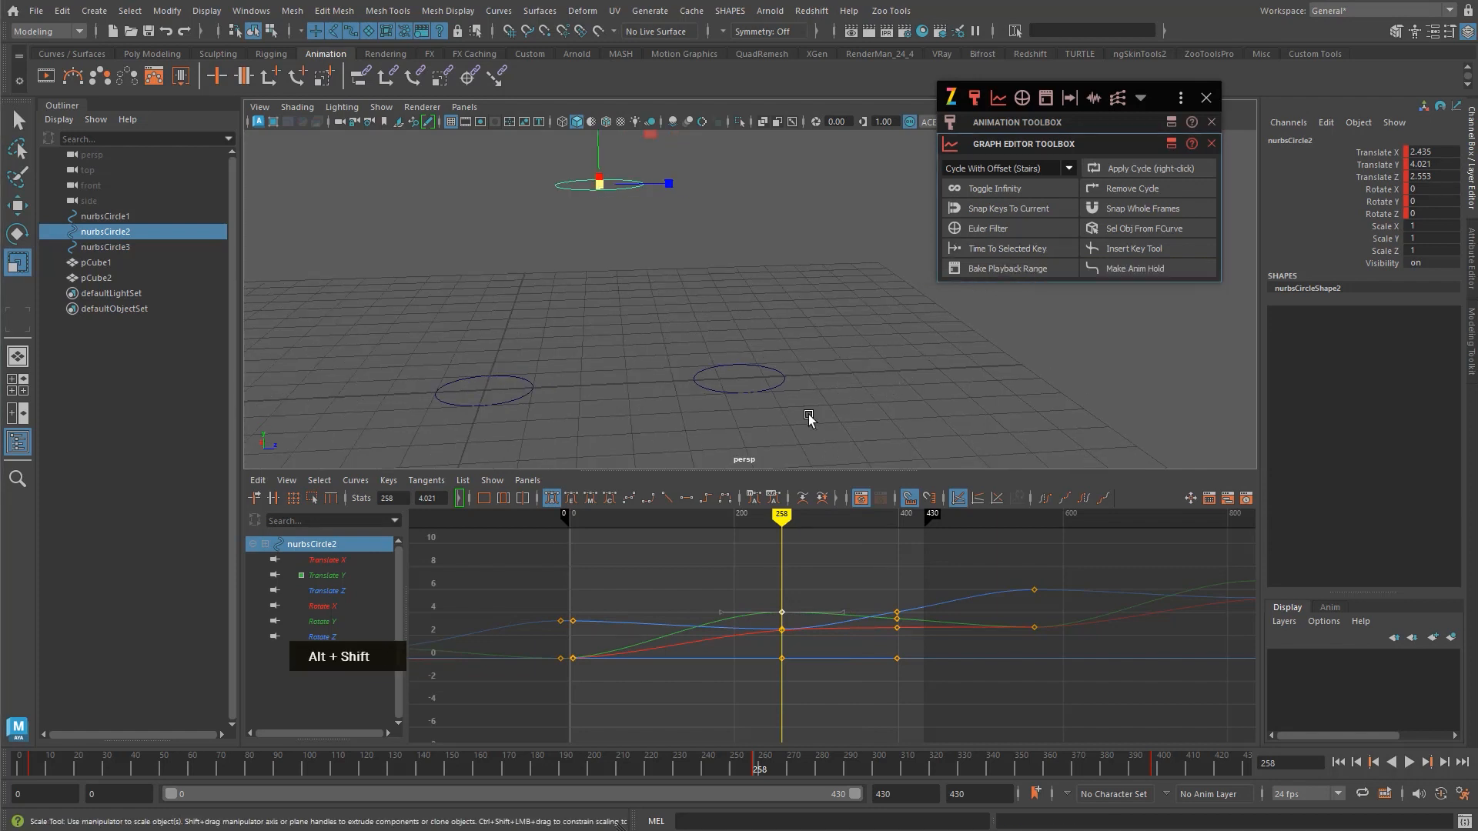
{"action": "left_click_drag", "start_coordinate": [573, 592], "coordinate": [579, 640], "text": "alt+shift"}
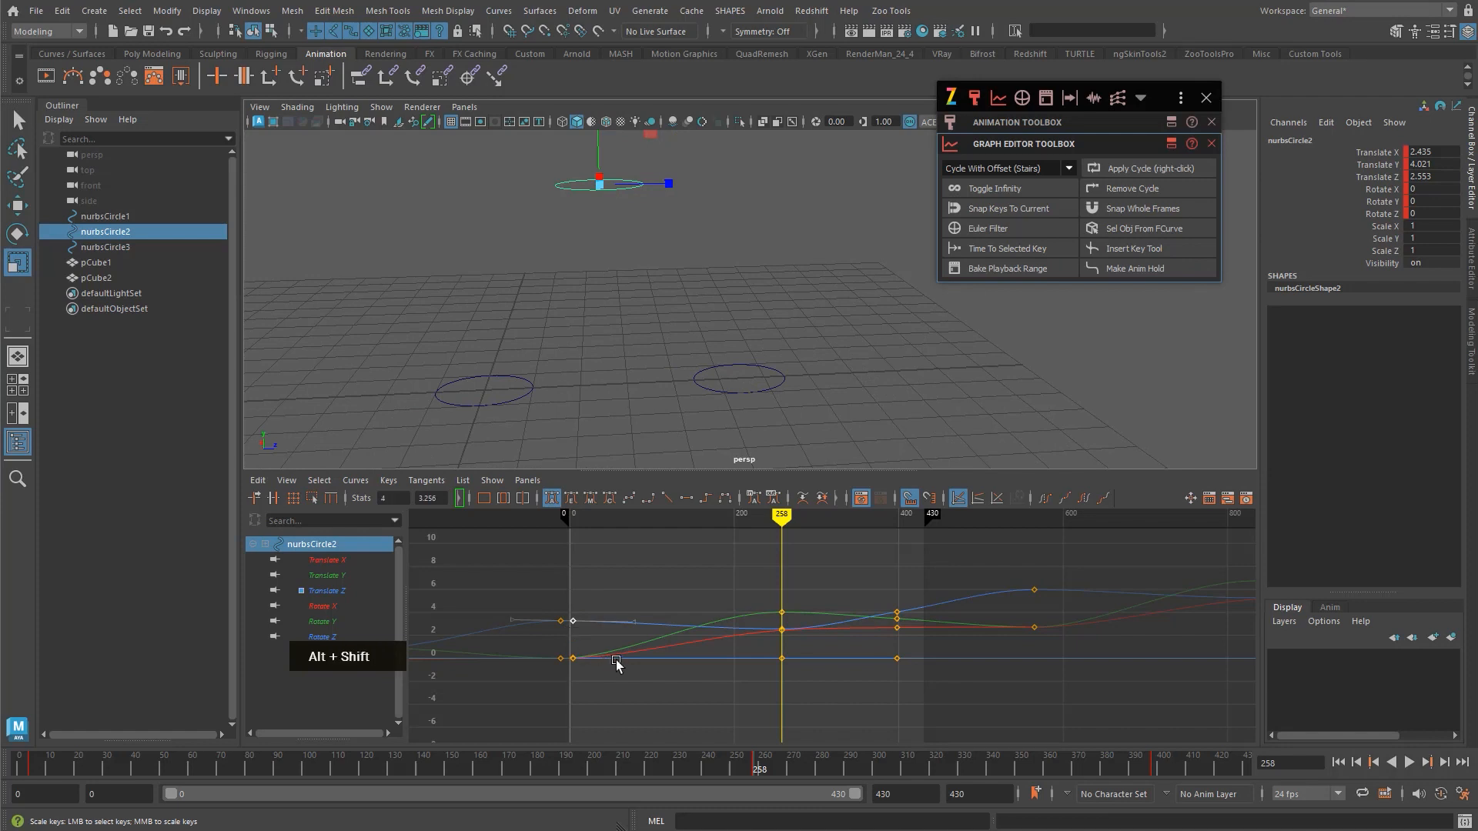
{"action": "key", "text": "alt+shift+a"}
{"action": "middle_click_drag", "start_coordinate": [659, 662], "coordinate": [657, 667], "text": "alt"}
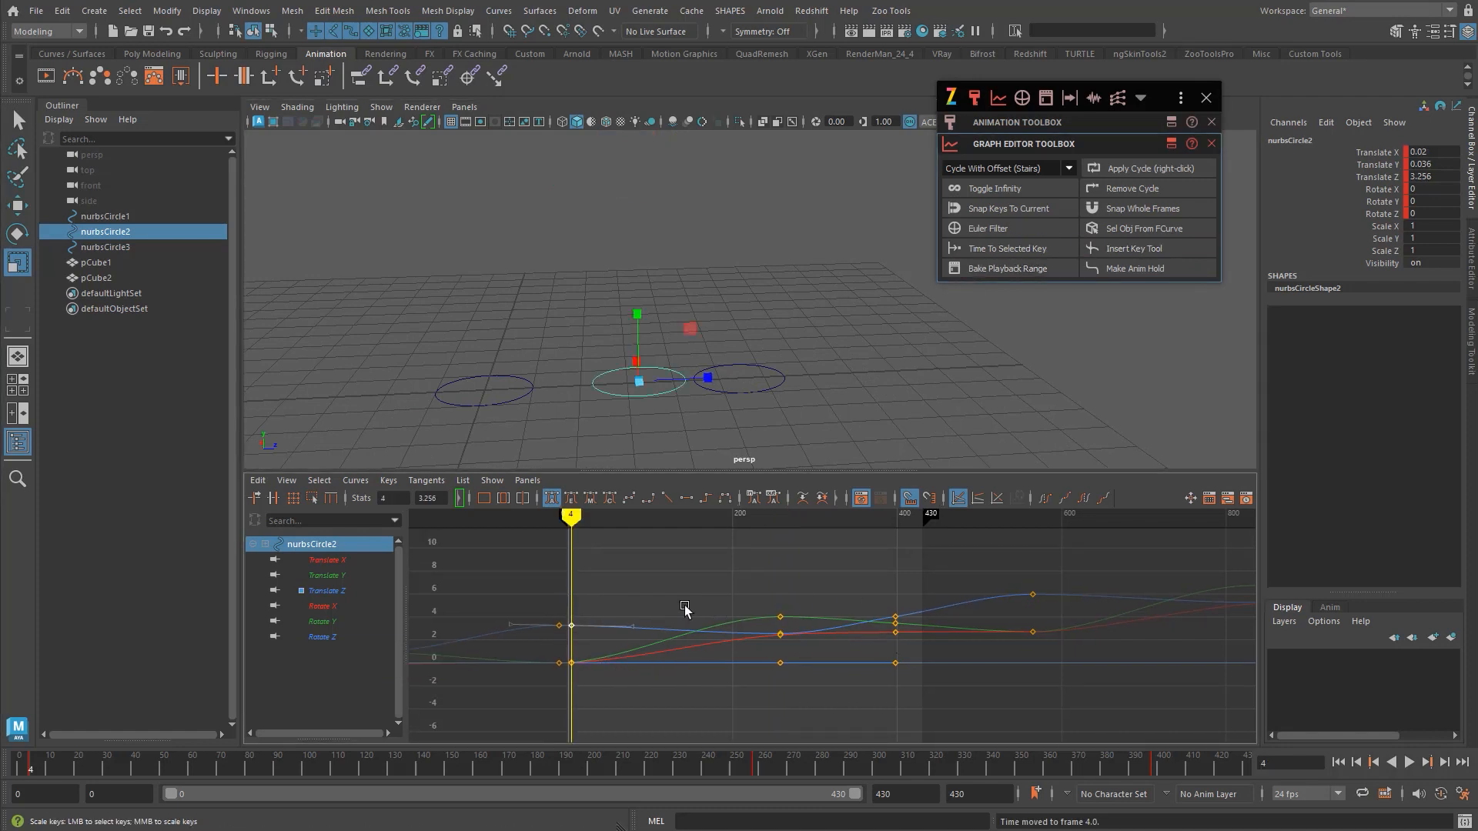
{"action": "middle_click_drag", "start_coordinate": [732, 620], "coordinate": [698, 644]}
{"action": "key", "text": "ctrl+z"}
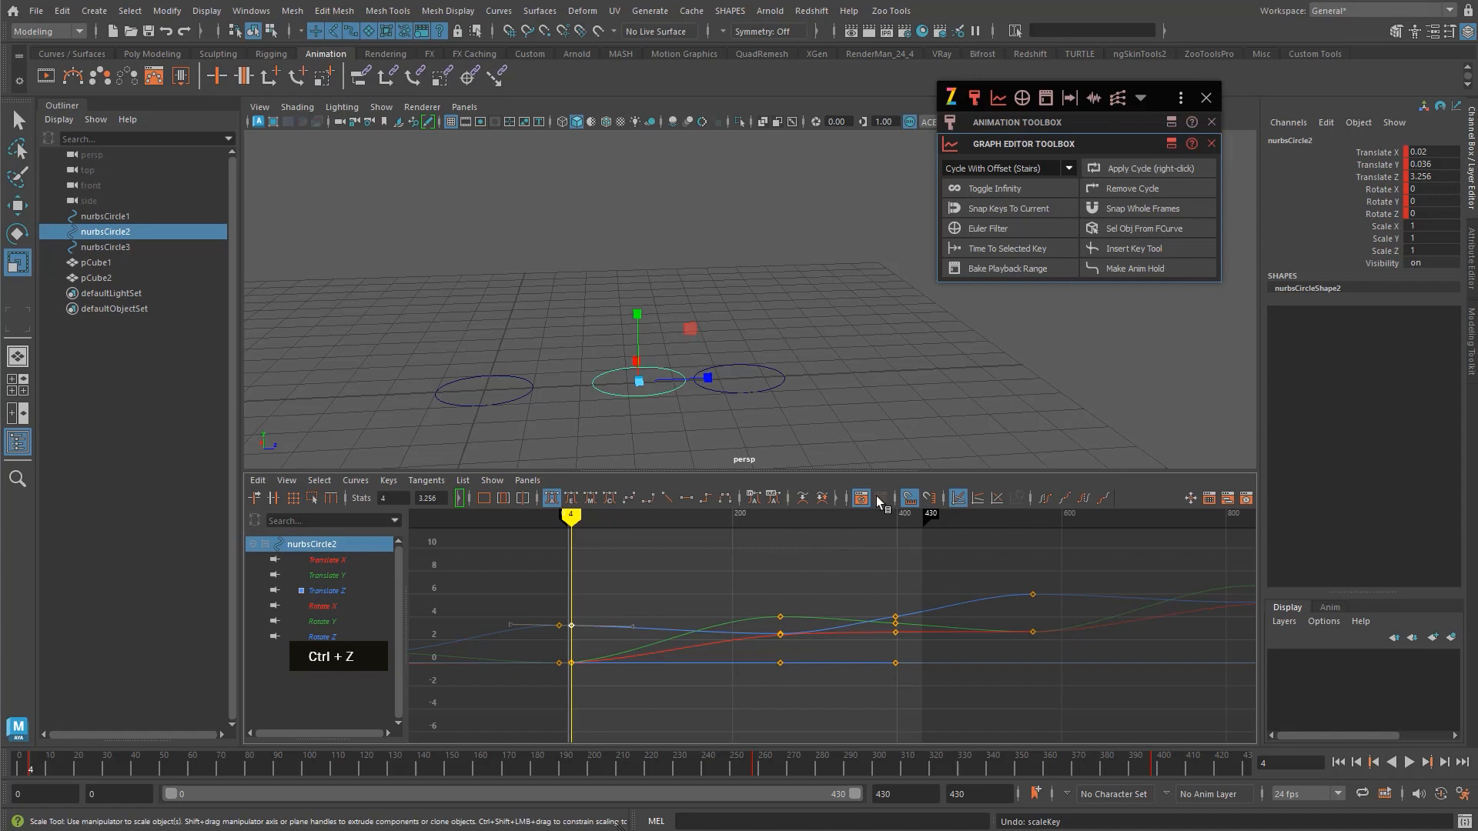
- Insert five extra keys along nurbsCircle2's Translate Z curve with the Insert Key tool, the last one at frame 459
{"action": "key", "text": "q"}
{"action": "left_click", "coordinate": [645, 627]}
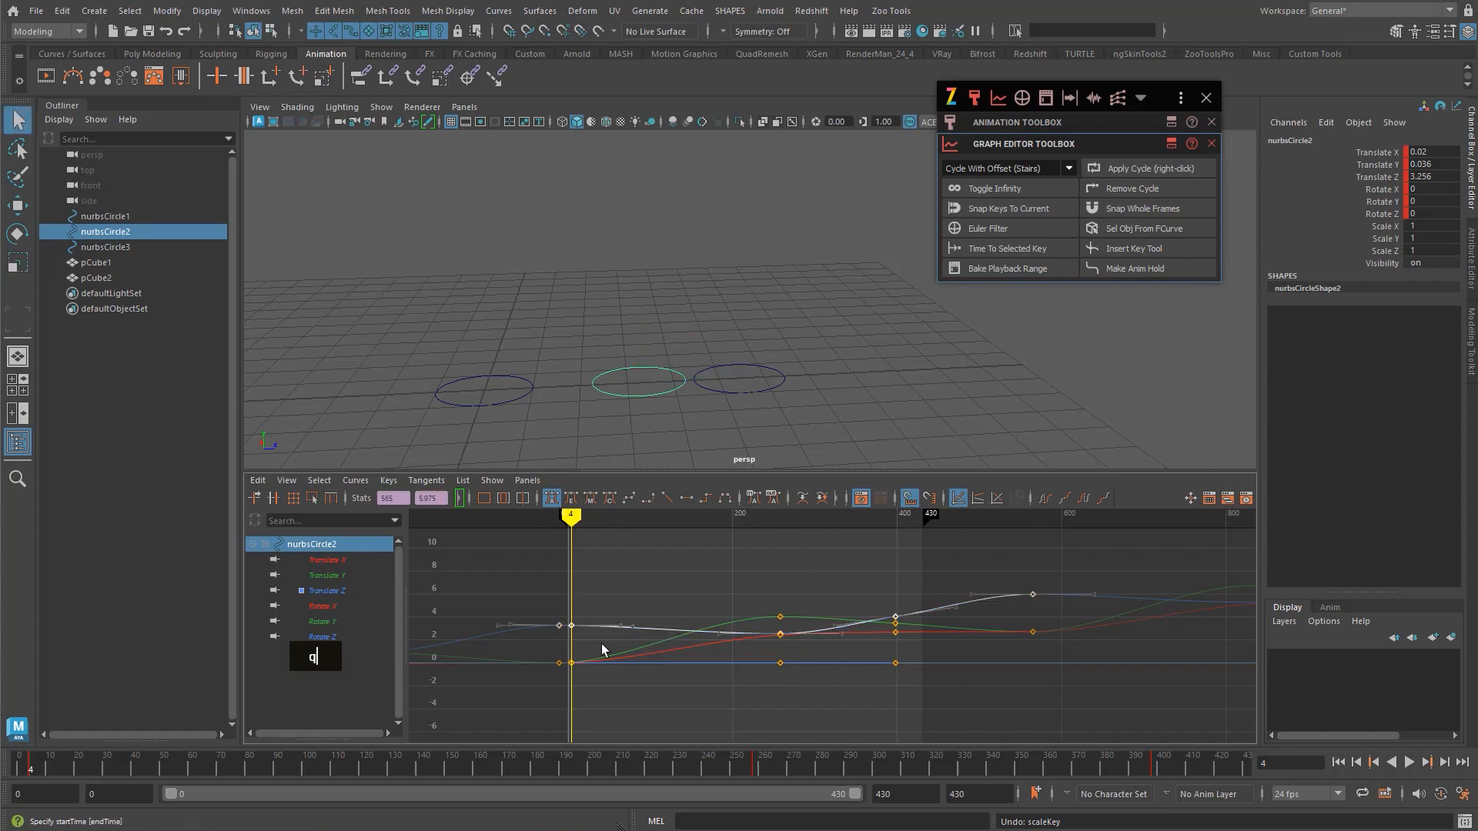
{"action": "key", "text": "i"}
{"action": "middle_click", "coordinate": [657, 645]}
{"action": "middle_click", "coordinate": [716, 647]}
{"action": "middle_click", "coordinate": [746, 647]}
{"action": "middle_click", "coordinate": [849, 643]}
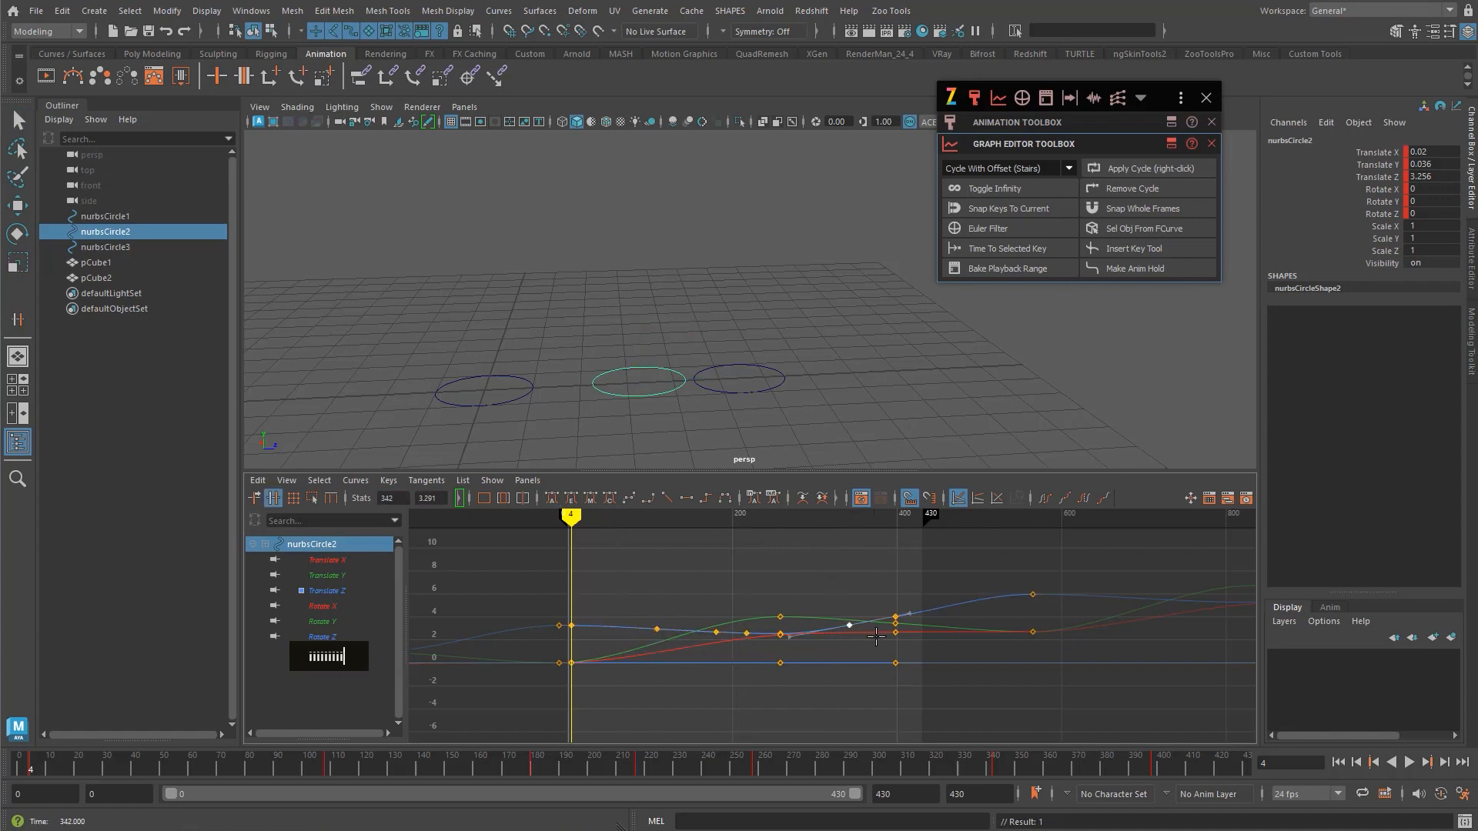
{"action": "middle_click", "coordinate": [945, 625]}
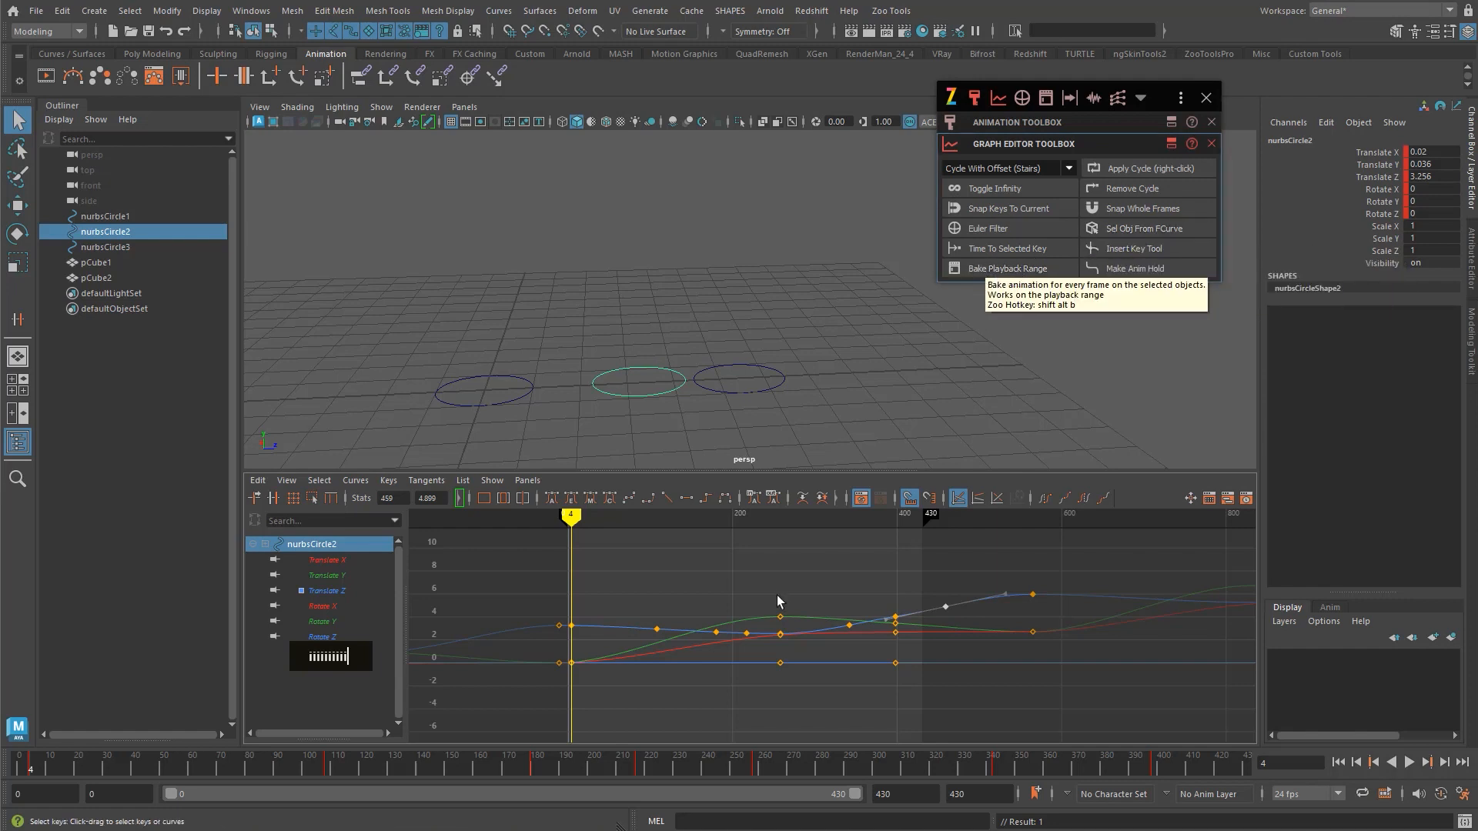
- Bake nurbsCircle2's animation on every frame of the playback range with its Translate Y curve selected, and undo the bake
{"action": "middle_click_drag", "start_coordinate": [777, 594], "coordinate": [812, 582], "text": "alt"}
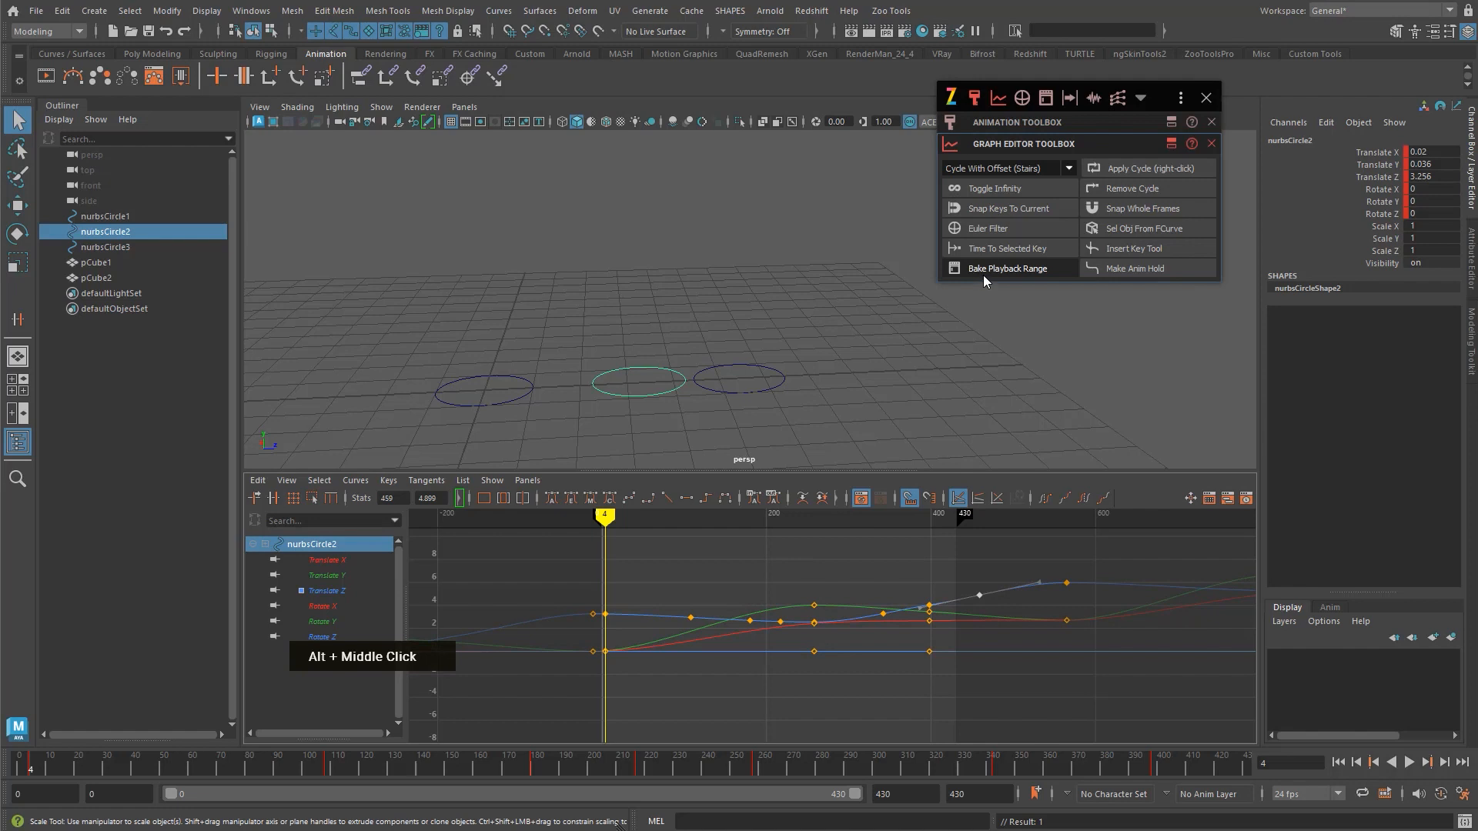
{"action": "left_click", "coordinate": [786, 614]}
{"action": "right_click_drag", "start_coordinate": [785, 616], "coordinate": [794, 619], "text": "alt"}
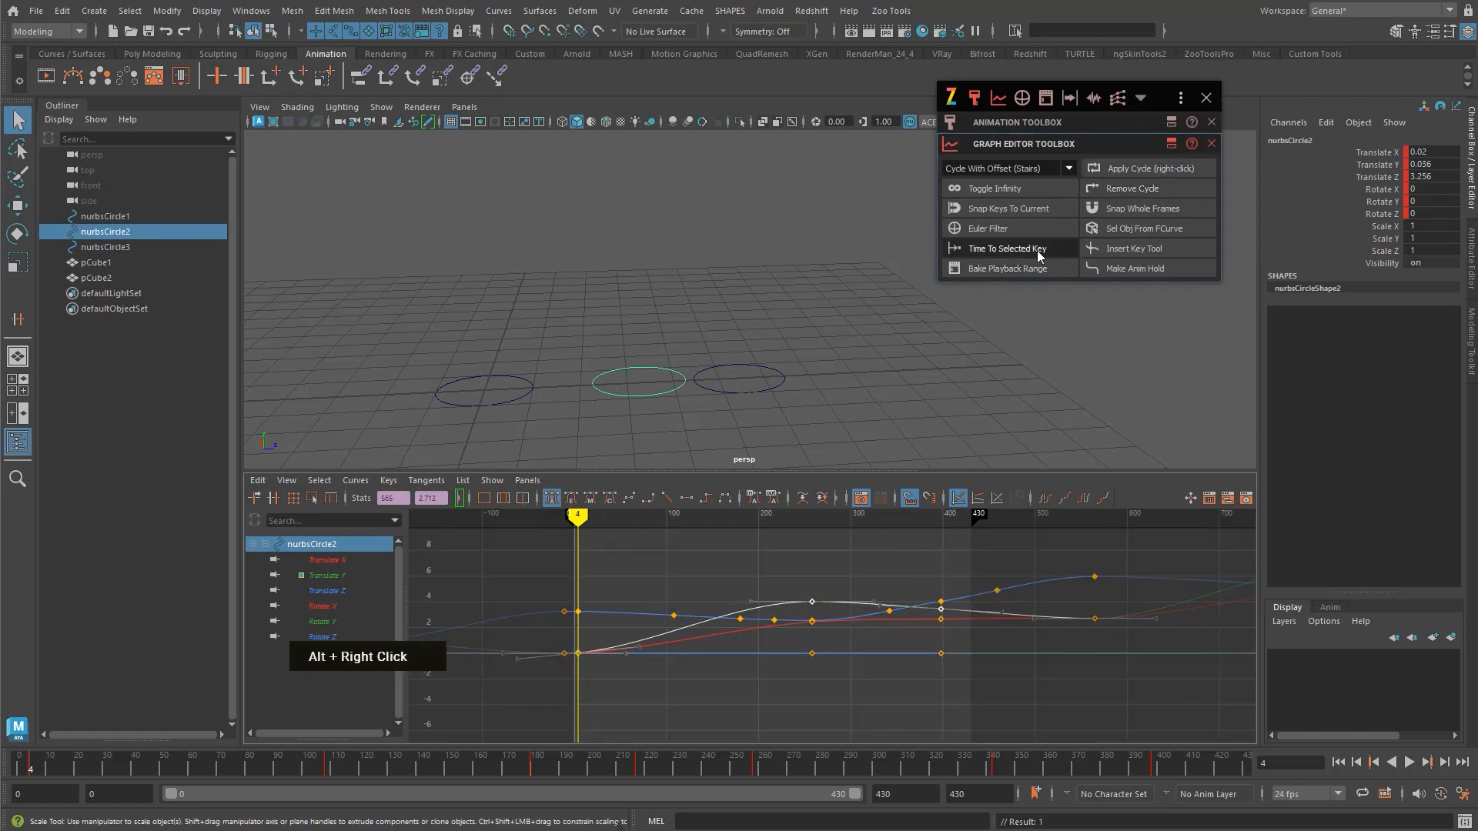
{"action": "left_click", "coordinate": [1022, 266]}
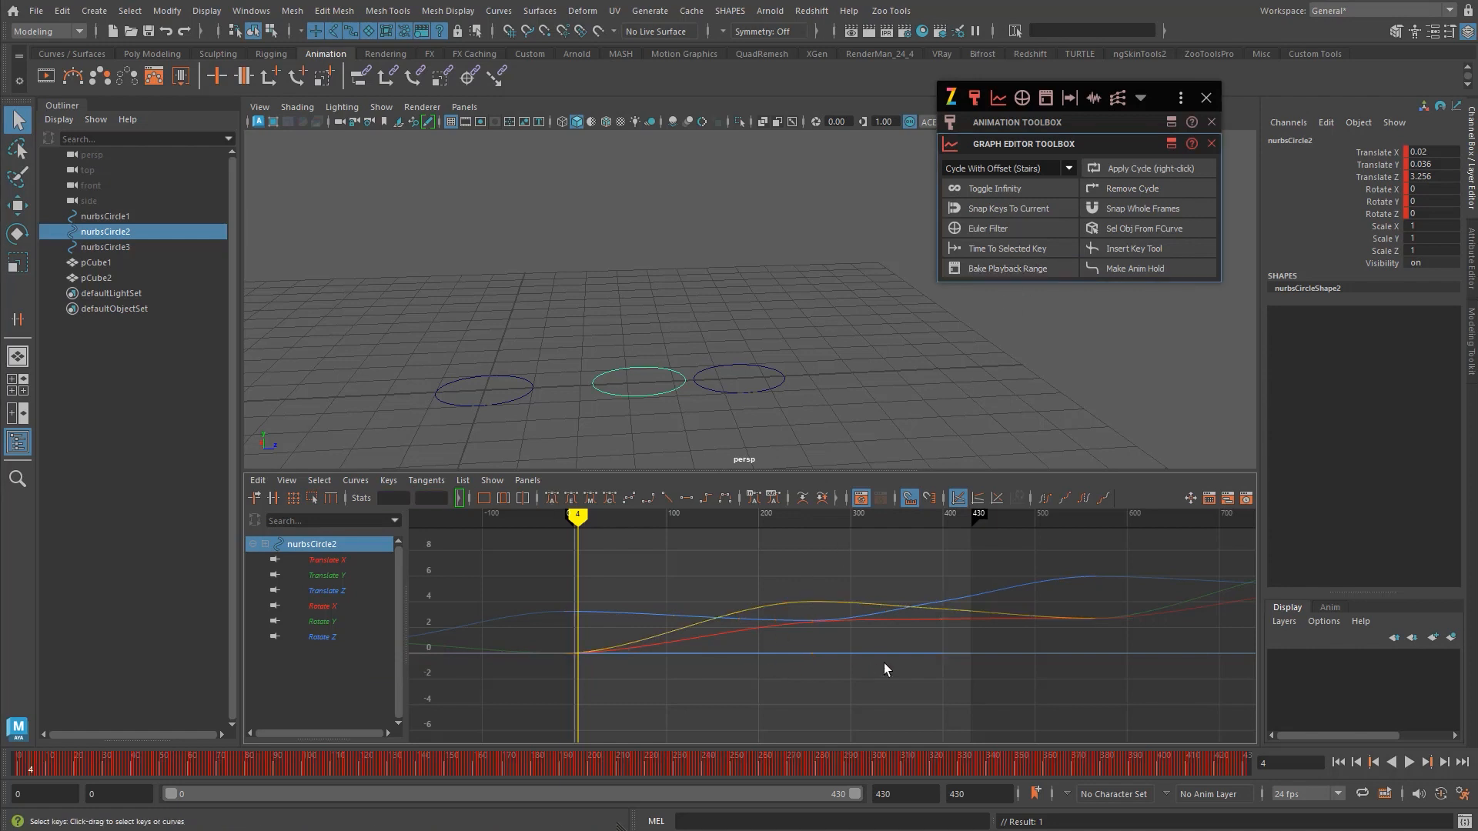
{"action": "middle_click_drag", "start_coordinate": [884, 662], "coordinate": [762, 656], "text": "alt"}
{"action": "key", "text": "ctrl+z"}
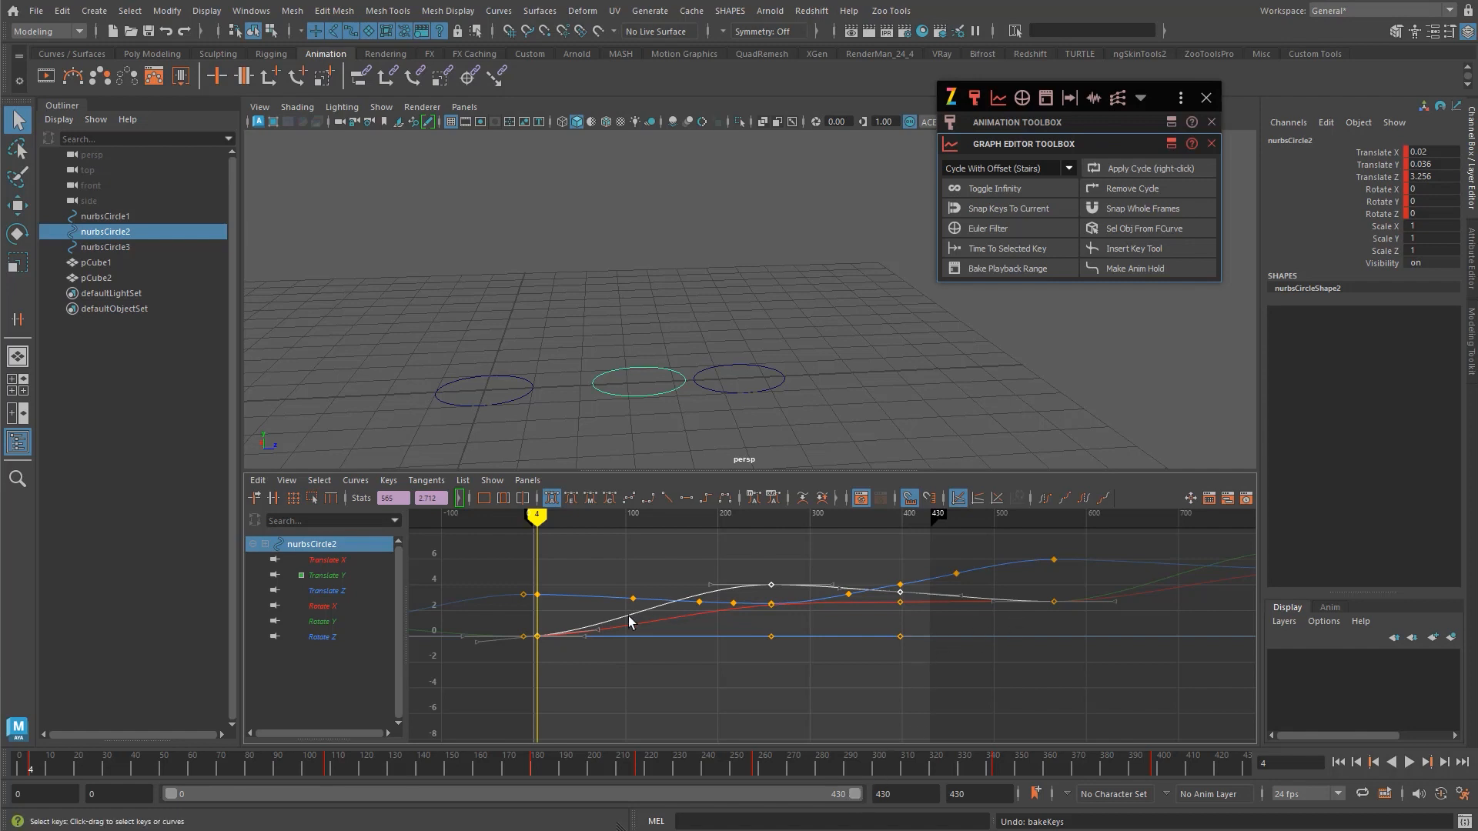
- Show only nurbsCircle2's Translate Y curve in the graph
{"action": "double_click", "coordinate": [772, 585]}
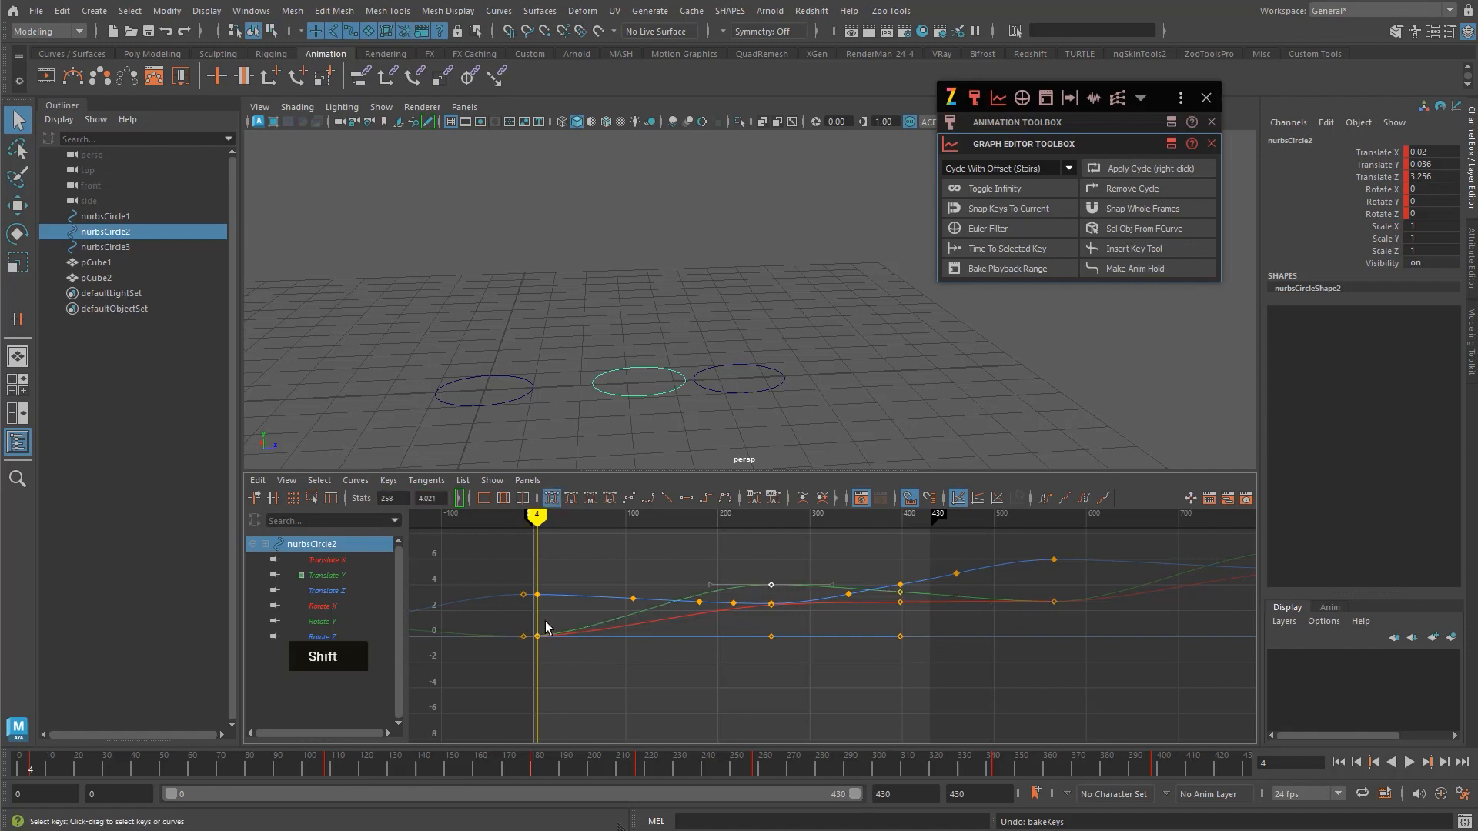
{"action": "left_click", "coordinate": [367, 577]}
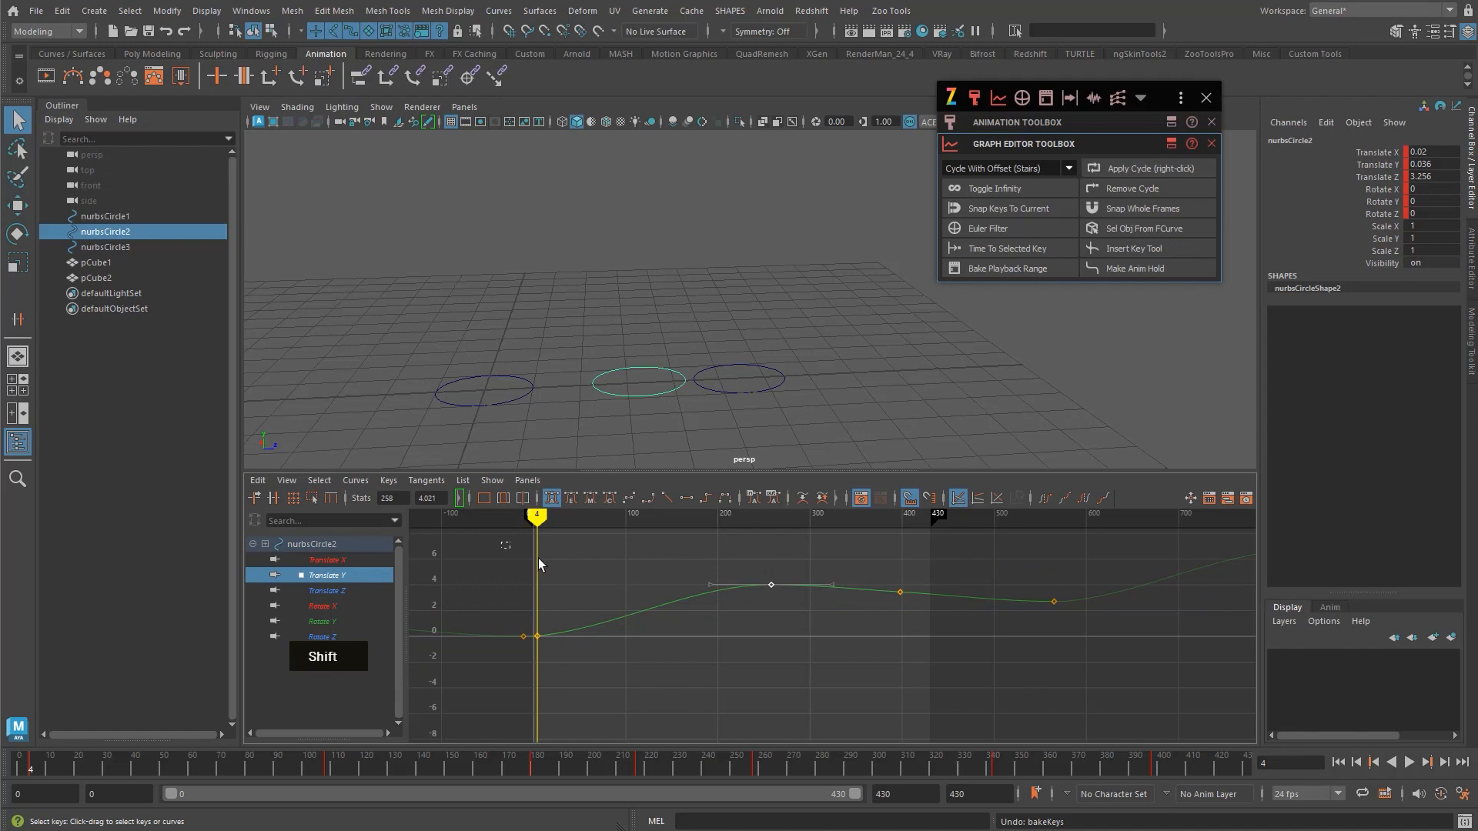
- Bake the Translate Y curve between its keys at frames 4 and 258, and undo the bake
{"action": "left_click_drag", "start_coordinate": [531, 546], "coordinate": [720, 659], "text": "shift"}
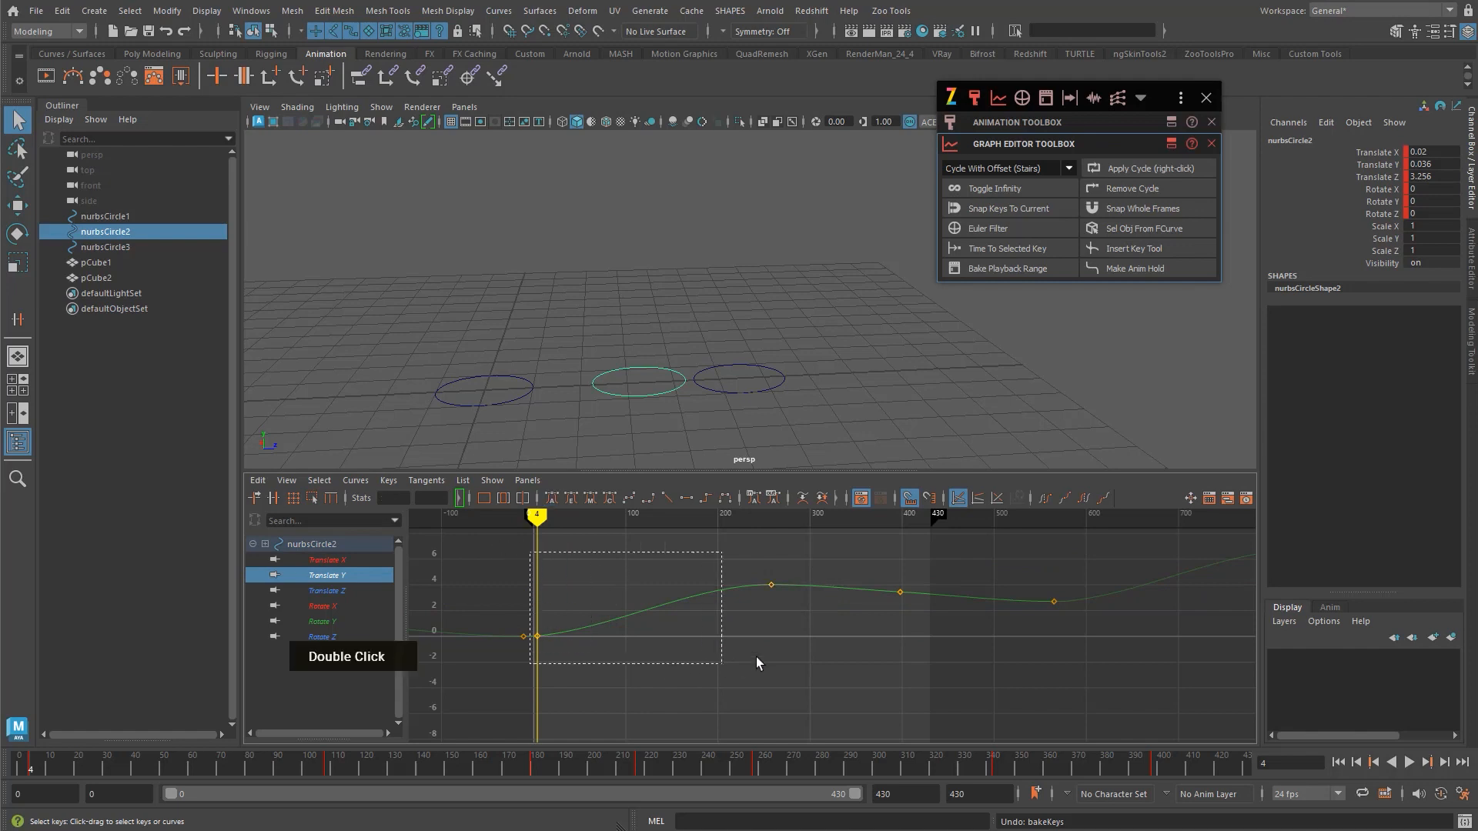
{"action": "left_click", "coordinate": [1004, 268]}
{"action": "middle_click_drag", "start_coordinate": [548, 586], "coordinate": [552, 616], "text": "alt"}
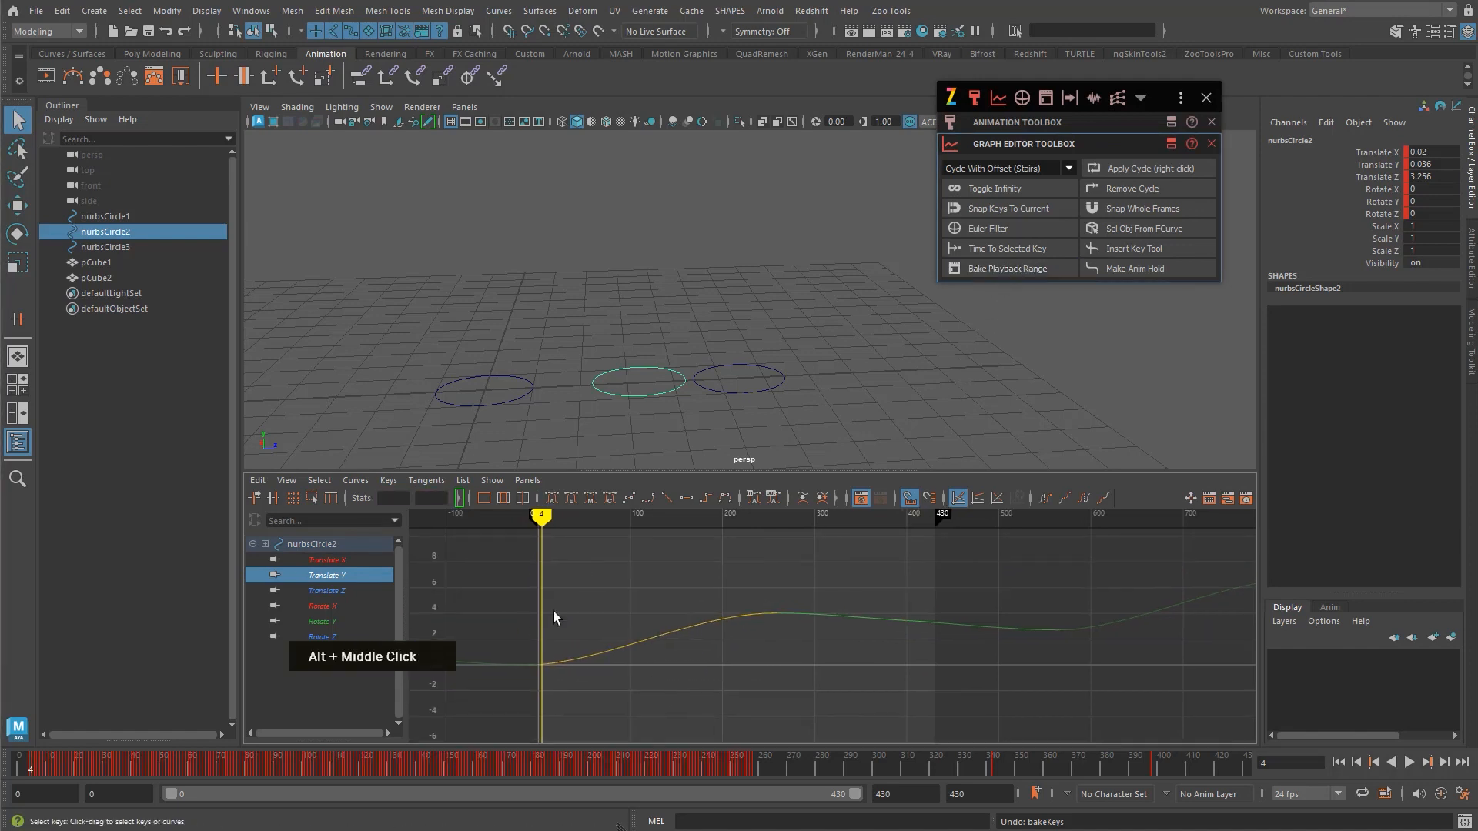
{"action": "key", "text": "ctrl+z"}
- Bake the Translate Y curve between its keys at frames 258 and 398, and undo the bake
{"action": "left_click_drag", "start_coordinate": [744, 565], "coordinate": [930, 638]}
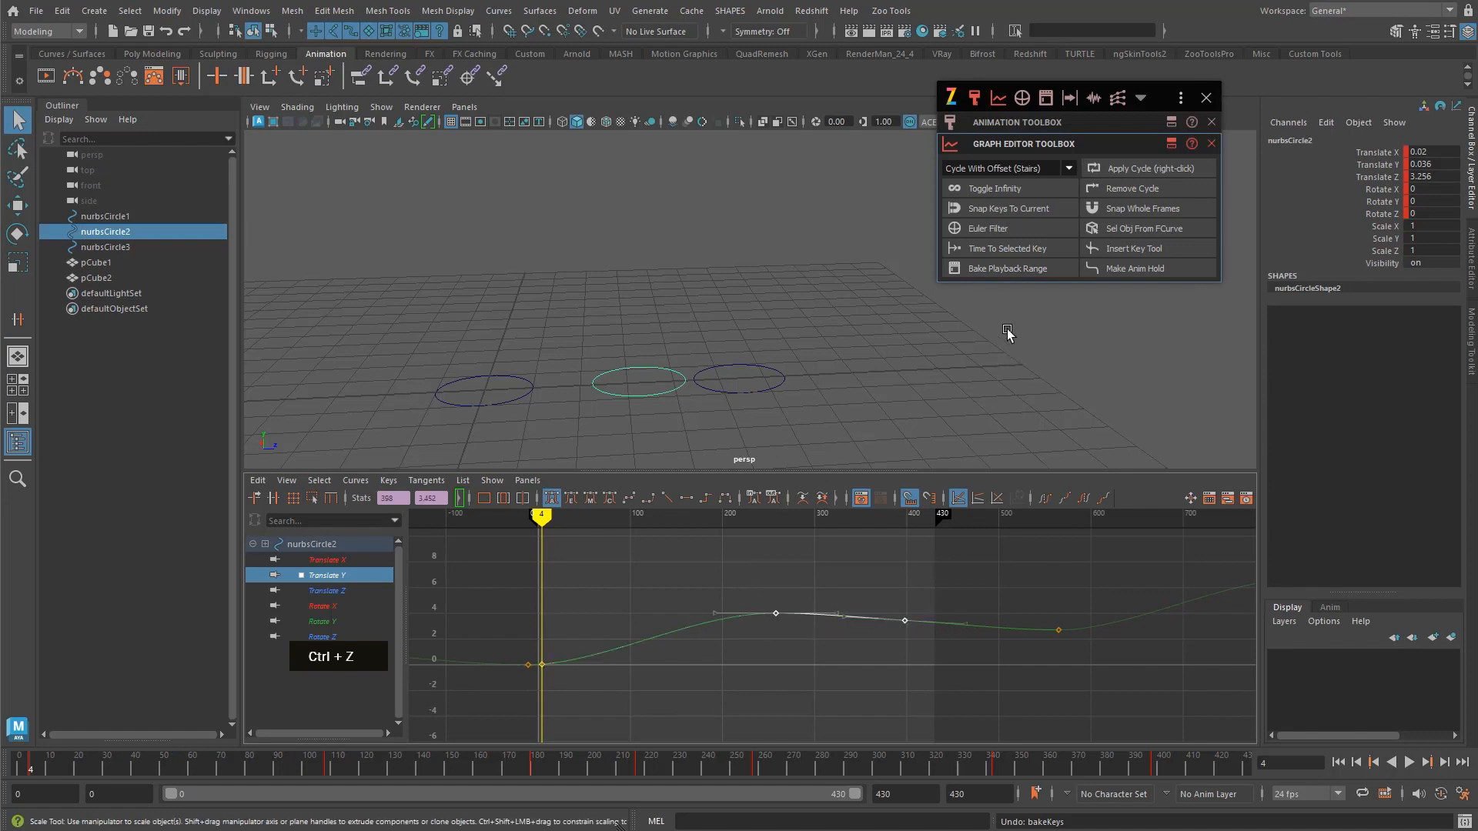
{"action": "left_click", "coordinate": [1005, 271]}
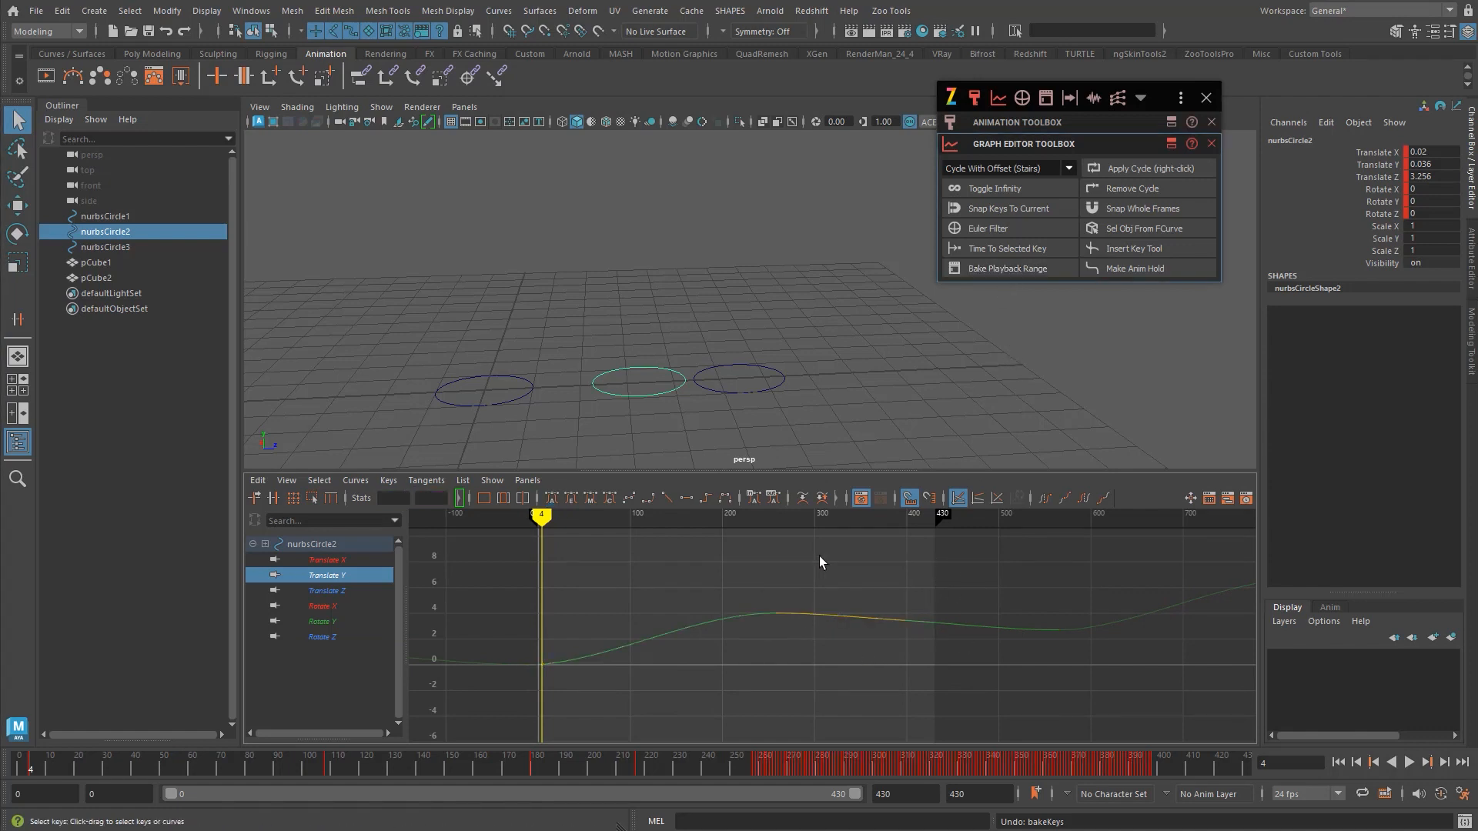
{"action": "middle_click_drag", "start_coordinate": [821, 631], "coordinate": [783, 657], "text": "alt"}
{"action": "key", "text": "ctrl+z"}
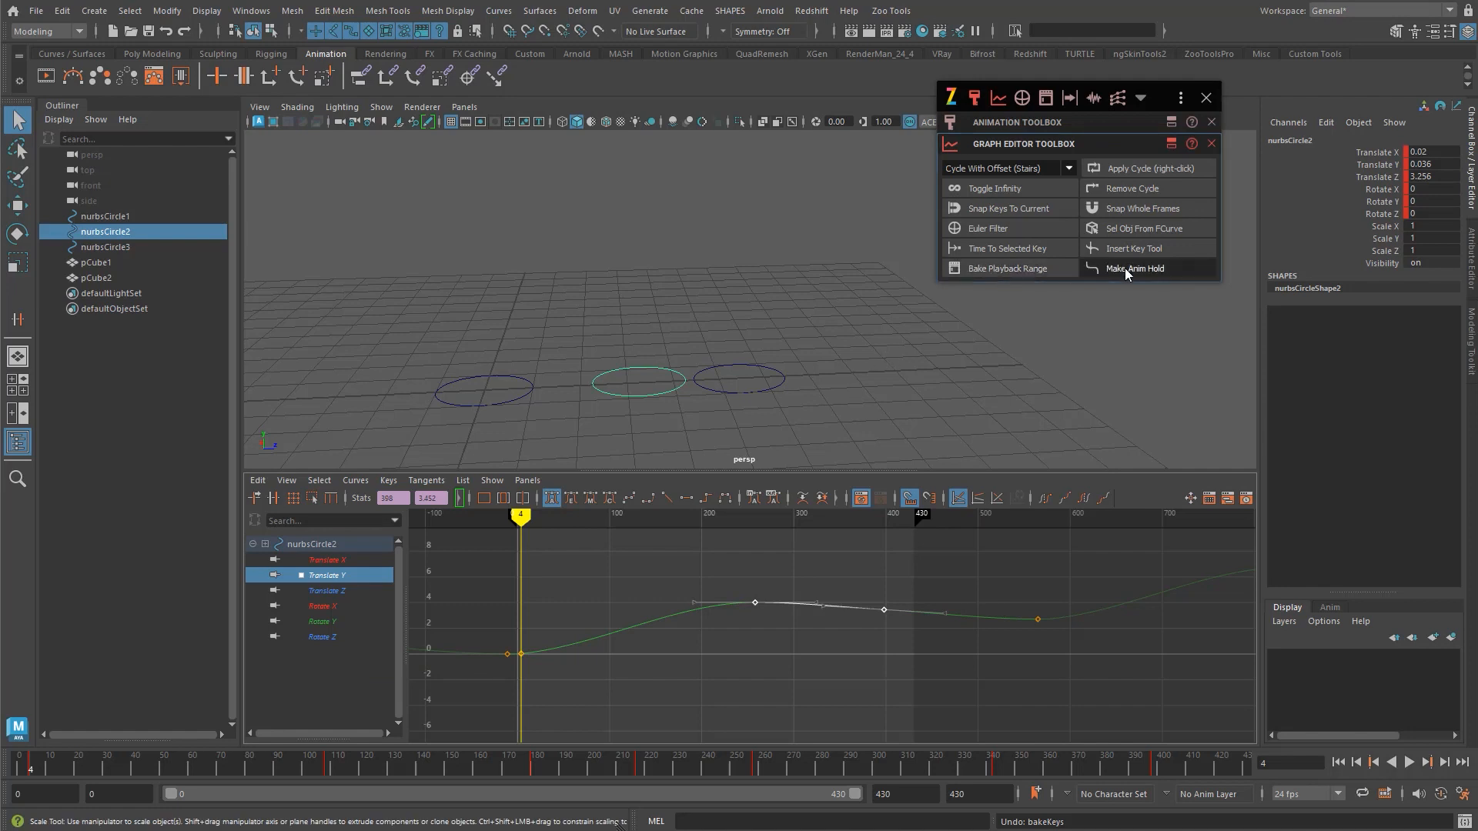
- Expand the Animation Toolbox and lower nurbsCircle2's Translate Y key at frame 398 by about 1.35
{"action": "right_click_drag", "start_coordinate": [853, 594], "coordinate": [866, 609], "text": "alt"}
{"action": "key", "text": "v"}
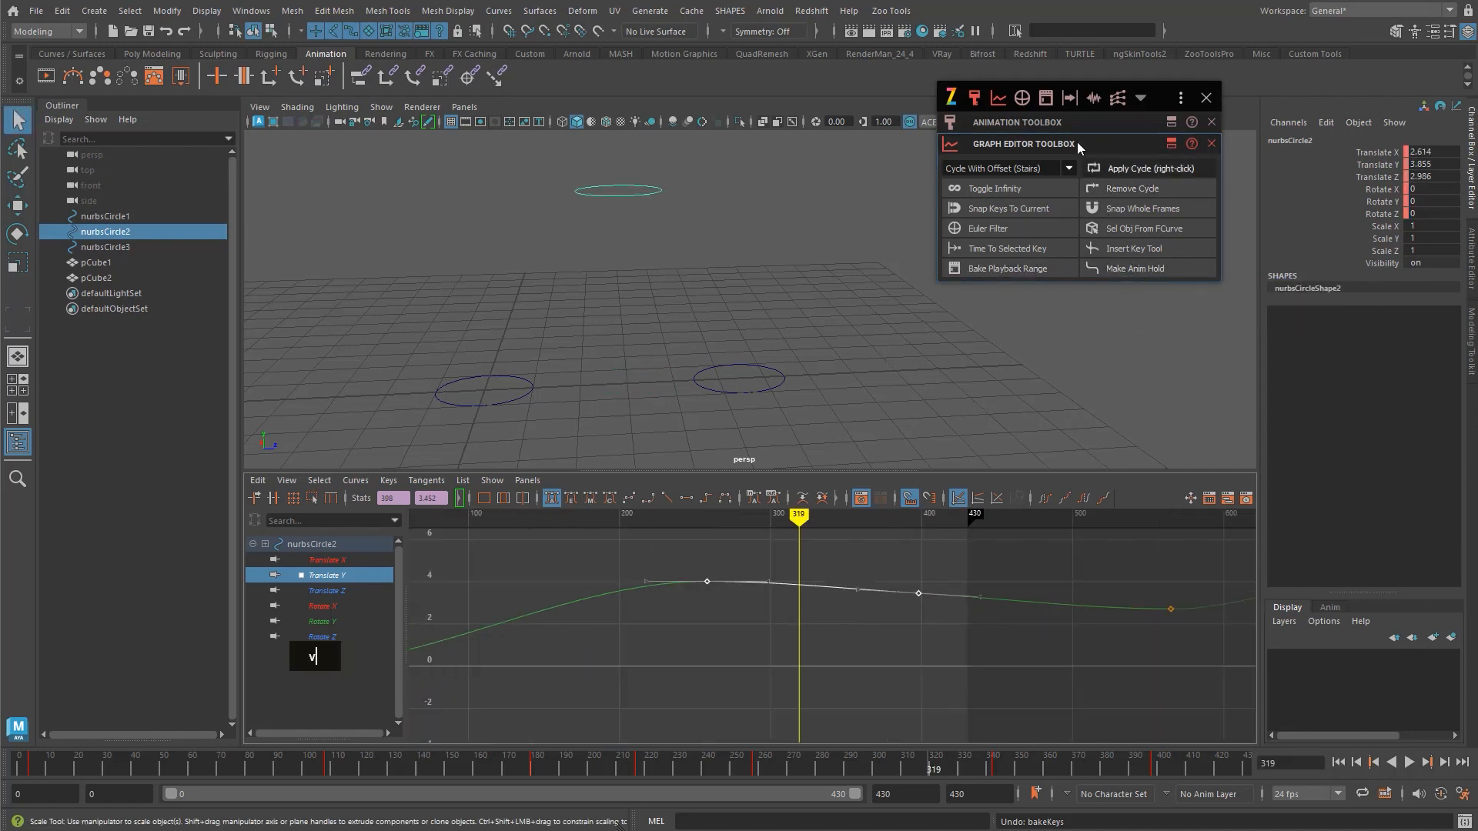
{"action": "left_click", "coordinate": [1064, 124]}
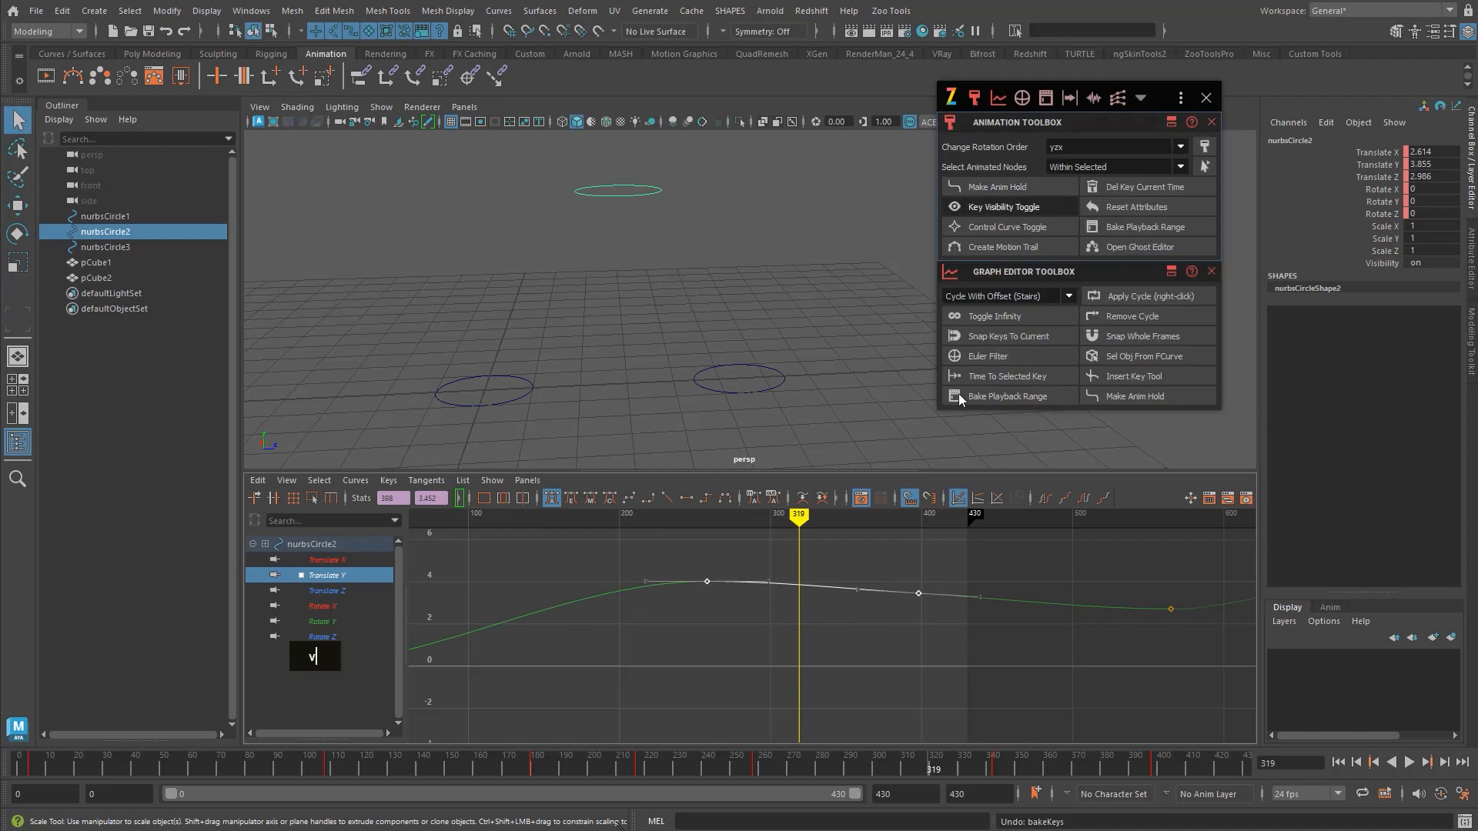
{"action": "middle_click_drag", "start_coordinate": [865, 568], "coordinate": [848, 582], "text": "alt"}
{"action": "middle_click_drag", "start_coordinate": [888, 632], "coordinate": [889, 658], "text": "shift"}
{"action": "left_click", "coordinate": [835, 570]}
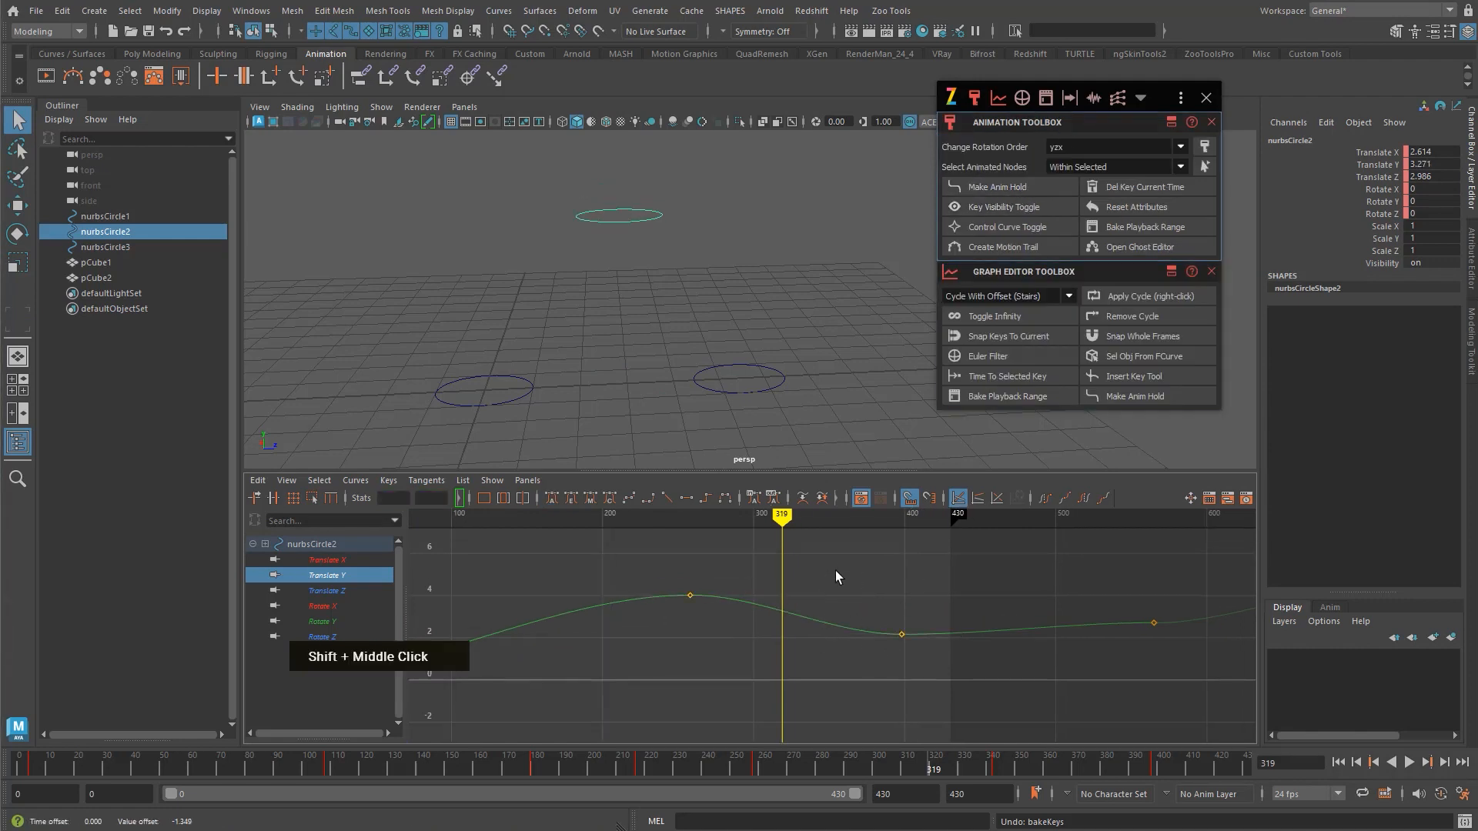
- Make an anim hold on nurbsCircle2's Translate Y curve between its keys at frames 258 and 398
{"action": "left_click_drag", "start_coordinate": [834, 573], "coordinate": [813, 659]}
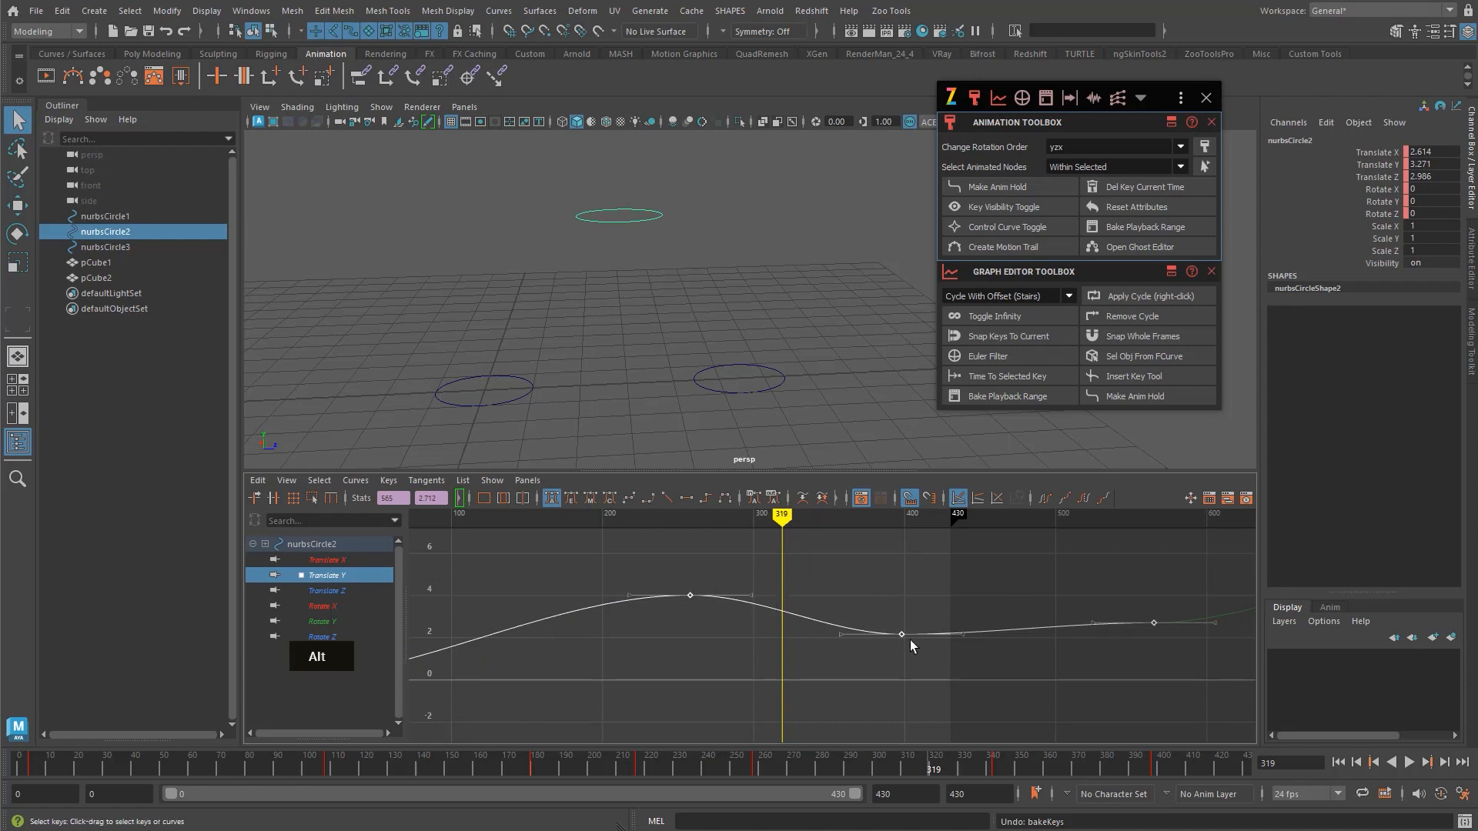
{"action": "key", "text": "alt+1"}
{"action": "middle_click_drag", "start_coordinate": [906, 641], "coordinate": [826, 647], "text": "alt"}
{"action": "left_click", "coordinate": [741, 587]}
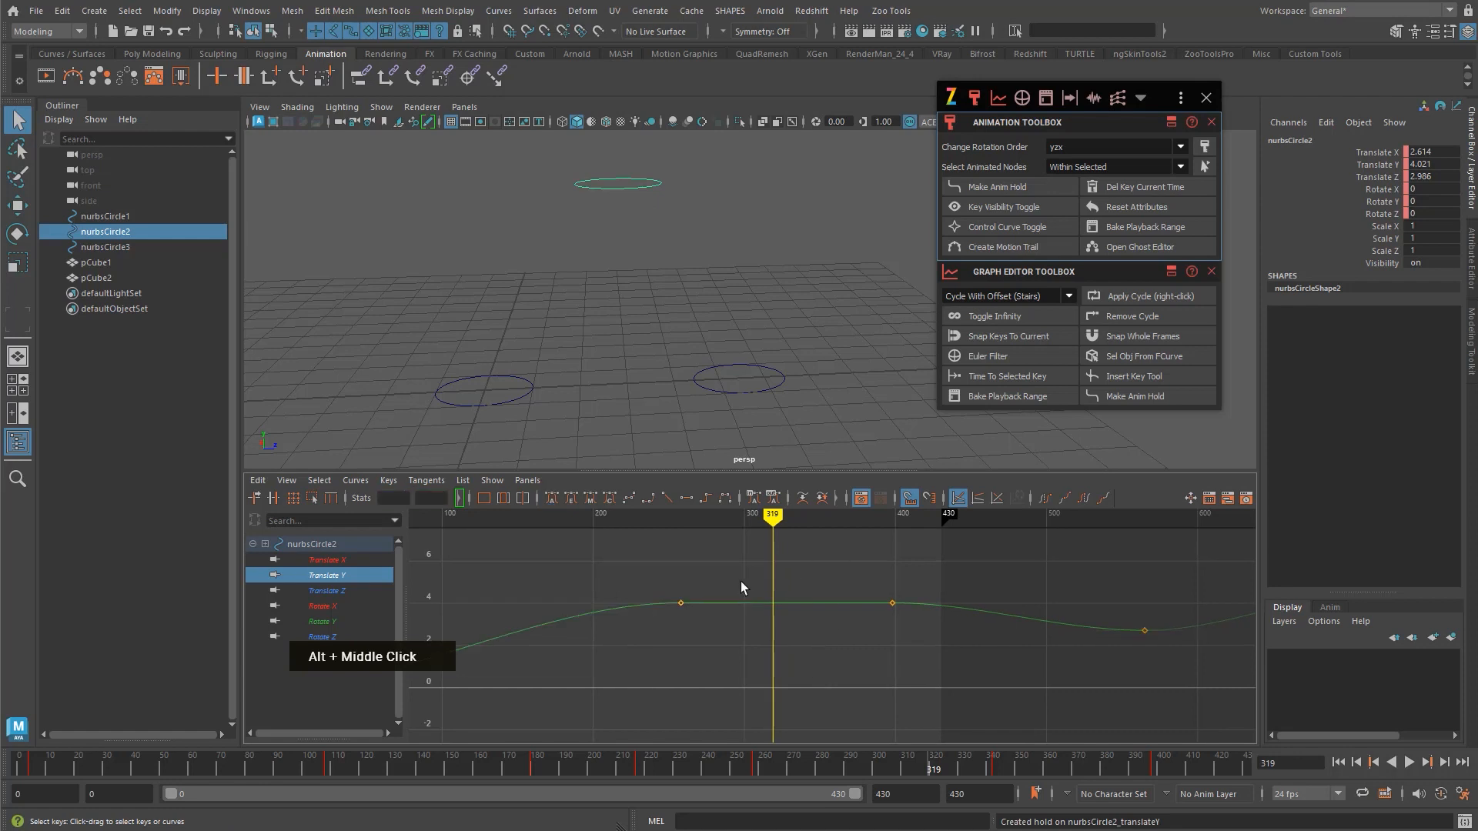
{"action": "key", "text": "alt"}
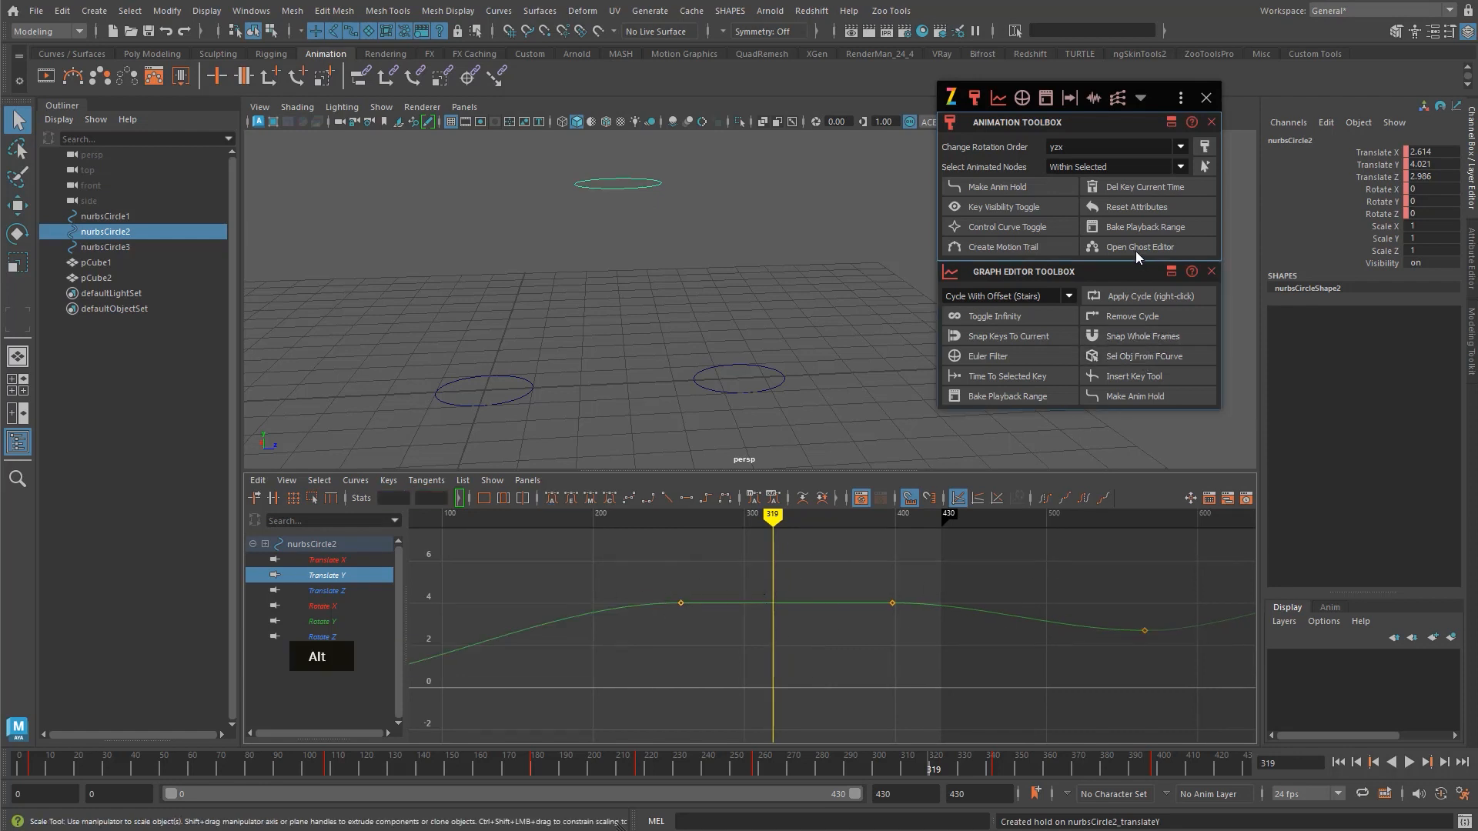
- Close the Graph Editor and Animation toolboxes and open the Change Rotation Orders tool
{"action": "left_click", "coordinate": [1170, 270]}
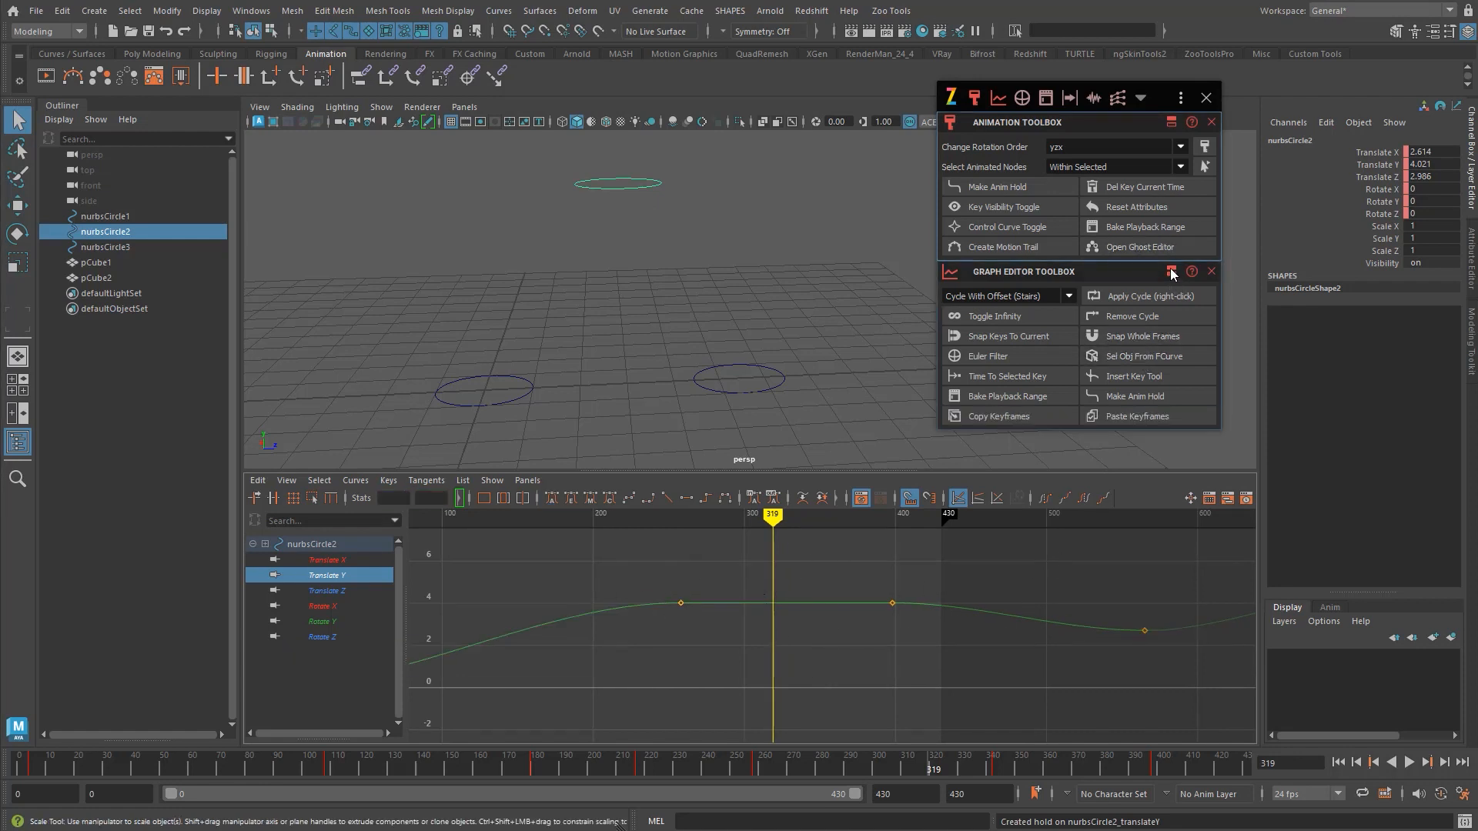
{"action": "left_click", "coordinate": [1208, 270]}
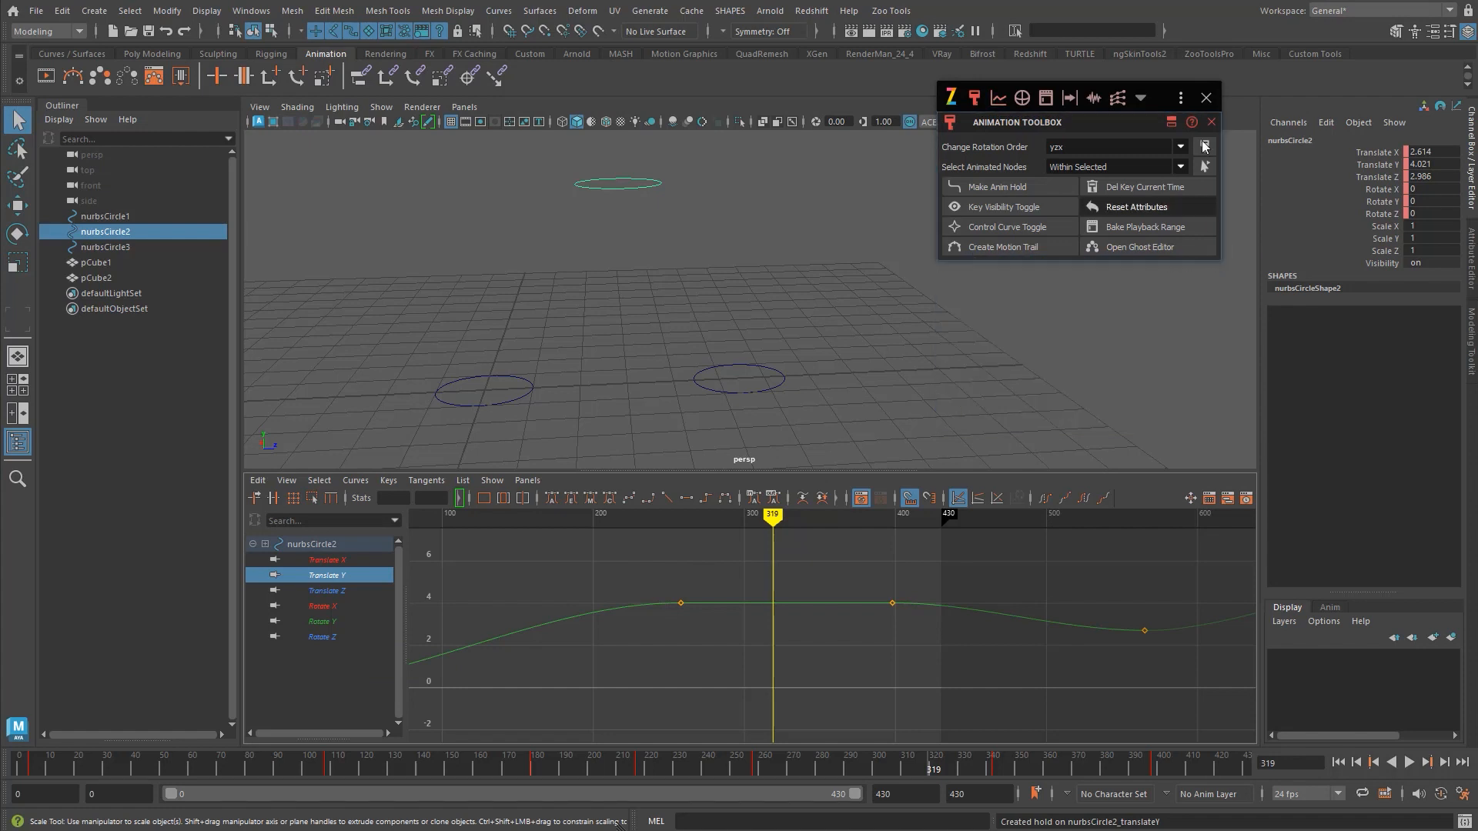
{"action": "left_click", "coordinate": [1213, 121]}
{"action": "left_click", "coordinate": [1001, 97]}
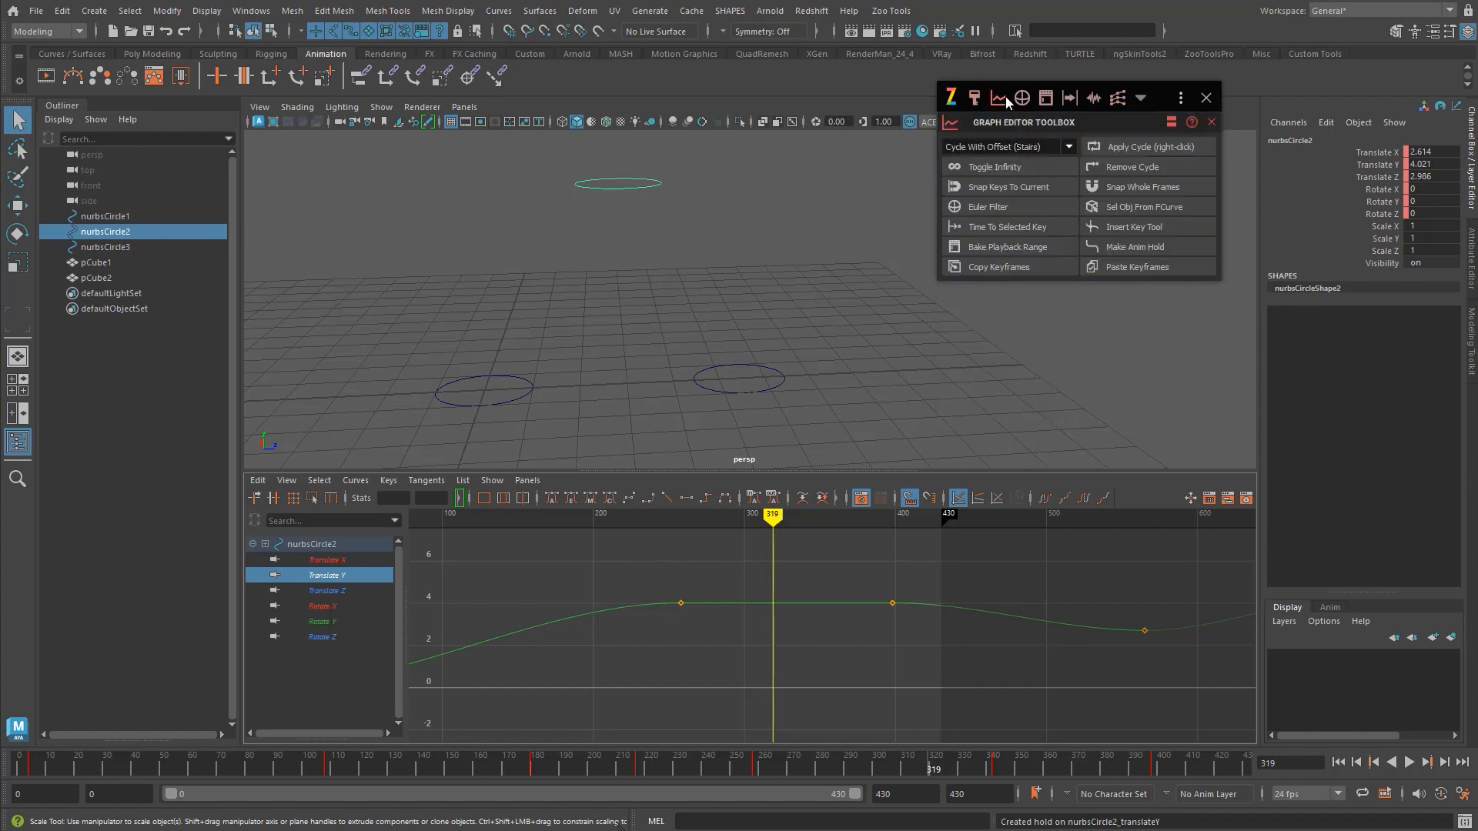
{"action": "double_click", "coordinate": [1020, 97]}
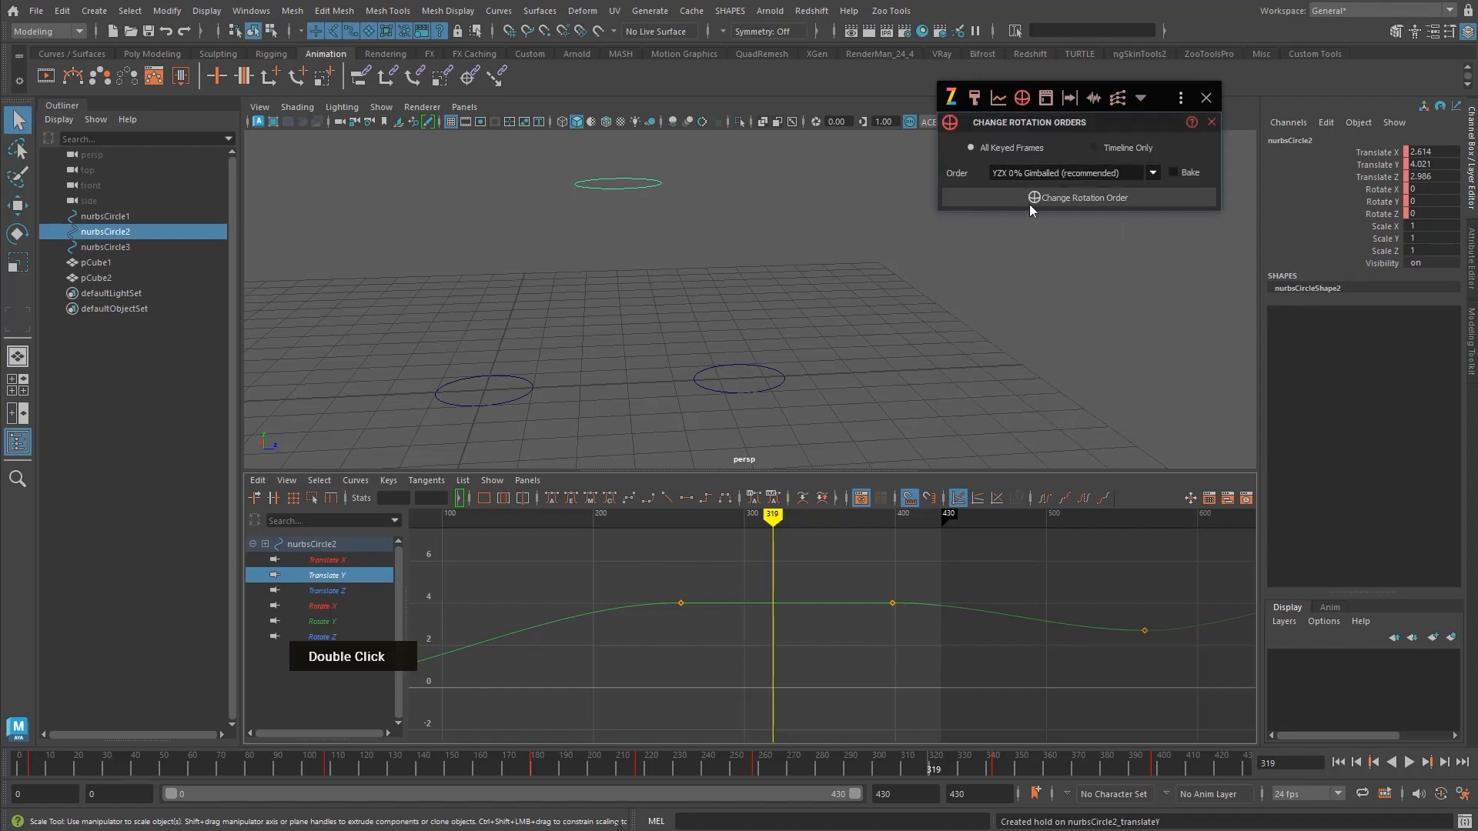
- Choose XYZ 0% Gimballed (recommended) as the order in the Change Rotation Orders tool
{"action": "right_click", "coordinate": [664, 181]}
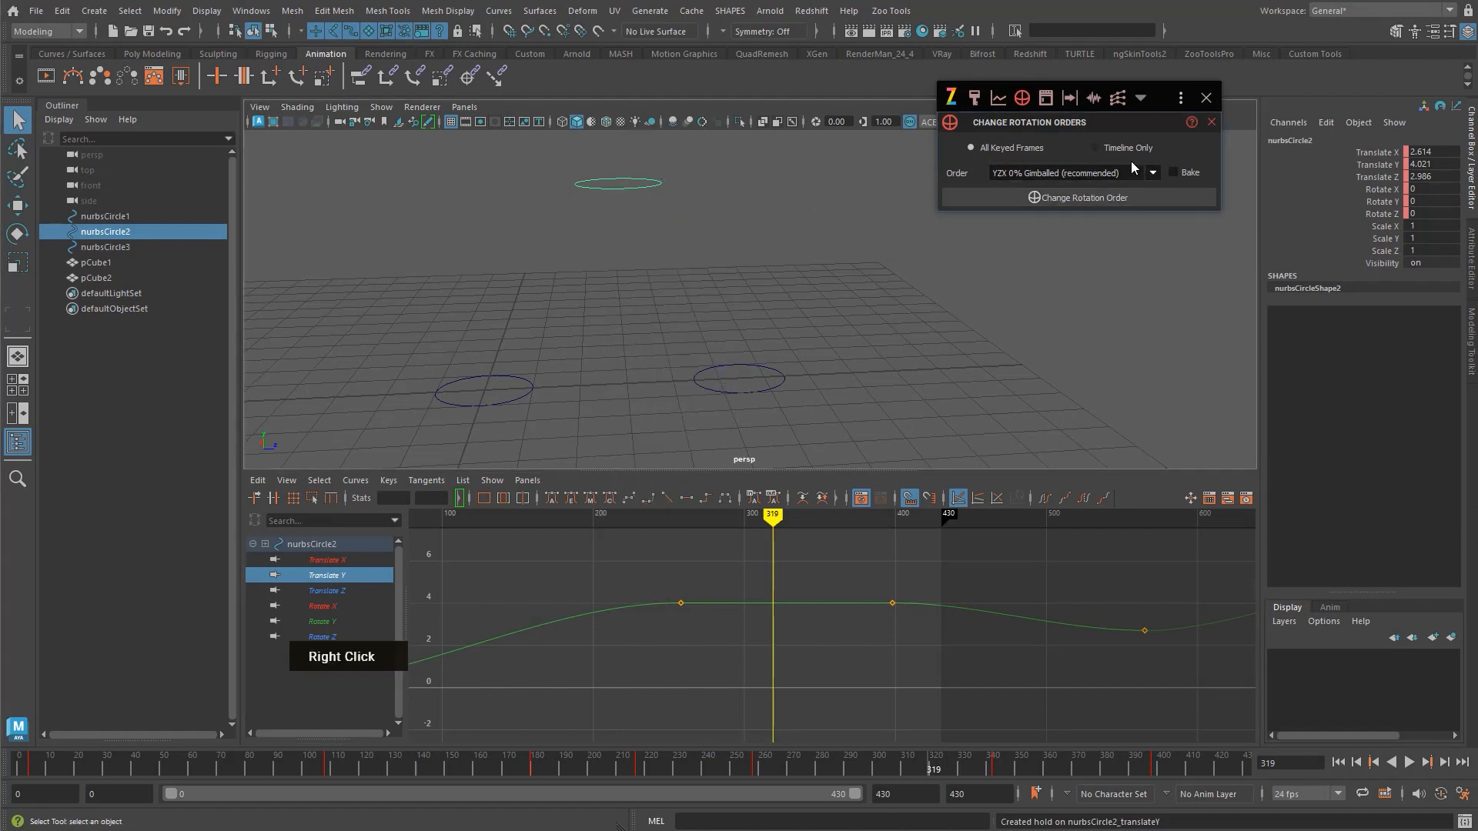
{"action": "left_click", "coordinate": [1019, 174]}
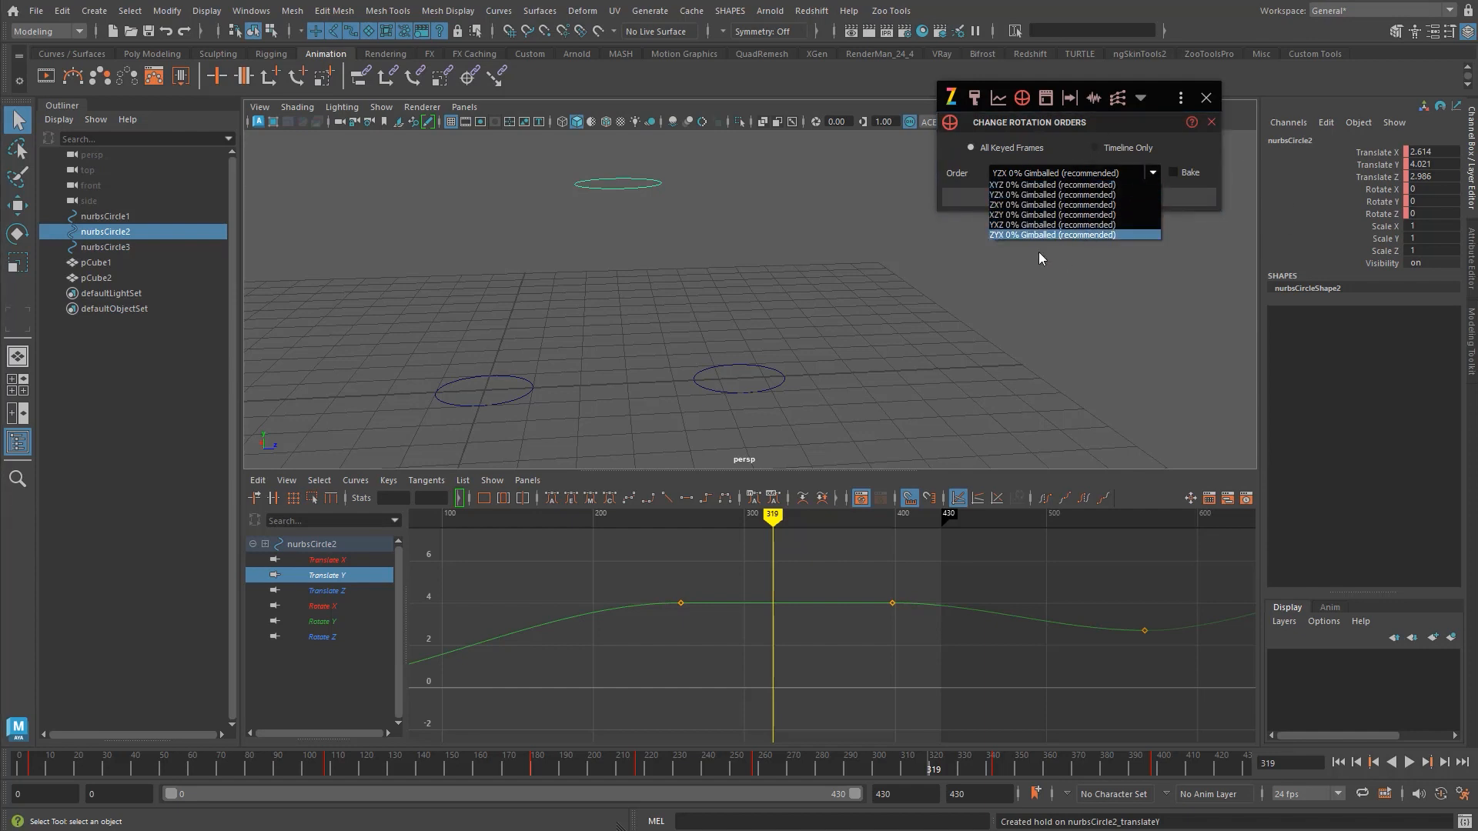
{"action": "left_click", "coordinate": [1043, 185]}
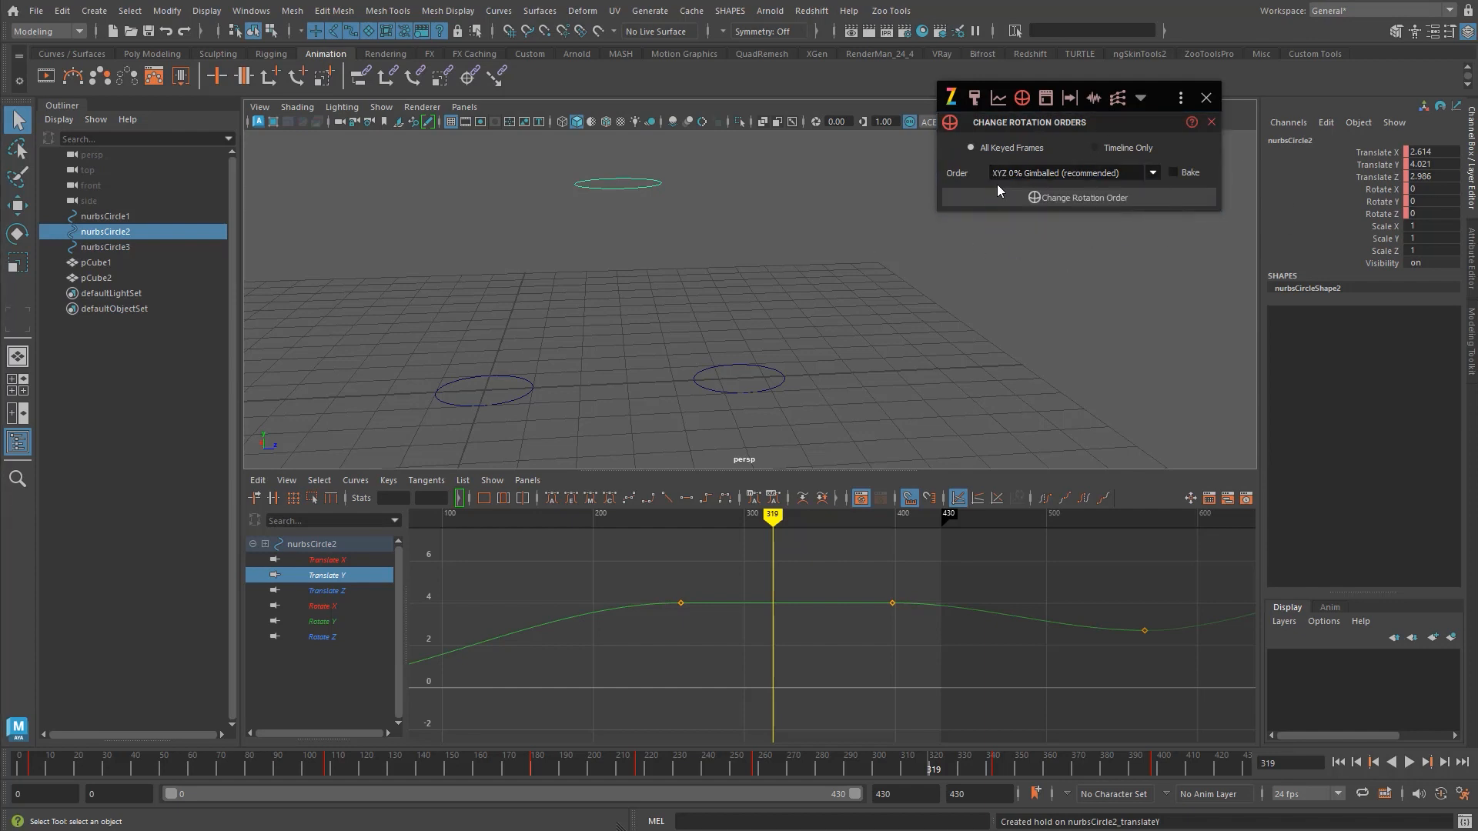
- Select nurbsCircle3 in the perspective view in place of nurbsCircle2
{"action": "left_click", "coordinate": [816, 197]}
{"action": "middle_click_drag", "start_coordinate": [816, 197], "coordinate": [842, 240], "text": "alt"}
{"action": "left_click", "coordinate": [632, 230]}
{"action": "middle_click_drag", "start_coordinate": [780, 348], "coordinate": [745, 327], "text": "alt"}
{"action": "scroll", "coordinate": [777, 281], "scroll_direction": "down", "scroll_amount": 1}
{"action": "left_click", "coordinate": [755, 384]}
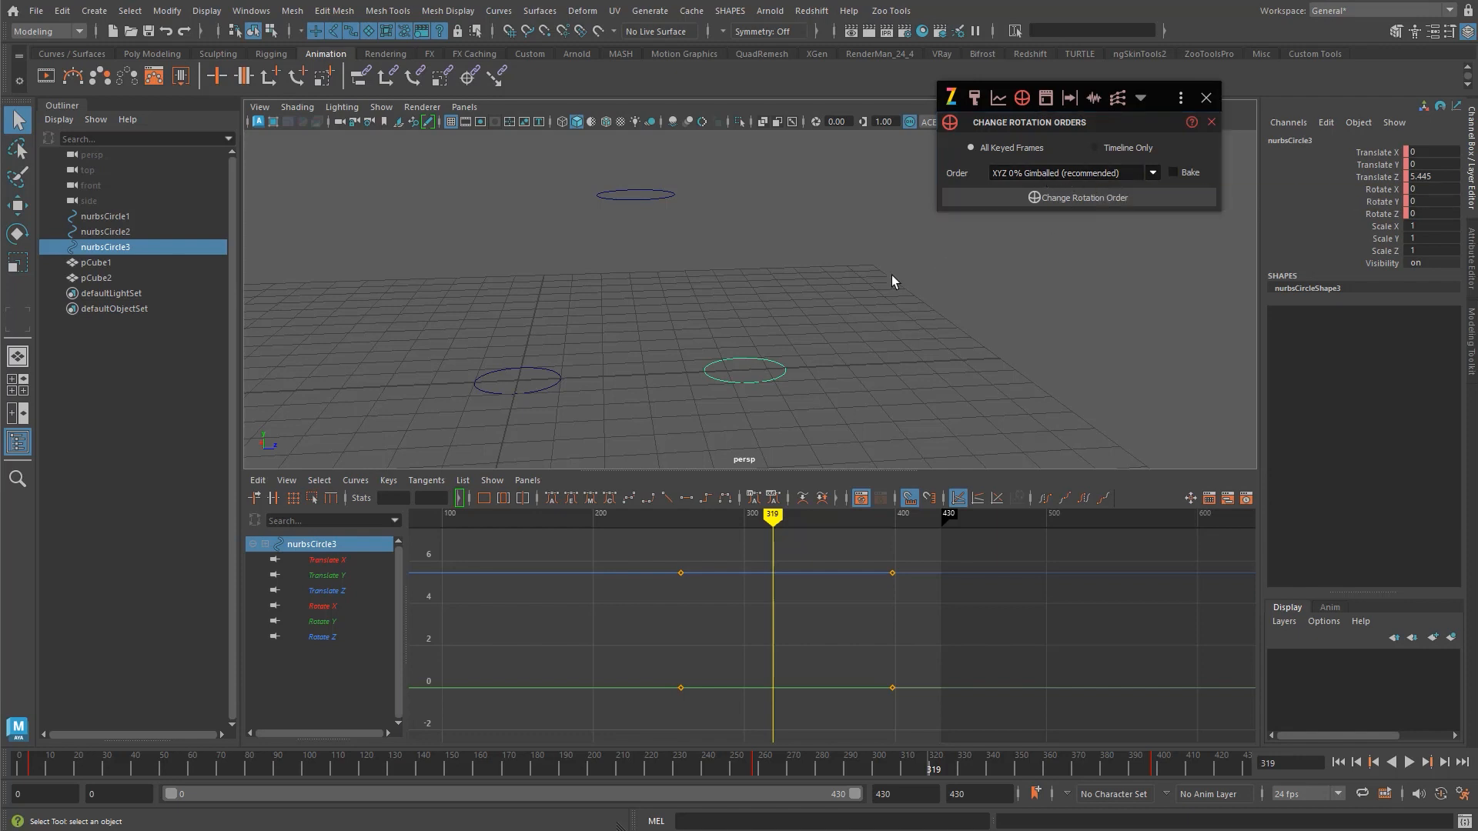
{"action": "double_click", "coordinate": [769, 436]}
- Narrow the playback range to frames 149 to 267
{"action": "left_click_drag", "start_coordinate": [814, 355], "coordinate": [662, 228], "text": "alt"}
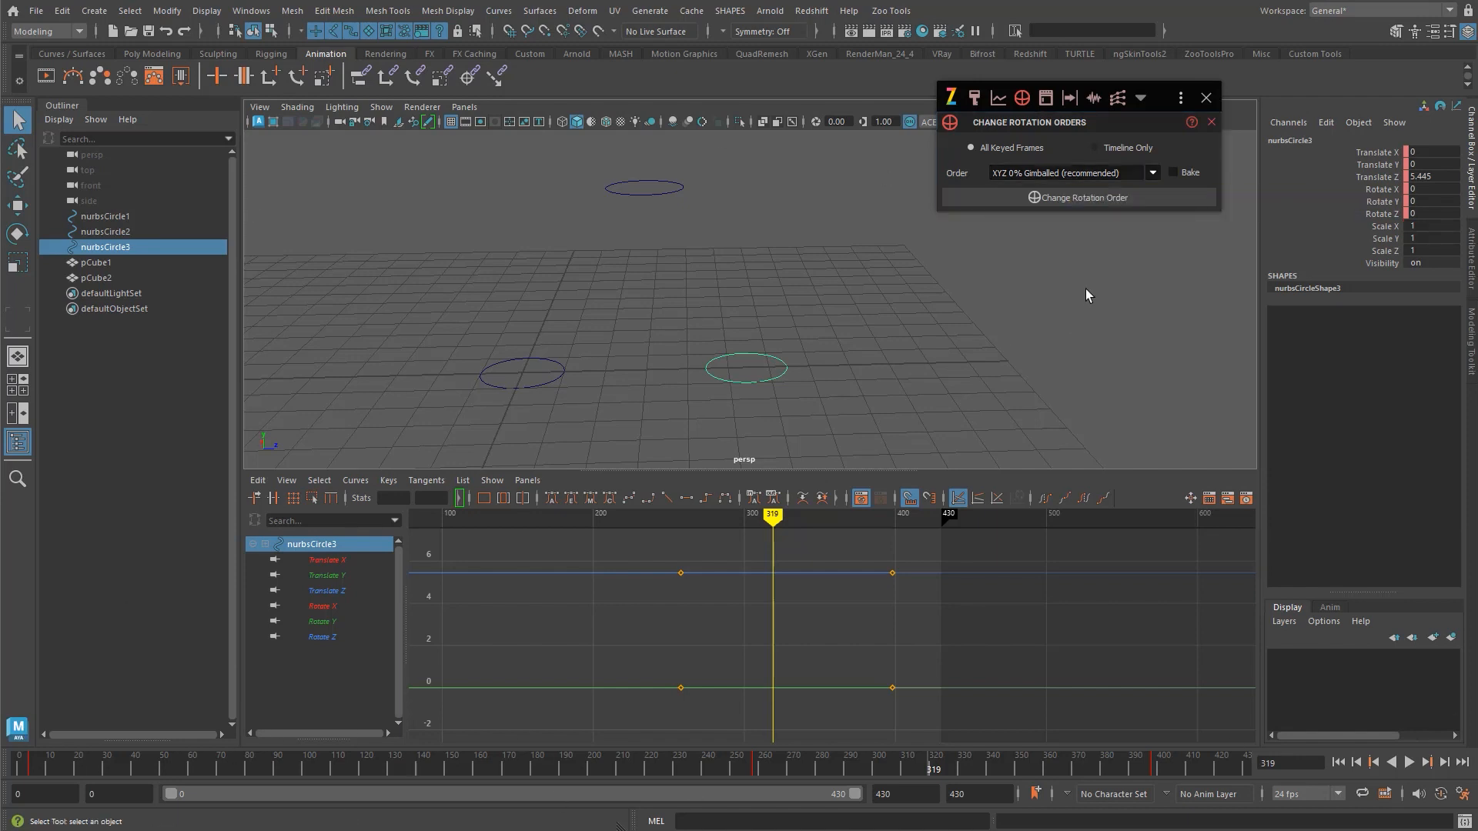
{"action": "left_click_drag", "start_coordinate": [856, 797], "coordinate": [599, 794]}
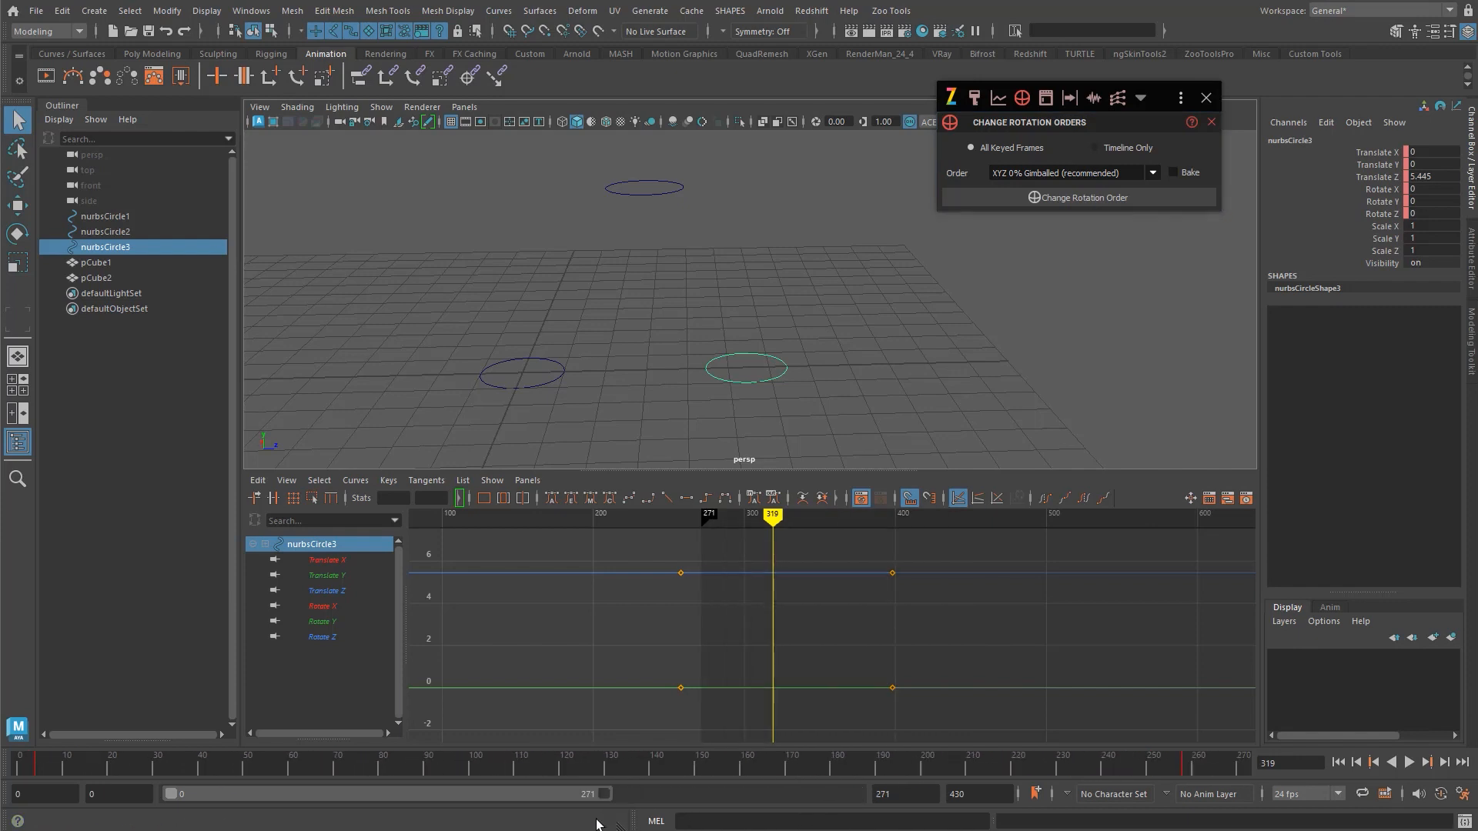
{"action": "left_click_drag", "start_coordinate": [171, 794], "coordinate": [412, 794]}
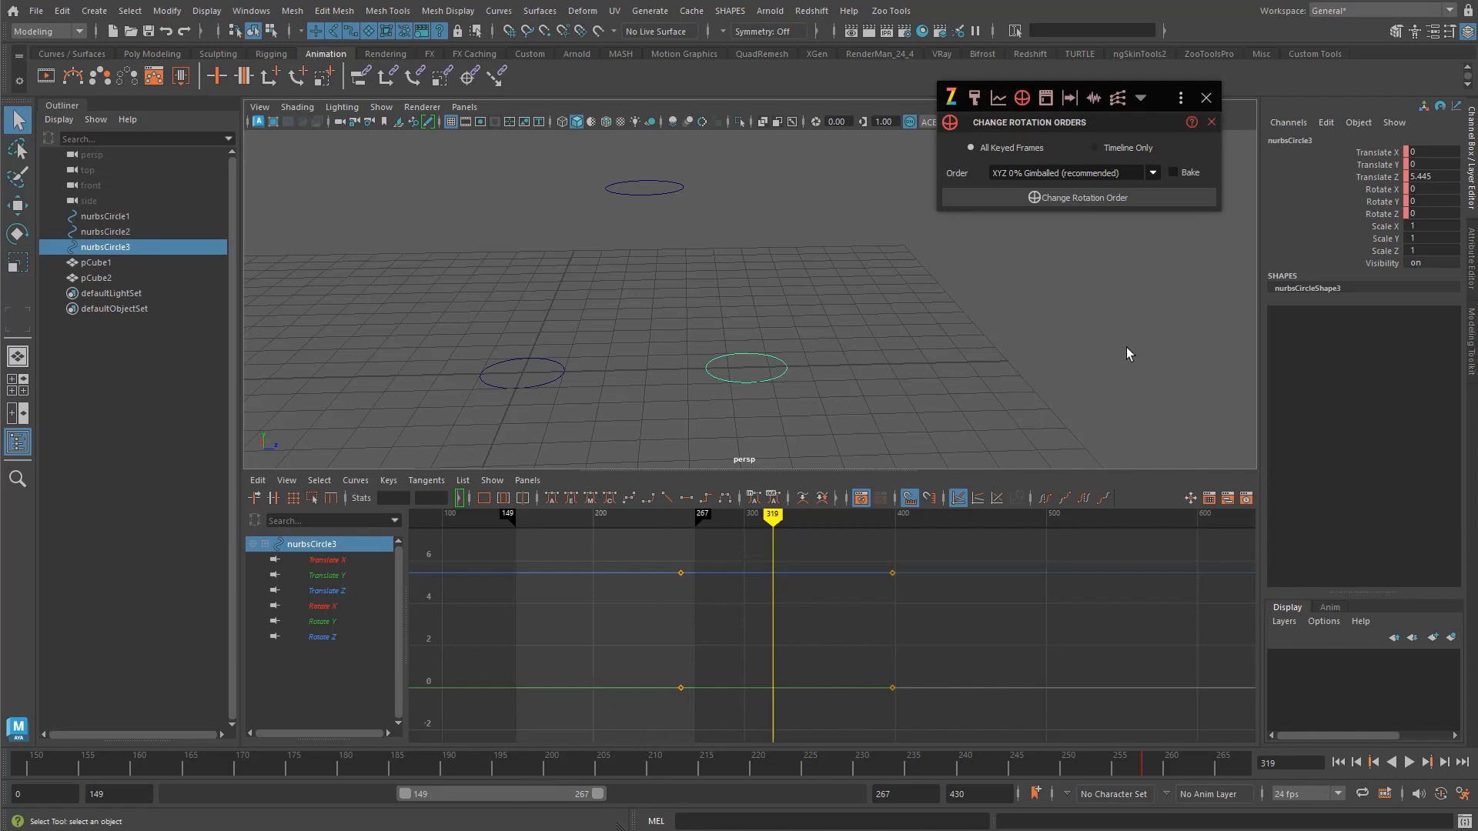
- Clear the selection and open the Bake Animation tool in place of Change Rotation Orders
{"action": "left_click", "coordinate": [1125, 274]}
{"action": "double_click", "coordinate": [1027, 95]}
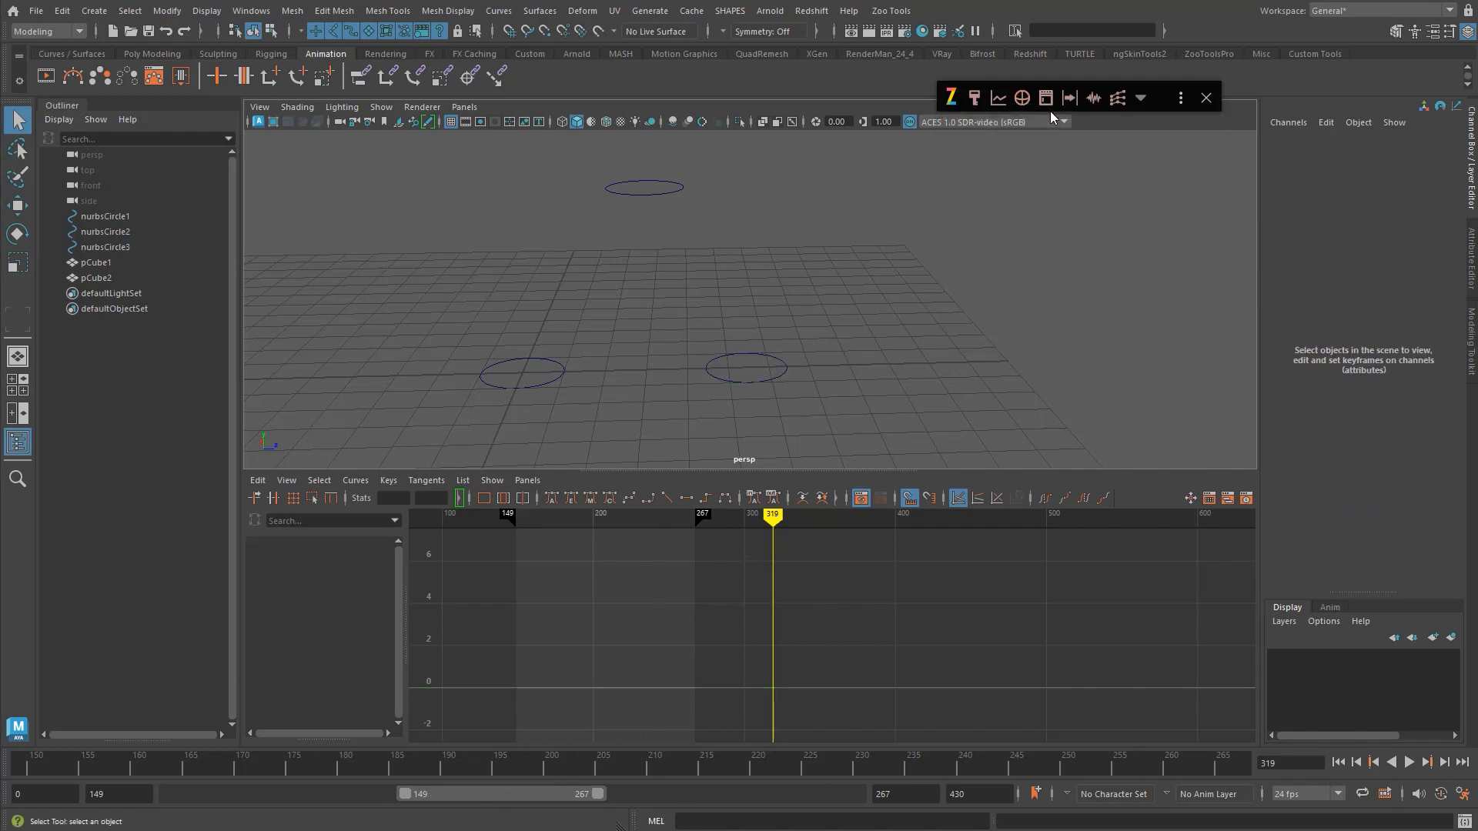
{"action": "left_click", "coordinate": [1046, 98]}
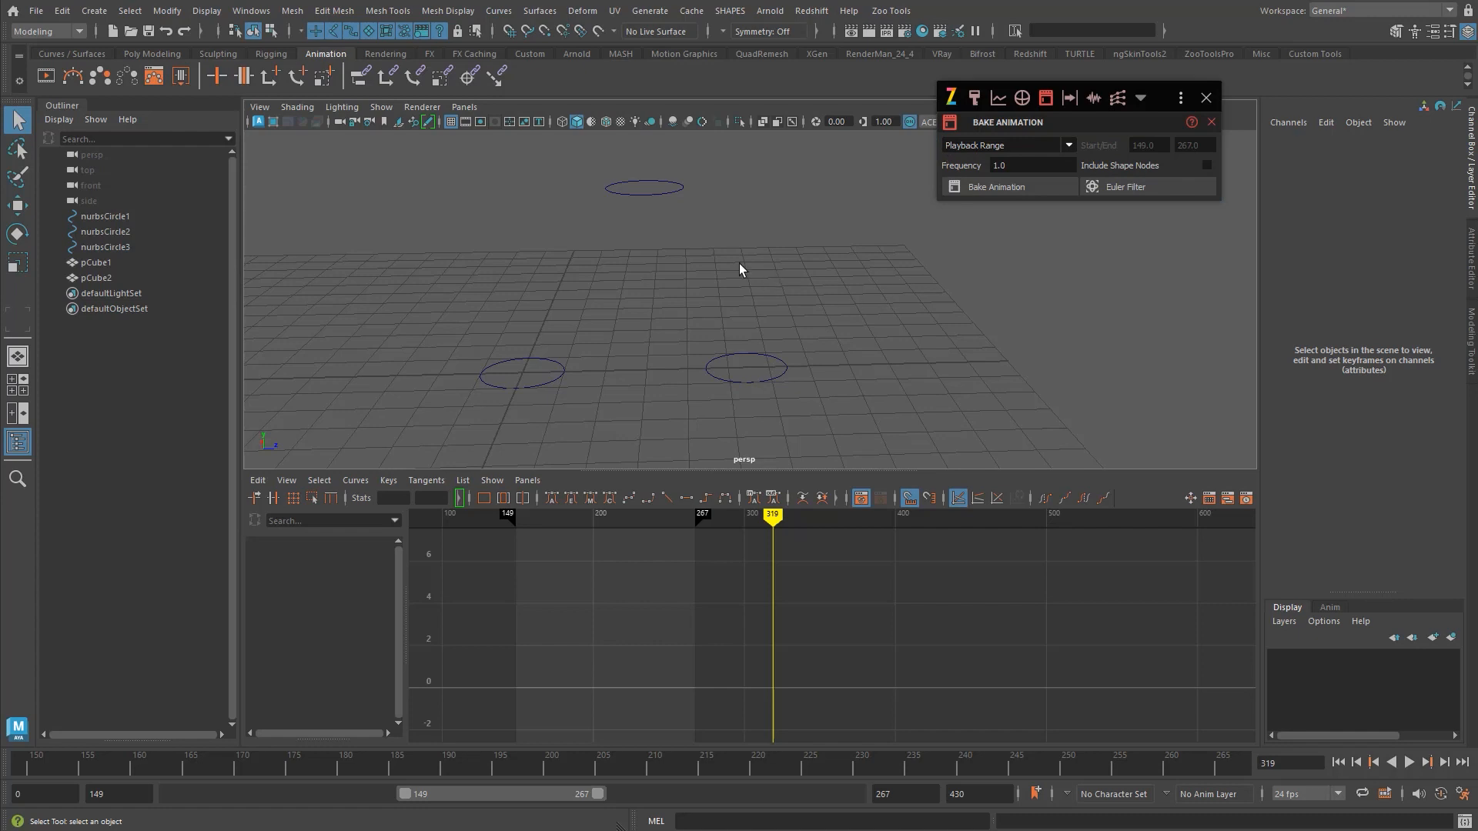
- Select nurbsCircle2 in the perspective view and make the layer editor taller
{"action": "left_click_drag", "start_coordinate": [739, 263], "coordinate": [651, 174]}
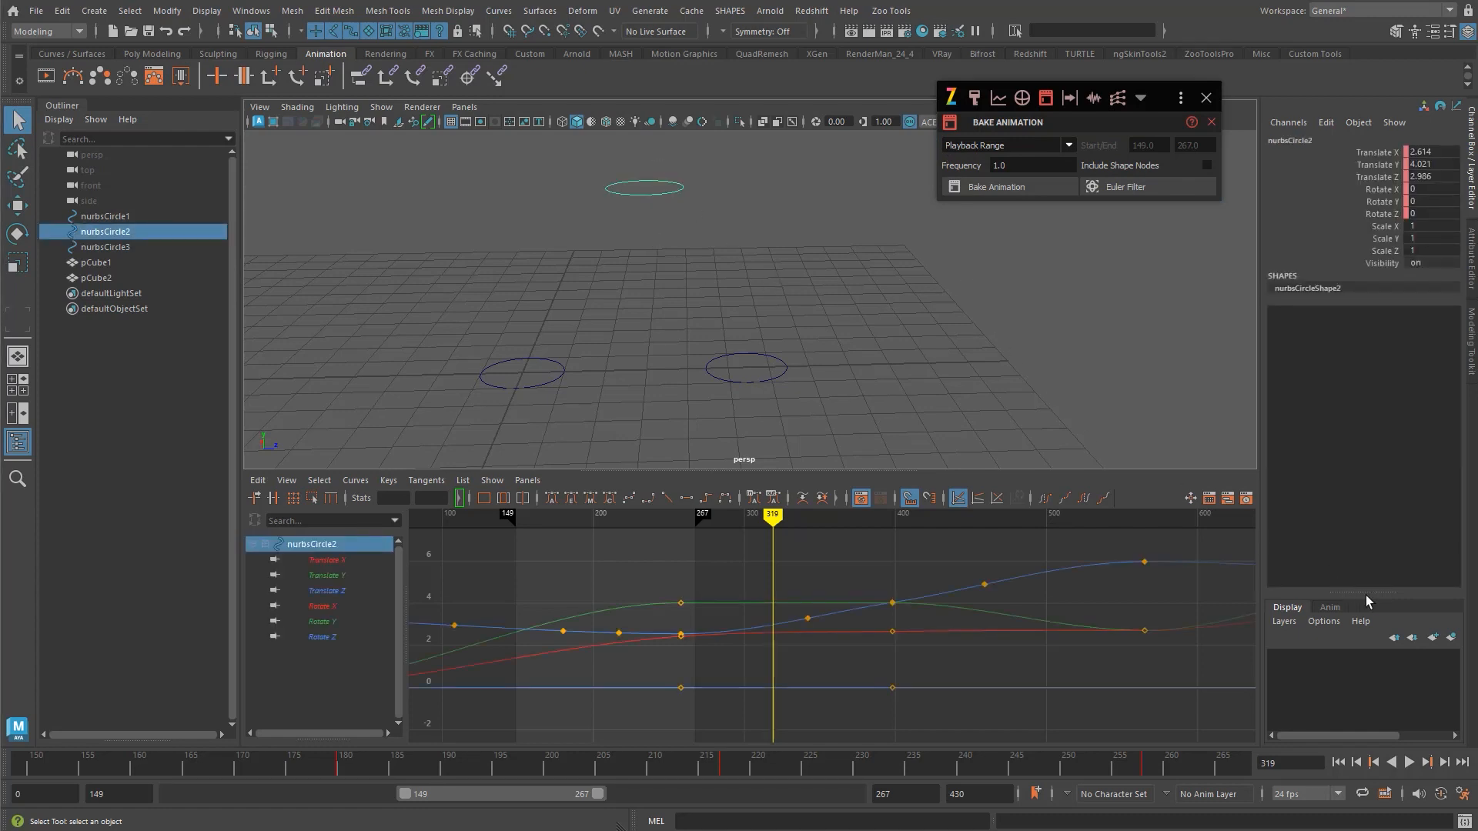
{"action": "left_click_drag", "start_coordinate": [1365, 594], "coordinate": [1366, 495]}
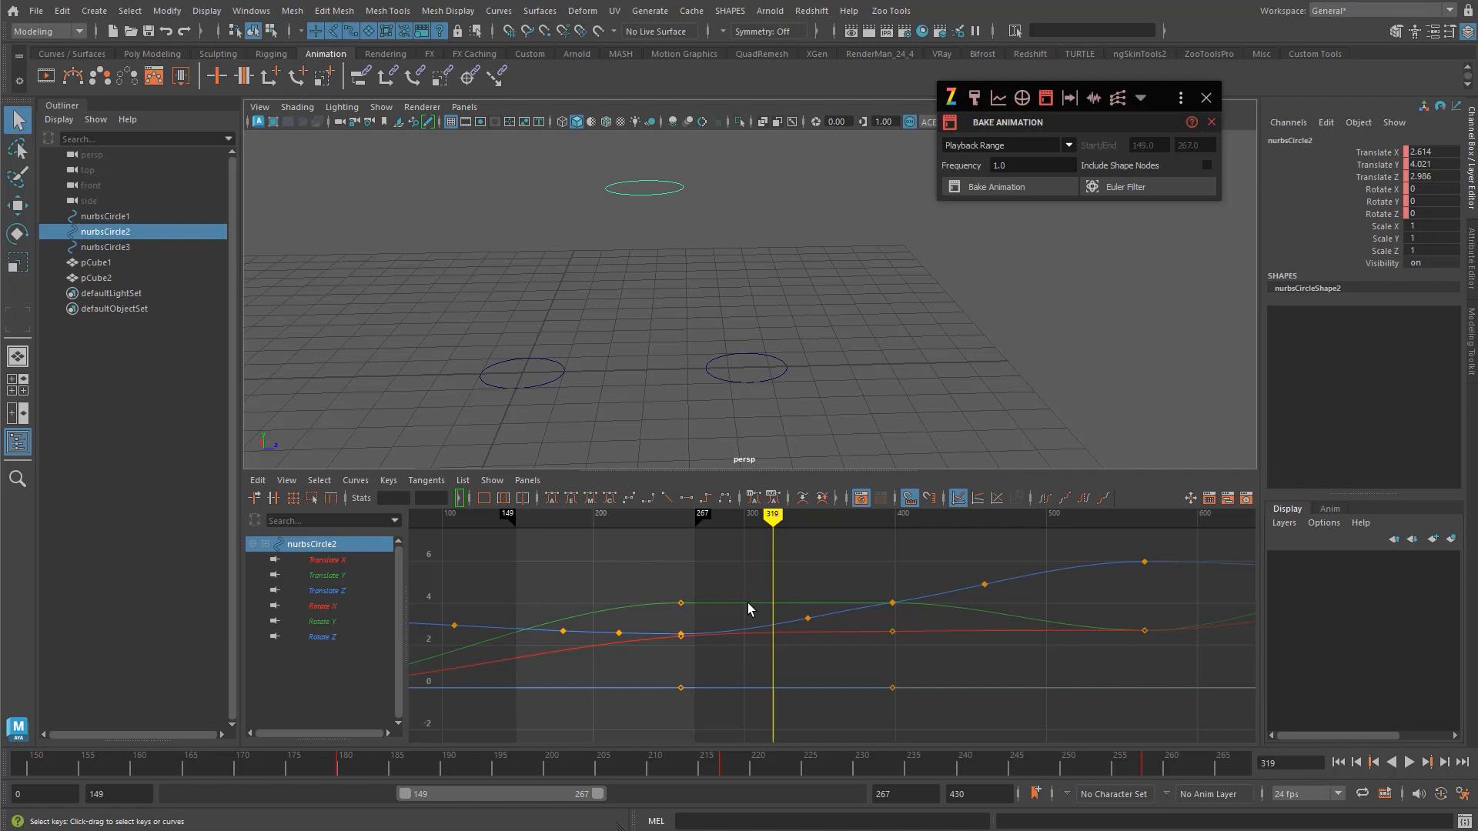
- Show only nurbsCircle2's Translate Y curve, bake it between its keys at frames 258 and 398, and undo the bake
{"action": "left_click_drag", "start_coordinate": [622, 587], "coordinate": [653, 622]}
{"action": "middle_click_drag", "start_coordinate": [653, 622], "coordinate": [685, 608], "text": "alt"}
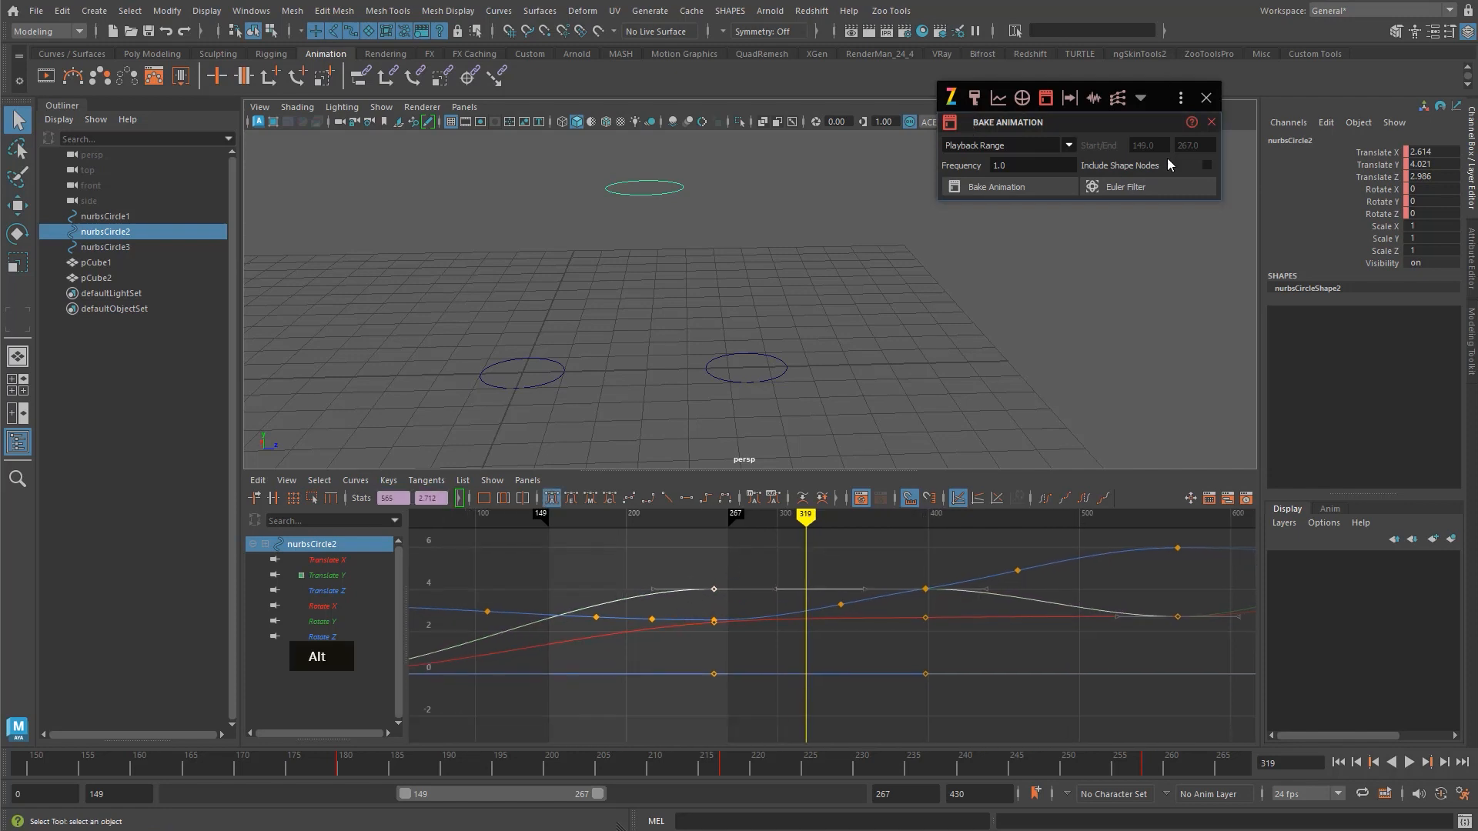
{"action": "middle_click_drag", "start_coordinate": [852, 591], "coordinate": [861, 579], "text": "alt"}
{"action": "left_click_drag", "start_coordinate": [697, 551], "coordinate": [952, 584]}
{"action": "double_click", "coordinate": [372, 576]}
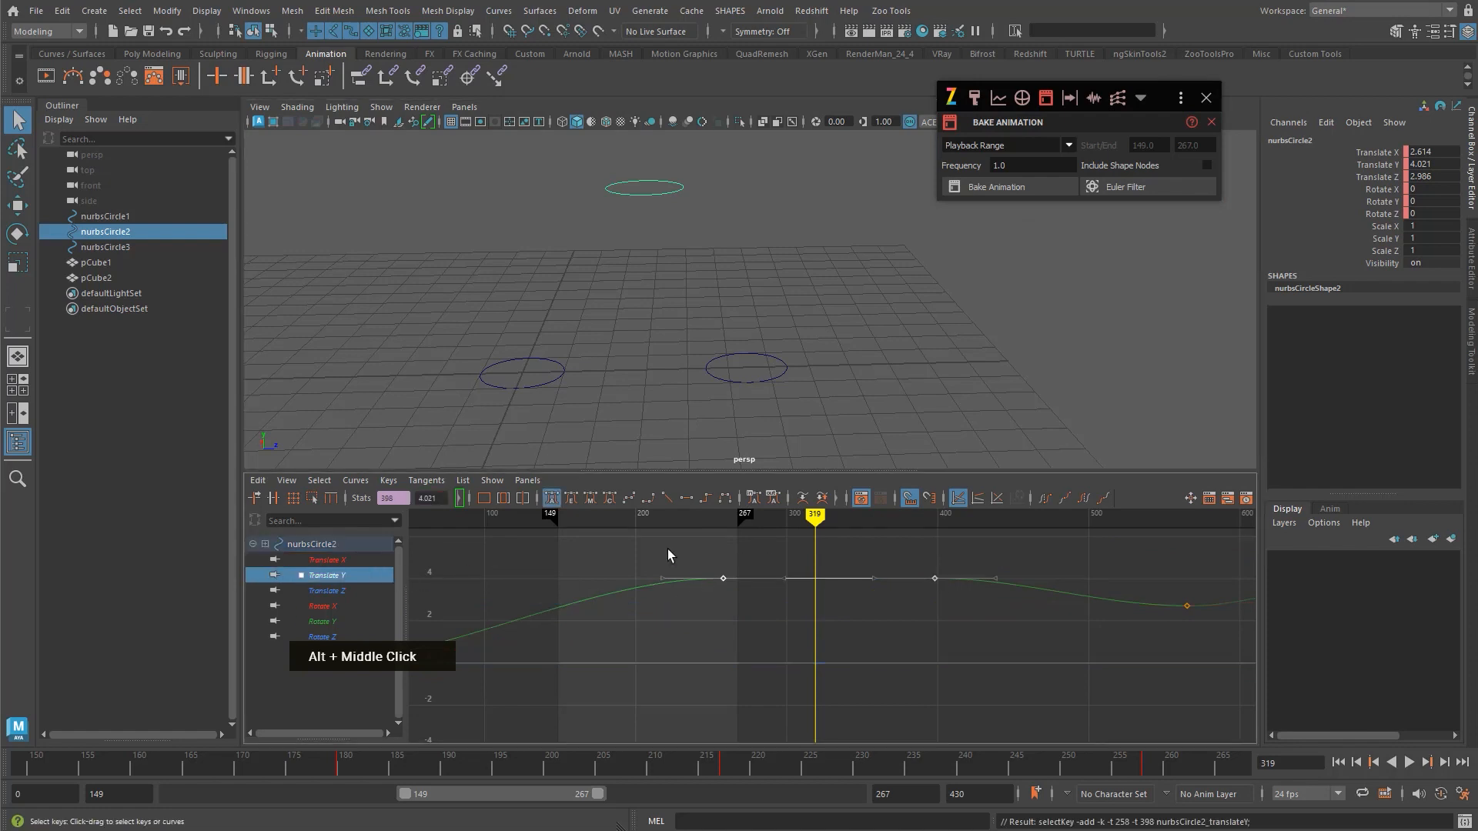
{"action": "left_click", "coordinate": [1031, 189]}
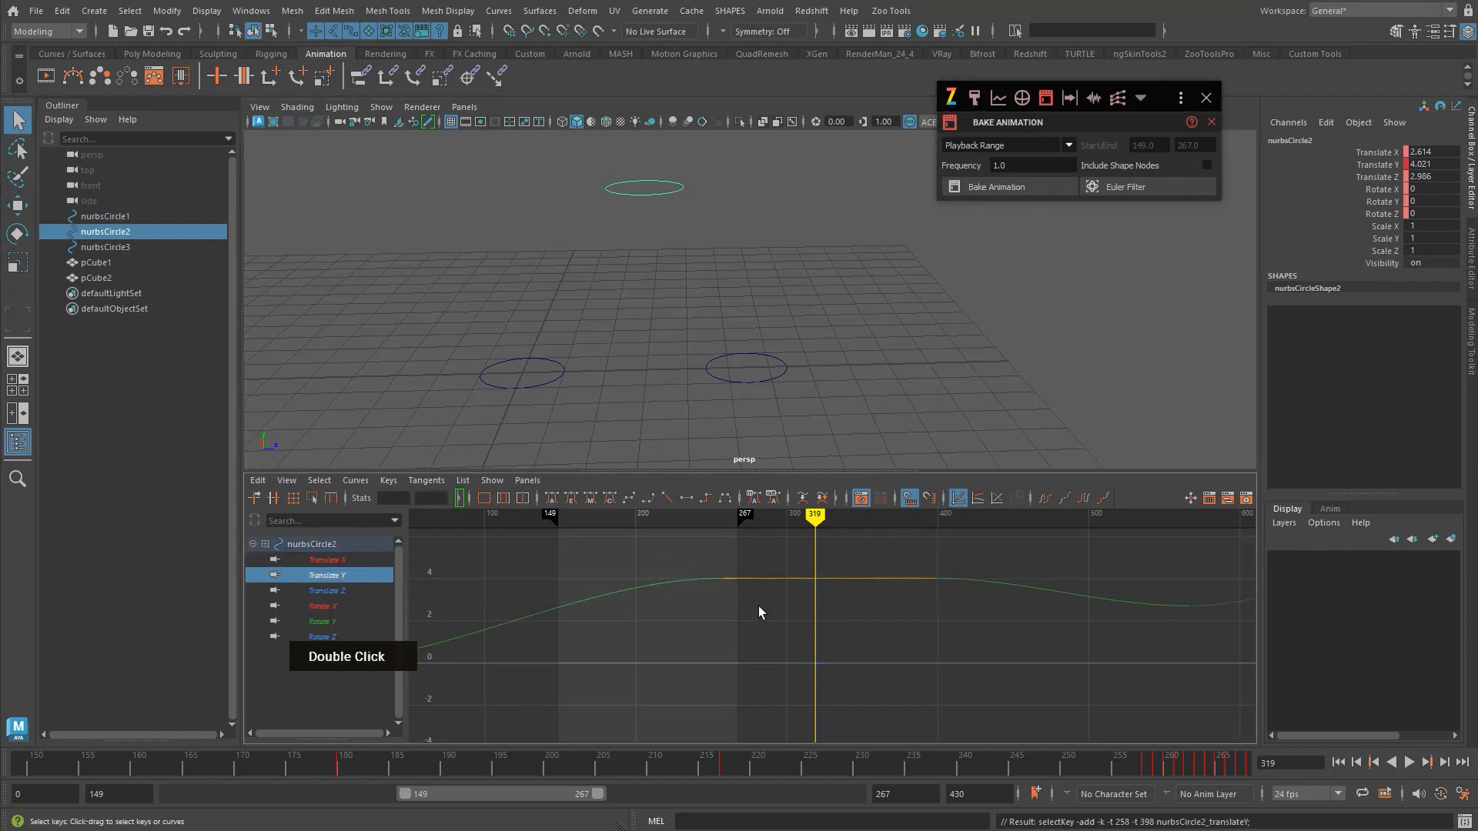
{"action": "middle_click_drag", "start_coordinate": [972, 590], "coordinate": [923, 620], "text": "alt"}
{"action": "key", "text": "ctrl+z"}
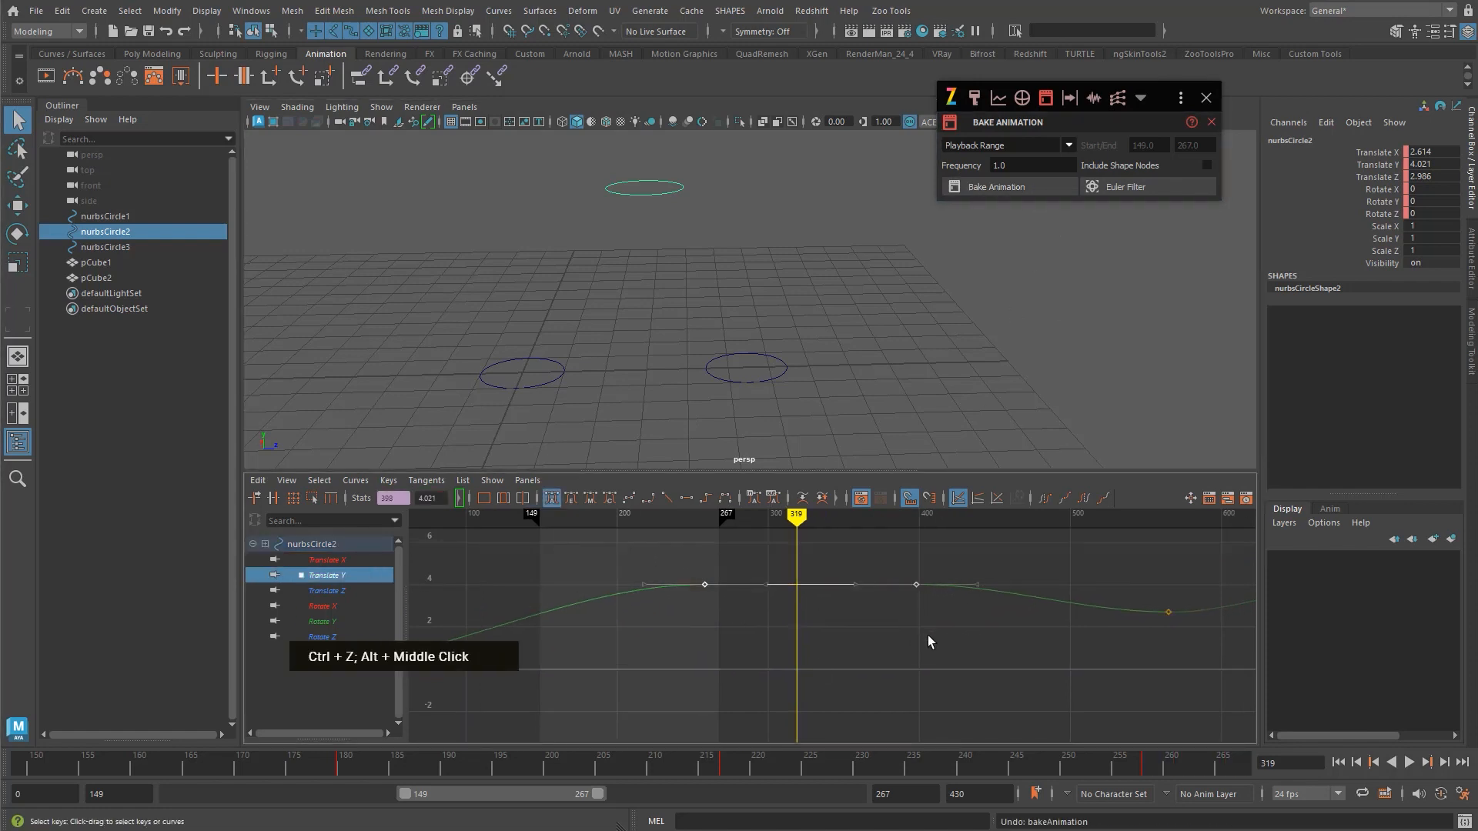
- Bake only nurbsCircle2's Rotate X channel with the range set to Playback Range and frequency 1.0, and undo the bake
{"action": "right_click_drag", "start_coordinate": [927, 635], "coordinate": [959, 606], "text": "alt"}
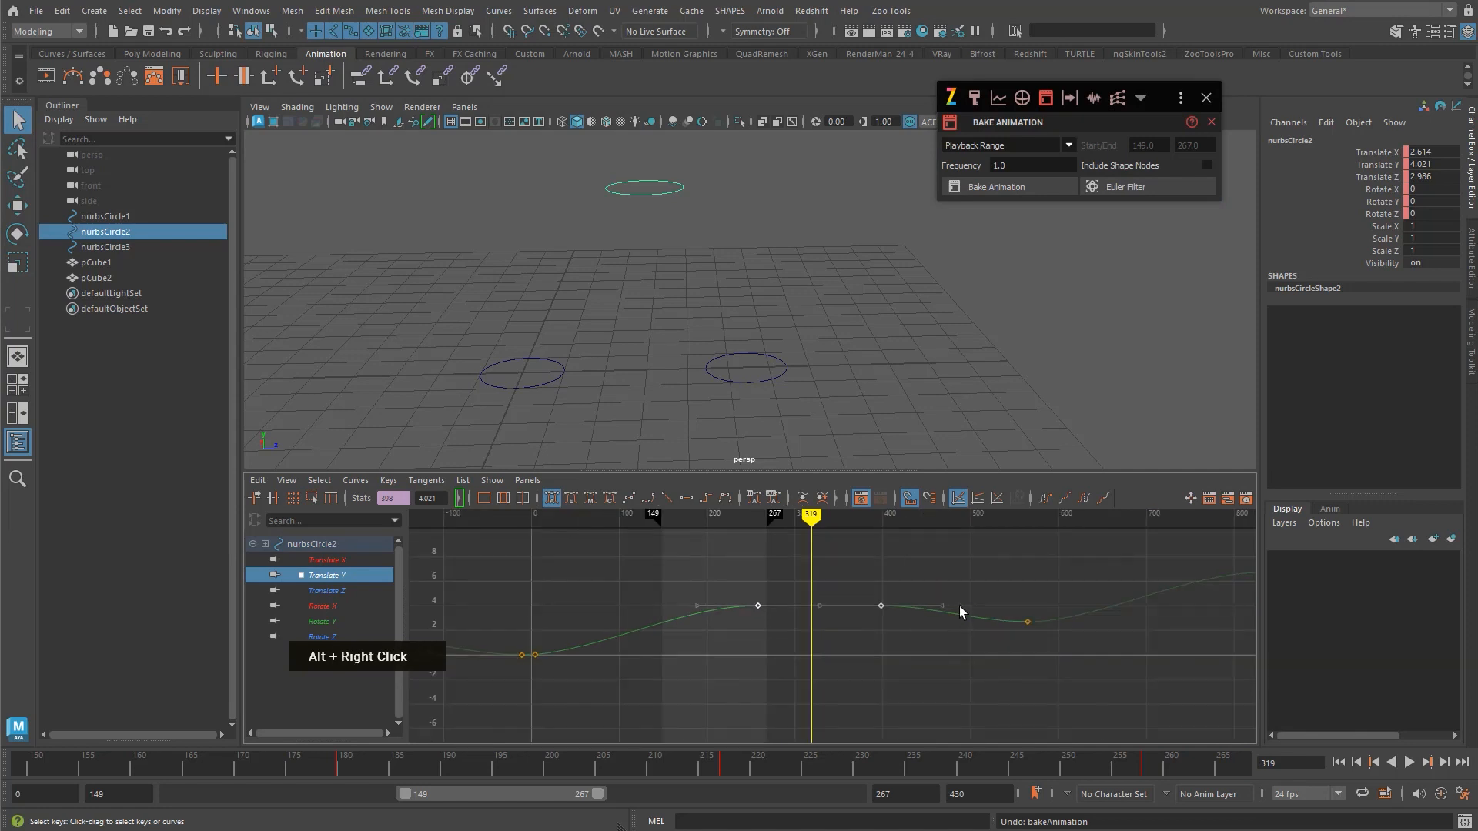
{"action": "left_click", "coordinate": [1385, 189]}
{"action": "middle_click_drag", "start_coordinate": [1024, 542], "coordinate": [1023, 530], "text": "alt"}
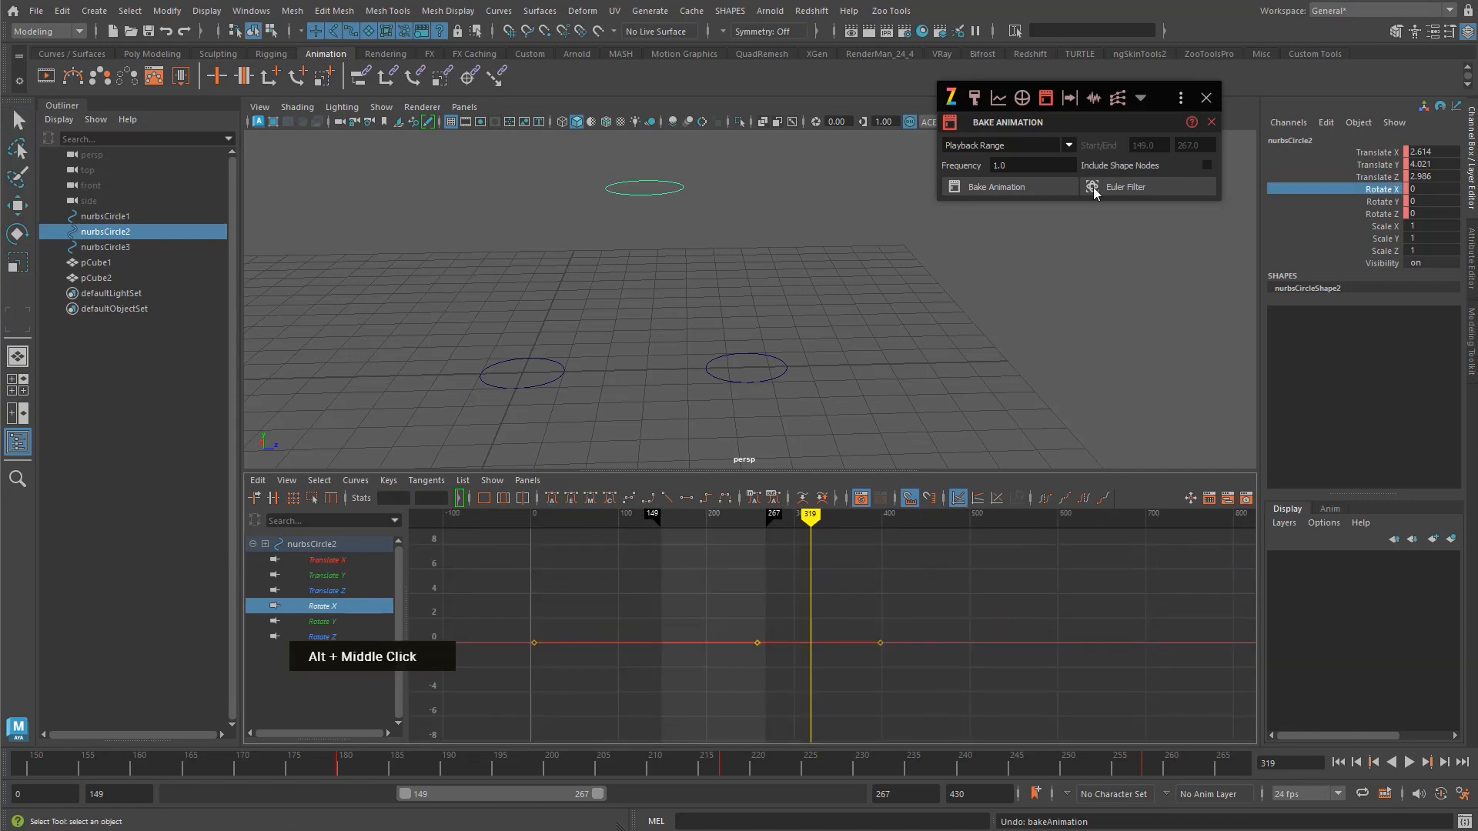
{"action": "left_click", "coordinate": [1004, 189]}
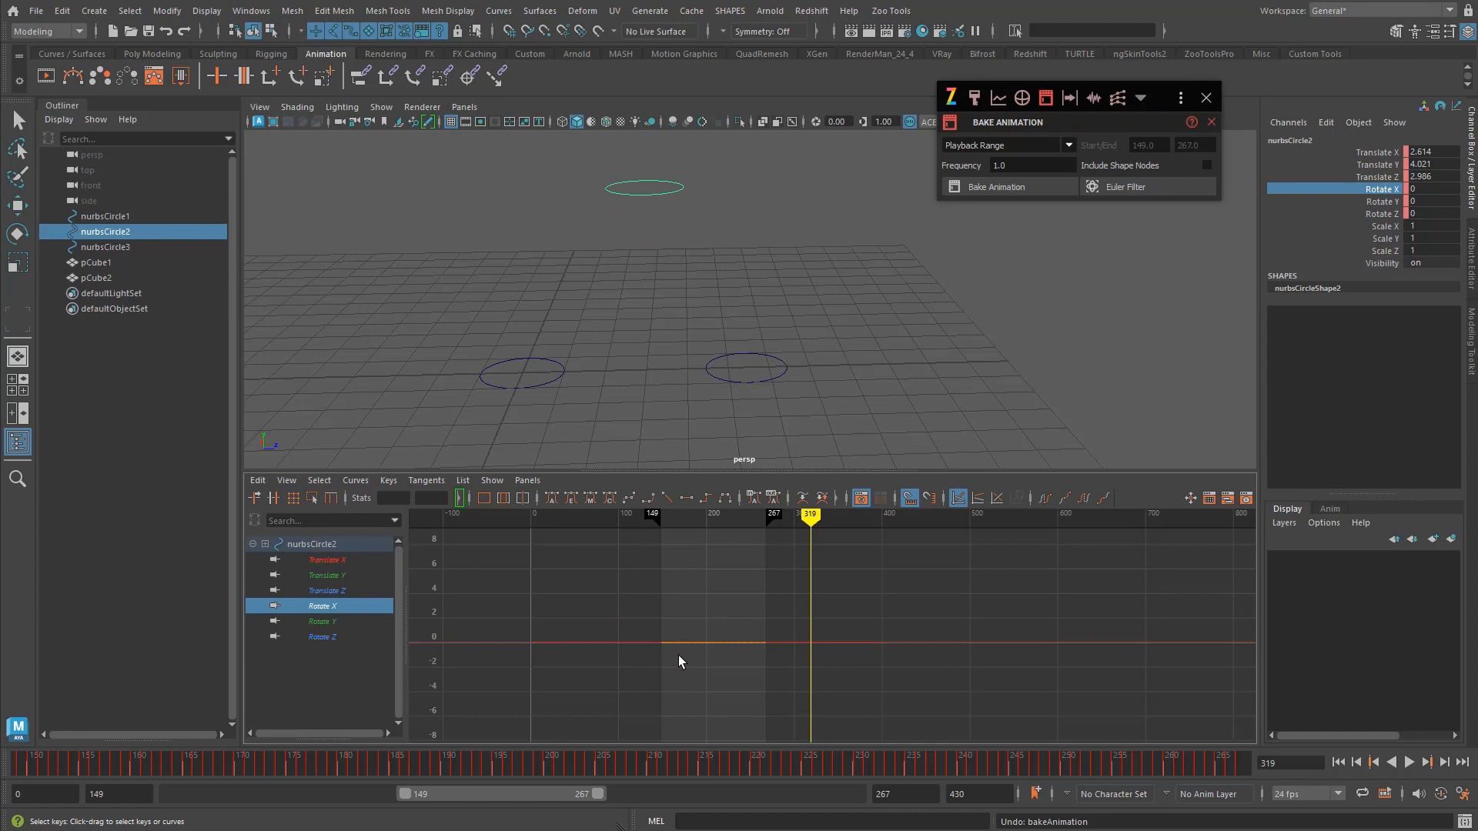
{"action": "middle_click_drag", "start_coordinate": [678, 660], "coordinate": [667, 621], "text": "alt"}
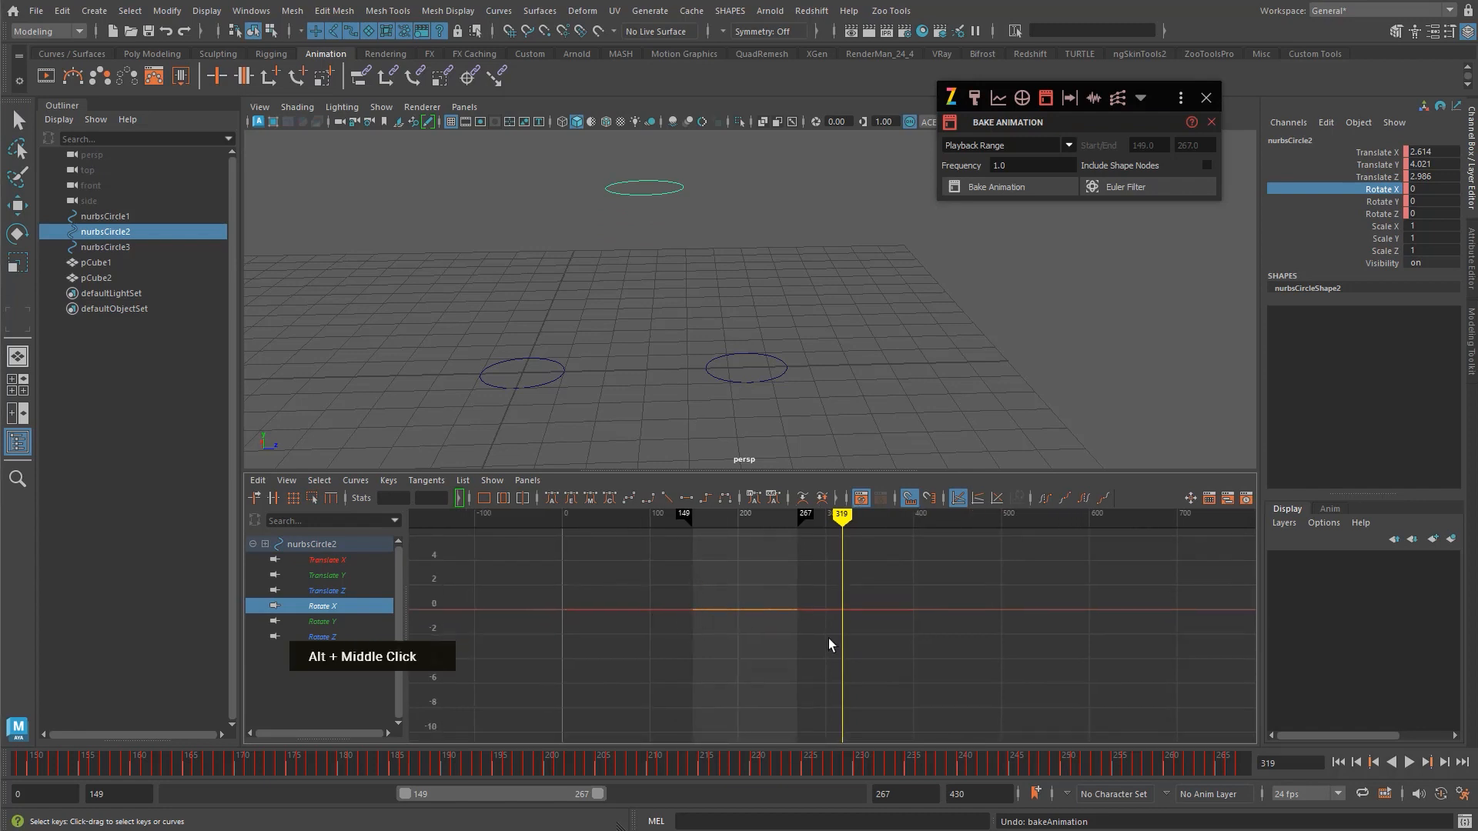
{"action": "left_click", "coordinate": [1022, 145]}
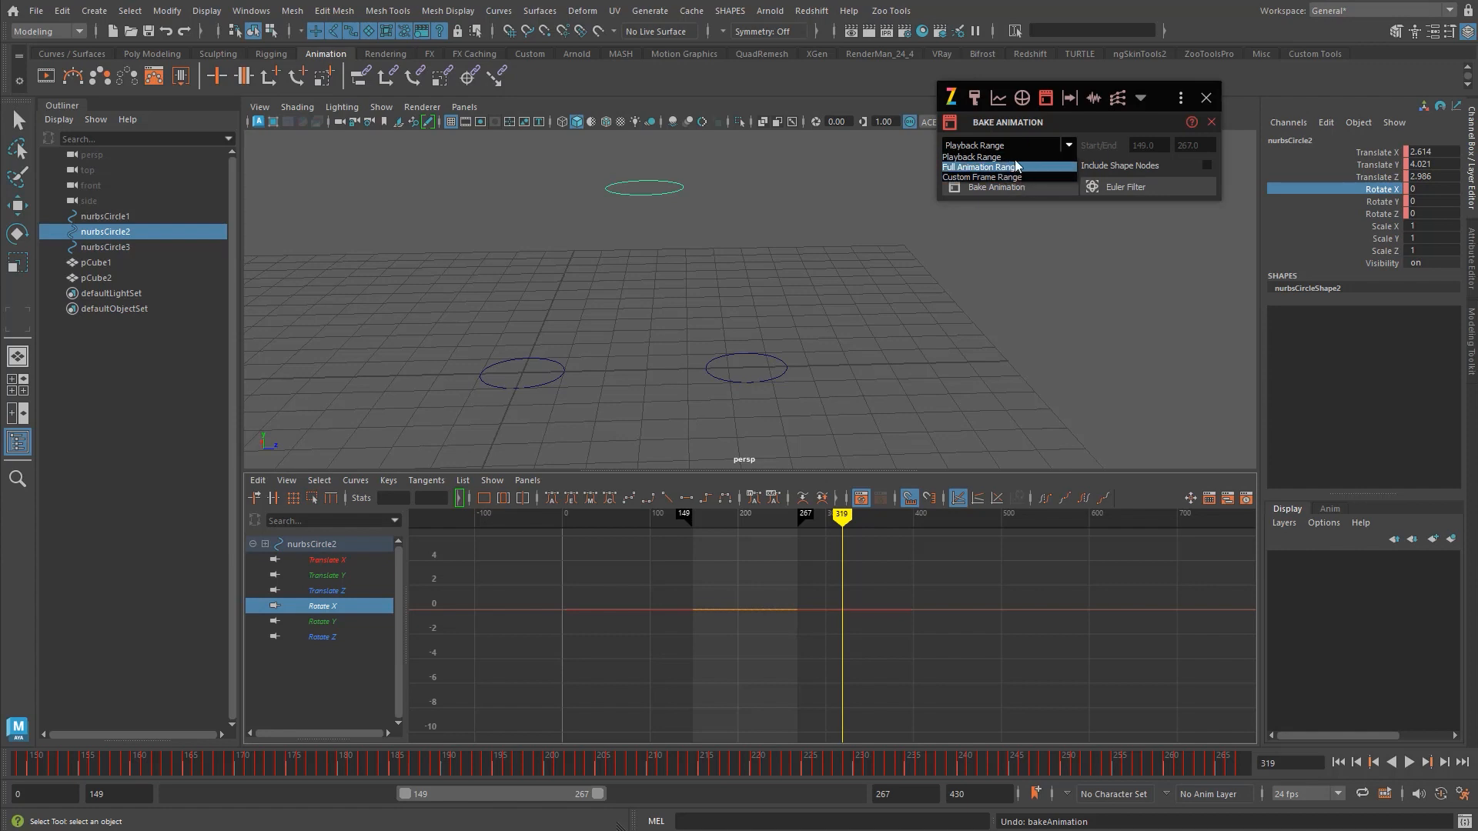
{"action": "left_click", "coordinate": [971, 157]}
{"action": "middle_click_drag", "start_coordinate": [787, 673], "coordinate": [801, 673], "text": "alt"}
{"action": "right_click_drag", "start_coordinate": [655, 668], "coordinate": [788, 624], "text": "alt"}
{"action": "middle_click_drag", "start_coordinate": [712, 628], "coordinate": [869, 664], "text": "alt"}
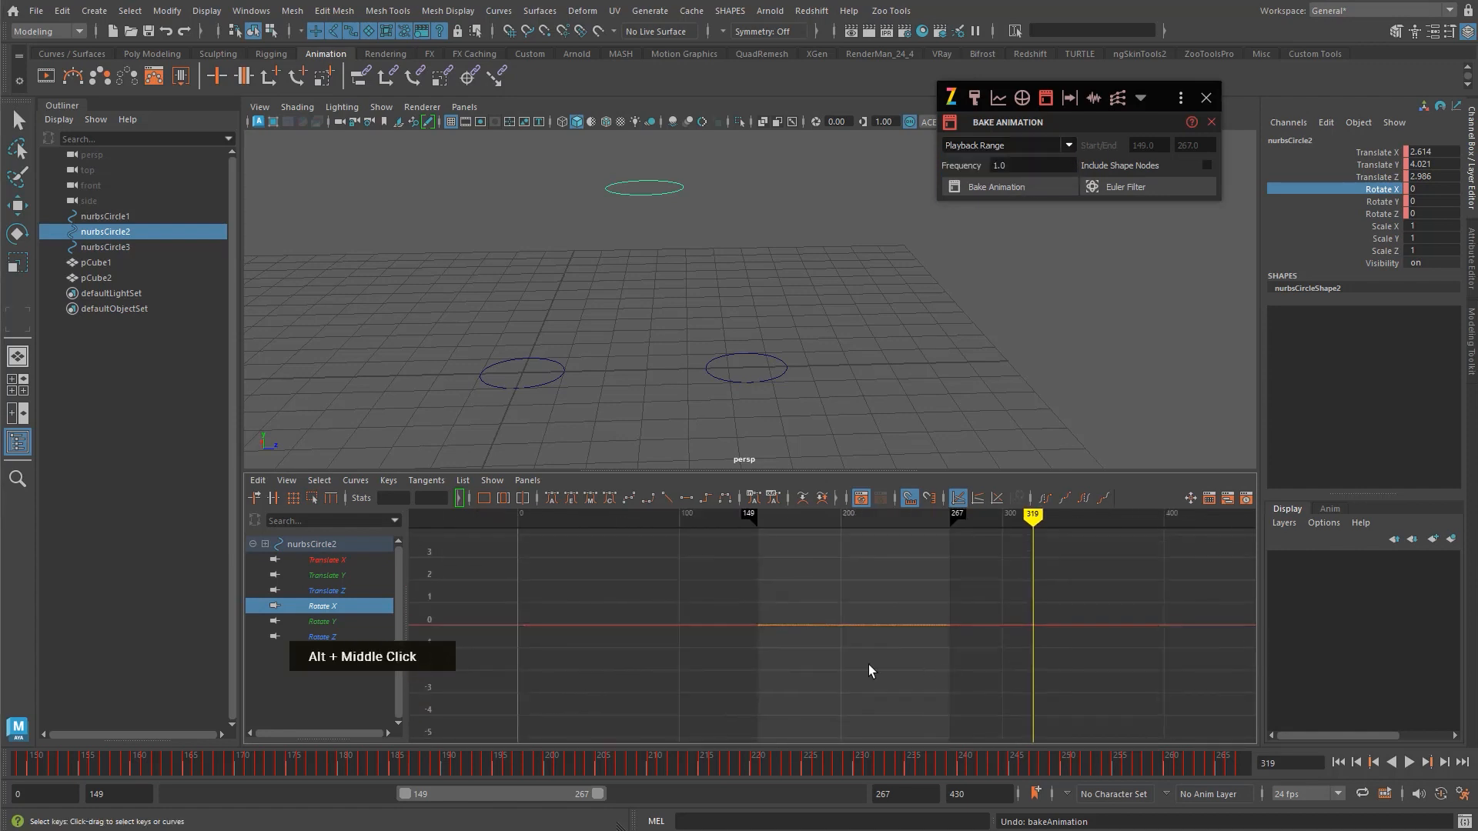
{"action": "key", "text": "ctrl+z"}
- Bake nurbsCircle2's Translate Z, Rotate X and Rotate Z channels over the playback range at frequency 1.0
{"action": "left_click", "coordinate": [1382, 213], "text": "ctrl"}
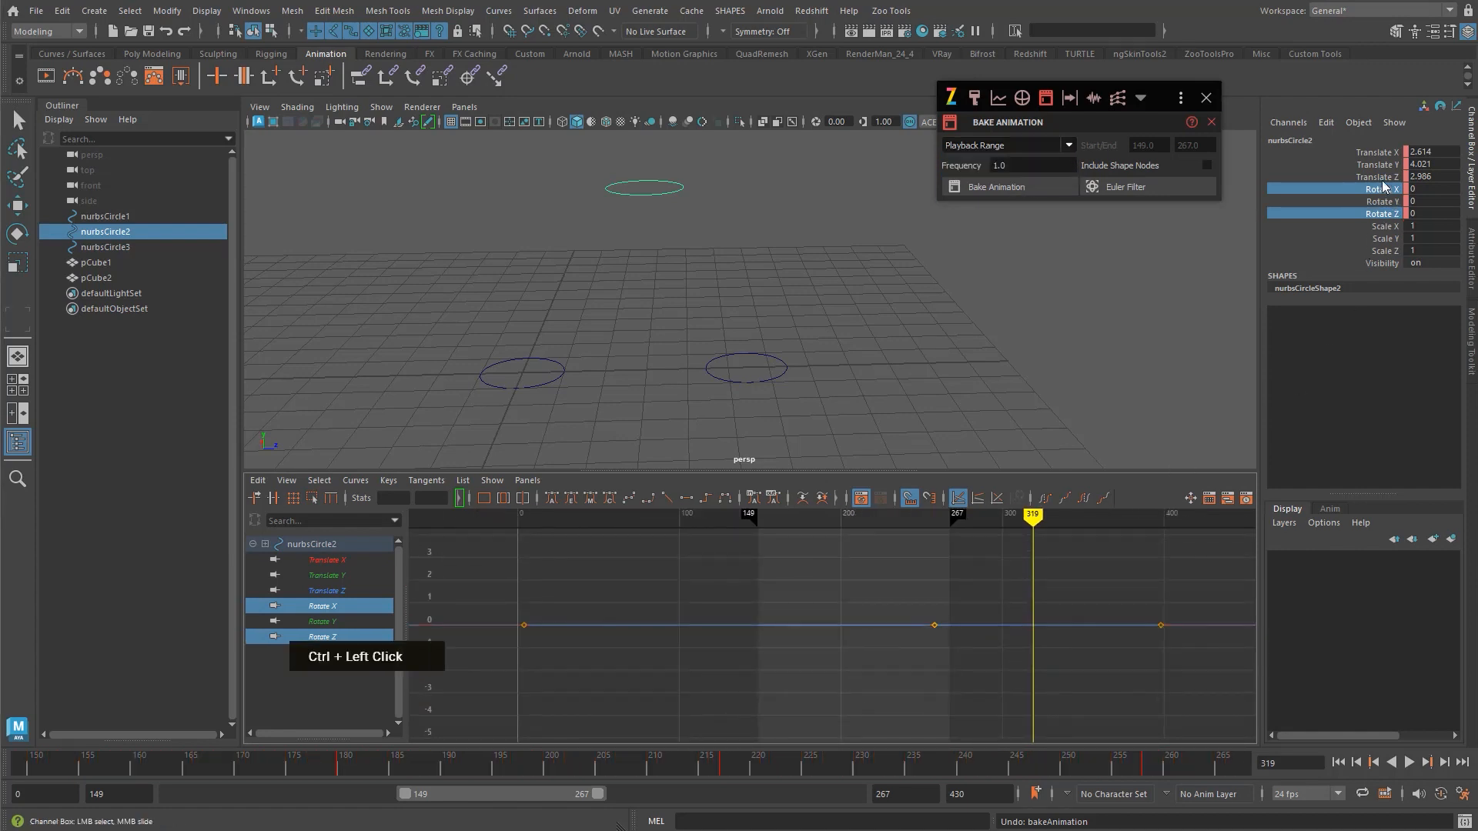
{"action": "left_click", "coordinate": [1378, 176], "text": "ctrl"}
{"action": "middle_click_drag", "start_coordinate": [922, 609], "coordinate": [888, 614], "text": "alt"}
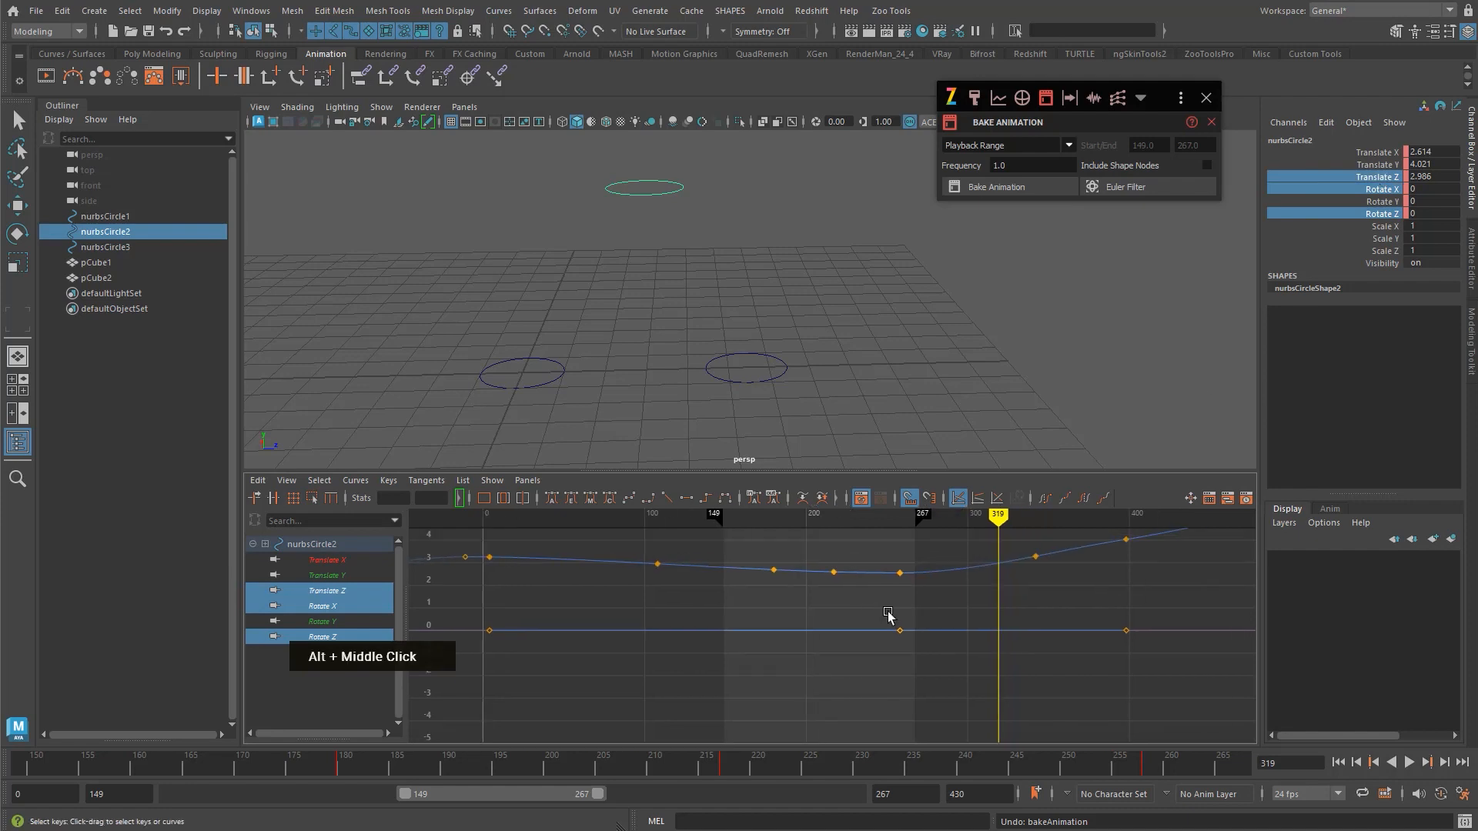
{"action": "left_click", "coordinate": [1032, 187]}
{"action": "middle_click_drag", "start_coordinate": [1000, 620], "coordinate": [948, 631], "text": "alt"}
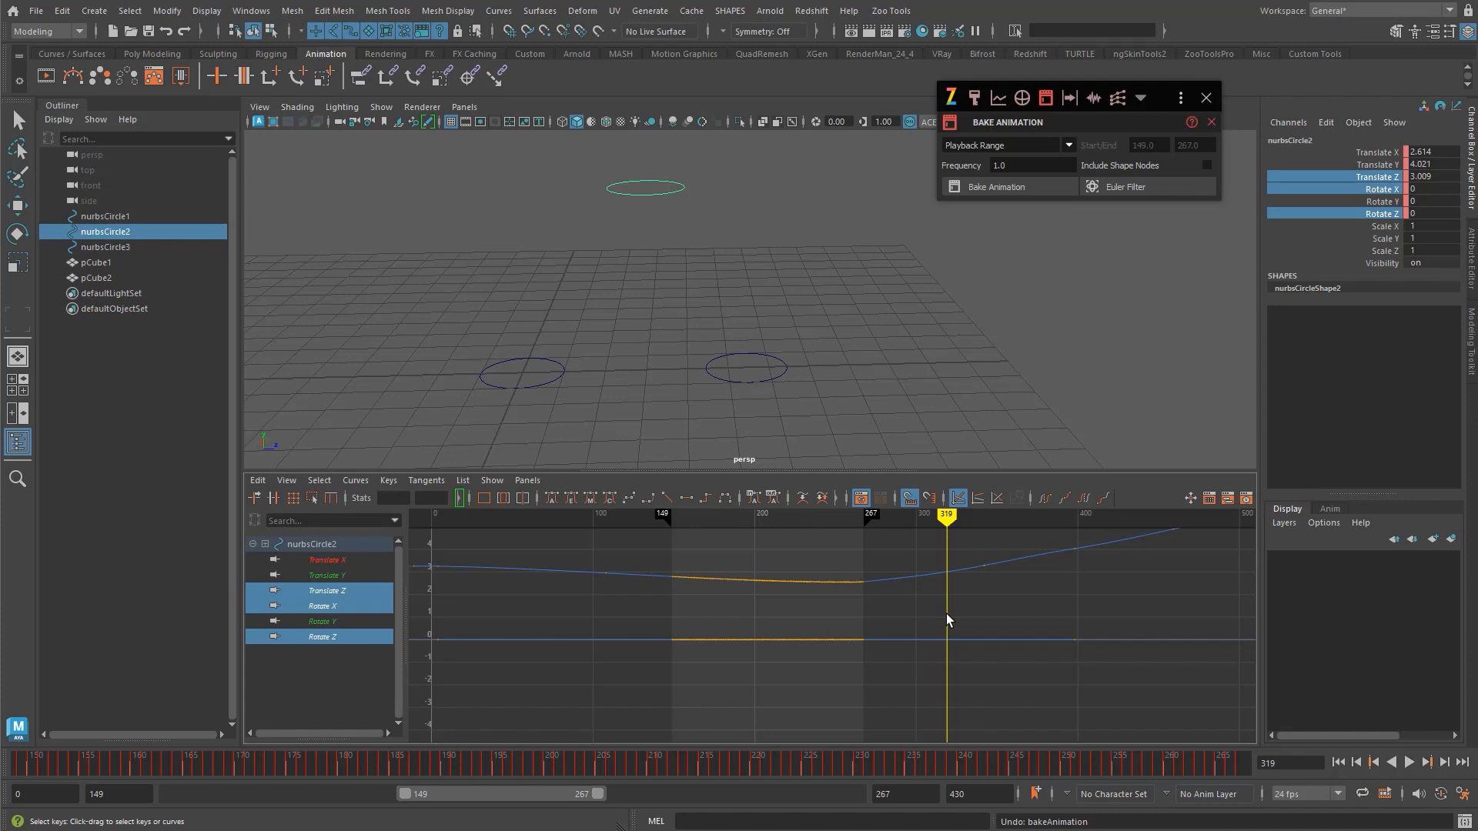
{"action": "middle_click", "coordinate": [935, 618], "text": "alt"}
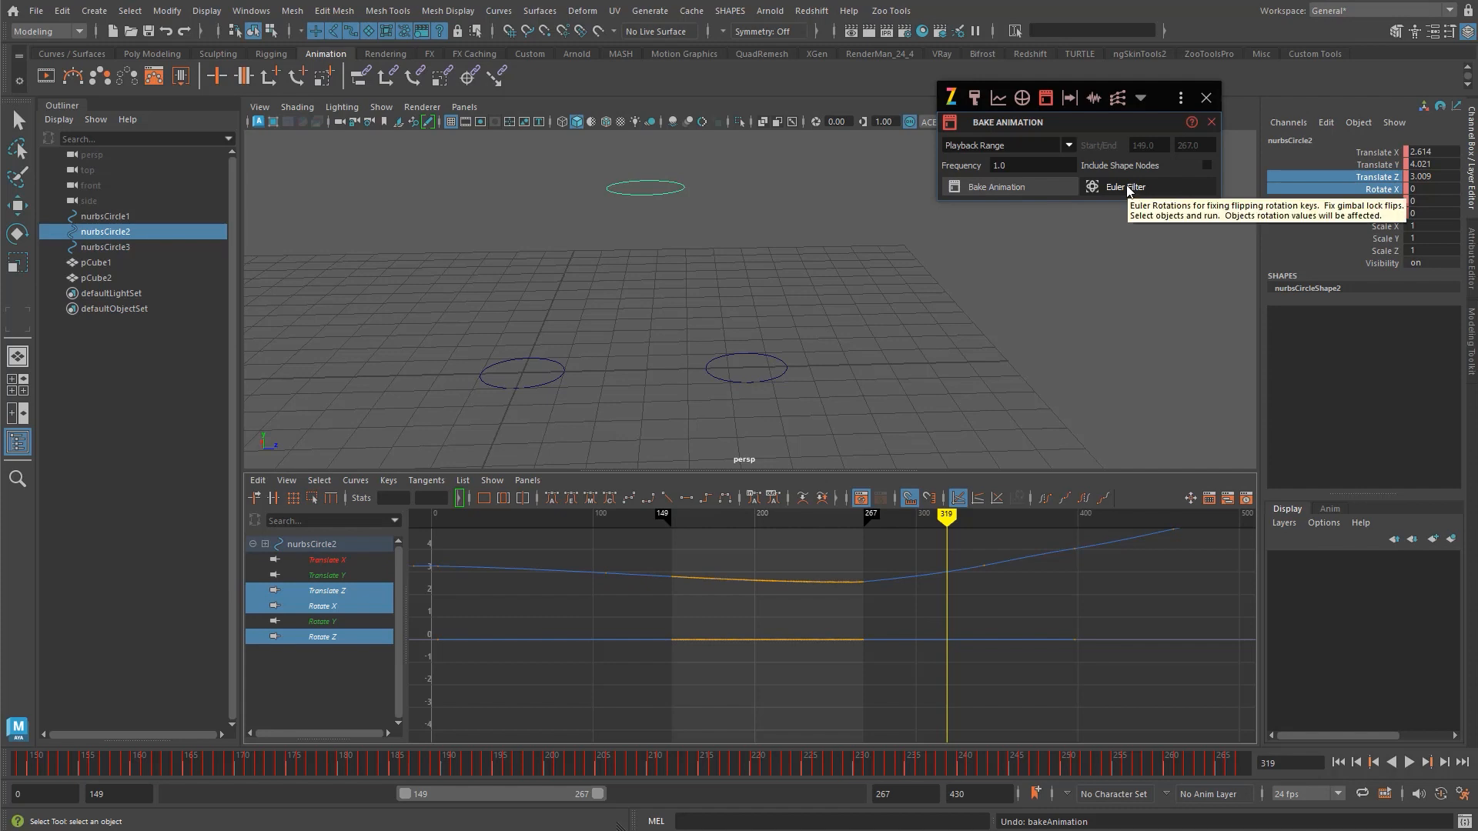
{"action": "left_click", "coordinate": [1022, 98]}
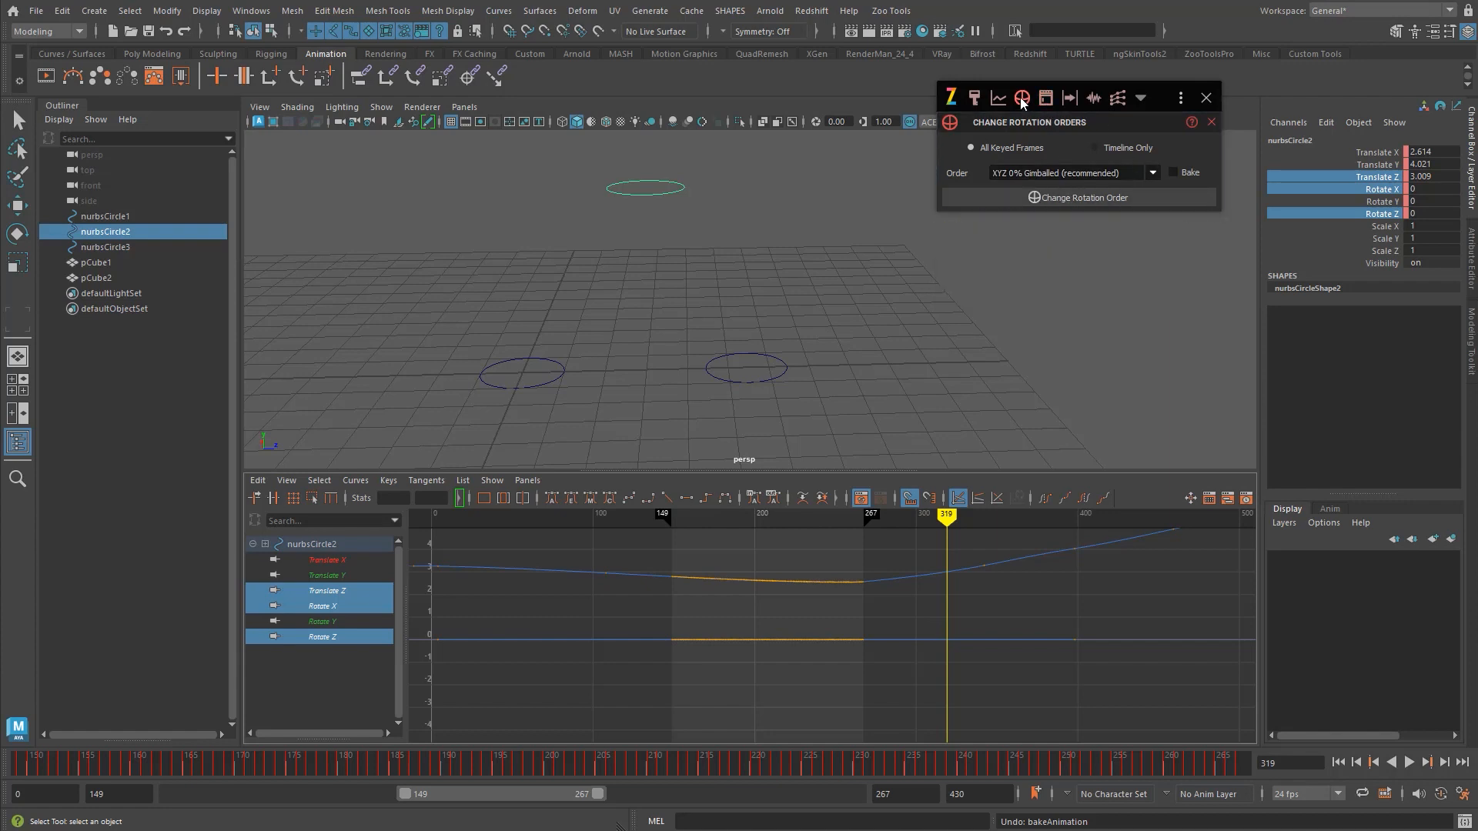
{"action": "double_click", "coordinate": [1041, 95]}
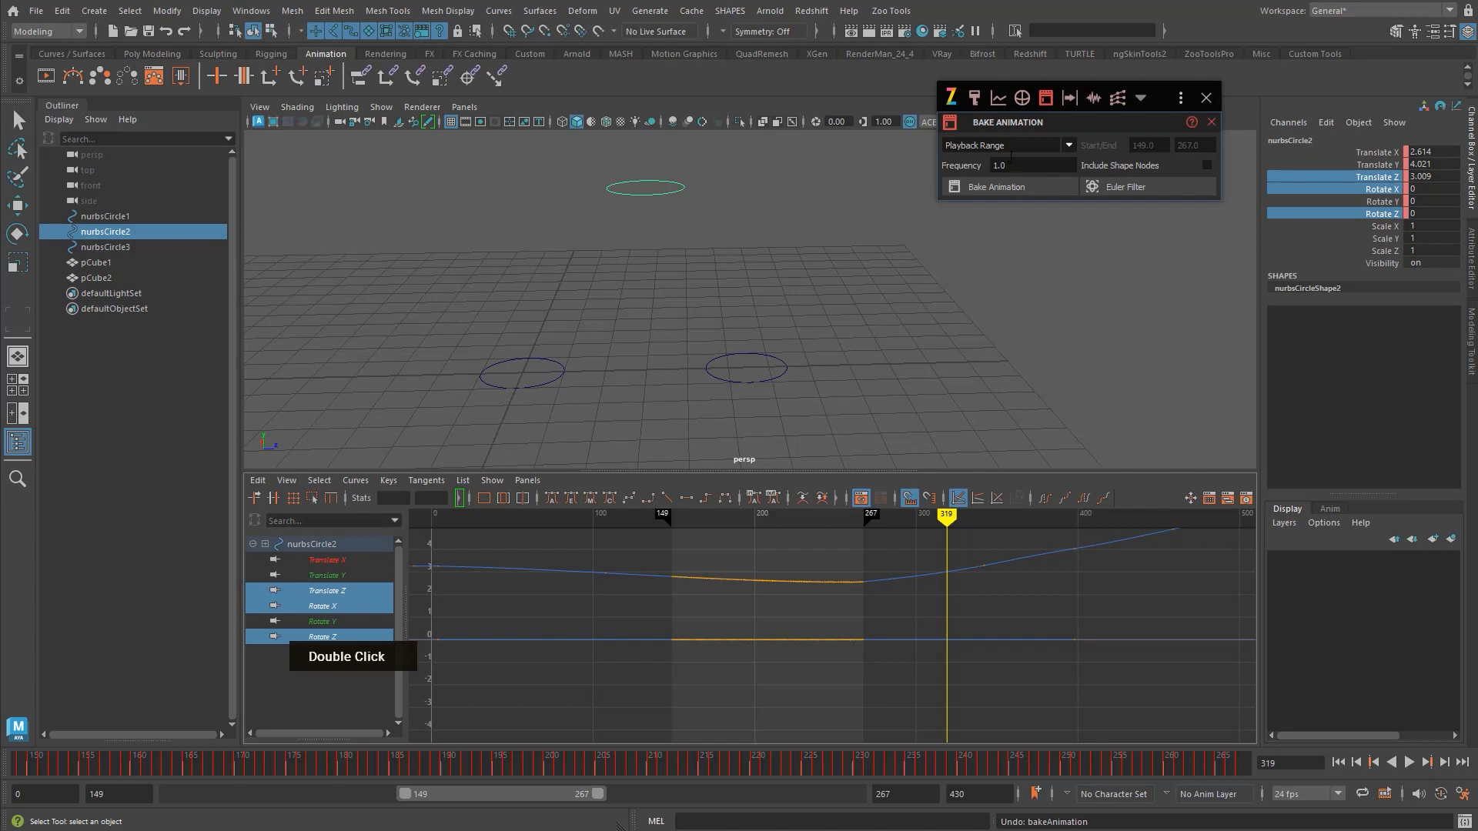
{"action": "left_click_drag", "start_coordinate": [1007, 166], "coordinate": [962, 165]}
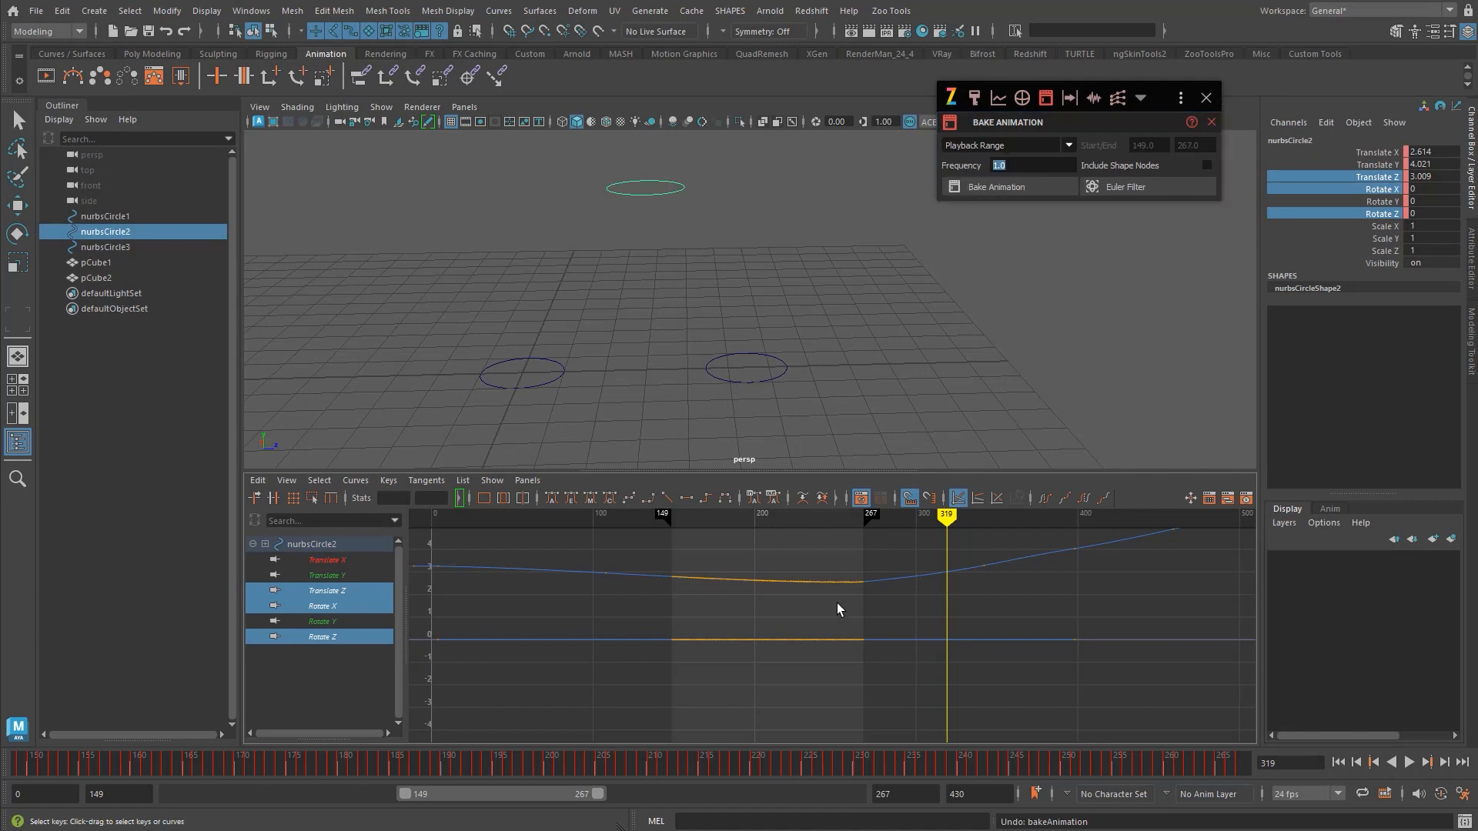
{"action": "middle_click_drag", "start_coordinate": [837, 608], "coordinate": [792, 617], "text": "alt"}
{"action": "right_click_drag", "start_coordinate": [792, 616], "coordinate": [833, 617], "text": "alt"}
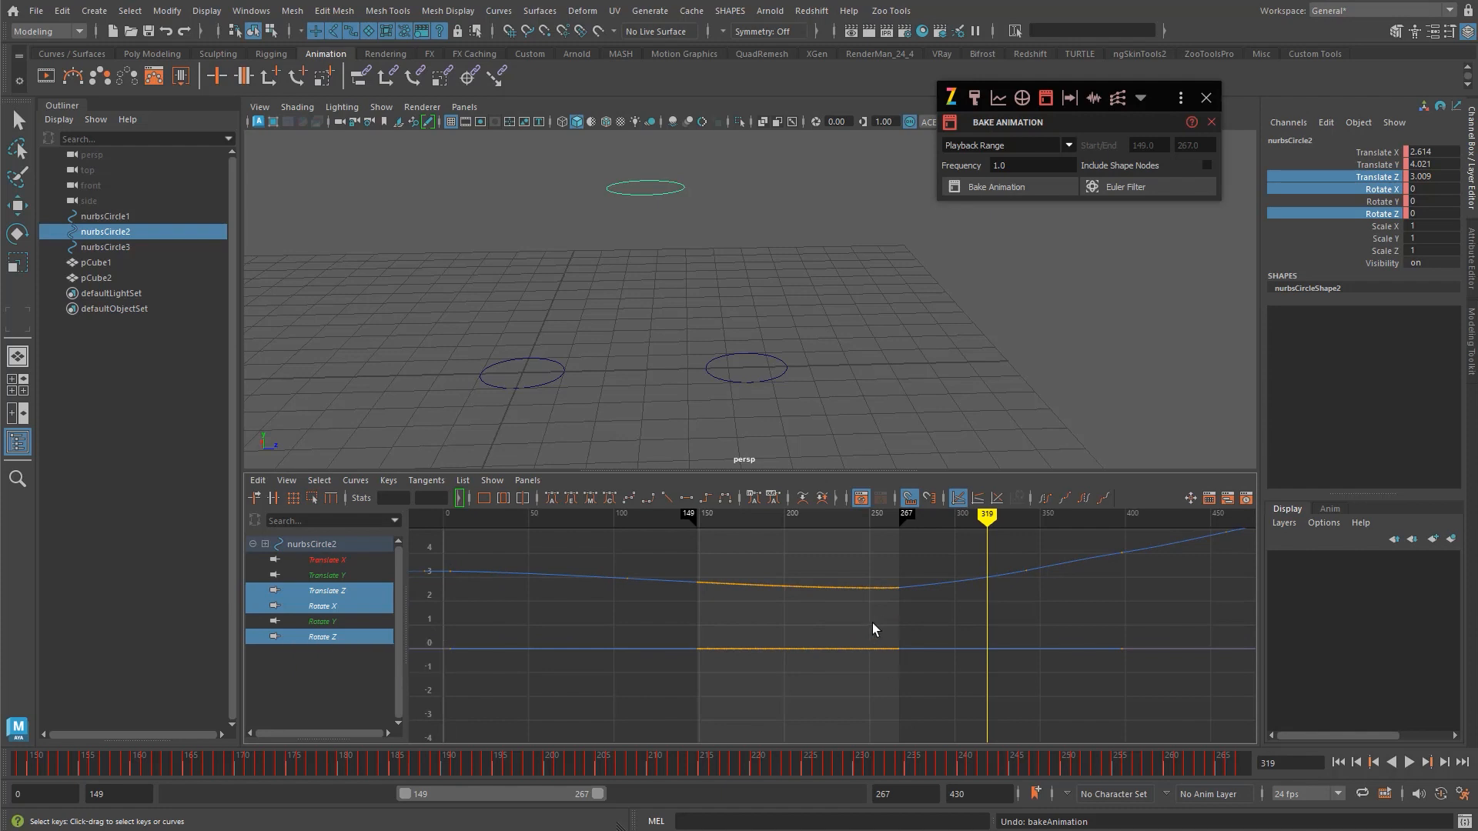
{"action": "double_click", "coordinate": [1022, 165]}
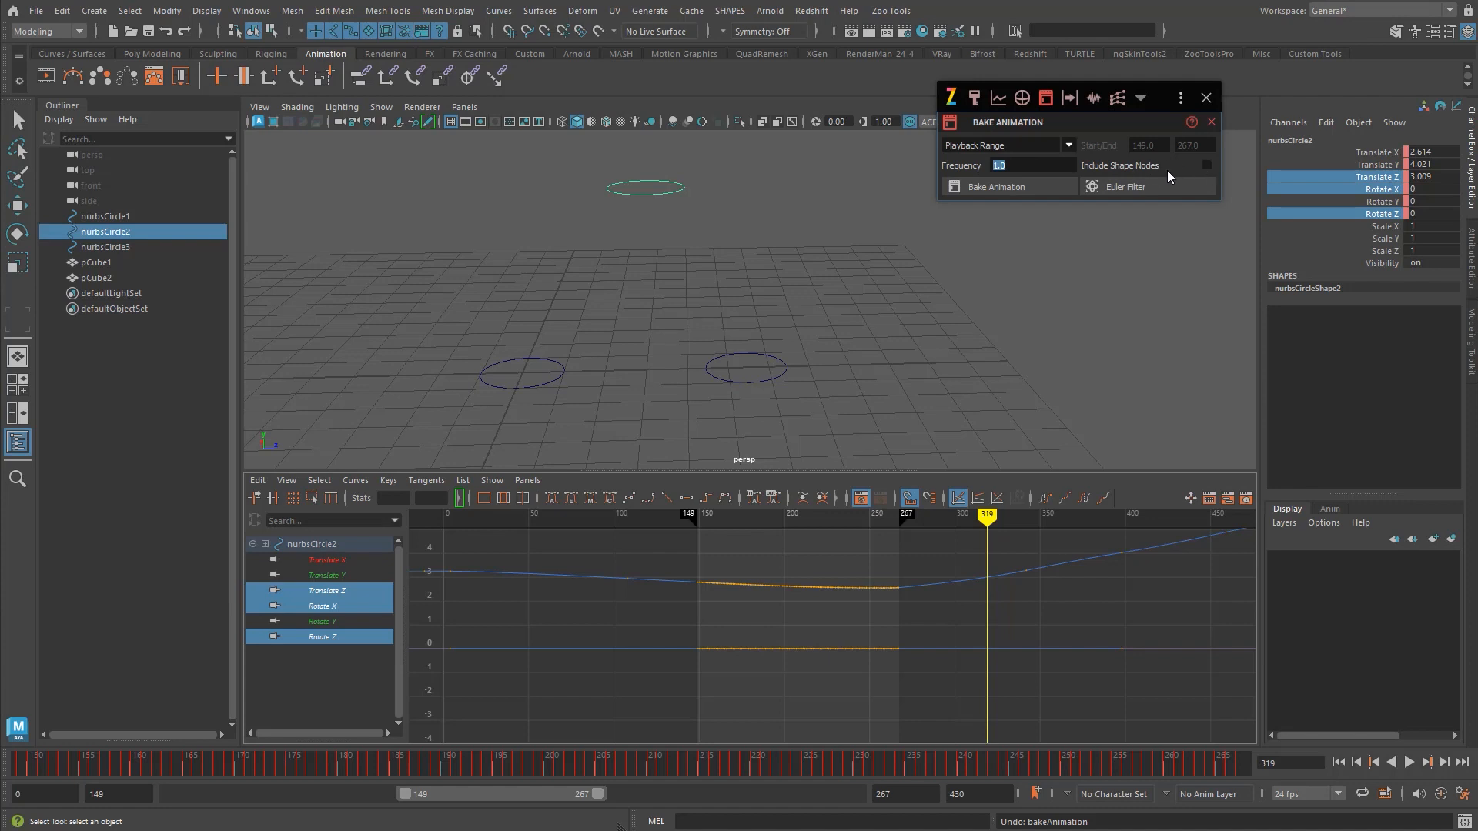
- Set the Bake Animation range to Custom Frame Range and shift the tool window slightly aside
{"action": "left_click", "coordinate": [1050, 145]}
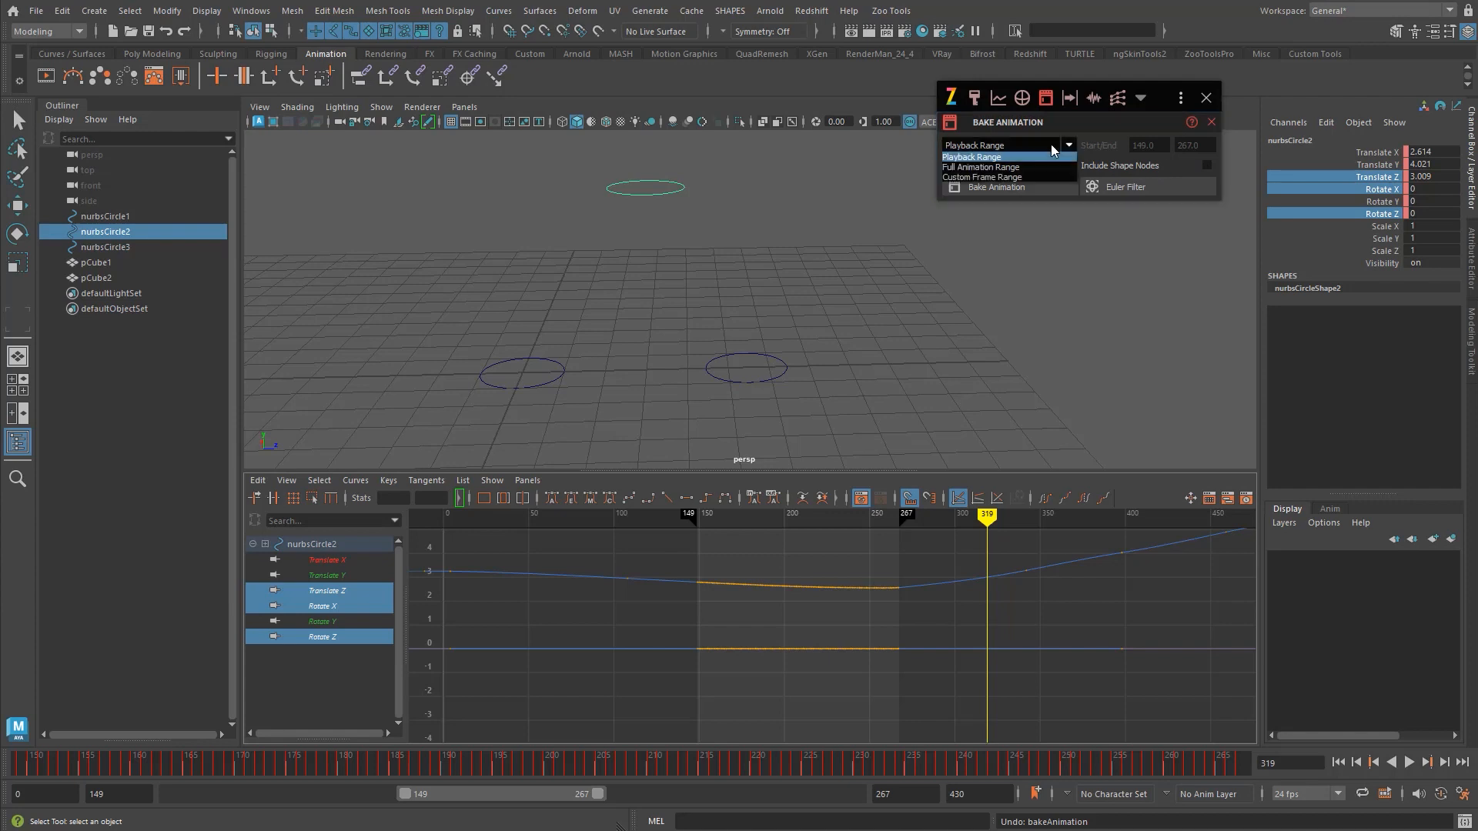
{"action": "left_click", "coordinate": [1027, 178]}
{"action": "double_click", "coordinate": [1187, 144]}
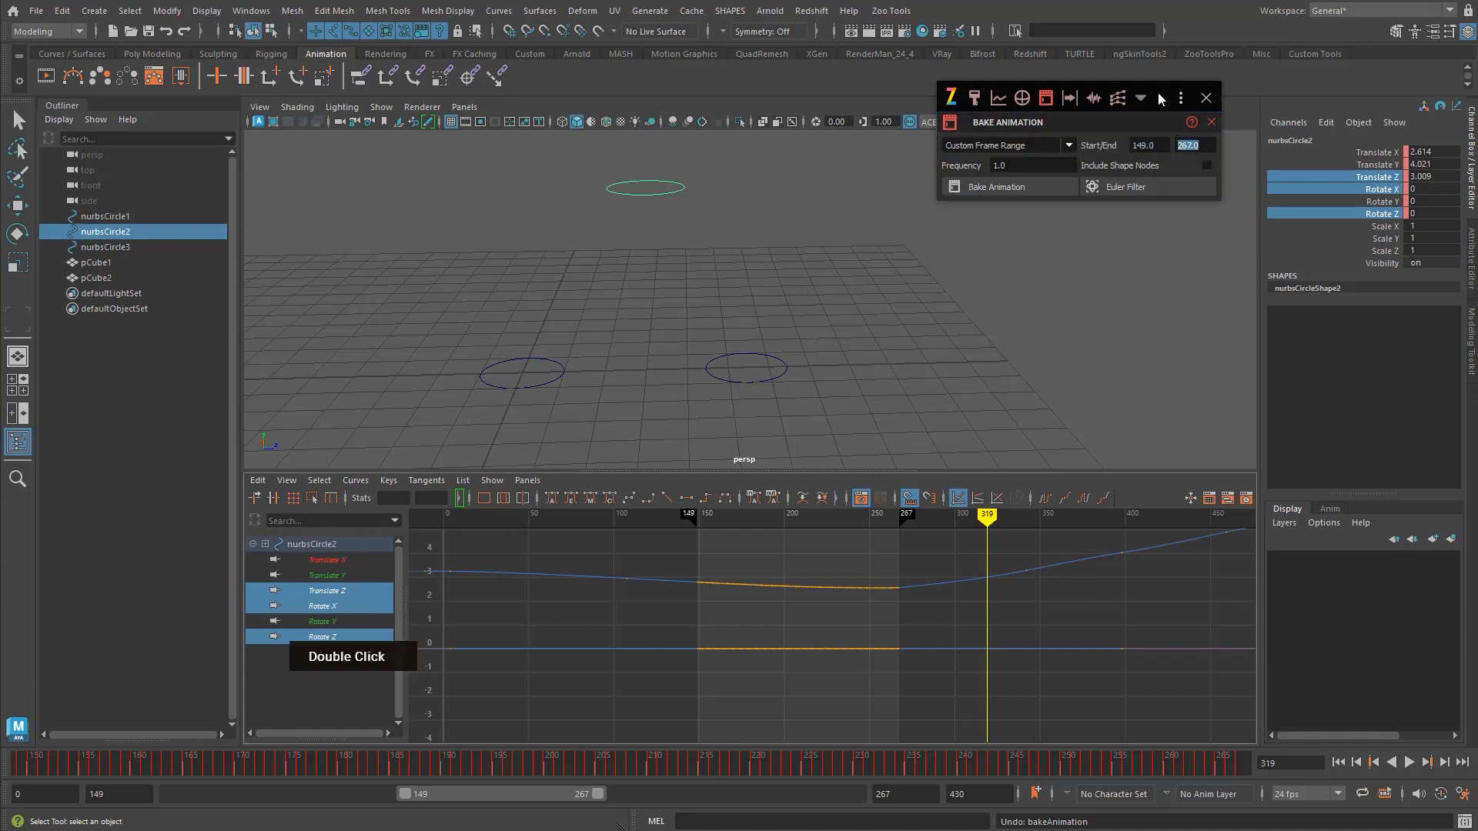
{"action": "left_click_drag", "start_coordinate": [1158, 93], "coordinate": [1101, 92]}
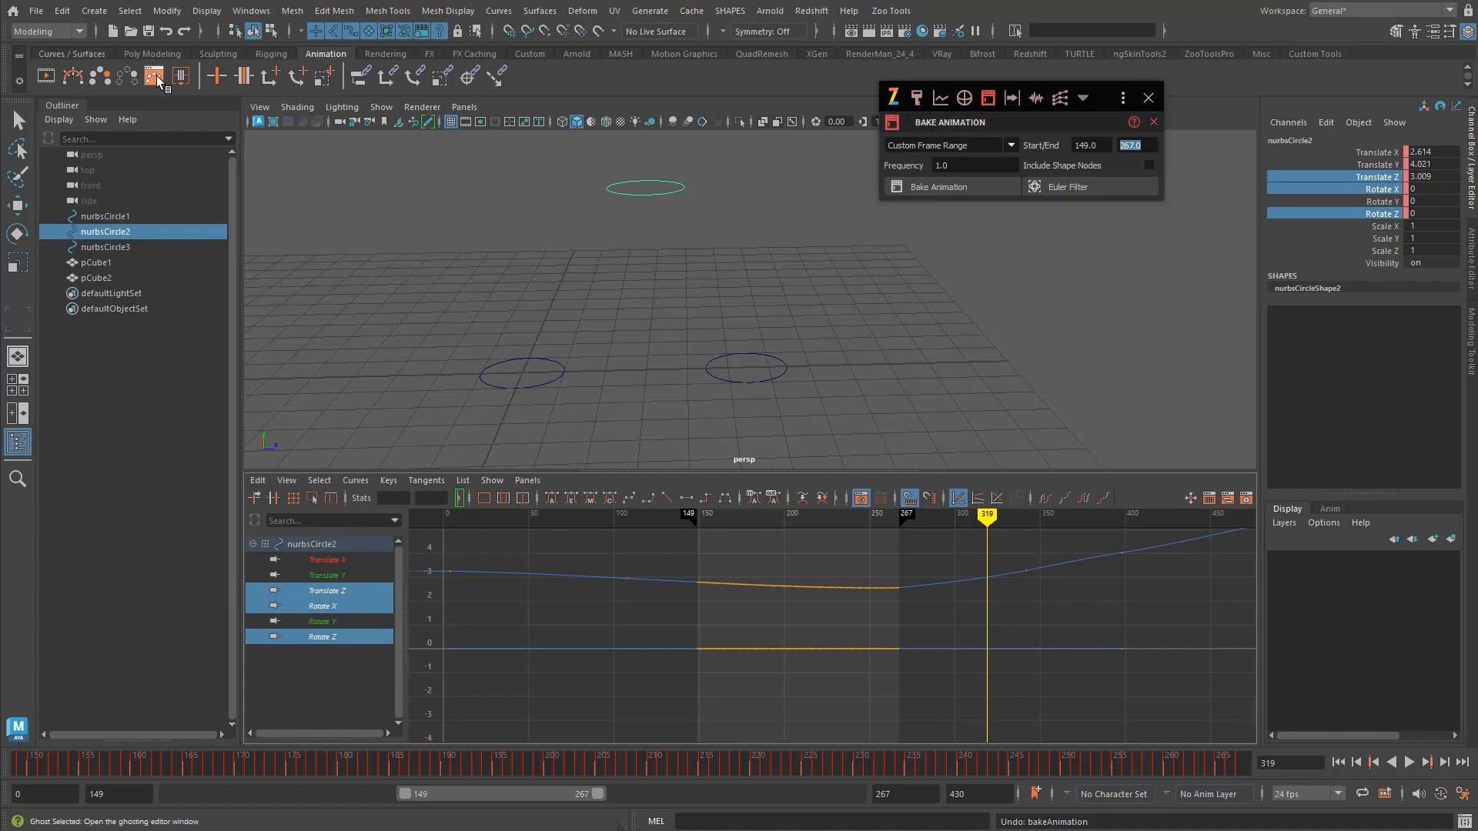
- Clear the object selection and replace the Bake Animation tool with the Numeric Retimer
{"action": "left_click", "coordinate": [325, 204]}
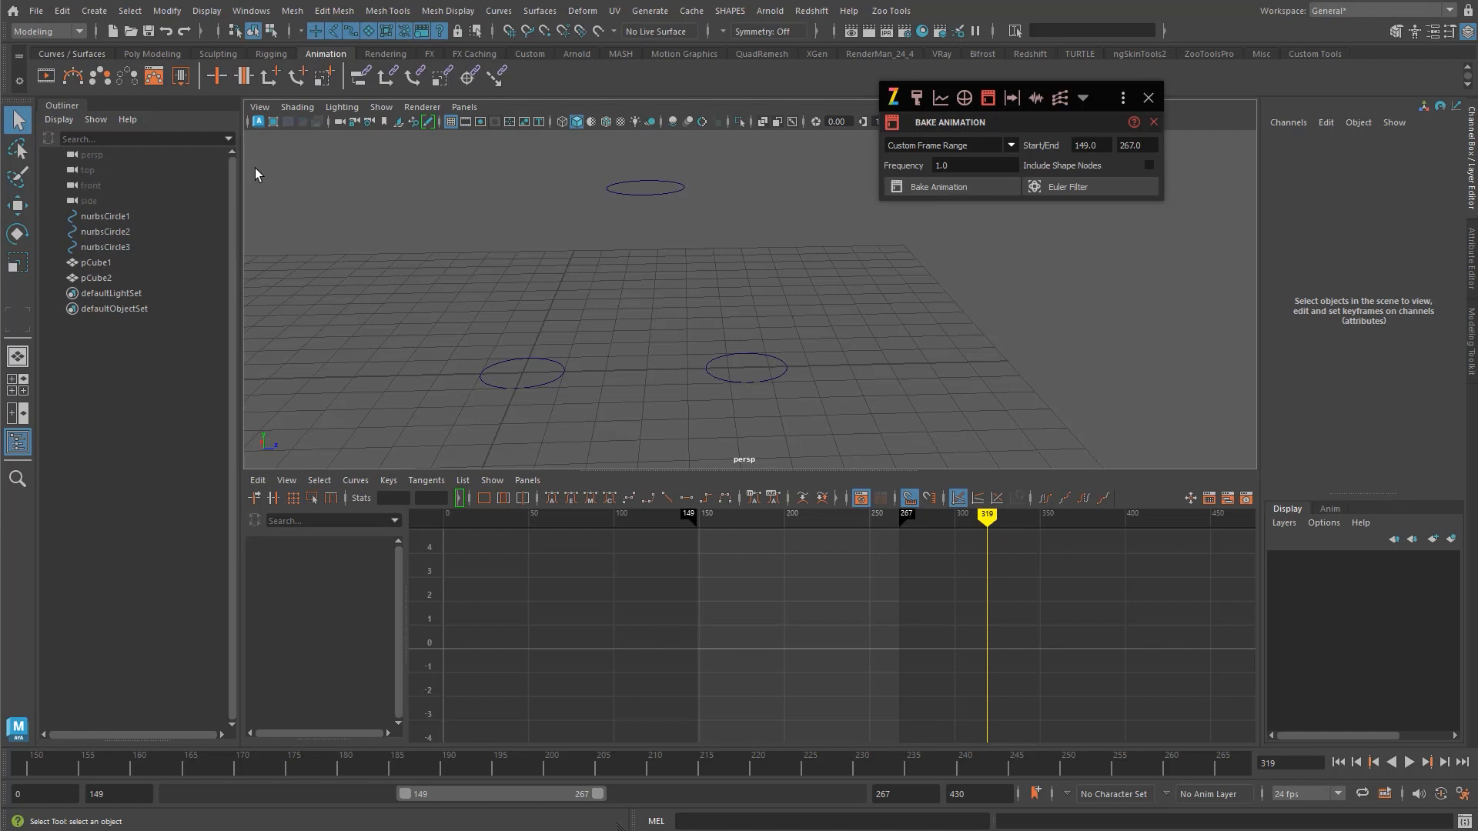
{"action": "left_click_drag", "start_coordinate": [528, 166], "coordinate": [663, 208]}
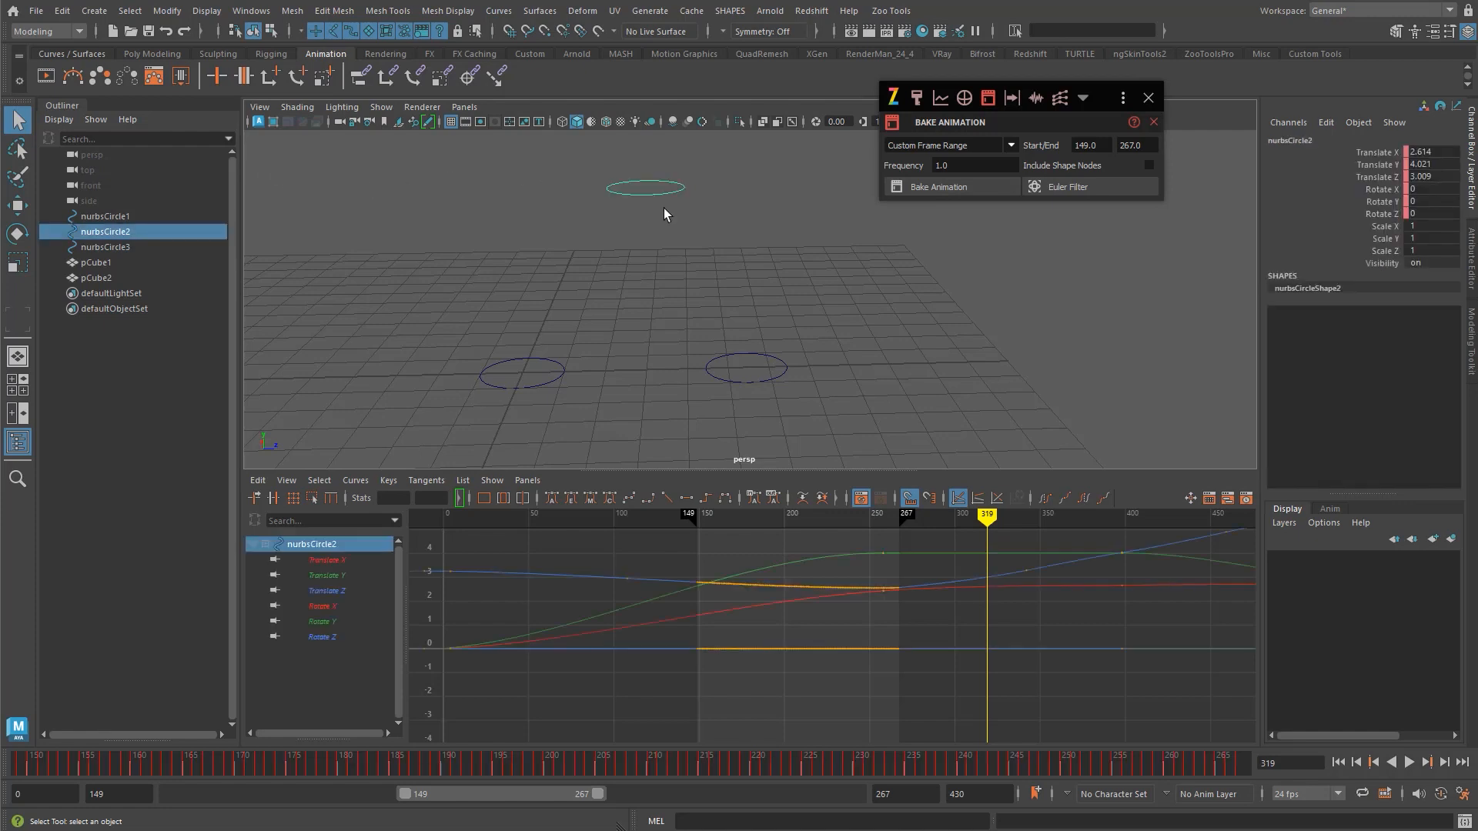
{"action": "left_click", "coordinate": [847, 205]}
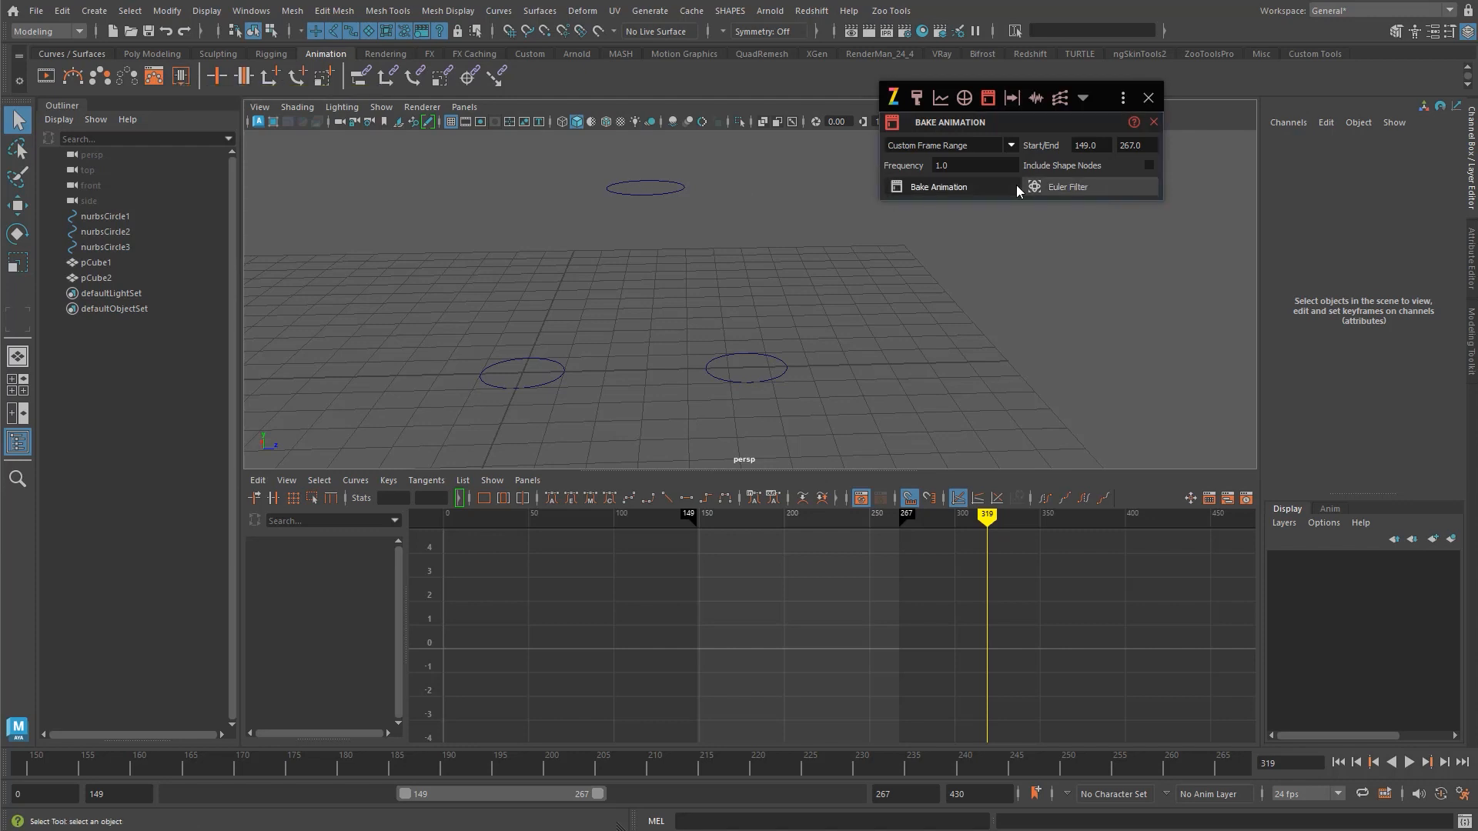
{"action": "left_click", "coordinate": [1153, 123]}
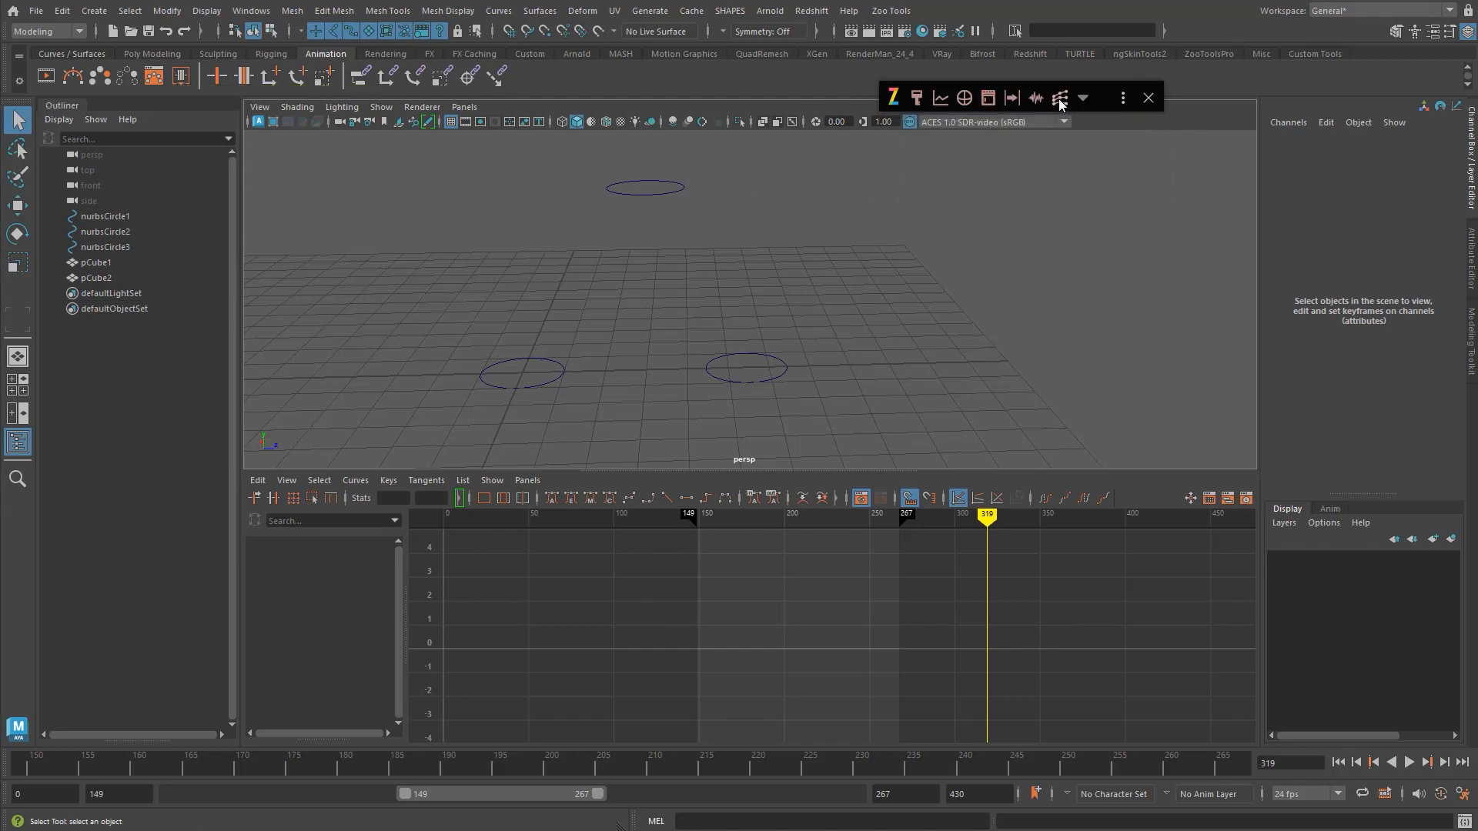
{"action": "left_click", "coordinate": [1015, 98]}
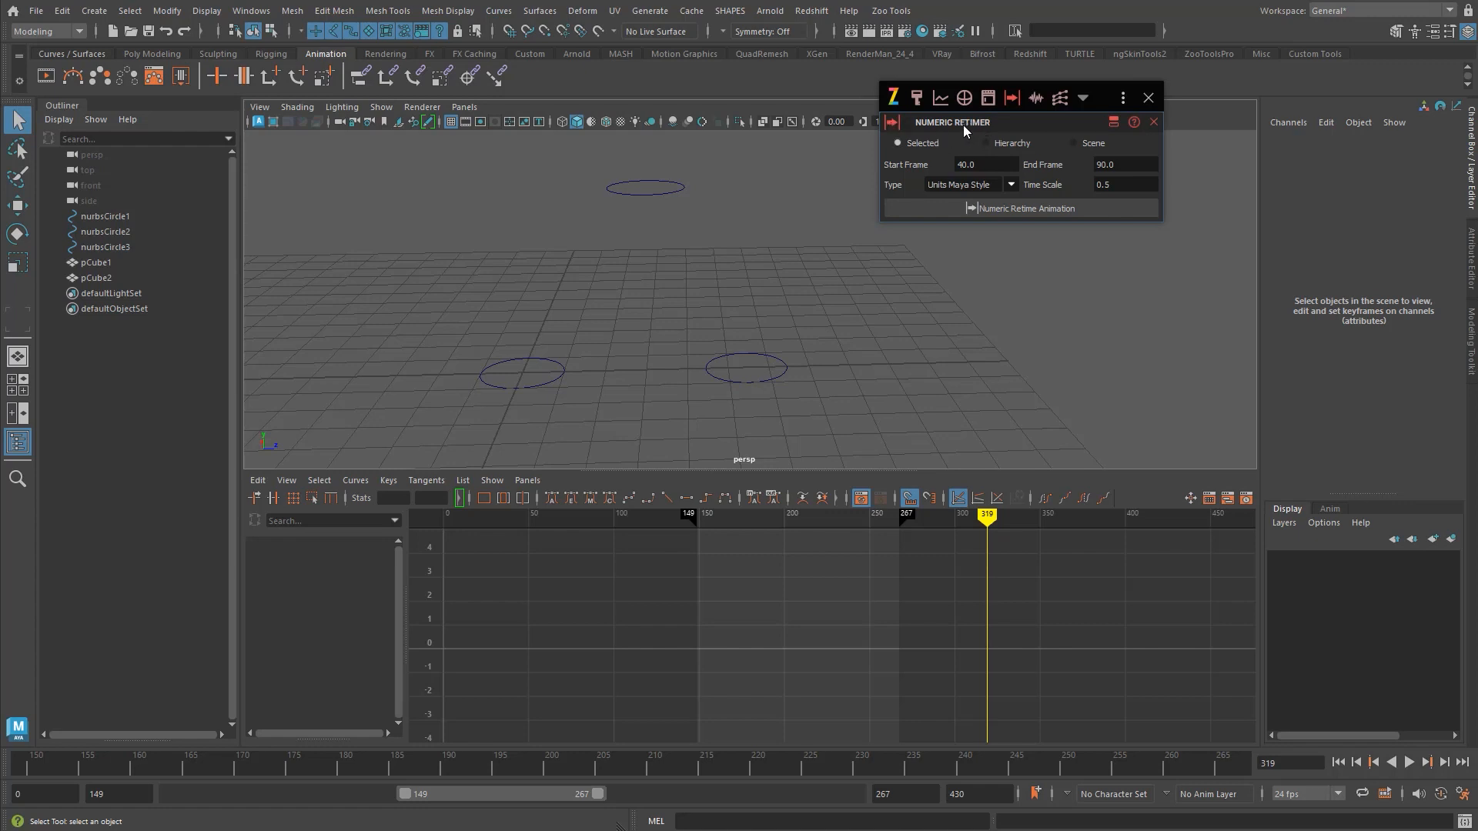
{"action": "left_click_drag", "start_coordinate": [1106, 91], "coordinate": [1107, 86]}
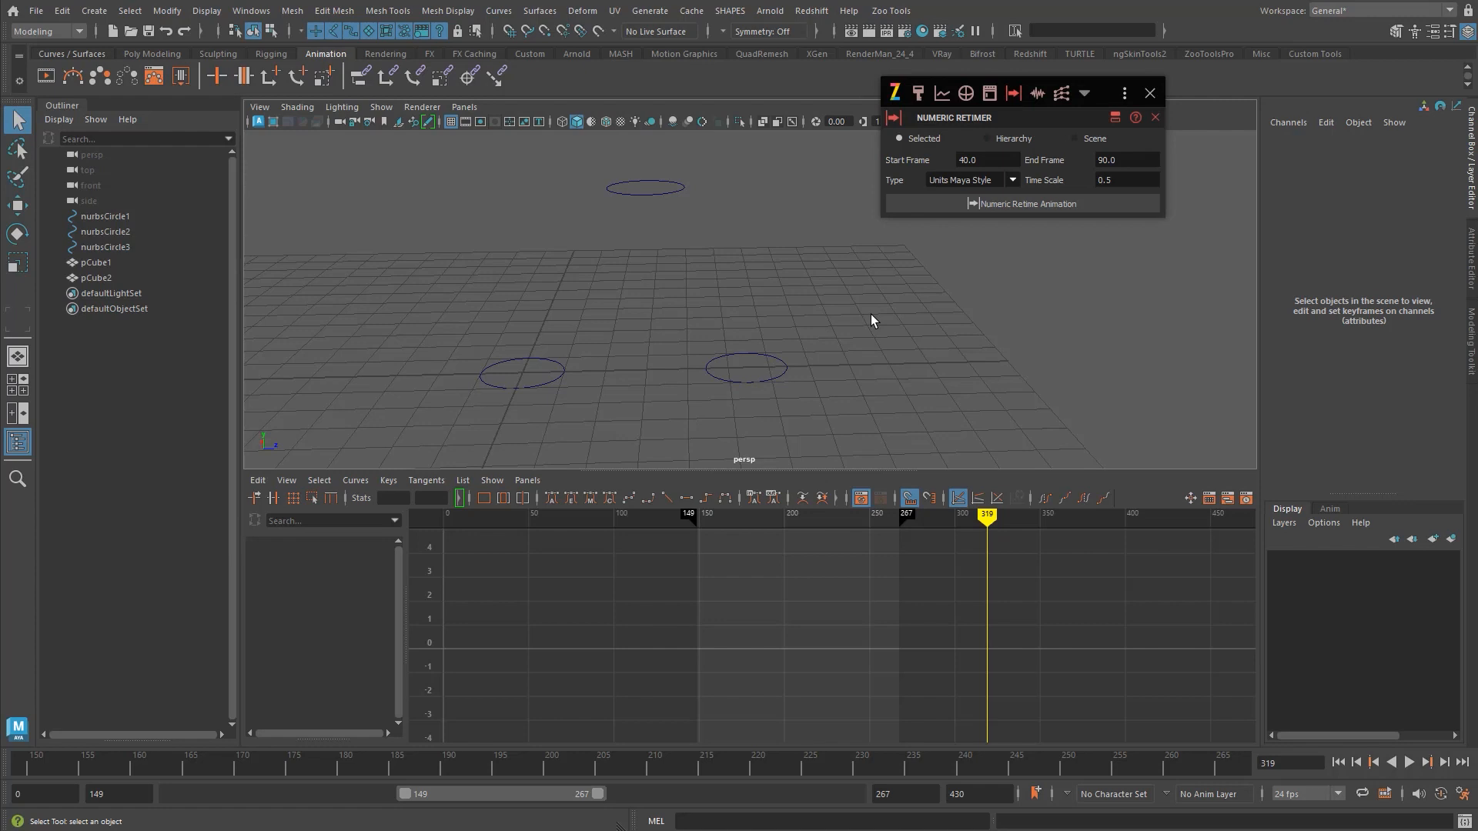
- Place Retime markers on nurbsCircle2's curves at about frames 167 and 223, retime the keys with the second marker, and undo the retime
{"action": "left_click", "coordinate": [272, 497]}
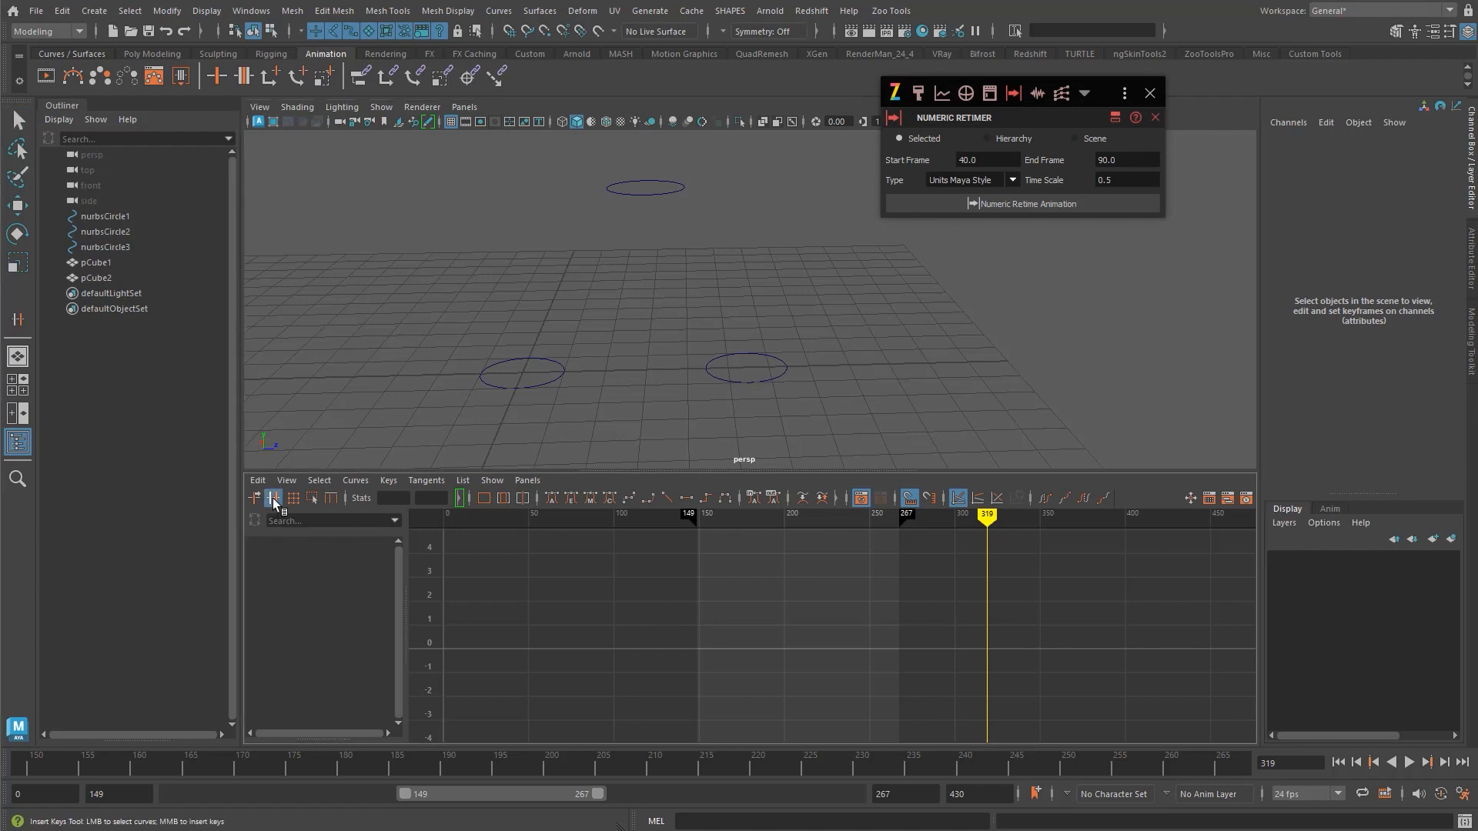
{"action": "double_click", "coordinate": [542, 611]}
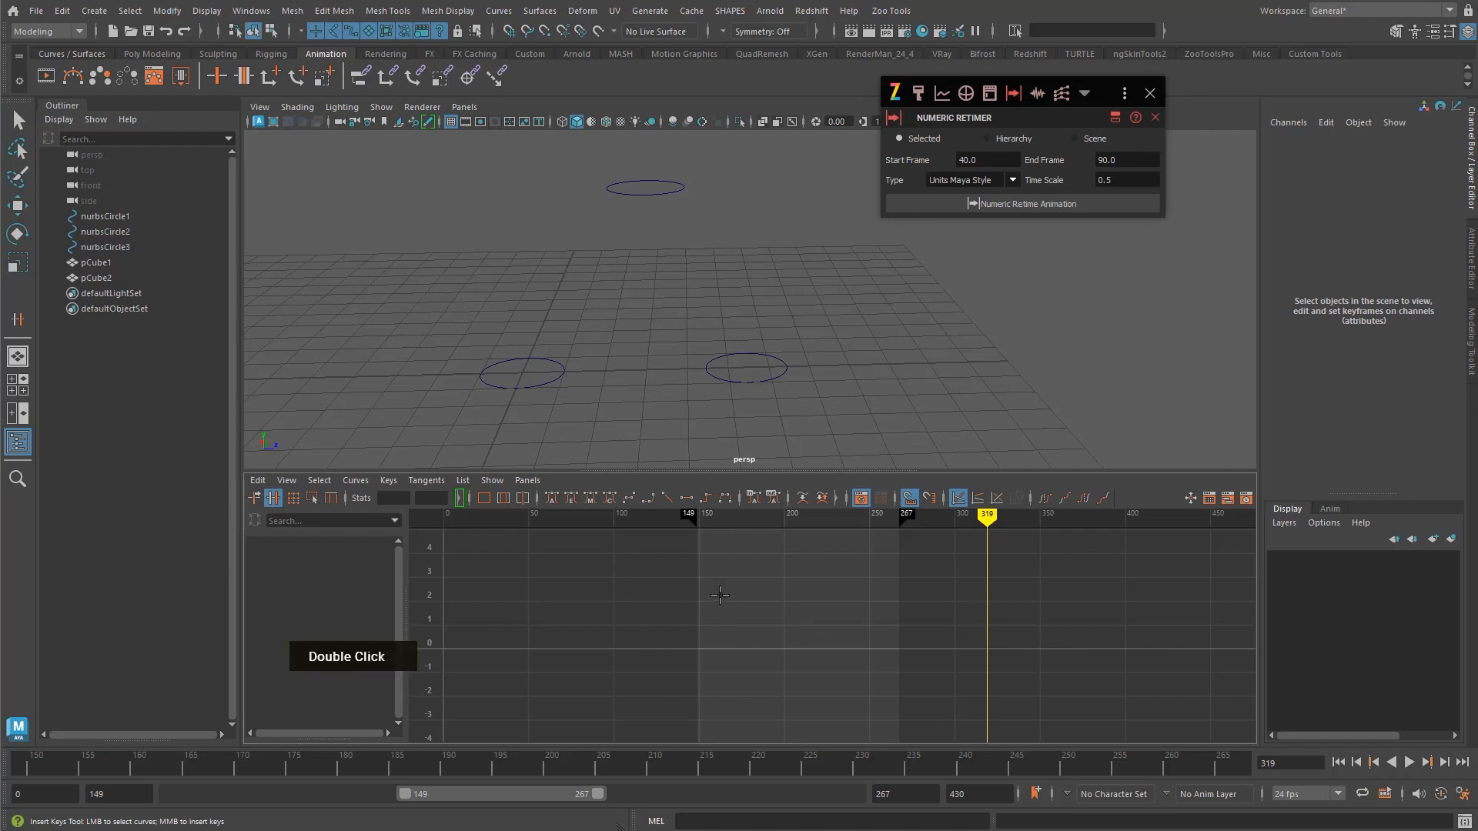
{"action": "left_click", "coordinate": [331, 498]}
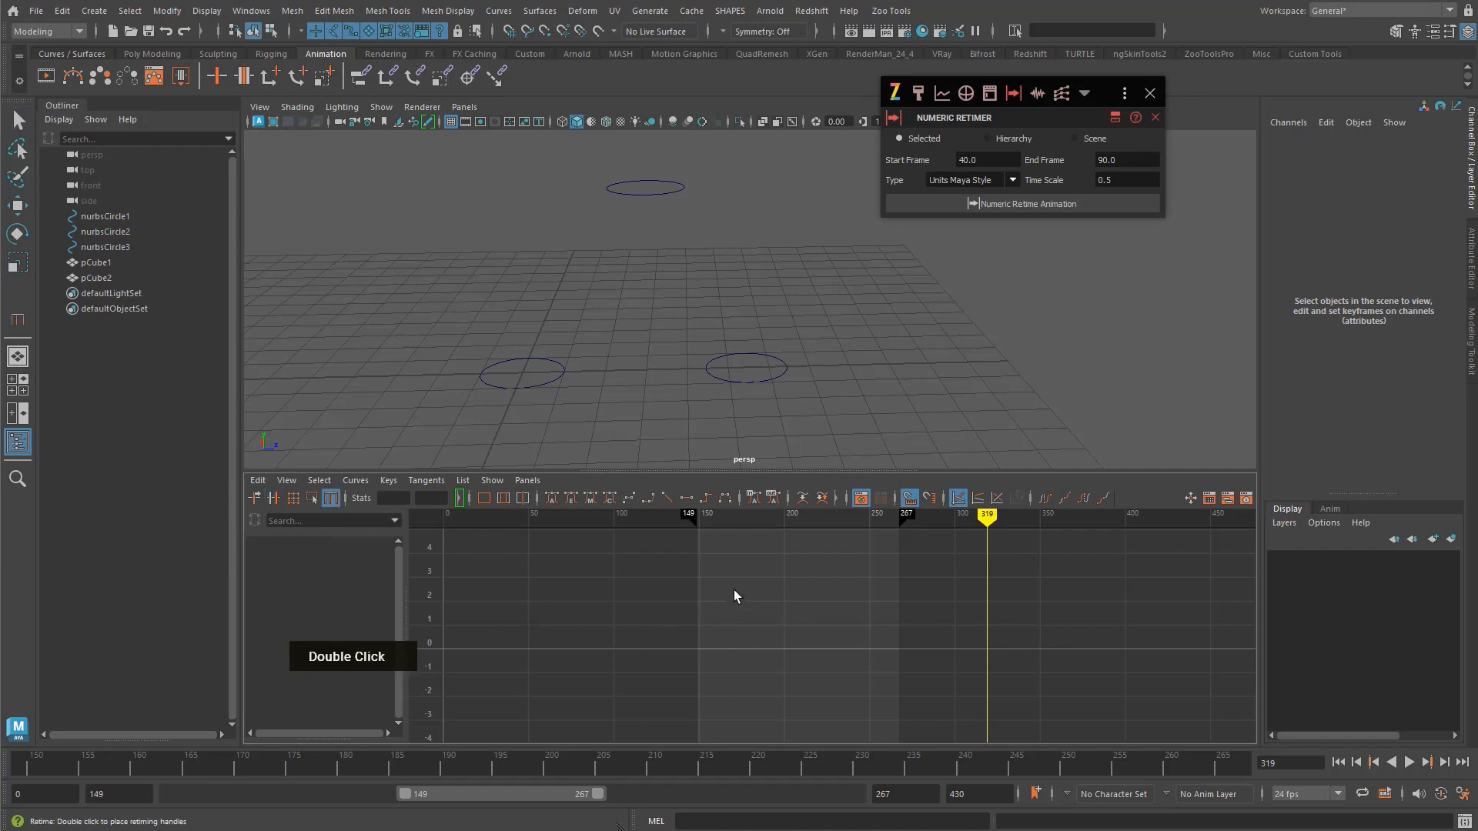
{"action": "middle_click", "coordinate": [724, 586], "text": "alt"}
{"action": "left_click", "coordinate": [631, 188]}
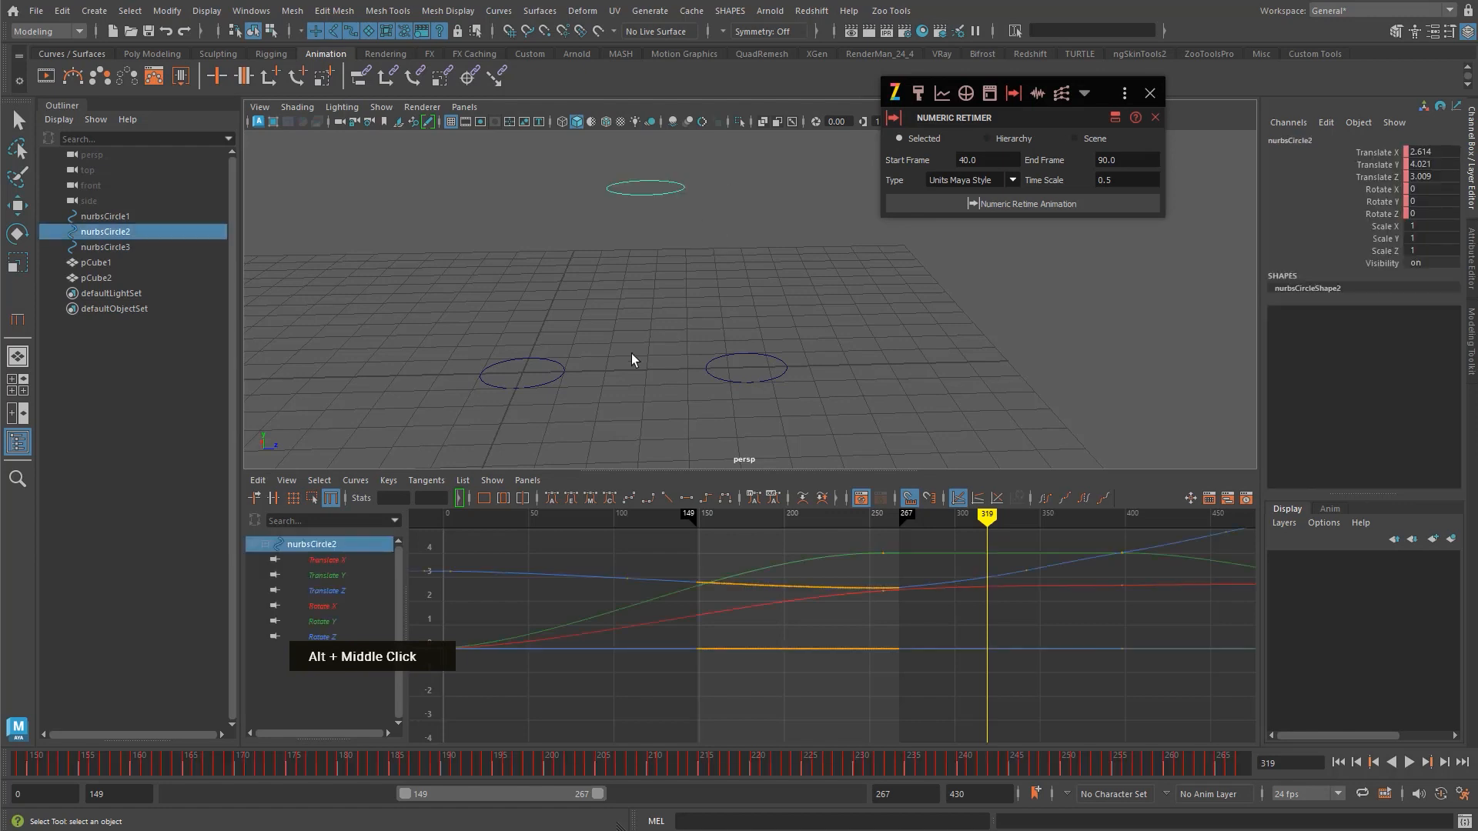
{"action": "right_click_drag", "start_coordinate": [850, 616], "coordinate": [810, 650], "text": "alt"}
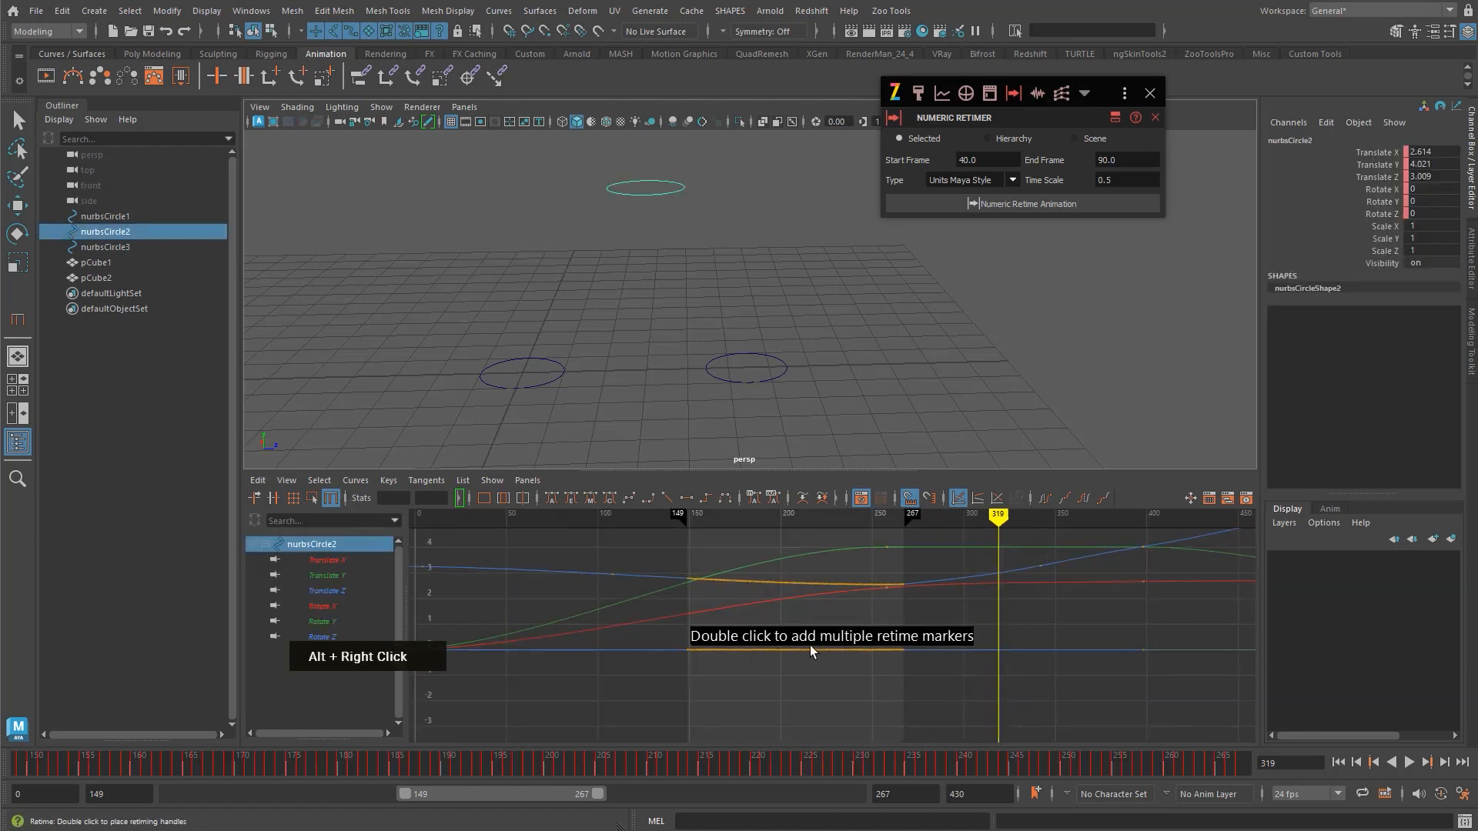
{"action": "double_click", "coordinate": [722, 578]}
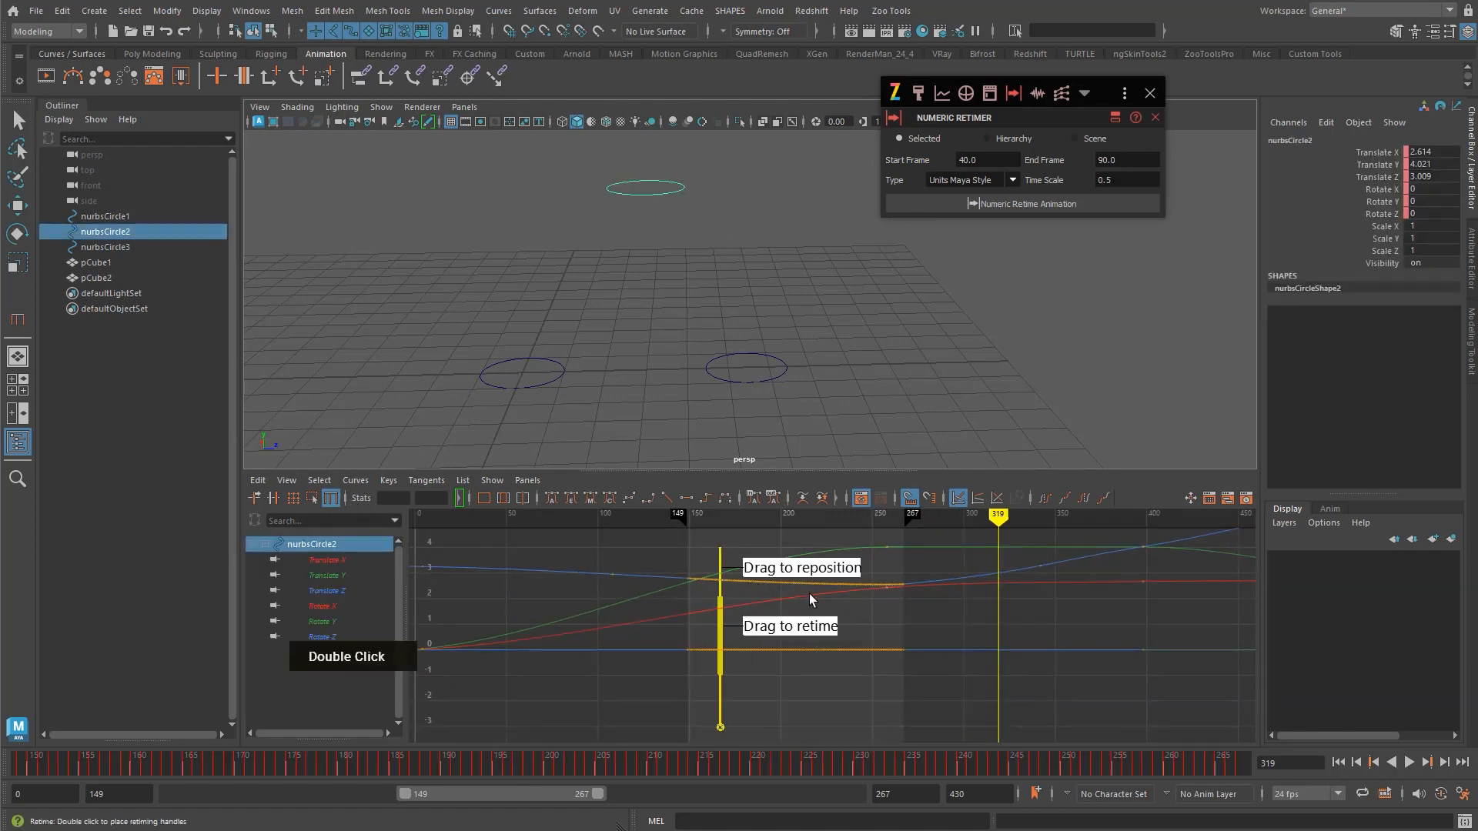
{"action": "double_click", "coordinate": [824, 607]}
{"action": "mouse_move", "coordinate": [824, 611]}
{"action": "left_mouse_down"}
{"action": "mouse_move", "coordinate": [878, 615]}
{"action": "mouse_move", "coordinate": [812, 615]}
{"action": "left_mouse_up"}
{"action": "key", "text": "ctrl+z"}
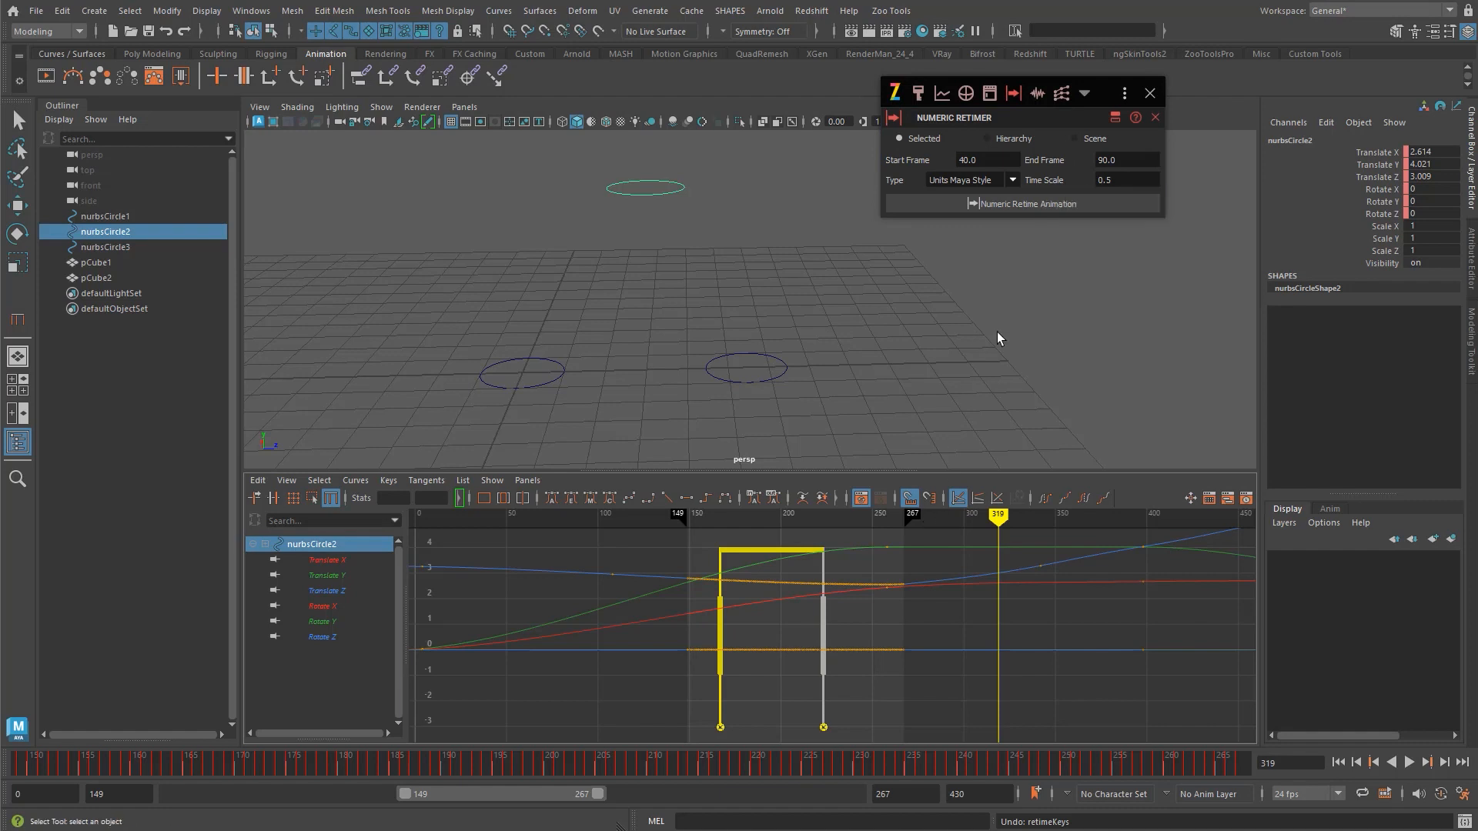
- Try the Numeric Retimer's Percentage and Frames Per Second types with their time scales, and return to Units Maya Style
{"action": "left_click_drag", "start_coordinate": [1121, 99], "coordinate": [1114, 94]}
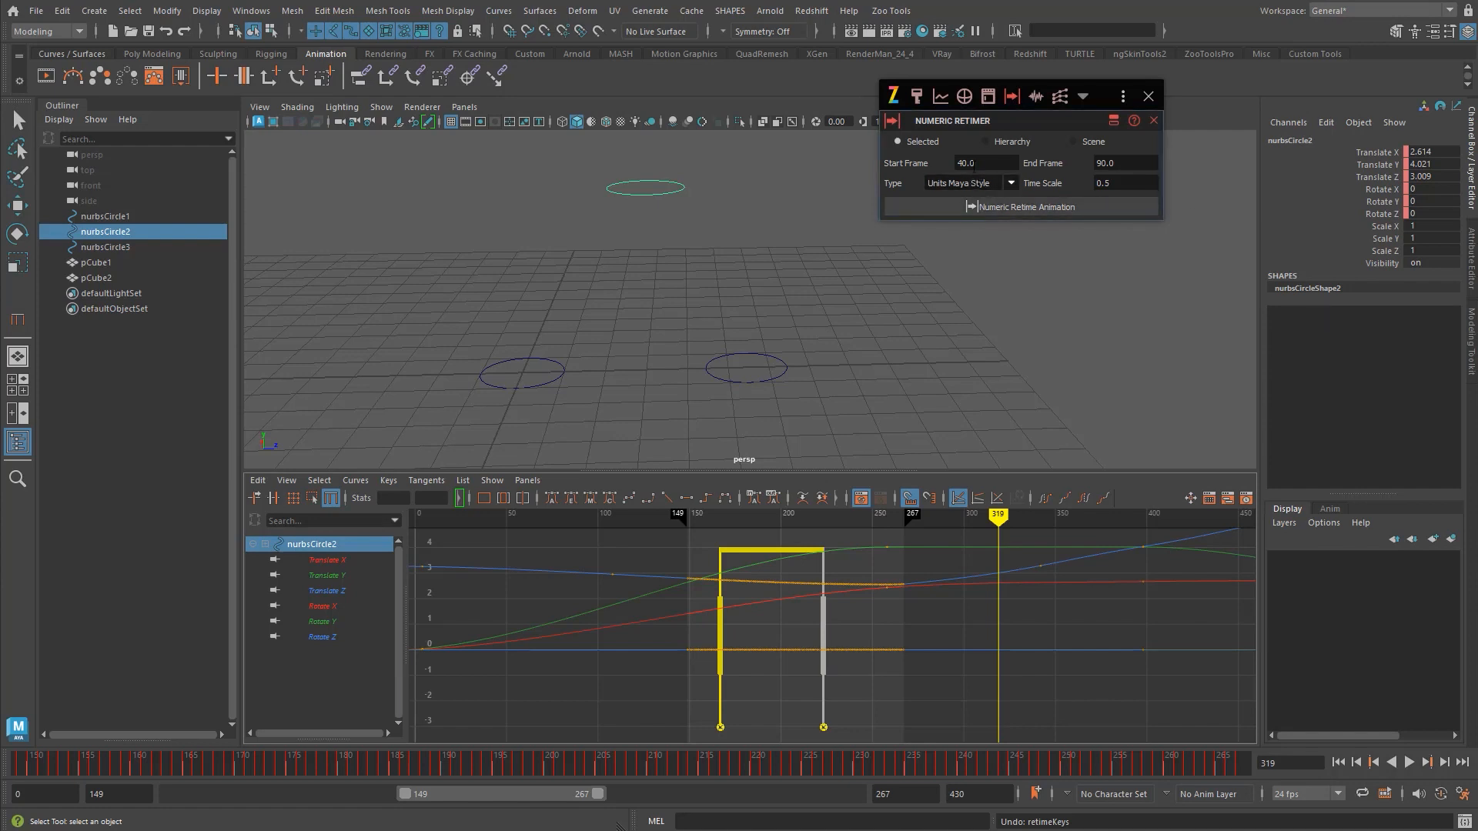
{"action": "left_click", "coordinate": [976, 182]}
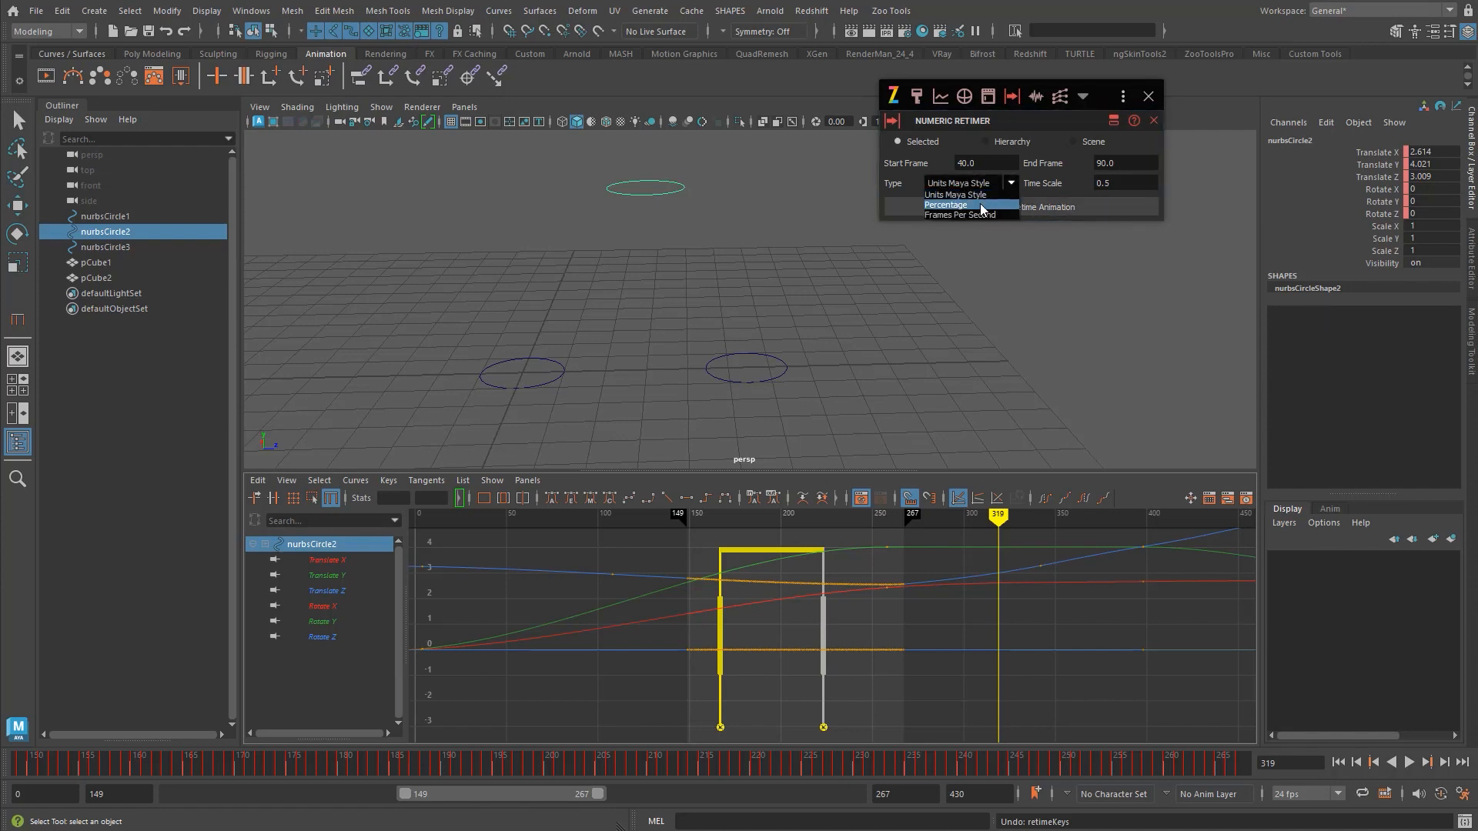
{"action": "left_click", "coordinate": [981, 205]}
{"action": "double_click", "coordinate": [1108, 183]}
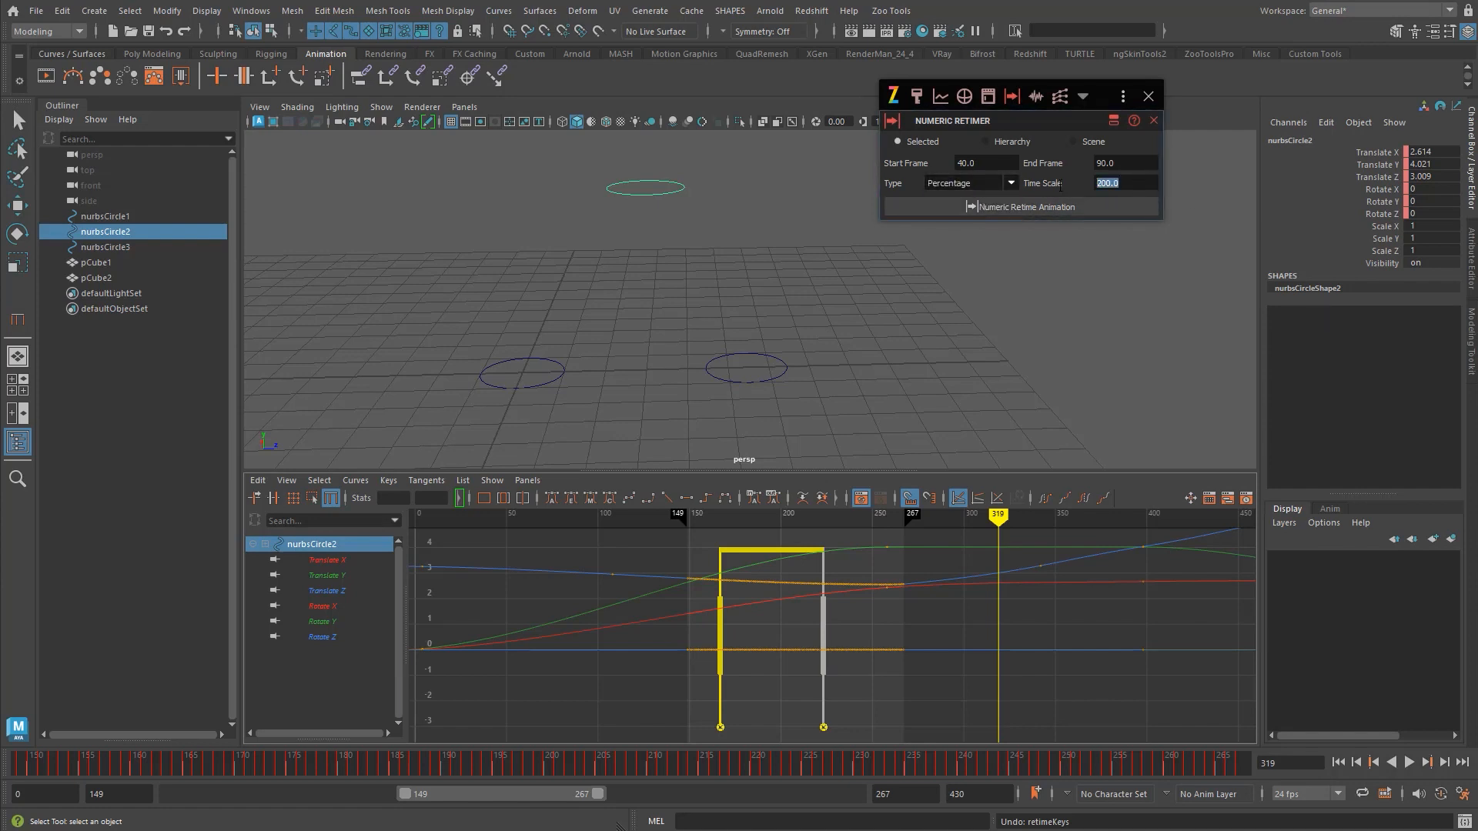
{"action": "left_click", "coordinate": [1011, 183]}
{"action": "left_click", "coordinate": [1001, 211]}
{"action": "double_click", "coordinate": [1124, 184]}
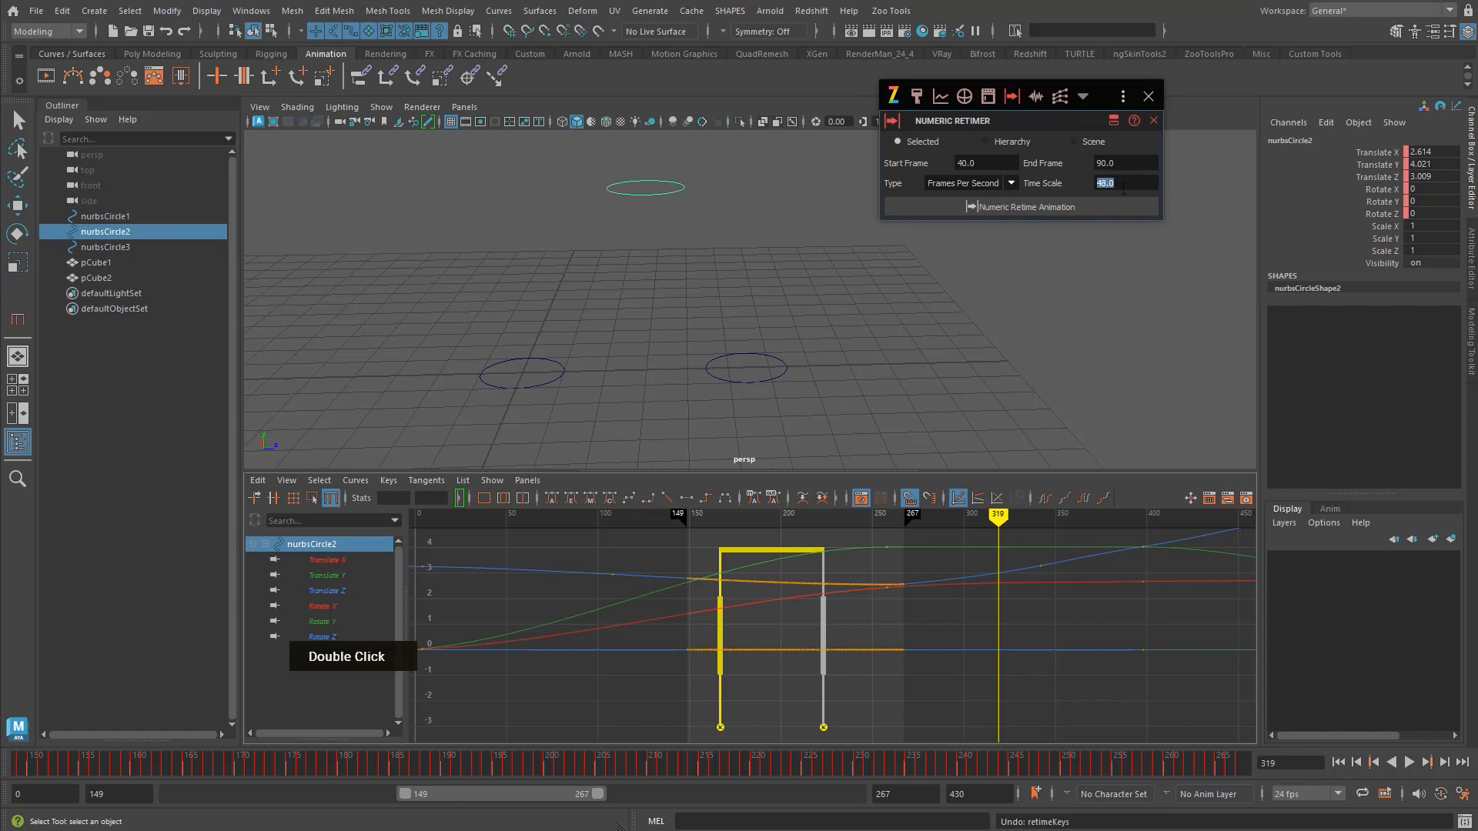
{"action": "left_click", "coordinate": [1002, 183]}
{"action": "left_click", "coordinate": [1005, 194]}
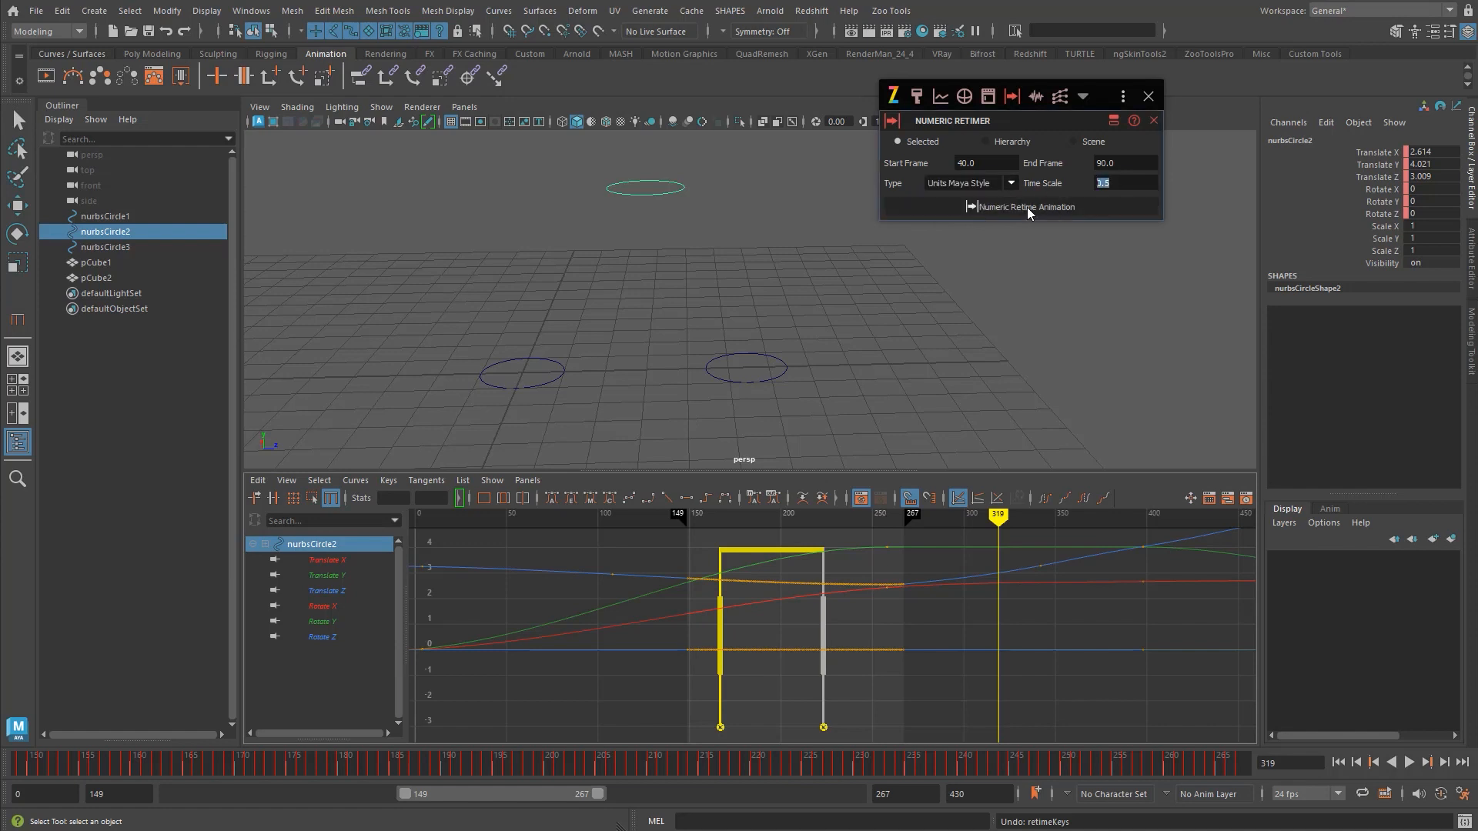
- Try the Hierarchy and Selected scopes of the Numeric Retimer, and set its scope to Scene
{"action": "double_click", "coordinate": [1142, 167]}
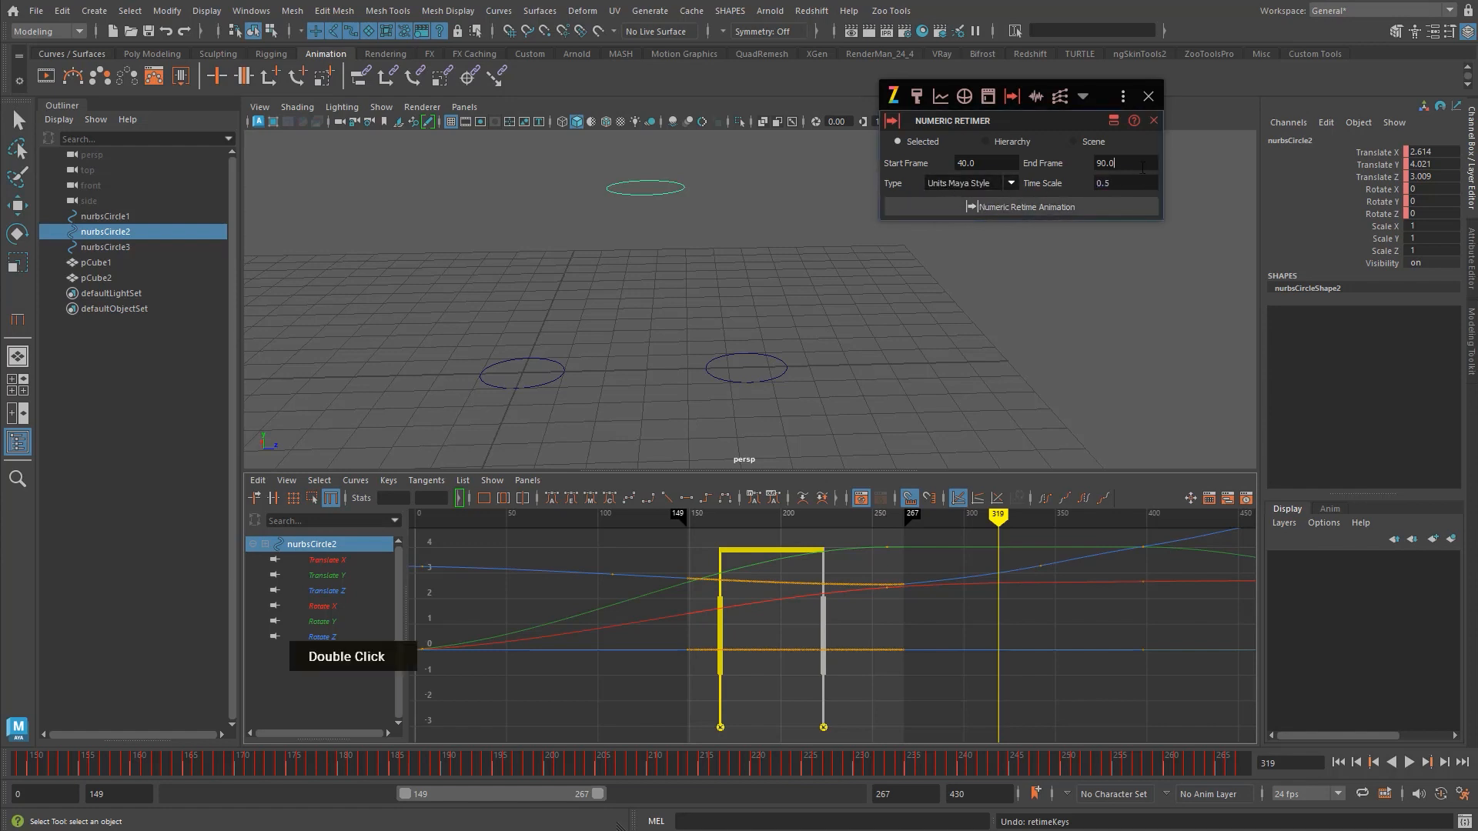
{"action": "left_click", "coordinate": [998, 140]}
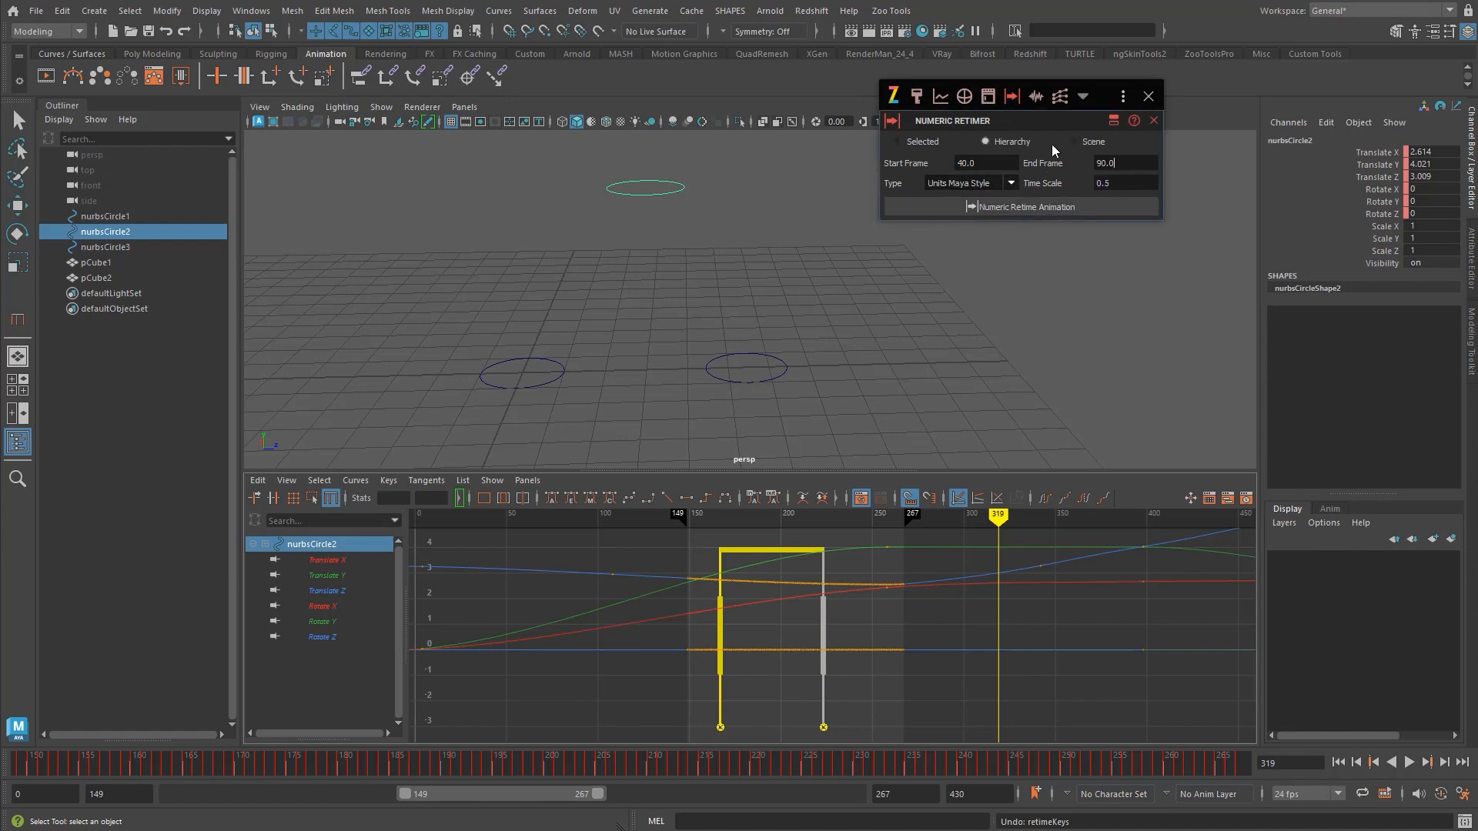
{"action": "left_click", "coordinate": [913, 144]}
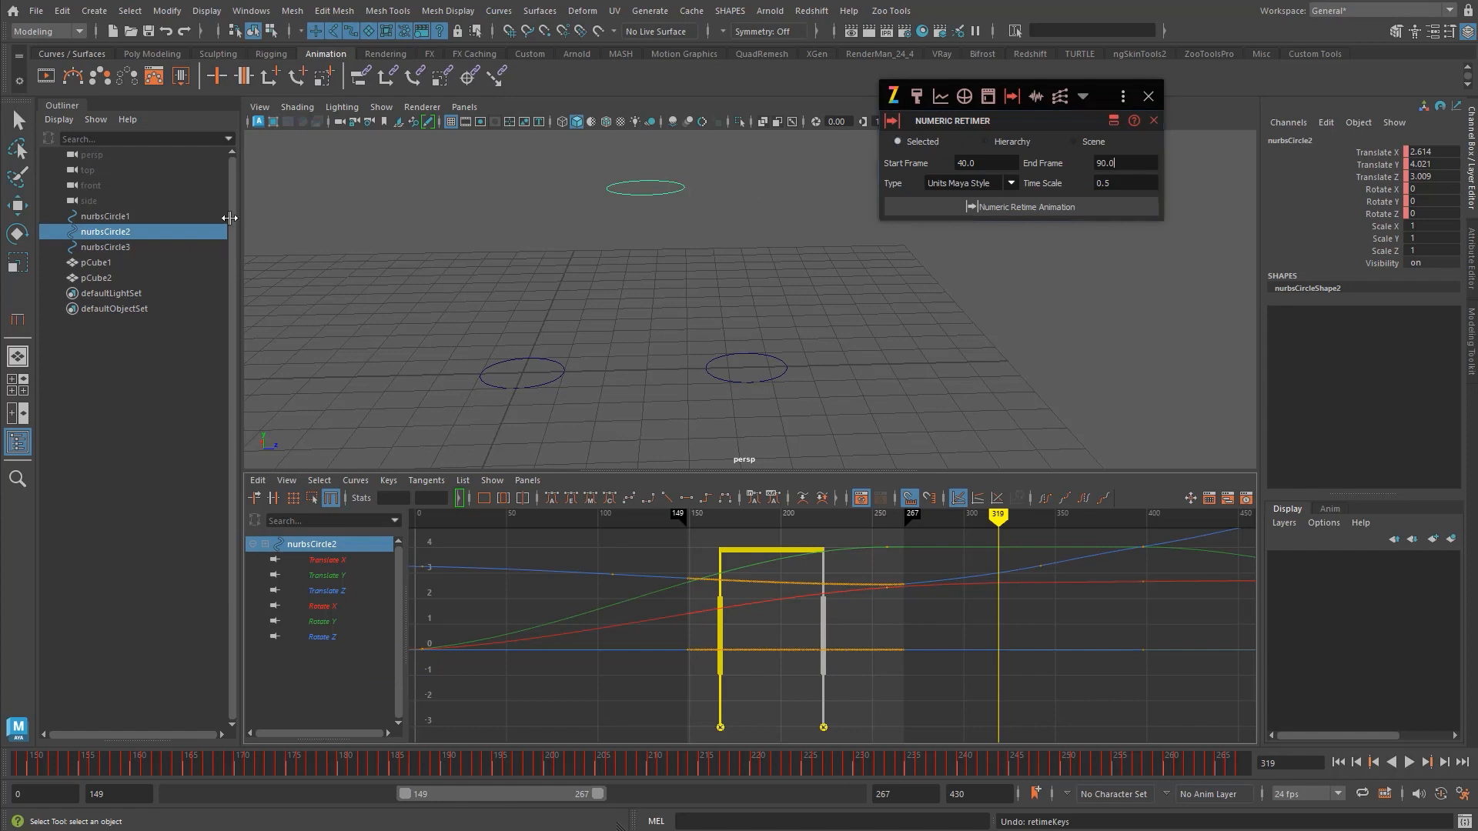
{"action": "left_click", "coordinate": [1091, 142]}
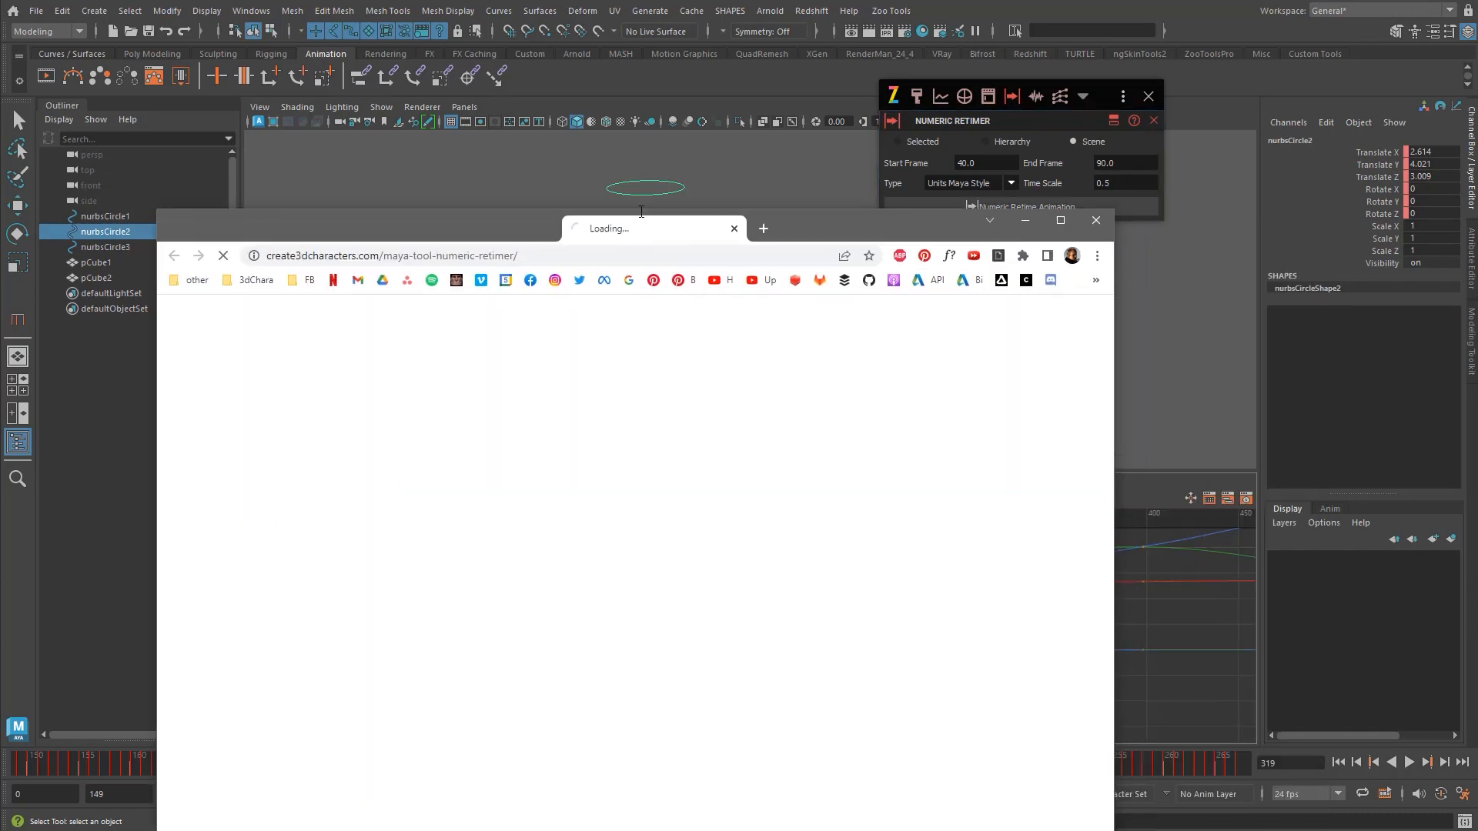
- Examine the settings descriptions on the Numeric Retimer help page in the browser, and return to Maya
{"action": "left_click_drag", "start_coordinate": [663, 191], "coordinate": [722, 122]}
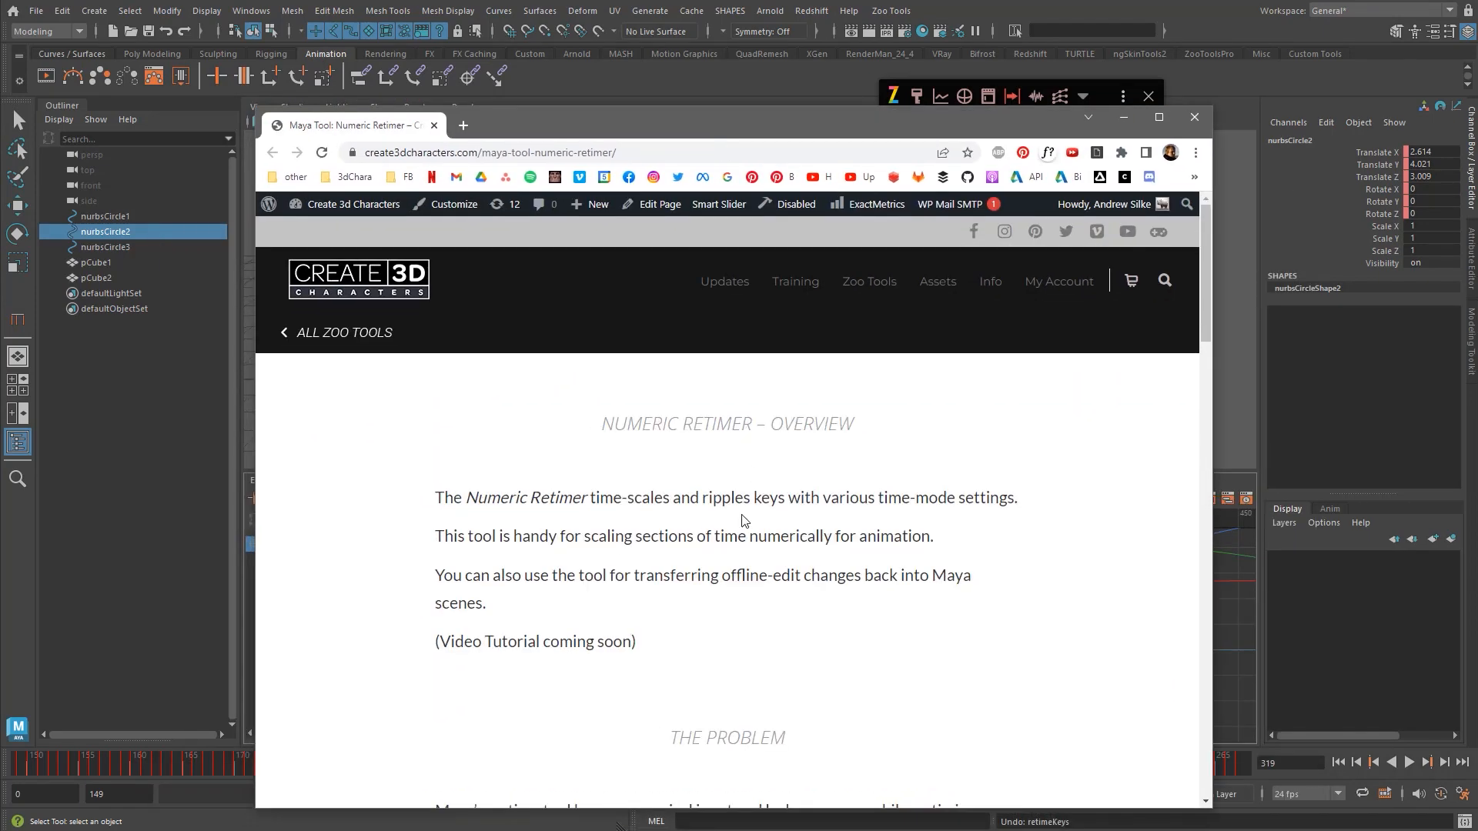
{"action": "scroll", "coordinate": [769, 512], "scroll_direction": "down", "scroll_amount": 10}
{"action": "scroll", "coordinate": [804, 500], "scroll_direction": "down", "scroll_amount": 5}
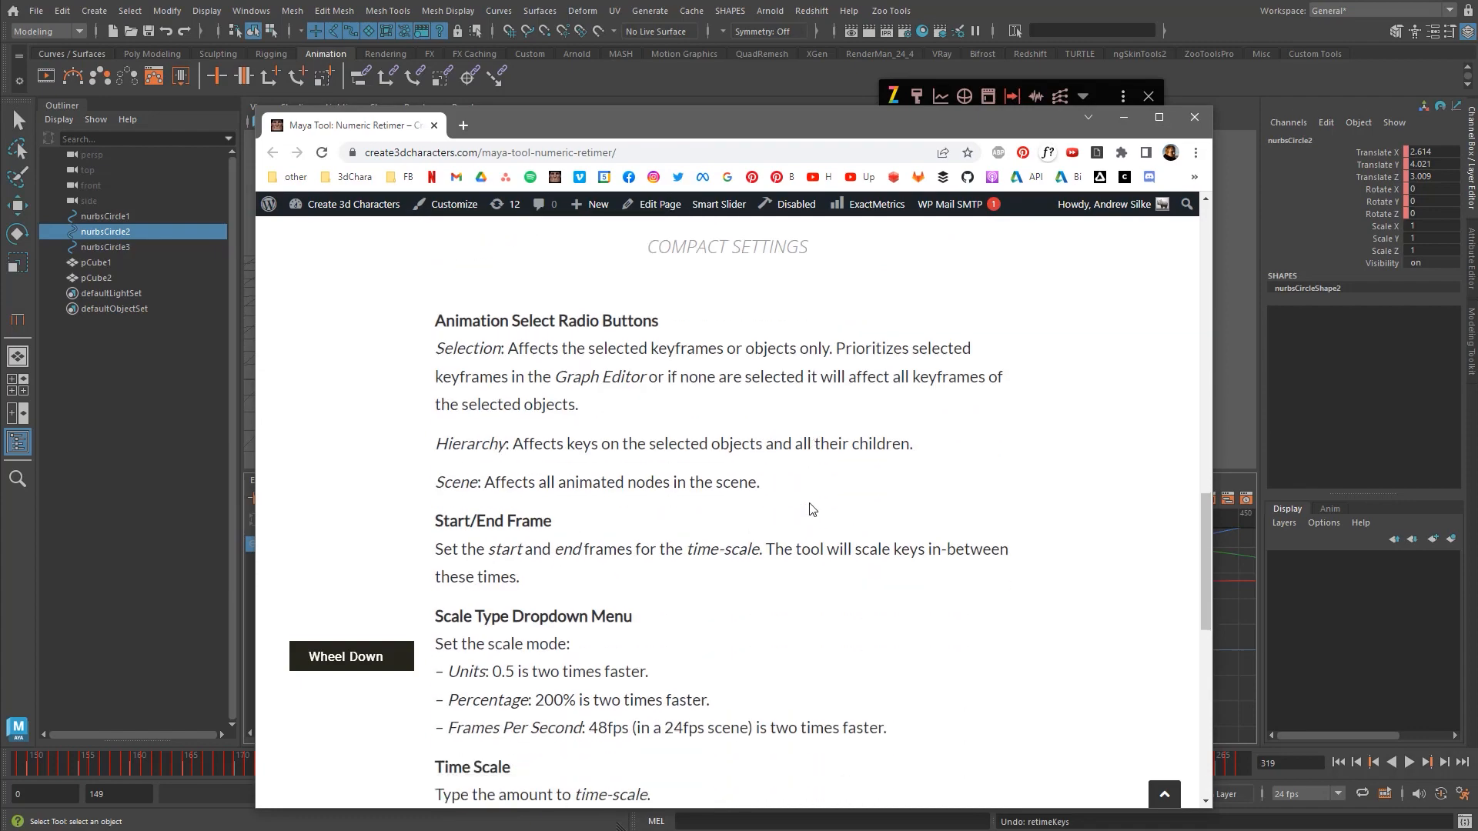
{"action": "scroll", "coordinate": [804, 500], "scroll_direction": "up", "scroll_amount": 12}
{"action": "left_click", "coordinate": [1388, 182]}
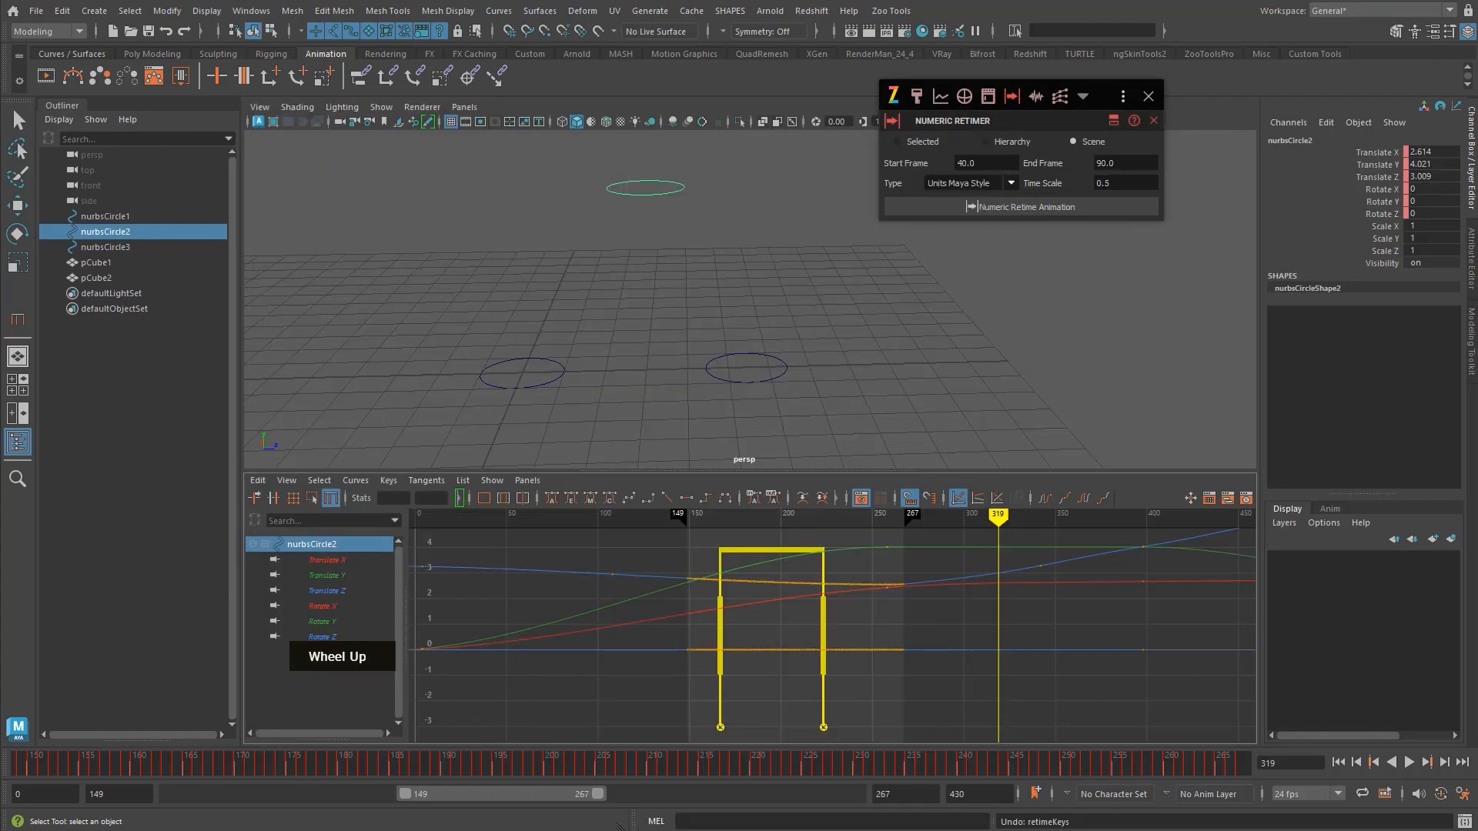
- Replace the Numeric Retimer with the Randomize Keyframes tool
{"action": "left_click", "coordinate": [1155, 120]}
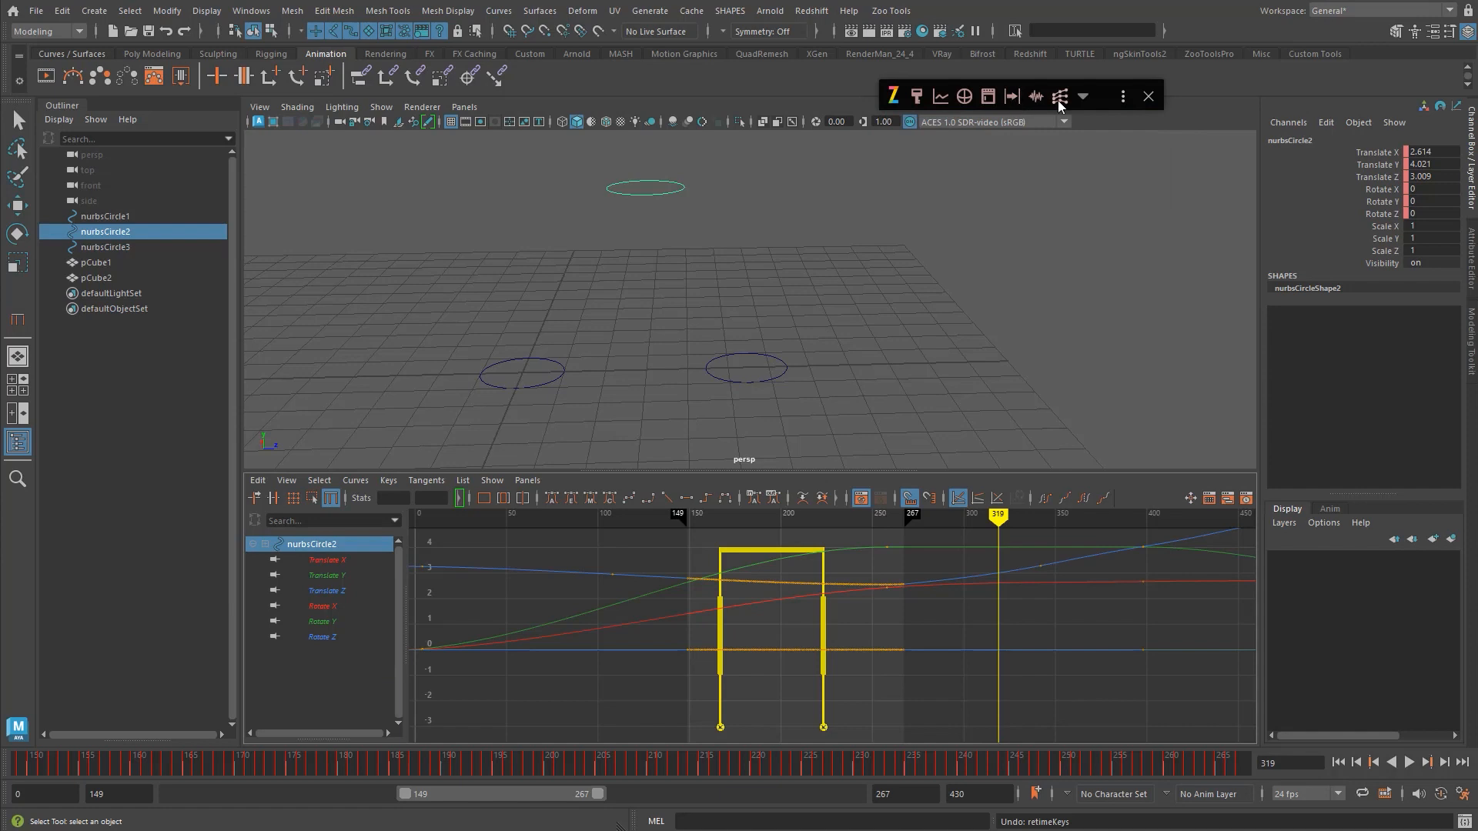
{"action": "left_click", "coordinate": [1036, 96]}
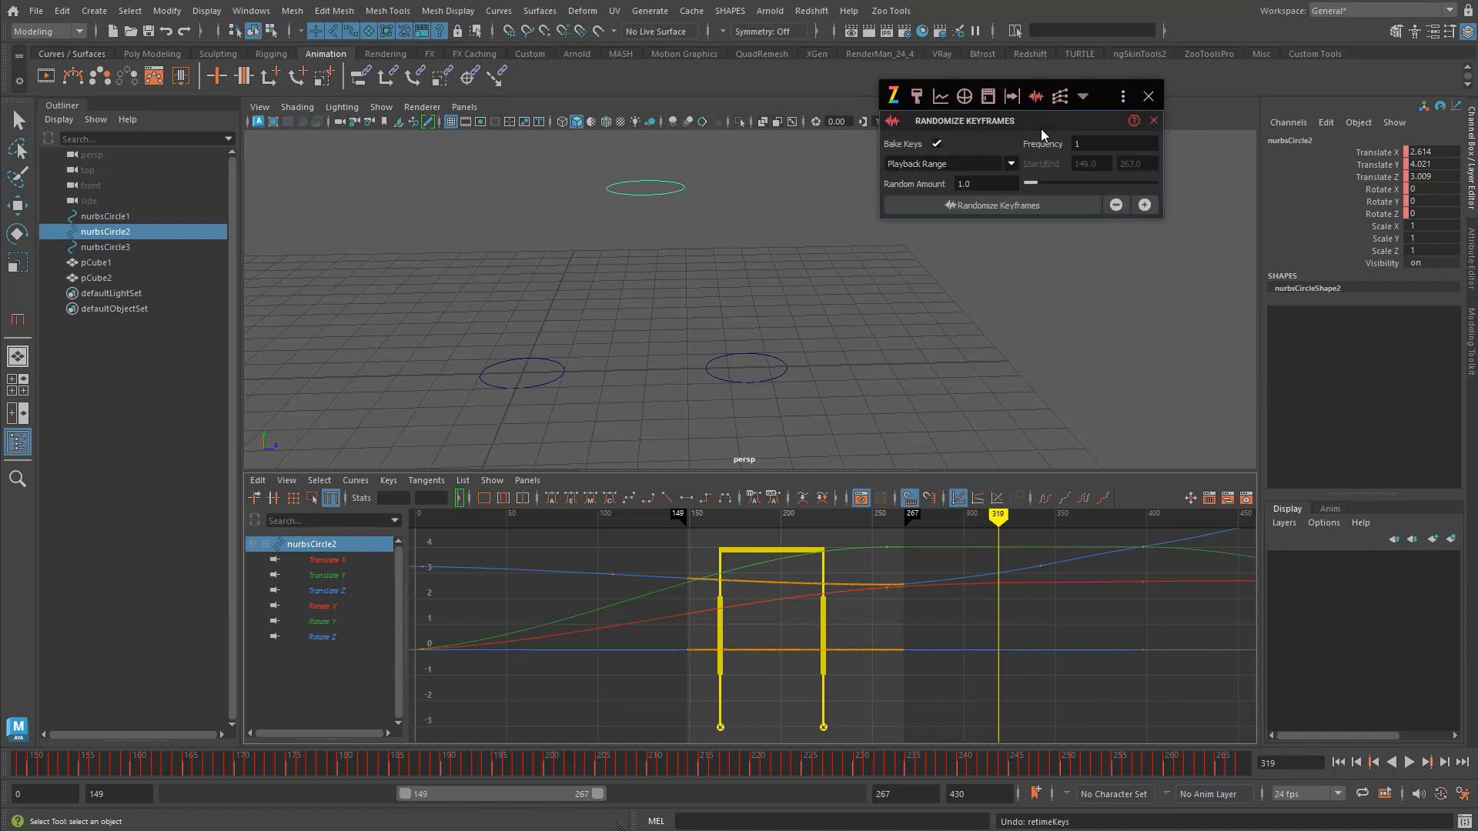
- Delete nurbsCircle2, nurbsCircle3, pCube1 and pCube2 from the scene
{"action": "left_click", "coordinate": [937, 143]}
{"action": "left_click", "coordinate": [560, 256]}
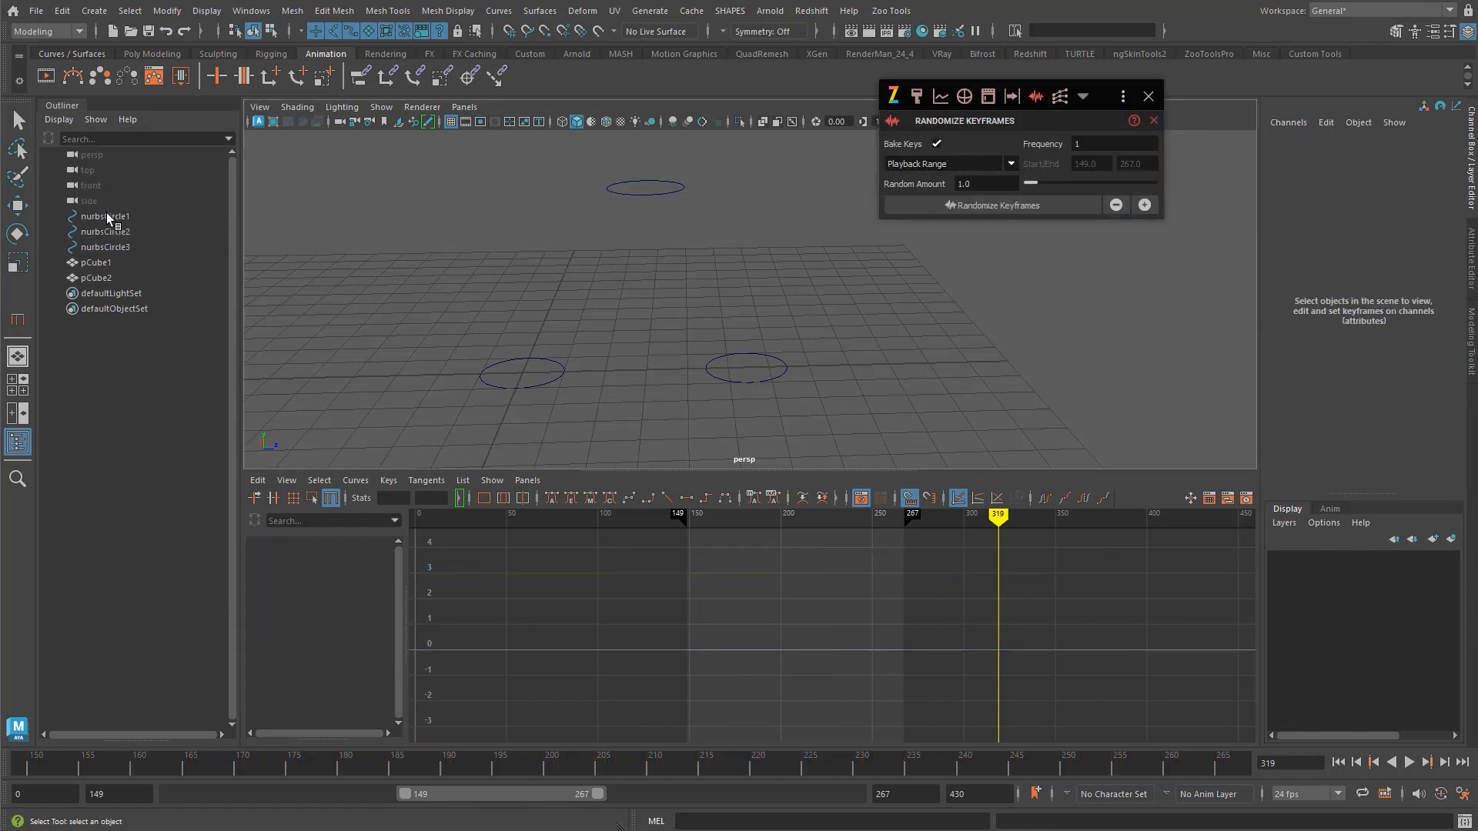
{"action": "left_click_drag", "start_coordinate": [108, 231], "coordinate": [163, 272]}
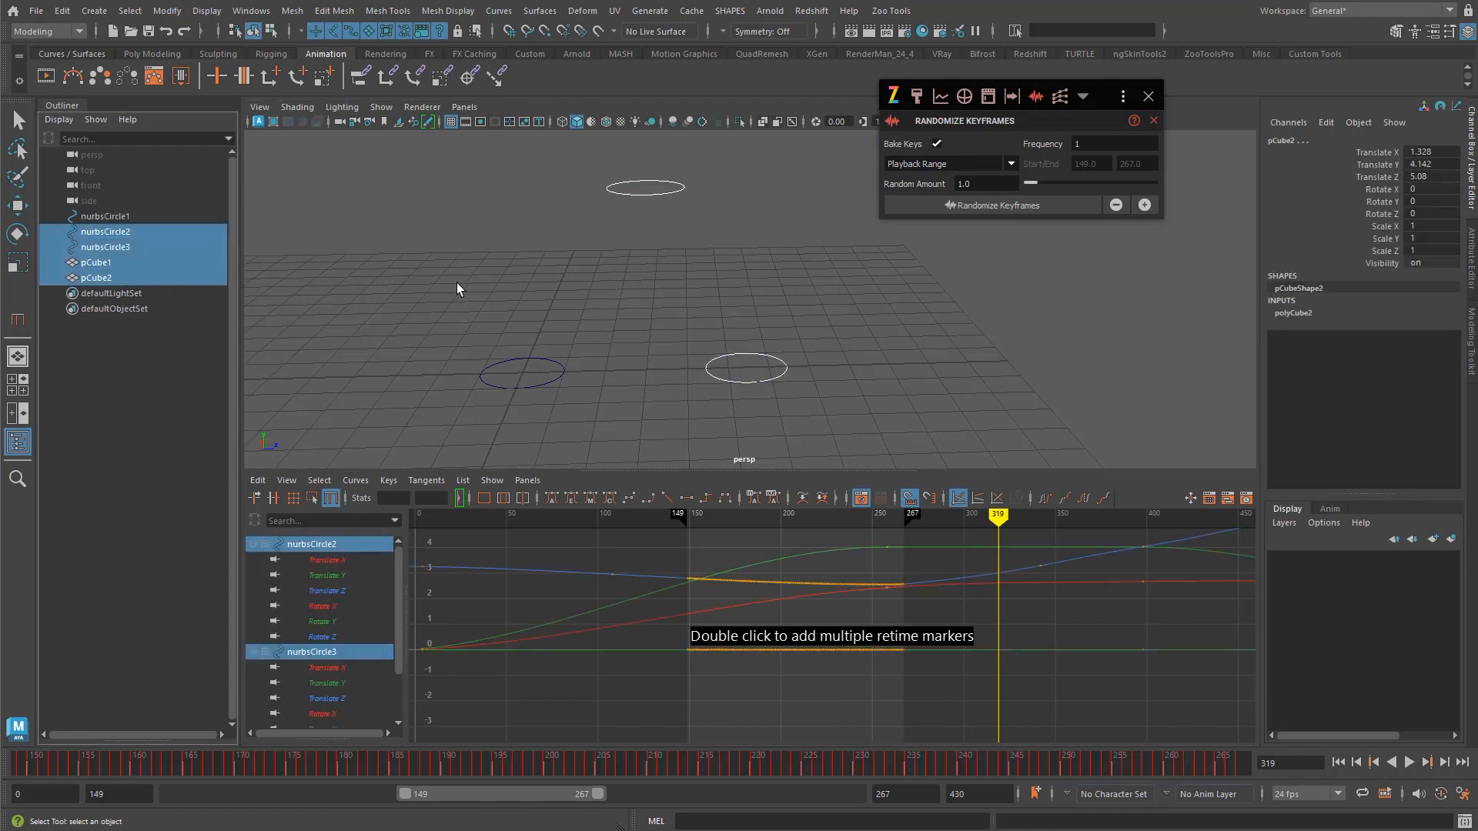
{"action": "key", "text": "Delete"}
- Delete all existing animation keys of nurbsCircle1 in the Graph Editor
{"action": "left_click", "coordinate": [563, 376]}
{"action": "right_click_drag", "start_coordinate": [597, 363], "coordinate": [726, 382], "text": "alt"}
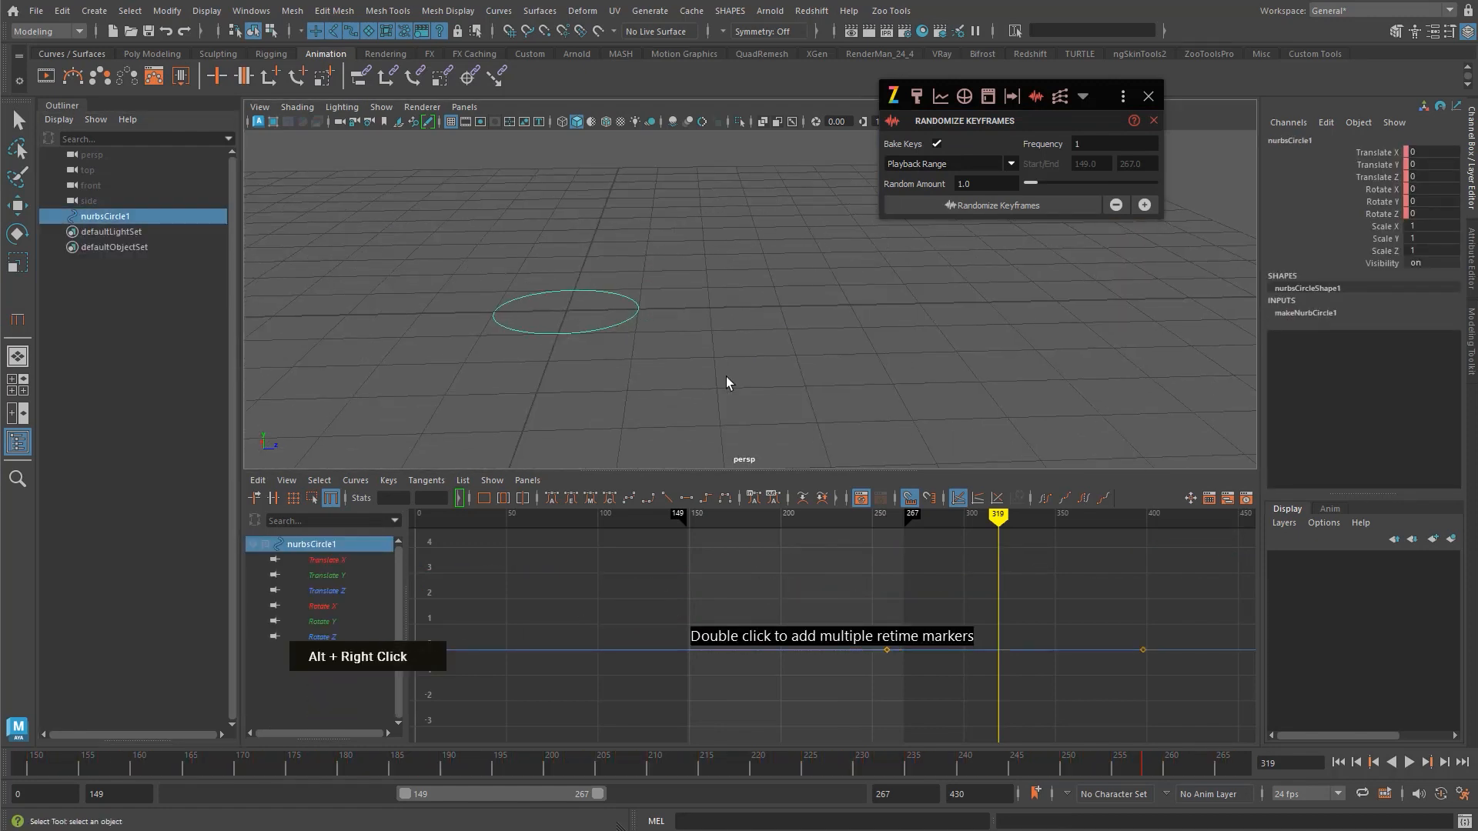
{"action": "middle_click_drag", "start_coordinate": [726, 382], "coordinate": [785, 363], "text": "alt"}
{"action": "key", "text": "q"}
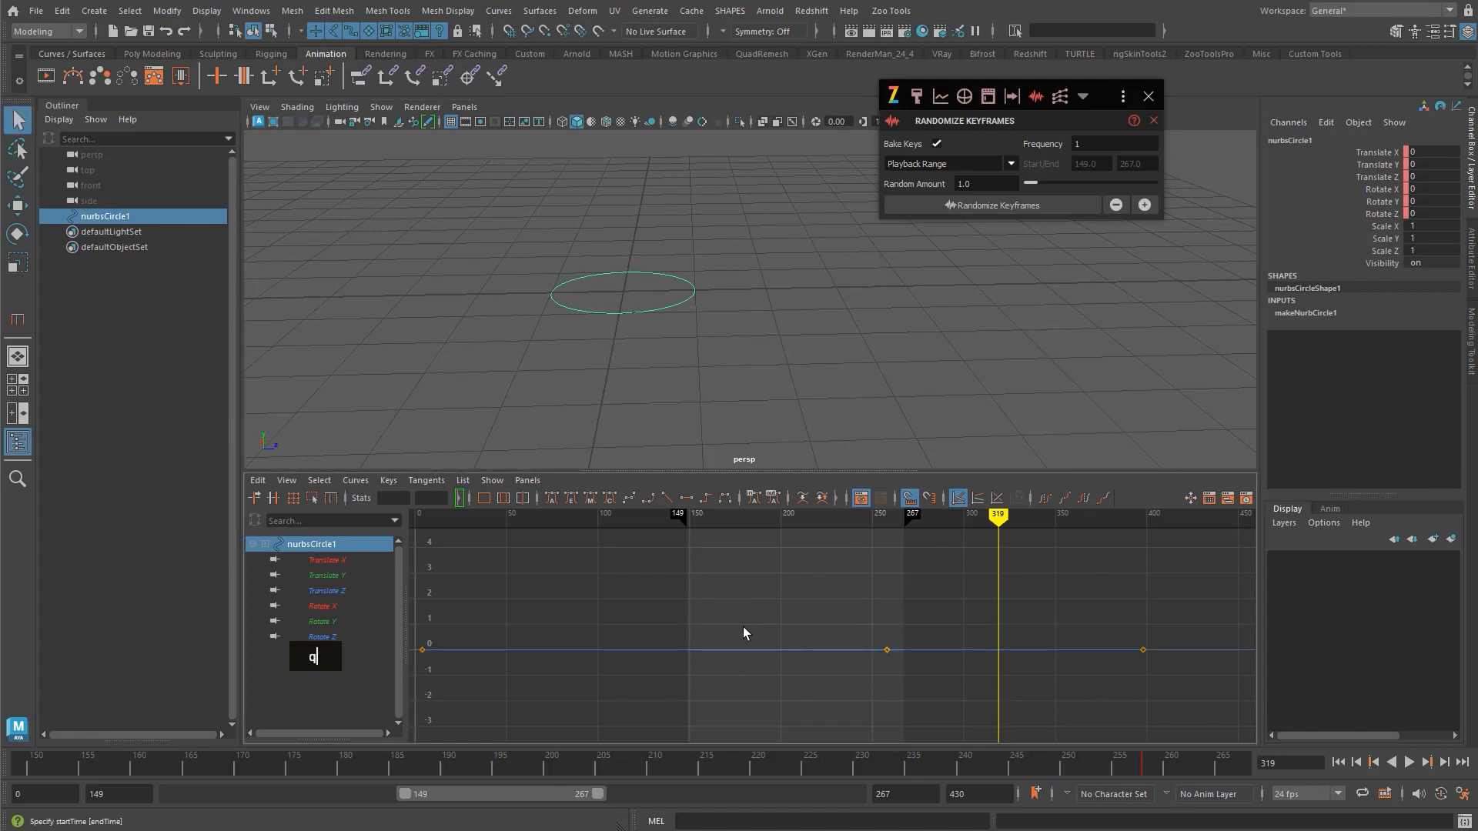
{"action": "left_click_drag", "start_coordinate": [742, 627], "coordinate": [742, 685]}
{"action": "key", "text": "Delete"}
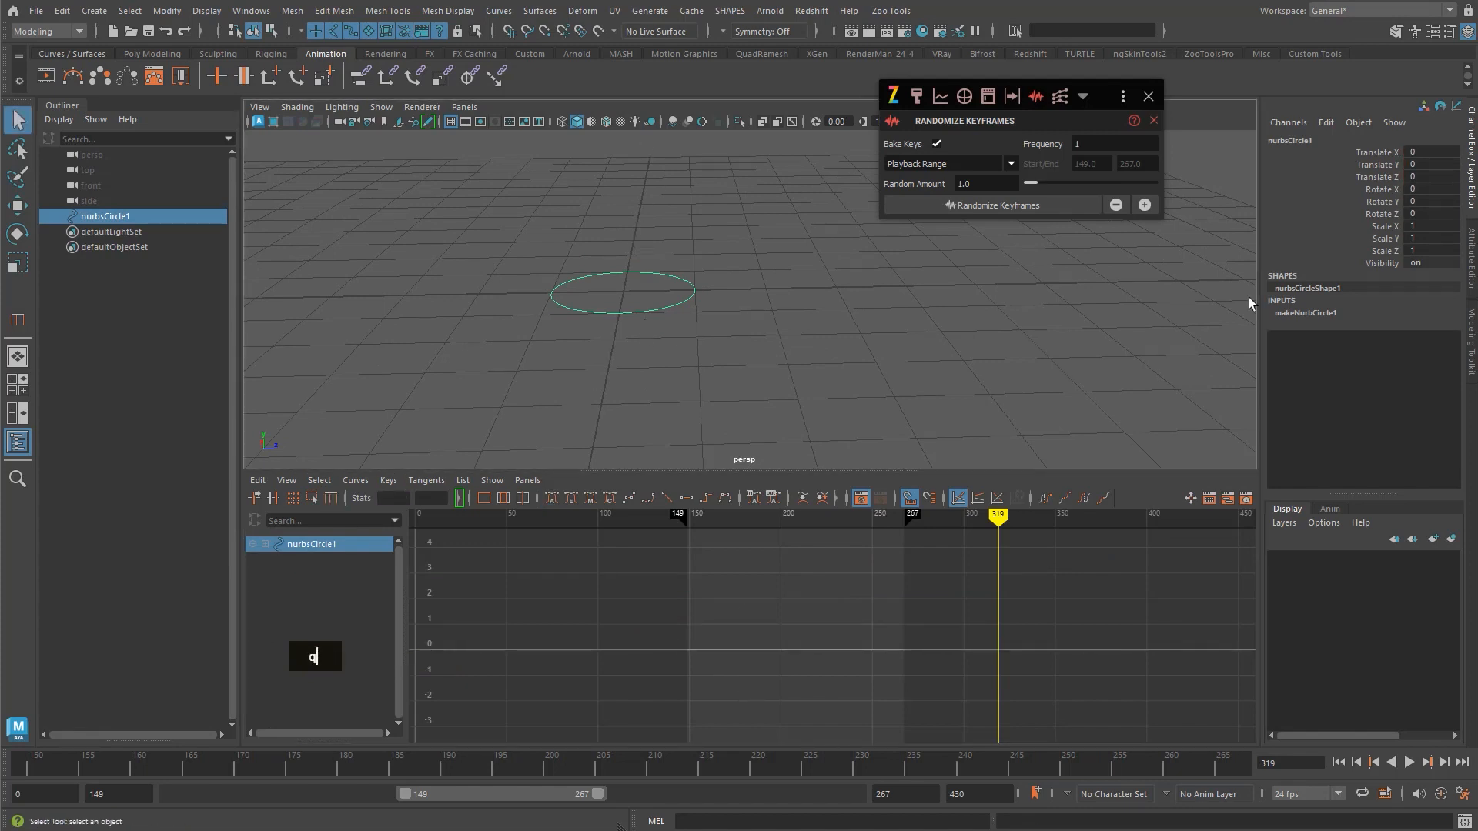
- At frame 149, move the circle above the grid to about 1.172, 3.364, -1.986 and key its translation
{"action": "left_click_drag", "start_coordinate": [1374, 152], "coordinate": [1374, 177]}
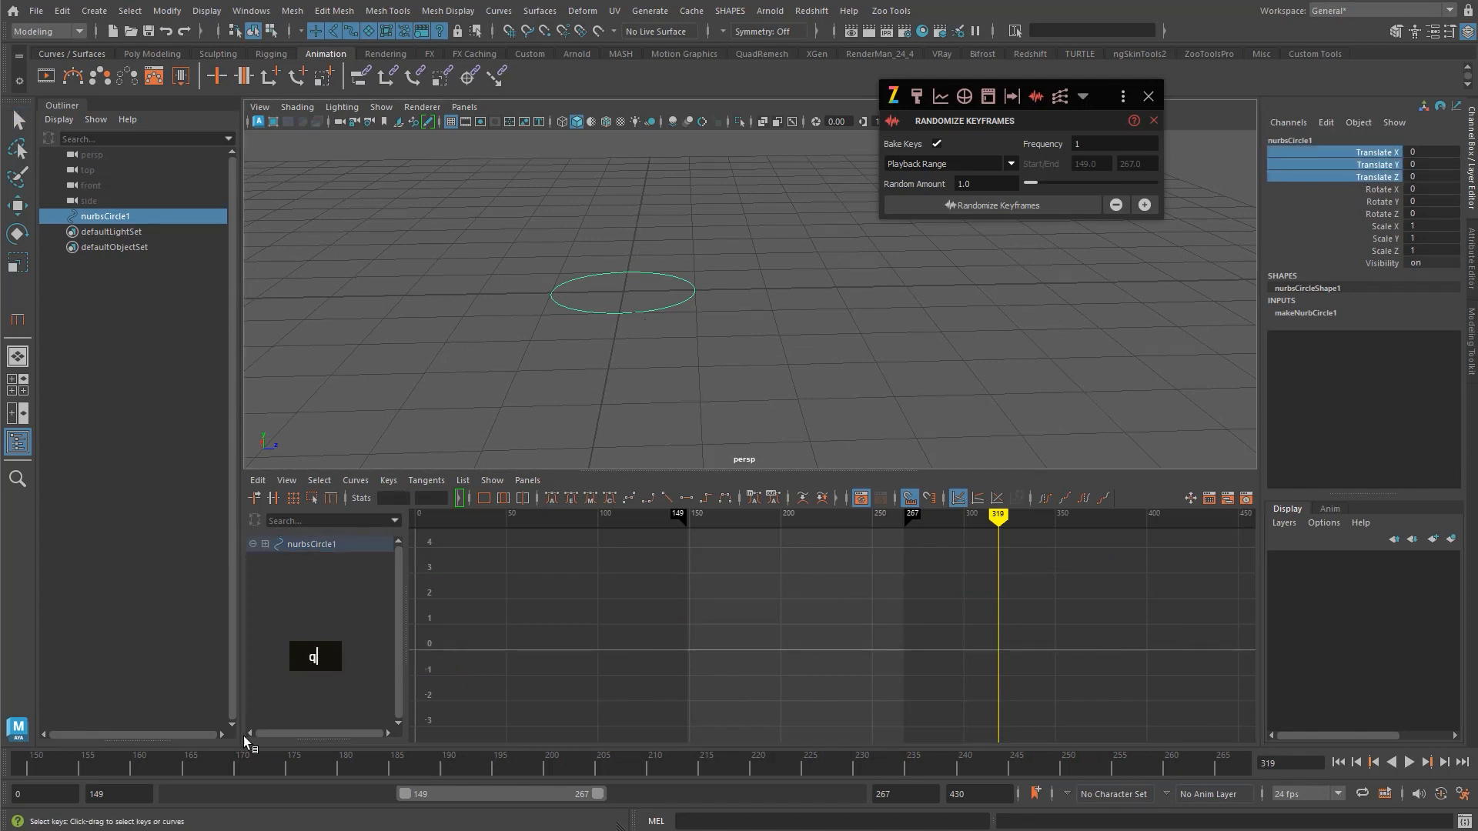
{"action": "key", "text": "alt+v"}
{"action": "left_click_drag", "start_coordinate": [1, 779], "coordinate": [4, 772]}
{"action": "middle_click_drag", "start_coordinate": [686, 320], "coordinate": [698, 343], "text": "alt"}
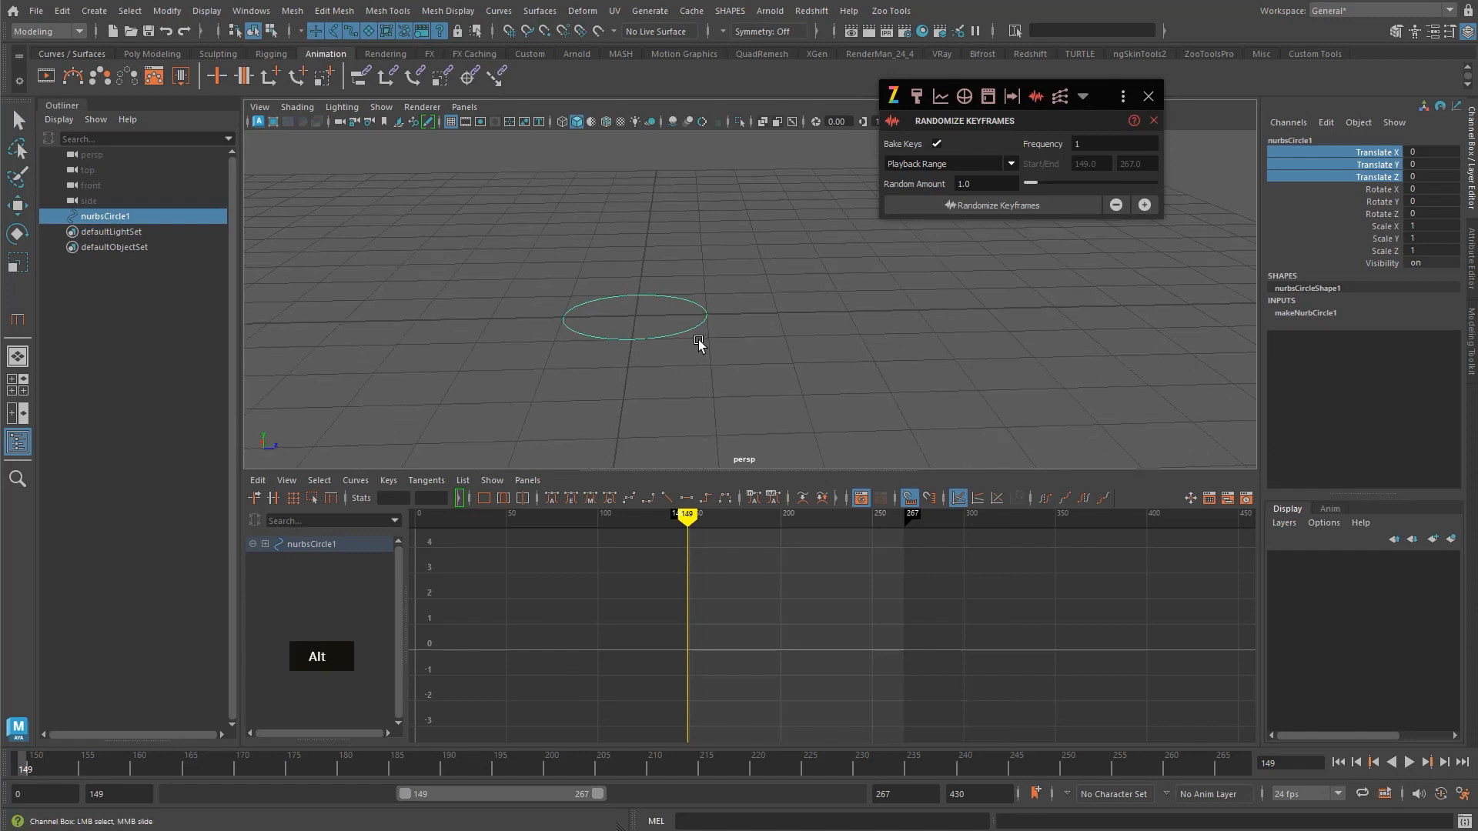
{"action": "key", "text": "w"}
{"action": "left_click_drag", "start_coordinate": [636, 314], "coordinate": [609, 158]}
{"action": "right_click_drag", "start_coordinate": [548, 293], "coordinate": [493, 296], "text": "alt"}
{"action": "middle_click_drag", "start_coordinate": [493, 297], "coordinate": [497, 326], "text": "alt"}
{"action": "left_click_drag", "start_coordinate": [674, 256], "coordinate": [608, 200]}
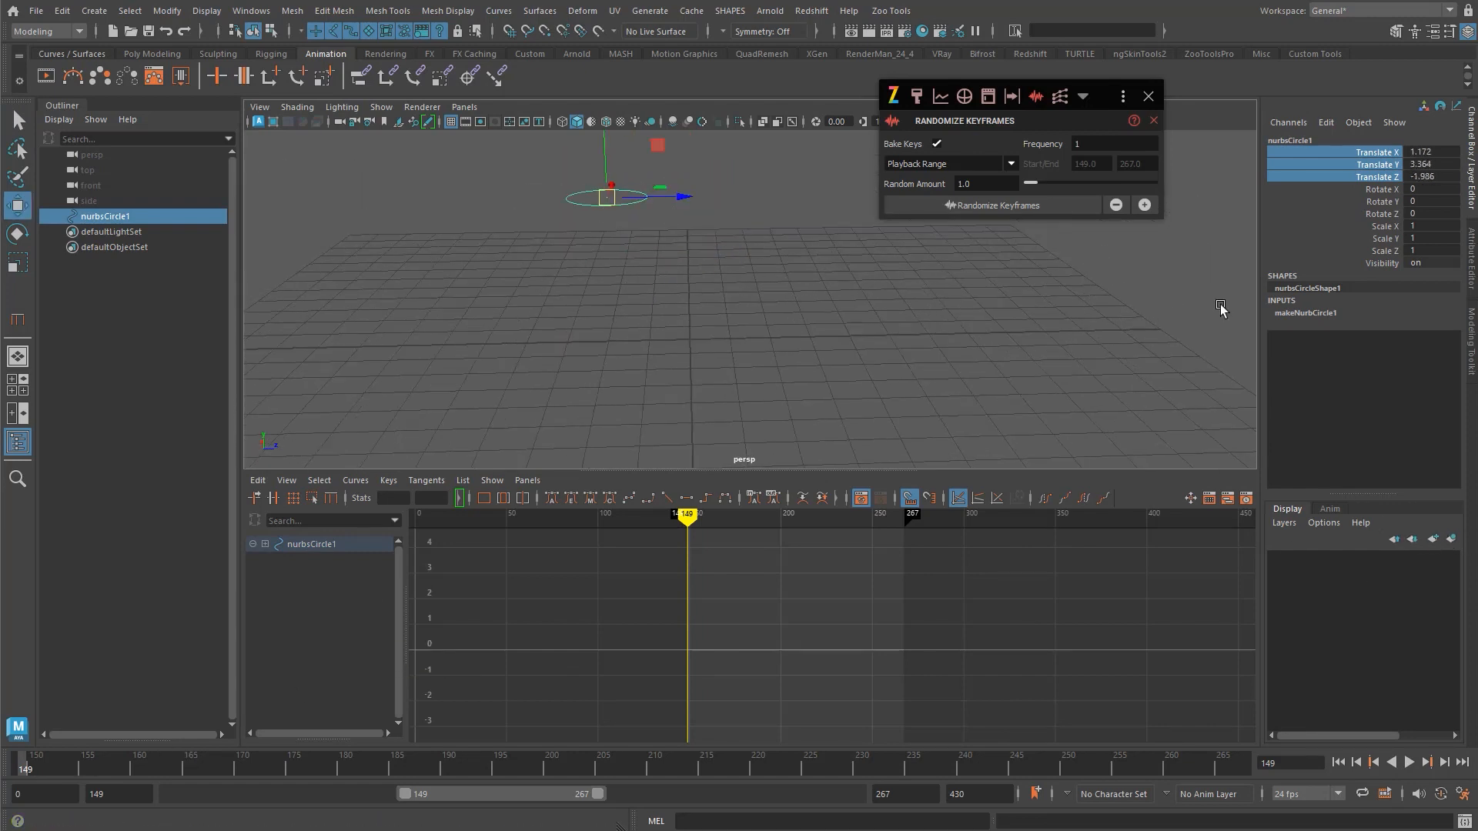
{"action": "middle_click_drag", "start_coordinate": [832, 287], "coordinate": [818, 334], "text": "alt"}
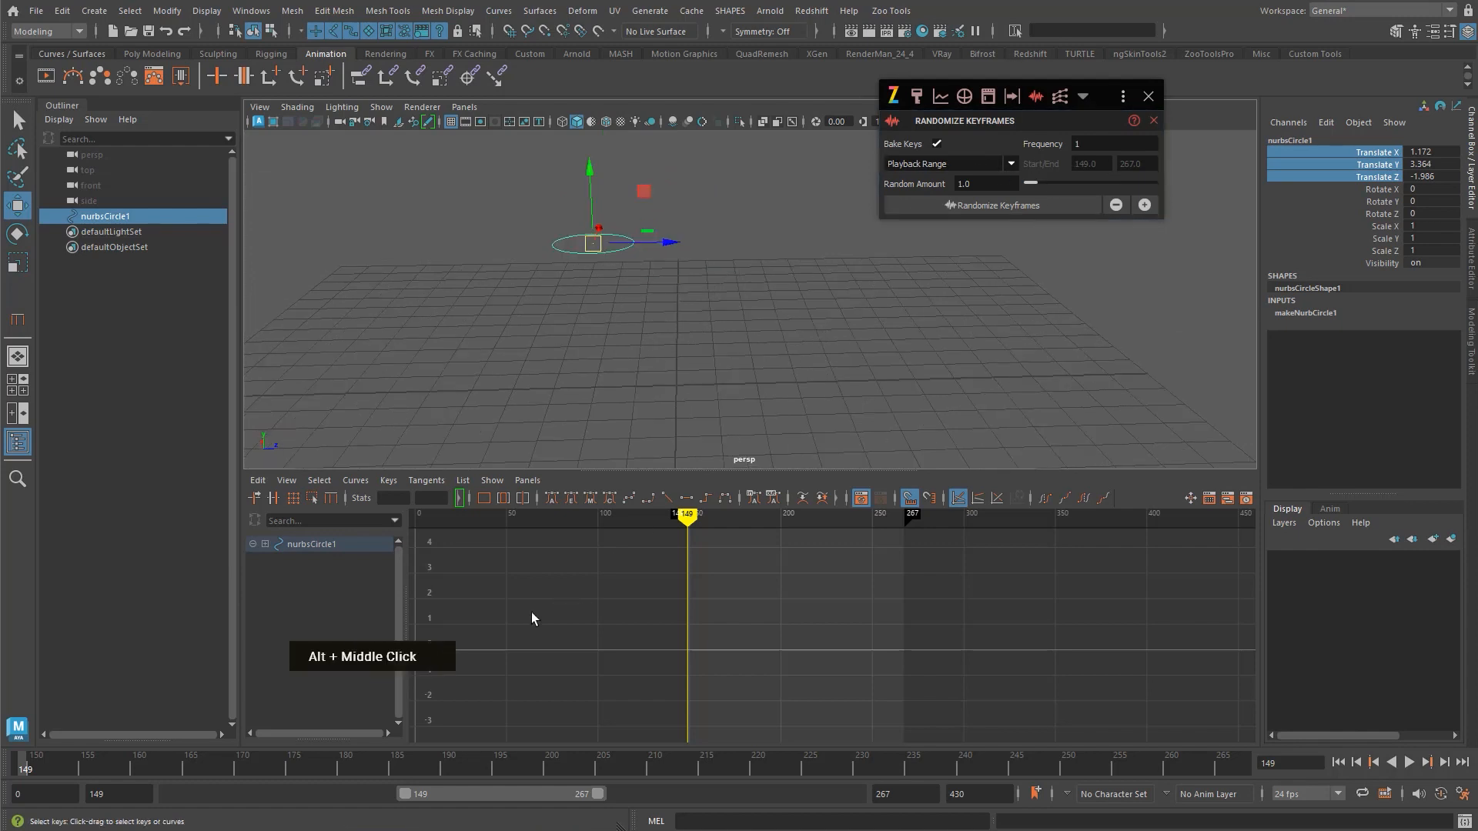
{"action": "key", "text": "shift+w"}
- At frame 267, move the circle to about 0.158, 2.014, 6.995 and key its translation
{"action": "left_click_drag", "start_coordinate": [149, 768], "coordinate": [1243, 758]}
{"action": "key", "text": "w"}
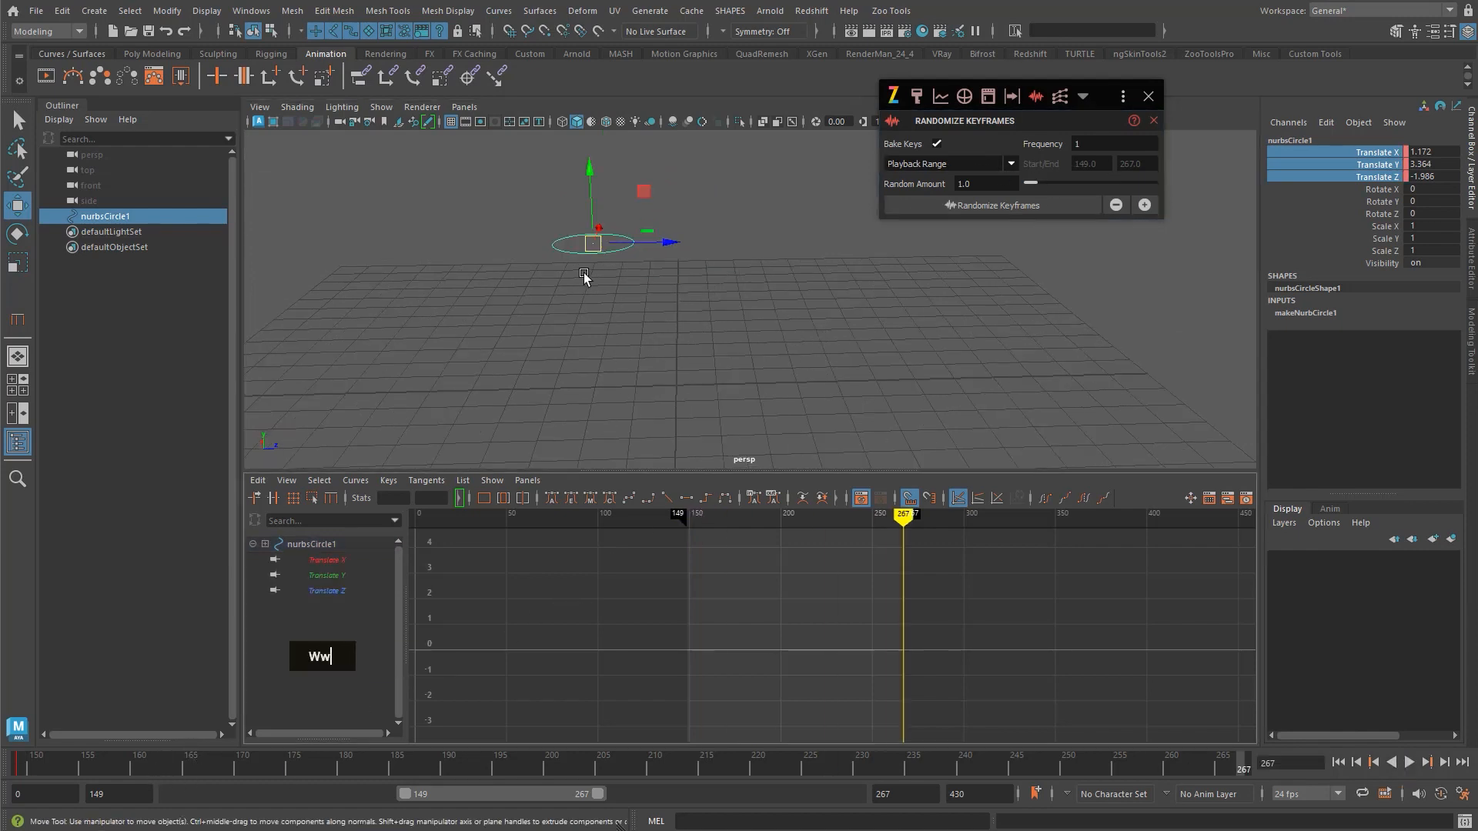
{"action": "left_click_drag", "start_coordinate": [592, 244], "coordinate": [954, 302]}
{"action": "key", "text": "shift+w"}
{"action": "middle_click_drag", "start_coordinate": [973, 389], "coordinate": [972, 412], "text": "alt"}
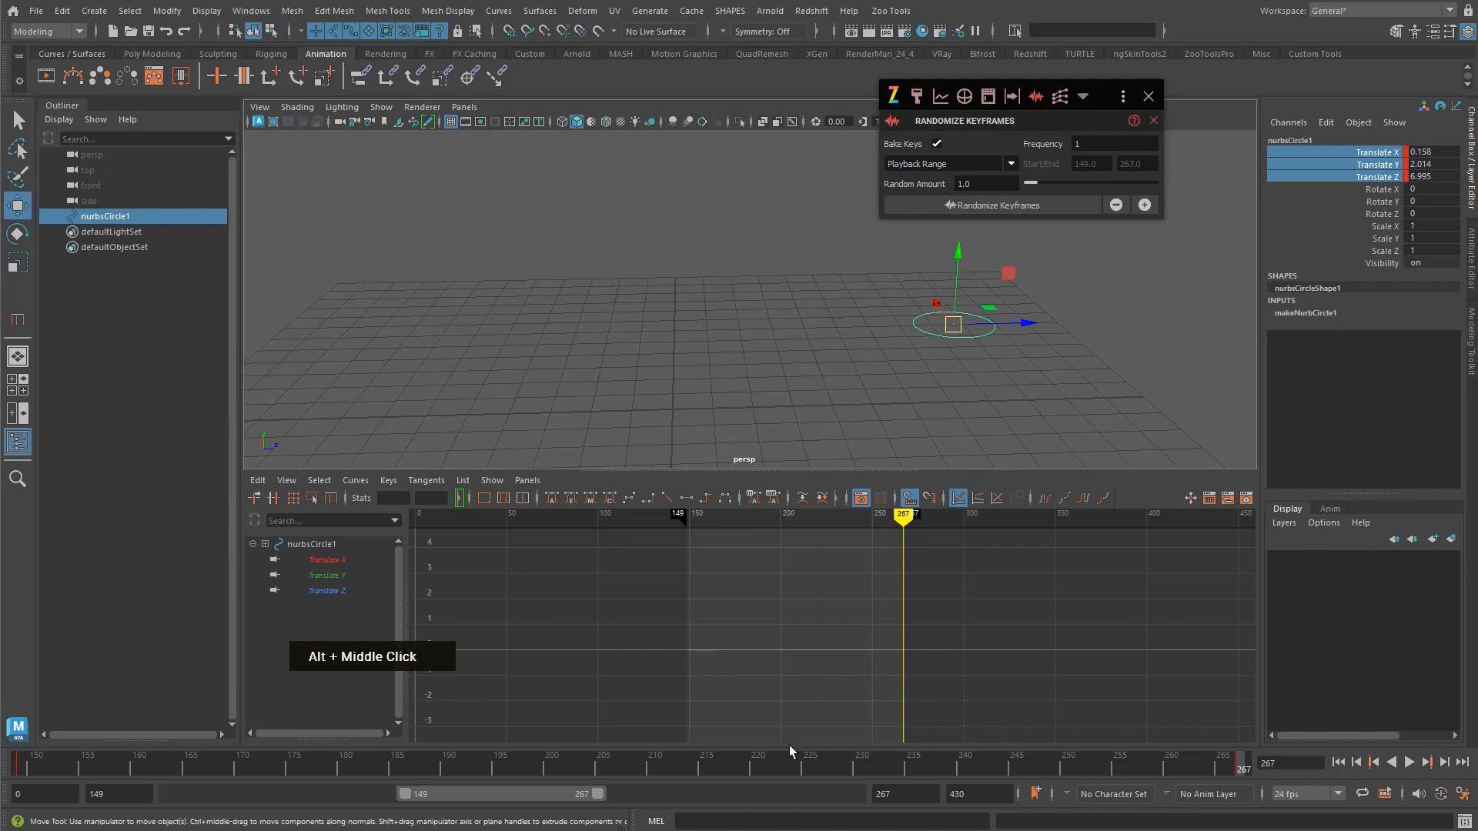
- At frame 206, lower the circle to about 0.183, 0.972, 1.764 and key its translation
{"action": "left_click_drag", "start_coordinate": [678, 763], "coordinate": [615, 762]}
{"action": "key", "text": "w"}
{"action": "left_click_drag", "start_coordinate": [760, 295], "coordinate": [743, 371]}
{"action": "key", "text": "shift+w"}
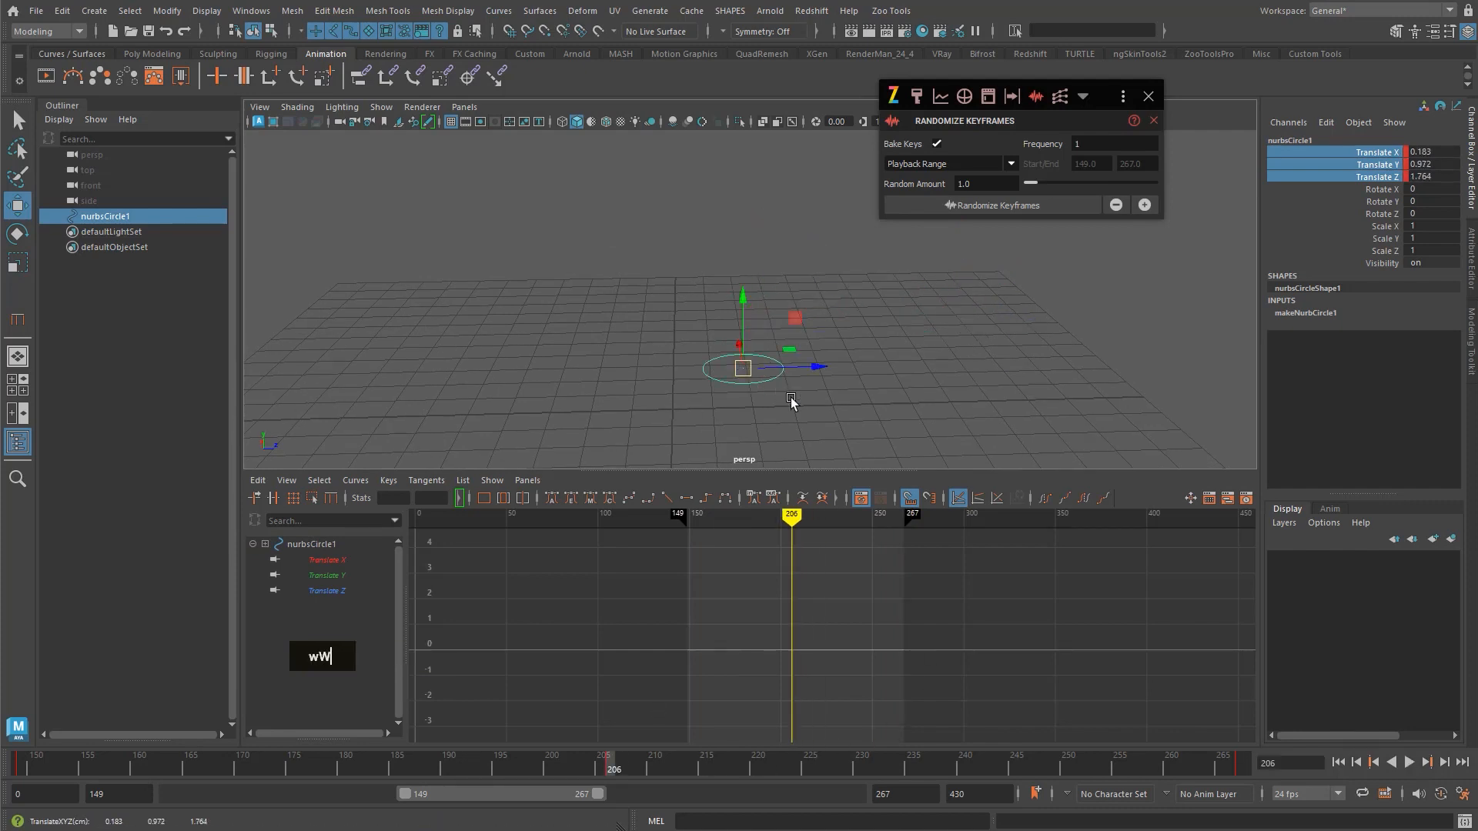
{"action": "middle_click_drag", "start_coordinate": [863, 387], "coordinate": [856, 351], "text": "alt"}
- Randomize the circle's three translate curves over the playback range with Bake Keys on, frequency 1 and random amount 1.0
{"action": "left_click_drag", "start_coordinate": [327, 591], "coordinate": [339, 566]}
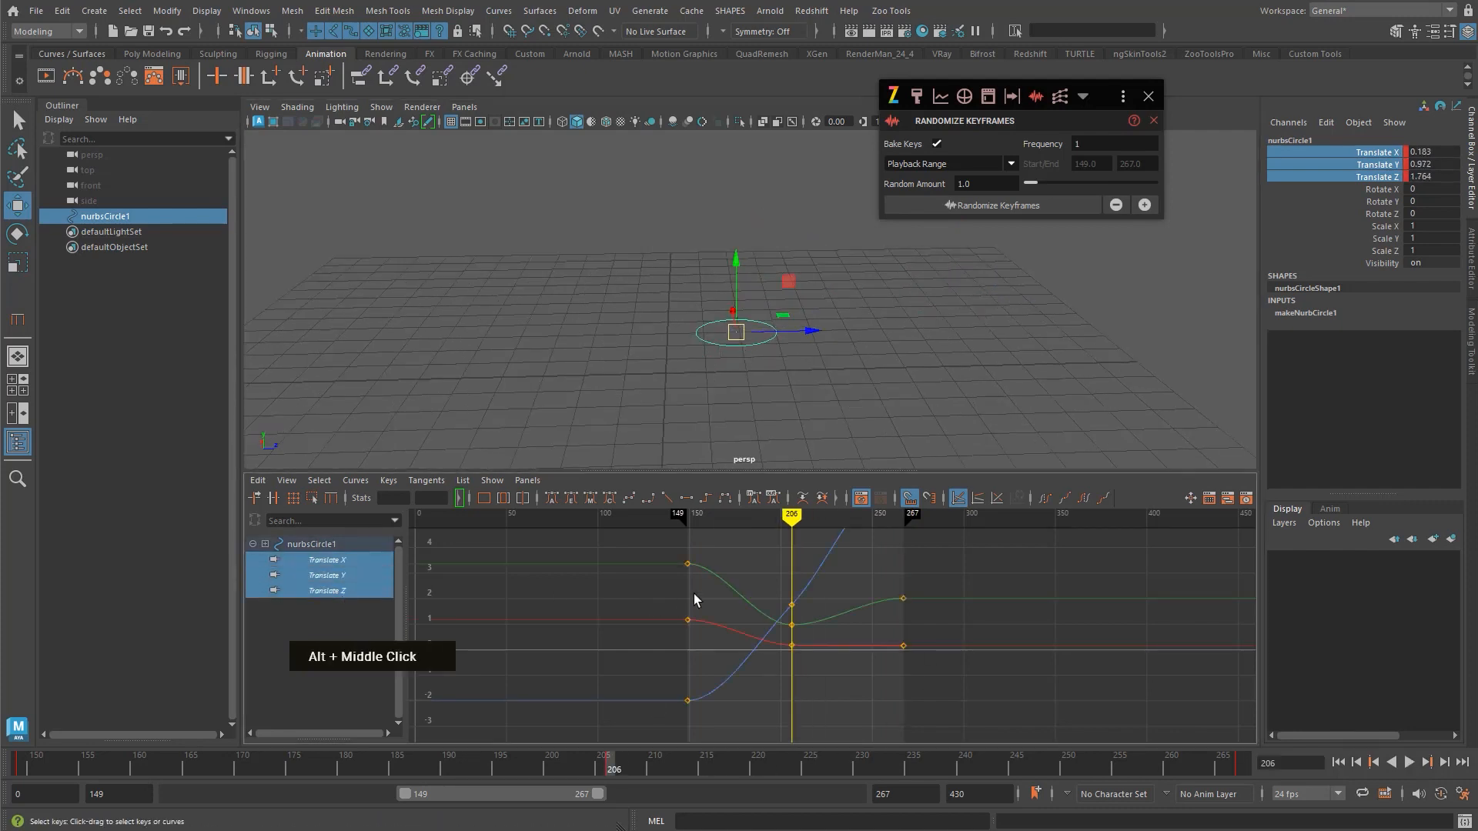
{"action": "right_click_drag", "start_coordinate": [694, 599], "coordinate": [813, 611], "text": "alt"}
{"action": "middle_click_drag", "start_coordinate": [1016, 636], "coordinate": [1001, 648], "text": "alt"}
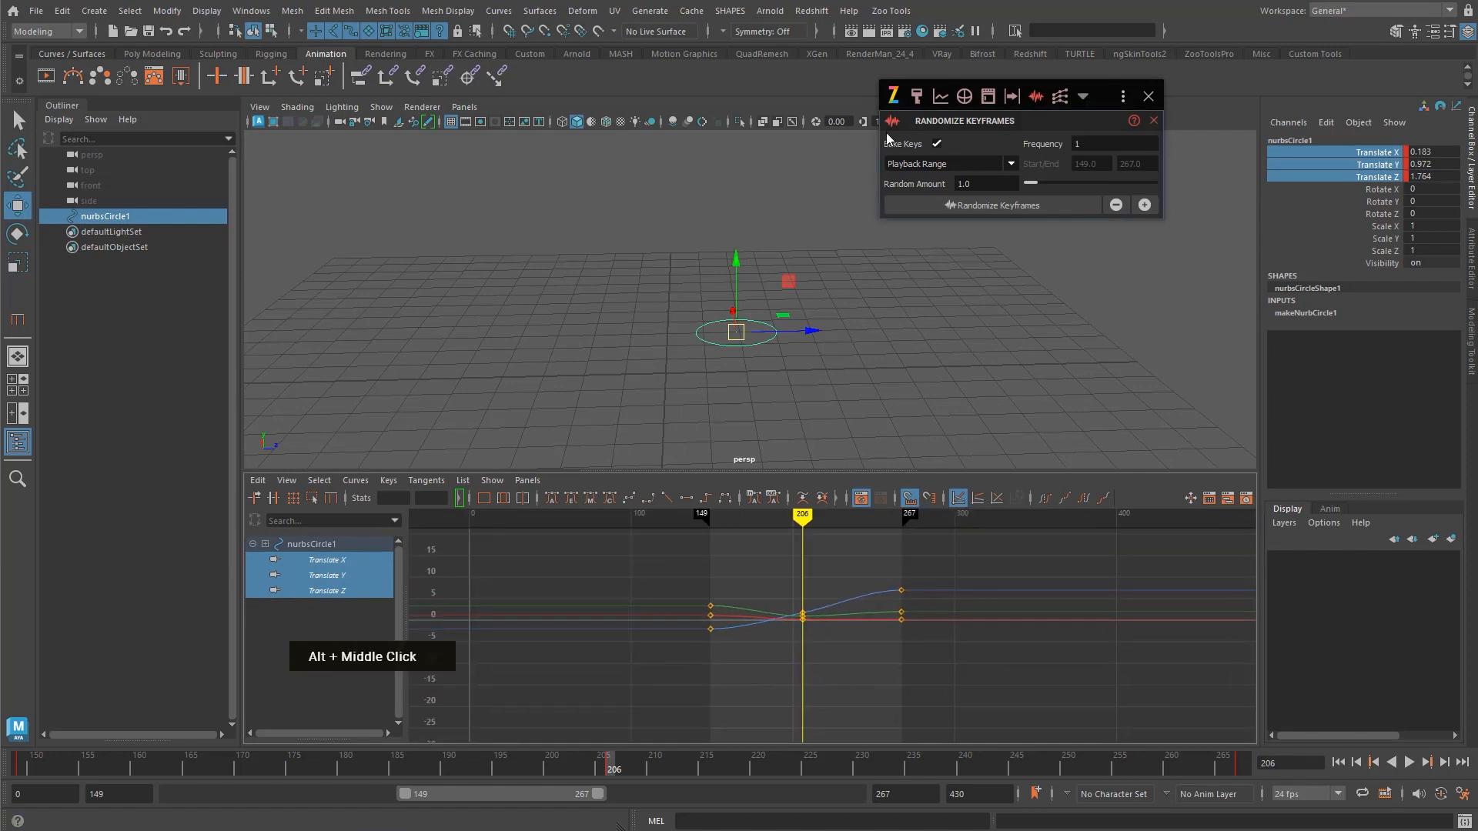
{"action": "left_click", "coordinate": [1027, 211]}
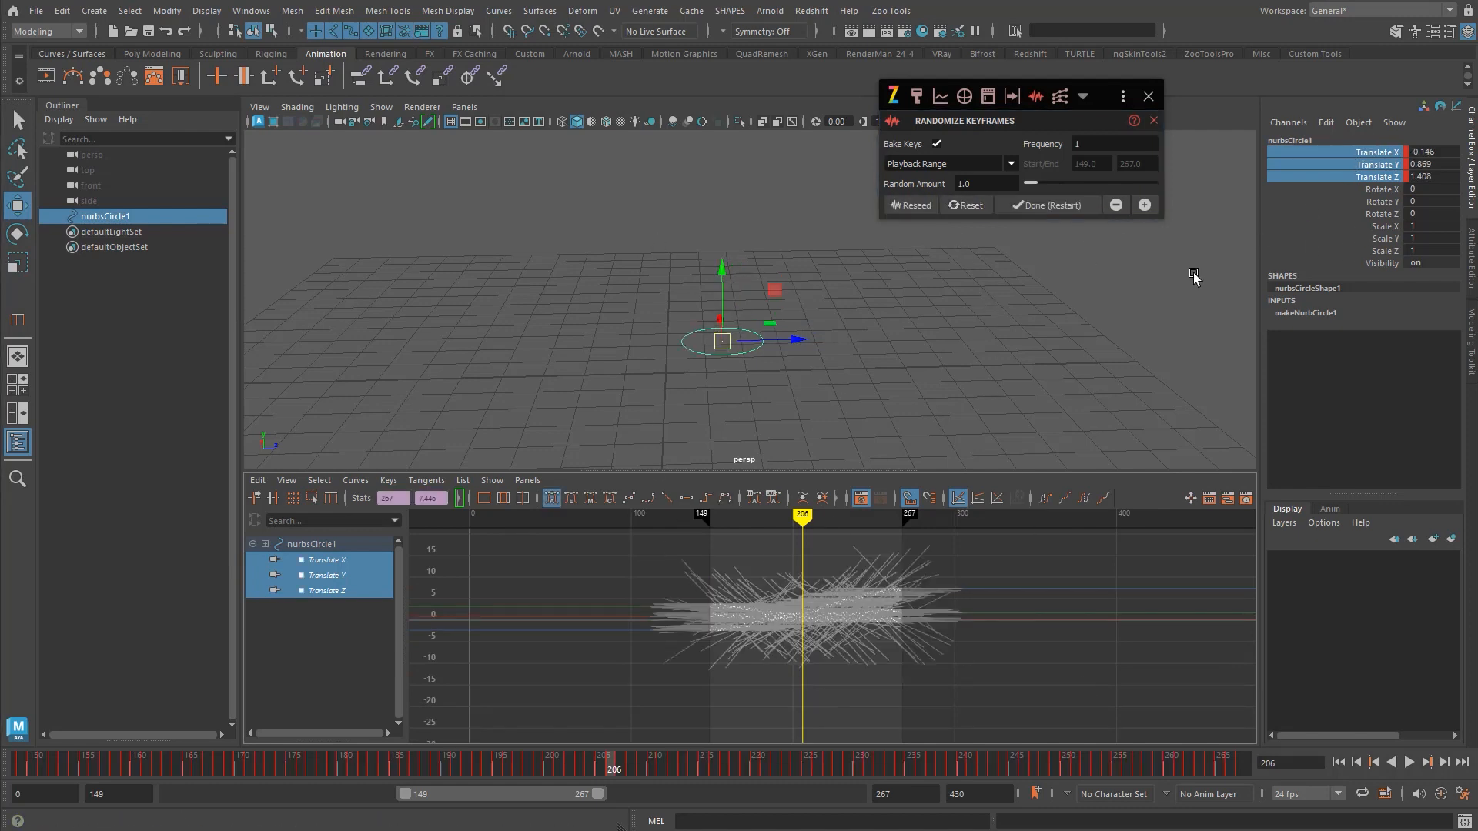
- Examine the randomized translate curves up close and play back the circle's animation
{"action": "key", "text": "alt"}
{"action": "right_click_drag", "start_coordinate": [830, 686], "coordinate": [838, 644], "text": "alt"}
{"action": "middle_click_drag", "start_coordinate": [838, 643], "coordinate": [958, 647], "text": "alt"}
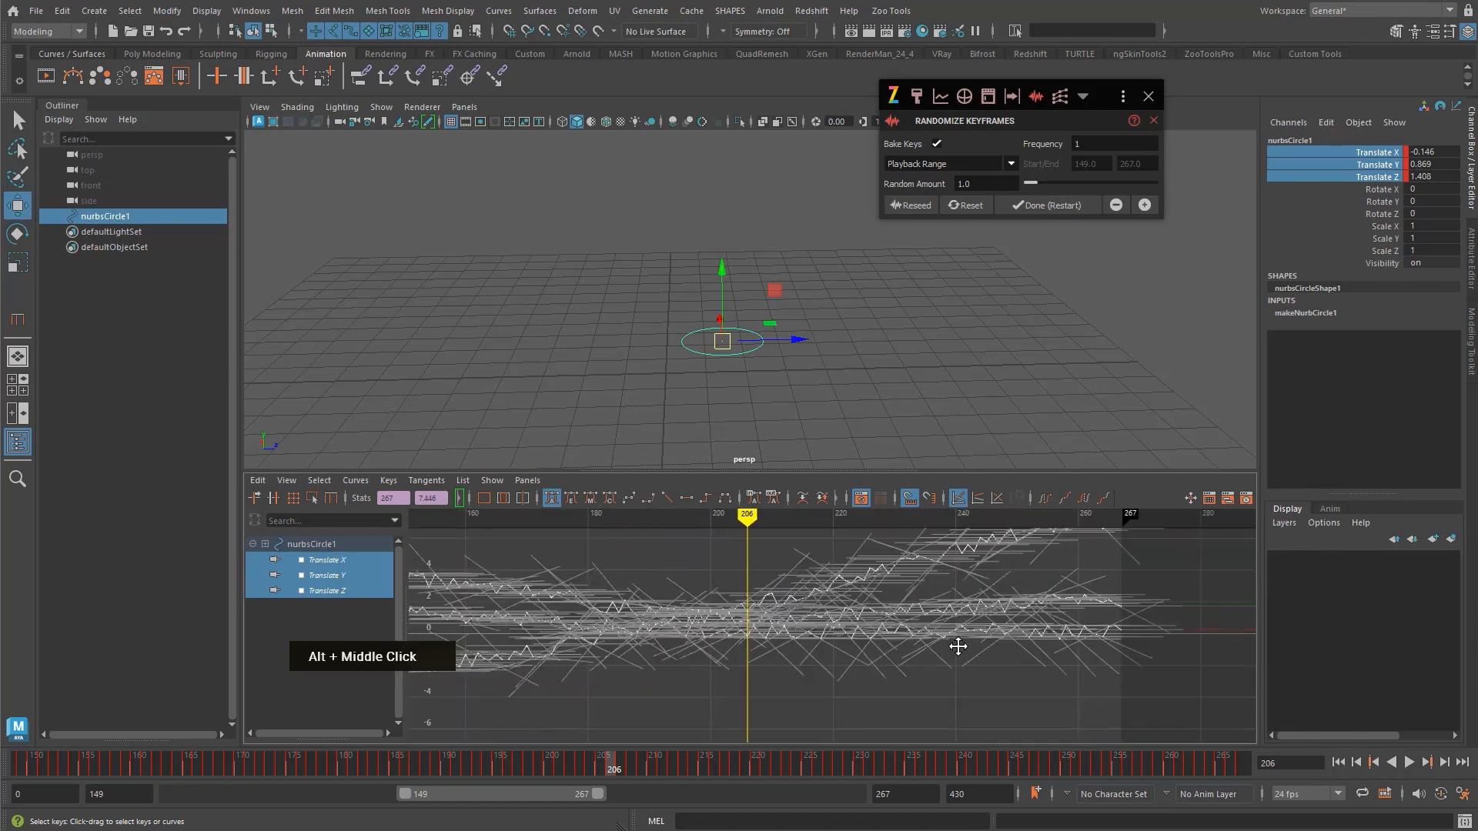
{"action": "right_click_drag", "start_coordinate": [958, 647], "coordinate": [861, 653], "text": "alt"}
{"action": "middle_click_drag", "start_coordinate": [861, 654], "coordinate": [897, 653], "text": "alt"}
{"action": "right_click_drag", "start_coordinate": [897, 653], "coordinate": [901, 656], "text": "alt"}
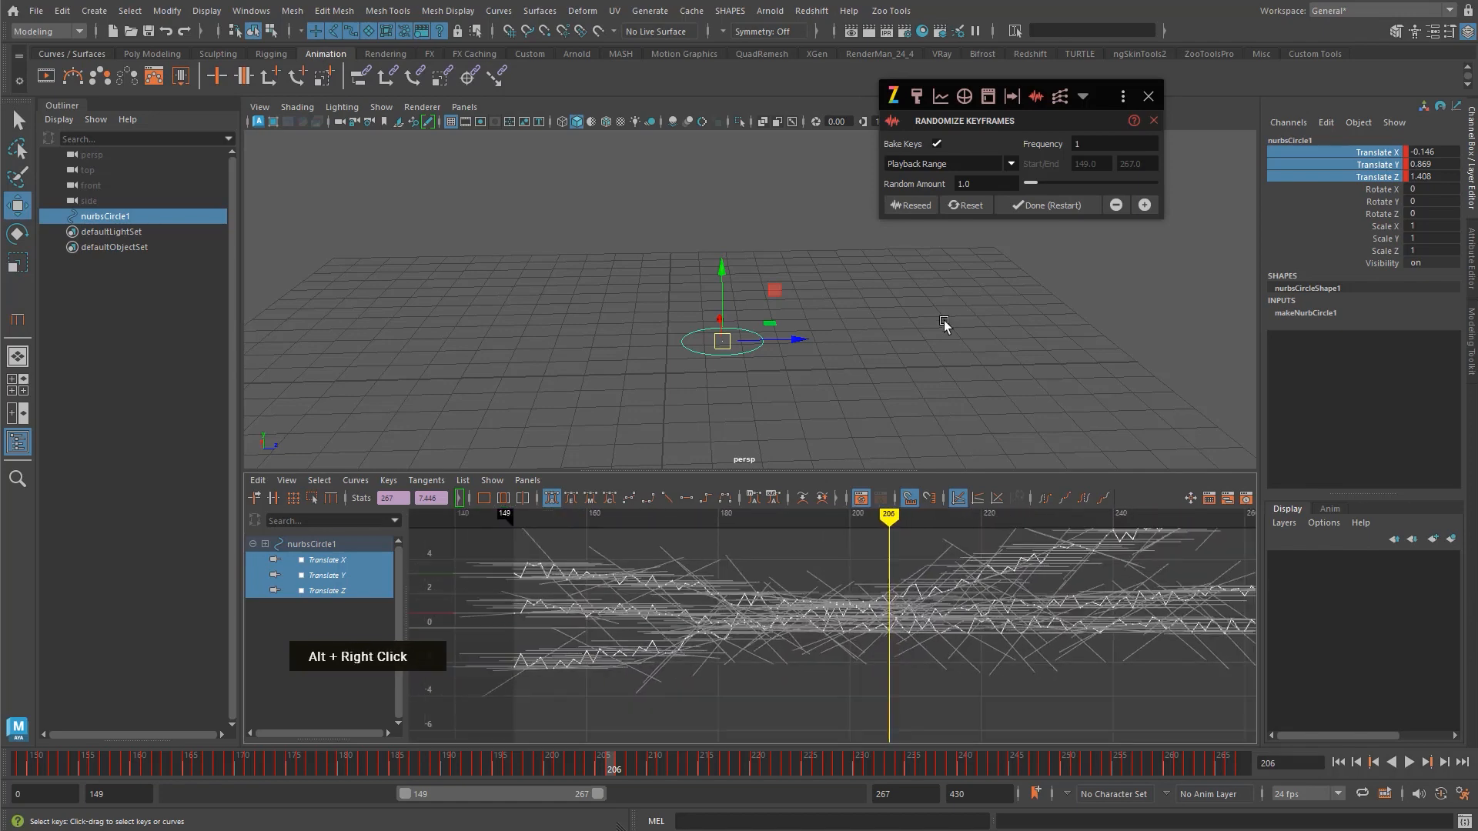
{"action": "left_click", "coordinate": [947, 322]}
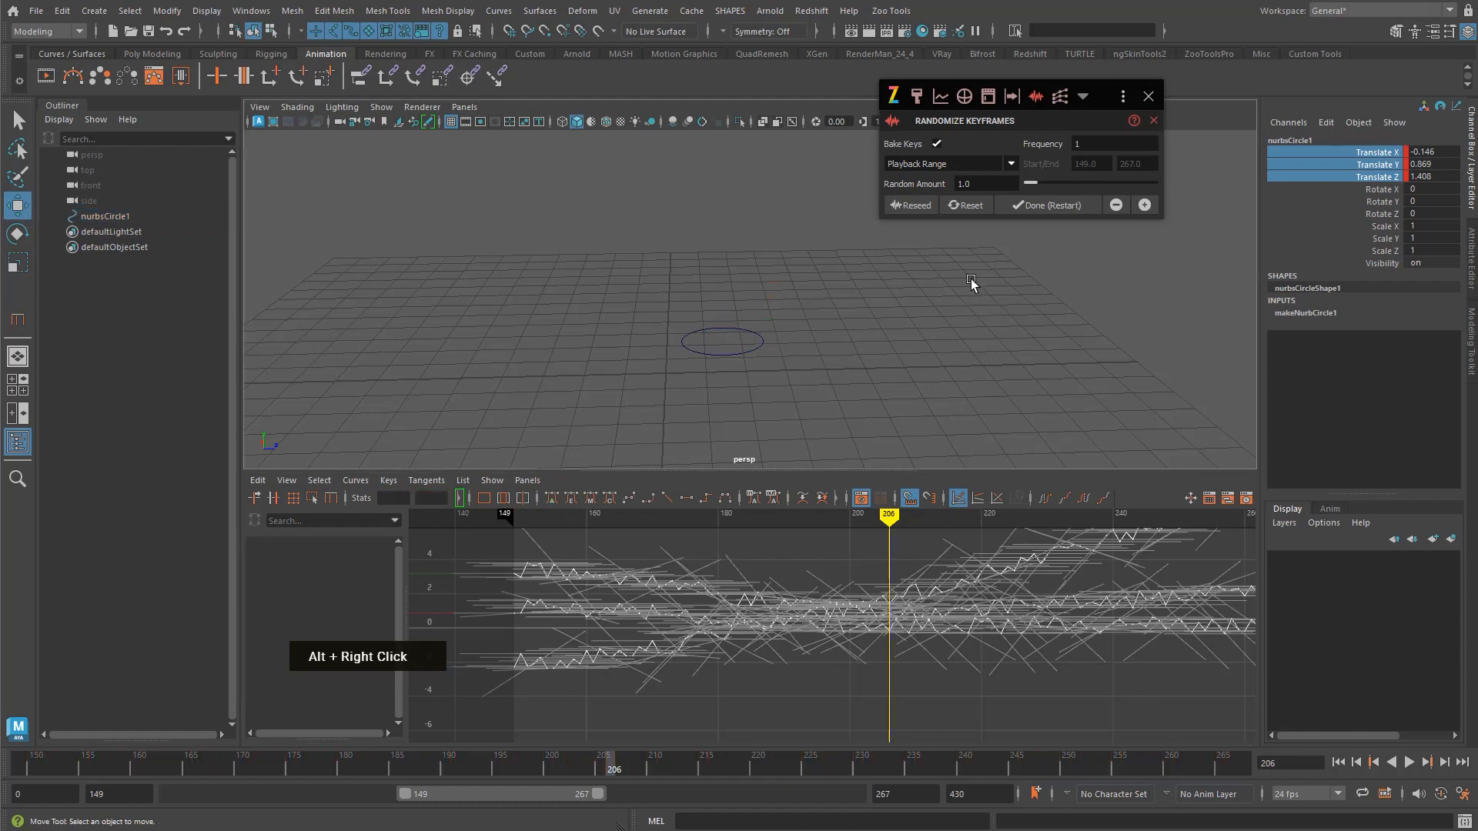
{"action": "left_click", "coordinate": [964, 205]}
{"action": "key", "text": "alt+v"}
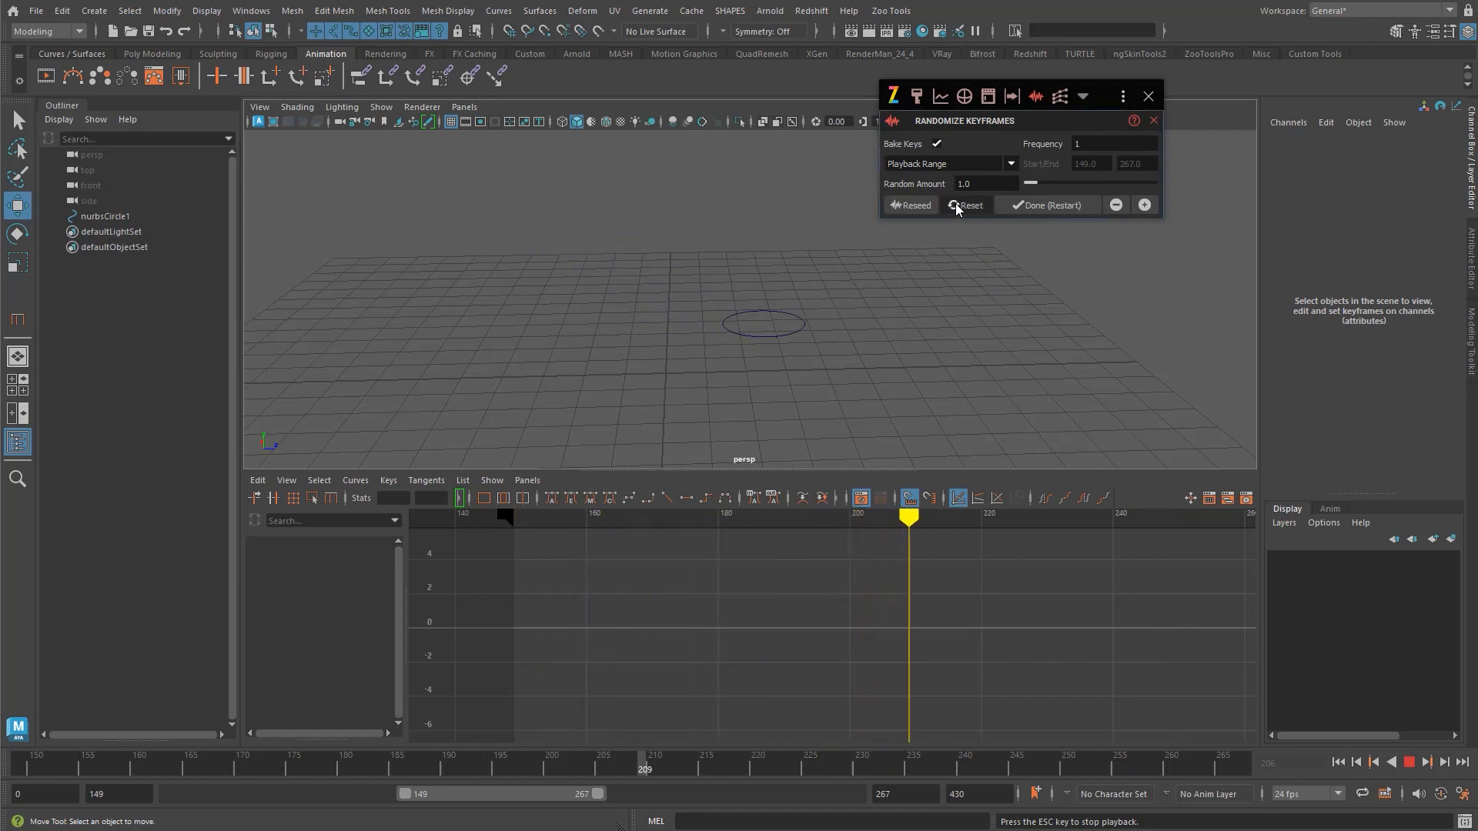
{"action": "key", "text": "alt+v"}
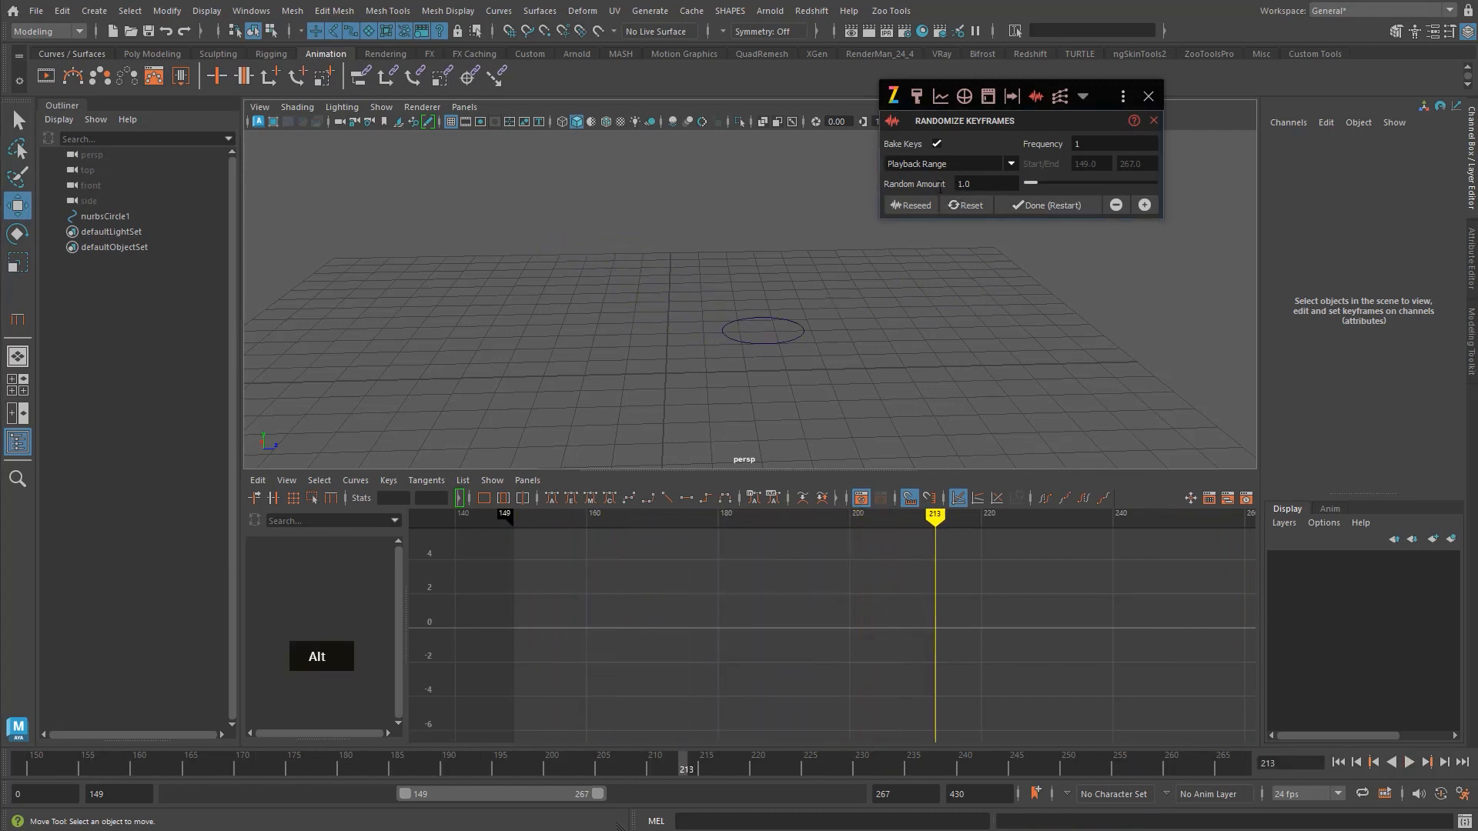
- Set the Random Amount to 0.1 and play back the circle's animation
{"action": "left_click_drag", "start_coordinate": [979, 185], "coordinate": [919, 187]}
{"action": "type", "text": ".1"}
{"action": "key", "text": "Return"}
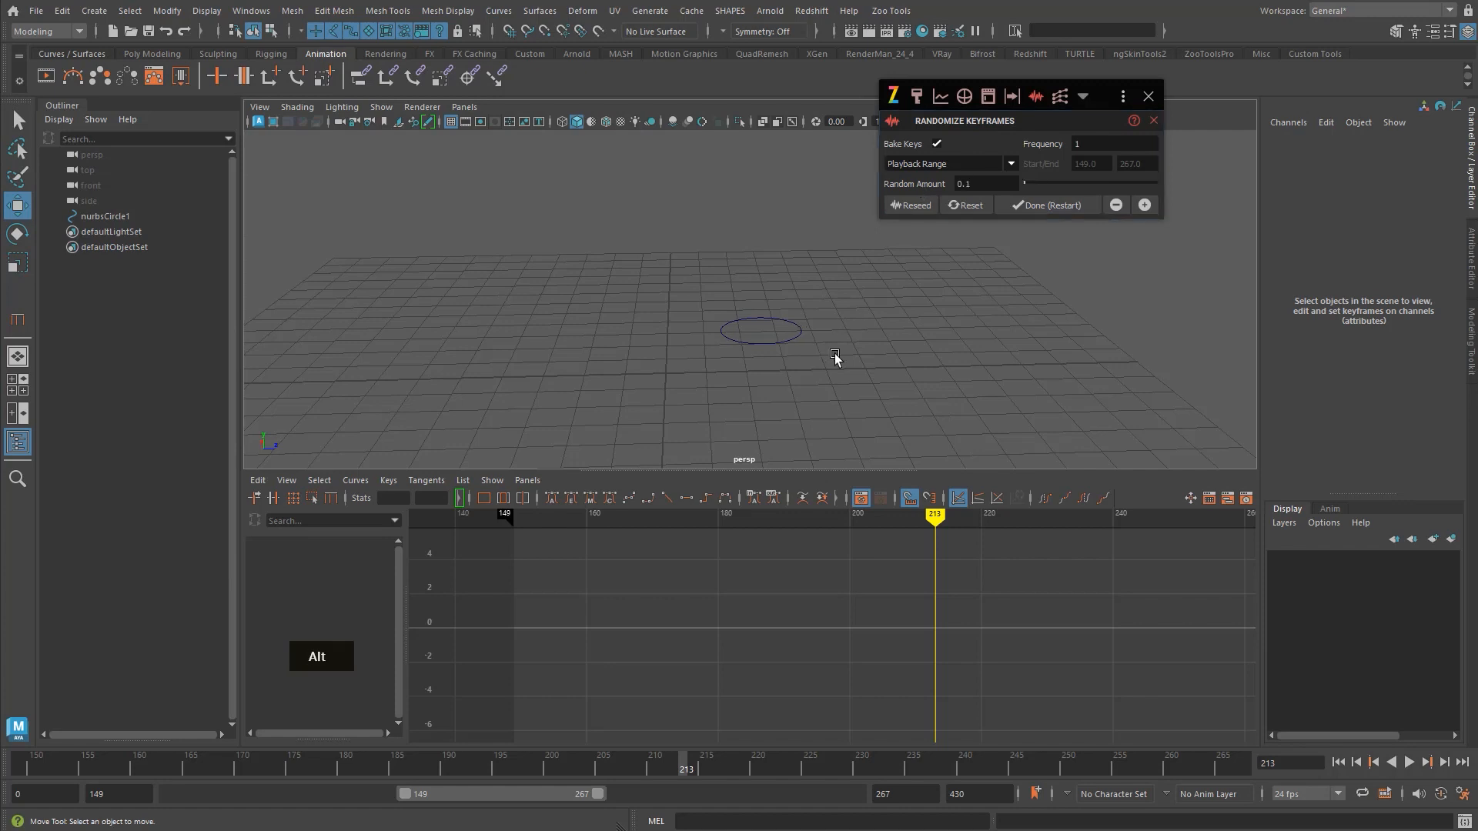
{"action": "key", "text": "alt+v"}
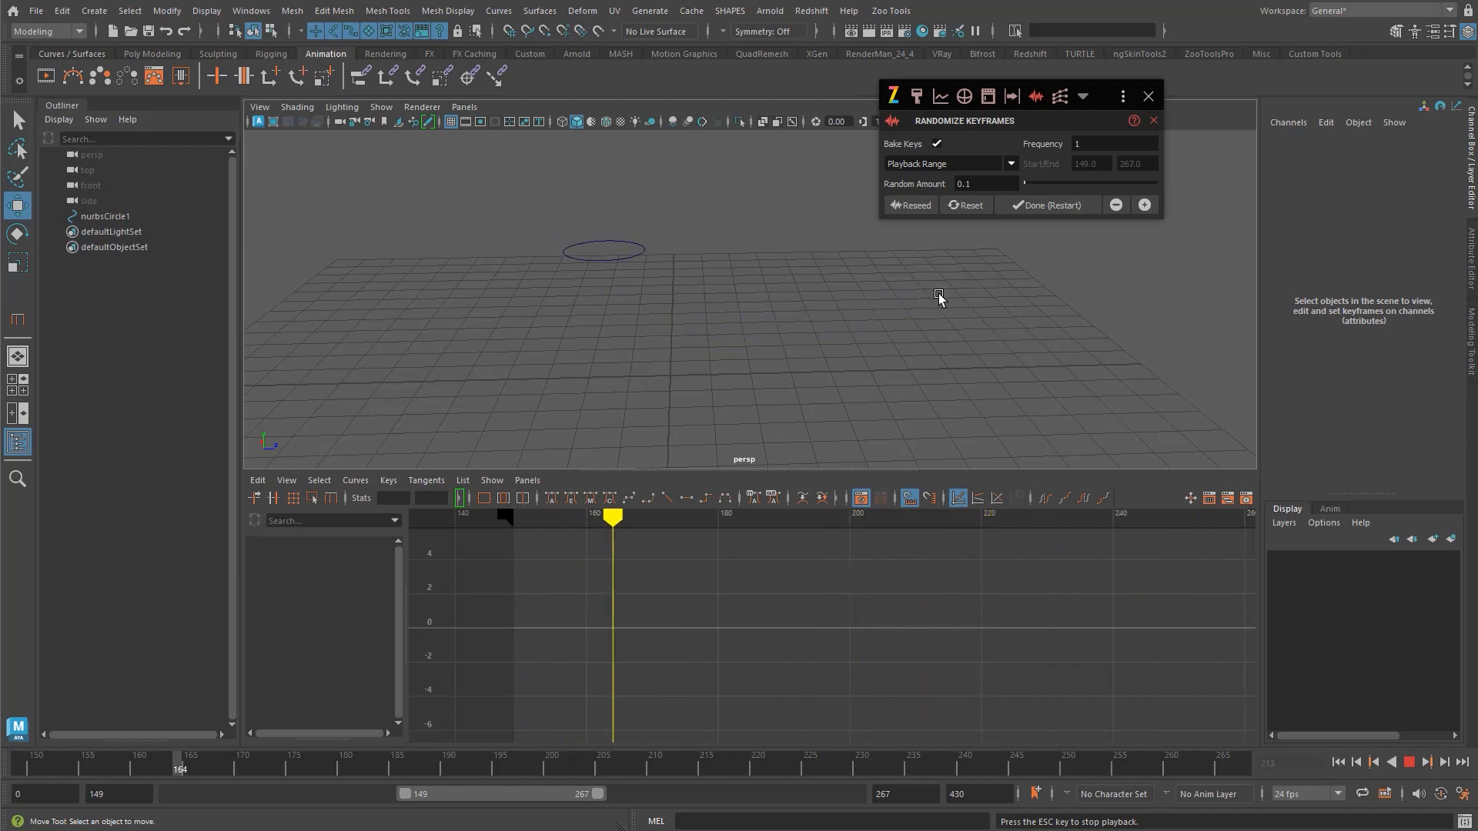
{"action": "key", "text": "alt+v"}
- Try a Random Amount of 2.0 and play back the circle's animation
{"action": "left_click", "coordinate": [915, 187]}
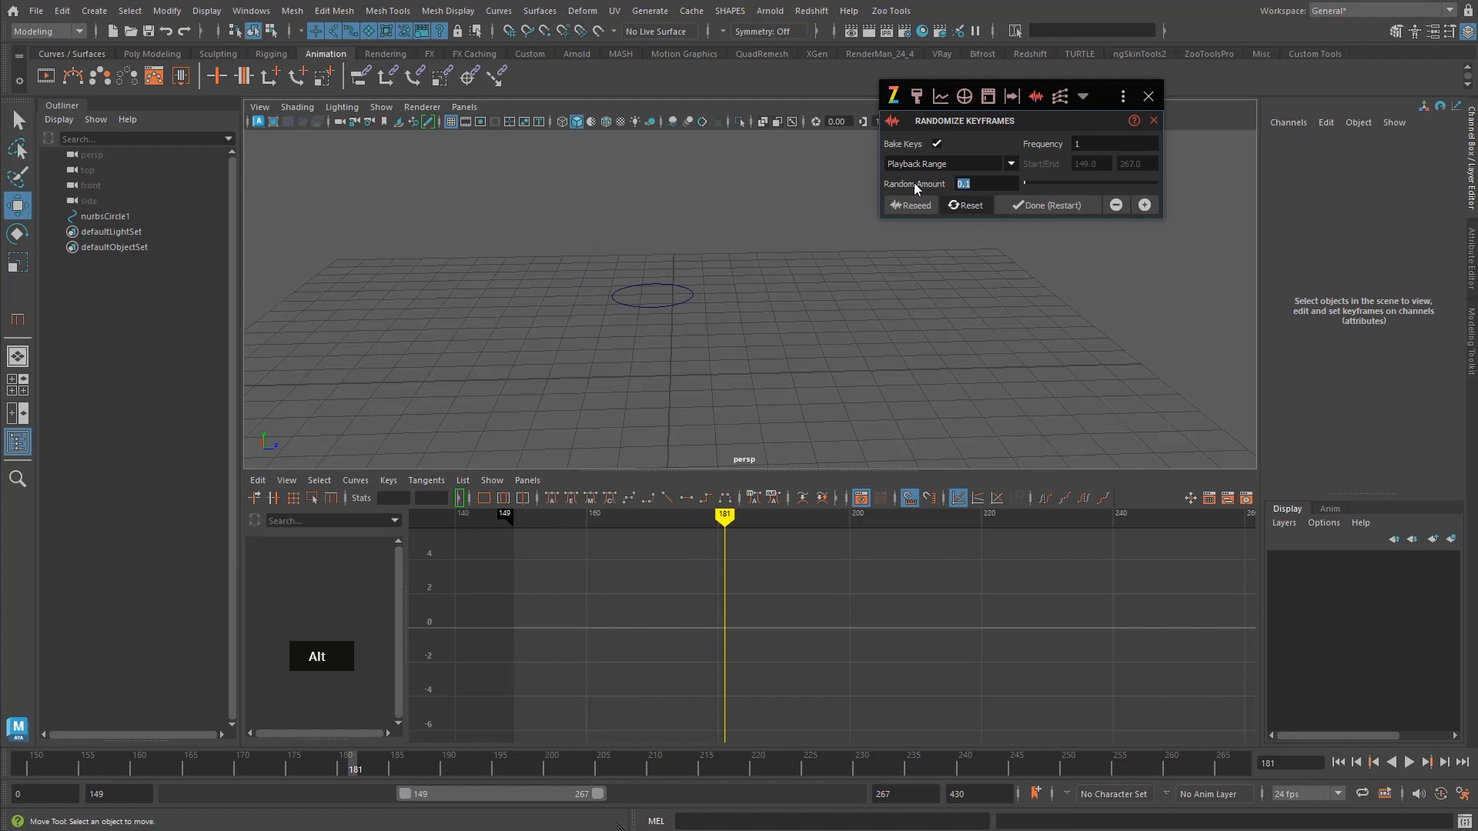
{"action": "middle_click_drag", "start_coordinate": [913, 182], "coordinate": [1029, 372], "text": "alt"}
{"action": "key", "text": "alt+v"}
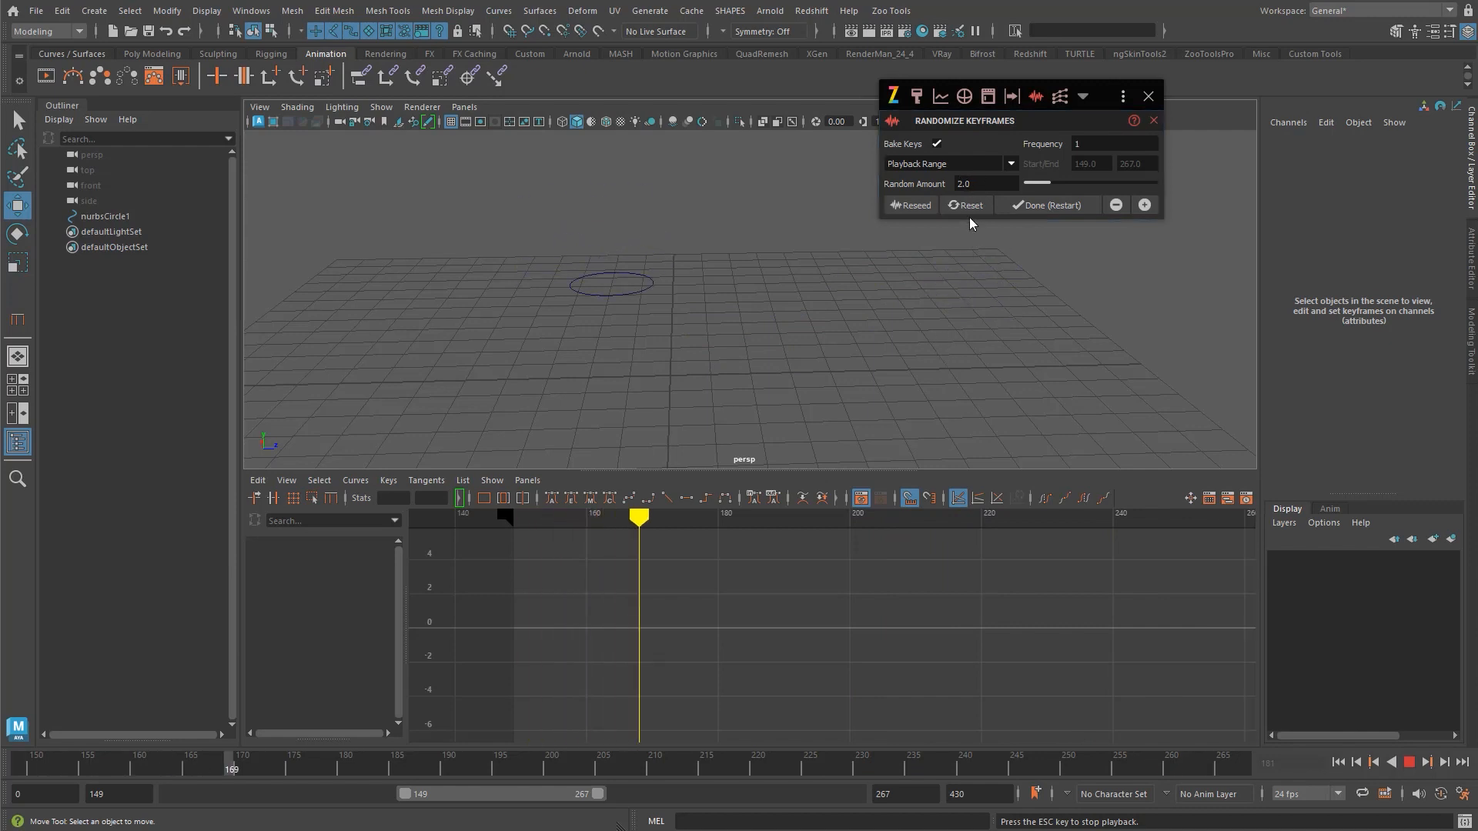
{"action": "key", "text": "alt+v"}
- Return the Random Amount to 0.1 and replay the circle's animation
{"action": "left_click", "coordinate": [971, 183]}
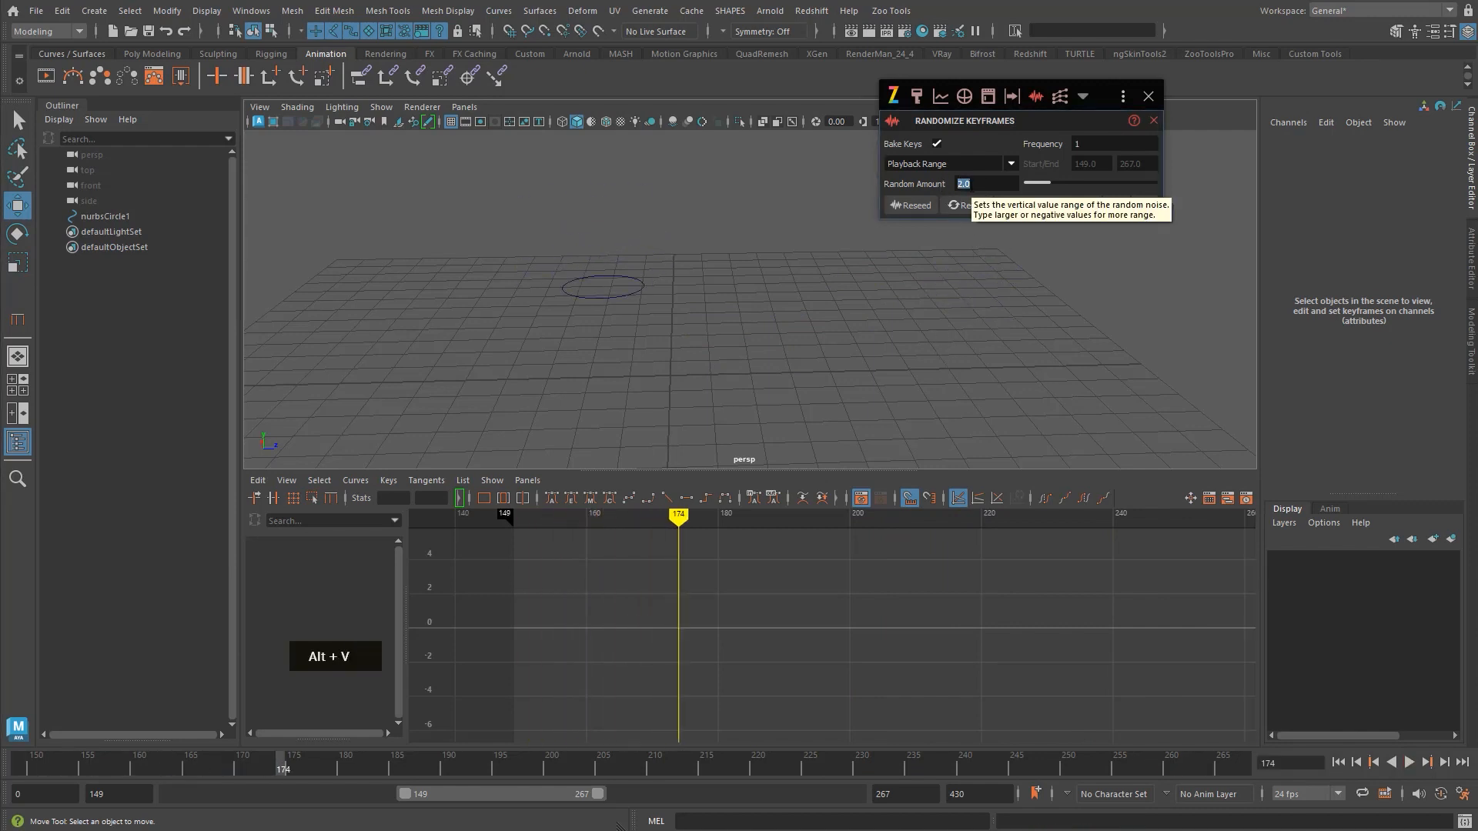
{"action": "type", "text": ".1"}
{"action": "key", "text": "Return"}
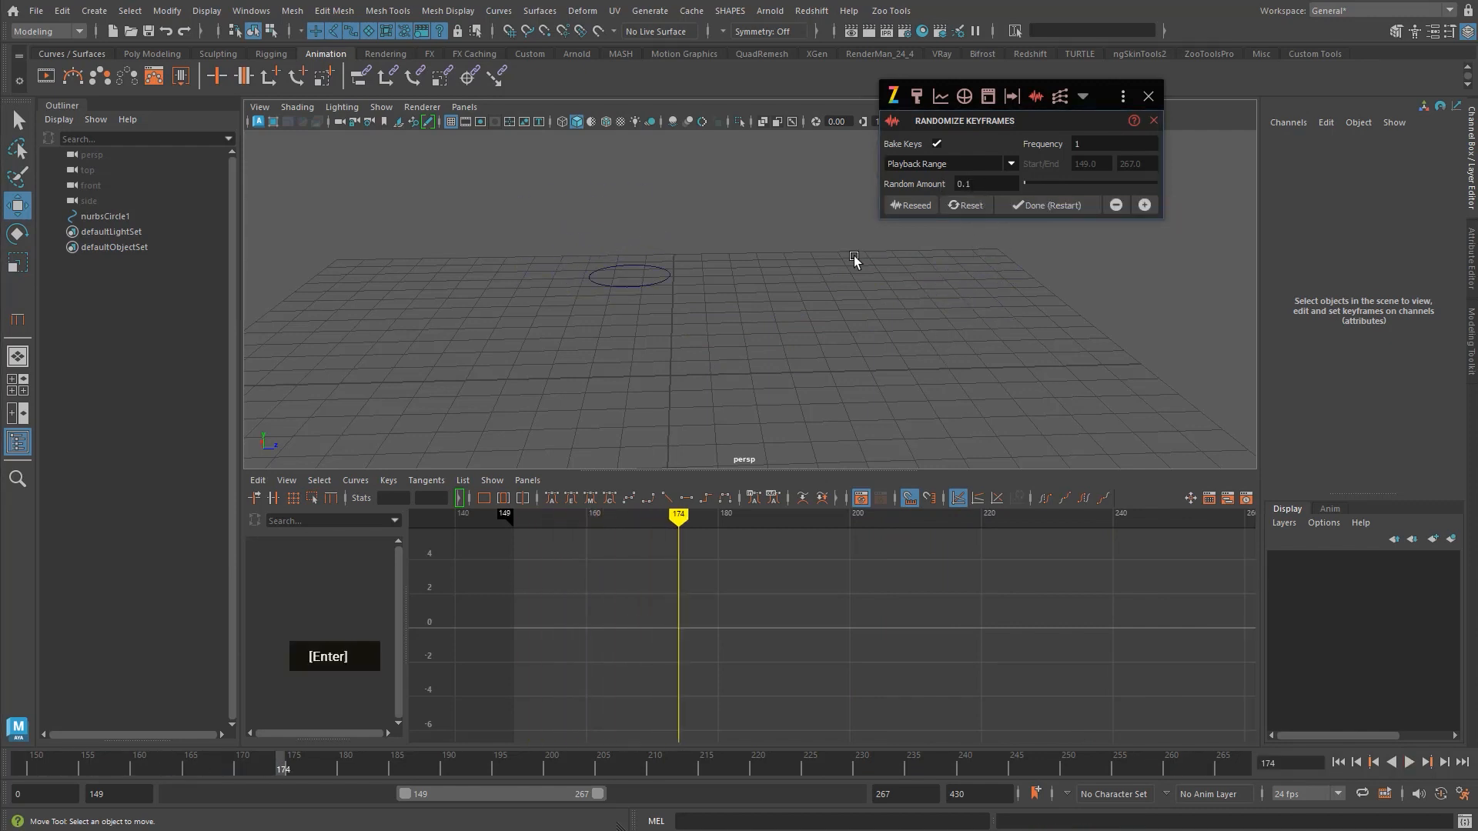
{"action": "middle_click", "coordinate": [820, 287], "text": "alt"}
{"action": "key", "text": "alt+v"}
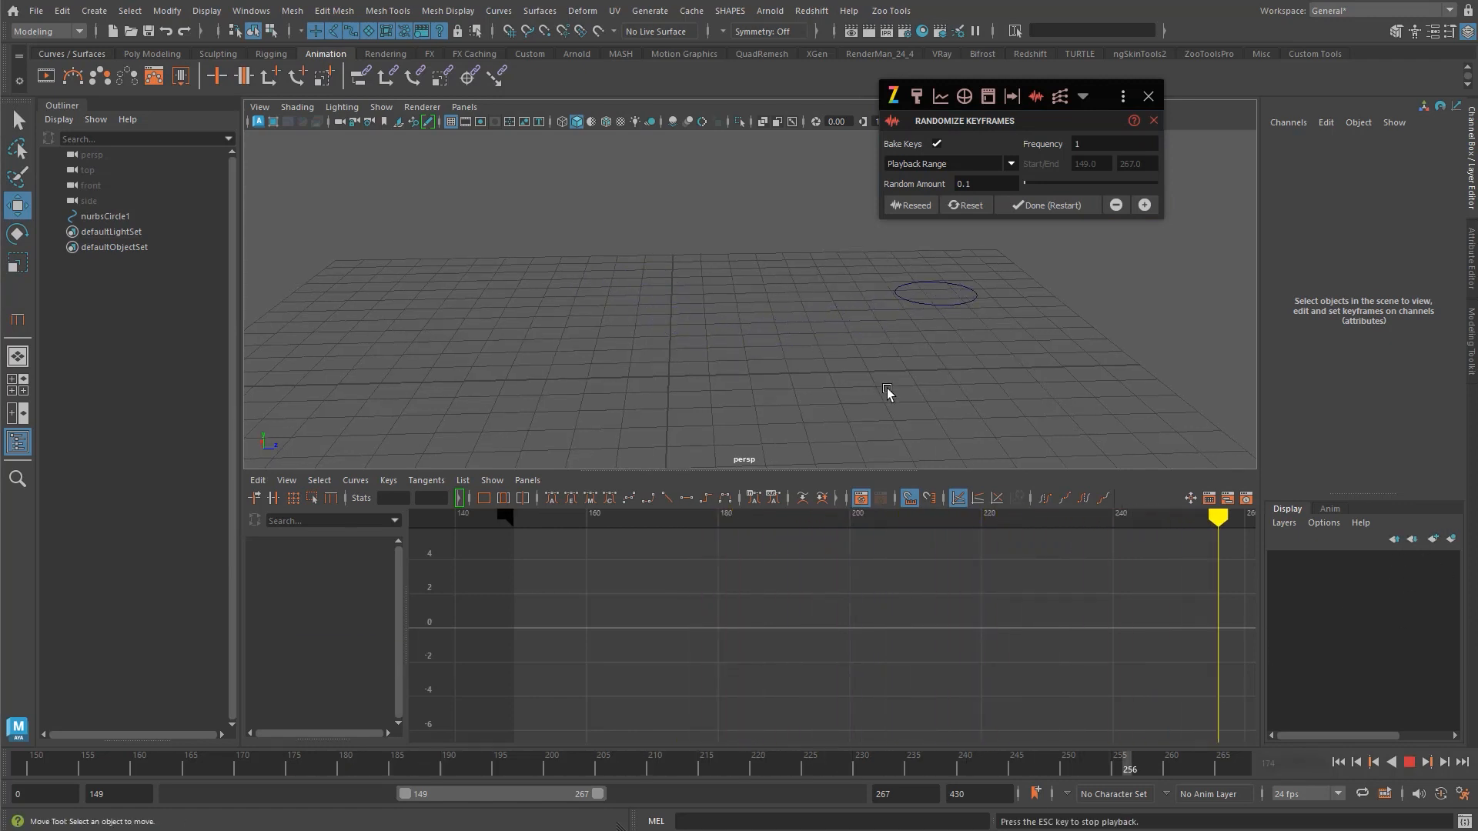
{"action": "key", "text": "alt+v"}
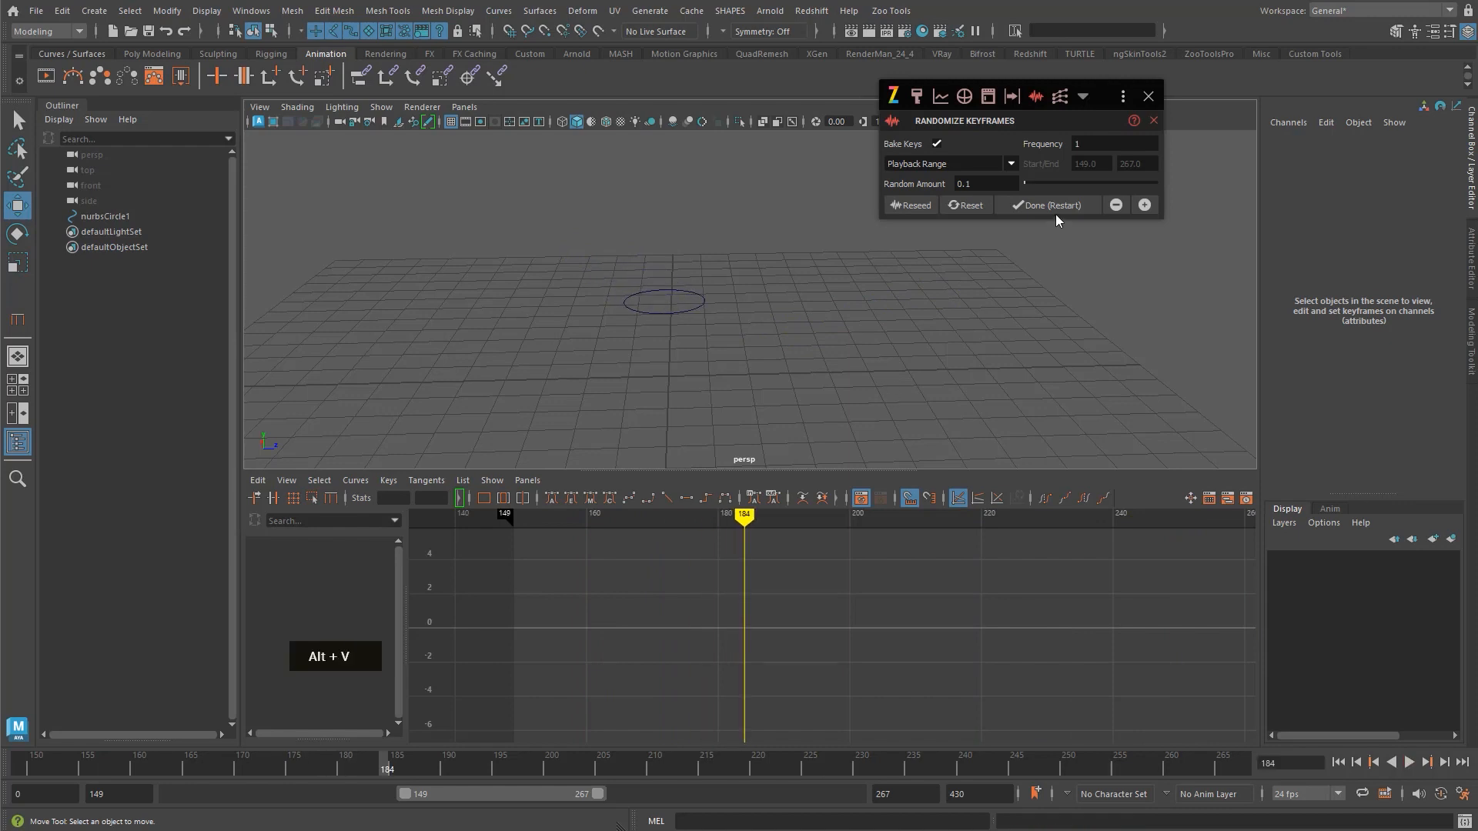
- Raise the Random Amount to 0.65 and play back the circle's animation
{"action": "mouse_move", "coordinate": [1024, 184]}
{"action": "left_mouse_down"}
{"action": "mouse_move", "coordinate": [1119, 181]}
{"action": "mouse_move", "coordinate": [1031, 185]}
{"action": "left_mouse_up"}
{"action": "key", "text": "alt+v"}
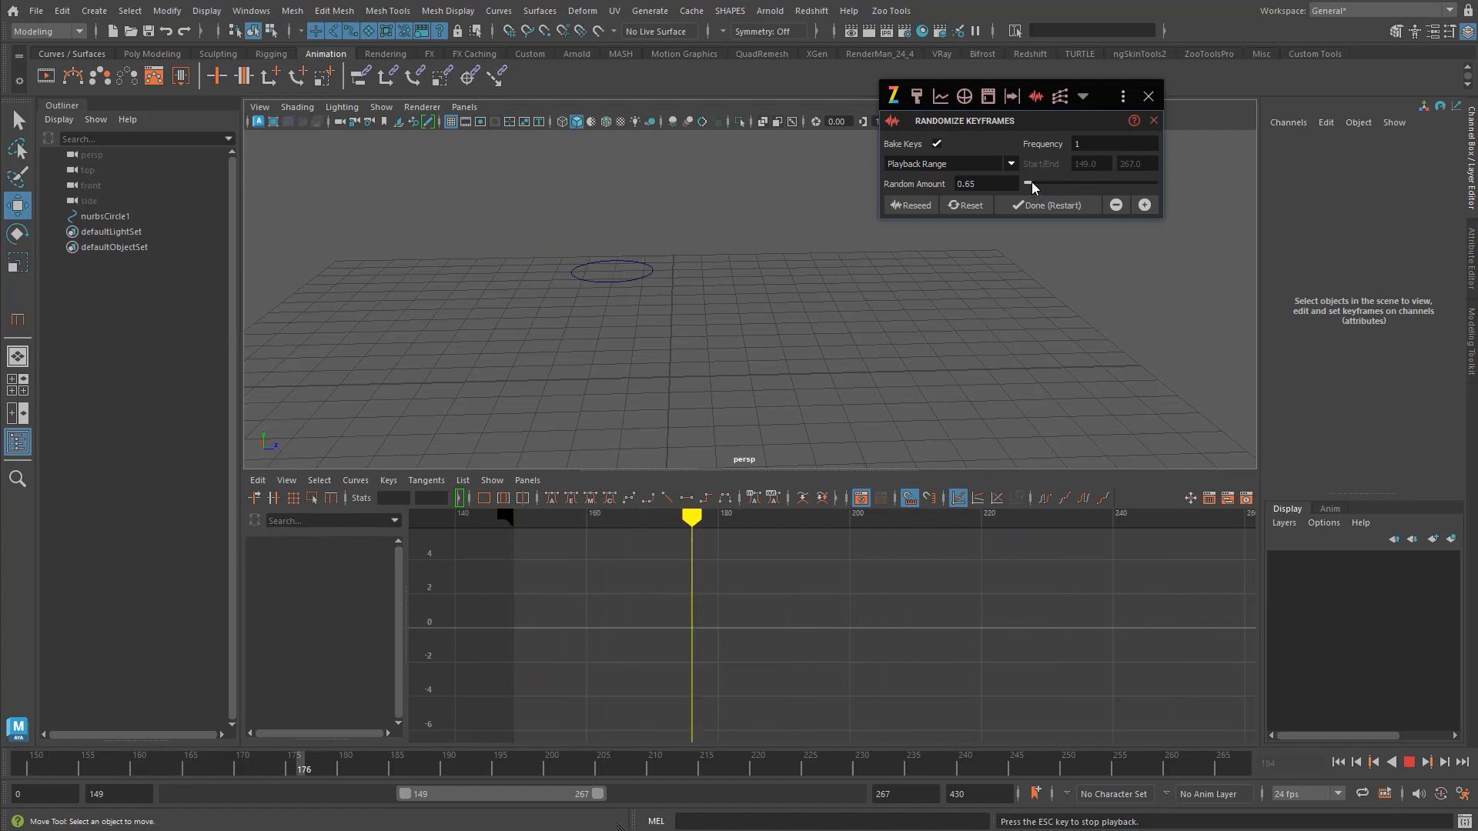
{"action": "middle_click", "coordinate": [971, 272], "text": "alt"}
{"action": "key", "text": "alt+v"}
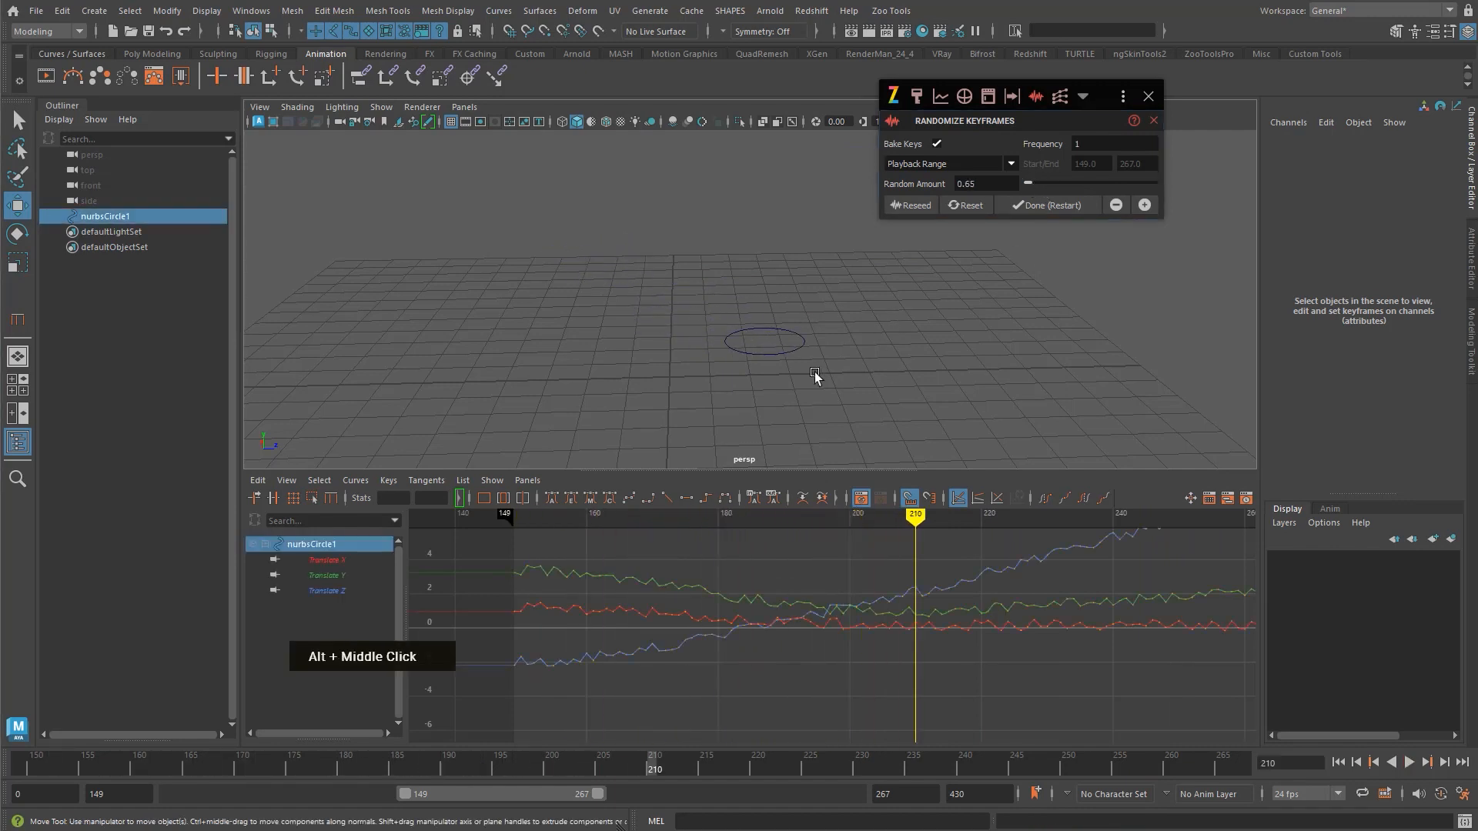
- Increase the Random Amount of the circle's translate curves to 3.6 and deselect the circle
{"action": "left_click_drag", "start_coordinate": [1028, 184], "coordinate": [1076, 192]}
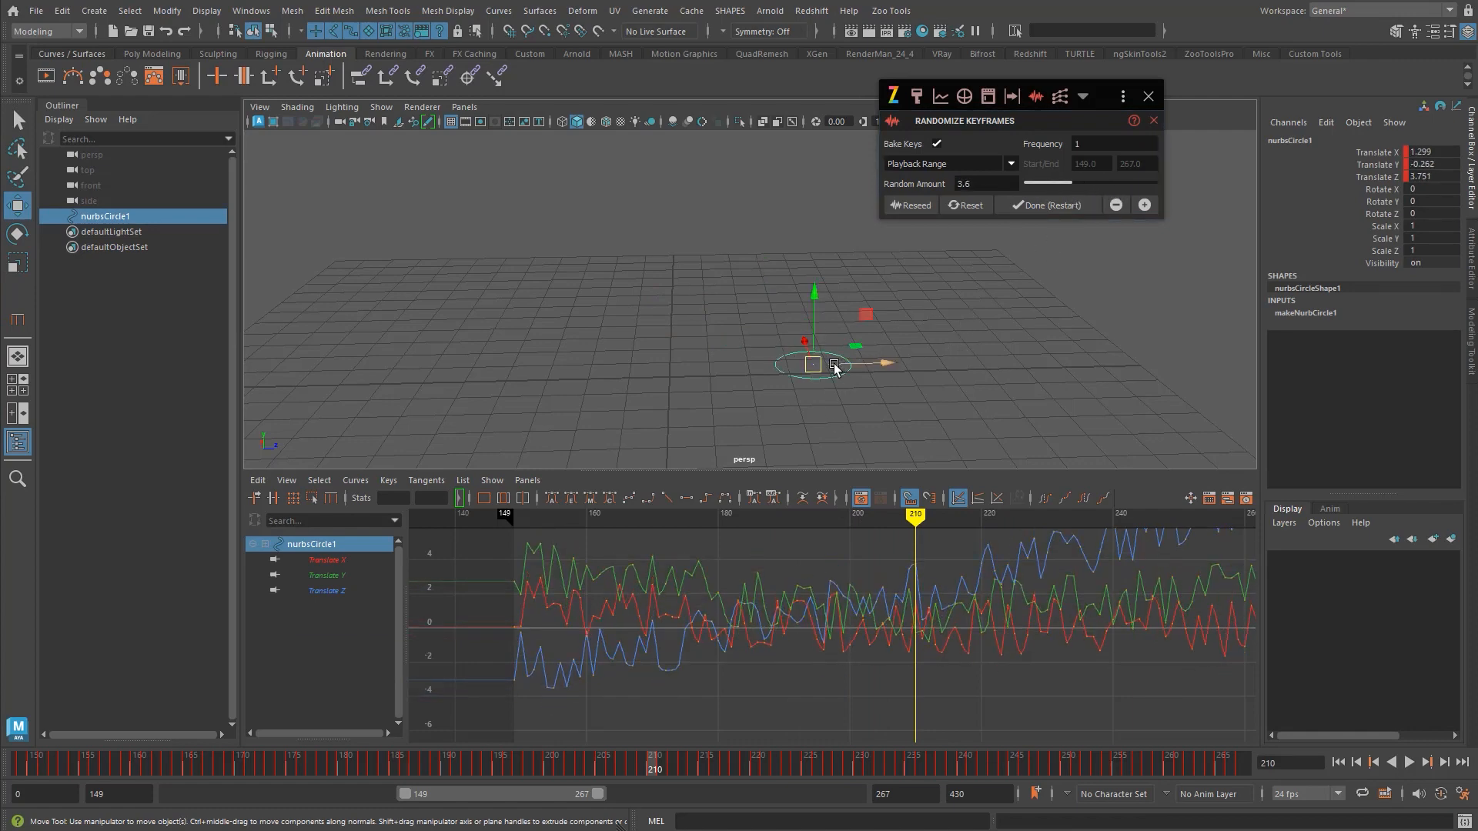
{"action": "key", "text": "q"}
{"action": "left_click", "coordinate": [794, 314]}
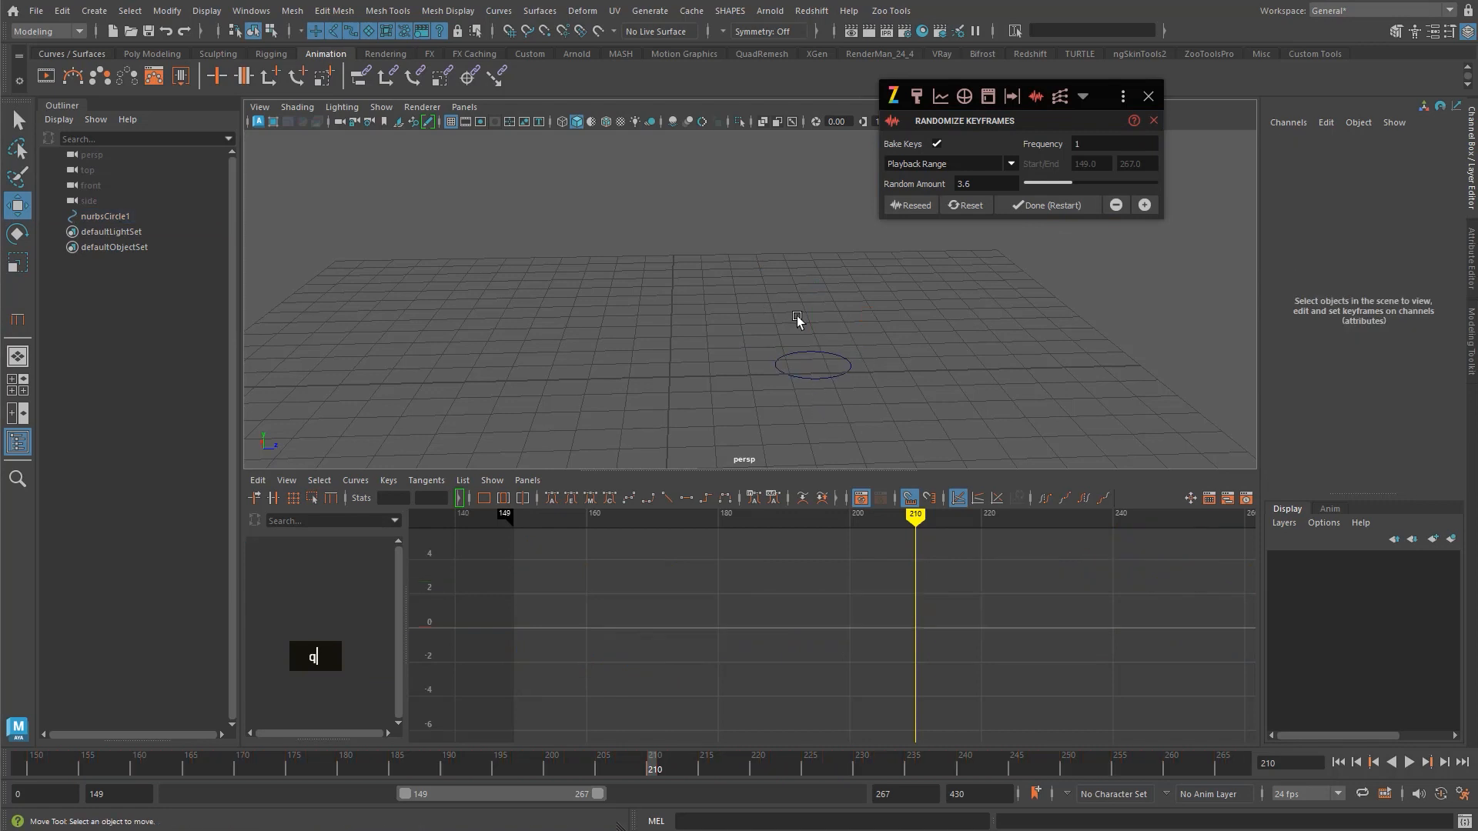
- Create a polygon sphere and move it to about 0.296, 0.839, -0.554
{"action": "right_click", "coordinate": [732, 240], "text": "shift"}
{"action": "key", "text": "w"}
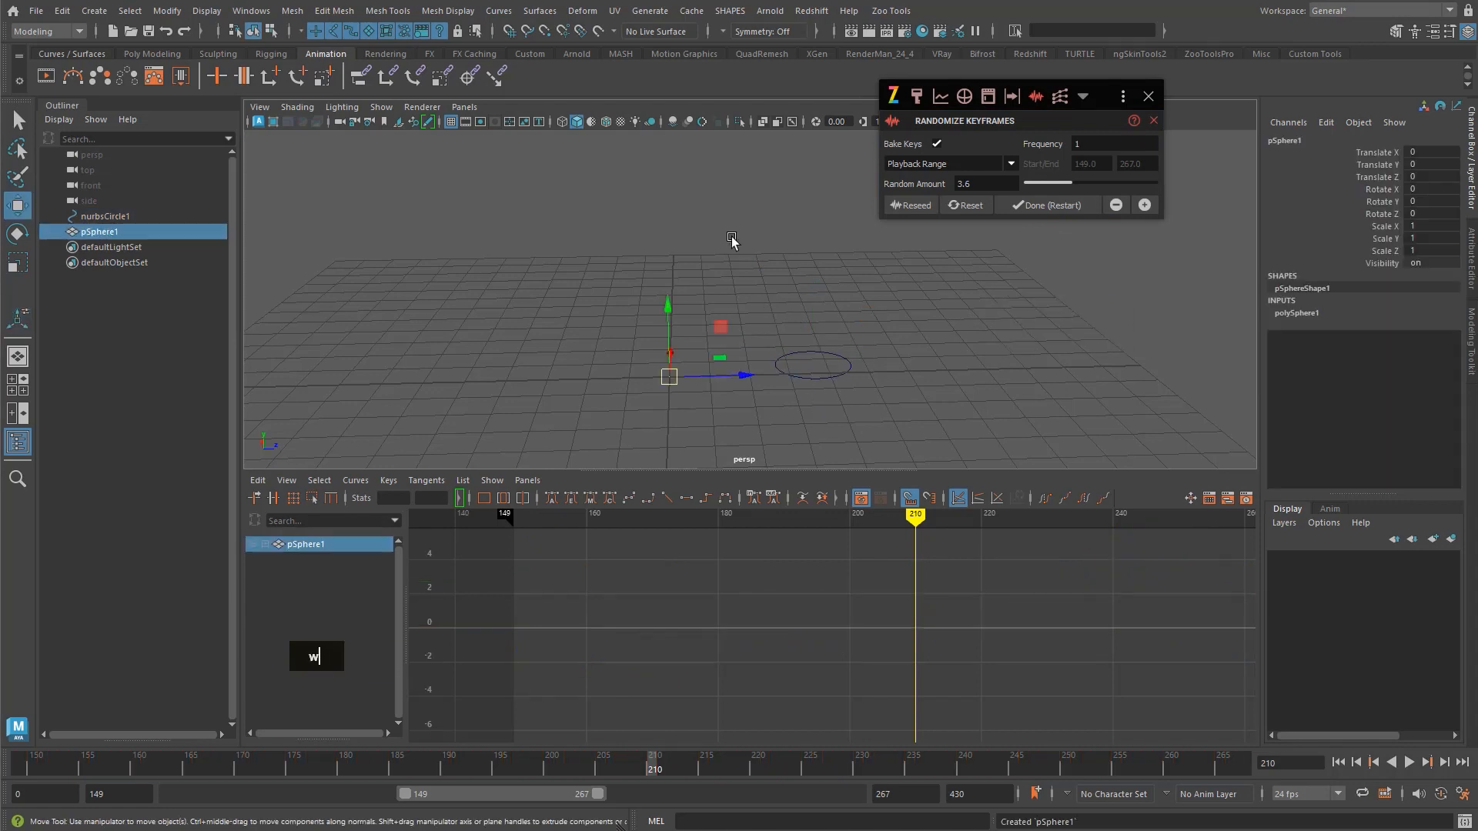
{"action": "left_click_drag", "start_coordinate": [732, 303], "coordinate": [802, 303]}
{"action": "middle_click_drag", "start_coordinate": [660, 396], "coordinate": [697, 368], "text": "alt"}
{"action": "key", "text": "w"}
{"action": "left_click_drag", "start_coordinate": [707, 349], "coordinate": [684, 313]}
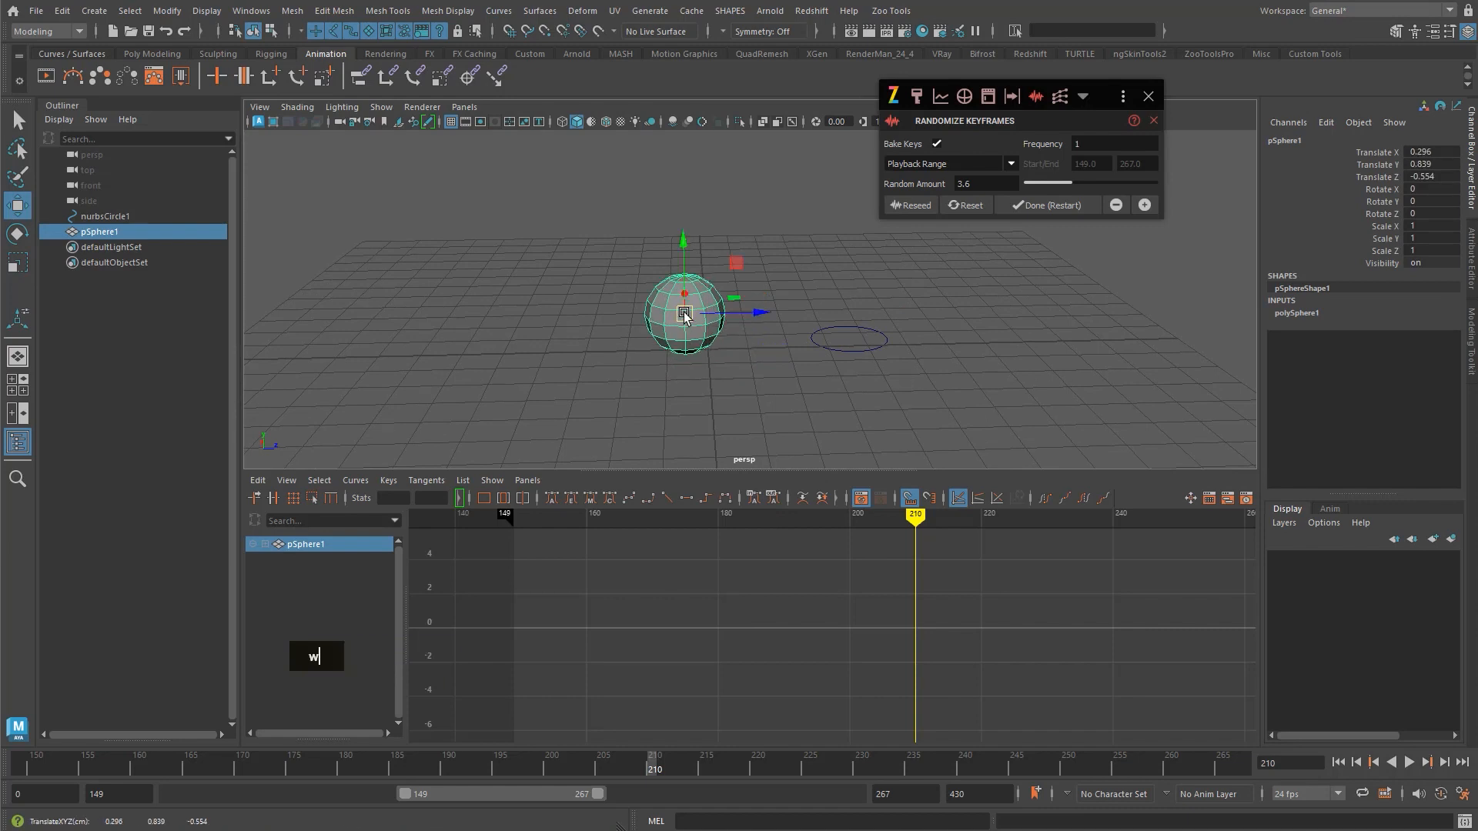
- Key the sphere's translation and rotation at frame 210, and go to frame 149
{"action": "key", "text": "shift+w"}
{"action": "key", "text": "shift+e"}
{"action": "left_click_drag", "start_coordinate": [297, 758], "coordinate": [21, 743]}
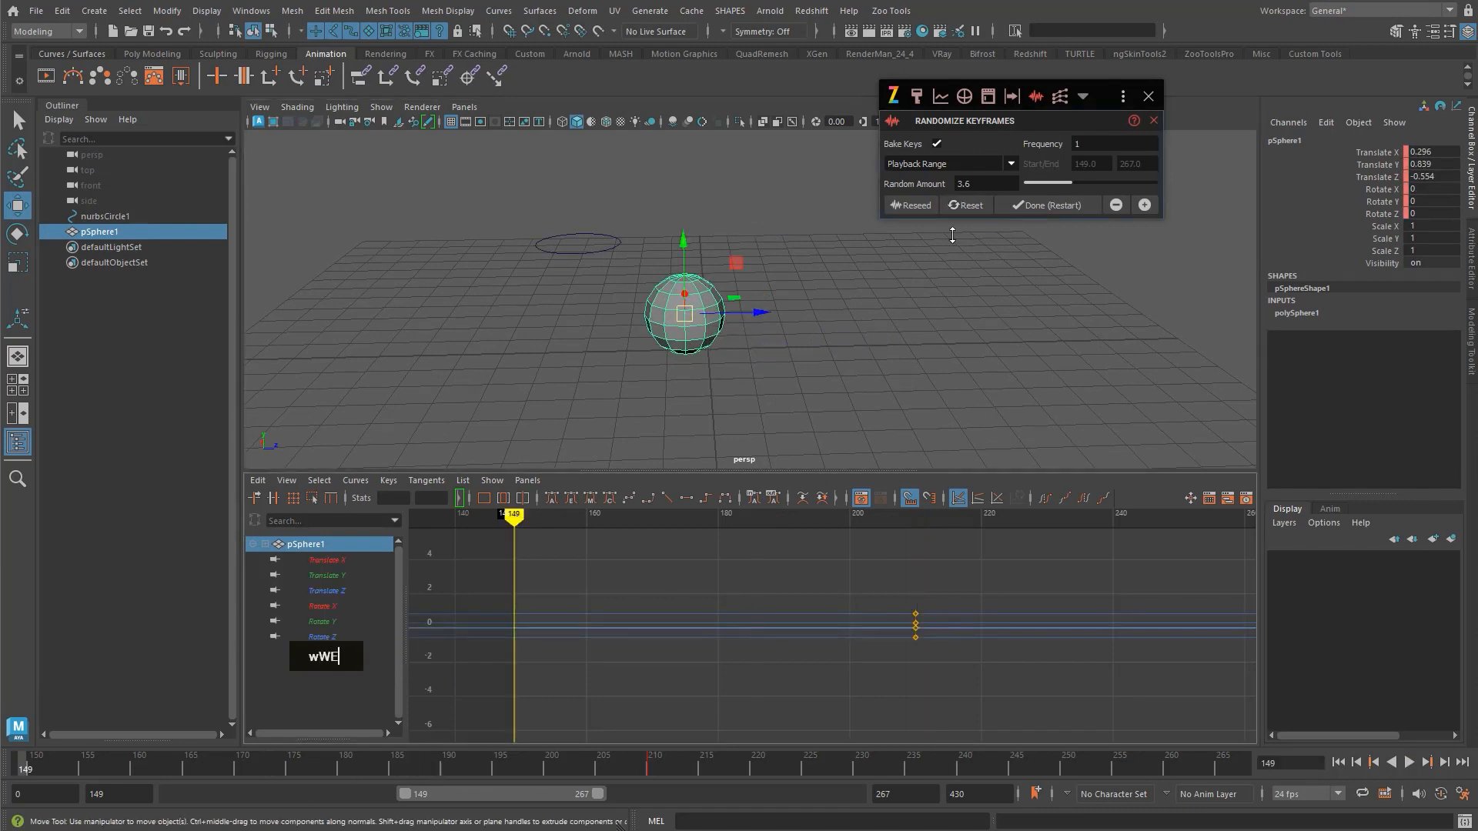
- Move the sphere to about -0.193, 0.821, 6.721 at frame 149 and key its translation and rotation
{"action": "left_click_drag", "start_coordinate": [533, 216], "coordinate": [538, 277]}
{"action": "left_click", "coordinate": [686, 313]}
{"action": "key", "text": "w"}
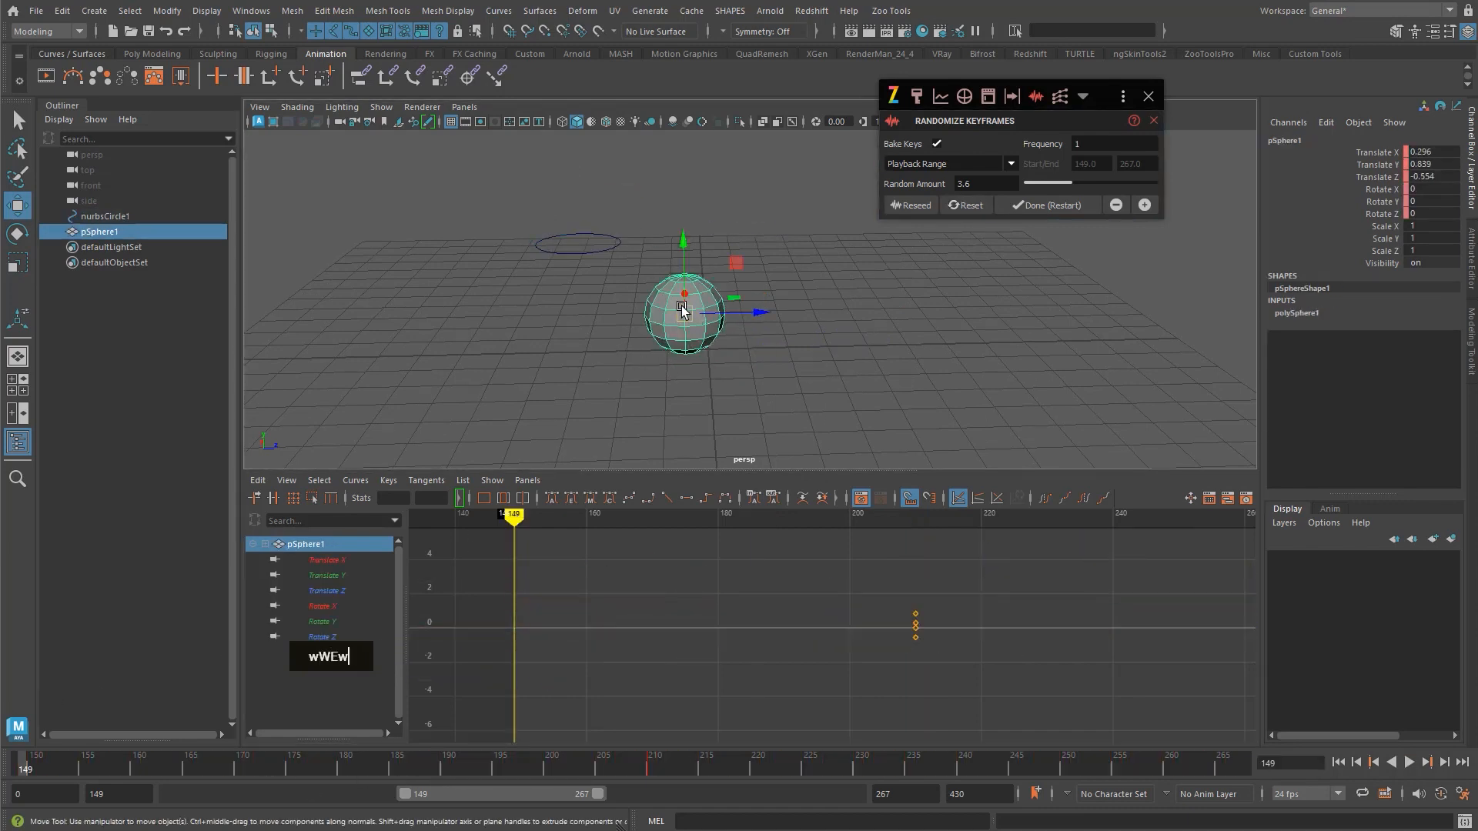
{"action": "left_click_drag", "start_coordinate": [662, 348], "coordinate": [955, 347]}
{"action": "key", "text": "shift+w"}
{"action": "key", "text": "shift+e"}
{"action": "middle_click_drag", "start_coordinate": [792, 338], "coordinate": [860, 385], "text": "alt"}
{"action": "right_click_drag", "start_coordinate": [860, 385], "coordinate": [835, 376], "text": "alt"}
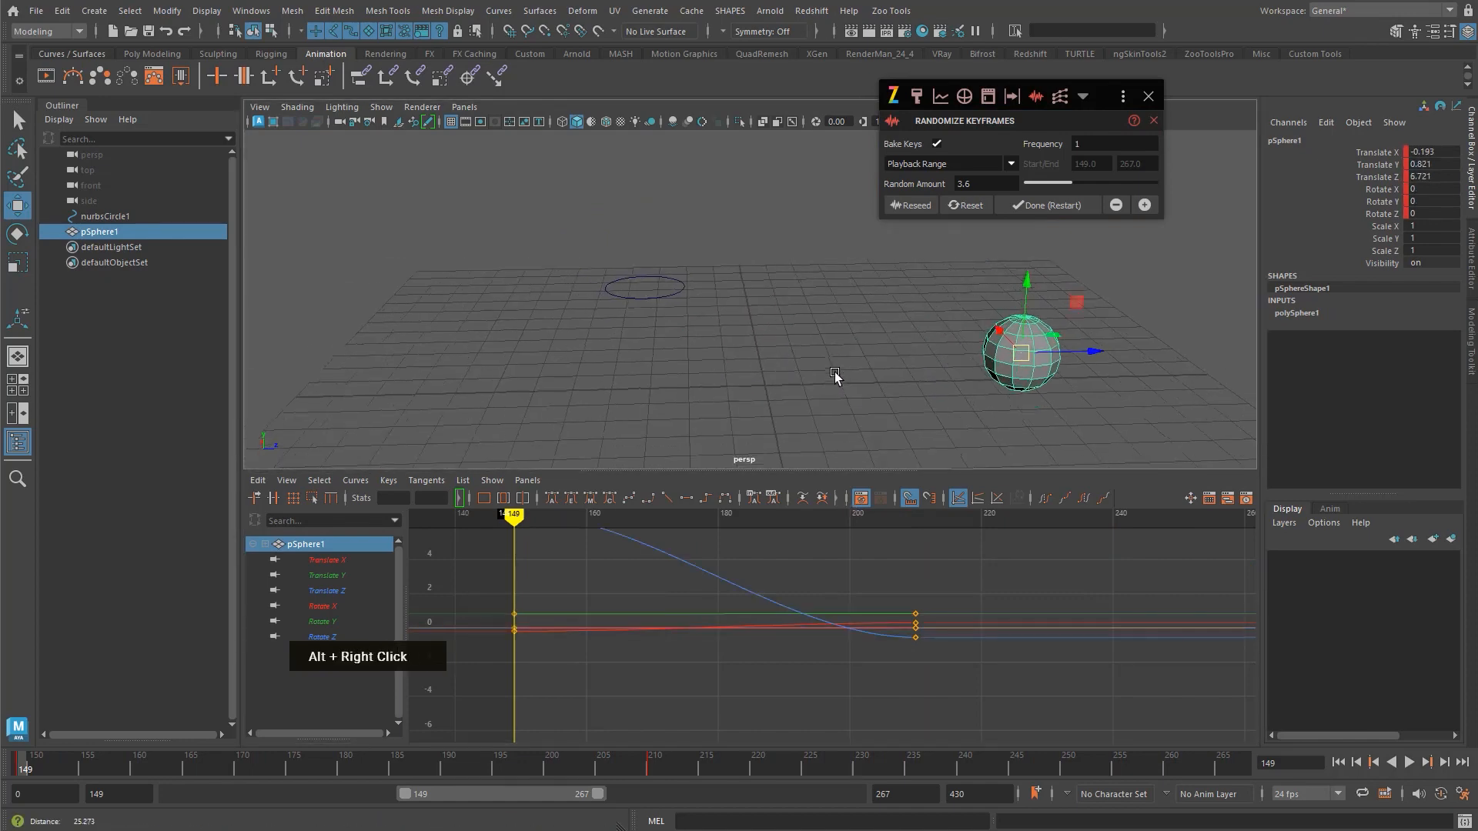
{"action": "middle_click_drag", "start_coordinate": [924, 371], "coordinate": [815, 331], "text": "alt"}
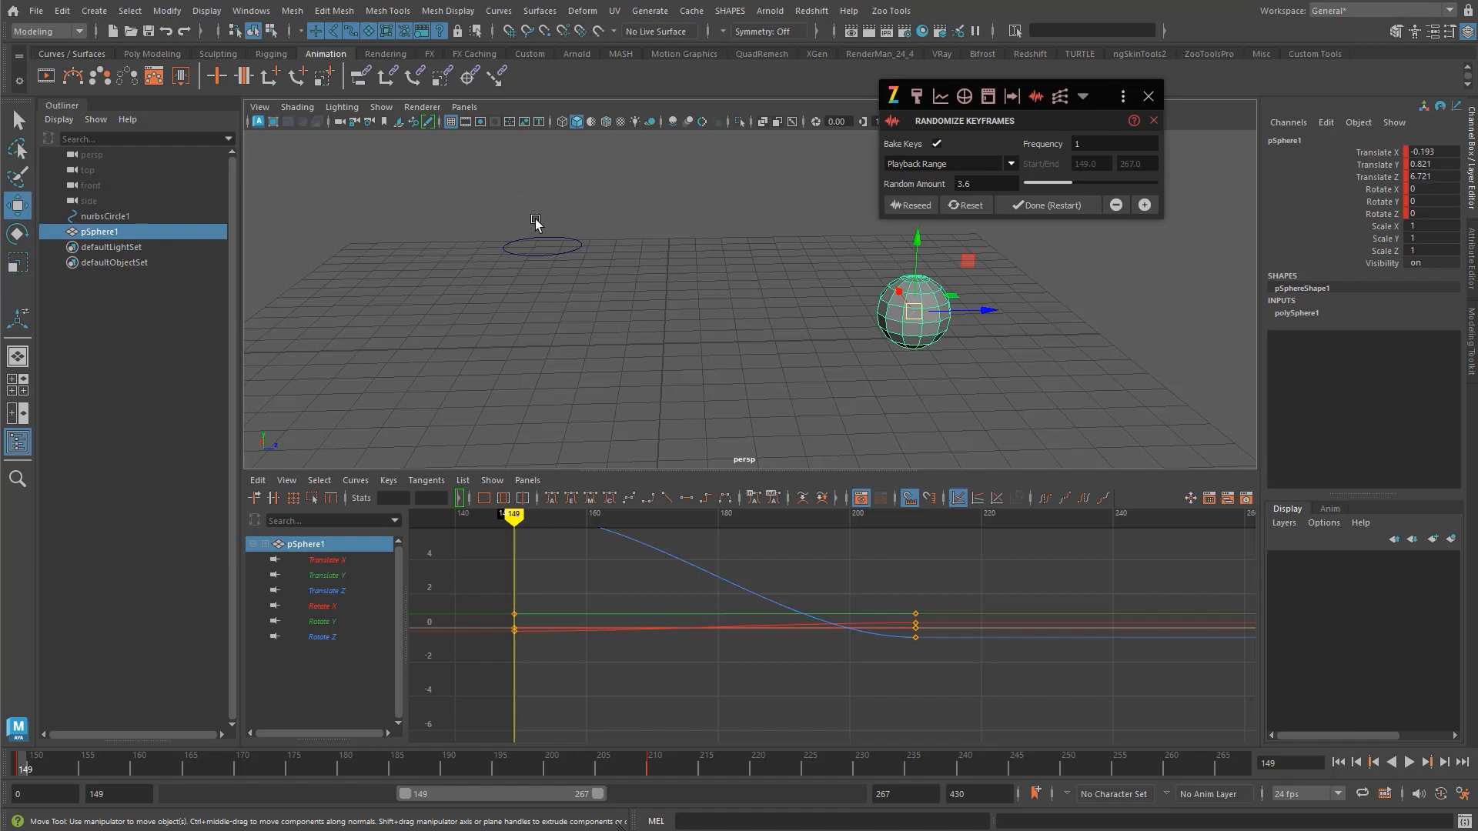
- Finish the circle's randomization so Randomize Keyframes restarts, and select the sphere with its curves framed
{"action": "double_click", "coordinate": [1046, 206]}
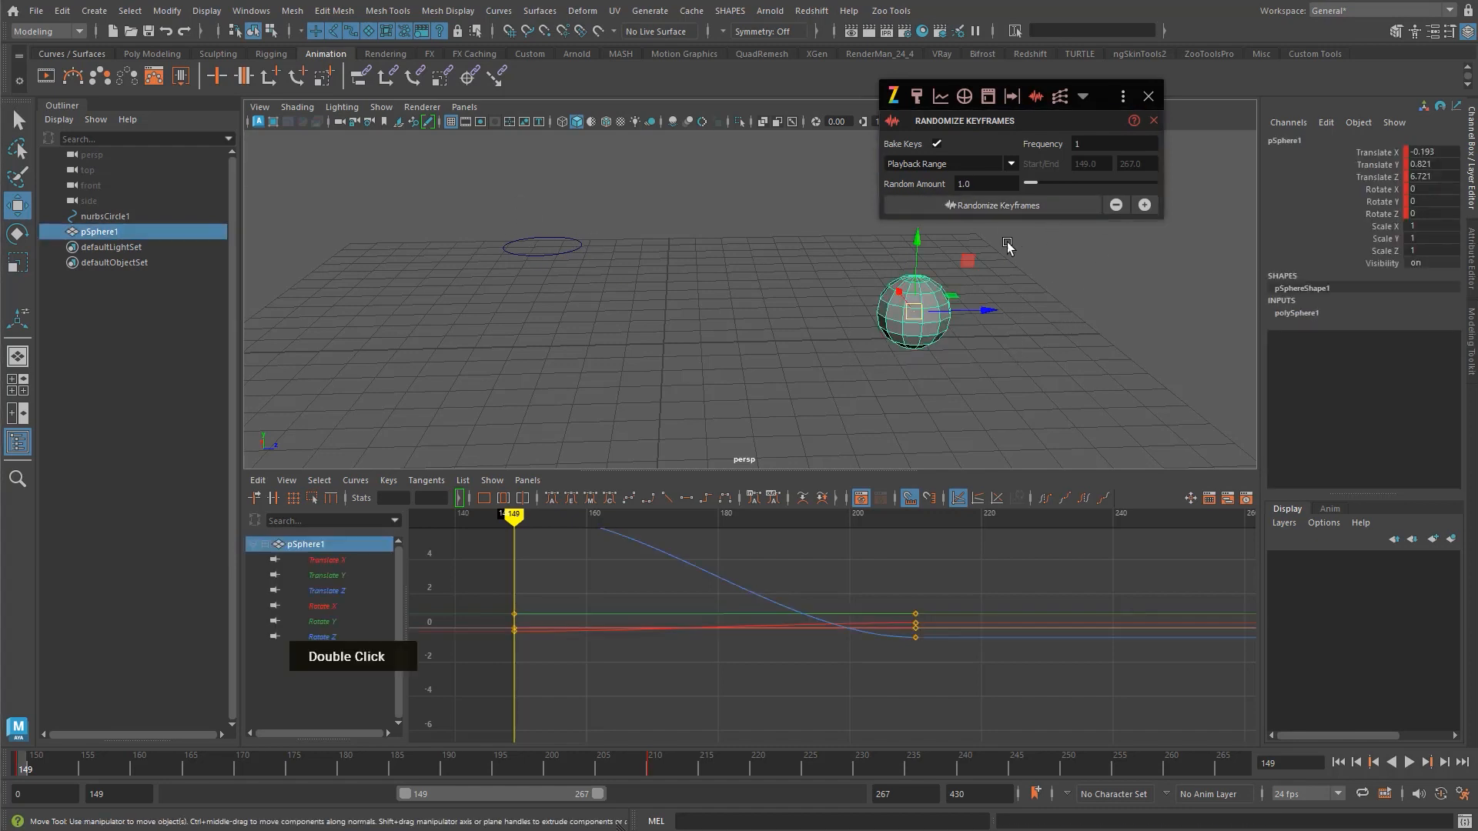
{"action": "left_click", "coordinate": [866, 340]}
{"action": "left_click", "coordinate": [920, 329]}
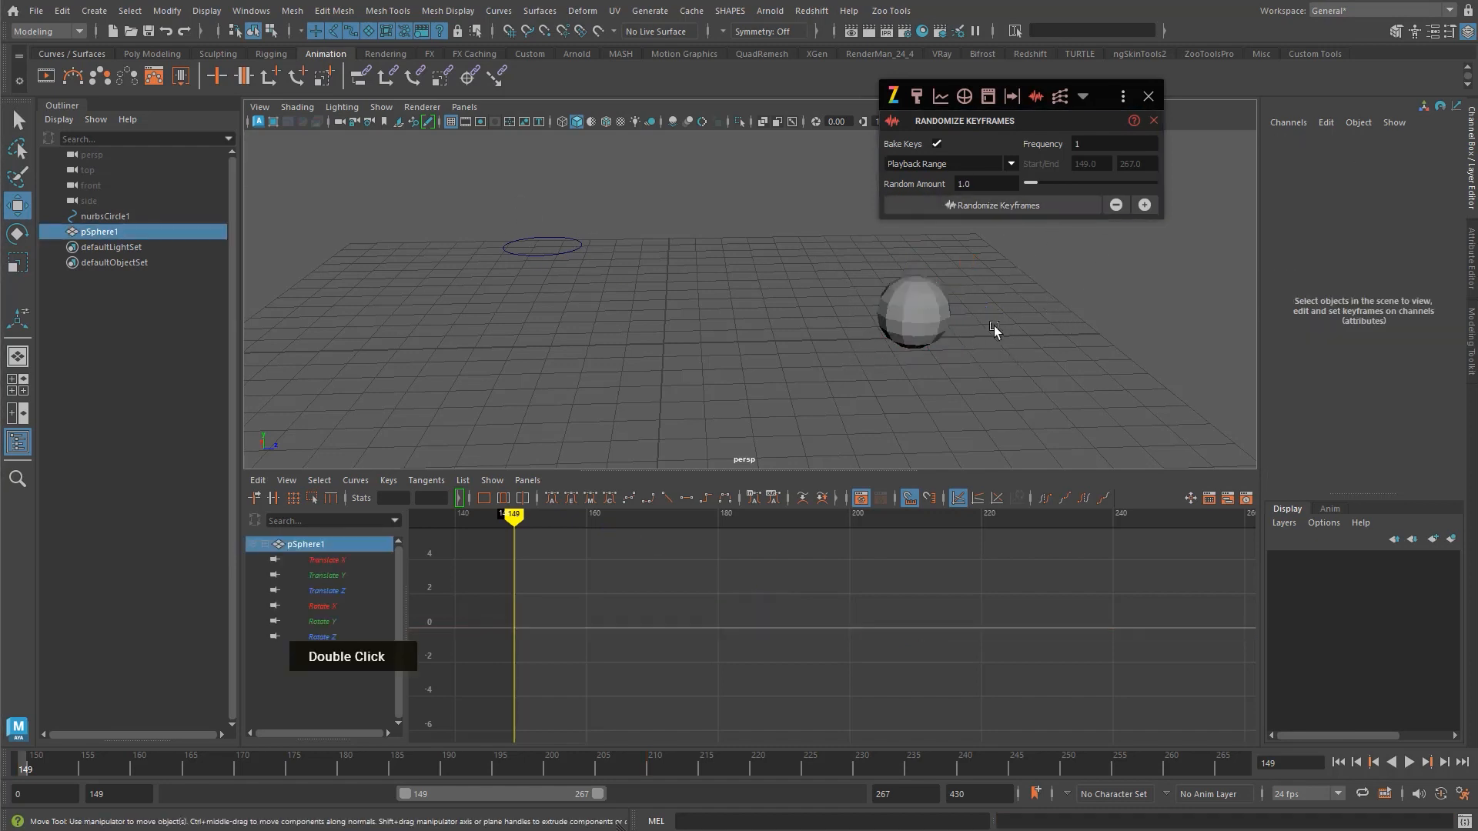
{"action": "middle_click_drag", "start_coordinate": [866, 575], "coordinate": [871, 614], "text": "alt"}
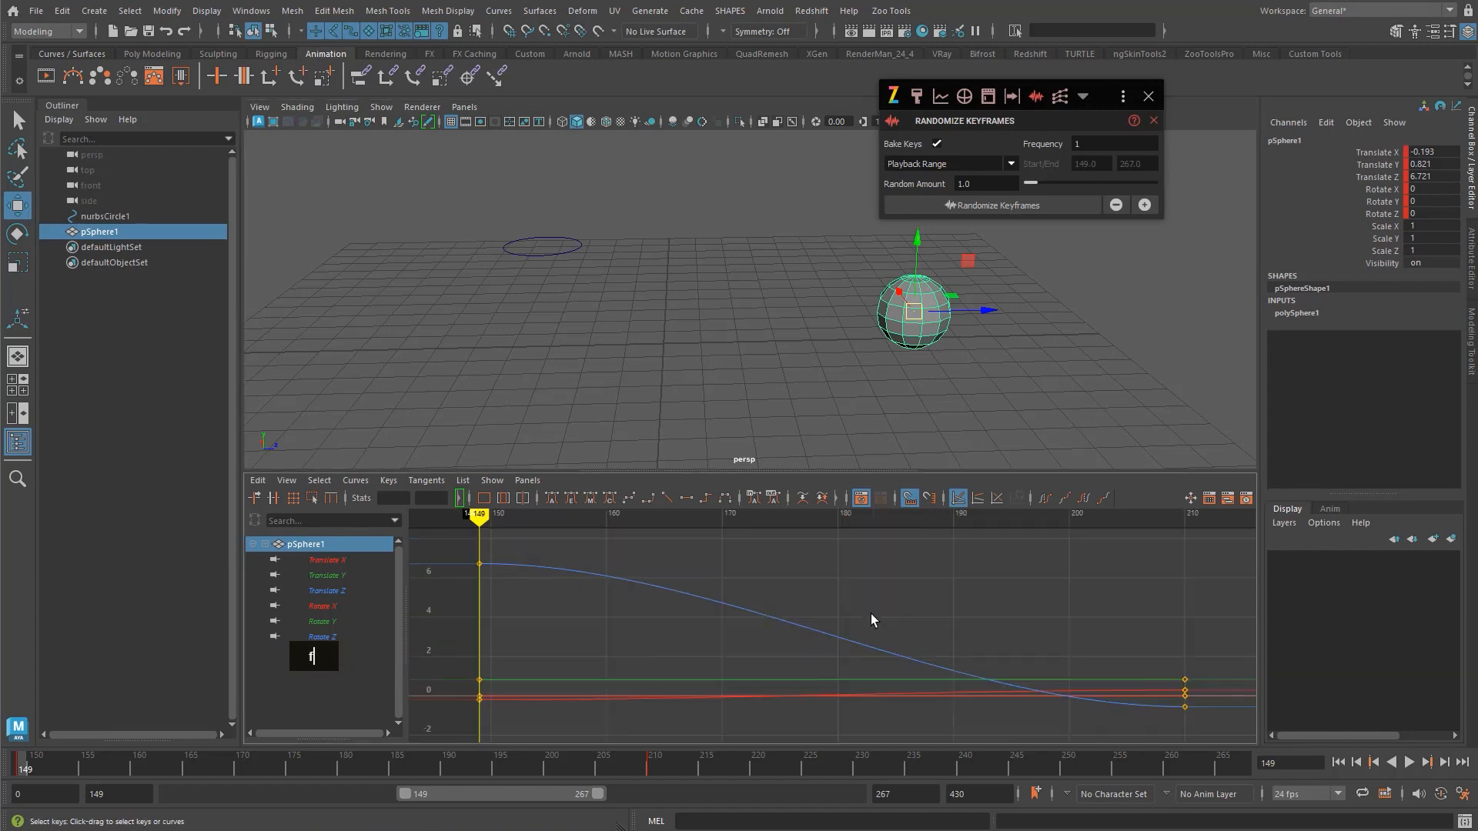
{"action": "right_click_drag", "start_coordinate": [871, 614], "coordinate": [885, 601], "text": "alt"}
- Randomize the sphere's Translate X, Y and Z over the playback range with Bake Keys on and Random Amount 1.0
{"action": "key", "text": "q"}
{"action": "left_click", "coordinate": [1004, 372]}
{"action": "left_click_drag", "start_coordinate": [927, 284], "coordinate": [970, 336]}
{"action": "left_click", "coordinate": [1037, 206]}
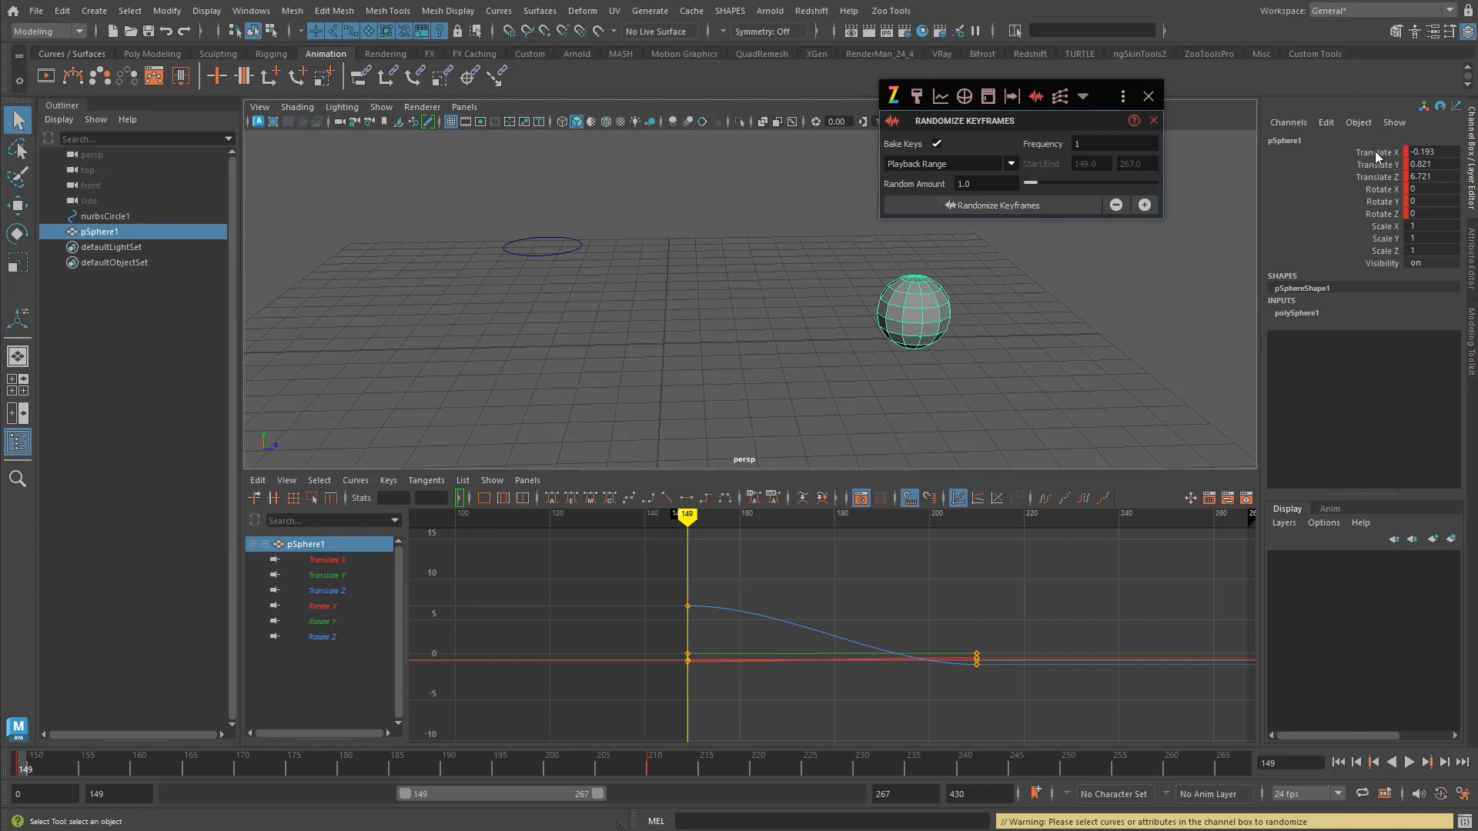
{"action": "mouse_move", "coordinate": [1377, 152]}
{"action": "left_mouse_down"}
{"action": "mouse_move", "coordinate": [1377, 192]}
{"action": "mouse_move", "coordinate": [1378, 176]}
{"action": "left_mouse_up"}
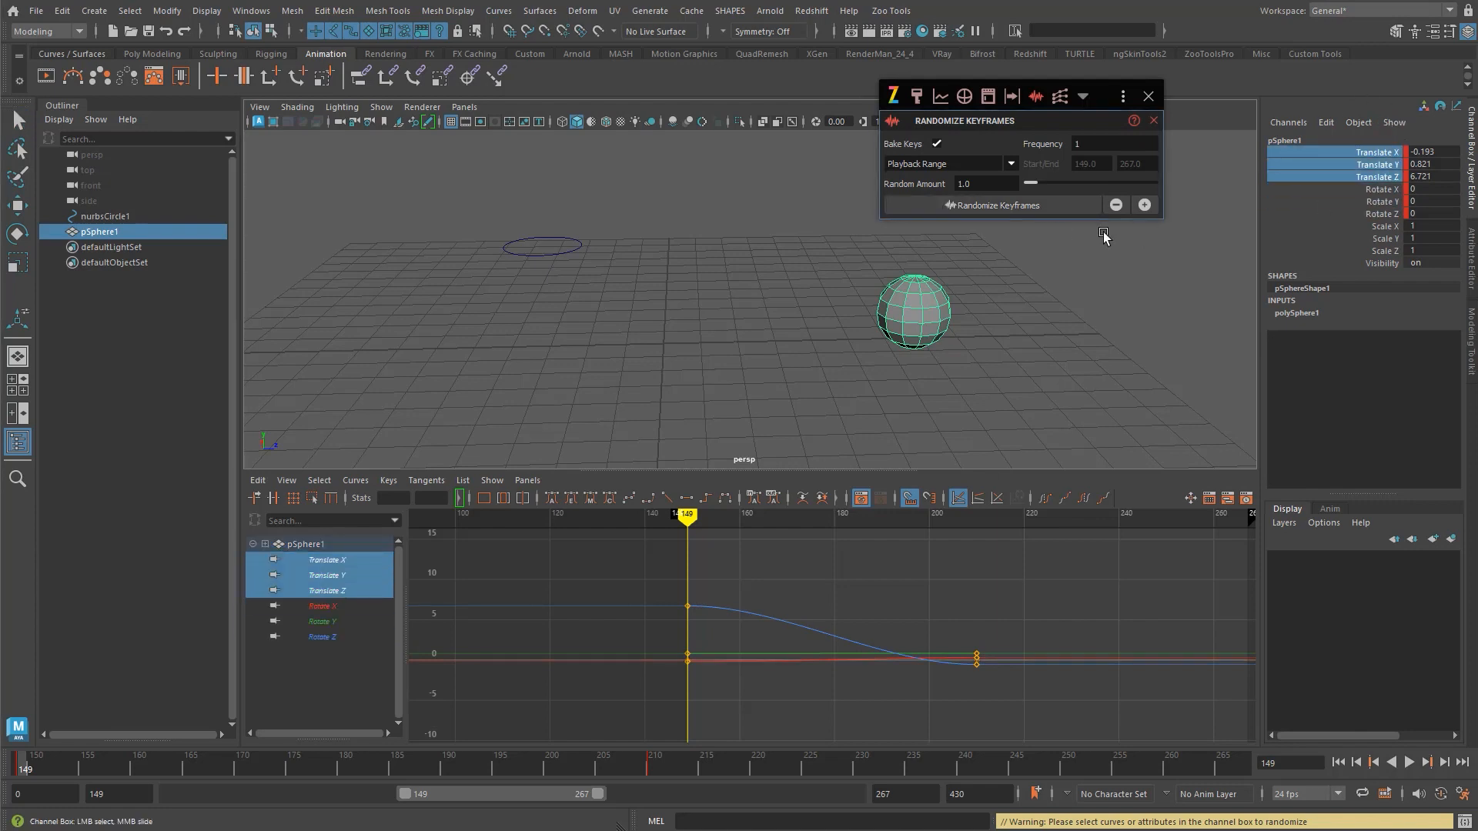
{"action": "left_click", "coordinate": [1014, 205]}
{"action": "middle_click_drag", "start_coordinate": [886, 613], "coordinate": [792, 561], "text": "alt"}
{"action": "right_click_drag", "start_coordinate": [792, 561], "coordinate": [754, 588], "text": "alt"}
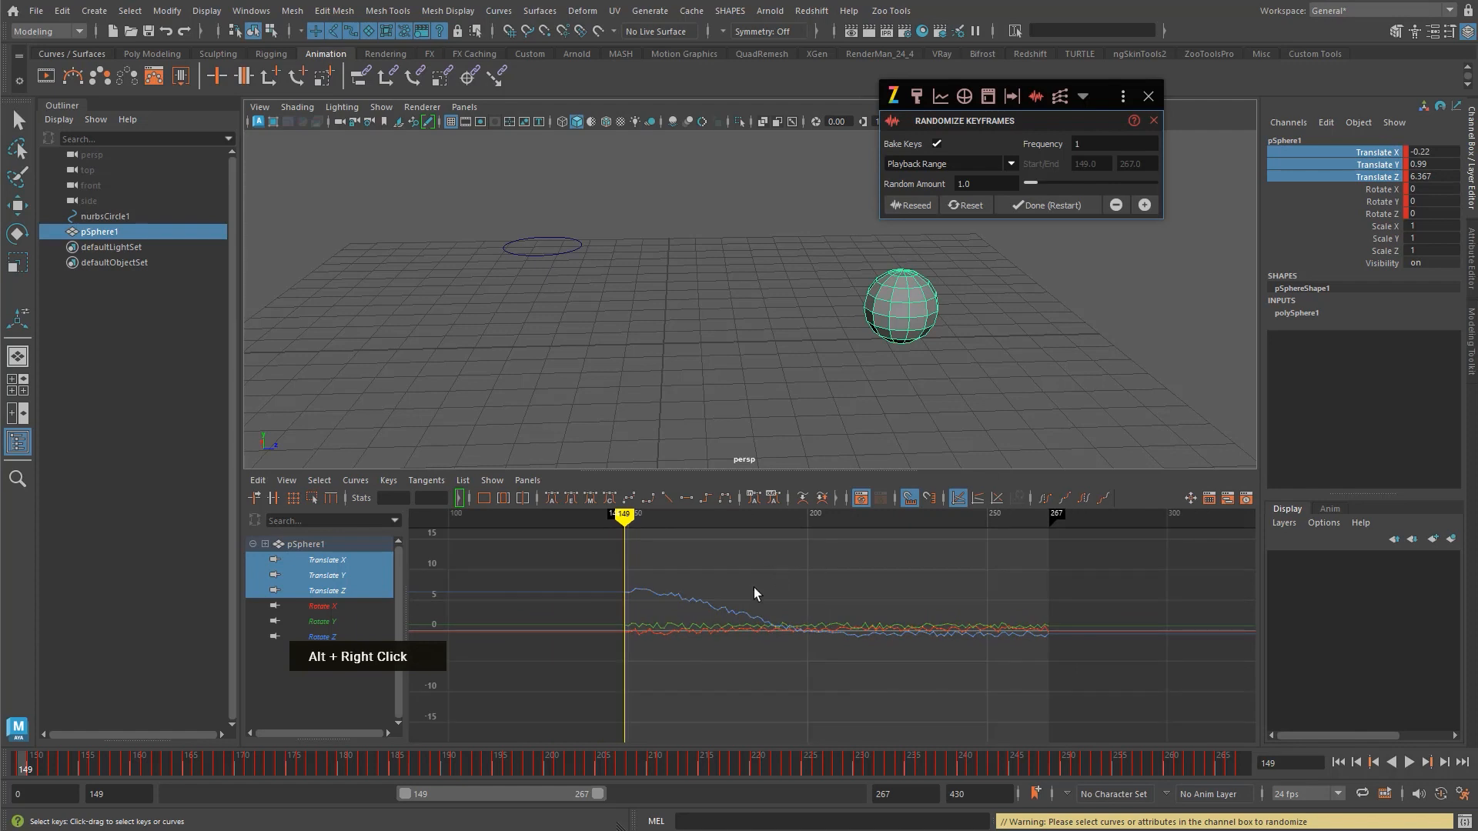
- Raise the Random Amount of the sphere's translate curves to 4.5 and play back the animation
{"action": "key", "text": "alt+v"}
{"action": "key", "text": "alt+v"}
{"action": "left_click_drag", "start_coordinate": [1043, 185], "coordinate": [1090, 186]}
{"action": "middle_click_drag", "start_coordinate": [982, 365], "coordinate": [1000, 358], "text": "alt"}
{"action": "key", "text": "alt+v"}
{"action": "key", "text": "alt+v"}
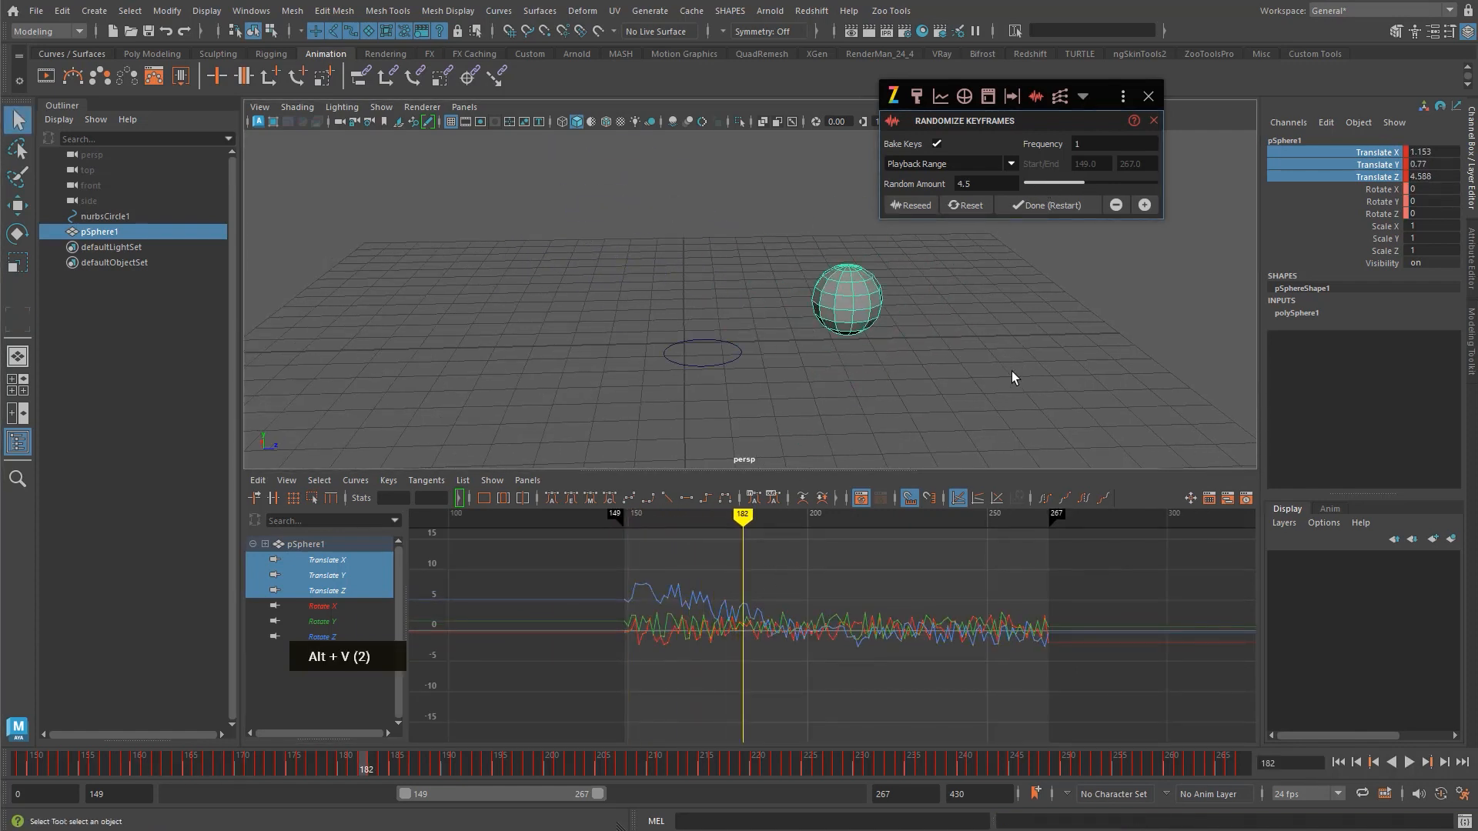
- Undo the Random Amount increase on the sphere's translate curves
{"action": "left_click", "coordinate": [673, 263]}
{"action": "left_click_drag", "start_coordinate": [663, 261], "coordinate": [995, 426]}
{"action": "left_click", "coordinate": [864, 325]}
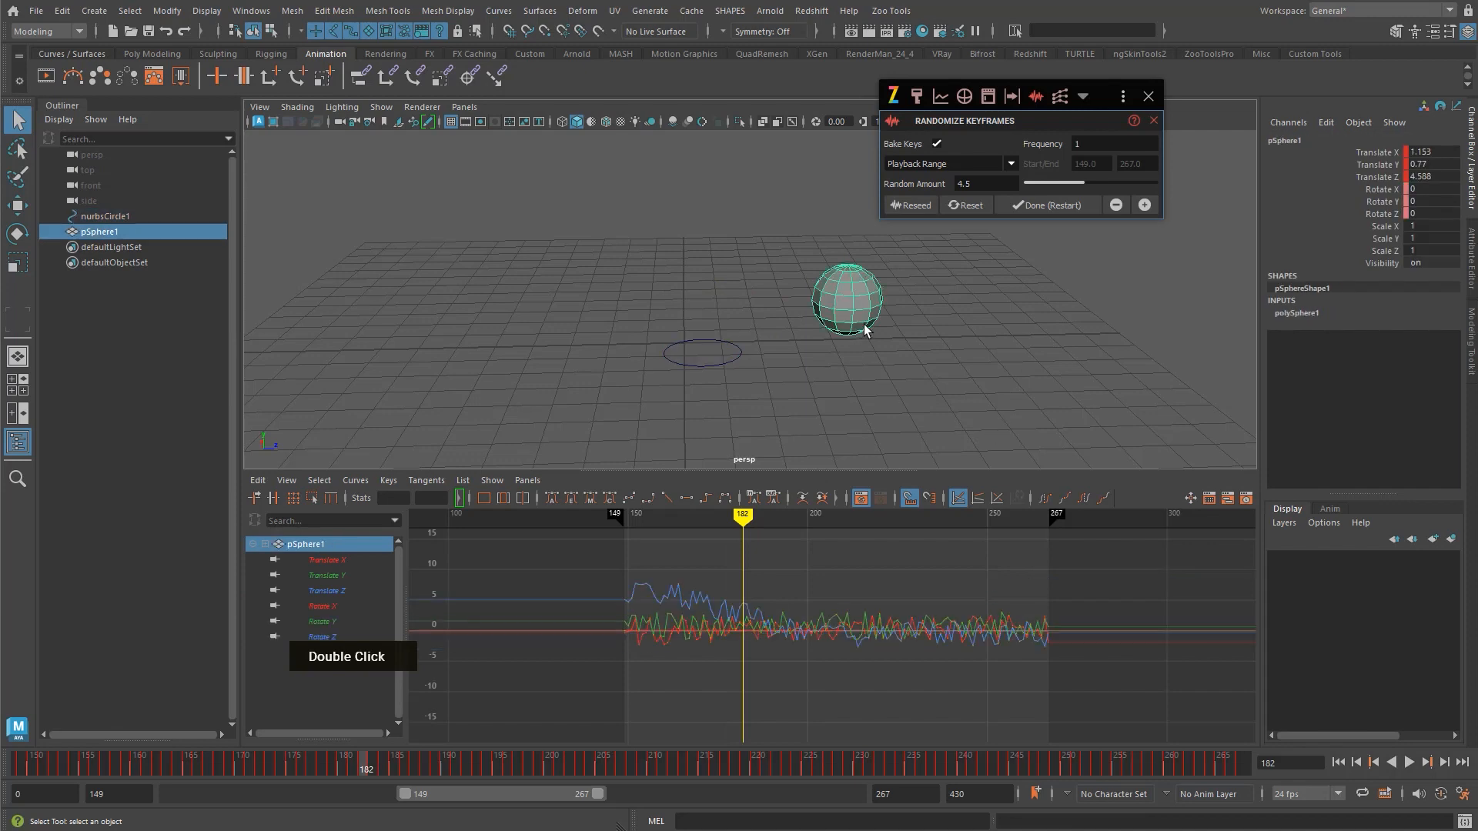
{"action": "key", "text": "ctrl+z"}
{"action": "key", "text": "ctrl+z"}
{"action": "key", "text": "ctrl+z"}
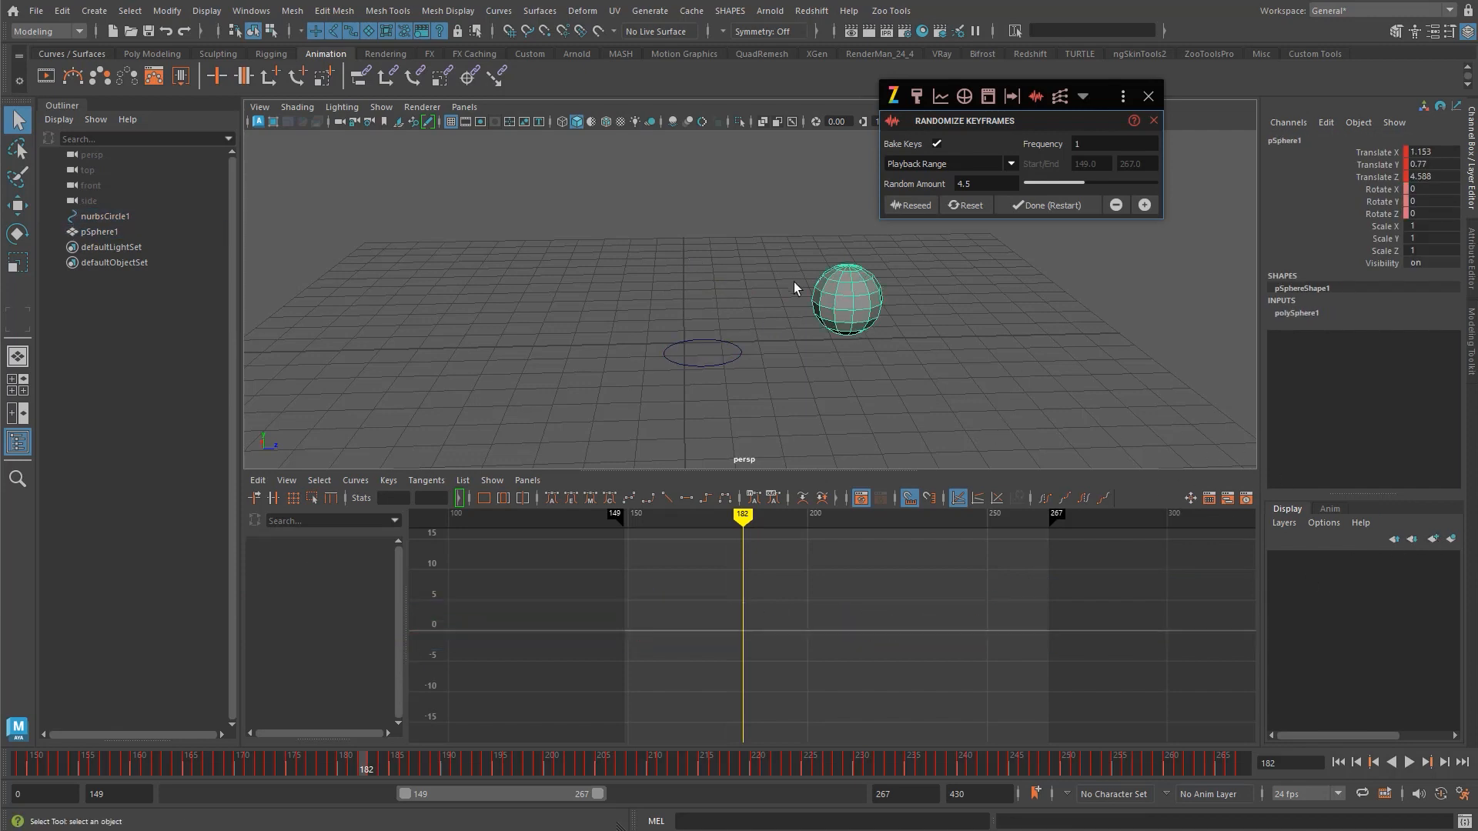
{"action": "key", "text": "ctrl+z"}
{"action": "key", "text": "ctrl+z"}
{"action": "key", "text": "ctrl+z"}
{"action": "key", "text": "ctrl+z"}
{"action": "key", "text": "ctrl+z"}
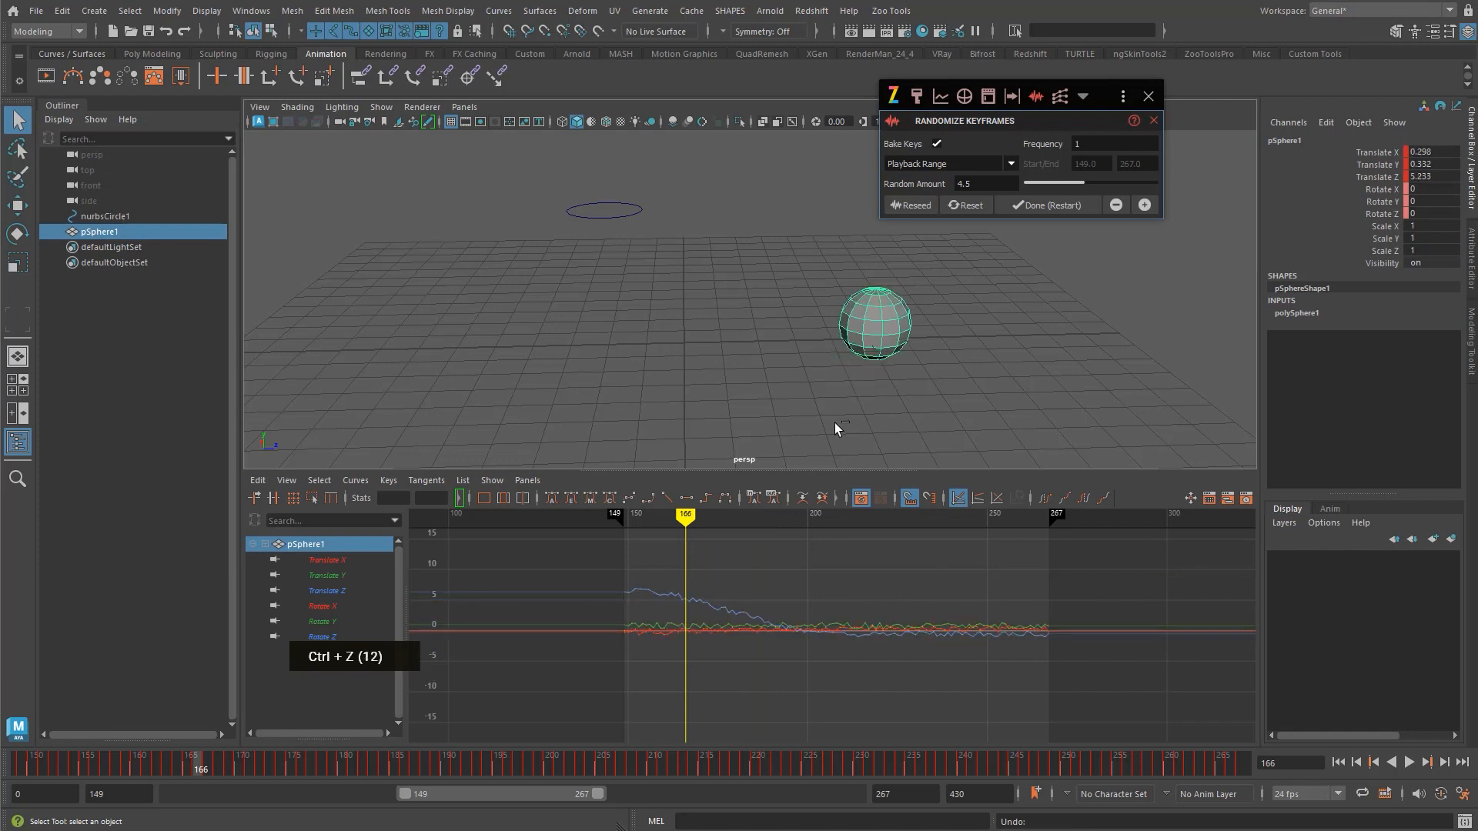
{"action": "key", "text": "ctrl+z"}
{"action": "key", "text": "ctrl+z"}
{"action": "key", "text": "ctrl+z"}
{"action": "middle_click_drag", "start_coordinate": [834, 423], "coordinate": [856, 340], "text": "alt"}
{"action": "key", "text": "ctrl+z"}
{"action": "key", "text": "ctrl+z"}
{"action": "key", "text": "ctrl+z"}
{"action": "key", "text": "ctrl+z"}
{"action": "key", "text": "ctrl+z"}
{"action": "key", "text": "ctrl+z"}
{"action": "key", "text": "ctrl+z"}
{"action": "key", "text": "ctrl+z"}
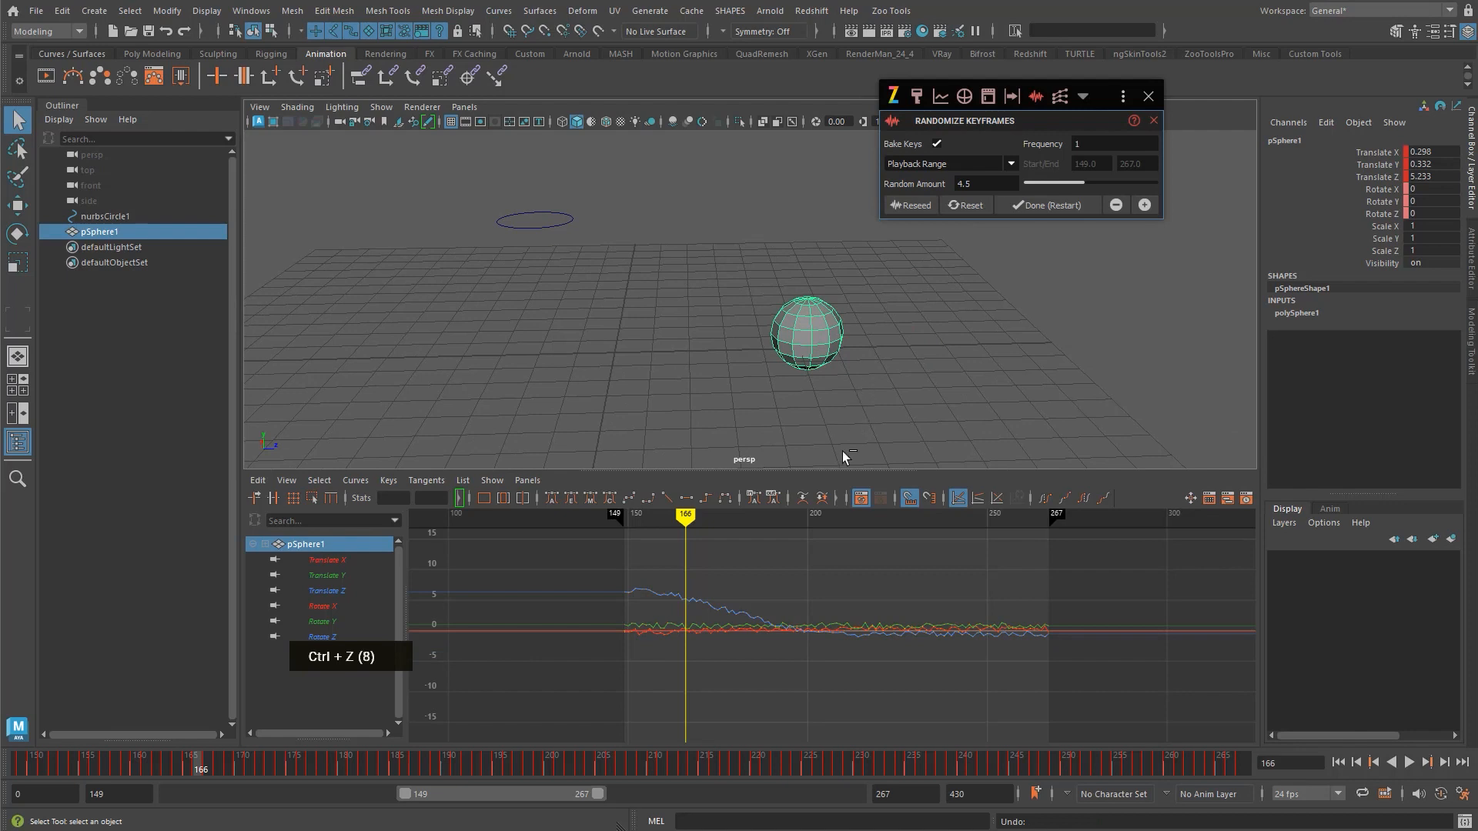
{"action": "key", "text": "ctrl+z"}
{"action": "key", "text": "ctrl+z"}
- Delete the sphere's baked keyframes before frame 267, keeping the keys at frame 267
{"action": "left_click_drag", "start_coordinate": [541, 210], "coordinate": [585, 259]}
{"action": "left_click", "coordinate": [820, 347]}
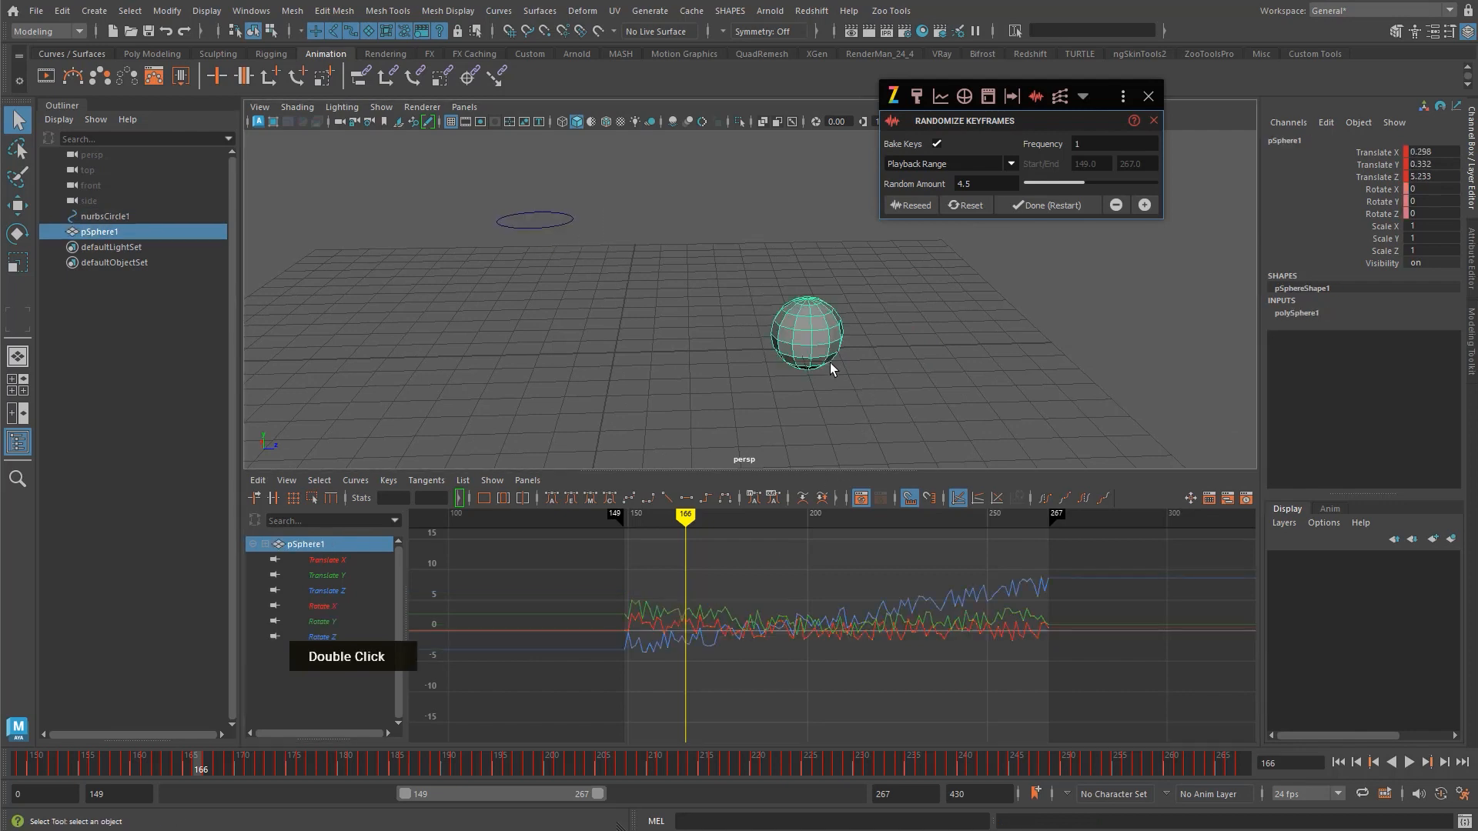
{"action": "left_click_drag", "start_coordinate": [626, 566], "coordinate": [1102, 635]}
{"action": "key", "text": "Delete"}
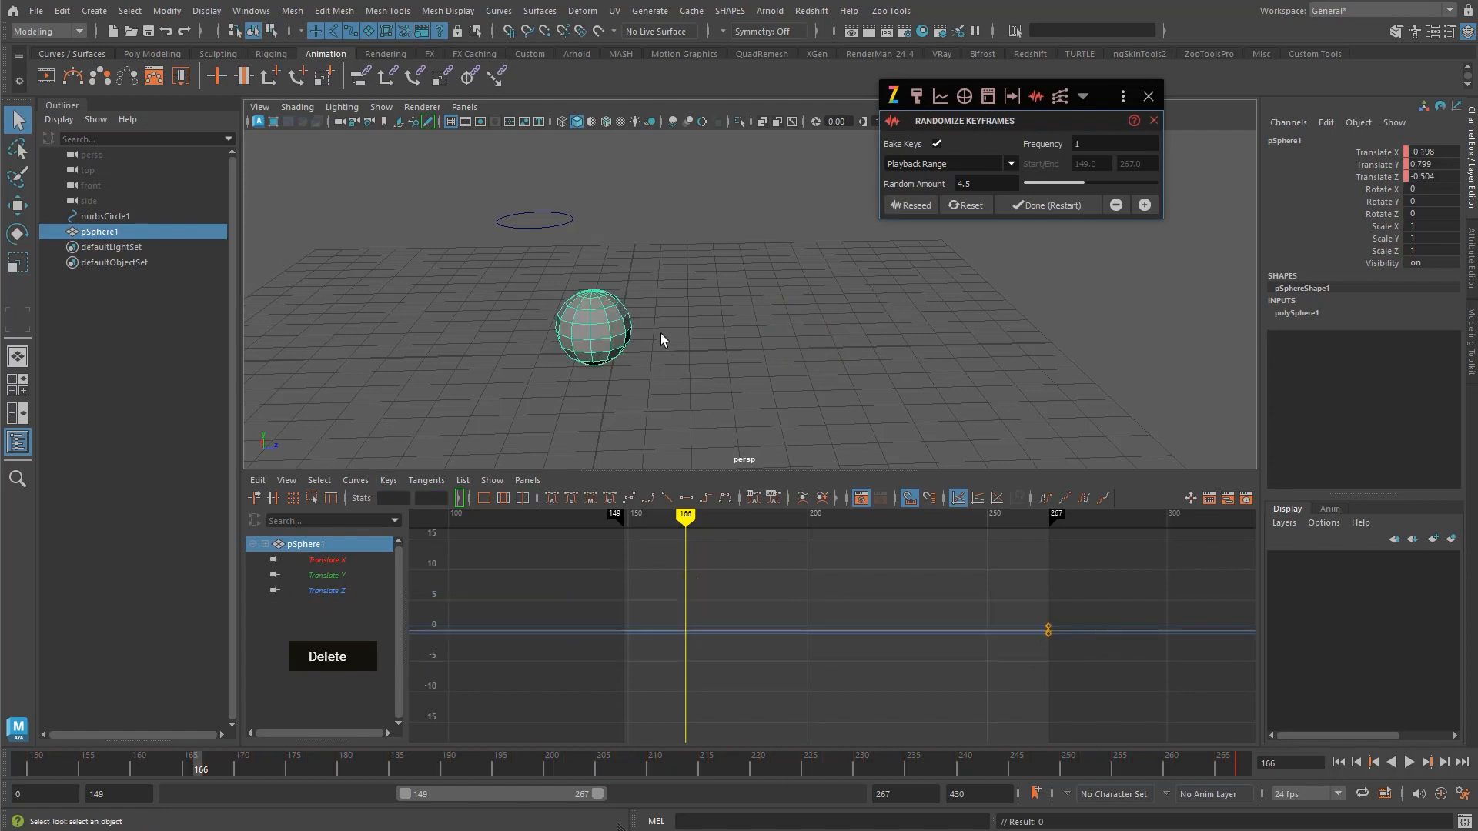
- At frame 149, raise the sphere well above the grid, key its translation and rotation, and play back the motion
{"action": "left_click_drag", "start_coordinate": [87, 767], "coordinate": [25, 767]}
{"action": "key", "text": "w"}
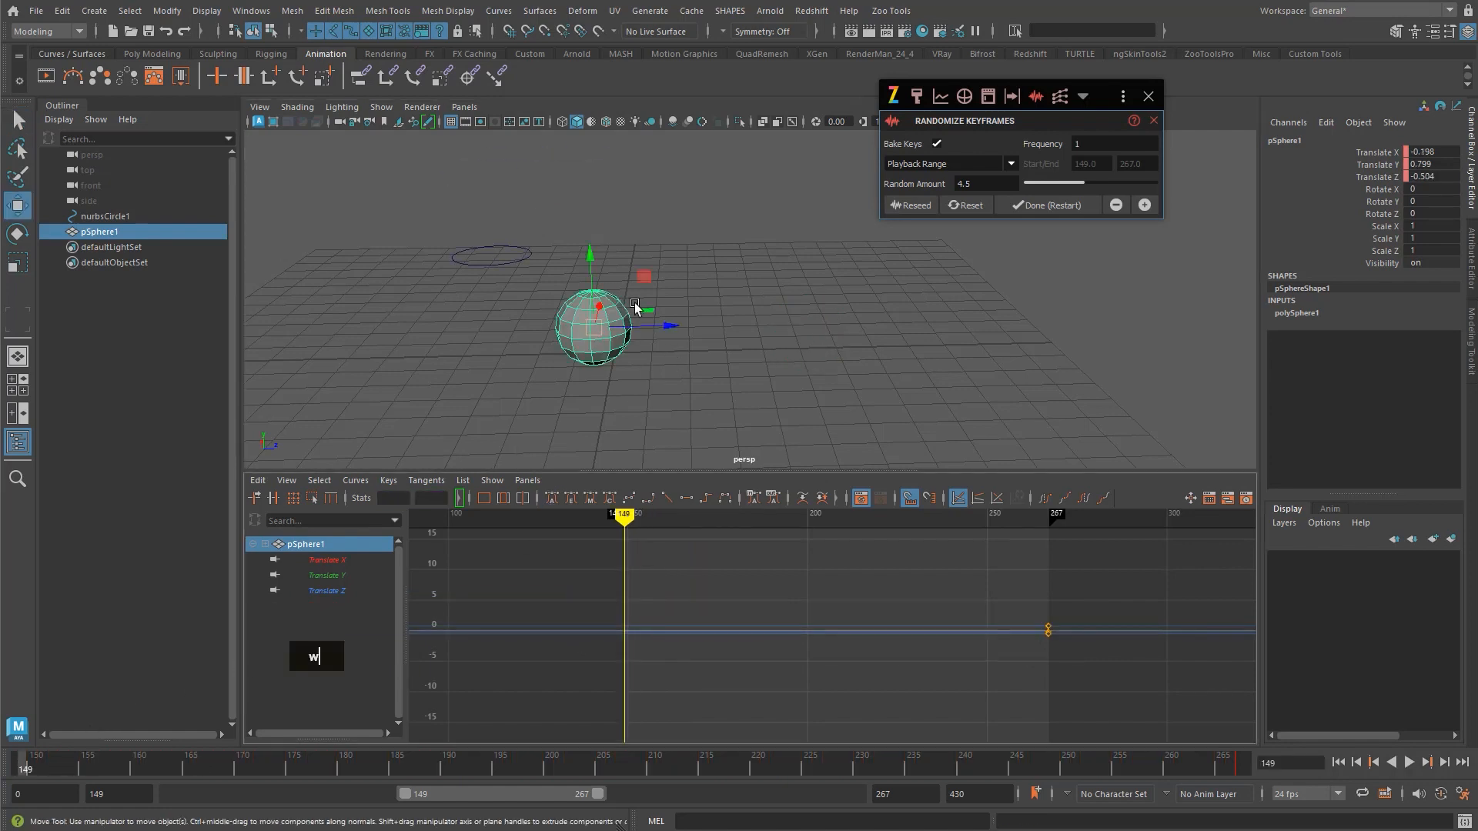
{"action": "left_click_drag", "start_coordinate": [594, 328], "coordinate": [739, 176]}
{"action": "key", "text": "shift+w"}
{"action": "key", "text": "shift+e"}
{"action": "middle_click_drag", "start_coordinate": [716, 396], "coordinate": [682, 450], "text": "alt"}
{"action": "key", "text": "alt+v"}
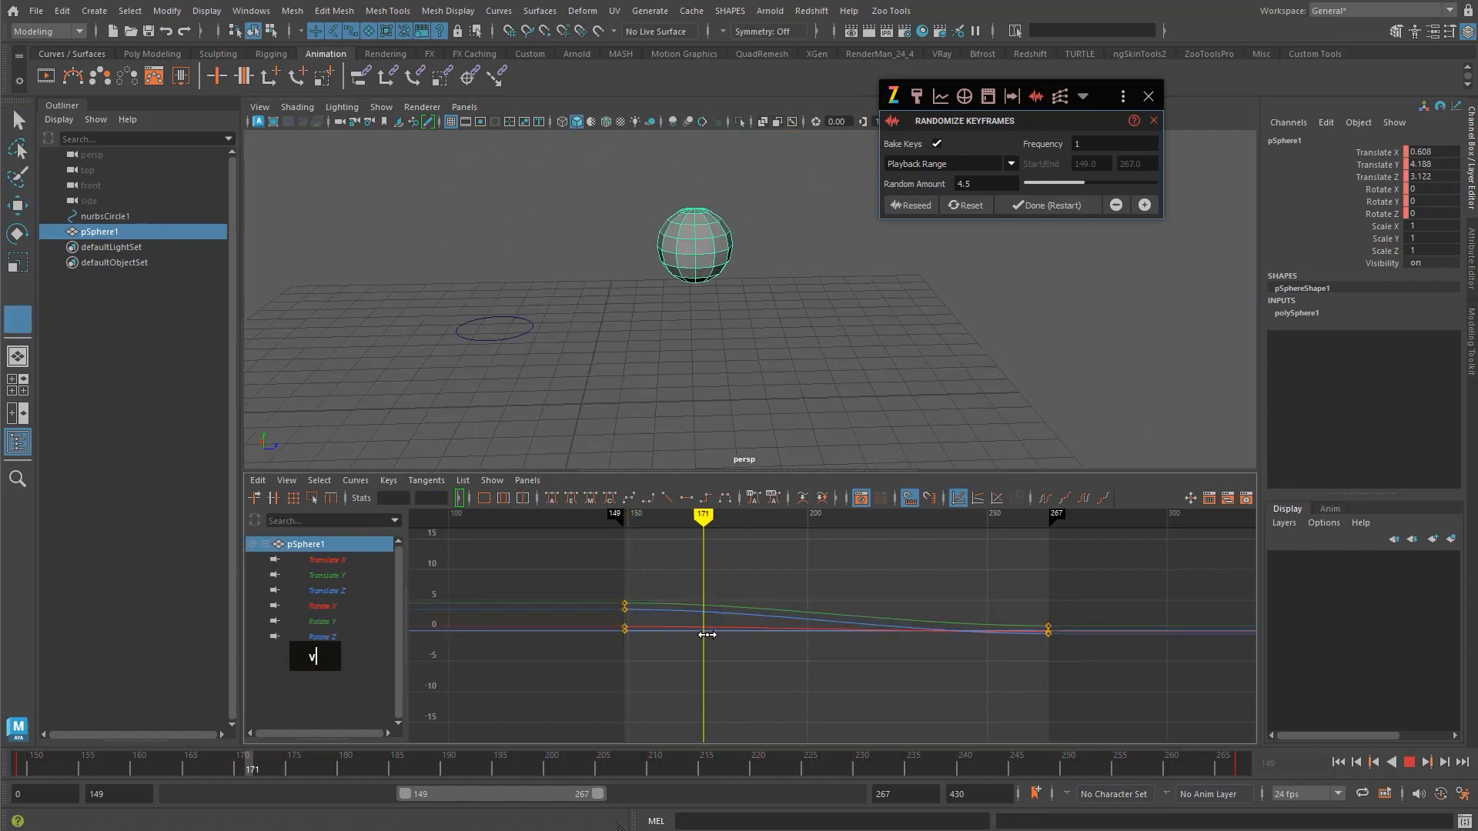
{"action": "left_click_drag", "start_coordinate": [707, 634], "coordinate": [753, 616]}
- Delete the circle from the scene and select the sphere
{"action": "left_click", "coordinate": [597, 312]}
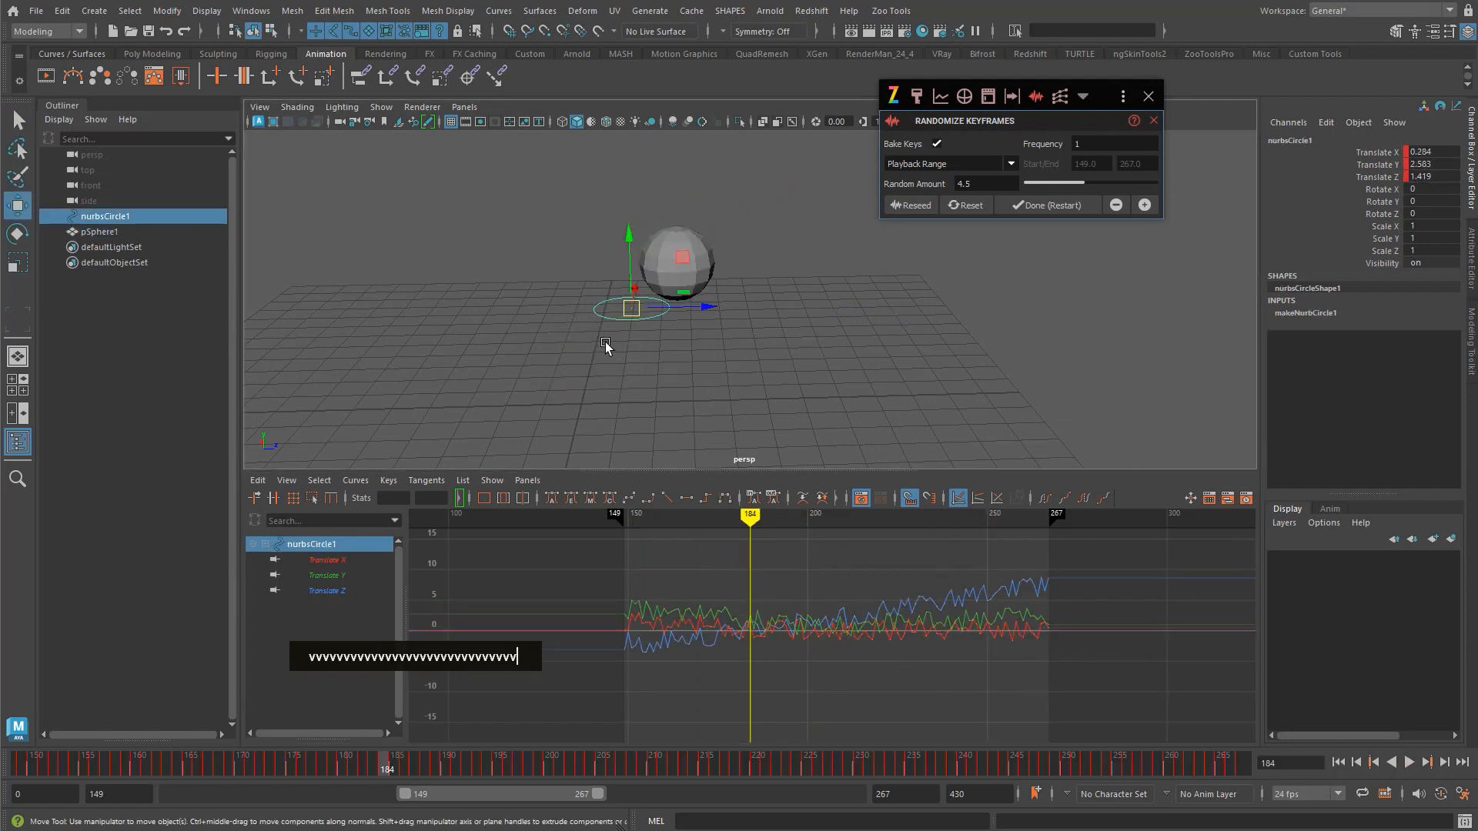
{"action": "key", "text": "Delete"}
{"action": "left_click", "coordinate": [691, 266]}
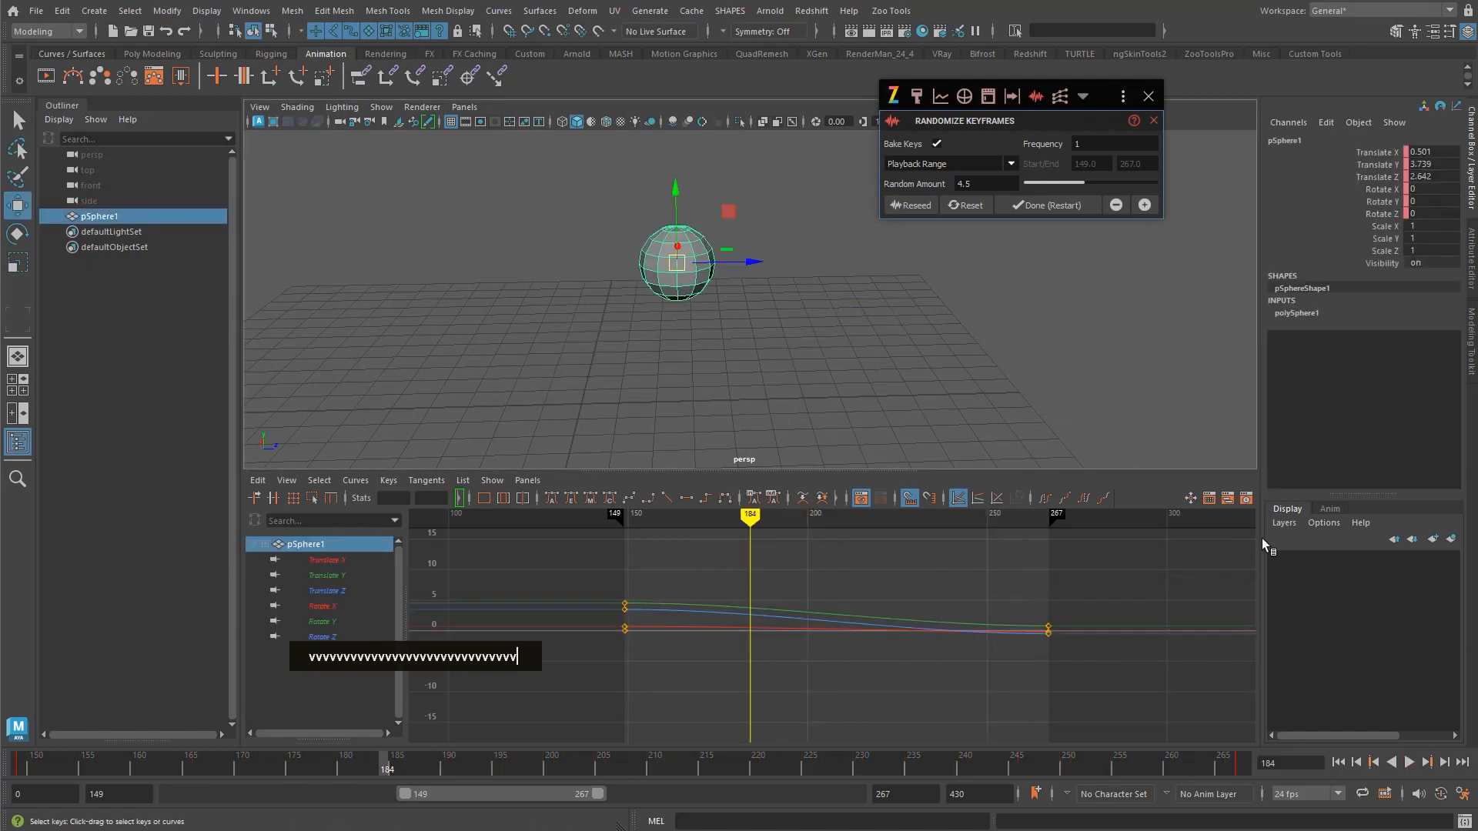
- Create a display layer and an animation layer from the selected sphere
{"action": "left_click", "coordinate": [1451, 538]}
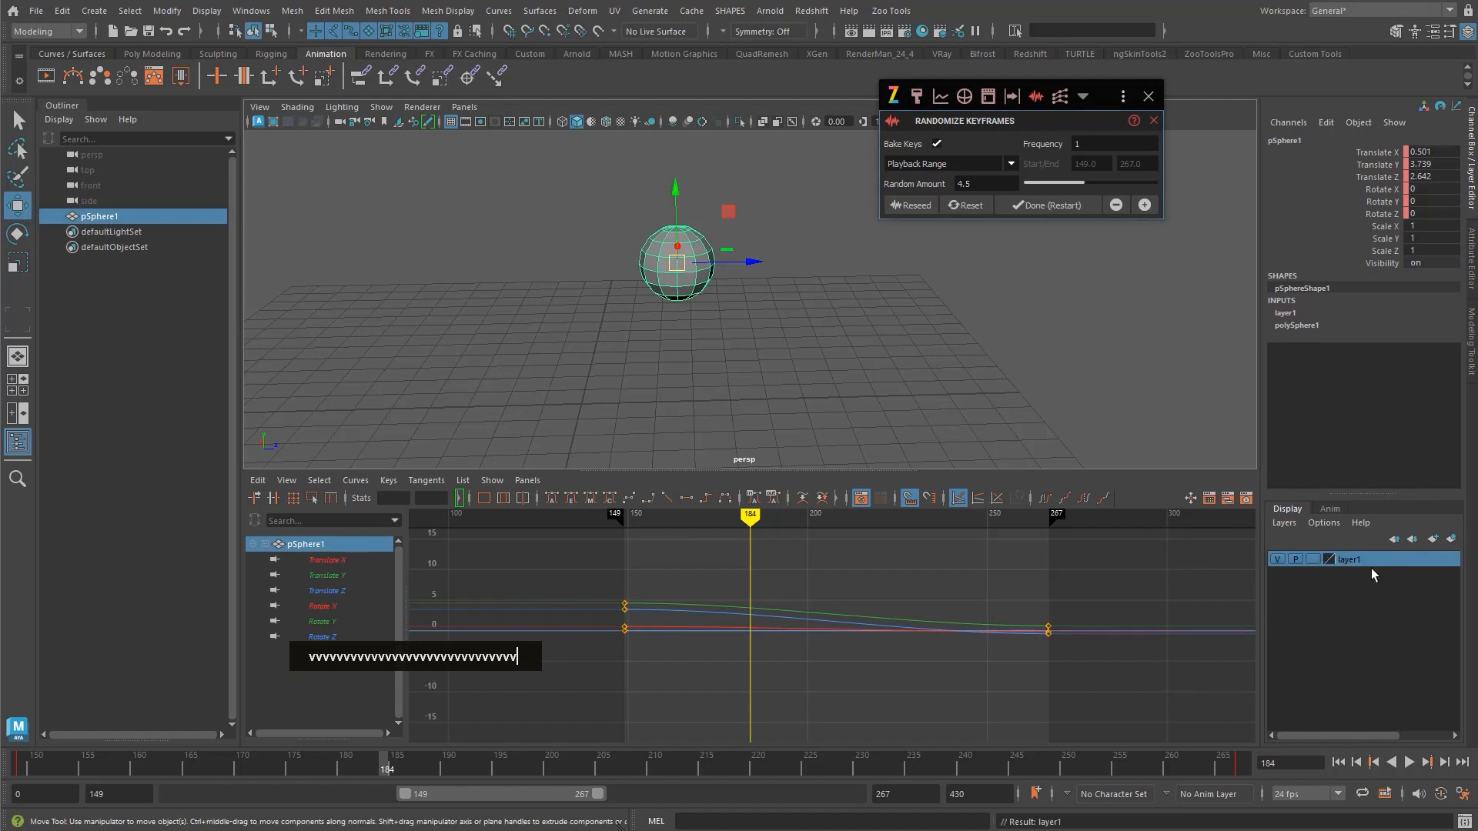
{"action": "double_click", "coordinate": [1330, 509]}
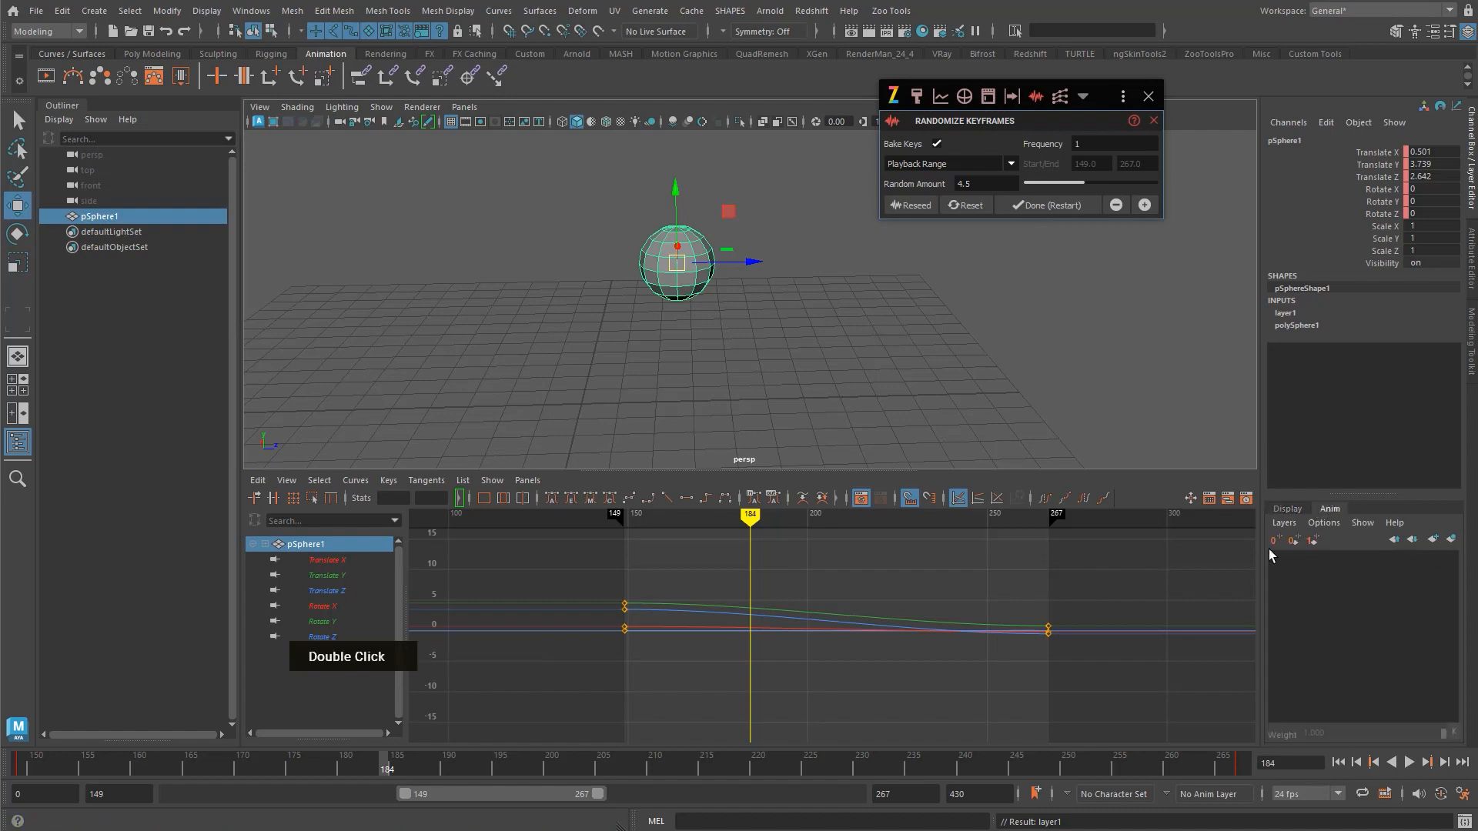
{"action": "left_click", "coordinate": [1446, 543]}
{"action": "middle_click_drag", "start_coordinate": [966, 629], "coordinate": [897, 630], "text": "alt"}
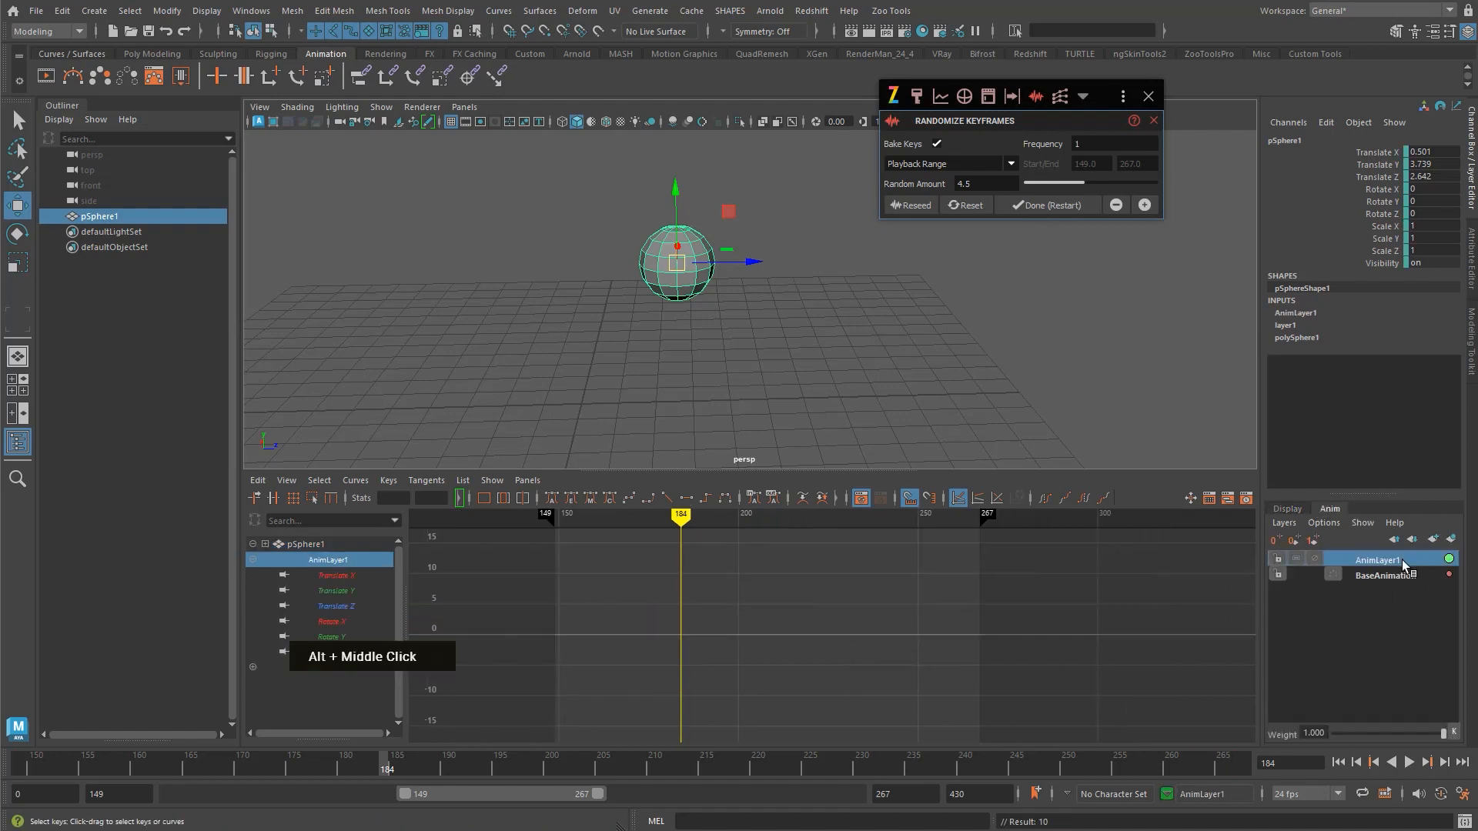
{"action": "middle_click_drag", "start_coordinate": [860, 566], "coordinate": [863, 547], "text": "alt"}
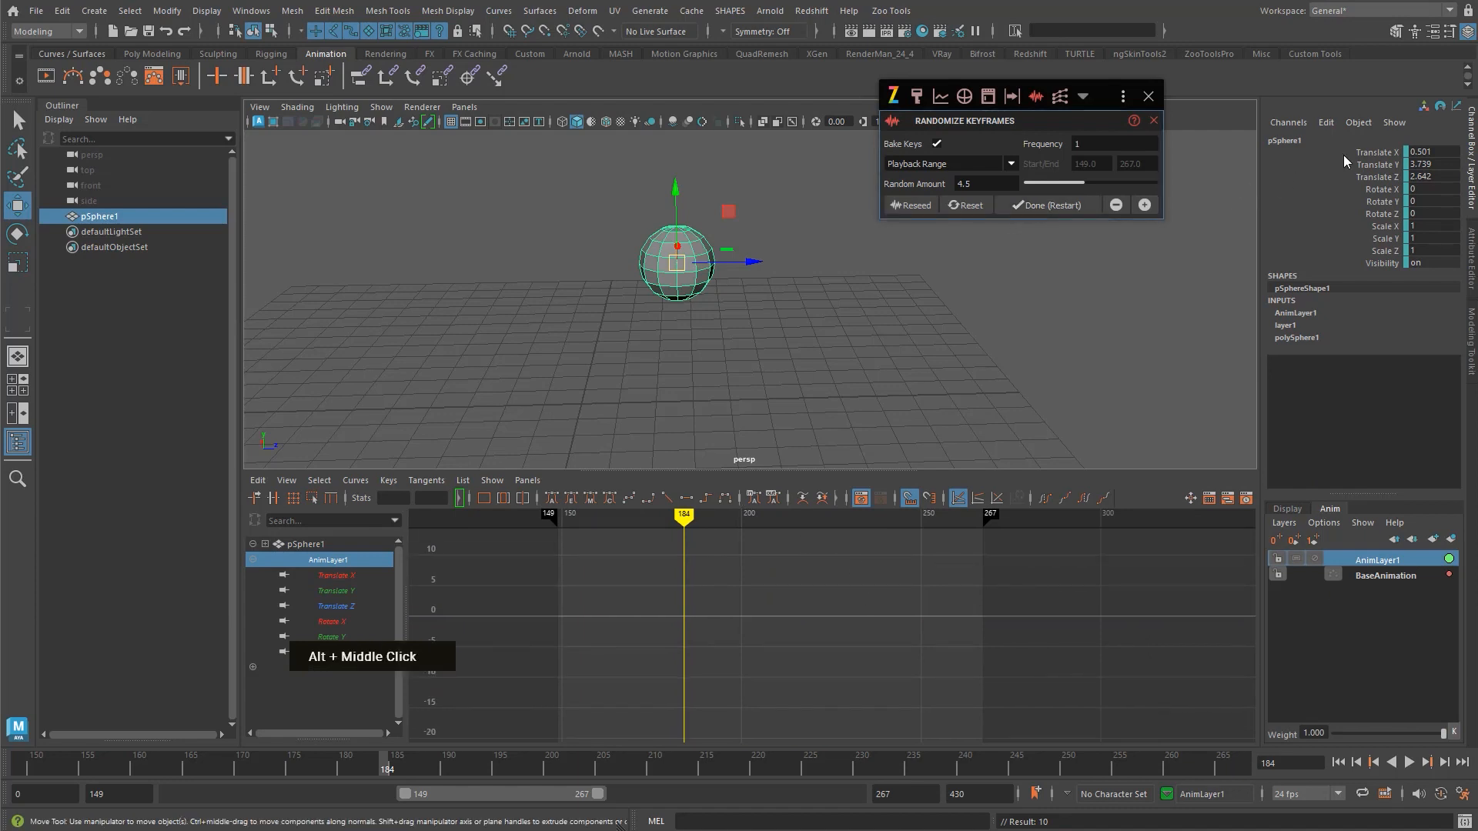
- Restart Randomize Keyframes and randomize the sphere's Translate X, Y and Z on AnimLayer1 with Random Amount 1.0
{"action": "left_click_drag", "start_coordinate": [1343, 153], "coordinate": [1355, 177]}
{"action": "left_click", "coordinate": [1042, 204]}
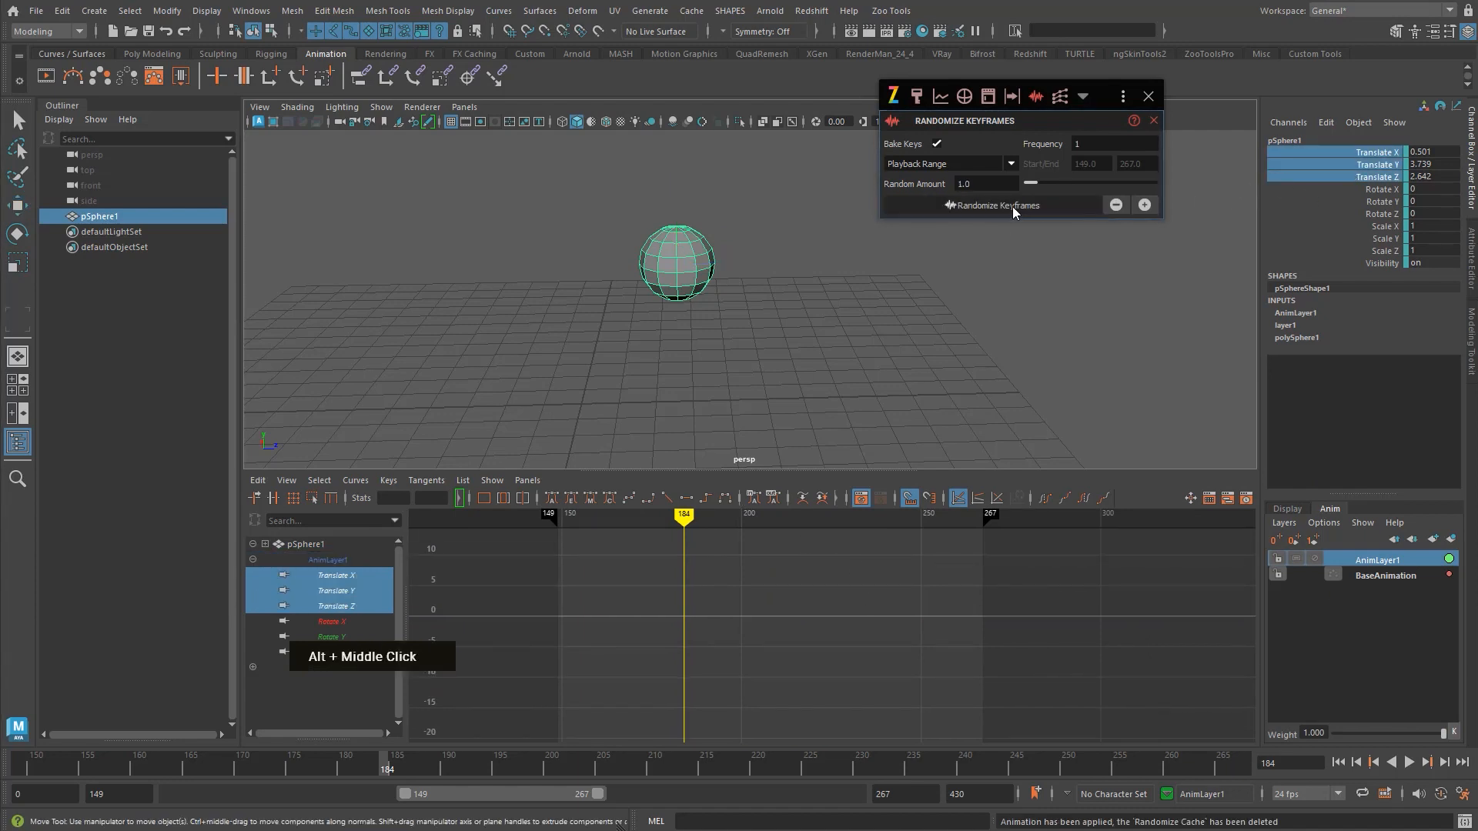
{"action": "double_click", "coordinate": [1013, 206]}
{"action": "middle_click_drag", "start_coordinate": [808, 599], "coordinate": [792, 674], "text": "alt"}
{"action": "right_click_drag", "start_coordinate": [792, 674], "coordinate": [781, 607], "text": "alt+shift"}
{"action": "middle_click_drag", "start_coordinate": [780, 607], "coordinate": [788, 654], "text": "alt"}
{"action": "right_click_drag", "start_coordinate": [788, 655], "coordinate": [800, 642], "text": "alt"}
{"action": "middle_click_drag", "start_coordinate": [799, 641], "coordinate": [871, 682], "text": "alt"}
{"action": "right_click_drag", "start_coordinate": [870, 682], "coordinate": [850, 650], "text": "alt"}
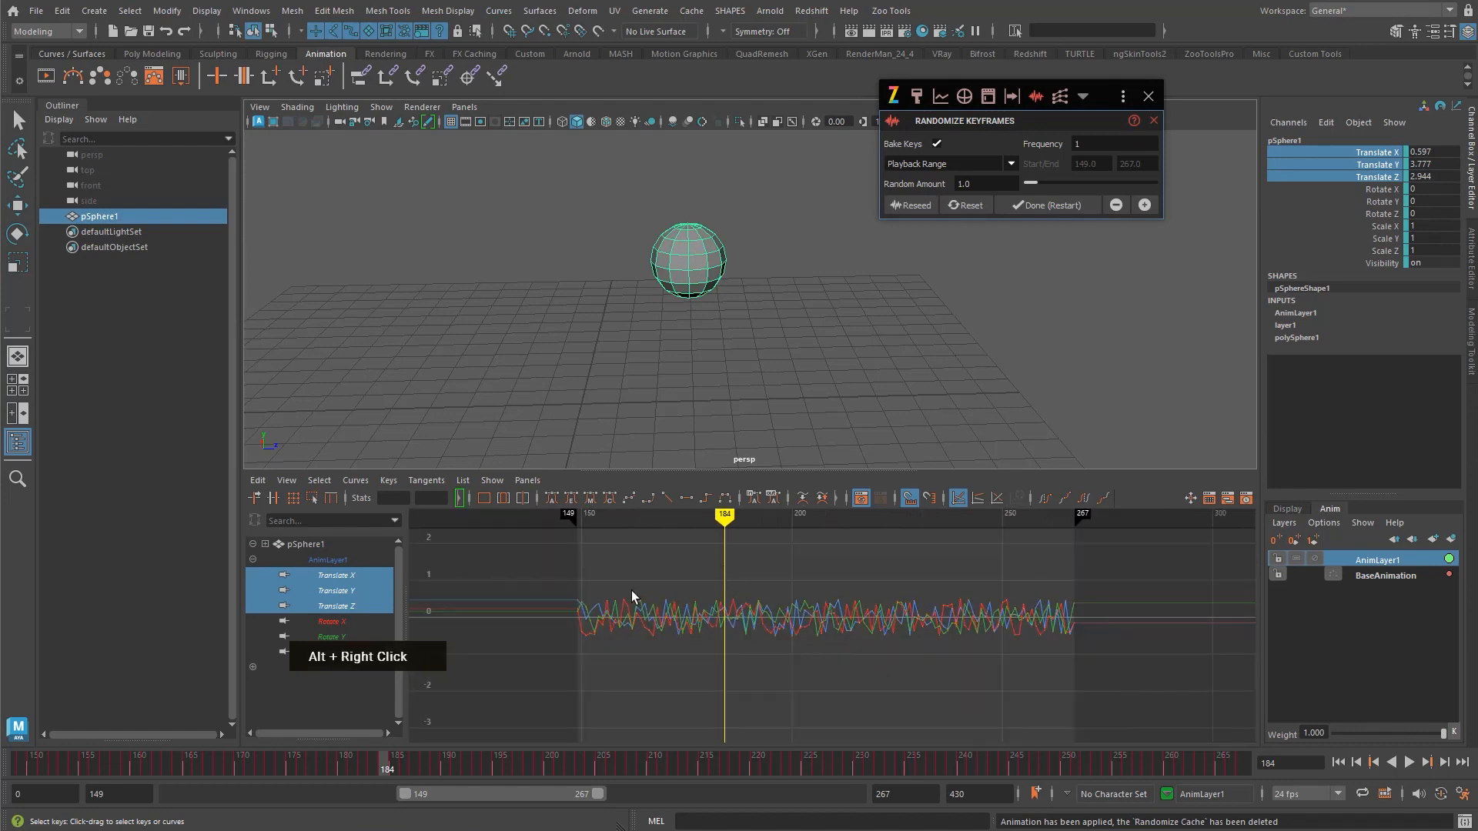
- Play back the layered animation and inspect the sphere's curves on the BaseAnimation layer
{"action": "key", "text": "v"}
{"action": "key", "text": "v"}
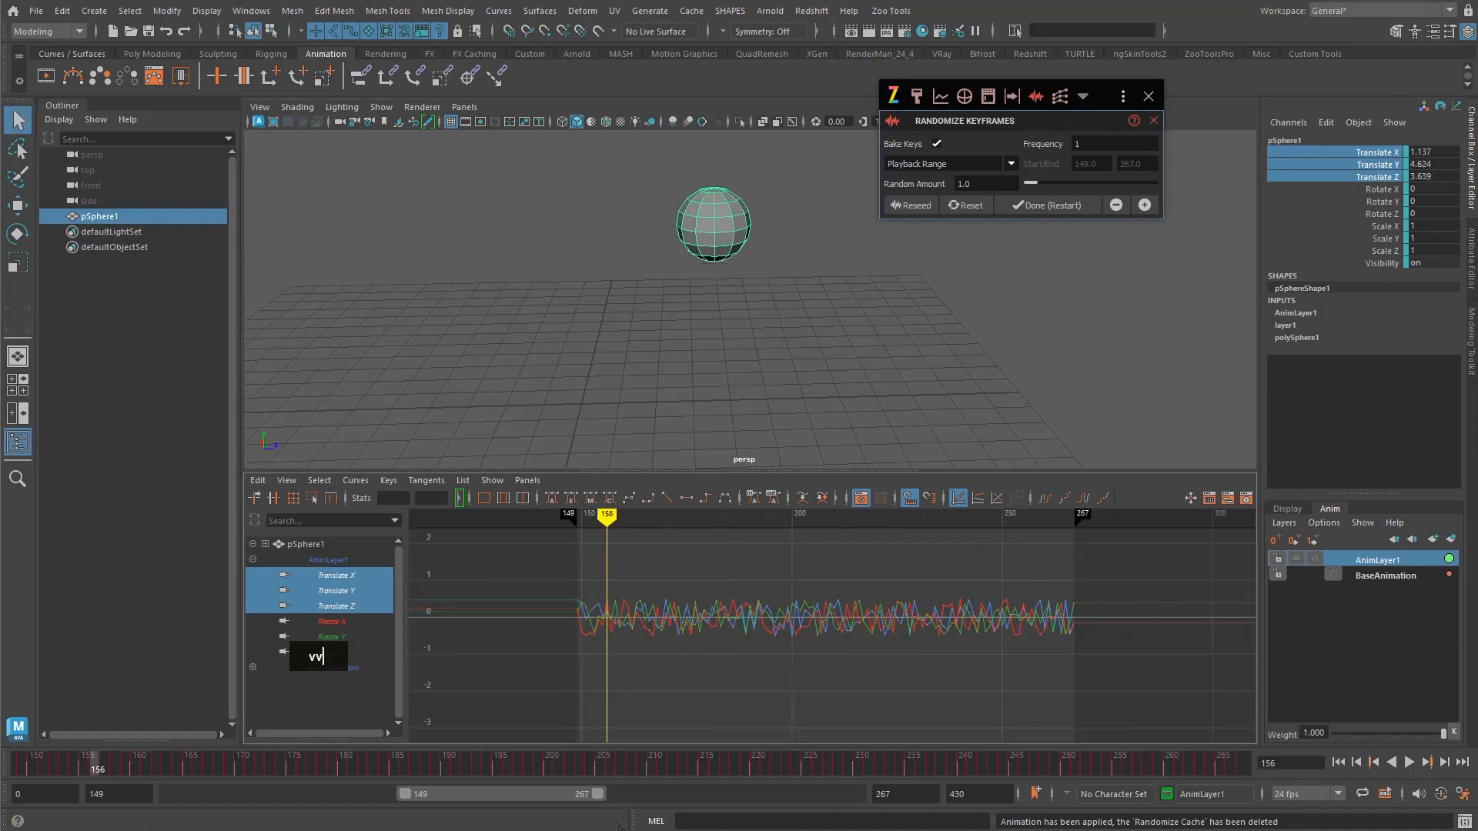
{"action": "left_click", "coordinate": [1388, 576]}
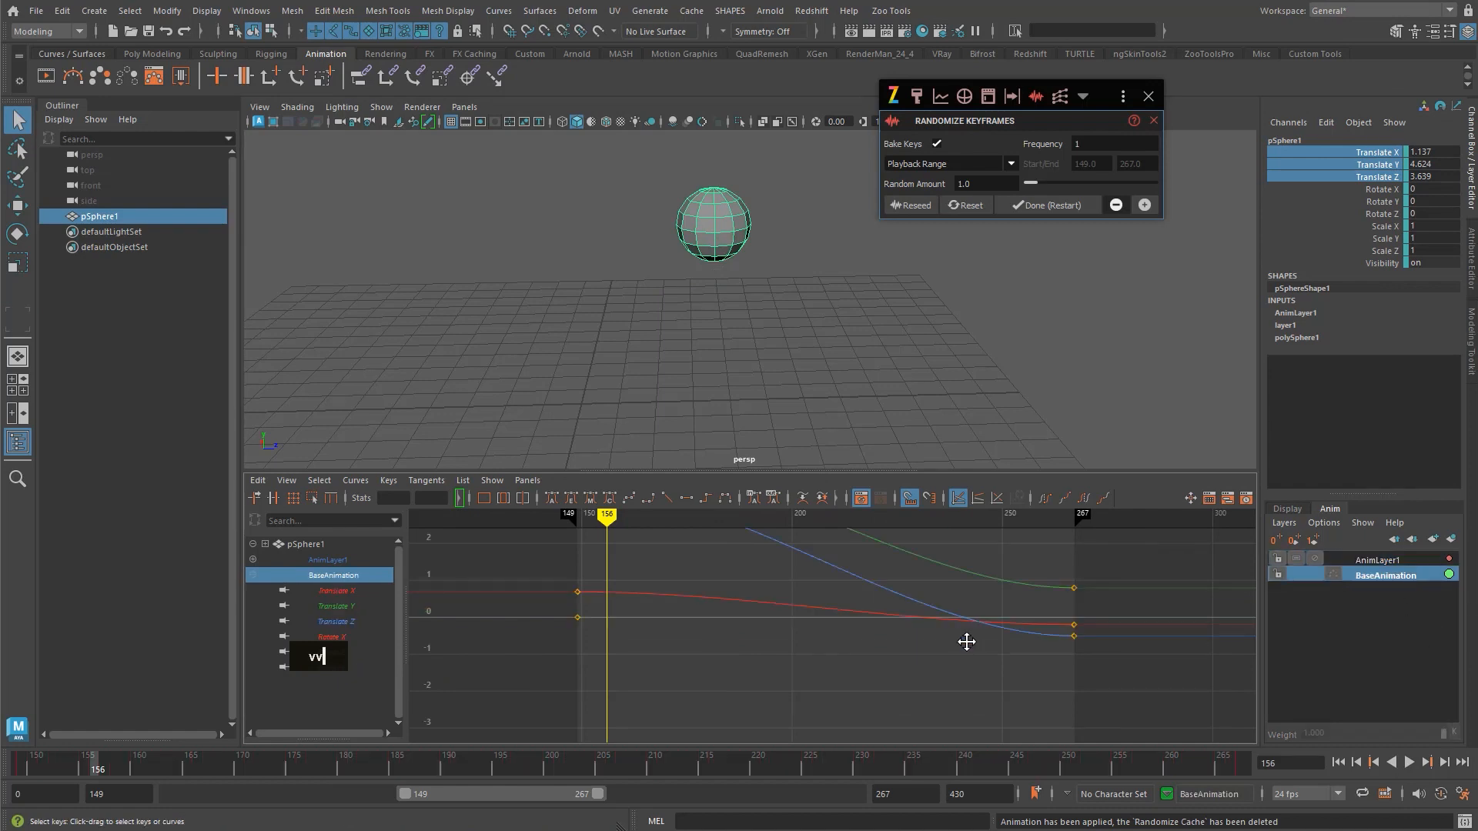
{"action": "key", "text": "alt+v"}
{"action": "key", "text": "alt+v"}
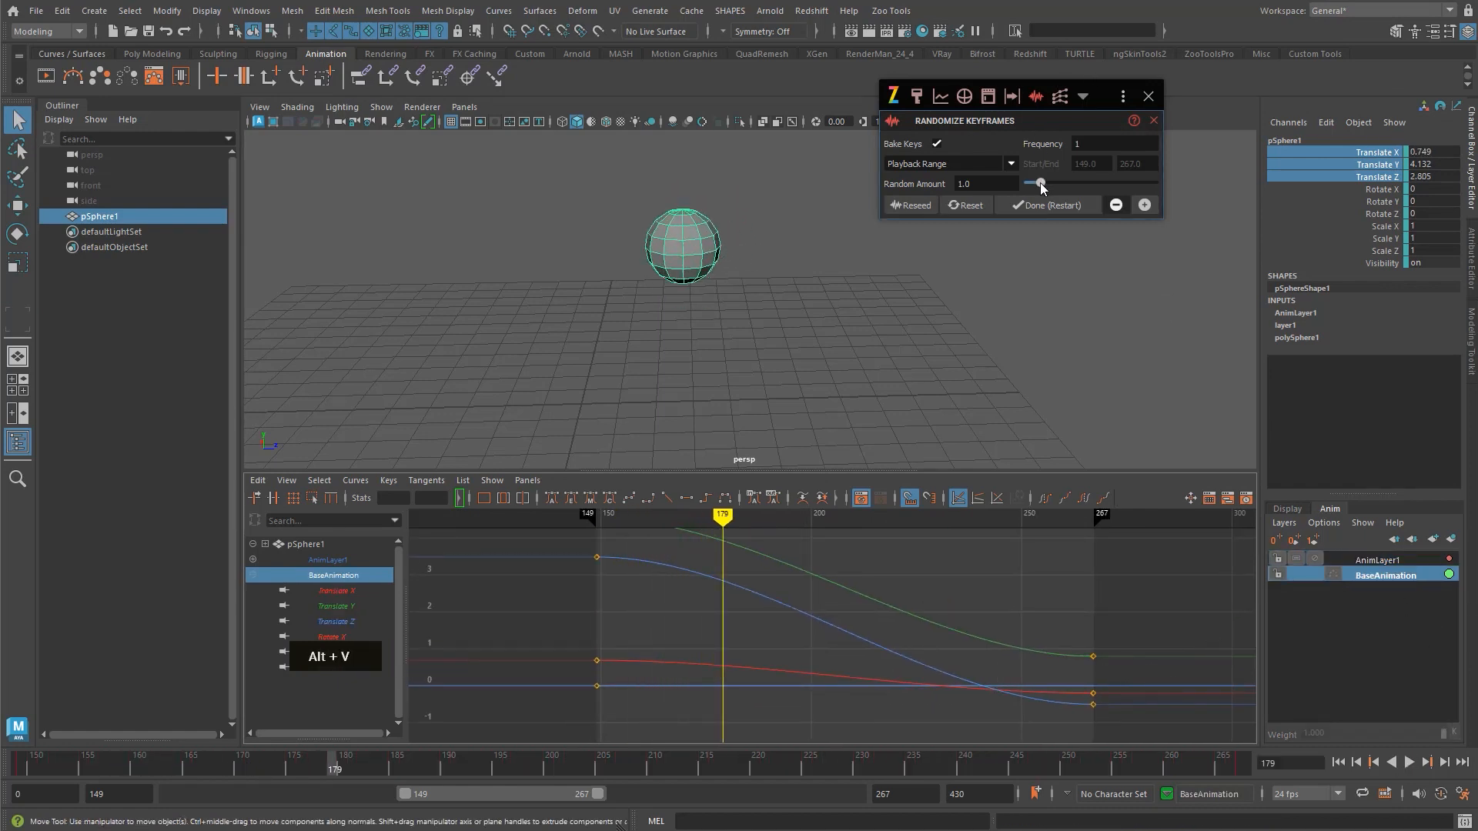
- Raise the Random Amount to 2.35, play back the animation, and switch to AnimLayer1
{"action": "left_click_drag", "start_coordinate": [1040, 183], "coordinate": [1059, 186]}
{"action": "key", "text": "alt+v"}
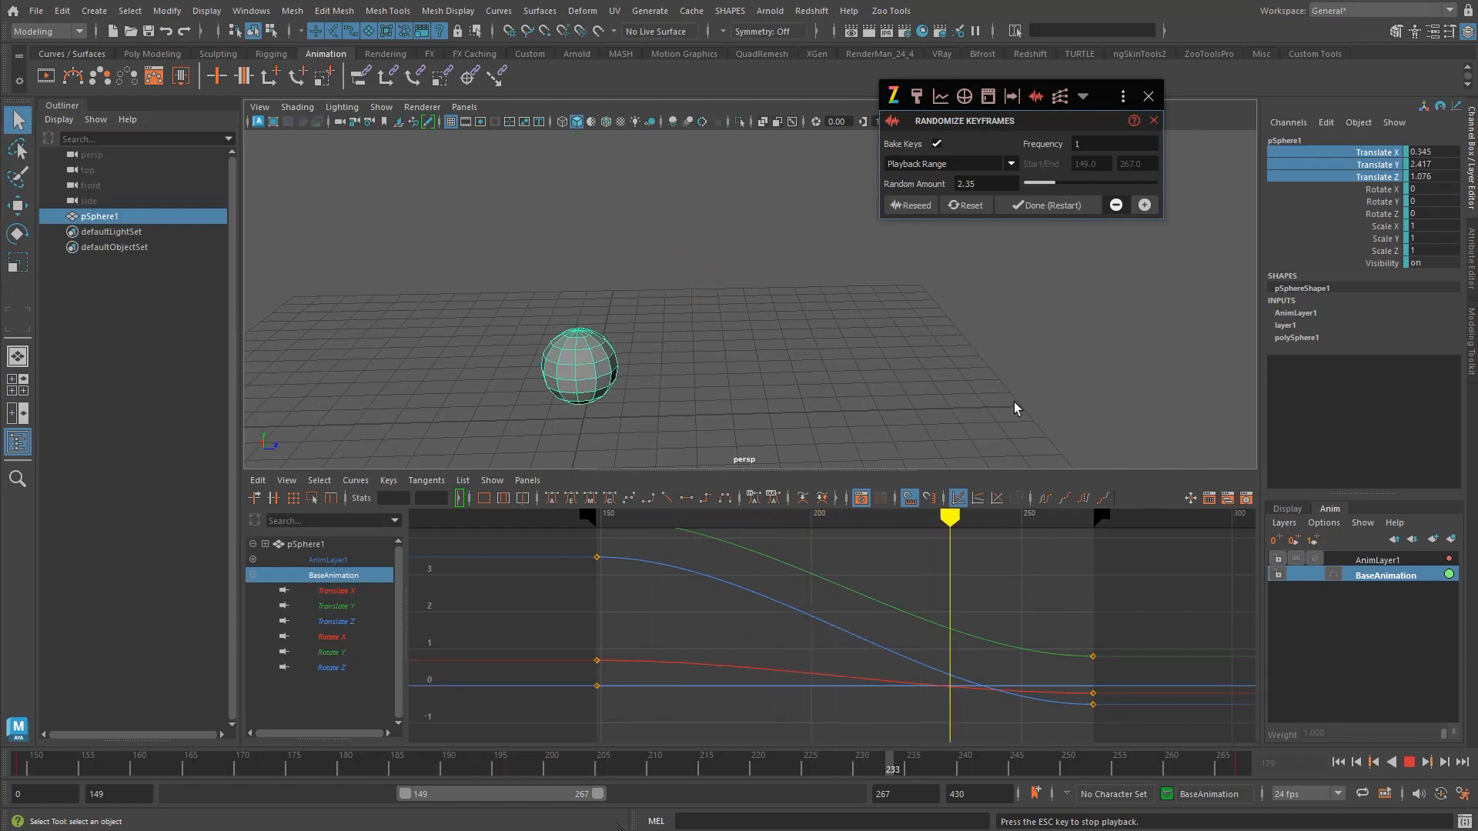
{"action": "key", "text": "alt+v"}
{"action": "left_click", "coordinate": [1384, 560]}
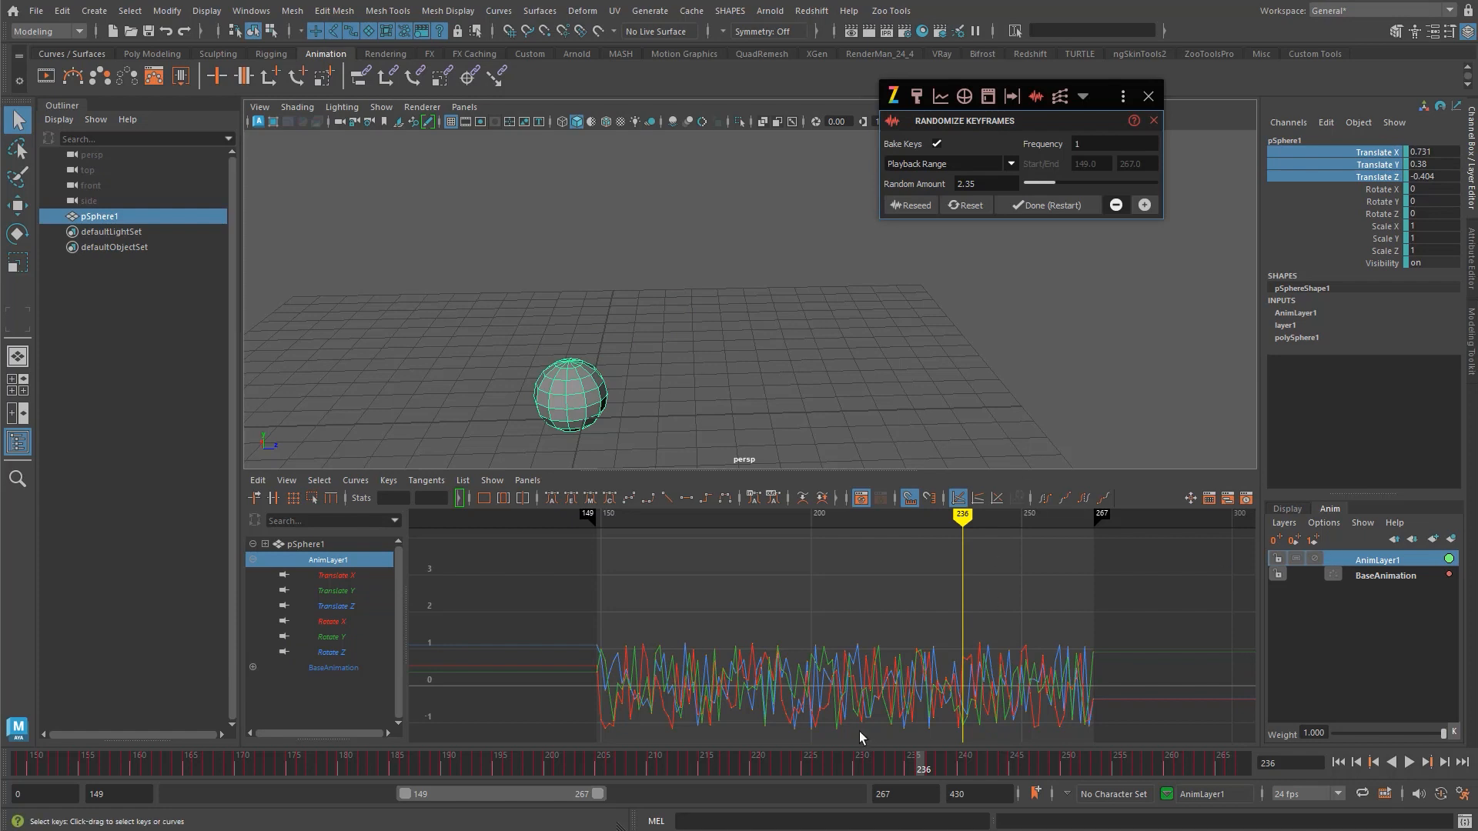
- Lower the Random Amount to 1.501 with the decrement control and raise it in large increments to 6.081
{"action": "middle_click_drag", "start_coordinate": [598, 343], "coordinate": [654, 293], "text": "alt"}
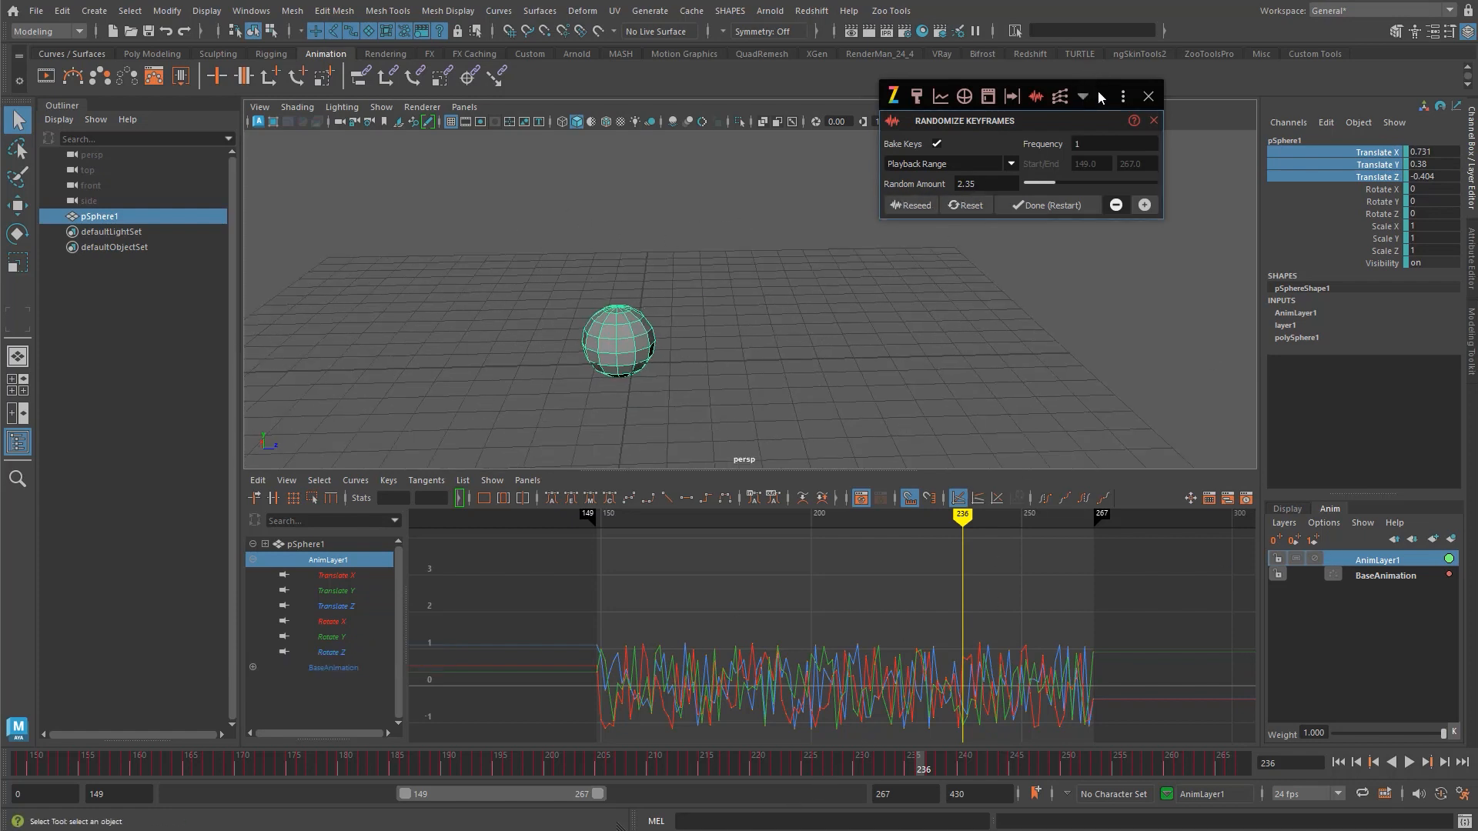
{"action": "mouse_move", "coordinate": [1098, 90]}
{"action": "left_mouse_down"}
{"action": "mouse_move", "coordinate": [1112, 81]}
{"action": "mouse_move", "coordinate": [1100, 85]}
{"action": "left_mouse_up"}
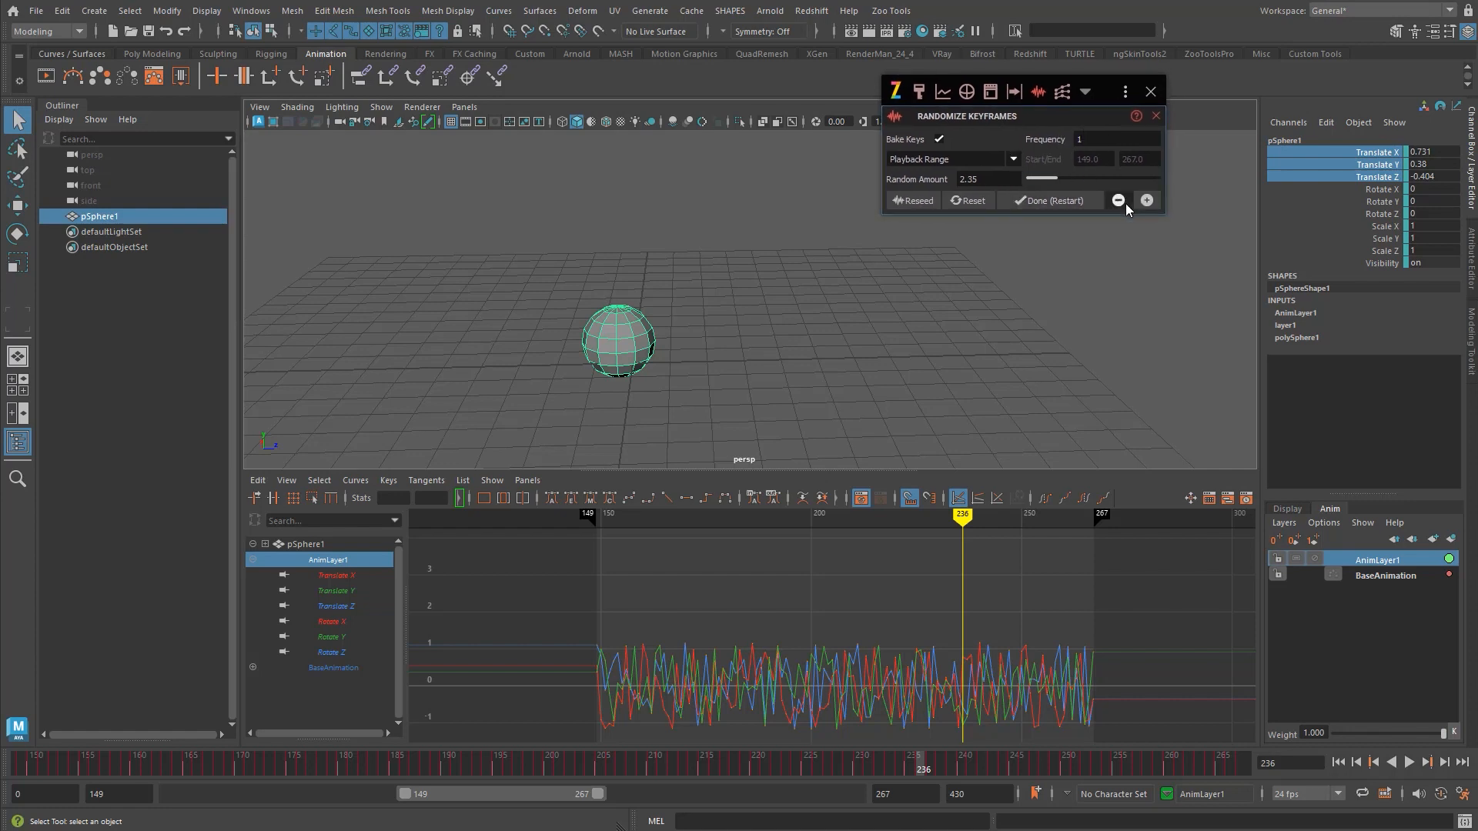
{"action": "double_click", "coordinate": [1118, 200]}
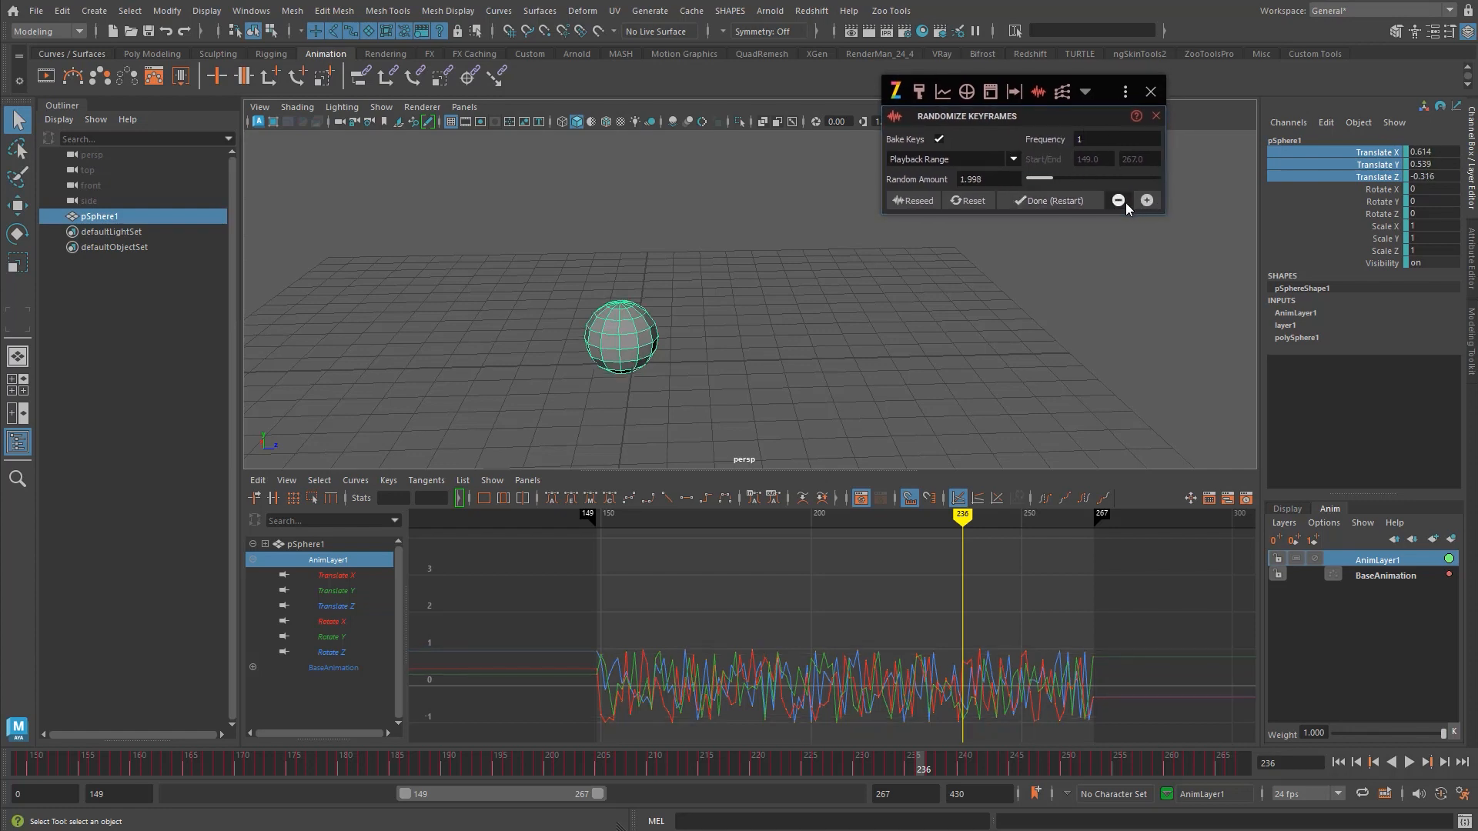
{"action": "double_click", "coordinate": [1147, 200]}
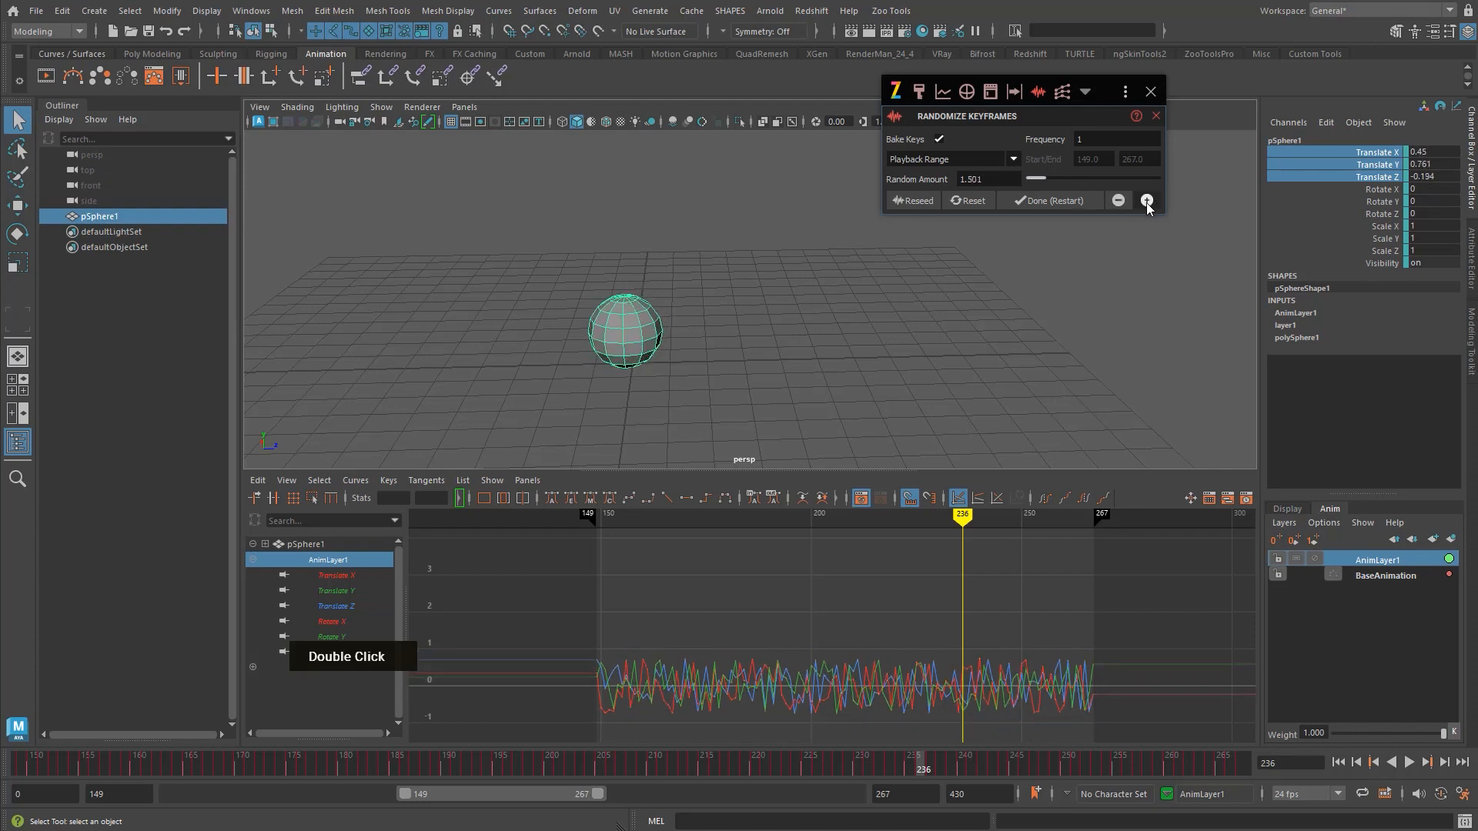
{"action": "left_click", "coordinate": [1147, 202], "text": "shift"}
{"action": "left_click", "coordinate": [1146, 202], "text": "shift"}
{"action": "left_click", "coordinate": [1147, 202], "text": "shift"}
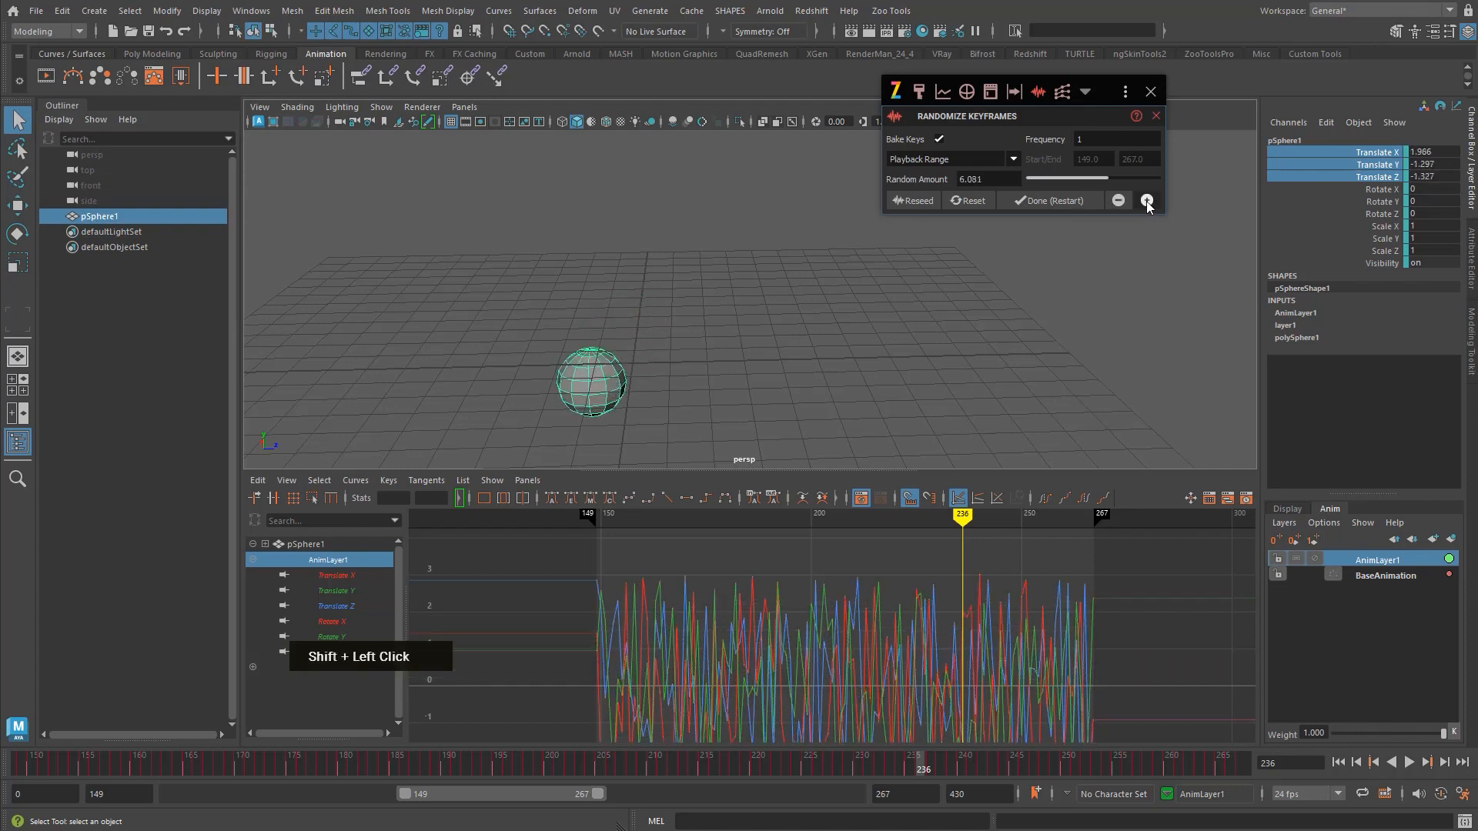
- Adjust the Random Amount up and down in fine increments, ending at 4.643
{"action": "left_click", "coordinate": [1147, 200], "text": "ctrl"}
{"action": "left_click", "coordinate": [1147, 200], "text": "ctrl"}
{"action": "left_click", "coordinate": [1120, 201], "text": "ctrl"}
{"action": "left_click", "coordinate": [1119, 201], "text": "ctrl"}
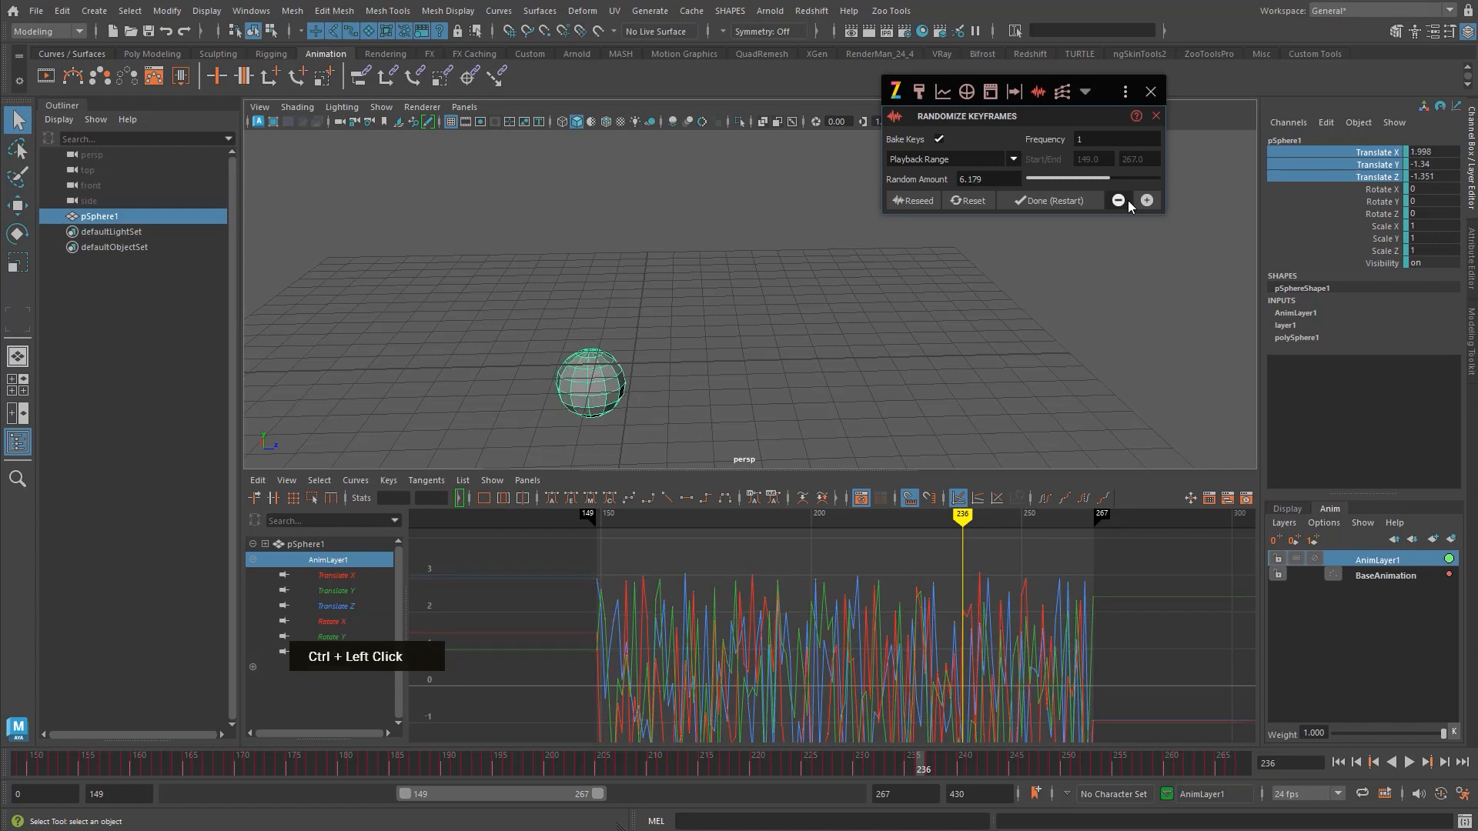
{"action": "left_click", "coordinate": [1119, 201], "text": "ctrl"}
{"action": "left_click", "coordinate": [1119, 200], "text": "ctrl"}
{"action": "double_click", "coordinate": [1118, 201], "text": "ctrl"}
{"action": "left_click", "coordinate": [1118, 201], "text": "ctrl"}
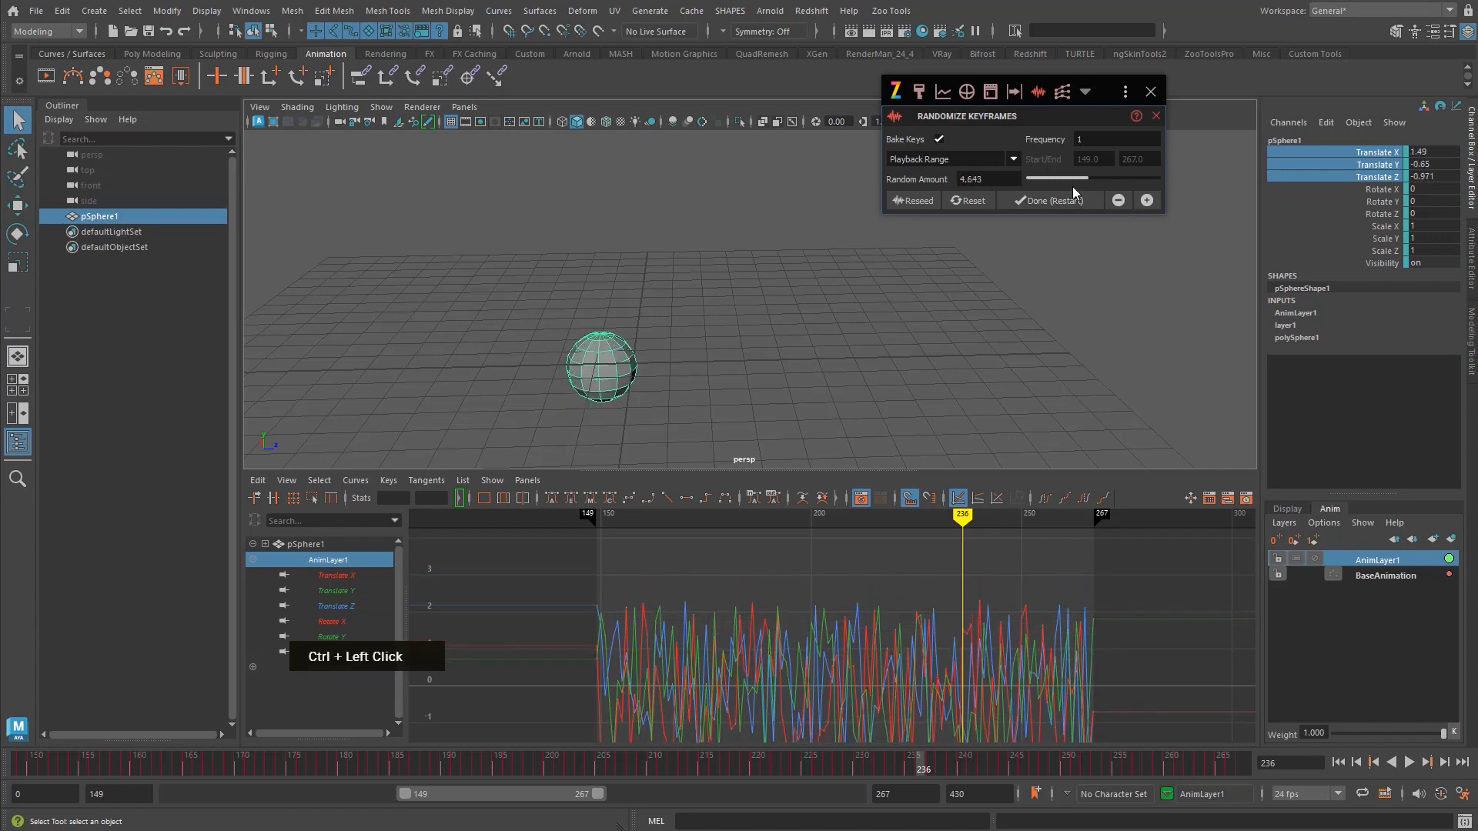
- Reduce the Random Amount to 0.45 and fine-tune it down to 0.311
{"action": "left_click_drag", "start_coordinate": [1054, 178], "coordinate": [1034, 178], "text": "ctrl"}
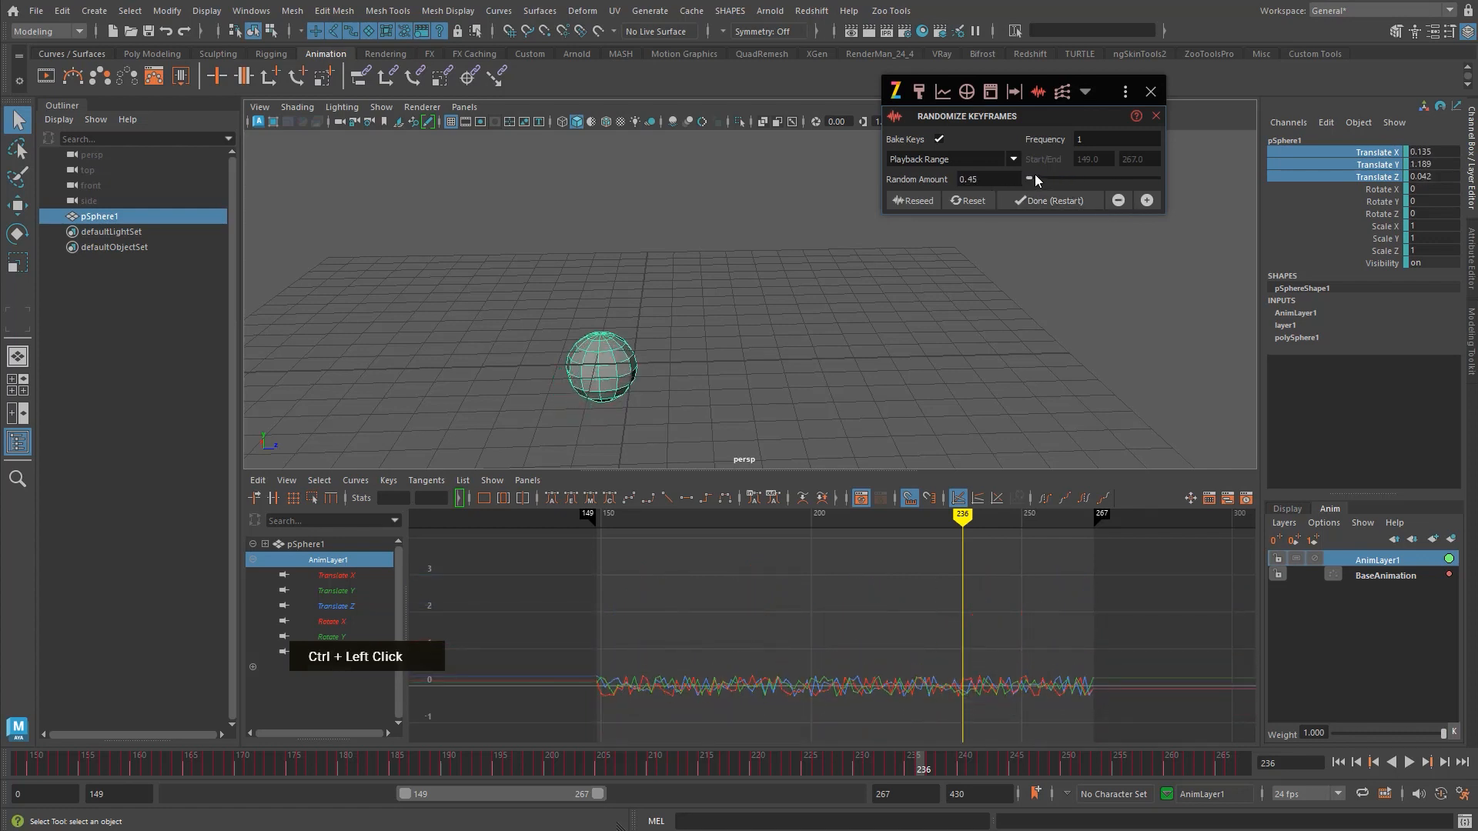
{"action": "left_click", "coordinate": [1118, 201], "text": "ctrl"}
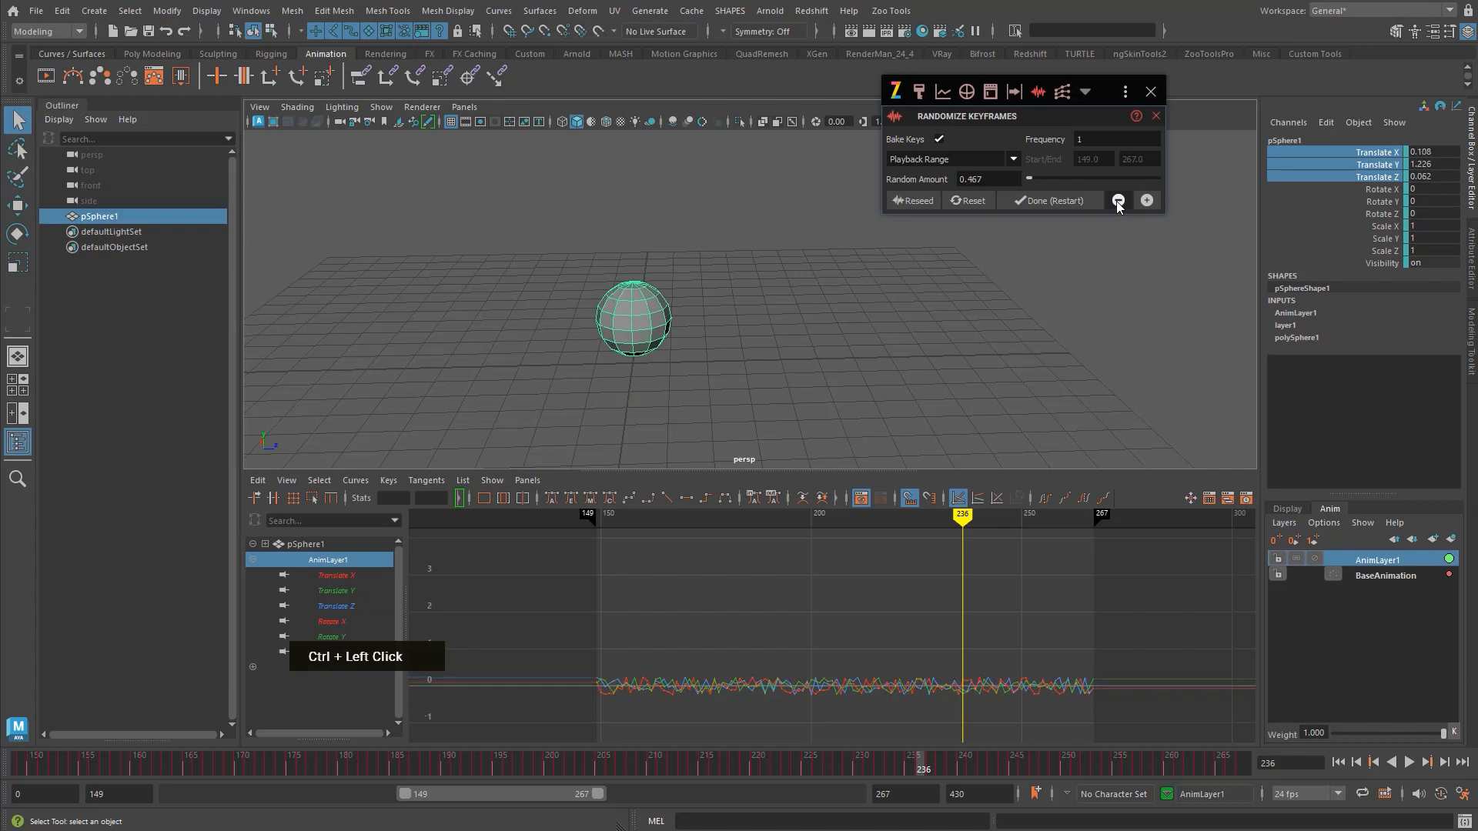
{"action": "left_click", "coordinate": [1117, 201], "text": "ctrl"}
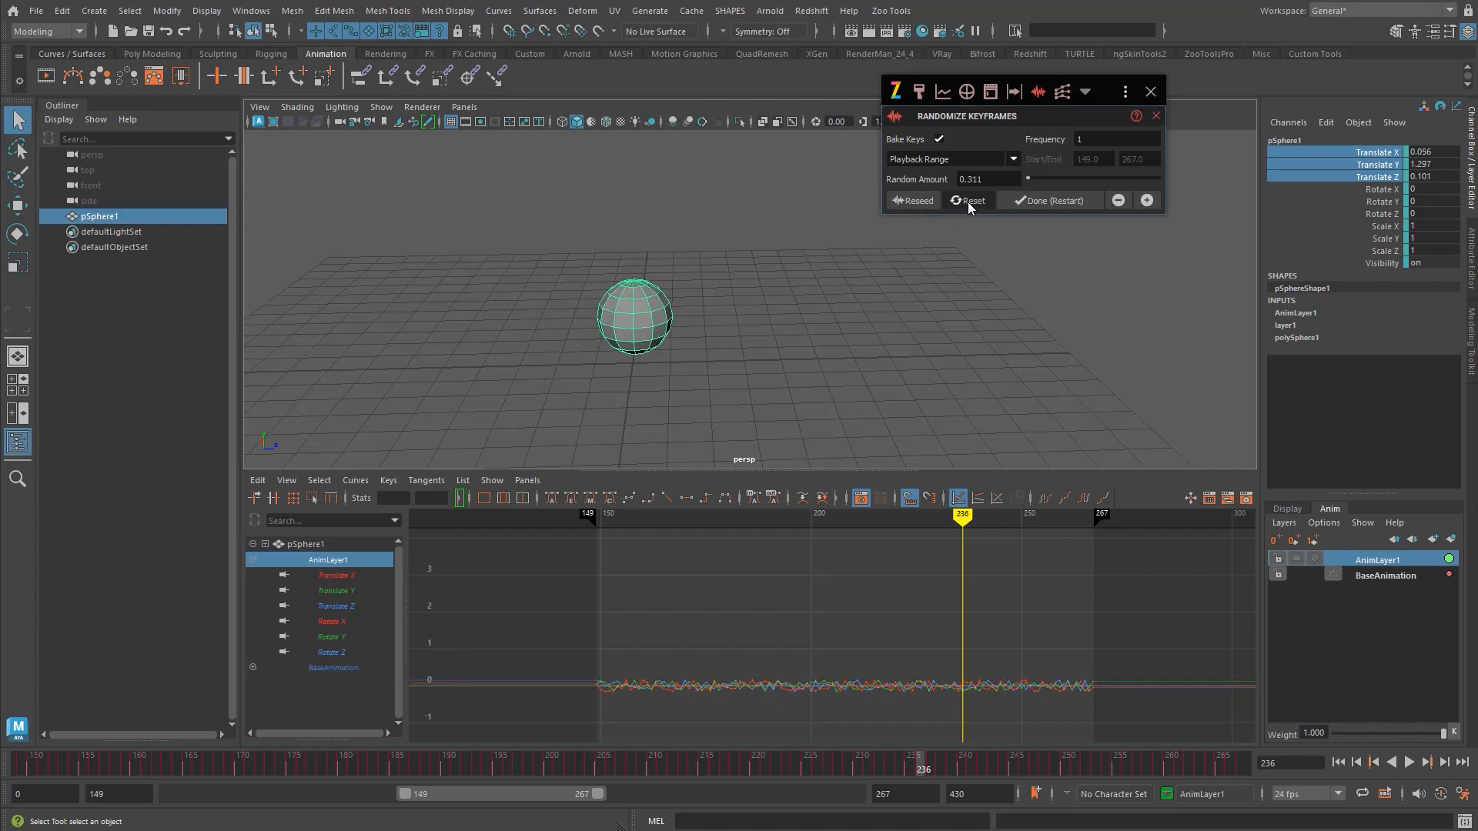
- Reseed the sphere's randomized keyframes several times, and deselect the sphere
{"action": "double_click", "coordinate": [911, 202]}
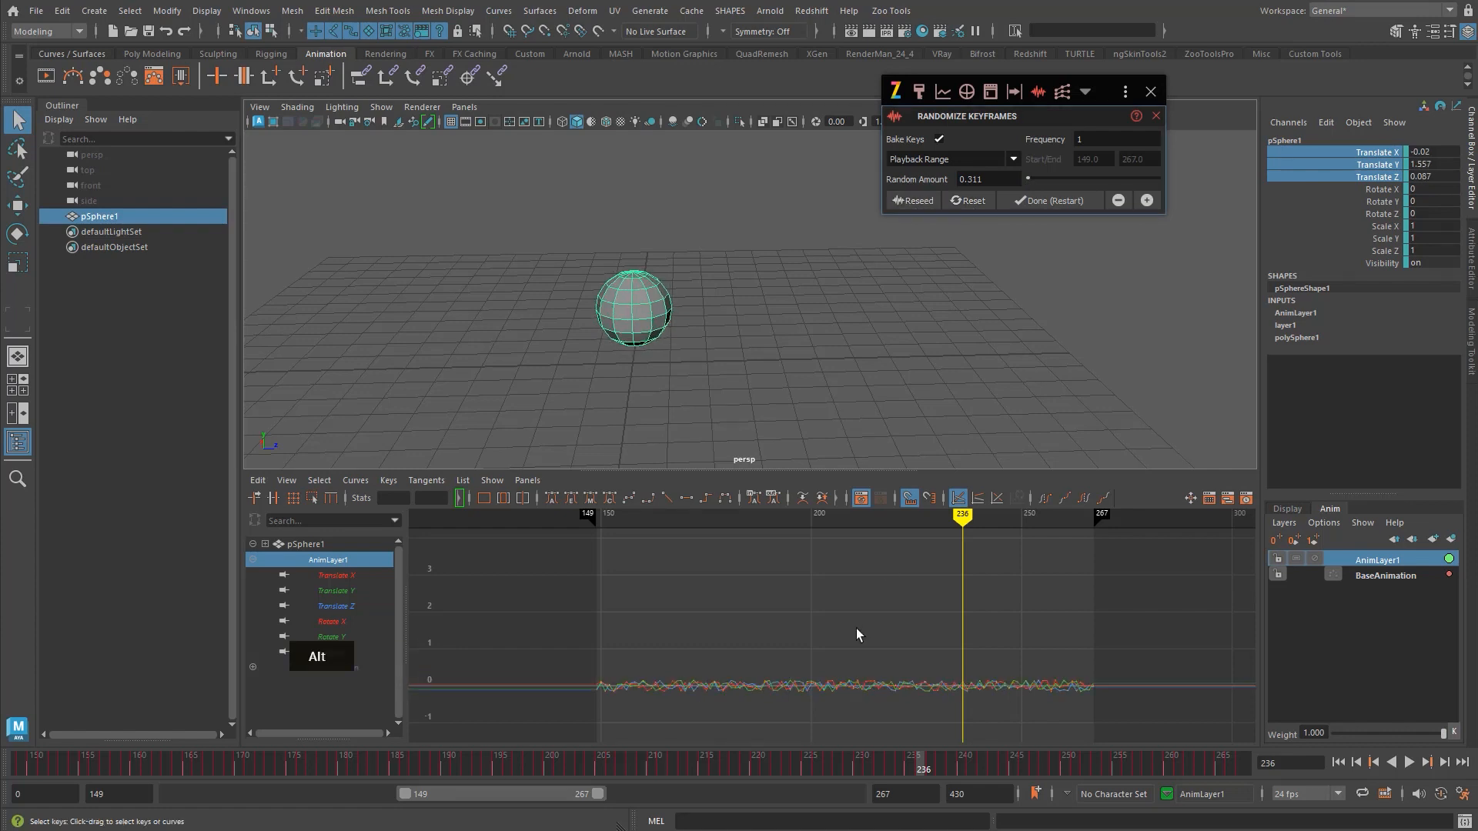
{"action": "middle_click_drag", "start_coordinate": [829, 651], "coordinate": [831, 613], "text": "alt"}
{"action": "right_click_drag", "start_coordinate": [831, 614], "coordinate": [861, 678], "text": "alt"}
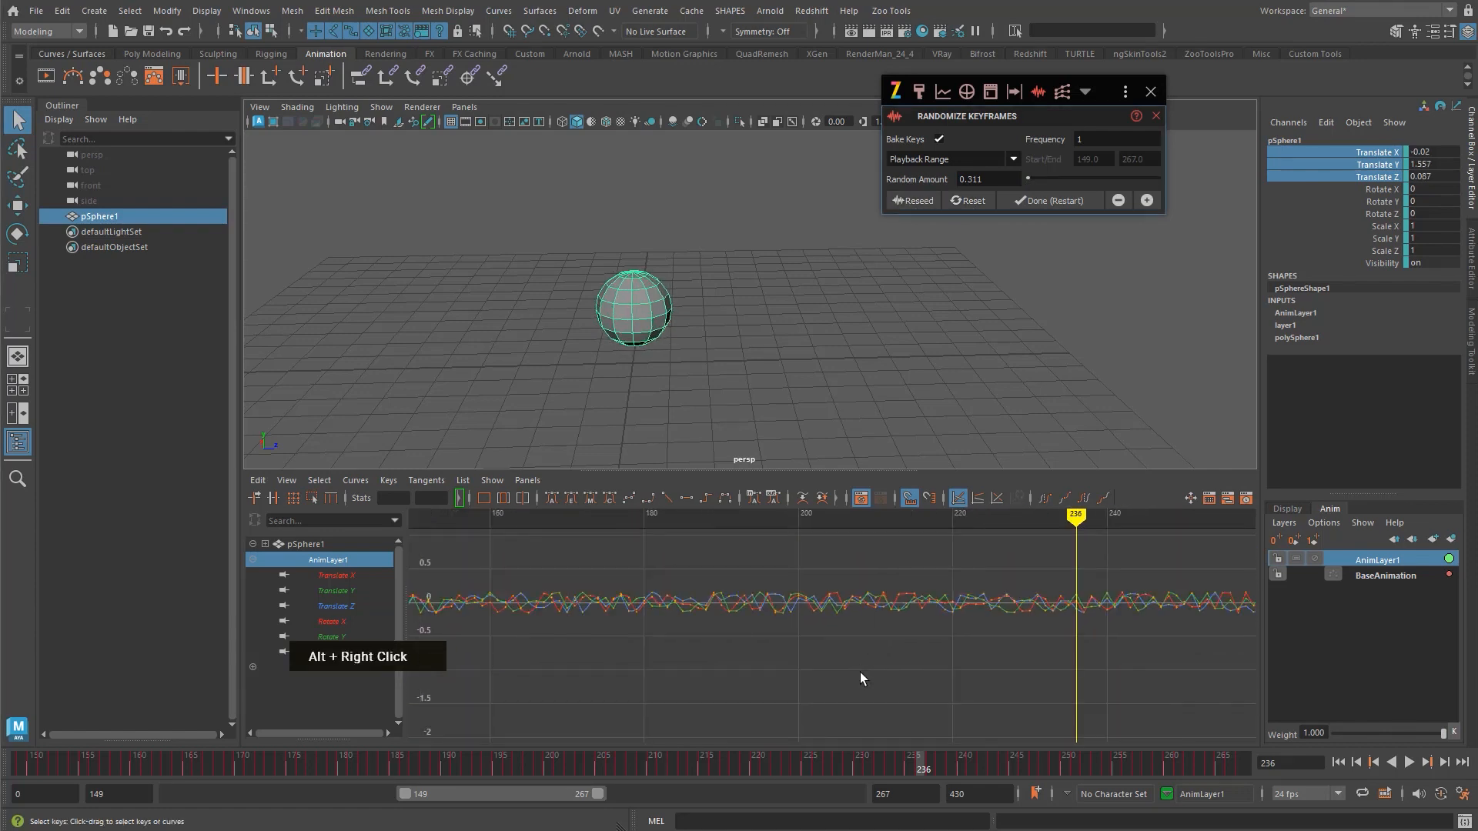
{"action": "double_click", "coordinate": [913, 197]}
{"action": "left_click", "coordinate": [921, 305]}
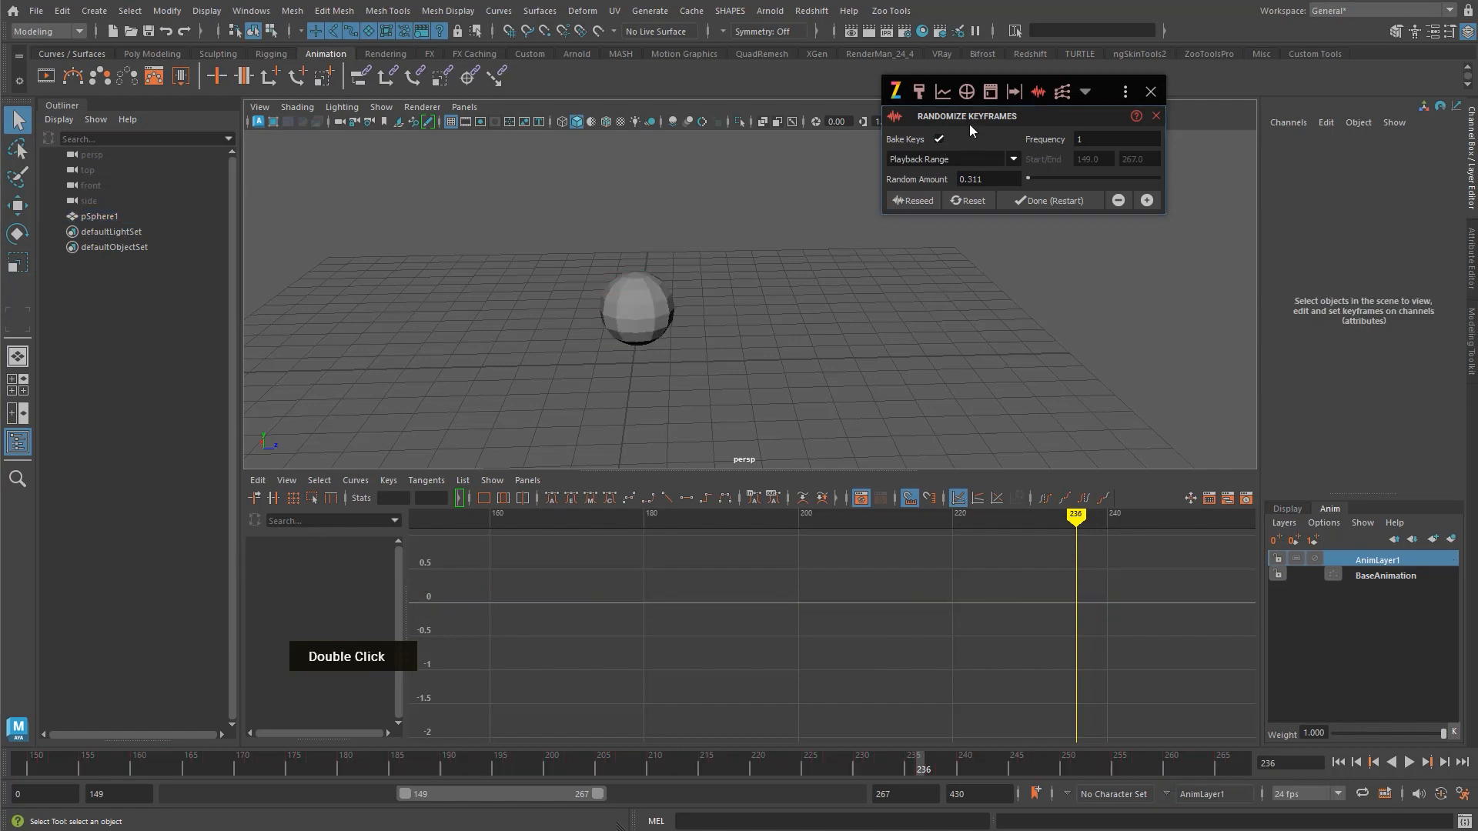
- Open Scale Keys From Center Values, select the sphere and show only the AnimLayer1 curves in the graph
{"action": "left_click", "coordinate": [1063, 93]}
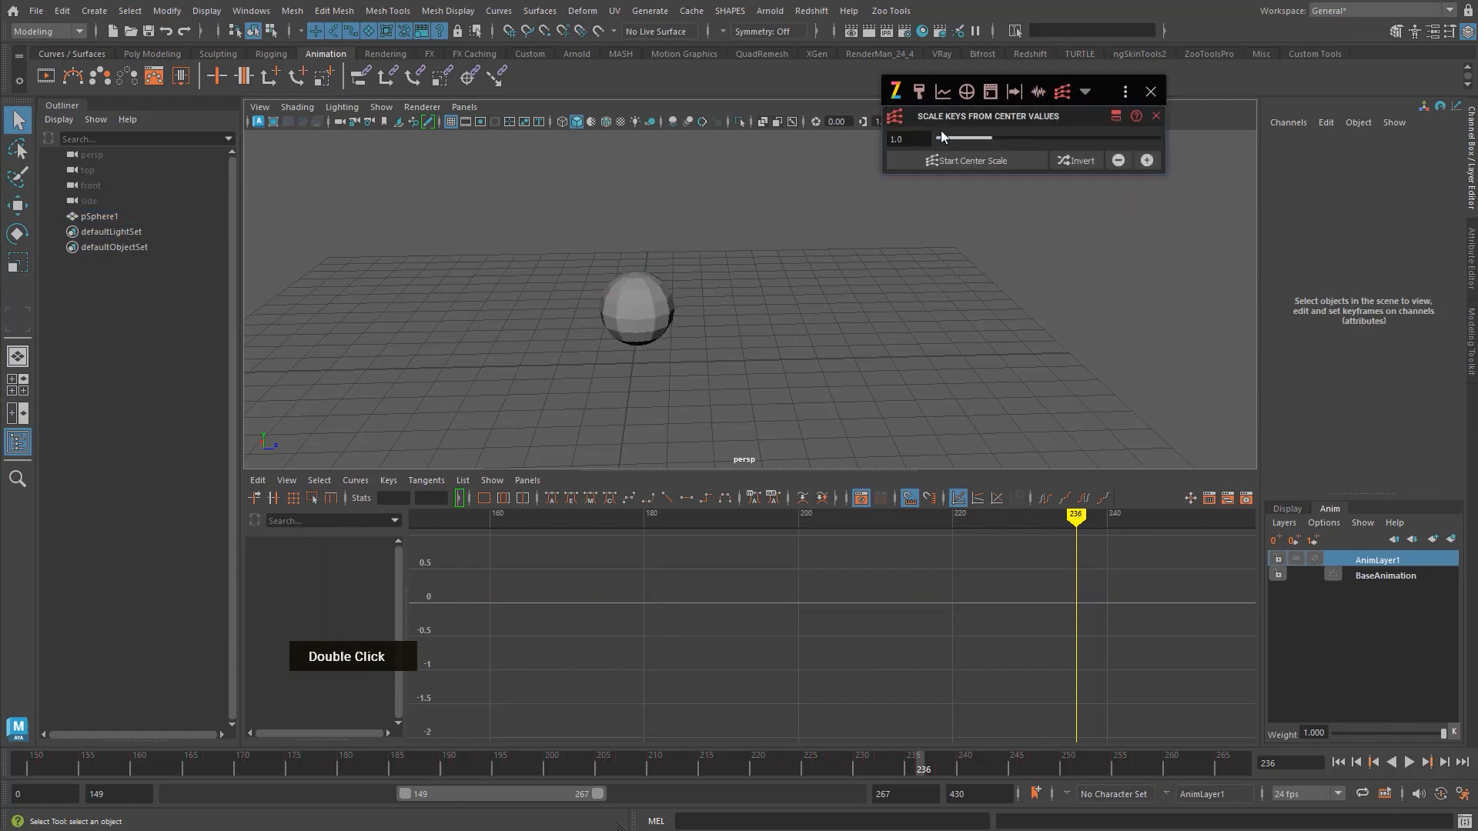
{"action": "left_click_drag", "start_coordinate": [642, 239], "coordinate": [778, 354]}
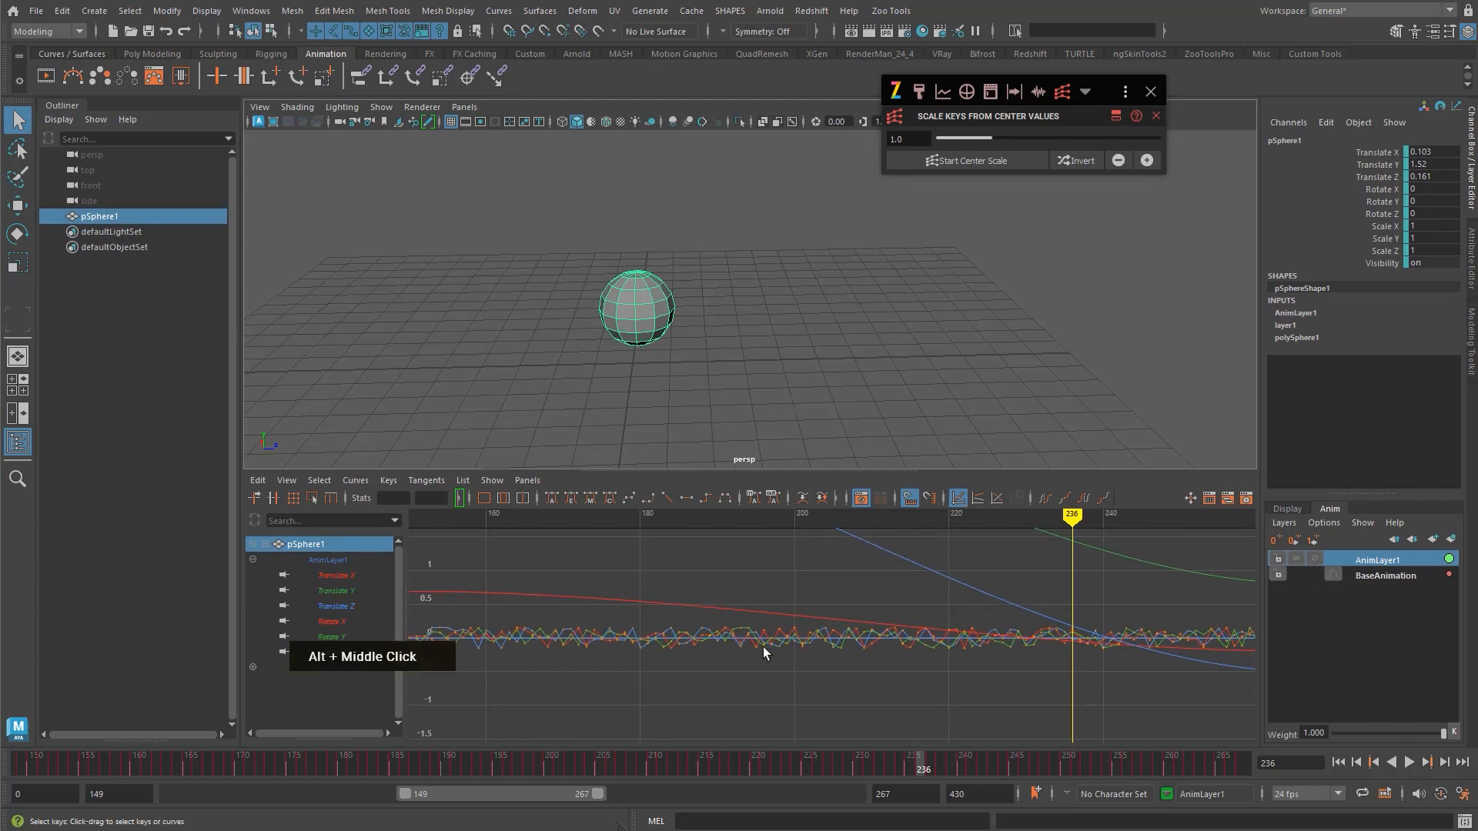
{"action": "middle_click_drag", "start_coordinate": [454, 598], "coordinate": [502, 650], "text": "alt"}
{"action": "left_click", "coordinate": [1409, 559]}
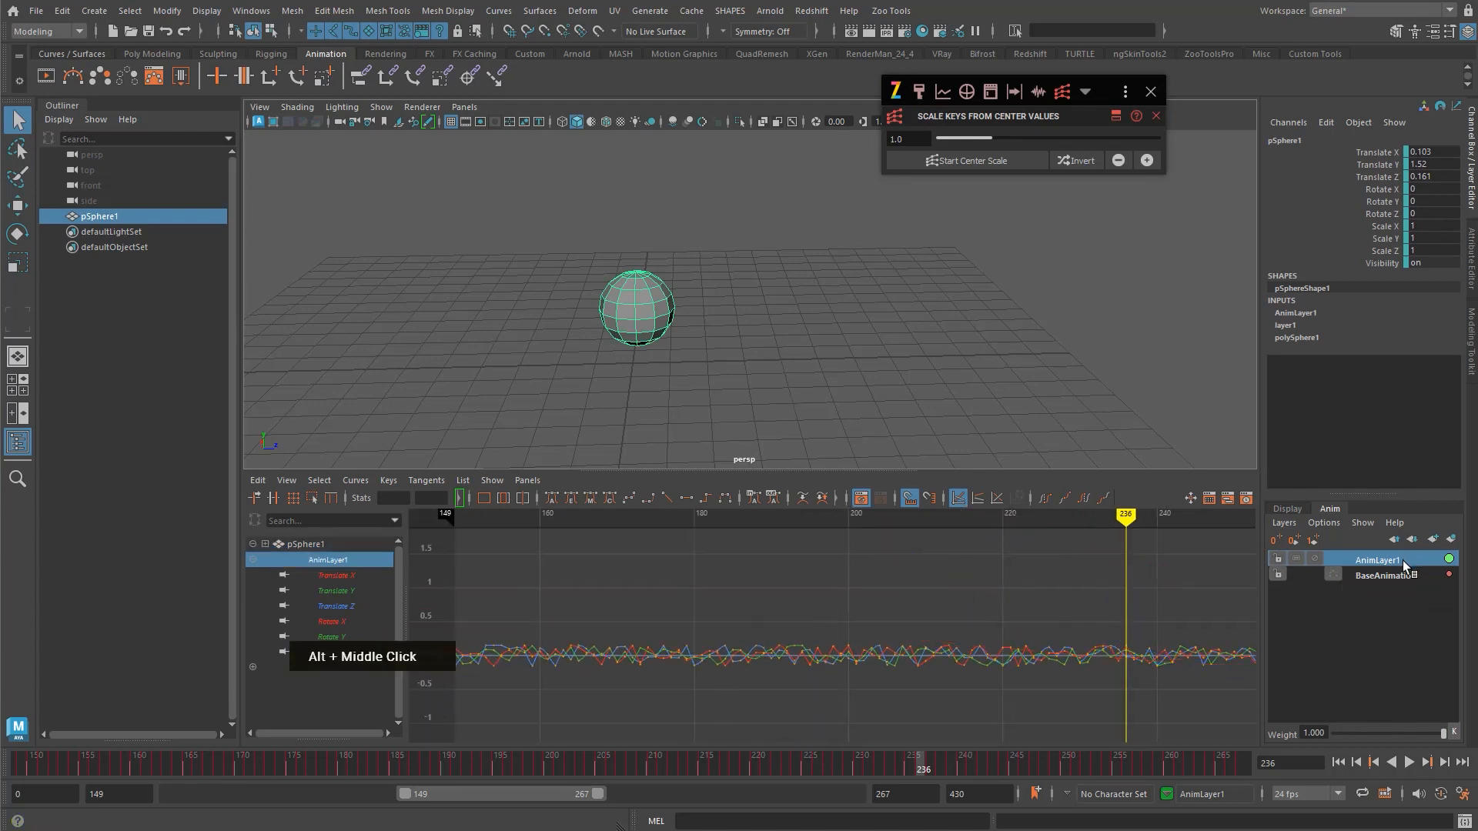
{"action": "right_click_drag", "start_coordinate": [1078, 608], "coordinate": [824, 653], "text": "alt"}
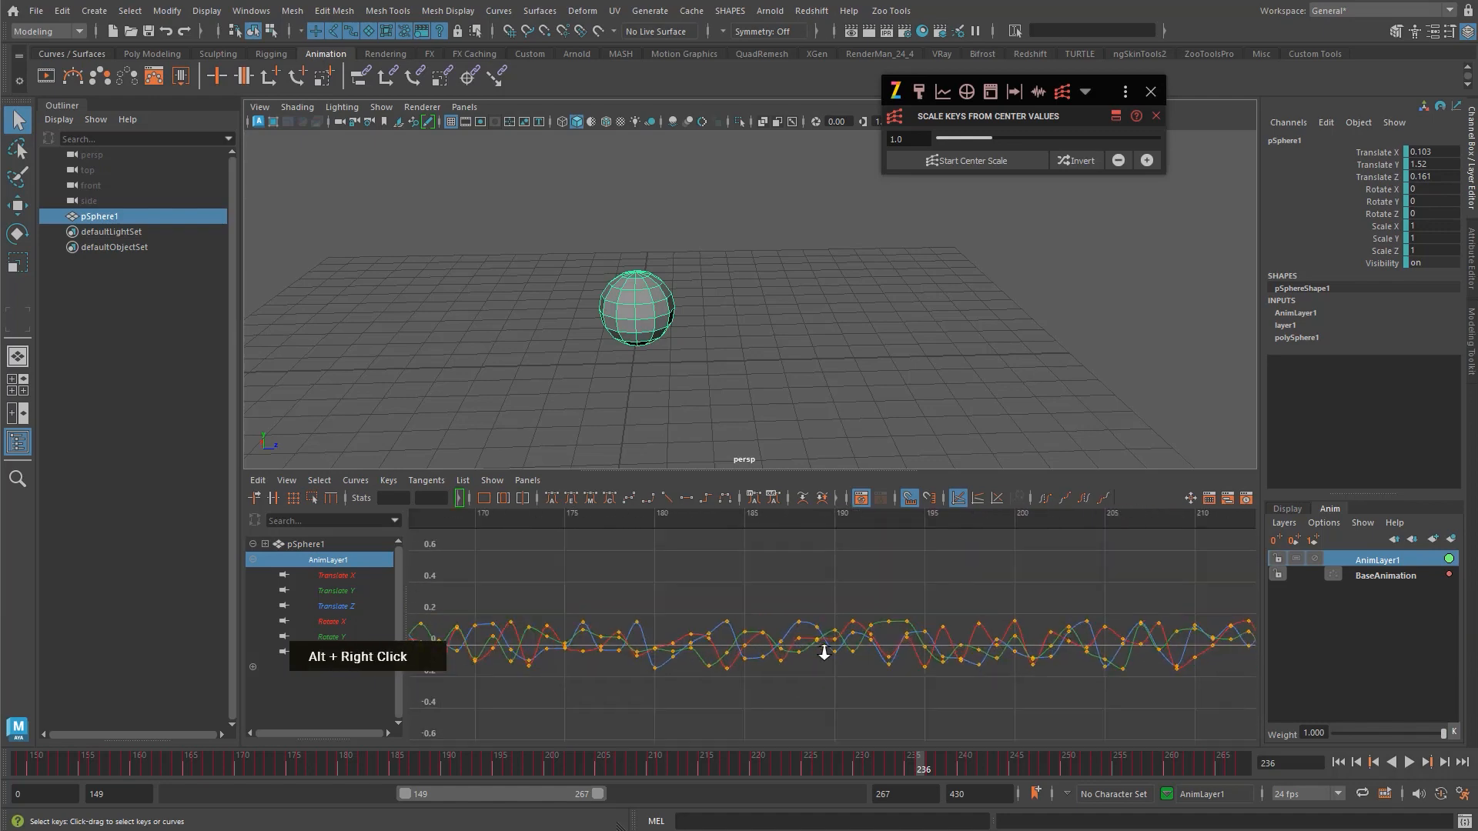
- Move the entire Translate Z curve on AnimLayer1 up in value by about 1.66
{"action": "left_click", "coordinate": [789, 631]}
{"action": "key", "text": "w"}
{"action": "right_click_drag", "start_coordinate": [1000, 631], "coordinate": [937, 651], "text": "alt"}
{"action": "middle_click_drag", "start_coordinate": [937, 650], "coordinate": [939, 652], "text": "alt"}
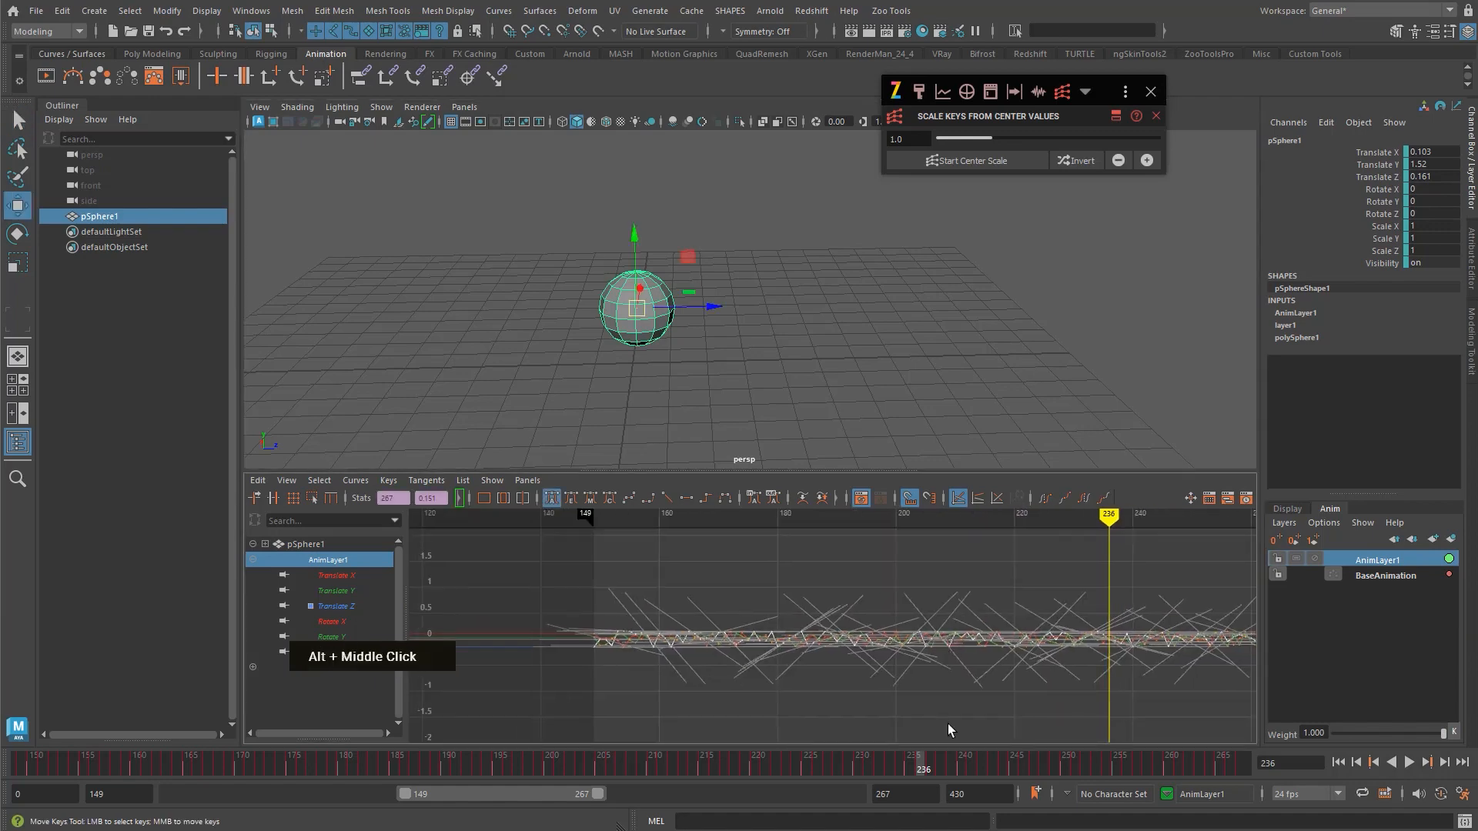
{"action": "middle_click_drag", "start_coordinate": [952, 708], "coordinate": [953, 621], "text": "shift"}
{"action": "right_click_drag", "start_coordinate": [846, 662], "coordinate": [860, 670], "text": "alt"}
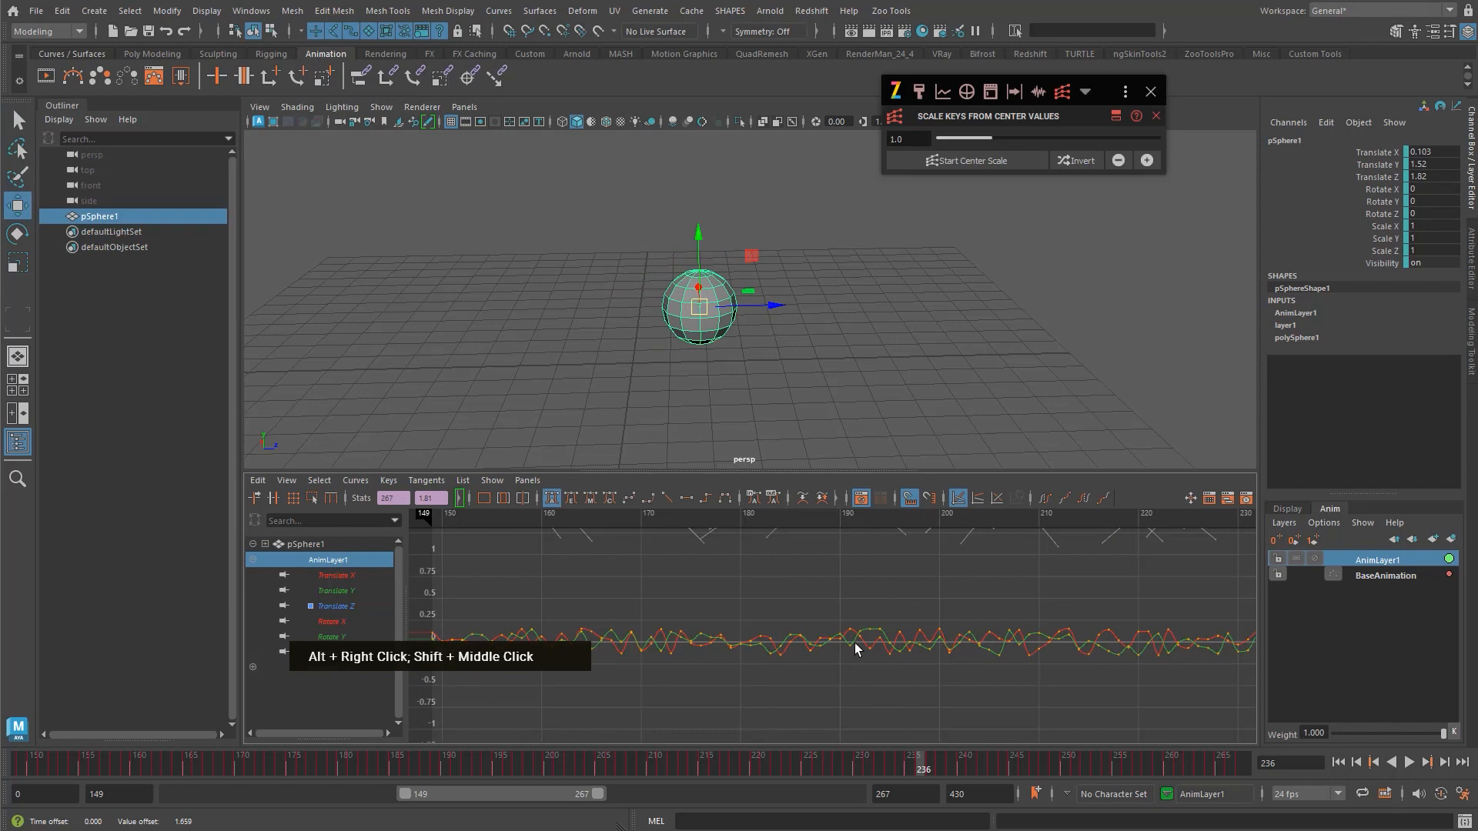
- Move the entire Translate Y curve up by about 0.8 in value, and deselect its keys
{"action": "left_click", "coordinate": [856, 643]}
{"action": "key", "text": "w"}
{"action": "middle_click_drag", "start_coordinate": [883, 723], "coordinate": [885, 653], "text": "shift"}
{"action": "right_click_drag", "start_coordinate": [884, 651], "coordinate": [824, 647], "text": "alt"}
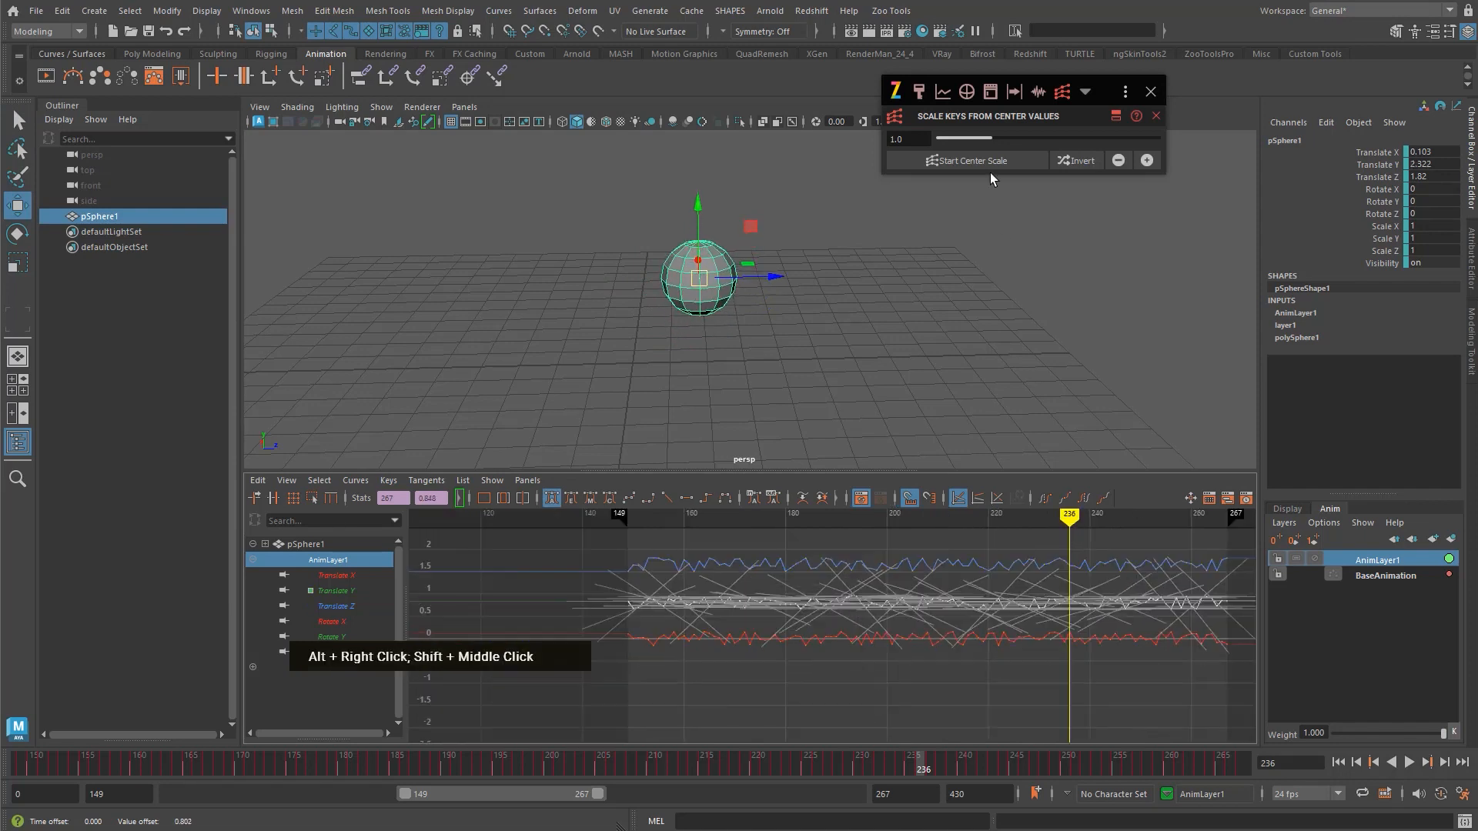
{"action": "right_click_drag", "start_coordinate": [985, 675], "coordinate": [971, 672], "text": "alt"}
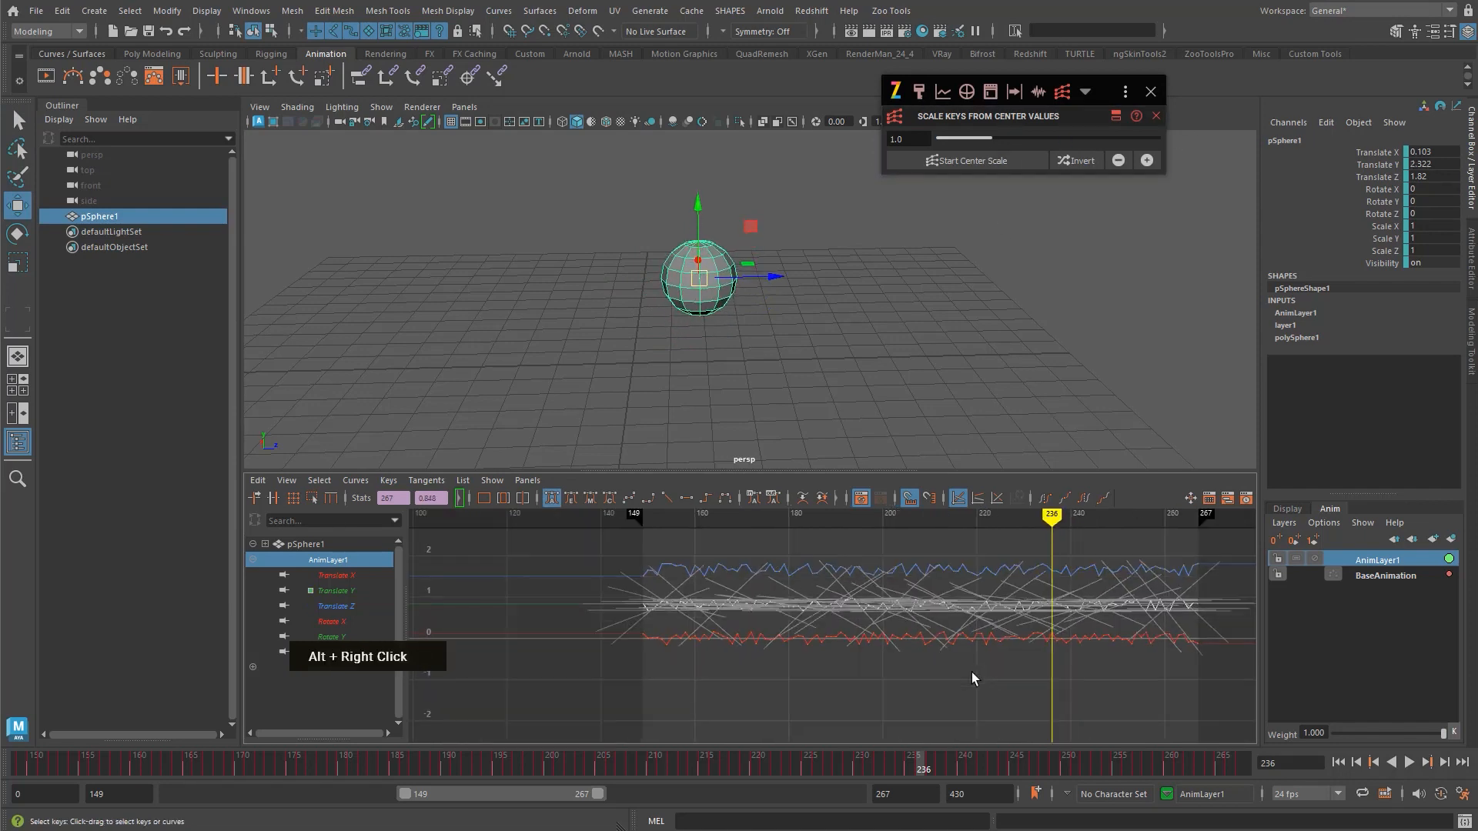
{"action": "left_click", "coordinate": [968, 672]}
{"action": "middle_click_drag", "start_coordinate": [945, 669], "coordinate": [829, 667], "text": "alt"}
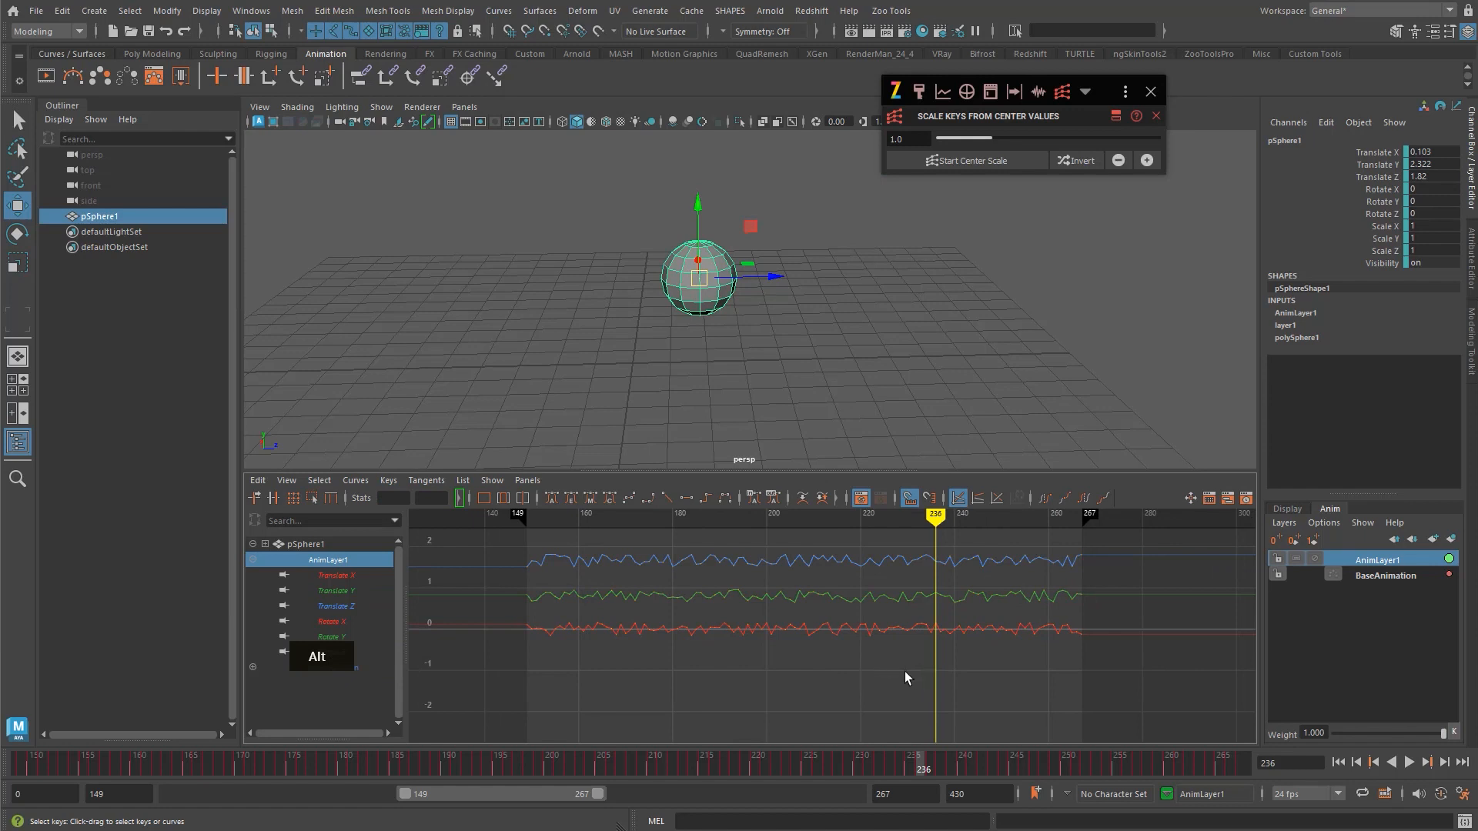
{"action": "middle_click_drag", "start_coordinate": [849, 627], "coordinate": [850, 630], "text": "alt"}
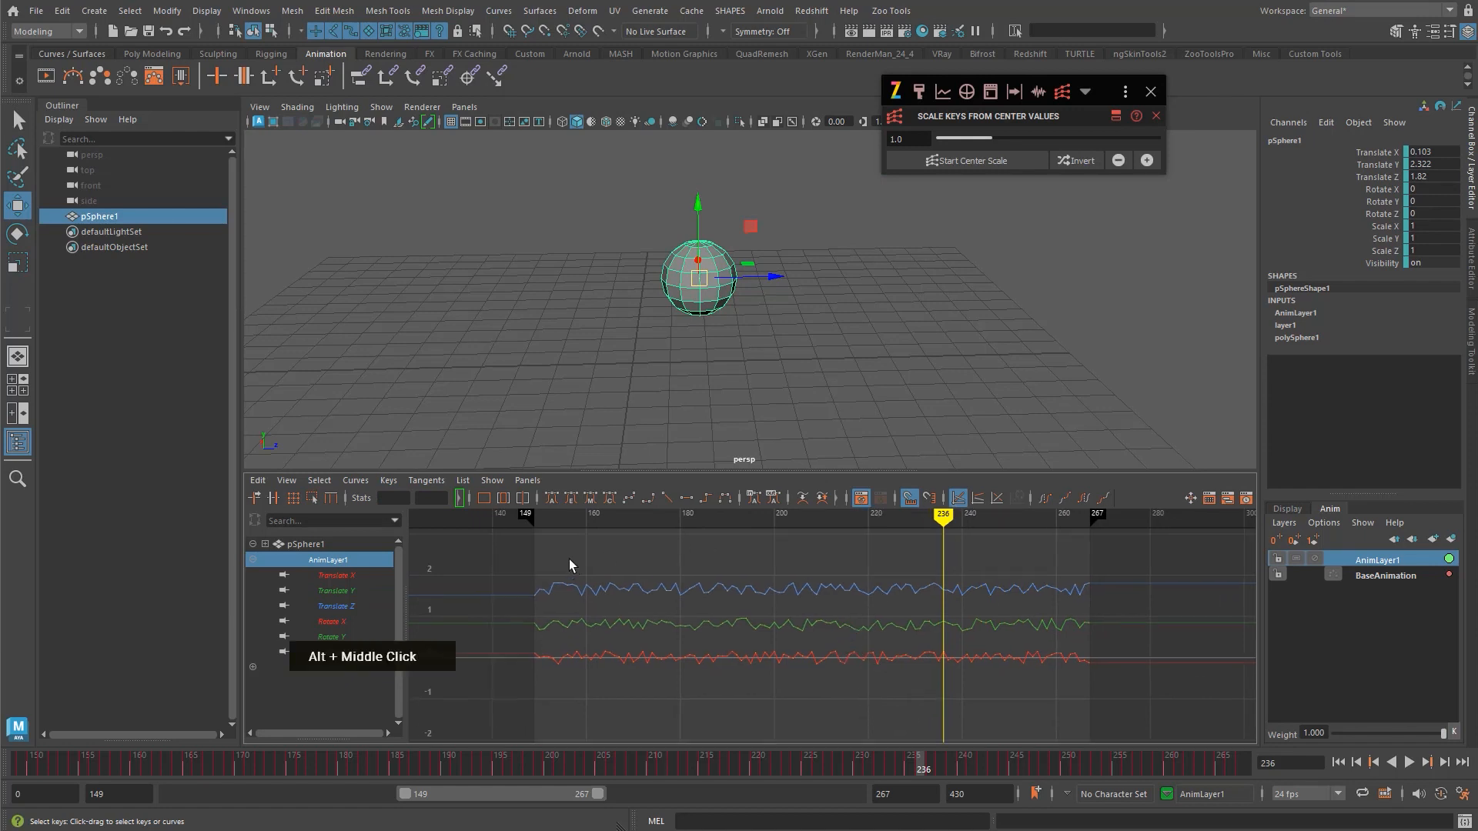
- Try to scale the curves from their center values by 1.42 without any keys selected
{"action": "left_click_drag", "start_coordinate": [995, 139], "coordinate": [1015, 140]}
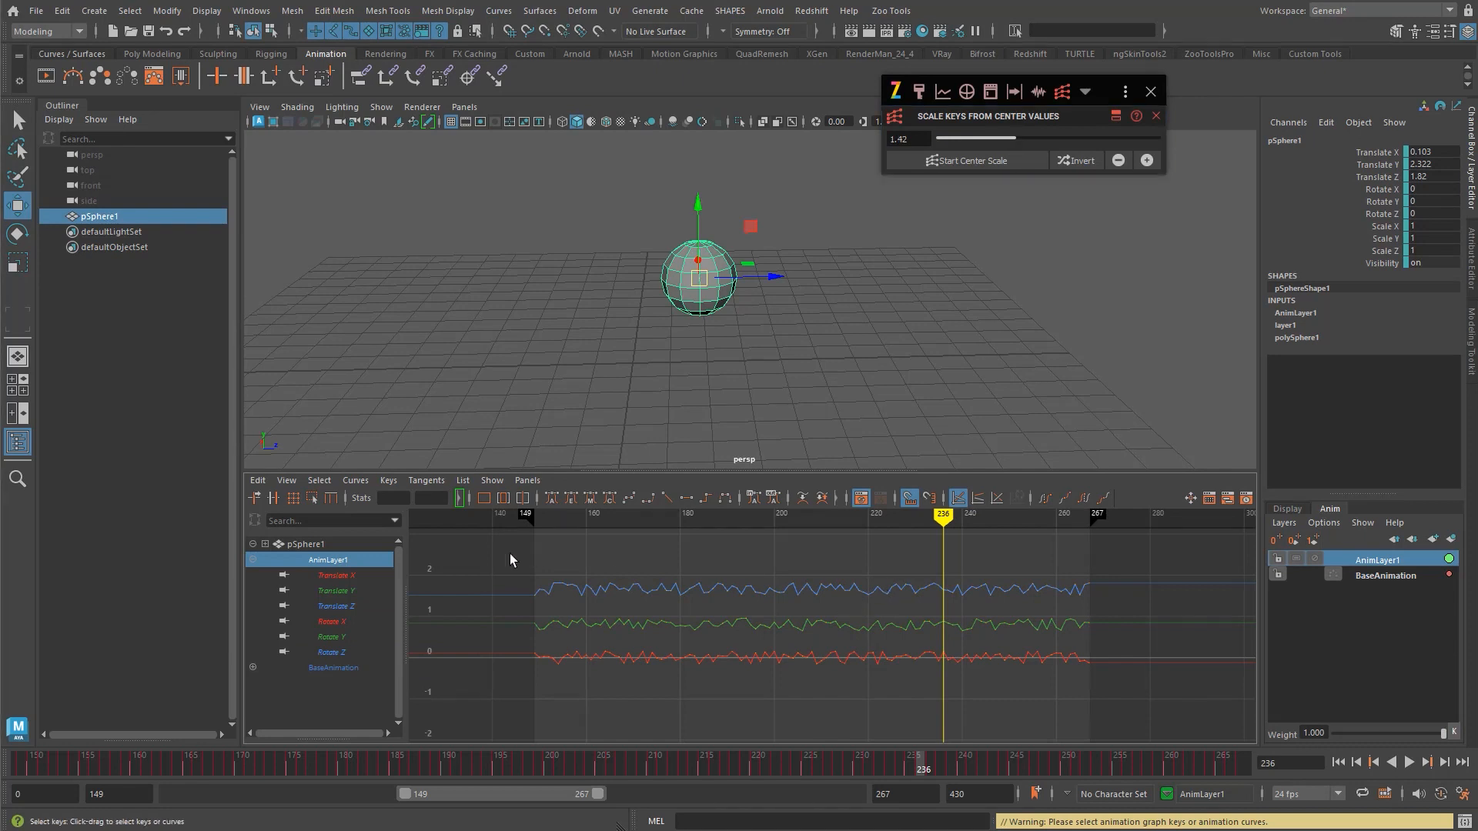
{"action": "left_click_drag", "start_coordinate": [509, 553], "coordinate": [1109, 723]}
{"action": "left_click", "coordinate": [808, 597]}
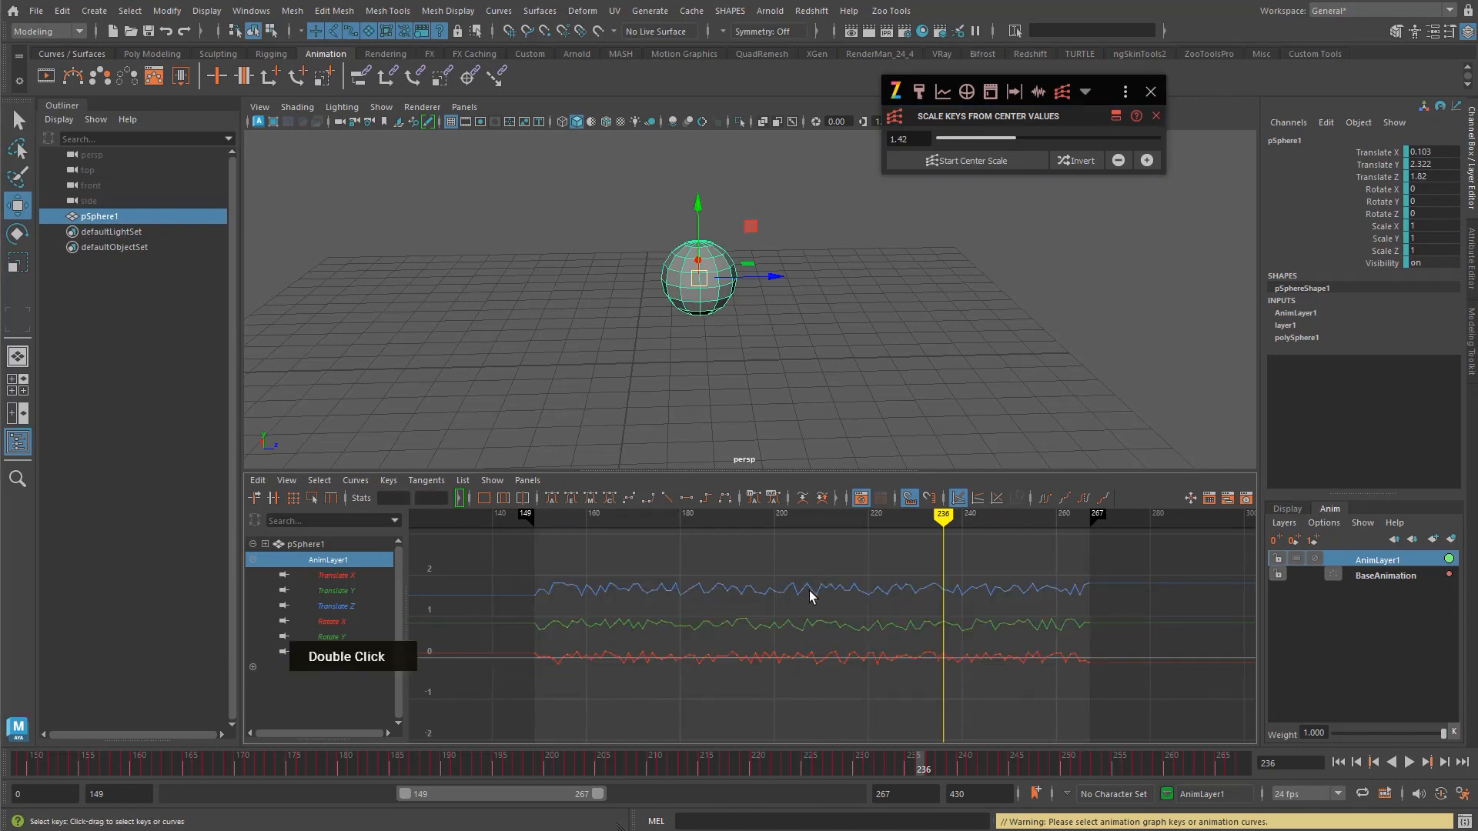
- Try scaling the Translate Y and Translate Z keys around frames 200 to 230 with the graph's own Scale tool
{"action": "right_click_drag", "start_coordinate": [870, 647], "coordinate": [765, 560], "text": "alt"}
{"action": "left_click_drag", "start_coordinate": [765, 561], "coordinate": [903, 668]}
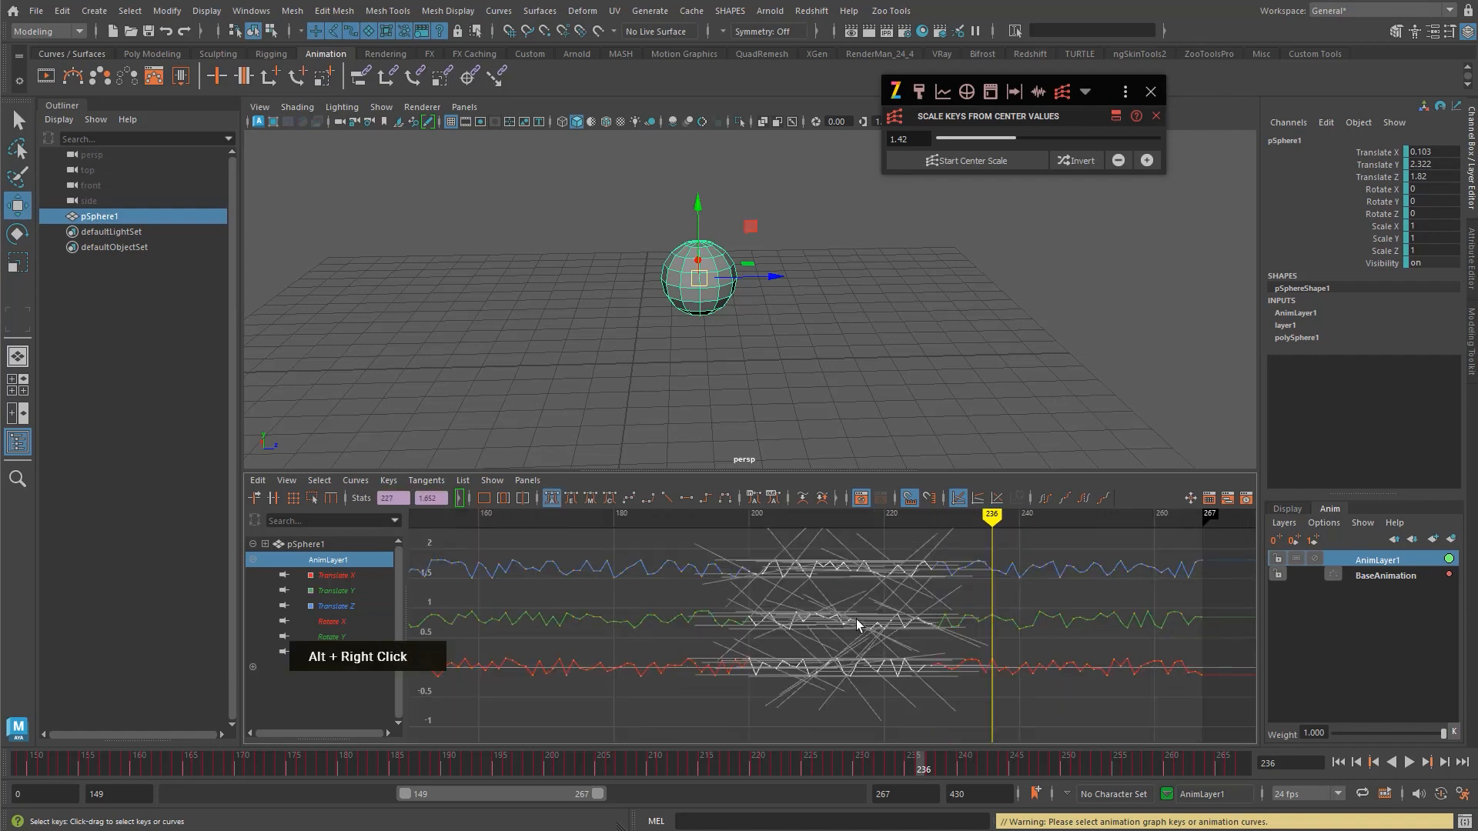
{"action": "key", "text": "r"}
{"action": "left_click_drag", "start_coordinate": [742, 603], "coordinate": [934, 645]}
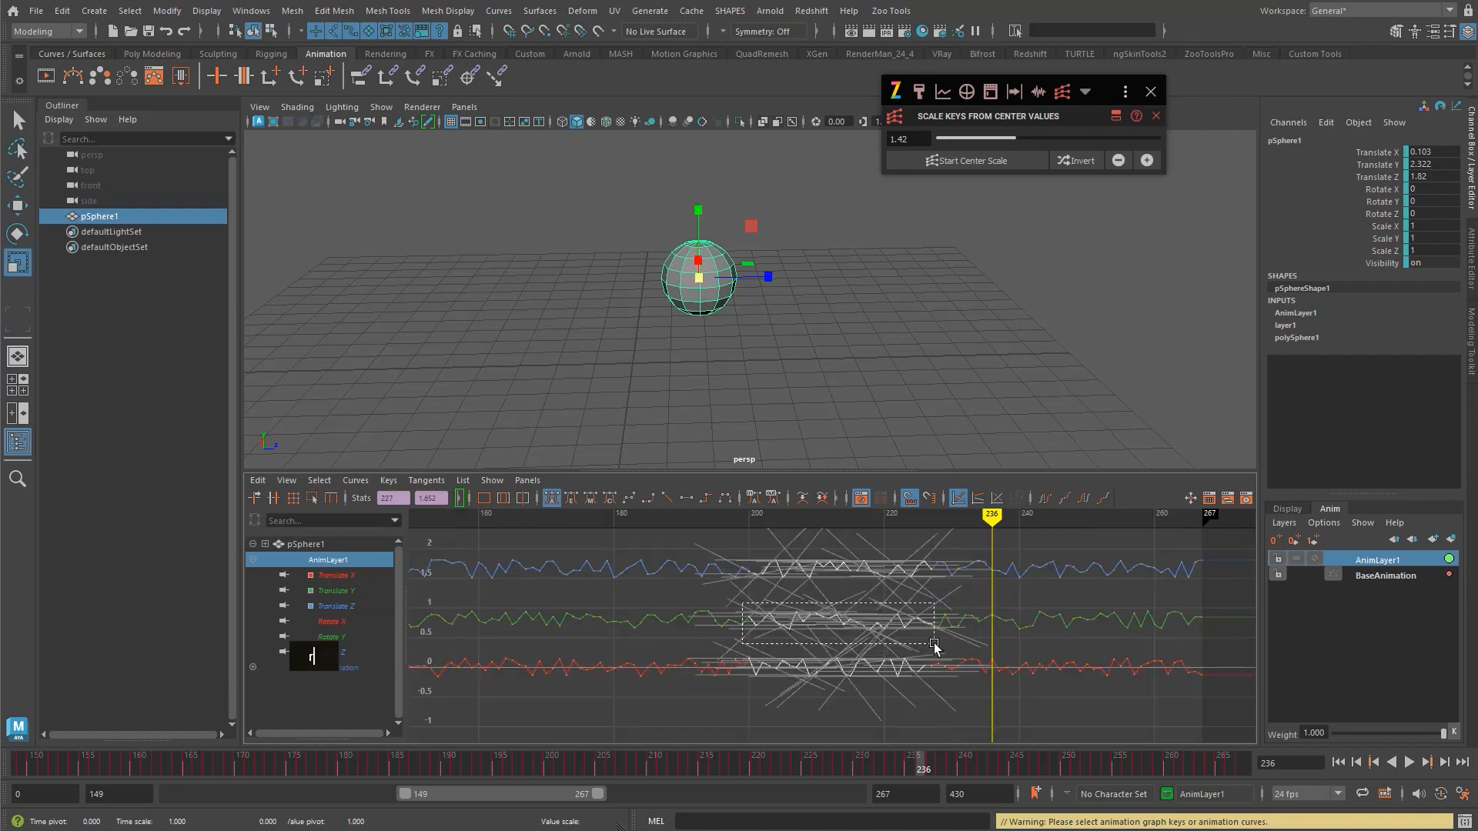
{"action": "middle_click_drag", "start_coordinate": [847, 626], "coordinate": [864, 557], "text": "shift"}
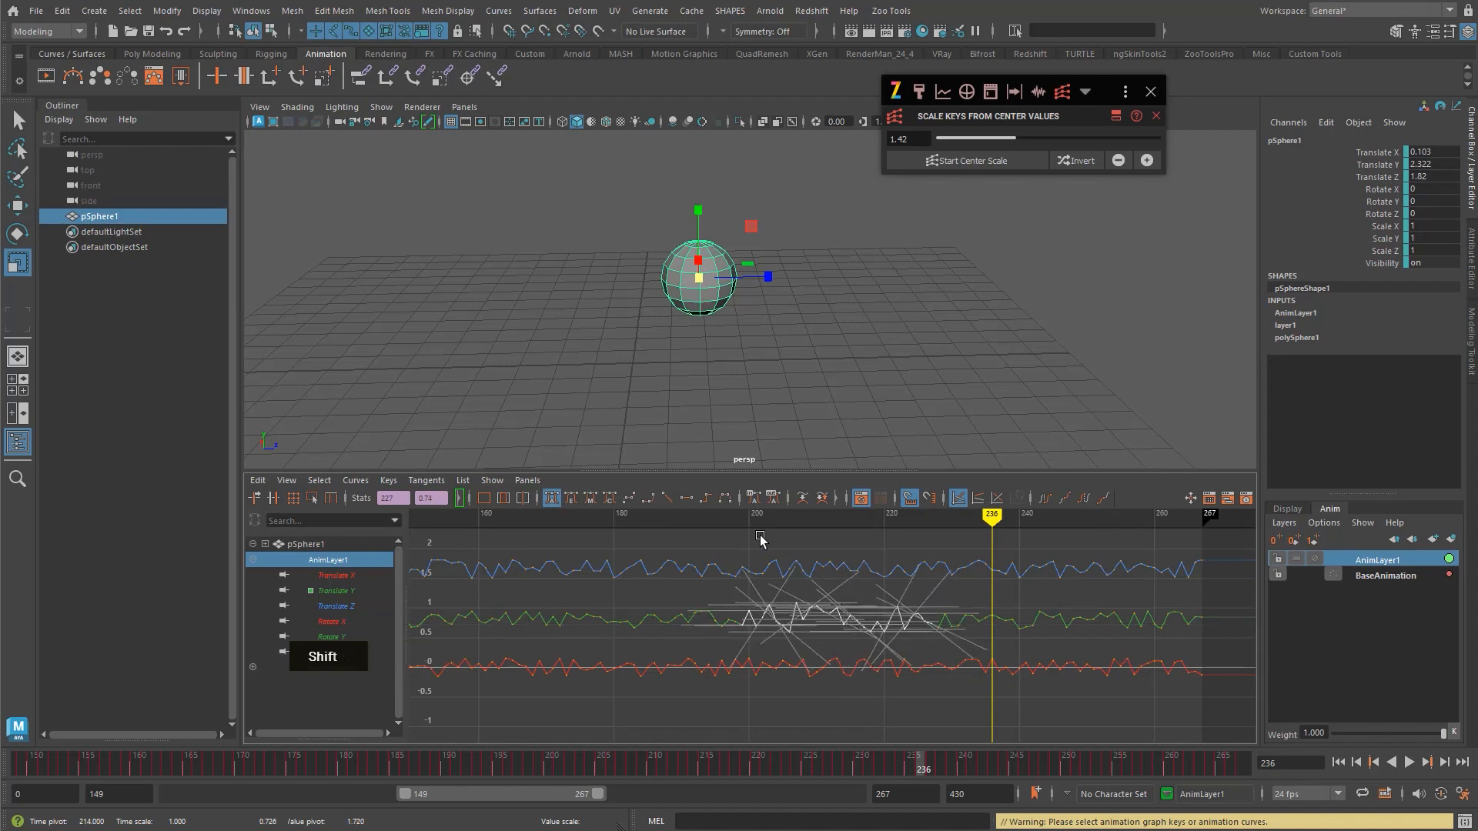
{"action": "middle_click_drag", "start_coordinate": [939, 584], "coordinate": [868, 622], "text": "shift"}
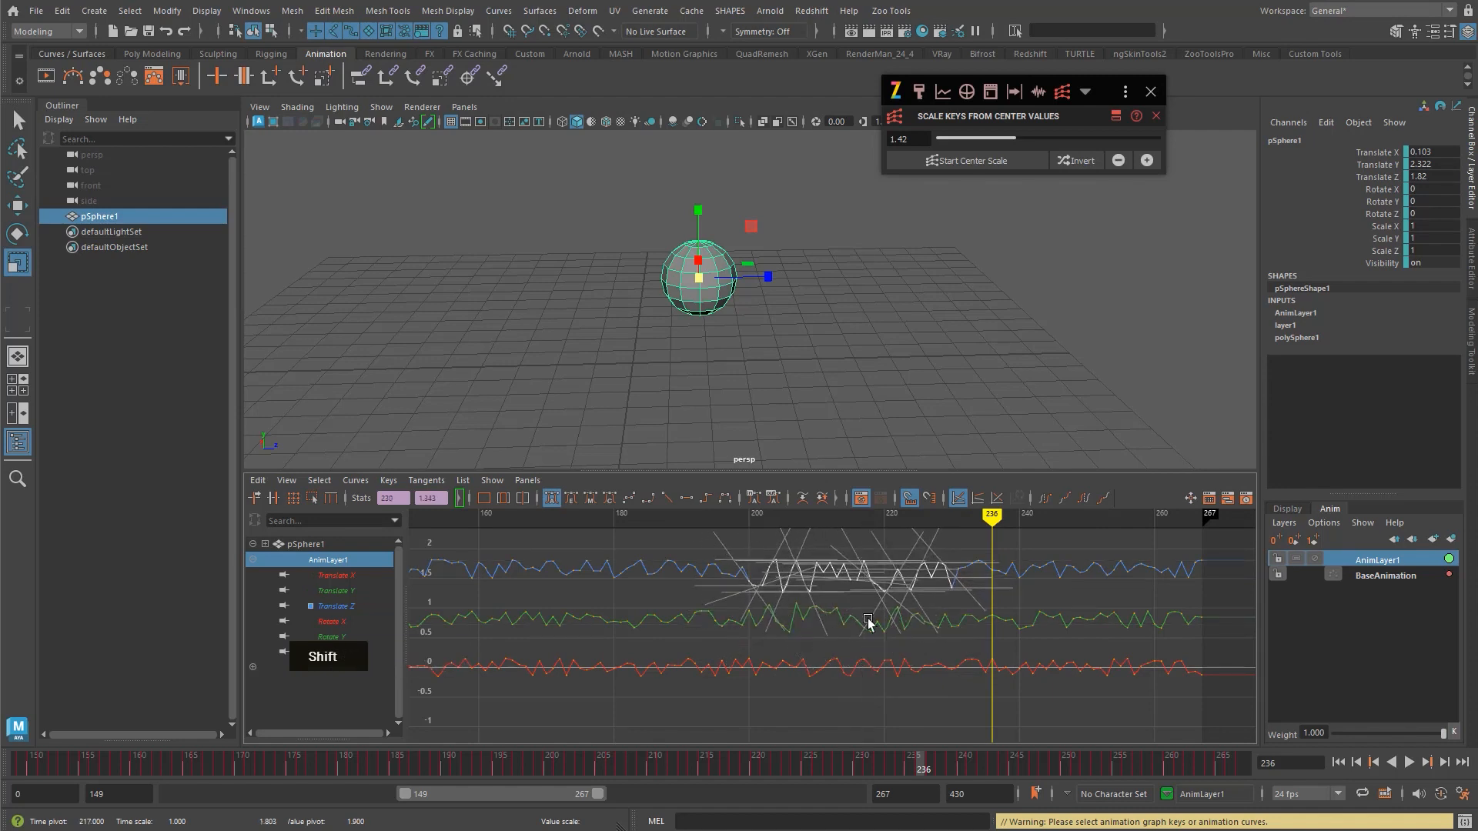
- Undo the manual scaling of the Translate Z and Translate Y keys
{"action": "key", "text": "ctrl+z"}
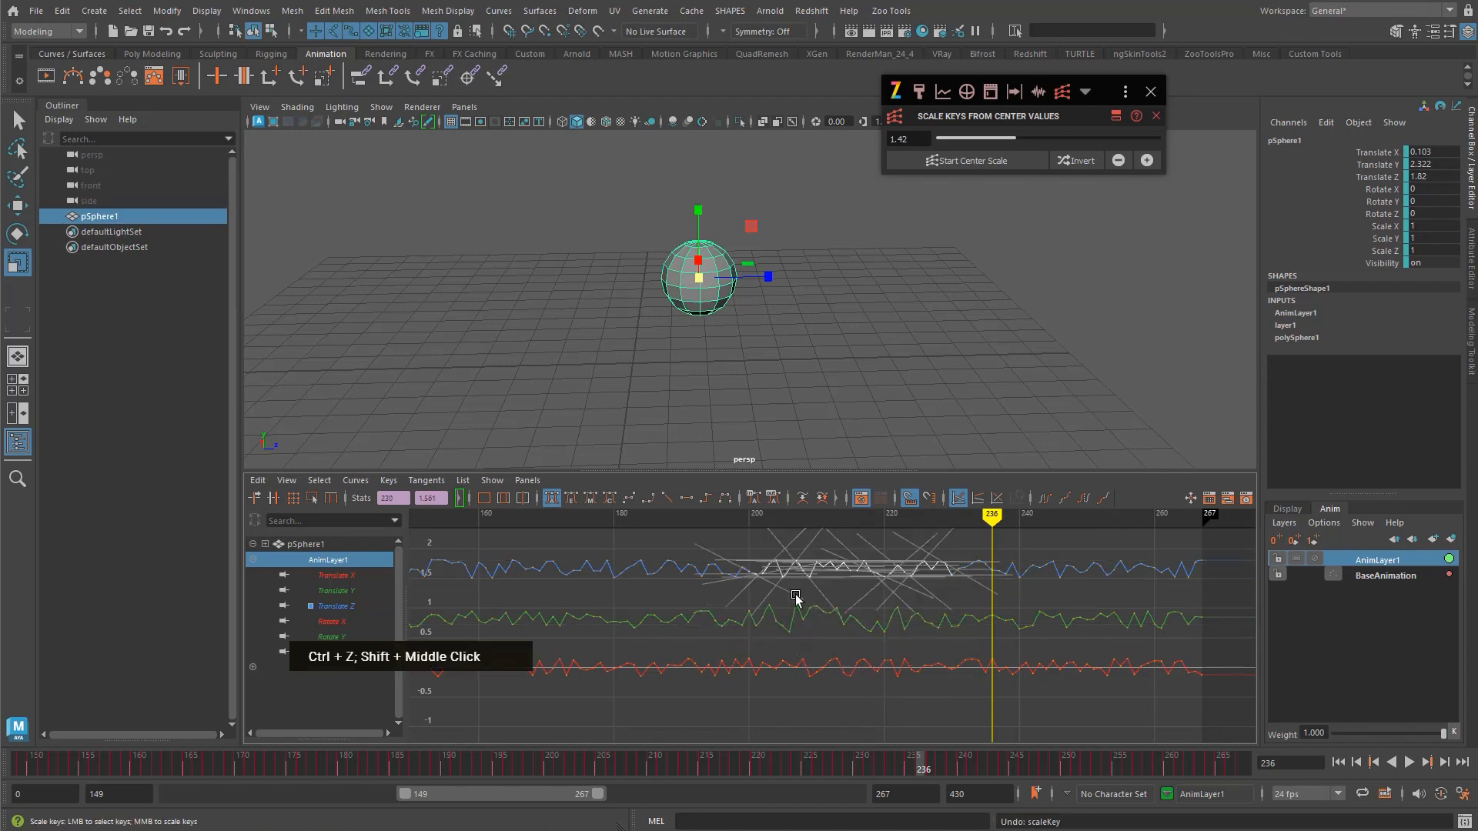
{"action": "left_click", "coordinate": [886, 648]}
{"action": "key", "text": "ctrl+z"}
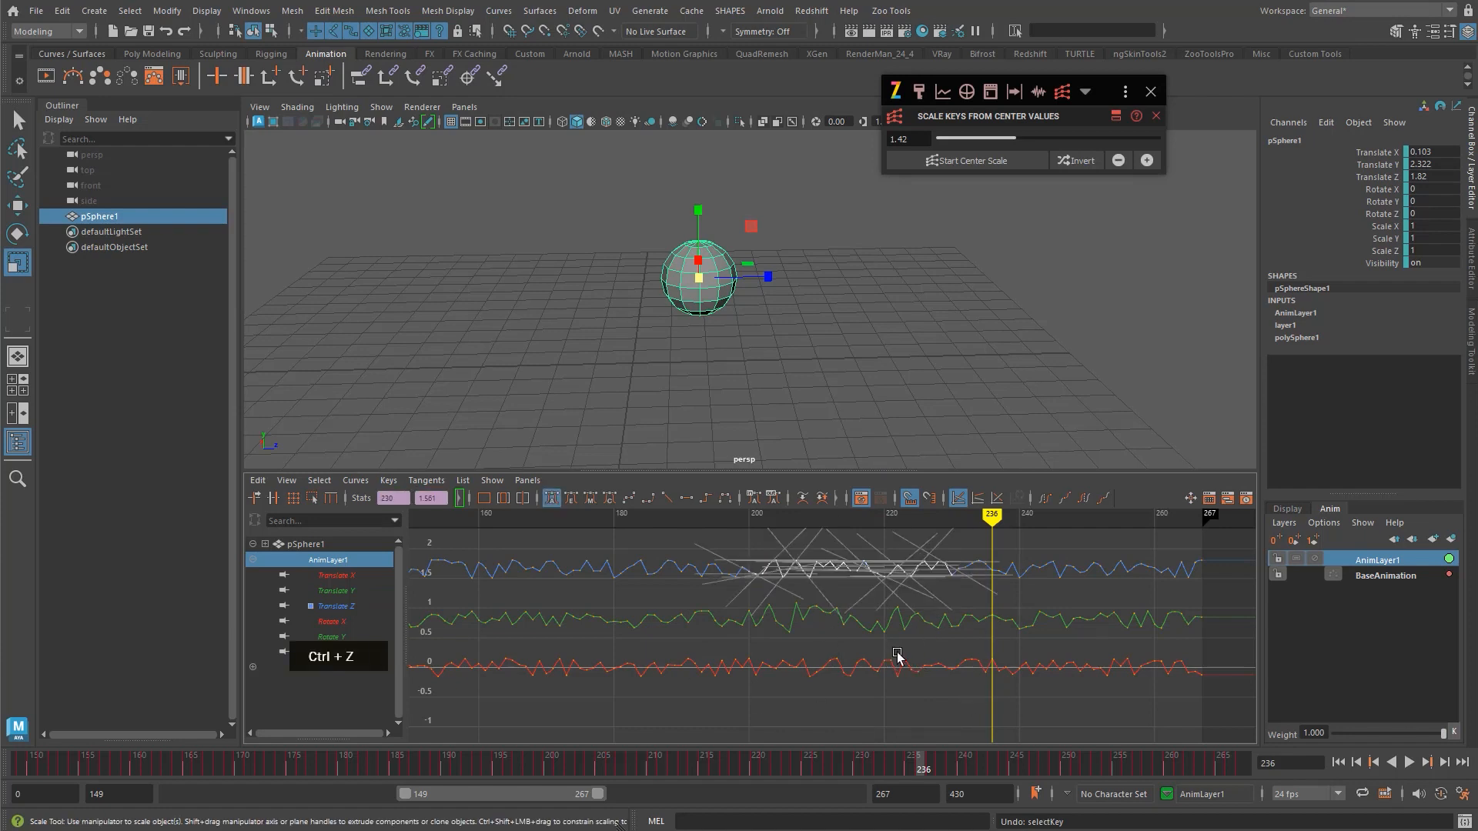
{"action": "key", "text": "ctrl+z"}
{"action": "key", "text": "ctrl+z"}
{"action": "right_click_drag", "start_coordinate": [924, 646], "coordinate": [904, 650], "text": "alt"}
- Select all three curves' keys from about frame 201 to 233 and scale them from their center values by 2.7
{"action": "key", "text": "q"}
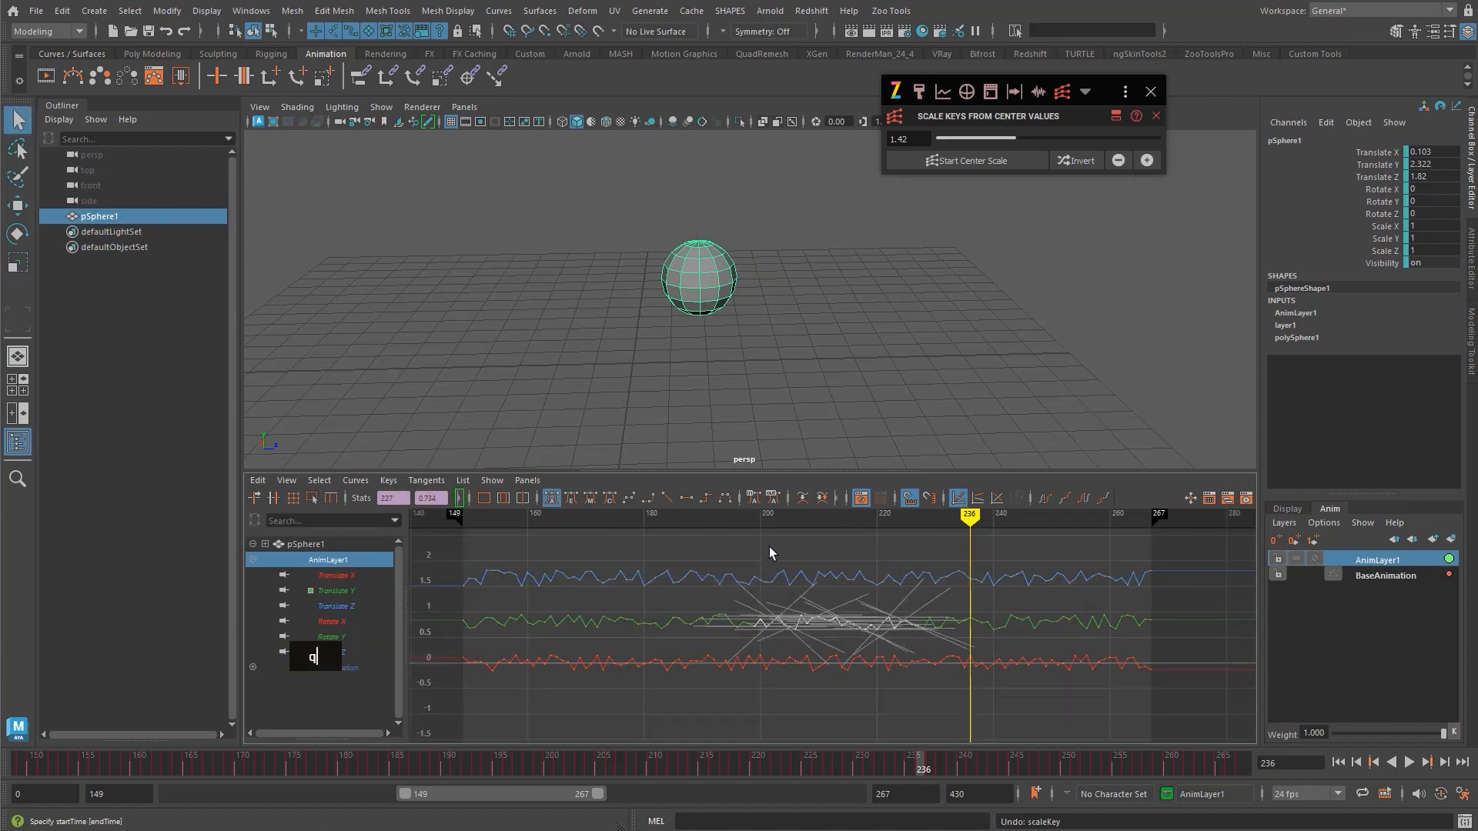
{"action": "left_click_drag", "start_coordinate": [770, 553], "coordinate": [957, 684]}
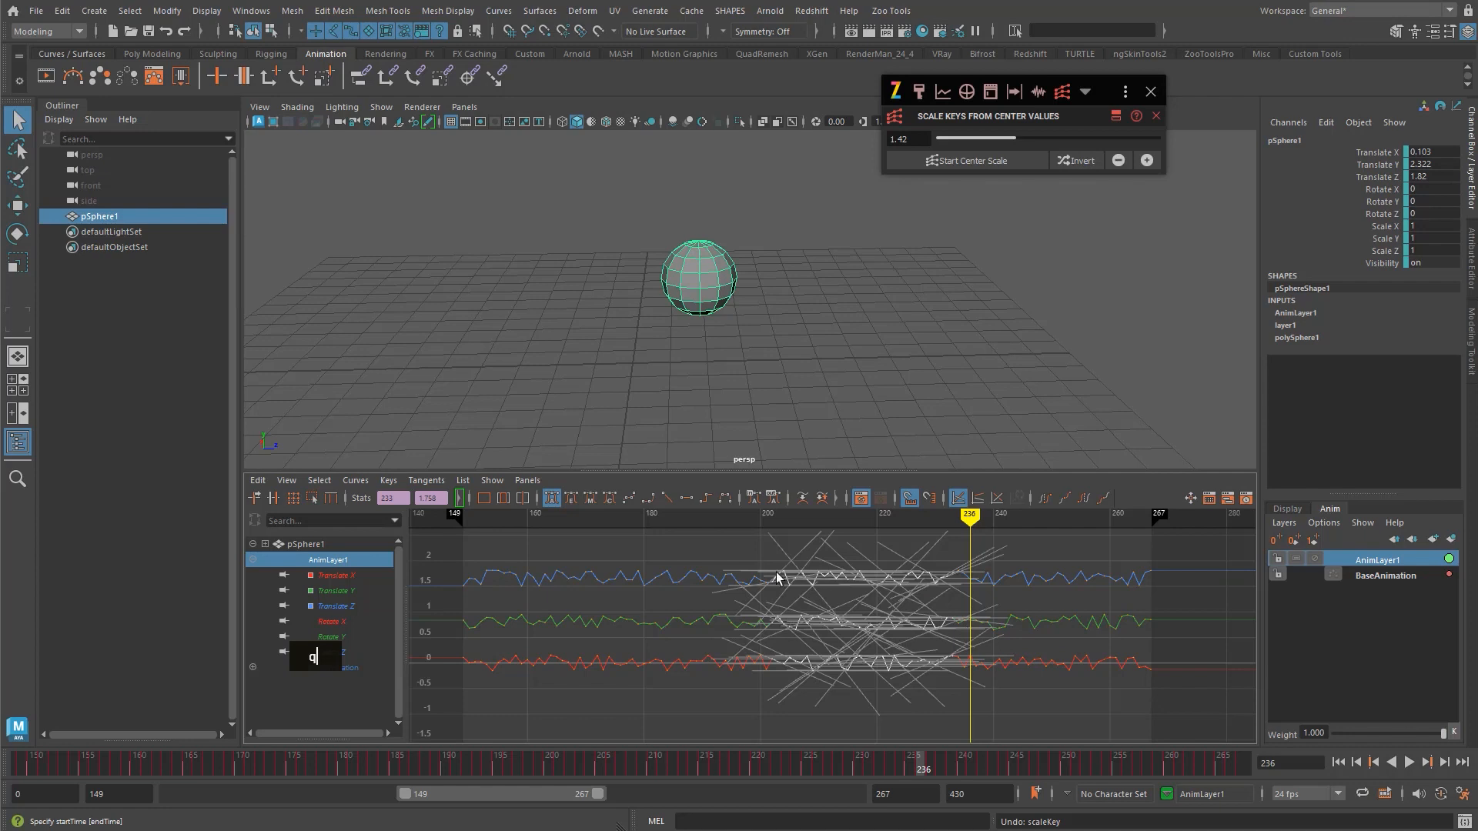
{"action": "left_click", "coordinate": [1002, 161]}
{"action": "left_click_drag", "start_coordinate": [991, 140], "coordinate": [1101, 137]}
- Try moving the scaled keys in the graph, and undo the move
{"action": "right_click_drag", "start_coordinate": [839, 597], "coordinate": [862, 599], "text": "alt+shift"}
{"action": "middle_click_drag", "start_coordinate": [860, 636], "coordinate": [862, 663]}
{"action": "key", "text": "ctrl+z"}
{"action": "key", "text": "q"}
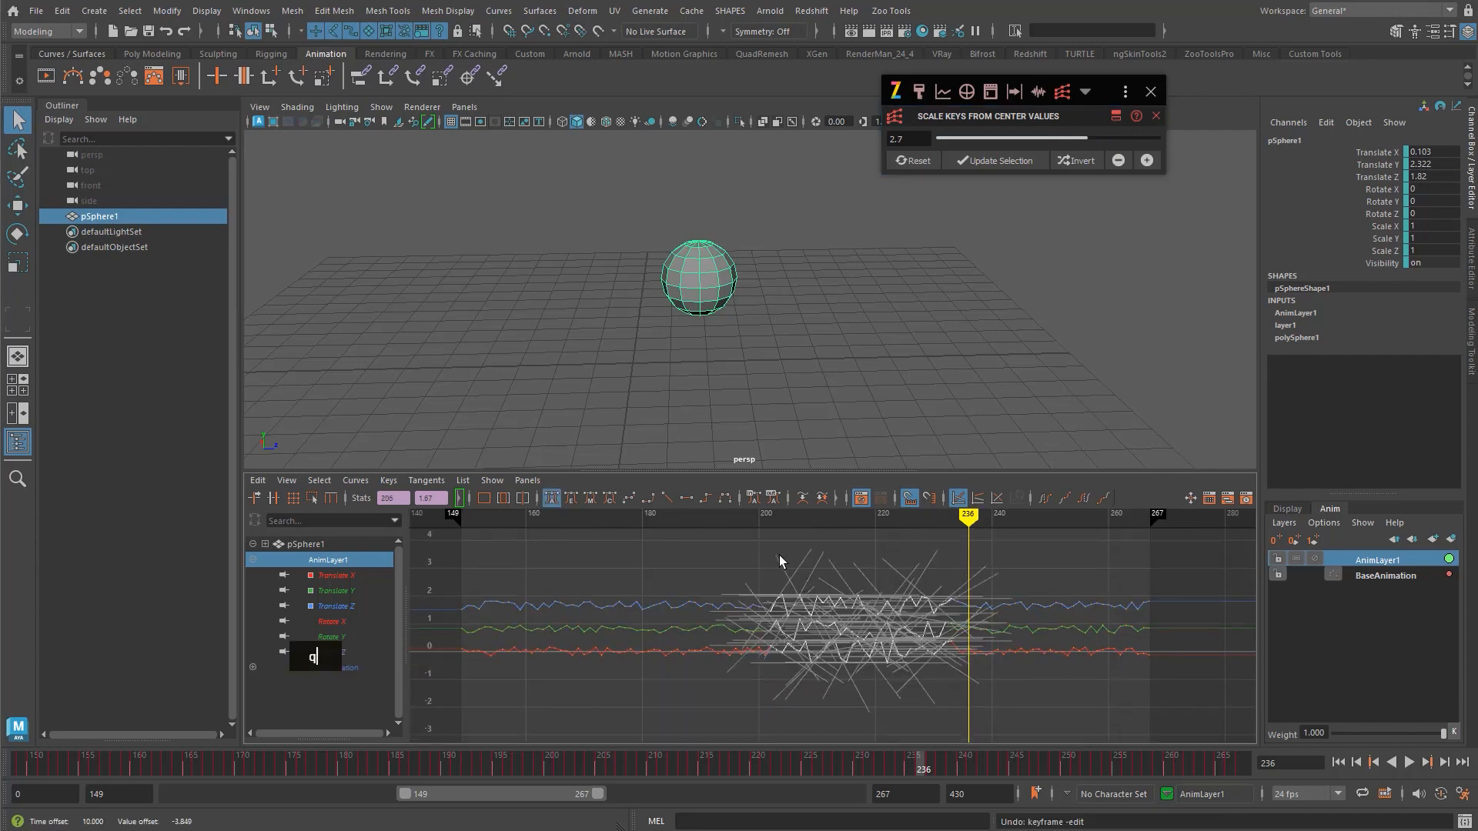
- Reselect all three curves' keys from about frame 201 to 218 and scale them from their center values by 2.16
{"action": "left_click", "coordinate": [777, 556]}
{"action": "left_click_drag", "start_coordinate": [773, 530], "coordinate": [873, 687]}
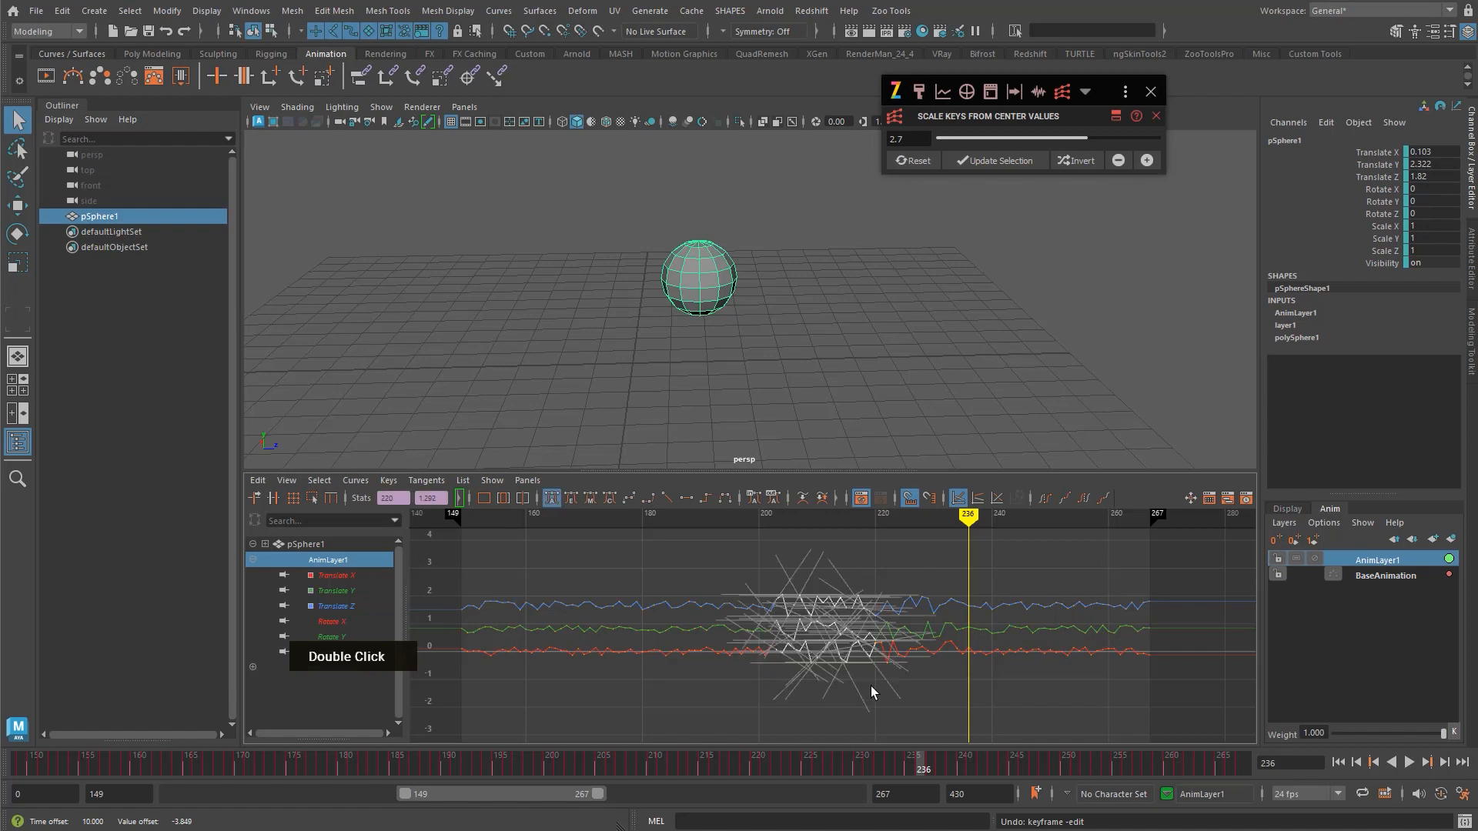
{"action": "left_click", "coordinate": [987, 161]}
{"action": "left_click_drag", "start_coordinate": [996, 136], "coordinate": [1056, 135]}
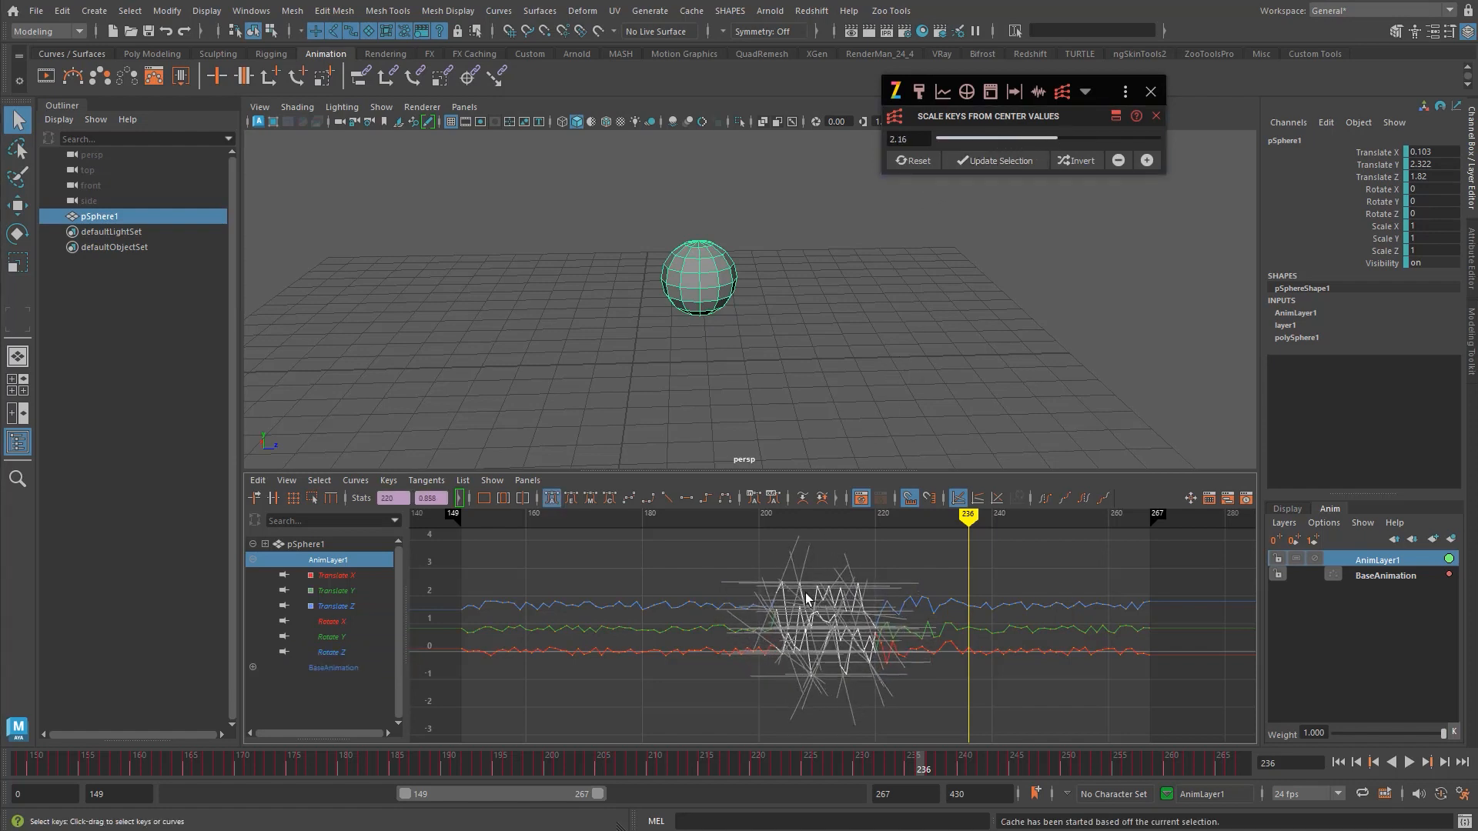
- Select only the keys from about frame 202 to 207 on all three curves and scale them from center by 2.68
{"action": "left_click_drag", "start_coordinate": [776, 554], "coordinate": [805, 673]}
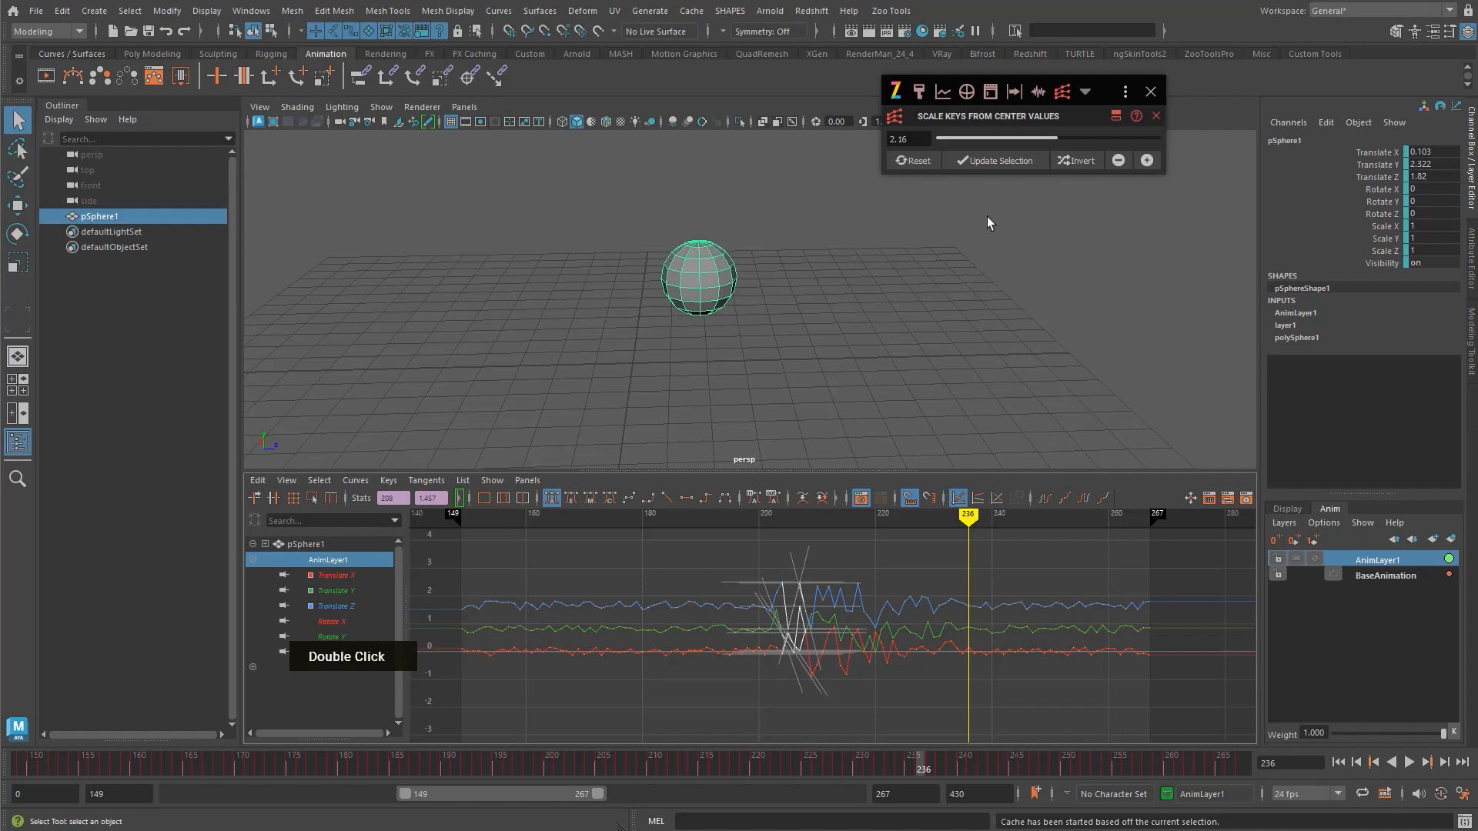
{"action": "left_click", "coordinate": [993, 163]}
{"action": "left_click_drag", "start_coordinate": [1003, 137], "coordinate": [1087, 141]}
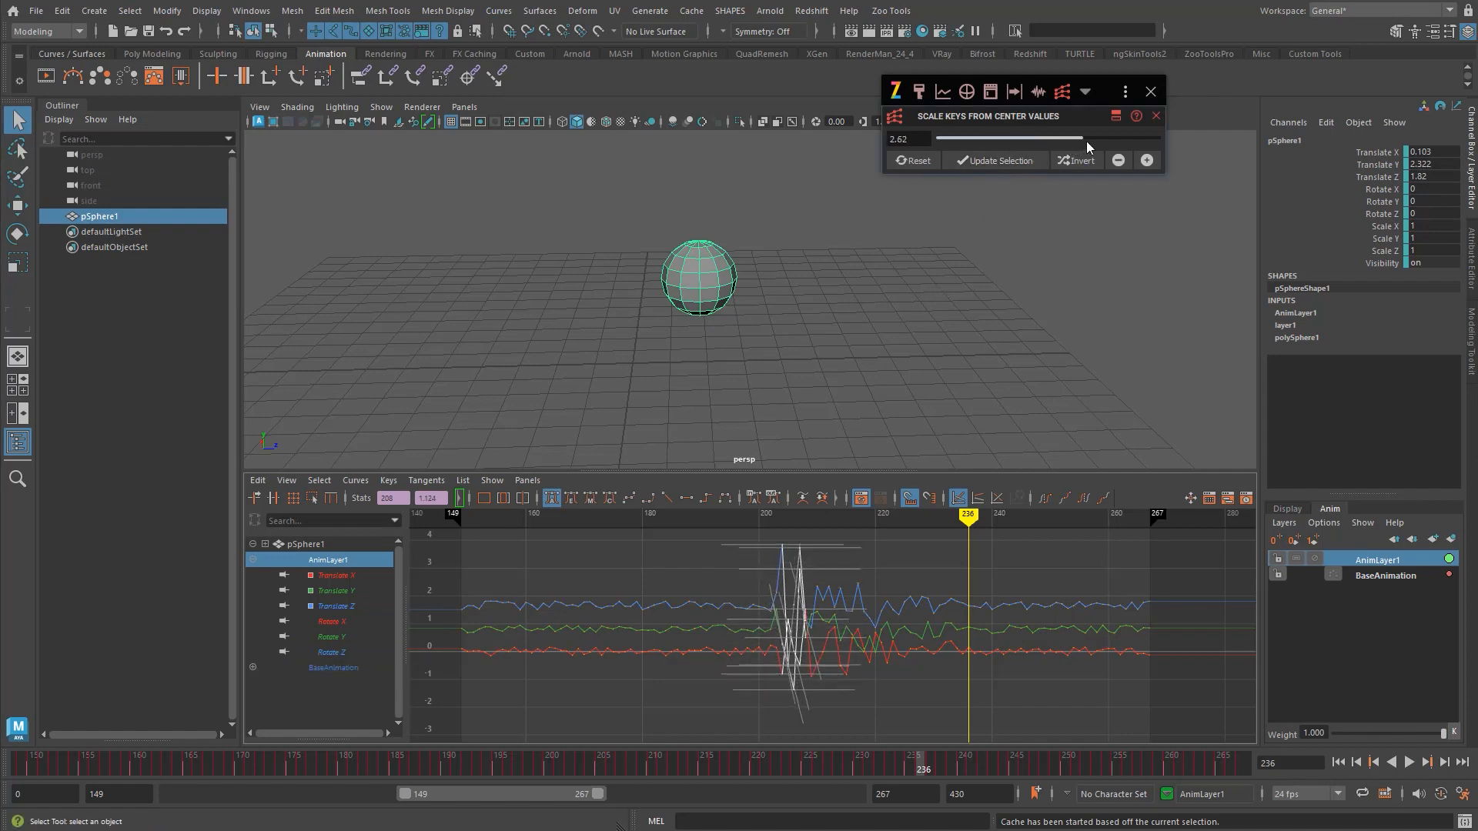
- Deselect the keys and play the animation through the scaled section twice to check the sphere's shake
{"action": "right_click_drag", "start_coordinate": [955, 569], "coordinate": [927, 567], "text": "alt"}
{"action": "left_click", "coordinate": [800, 638]}
{"action": "key", "text": "alt+v"}
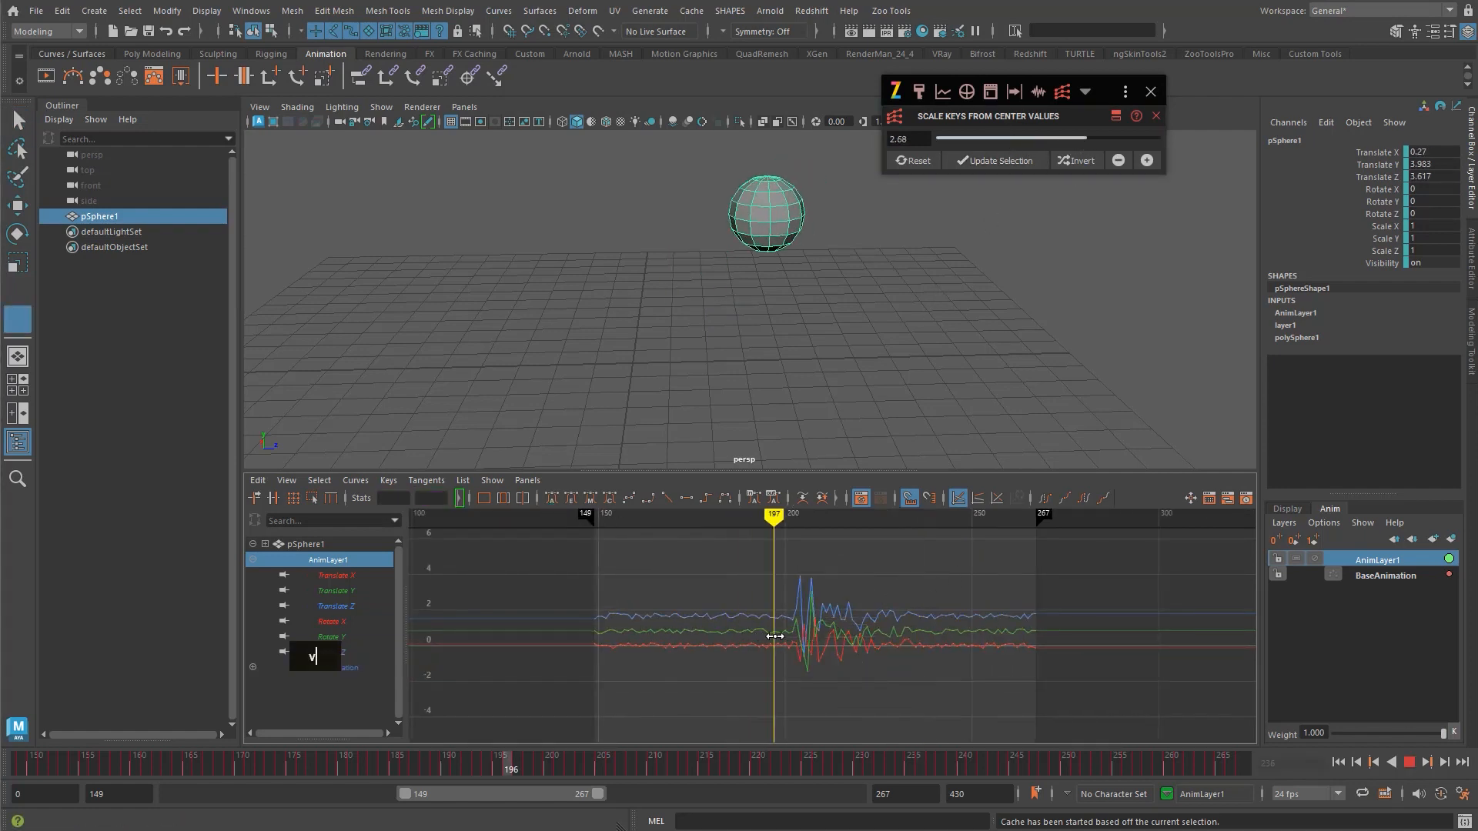
{"action": "key", "text": "alt+v"}
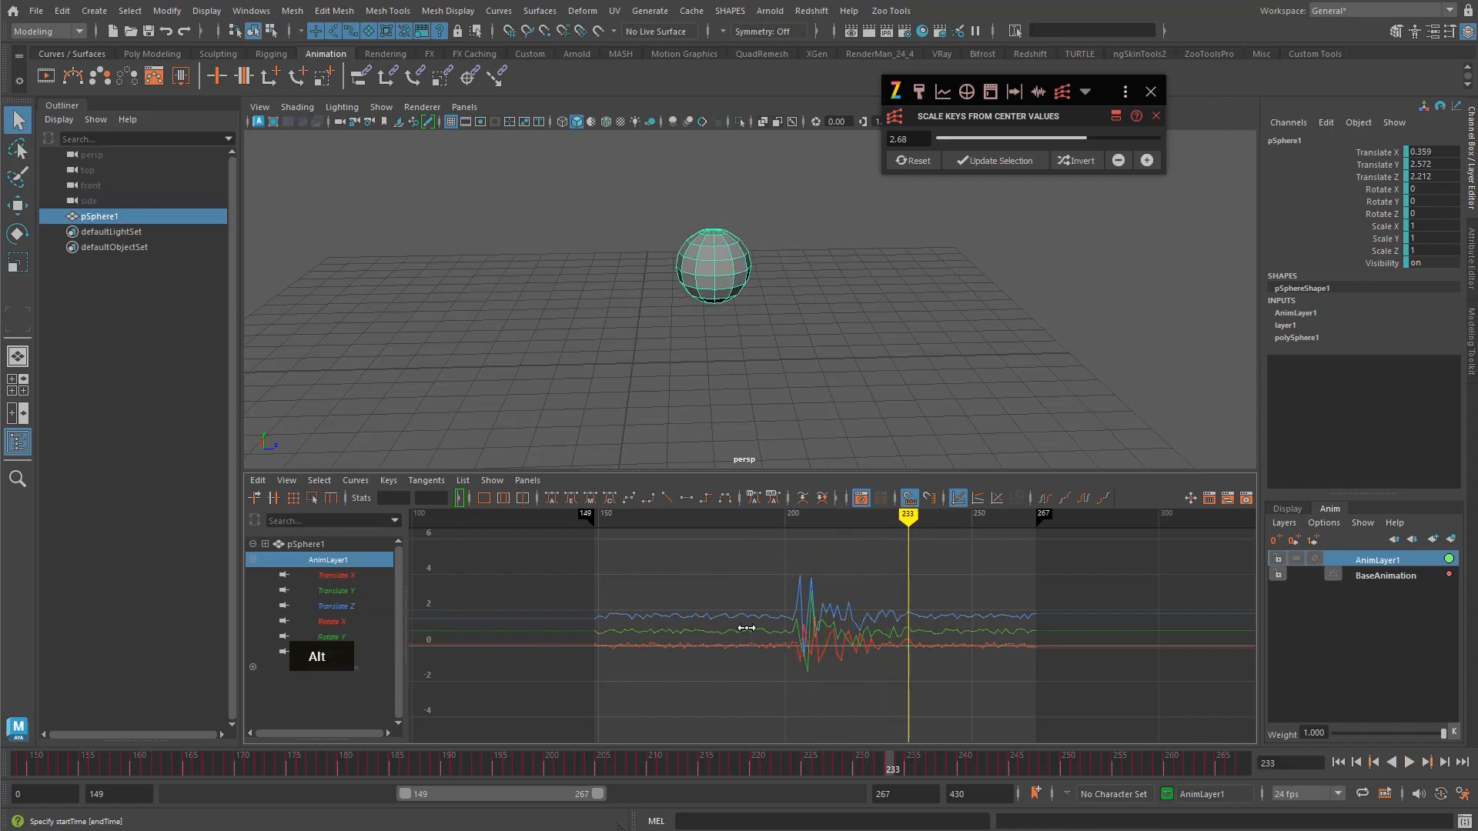
{"action": "left_click", "coordinate": [747, 626]}
{"action": "key", "text": "alt+v"}
{"action": "key", "text": "alt+v"}
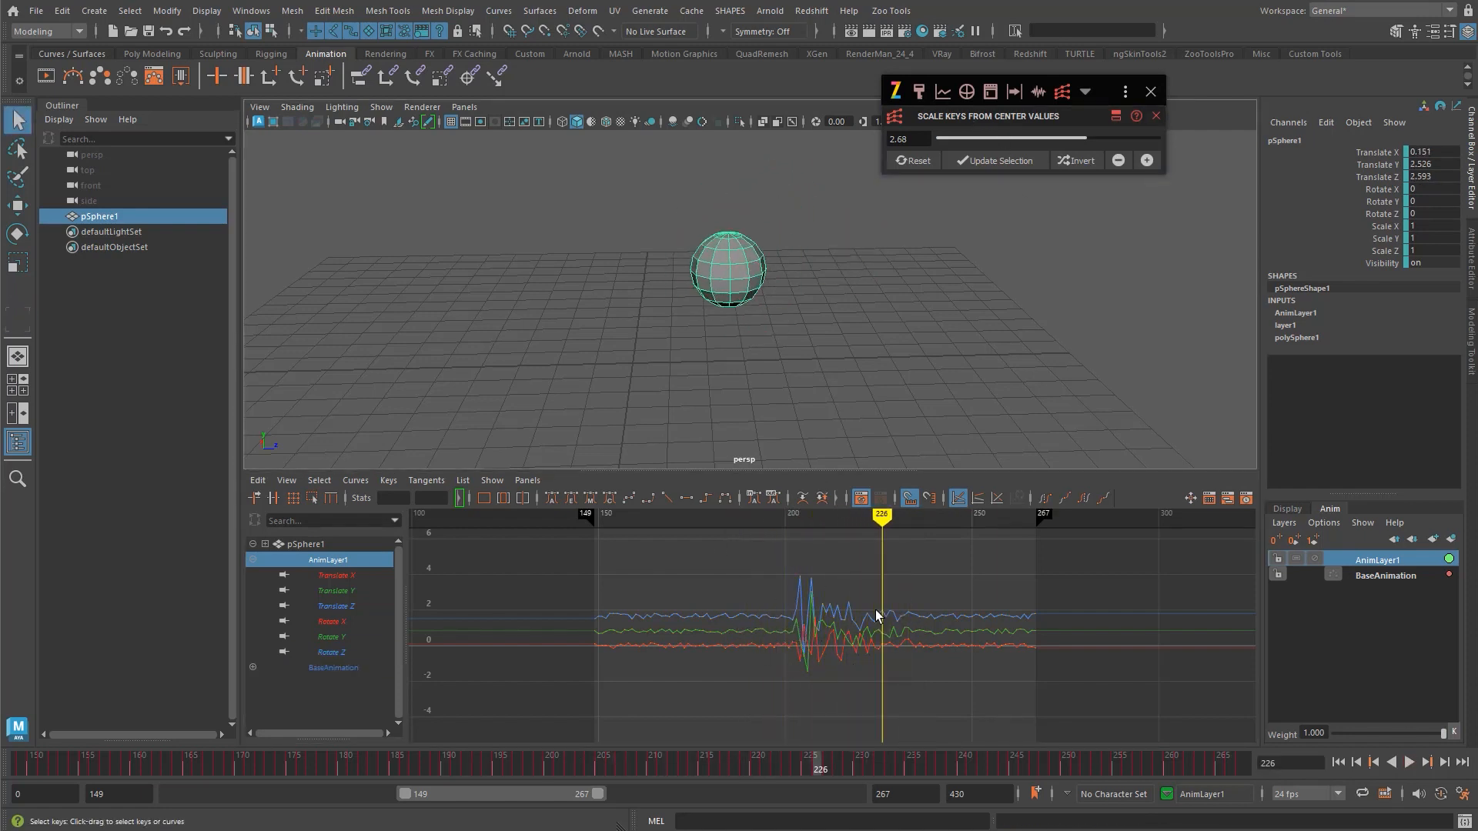
- Show the scale tool's extra options, switch it to Use Average Center, and hide the options again
{"action": "right_click_drag", "start_coordinate": [881, 613], "coordinate": [939, 596], "text": "alt"}
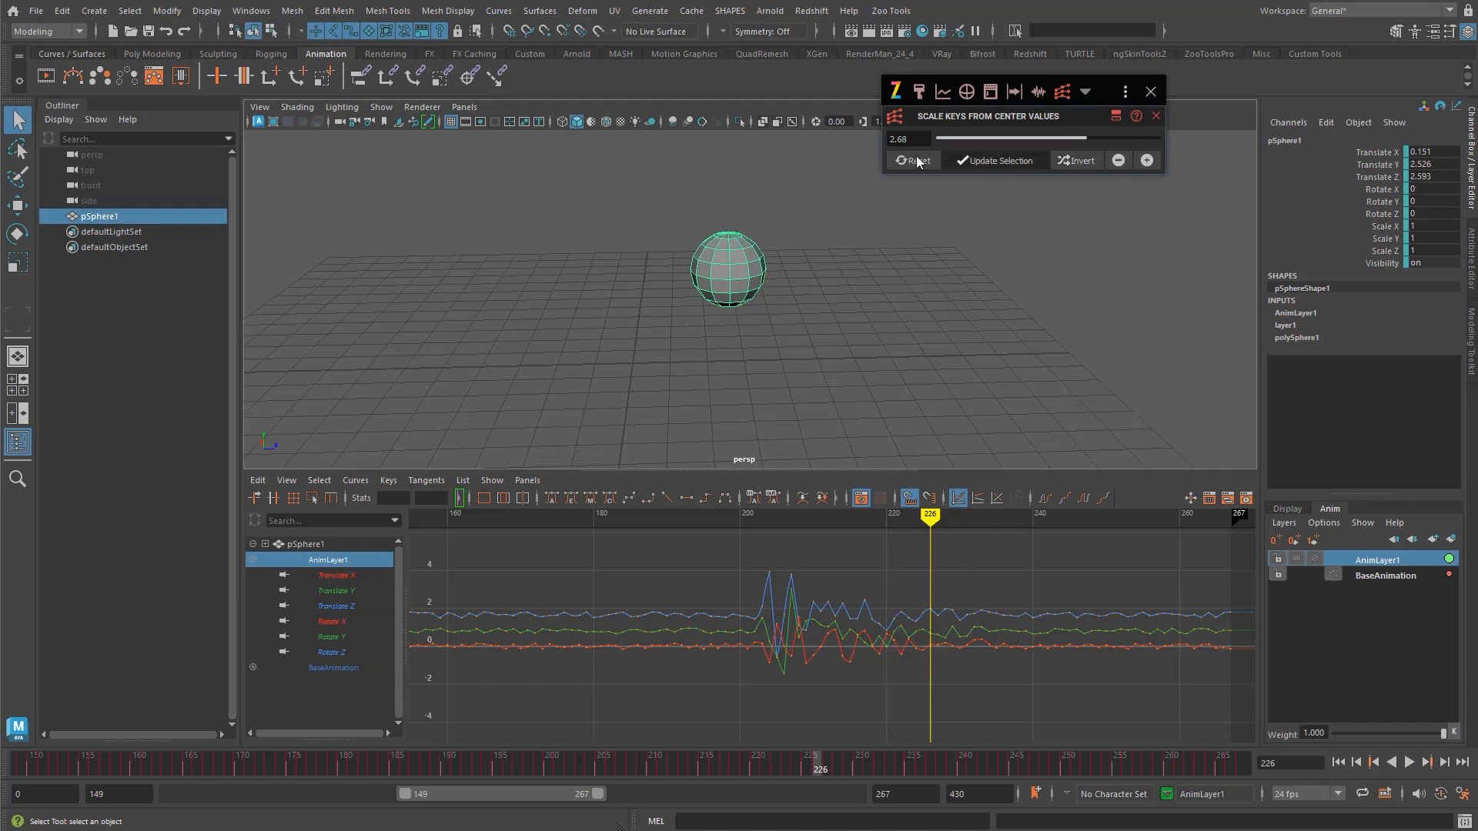
{"action": "left_click", "coordinate": [1114, 116]}
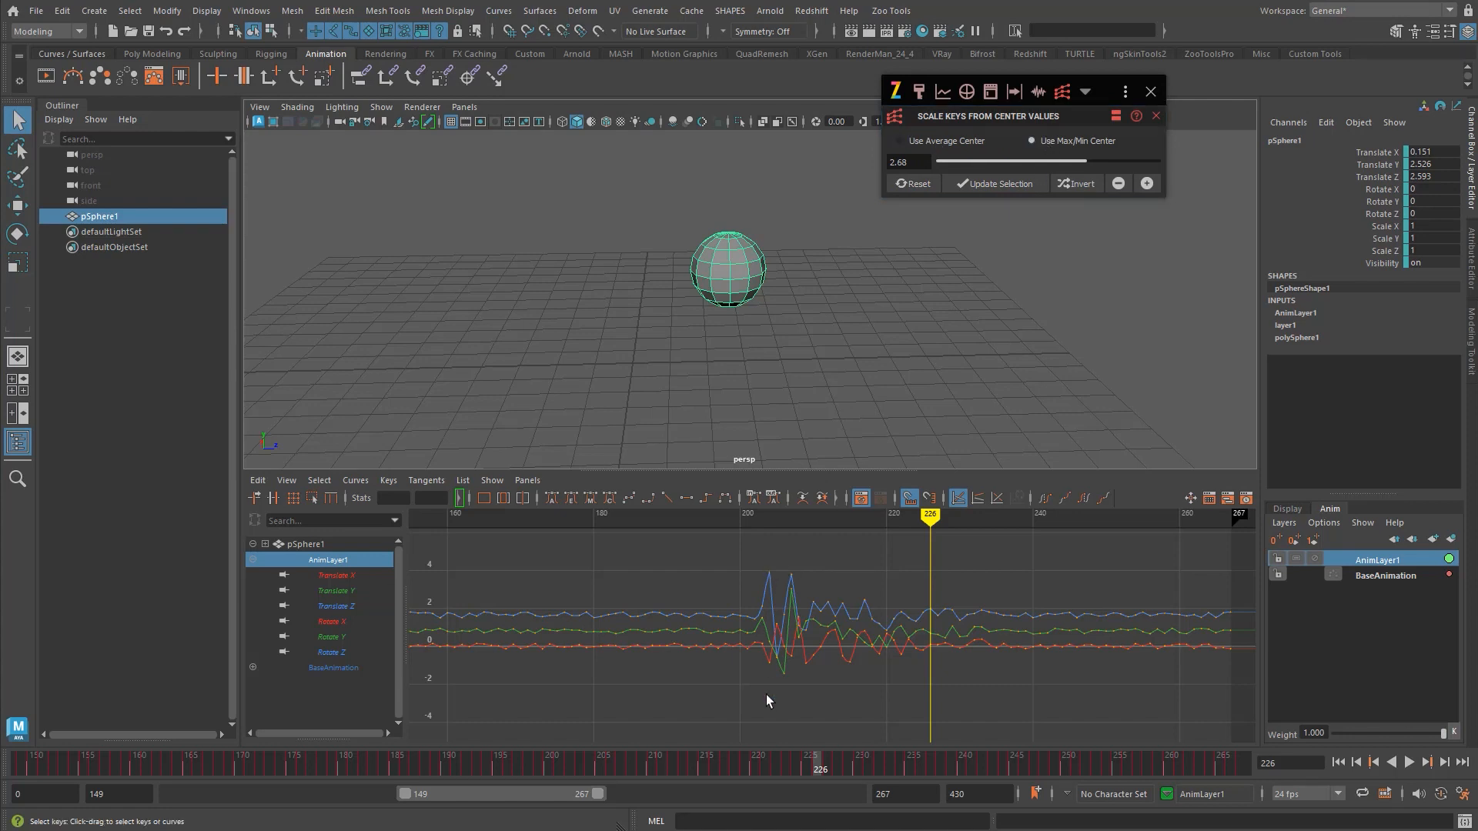
{"action": "double_click", "coordinate": [930, 143]}
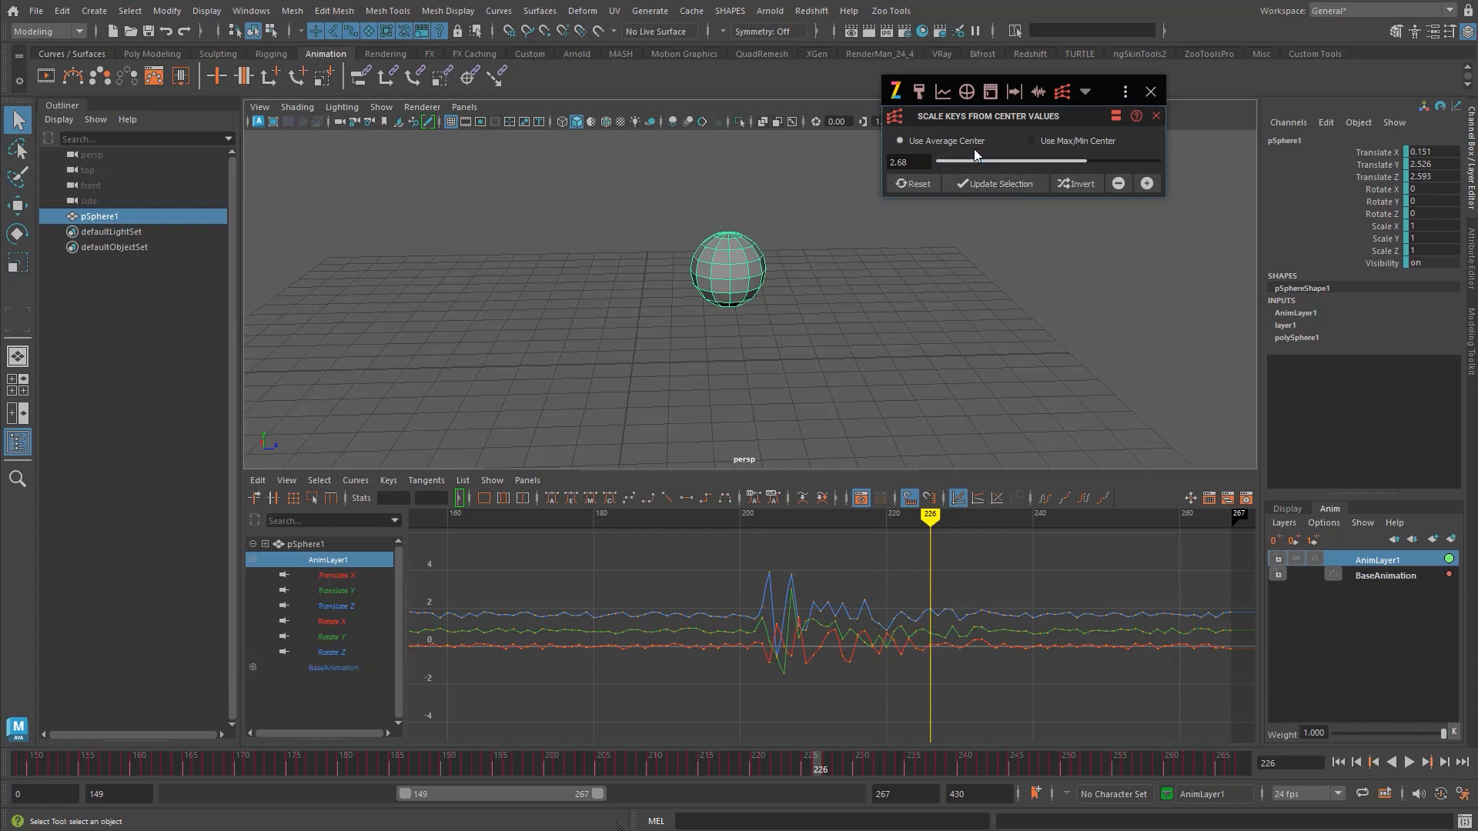
{"action": "left_click", "coordinate": [1114, 120]}
- Close Scale Keys From Center Values and open Cycle Animation Tools
{"action": "left_click", "coordinate": [1067, 91]}
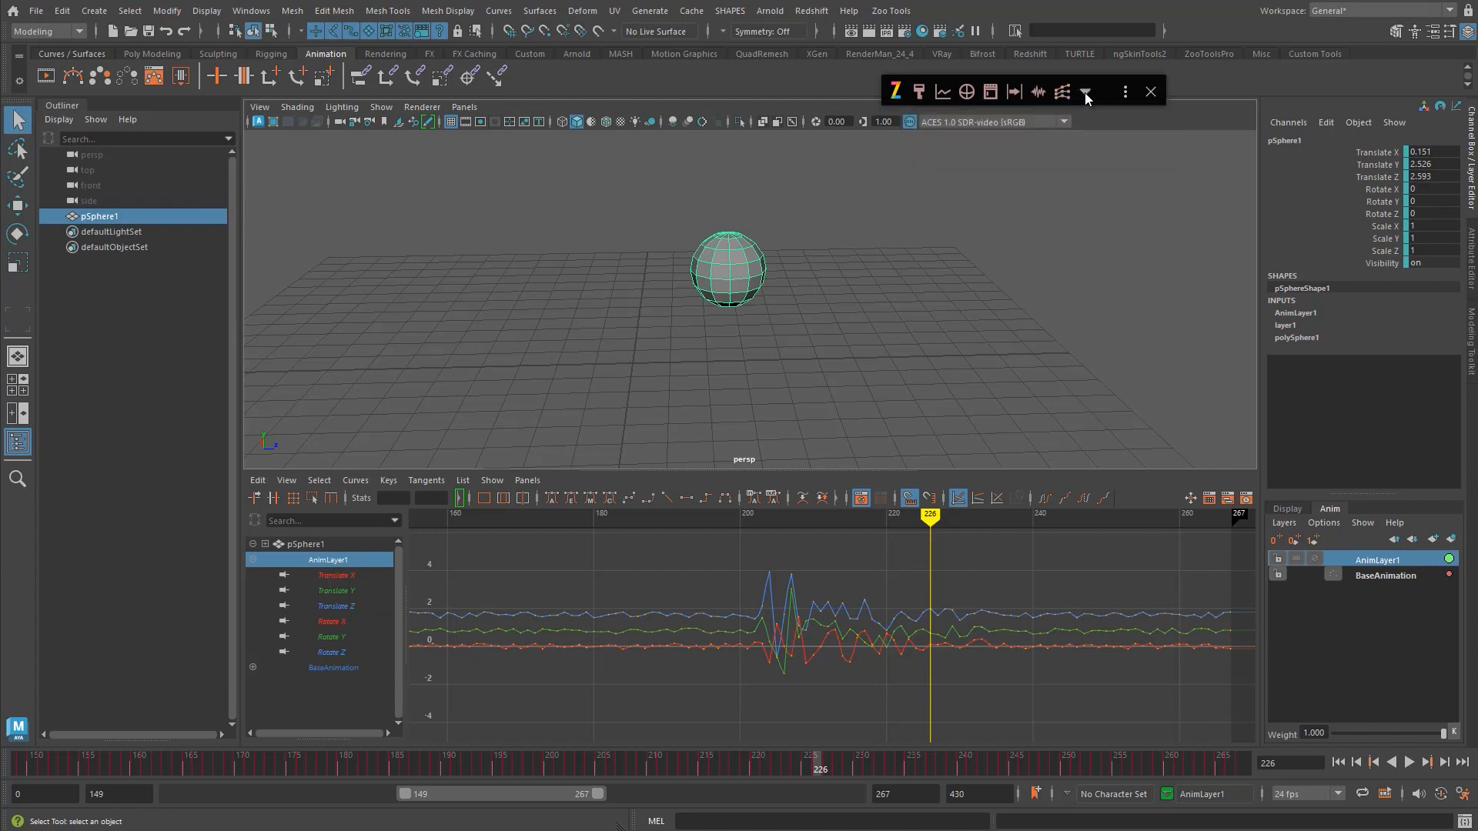
{"action": "left_click", "coordinate": [1085, 92]}
{"action": "left_click", "coordinate": [1078, 116]}
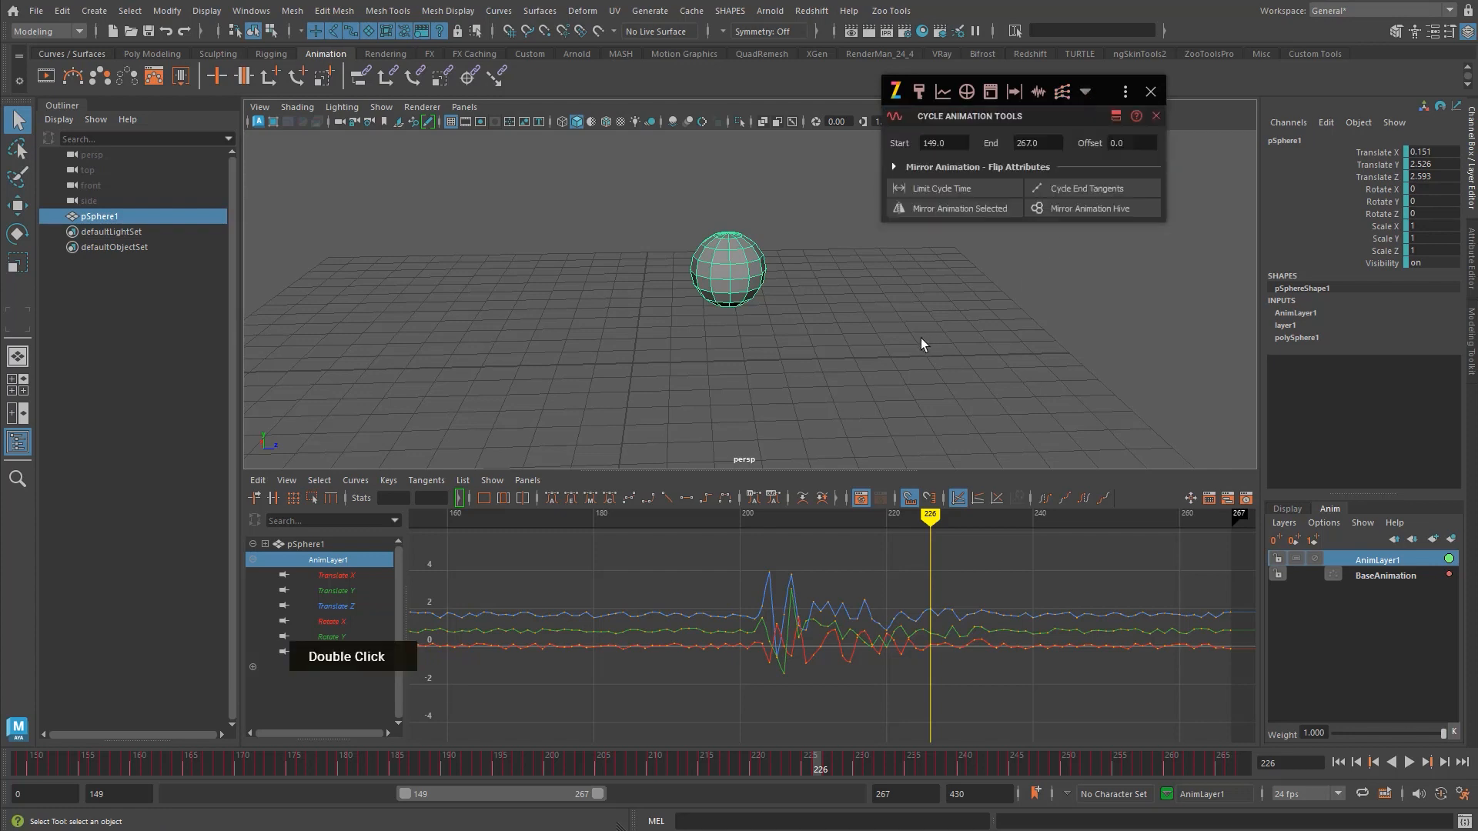
- Delete all of the sphere's keys on AnimLayer1 and go to frame 149
{"action": "left_click_drag", "start_coordinate": [920, 339], "coordinate": [895, 345], "text": "alt"}
{"action": "right_click_drag", "start_coordinate": [862, 623], "coordinate": [580, 688], "text": "alt"}
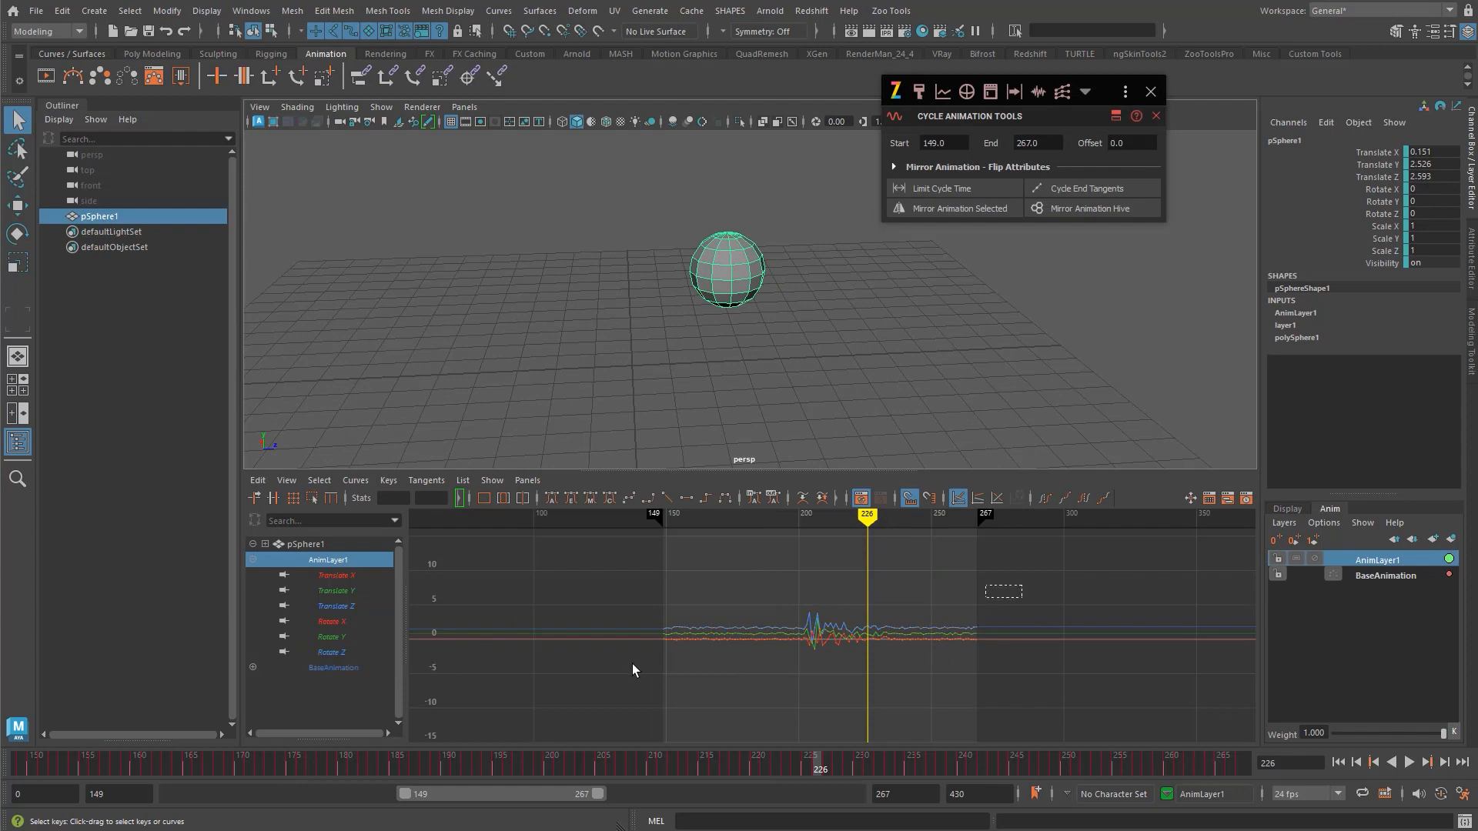
{"action": "left_click_drag", "start_coordinate": [1016, 588], "coordinate": [542, 671]}
{"action": "key", "text": "Delete"}
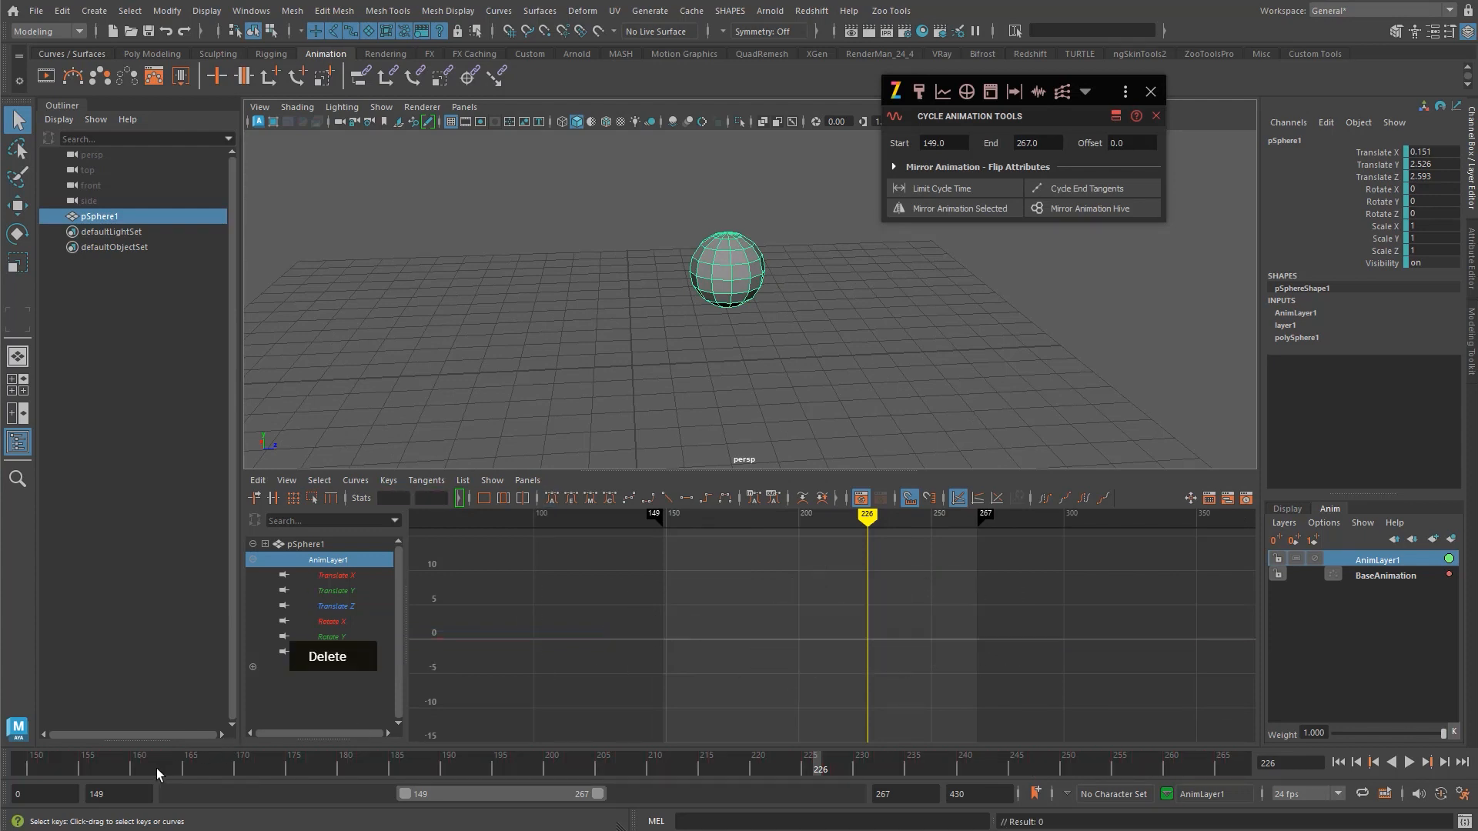
{"action": "left_click_drag", "start_coordinate": [156, 768], "coordinate": [22, 762]}
{"action": "middle_click_drag", "start_coordinate": [941, 306], "coordinate": [909, 330], "text": "alt"}
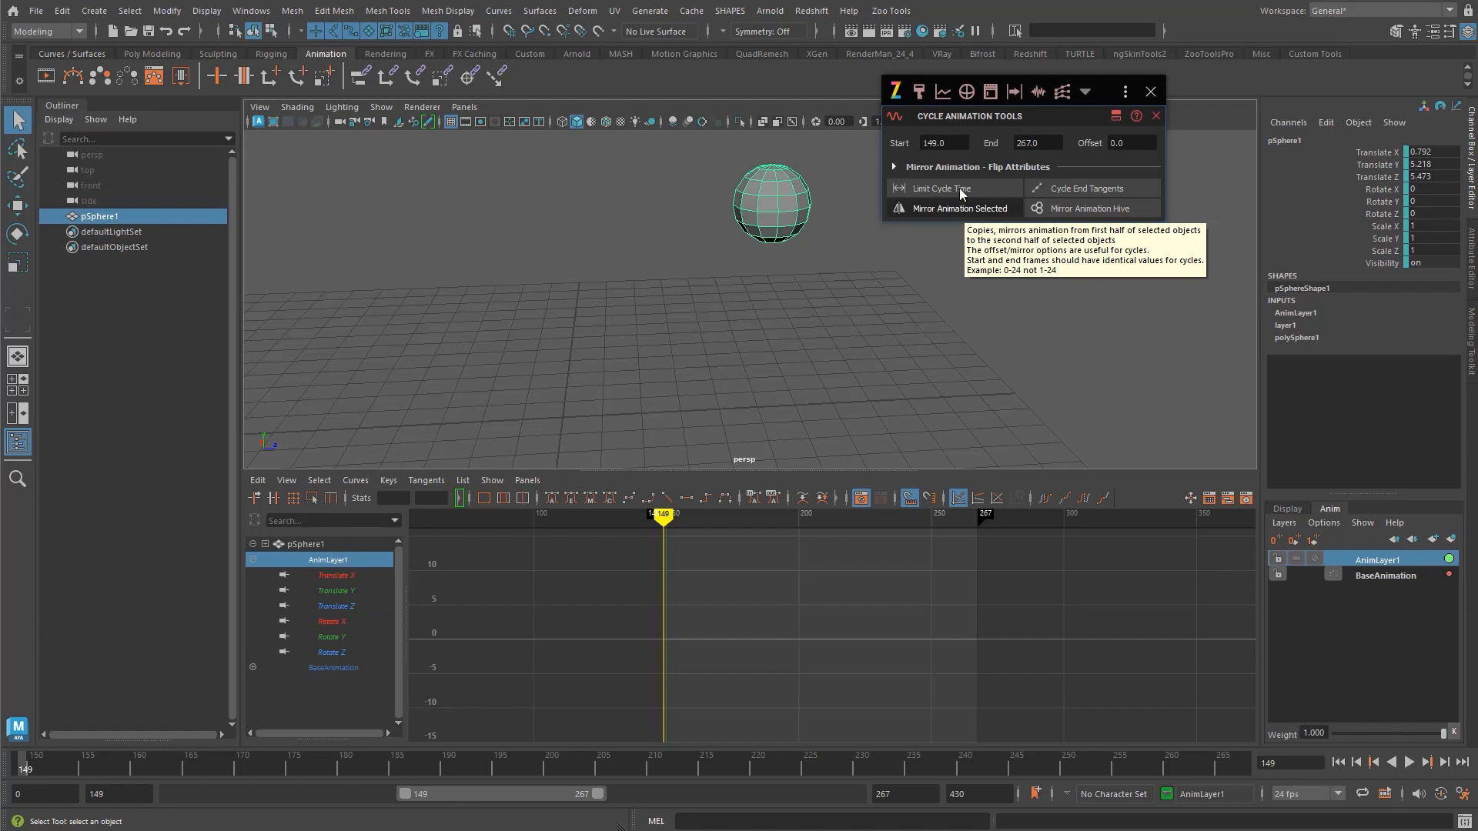
- Expand the mirror flip attributes and mirror the selected sphere's animation over frames 149 to 267 with the Joint Children Regular FK preset
{"action": "left_click", "coordinate": [948, 165]}
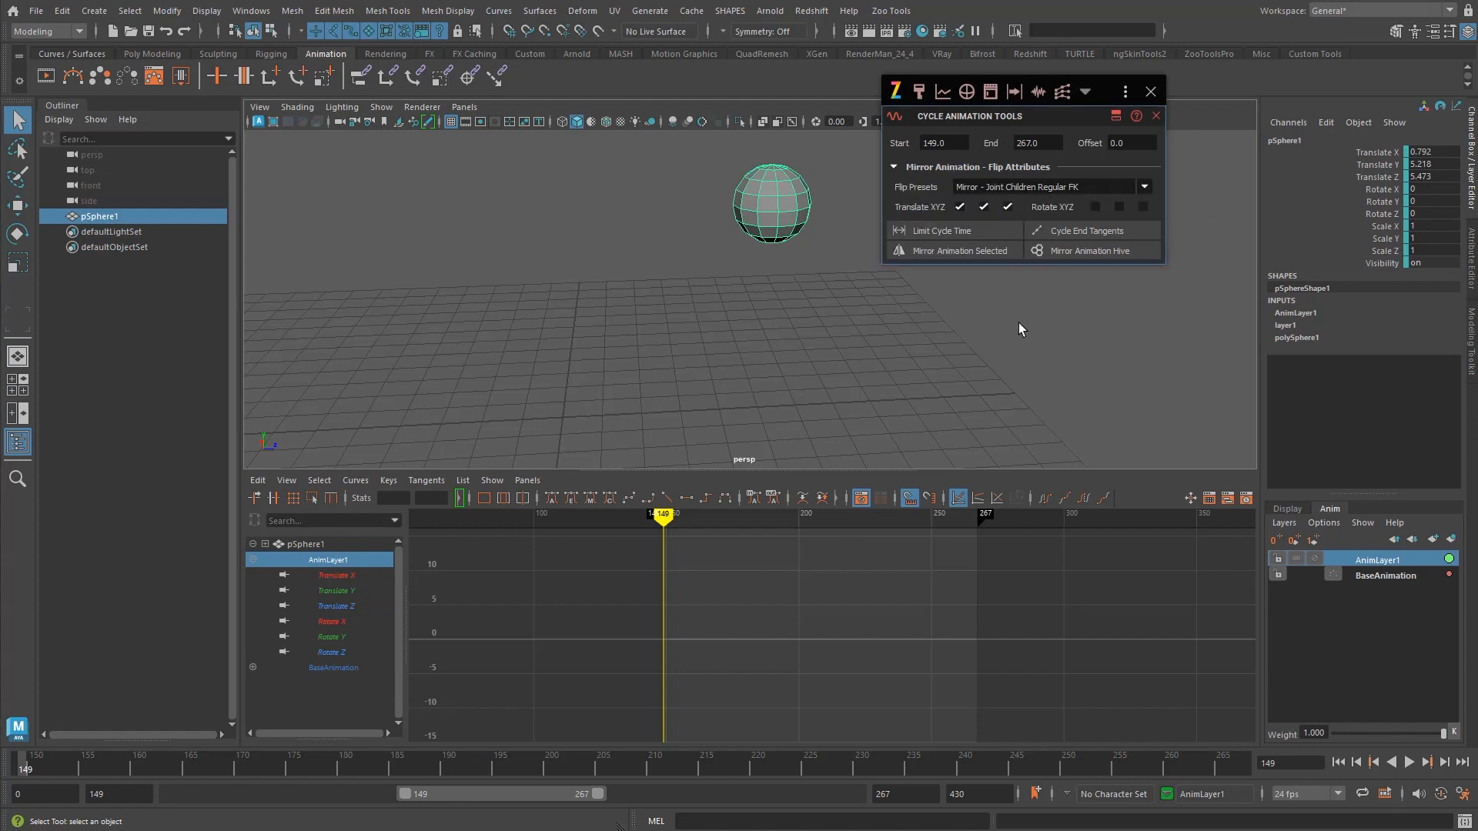
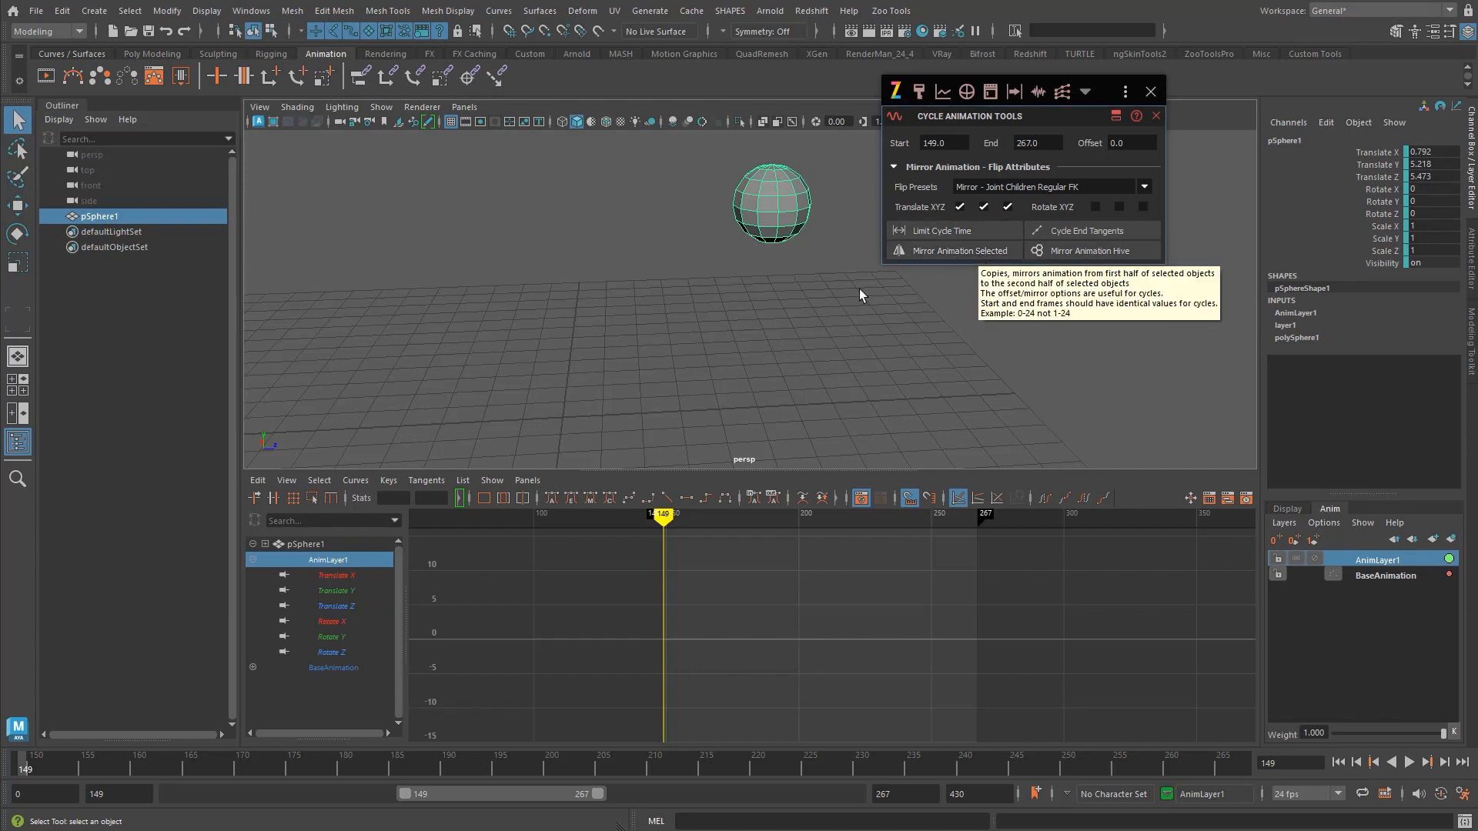
{"action": "double_click", "coordinate": [977, 254]}
{"action": "right_click_drag", "start_coordinate": [772, 649], "coordinate": [462, 719], "text": "alt"}
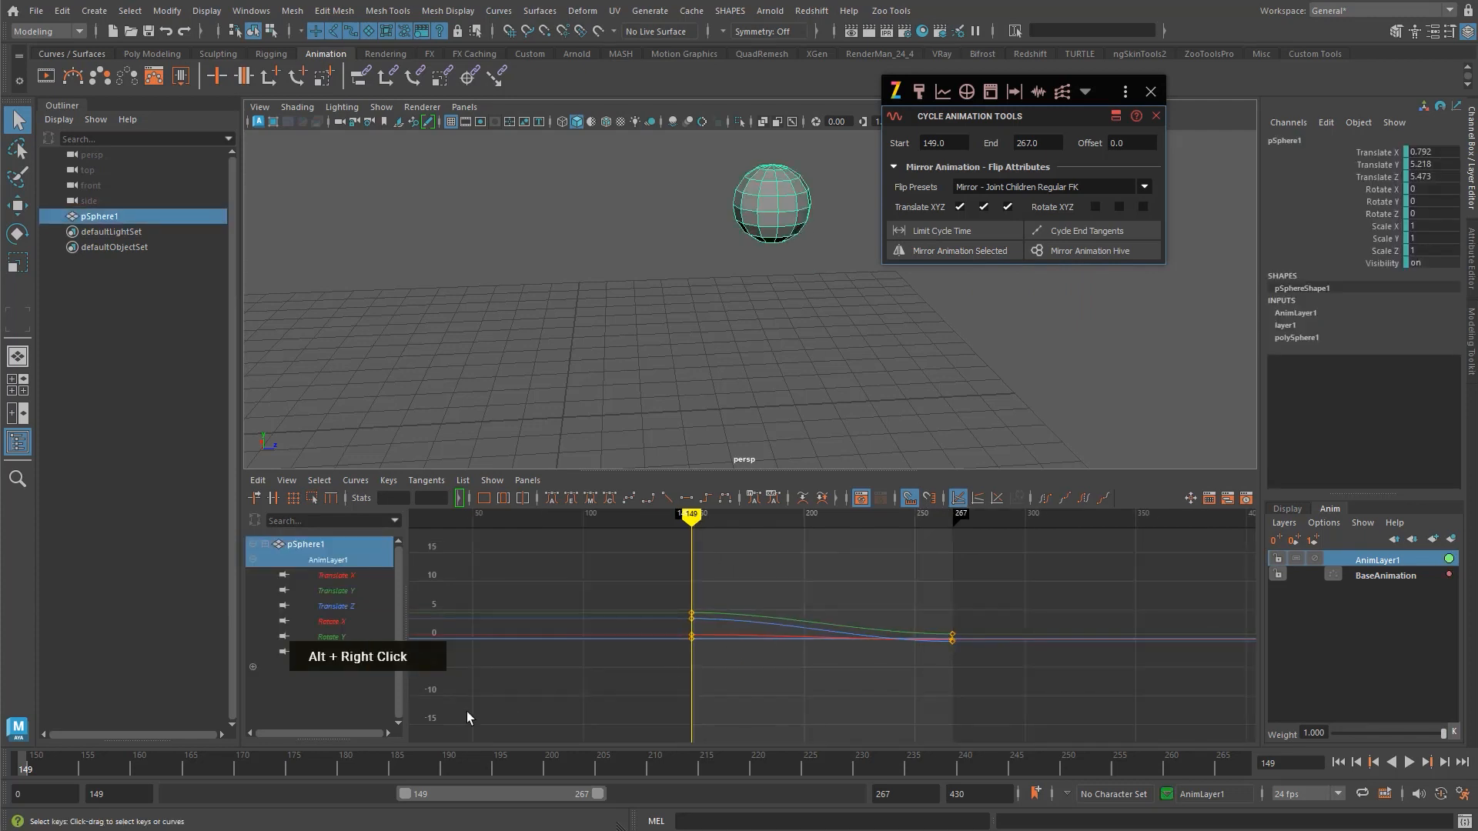
- Delete the sphere from the scene
{"action": "left_click", "coordinate": [693, 181]}
{"action": "double_click", "coordinate": [769, 206]}
{"action": "right_click_drag", "start_coordinate": [808, 321], "coordinate": [240, 301], "text": "alt"}
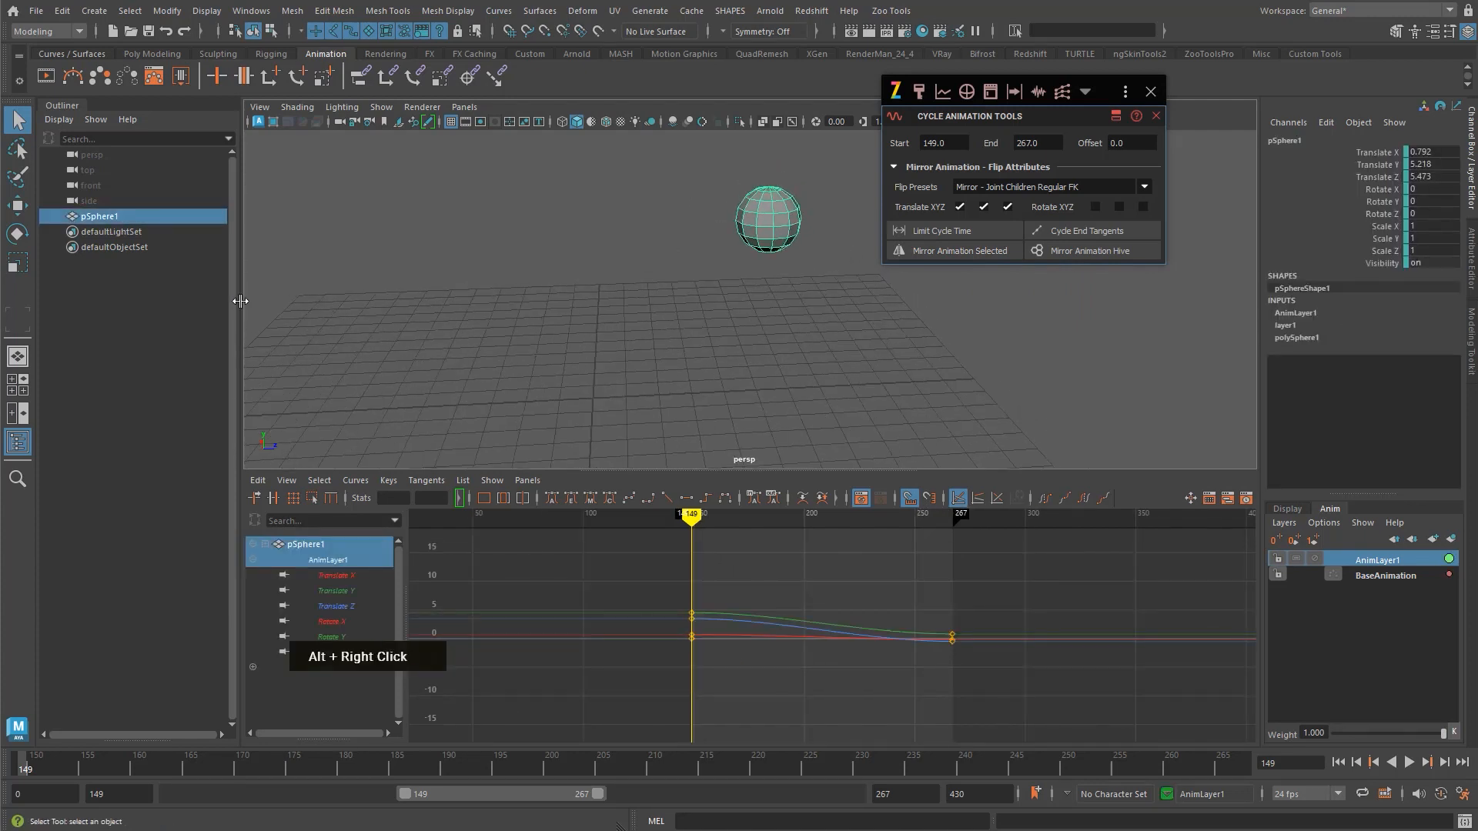
{"action": "key", "text": "w"}
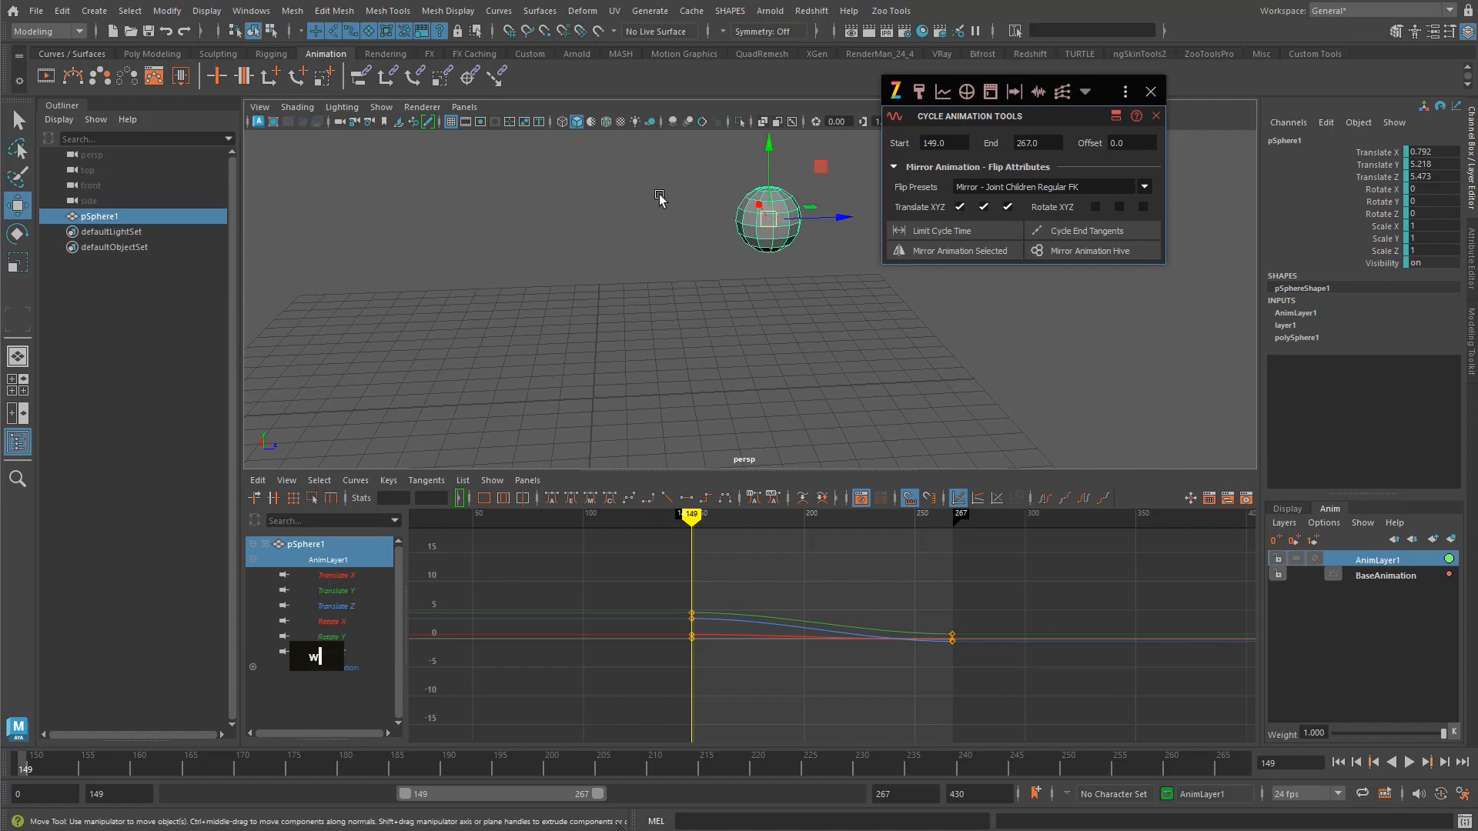
{"action": "left_click", "coordinate": [818, 236], "text": "alt"}
{"action": "key", "text": "Delete"}
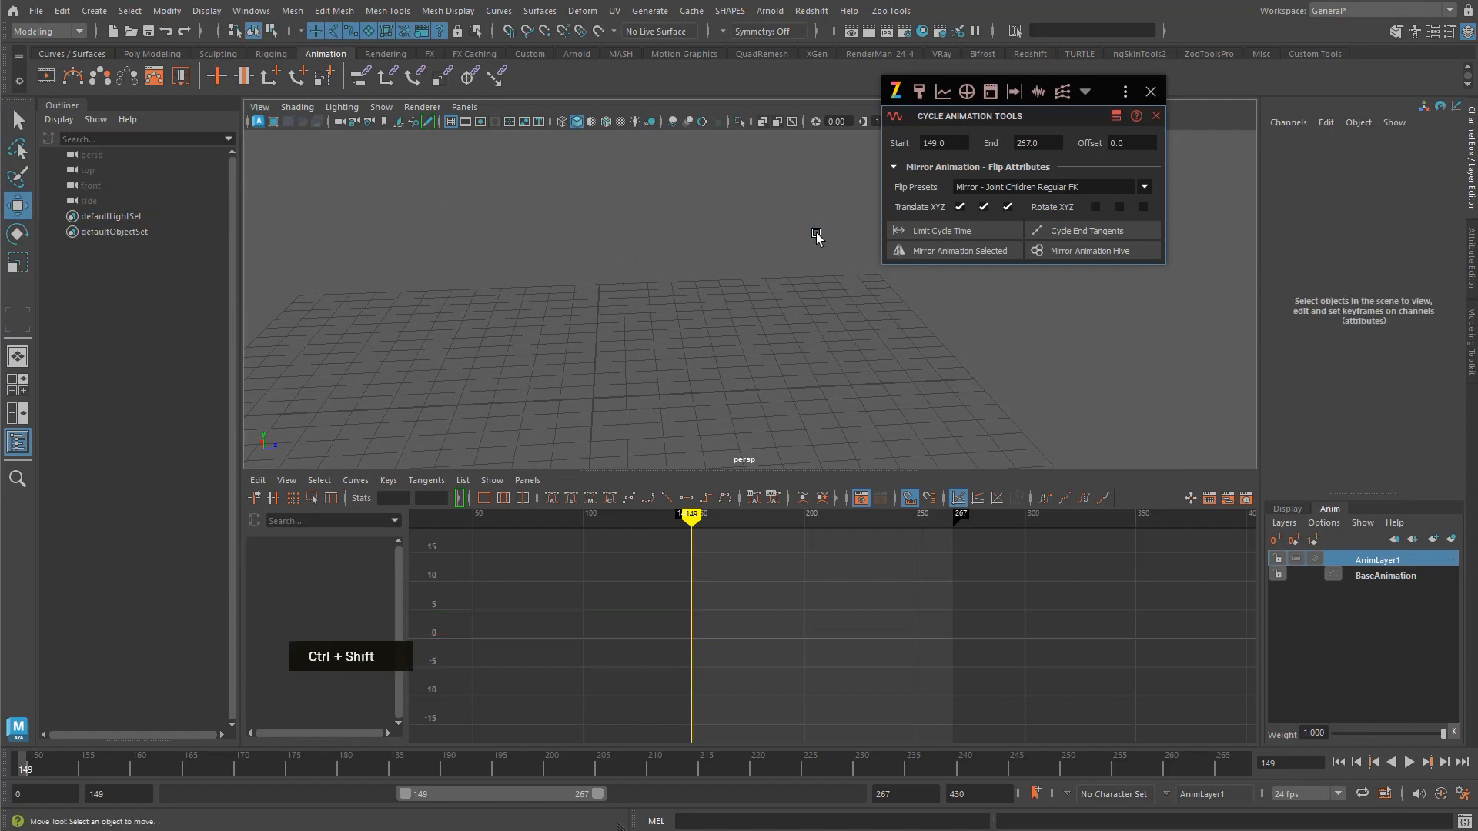
- Create a polygon cube, move it to about Y 1.485, Z 2.549, and clone it to about Y 1.688, Z -2.395
{"action": "key", "text": "ctrl+shift+u"}
{"action": "middle_click_drag", "start_coordinate": [518, 333], "coordinate": [687, 260], "text": "alt"}
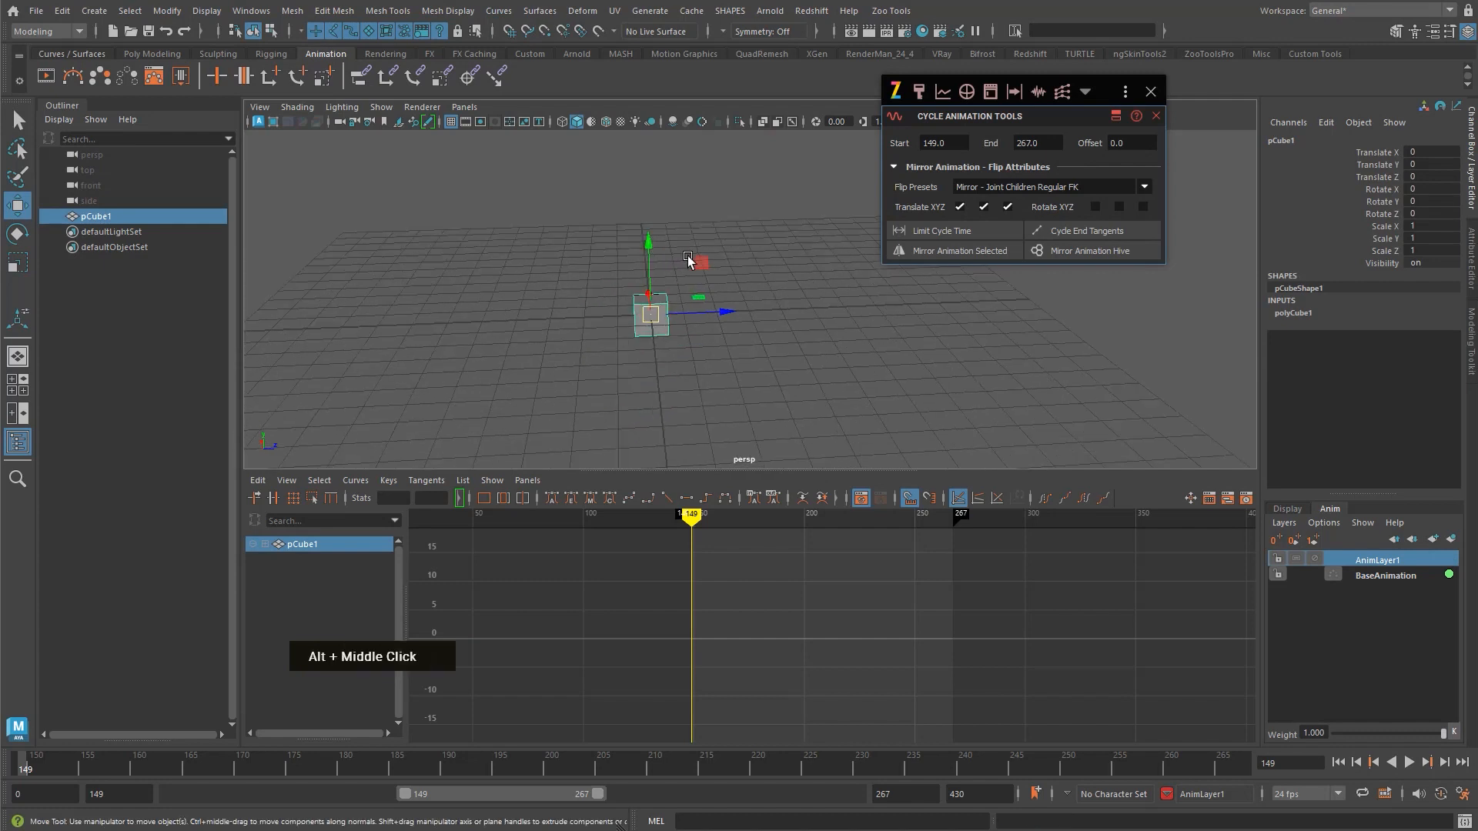
{"action": "mouse_move", "coordinate": [698, 262]}
{"action": "left_mouse_down"}
{"action": "mouse_move", "coordinate": [785, 214]}
{"action": "mouse_move", "coordinate": [623, 215]}
{"action": "left_mouse_up"}
{"action": "key", "text": "q"}
{"action": "key", "text": "w"}
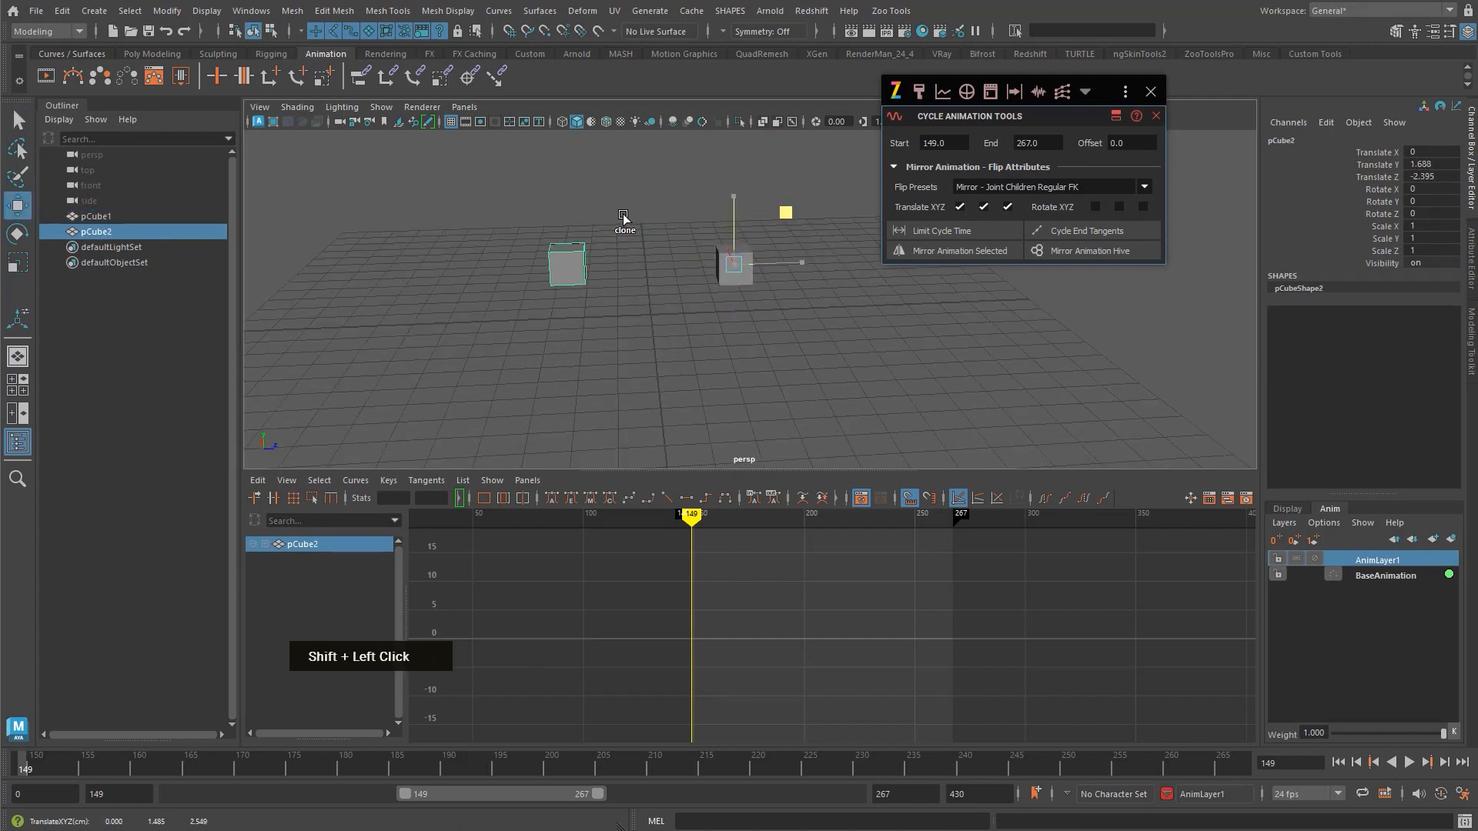
- Select both cubes, the clone first and the original last, ready for moving
{"action": "key", "text": "q"}
{"action": "left_click", "coordinate": [733, 267]}
{"action": "left_click", "coordinate": [571, 270]}
{"action": "key", "text": "w"}
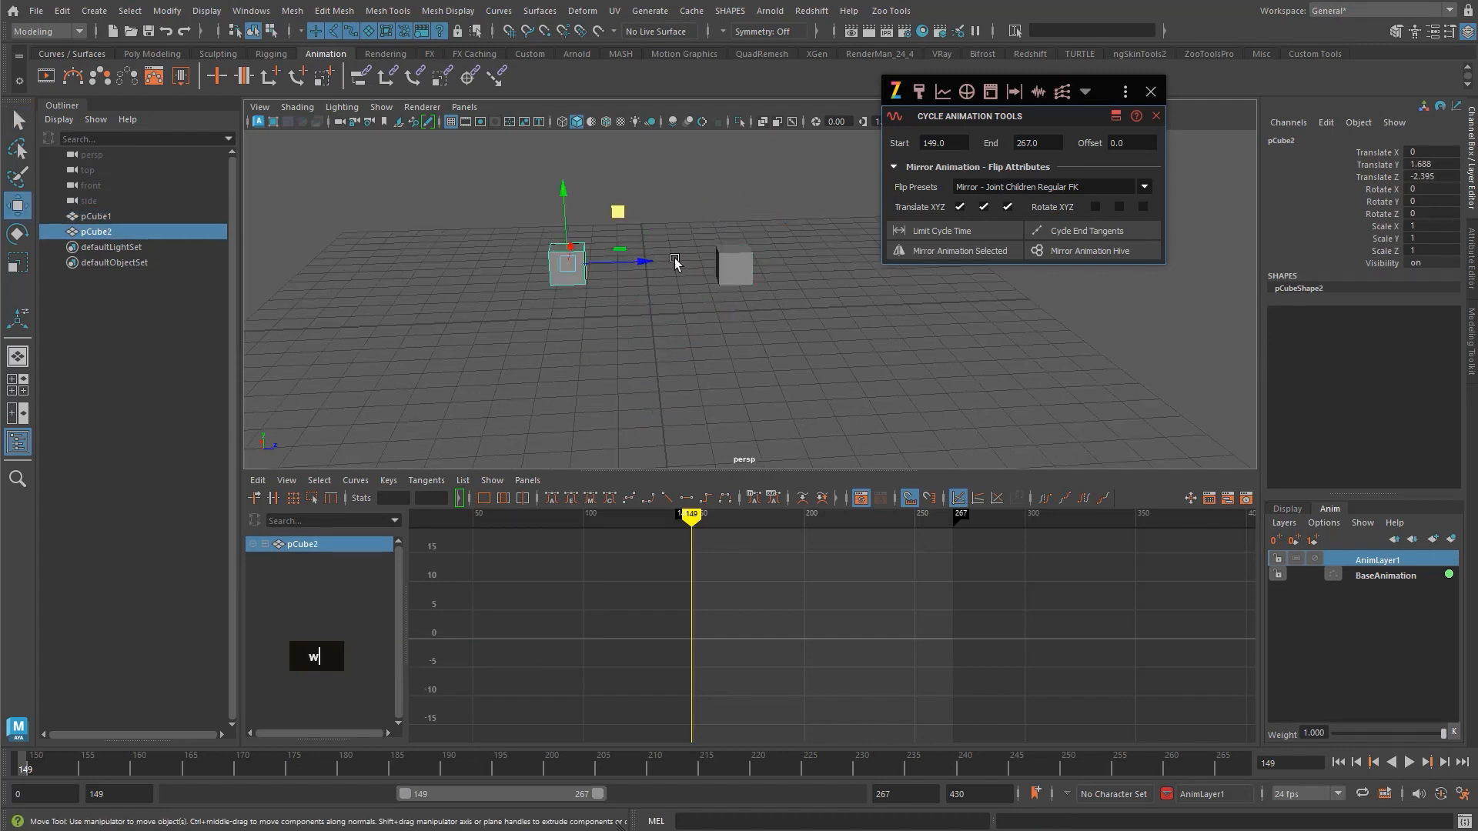
{"action": "left_click", "coordinate": [735, 265], "text": "shift"}
- Try moving both cubes together along different axes, undoing each move
{"action": "left_click_drag", "start_coordinate": [752, 265], "coordinate": [781, 277]}
{"action": "key", "text": "ctrl+z"}
{"action": "left_click_drag", "start_coordinate": [731, 223], "coordinate": [733, 209]}
{"action": "key", "text": "ctrl+z"}
{"action": "left_click_drag", "start_coordinate": [732, 211], "coordinate": [763, 268], "text": "alt"}
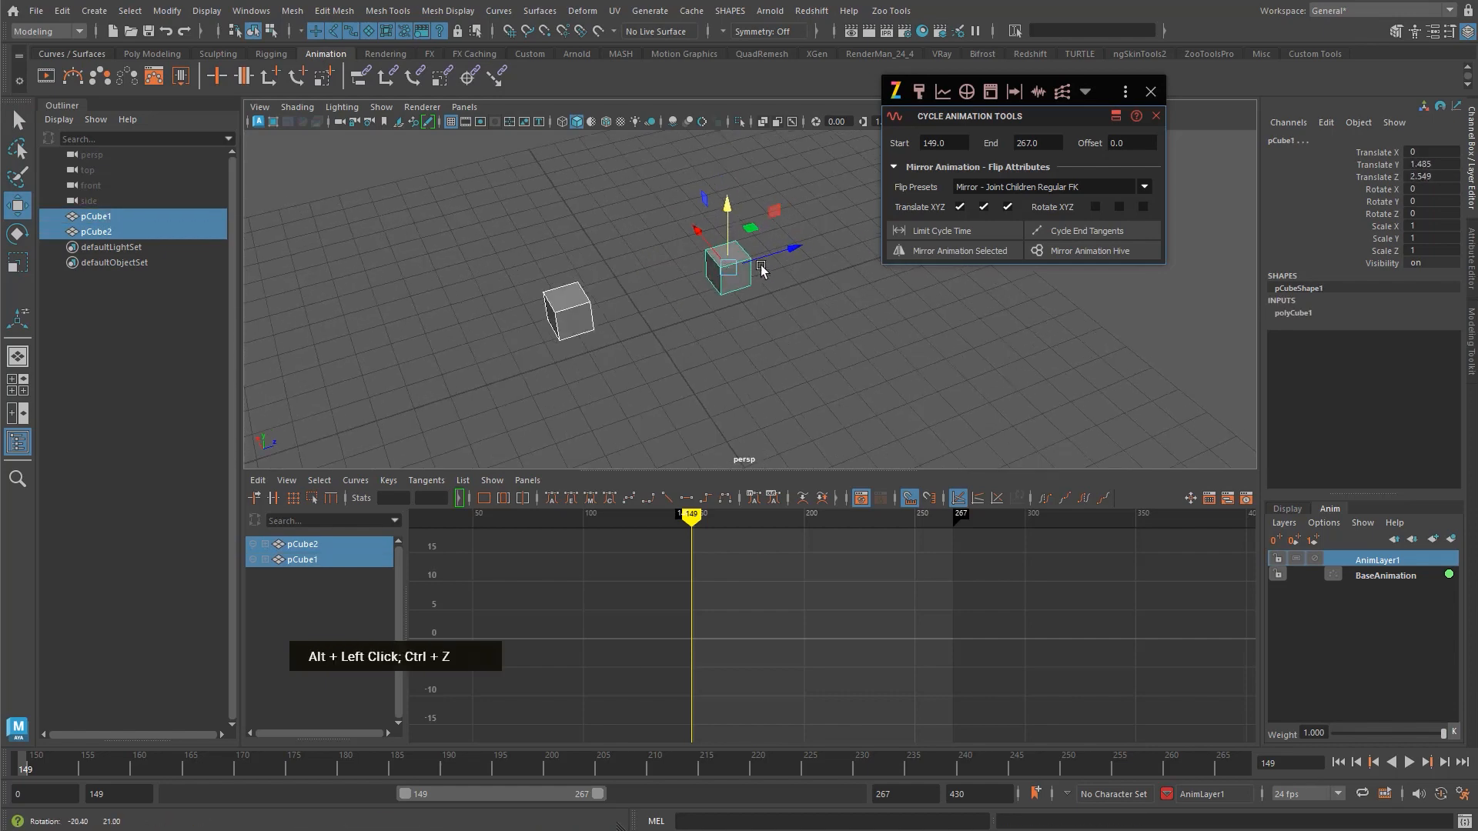
{"action": "left_click_drag", "start_coordinate": [692, 227], "coordinate": [663, 200]}
{"action": "key", "text": "ctrl+z"}
- Rotate both cubes about 34 degrees around Y
{"action": "left_click_drag", "start_coordinate": [708, 304], "coordinate": [652, 297], "text": "alt"}
{"action": "key", "text": "e"}
{"action": "right_click_drag", "start_coordinate": [678, 292], "coordinate": [754, 282], "text": "alt"}
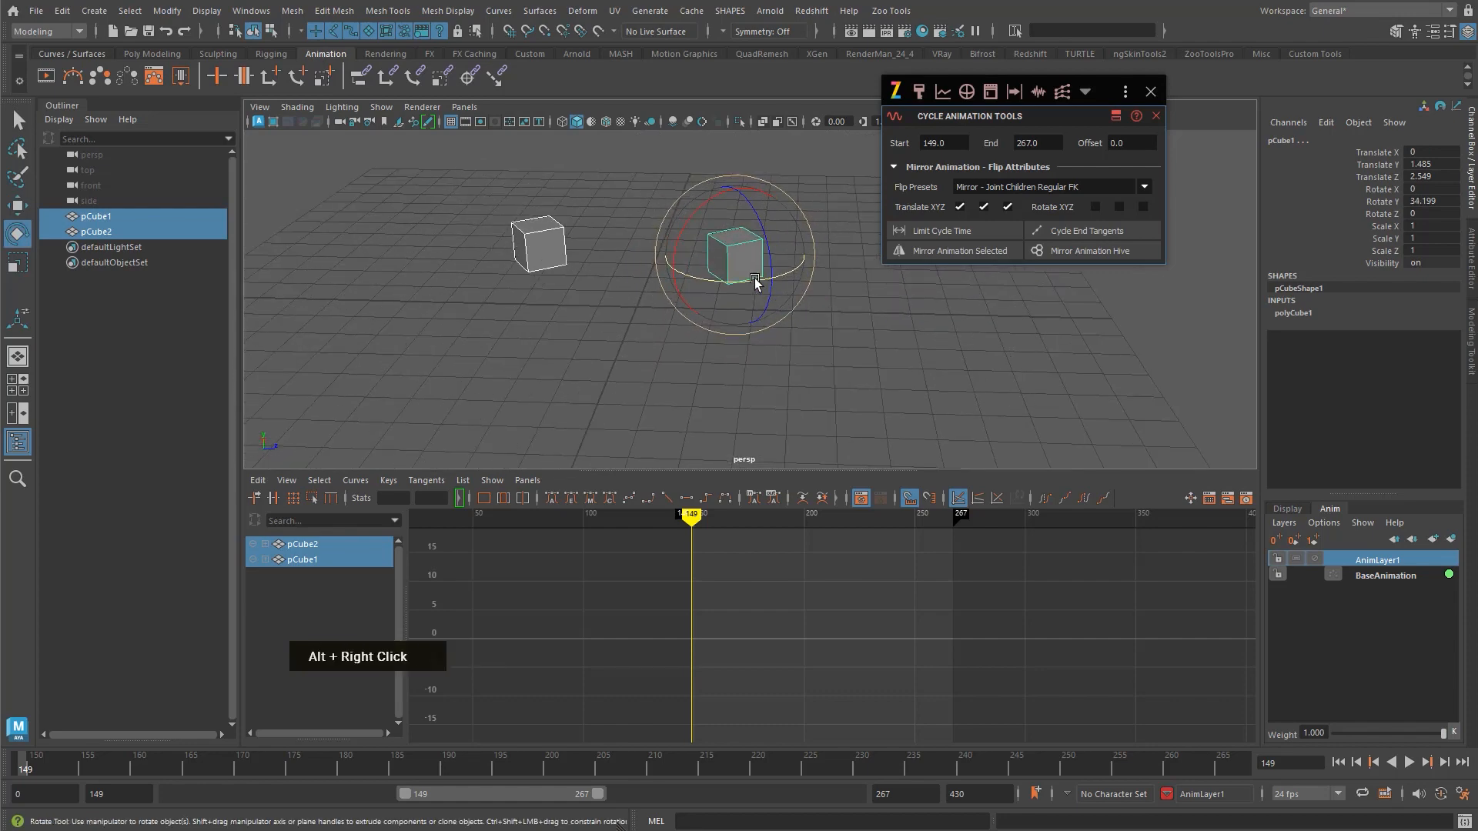
- Try rotating only the cloned cube the opposite way, to about -33 degrees in Y, and undo it
{"action": "left_click", "coordinate": [548, 245]}
{"action": "left_click_drag", "start_coordinate": [594, 264], "coordinate": [508, 274]}
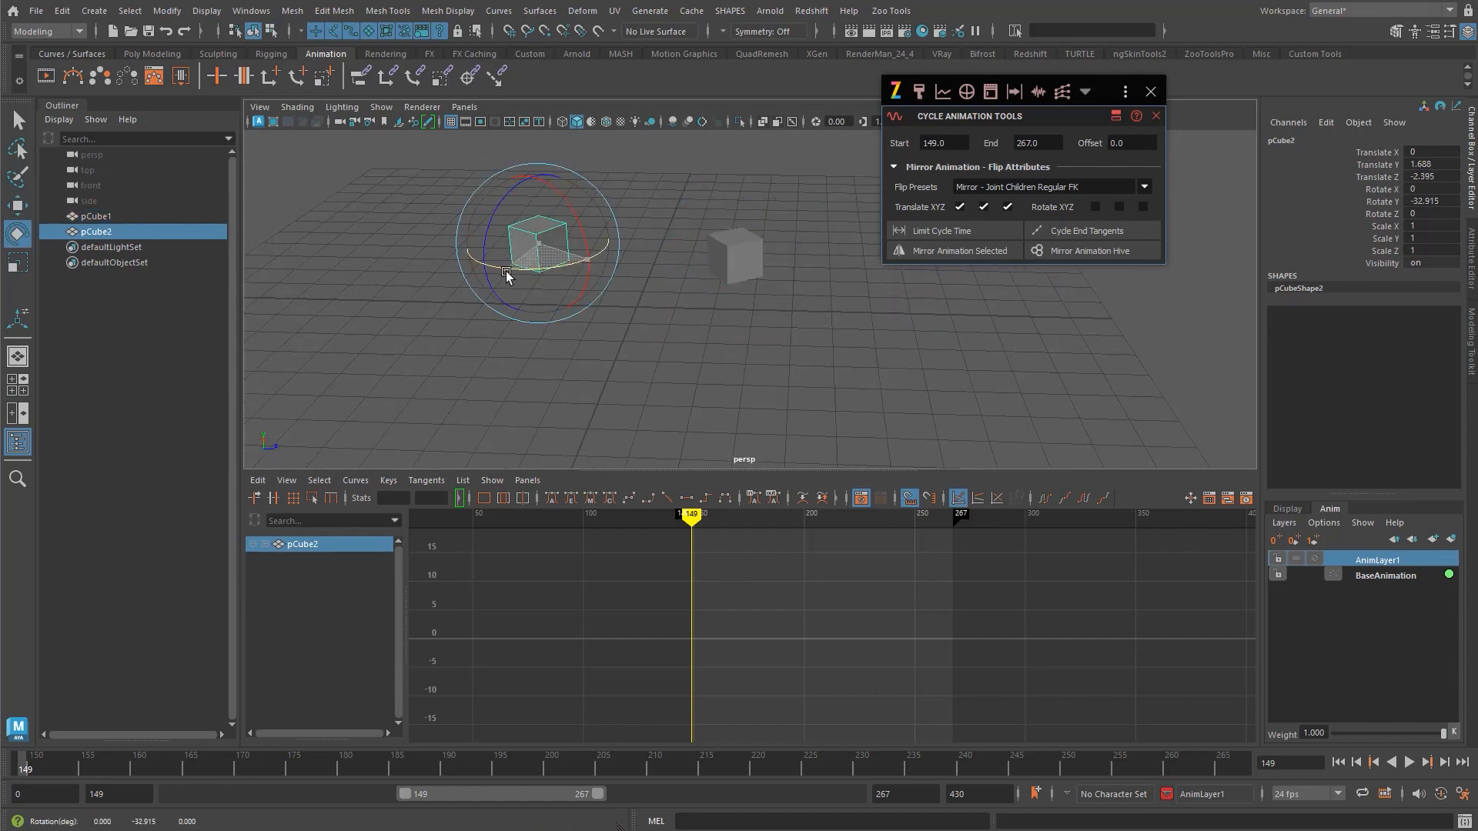
{"action": "key", "text": "ctrl+z"}
{"action": "key", "text": "ctrl+z"}
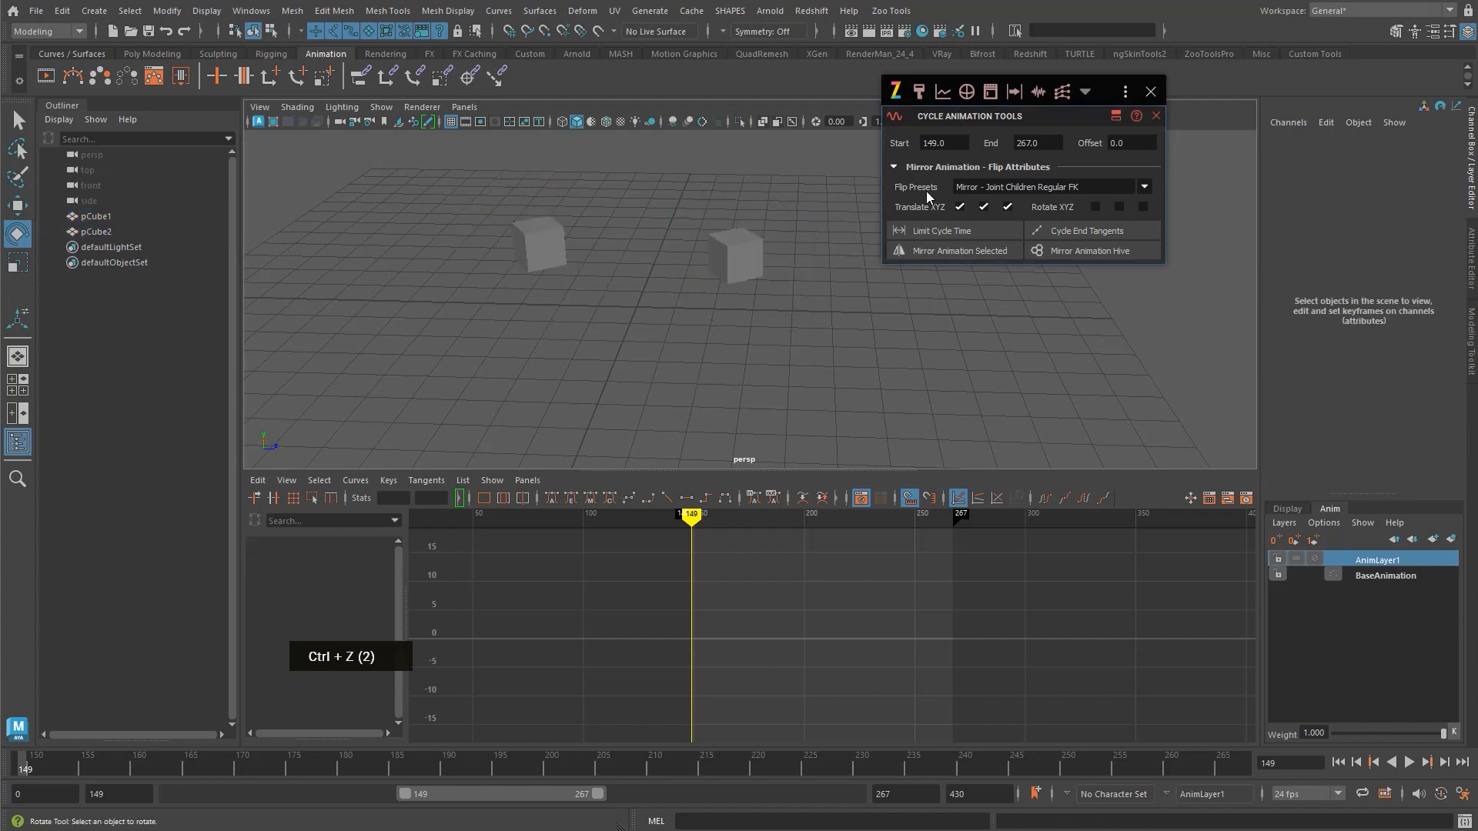
- Select both cubes again and set the flip preset to Mirror - World Controls
{"action": "left_click", "coordinate": [951, 170]}
{"action": "left_click", "coordinate": [958, 168]}
{"action": "left_click_drag", "start_coordinate": [509, 246], "coordinate": [816, 285]}
{"action": "middle_click_drag", "start_coordinate": [816, 285], "coordinate": [856, 282], "text": "alt"}
{"action": "key", "text": "q"}
{"action": "left_click", "coordinate": [1015, 185]}
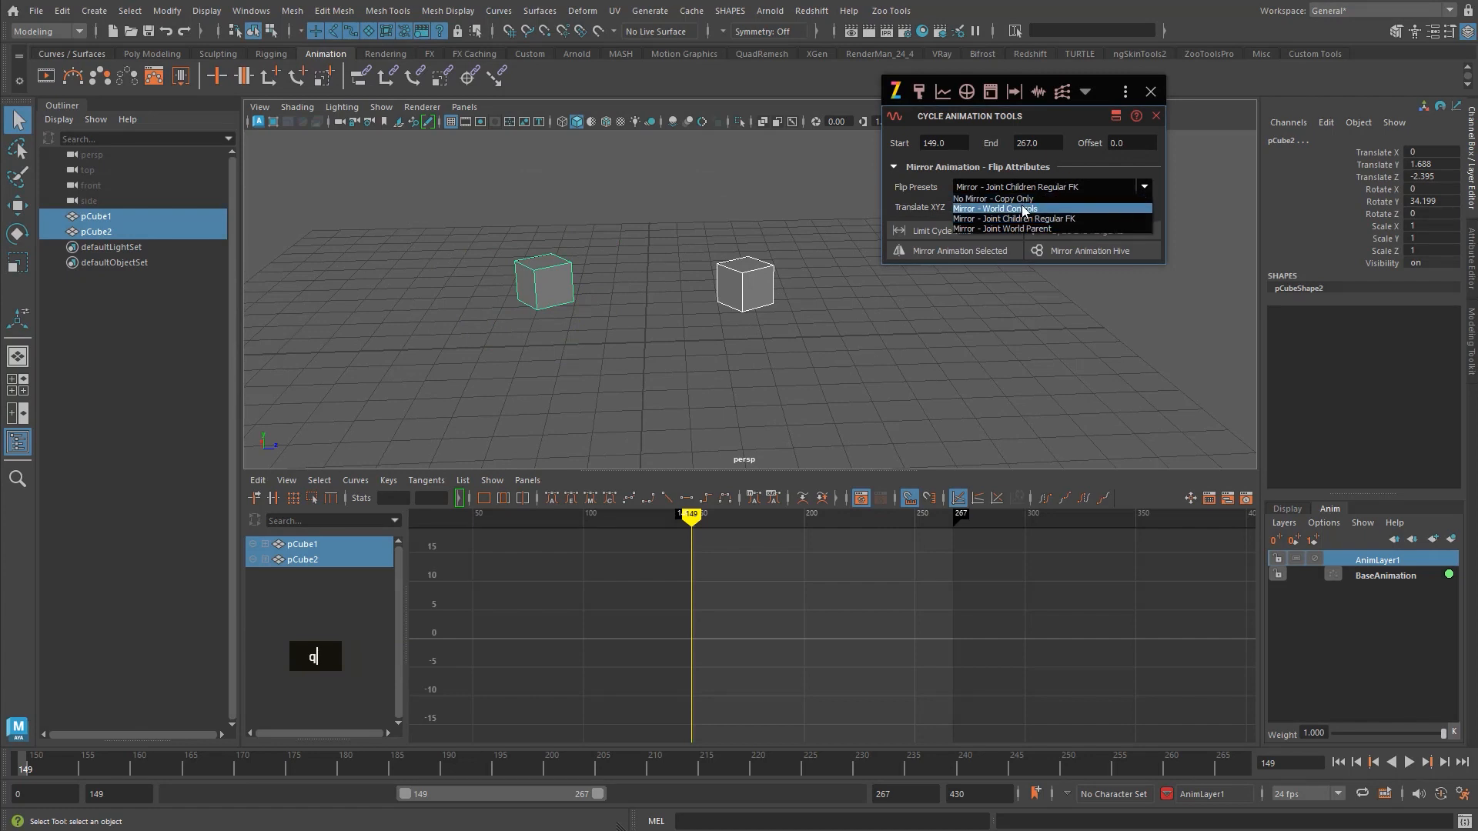
{"action": "left_click", "coordinate": [1022, 205]}
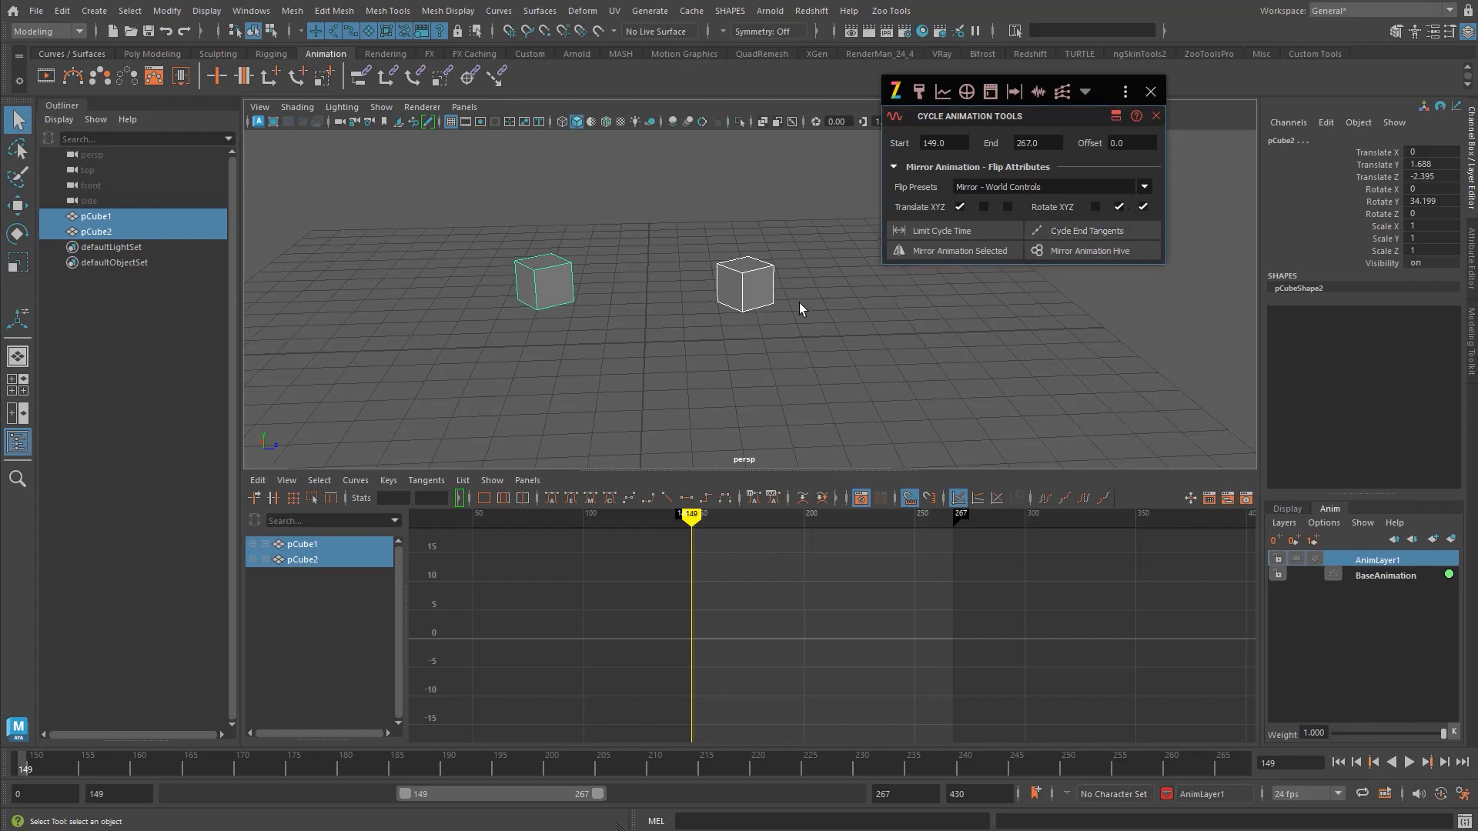
- Move the original cube to about 0.53, 3.105, 2.866 and rotate it to about 43.6, 46, 18.1 degrees
{"action": "middle_click_drag", "start_coordinate": [800, 307], "coordinate": [821, 335], "text": "alt"}
{"action": "left_click", "coordinate": [823, 332]}
{"action": "double_click", "coordinate": [770, 322]}
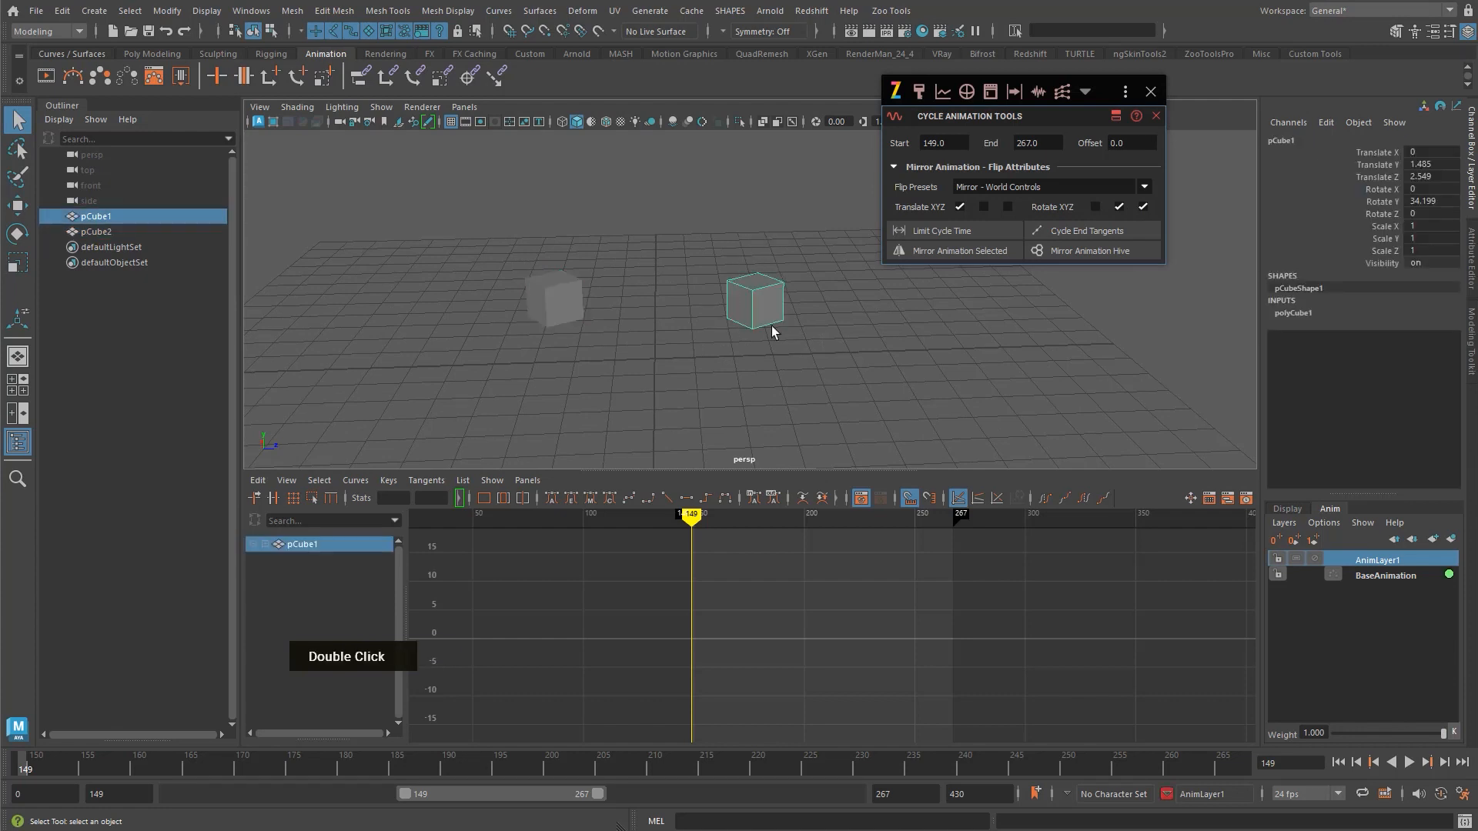
{"action": "key", "text": "w"}
{"action": "left_click_drag", "start_coordinate": [768, 311], "coordinate": [782, 223]}
{"action": "key", "text": "e"}
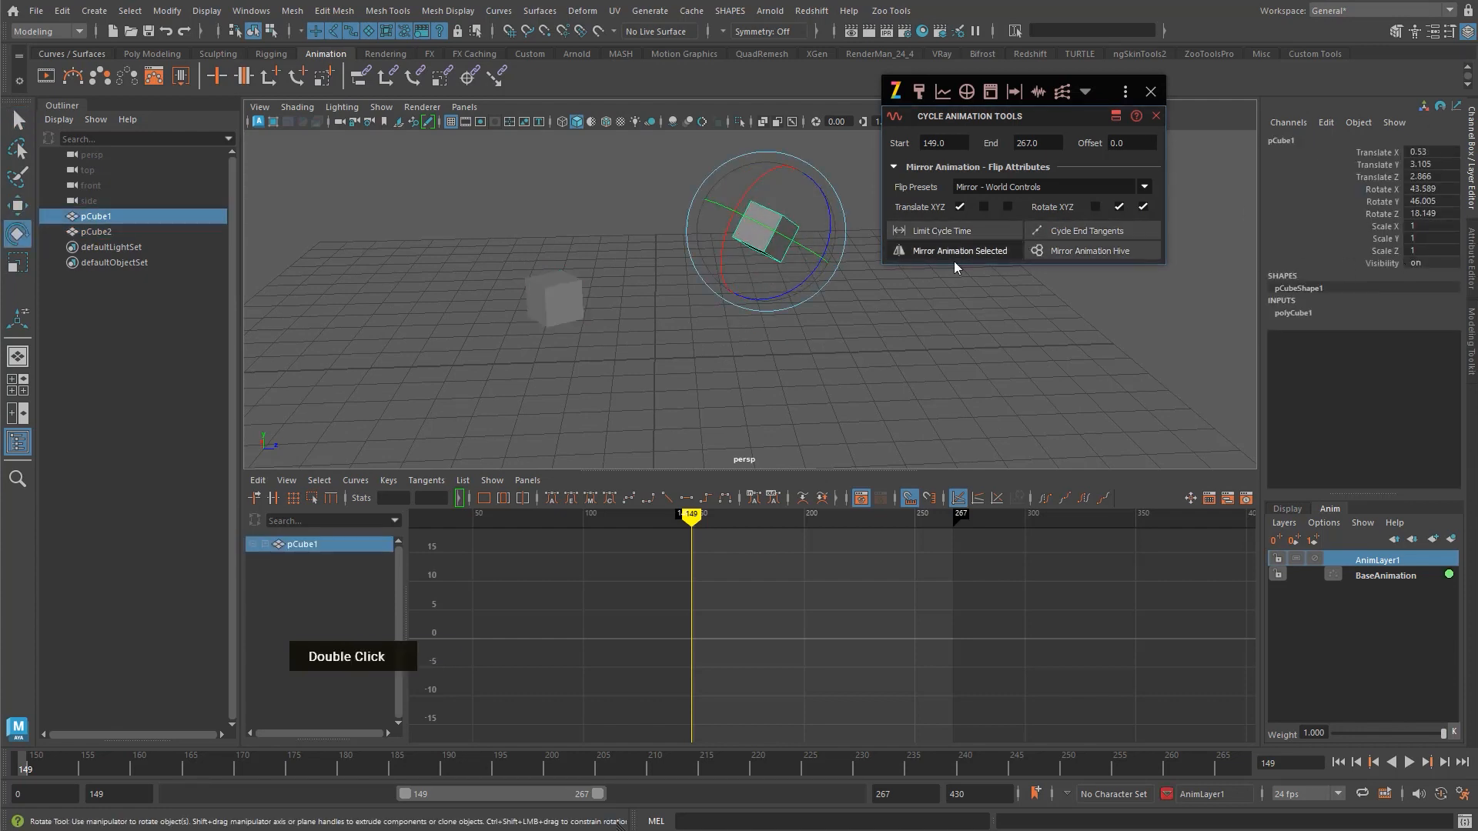
- Select the original cube followed by its clone and mirror the selected animation from one to the other
{"action": "key", "text": "q"}
{"action": "left_click", "coordinate": [745, 175]}
{"action": "left_click", "coordinate": [762, 230]}
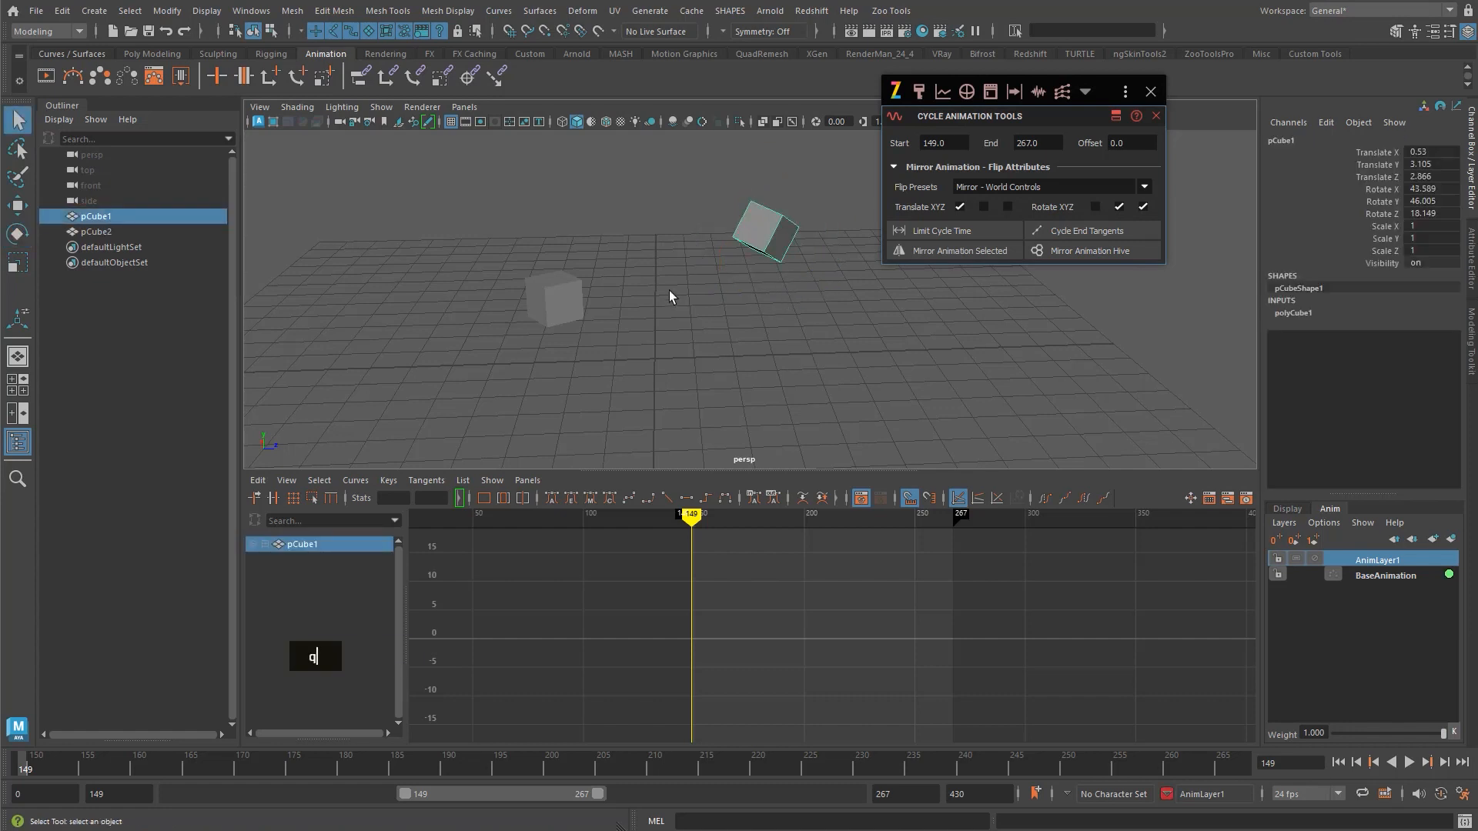
{"action": "left_click_drag", "start_coordinate": [587, 213], "coordinate": [510, 323], "text": "shift"}
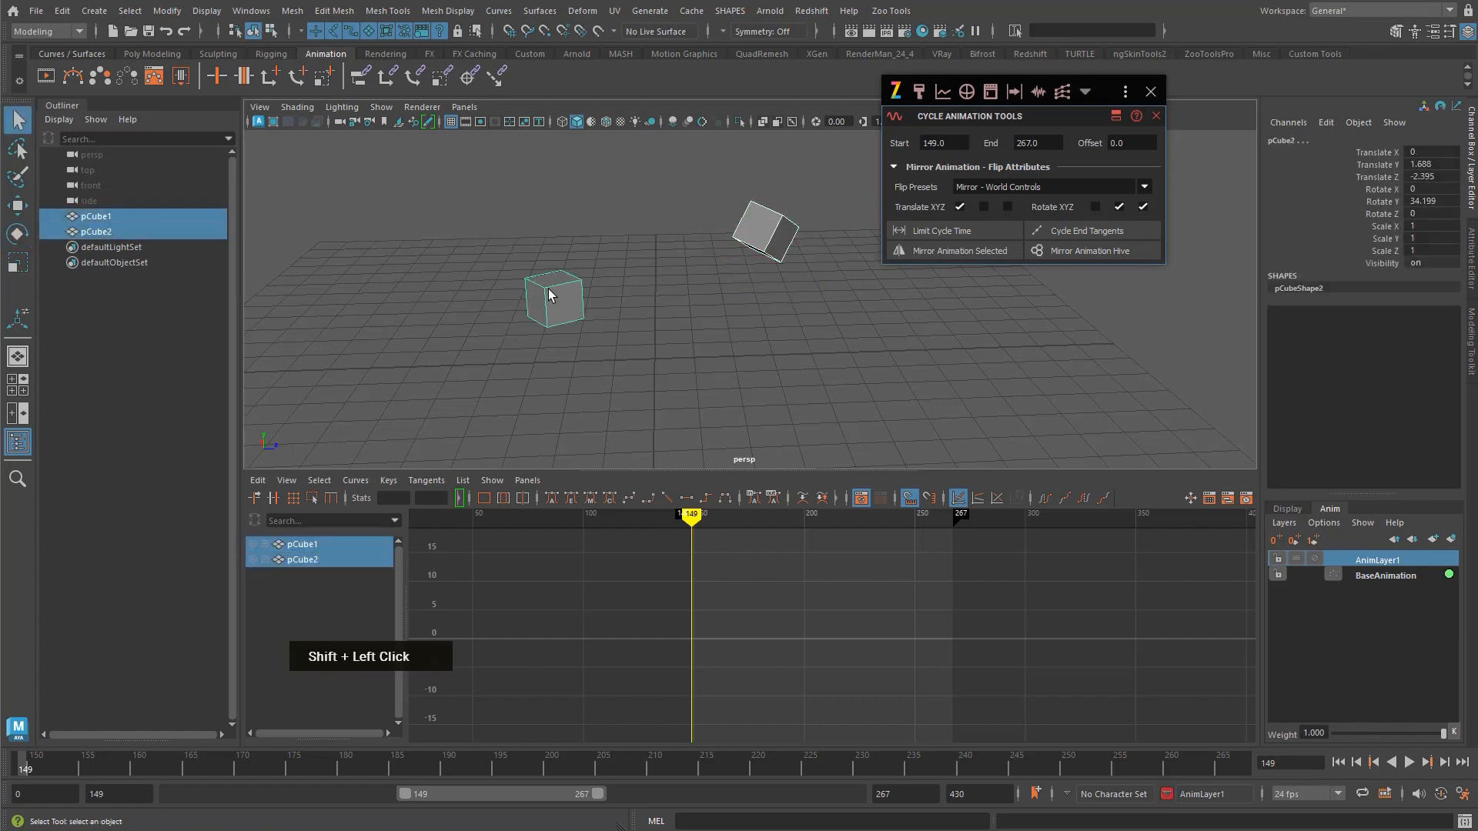
{"action": "middle_click_drag", "start_coordinate": [549, 293], "coordinate": [533, 308], "text": "alt"}
{"action": "left_click", "coordinate": [958, 252]}
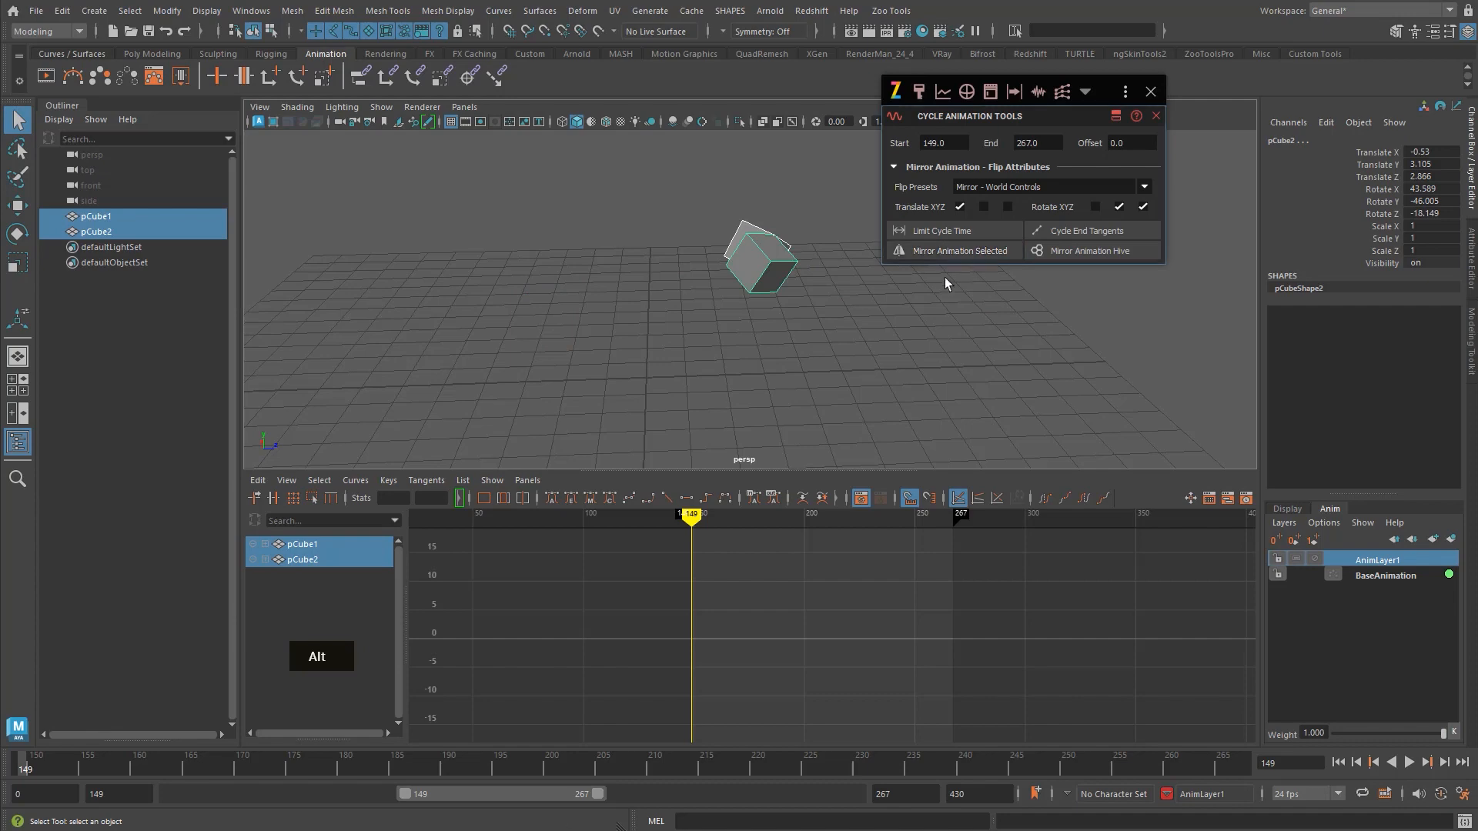
- Separate the two cubes, moving the original to about 3.628, 2.74, 2.707 and its clone to about -3.472, 2.913, 3.215
{"action": "left_click_drag", "start_coordinate": [944, 283], "coordinate": [723, 347], "text": "alt"}
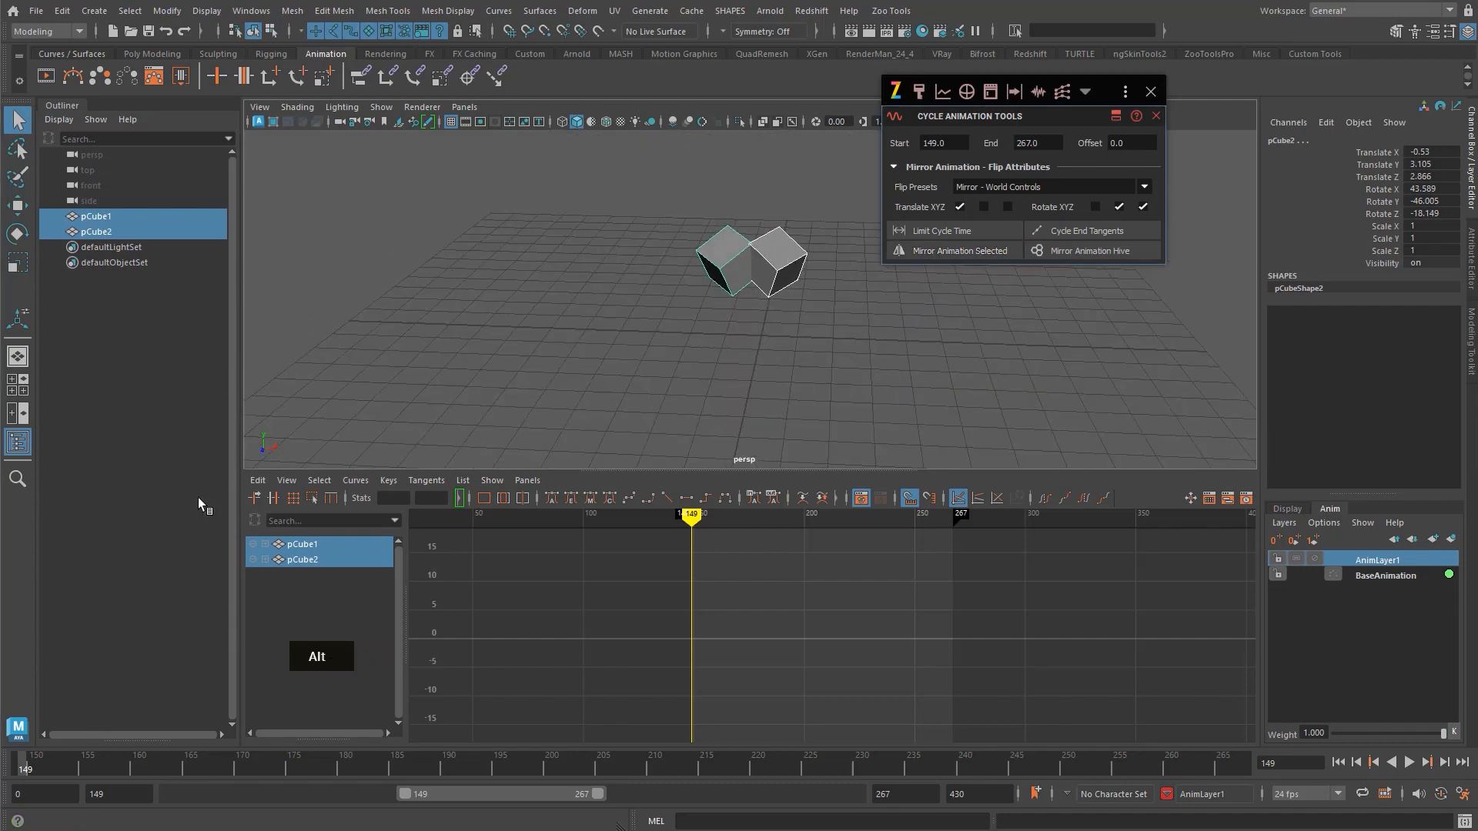
{"action": "left_click", "coordinate": [777, 262]}
{"action": "key", "text": "w"}
{"action": "left_click_drag", "start_coordinate": [779, 265], "coordinate": [910, 281]}
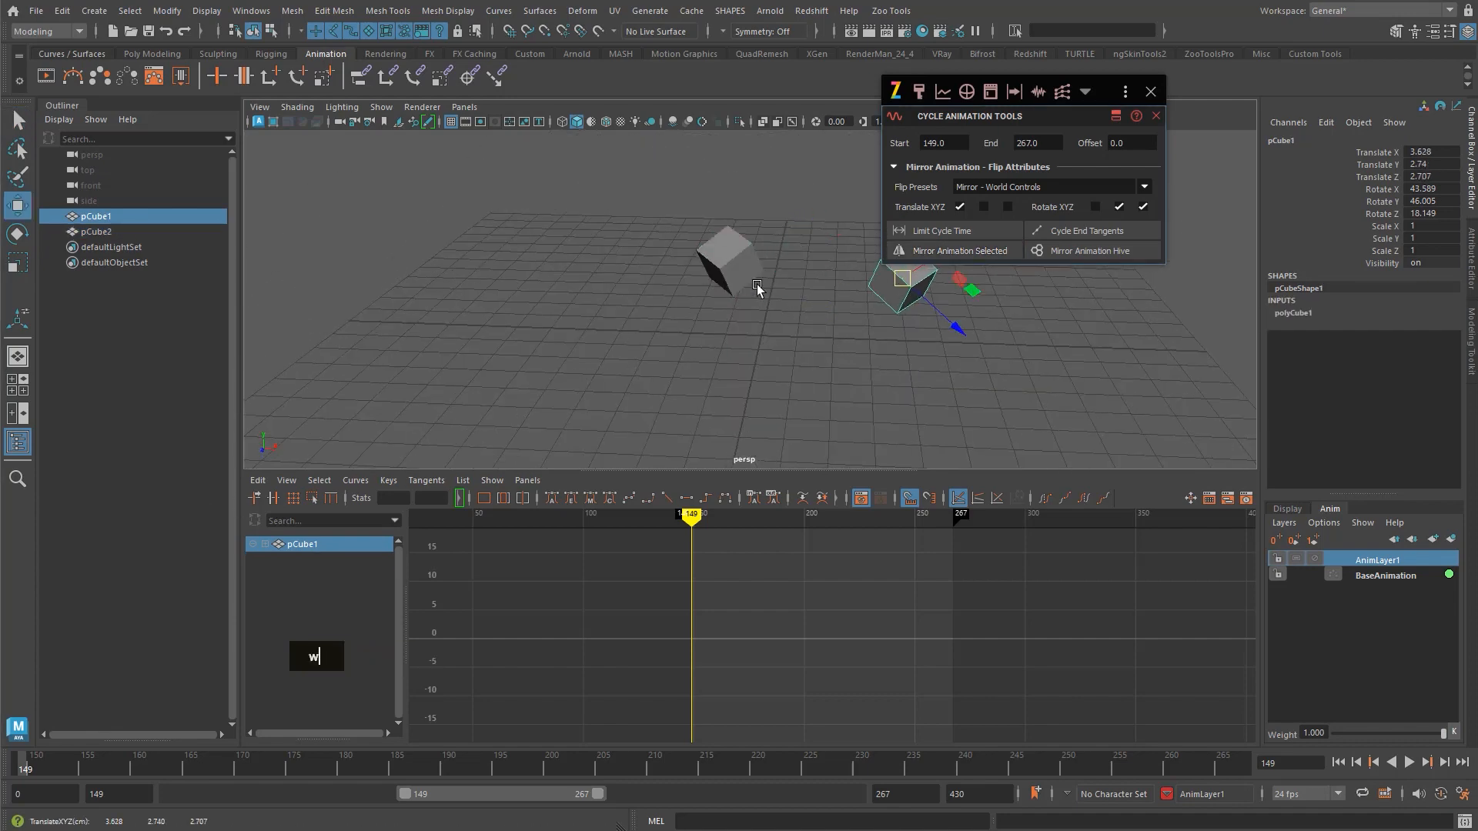
{"action": "key", "text": "q"}
{"action": "left_click", "coordinate": [742, 263]}
{"action": "key", "text": "w"}
{"action": "left_click_drag", "start_coordinate": [732, 263], "coordinate": [582, 272]}
{"action": "left_click_drag", "start_coordinate": [793, 335], "coordinate": [805, 300], "text": "alt"}
{"action": "right_click_drag", "start_coordinate": [805, 299], "coordinate": [728, 328], "text": "alt"}
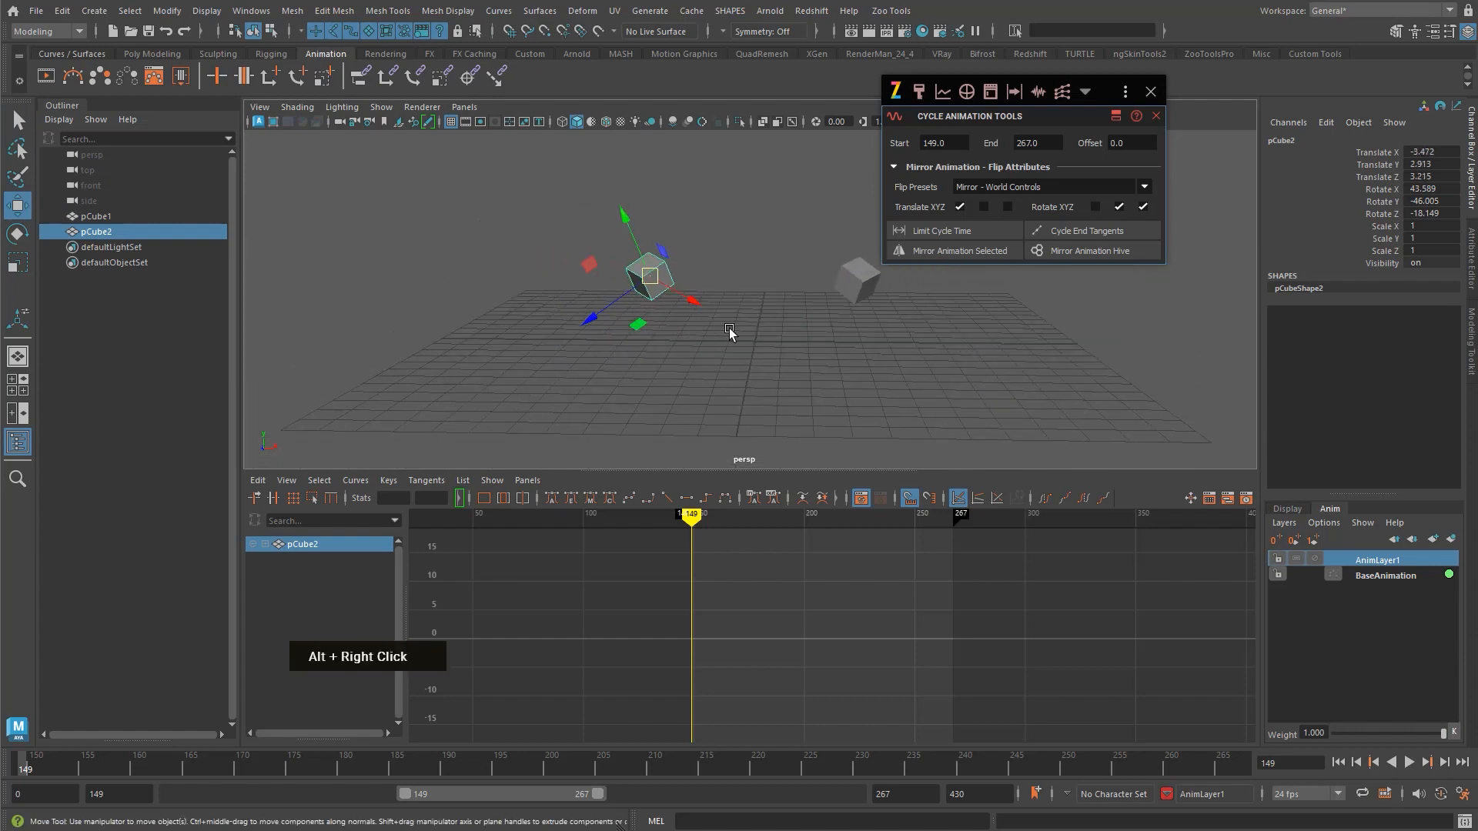
- Pose the original cube at about 2.606, 4.508, 2.274 with rotation about -11.4, 40.9, -21.1 degrees and mirror it onto its clone
{"action": "left_click_drag", "start_coordinate": [784, 294], "coordinate": [801, 319], "text": "alt"}
{"action": "left_click", "coordinate": [859, 286]}
{"action": "middle_click_drag", "start_coordinate": [873, 313], "coordinate": [867, 345], "text": "alt"}
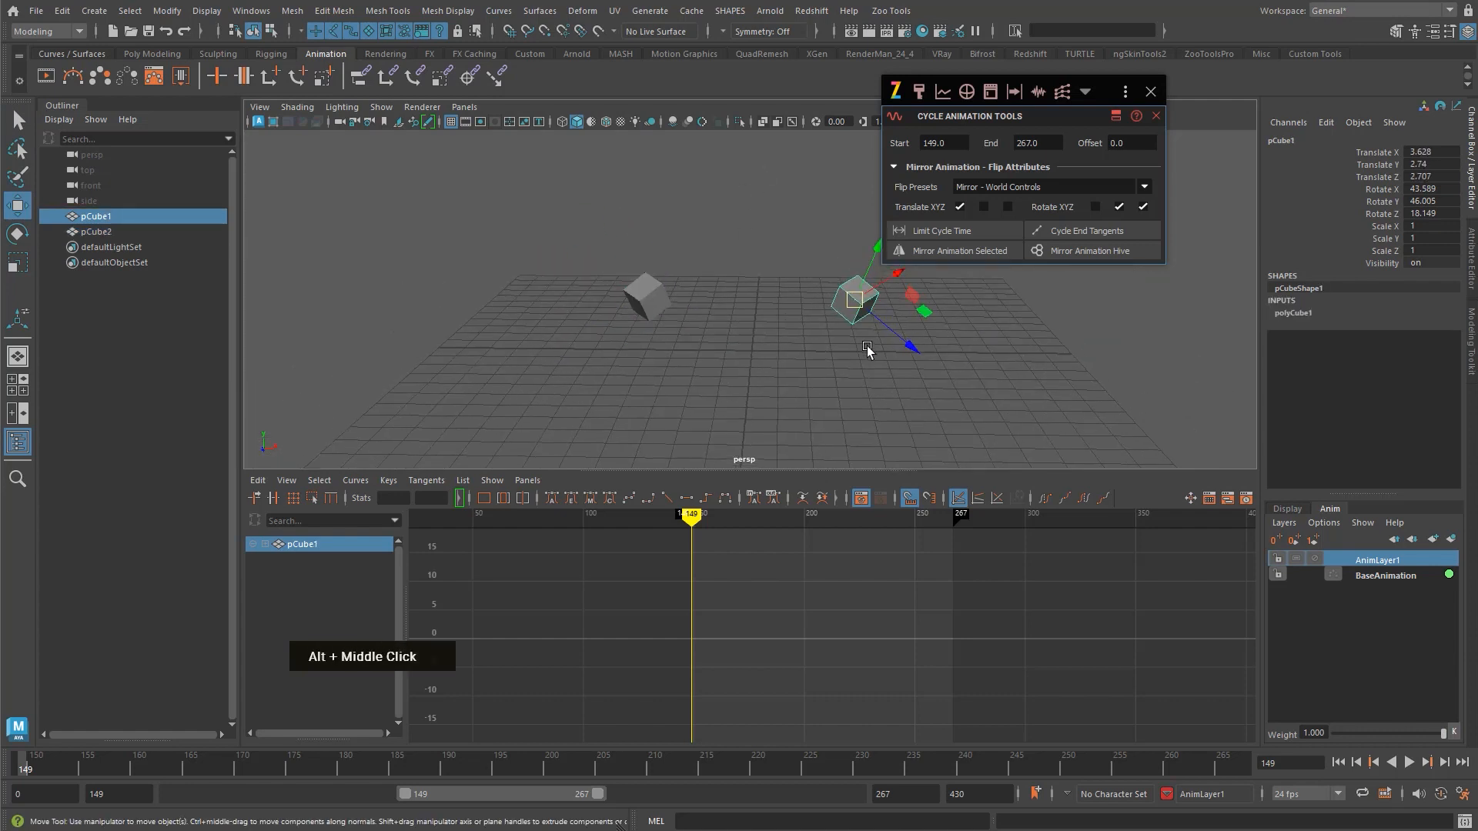
{"action": "key", "text": "w"}
{"action": "left_click_drag", "start_coordinate": [859, 305], "coordinate": [842, 248]}
{"action": "key", "text": "q"}
{"action": "left_click", "coordinate": [805, 320]}
{"action": "left_click", "coordinate": [886, 309]}
{"action": "key", "text": "e"}
{"action": "key", "text": "w"}
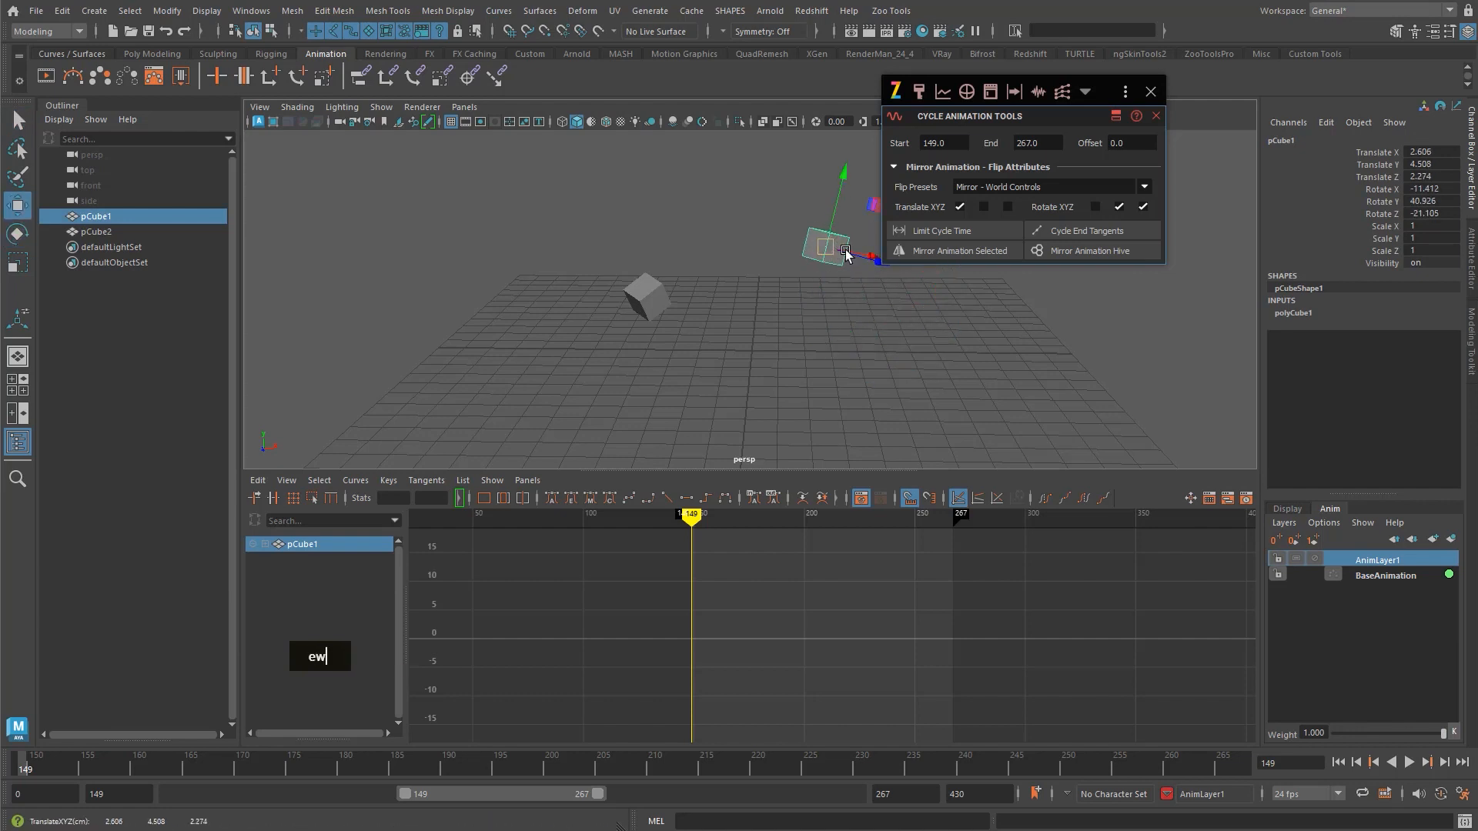
{"action": "left_click", "coordinate": [646, 297], "text": "shift"}
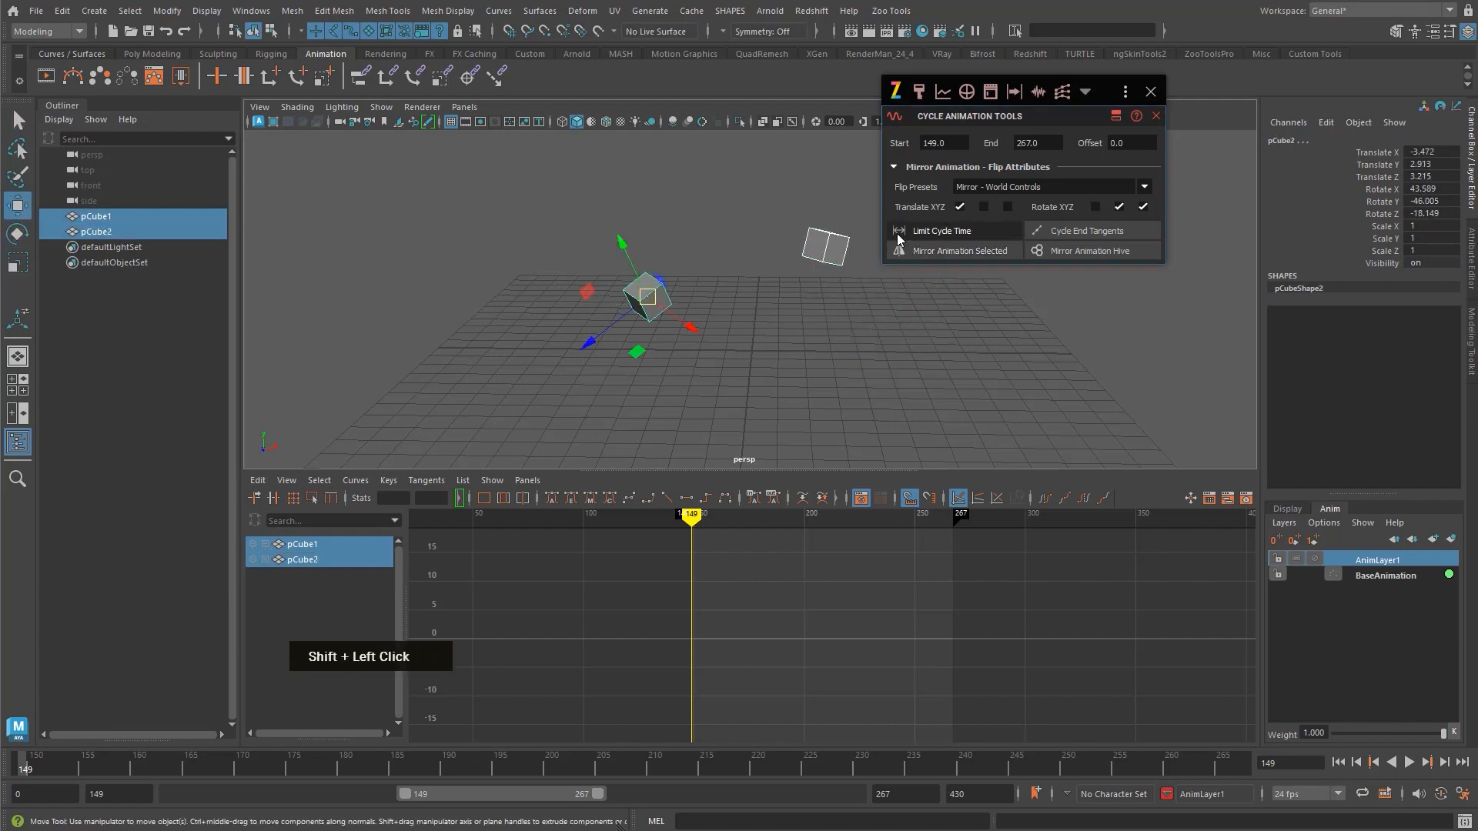
{"action": "left_click", "coordinate": [935, 250]}
- Key the original cube's translation and rotation at frame 149
{"action": "left_click", "coordinate": [822, 245]}
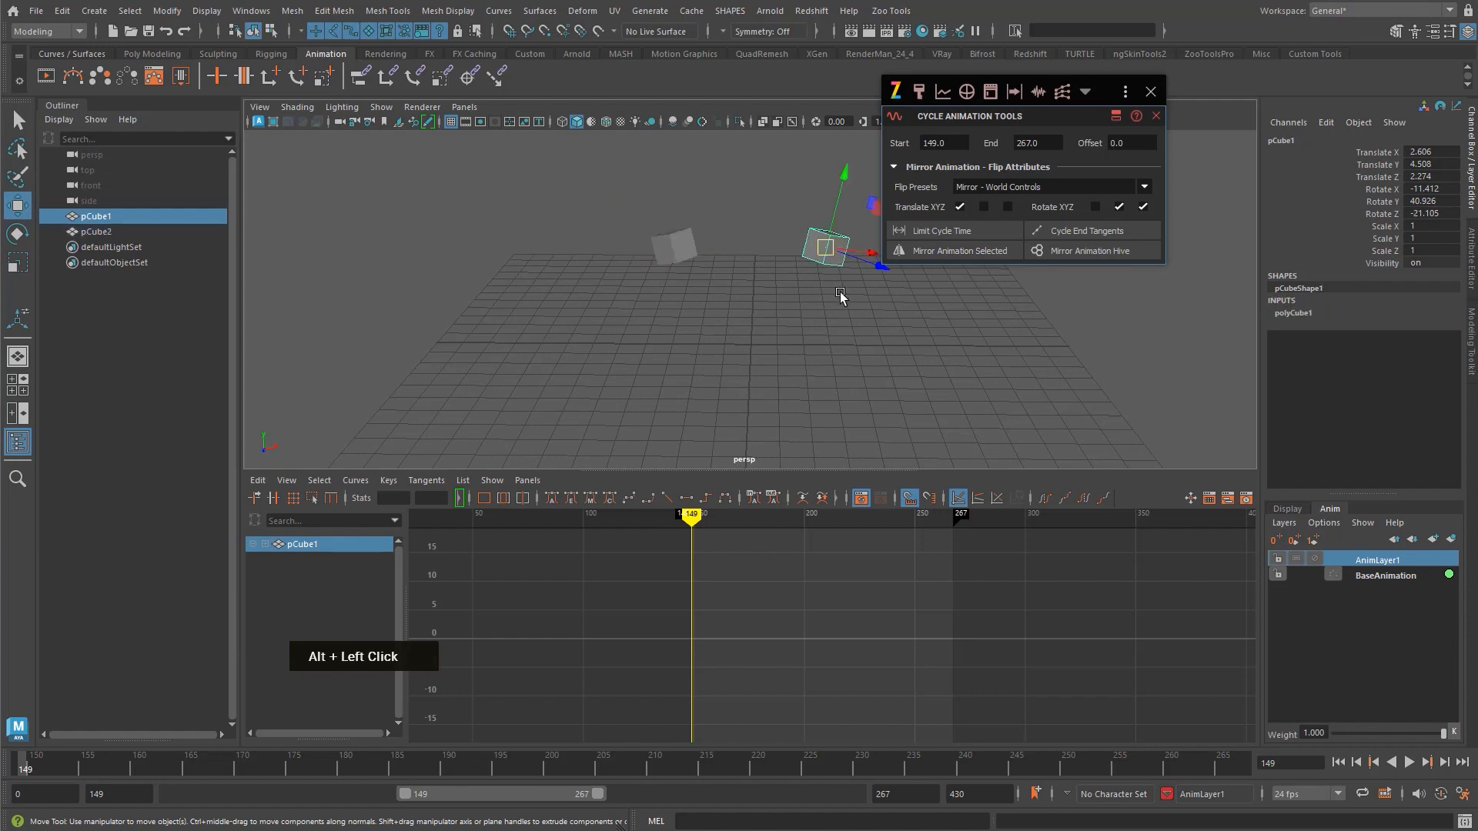
{"action": "key", "text": "shift+w"}
{"action": "key", "text": "shift+e"}
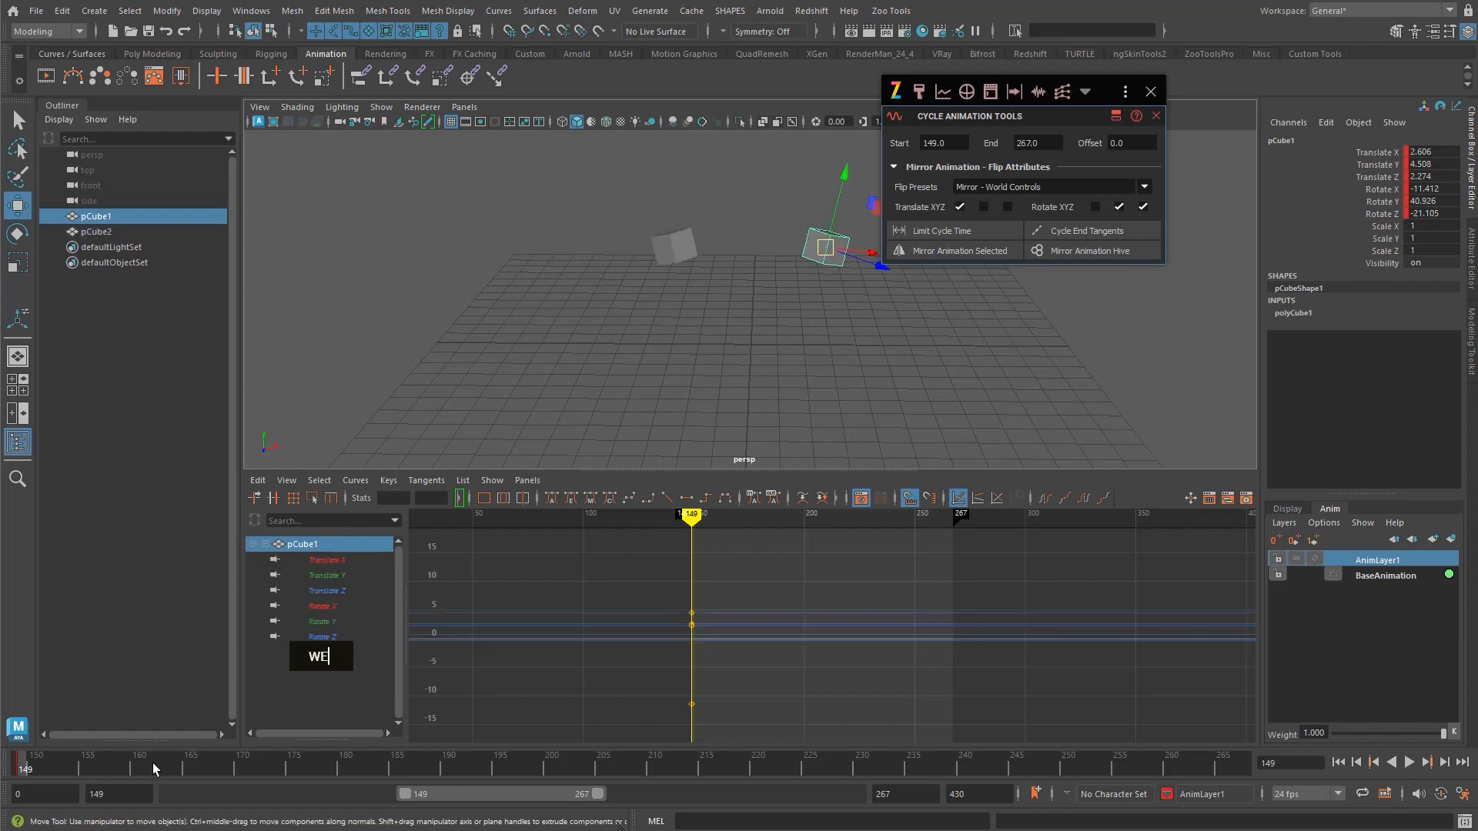
{"action": "left_click_drag", "start_coordinate": [153, 767], "coordinate": [222, 771]}
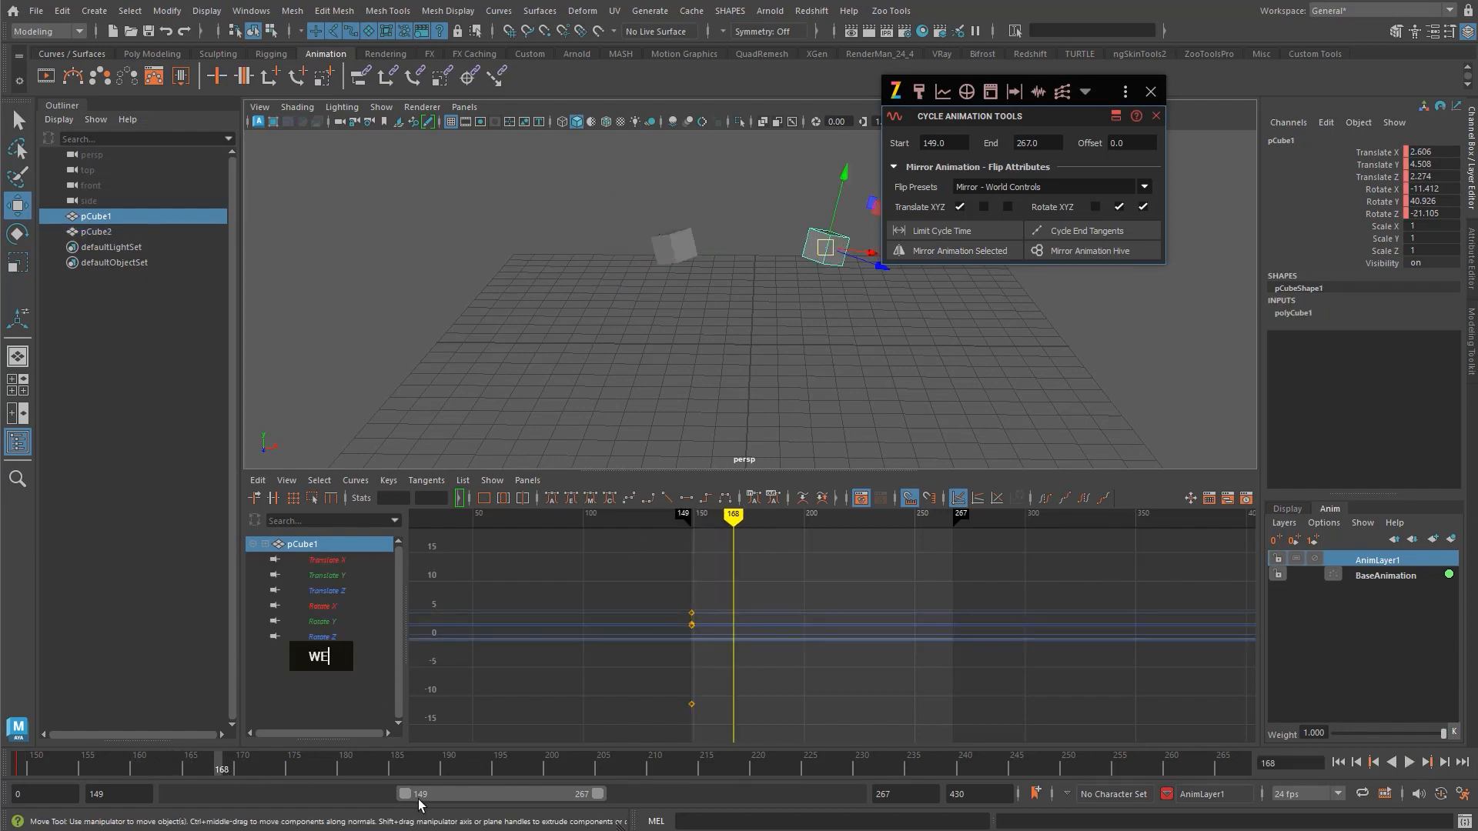
- Extend the playback range to start at frame 0 and delete the original cube's visible keys at frame 149
{"action": "left_click_drag", "start_coordinate": [402, 798], "coordinate": [30, 802]}
{"action": "left_click_drag", "start_coordinate": [110, 769], "coordinate": [17, 768]}
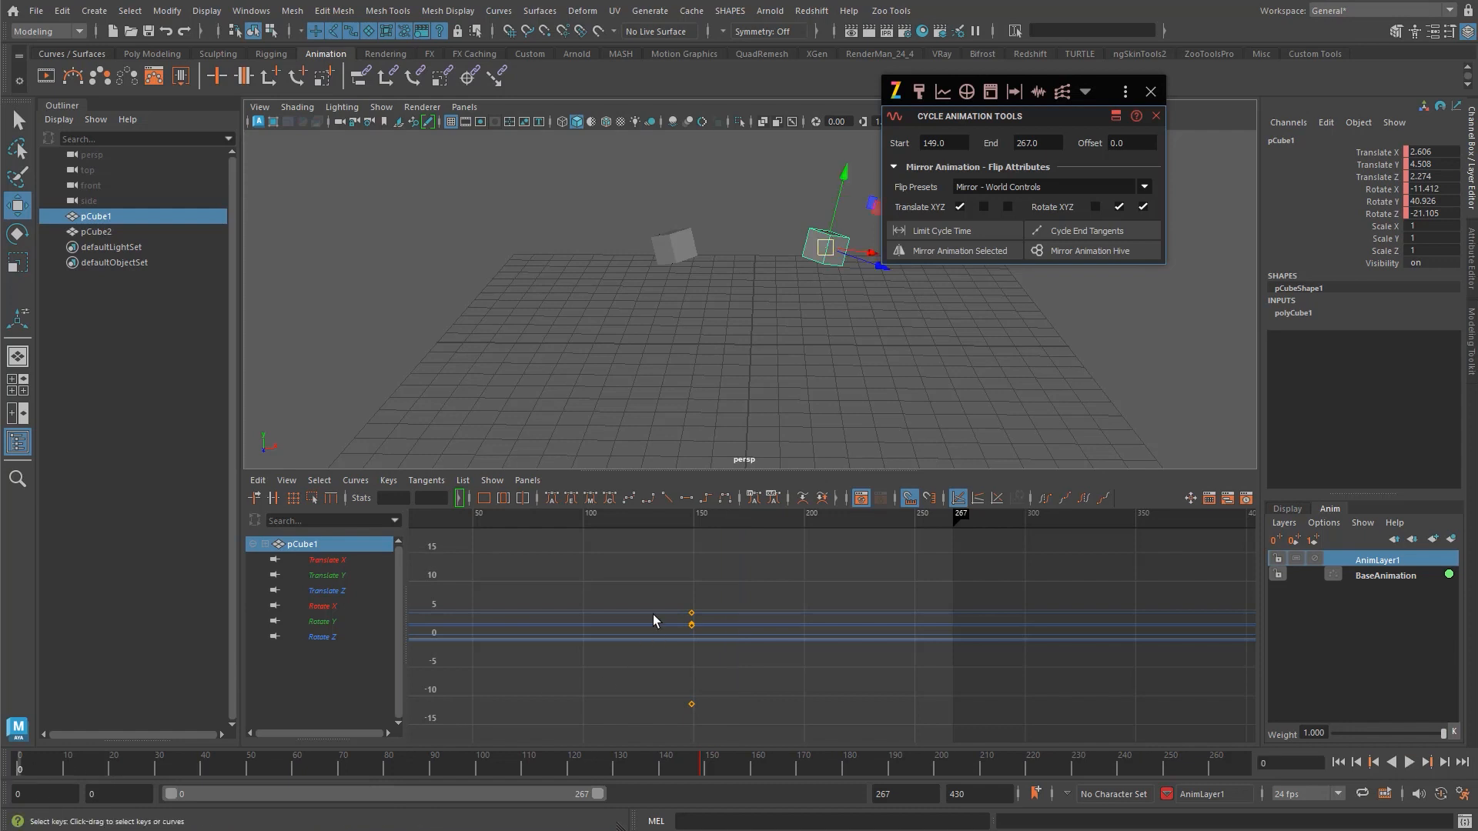
{"action": "left_click_drag", "start_coordinate": [656, 586], "coordinate": [802, 785]}
{"action": "key", "text": "Delete"}
{"action": "middle_click_drag", "start_coordinate": [710, 713], "coordinate": [769, 650], "text": "alt"}
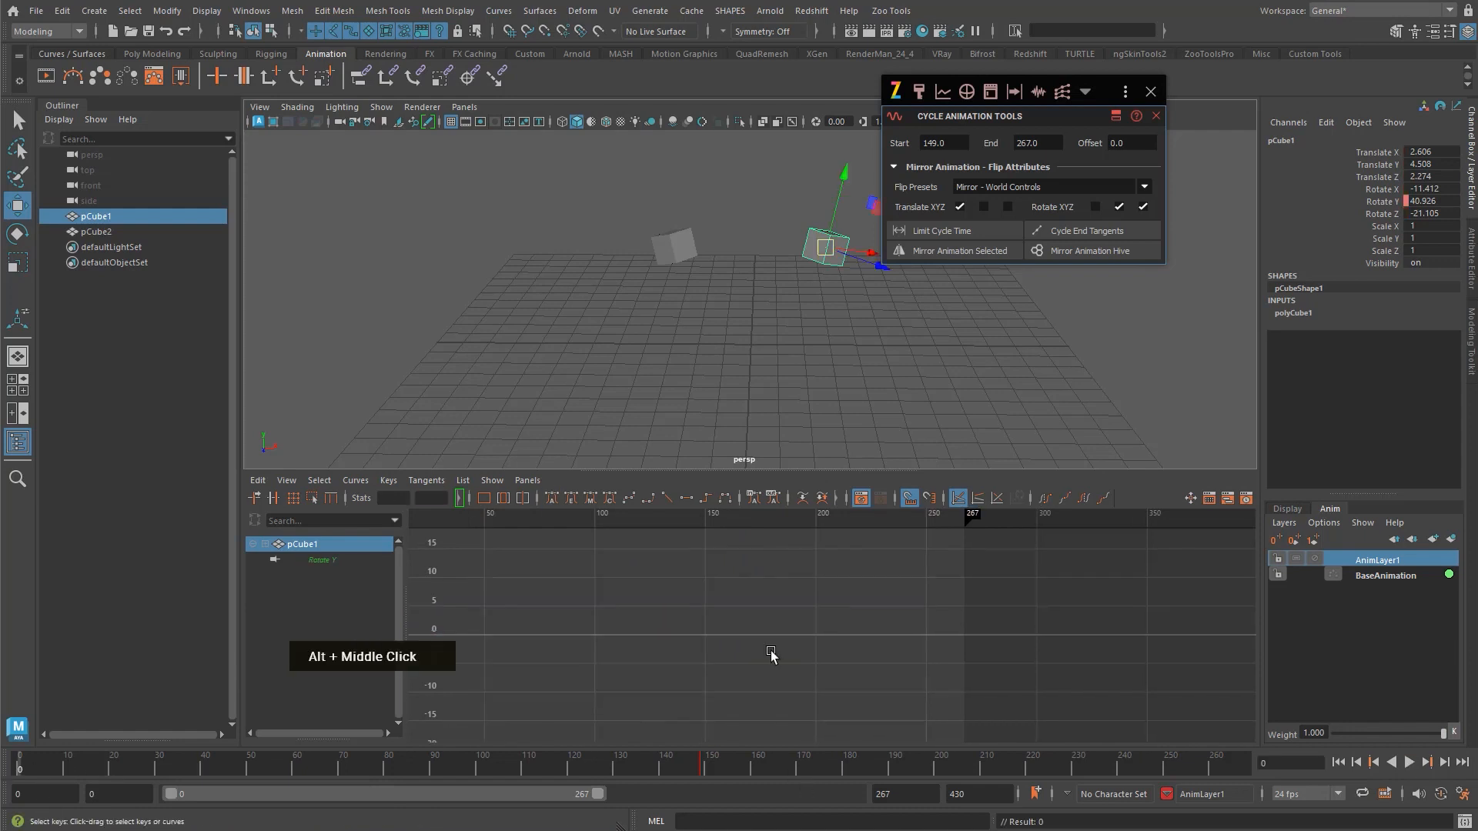
- Key the original cube's translation and rotation at frames 0, 10 and 20, and end the playback range at frame 20
{"action": "key", "text": "w"}
{"action": "key", "text": "shift+e"}
{"action": "left_click_drag", "start_coordinate": [85, 768], "coordinate": [116, 770]}
{"action": "key", "text": "w"}
{"action": "key", "text": "e"}
{"action": "key", "text": "ctrl+alt+period"}
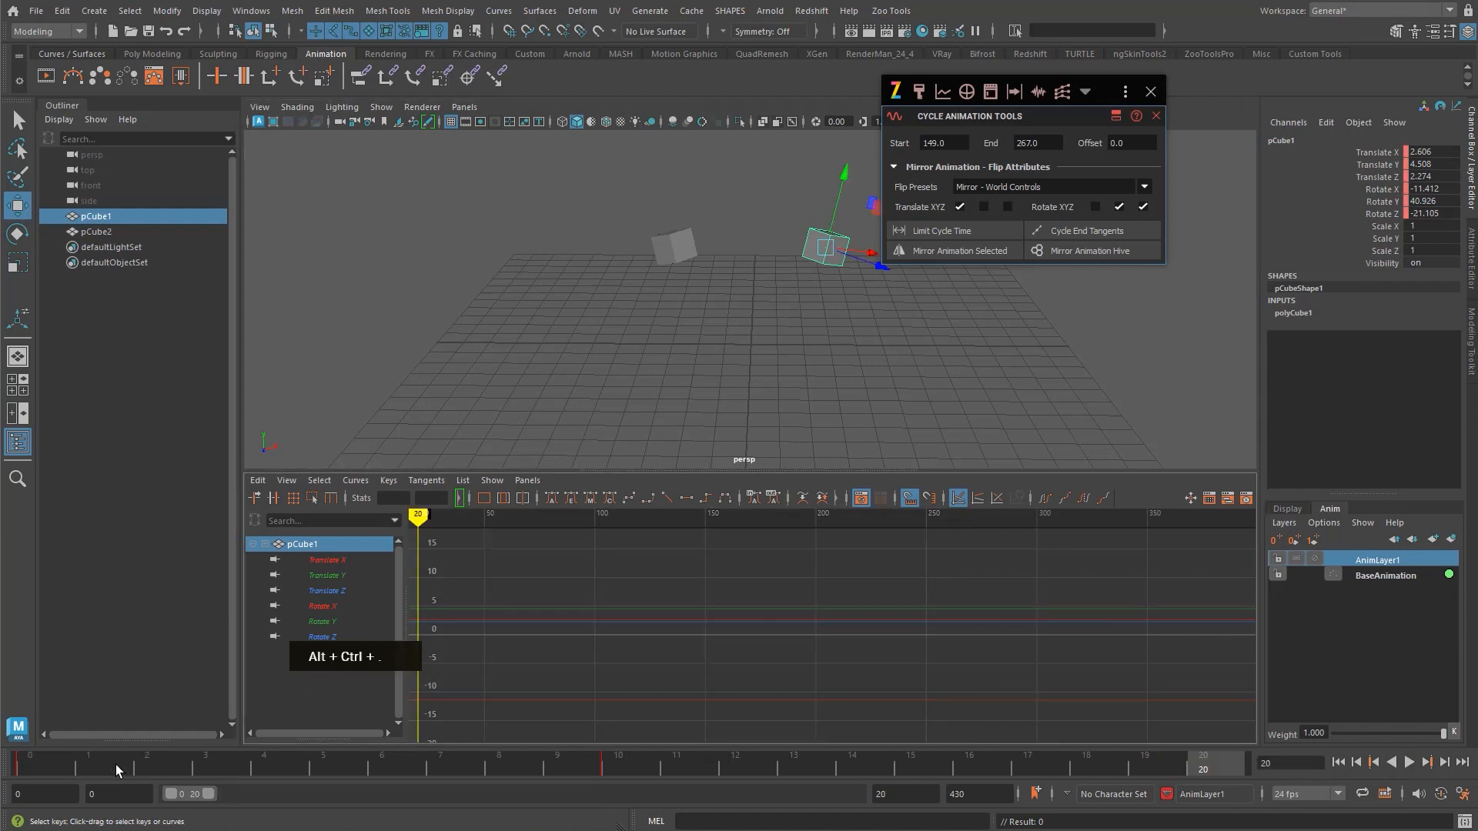
{"action": "key", "text": "shift+w"}
{"action": "key", "text": "shift+e"}
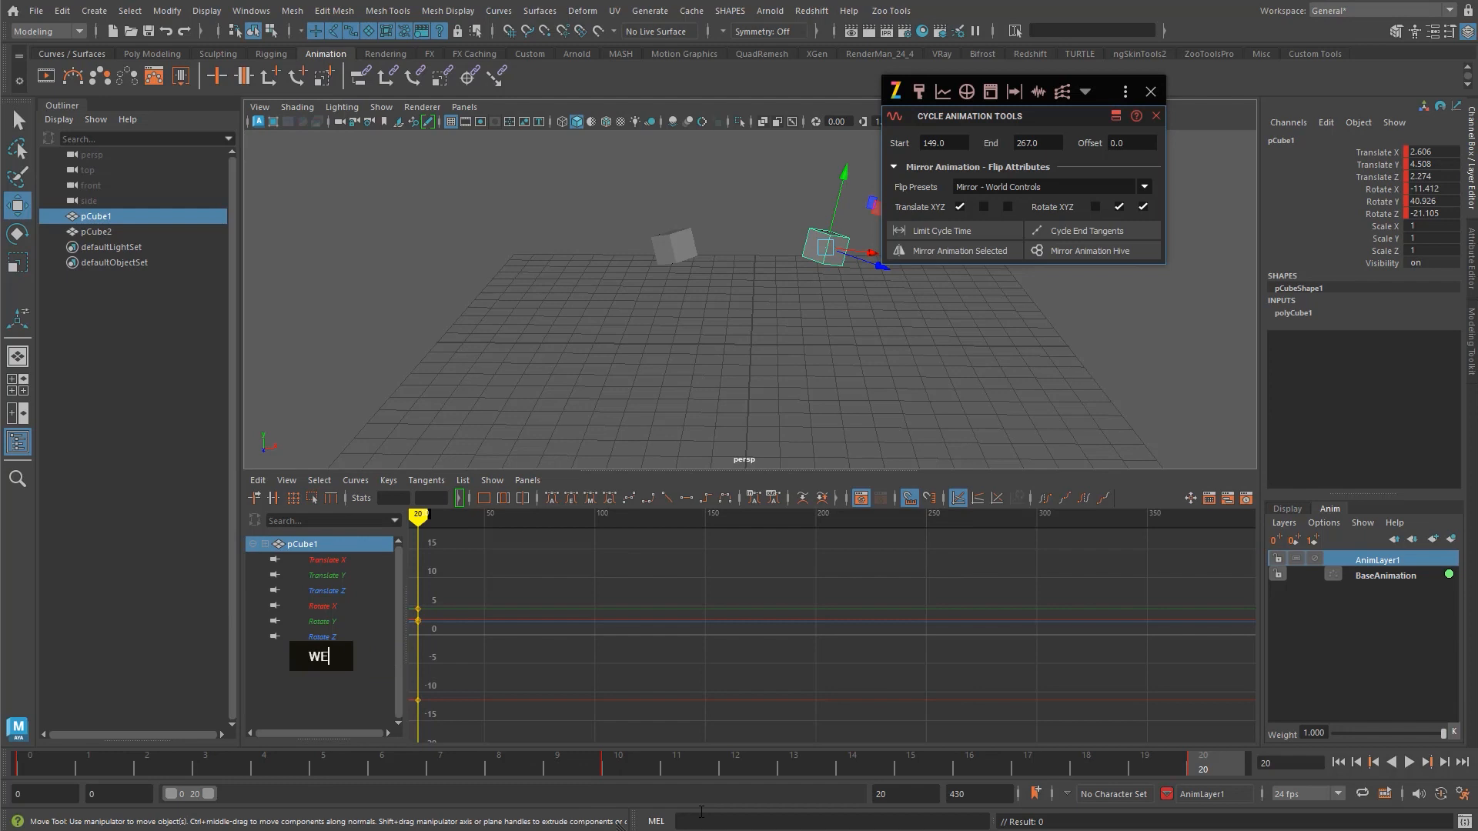
- At frame 10, move the original cube to about 3.389, 6.208, 1.677, rotate it to about 31.2, 34.4, 7.1 degrees and key it
{"action": "left_click", "coordinate": [603, 763]}
{"action": "key", "text": "w"}
{"action": "middle_click_drag", "start_coordinate": [850, 185], "coordinate": [805, 248], "text": "alt"}
{"action": "left_click_drag", "start_coordinate": [782, 310], "coordinate": [818, 274]}
{"action": "key", "text": "e"}
{"action": "key", "text": "shift+w"}
{"action": "key", "text": "shift+e"}
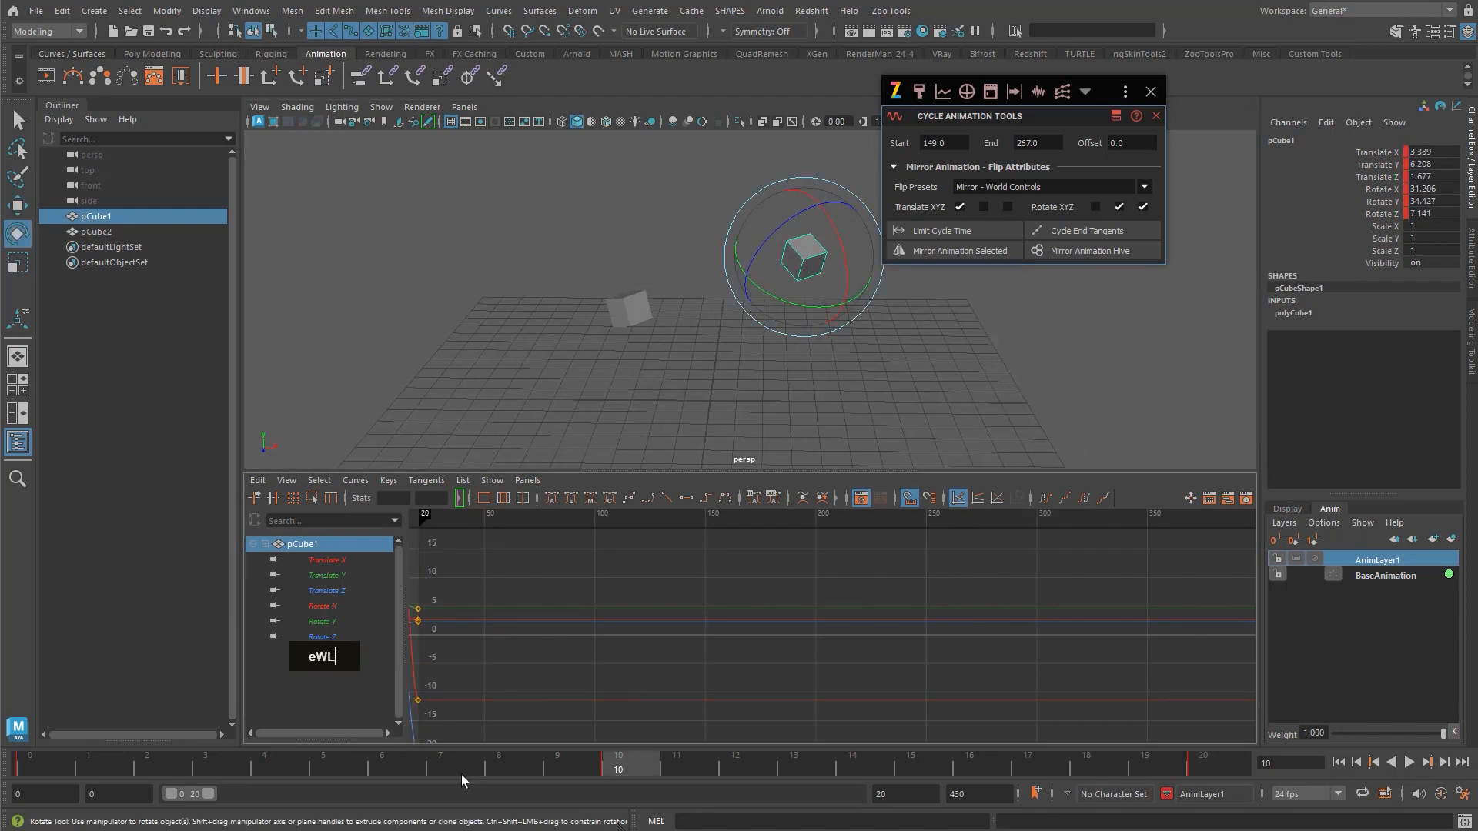
- Return to frame 0 and delete the stray Rotate Y key beyond the 0–20 range from the original cube's curves
{"action": "double_click", "coordinate": [71, 768]}
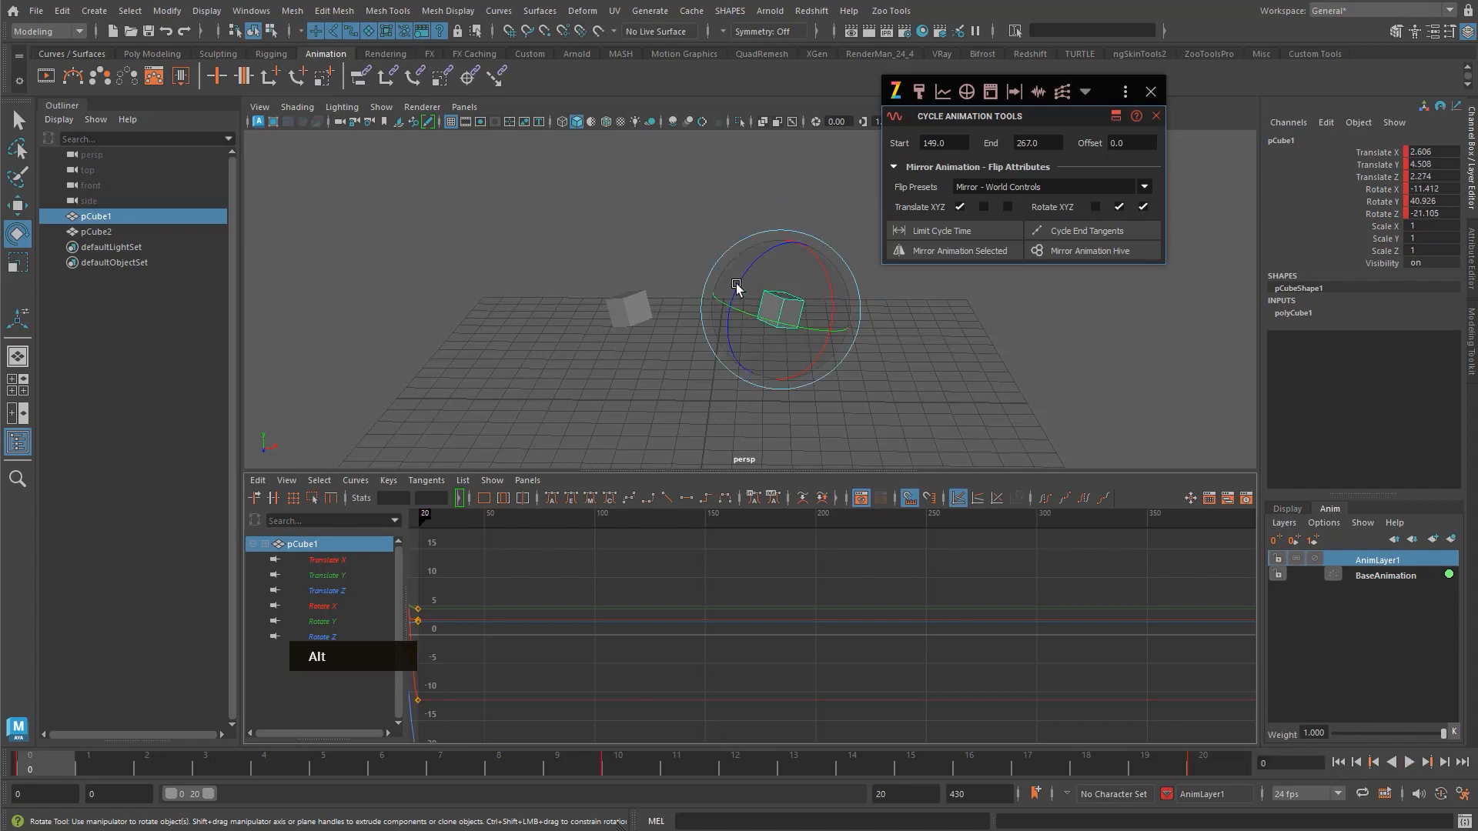
{"action": "key", "text": "q"}
{"action": "middle_click_drag", "start_coordinate": [907, 534], "coordinate": [906, 593], "text": "alt"}
{"action": "right_click_drag", "start_coordinate": [905, 593], "coordinate": [926, 639], "text": "alt"}
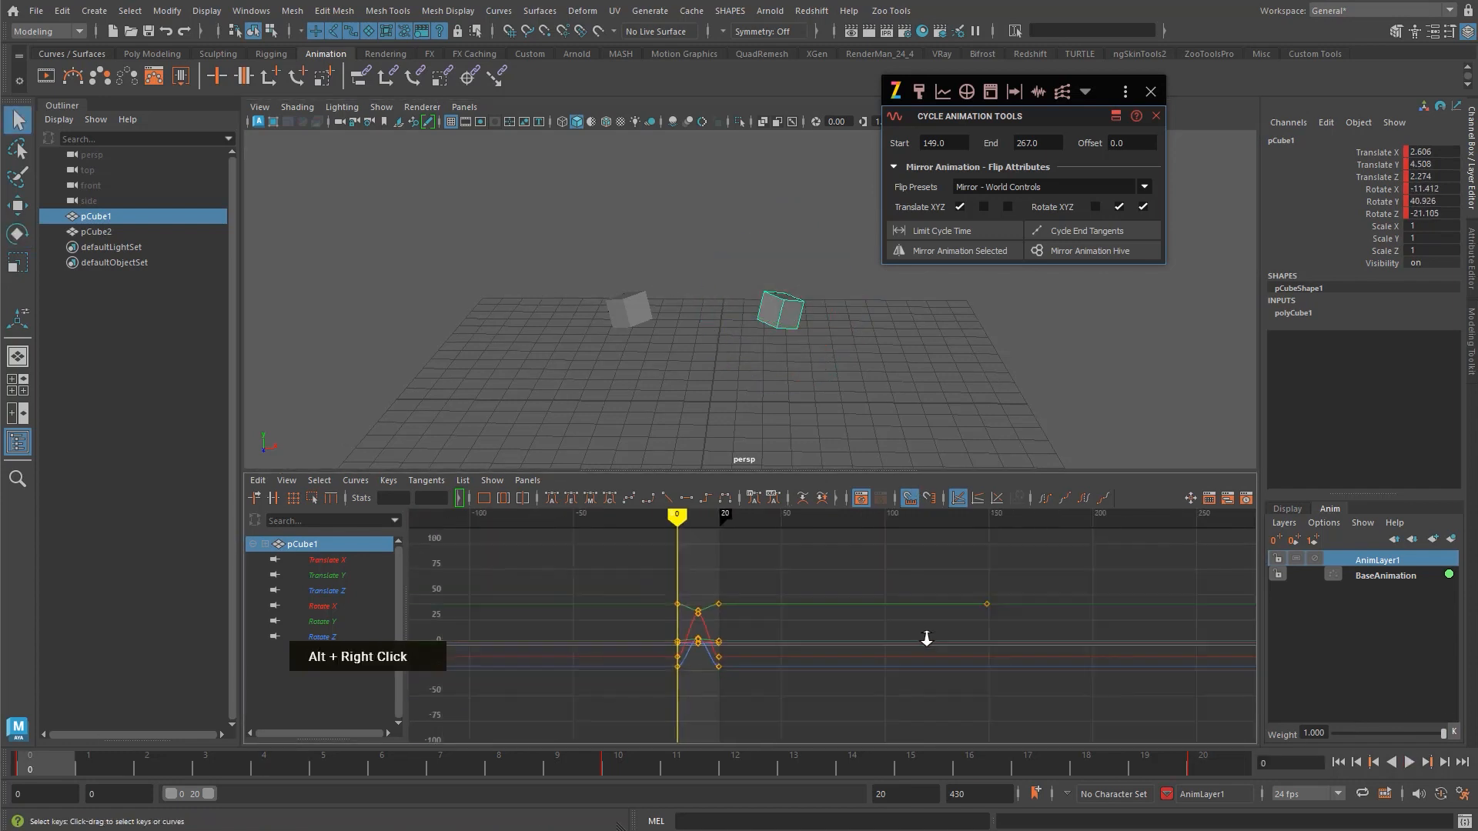
{"action": "left_click_drag", "start_coordinate": [866, 576], "coordinate": [1103, 662]}
{"action": "key", "text": "Delete"}
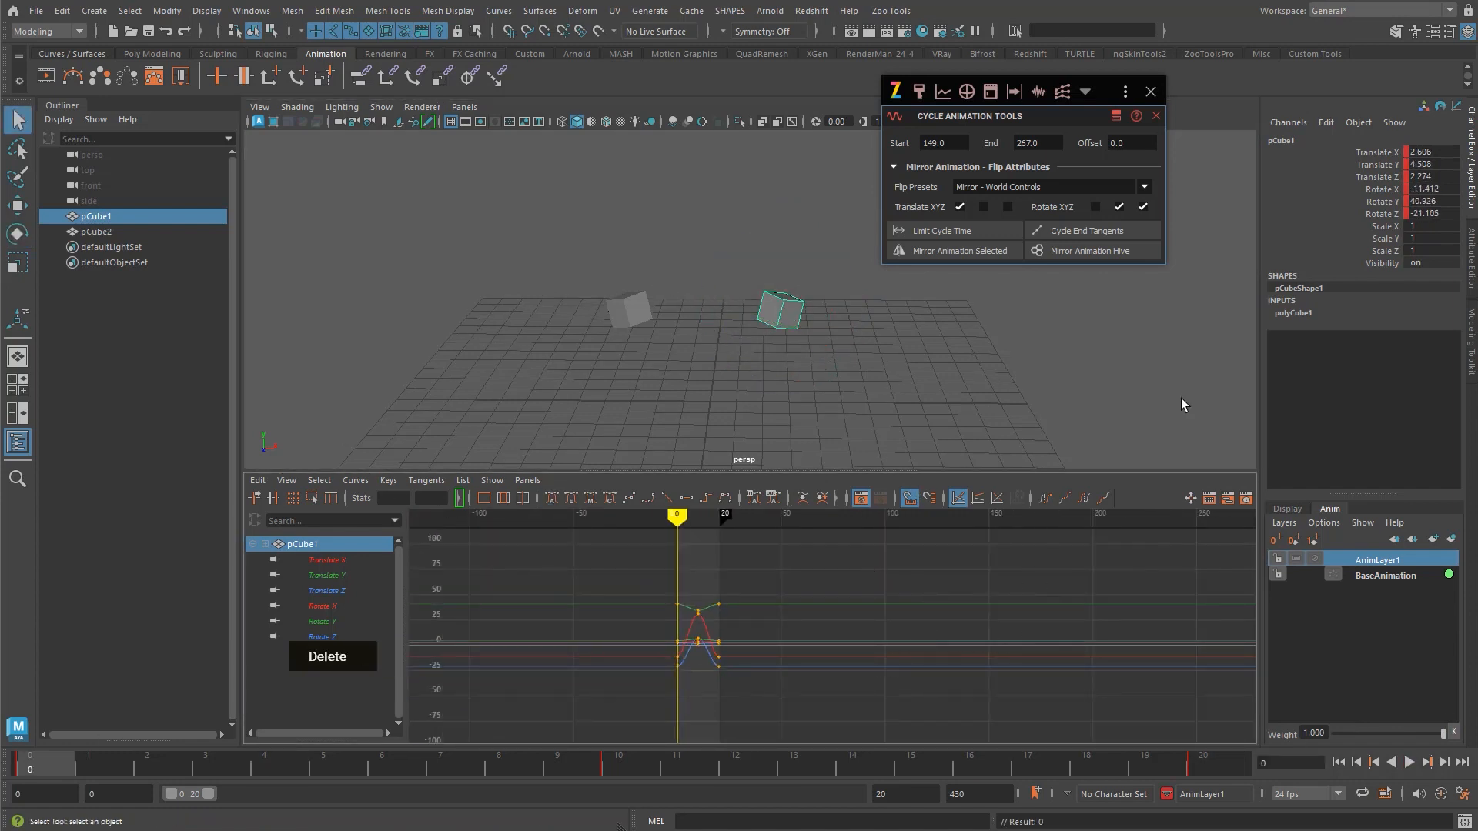
- Set the cycle's start frame to 0 and its end frame to 20
{"action": "left_click", "coordinate": [940, 144]}
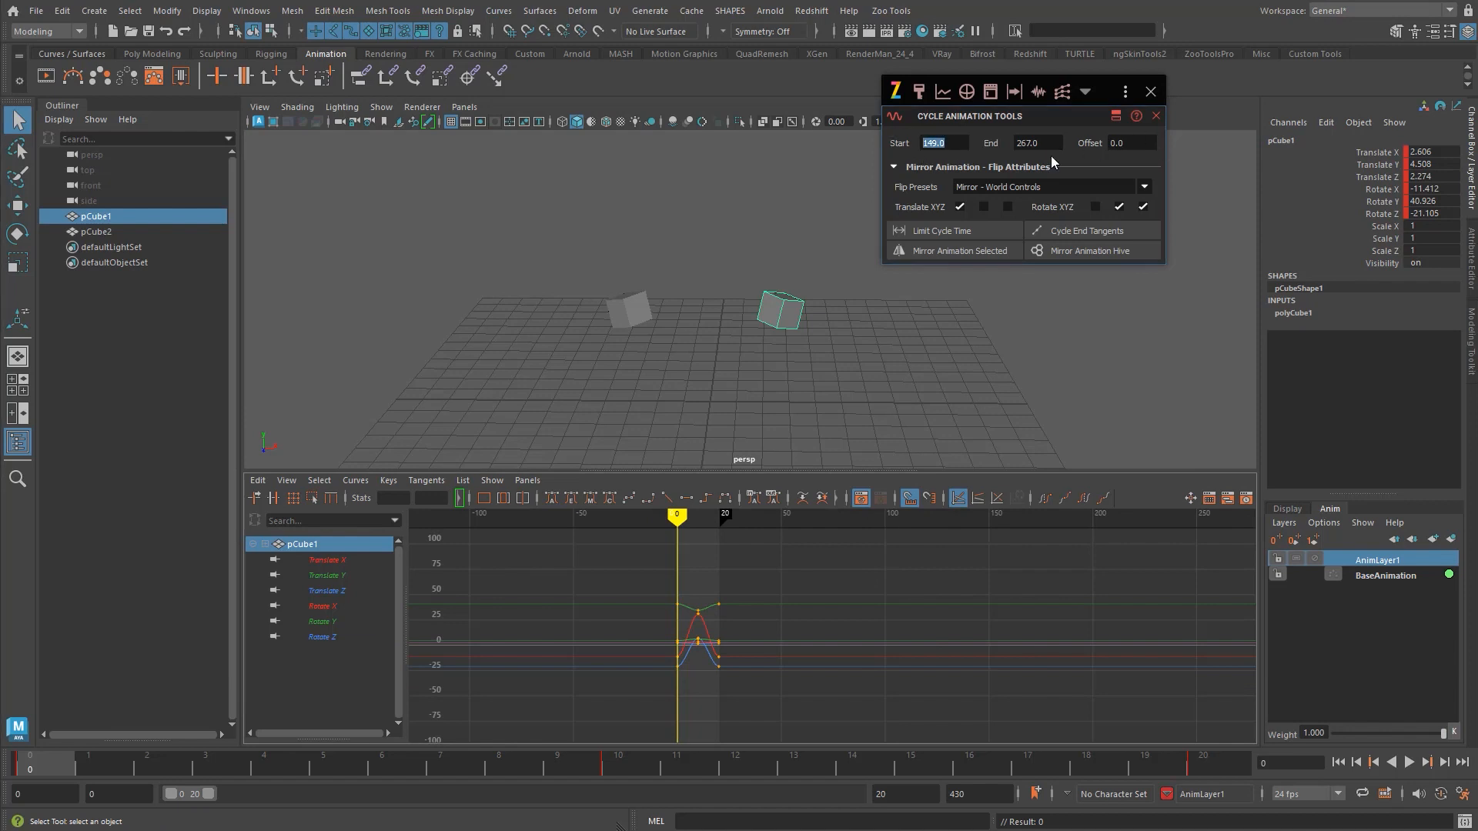
{"action": "type", "text": "0"}
{"action": "key", "text": "Tab"}
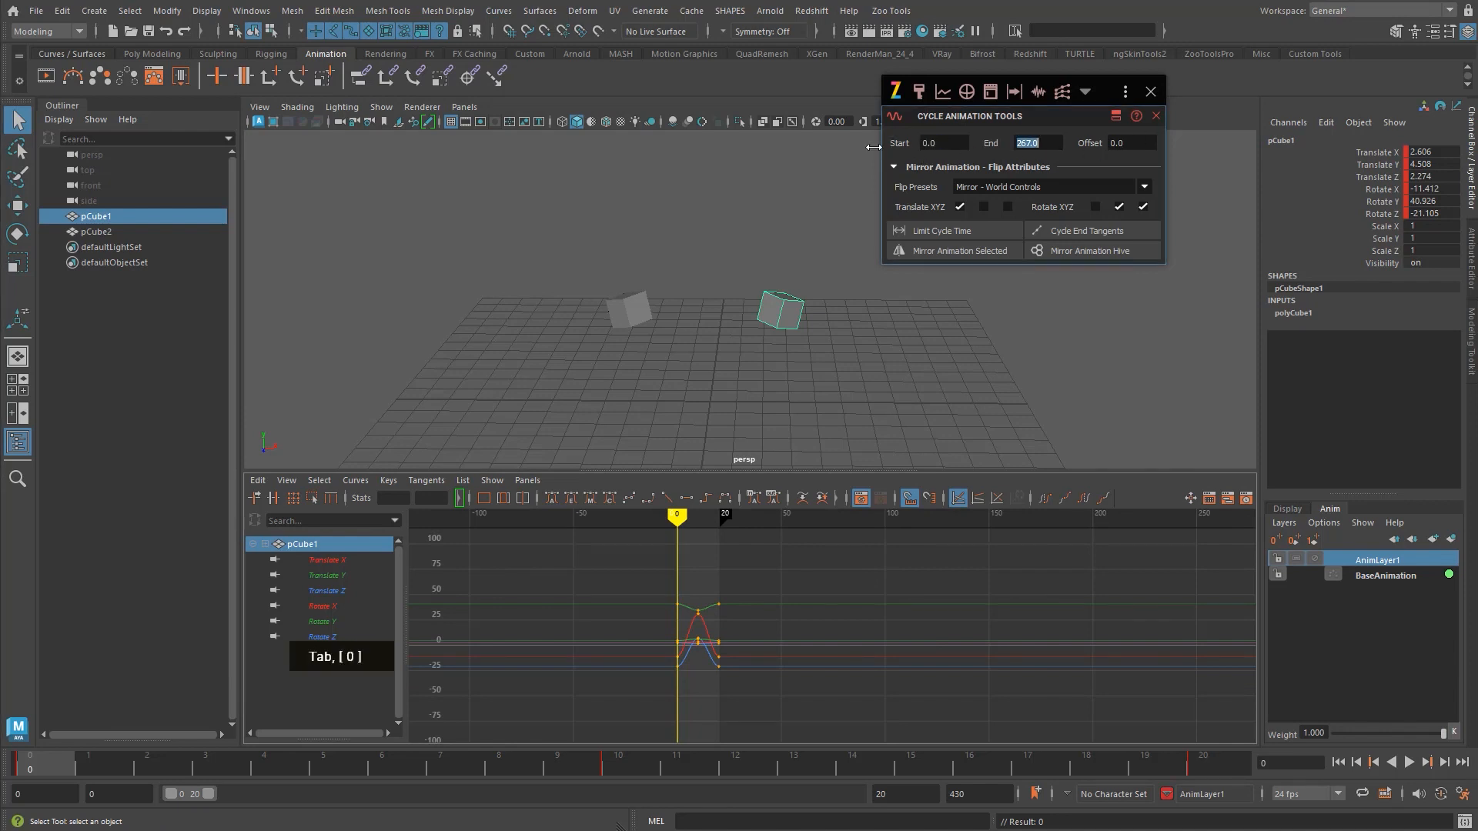
{"action": "type", "text": "20"}
{"action": "key", "text": "Tab"}
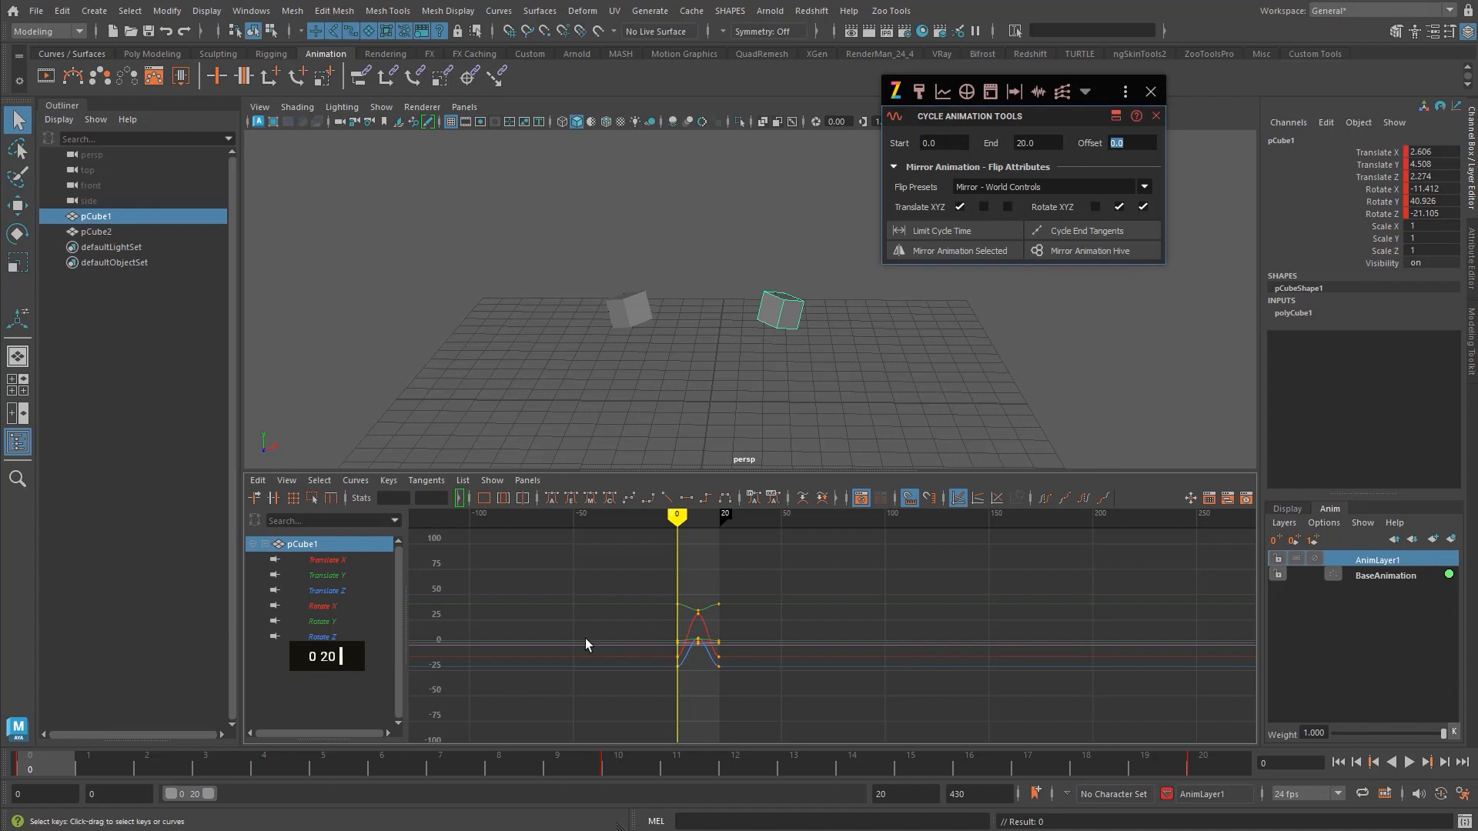
- Compare the original cube's first and last keys at frames 0 and 20 on its animation curves
{"action": "right_click_drag", "start_coordinate": [588, 644], "coordinate": [593, 633], "text": "alt"}
{"action": "middle_click_drag", "start_coordinate": [592, 634], "coordinate": [1100, 615], "text": "alt"}
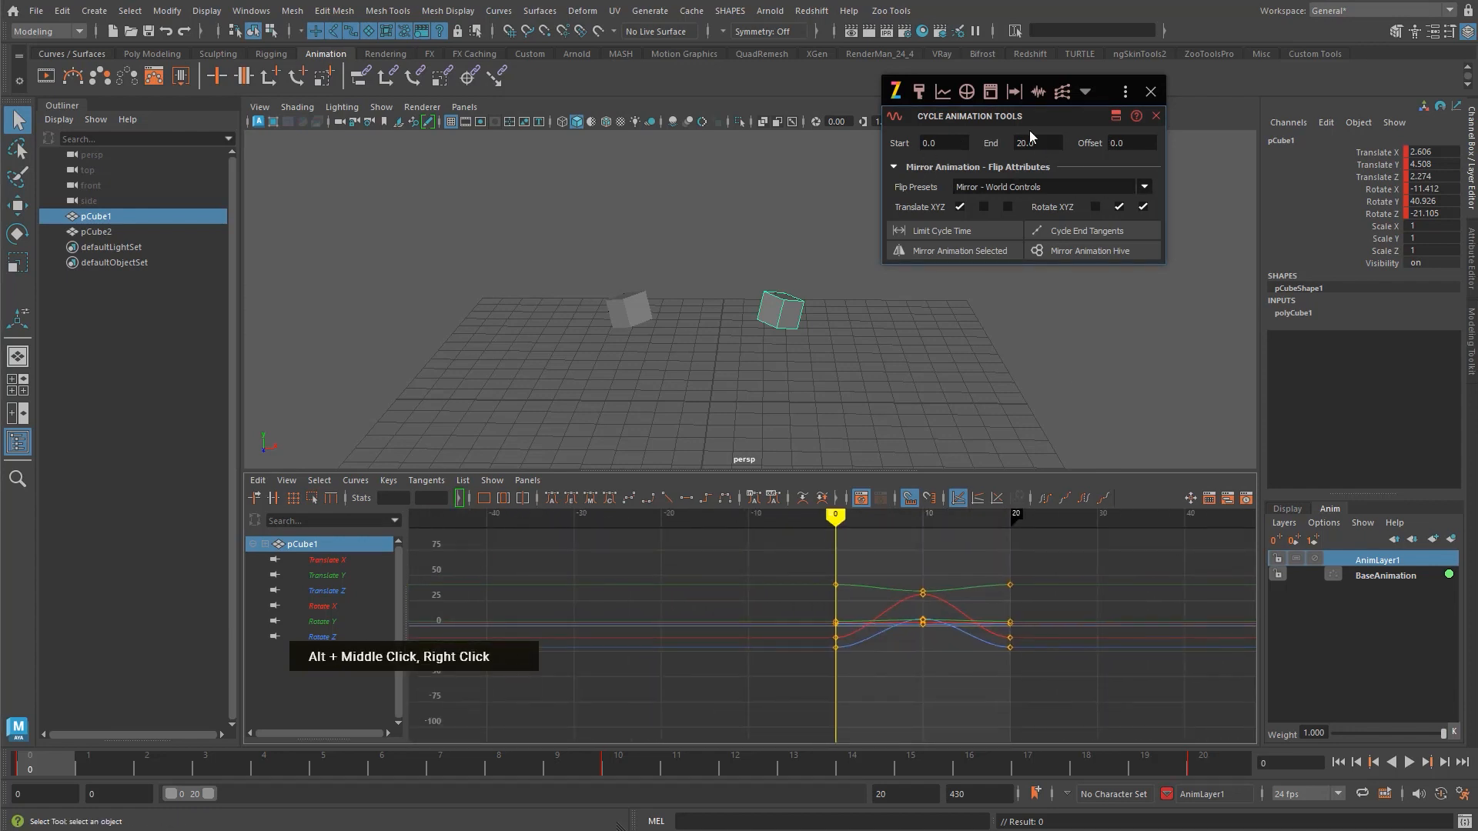
{"action": "mouse_move", "coordinate": [896, 143]}
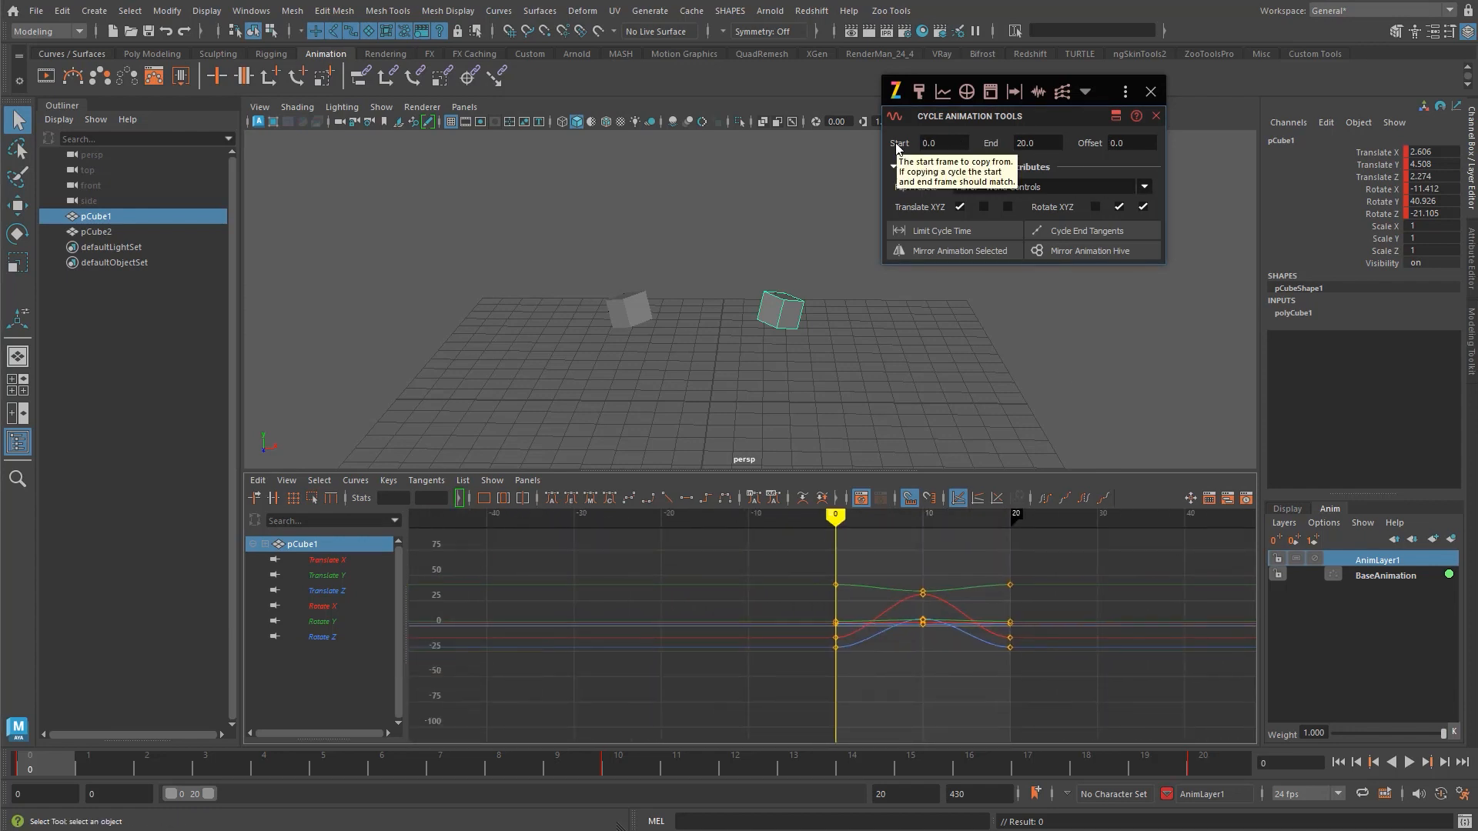
{"action": "mouse_move", "coordinate": [1001, 147]}
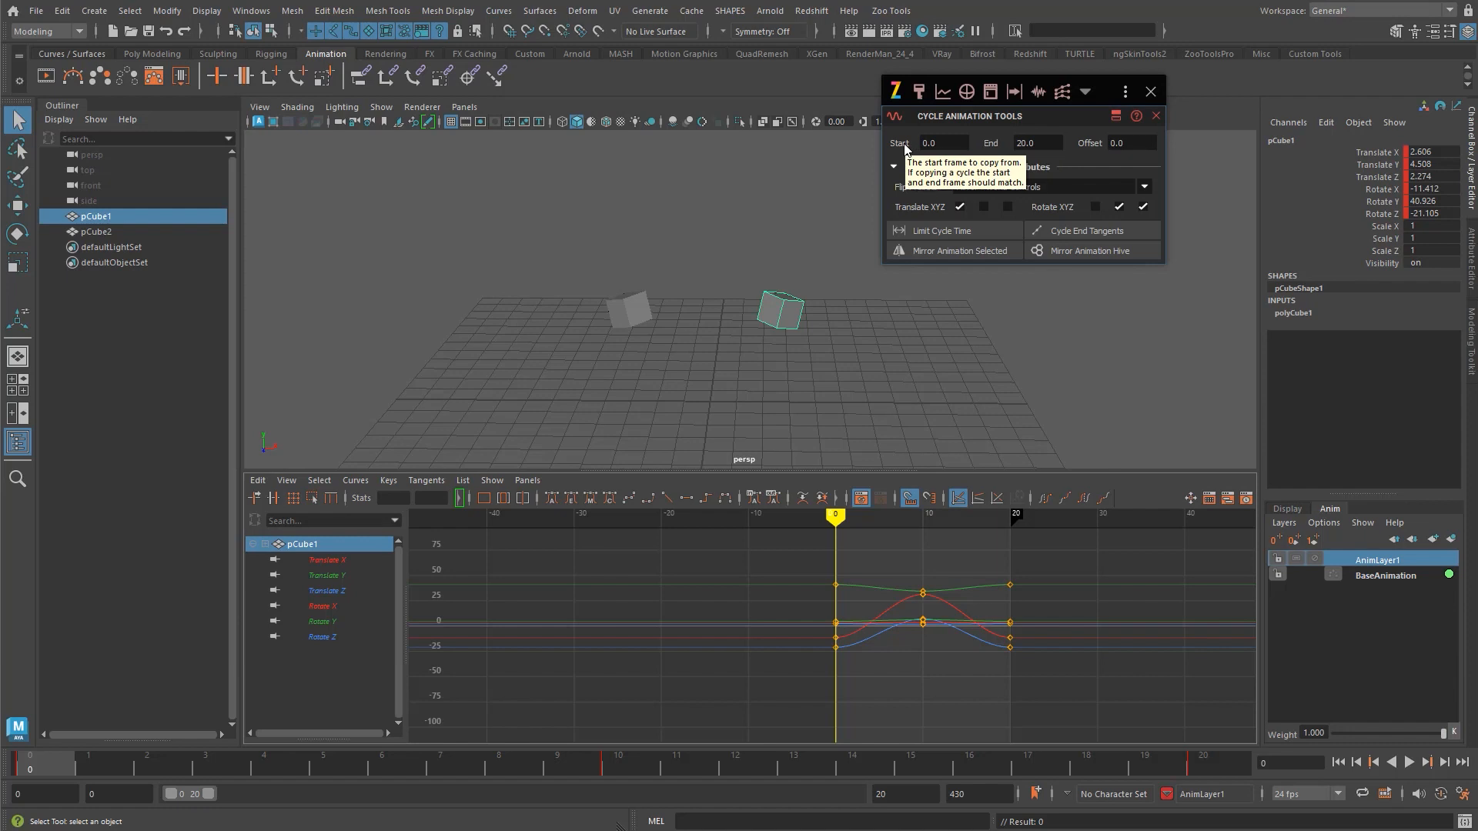
{"action": "middle_click_drag", "start_coordinate": [855, 691], "coordinate": [820, 703], "text": "alt"}
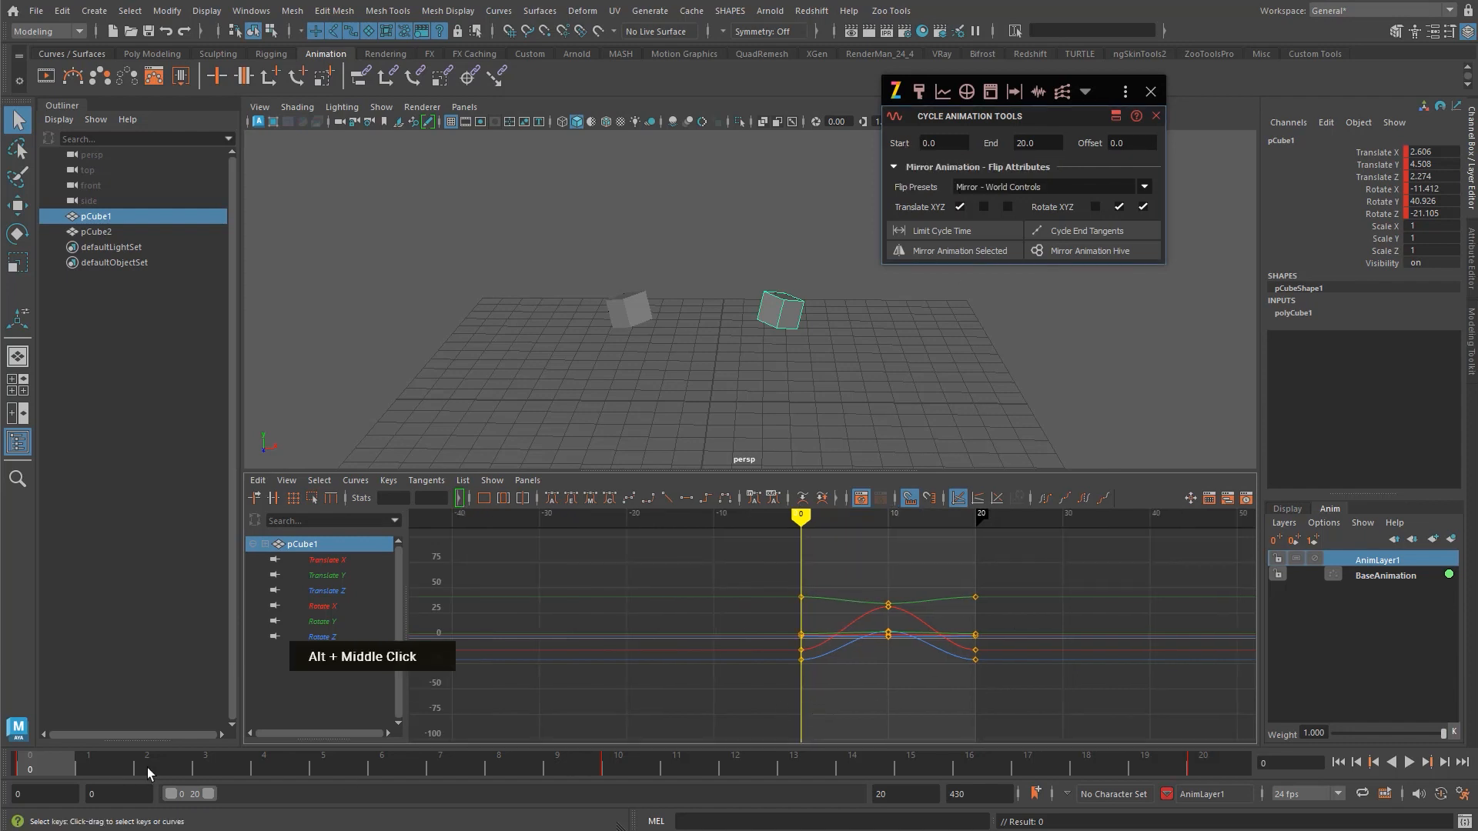
{"action": "key", "text": "k"}
{"action": "left_click", "coordinate": [971, 628]}
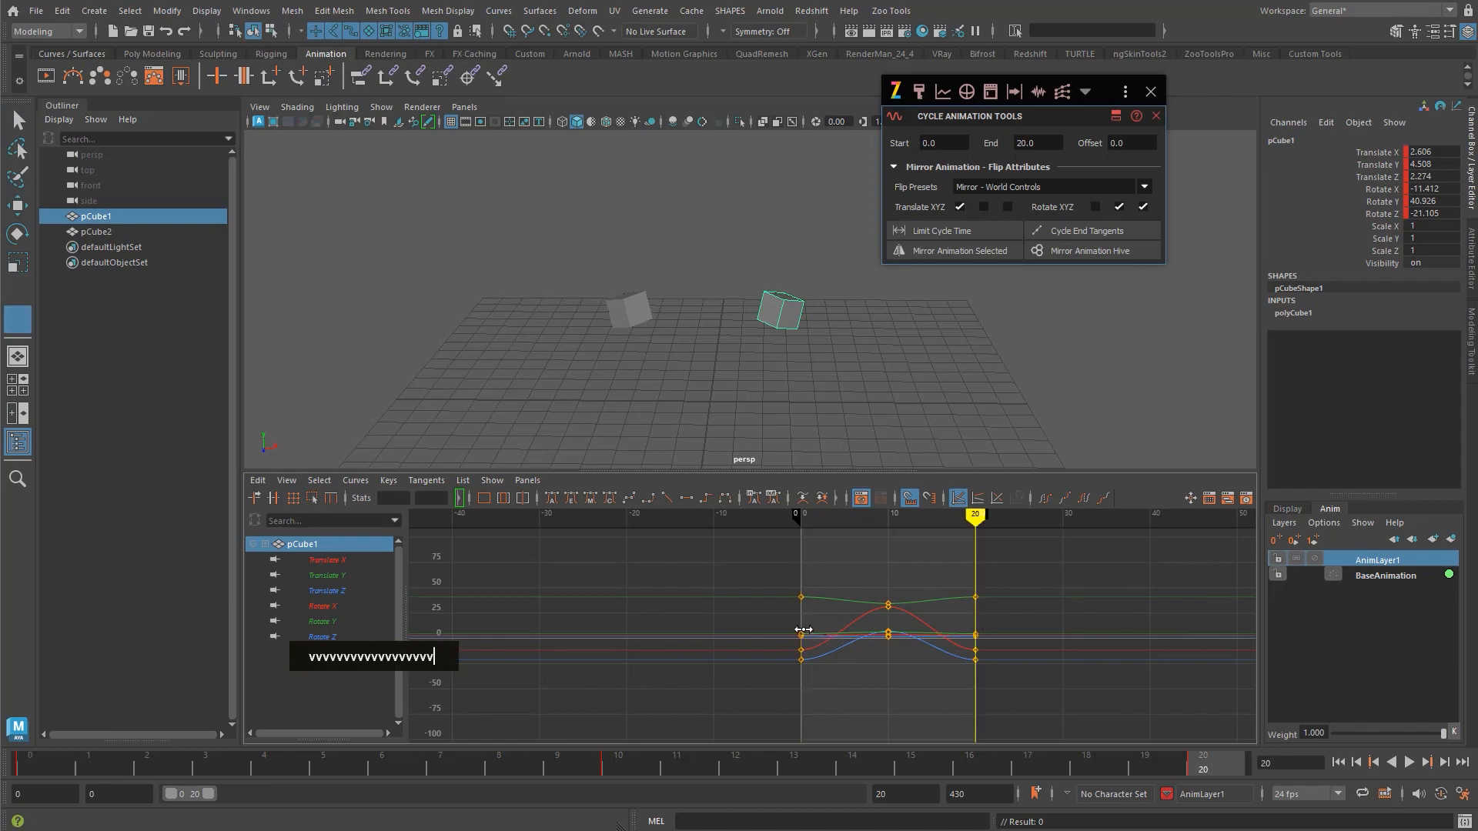
{"action": "left_click", "coordinate": [801, 632]}
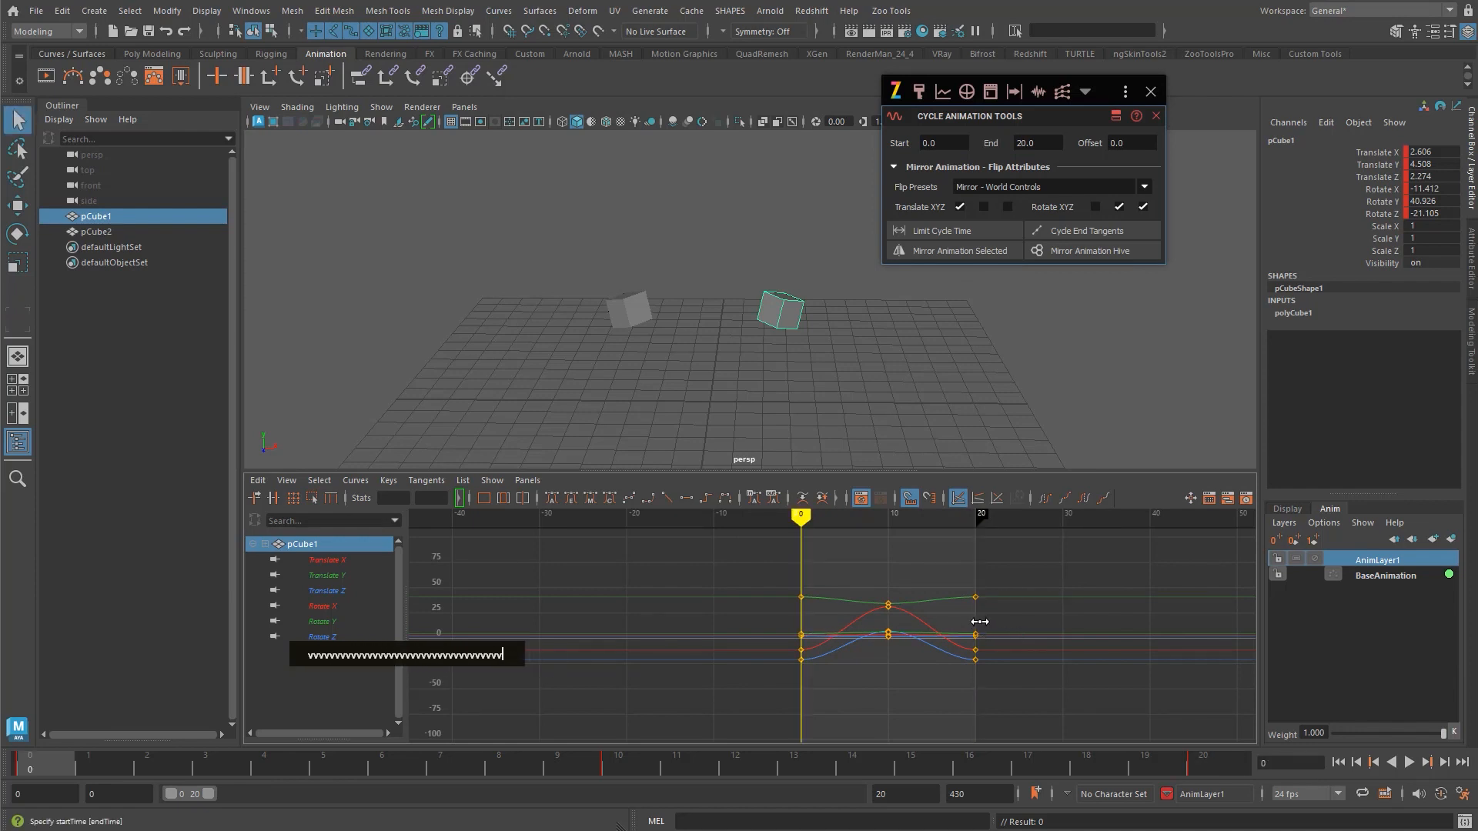
{"action": "left_click", "coordinate": [973, 630]}
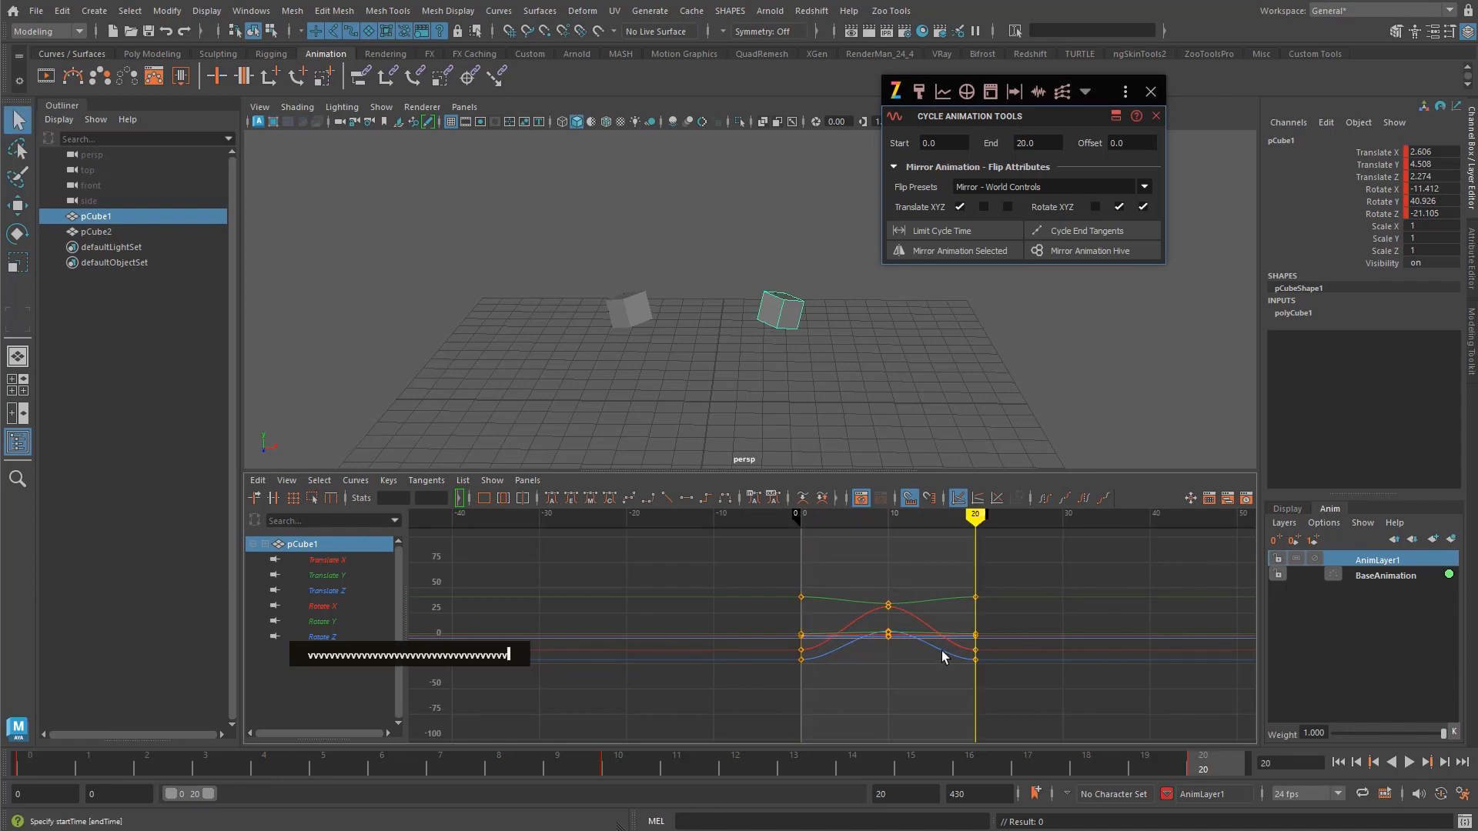
{"action": "middle_click_drag", "start_coordinate": [924, 651], "coordinate": [884, 650], "text": "alt"}
{"action": "right_click_drag", "start_coordinate": [884, 650], "coordinate": [902, 630], "text": "alt"}
{"action": "middle_click_drag", "start_coordinate": [983, 653], "coordinate": [952, 656], "text": "alt"}
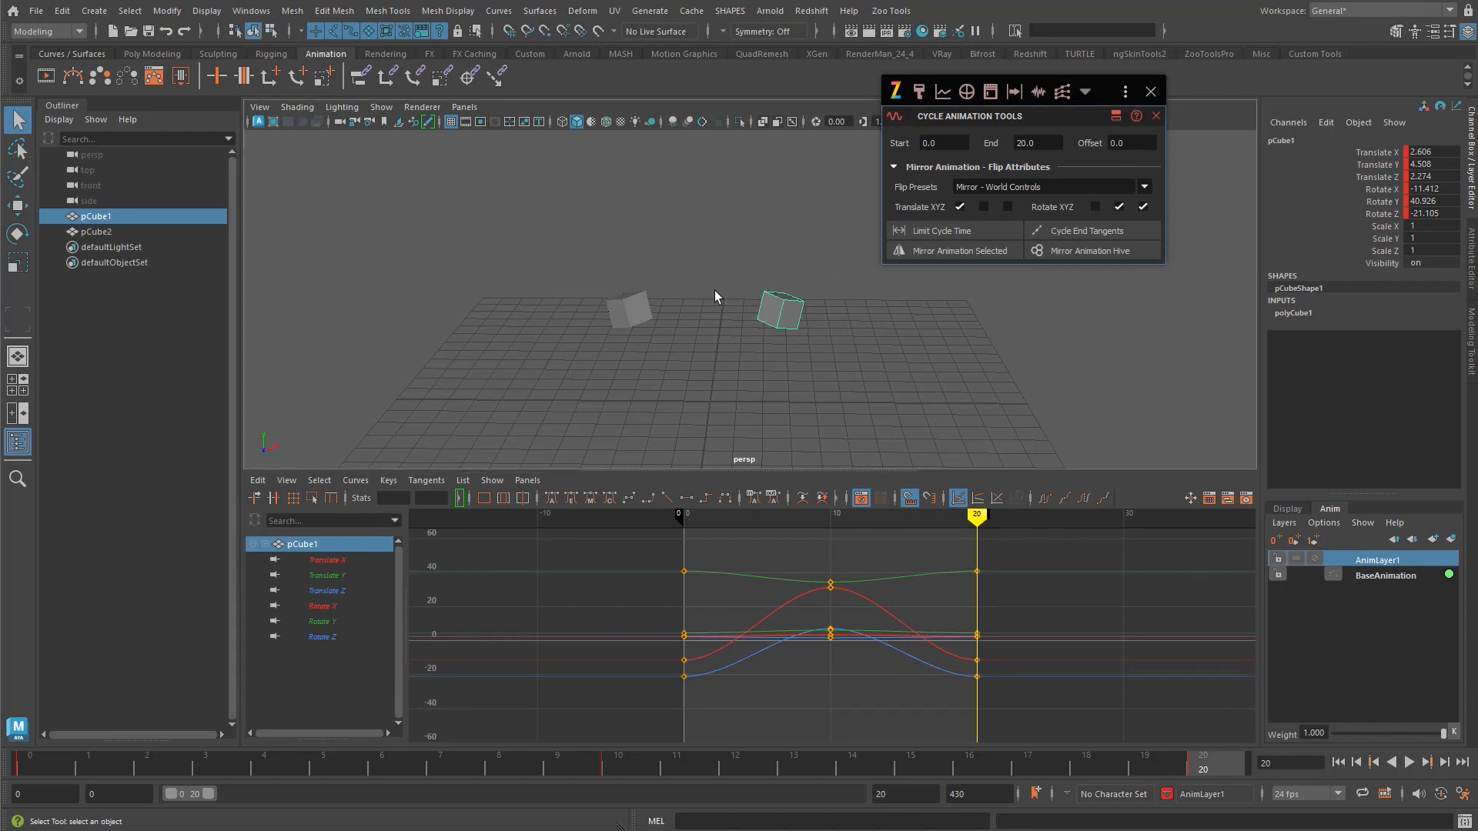
- Mirror the original cube's animation onto its clone and scrub to frame 10 to compare their motion
{"action": "left_click", "coordinate": [629, 311], "text": "shift"}
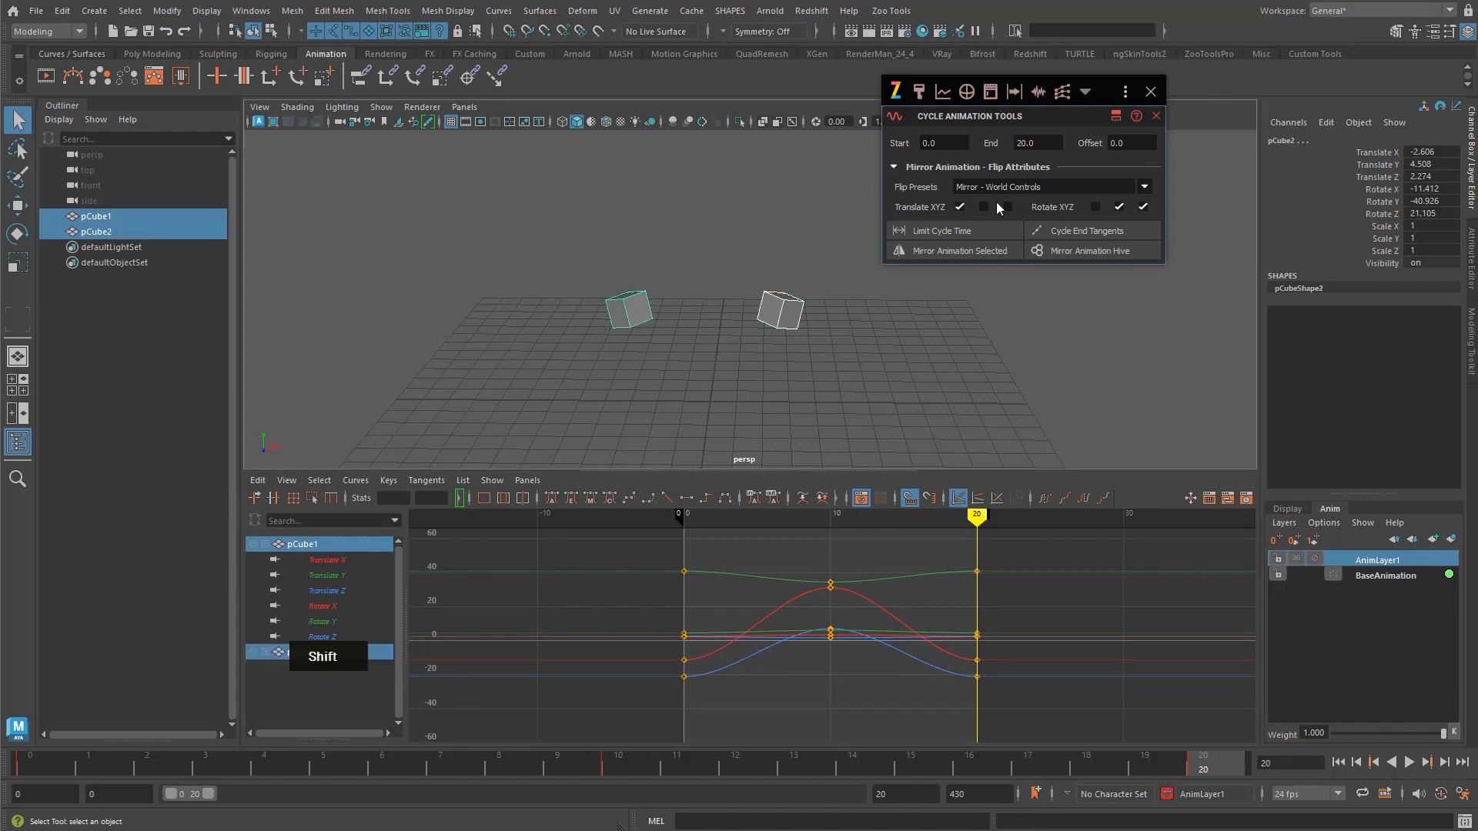
{"action": "left_click", "coordinate": [1000, 252]}
{"action": "key", "text": "v"}
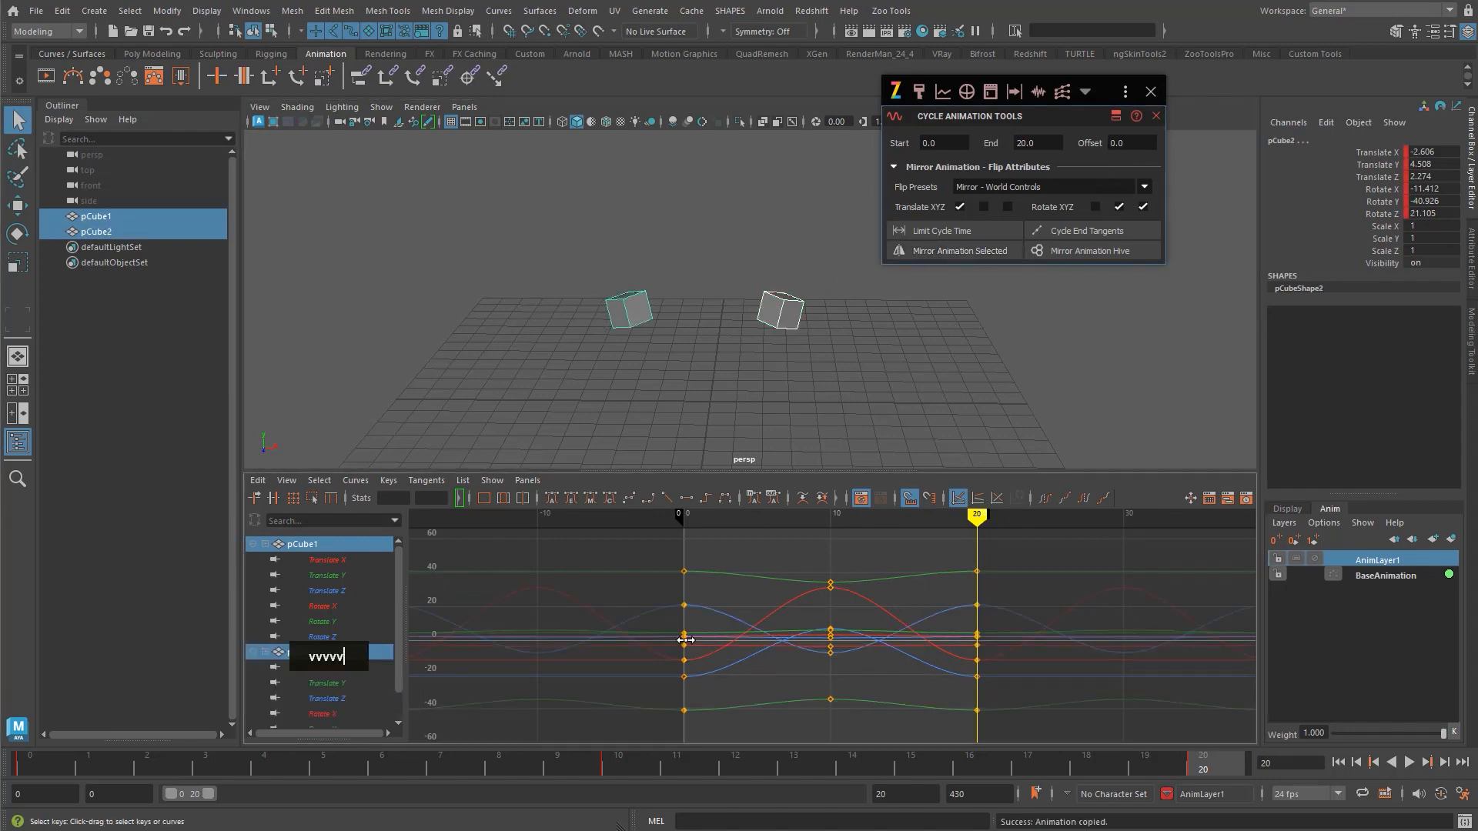
{"action": "left_click_drag", "start_coordinate": [686, 639], "coordinate": [831, 637]}
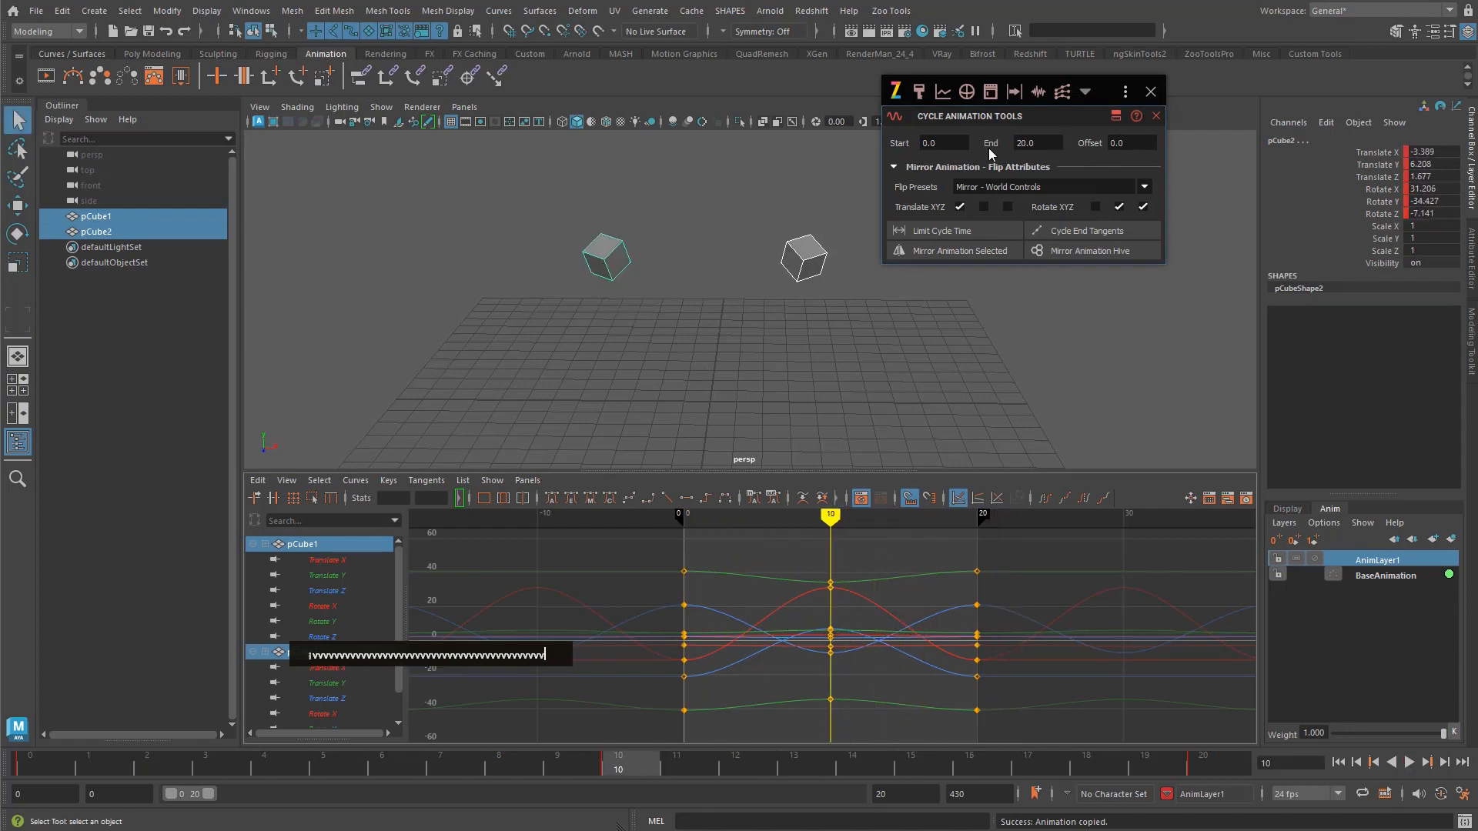
- Mirror the original cube's animation onto its clone again with a 10-frame offset and play it back
{"action": "left_click", "coordinate": [1044, 145]}
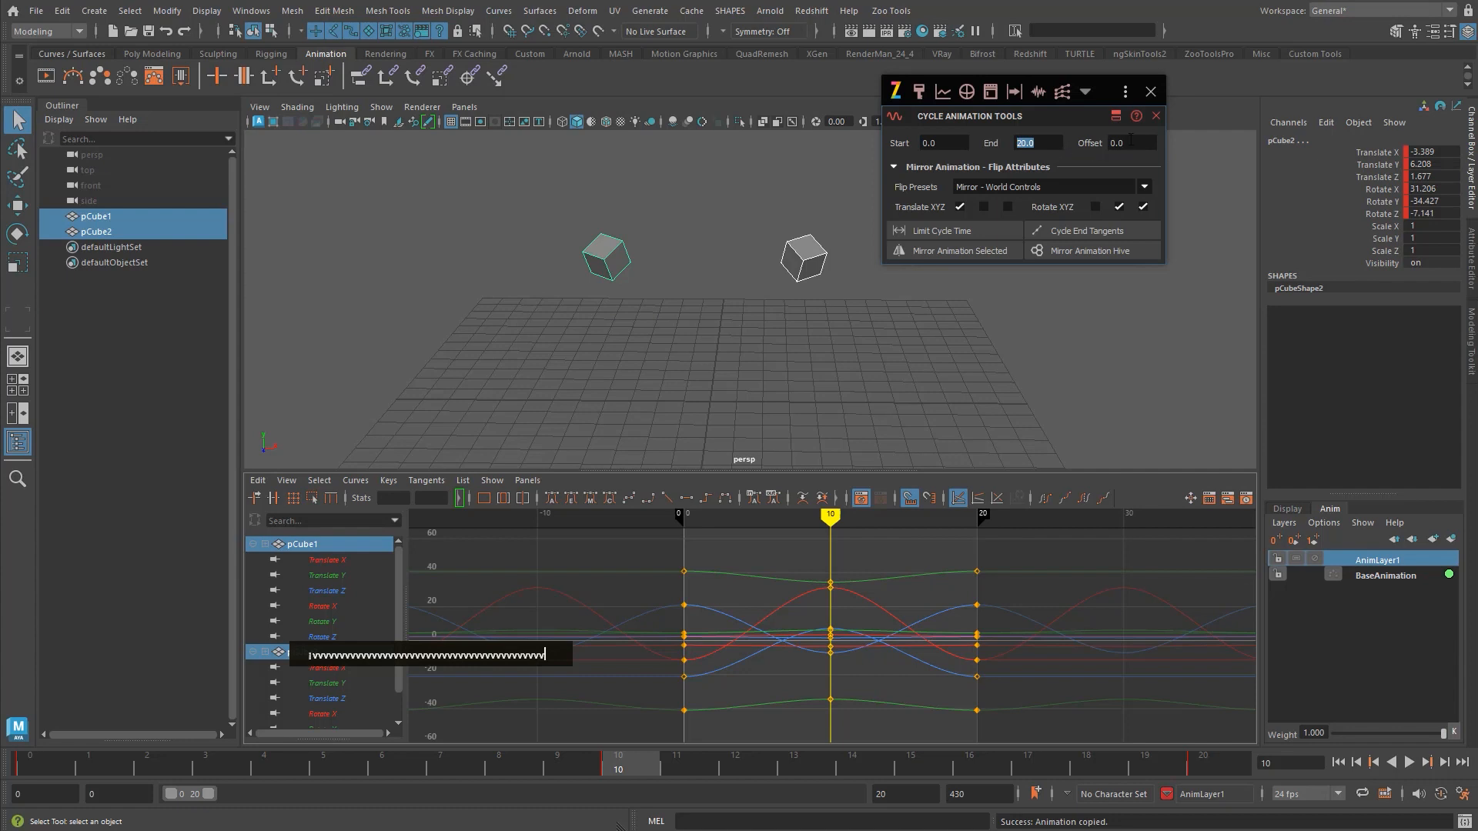
{"action": "left_click", "coordinate": [1118, 142]}
{"action": "type", "text": "10"}
{"action": "key", "text": "Tab"}
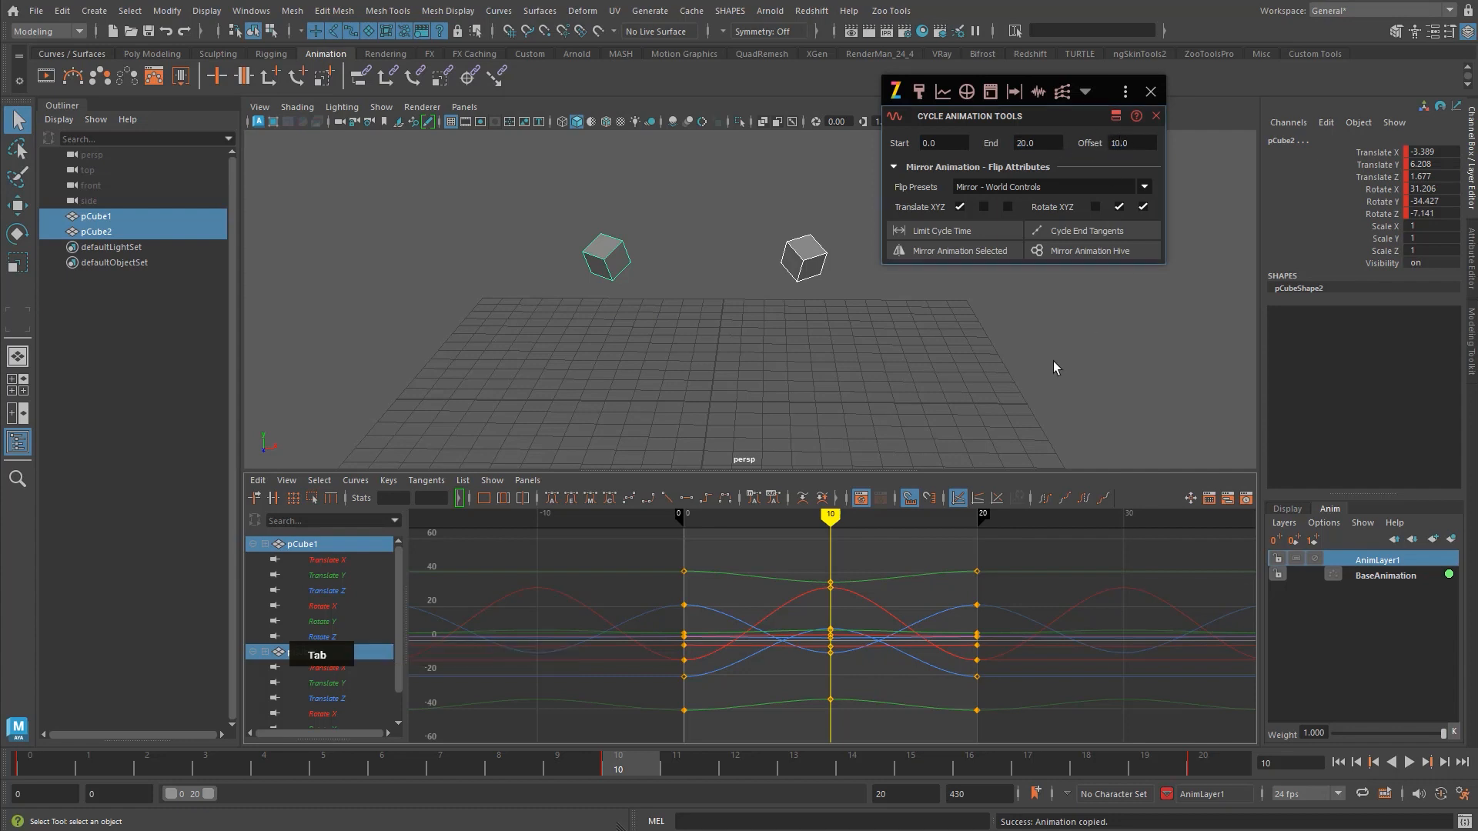
{"action": "middle_click_drag", "start_coordinate": [1055, 366], "coordinate": [1058, 382], "text": "alt"}
{"action": "left_click", "coordinate": [980, 254]}
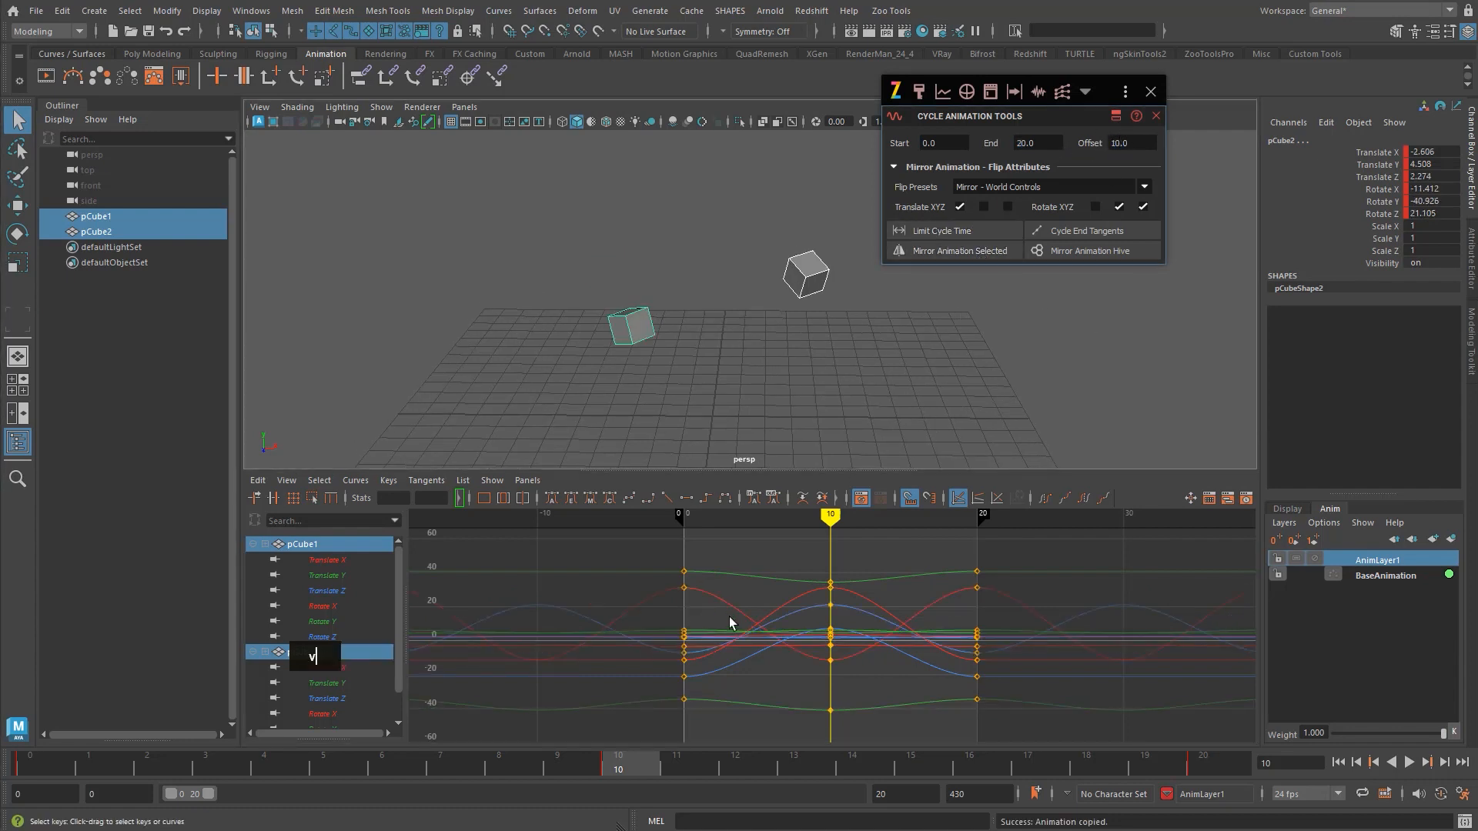
{"action": "key", "text": "alt+v"}
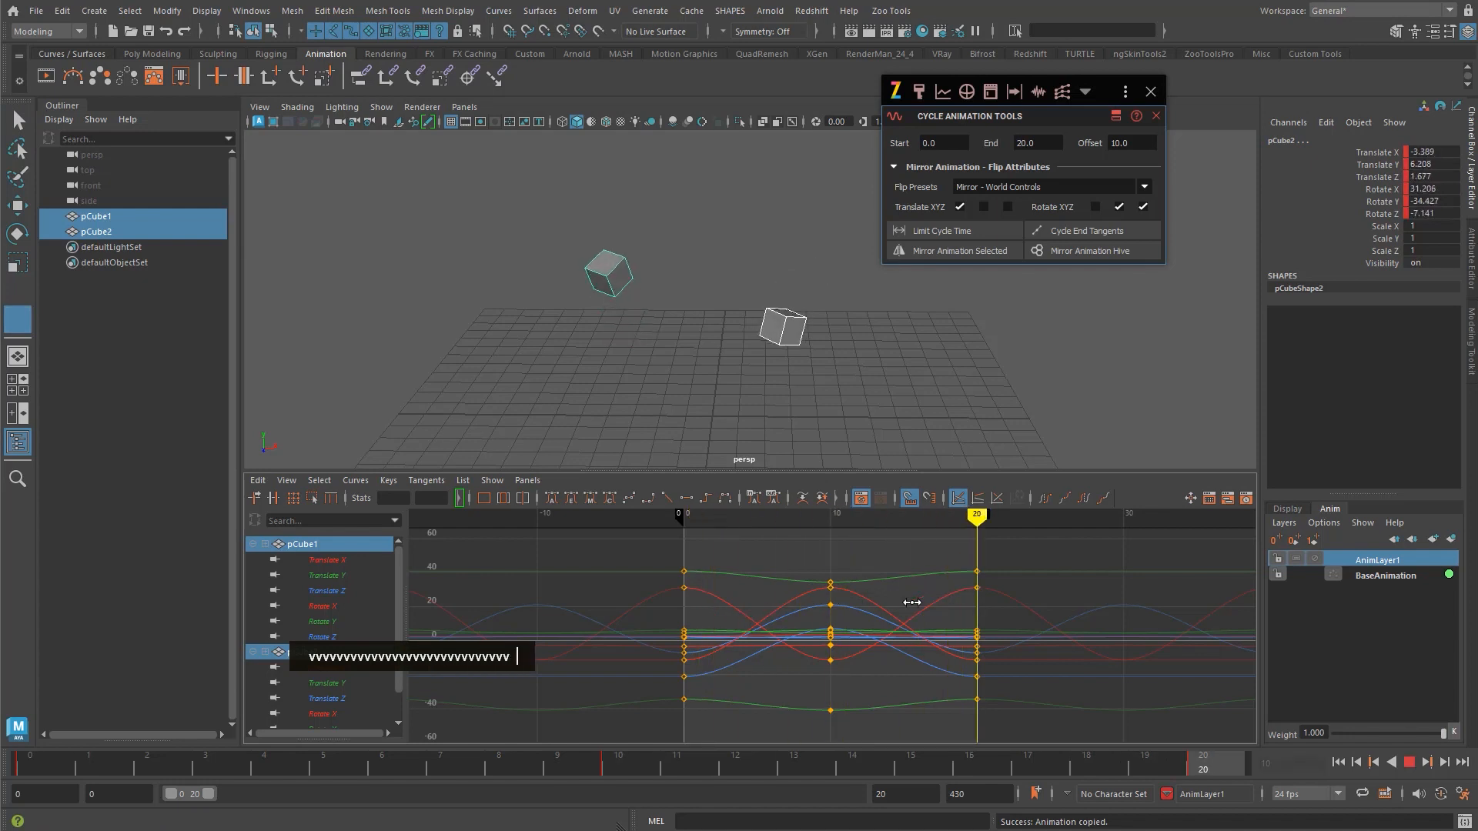
- Examine the full cycle tool settings with the clone selected, including the Limit Keys To Start/End option
{"action": "key", "text": "alt+v"}
{"action": "left_click", "coordinate": [651, 311]}
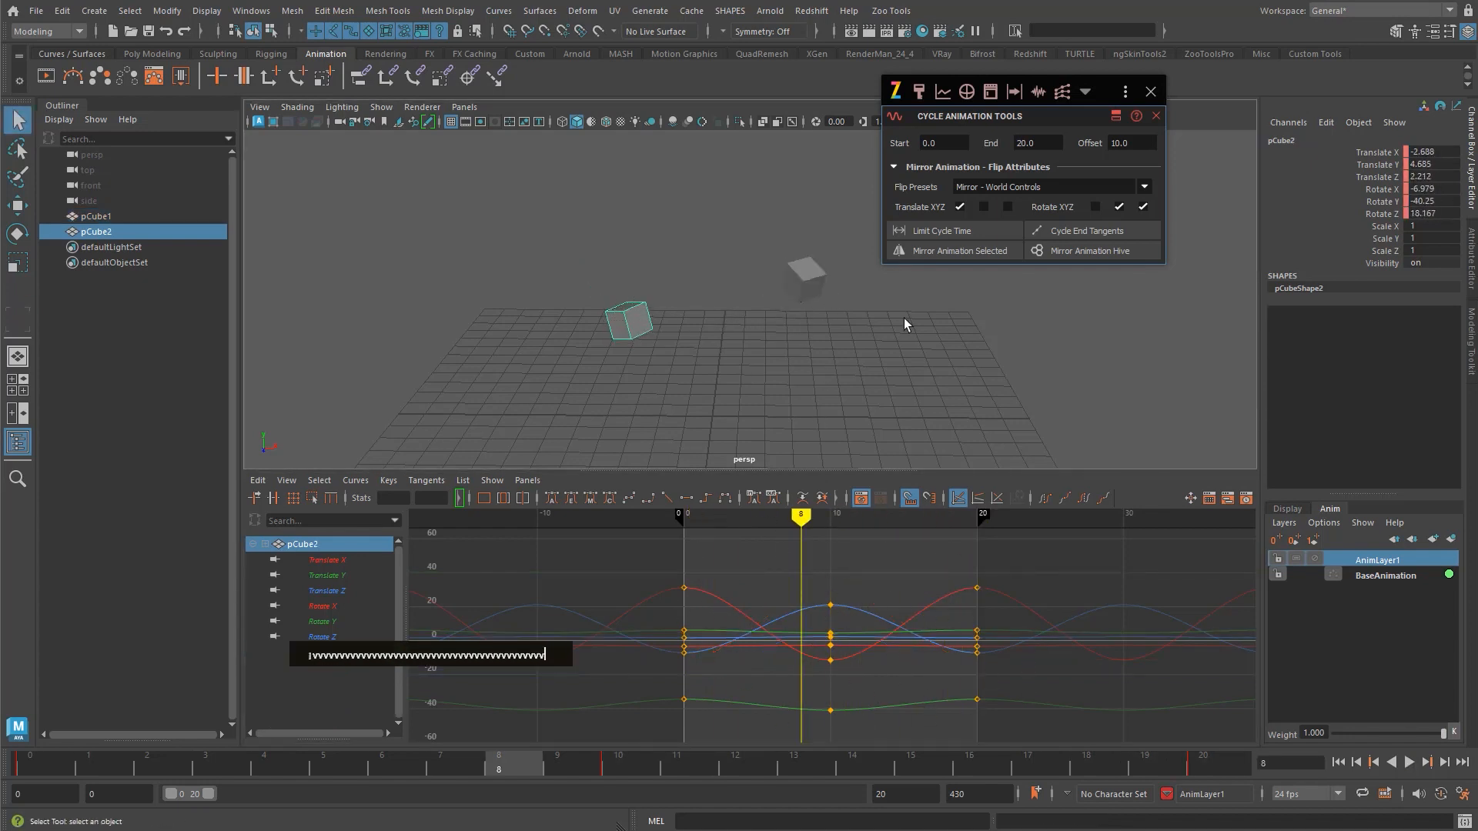
{"action": "left_click", "coordinate": [1116, 117]}
{"action": "left_click", "coordinate": [953, 206]}
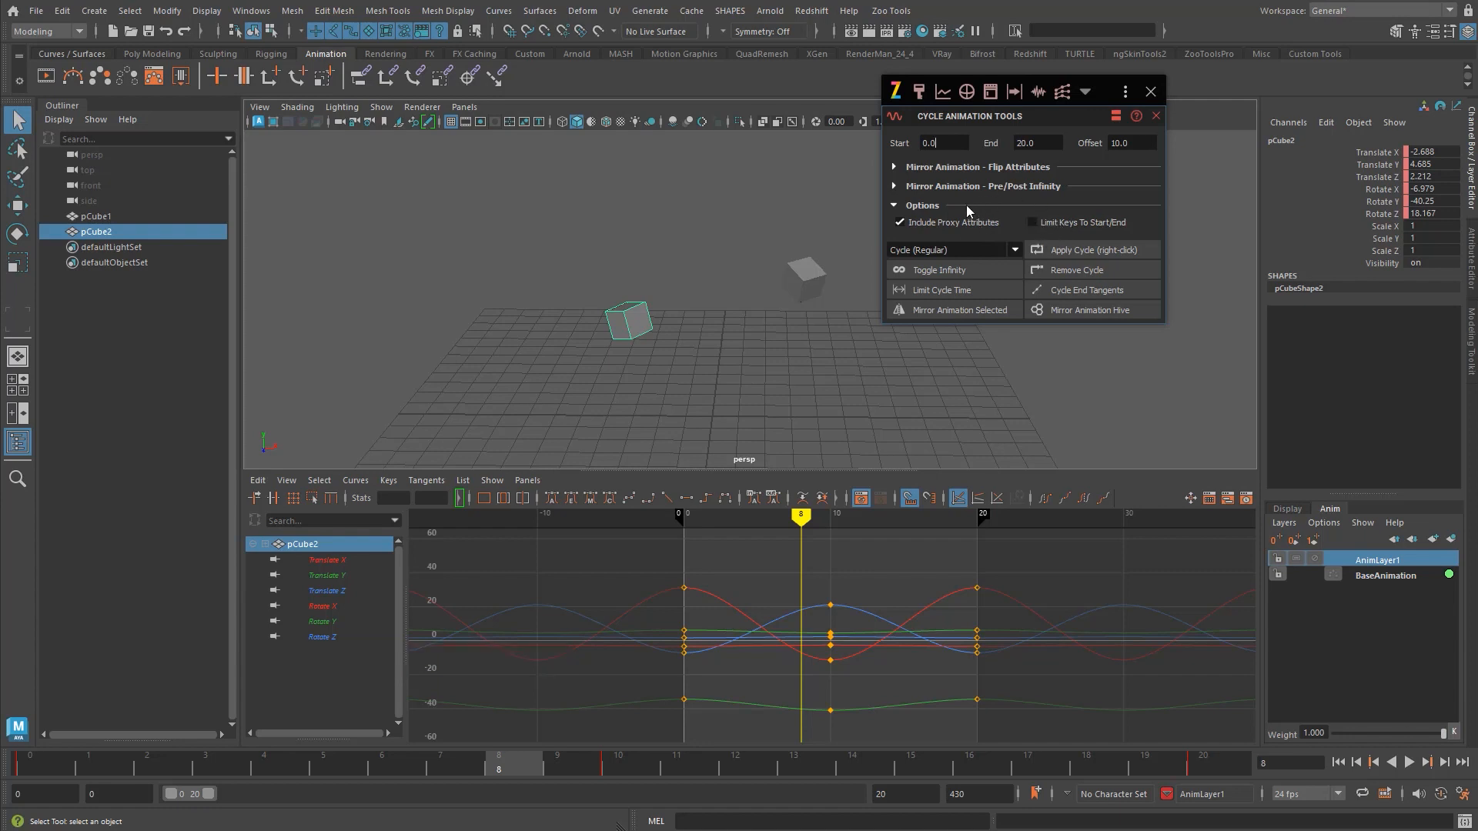
{"action": "left_click", "coordinate": [939, 206]}
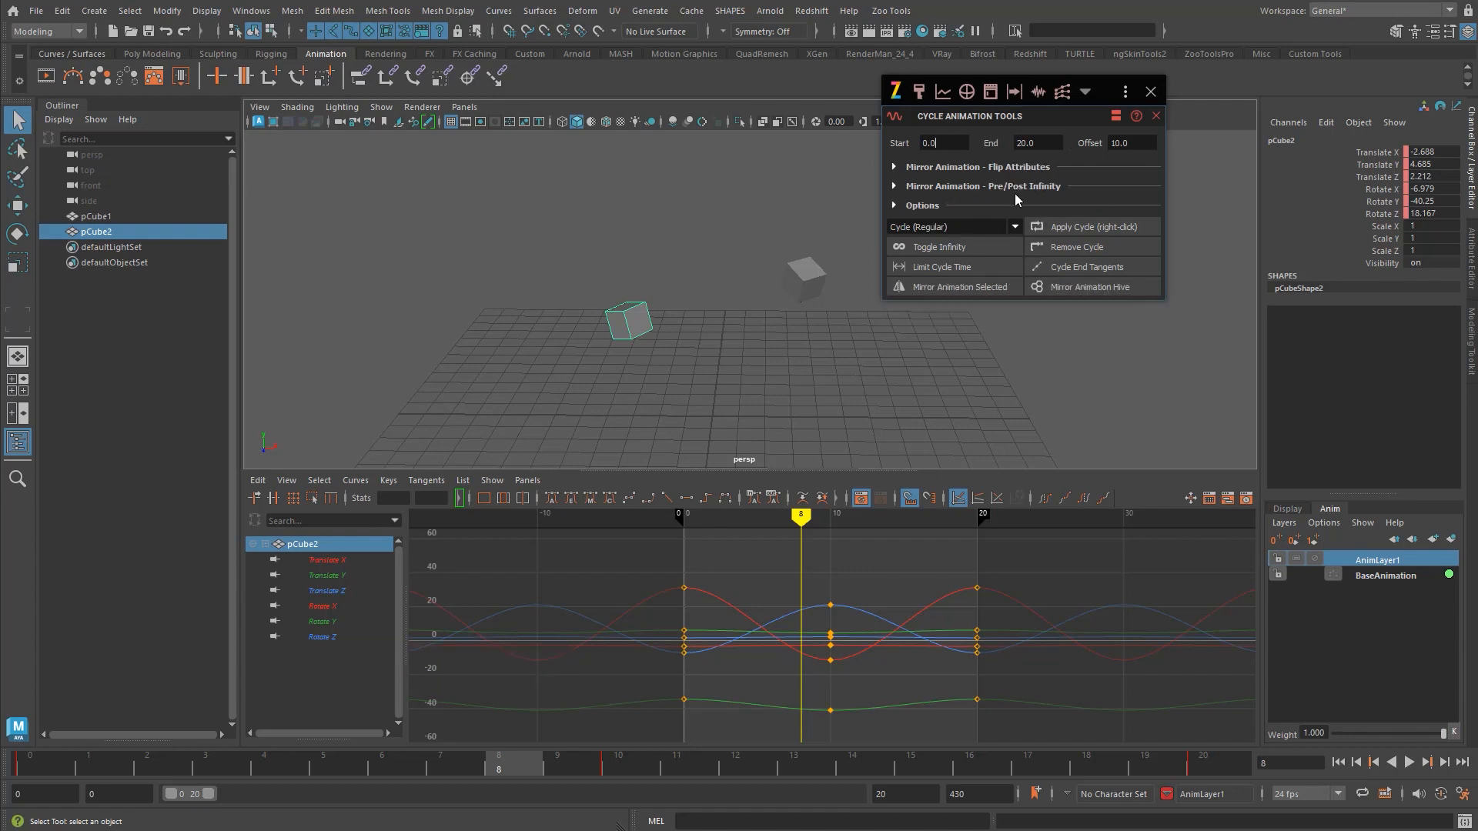
{"action": "left_click", "coordinate": [993, 206]}
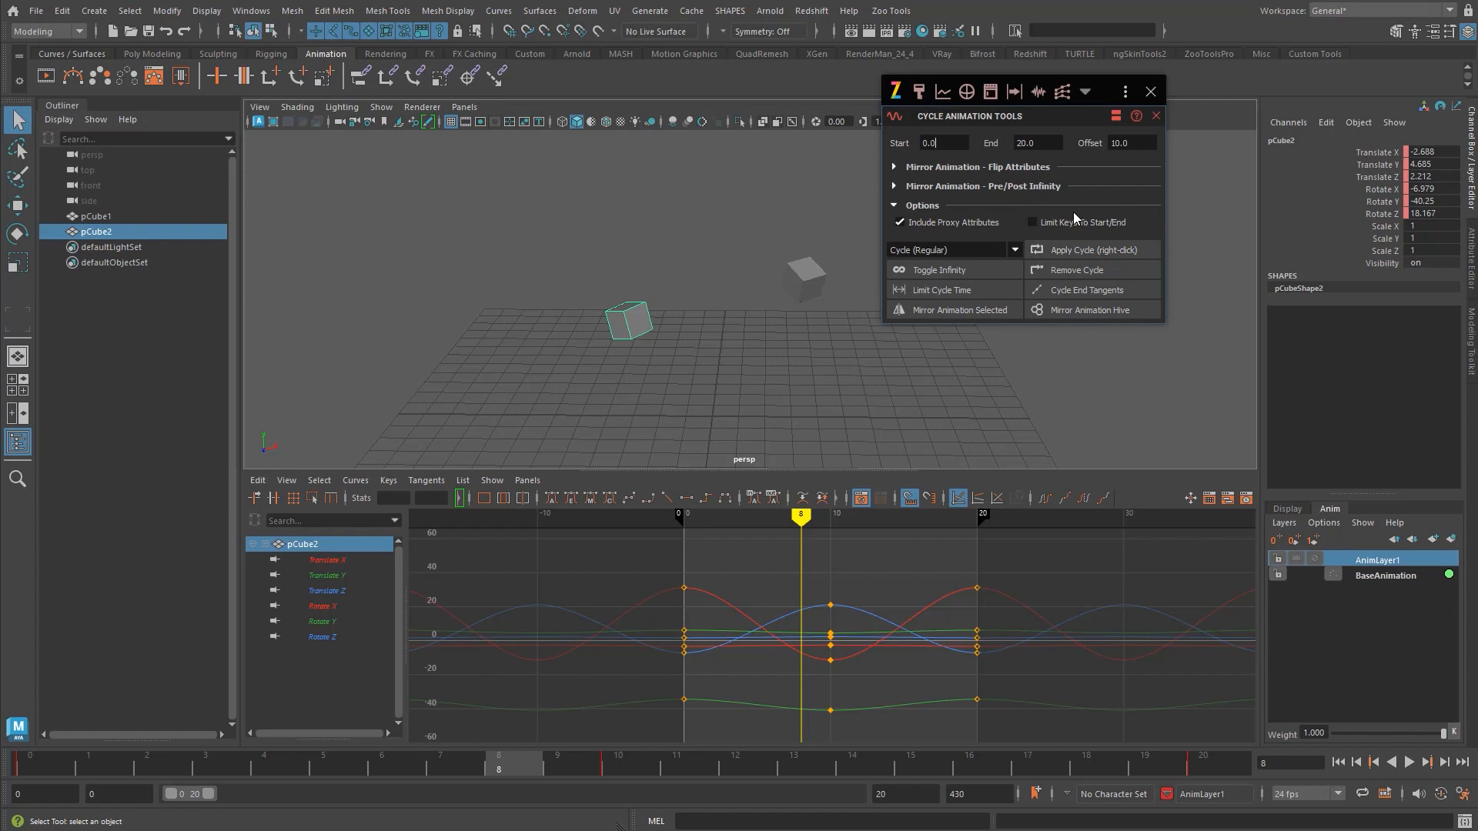
{"action": "left_click", "coordinate": [1115, 115]}
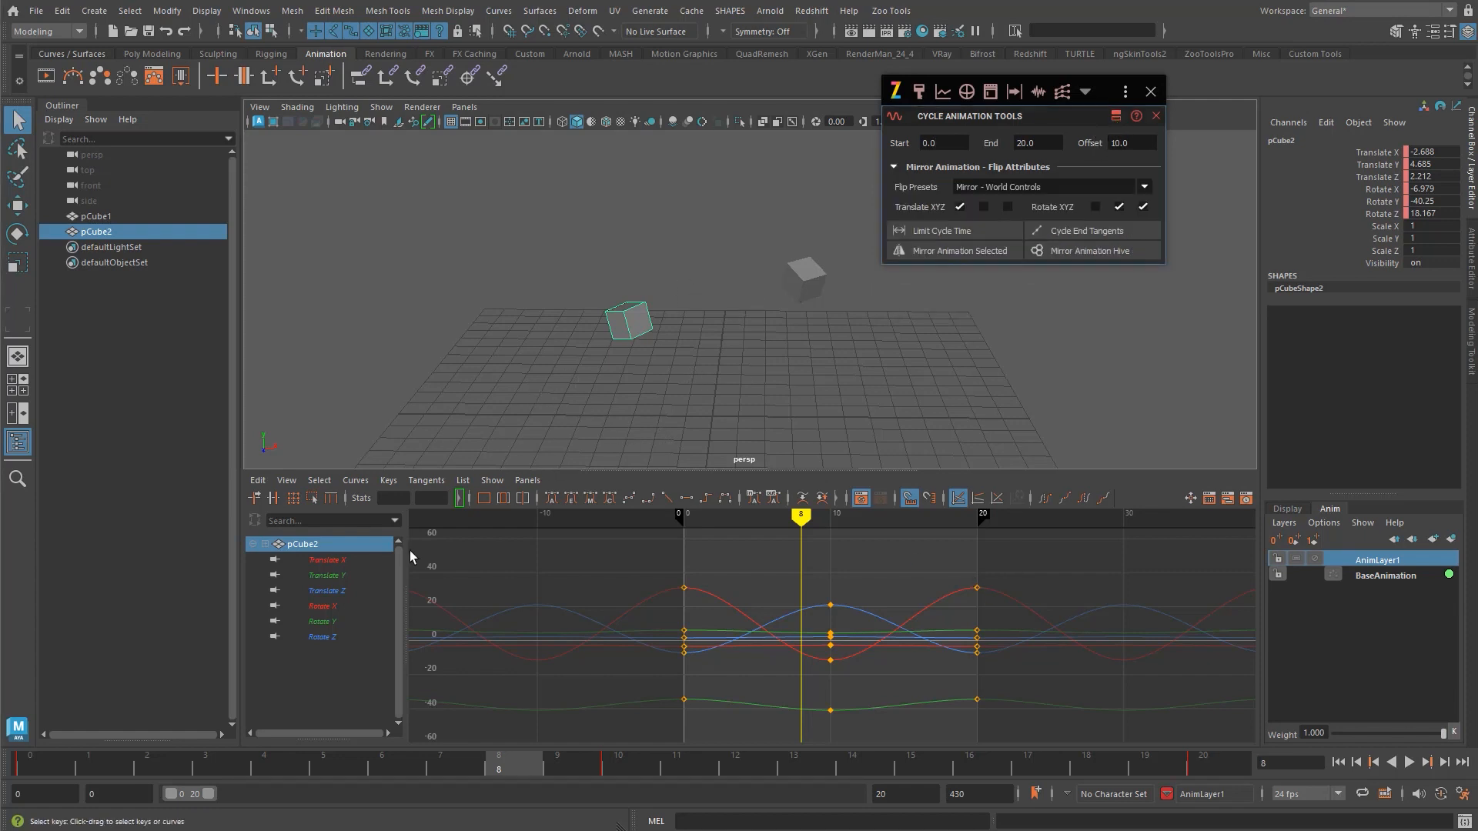
- Delete all of the clone's keys and mirror the original cube's animation onto it again with a 10-frame offset
{"action": "left_click_drag", "start_coordinate": [1028, 570], "coordinate": [649, 759]}
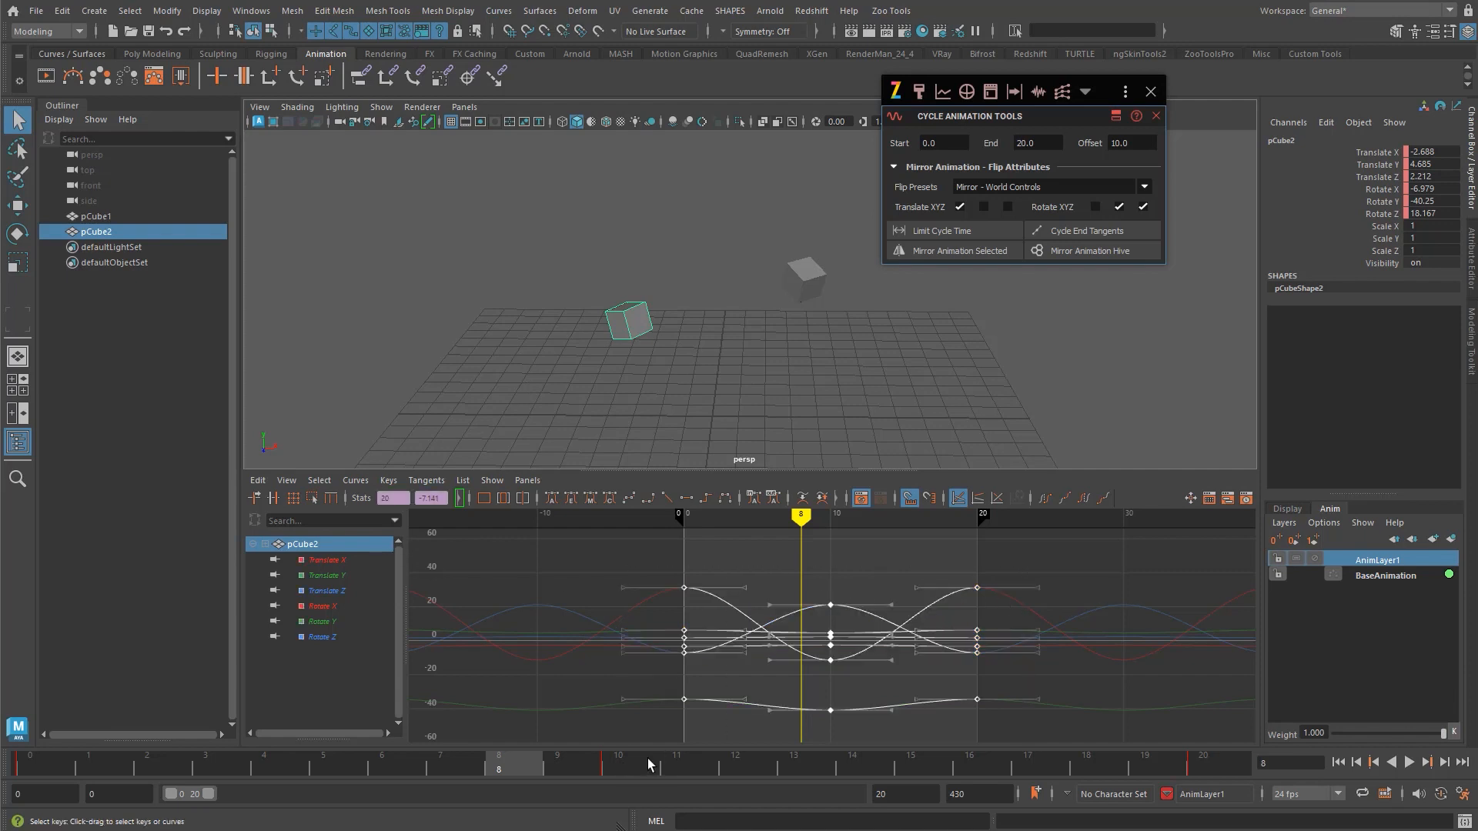
{"action": "key", "text": "Delete"}
{"action": "left_click", "coordinate": [812, 283]}
{"action": "left_click", "coordinate": [630, 321], "text": "shift"}
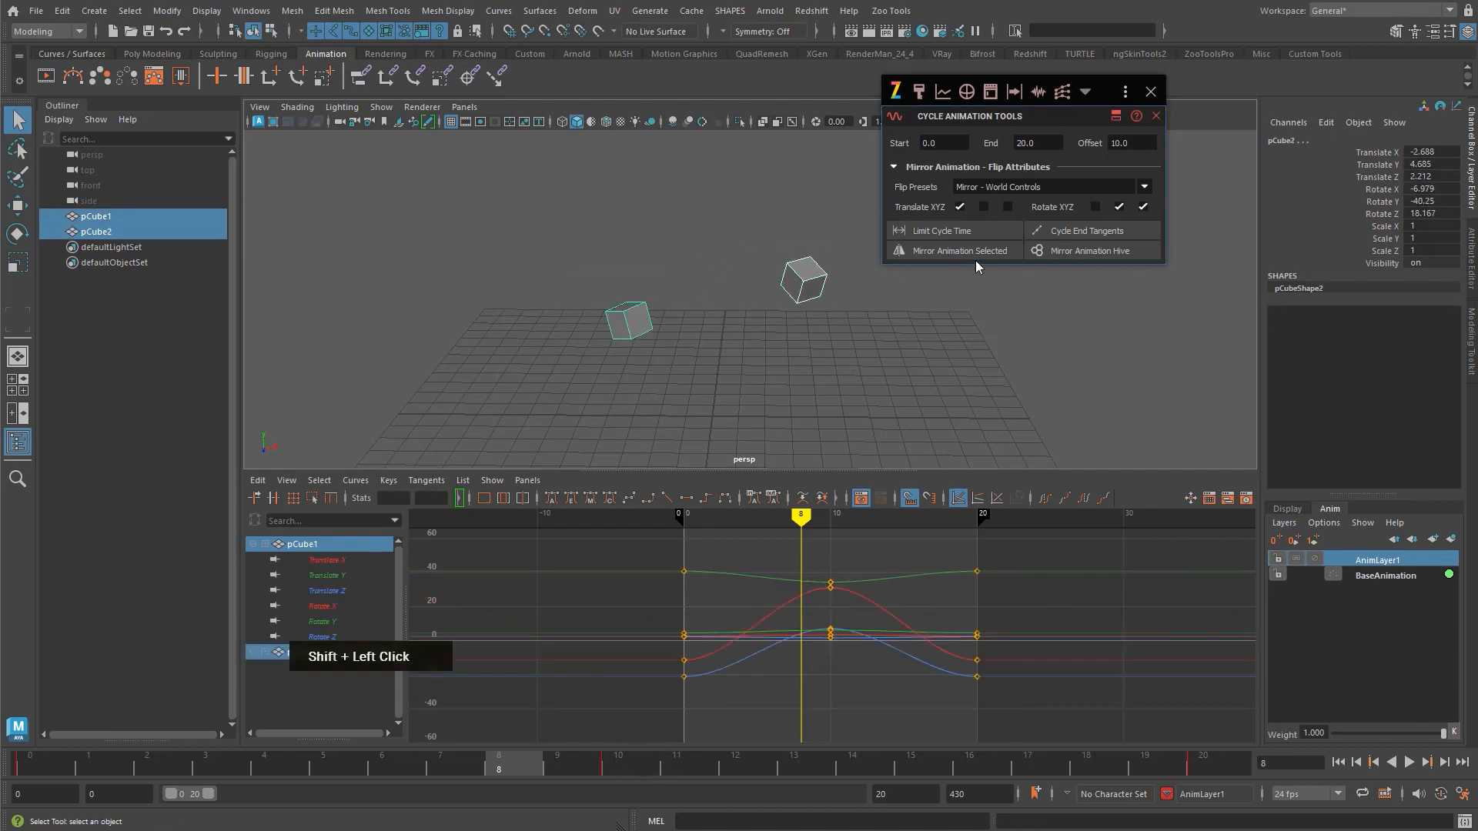
{"action": "left_click", "coordinate": [971, 250]}
{"action": "middle_click_drag", "start_coordinate": [903, 618], "coordinate": [858, 611], "text": "alt"}
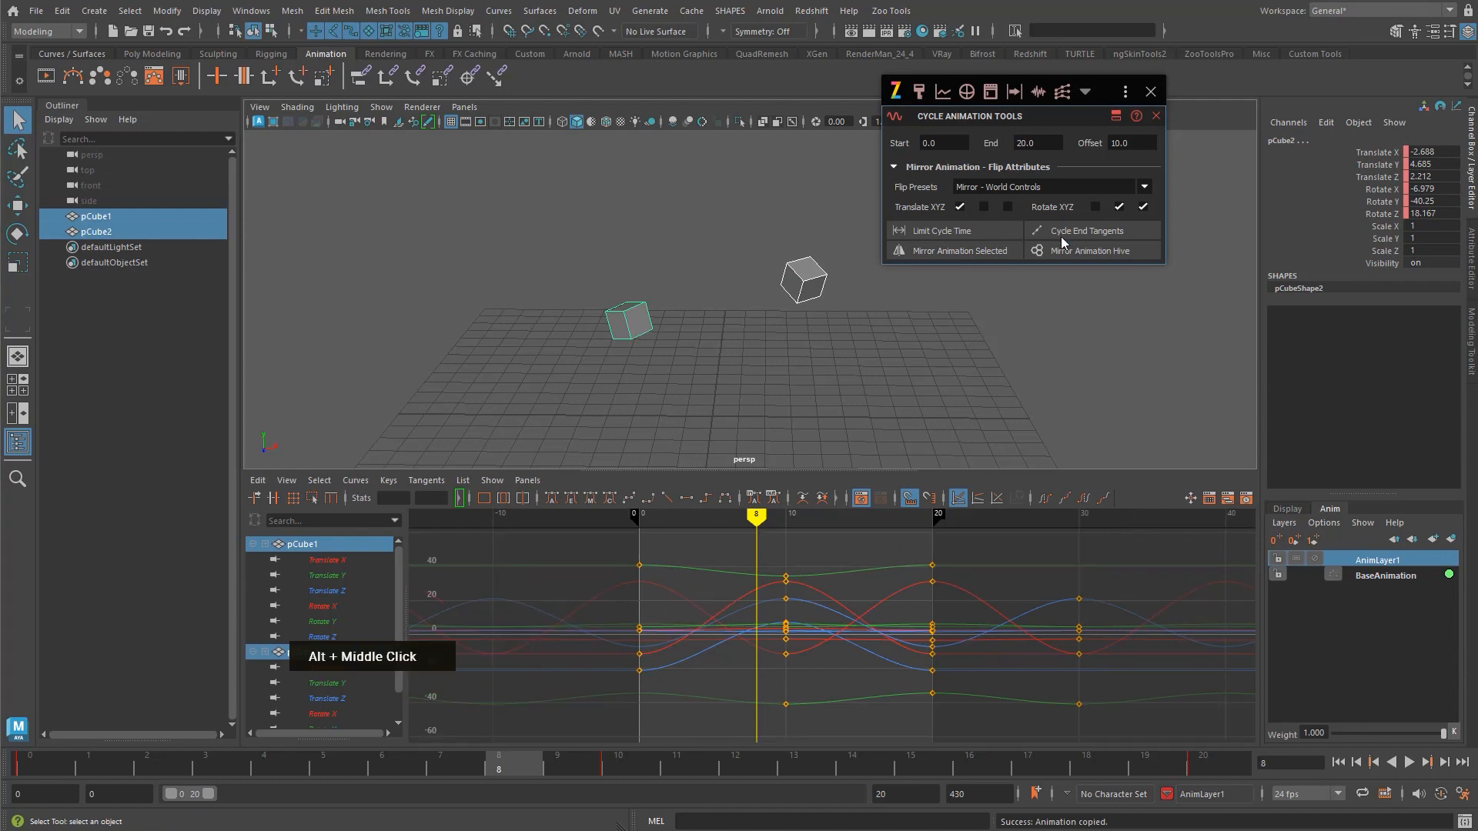
- Inspect the clone's offset animation curves on their own and scrub to frame 10
{"action": "left_click", "coordinate": [1116, 115]}
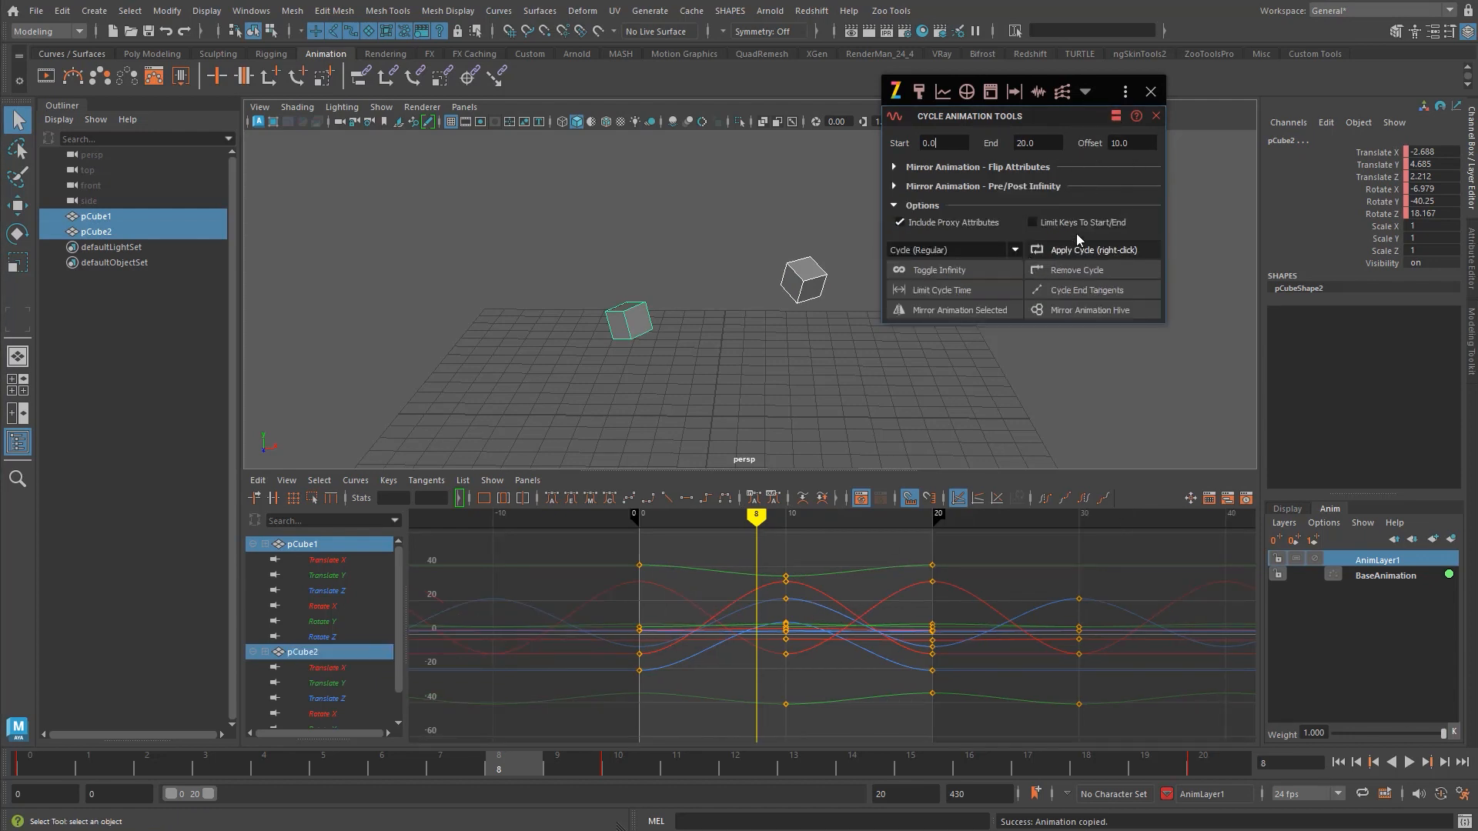
{"action": "middle_click", "coordinate": [830, 344], "text": "alt"}
{"action": "middle_click_drag", "start_coordinate": [830, 344], "coordinate": [808, 313], "text": "alt"}
{"action": "left_click", "coordinate": [805, 308]}
{"action": "left_click", "coordinate": [614, 291]}
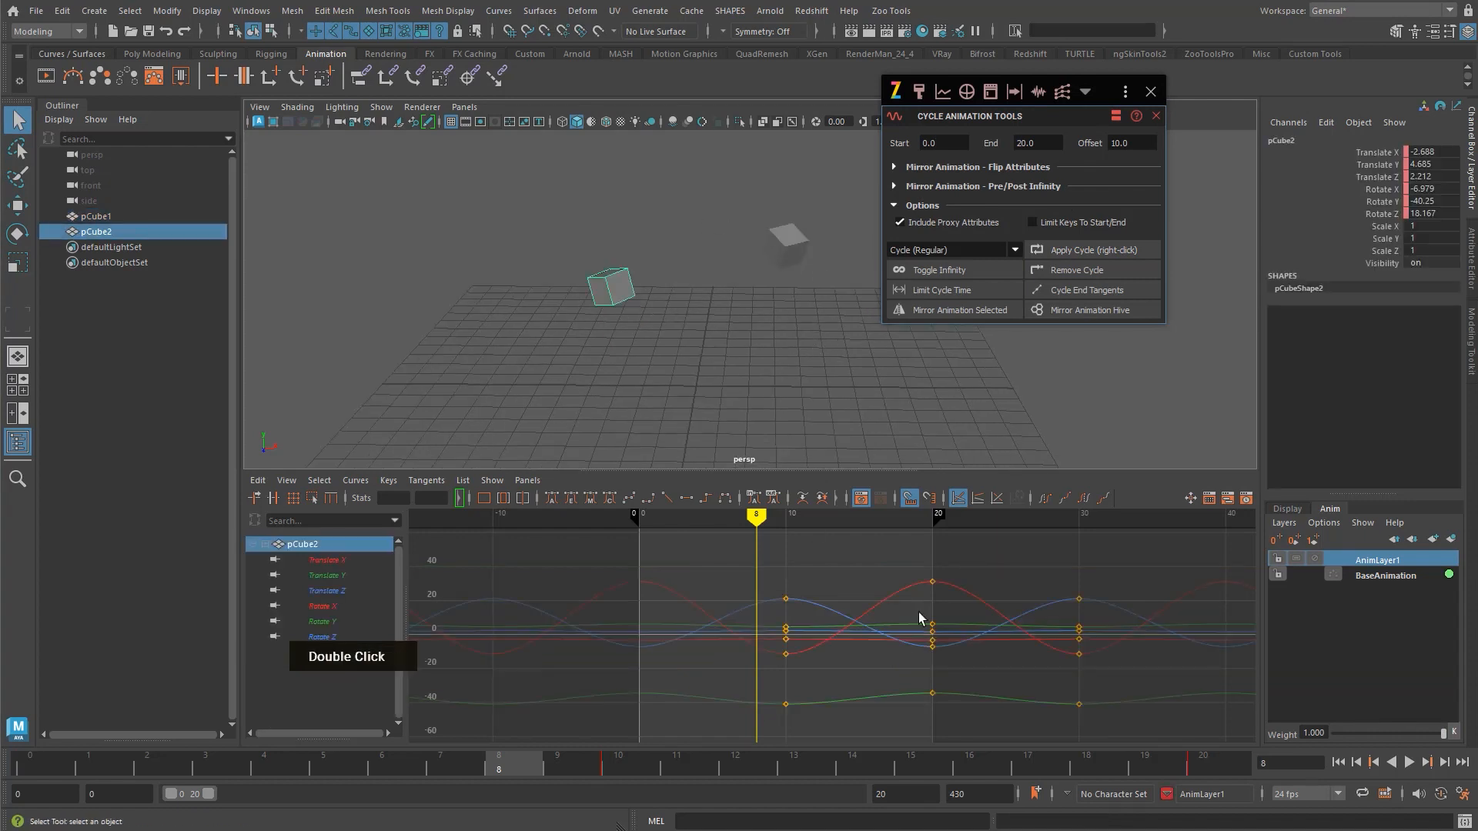
{"action": "middle_click_drag", "start_coordinate": [934, 657], "coordinate": [841, 642], "text": "alt"}
{"action": "key", "text": "alt+v"}
{"action": "key", "text": "alt+v"}
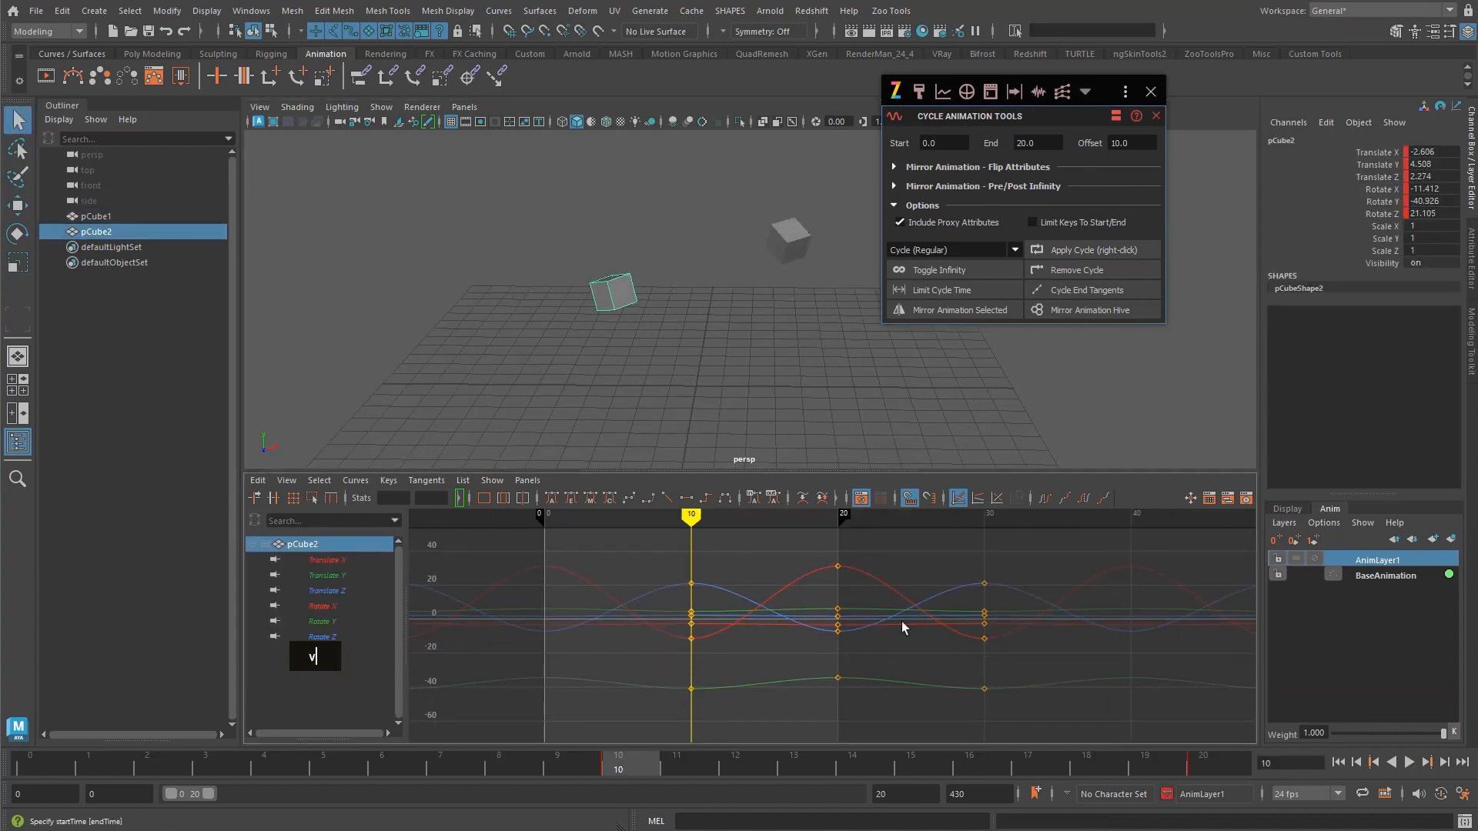
- Review the mirror's Pre/Post Infinity and Flip Attributes settings and scrub through the clone's cycle
{"action": "double_click", "coordinate": [976, 186]}
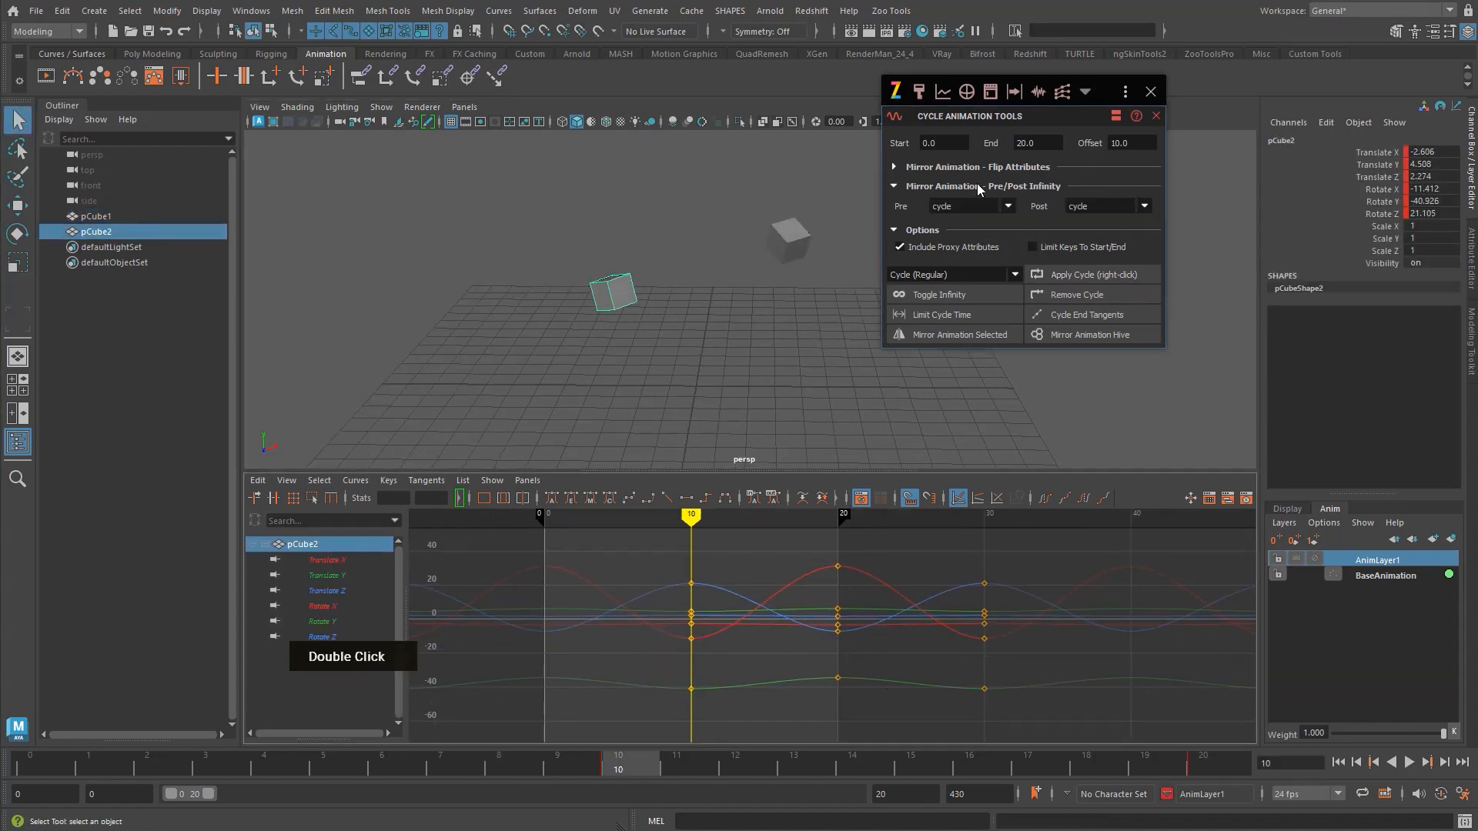
{"action": "left_click", "coordinate": [979, 168]}
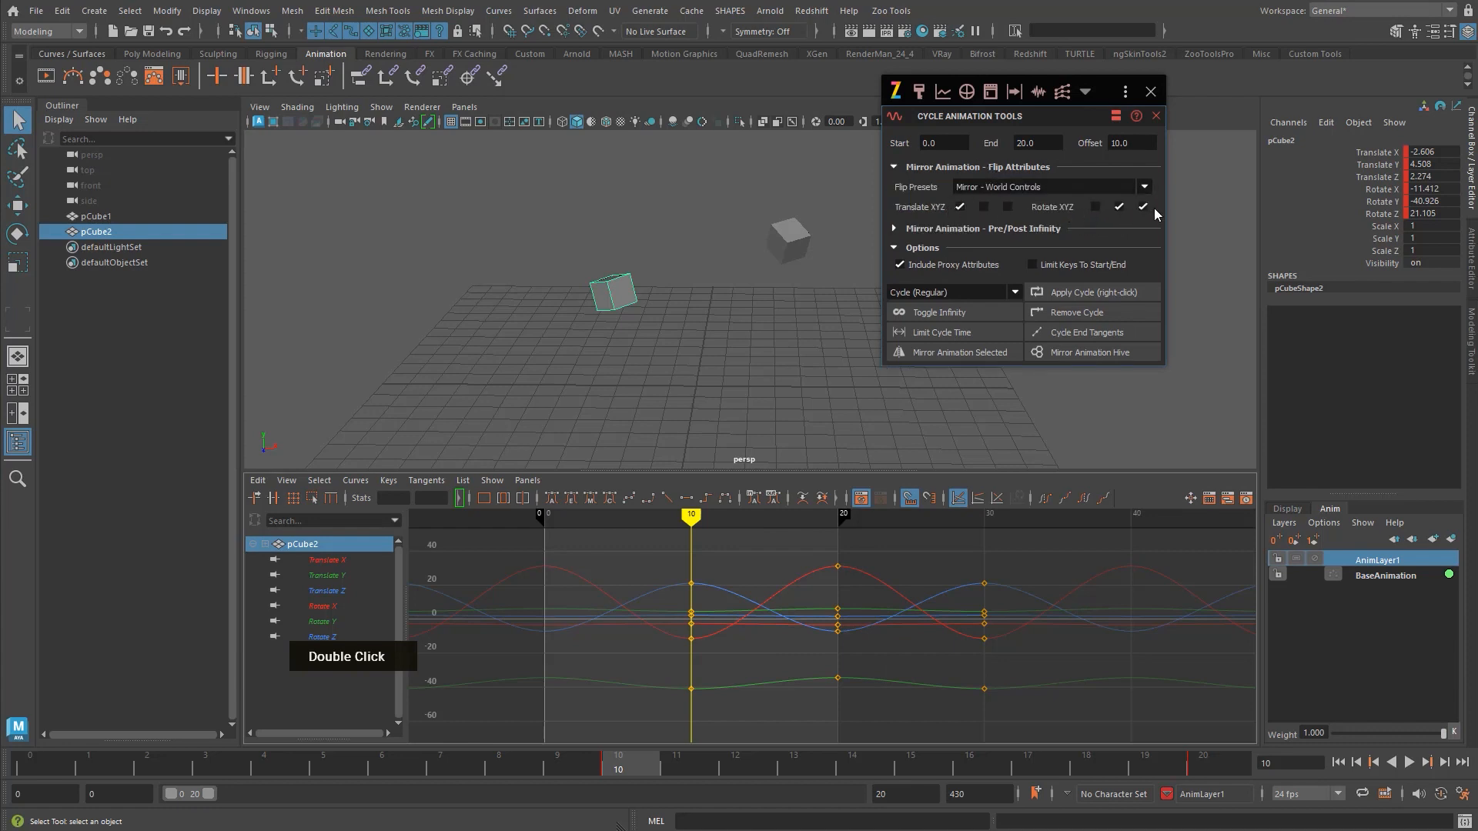
{"action": "middle_click_drag", "start_coordinate": [722, 620], "coordinate": [717, 623], "text": "alt"}
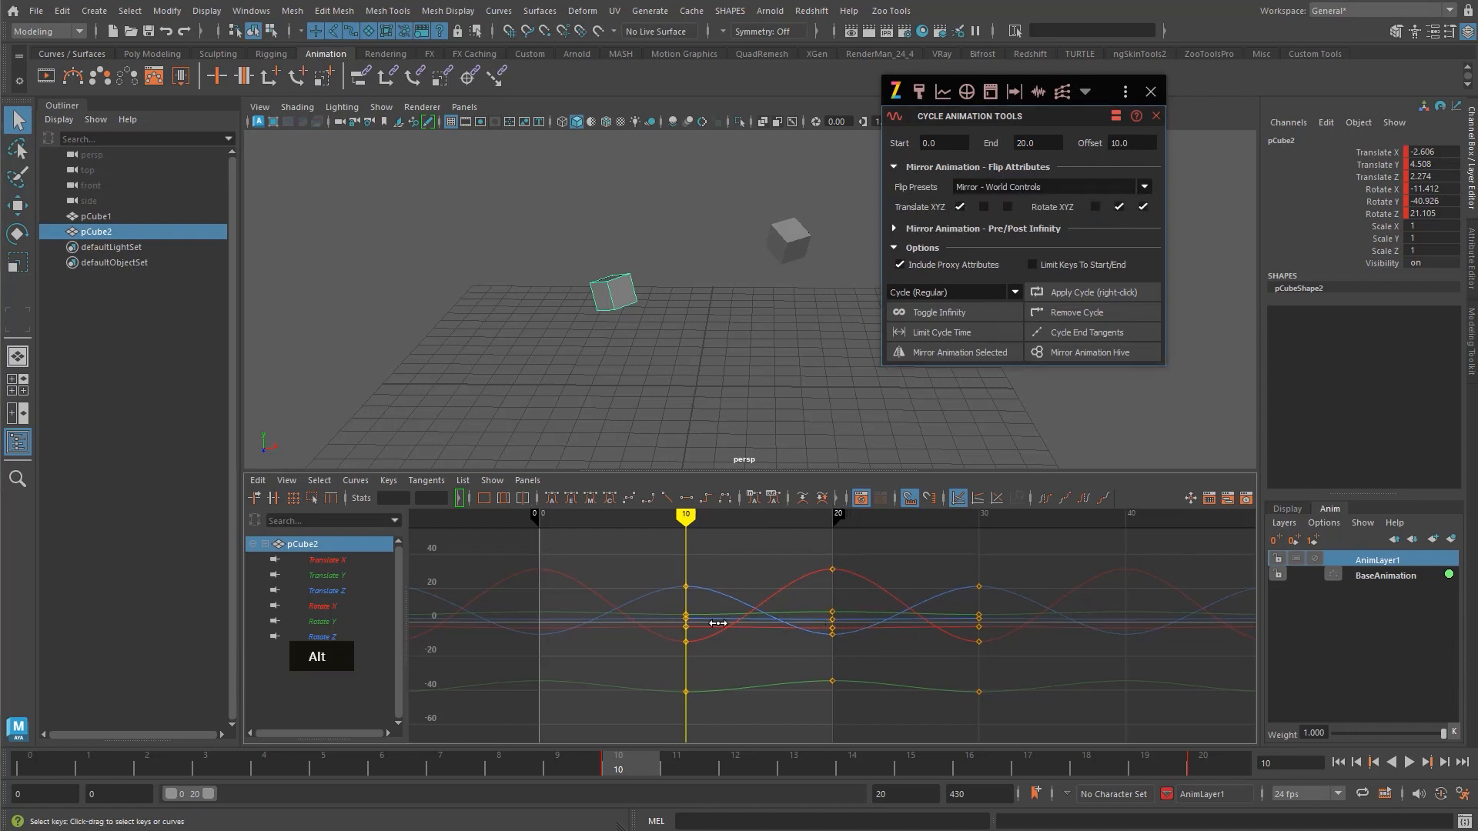
{"action": "key", "text": "alt+v"}
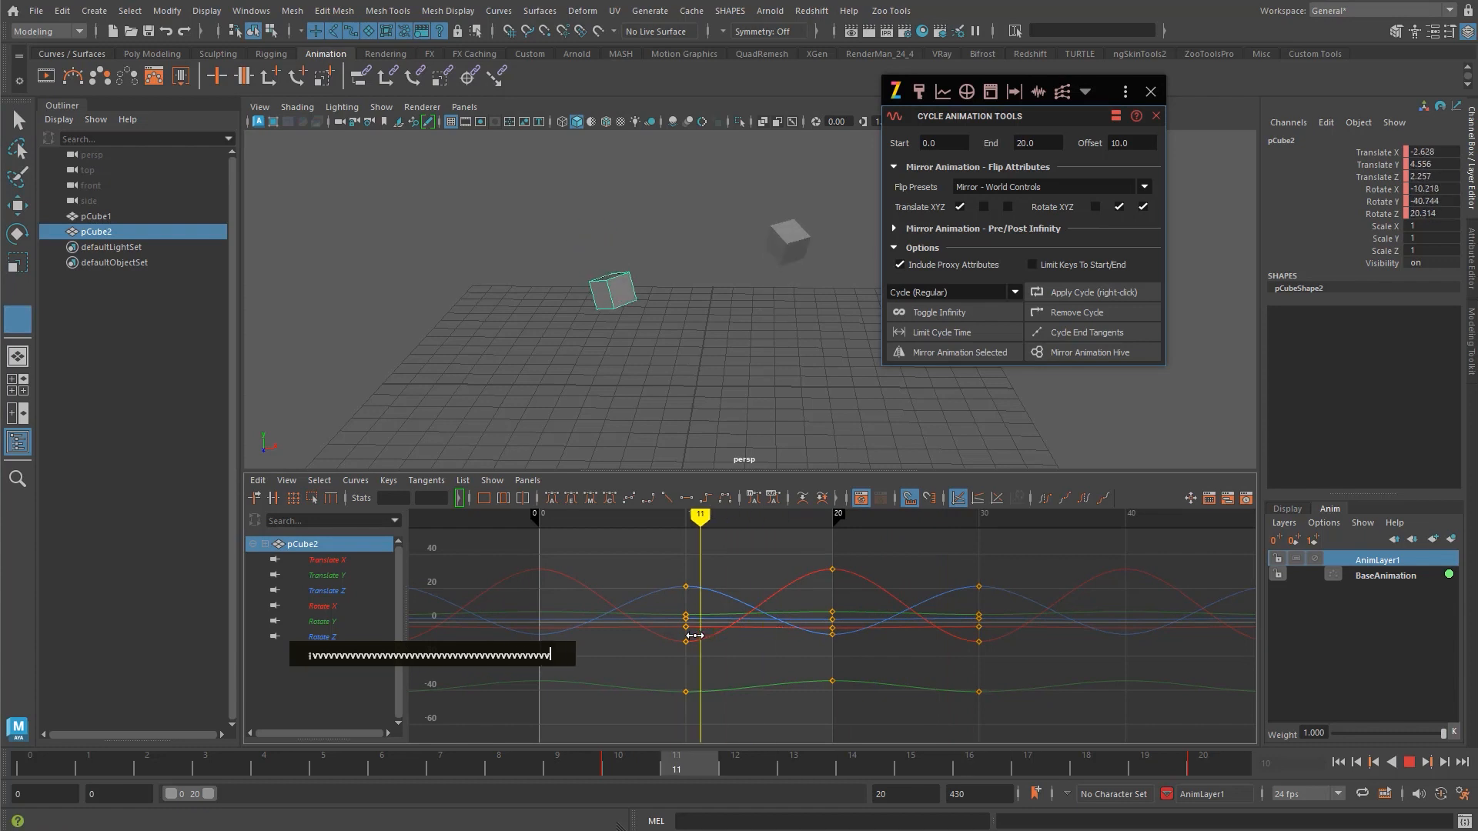
{"action": "middle_click_drag", "start_coordinate": [825, 598], "coordinate": [879, 593], "text": "alt"}
{"action": "key", "text": "v"}
{"action": "left_click_drag", "start_coordinate": [754, 604], "coordinate": [742, 612]}
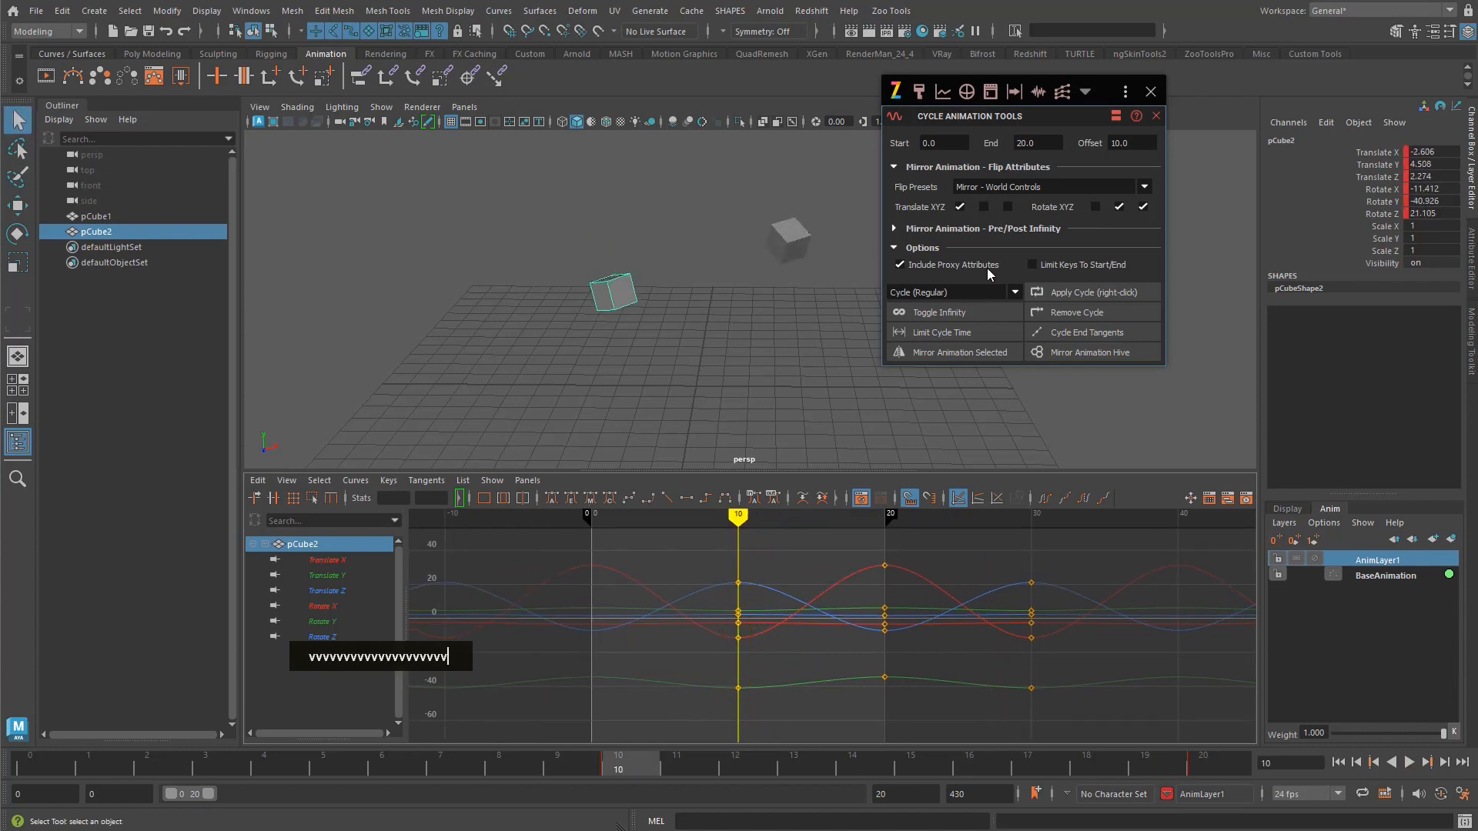
{"action": "left_click", "coordinate": [993, 248]}
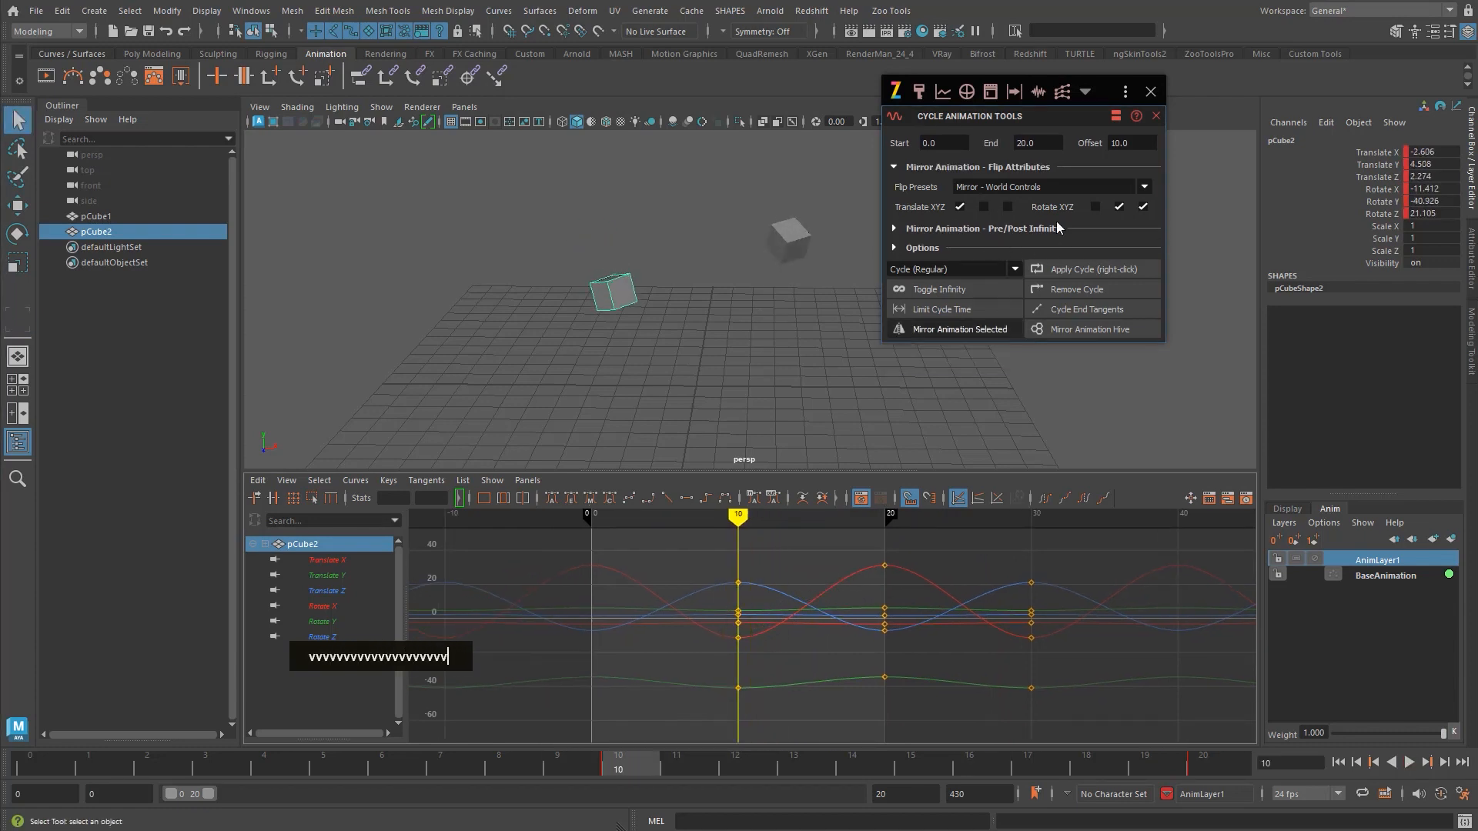
{"action": "left_click", "coordinate": [982, 166]}
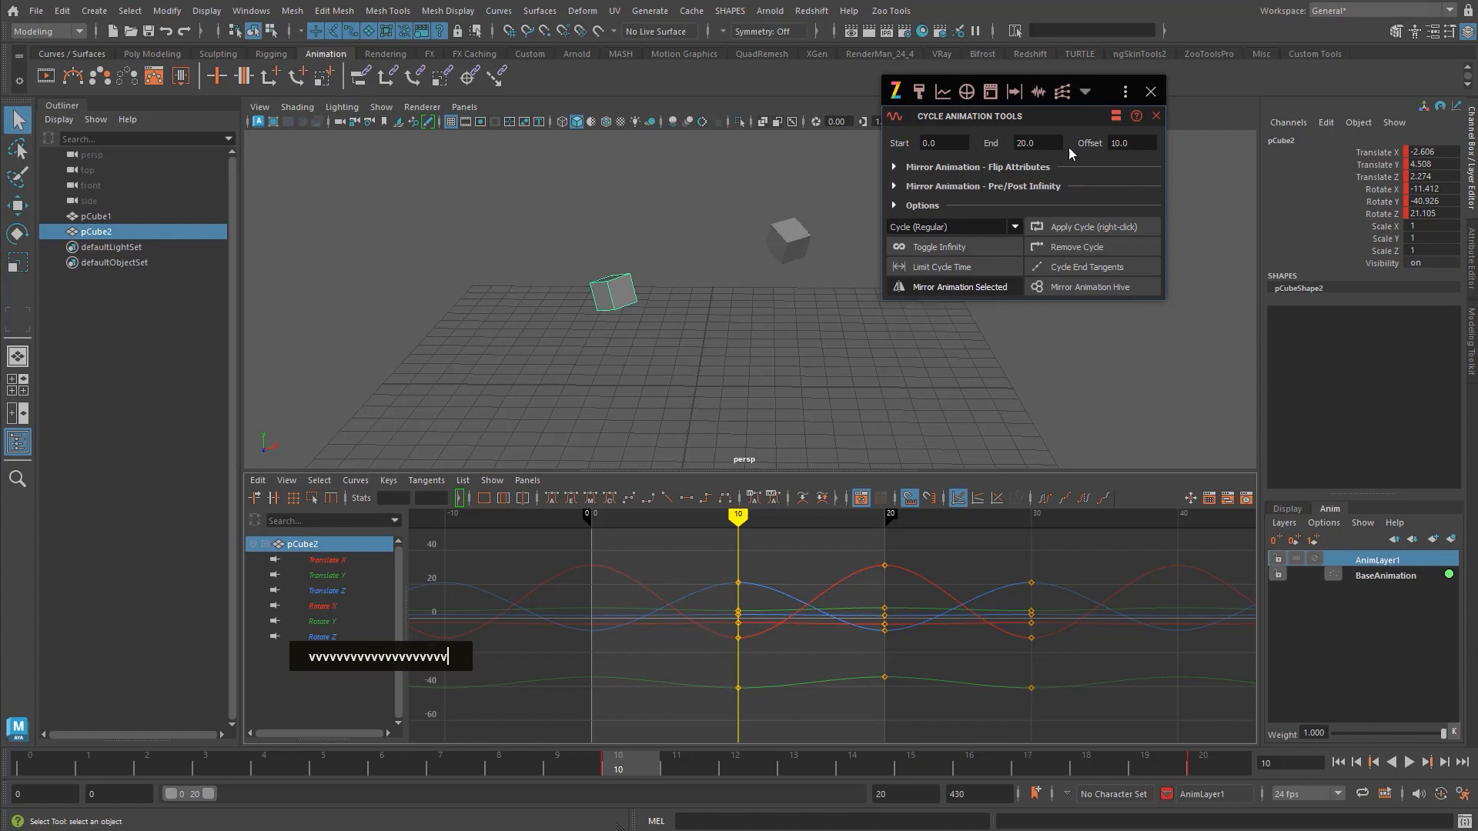
{"action": "left_click", "coordinate": [1116, 115]}
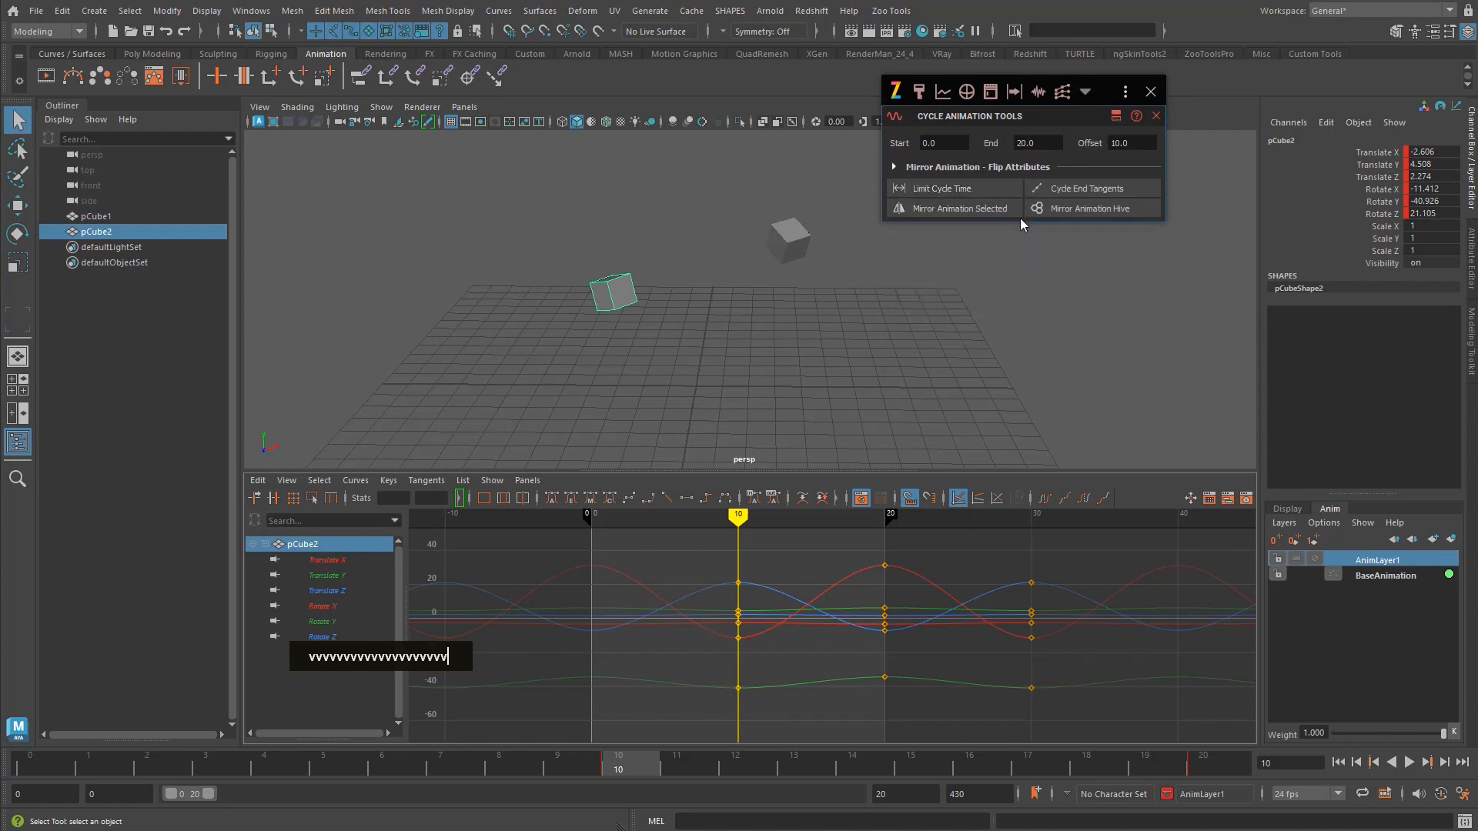
- Copy the clone's last keys at frame 30 to frame 0, and undo the paste
{"action": "left_click", "coordinate": [939, 190]}
{"action": "middle_click_drag", "start_coordinate": [814, 530], "coordinate": [839, 540], "text": "alt"}
{"action": "double_click", "coordinate": [996, 625]}
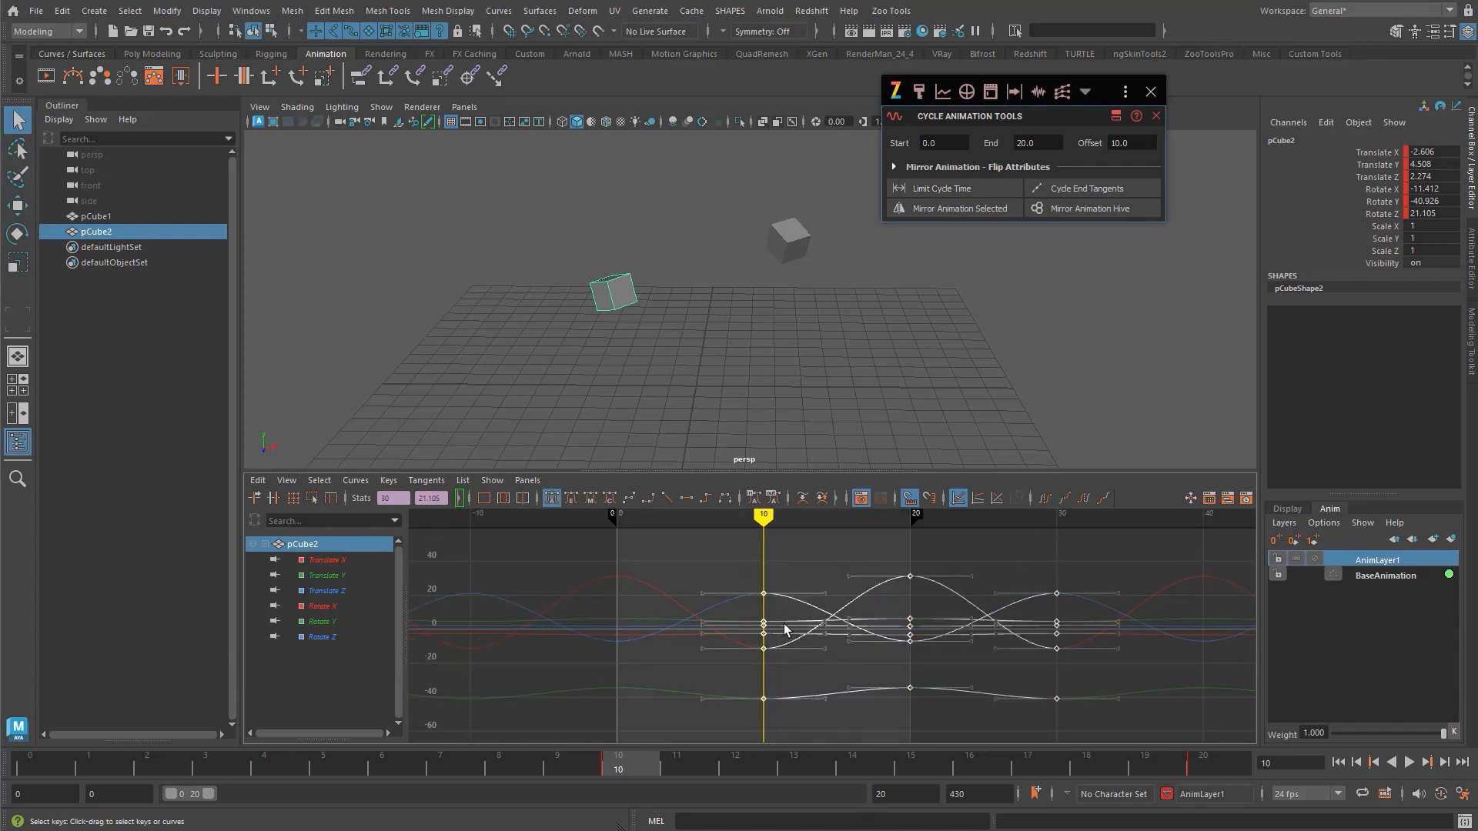
{"action": "key", "text": "v"}
{"action": "left_click", "coordinate": [625, 620]}
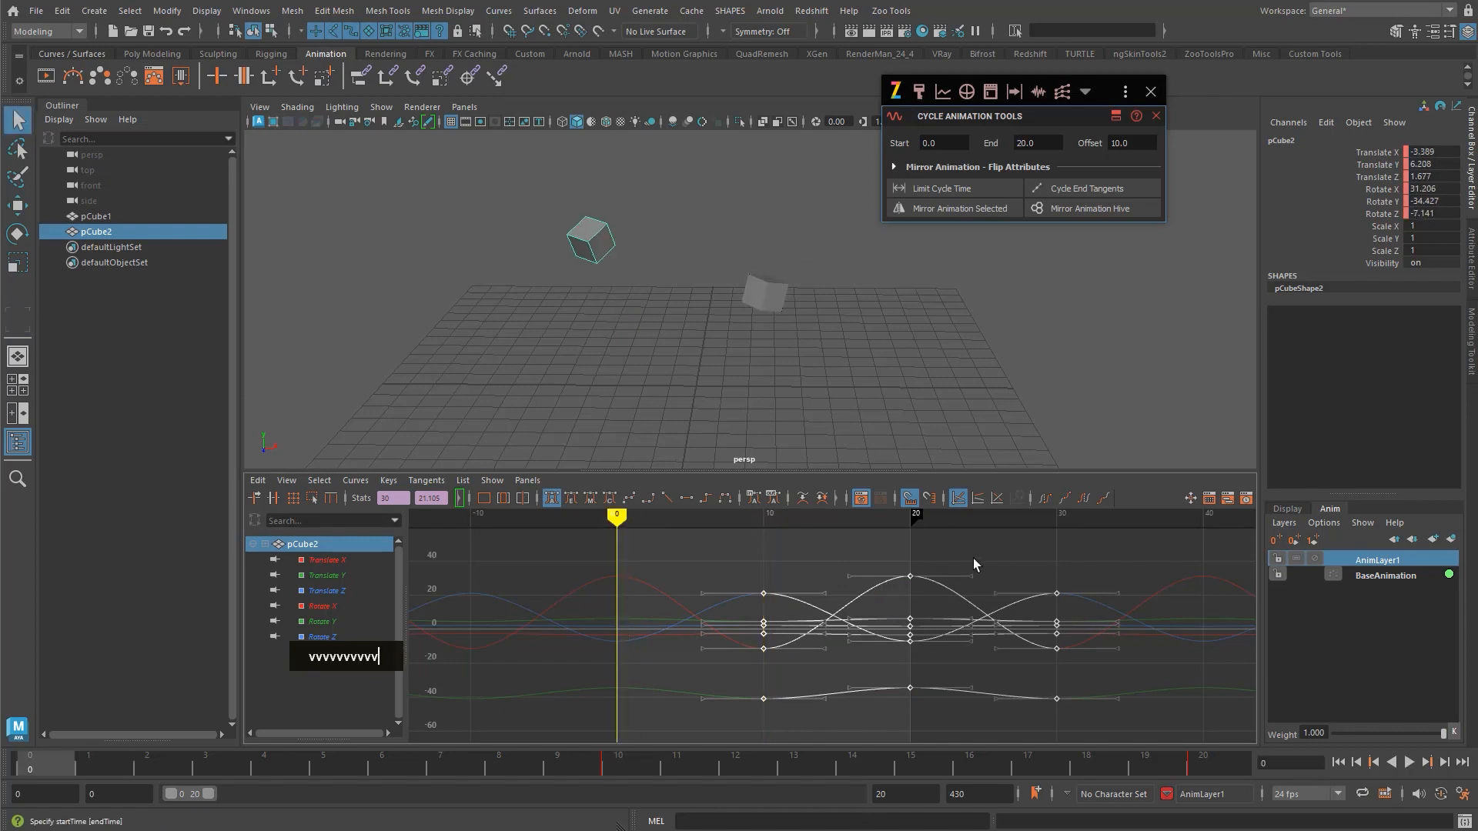
{"action": "left_click_drag", "start_coordinate": [974, 560], "coordinate": [1125, 729]}
{"action": "key", "text": "ctrl+c"}
{"action": "key", "text": "ctrl+v"}
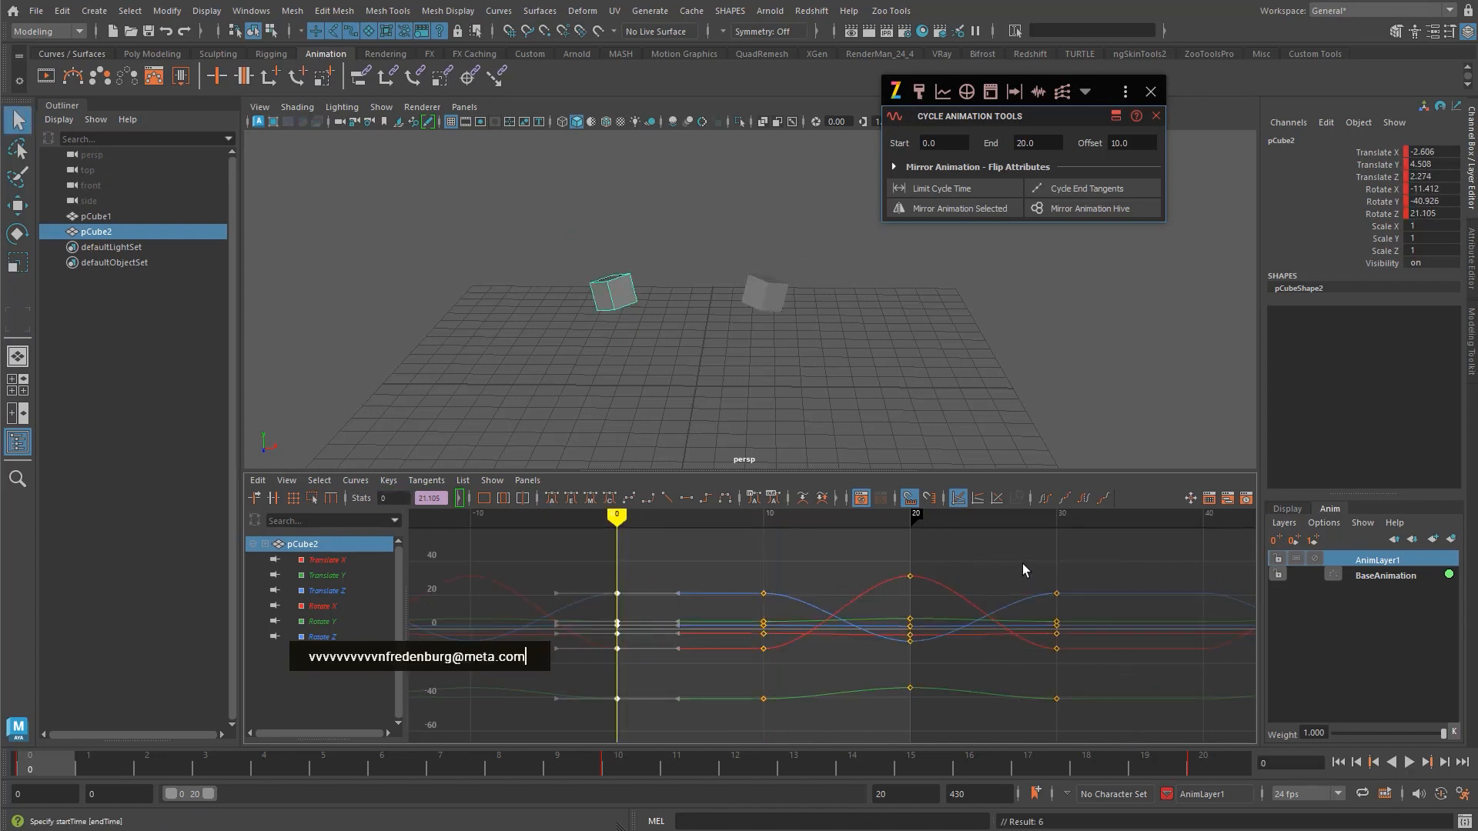
{"action": "key", "text": "ctrl+z"}
{"action": "key", "text": "ctrl+z"}
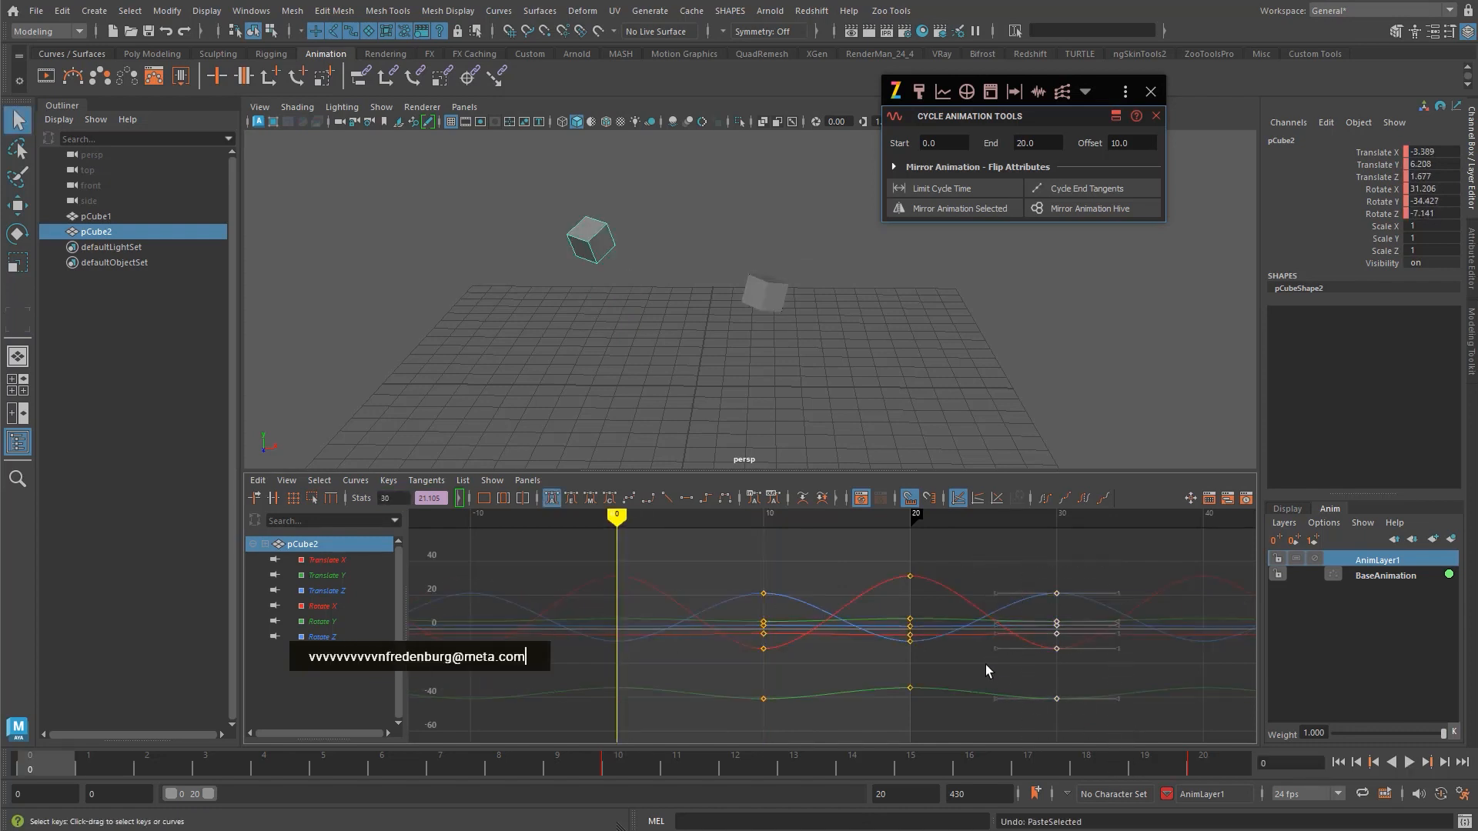
- Copy the clone's frame 20 keys to frame 0 and delete its frame 30 keys, and undo both edits
{"action": "key", "text": "v"}
{"action": "left_click_drag", "start_coordinate": [893, 638], "coordinate": [616, 648]}
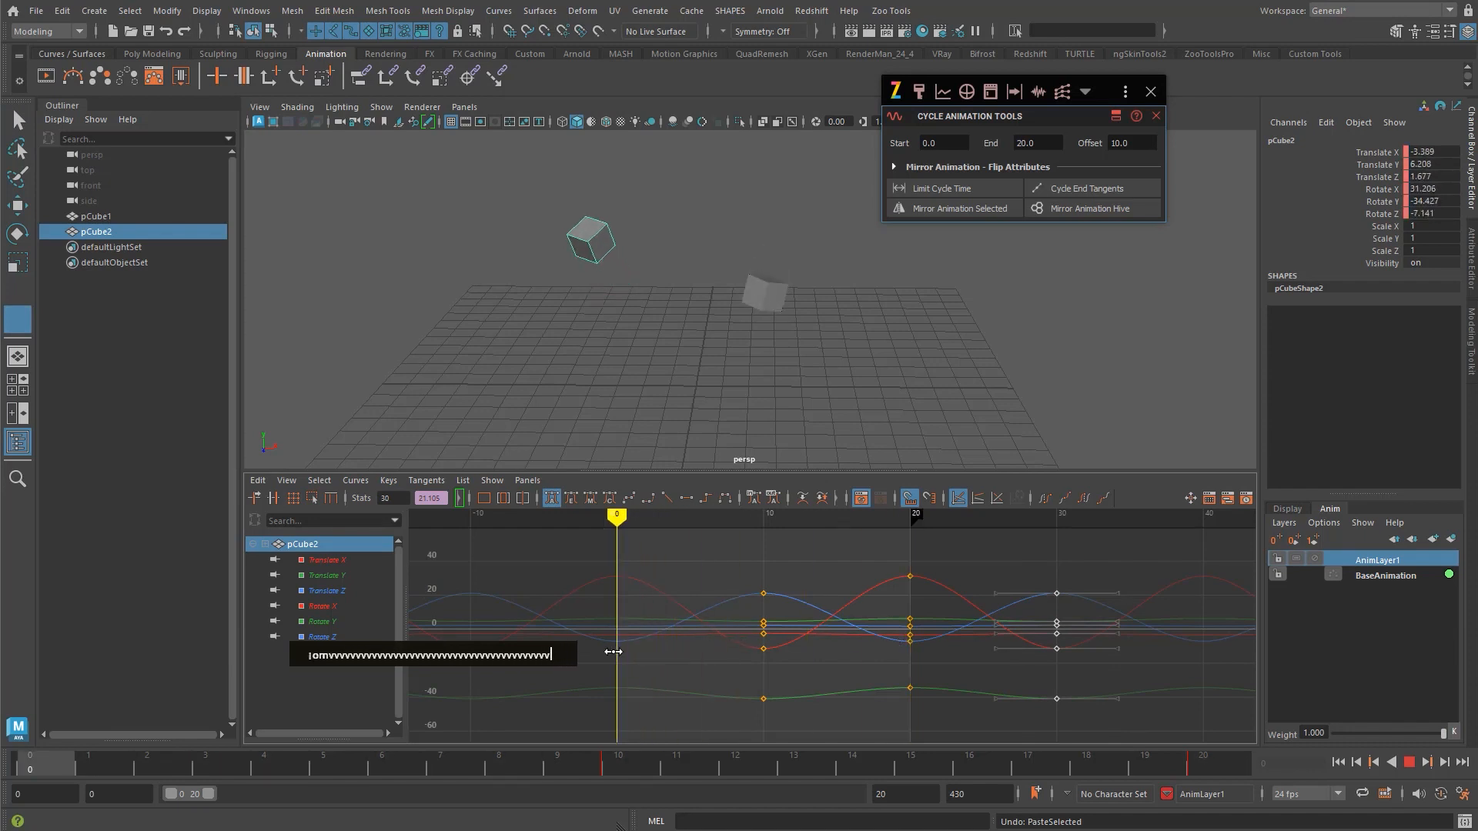
{"action": "left_click_drag", "start_coordinate": [902, 550], "coordinate": [934, 730]}
{"action": "key", "text": "ctrl+c"}
{"action": "key", "text": "ctrl+v"}
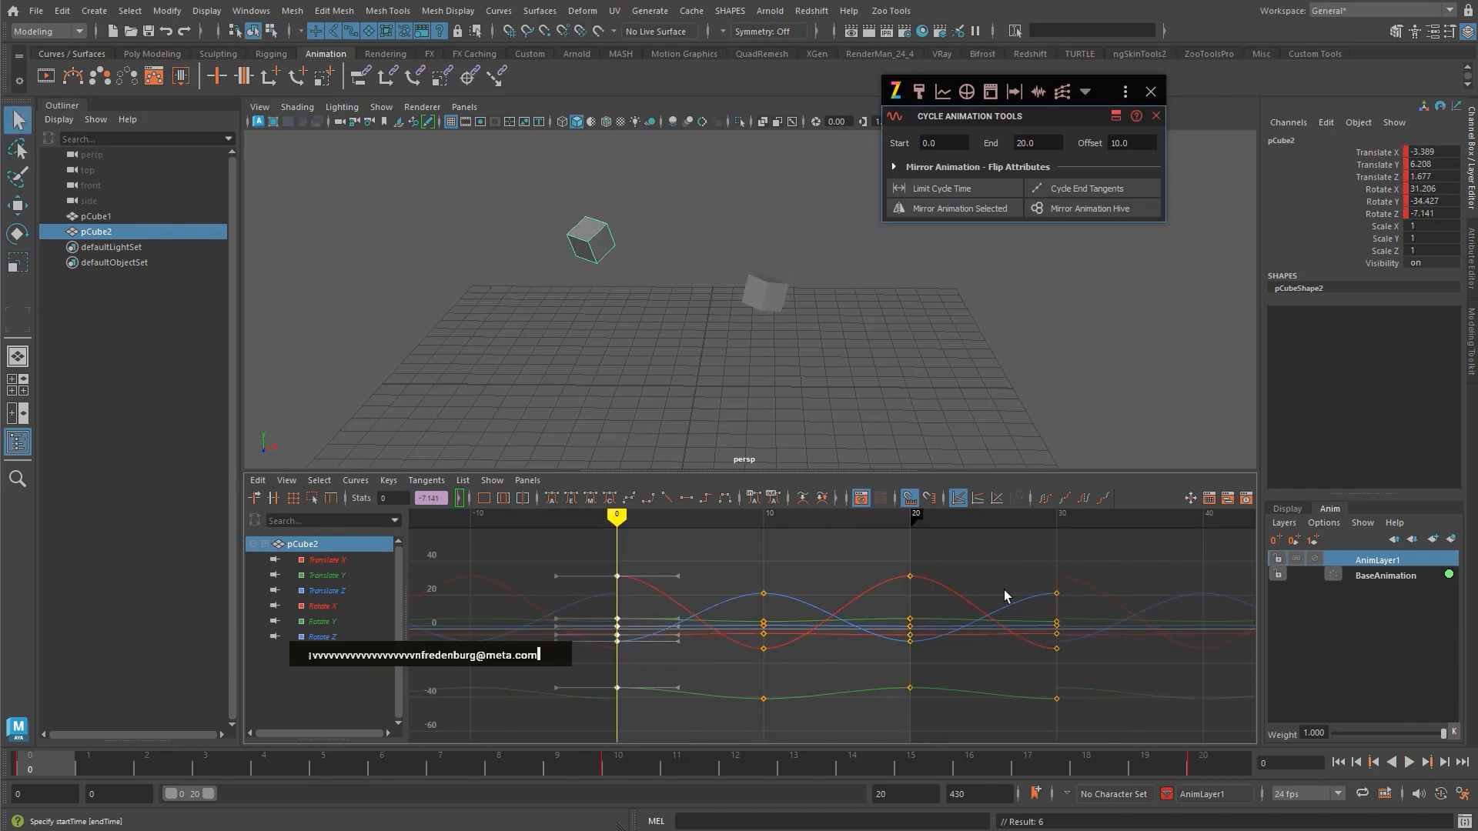
{"action": "left_click_drag", "start_coordinate": [1007, 573], "coordinate": [1110, 727]}
{"action": "key", "text": "Delete"}
{"action": "middle_click_drag", "start_coordinate": [1050, 621], "coordinate": [1066, 616], "text": "alt"}
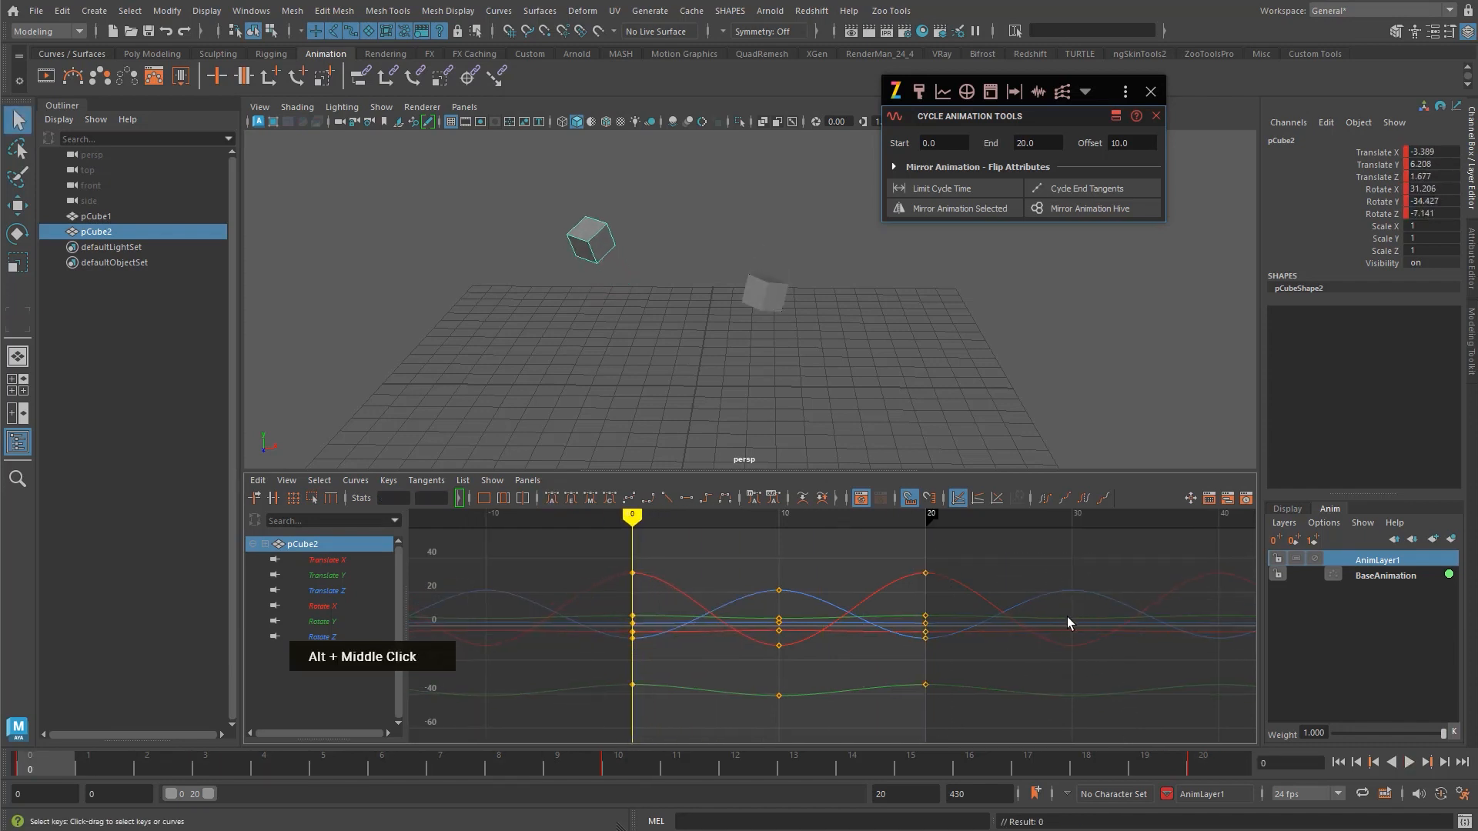
{"action": "key", "text": "ctrl+z"}
{"action": "key", "text": "ctrl+z"}
{"action": "key", "text": "ctrl+z"}
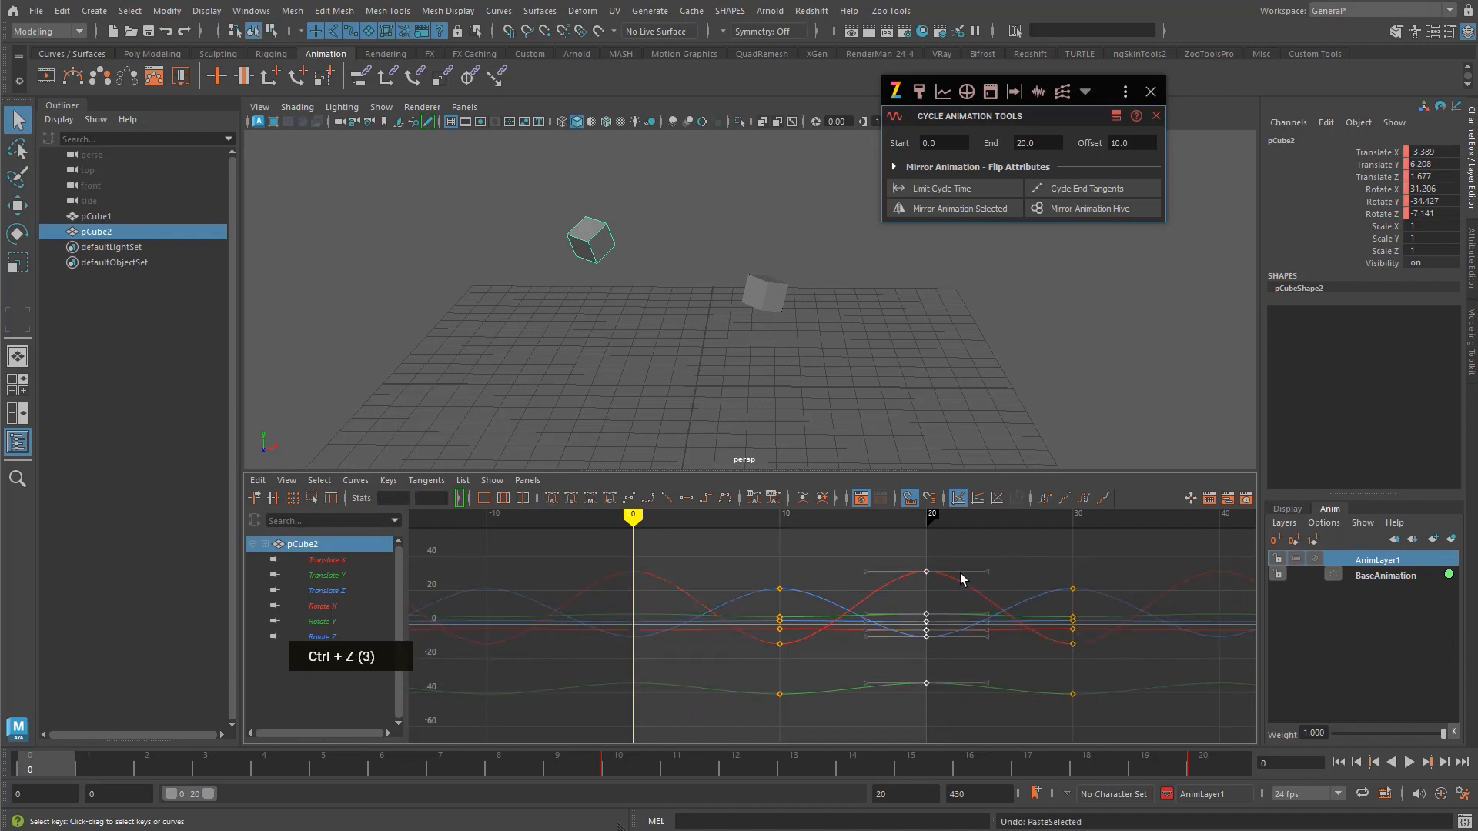
- Shift all of the clone's keys 2 frames later so they start at frame 12
{"action": "double_click", "coordinate": [862, 654]}
{"action": "key", "text": "w"}
{"action": "middle_click_drag", "start_coordinate": [866, 657], "coordinate": [885, 660], "text": "shift"}
{"action": "key", "text": "q"}
{"action": "key", "text": "shift+q"}
{"action": "mouse_move", "coordinate": [1054, 609]}
{"action": "middle_mouse_down", "text": "alt"}
{"action": "mouse_move", "coordinate": [1024, 634]}
{"action": "mouse_move", "coordinate": [1060, 611]}
{"action": "middle_mouse_up", "text": "alt"}
{"action": "right_click_drag", "start_coordinate": [1059, 611], "coordinate": [957, 565], "text": "alt"}
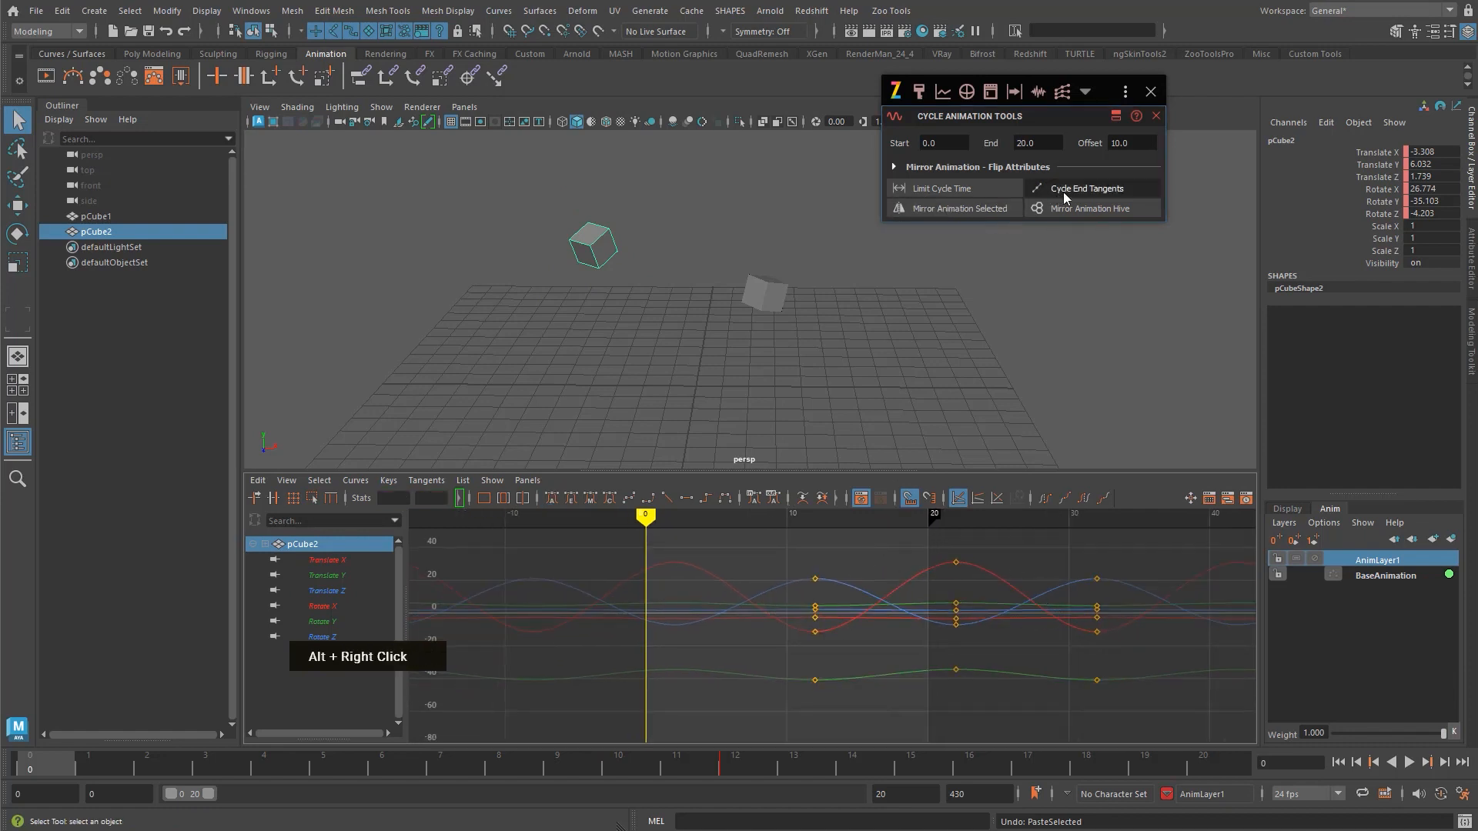
- Limit all of the clone's selected curves to the 0 to 20 cycle range, and undo the change
{"action": "left_click_drag", "start_coordinate": [895, 553], "coordinate": [889, 705]}
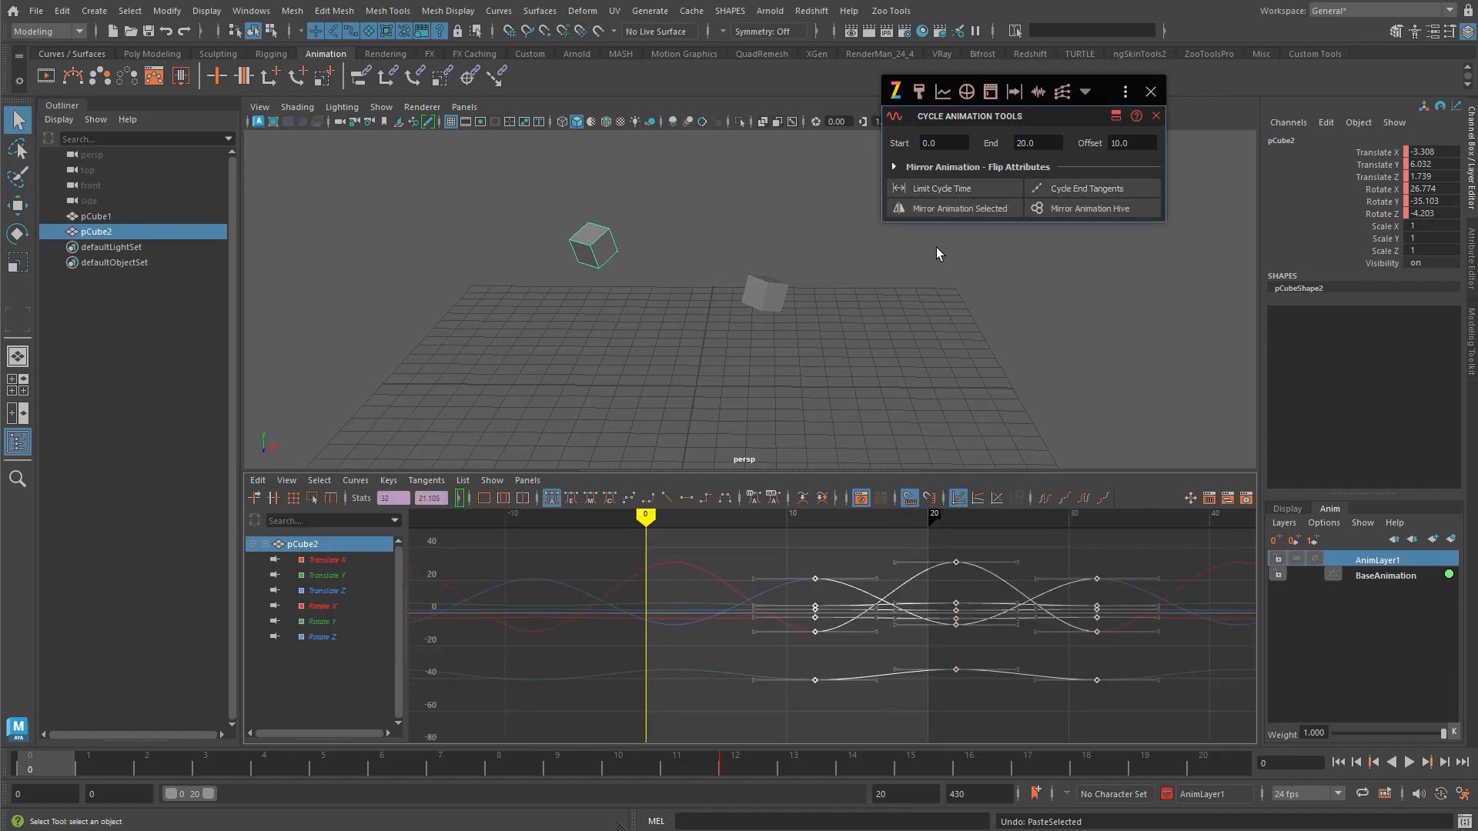
{"action": "left_click", "coordinate": [953, 188]}
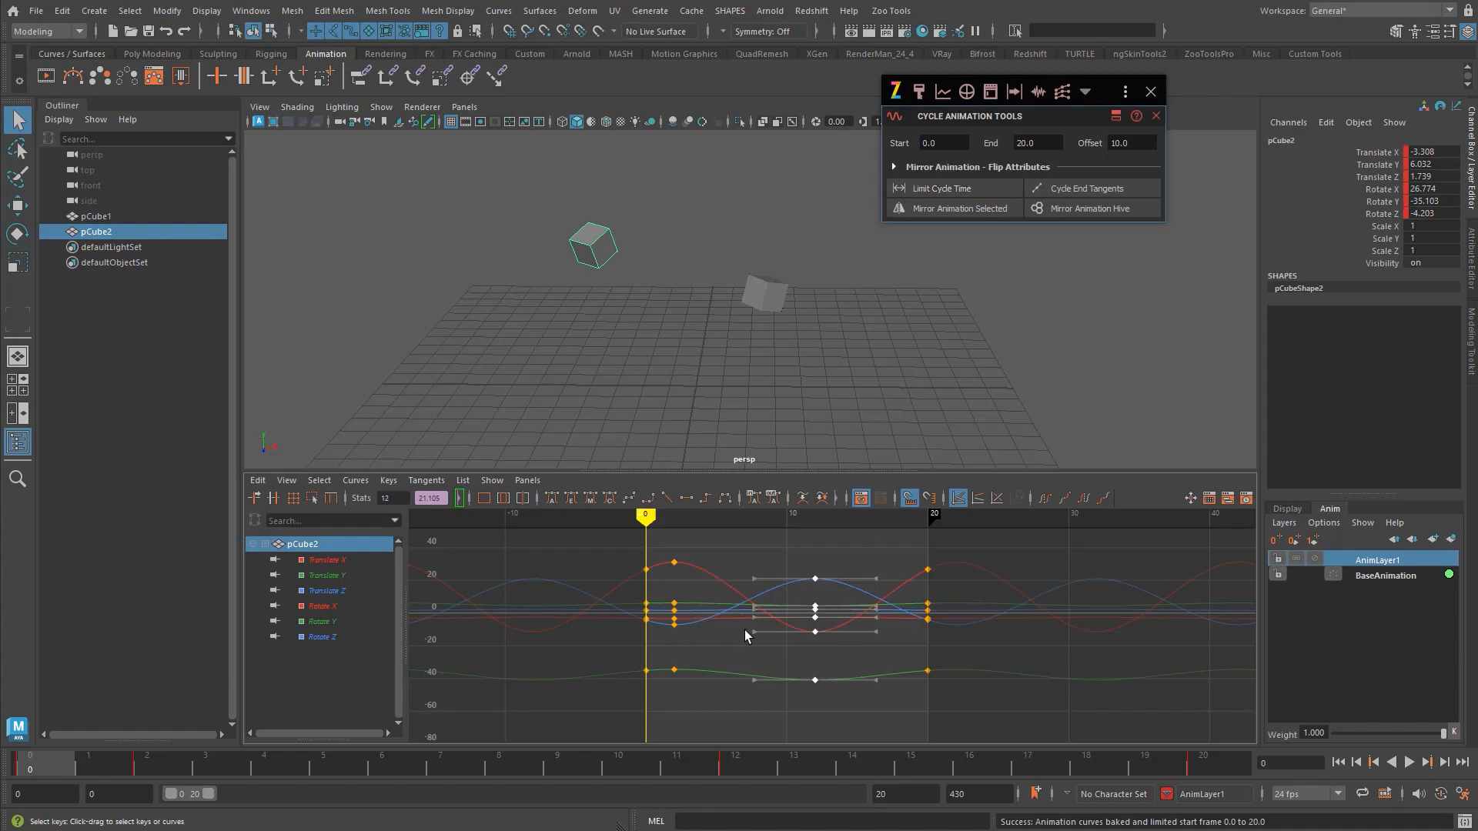
{"action": "middle_click_drag", "start_coordinate": [837, 566], "coordinate": [847, 574], "text": "alt"}
{"action": "key", "text": "ctrl+z"}
{"action": "key", "text": "ctrl+z"}
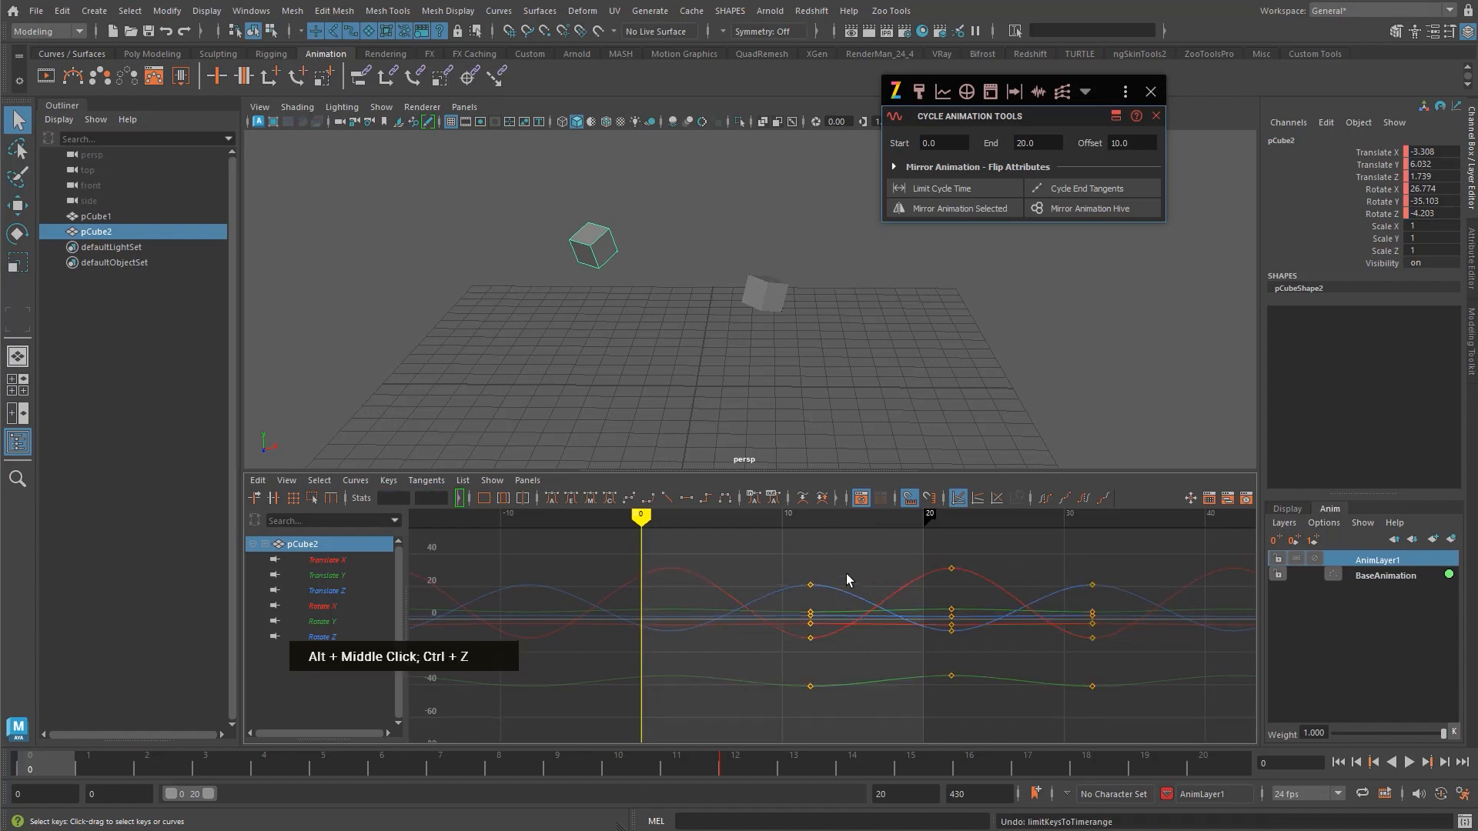
- Limit only the clone's Rotate Z curve to the 0 to 20 cycle range, and undo it
{"action": "double_click", "coordinate": [847, 591]}
{"action": "left_click", "coordinate": [942, 189]}
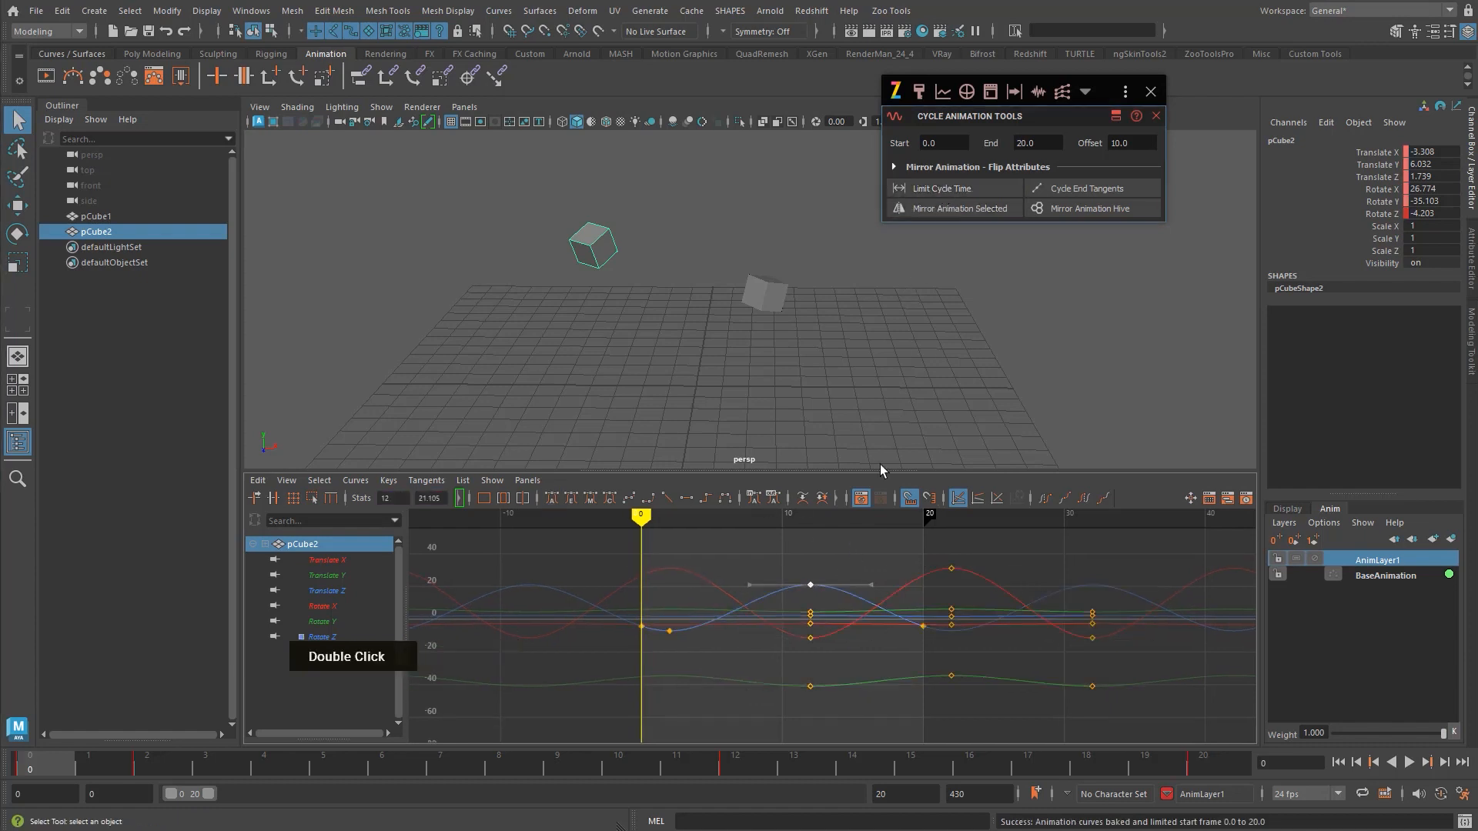
{"action": "middle_click_drag", "start_coordinate": [844, 643], "coordinate": [848, 656], "text": "alt"}
{"action": "key", "text": "ctrl+z"}
{"action": "key", "text": "ctrl+z"}
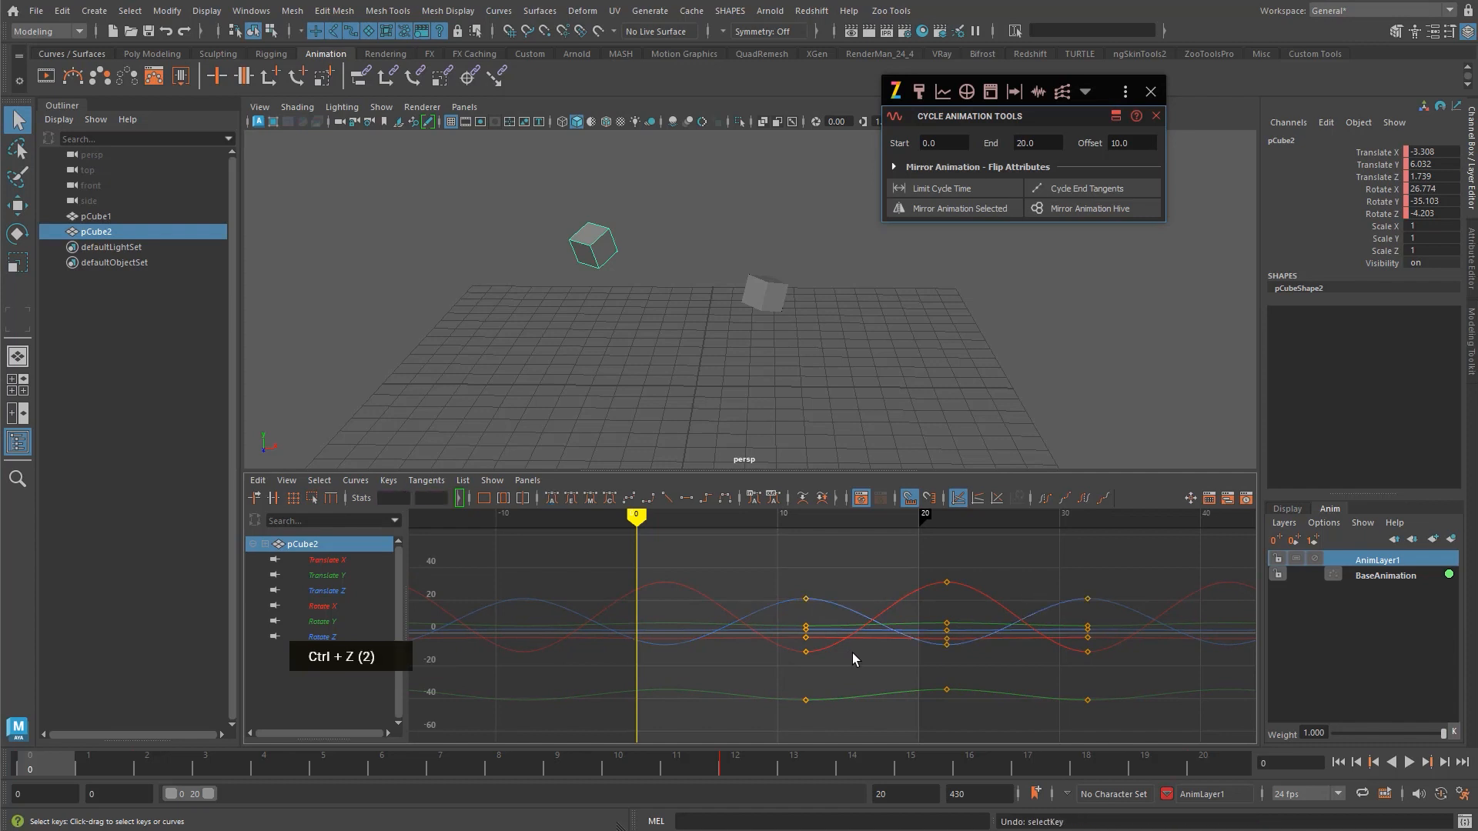
- Duplicate the original cube twice, placing one copy above it and one above the clone at about X -2.6, Y 7.8
{"action": "left_click", "coordinate": [824, 328]}
{"action": "left_click", "coordinate": [760, 289]}
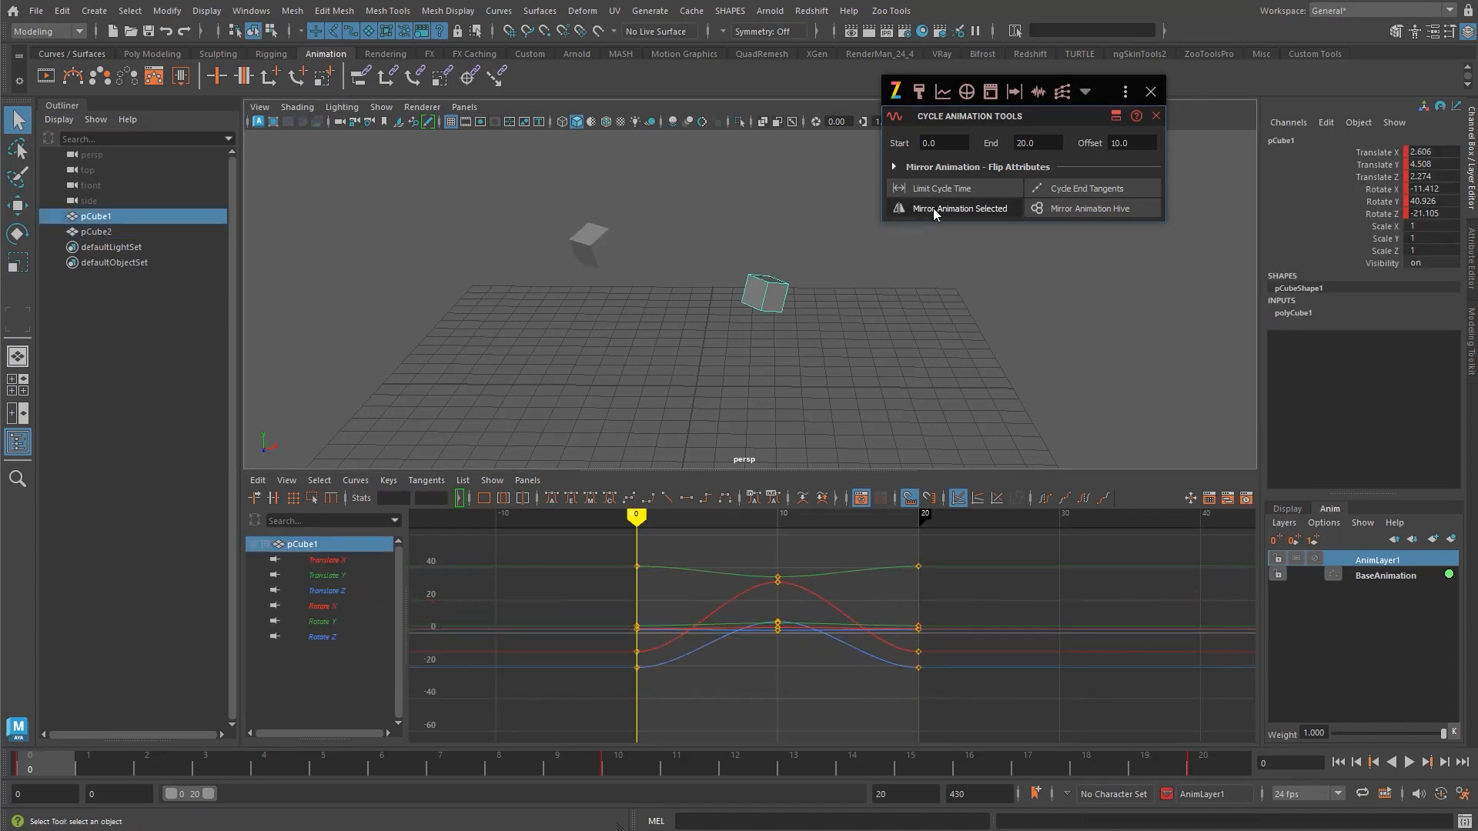
{"action": "left_click", "coordinate": [839, 282]}
{"action": "double_click", "coordinate": [769, 297]}
{"action": "key", "text": "w"}
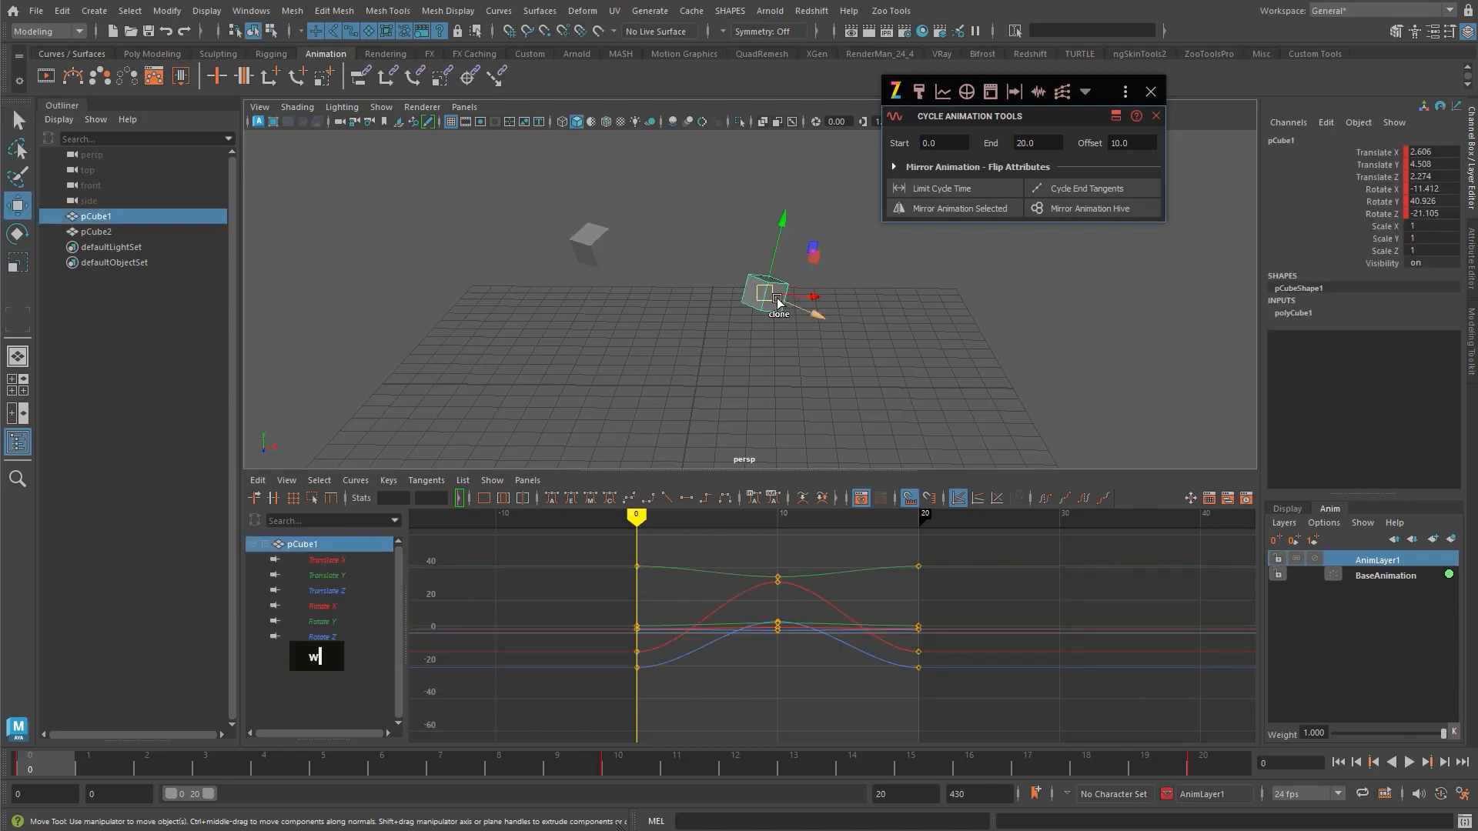
{"action": "mouse_move", "coordinate": [770, 297]}
{"action": "left_mouse_down", "text": "shift"}
{"action": "mouse_move", "coordinate": [776, 233]}
{"action": "mouse_move", "coordinate": [617, 206]}
{"action": "left_mouse_up", "text": "shift"}
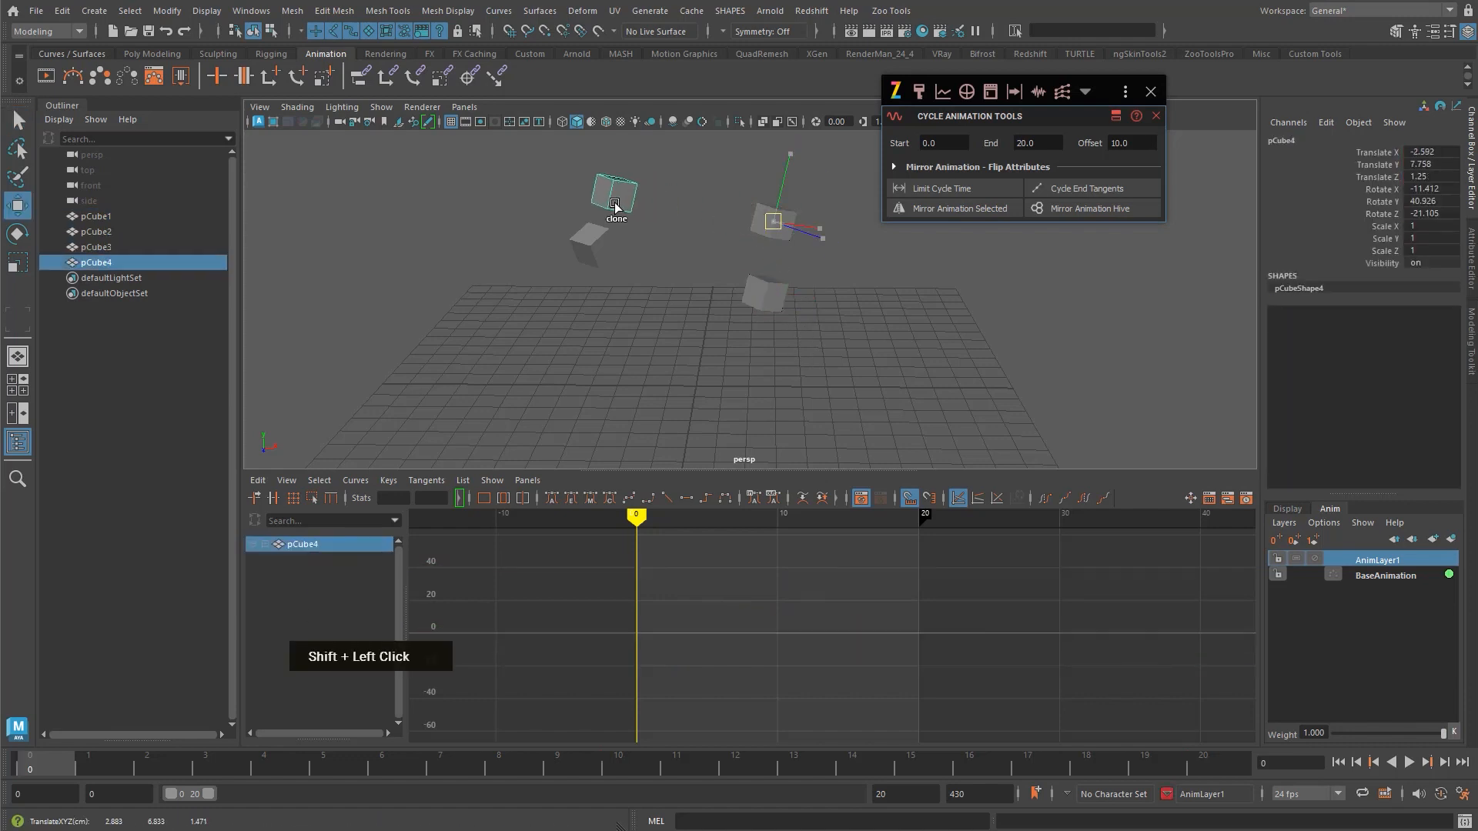
- Duplicate the two new cubes together and raise the copies above them to about Y 9.2
{"action": "middle_click_drag", "start_coordinate": [752, 300], "coordinate": [737, 350], "text": "alt"}
{"action": "left_click", "coordinate": [752, 276], "text": "shift"}
{"action": "left_click_drag", "start_coordinate": [755, 273], "coordinate": [769, 202], "text": "shift"}
{"action": "right_click_drag", "start_coordinate": [773, 240], "coordinate": [781, 242], "text": "alt"}
{"action": "key", "text": "q"}
{"action": "left_click", "coordinate": [589, 163]}
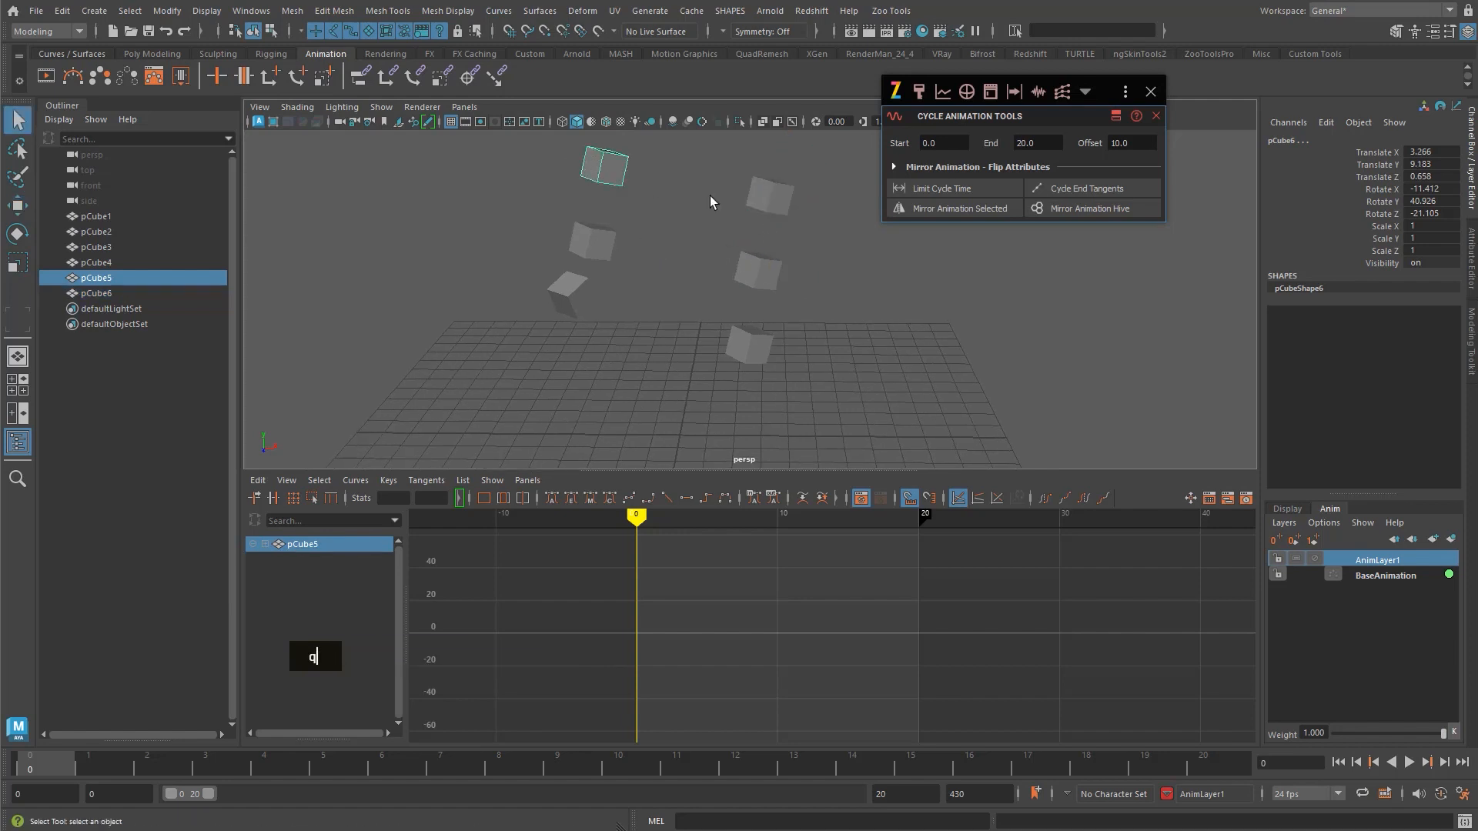
- Rotate pCube6 to about 15.5, 17.3 and 24.8 degrees in X, Y and Z
{"action": "double_click", "coordinate": [776, 200]}
{"action": "key", "text": "w"}
{"action": "key", "text": "e"}
{"action": "left_click_drag", "start_coordinate": [762, 202], "coordinate": [737, 193]}
{"action": "key", "text": "q"}
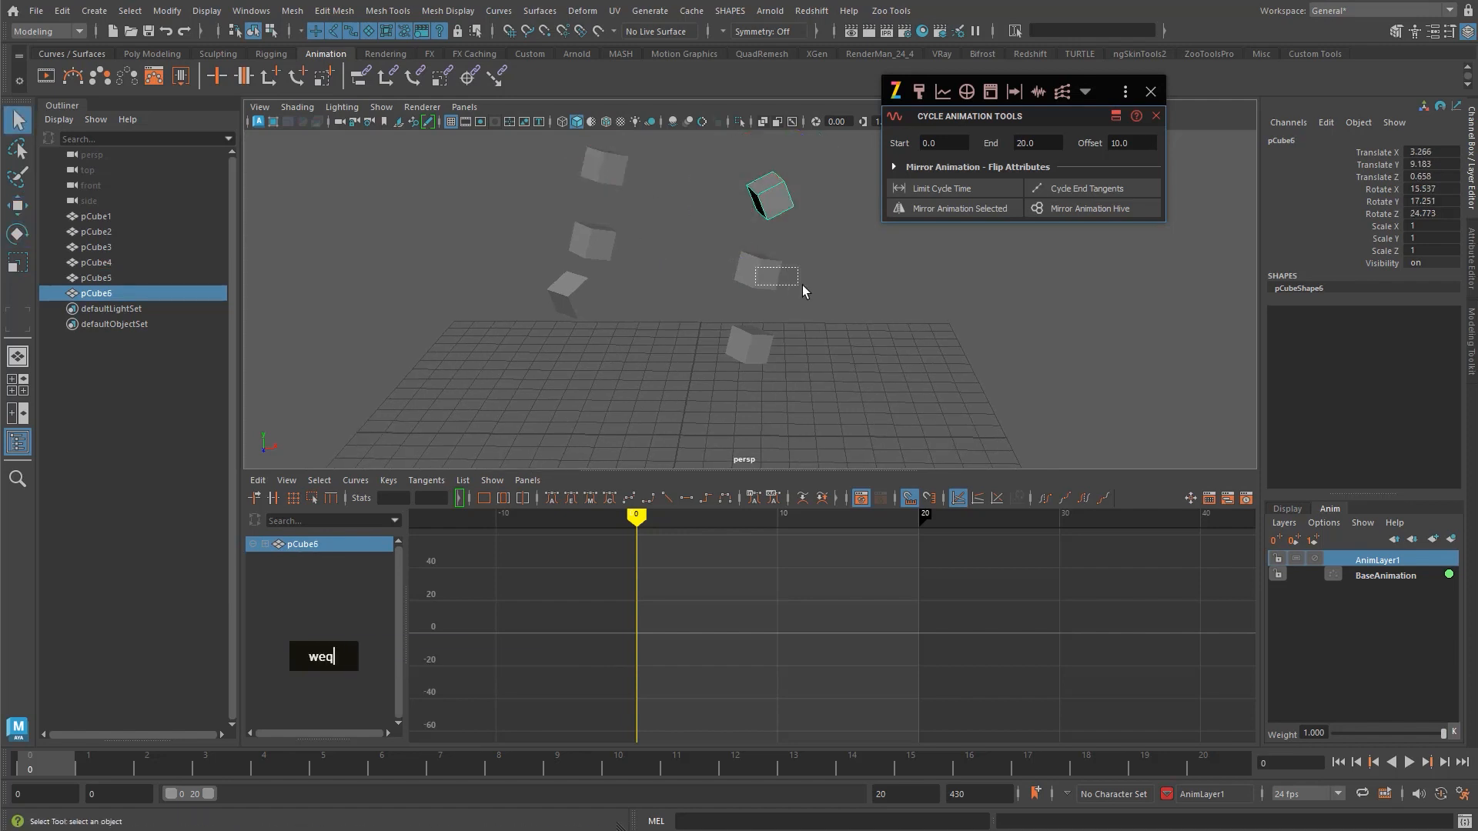
- Rotate pCube3 to about 19.8, 21 and 16 degrees in X, Y and Z and move it outward to about X 6
{"action": "left_click", "coordinate": [762, 271]}
{"action": "key", "text": "e"}
{"action": "key", "text": "w"}
{"action": "left_click_drag", "start_coordinate": [756, 275], "coordinate": [850, 277]}
{"action": "key", "text": "q"}
{"action": "right_click_drag", "start_coordinate": [777, 302], "coordinate": [751, 303], "text": "alt"}
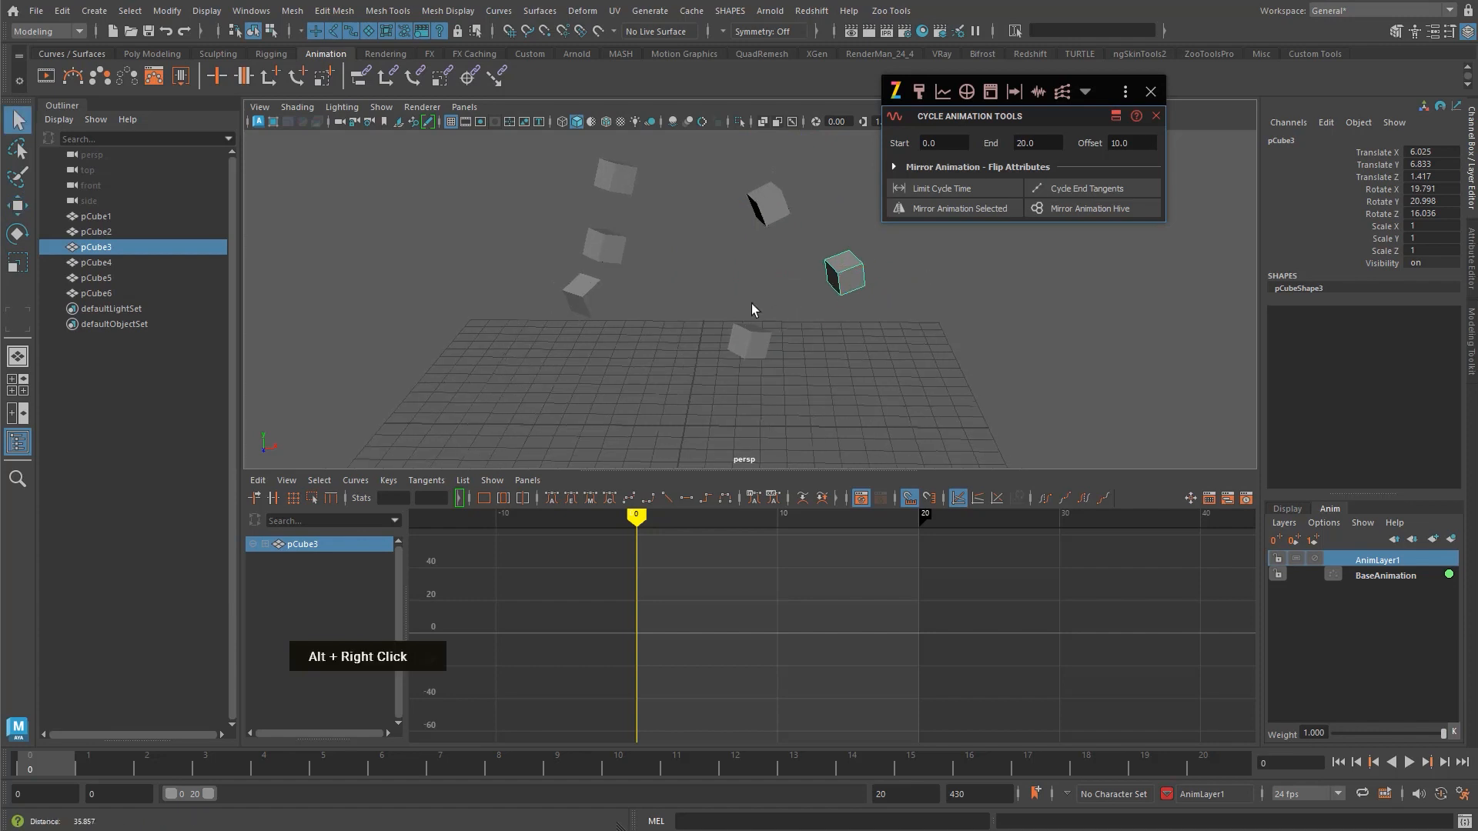
- Mirror the animation of pCube1, pCube3 and pCube6 onto pCube2, pCube4 and pCube5 with Mirror Animation Selected
{"action": "left_click_drag", "start_coordinate": [732, 148], "coordinate": [902, 394]}
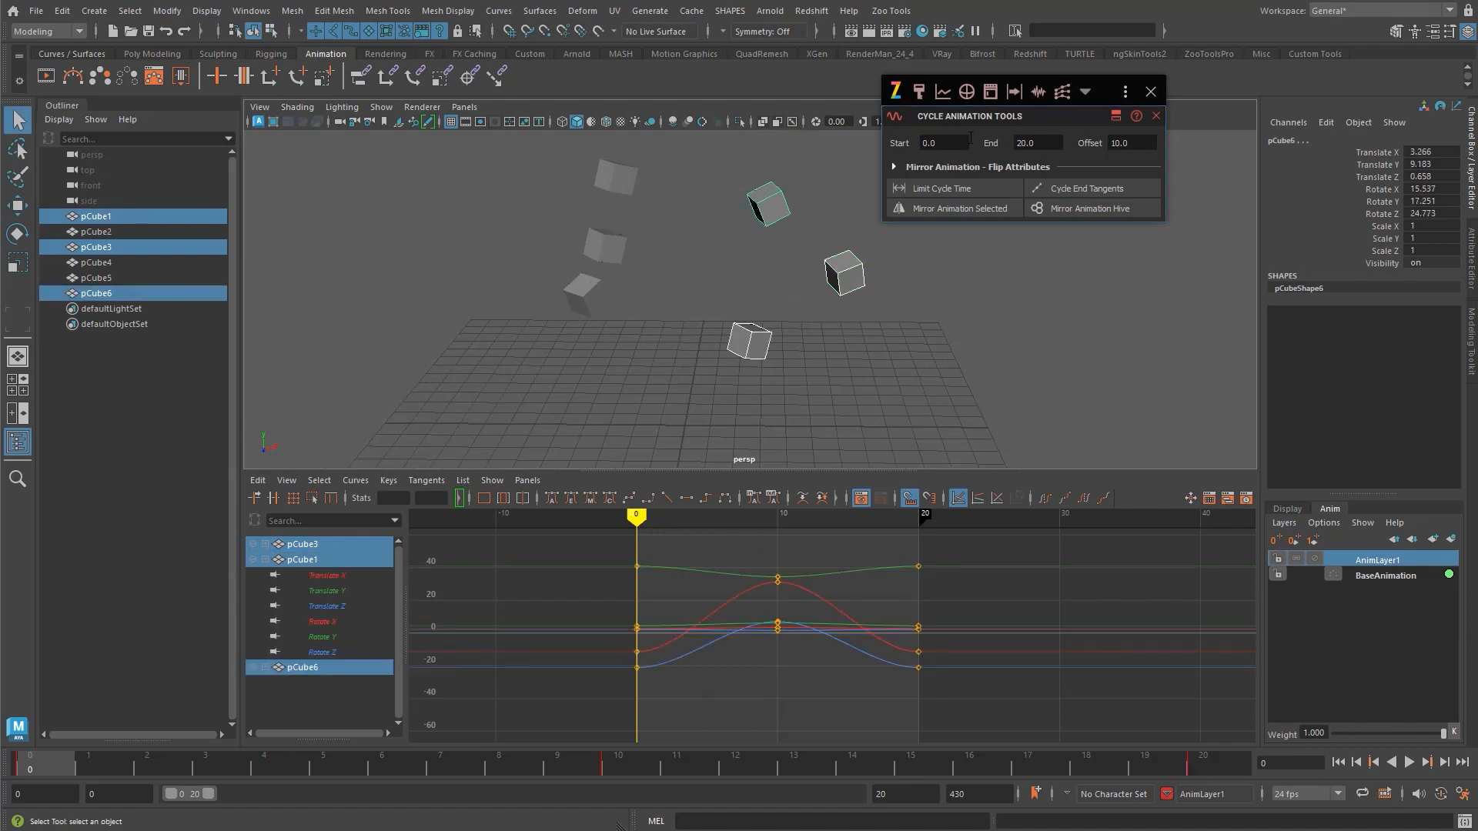
{"action": "left_click", "coordinate": [839, 308]}
{"action": "left_click", "coordinate": [738, 331]}
{"action": "left_click", "coordinate": [844, 273], "text": "shift"}
{"action": "left_click", "coordinate": [768, 204], "text": "shift"}
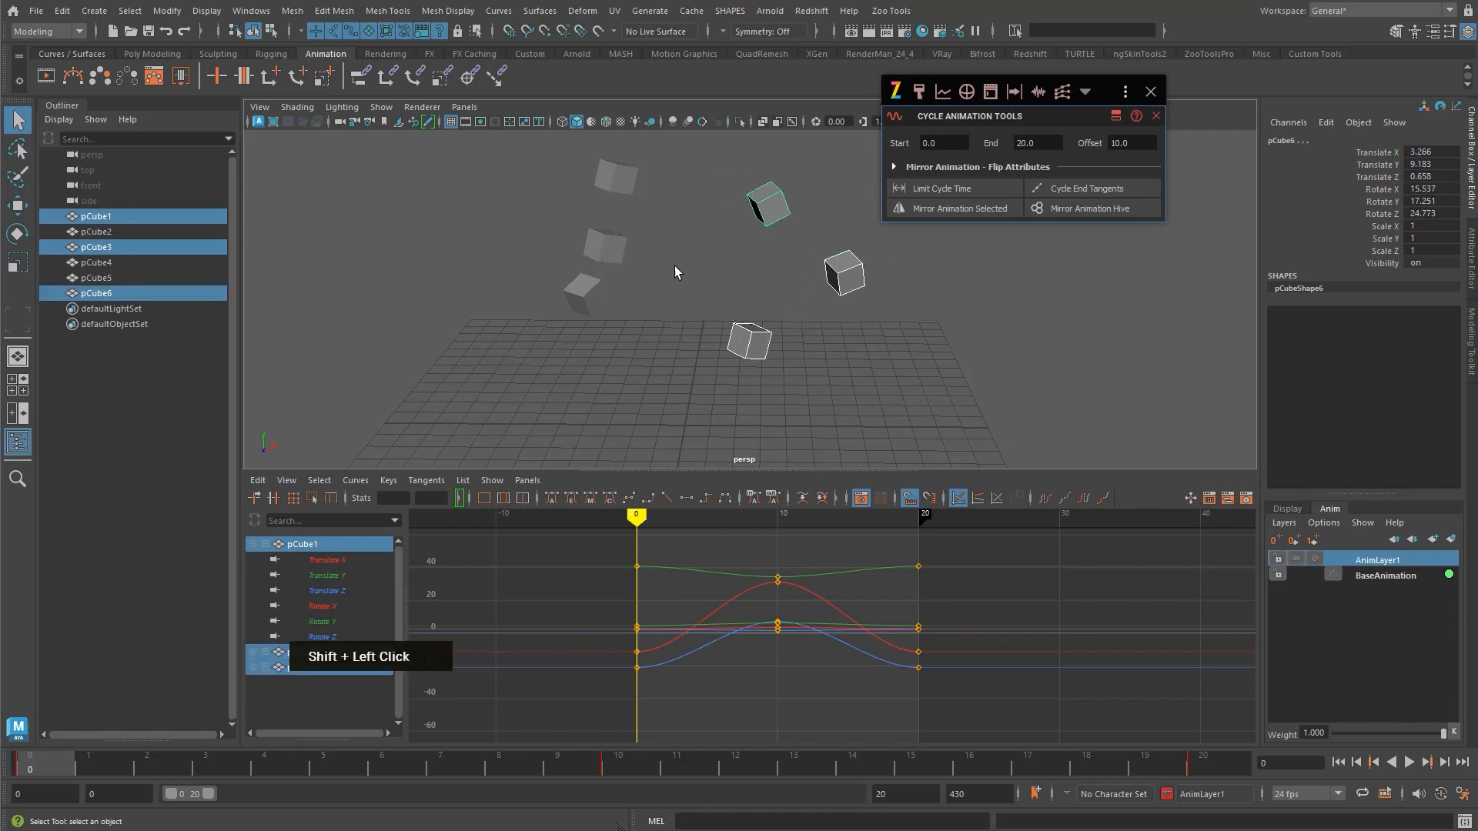
{"action": "left_click", "coordinate": [585, 293], "text": "shift"}
{"action": "left_click", "coordinate": [605, 246], "text": "shift"}
{"action": "left_click", "coordinate": [615, 173], "text": "shift"}
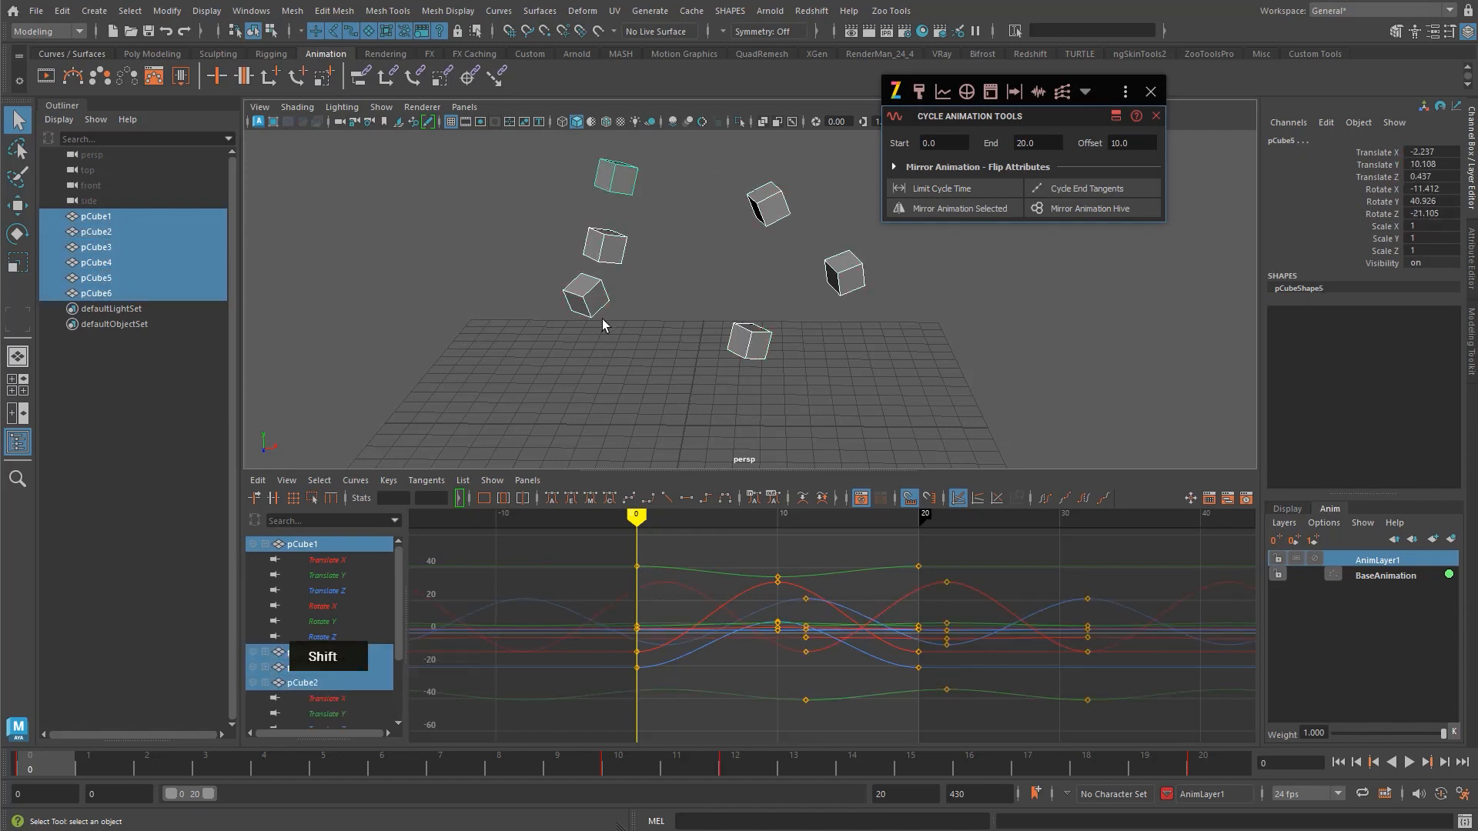
{"action": "left_click", "coordinate": [966, 205]}
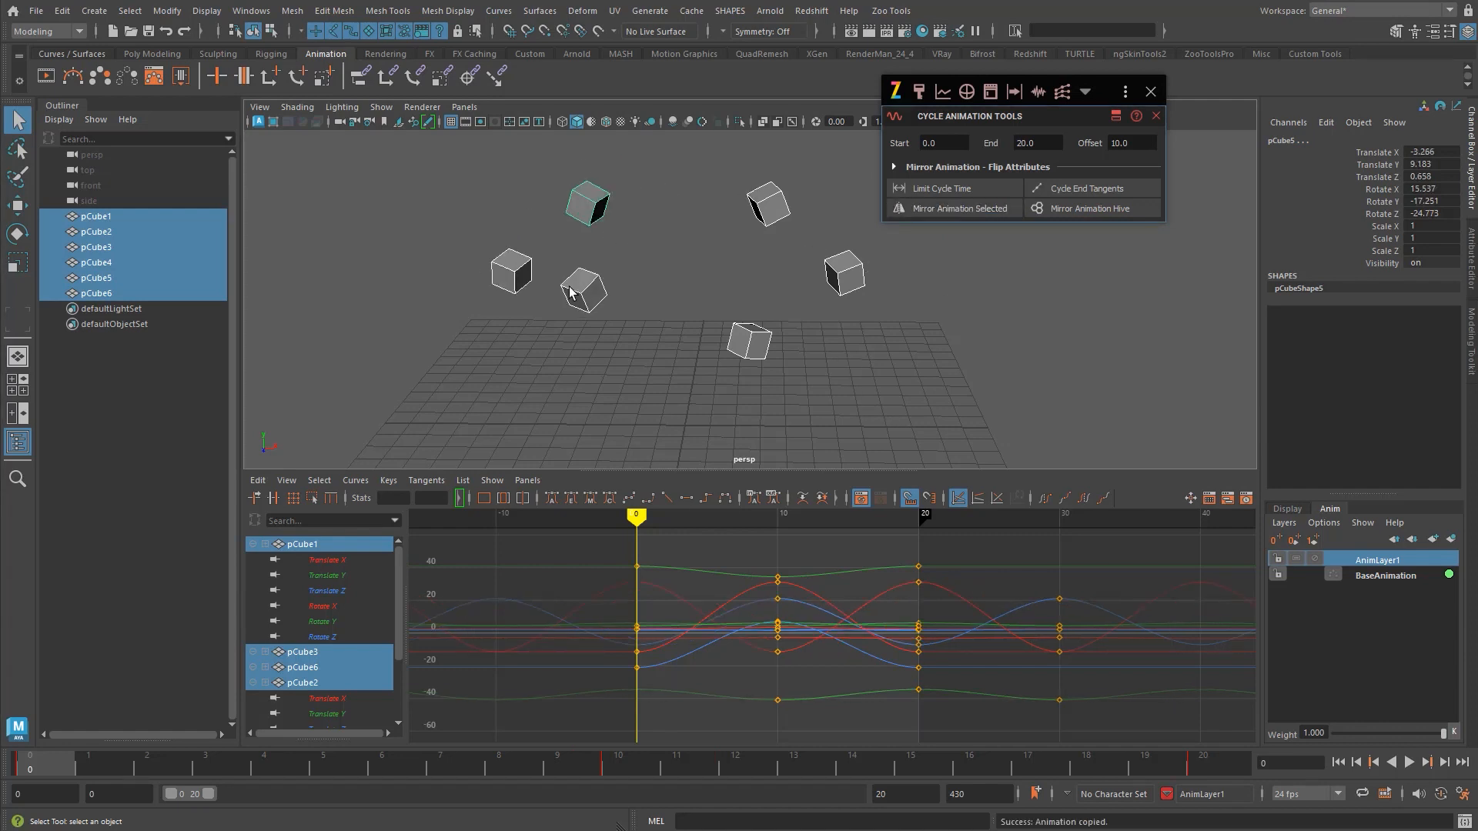
- Scrub back and forth through the cycle to check how the mirrored cubes move
{"action": "key", "text": "v"}
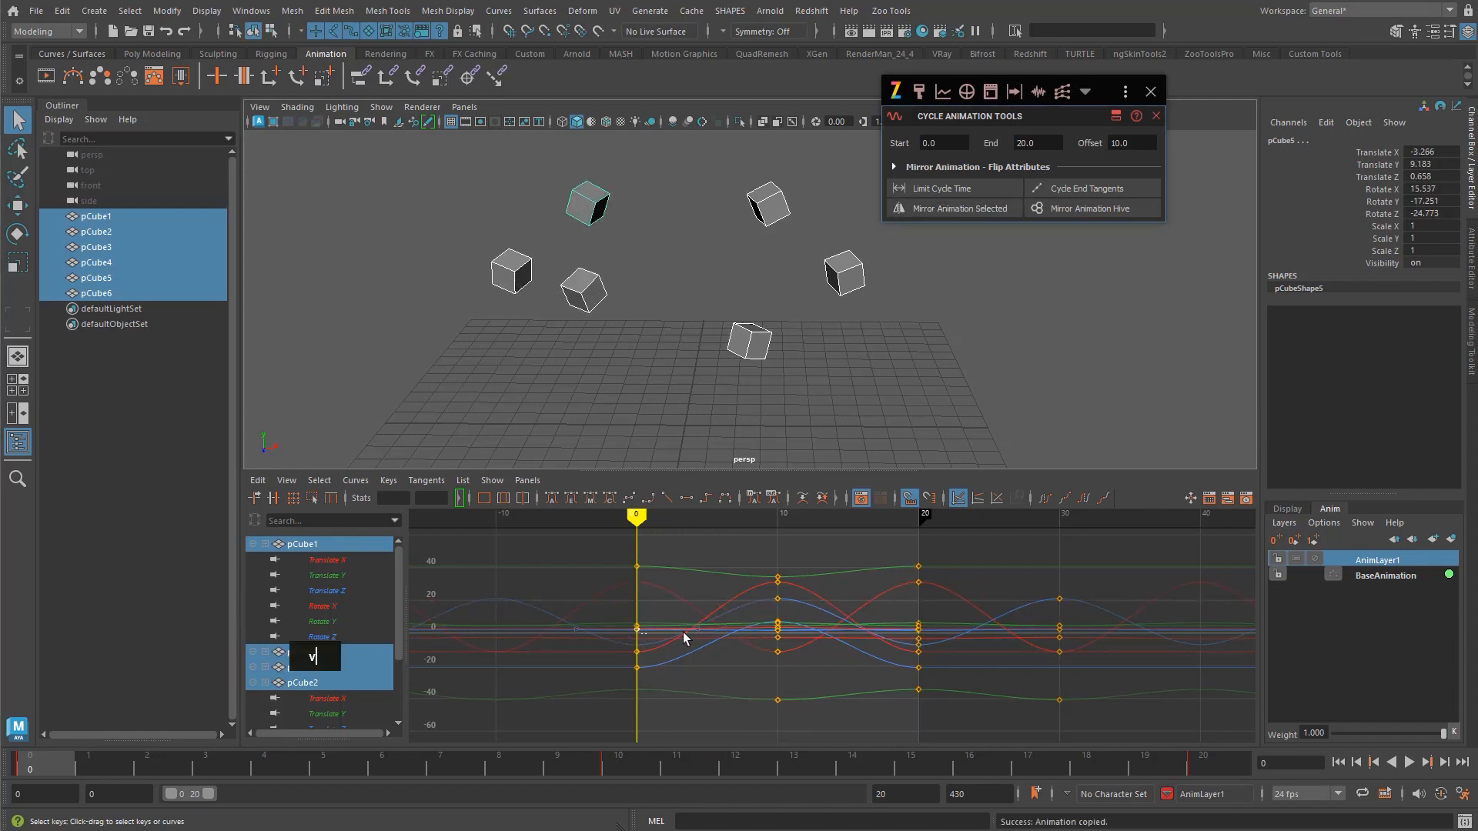
{"action": "left_click", "coordinate": [682, 631]}
{"action": "key", "text": "v"}
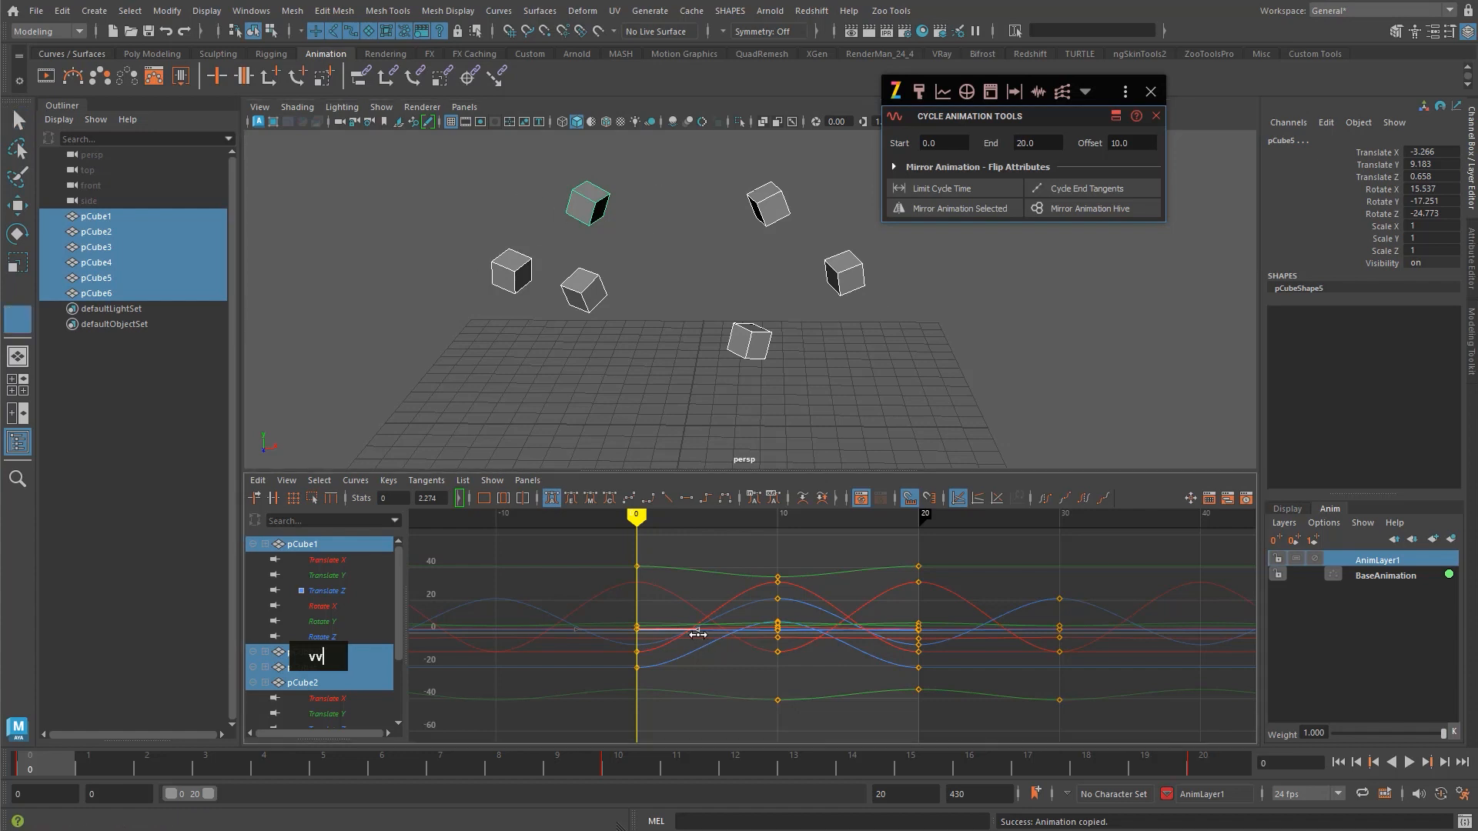
{"action": "left_click_drag", "start_coordinate": [695, 631], "coordinate": [951, 614]}
{"action": "left_click_drag", "start_coordinate": [756, 616], "coordinate": [632, 618]}
- Key the translation of pCube3 and pCube6 at frames 0 and 20
{"action": "left_click_drag", "start_coordinate": [735, 191], "coordinate": [904, 314]}
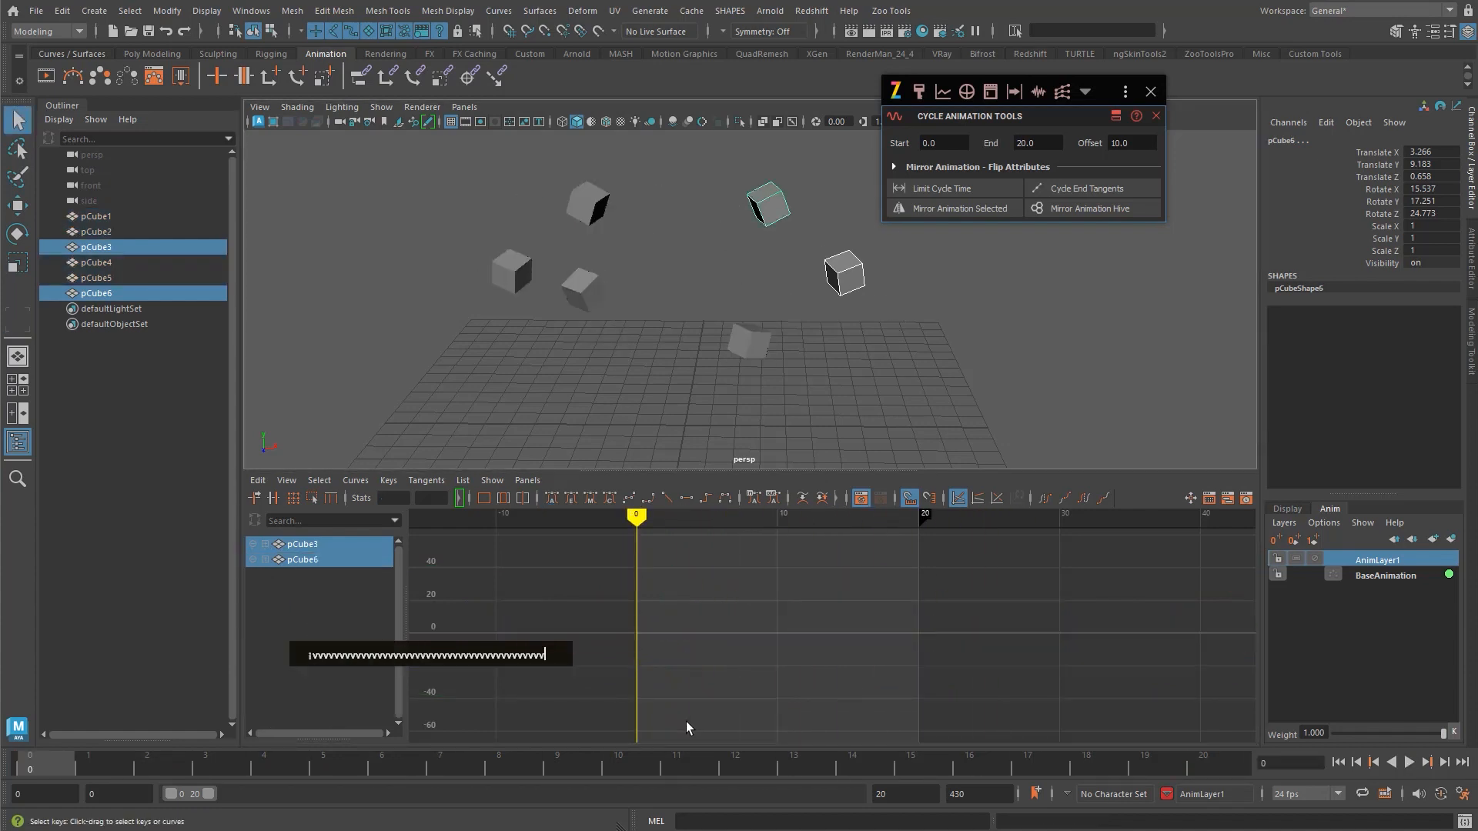
{"action": "key", "text": "shift+w"}
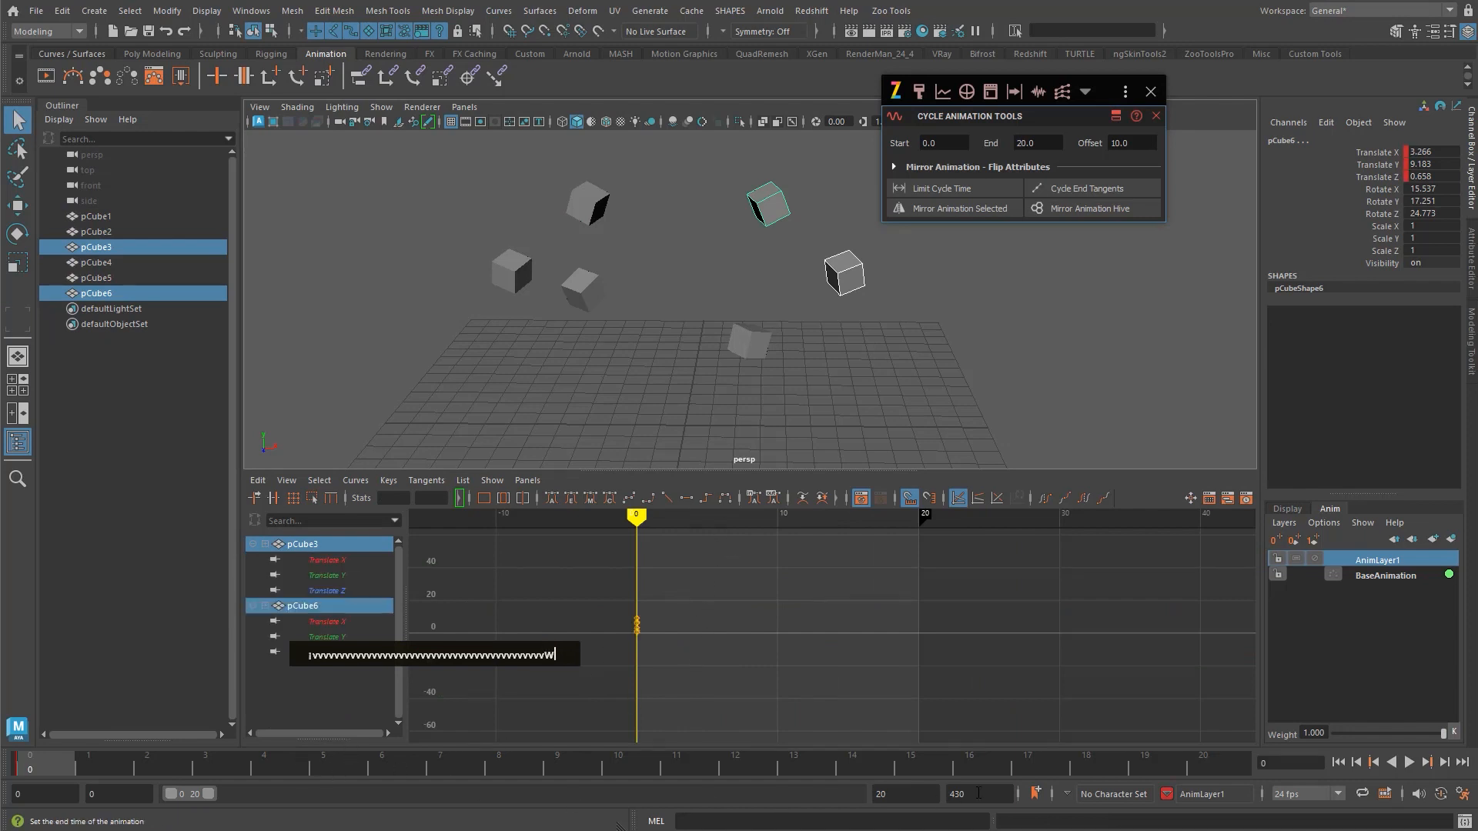
{"action": "left_click", "coordinate": [1245, 773]}
{"action": "key", "text": "shift+w"}
- At frame 10, move pCube3 and pCube6 downward, key their translation and play the animation
{"action": "left_click", "coordinate": [651, 767]}
{"action": "key", "text": "w"}
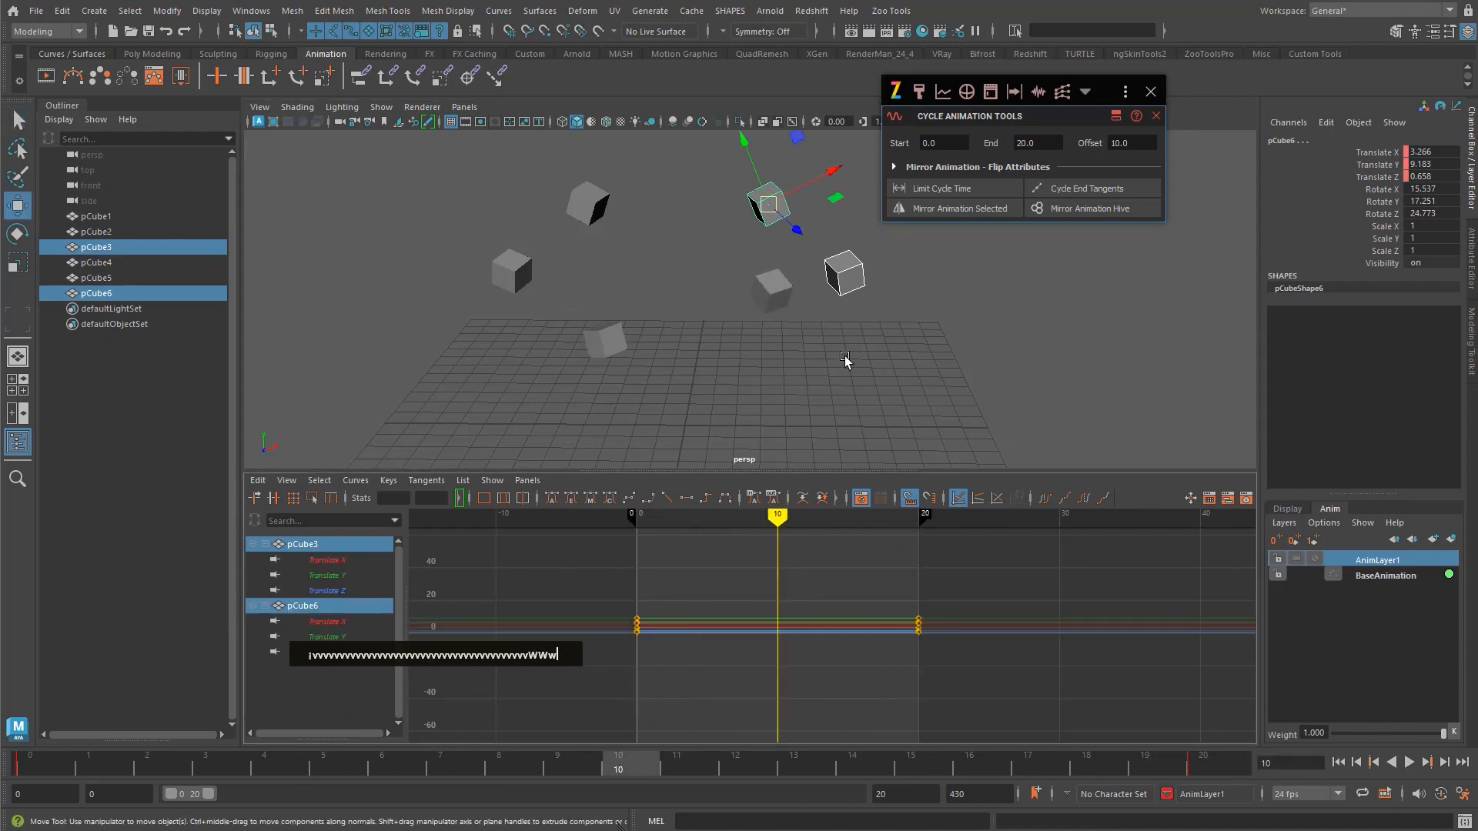
{"action": "middle_click_drag", "start_coordinate": [844, 355], "coordinate": [857, 409]}
{"action": "key", "text": "shift+w"}
{"action": "key", "text": "alt+v"}
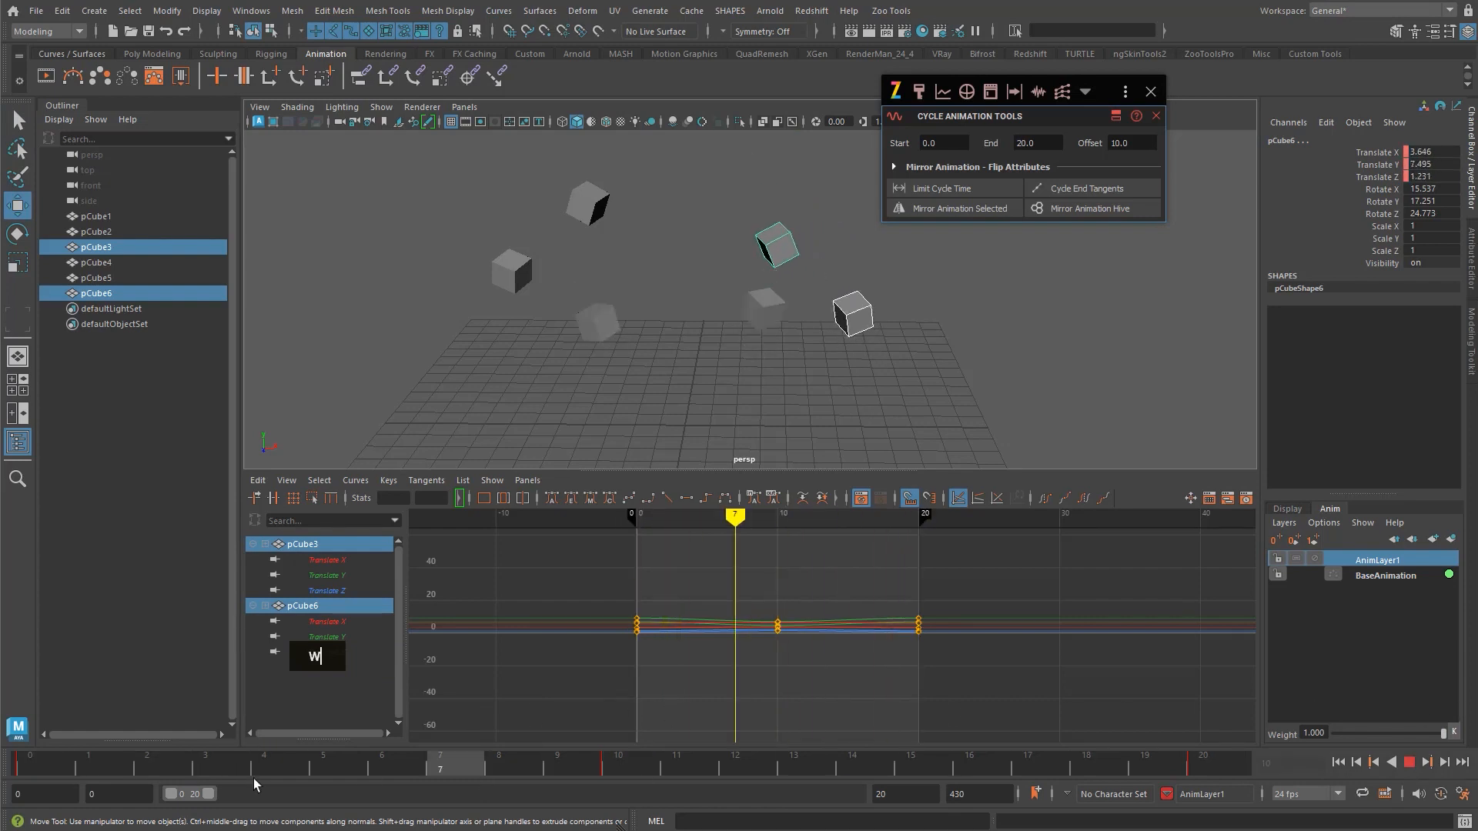
{"action": "left_click_drag", "start_coordinate": [254, 785], "coordinate": [39, 779]}
- Mirror the updated motion of pCube1, pCube3 and pCube6 onto pCube2, pCube4 and pCube5 again and play it back
{"action": "key", "text": "q"}
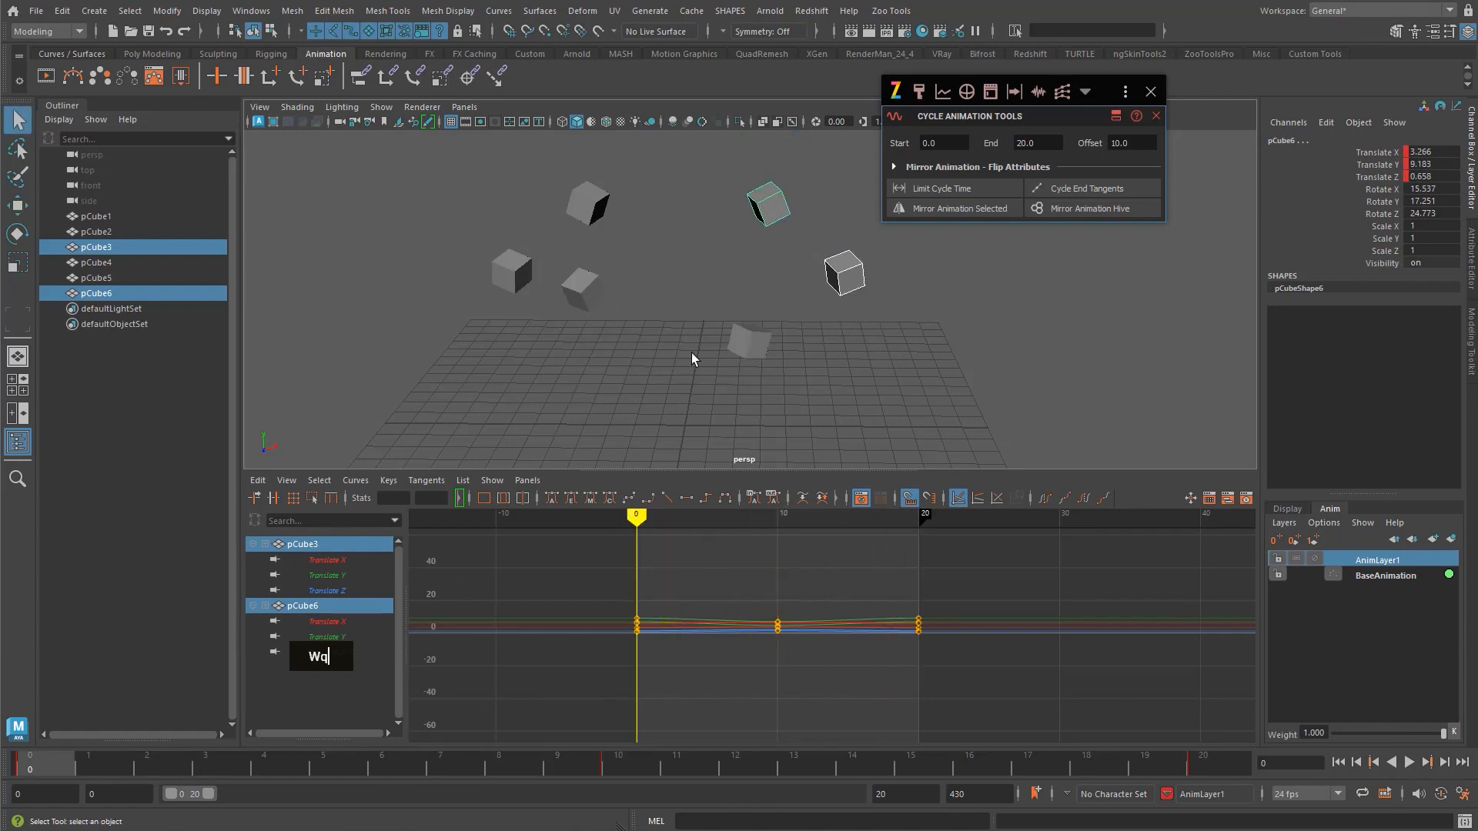
{"action": "left_click", "coordinate": [749, 340]}
{"action": "left_click", "coordinate": [853, 275], "text": "shift"}
{"action": "left_click", "coordinate": [770, 206], "text": "shift"}
{"action": "left_click", "coordinate": [586, 293], "text": "shift"}
{"action": "left_click", "coordinate": [511, 271], "text": "shift"}
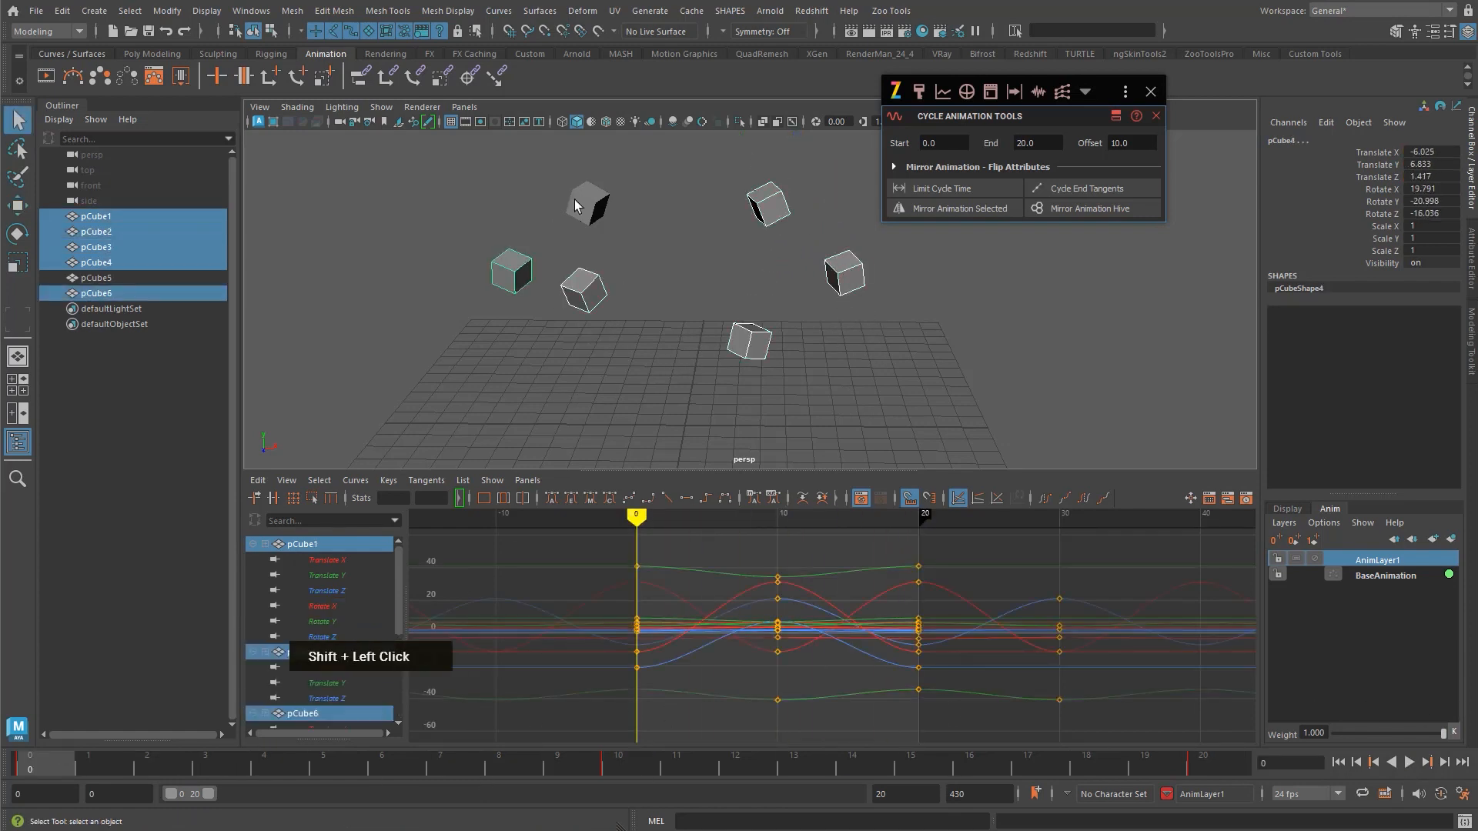
{"action": "left_click", "coordinate": [582, 202], "text": "shift"}
{"action": "left_click", "coordinate": [981, 209]}
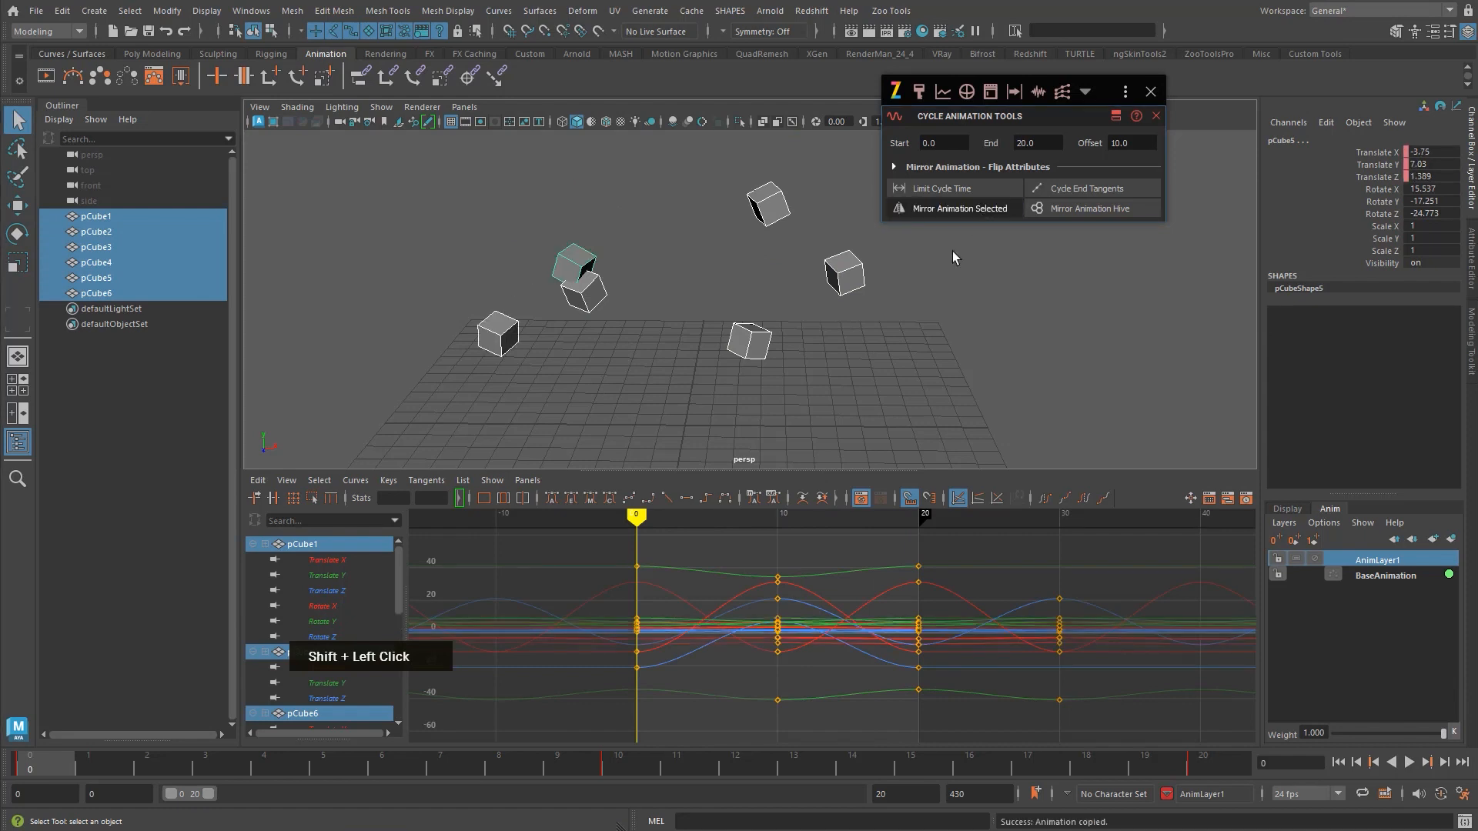
{"action": "key", "text": "alt+v"}
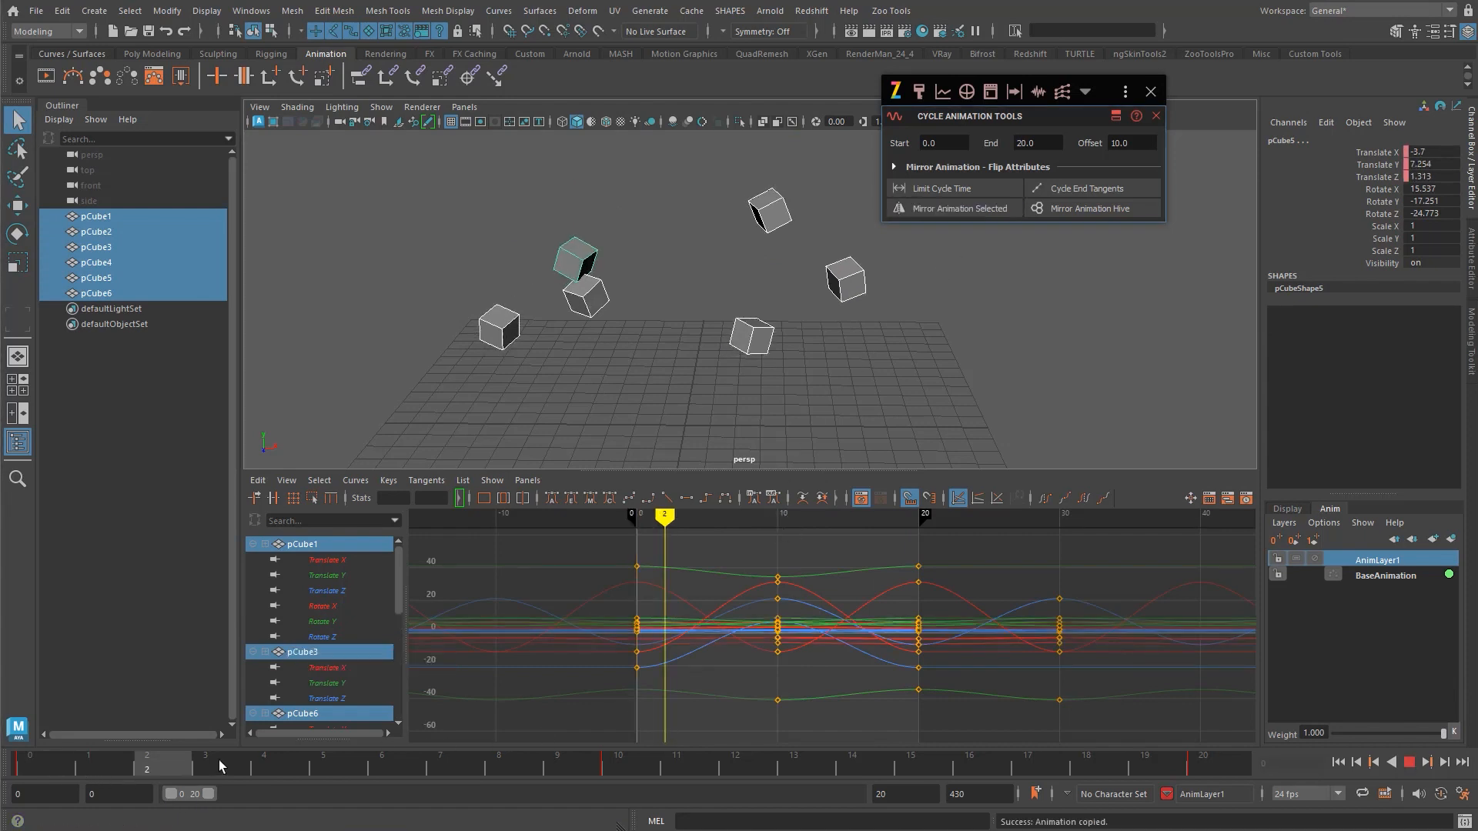
{"action": "key", "text": "alt+v"}
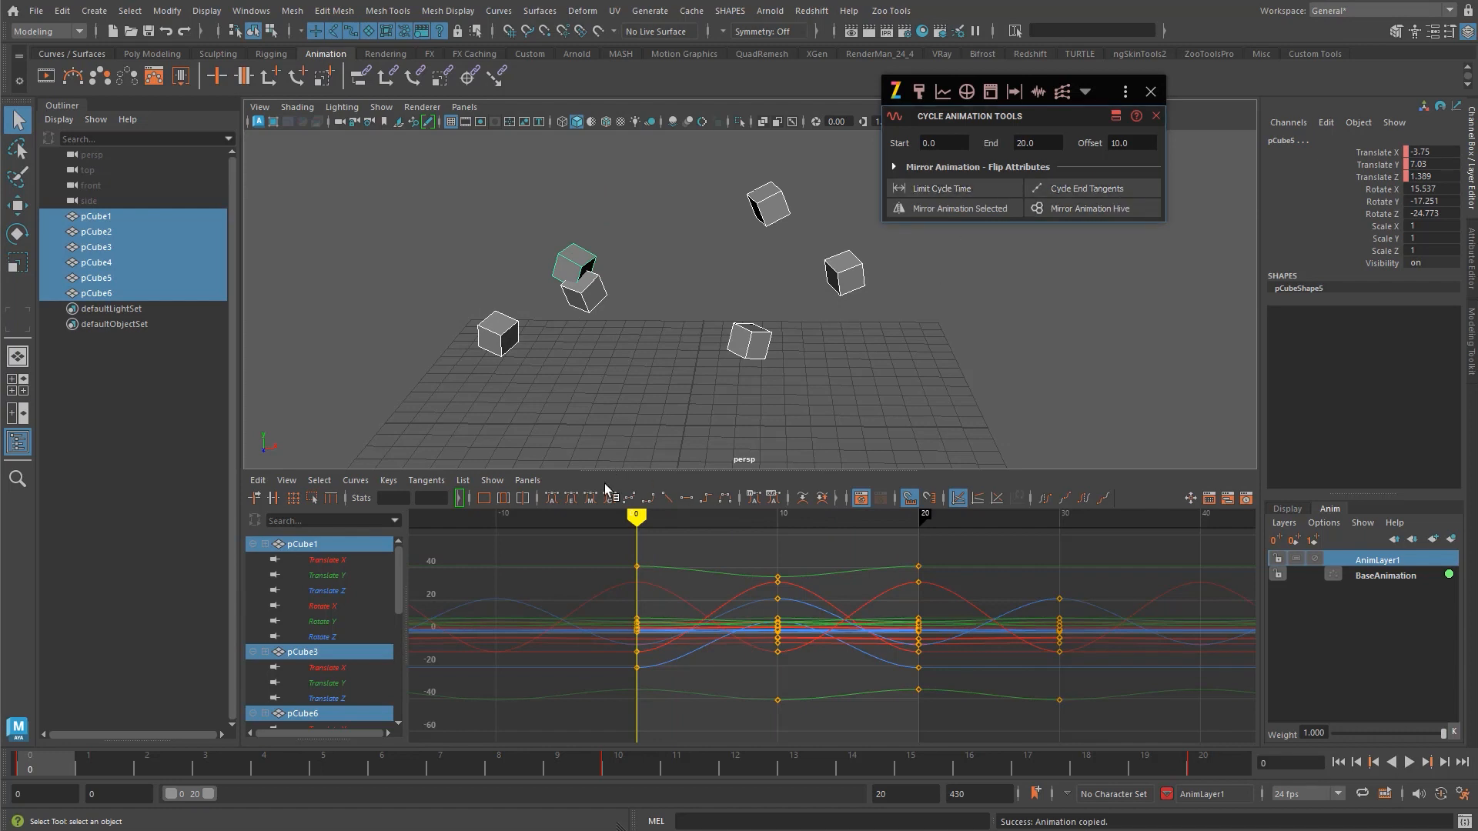
- Limit the cycle time of all six cubes' animation curves to frames 0–20 and play the result
{"action": "left_click_drag", "start_coordinate": [588, 540], "coordinate": [1379, 758]}
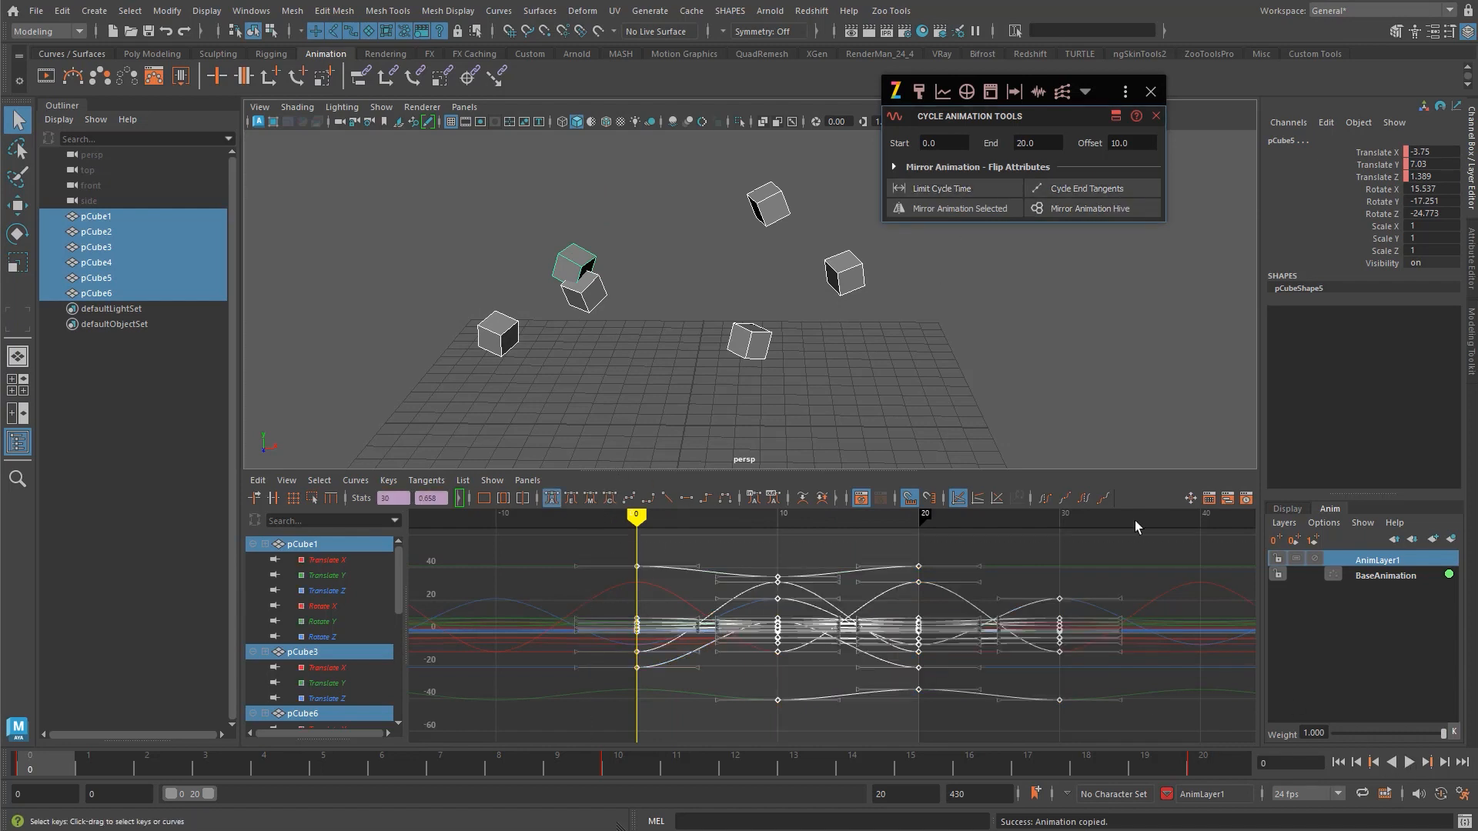
{"action": "left_click", "coordinate": [971, 191]}
{"action": "left_click_drag", "start_coordinate": [1073, 522], "coordinate": [1065, 532]}
{"action": "key", "text": "alt+v"}
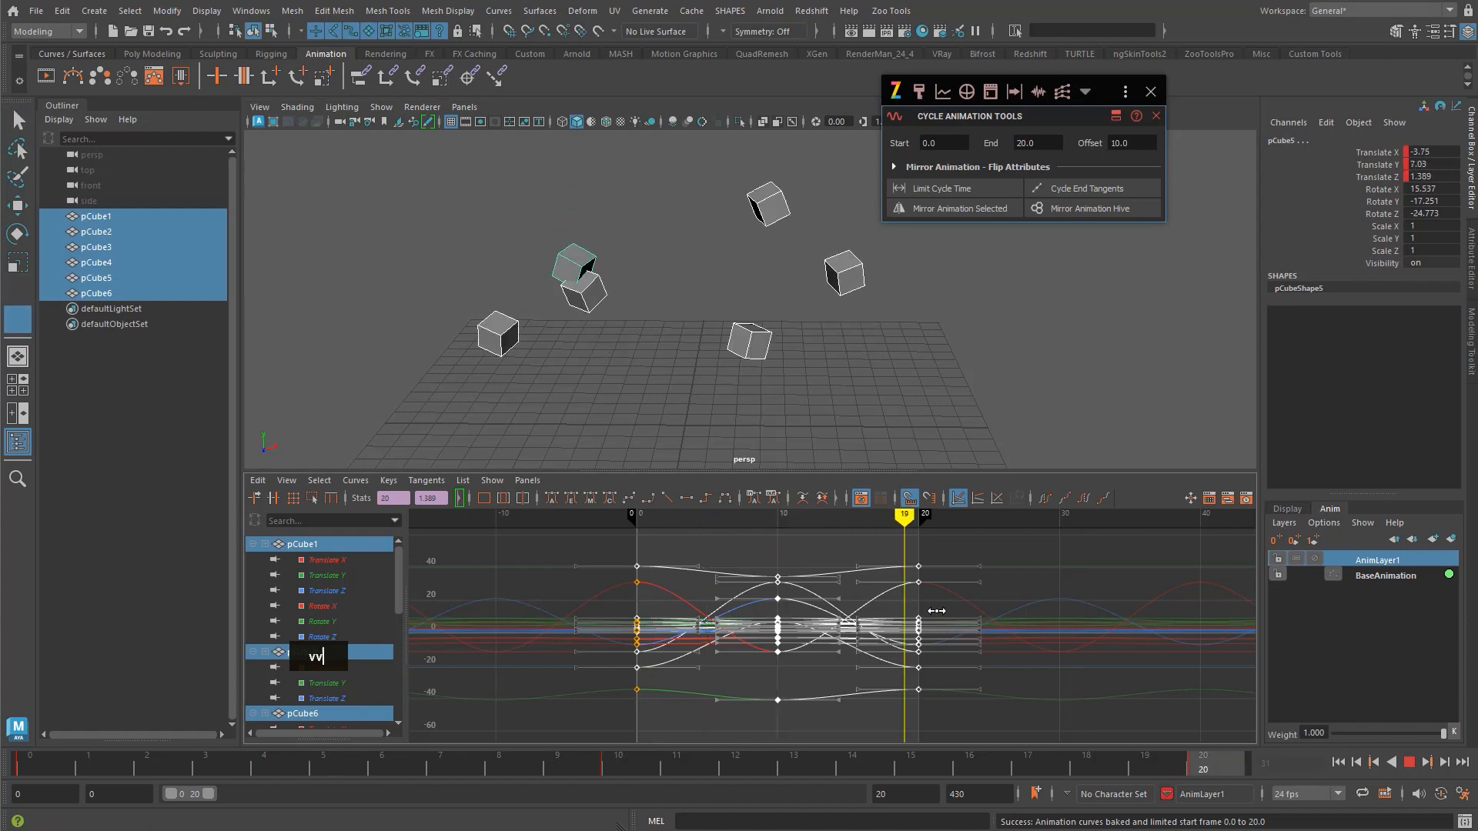
{"action": "key", "text": "alt+v"}
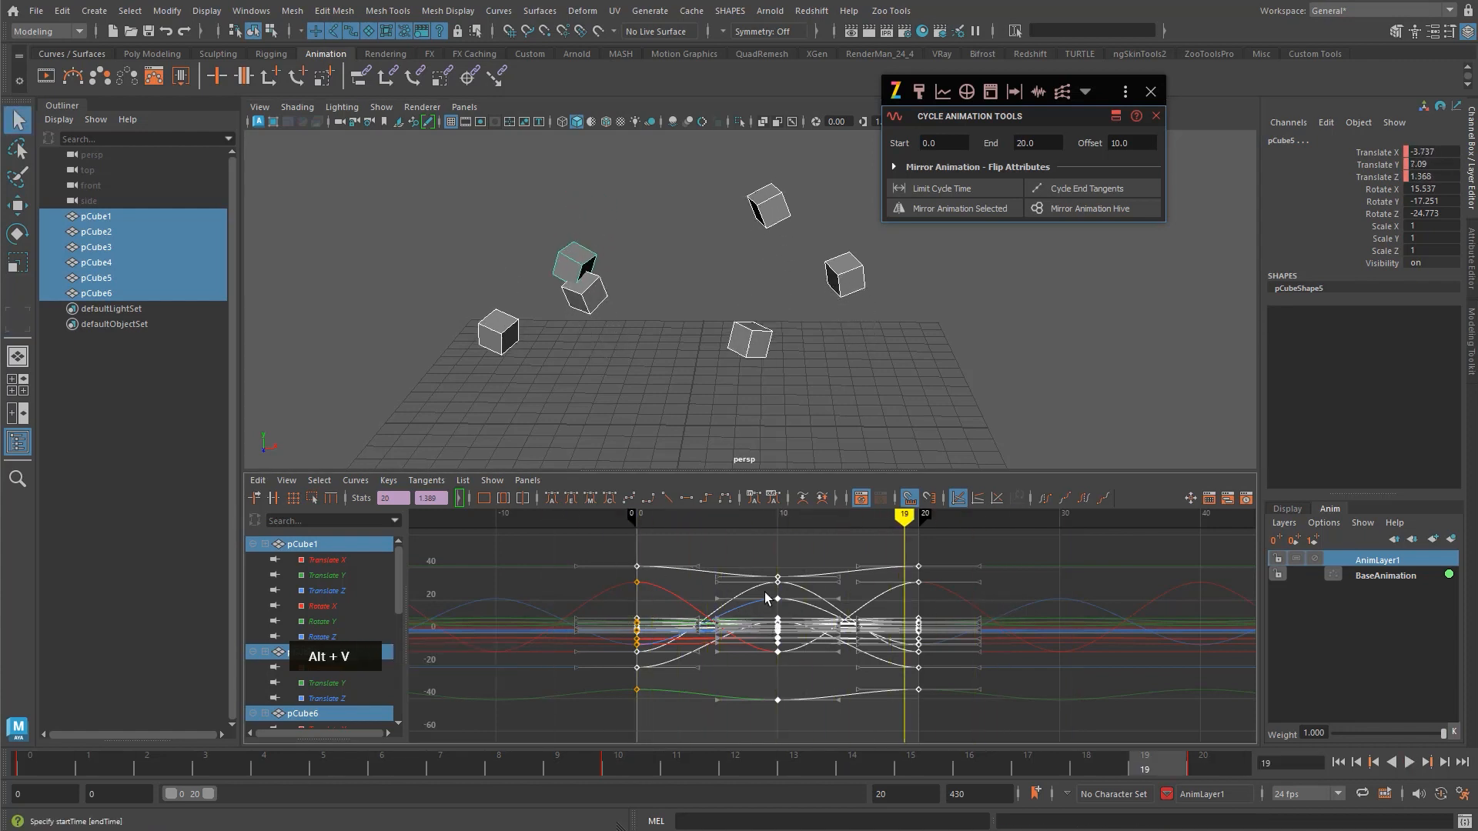
- Examine the limited curves of all six cubes in the Graph Editor while scrubbing through the cycle
{"action": "middle_click_drag", "start_coordinate": [842, 583], "coordinate": [829, 588], "text": "alt"}
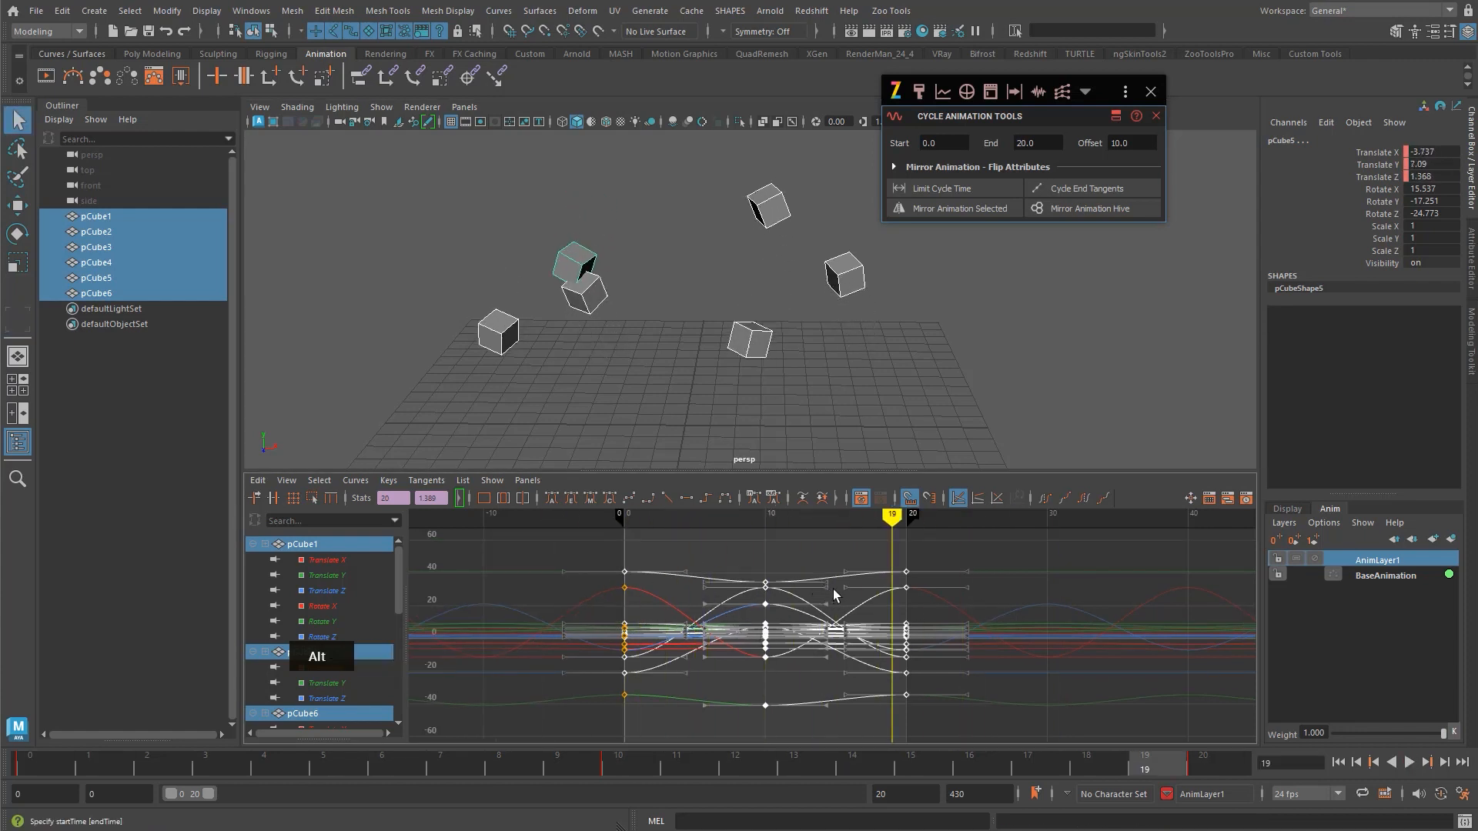
{"action": "key", "text": "alt+o"}
{"action": "middle_click_drag", "start_coordinate": [767, 631], "coordinate": [765, 632], "text": "alt"}
{"action": "key", "text": "w"}
{"action": "mouse_move", "coordinate": [771, 608]}
{"action": "left_mouse_down"}
{"action": "mouse_move", "coordinate": [518, 610]}
{"action": "mouse_move", "coordinate": [1032, 600]}
{"action": "mouse_move", "coordinate": [442, 622]}
{"action": "mouse_move", "coordinate": [452, 625]}
{"action": "left_mouse_up"}
{"action": "mouse_move", "coordinate": [726, 640]}
{"action": "right_mouse_down", "text": "alt"}
{"action": "mouse_move", "coordinate": [690, 642]}
{"action": "mouse_move", "coordinate": [704, 640]}
{"action": "right_mouse_up", "text": "alt"}
{"action": "key", "text": "v"}
{"action": "left_click_drag", "start_coordinate": [739, 625], "coordinate": [800, 585]}
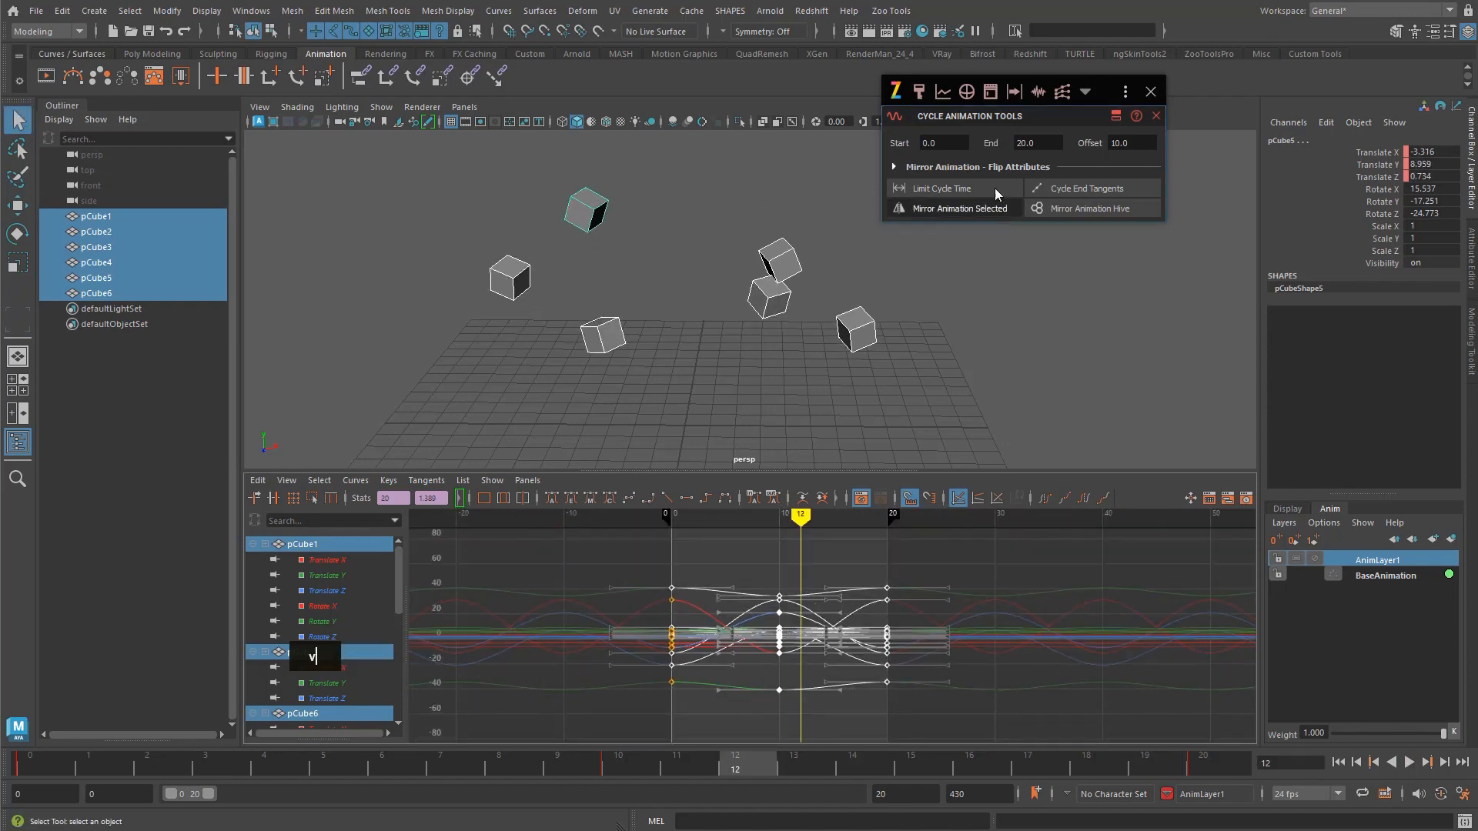
- Shift all of pCube1's animation keys 4 frames later in the Graph Editor and limit its cycle time to frames 0–20
{"action": "left_click", "coordinate": [1081, 189]}
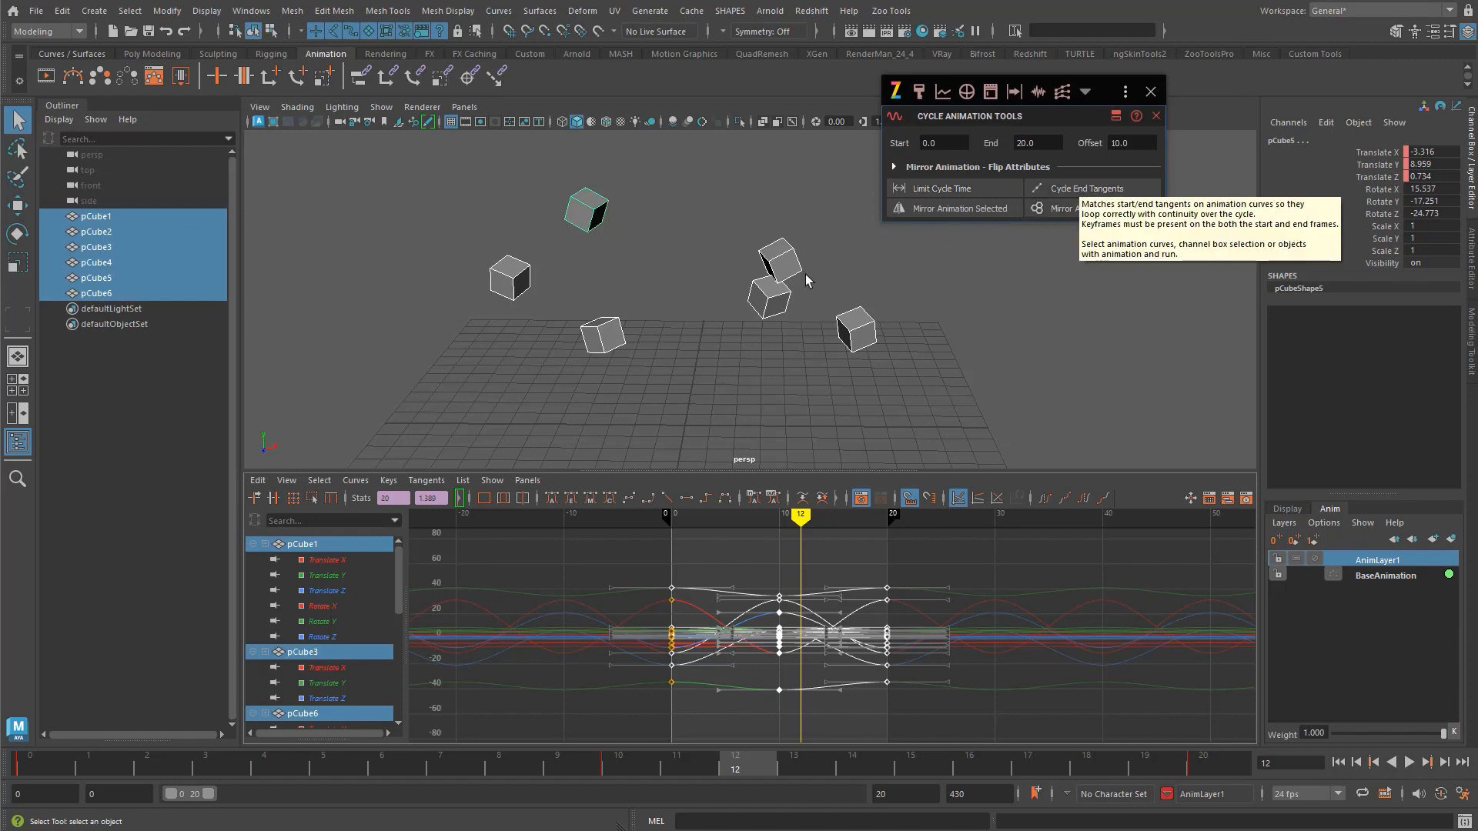
{"action": "left_click", "coordinate": [678, 278]}
{"action": "double_click", "coordinate": [775, 311]}
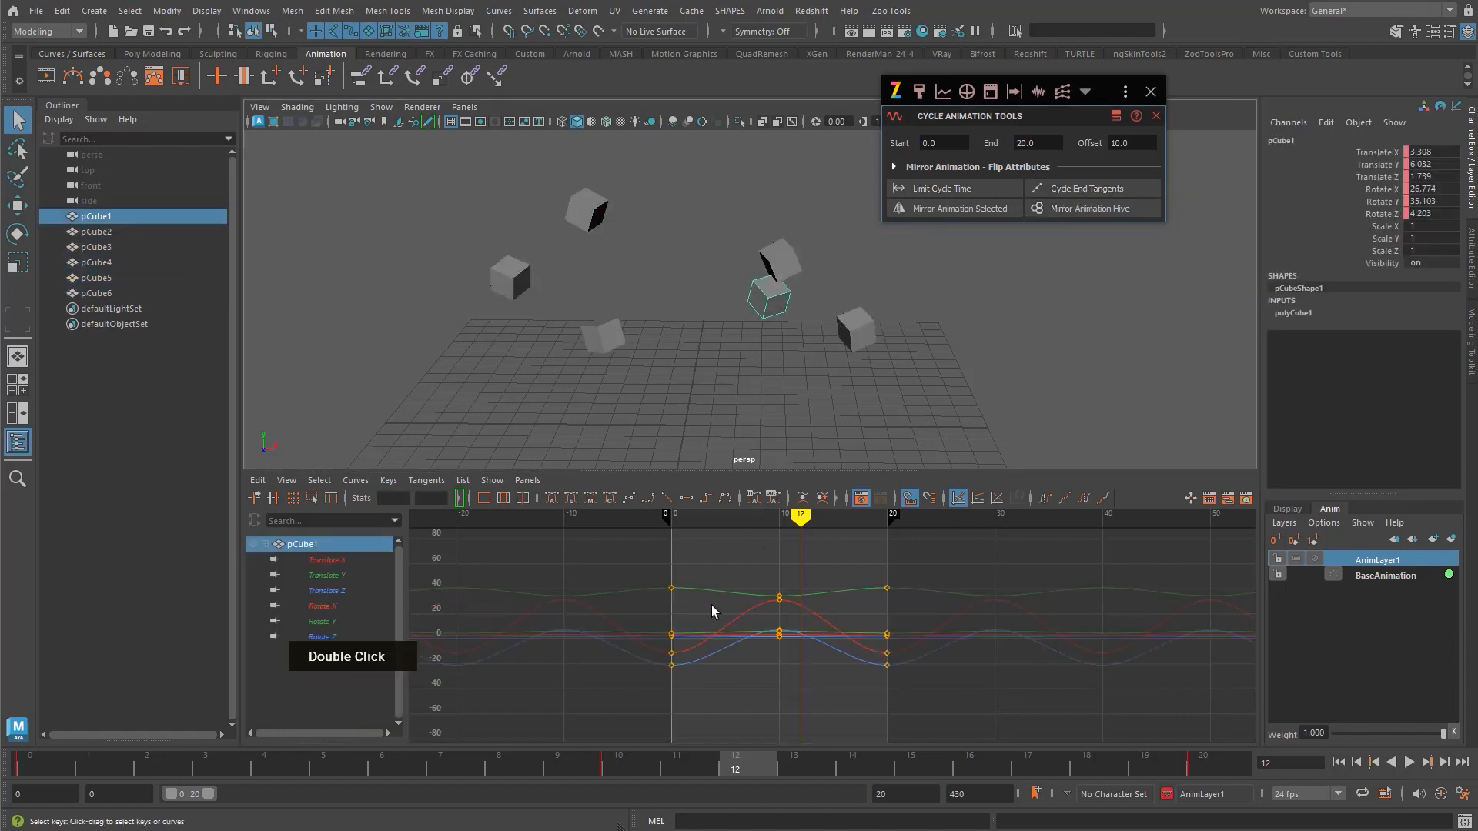
{"action": "right_click_drag", "start_coordinate": [768, 673], "coordinate": [823, 624], "text": "alt"}
{"action": "middle_click_drag", "start_coordinate": [823, 624], "coordinate": [830, 608], "text": "alt"}
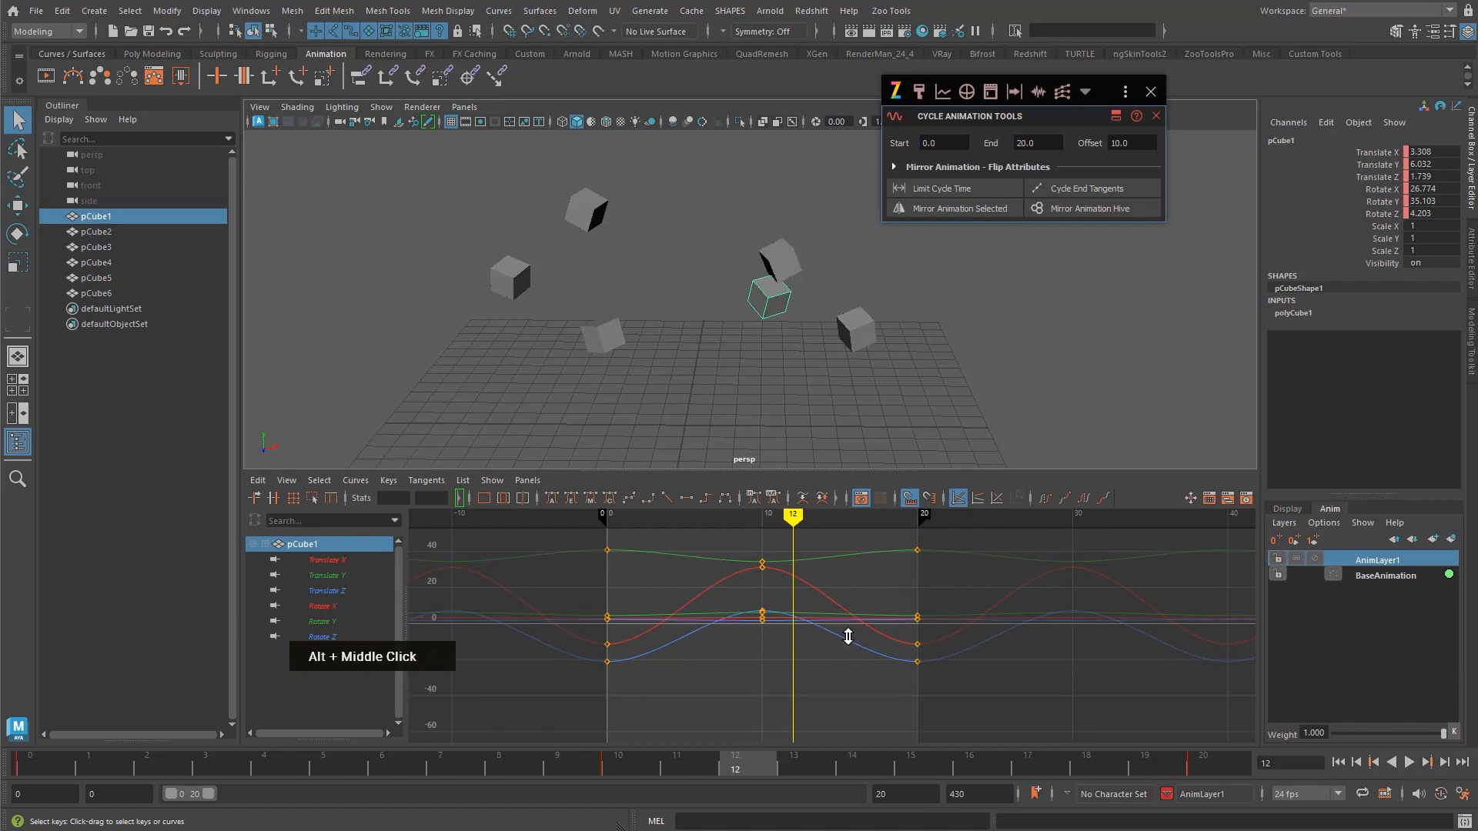
{"action": "right_click_drag", "start_coordinate": [849, 635], "coordinate": [857, 620], "text": "alt+shift"}
{"action": "middle_click_drag", "start_coordinate": [885, 601], "coordinate": [920, 599], "text": "alt"}
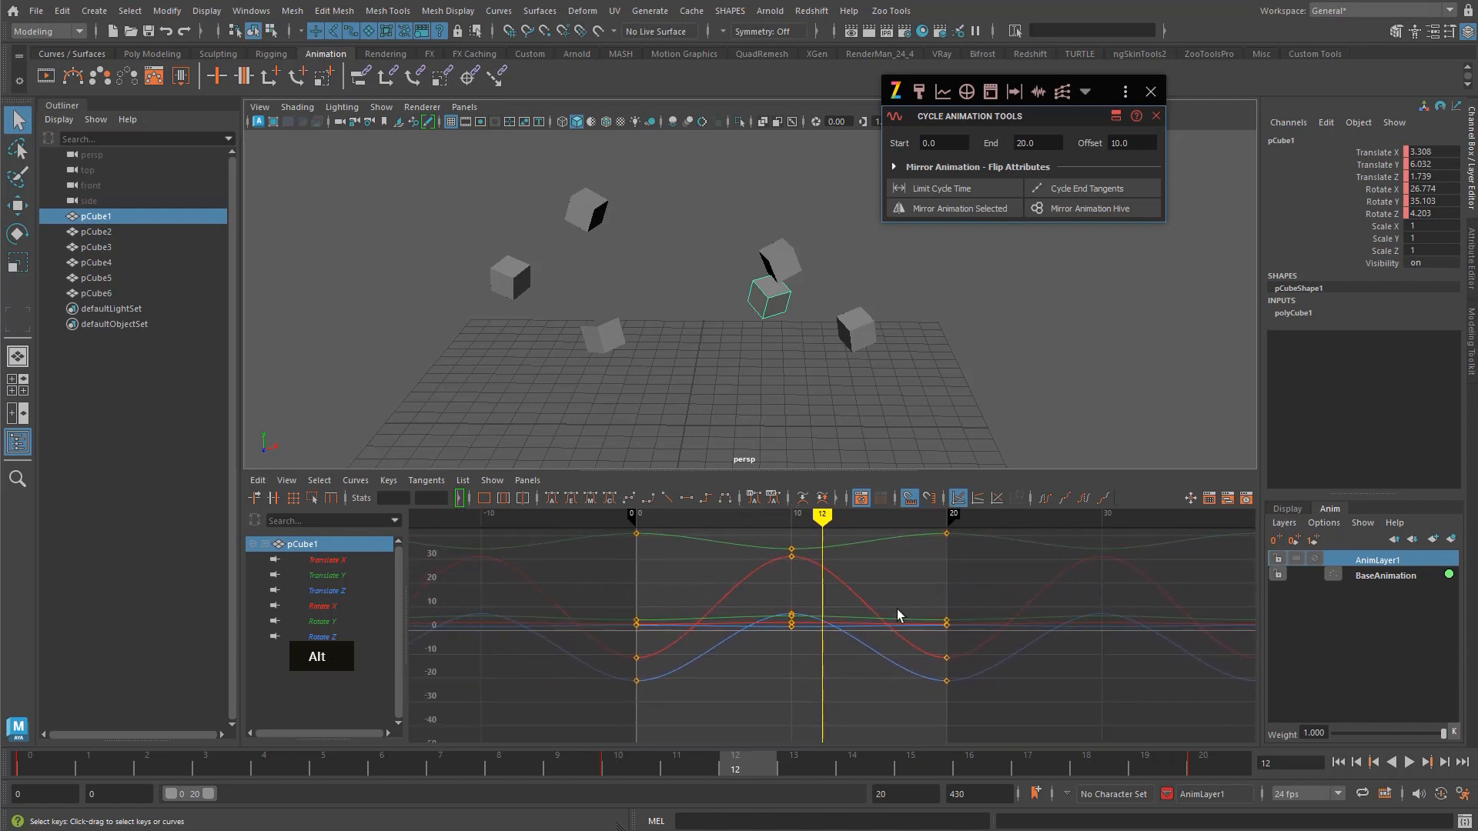
{"action": "left_click_drag", "start_coordinate": [857, 539], "coordinate": [573, 683]}
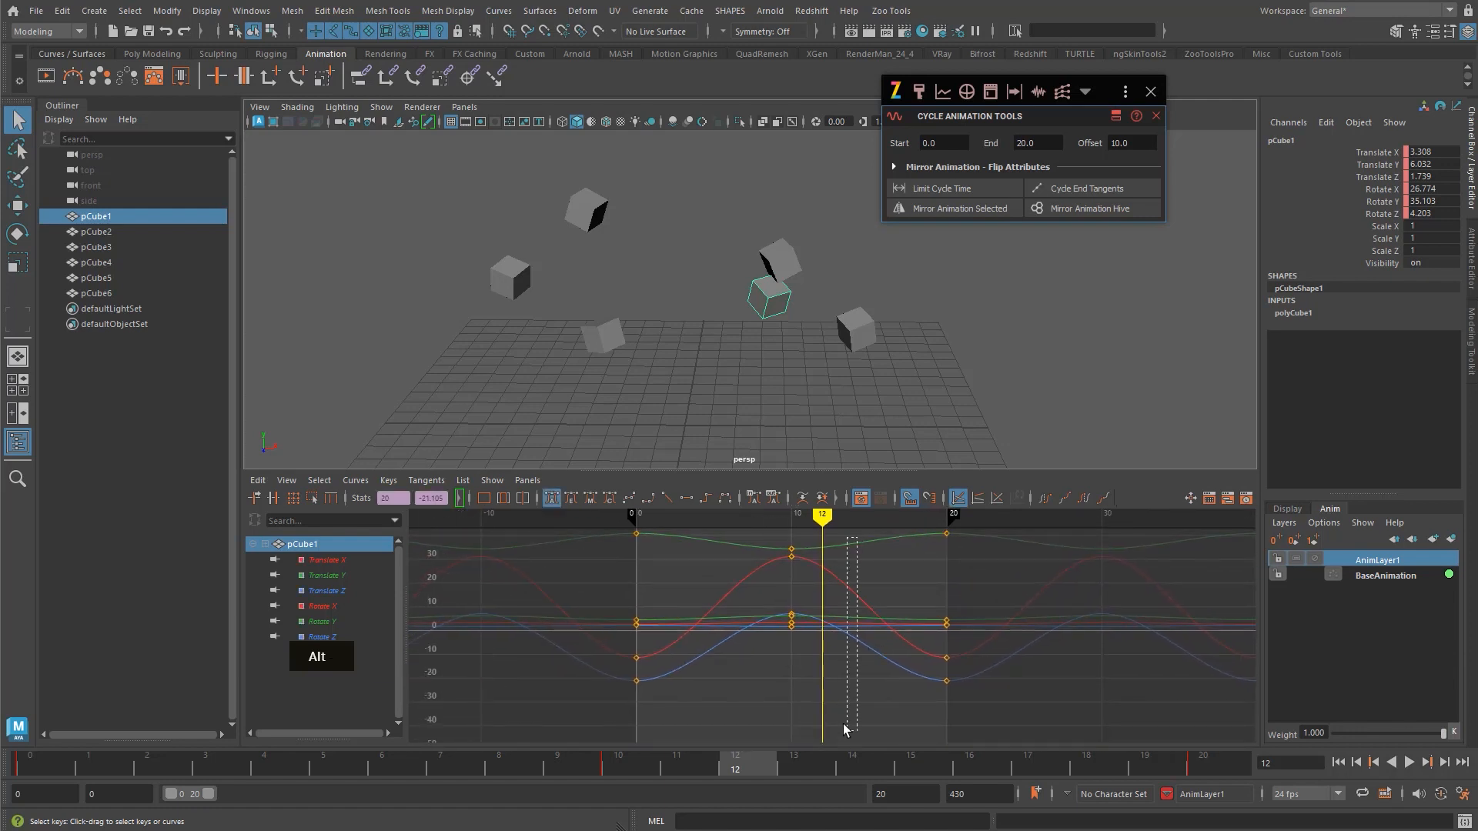
{"action": "key", "text": "w"}
{"action": "middle_click_drag", "start_coordinate": [803, 602], "coordinate": [870, 605], "text": "shift"}
{"action": "right_click_drag", "start_coordinate": [871, 605], "coordinate": [866, 587], "text": "alt"}
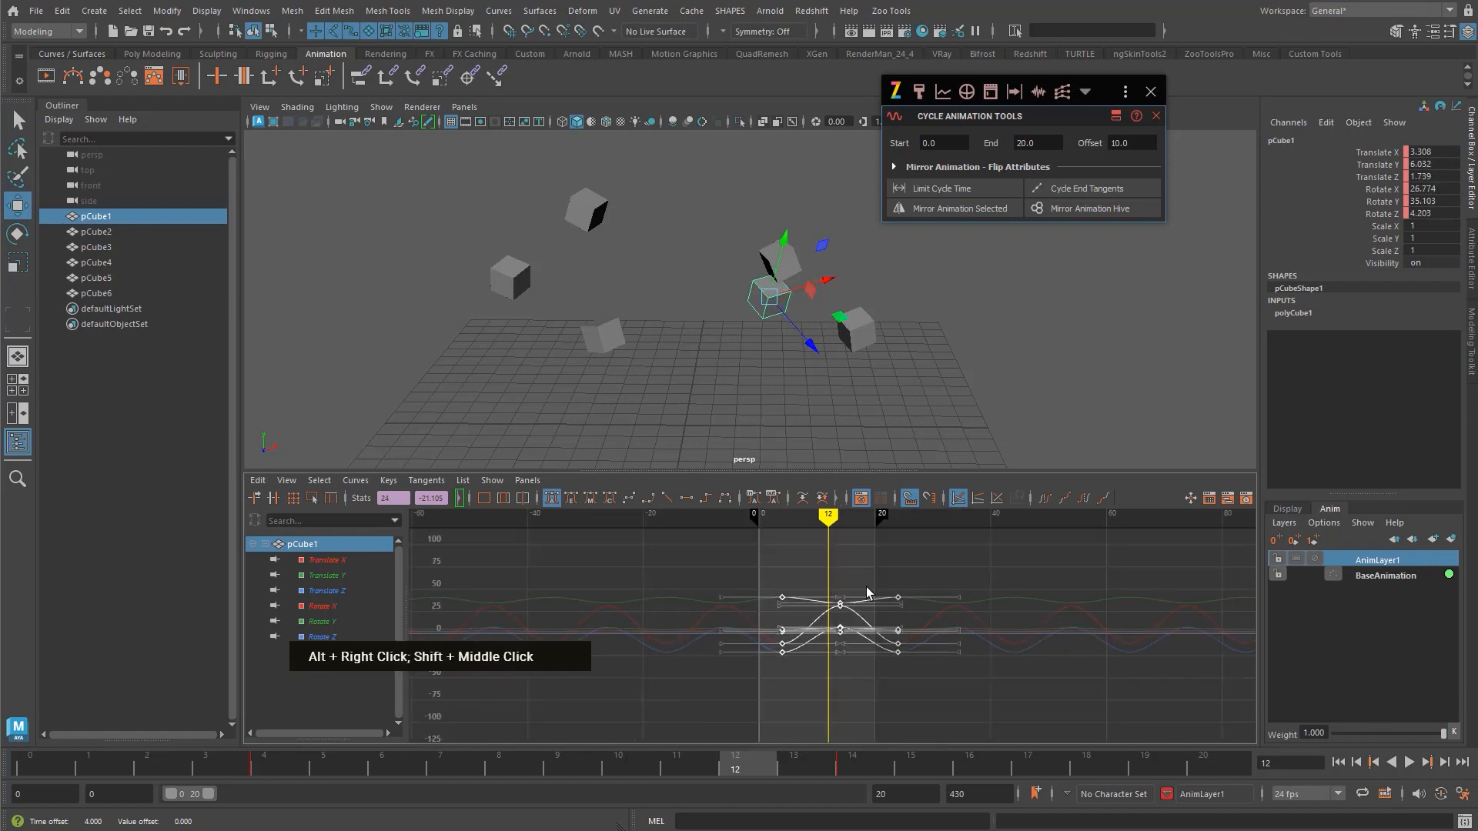
{"action": "left_click", "coordinate": [941, 187]}
{"action": "key", "text": "q"}
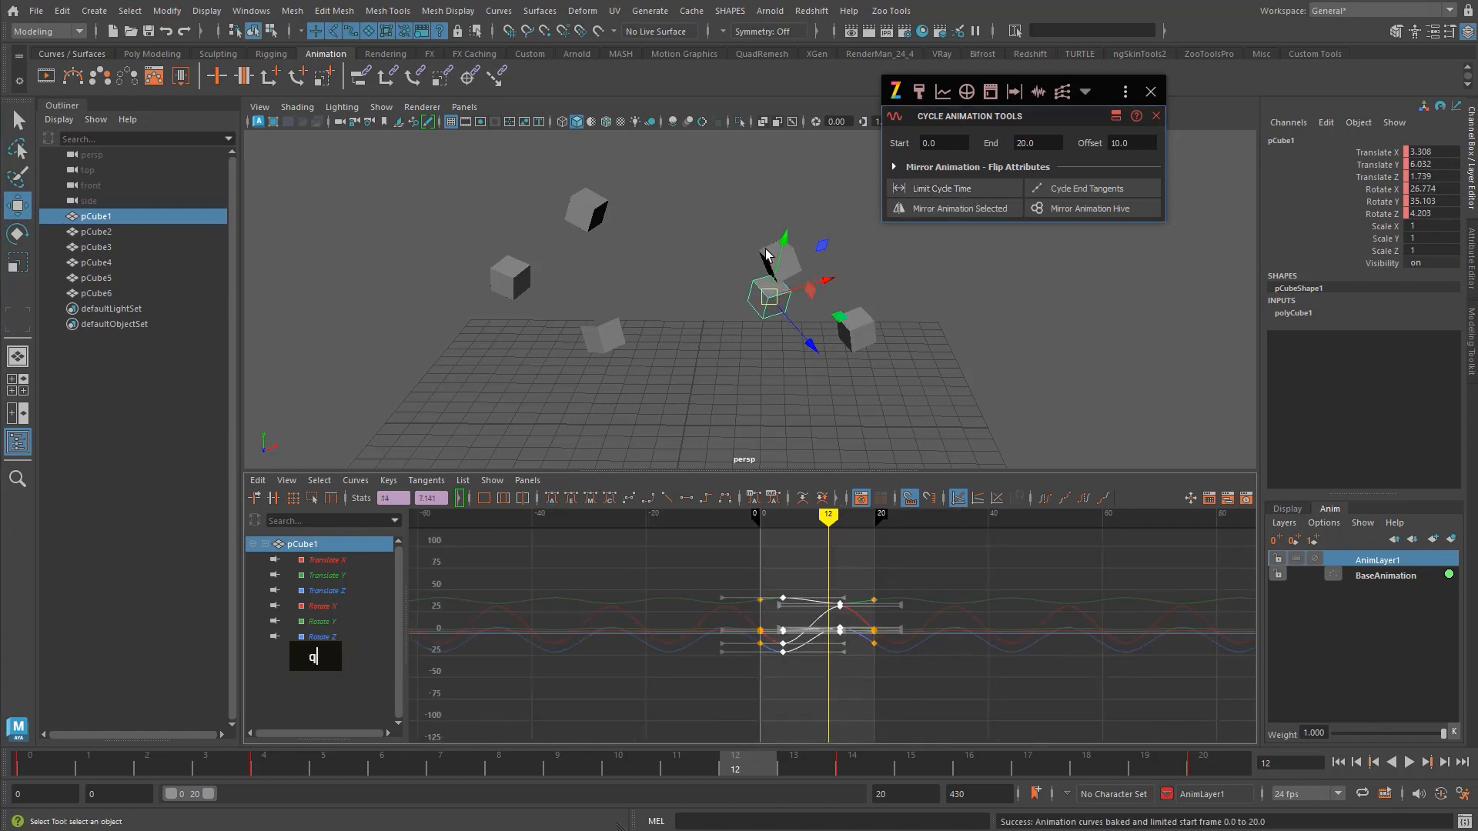
- Delete every cube except pCube1 and select the remaining cube
{"action": "left_click_drag", "start_coordinate": [456, 171], "coordinate": [972, 414], "text": "shift"}
{"action": "key", "text": "Delete"}
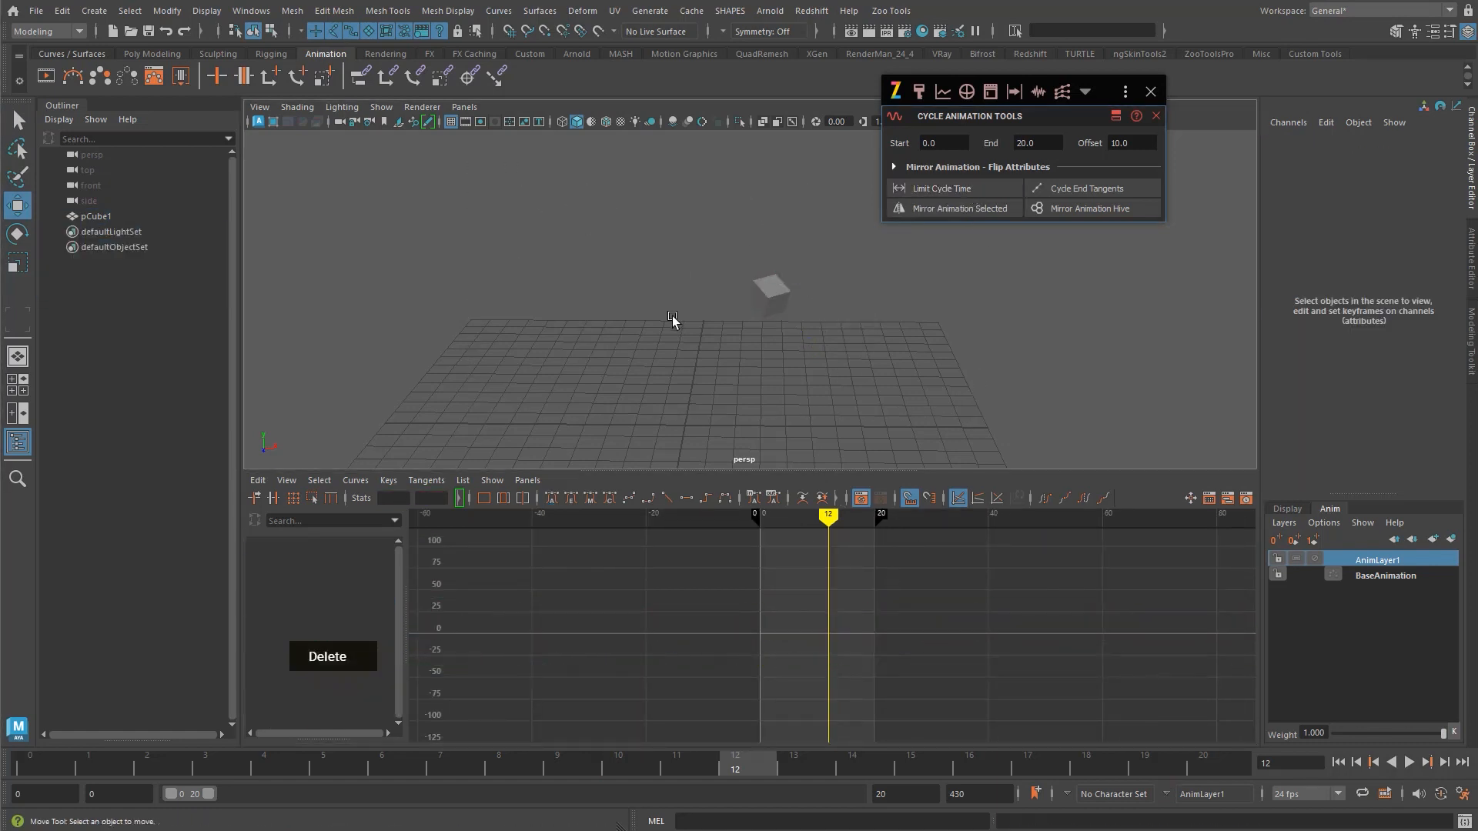
{"action": "left_click", "coordinate": [770, 291]}
- Apply legacy auto tangents to pCube1's keys at frames 0 and 20
{"action": "middle_click_drag", "start_coordinate": [881, 636], "coordinate": [864, 702], "text": "alt"}
{"action": "right_click_drag", "start_coordinate": [864, 703], "coordinate": [901, 587], "text": "alt"}
{"action": "middle_click_drag", "start_coordinate": [764, 571], "coordinate": [755, 585], "text": "alt"}
{"action": "right_click_drag", "start_coordinate": [755, 585], "coordinate": [746, 567], "text": "alt+shift"}
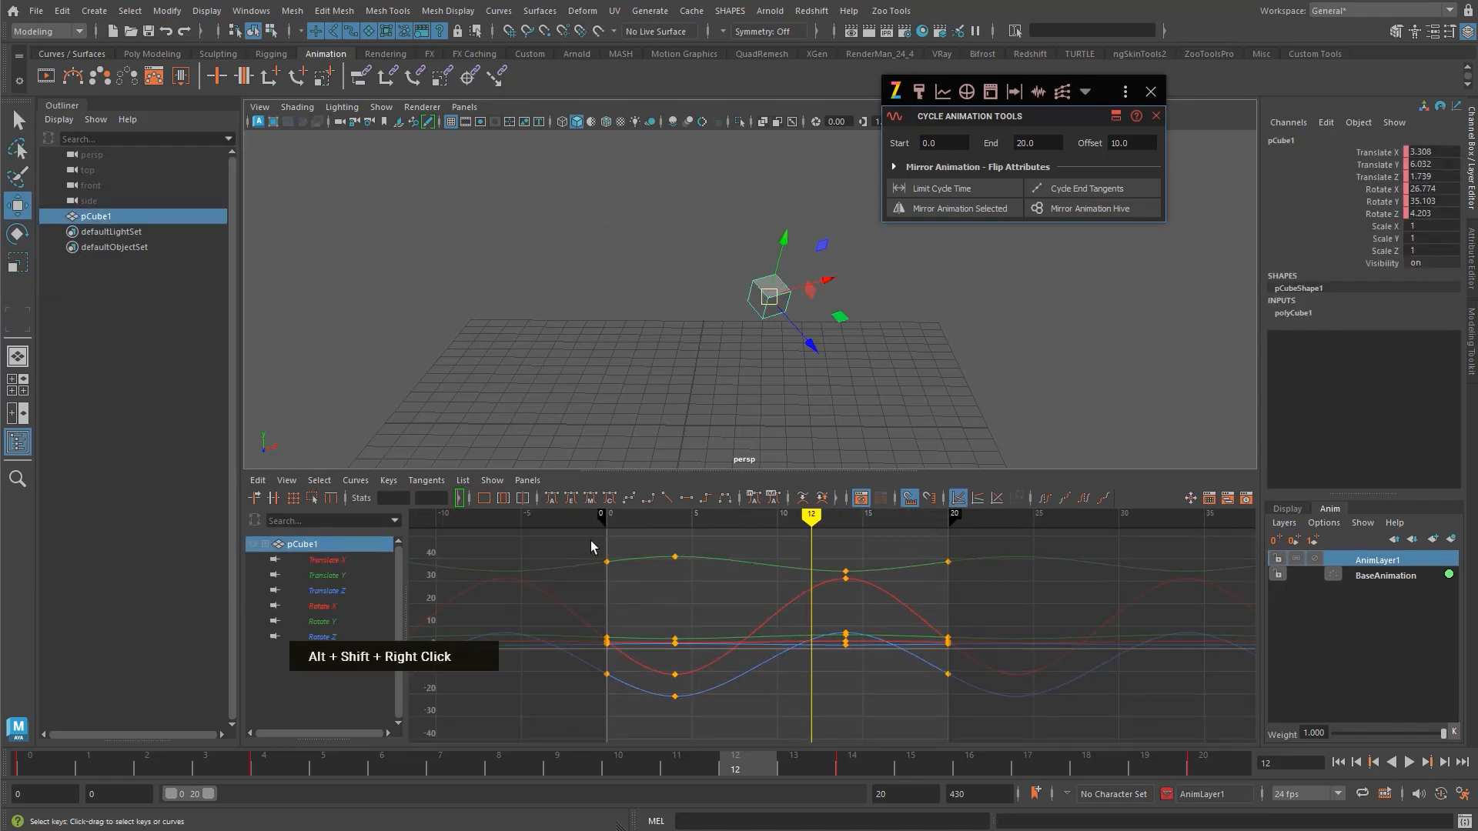
{"action": "left_click_drag", "start_coordinate": [591, 547], "coordinate": [619, 700]}
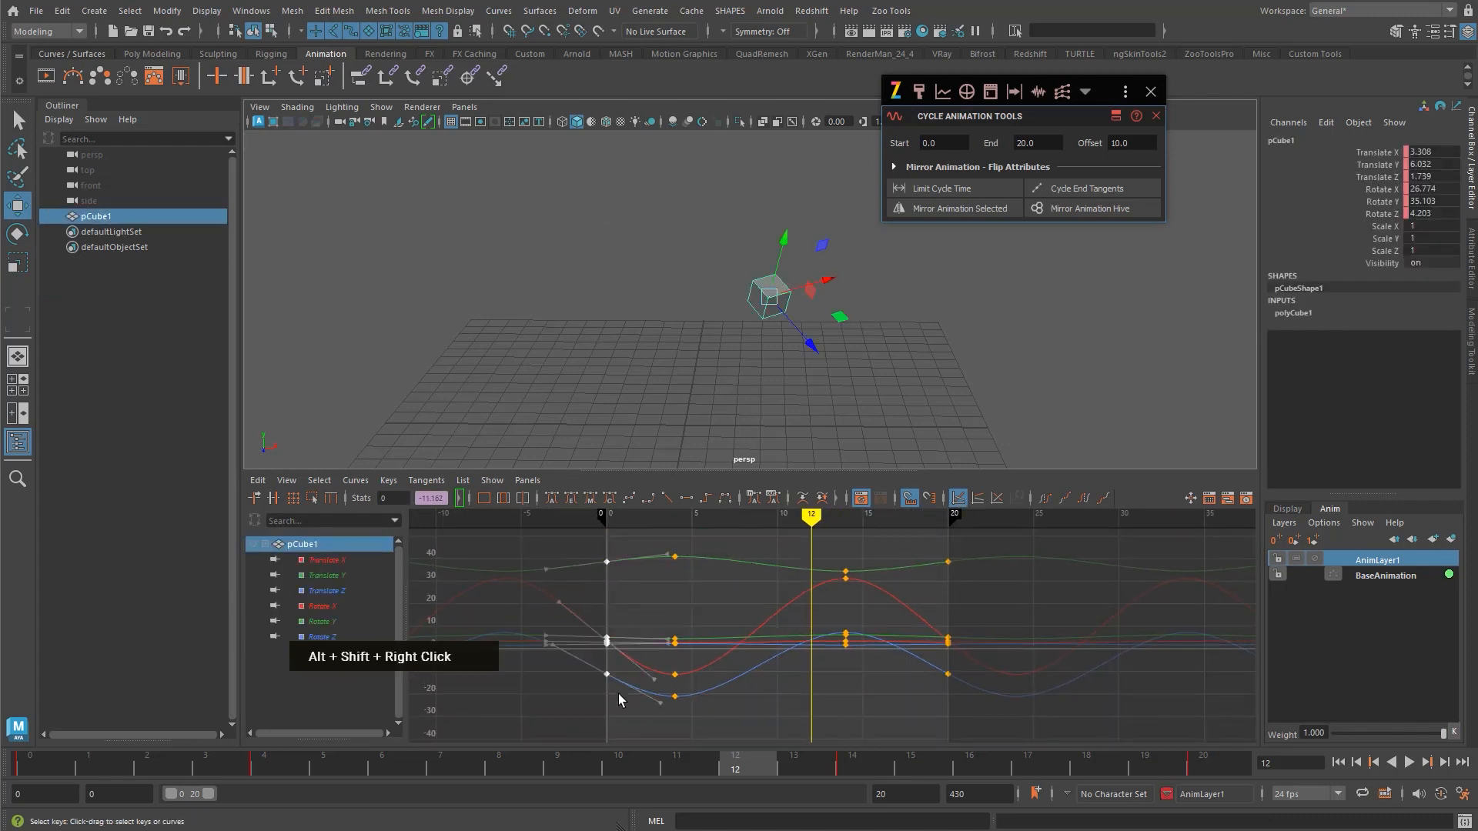
{"action": "left_click", "coordinate": [552, 497]}
{"action": "left_click_drag", "start_coordinate": [948, 548], "coordinate": [911, 742]}
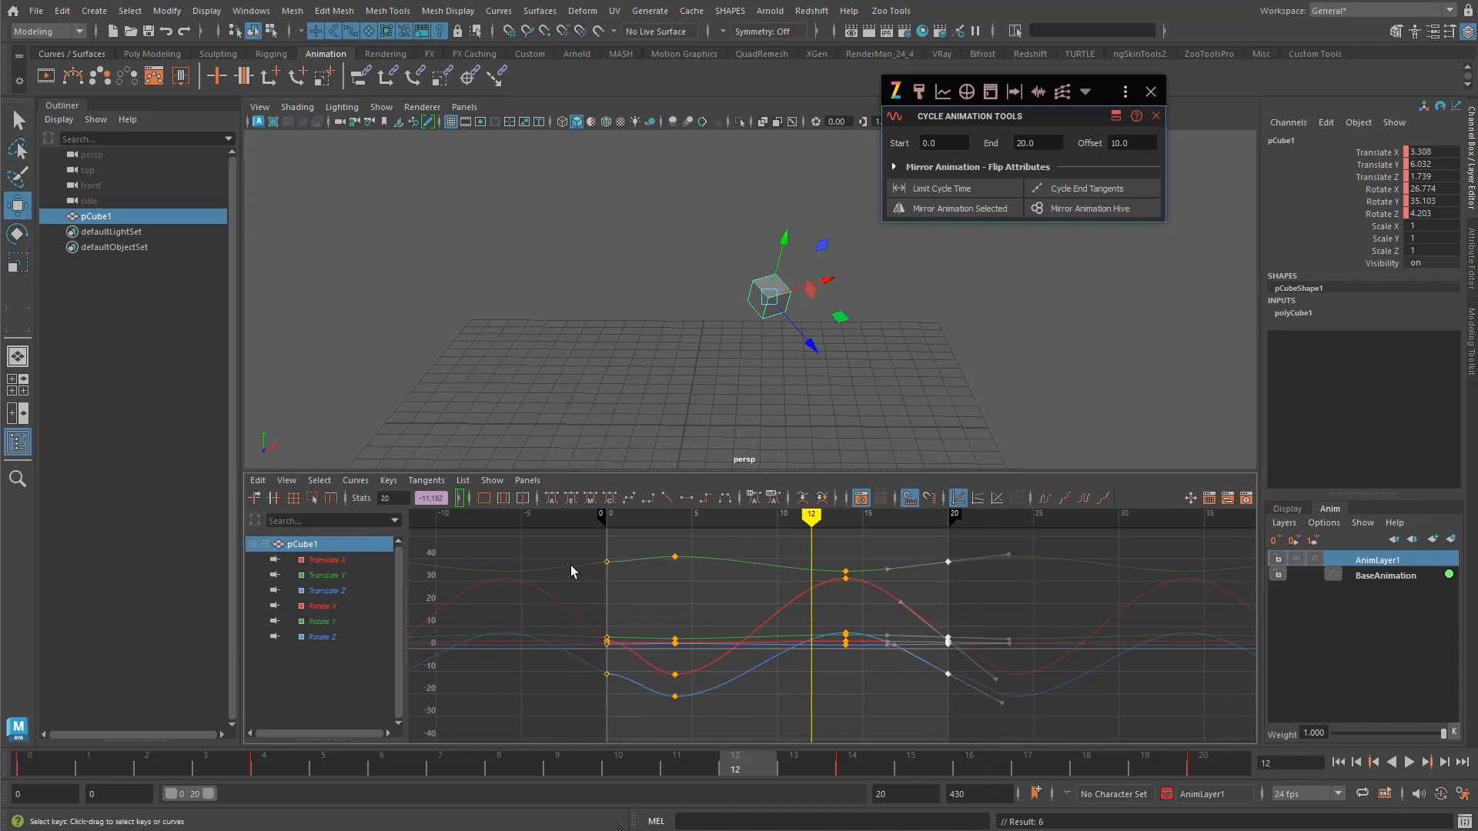
{"action": "left_click", "coordinate": [551, 497]}
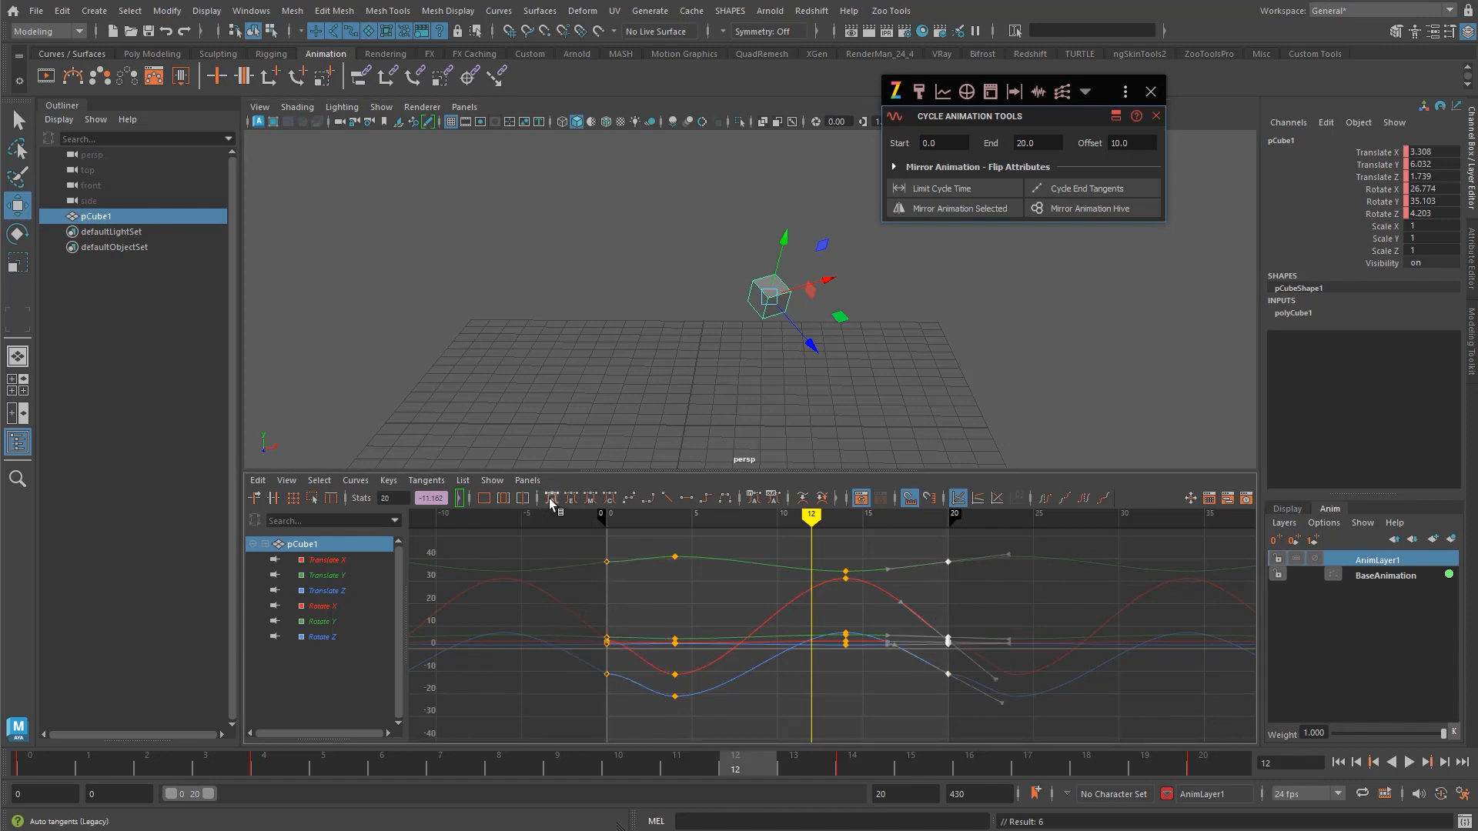
{"action": "left_click", "coordinate": [738, 600]}
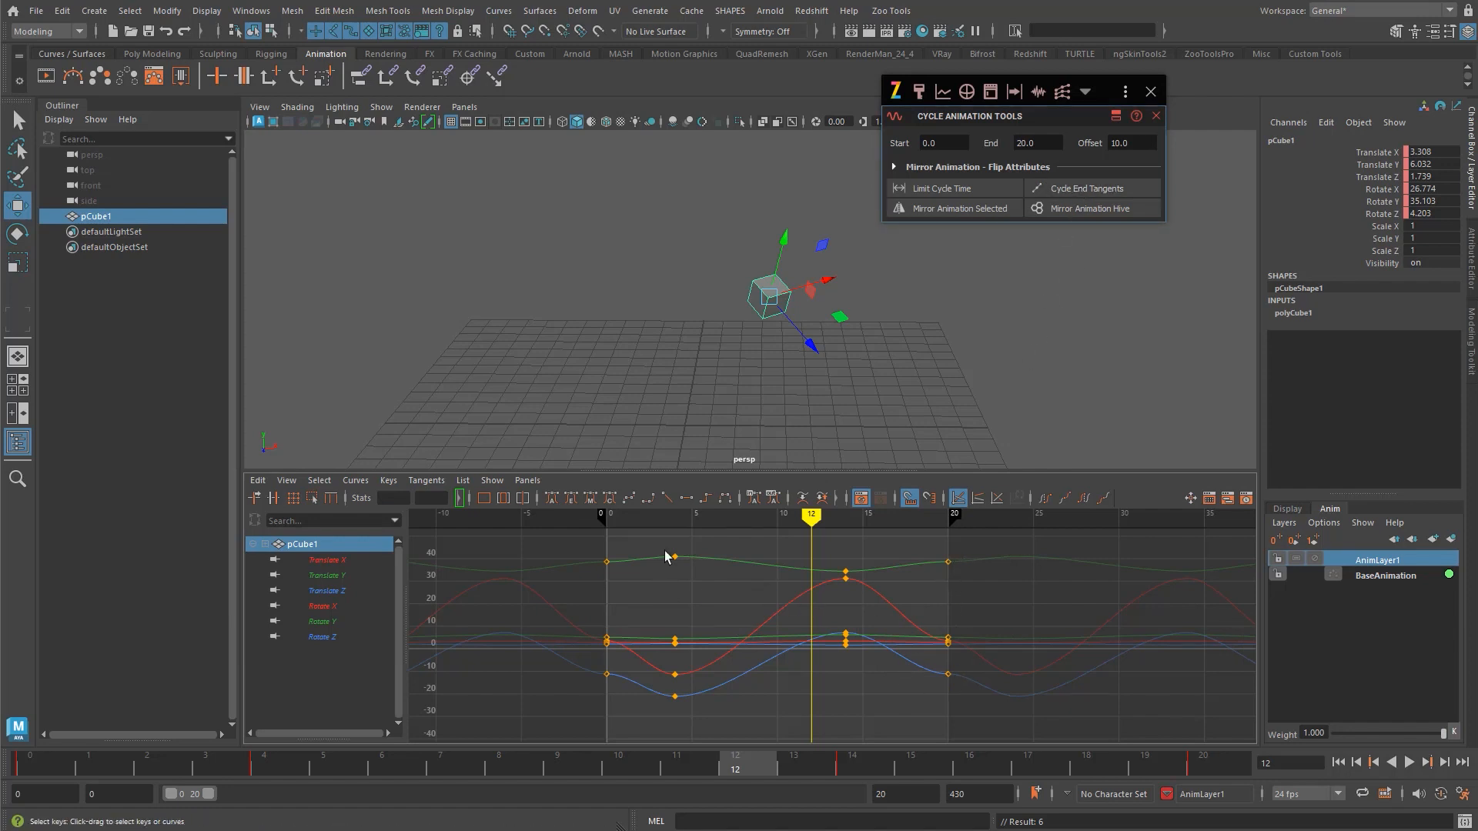
- Select pCube1's keys at frame 4 and scrub to frame 24 to compare the repeating curve
{"action": "left_click_drag", "start_coordinate": [658, 542], "coordinate": [822, 699]}
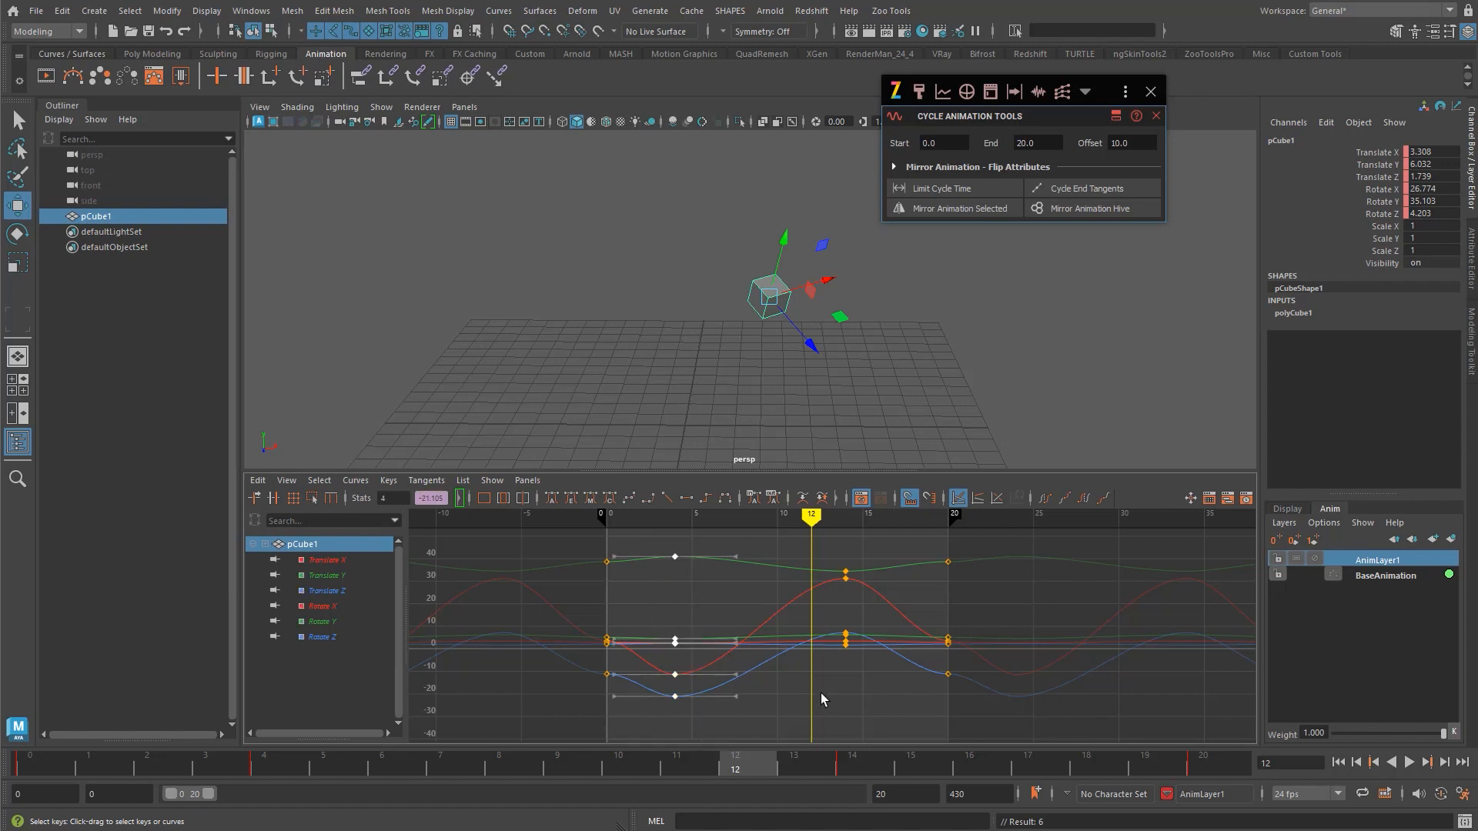
{"action": "key", "text": "v"}
{"action": "left_click", "coordinate": [1018, 682]}
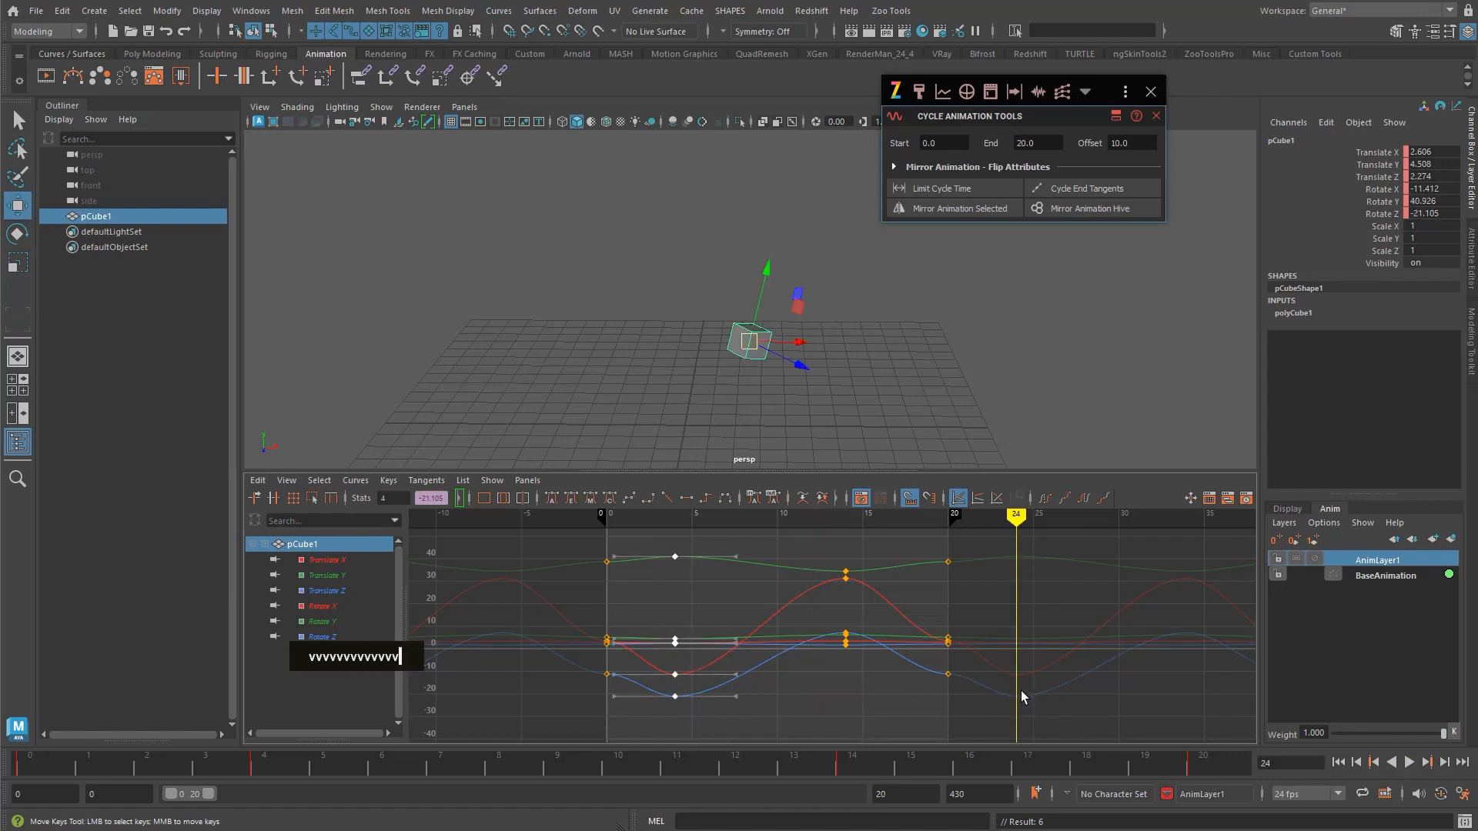
- Paste the copied frame 4 keys at frame 24 and apply auto tangents to pCube1's keys at frame 20
{"action": "key", "text": "ctrl+v"}
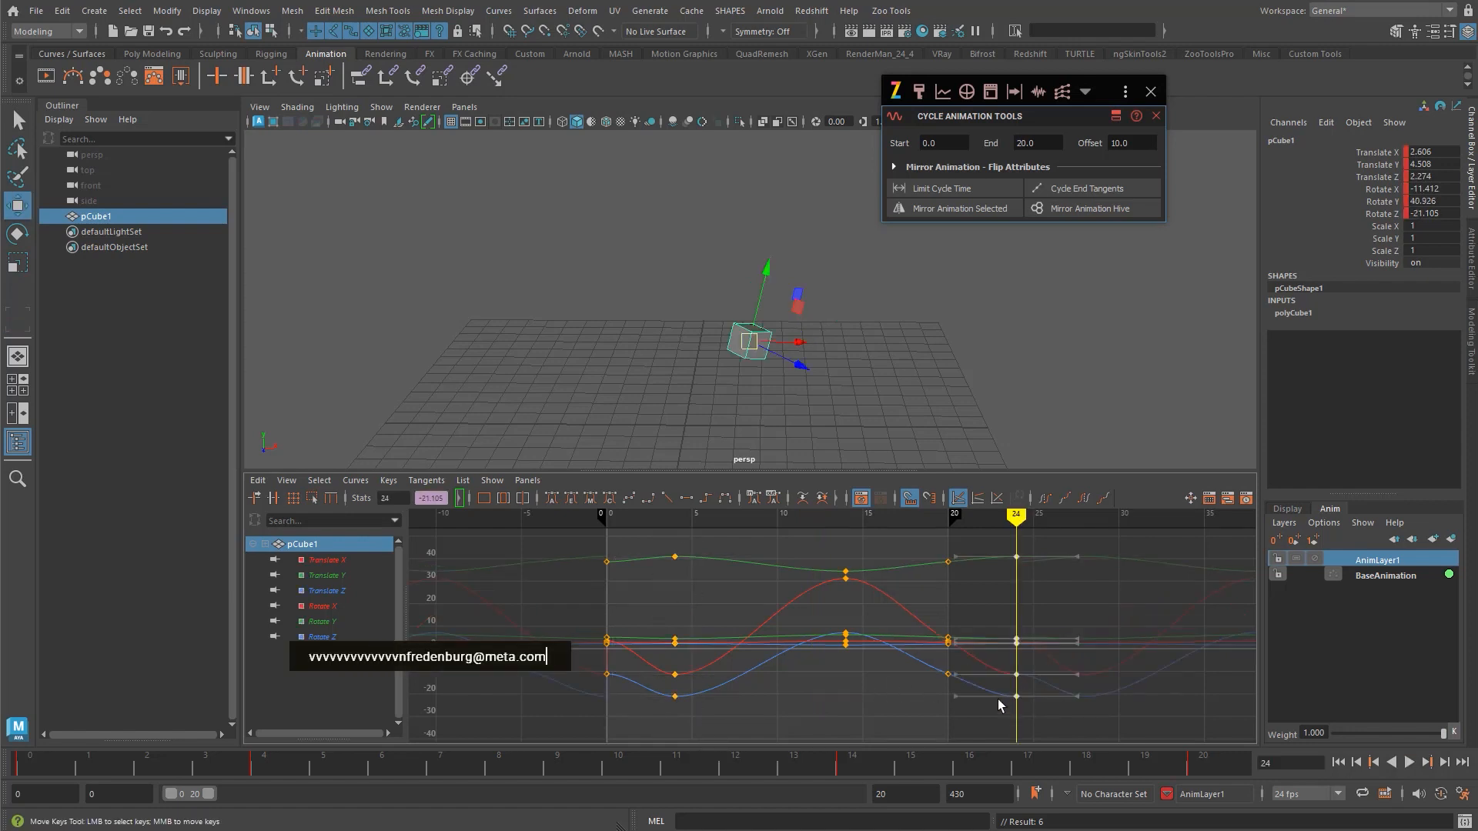
{"action": "left_click_drag", "start_coordinate": [961, 535], "coordinate": [928, 724]}
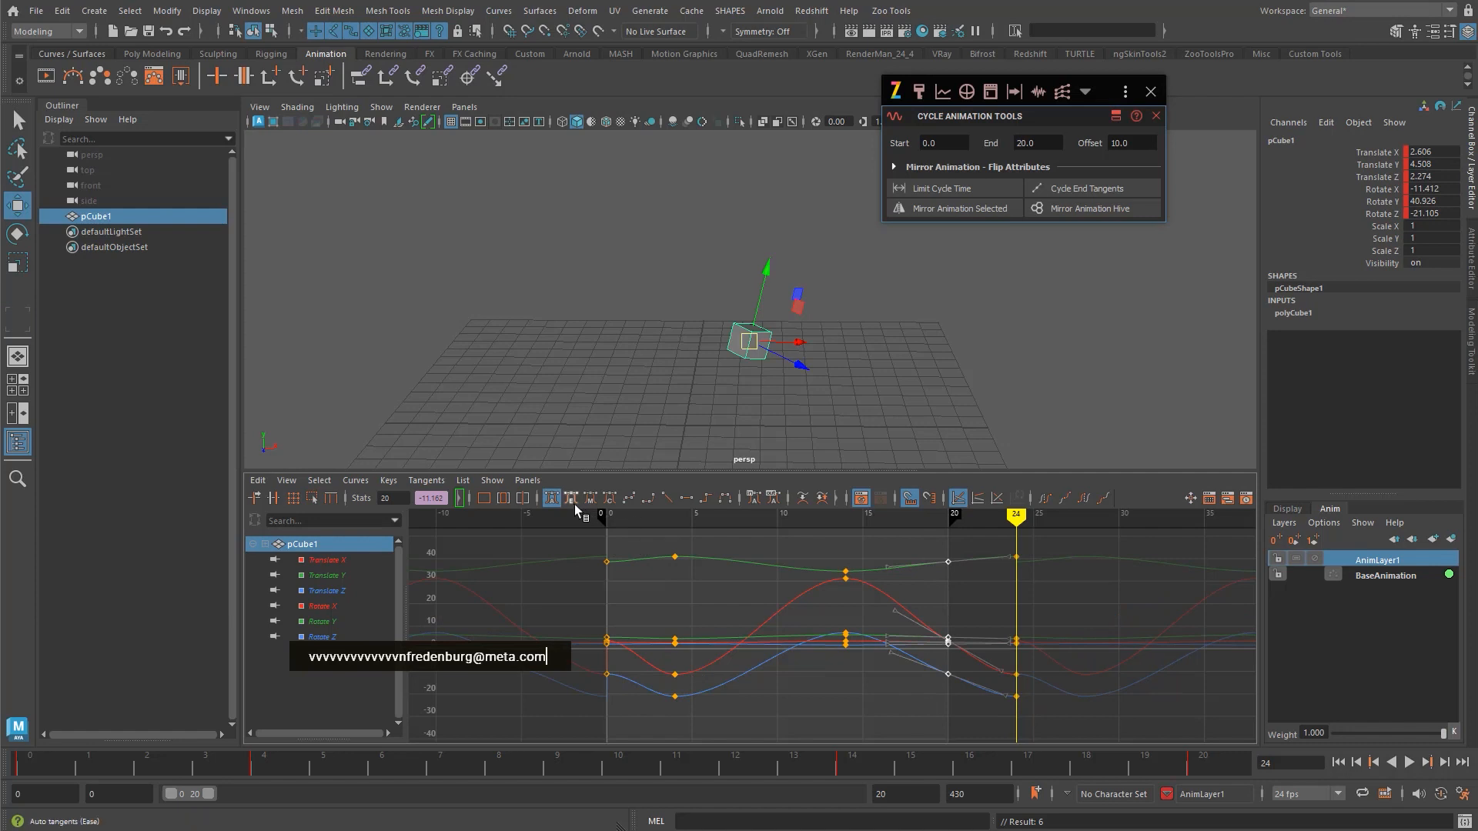
{"action": "left_click", "coordinate": [552, 499]}
- Delete the pasted keys at frame 24 and check the tangents of the keys at frame 20
{"action": "left_click_drag", "start_coordinate": [994, 540], "coordinate": [1088, 732]}
{"action": "key", "text": "Delete"}
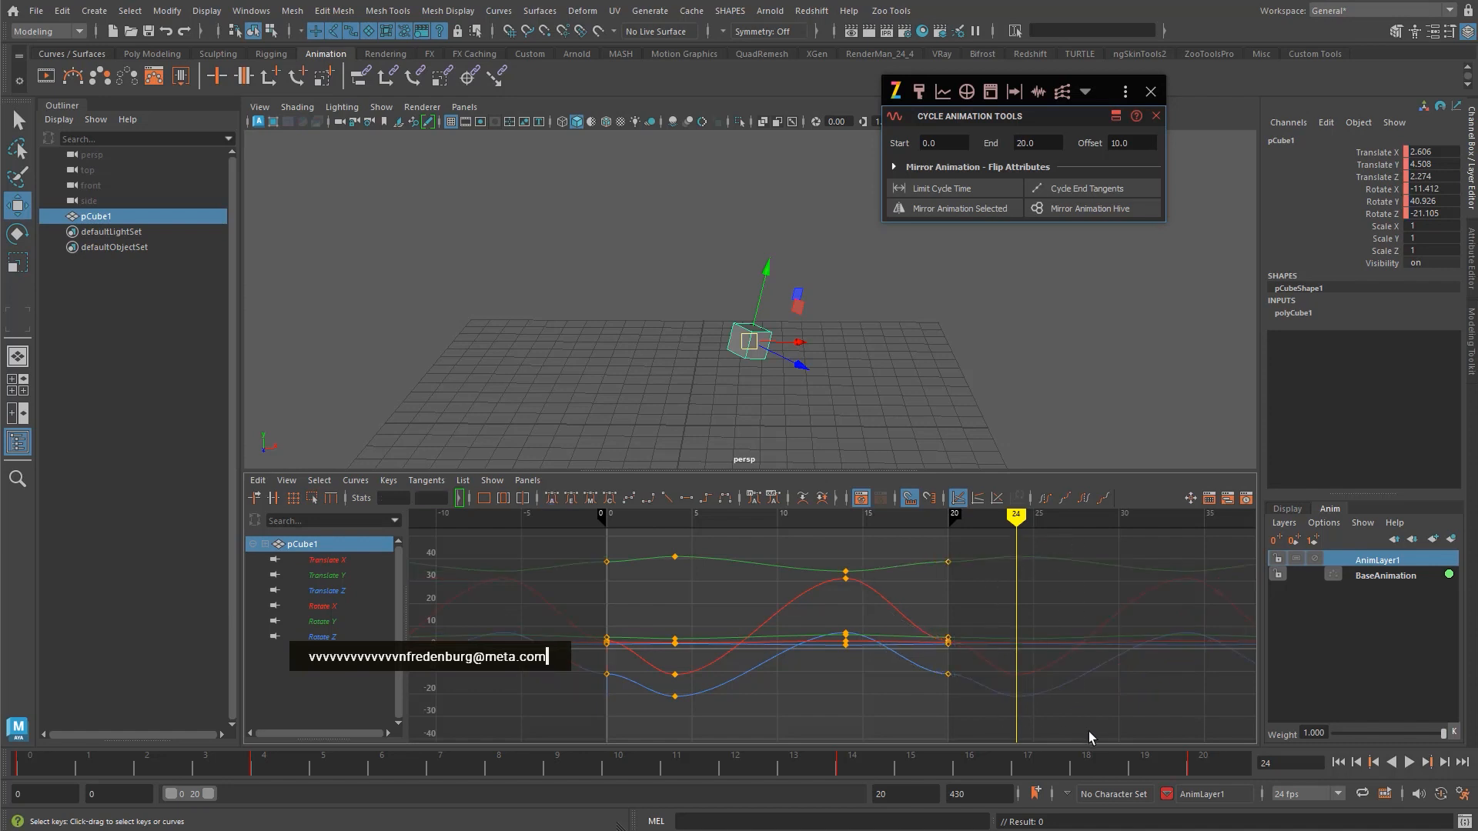
{"action": "left_click_drag", "start_coordinate": [946, 542], "coordinate": [990, 724]}
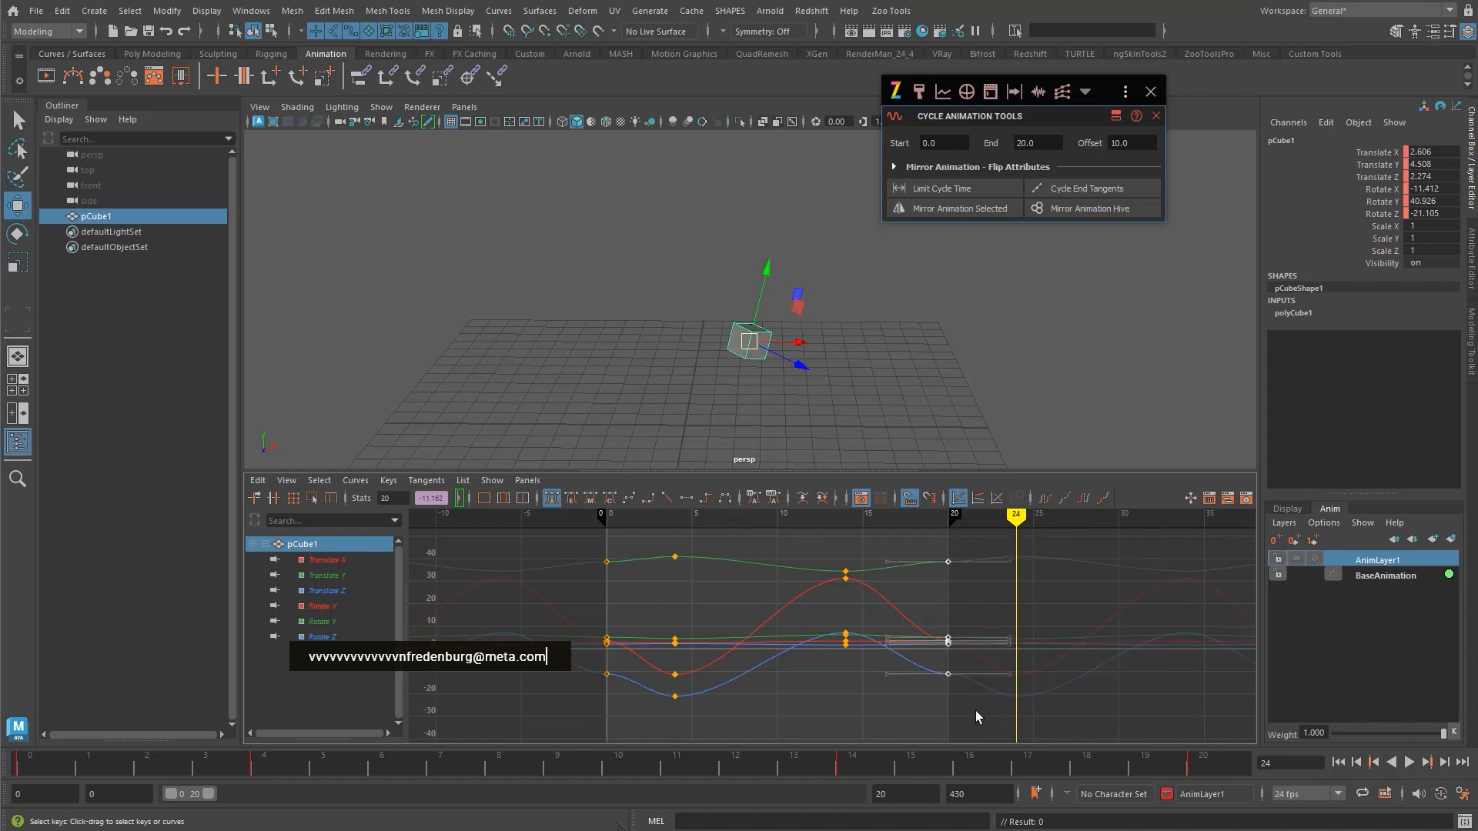
{"action": "left_click", "coordinate": [744, 542]}
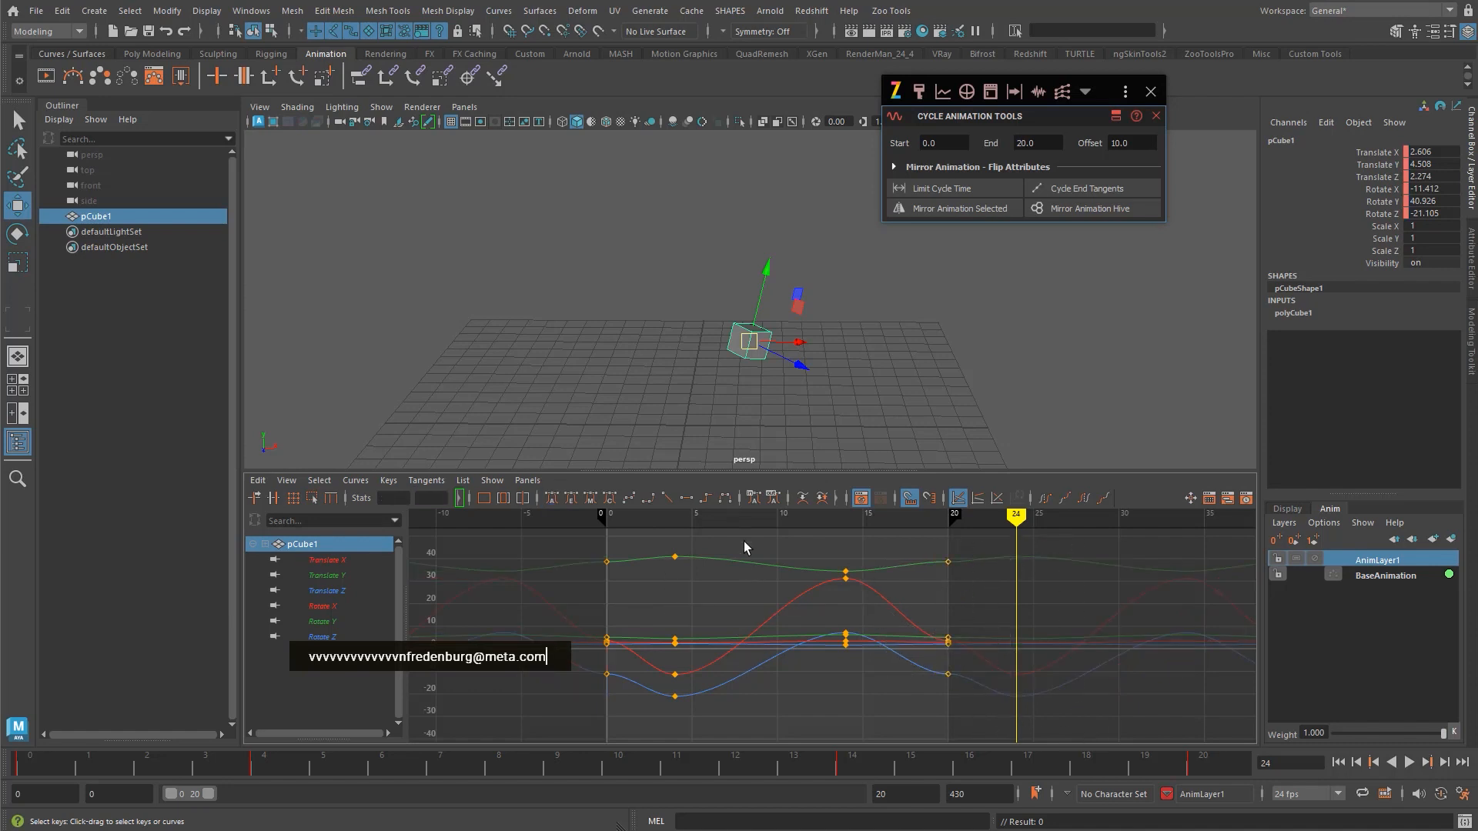
- Run Cycle End Tangents on all of pCube1's curves for frames 0–20 and inspect the end keys
{"action": "left_click_drag", "start_coordinate": [778, 531], "coordinate": [792, 686]}
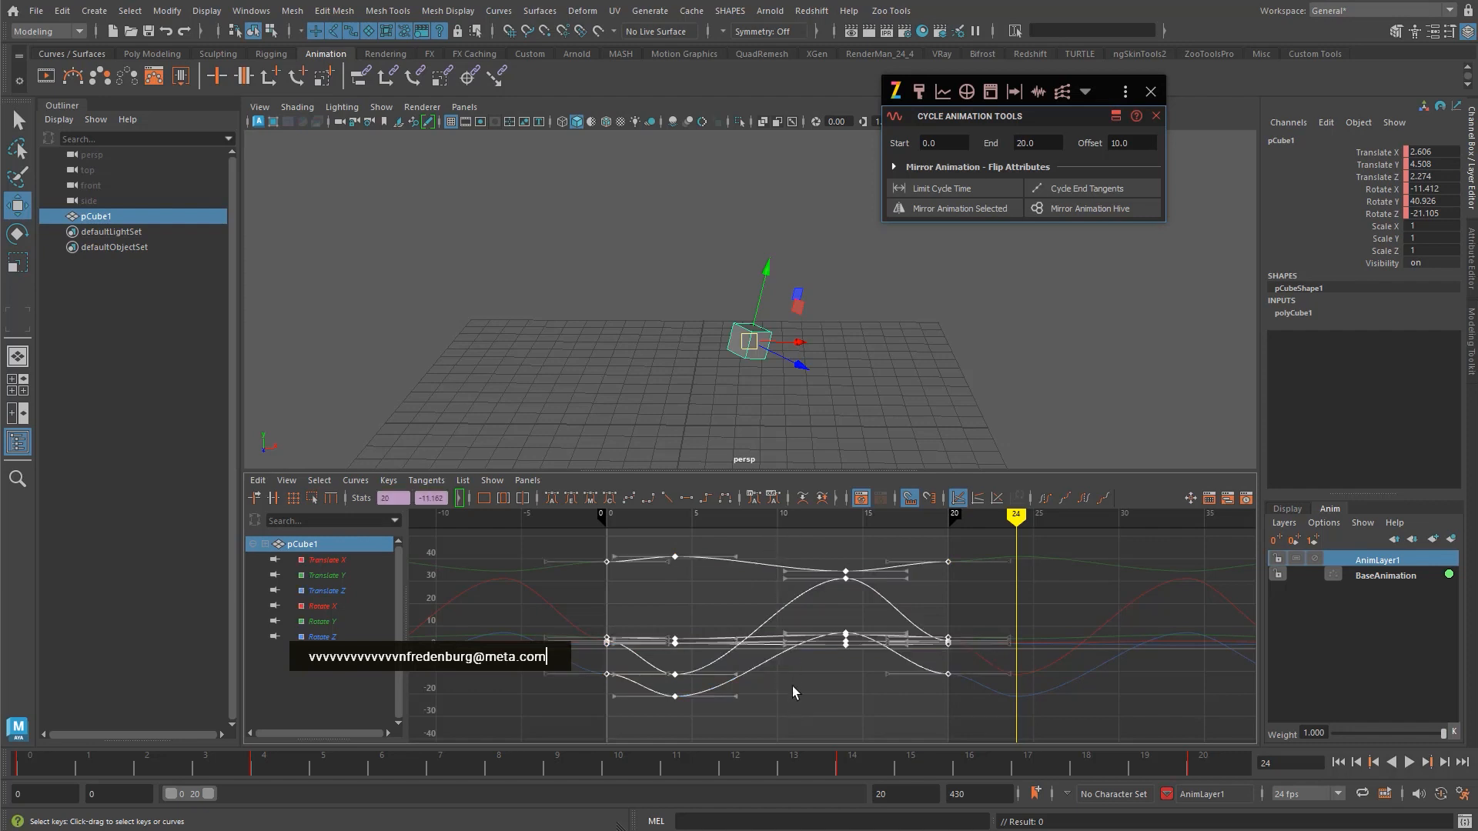
{"action": "left_click", "coordinate": [1087, 187]}
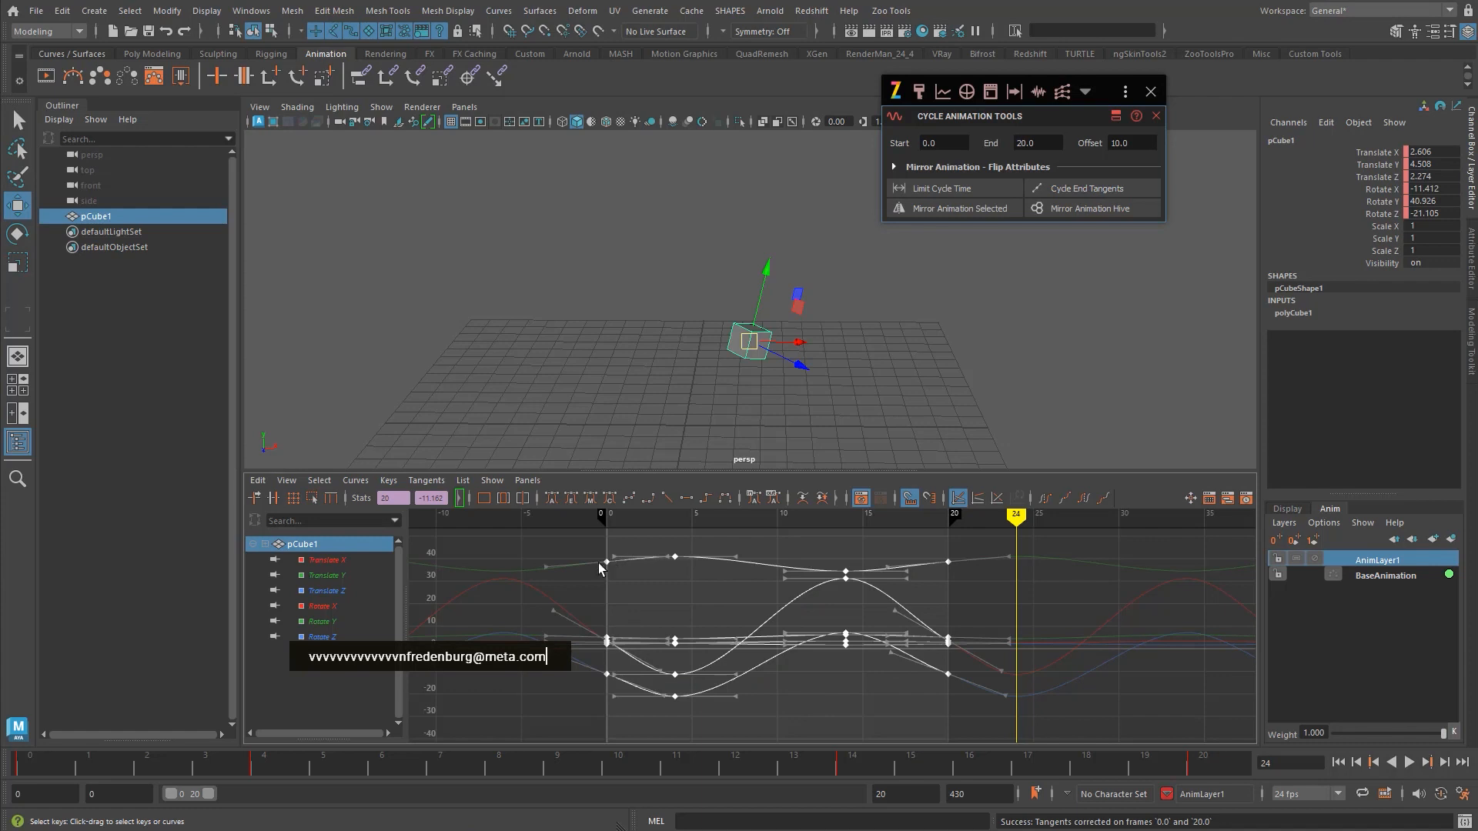
{"action": "left_click", "coordinate": [637, 702]}
{"action": "left_click_drag", "start_coordinate": [928, 533], "coordinate": [1037, 726]}
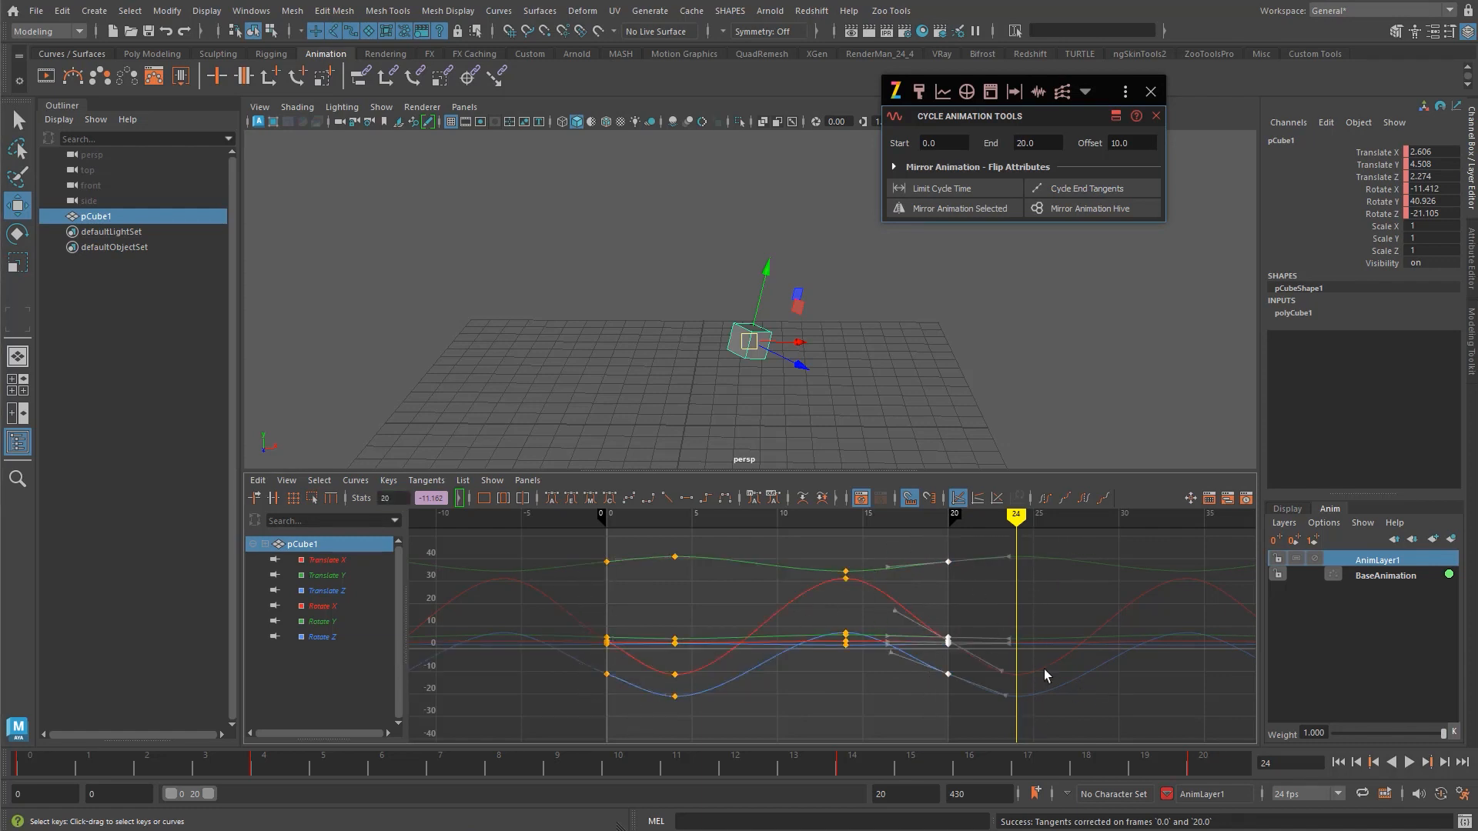
{"action": "left_click", "coordinate": [997, 611]}
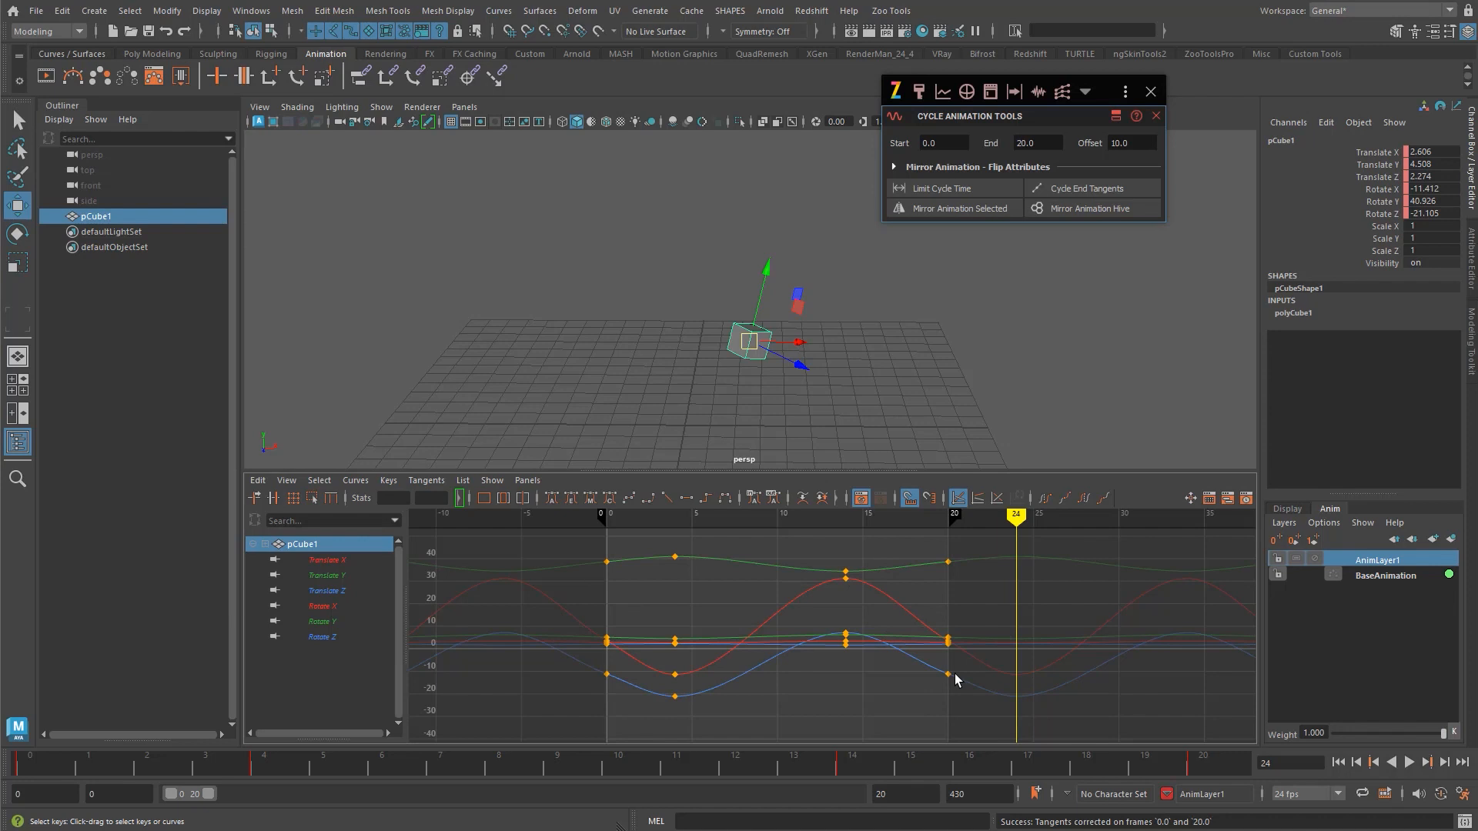
- Isolate pCube1's Rotate X curve, compare its tangents at frames 0 and 20, and undo the tangent edit
{"action": "left_click", "coordinate": [337, 607]}
{"action": "middle_click_drag", "start_coordinate": [887, 634], "coordinate": [864, 603], "text": "alt"}
{"action": "right_click_drag", "start_coordinate": [864, 603], "coordinate": [844, 578], "text": "alt+shift"}
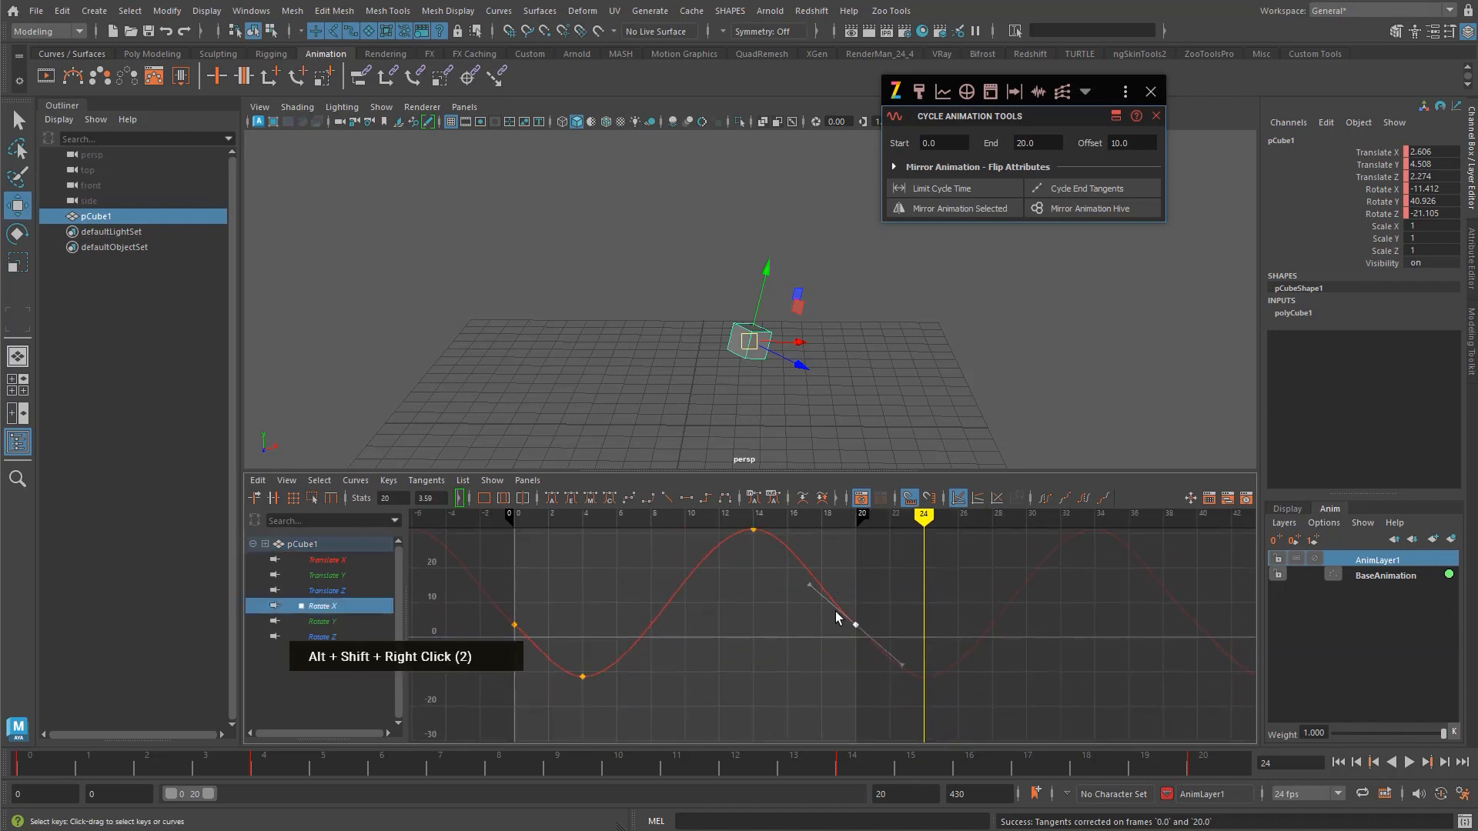
{"action": "left_click", "coordinate": [514, 625], "text": "shift"}
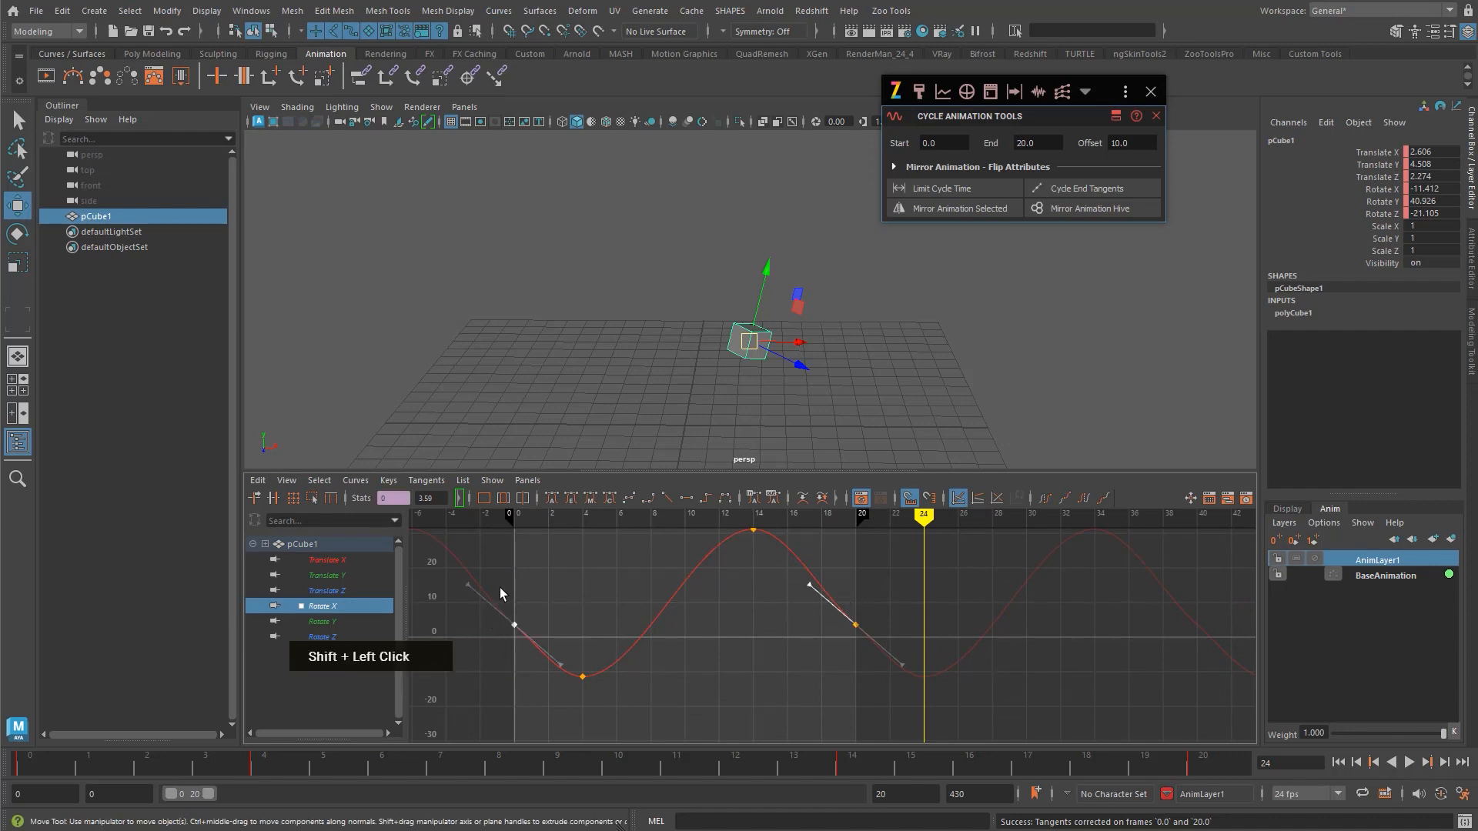
{"action": "middle_click_drag", "start_coordinate": [462, 612], "coordinate": [852, 619]}
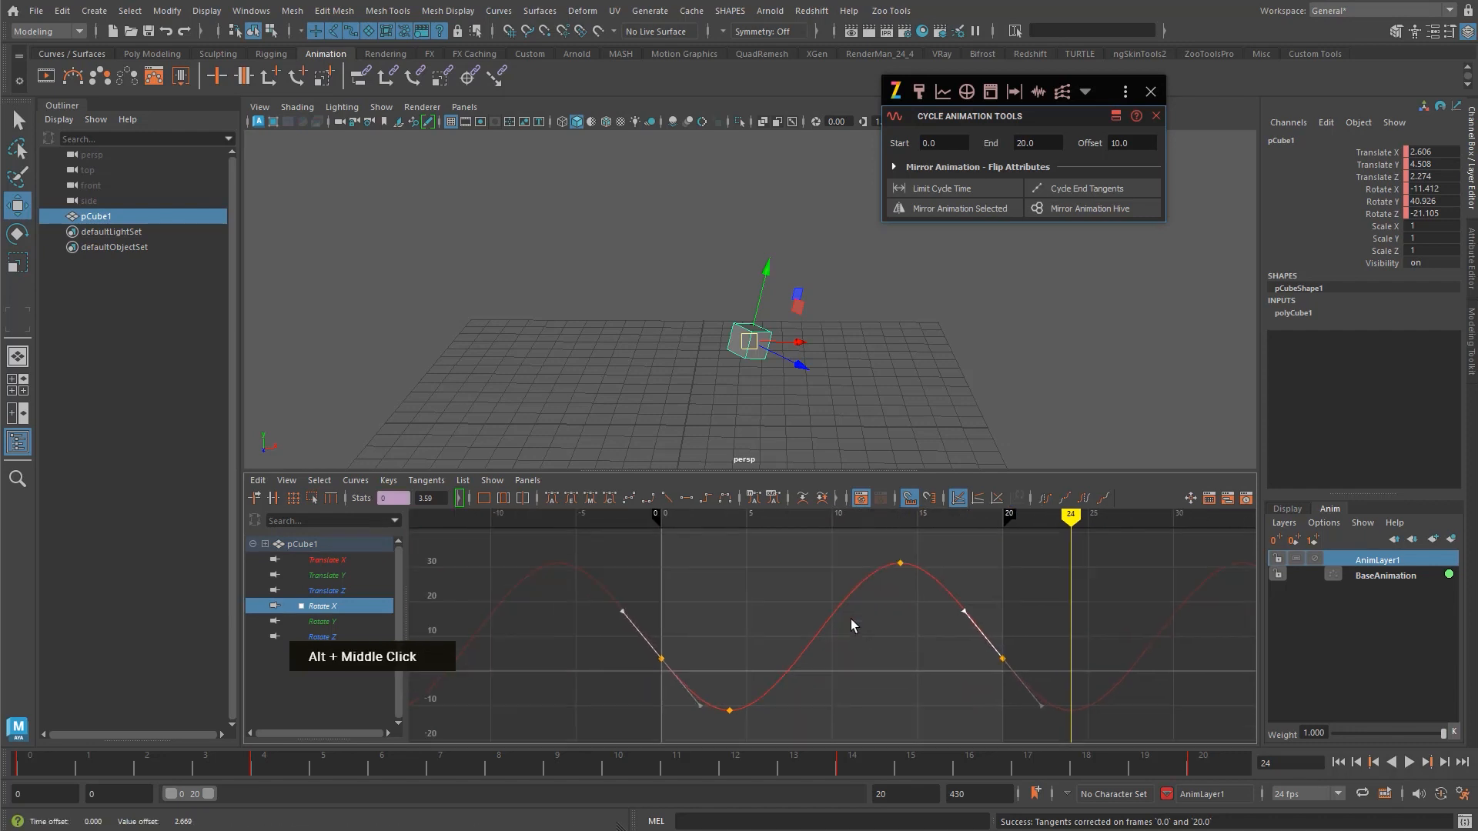
{"action": "right_click_drag", "start_coordinate": [851, 619], "coordinate": [849, 662], "text": "alt"}
{"action": "key", "text": "q"}
{"action": "key", "text": "ctrl+z"}
{"action": "middle_click_drag", "start_coordinate": [888, 673], "coordinate": [729, 654], "text": "alt"}
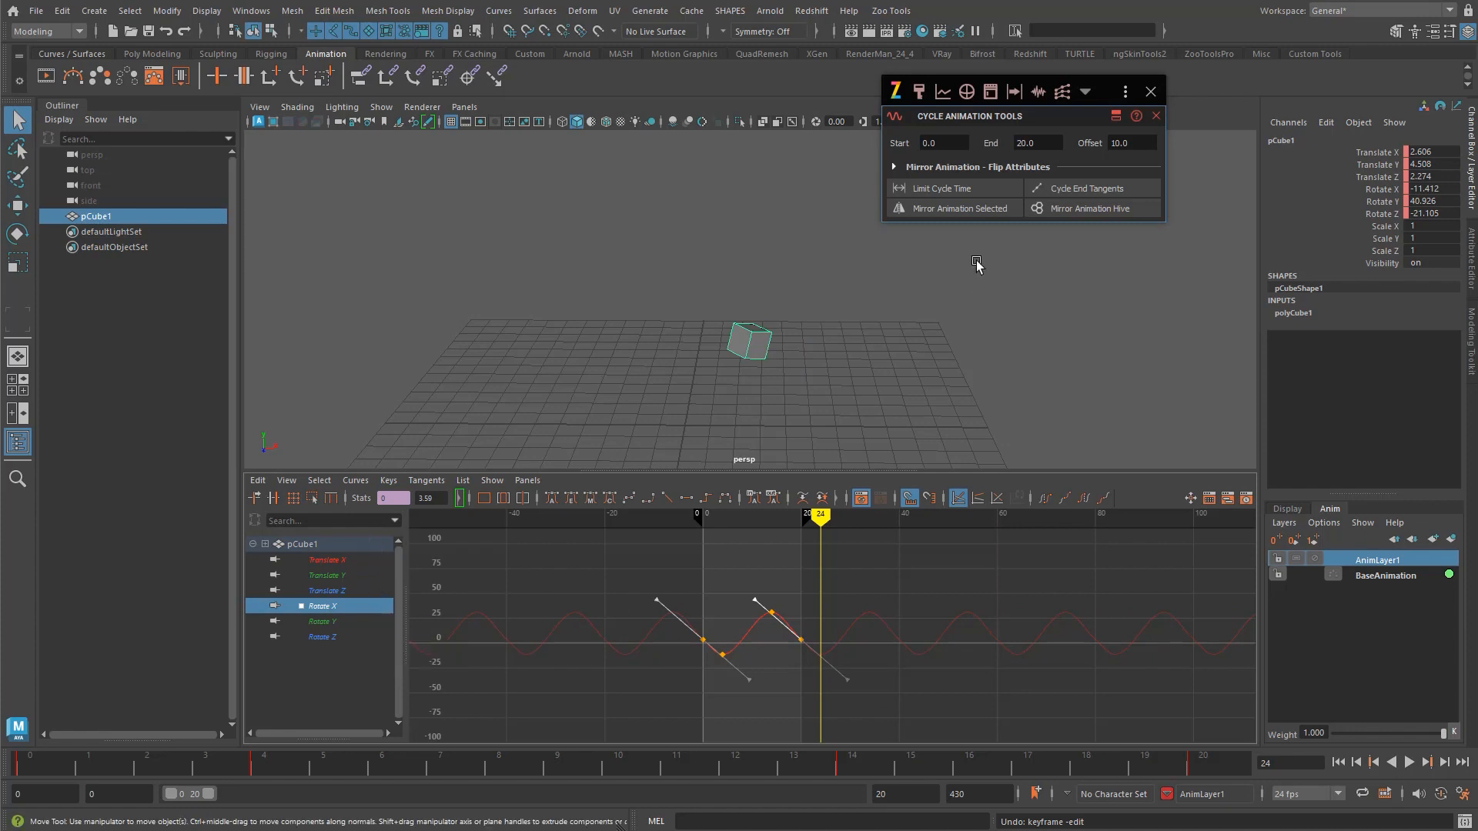
- Switch Cycle Animation Tools to its advanced display and review the Flip Attributes and Pre/Post Infinity settings
{"action": "left_click", "coordinate": [1041, 169]}
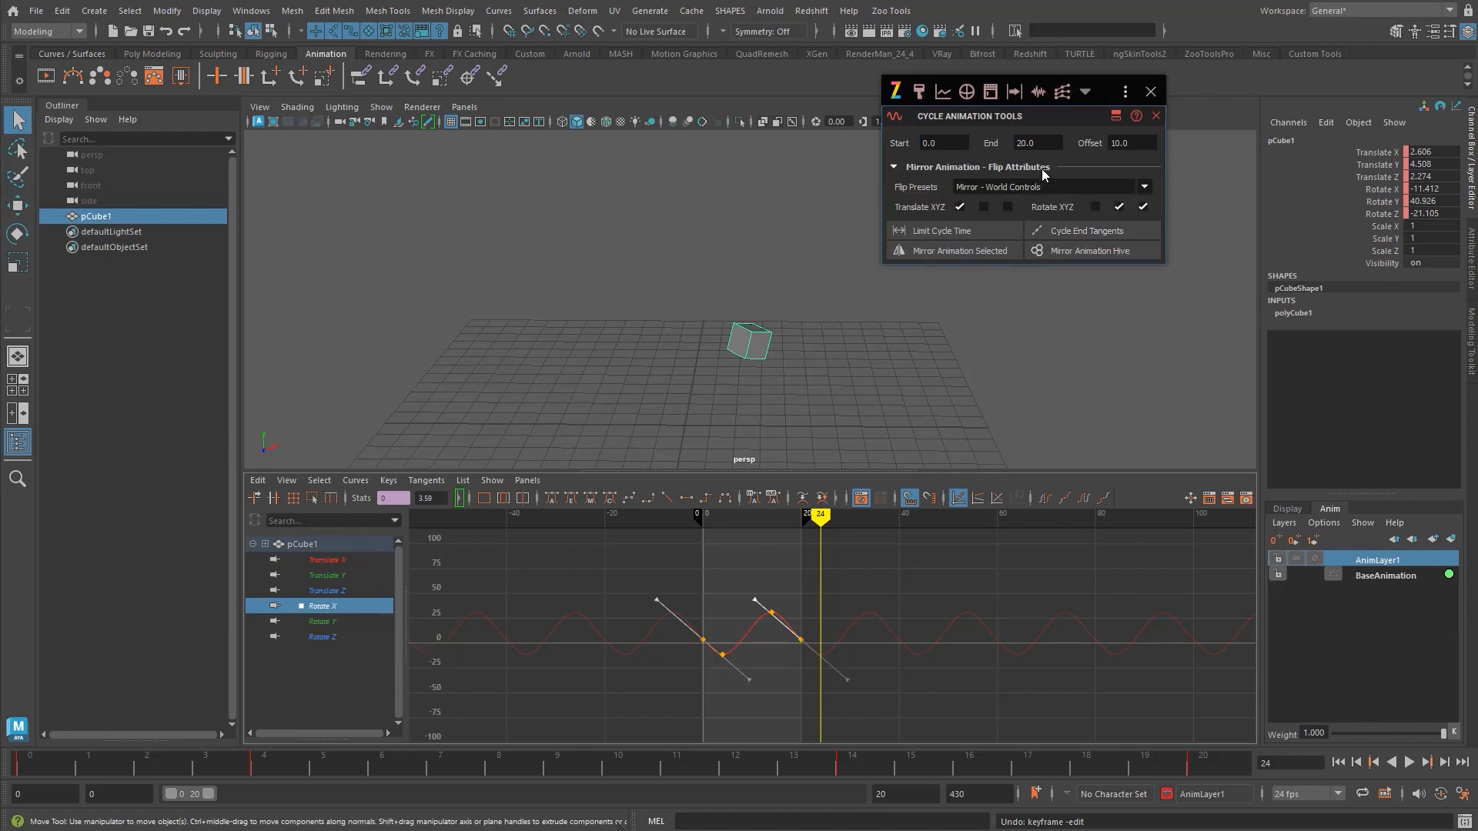
{"action": "left_click", "coordinate": [1116, 116]}
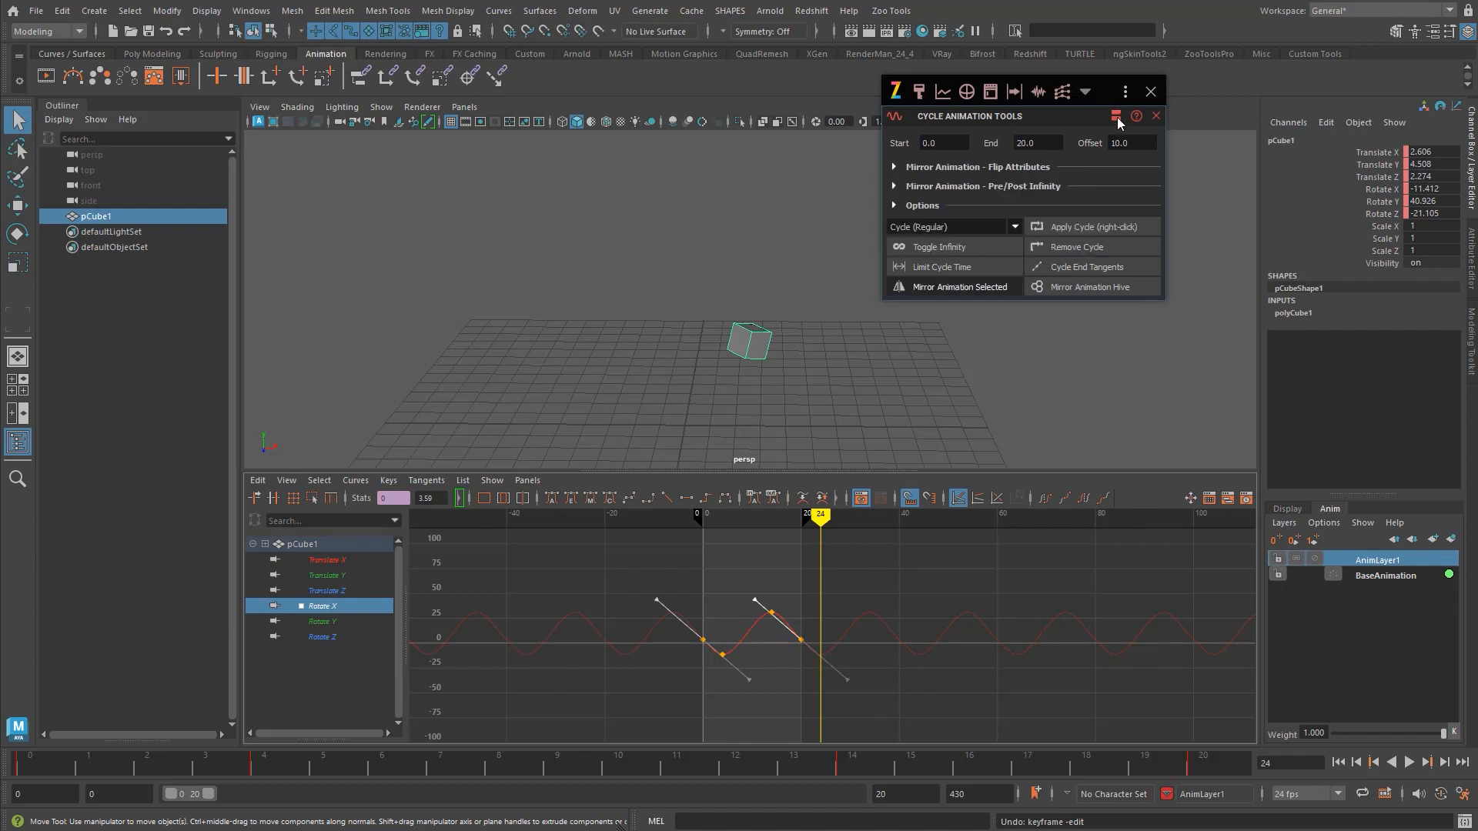
{"action": "left_click", "coordinate": [1032, 186]}
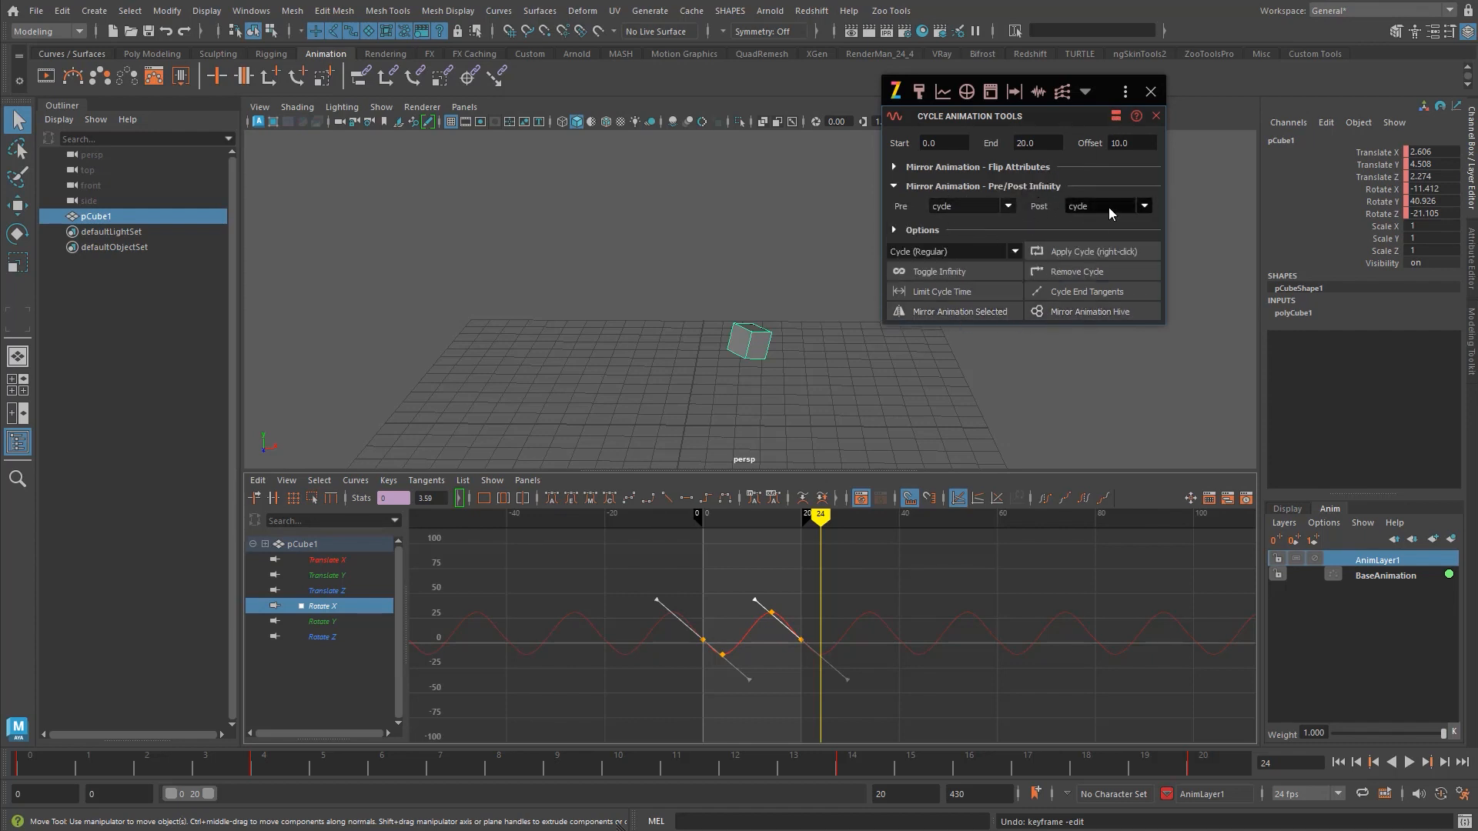
{"action": "left_click", "coordinate": [1045, 187]}
{"action": "left_click", "coordinate": [1031, 167]}
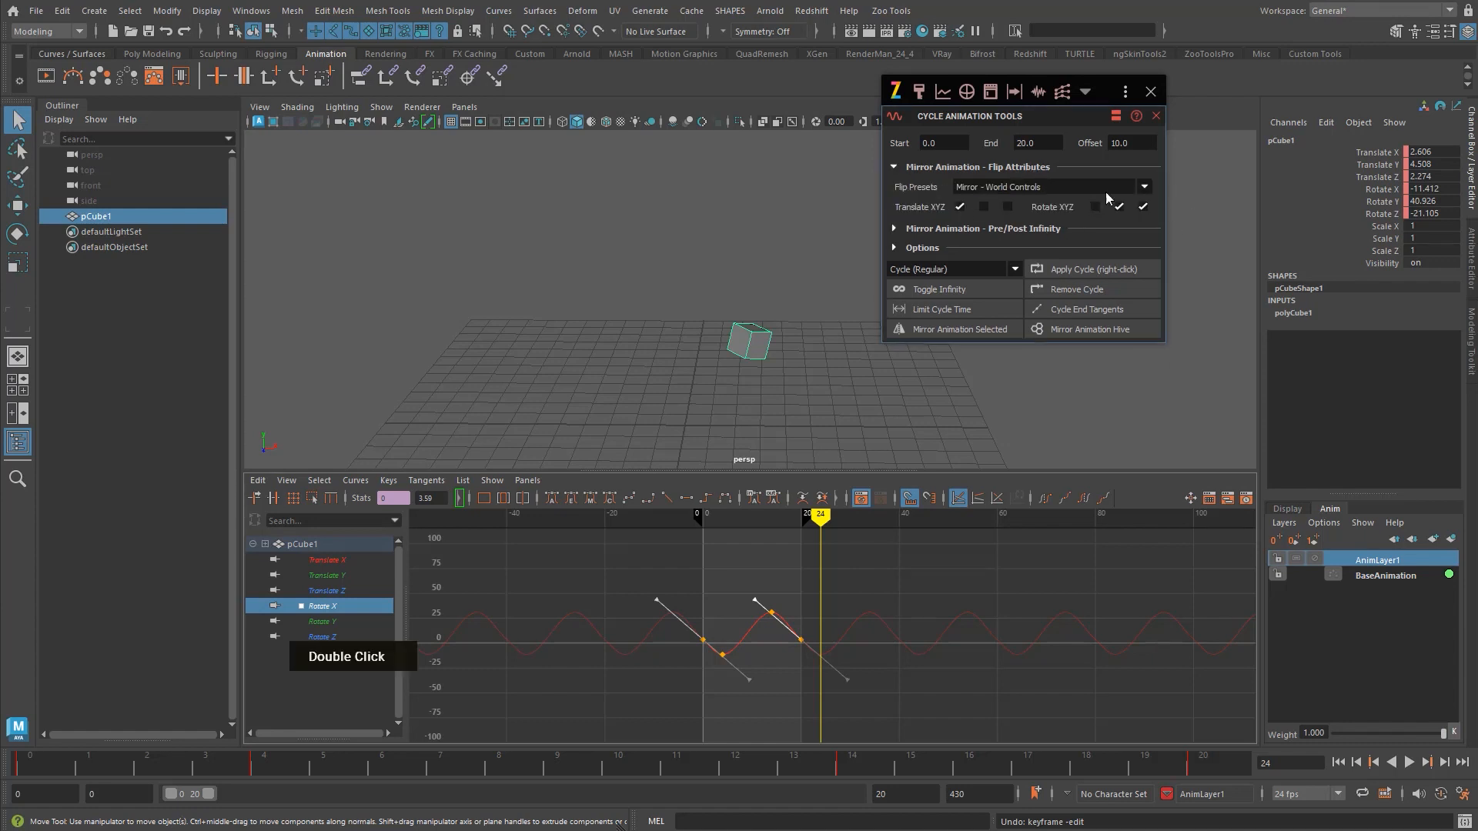
{"action": "left_click", "coordinate": [819, 329]}
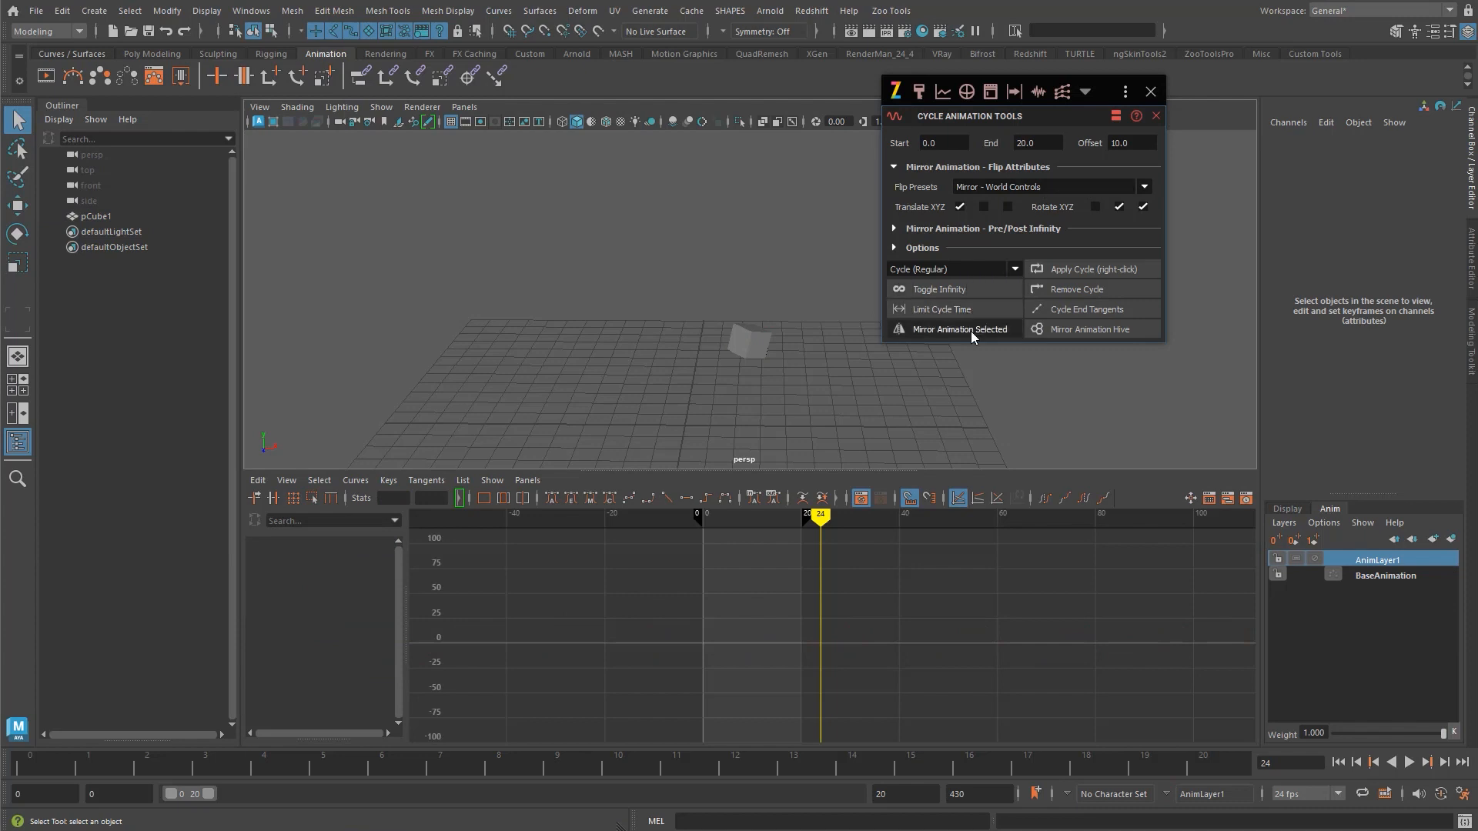
{"action": "left_click", "coordinate": [1023, 166]}
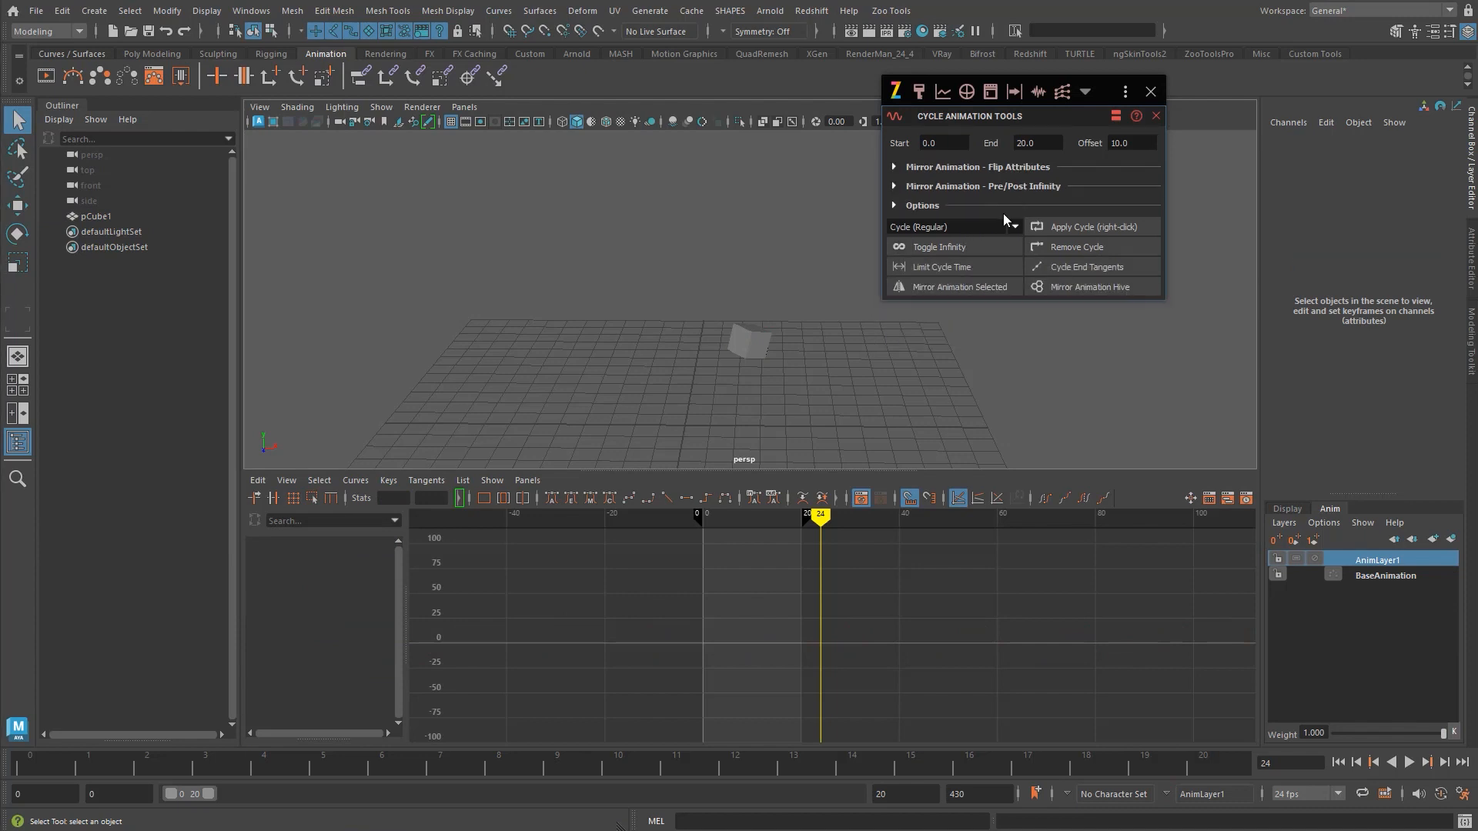
- Delete pCube1 and draw a three-joint chain running outward along positive X on the grid
{"action": "left_click", "coordinate": [748, 338]}
{"action": "key", "text": "Delete"}
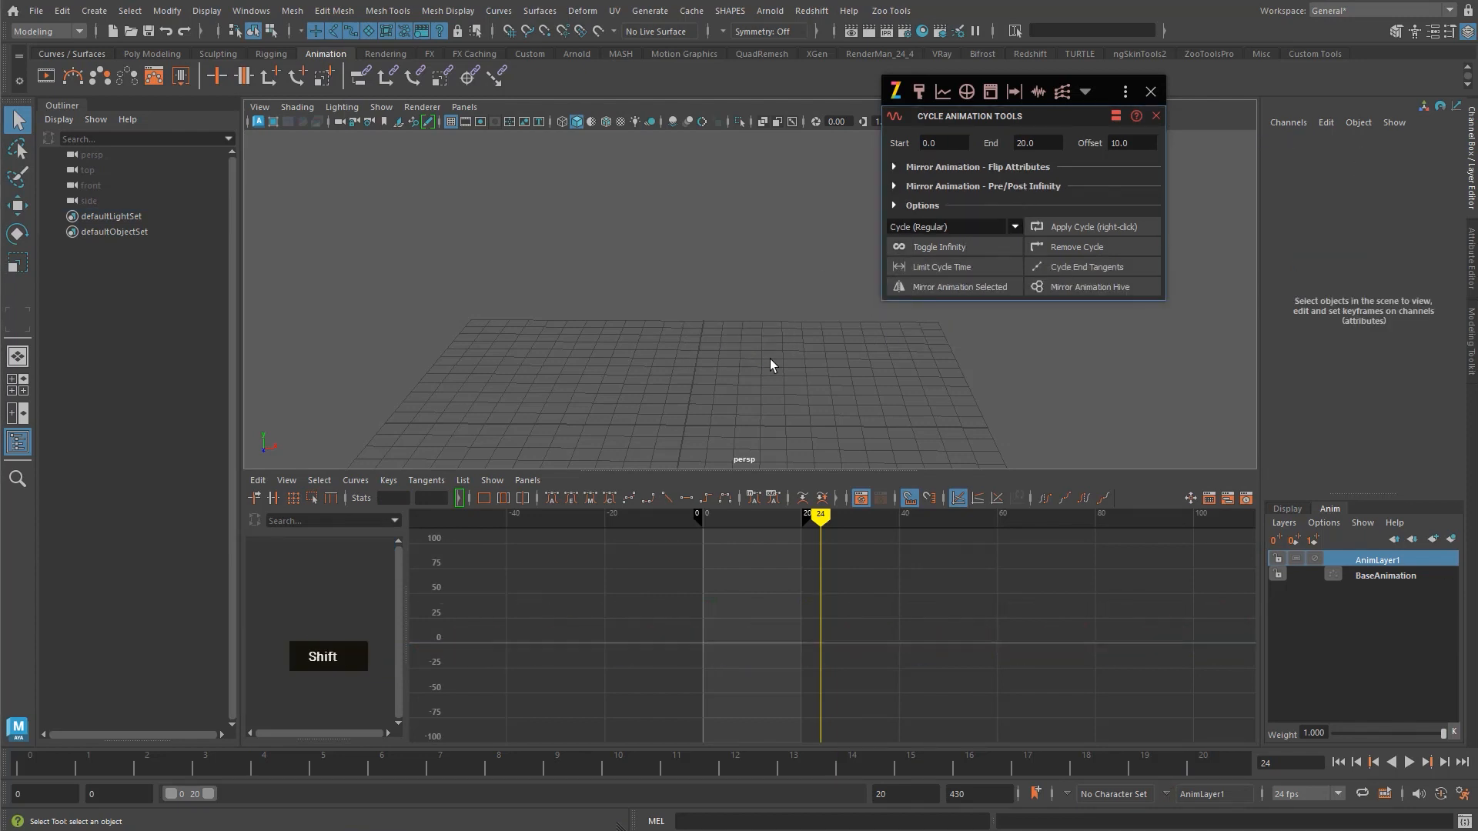
{"action": "left_click", "coordinate": [666, 312], "text": "shift"}
{"action": "left_click_drag", "start_coordinate": [713, 376], "coordinate": [713, 333], "text": "shift"}
{"action": "left_click_drag", "start_coordinate": [756, 406], "coordinate": [766, 397], "text": "alt"}
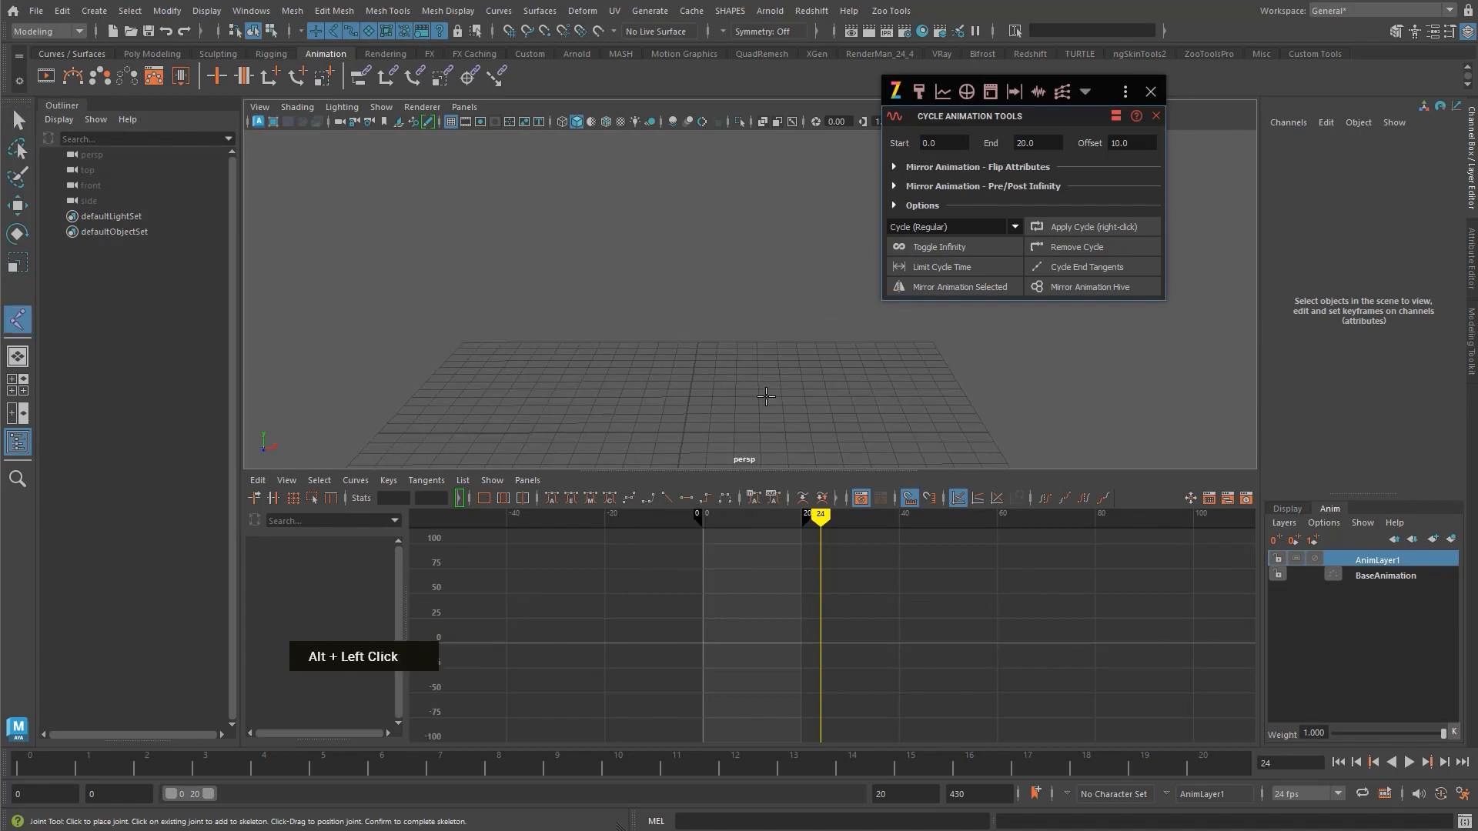
{"action": "left_click", "coordinate": [725, 411]}
{"action": "double_click", "coordinate": [792, 407]}
{"action": "left_click", "coordinate": [877, 408]}
{"action": "key", "text": "q"}
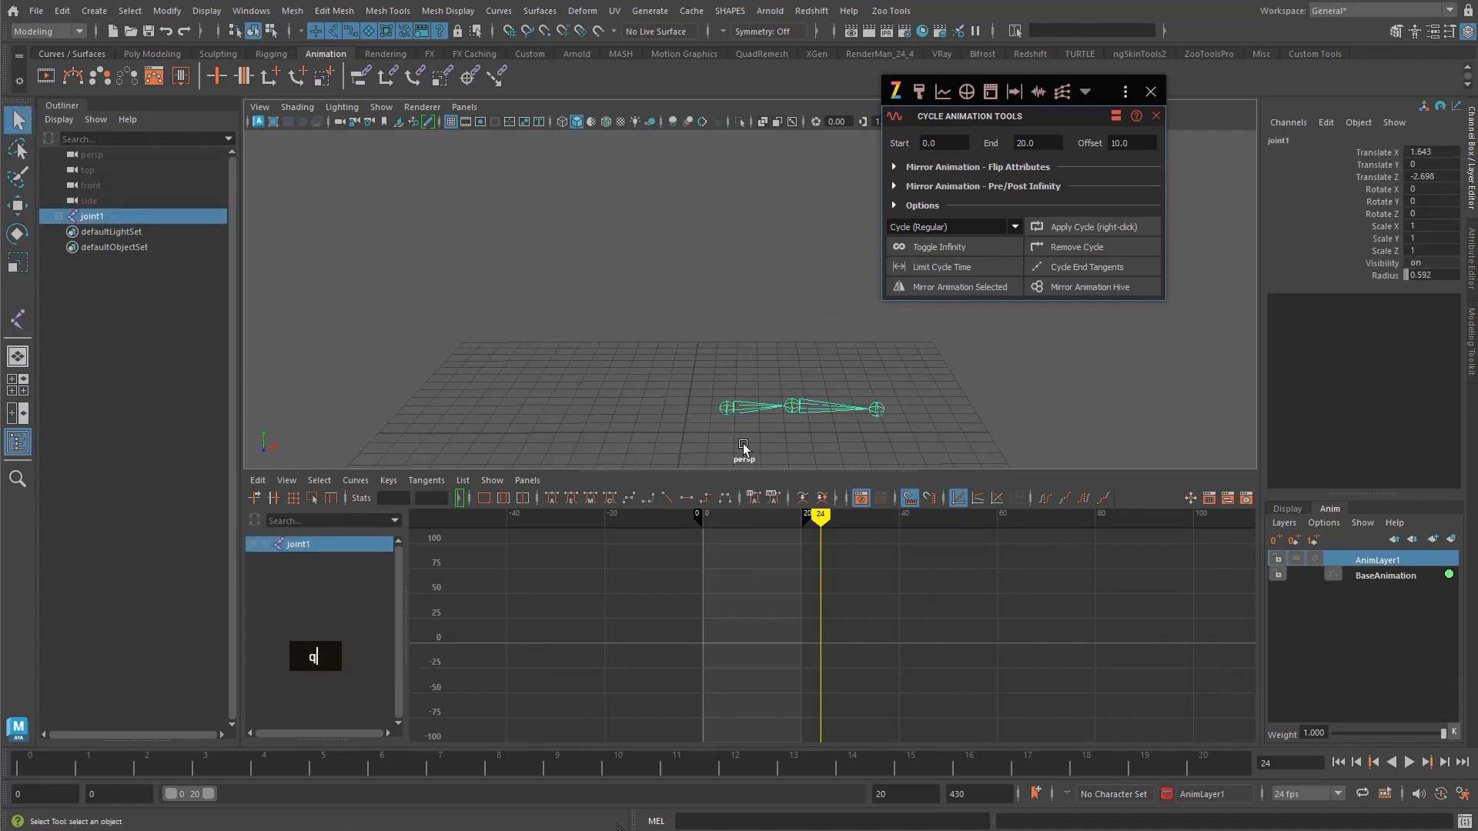
- Move joint1 to about X 2.921, Y 5.055, Z -2.591 and mirror the joint chain to the negative X side
{"action": "key", "text": "w"}
{"action": "left_click_drag", "start_coordinate": [727, 409], "coordinate": [726, 284]}
{"action": "right_click_drag", "start_coordinate": [726, 284], "coordinate": [759, 284], "text": "alt"}
{"action": "middle_click_drag", "start_coordinate": [758, 284], "coordinate": [762, 304], "text": "alt"}
{"action": "left_click", "coordinate": [765, 234], "text": "shift"}
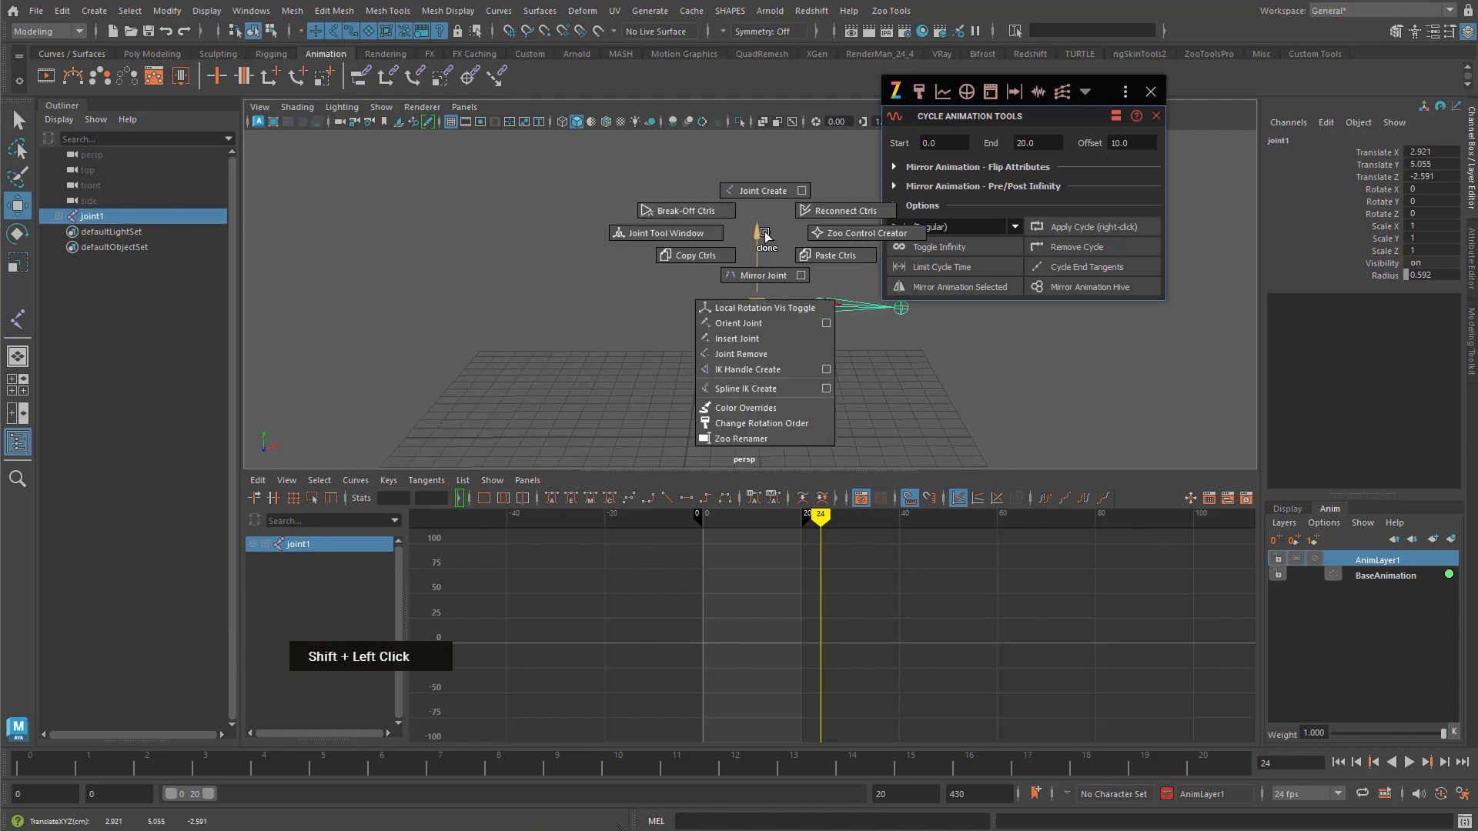
{"action": "left_click", "coordinate": [765, 234]}
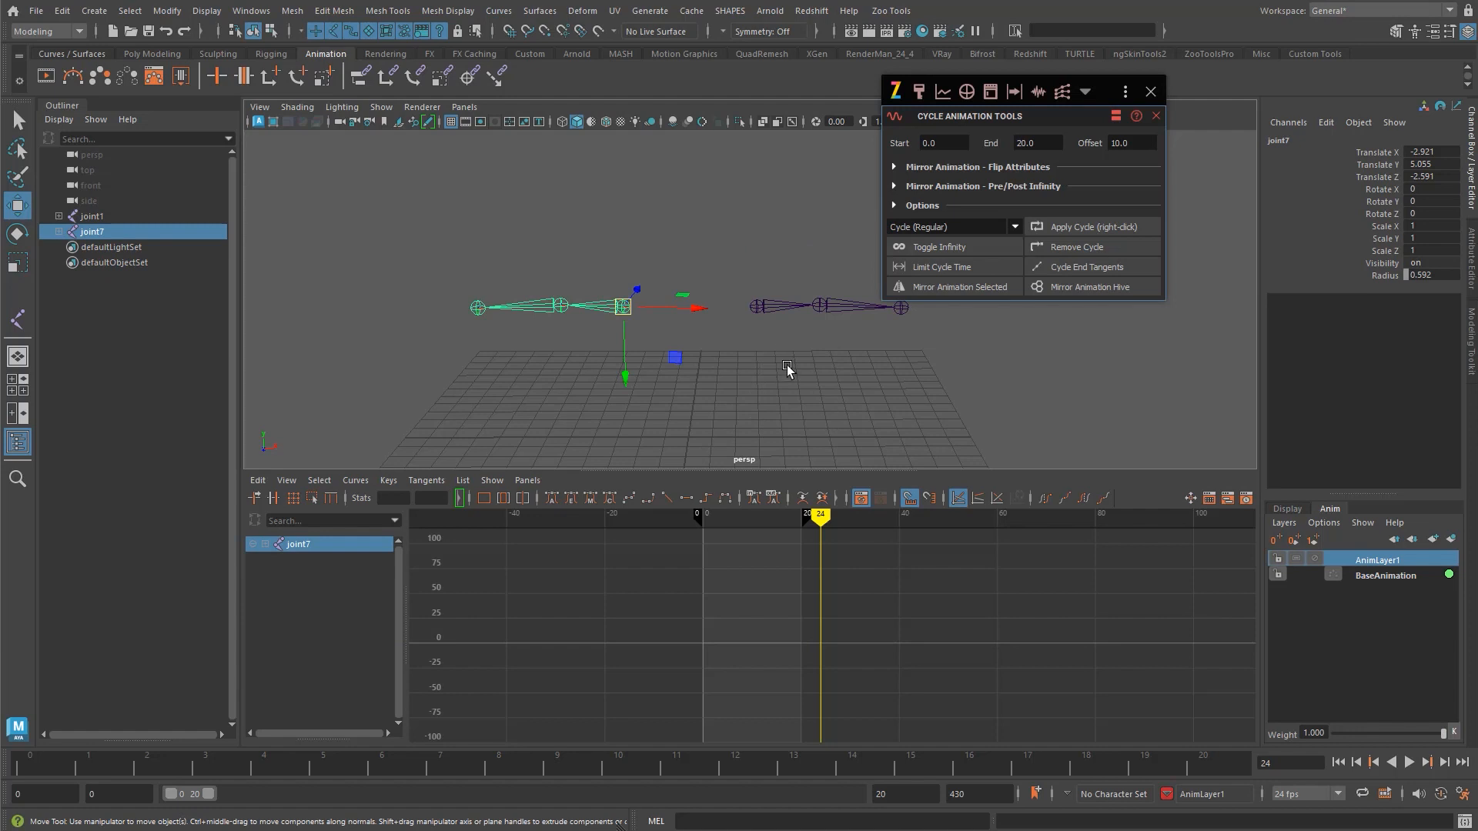
- Try moving joint1 and joint7 together vertically to compare their mirrored directions, and undo the move
{"action": "double_click", "coordinate": [790, 359]}
{"action": "key", "text": "e"}
{"action": "left_click", "coordinate": [612, 302], "text": "shift"}
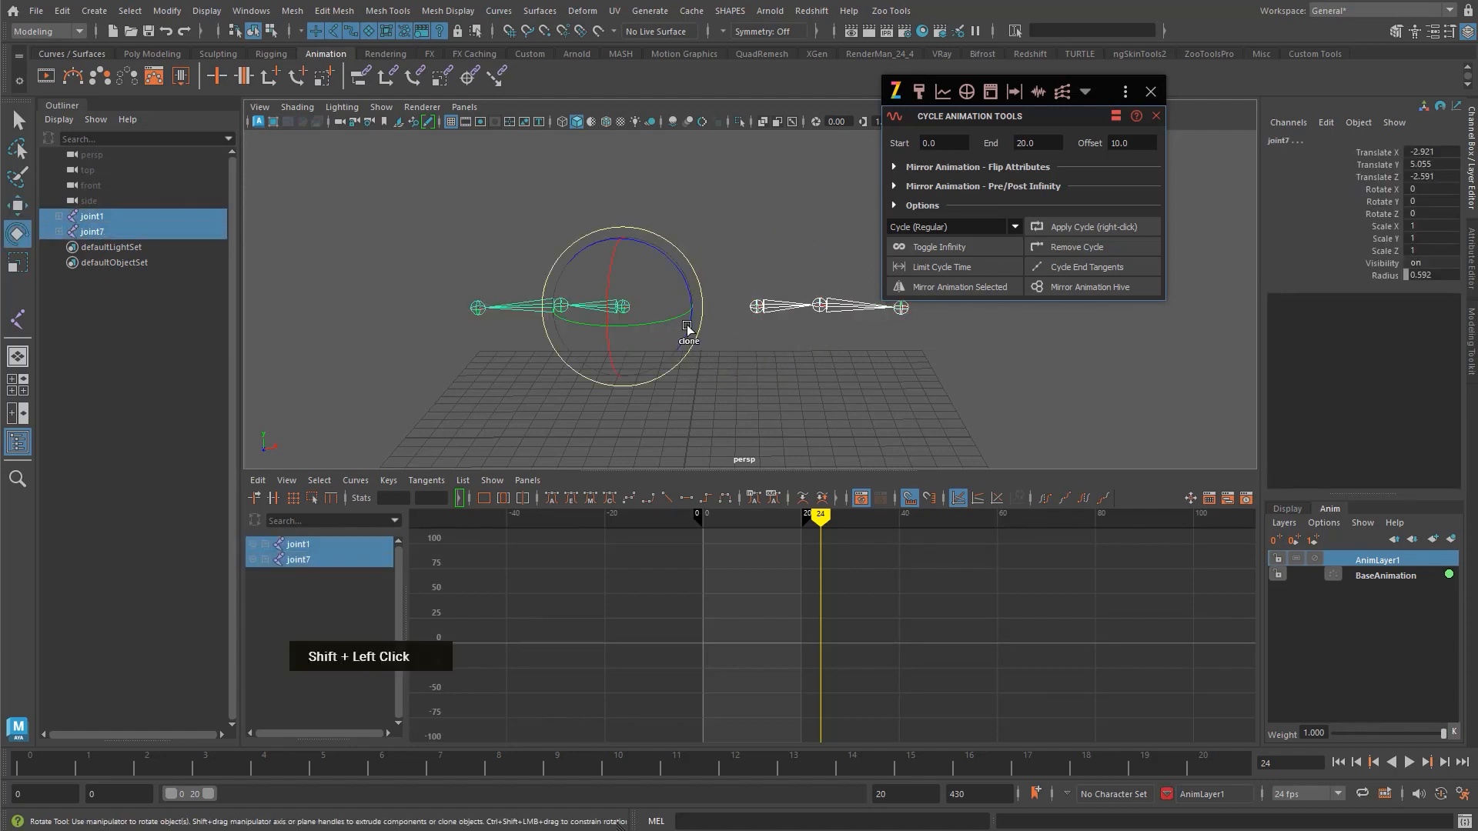
{"action": "key", "text": "w"}
{"action": "mouse_move", "coordinate": [626, 378]}
{"action": "left_mouse_down"}
{"action": "mouse_move", "coordinate": [638, 411]}
{"action": "mouse_move", "coordinate": [644, 351]}
{"action": "mouse_move", "coordinate": [635, 388]}
{"action": "left_mouse_up"}
{"action": "key", "text": "ctrl+z"}
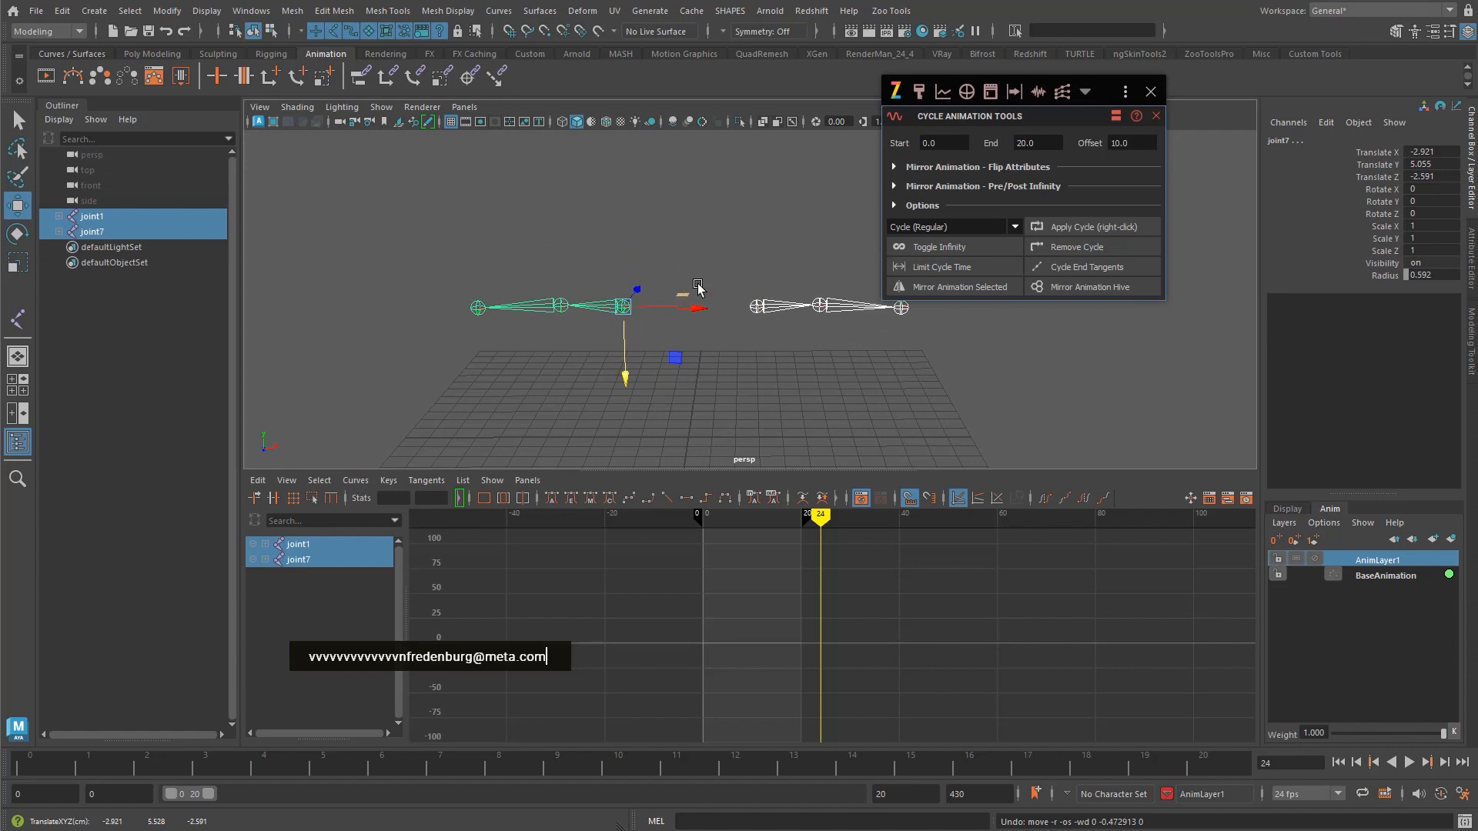
{"action": "key", "text": "q"}
{"action": "left_click", "coordinate": [779, 301]}
{"action": "left_click", "coordinate": [622, 305], "text": "shift"}
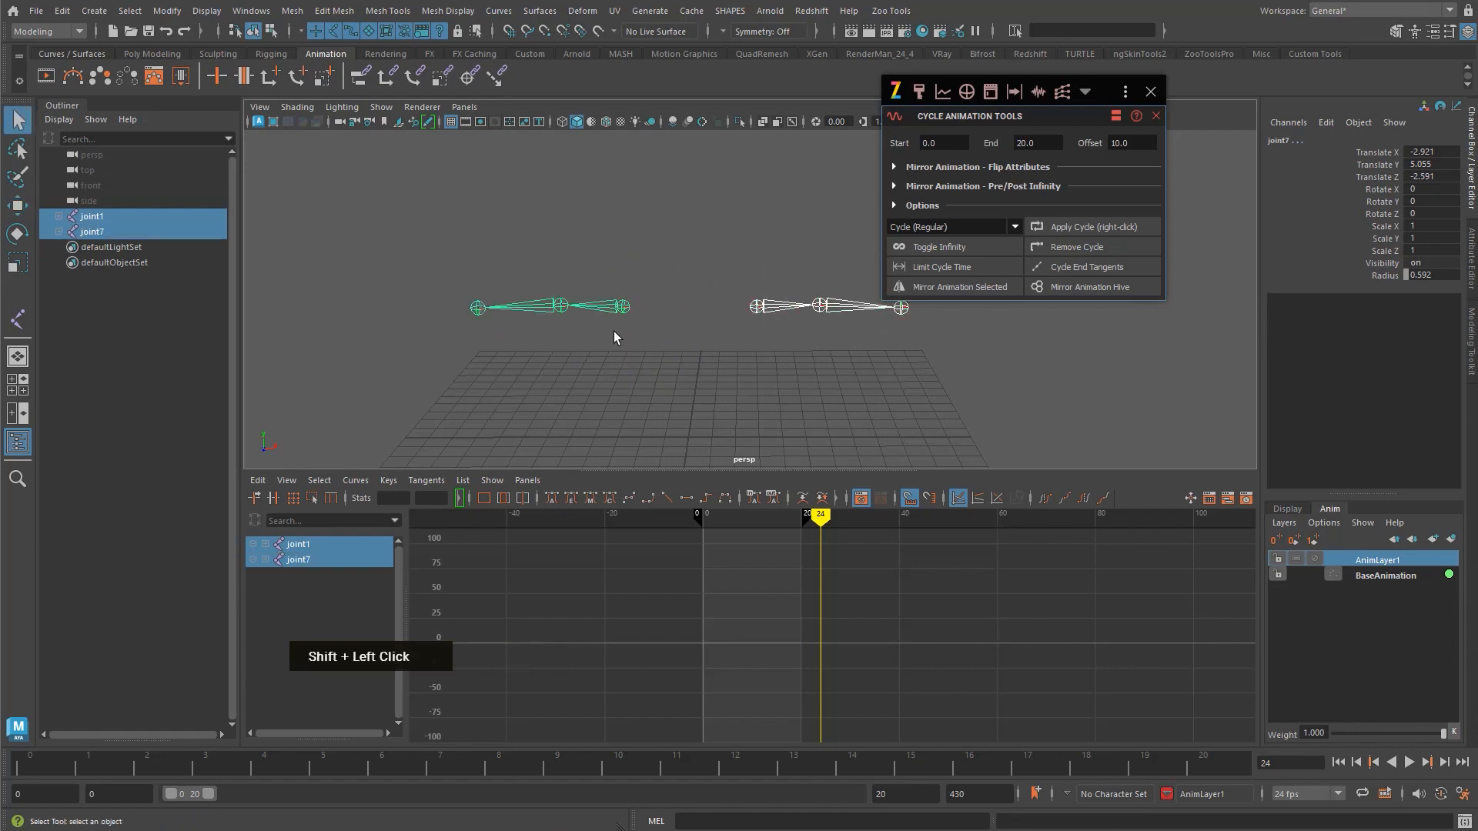
- Rotate joint1 about Z to about -67.67 so its chain points downward
{"action": "left_click", "coordinate": [781, 308]}
{"action": "key", "text": "e"}
{"action": "left_click_drag", "start_coordinate": [792, 241], "coordinate": [818, 323]}
{"action": "key", "text": "shift+w"}
{"action": "key", "text": "shift+e"}
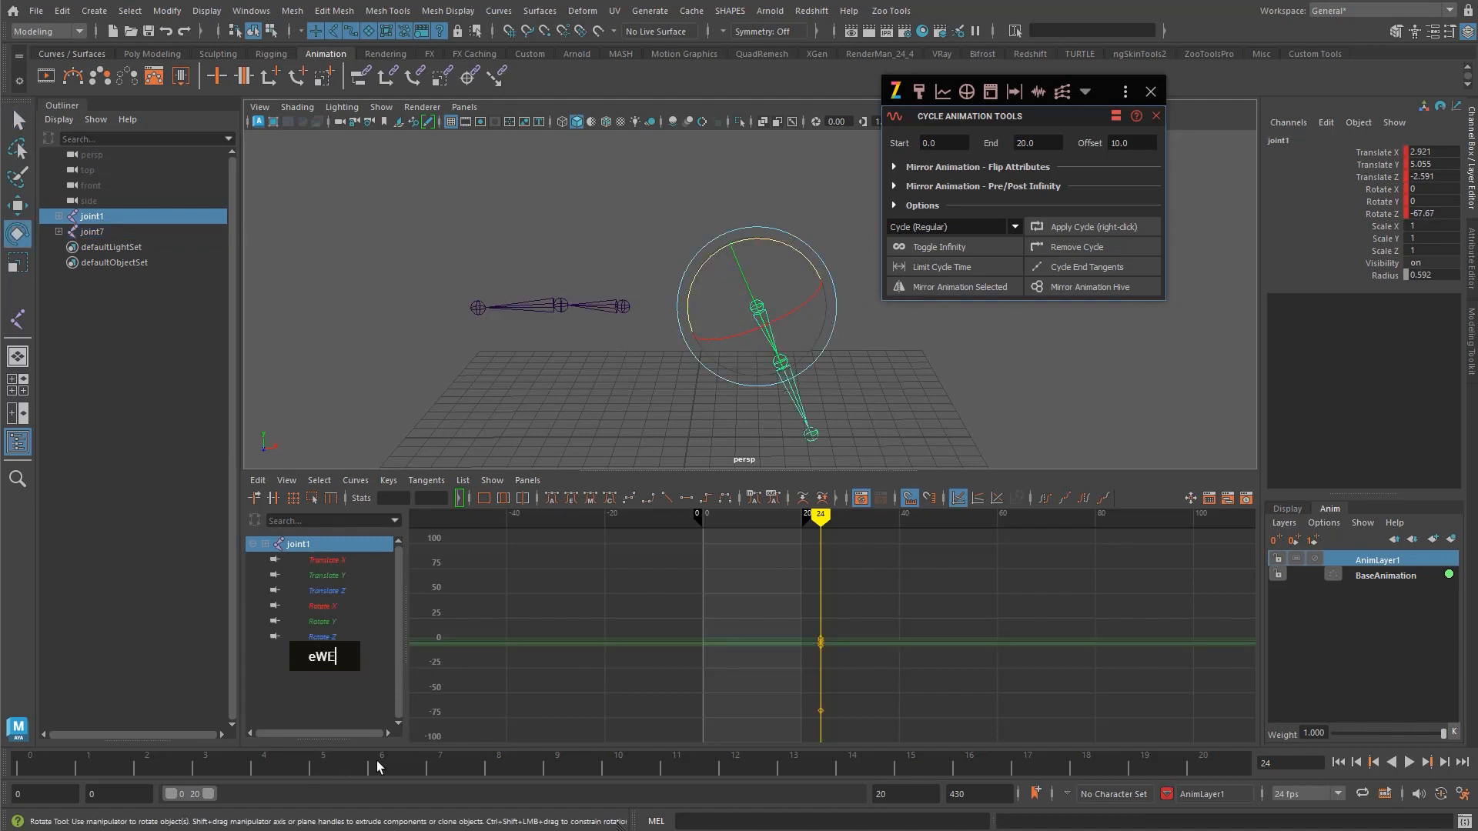
{"action": "key", "text": "ctrl+z"}
{"action": "key", "text": "ctrl+z"}
- Key joint1's translation and rotation at frames 0 and 20
{"action": "key", "text": "alt+v"}
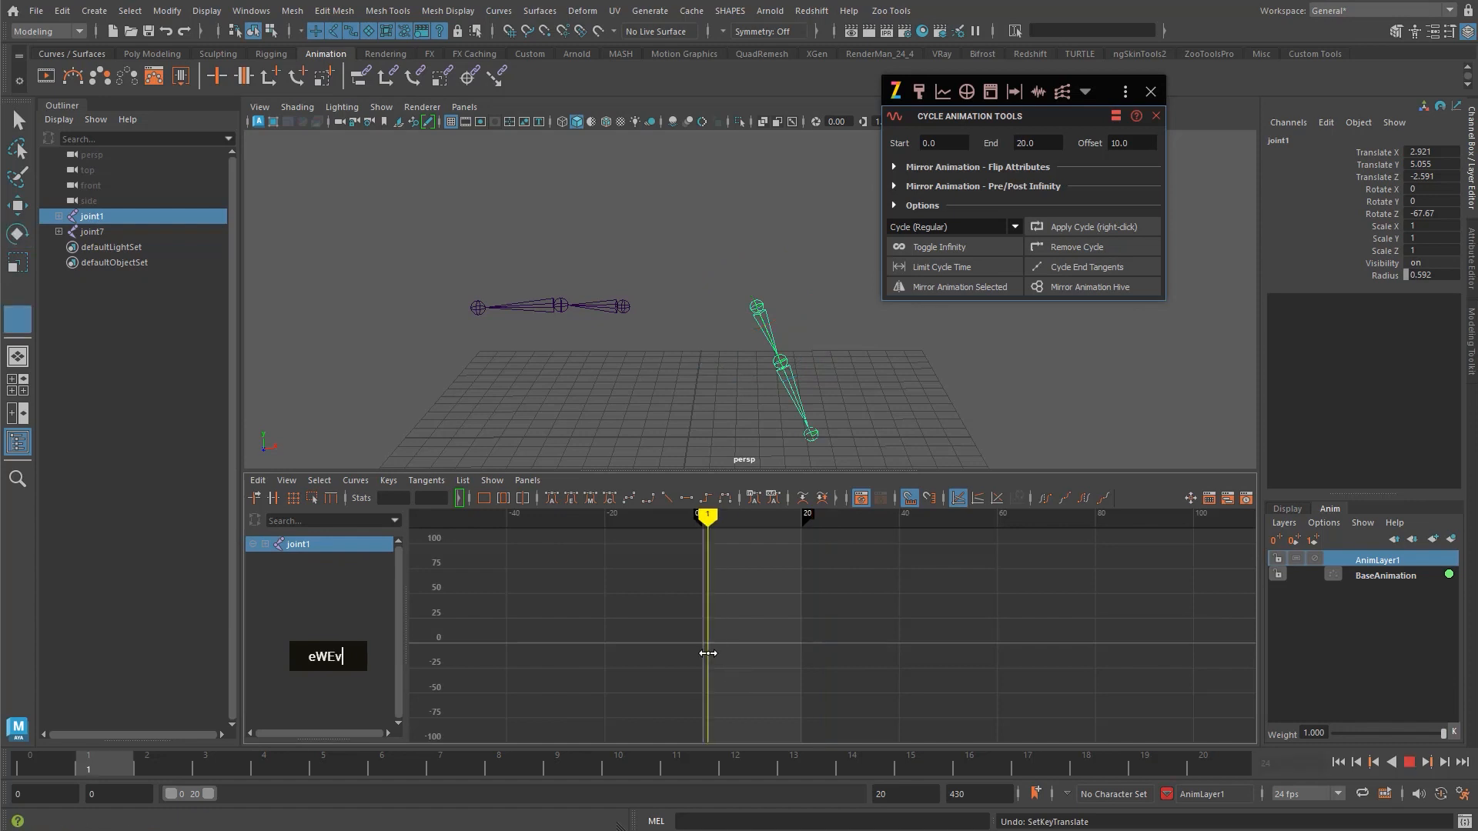
{"action": "key", "text": "alt+shift+v"}
{"action": "key", "text": "shift+w"}
{"action": "key", "text": "shift+e"}
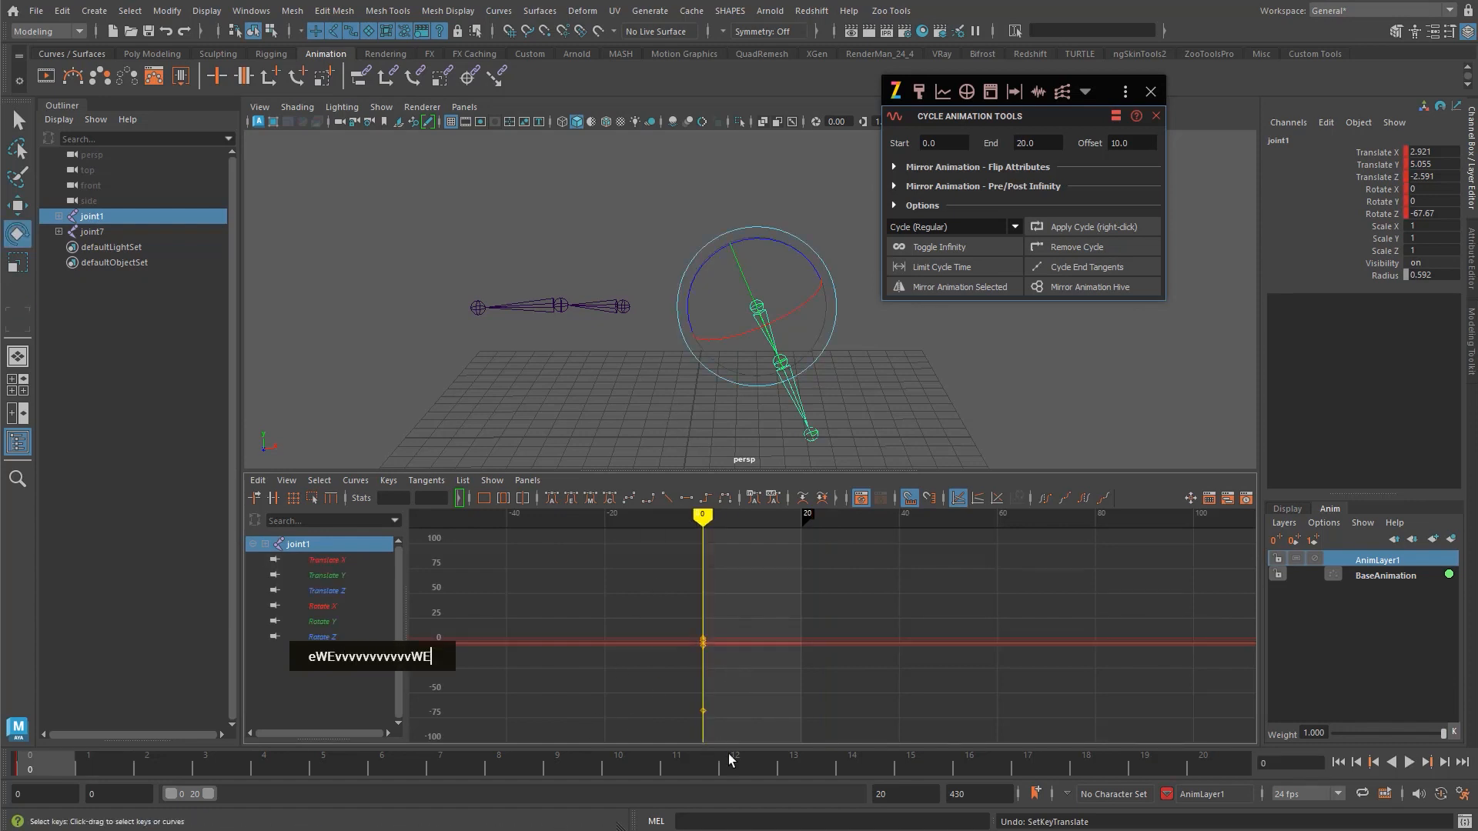
{"action": "left_click_drag", "start_coordinate": [729, 760], "coordinate": [1232, 762]}
{"action": "key", "text": "shift+w"}
{"action": "key", "text": "shift+e"}
- At frame 10, key joint1 rotated to about -32.183 in Z and moved to about X 4.776, Y 8.18, Z -3.407
{"action": "left_click_drag", "start_coordinate": [816, 768], "coordinate": [627, 770]}
{"action": "key", "text": "e"}
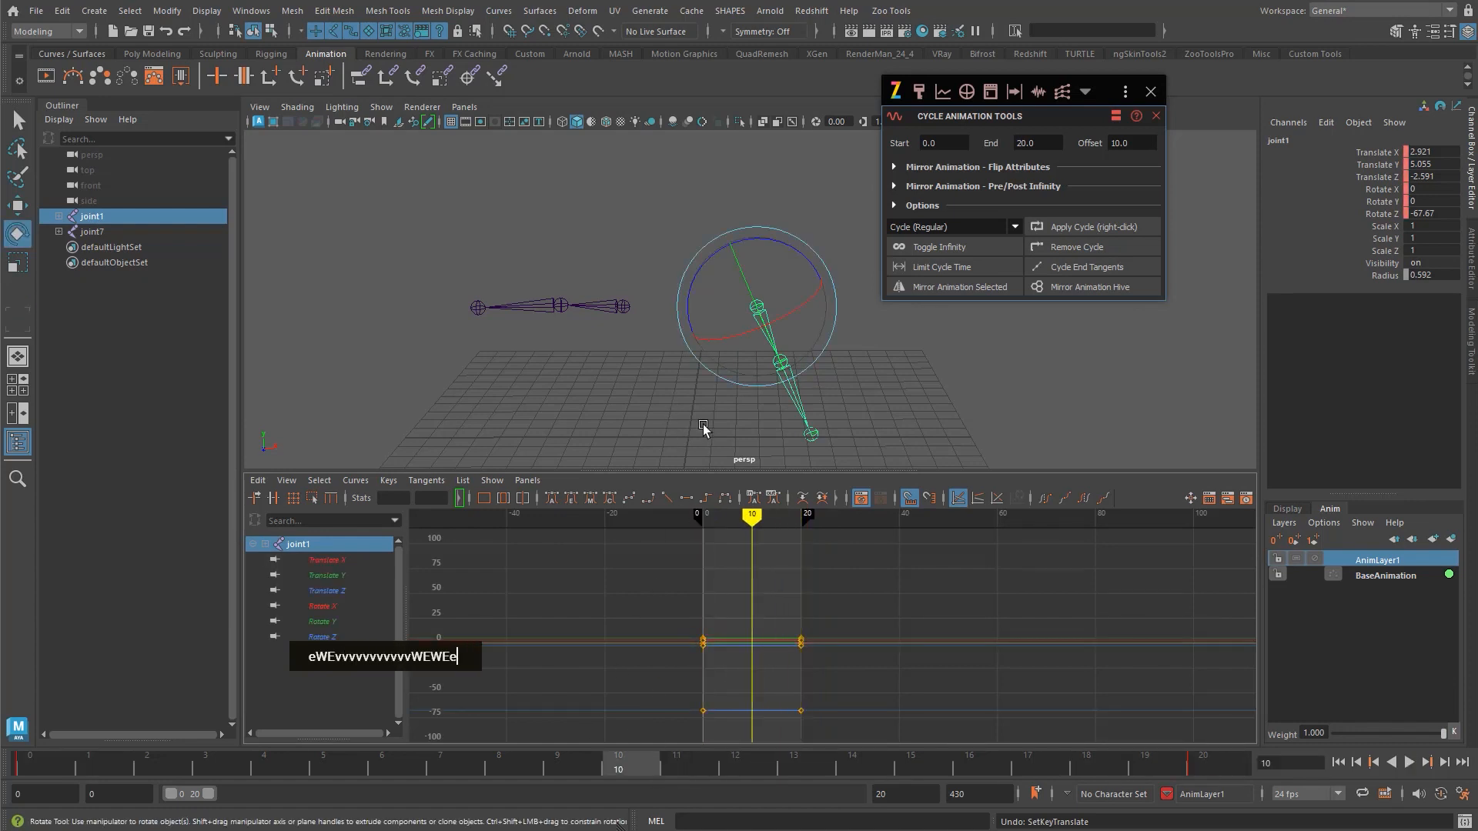
{"action": "left_click_drag", "start_coordinate": [775, 241], "coordinate": [731, 241]}
{"action": "key", "text": "w"}
{"action": "left_click_drag", "start_coordinate": [757, 307], "coordinate": [800, 234]}
{"action": "key", "text": "shift+w"}
{"action": "key", "text": "shift+e"}
{"action": "middle_click_drag", "start_coordinate": [801, 361], "coordinate": [742, 398], "text": "alt"}
{"action": "left_click_drag", "start_coordinate": [751, 236], "coordinate": [734, 293]}
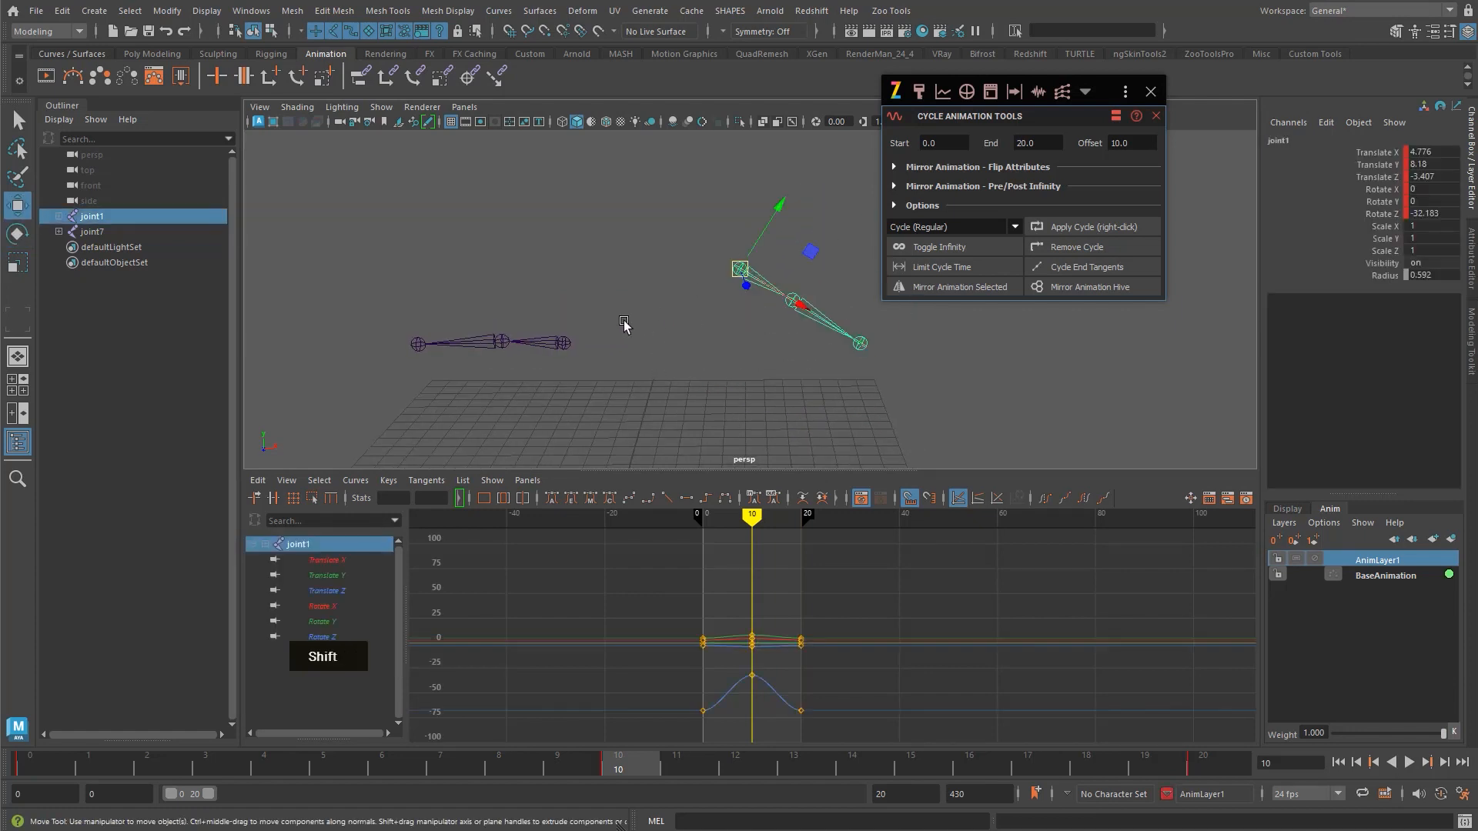
- Add joint7 to the joint1 selection and set the cycle offset to 0
{"action": "left_click_drag", "start_coordinate": [571, 325], "coordinate": [542, 387], "text": "shift"}
{"action": "middle_click_drag", "start_coordinate": [543, 391], "coordinate": [546, 349], "text": "alt"}
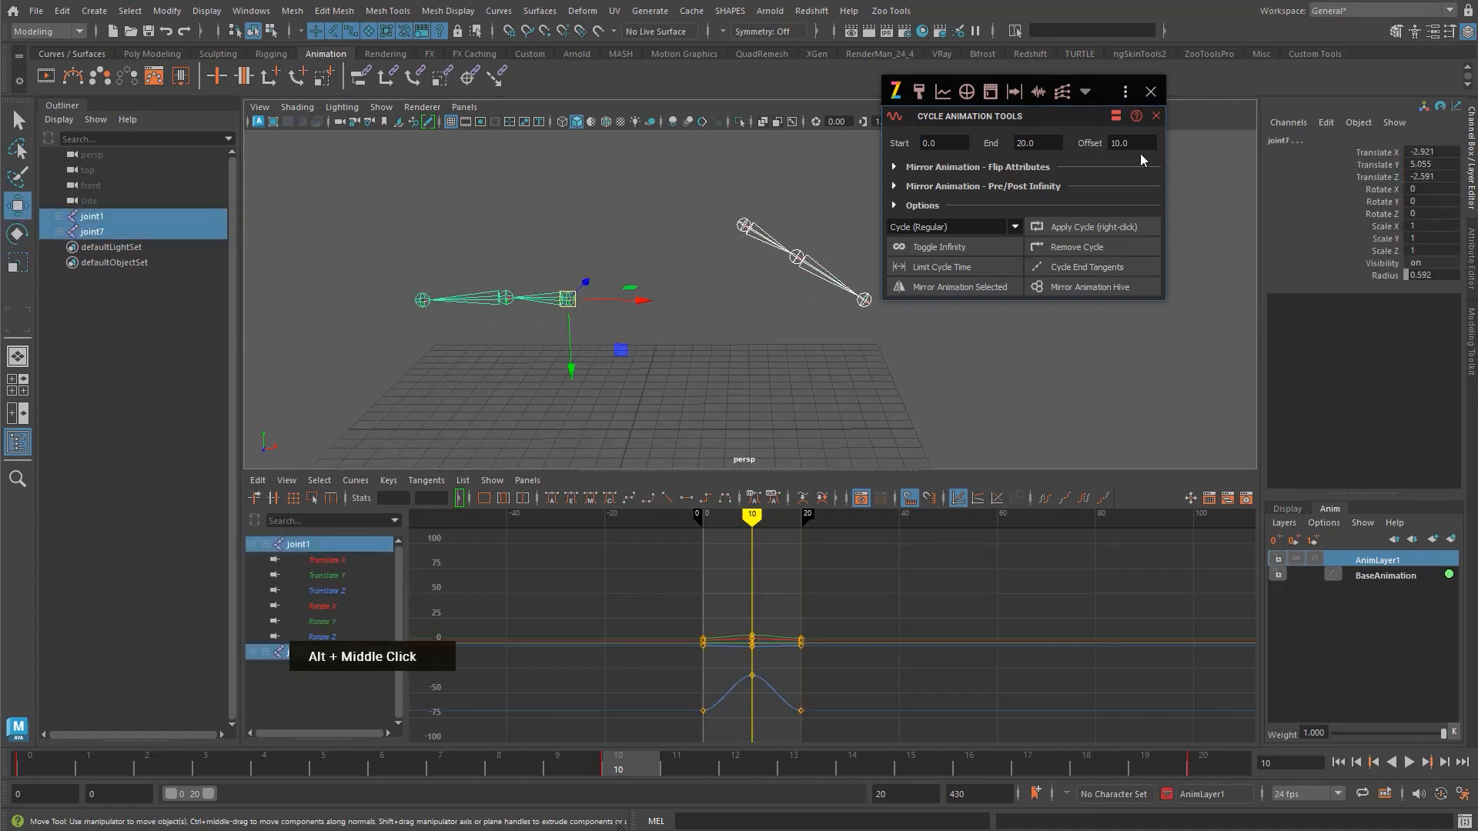
{"action": "double_click", "coordinate": [1120, 143]}
{"action": "type", "text": "0"}
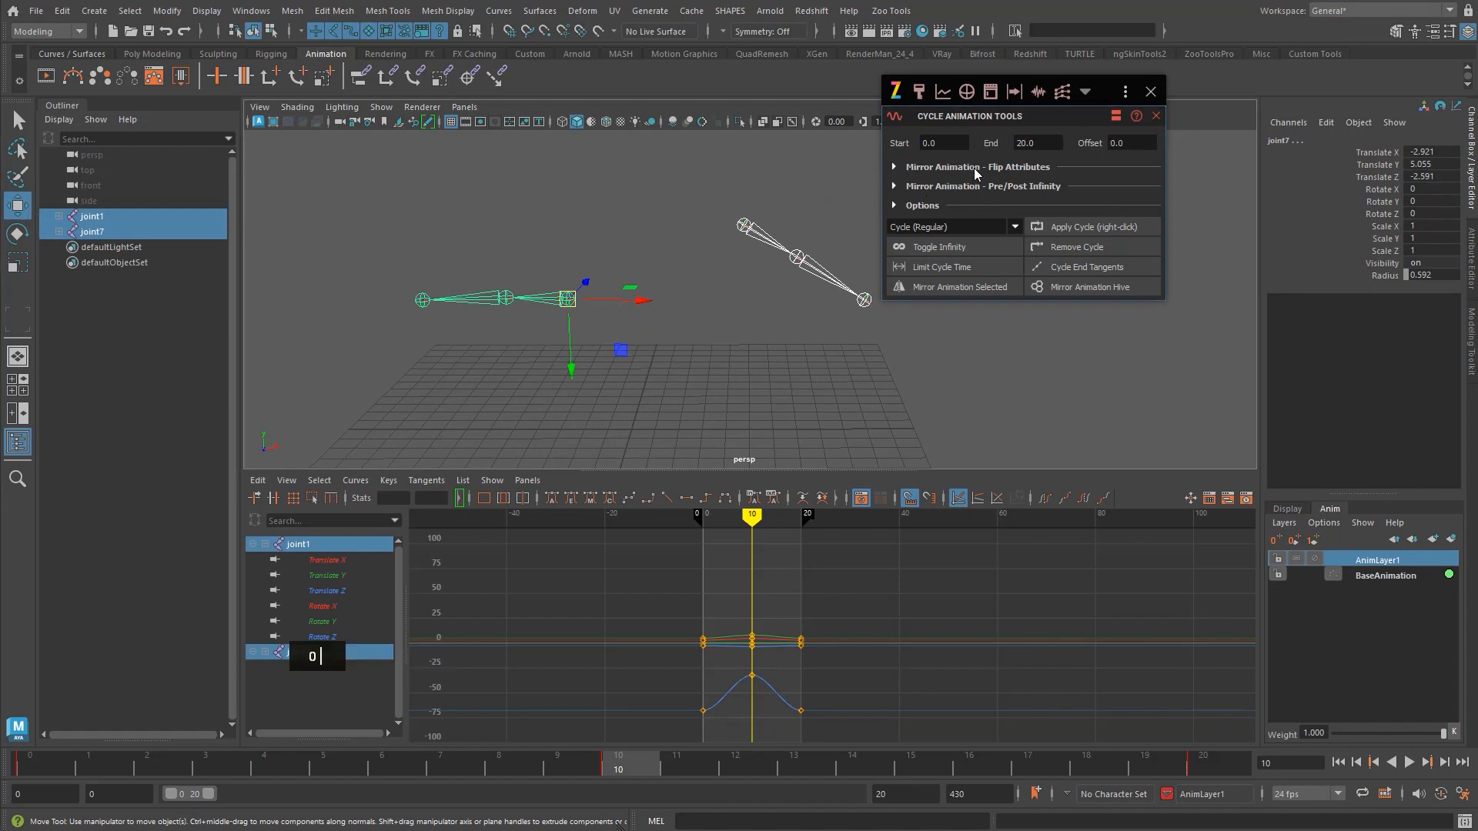
- Mirror joint1's animation onto joint7 using the "Mirror - Joint Children Regular FK" flip preset
{"action": "left_click", "coordinate": [973, 167]}
{"action": "left_click", "coordinate": [1043, 187]}
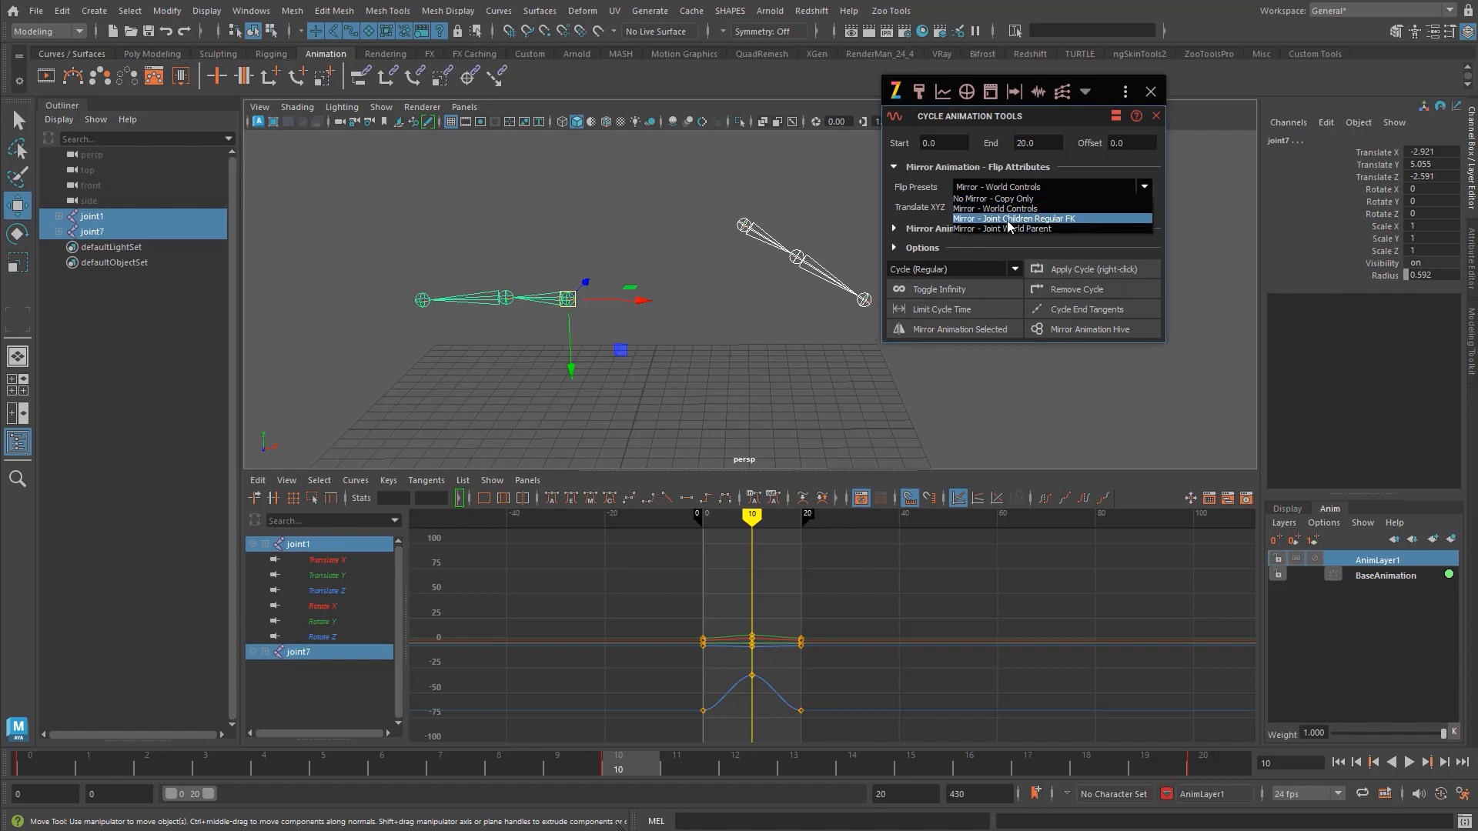
{"action": "left_click", "coordinate": [1047, 219]}
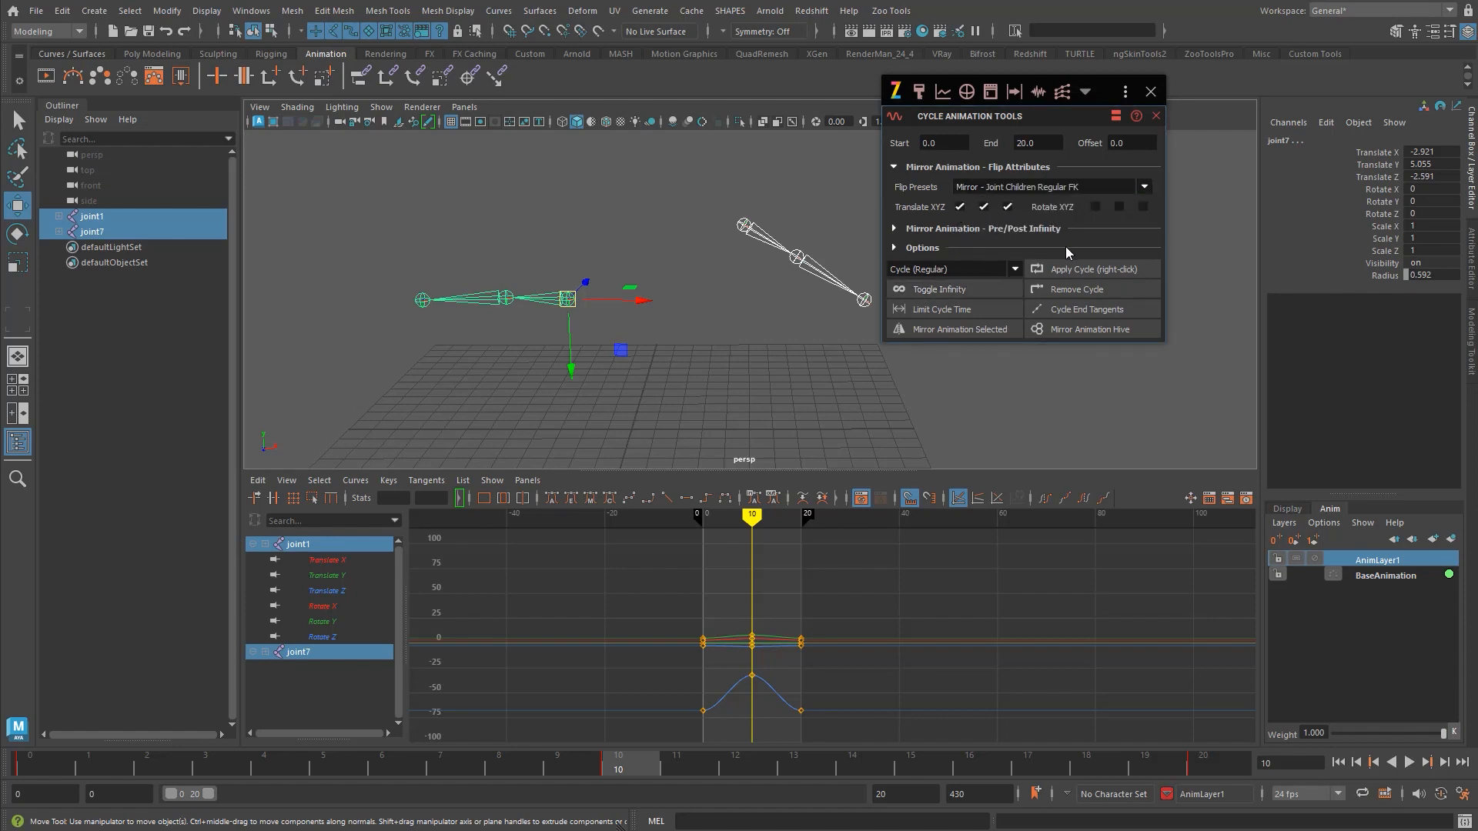
{"action": "left_click", "coordinate": [971, 332]}
- Examine joint7's mirrored curves and play back both joint chains to check the mirror direction
{"action": "middle_click_drag", "start_coordinate": [769, 662], "coordinate": [776, 652], "text": "alt"}
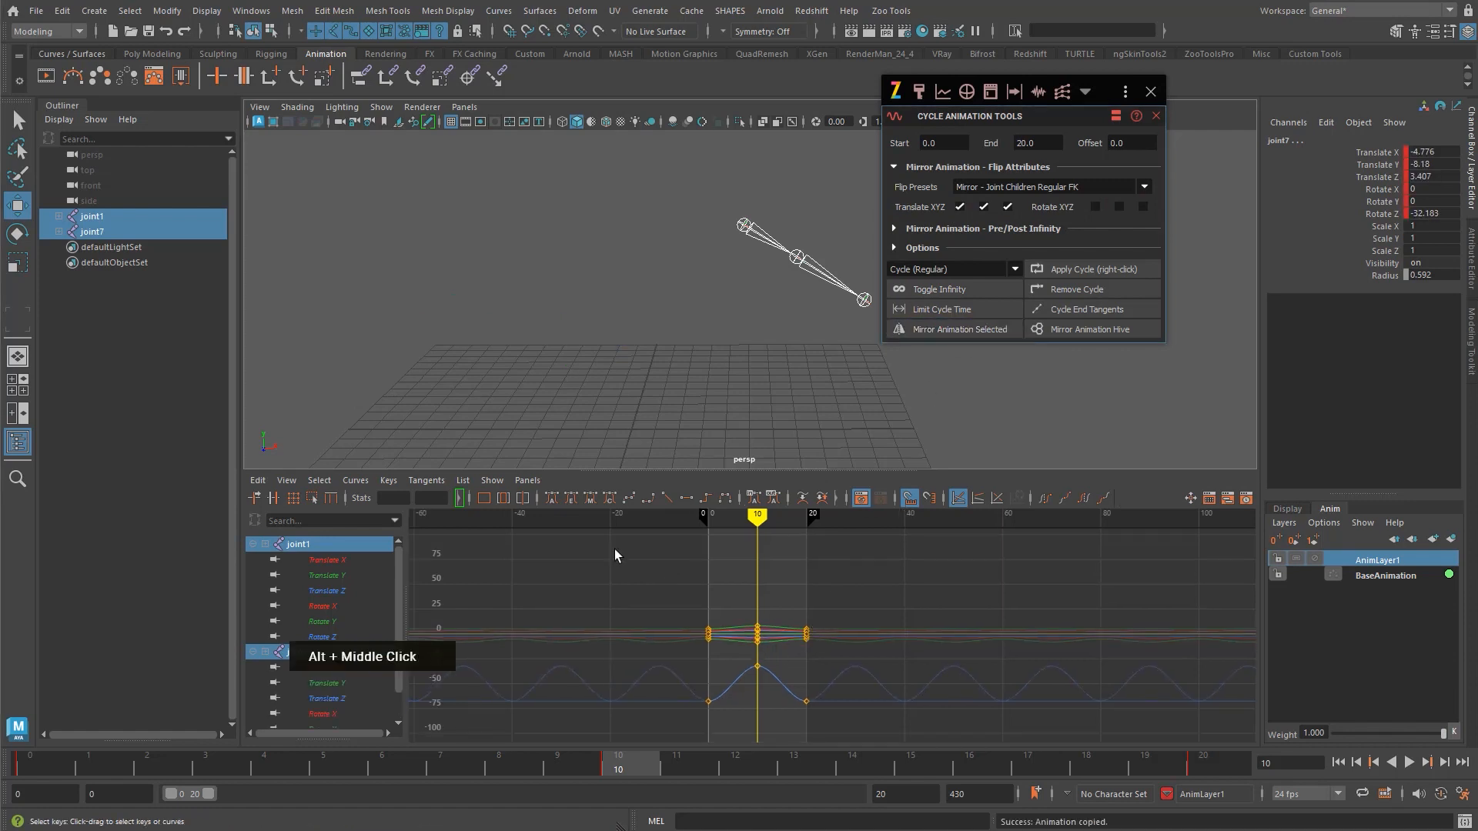
{"action": "left_click_drag", "start_coordinate": [654, 412], "coordinate": [688, 395], "text": "alt"}
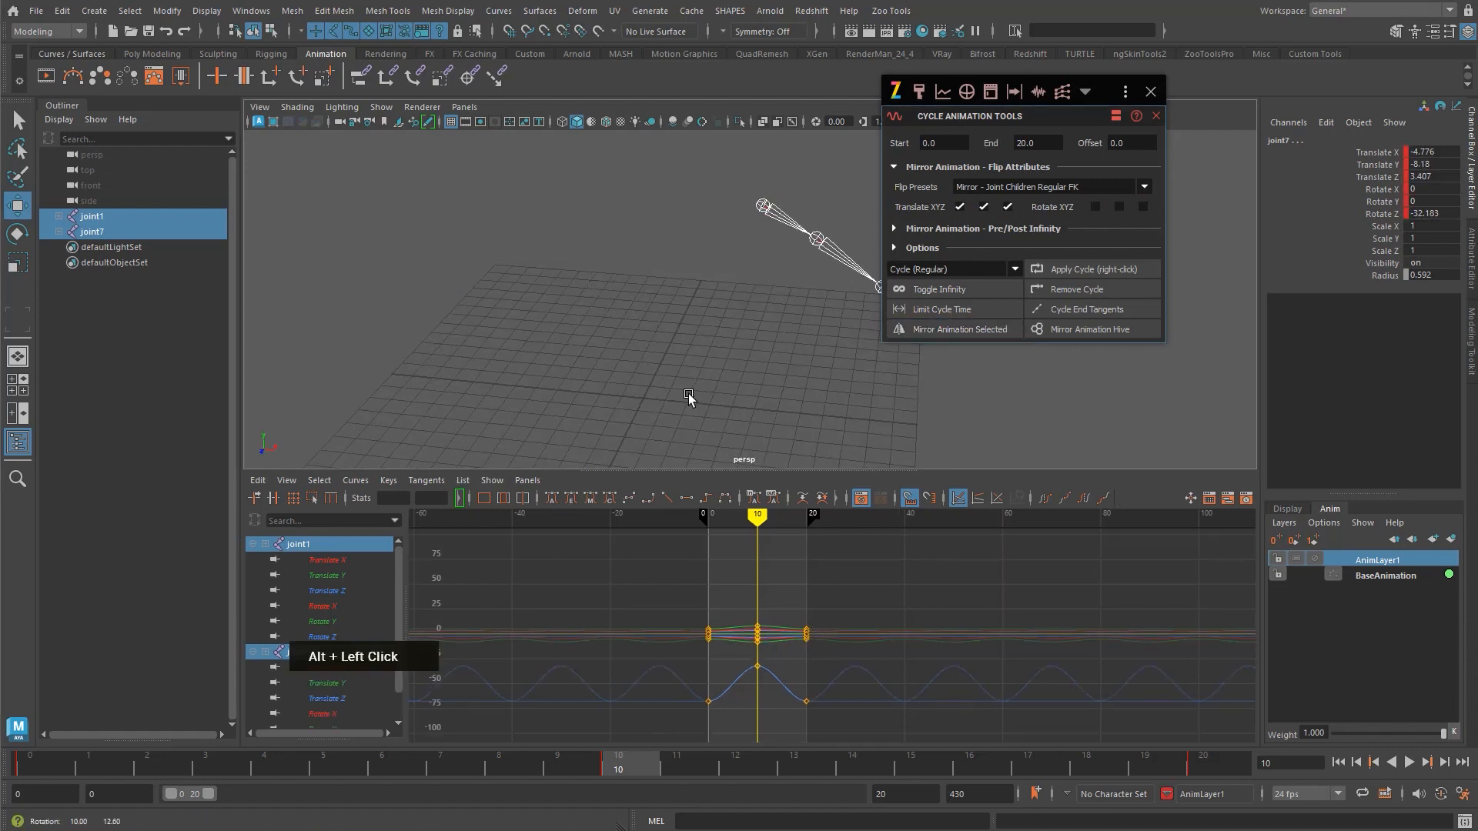
{"action": "middle_click_drag", "start_coordinate": [688, 394], "coordinate": [637, 254], "text": "alt"}
{"action": "right_click_drag", "start_coordinate": [637, 254], "coordinate": [609, 275], "text": "alt"}
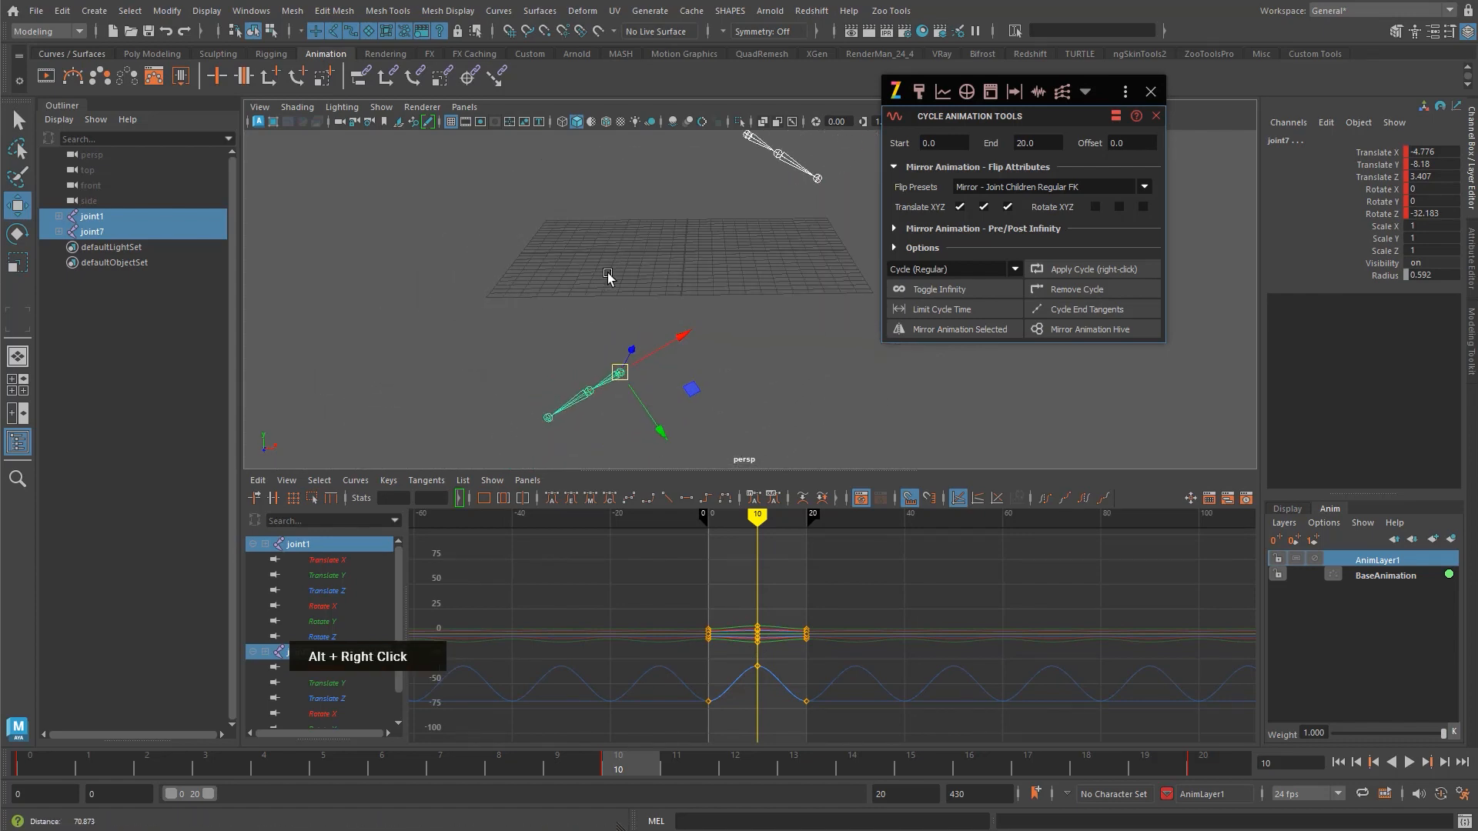
{"action": "middle_click_drag", "start_coordinate": [609, 275], "coordinate": [627, 299], "text": "alt"}
{"action": "key", "text": "alt+v"}
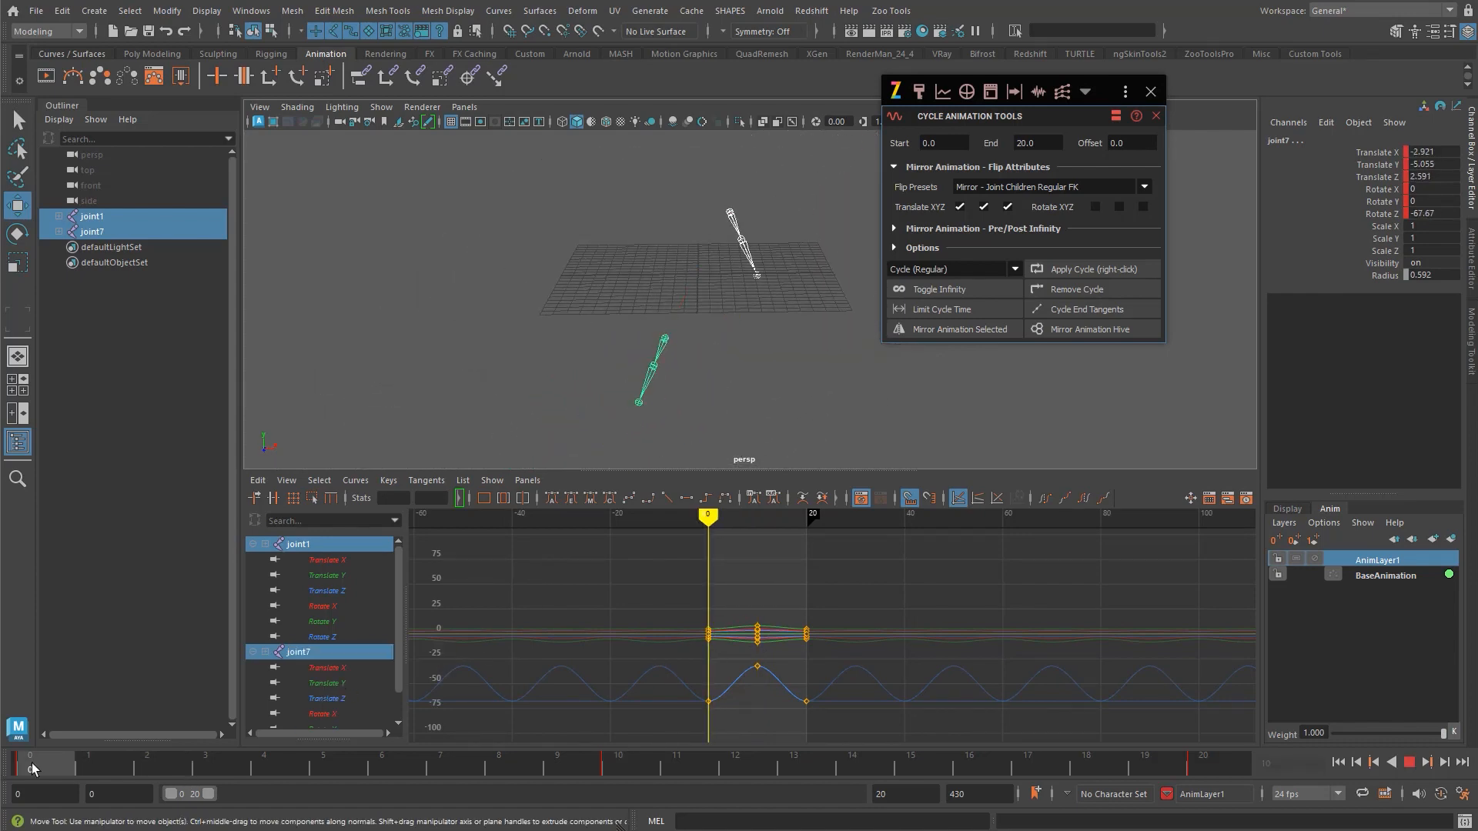
{"action": "key", "text": "alt+v"}
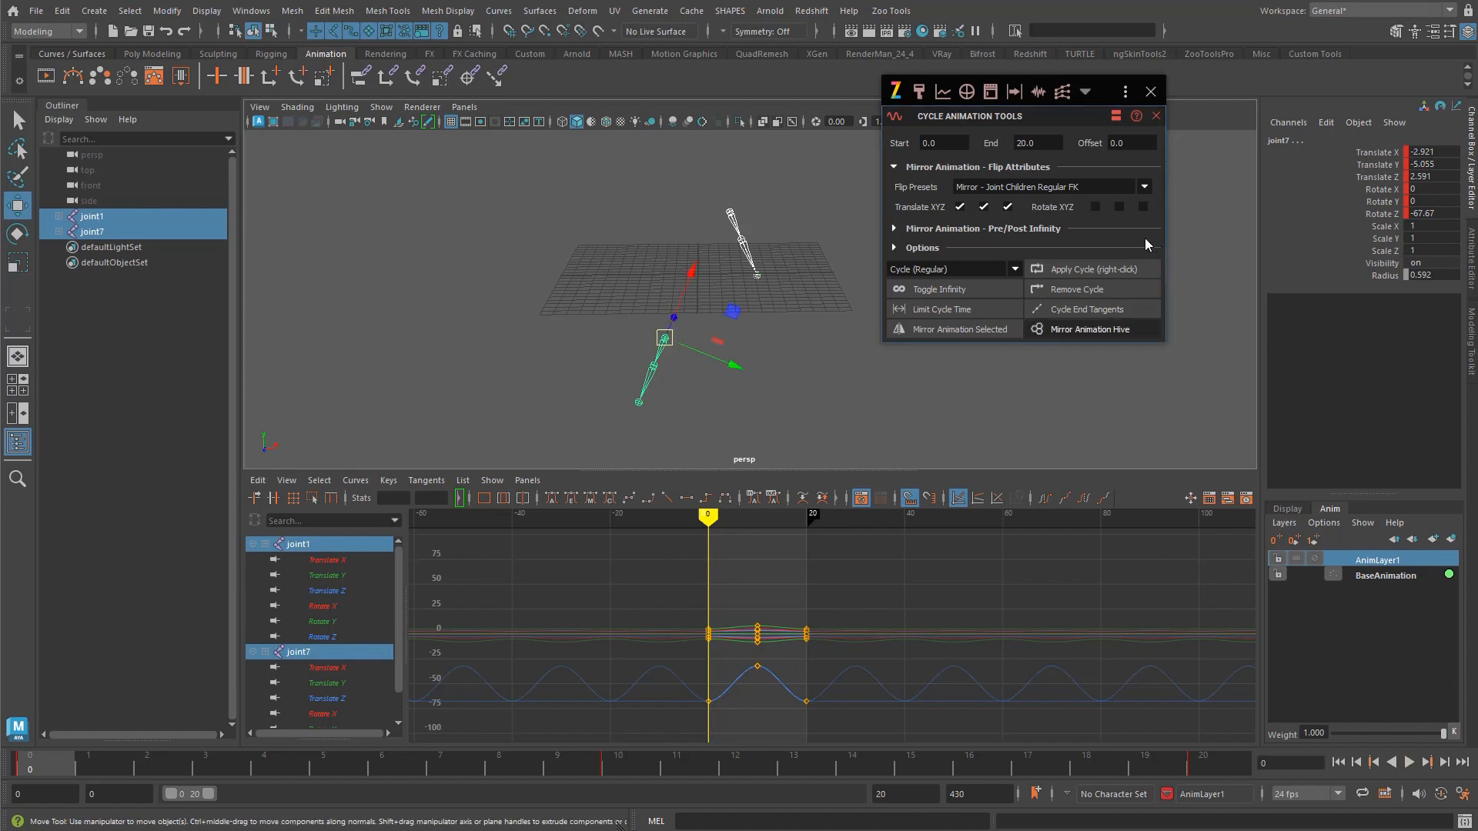
- Select joint7 and joint1 and set the flip preset to "Mirror - Joint World Parent"
{"action": "left_click", "coordinate": [1041, 187]}
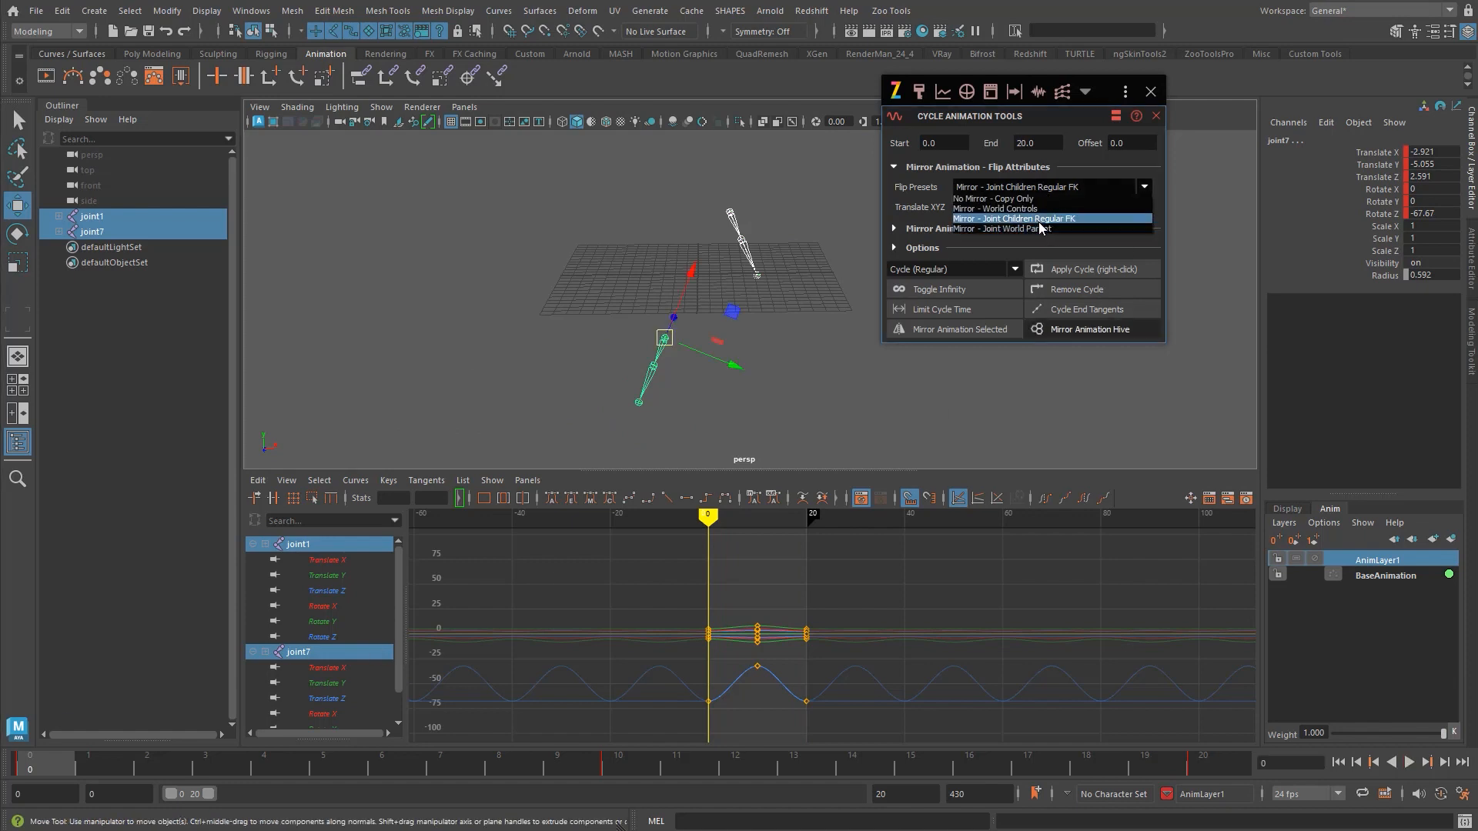
{"action": "left_click", "coordinate": [753, 252]}
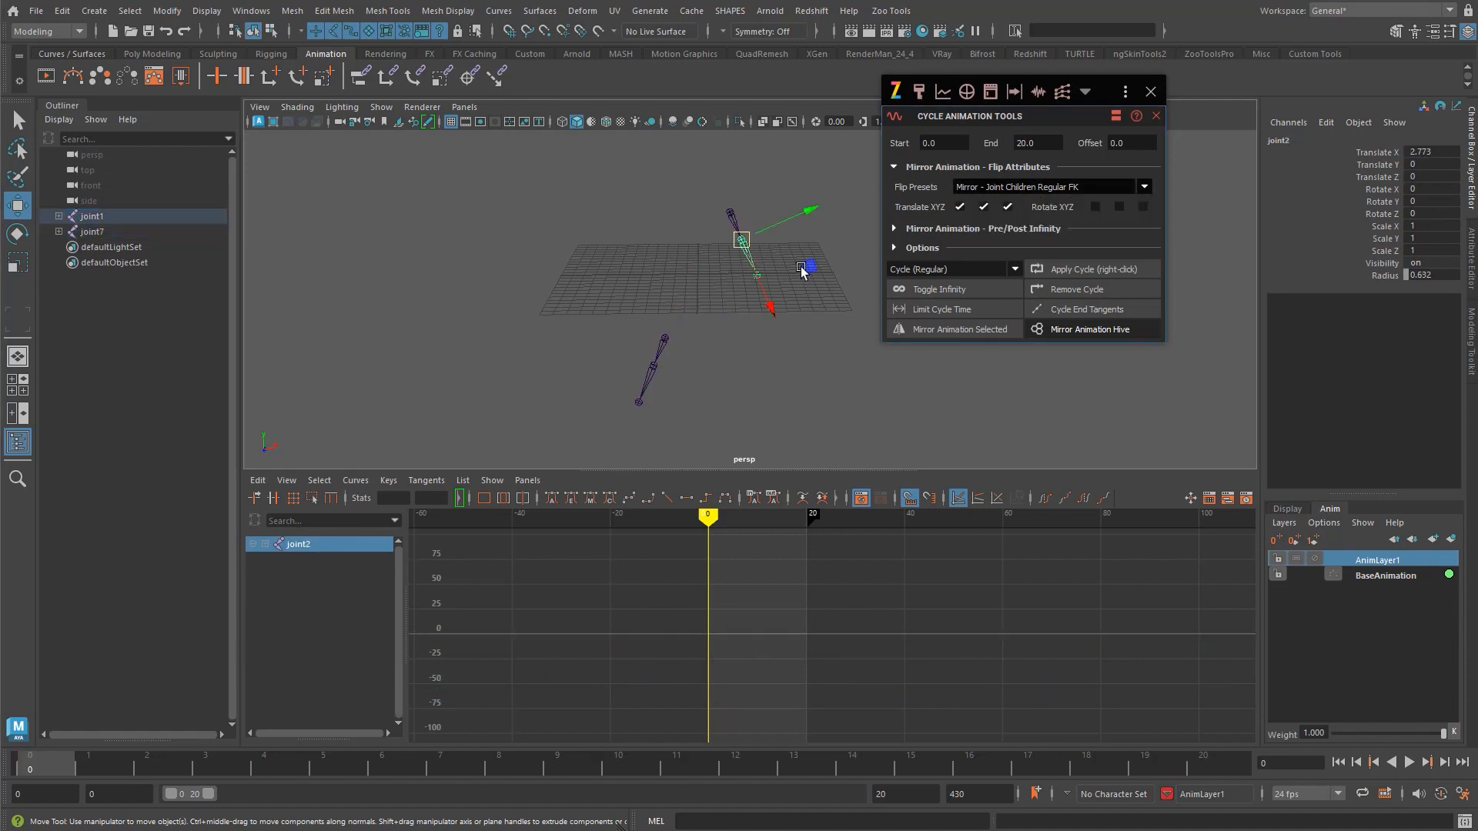
{"action": "key", "text": "q"}
{"action": "left_click", "coordinate": [664, 340]}
{"action": "left_click", "coordinate": [748, 223], "text": "shift"}
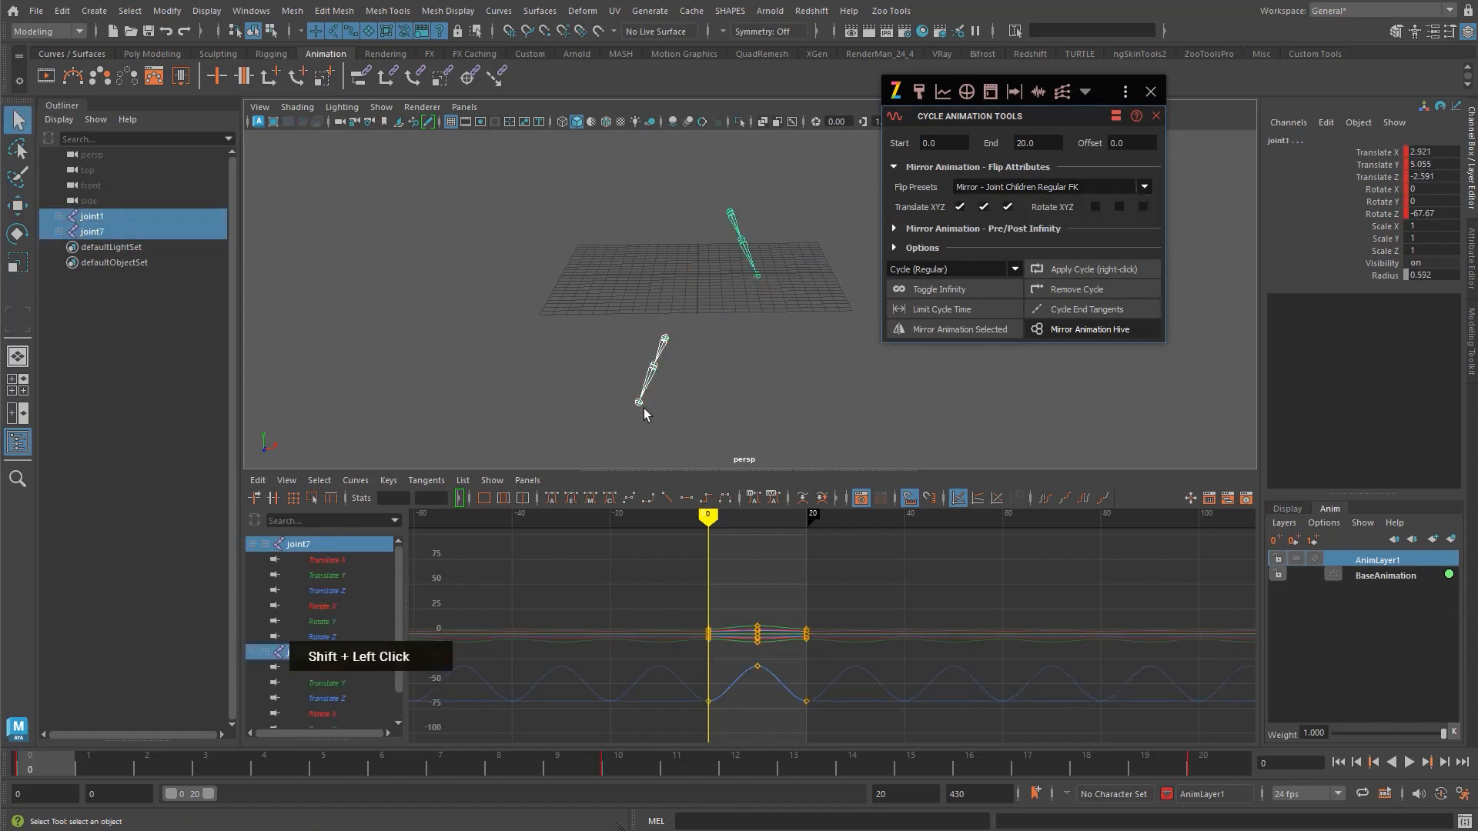
{"action": "left_click", "coordinate": [1001, 186]}
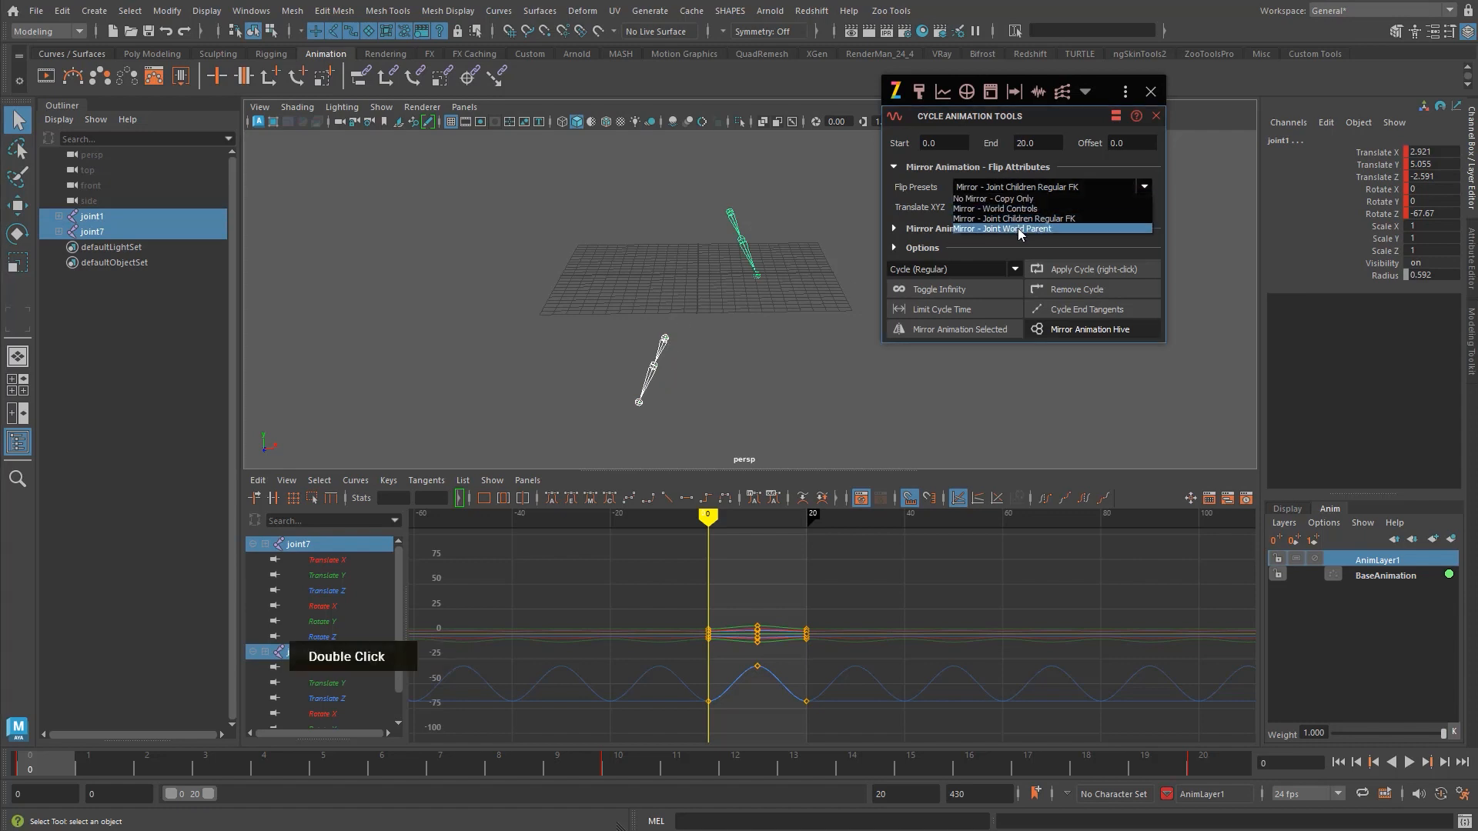
{"action": "left_click", "coordinate": [1016, 228]}
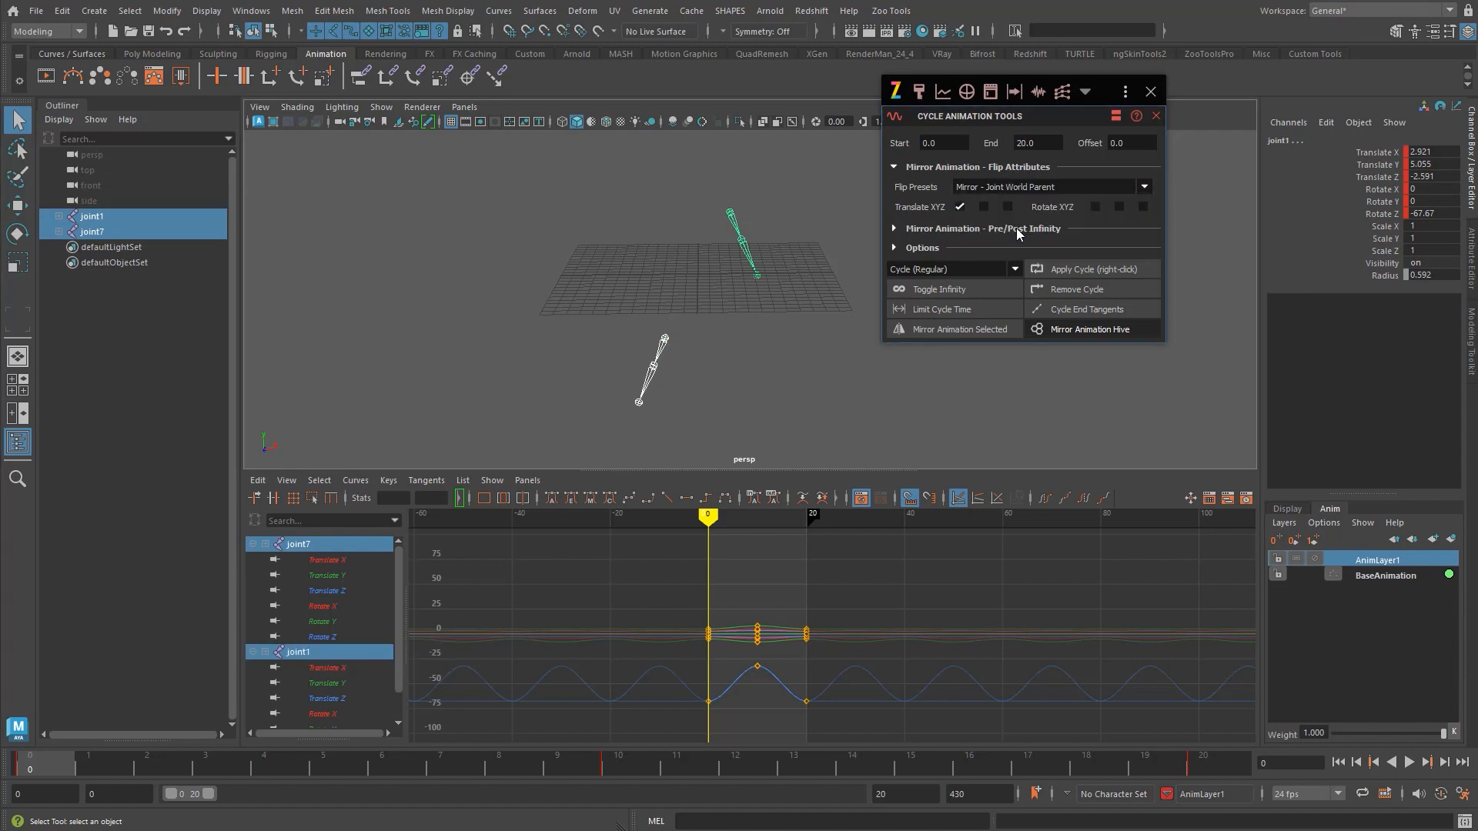
- Try mirroring the animation from joint7 onto joint1, and undo it
{"action": "left_click", "coordinate": [955, 333]}
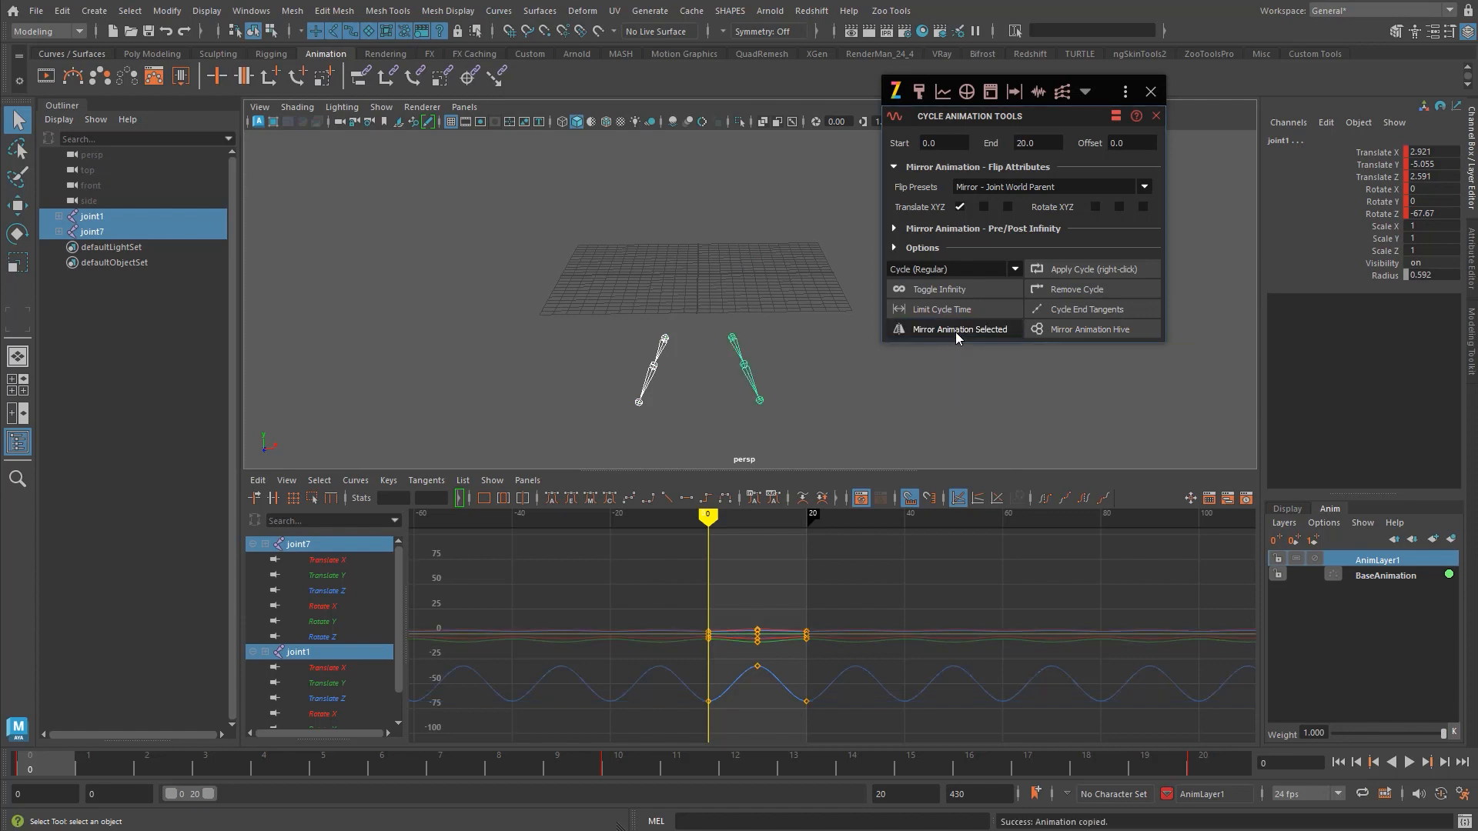
{"action": "middle_click_drag", "start_coordinate": [789, 371], "coordinate": [770, 338], "text": "alt"}
{"action": "key", "text": "ctrl+z"}
- Mirror joint1's animation onto joint7 with the Joint World Parent preset, and play back the result
{"action": "left_click", "coordinate": [738, 181]}
{"action": "left_click", "coordinate": [722, 205]}
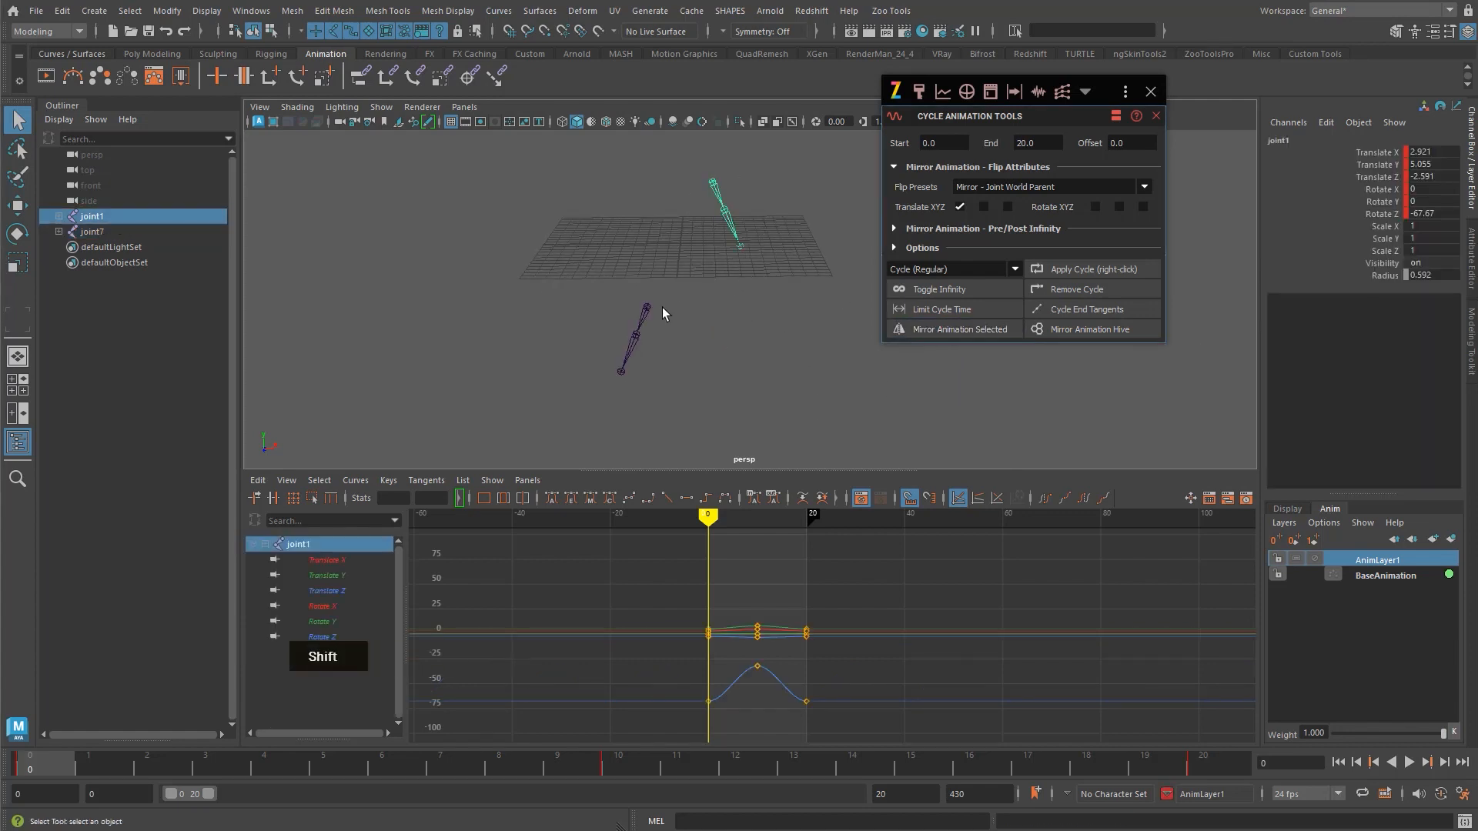
{"action": "left_click", "coordinate": [641, 323], "text": "shift"}
{"action": "left_click", "coordinate": [980, 331]}
{"action": "middle_click_drag", "start_coordinate": [901, 362], "coordinate": [841, 419], "text": "alt"}
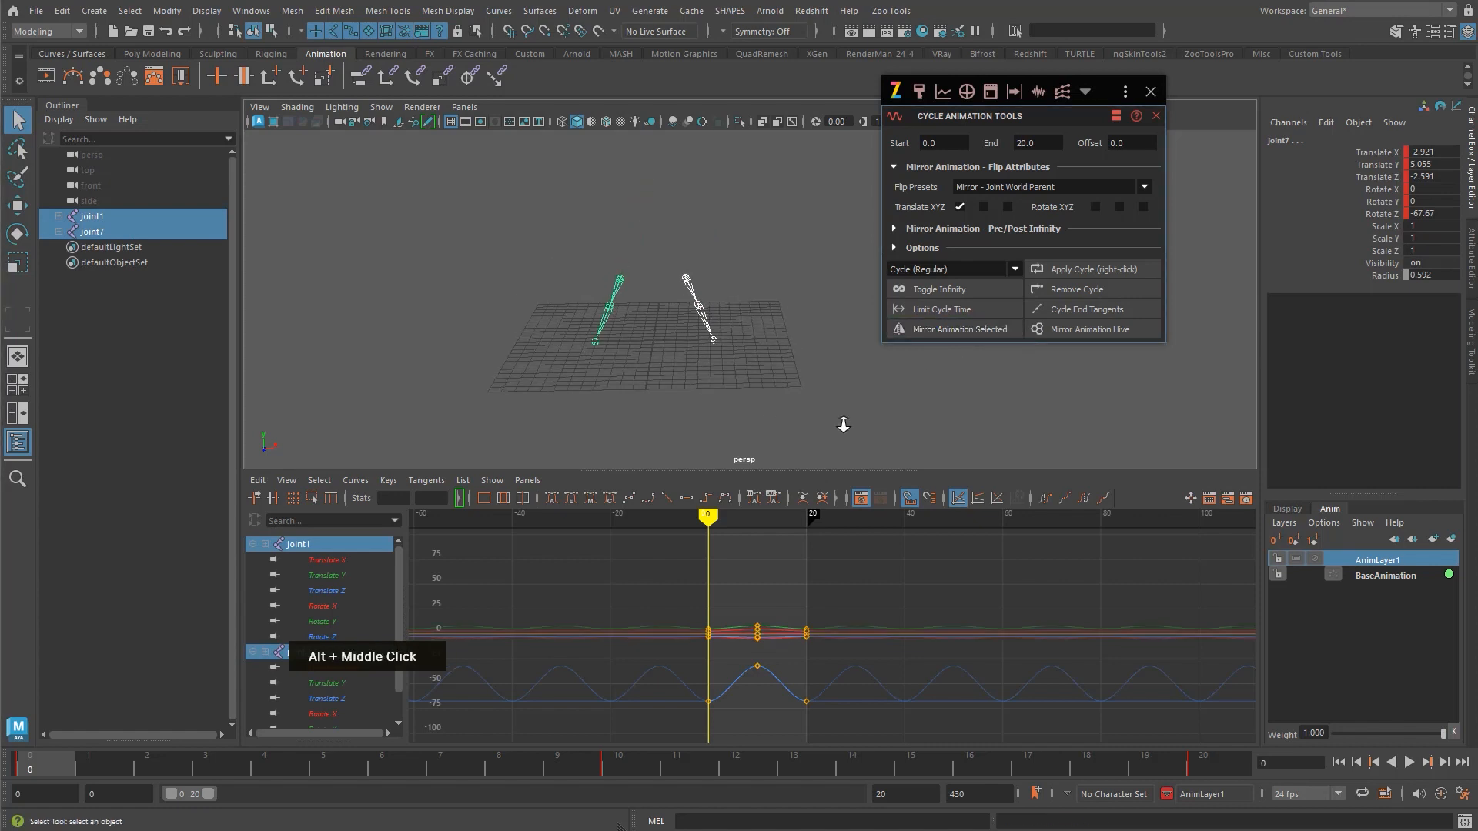
{"action": "right_click_drag", "start_coordinate": [842, 418], "coordinate": [801, 454], "text": "alt"}
{"action": "key", "text": "alt+v"}
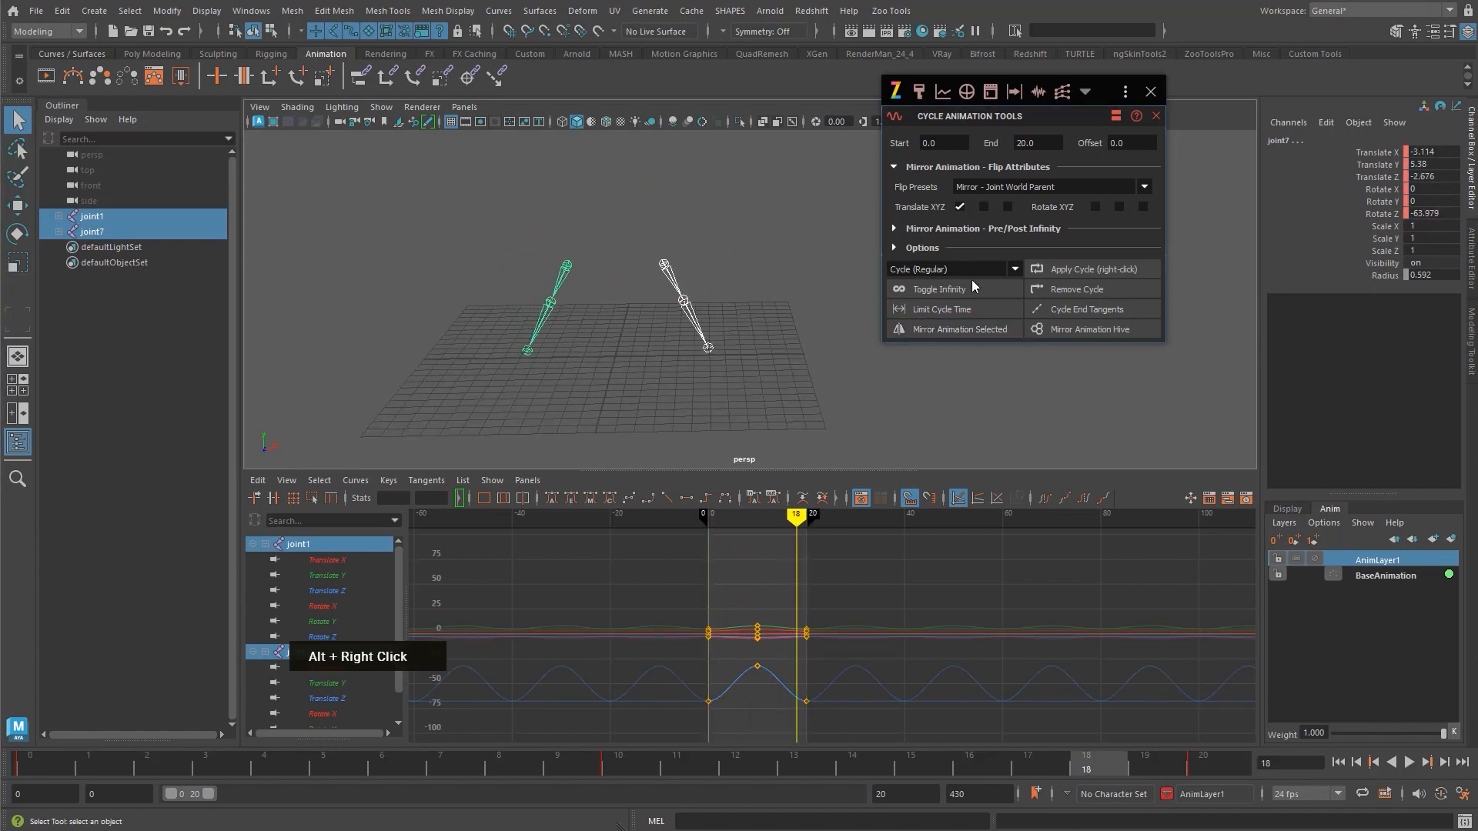
- Select the child joint2 of both chains and set the flip preset to "Mirror - Joint Children Regular FK"
{"action": "left_click", "coordinate": [675, 284]}
{"action": "left_click", "coordinate": [560, 282], "text": "shift"}
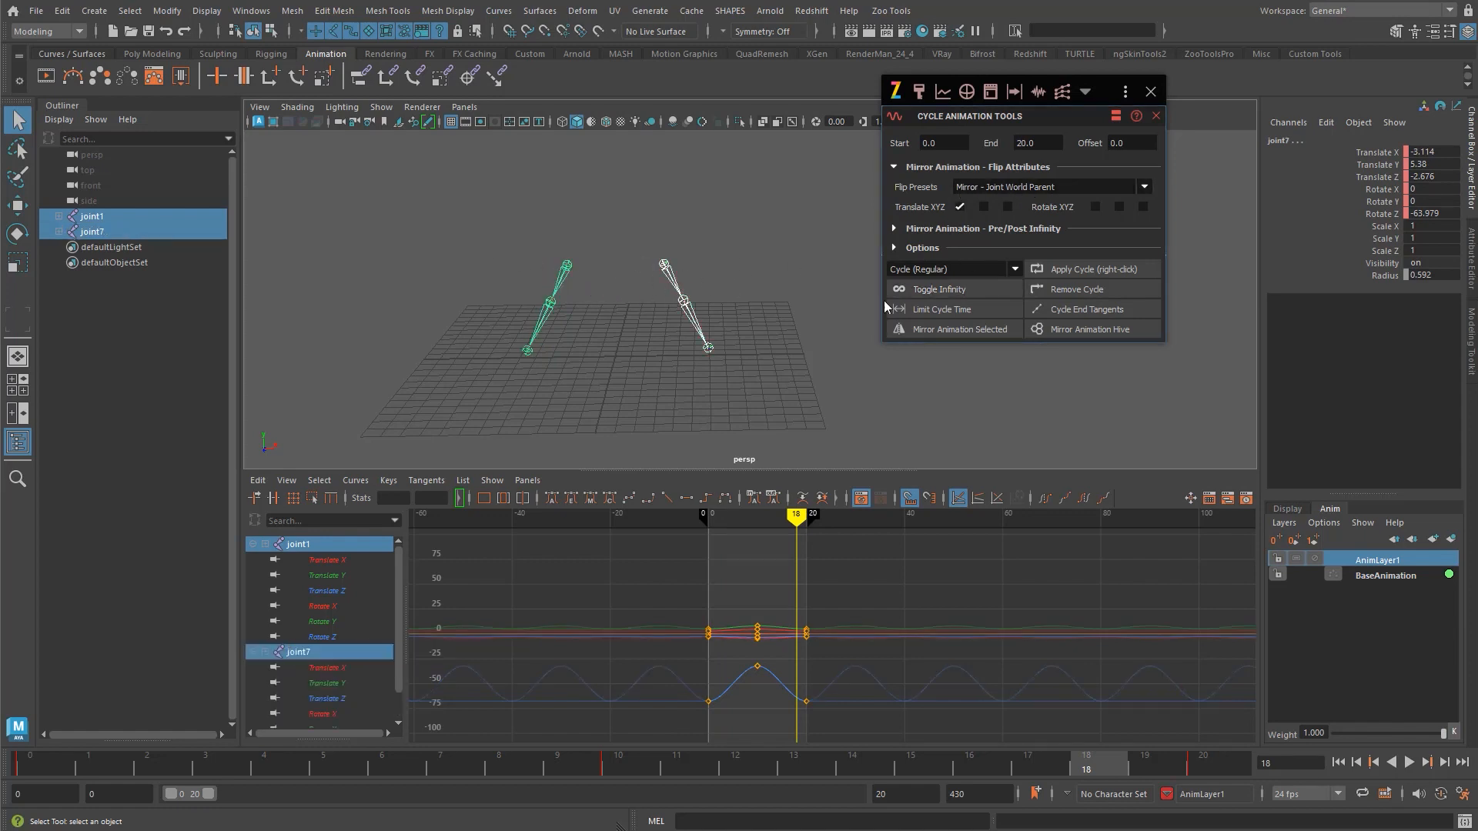
{"action": "left_click", "coordinate": [692, 317]}
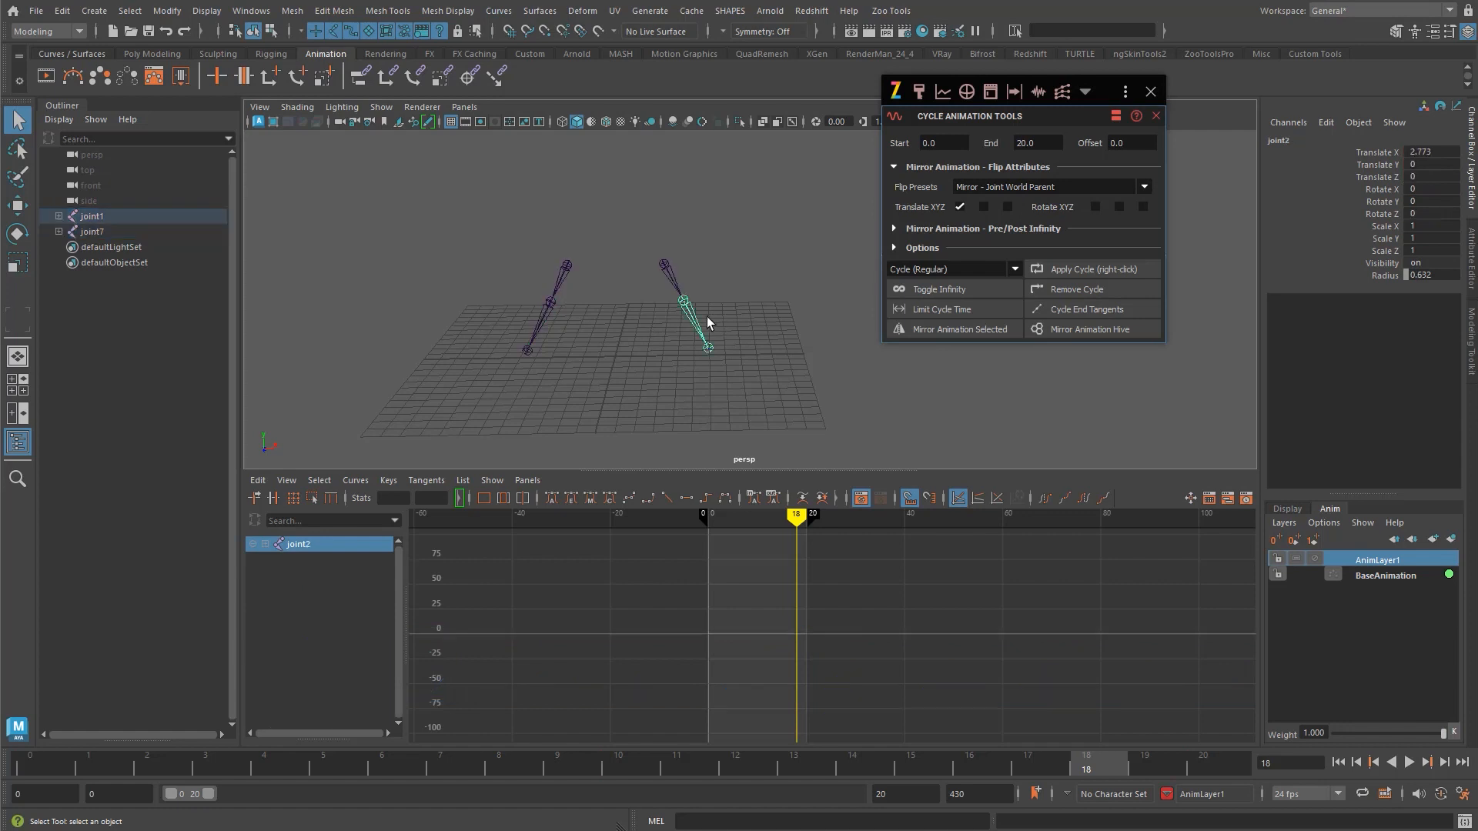
{"action": "left_click", "coordinate": [538, 301], "text": "shift"}
{"action": "left_click", "coordinate": [1046, 187]}
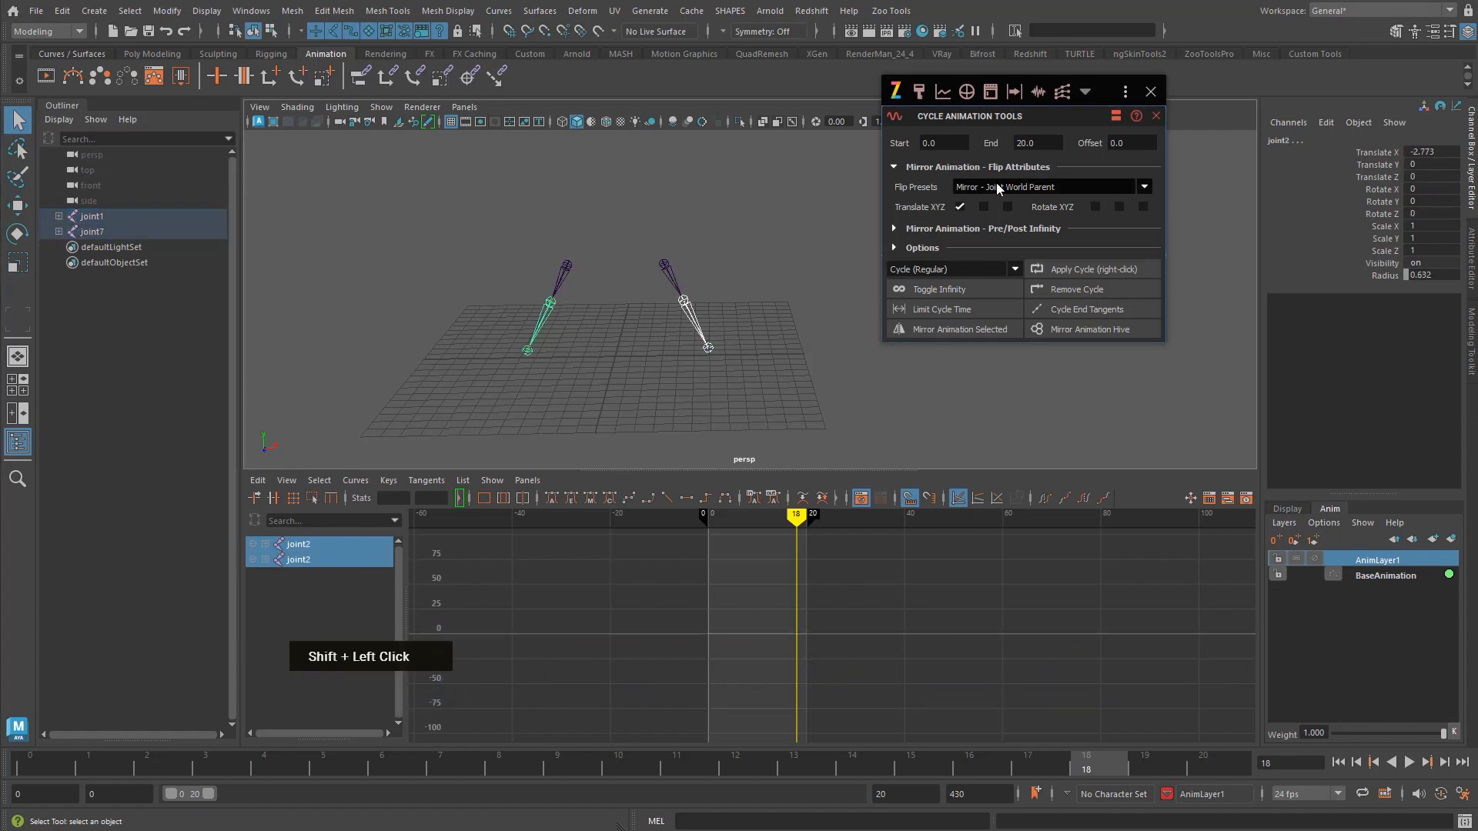
{"action": "left_click", "coordinate": [1060, 219]}
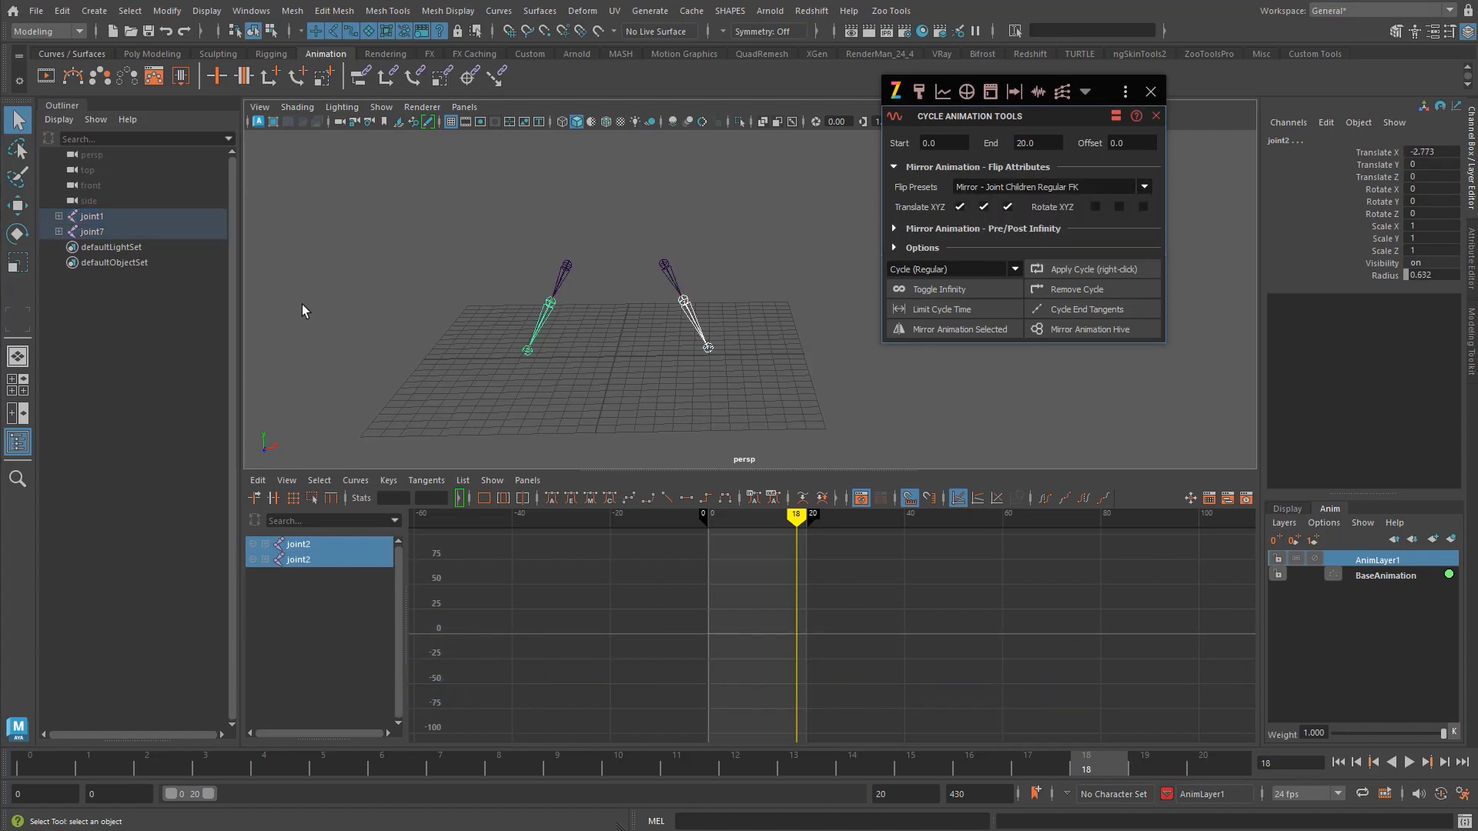
{"action": "left_click", "coordinate": [754, 329]}
{"action": "double_click", "coordinate": [668, 274]}
{"action": "left_click", "coordinate": [714, 337], "text": "shift"}
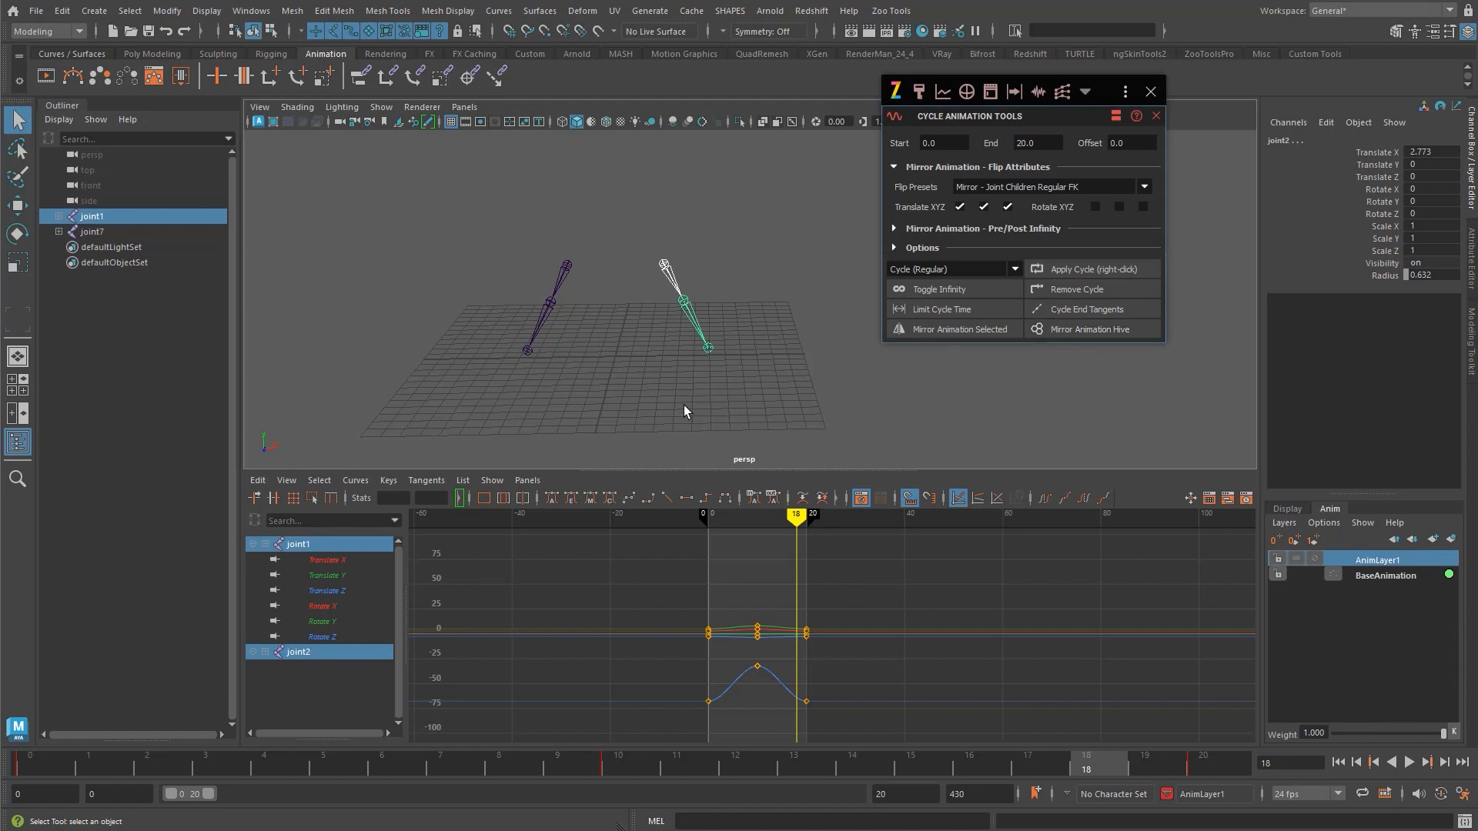
{"action": "left_click", "coordinate": [685, 168]}
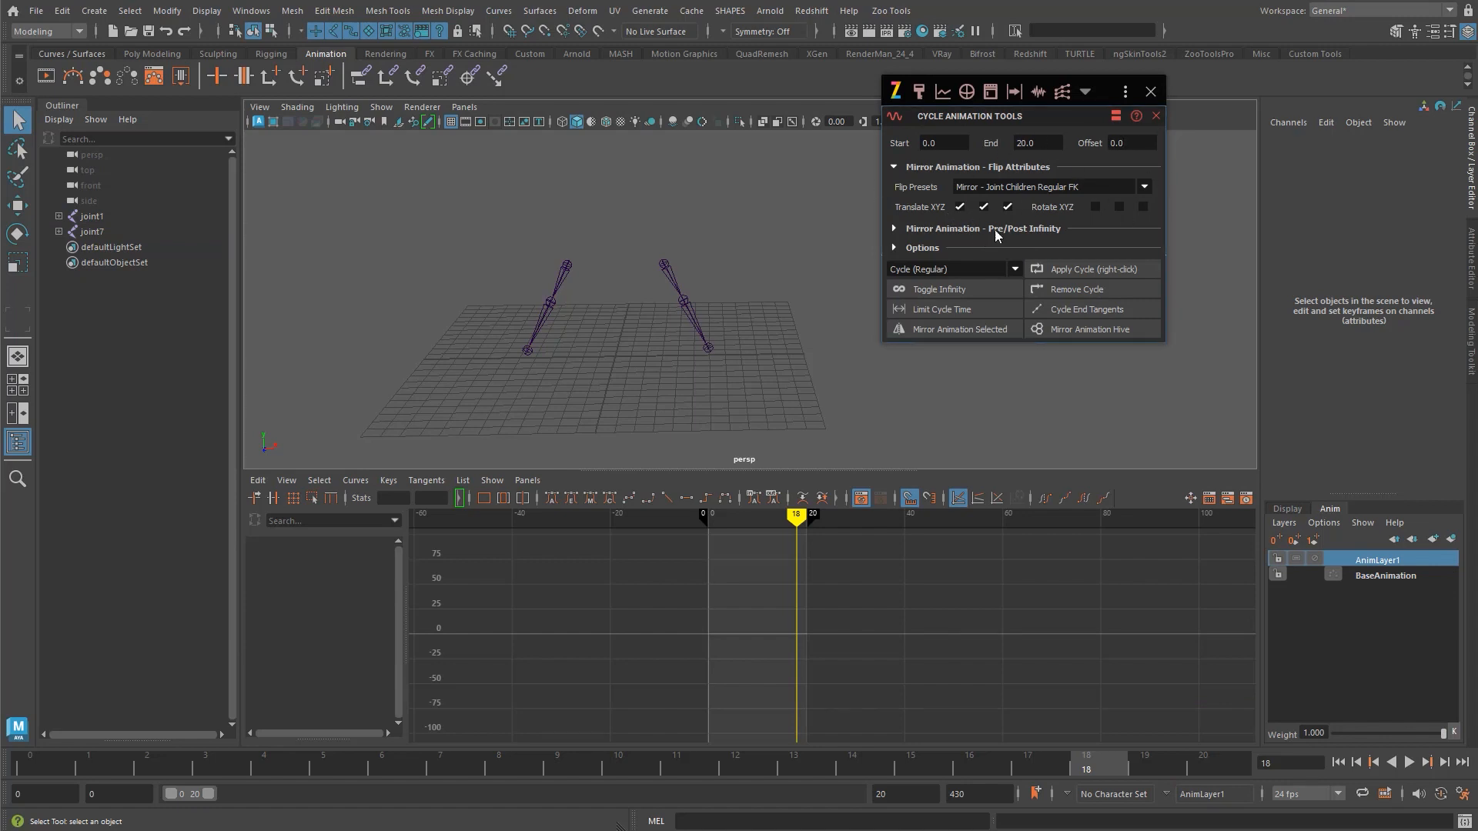
- Close the Cycle Animation Tools and open the Create Turntable tool
{"action": "left_click", "coordinate": [1156, 116]}
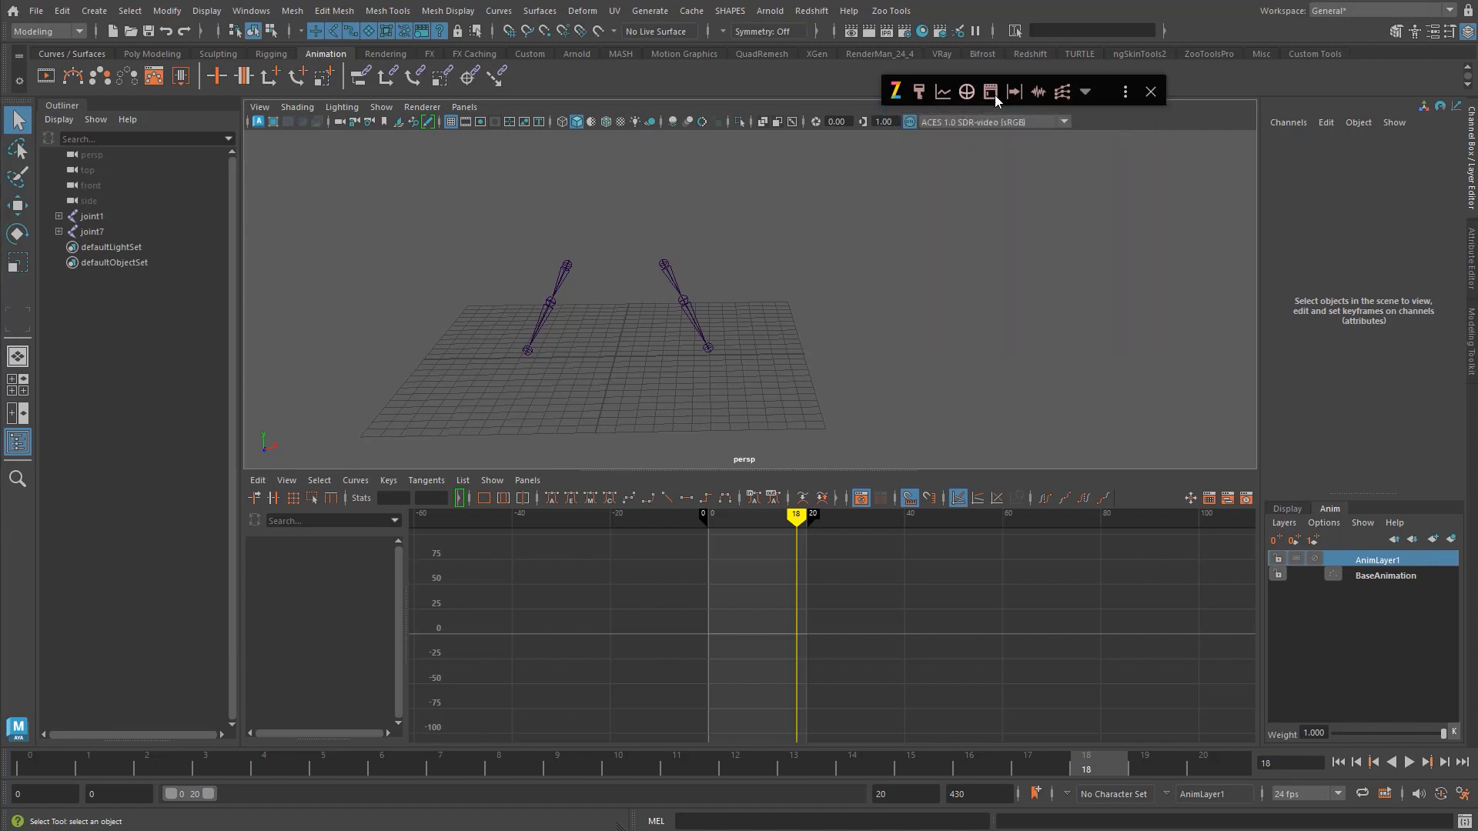
{"action": "left_click", "coordinate": [1084, 93]}
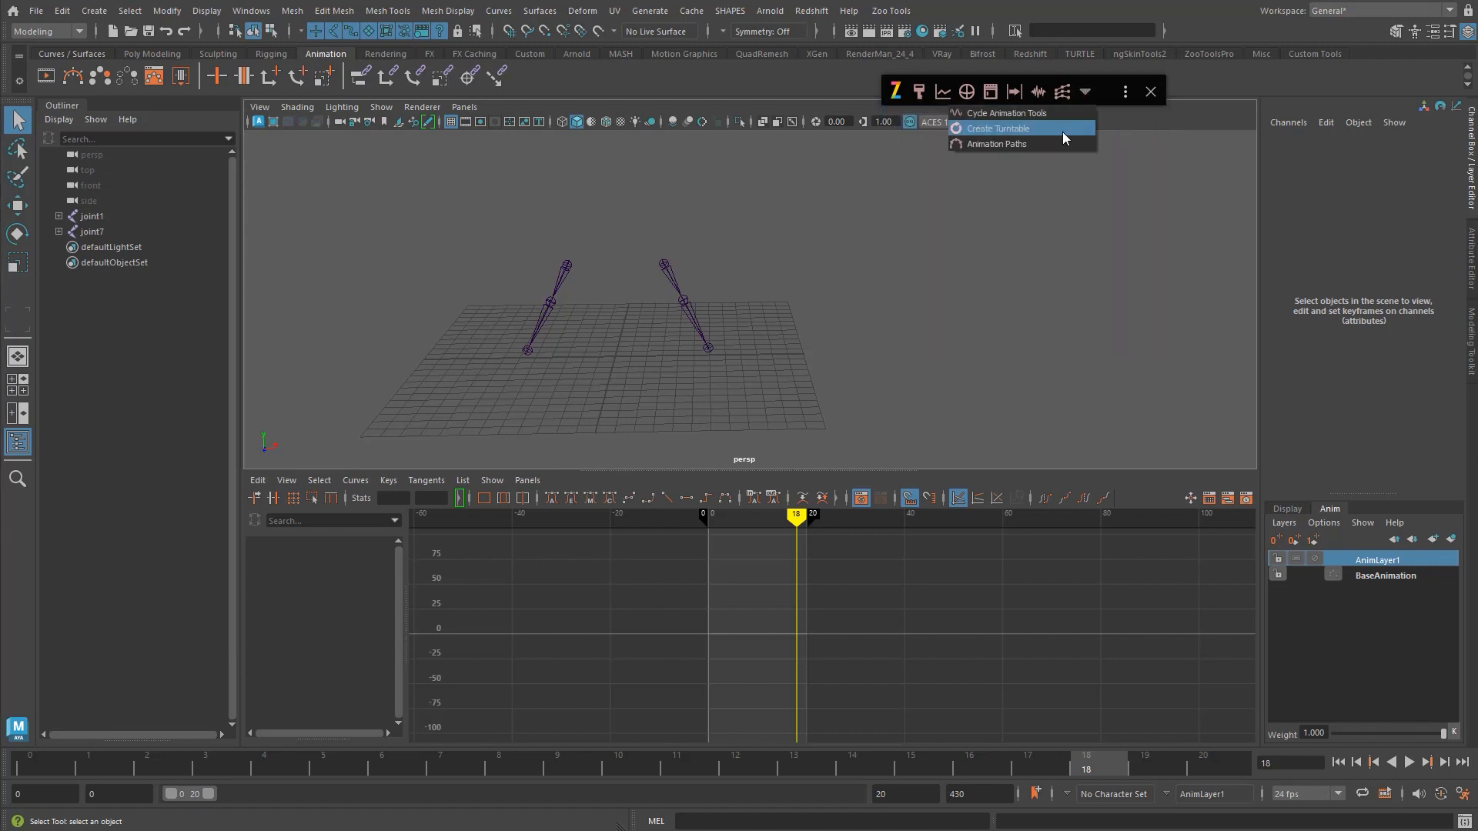
{"action": "left_click", "coordinate": [1063, 132]}
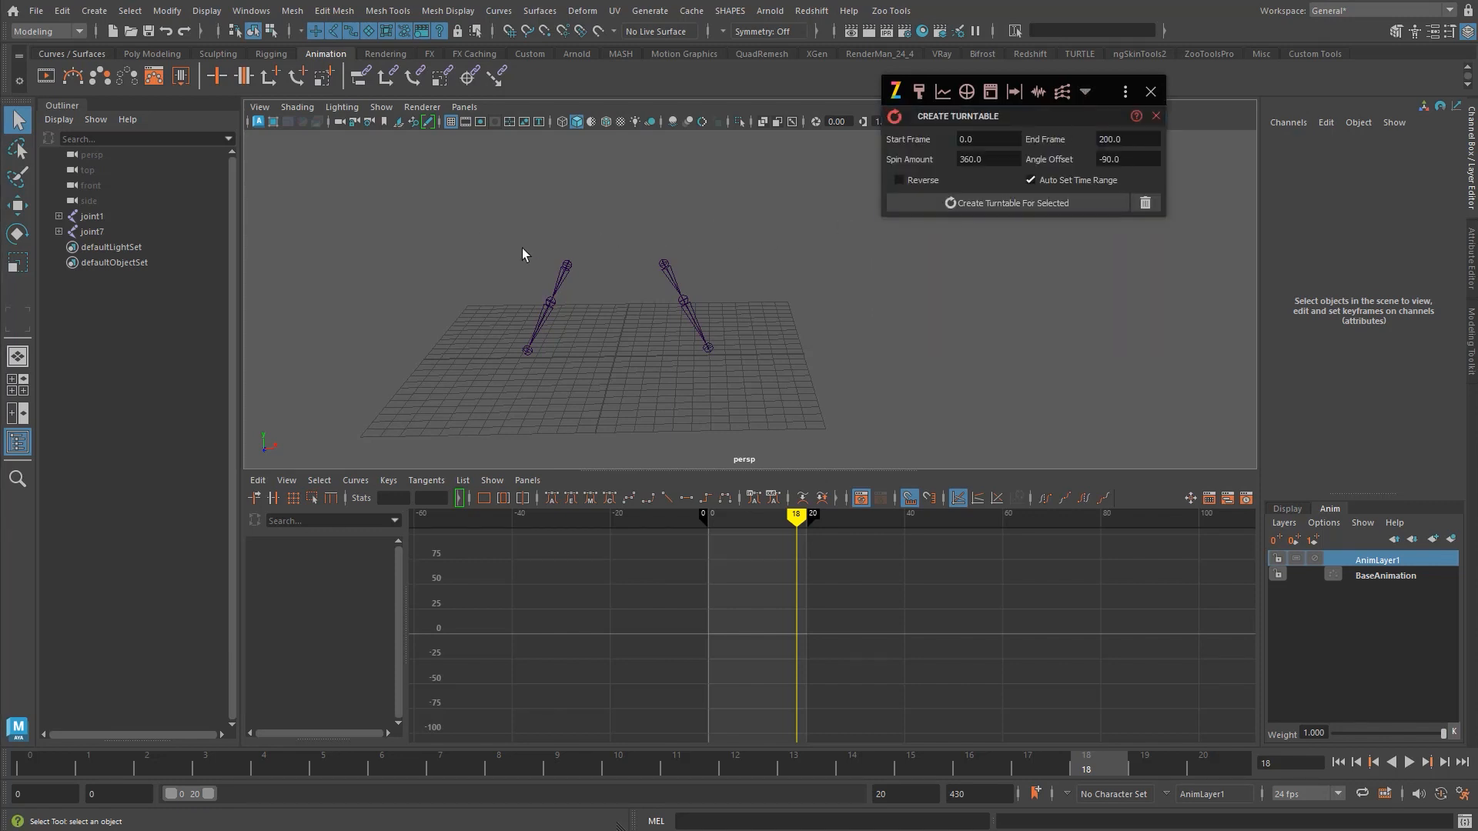
- Delete both joint chains and create a polygon cube
{"action": "left_click_drag", "start_coordinate": [568, 241], "coordinate": [737, 267]}
{"action": "key", "text": "Delete"}
{"action": "key", "text": "ctrl+shift+u"}
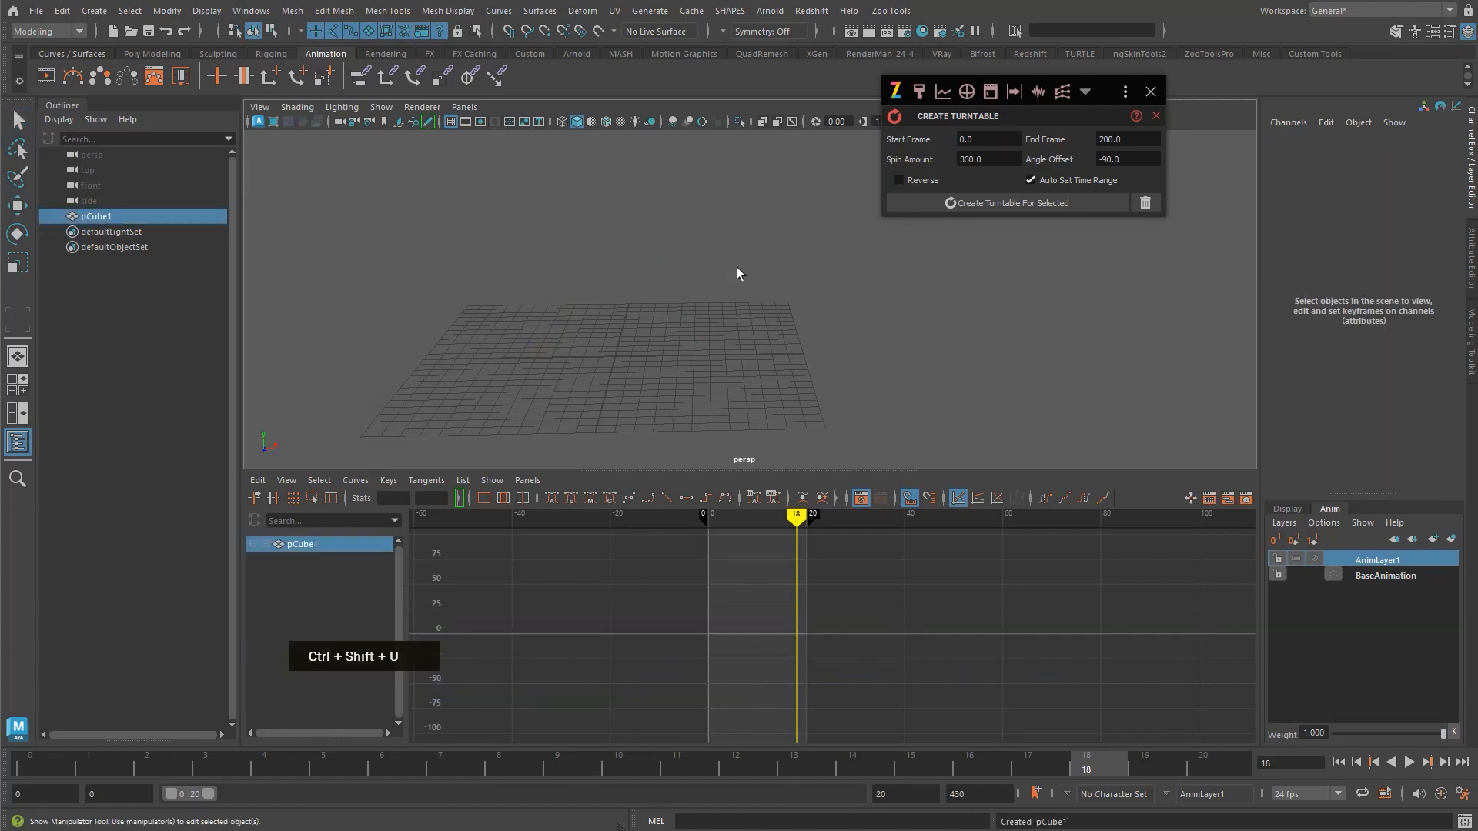
- Scale the cube uniformly to about 8.235 and raise it to about 10.634 in Y
{"action": "key", "text": "r"}
{"action": "left_click_drag", "start_coordinate": [615, 356], "coordinate": [729, 328]}
{"action": "key", "text": "w"}
{"action": "left_click_drag", "start_coordinate": [616, 292], "coordinate": [617, 123]}
{"action": "key", "text": "q"}
{"action": "right_click_drag", "start_coordinate": [589, 289], "coordinate": [521, 314], "text": "alt"}
{"action": "left_click_drag", "start_coordinate": [680, 348], "coordinate": [636, 310], "text": "alt"}
{"action": "right_click_drag", "start_coordinate": [636, 309], "coordinate": [677, 320], "text": "alt"}
{"action": "left_click_drag", "start_coordinate": [589, 290], "coordinate": [603, 298], "text": "alt"}
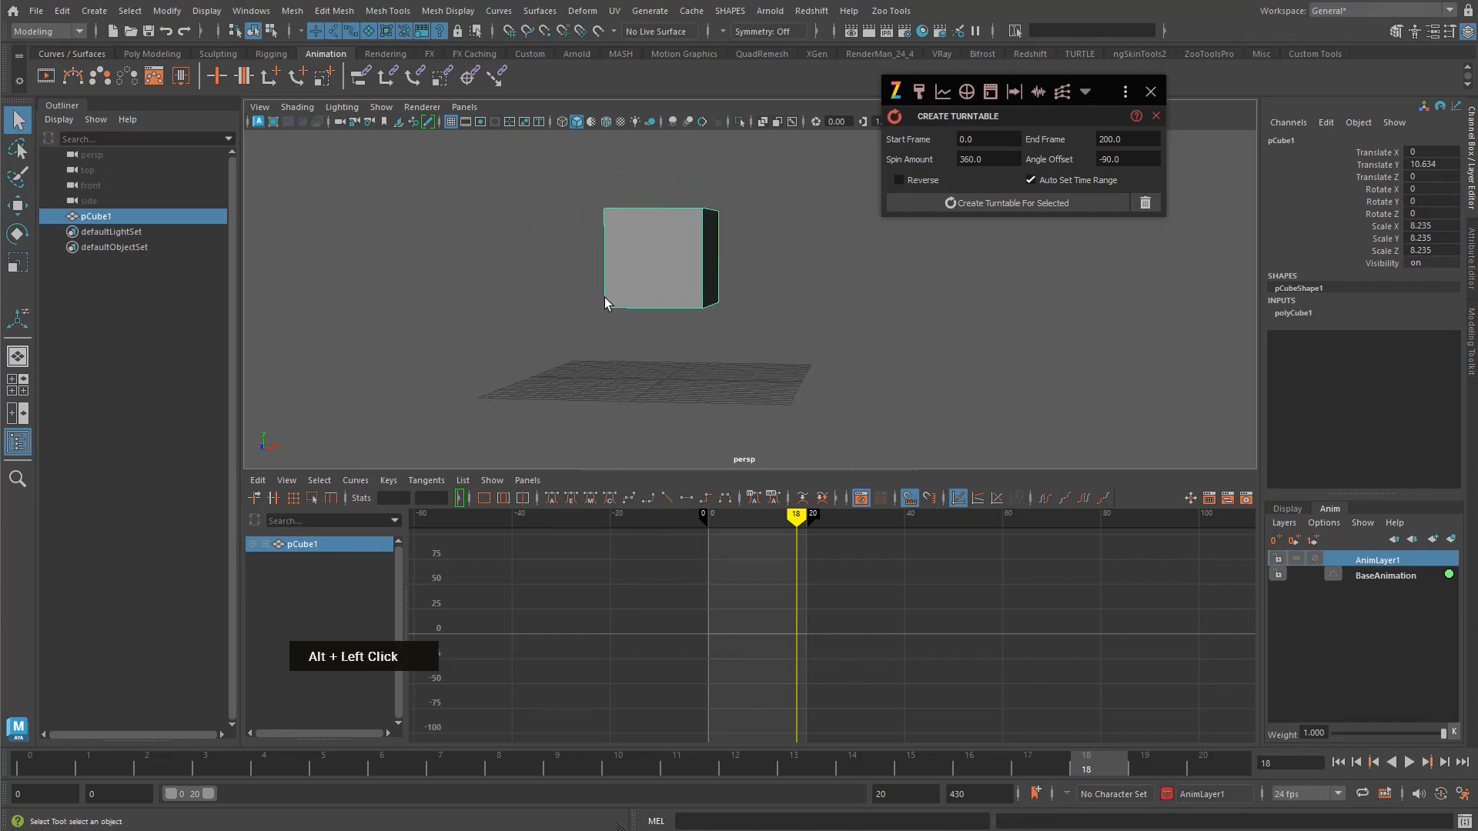
- Create a turntable for the cube over frames 0 to 200 with a 360 spin and -90 angle offset, and play it back
{"action": "left_click", "coordinate": [875, 312]}
{"action": "left_click_drag", "start_coordinate": [547, 254], "coordinate": [856, 288]}
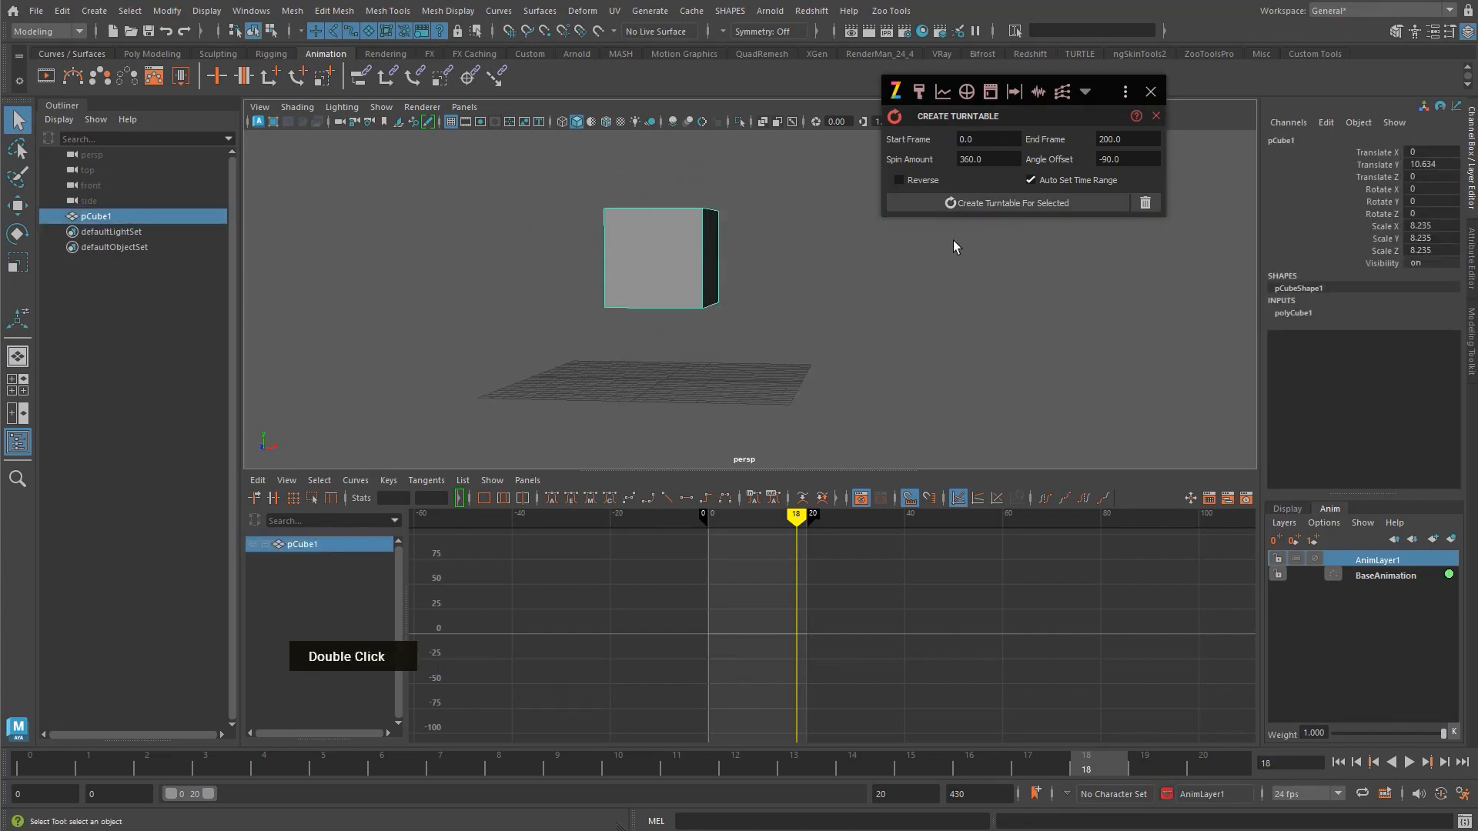
{"action": "left_click", "coordinate": [973, 204]}
{"action": "right_click_drag", "start_coordinate": [746, 677], "coordinate": [859, 649], "text": "alt"}
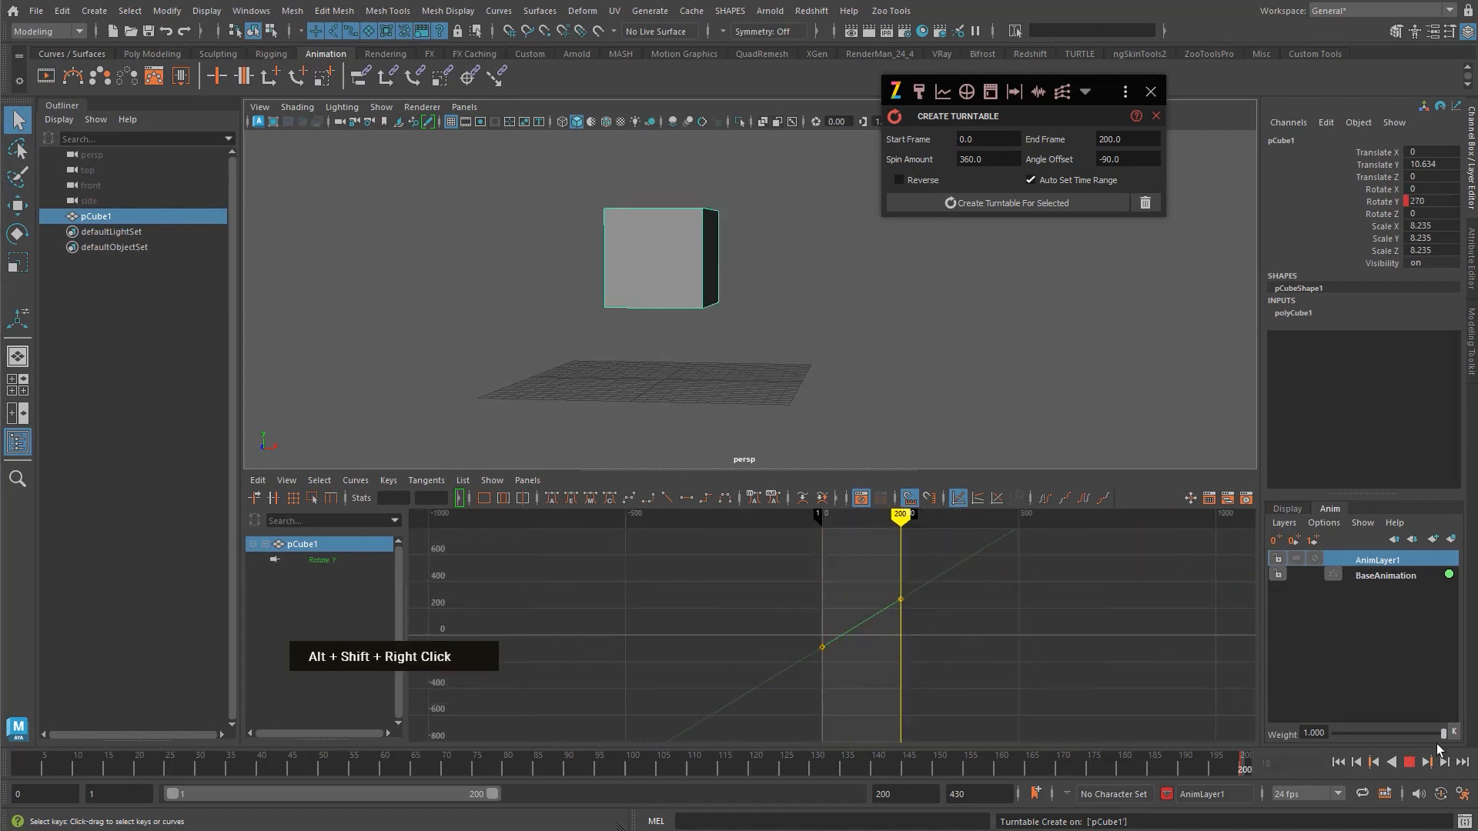
- Try rotating the cube about Y to illustrate the turntable's angle offset, and undo the rotation
{"action": "double_click", "coordinate": [1001, 138]}
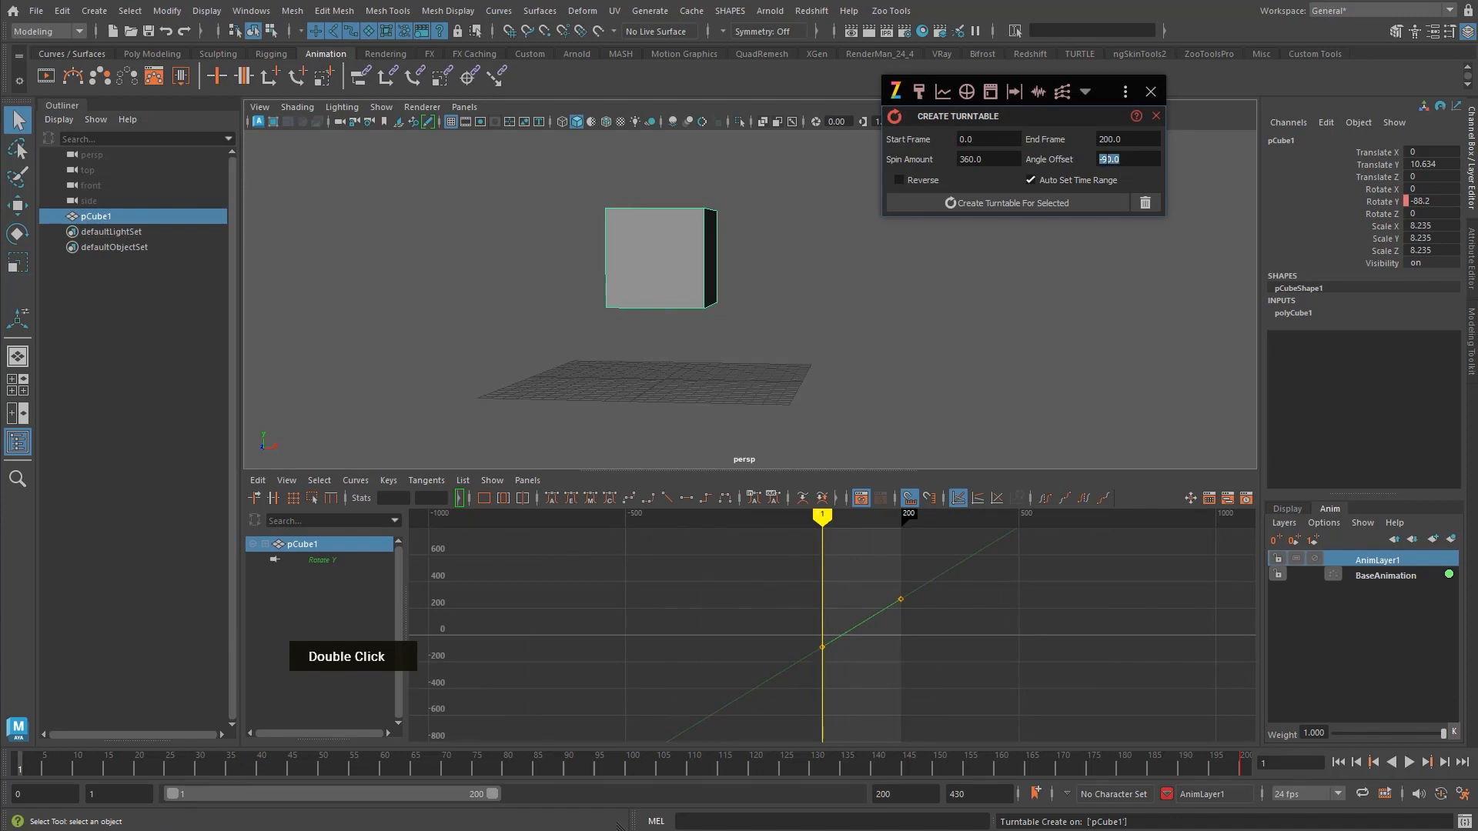
{"action": "left_click_drag", "start_coordinate": [677, 370], "coordinate": [690, 362], "text": "alt"}
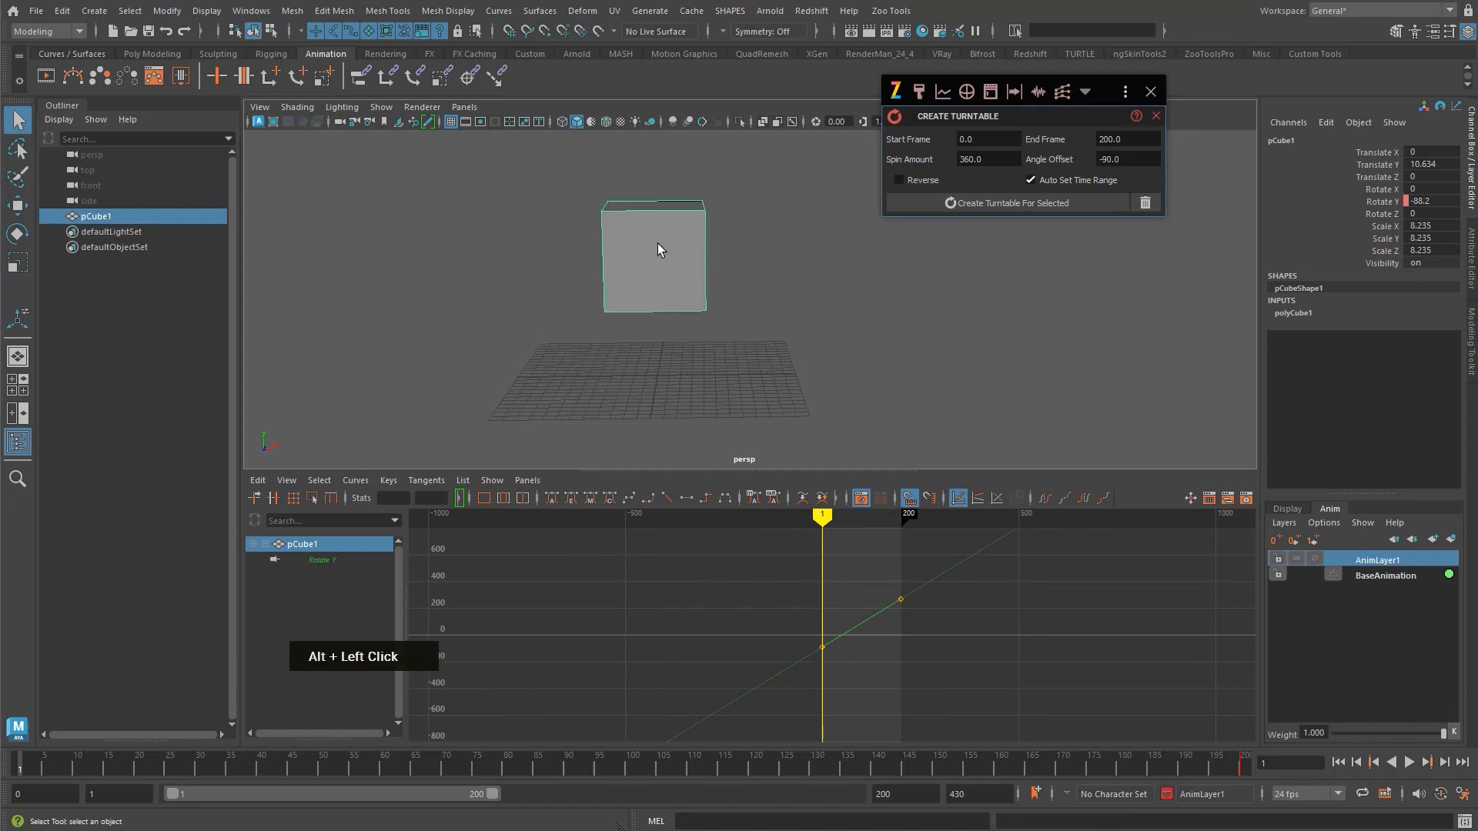
{"action": "key", "text": "w"}
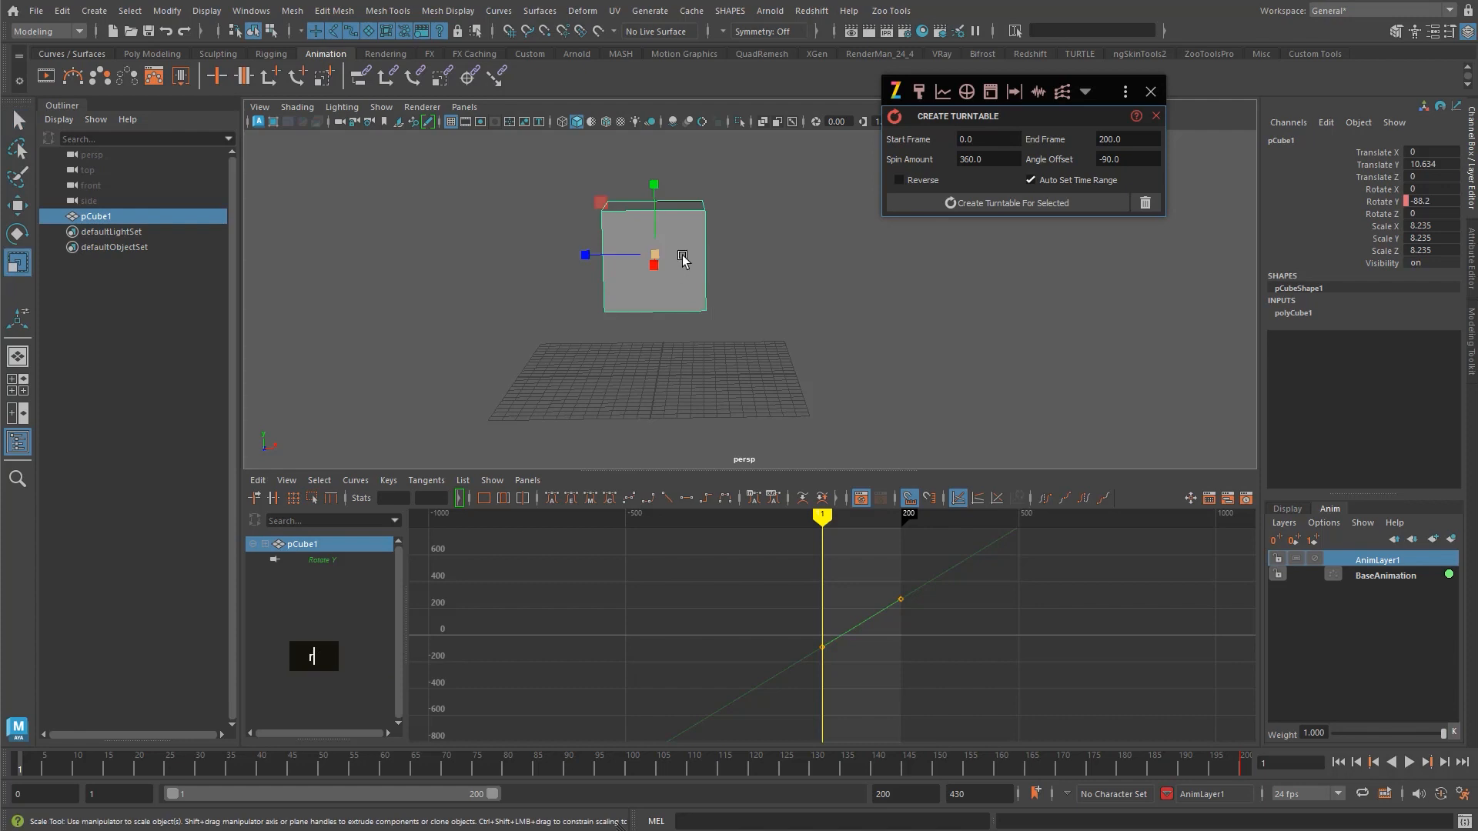
{"action": "key", "text": "e"}
{"action": "left_click_drag", "start_coordinate": [697, 260], "coordinate": [595, 269]}
{"action": "key", "text": "ctrl+z"}
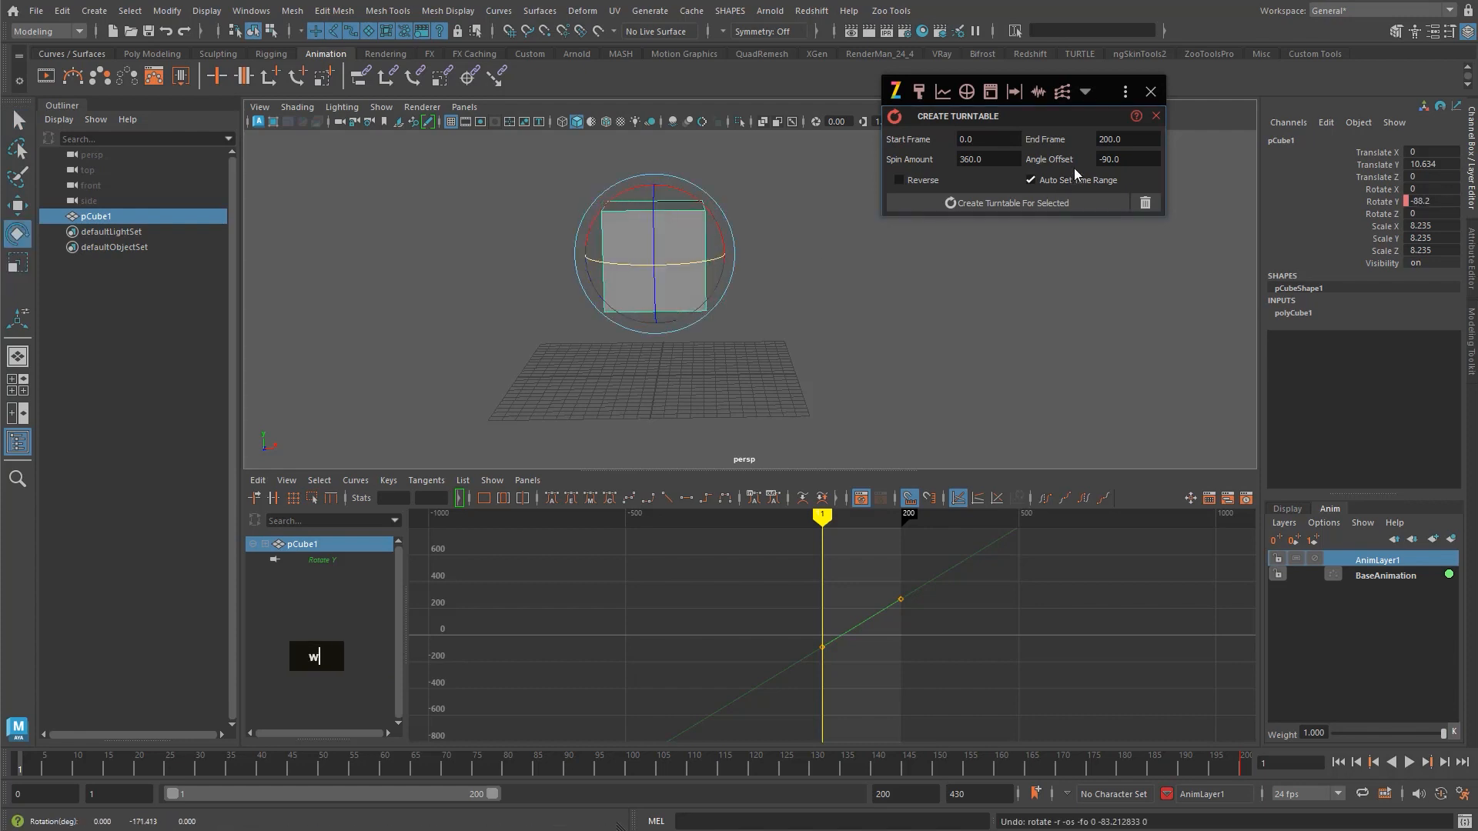
- Delete the cube's turntable keyframes and switch to the Animation Paths tool
{"action": "double_click", "coordinate": [1108, 158]}
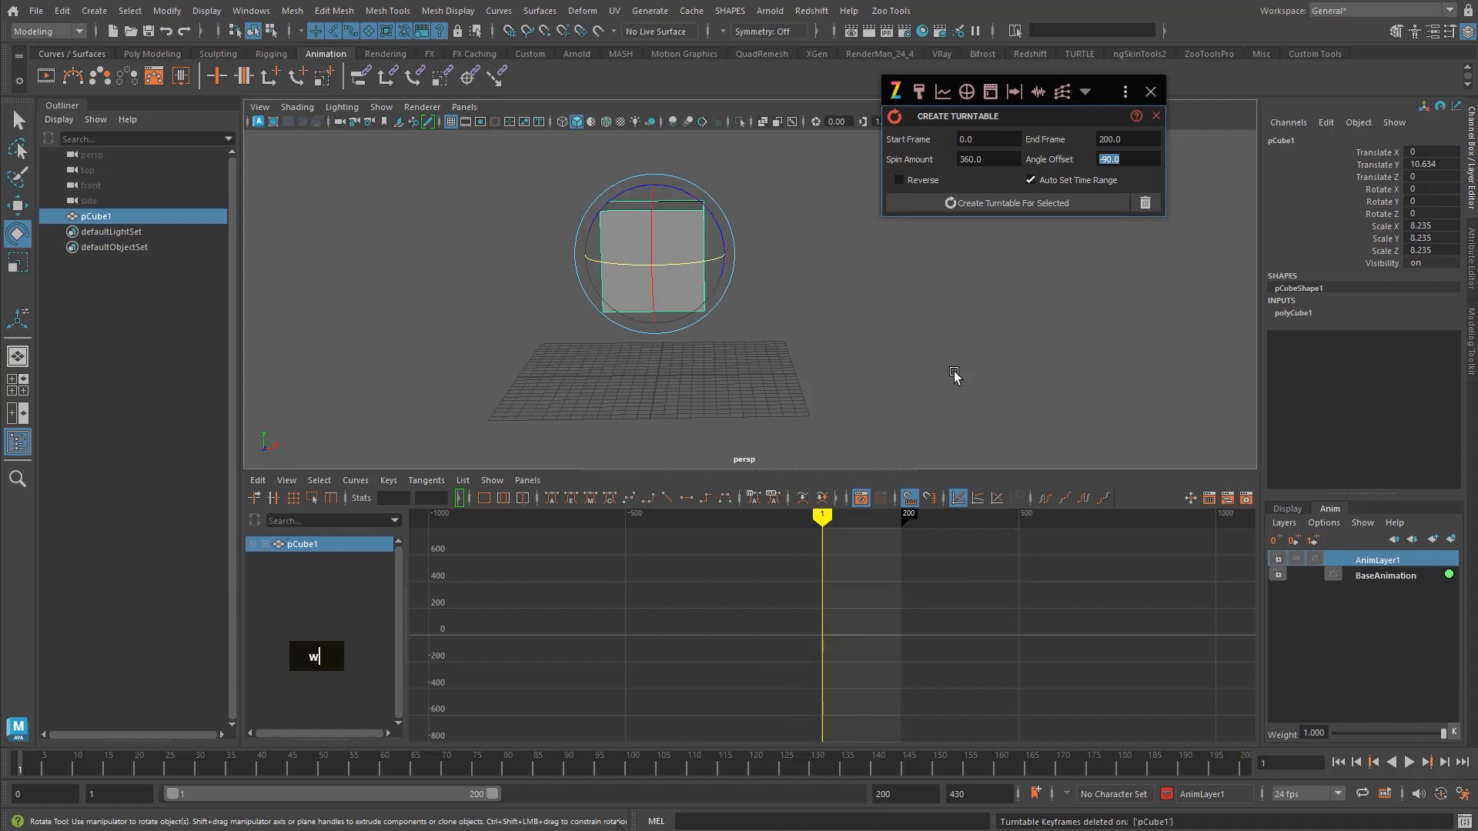
{"action": "left_click", "coordinate": [953, 371]}
{"action": "left_click", "coordinate": [1087, 90]}
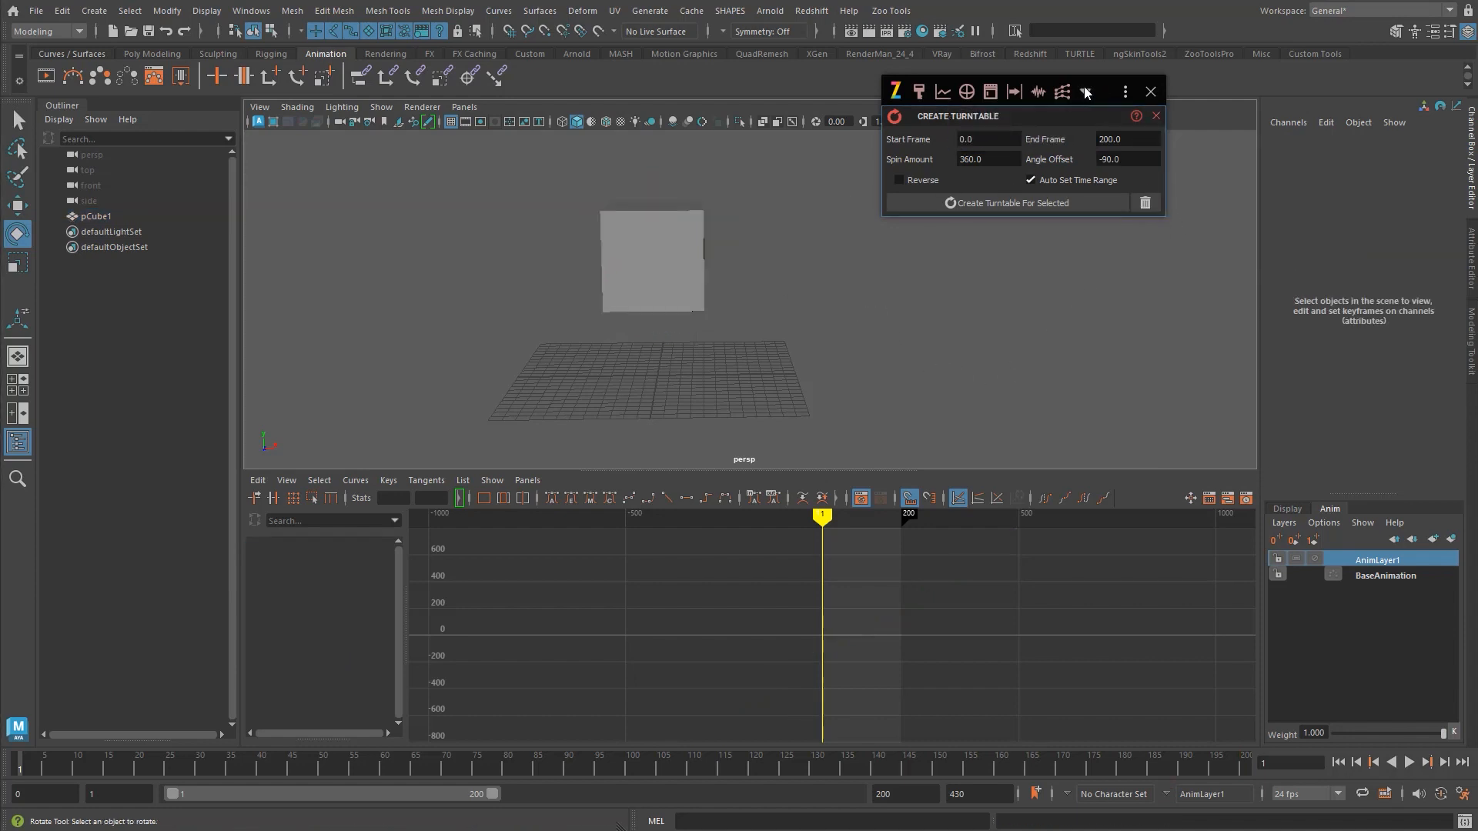
{"action": "left_click", "coordinate": [1020, 145]}
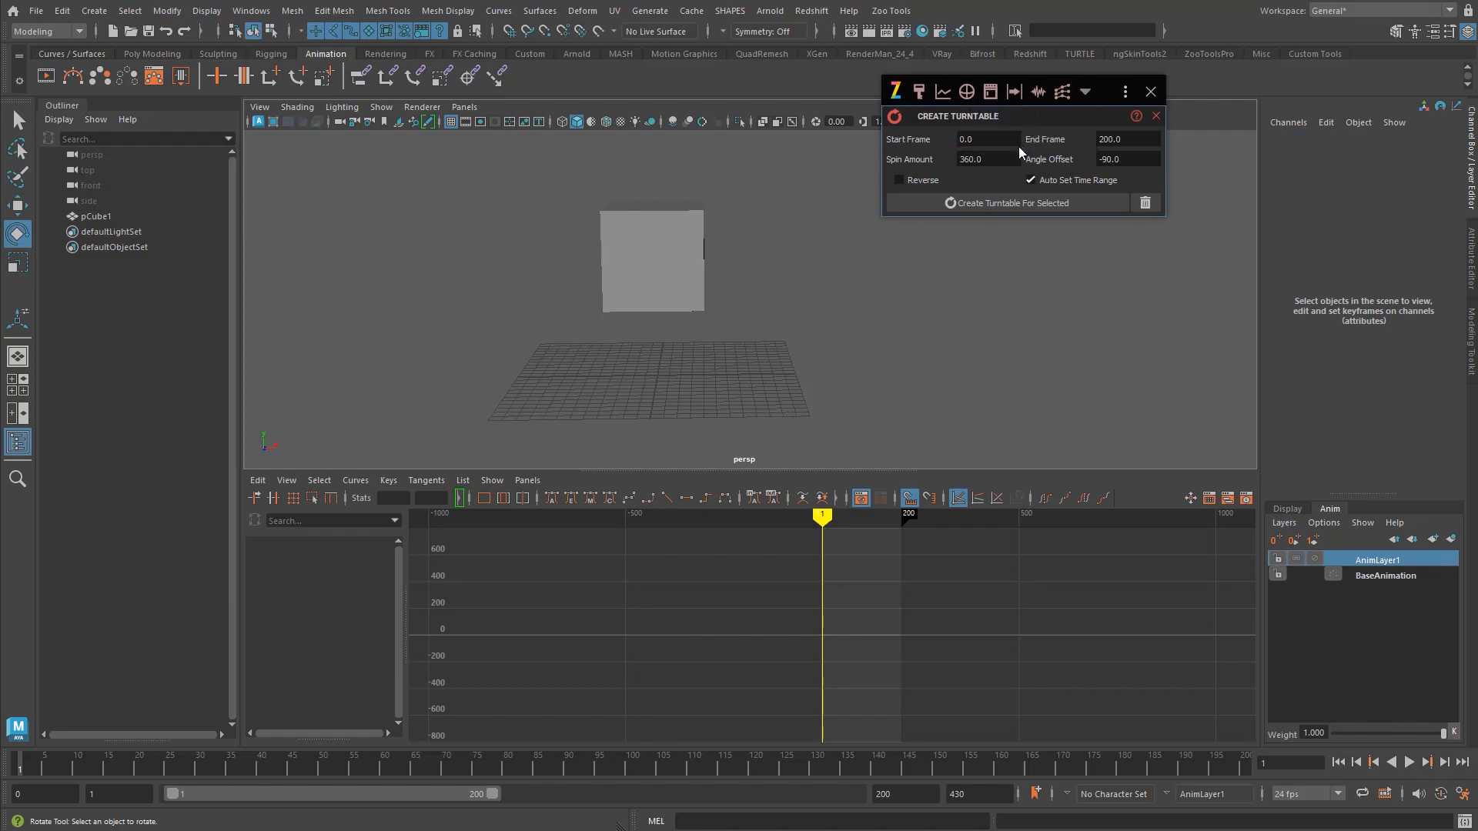
{"action": "left_click", "coordinate": [1146, 117]}
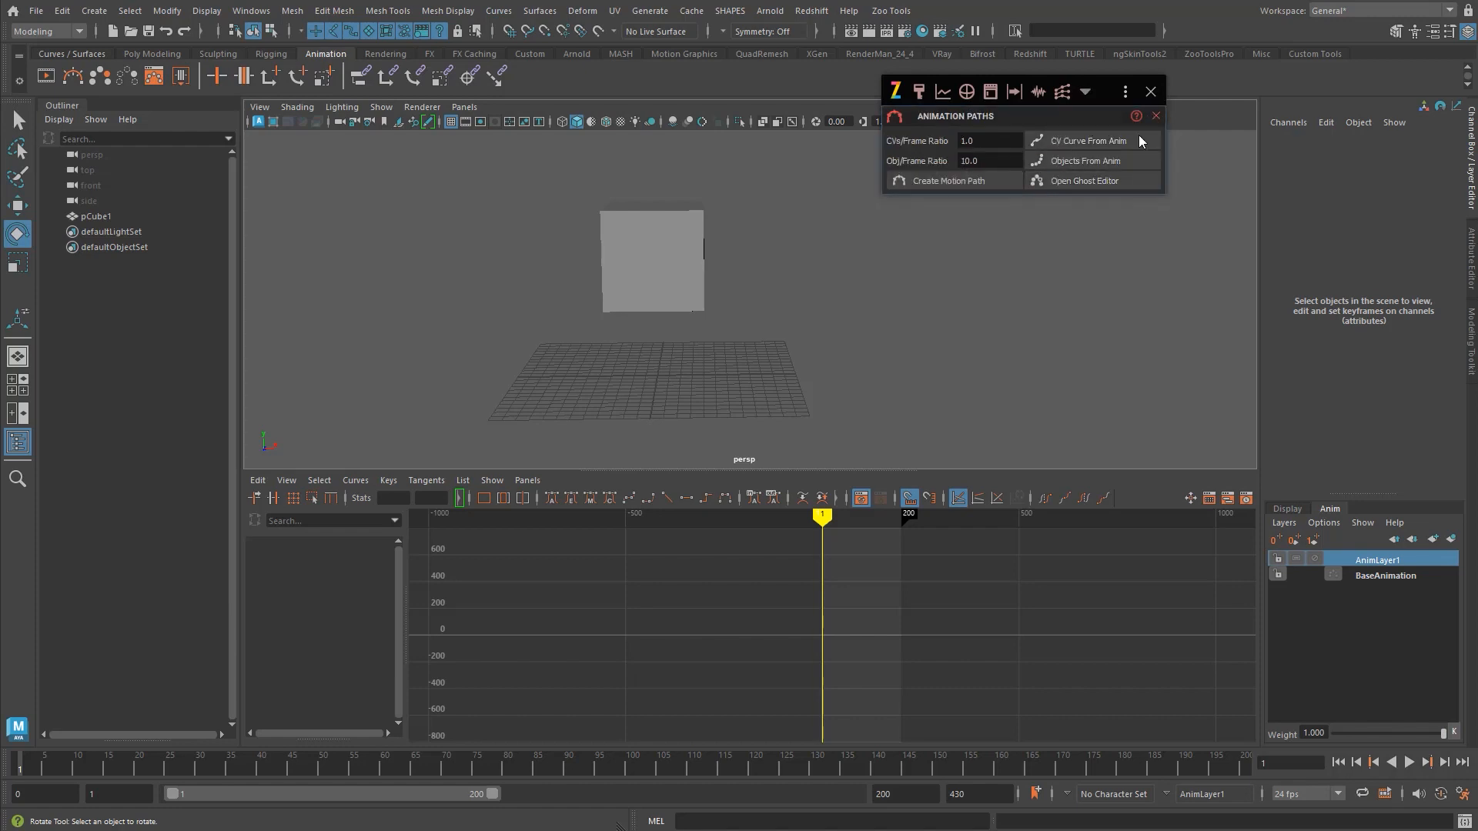
- Key the cube's translation and rotation at frames 1 and 200
{"action": "left_click", "coordinate": [656, 261]}
{"action": "key", "text": "shift+w"}
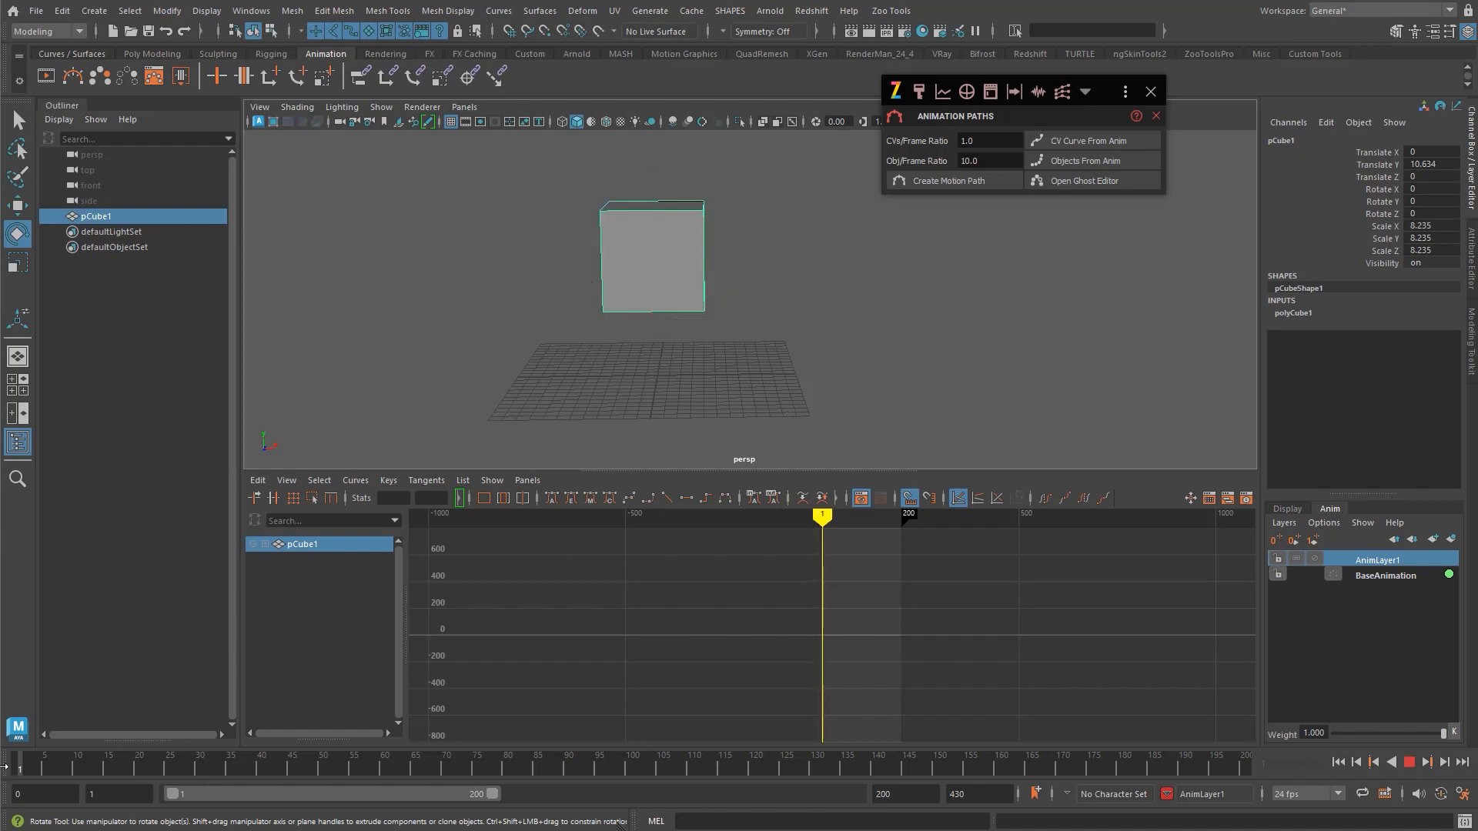
{"action": "key", "text": "shift+e"}
{"action": "left_click_drag", "start_coordinate": [366, 765], "coordinate": [1324, 759]}
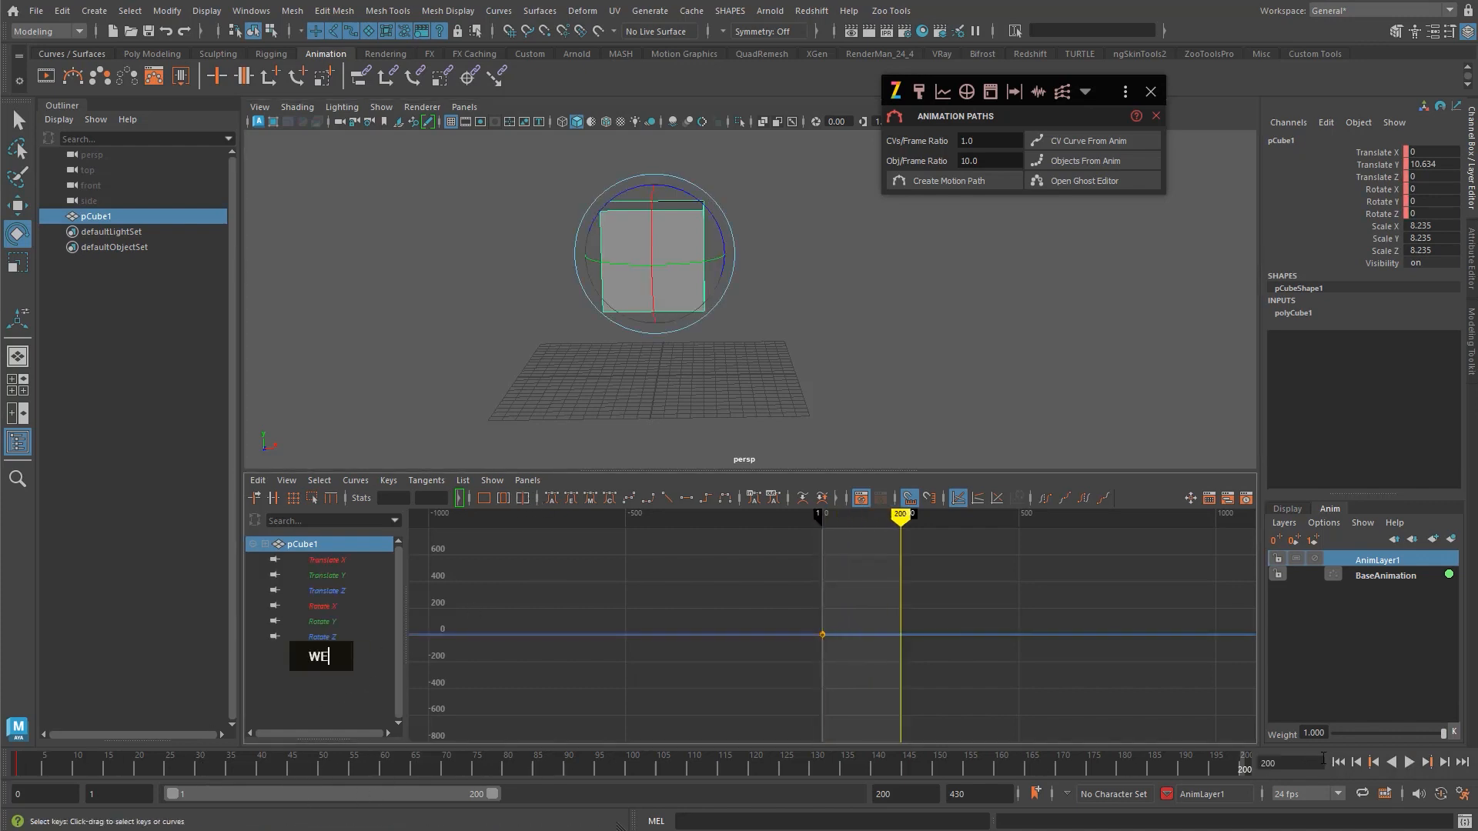
{"action": "key", "text": "shift+w"}
{"action": "key", "text": "shift+e"}
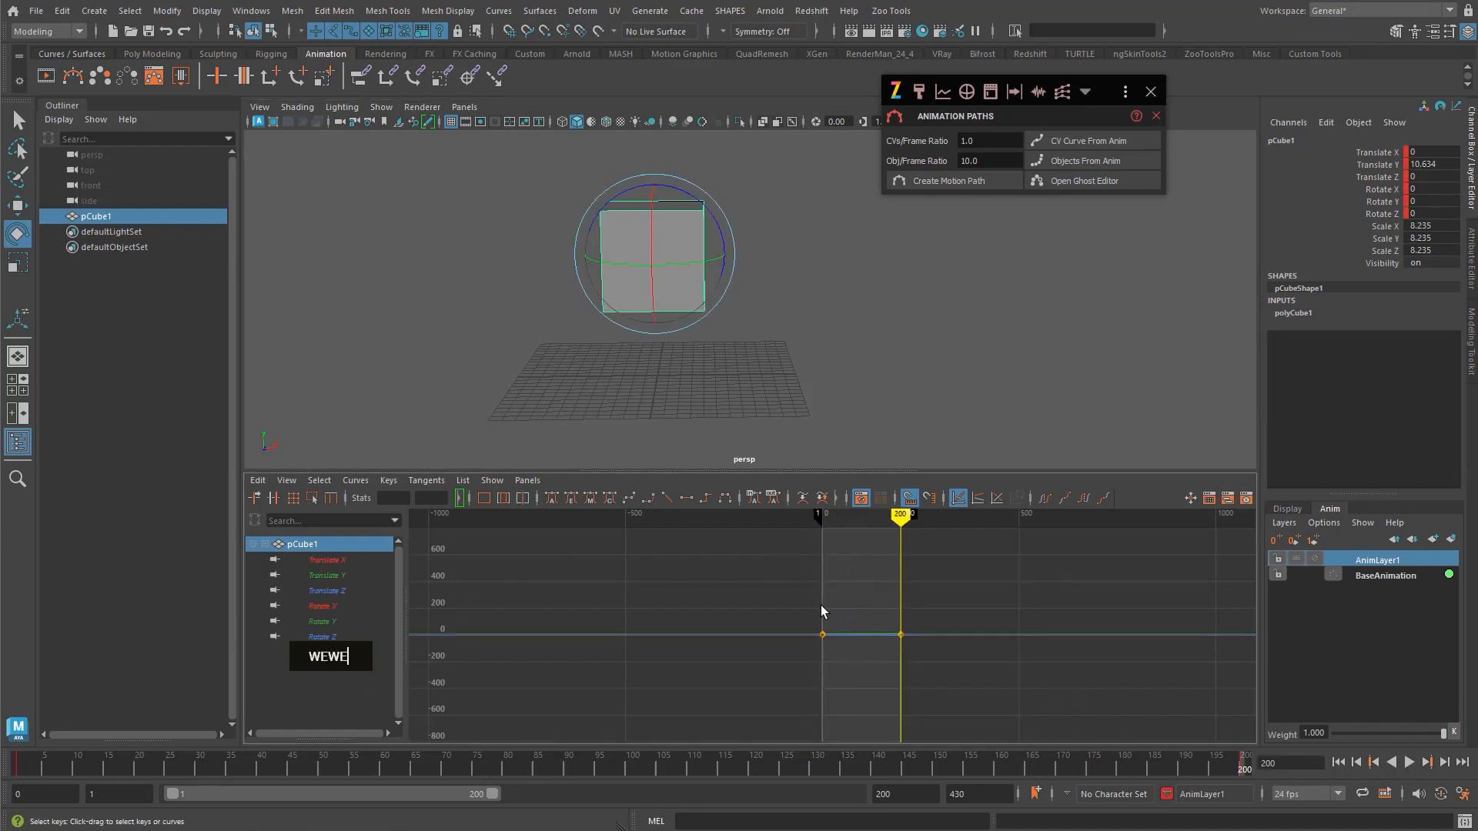
- At frame 93, key the cube moved to about 8.941, 5.452, 1.427 and rotated to about 42.495, -35.029, -9.452
{"action": "right_click_drag", "start_coordinate": [831, 617], "coordinate": [856, 642], "text": "alt"}
{"action": "key", "text": "v"}
{"action": "left_click_drag", "start_coordinate": [866, 648], "coordinate": [871, 650]}
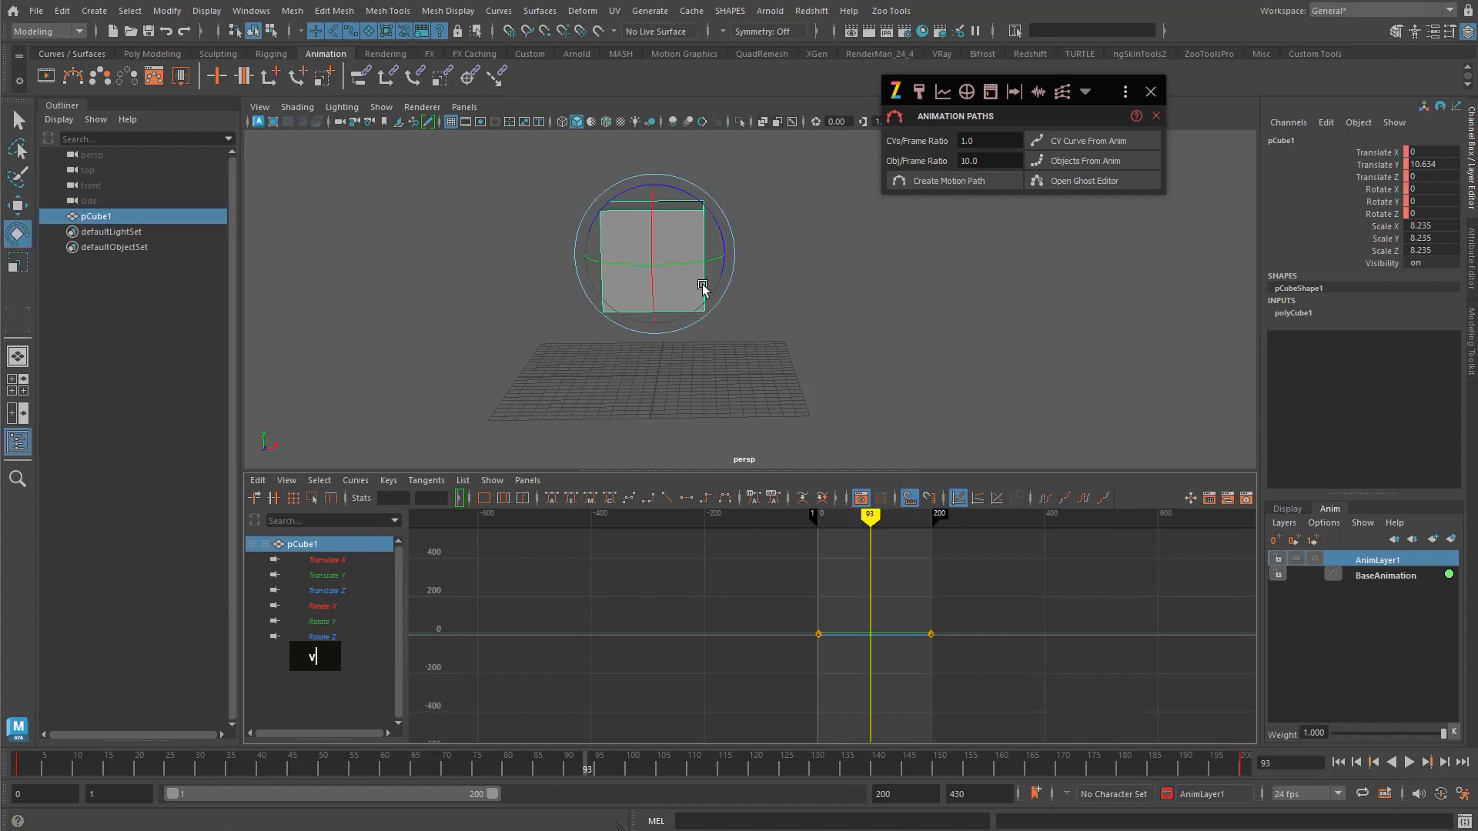
{"action": "key", "text": "w"}
{"action": "left_click_drag", "start_coordinate": [654, 261], "coordinate": [781, 337]}
{"action": "key", "text": "e"}
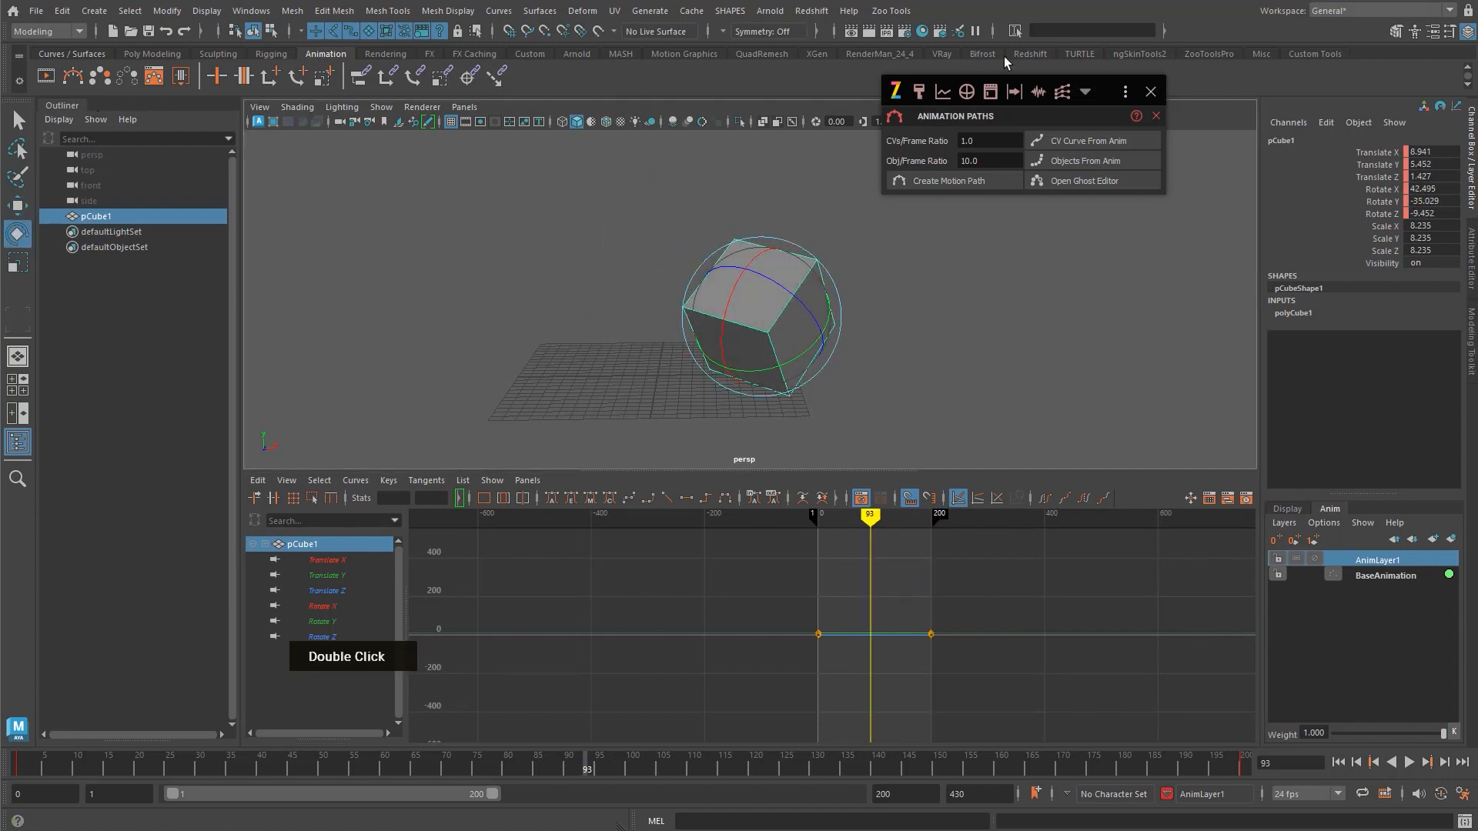
{"action": "left_click_drag", "start_coordinate": [1096, 79], "coordinate": [1176, 128]}
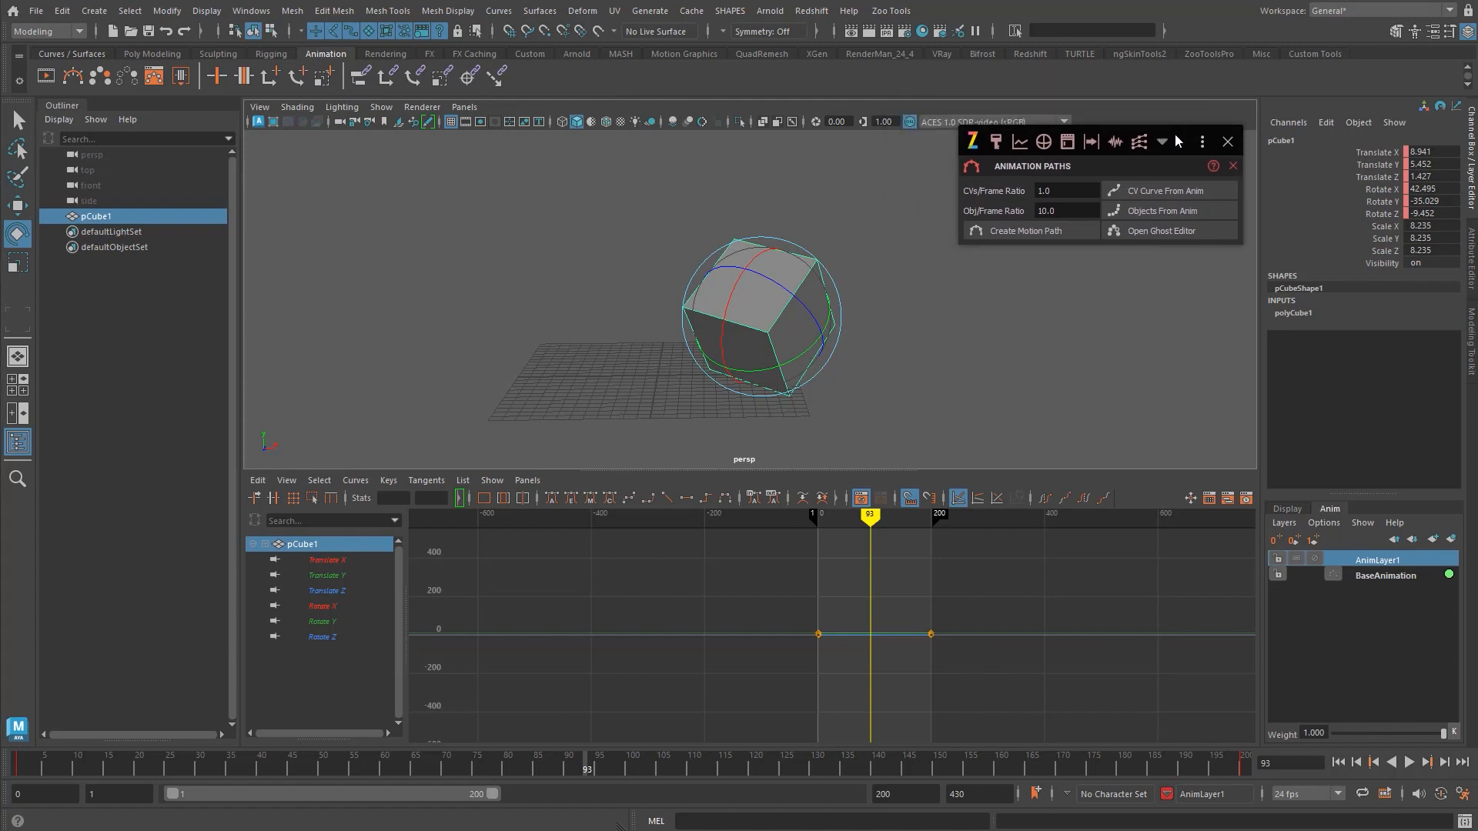
{"action": "middle_click_drag", "start_coordinate": [1082, 317], "coordinate": [934, 323], "text": "alt"}
{"action": "right_click_drag", "start_coordinate": [933, 323], "coordinate": [857, 436], "text": "alt"}
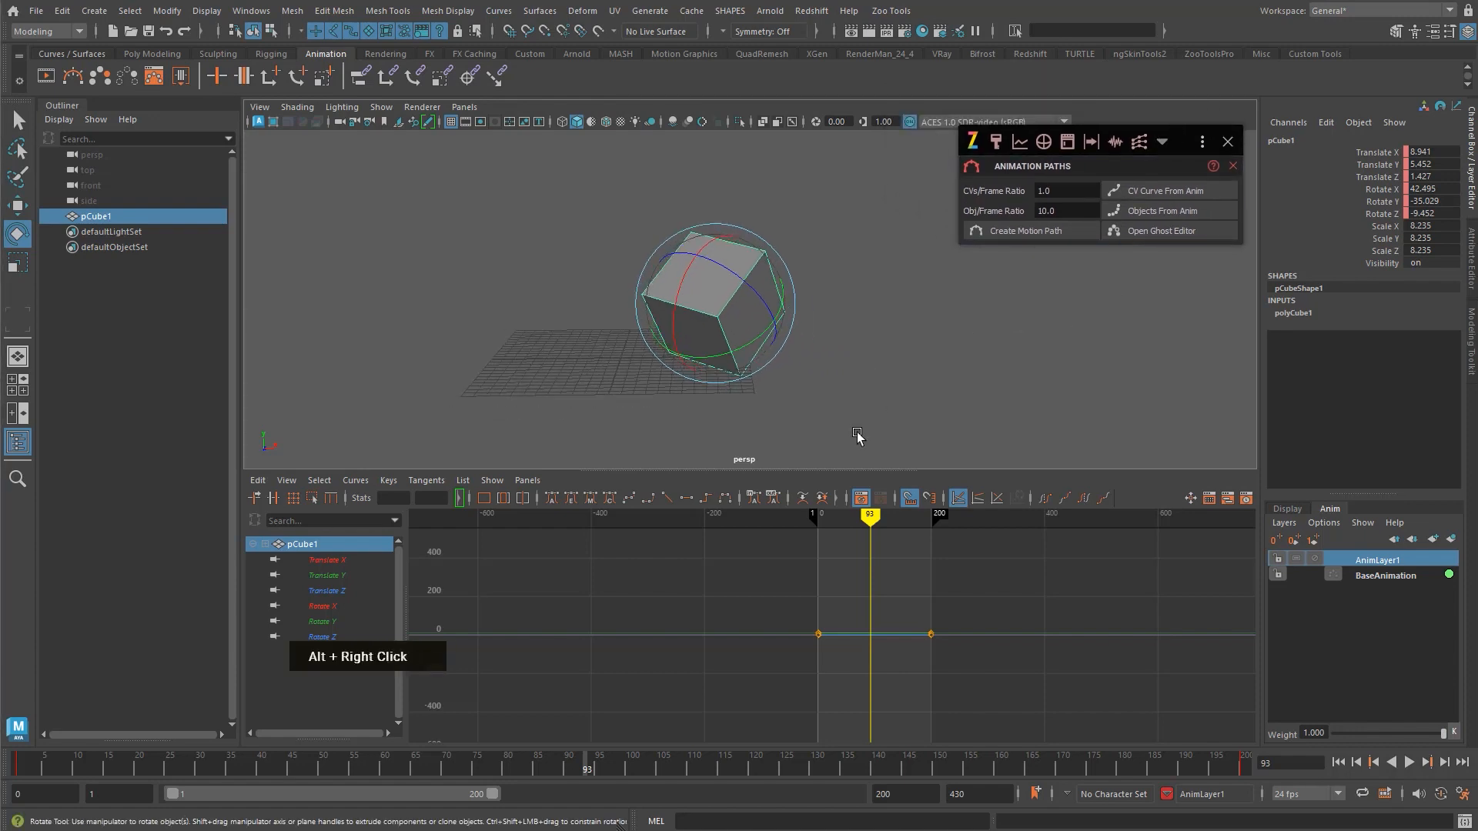
{"action": "key", "text": "w"}
{"action": "key", "text": "s"}
- At frame 200, move the cube to about X 38.957, Y 5.35, Z 2.81 and key its translation and rotation
{"action": "right_click_drag", "start_coordinate": [860, 620], "coordinate": [868, 666], "text": "alt"}
{"action": "key", "text": "alt+v"}
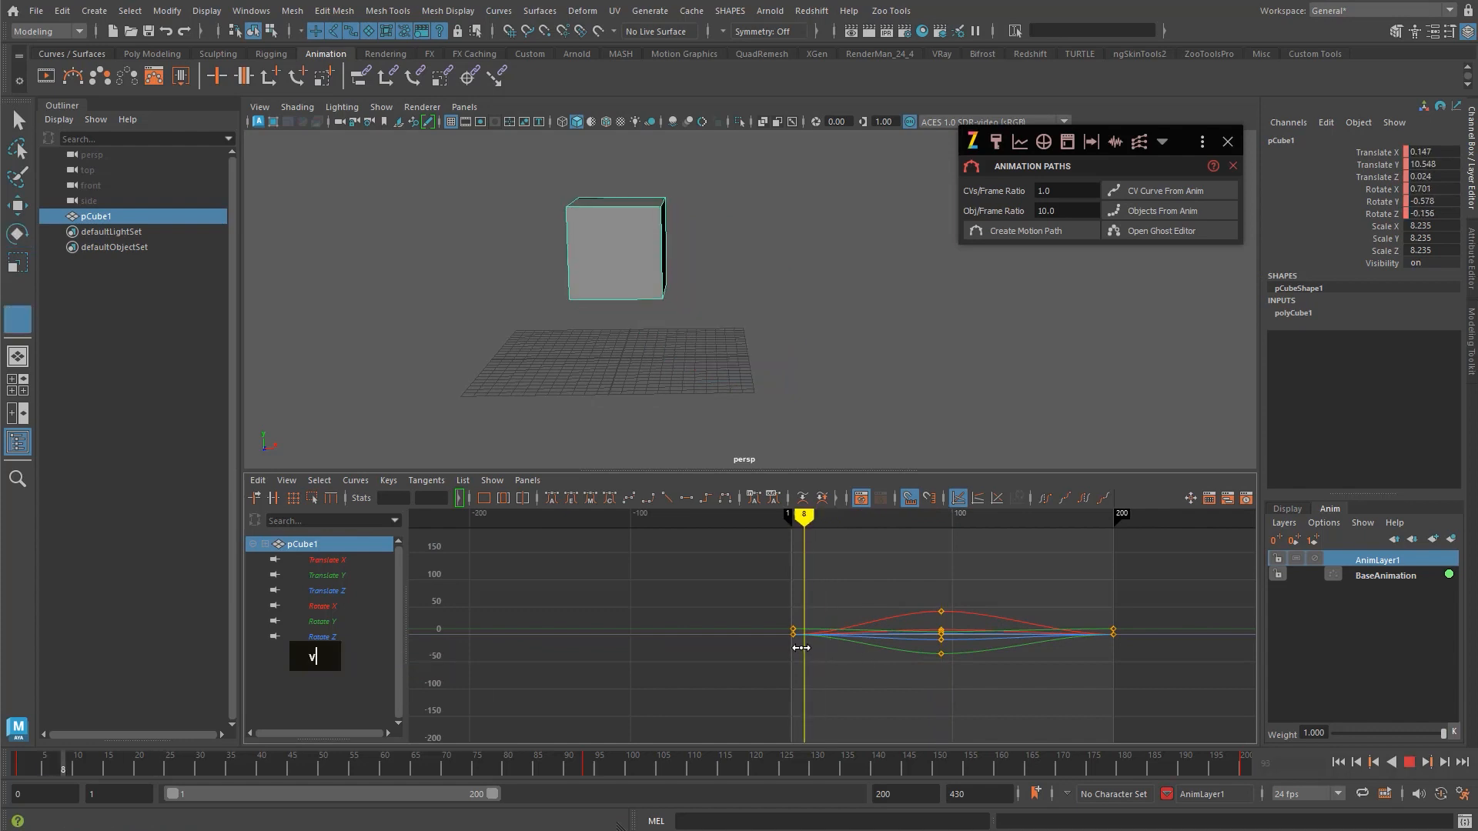
{"action": "left_click_drag", "start_coordinate": [801, 649], "coordinate": [1113, 648]}
{"action": "key", "text": "c"}
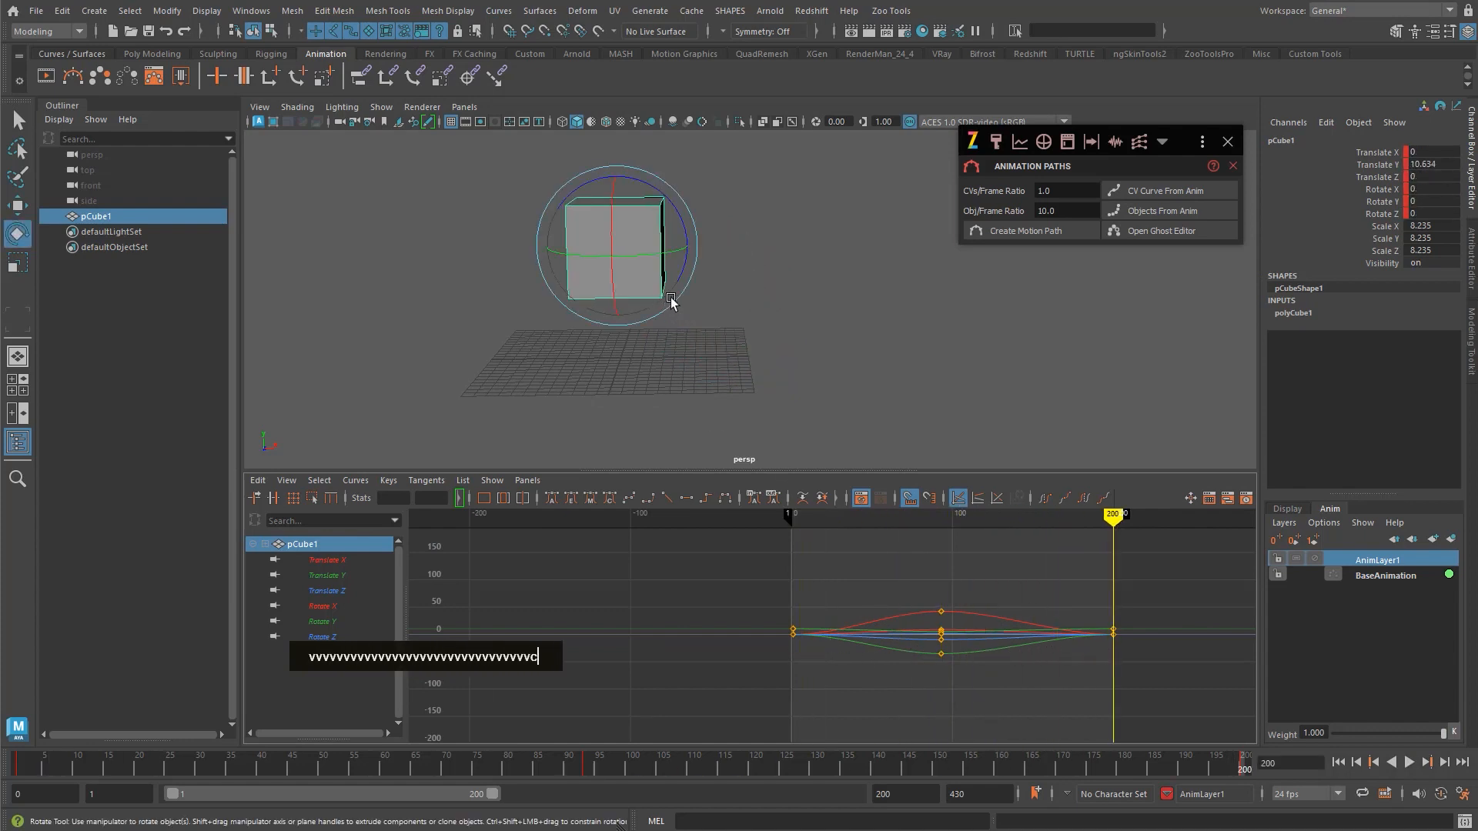
{"action": "key", "text": "w"}
{"action": "left_click_drag", "start_coordinate": [613, 251], "coordinate": [1042, 303]}
{"action": "key", "text": "shift+w"}
{"action": "key", "text": "shift+e"}
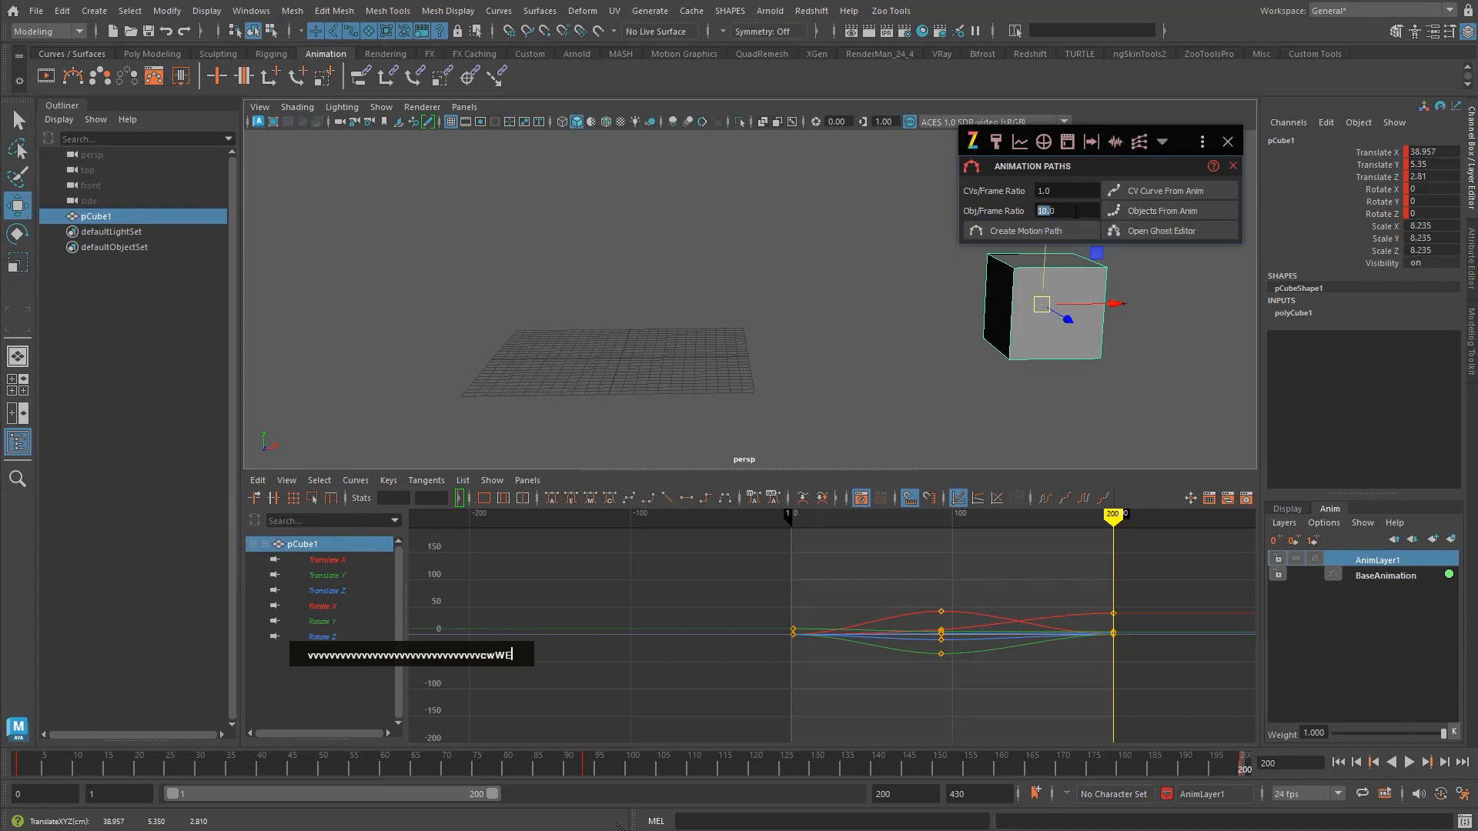
- Create objects along the cube's animation with an Obj/Frame Ratio of 10, and play back the cube passing through them
{"action": "double_click", "coordinate": [1162, 213]}
{"action": "middle_click_drag", "start_coordinate": [916, 377], "coordinate": [893, 383], "text": "alt"}
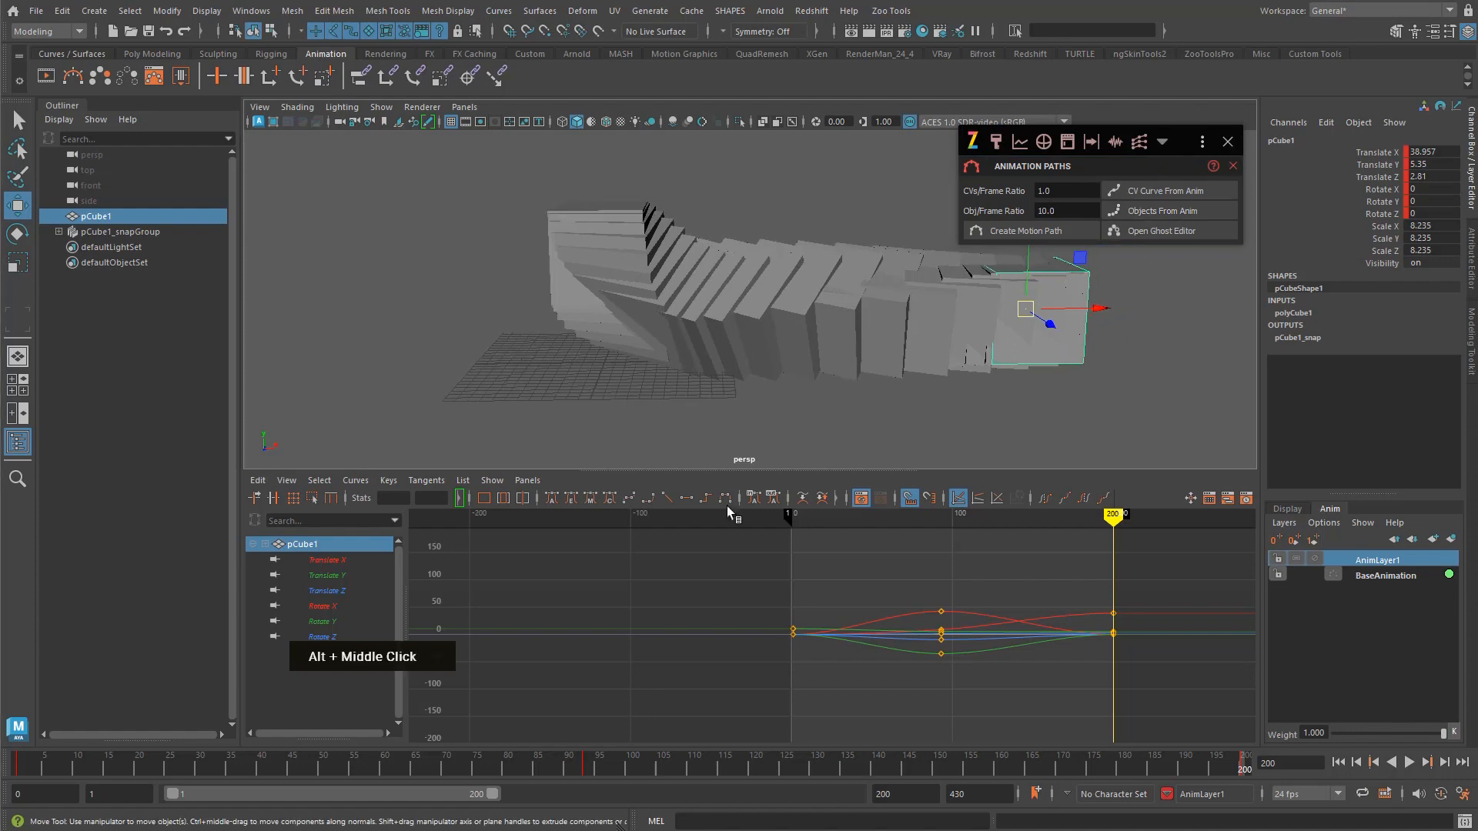
{"action": "left_click", "coordinate": [153, 764]}
{"action": "key", "text": "alt+v"}
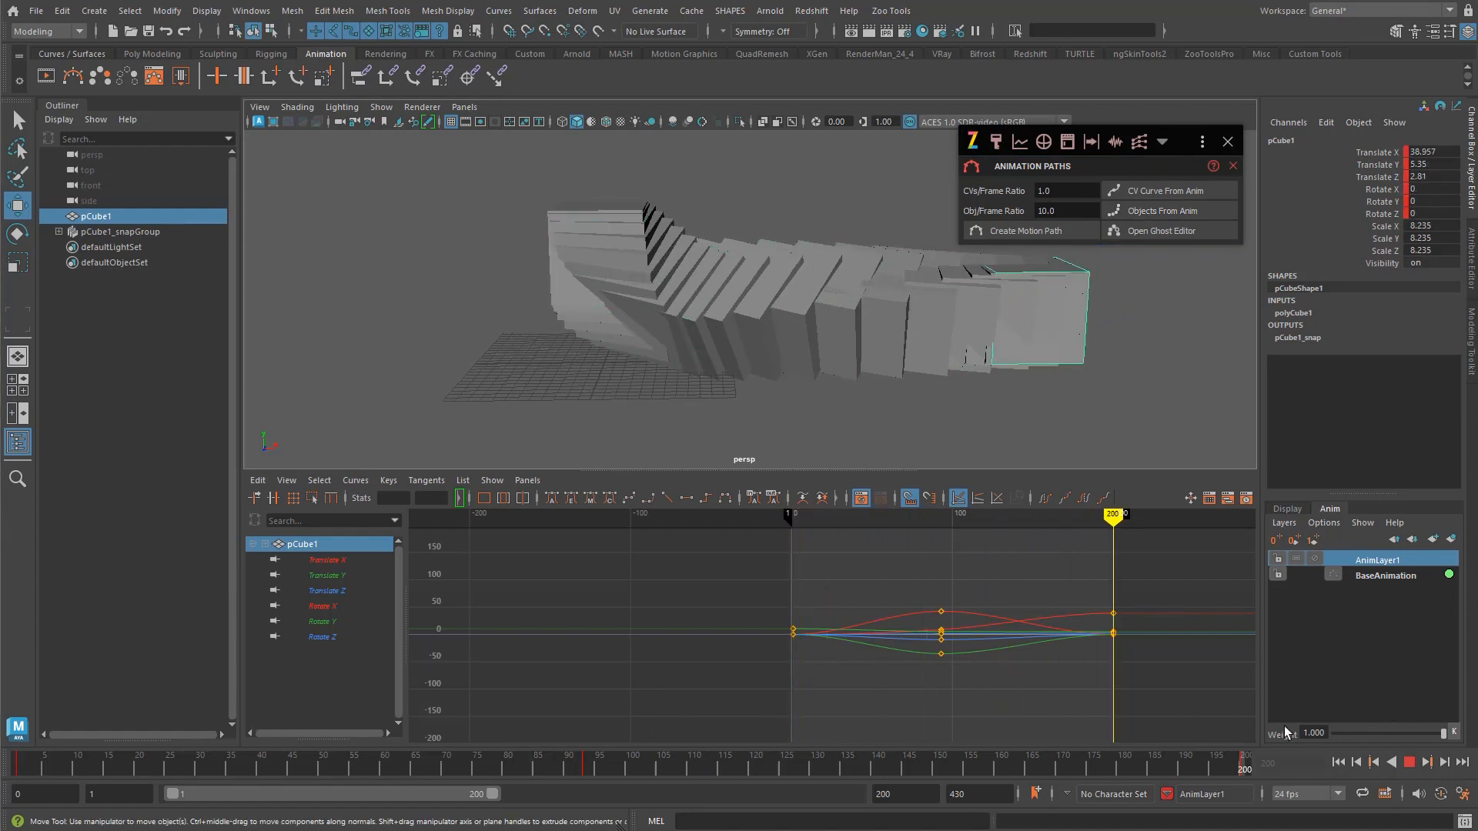
{"action": "key", "text": "alt+v"}
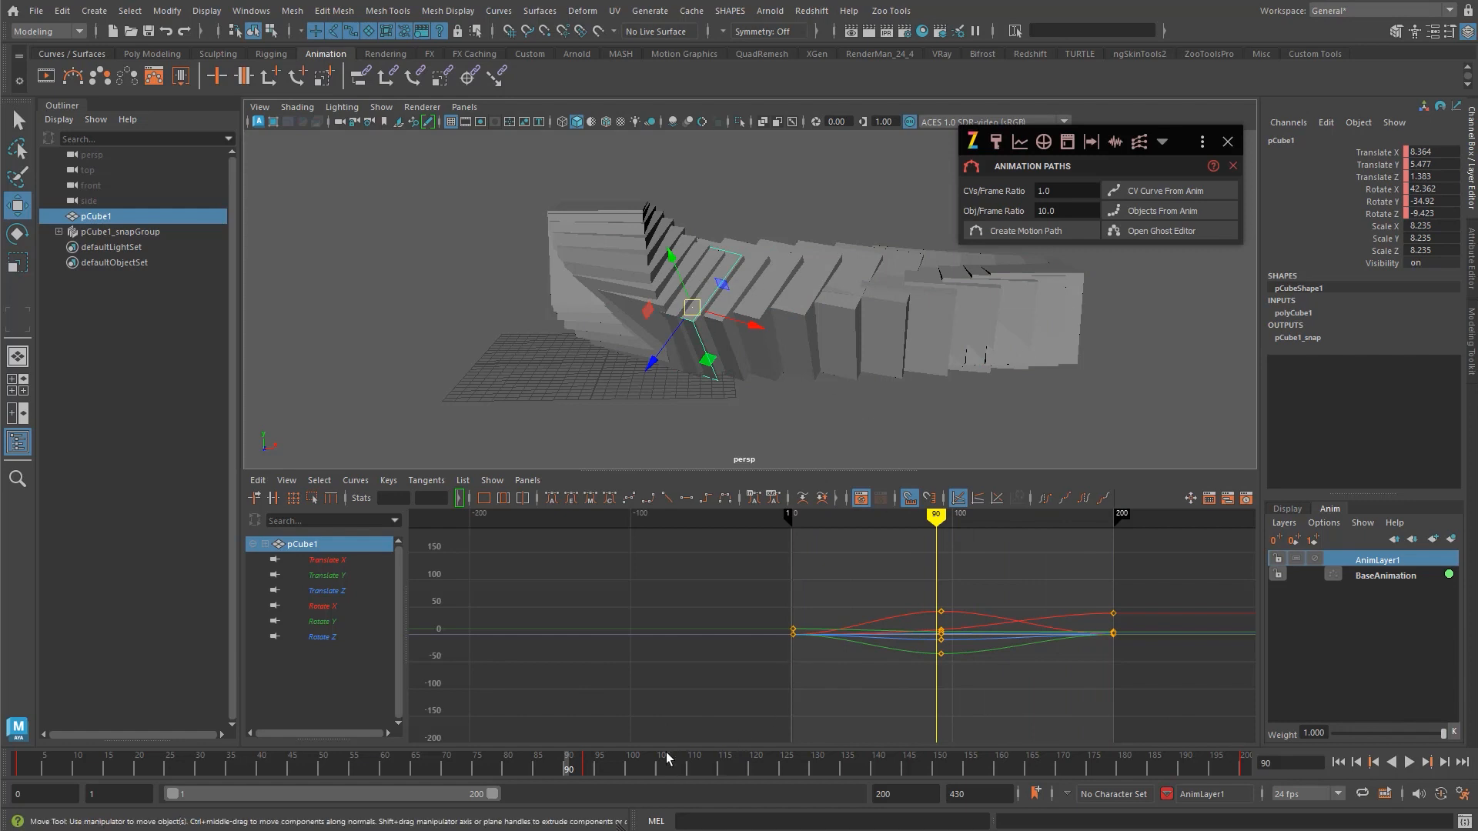
{"action": "mouse_move", "coordinate": [625, 764]}
{"action": "left_mouse_down"}
{"action": "mouse_move", "coordinate": [144, 765]}
{"action": "mouse_move", "coordinate": [574, 767]}
{"action": "left_mouse_up"}
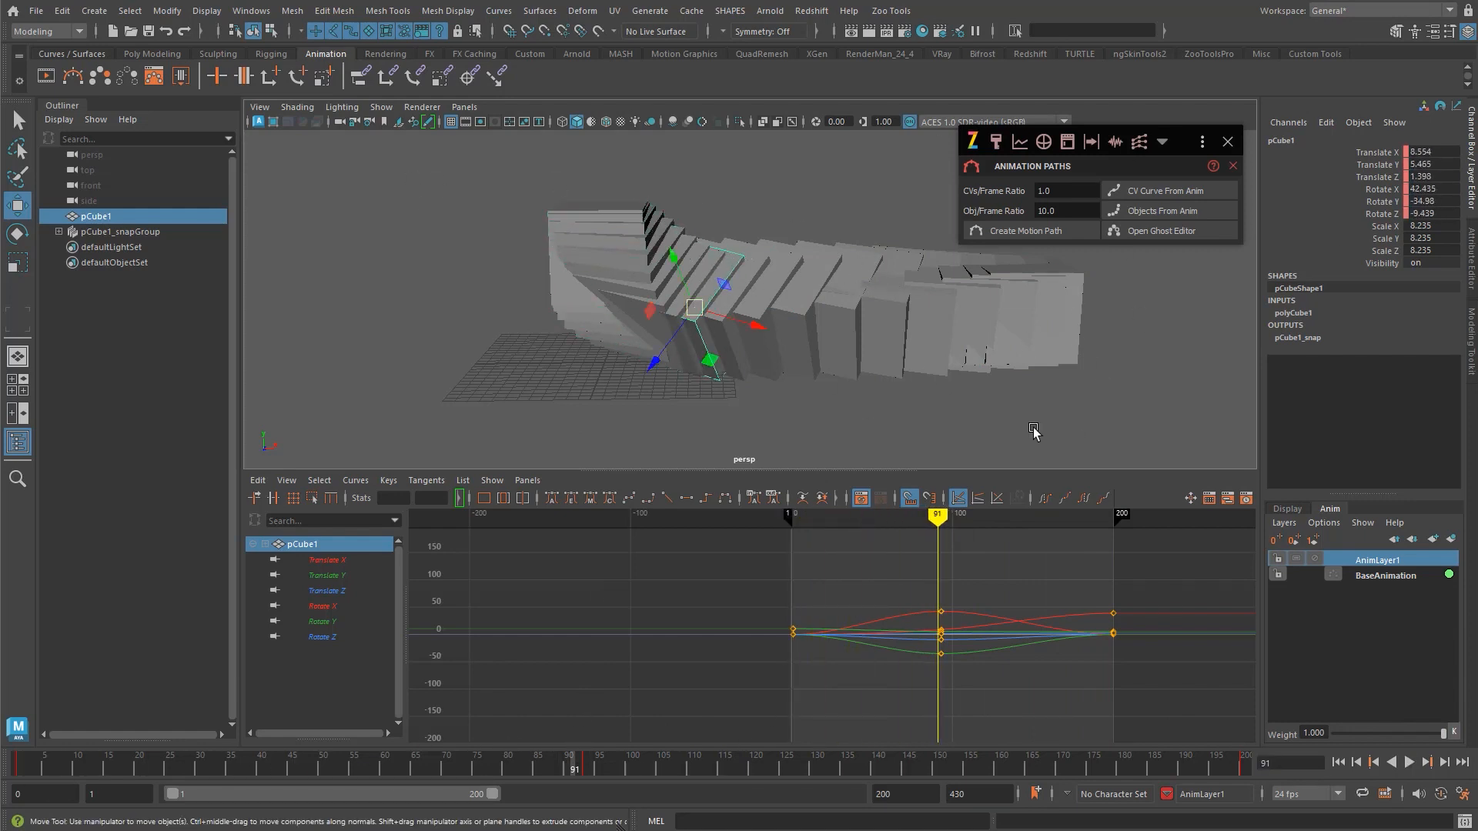
{"action": "key", "text": "q"}
{"action": "middle_click_drag", "start_coordinate": [1022, 428], "coordinate": [954, 404], "text": "alt"}
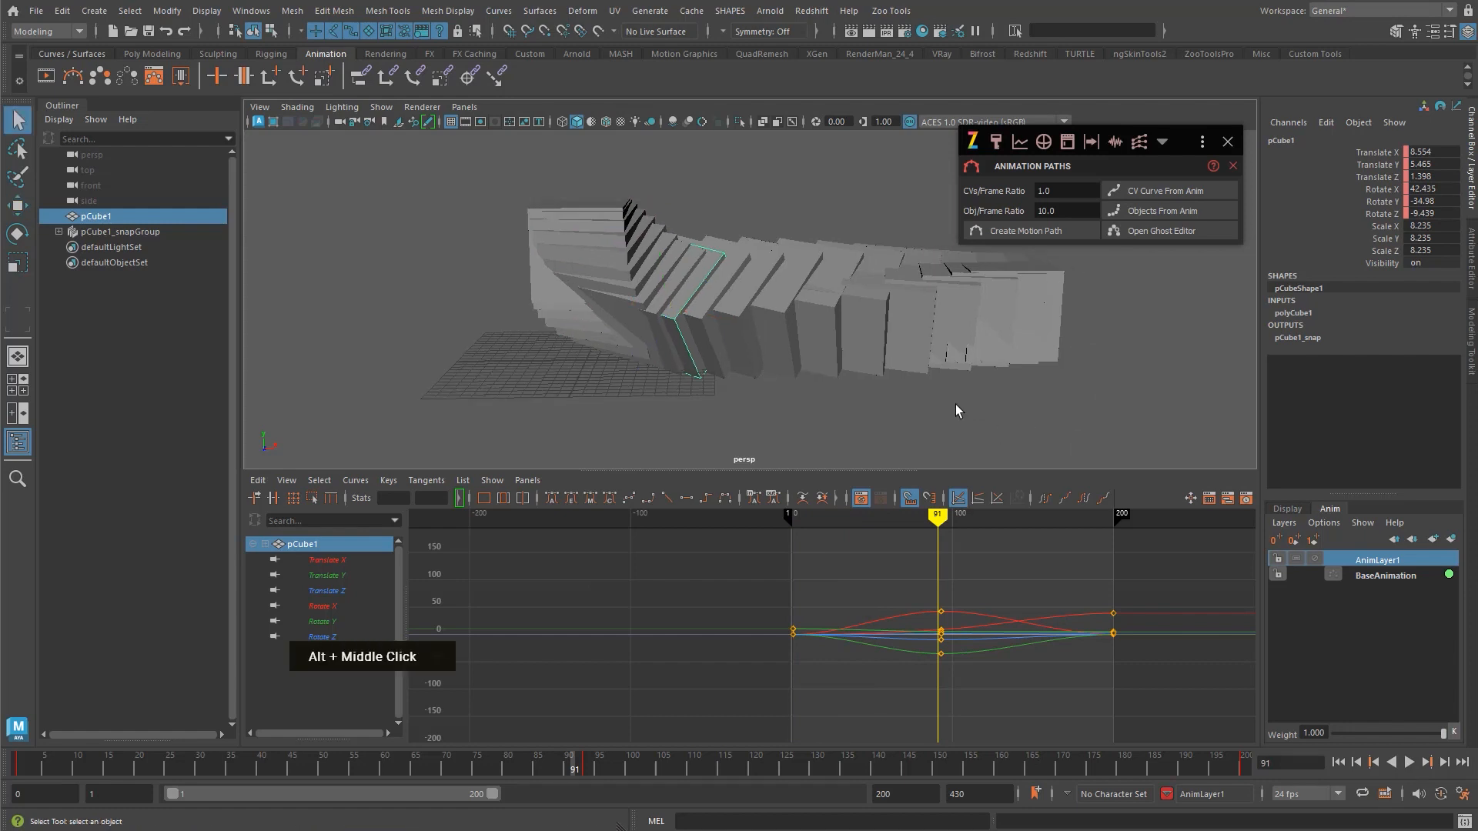
{"action": "left_click", "coordinate": [1408, 762]}
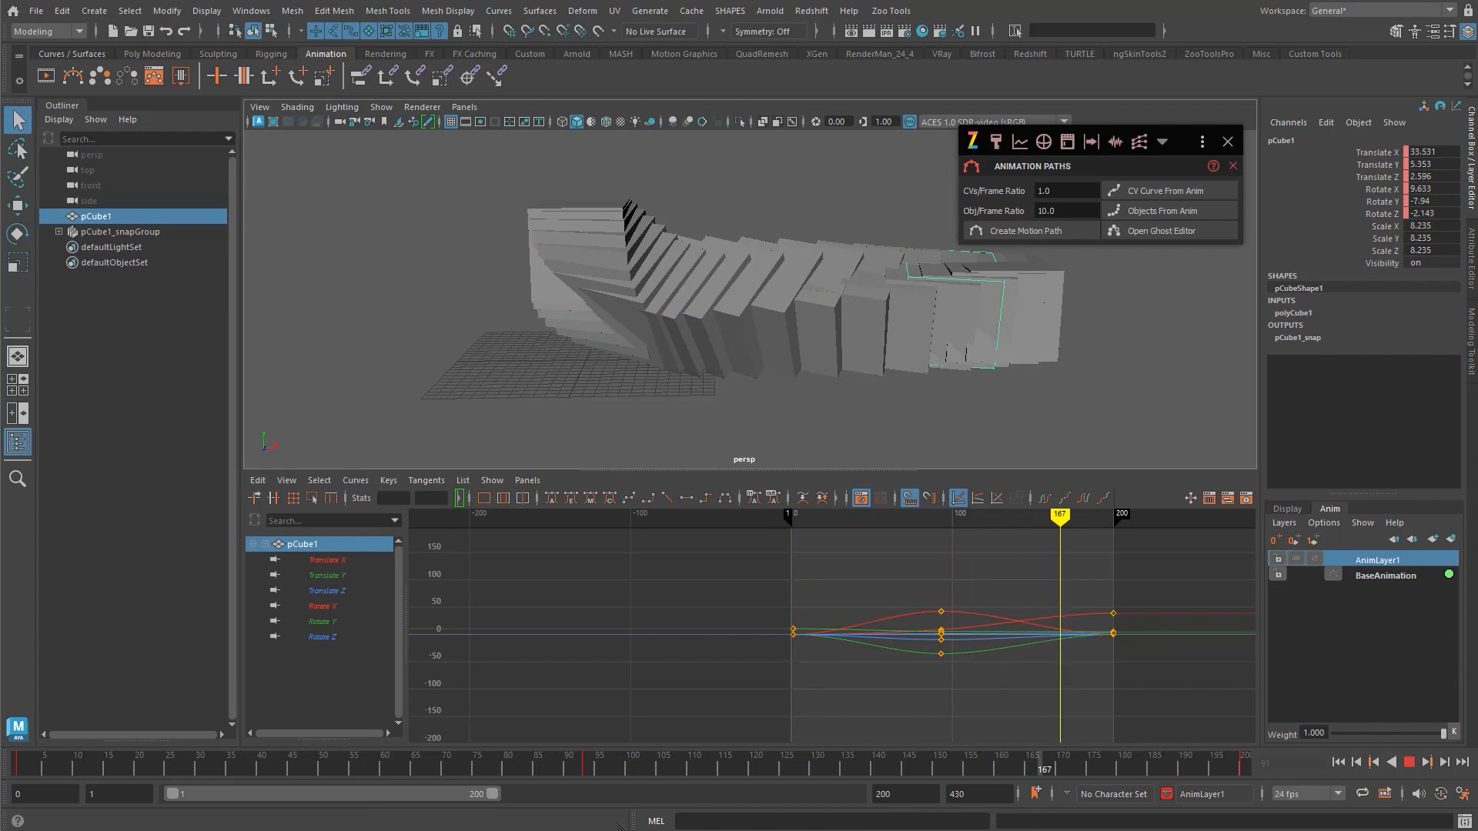
{"action": "left_click", "coordinate": [1409, 762]}
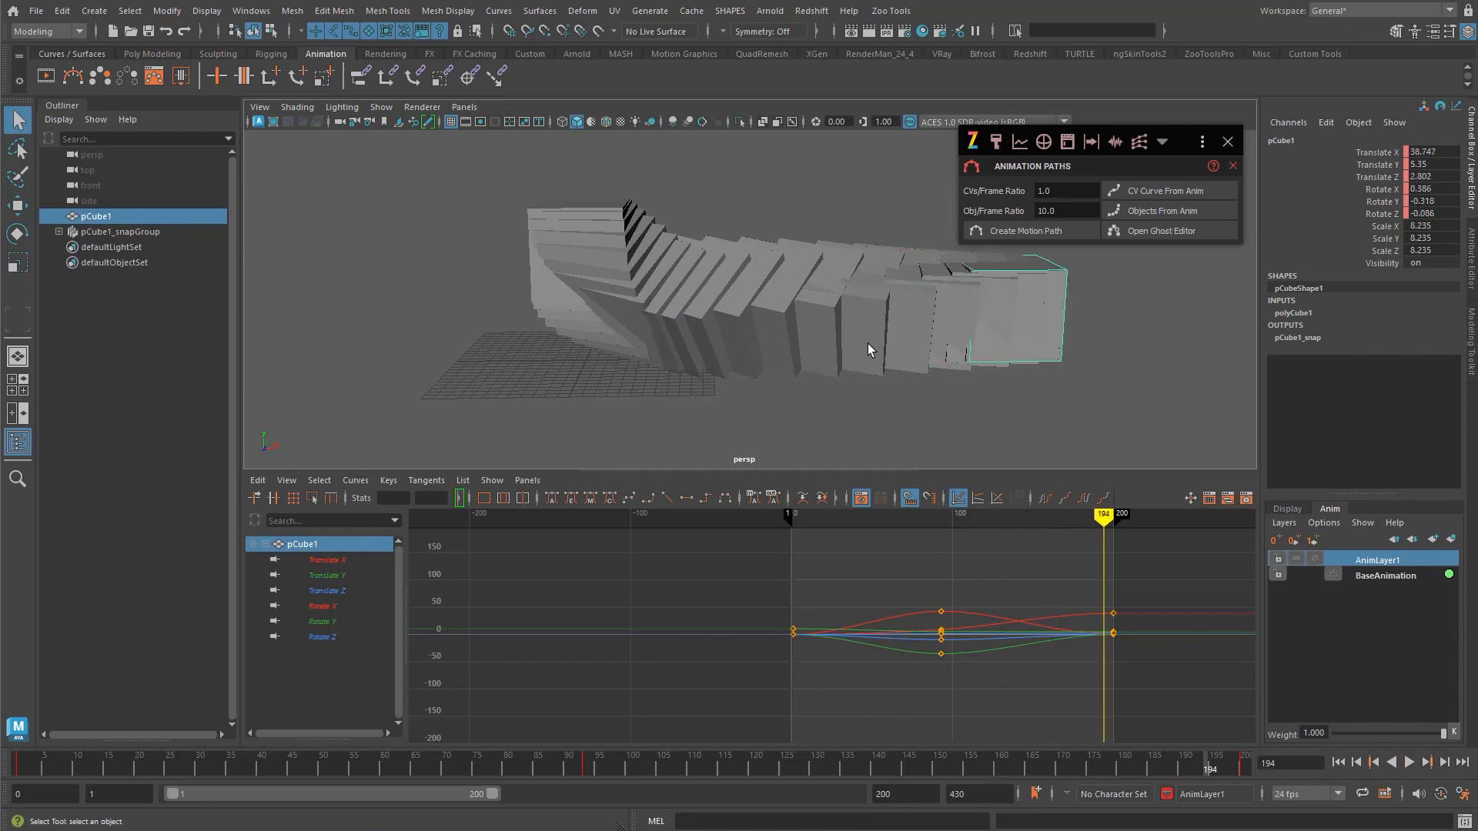
- At frame 93, move the animated cube to about X 14.792, Y 18.523, Z -0.883 to reshape the snapshot trail, and play it back
{"action": "double_click", "coordinate": [1034, 211]}
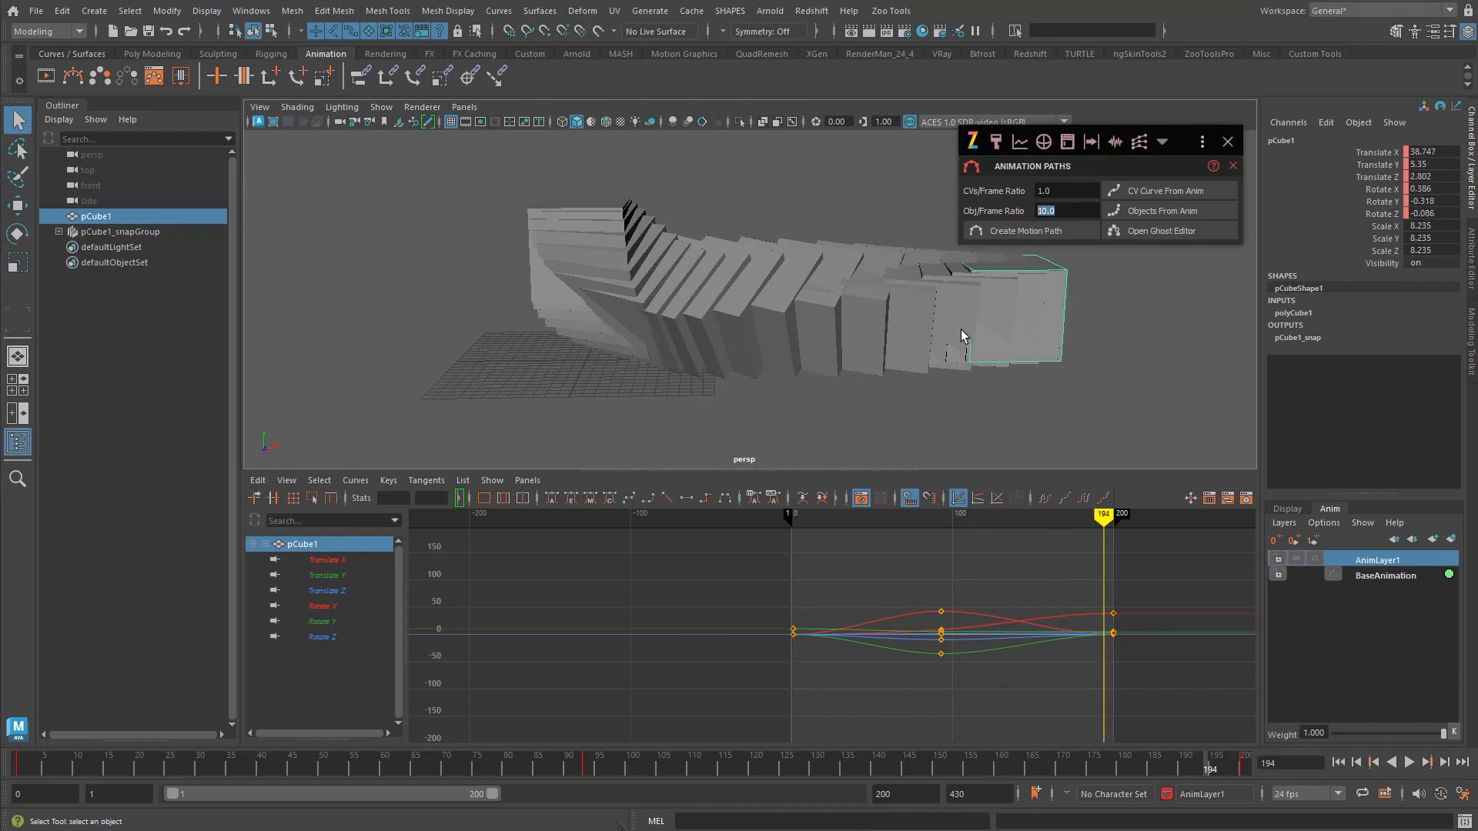
{"action": "left_click_drag", "start_coordinate": [1007, 383], "coordinate": [953, 379], "text": "alt"}
{"action": "mouse_move", "coordinate": [1102, 766]}
{"action": "left_mouse_down"}
{"action": "mouse_move", "coordinate": [422, 765]}
{"action": "mouse_move", "coordinate": [637, 766]}
{"action": "mouse_move", "coordinate": [588, 764]}
{"action": "left_mouse_up"}
{"action": "key", "text": "w"}
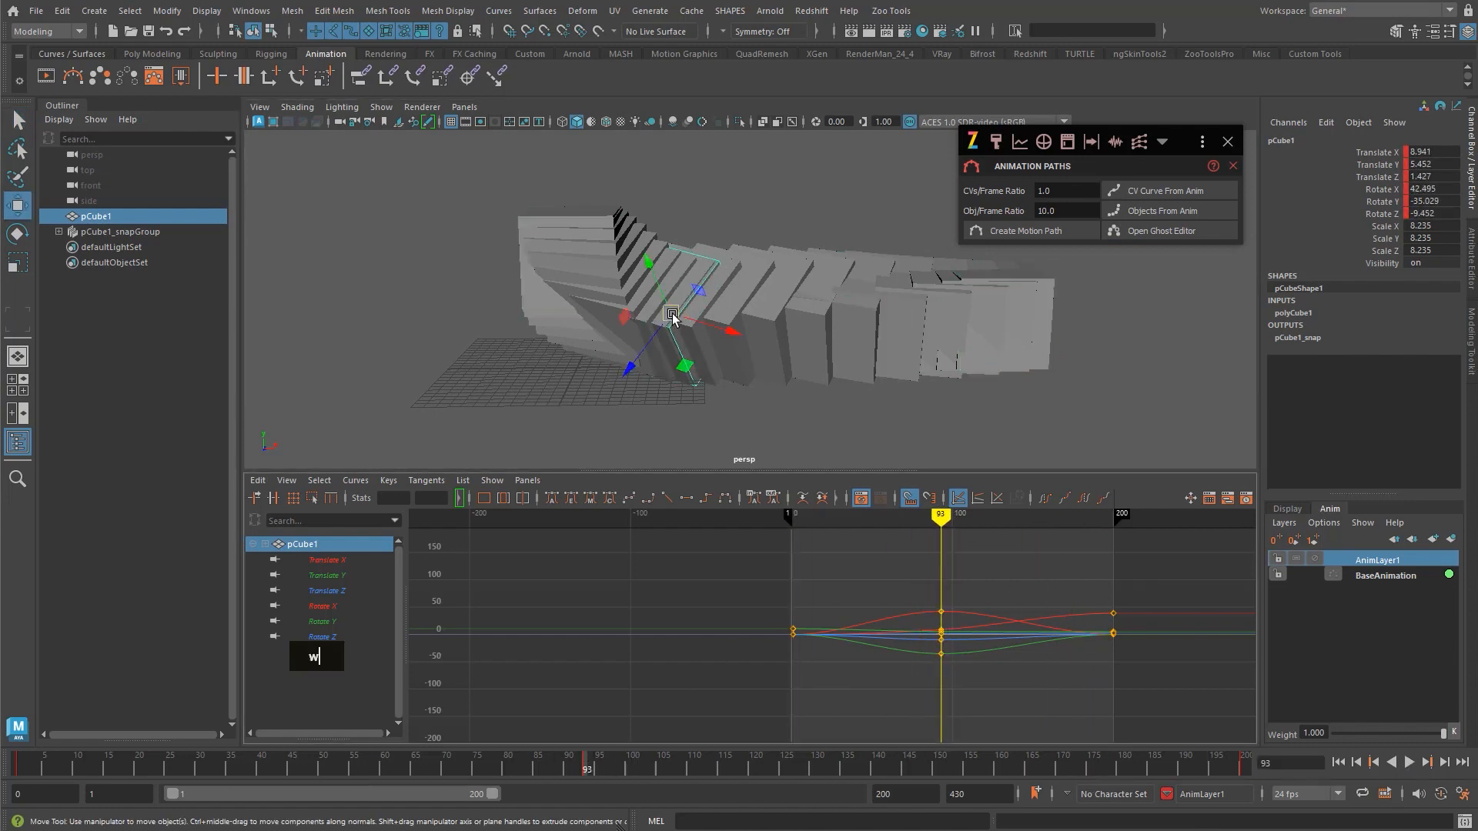
{"action": "left_click_drag", "start_coordinate": [671, 316], "coordinate": [725, 174]}
{"action": "middle_click_drag", "start_coordinate": [768, 323], "coordinate": [767, 331], "text": "alt"}
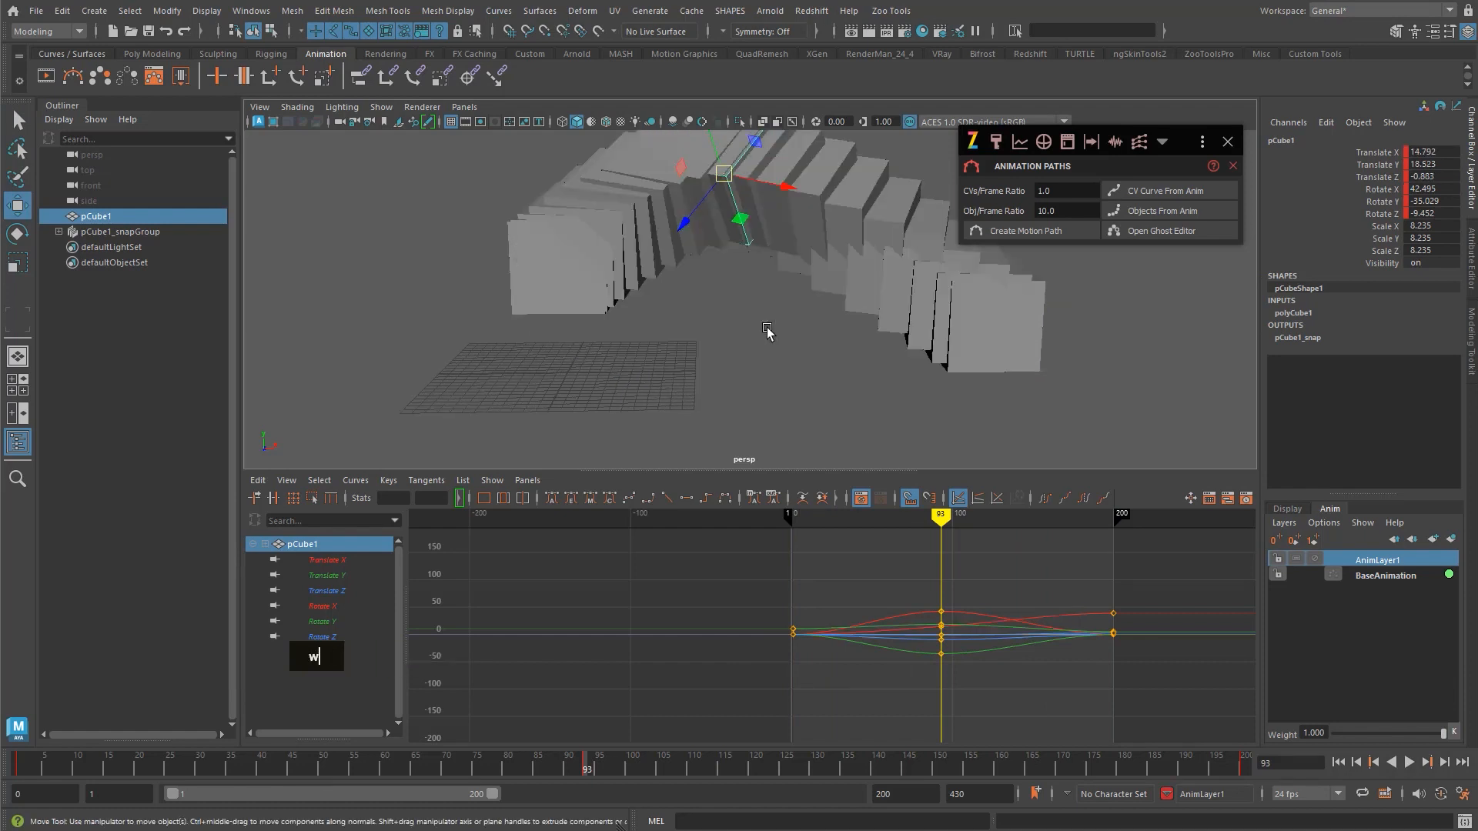
{"action": "right_click_drag", "start_coordinate": [767, 331], "coordinate": [712, 354], "text": "alt"}
{"action": "key", "text": "alt+v"}
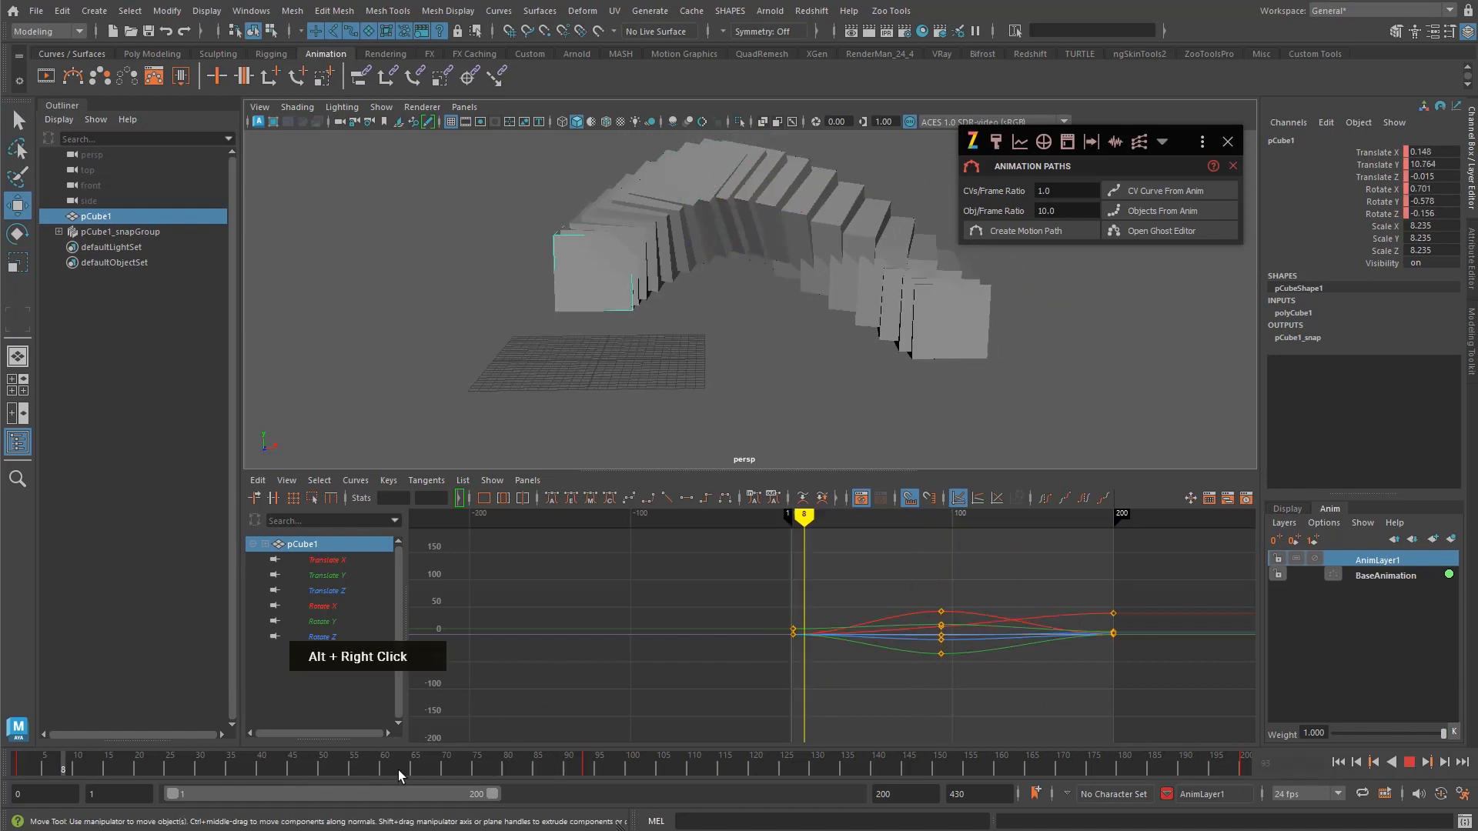
{"action": "key", "text": "alt+v"}
- Expand pCube1_snapGroup in the Outliner, select the cubes along the trail and scrub to frame 93
{"action": "left_click", "coordinate": [59, 232], "text": "shift"}
{"action": "left_click_drag", "start_coordinate": [152, 251], "coordinate": [164, 544]}
{"action": "left_click", "coordinate": [845, 395]}
{"action": "key", "text": "q"}
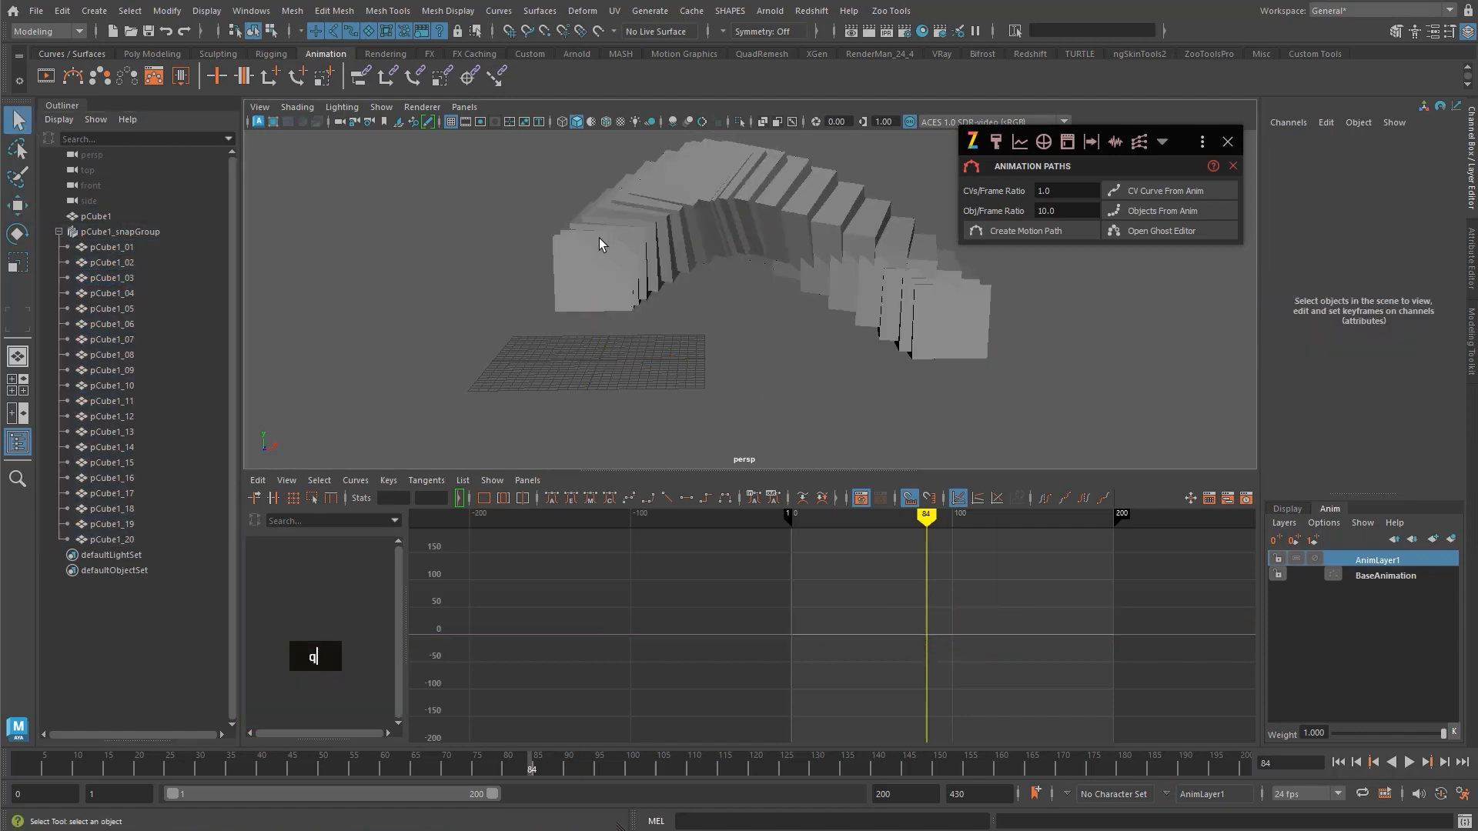
{"action": "left_click_drag", "start_coordinate": [600, 238], "coordinate": [1025, 267]}
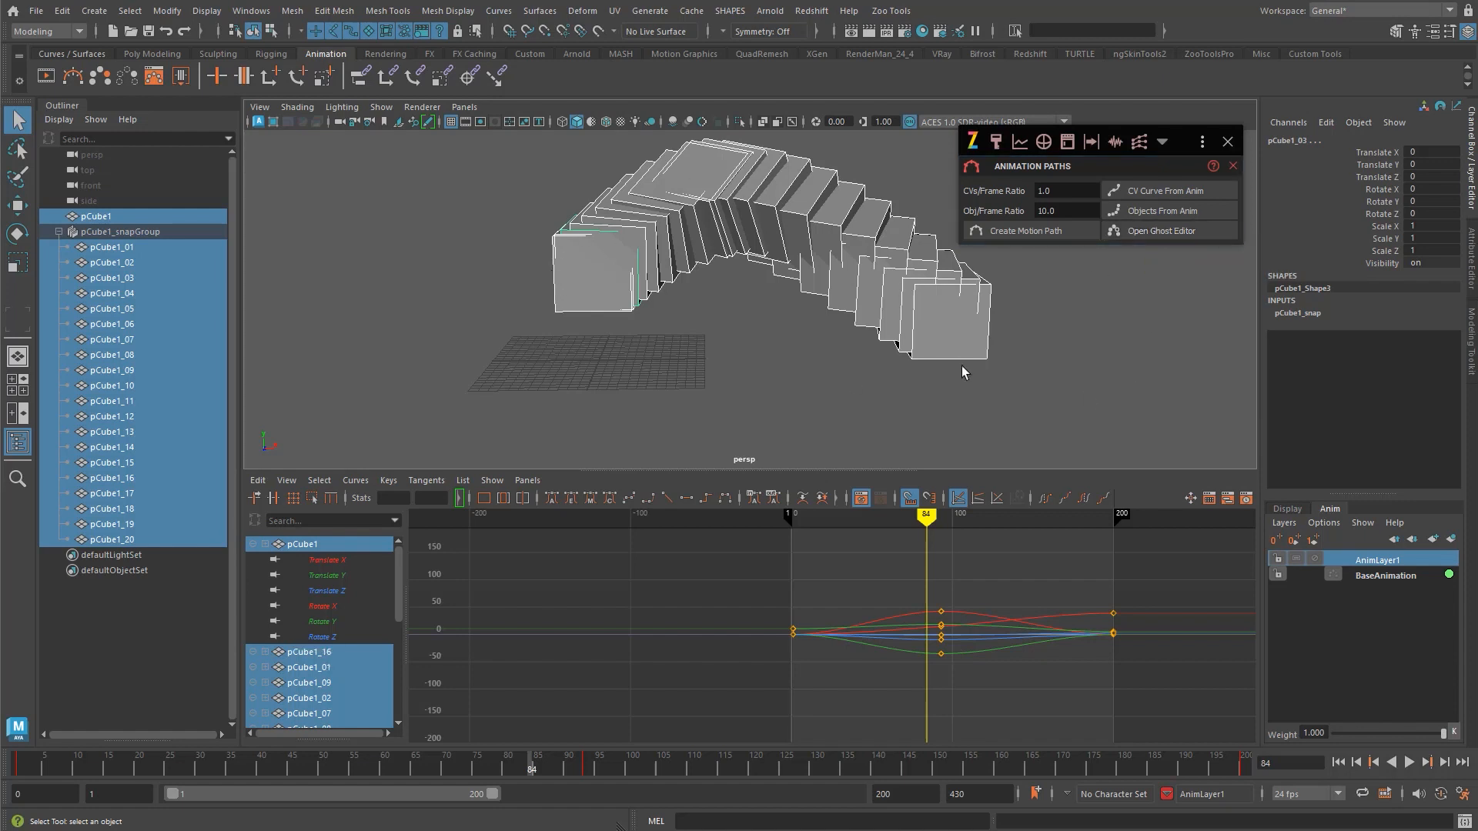
{"action": "key", "text": "v"}
{"action": "mouse_move", "coordinate": [888, 644]}
{"action": "left_mouse_down"}
{"action": "mouse_move", "coordinate": [791, 656]}
{"action": "mouse_move", "coordinate": [1018, 644]}
{"action": "mouse_move", "coordinate": [938, 646]}
{"action": "left_mouse_up"}
{"action": "key", "text": "x"}
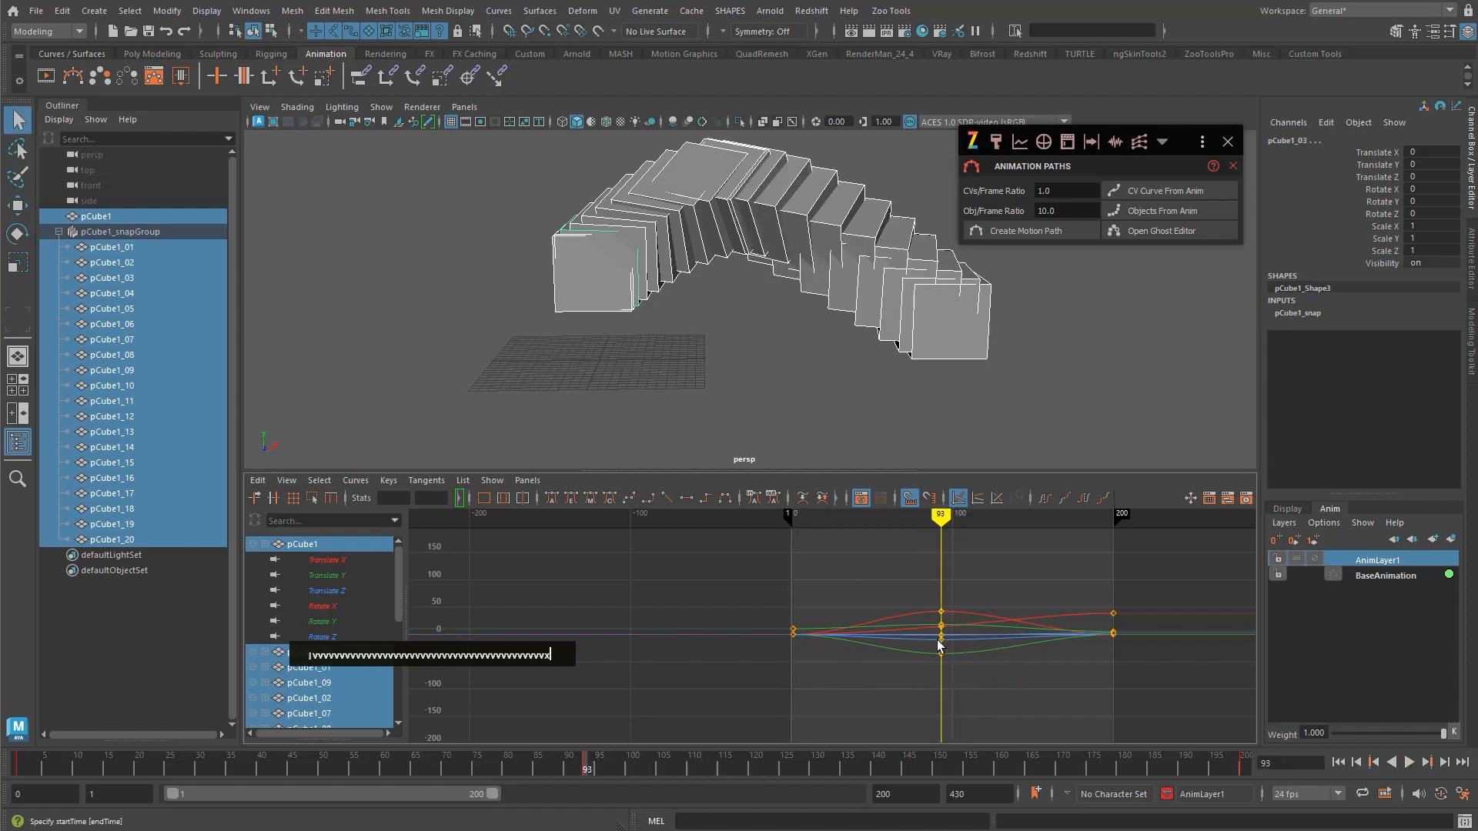
- Delete the history of pCube1_01 to pCube1_20, unparent them and delete the empty pCube1_snapGroup
{"action": "left_click_drag", "start_coordinate": [100, 253], "coordinate": [144, 533]}
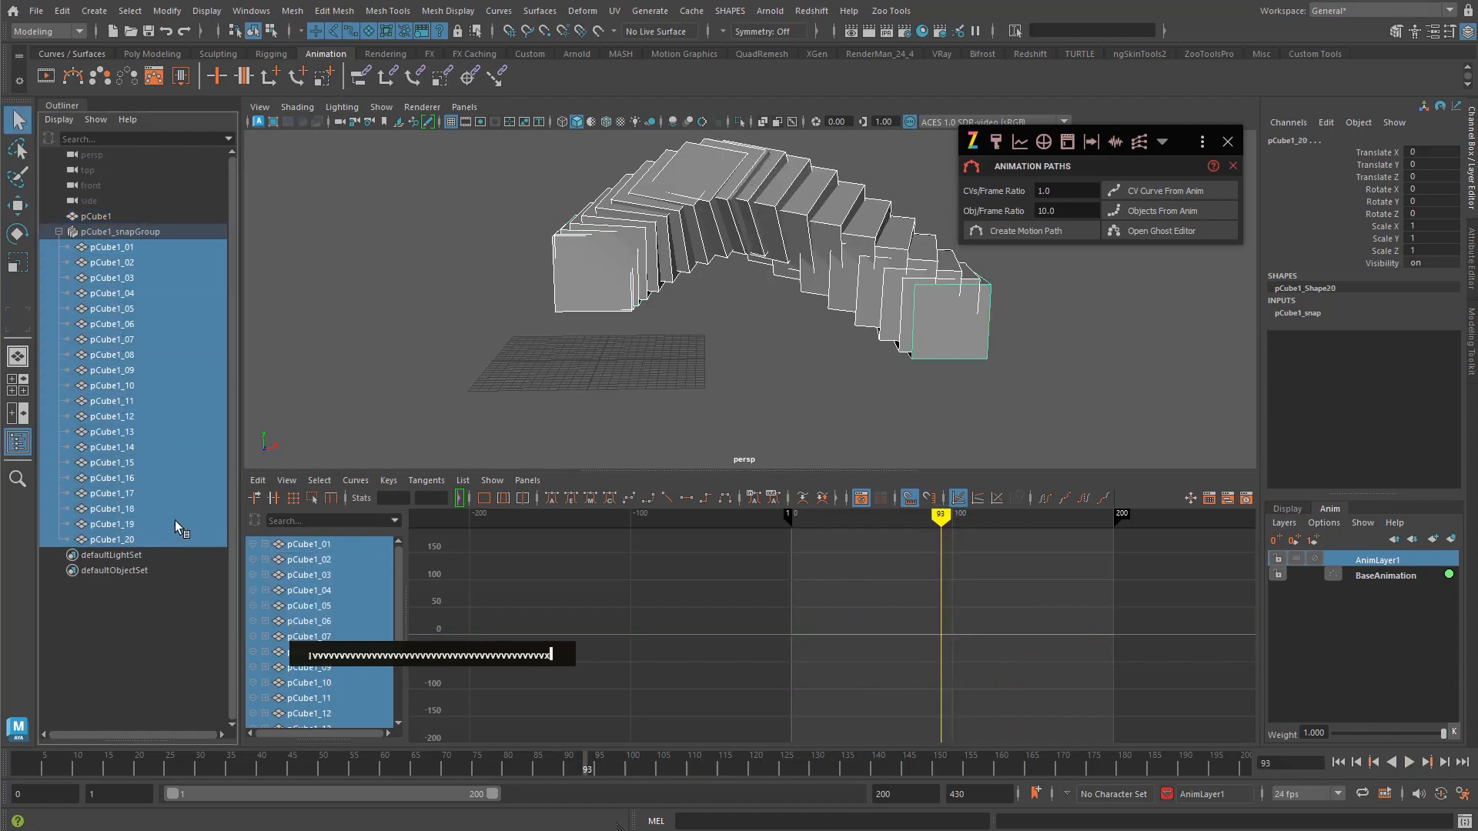
{"action": "key", "text": "alt+shift+d"}
{"action": "key", "text": "shift+p"}
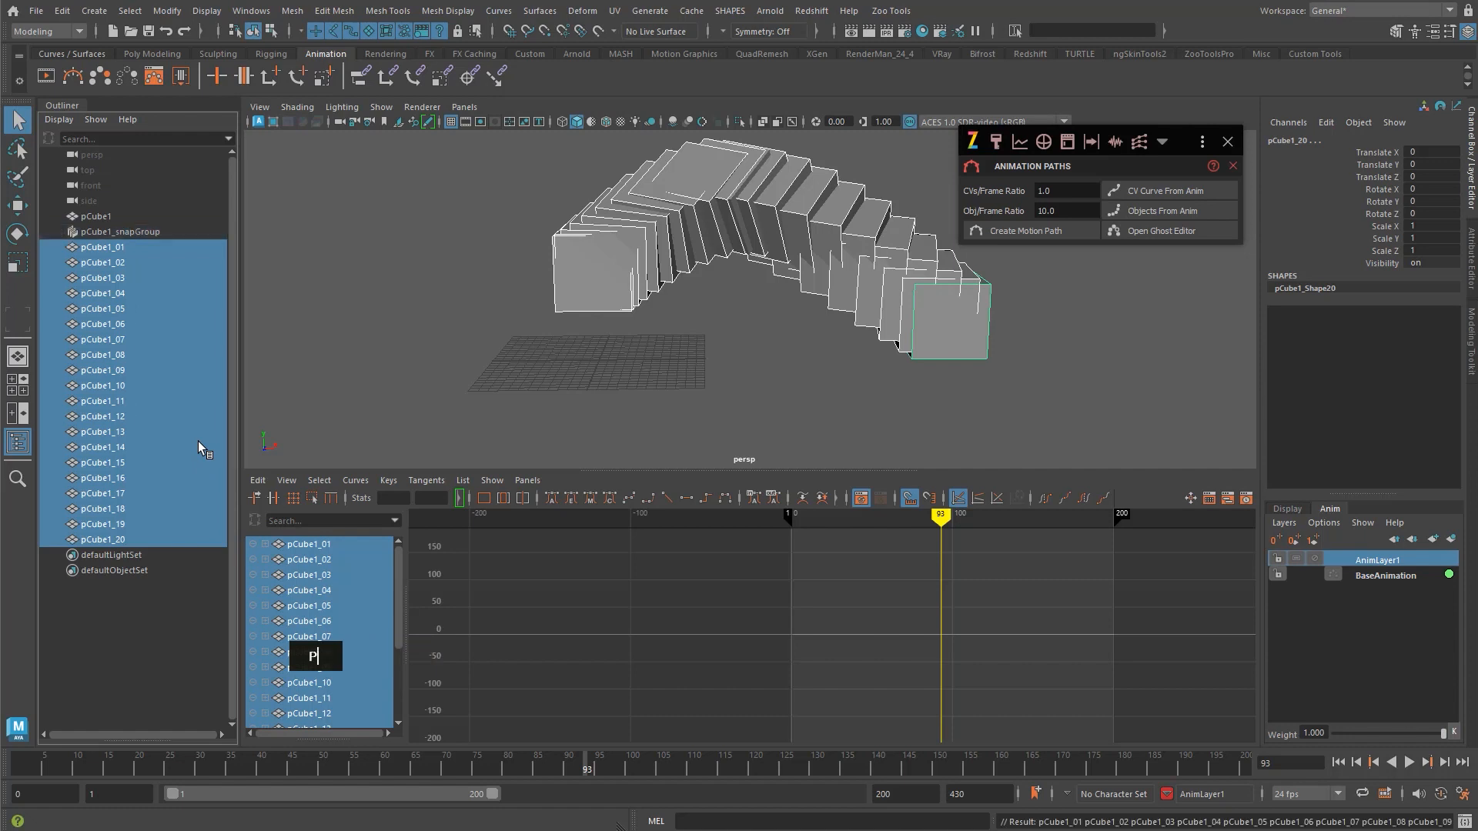
{"action": "left_click", "coordinate": [140, 228]}
{"action": "key", "text": "Delete"}
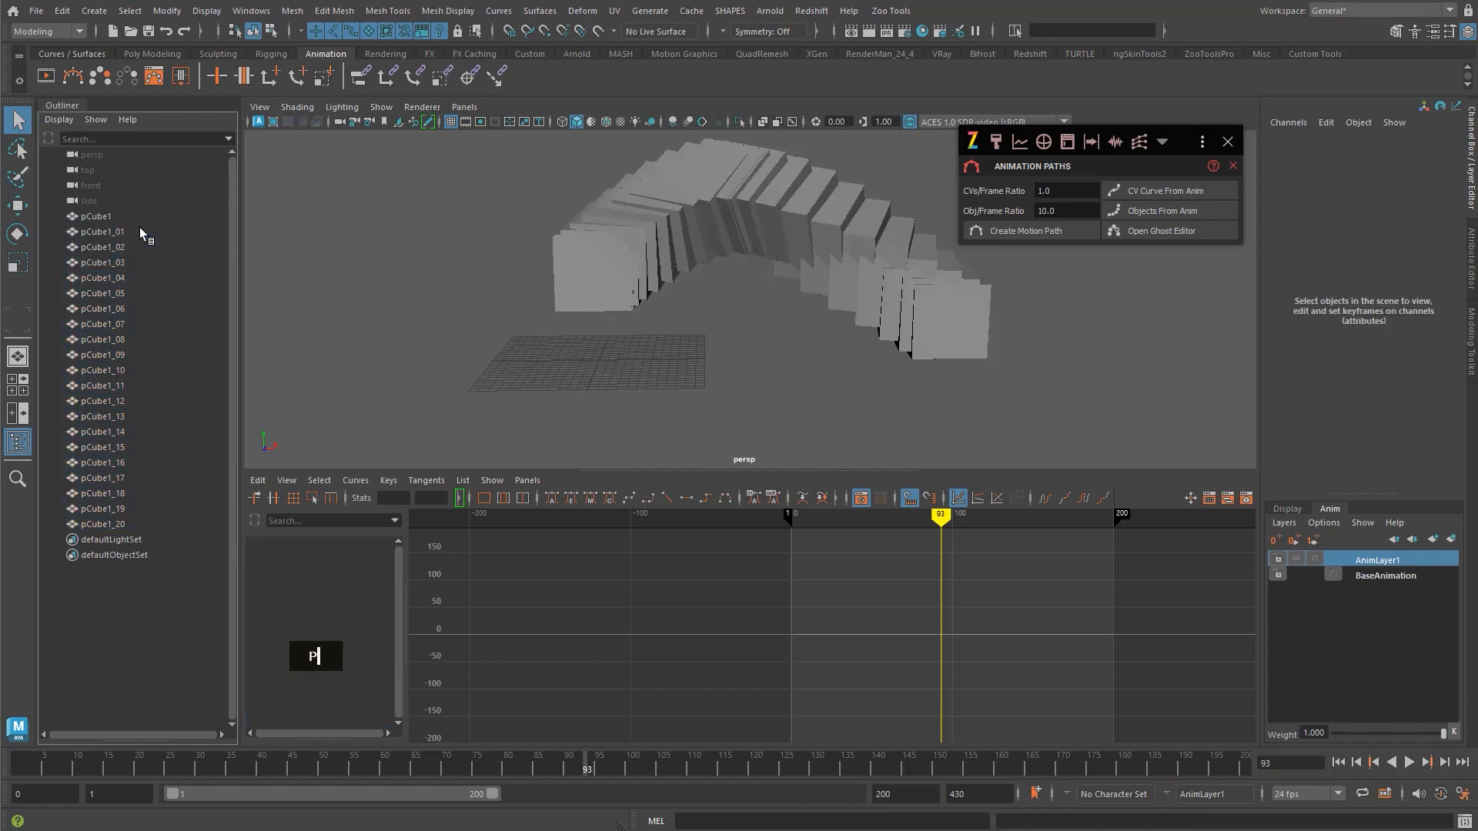
- At frame 93, key the original cube at about X 16.521, Y 29.245, Z -2.918 and play it back against the detached copies
{"action": "left_click", "coordinate": [137, 216]}
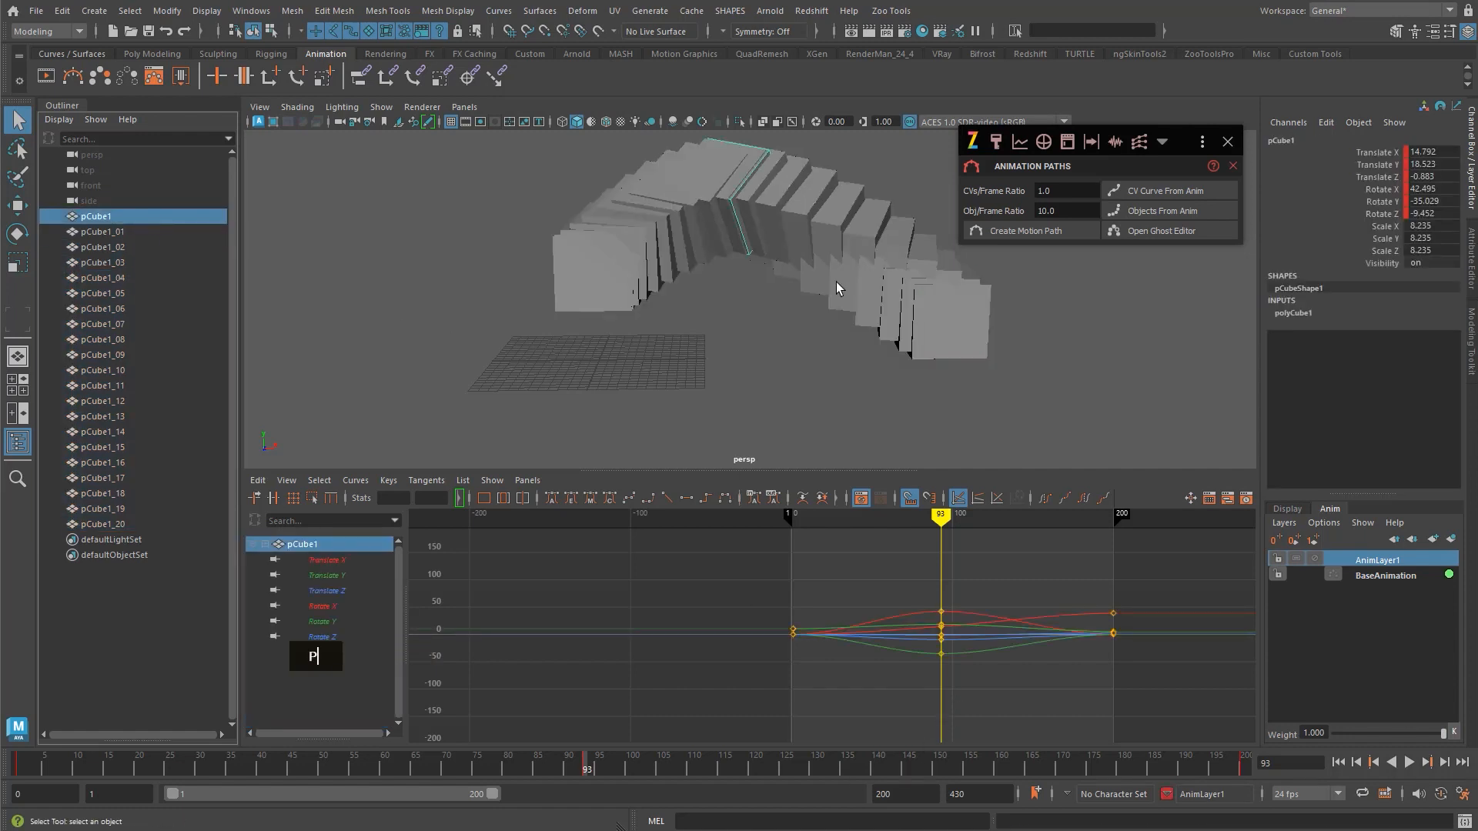
{"action": "key", "text": "w"}
{"action": "middle_click_drag", "start_coordinate": [757, 361], "coordinate": [743, 442], "text": "alt"}
{"action": "middle_click_drag", "start_coordinate": [743, 443], "coordinate": [758, 346]}
{"action": "key", "text": "shift+w"}
{"action": "key", "text": "shift+e"}
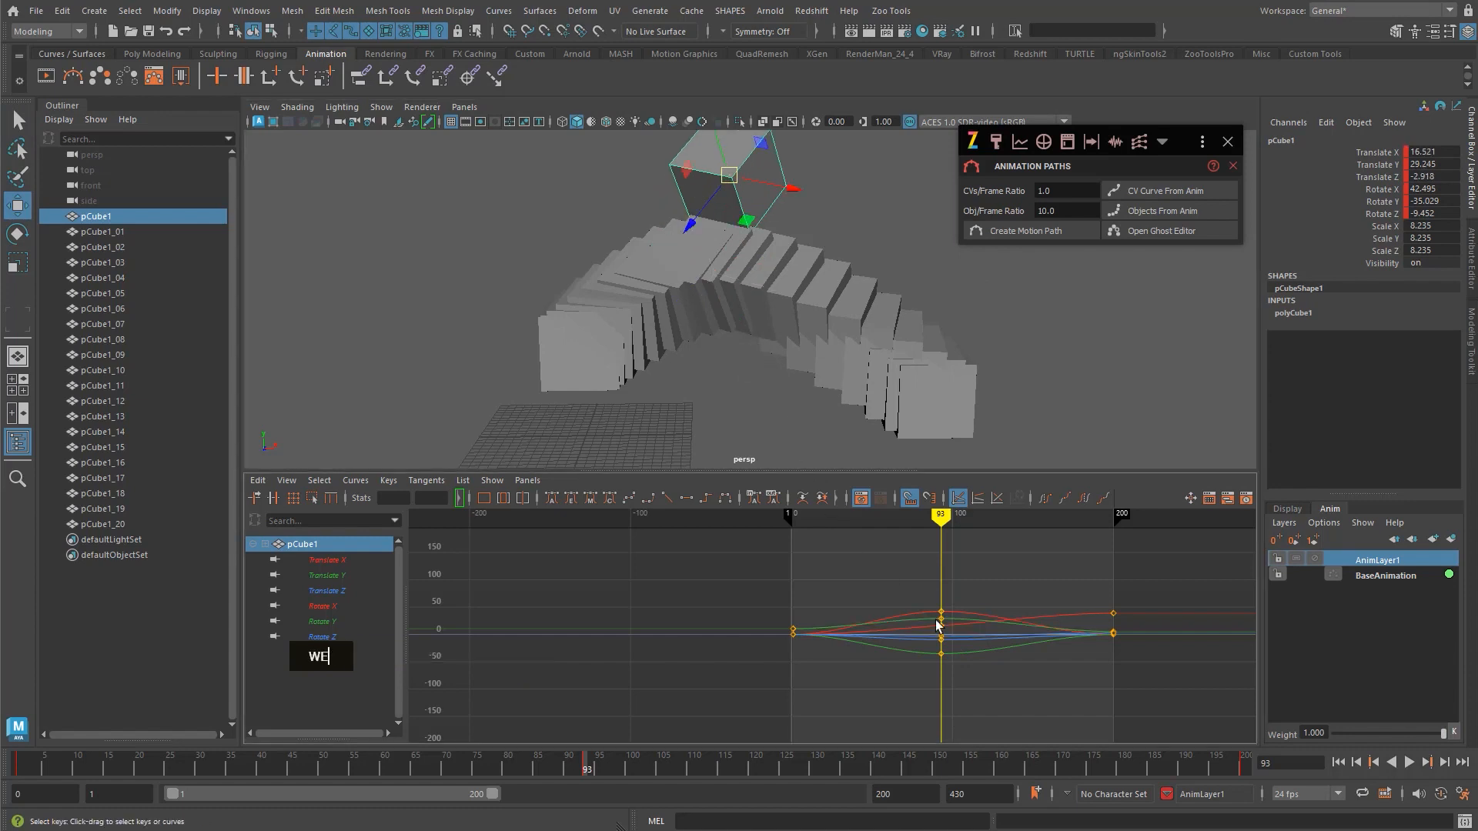
{"action": "key", "text": "v"}
{"action": "left_click_drag", "start_coordinate": [973, 667], "coordinate": [852, 648]}
{"action": "key", "text": "alt+v"}
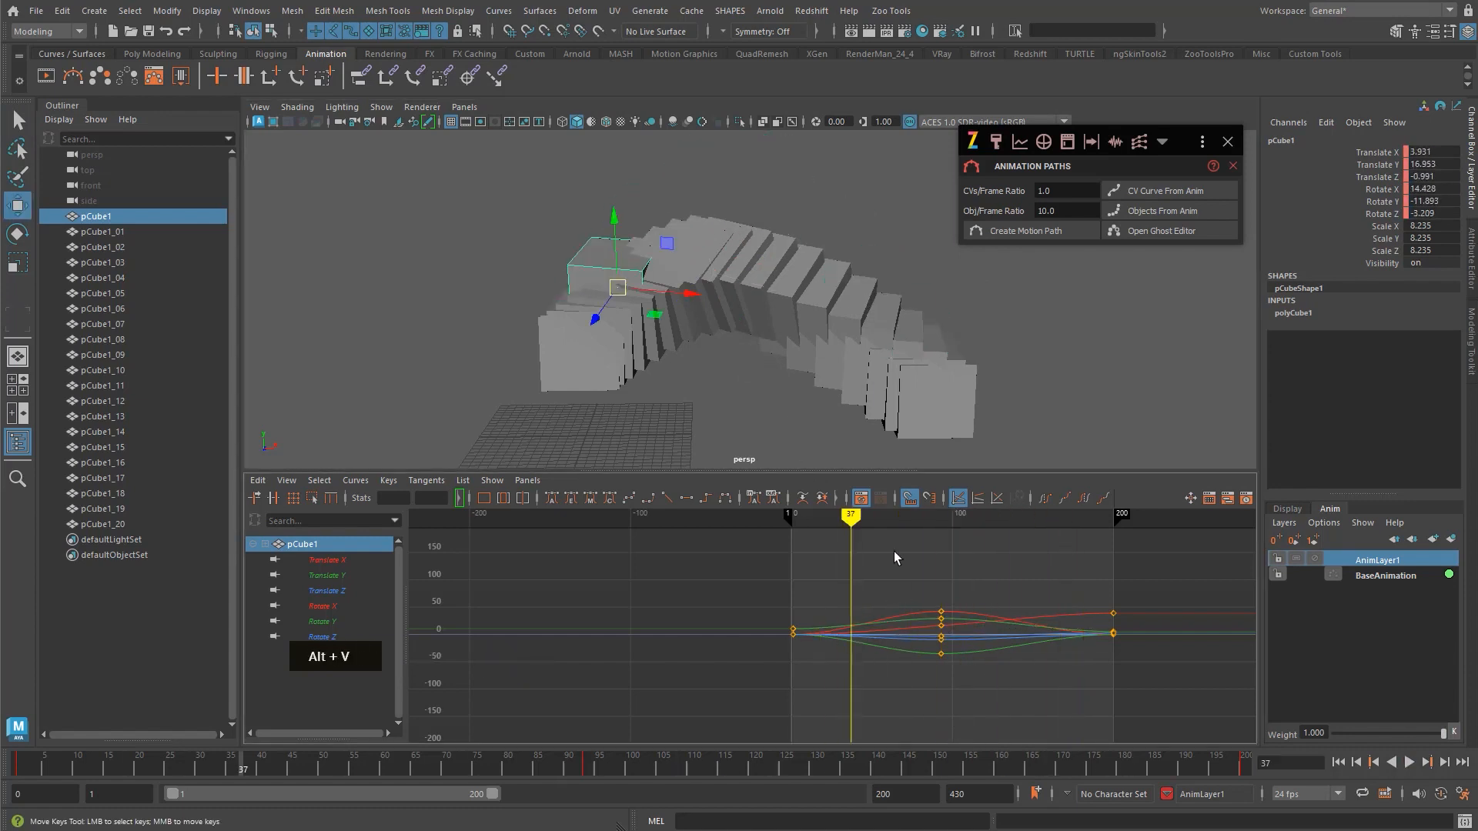
- Delete the detached copies pCube1_01 to pCube1_20, keeping only the original animated cube
{"action": "left_click_drag", "start_coordinate": [142, 232], "coordinate": [170, 471]}
{"action": "right_click", "coordinate": [171, 472]}
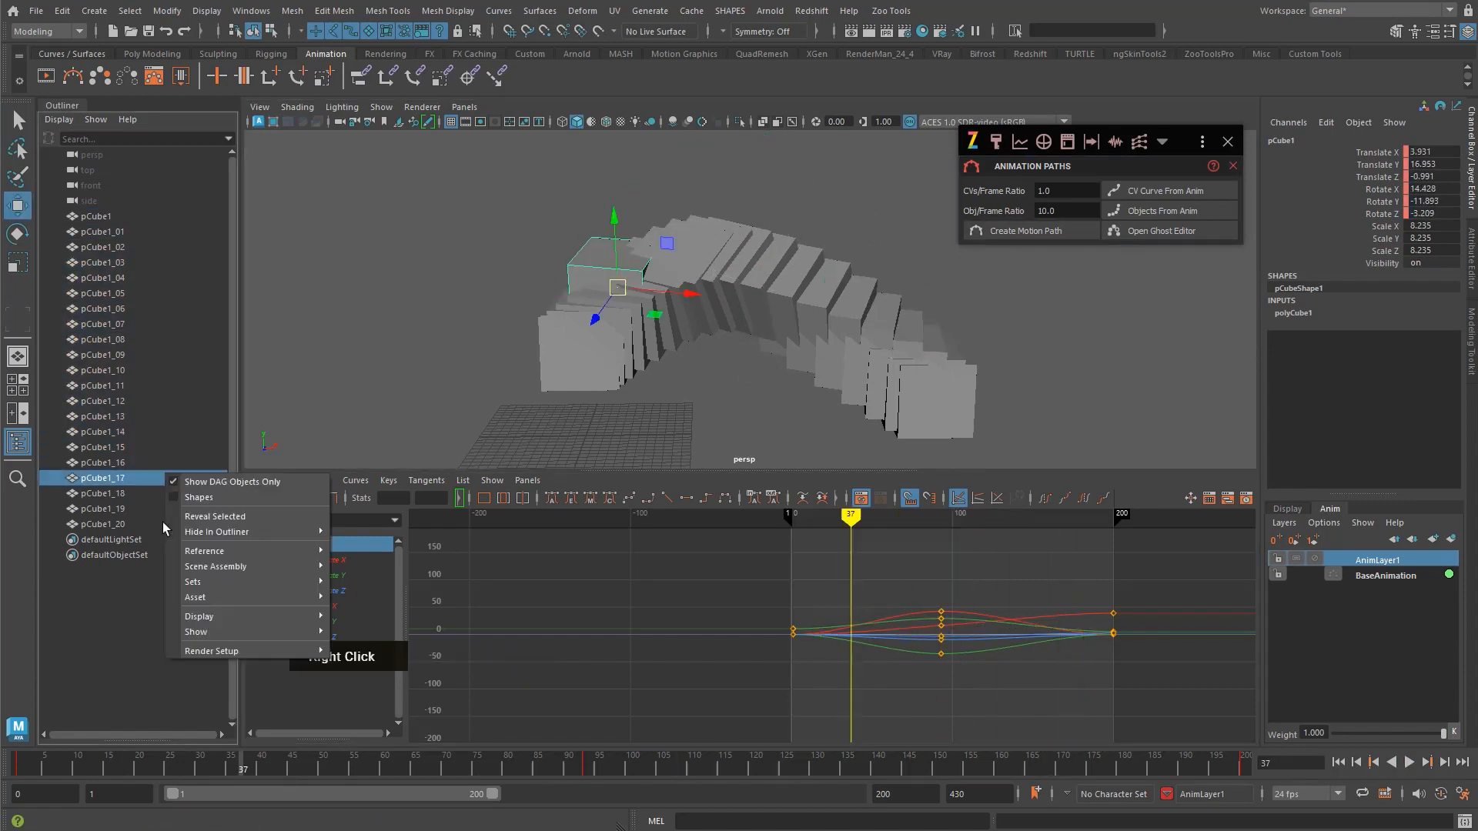
{"action": "left_click", "coordinate": [126, 533]}
{"action": "left_click", "coordinate": [120, 521]}
{"action": "left_click_drag", "start_coordinate": [121, 525], "coordinate": [122, 233]}
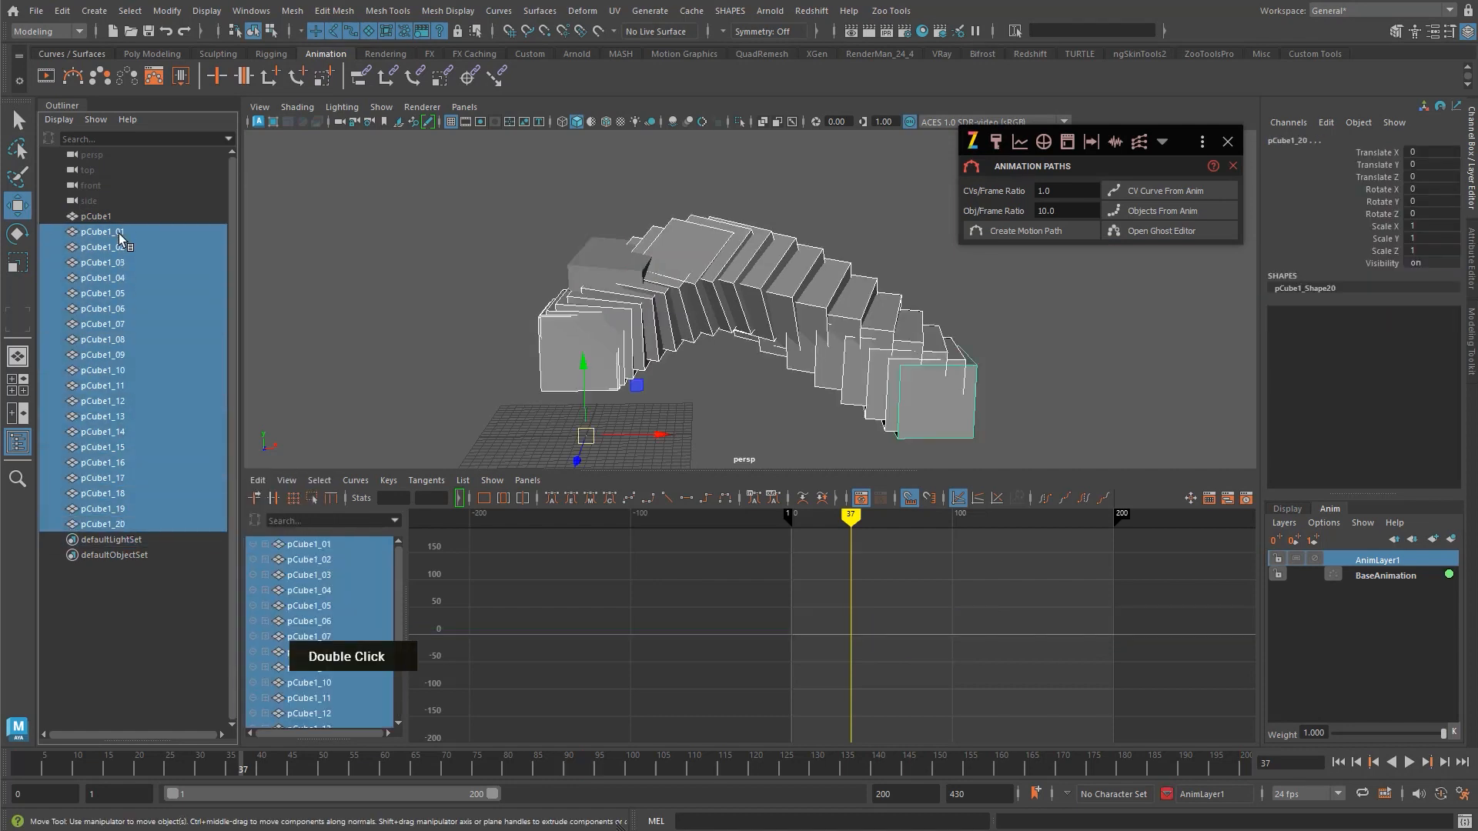
{"action": "key", "text": "Delete"}
{"action": "middle_click_drag", "start_coordinate": [353, 301], "coordinate": [511, 320], "text": "alt"}
{"action": "key", "text": "q"}
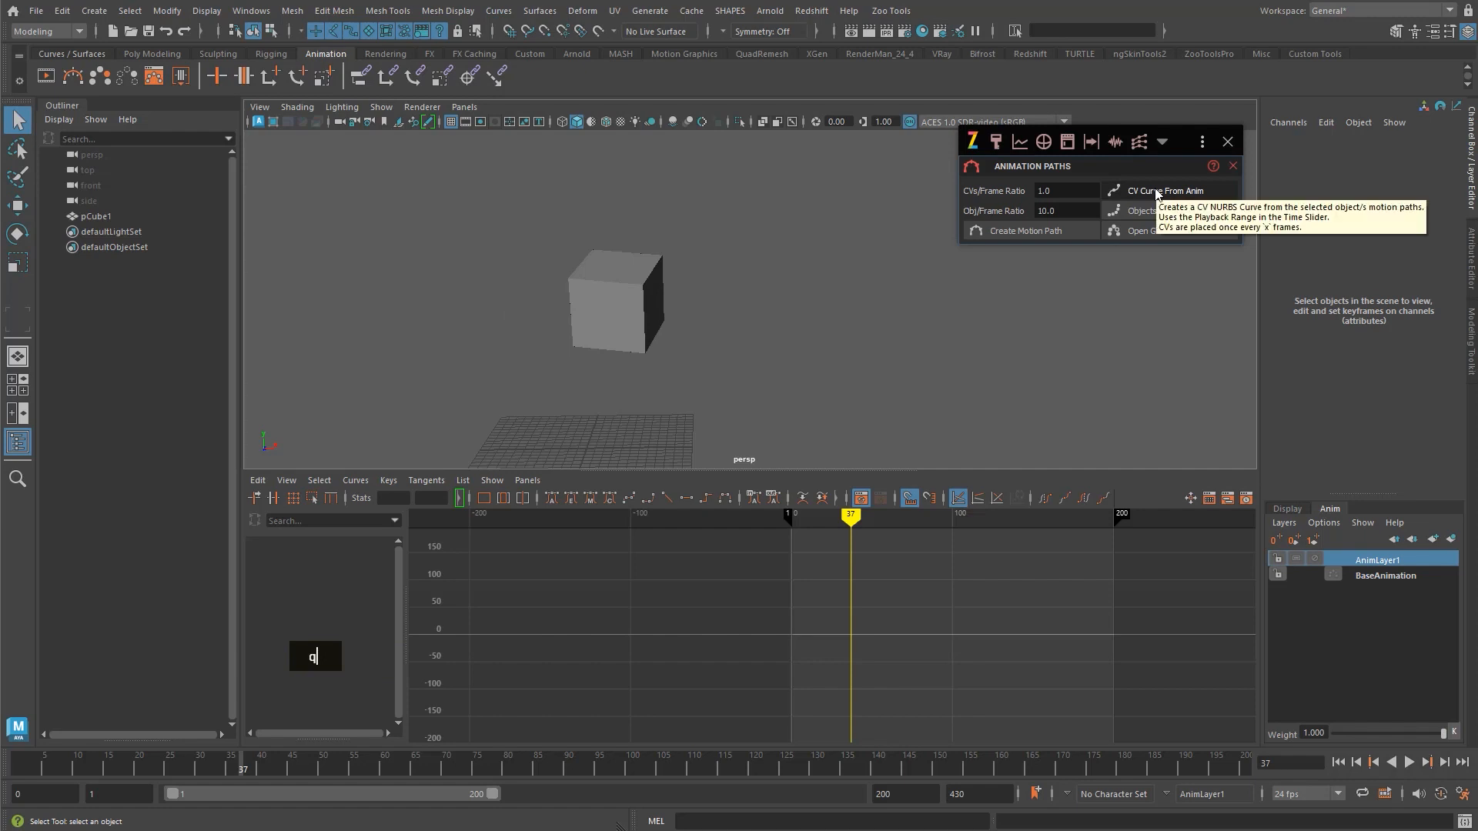
- Create a CV curve from the cube's animation with a CVs/Frame Ratio of 10
{"action": "left_click", "coordinate": [655, 328]}
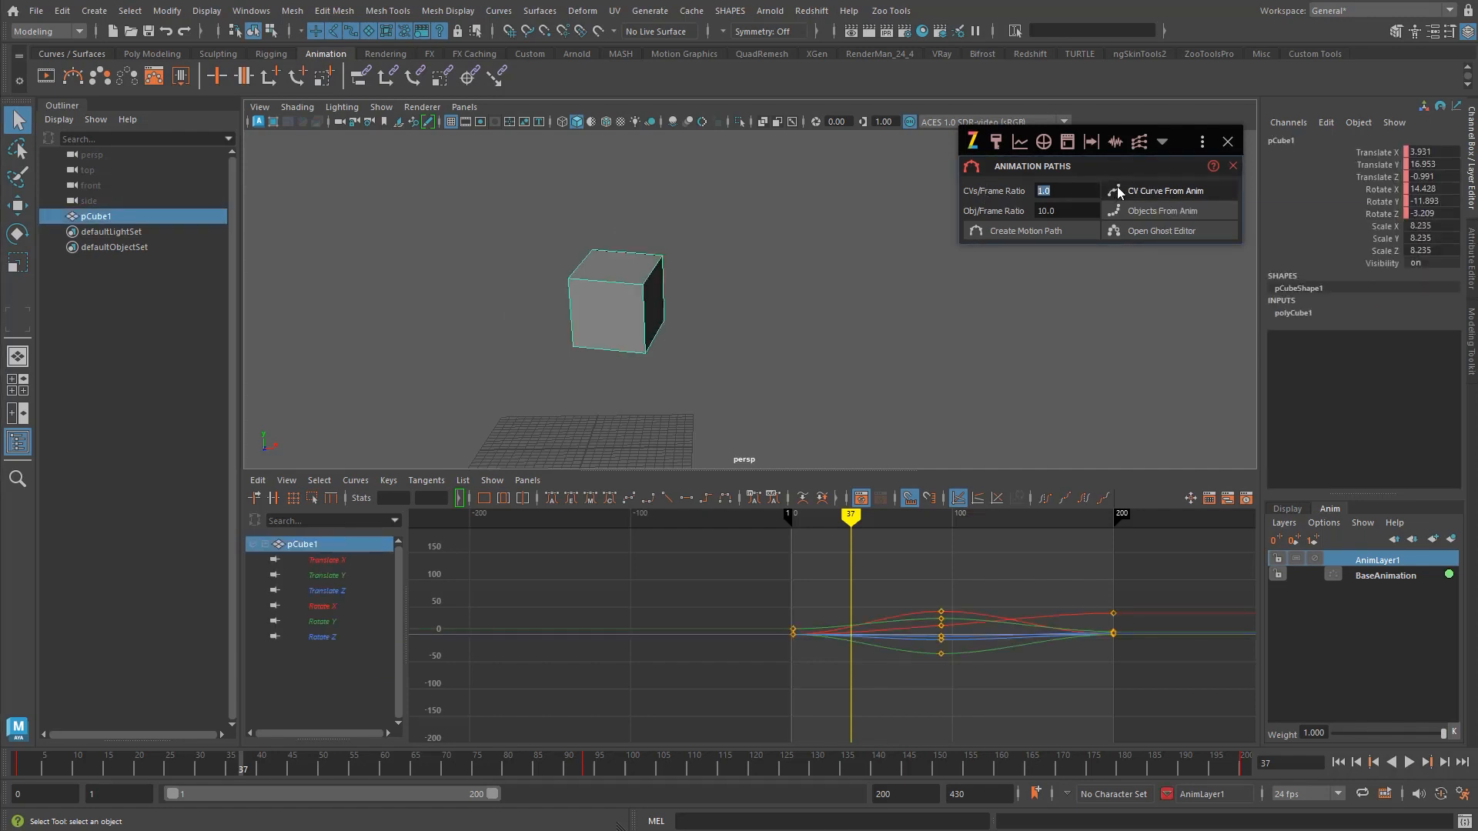
{"action": "type", "text": "1"}
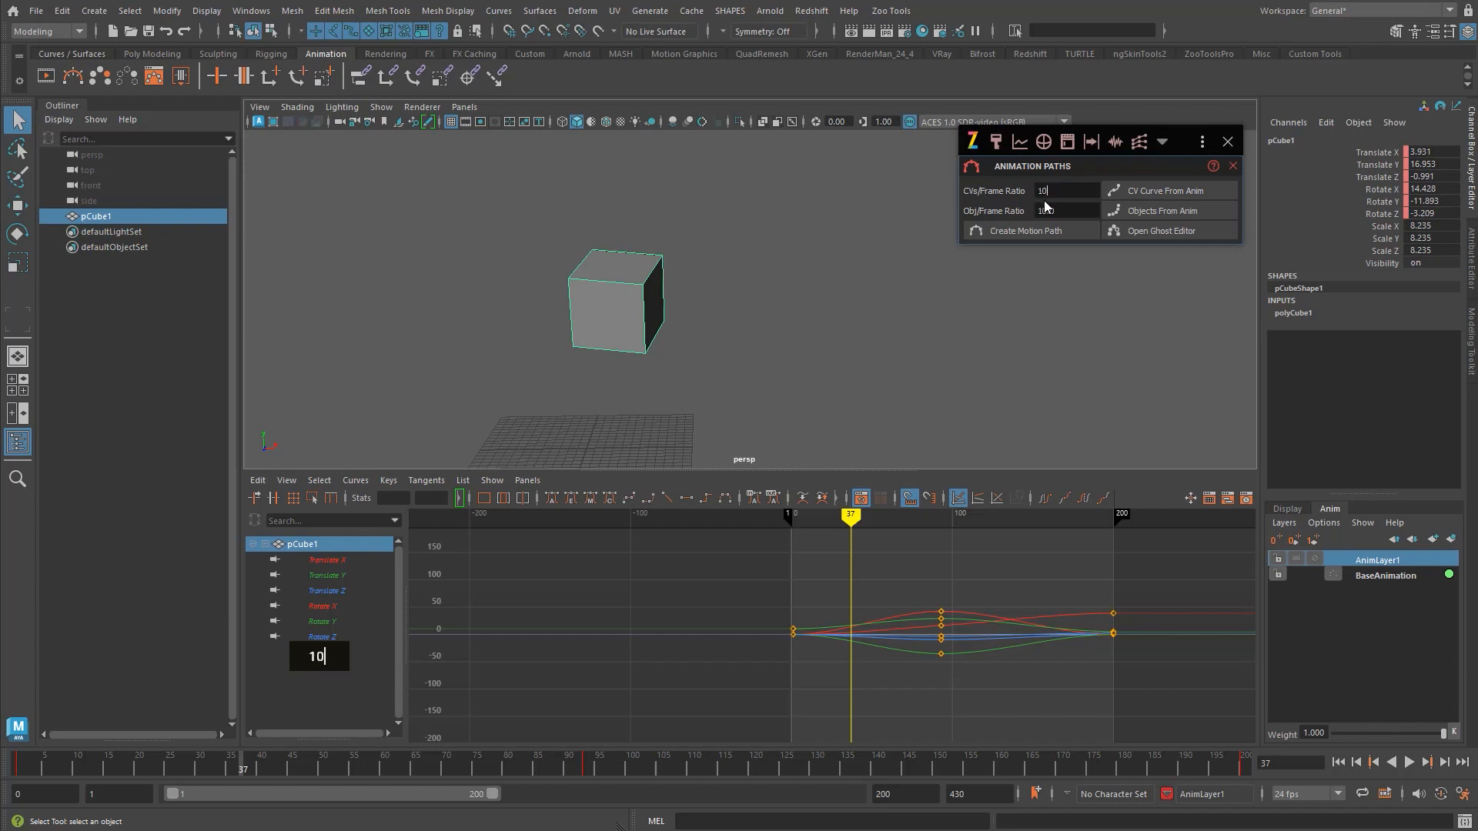
{"action": "key", "text": "Tab"}
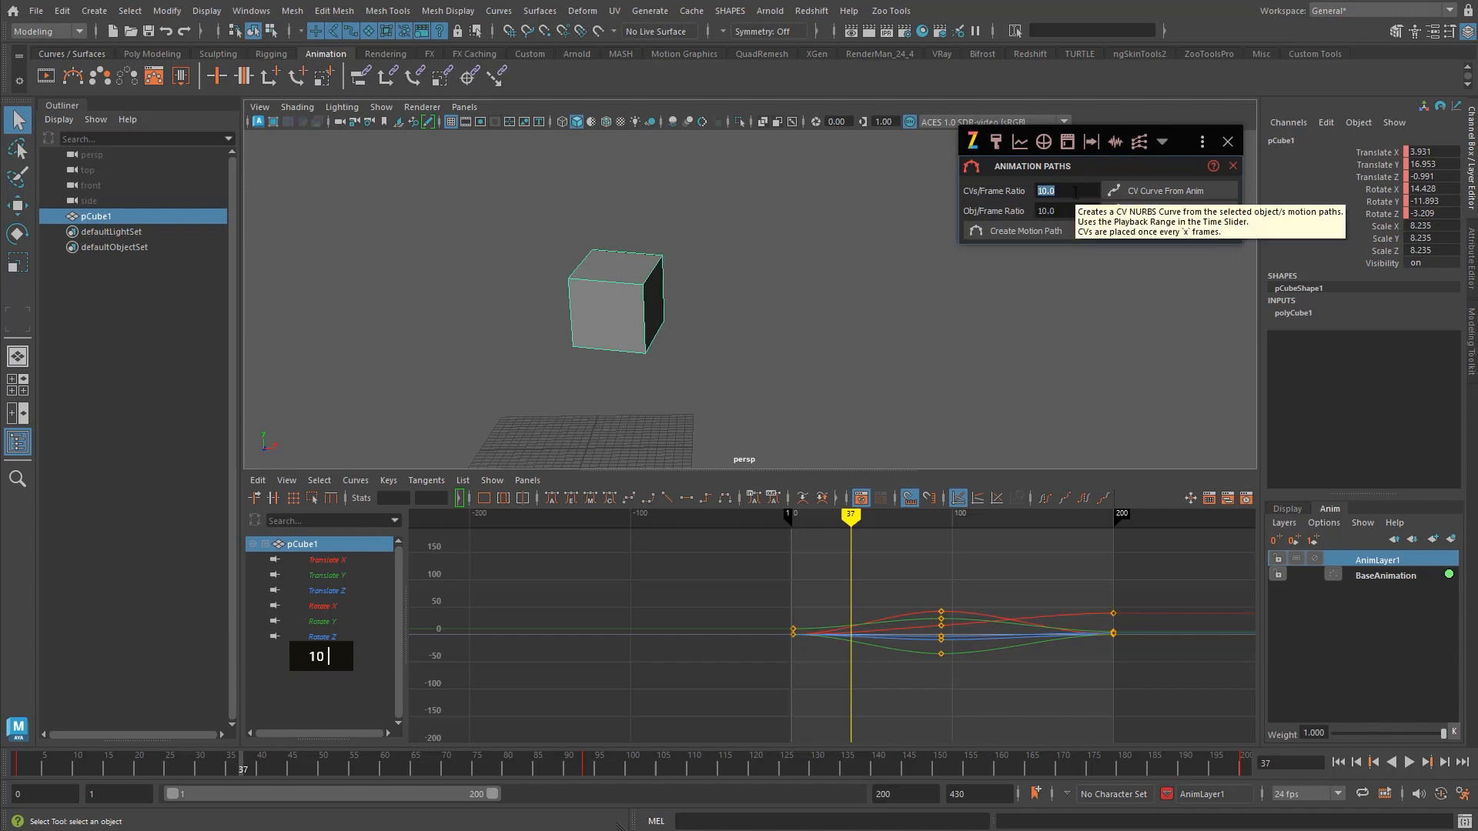
{"action": "right_click_drag", "start_coordinate": [697, 347], "coordinate": [692, 367], "text": "alt"}
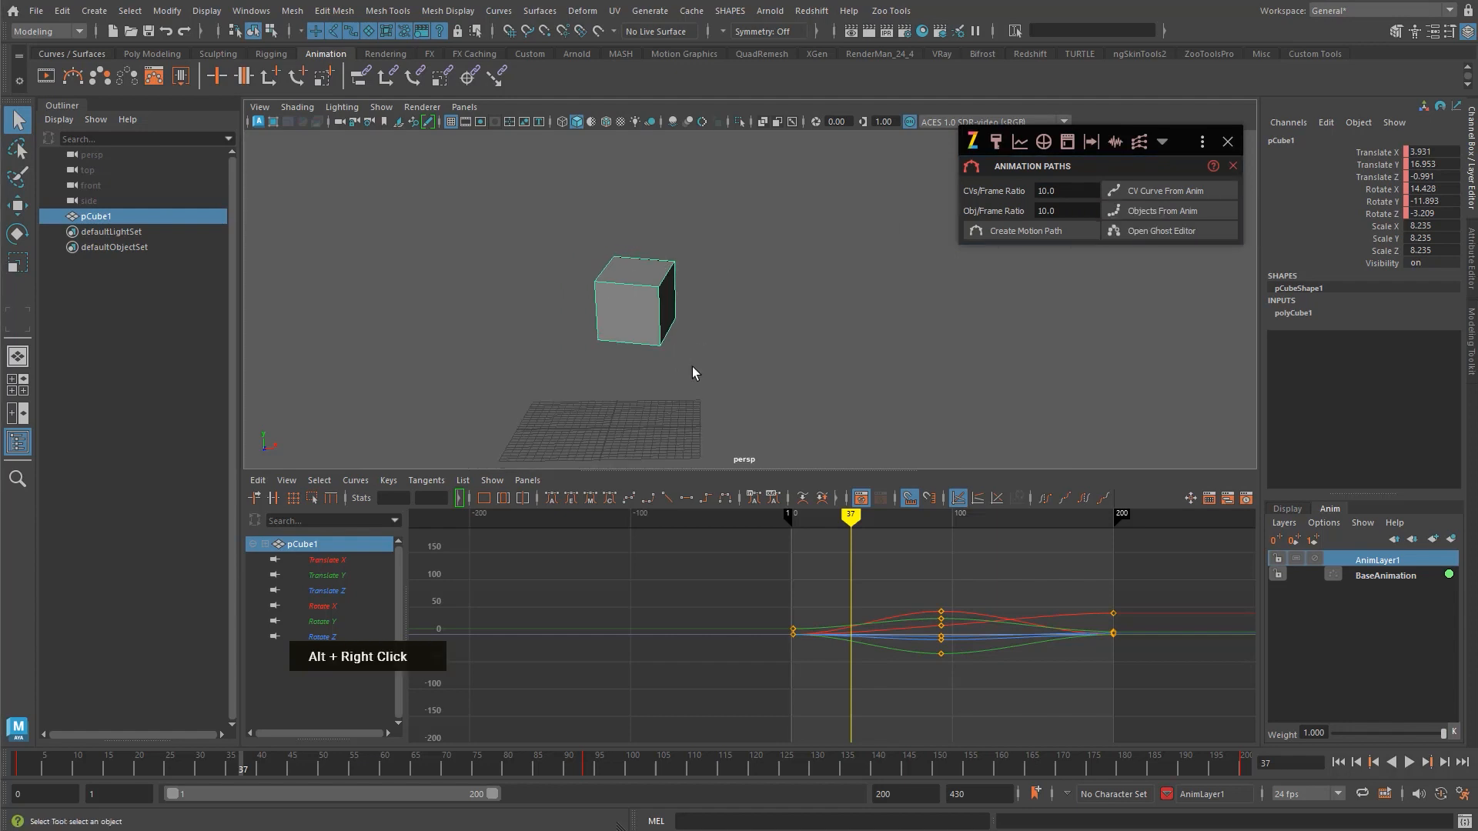
{"action": "key", "text": "v"}
{"action": "left_click_drag", "start_coordinate": [885, 664], "coordinate": [842, 655]}
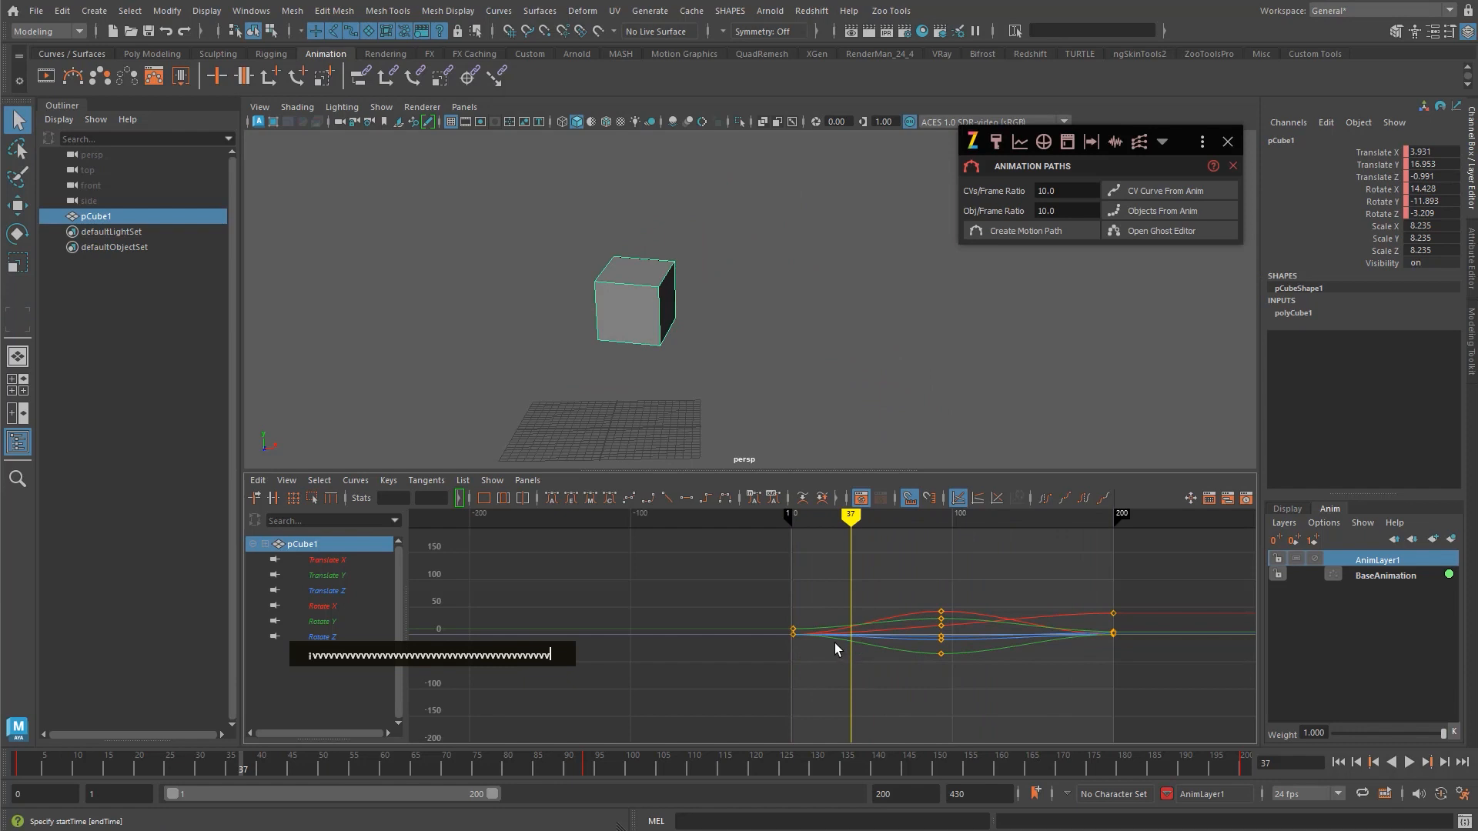
{"action": "middle_click_drag", "start_coordinate": [884, 626], "coordinate": [855, 591], "text": "alt"}
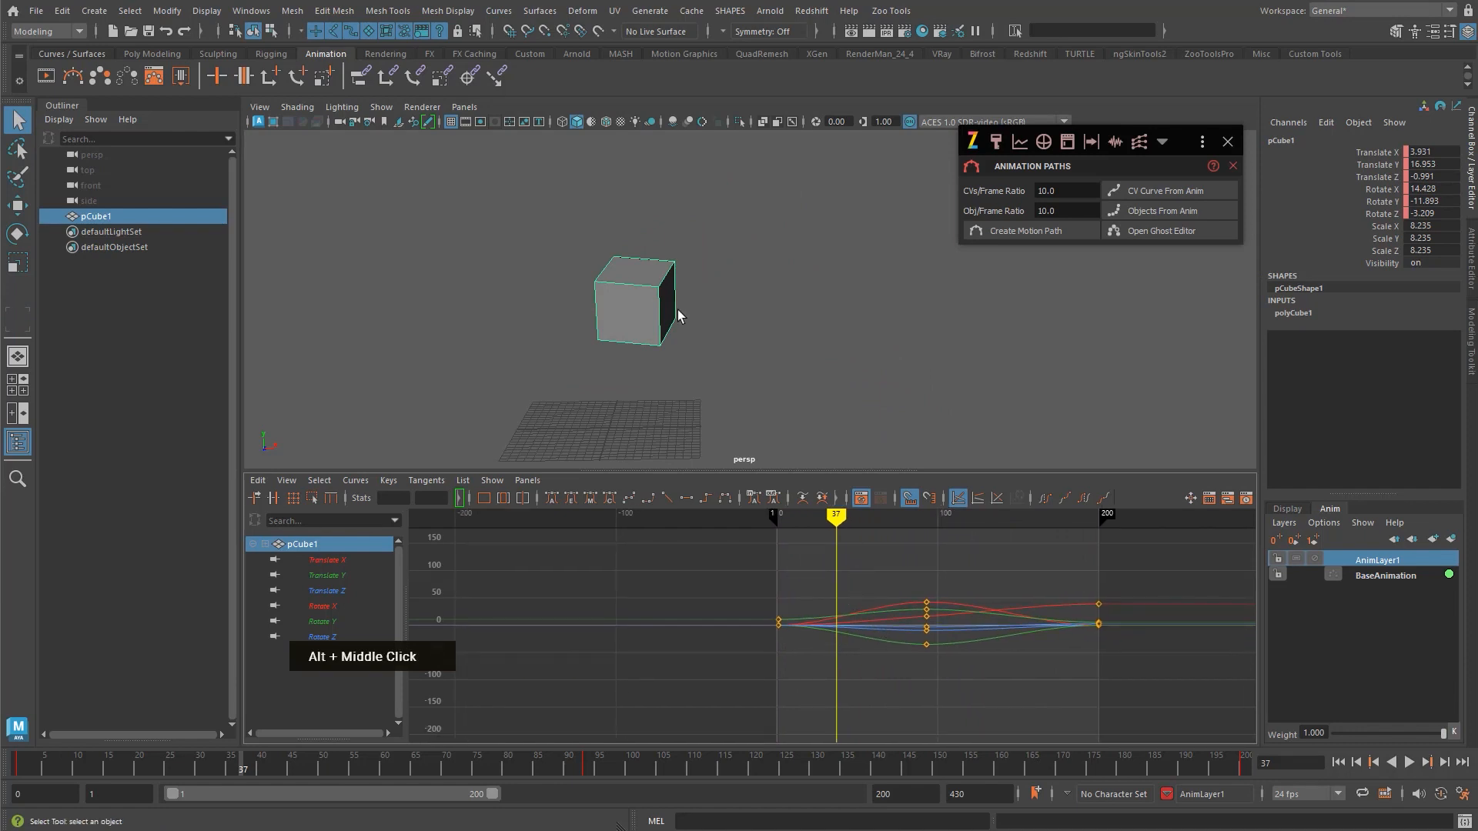
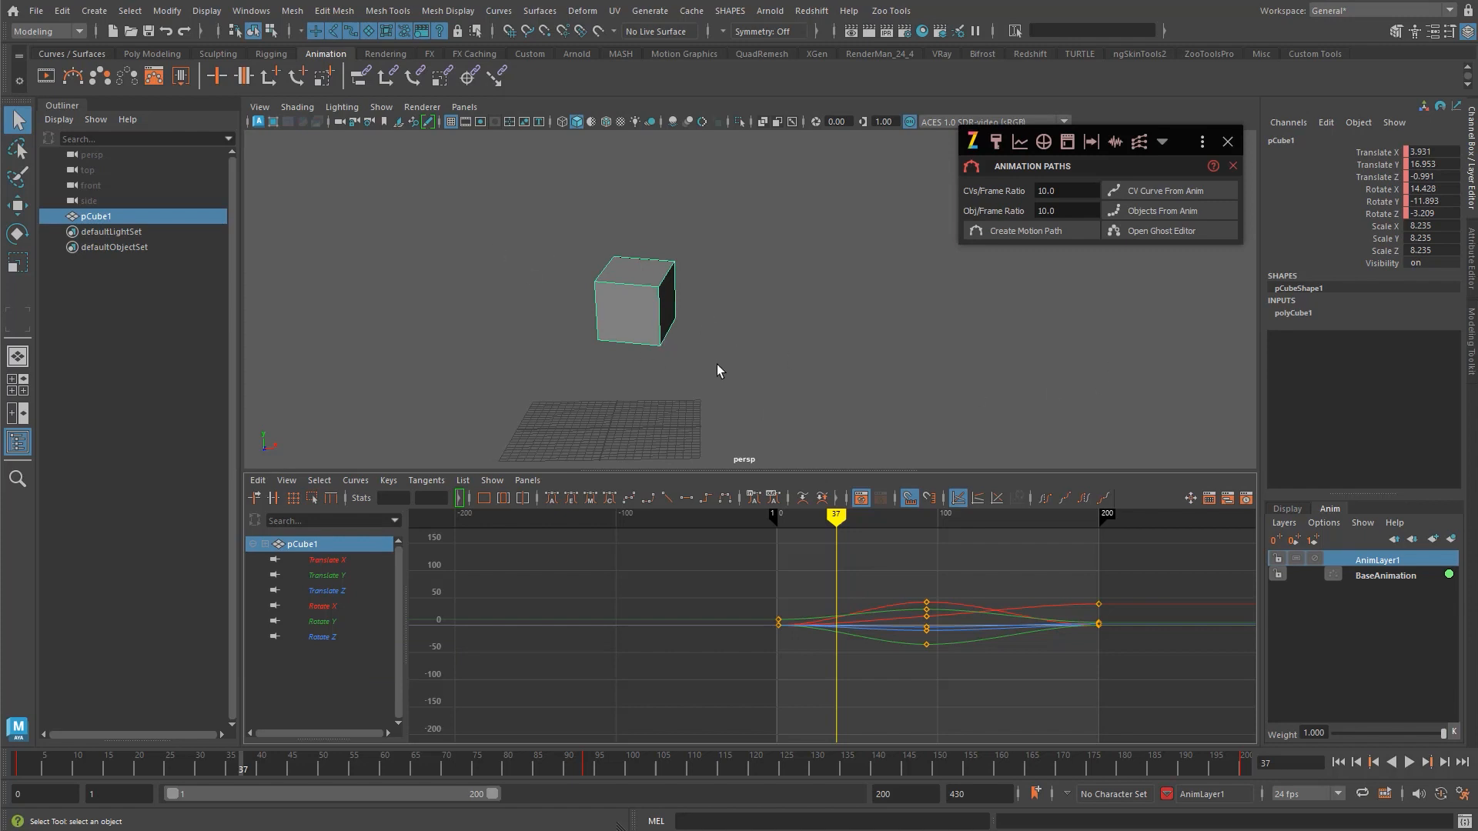
{"action": "middle_click", "coordinate": [800, 393], "text": "alt"}
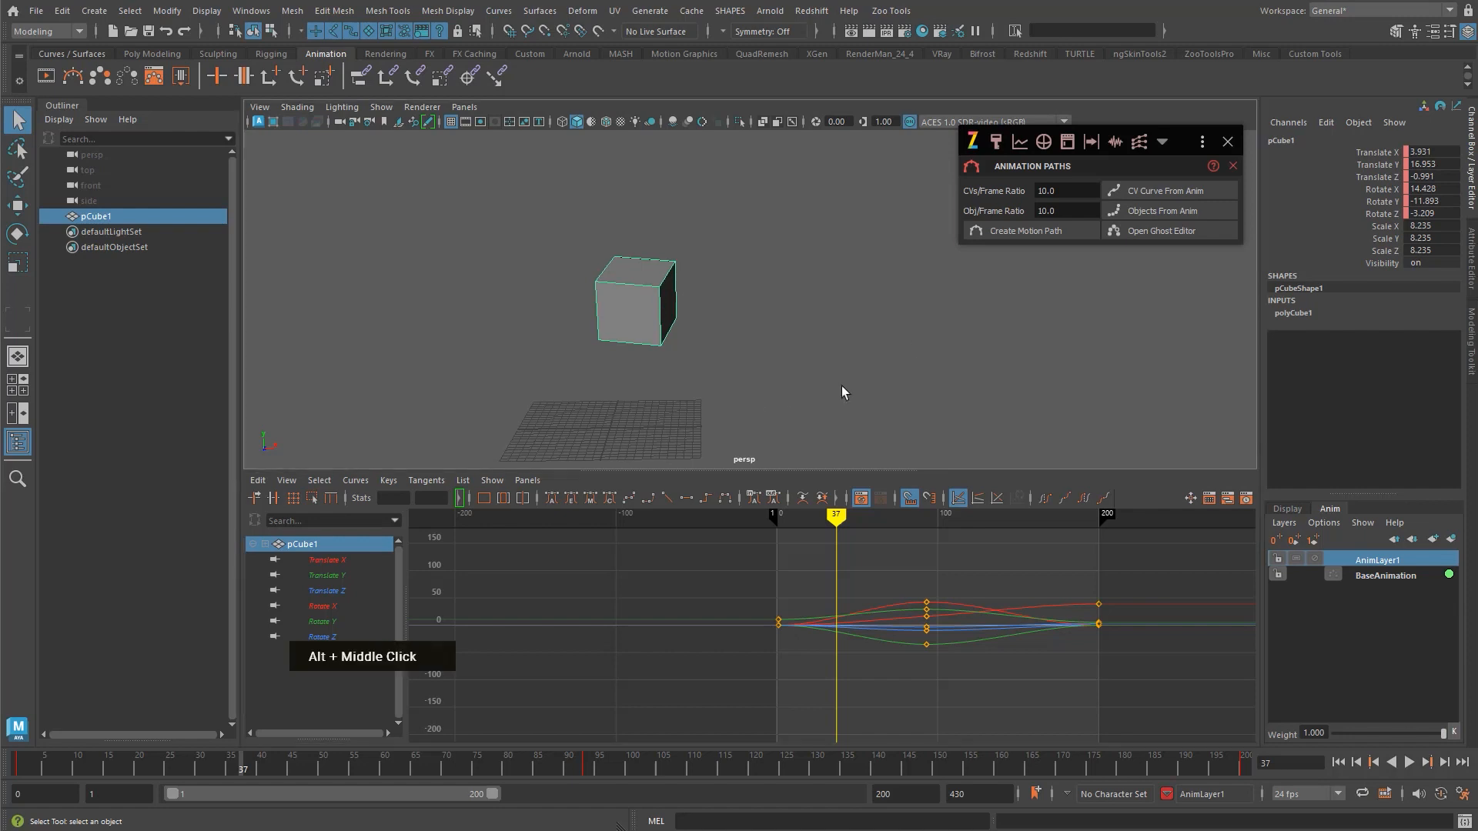
{"action": "left_click", "coordinate": [1143, 190]}
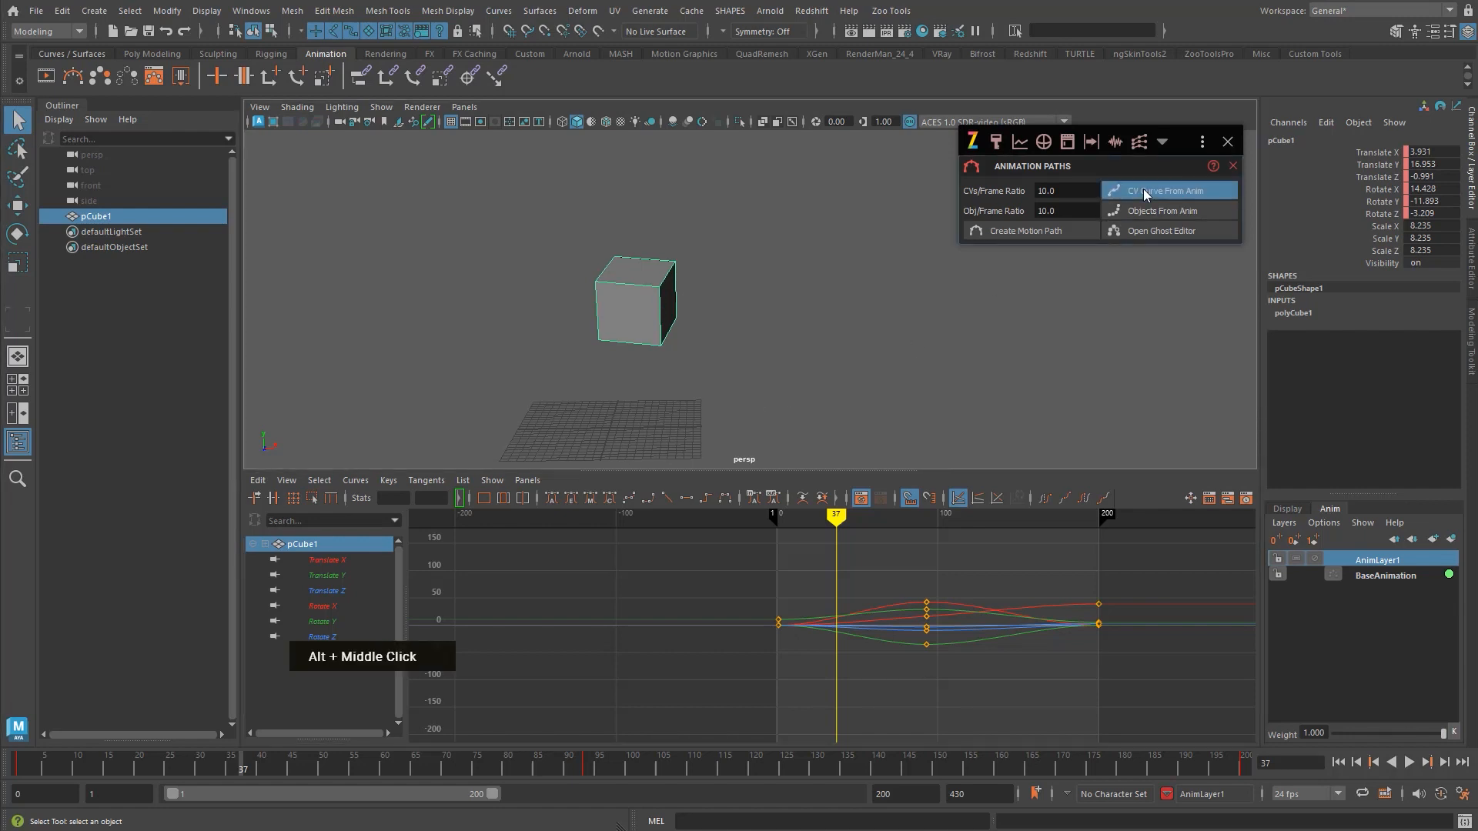
- Inspect the curve's CVs, then play back and scrub the cube's animation from frame 1 to 200 against the curve
{"action": "left_click", "coordinate": [782, 225]}
{"action": "key", "text": "alt+1"}
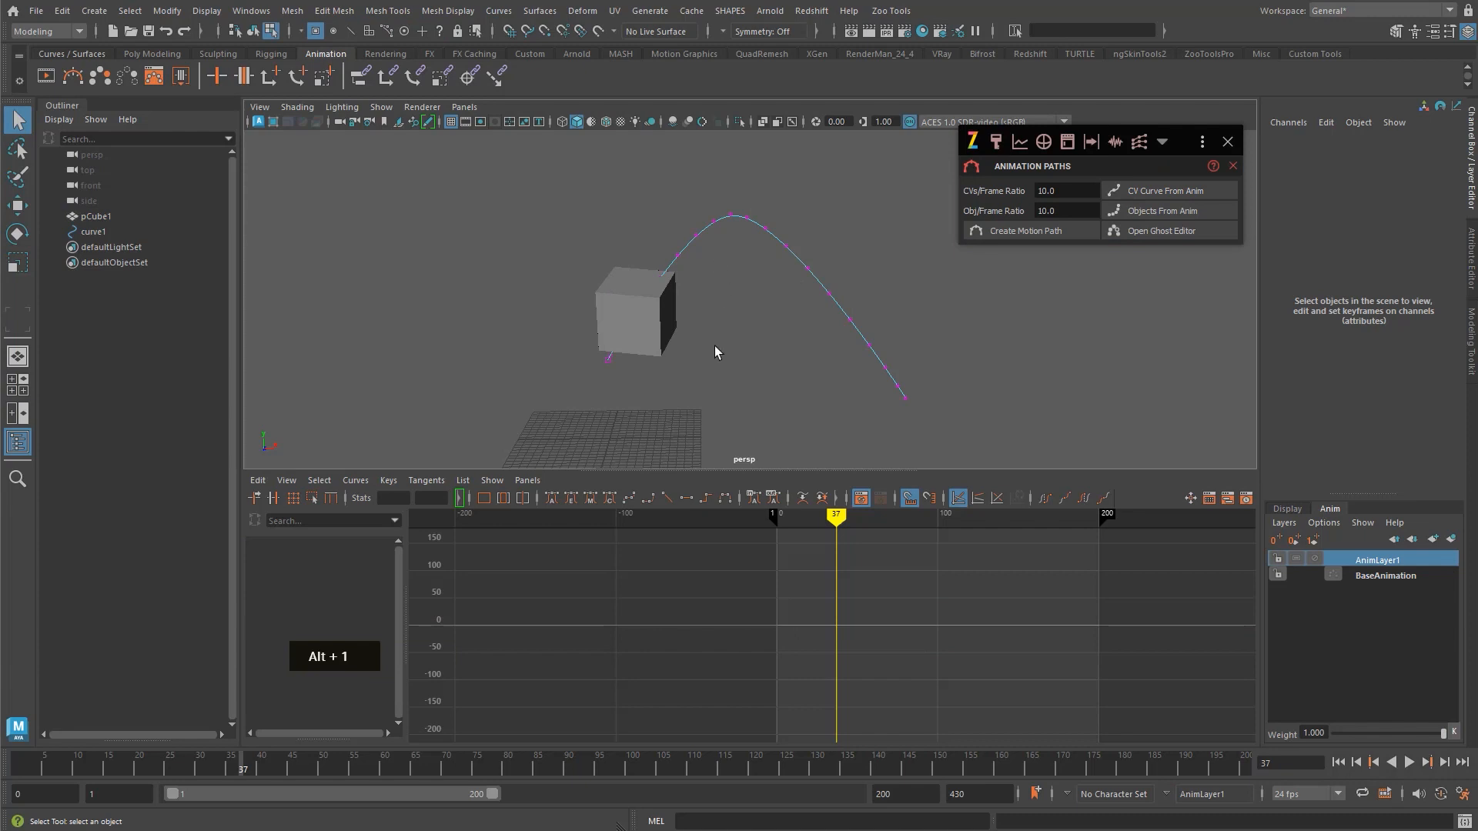
{"action": "middle_click_drag", "start_coordinate": [810, 306], "coordinate": [789, 343], "text": "alt"}
{"action": "right_click_drag", "start_coordinate": [789, 342], "coordinate": [874, 377], "text": "alt"}
{"action": "key", "text": "alt+v"}
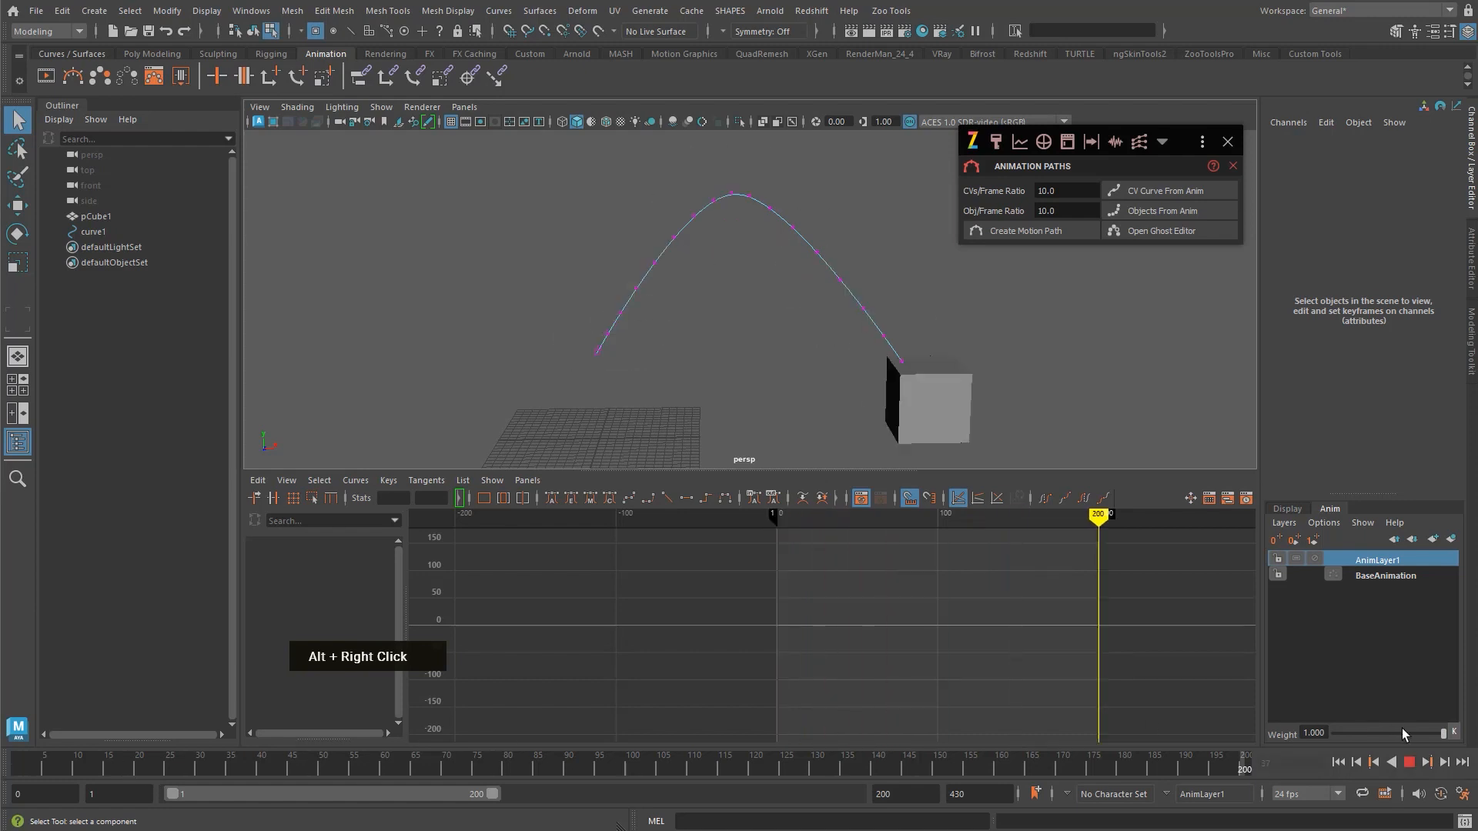
{"action": "key", "text": "alt+v"}
{"action": "key", "text": "w"}
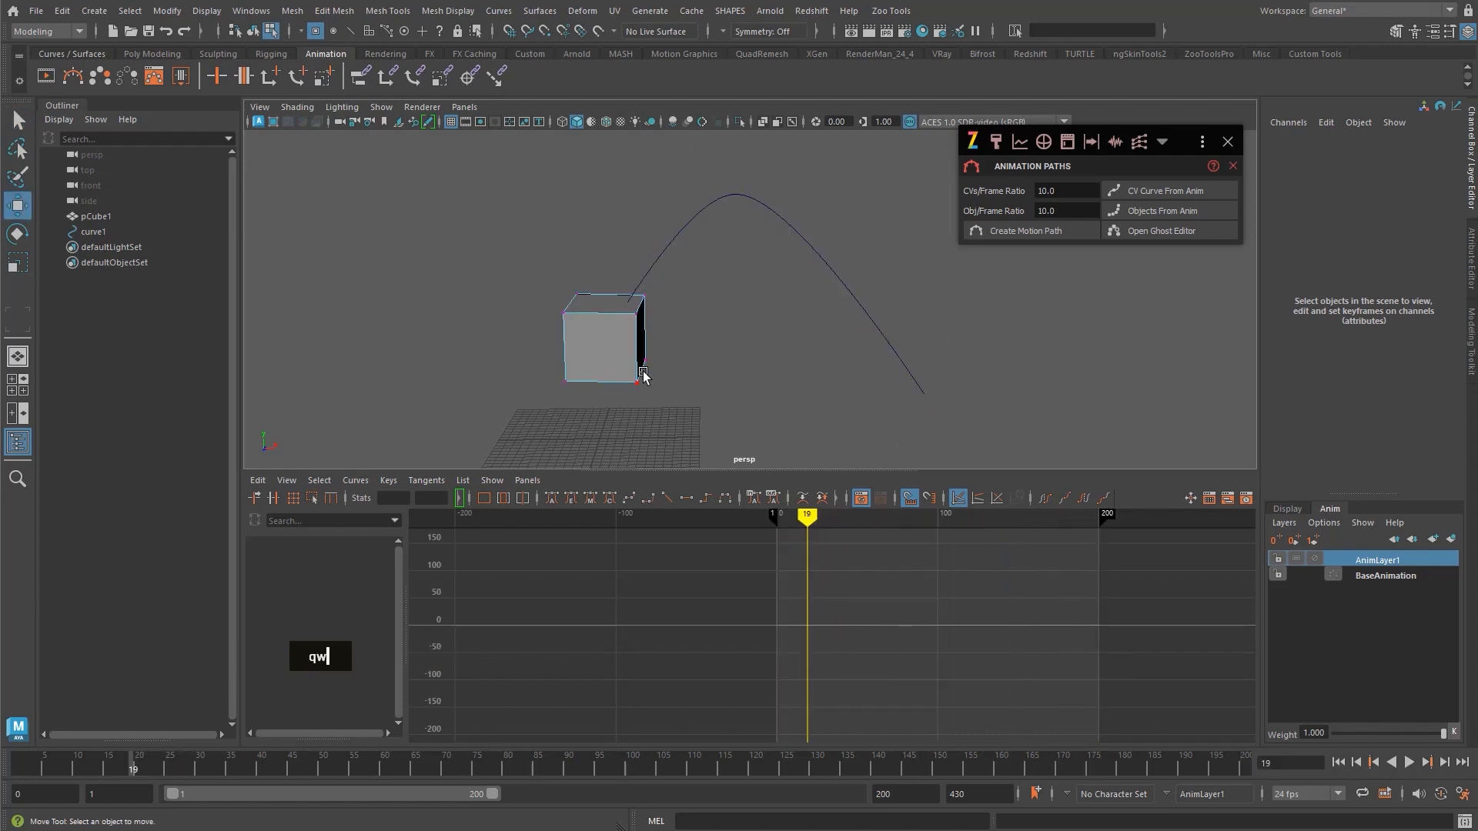
{"action": "left_click", "coordinate": [642, 374]}
{"action": "key", "text": "w"}
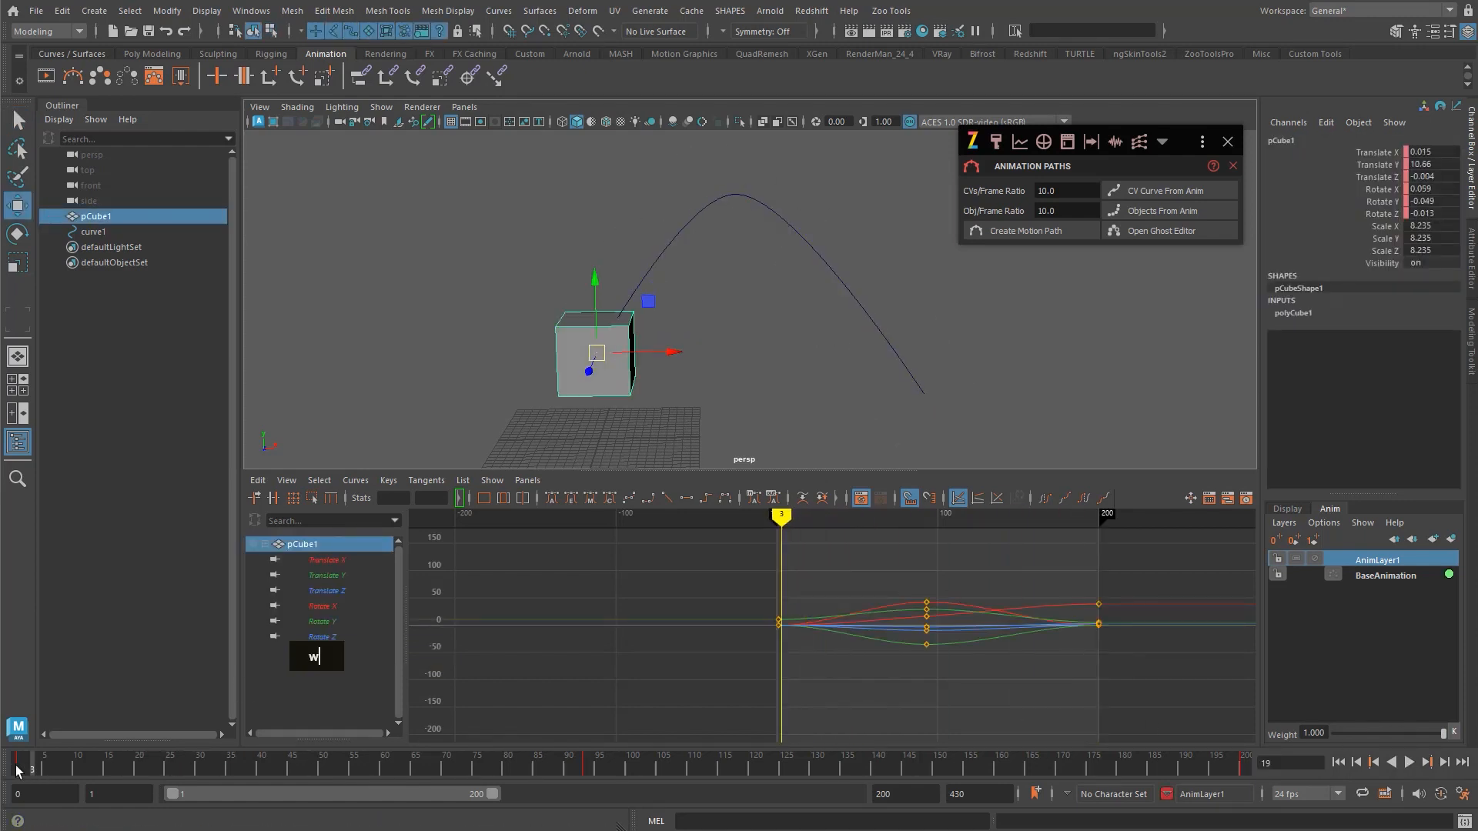
{"action": "left_click", "coordinate": [22, 776]}
{"action": "left_click_drag", "start_coordinate": [1221, 773], "coordinate": [1269, 776]}
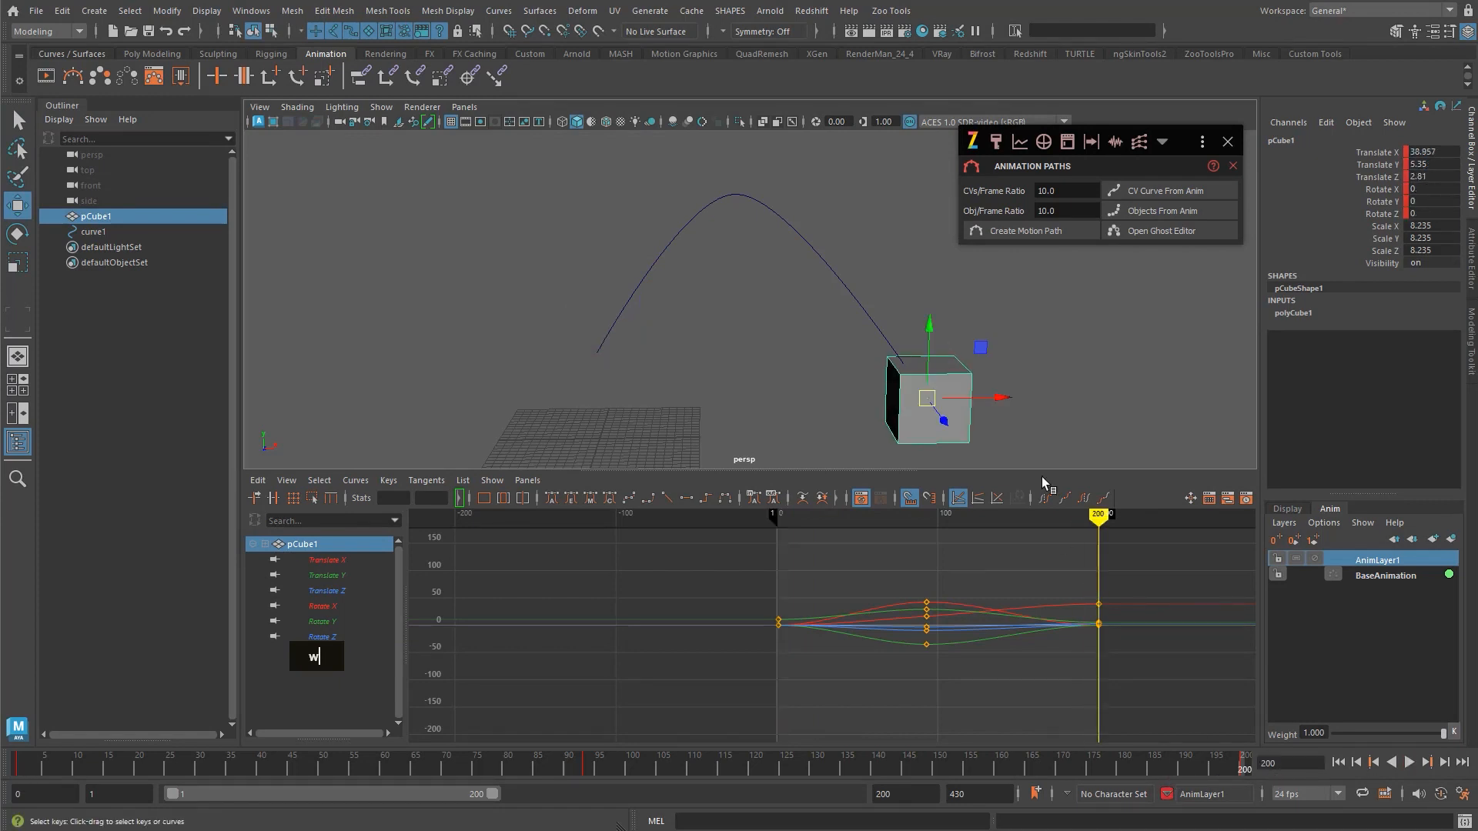
- Delete all of pCube1's keys and move the cube away from the curve to about X -32.571, Y 22.489, Z -3.739
{"action": "left_click_drag", "start_coordinate": [927, 398], "coordinate": [790, 401]}
{"action": "left_click_drag", "start_coordinate": [760, 542], "coordinate": [1201, 708]}
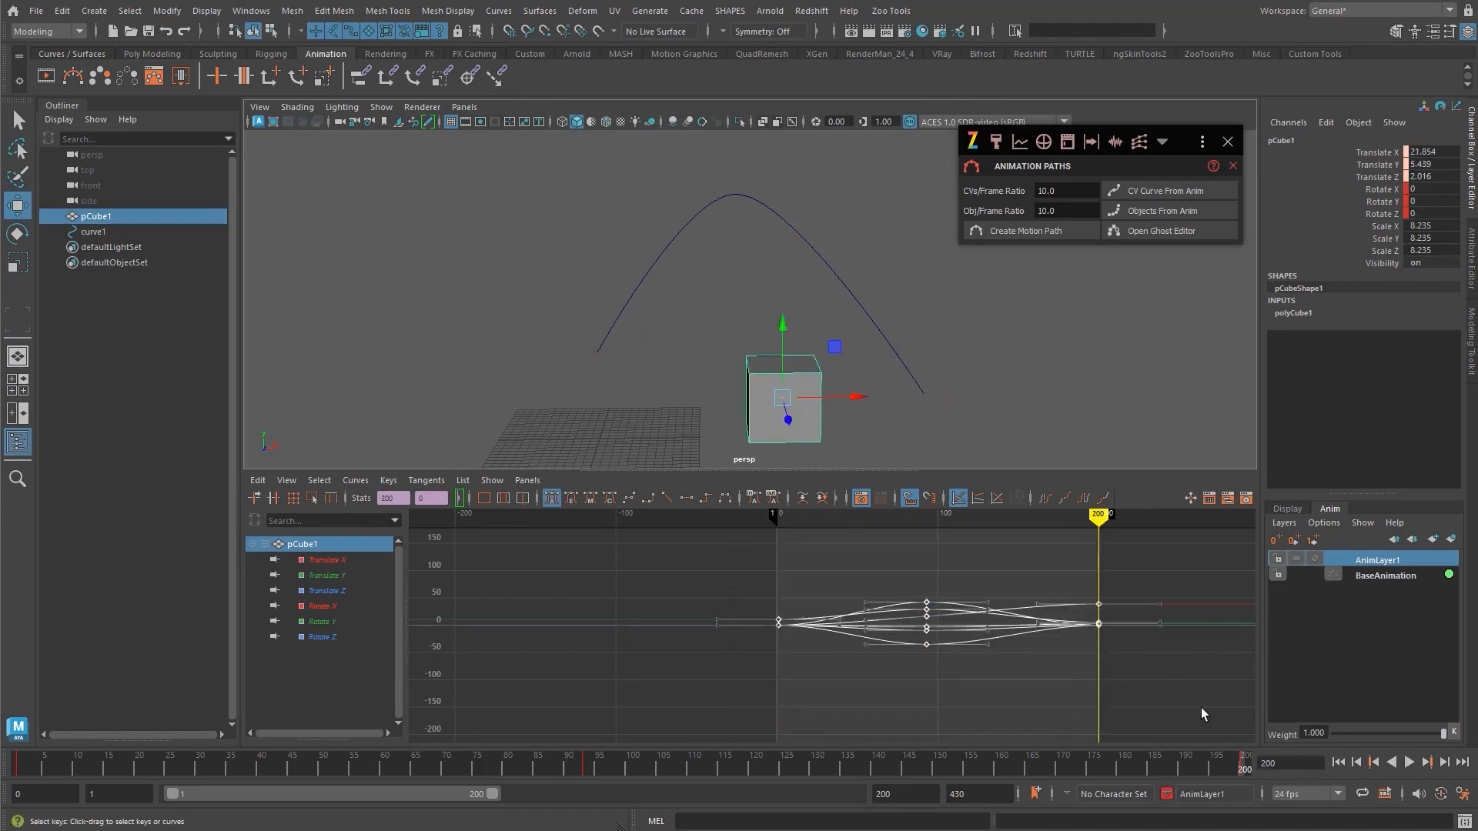
{"action": "key", "text": "Delete"}
{"action": "left_click_drag", "start_coordinate": [630, 299], "coordinate": [319, 250]}
{"action": "key", "text": "q"}
{"action": "middle_click_drag", "start_coordinate": [746, 324], "coordinate": [777, 342], "text": "alt"}
- Scrub to frame 138 to check the unkeyed cube beside the curve, and reselect pCube1
{"action": "key", "text": "v"}
{"action": "left_click_drag", "start_coordinate": [984, 259], "coordinate": [851, 341]}
{"action": "right_click_drag", "start_coordinate": [851, 340], "coordinate": [785, 308], "text": "alt"}
{"action": "left_click_drag", "start_coordinate": [670, 224], "coordinate": [742, 291]}
{"action": "left_click", "coordinate": [99, 219]}
{"action": "double_click", "coordinate": [98, 218]}
{"action": "middle_click_drag", "start_coordinate": [556, 231], "coordinate": [551, 228], "text": "alt"}
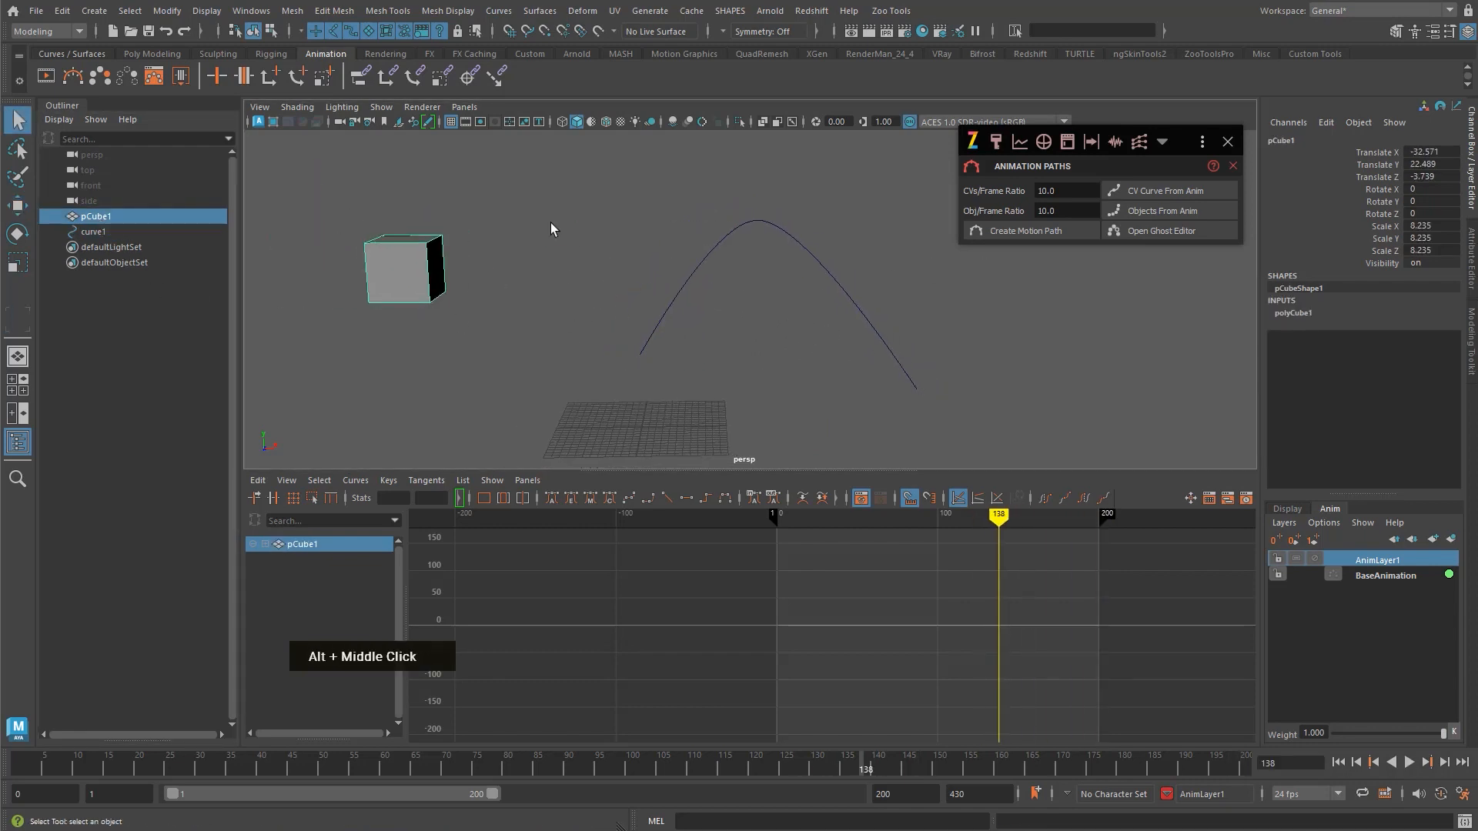
- Close Animation Paths and open the Zoo Tools Motion Path Rig window
{"action": "left_click", "coordinate": [1228, 141]}
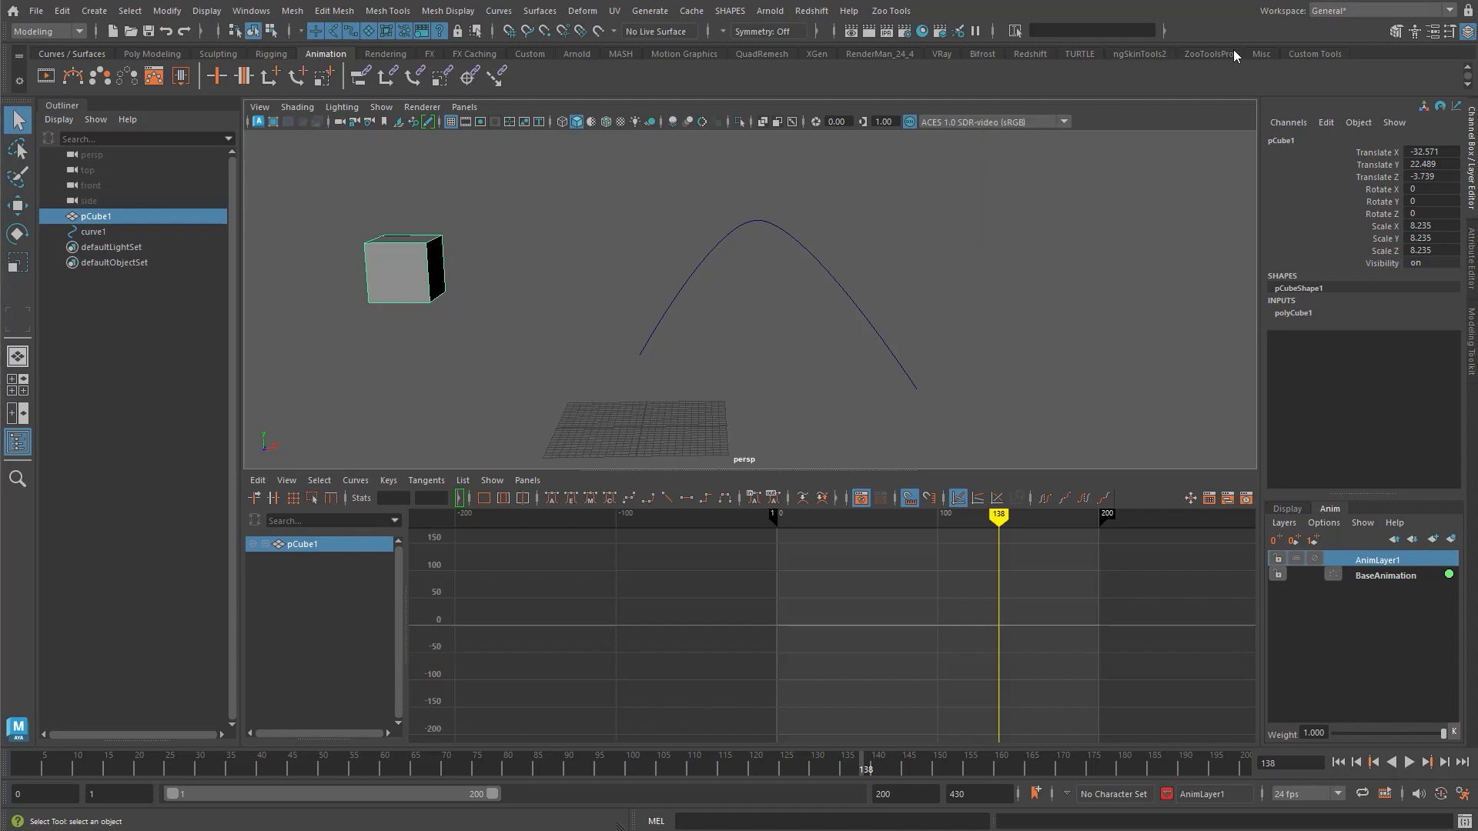
{"action": "left_click", "coordinate": [1208, 54]}
{"action": "left_click", "coordinate": [181, 77]}
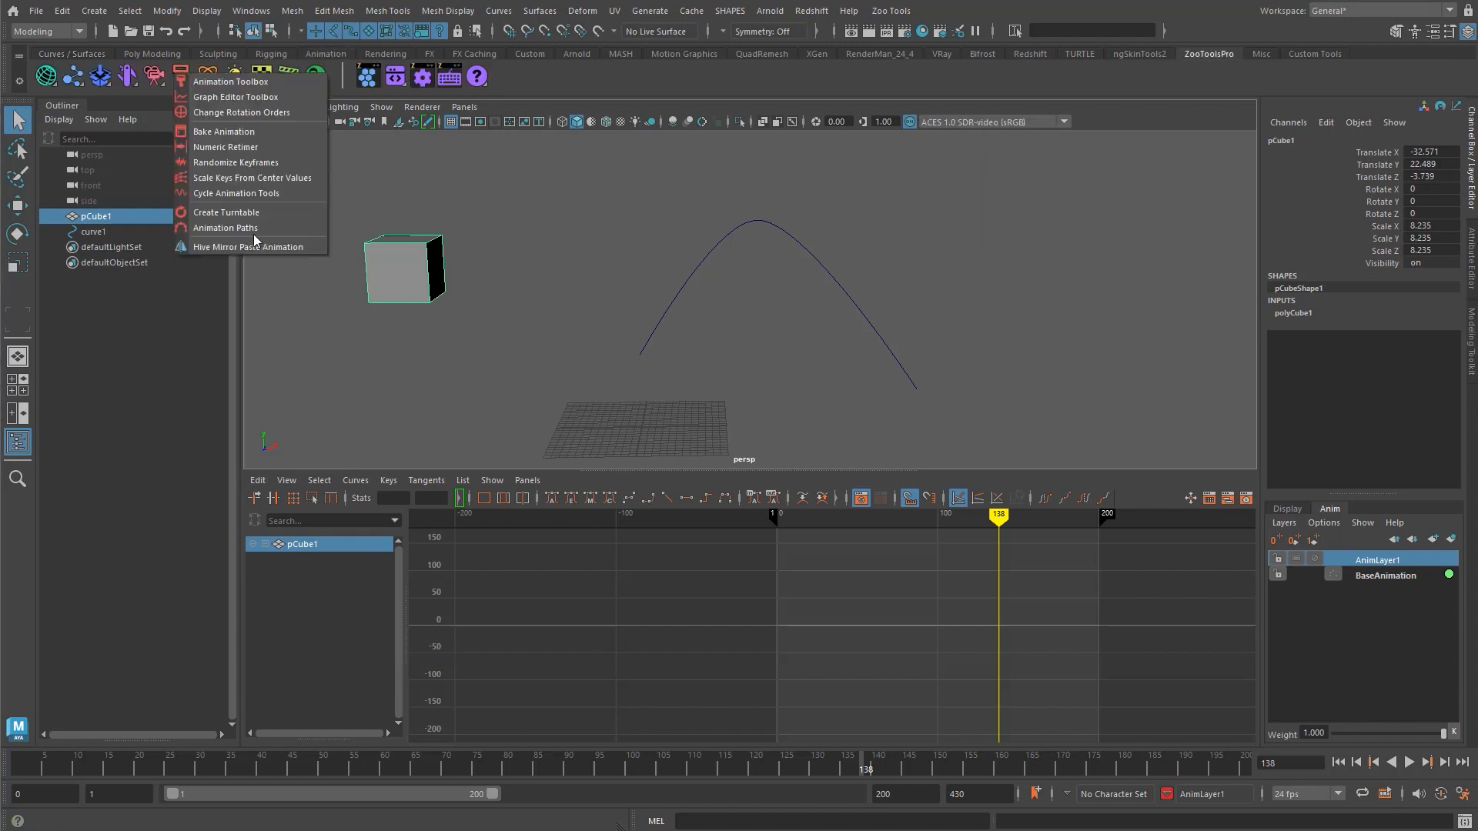
{"action": "double_click", "coordinate": [387, 237]}
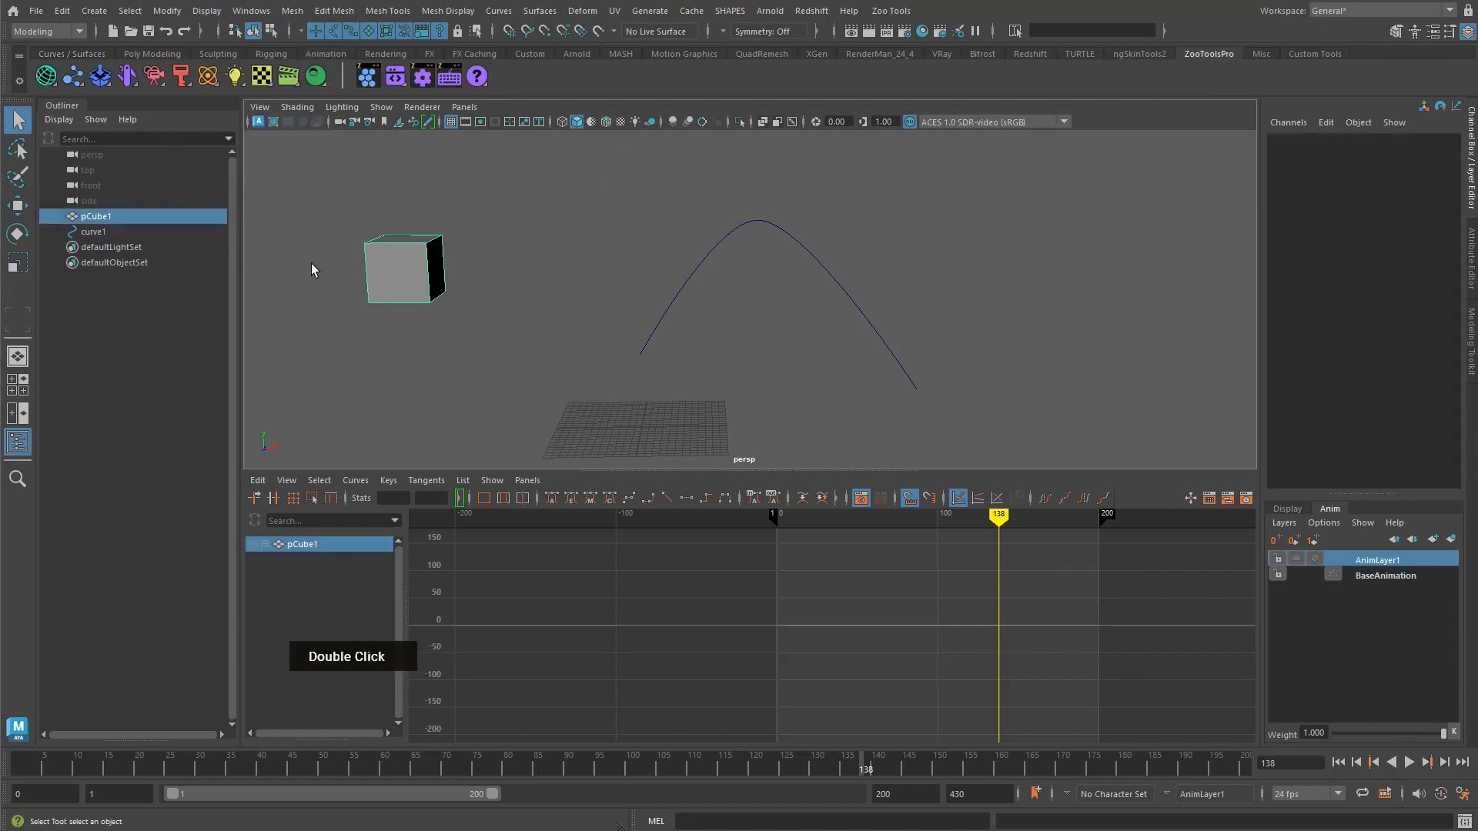
{"action": "left_click", "coordinate": [98, 80]}
{"action": "left_click", "coordinate": [71, 79]}
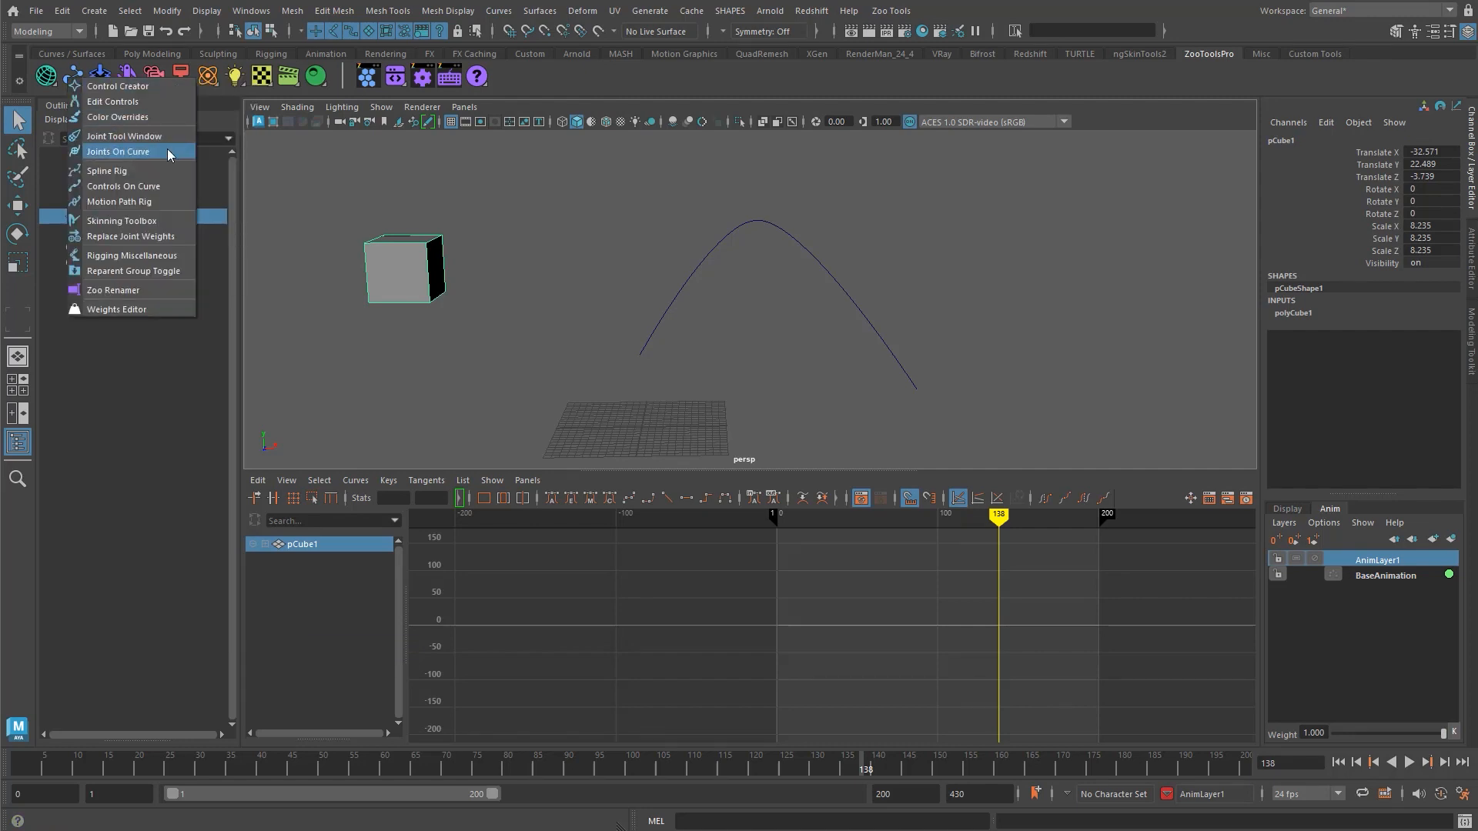
{"action": "left_click", "coordinate": [138, 204]}
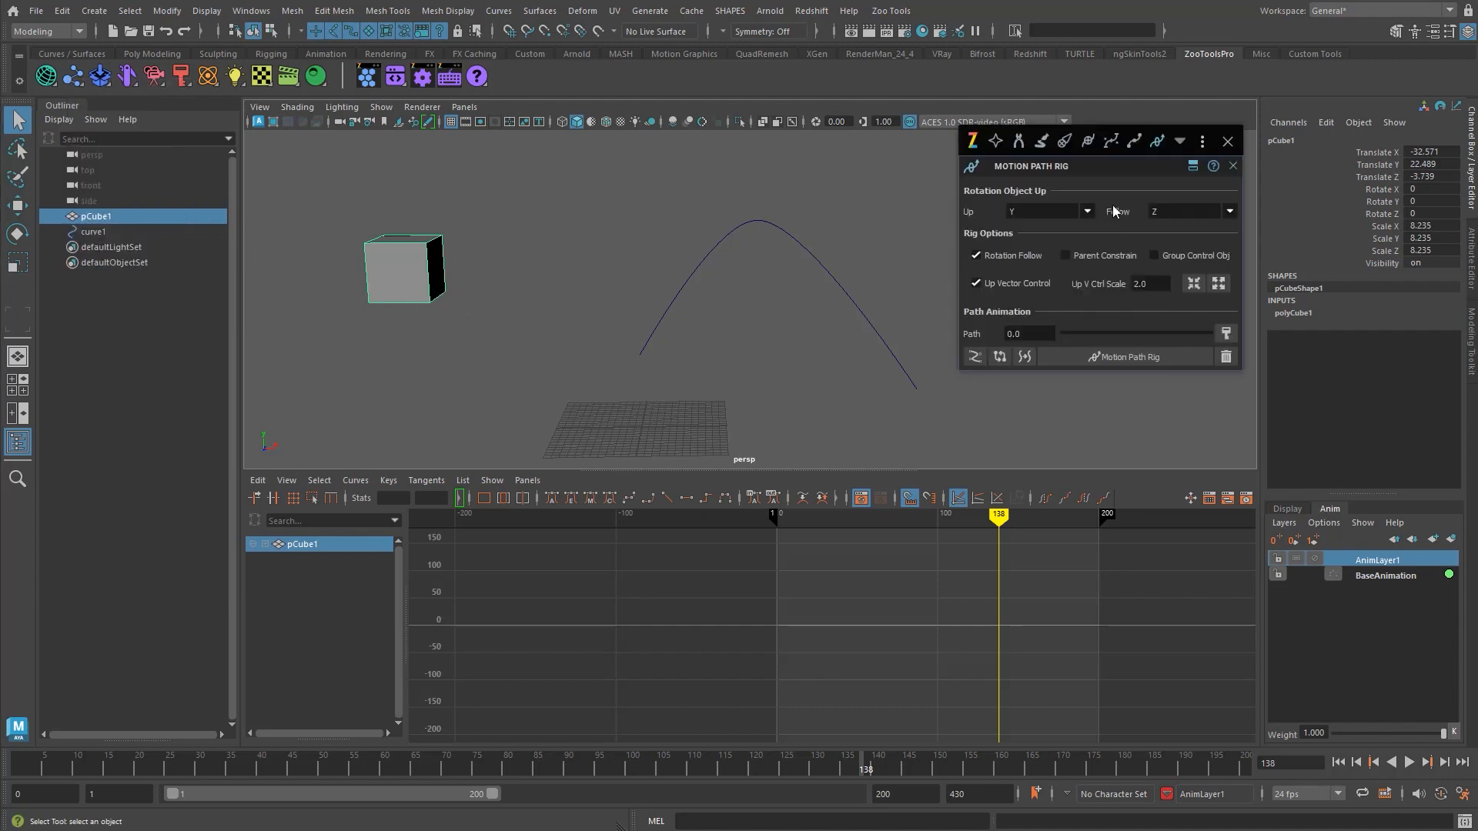
{"action": "middle_click_drag", "start_coordinate": [1138, 210], "coordinate": [1171, 169], "text": "alt"}
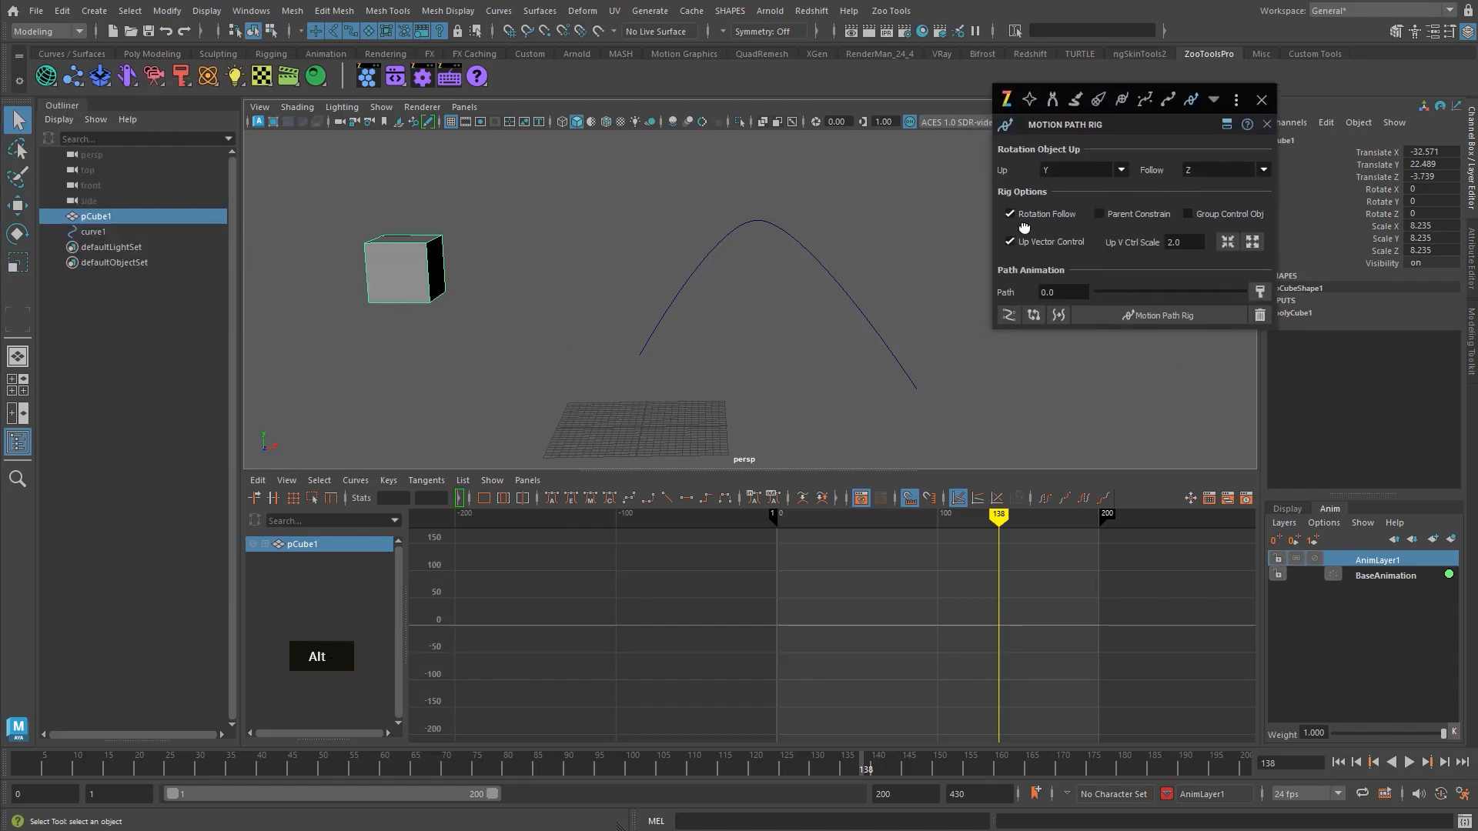
- Select the cube first and add the curve to the selection last, as the rig's object and path
{"action": "middle_click_drag", "start_coordinate": [758, 291], "coordinate": [722, 299], "text": "alt"}
{"action": "left_click_drag", "start_coordinate": [615, 233], "coordinate": [690, 294]}
{"action": "left_click_drag", "start_coordinate": [336, 207], "coordinate": [406, 259]}
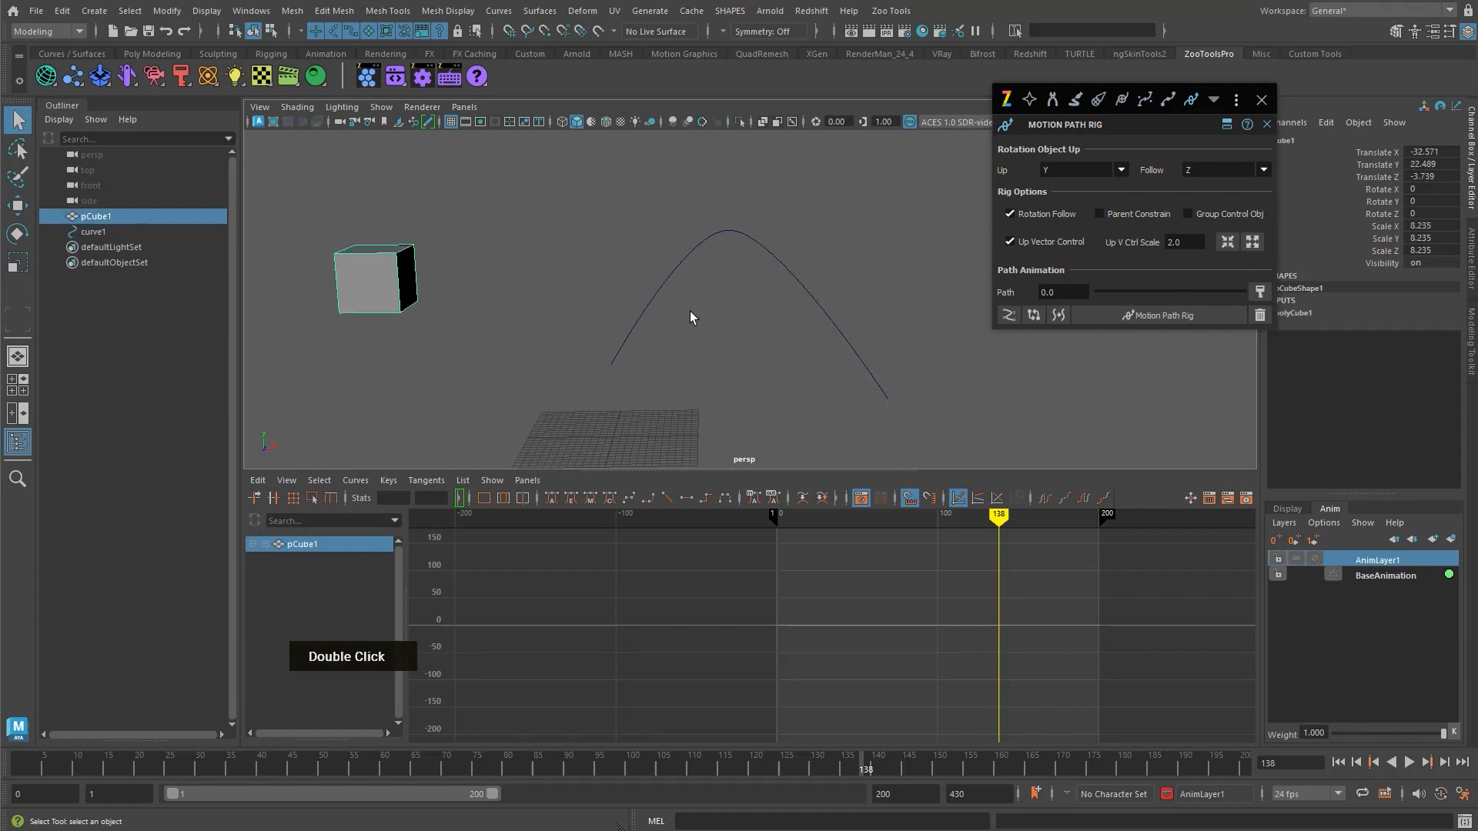
{"action": "right_click_drag", "start_coordinate": [689, 311], "coordinate": [565, 320], "text": "alt"}
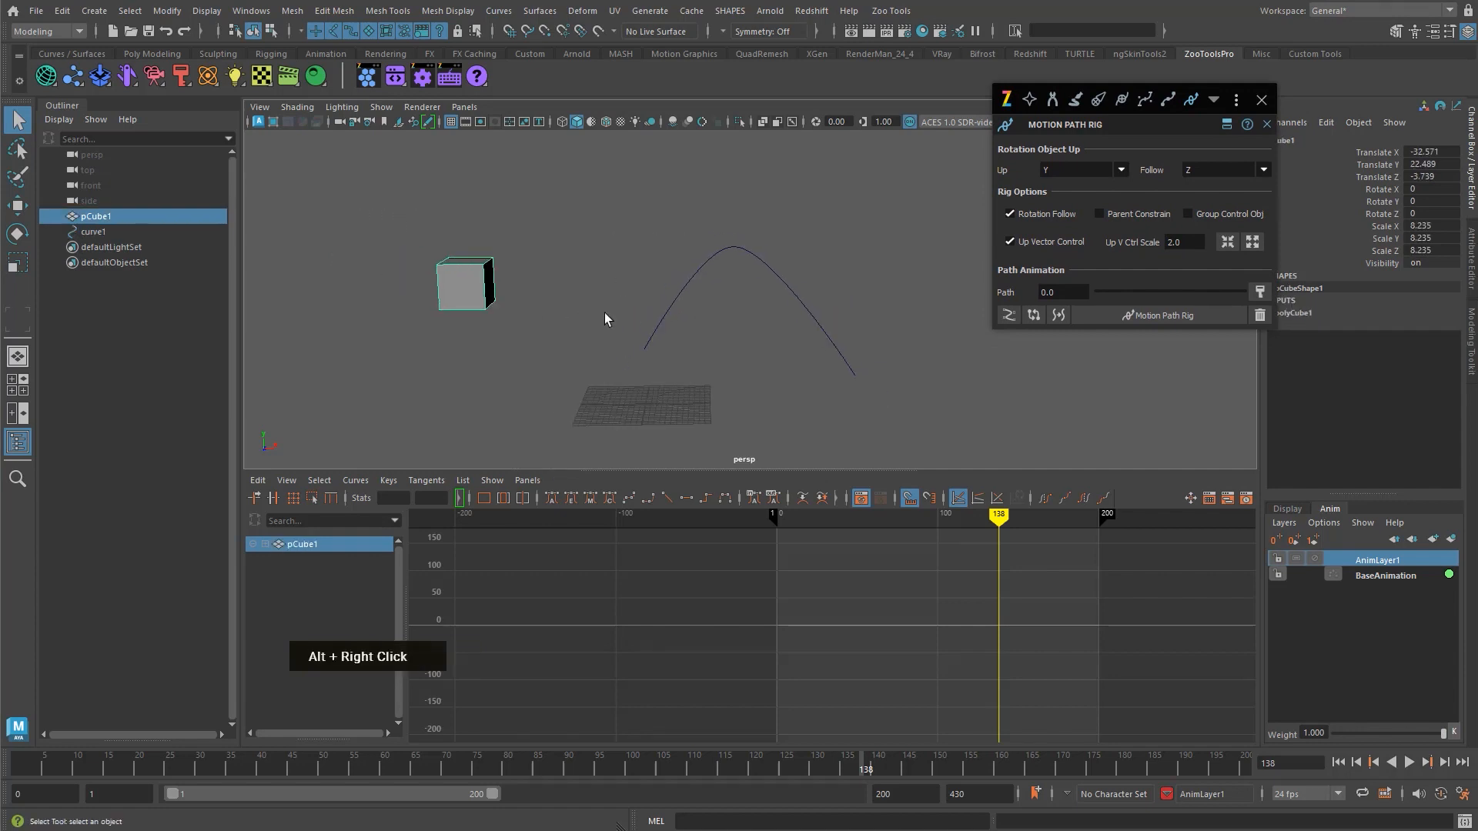
{"action": "left_click_drag", "start_coordinate": [621, 231], "coordinate": [716, 337]}
{"action": "left_click", "coordinate": [466, 287]}
{"action": "left_click_drag", "start_coordinate": [645, 268], "coordinate": [742, 331], "text": "shift"}
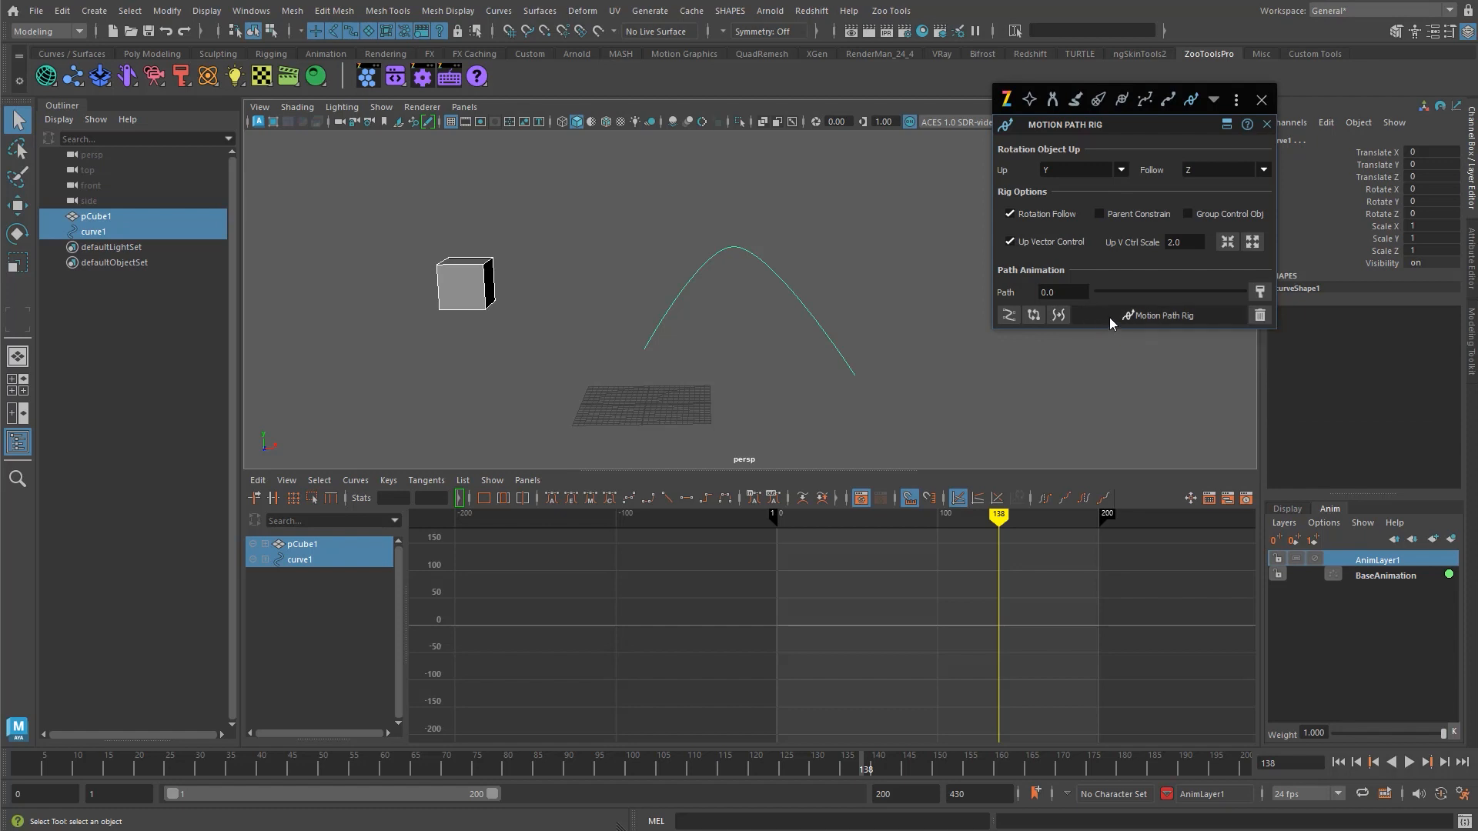
- Duplicate the cube twice above the original, select both copies and delete them
{"action": "left_click", "coordinate": [487, 310]}
{"action": "key", "text": "w"}
{"action": "left_click_drag", "start_coordinate": [471, 291], "coordinate": [364, 202], "text": "shift"}
{"action": "key", "text": "q"}
{"action": "left_click", "coordinate": [439, 229], "text": "shift"}
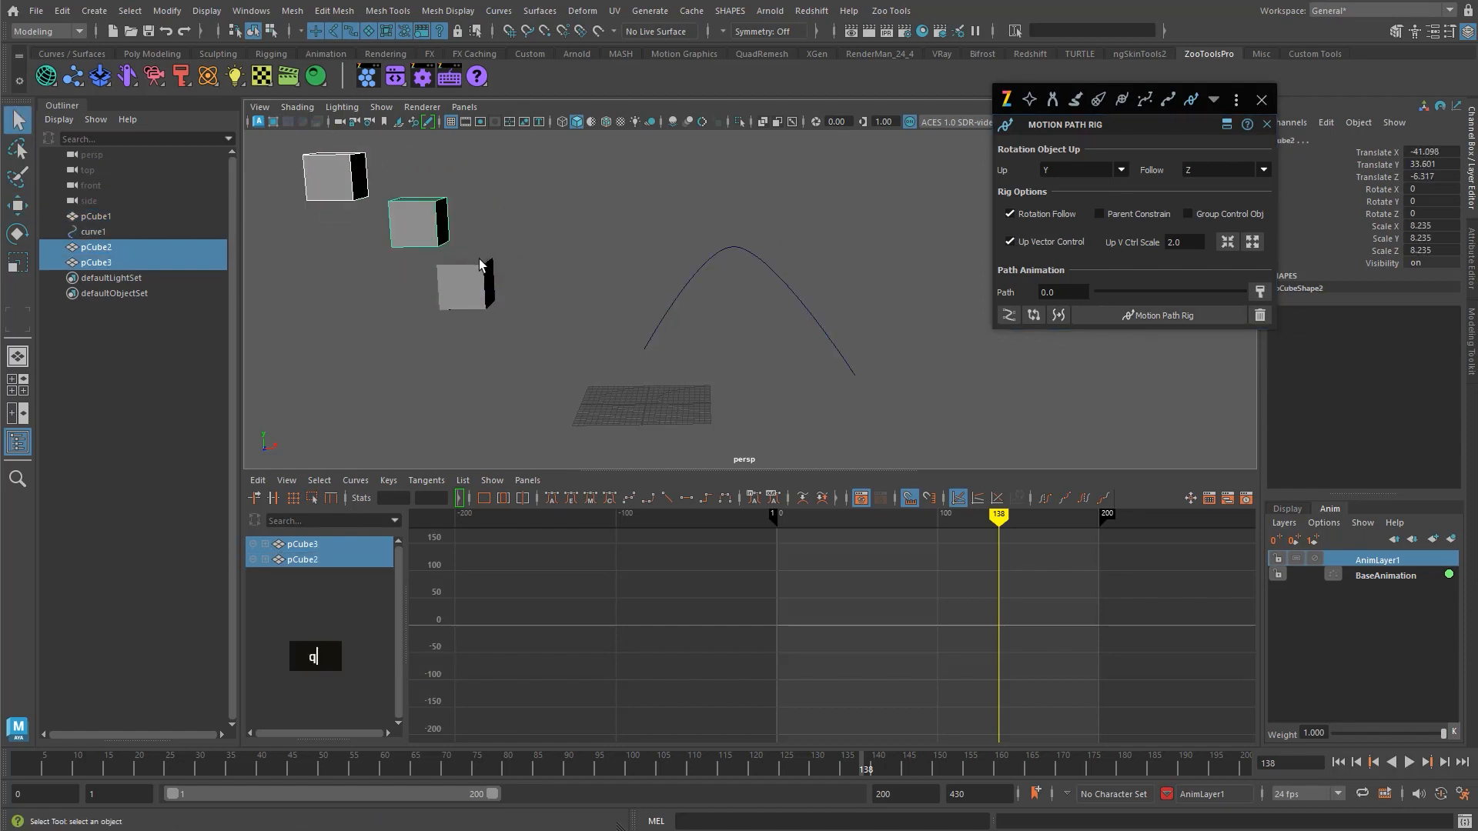
{"action": "key", "text": "Delete"}
- Build a motion path rig from pCube1 and curve1 with Up set to Y and Follow set to Z, and go to frame 1
{"action": "left_click", "coordinate": [462, 286]}
{"action": "middle_click_drag", "start_coordinate": [644, 314], "coordinate": [553, 291], "text": "alt"}
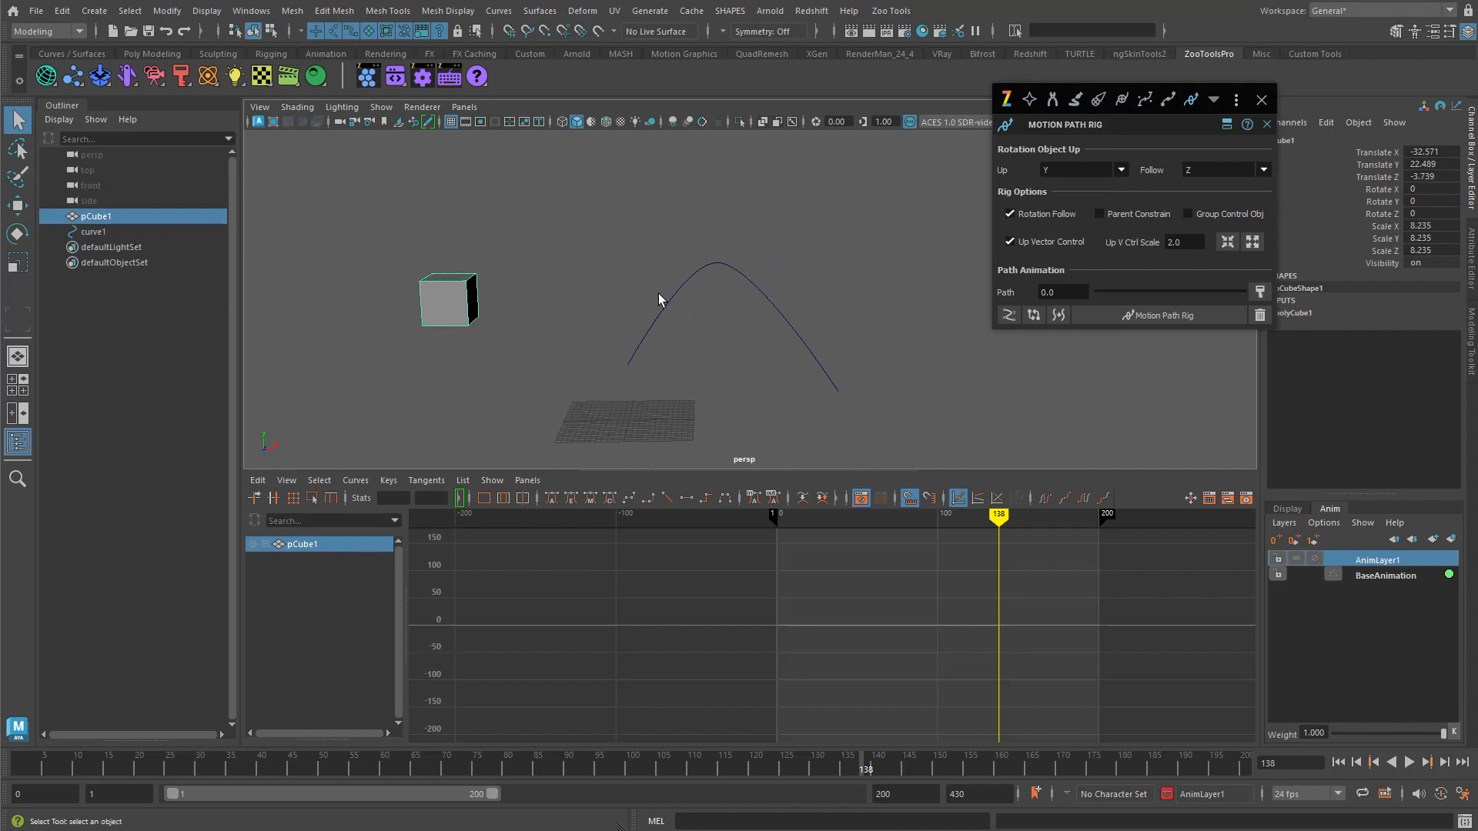
{"action": "left_click", "coordinate": [687, 284], "text": "shift"}
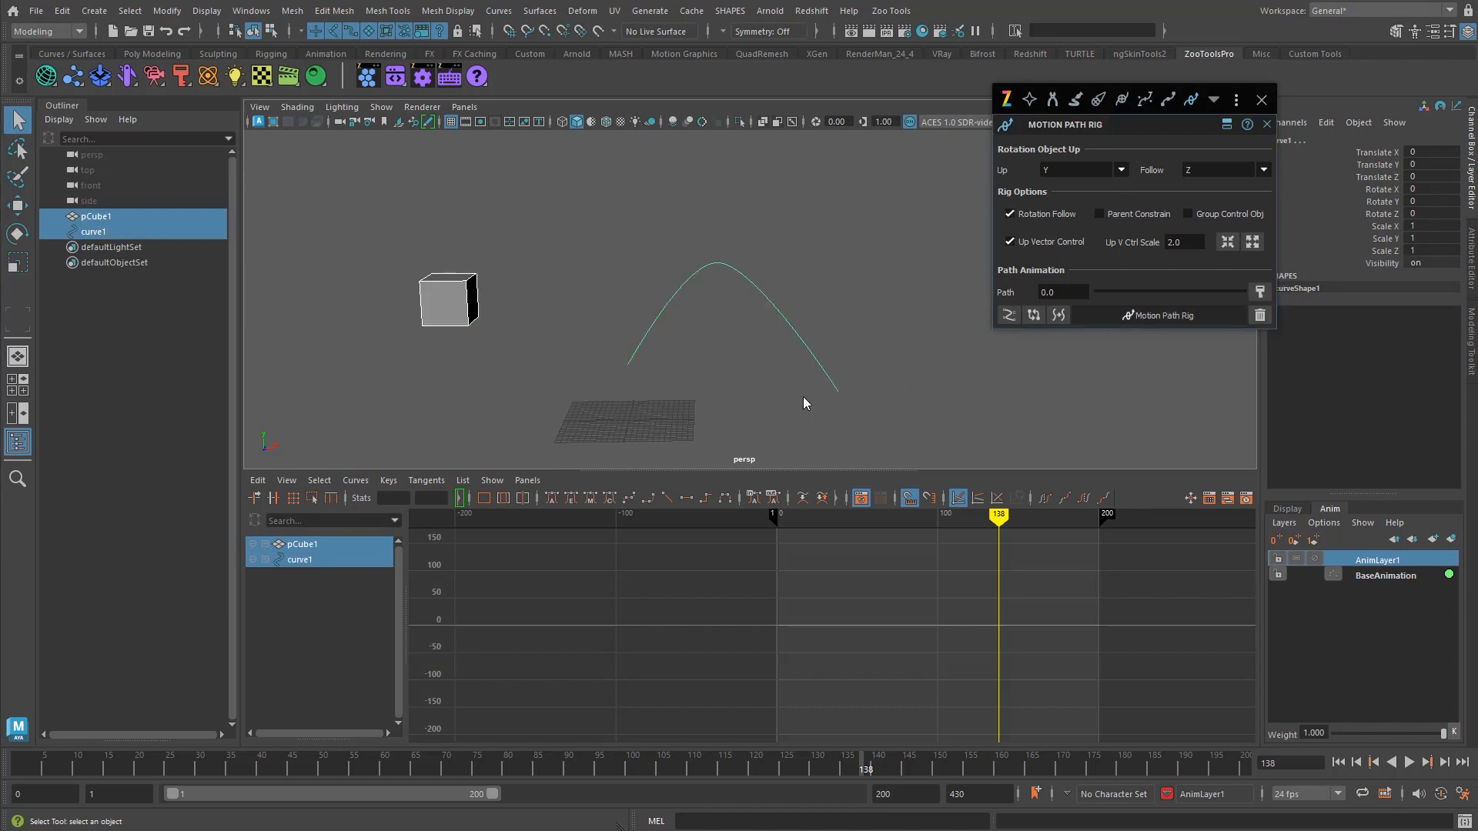
{"action": "key", "text": "alt"}
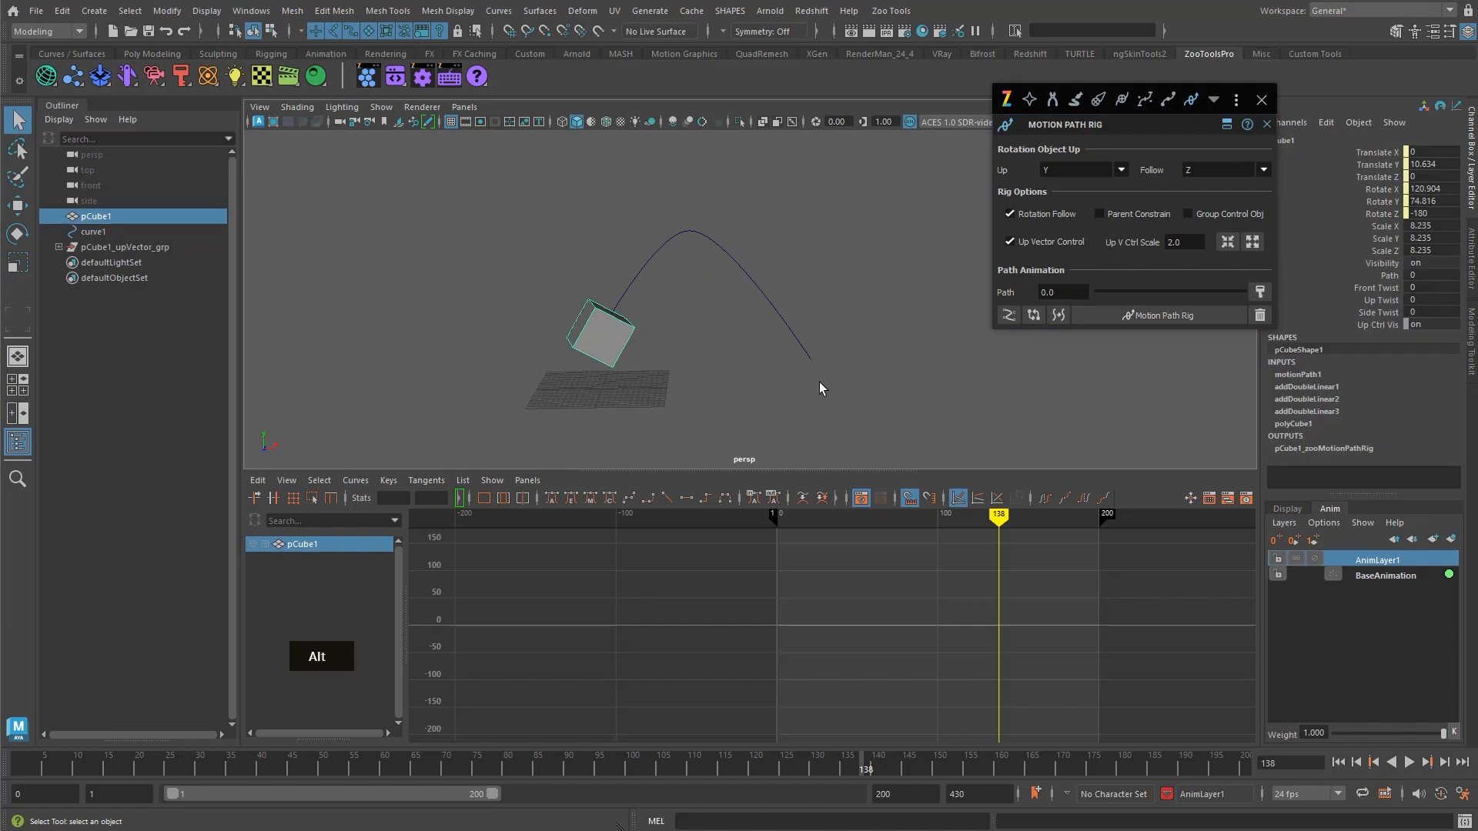
{"action": "left_click_drag", "start_coordinate": [819, 382], "coordinate": [740, 372], "text": "alt"}
{"action": "right_click_drag", "start_coordinate": [741, 374], "coordinate": [839, 395], "text": "alt"}
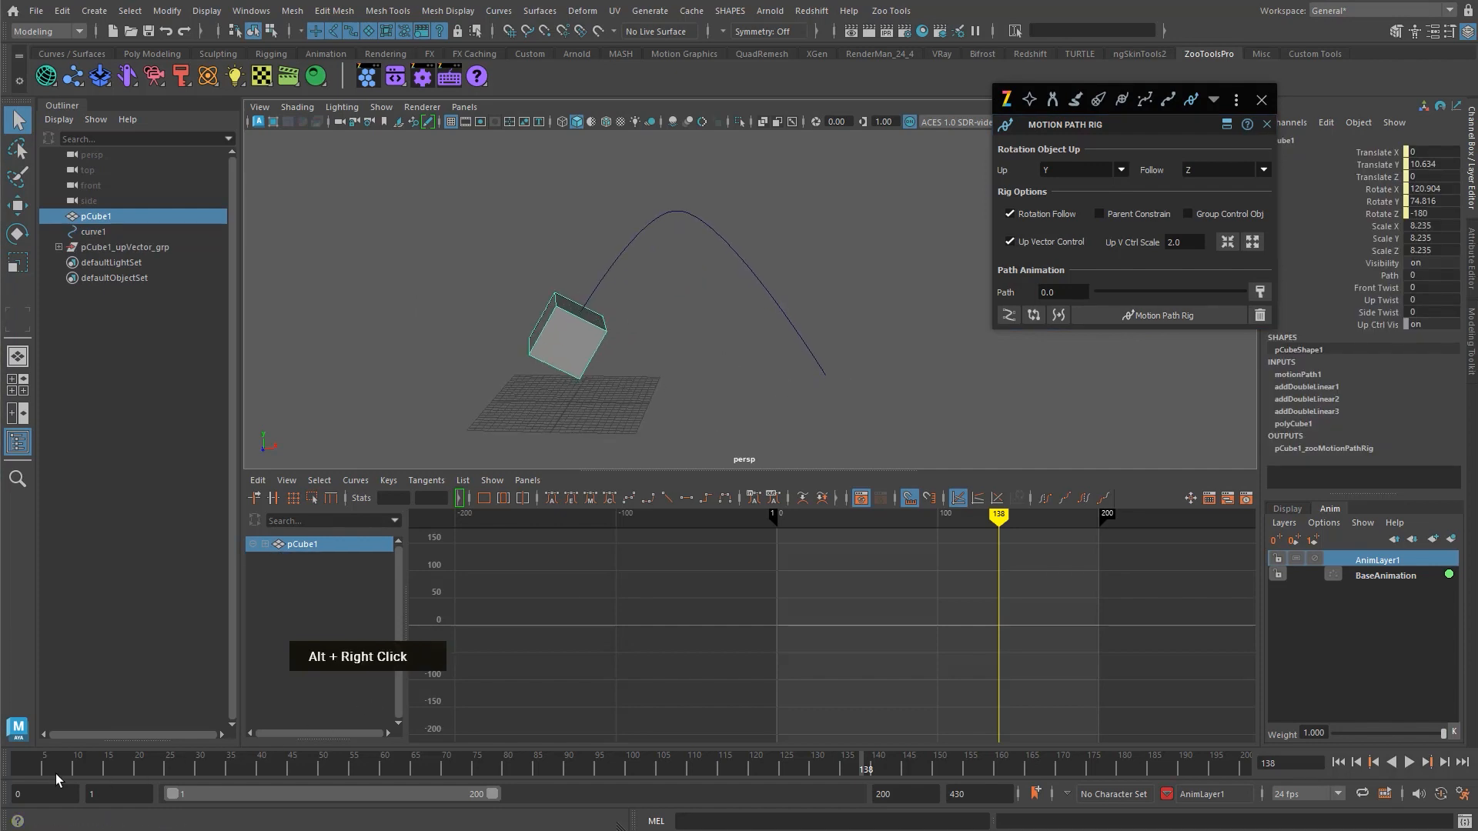
{"action": "left_click", "coordinate": [17, 770]}
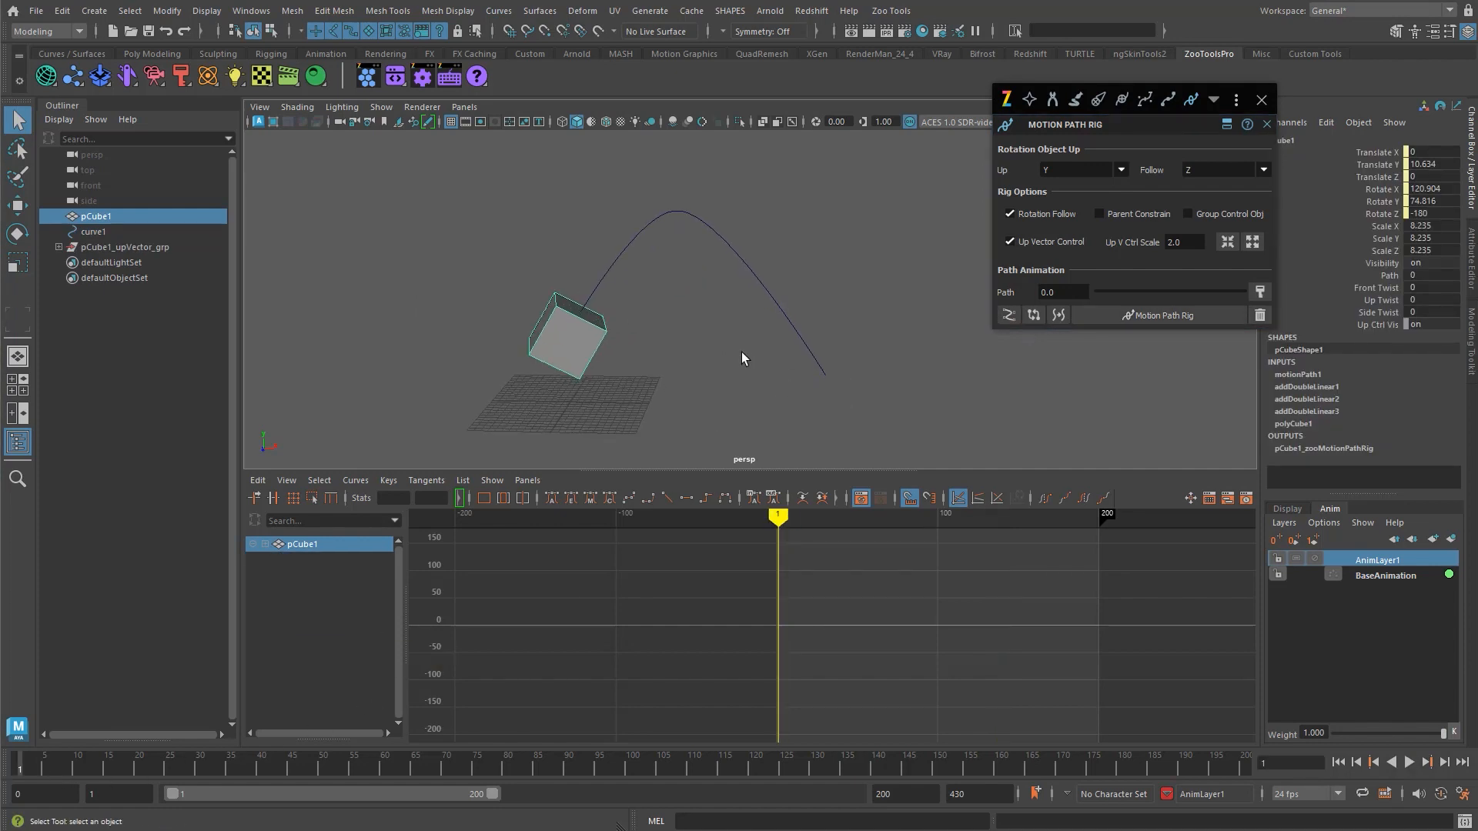
{"action": "left_click", "coordinate": [741, 359]}
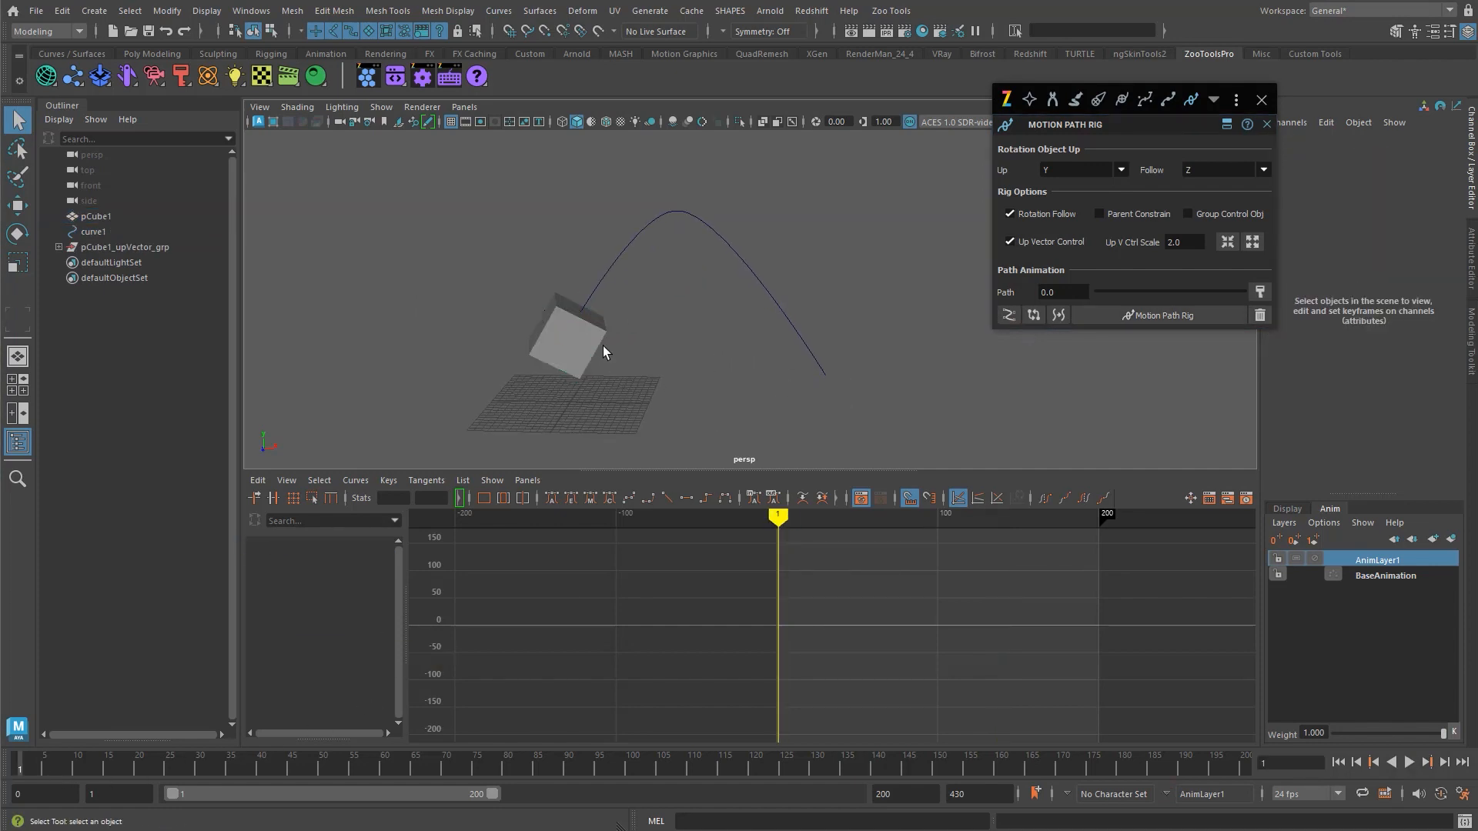
- Select the rigged cube with its Path attribute, and select the up-vector control arrow inside it
{"action": "double_click", "coordinate": [600, 344]}
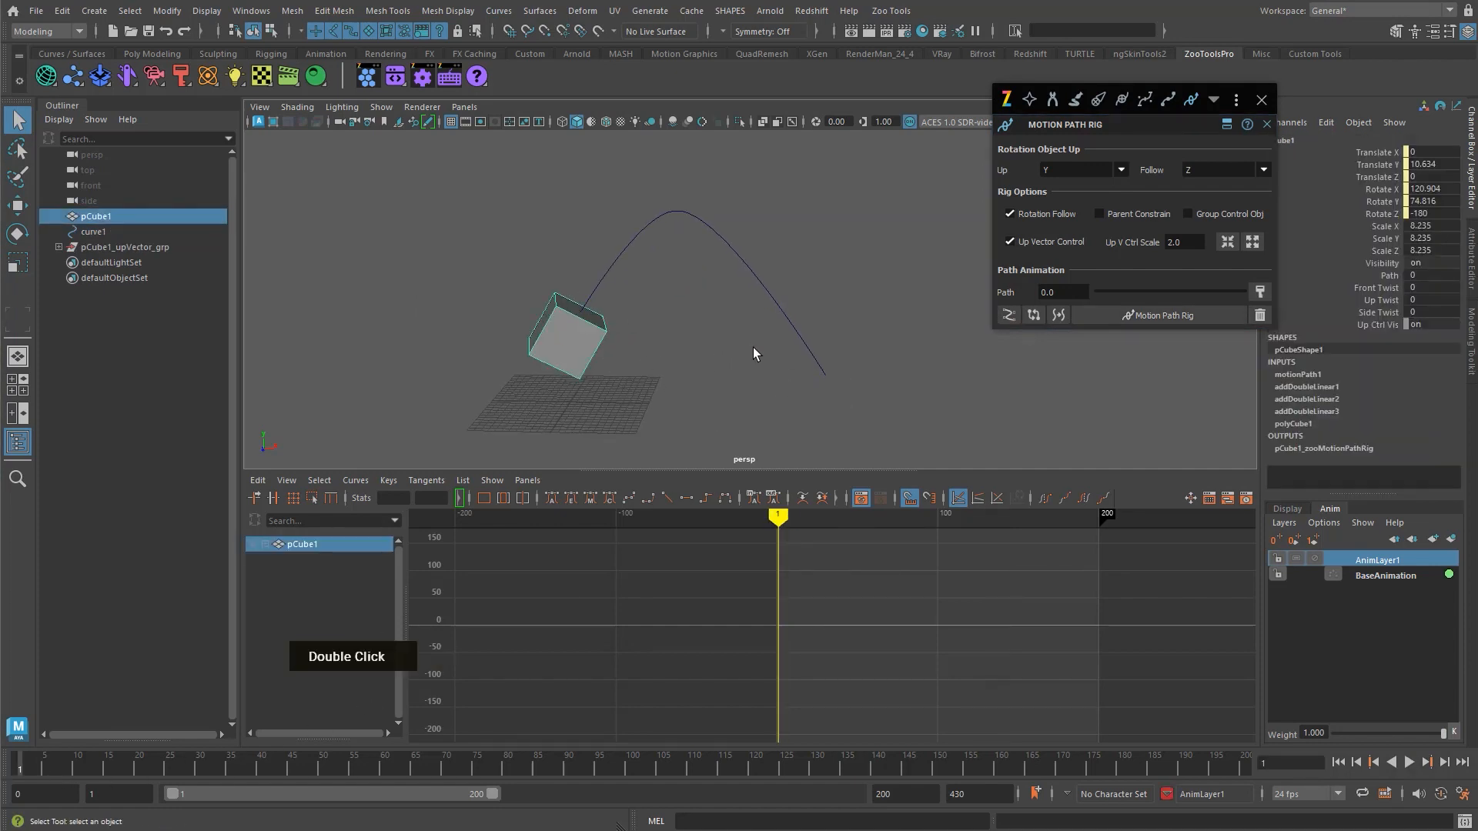
{"action": "left_click", "coordinate": [1387, 274]}
{"action": "middle_click_drag", "start_coordinate": [683, 334], "coordinate": [721, 341], "text": "ctrl"}
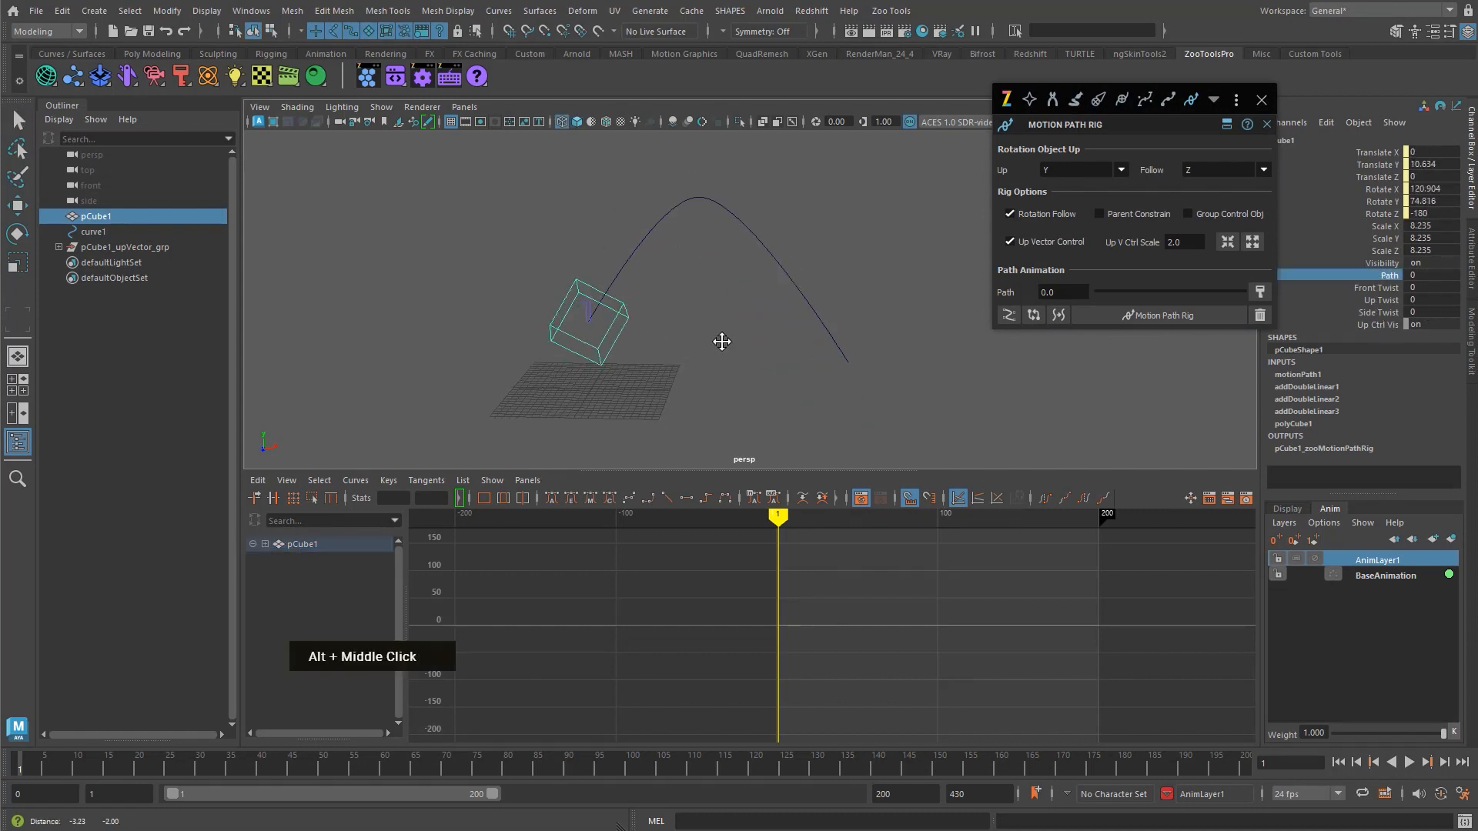
{"action": "right_click_drag", "start_coordinate": [721, 341], "coordinate": [608, 350], "text": "alt"}
{"action": "key", "text": "q"}
{"action": "left_click", "coordinate": [556, 294]}
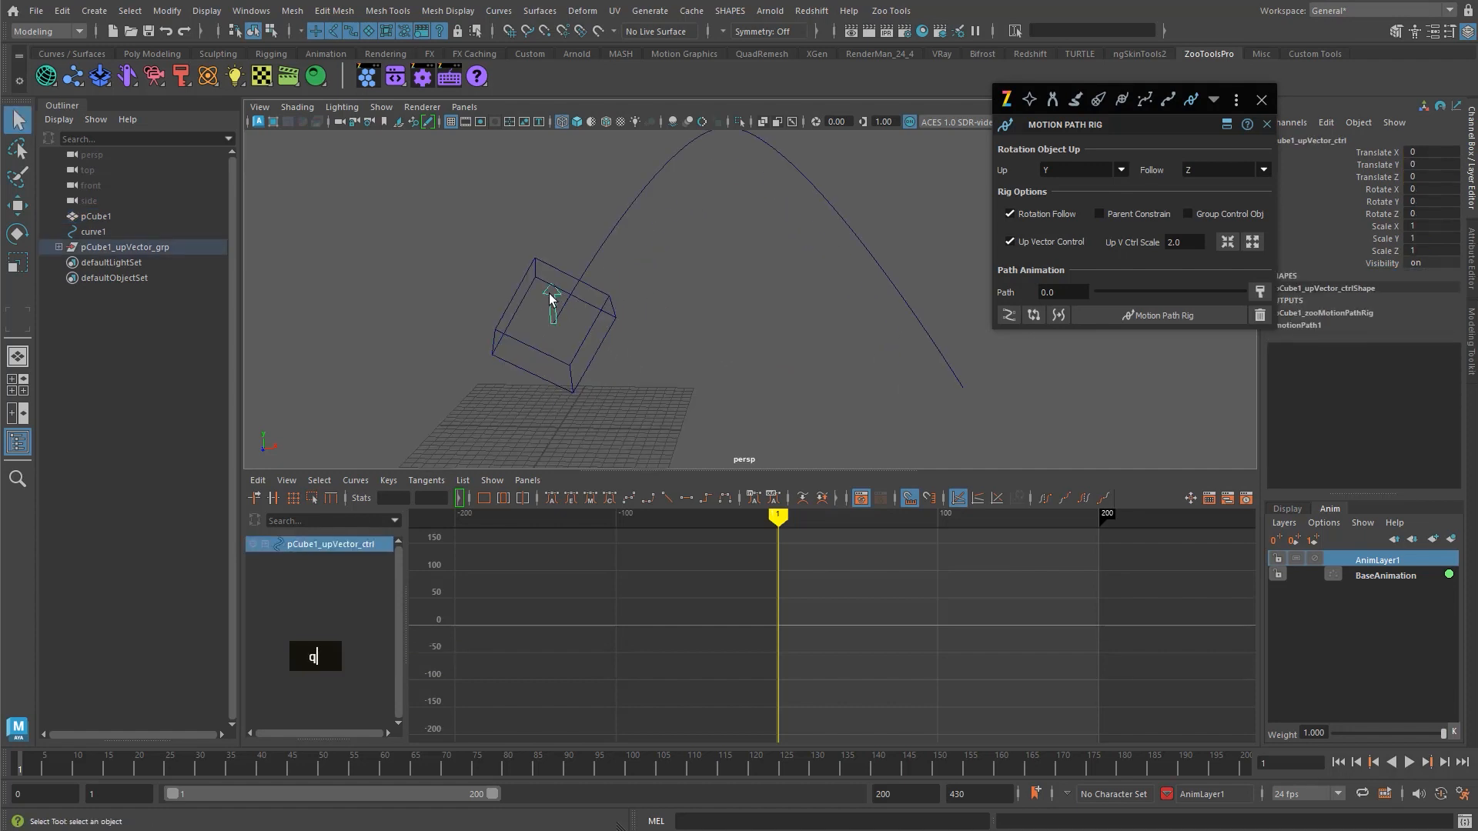
- Try to pick the up-vector arrow's control vertices for scaling, and return to object selection
{"action": "key", "text": "alt+1"}
{"action": "left_click_drag", "start_coordinate": [537, 275], "coordinate": [589, 355]}
{"action": "key", "text": "r"}
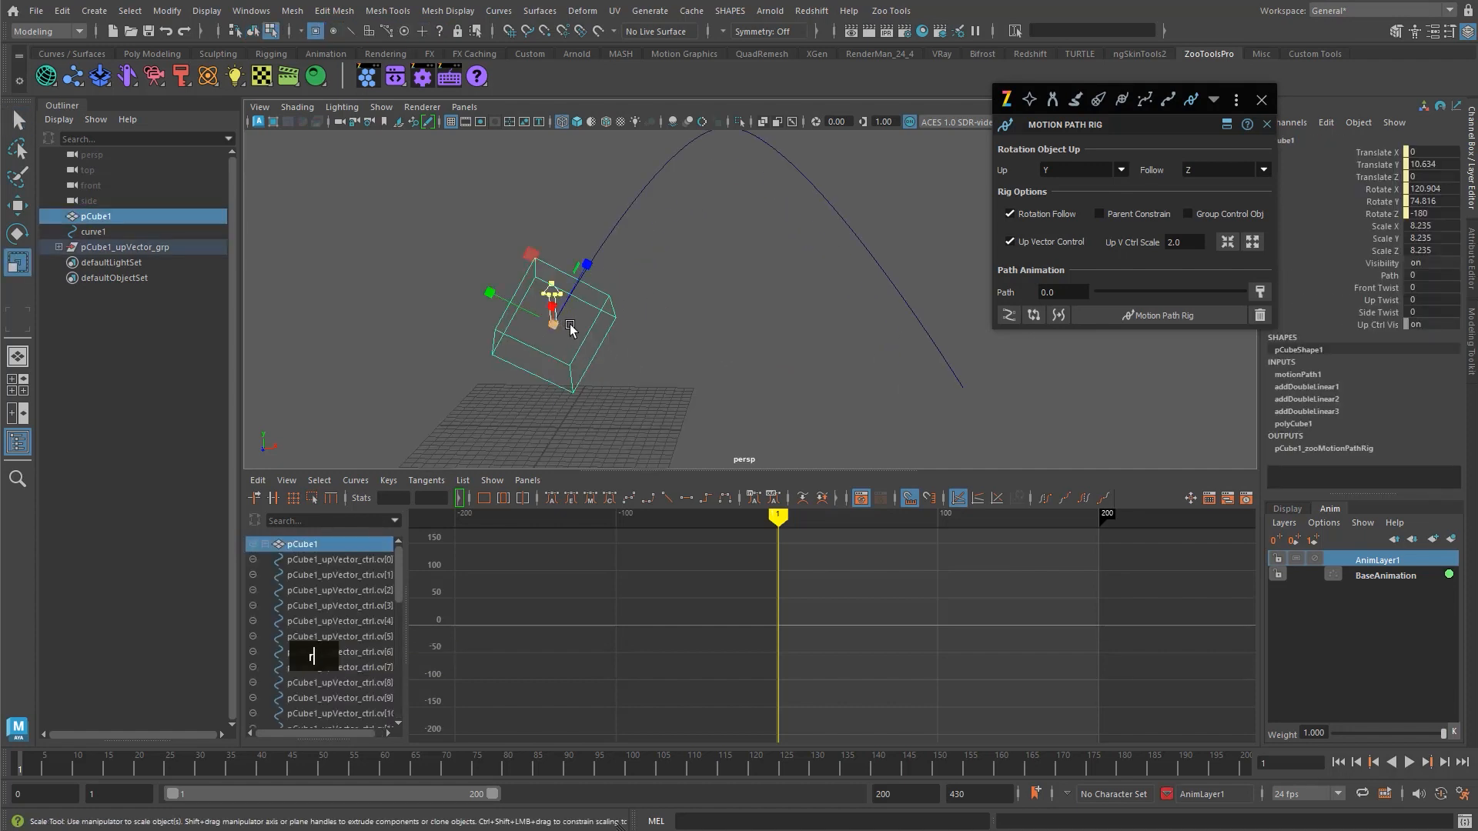
{"action": "left_click", "coordinate": [638, 346], "text": "ctrl"}
{"action": "key", "text": "alt+q"}
{"action": "right_click_drag", "start_coordinate": [579, 327], "coordinate": [659, 347], "text": "alt"}
{"action": "left_click_drag", "start_coordinate": [658, 346], "coordinate": [625, 318], "text": "alt"}
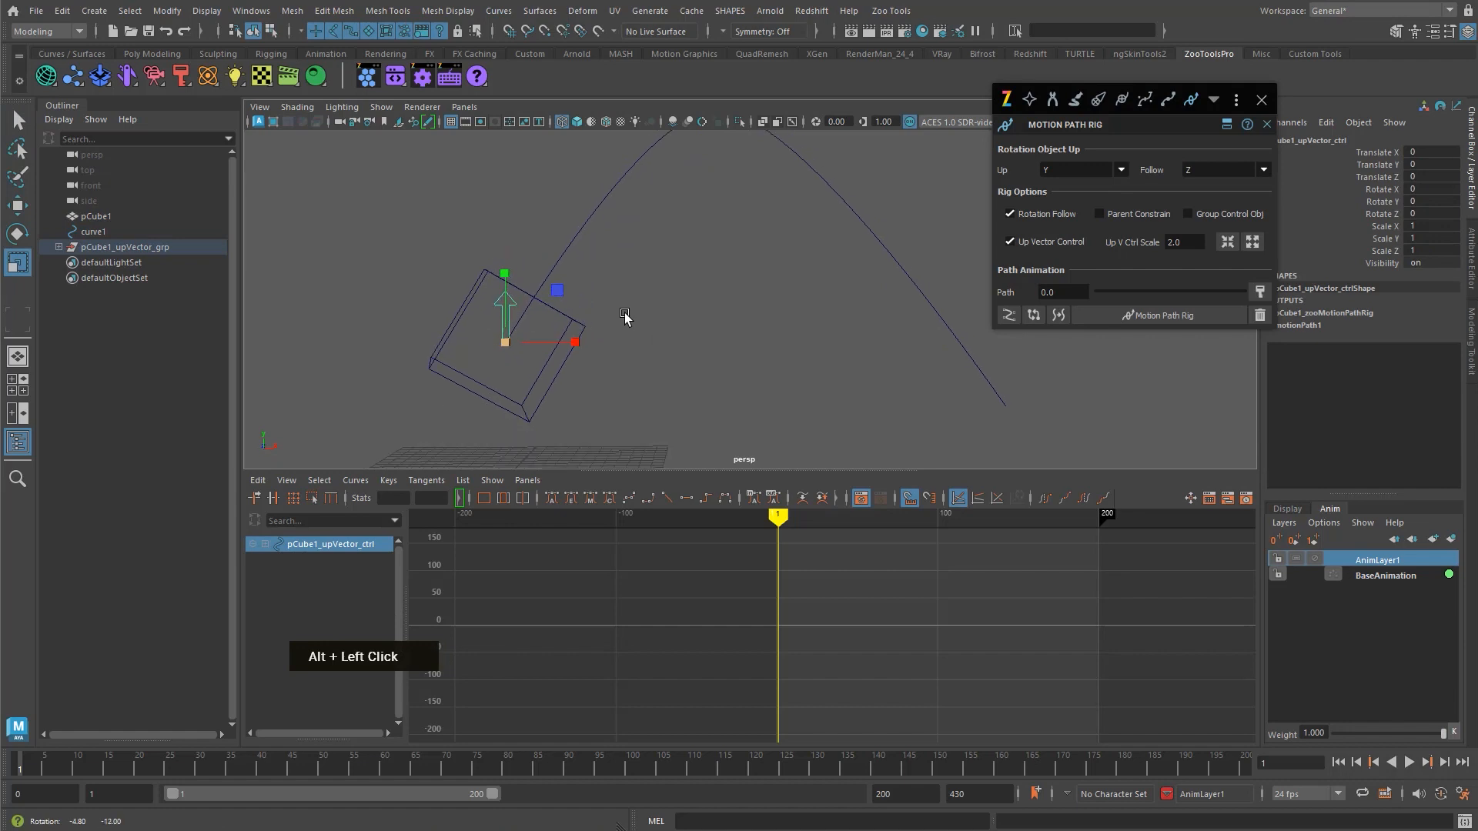
- Try scaling only the up-vector arrow's control vertices, undo the scaling and return to object selection
{"action": "key", "text": "F8"}
{"action": "key", "text": "q"}
{"action": "left_click_drag", "start_coordinate": [487, 285], "coordinate": [524, 360]}
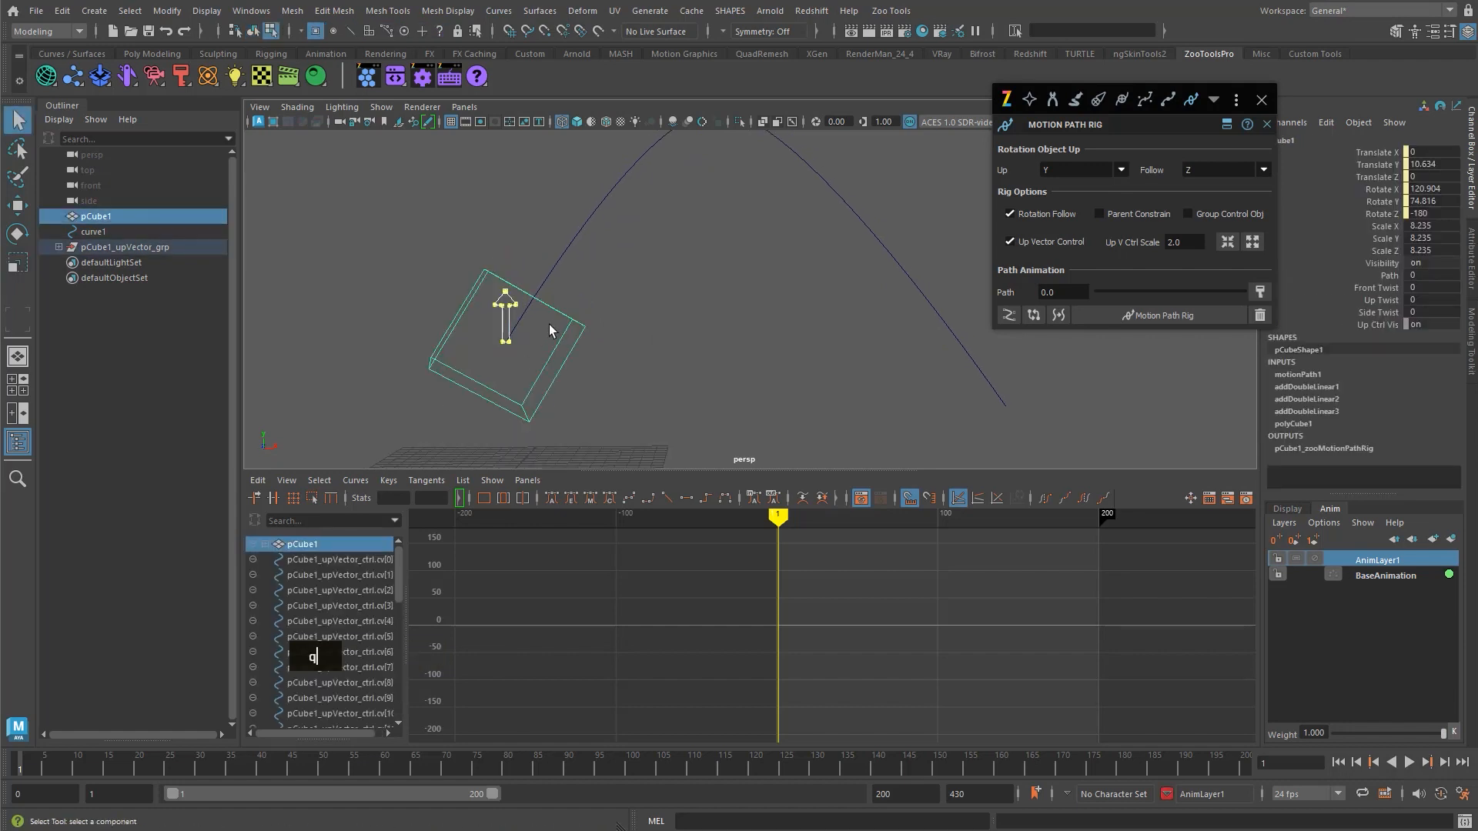
{"action": "right_click_drag", "start_coordinate": [508, 319], "coordinate": [568, 327], "text": "alt"}
{"action": "key", "text": "alt+1"}
{"action": "key", "text": "q"}
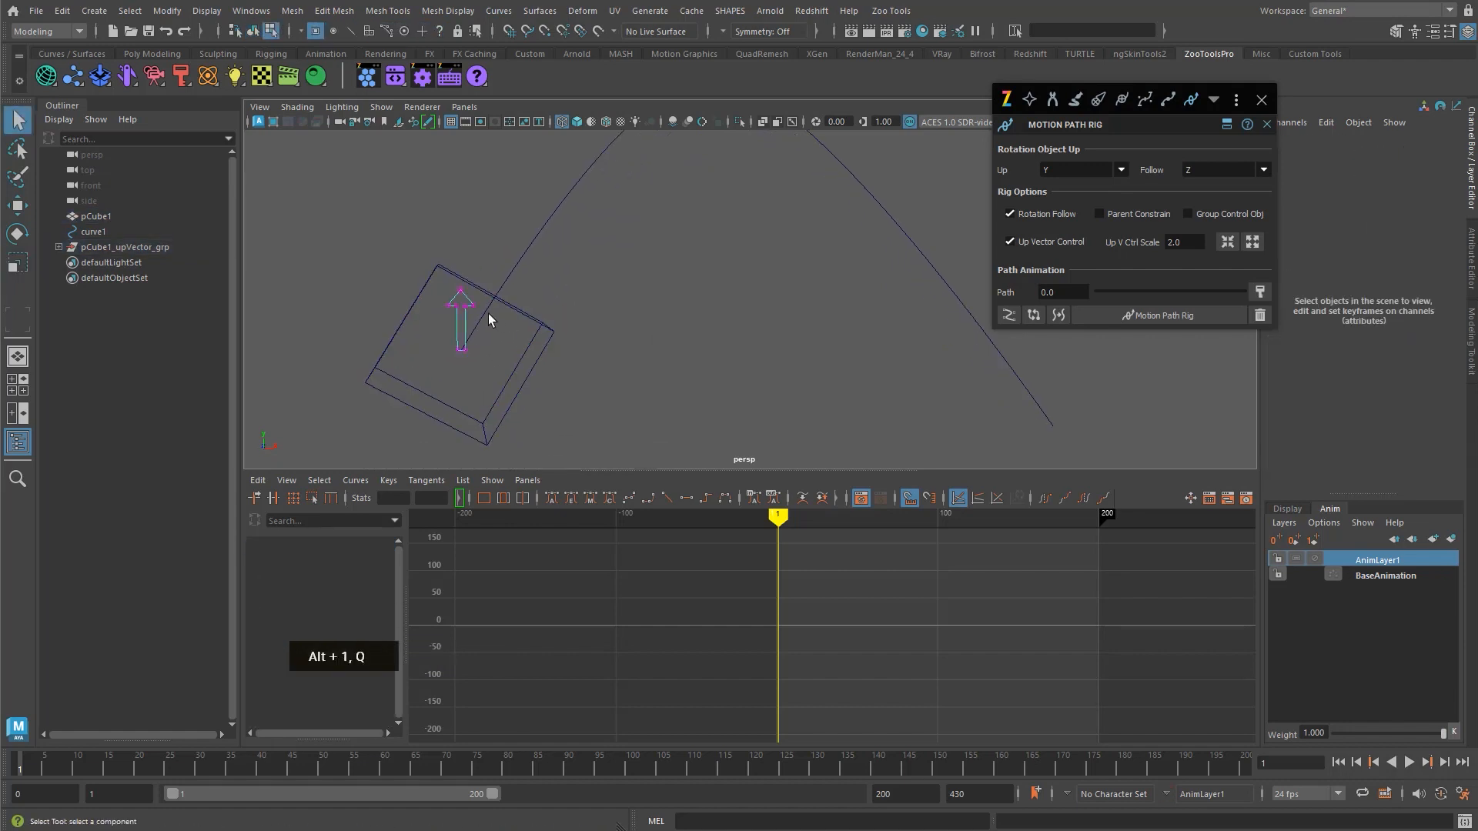
{"action": "left_click_drag", "start_coordinate": [447, 288], "coordinate": [602, 342]}
{"action": "key", "text": "r"}
{"action": "key", "text": "ctrl+z"}
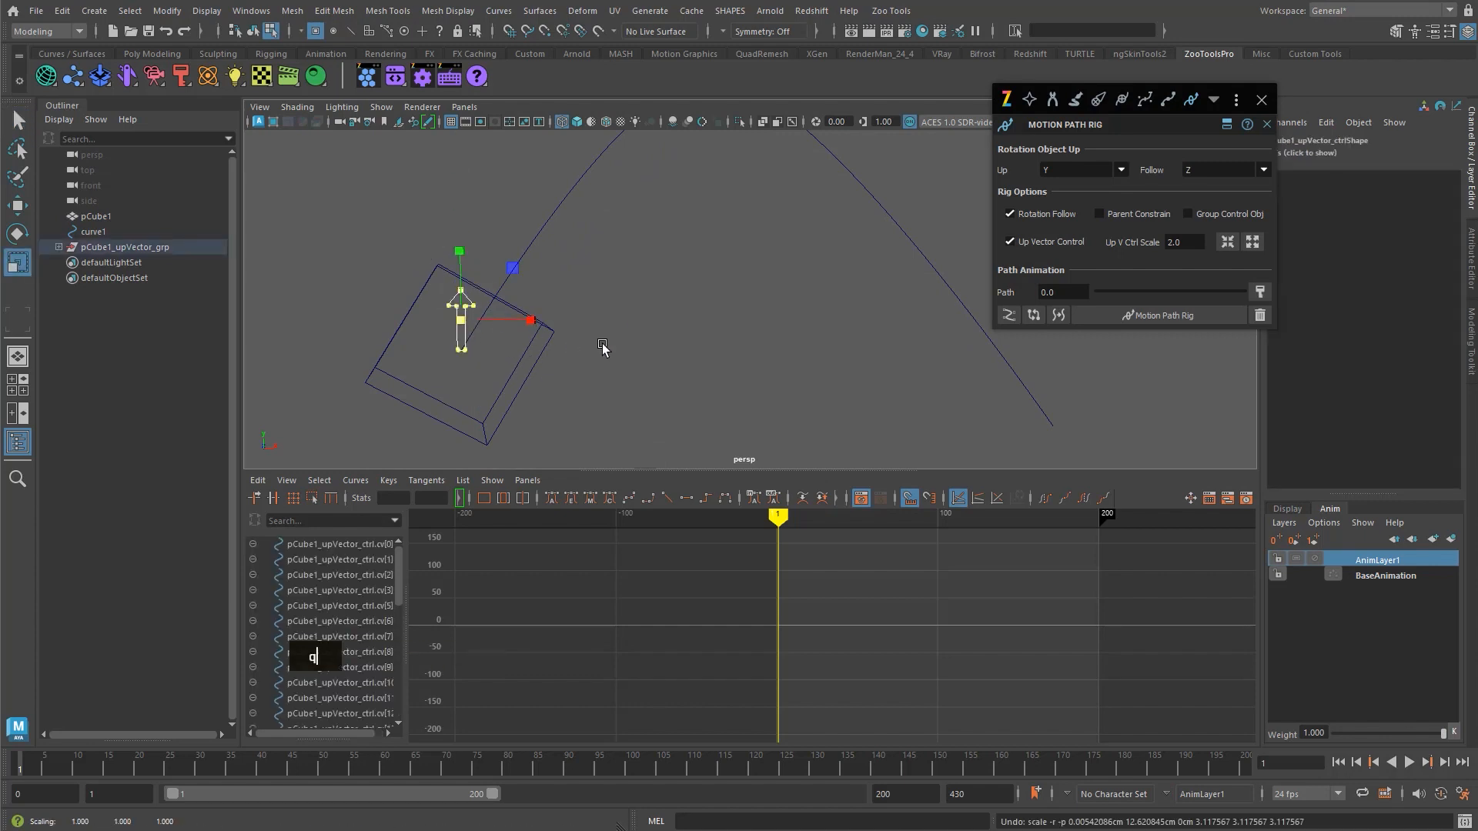
{"action": "key", "text": "alt+q"}
{"action": "key", "text": "F8"}
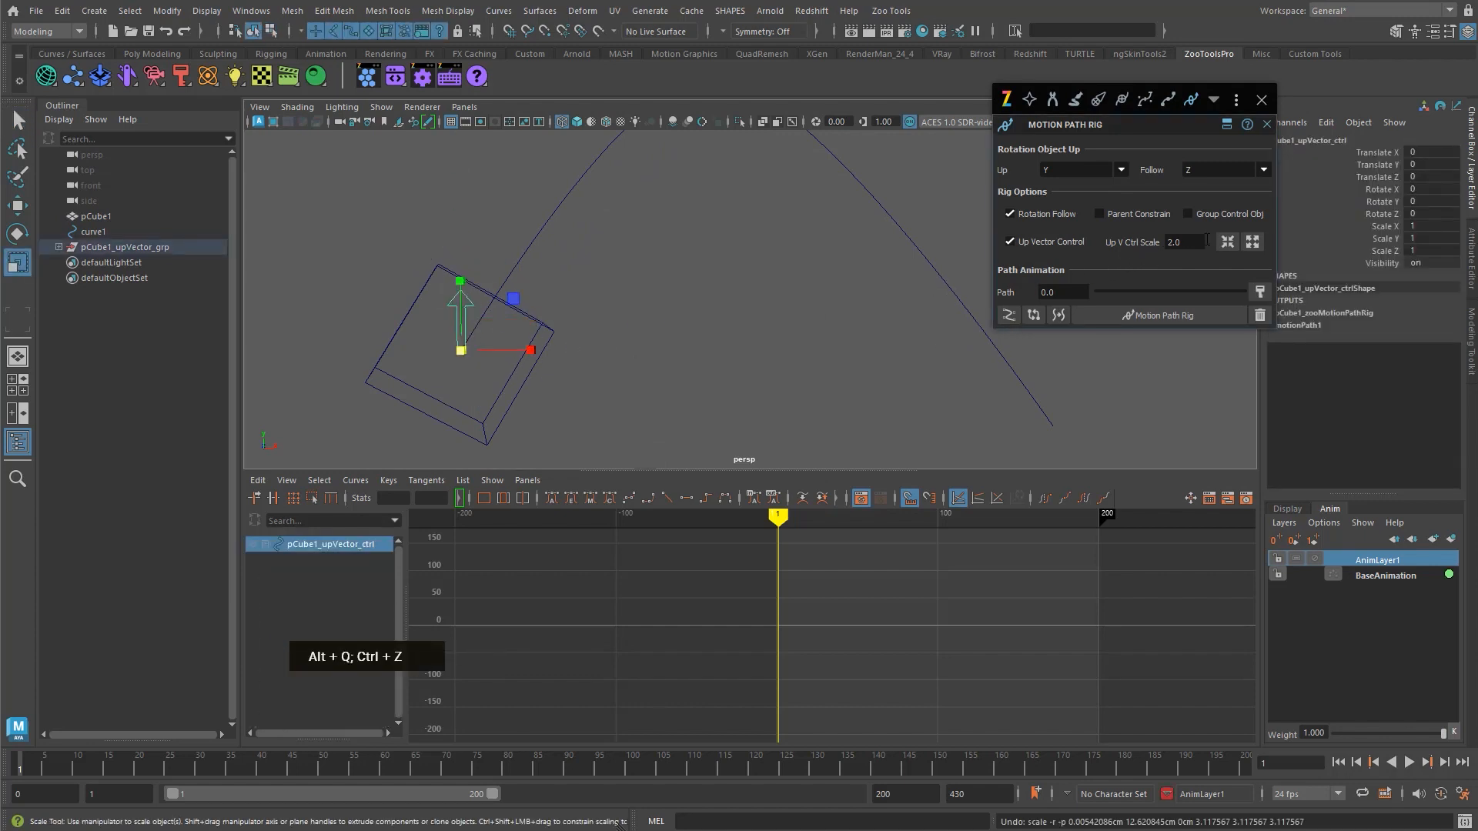
- Enlarge the up-vector control arrow with the rig's control scaling until Up V Ctrl Scale is 7.07
{"action": "double_click", "coordinate": [1258, 242]}
{"action": "double_click", "coordinate": [1258, 242], "text": "shift"}
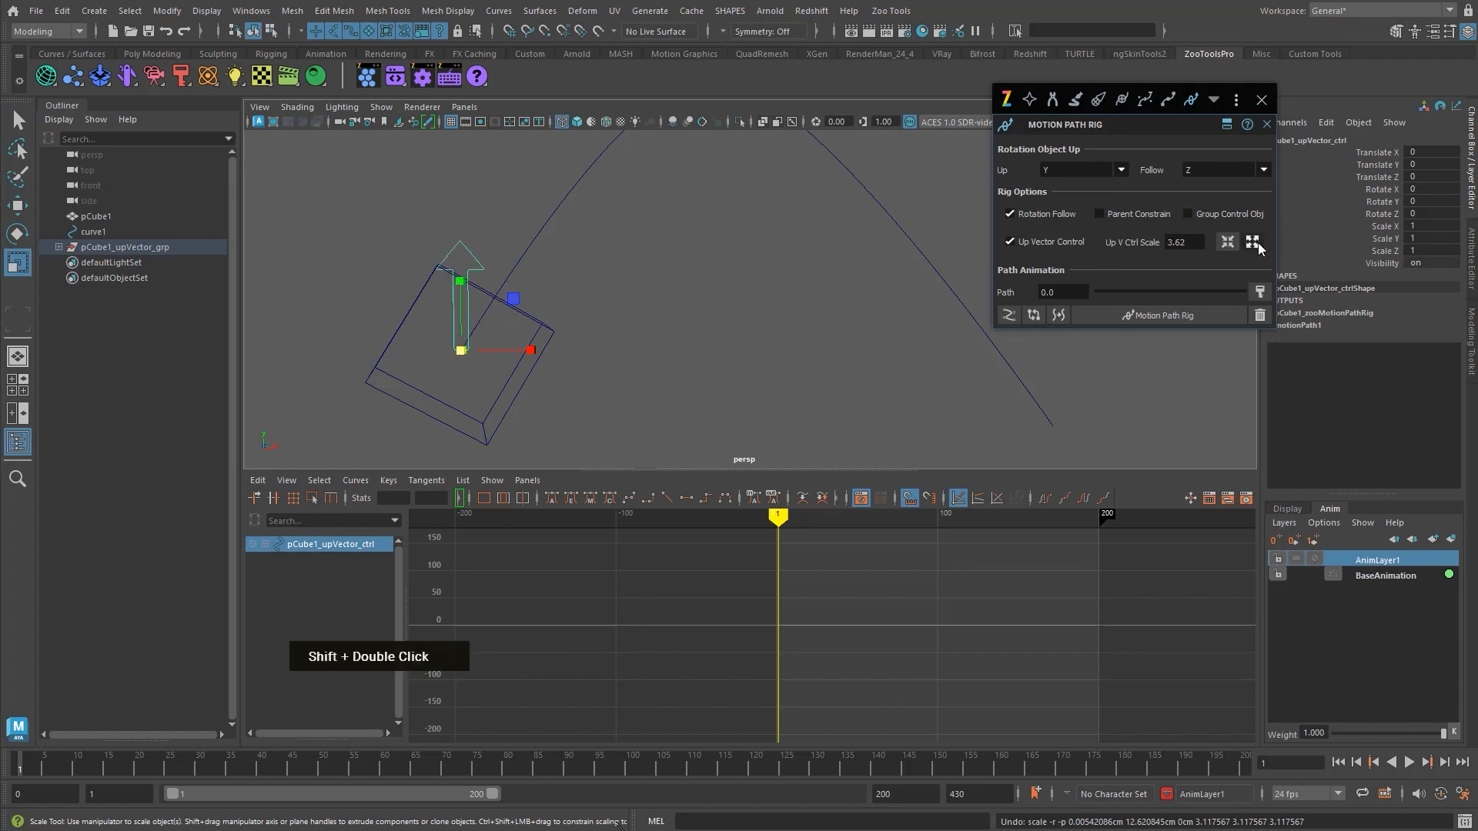
{"action": "left_click", "coordinate": [1258, 242], "text": "shift"}
{"action": "left_click", "coordinate": [1259, 242], "text": "shift"}
{"action": "scroll", "coordinate": [589, 340], "scroll_direction": "down", "scroll_amount": 3}
{"action": "middle_click_drag", "start_coordinate": [593, 341], "coordinate": [594, 362], "text": "alt"}
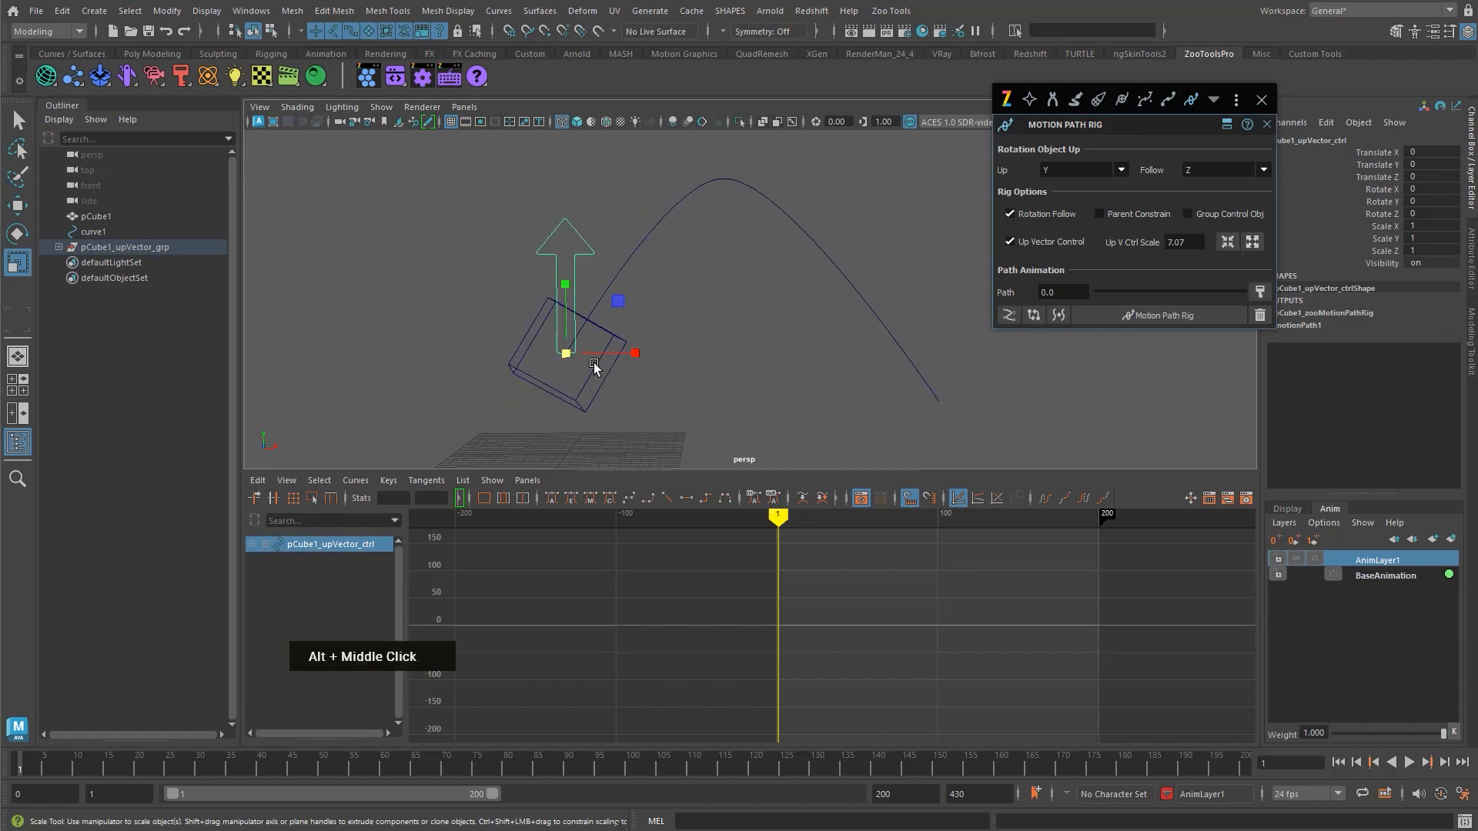
- Try rotating the up-vector control arrow, undo the rotation and return to frame 1
{"action": "key", "text": "q"}
{"action": "key", "text": "e"}
{"action": "mouse_move", "coordinate": [598, 313]}
{"action": "left_mouse_down", "text": "alt"}
{"action": "mouse_move", "coordinate": [581, 298]}
{"action": "mouse_move", "coordinate": [580, 317]}
{"action": "left_mouse_up", "text": "alt"}
{"action": "key", "text": "ctrl+z"}
{"action": "key", "text": "ctrl+z"}
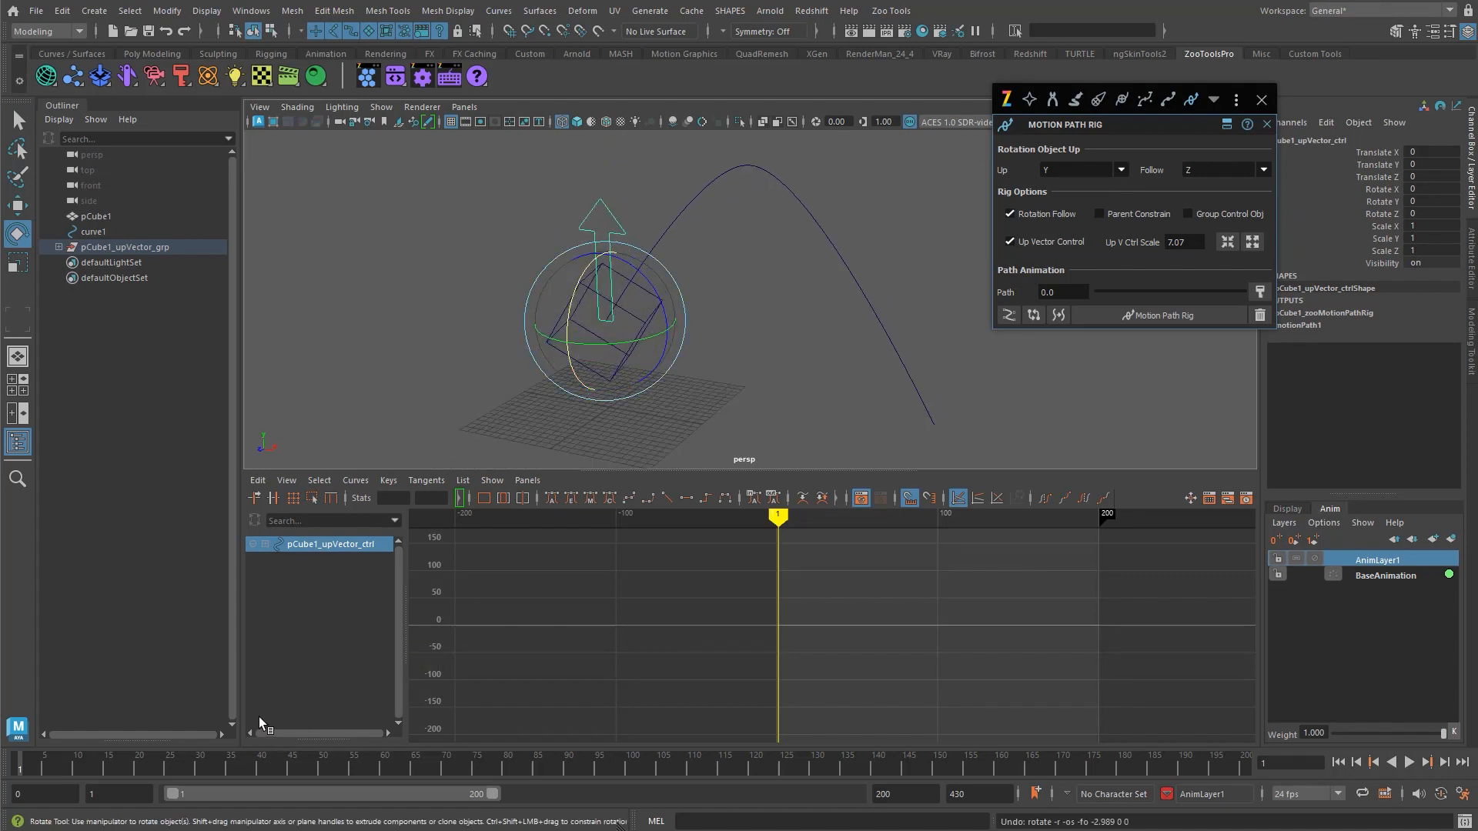
{"action": "mouse_move", "coordinate": [37, 758]}
{"action": "left_mouse_down"}
{"action": "mouse_move", "coordinate": [155, 759]}
{"action": "mouse_move", "coordinate": [17, 758]}
{"action": "left_mouse_up"}
- Select pCube1 and key only its Path attribute at 0 on frame 1
{"action": "key", "text": "q"}
{"action": "left_click", "coordinate": [682, 352]}
{"action": "left_click", "coordinate": [647, 324]}
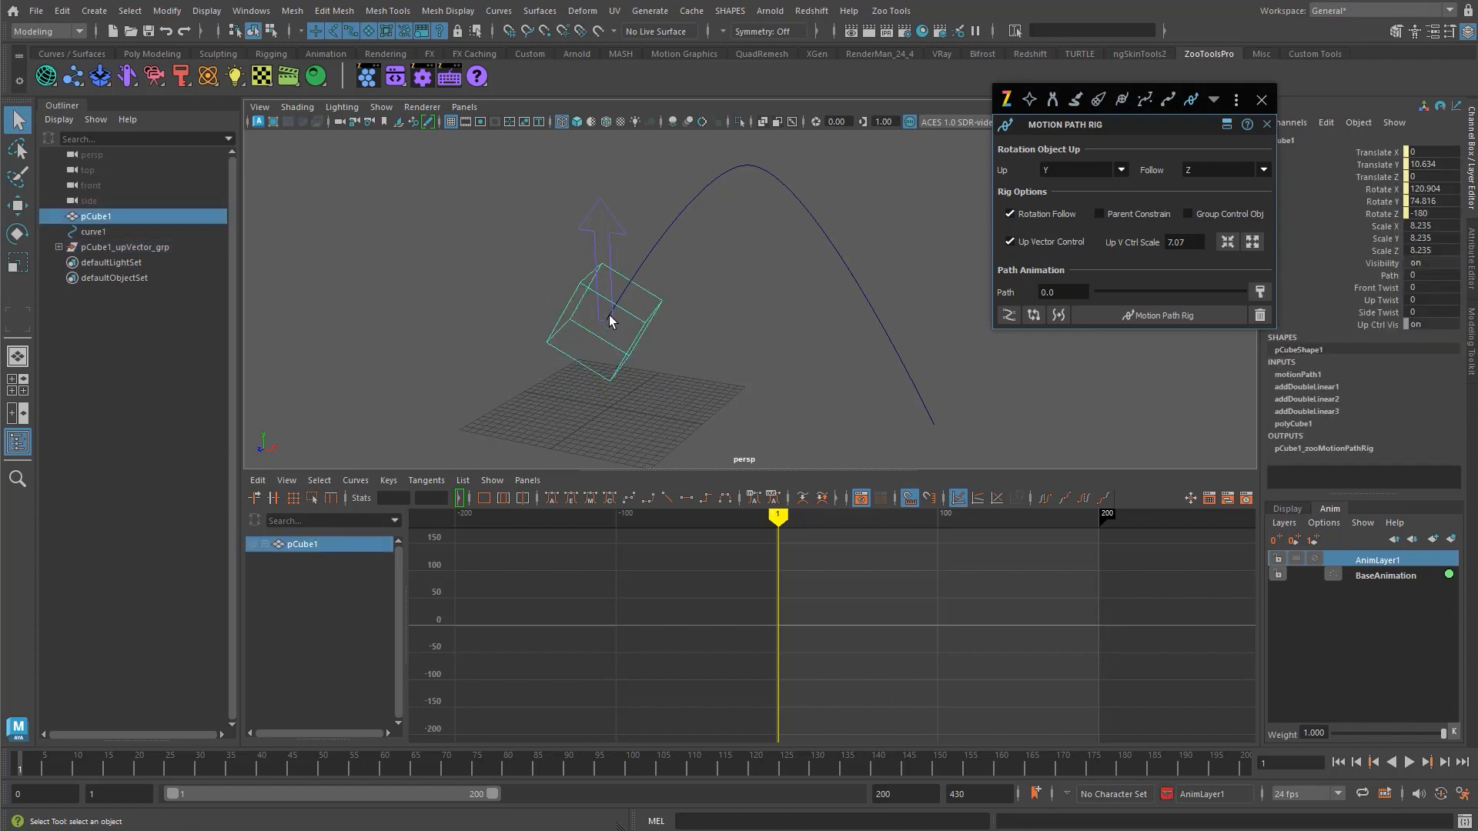
{"action": "left_click", "coordinate": [118, 230]}
{"action": "left_click", "coordinate": [103, 221]}
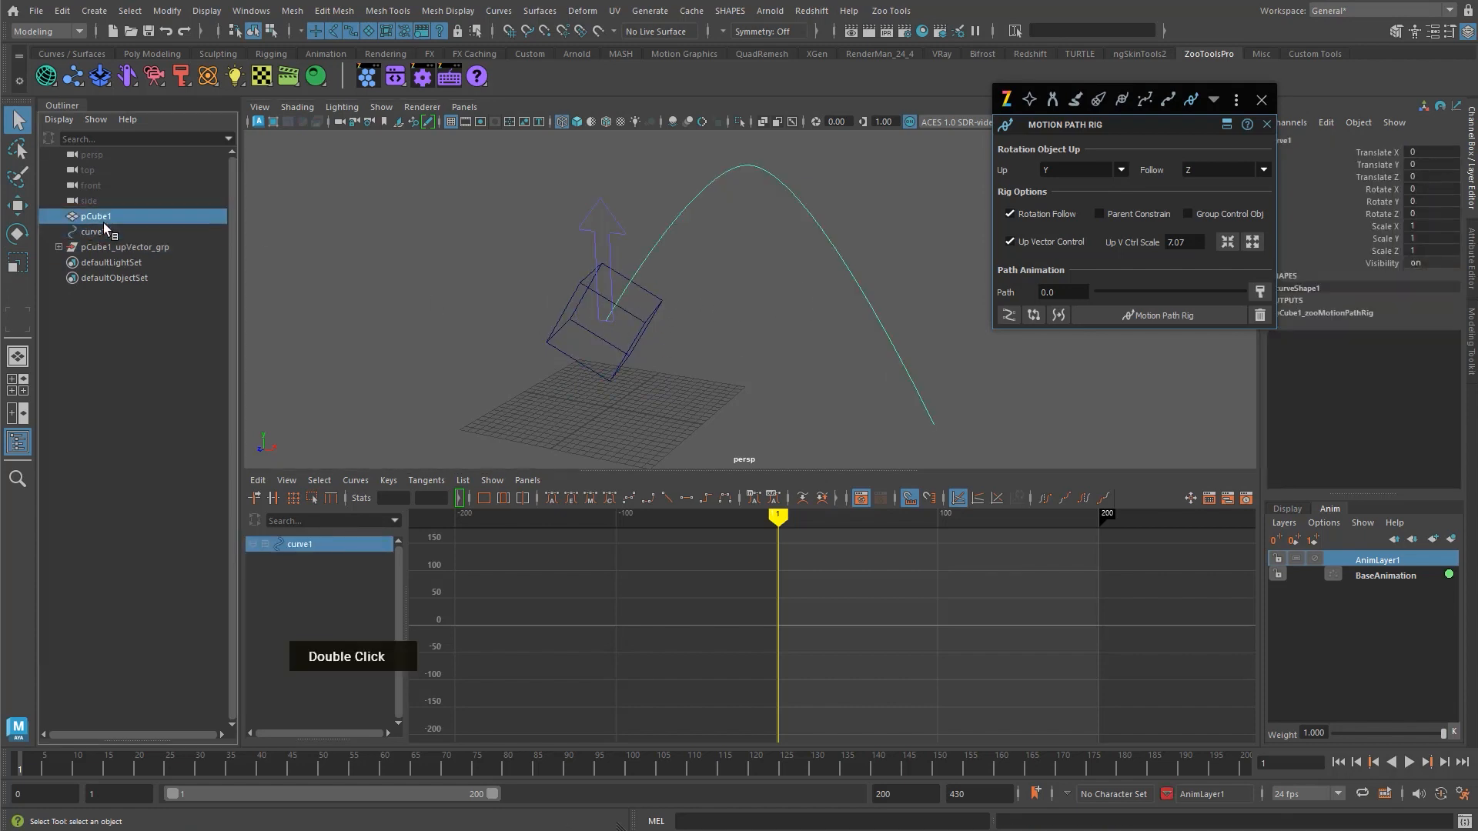
{"action": "left_click_drag", "start_coordinate": [1391, 276], "coordinate": [1399, 325]}
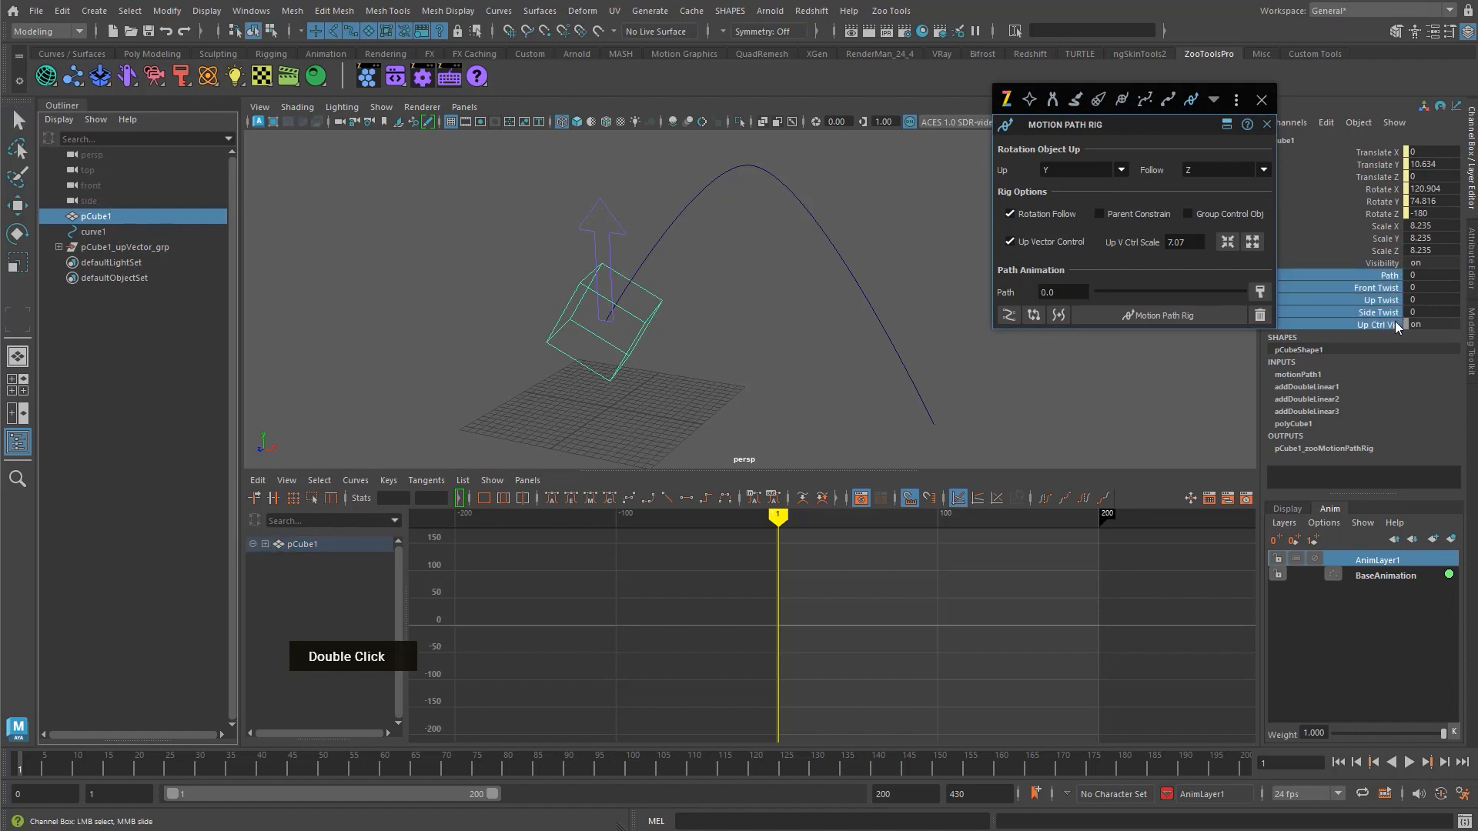
{"action": "left_click", "coordinate": [1389, 275]}
{"action": "key", "text": "s"}
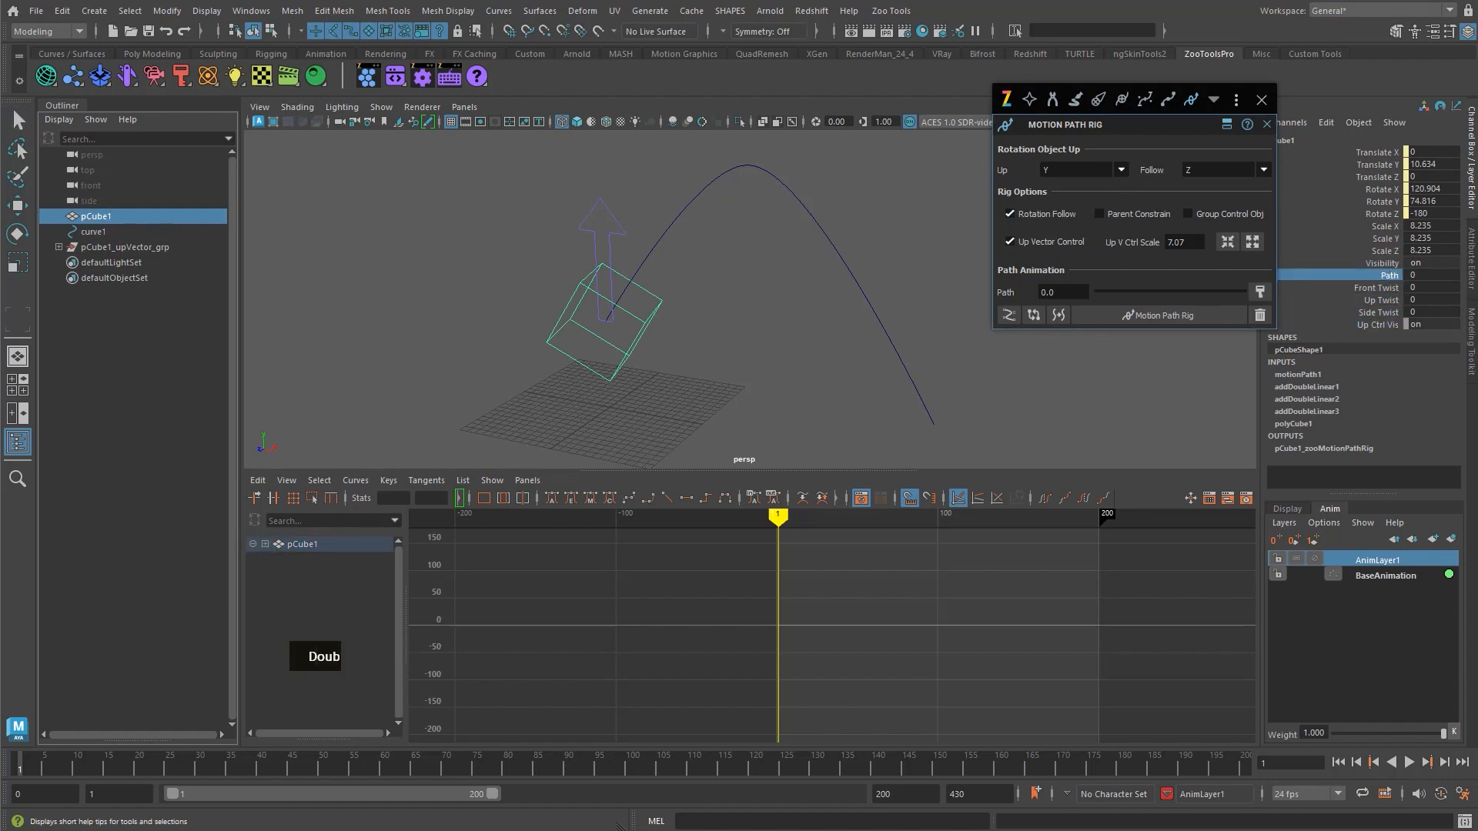
- Key the cube's Path at 1 on frame 200 and scrub back to frame 54 to preview the travel
{"action": "left_click_drag", "start_coordinate": [1203, 770], "coordinate": [1276, 771]}
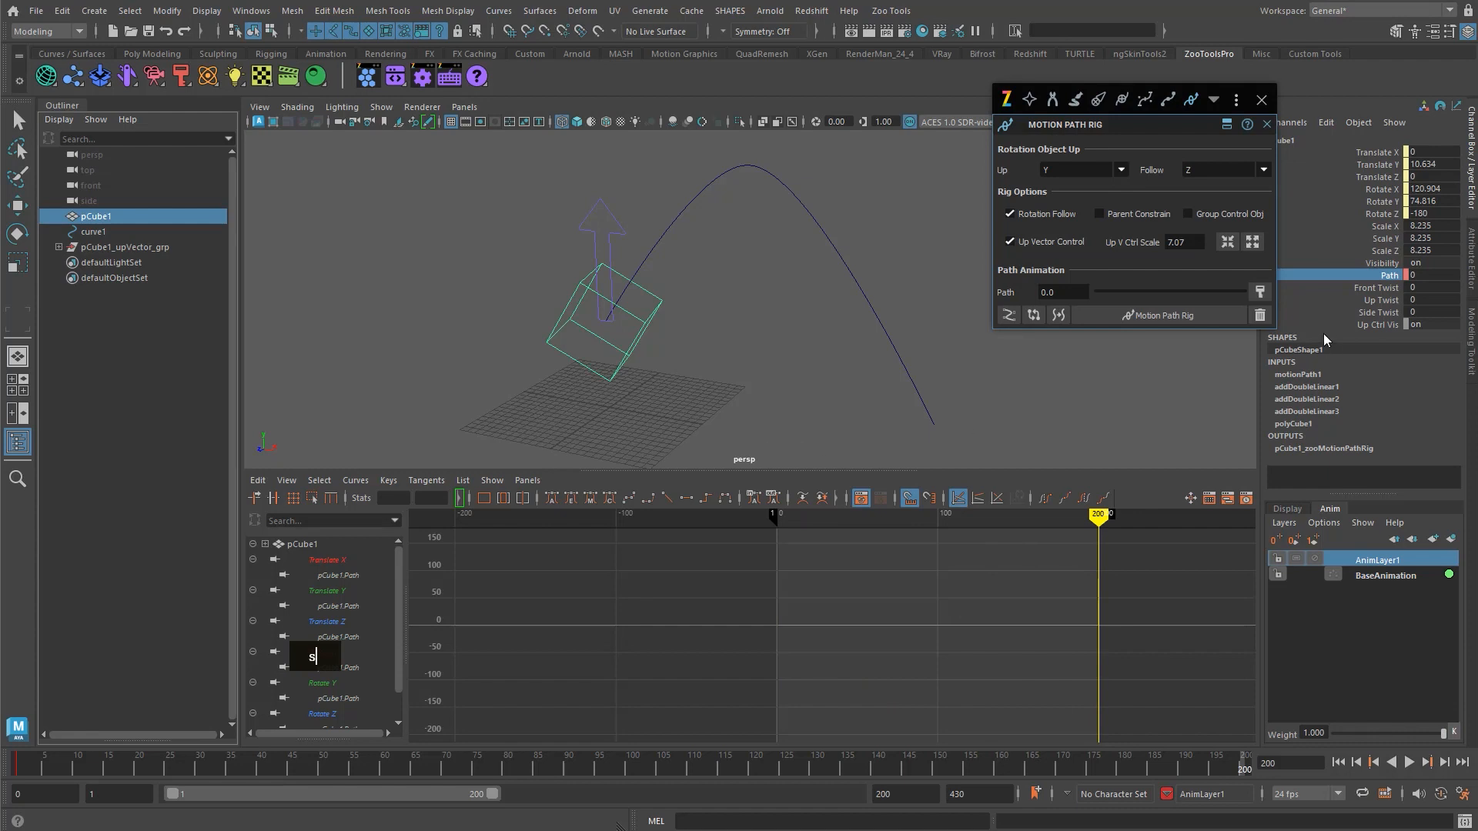
{"action": "left_click", "coordinate": [1416, 274]}
{"action": "type", "text": "1"}
{"action": "key", "text": "Return"}
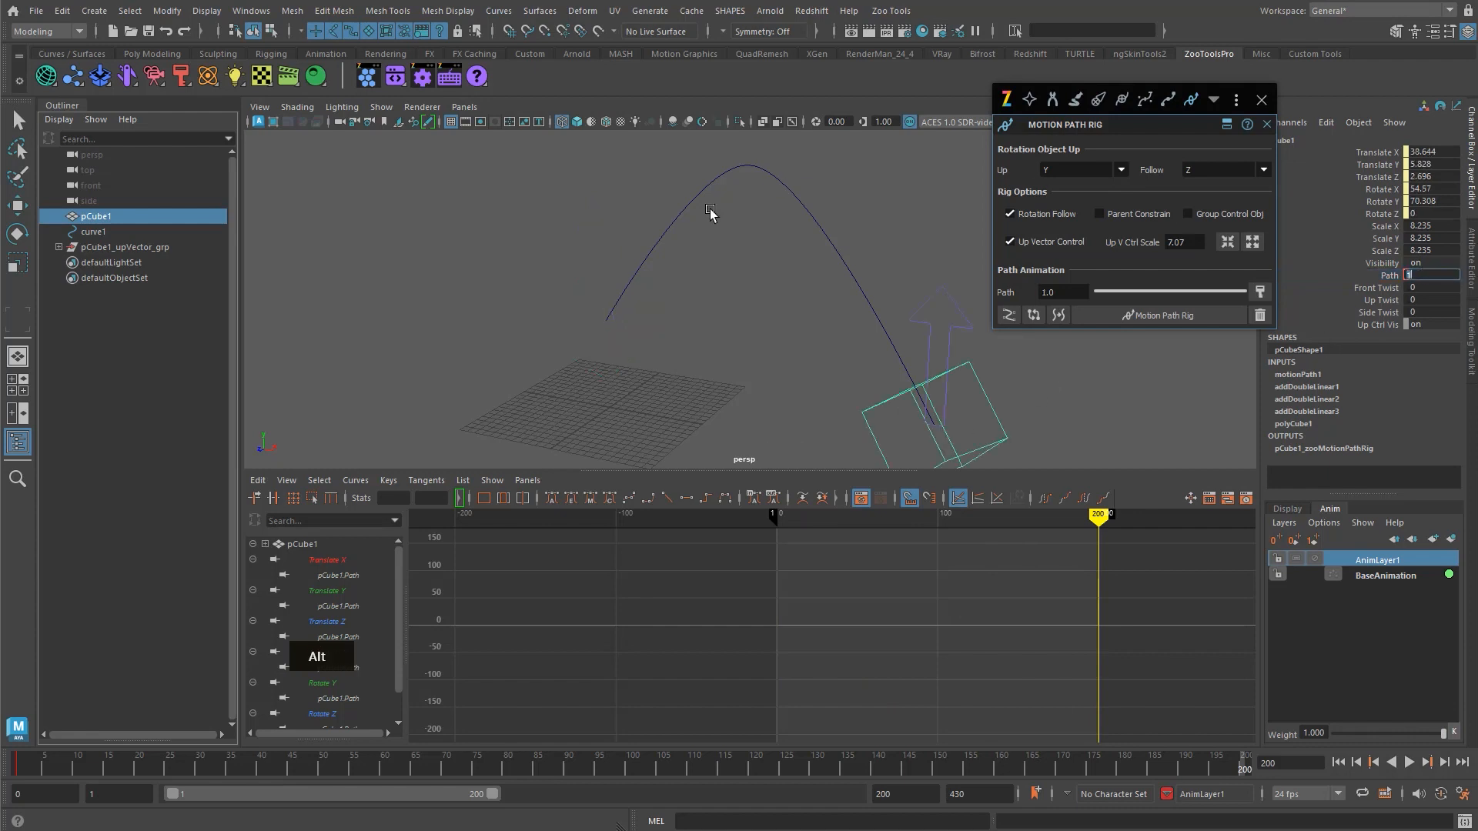
{"action": "middle_click_drag", "start_coordinate": [728, 251], "coordinate": [728, 251], "text": "alt"}
{"action": "right_click_drag", "start_coordinate": [812, 329], "coordinate": [793, 325], "text": "alt"}
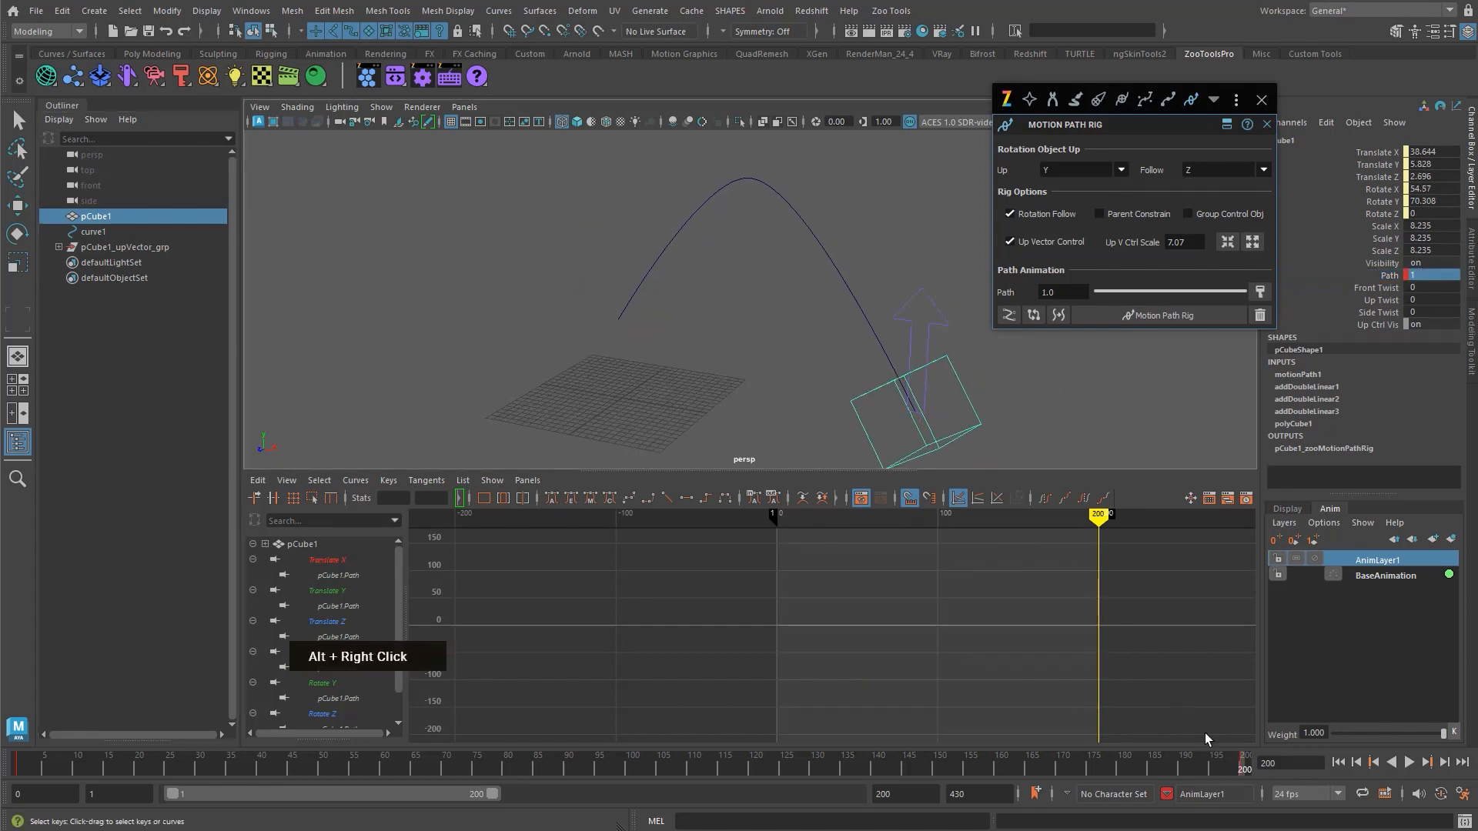
{"action": "left_click_drag", "start_coordinate": [1246, 760], "coordinate": [348, 793]}
{"action": "middle_click_drag", "start_coordinate": [626, 654], "coordinate": [609, 648], "text": "alt"}
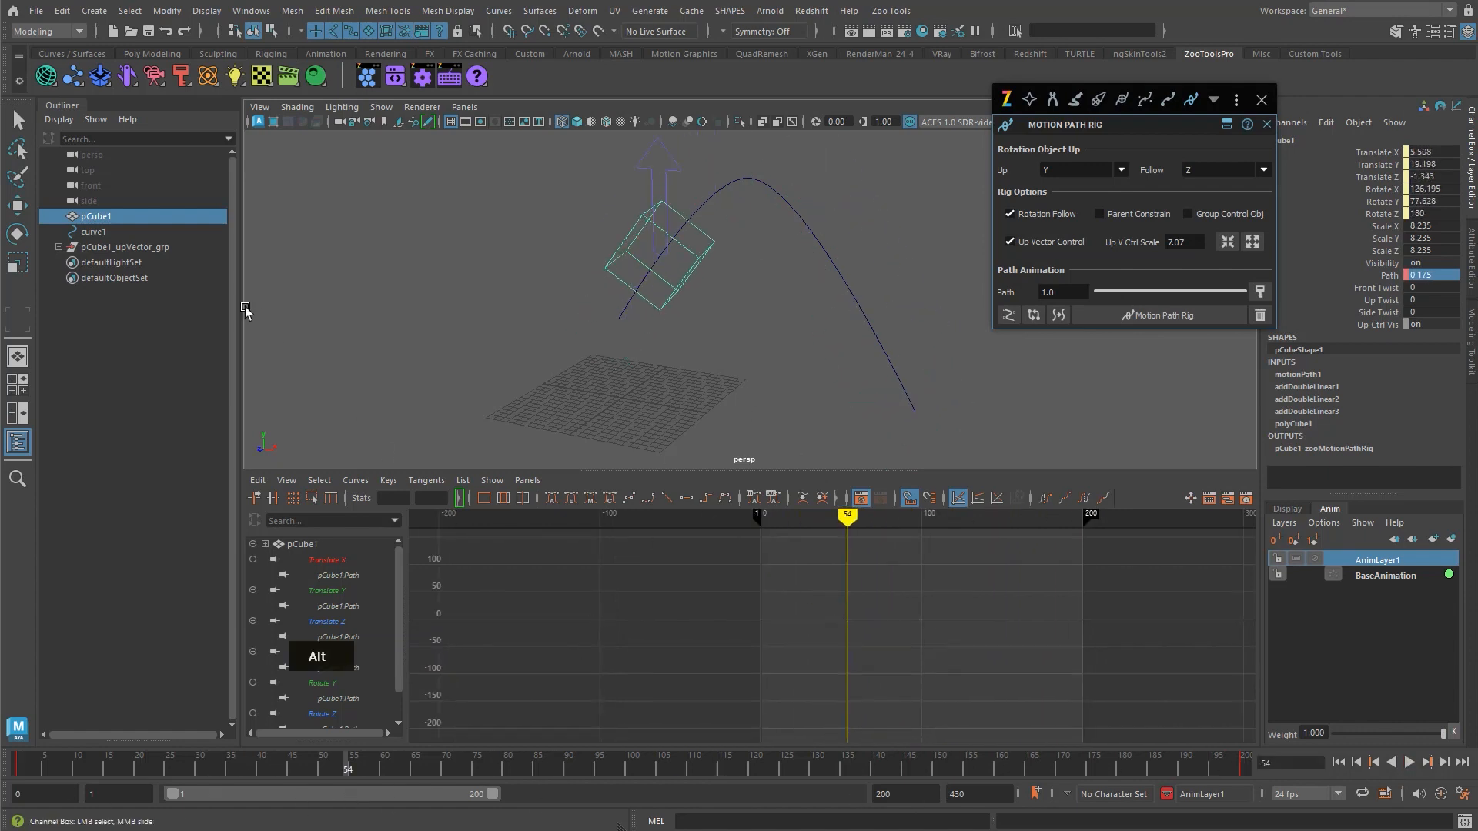
- Frame the cube's Path curve in the graph editor, give both keys linear tangents and play the motion
{"action": "left_click", "coordinate": [1386, 277]}
{"action": "middle_click_drag", "start_coordinate": [924, 677], "coordinate": [912, 672], "text": "alt"}
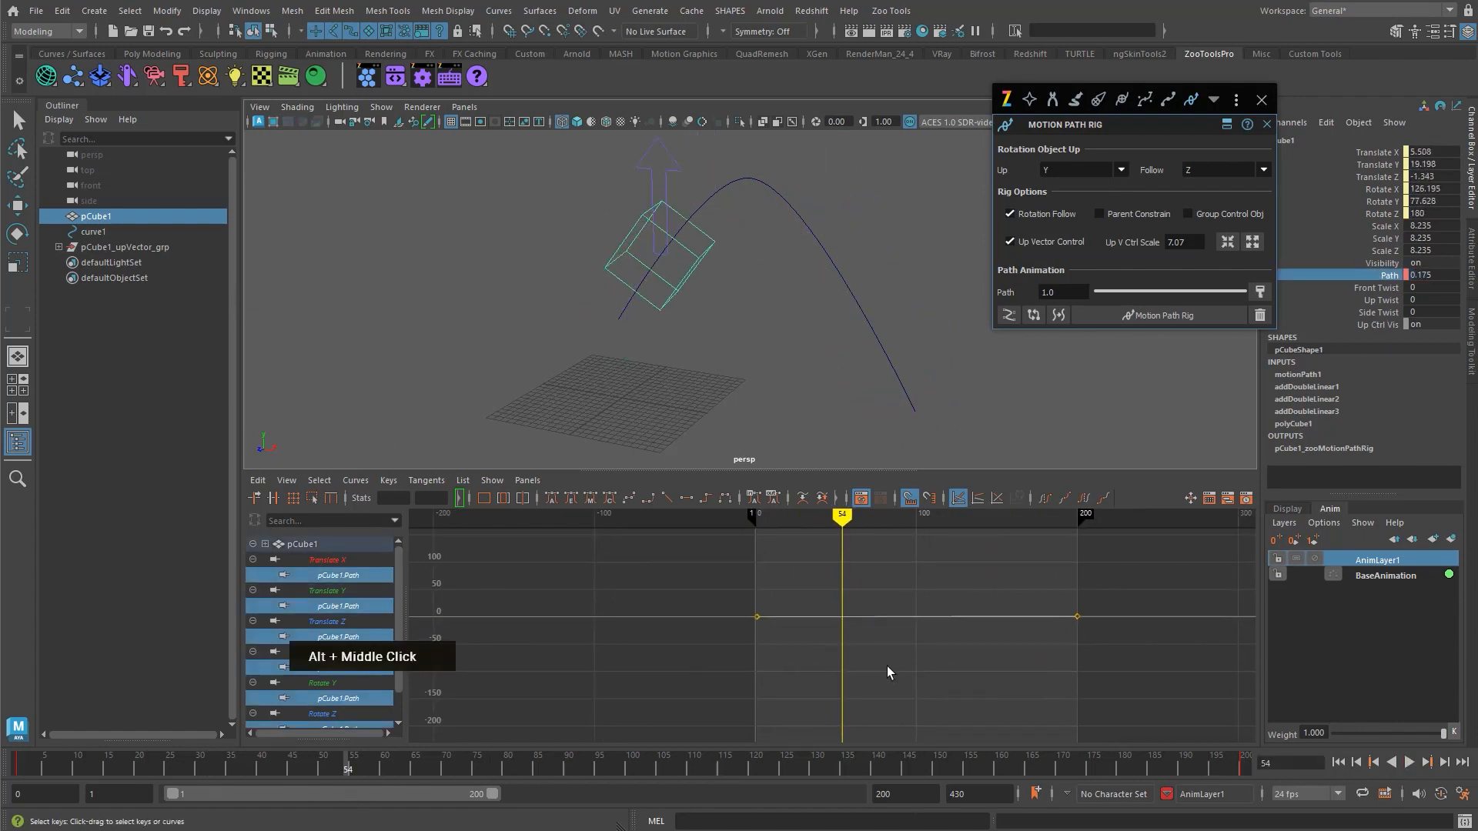
{"action": "key", "text": "f"}
{"action": "right_click_drag", "start_coordinate": [981, 685], "coordinate": [937, 698], "text": "alt"}
{"action": "left_click_drag", "start_coordinate": [825, 568], "coordinate": [893, 686]}
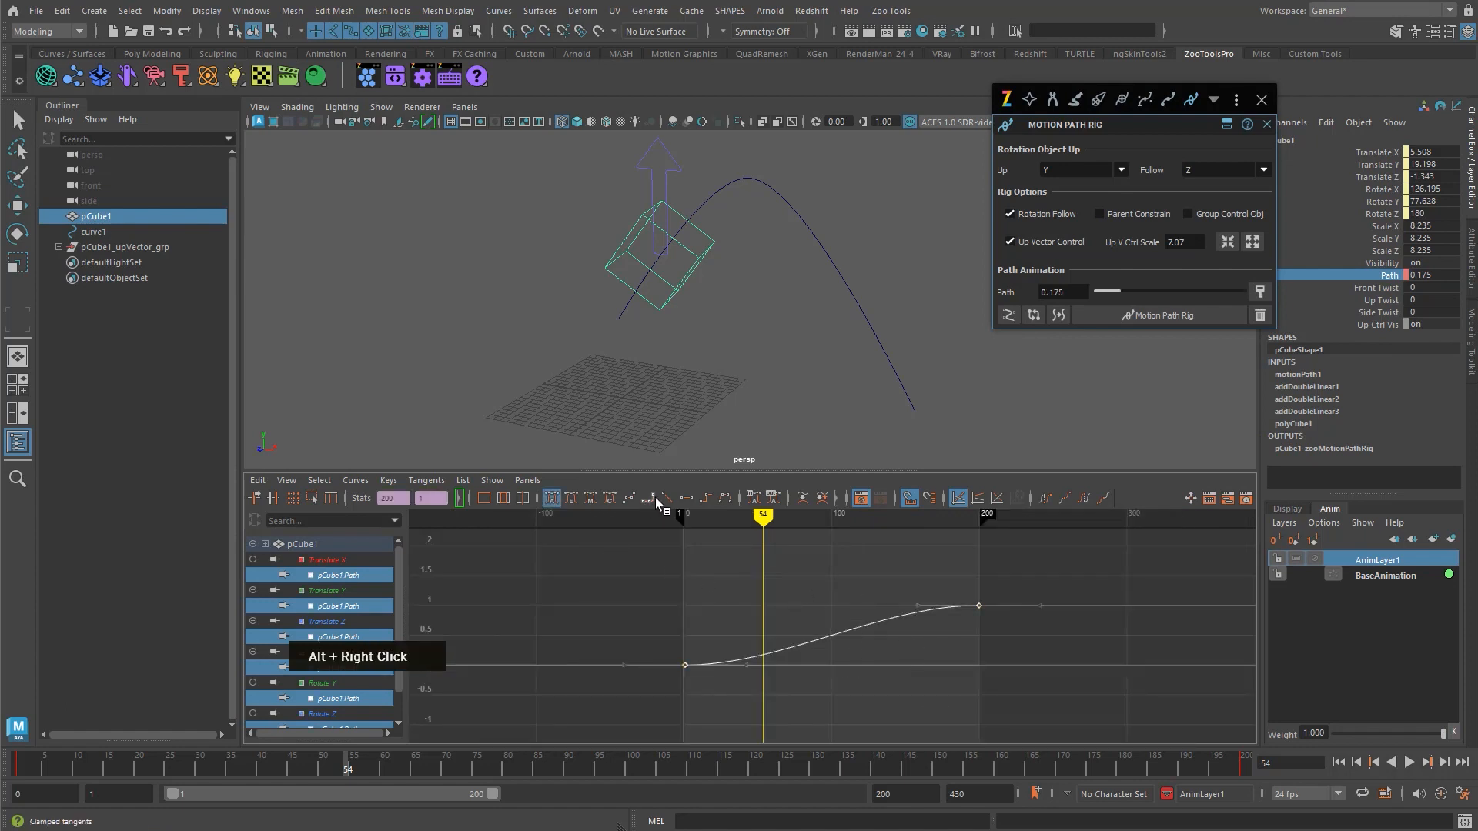
{"action": "left_click", "coordinate": [668, 498]}
{"action": "double_click", "coordinate": [705, 687]}
{"action": "key", "text": "alt+v"}
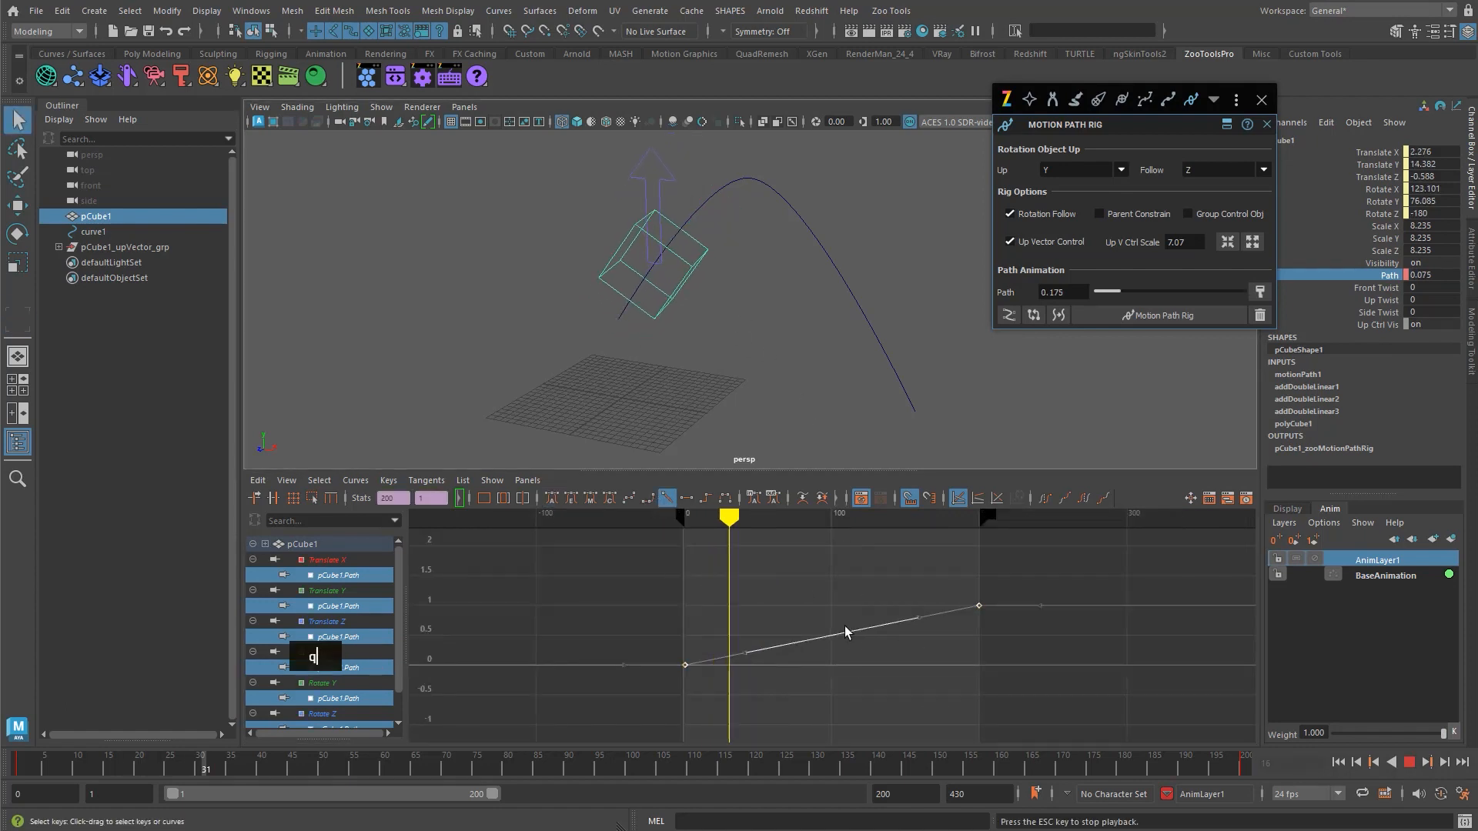
{"action": "key", "text": "alt+v"}
- Give the first key of the Path curve a flat tangent and scrub to frame 66 to check the ease
{"action": "left_click_drag", "start_coordinate": [625, 643], "coordinate": [730, 687]}
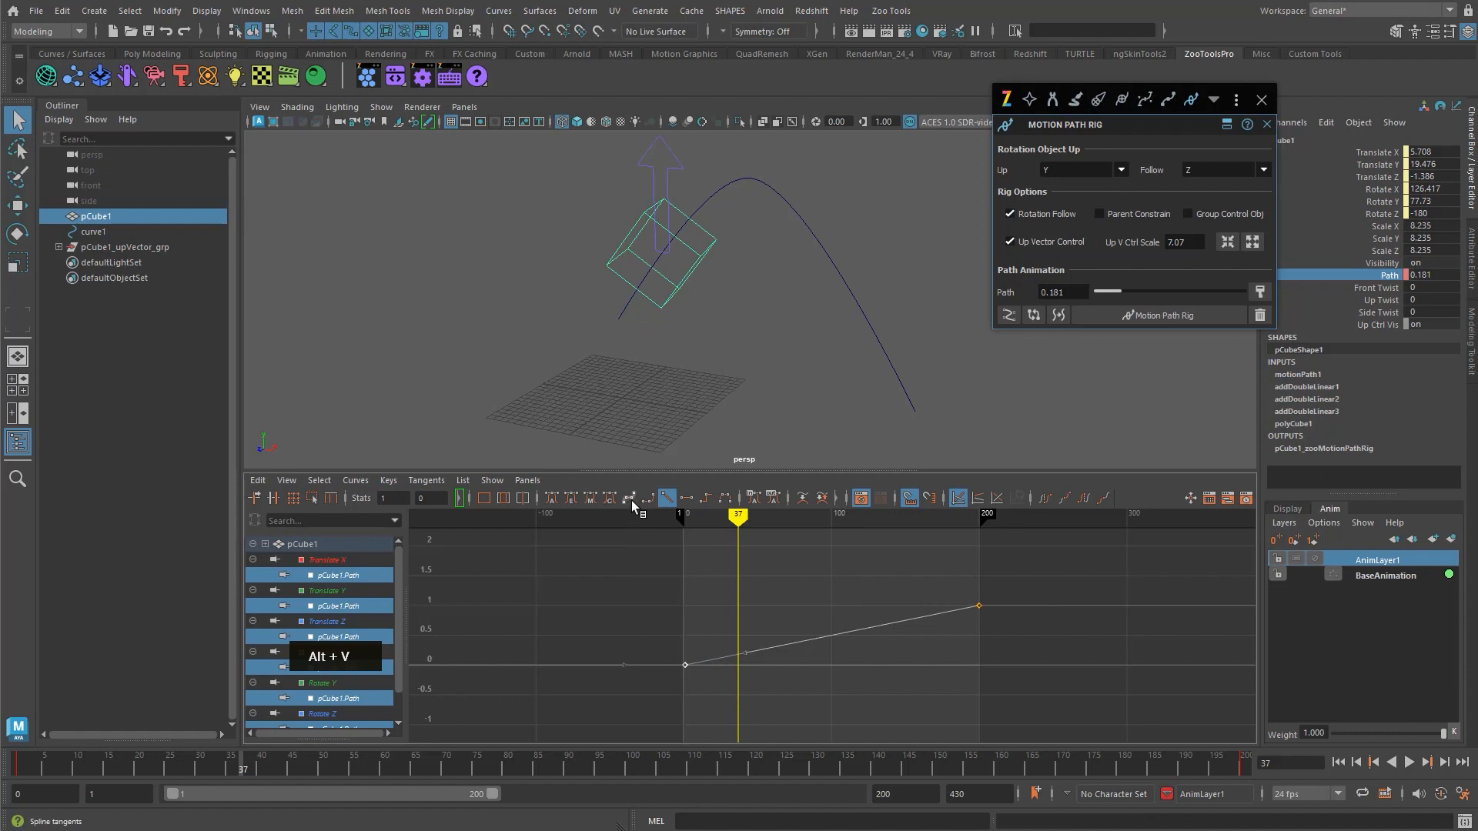
{"action": "left_click", "coordinate": [686, 497]}
{"action": "right_click_drag", "start_coordinate": [736, 622], "coordinate": [940, 580], "text": "alt"}
{"action": "key", "text": "v"}
{"action": "left_click_drag", "start_coordinate": [657, 645], "coordinate": [767, 642]}
{"action": "left_click_drag", "start_coordinate": [839, 596], "coordinate": [882, 695]}
{"action": "right_click_drag", "start_coordinate": [809, 613], "coordinate": [787, 611], "text": "alt"}
- Reselect the cube and enable Group Control Obj in its motion path rig options
{"action": "left_click", "coordinate": [720, 290]}
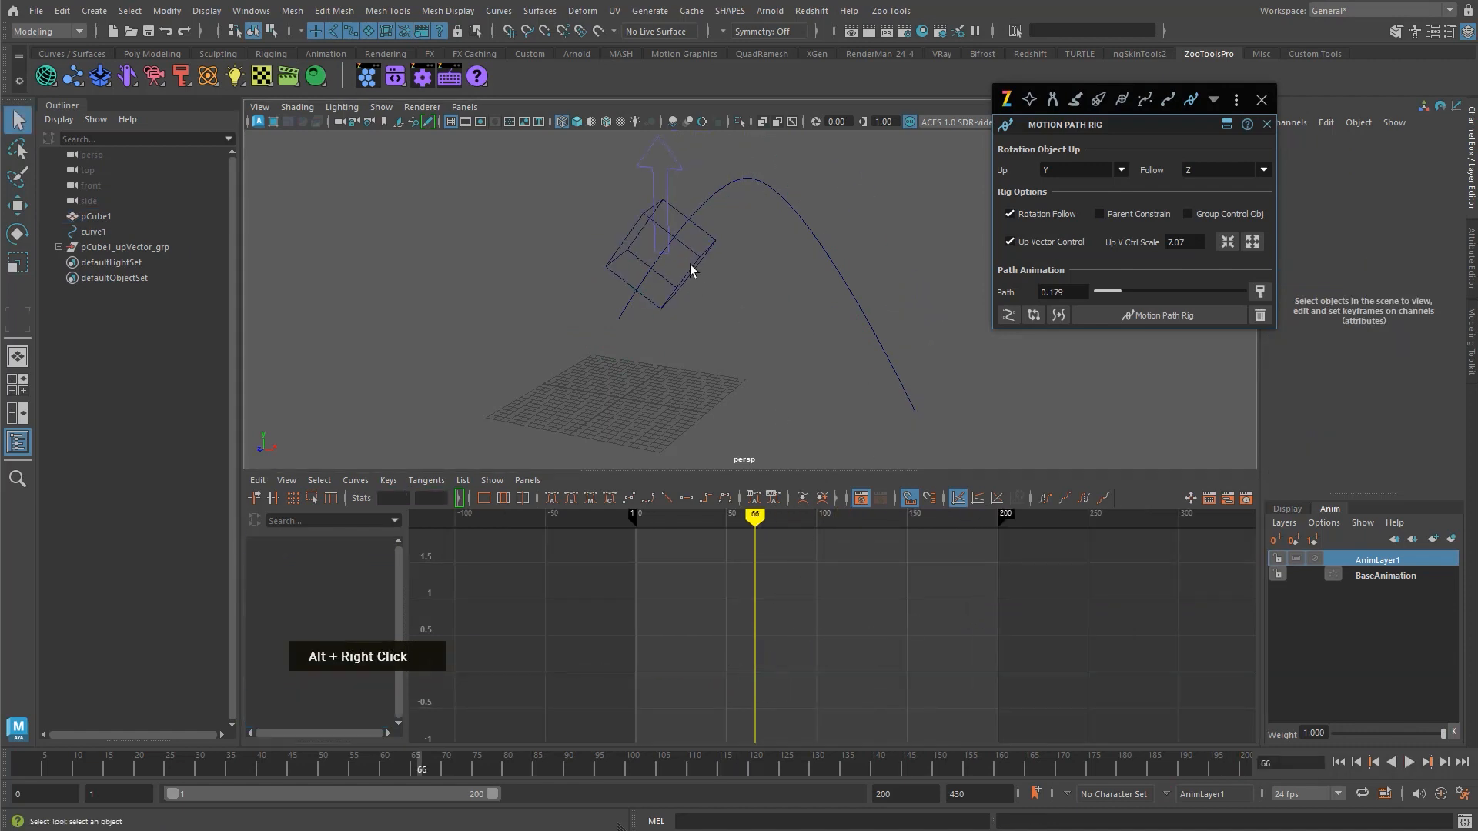
{"action": "double_click", "coordinate": [689, 268]}
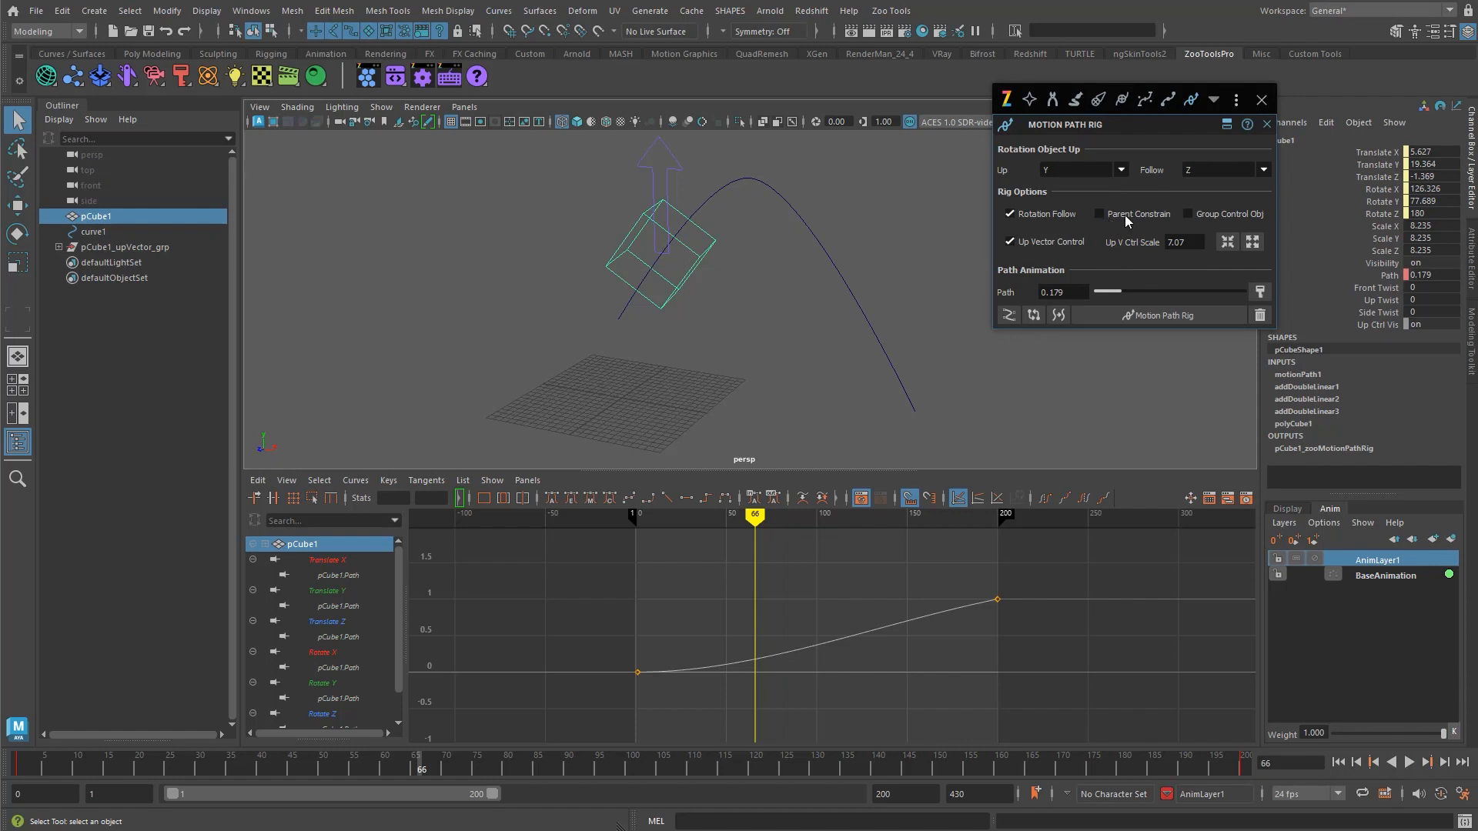
{"action": "left_click", "coordinate": [1226, 215]}
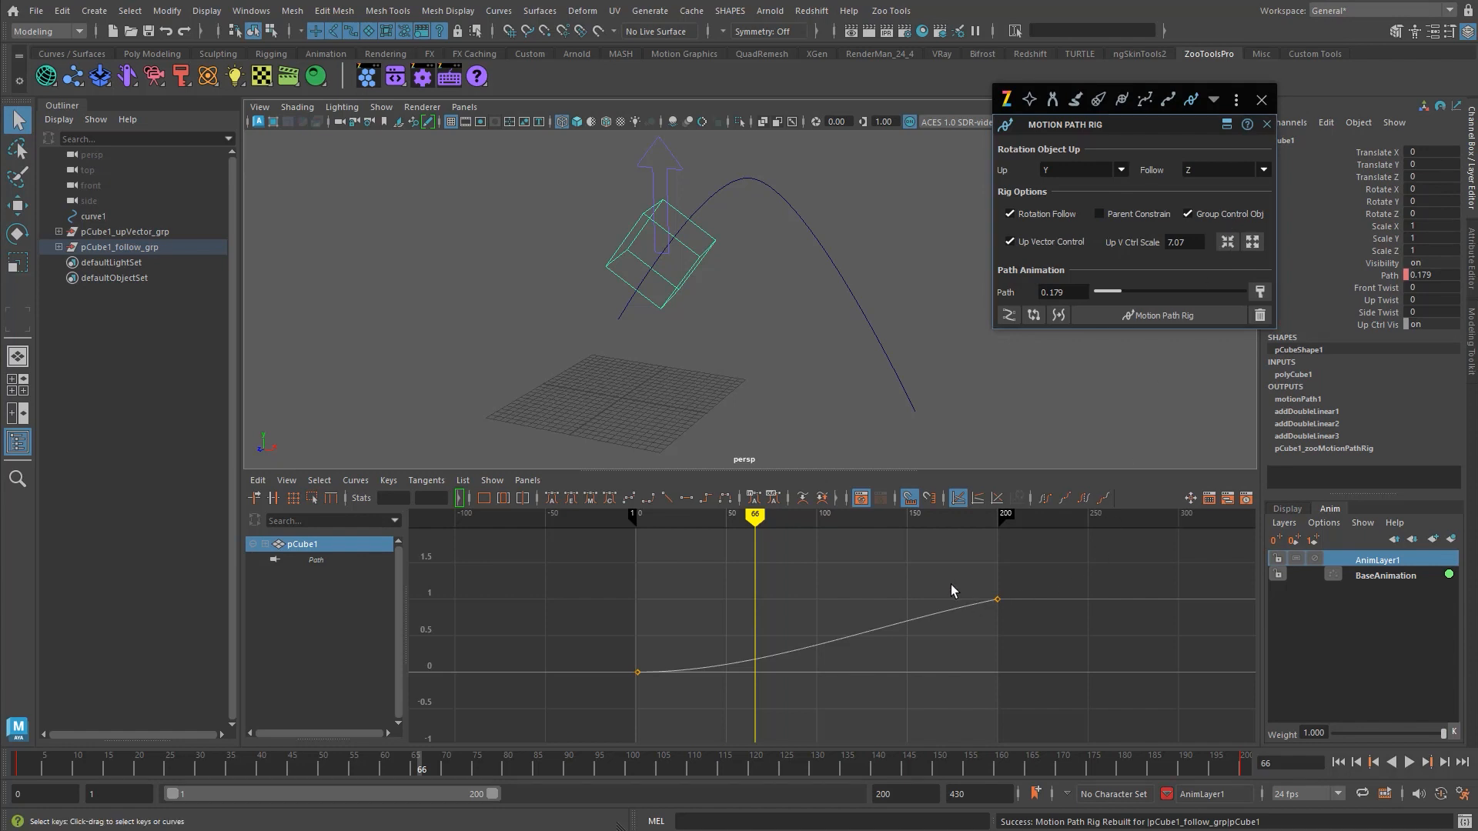
- Select the cube's up-vector and follow groups in the Outliner and expand both to examine their contents
{"action": "middle_click_drag", "start_coordinate": [668, 675], "coordinate": [669, 675], "text": "alt"}
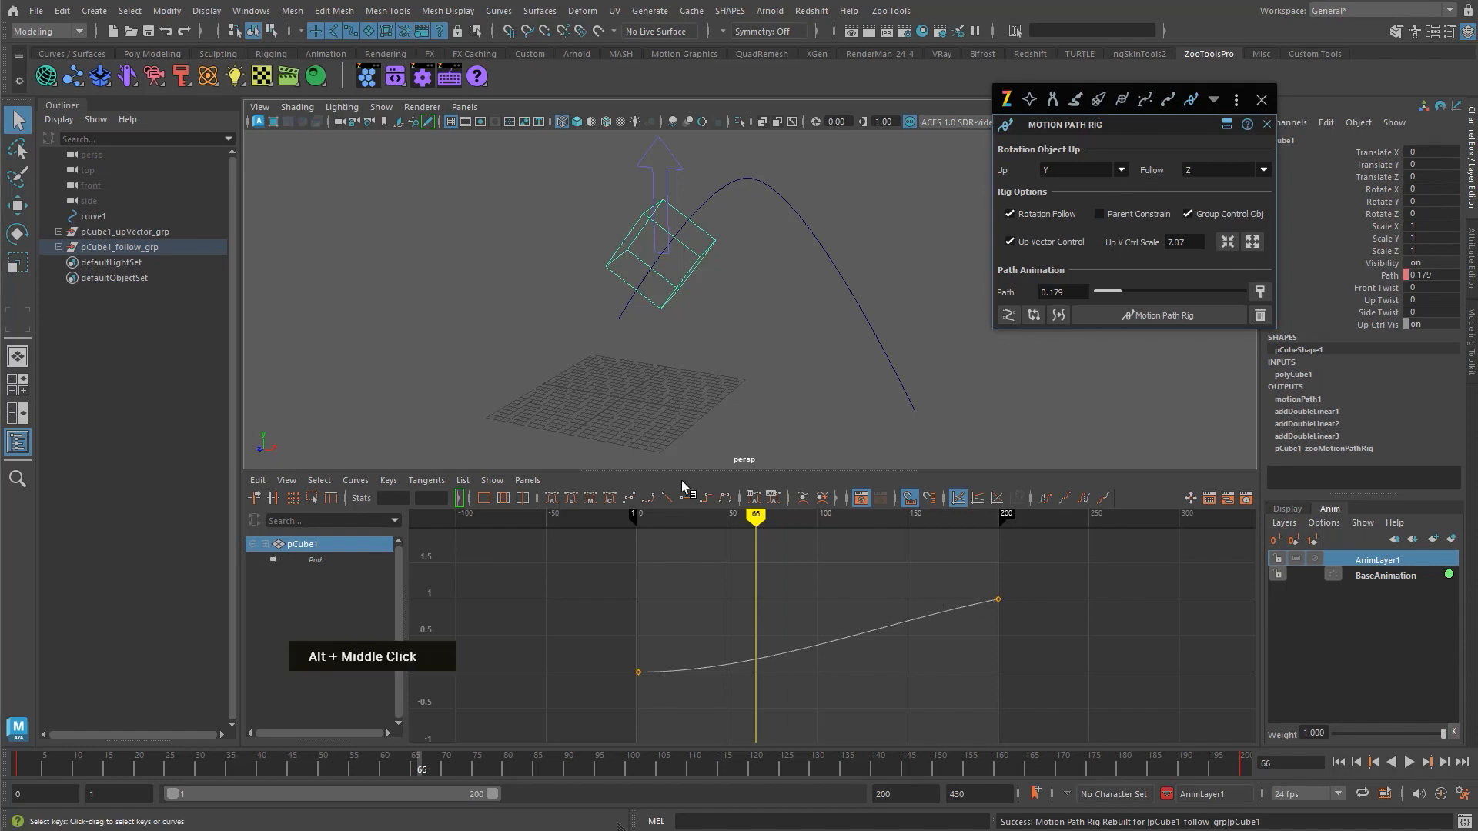
{"action": "left_click", "coordinate": [689, 357]}
{"action": "left_click_drag", "start_coordinate": [158, 237], "coordinate": [147, 262]}
{"action": "left_click", "coordinate": [59, 247]}
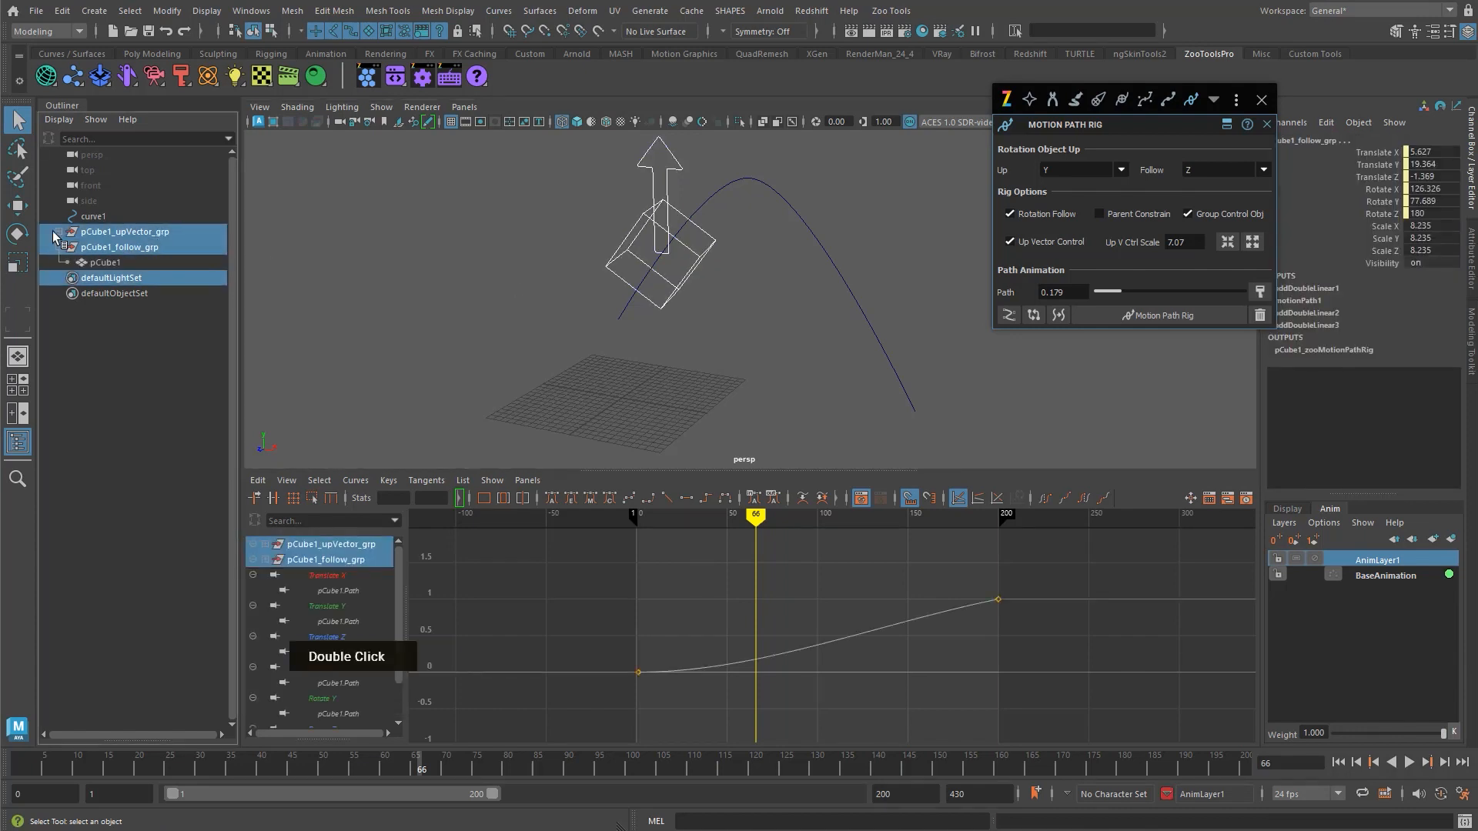
{"action": "left_click", "coordinate": [58, 232]}
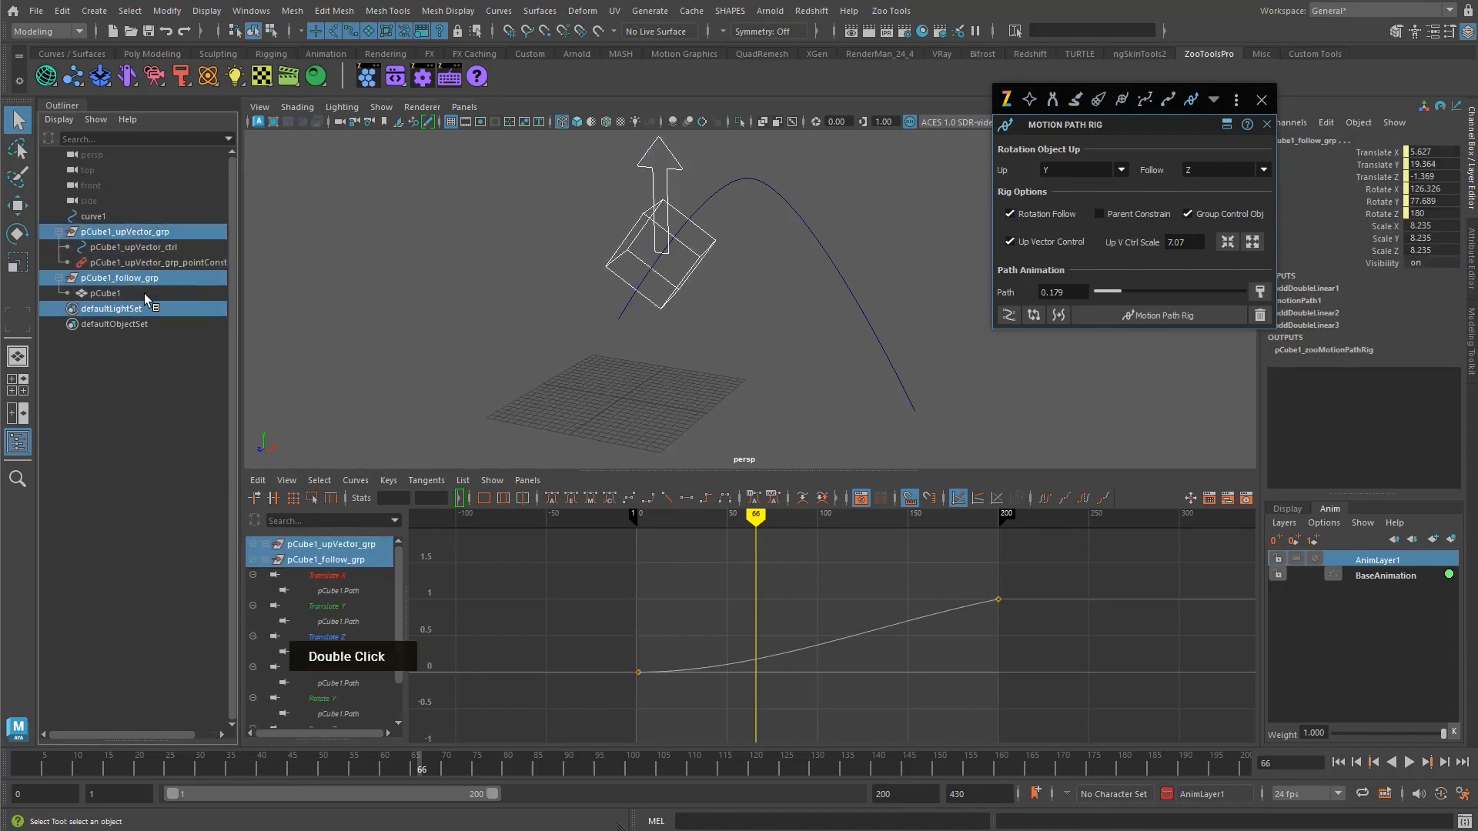
- At frame 60, move the cube off the path to Translate X about -0.203, Y 1.625 and Z -0.685
{"action": "left_click", "coordinate": [410, 243]}
{"action": "left_click", "coordinate": [687, 250]}
{"action": "middle_click_drag", "start_coordinate": [741, 682], "coordinate": [729, 673], "text": "alt"}
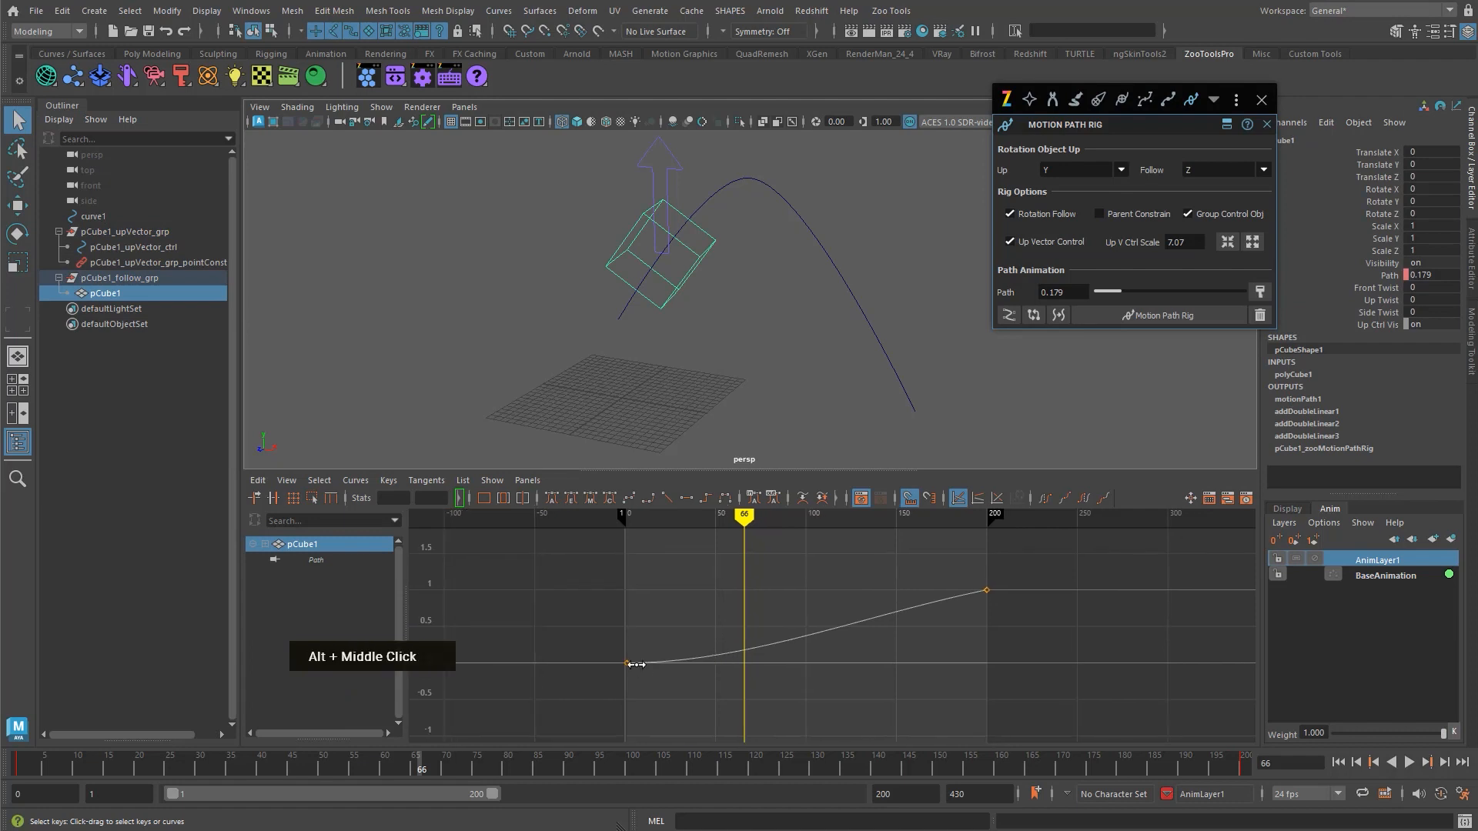
{"action": "key", "text": "v"}
{"action": "mouse_move", "coordinate": [729, 673]}
{"action": "left_mouse_down"}
{"action": "mouse_move", "coordinate": [683, 670]}
{"action": "mouse_move", "coordinate": [720, 667]}
{"action": "left_mouse_up"}
{"action": "key", "text": "e"}
{"action": "left_click_drag", "start_coordinate": [695, 256], "coordinate": [541, 240]}
{"action": "key", "text": "ctrl+z"}
{"action": "key", "text": "w"}
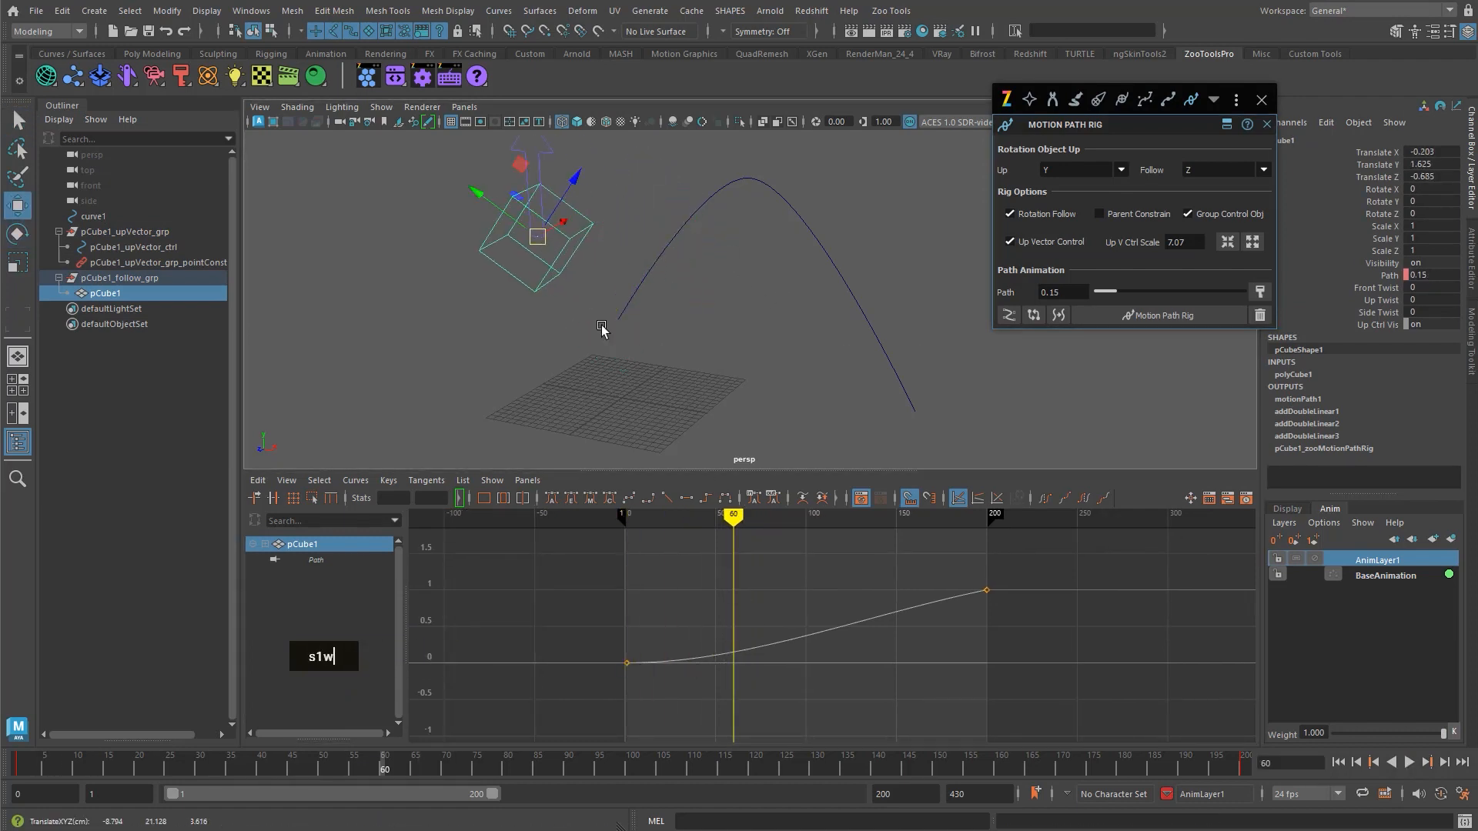
- Scrub the timeline back to frame 1 to check how the offset cube follows the path
{"action": "key", "text": "v"}
{"action": "left_click_drag", "start_coordinate": [720, 636], "coordinate": [626, 625]}
{"action": "key", "text": "x"}
- Inspect the cube's follow group, its up-vector group and the connected pCube1_zooMotionPathRig node
{"action": "double_click", "coordinate": [142, 278]}
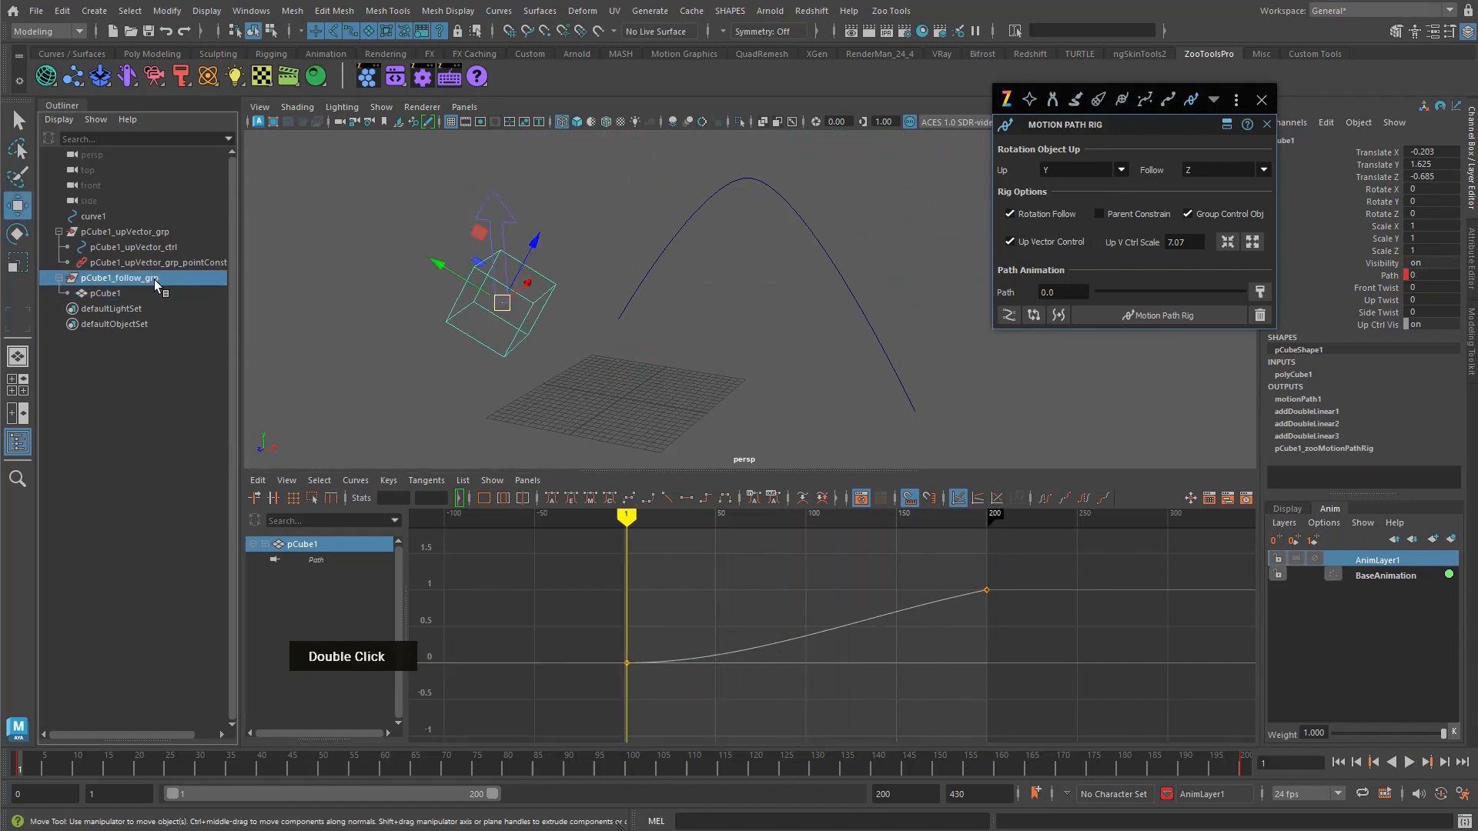
{"action": "left_click", "coordinate": [140, 232]}
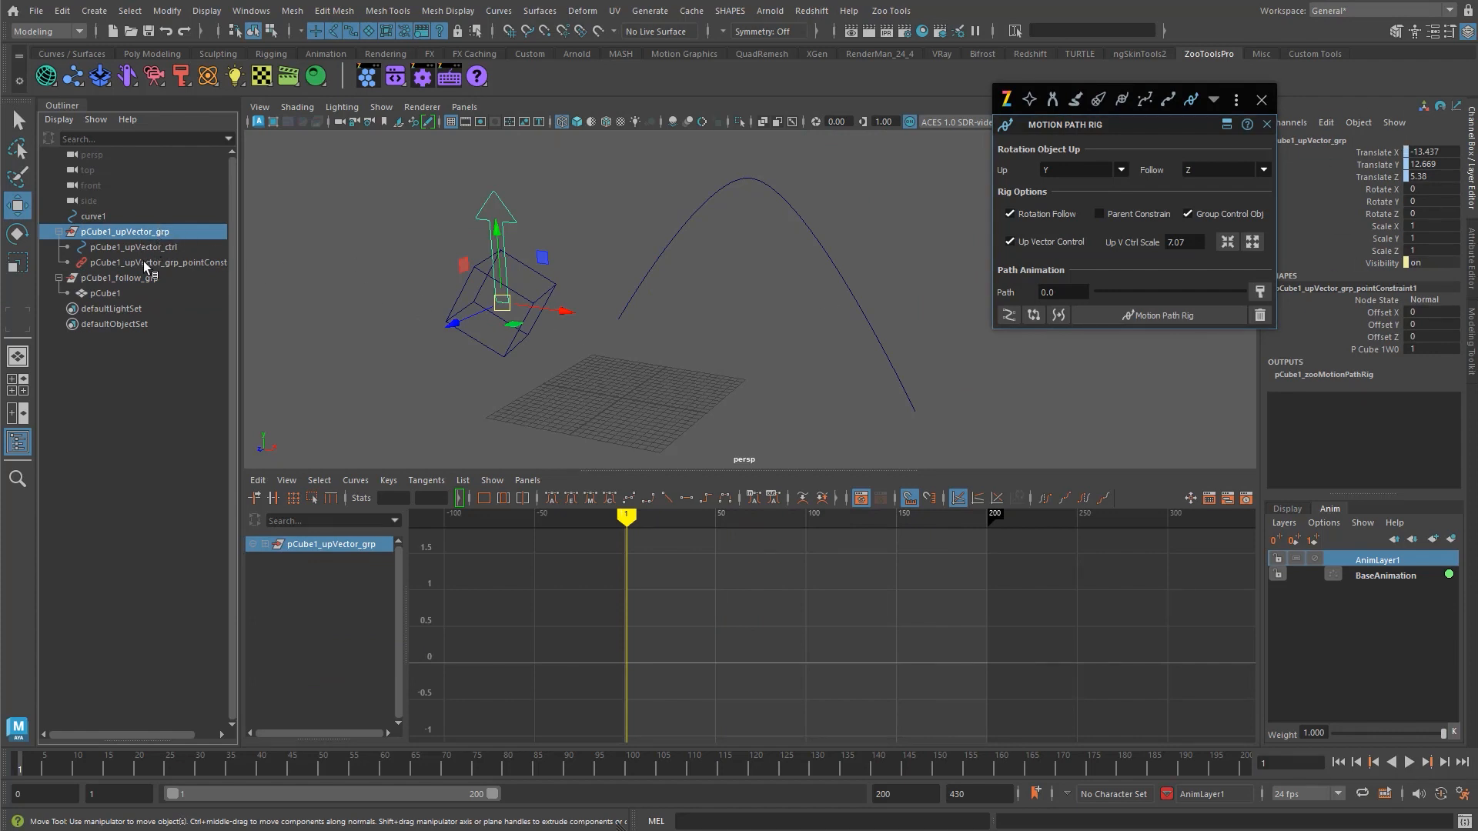
{"action": "left_click", "coordinate": [1330, 376]}
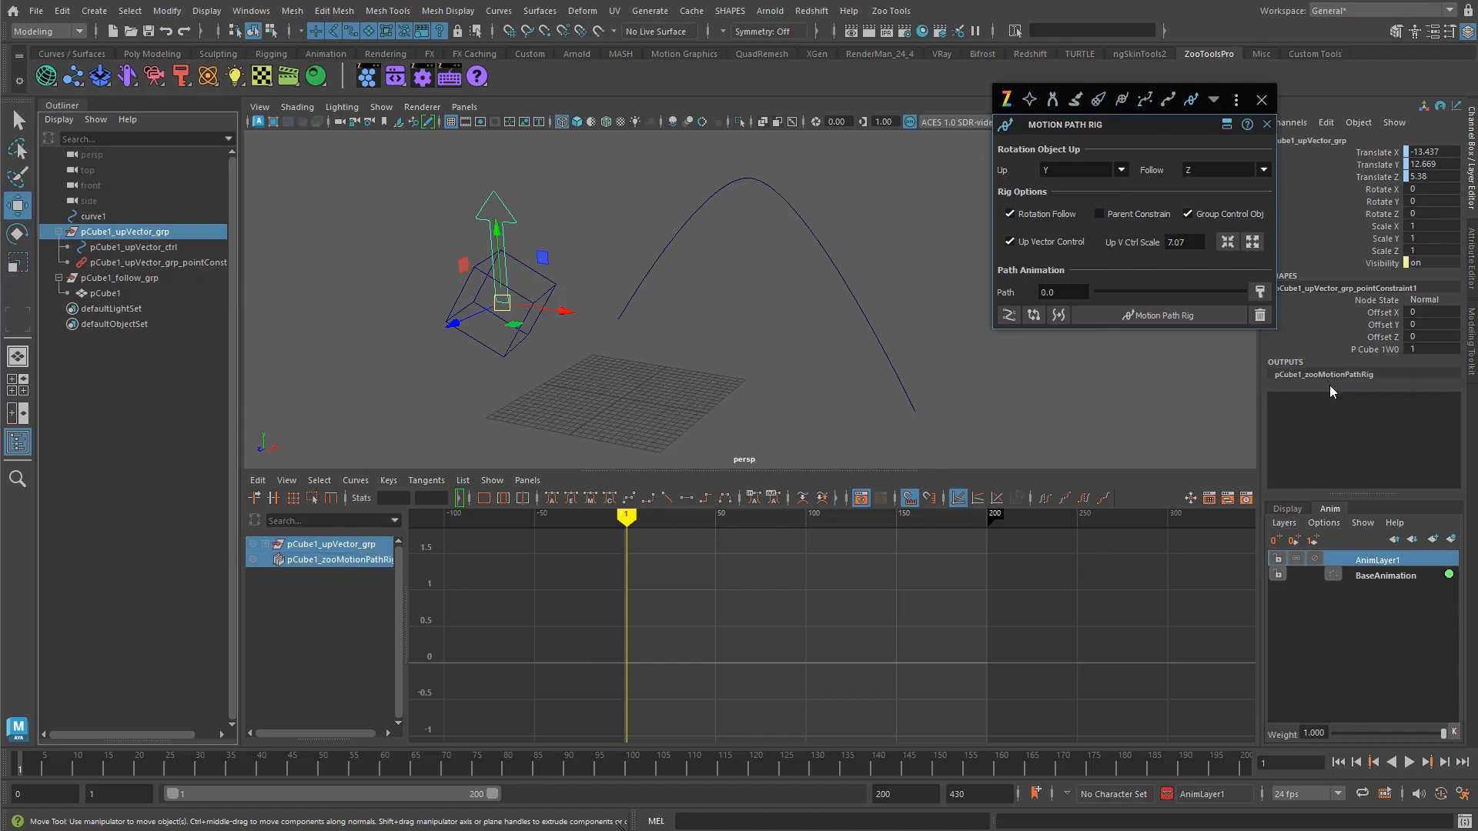
- Examine the follow group and the cube's Path, Front Twist, Up Twist, Side Twist and Up Ctrl Vis attributes
{"action": "left_click", "coordinate": [130, 279]}
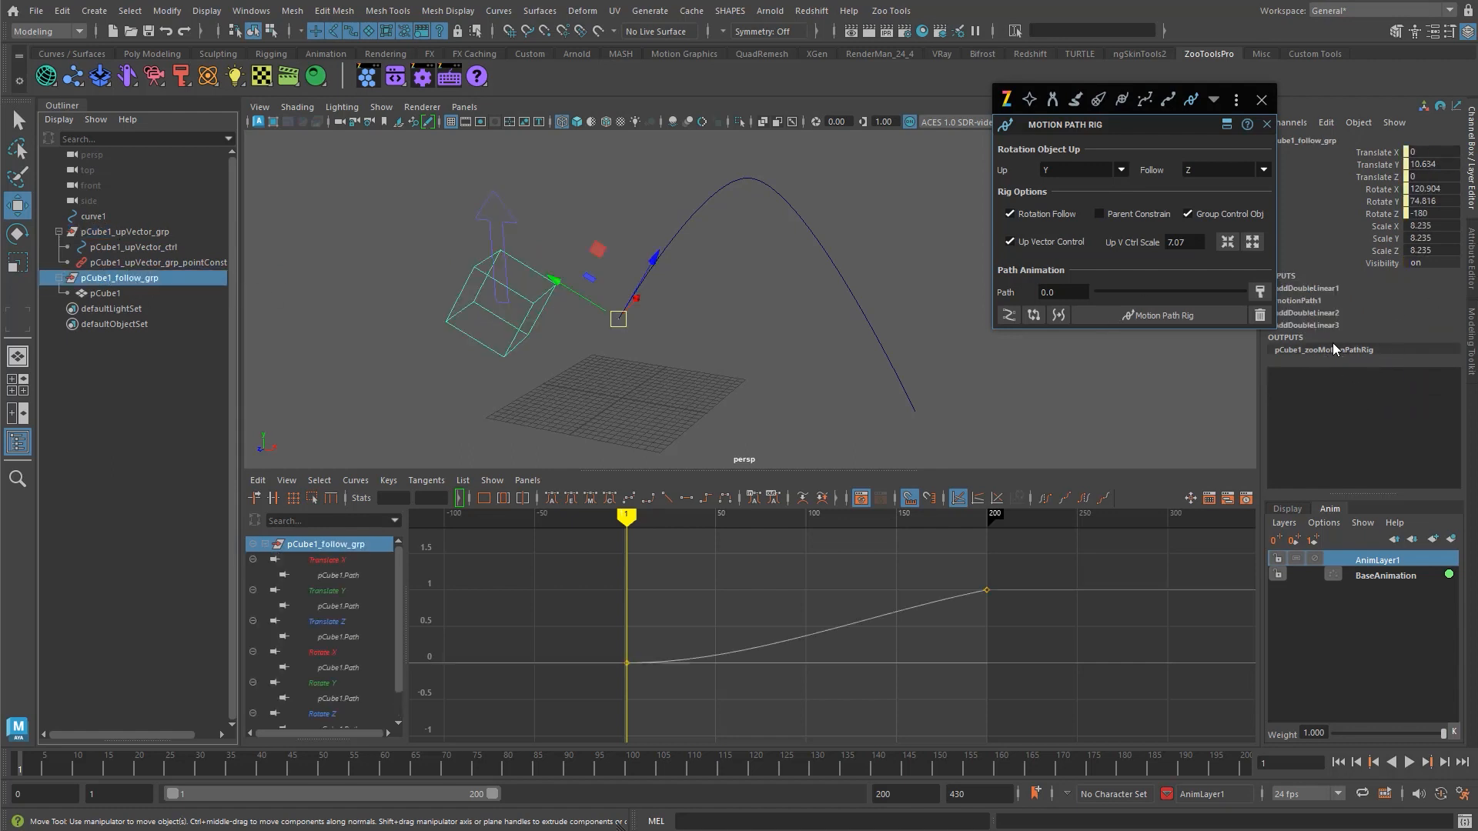
{"action": "double_click", "coordinate": [524, 326]}
{"action": "key", "text": "q"}
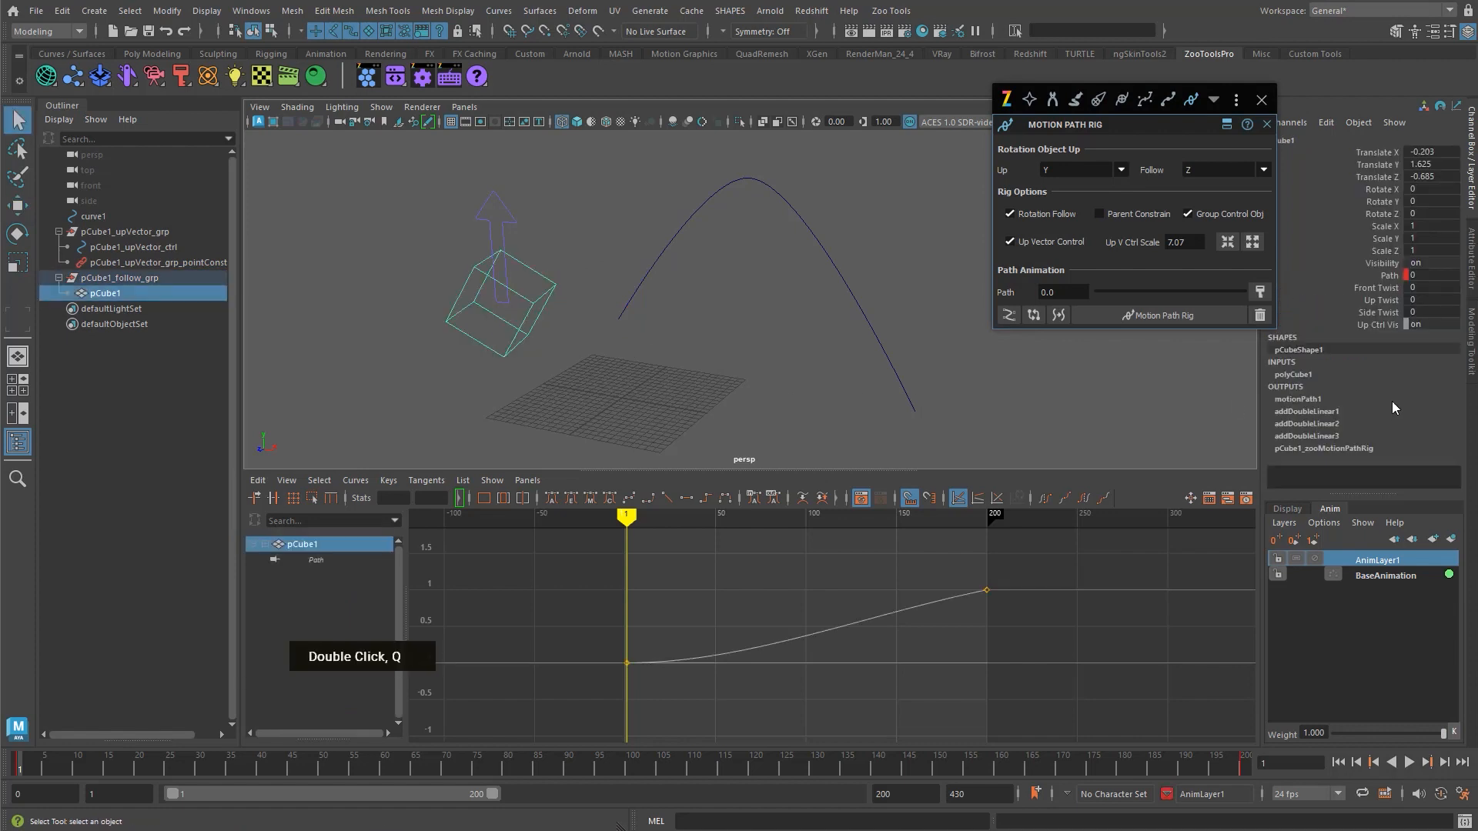
{"action": "left_click_drag", "start_coordinate": [1388, 276], "coordinate": [1384, 328]}
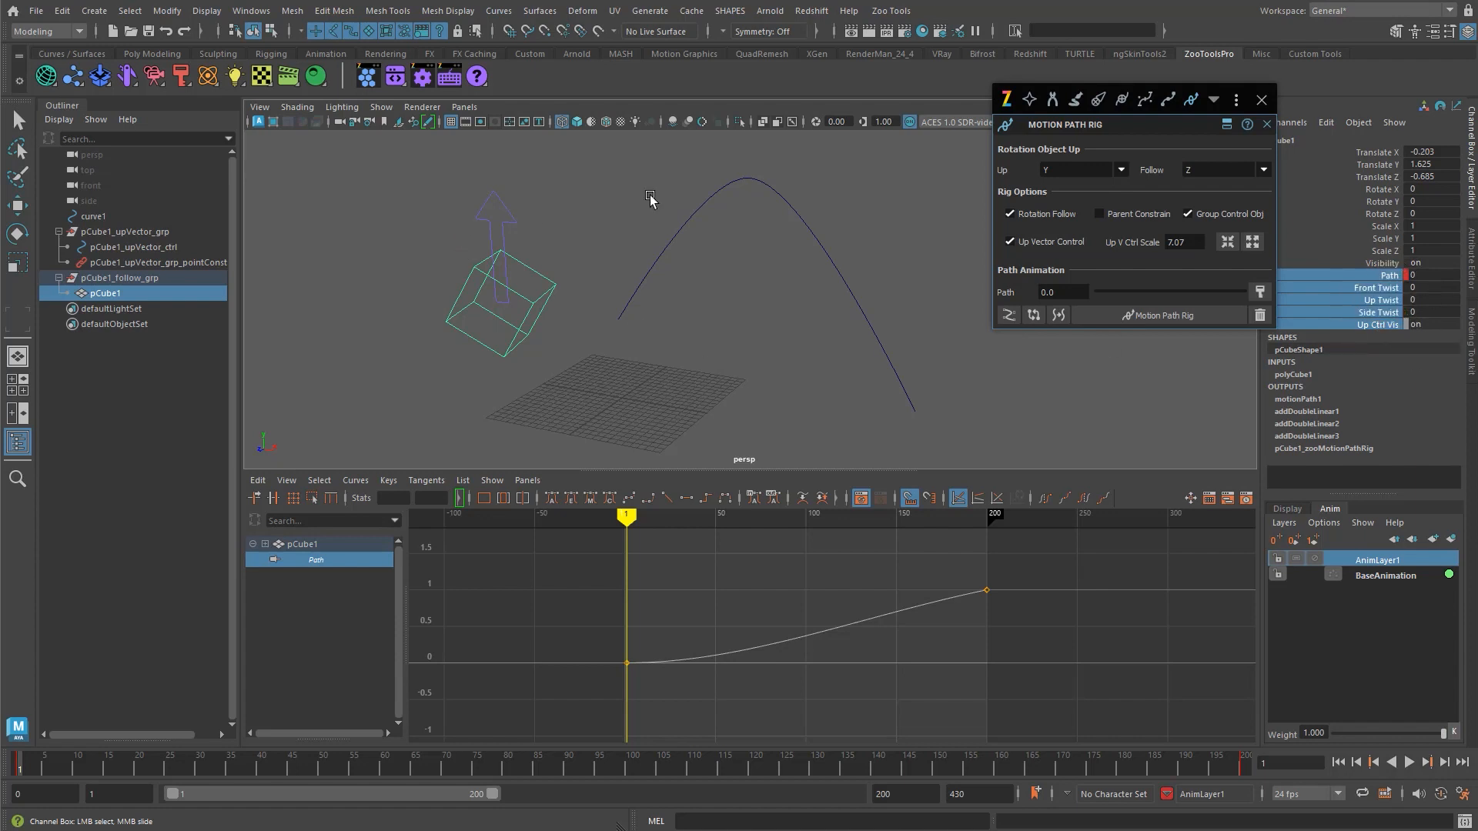
- Try rotating the up-vector control slightly about its Z axis and undo the rotation
{"action": "double_click", "coordinate": [479, 215]}
{"action": "key", "text": "e"}
{"action": "left_click_drag", "start_coordinate": [529, 257], "coordinate": [526, 266]}
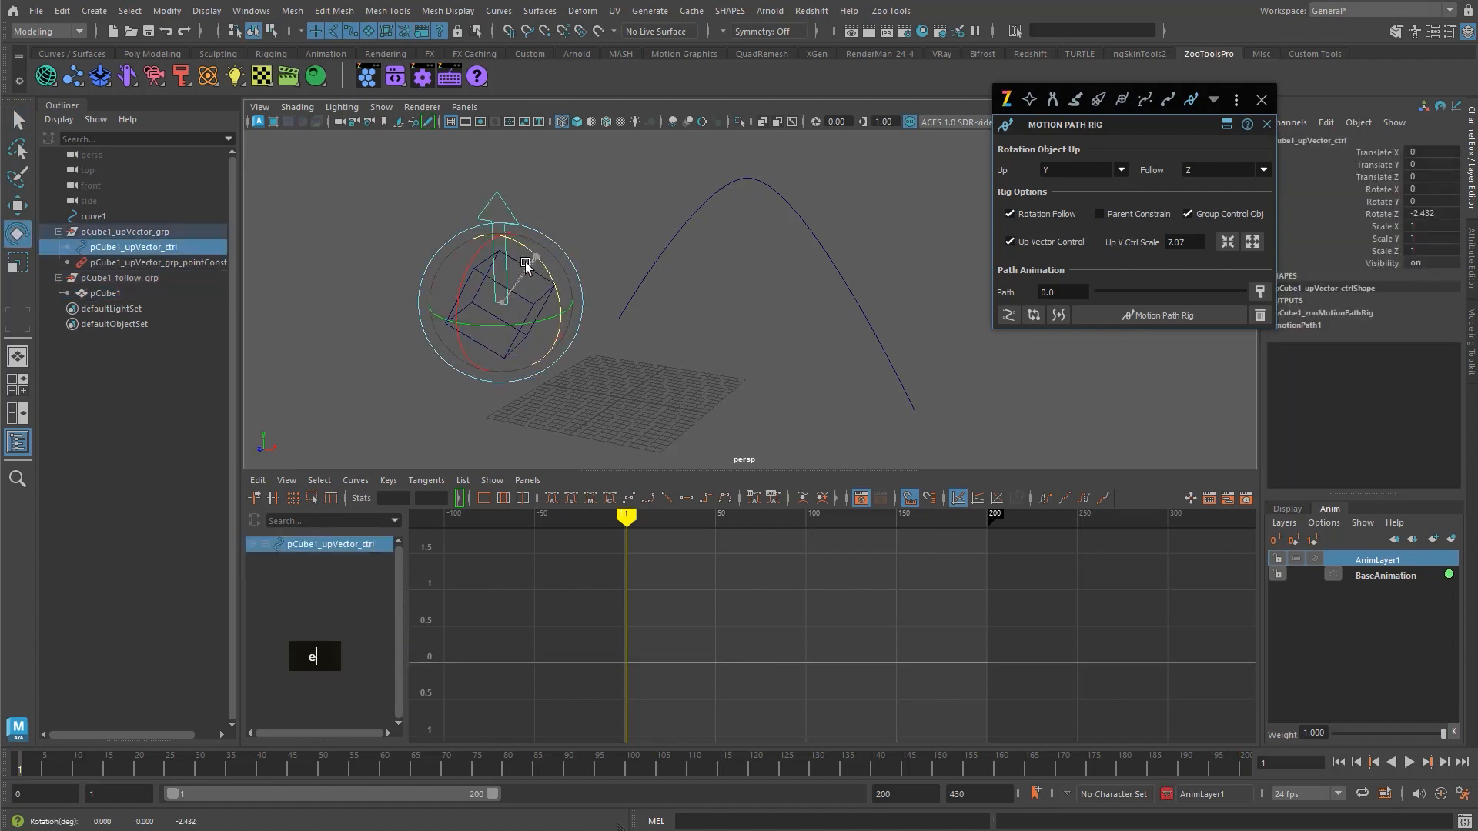
{"action": "key", "text": "ctrl+z"}
{"action": "key", "text": "q"}
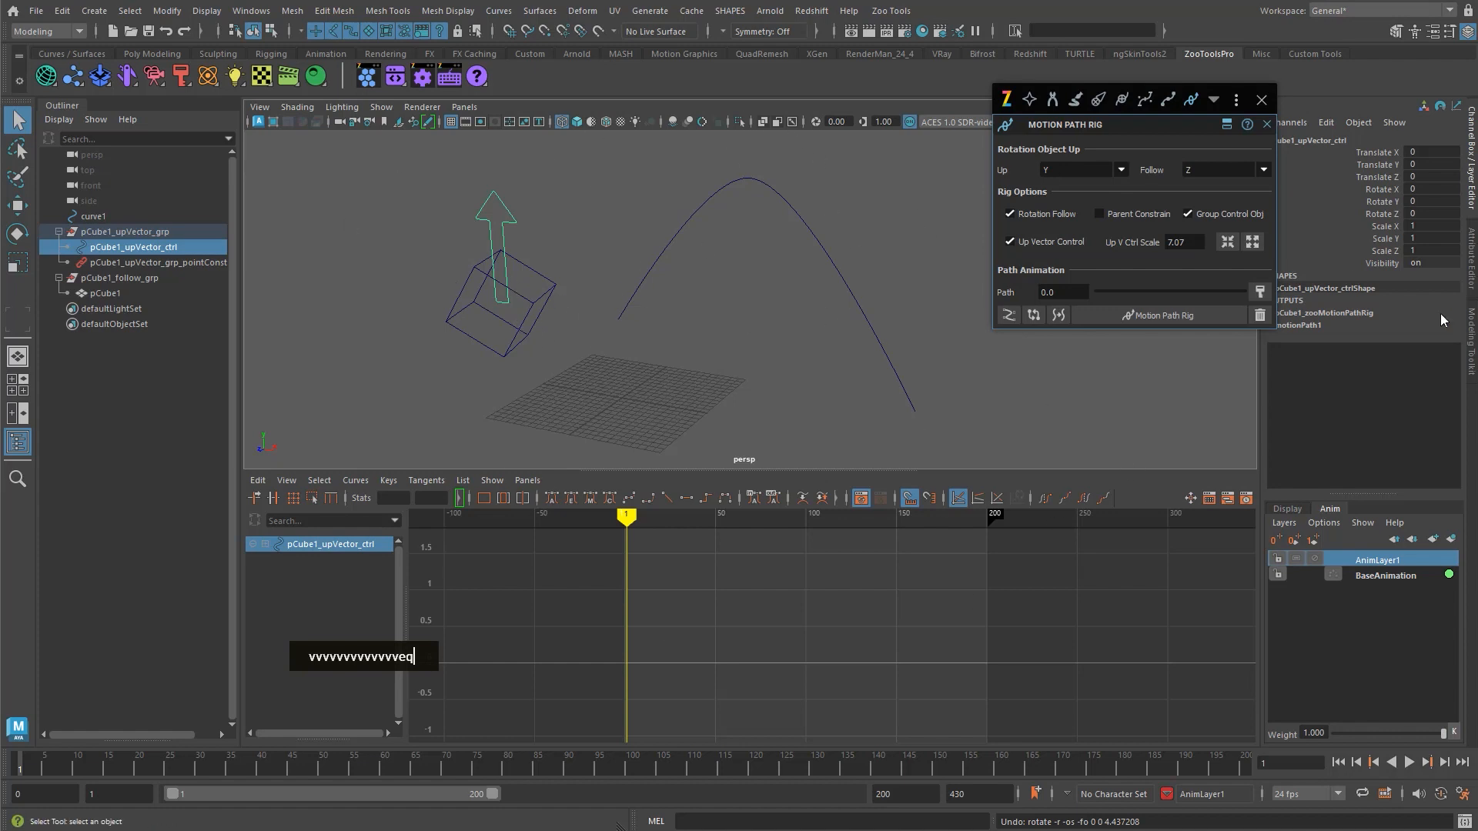
- Try moving the cube freely away from its offset position and undo the move
{"action": "left_click", "coordinate": [499, 307]}
{"action": "key", "text": "w"}
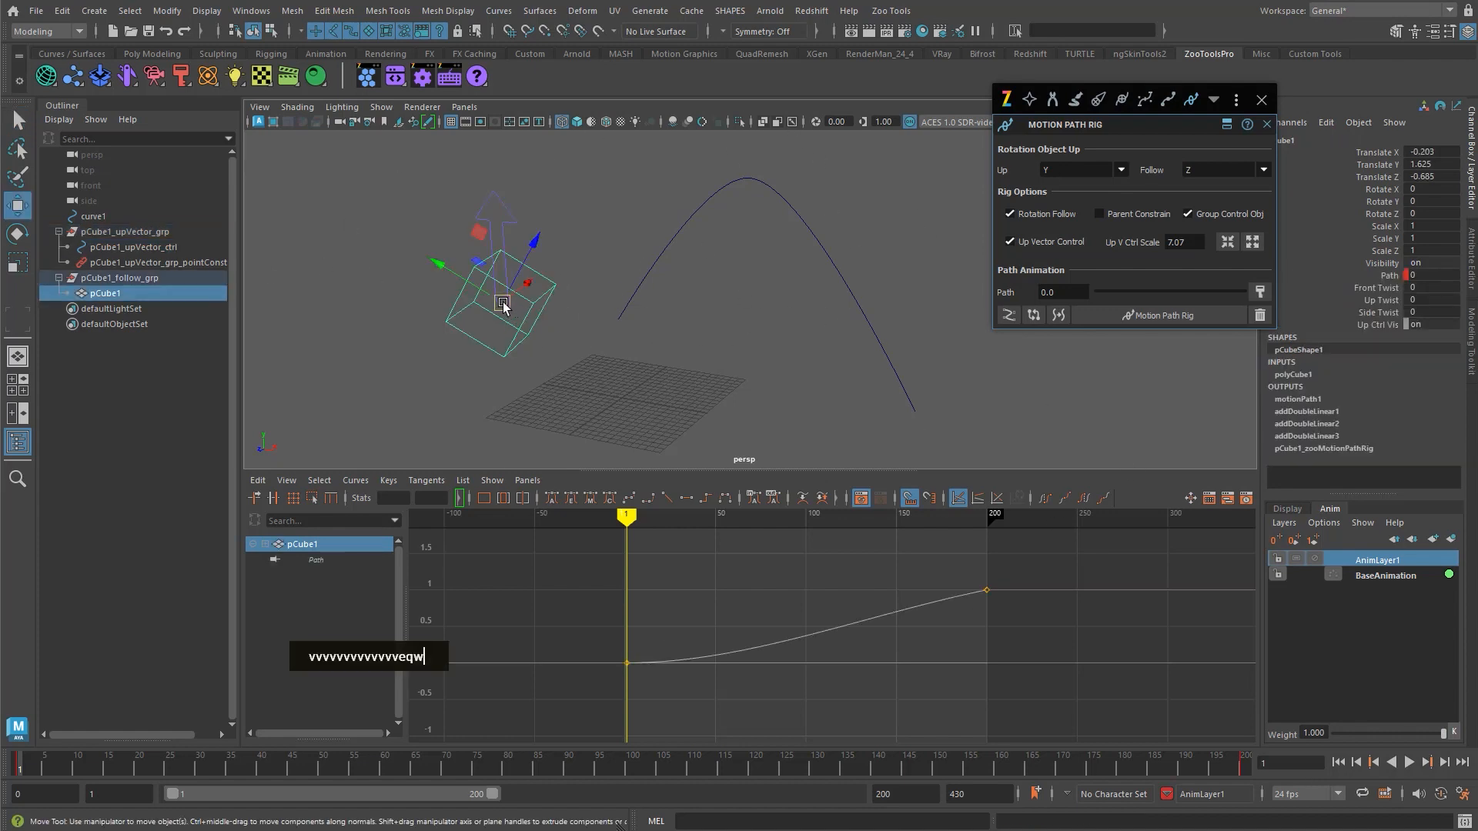
{"action": "left_click_drag", "start_coordinate": [504, 312], "coordinate": [792, 424]}
{"action": "key", "text": "ctrl+z"}
{"action": "key", "text": "e"}
{"action": "key", "text": "q"}
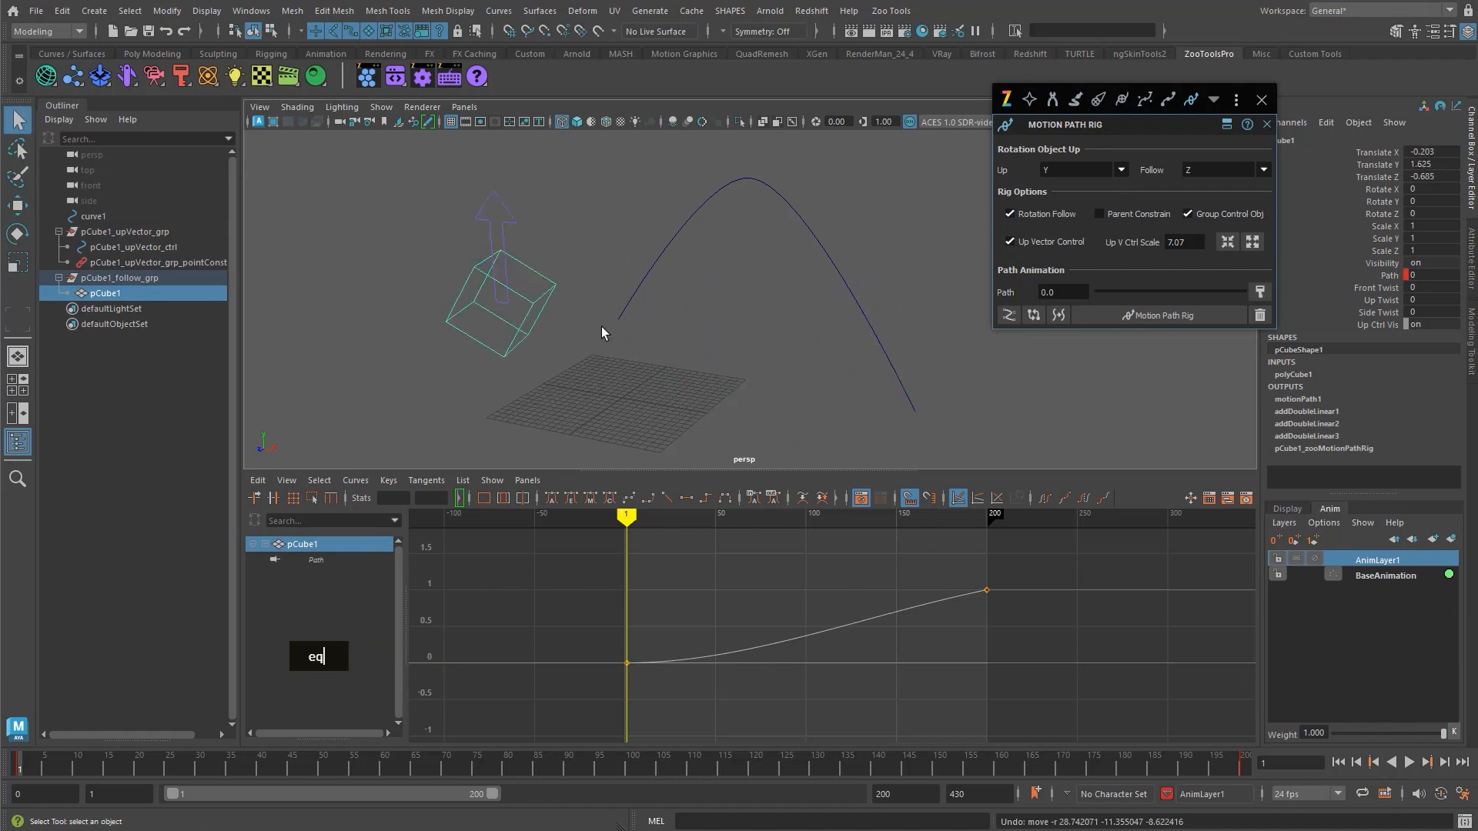
{"action": "left_click_drag", "start_coordinate": [626, 248], "coordinate": [643, 347]}
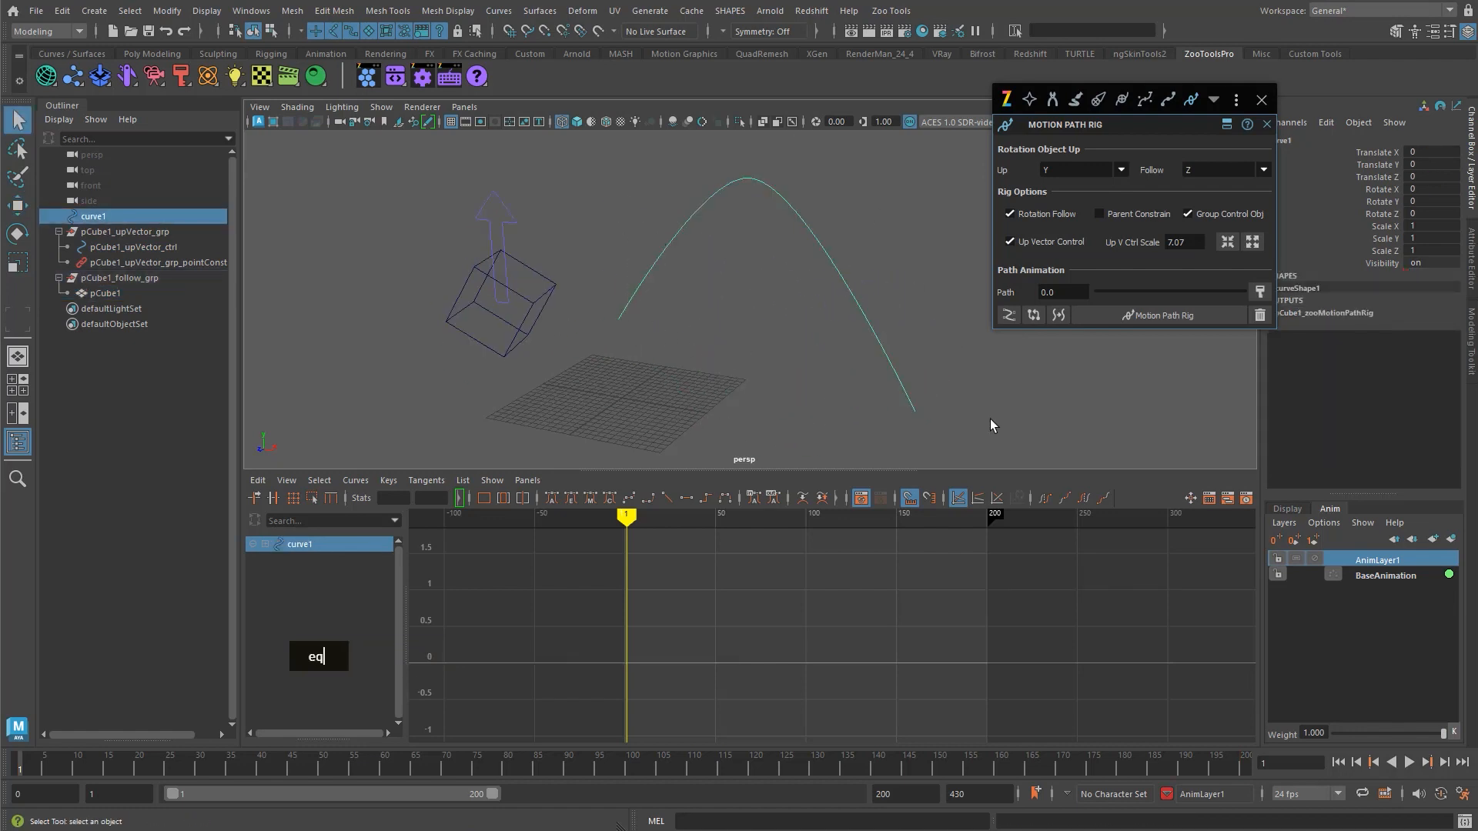
{"action": "left_click_drag", "start_coordinate": [200, 224], "coordinate": [163, 296]}
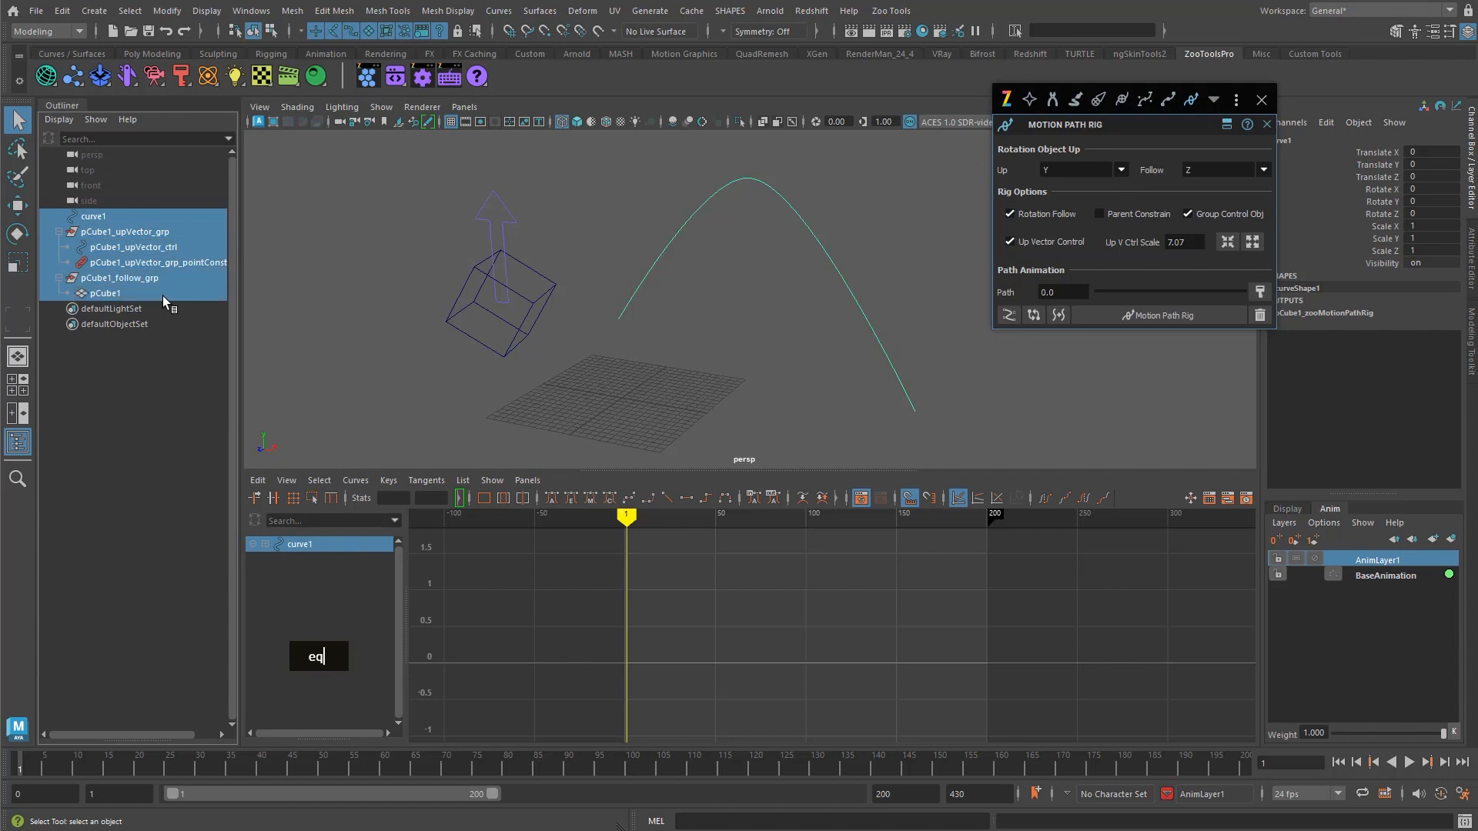
{"action": "left_click", "coordinate": [649, 372]}
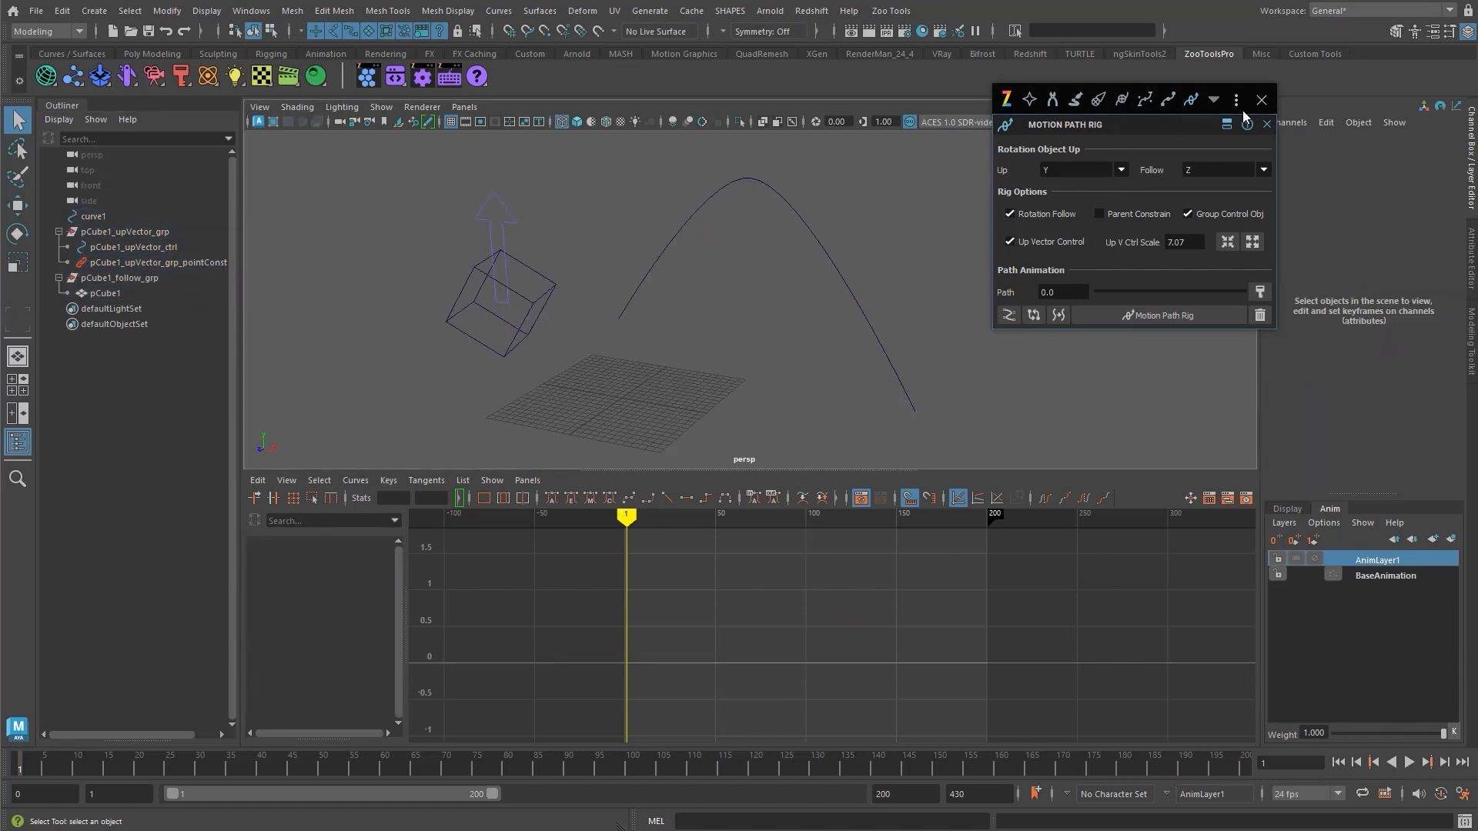
- Build sphere controls at scale 1.0 along curve1 with Controls On Curve
{"action": "left_click", "coordinate": [833, 264]}
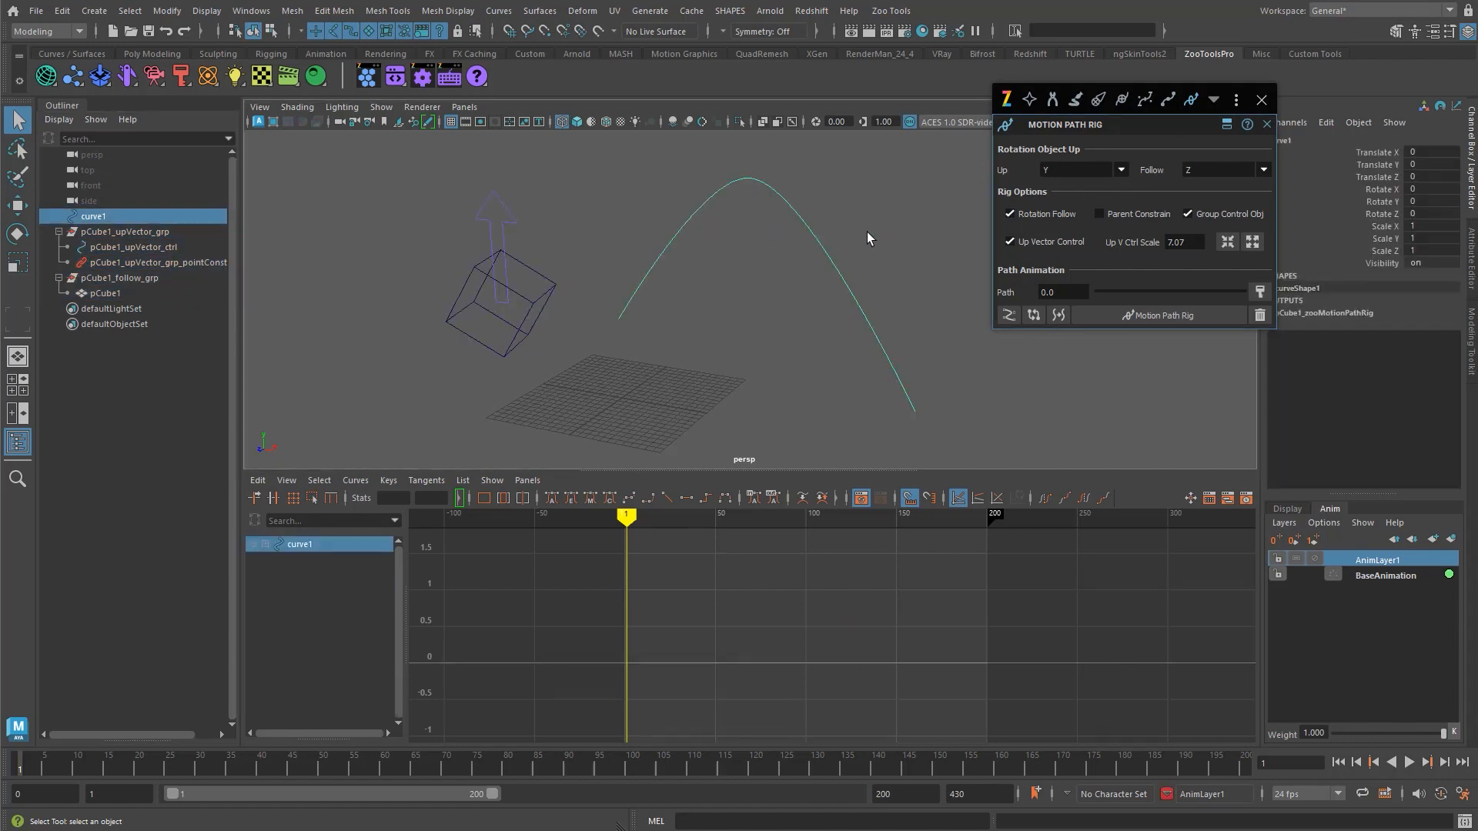
{"action": "left_click", "coordinate": [1193, 104]}
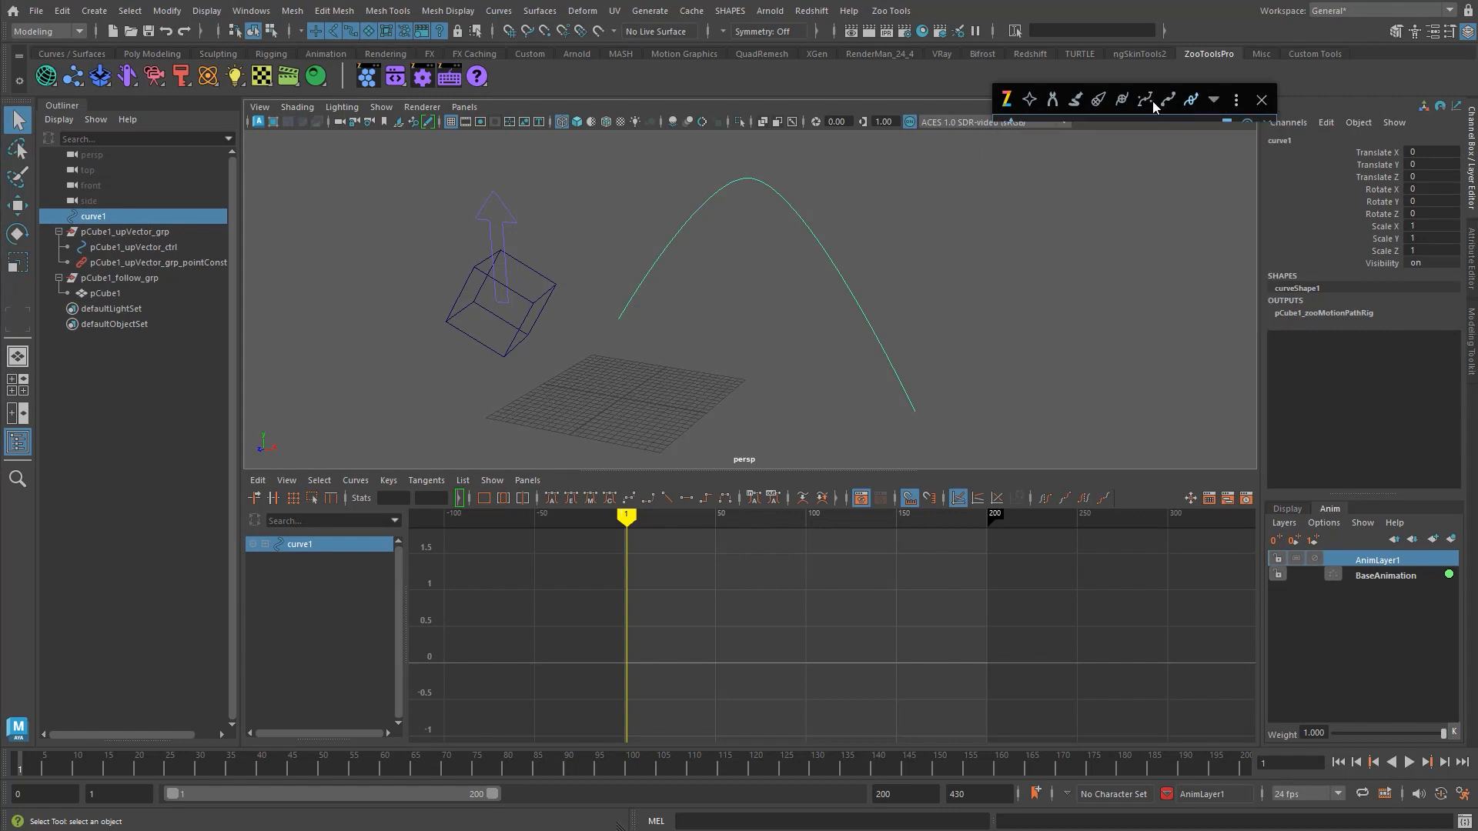
{"action": "left_click", "coordinate": [1166, 102]}
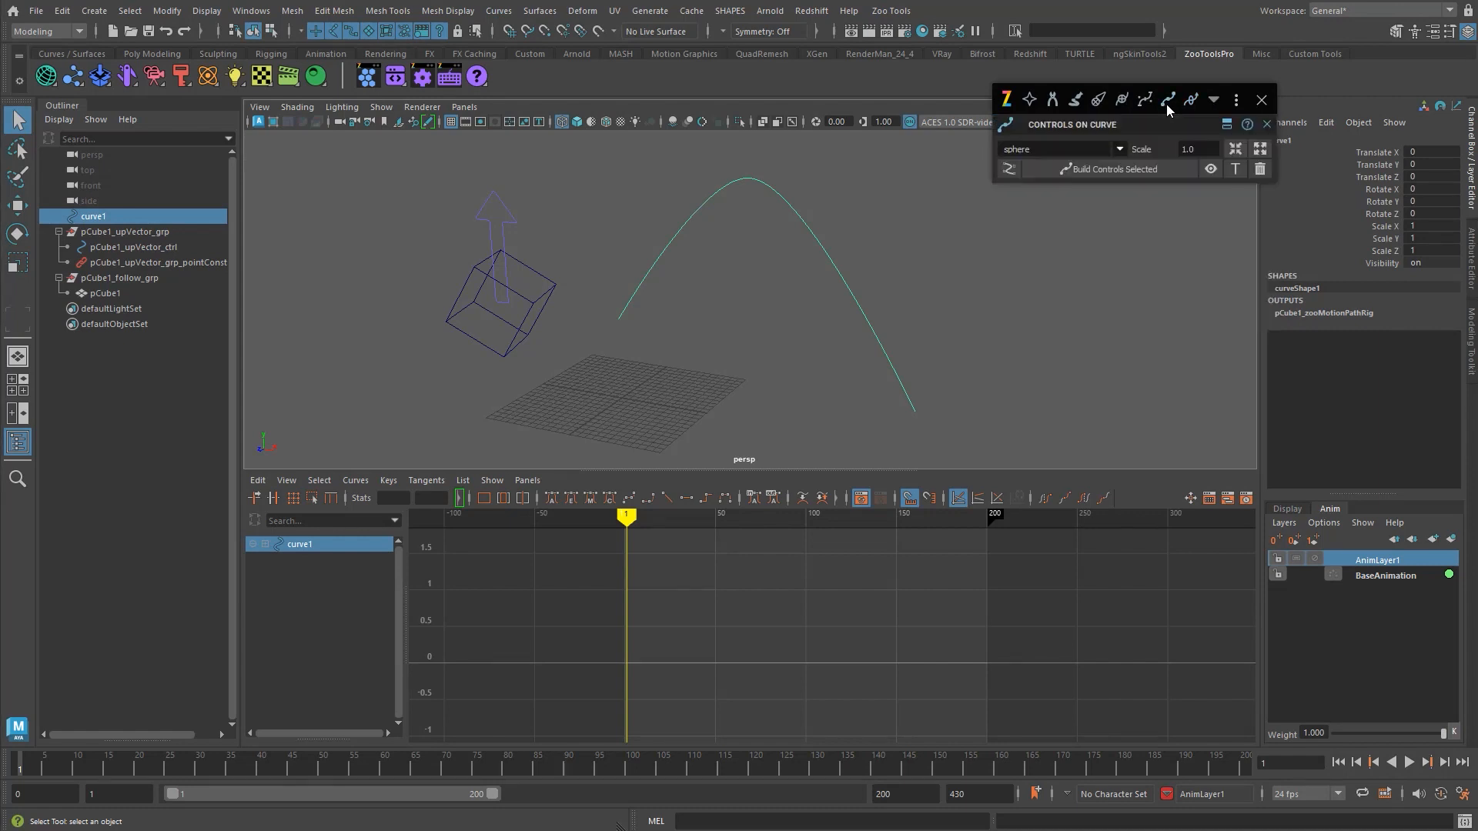
{"action": "left_click", "coordinate": [1136, 170]}
{"action": "right_click", "coordinate": [913, 406], "text": "alt"}
{"action": "left_click_drag", "start_coordinate": [914, 406], "coordinate": [792, 284], "text": "alt"}
- Select the cluster_13 and cluster_12 controls just past the curve's peak and test moving them, undoing each move
{"action": "left_click", "coordinate": [830, 237]}
{"action": "key", "text": "w"}
{"action": "key", "text": "ctrl+z"}
{"action": "key", "text": "q"}
{"action": "left_click", "coordinate": [801, 205], "text": "shift"}
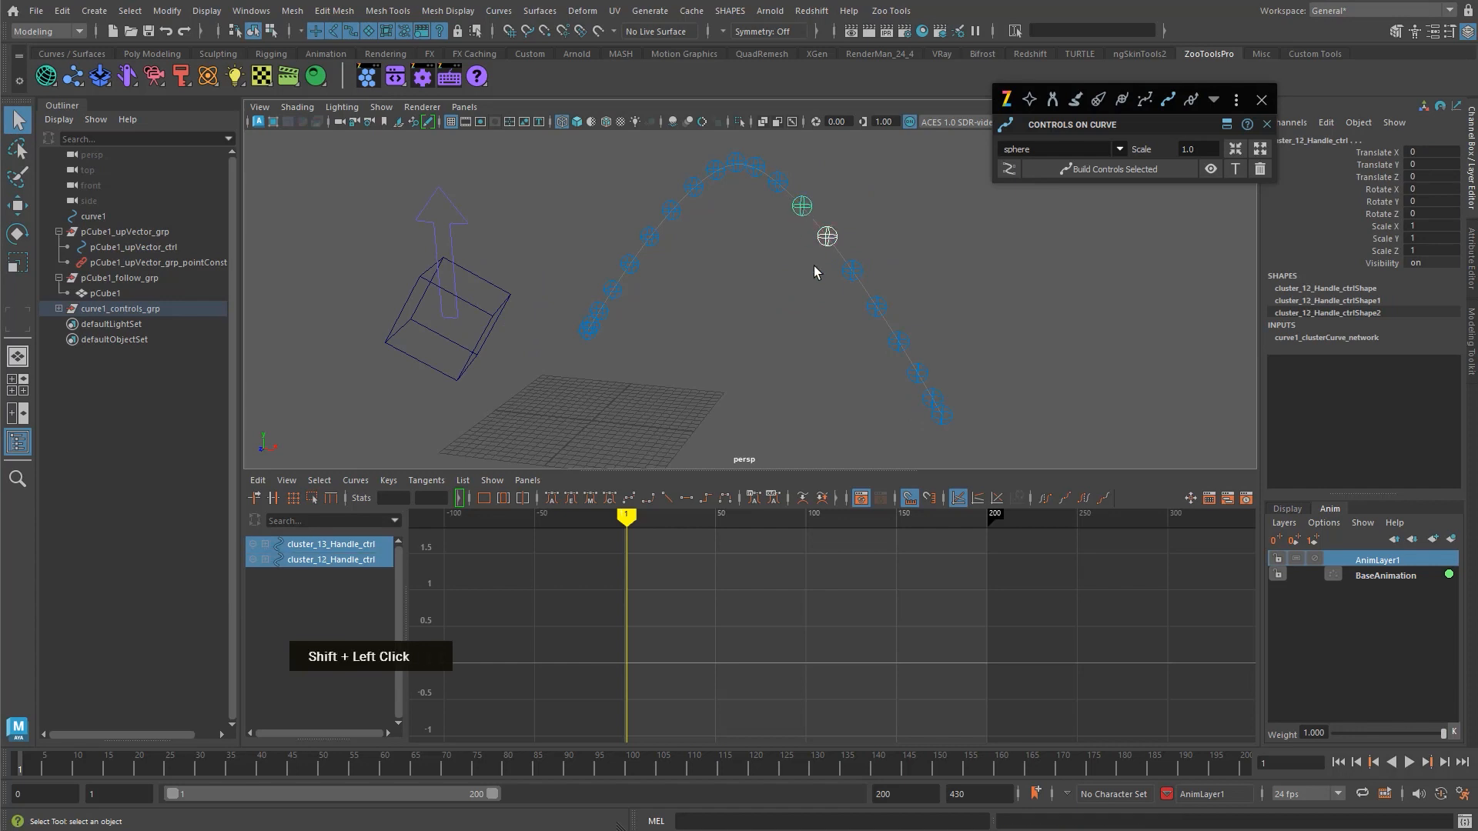
{"action": "key", "text": "w"}
{"action": "left_click_drag", "start_coordinate": [802, 206], "coordinate": [791, 265]}
{"action": "key", "text": "ctrl+z"}
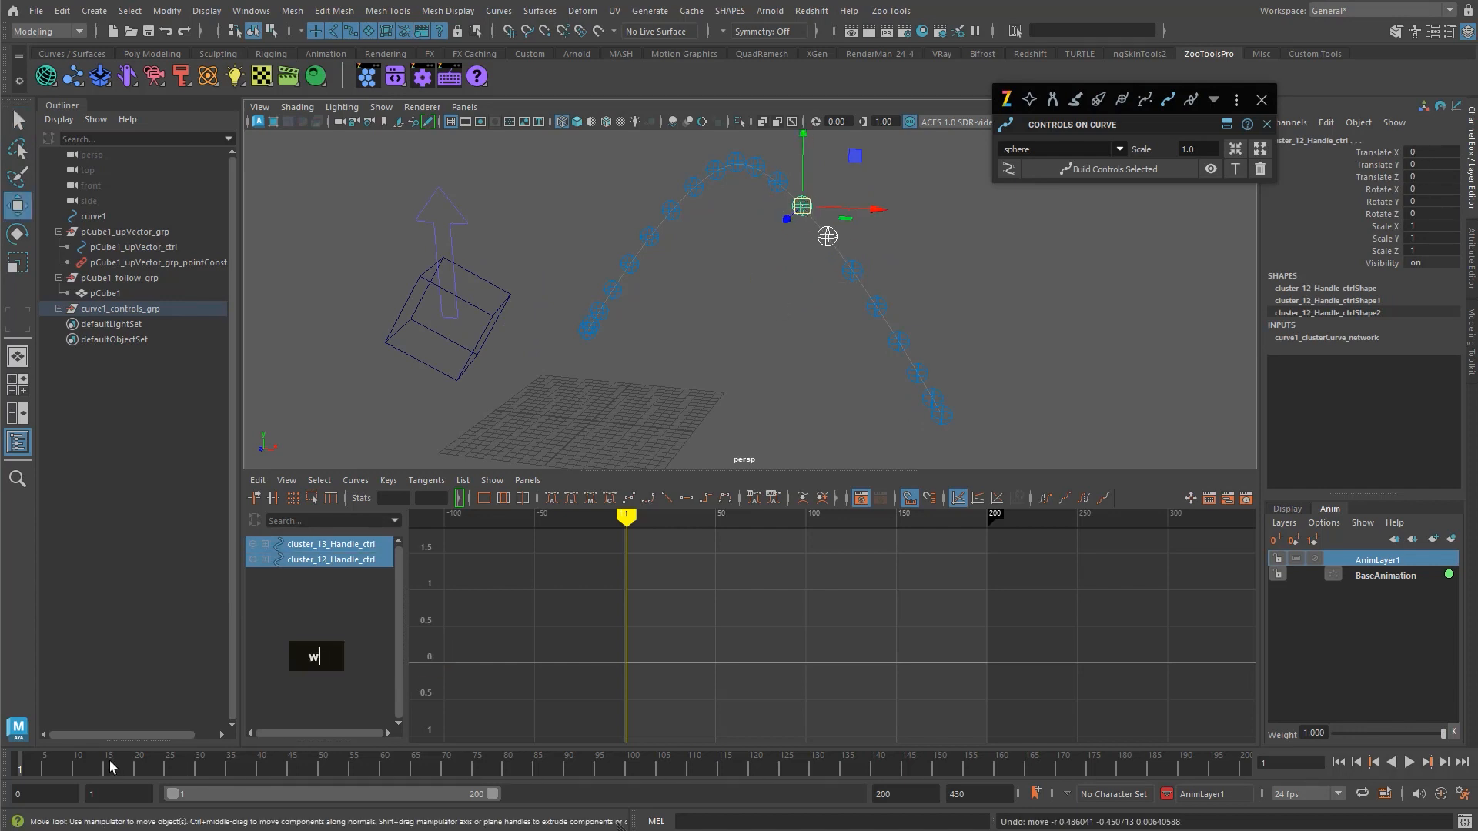
- Key the two controls' translation at frame 32, and at frame 176 move them to about X -8.142, Y -12.92, Z 5.934
{"action": "left_click_drag", "start_coordinate": [109, 767], "coordinate": [212, 768]}
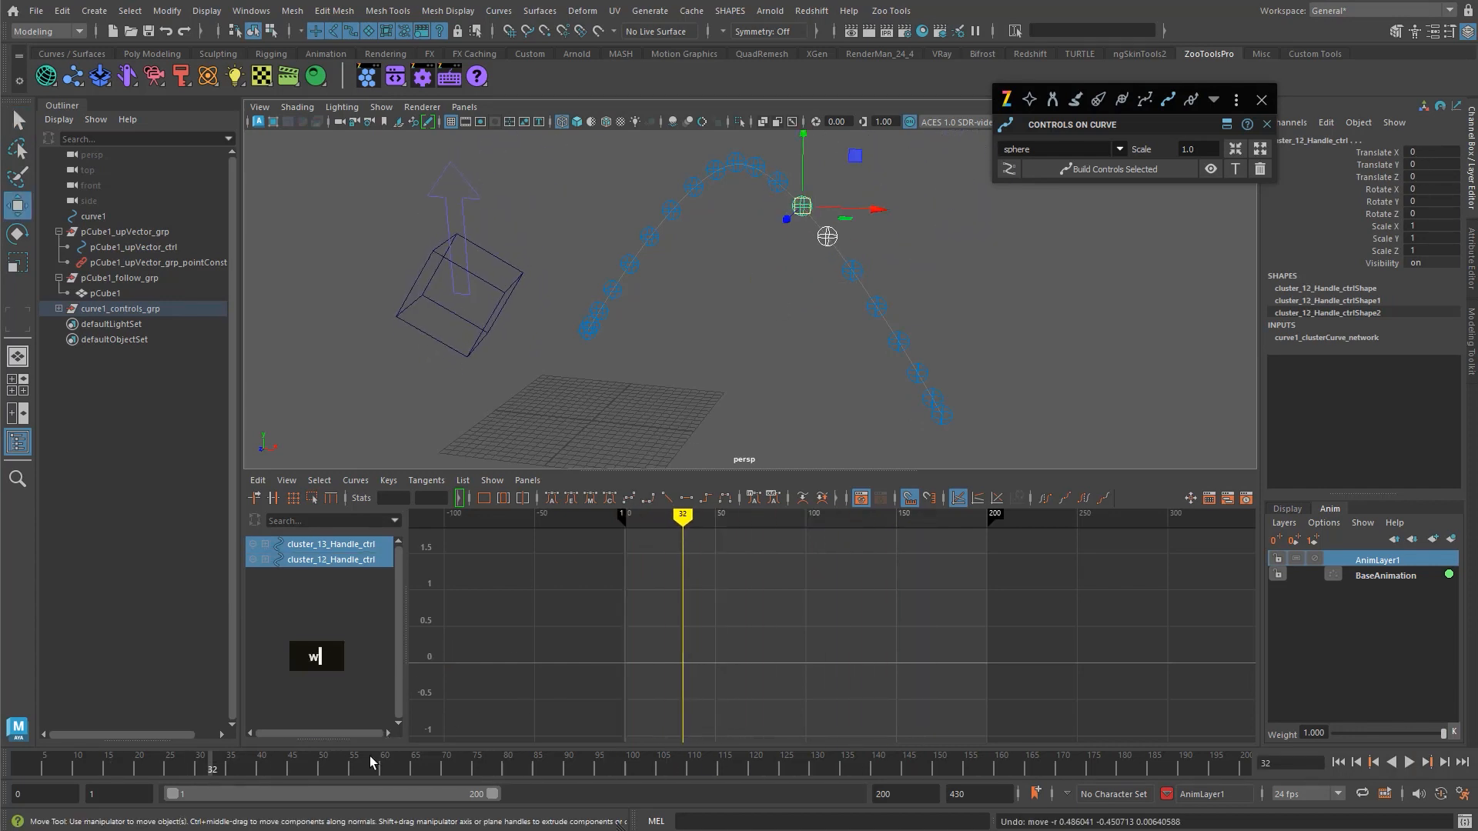
{"action": "key", "text": "s"}
{"action": "left_click_drag", "start_coordinate": [411, 772], "coordinate": [1096, 768]}
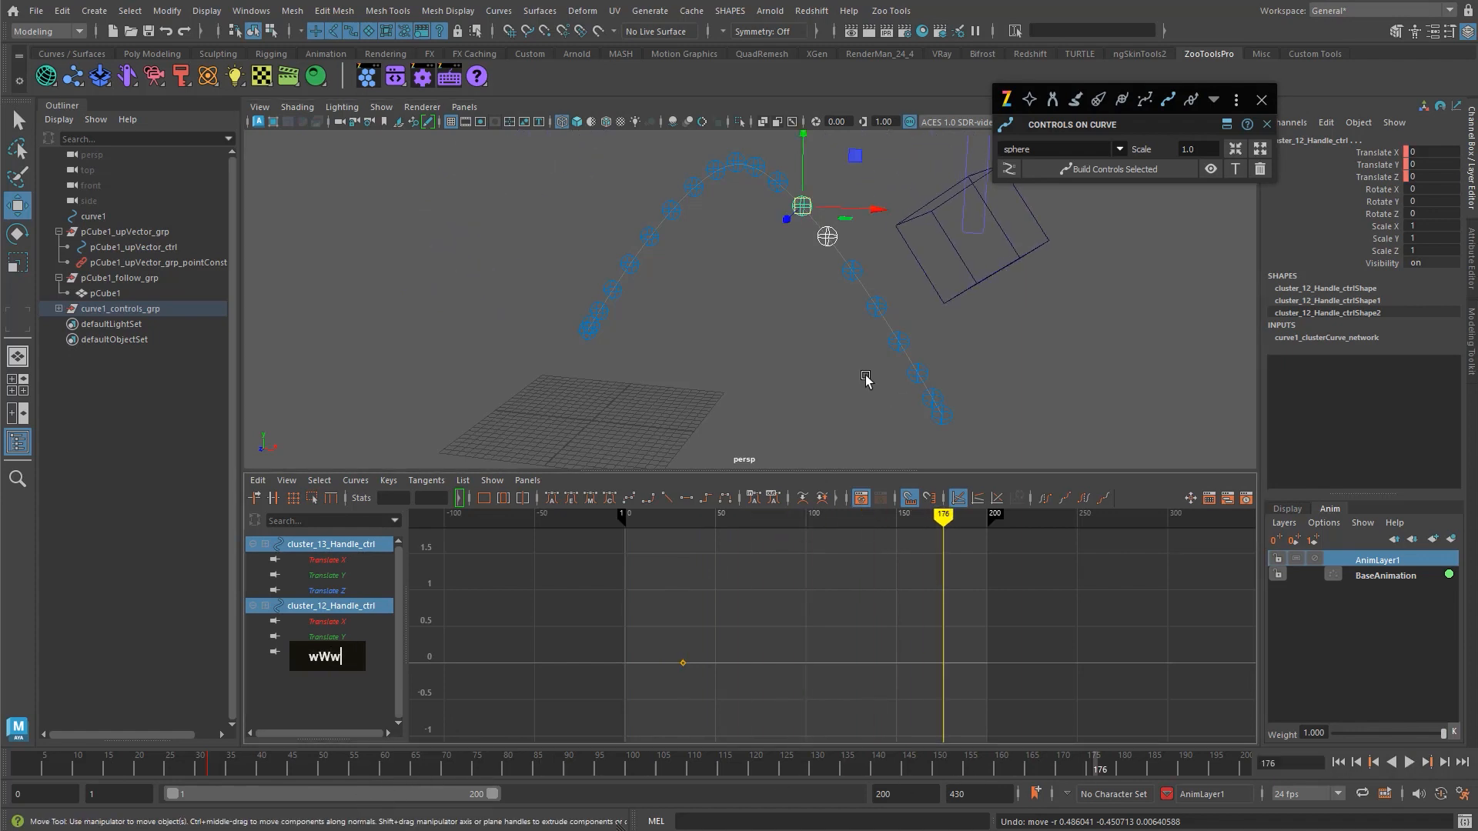
{"action": "middle_click_drag", "start_coordinate": [807, 299], "coordinate": [752, 419]}
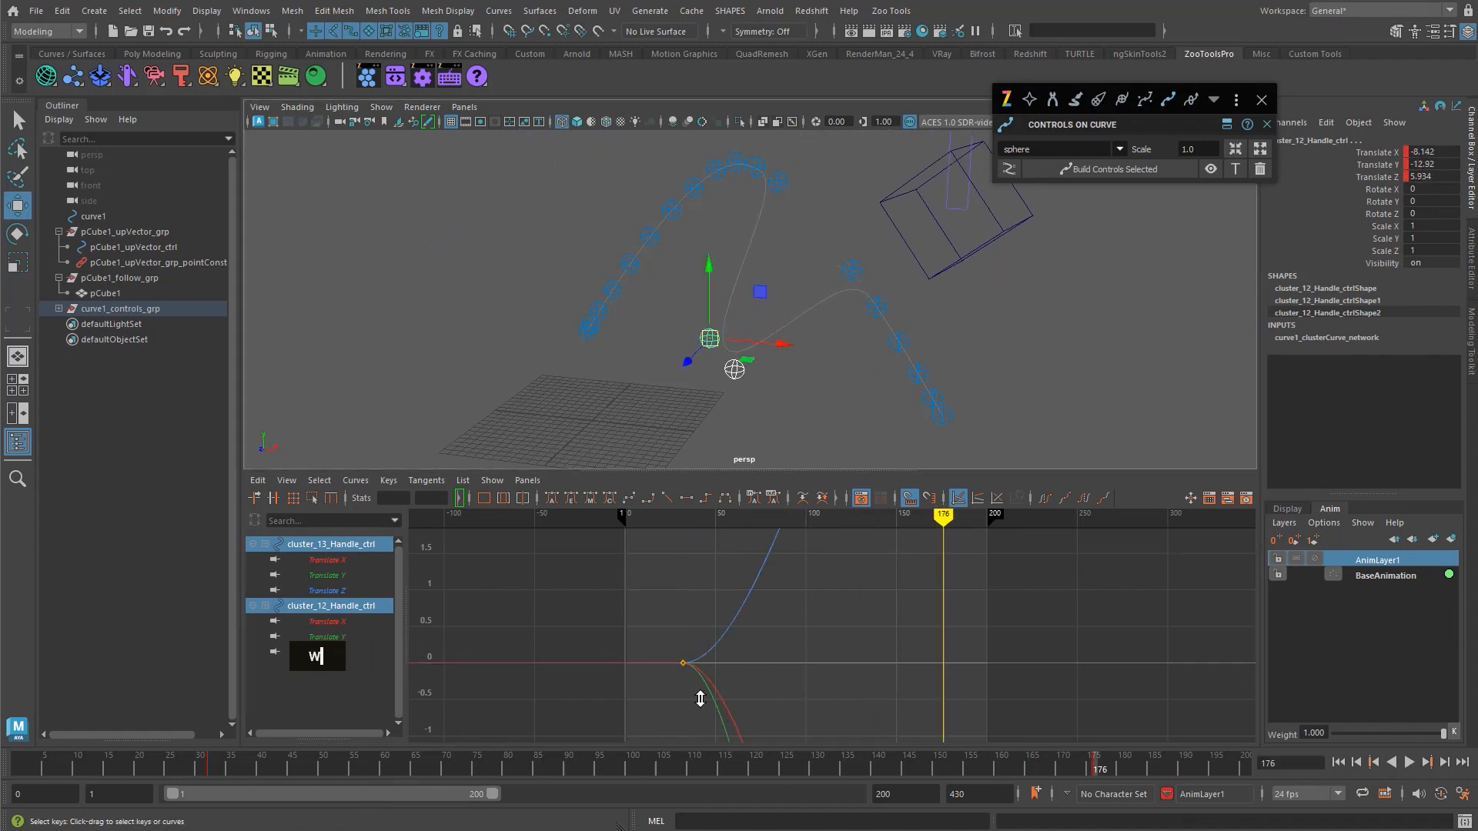
- Bring the controls' animation curves into view and scrub between the keys to check how the path deforms
{"action": "right_click_drag", "start_coordinate": [690, 677], "coordinate": [772, 643], "text": "alt+shift"}
{"action": "key", "text": "v"}
{"action": "left_click_drag", "start_coordinate": [691, 660], "coordinate": [970, 651]}
{"action": "key", "text": "w"}
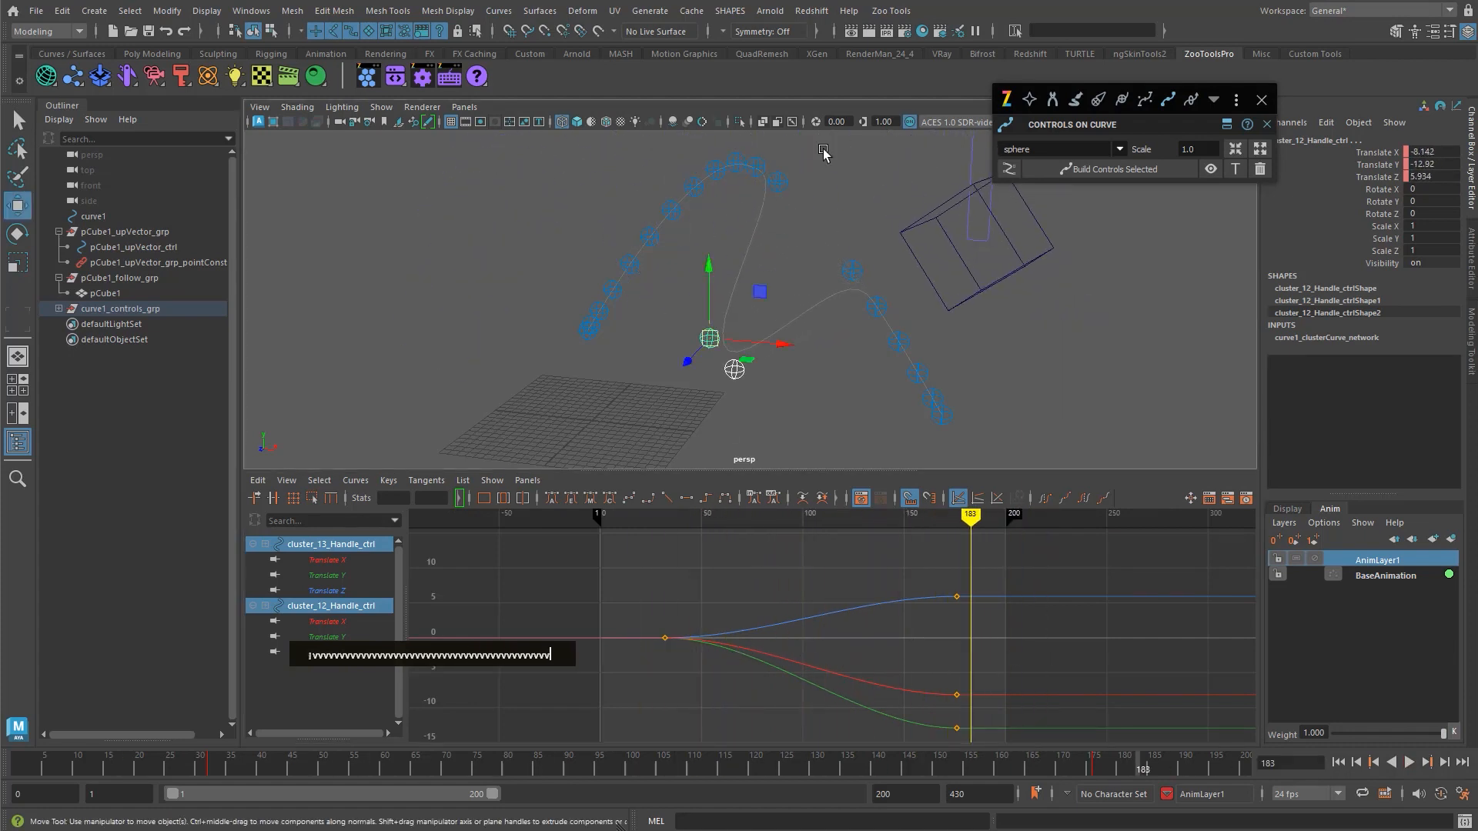
{"action": "left_click_drag", "start_coordinate": [941, 517], "coordinate": [768, 662]}
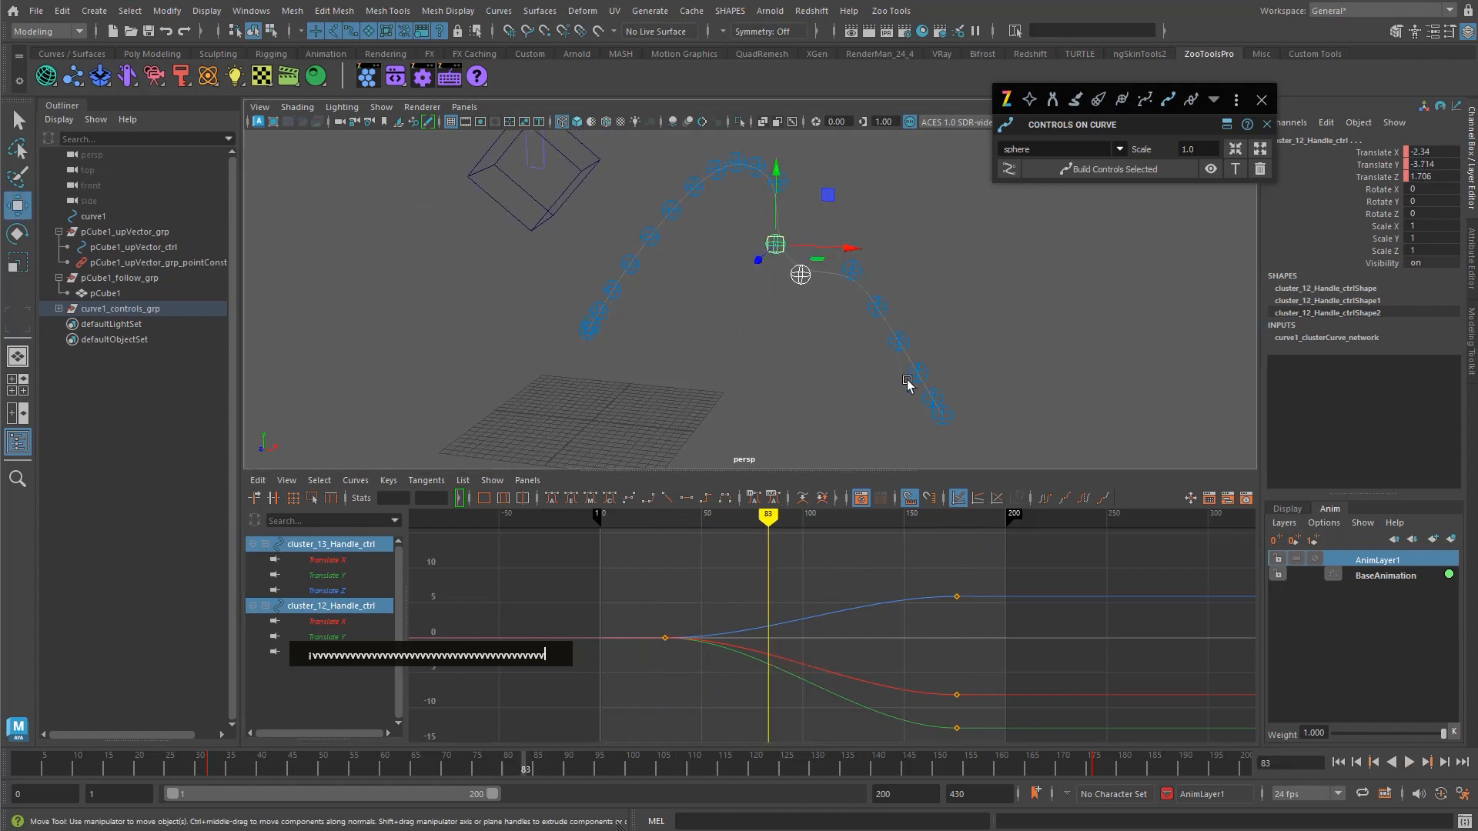
- Try moving the two controls to about X -0.645, Y -2.061, Z 0.776 at frame 83, and scrub back to frame 41
{"action": "mouse_move", "coordinate": [775, 244]}
{"action": "left_mouse_down"}
{"action": "mouse_move", "coordinate": [842, 168]}
{"action": "mouse_move", "coordinate": [749, 247]}
{"action": "mouse_move", "coordinate": [777, 246]}
{"action": "left_mouse_up"}
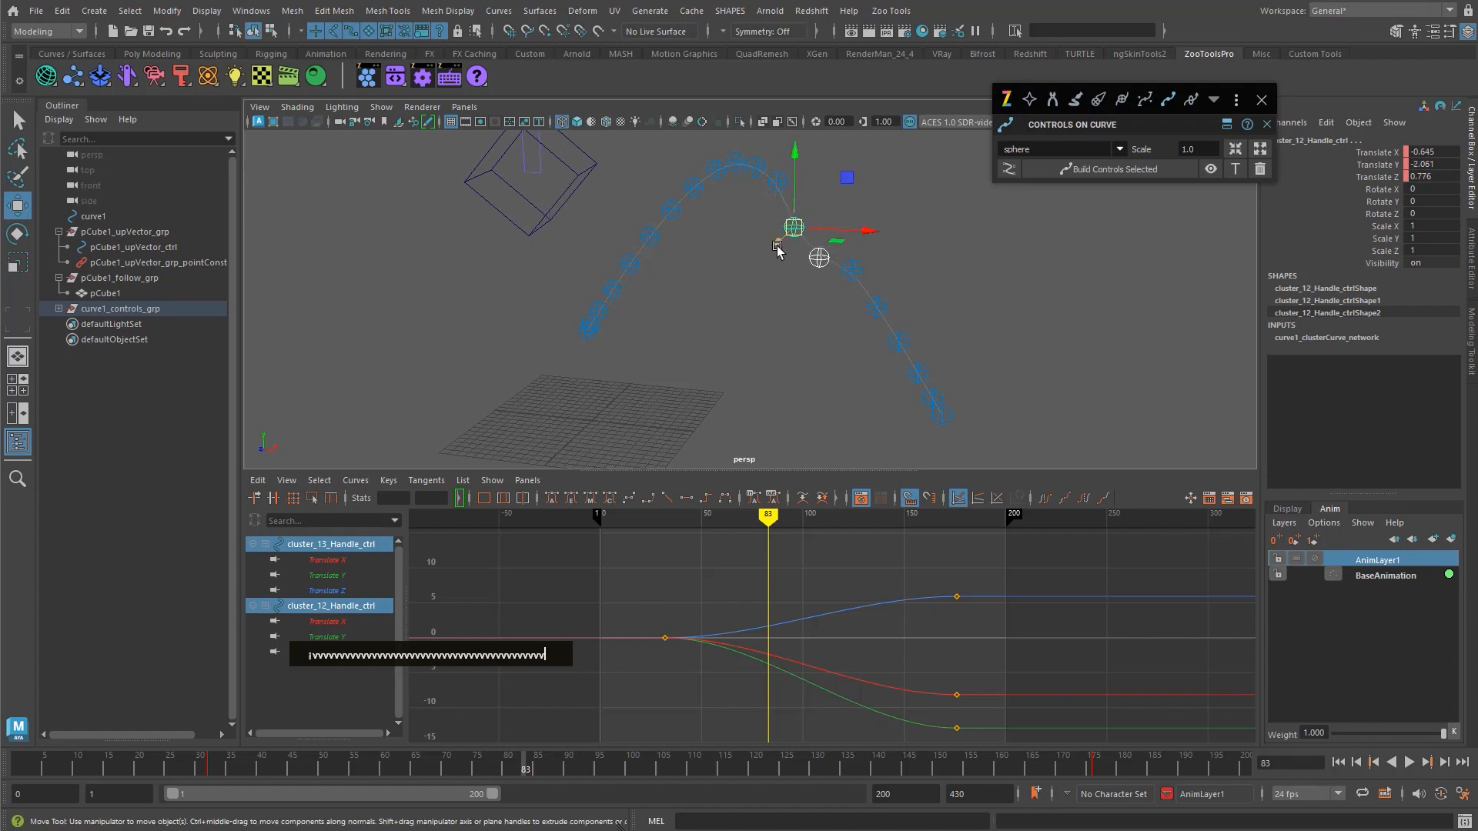
{"action": "middle_click_drag", "start_coordinate": [805, 392], "coordinate": [789, 429], "text": "alt"}
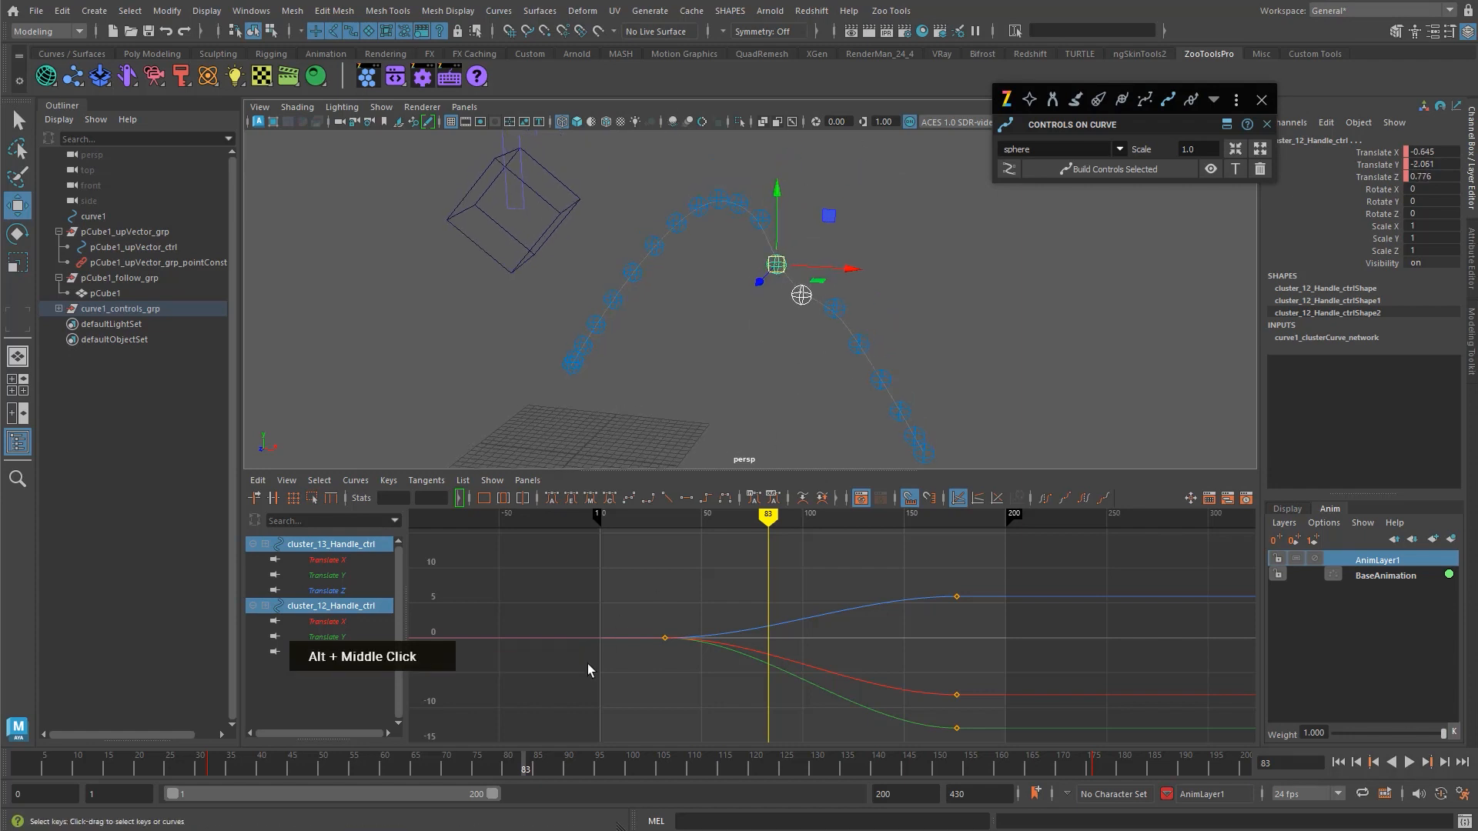
{"action": "key", "text": "v"}
{"action": "mouse_move", "coordinate": [685, 652]}
{"action": "left_mouse_down"}
{"action": "mouse_move", "coordinate": [652, 652]}
{"action": "mouse_move", "coordinate": [902, 651]}
{"action": "mouse_move", "coordinate": [683, 647]}
{"action": "left_mouse_up"}
{"action": "key", "text": "q"}
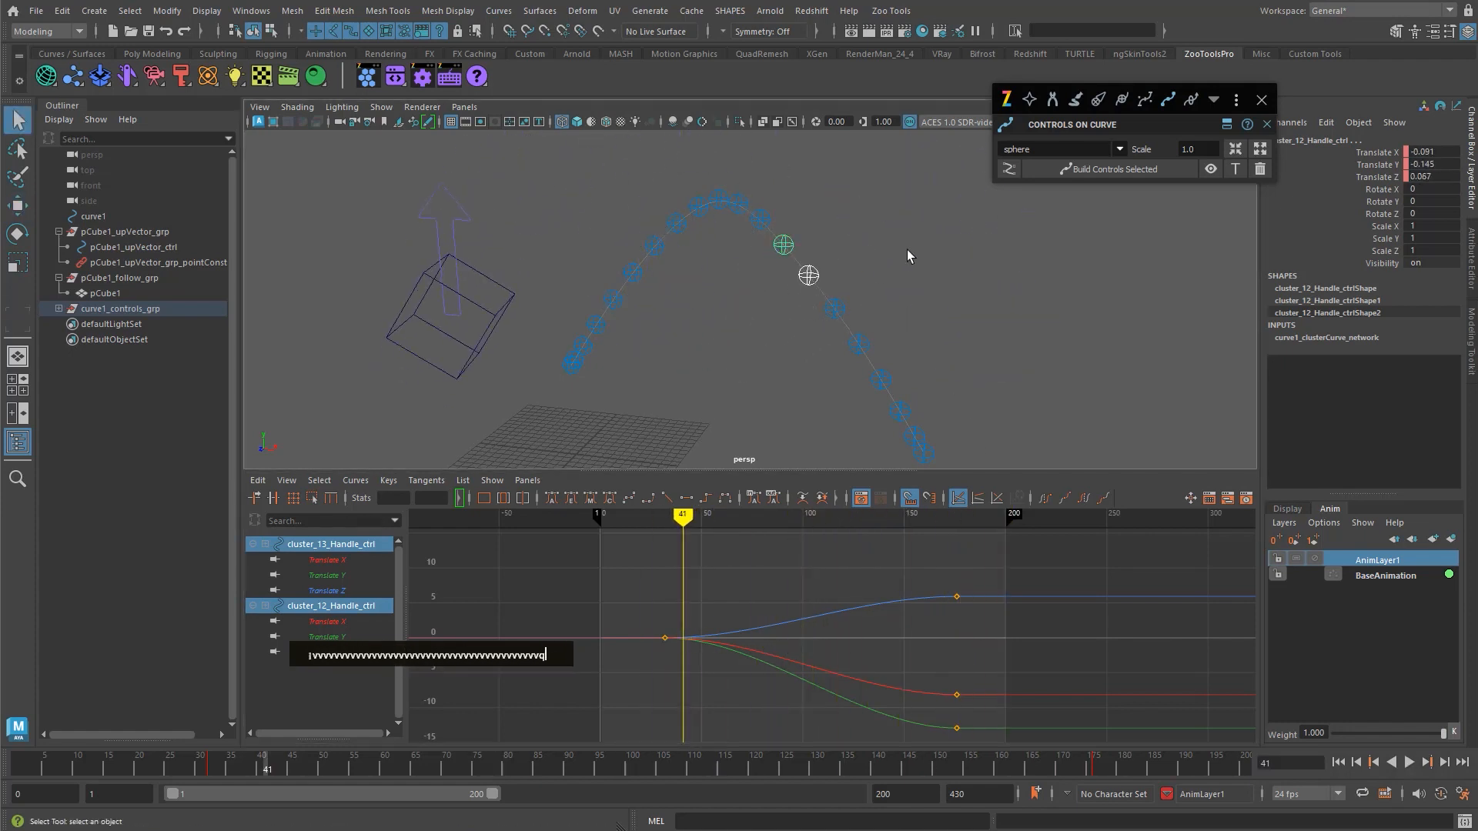
- Shrink all the curve controls and enlarge them again to a scale of 0.82
{"action": "double_click", "coordinate": [1235, 149], "text": "shift"}
{"action": "left_click", "coordinate": [1235, 150], "text": "shift"}
{"action": "triple_click", "coordinate": [1260, 150], "text": "shift"}
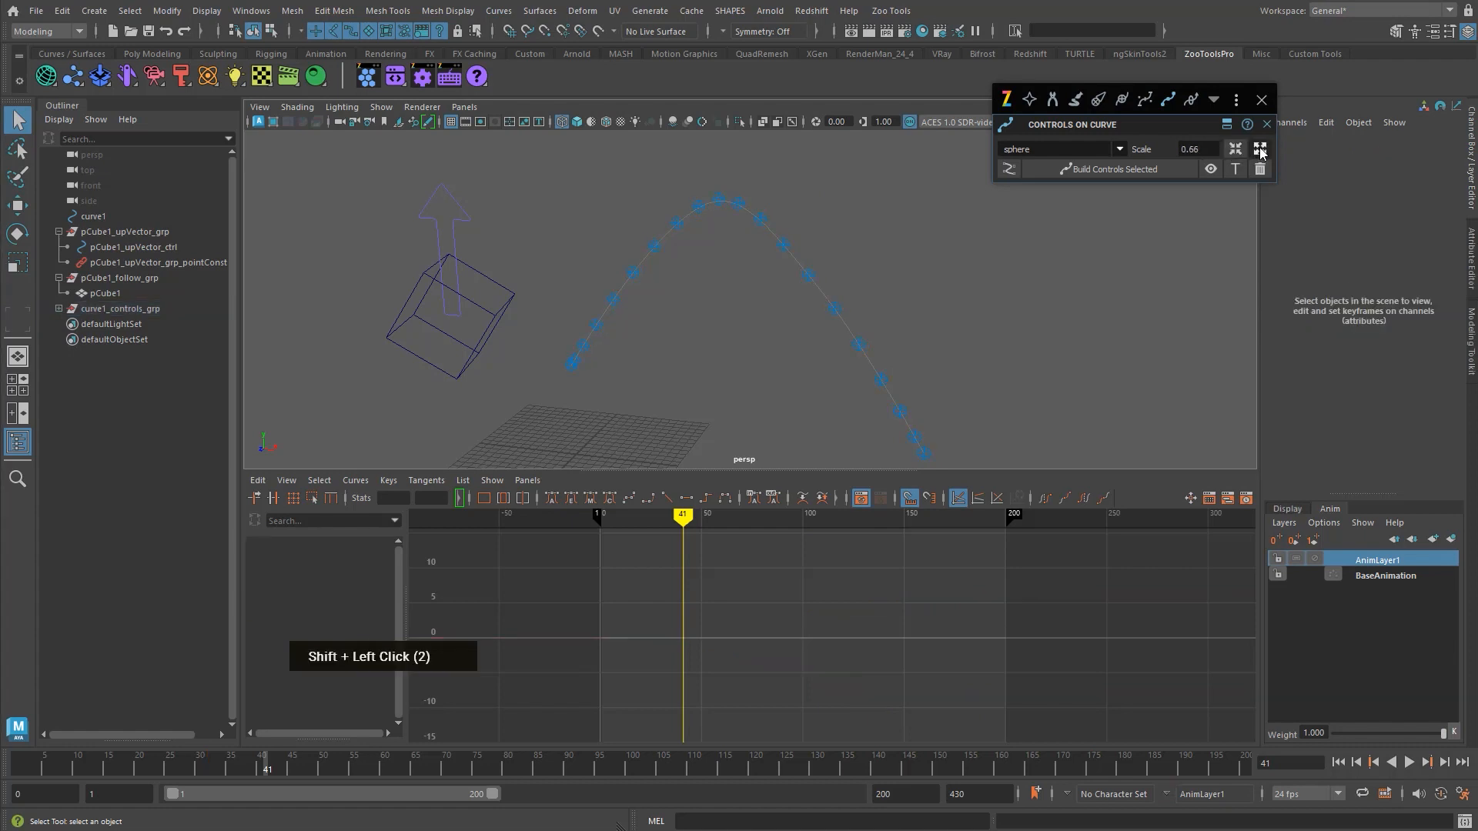
- Try the locator shape and the pick_tri_fat shape on the curve controls
{"action": "left_click", "coordinate": [1119, 149]}
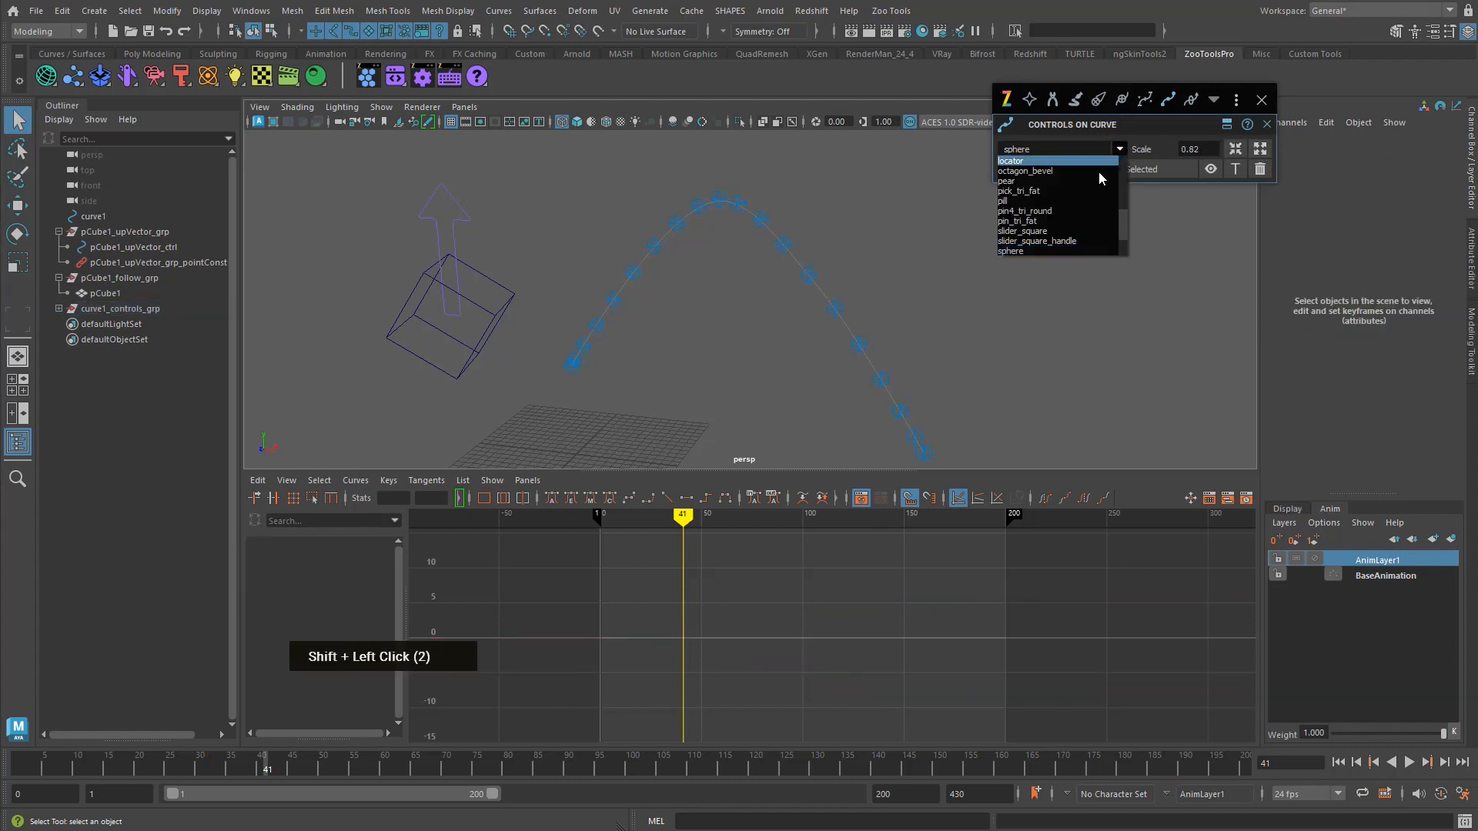
{"action": "left_click", "coordinate": [1047, 163]}
{"action": "middle_click_drag", "start_coordinate": [895, 245], "coordinate": [887, 223], "text": "alt"}
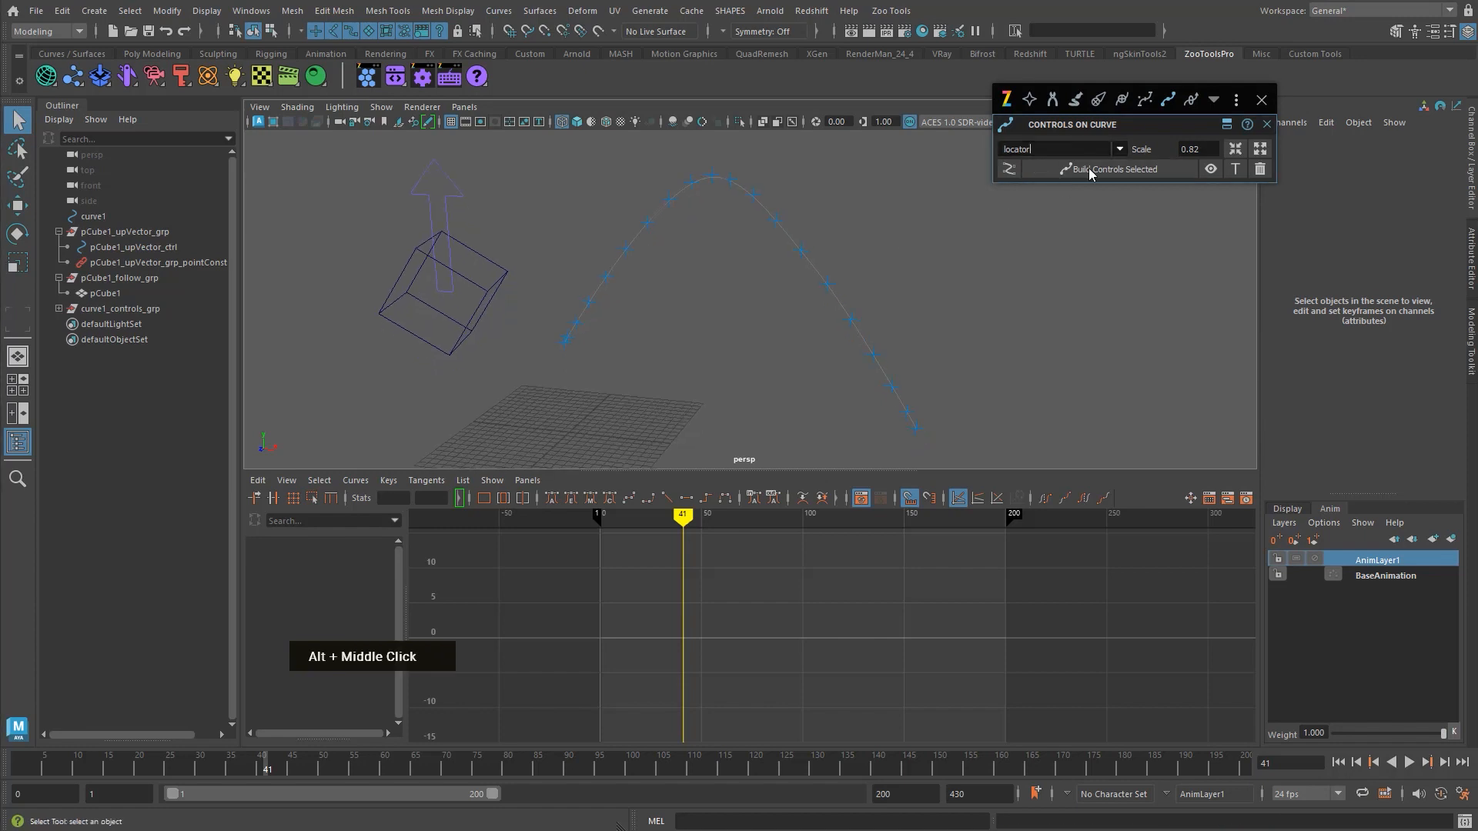
{"action": "left_click", "coordinate": [1124, 149]}
{"action": "left_click", "coordinate": [1082, 191]}
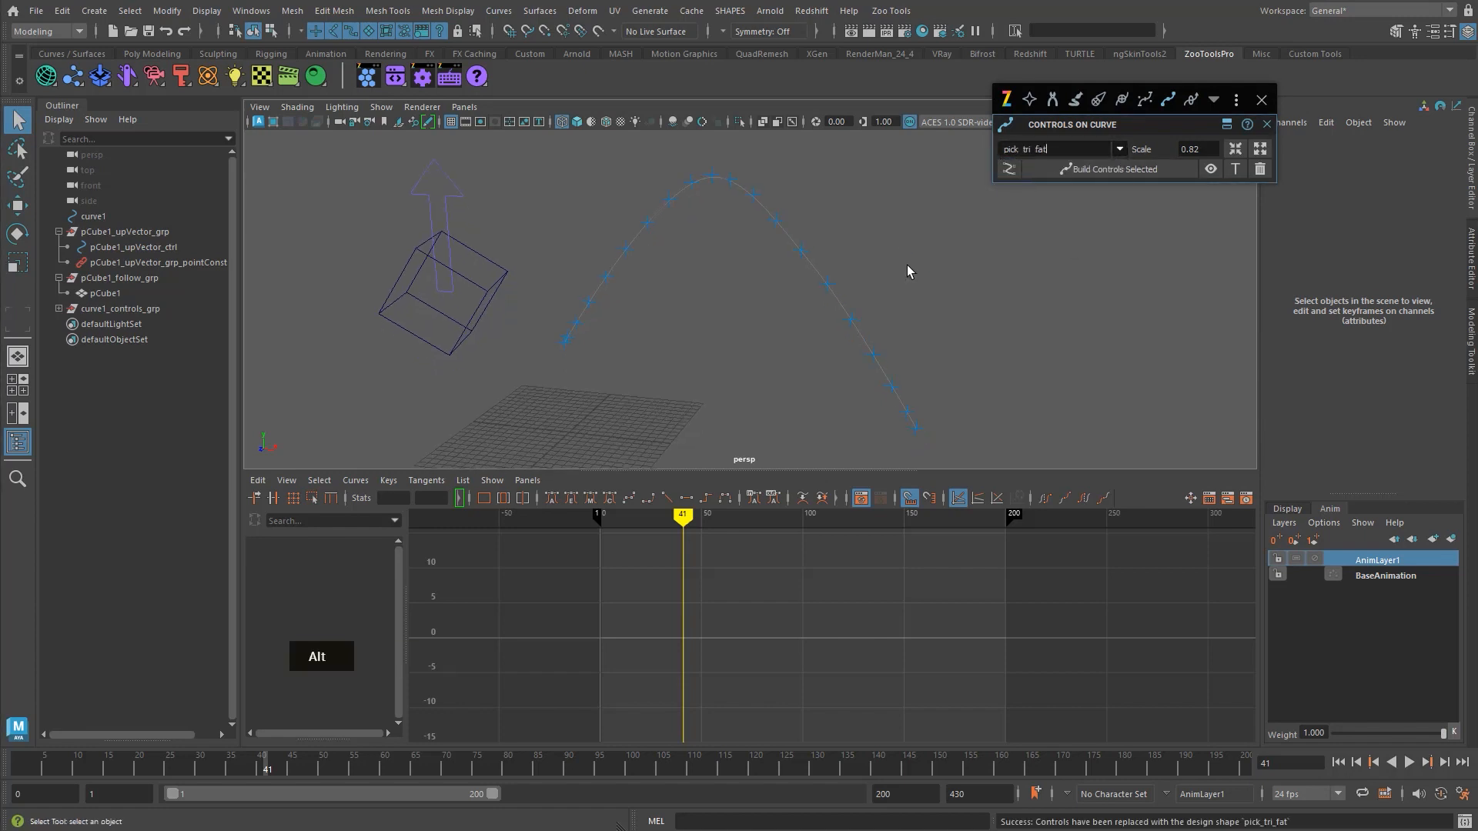
- Select all the controls along the curve and replace their shape with a half circle from the Control Creator
{"action": "right_click_drag", "start_coordinate": [907, 265], "coordinate": [859, 248], "text": "alt"}
{"action": "left_click_drag", "start_coordinate": [530, 171], "coordinate": [967, 459]}
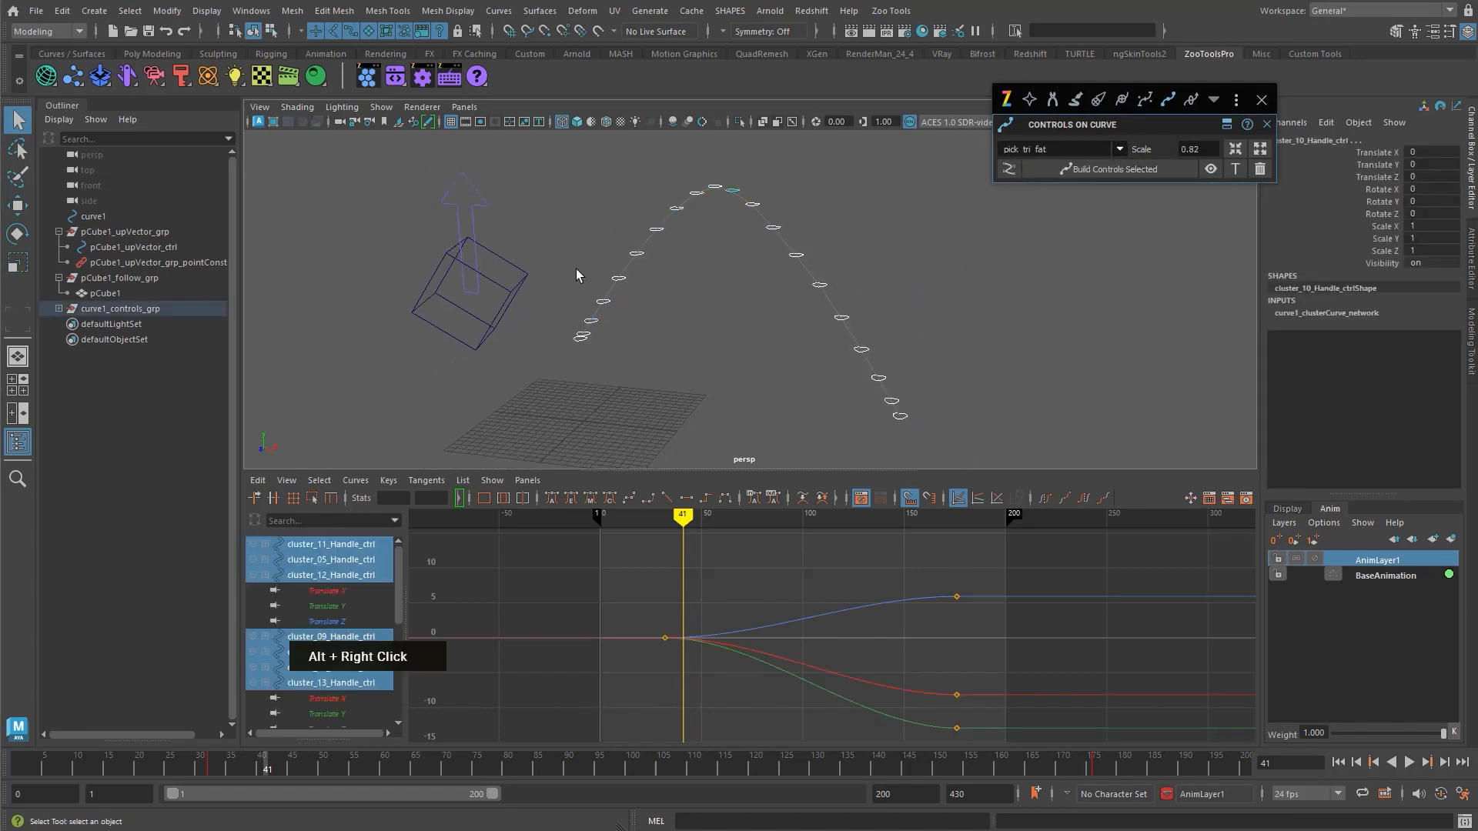
{"action": "left_click", "coordinate": [95, 73]}
{"action": "left_click", "coordinate": [71, 78]}
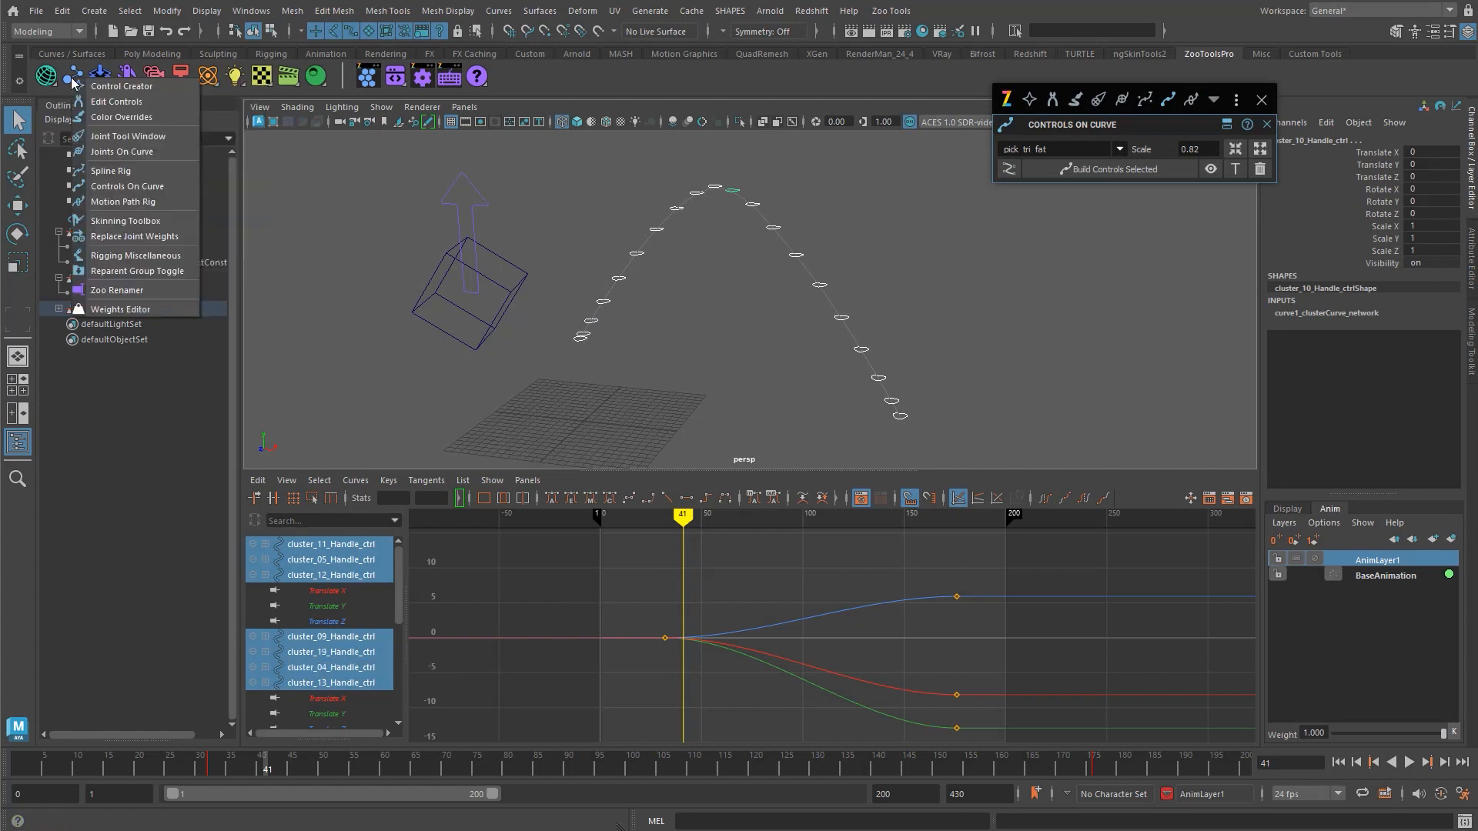
{"action": "left_click", "coordinate": [117, 85]}
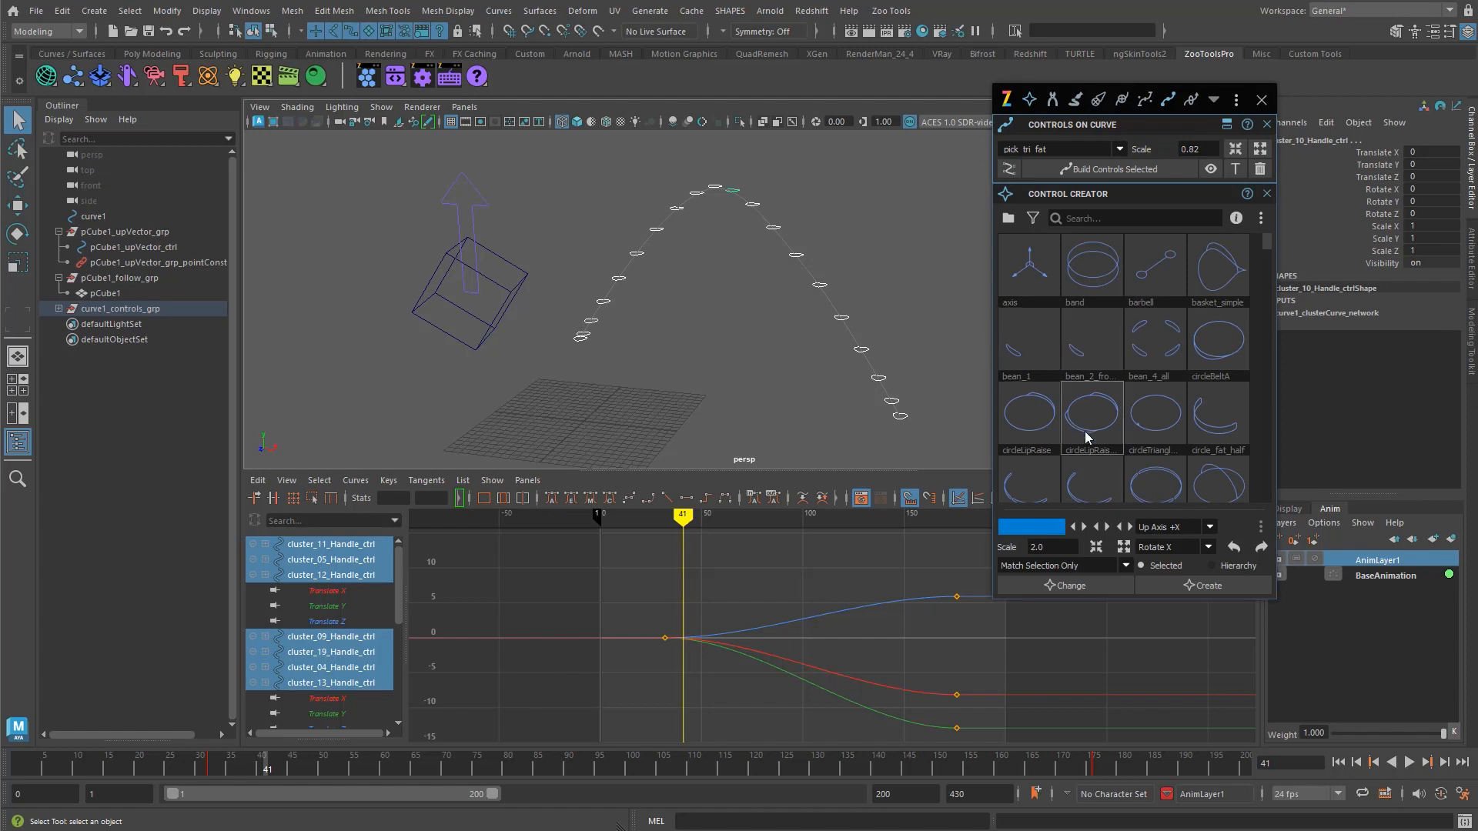
{"action": "scroll", "coordinate": [1092, 441], "scroll_direction": "down", "scroll_amount": 1}
{"action": "left_click", "coordinate": [1083, 418]}
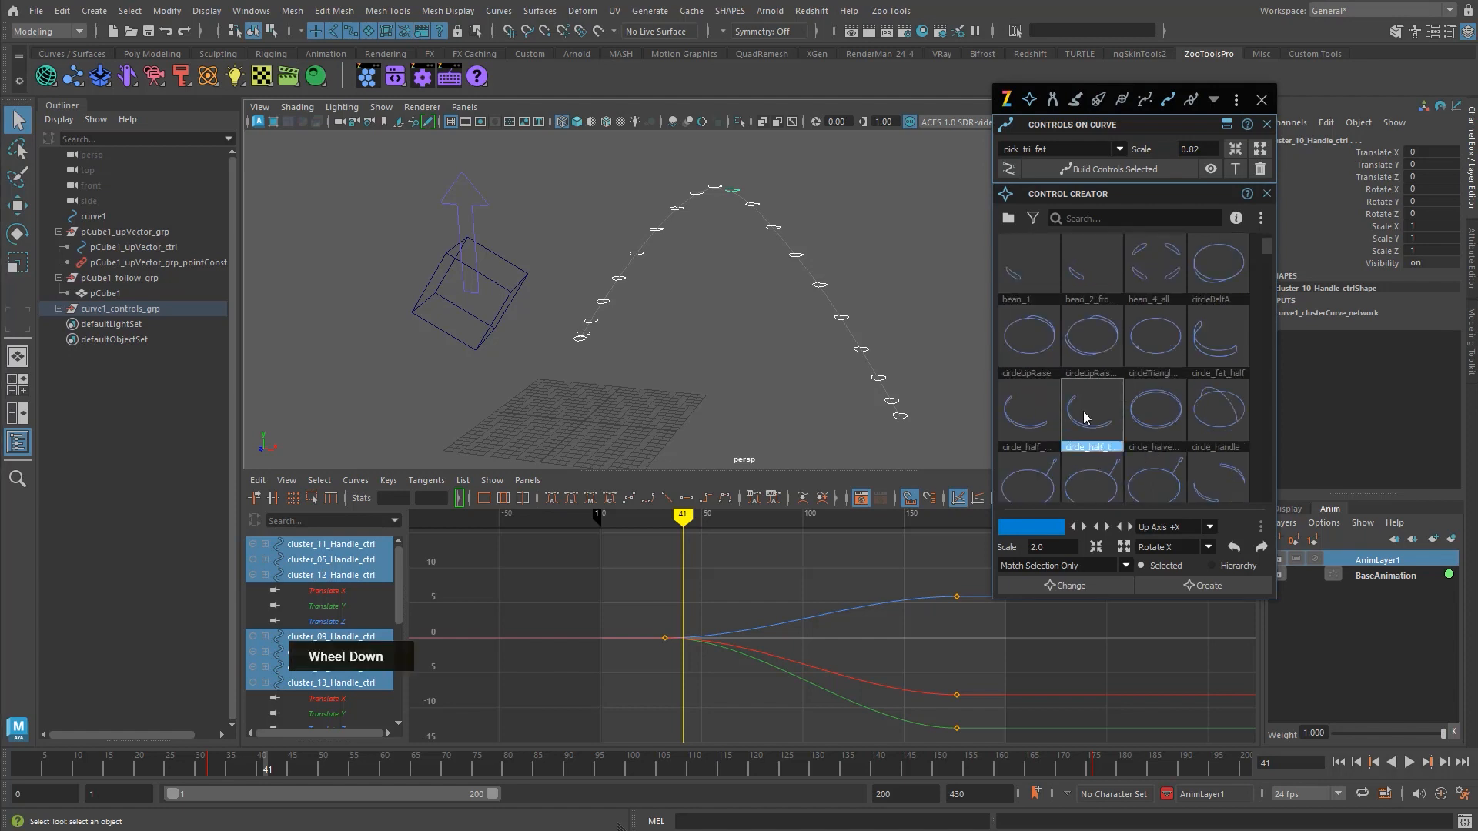
{"action": "double_click", "coordinate": [740, 393]}
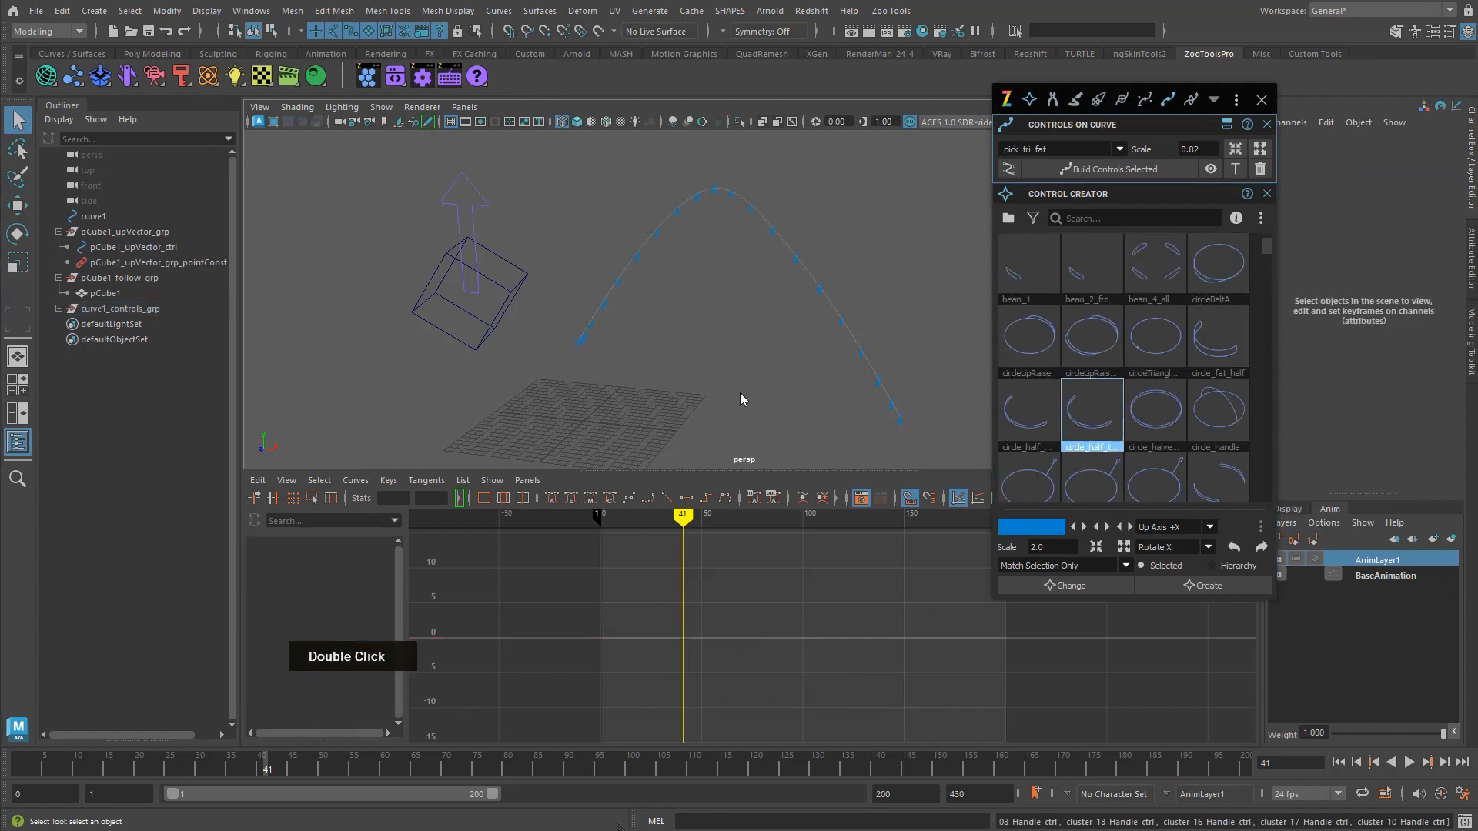
- Enlarge the half-circle controls on the curve, and set the rotation option to Rotate Y and their up axis to +Y
{"action": "middle_click_drag", "start_coordinate": [741, 393], "coordinate": [705, 335], "text": "alt"}
{"action": "left_click_drag", "start_coordinate": [705, 335], "coordinate": [755, 350], "text": "alt"}
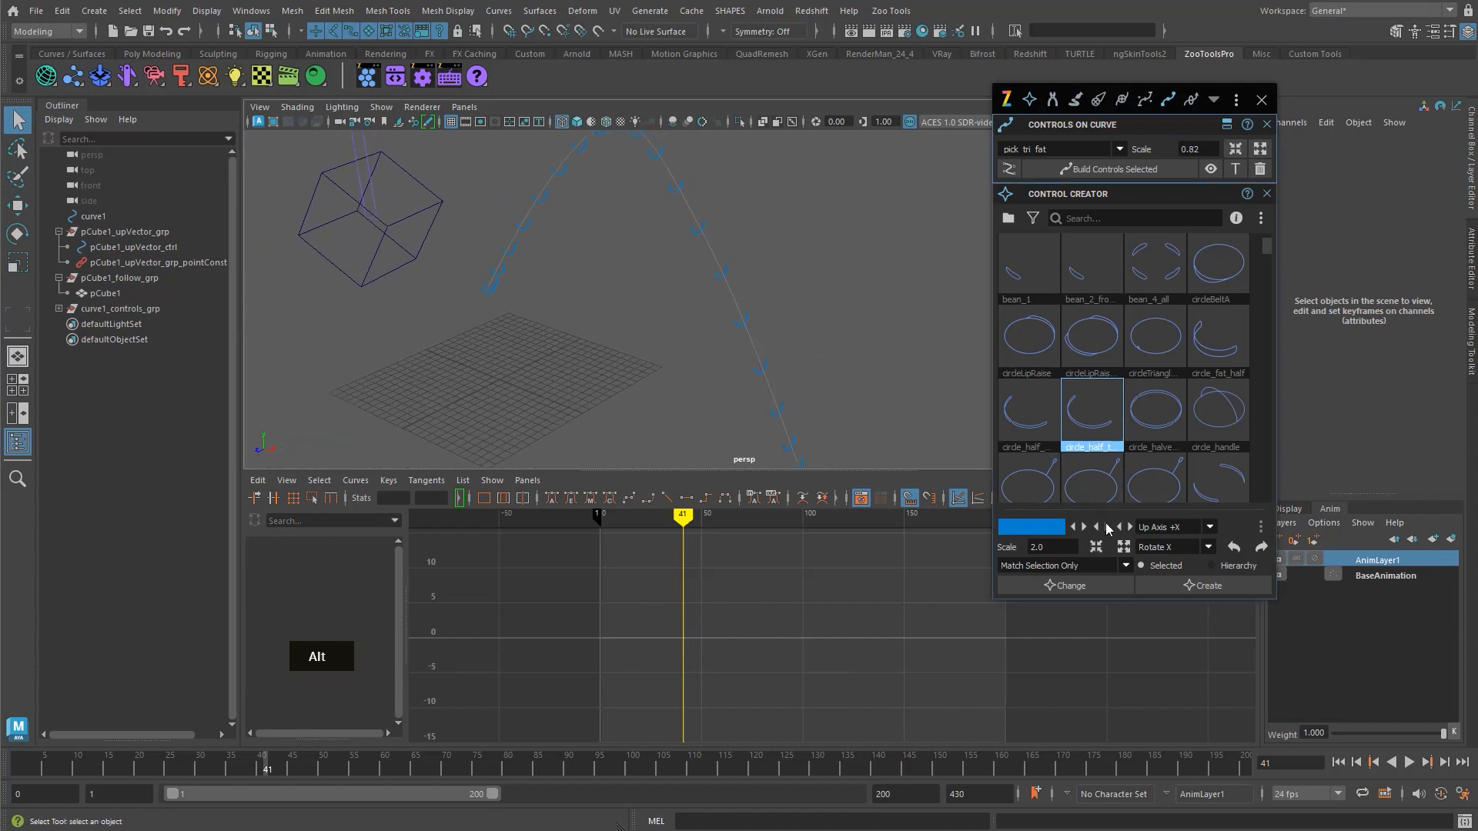
{"action": "left_click", "coordinate": [1123, 548], "text": "shift"}
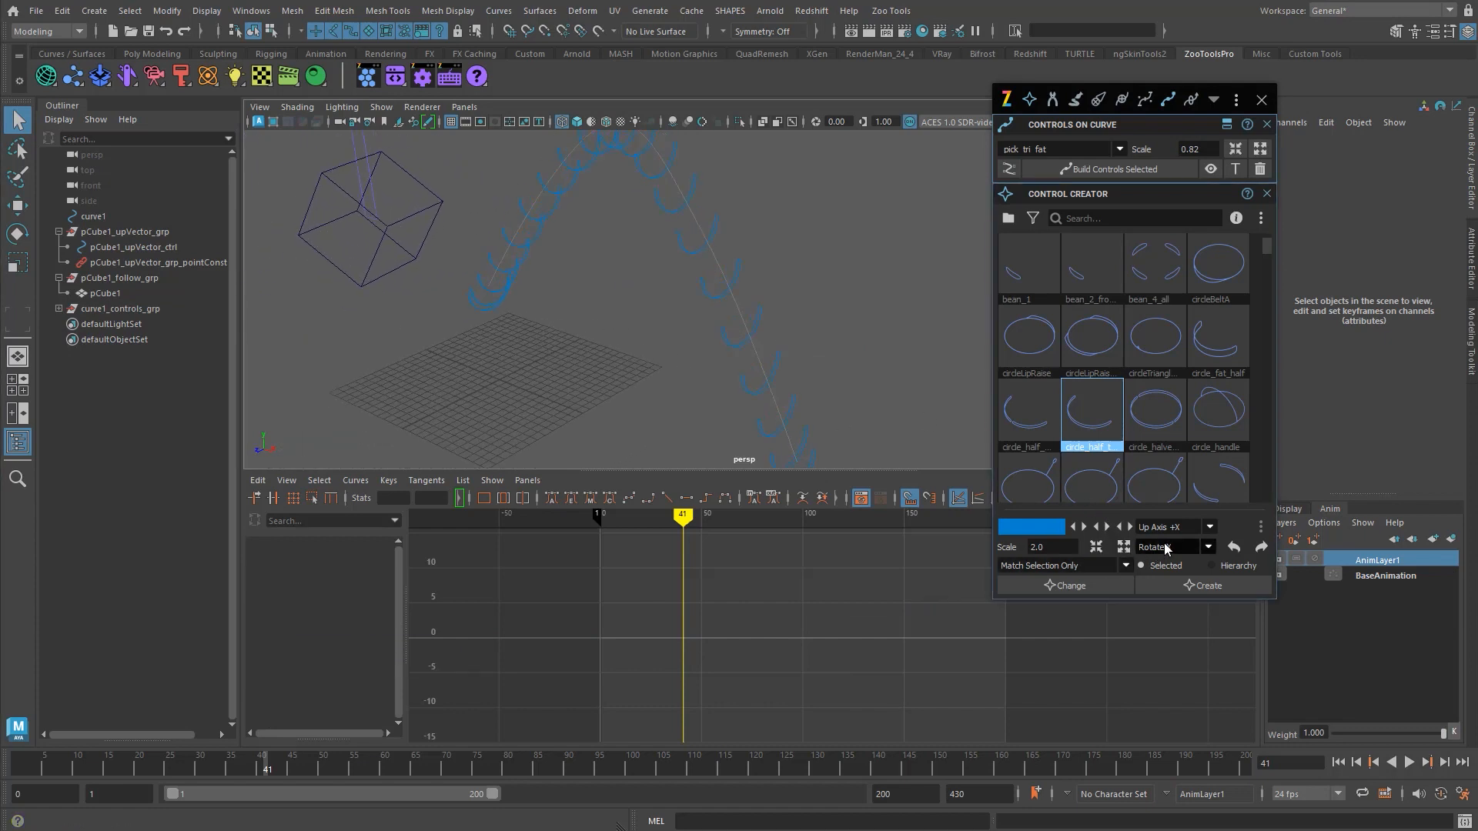
{"action": "scroll", "coordinate": [1173, 551], "scroll_direction": "down", "scroll_amount": 1}
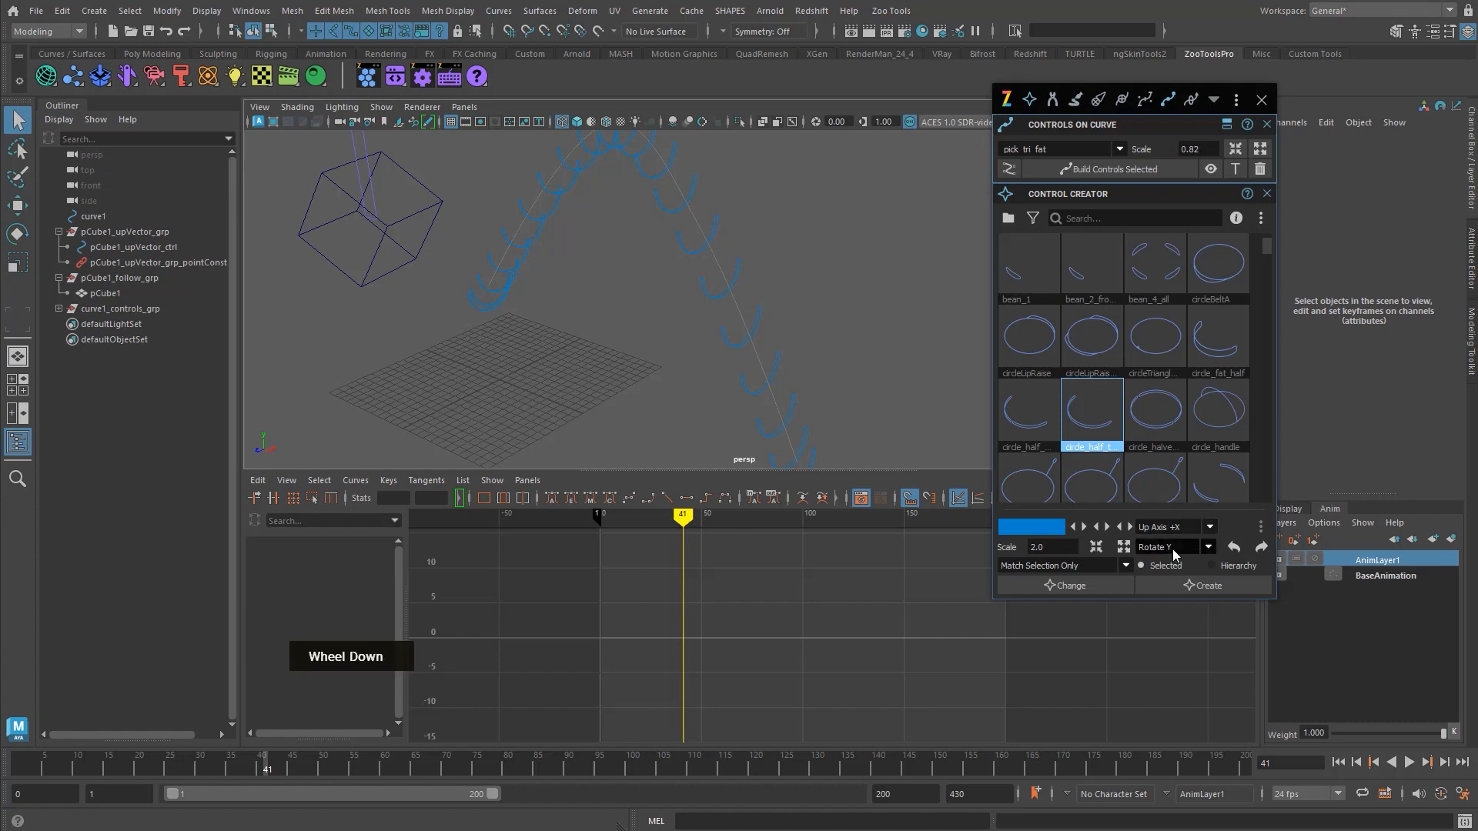
{"action": "scroll", "coordinate": [1173, 550], "scroll_direction": "up", "scroll_amount": 1}
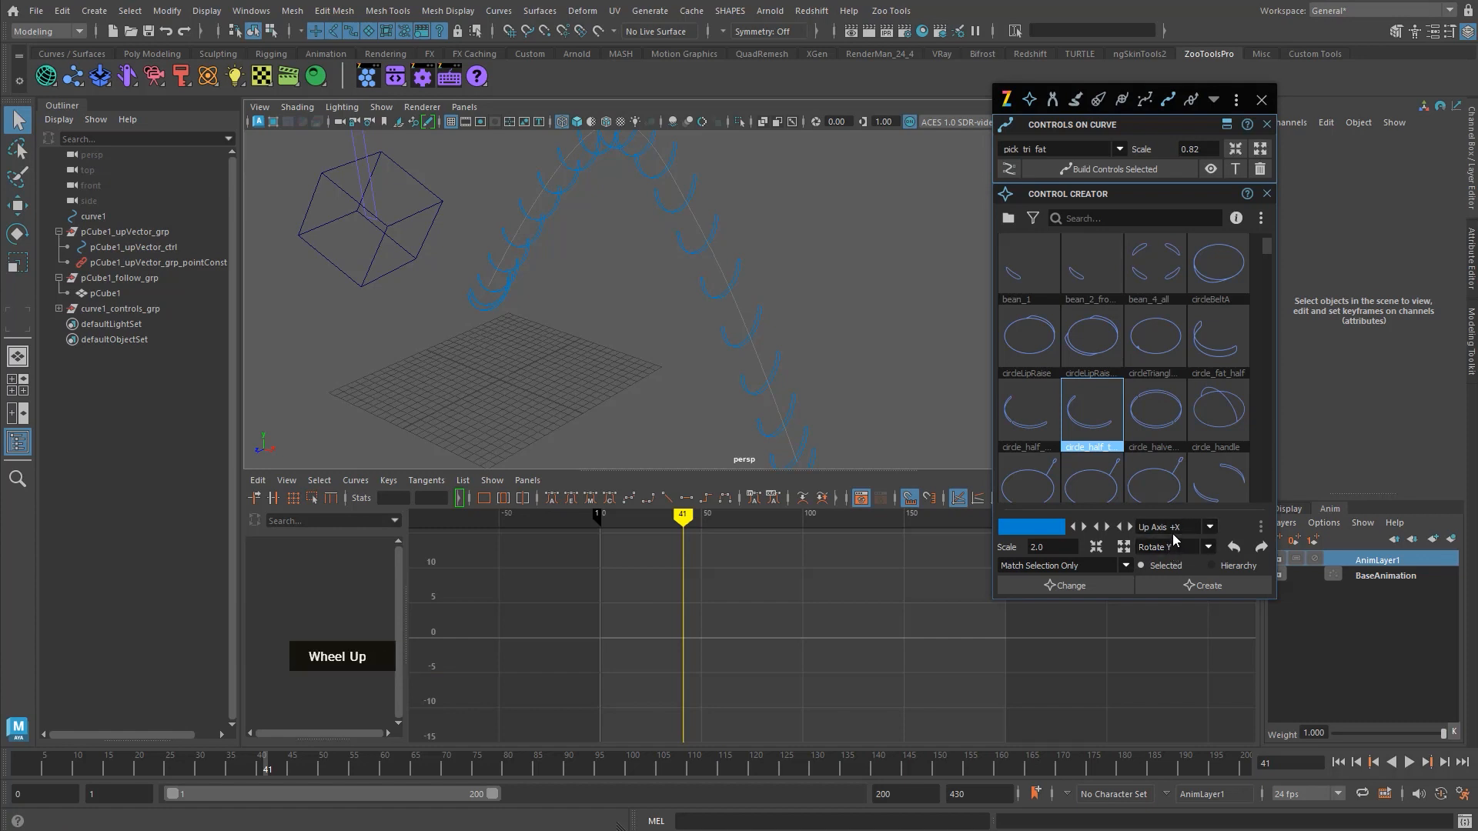
{"action": "scroll", "coordinate": [1174, 536], "scroll_direction": "down", "scroll_amount": 1}
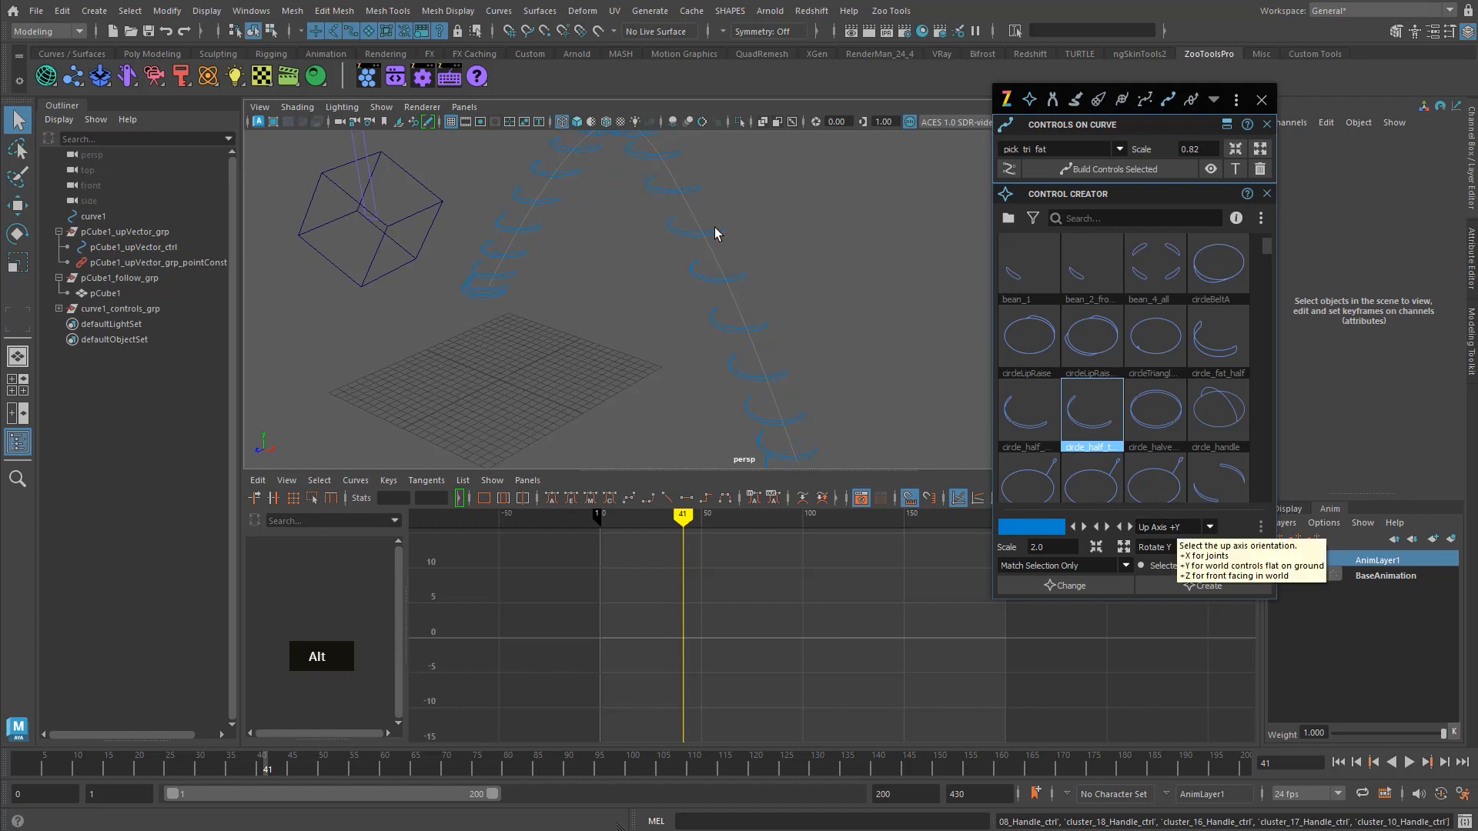
{"action": "right_click_drag", "start_coordinate": [716, 231], "coordinate": [659, 238], "text": "alt"}
{"action": "left_click_drag", "start_coordinate": [659, 238], "coordinate": [561, 154], "text": "alt"}
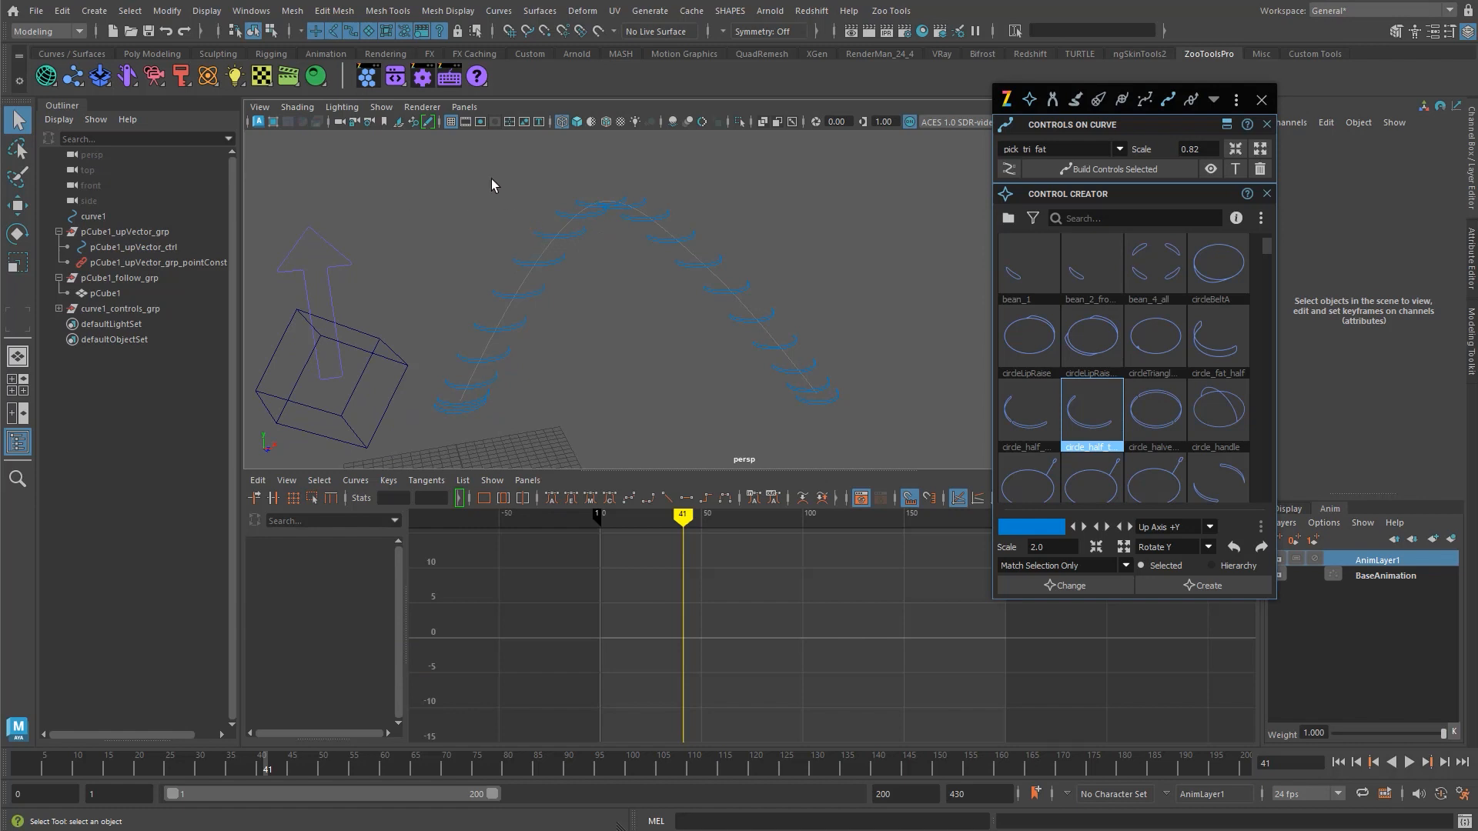
- Open the Color Overrides tool and select all the controls from the curve's peak down its descending side
{"action": "left_click_drag", "start_coordinate": [491, 178], "coordinate": [683, 265]}
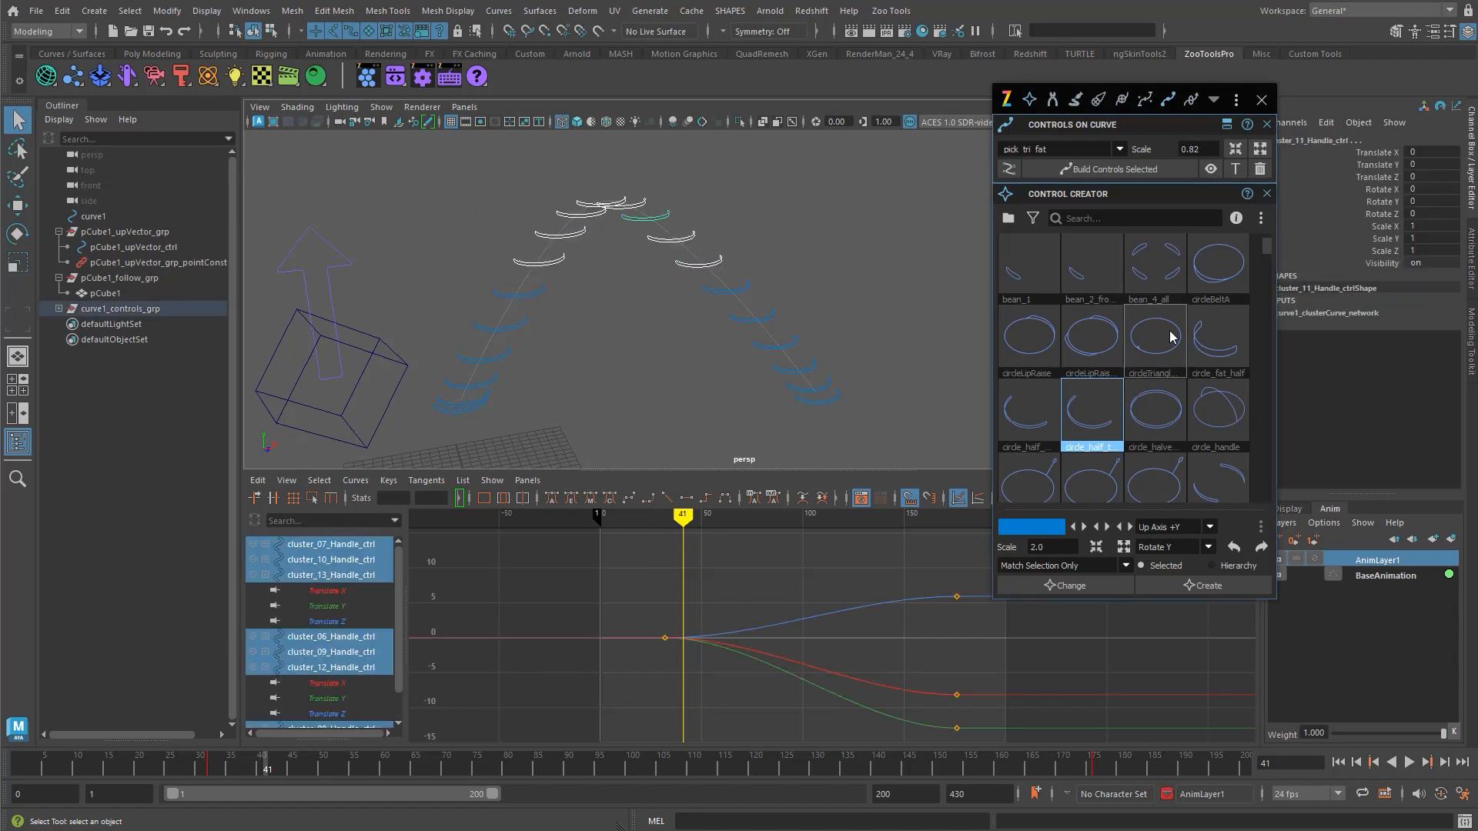
{"action": "left_click", "coordinate": [1118, 197]}
{"action": "left_click", "coordinate": [1076, 99]}
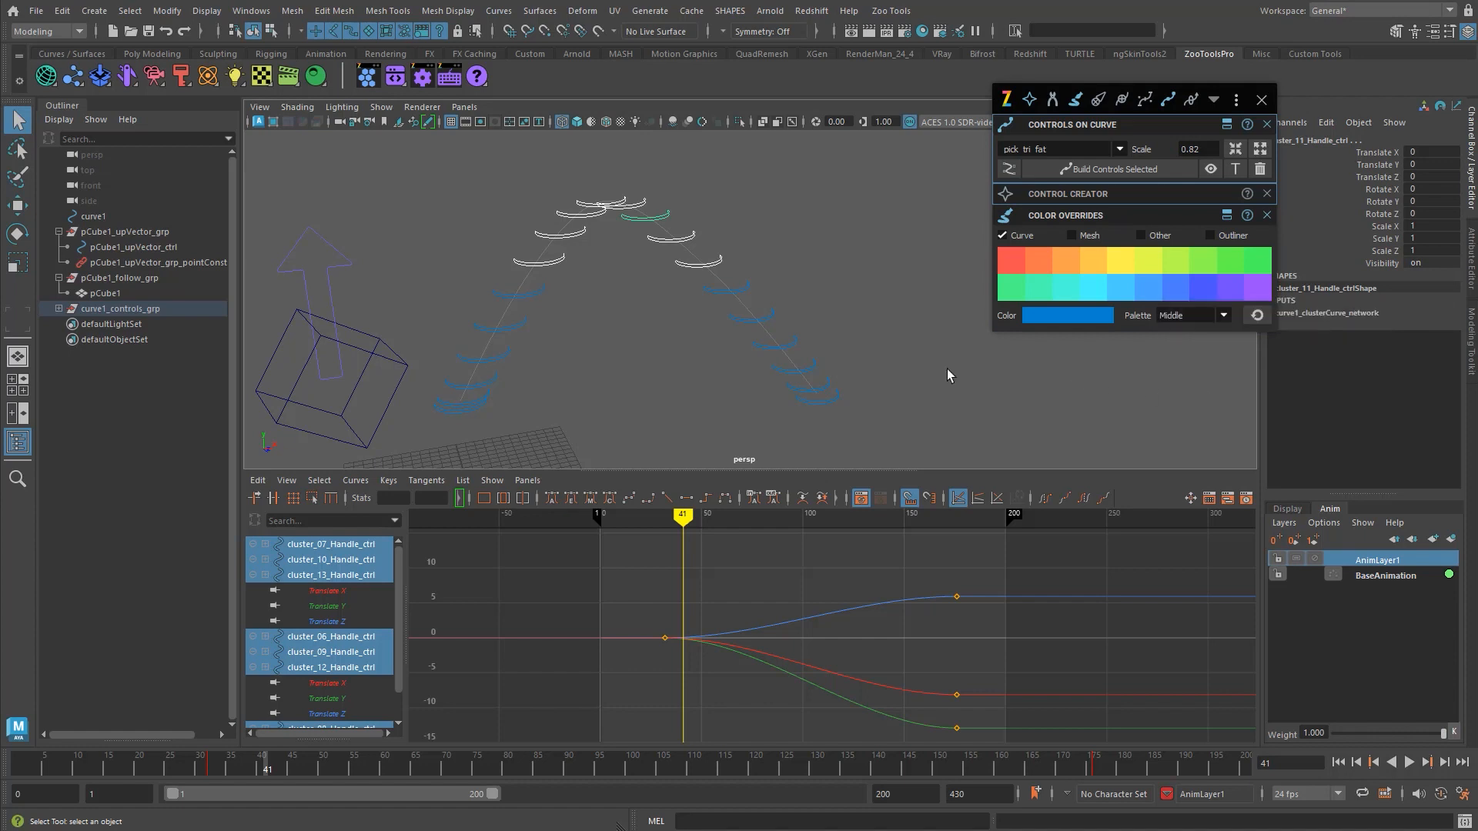
{"action": "left_click_drag", "start_coordinate": [649, 194], "coordinate": [903, 424]}
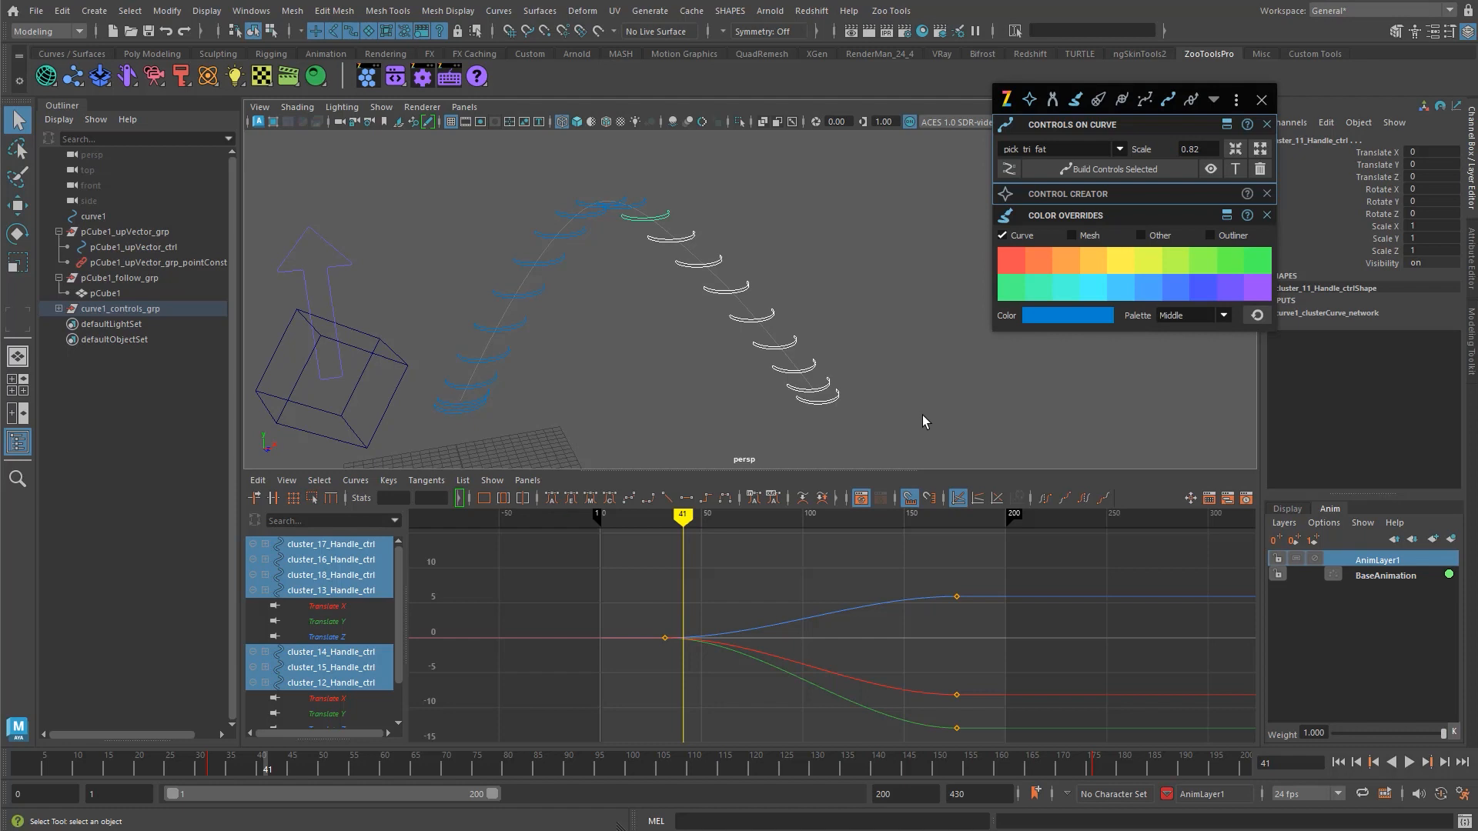
- Look through the Control Creator's shape library and its list of directories
{"action": "left_click_drag", "start_coordinate": [907, 405], "coordinate": [947, 385], "text": "alt"}
{"action": "left_click", "coordinate": [1077, 194]}
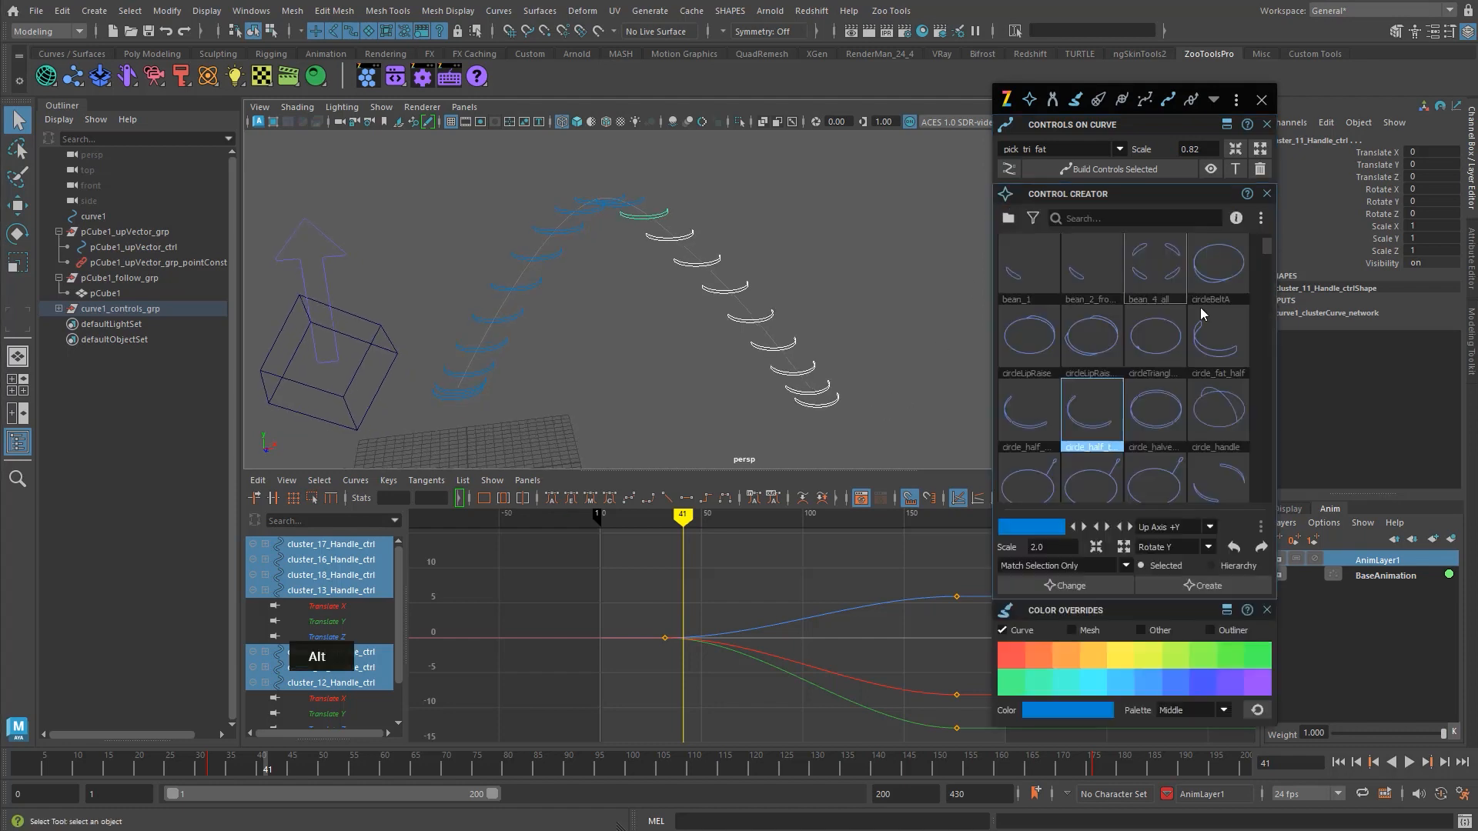
{"action": "left_click", "coordinate": [1008, 219]}
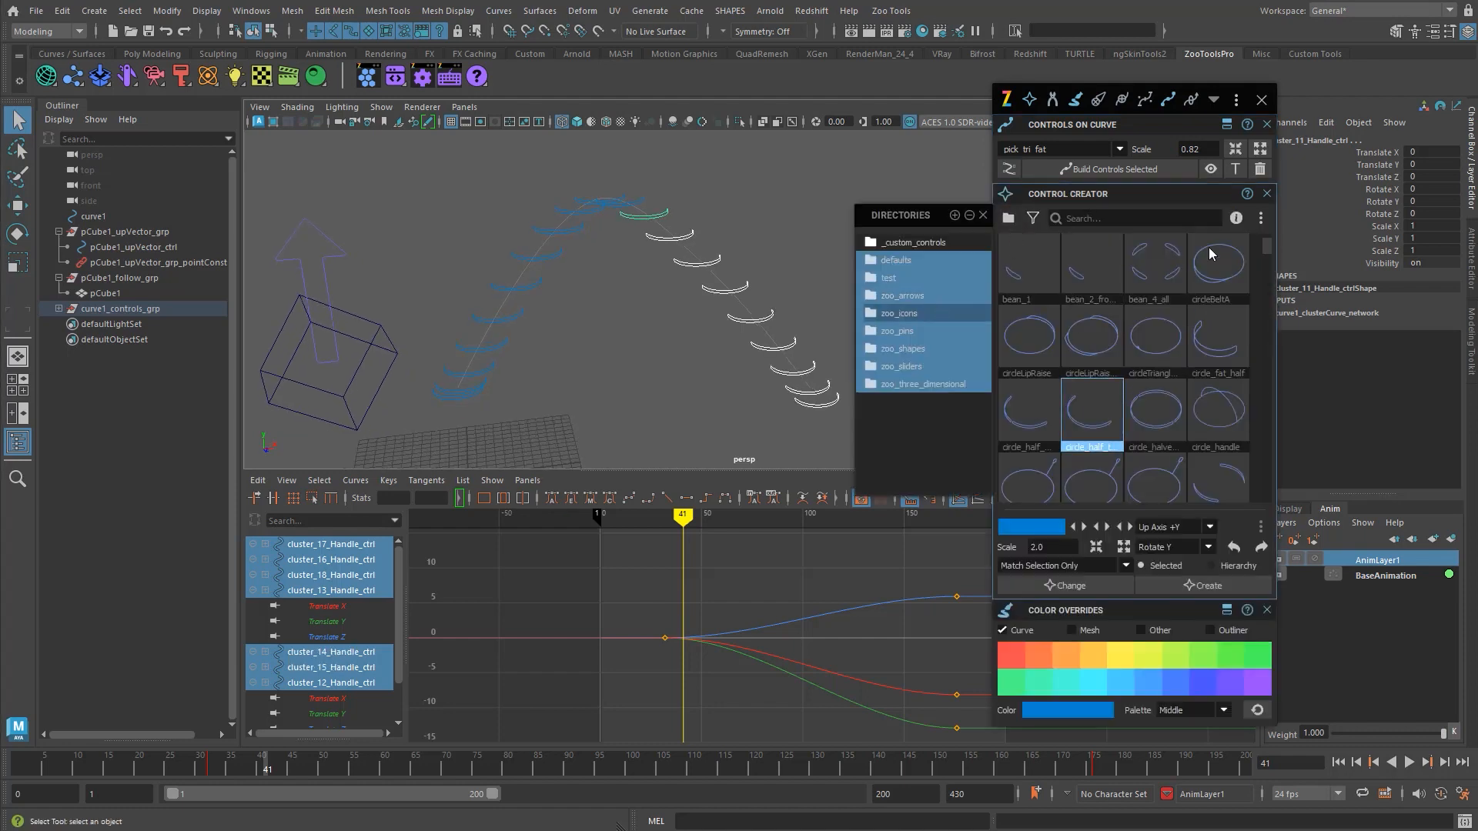
{"action": "left_click_drag", "start_coordinate": [1268, 251], "coordinate": [1270, 368]}
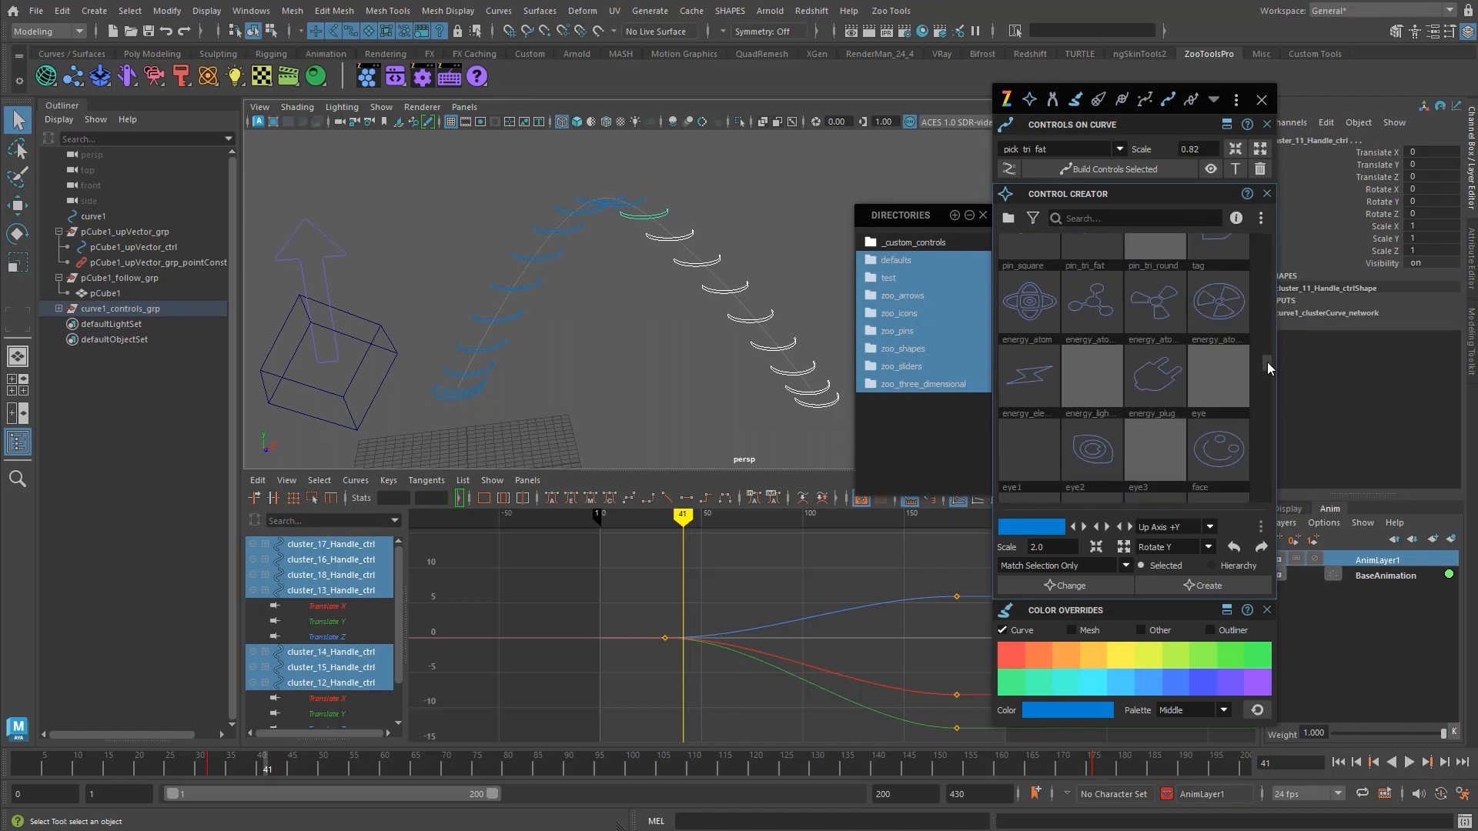
{"action": "scroll", "coordinate": [1207, 402], "scroll_direction": "down", "scroll_amount": 5}
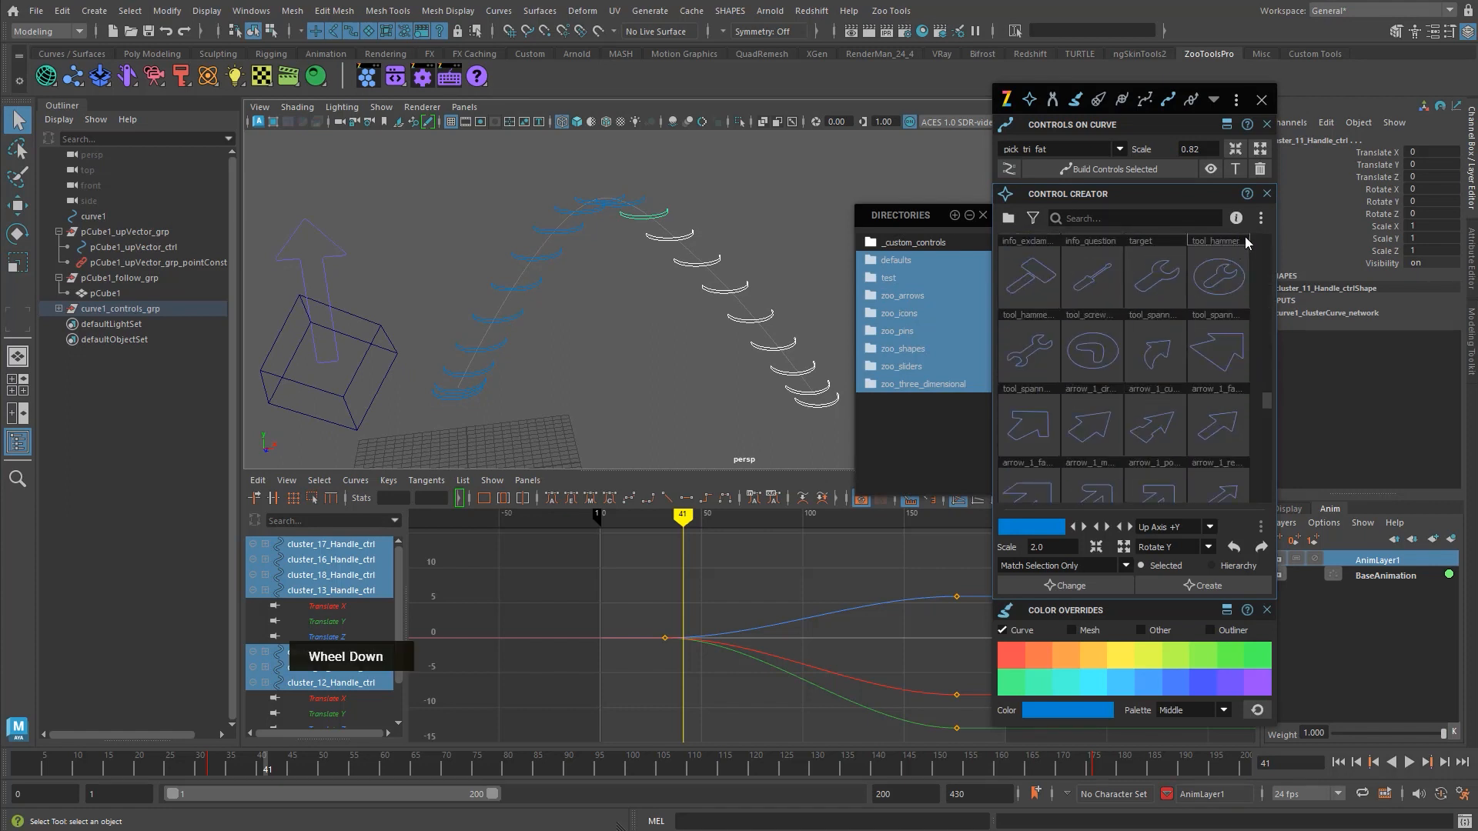
{"action": "left_click_drag", "start_coordinate": [1267, 397], "coordinate": [1267, 234]}
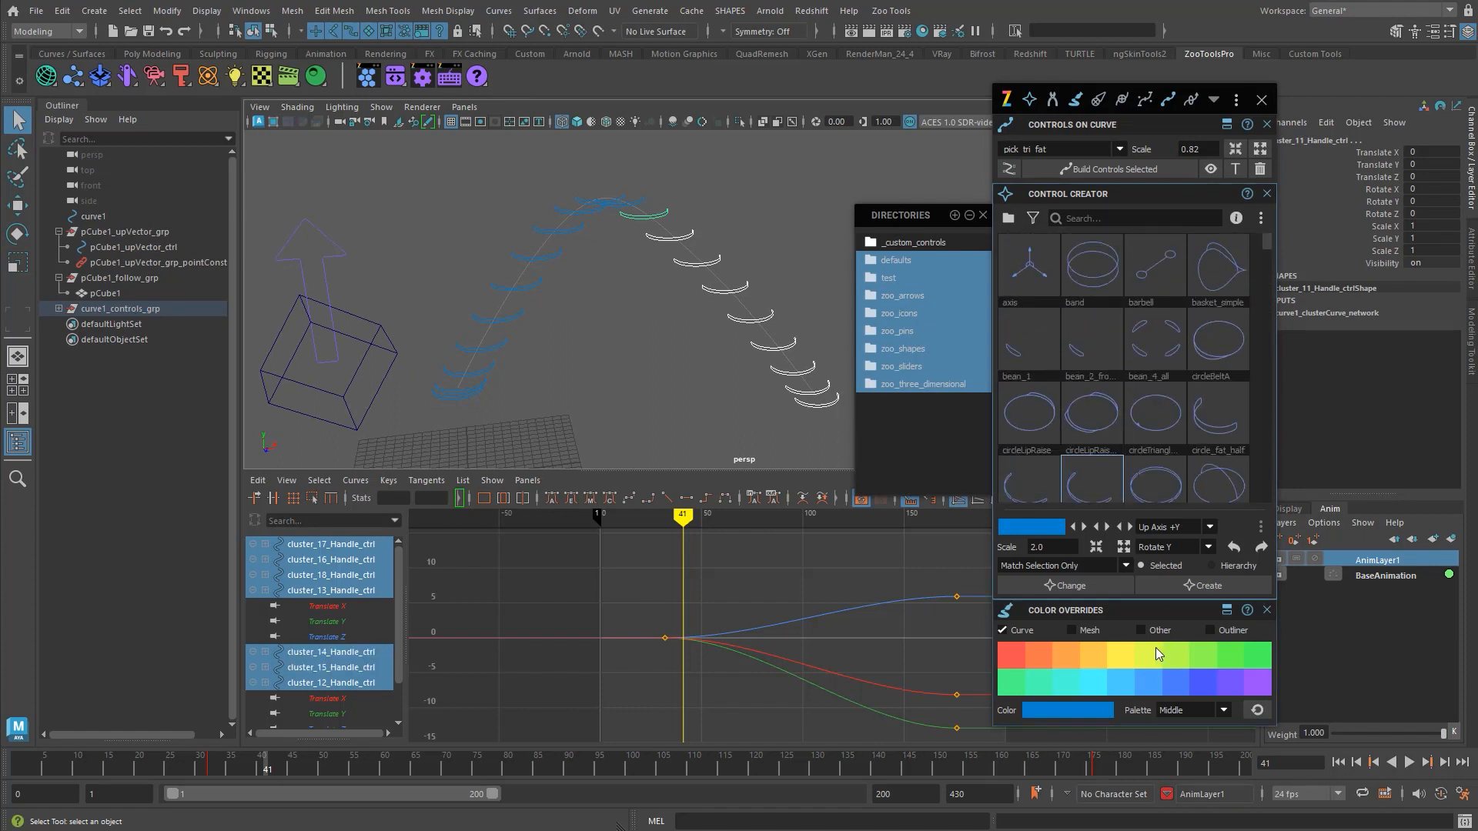
- Recolor the selected controls on the descending side orange, and try cyan on them as well
{"action": "double_click", "coordinate": [1125, 661]}
{"action": "double_click", "coordinate": [1077, 660]}
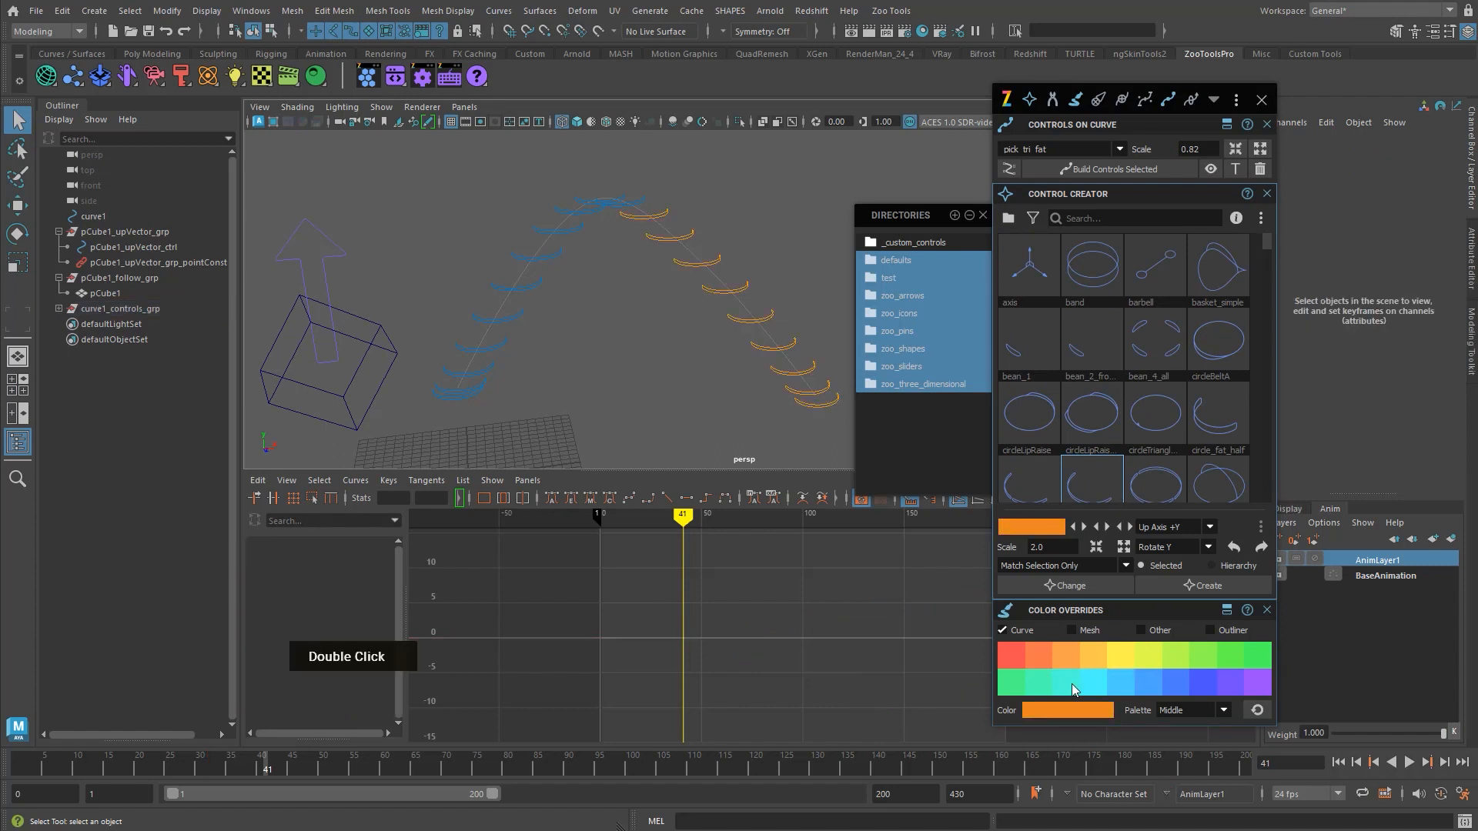
- Get the color from one cyan control and apply it to a control on the curve's ascending side
{"action": "left_click", "coordinate": [737, 317]}
{"action": "right_click", "coordinate": [1009, 716]}
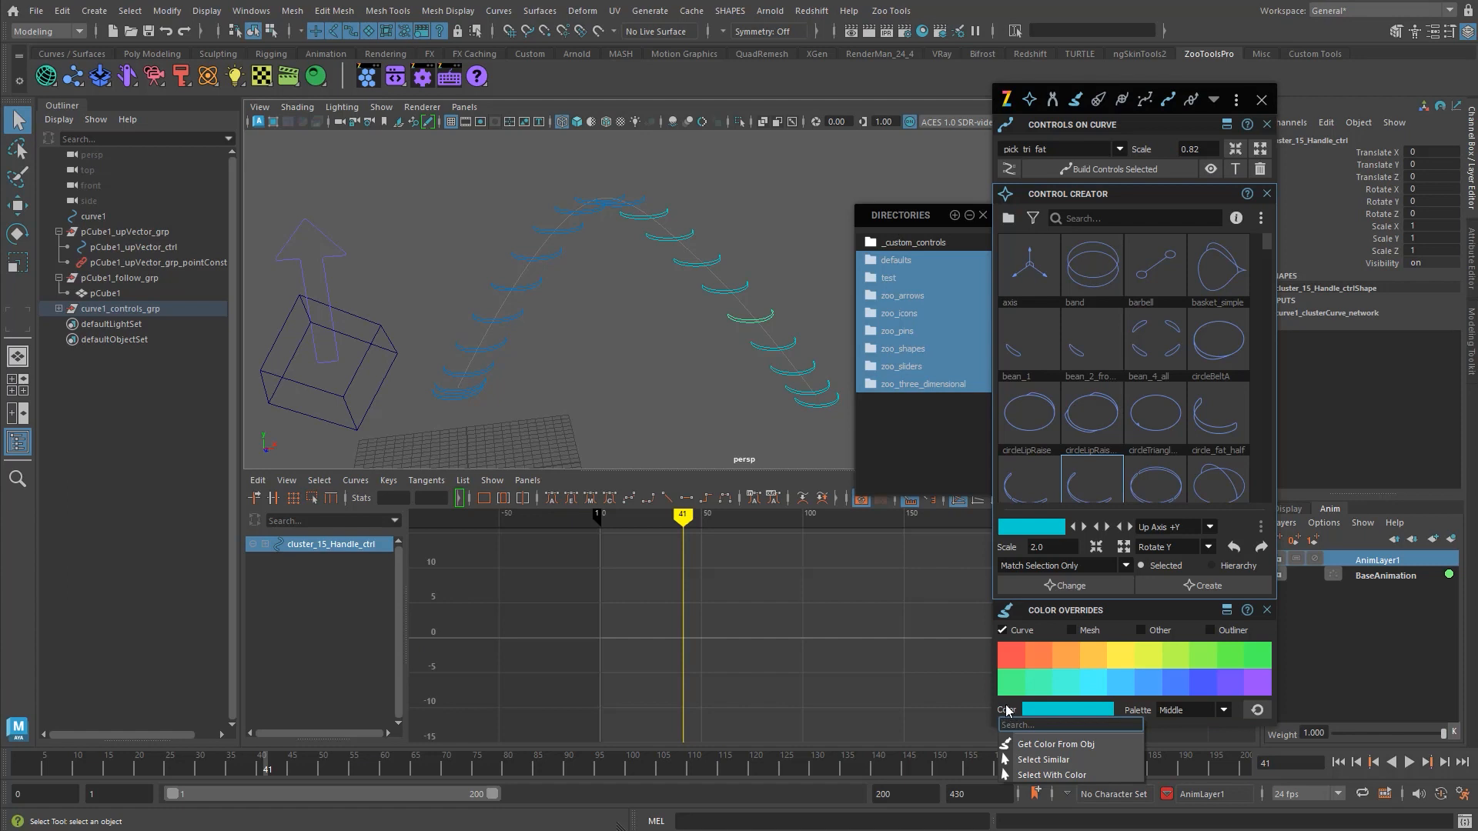
{"action": "left_click", "coordinate": [1039, 744]}
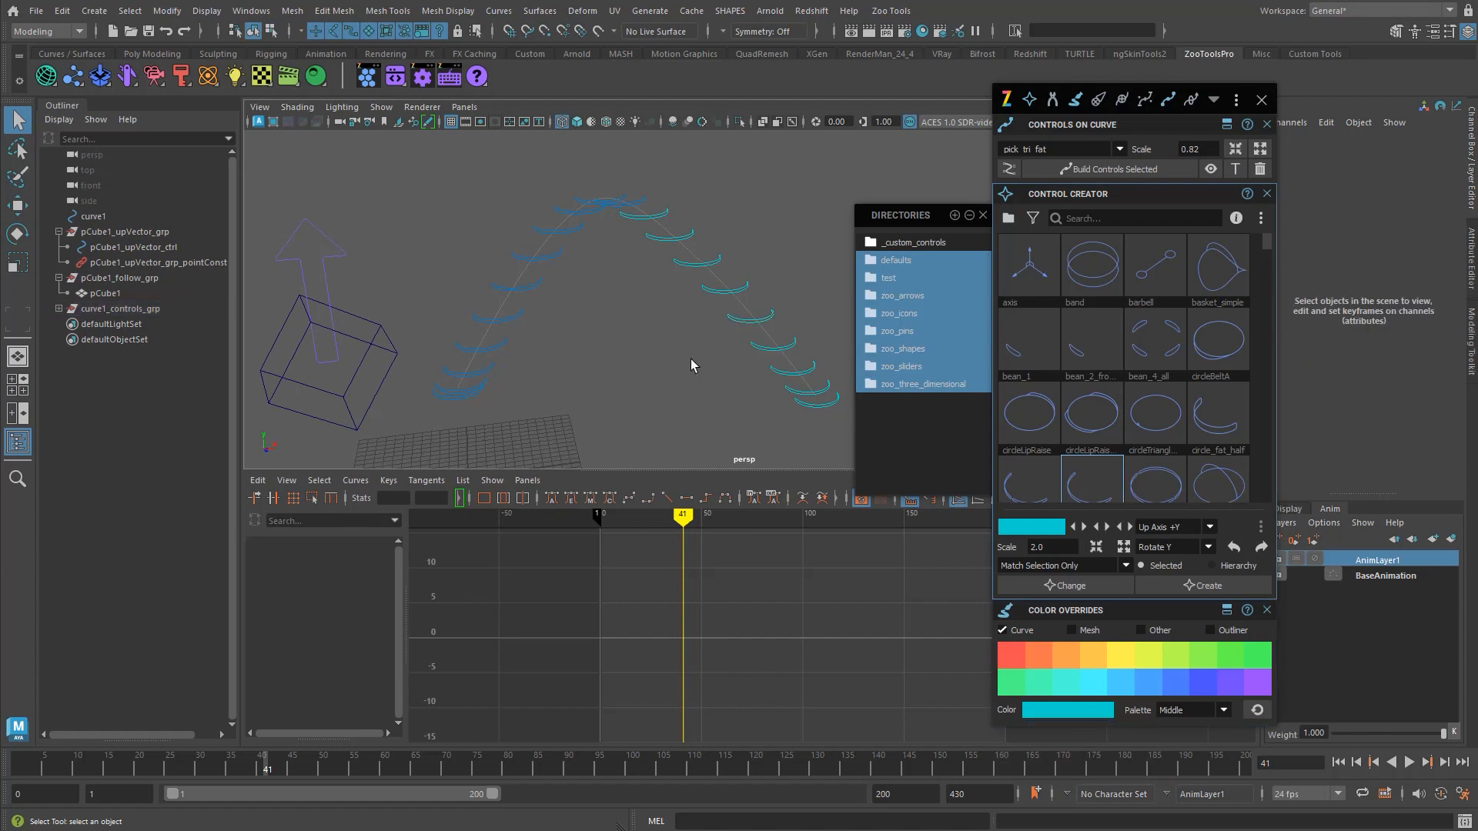
{"action": "left_click", "coordinate": [535, 289]}
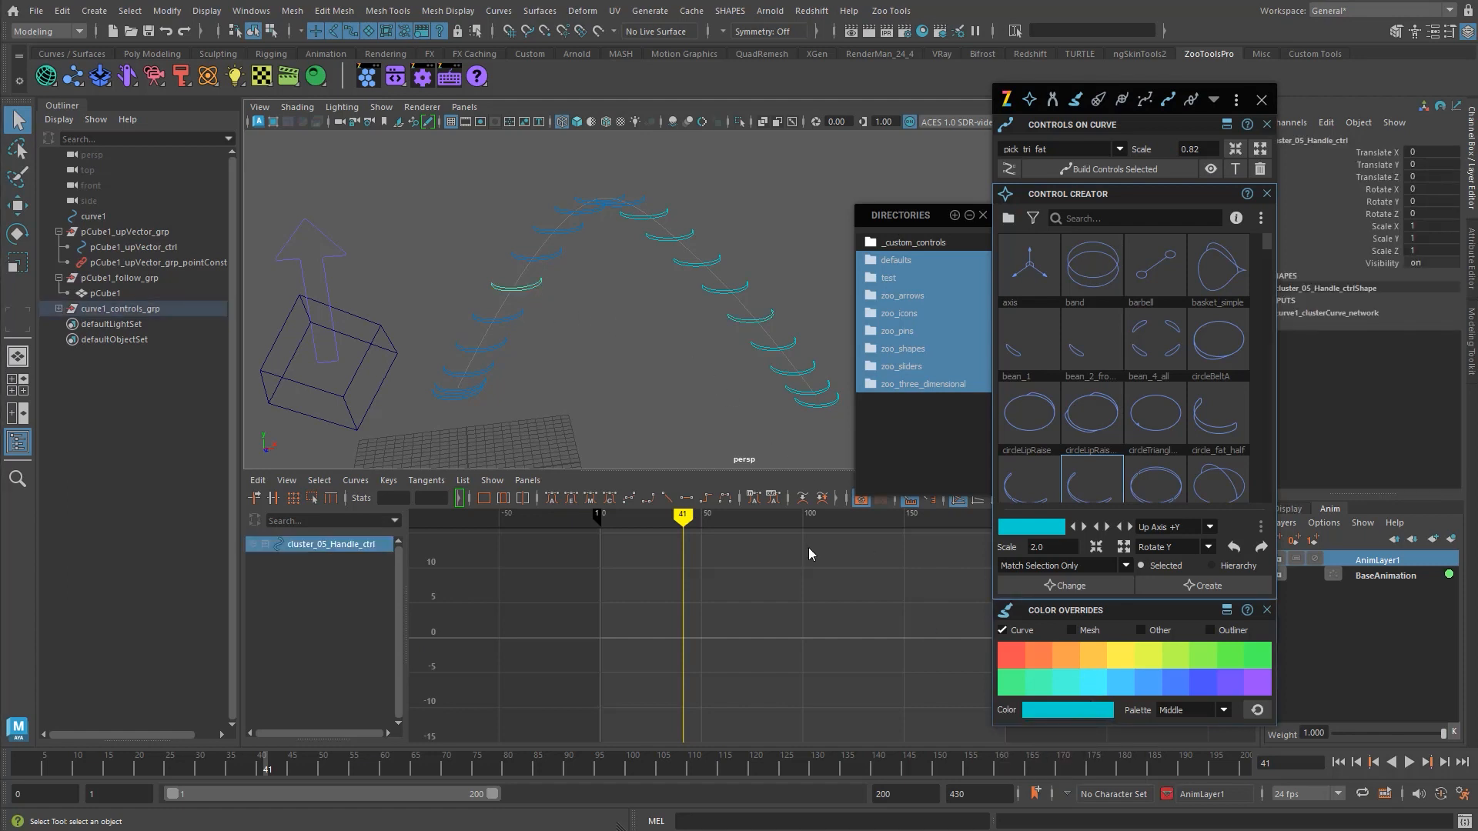
{"action": "left_click", "coordinate": [530, 310]}
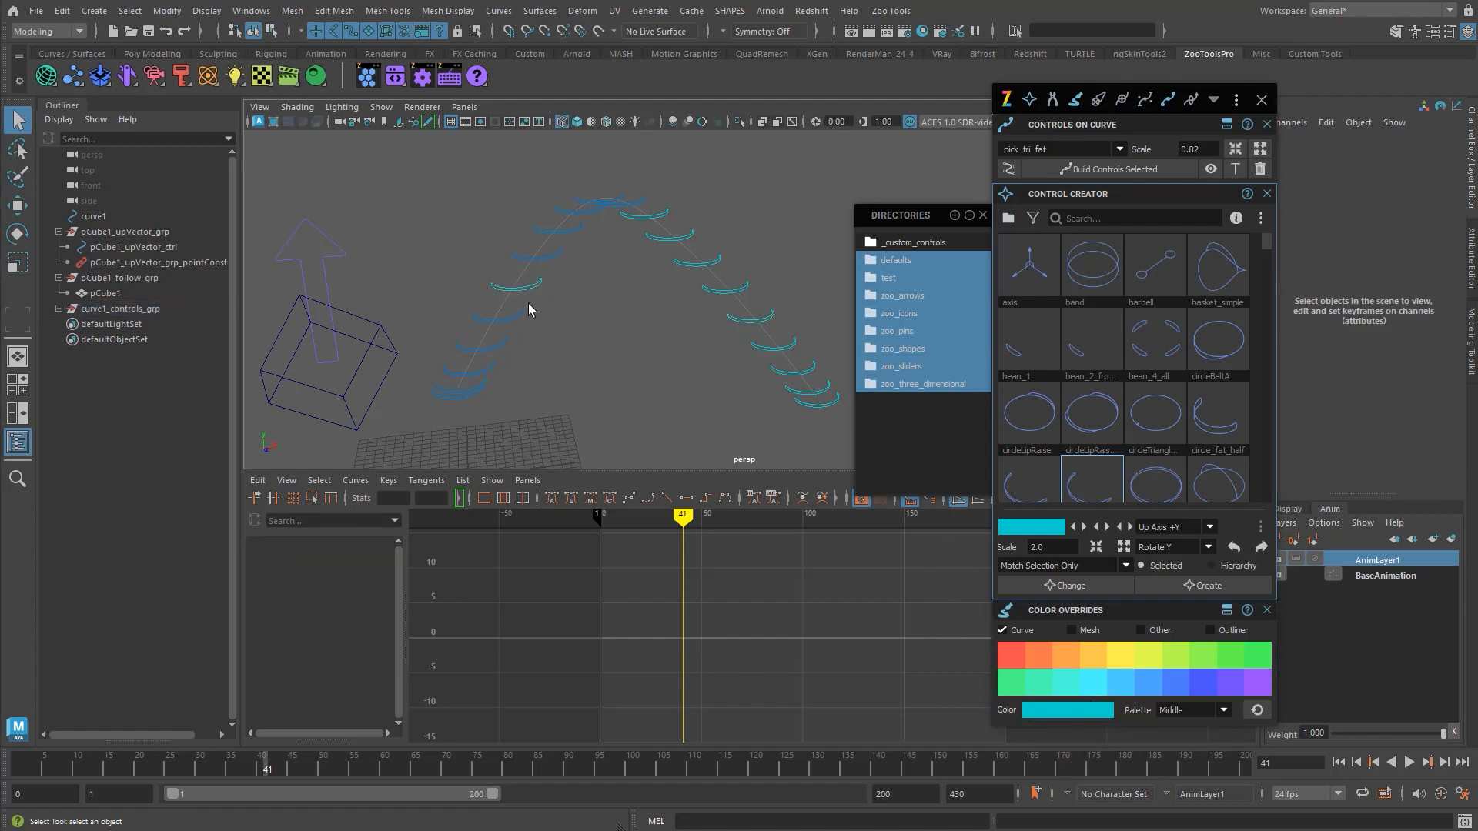
- Switch the color palette to Faded and give pCube1_follow_grp a yellow Outliner color
{"action": "left_click", "coordinate": [1185, 712]}
{"action": "left_click", "coordinate": [1182, 742]}
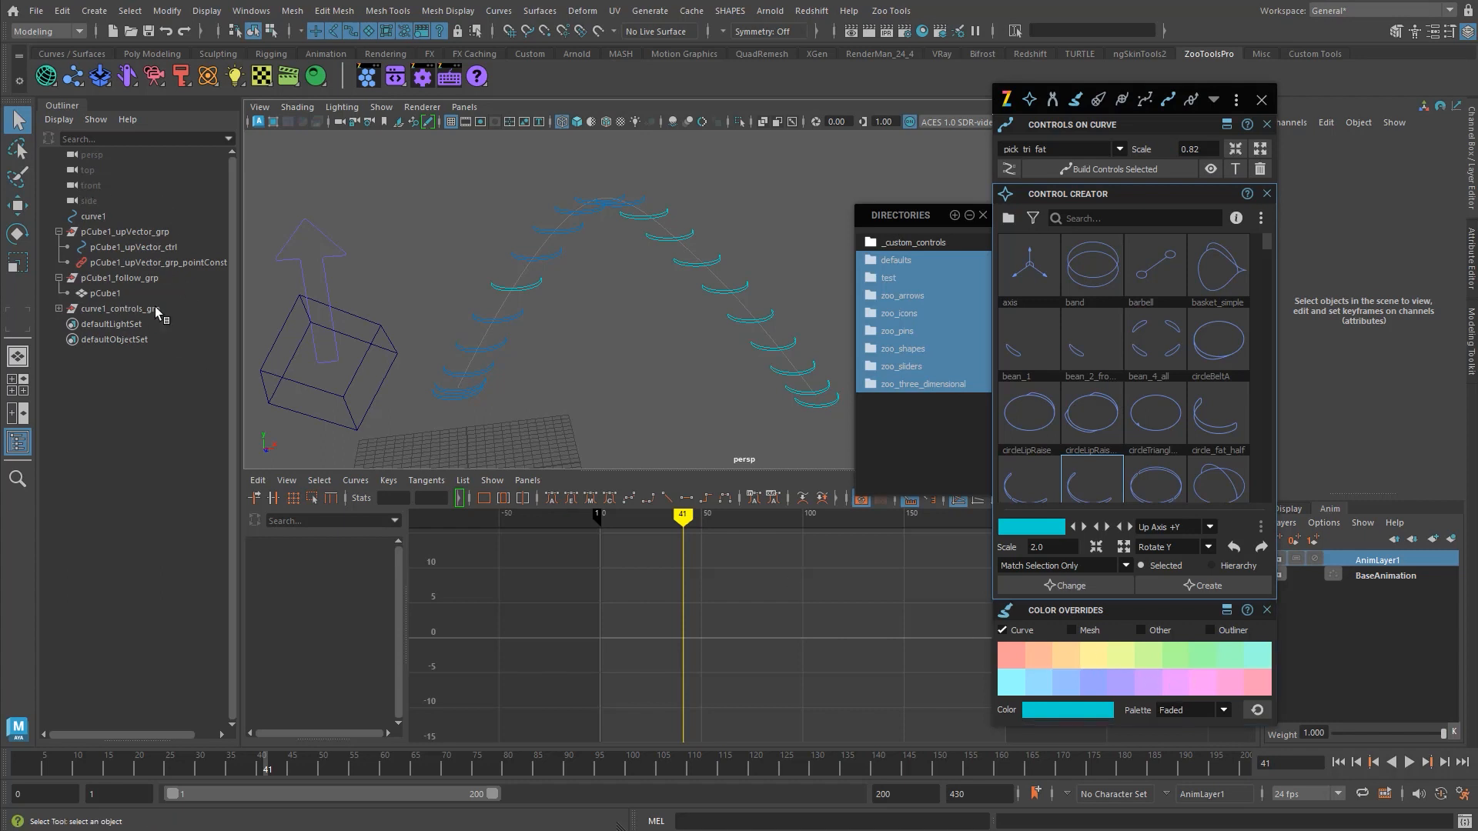
{"action": "left_click", "coordinate": [127, 278]}
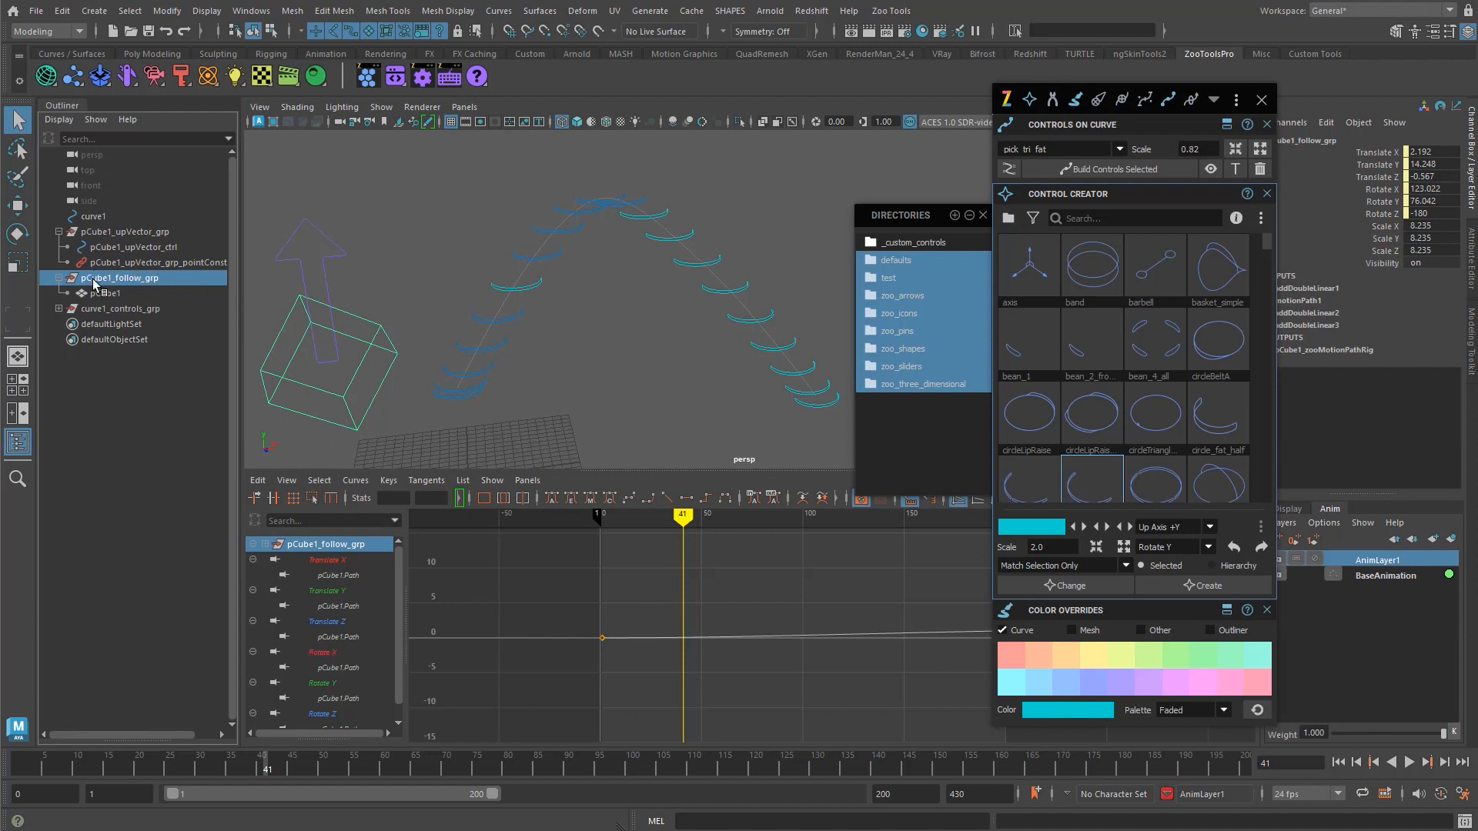
{"action": "left_click", "coordinate": [1011, 631]}
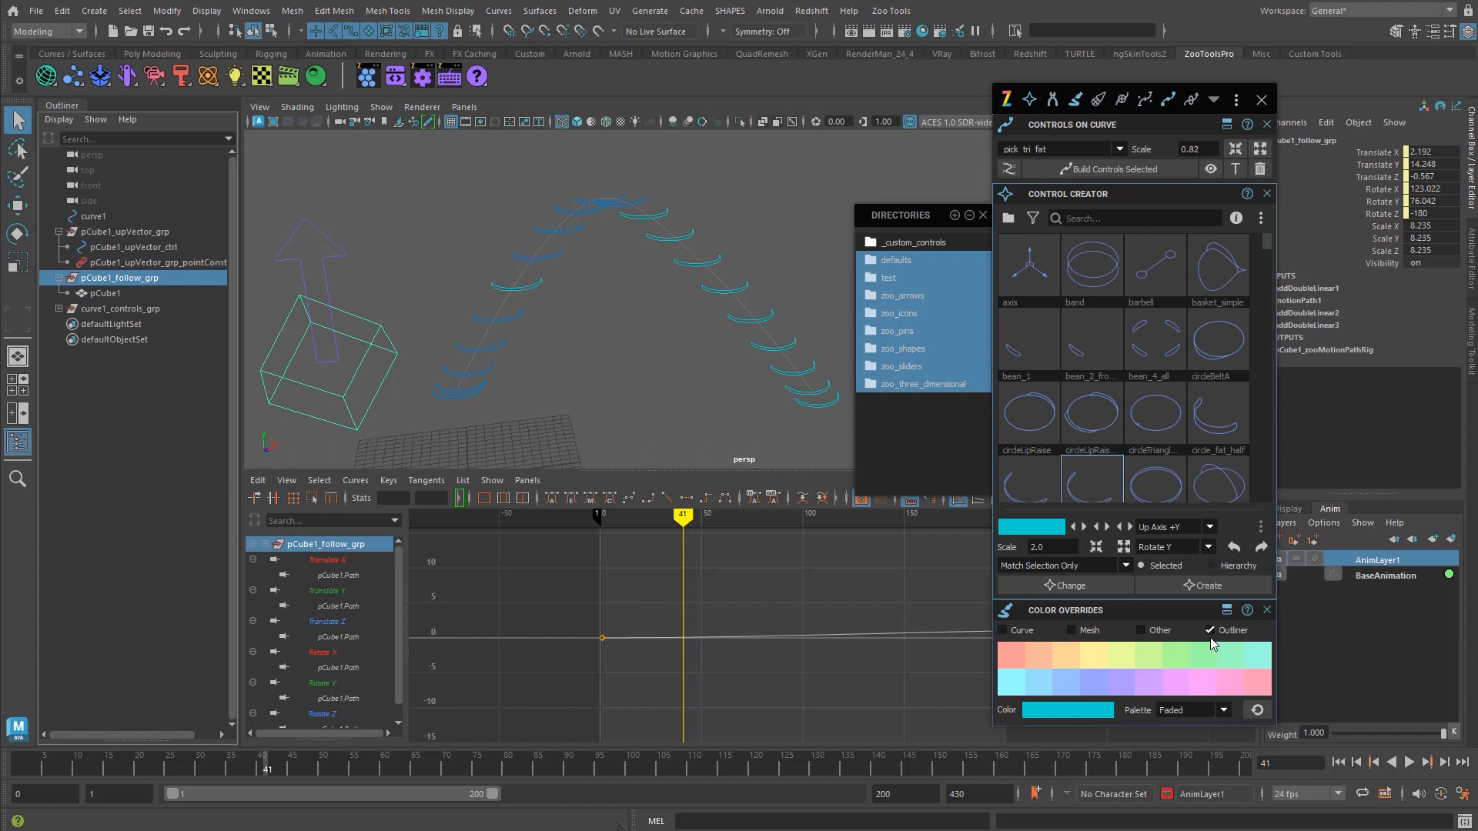
{"action": "double_click", "coordinate": [1121, 661]}
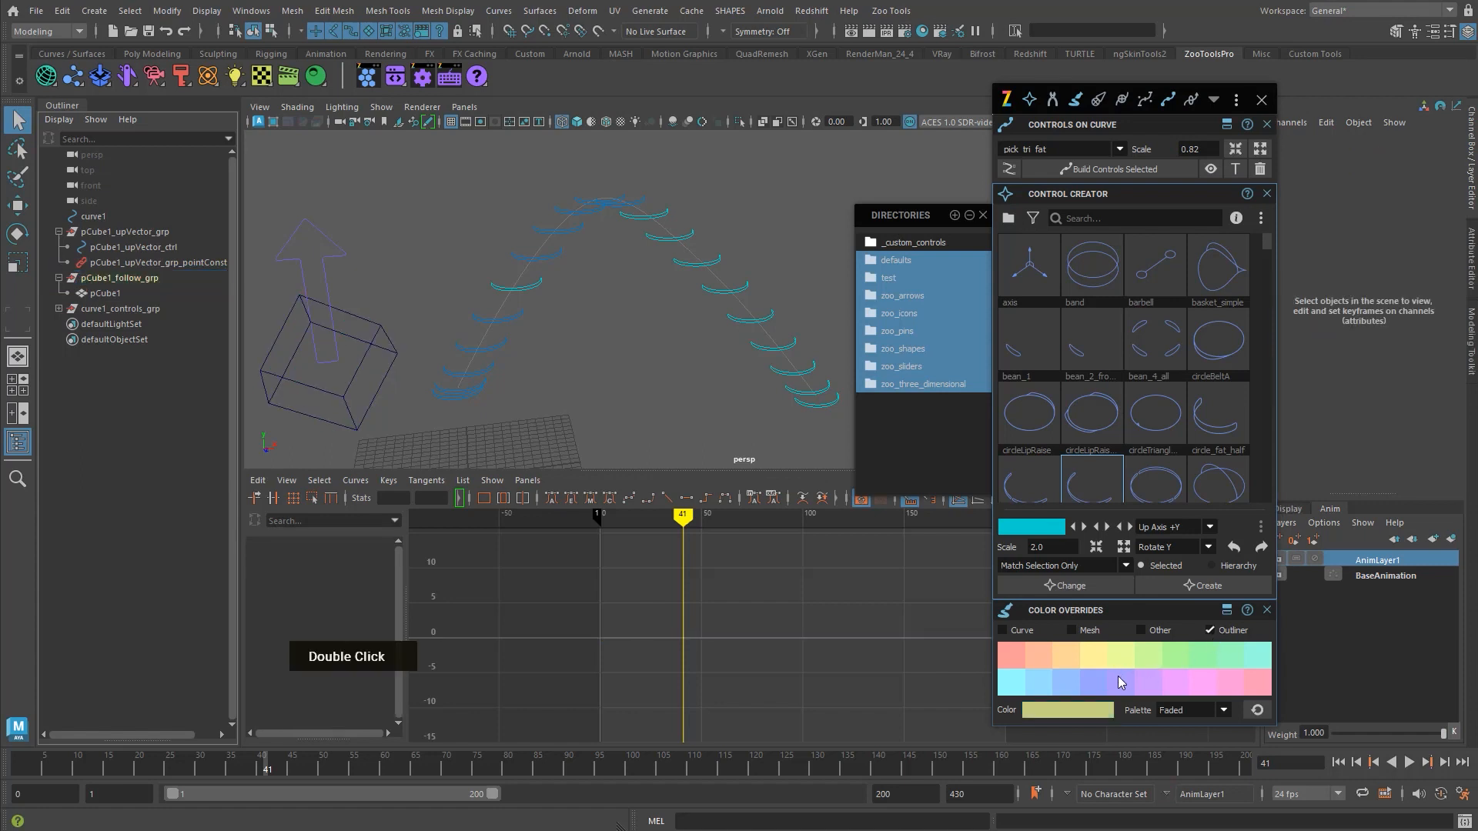
- Give curve1_controls_grp a teal Outliner color from the Faded palette
{"action": "left_click", "coordinate": [154, 263]}
{"action": "left_click", "coordinate": [139, 308]}
{"action": "left_click", "coordinate": [1259, 659]}
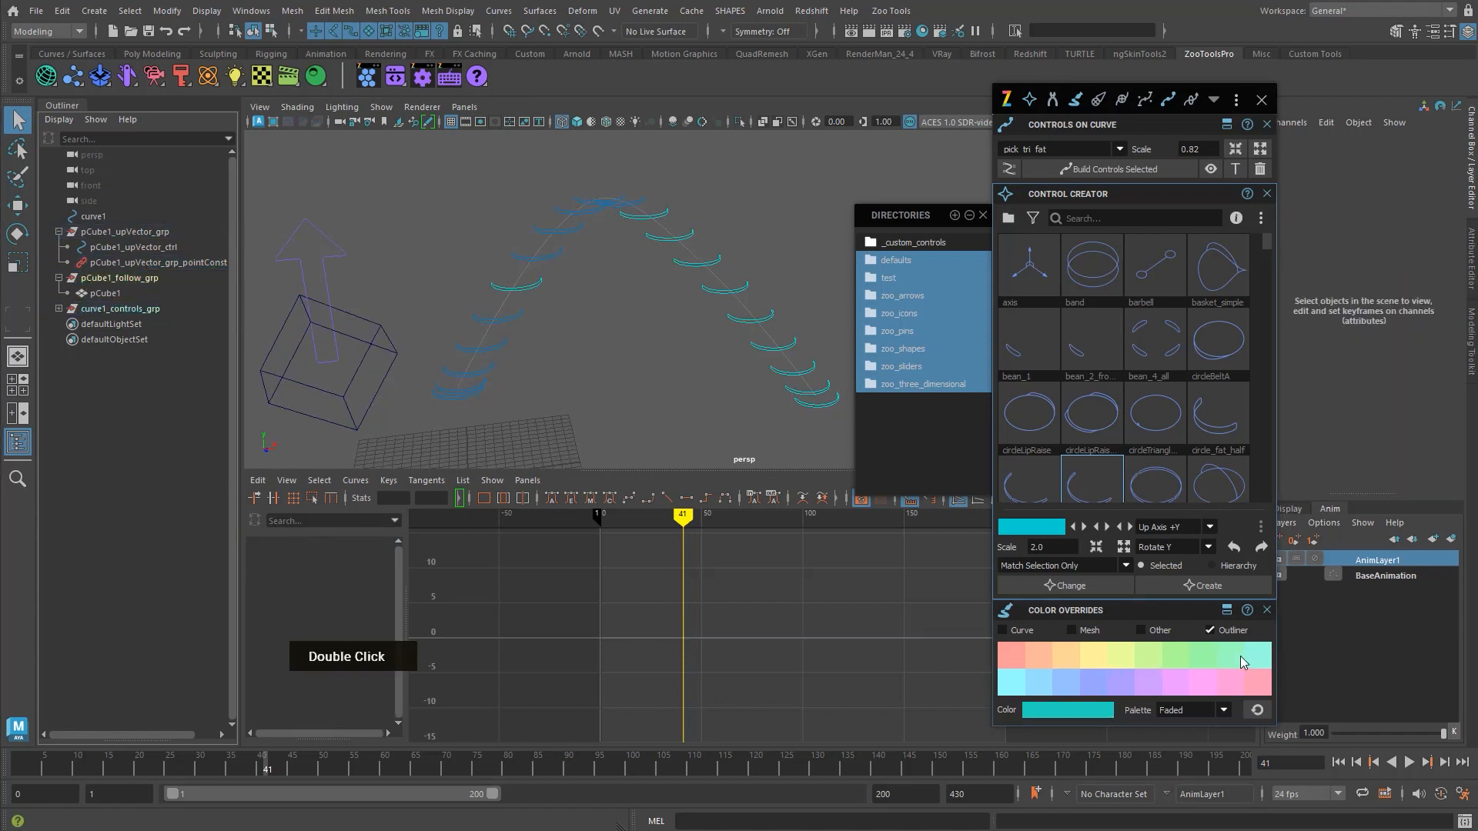
- Rename curve1_controls_grp to THIS_IS_SOMETHING
{"action": "double_click", "coordinate": [171, 310]}
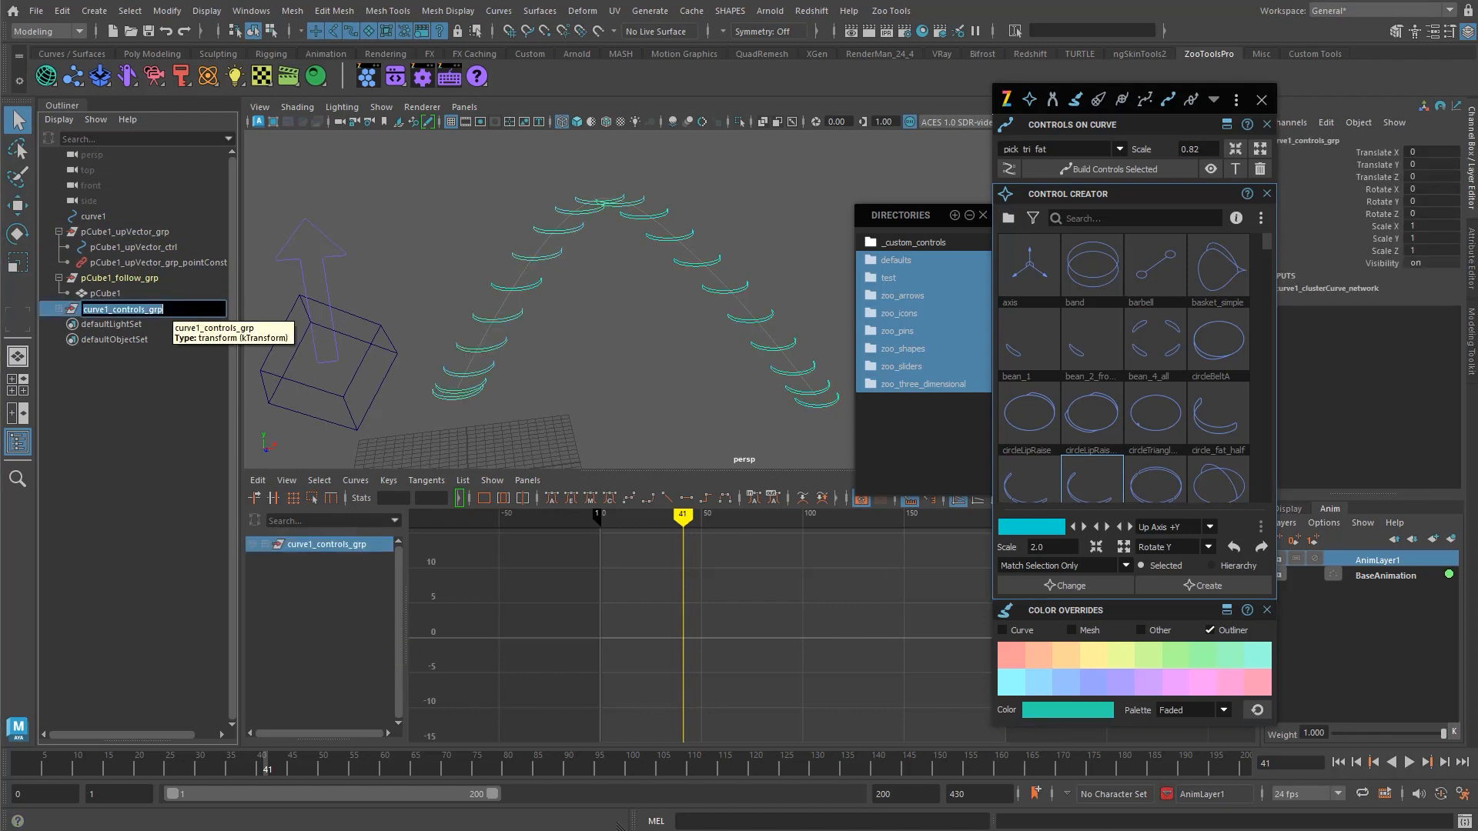
{"action": "type", "text": "THIS"}
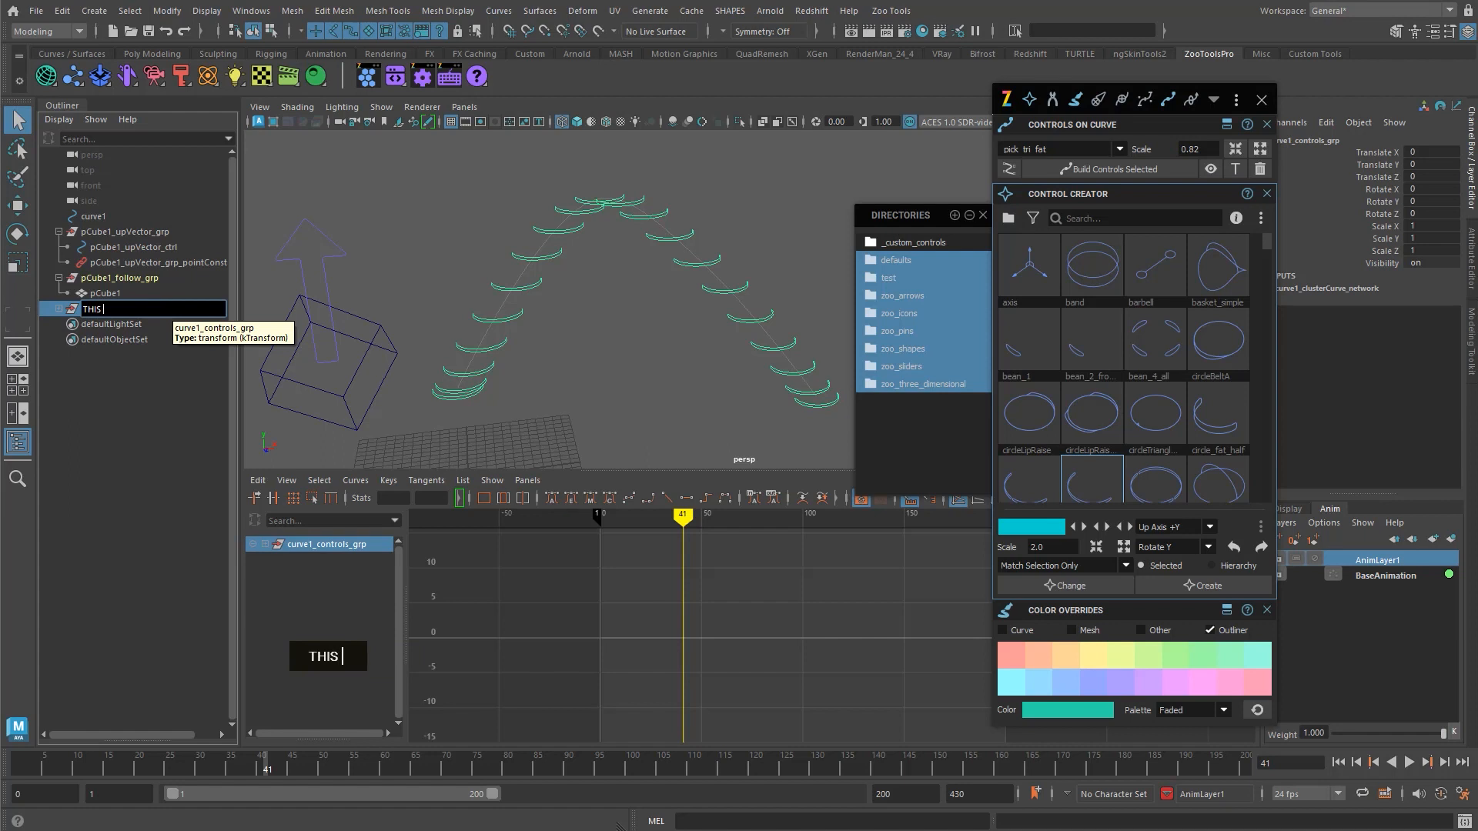
{"action": "type", "text": "_IS_)SOMETH"}
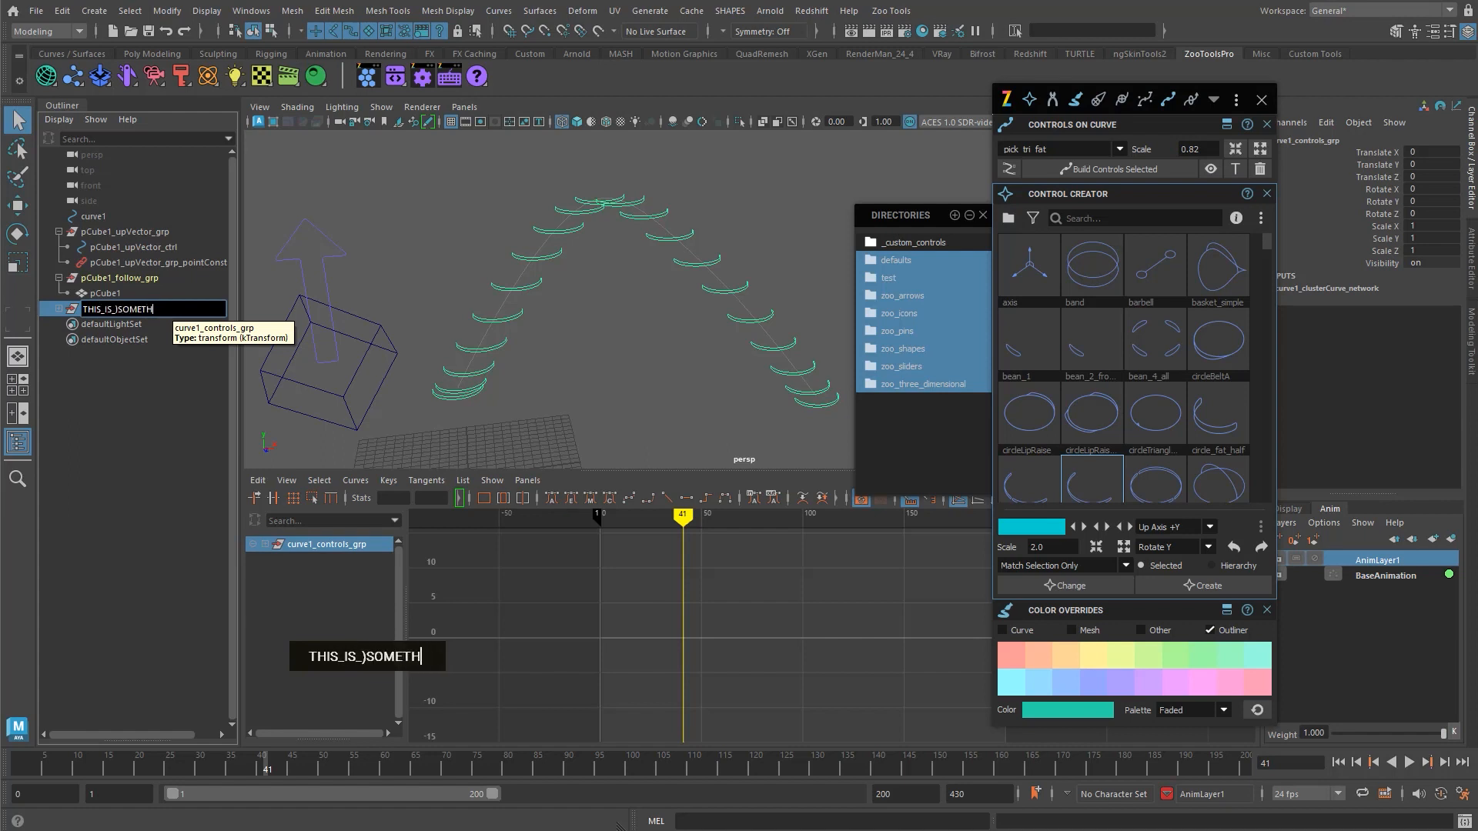
{"action": "type", "text": "ING"}
{"action": "key", "text": "Return"}
{"action": "left_click", "coordinate": [89, 393]}
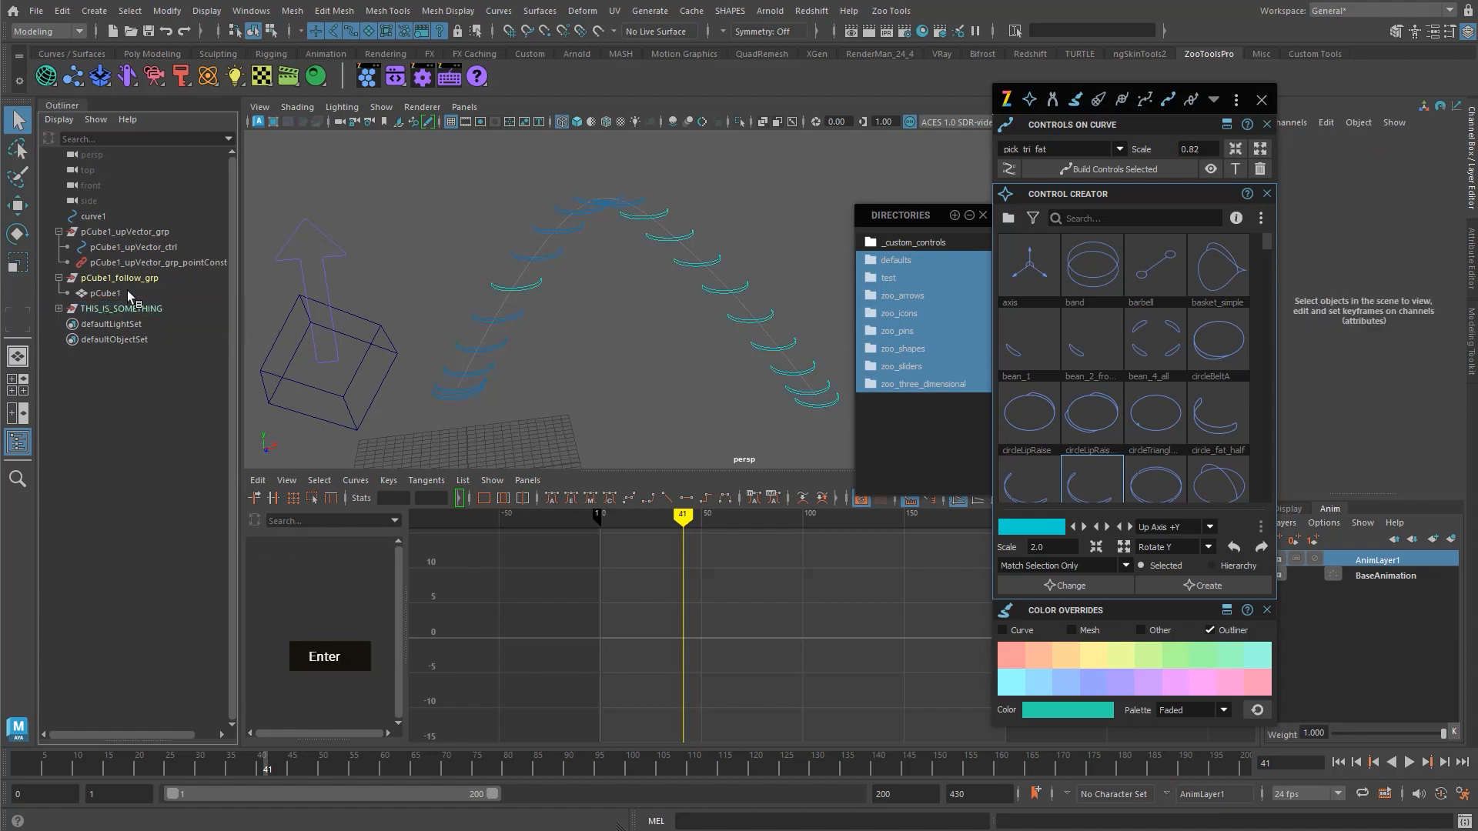
- Expand the THIS_IS_SOMETHING group in the Outliner and select pCube1_follow_grp
{"action": "left_click", "coordinate": [124, 311]}
{"action": "left_click", "coordinate": [62, 308]}
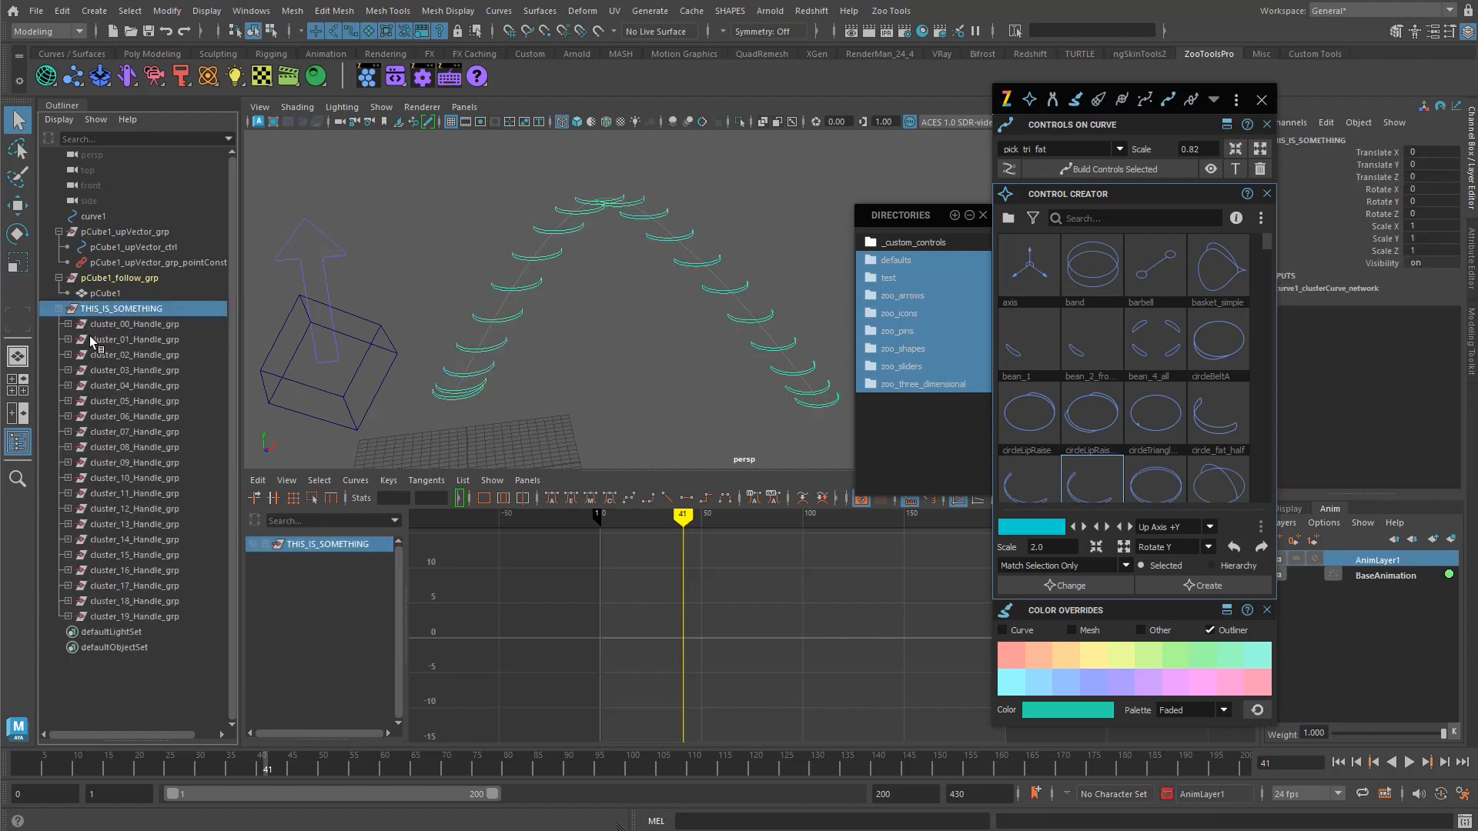
{"action": "left_click", "coordinate": [158, 281]}
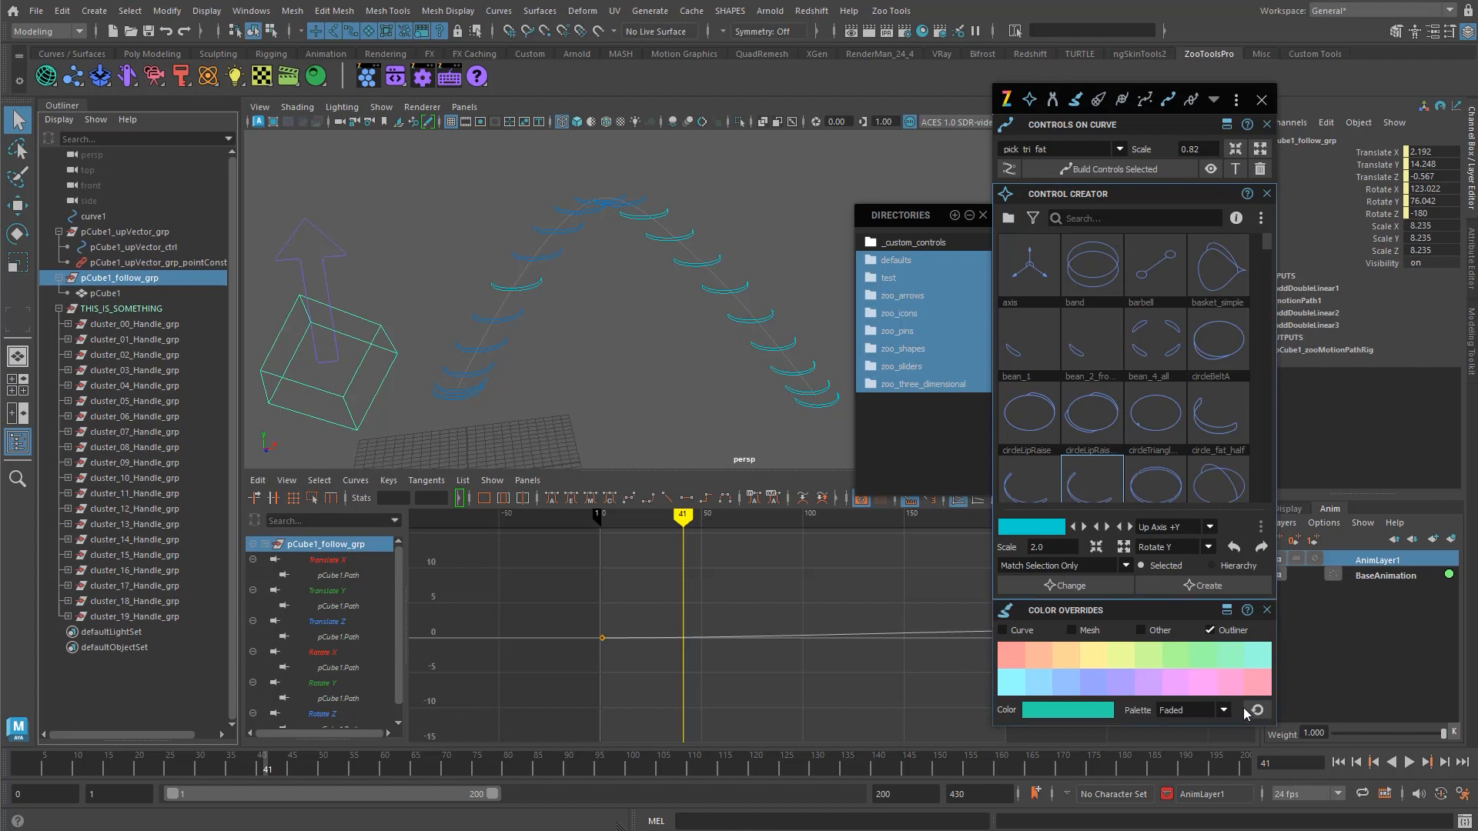
- Show the advanced Color Overrides settings and shift the hue of all the curve controls' Outliner color up to blue
{"action": "left_click", "coordinate": [1226, 610]}
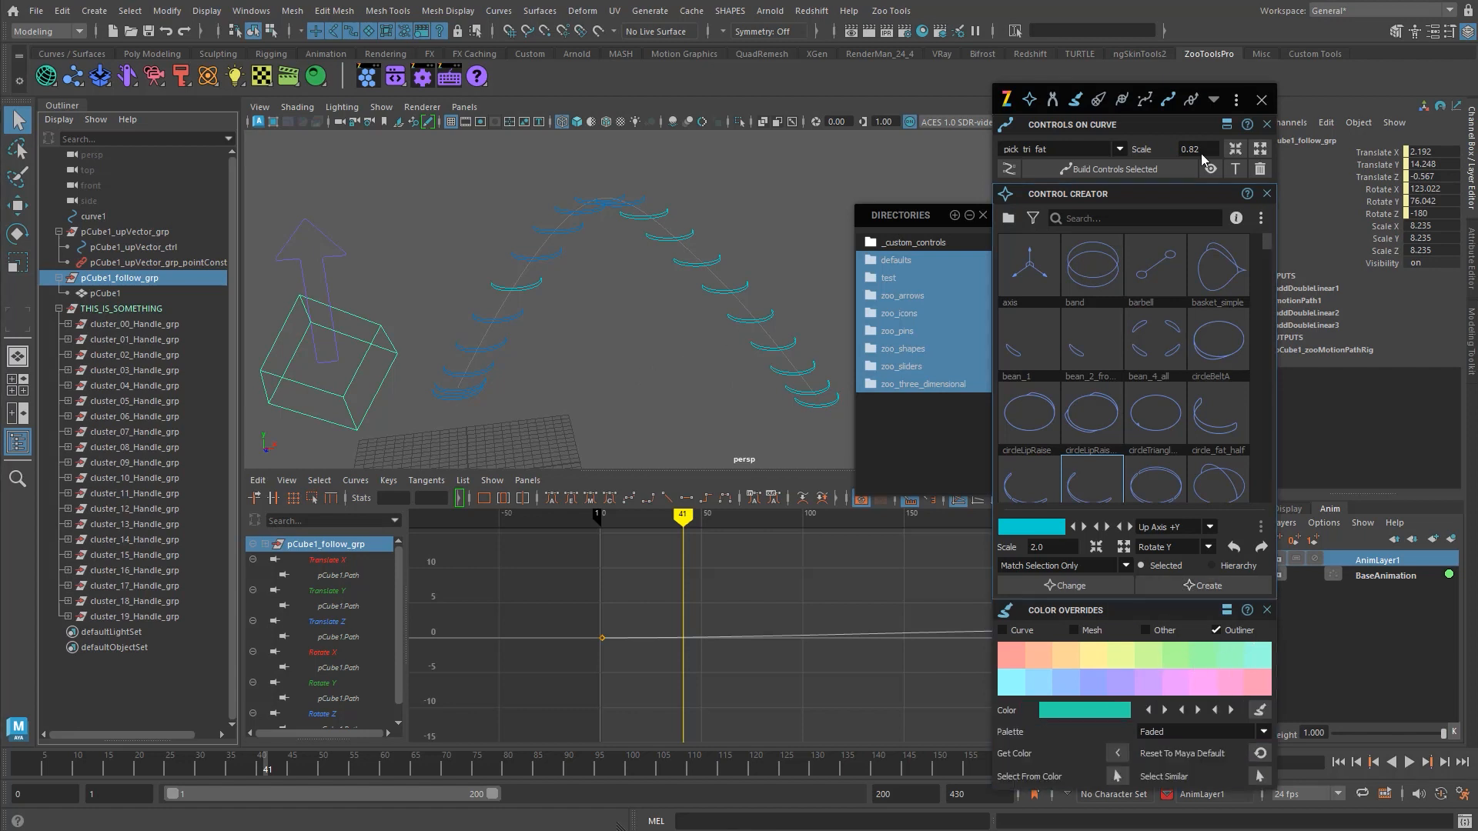
{"action": "left_click", "coordinate": [1199, 195]}
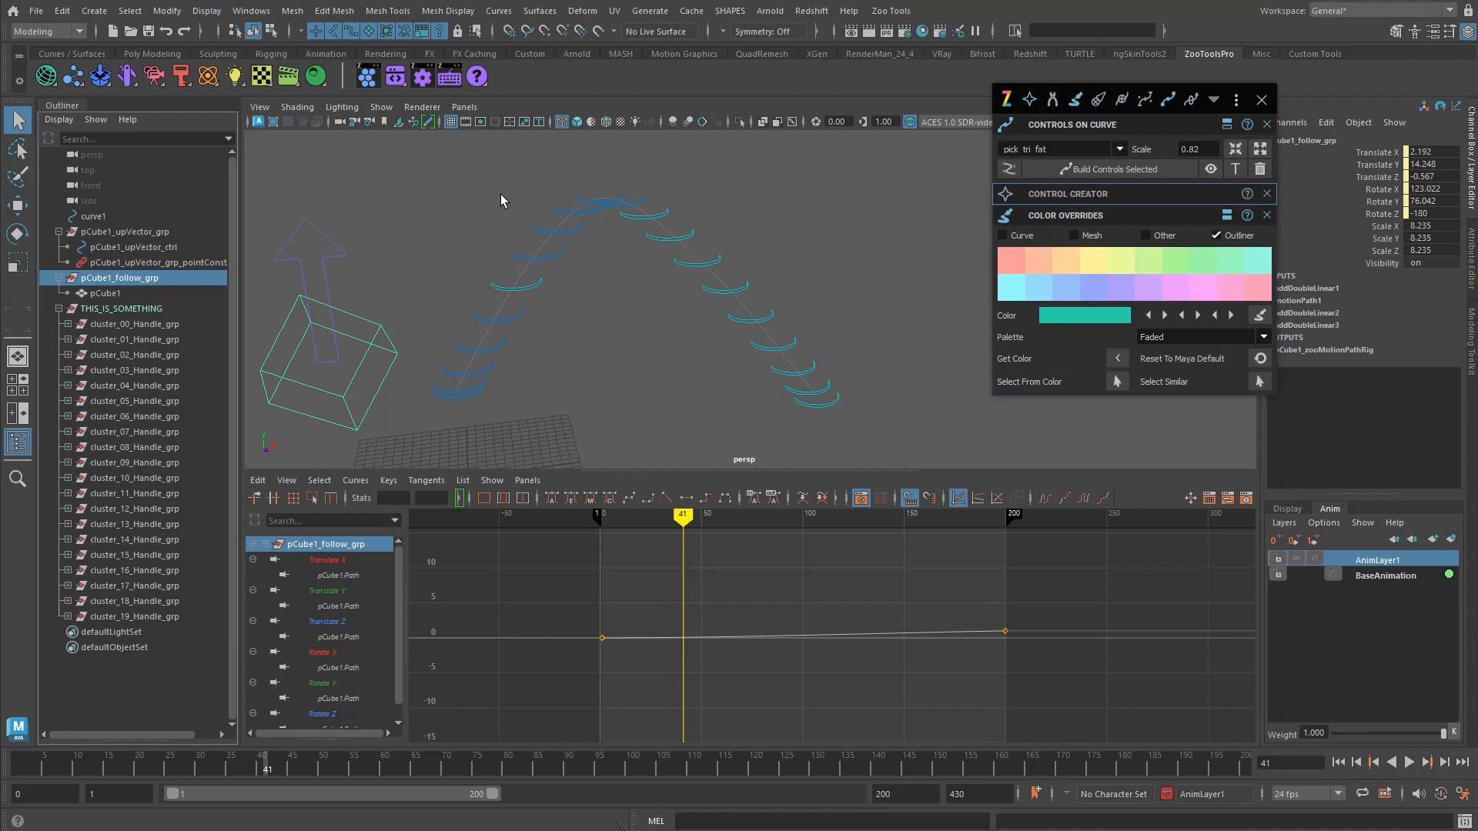
{"action": "left_click_drag", "start_coordinate": [449, 180], "coordinate": [883, 422]}
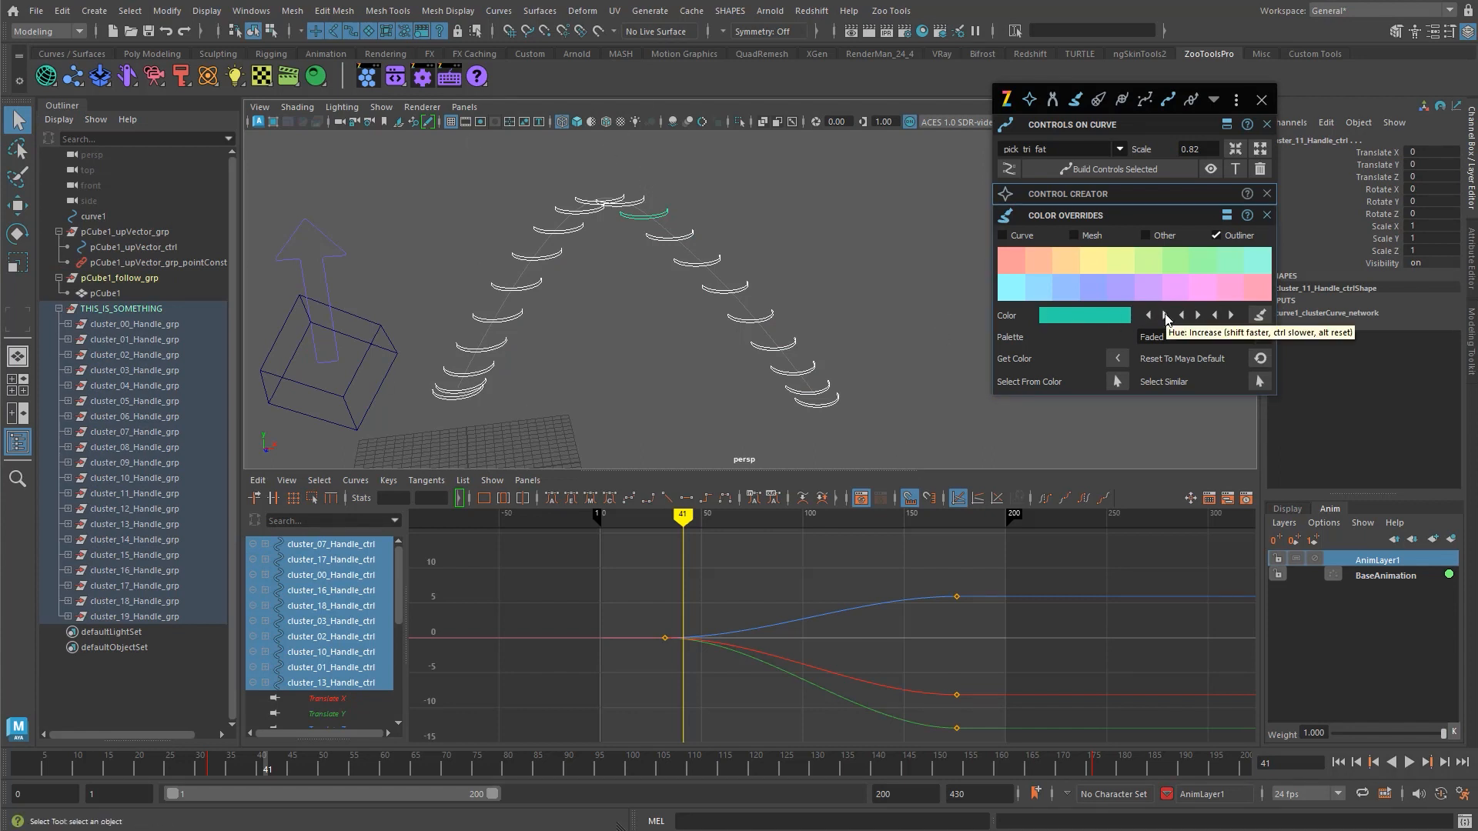
{"action": "left_click", "coordinate": [1167, 317]}
{"action": "double_click", "coordinate": [1166, 317]}
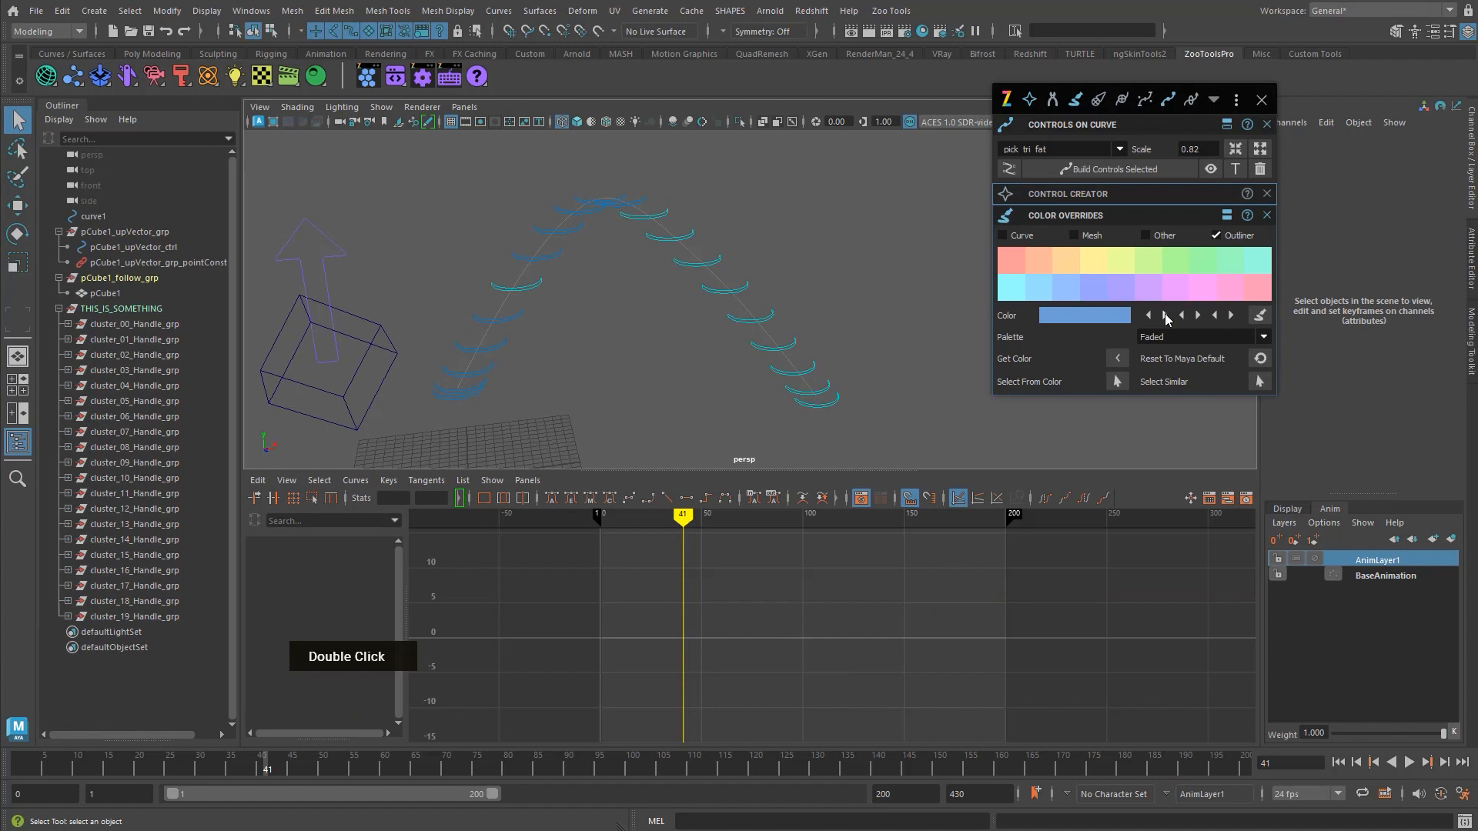
{"action": "double_click", "coordinate": [1166, 317], "text": "shift"}
{"action": "left_click", "coordinate": [1166, 317], "text": "shift"}
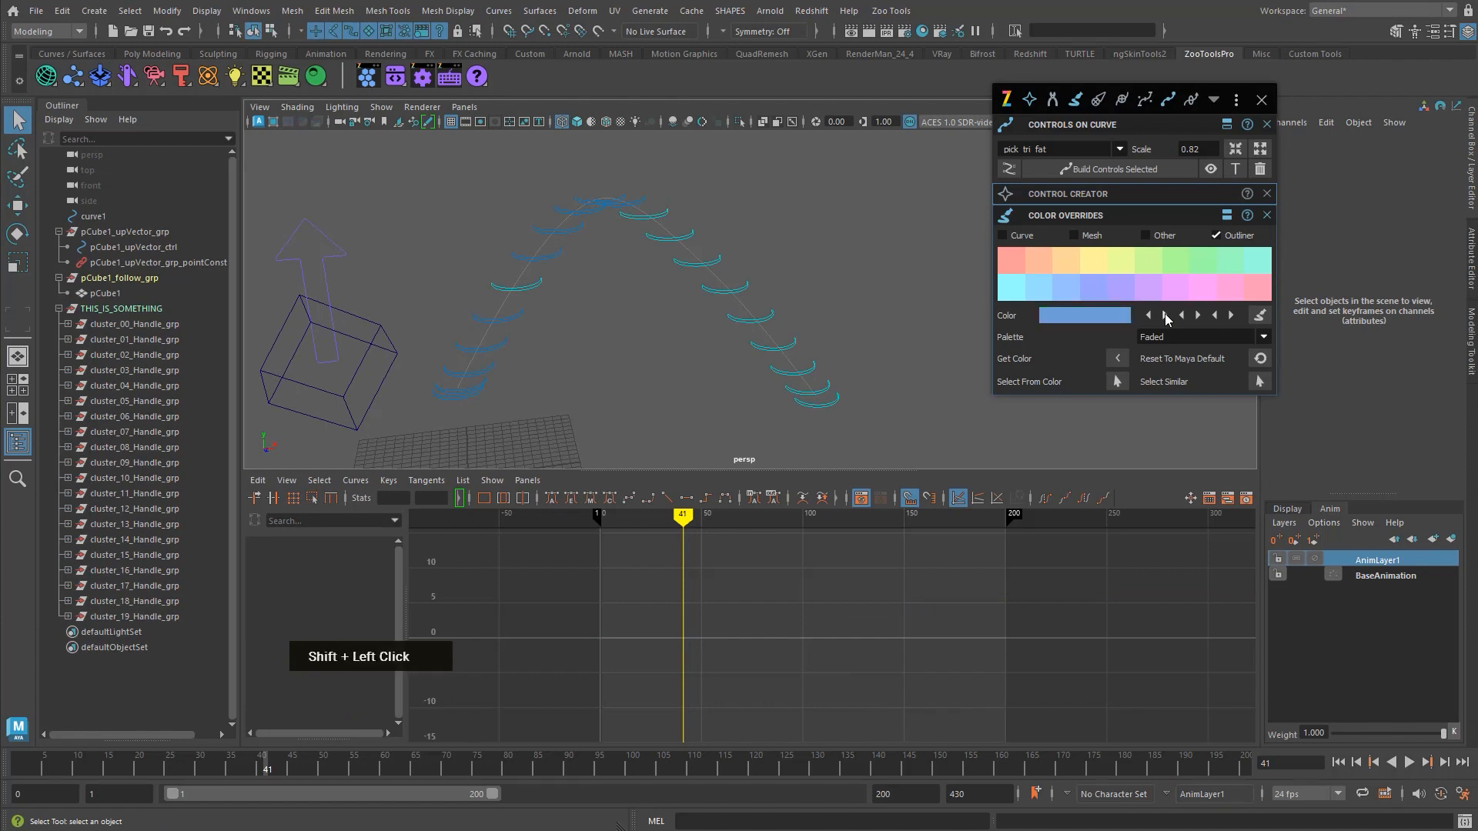
- Cycle the hue of all the curve controls' Outliner color through yellow and orange and back to blue
{"action": "left_click", "coordinate": [1166, 317], "text": "shift"}
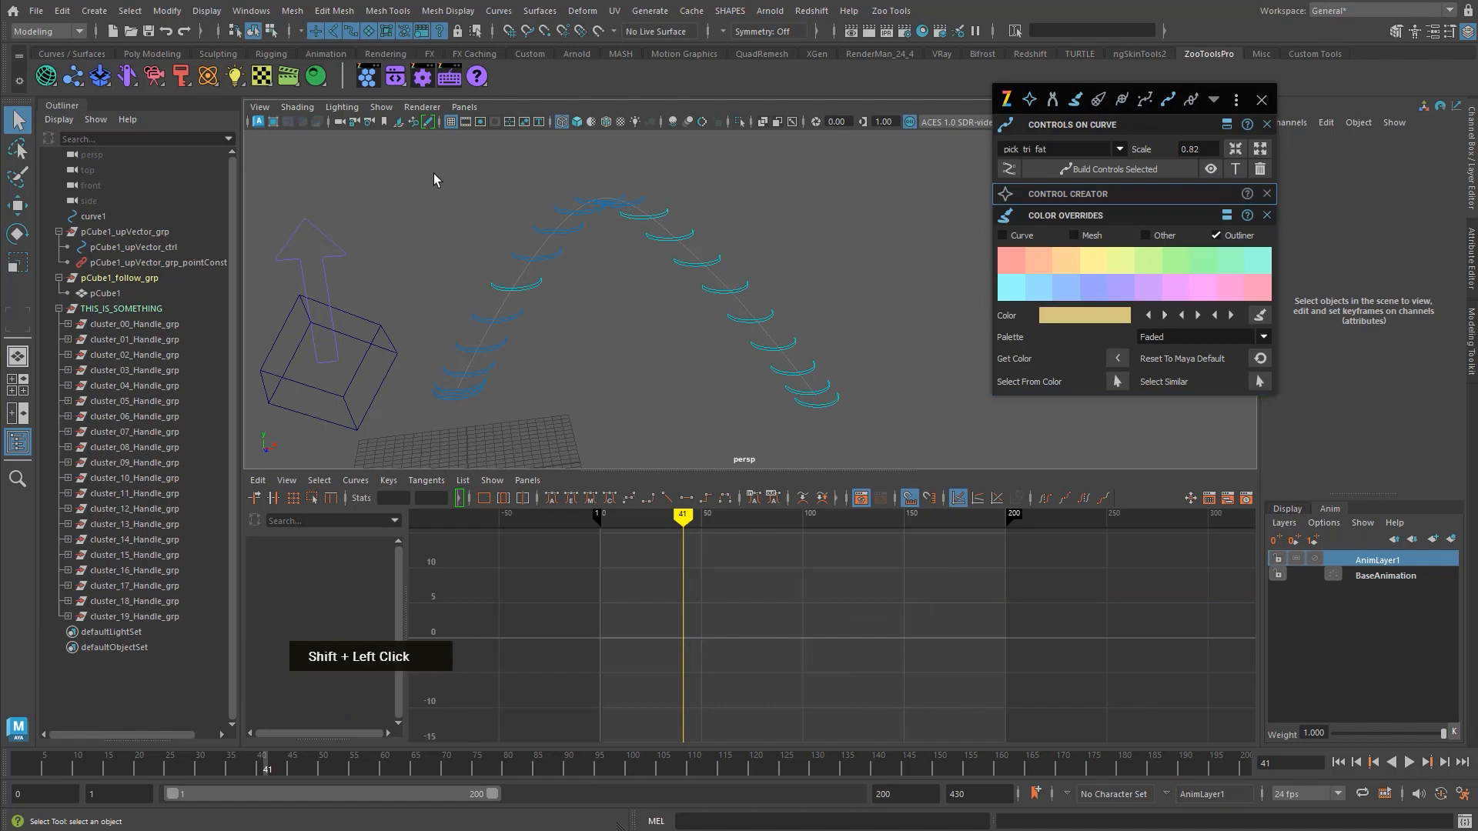
{"action": "left_click_drag", "start_coordinate": [433, 179], "coordinate": [958, 468]}
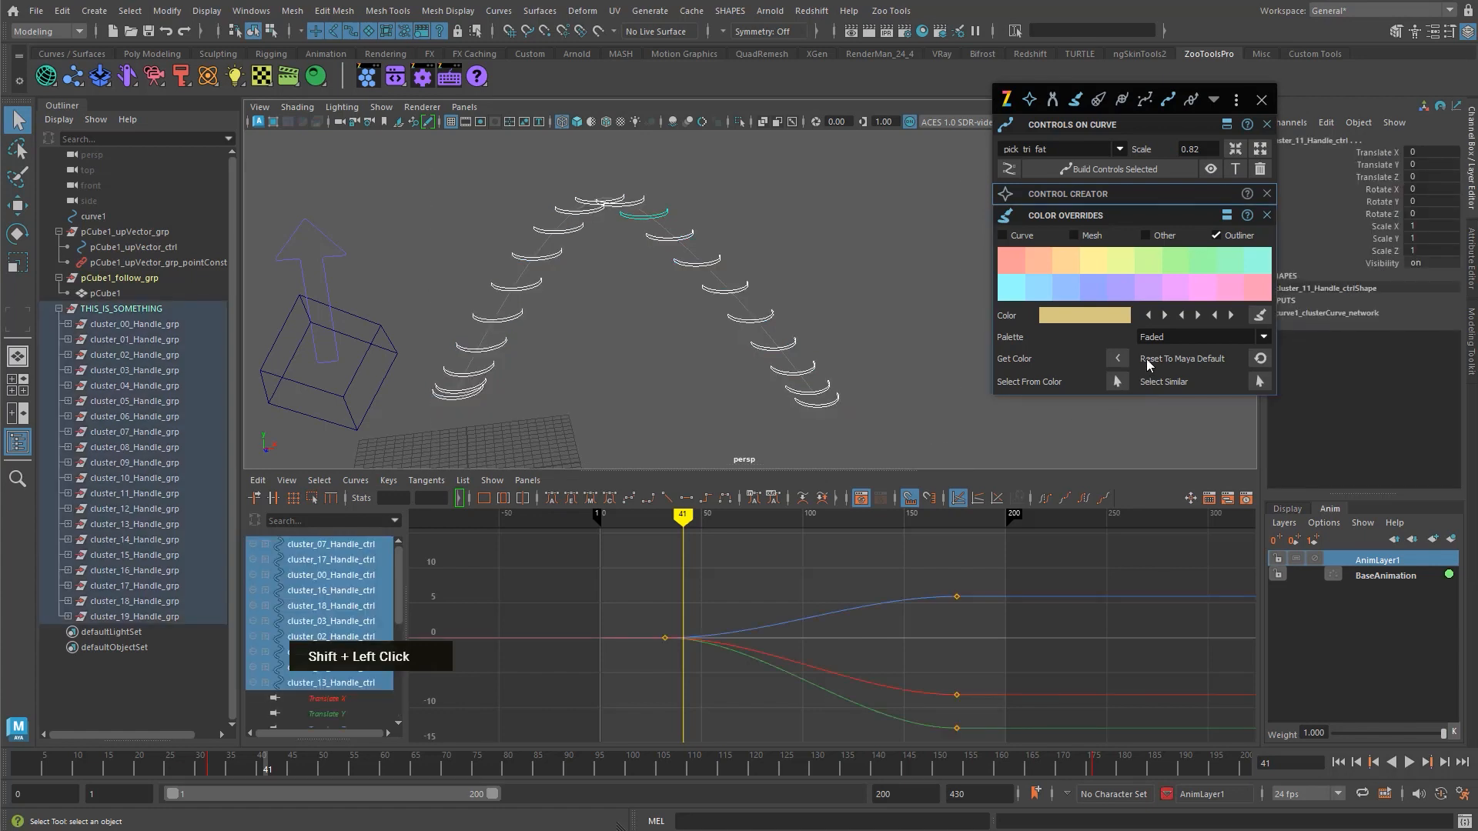
{"action": "double_click", "coordinate": [1165, 316]}
{"action": "double_click", "coordinate": [1167, 316], "text": "shift"}
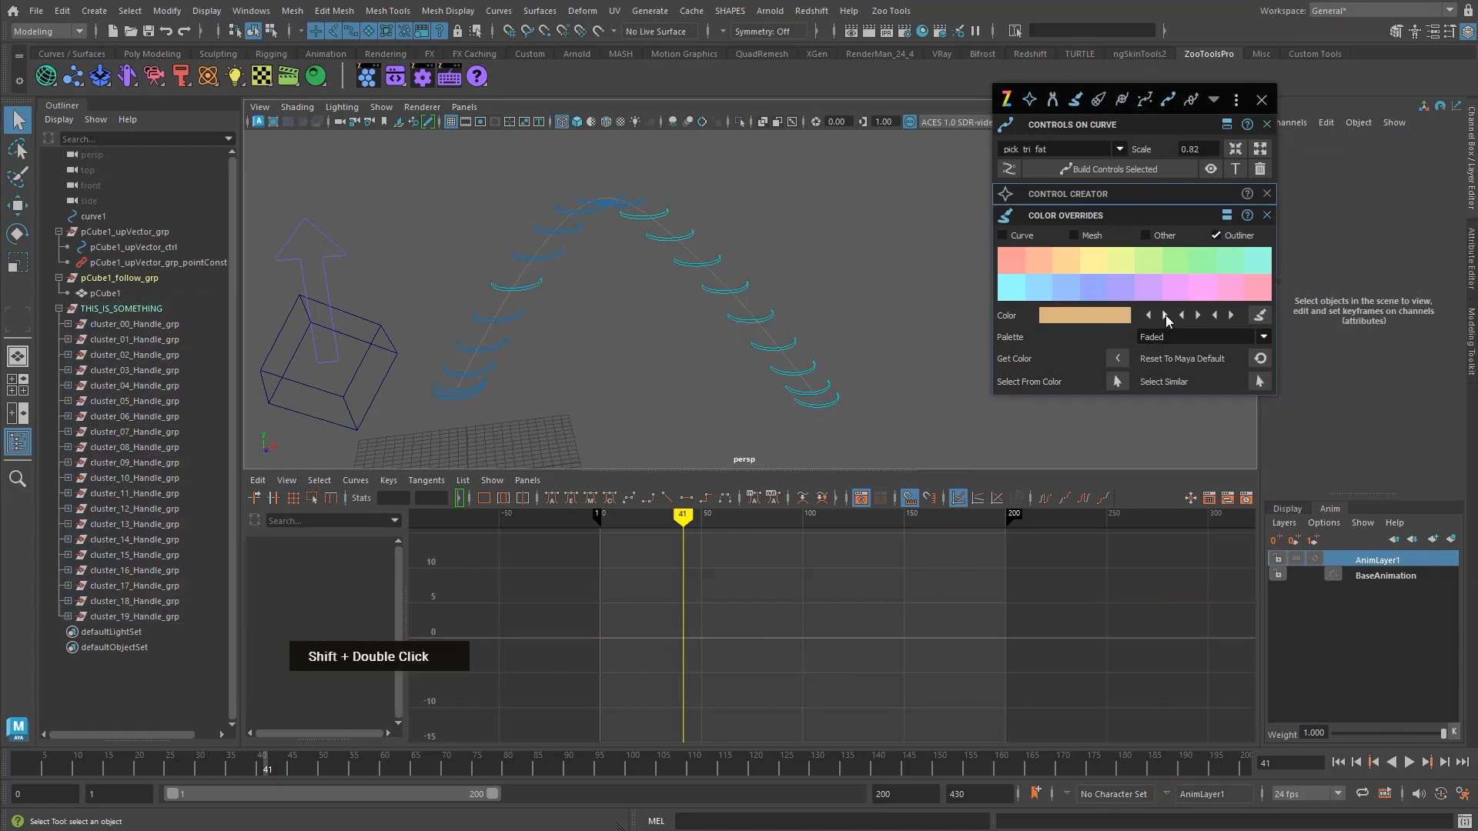
{"action": "double_click", "coordinate": [1149, 316], "text": "shift"}
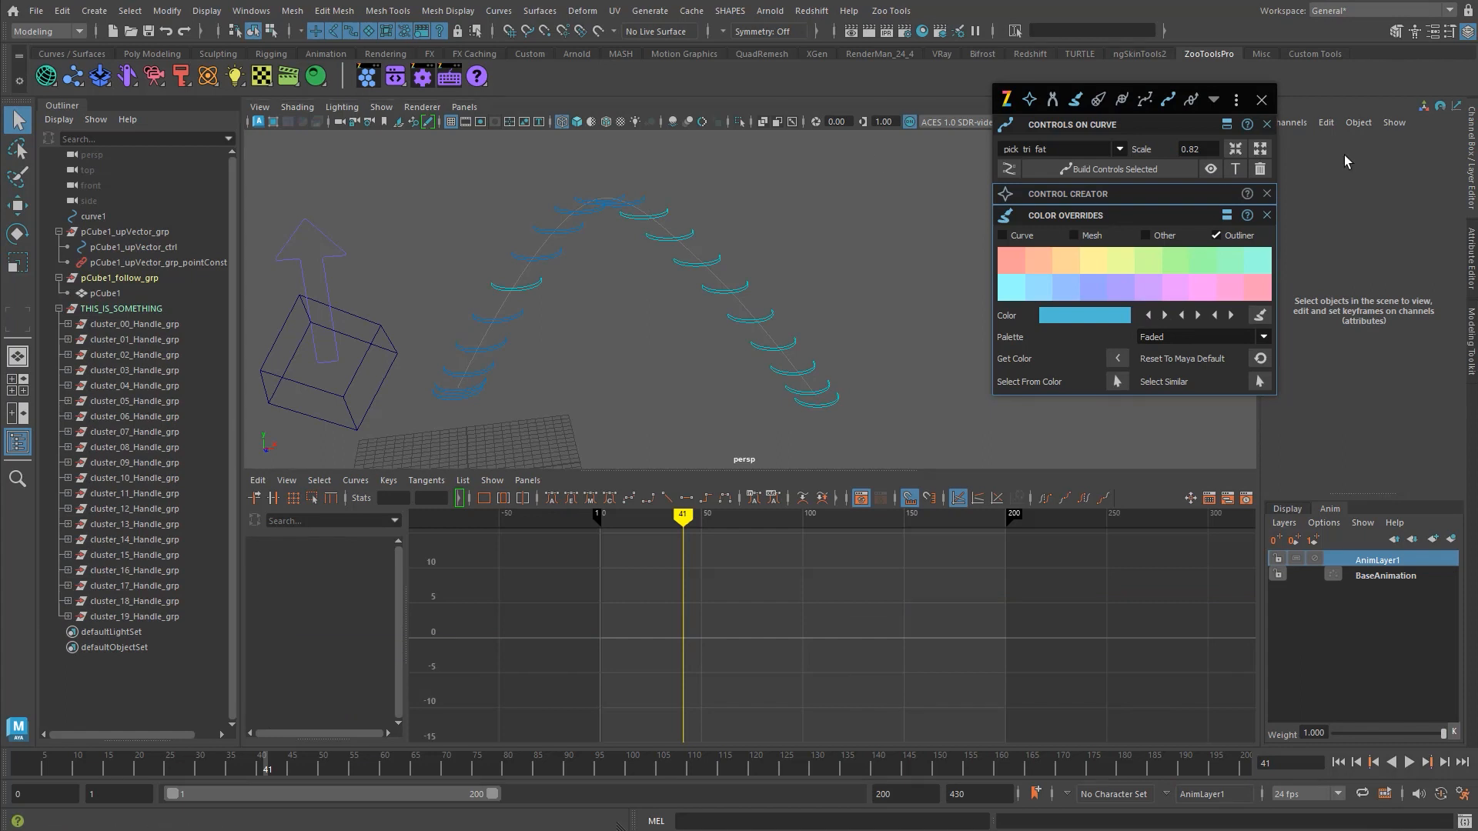
- Refresh the viewport, and select and deselect all the curve controls to check their colors
{"action": "left_click", "coordinate": [236, 77]}
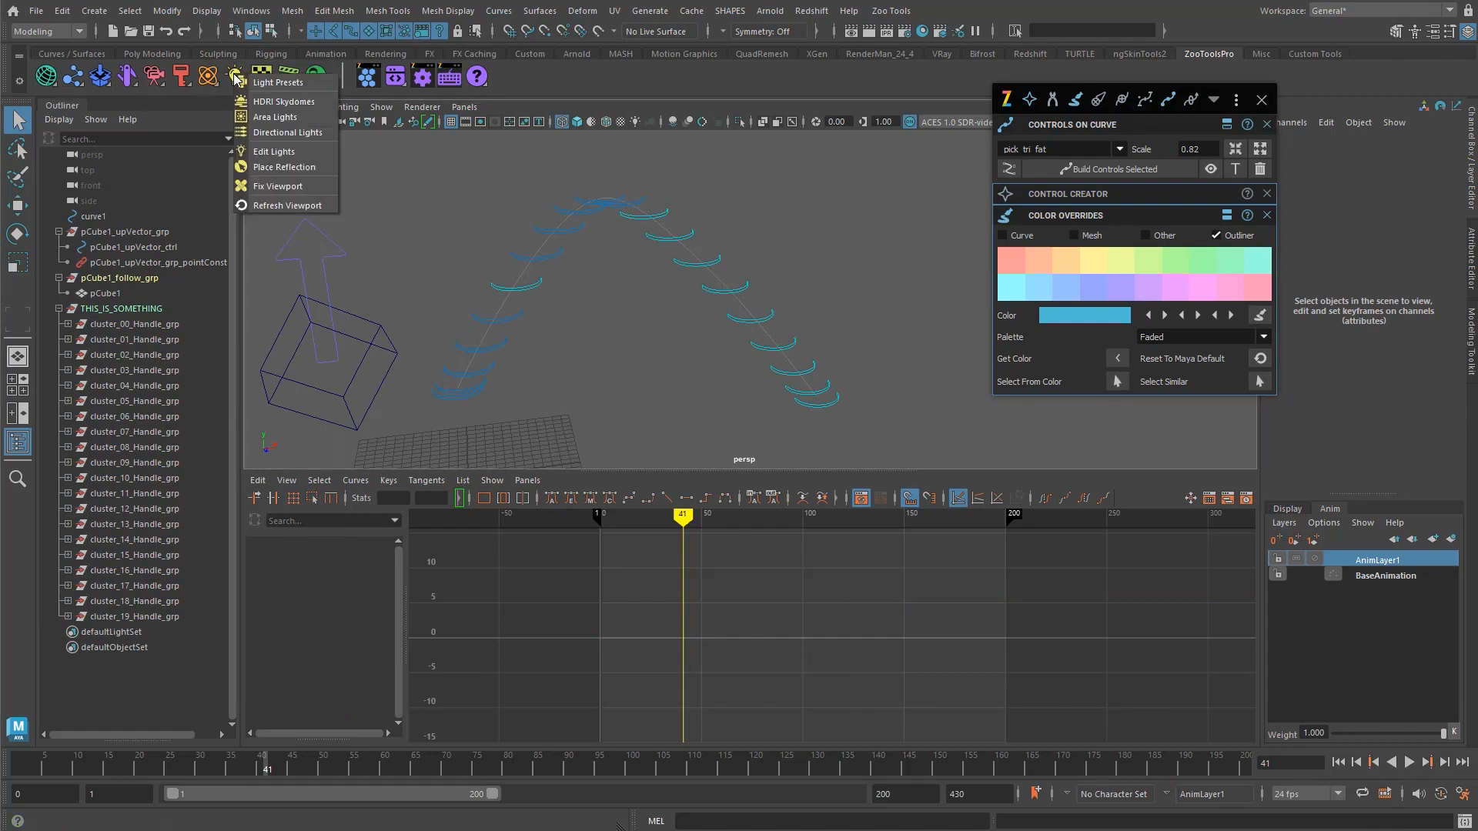
{"action": "left_click", "coordinate": [298, 205]}
{"action": "left_click_drag", "start_coordinate": [458, 158], "coordinate": [709, 269]}
{"action": "left_click", "coordinate": [810, 223]}
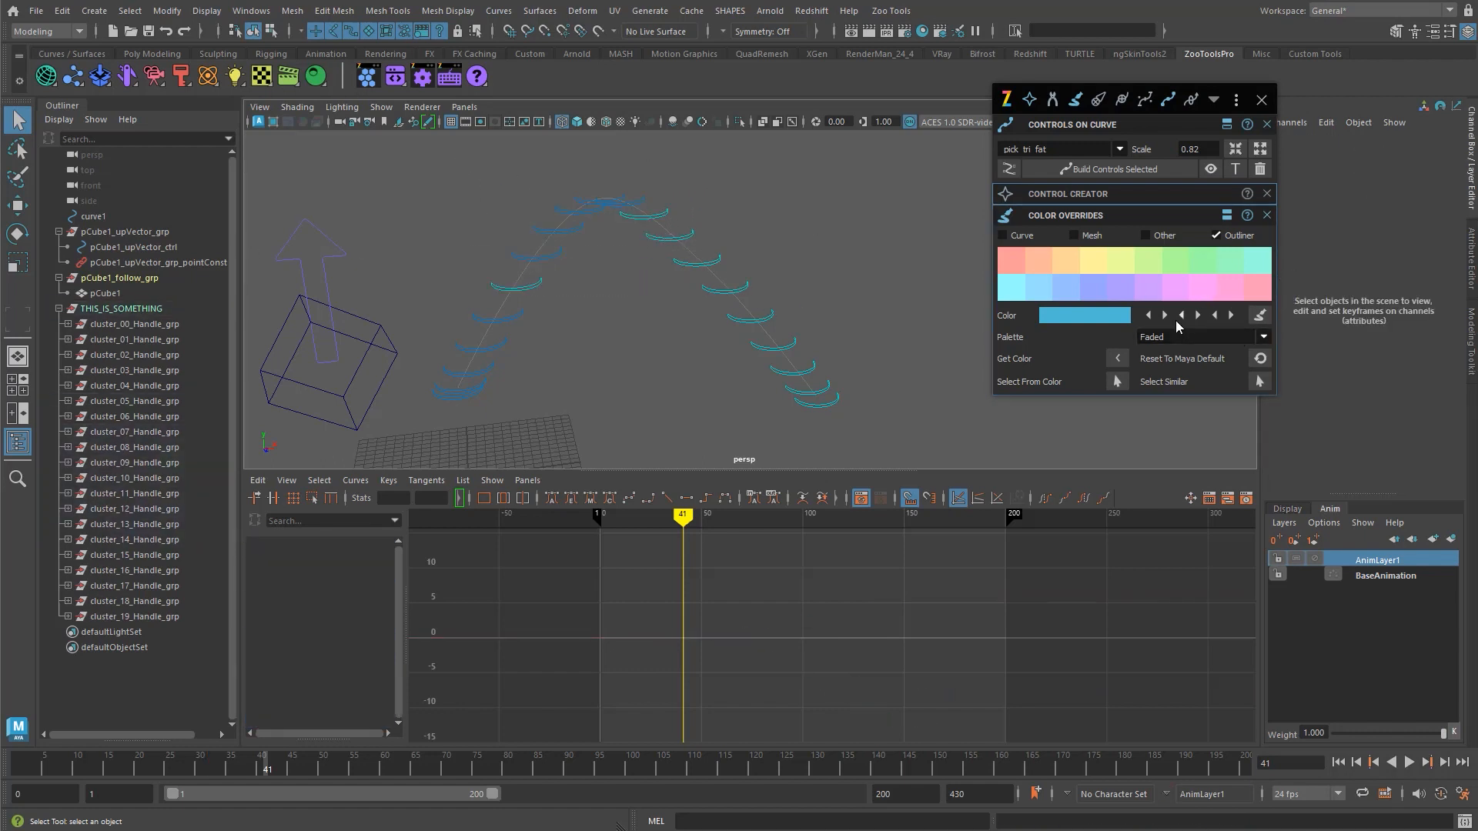
{"action": "left_click_drag", "start_coordinate": [445, 172], "coordinate": [881, 431]}
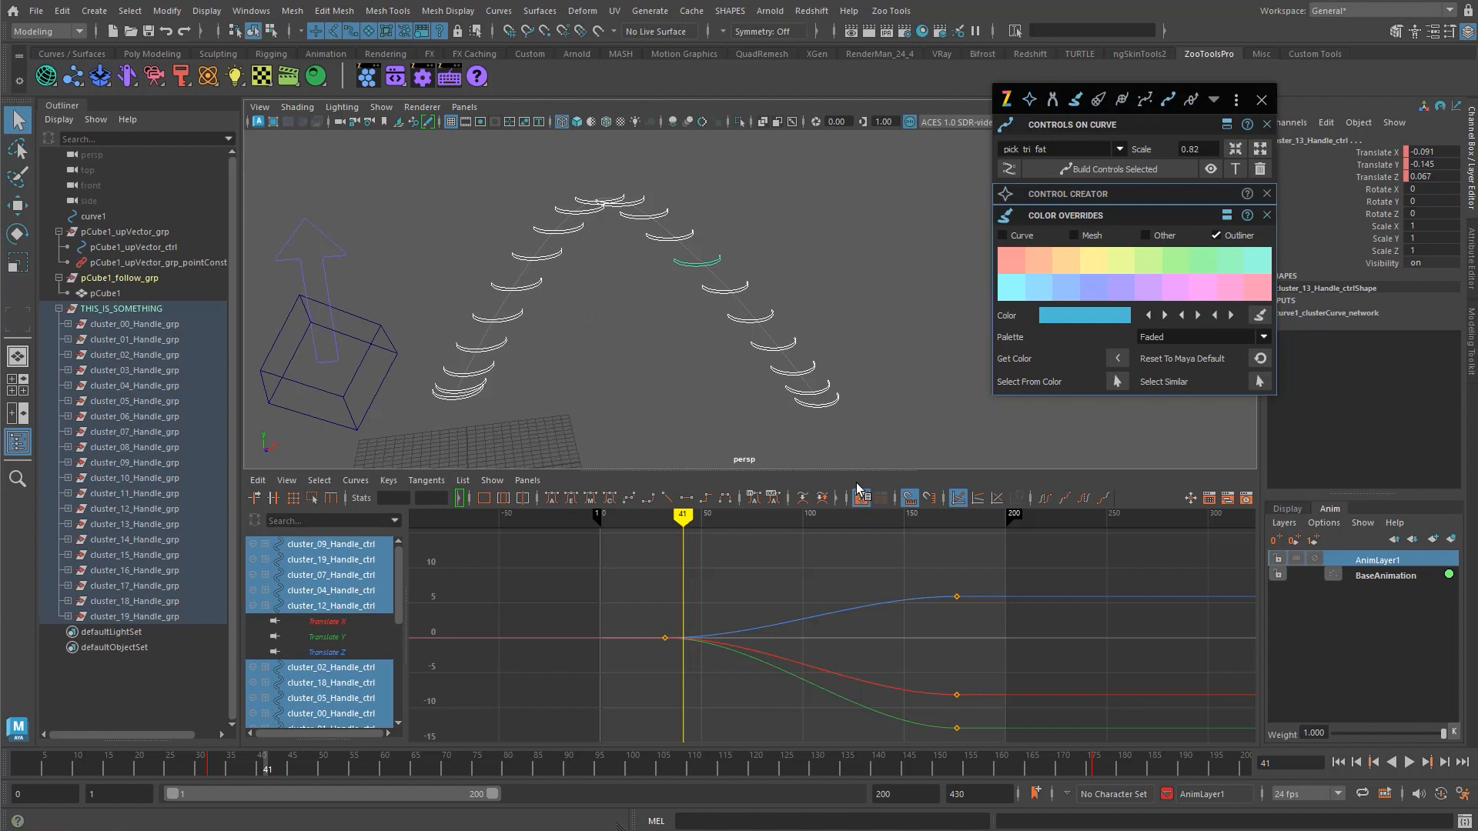
{"action": "left_click", "coordinate": [715, 251]}
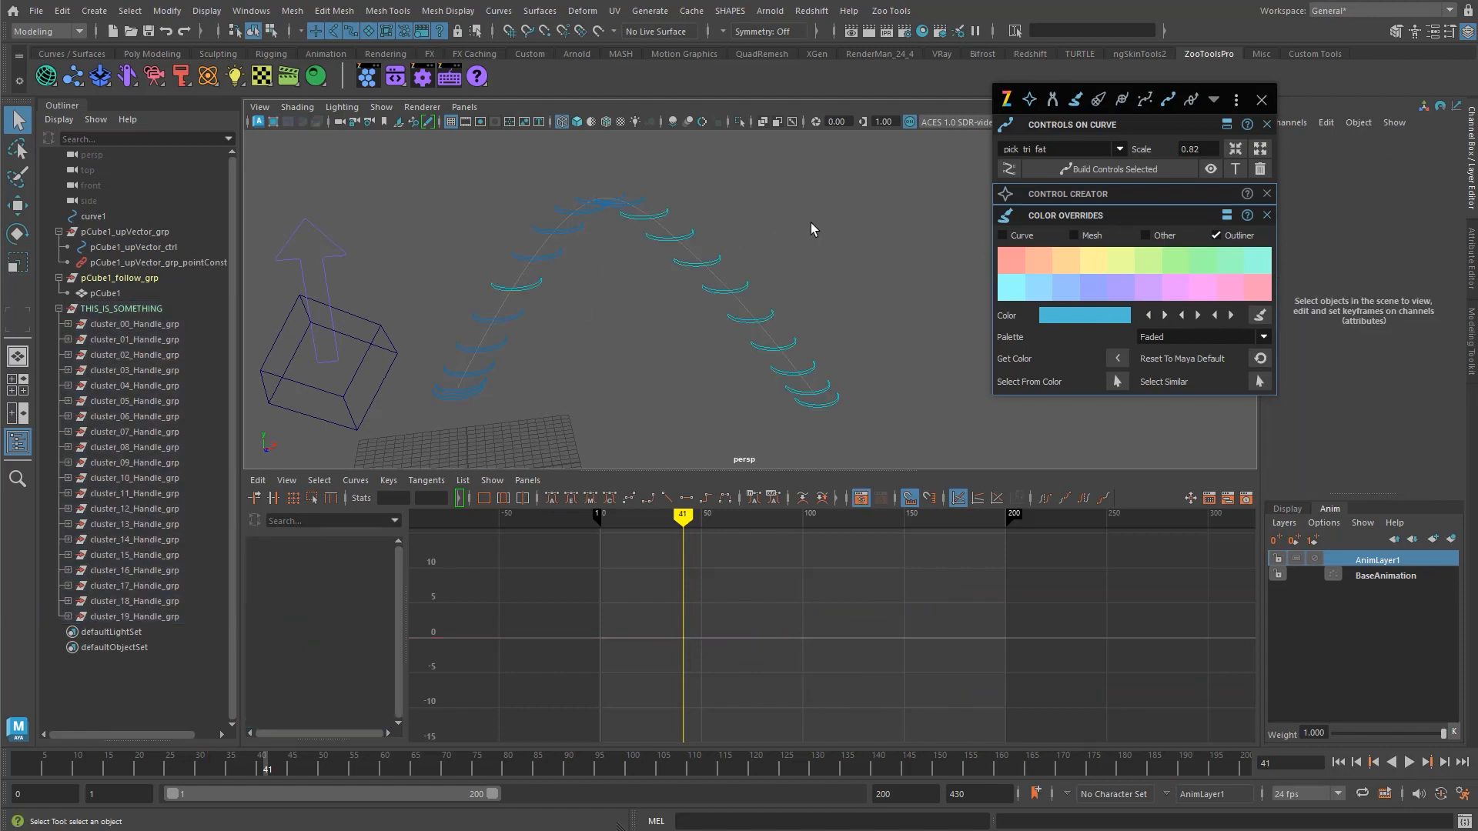
- Create a NURBS circle at the origin and give it a light red Outliner color from the Faded palette
{"action": "key", "text": "ctrl+alt+shift+d"}
{"action": "middle_click_drag", "start_coordinate": [810, 224], "coordinate": [800, 154], "text": "alt"}
{"action": "right_click_drag", "start_coordinate": [800, 154], "coordinate": [528, 278], "text": "alt"}
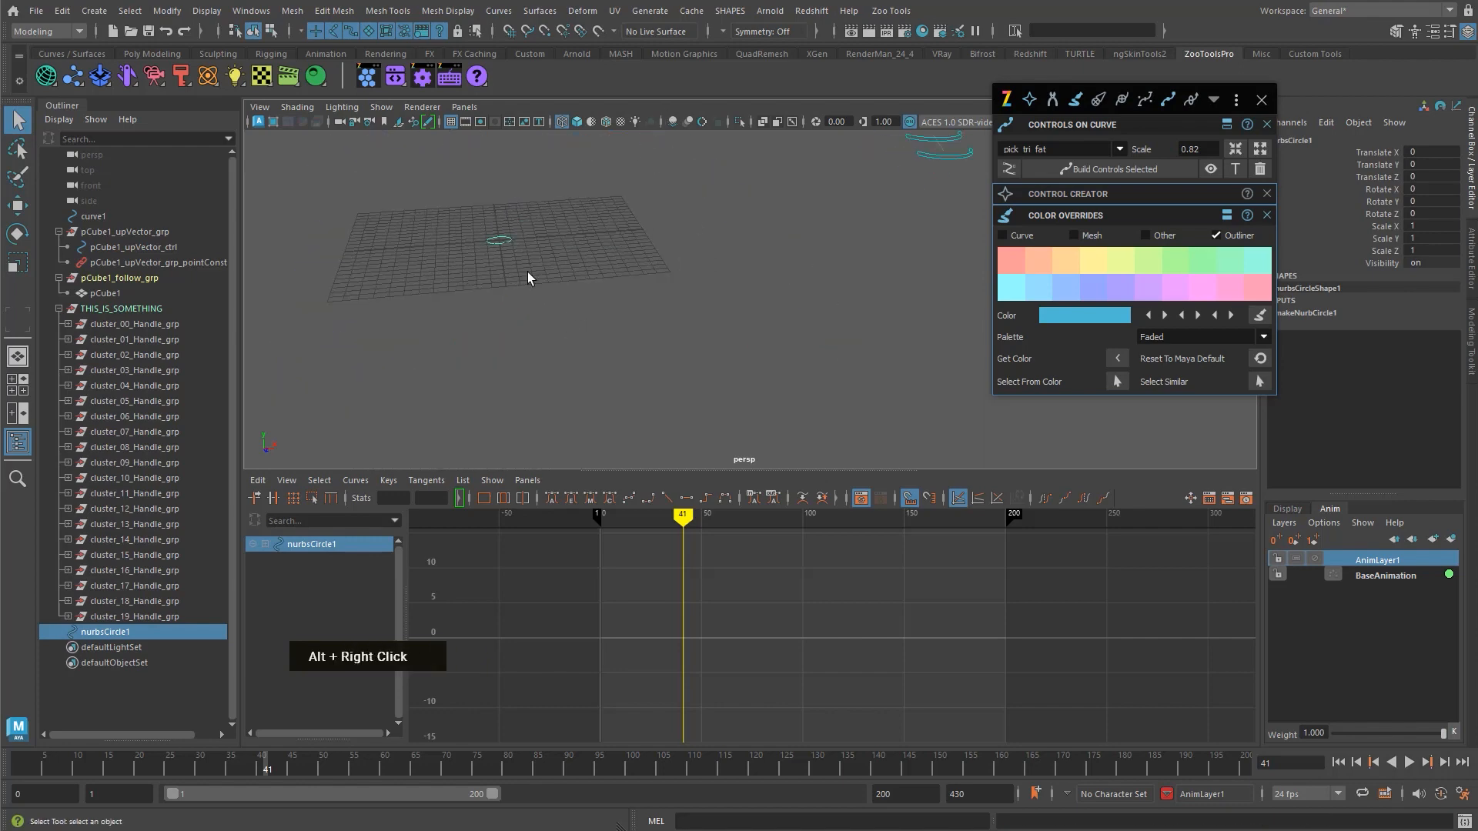
{"action": "middle_click_drag", "start_coordinate": [528, 278], "coordinate": [729, 364], "text": "alt"}
{"action": "right_click_drag", "start_coordinate": [729, 363], "coordinate": [1078, 431], "text": "alt"}
{"action": "left_click", "coordinate": [1016, 267]}
{"action": "left_click_drag", "start_coordinate": [708, 342], "coordinate": [667, 416], "text": "alt"}
{"action": "middle_click_drag", "start_coordinate": [709, 342], "coordinate": [795, 255], "text": "alt"}
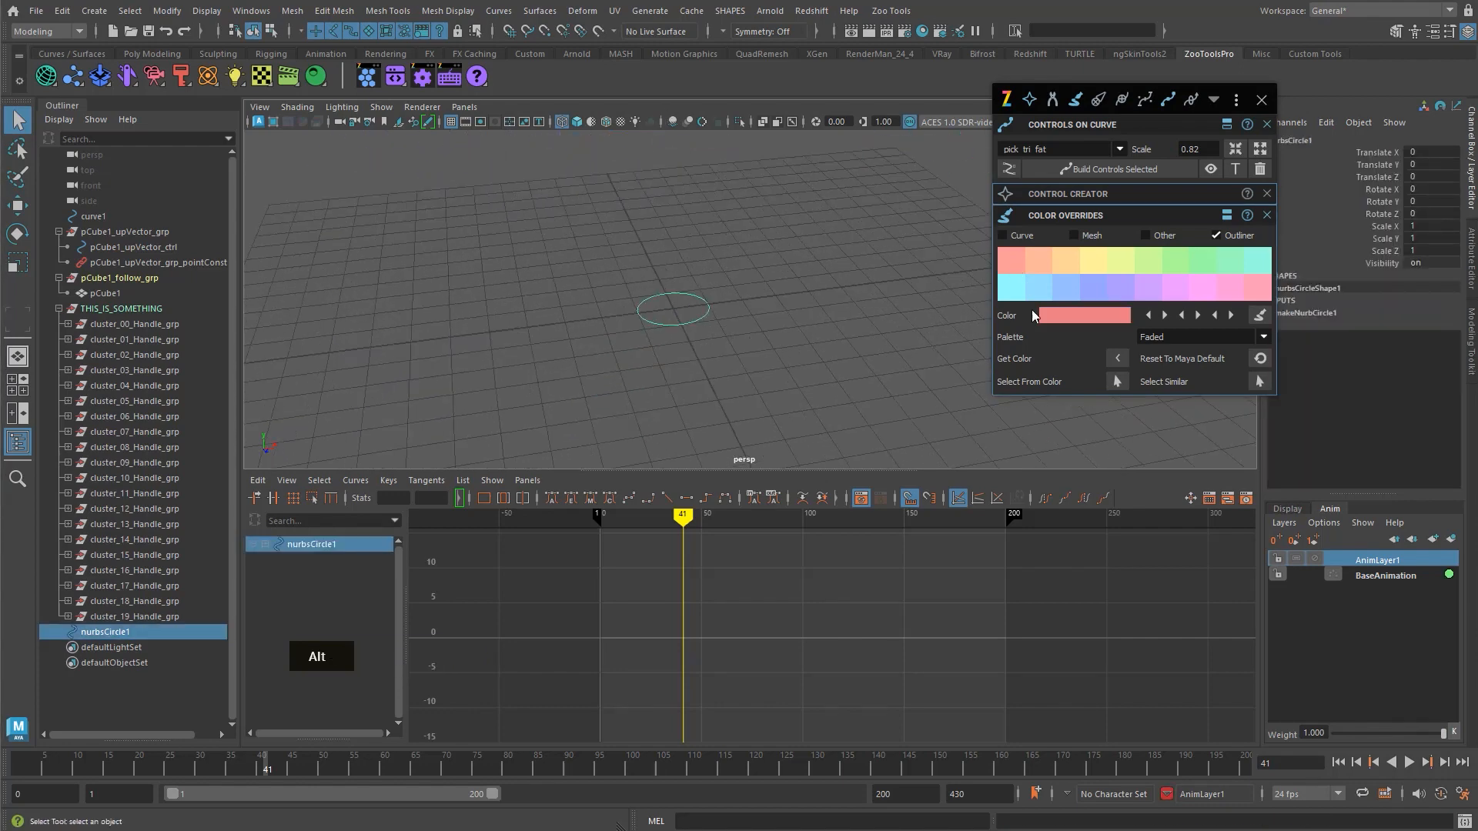
- Select all the curve controls along the path and switch Color Overrides from Outliner to Curve
{"action": "left_click", "coordinate": [1236, 233]}
{"action": "right_click_drag", "start_coordinate": [801, 251], "coordinate": [370, 359], "text": "alt"}
{"action": "left_click_drag", "start_coordinate": [629, 185], "coordinate": [1022, 425]}
{"action": "left_click_drag", "start_coordinate": [897, 335], "coordinate": [865, 346], "text": "alt"}
{"action": "middle_click_drag", "start_coordinate": [864, 347], "coordinate": [846, 299], "text": "alt"}
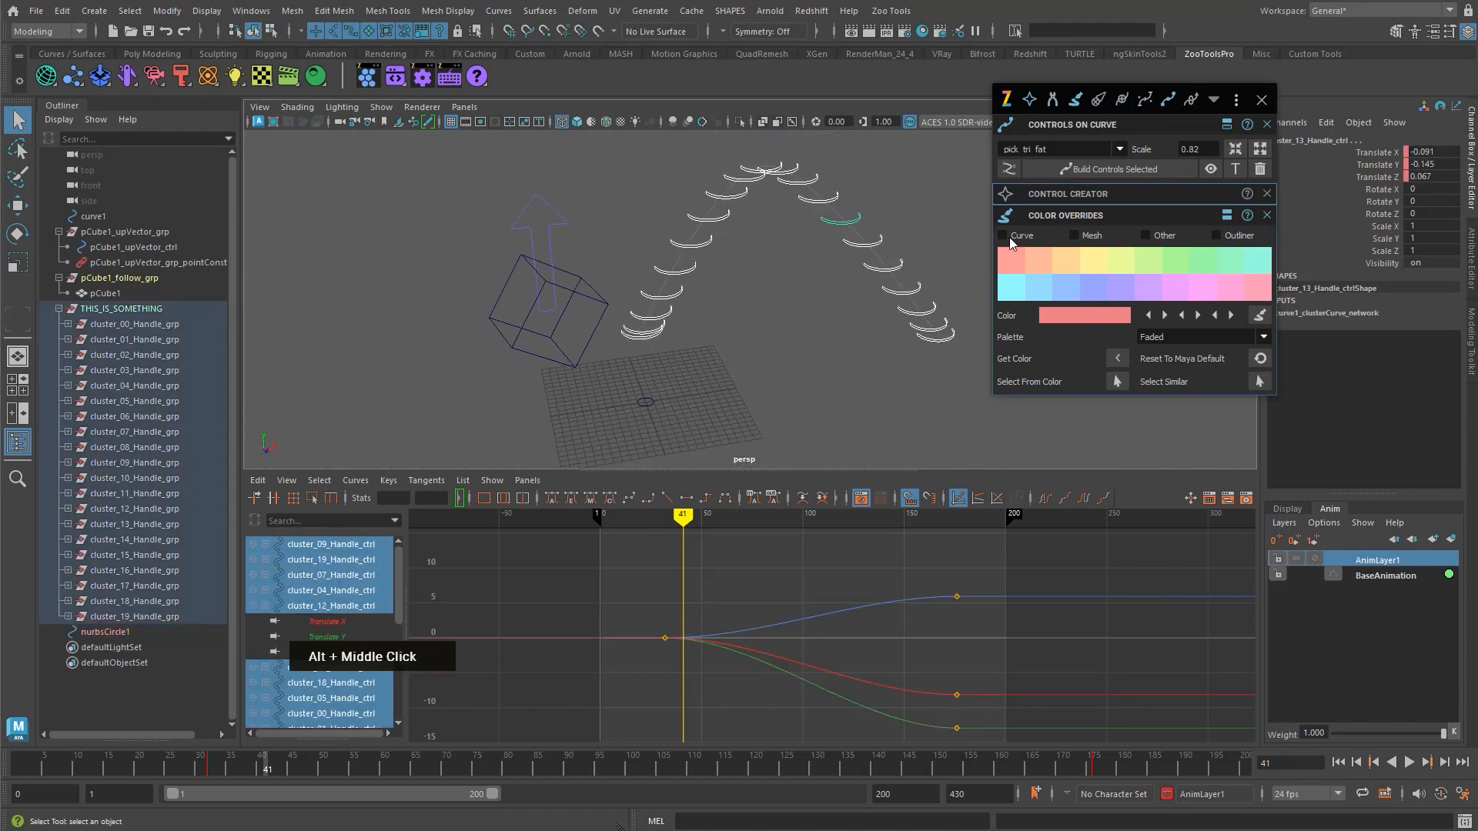
{"action": "left_click", "coordinate": [1002, 236]}
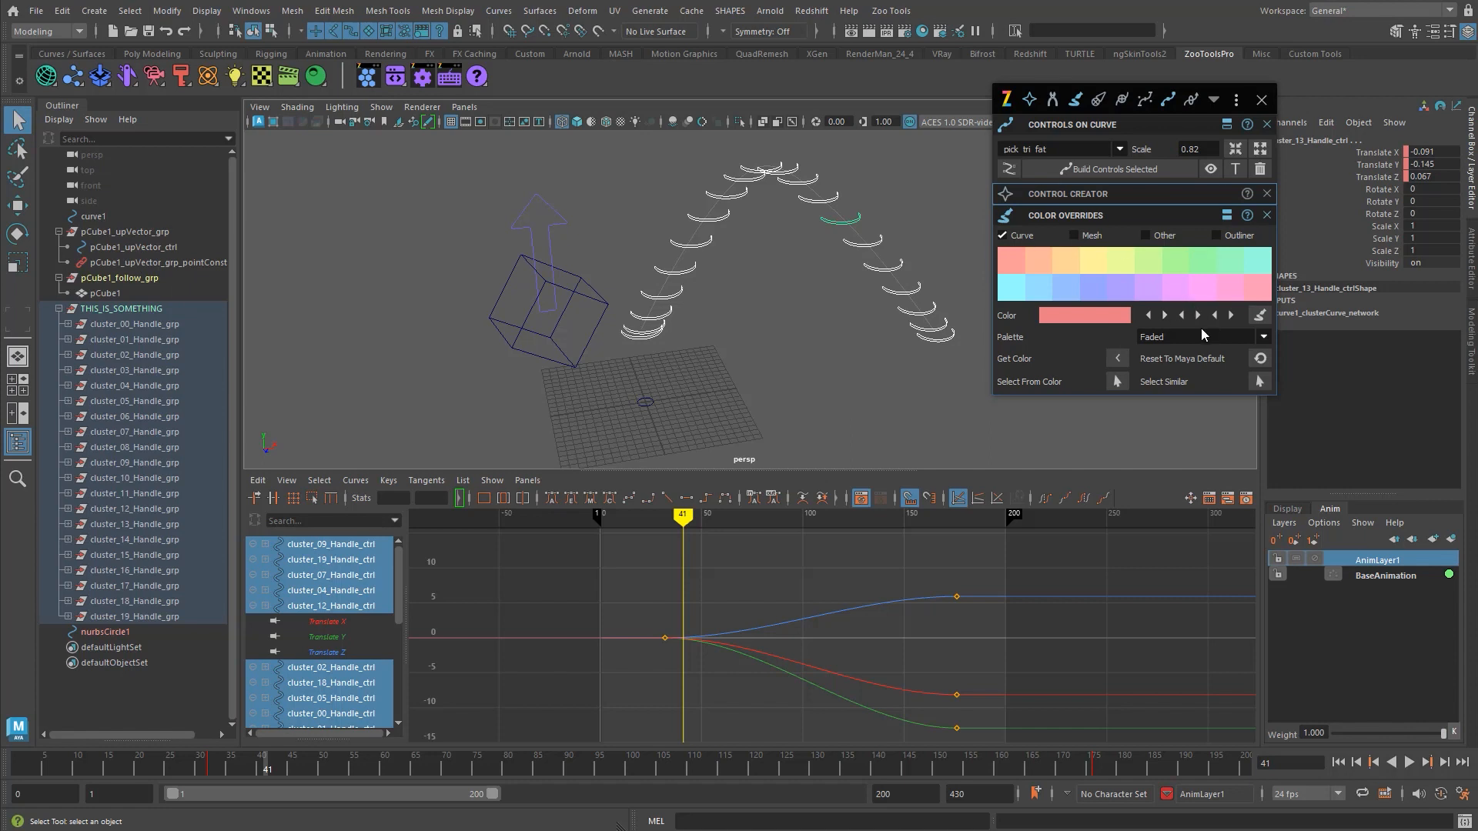
- Shift the hue of all the curve controls until they turn pink and dark blue
{"action": "double_click", "coordinate": [1166, 317]}
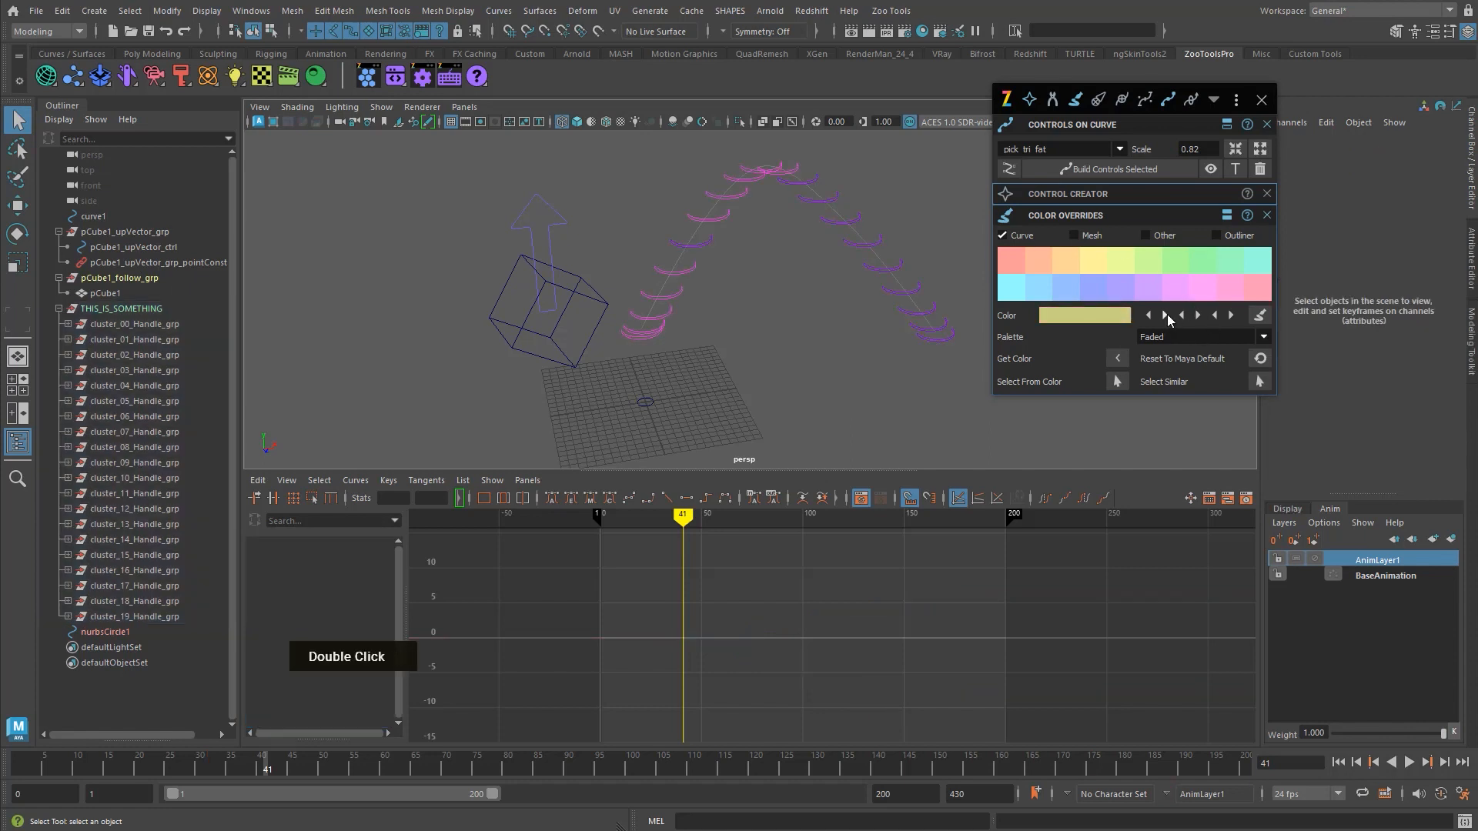
{"action": "left_click", "coordinate": [1167, 317]}
{"action": "left_click", "coordinate": [1167, 317]}
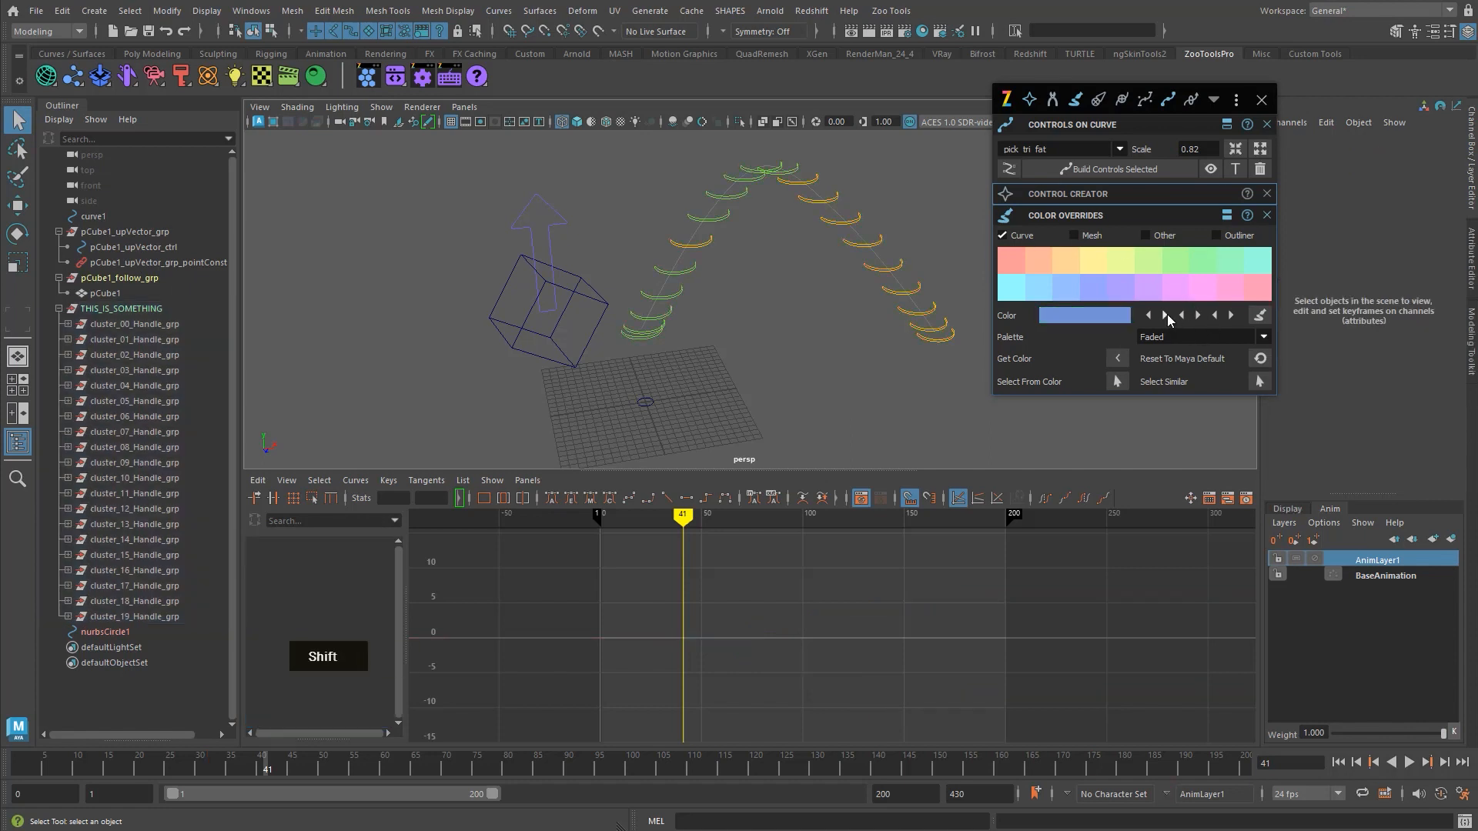
{"action": "left_click", "coordinate": [1167, 318], "text": "shift"}
{"action": "left_click", "coordinate": [1167, 317], "text": "shift"}
{"action": "left_click", "coordinate": [1167, 318], "text": "shift"}
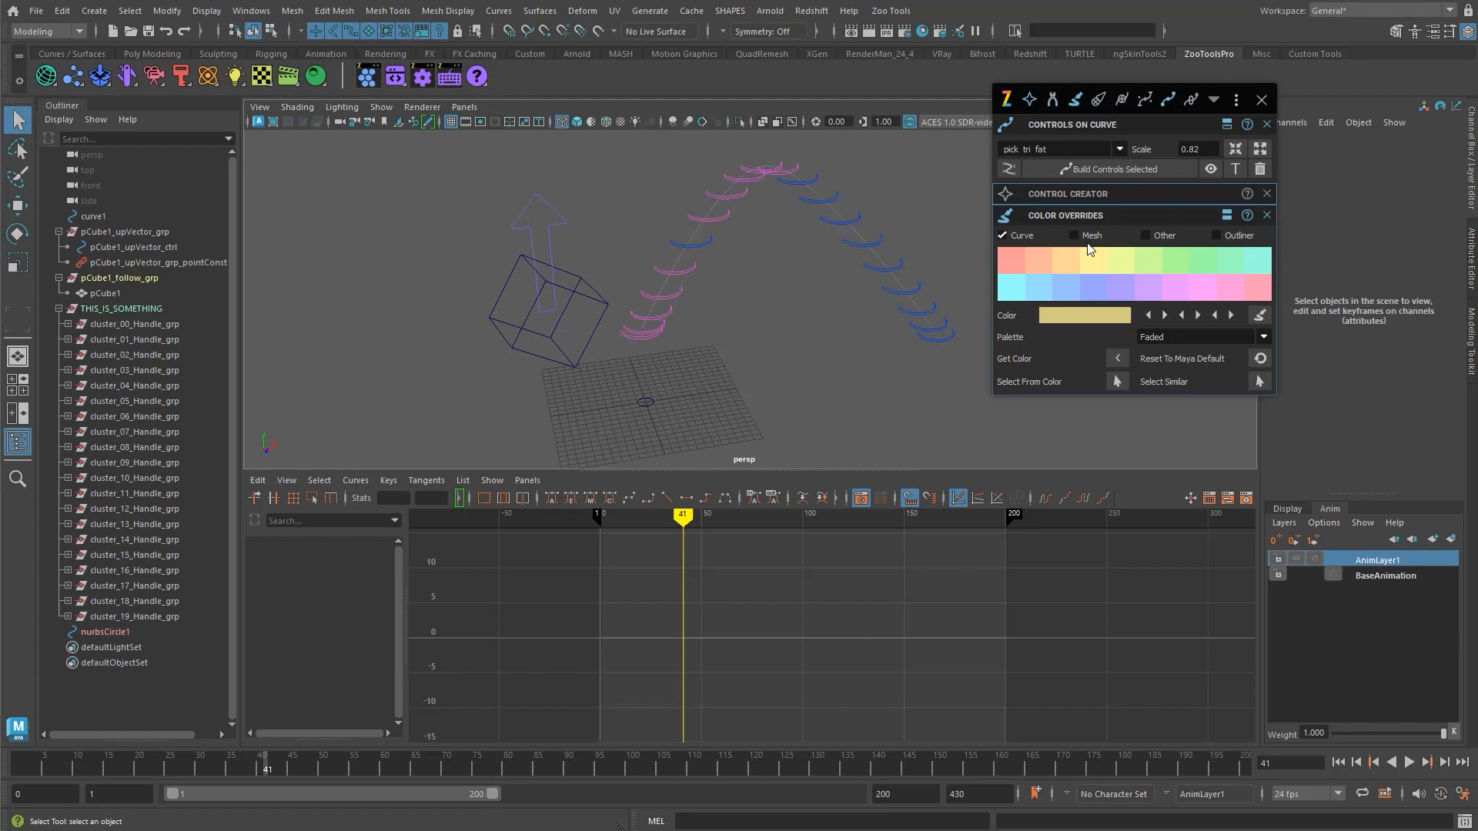
- Switch Color Overrides to Mesh and give pCube1 a pink wireframe color from the Faded palette
{"action": "left_click", "coordinate": [604, 295]}
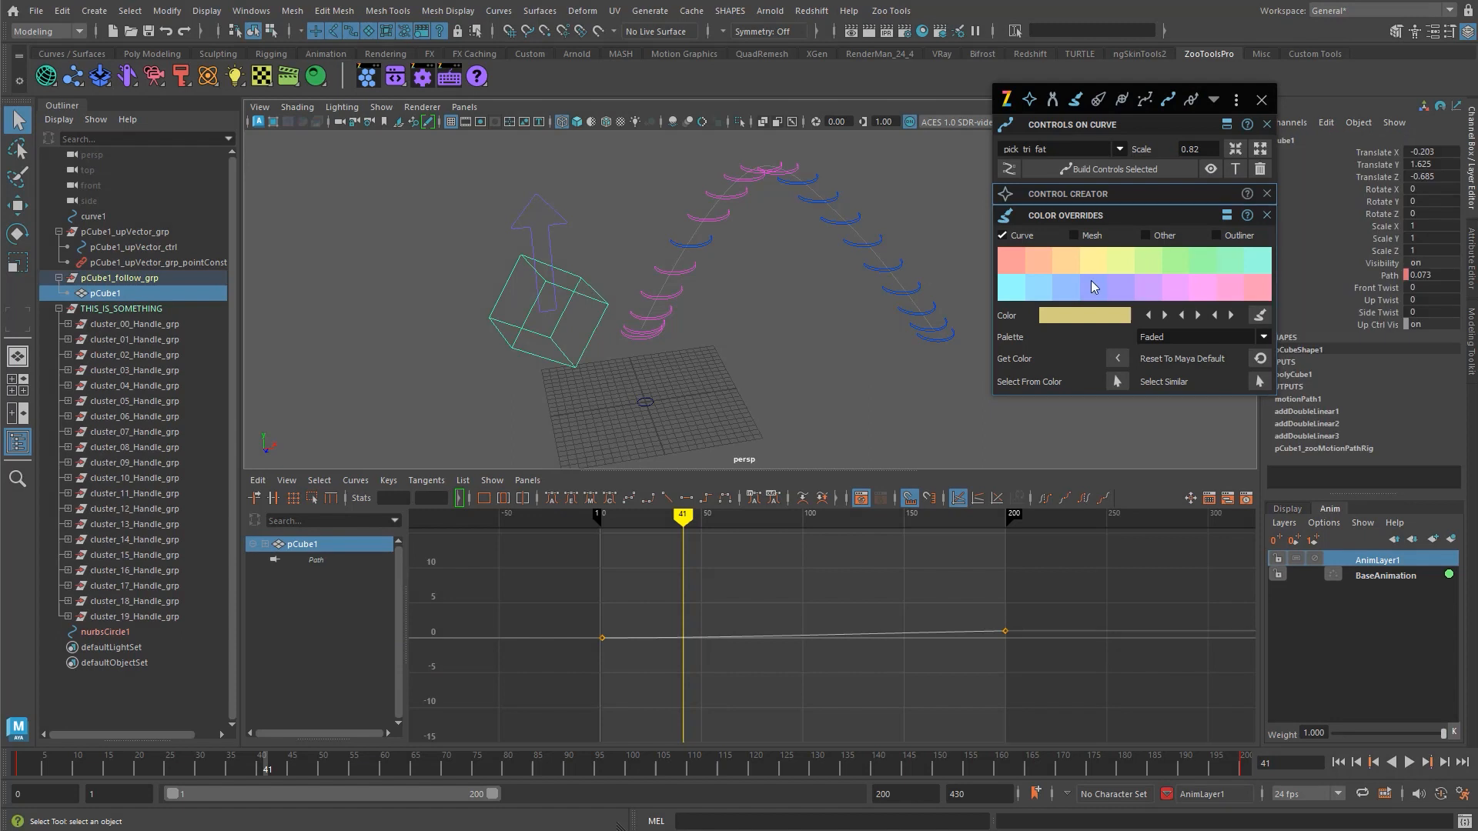
{"action": "double_click", "coordinate": [1073, 232]}
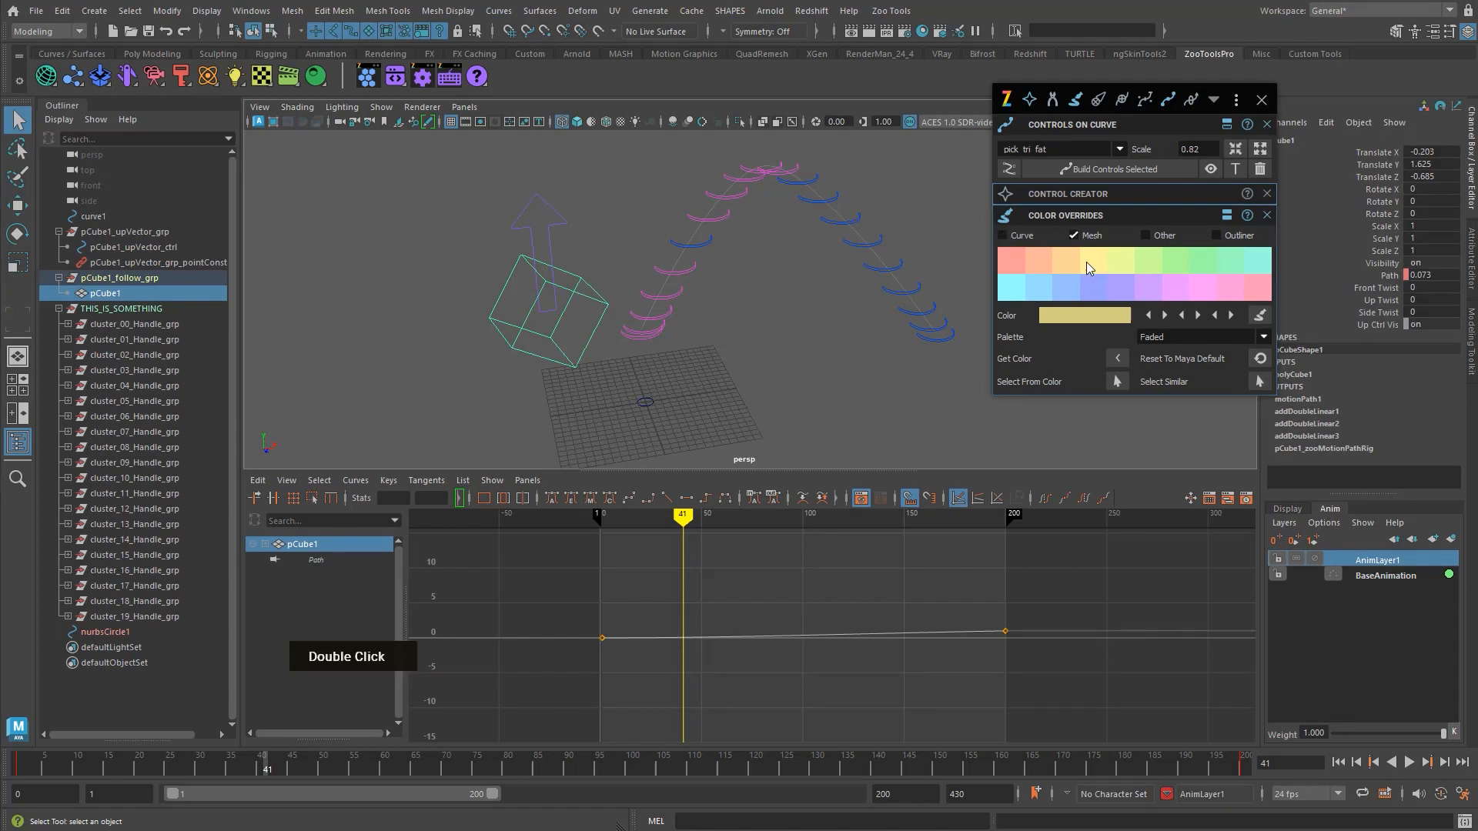
{"action": "left_click", "coordinate": [1224, 293]}
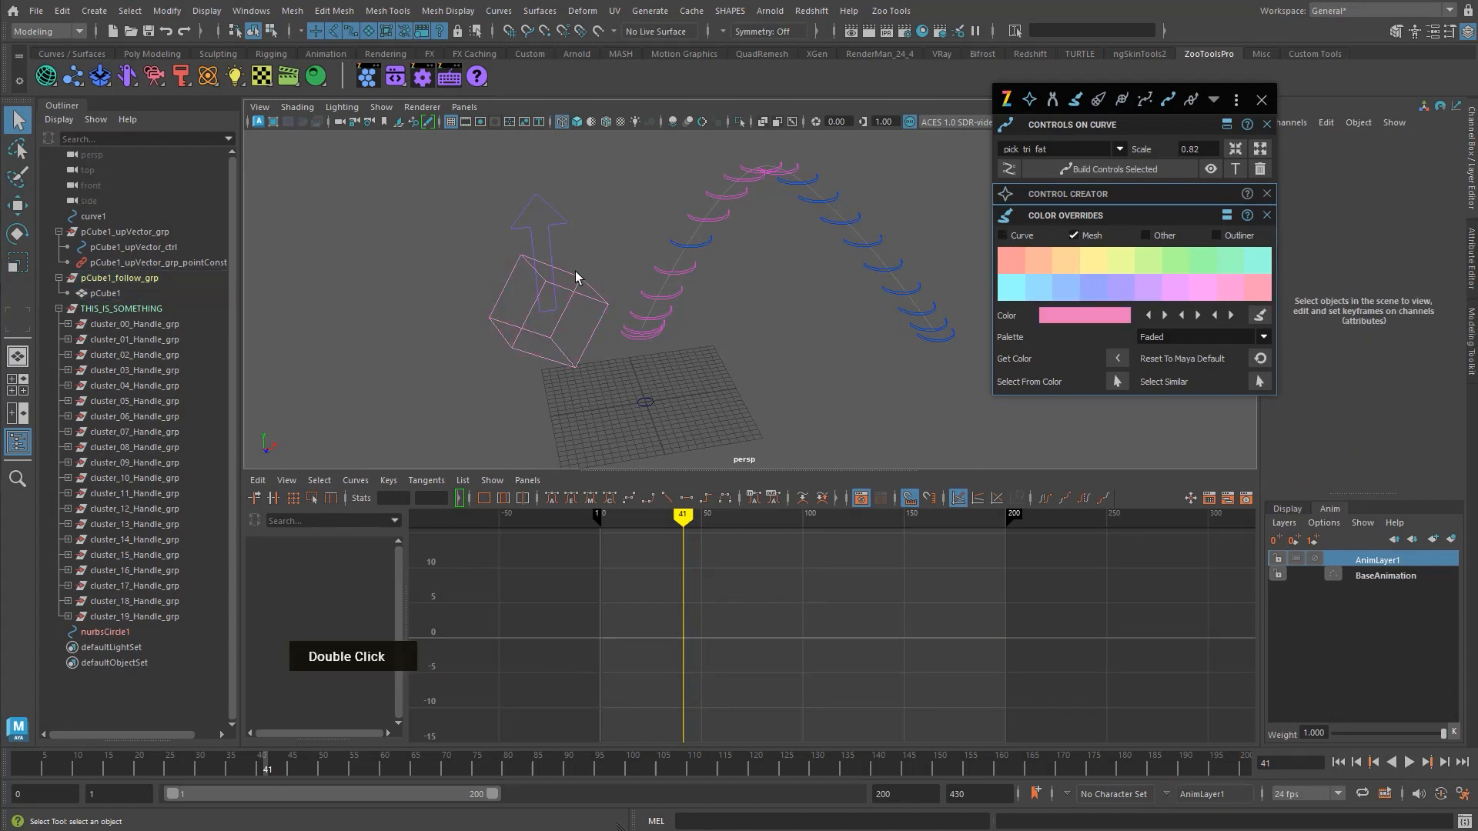
- Display the cube shaded in the viewport with its colored wireframe overlaid
{"action": "left_click", "coordinate": [589, 313]}
{"action": "middle_click", "coordinate": [830, 362]}
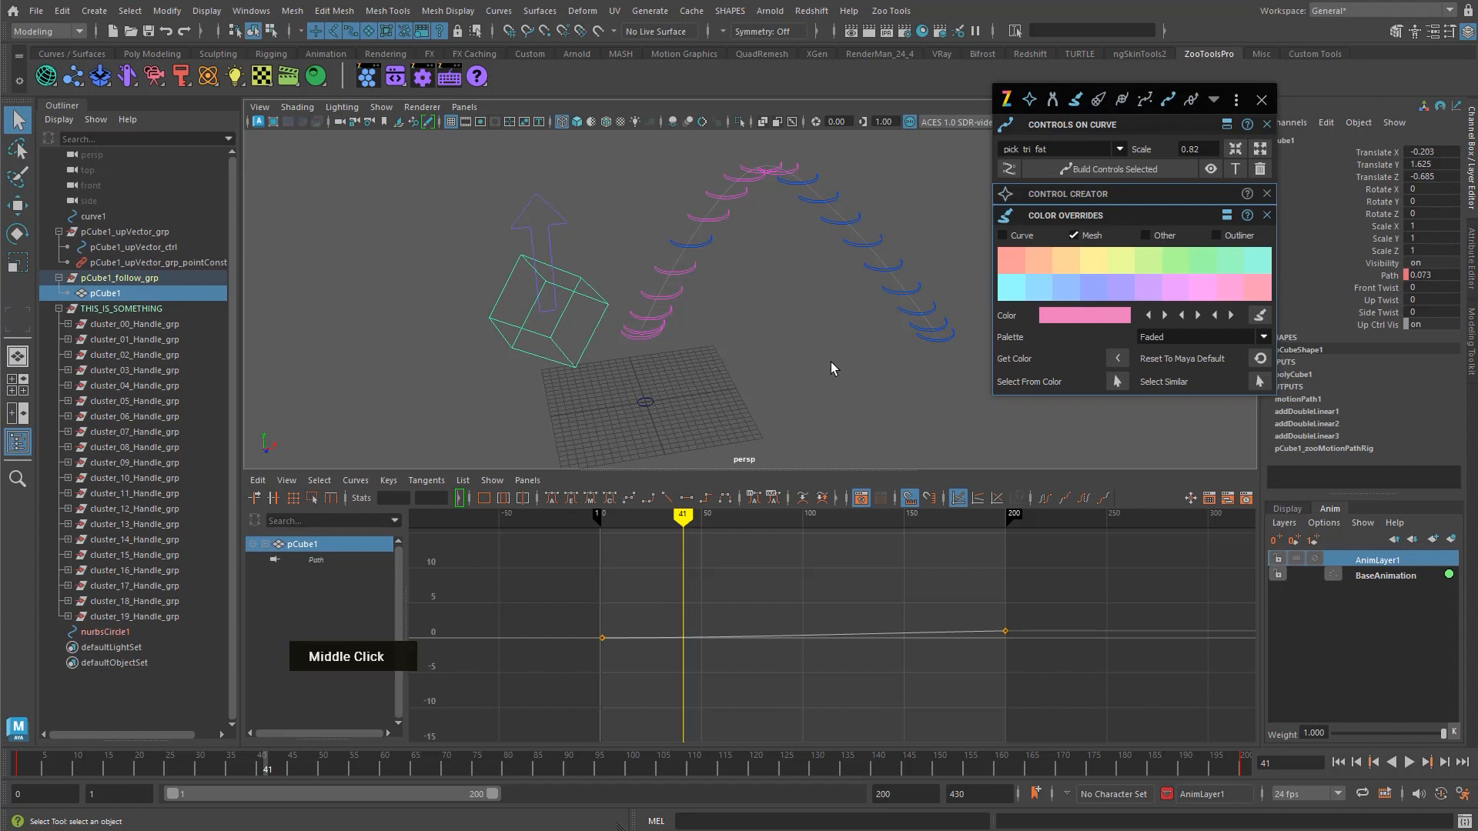
{"action": "key", "text": "alt+q"}
{"action": "key", "text": "1"}
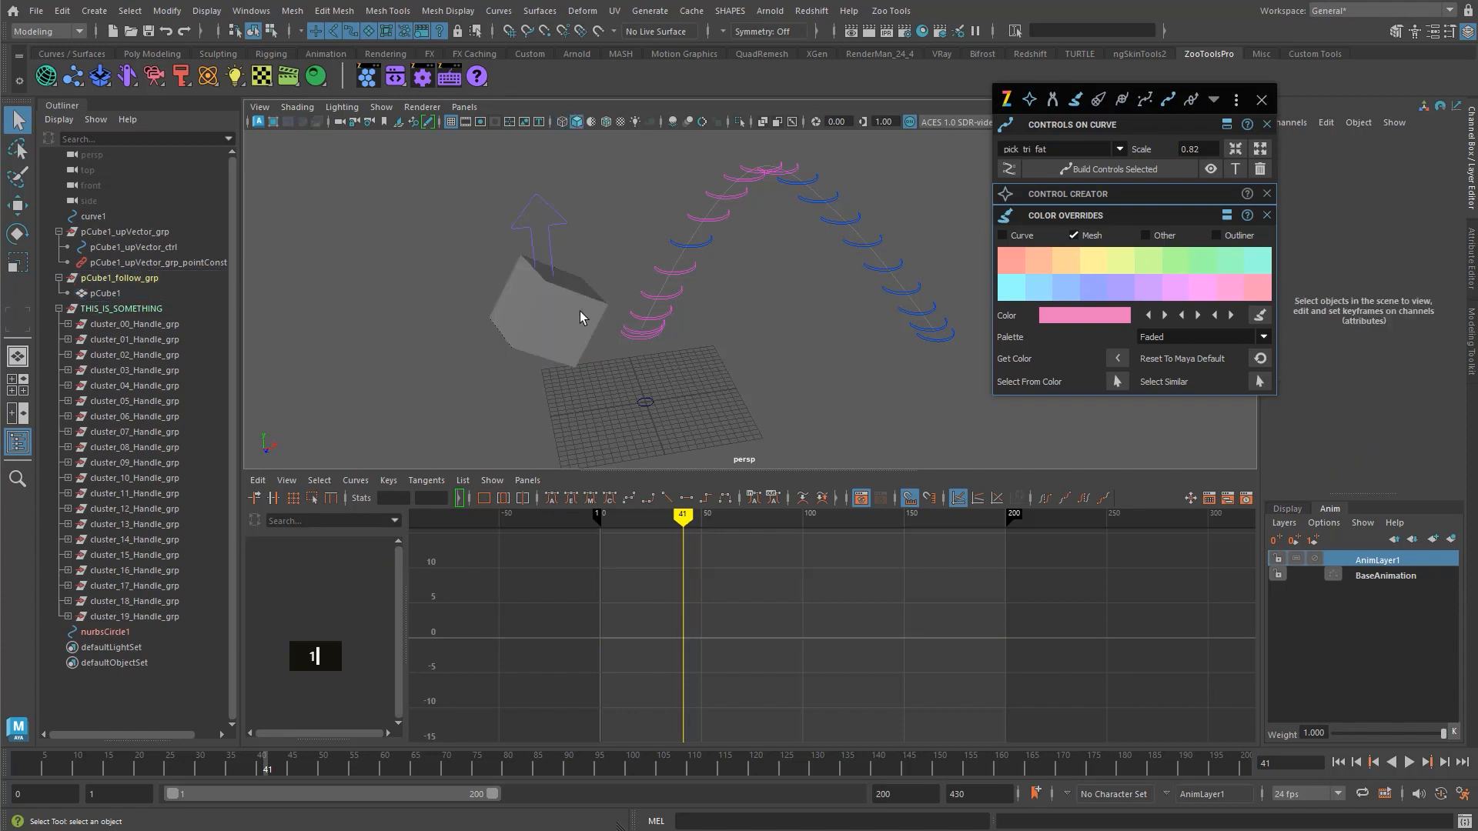
{"action": "key", "text": "shift+2"}
{"action": "key", "text": "shift+2"}
{"action": "key", "text": "shift+2"}
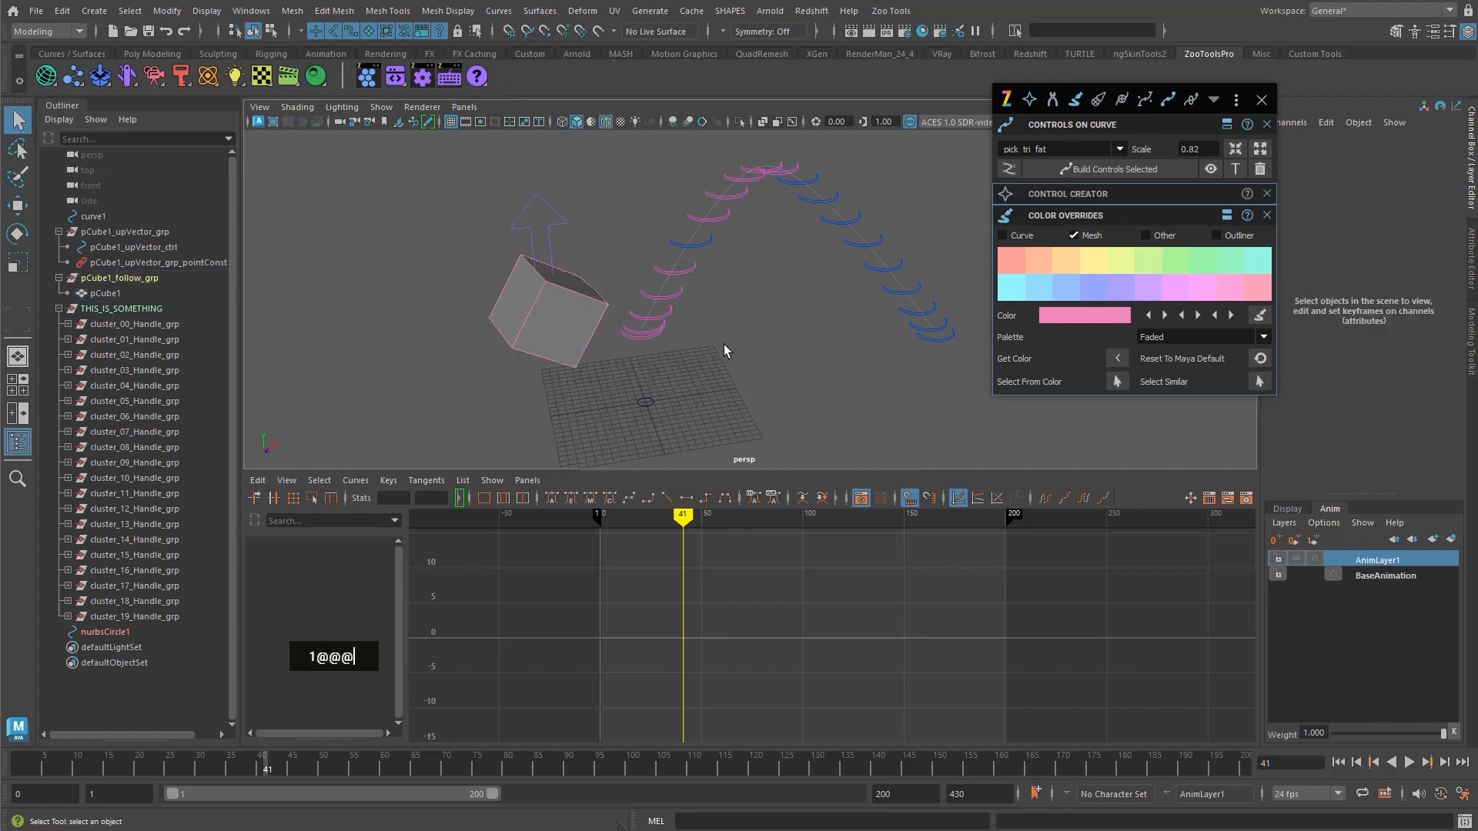
- Turn off the Mesh option in Color Overrides and collapse the tool
{"action": "left_click", "coordinate": [1074, 235]}
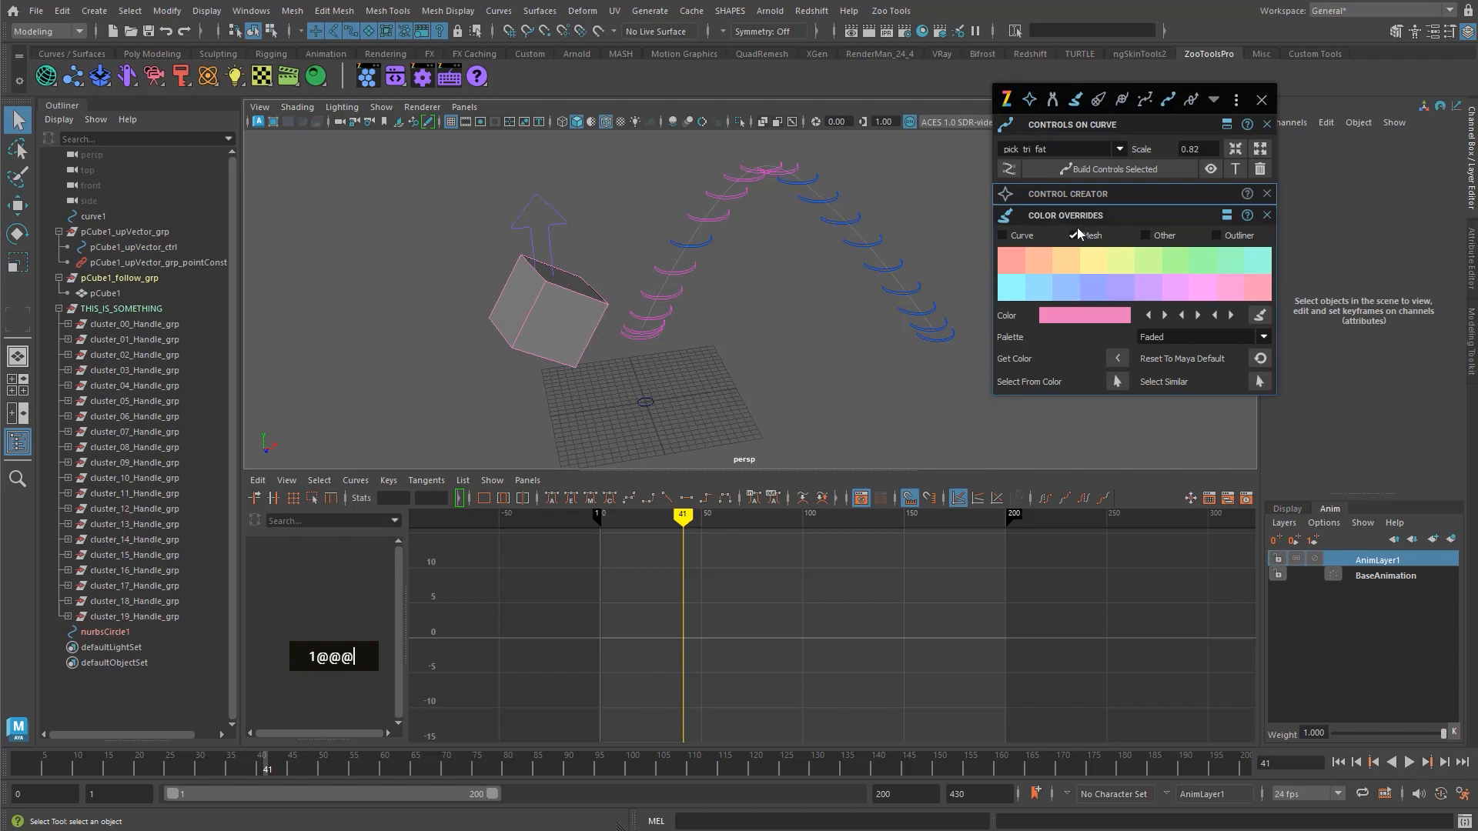
{"action": "left_click", "coordinate": [1164, 236]}
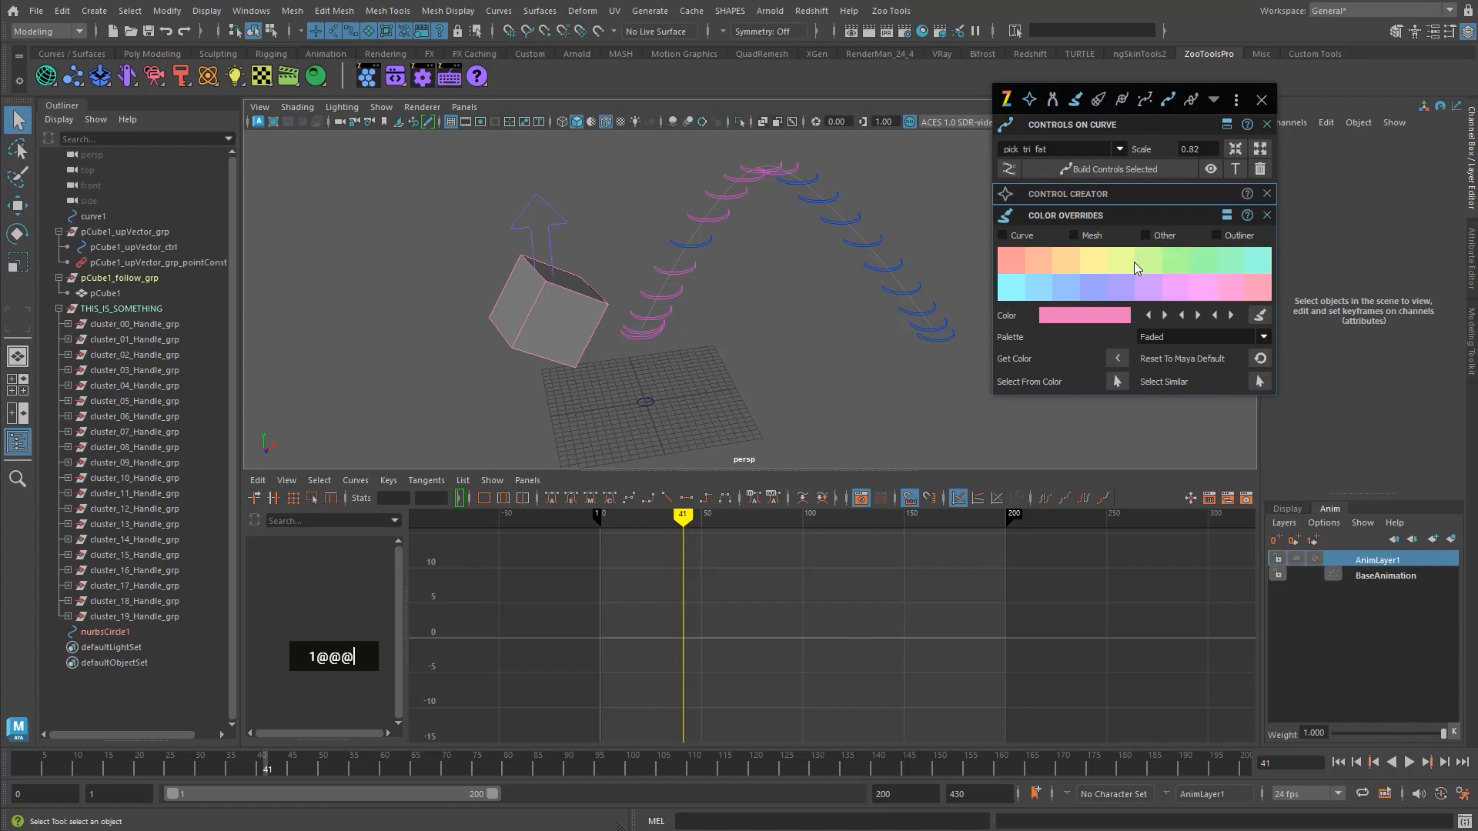
{"action": "left_click", "coordinate": [1159, 222]}
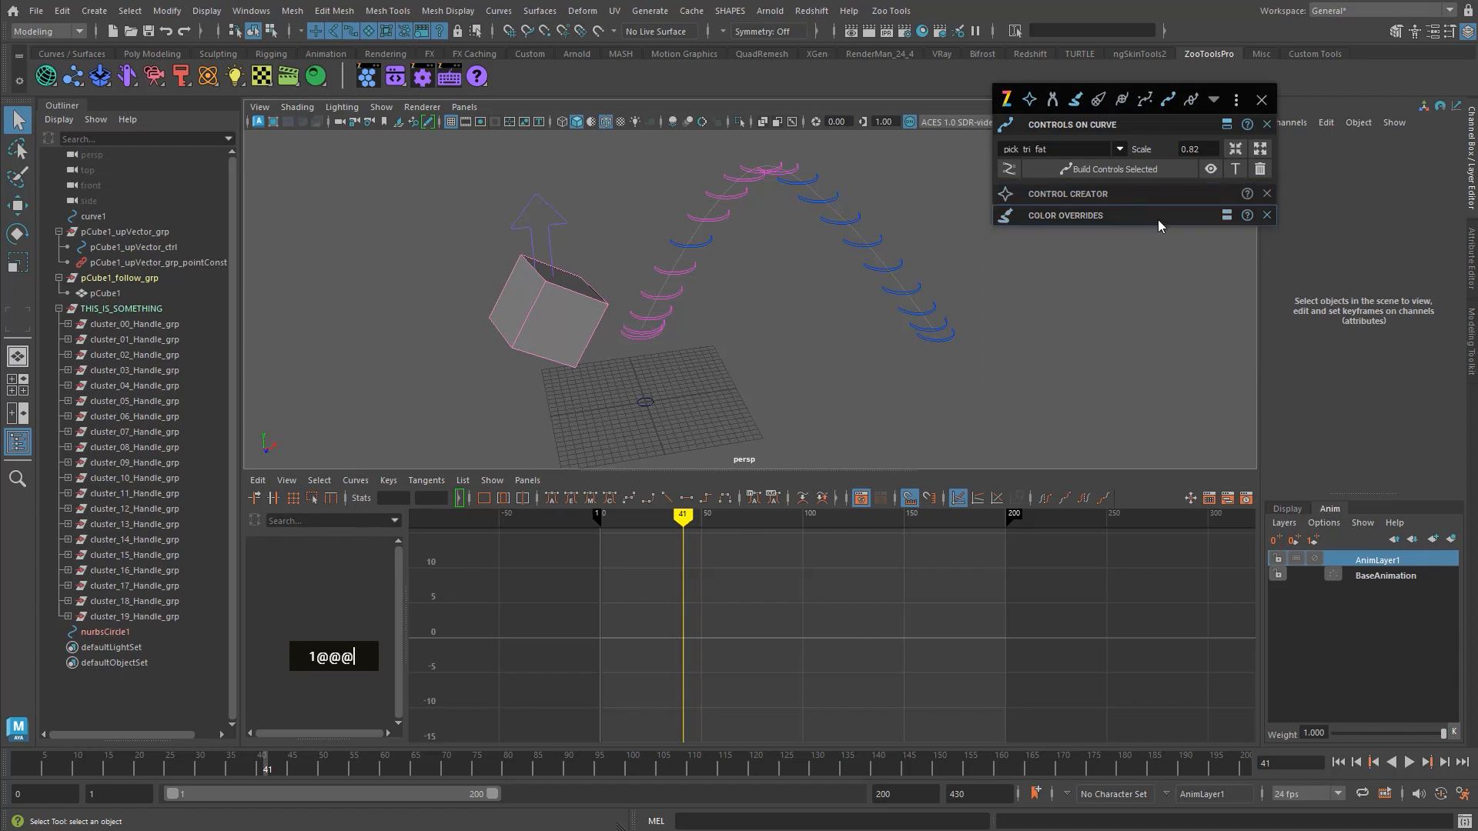
{"action": "left_click", "coordinate": [183, 78]}
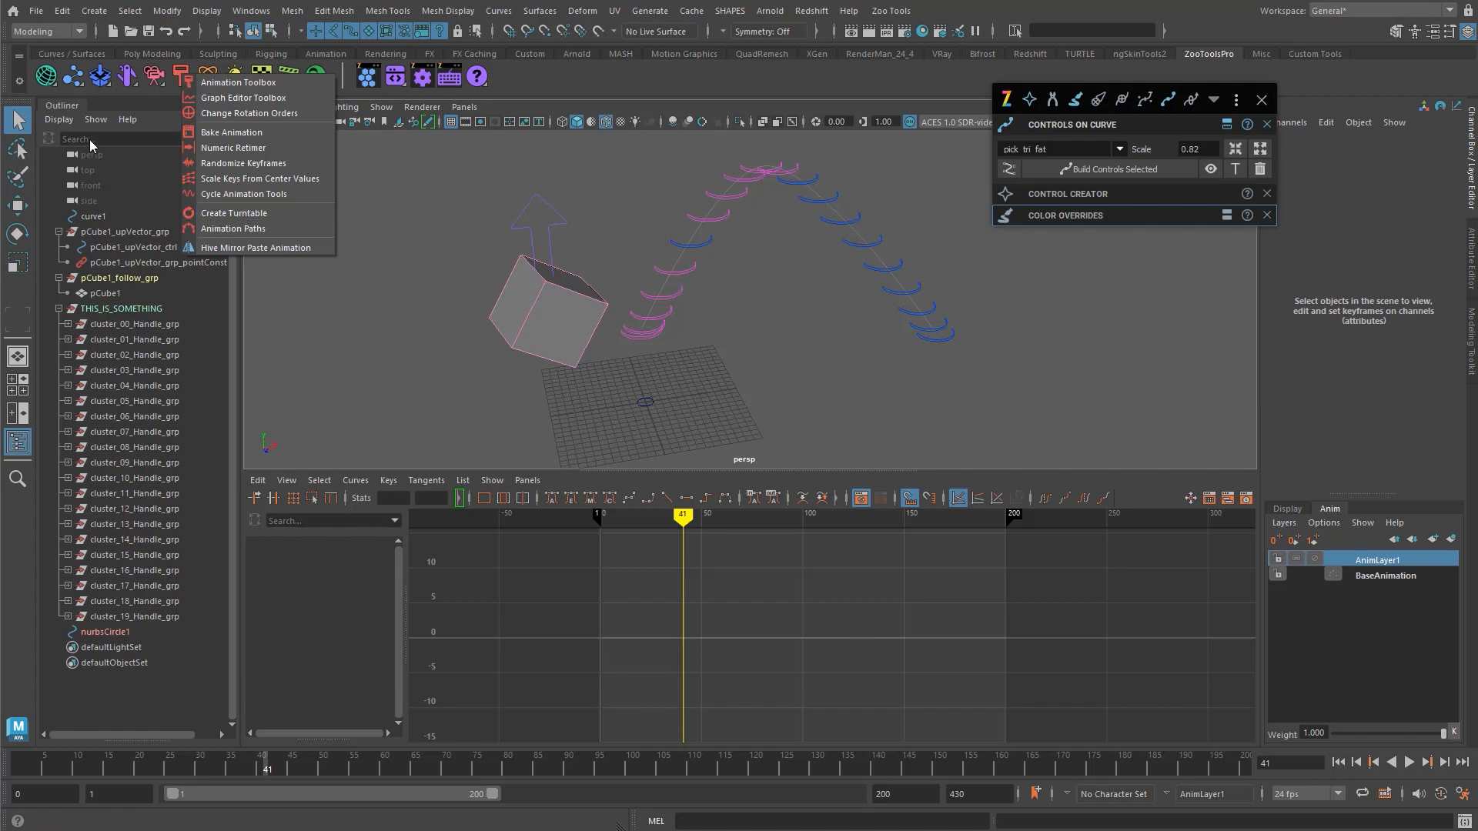
{"action": "left_click", "coordinate": [77, 78]}
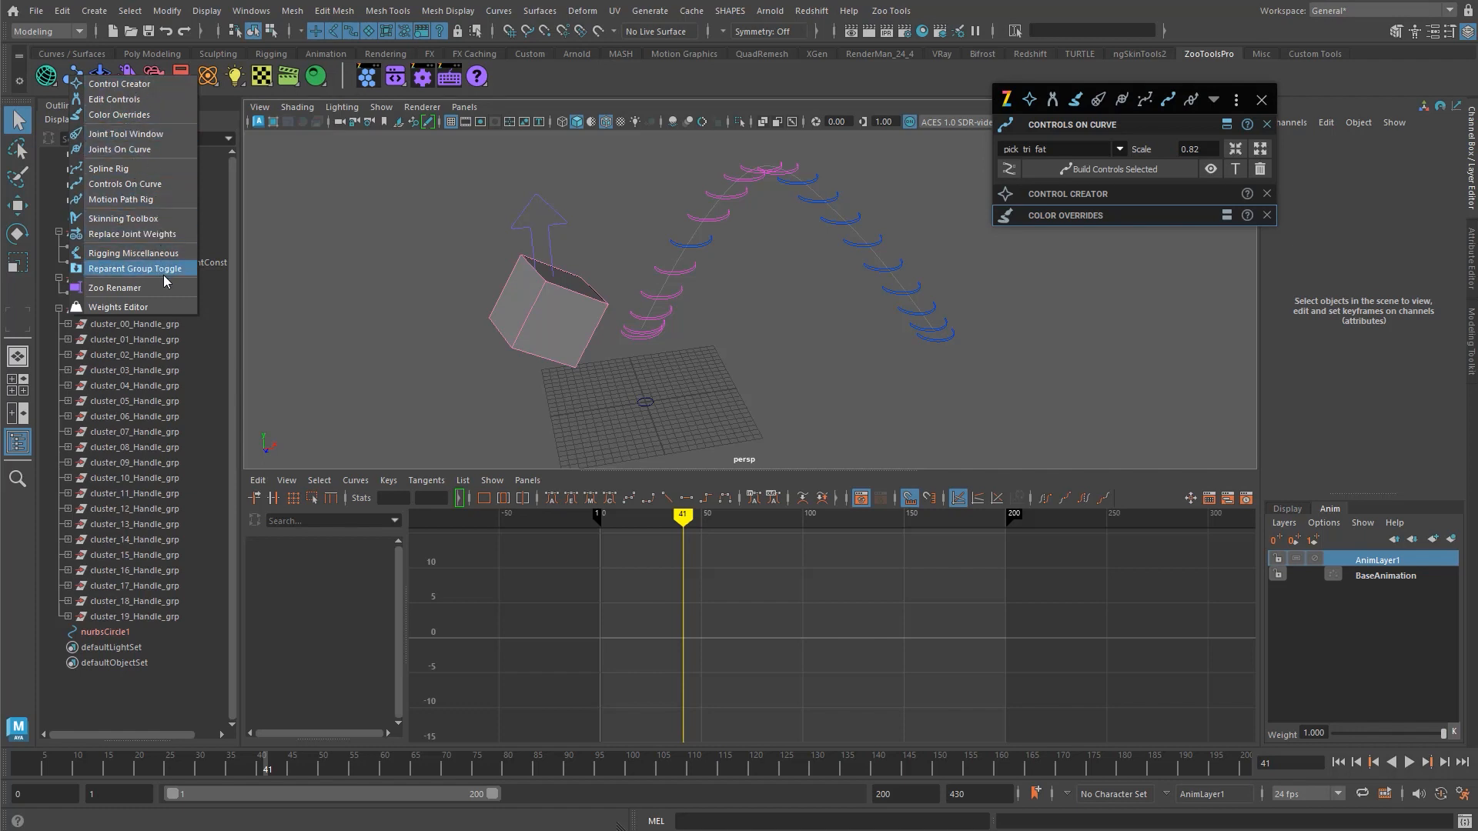
{"action": "left_click", "coordinate": [391, 203]}
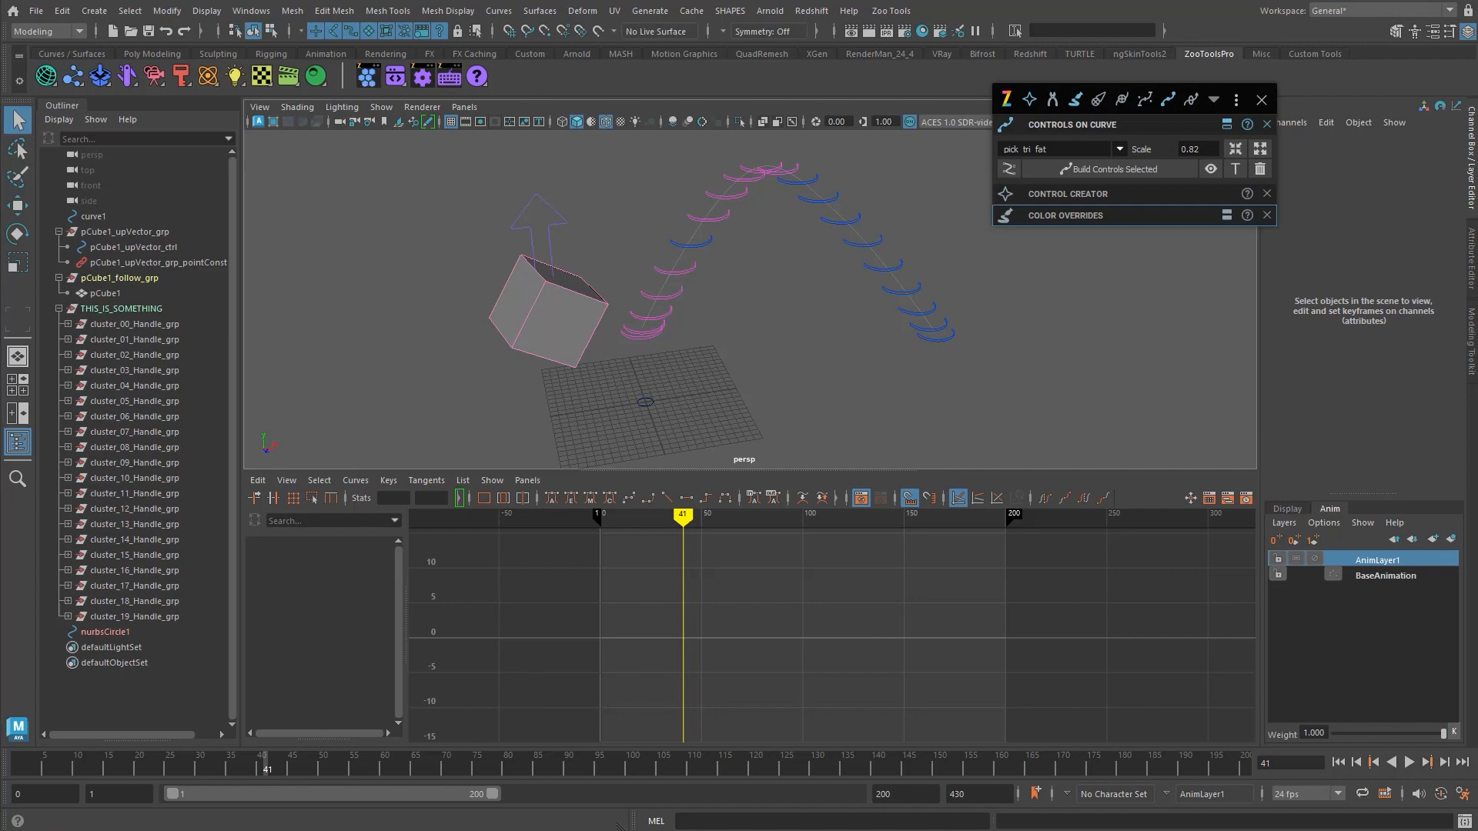
- Switch to the browser on the Create 3D Characters site and open the Zoo2: Hive Auto-Rigger page under Zoo Tools Pro 2
{"action": "double_click", "coordinate": [368, 80]}
{"action": "left_click_drag", "start_coordinate": [593, 100], "coordinate": [638, 72]}
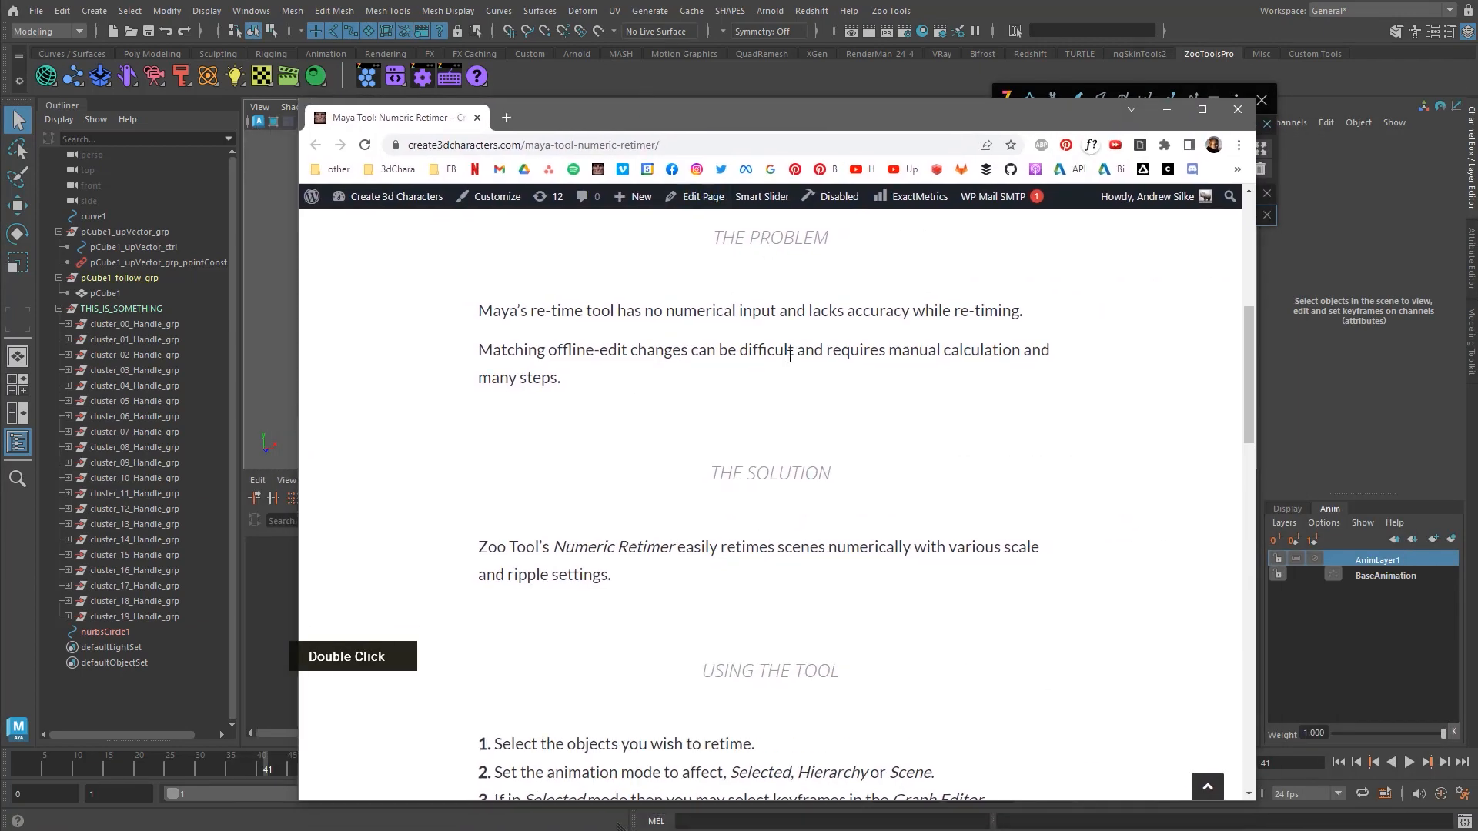
{"action": "scroll", "coordinate": [800, 383], "scroll_direction": "up", "scroll_amount": 6}
{"action": "mouse_move", "coordinate": [915, 290]}
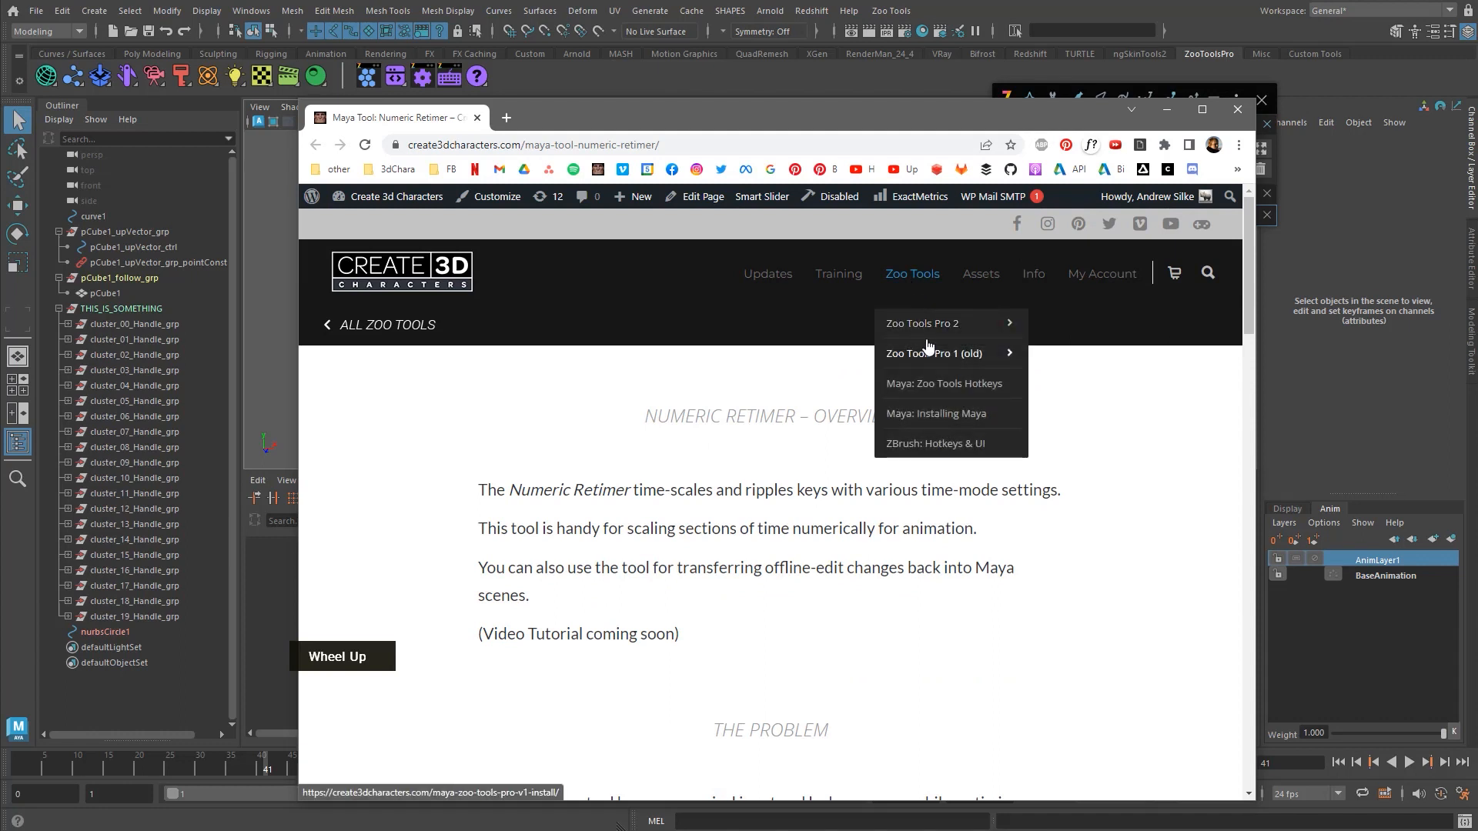
{"action": "mouse_move", "coordinate": [931, 327]}
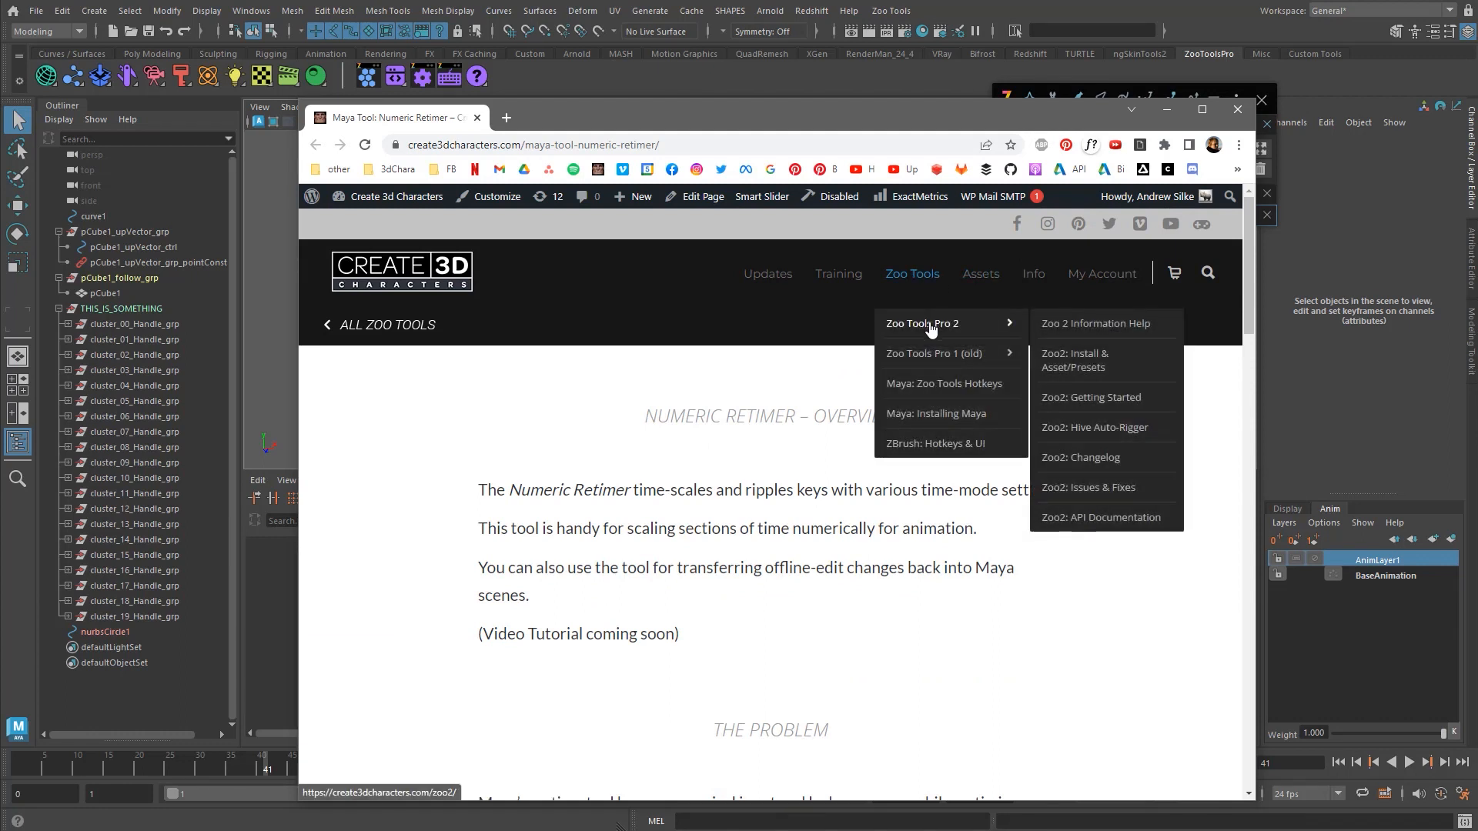
{"action": "left_click", "coordinate": [1116, 436]}
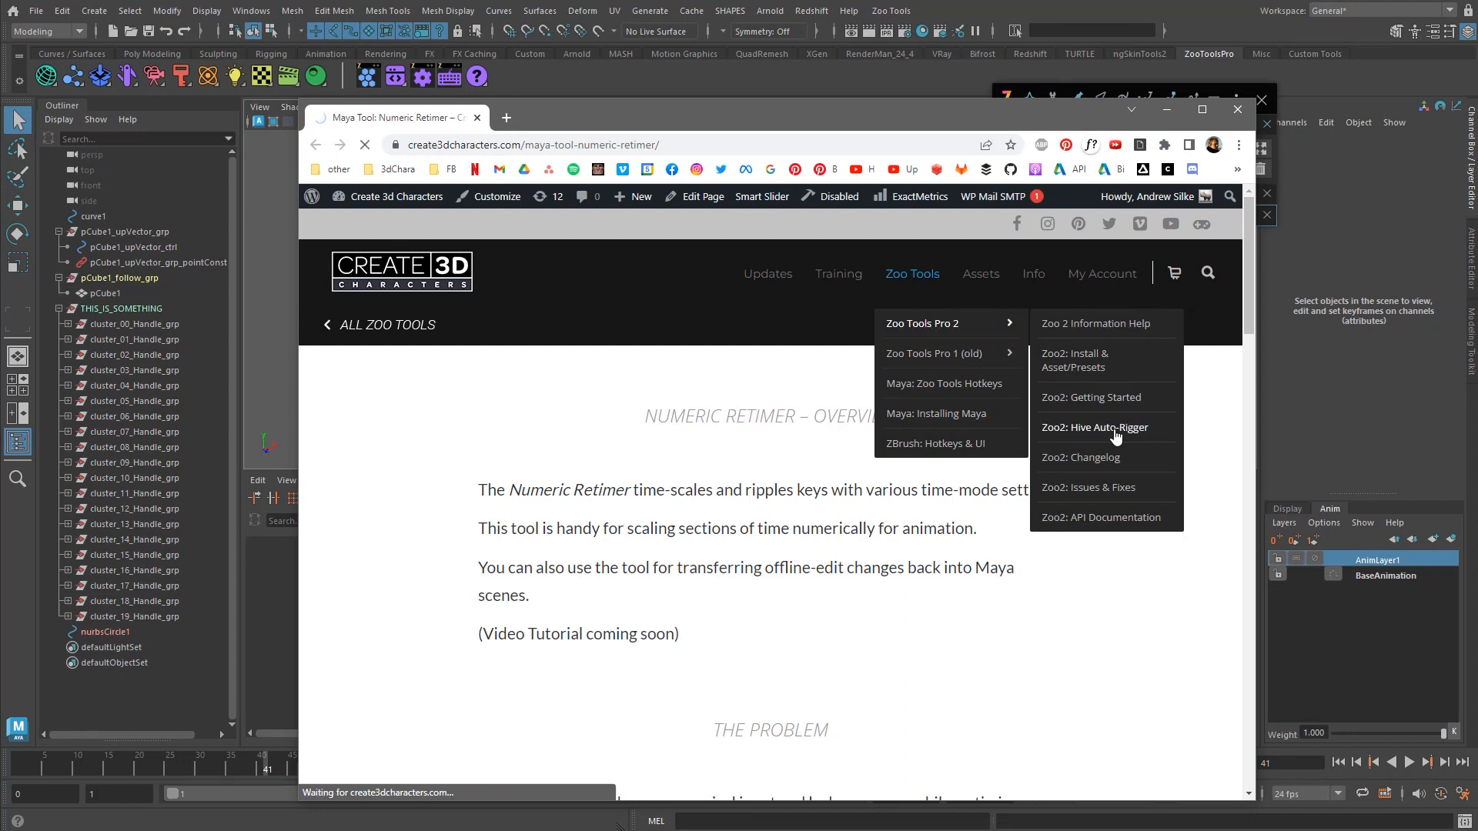
- Play the Hive Auto-Rigger introduction video from about 3:22, mute it, and pause it around 4:31
{"action": "scroll", "coordinate": [722, 503], "scroll_direction": "down", "scroll_amount": 1}
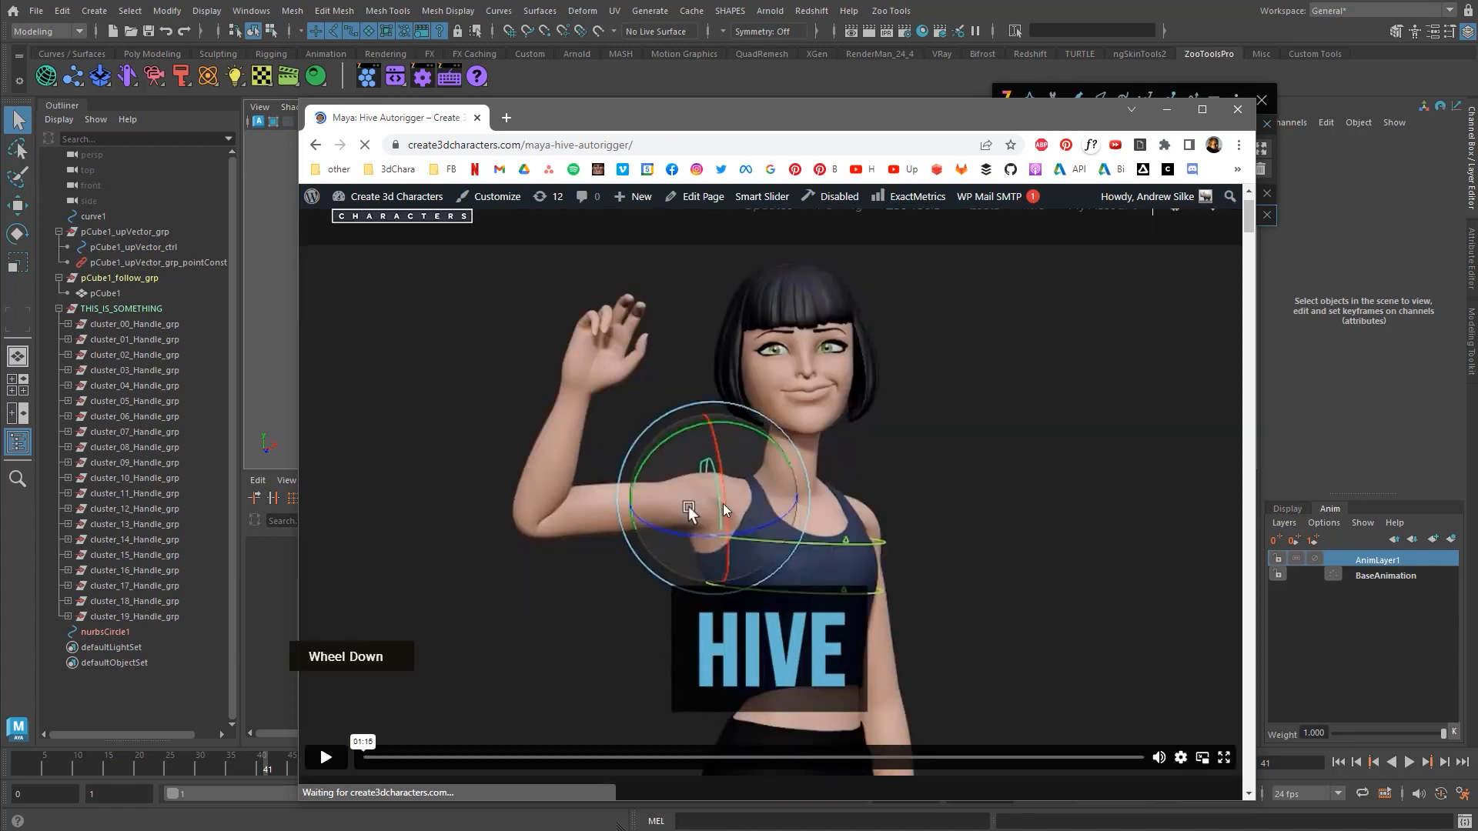
{"action": "scroll", "coordinate": [728, 502], "scroll_direction": "down", "scroll_amount": 10}
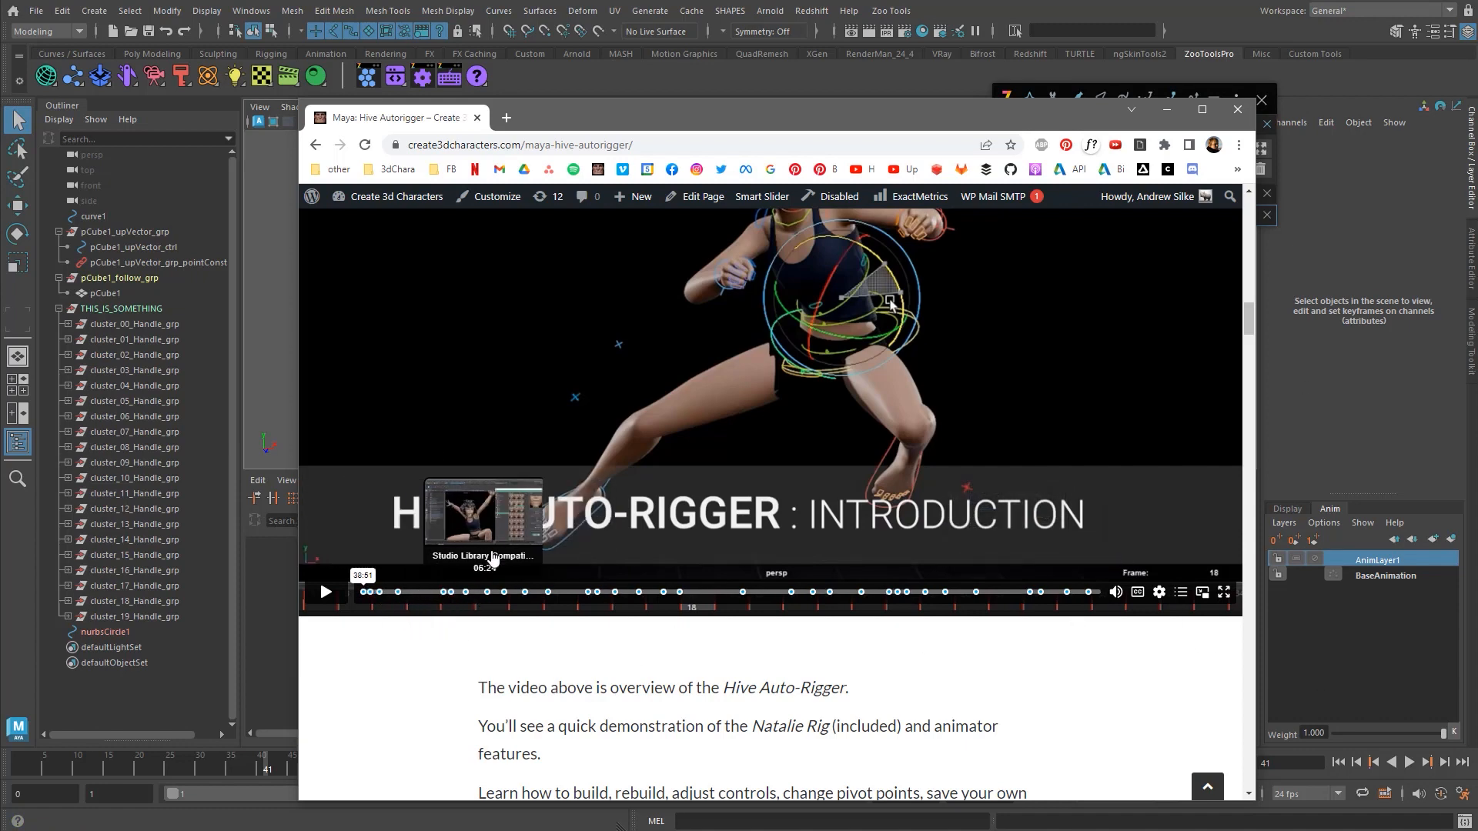
{"action": "left_click", "coordinate": [428, 599]}
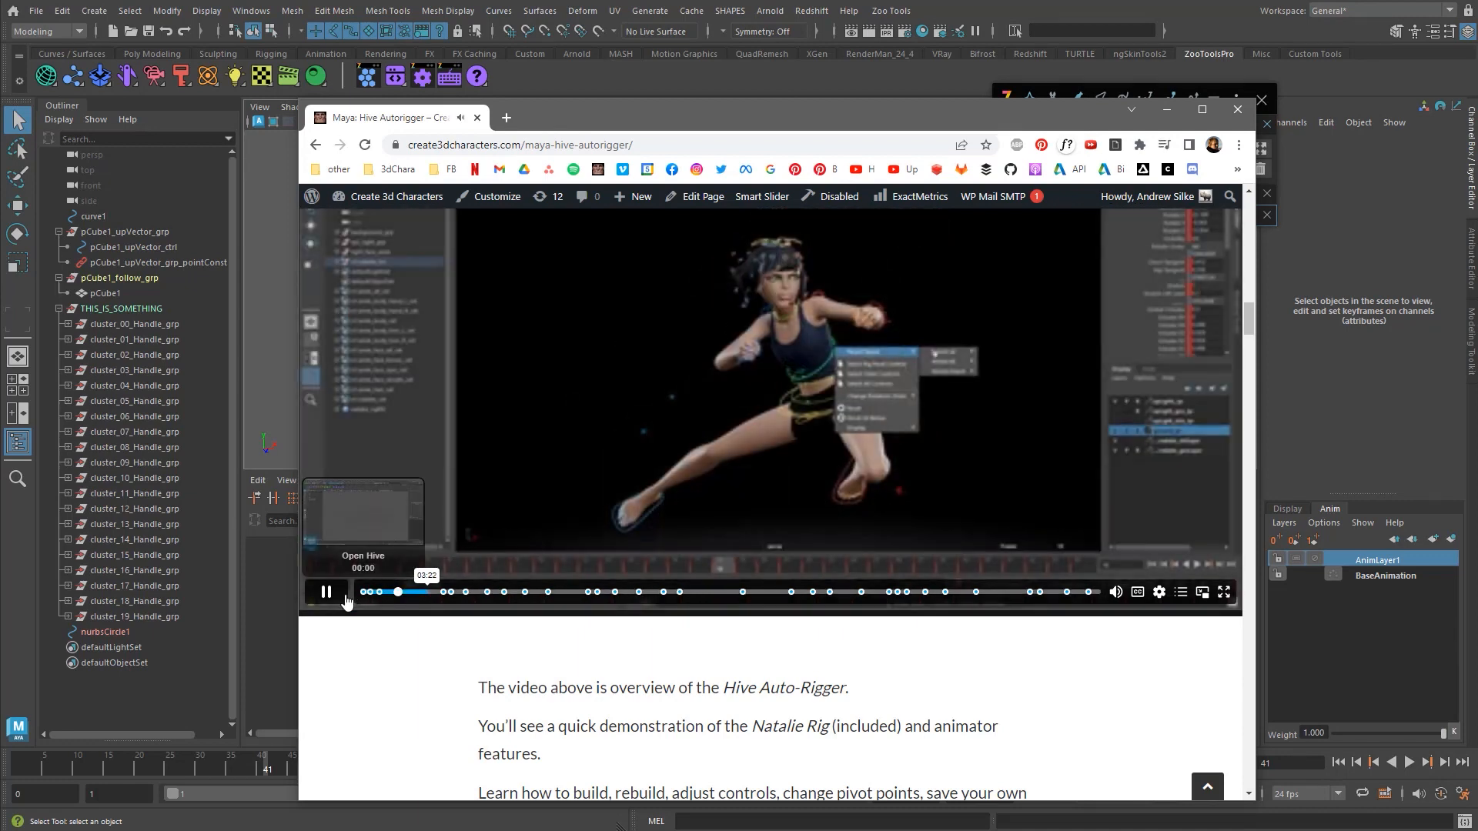
{"action": "left_click", "coordinate": [327, 592]}
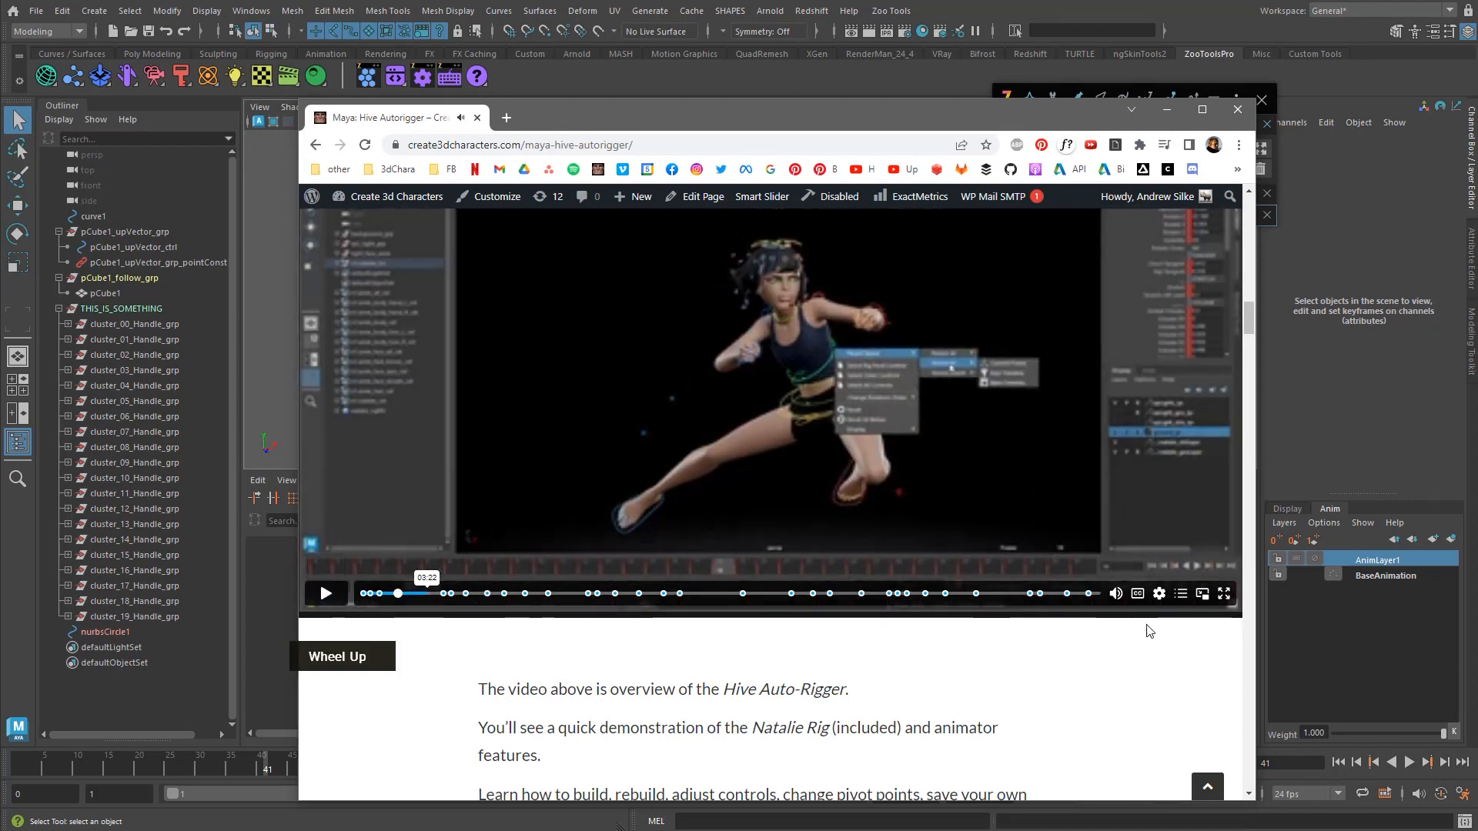
{"action": "scroll", "coordinate": [329, 616], "scroll_direction": "up", "scroll_amount": 1}
{"action": "left_click", "coordinate": [327, 670]}
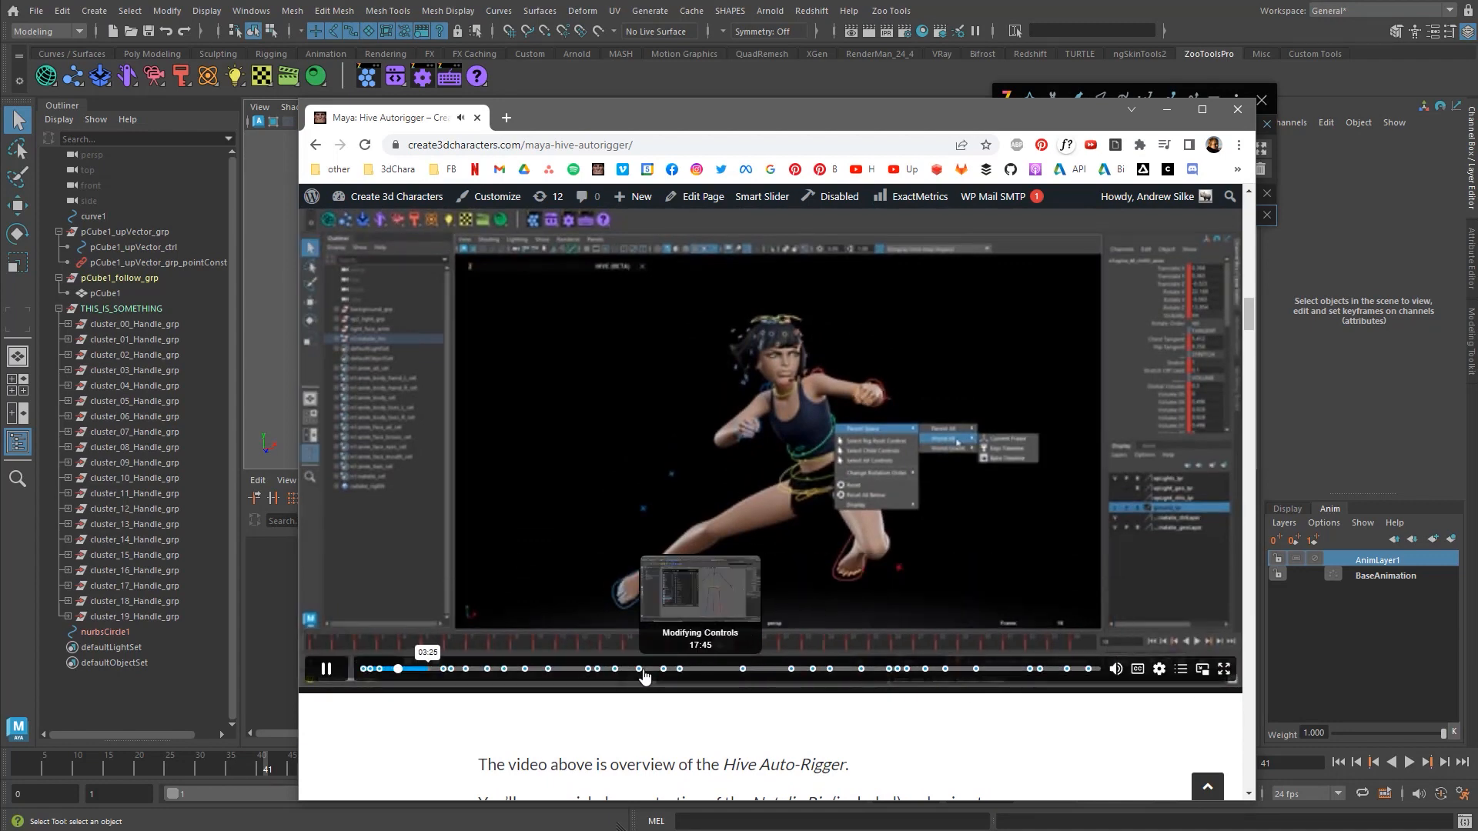
{"action": "left_click", "coordinate": [1117, 669]}
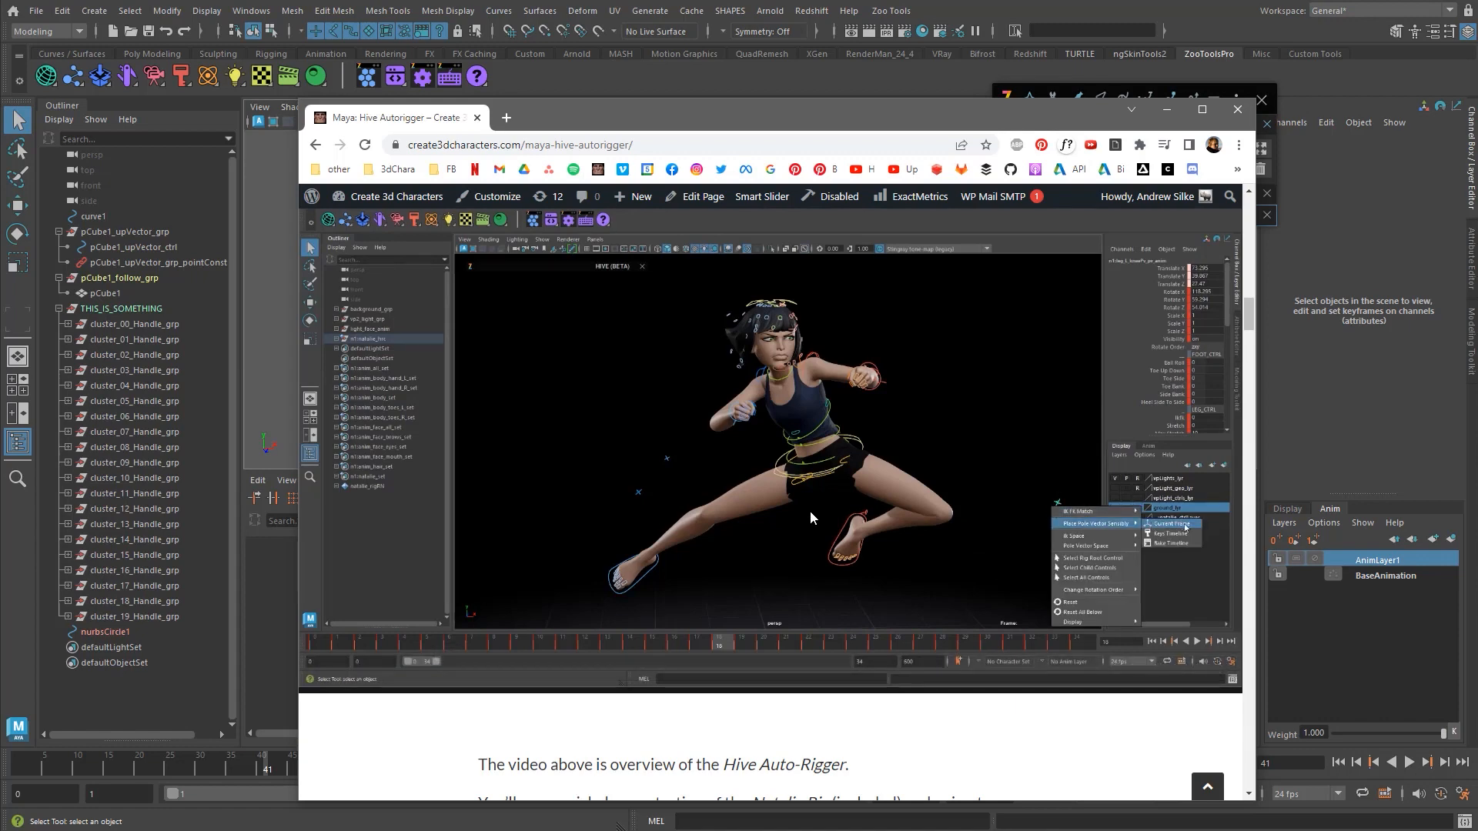
{"action": "left_click", "coordinate": [808, 494]}
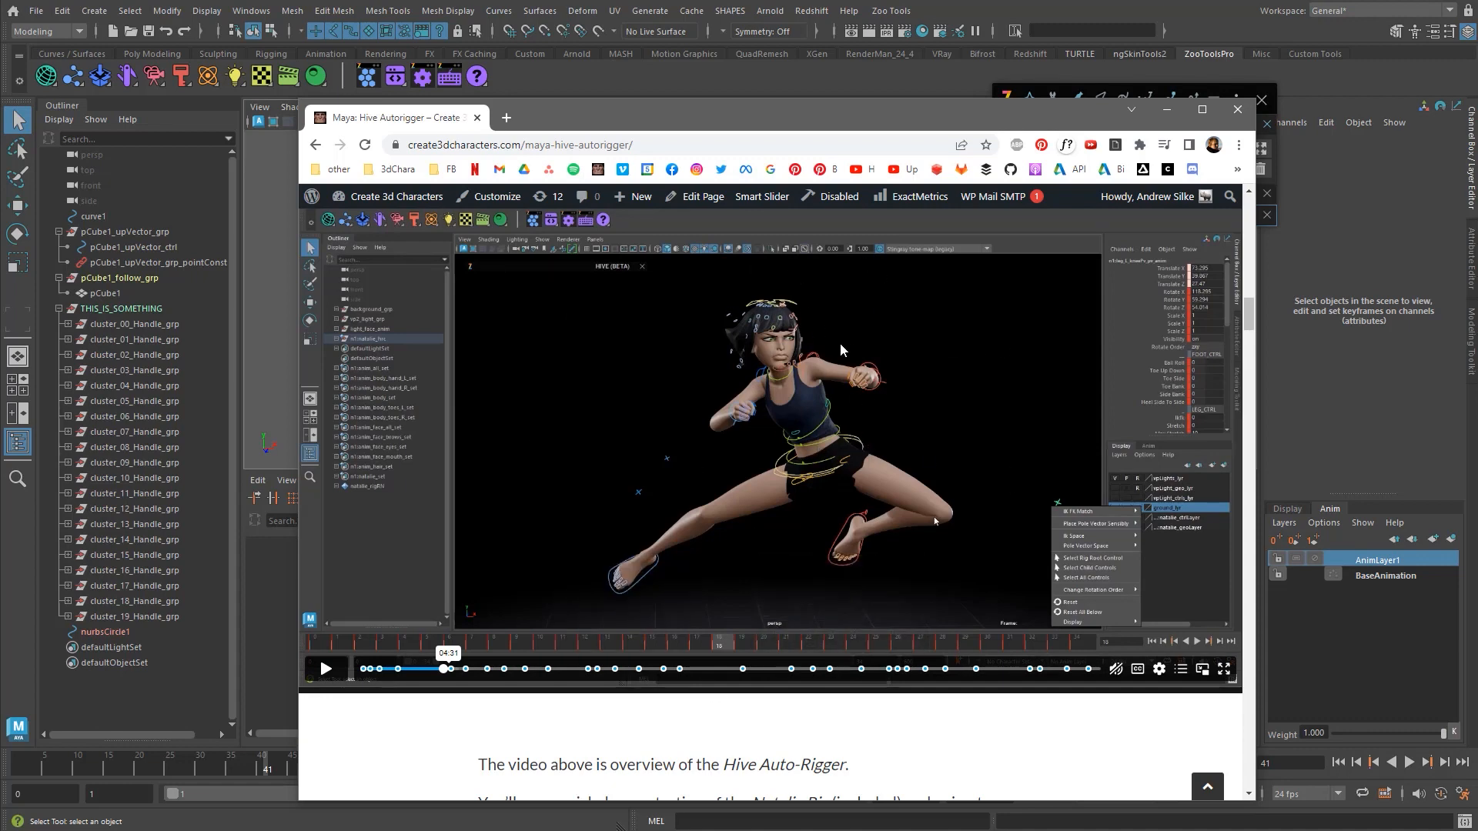
- Move the browser window out of the way and bring up the Zoo Tools scene assets and Scenes Browser choices in Maya
{"action": "left_click_drag", "start_coordinate": [890, 119], "coordinate": [1477, 230]}
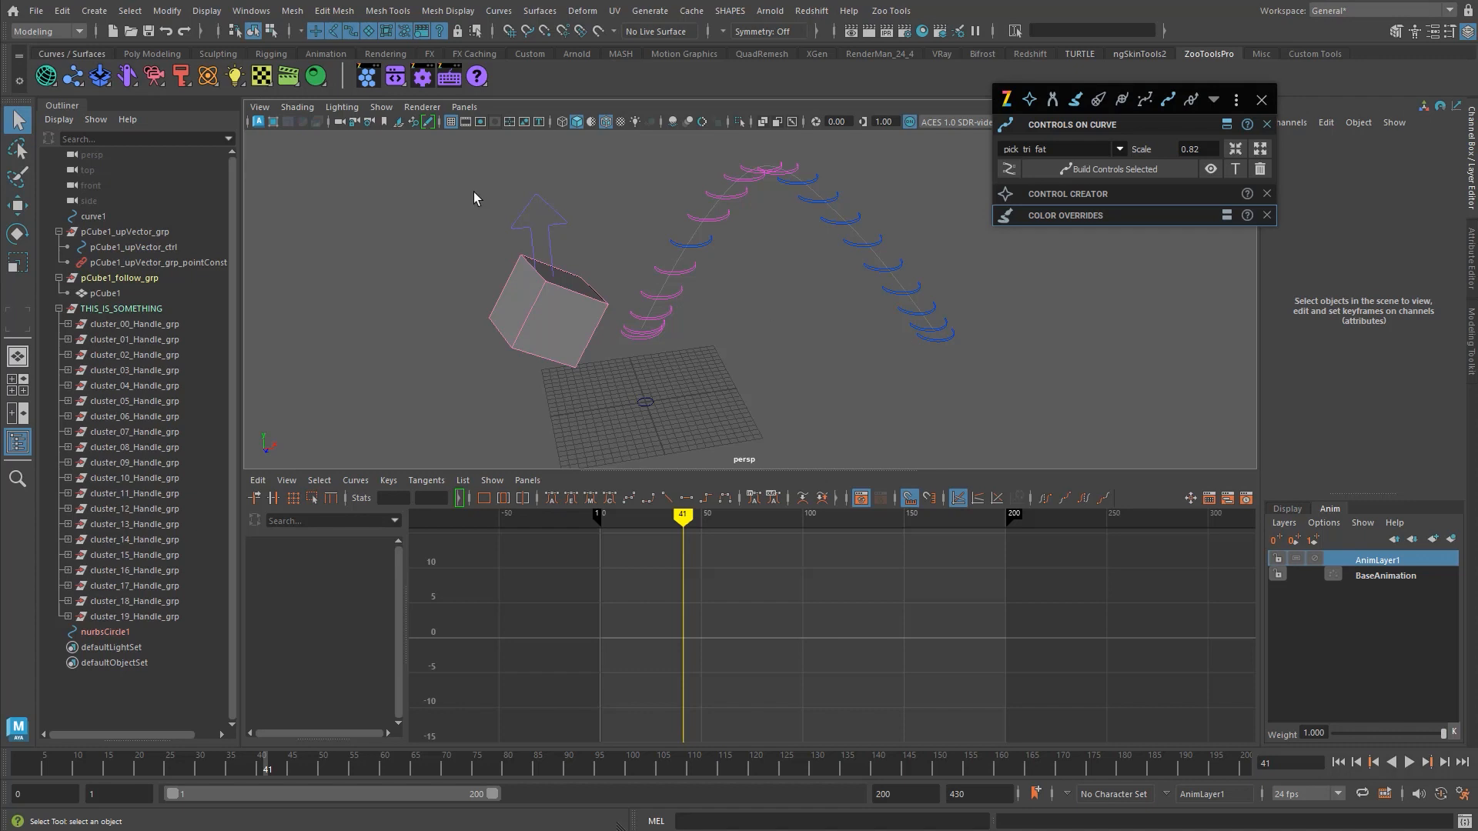
{"action": "left_click", "coordinate": [99, 76]}
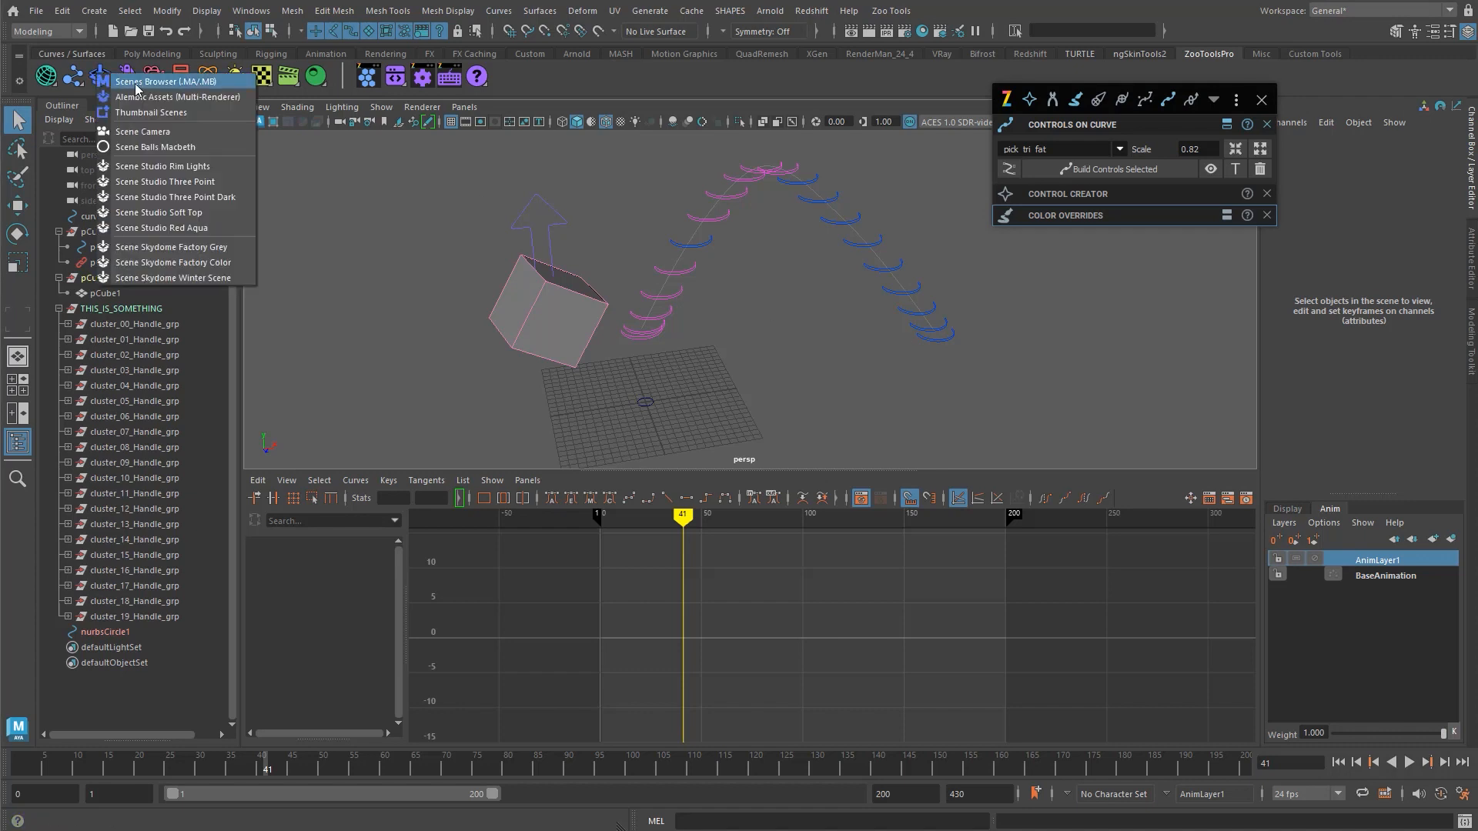